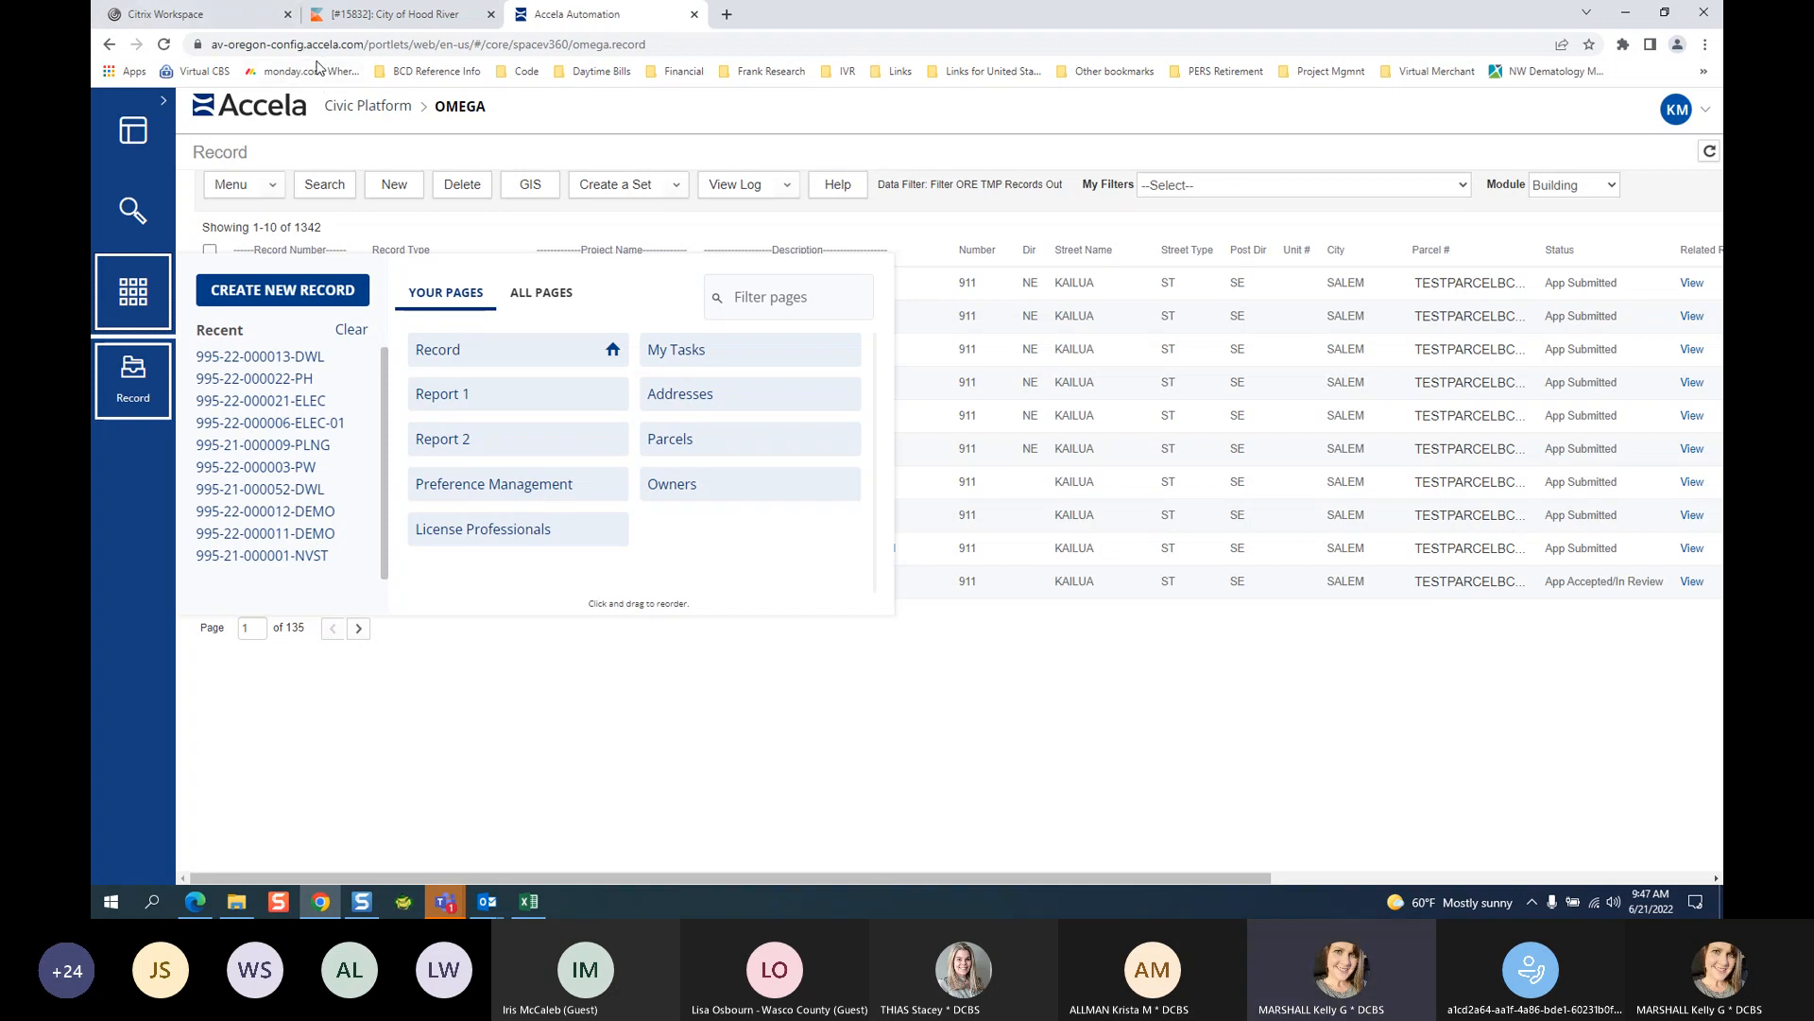
Use Create New Record in the apps launcher to bring up the Select a record type window.
left_click(449, 112)
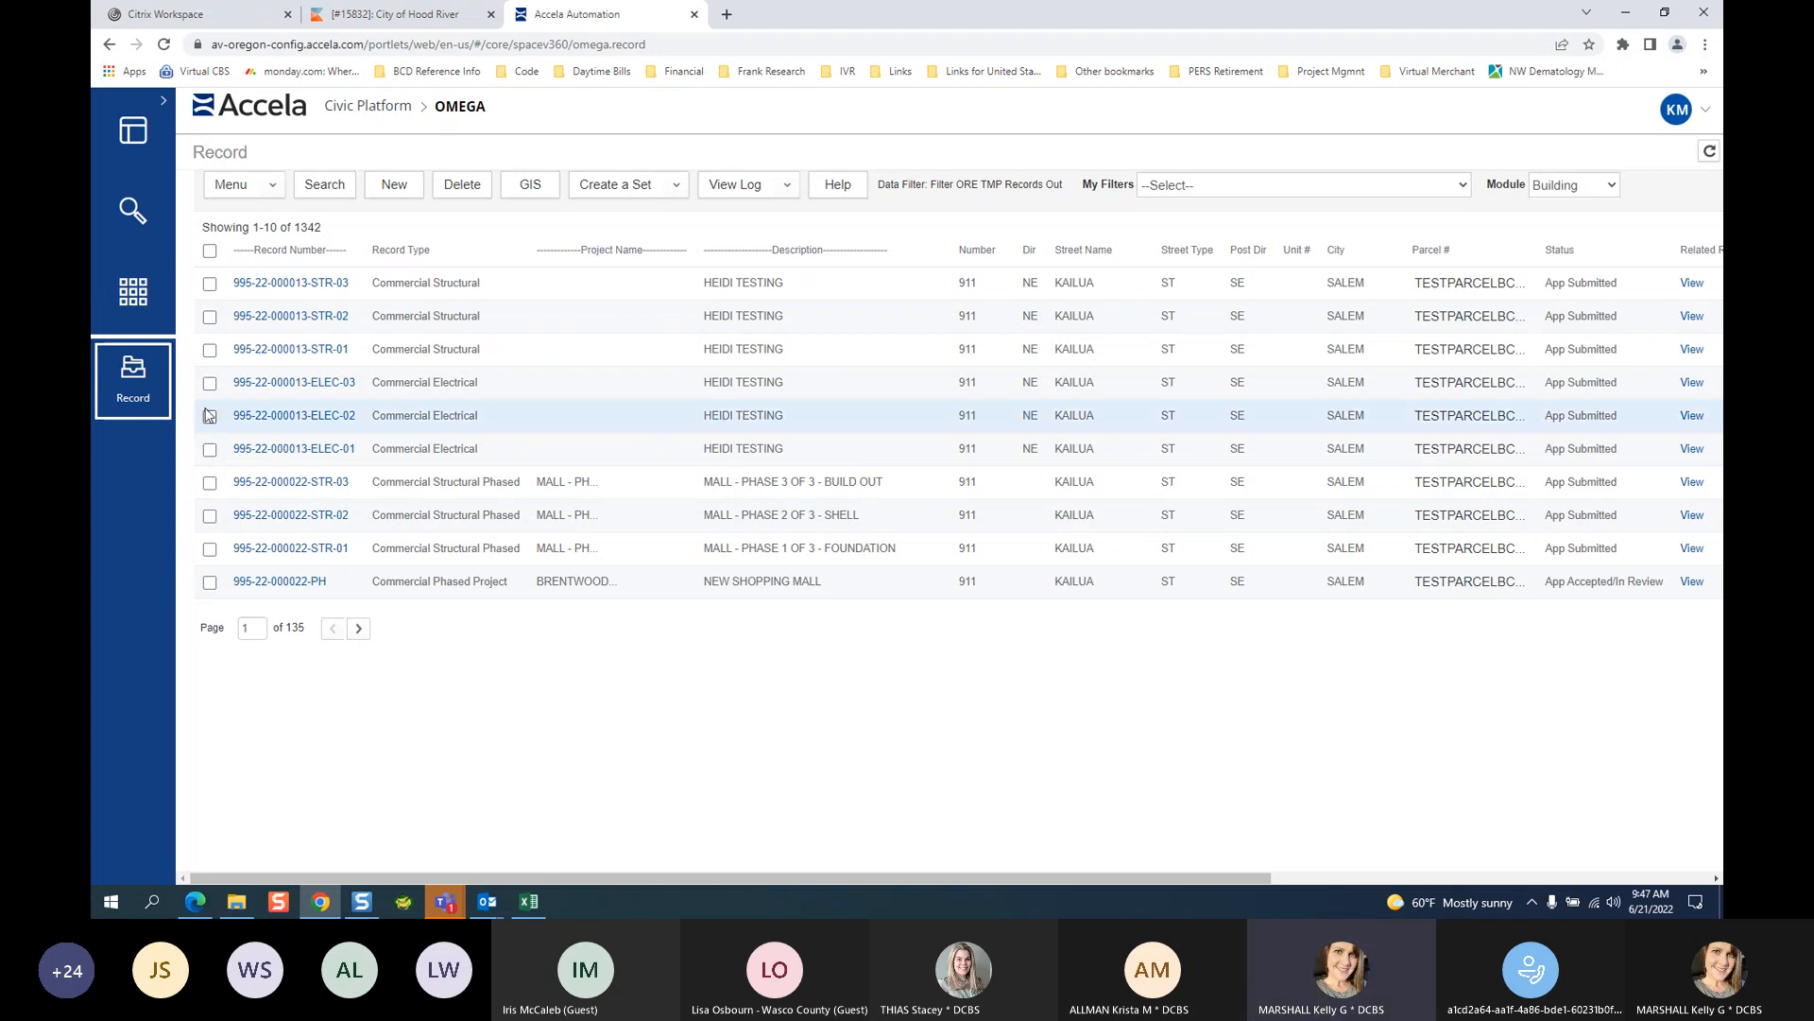
mouse_move(130, 376)
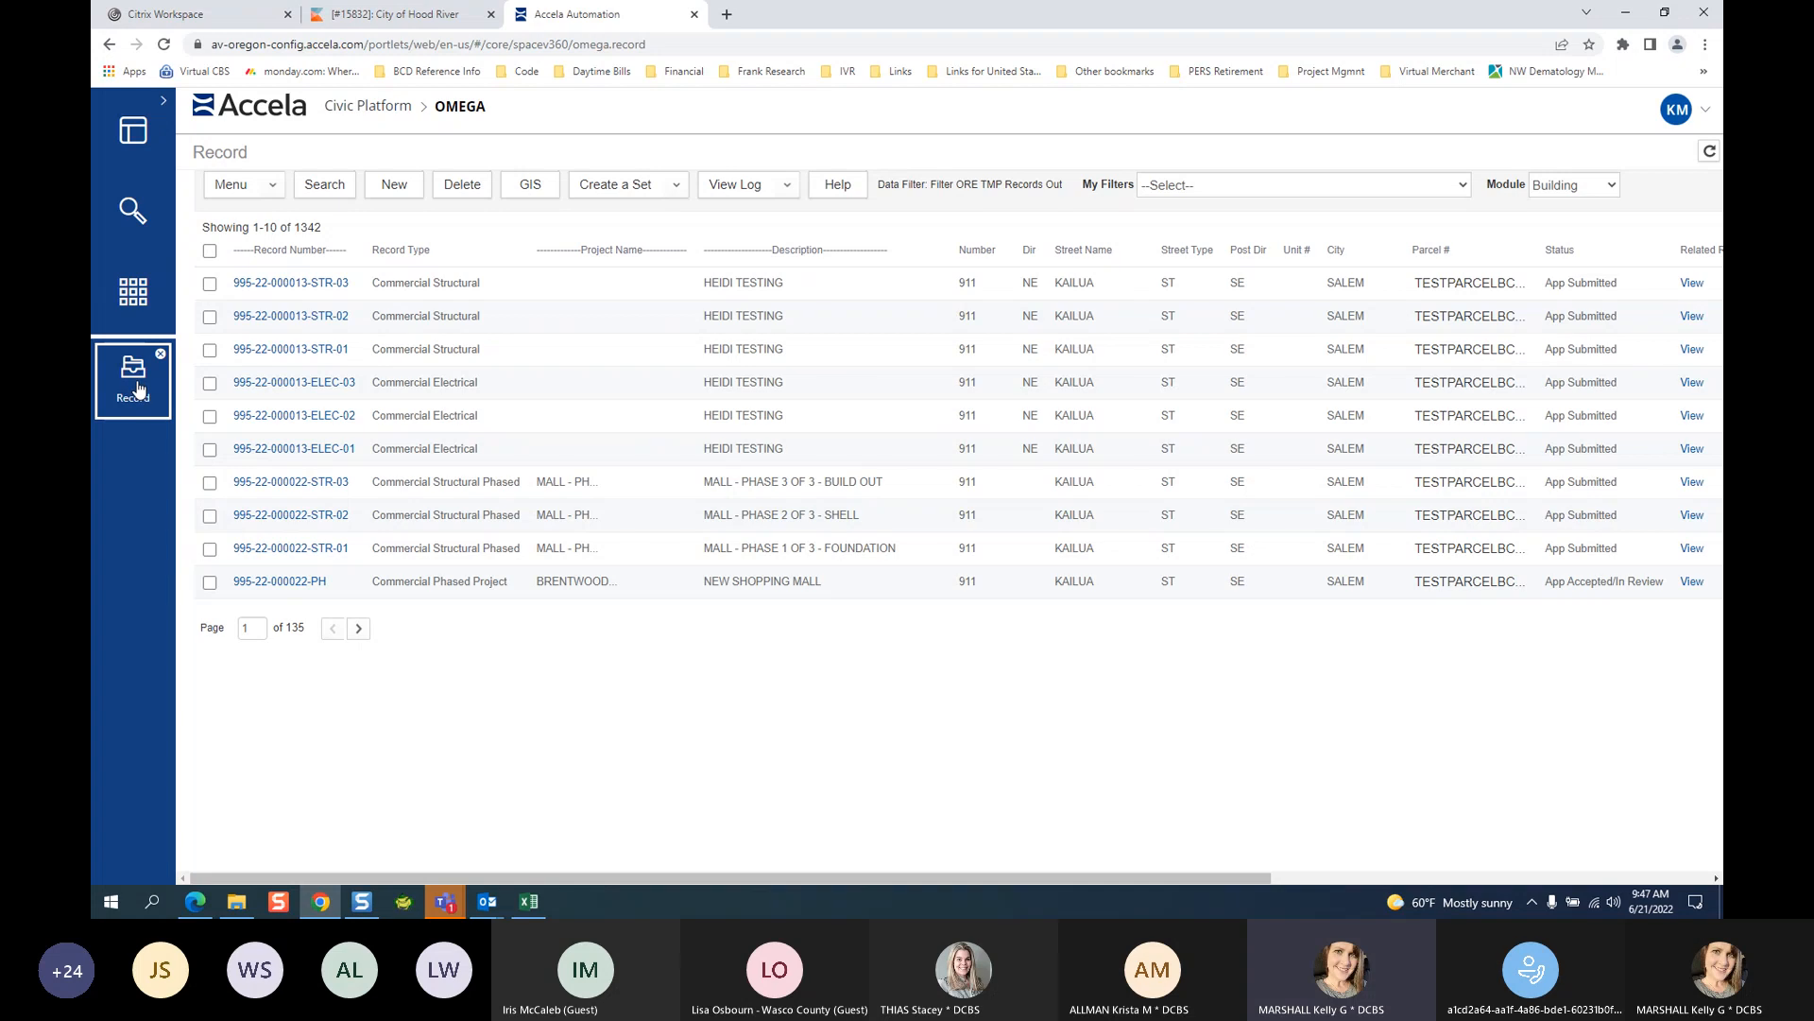
left_click(133, 291)
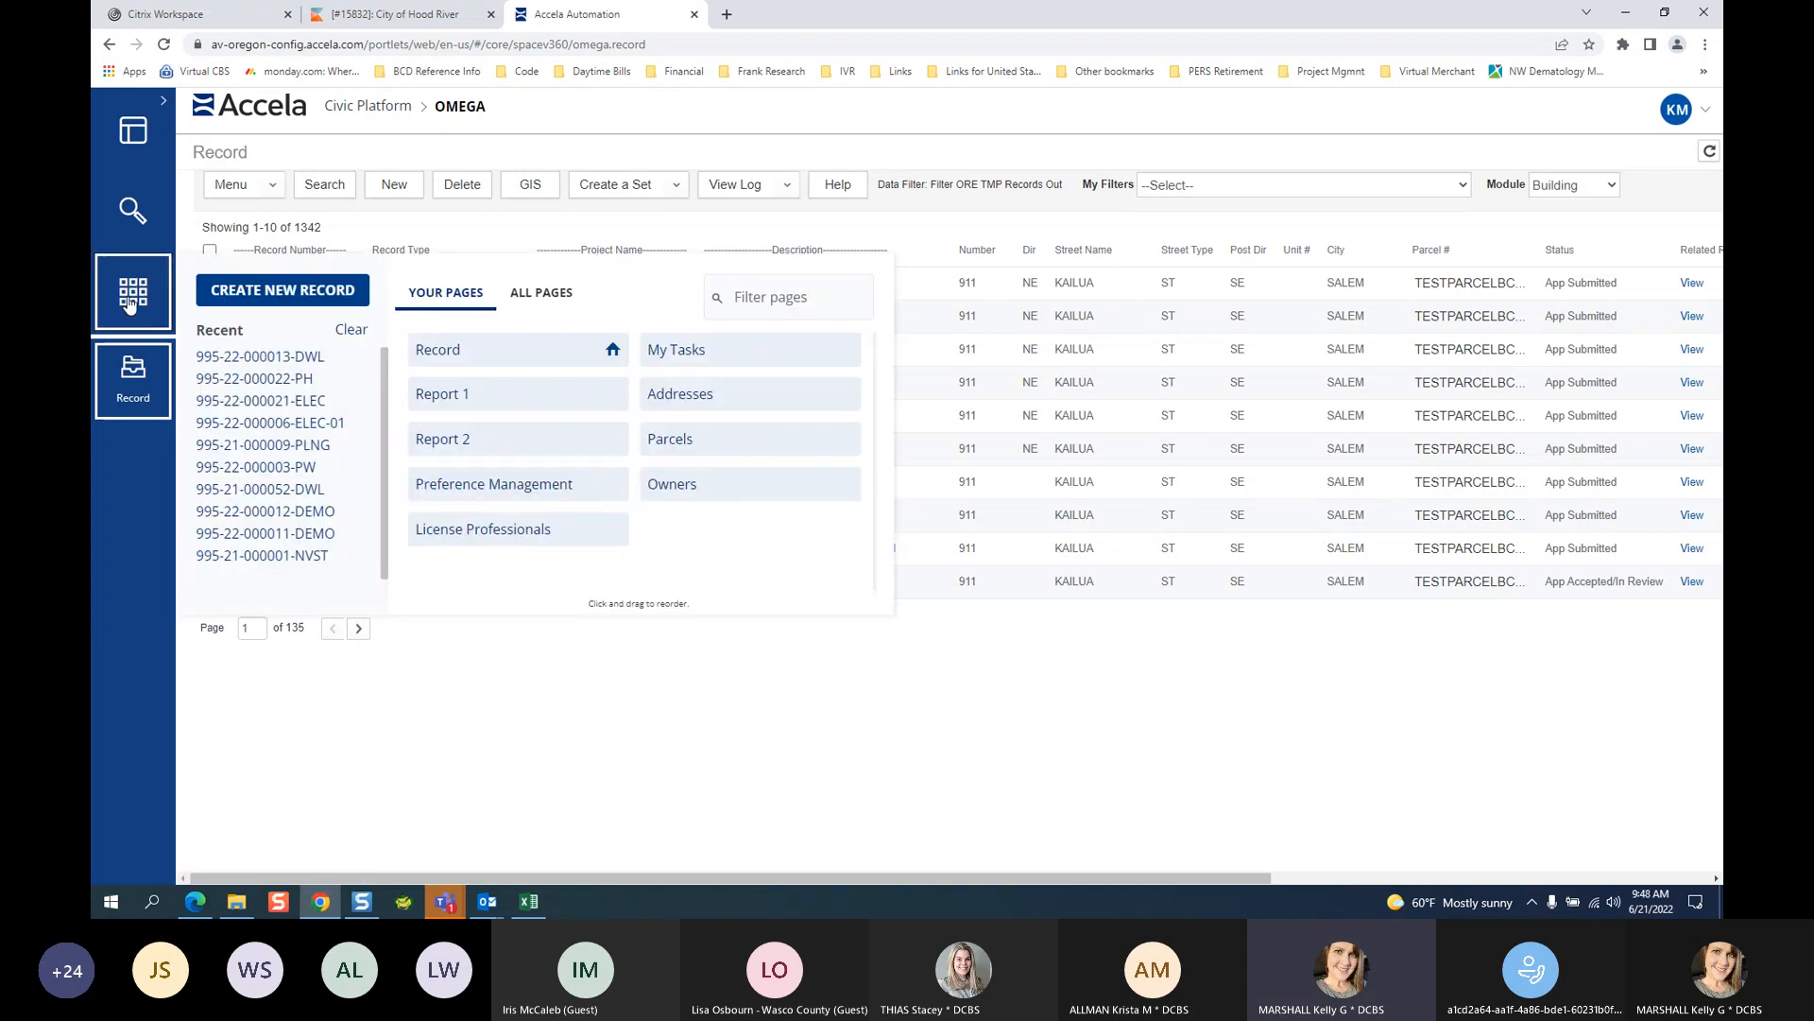
left_click(274, 289)
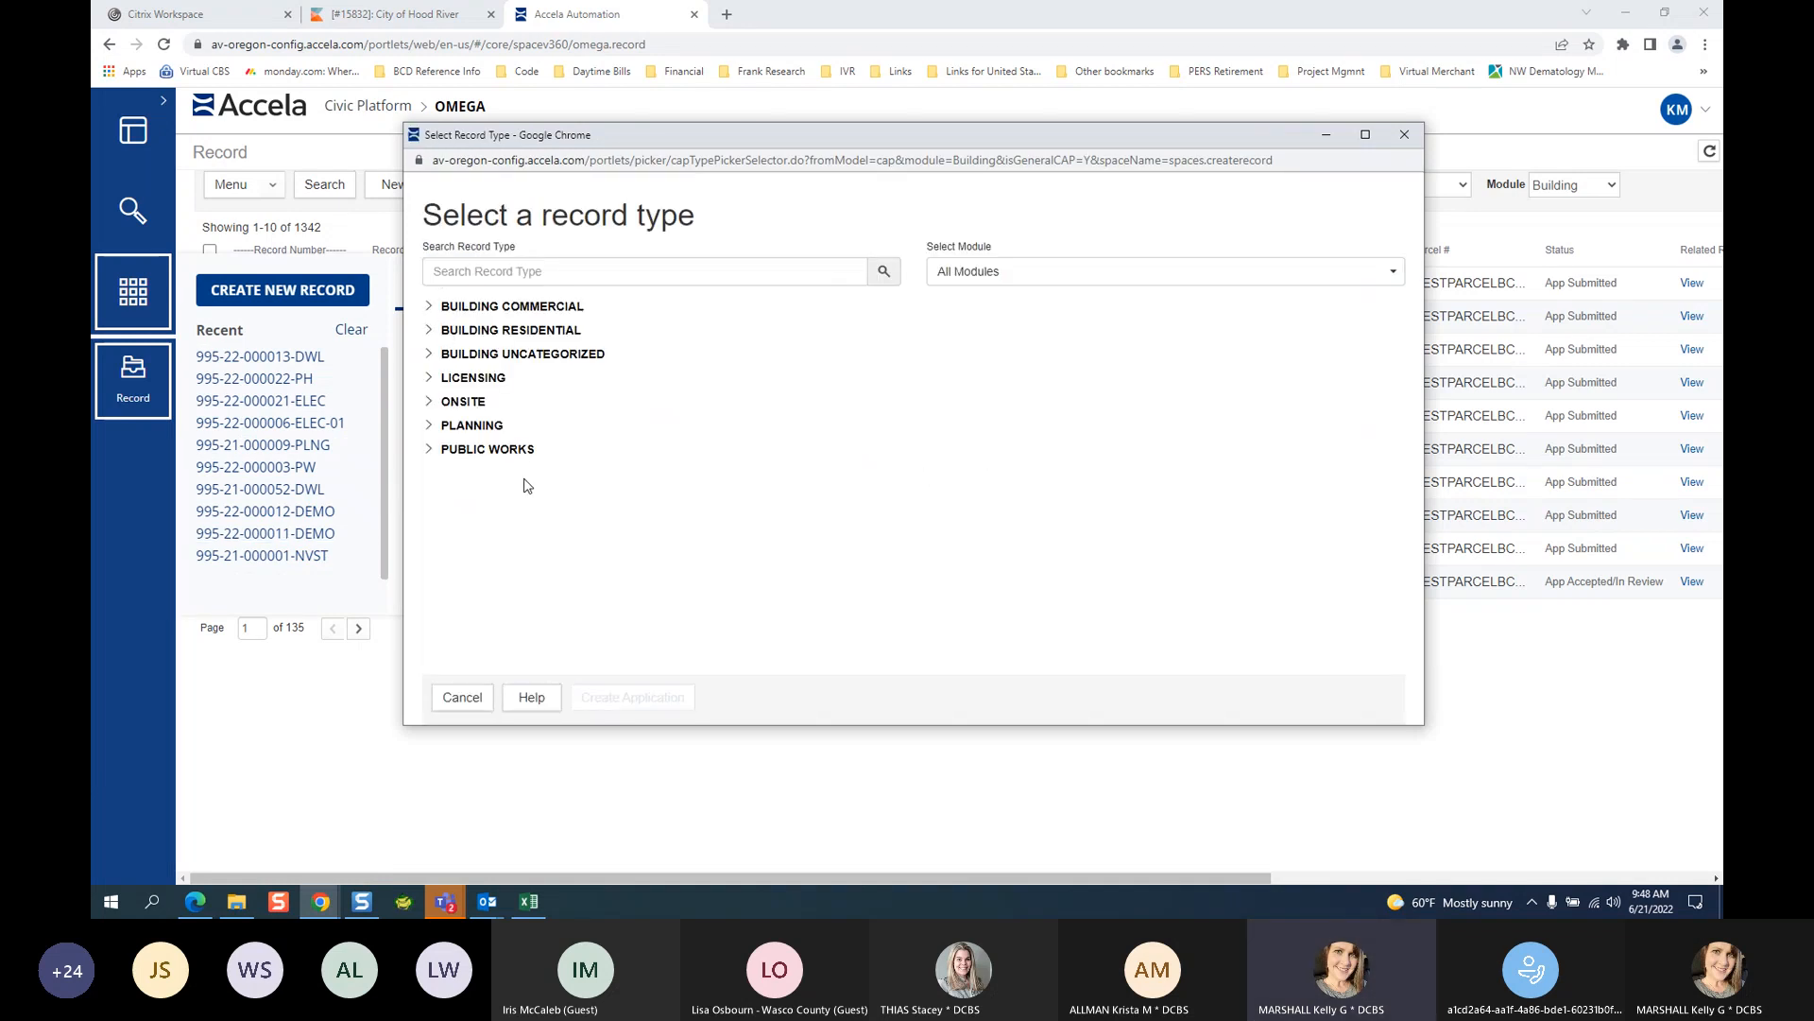
Pick Residential Structural, found by searching 'struc', and create its application form.
left_click(429, 330)
scroll(642, 567, "down", 2)
left_click(529, 534)
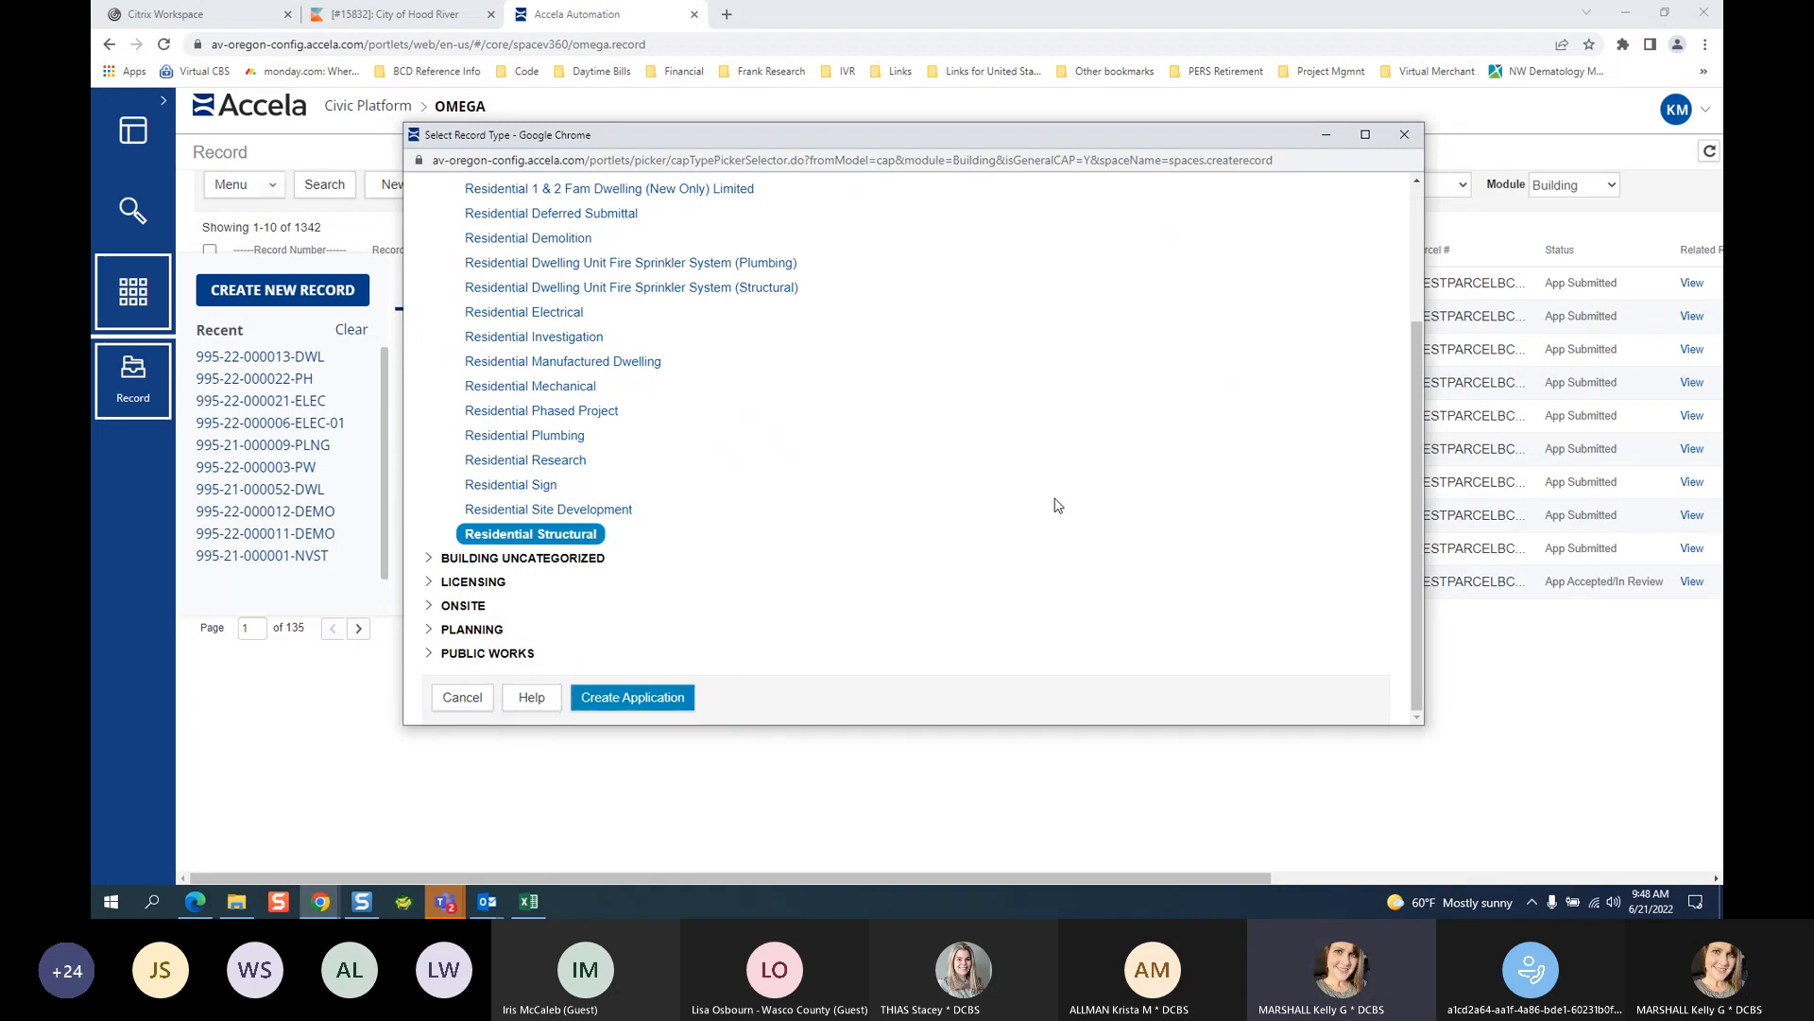
scroll(1057, 506, "up", 3)
left_click(546, 269)
type("struc")
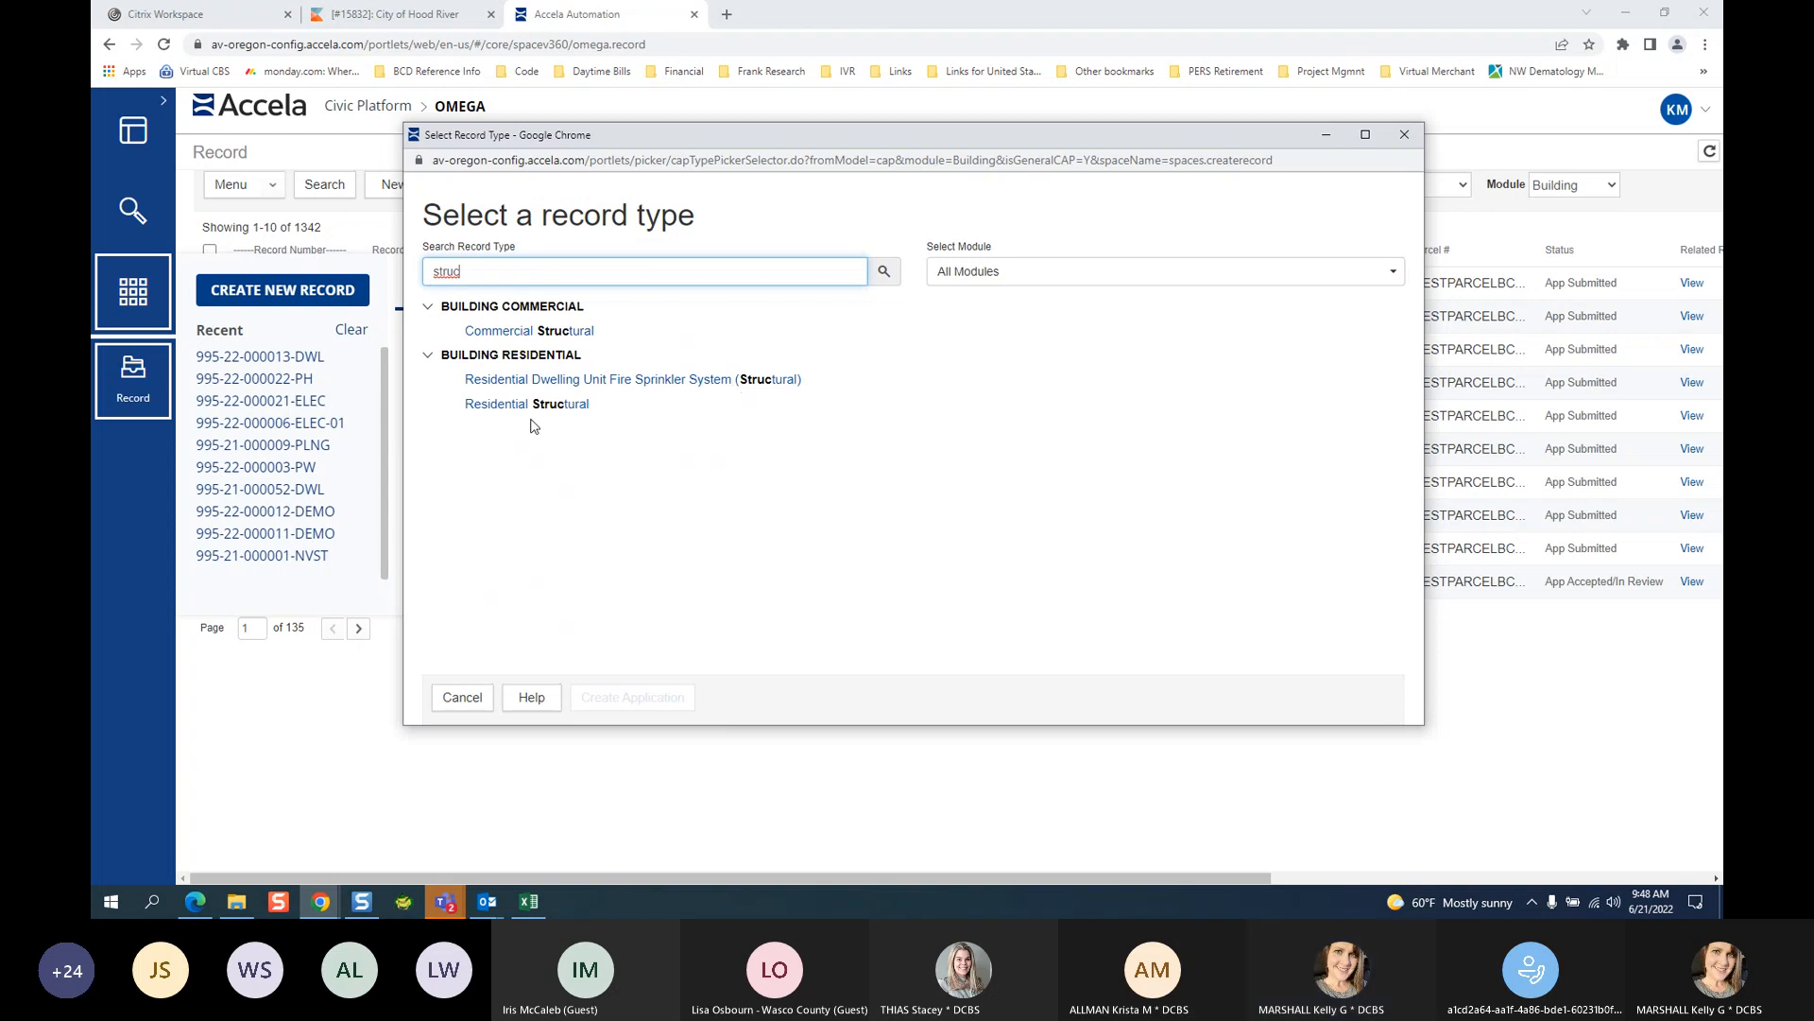
left_click(531, 403)
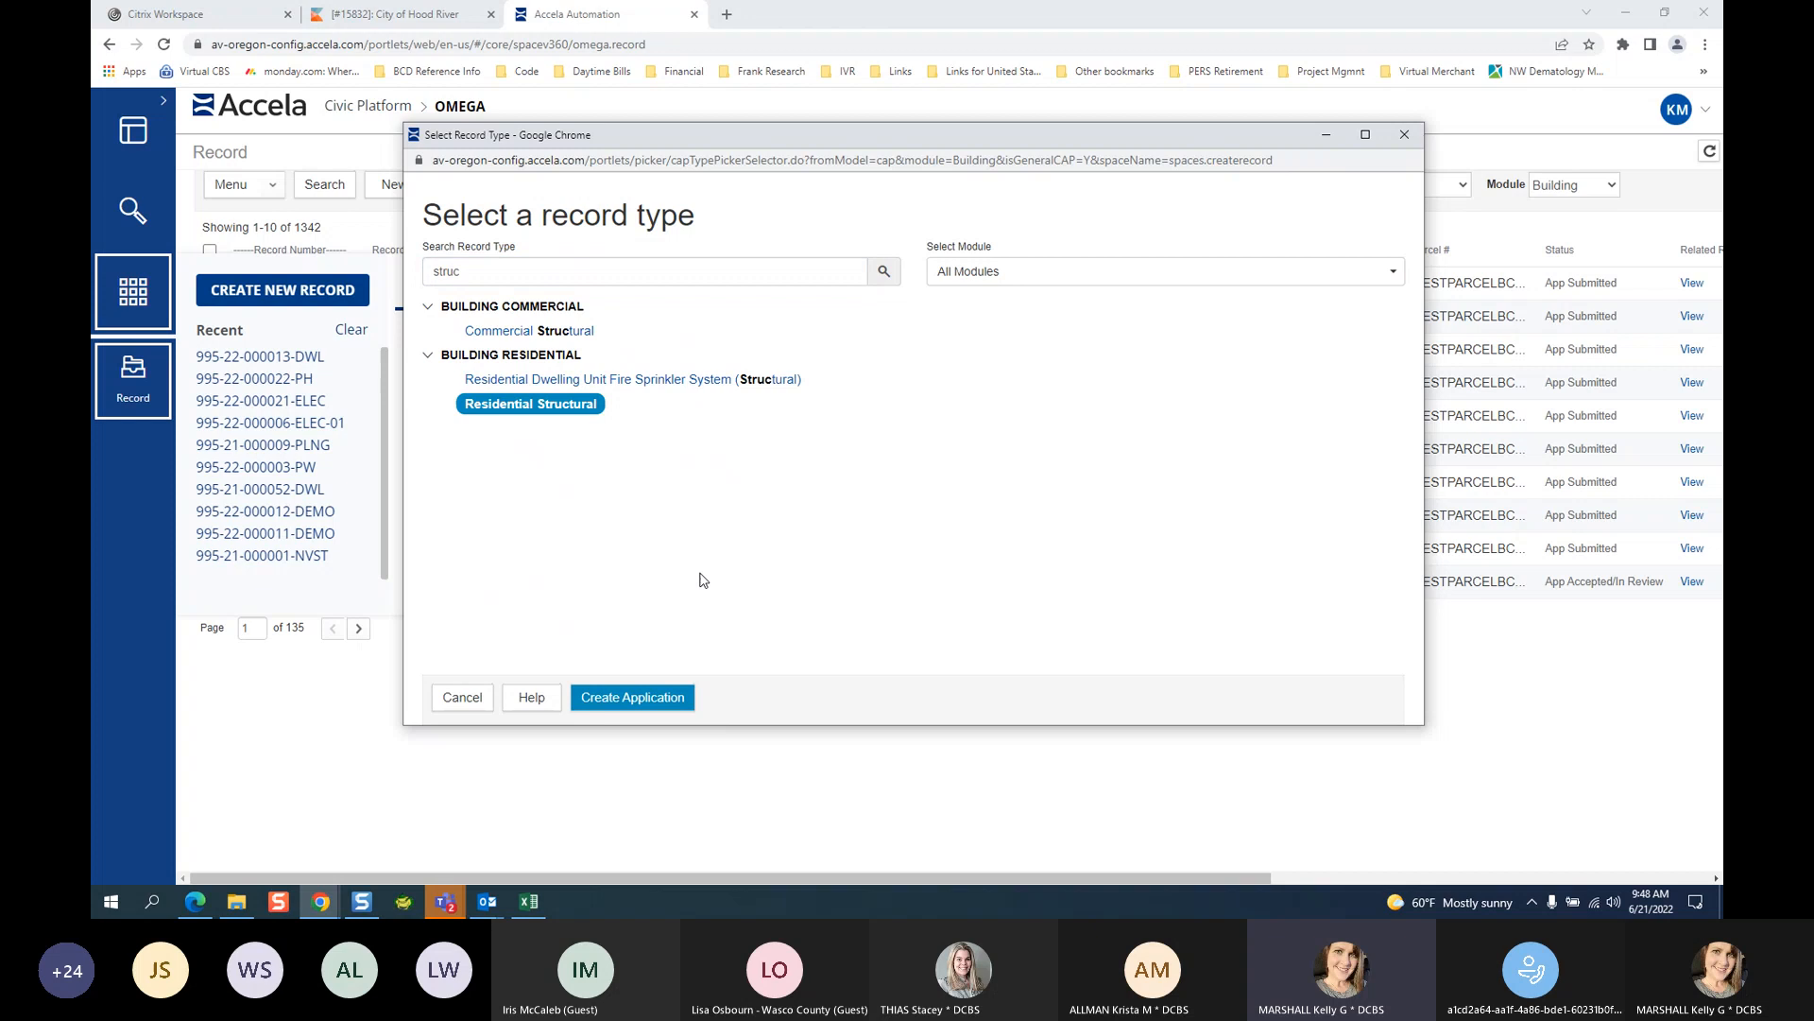
left_click(675, 701)
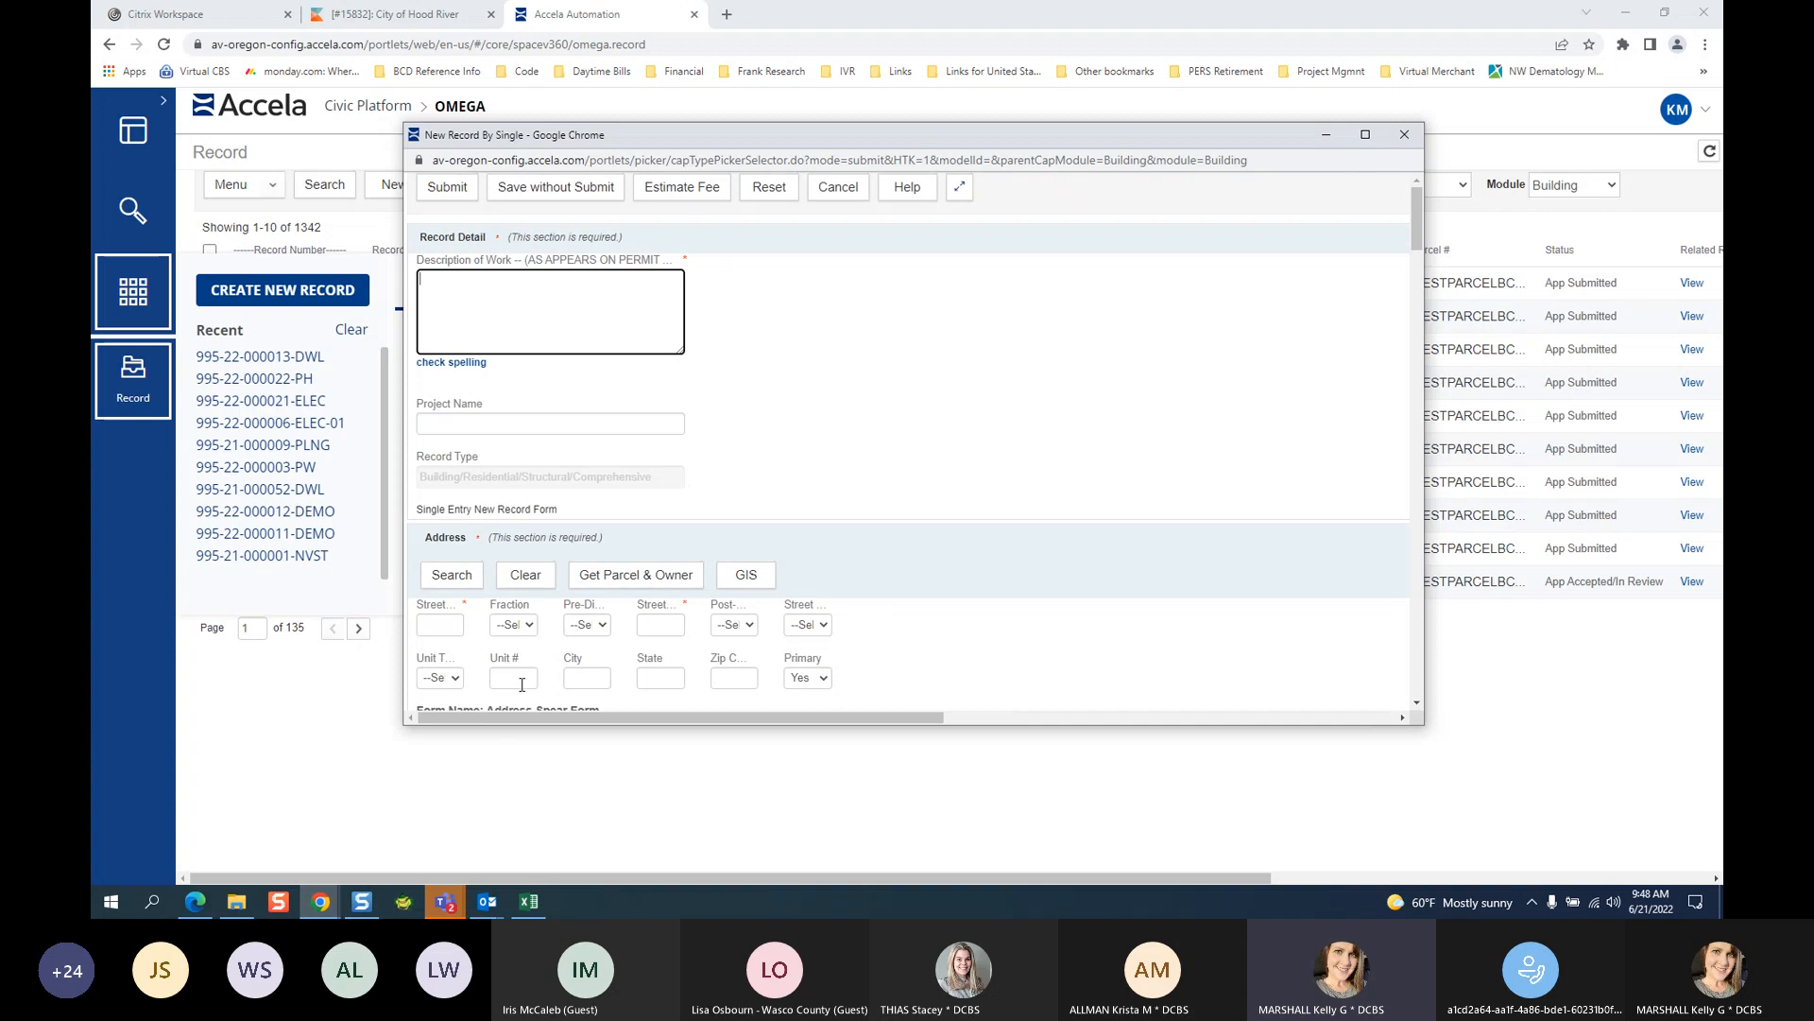
Maximize the New Record popup to full screen and return to the top of the form.
scroll(1193, 567, "down", 2)
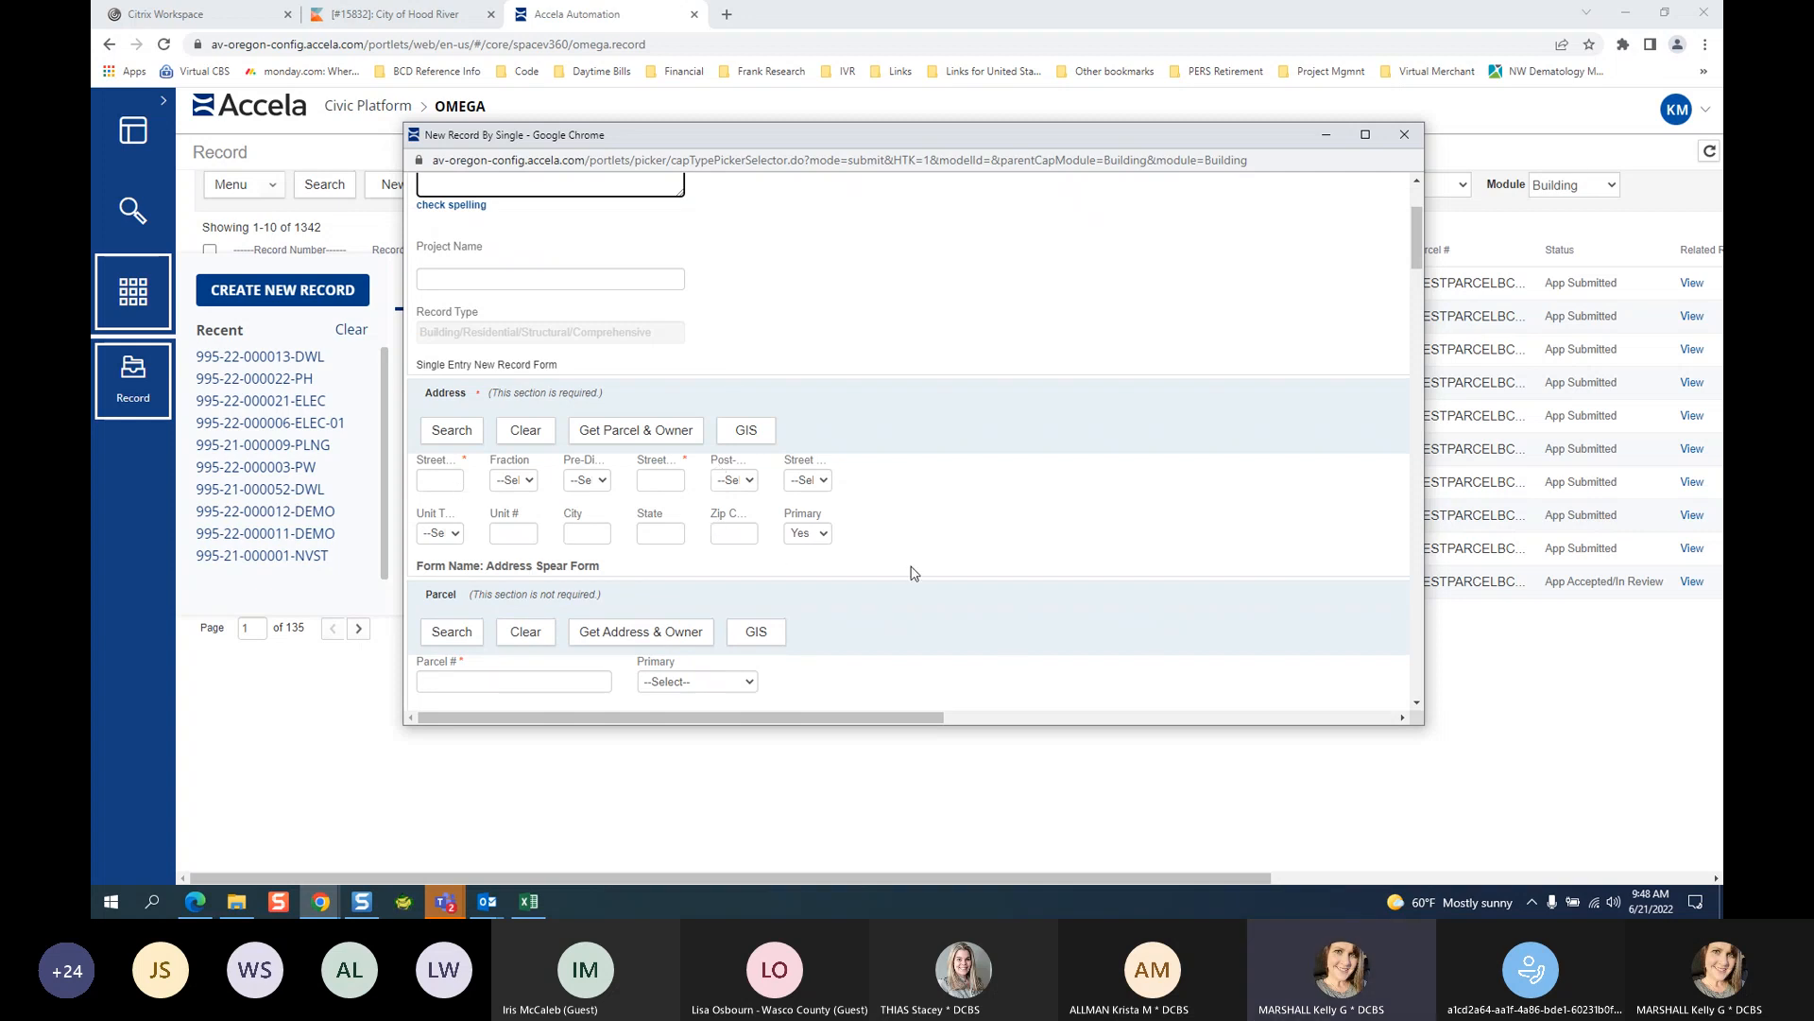
left_click(1365, 135)
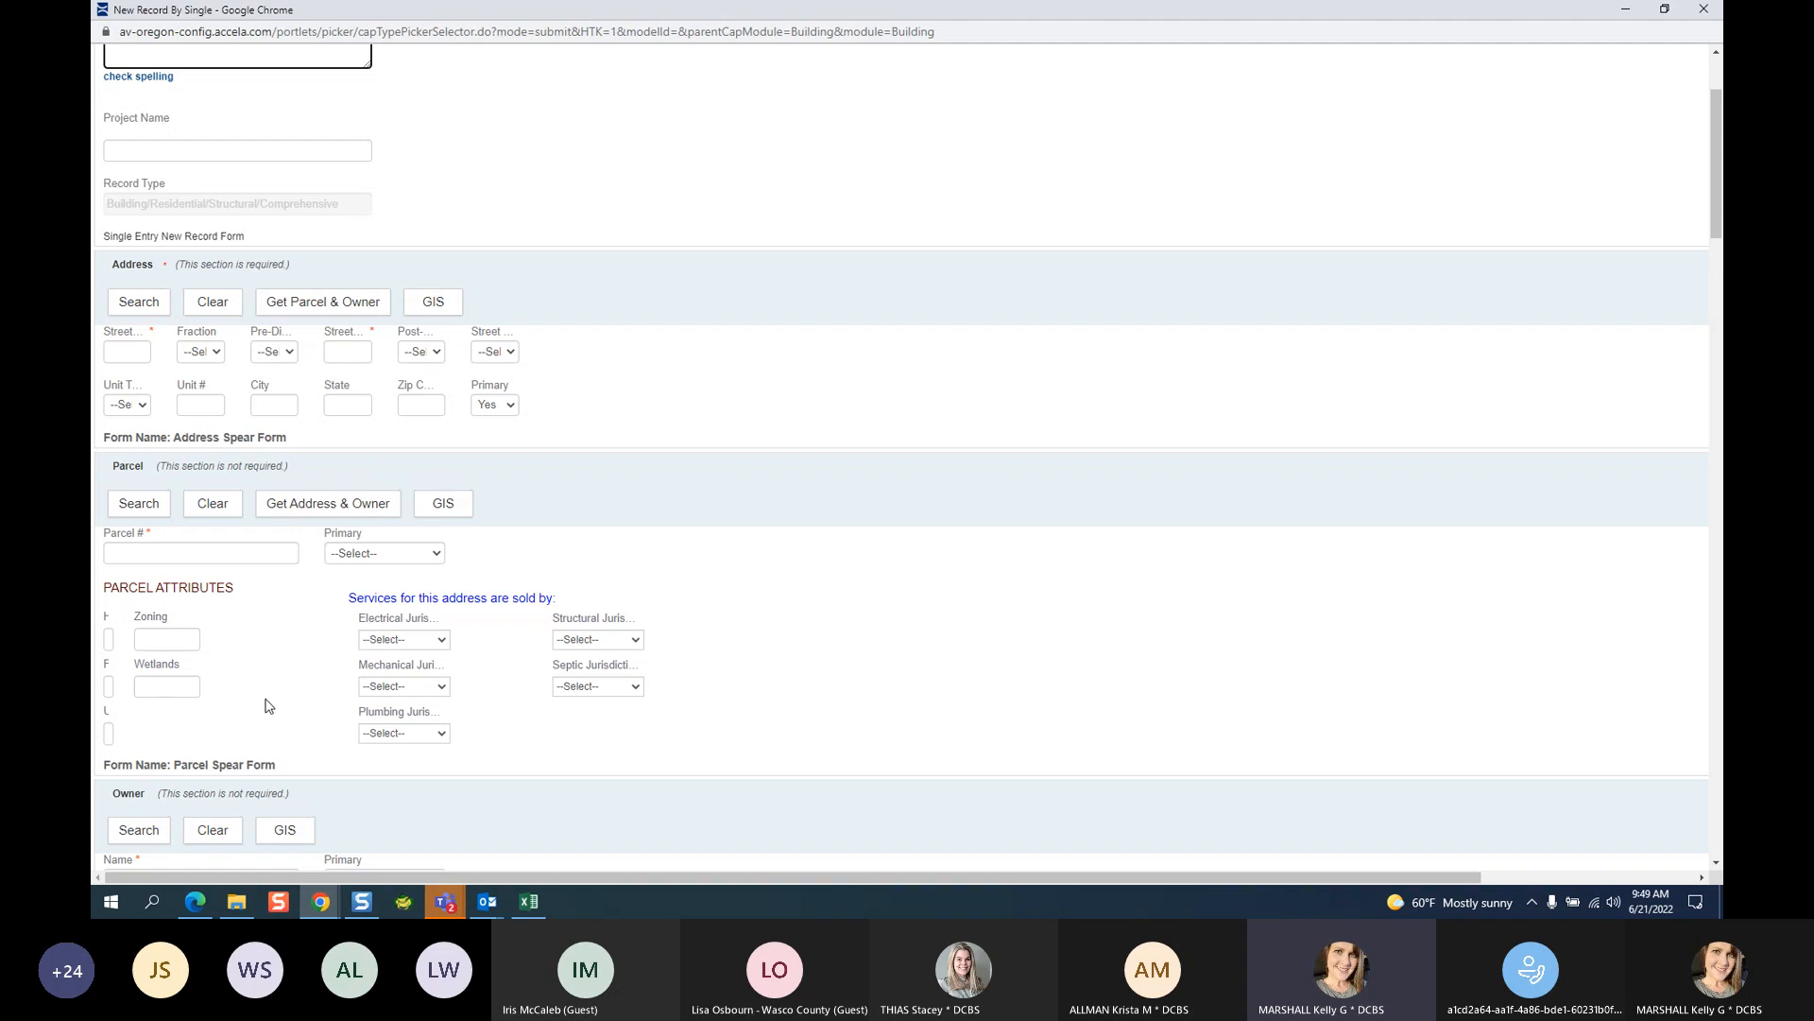
scroll(915, 393, "up", 2)
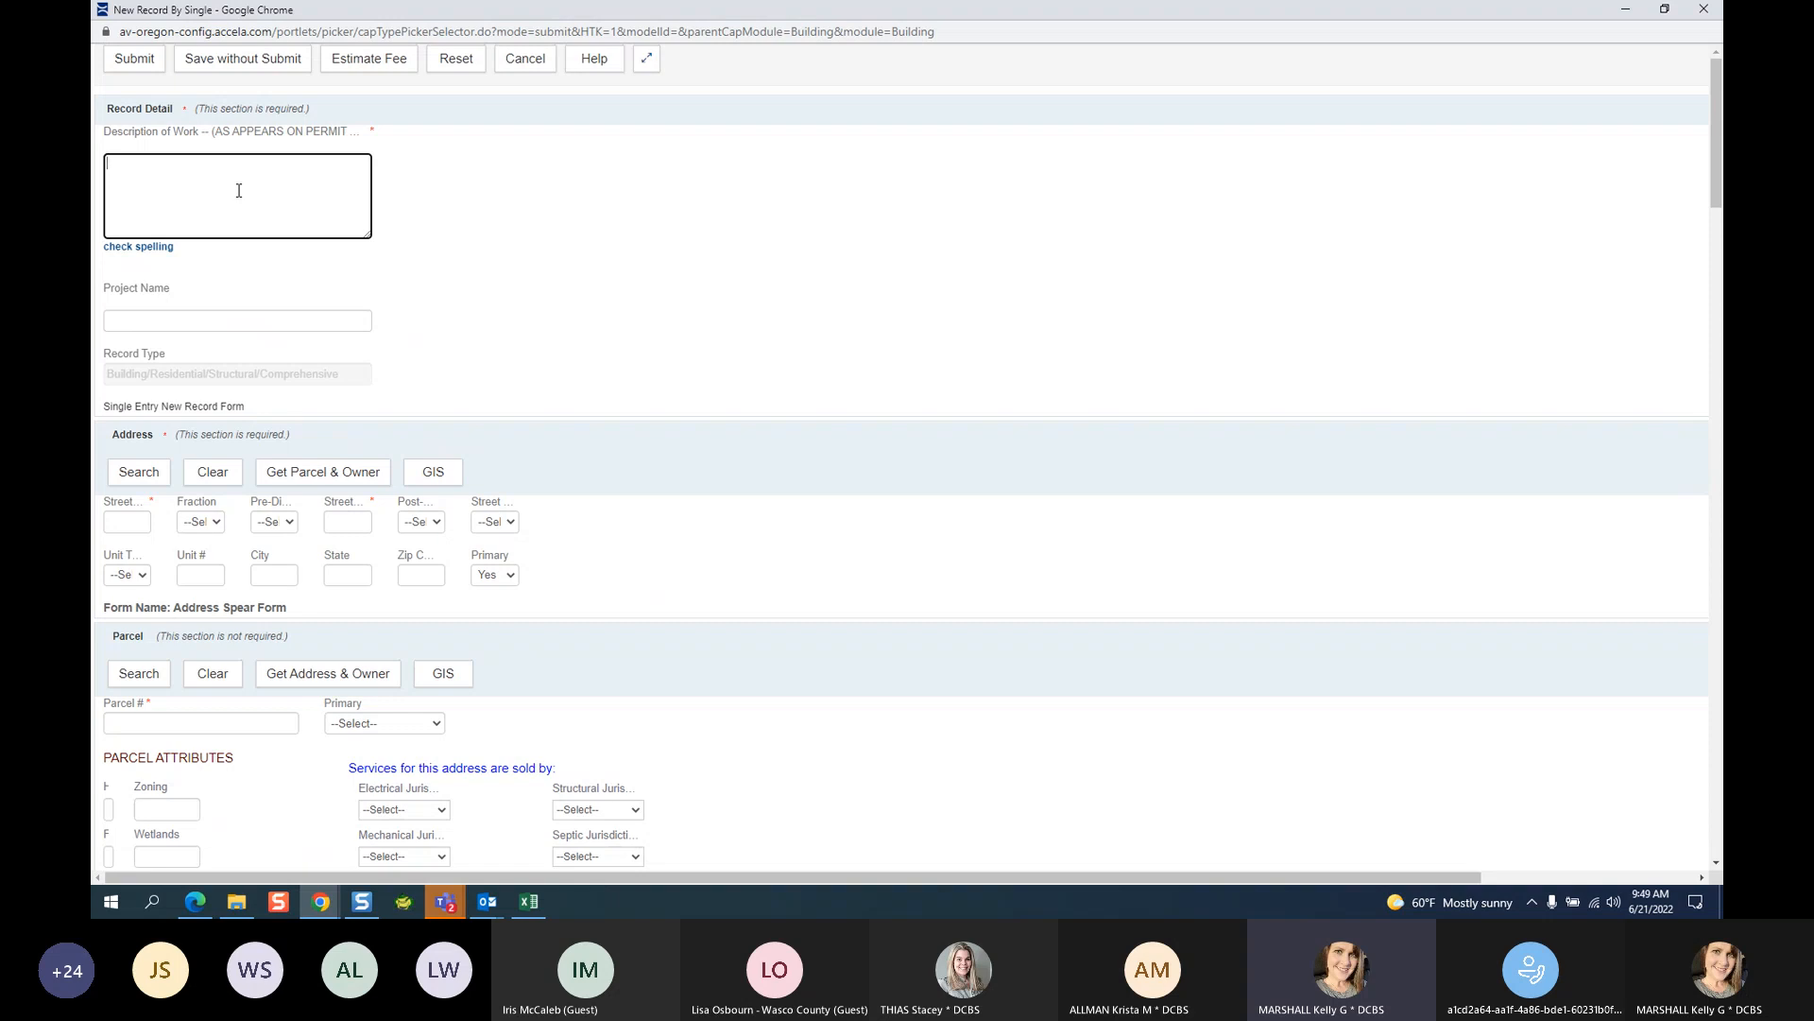
Enter 'ADDITION OF BONUS ROOM' as the description and attach address 911 with its parcel and owner.
type("ADDITION OF BONUS ROOM 600 SQ FT")
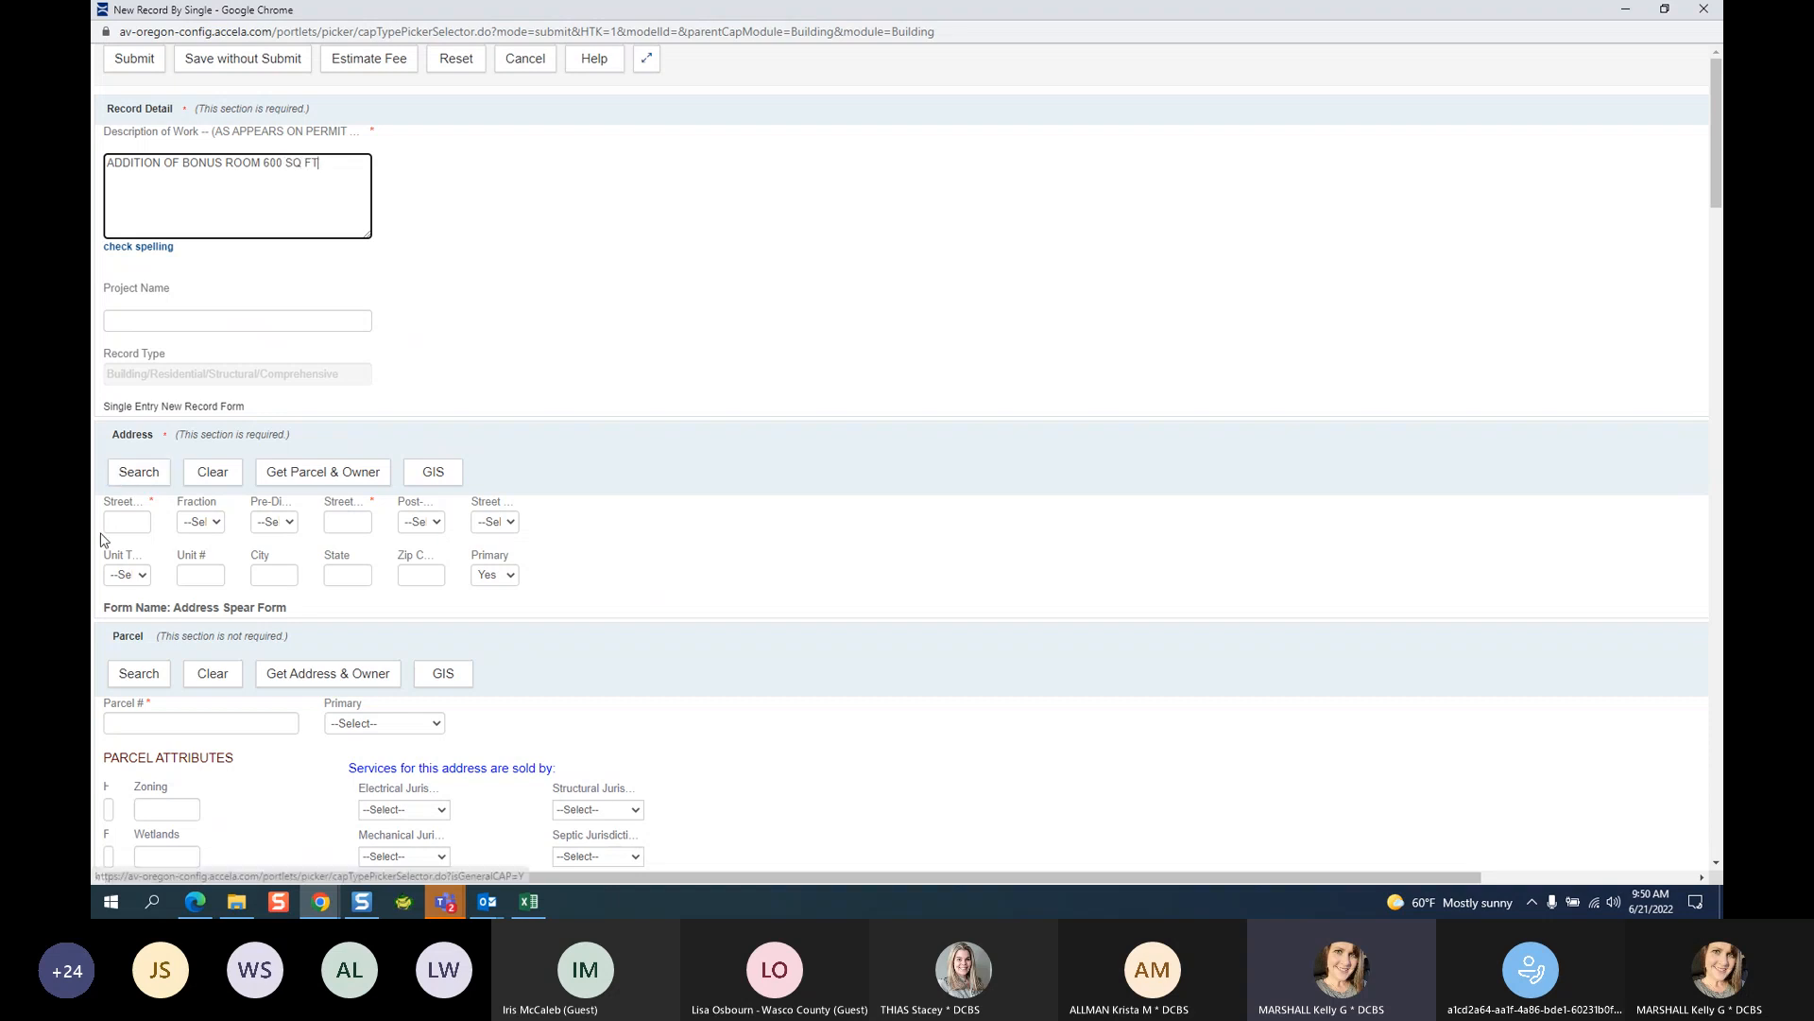
left_click(127, 524)
type("911")
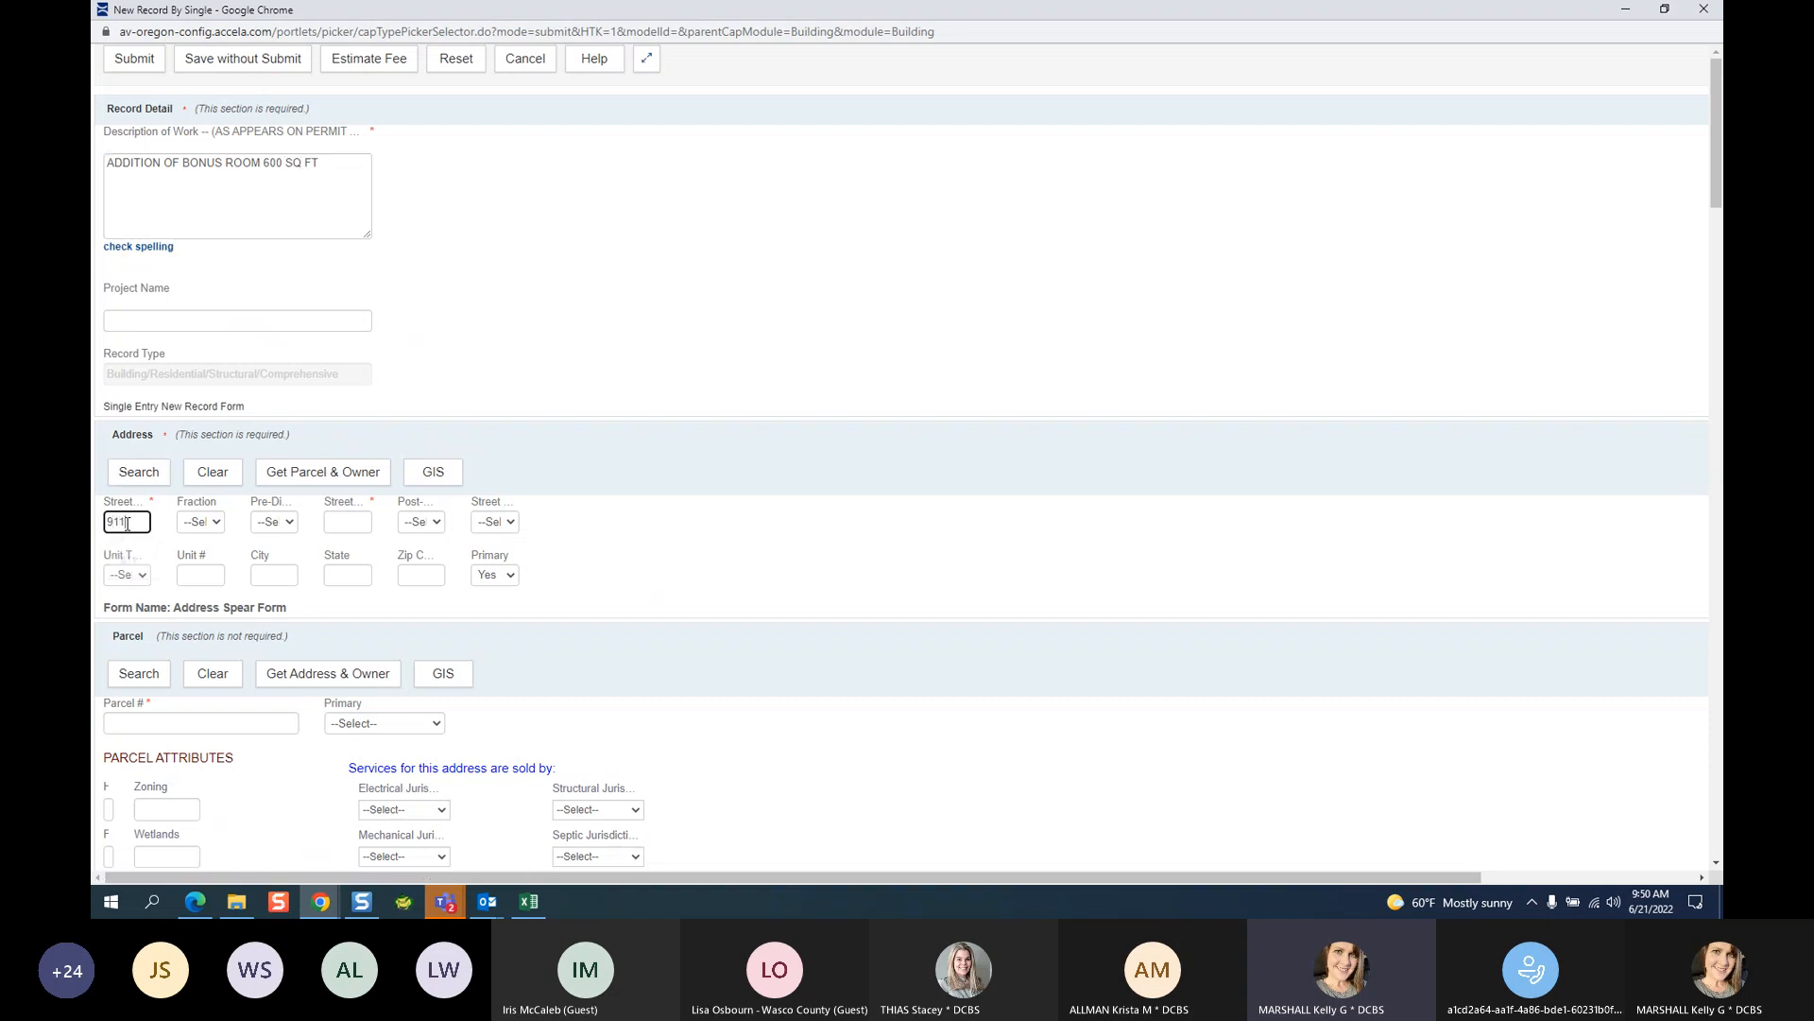
left_click(349, 522)
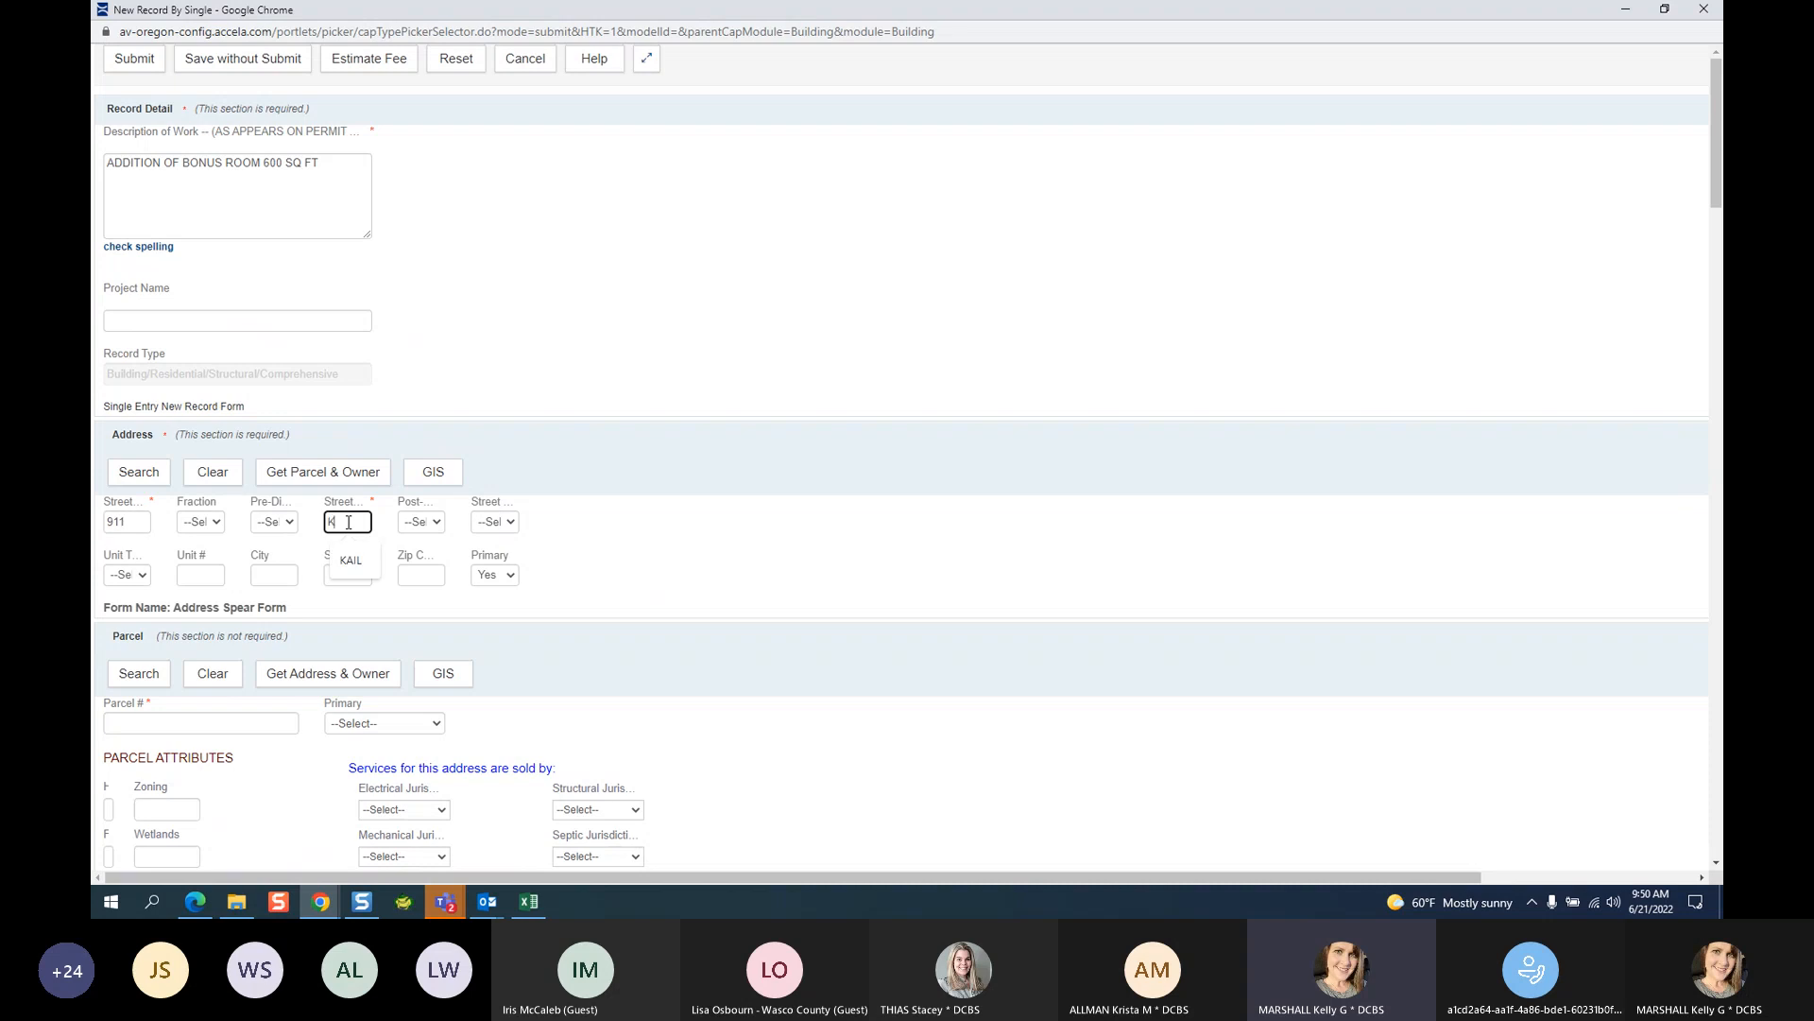
left_click(351, 559)
double_click(136, 522)
left_click(137, 473)
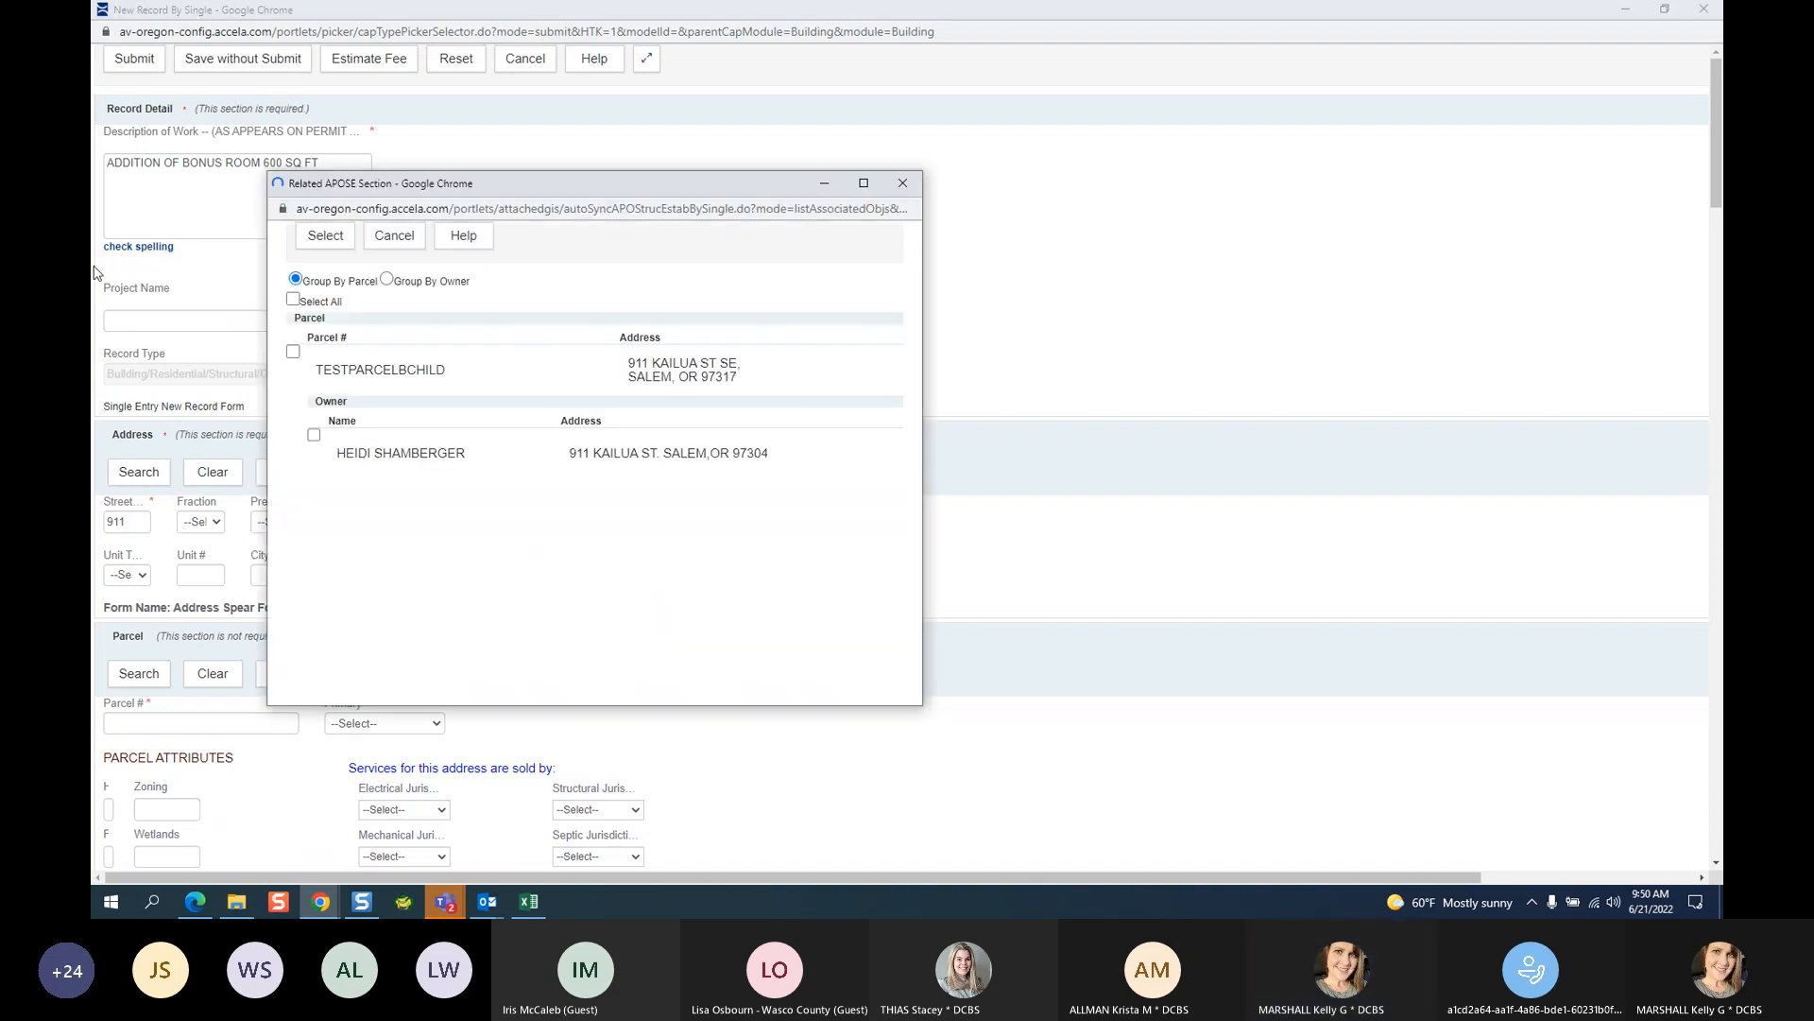
left_click(293, 298)
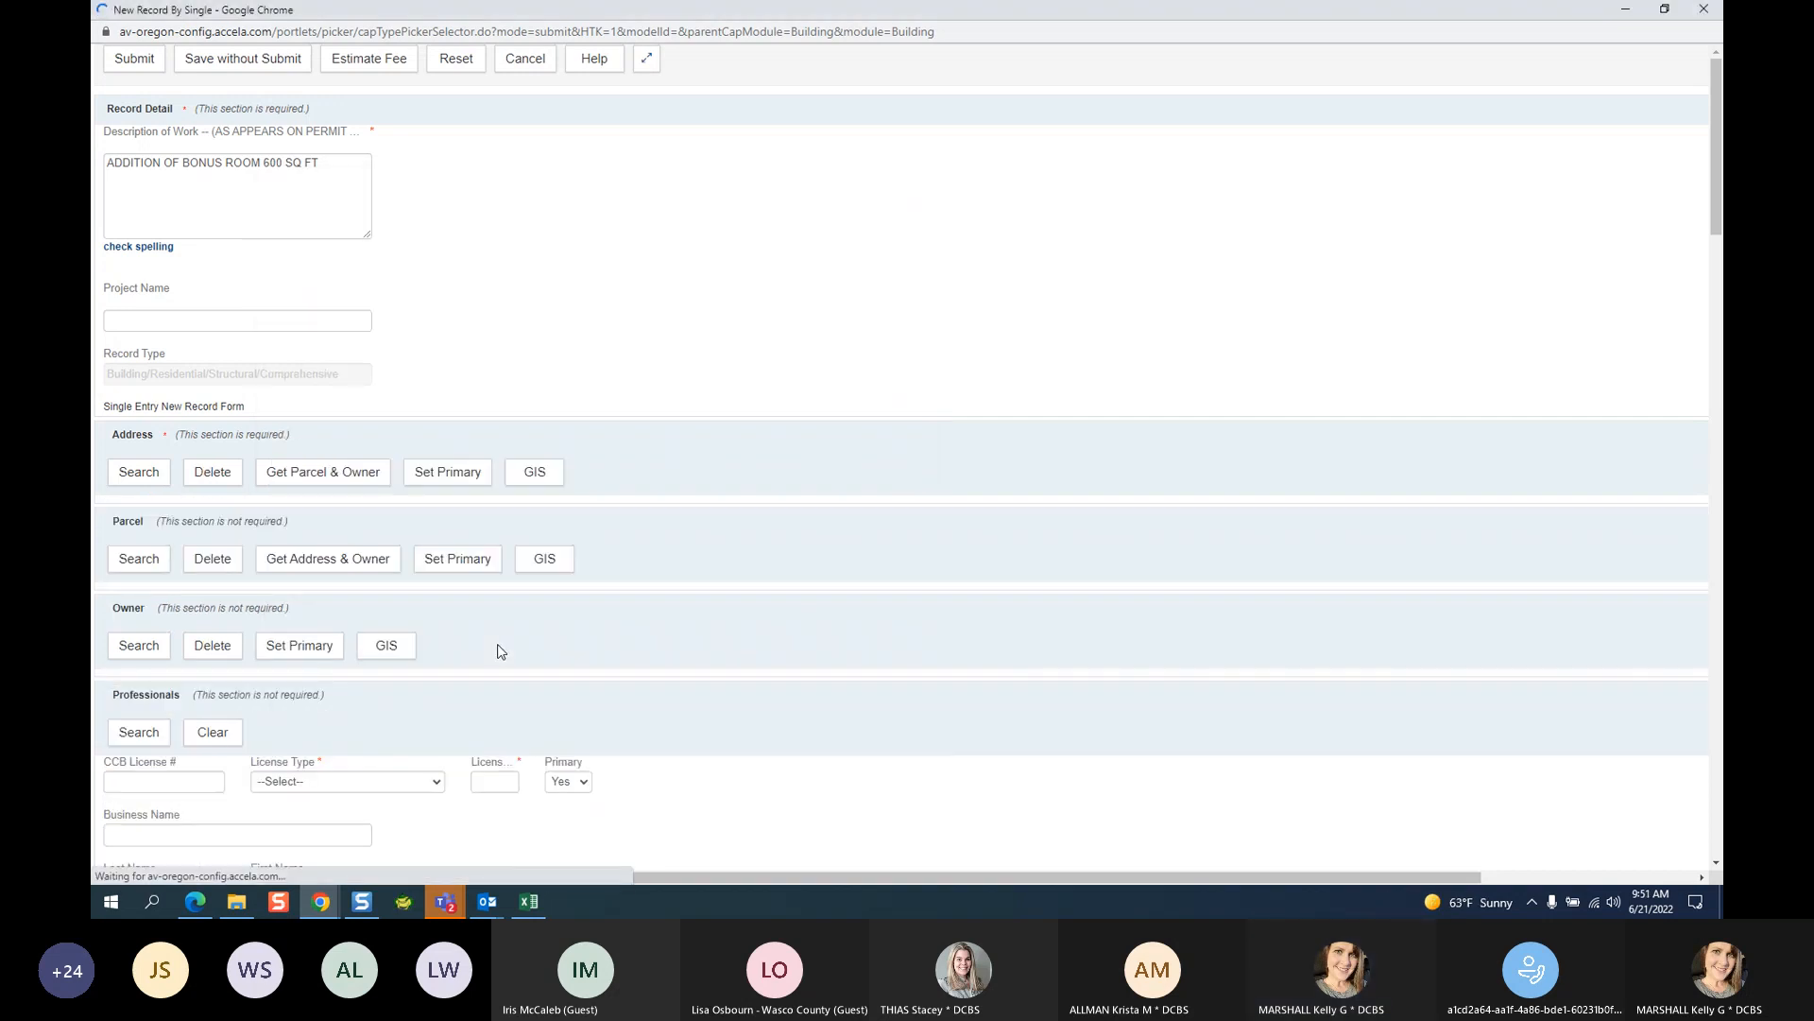
Set the professional search to license type Architect with business name %PED%.
scroll(780, 506, "down", 10)
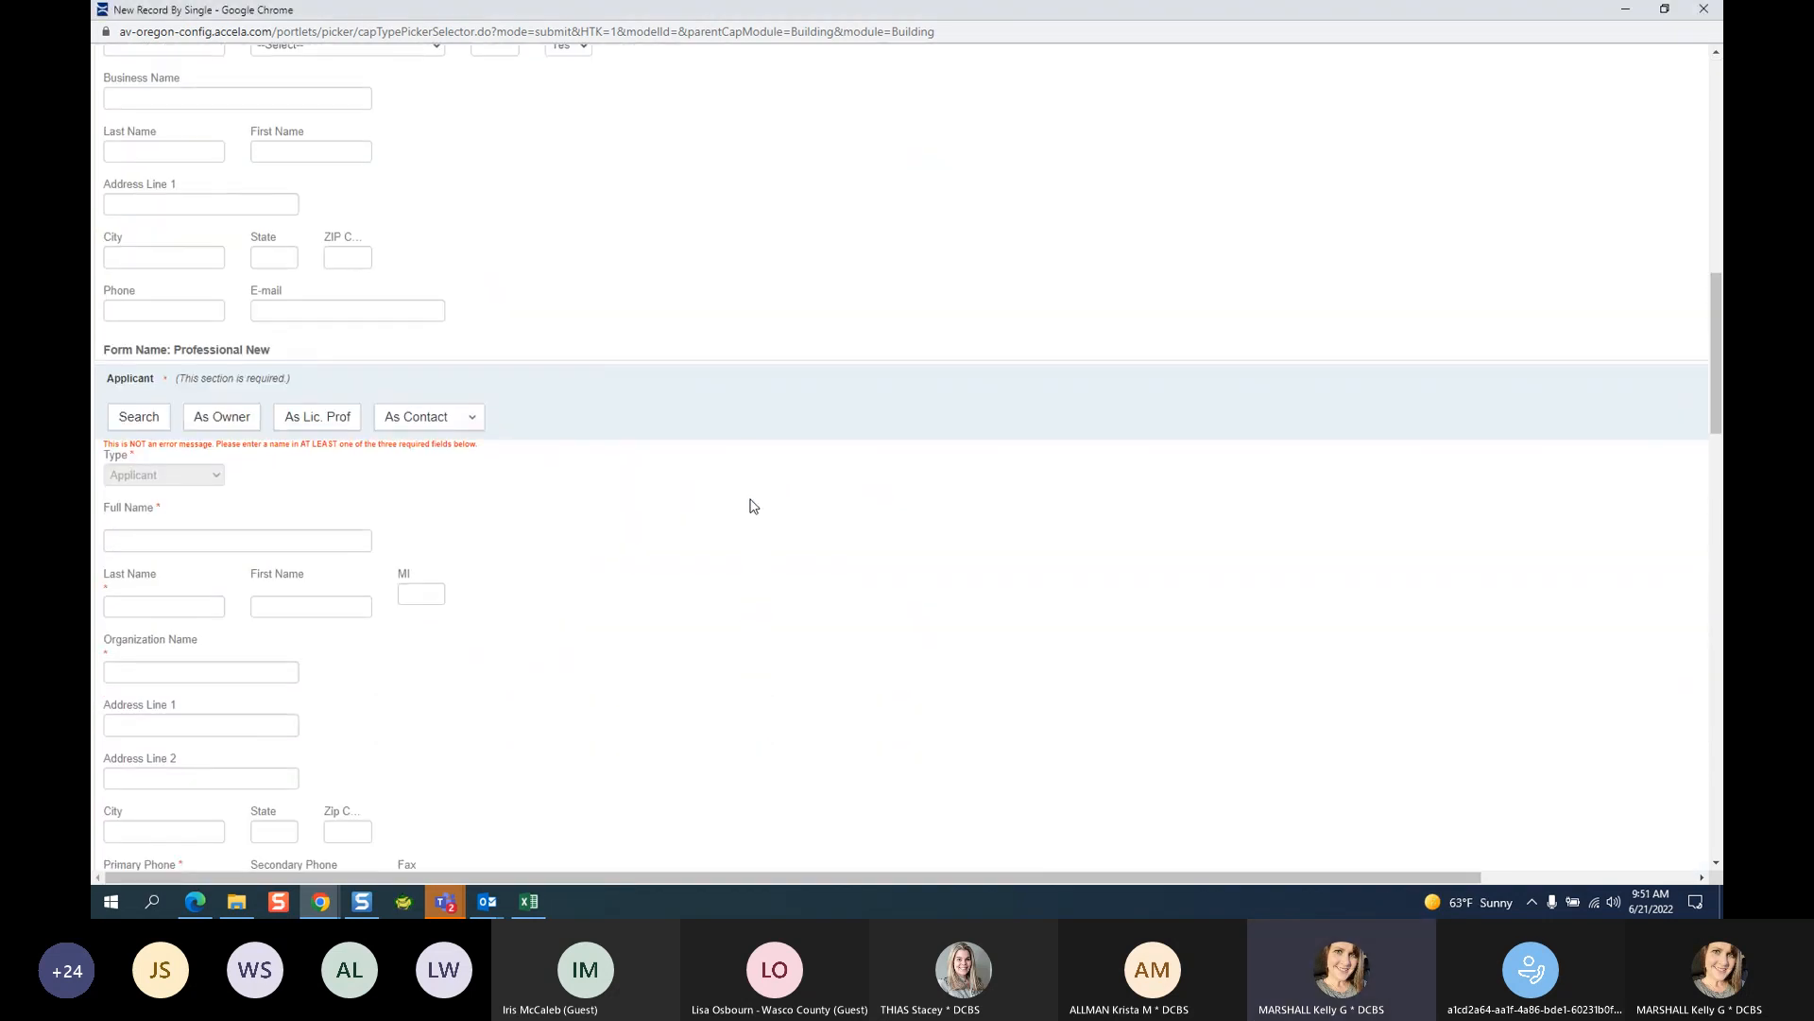
scroll(610, 501, "up", 4)
scroll(519, 517, "down", 1)
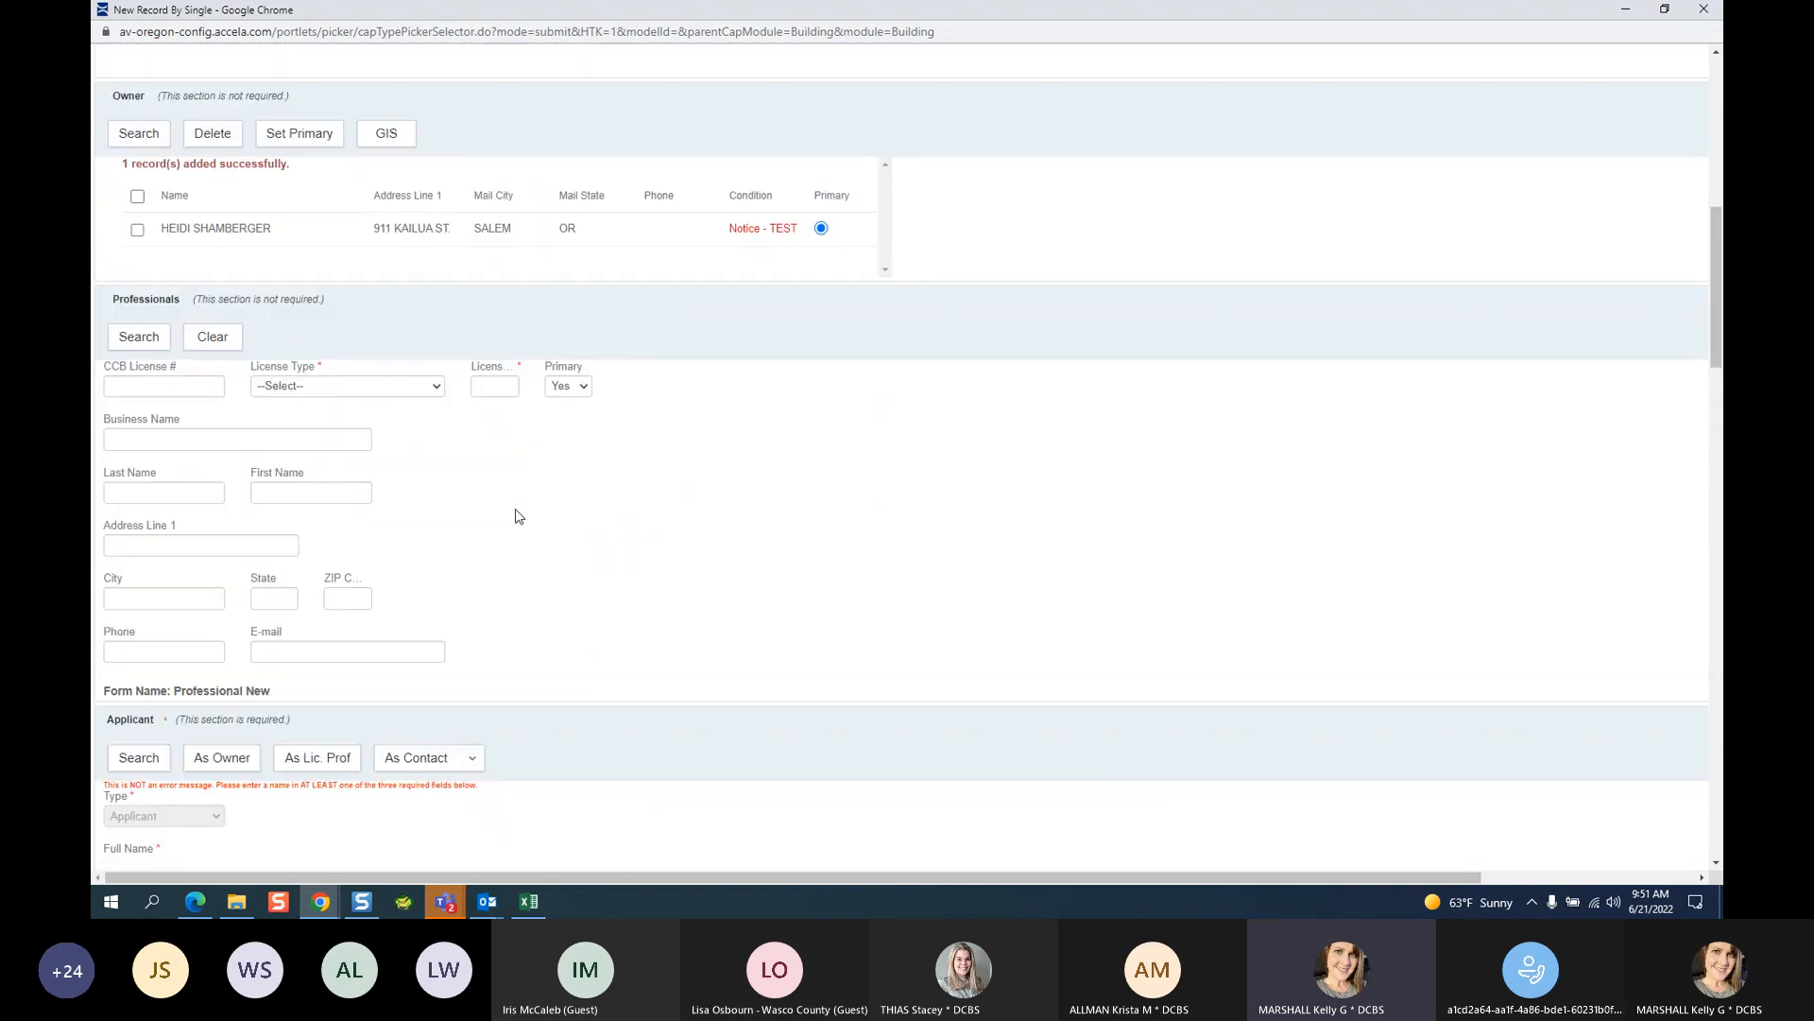
left_click(374, 387)
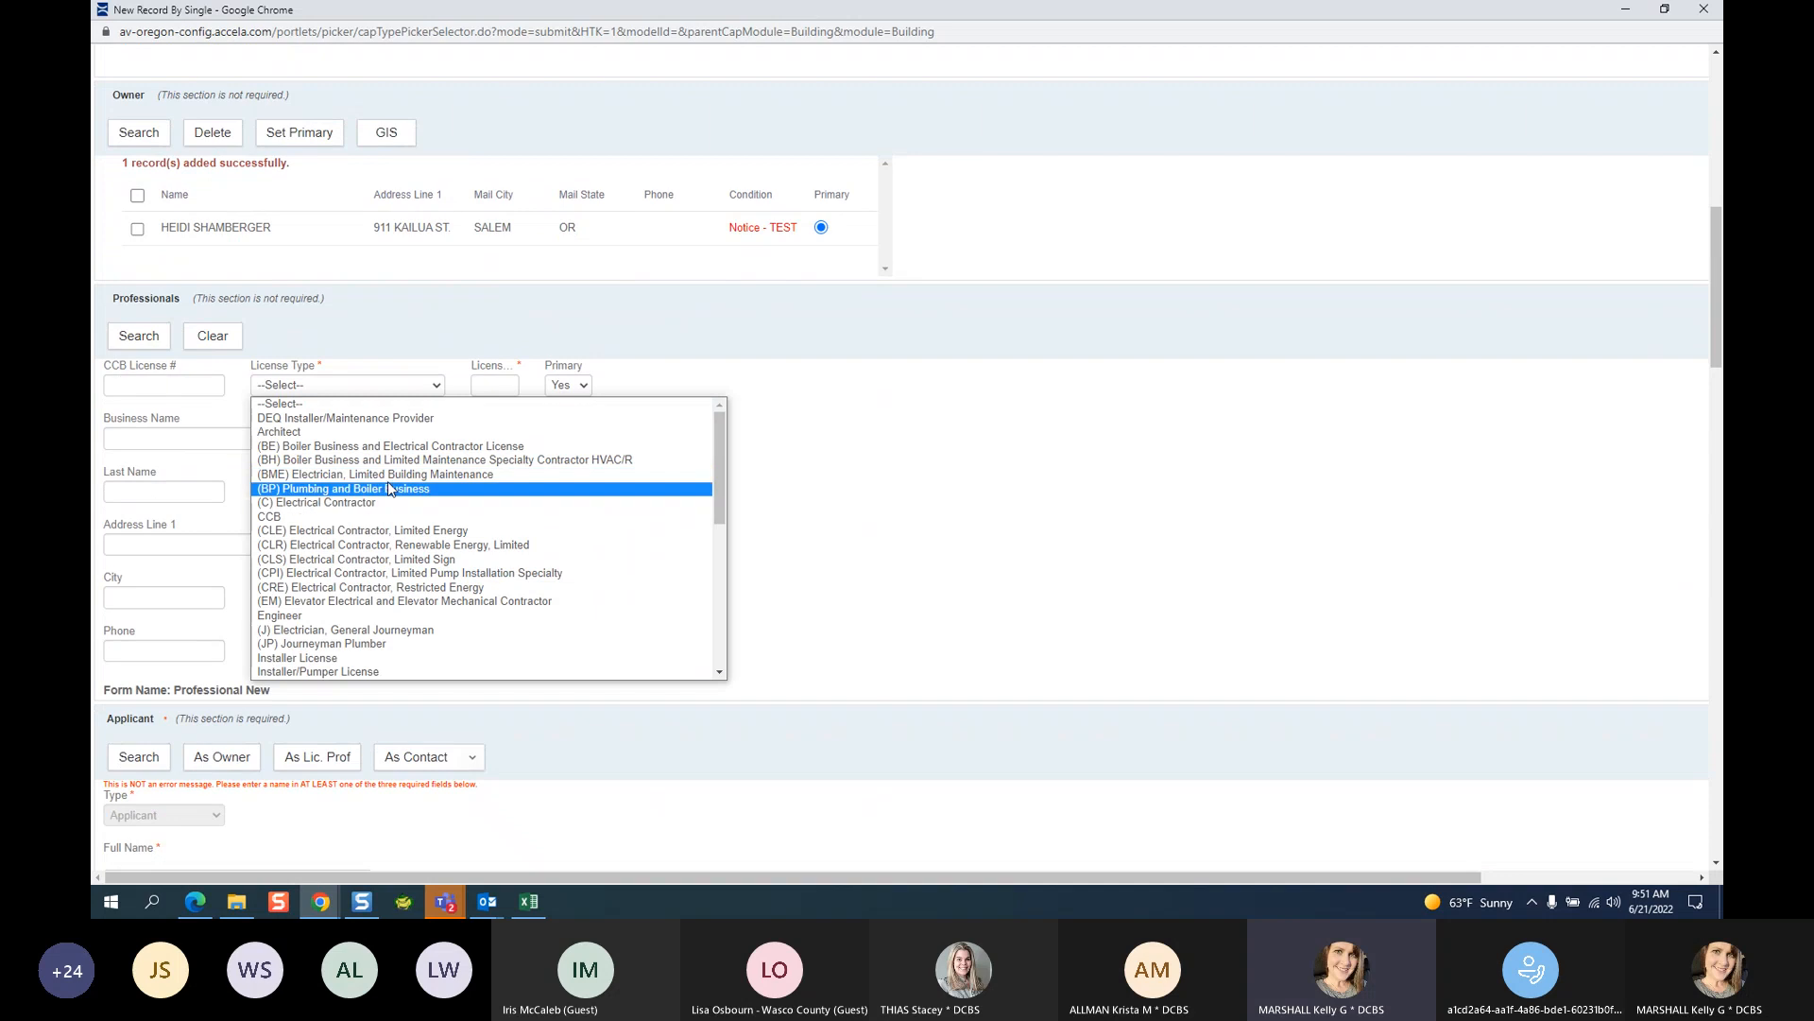
left_click(361, 432)
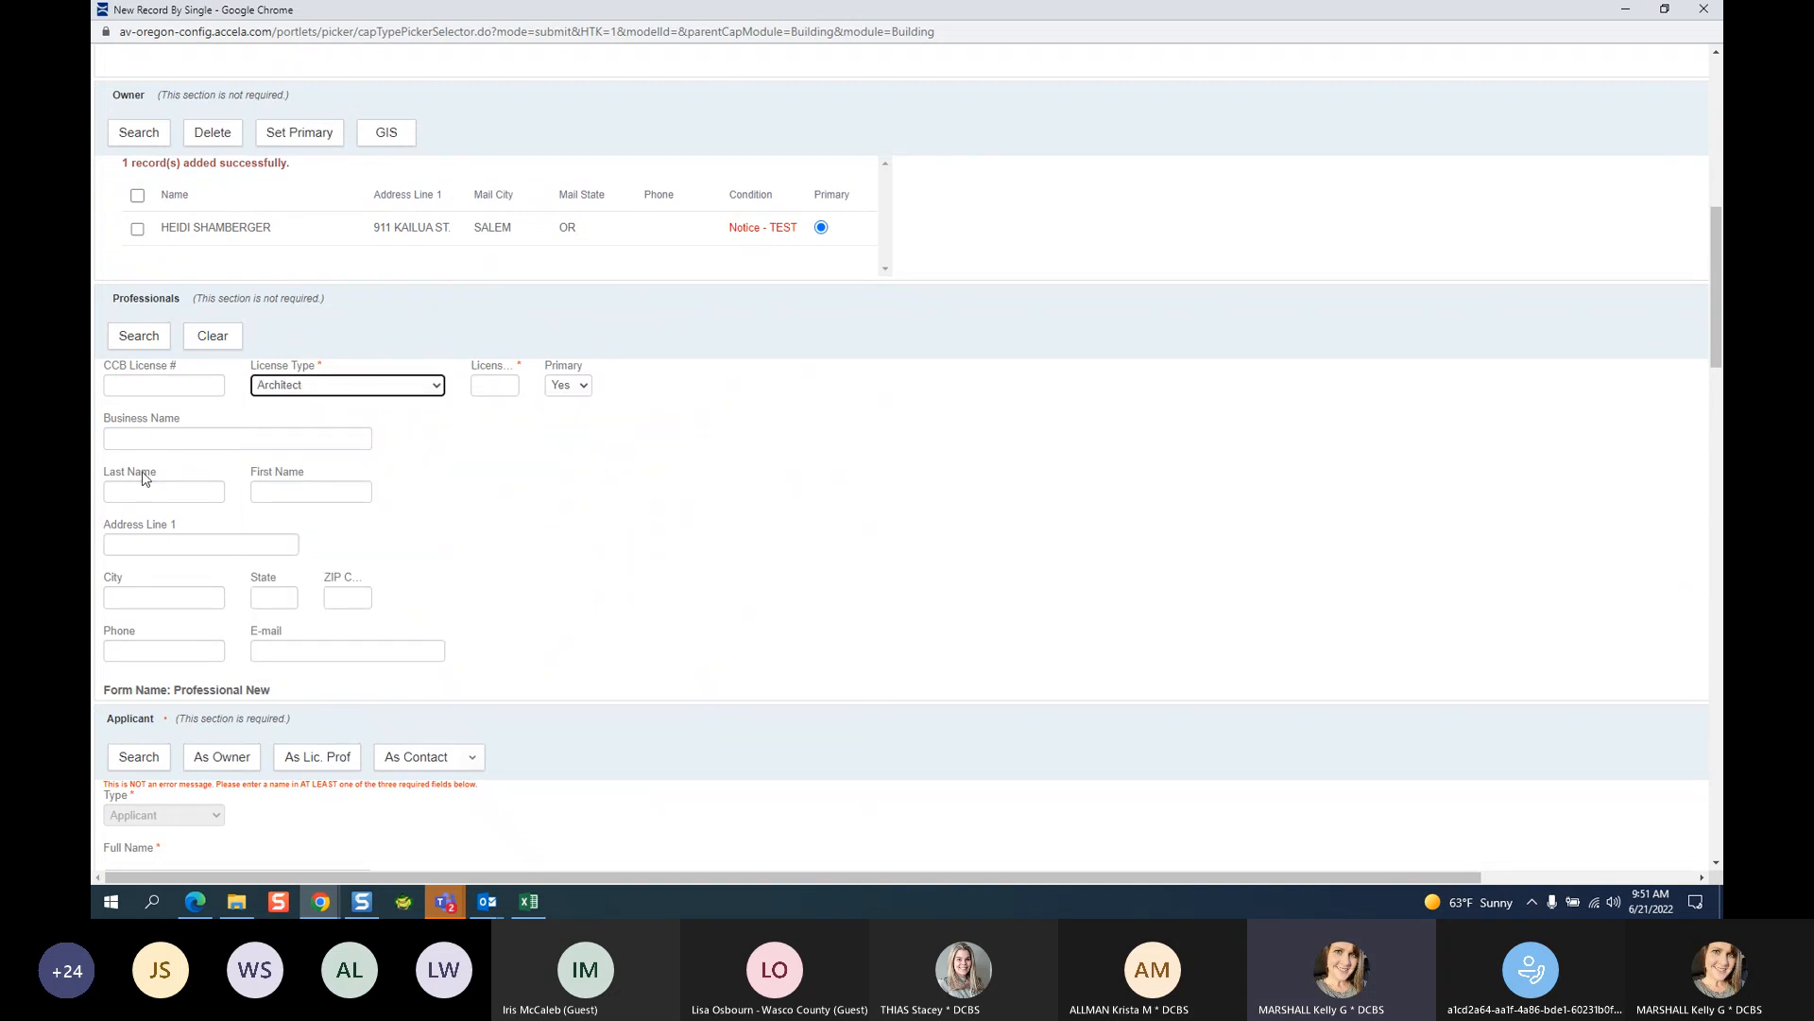
left_click(153, 442)
type("%PED%")
Search, tick the individual architect rather than the firm, and add them to the record.
left_click(149, 338)
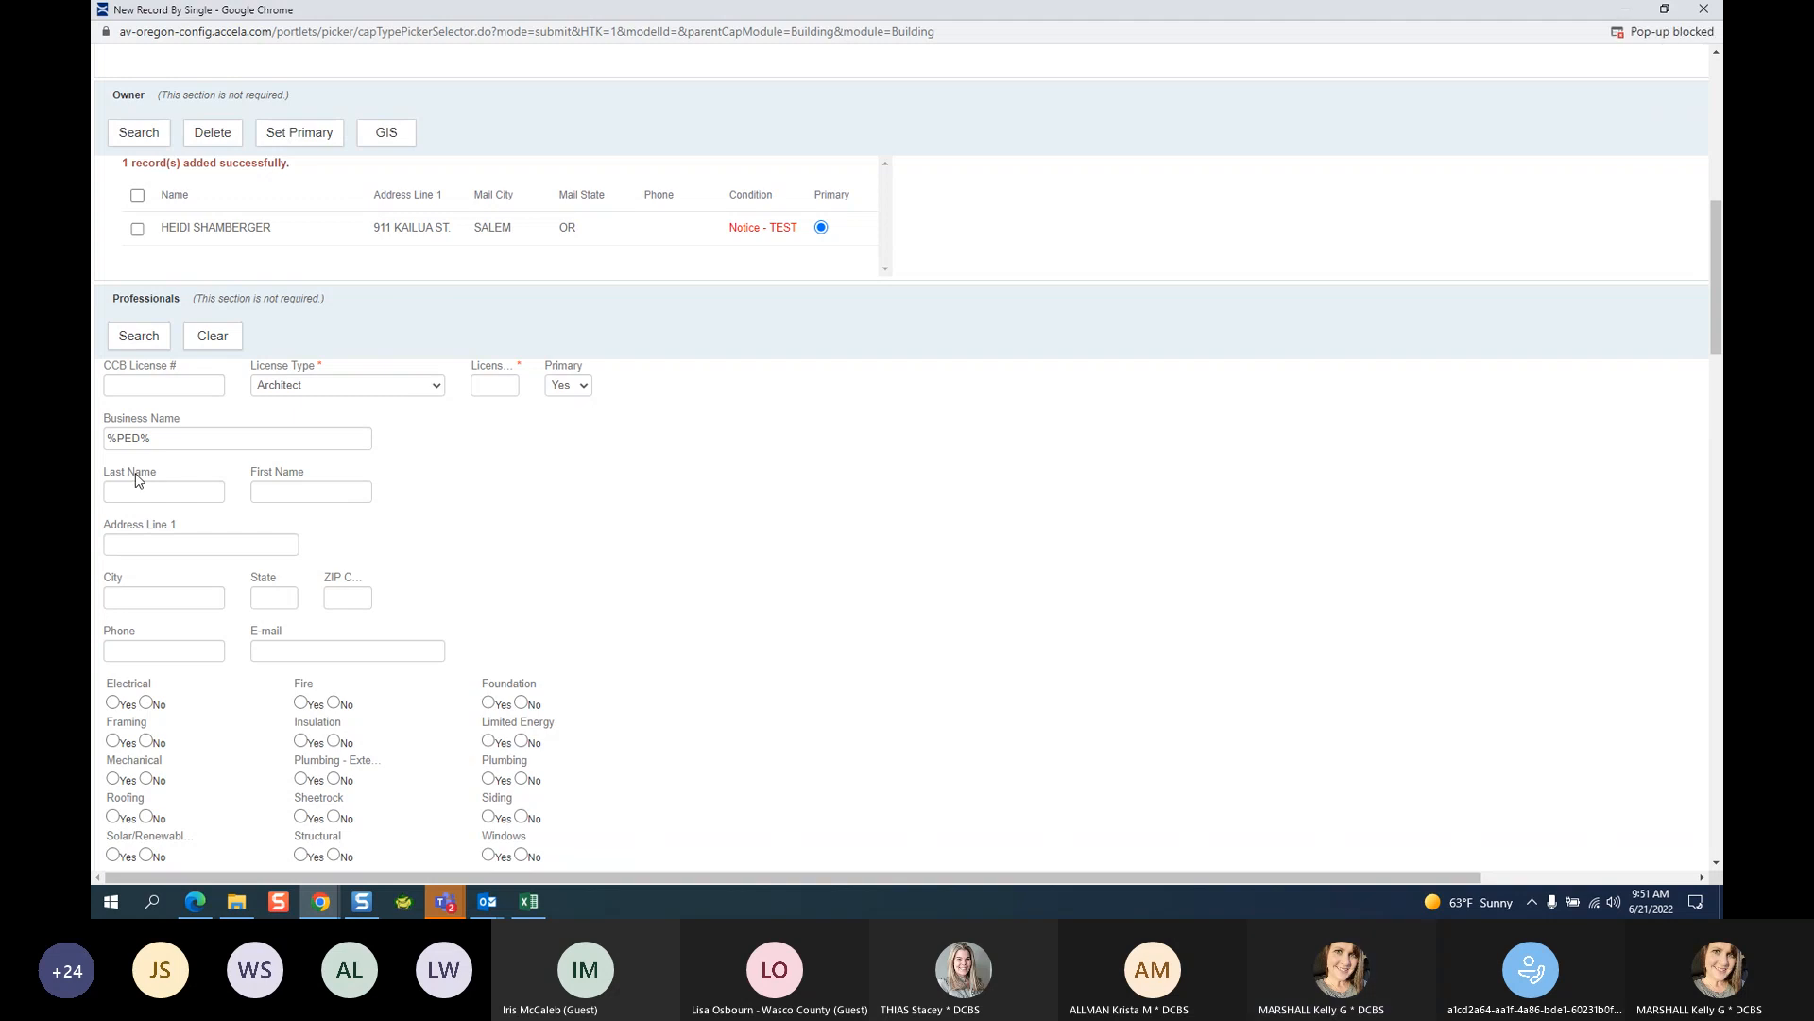
left_click(142, 338)
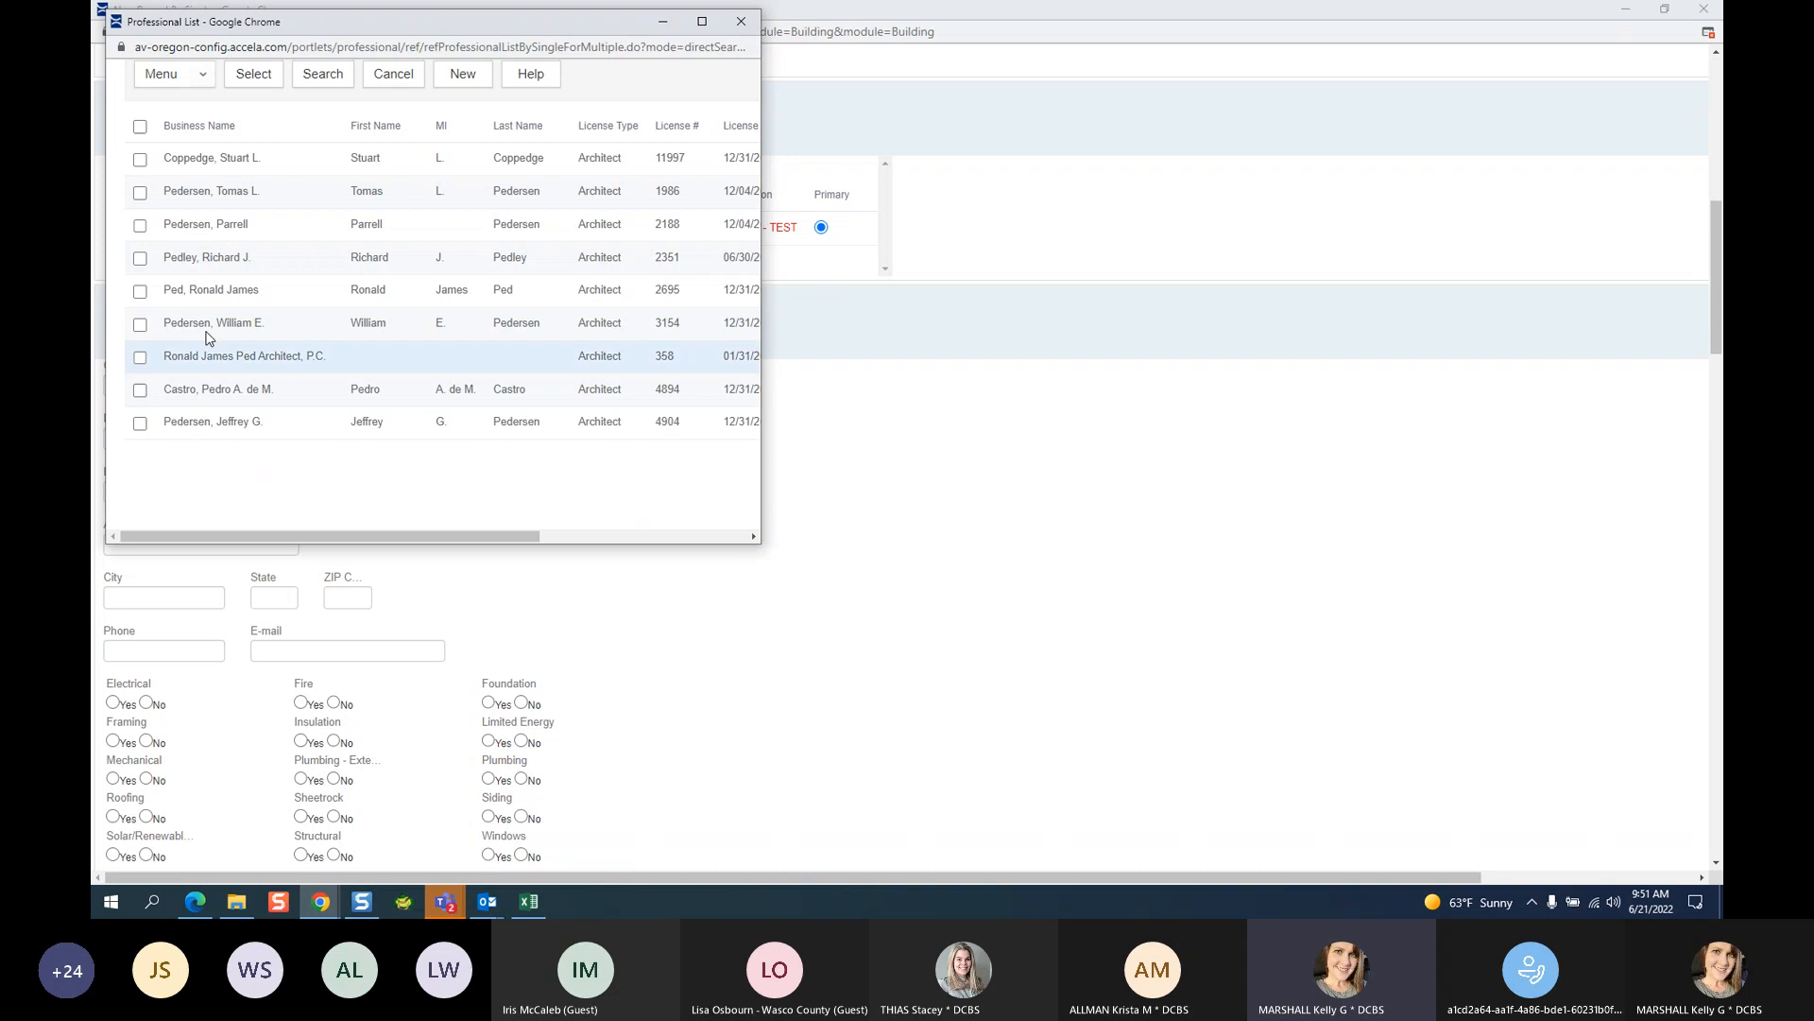
left_click(140, 357)
left_click_drag(761, 388, 916, 388)
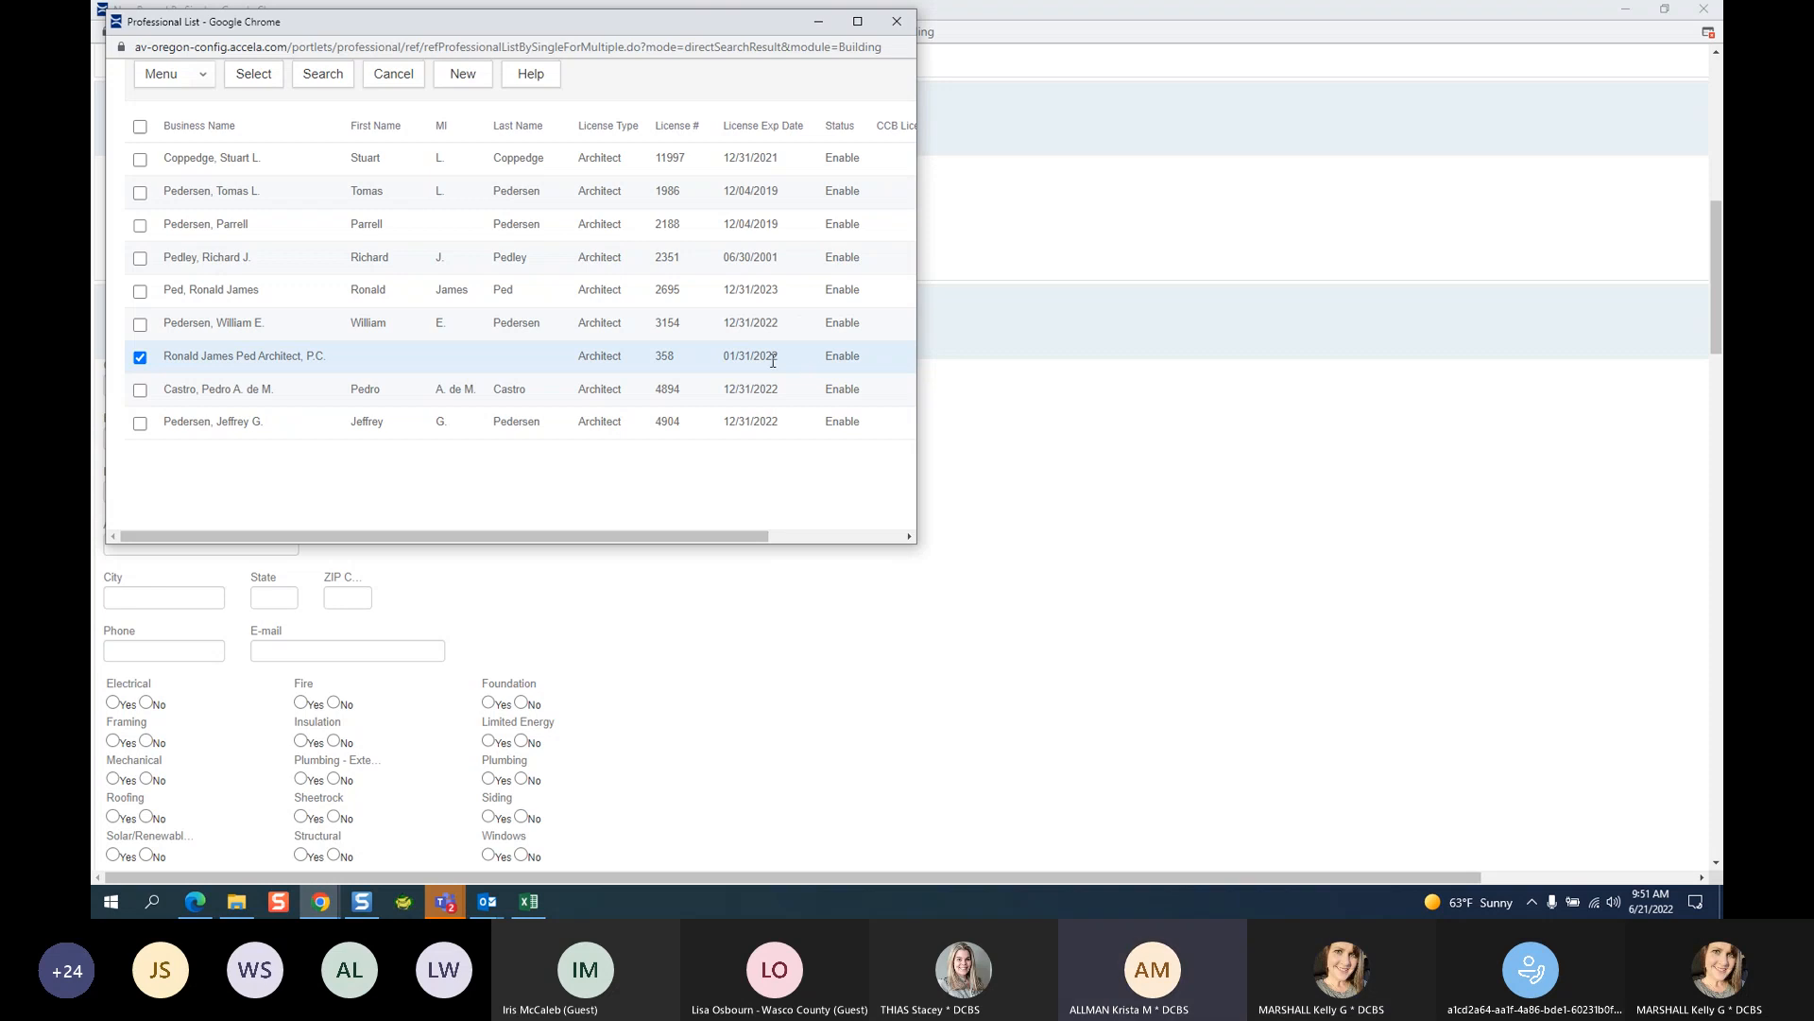
left_click(140, 291)
left_click(140, 357)
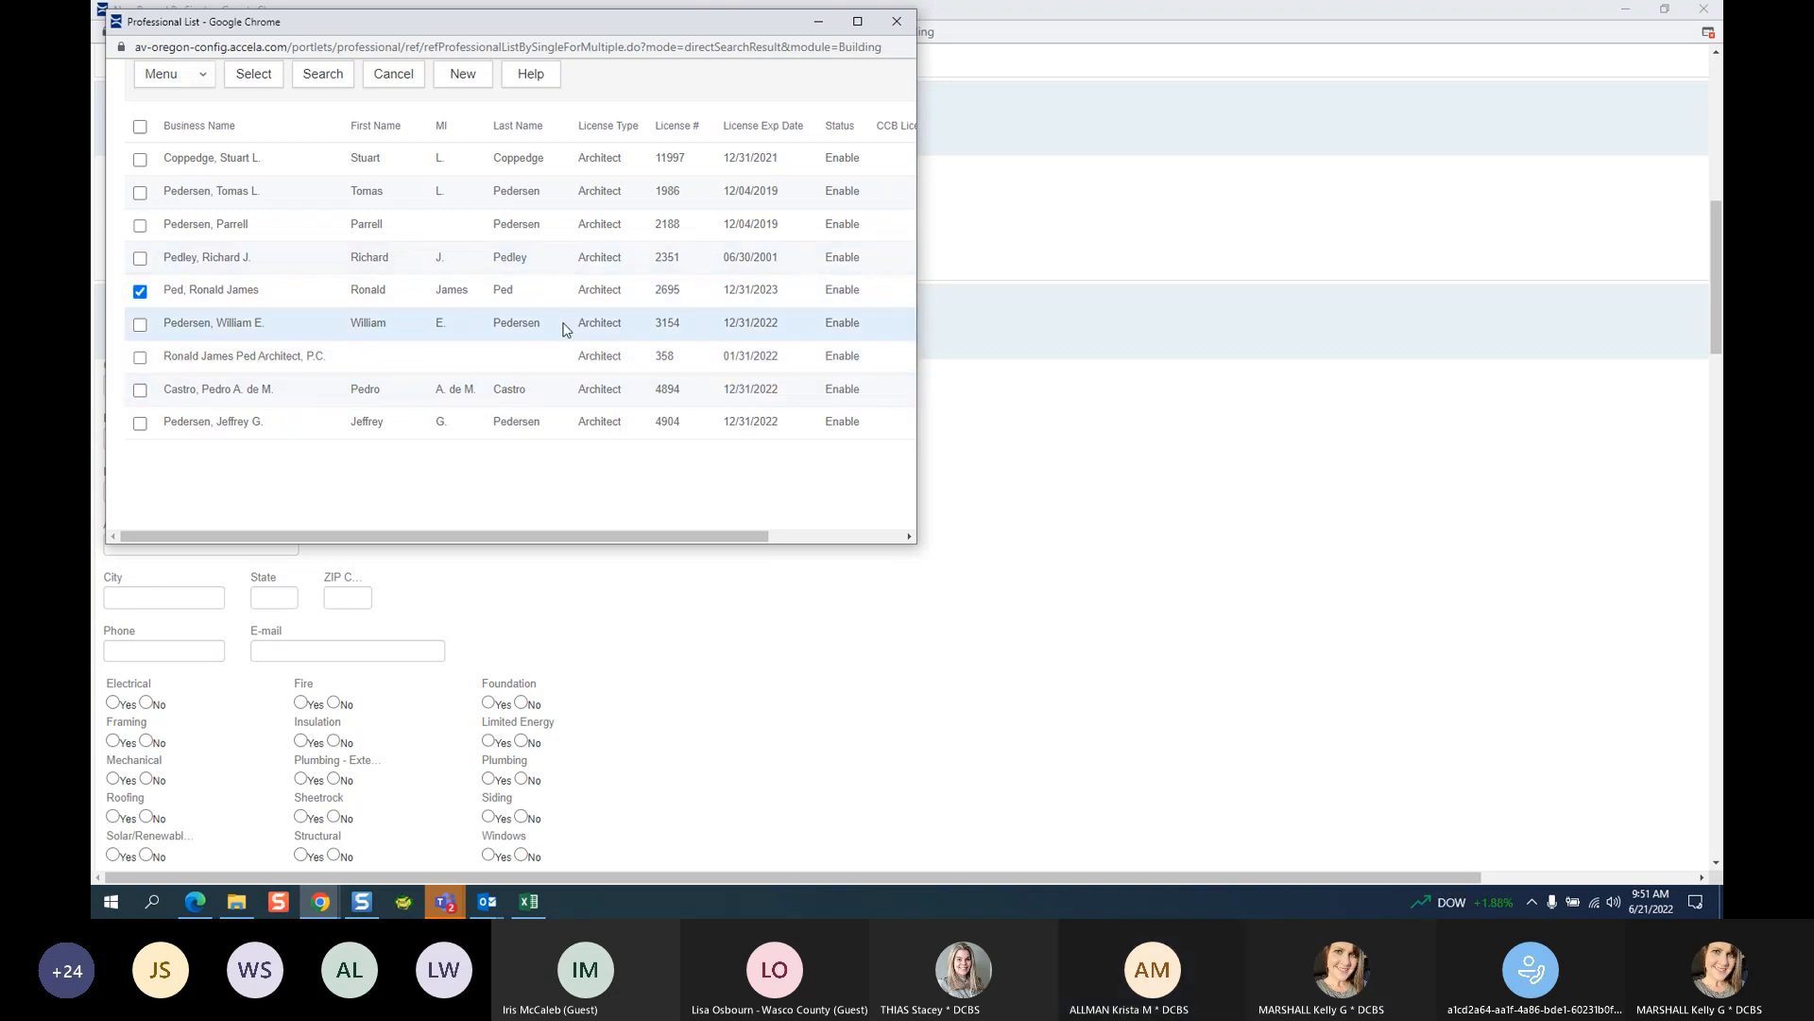
left_click(253, 74)
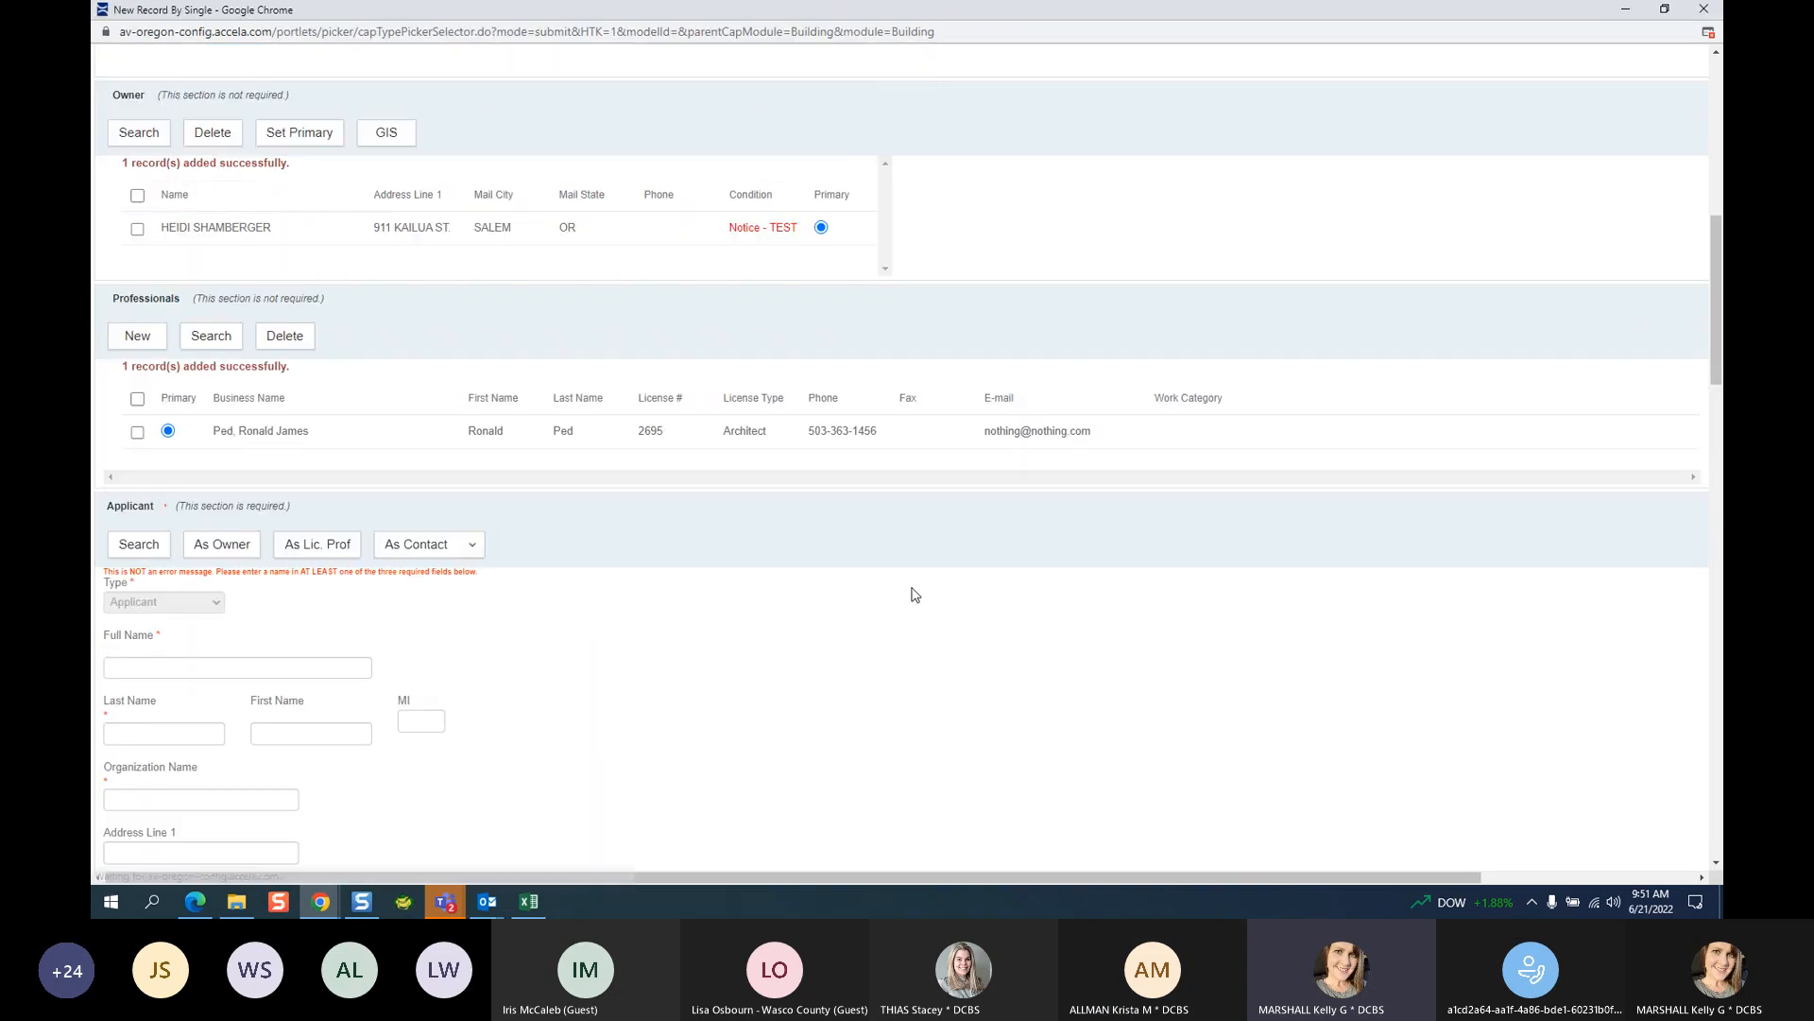
left_click(451, 904)
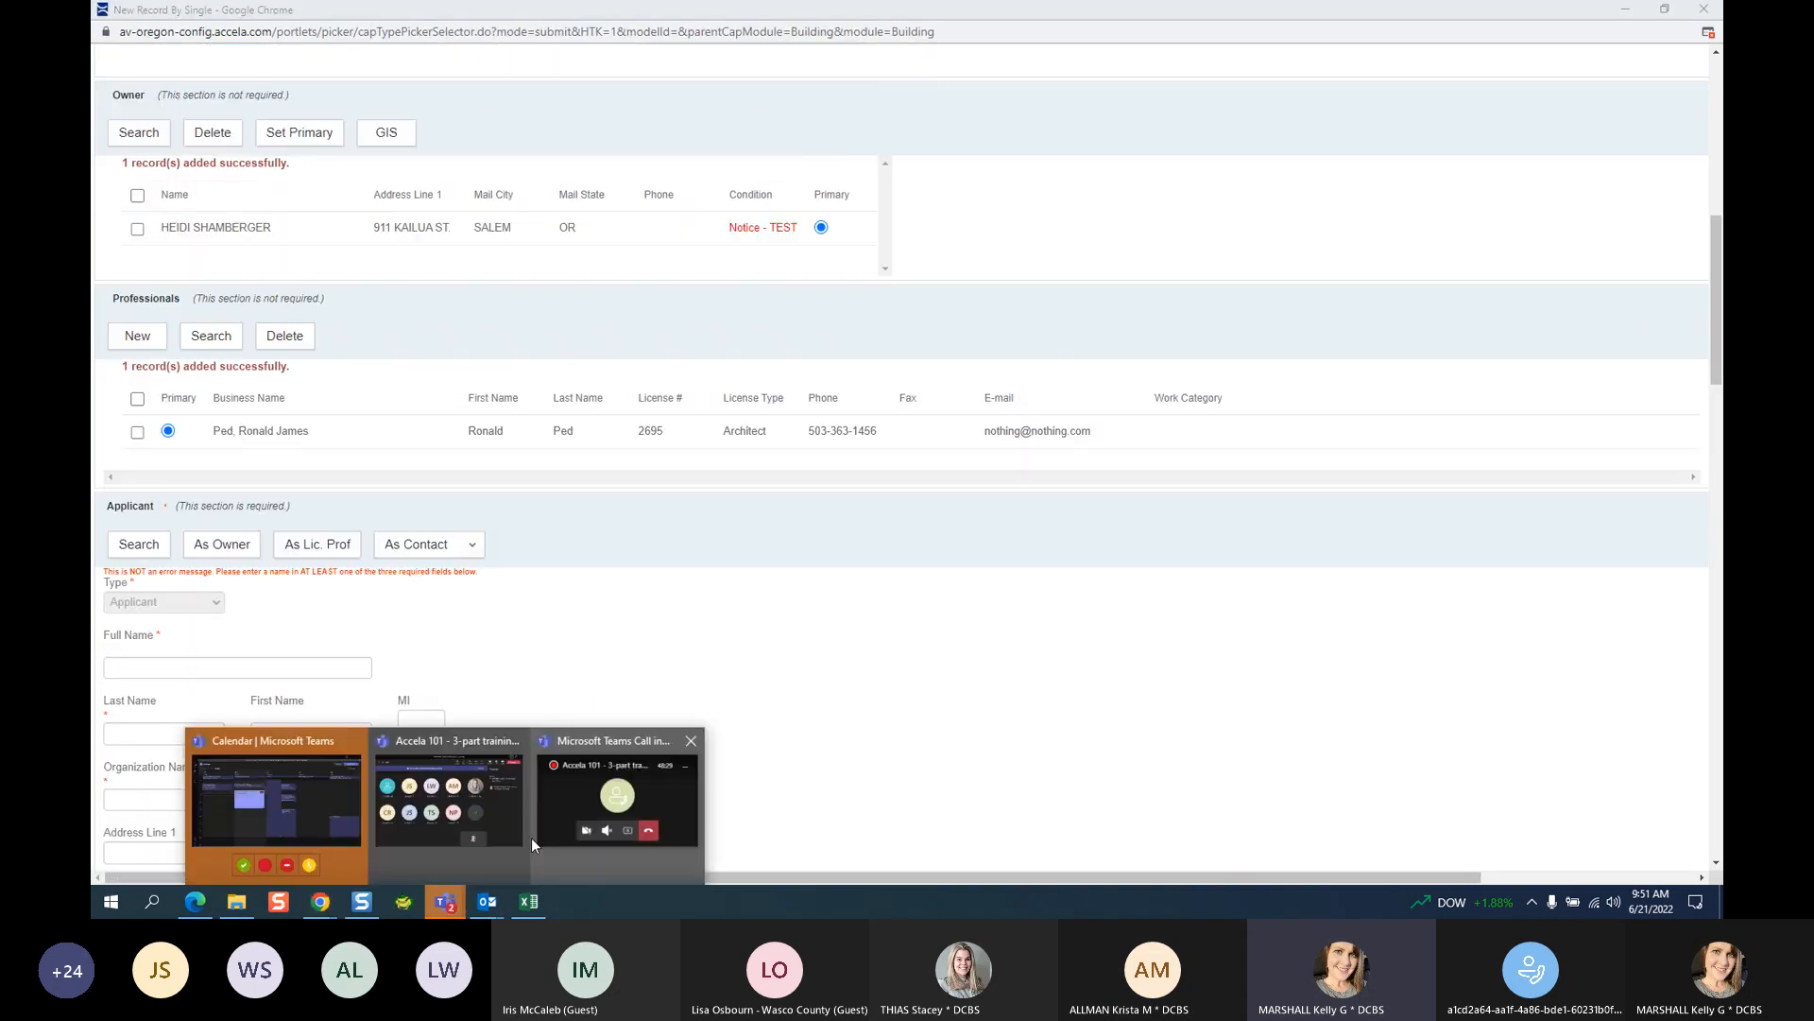
Open the training meeting's chat and send the e-permits help desk e-mail address.
left_click(449, 808)
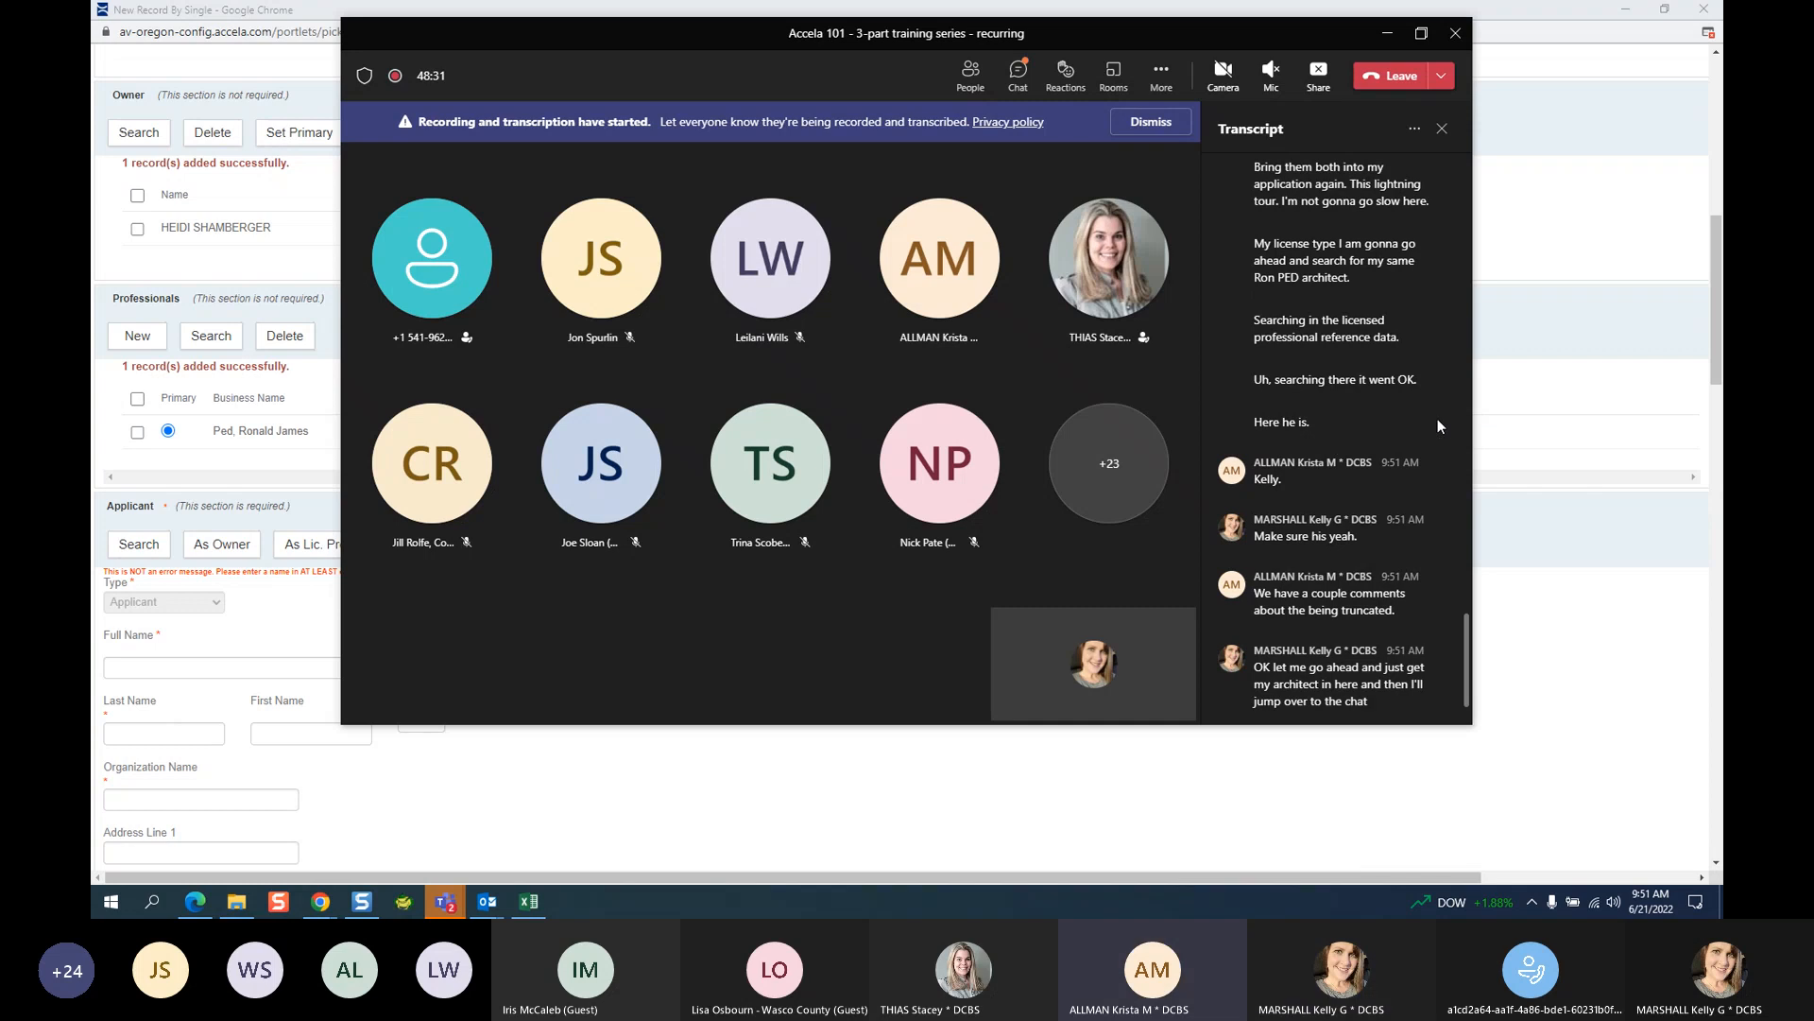
scroll(1438, 427, "up", 5)
scroll(1438, 395, "up", 5)
scroll(1332, 397, "up", 10)
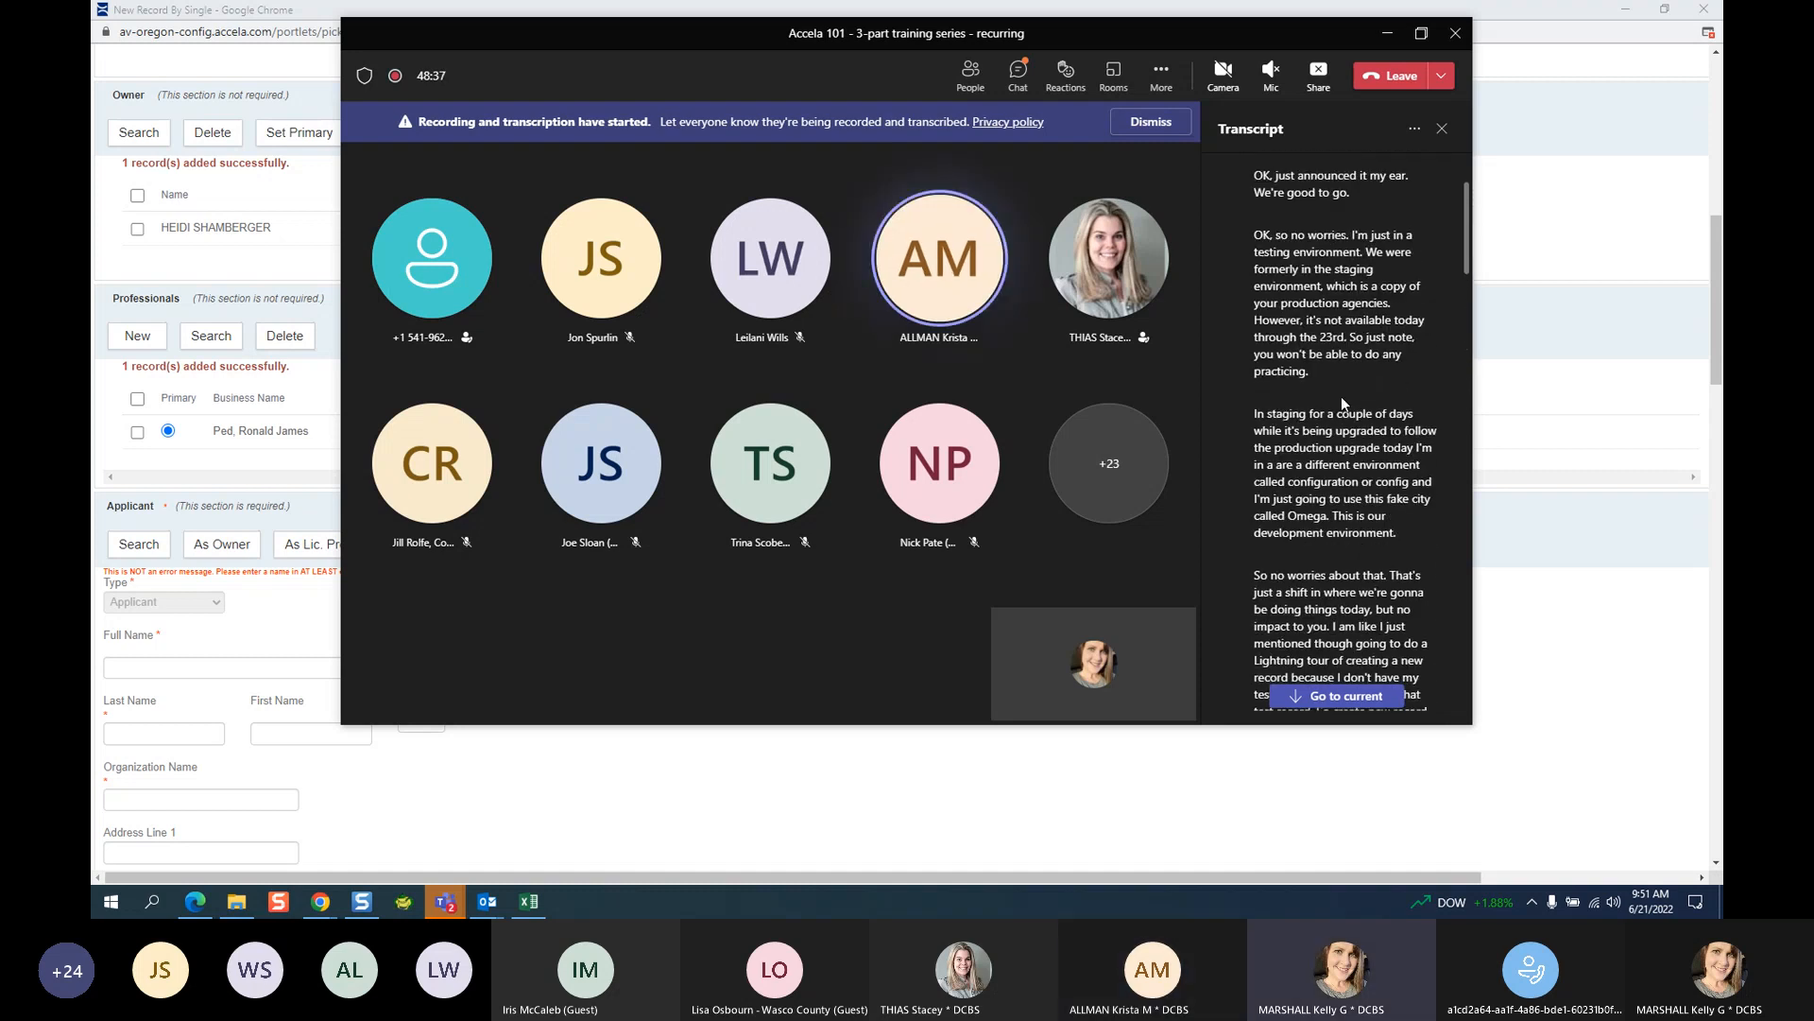
scroll(1393, 382, "down", 5)
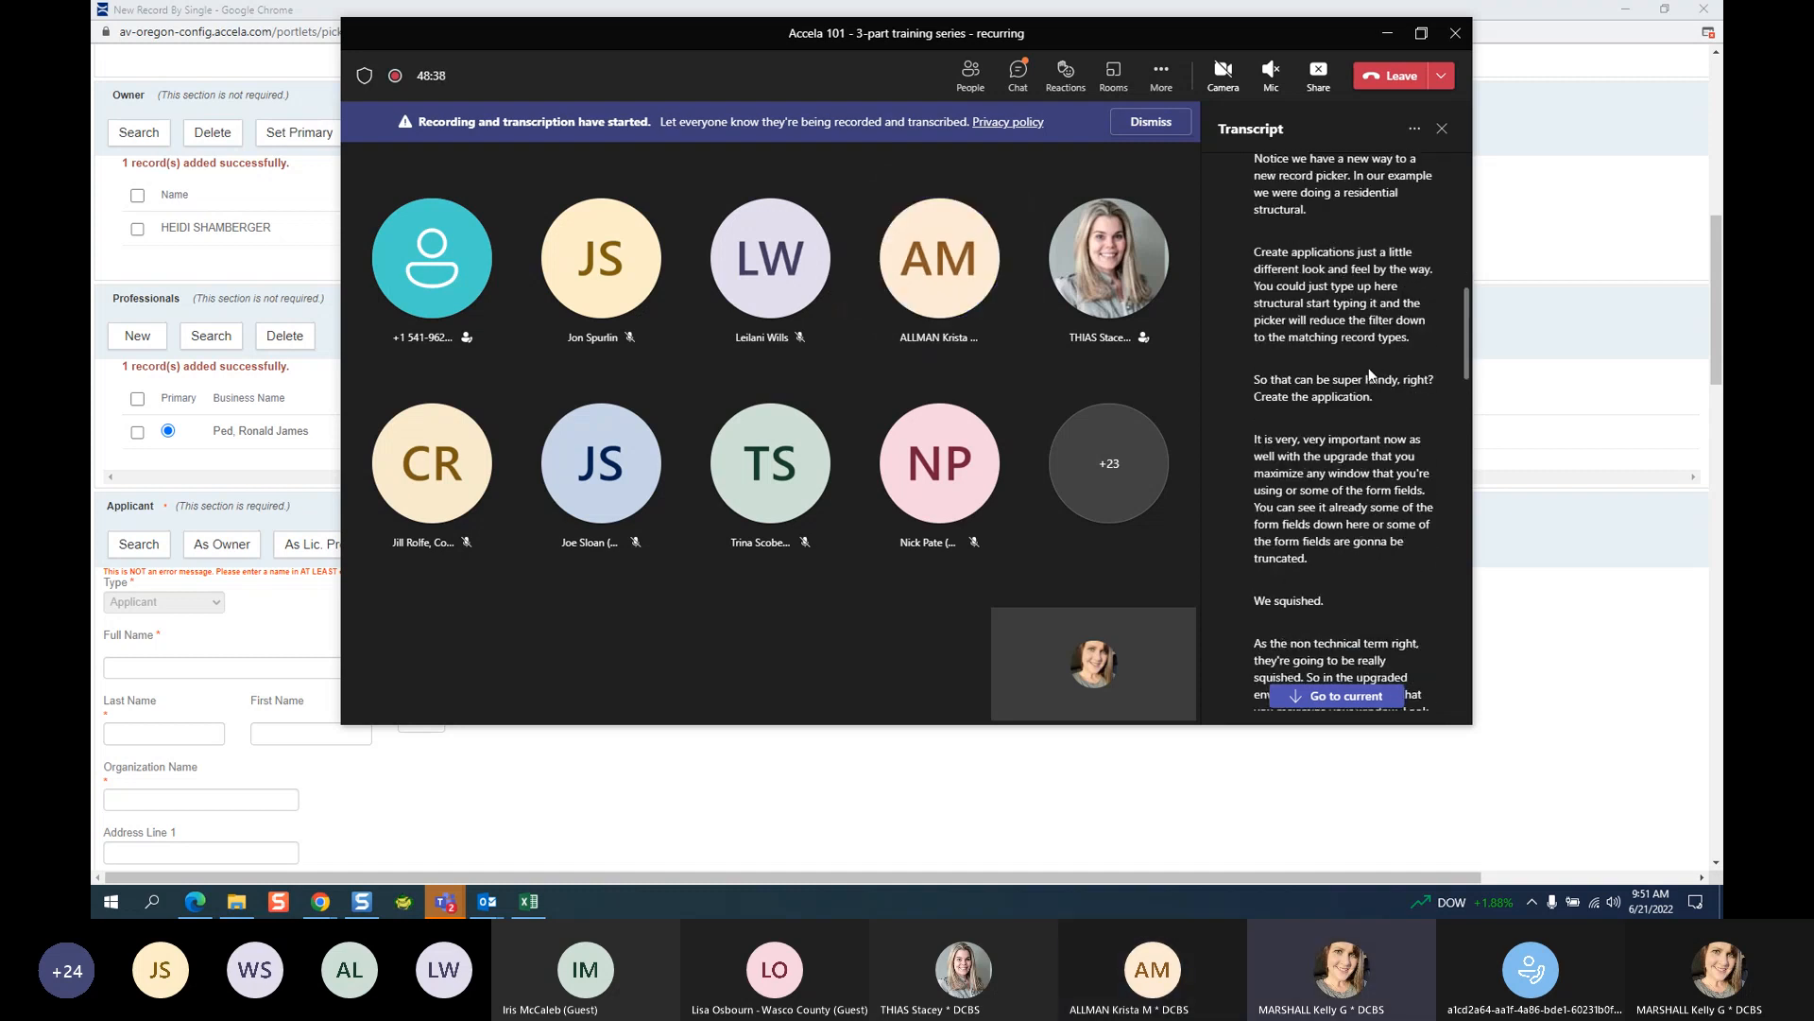
left_click(1011, 72)
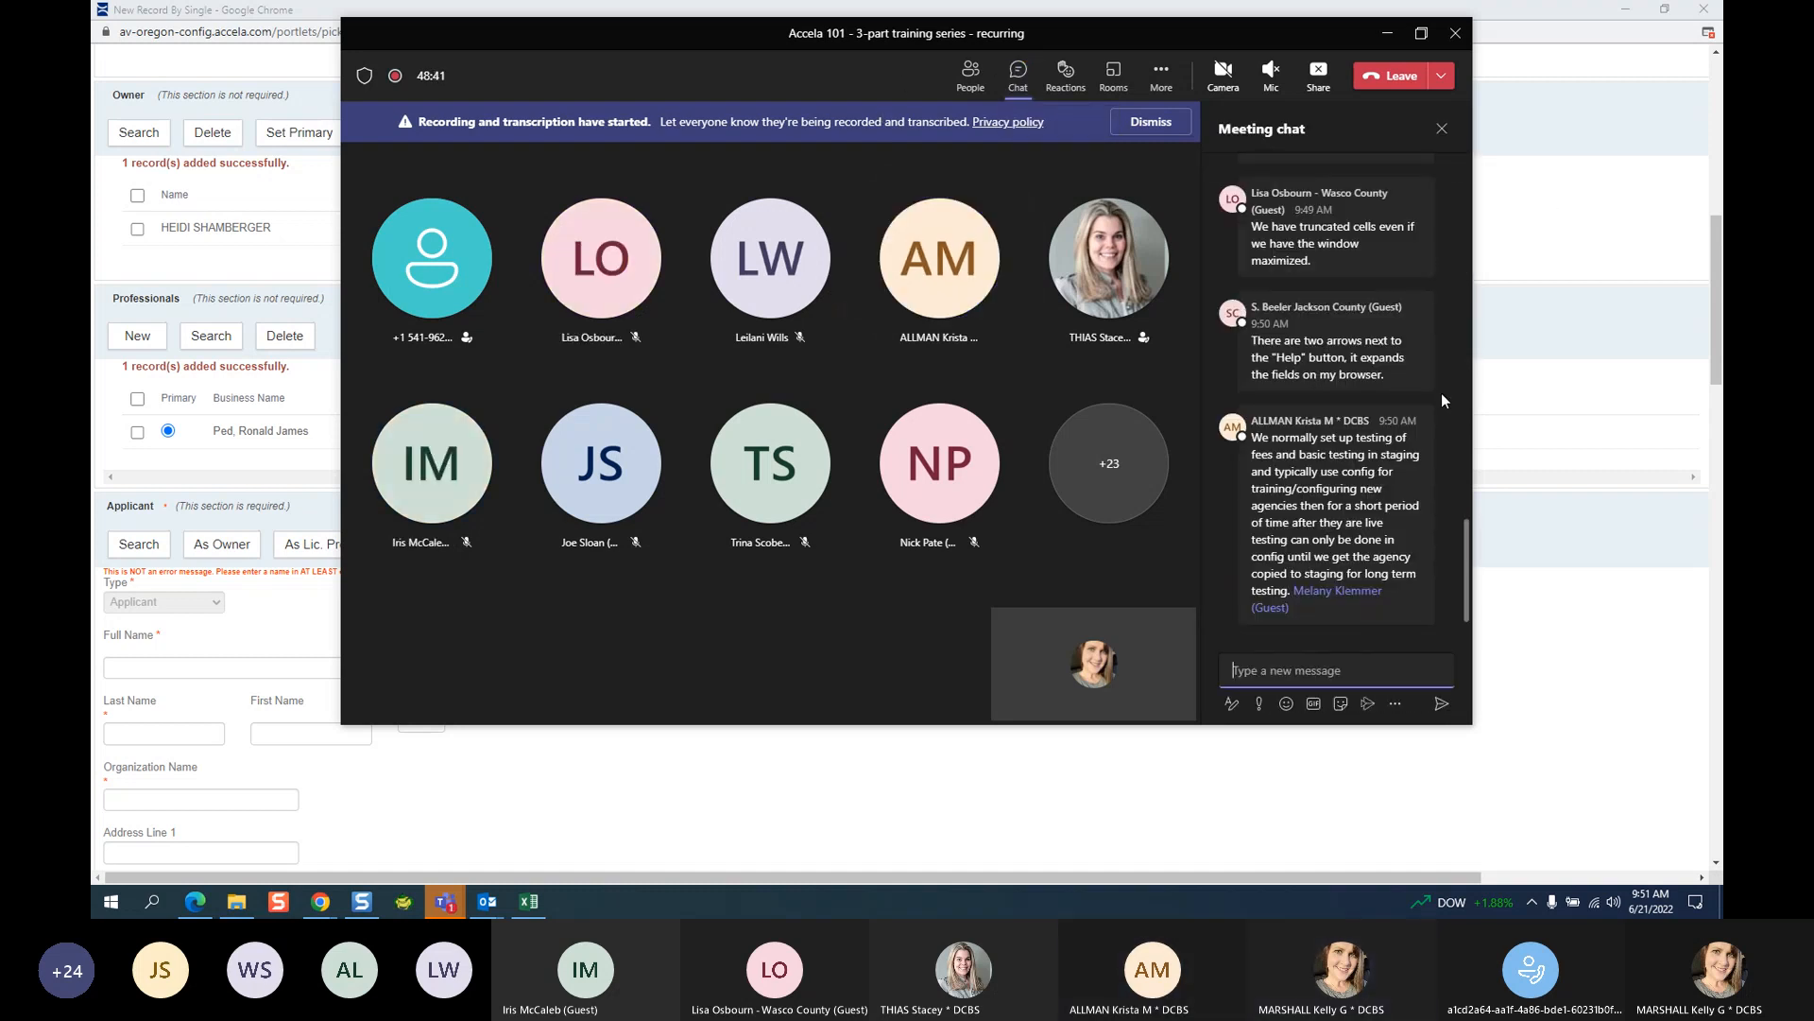
scroll(1431, 382, "up", 2)
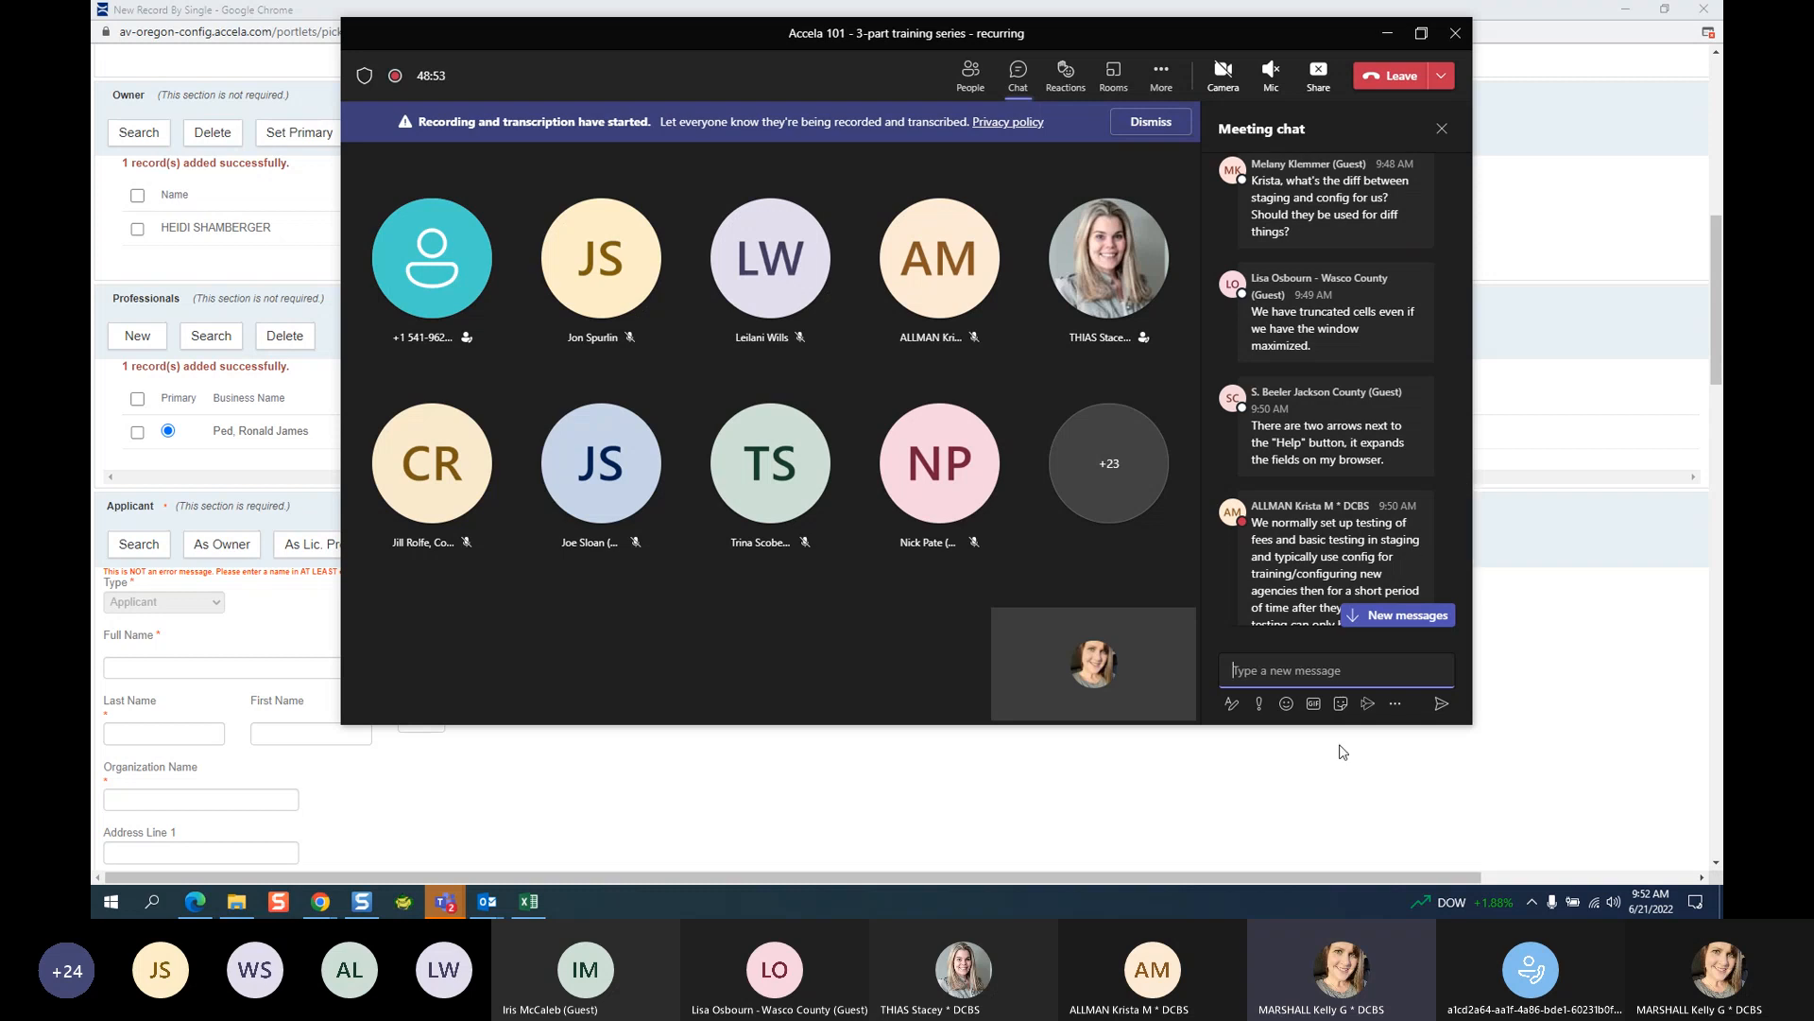
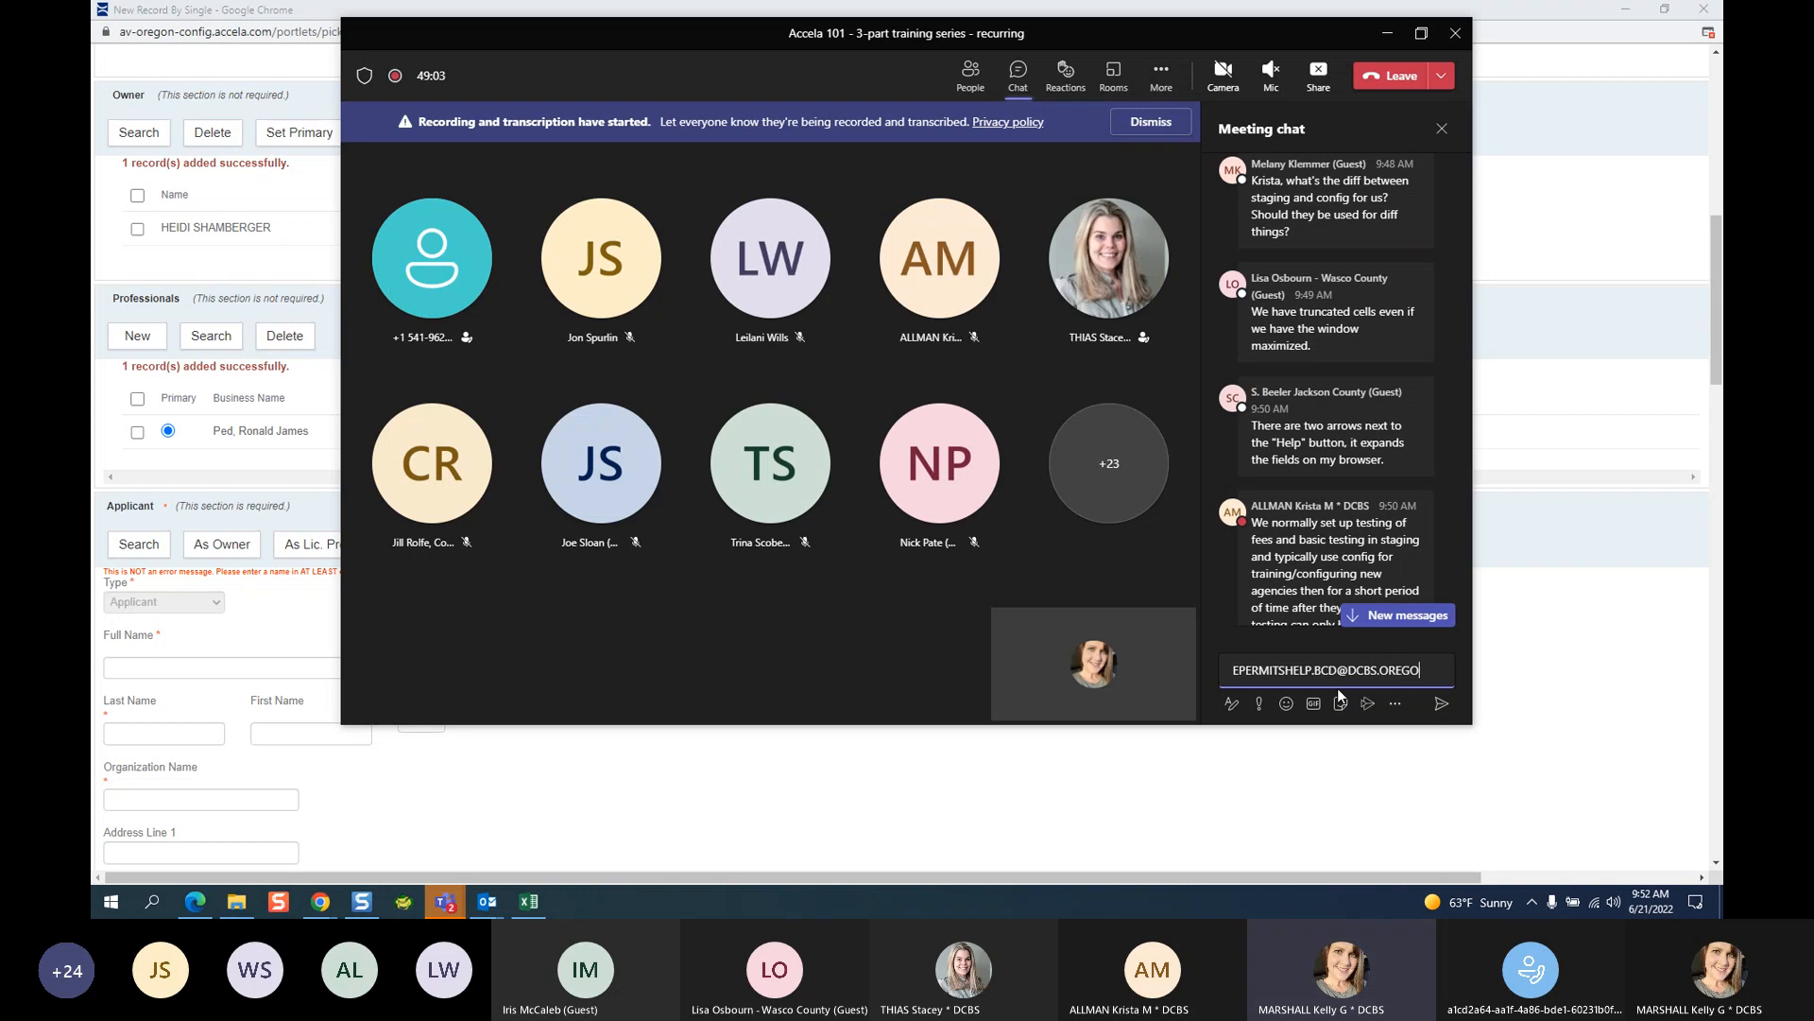
key("Return")
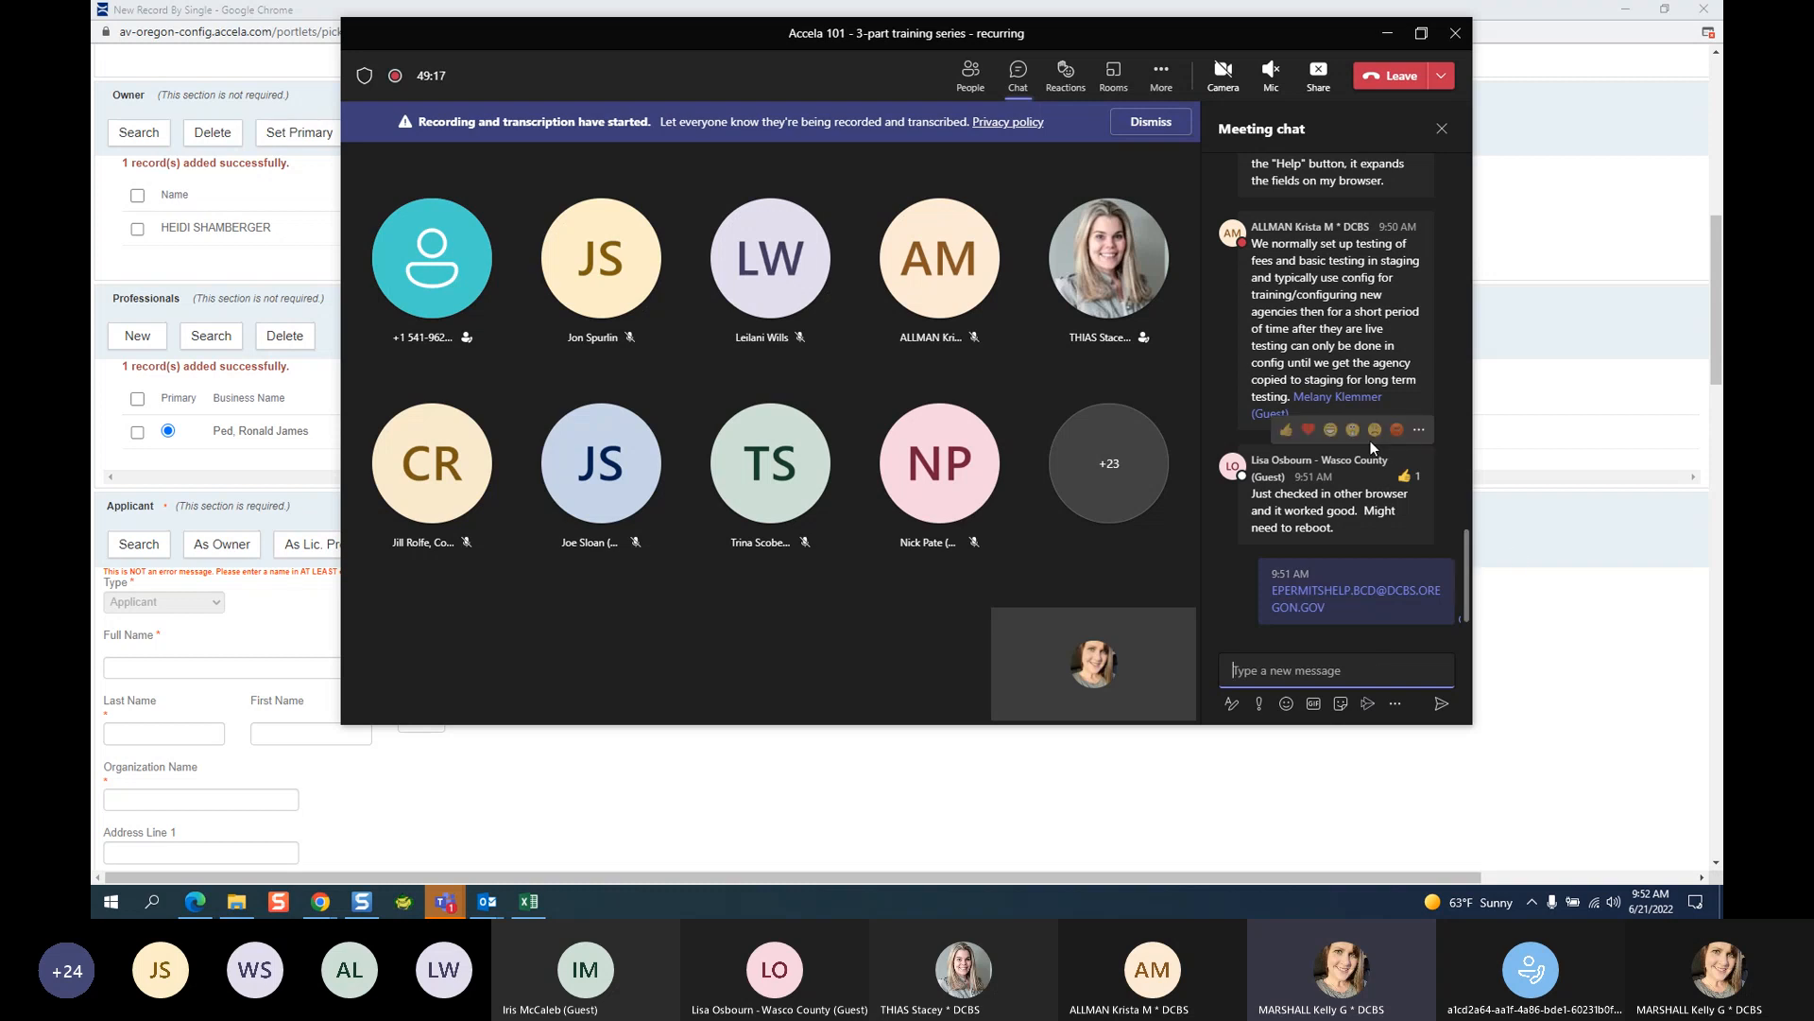
Scroll through the meeting chat, then bring the Accela New Record form back in front.
scroll(1455, 421, "up", 3)
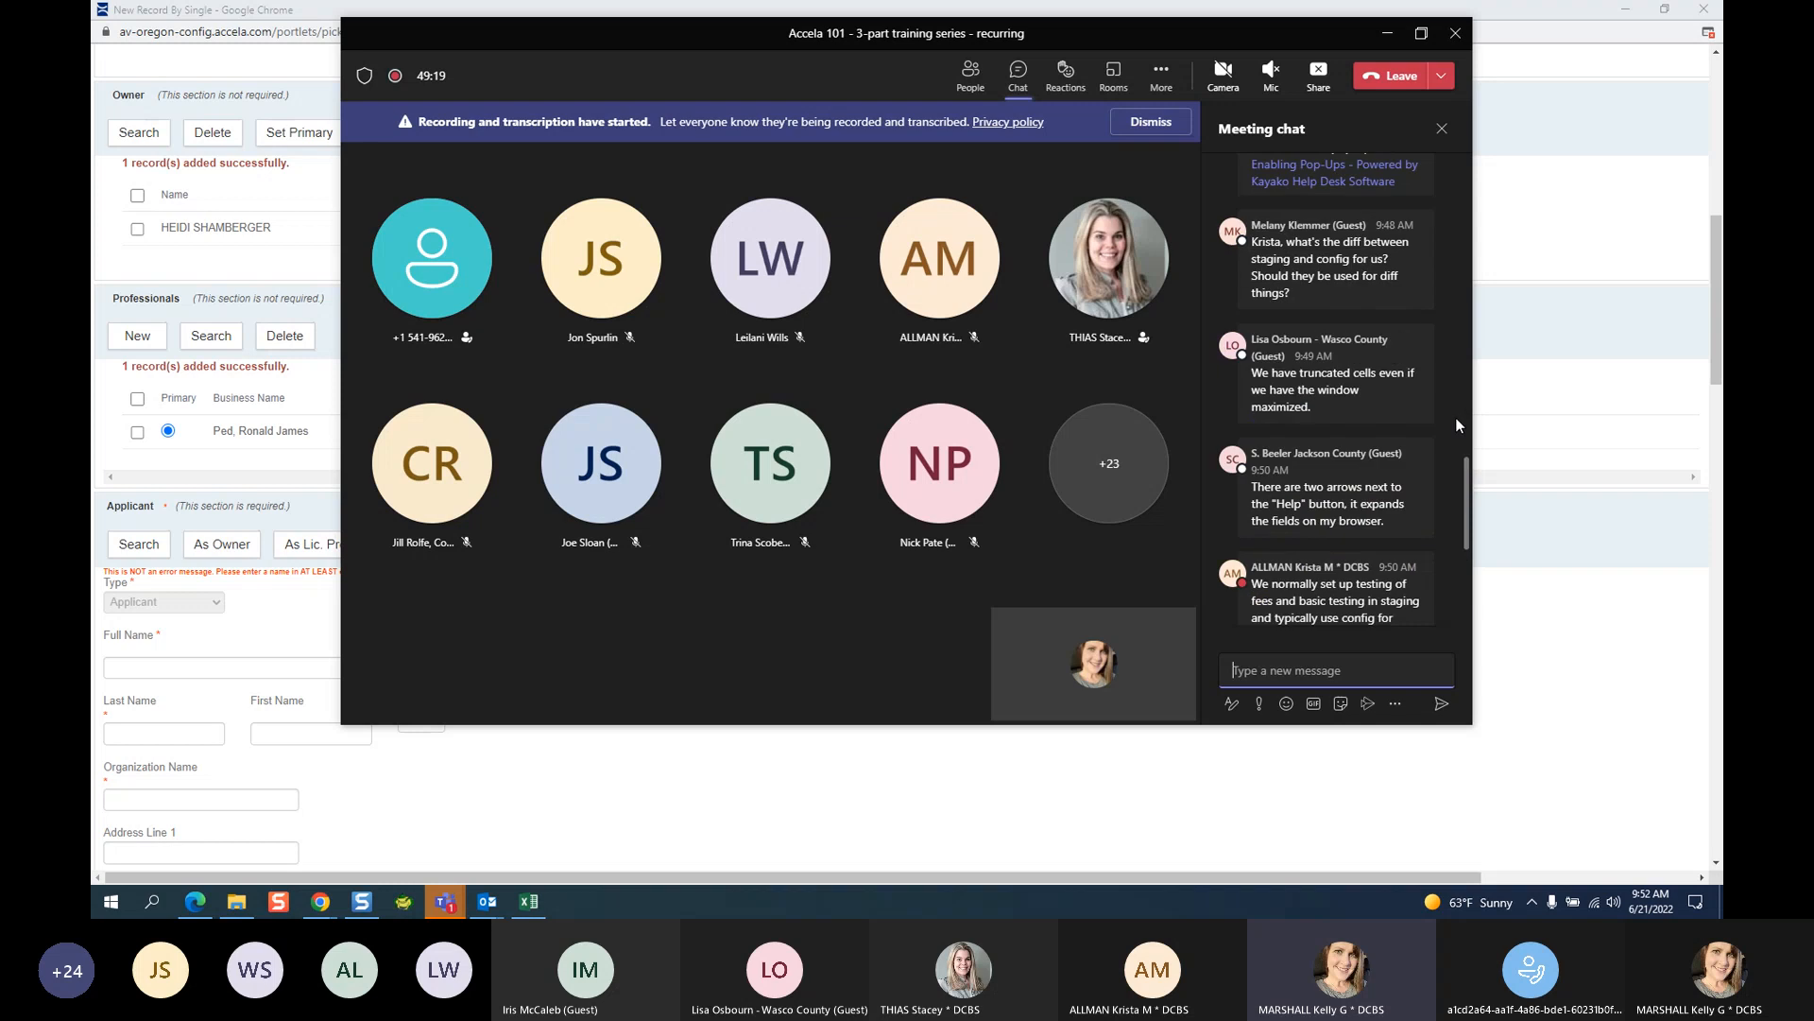
scroll(1455, 417, "up", 2)
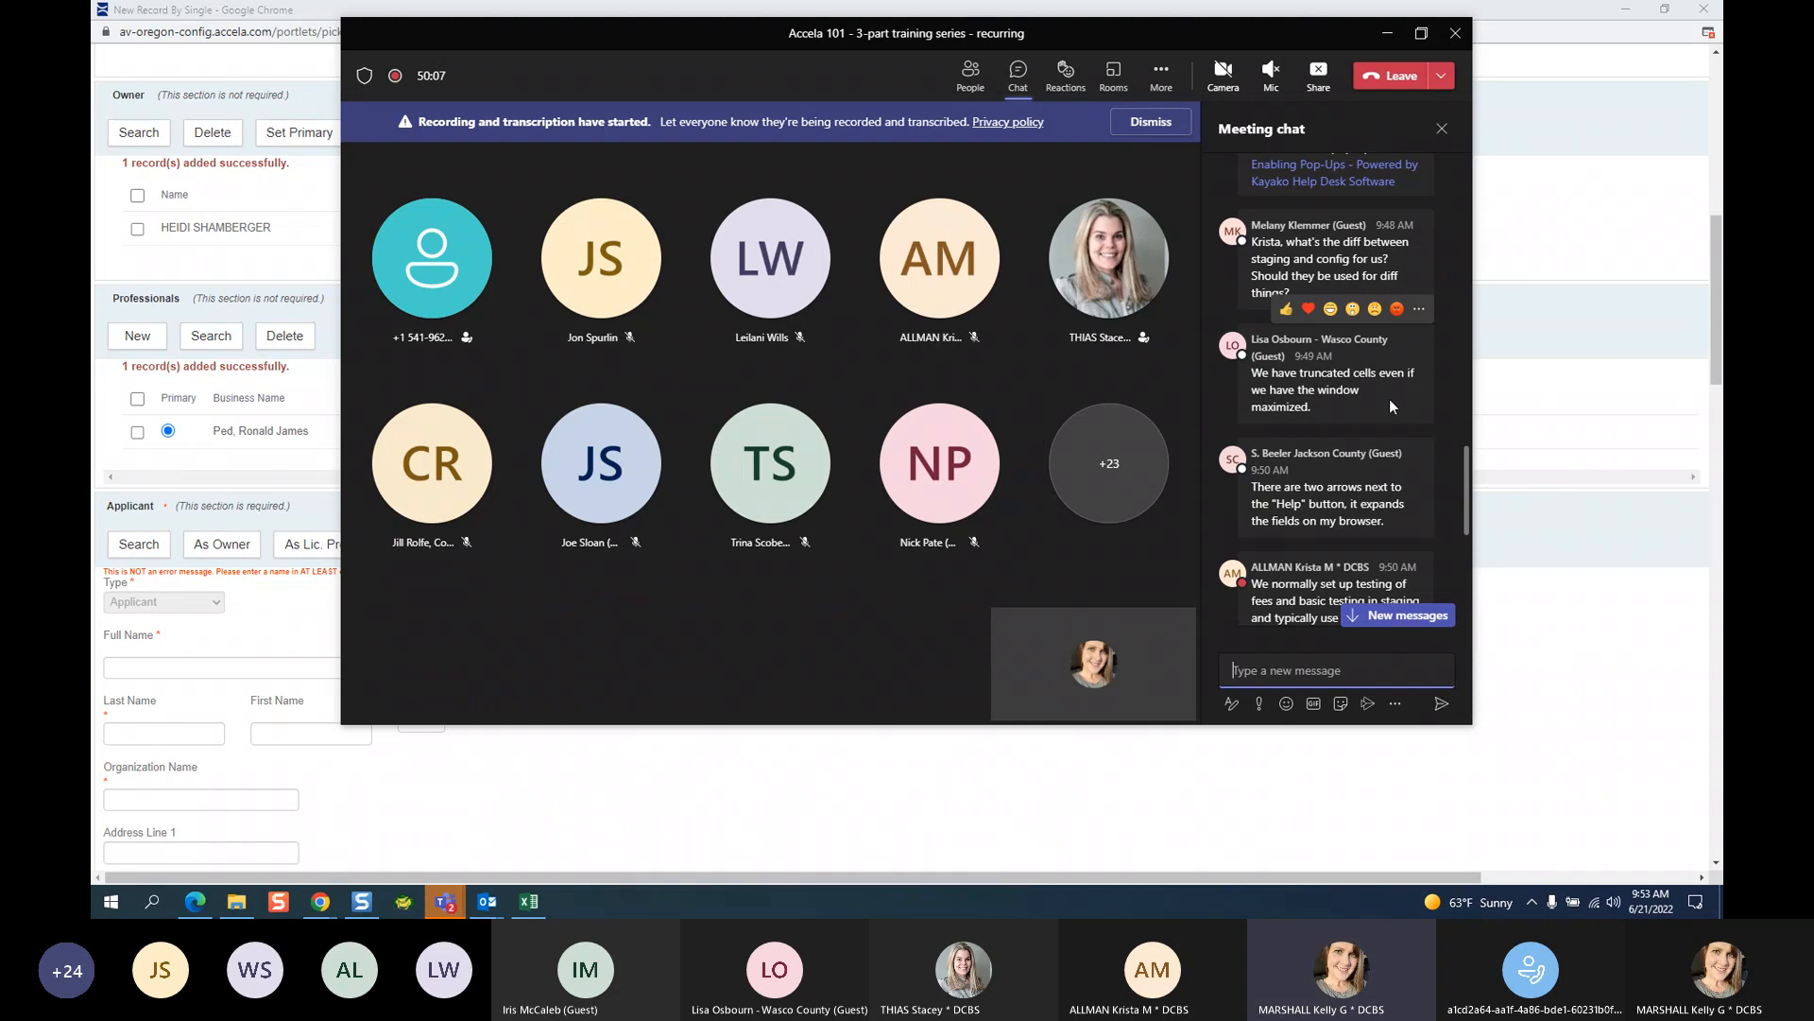
scroll(1390, 404, "down", 1)
scroll(1389, 407, "down", 3)
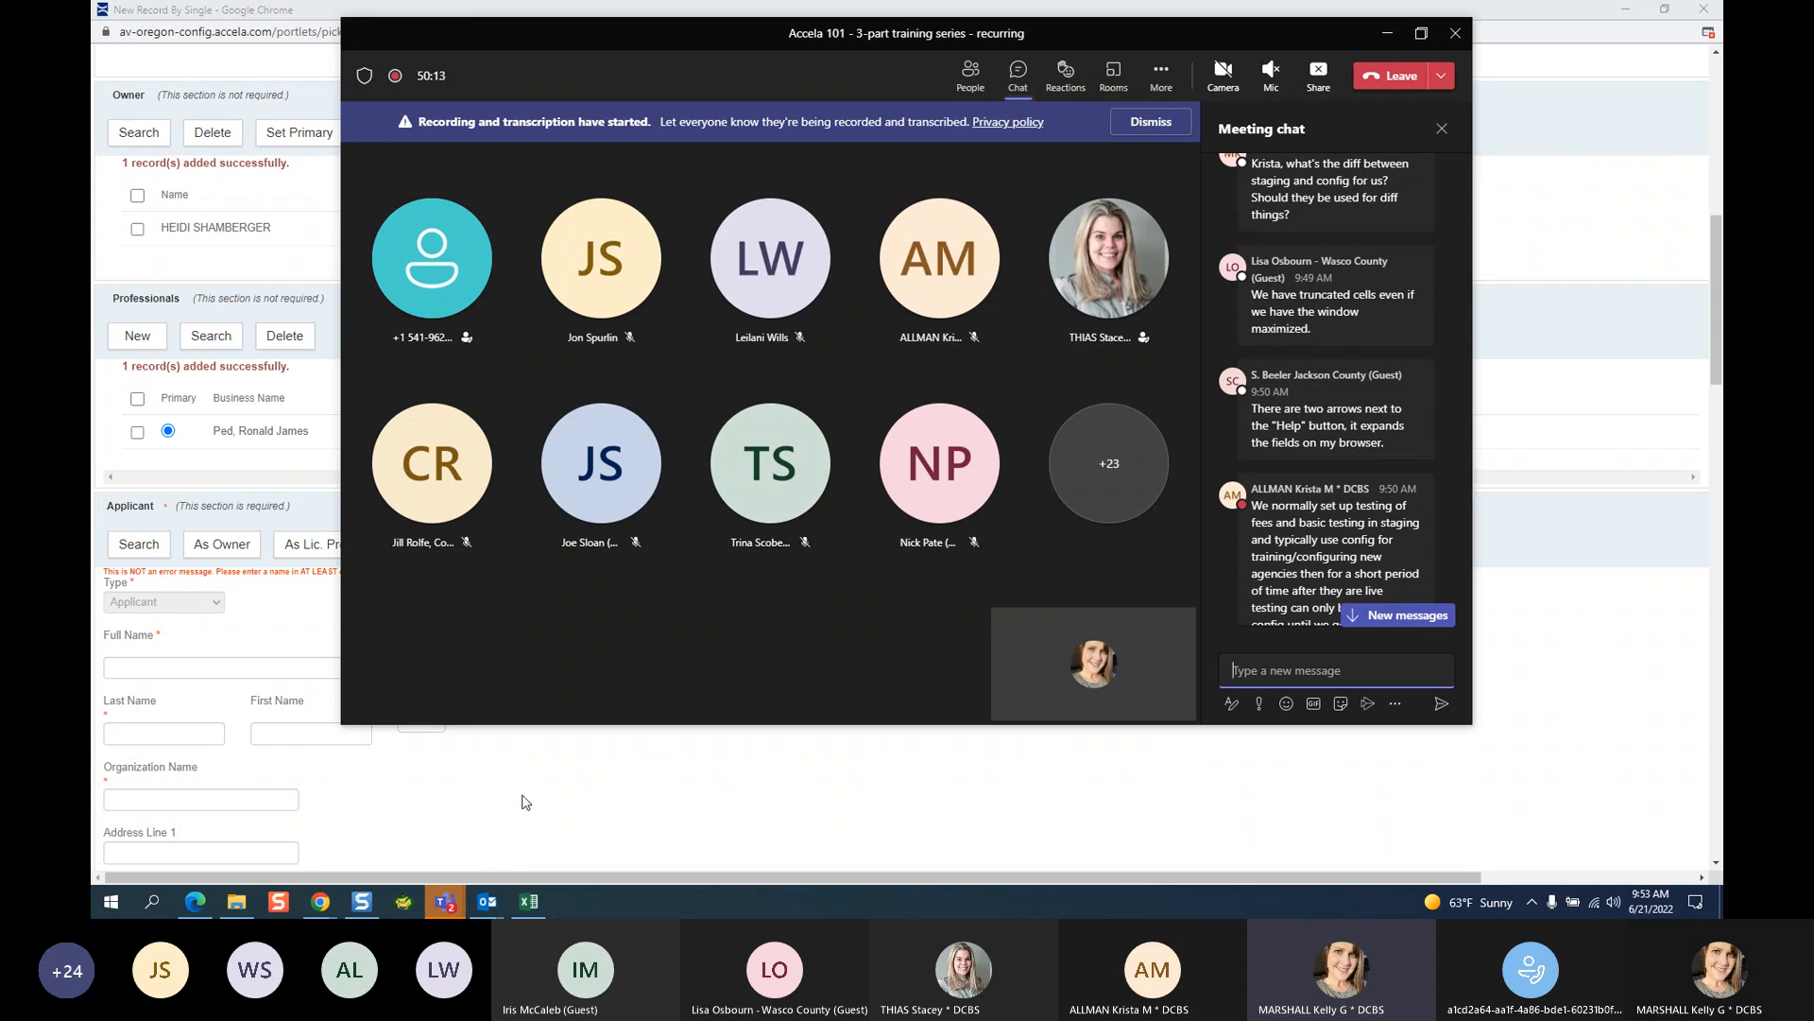
left_click(573, 798)
scroll(510, 744, "up", 3)
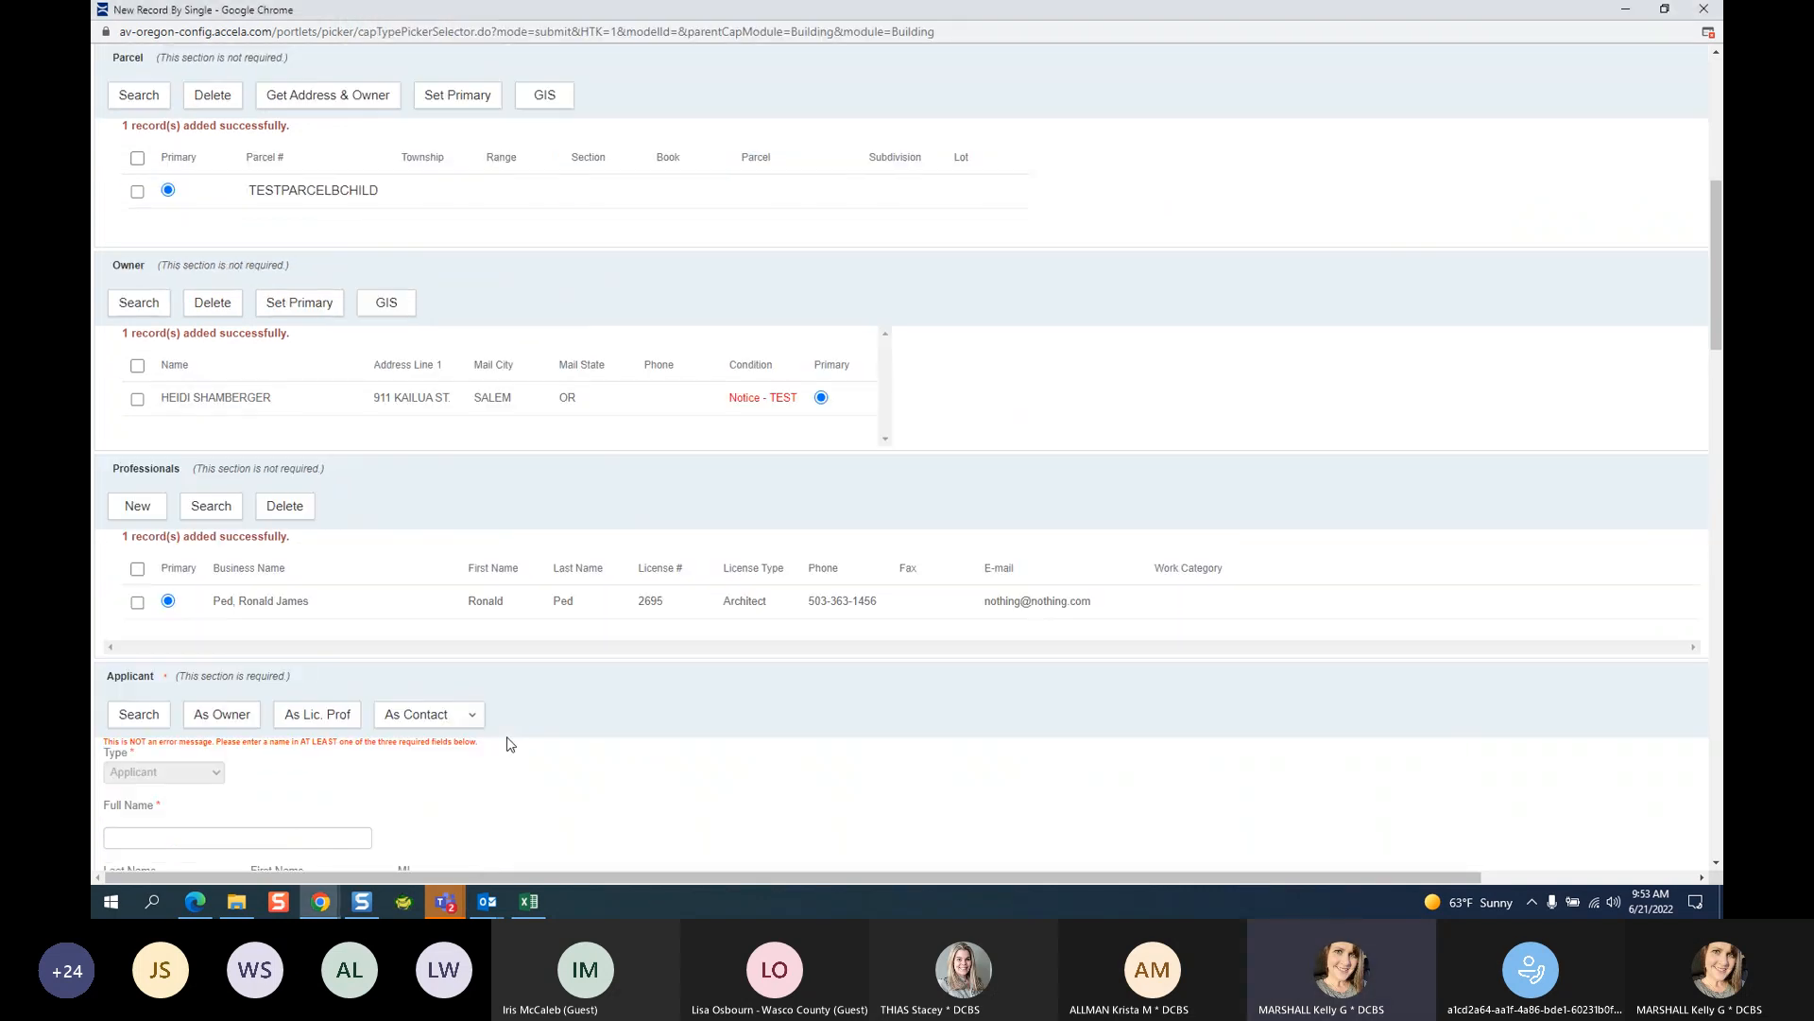
mouse_move(445, 900)
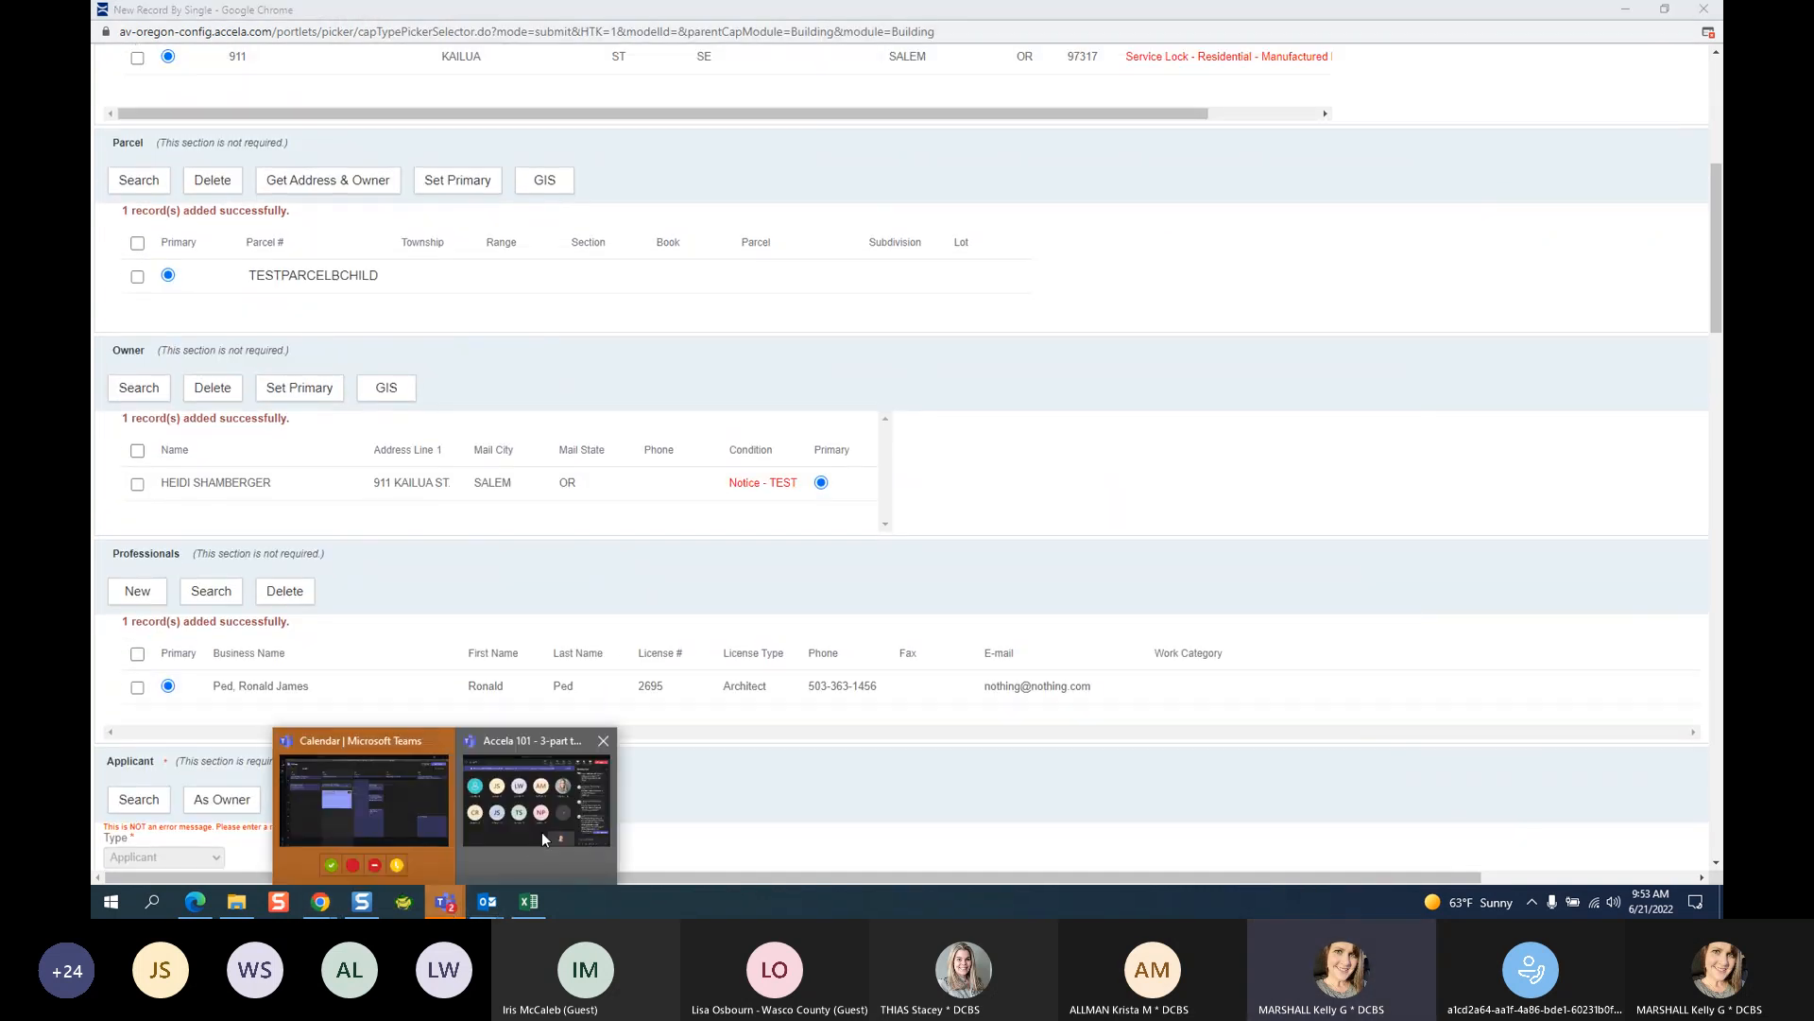
left_click(541, 832)
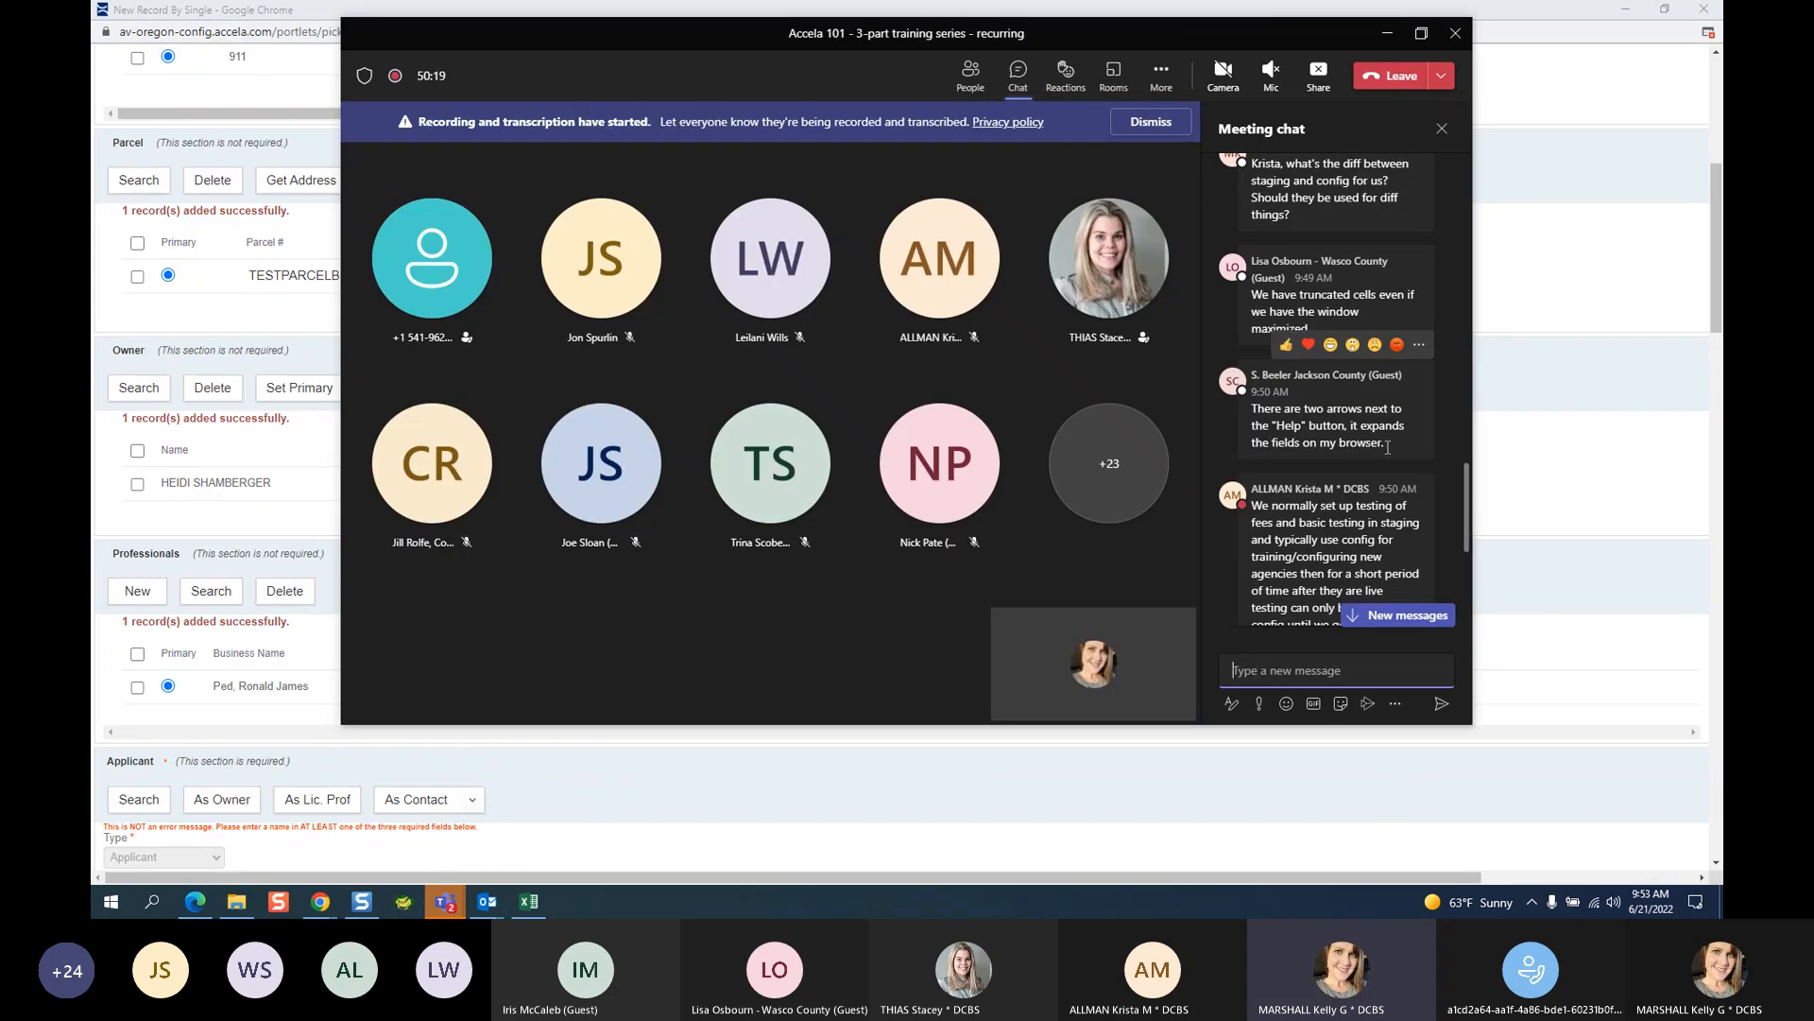
left_click(672, 770)
scroll(895, 735, "up", 1)
scroll(898, 704, "up", 5)
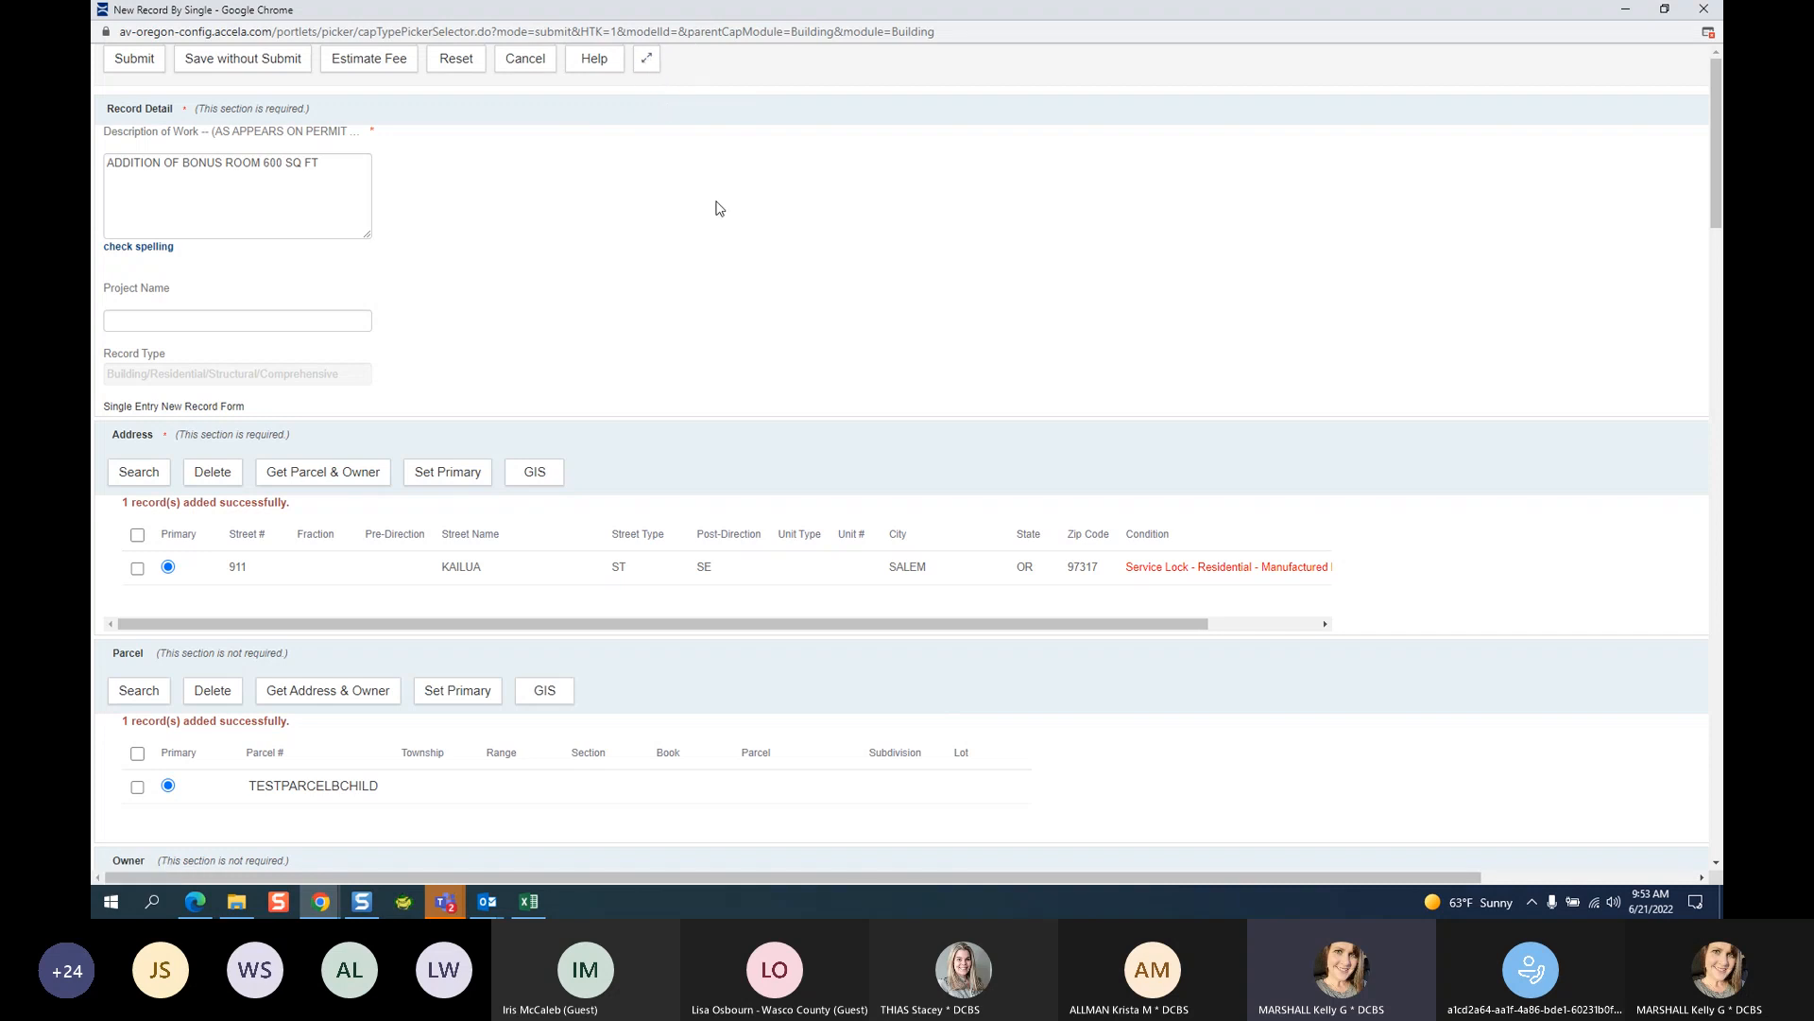
Expand the form fields to full width, scroll through the form, and return to the Accela 101 meeting.
left_click(649, 62)
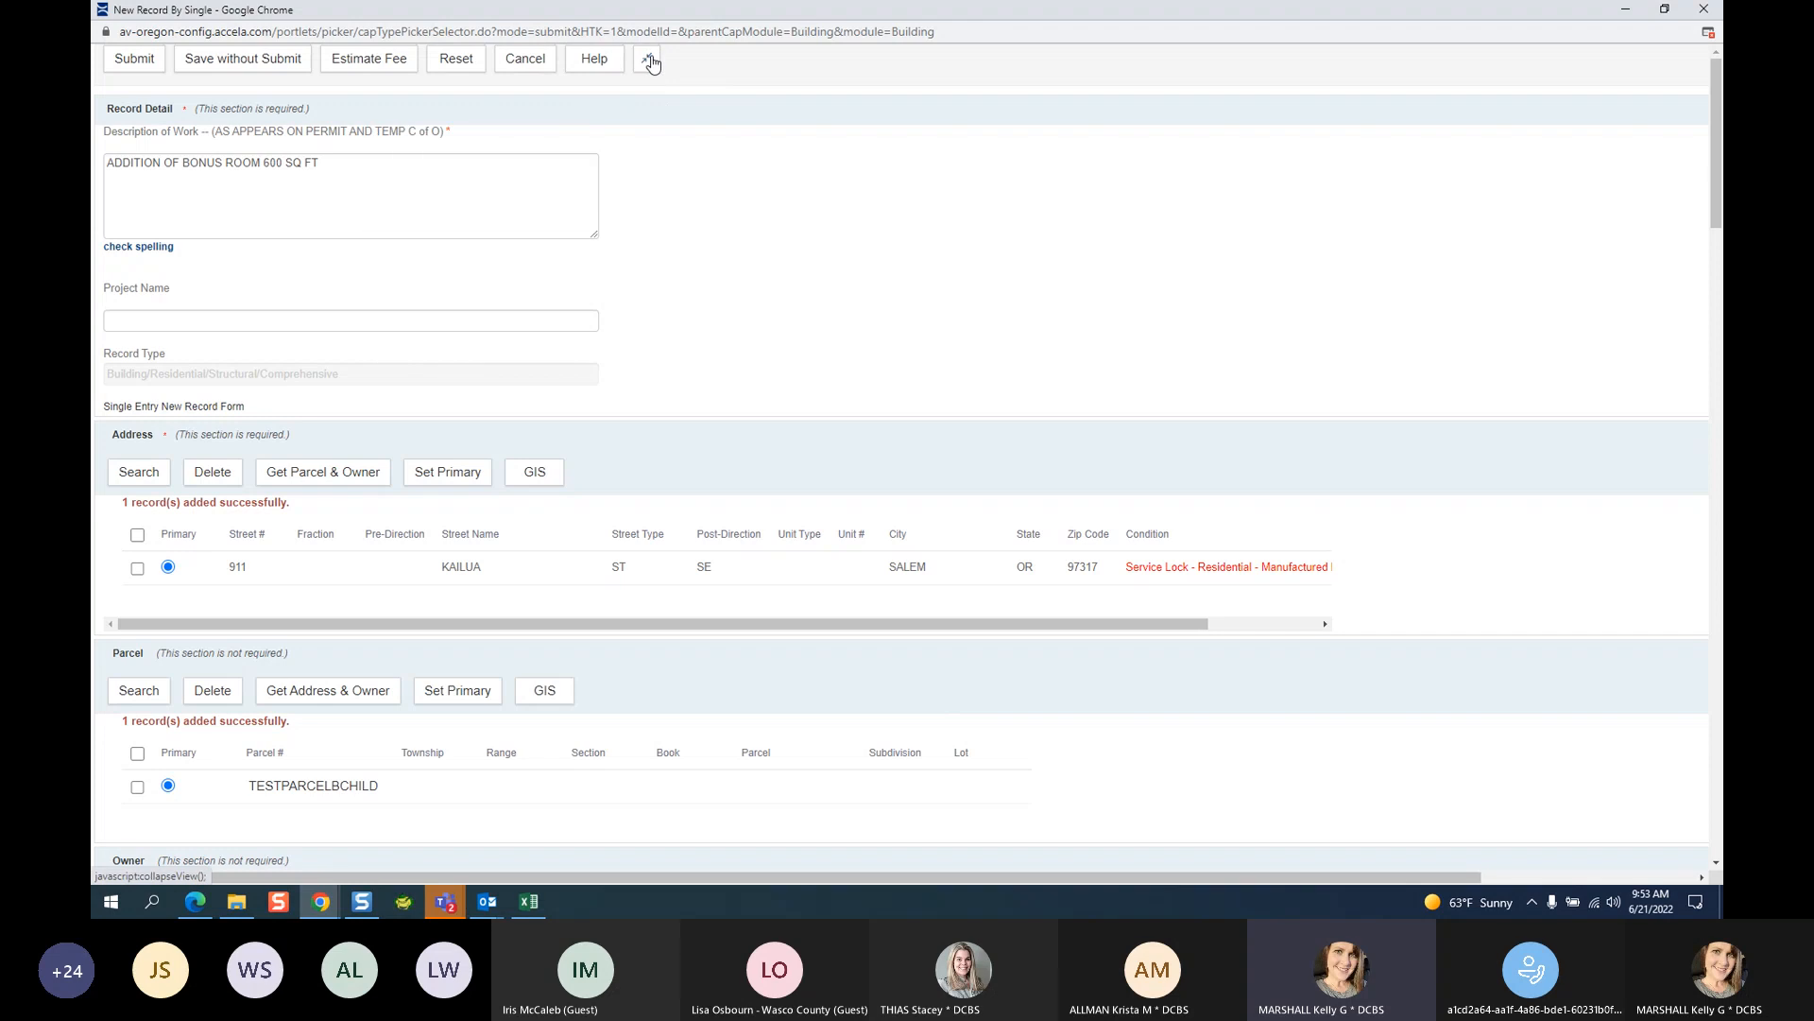
scroll(733, 278, "down", 5)
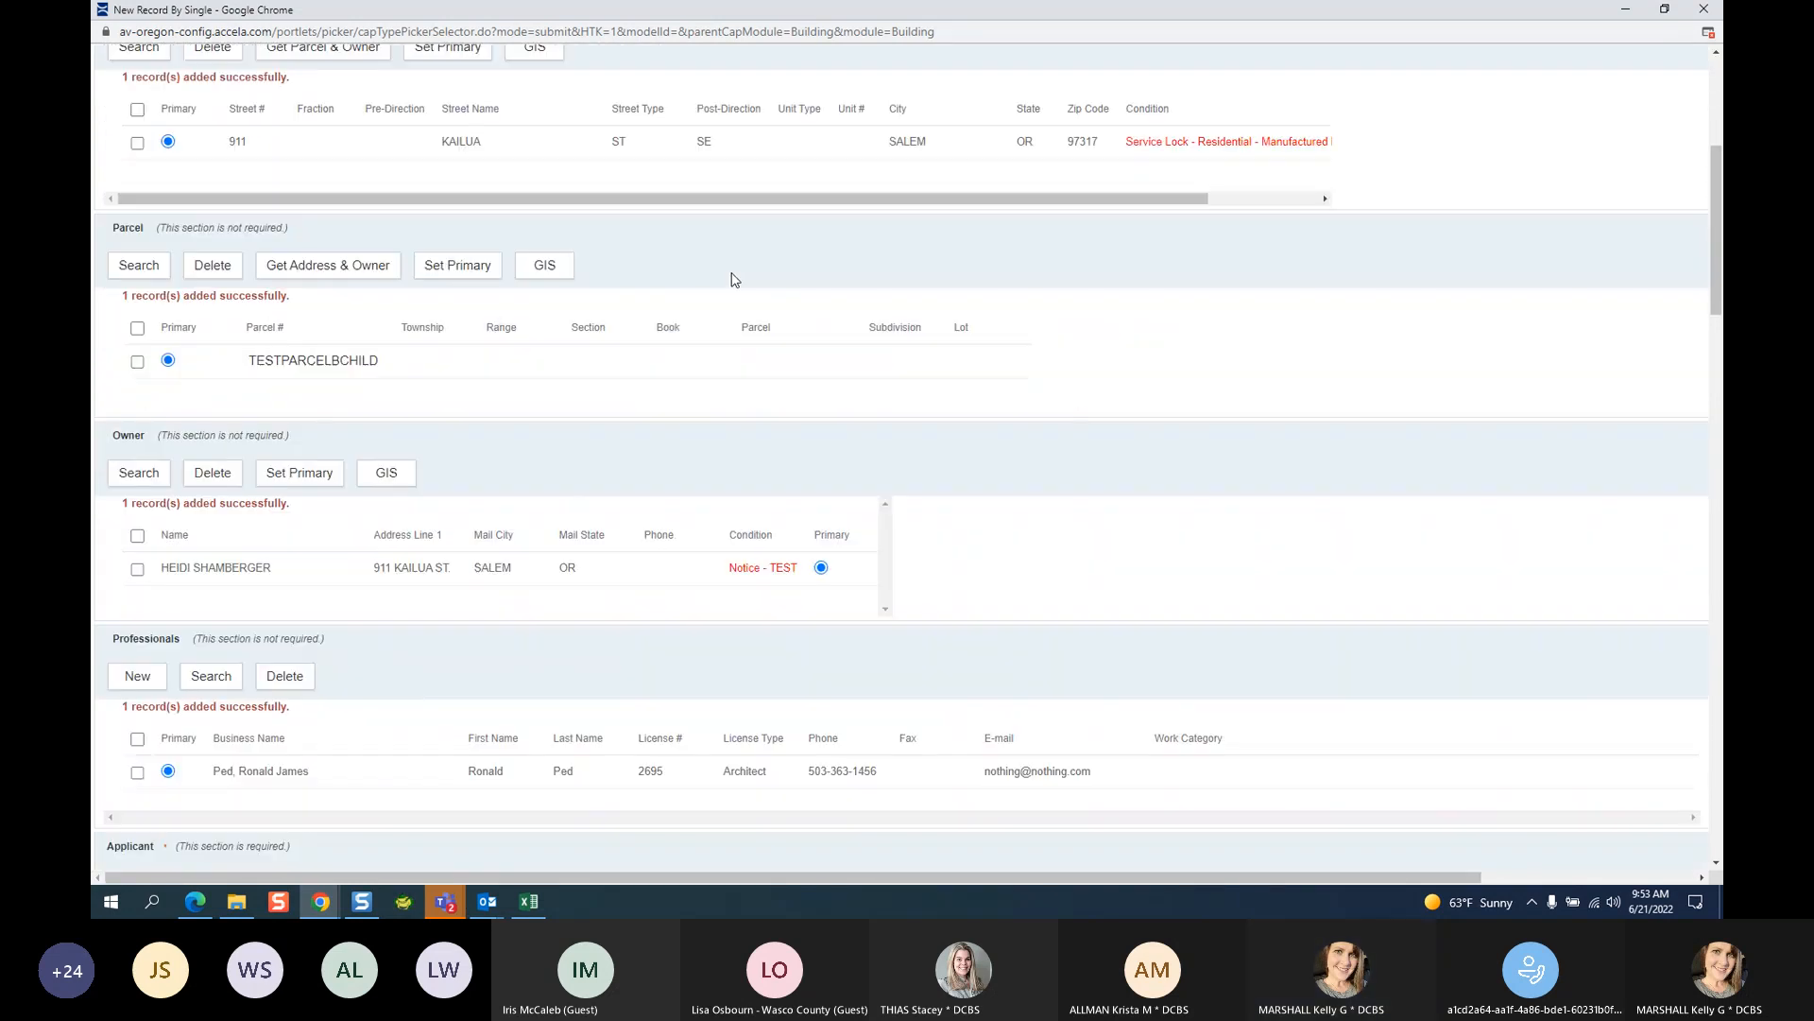
scroll(735, 280, "down", 4)
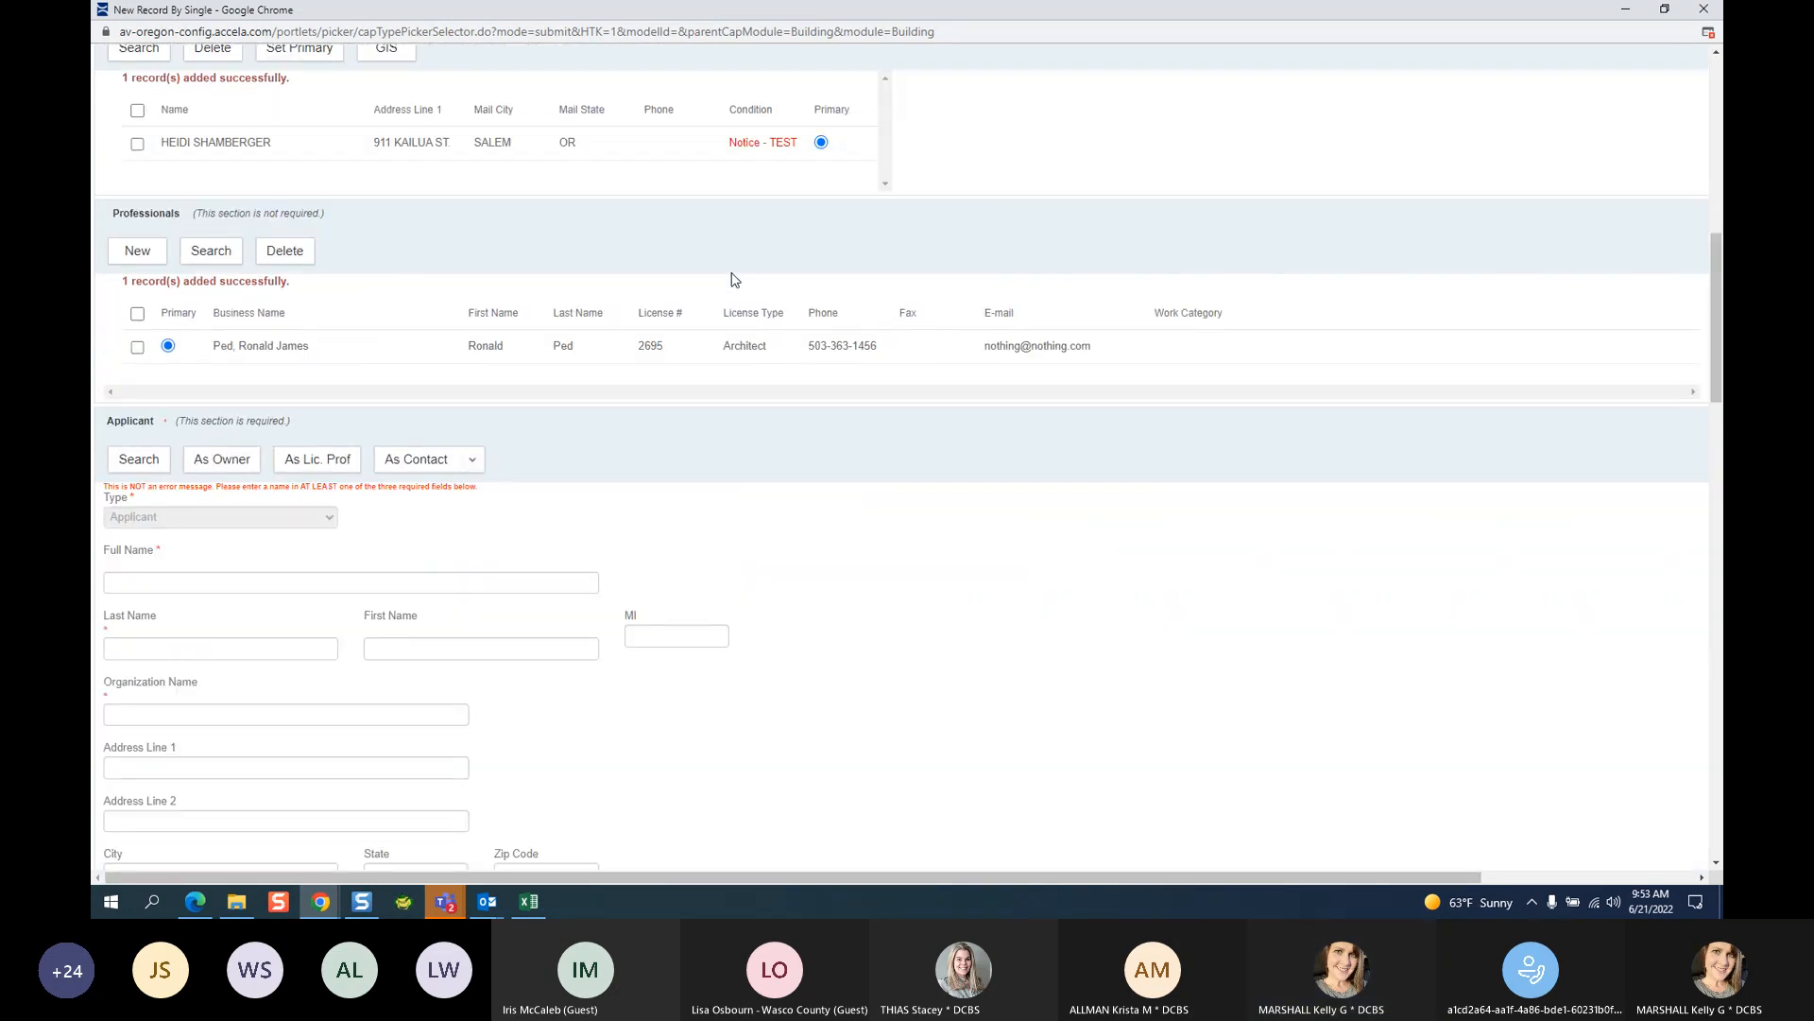
scroll(735, 280, "down", 14)
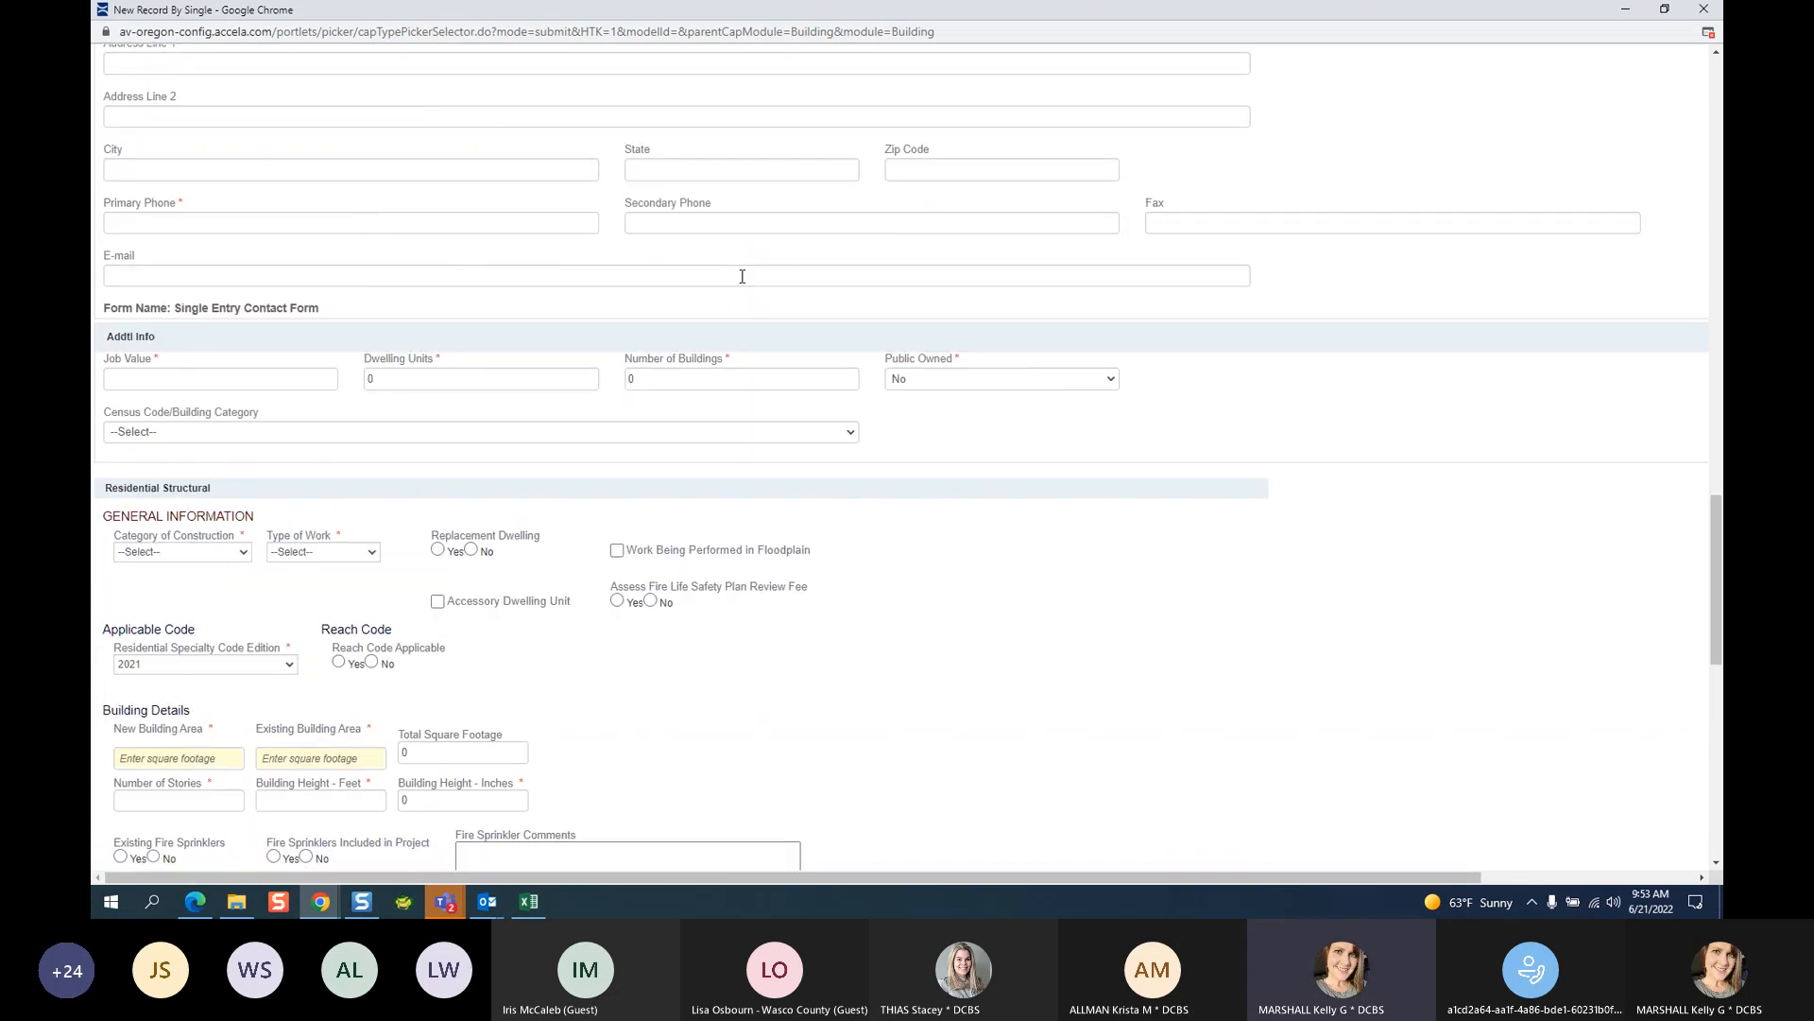
scroll(742, 279, "down", 8)
scroll(739, 288, "up", 17)
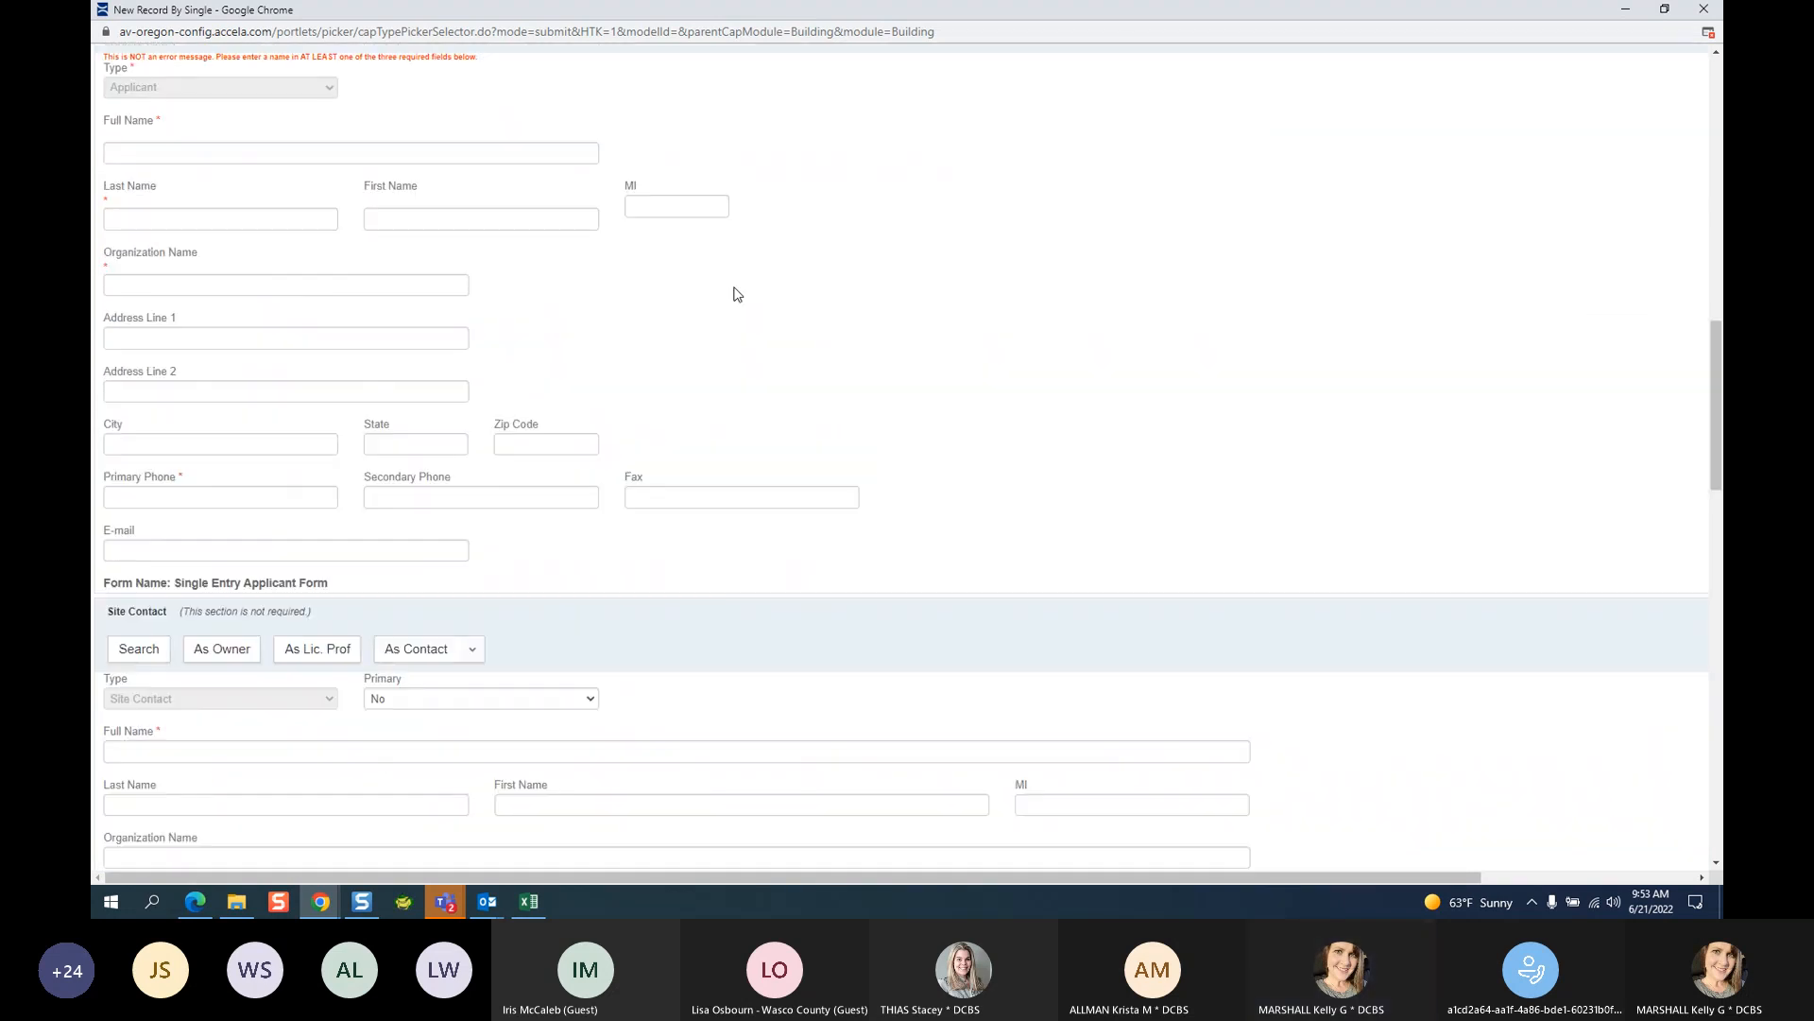
scroll(735, 296, "up", 6)
scroll(746, 312, "up", 7)
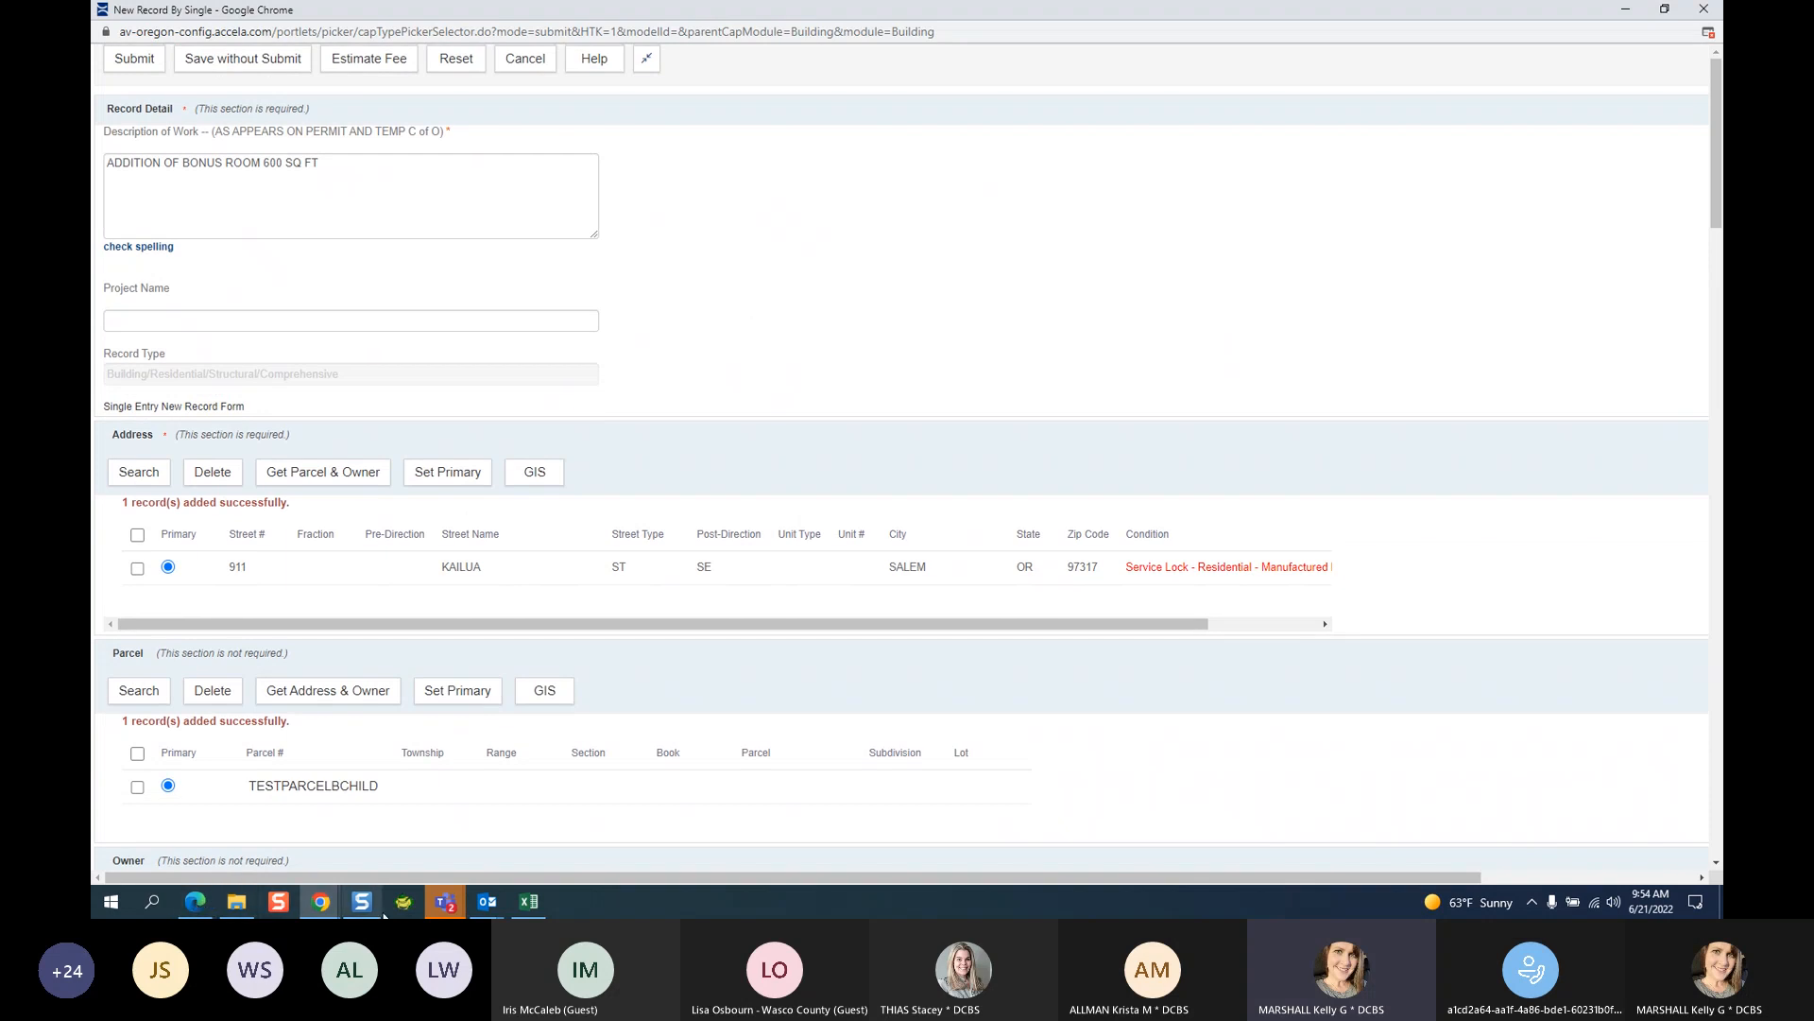
left_click(445, 900)
left_click(464, 858)
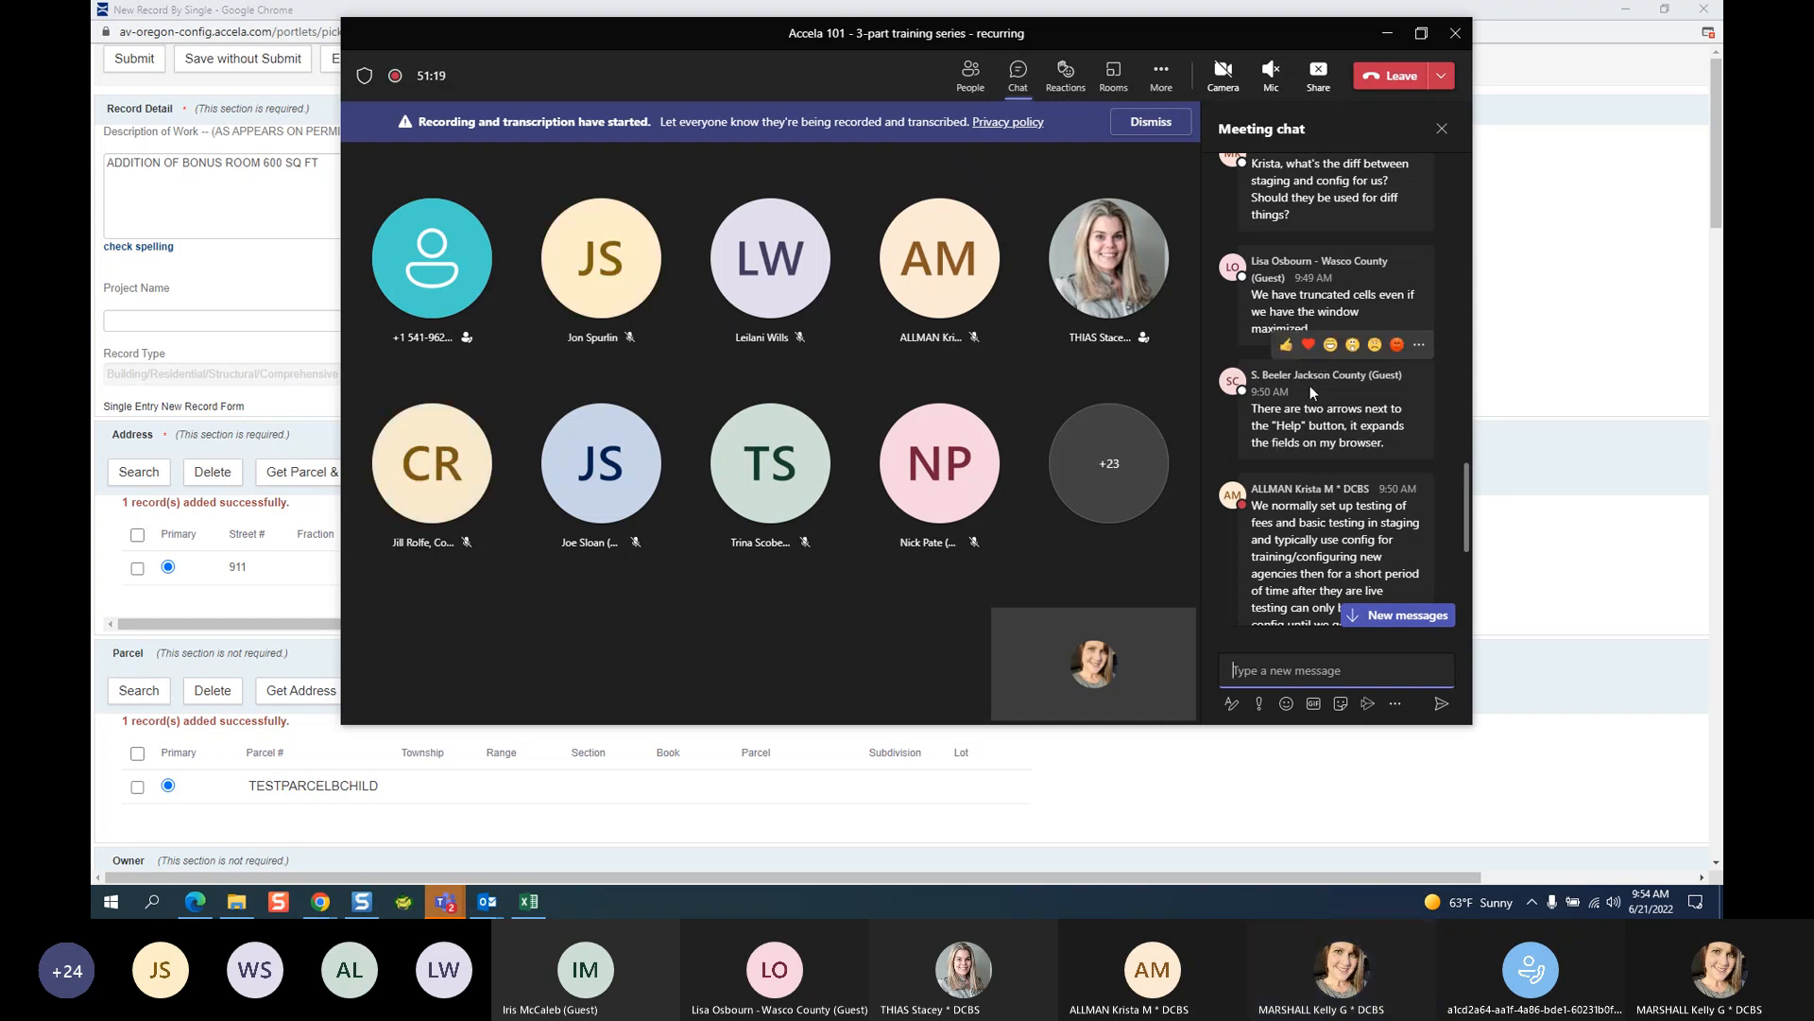
left_click(1309, 346)
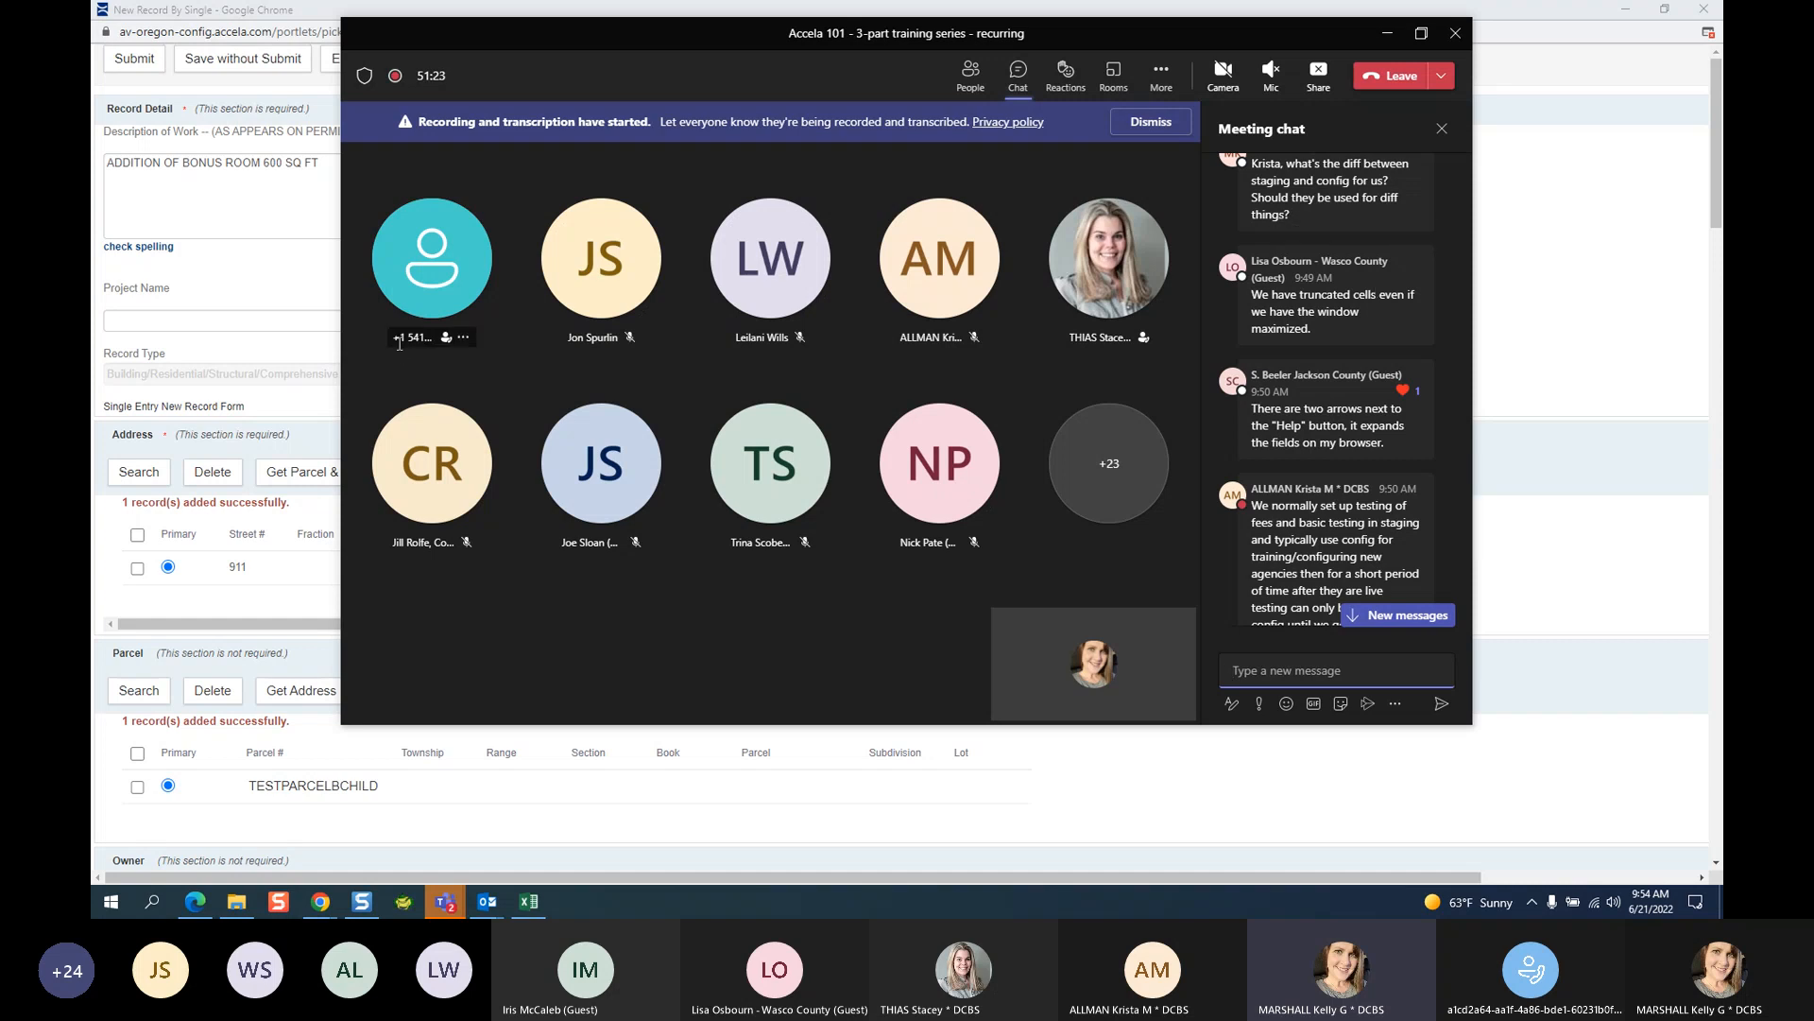
left_click(1562, 271)
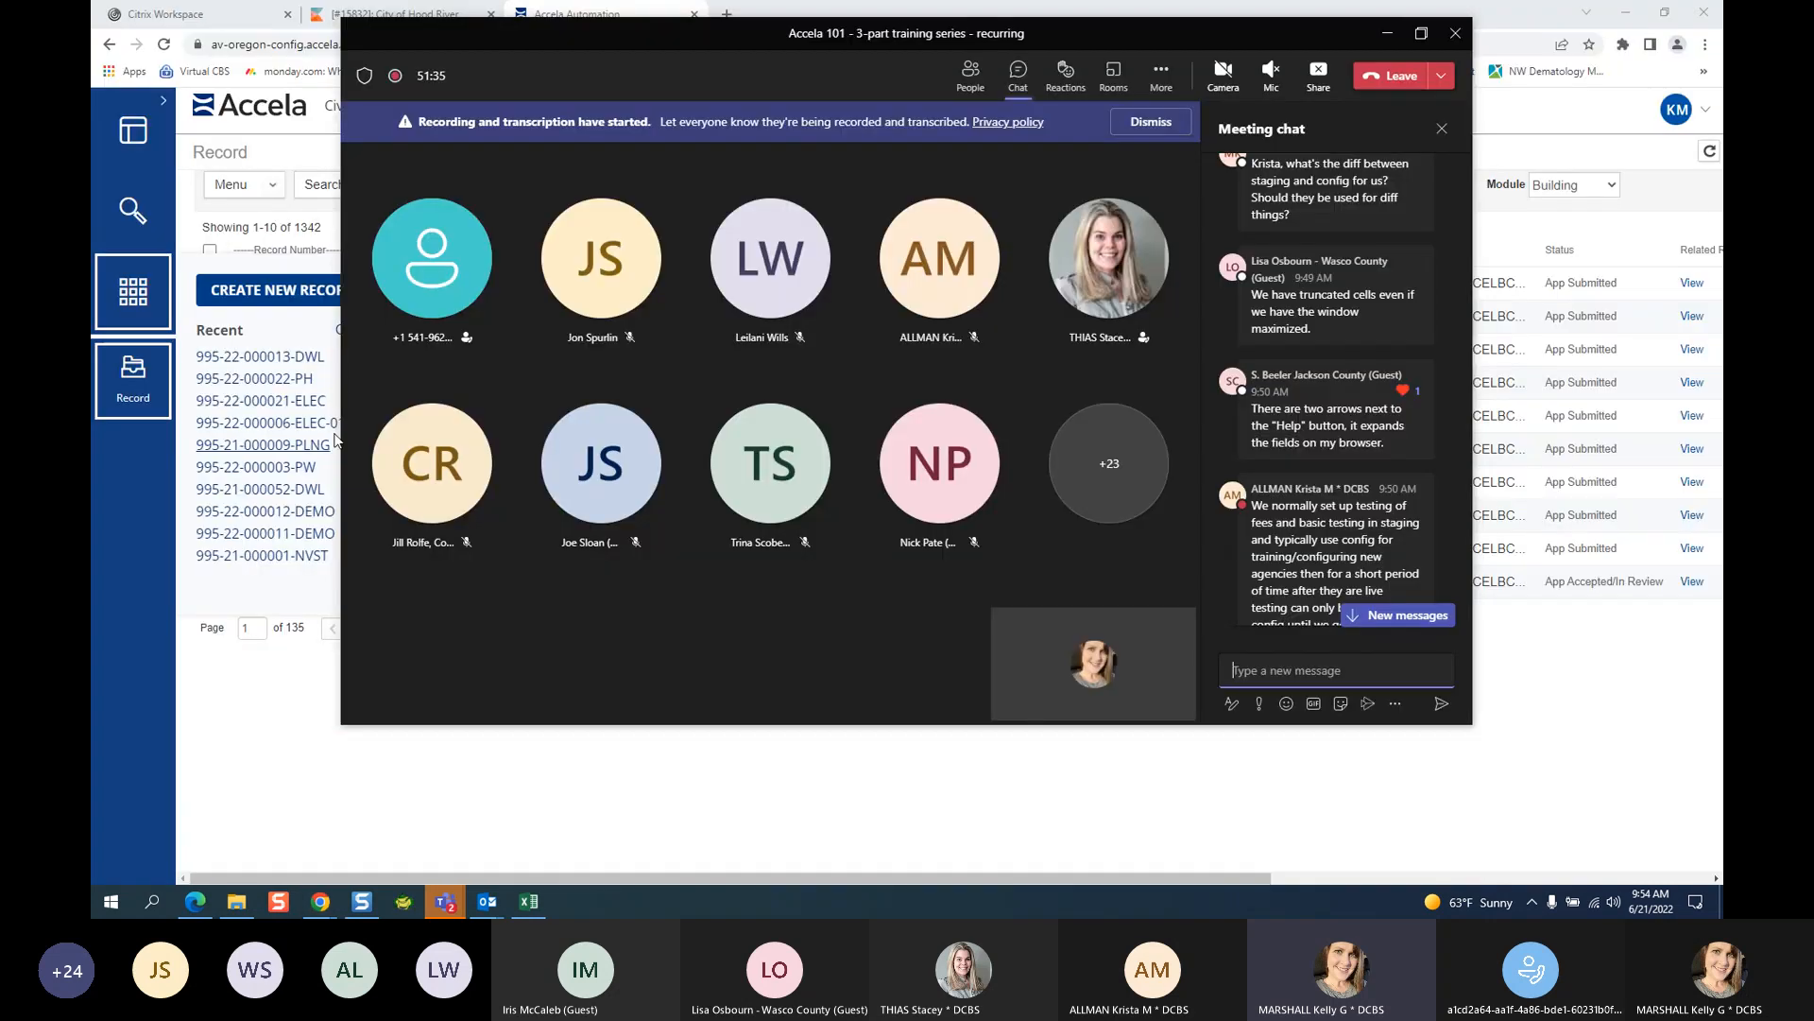
left_click(1626, 9)
left_click(227, 357)
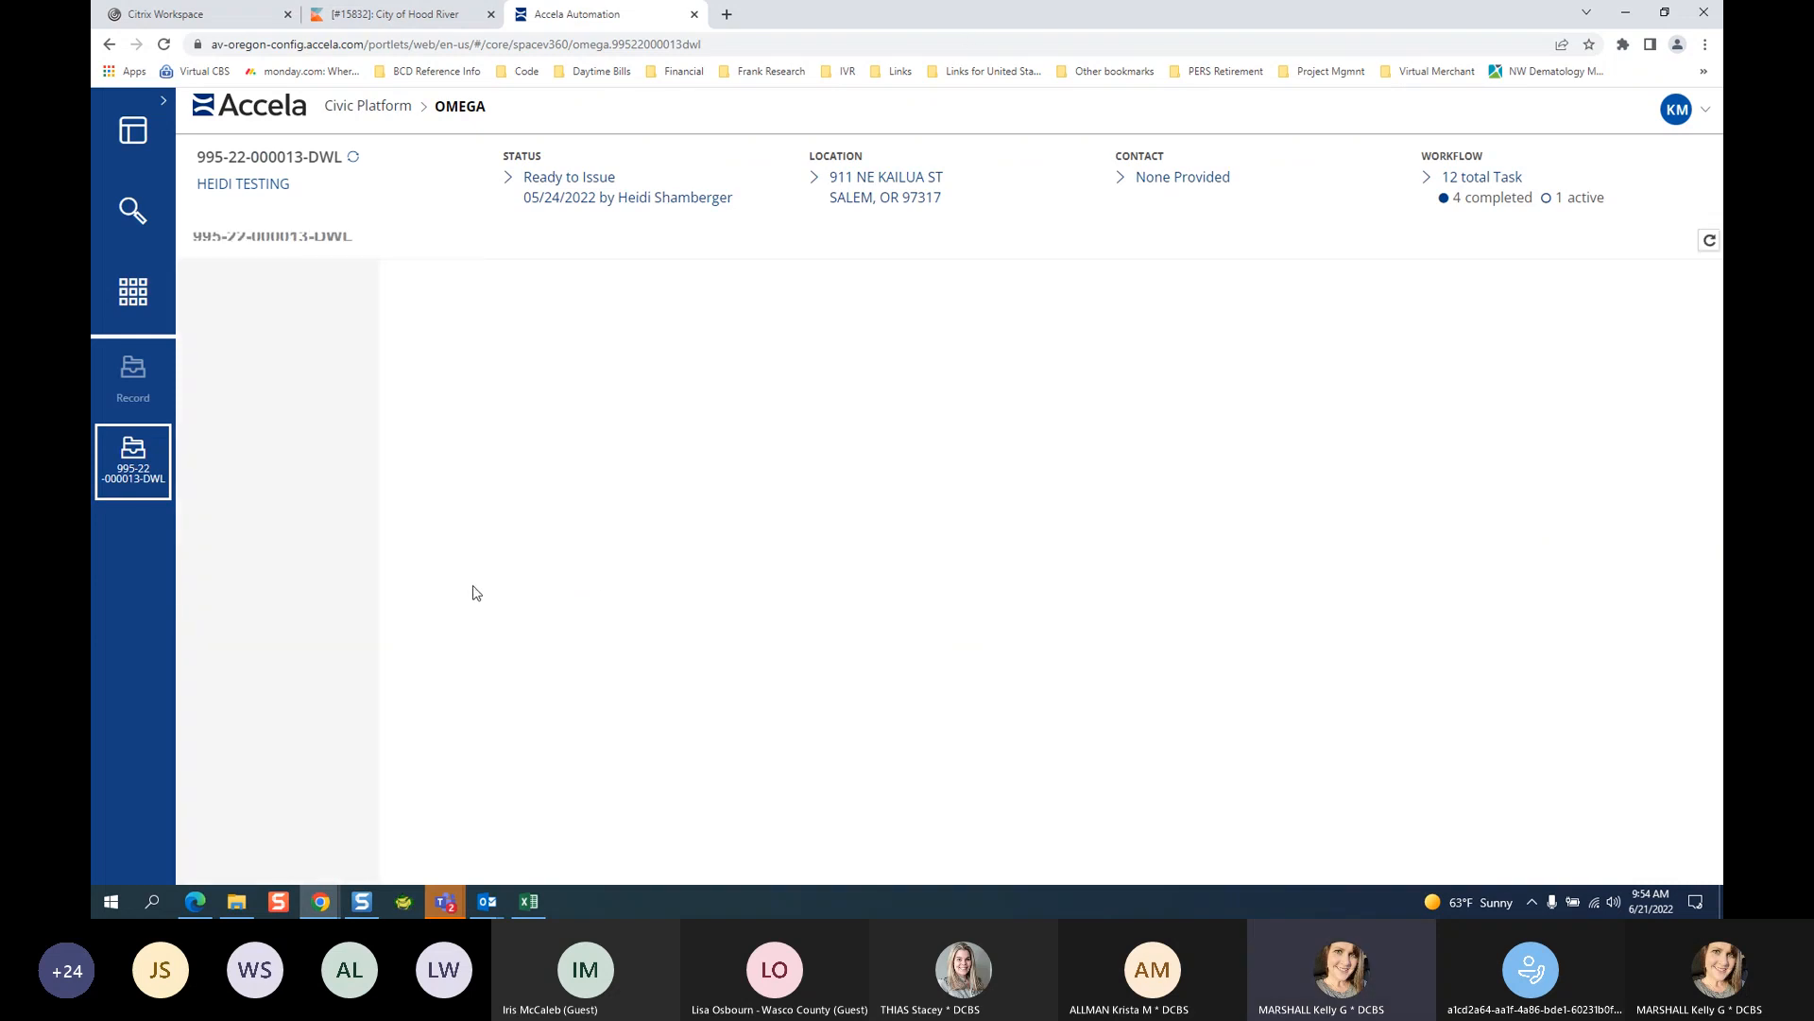
Scroll through the dwelling record's details, then switch to the MARION_CO Accela home page.
scroll(296, 595, "down", 5)
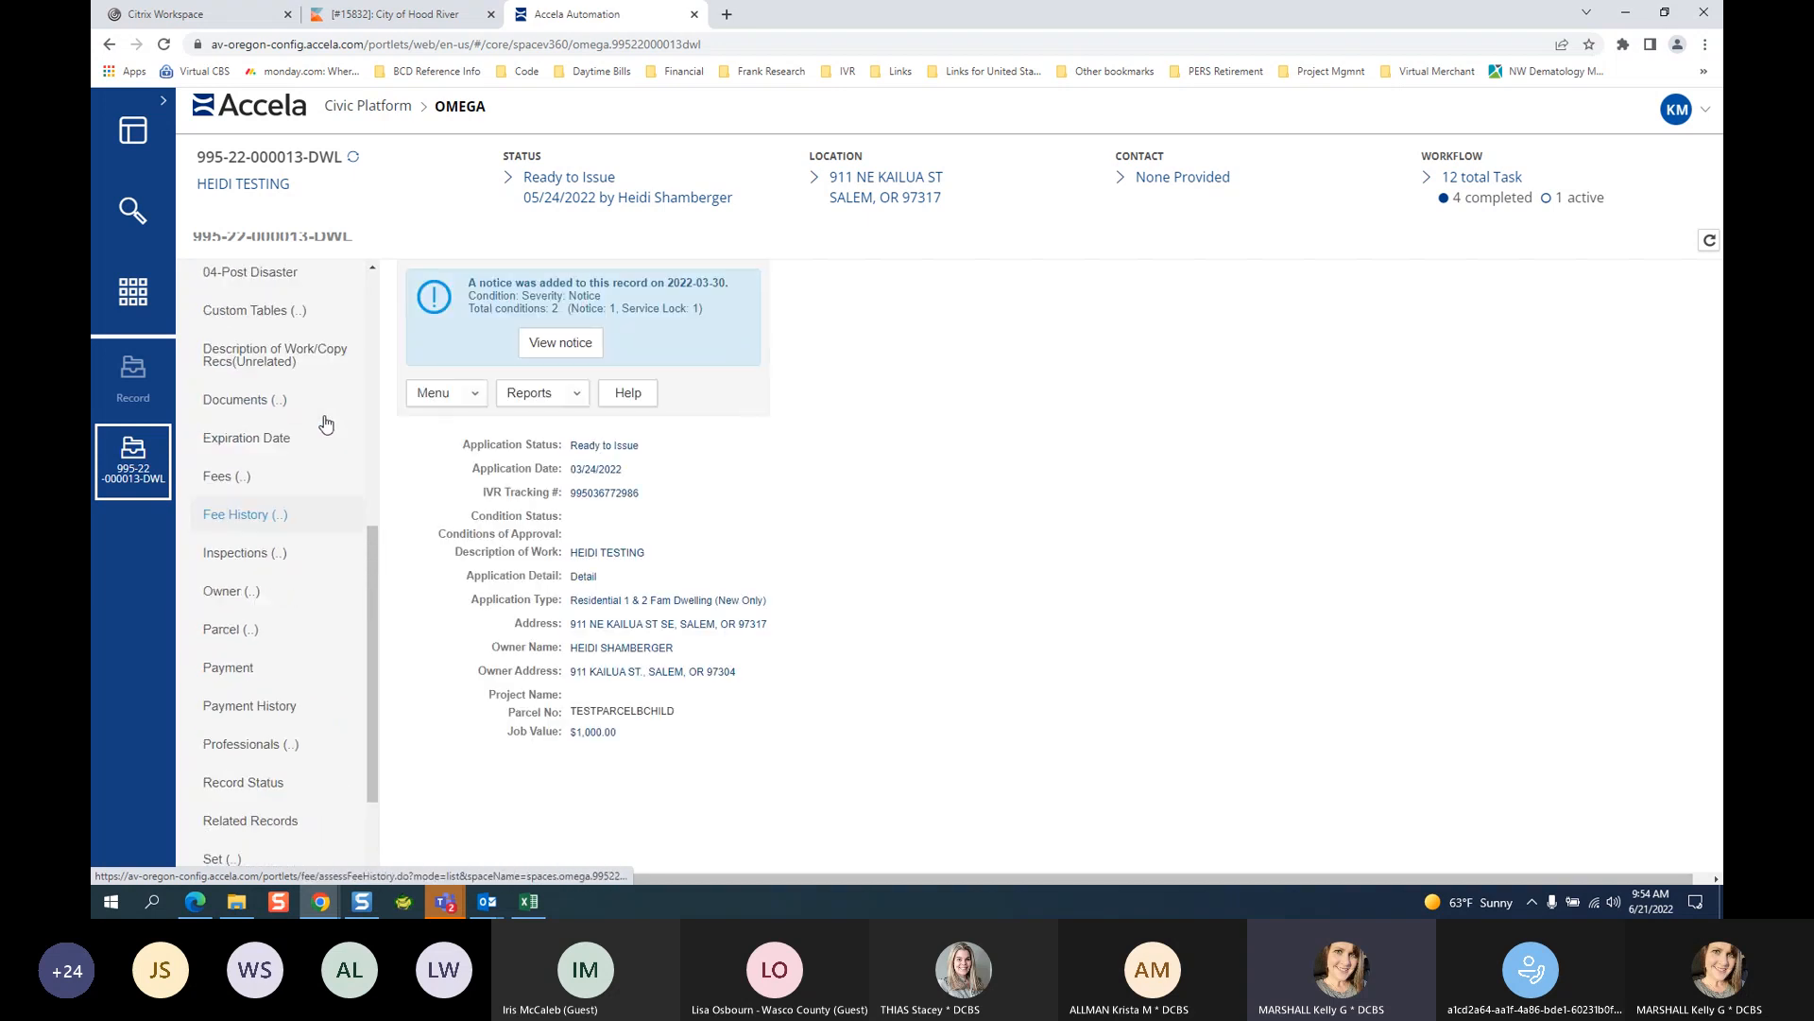
scroll(311, 473, "up", 2)
scroll(308, 604, "down", 2)
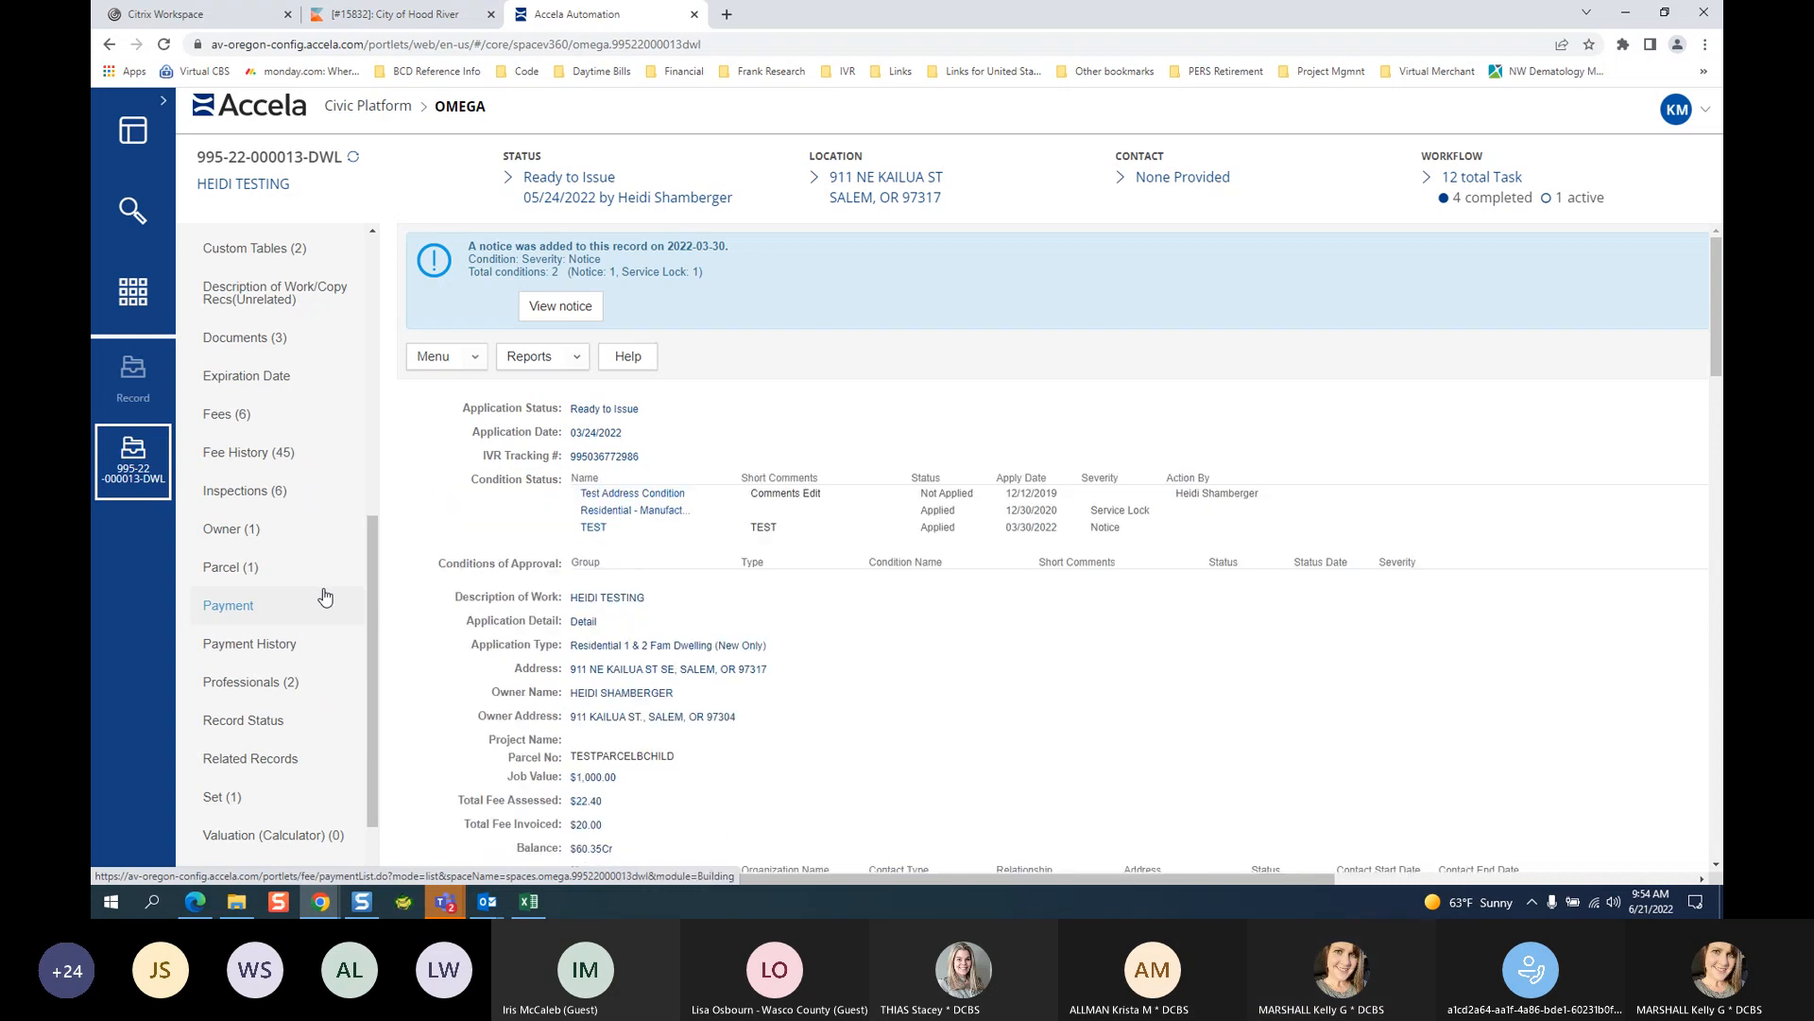
scroll(321, 567, "up", 3)
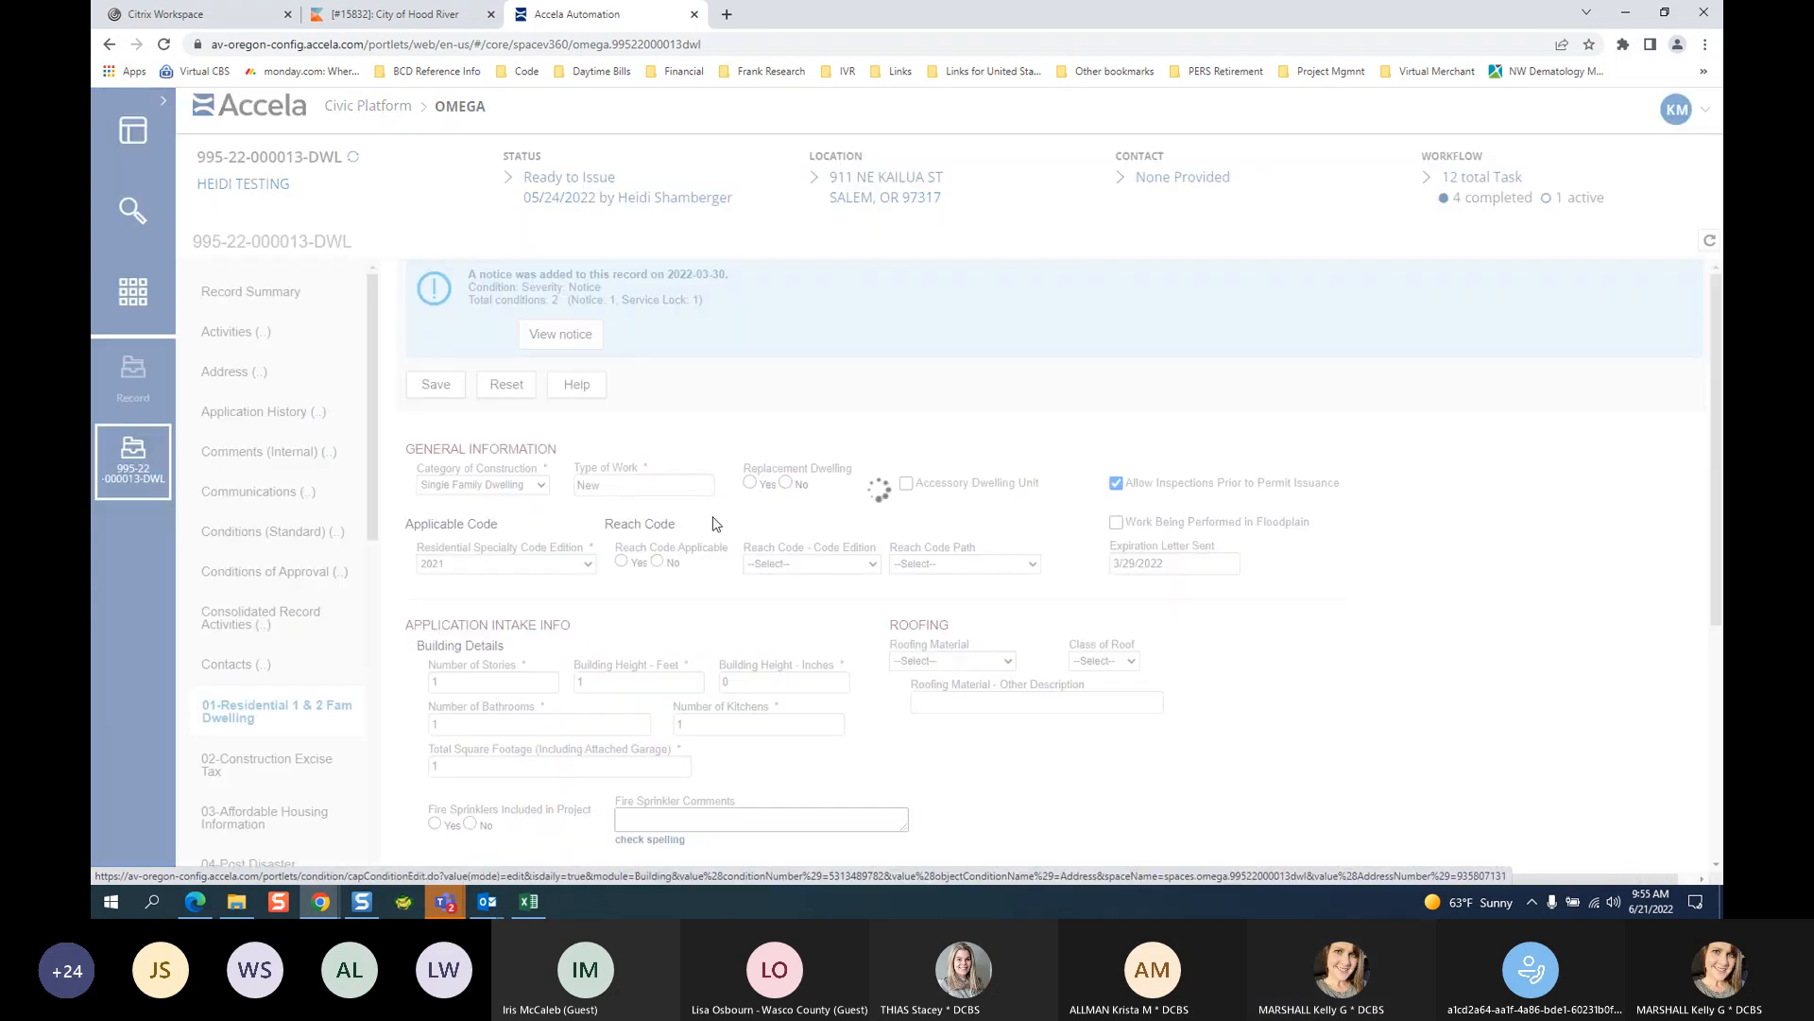
scroll(645, 525, "down", 3)
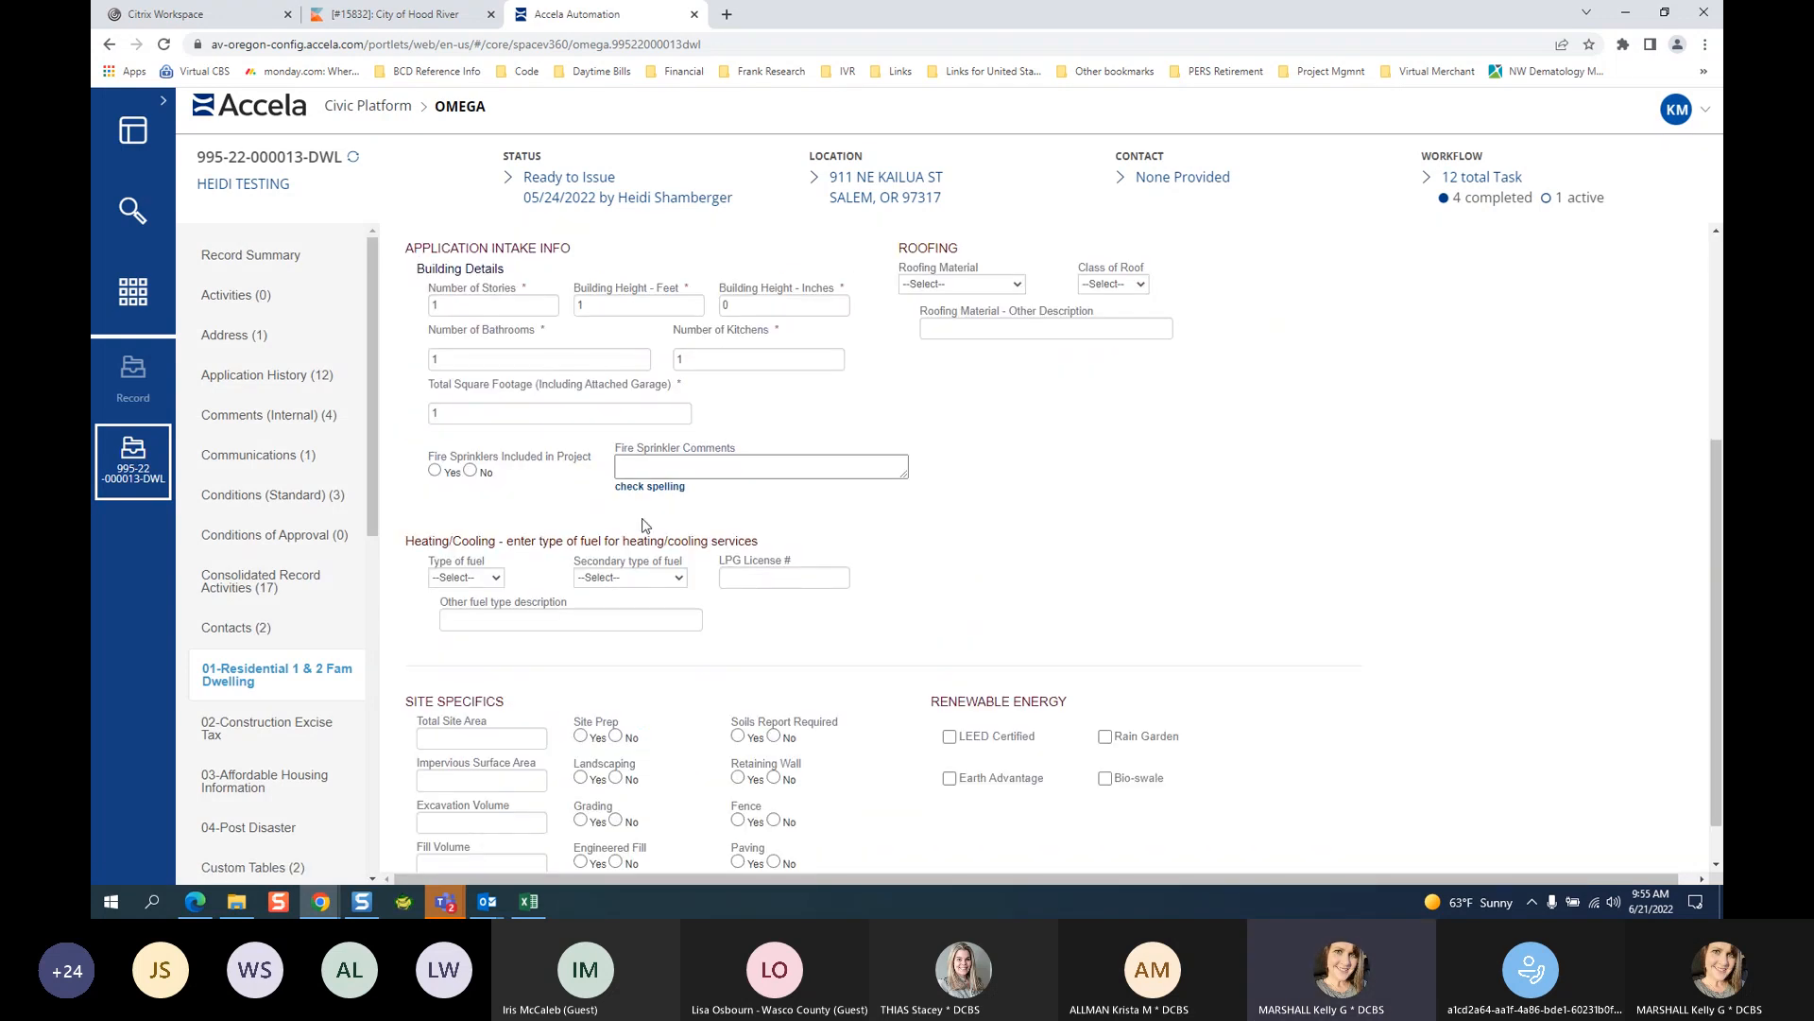
scroll(1332, 556, "down", 1)
scroll(1346, 559, "up", 5)
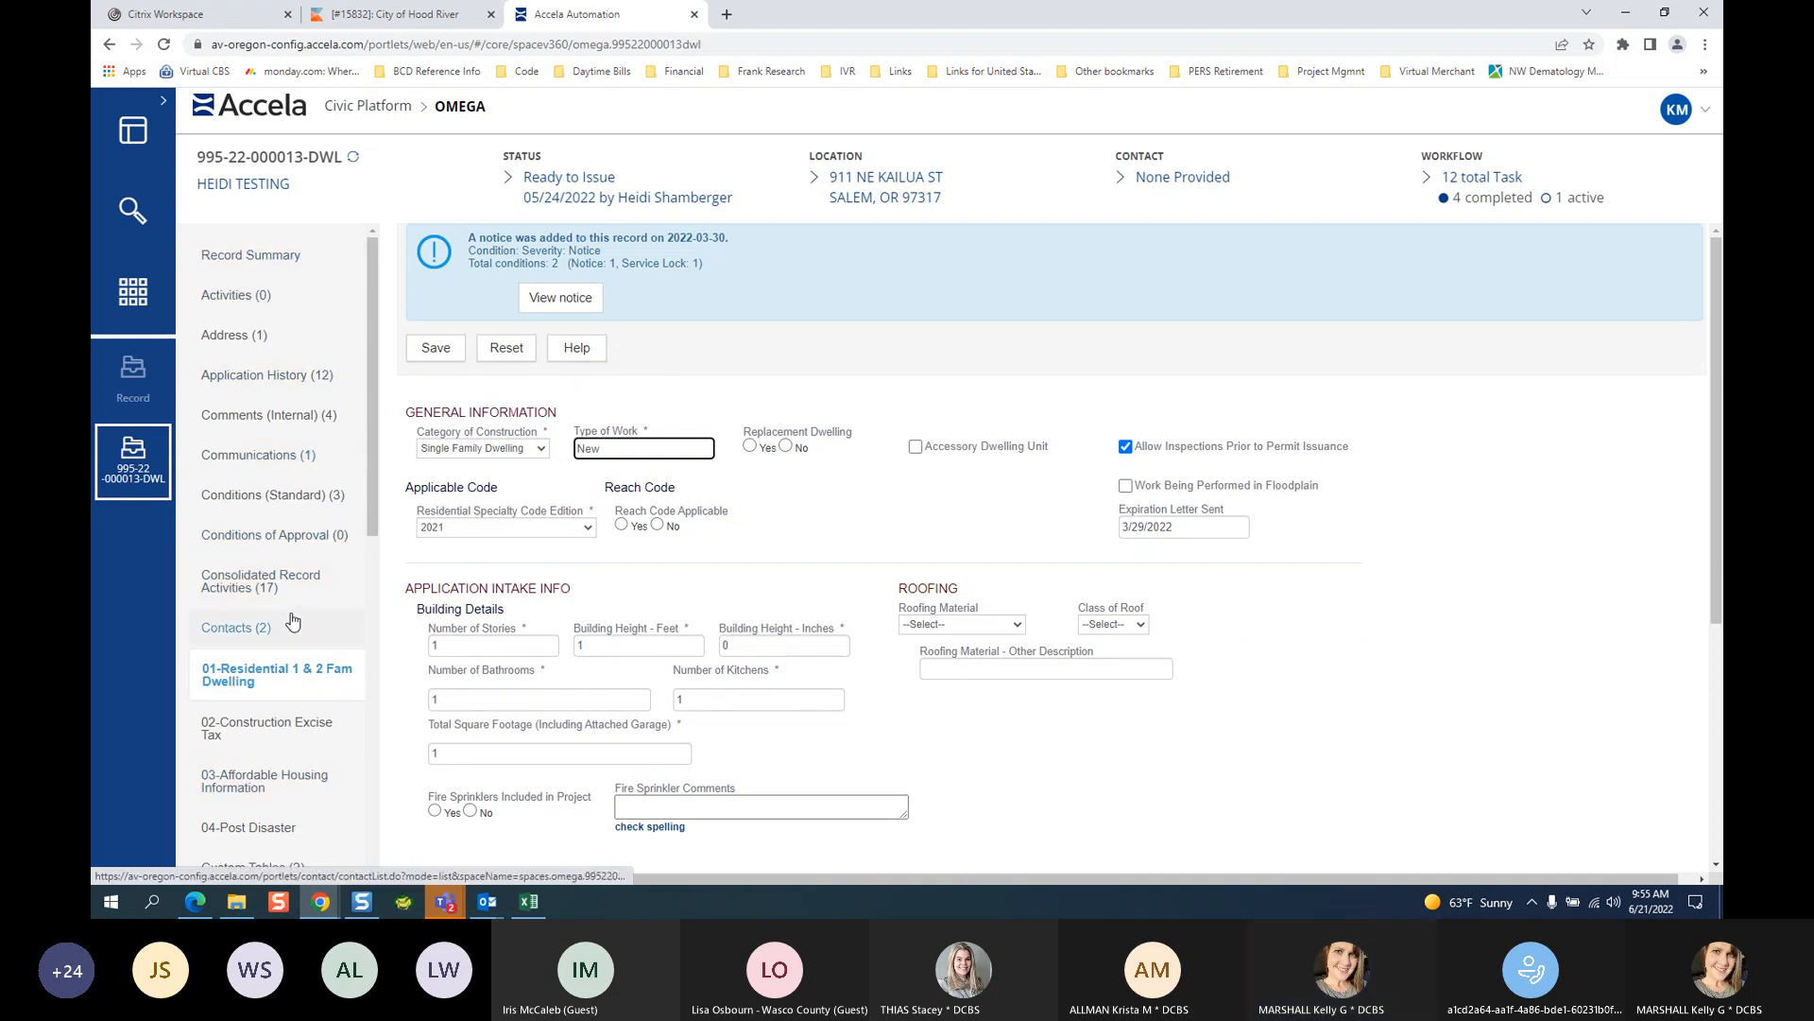
left_click(458, 905)
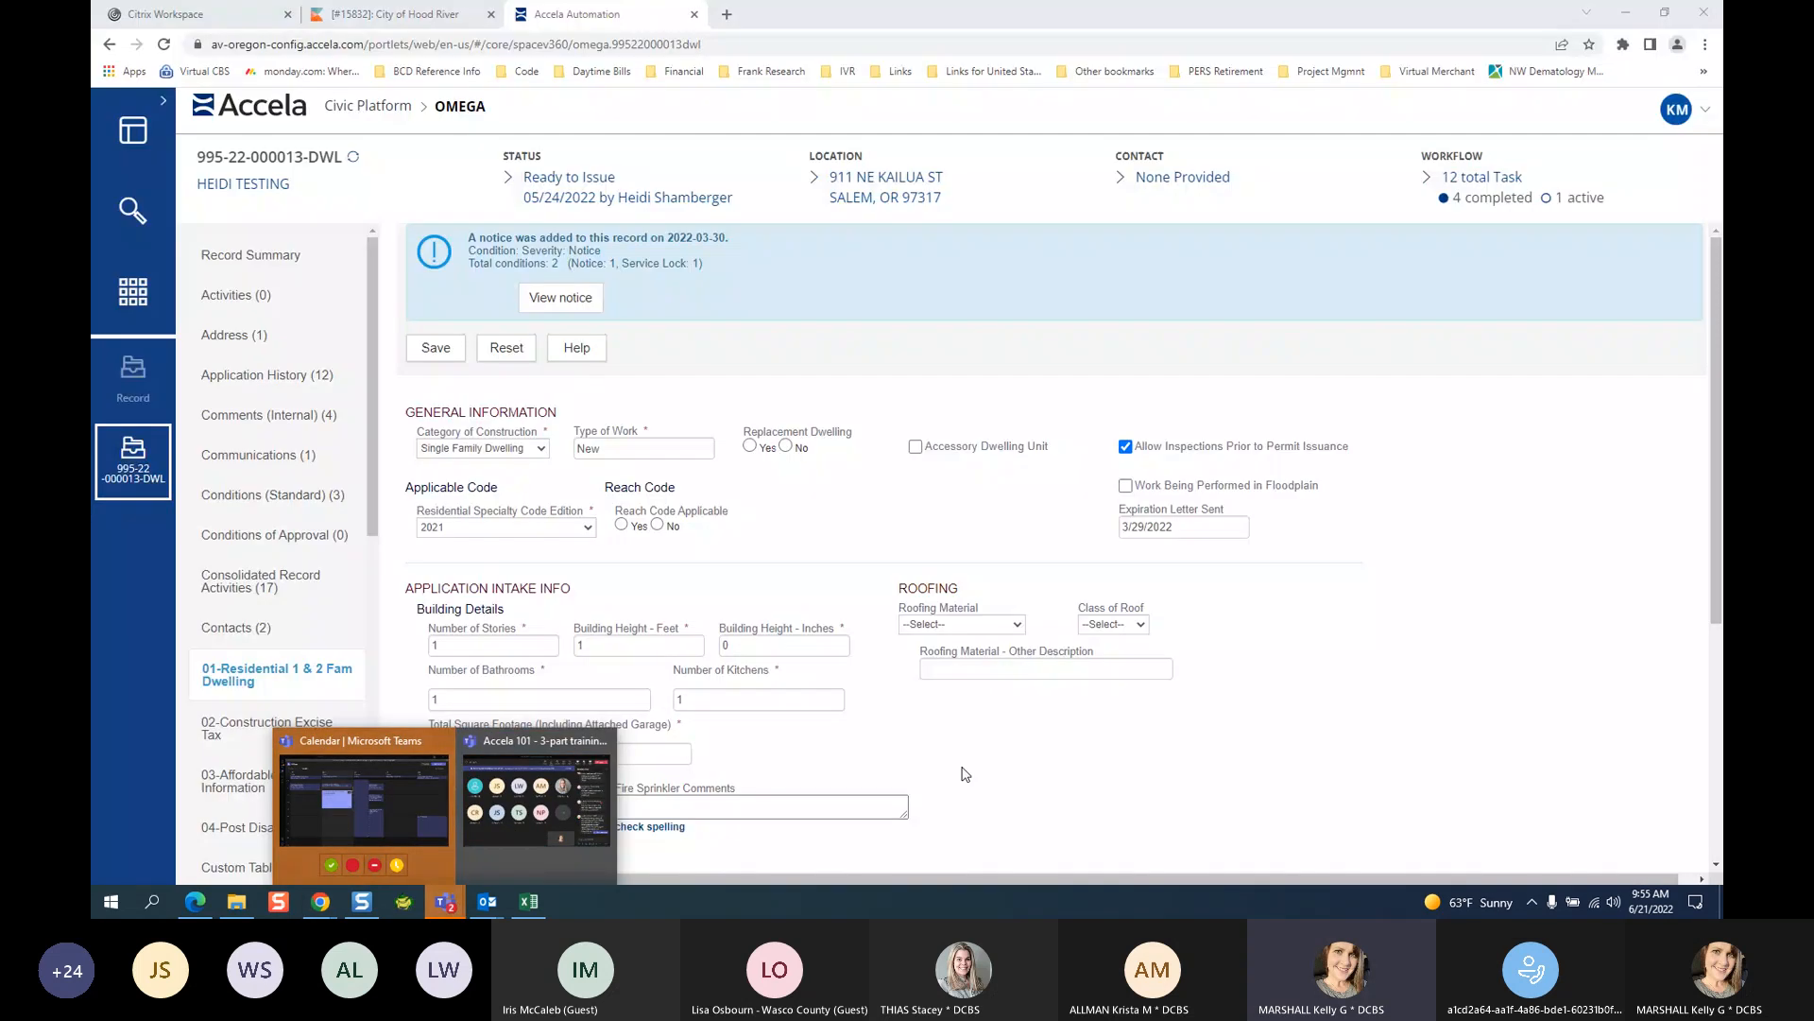
left_click(212, 906)
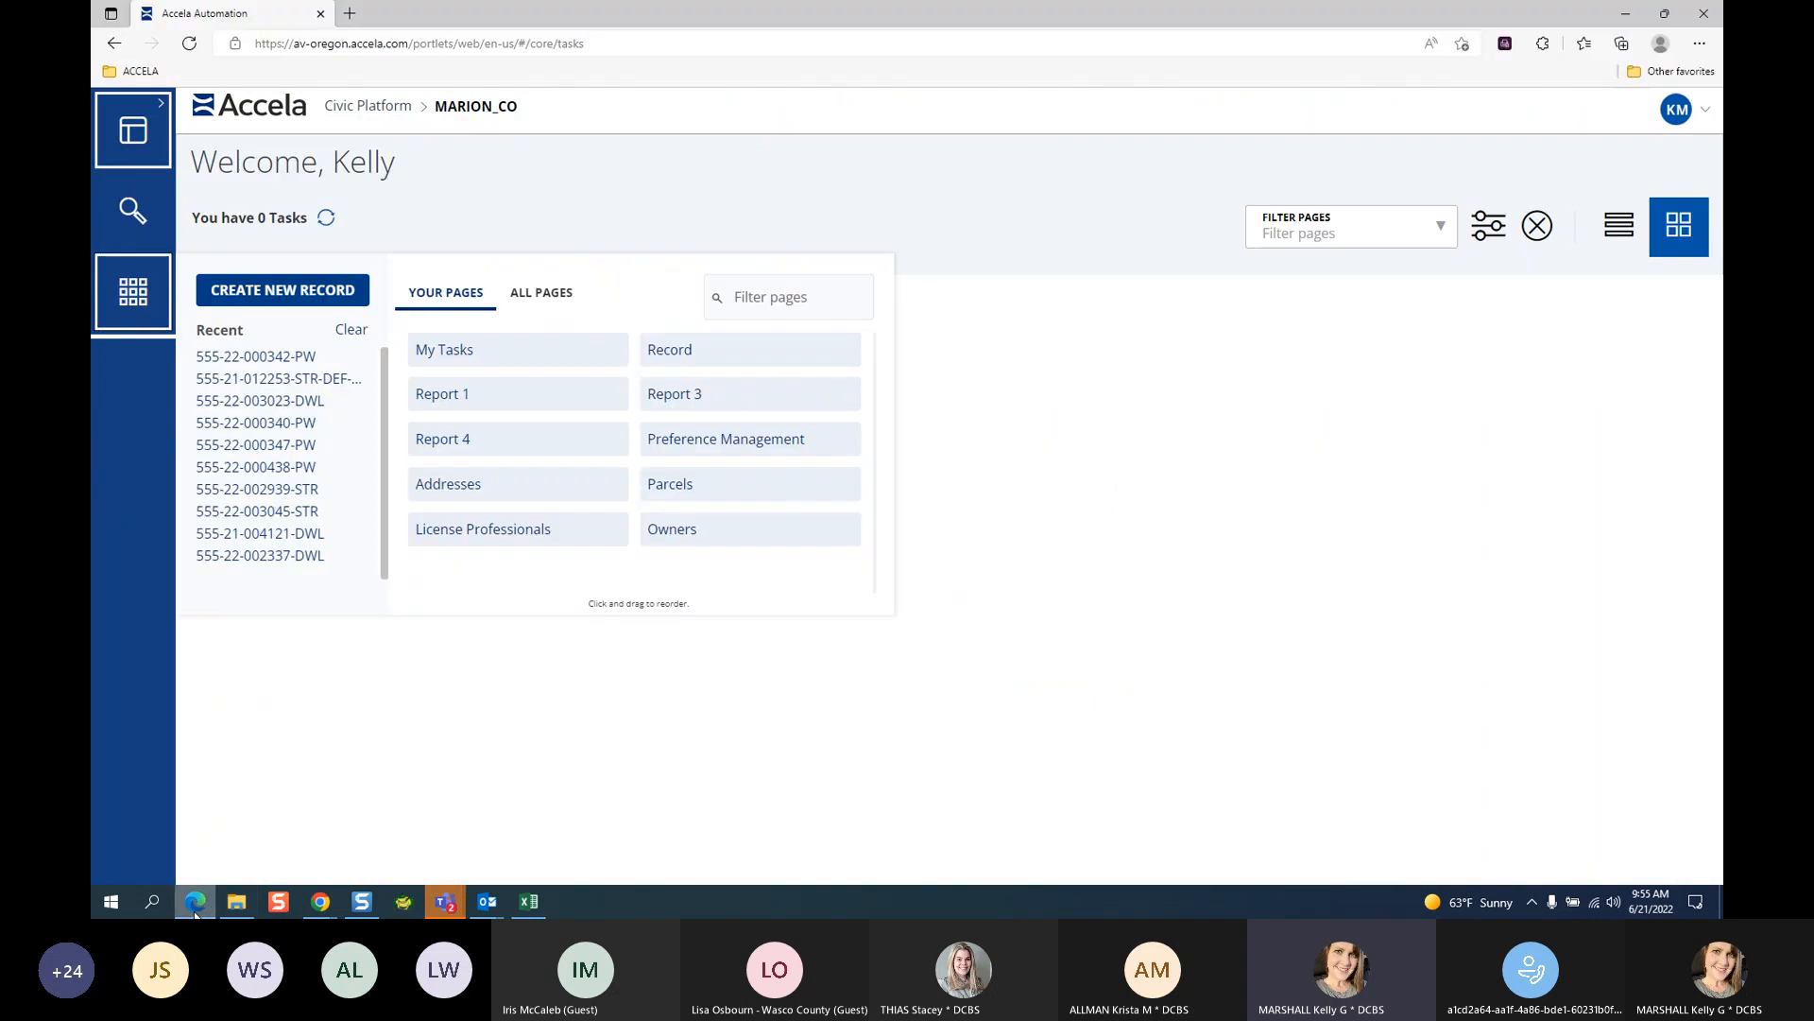
Dismiss the Teams calendar and bring the Accela 101 meeting window back over the New Record form.
mouse_move(438, 905)
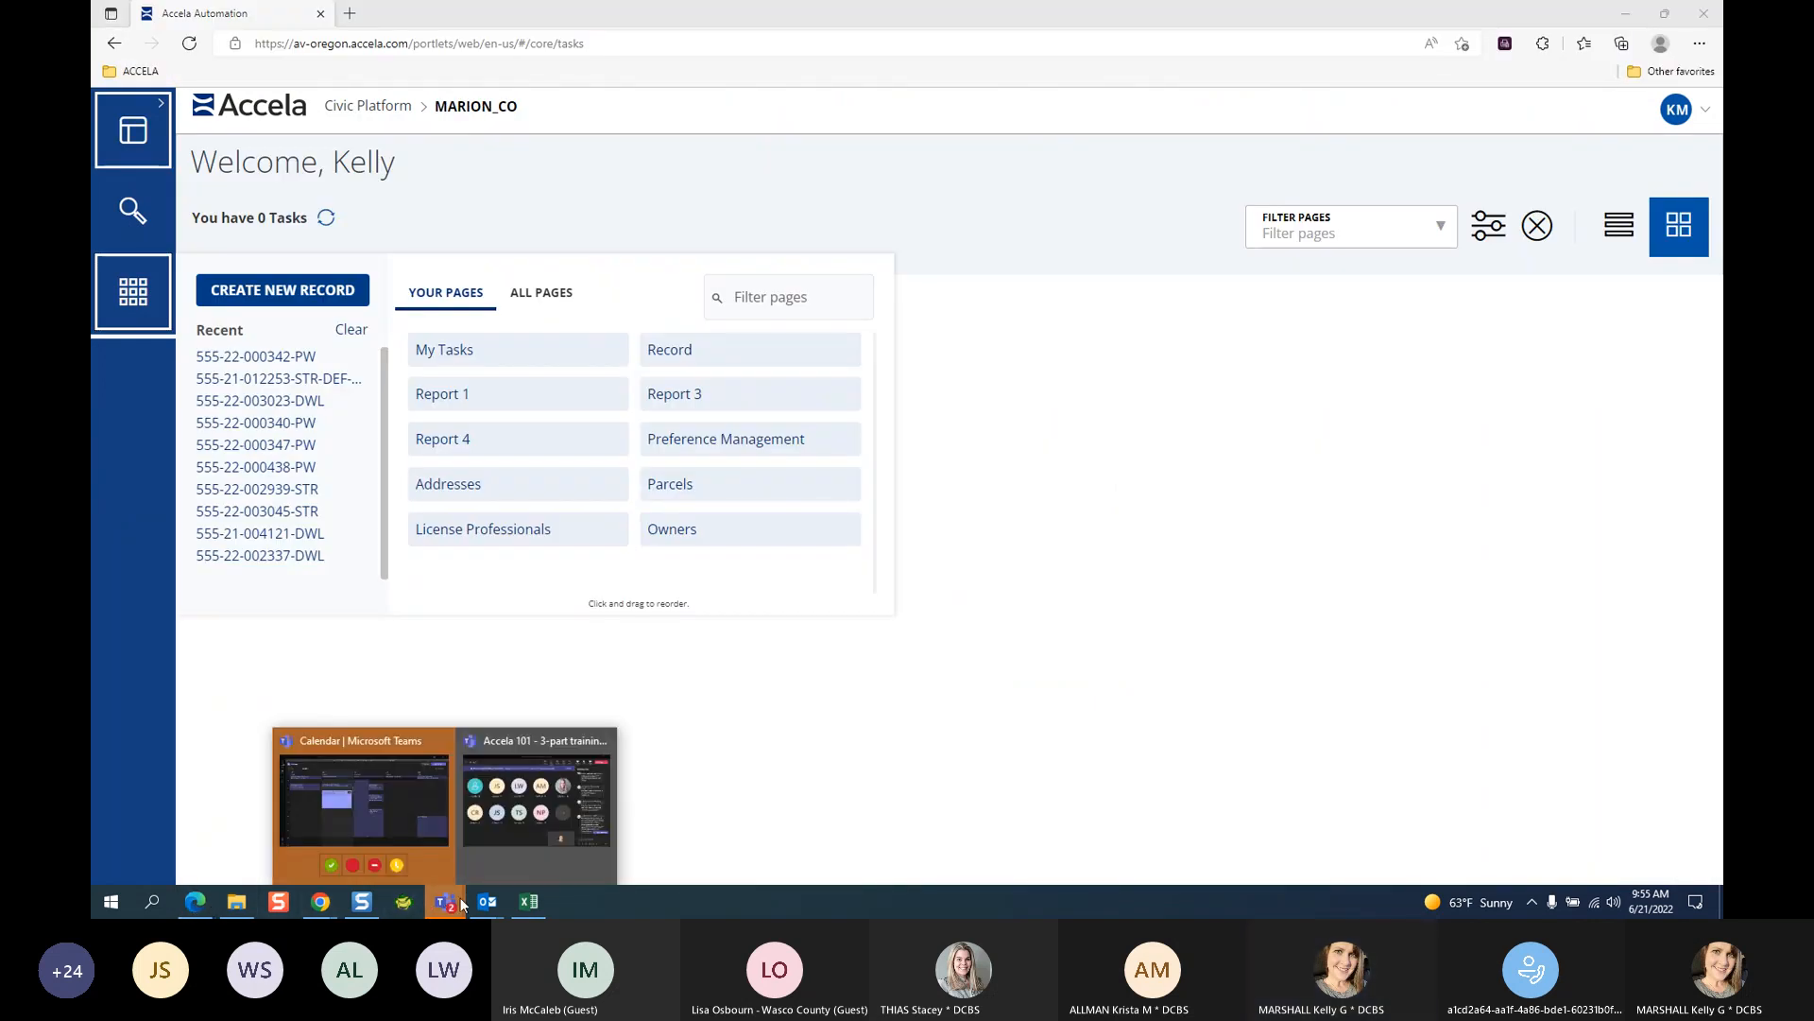
left_click(399, 819)
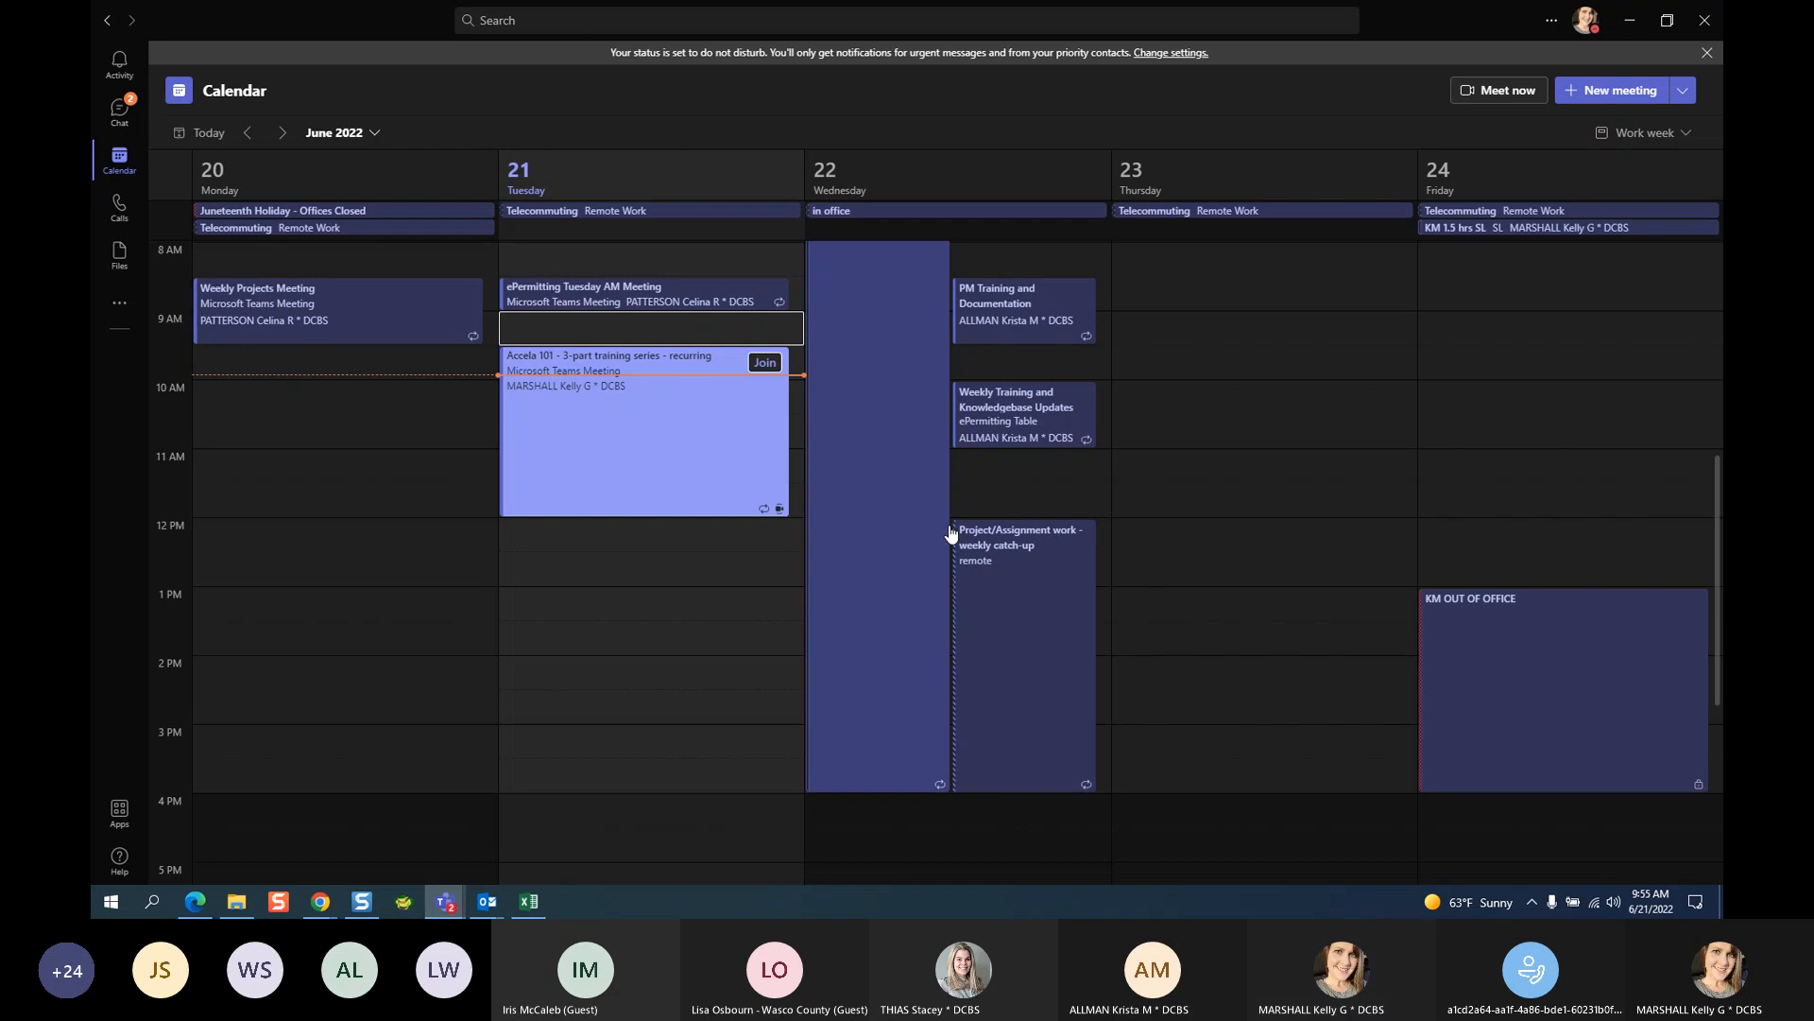
left_click(1627, 20)
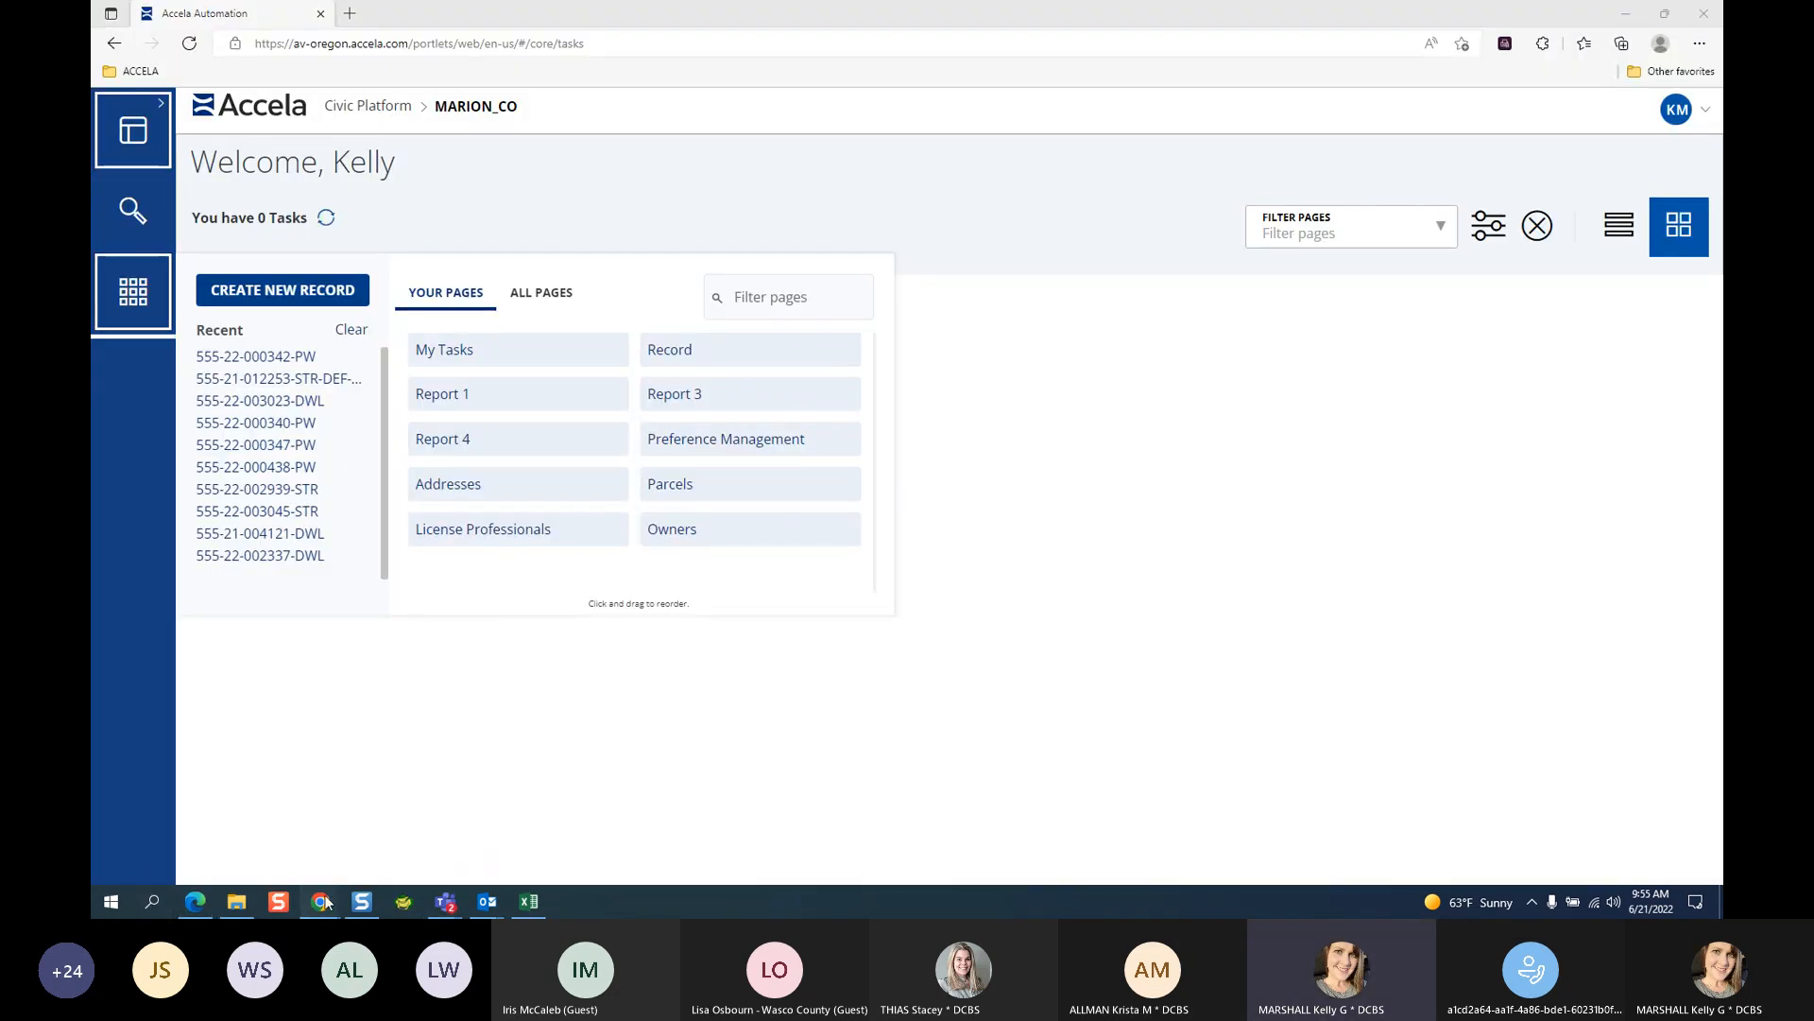
left_click(416, 832)
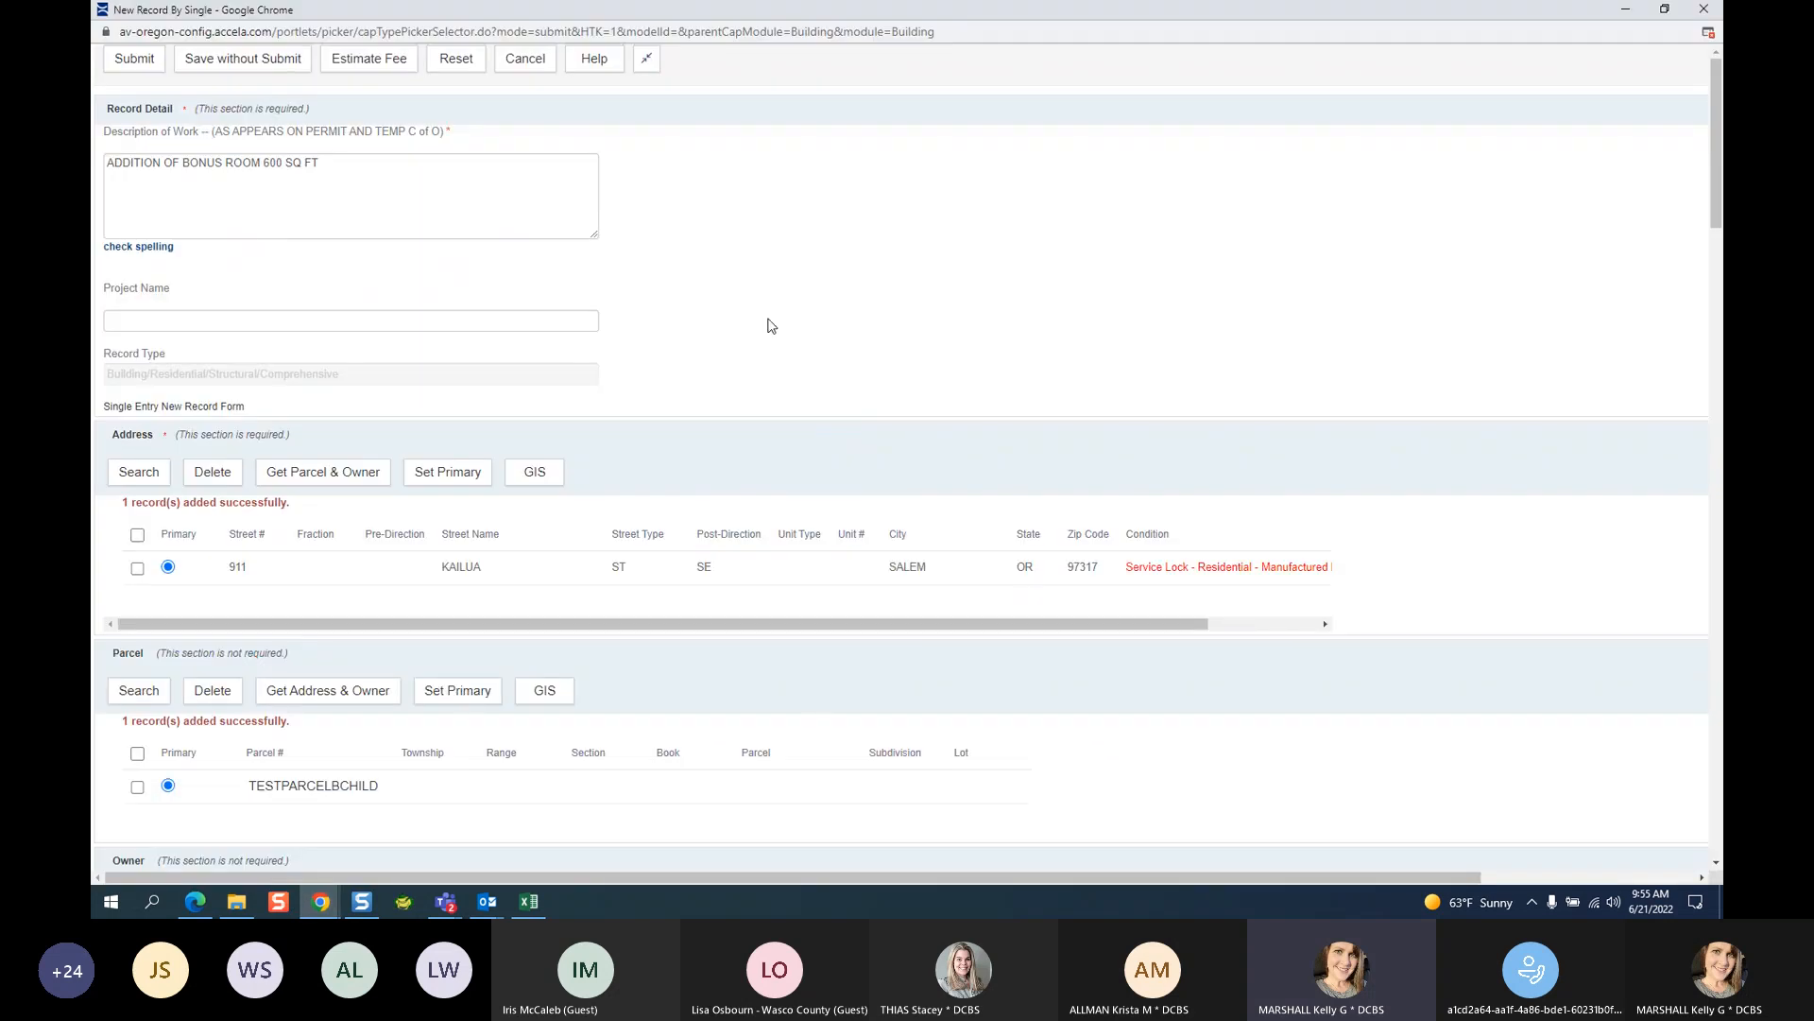
left_click(445, 901)
left_click(537, 799)
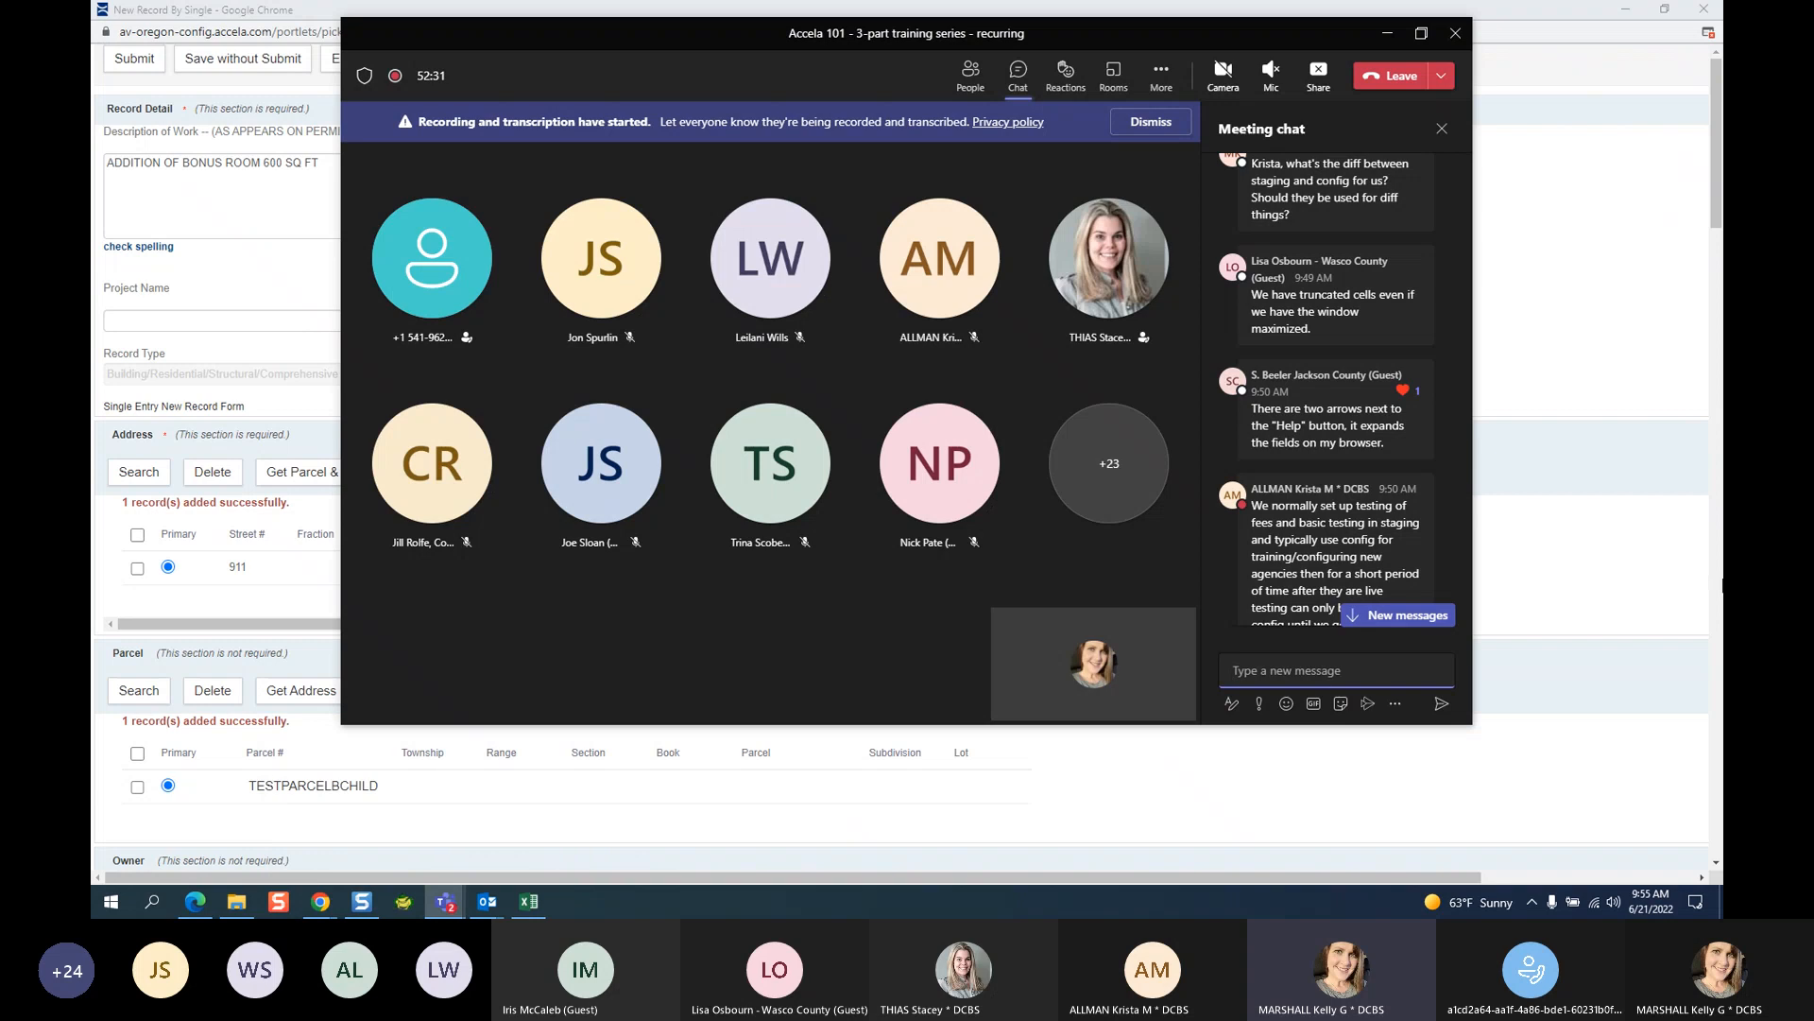
Scroll through the Accela 101 meeting chat to catch up on the latest messages.
scroll(1404, 529, "down", 3)
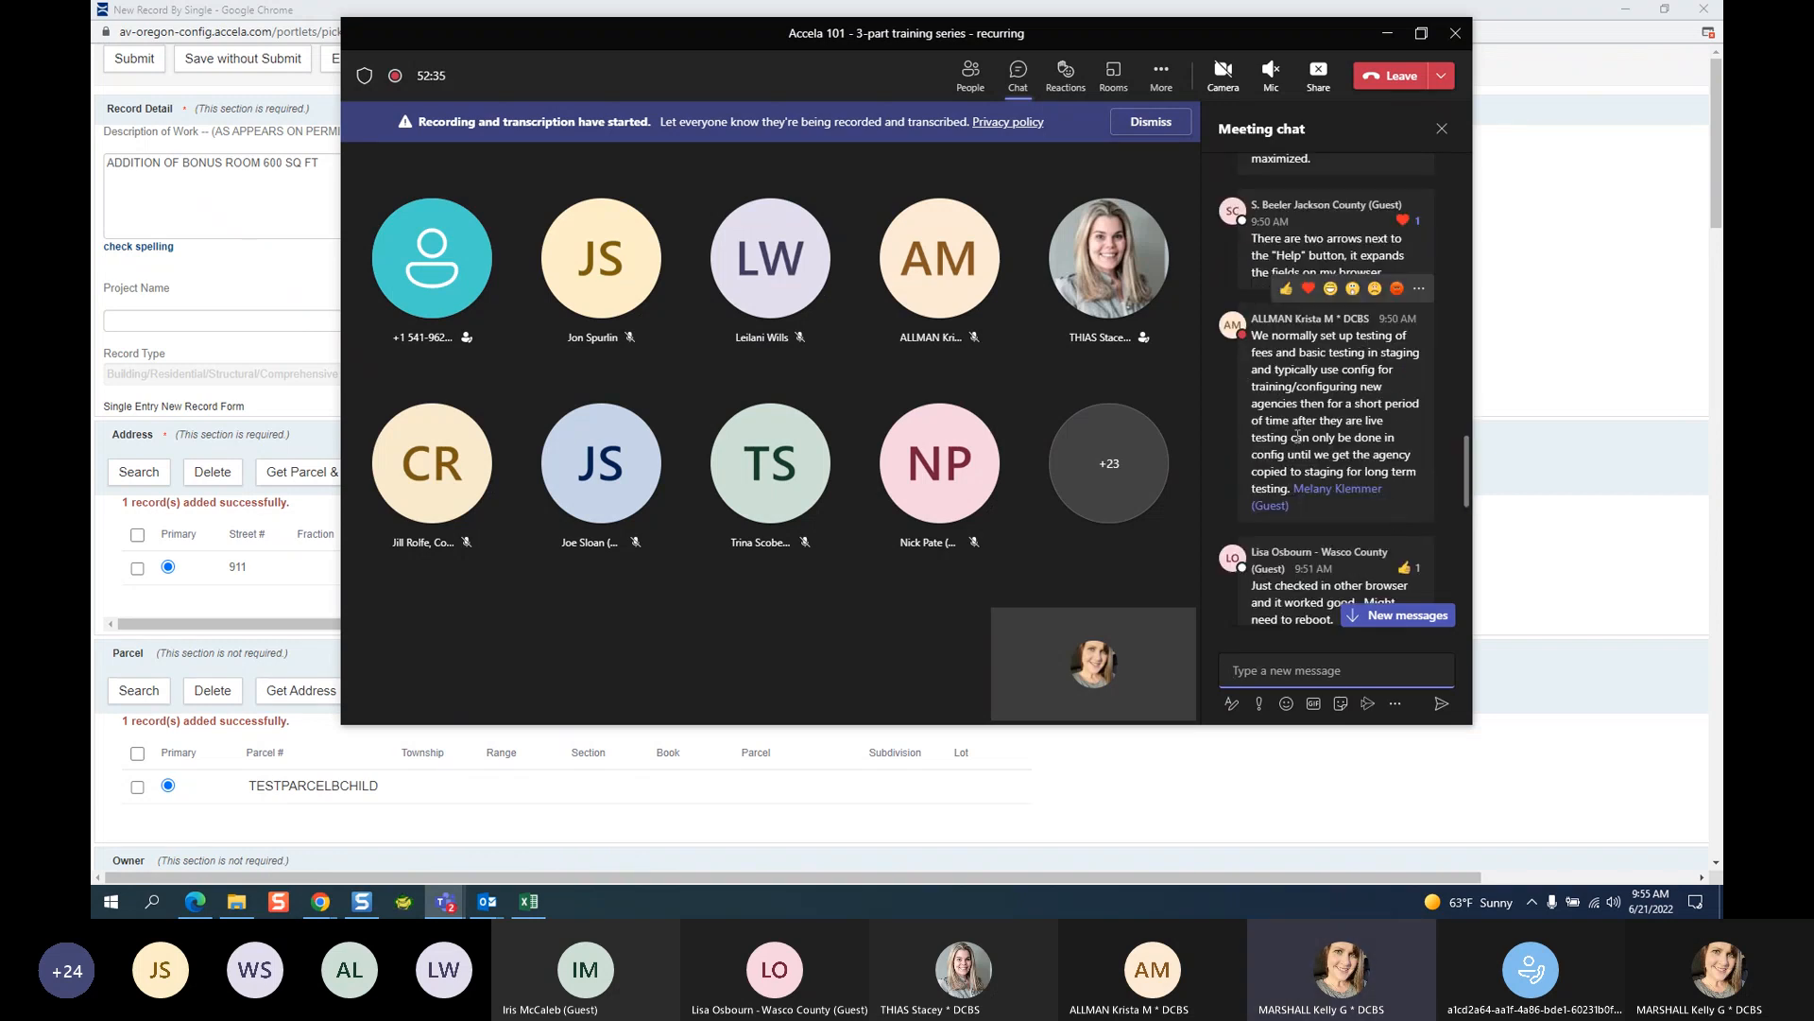
scroll(1406, 473, "down", 3)
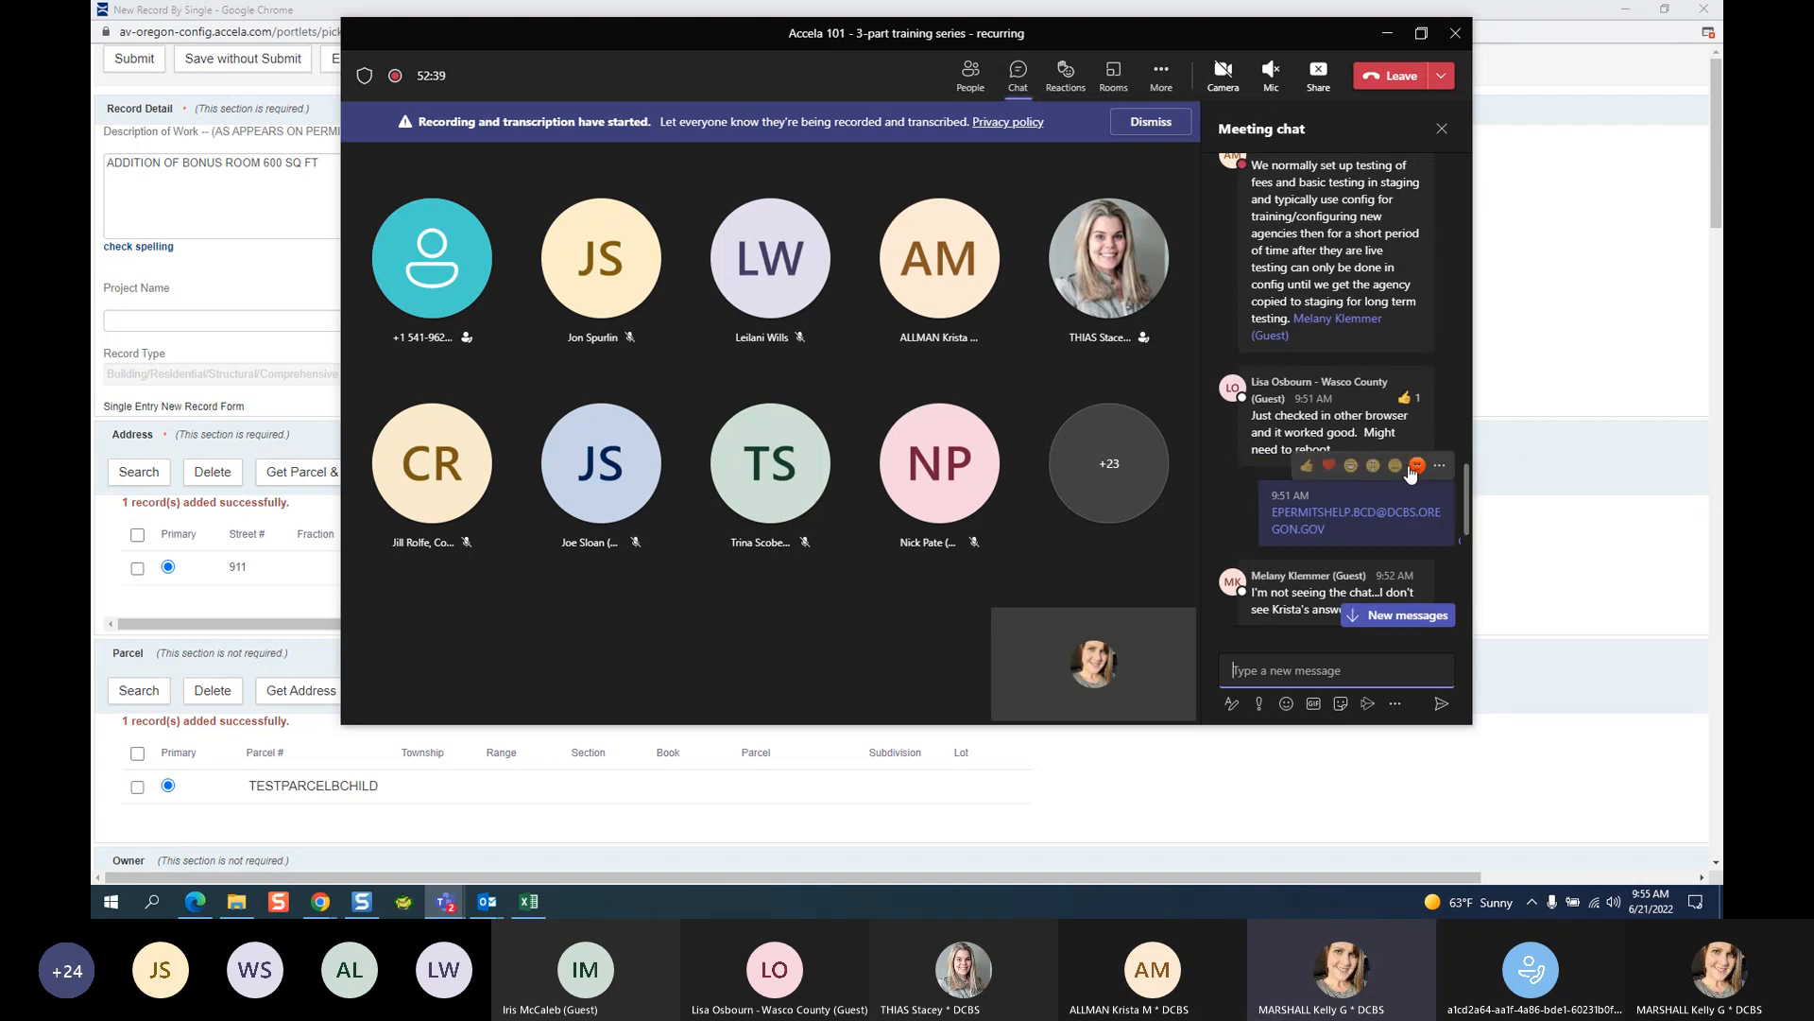
mouse_move(1410, 404)
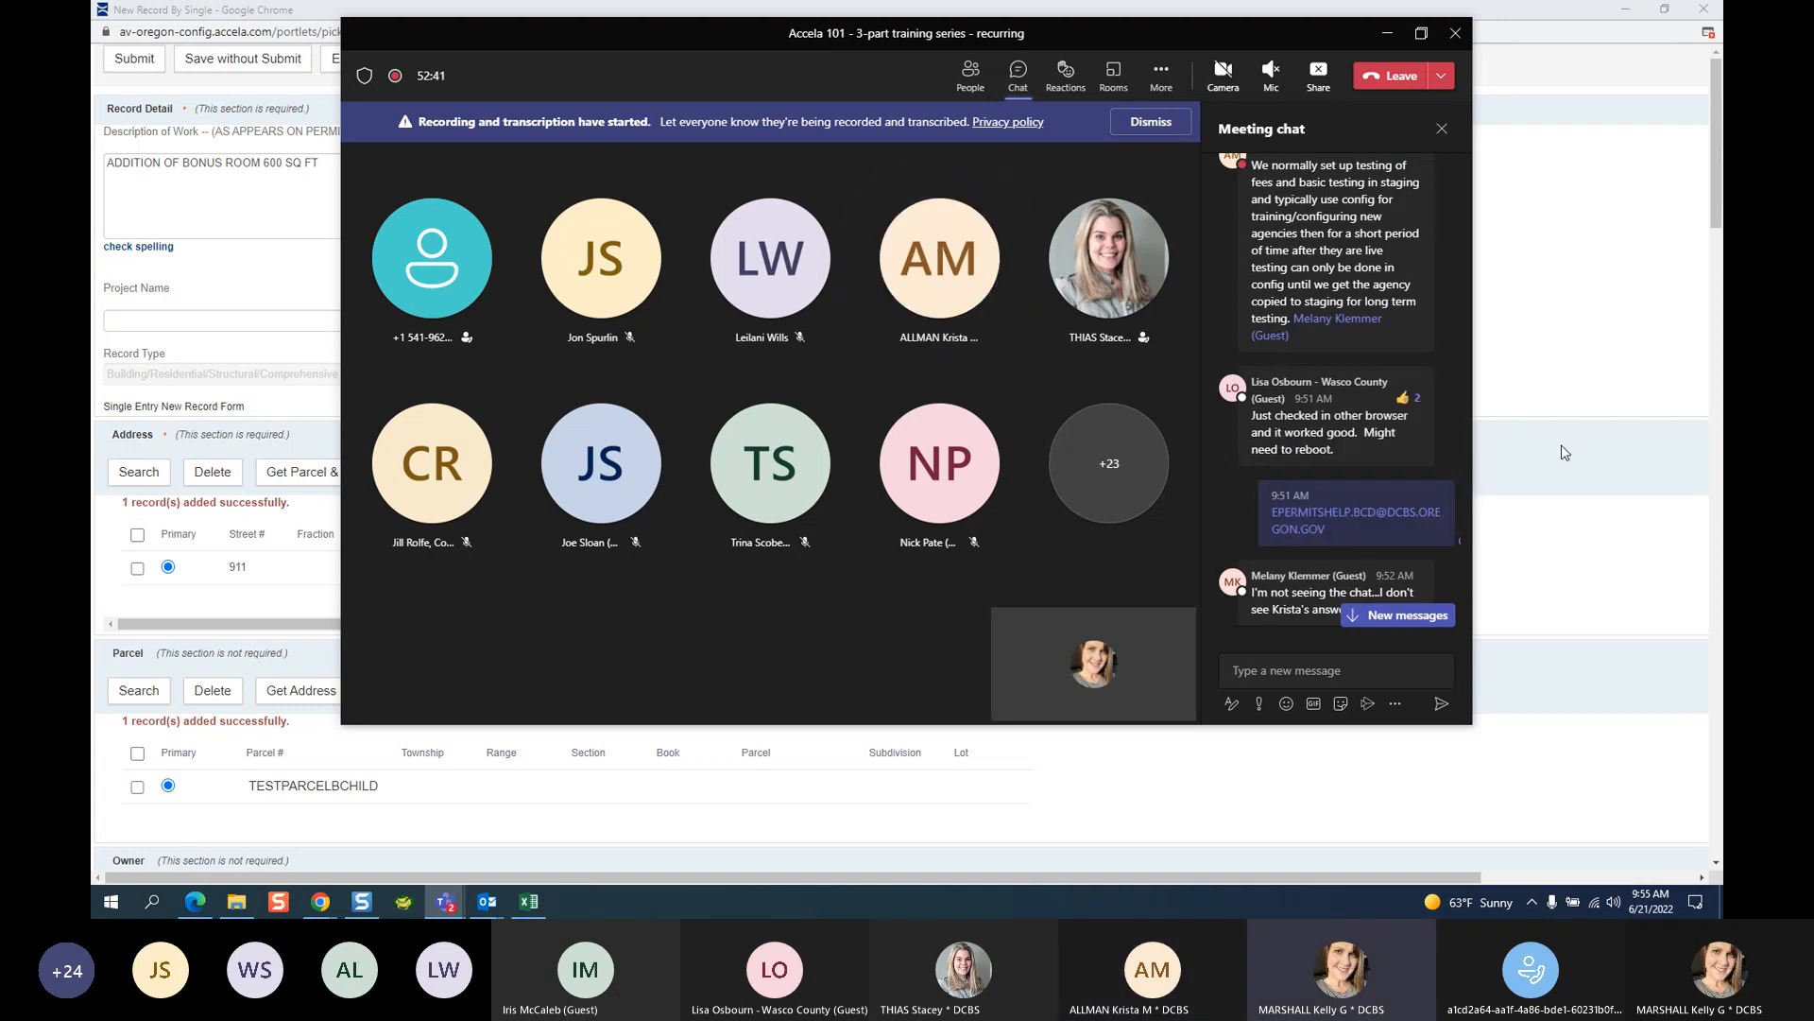
scroll(1448, 561, "down", 3)
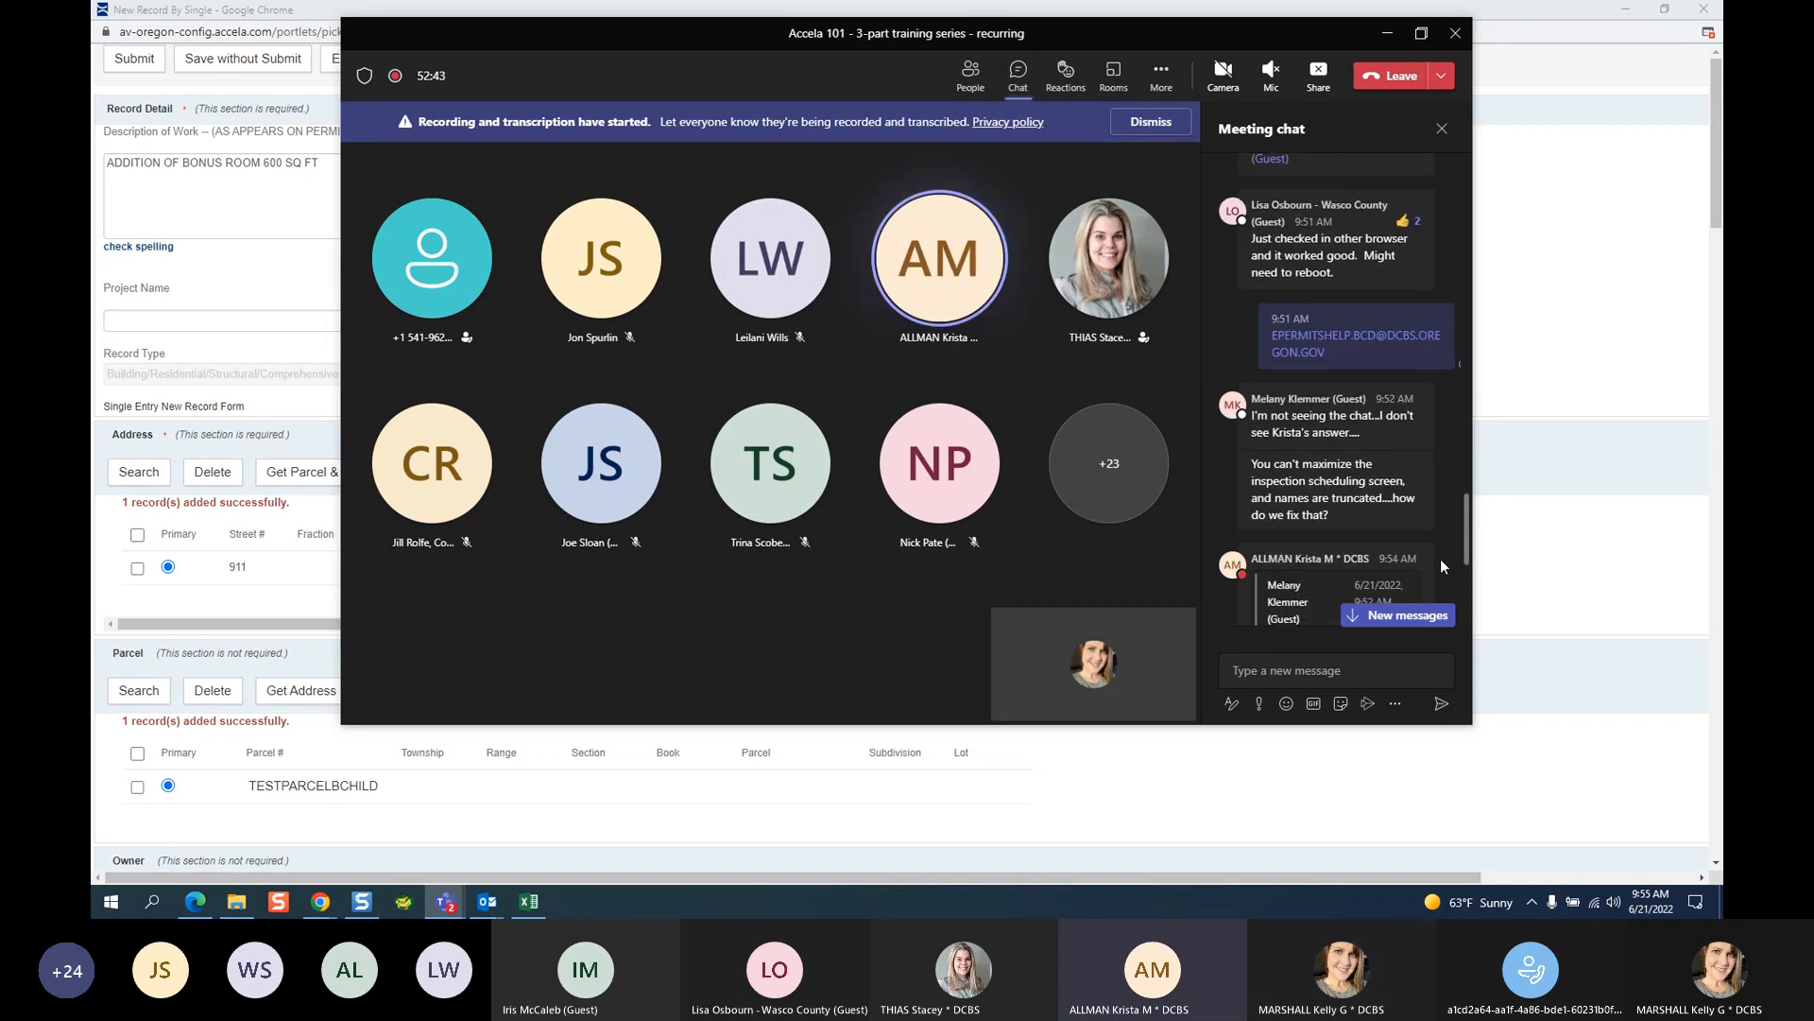
mouse_move(1402, 547)
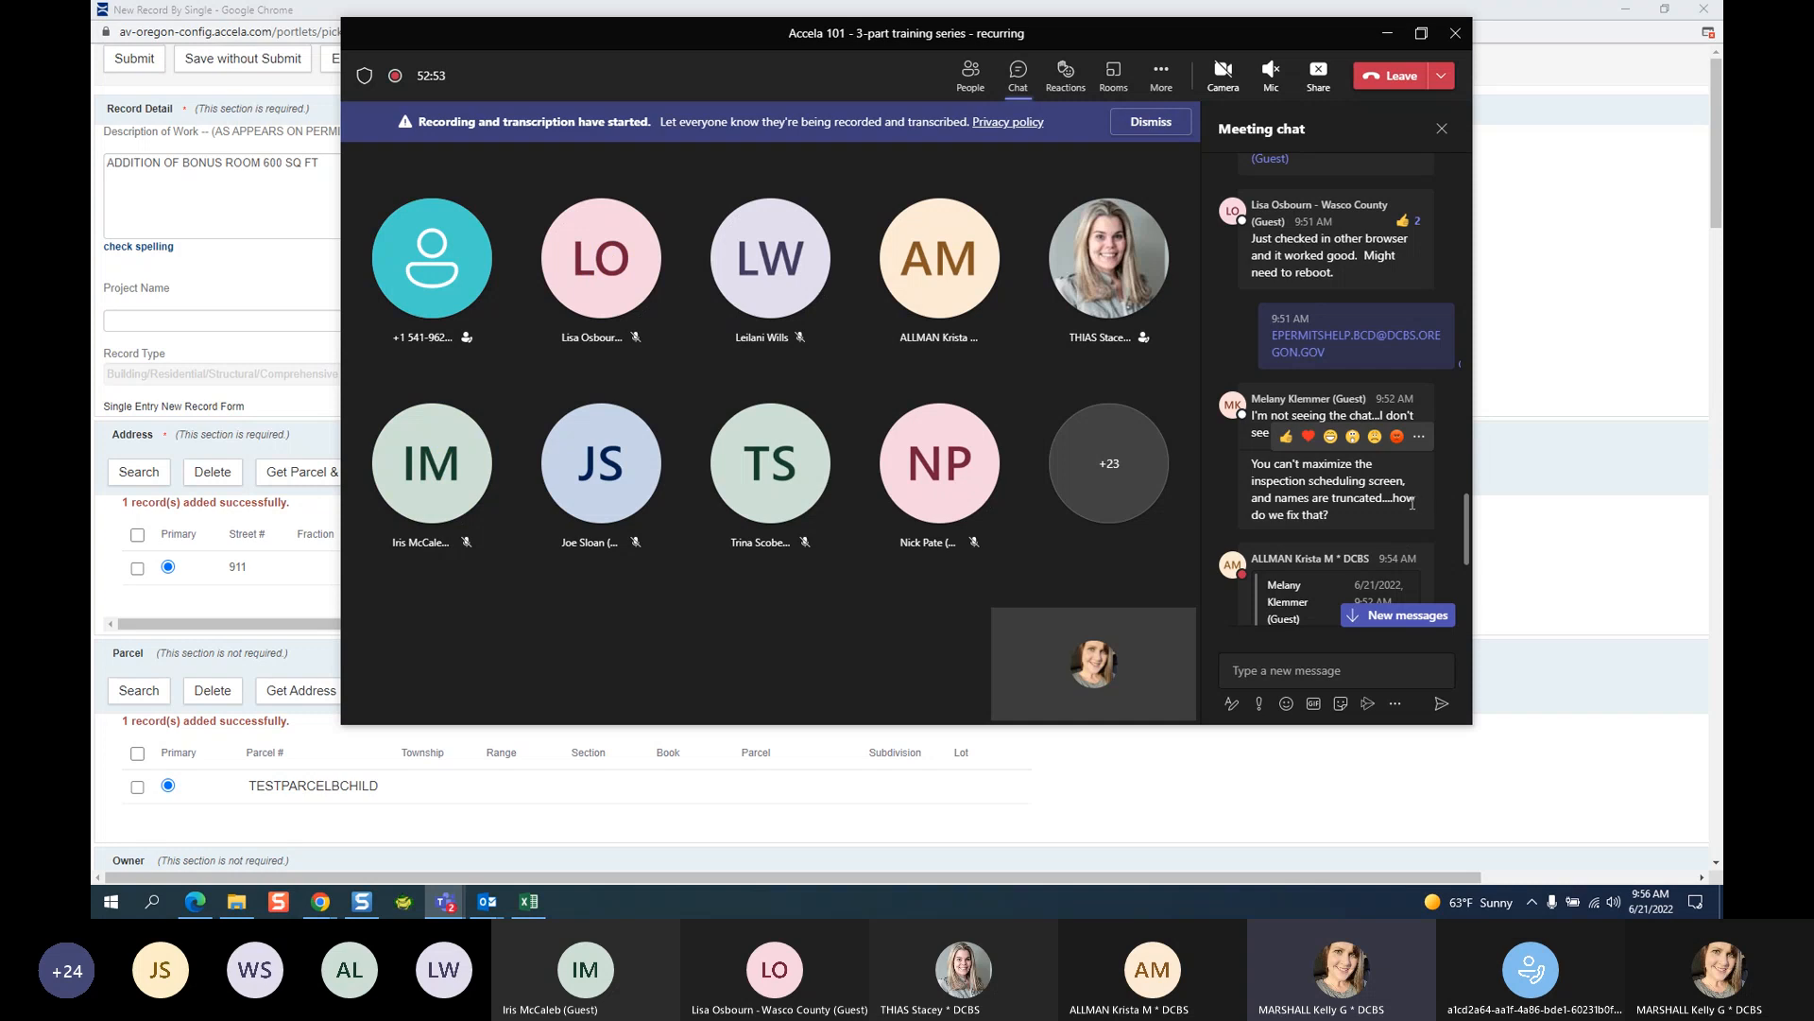
scroll(1410, 502, "down", 1)
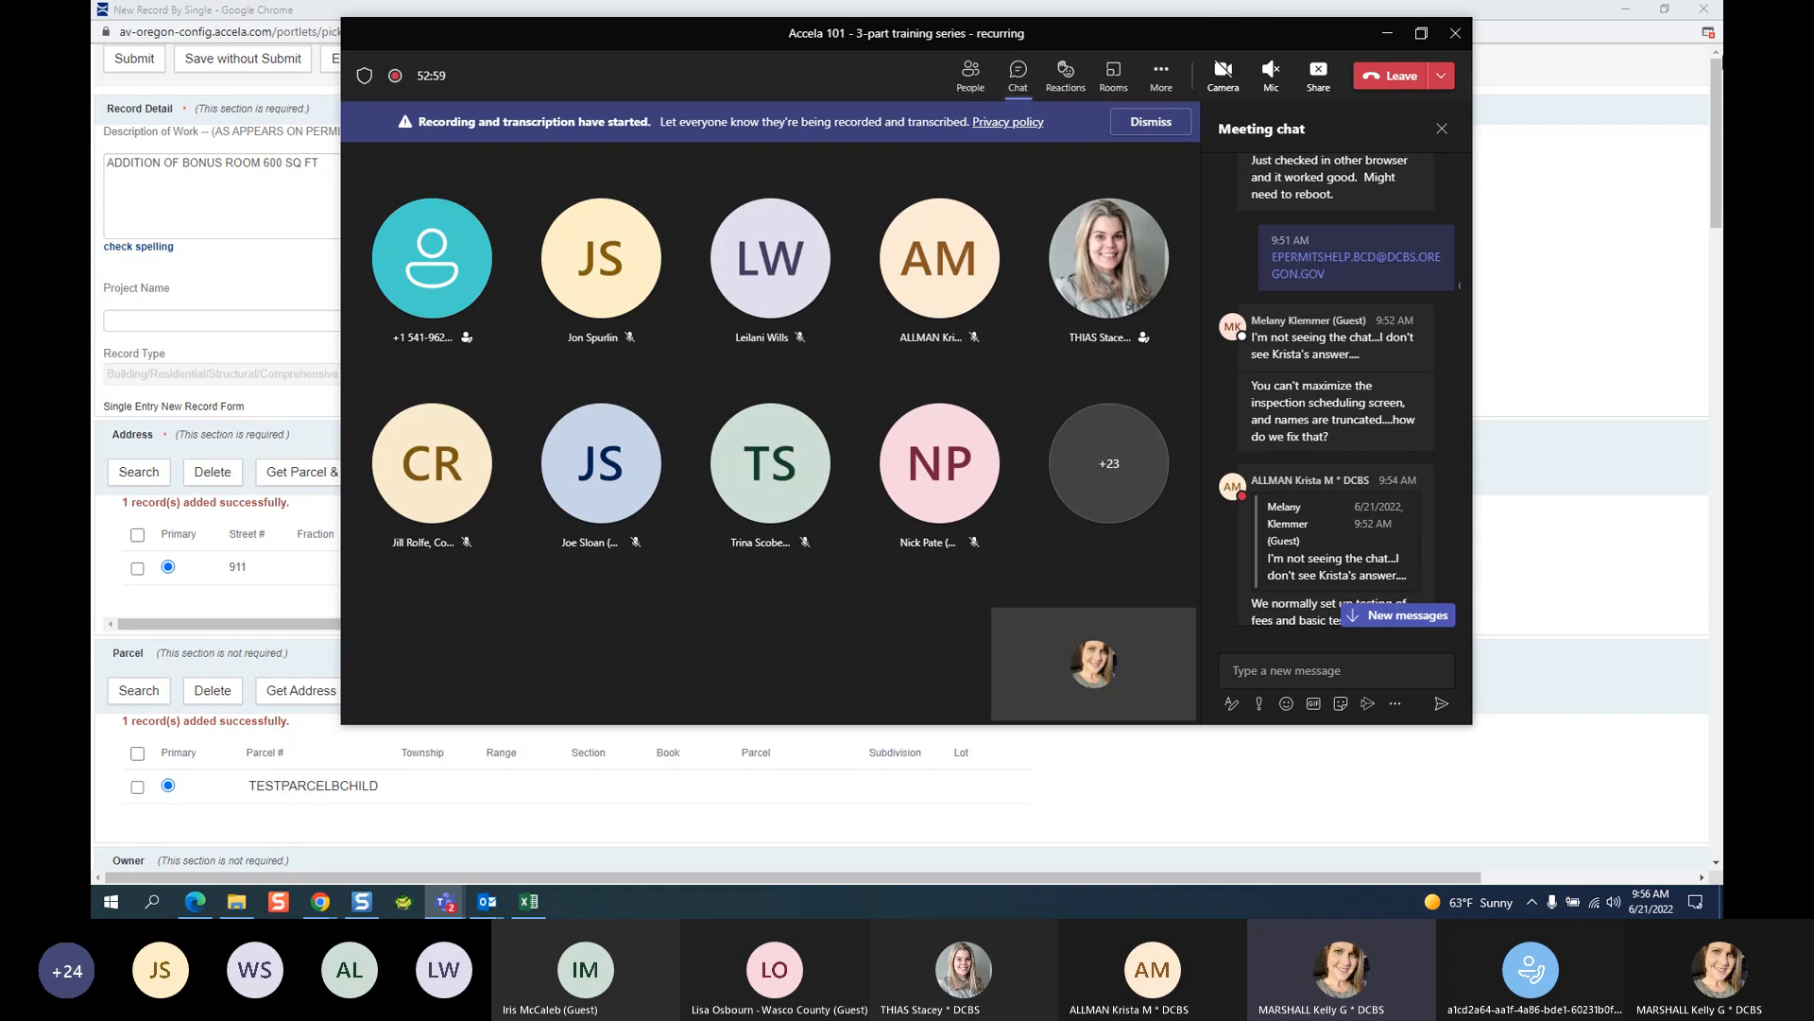
Minimize the record form and show the MARION_CO Accela home page's Your Pages list.
left_click(1625, 10)
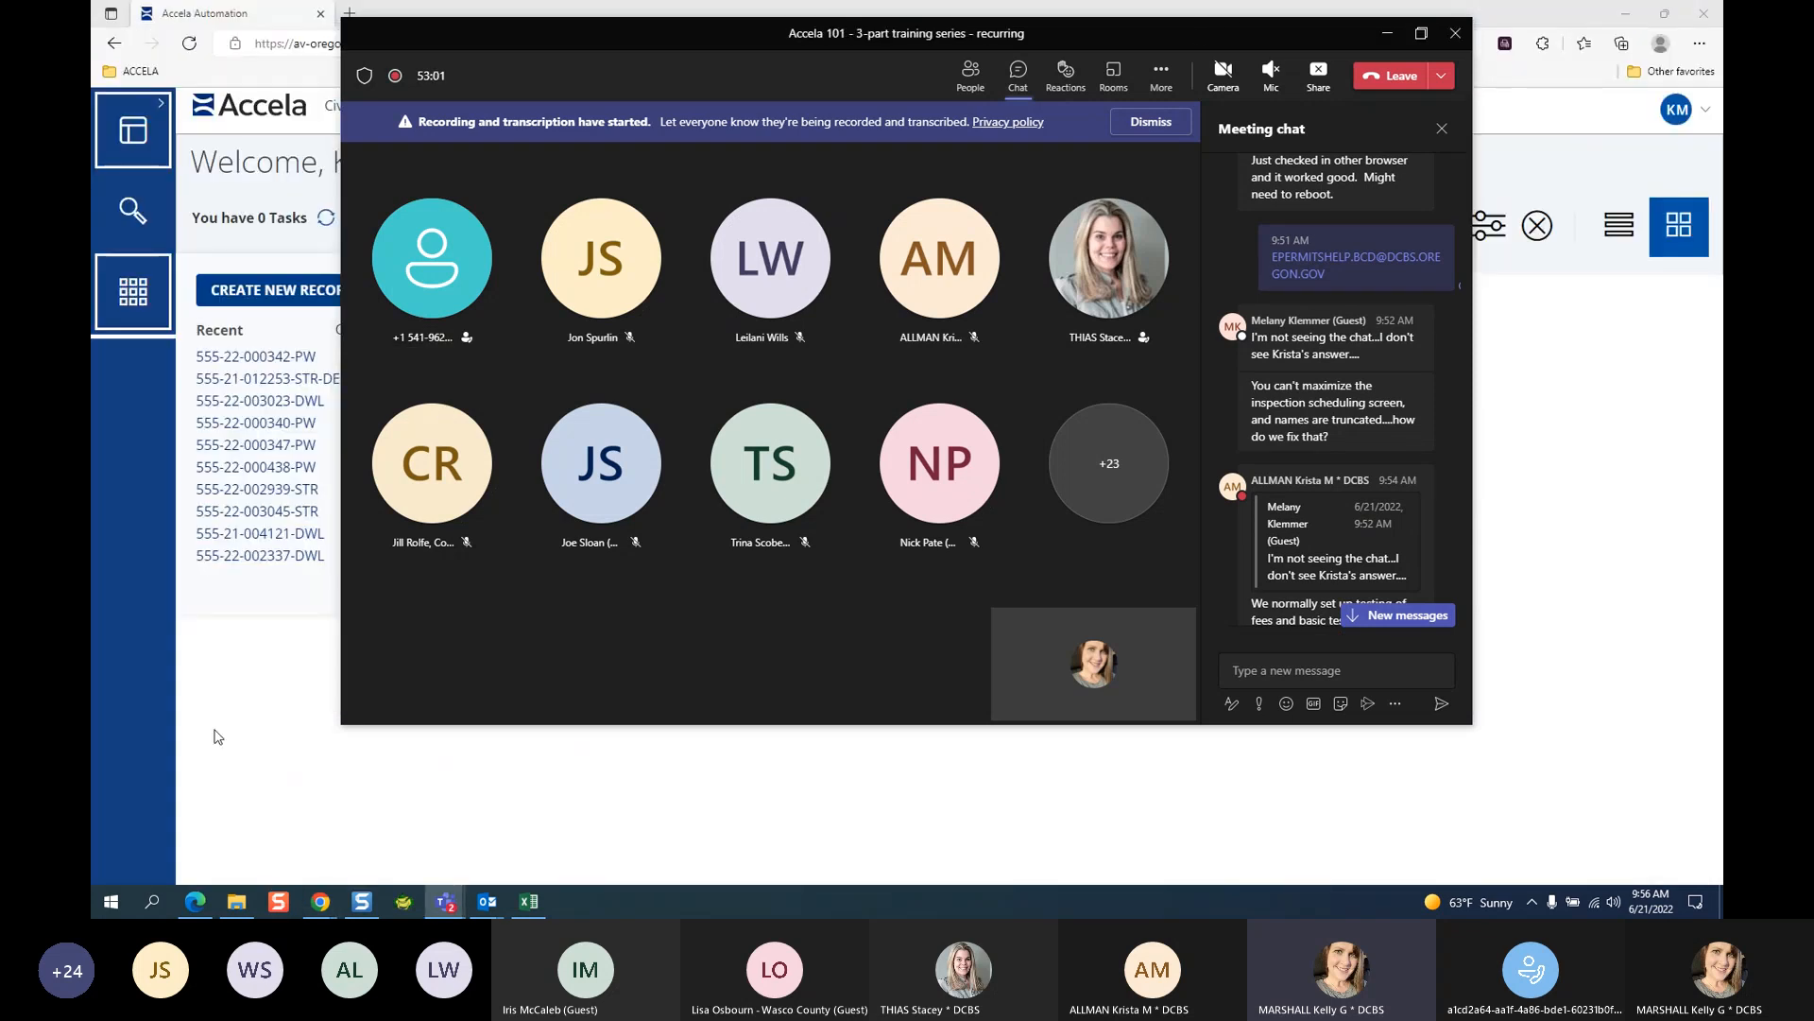
left_click(216, 737)
left_click(133, 291)
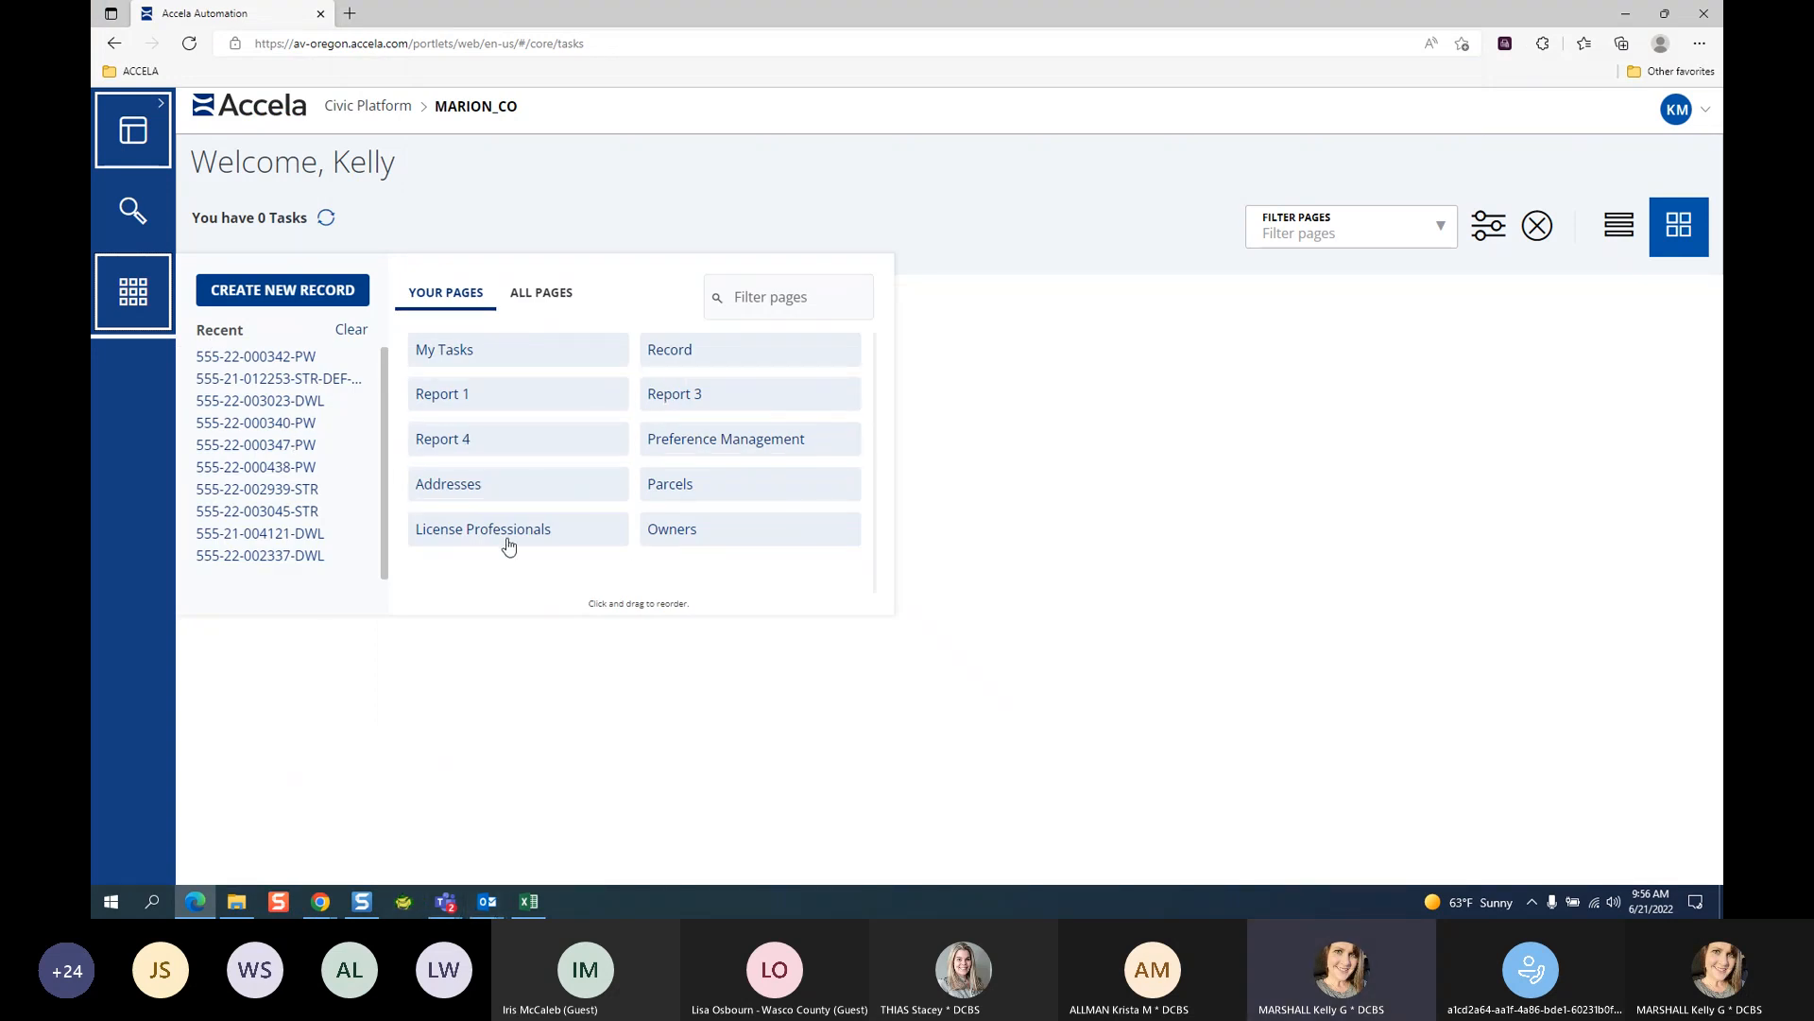
left_click(544, 295)
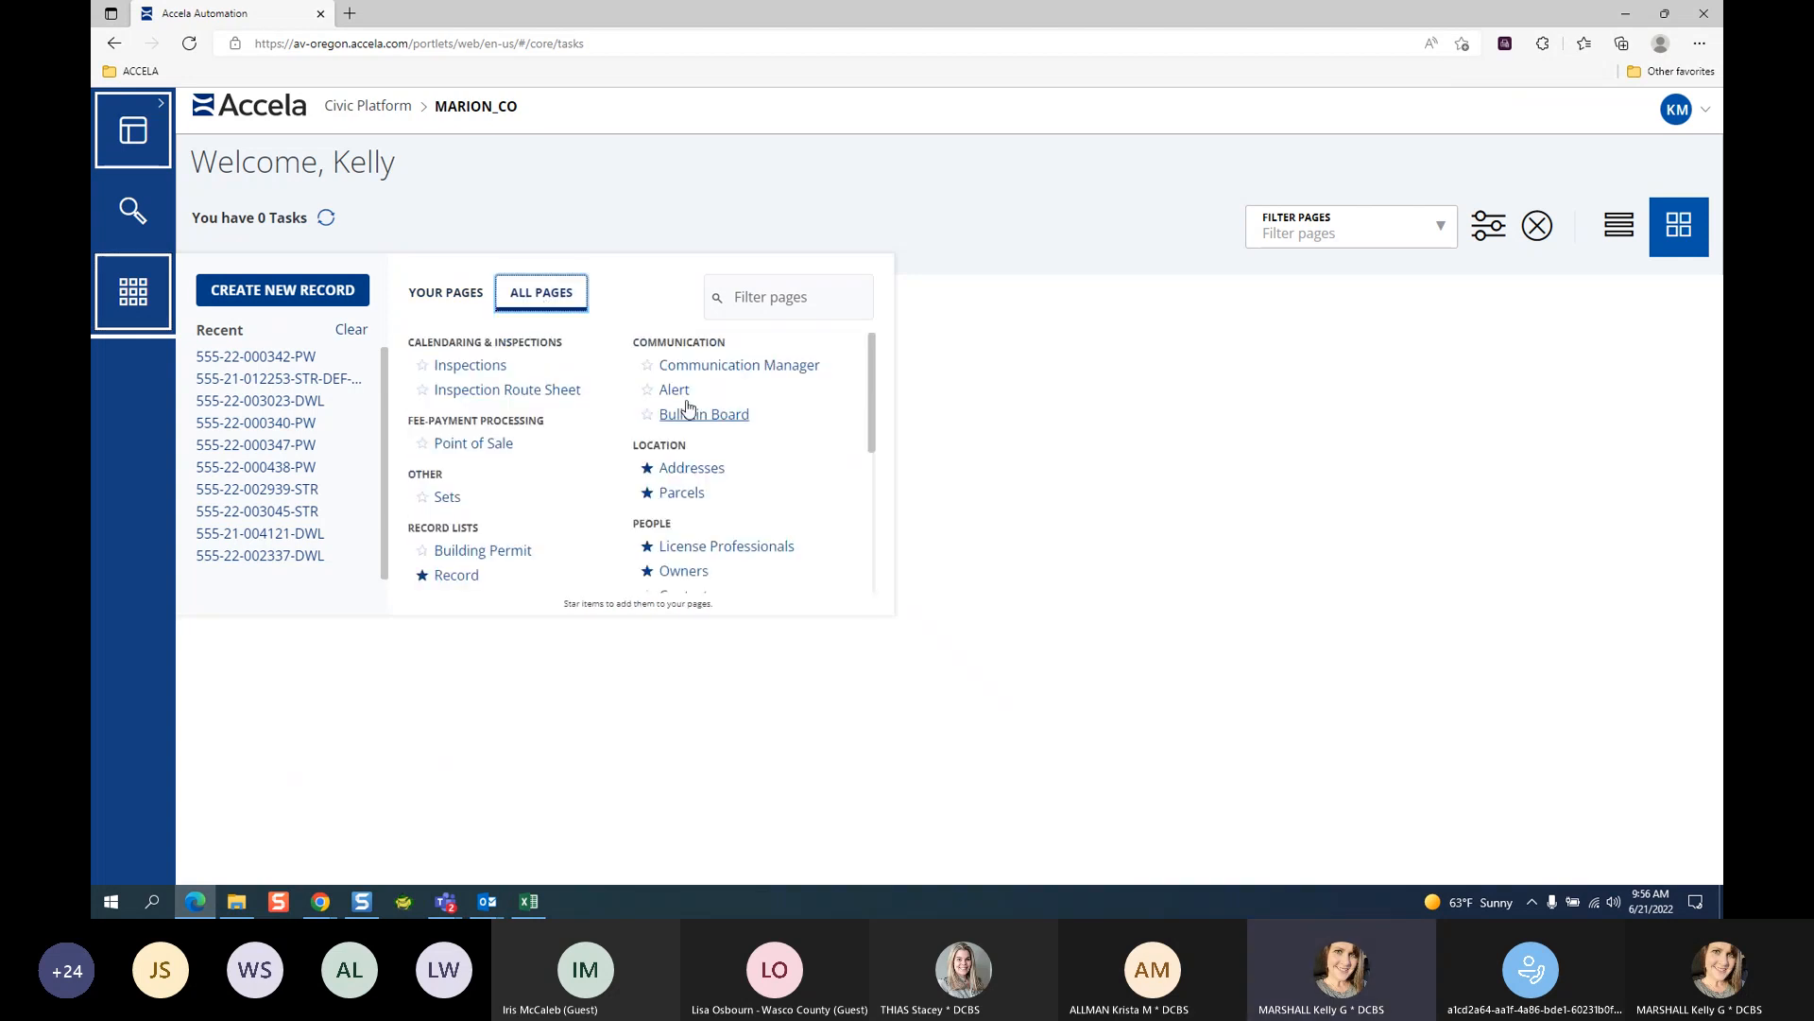
left_click(463, 367)
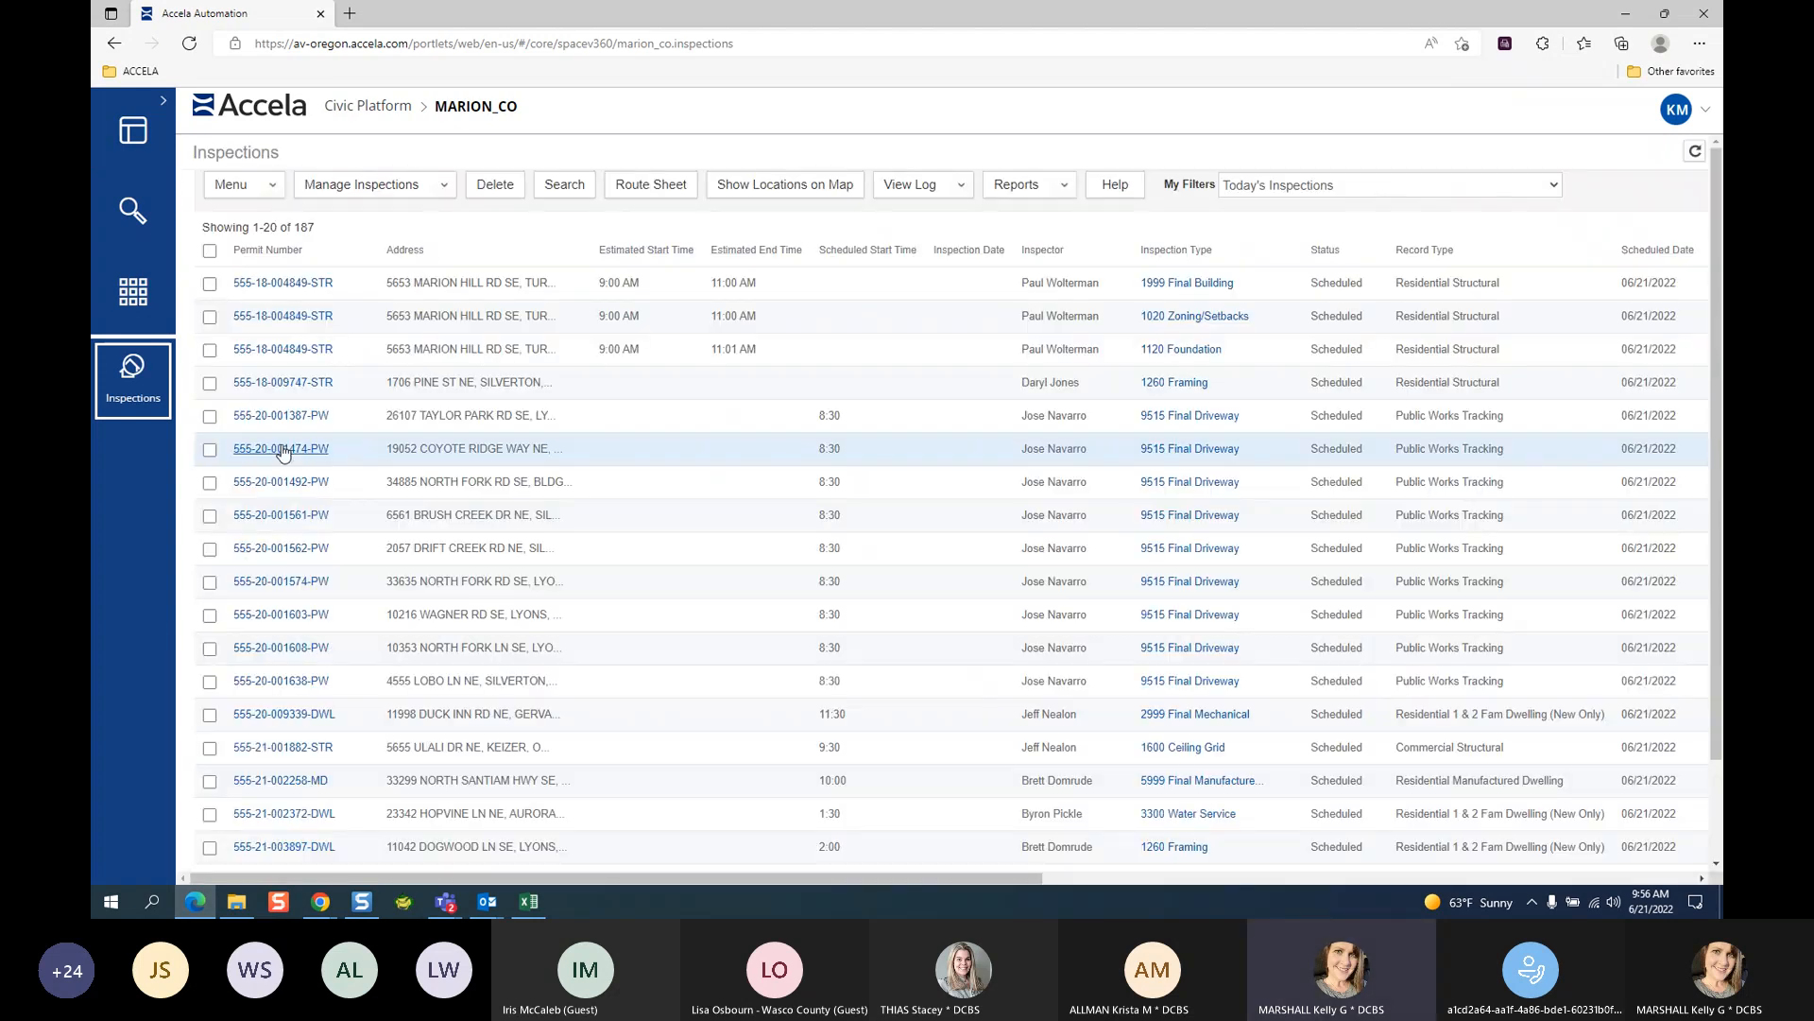
left_click(428, 192)
left_click(427, 232)
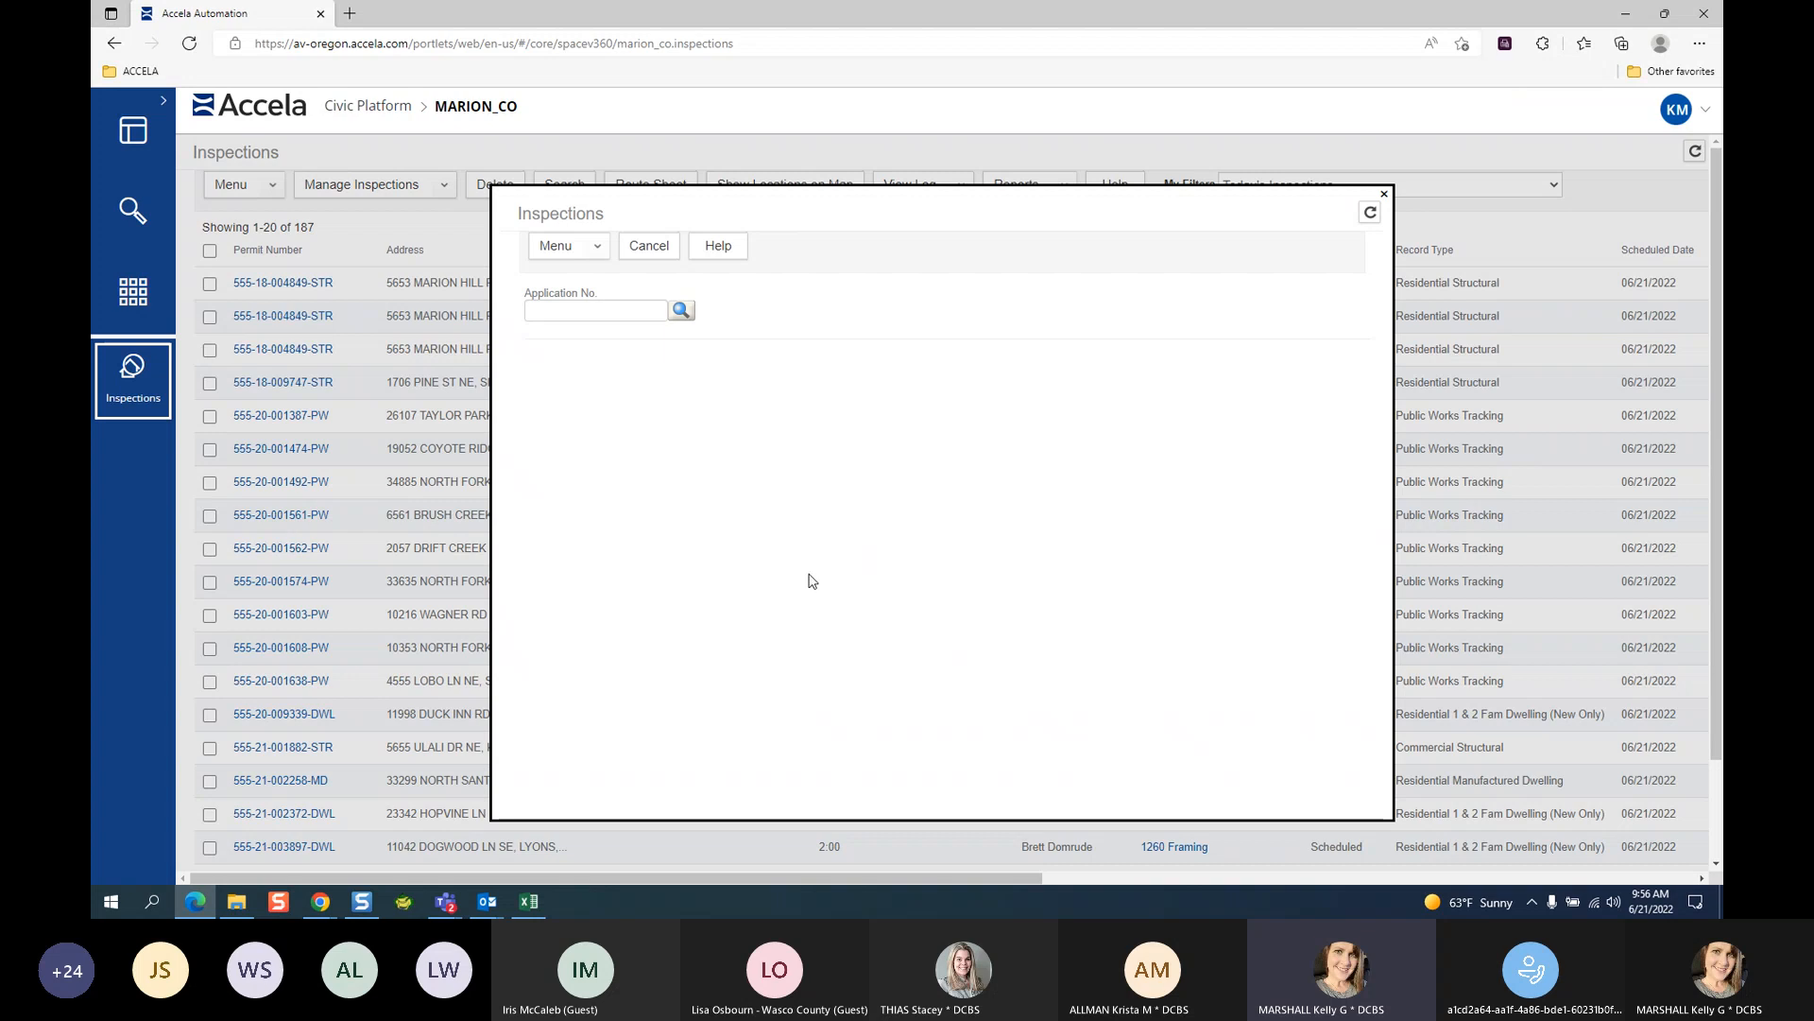
left_click(1385, 196)
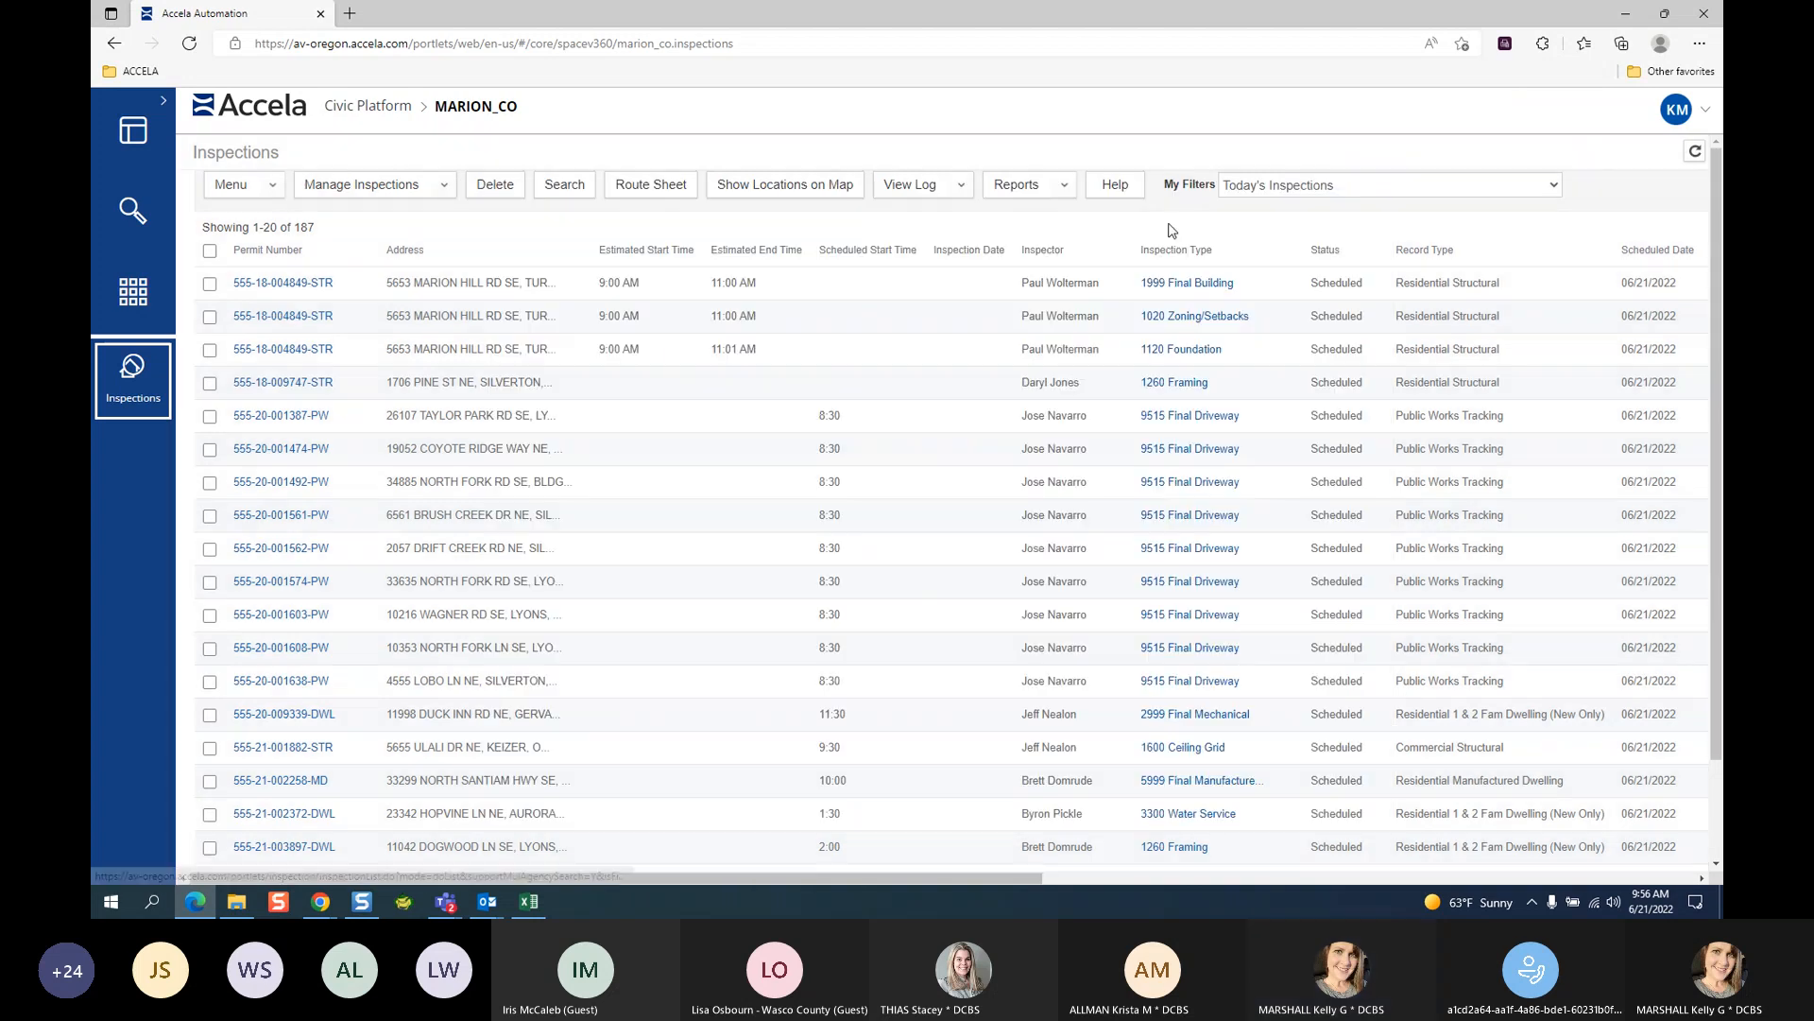
left_click(151, 312)
left_click(260, 413)
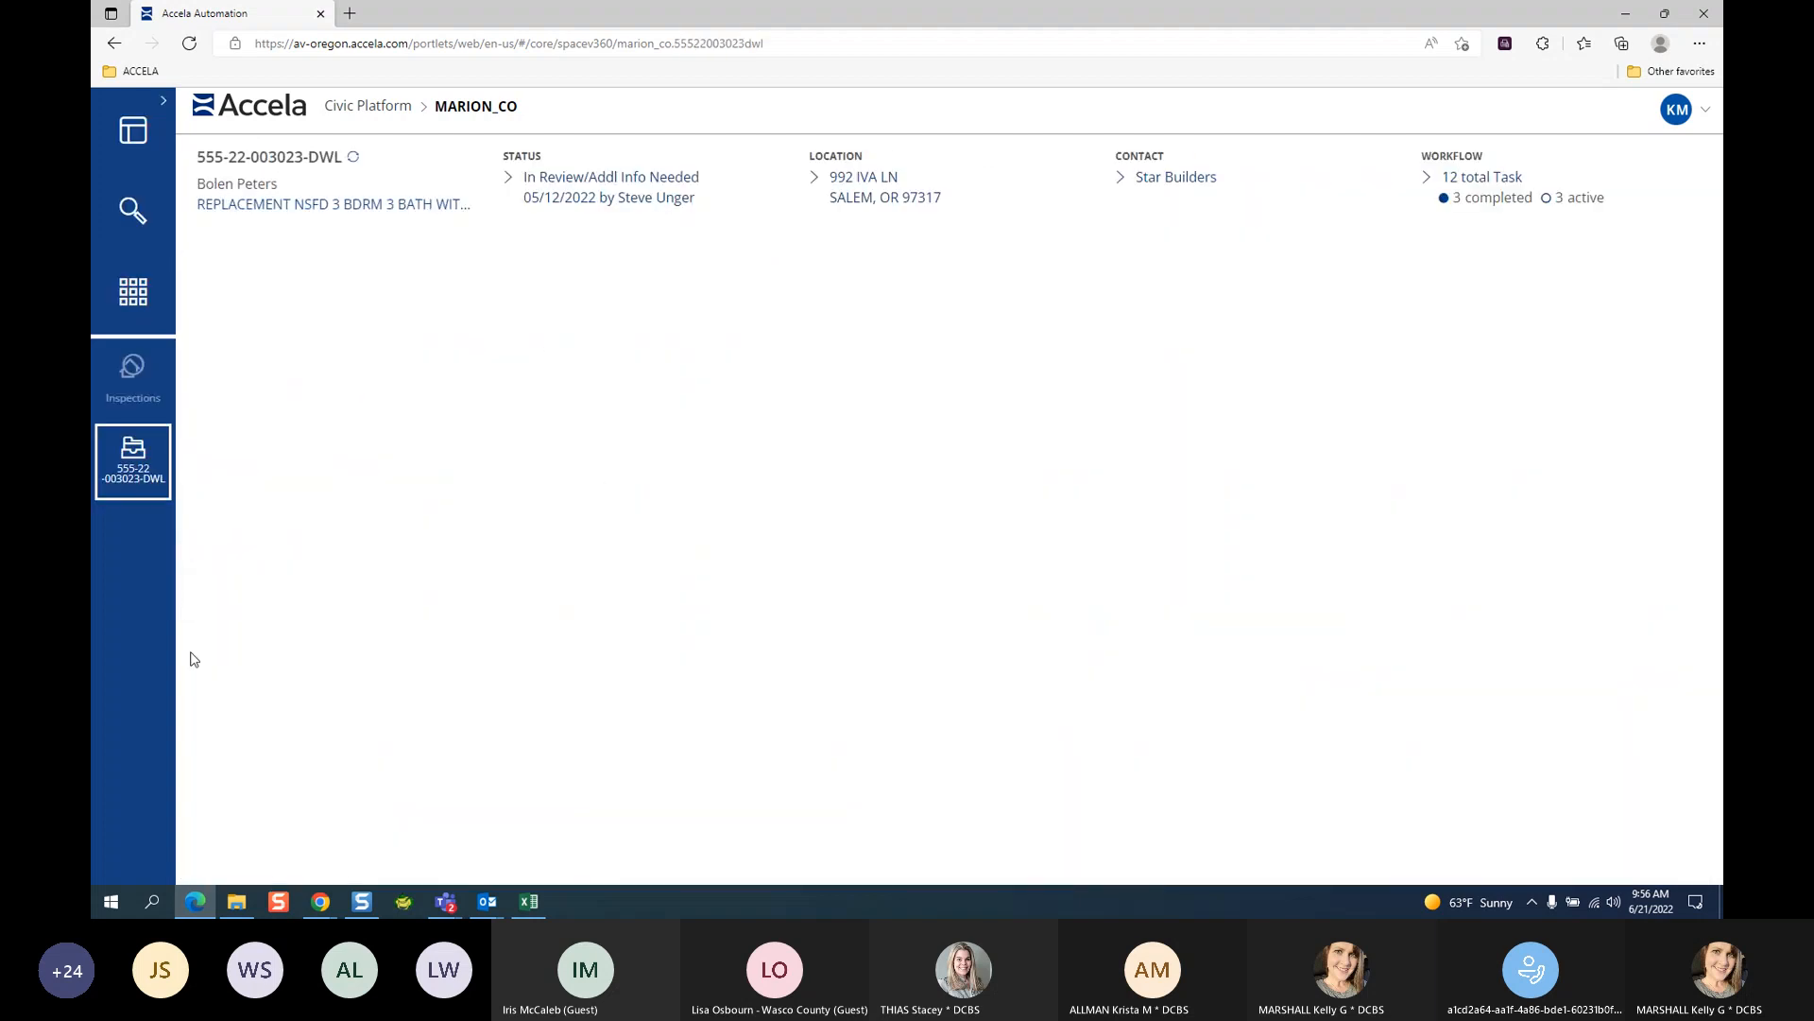
Select the 6010 Preliminary Erosion Control inspection type and open its Add/Schedule Inspections form.
scroll(276, 647, "down", 6)
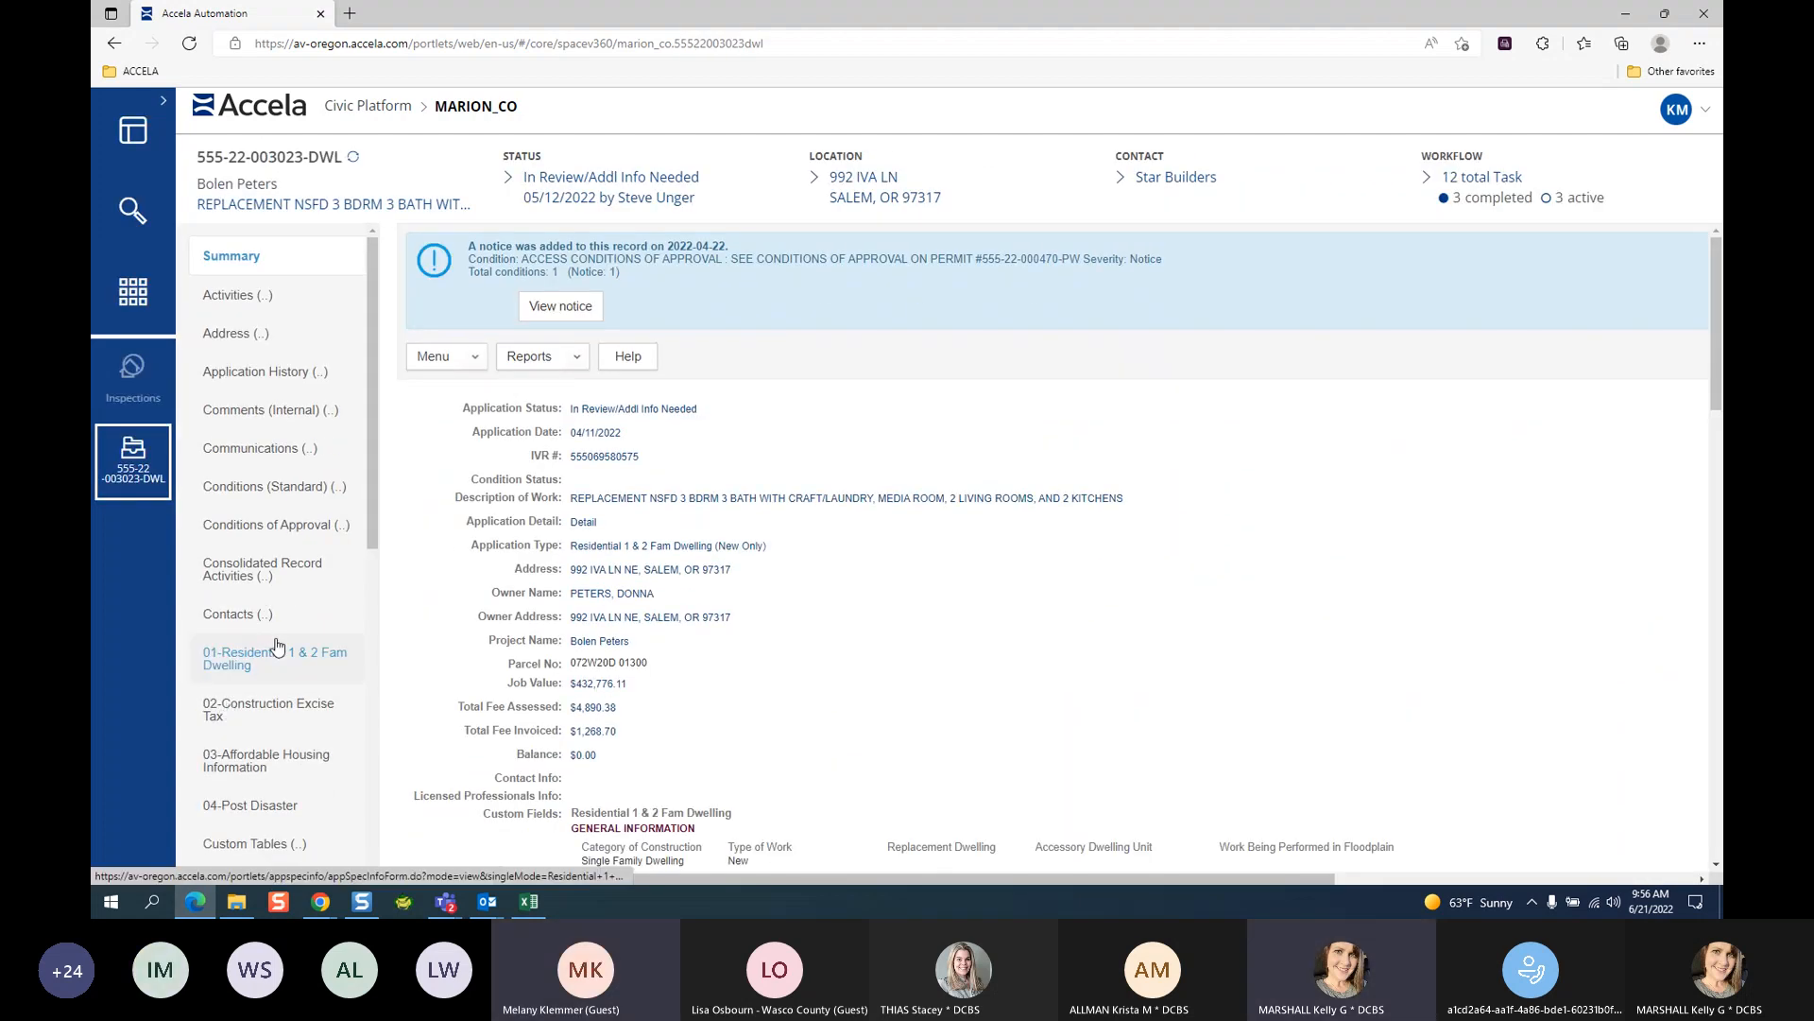
scroll(276, 586, "up", 6)
scroll(274, 699, "down", 4)
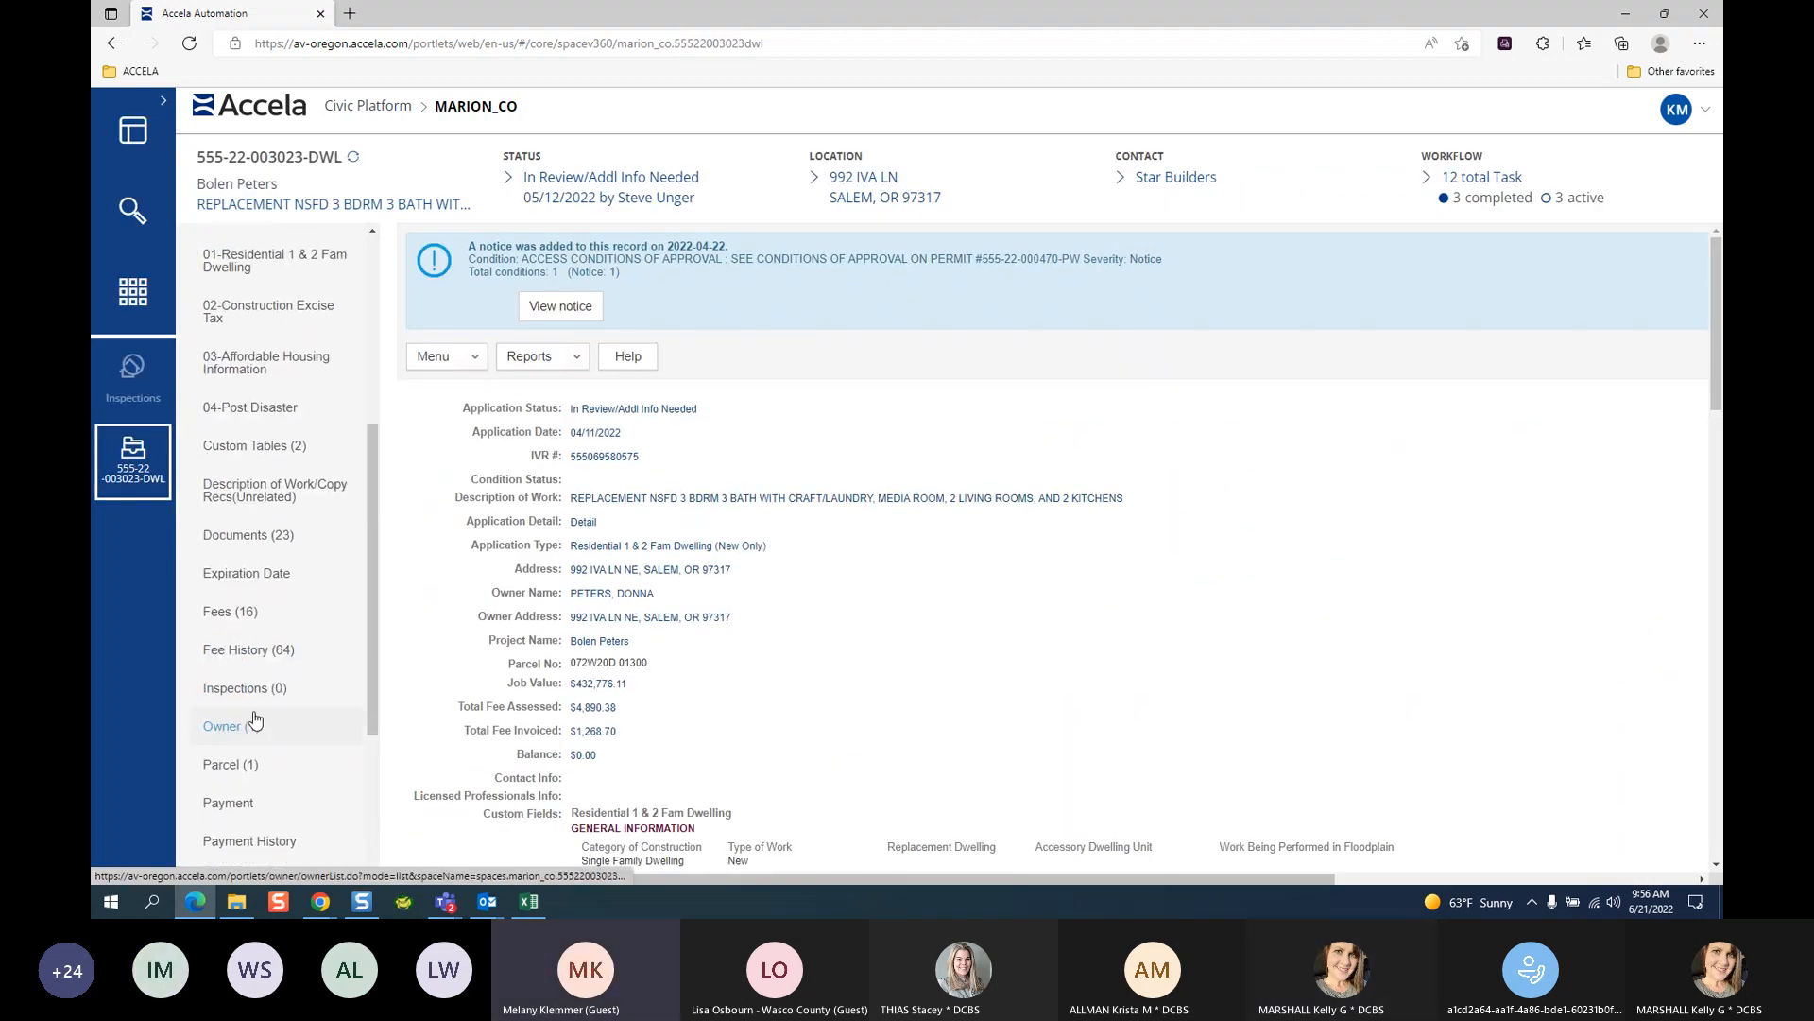
left_click(260, 689)
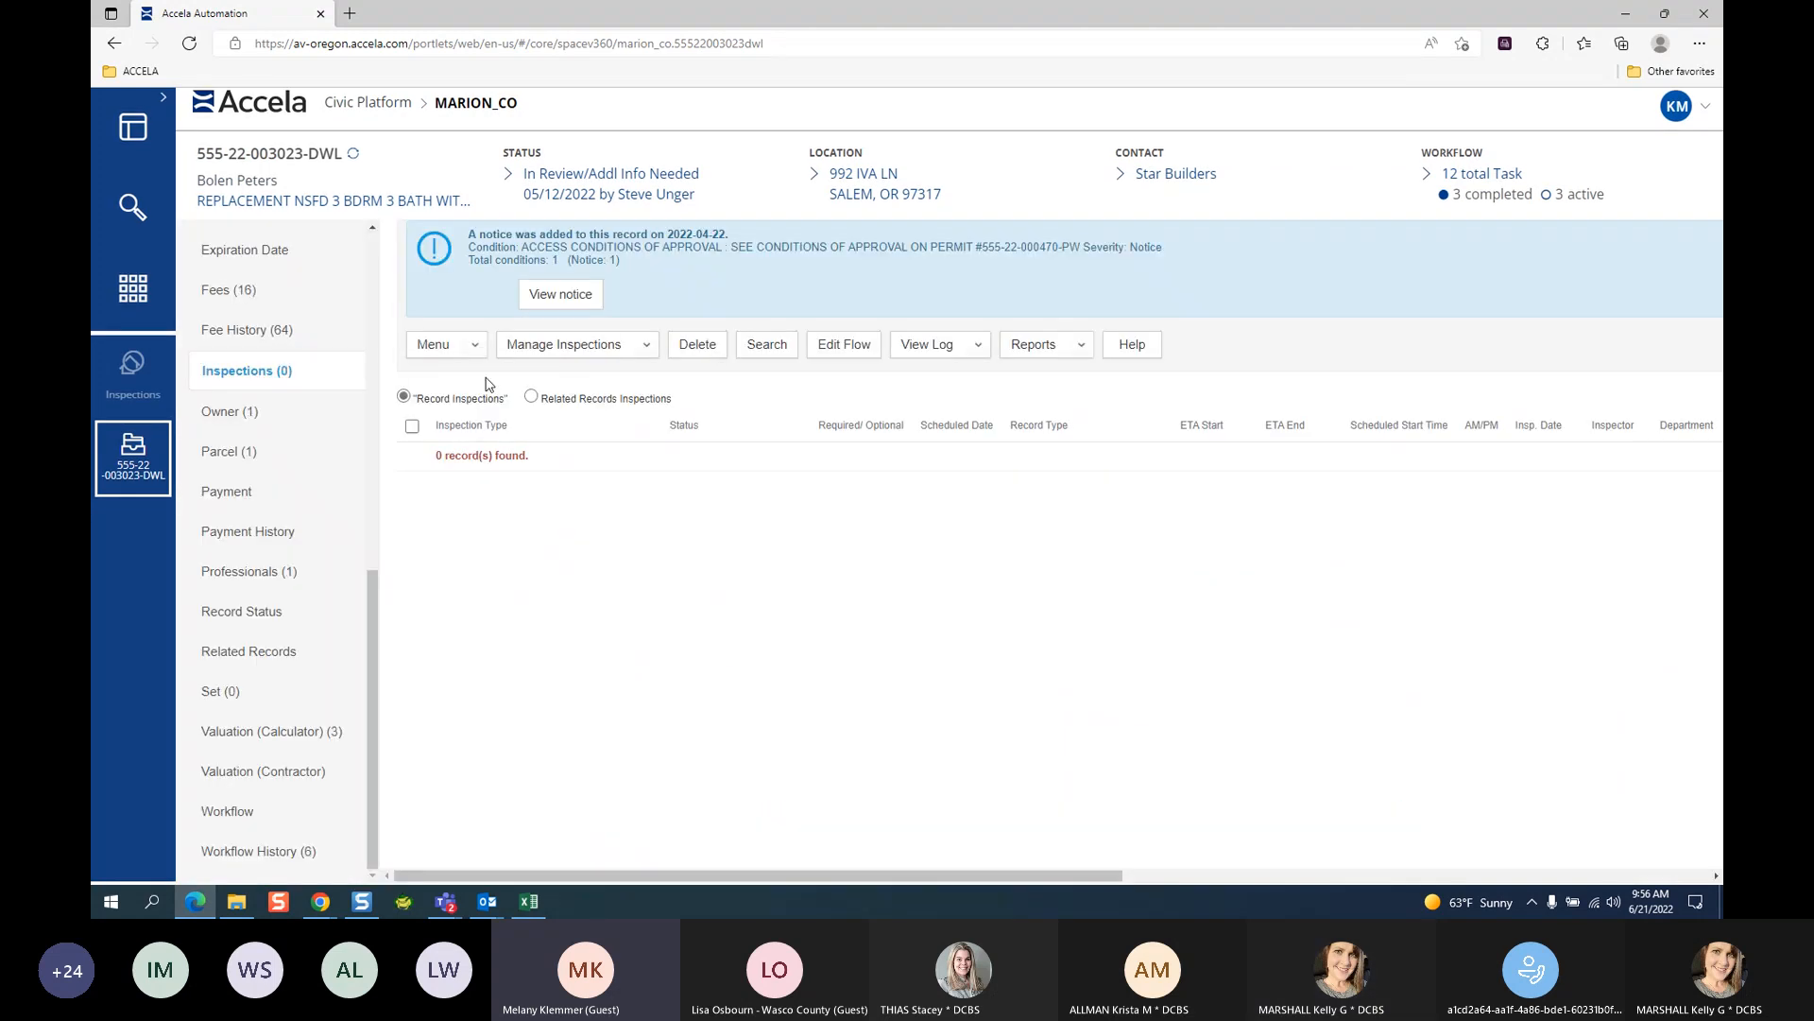
left_click(624, 344)
left_click(605, 398)
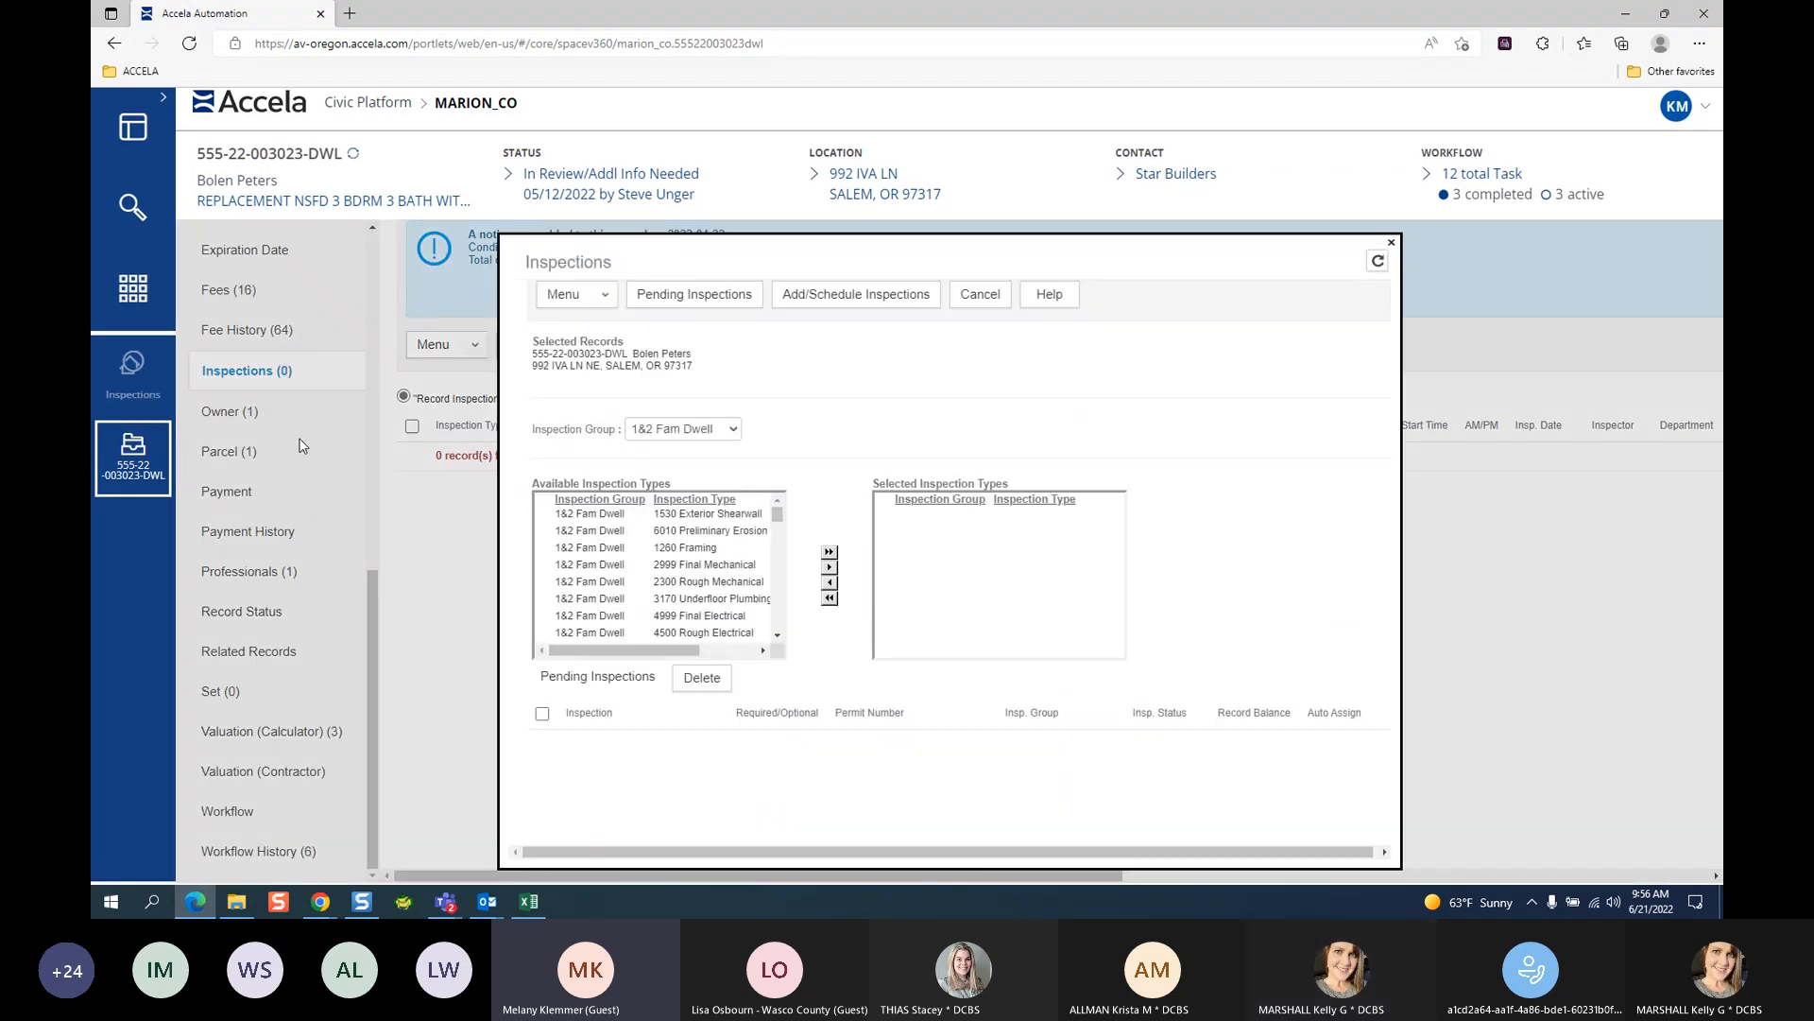
left_click(713, 531)
left_click(830, 567)
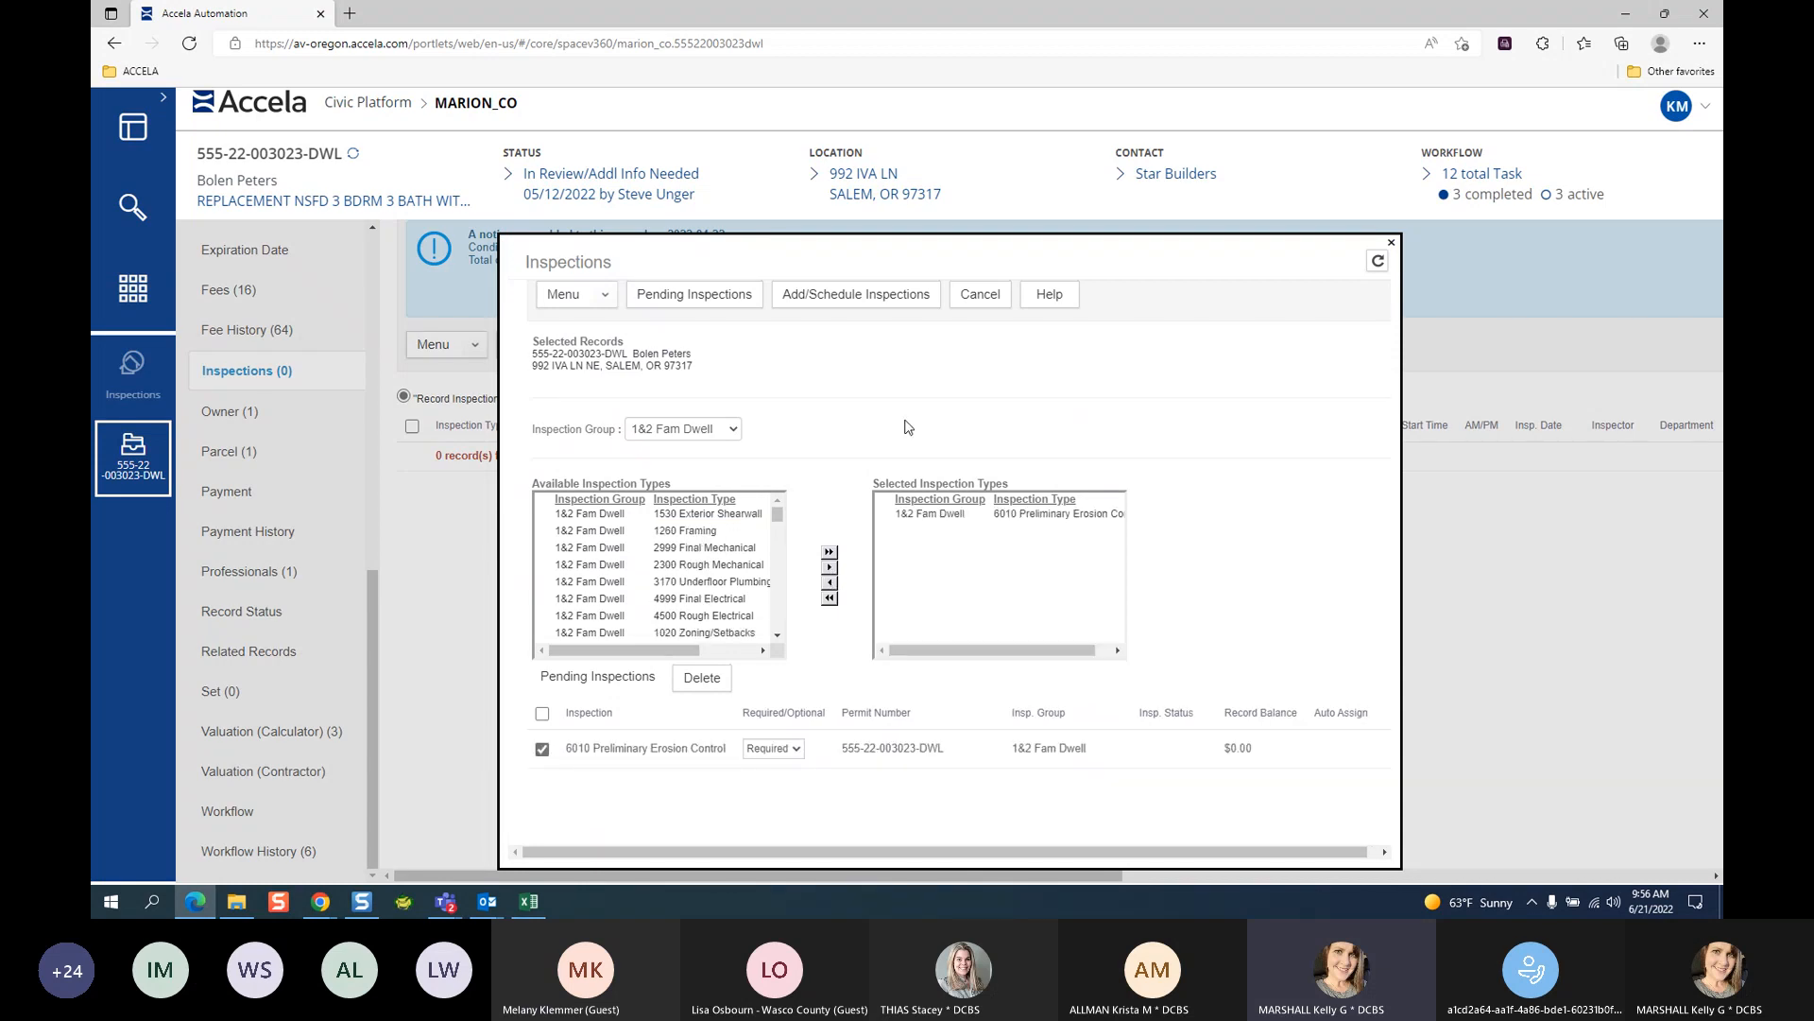
left_click(849, 297)
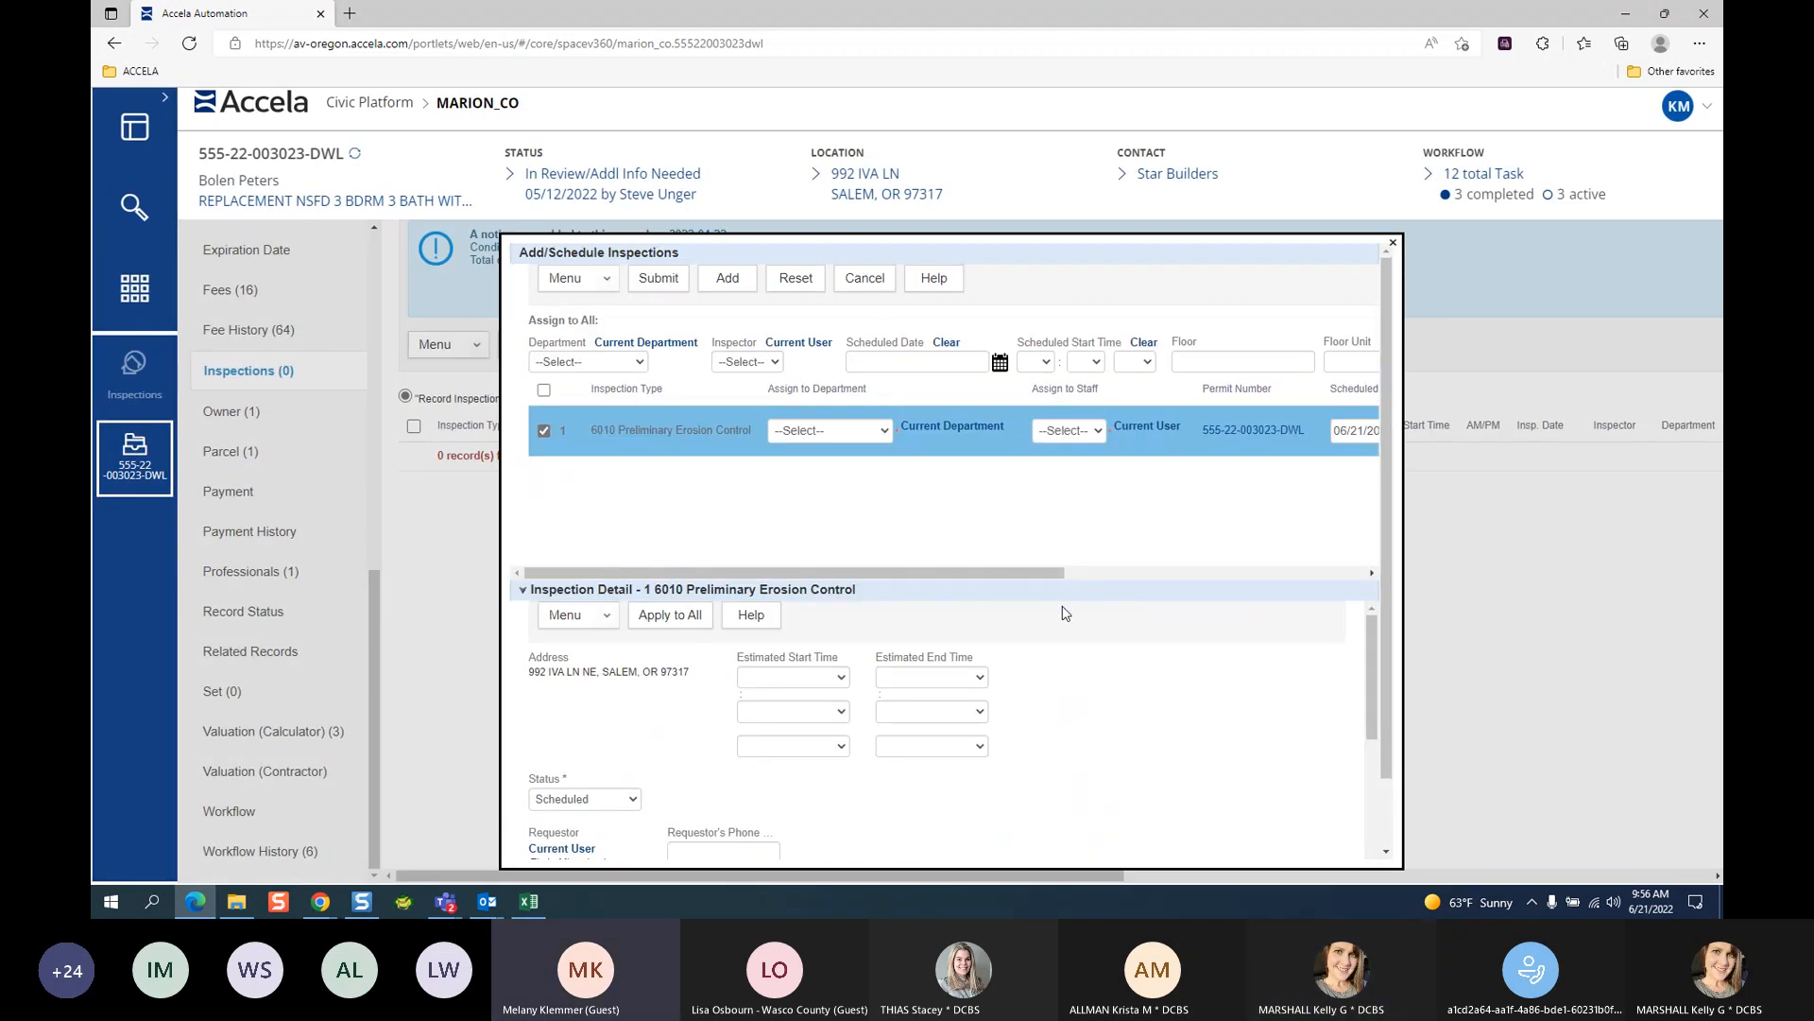
Scroll through the 6010 inspection's Inspection Detail fields.
scroll(1065, 613, "down", 3)
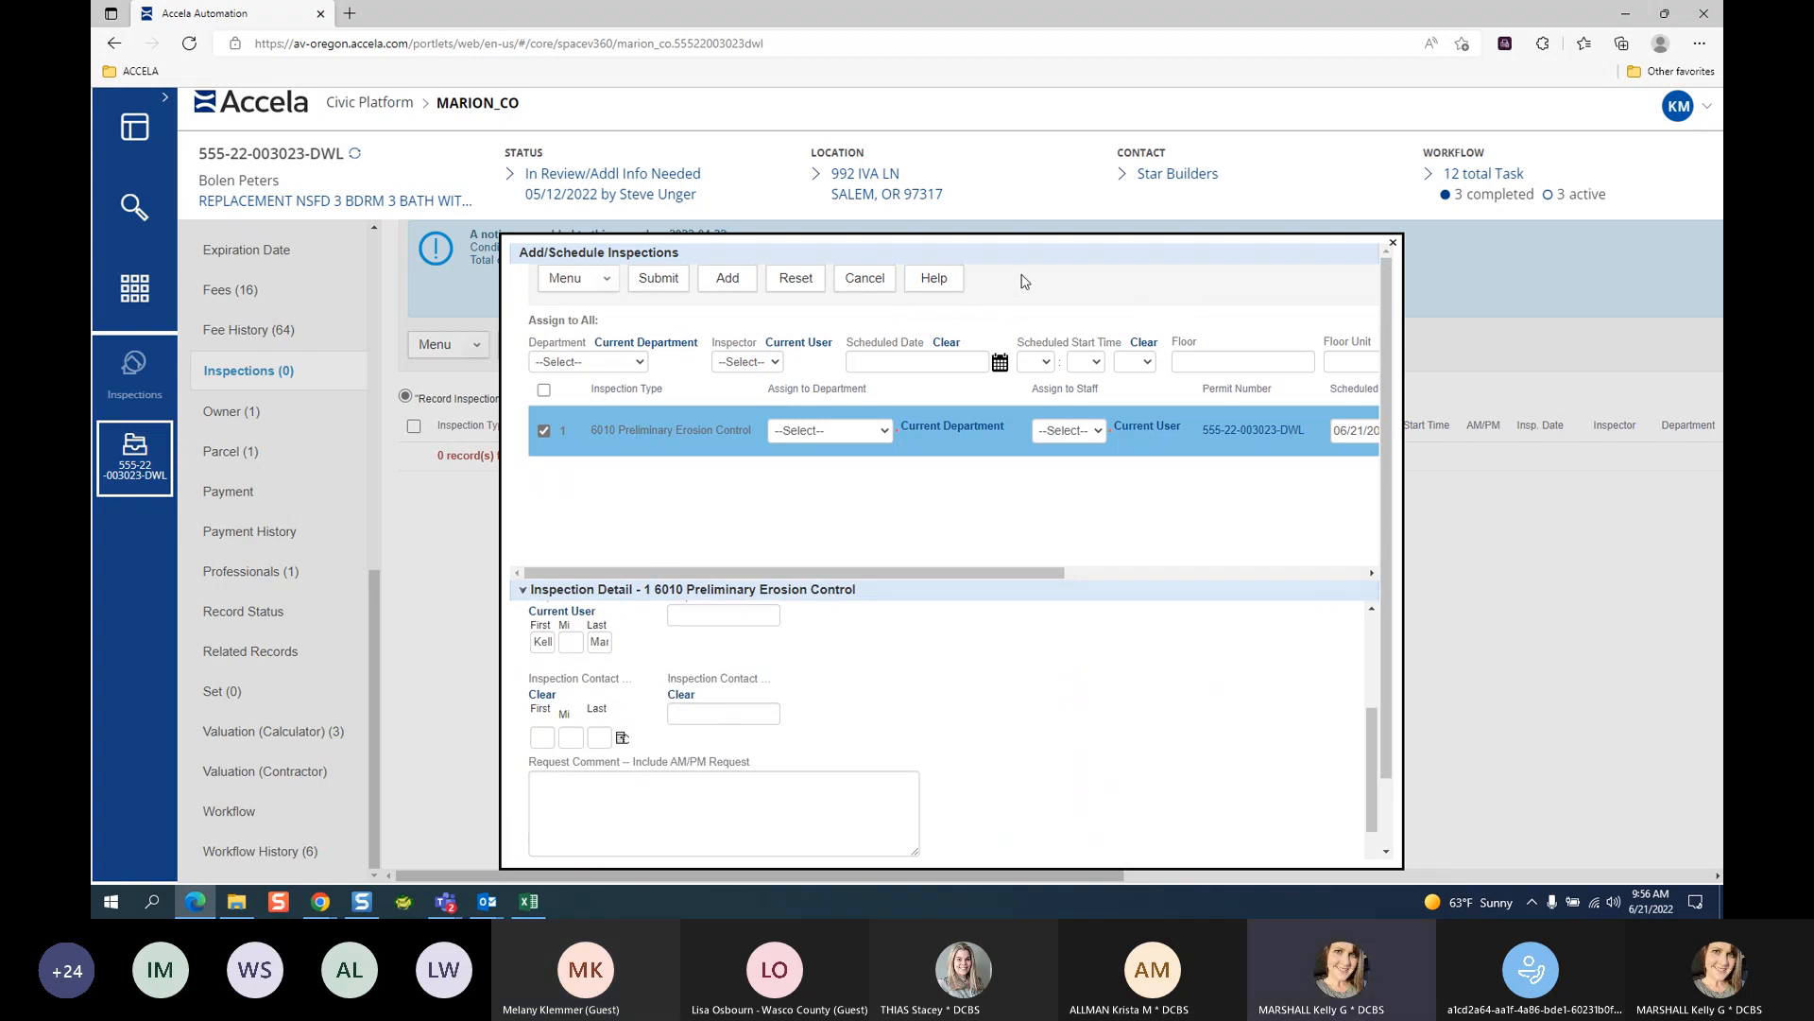
scroll(1124, 811, "up", 3)
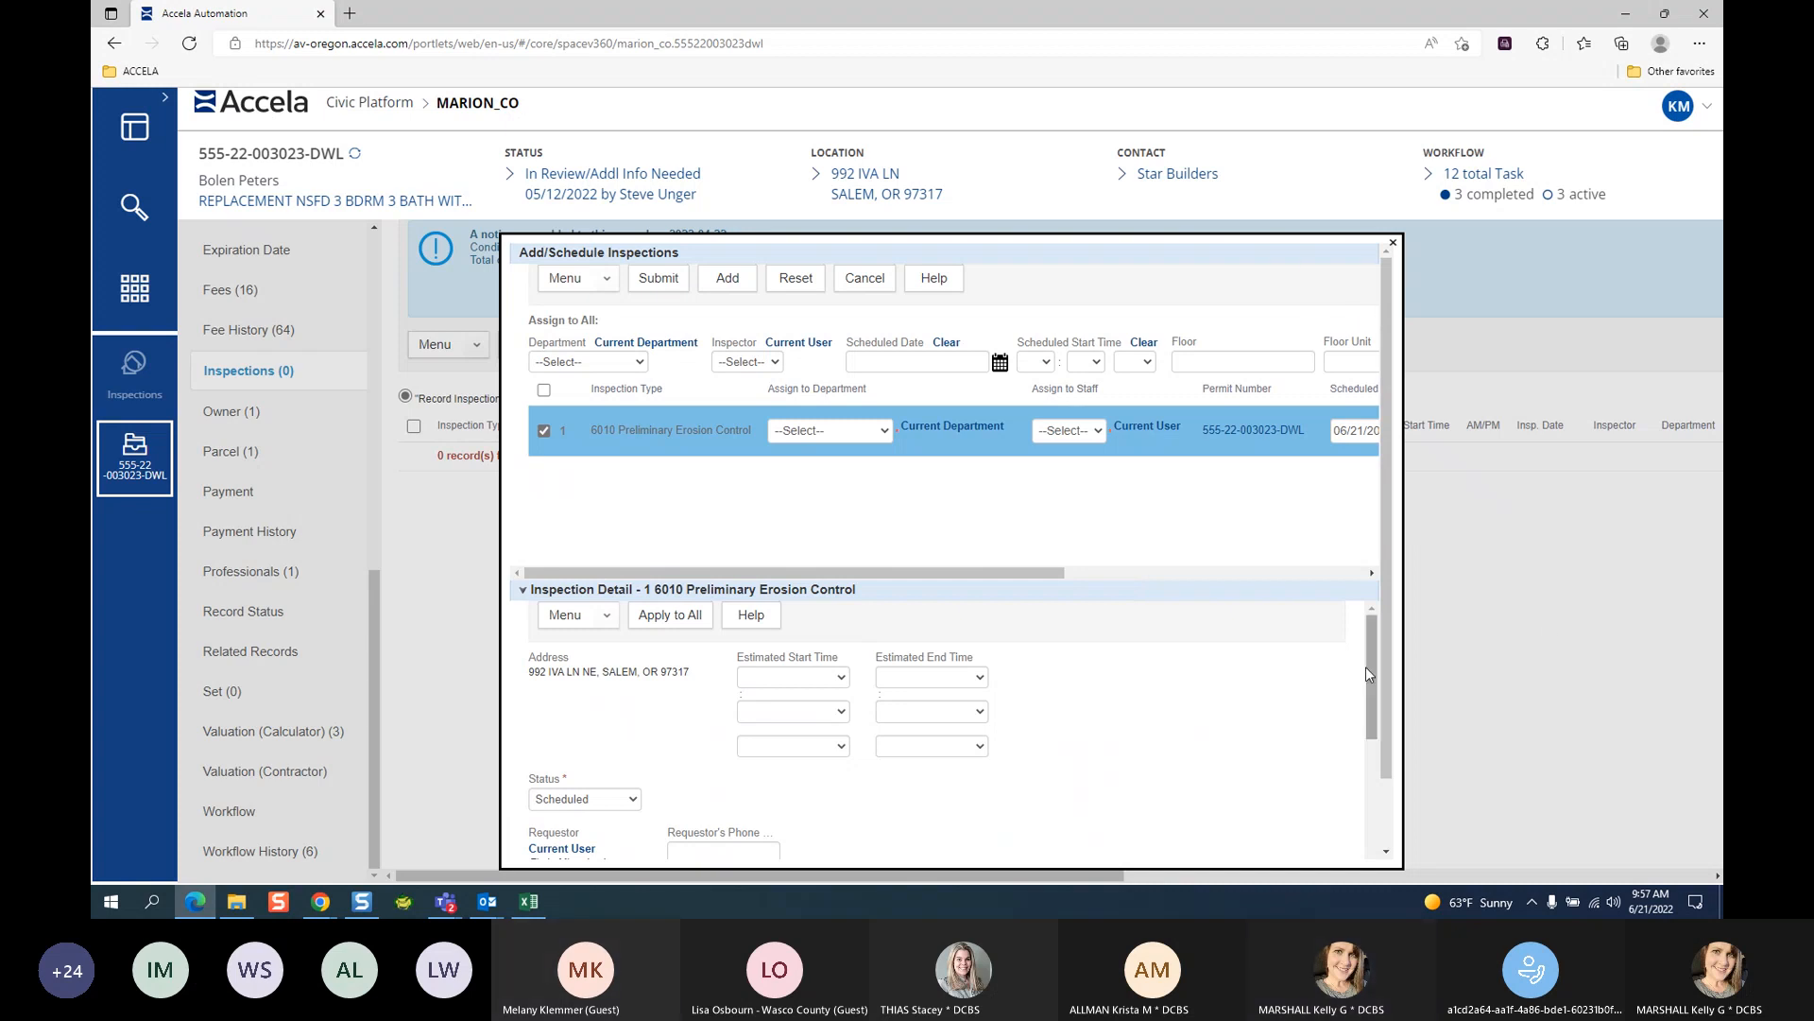
left_click_drag(1390, 457, 1399, 387)
left_click_drag(951, 576, 272, 613)
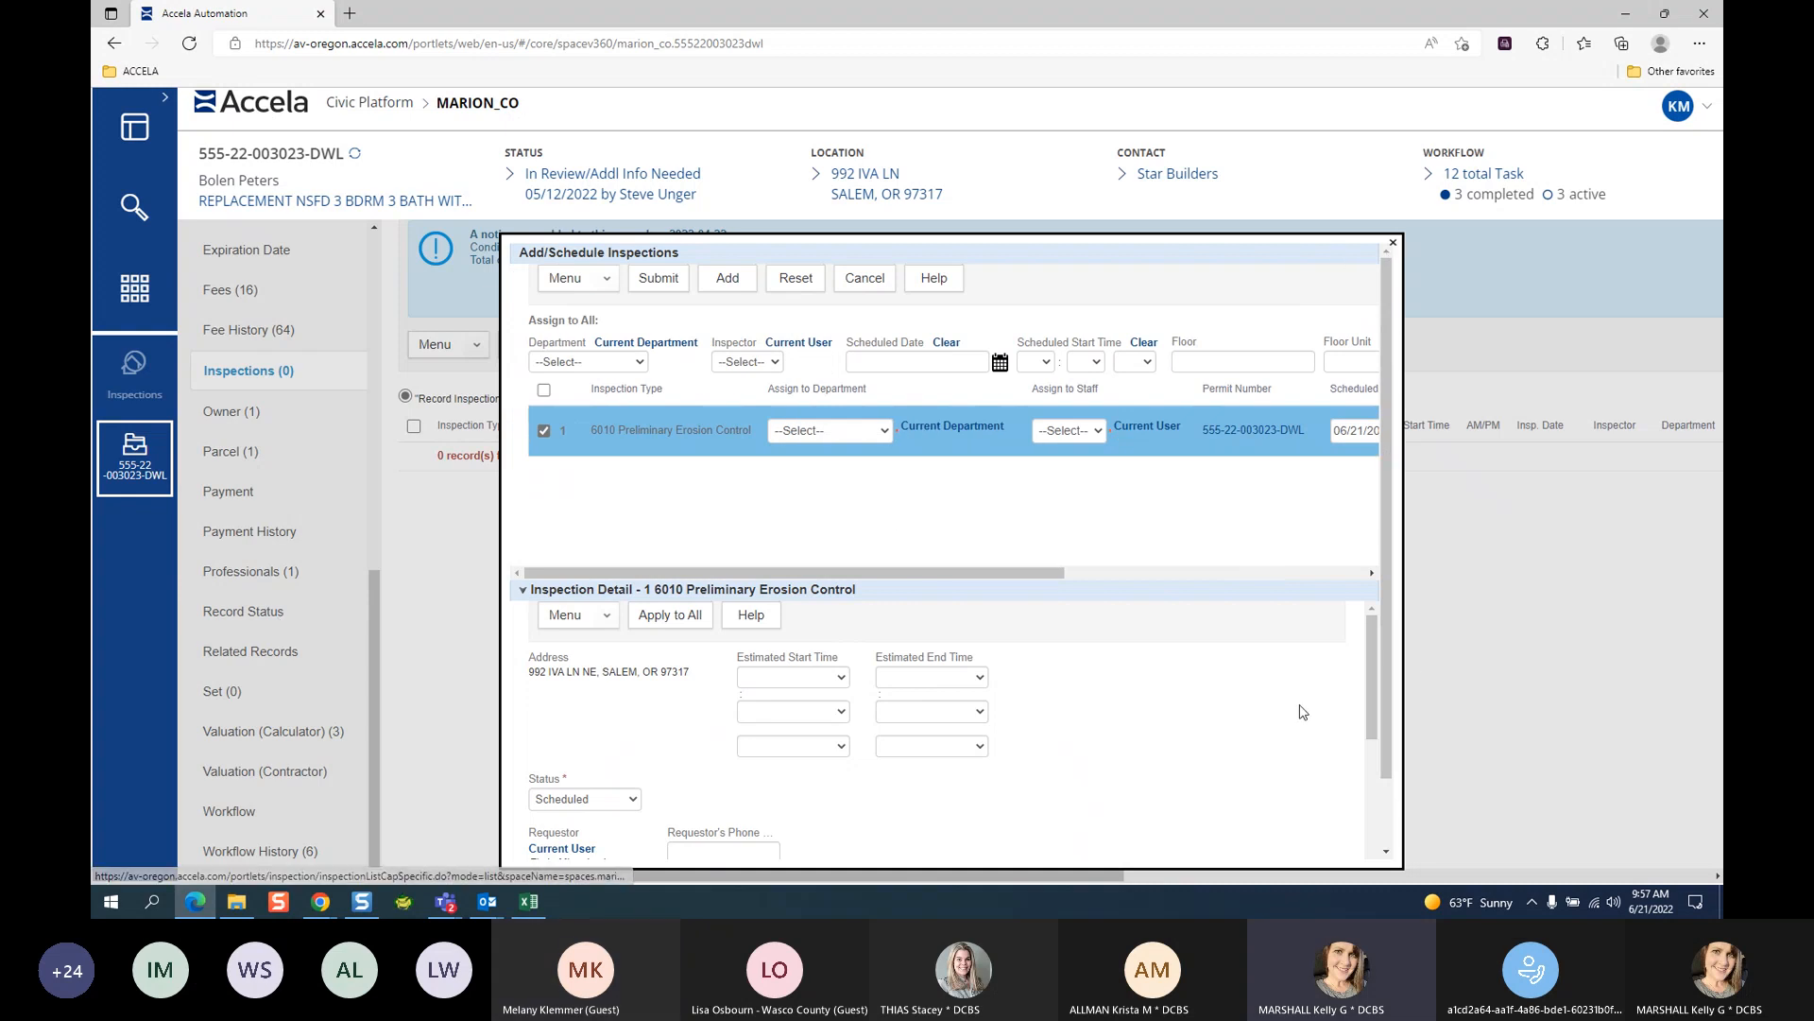
scroll(1367, 654, "down", 5)
scroll(794, 848, "up", 5)
scroll(987, 769, "down", 3)
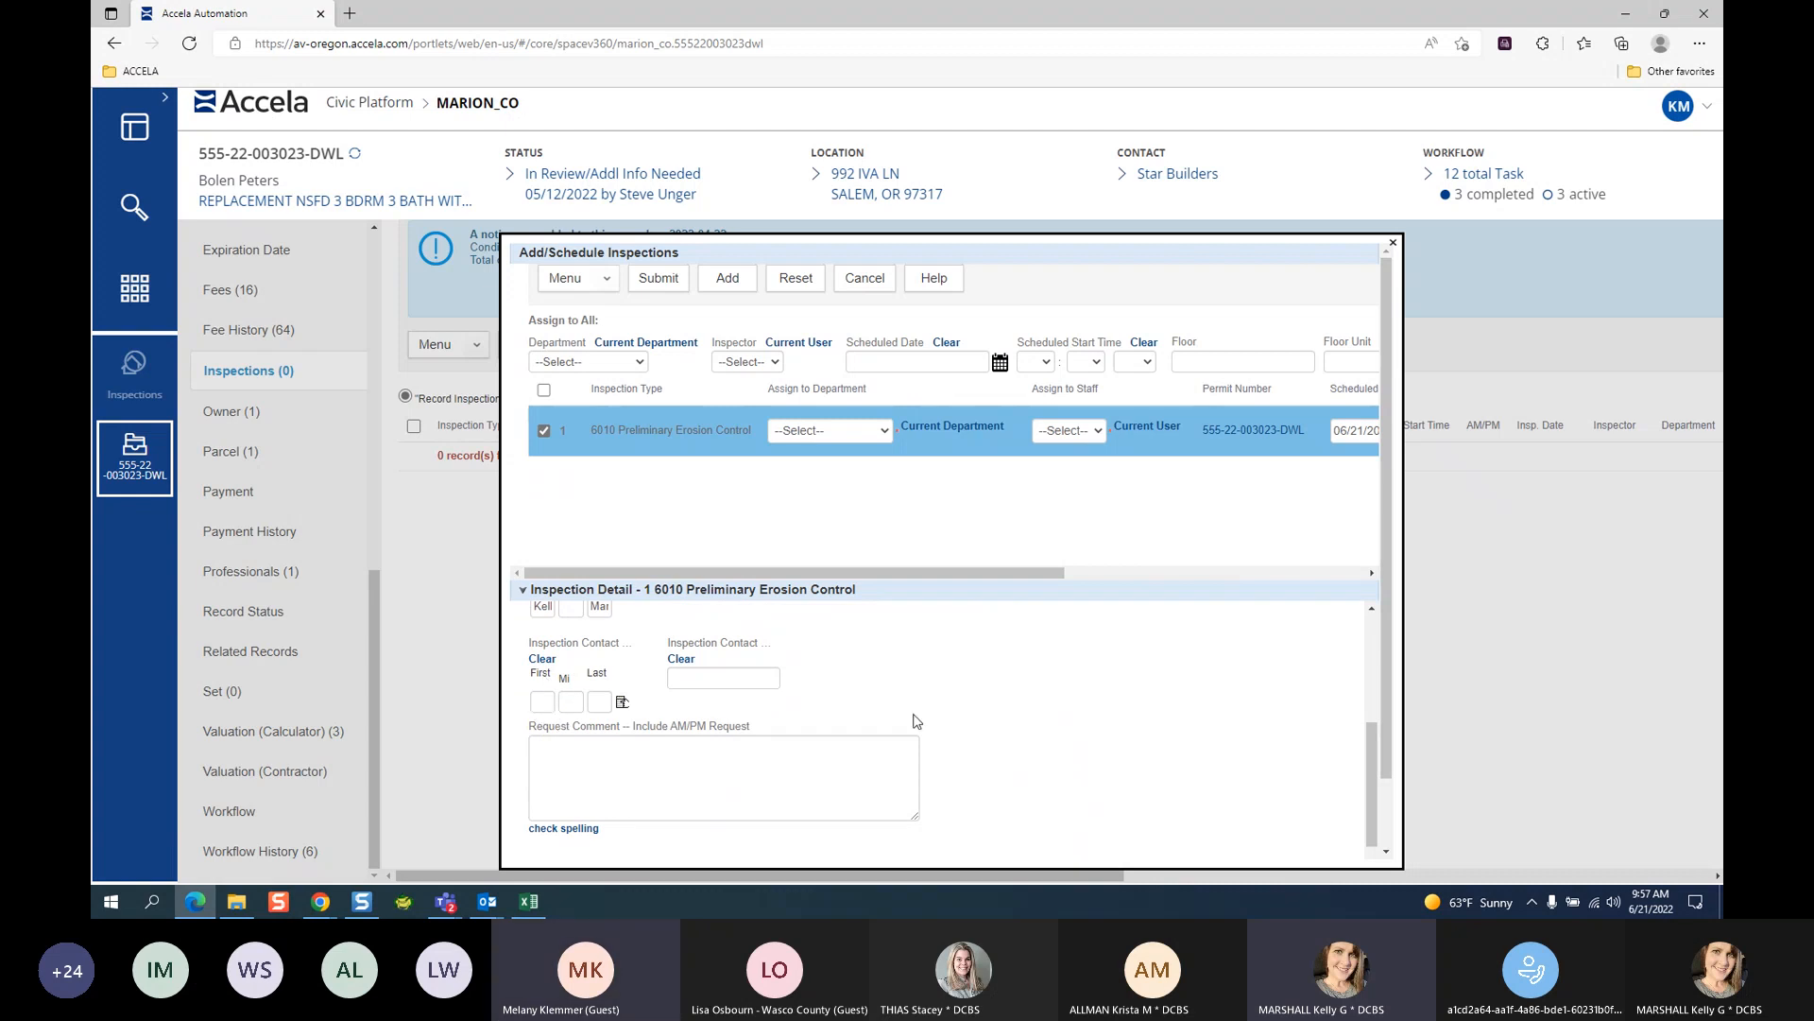
scroll(991, 691, "up", 2)
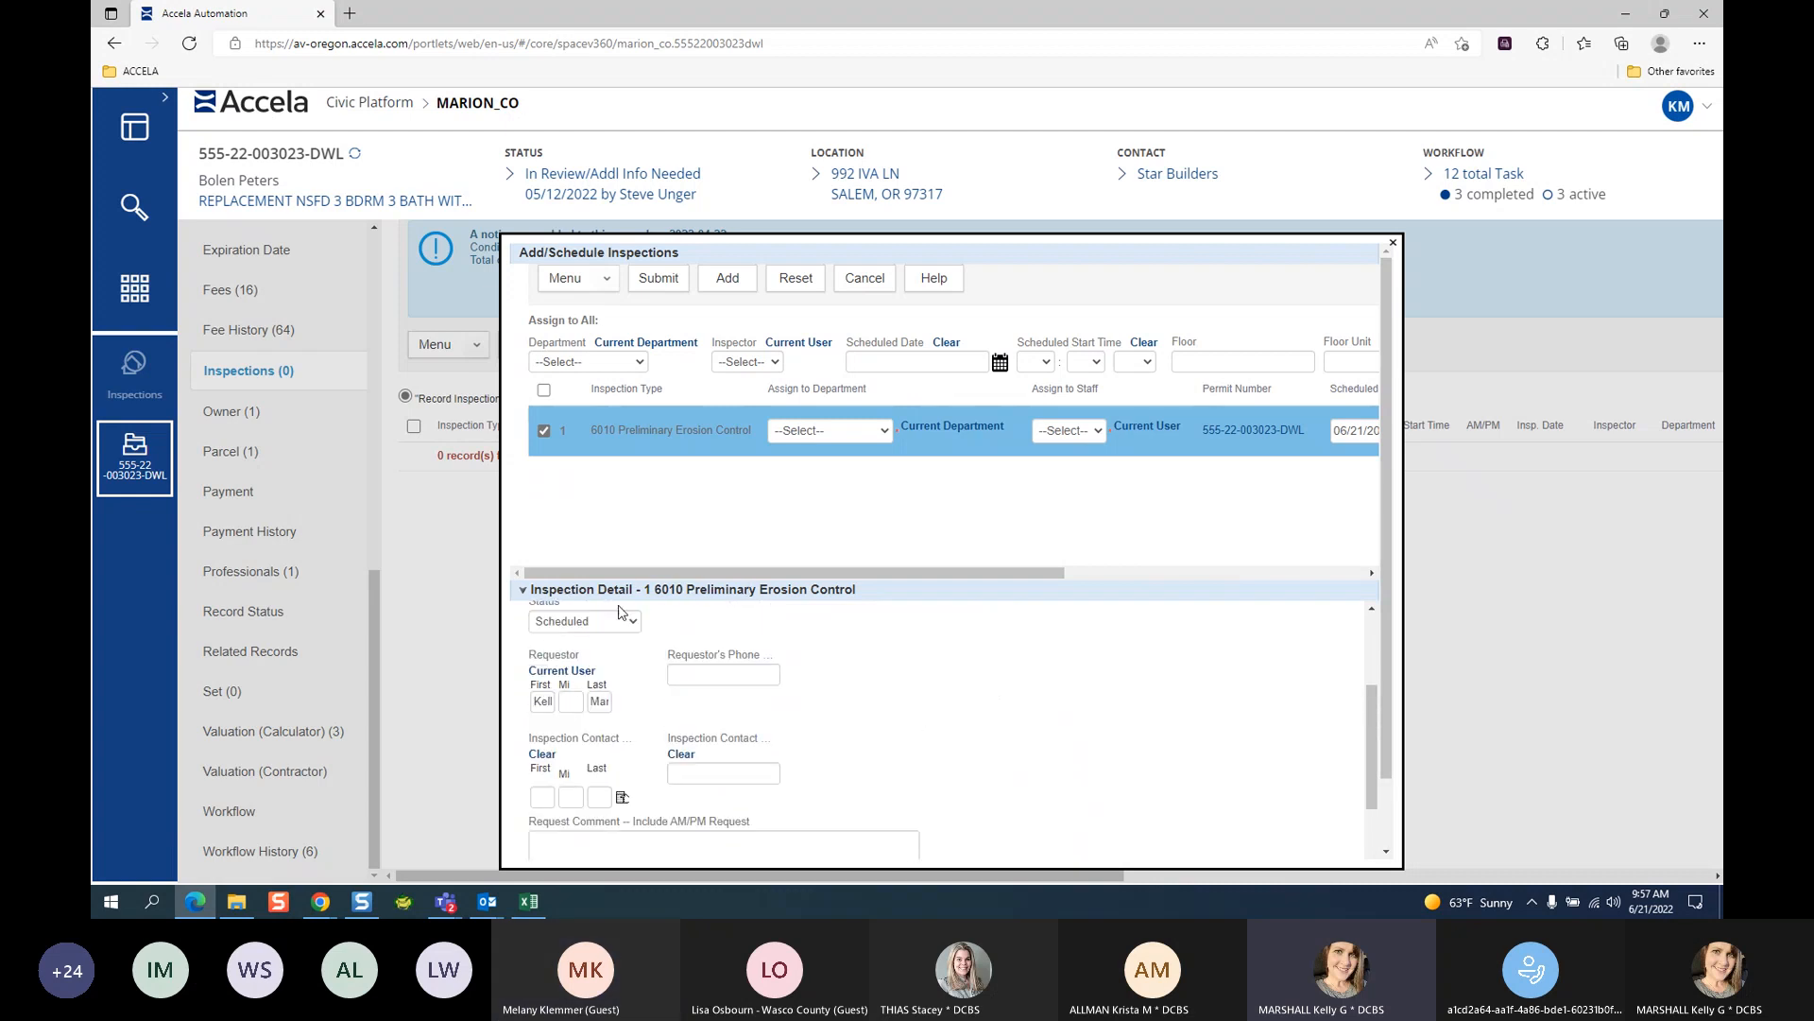
Capture the requestor and inspection contact section of the dialog as a Snagit screenshot.
scroll(1020, 707, "up", 3)
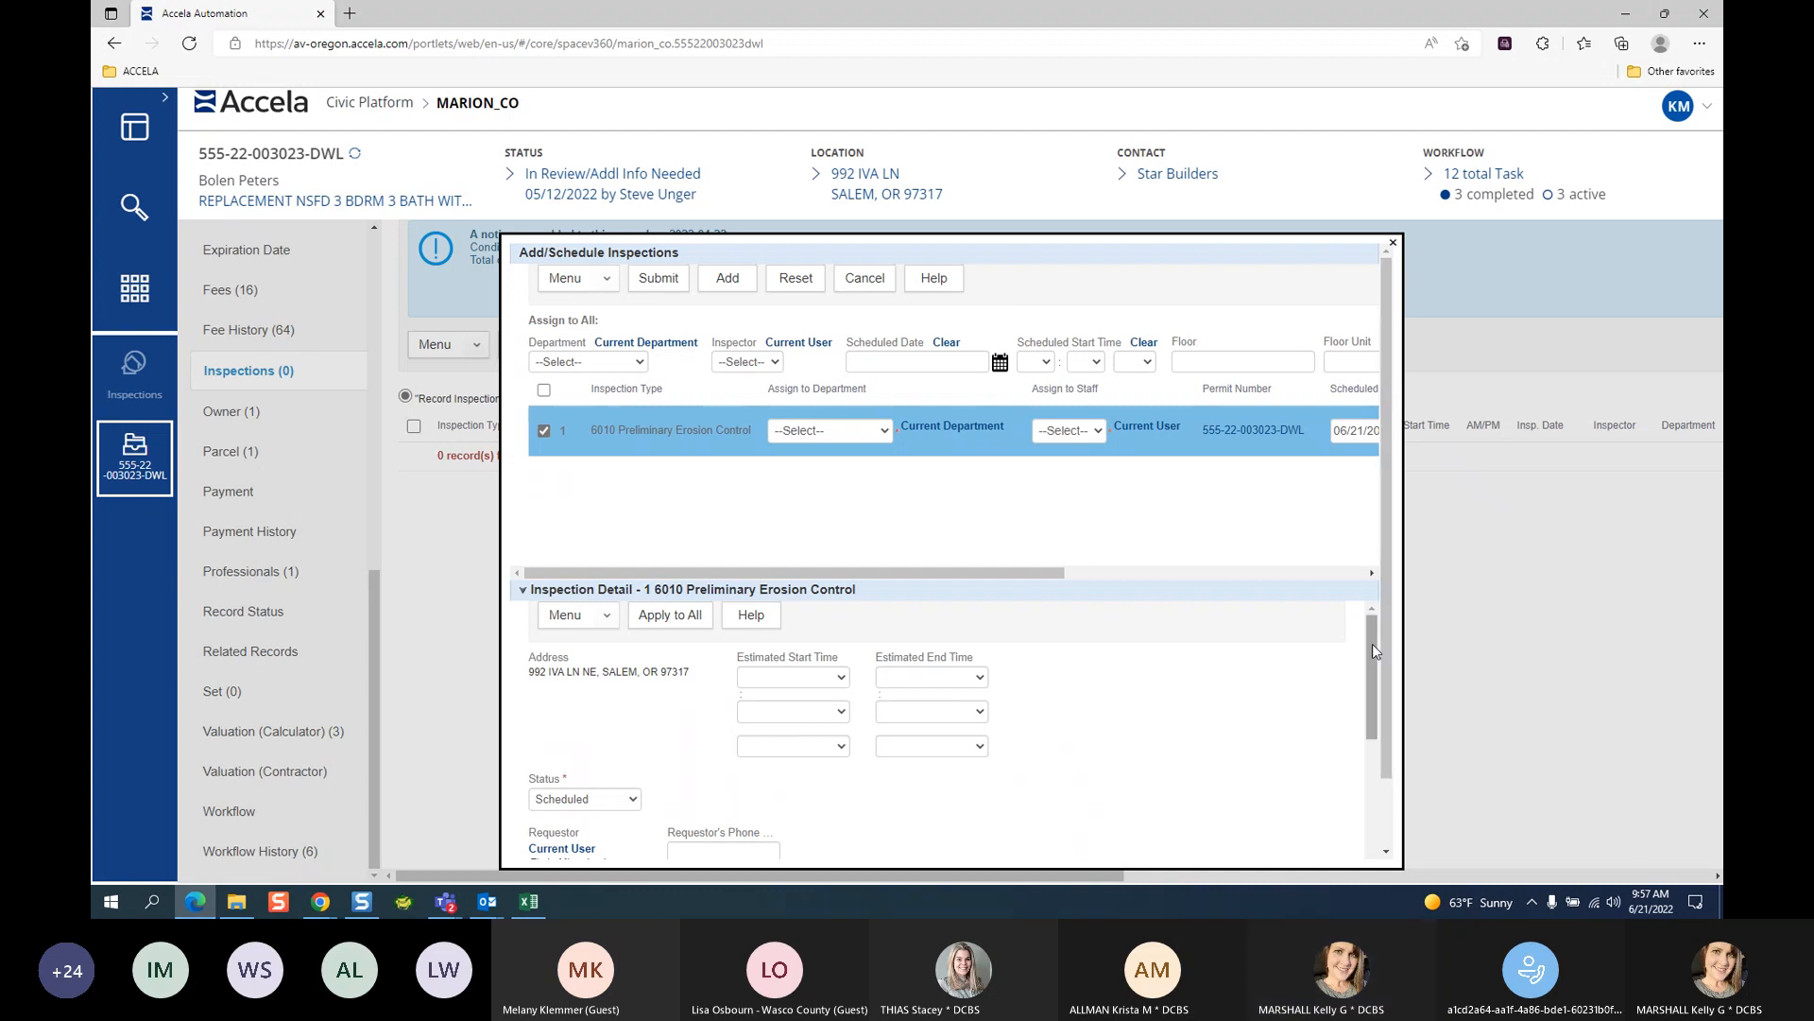
left_click_drag(1369, 642, 1394, 862)
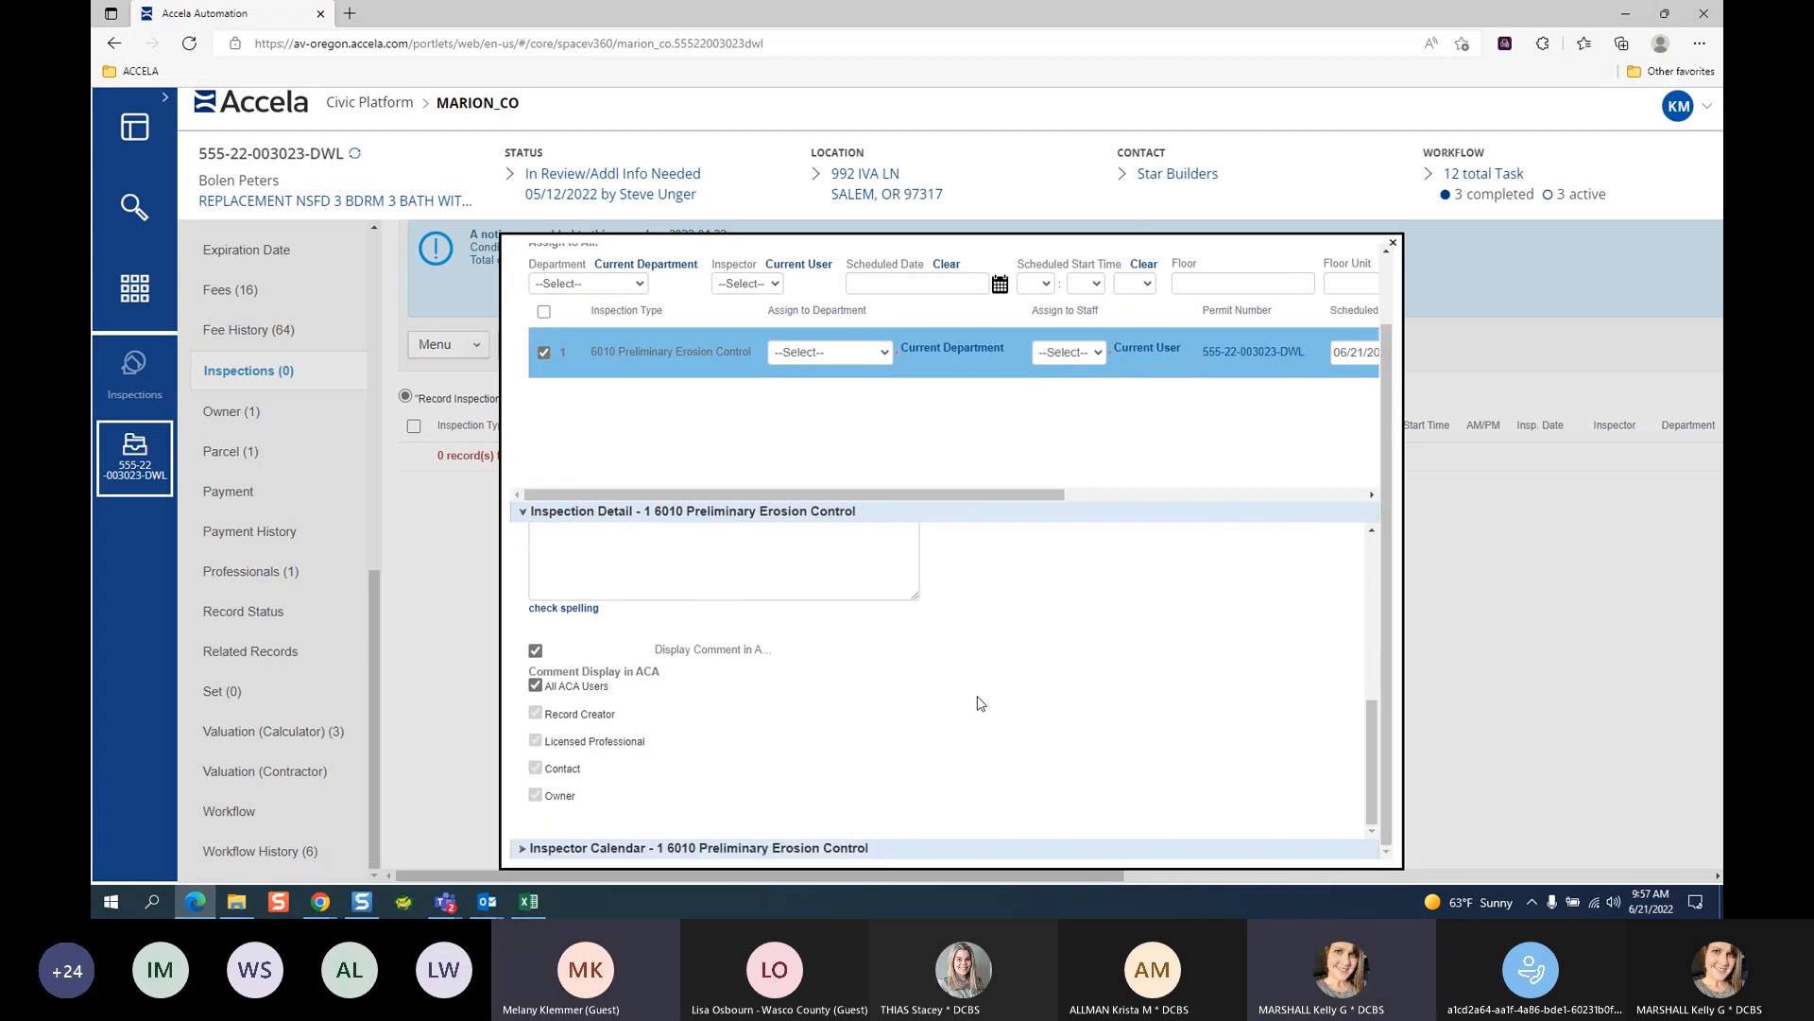
scroll(849, 735, "up", 4)
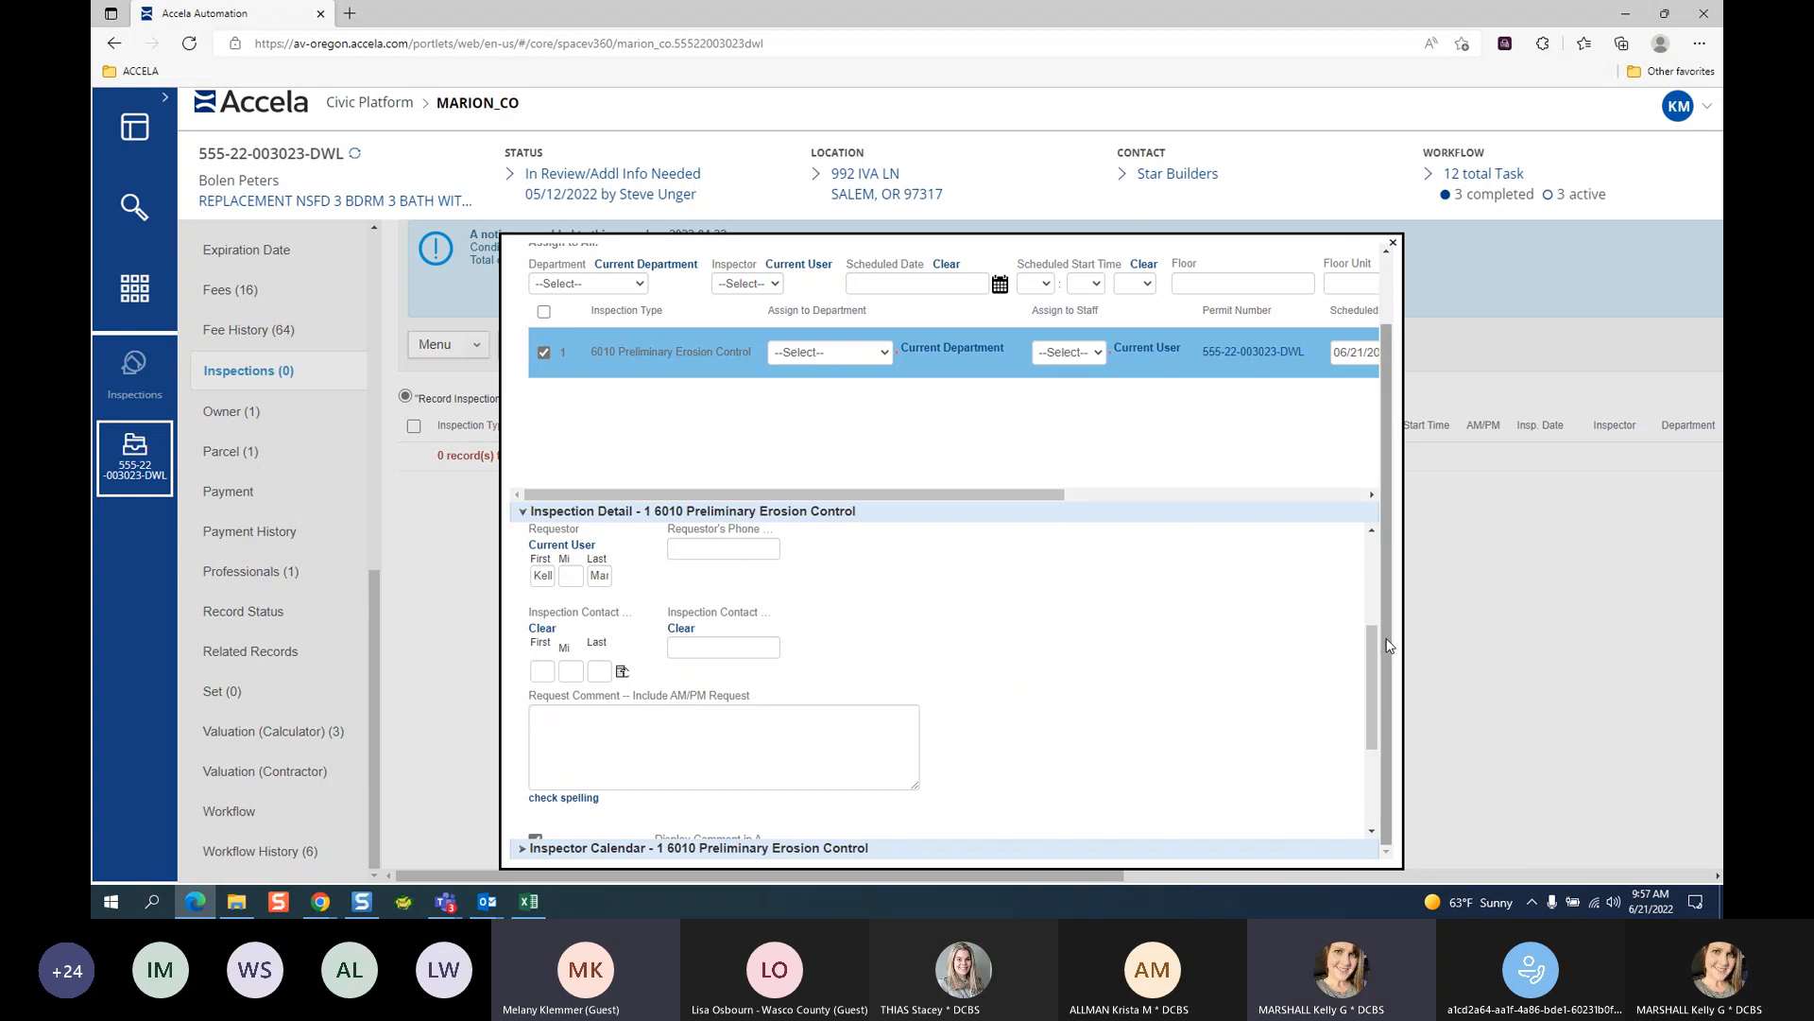
key("Print")
left_click_drag(461, 251, 924, 916)
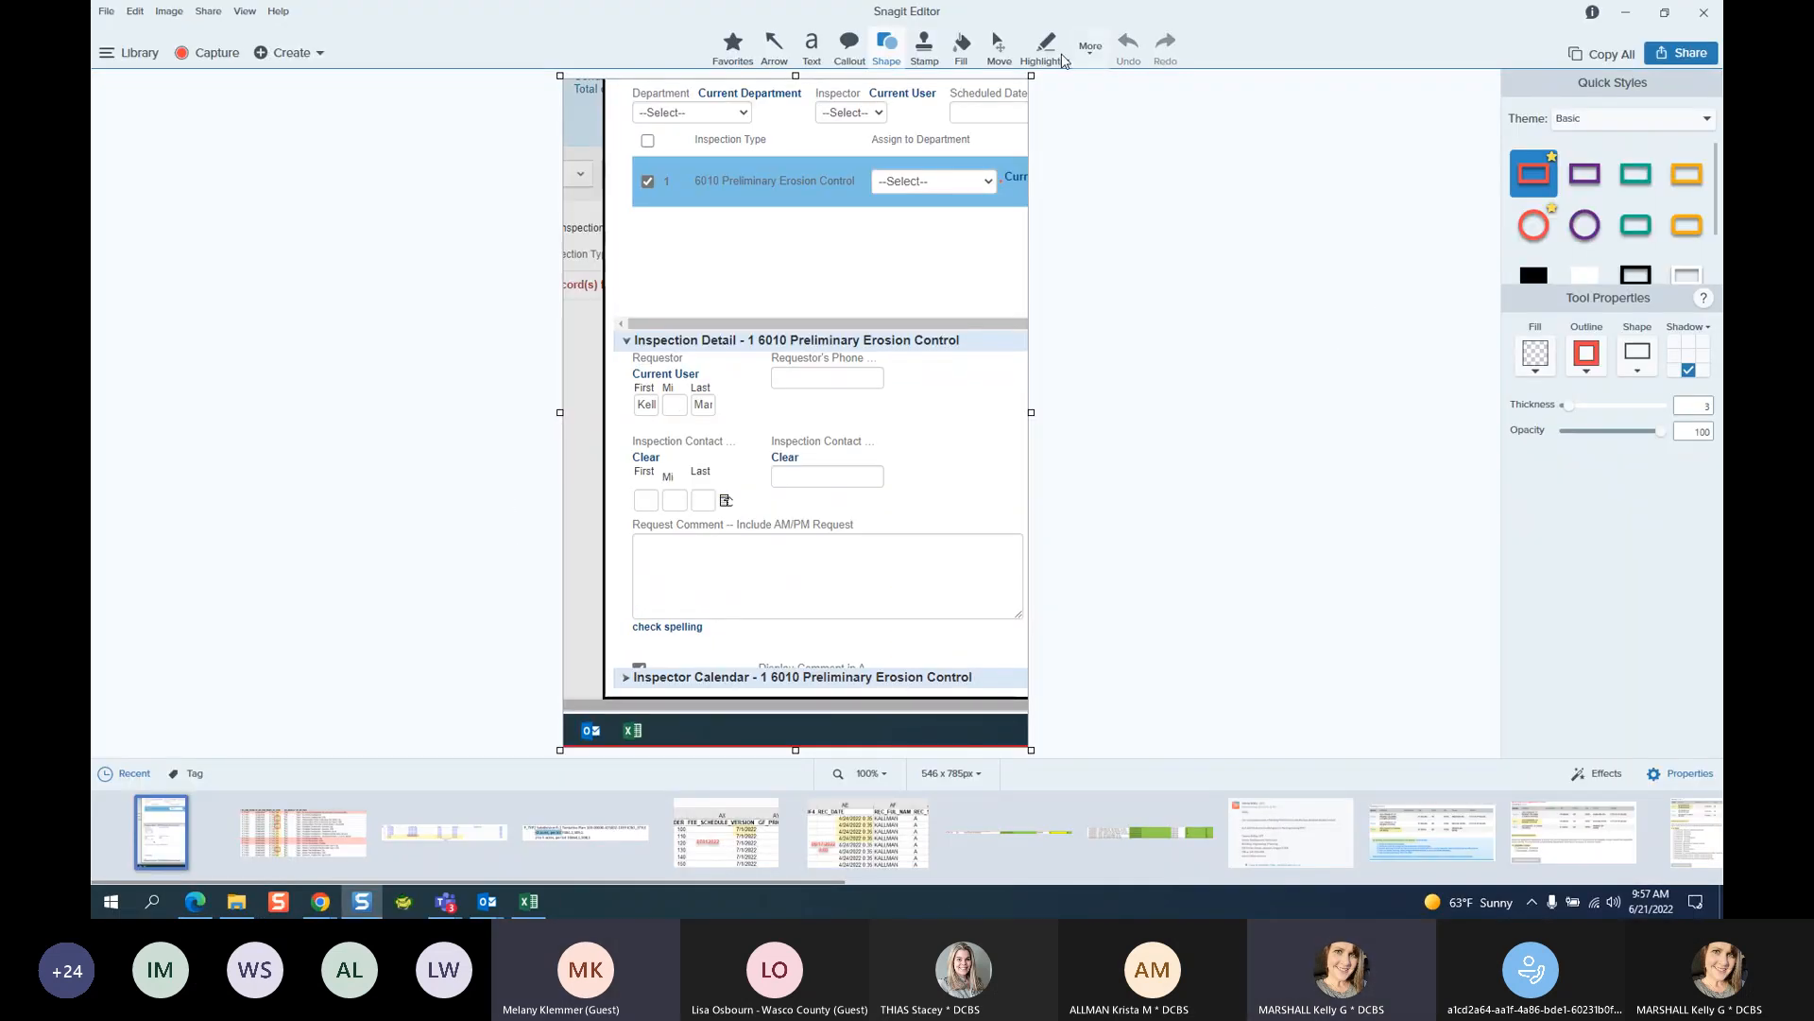
Highlight the Requestor and Inspection Contact name fields in yellow, then minimize Snagit Editor.
left_click(1045, 47)
mouse_move(624, 356)
left_mouse_down()
mouse_move(746, 610)
mouse_move(752, 533)
left_mouse_up()
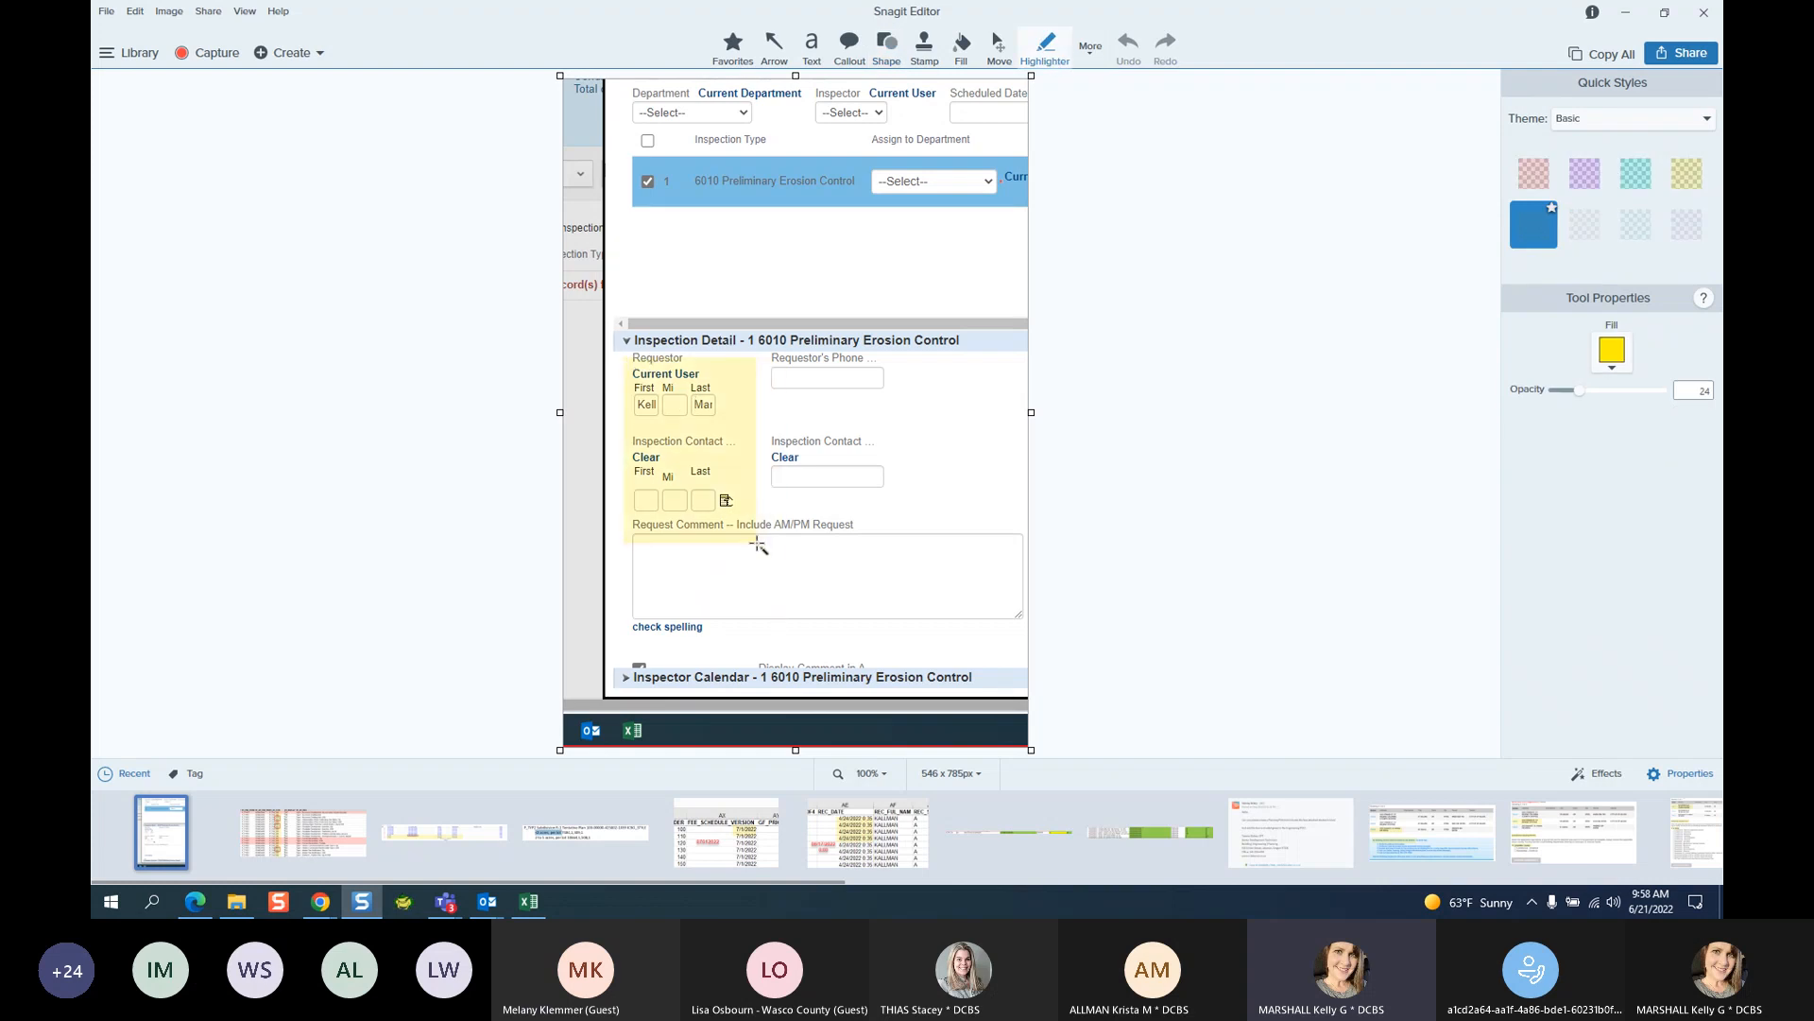
left_click(1625, 12)
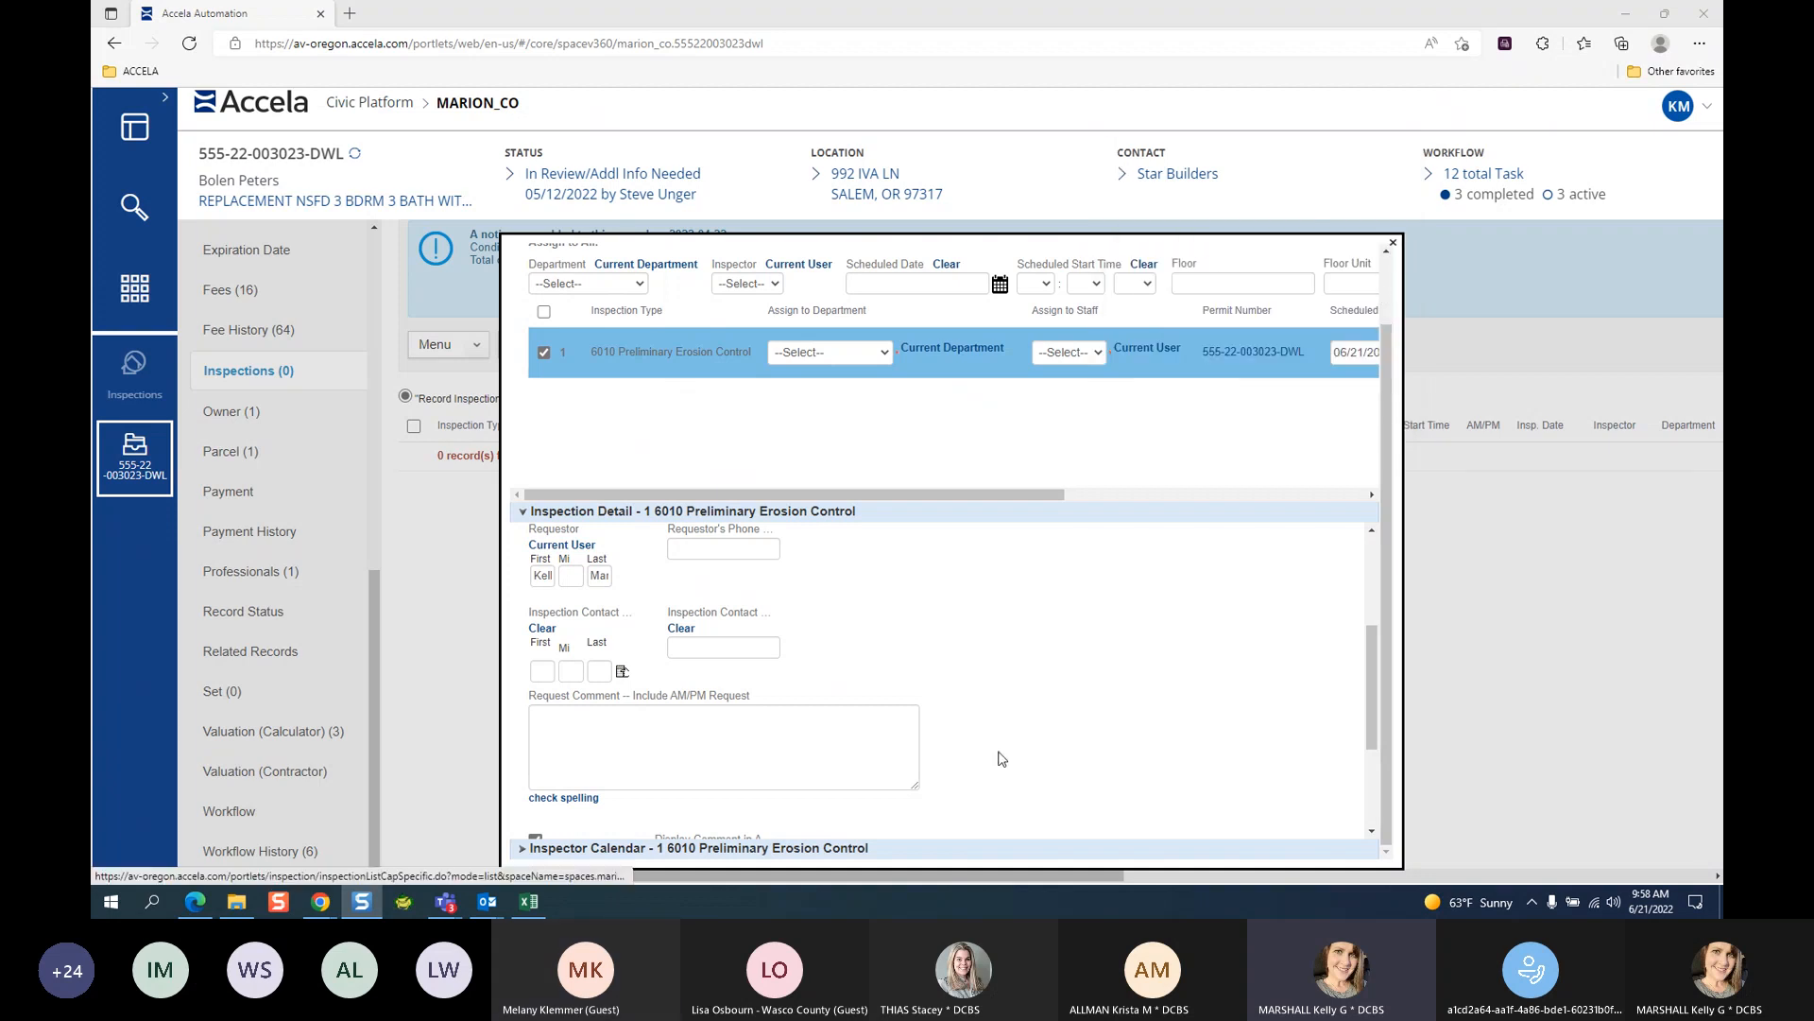
Close the Schedule Inspection dialog and bring the Accela 101 Teams meeting to the front.
left_click(1395, 244)
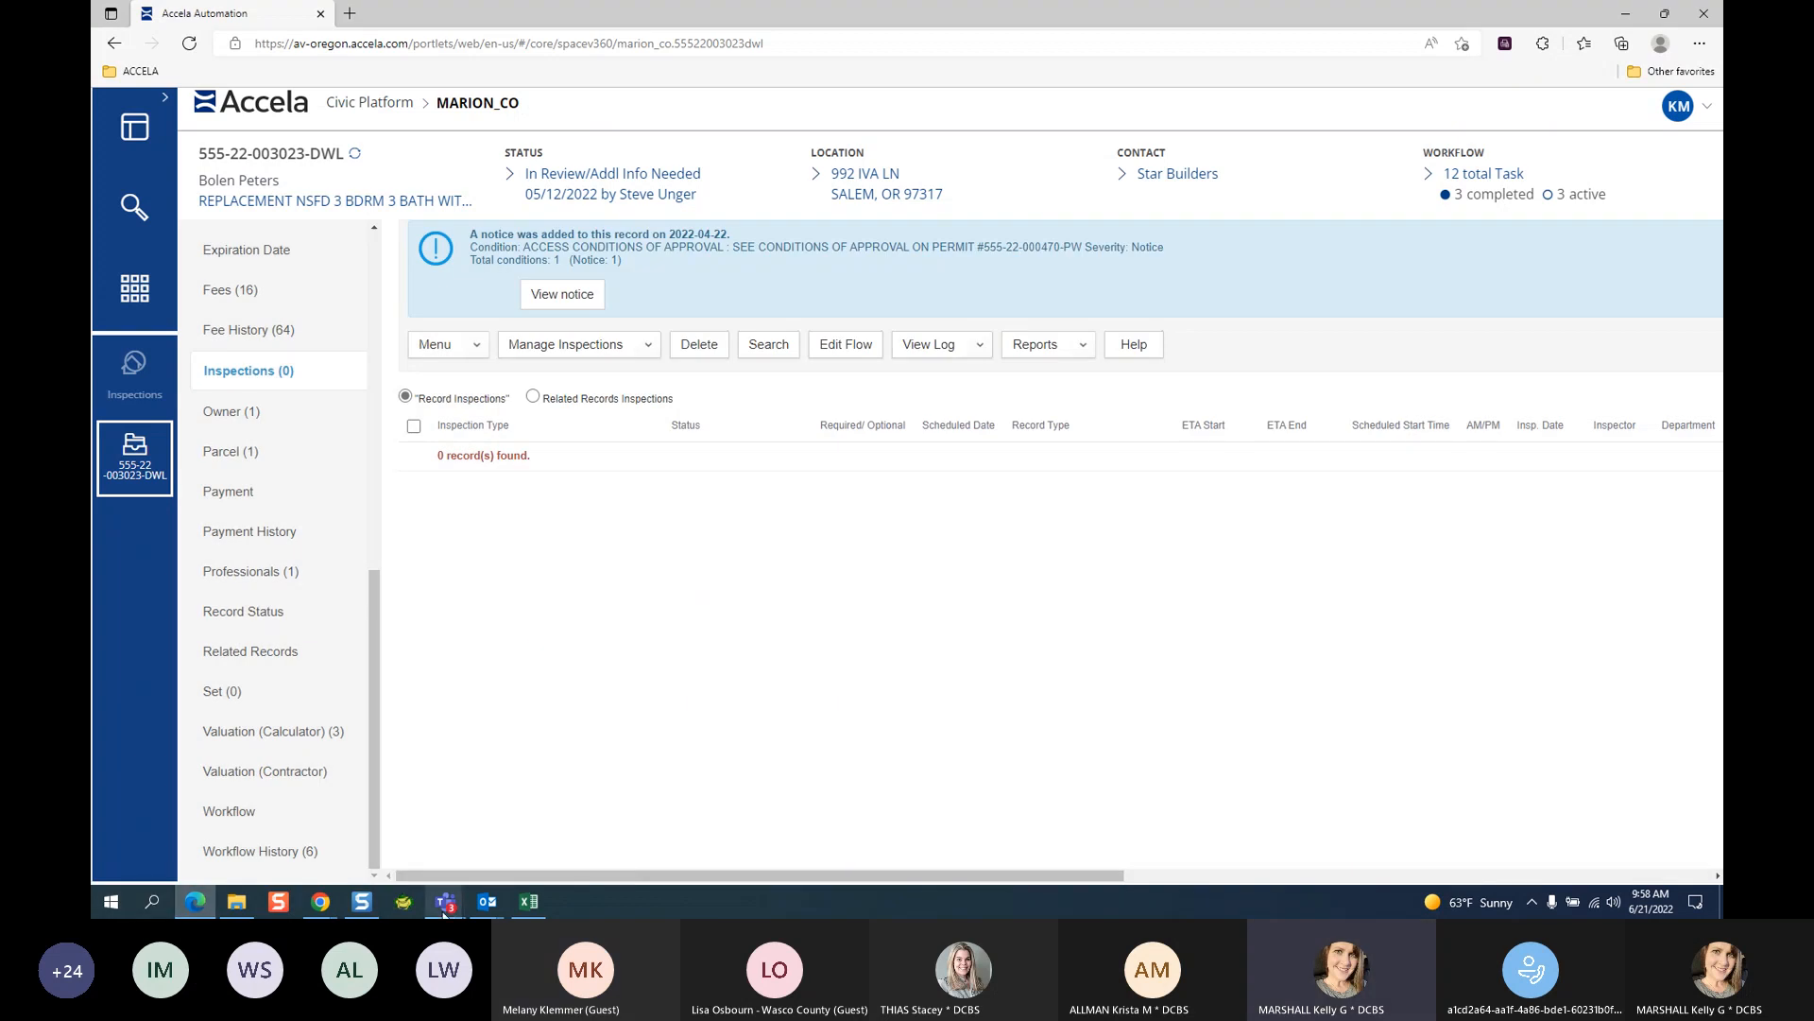
left_click(502, 830)
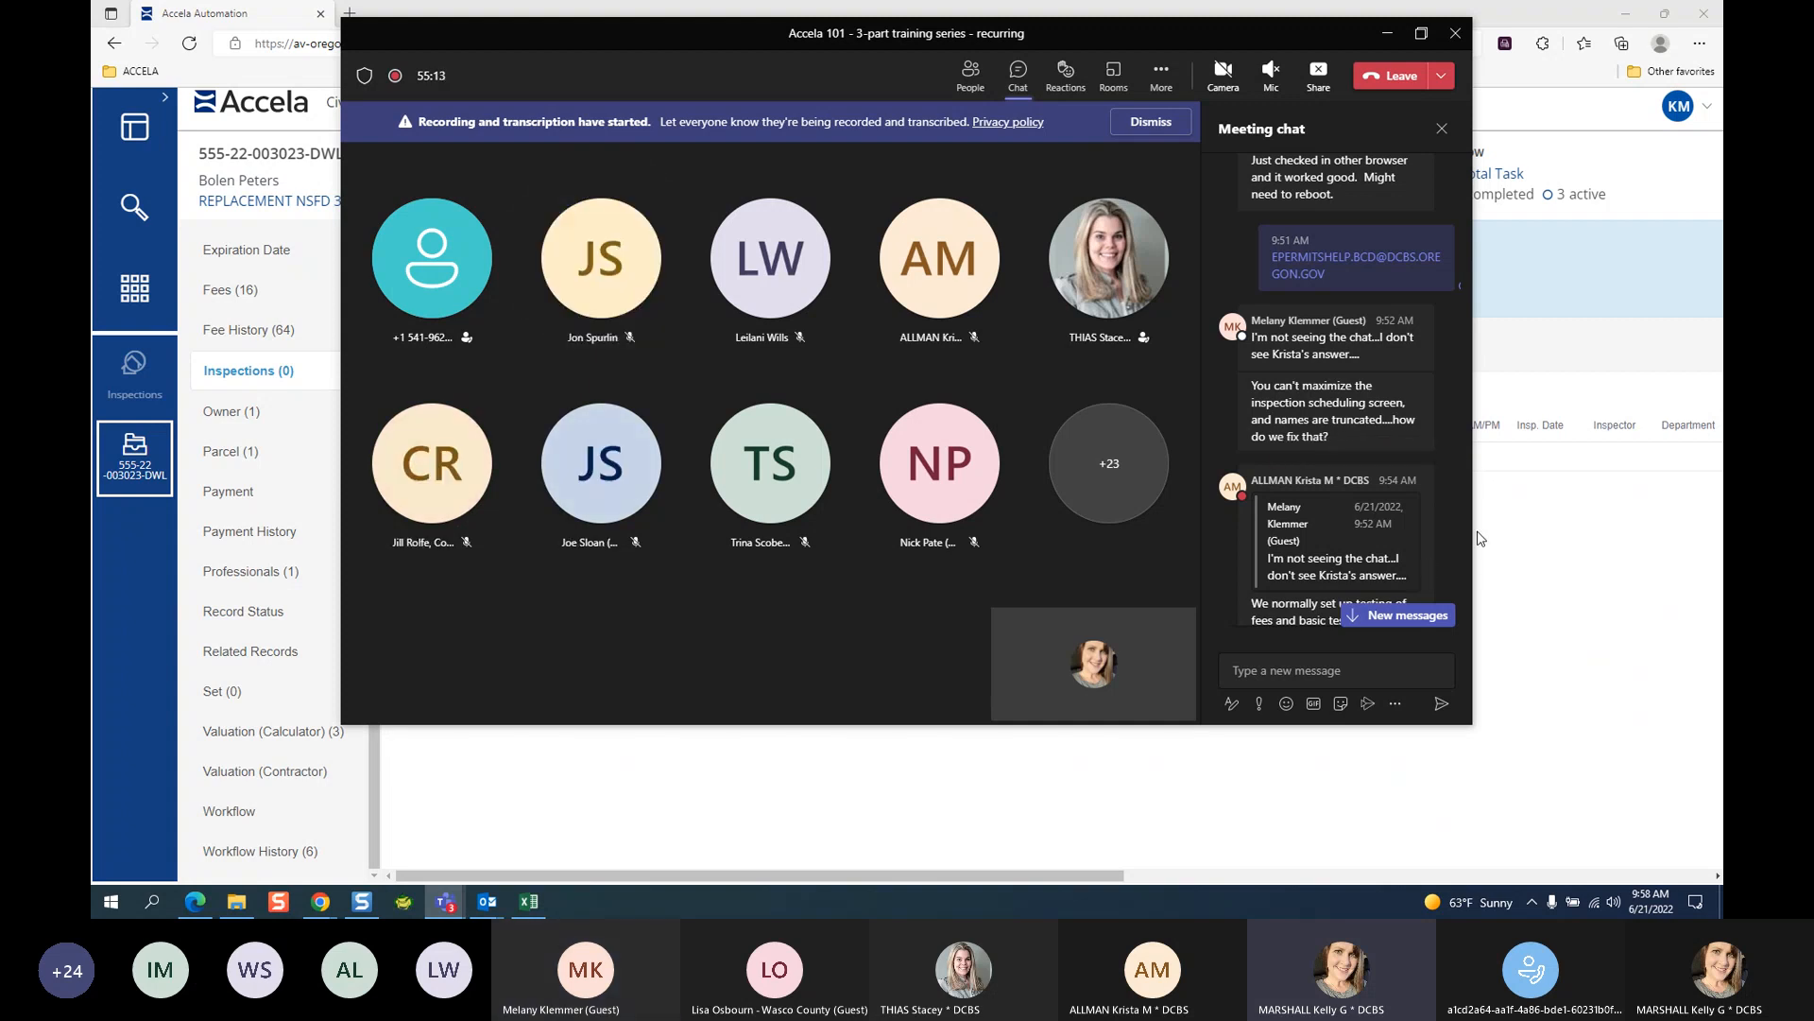
Jump to the newest meeting chat messages, then close the chat panel.
scroll(1415, 505, "down", 3)
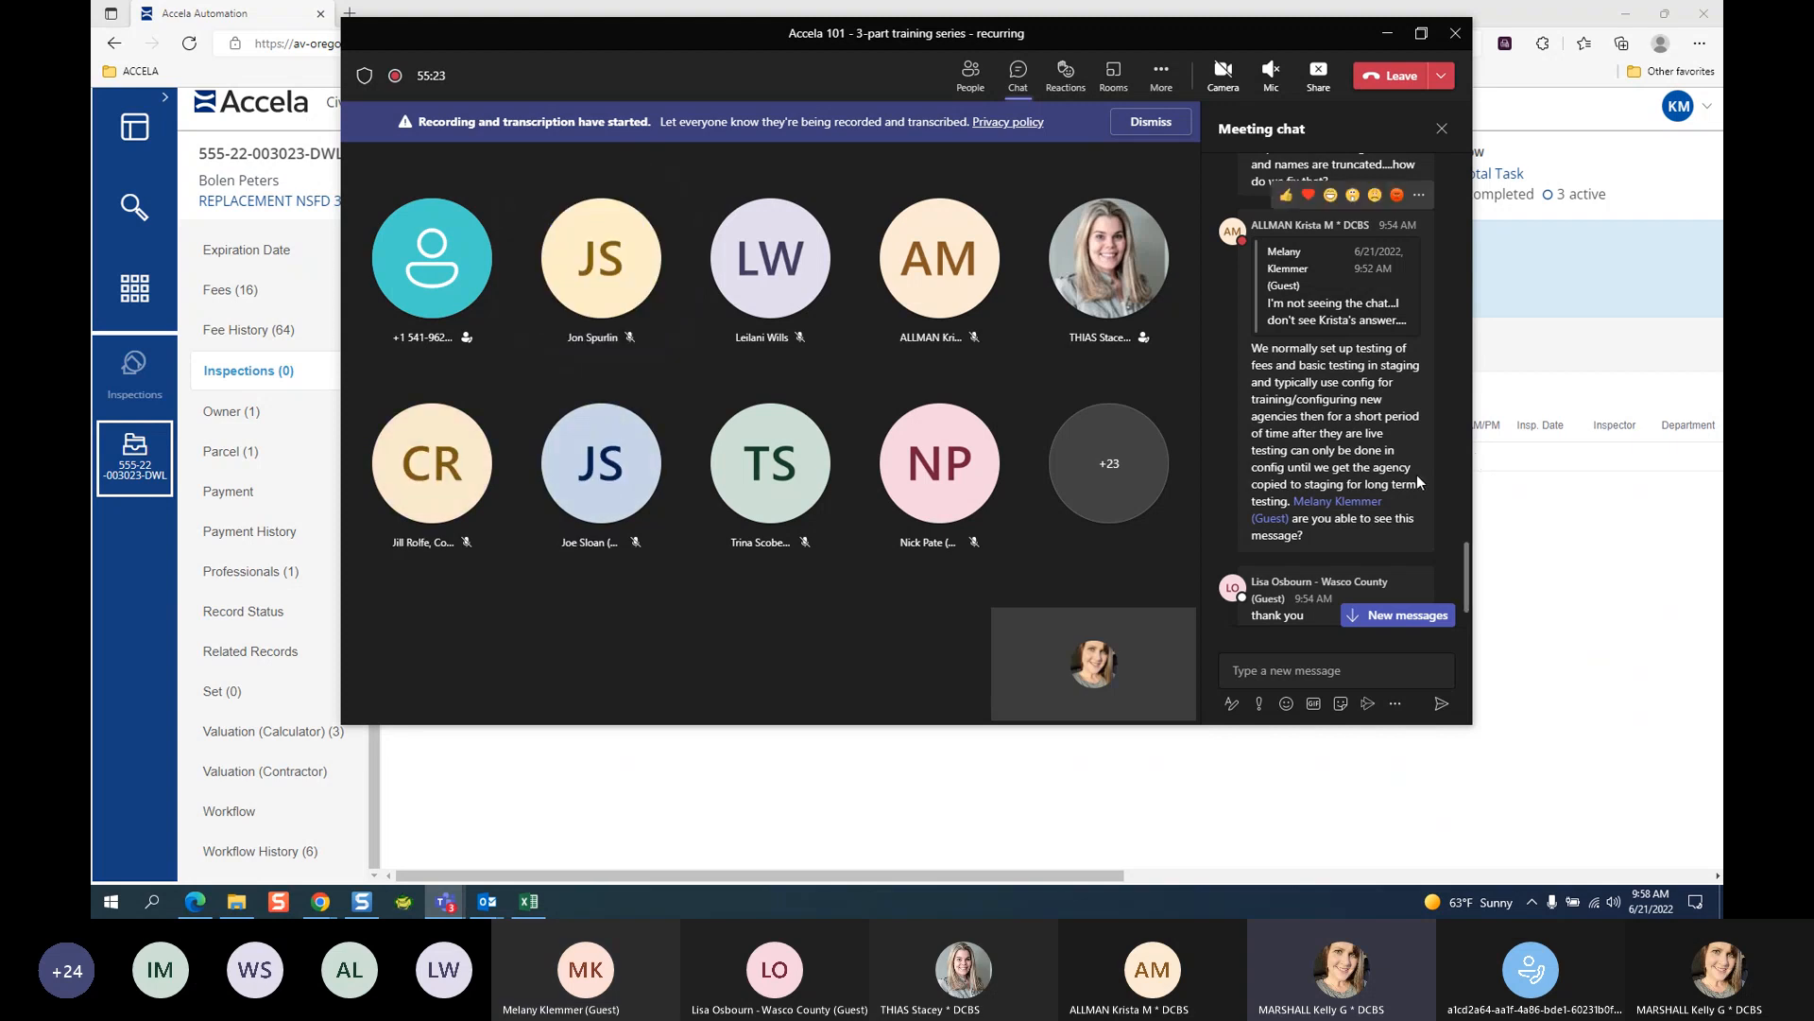
left_click(1414, 617)
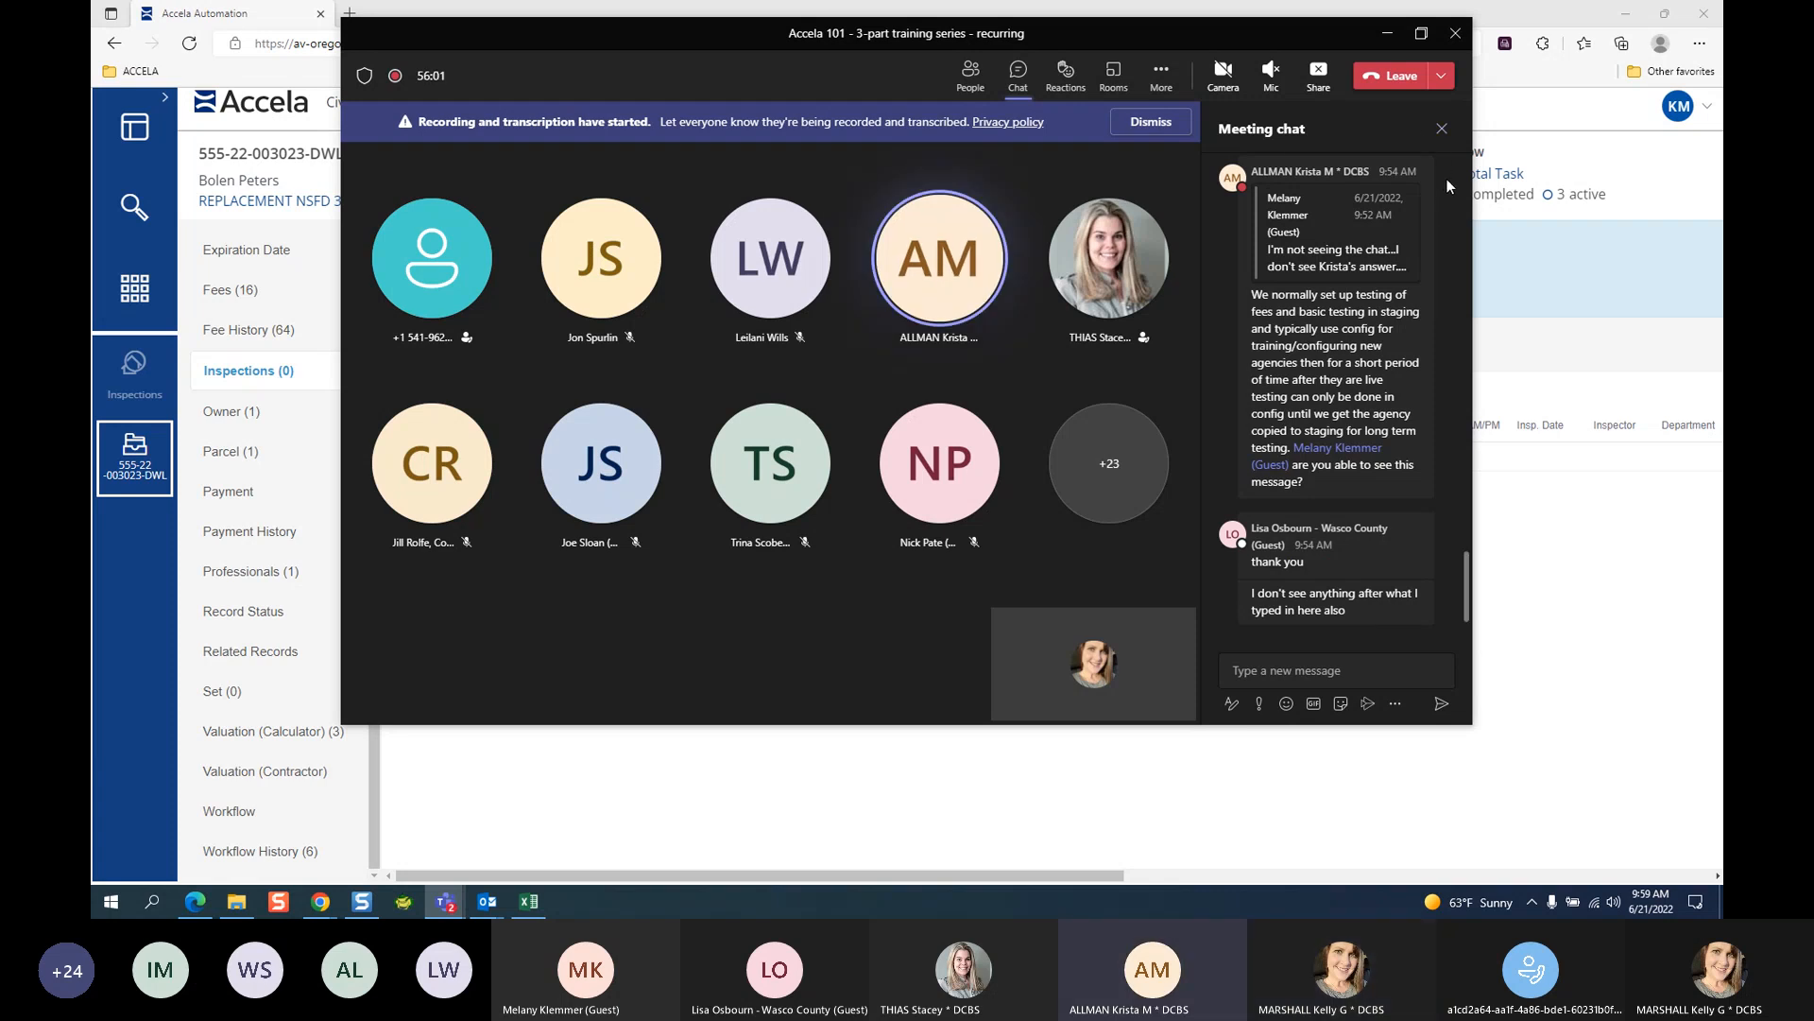
left_click(1442, 128)
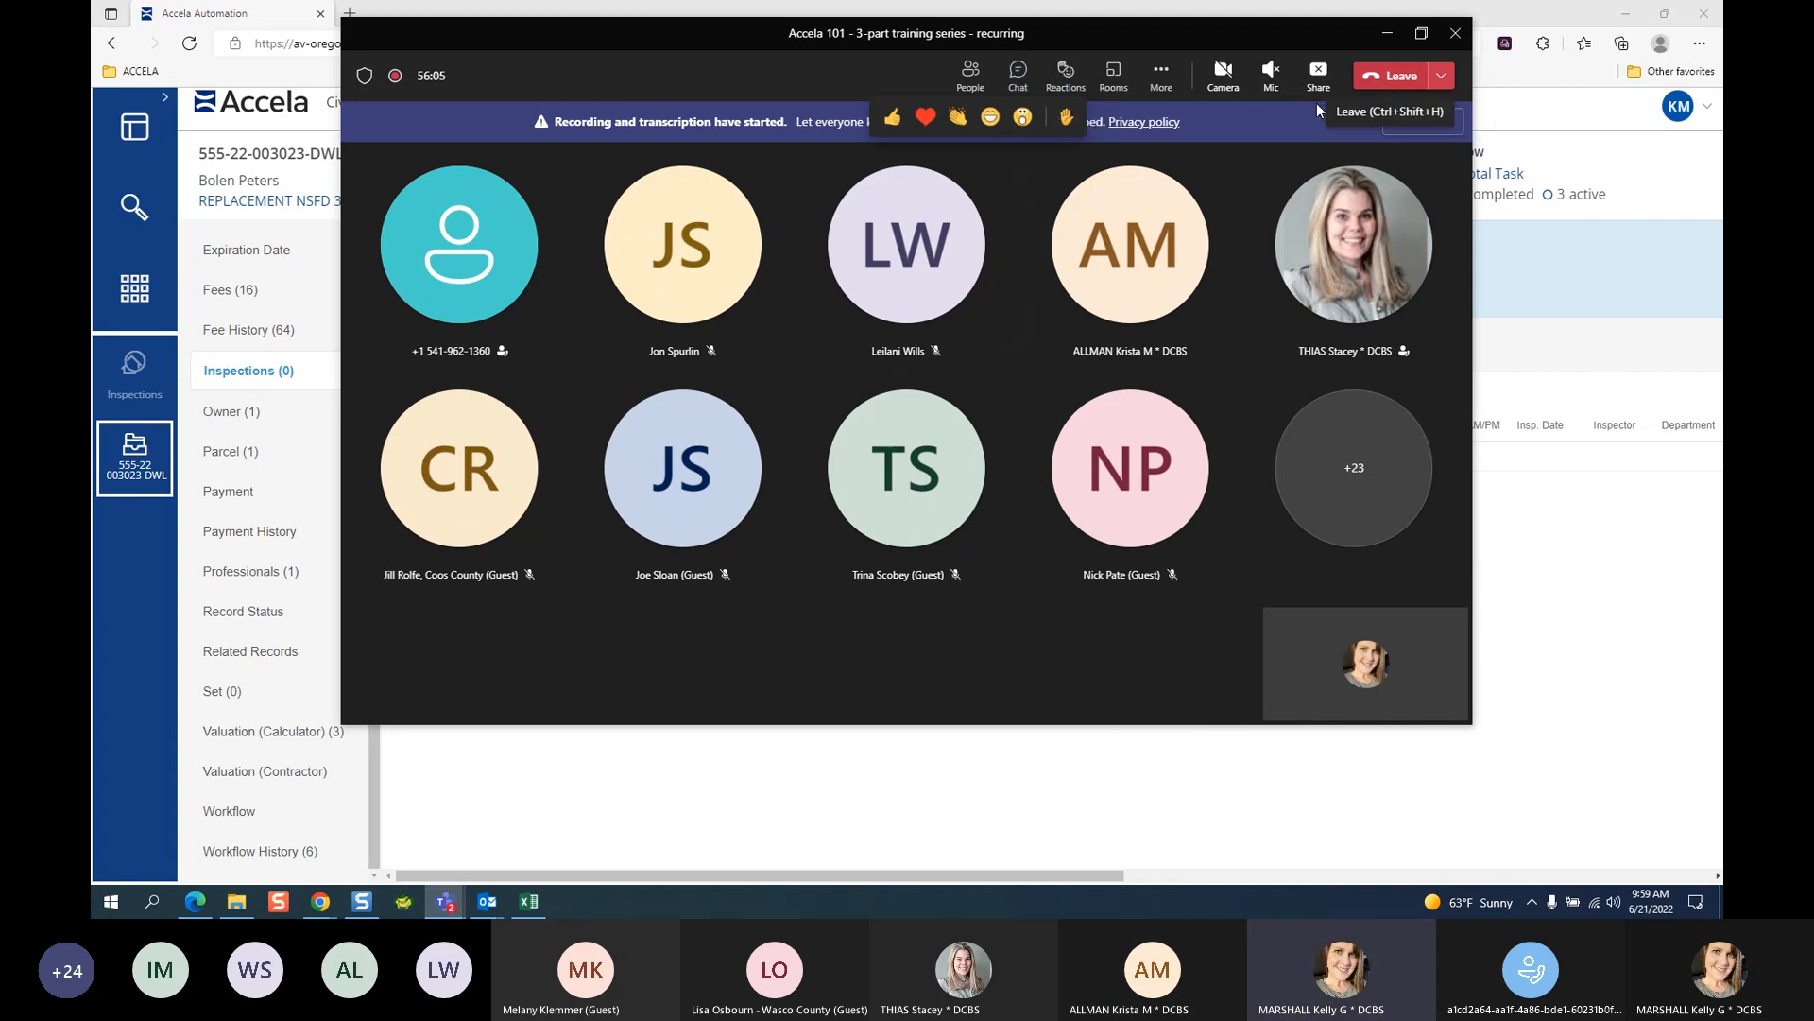
Review the Teams meeting options, then check the meeting chat and hide it.
left_click(1161, 75)
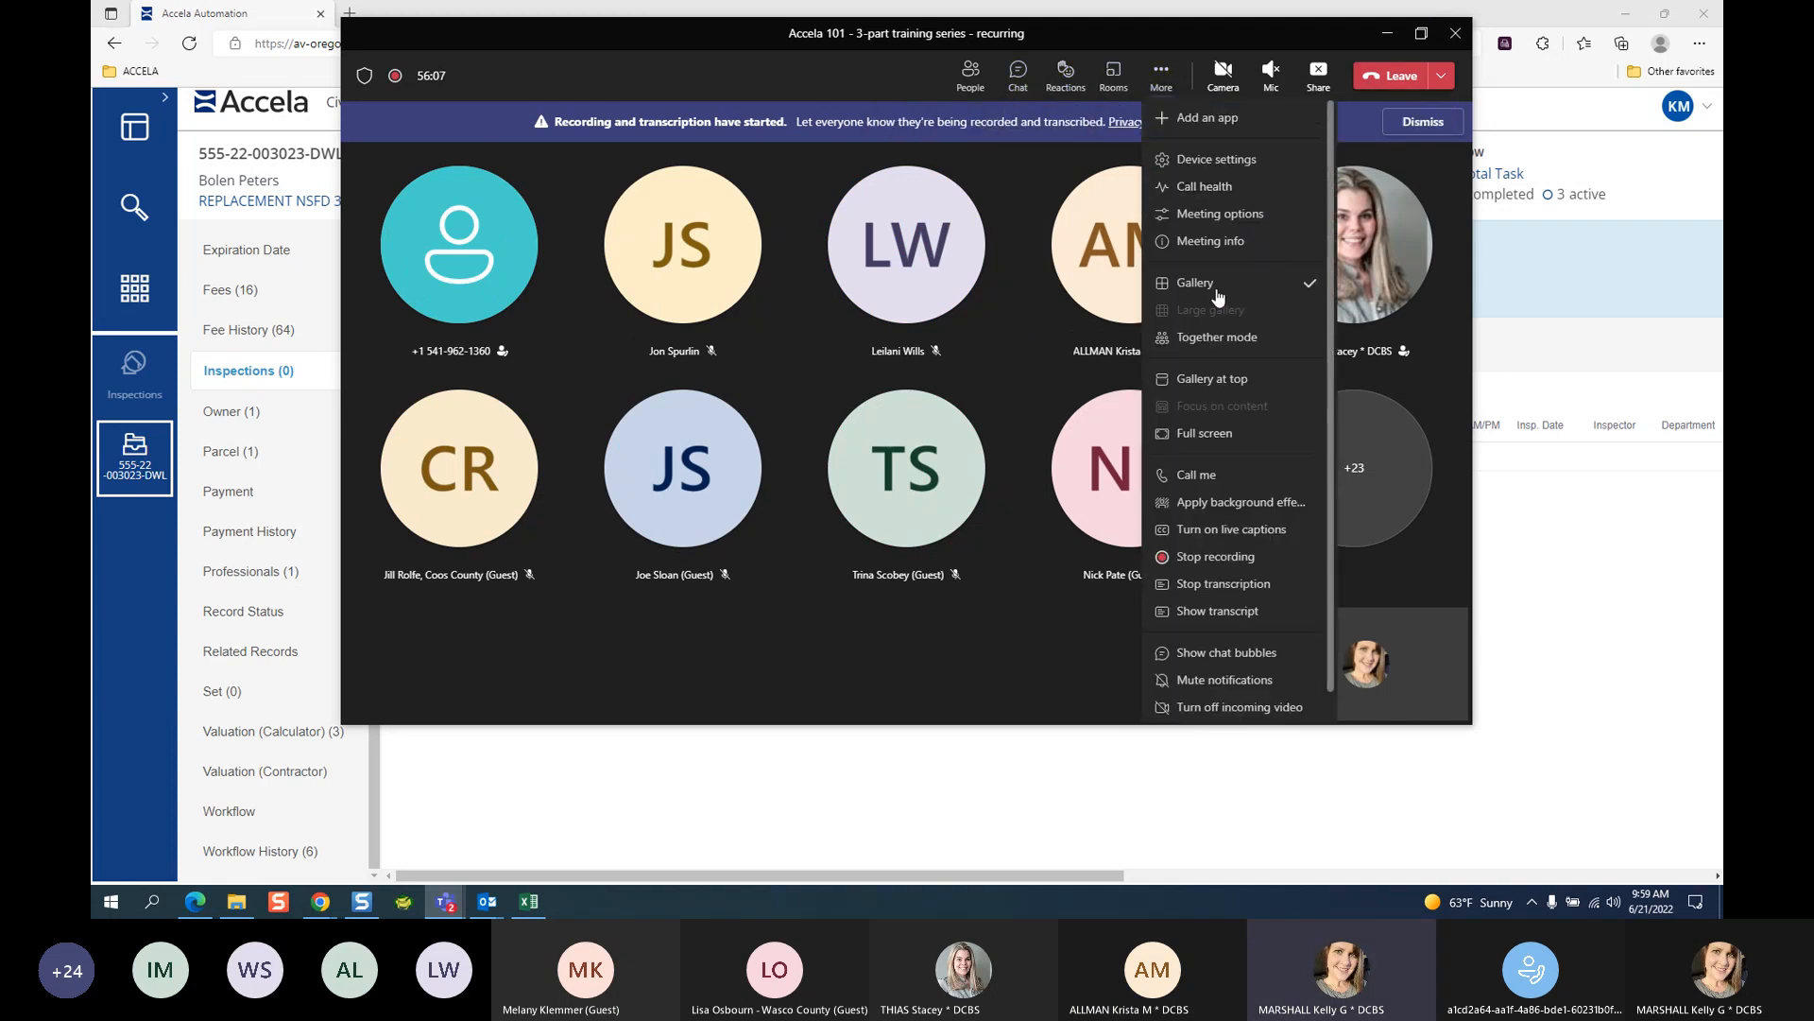
left_click(1263, 216)
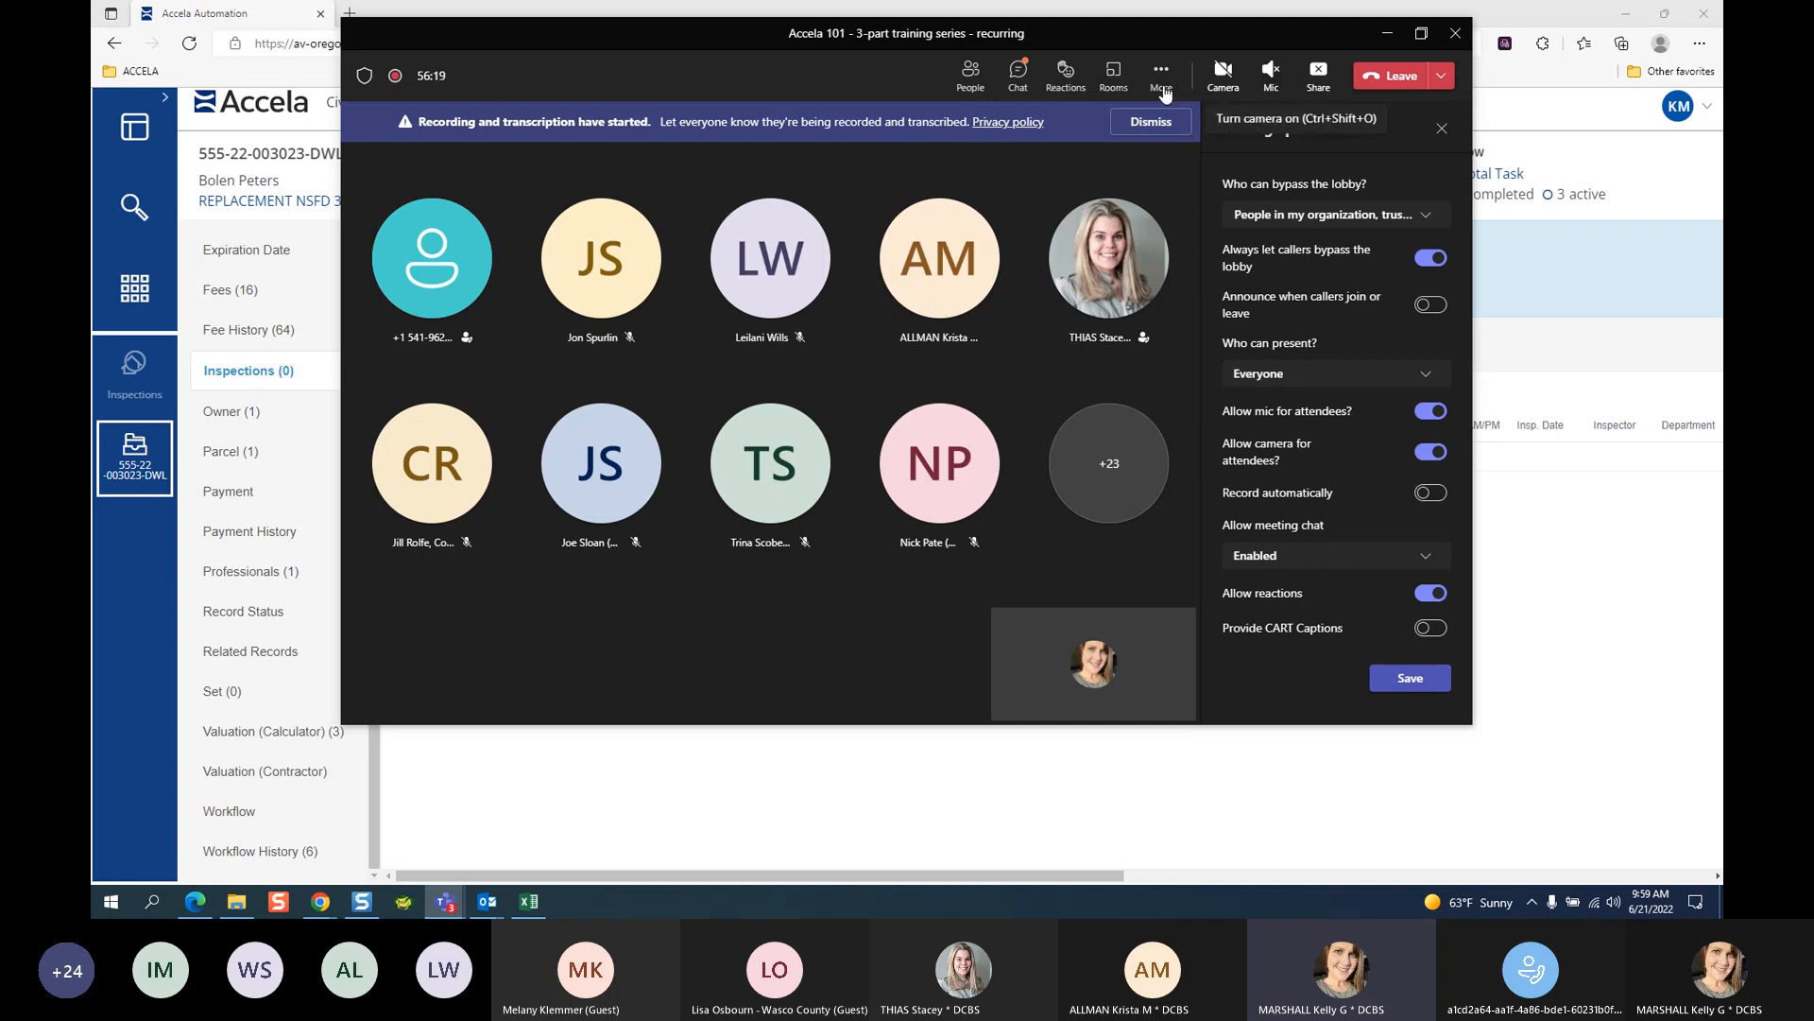
left_click(1018, 75)
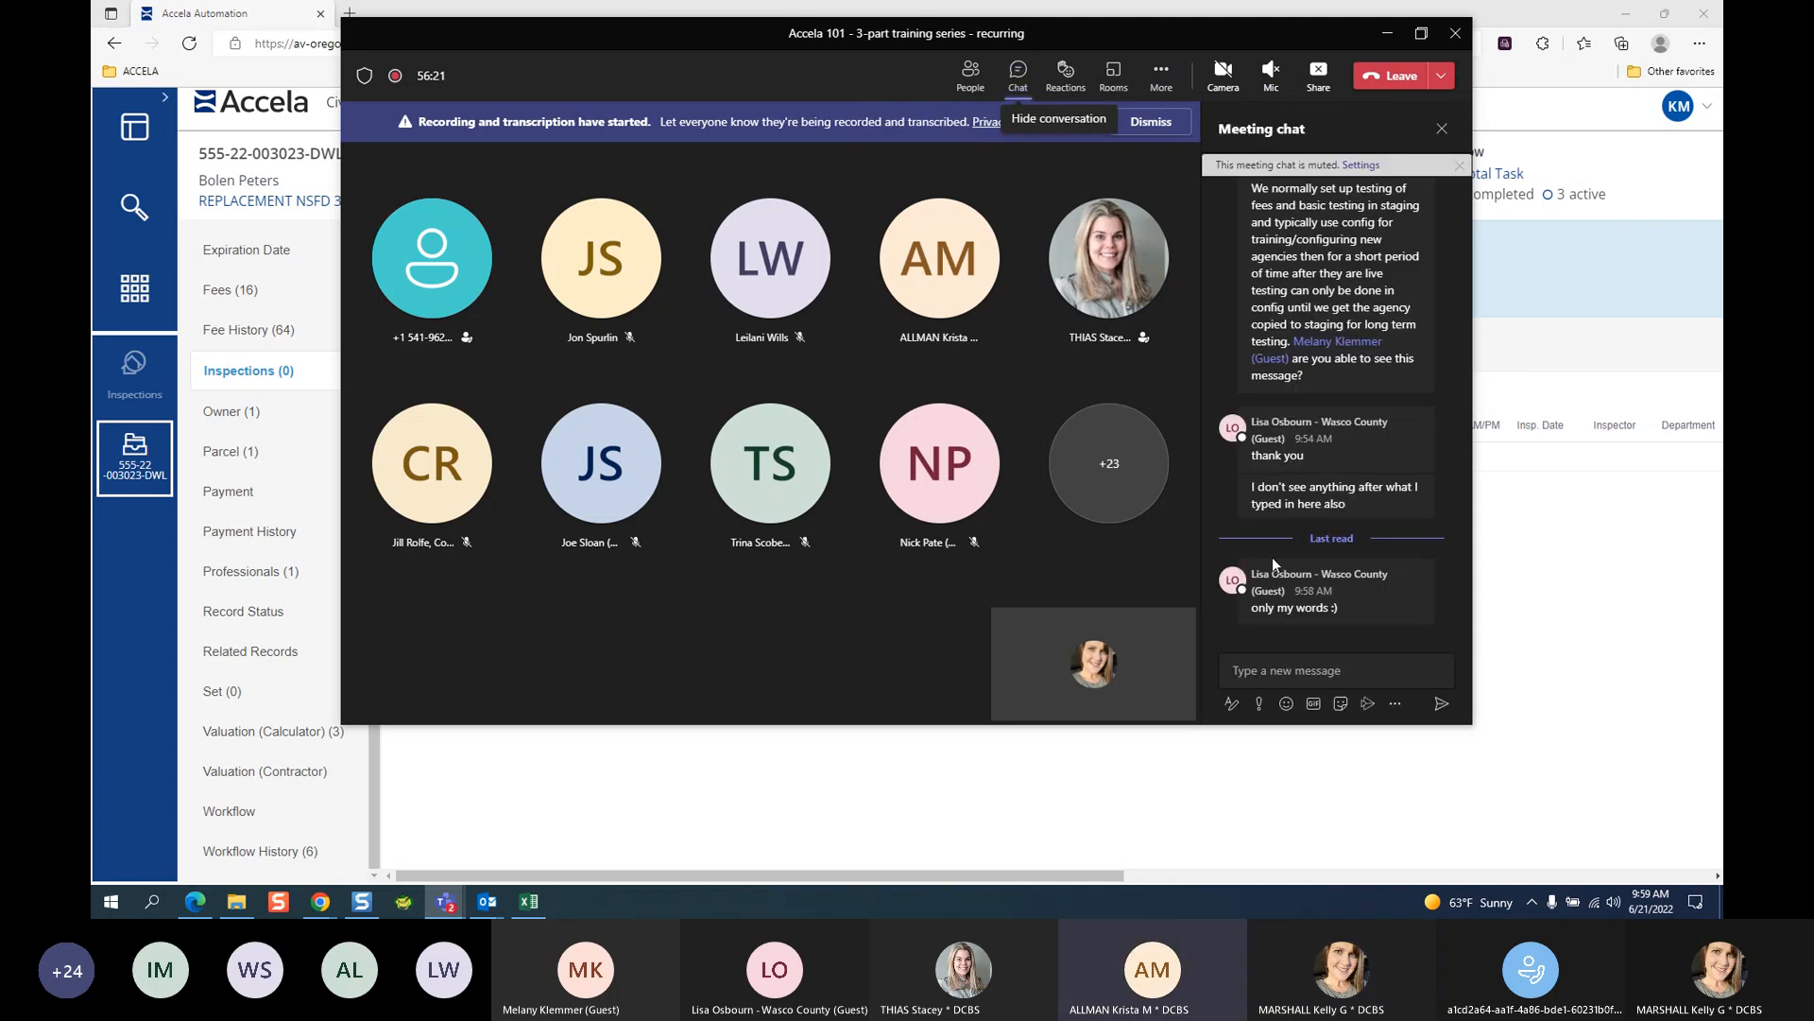
left_click(1347, 667)
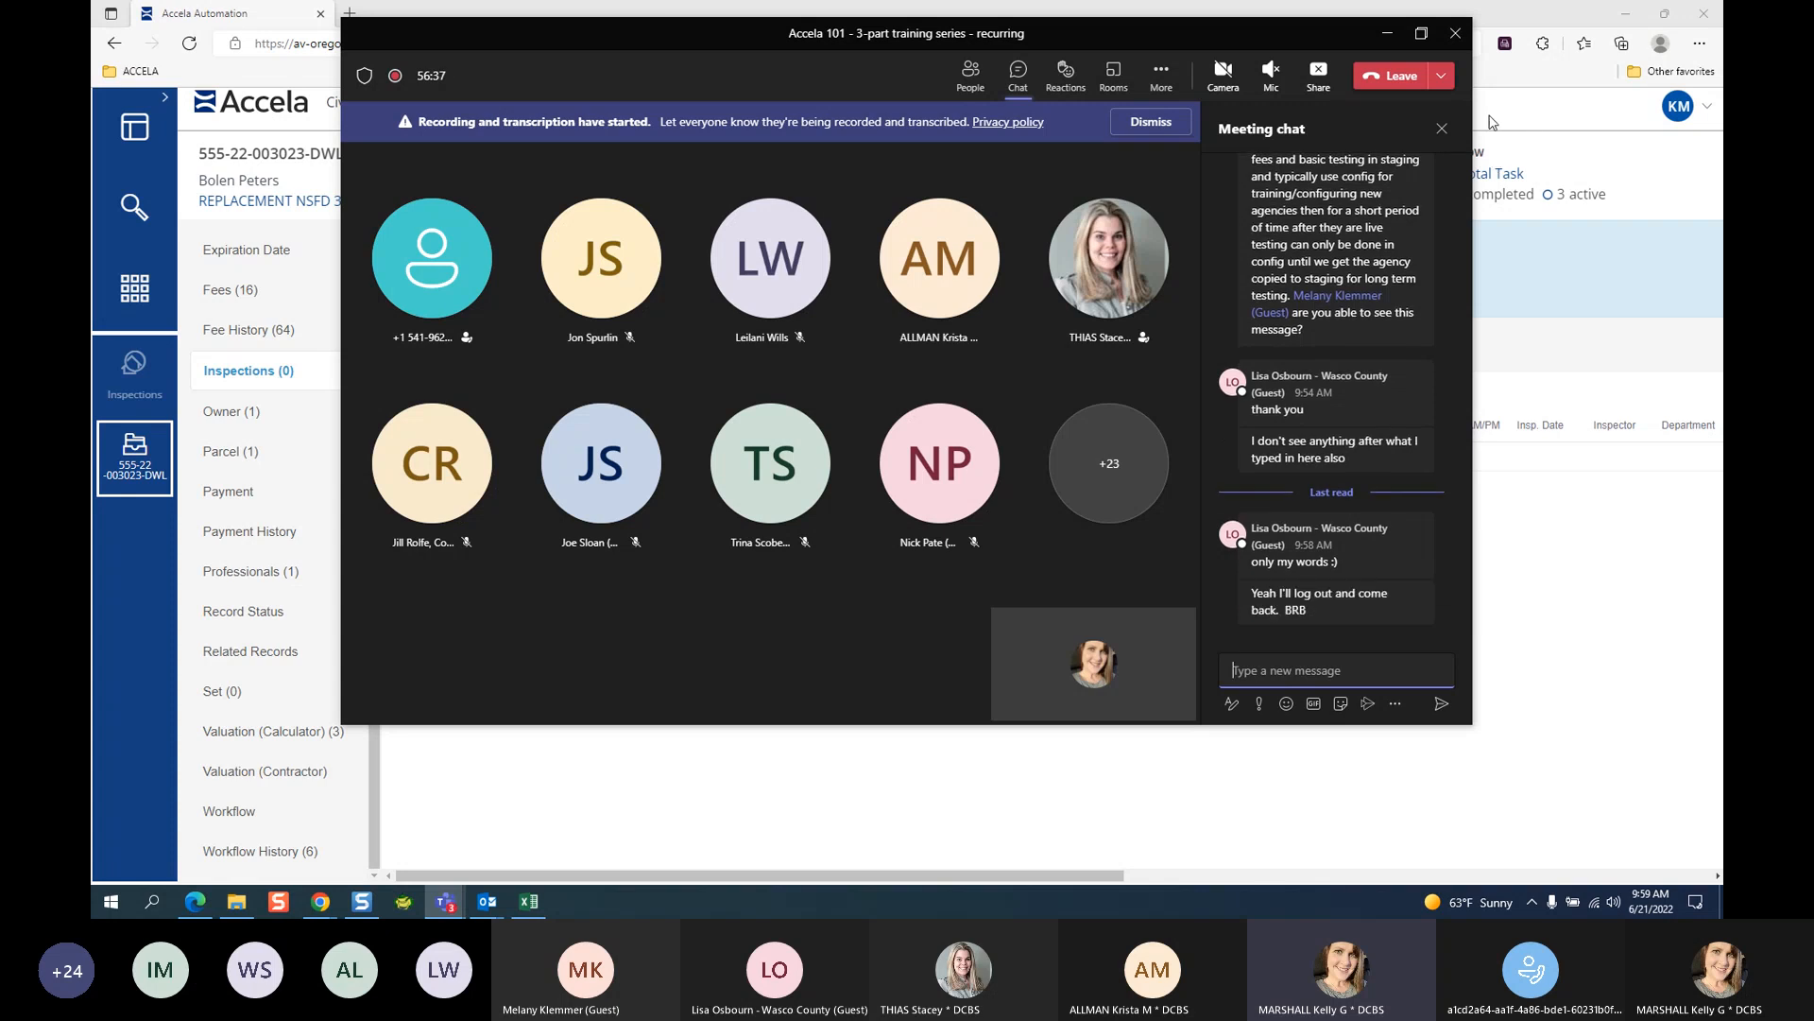
right_click(1023, 82)
left_click(1013, 81)
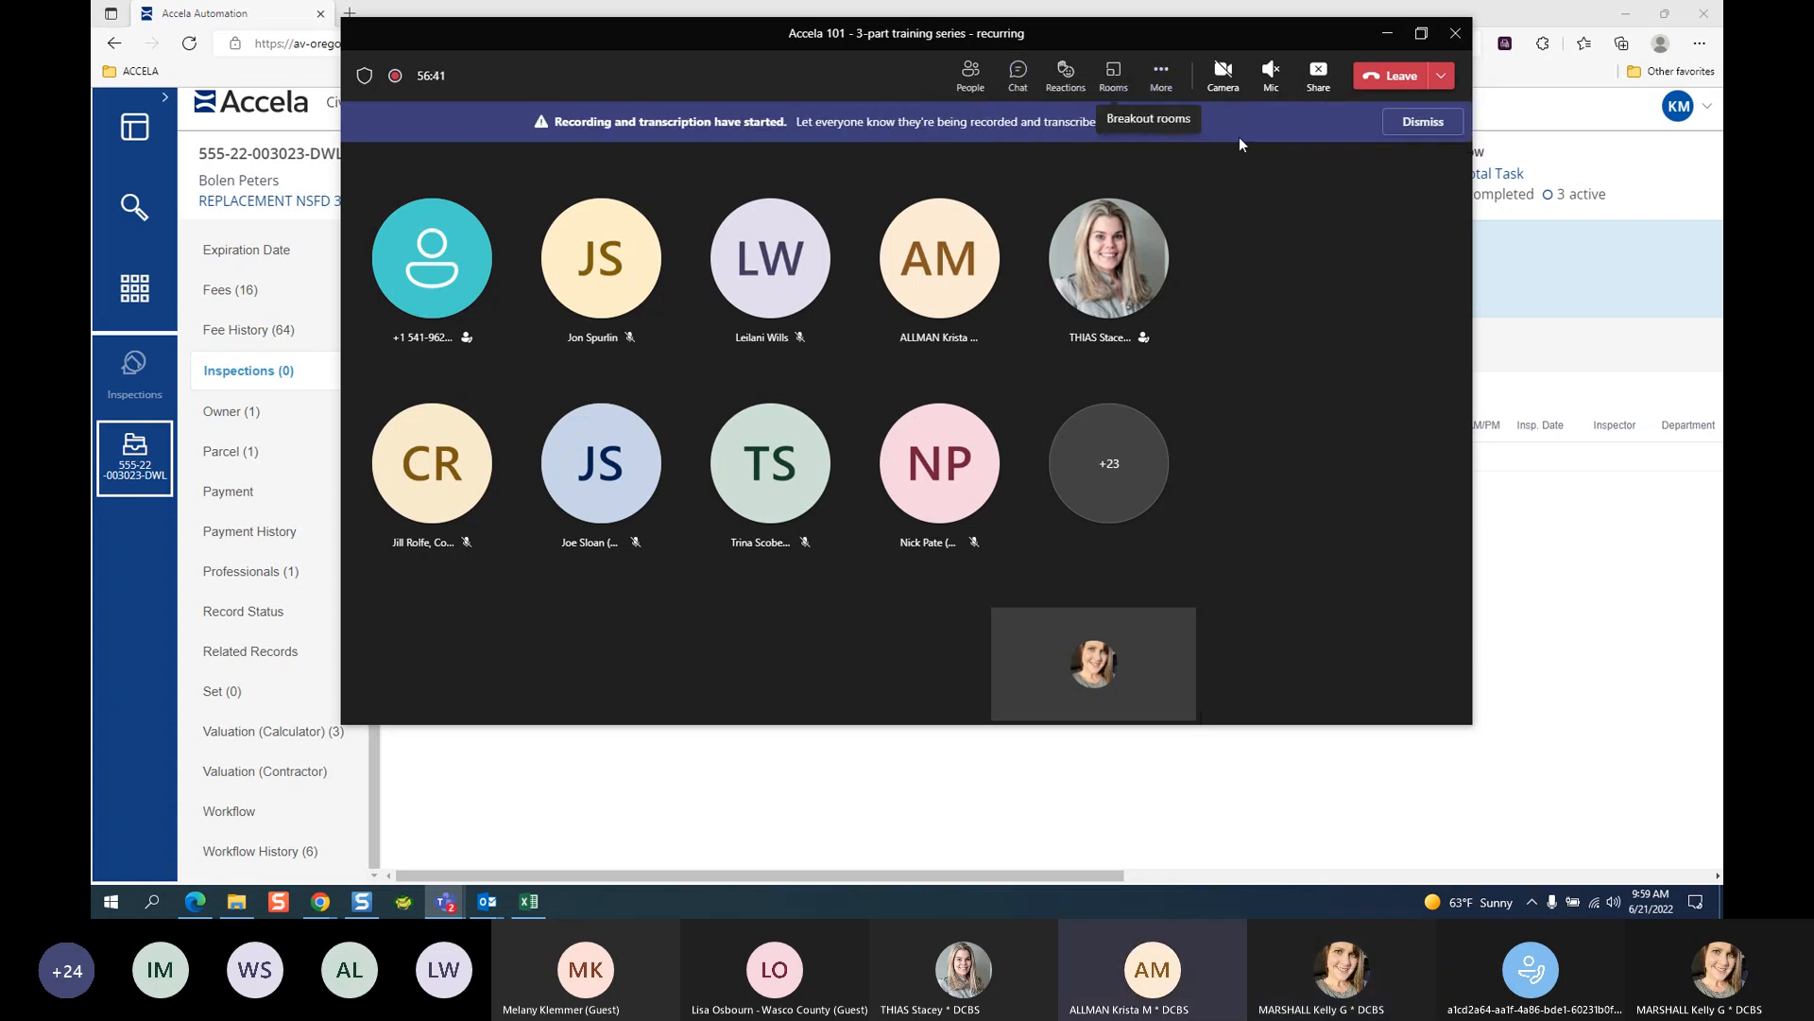
Reopen and scroll the meeting chat, then minimize Teams to reveal the record's Inspections list.
left_click(1424, 35)
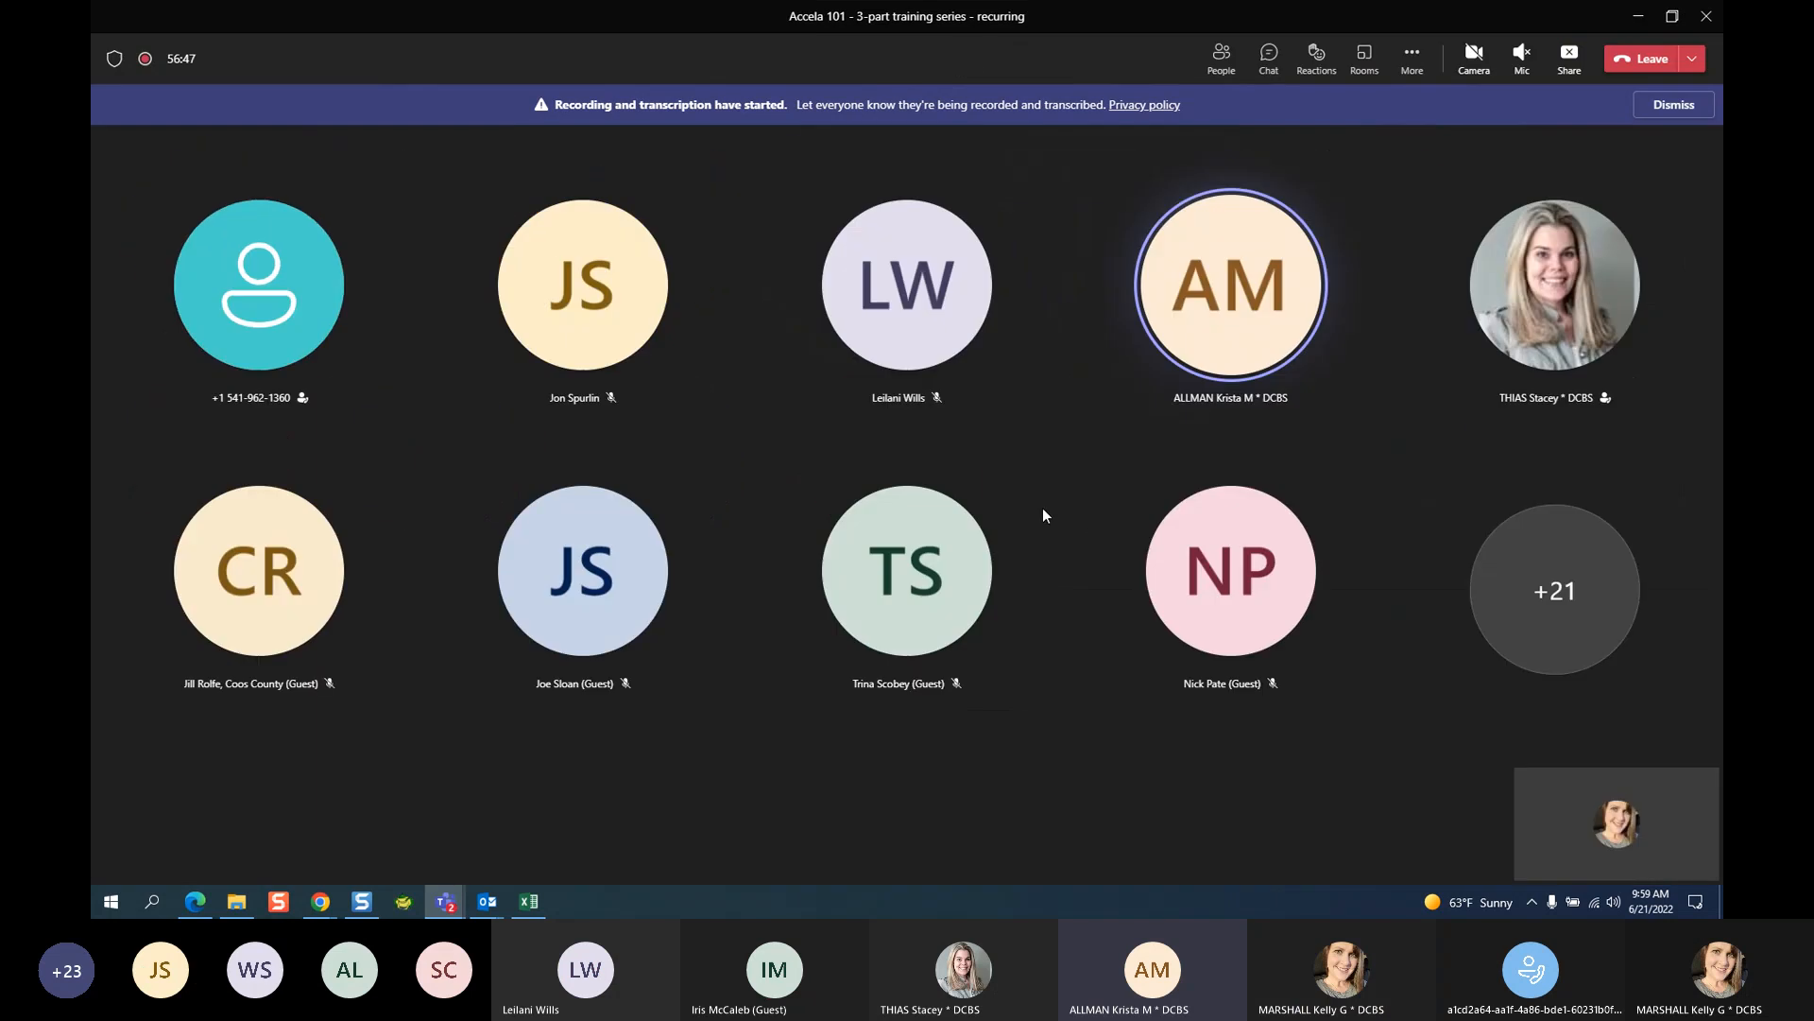
left_click(1639, 16)
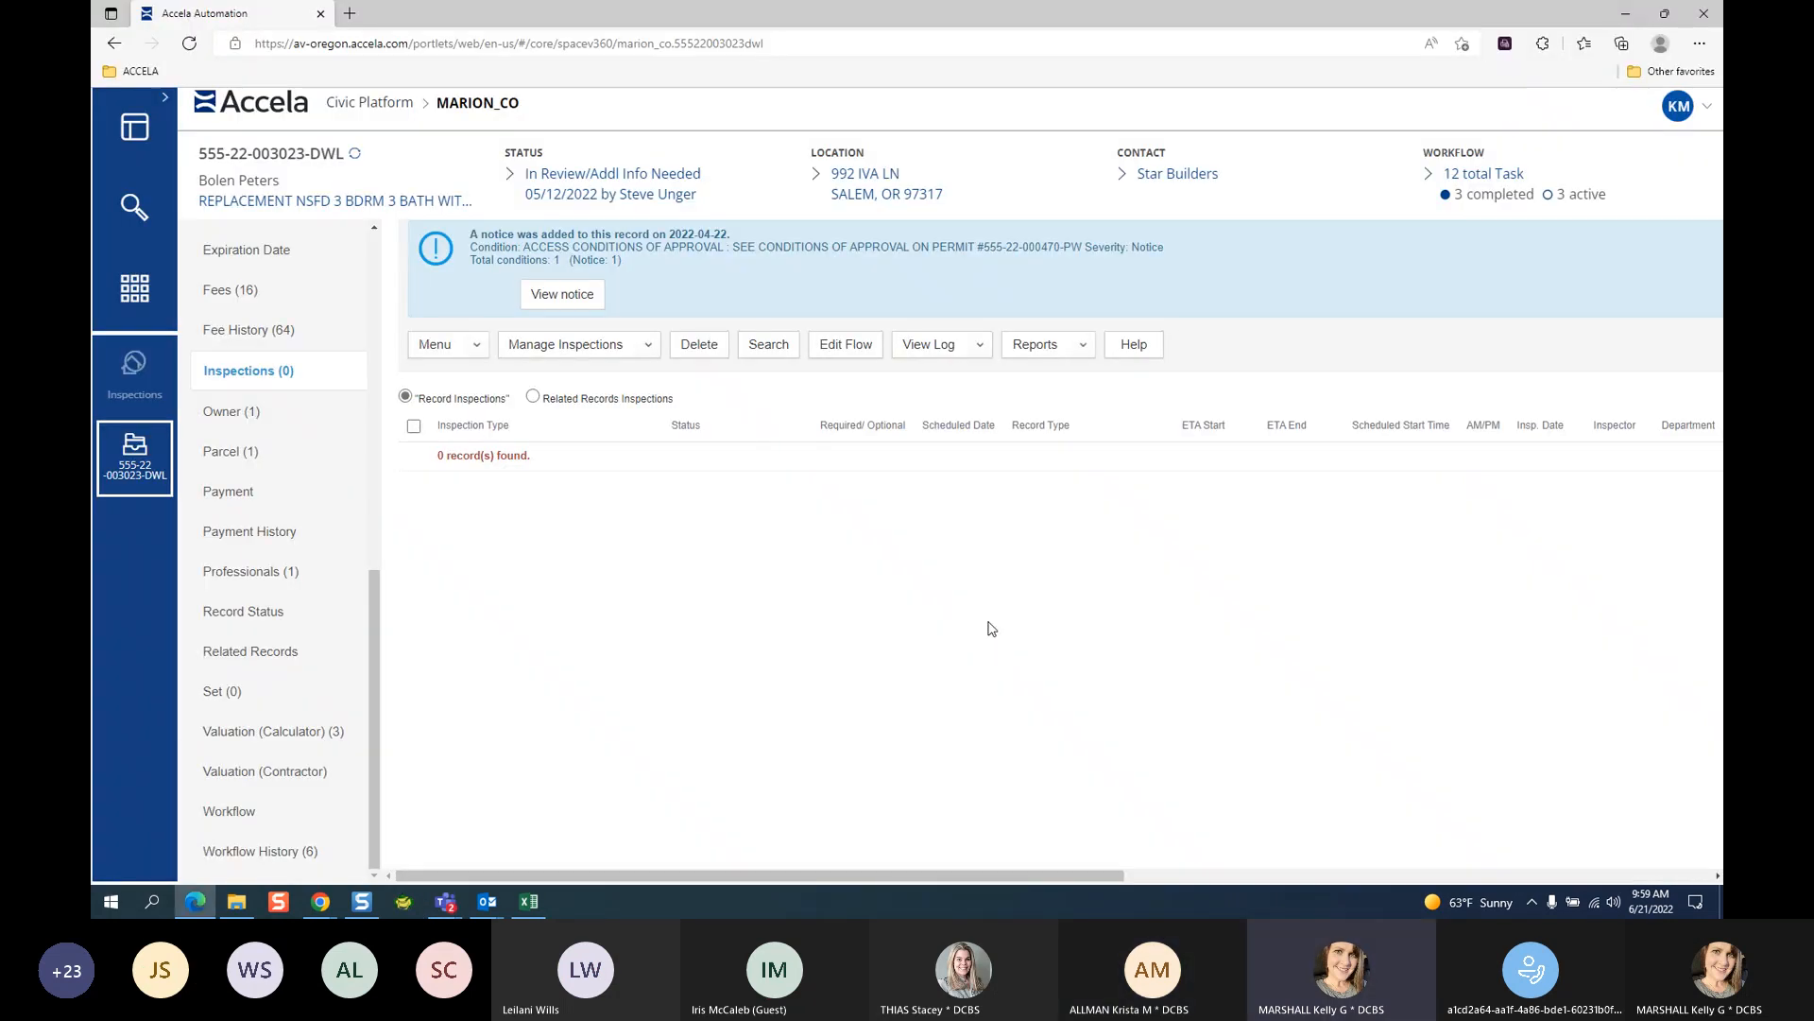
left_click(1517, 799)
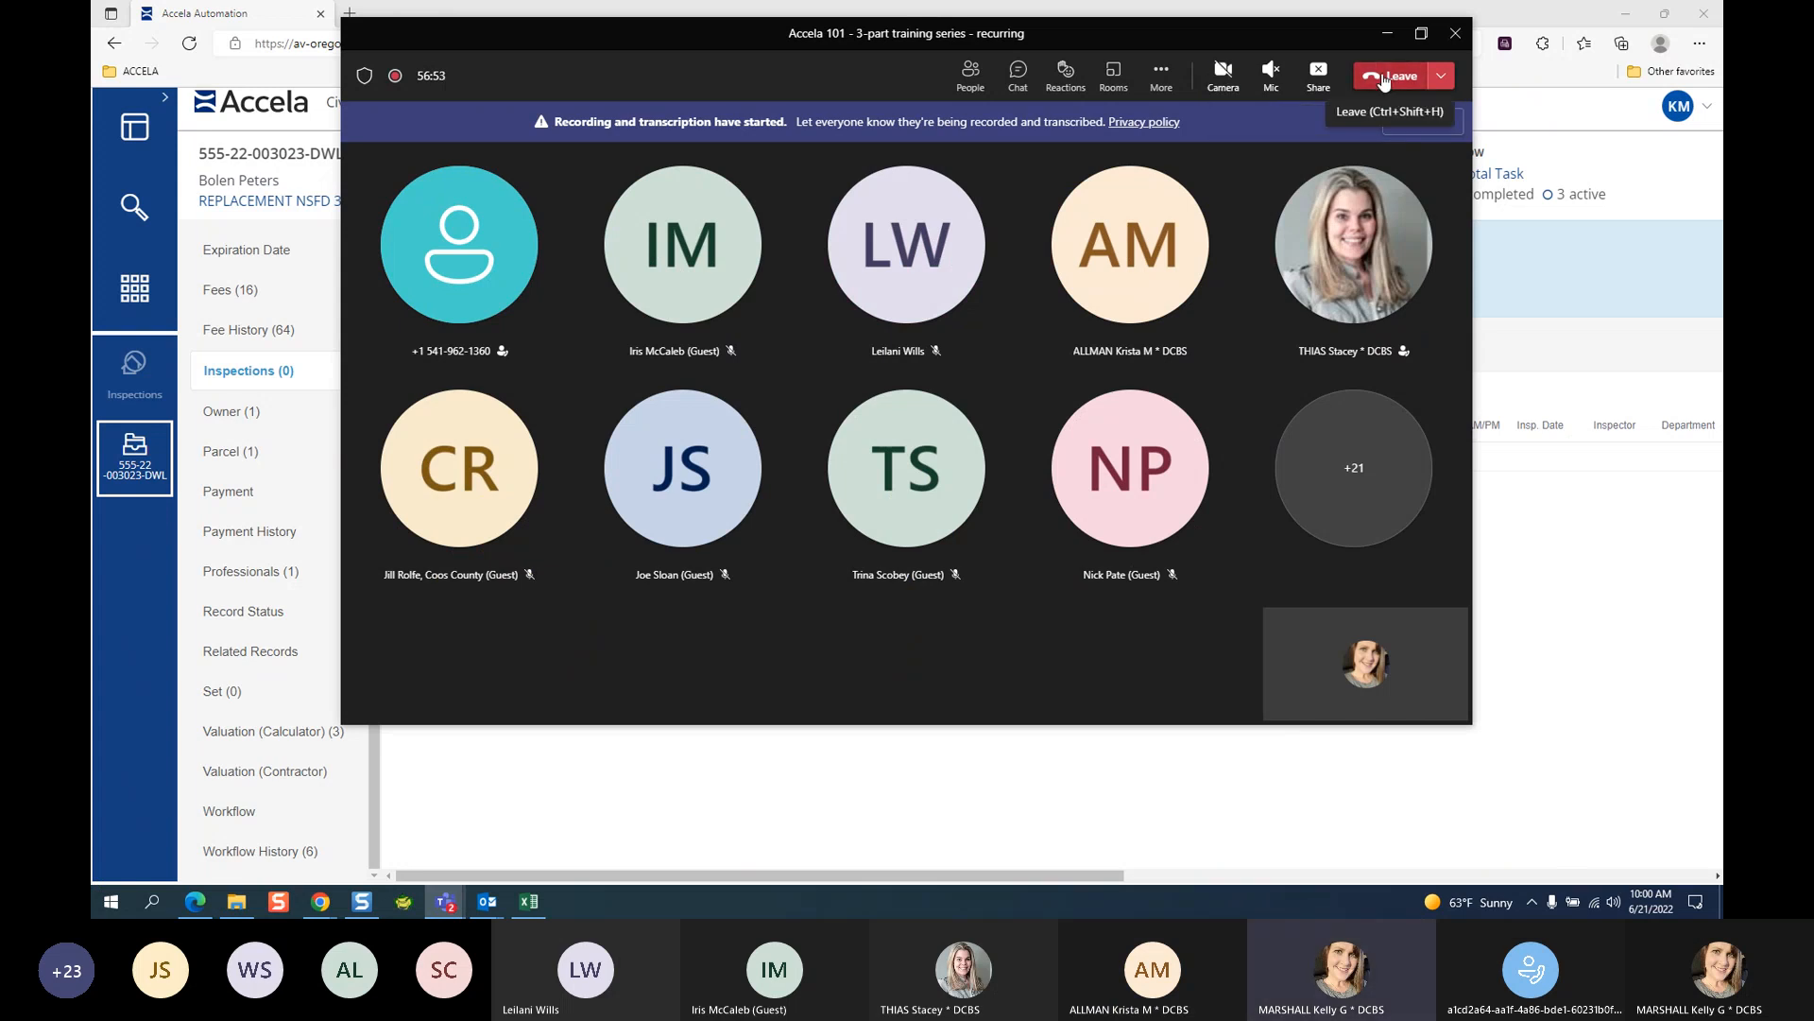
left_click(1021, 74)
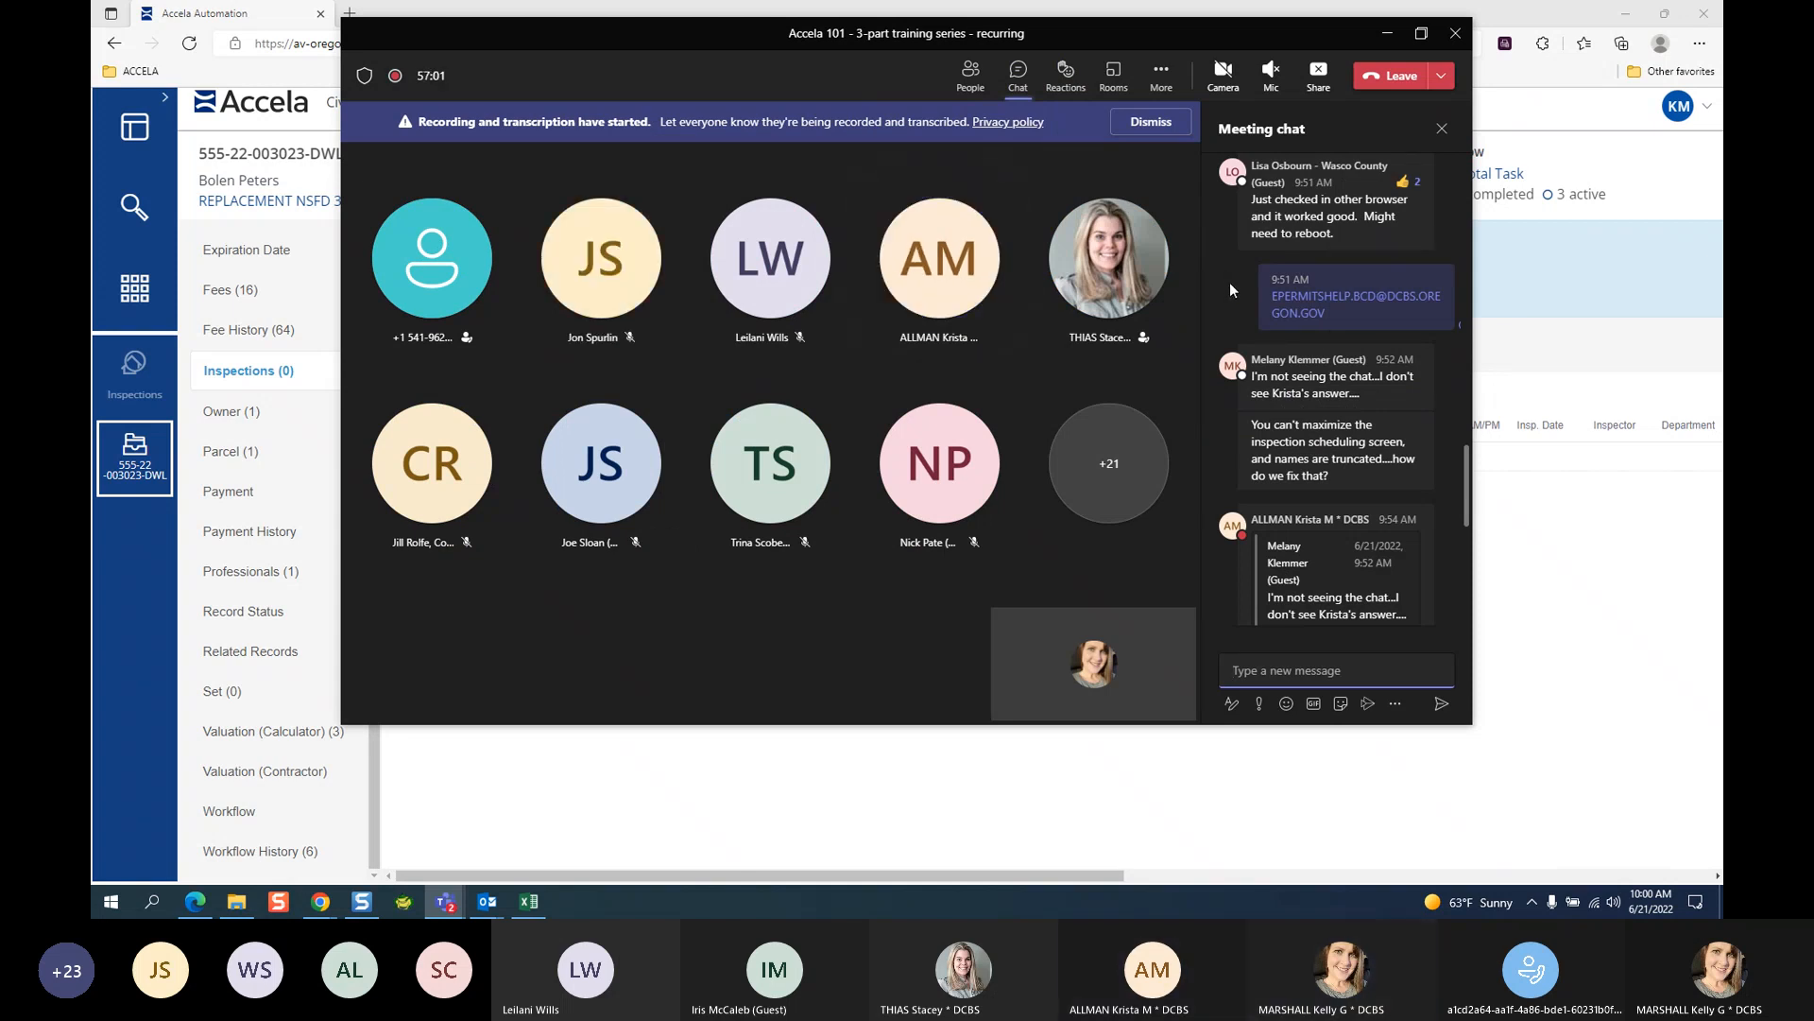
scroll(1406, 425, "down", 3)
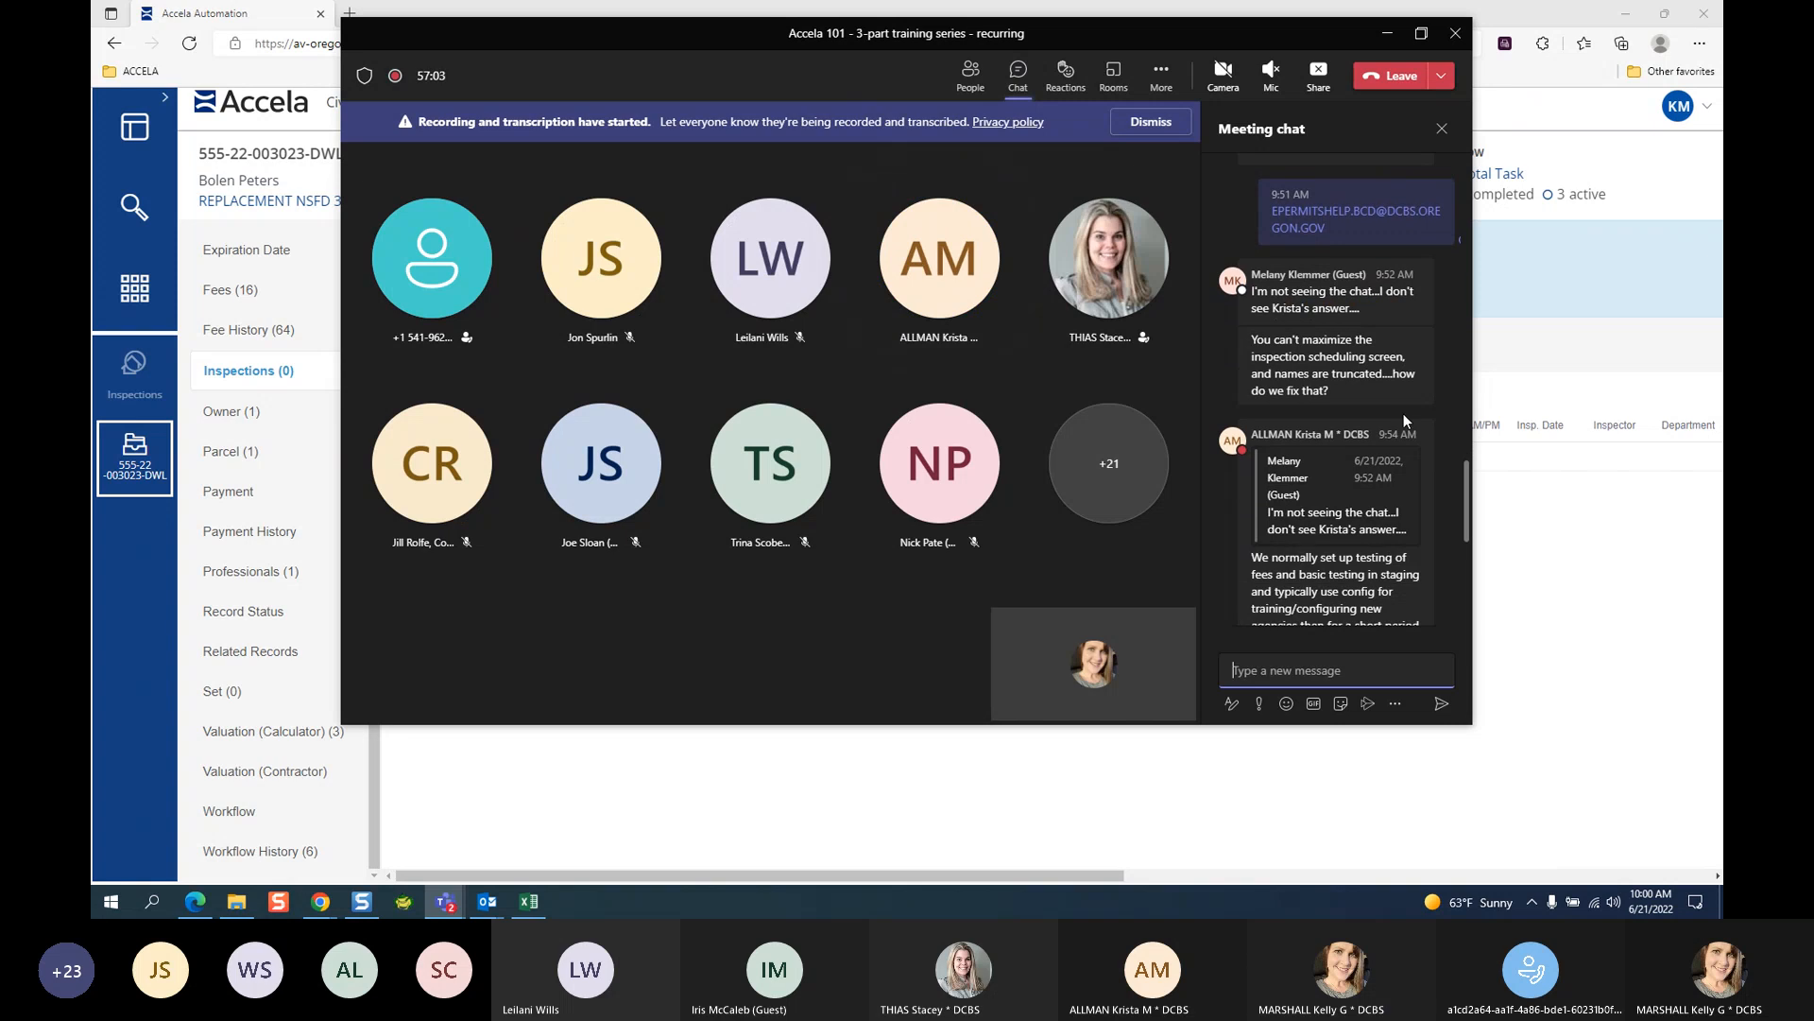
scroll(1408, 442, "down", 4)
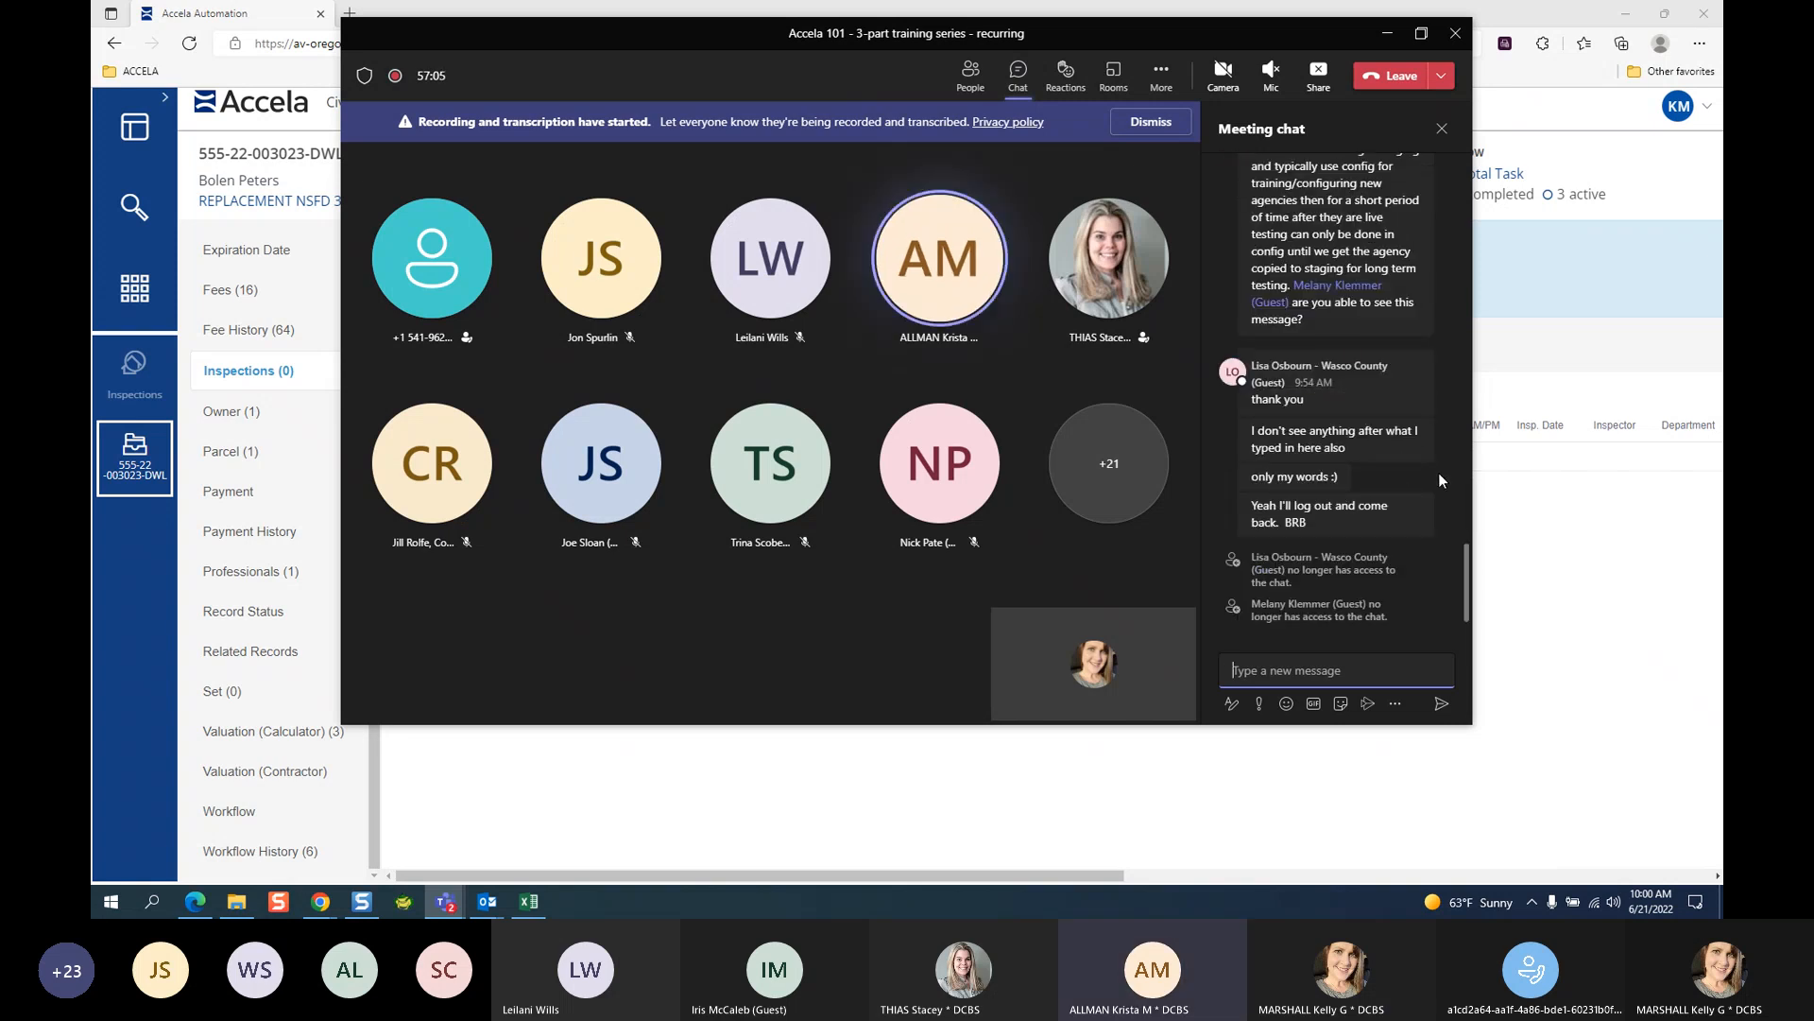
left_click(1383, 38)
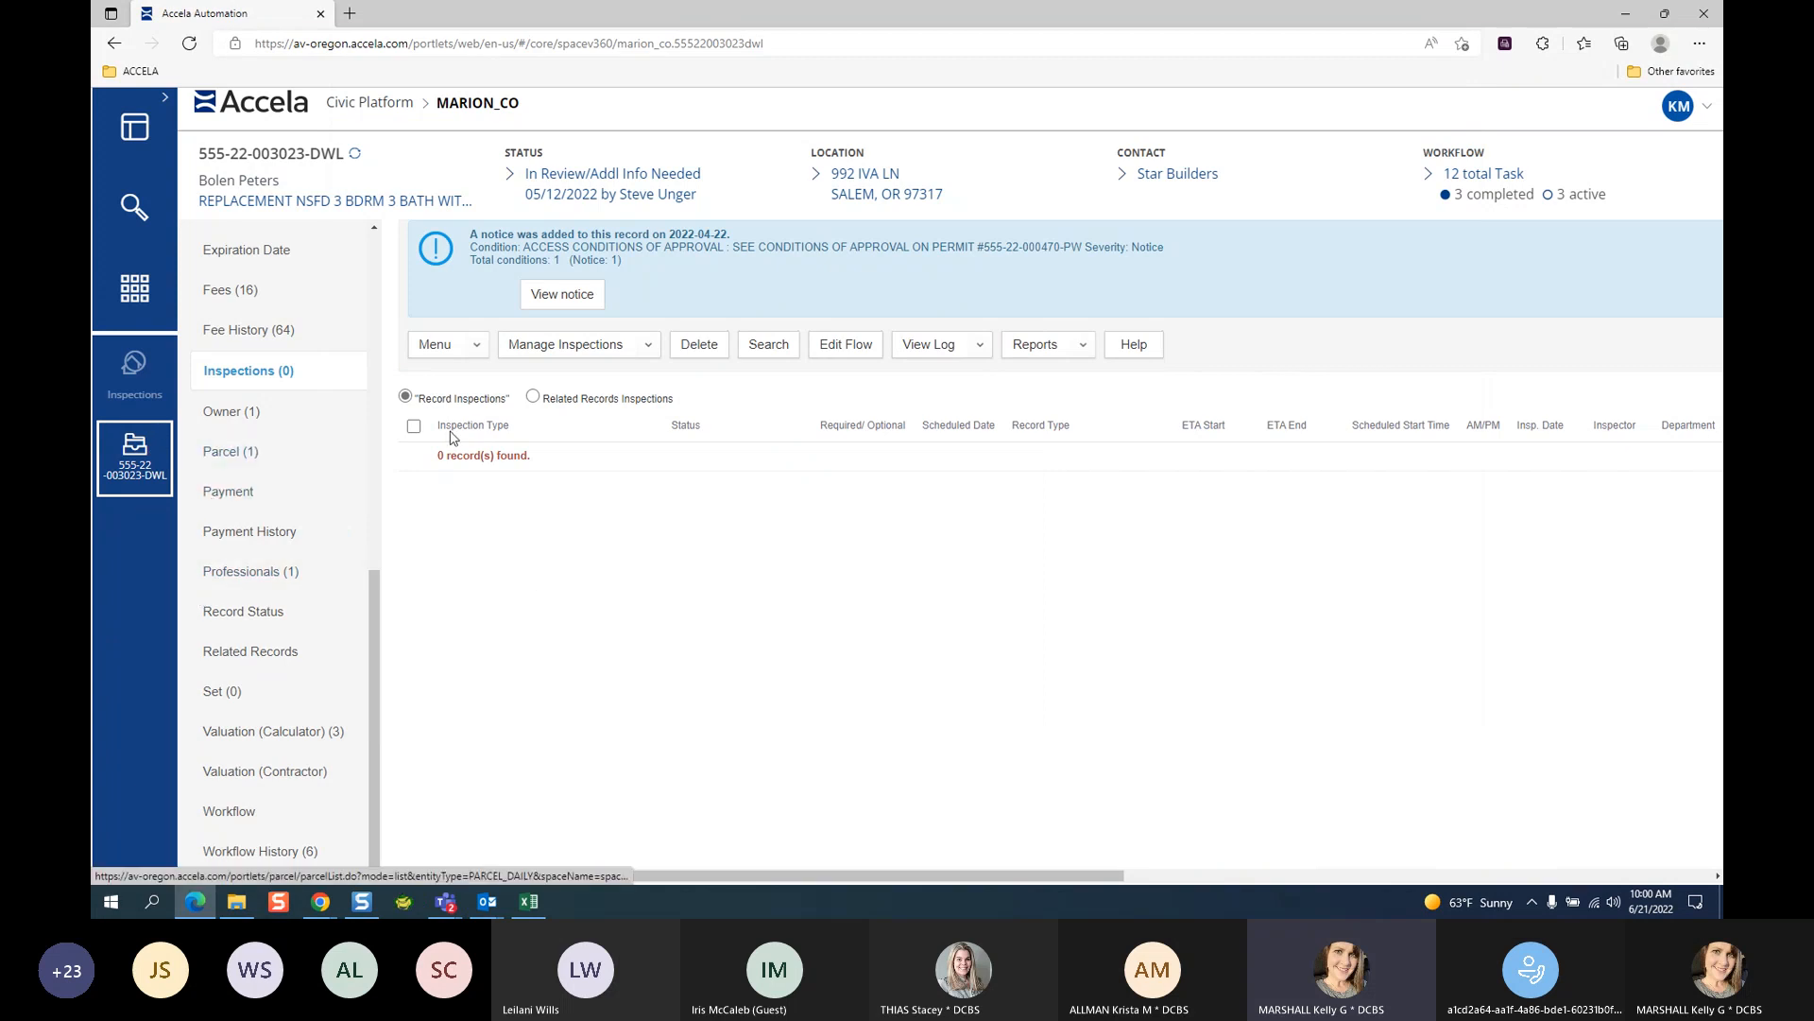
Admit the waiting guest to the meeting and return to the New Record By Single form.
left_click(322, 900)
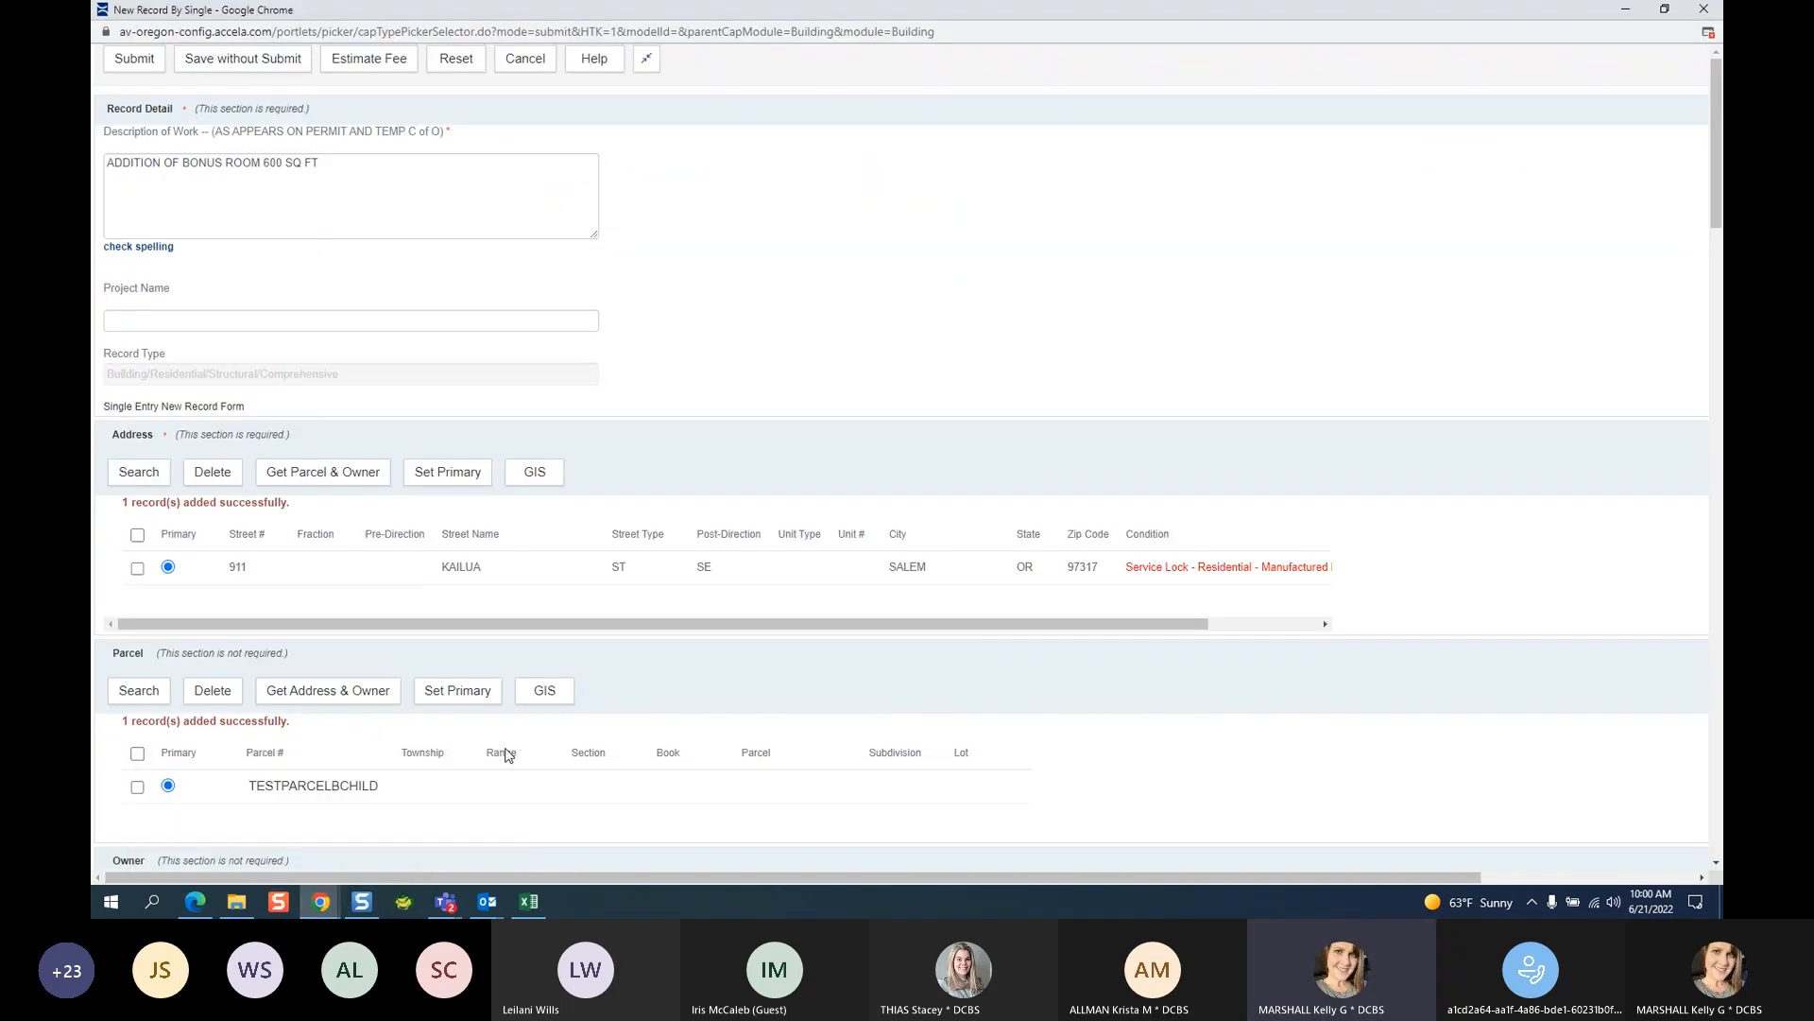
left_click(411, 823)
left_click(312, 905)
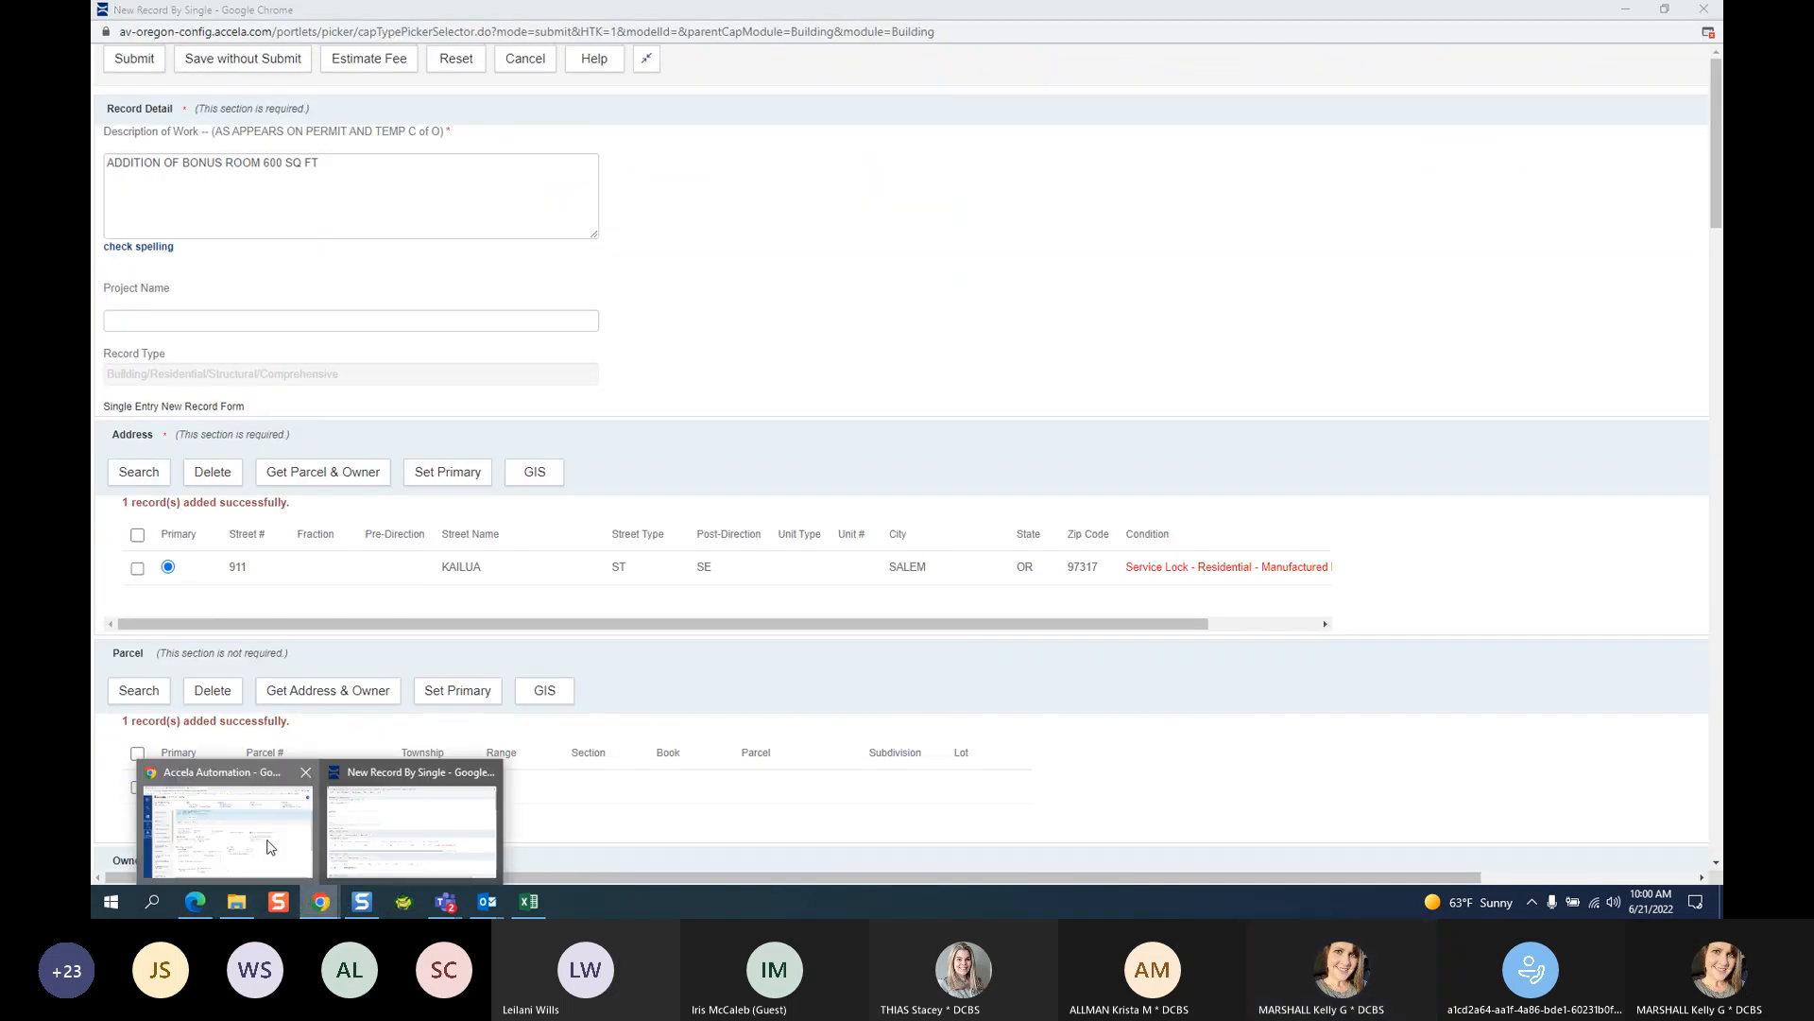
left_click(289, 850)
mouse_move(325, 905)
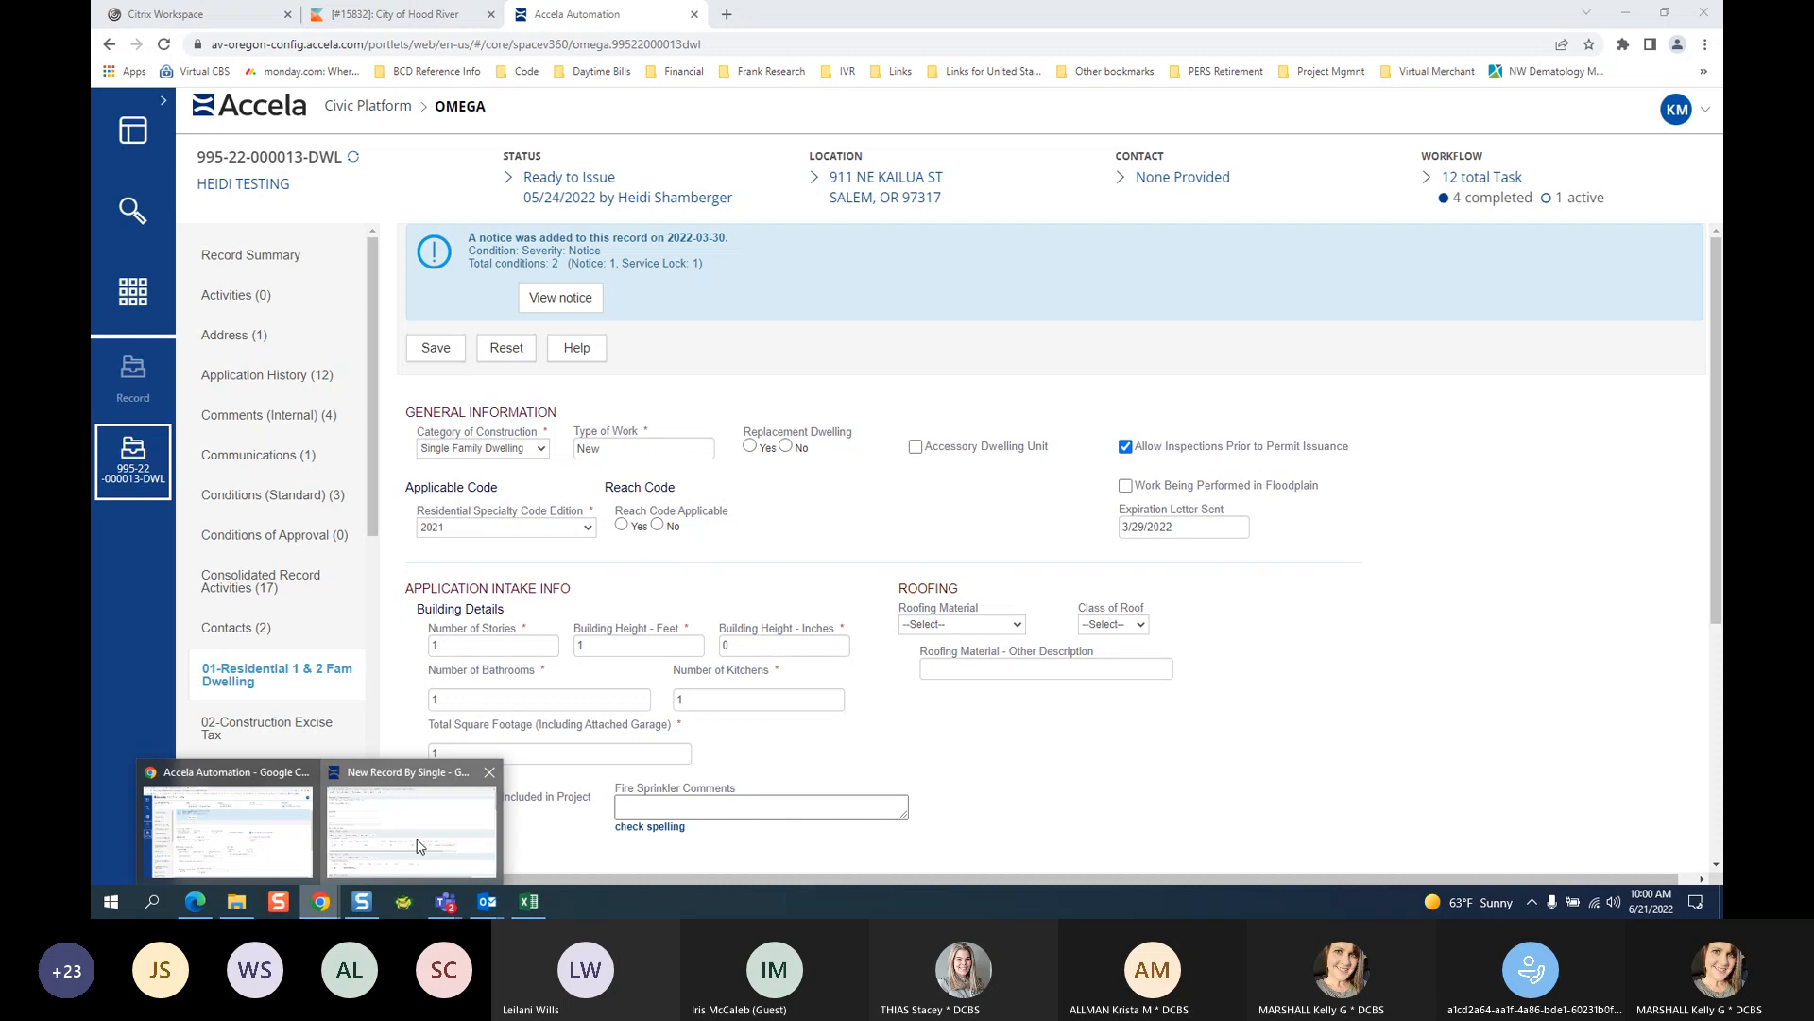
left_click(416, 846)
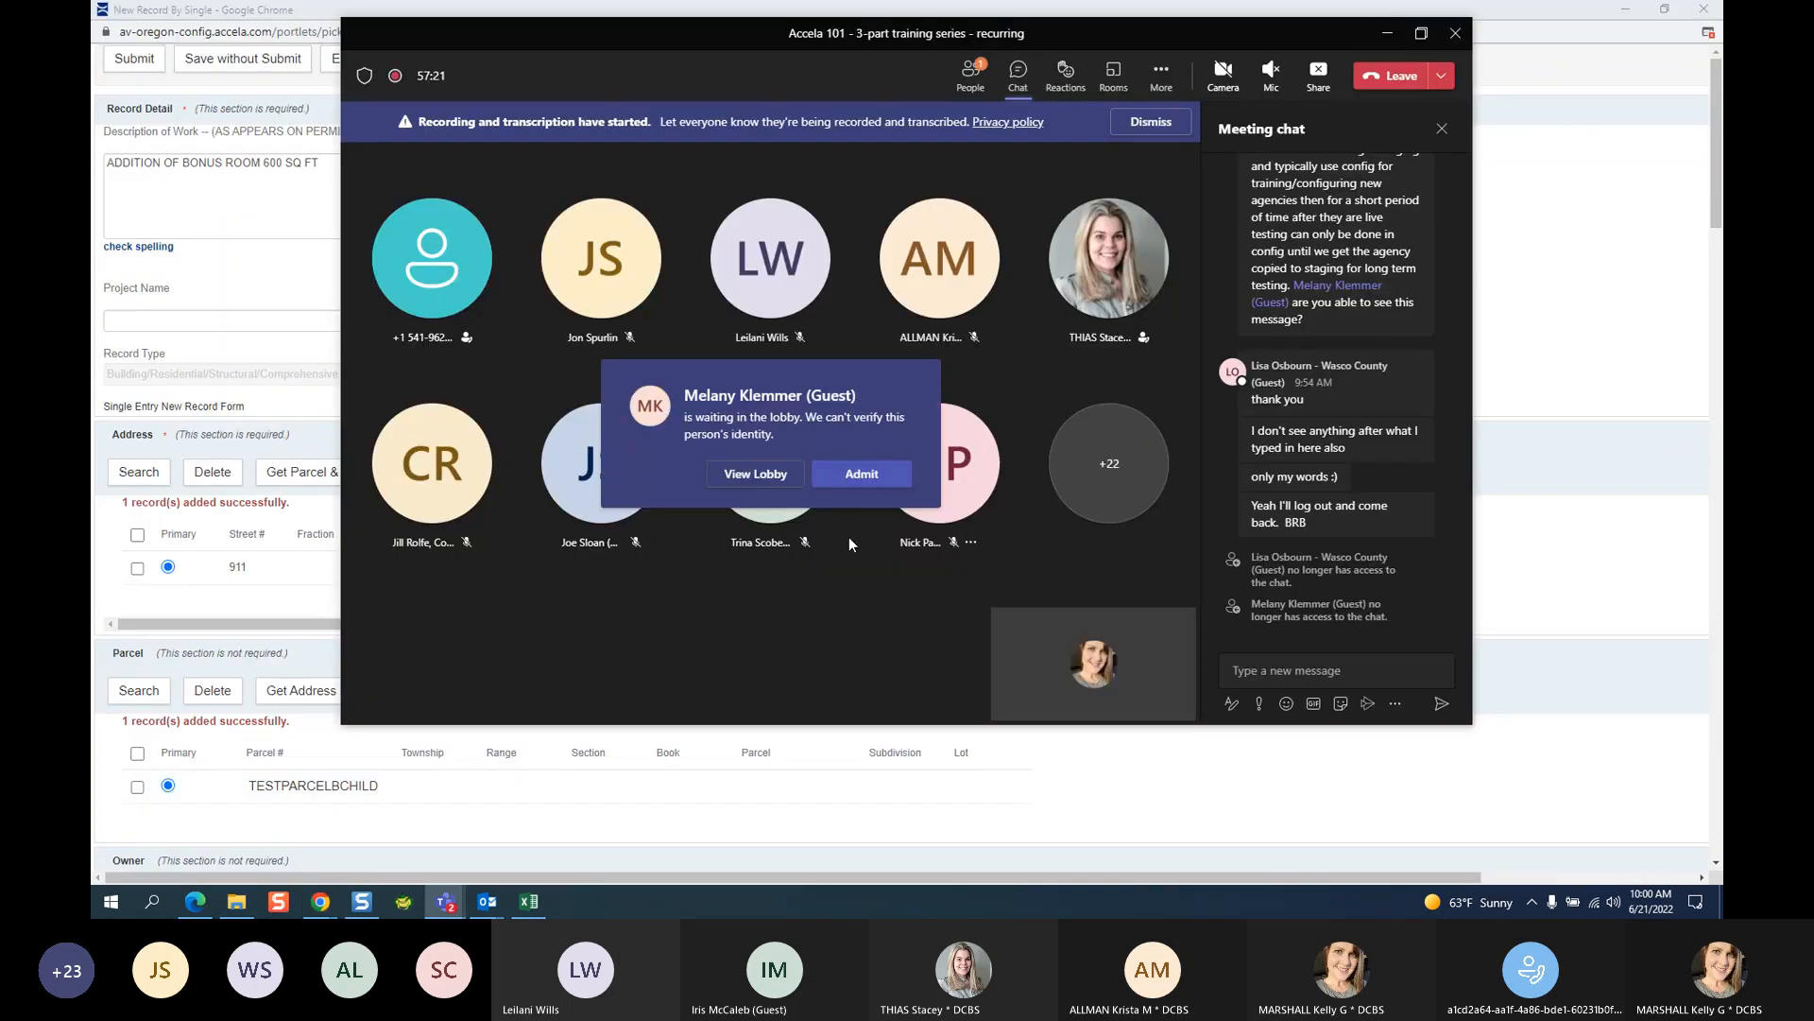
left_click(847, 477)
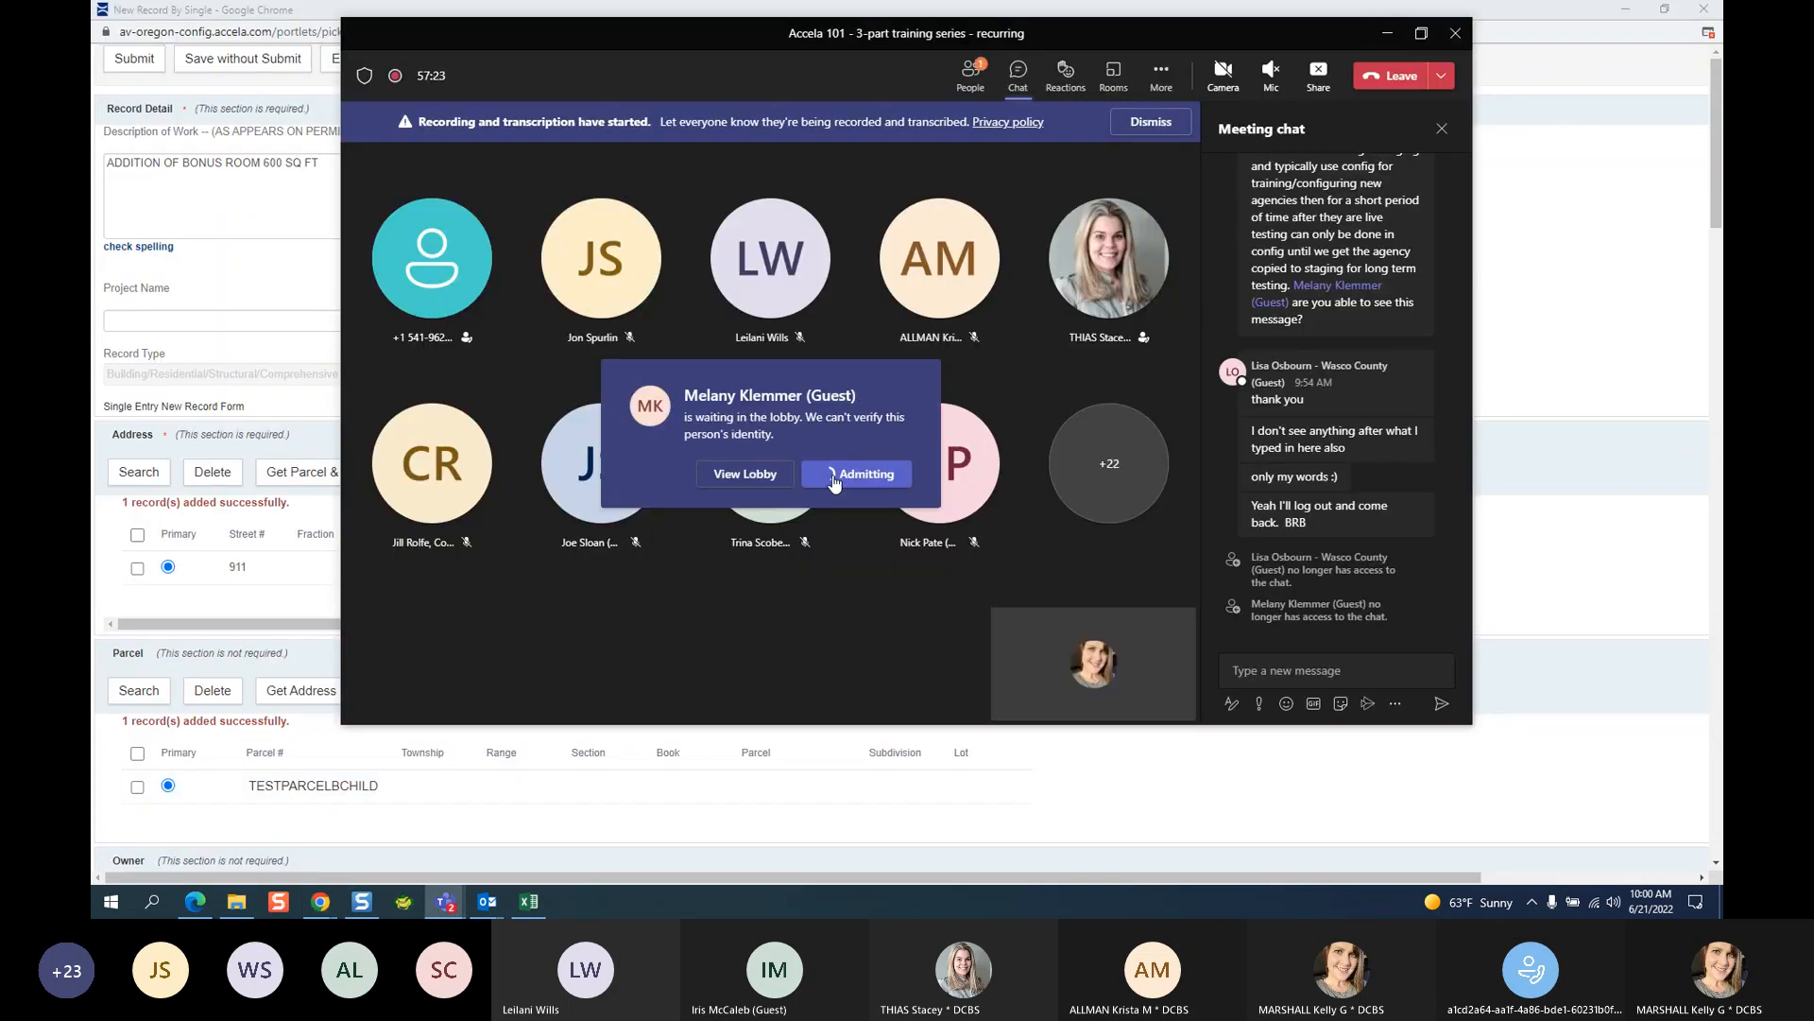
left_click(1382, 36)
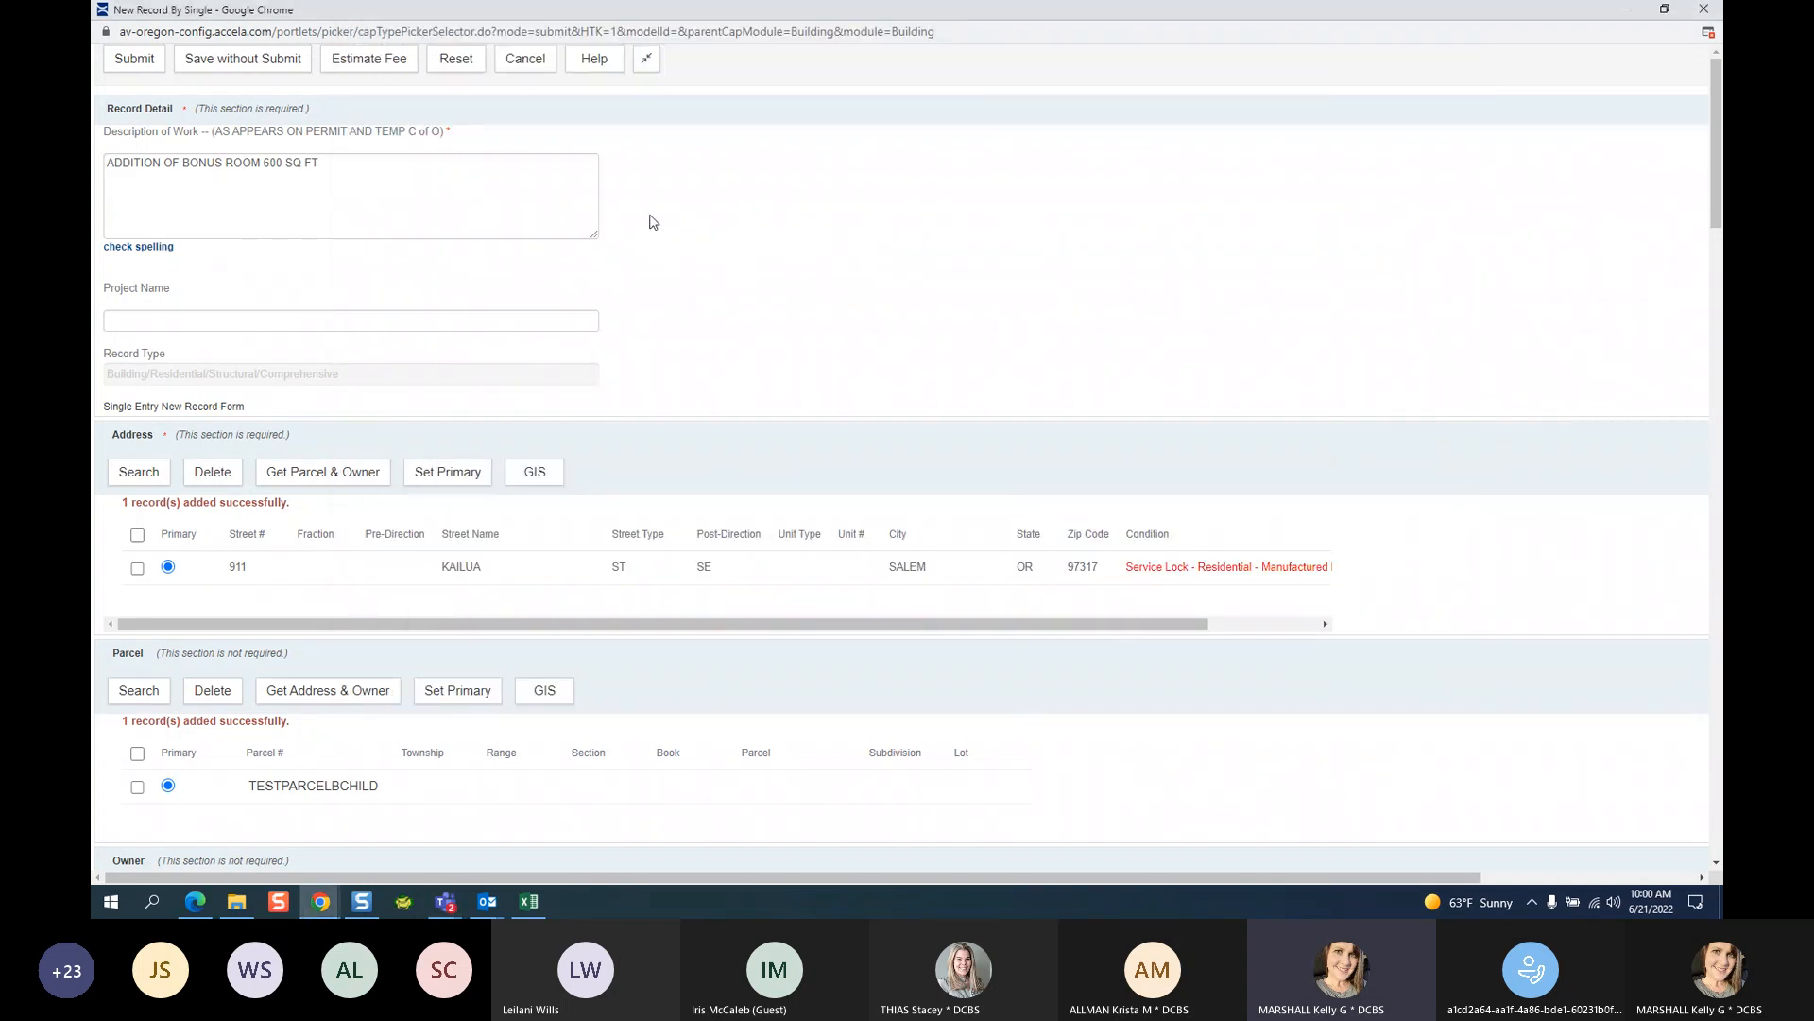
Copy the owner into the applicant and enter the applicant's primary phone and e-mail address.
scroll(424, 542, "down", 3)
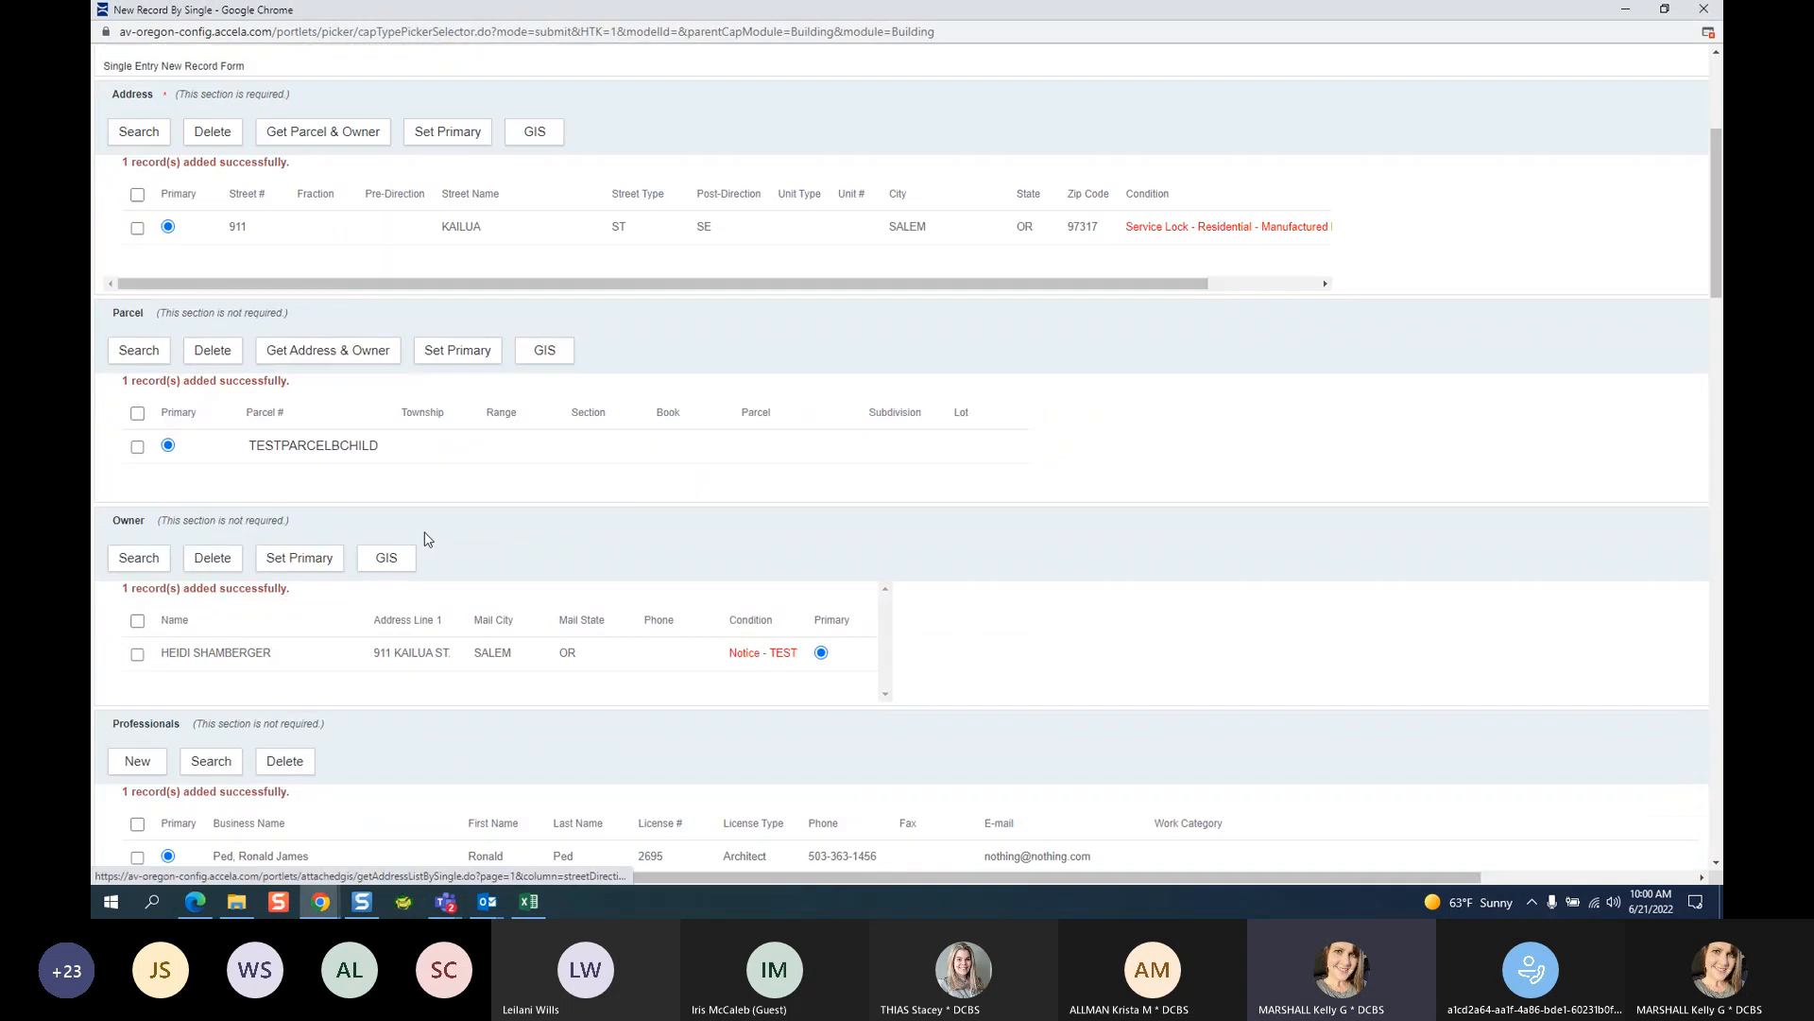
scroll(822, 521, "down", 3)
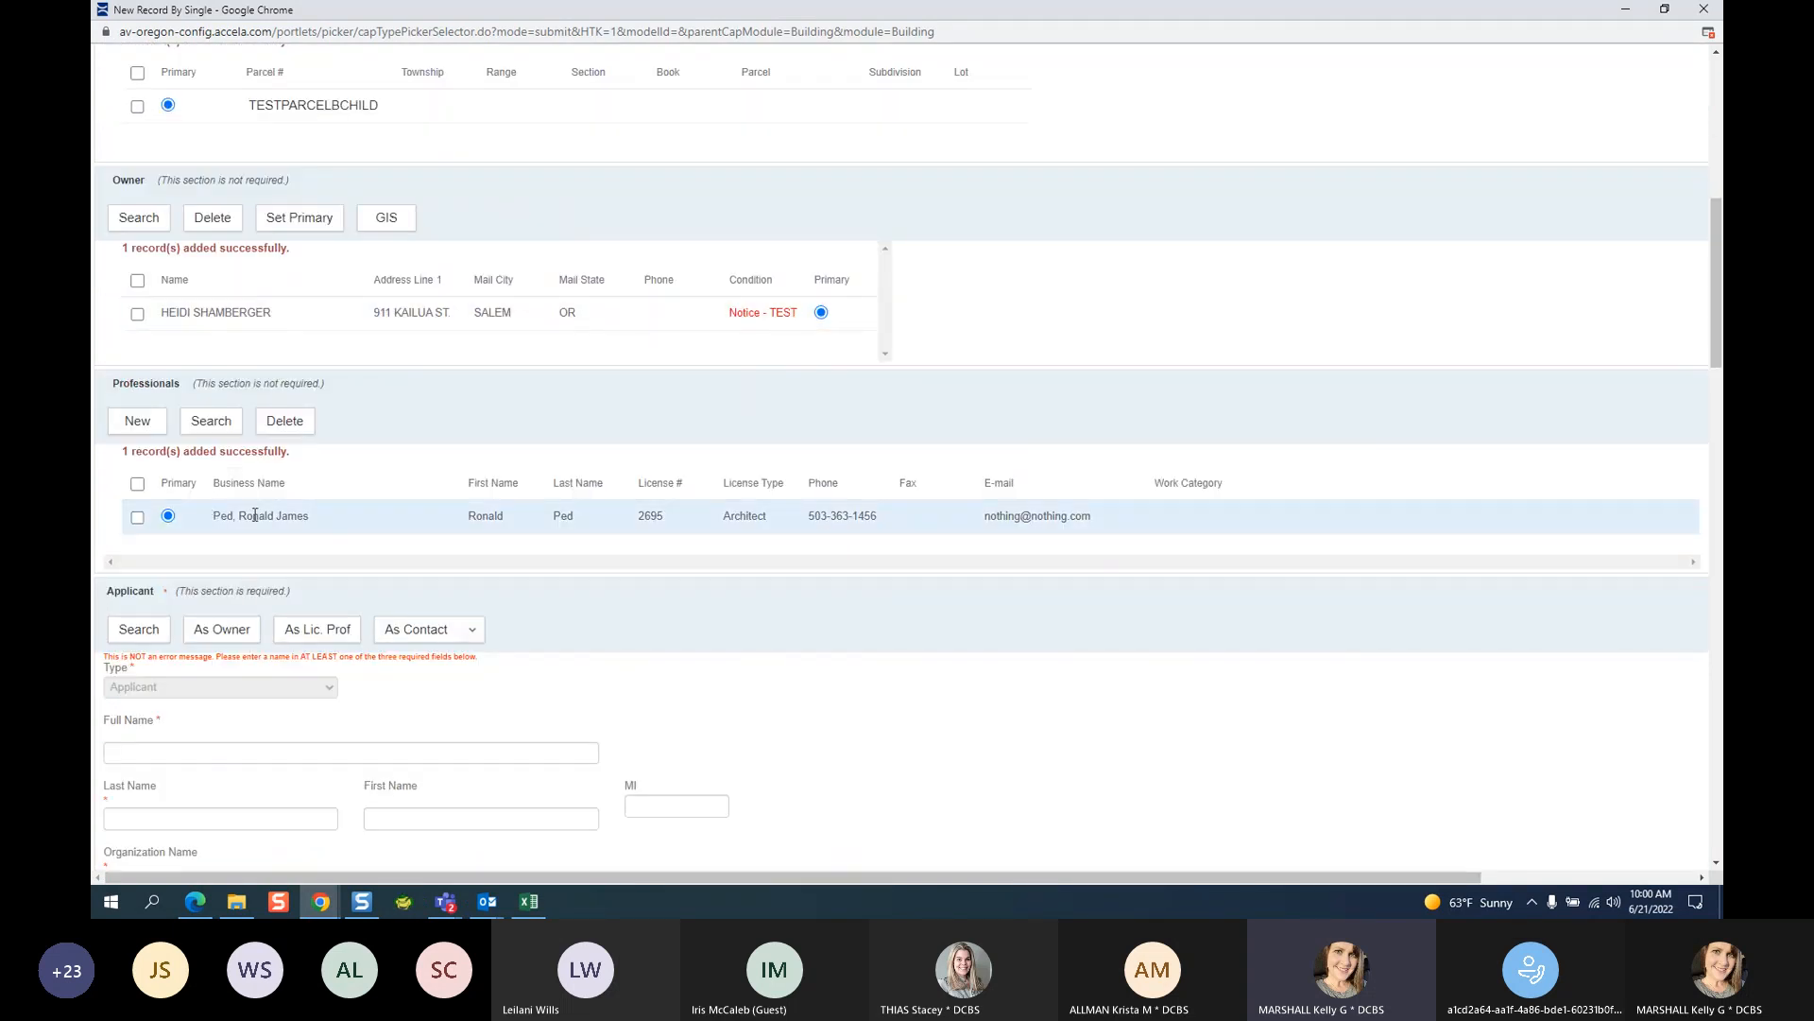
scroll(747, 633, "down", 3)
left_click(231, 291)
scroll(983, 453, "down", 2)
left_click(252, 594)
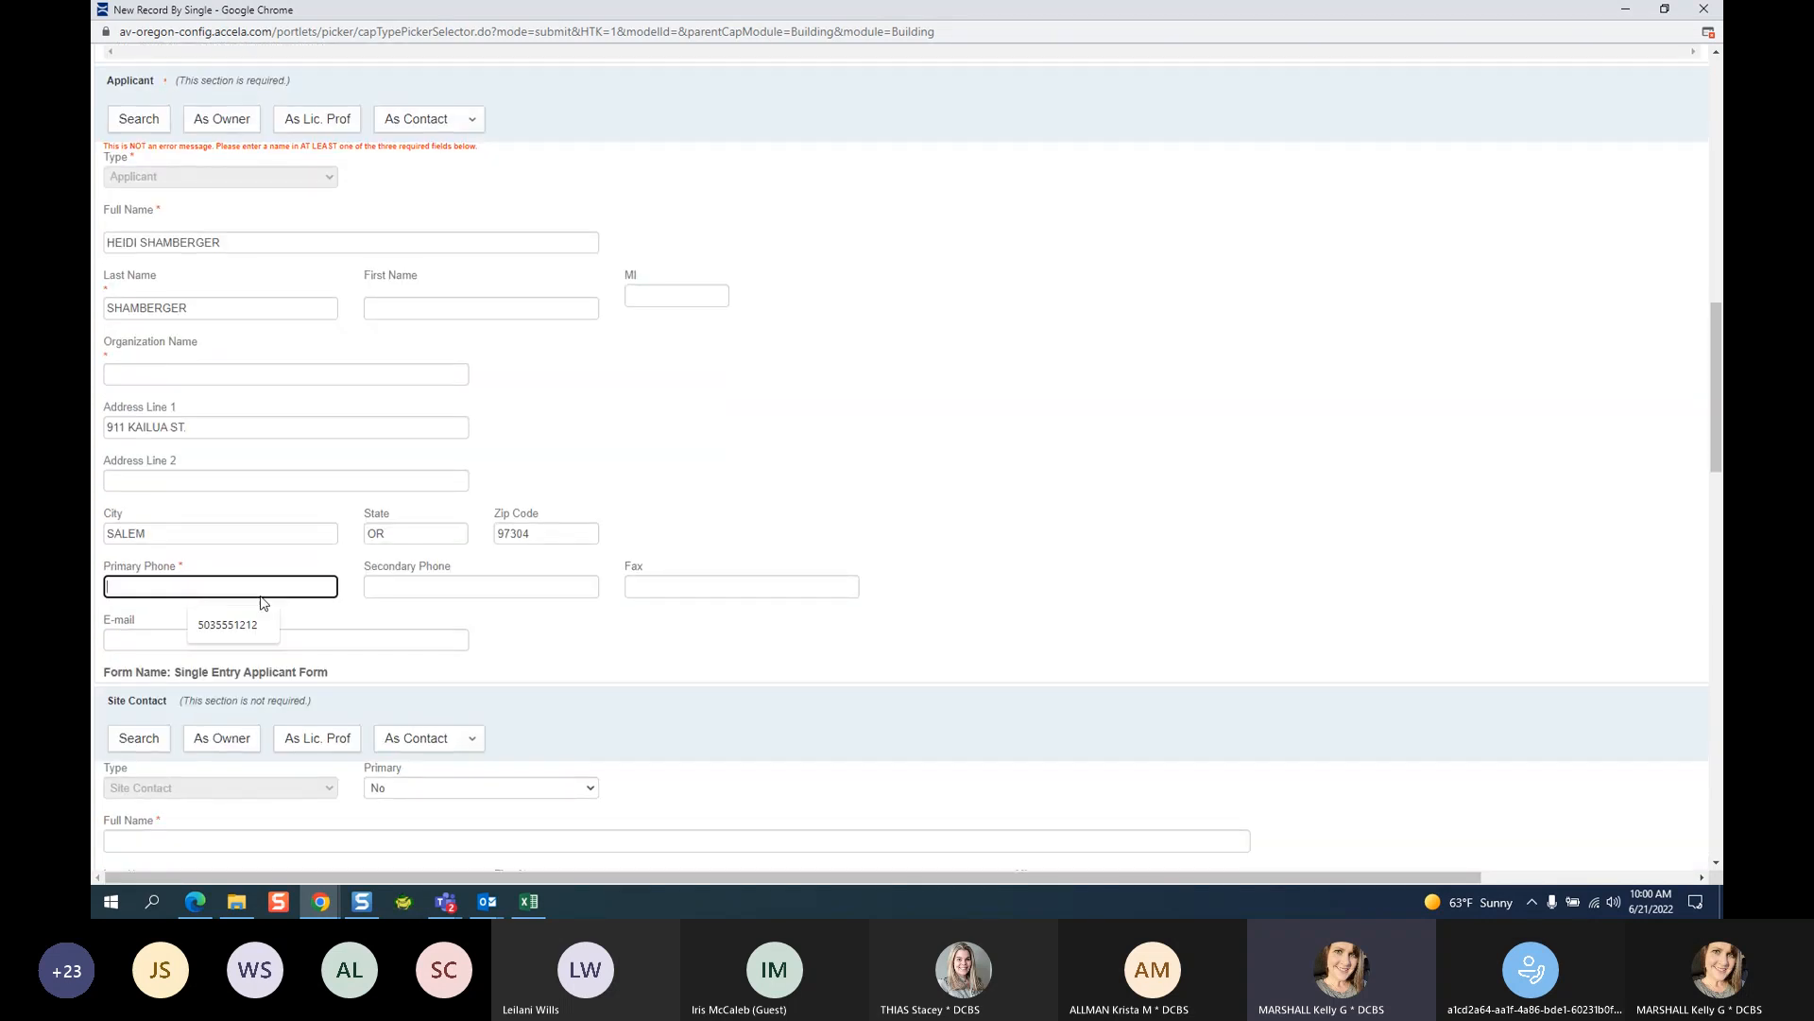
type("5031")
type("555")
type("1212")
left_click(151, 642)
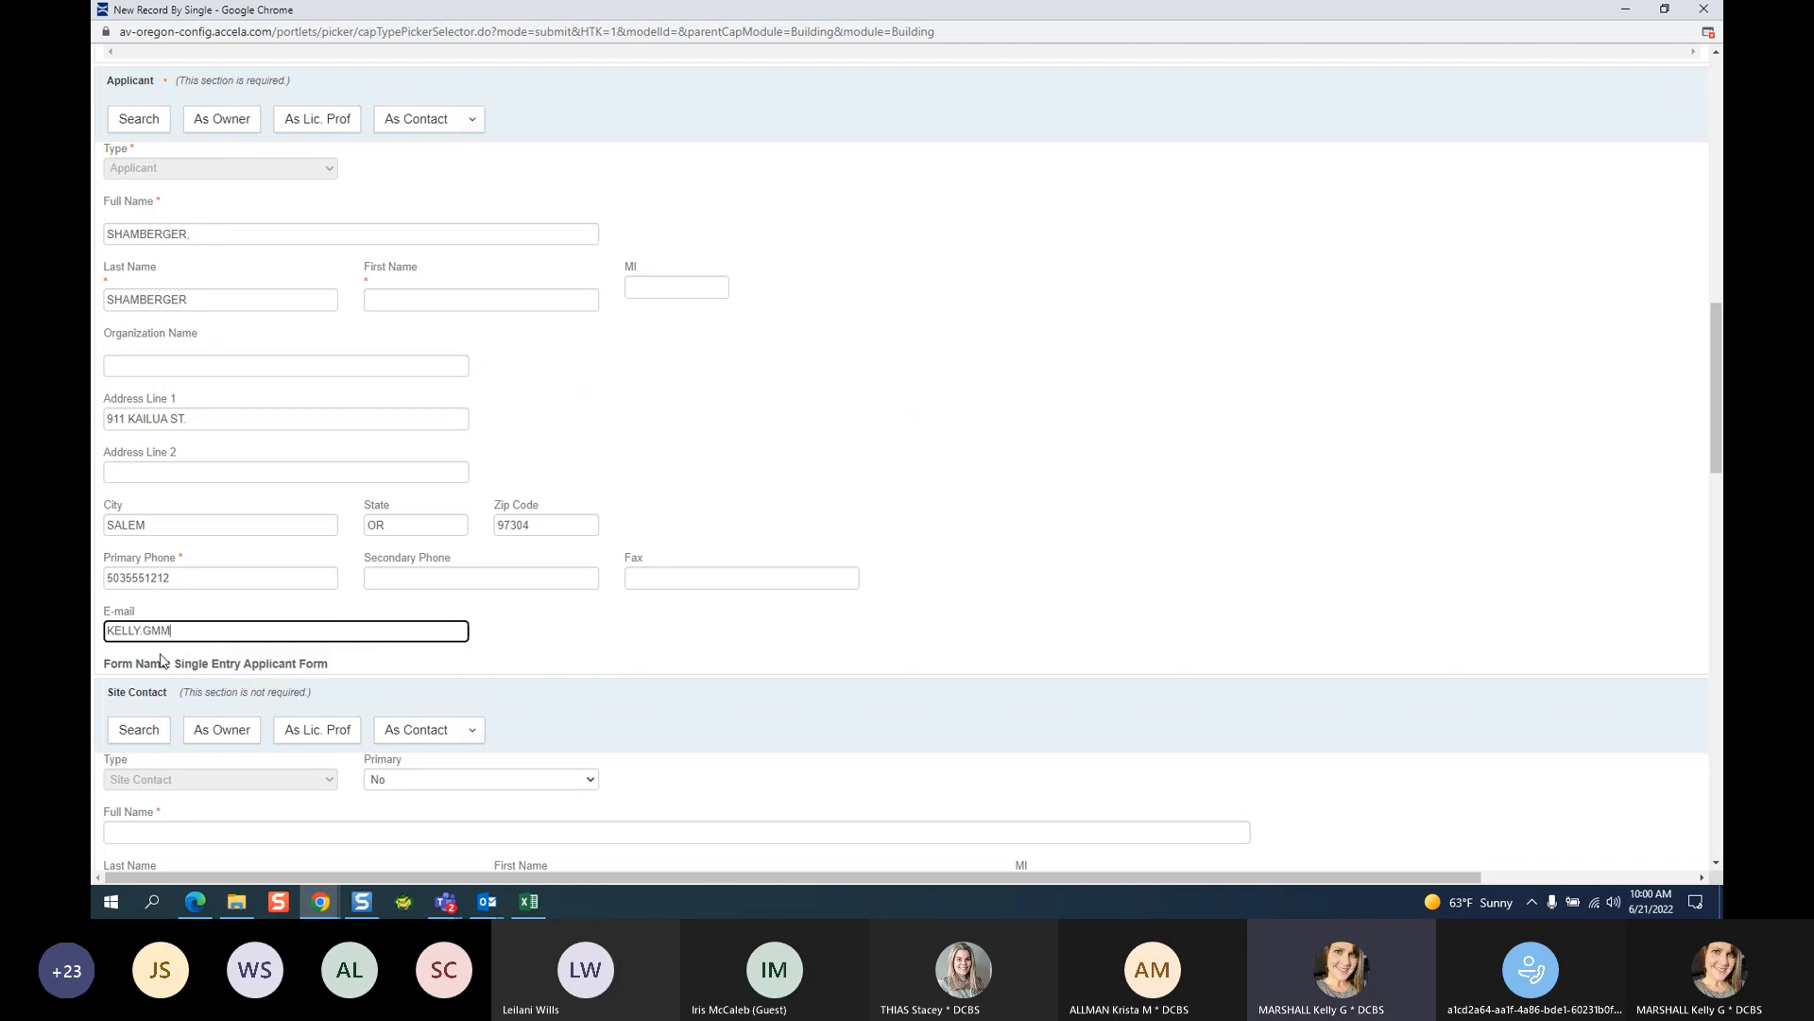
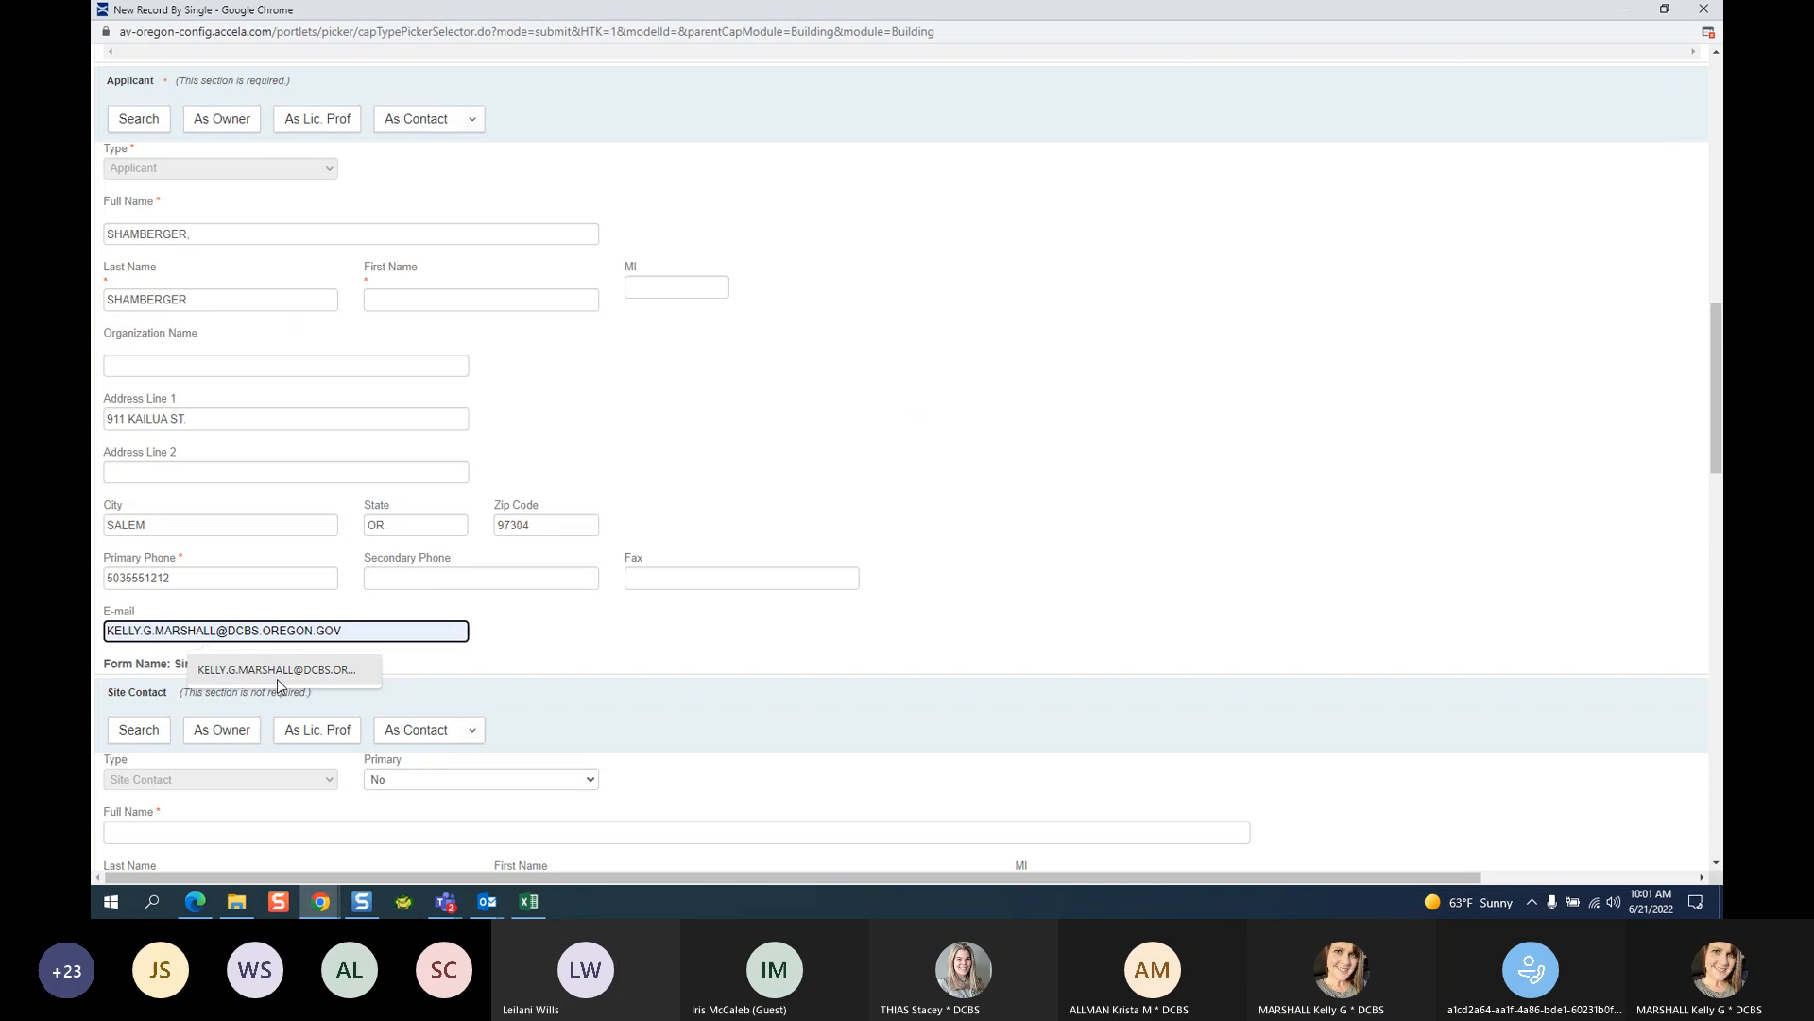
left_click(276, 676)
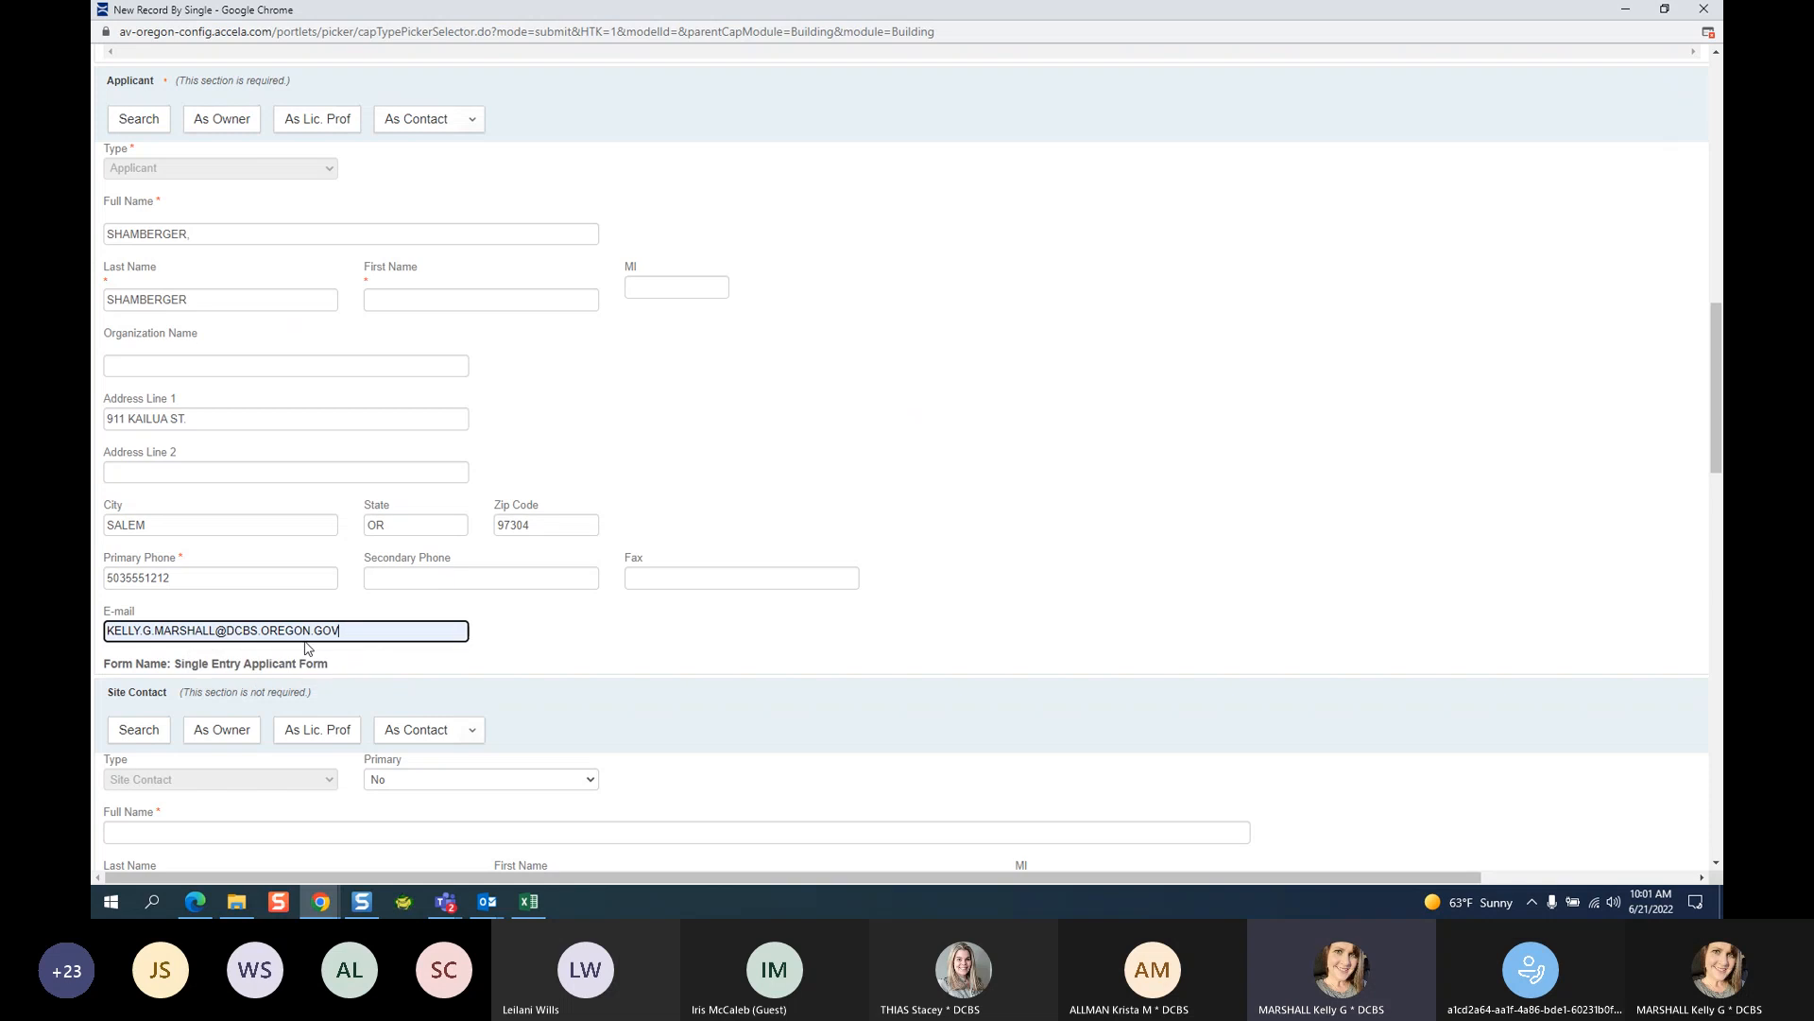
Enter a Job Value of 60000 in Addtl Info, leaving Dwelling Units and Number of Buildings at 0.
scroll(633, 603, "down", 5)
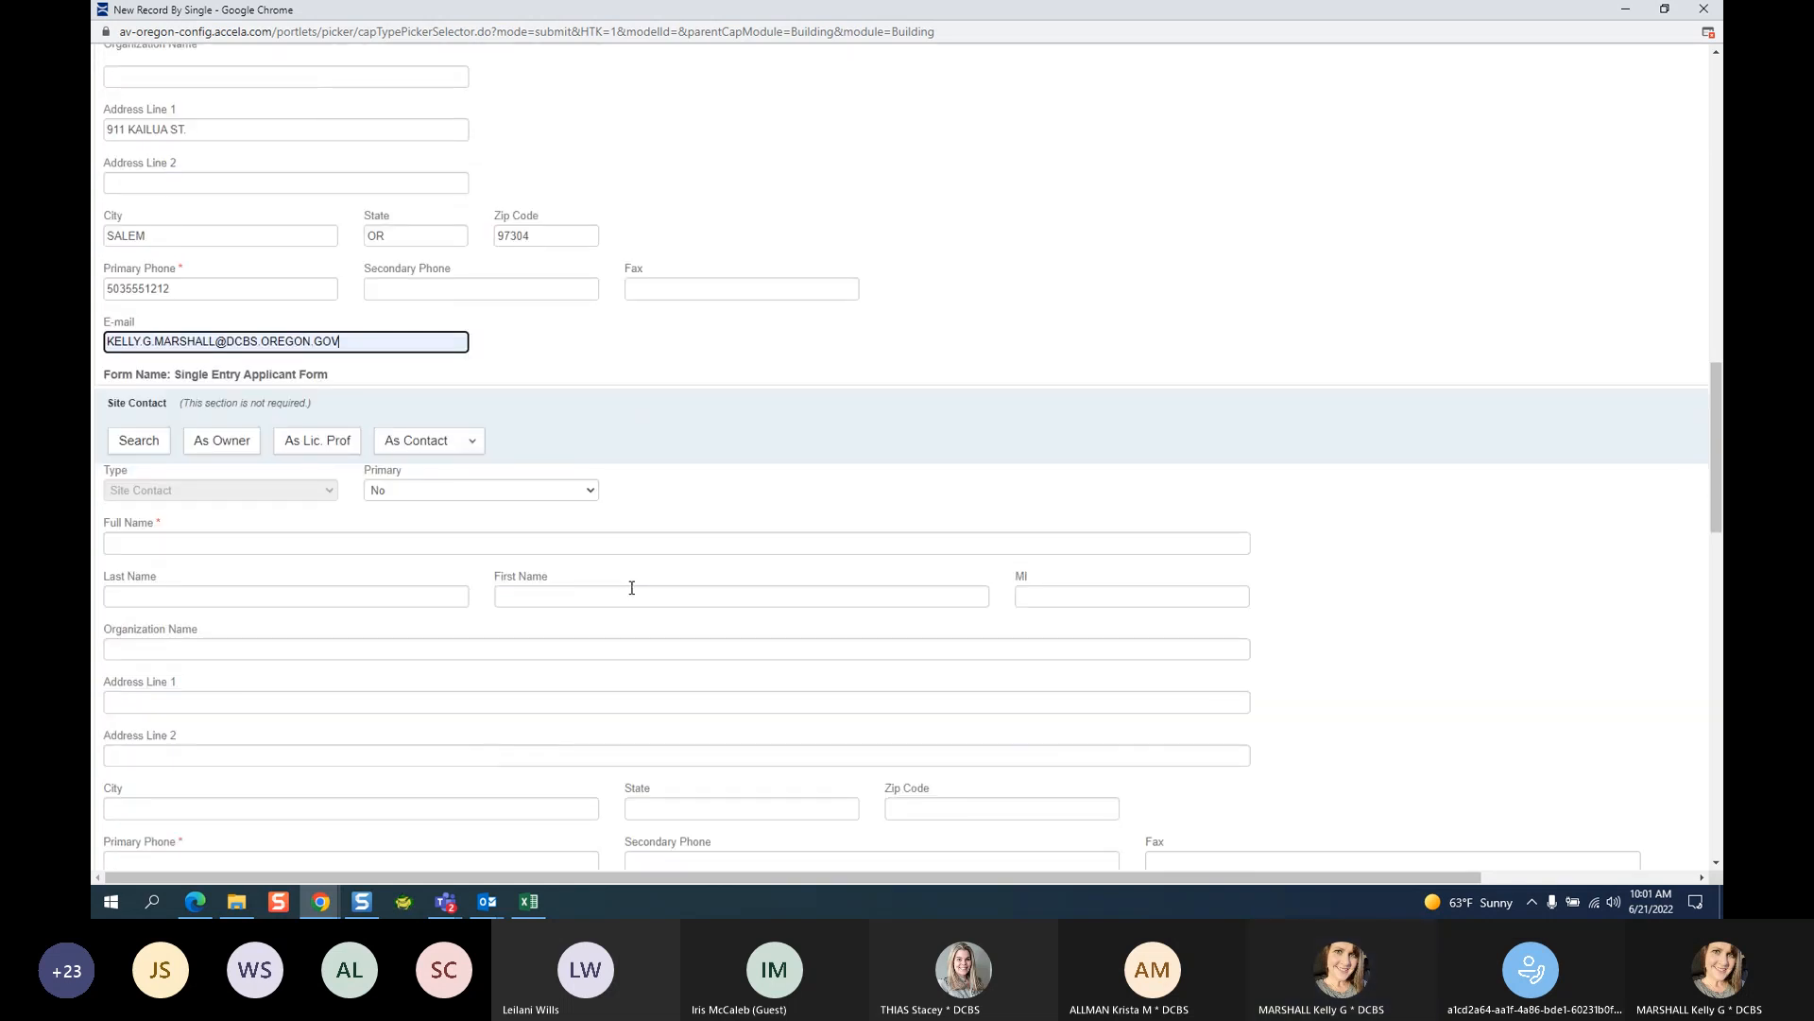
left_click_drag(244, 266, 295, 271)
scroll(340, 302, "down", 5)
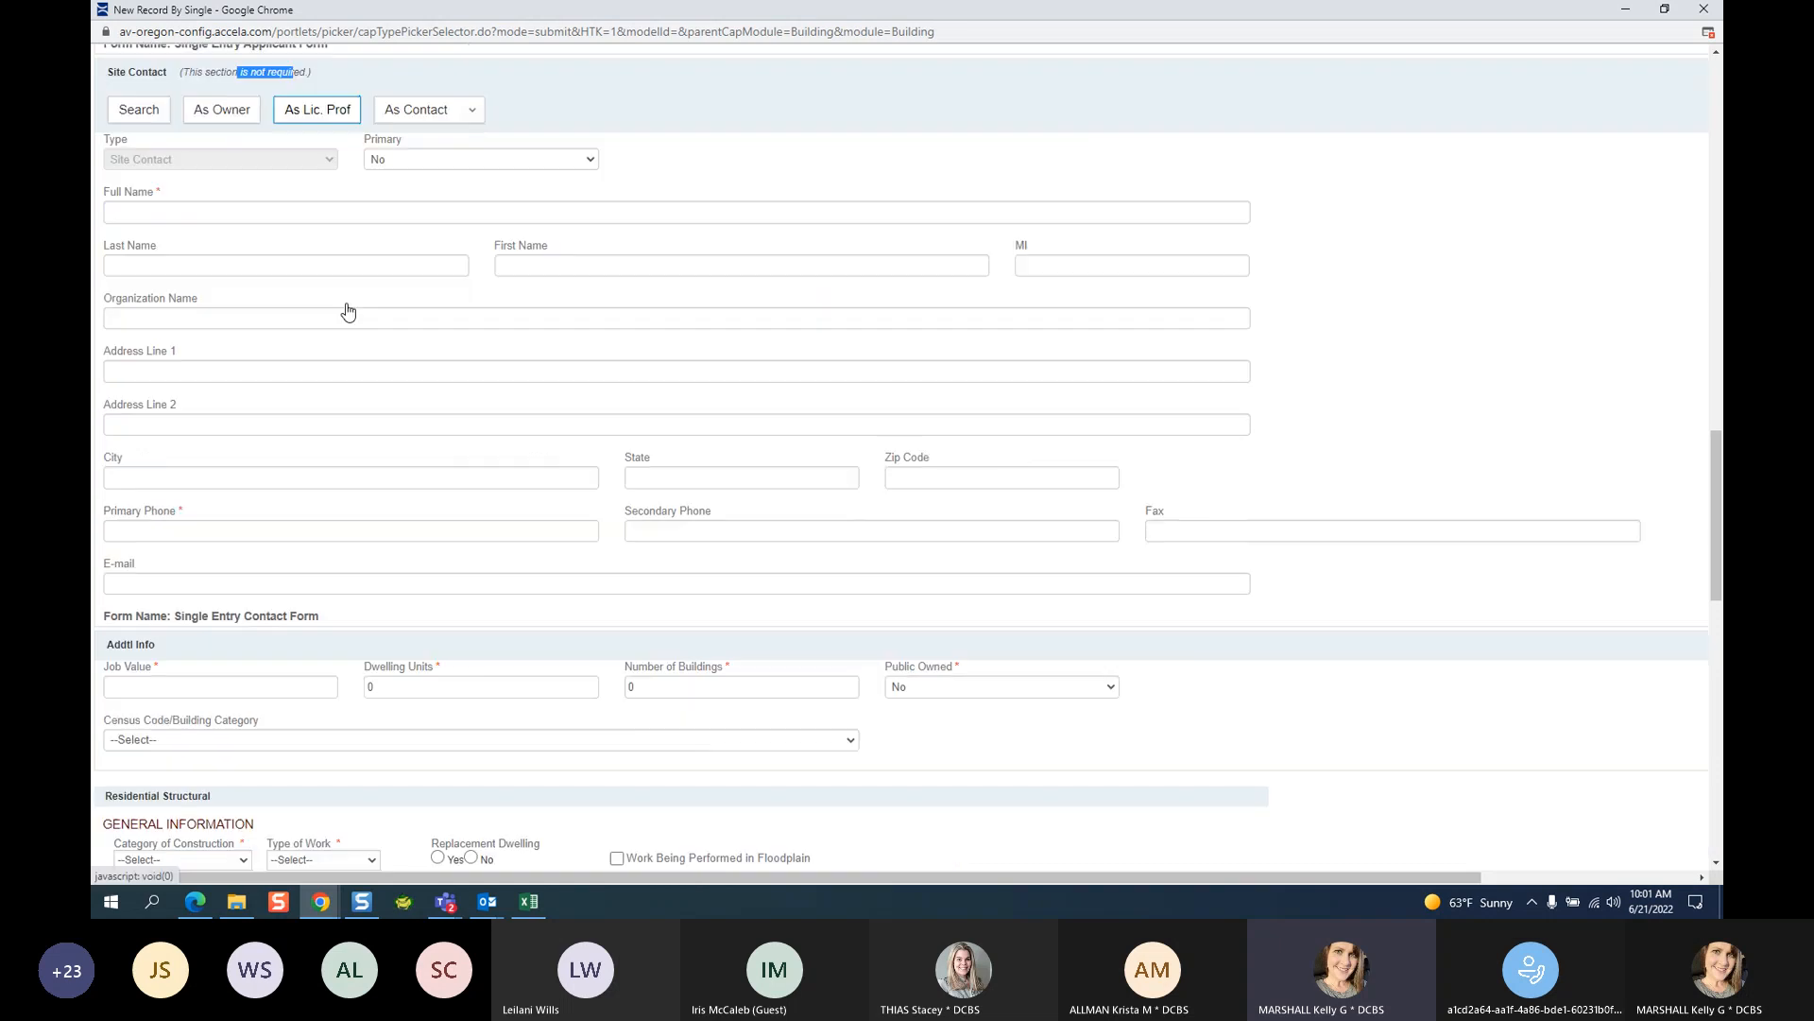
left_click(153, 454)
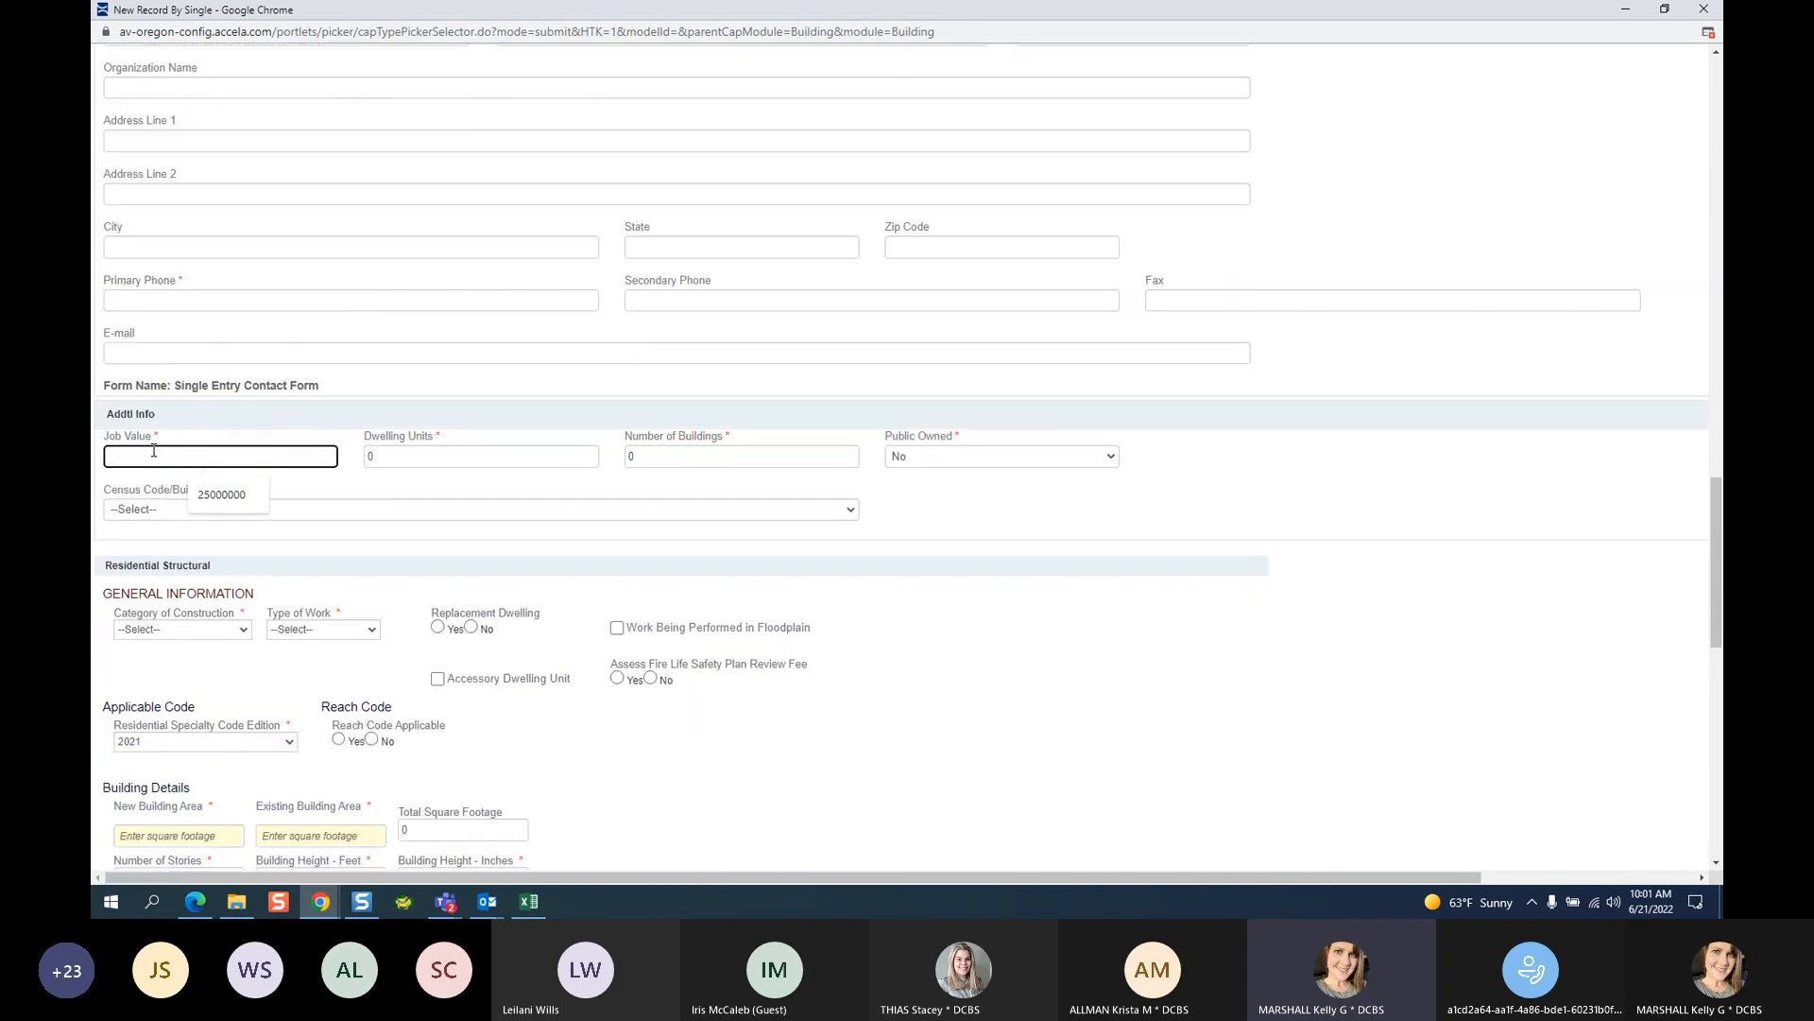
type("60000")
left_click(396, 461)
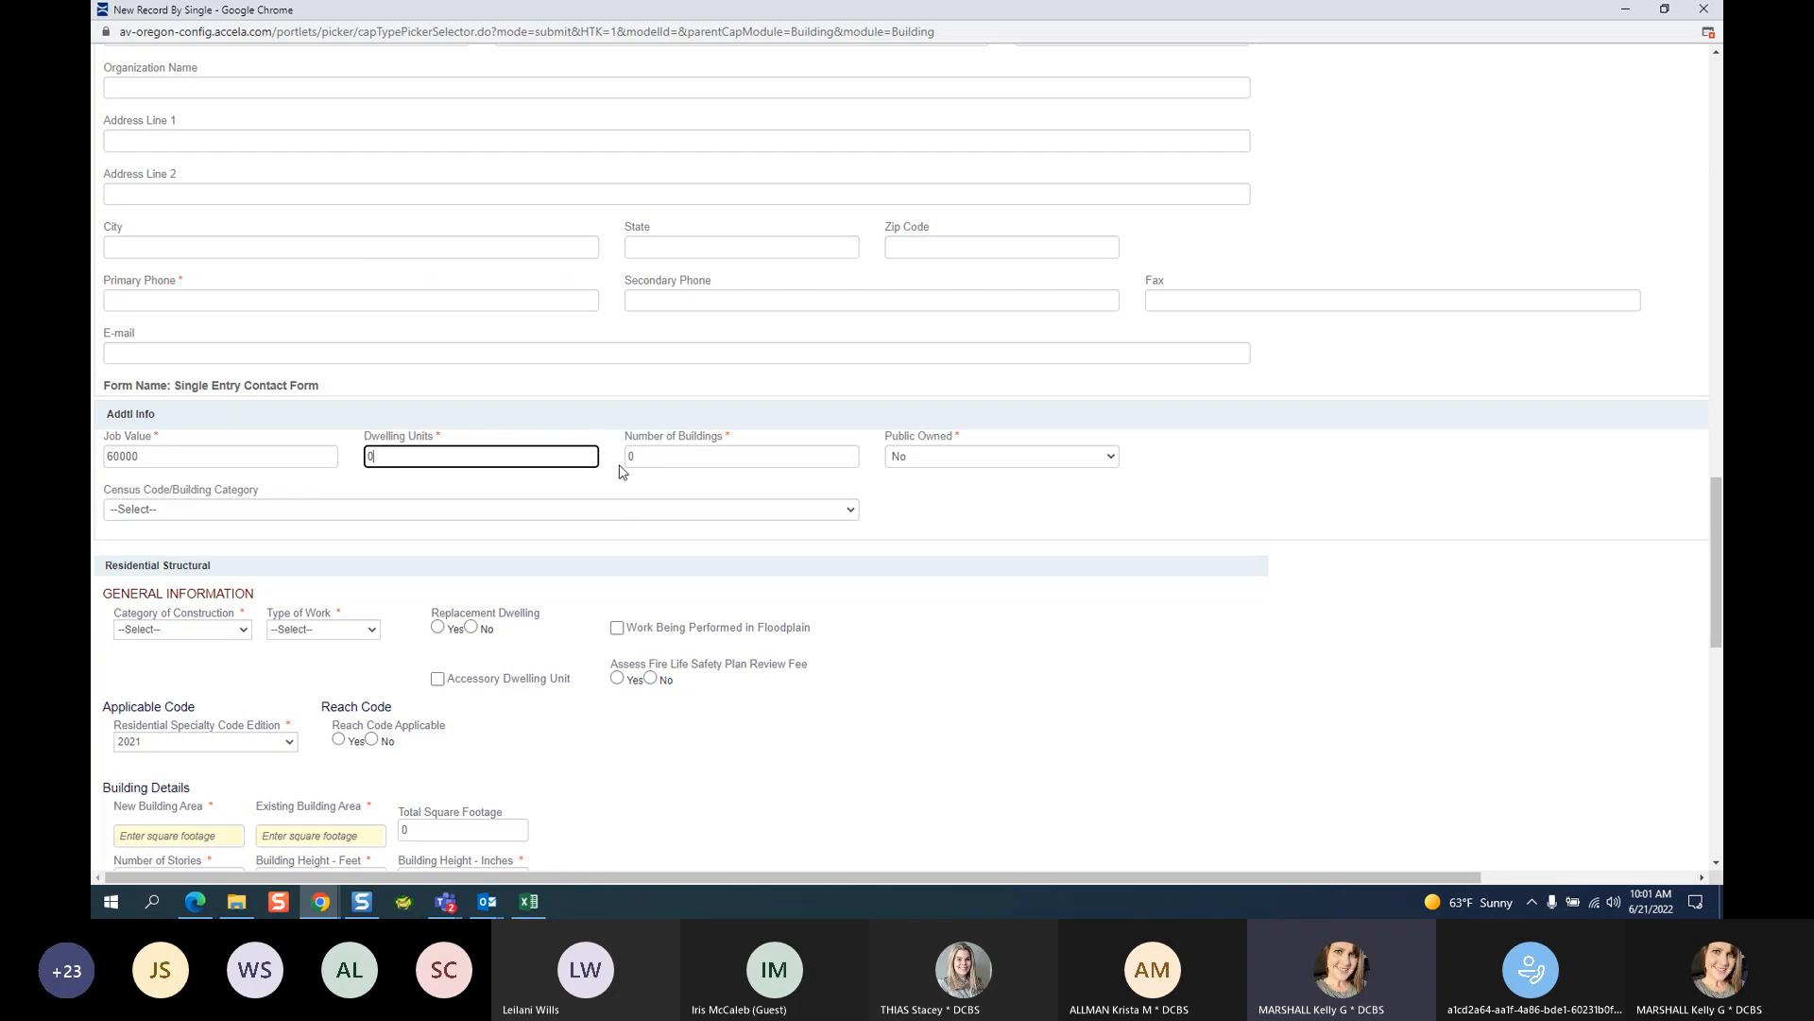
left_click(657, 457)
left_click(488, 460)
scroll(225, 501, "down", 3)
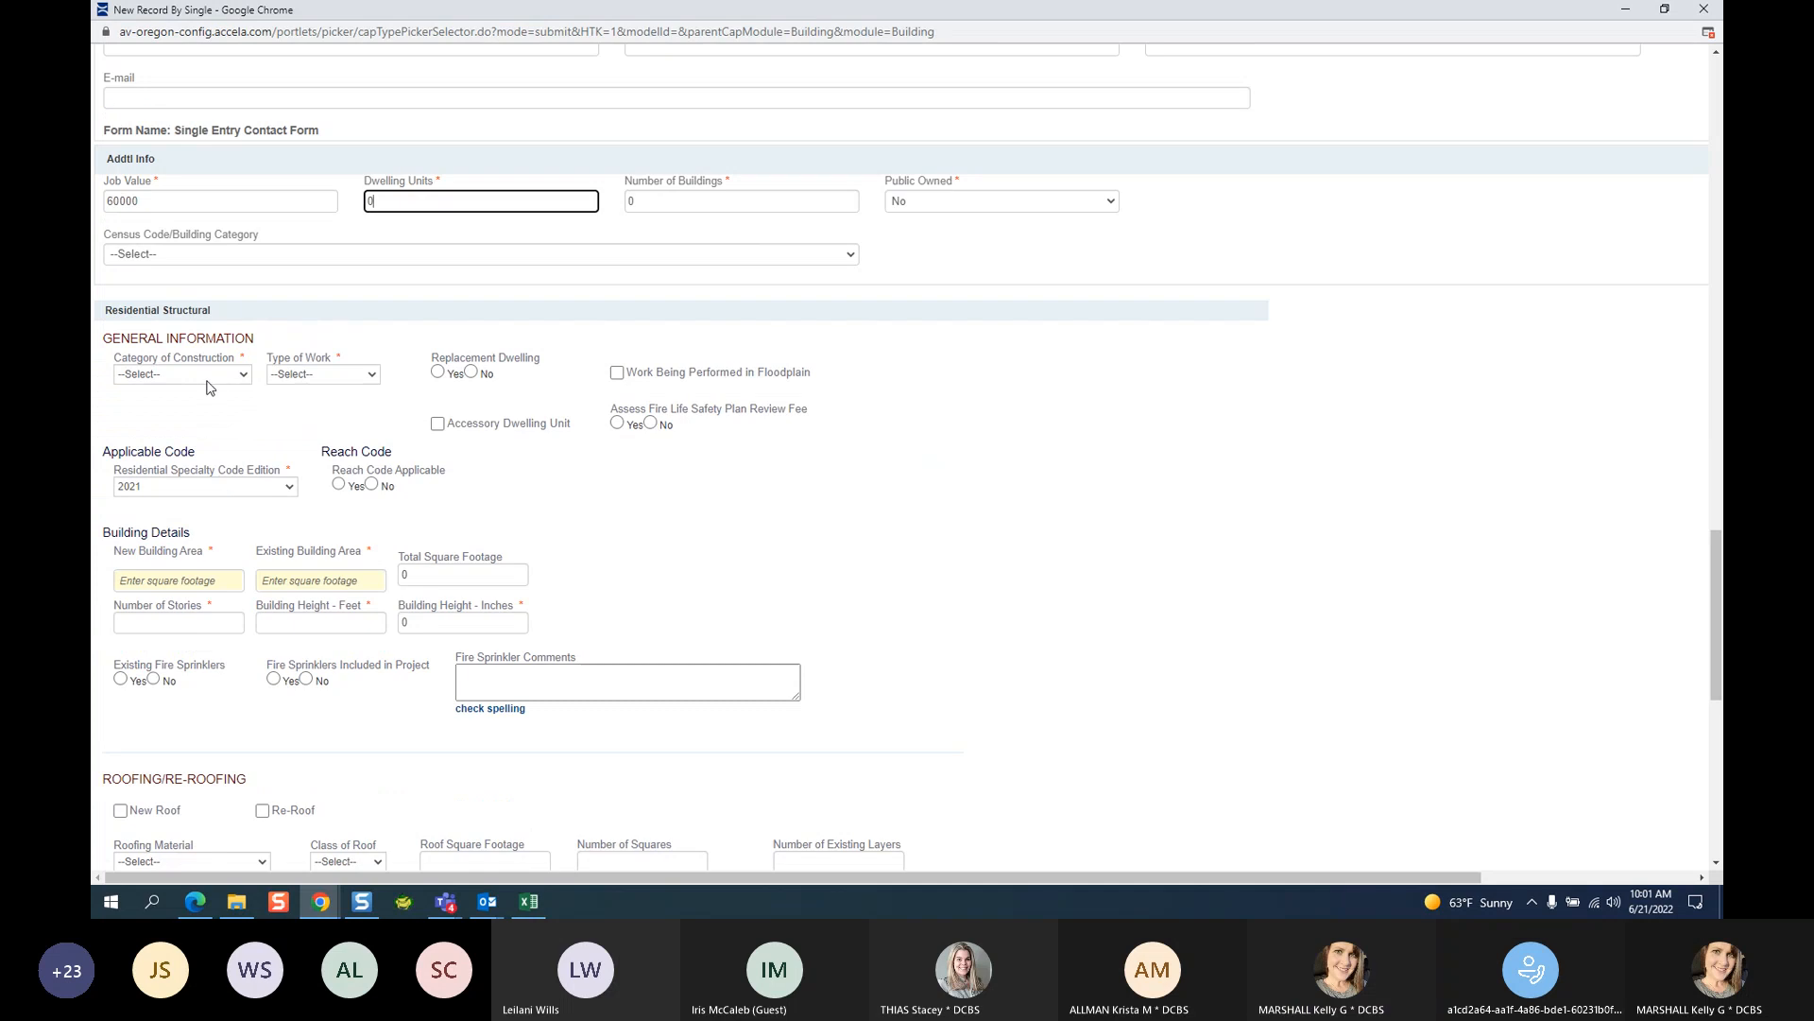
left_click(208, 378)
Set category Single Family Dwelling and work type Addition; answer No to replacement dwelling and fire plan review fee.
left_click(208, 431)
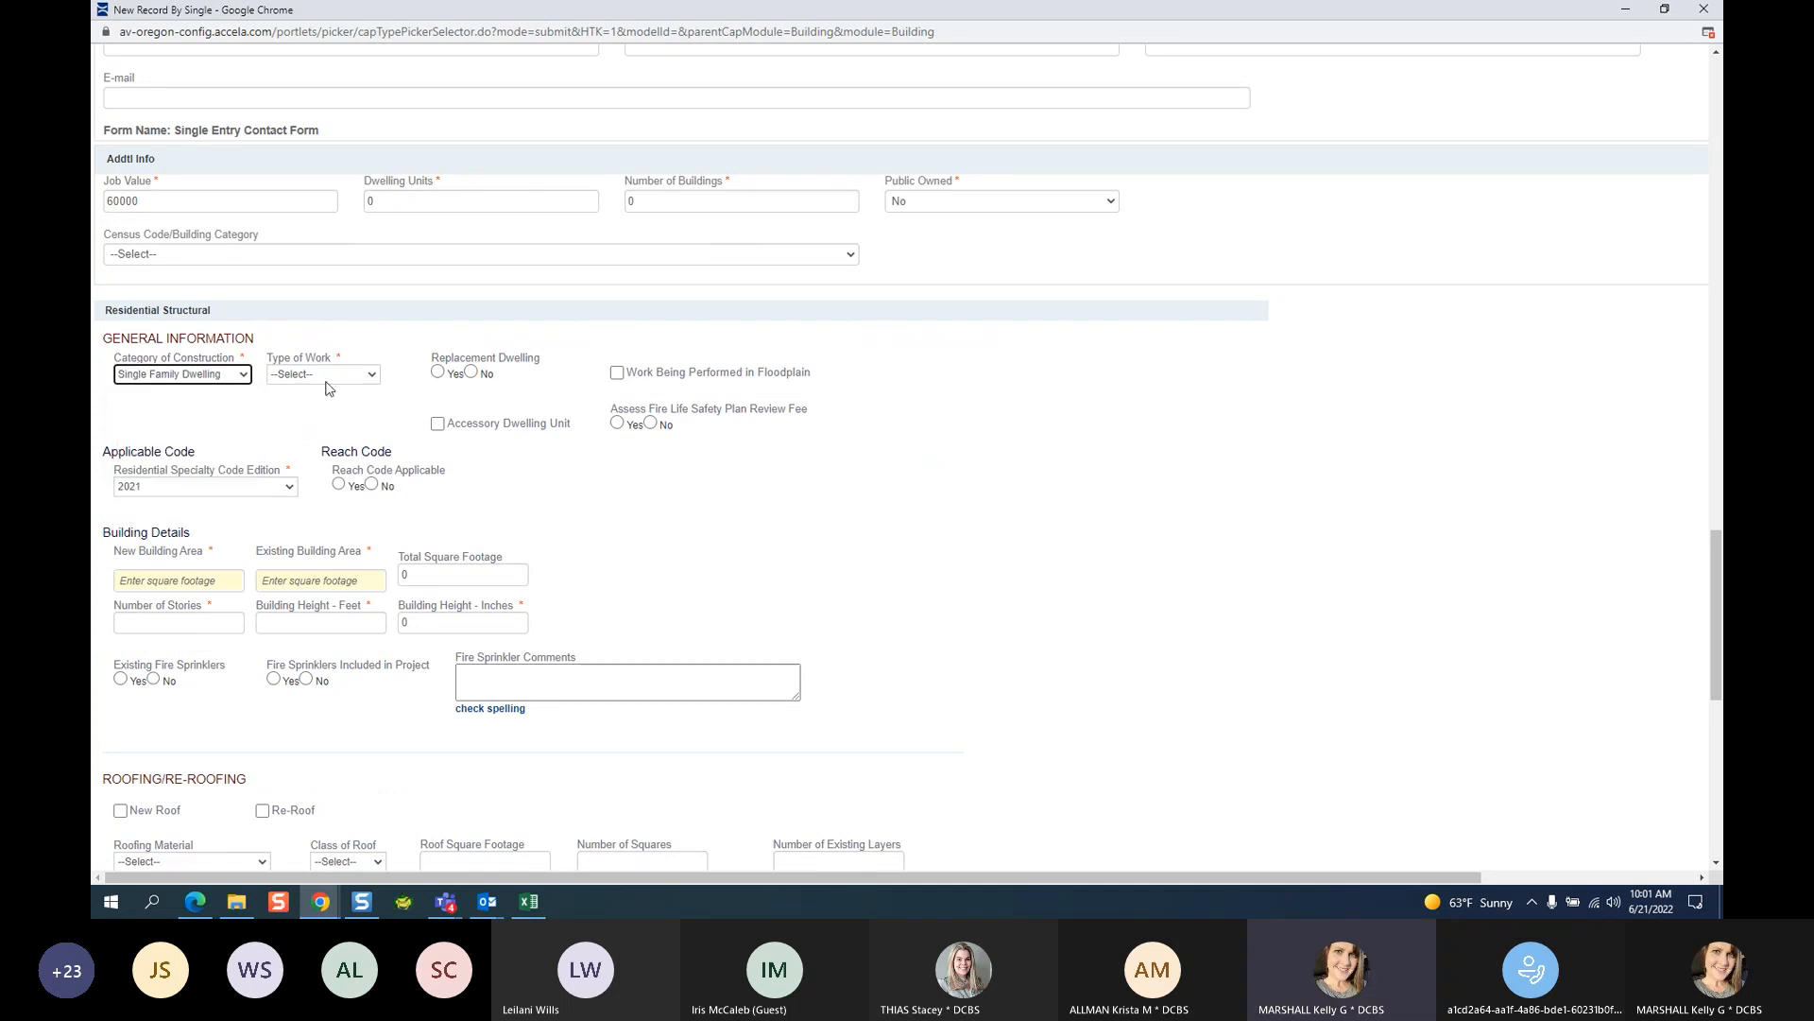
left_click(323, 375)
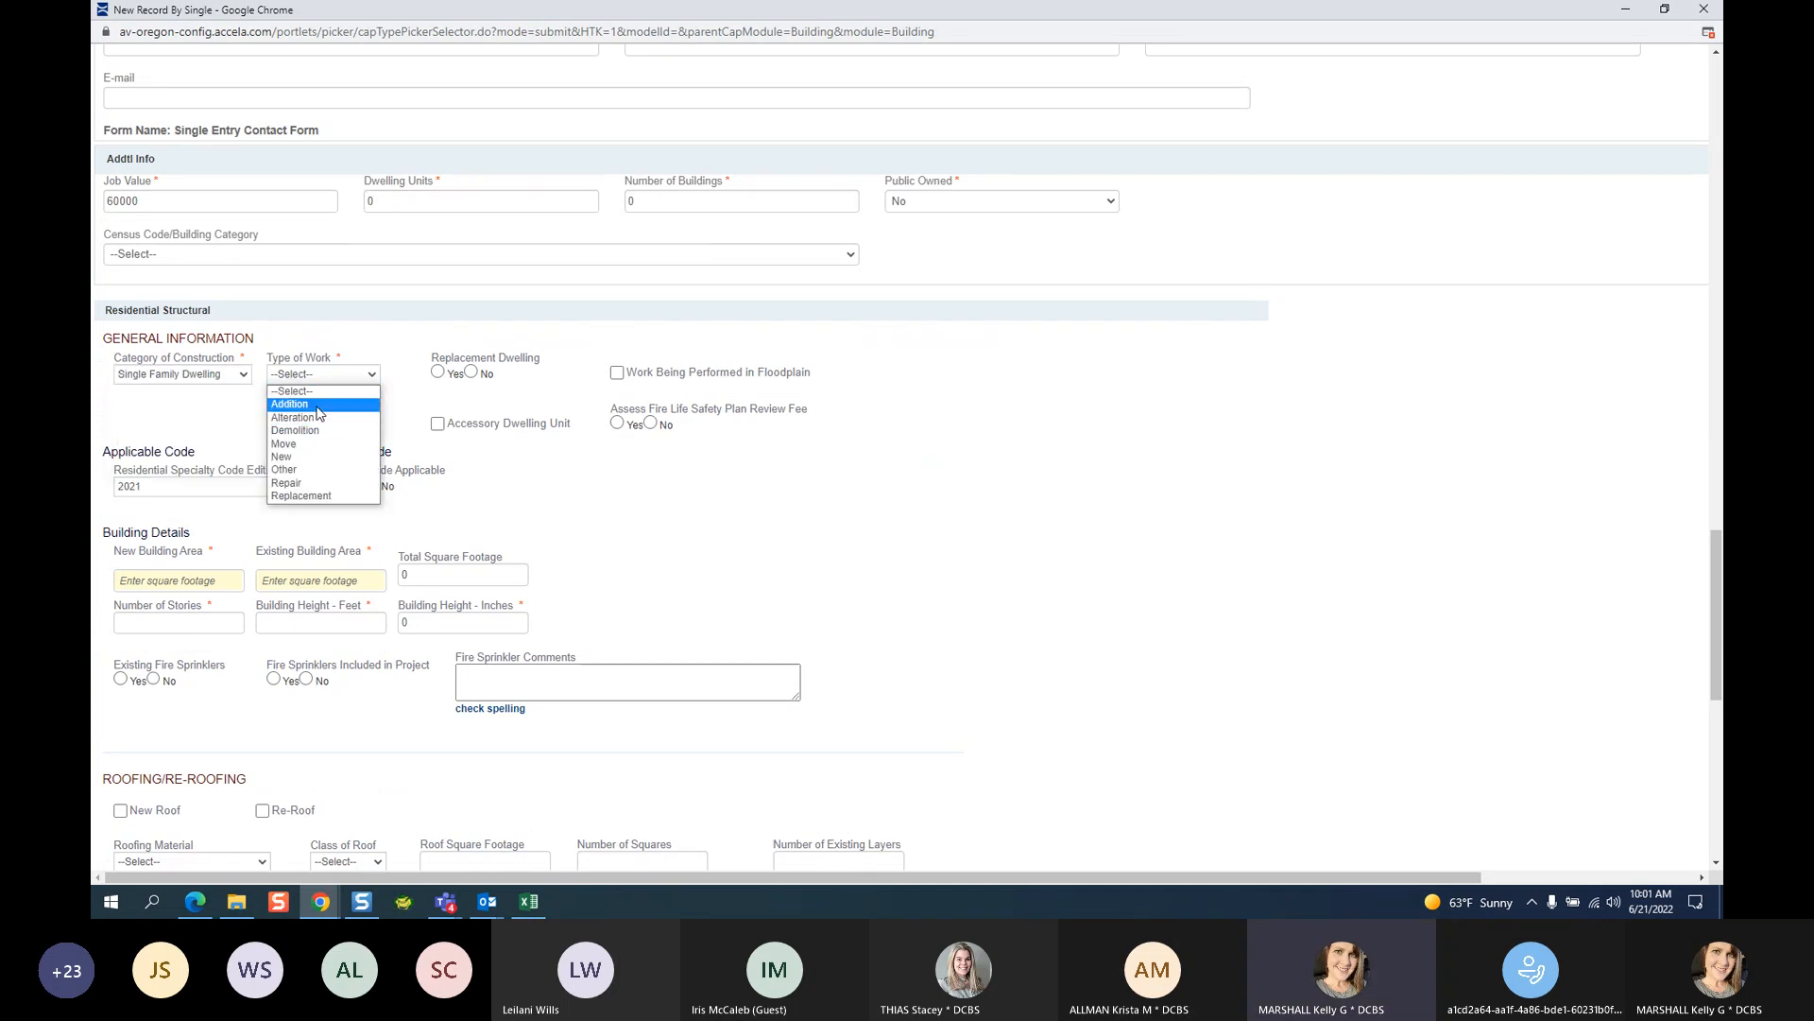
left_click(301, 404)
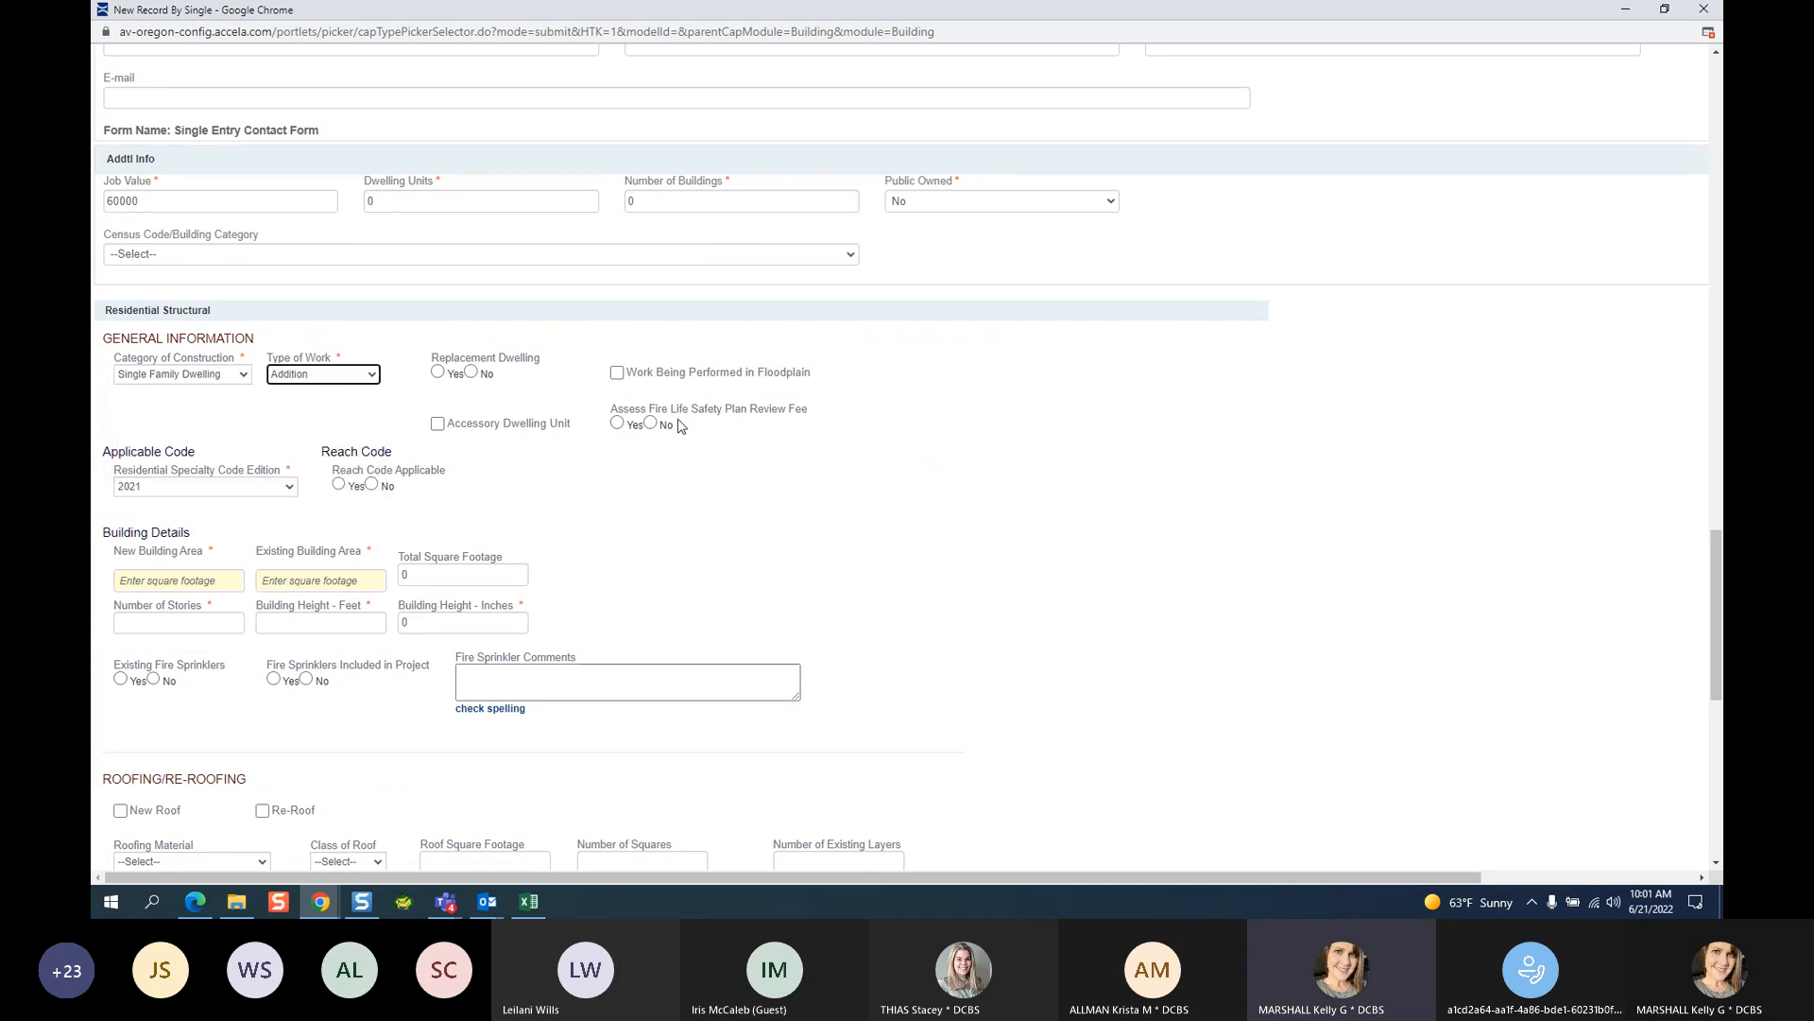
left_click(475, 375)
left_click(651, 423)
Enter 600 sq ft new area, 2200 sq ft existing area, 2 stories and 20 ft height.
scroll(612, 471, "down", 2)
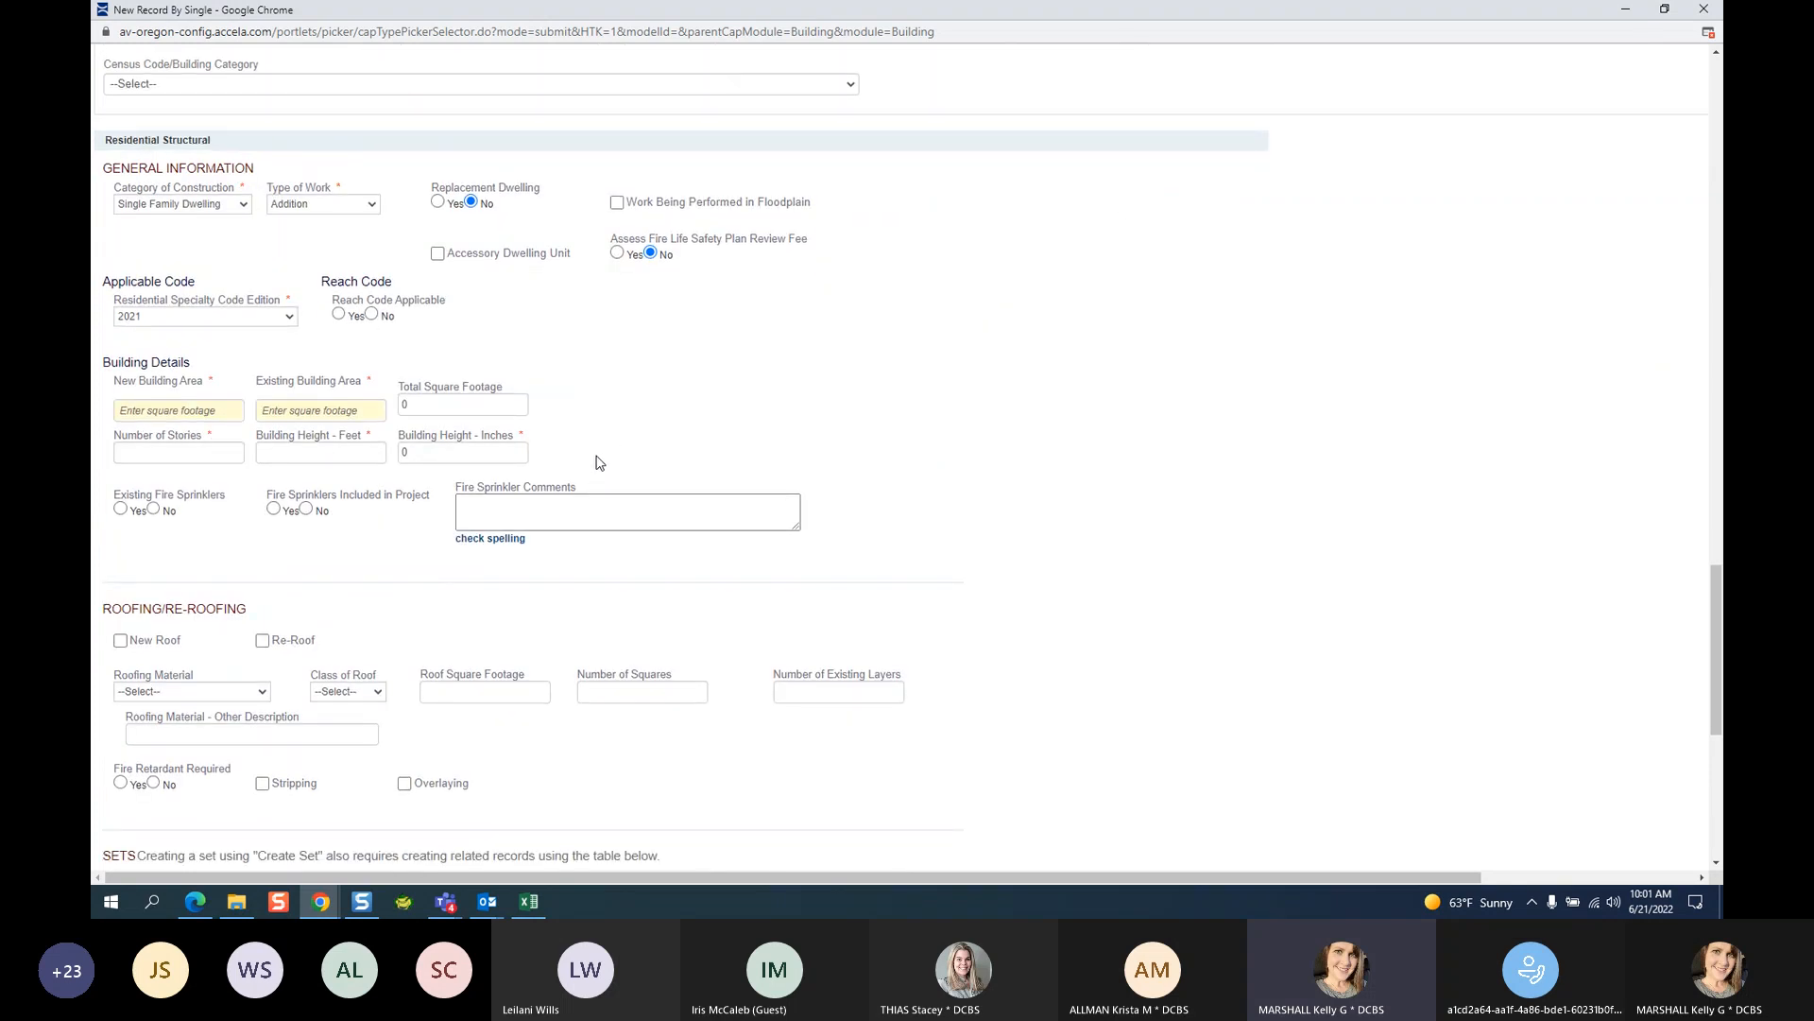
left_click(146, 418)
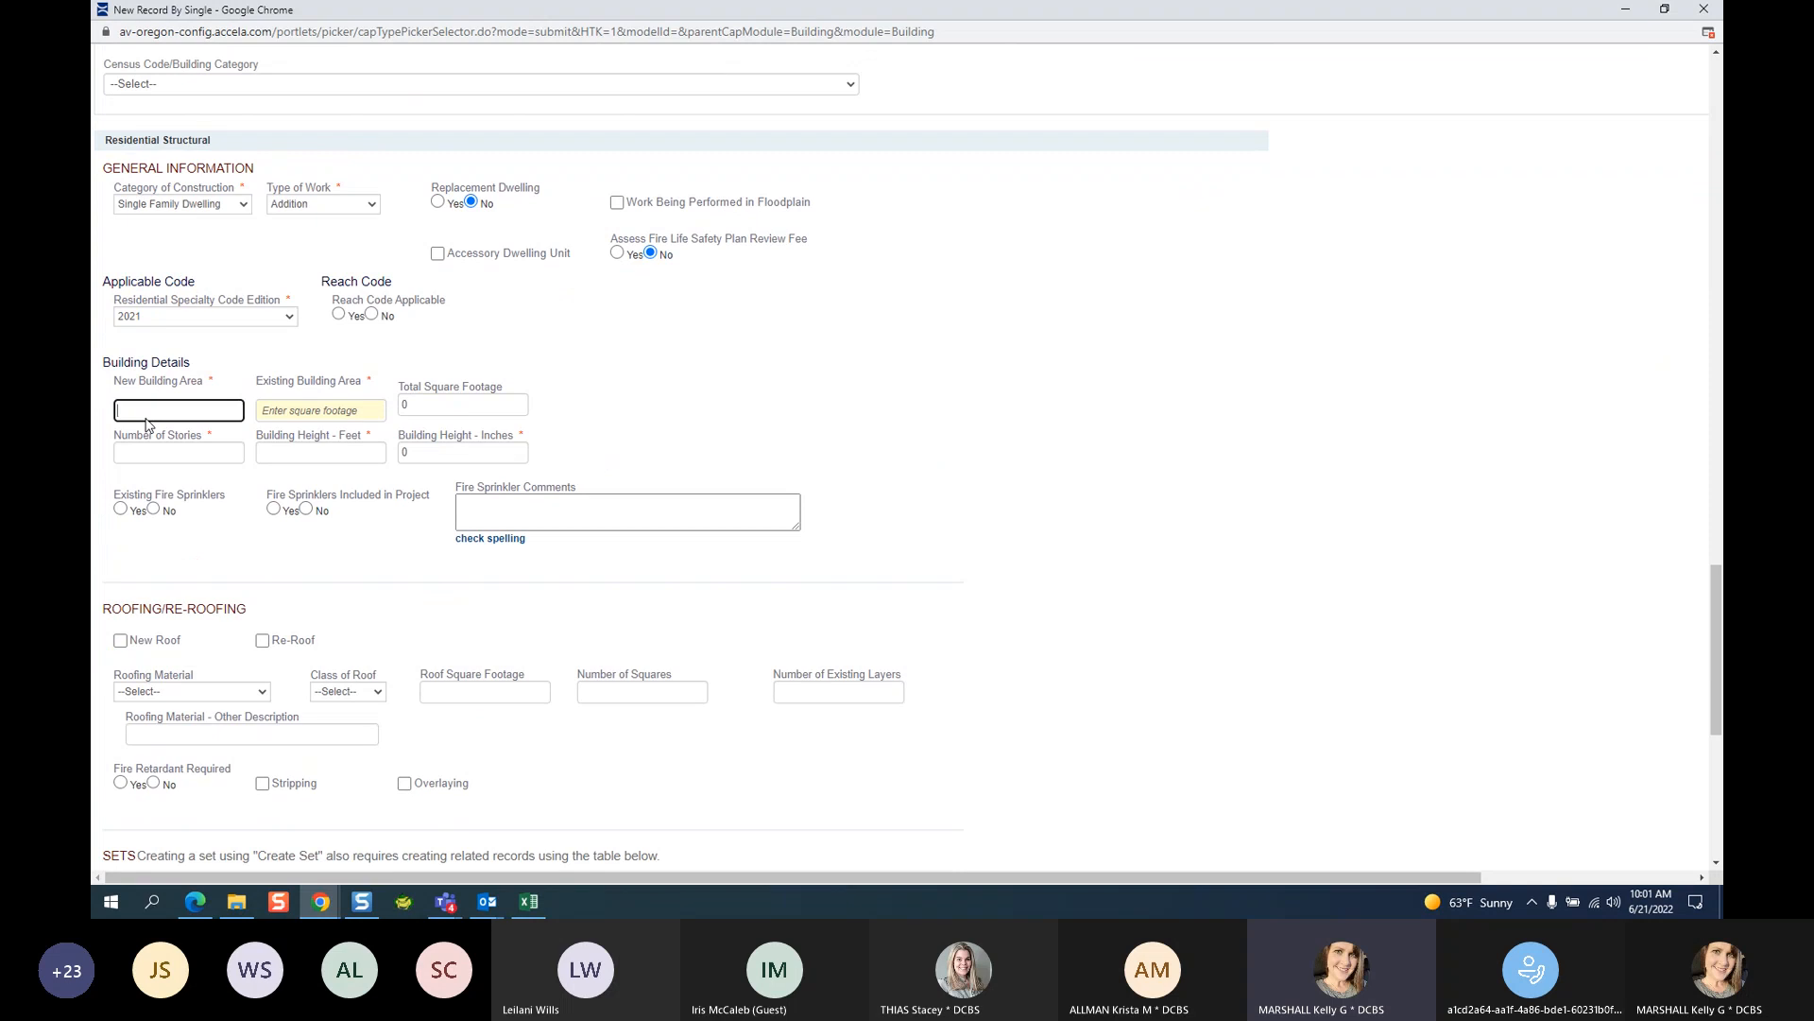
type("600")
left_click(333, 417)
type("2200")
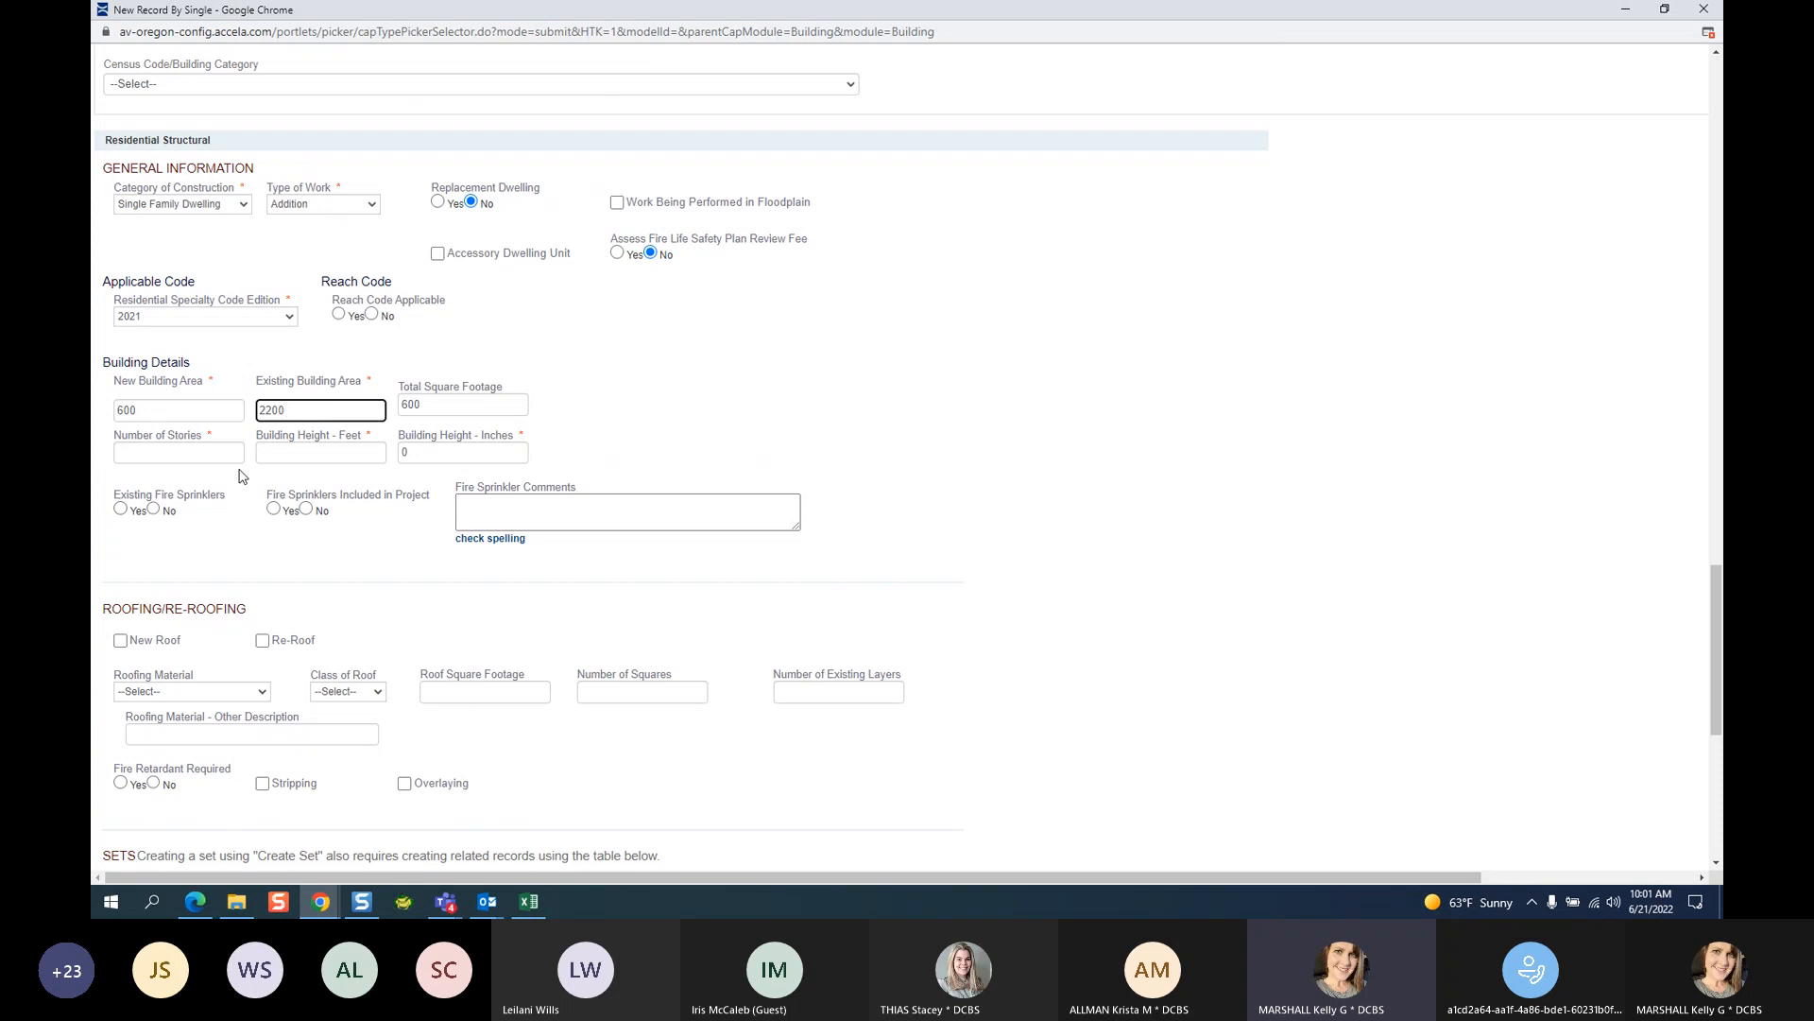
left_click(212, 455)
type("2")
left_click(324, 459)
type("20")
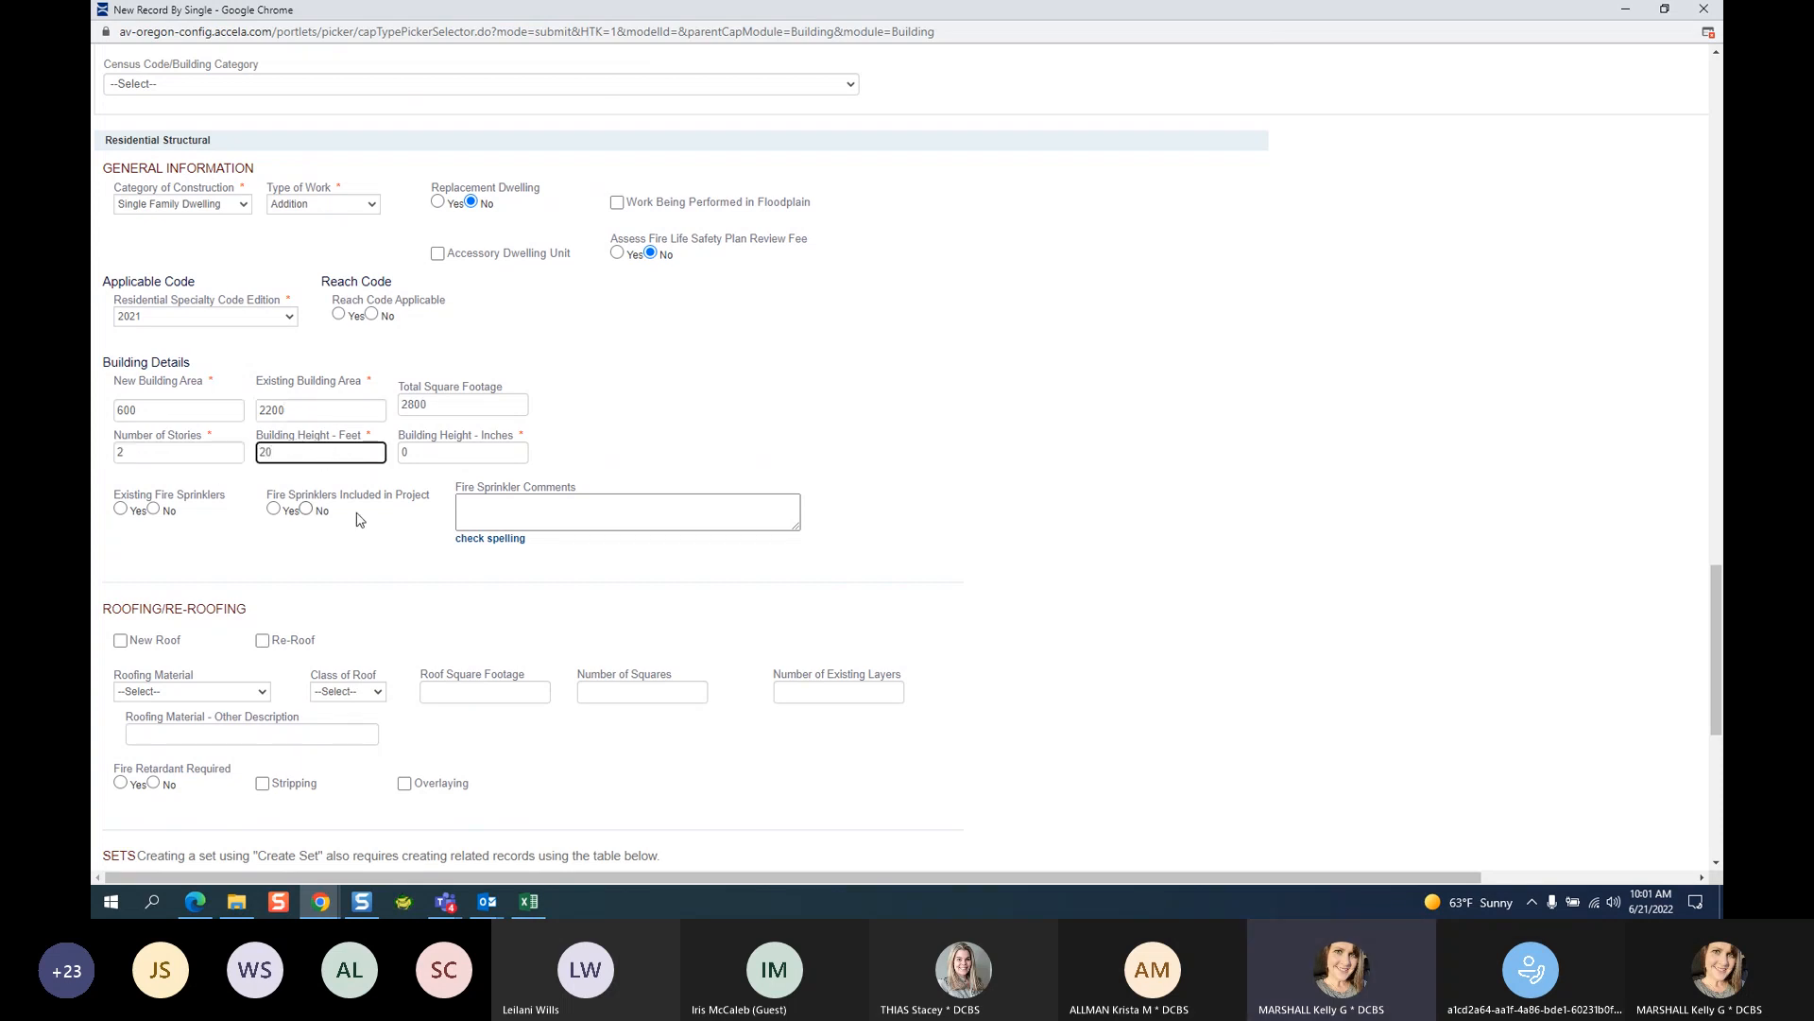
Mark no existing fire sprinklers and no sprinklers in the project.
left_click(154, 510)
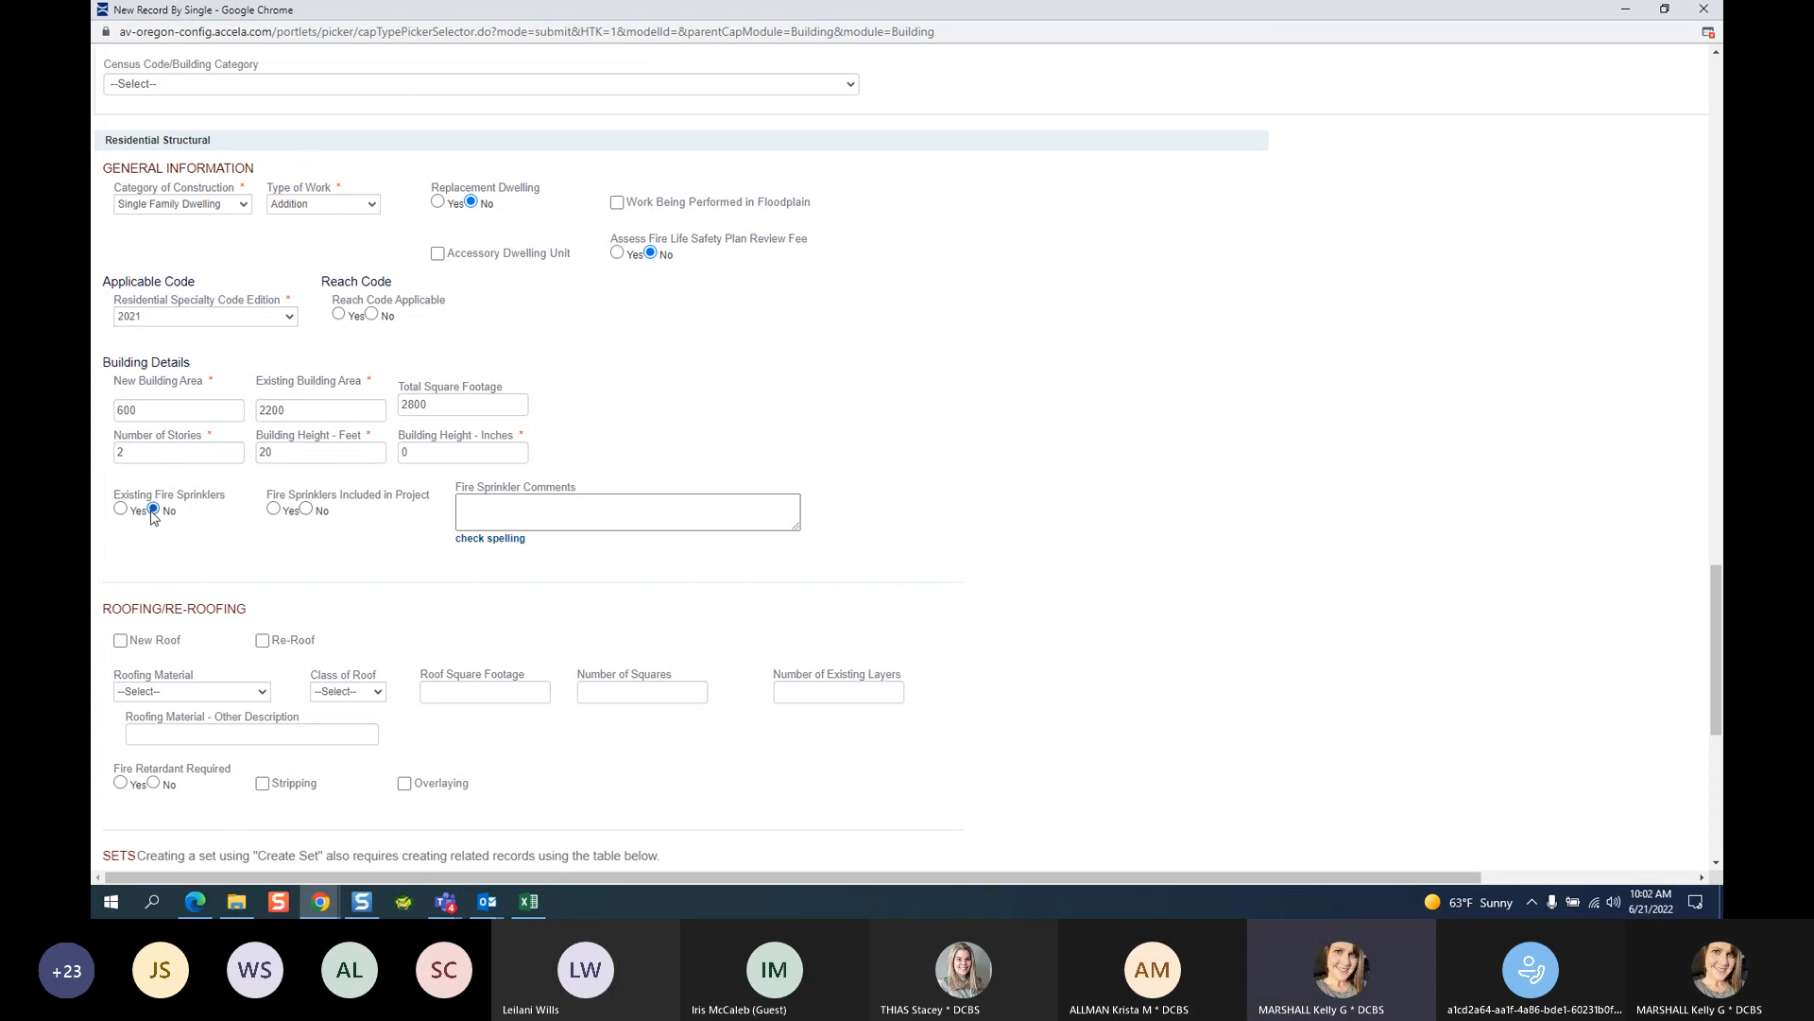
left_click(307, 510)
scroll(338, 566, "down", 5)
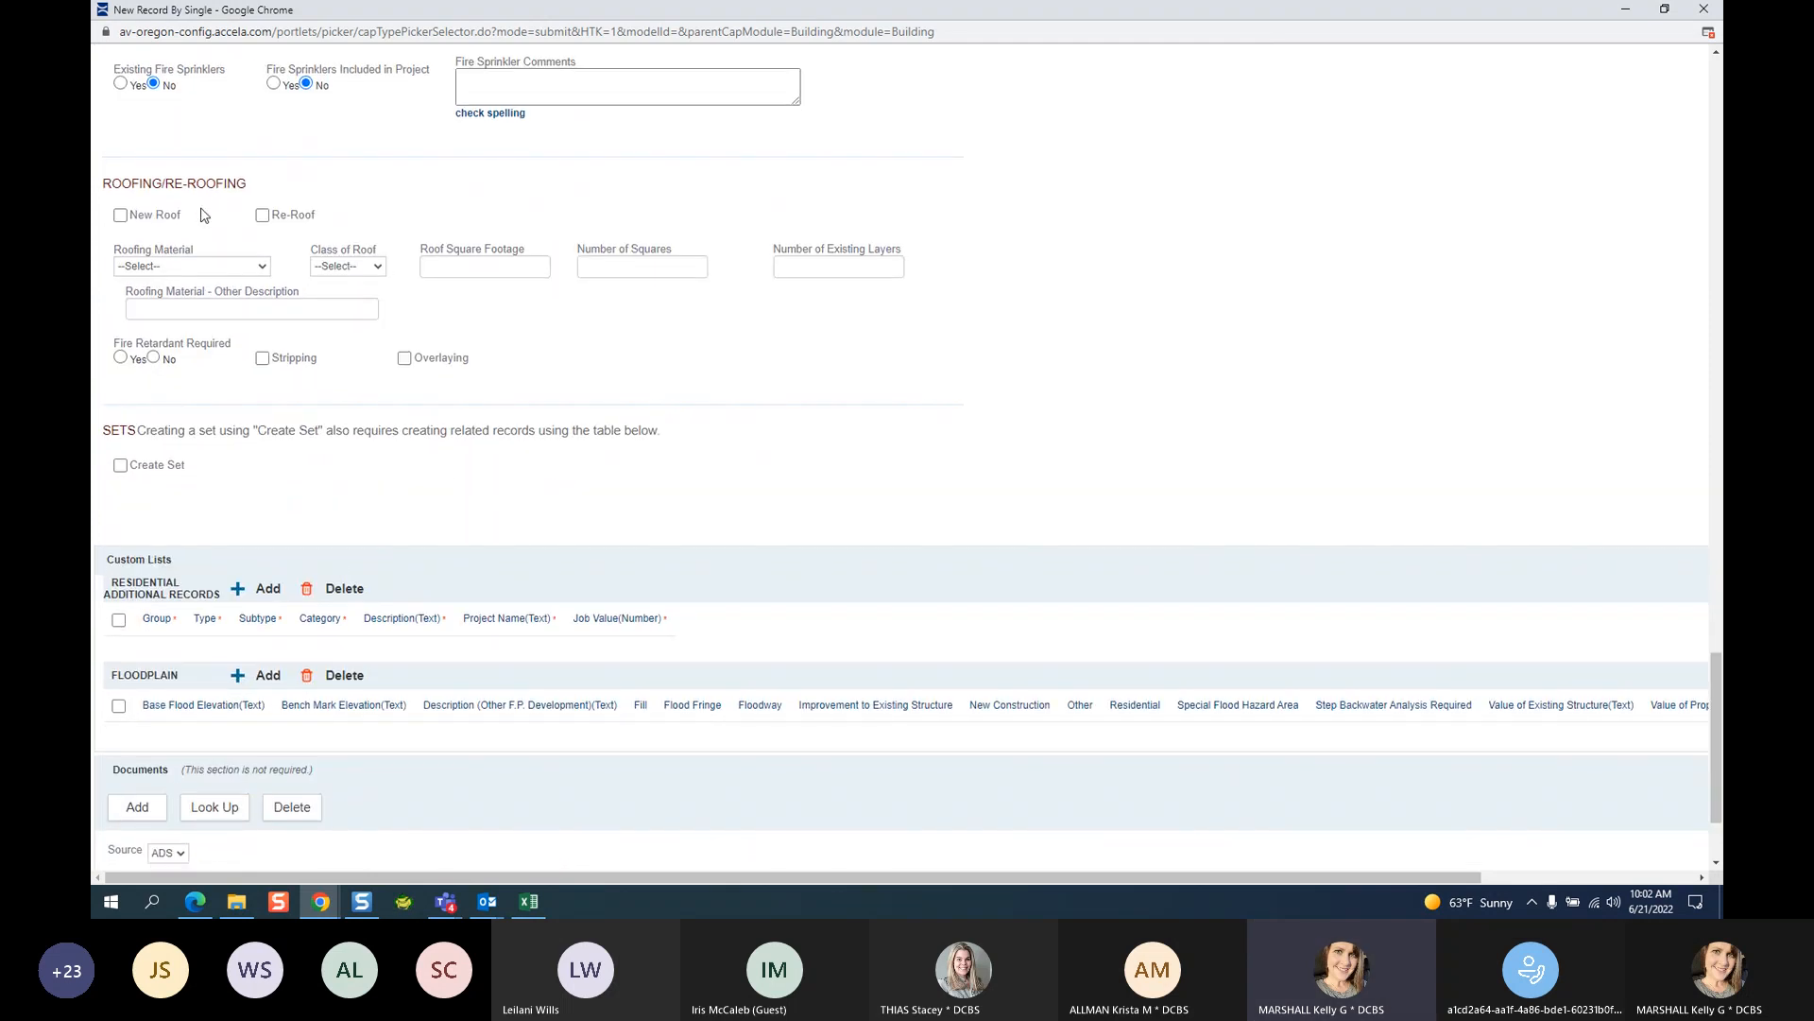
scroll(548, 556, "down", 2)
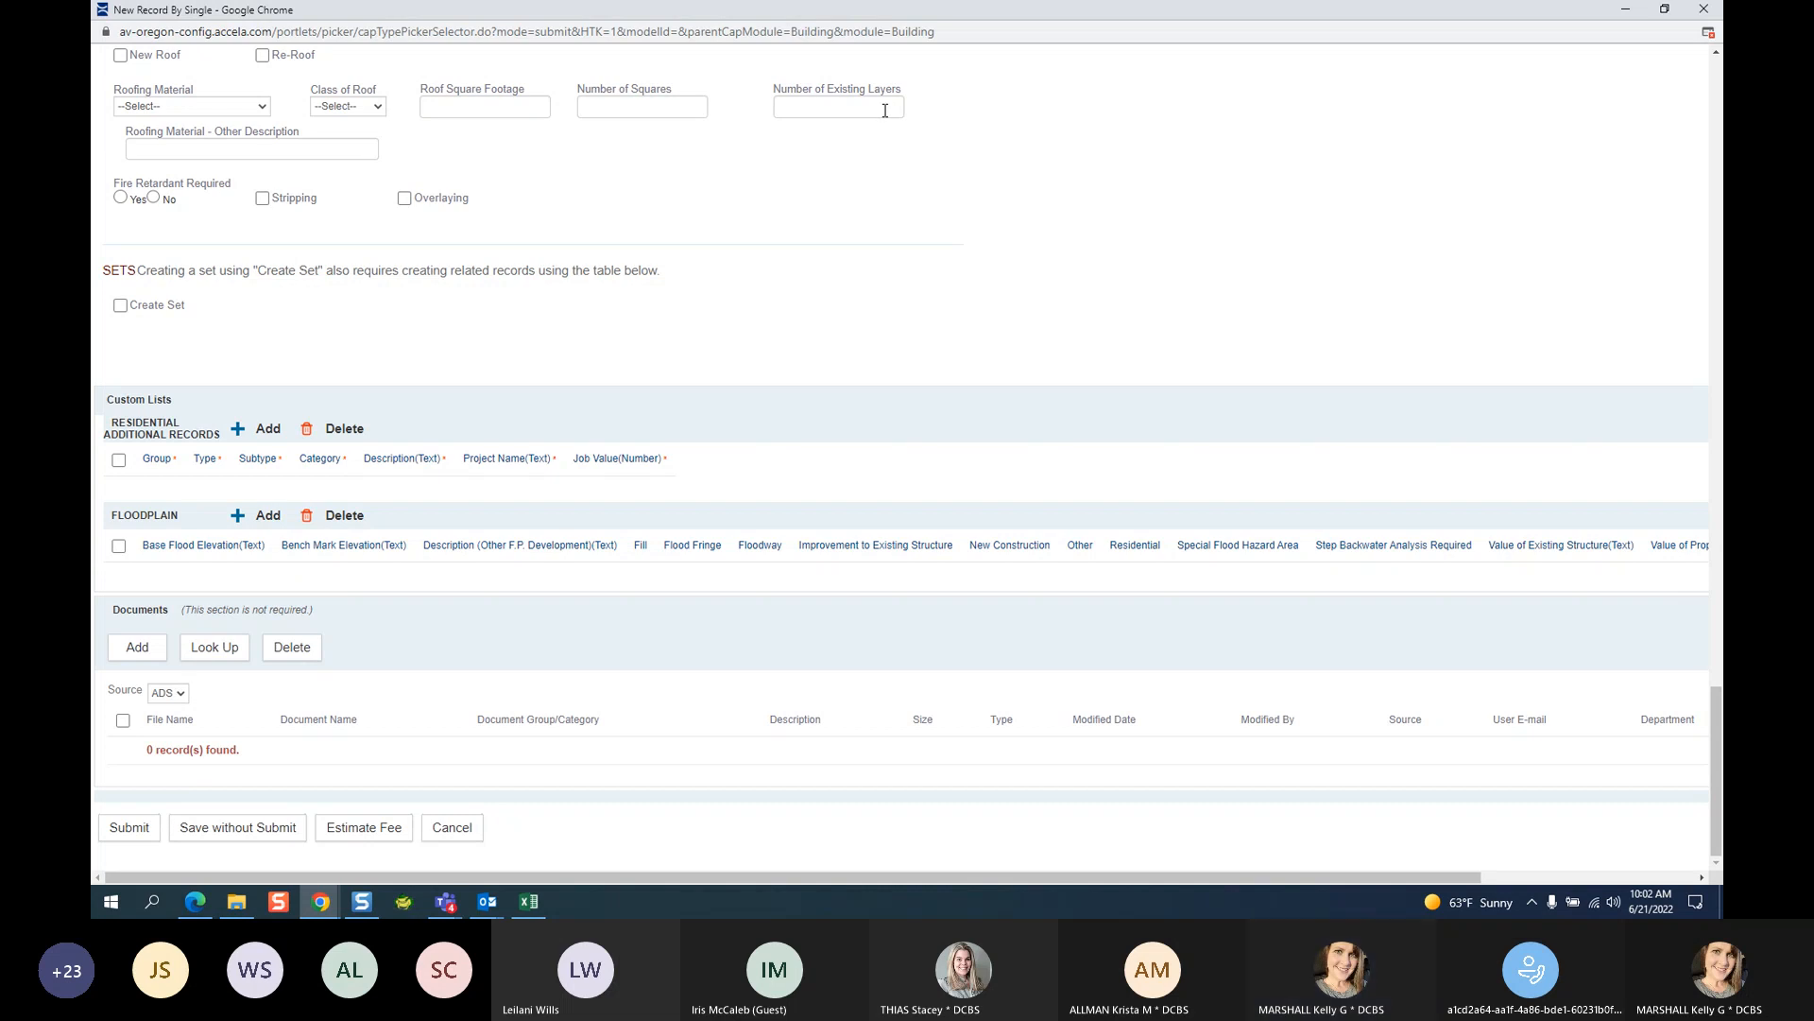
scroll(954, 452, "up", 20)
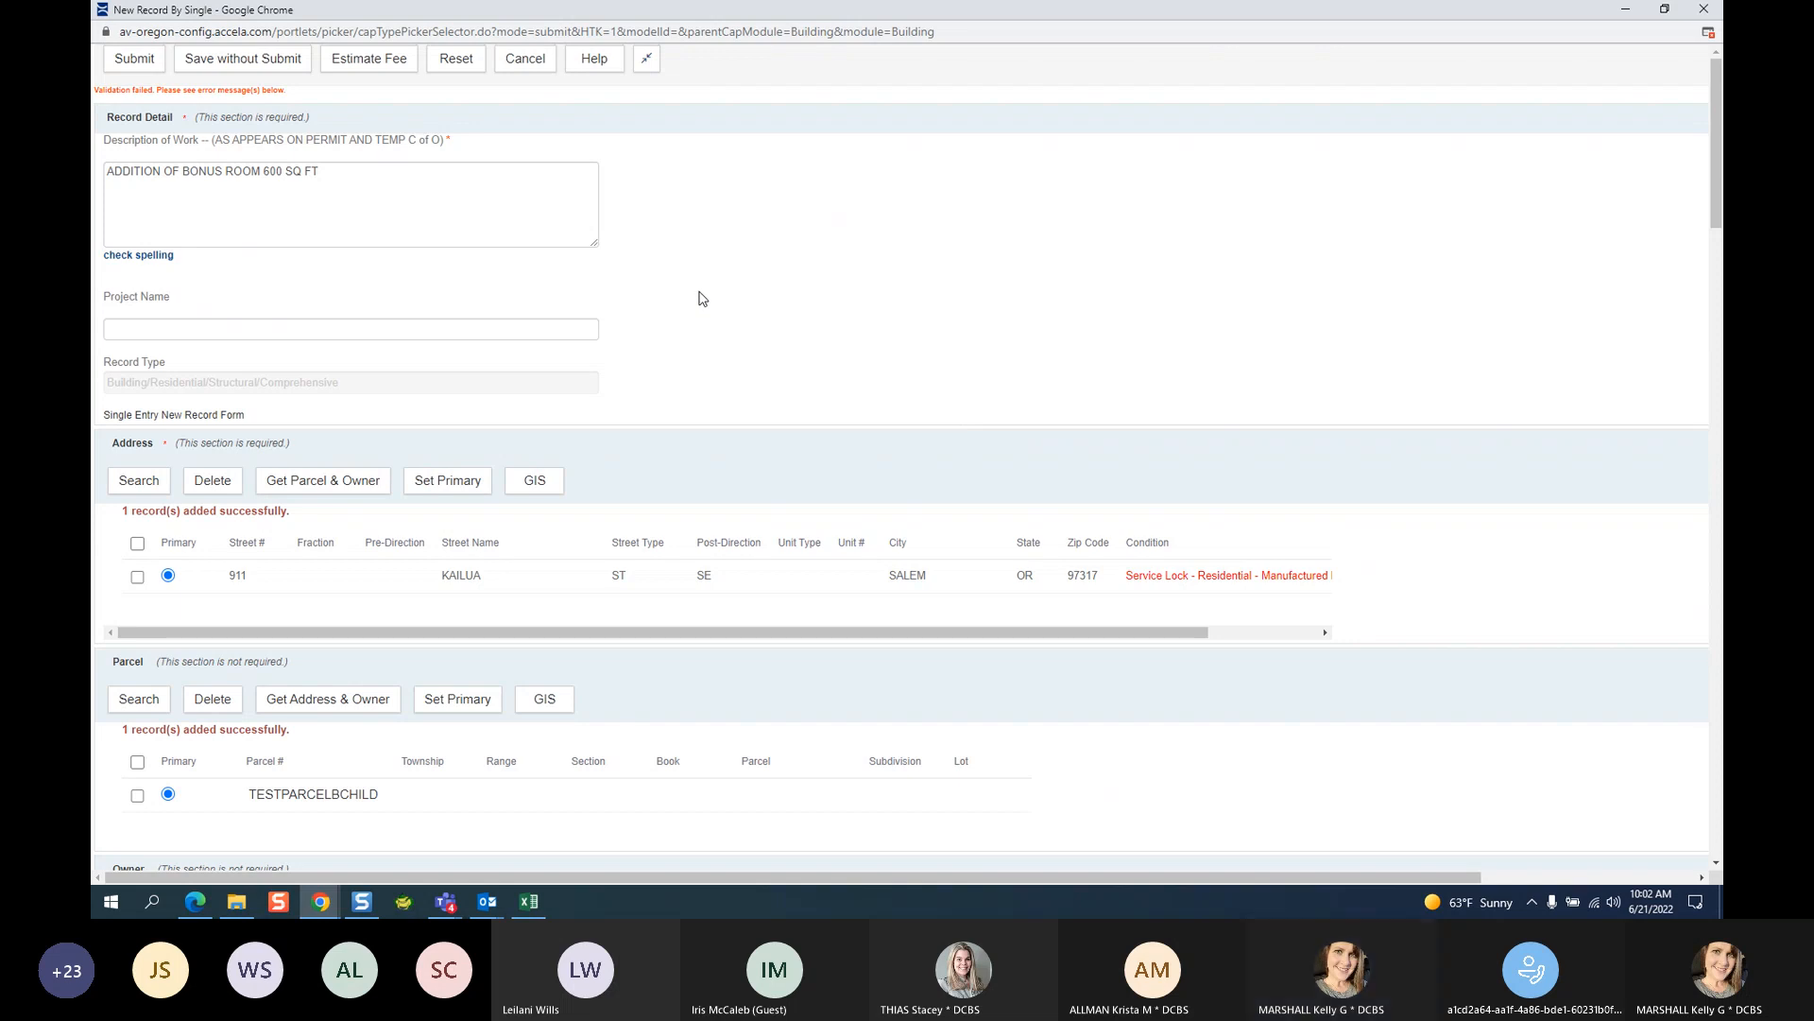
Type the applicant's first name into the empty First Name field and scroll down to submit.
scroll(701, 297, "down", 1)
scroll(700, 296, "down", 1)
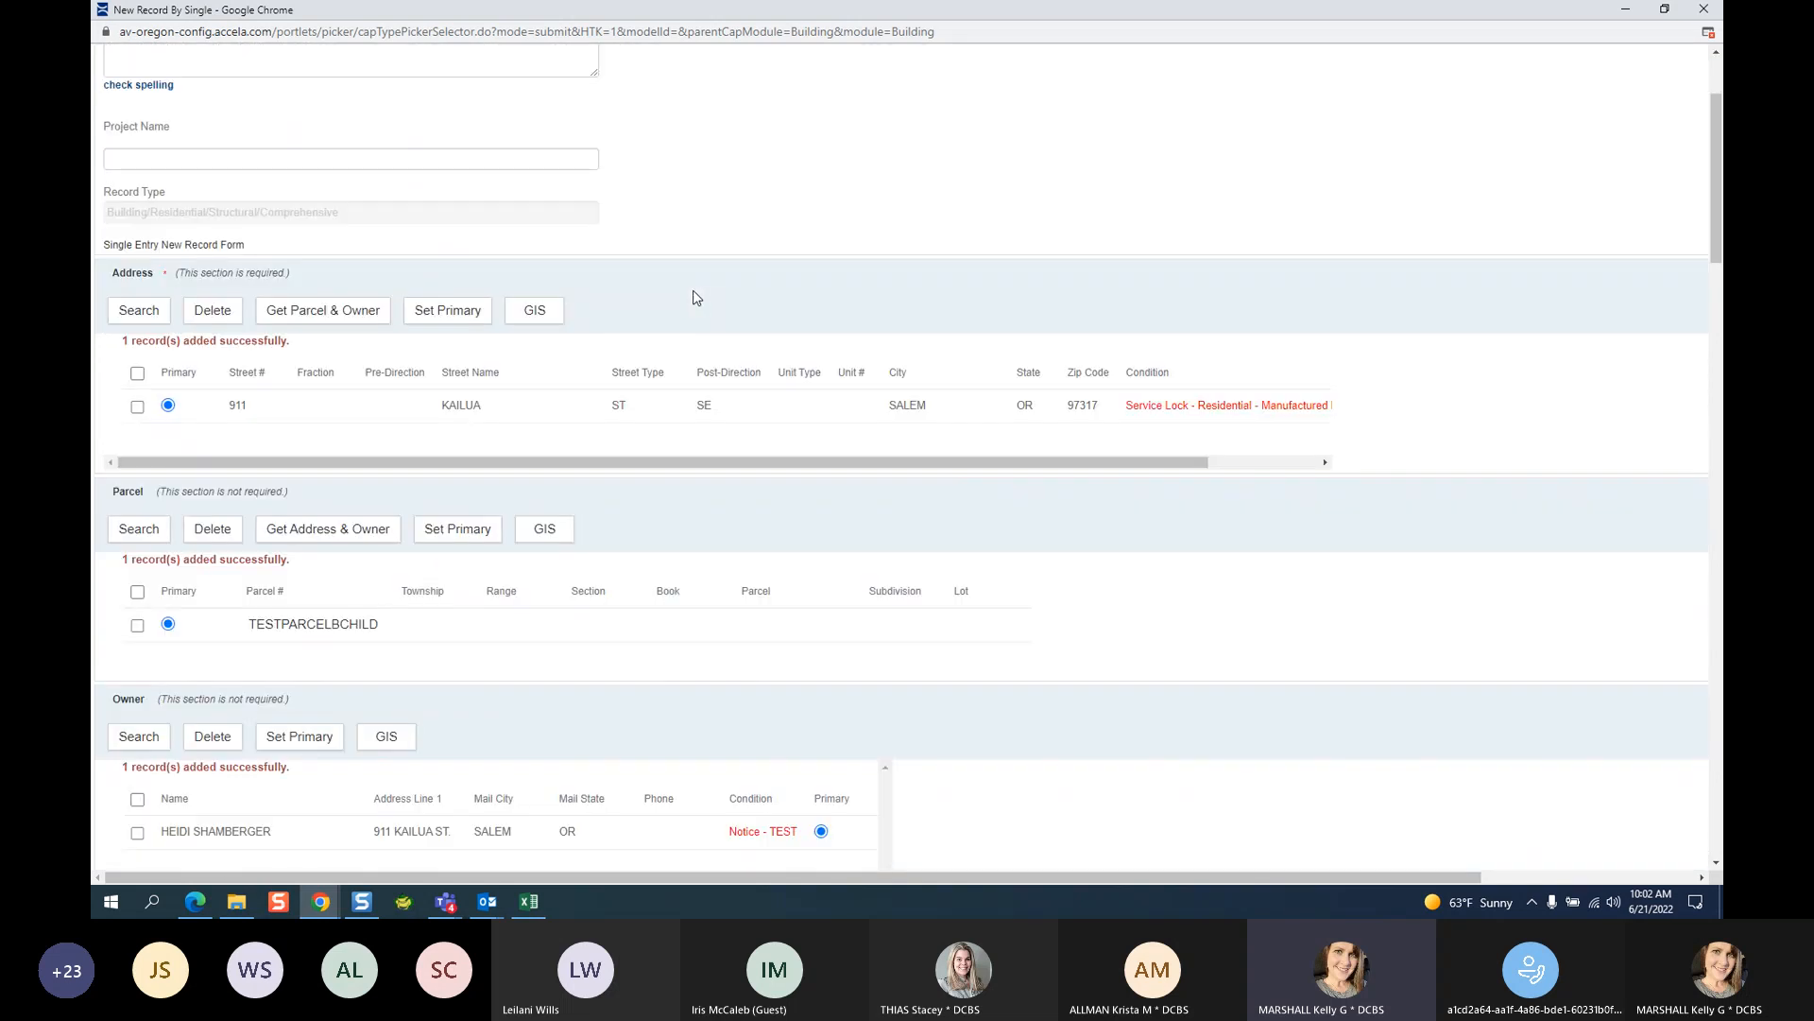
scroll(696, 301, "down", 3)
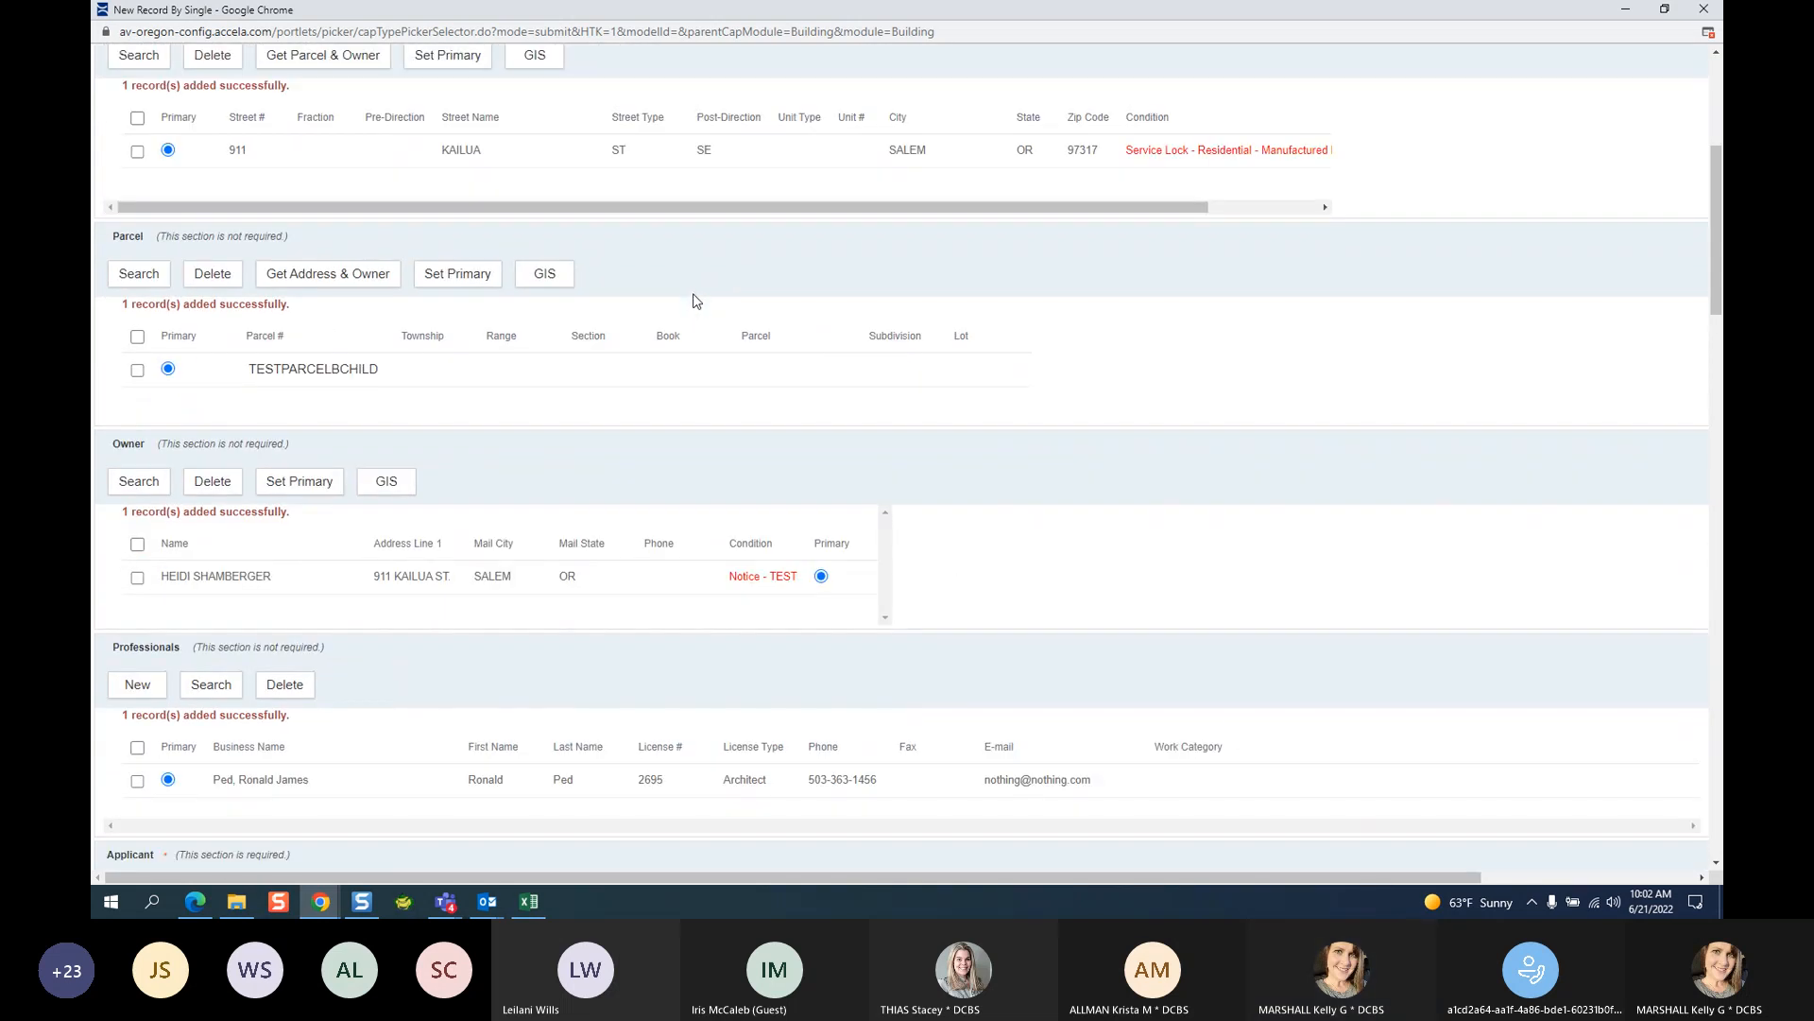
scroll(695, 300, "down", 6)
scroll(693, 300, "up", 1)
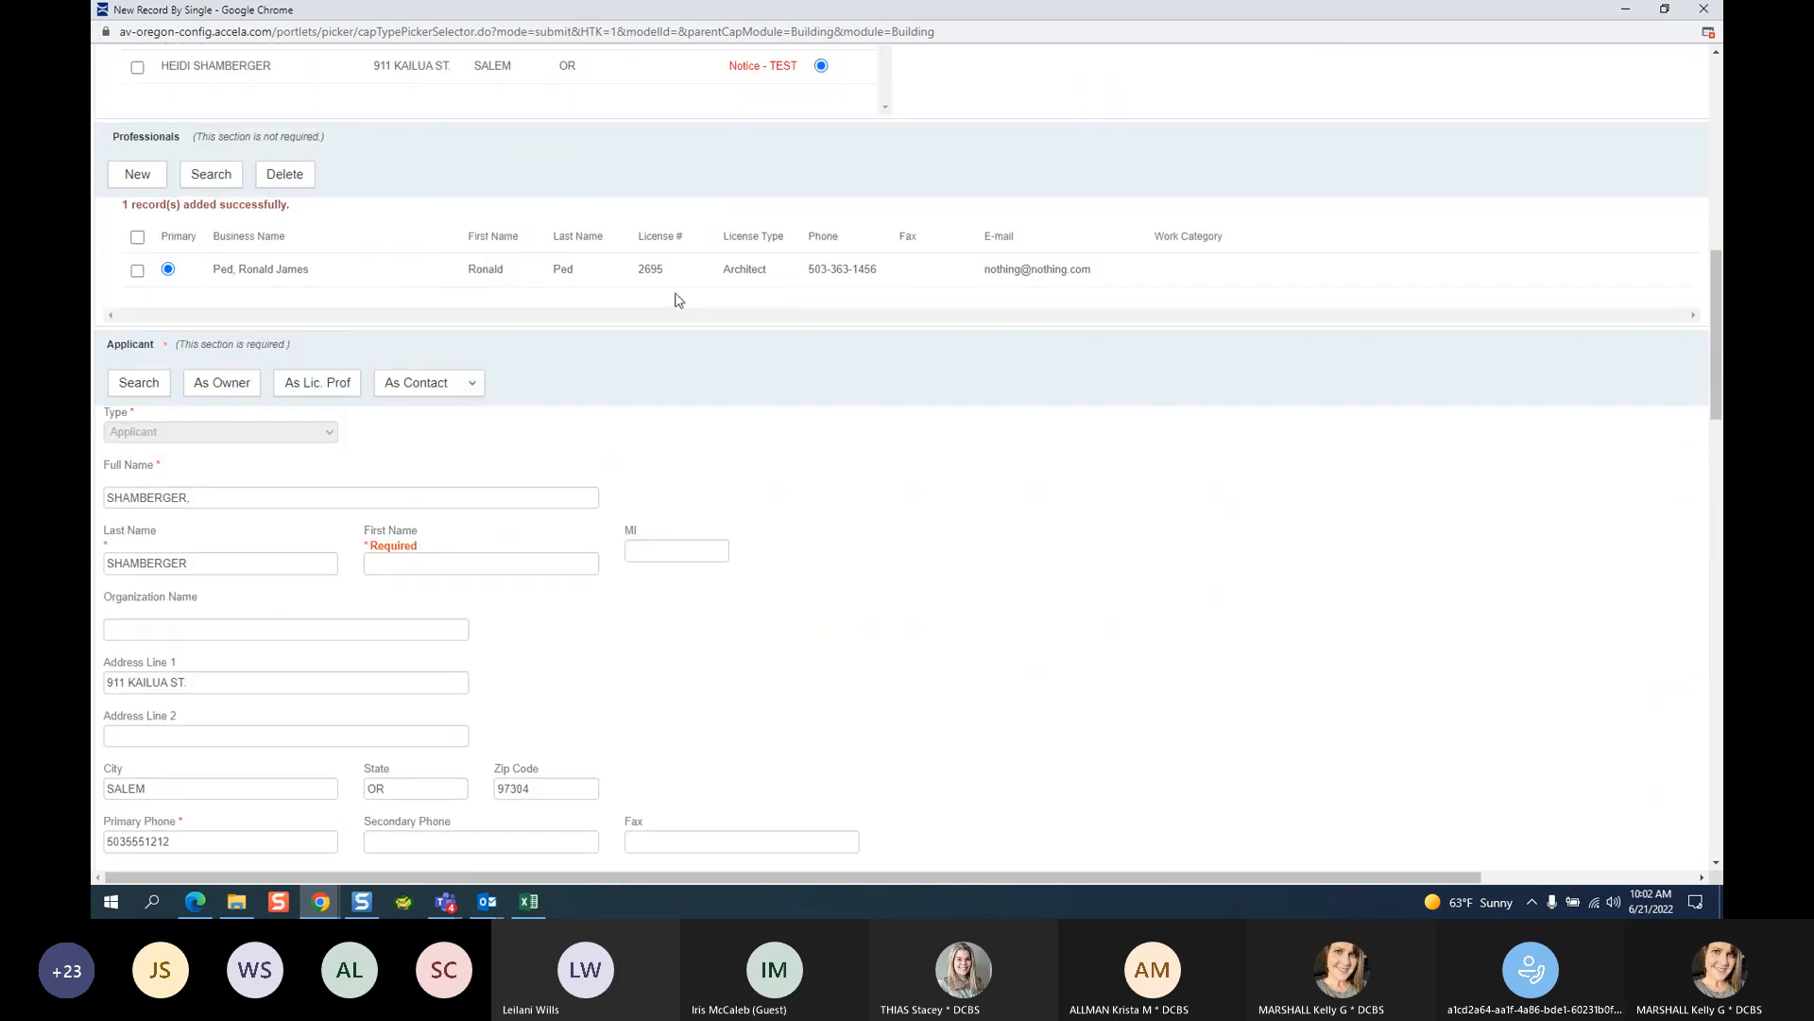
left_click(408, 570)
type("HEIDI")
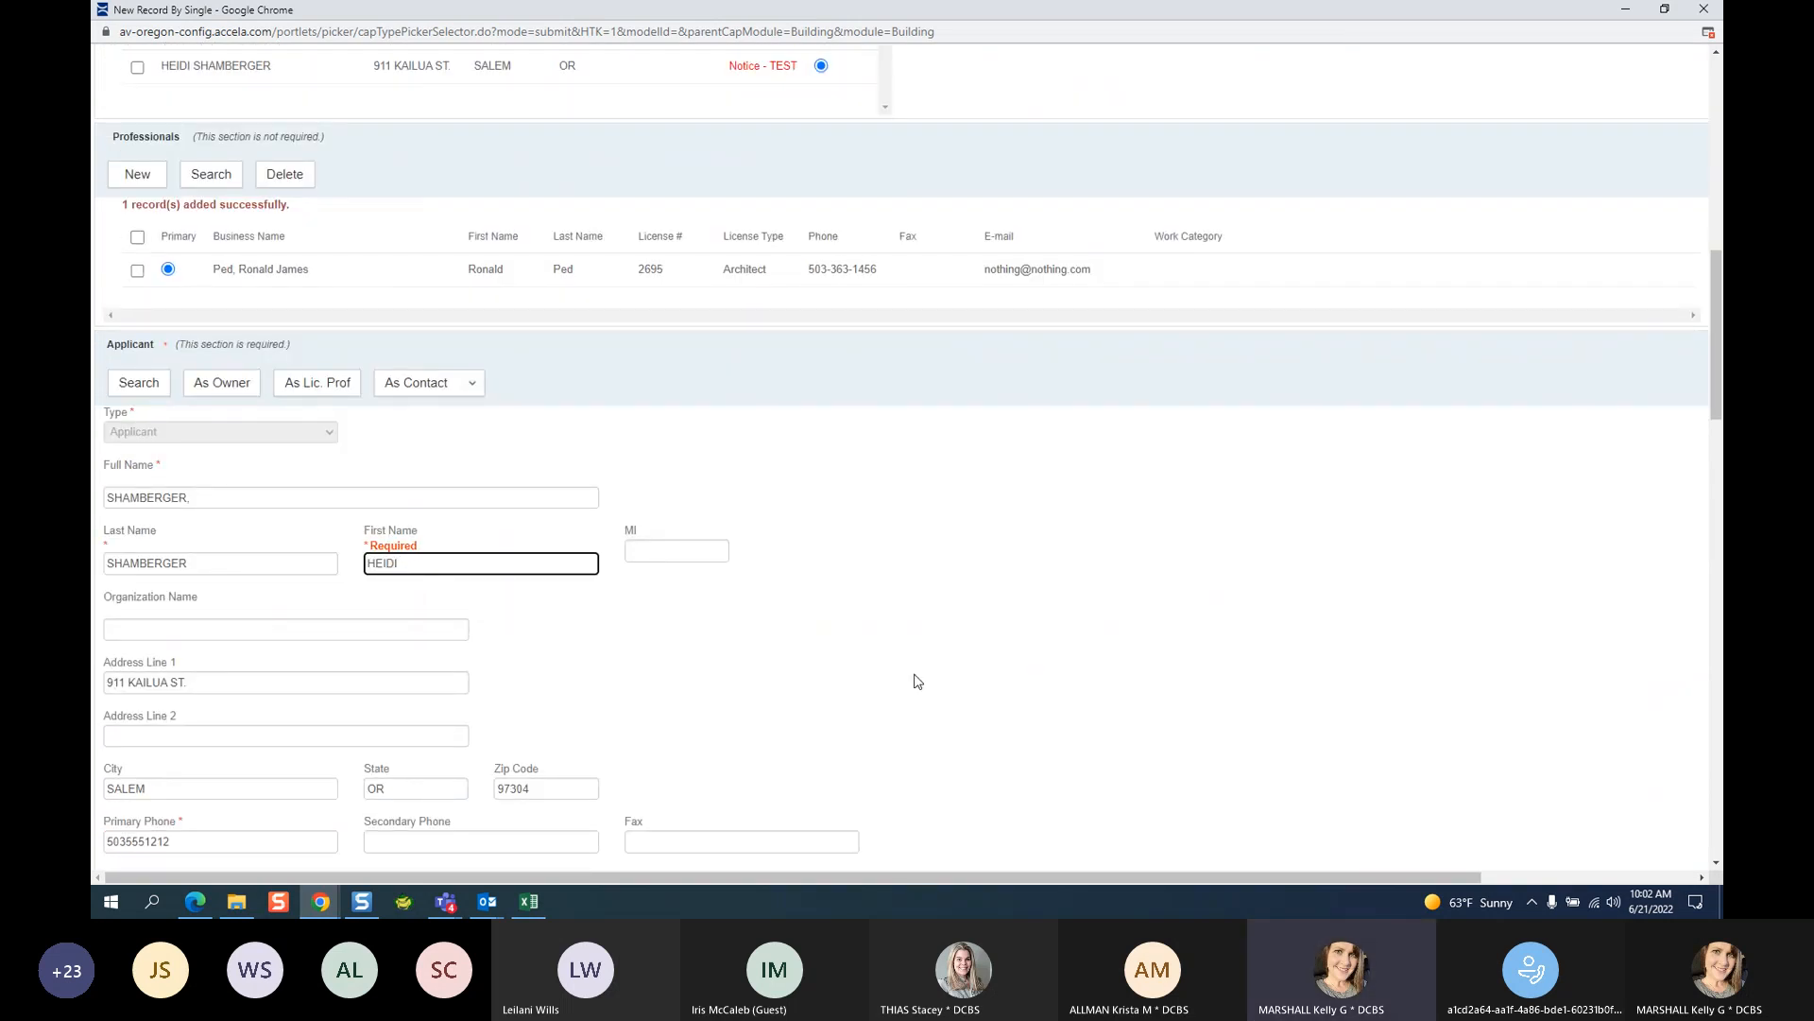
scroll(936, 591, "down", 18)
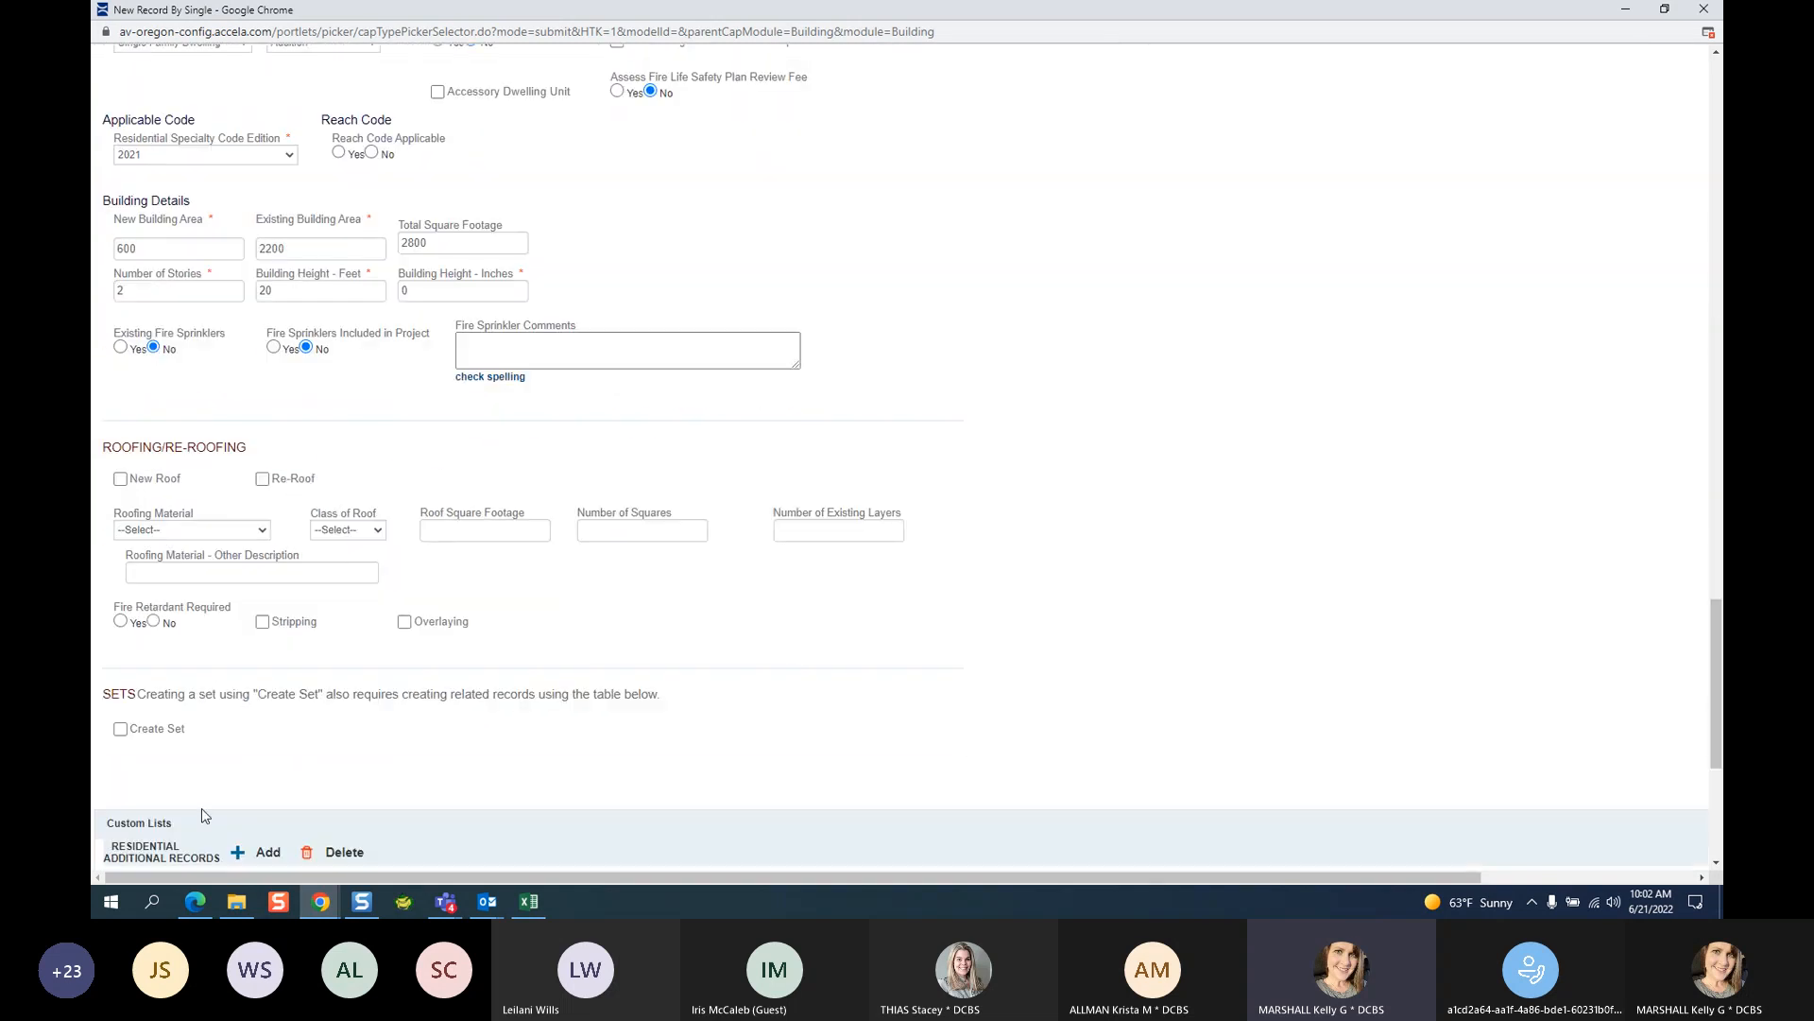
scroll(222, 850, "down", 5)
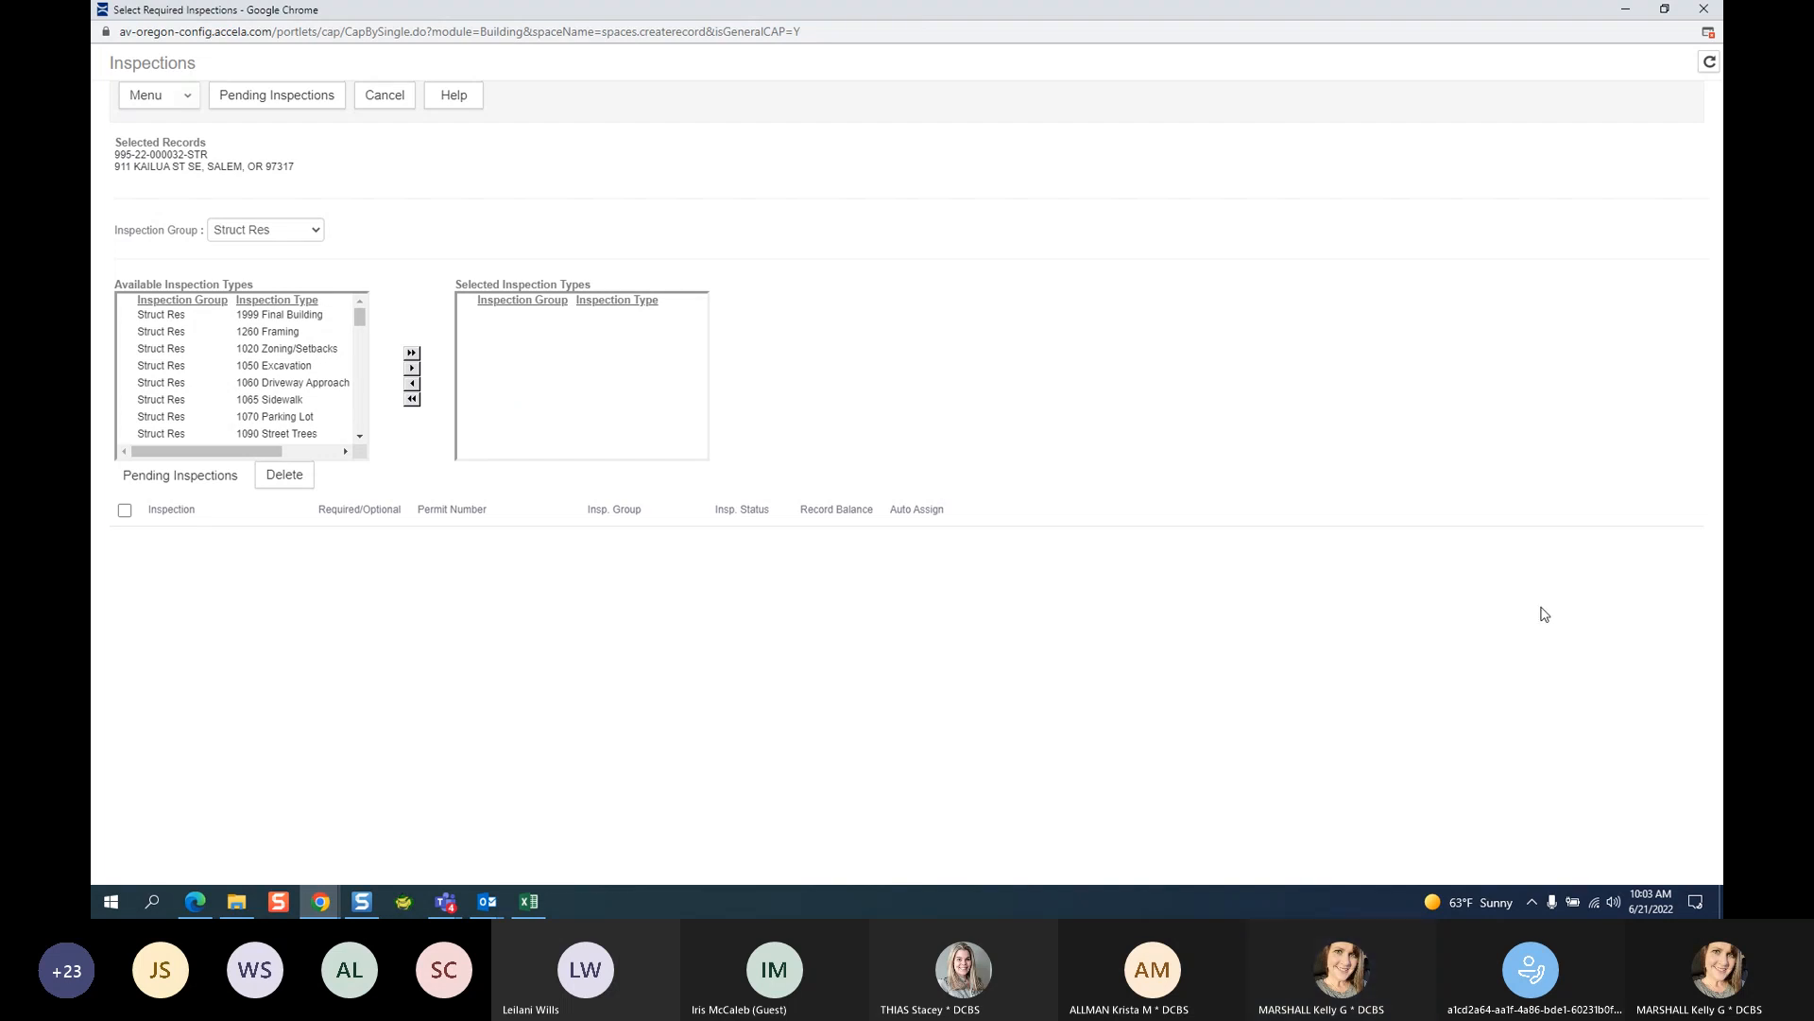
left_click(1495, 807)
left_click(862, 479)
left_click(1387, 33)
Admit the waiting participant from the Teams lobby and minimize the meeting window.
left_click(1573, 811)
left_click(858, 474)
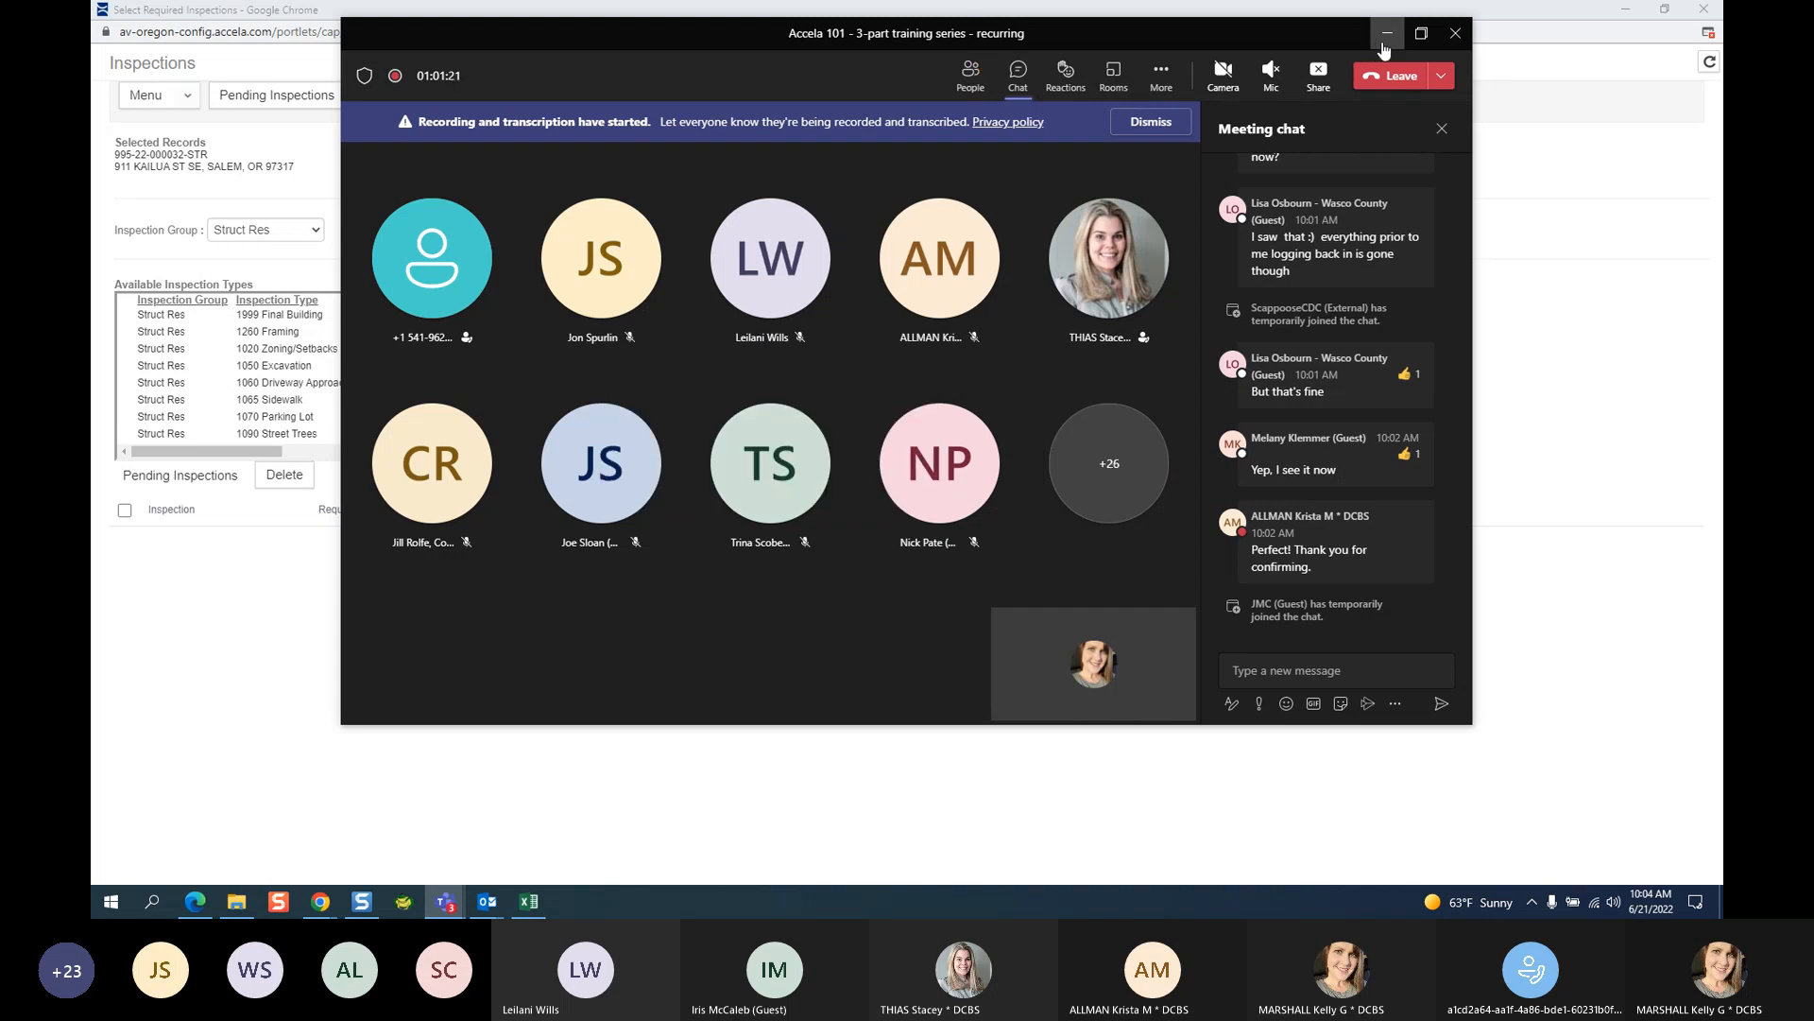
left_click(1387, 36)
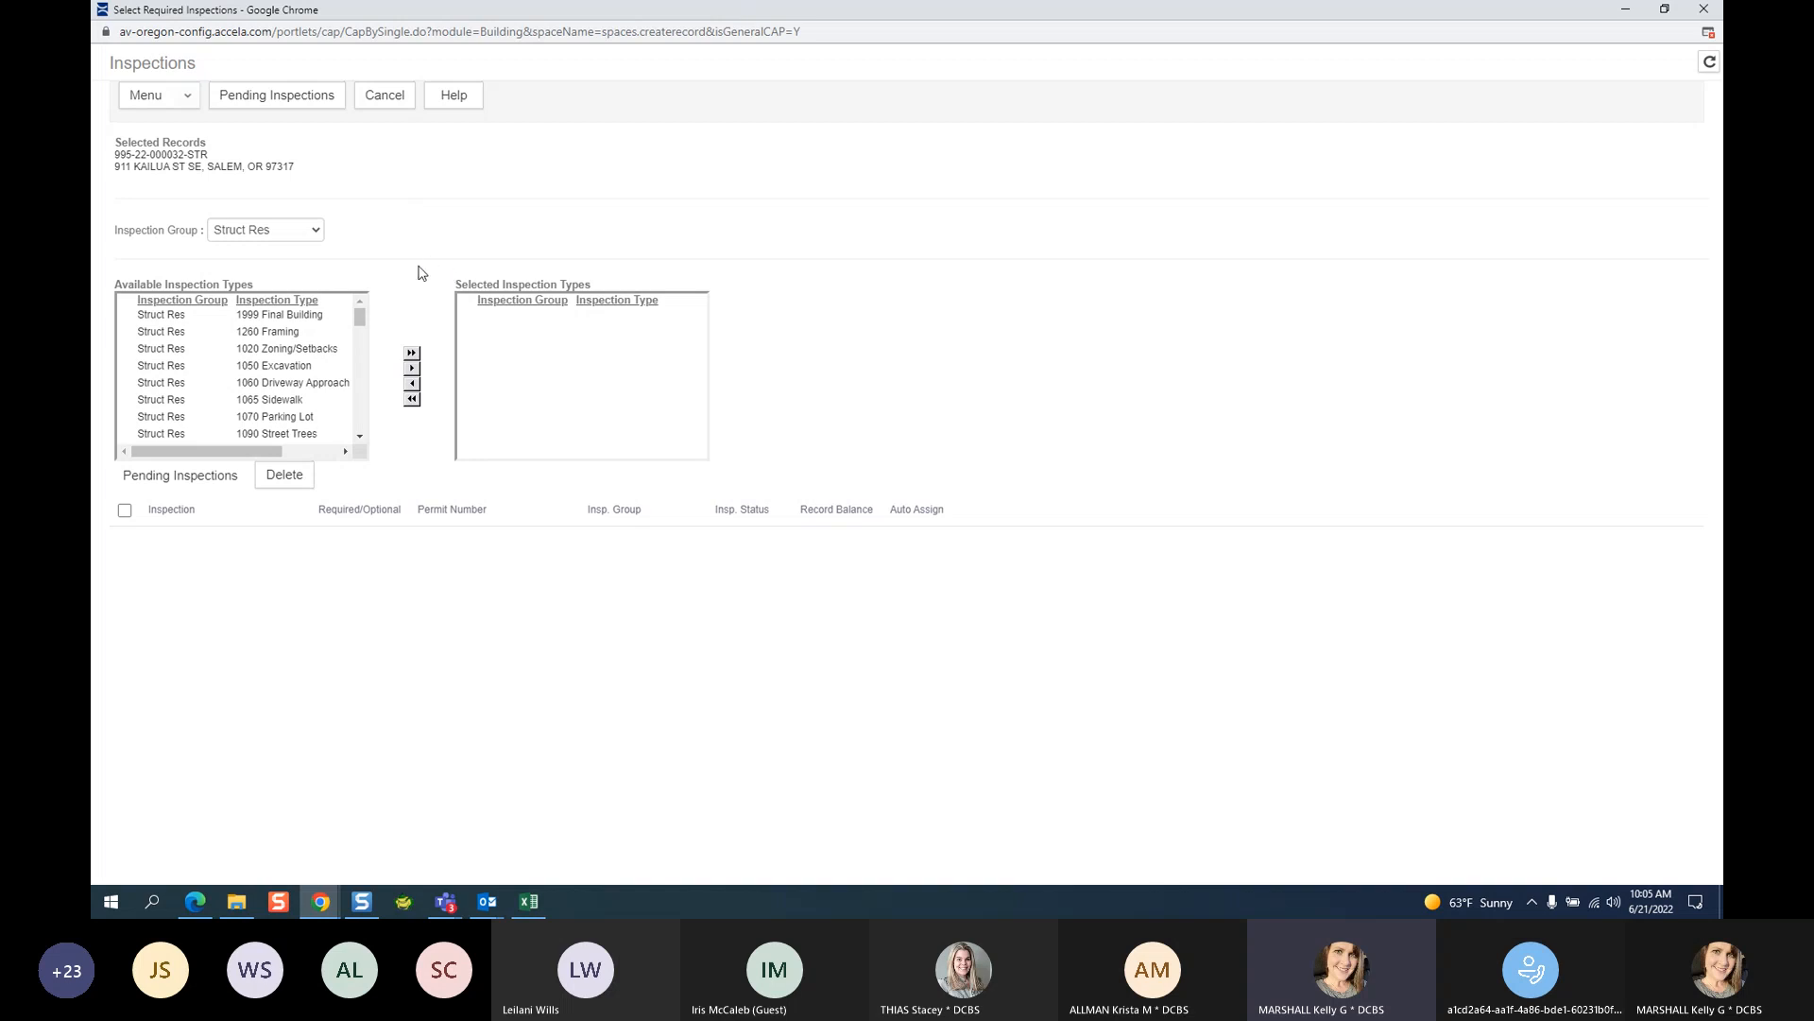
left_click(379, 102)
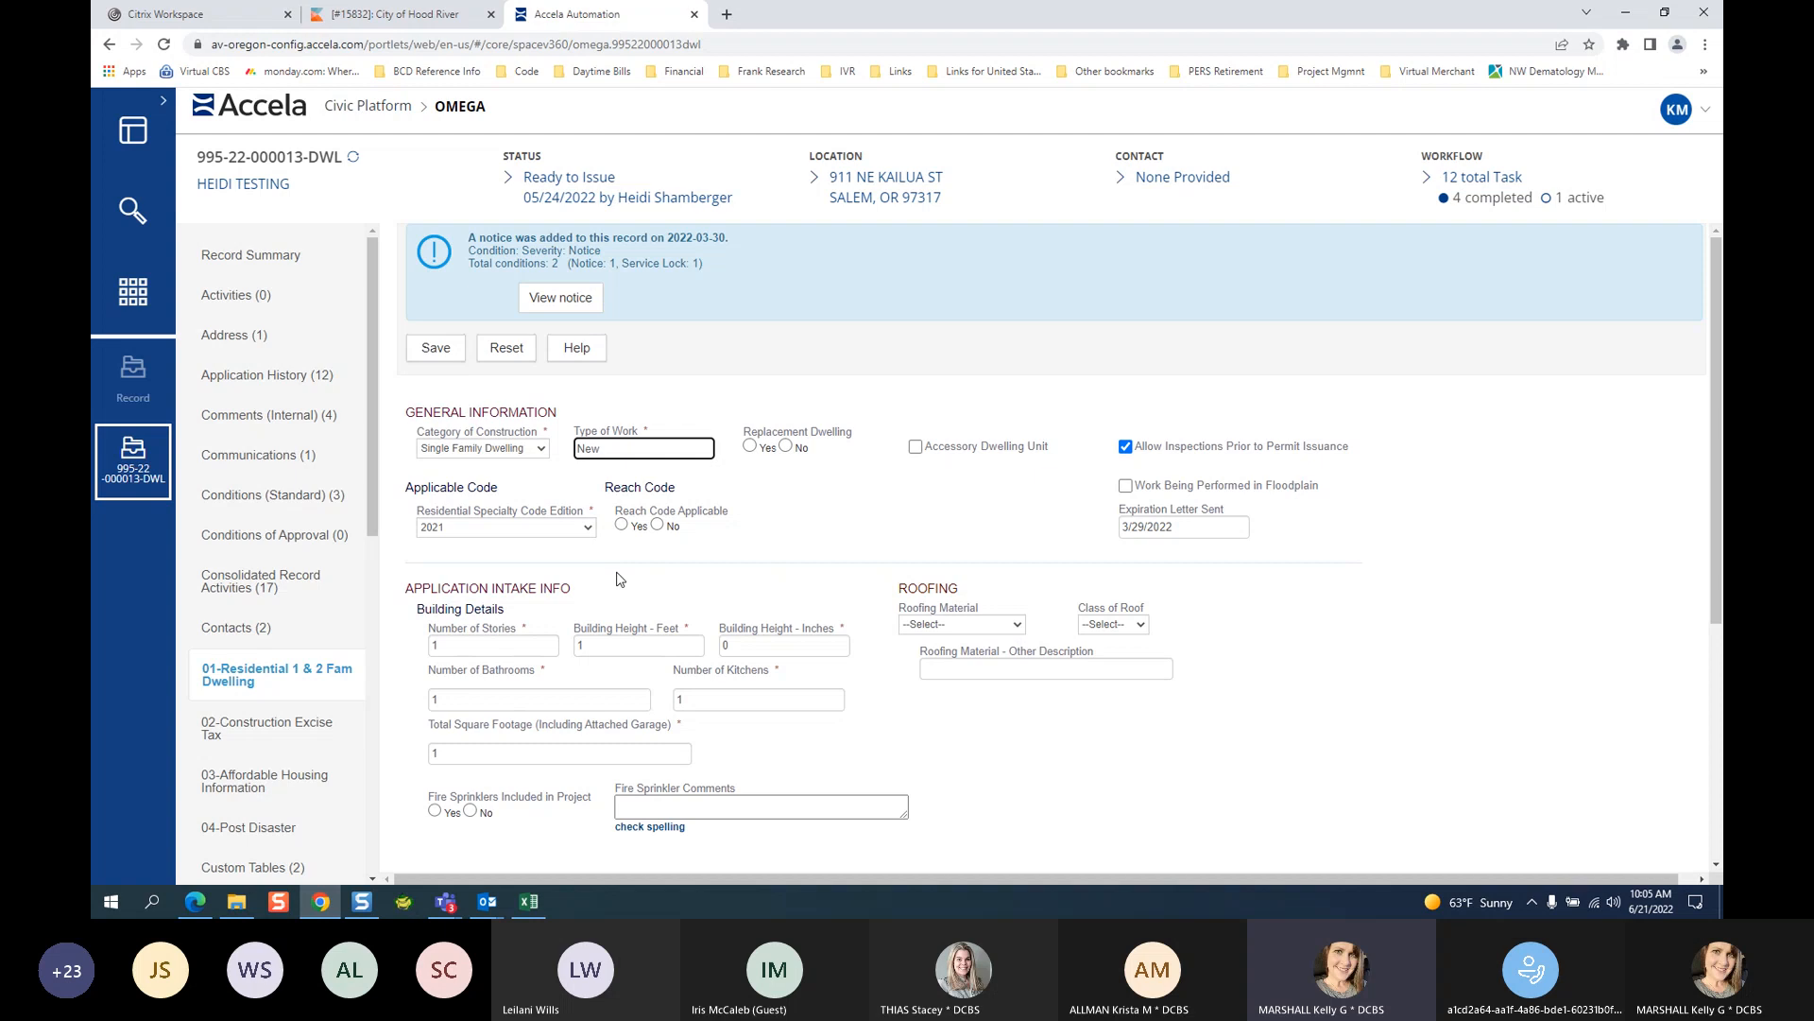
left_click(138, 397)
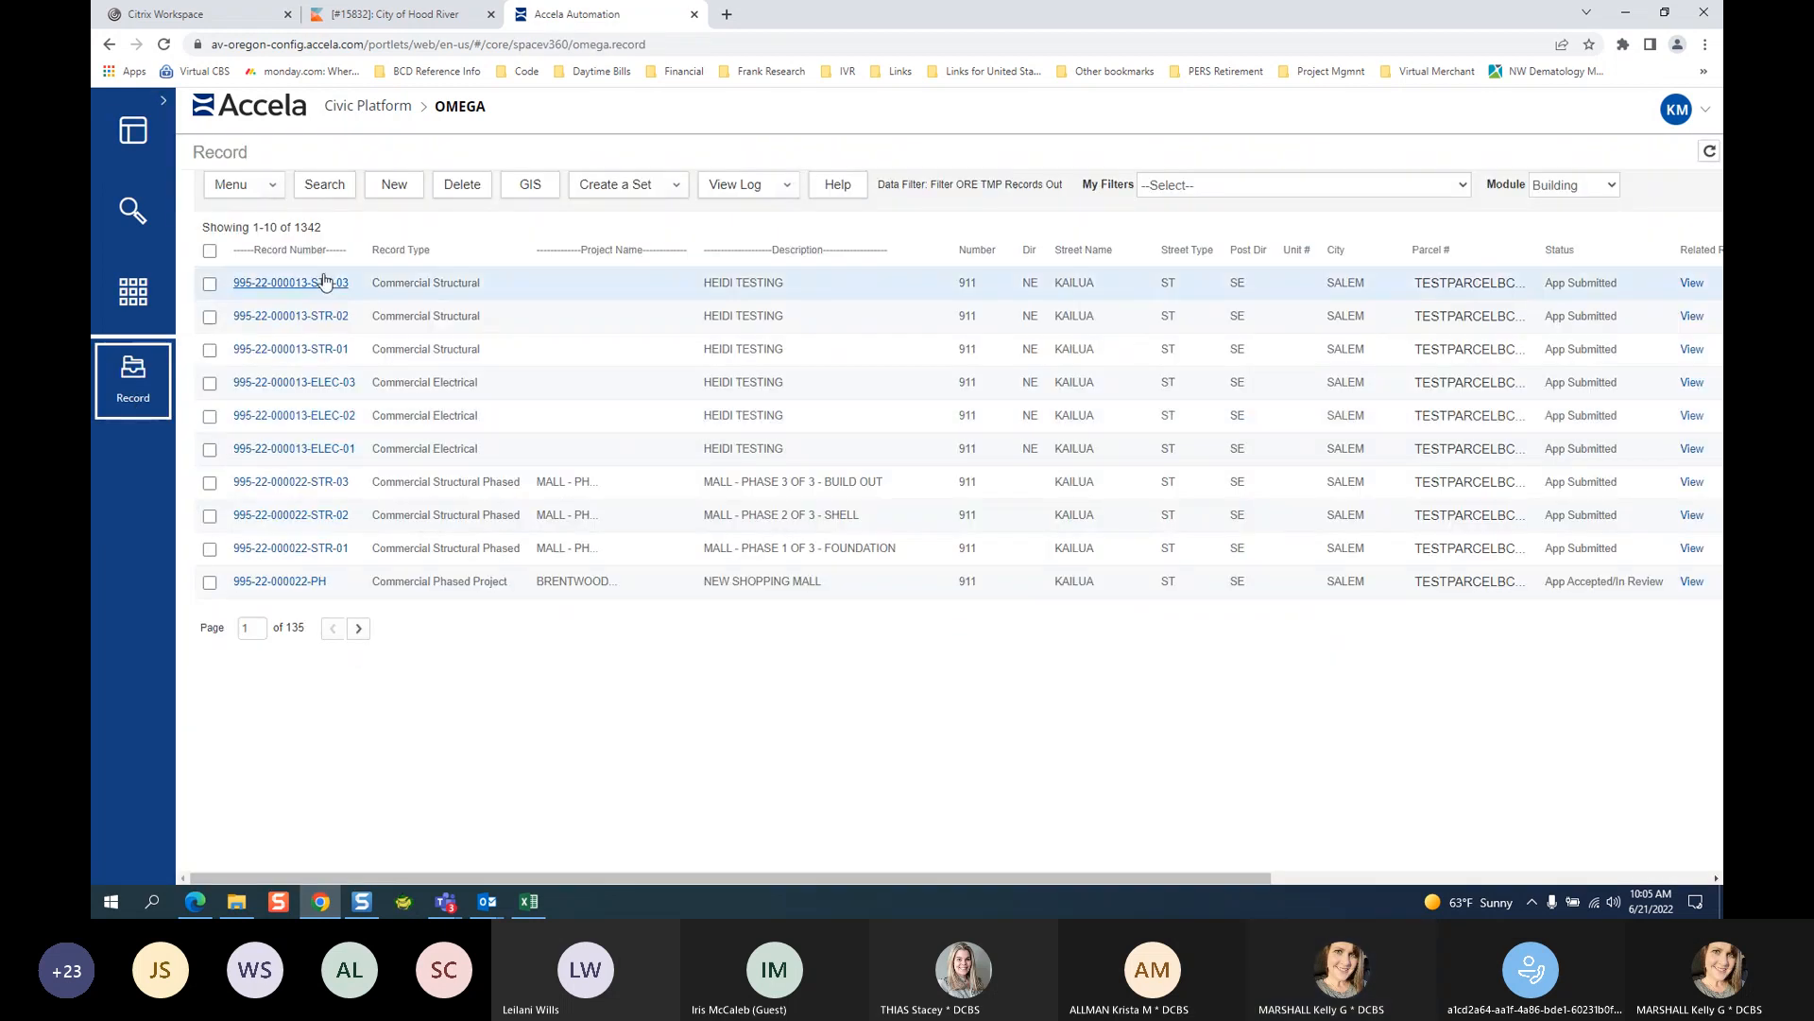
left_click(1709, 152)
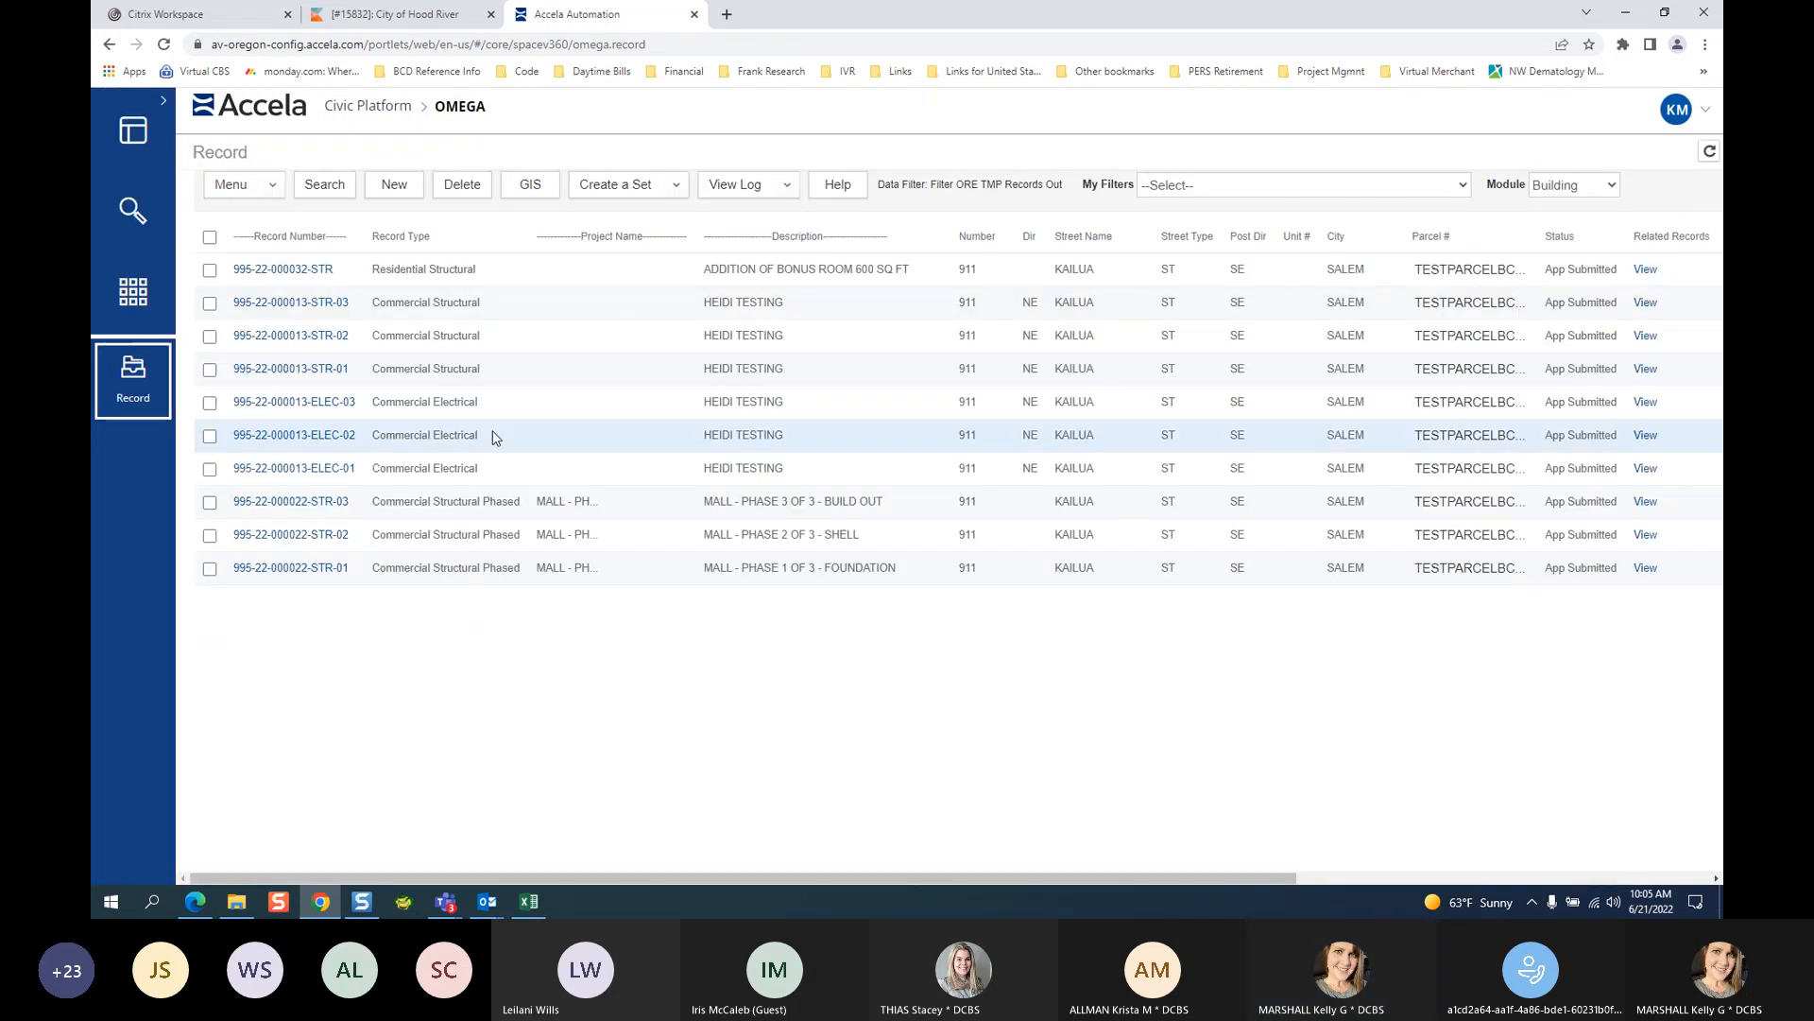
left_click(323, 271)
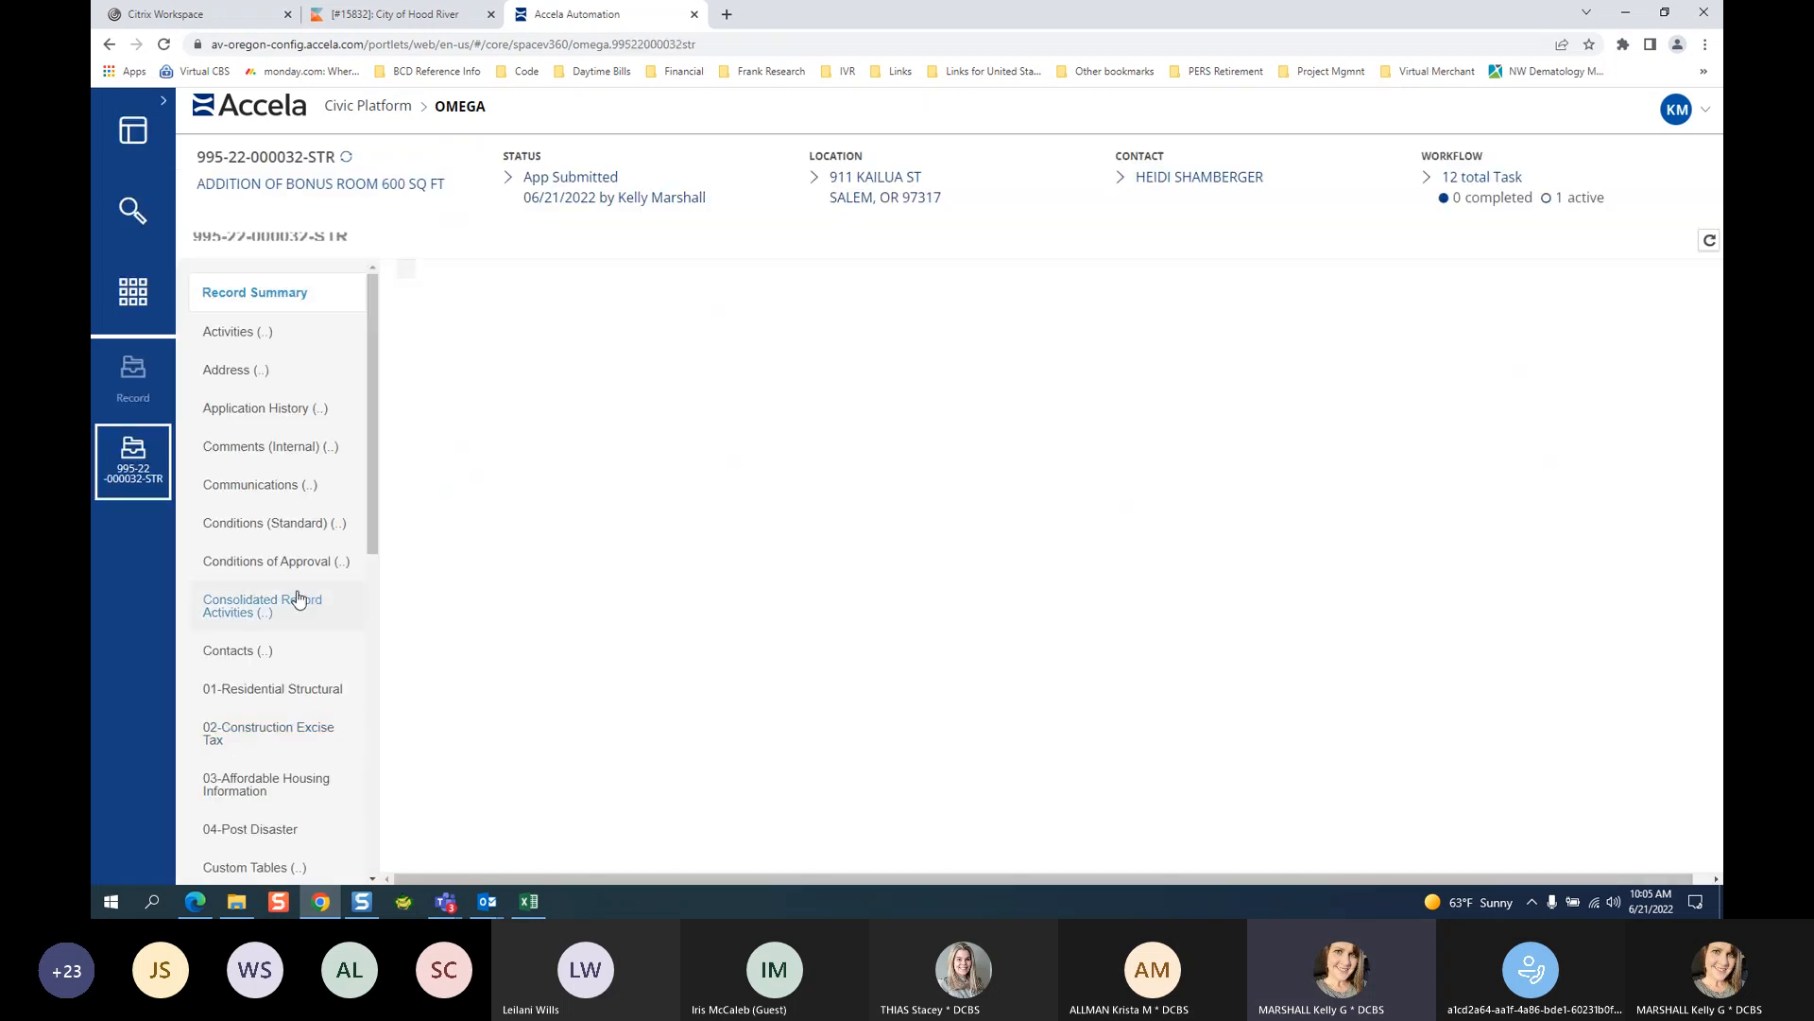
scroll(294, 595, "down", 5)
left_click(218, 612)
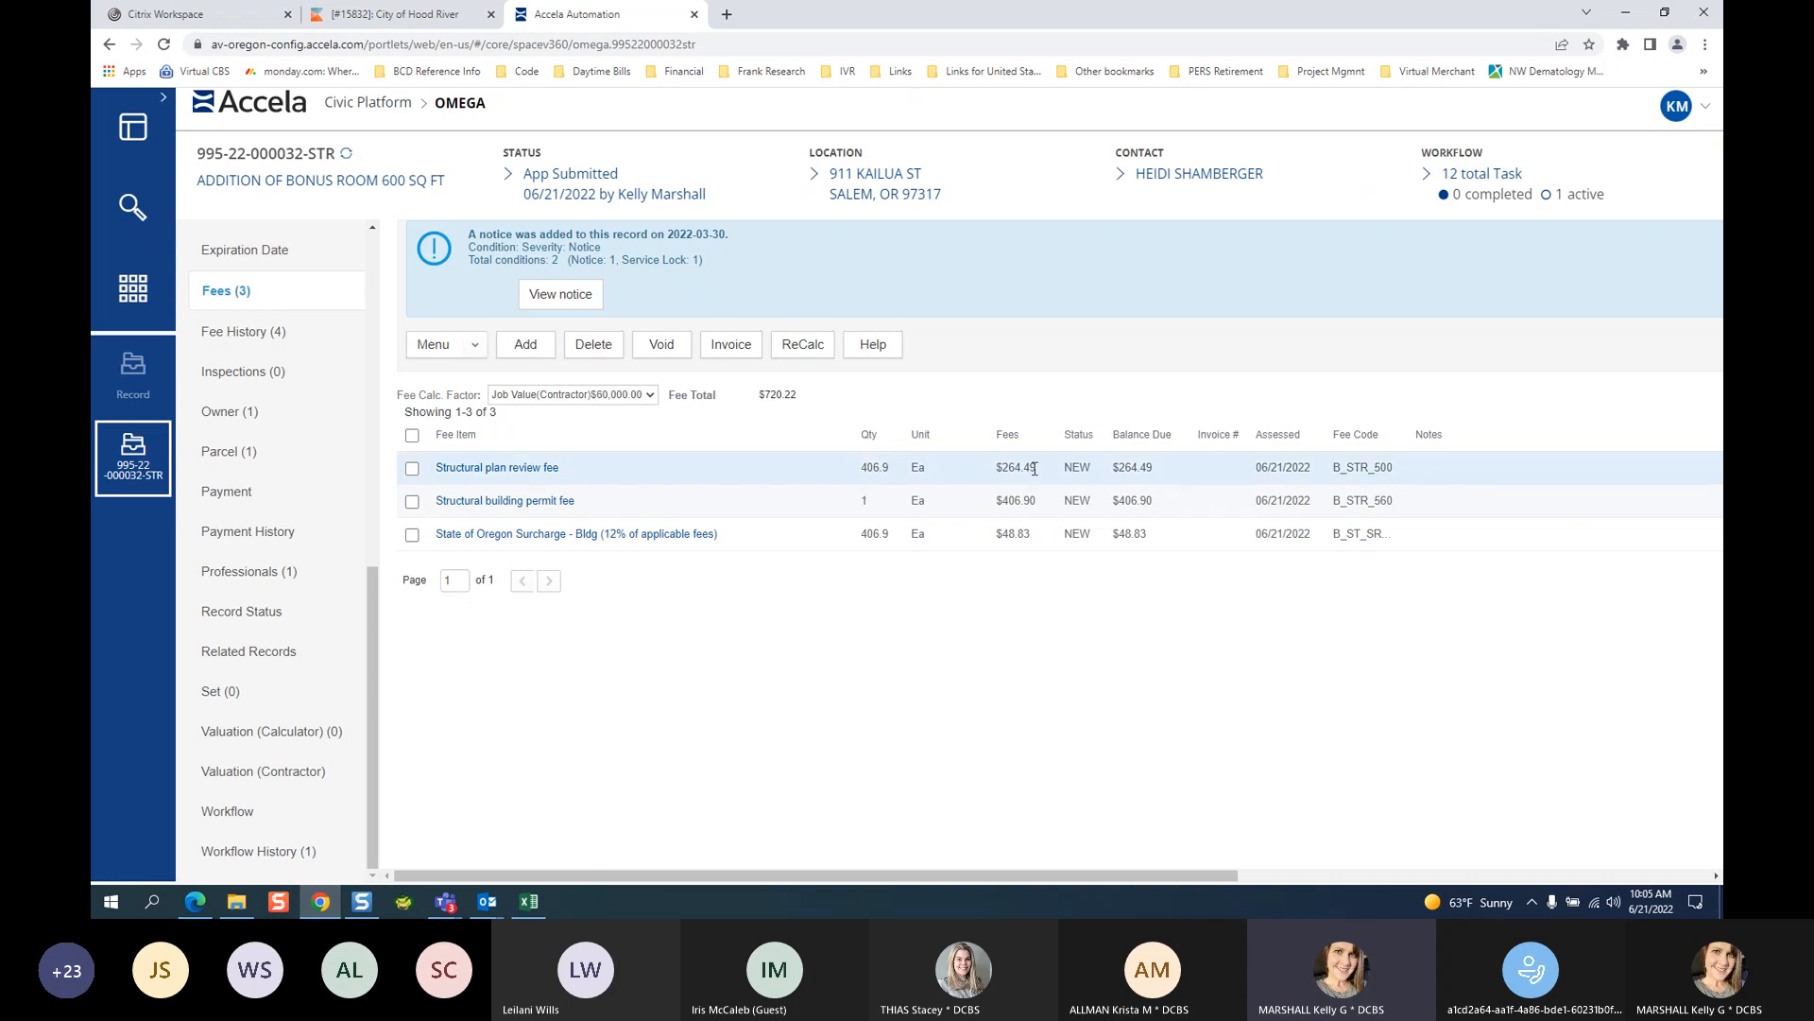
Invoice the $264.49 Structural plan review fee and go to the Payment page.
left_click(412, 472)
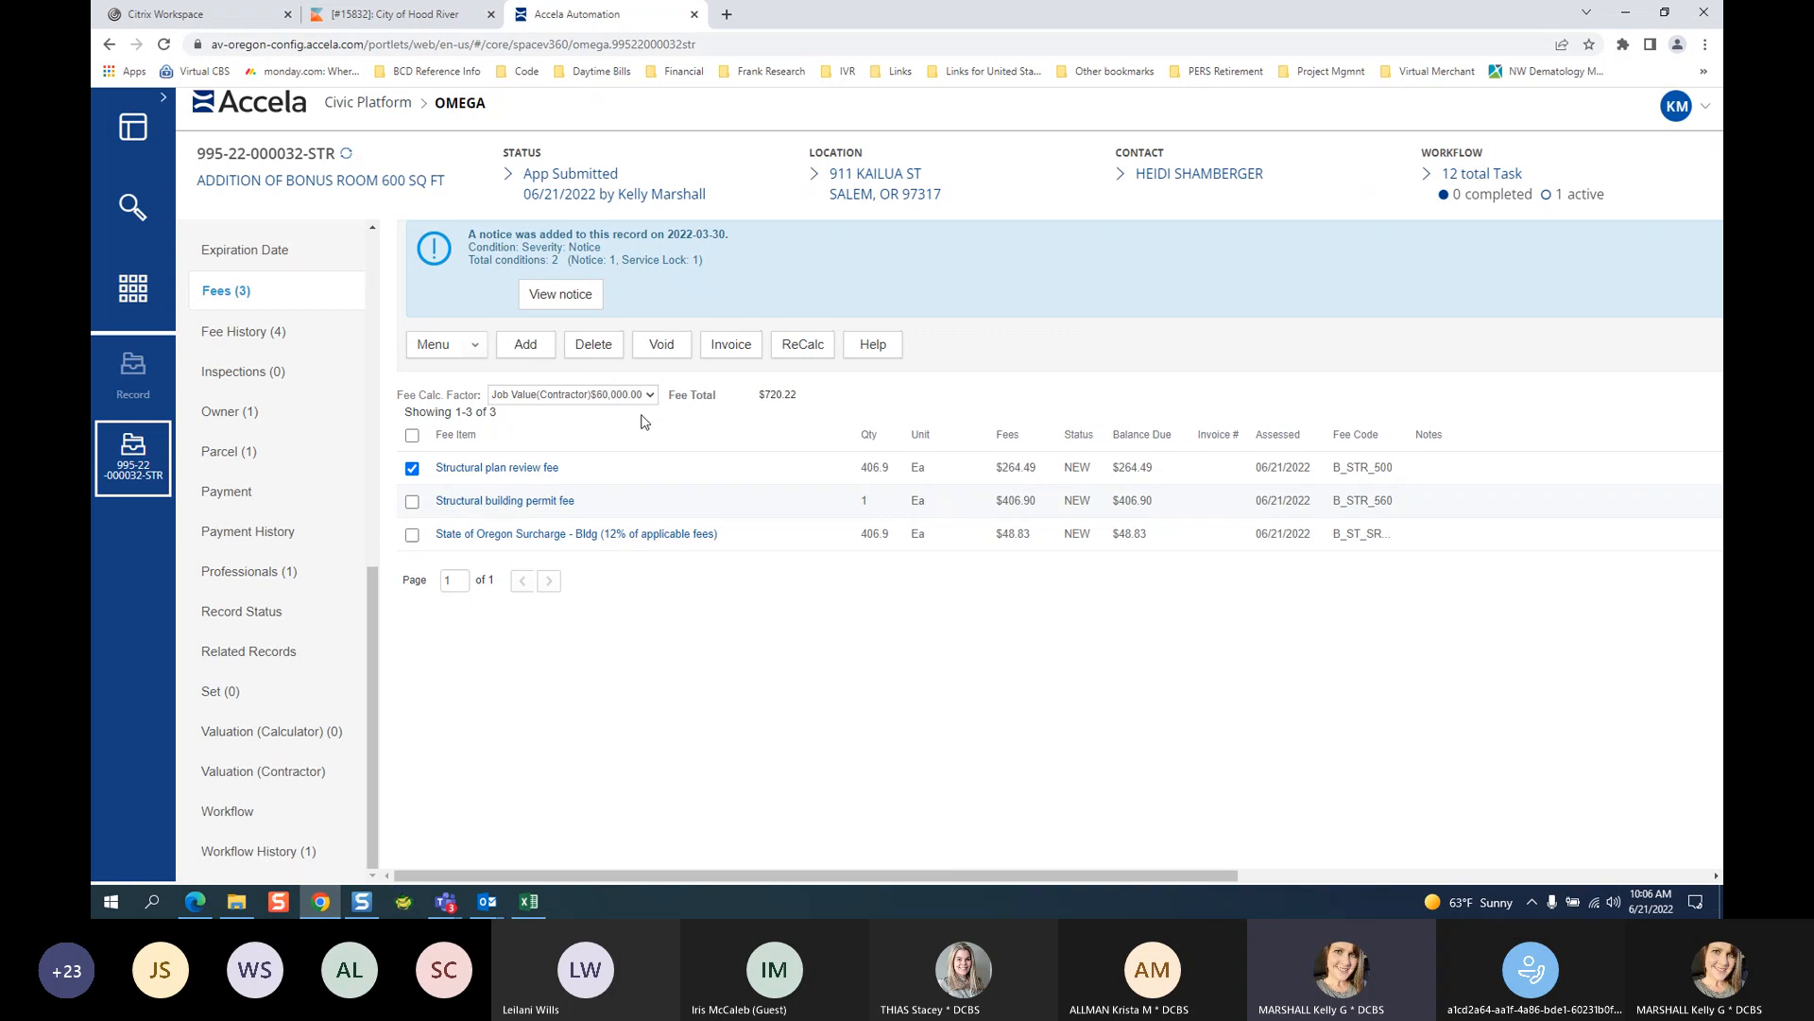
left_click(731, 345)
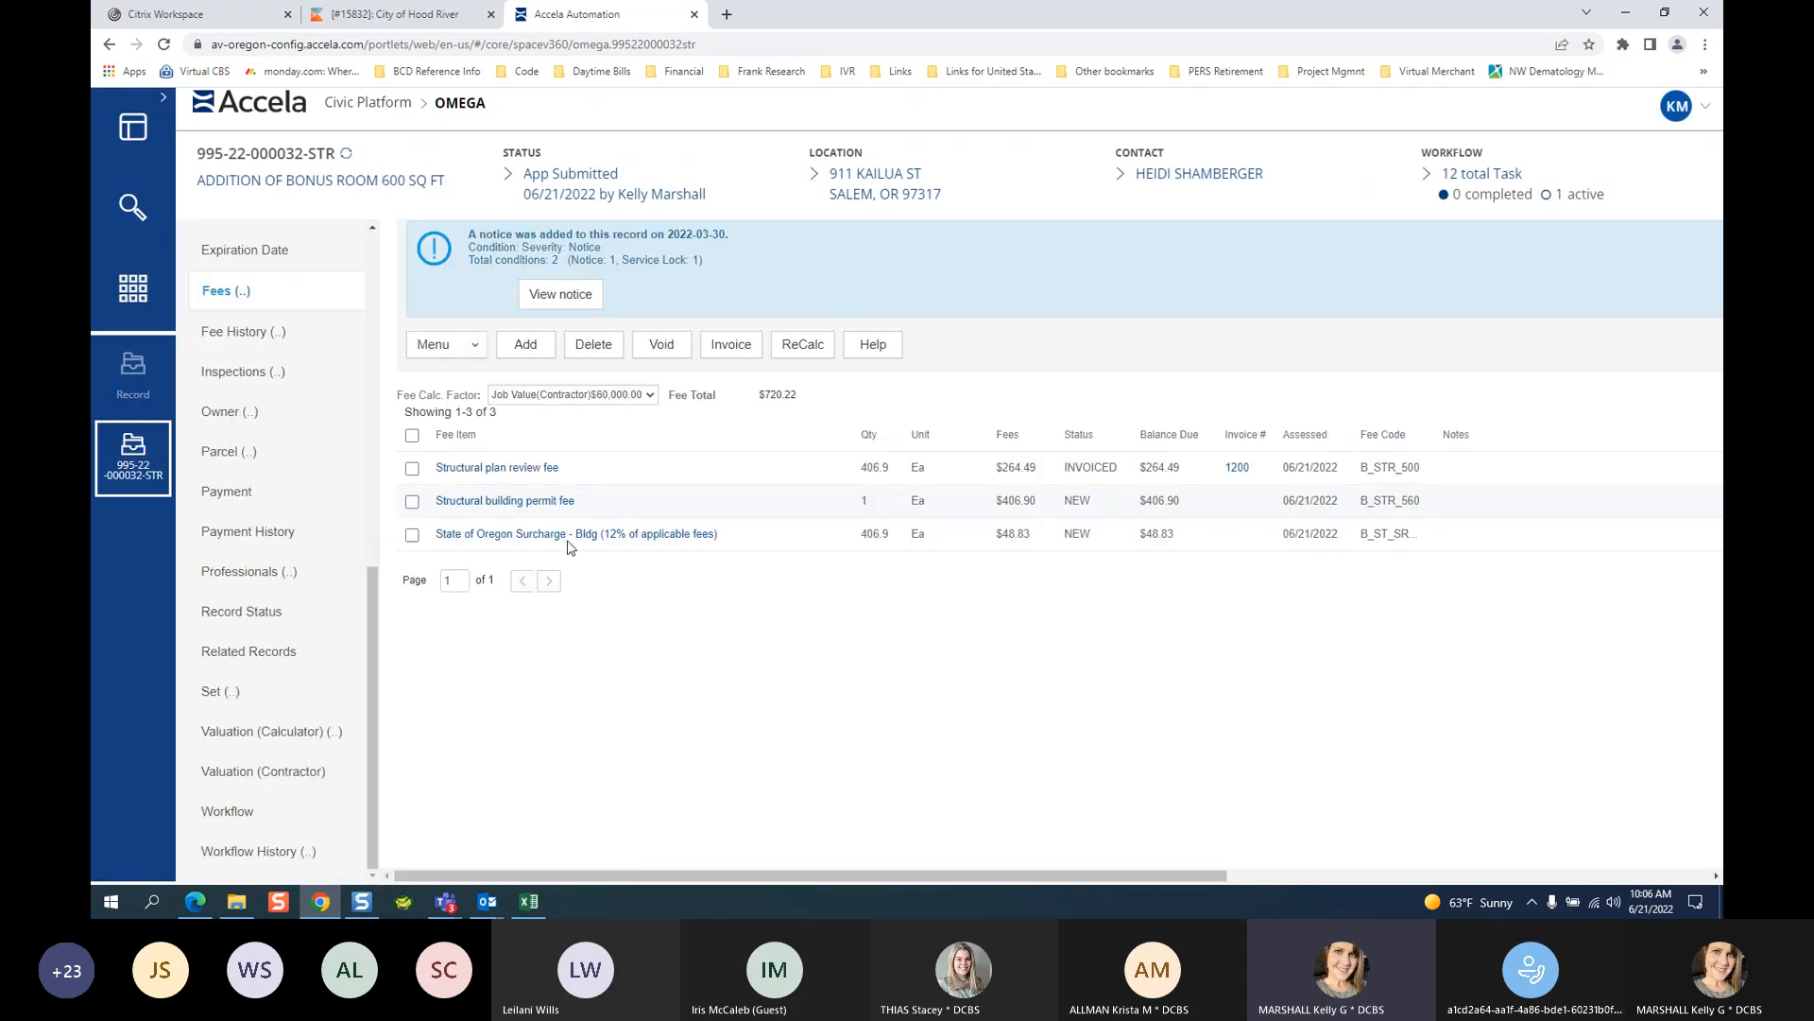
left_click(227, 491)
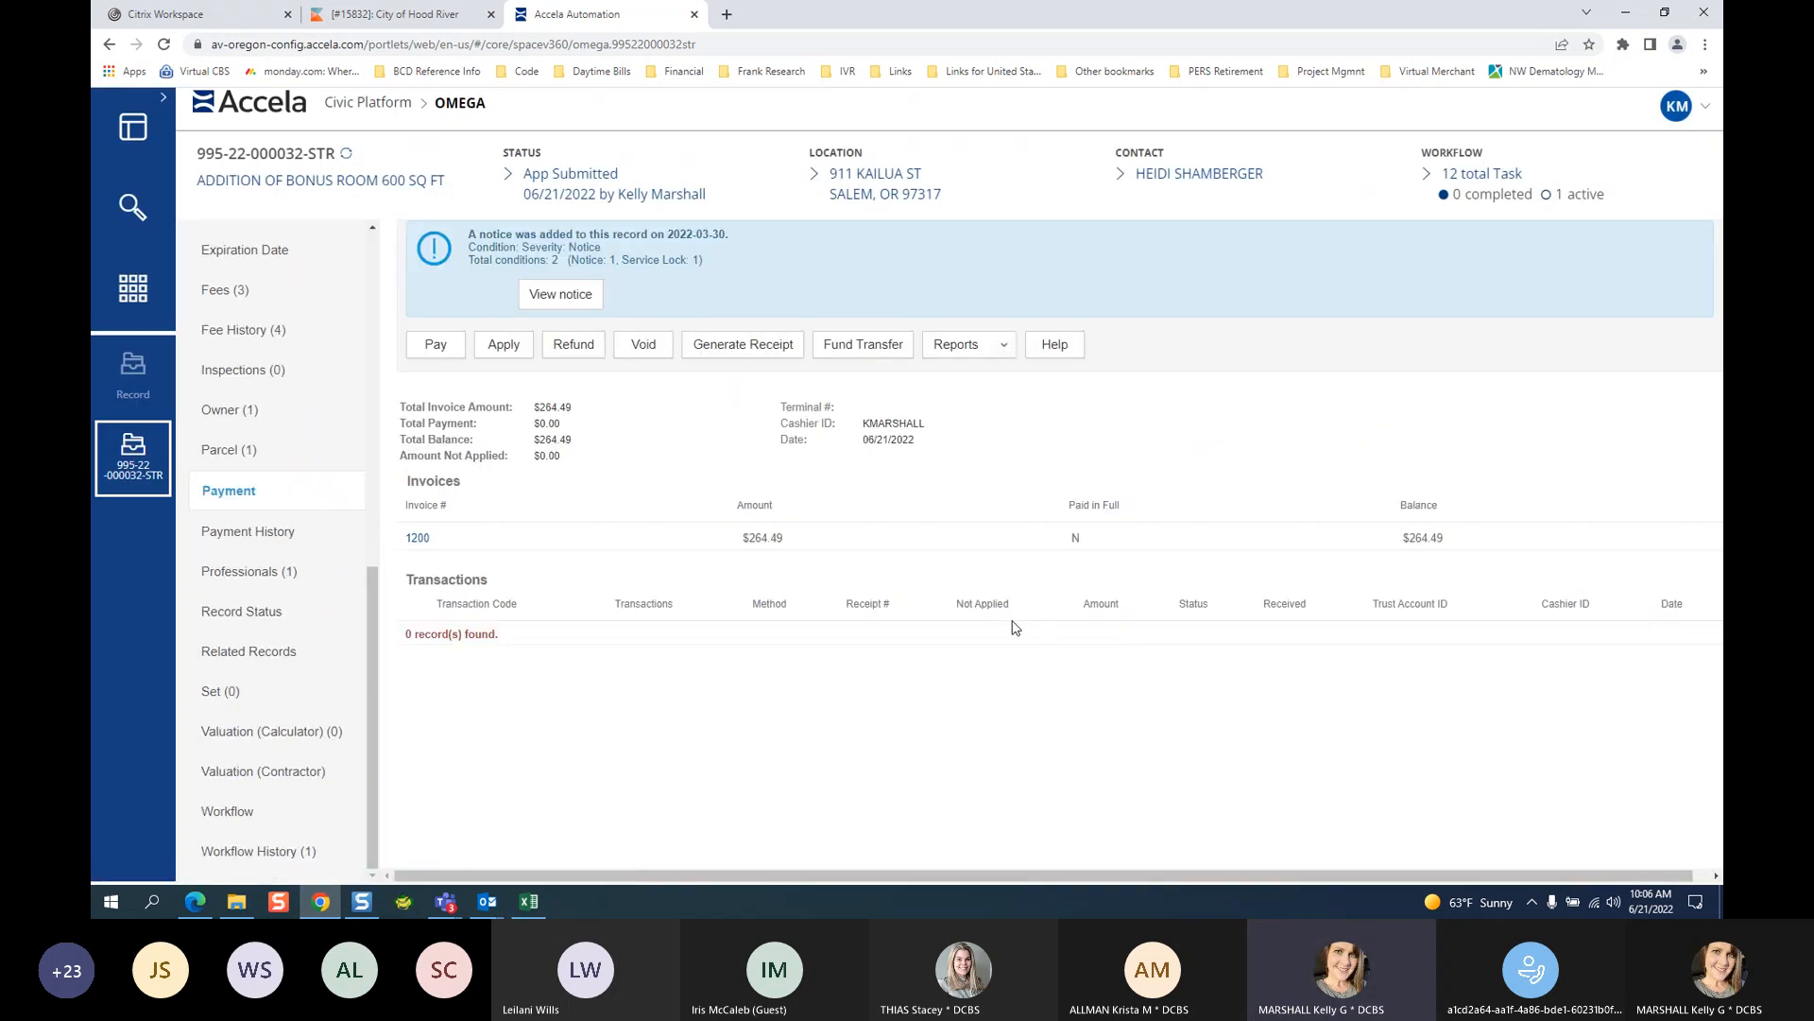
Start a $264.49 payment by check number 123 with office None.
left_click(434, 350)
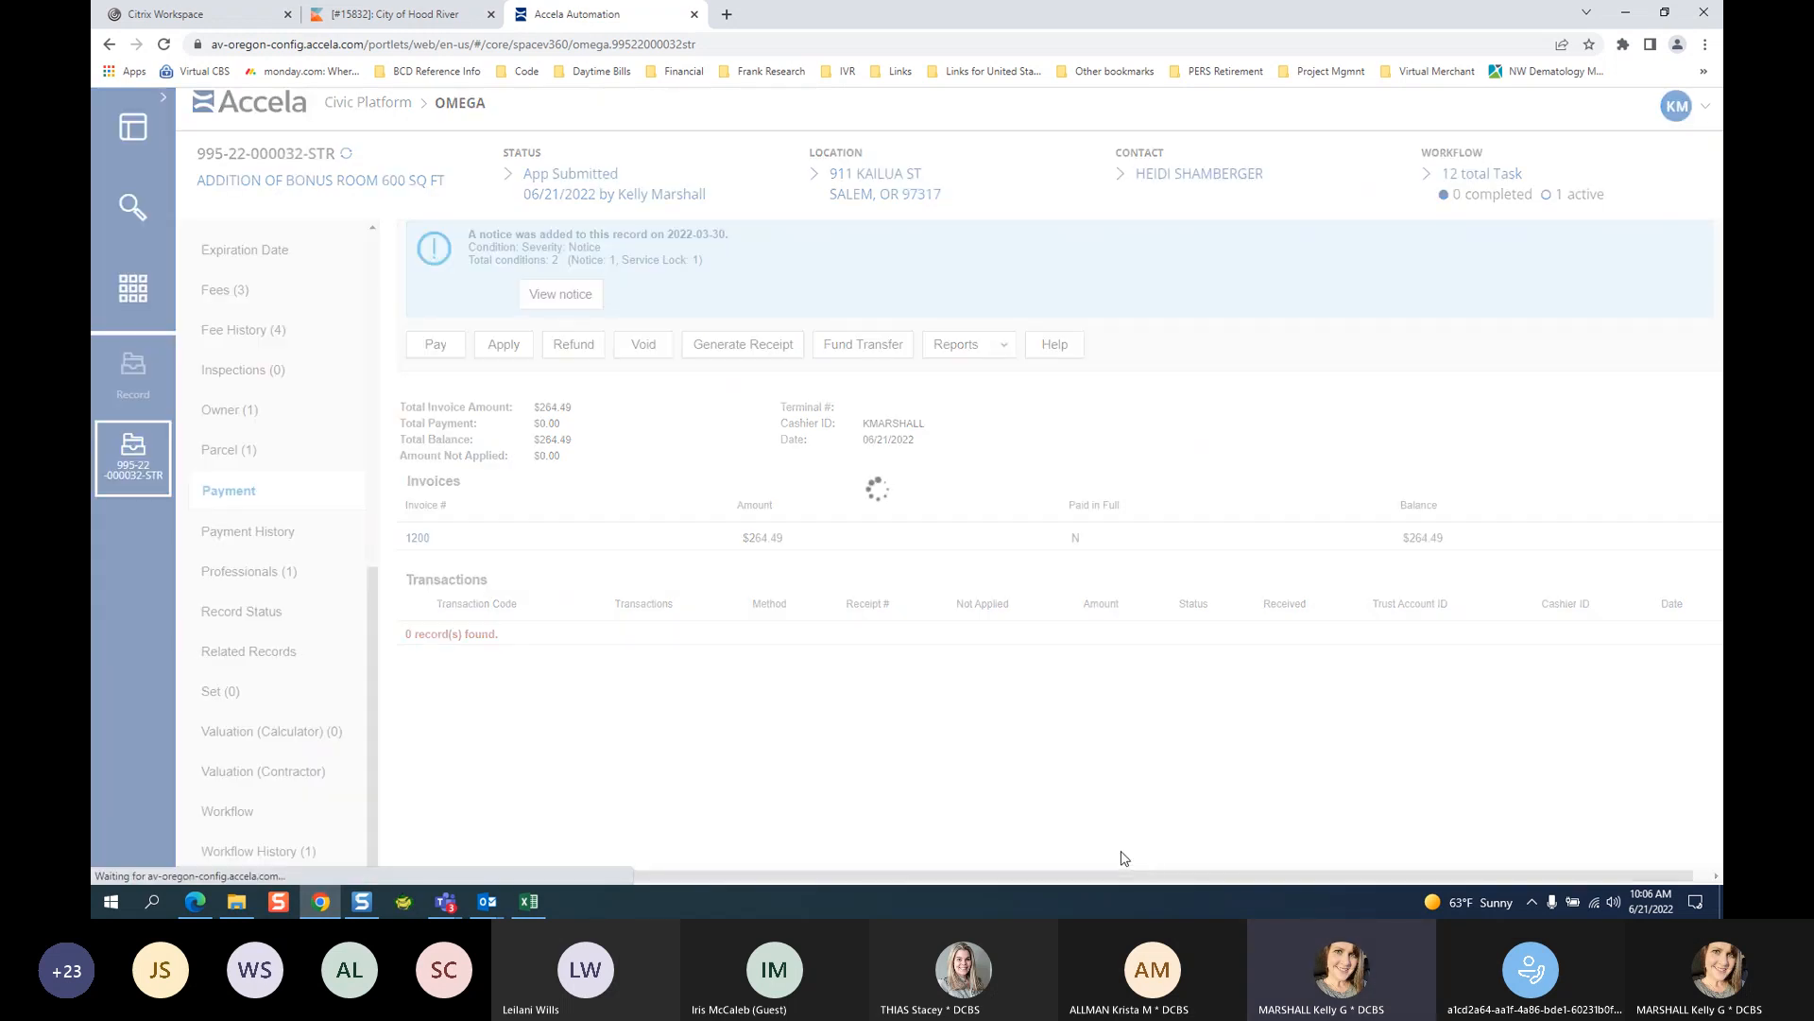
left_click(570, 428)
left_click(548, 464)
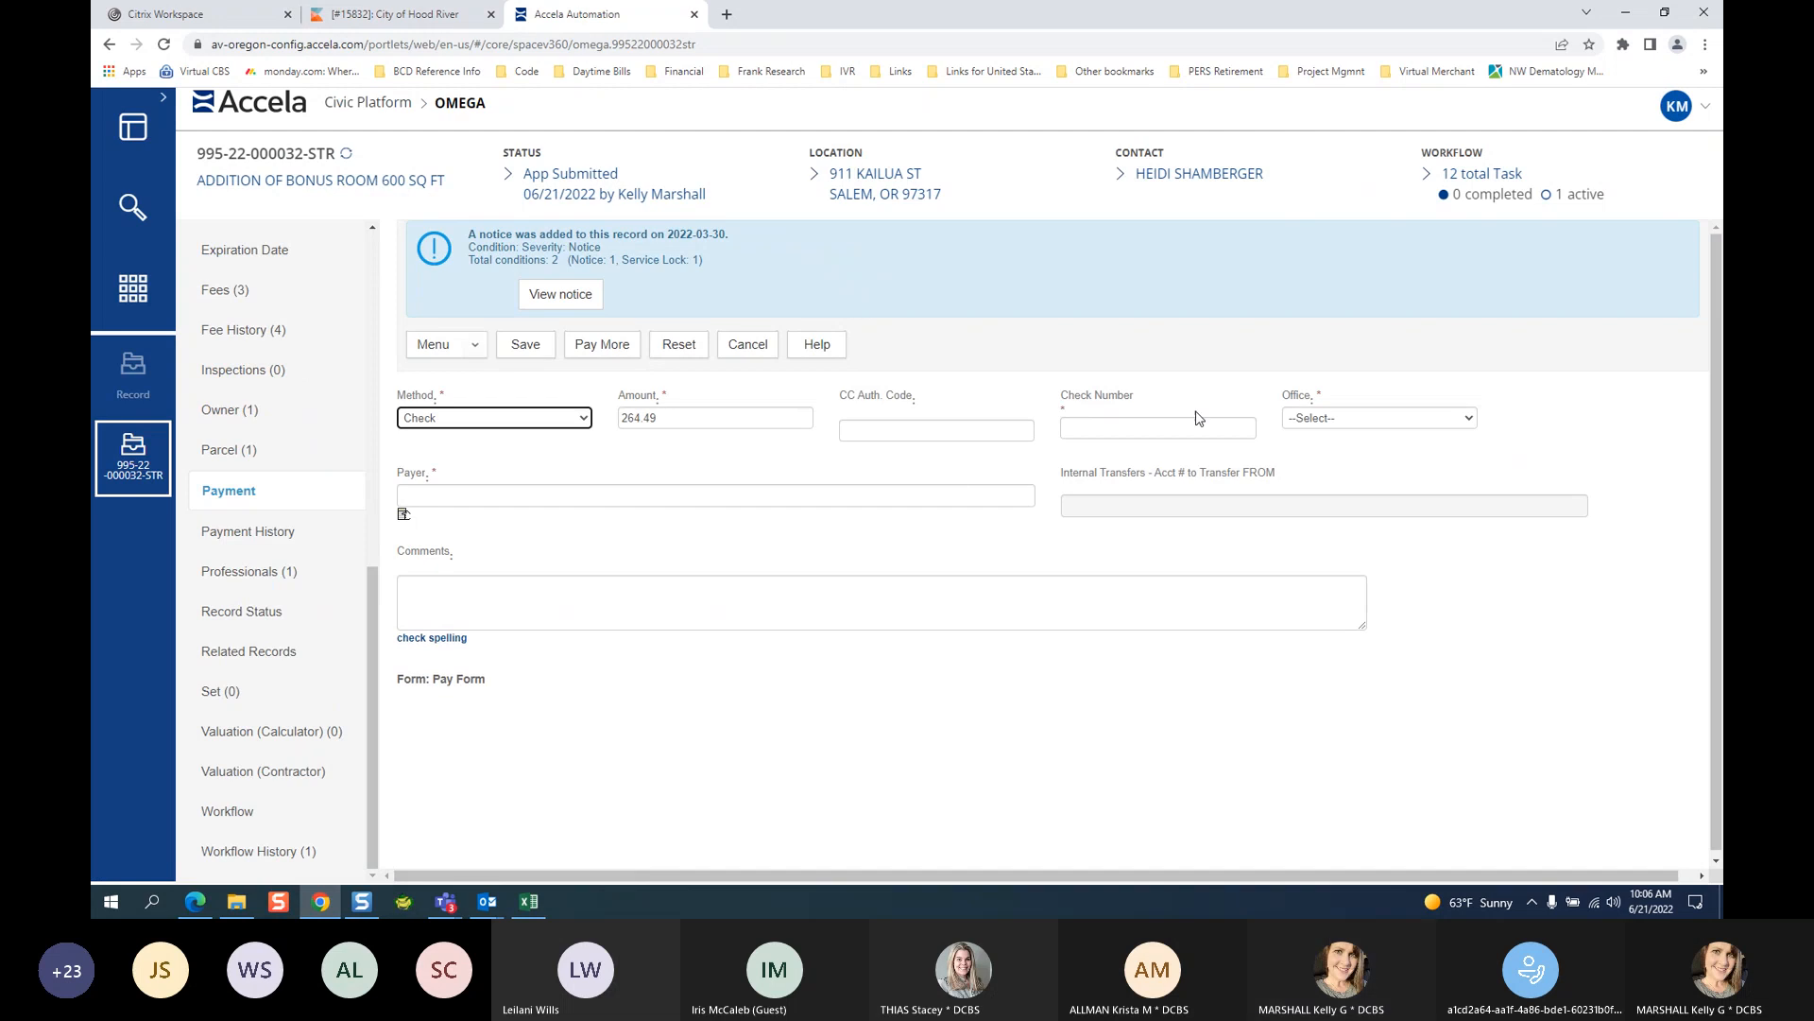
left_click(1101, 430)
type("123")
left_click(1339, 417)
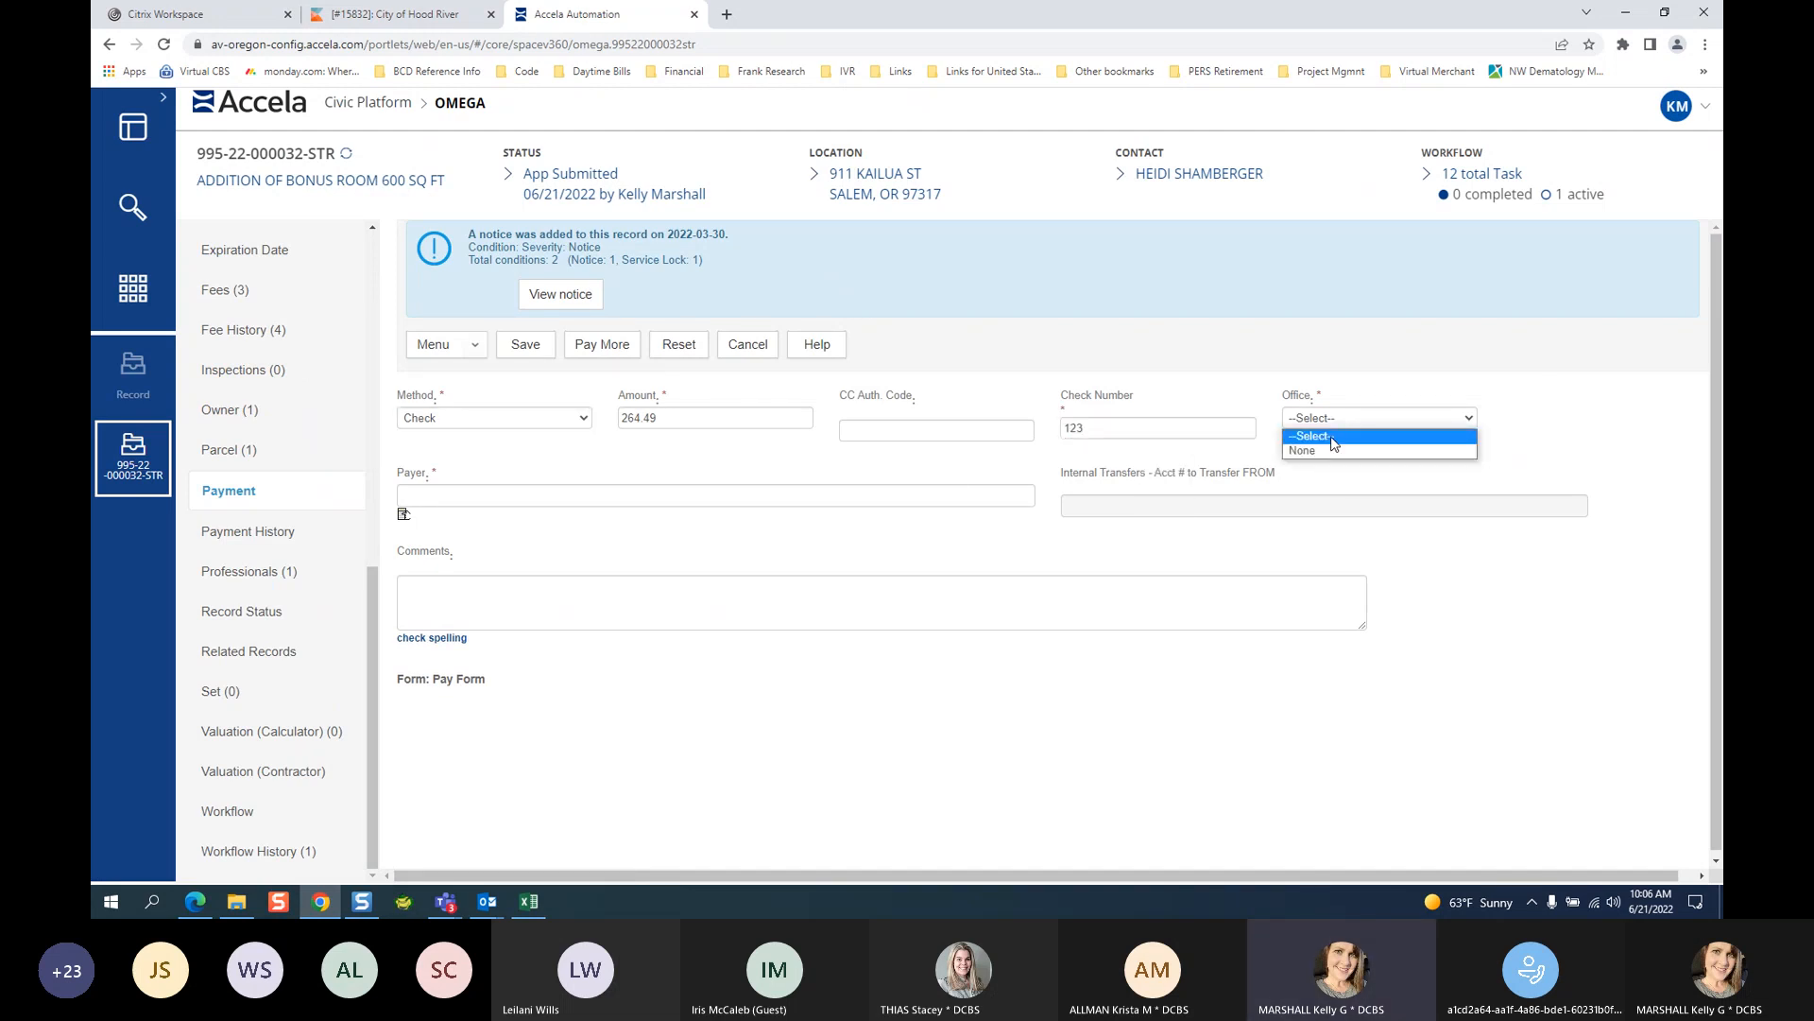
left_click(1332, 450)
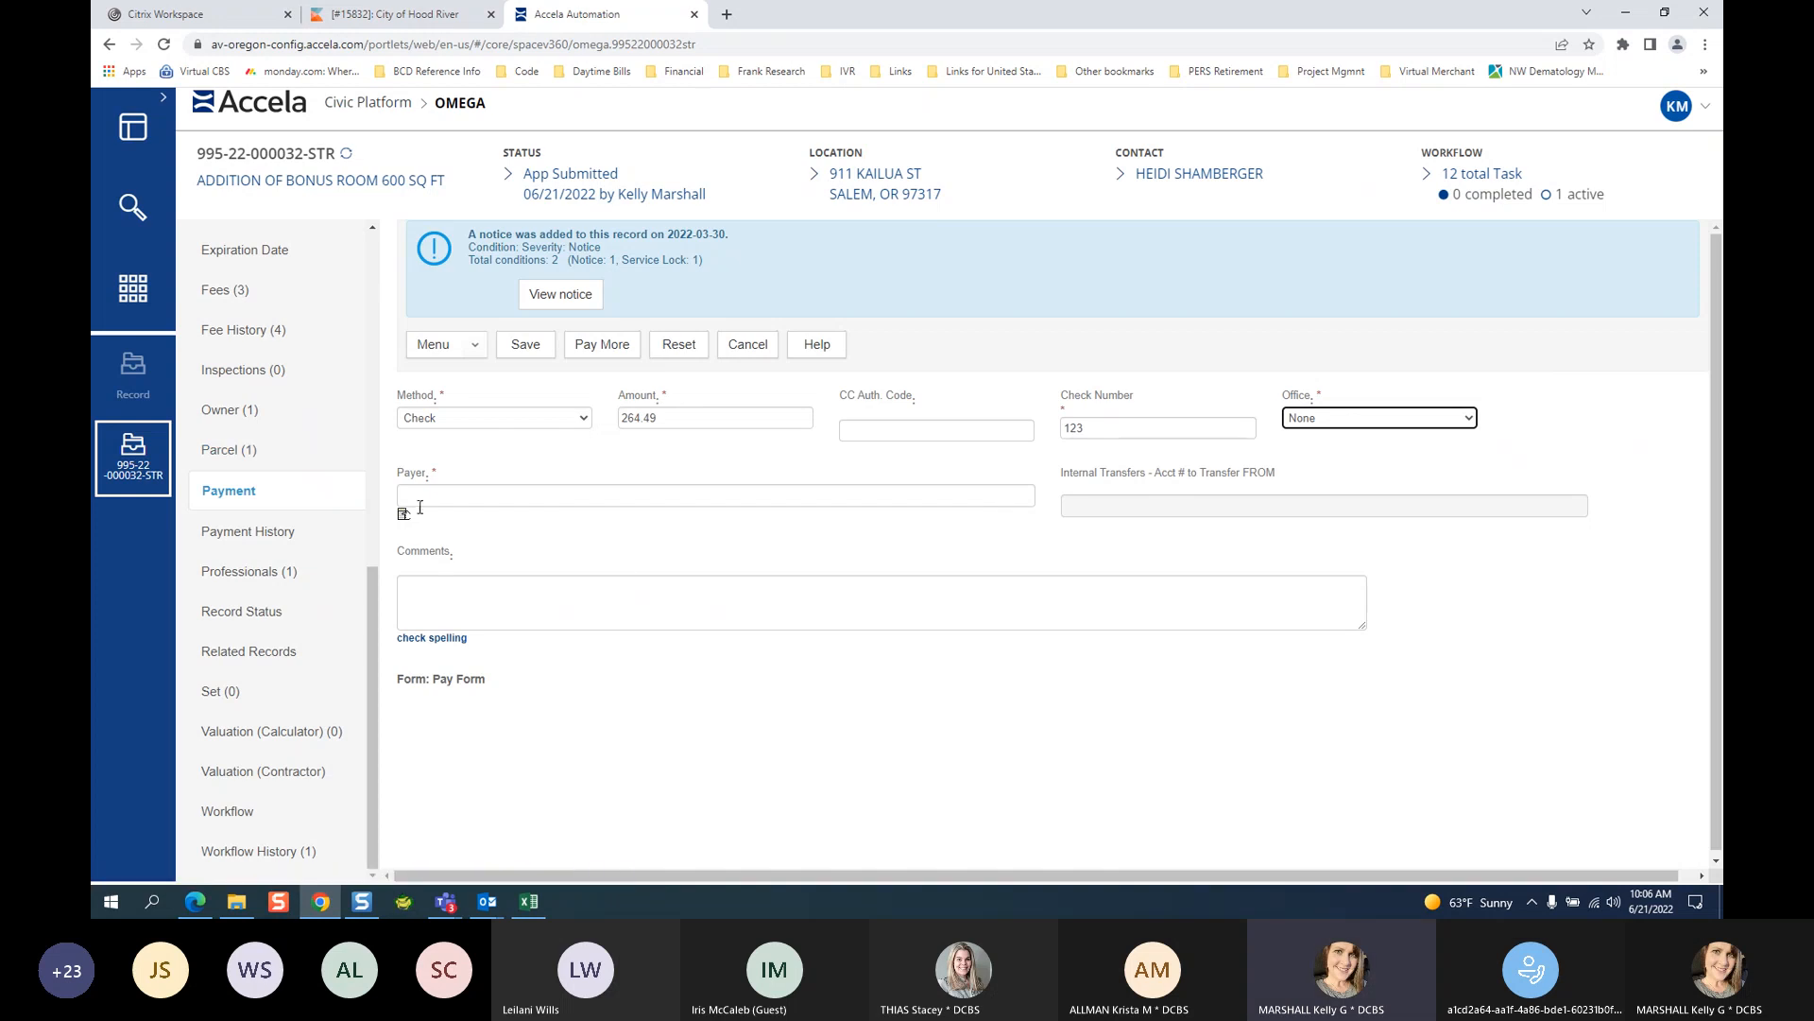
Look up a payer contact, leave without choosing one, and go to the record's contacts.
left_click(404, 513)
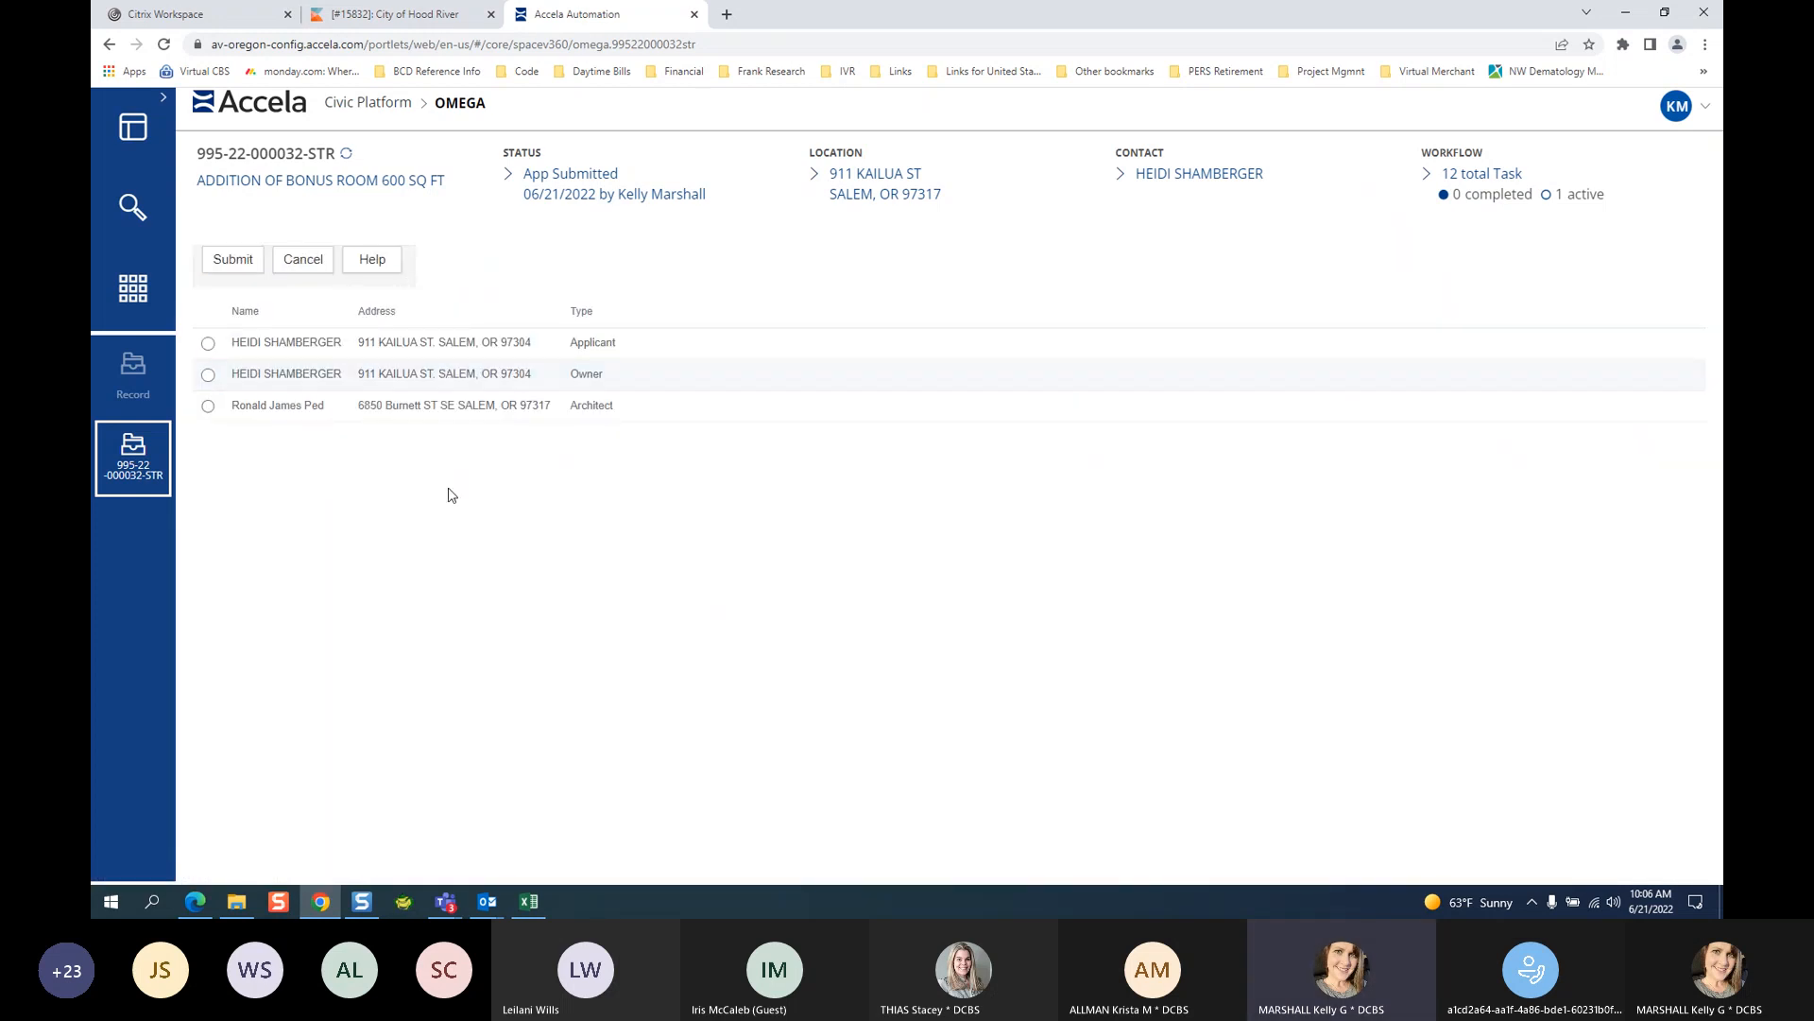
left_click(303, 261)
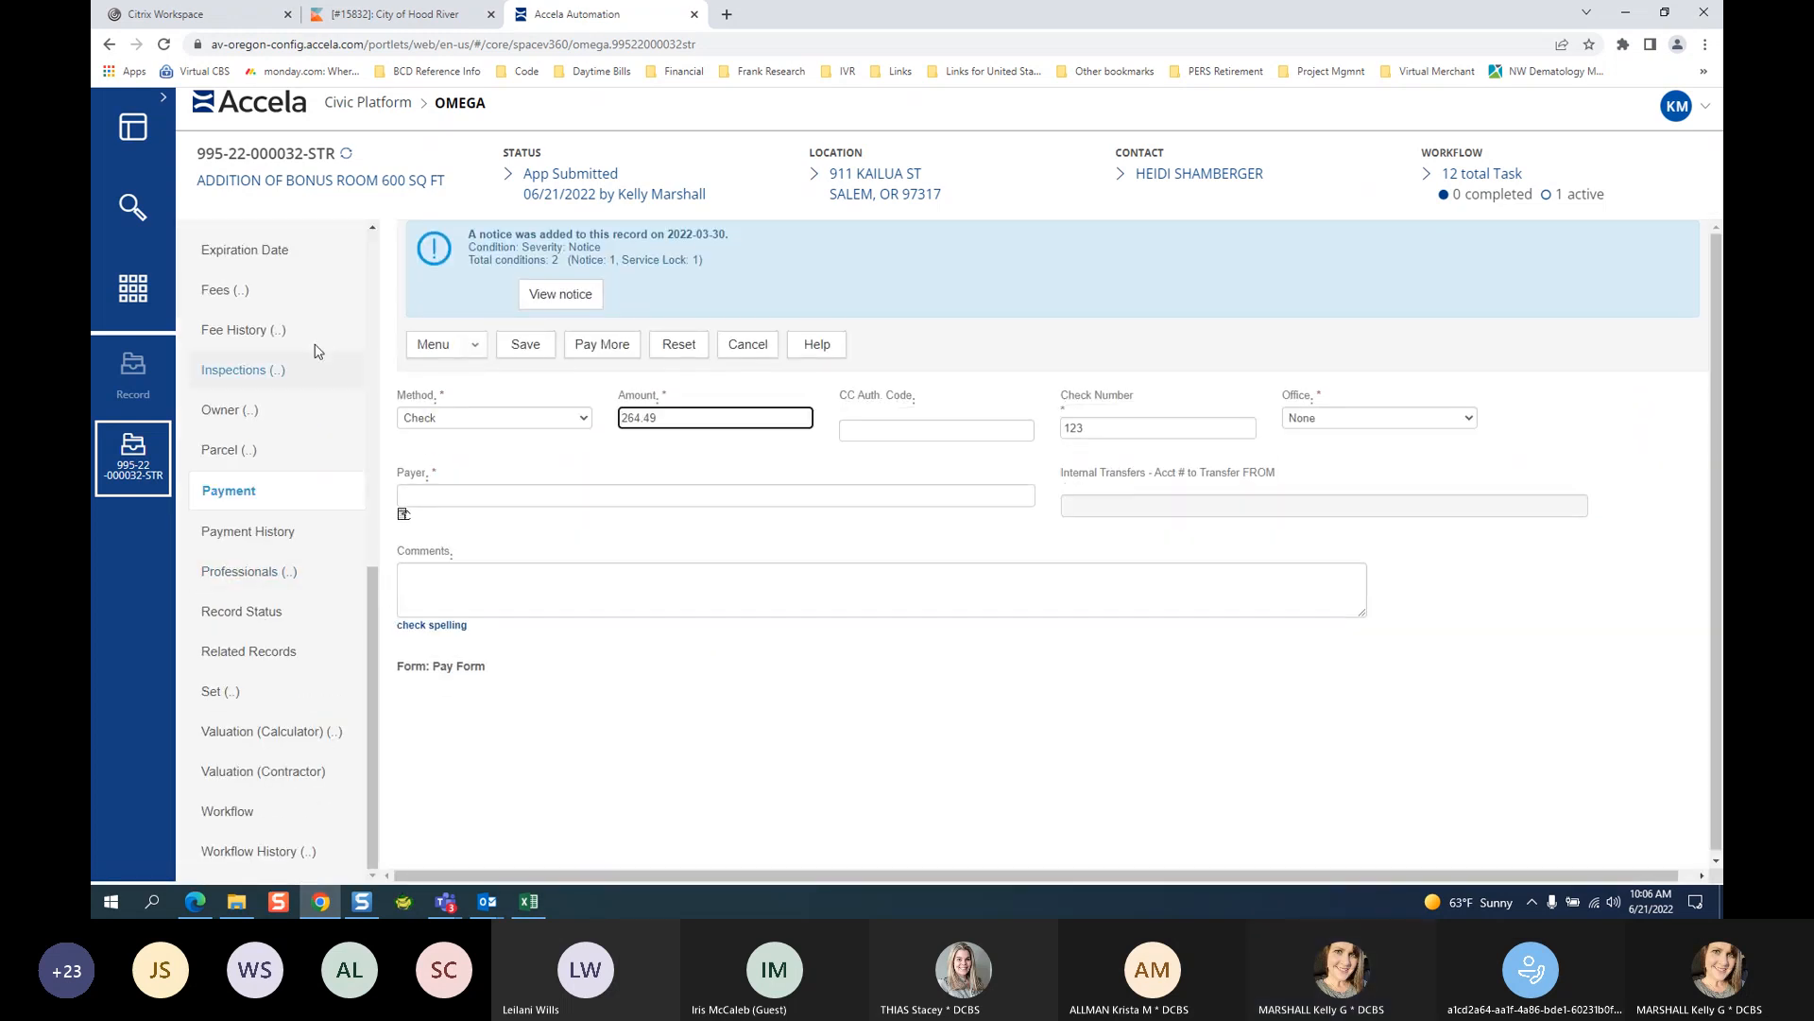
scroll(360, 511, "up", 4)
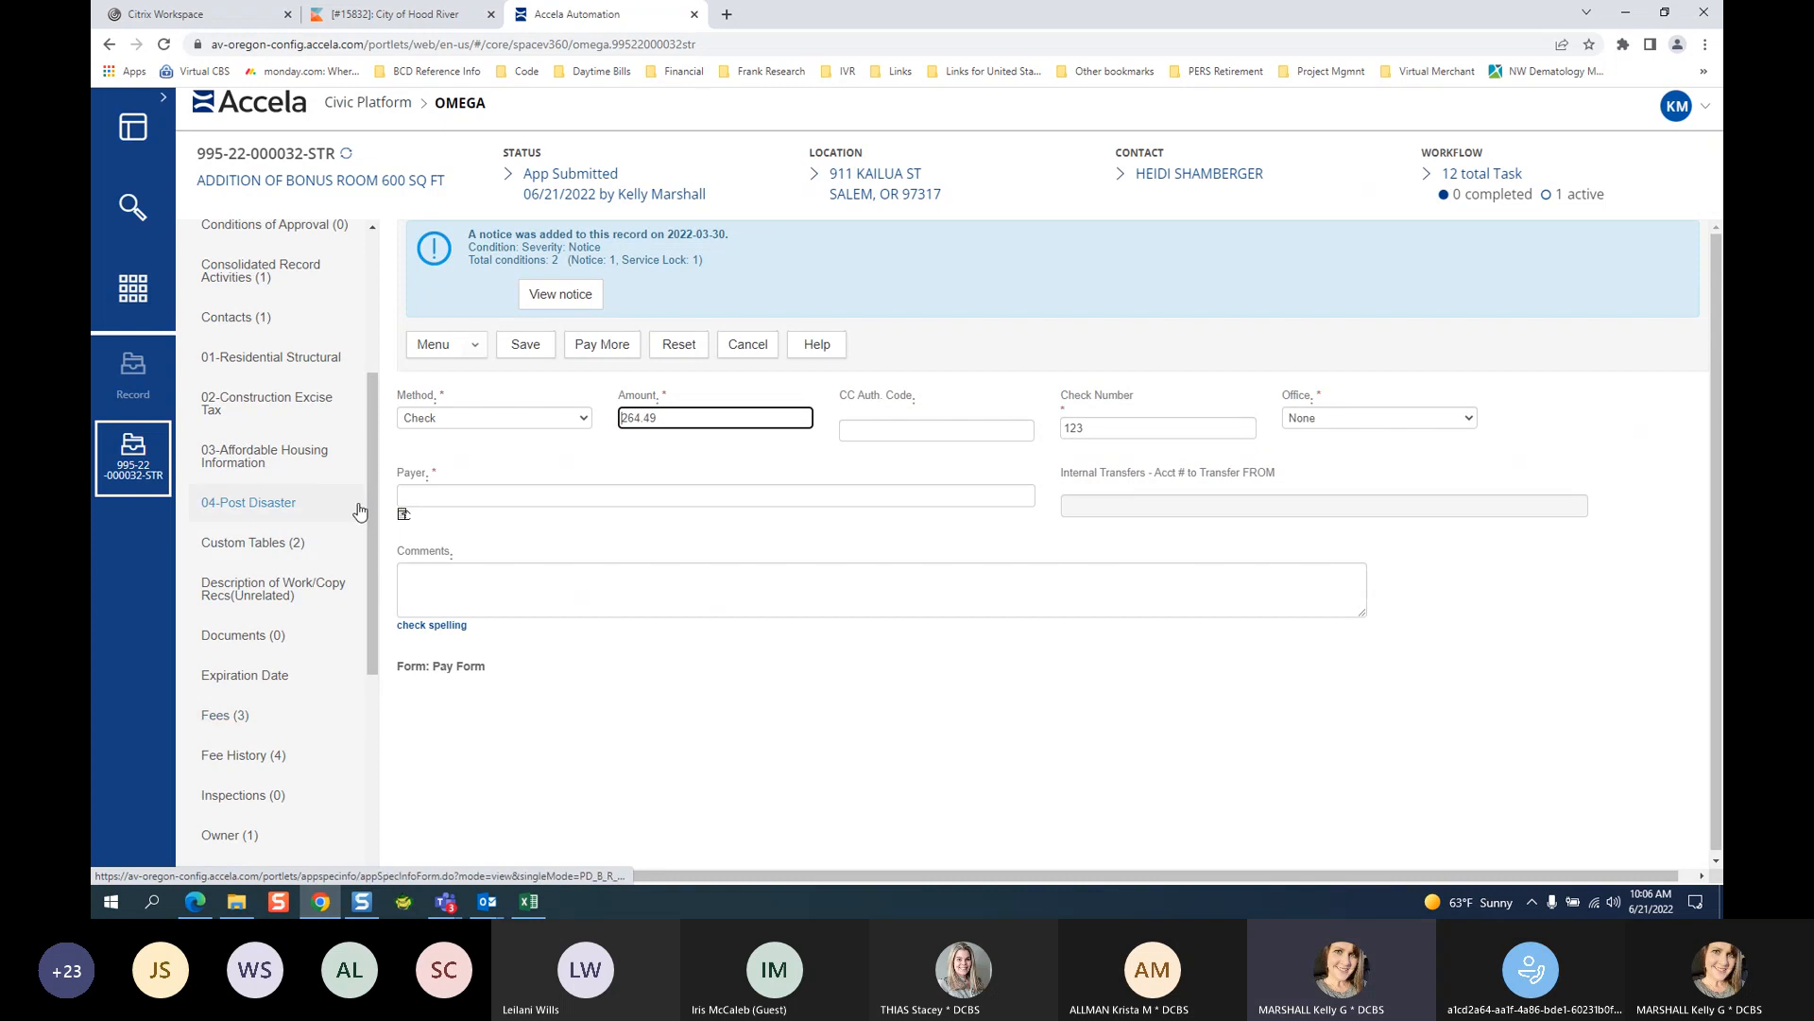
left_click(297, 325)
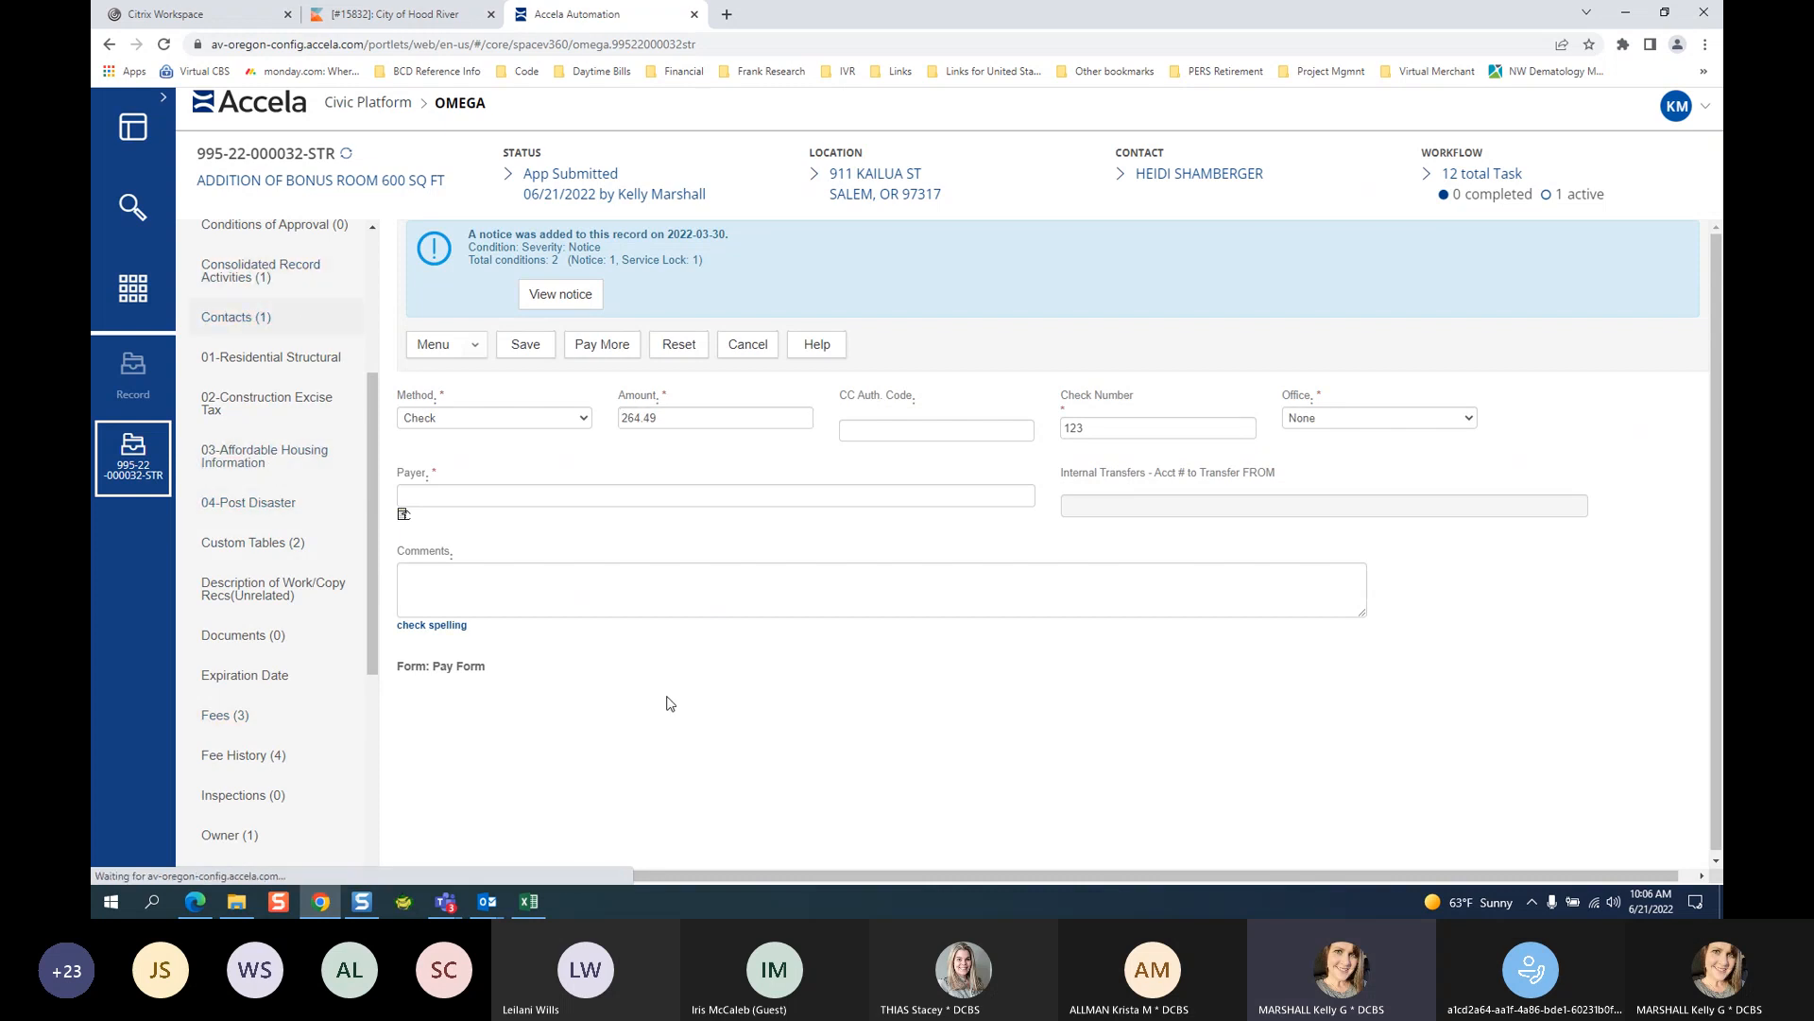
Start a new record contact with contact type Billed To.
left_click(628, 346)
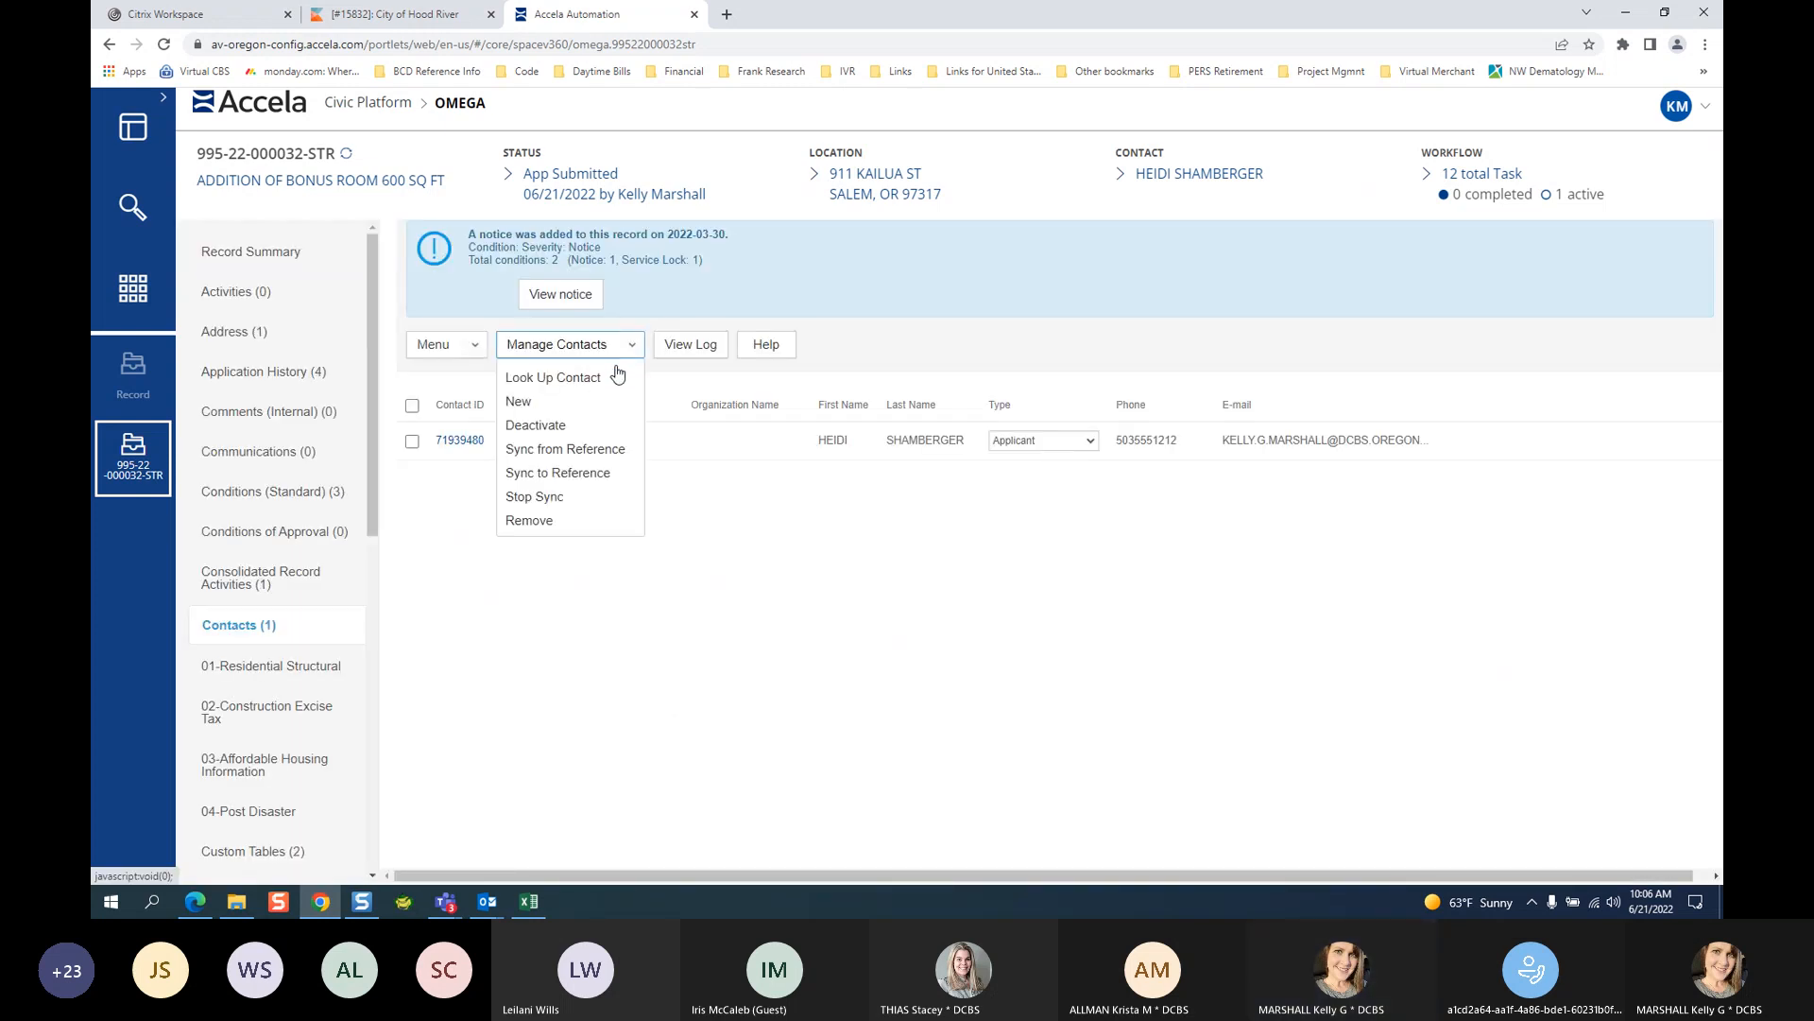
left_click(558, 401)
left_click(444, 344)
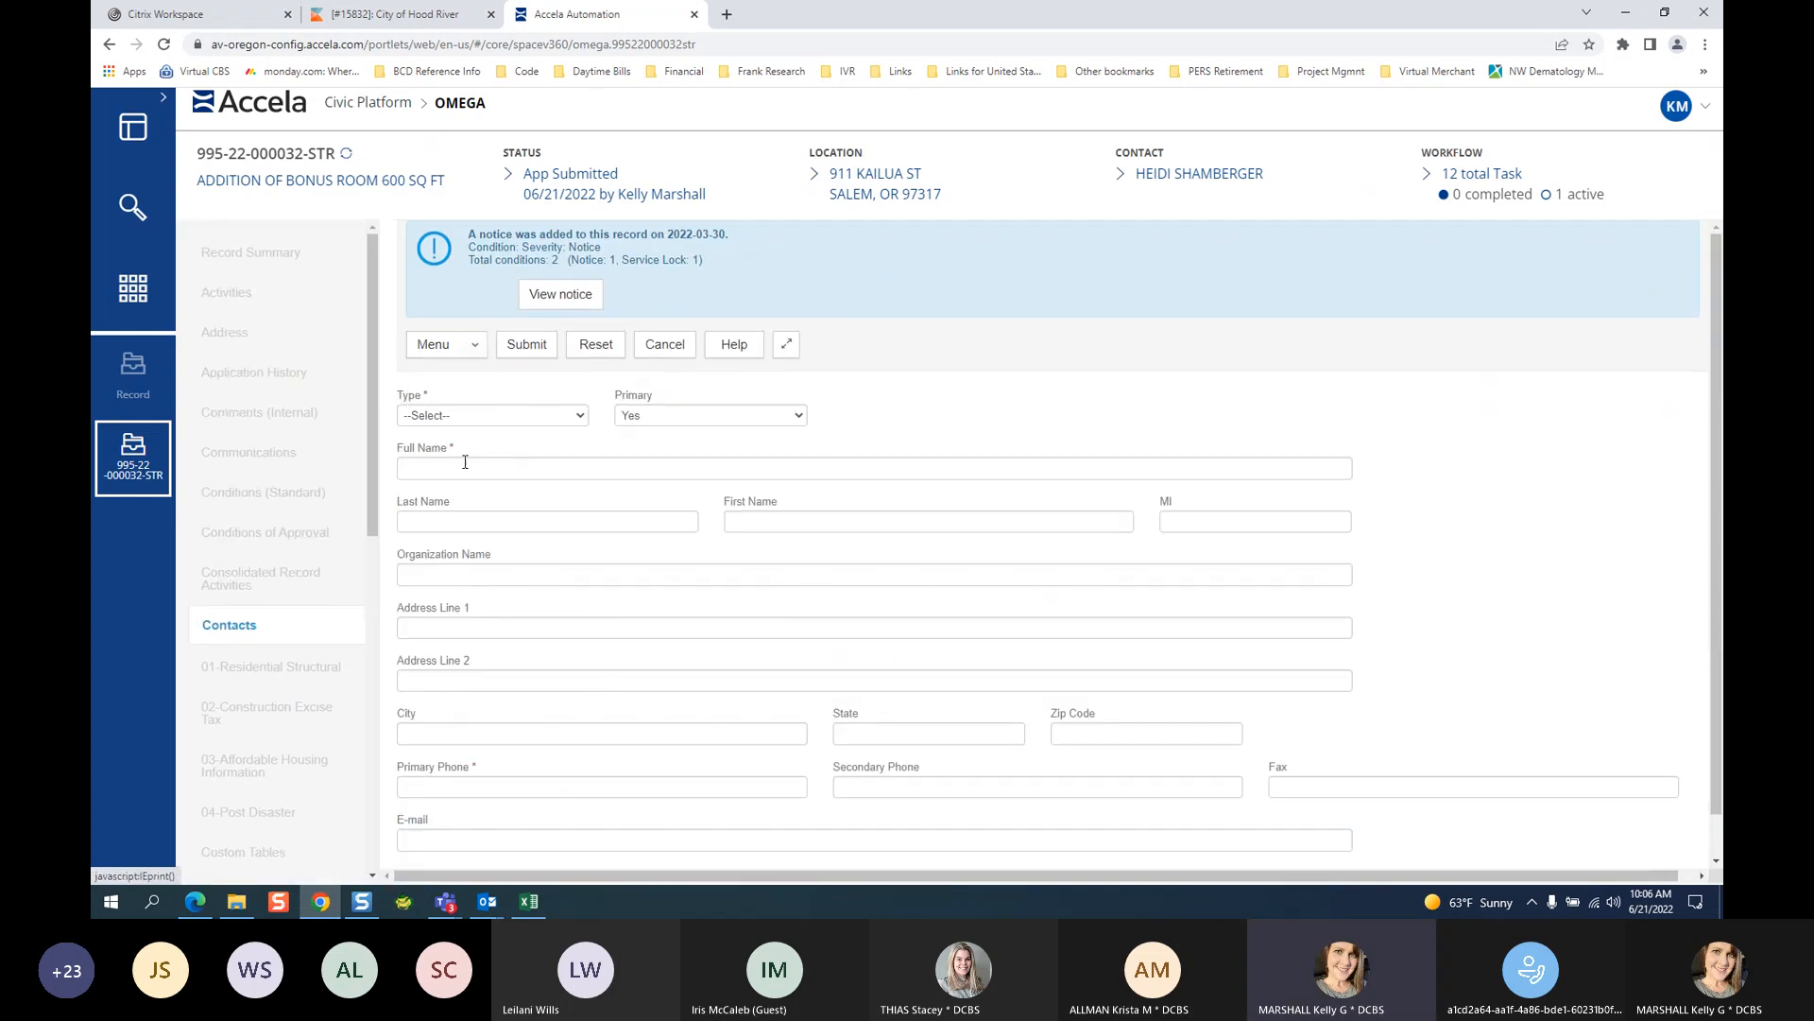
left_click(475, 419)
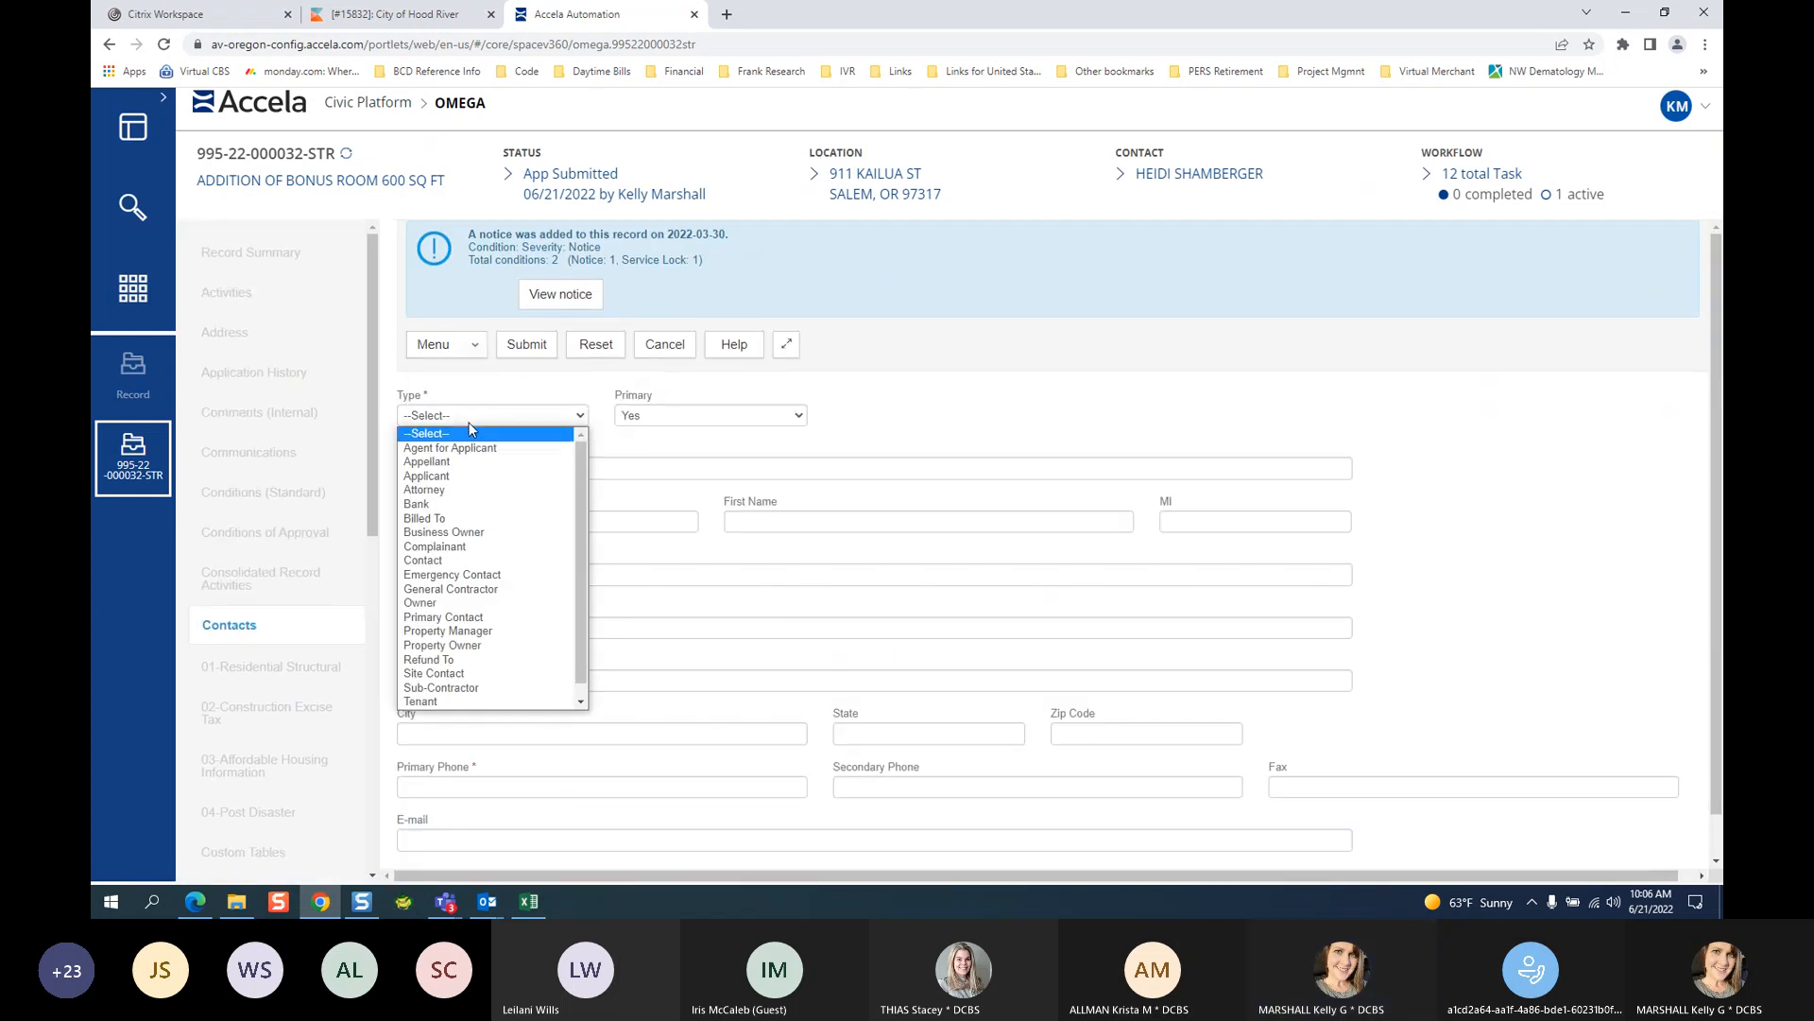
left_click(464, 519)
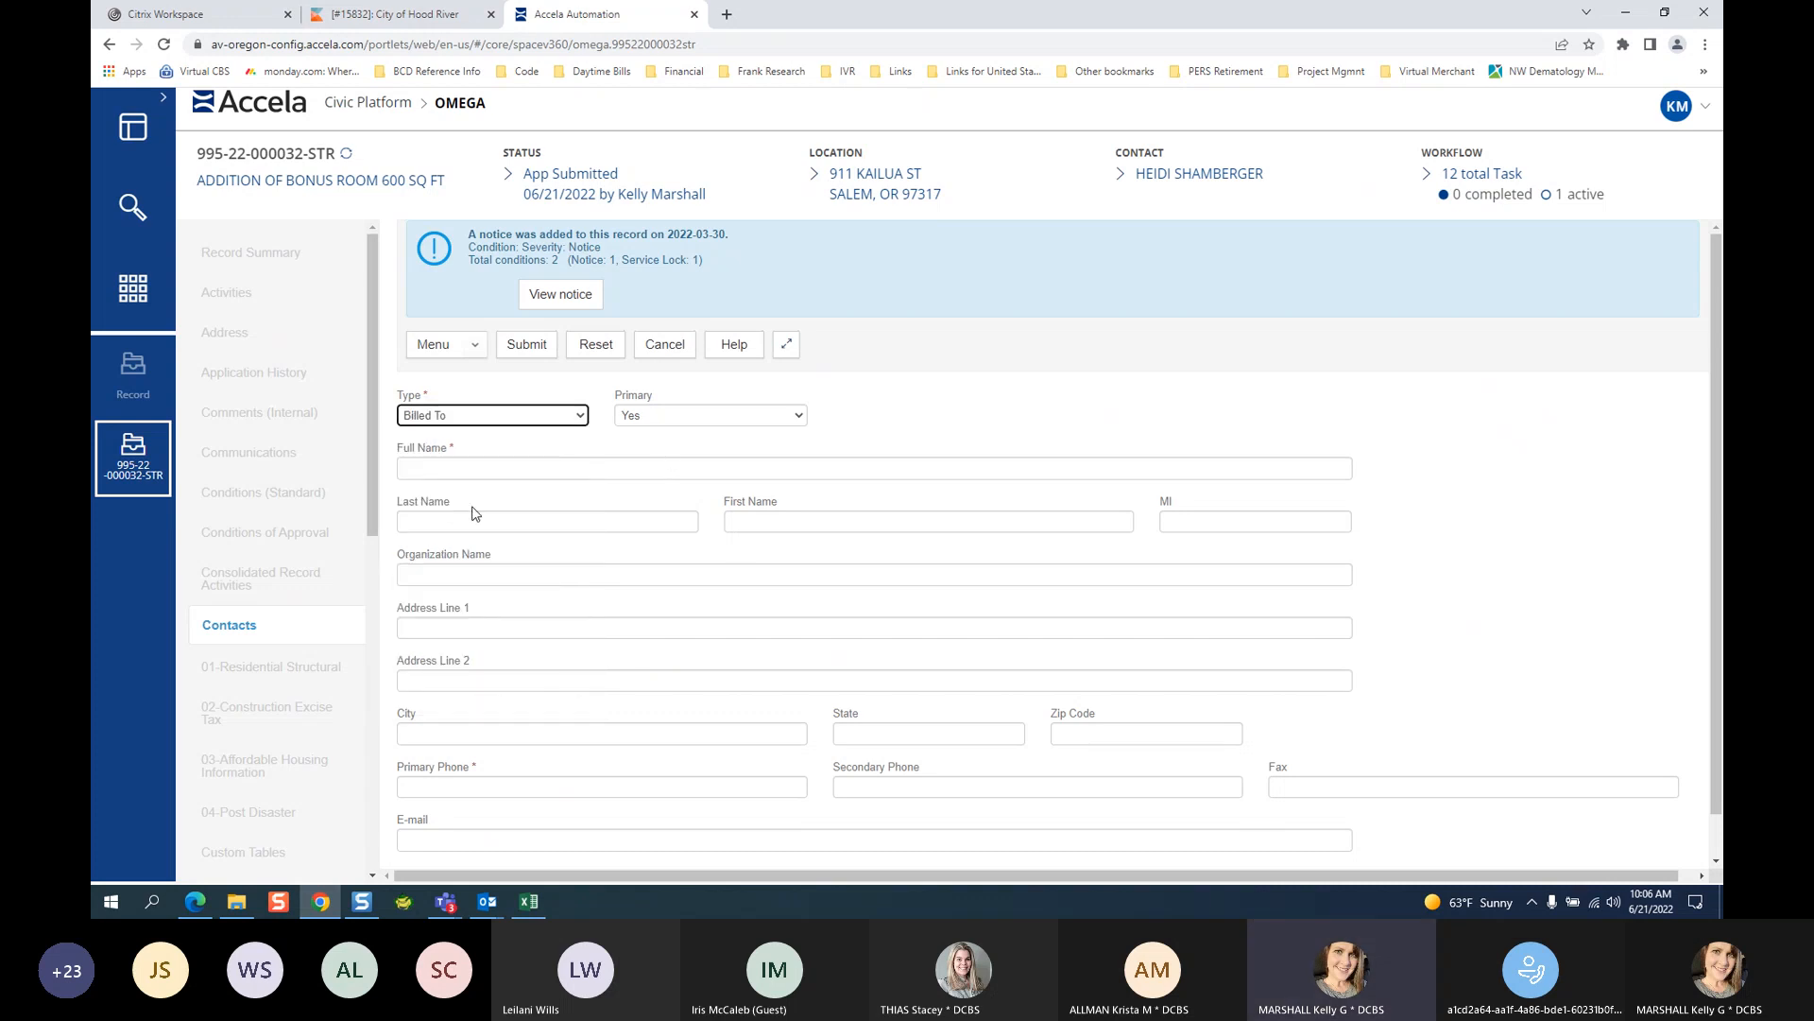
Enter the contact's full, last and first names and primary phone number, then save it.
left_click(424, 472)
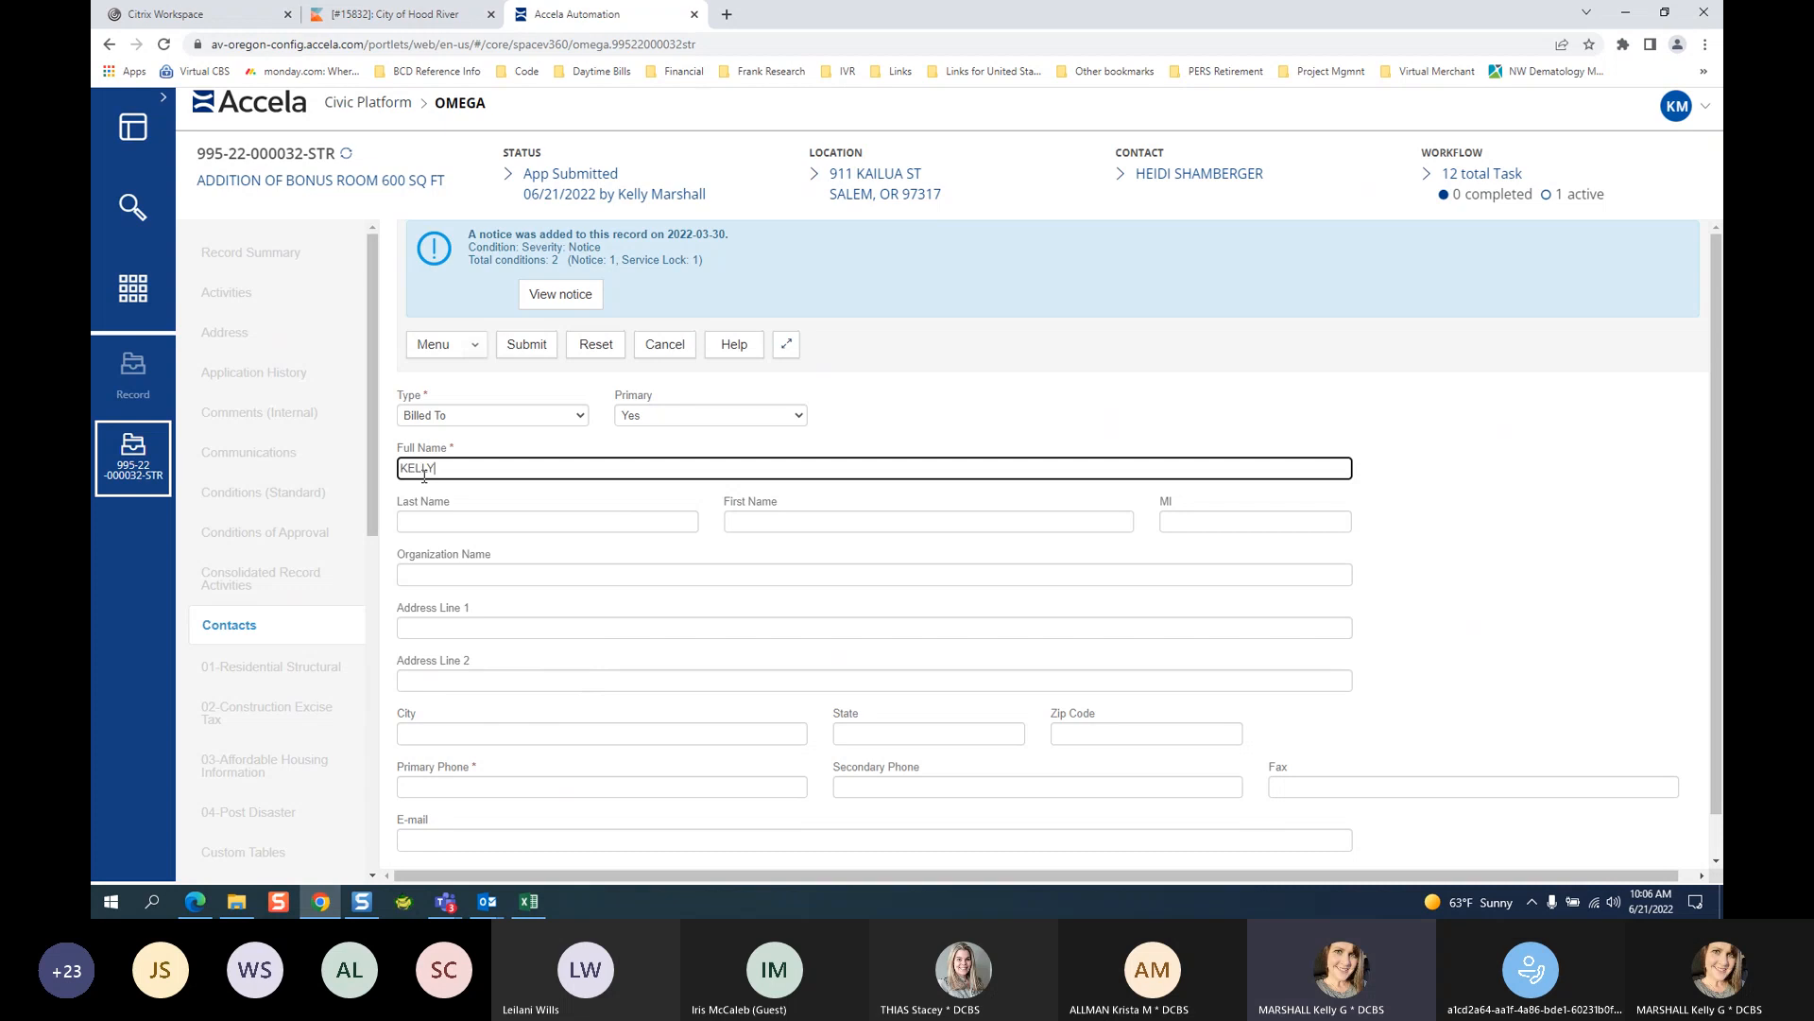
key("Tab")
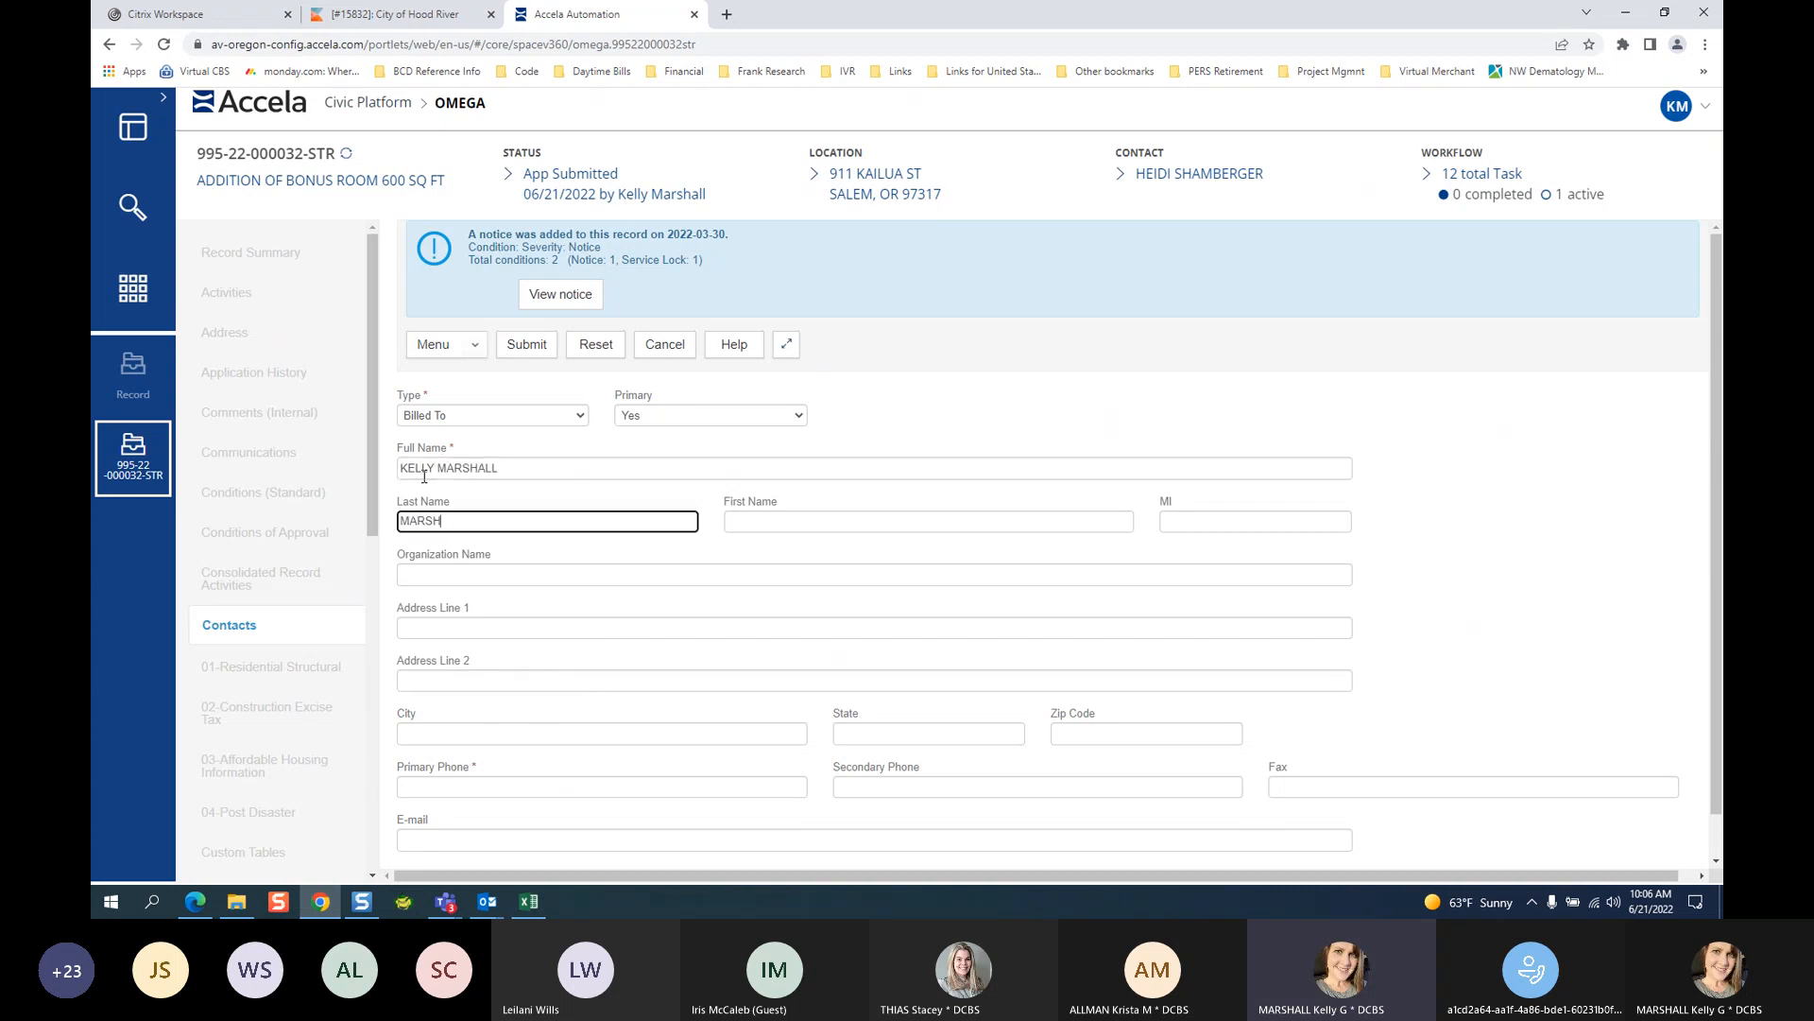
key("Tab")
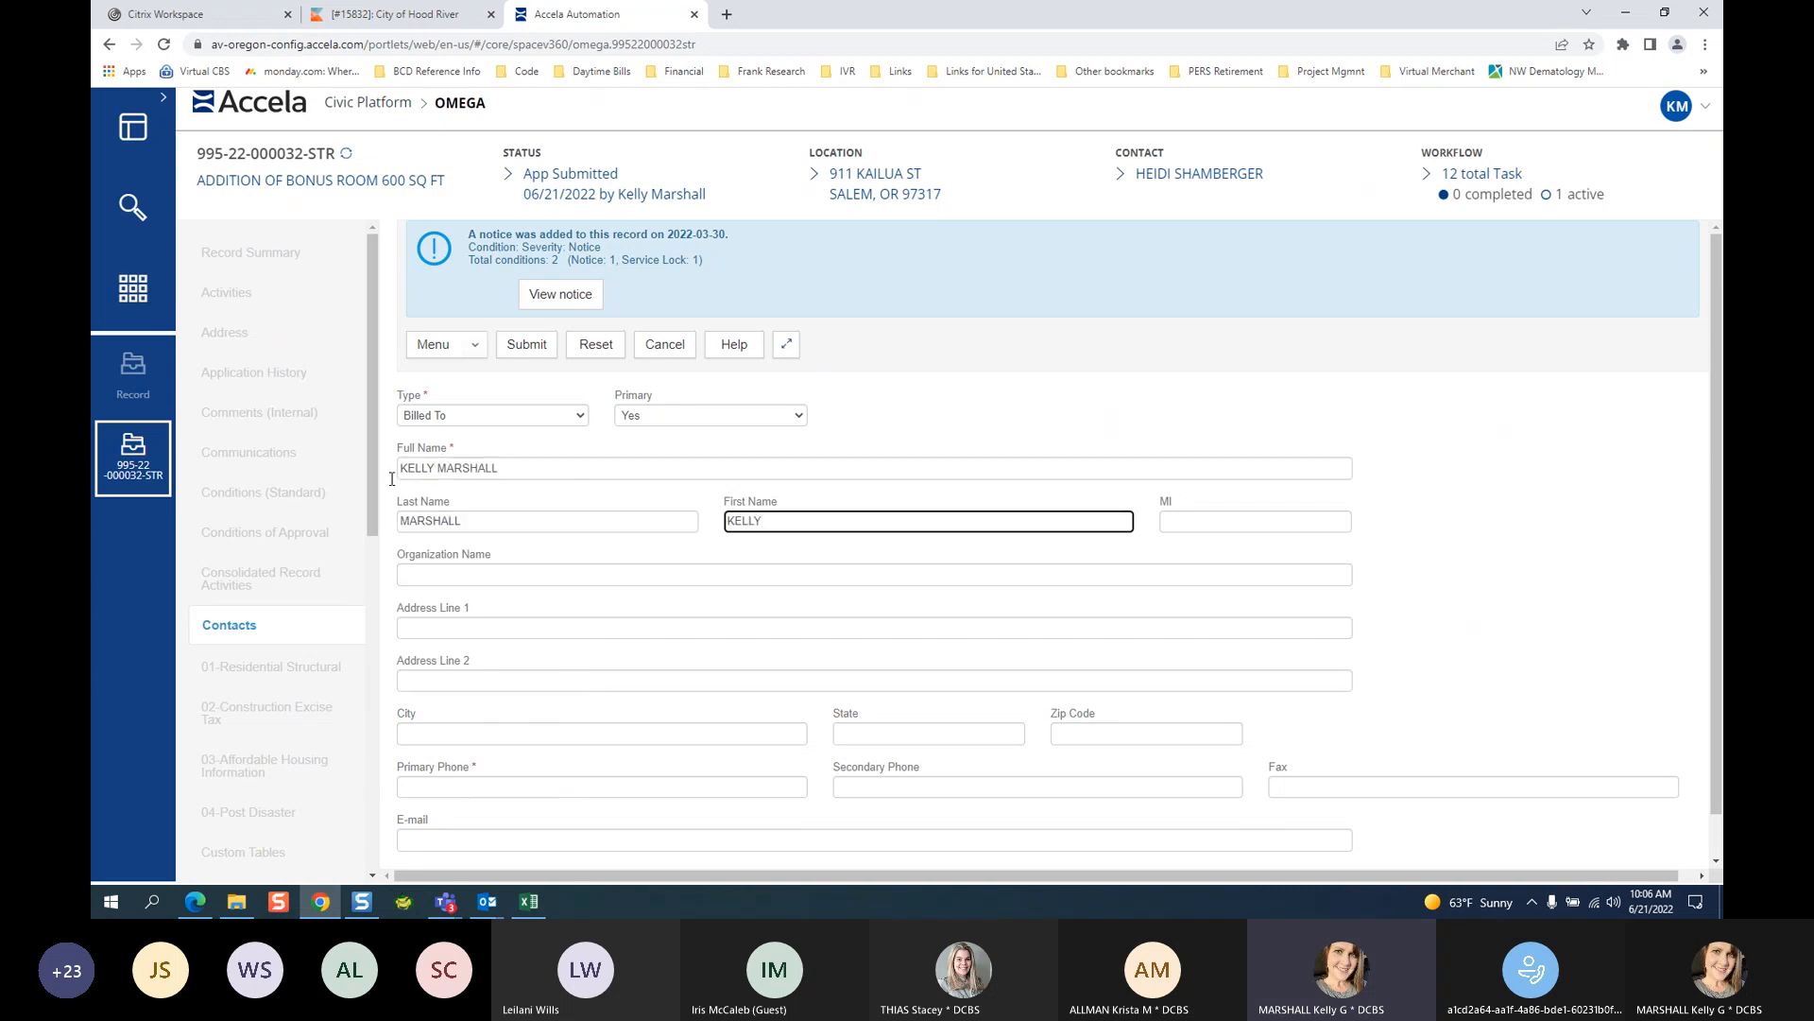
scroll(274, 472, "down", 1)
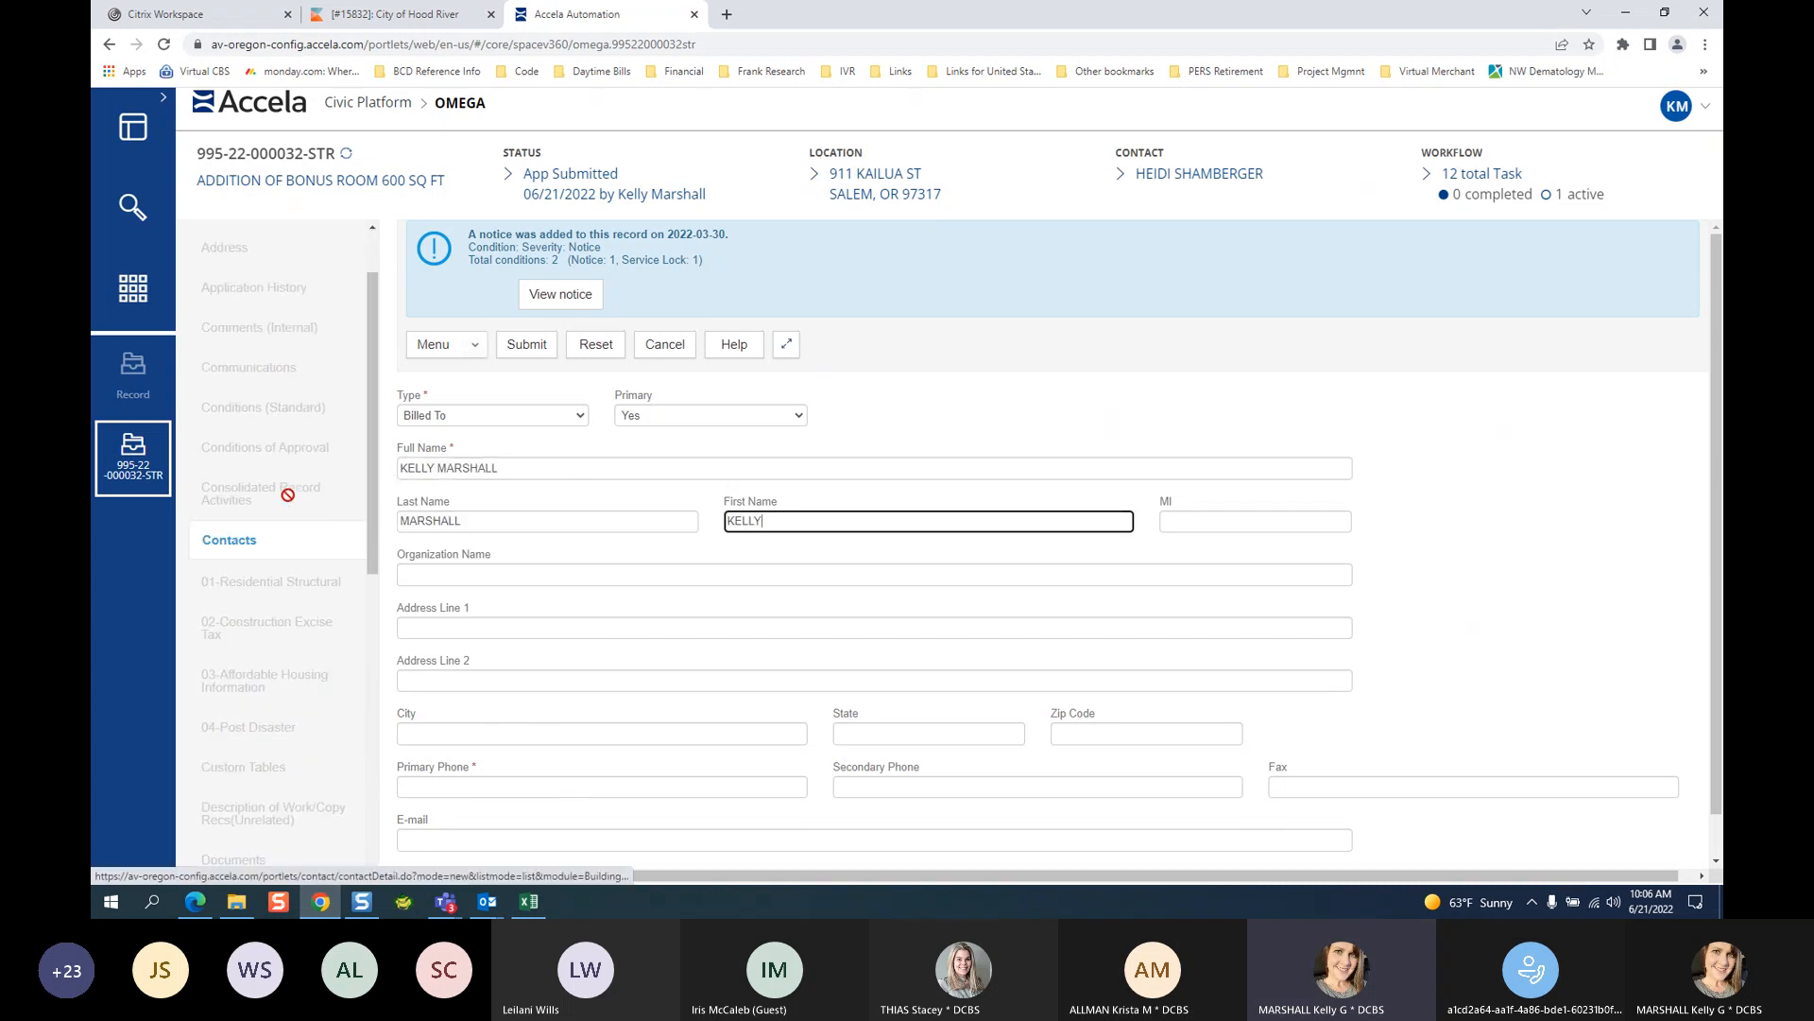
left_click(437, 788)
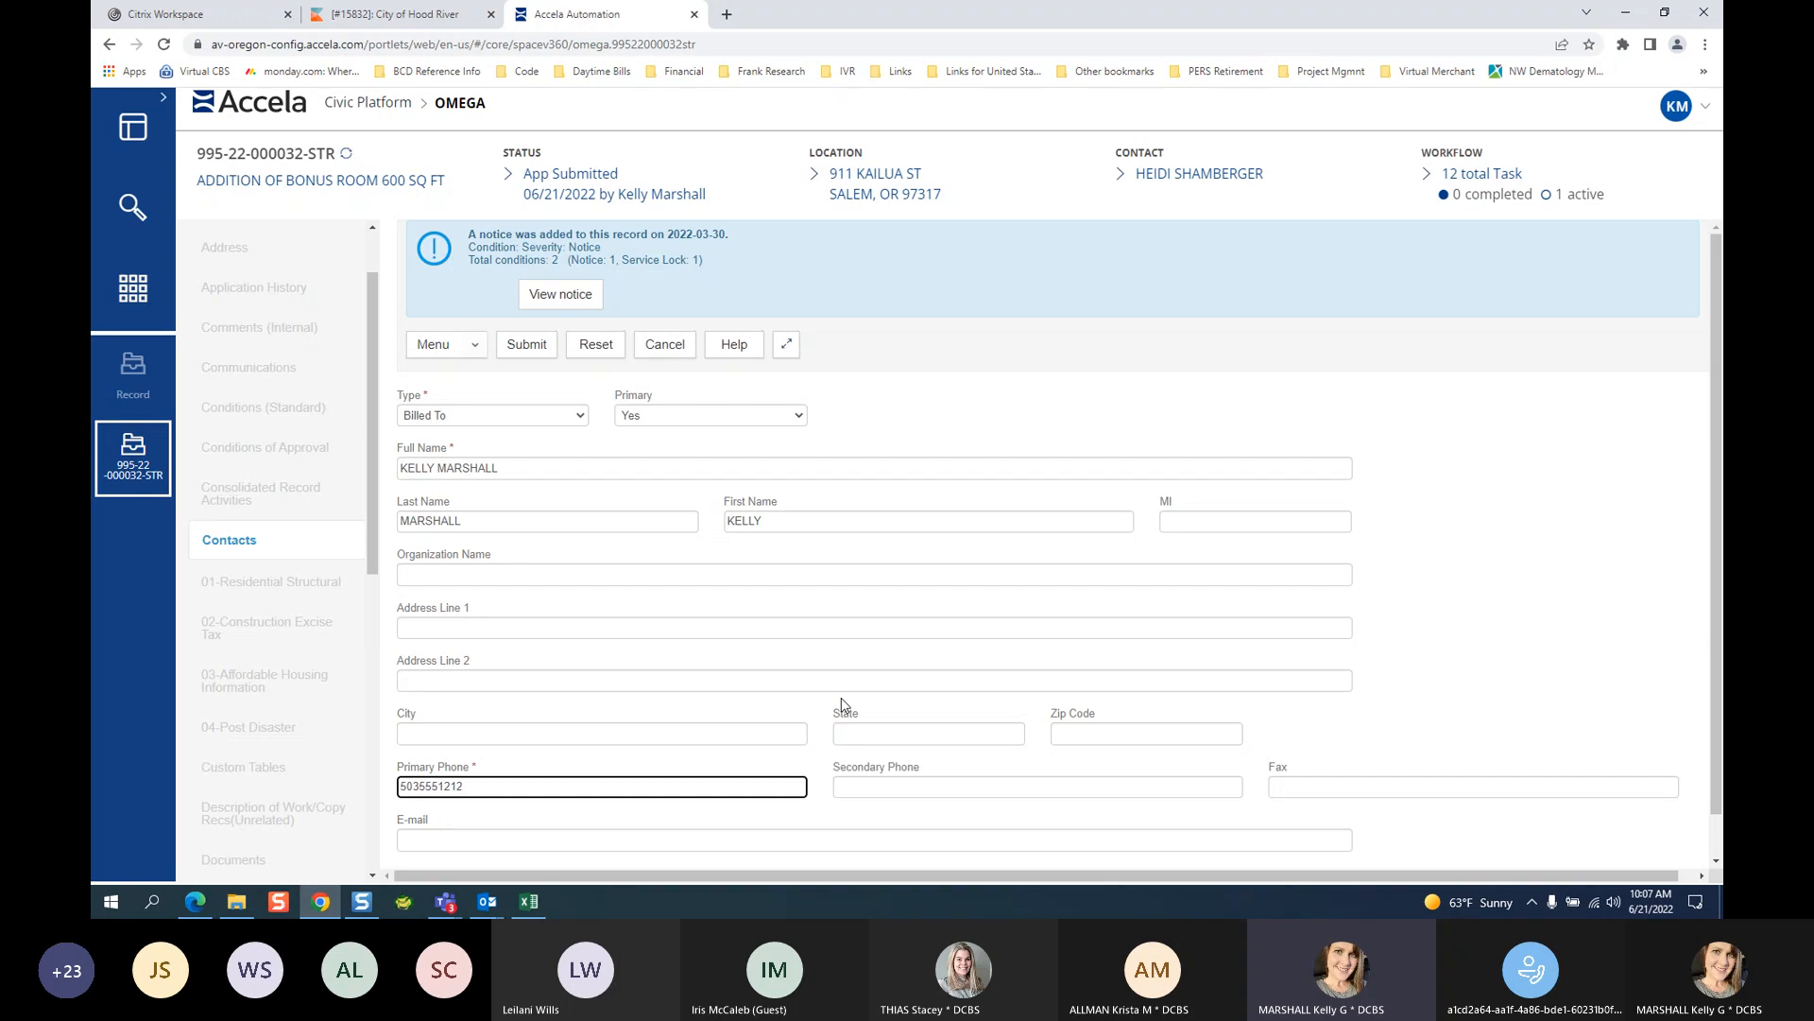
left_click(534, 346)
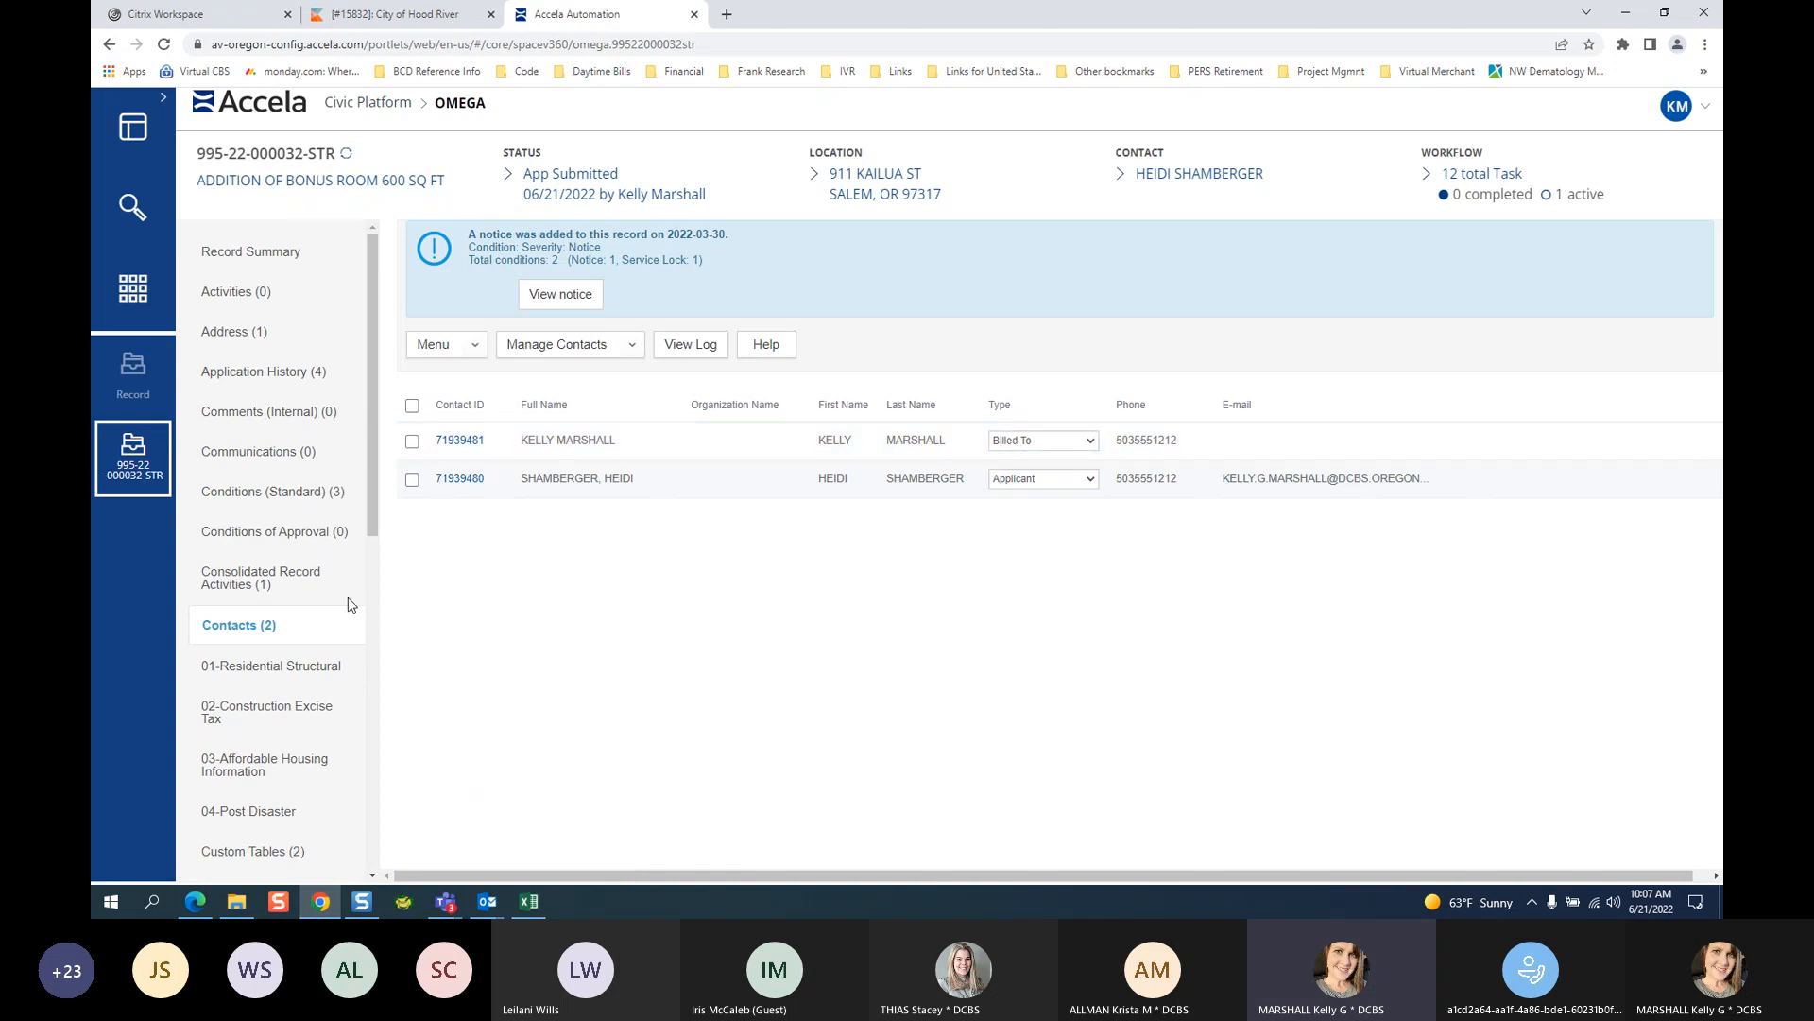
scroll(312, 614, "down", 6)
Start a payment on invoice 1200 by check number 123 with office None.
left_click(213, 640)
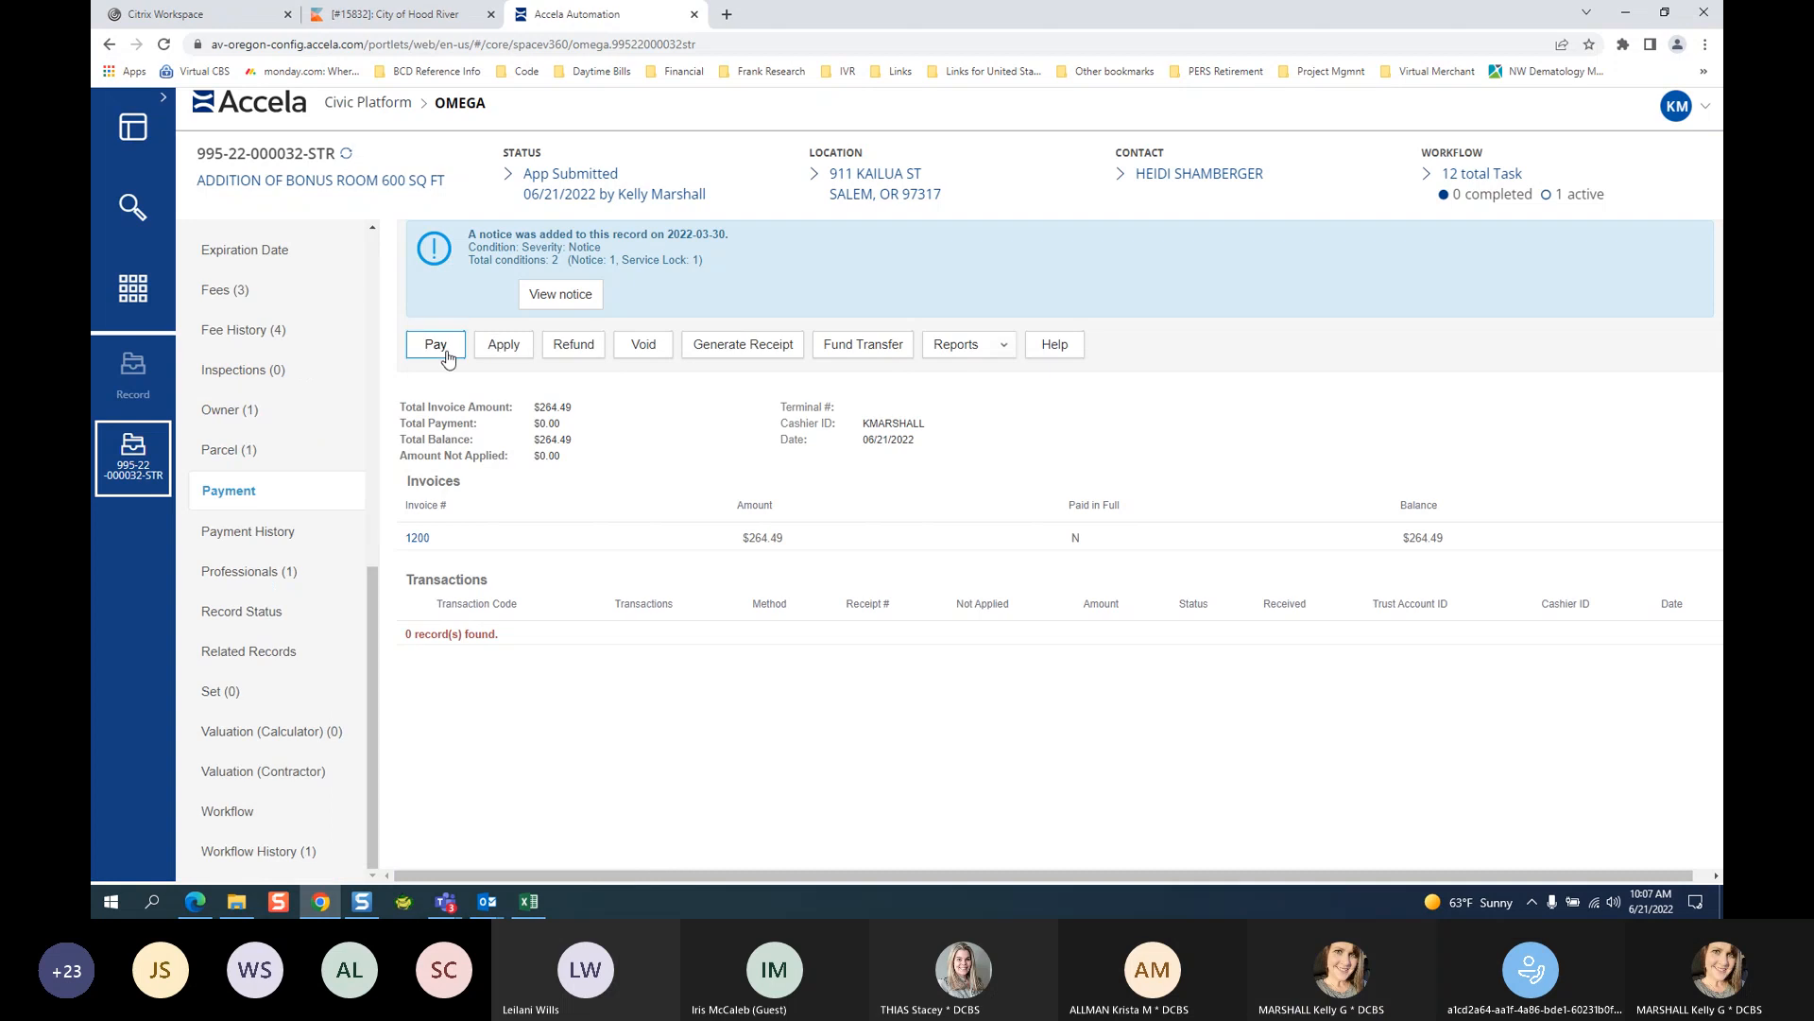
left_click(433, 346)
left_click(424, 349)
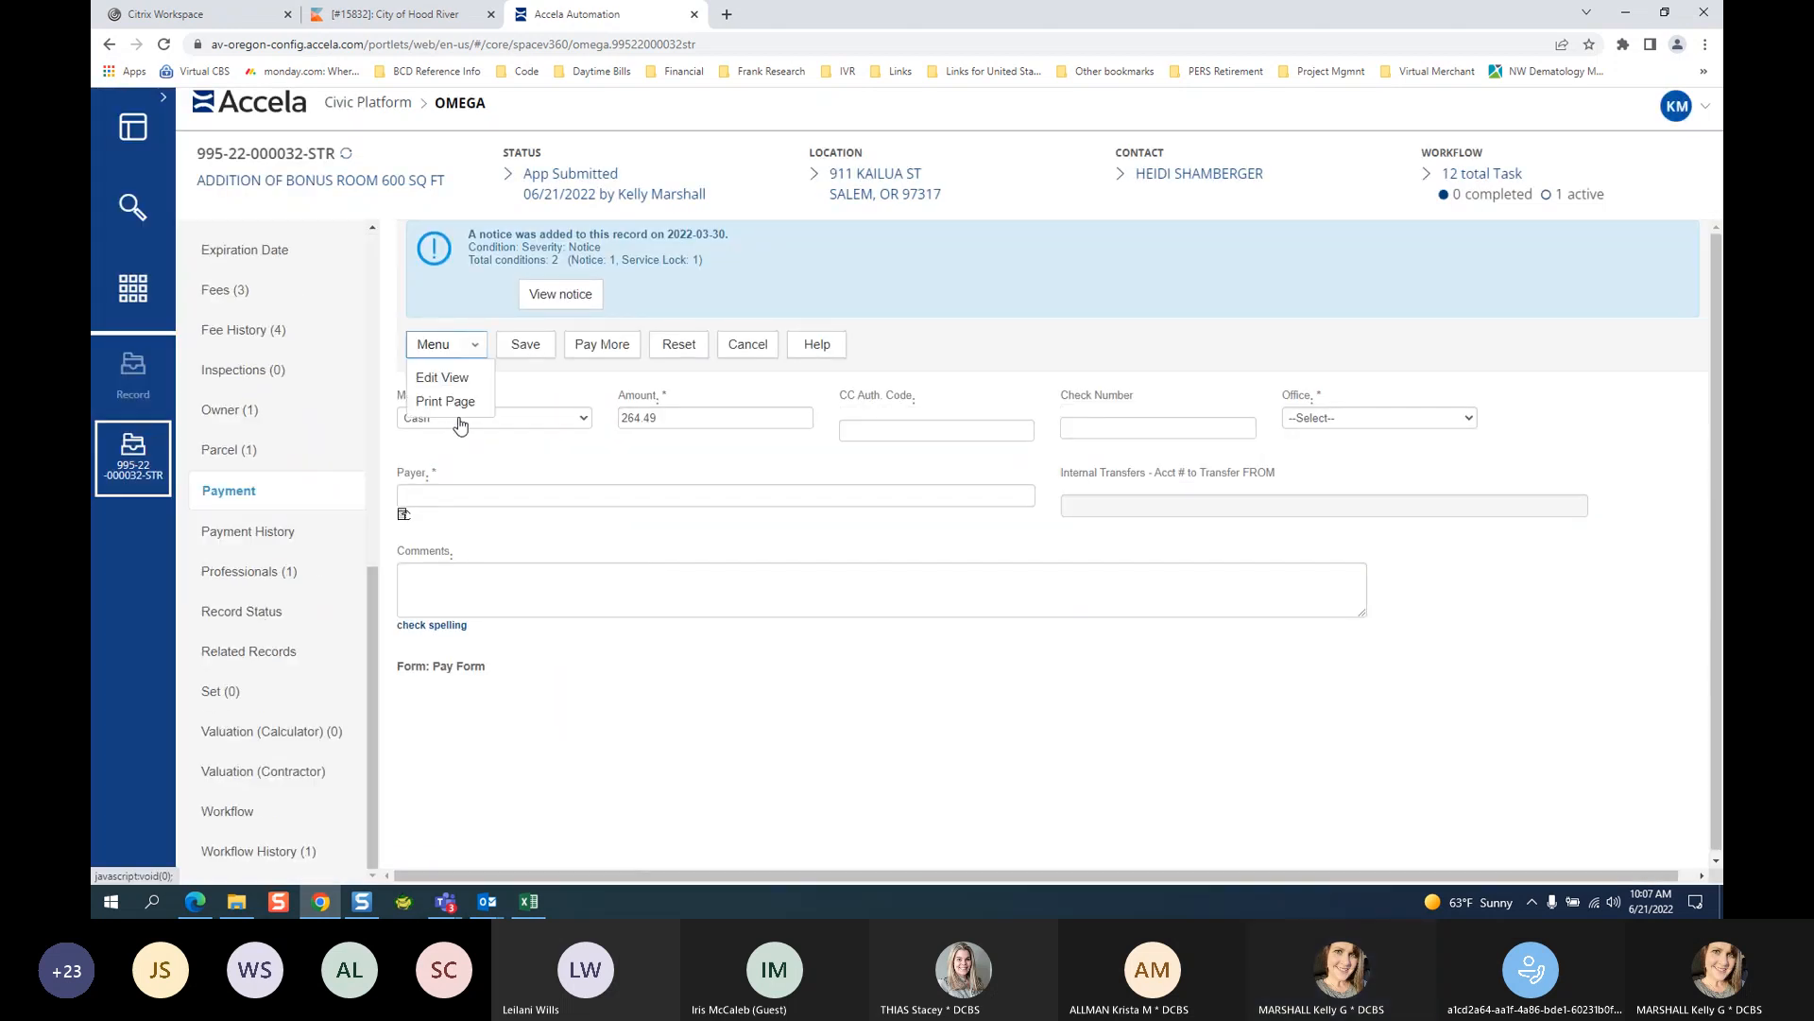
left_click(458, 418)
left_click(454, 463)
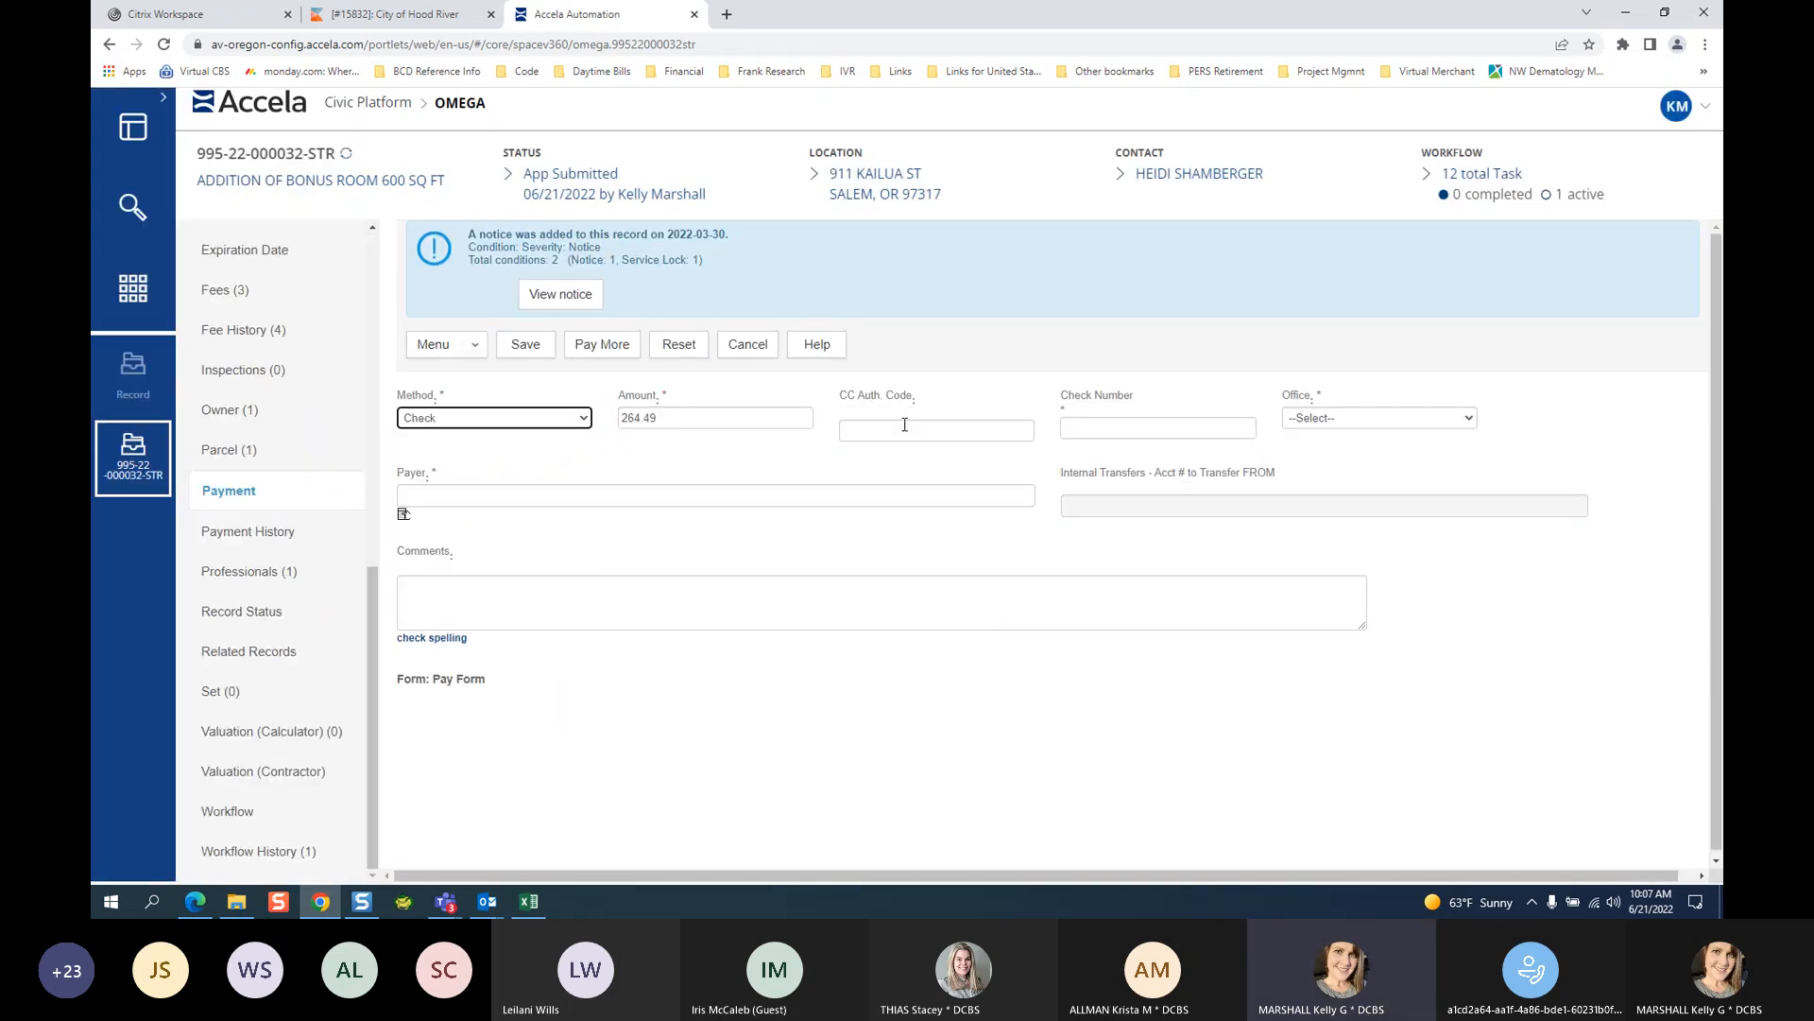
left_click(1149, 430)
type("12")
left_click(1160, 466)
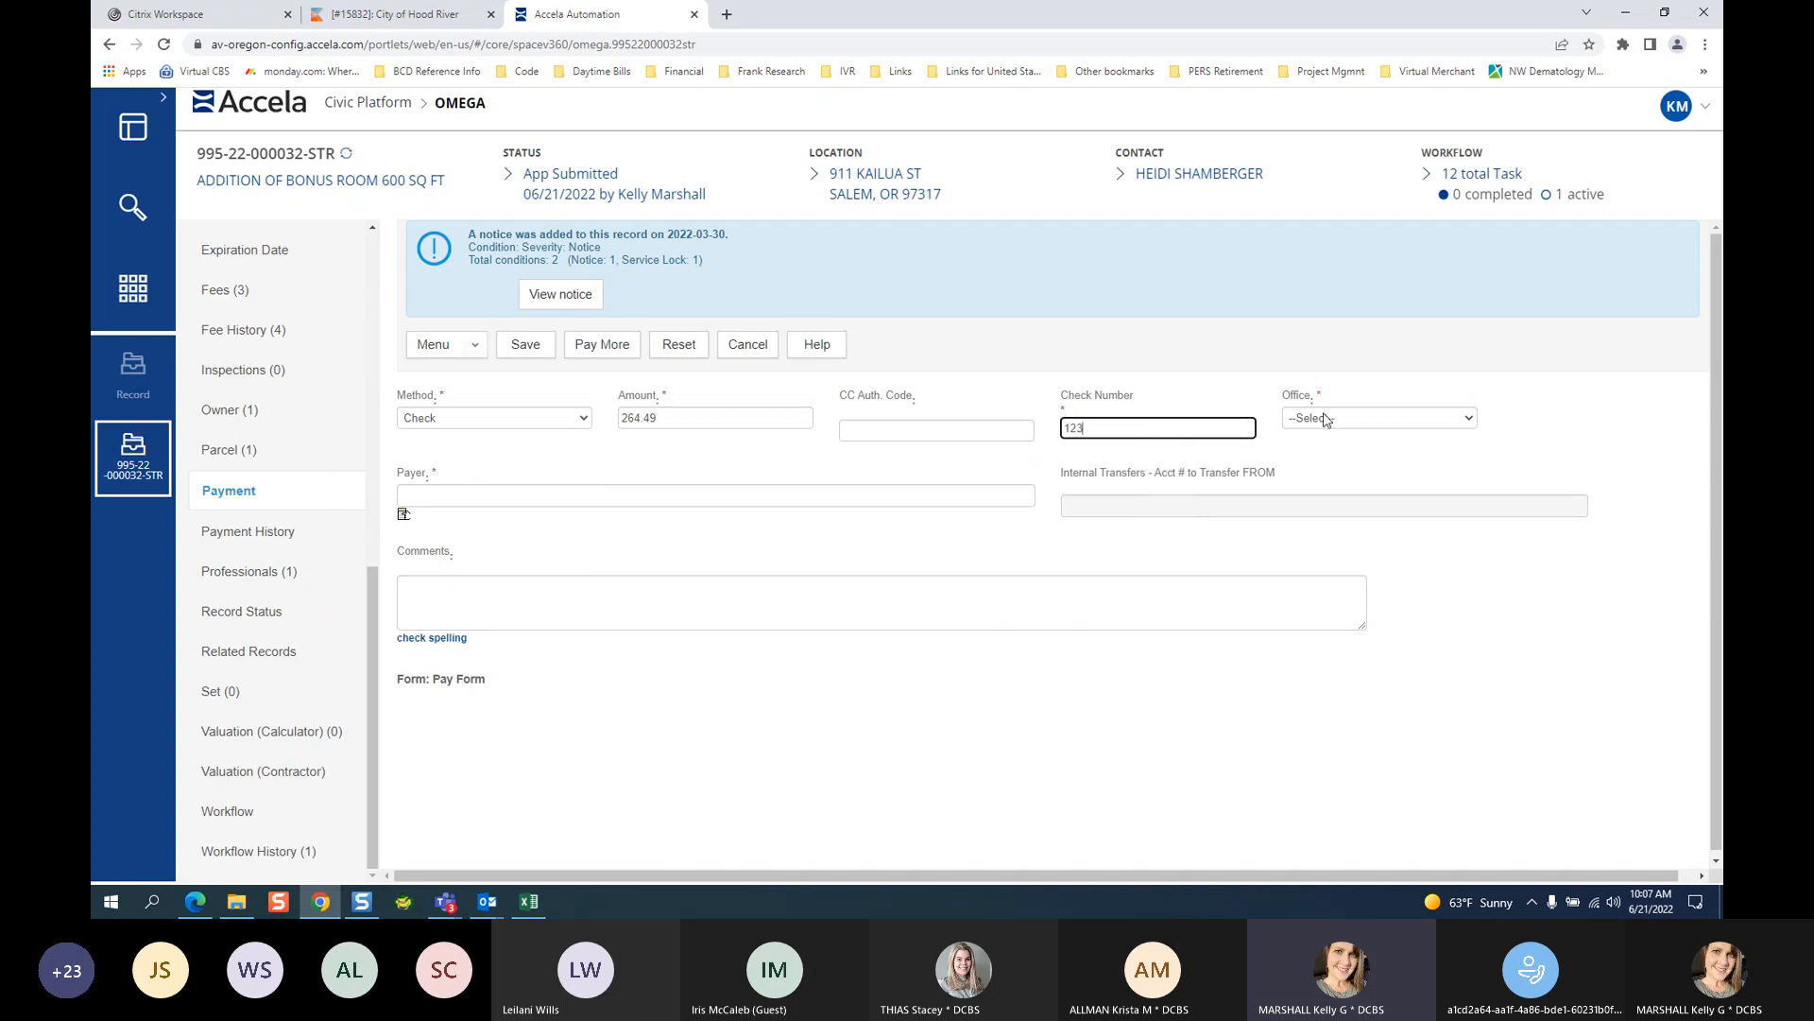
left_click(1376, 421)
left_click(1358, 445)
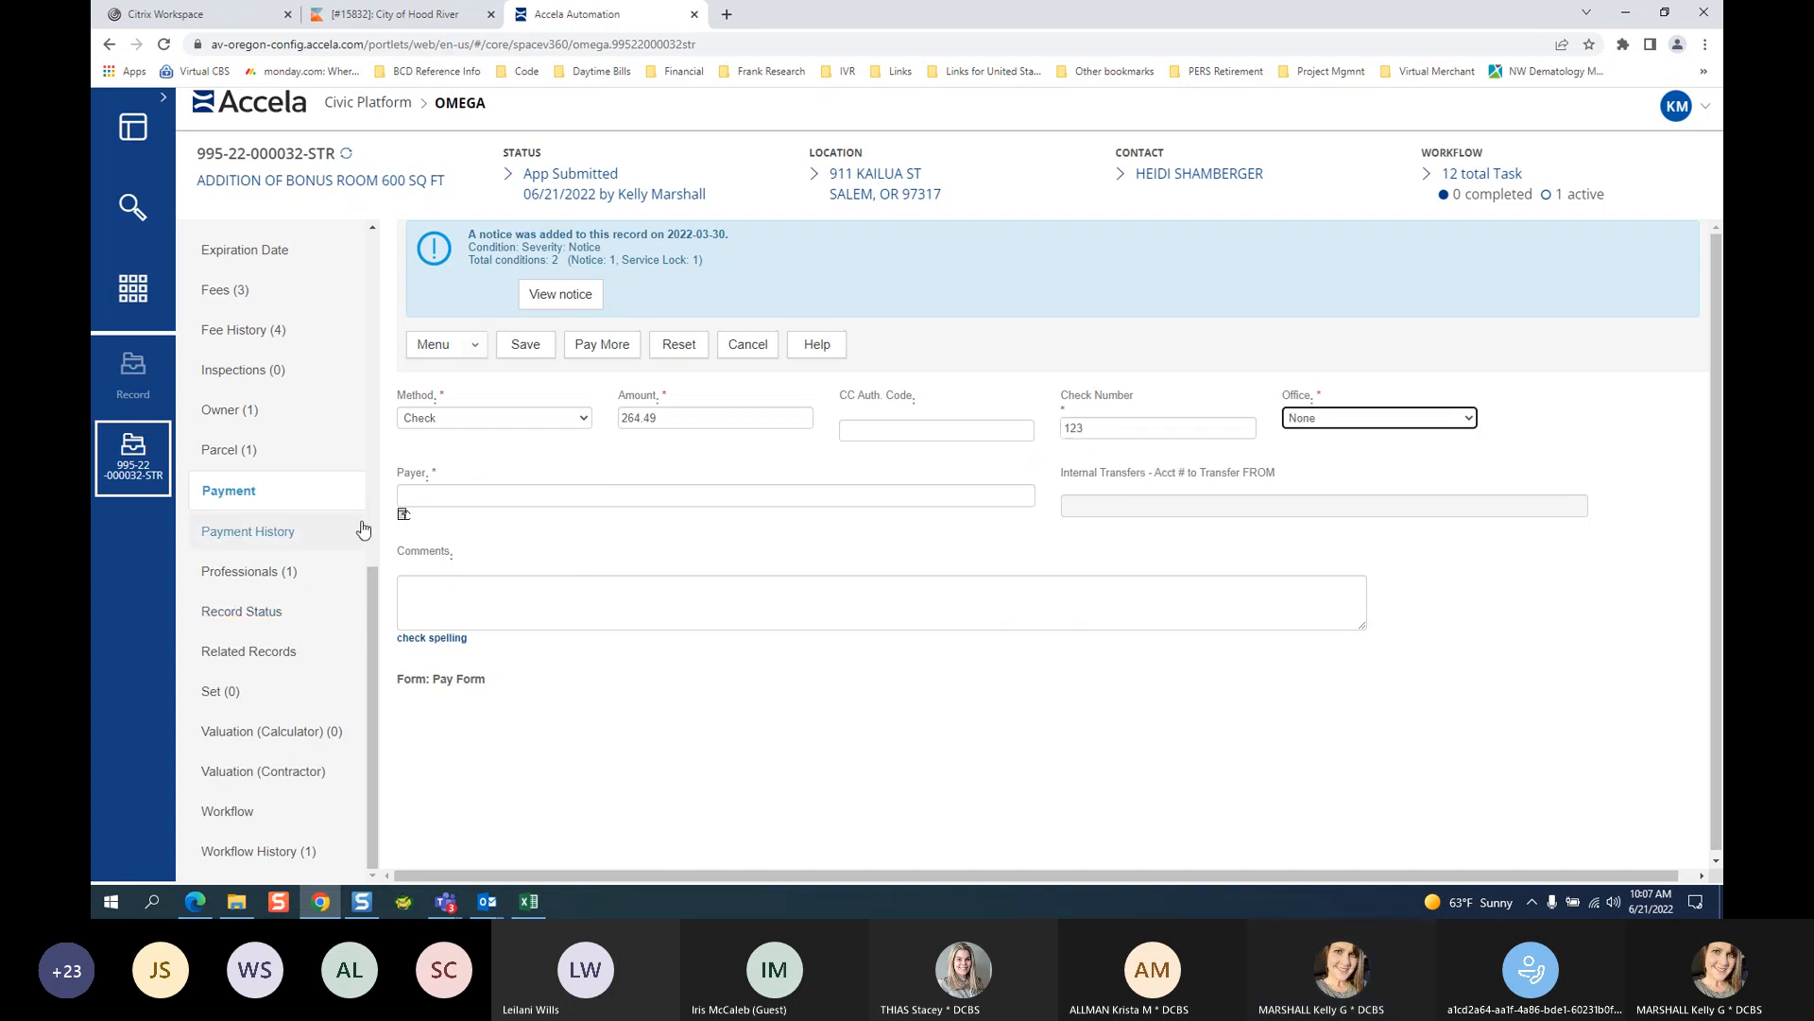
Choose the Billed To contact as payer and save the payment.
left_click(403, 513)
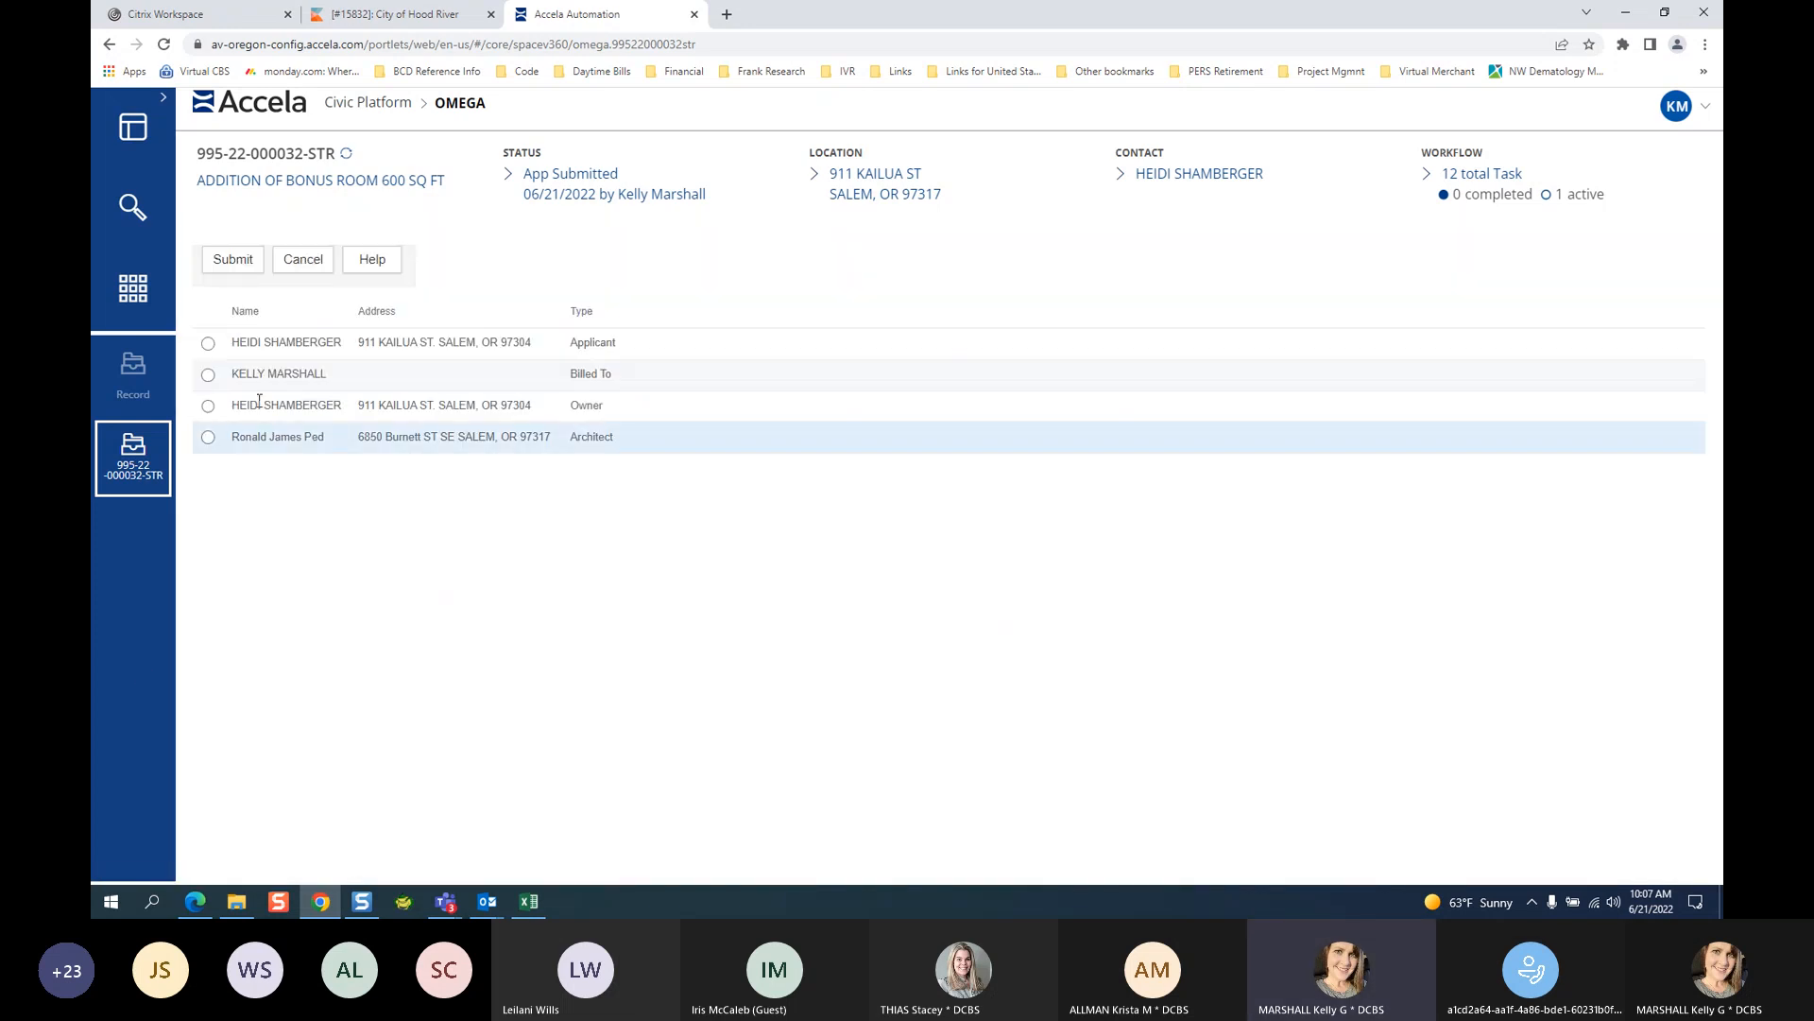
left_click(209, 375)
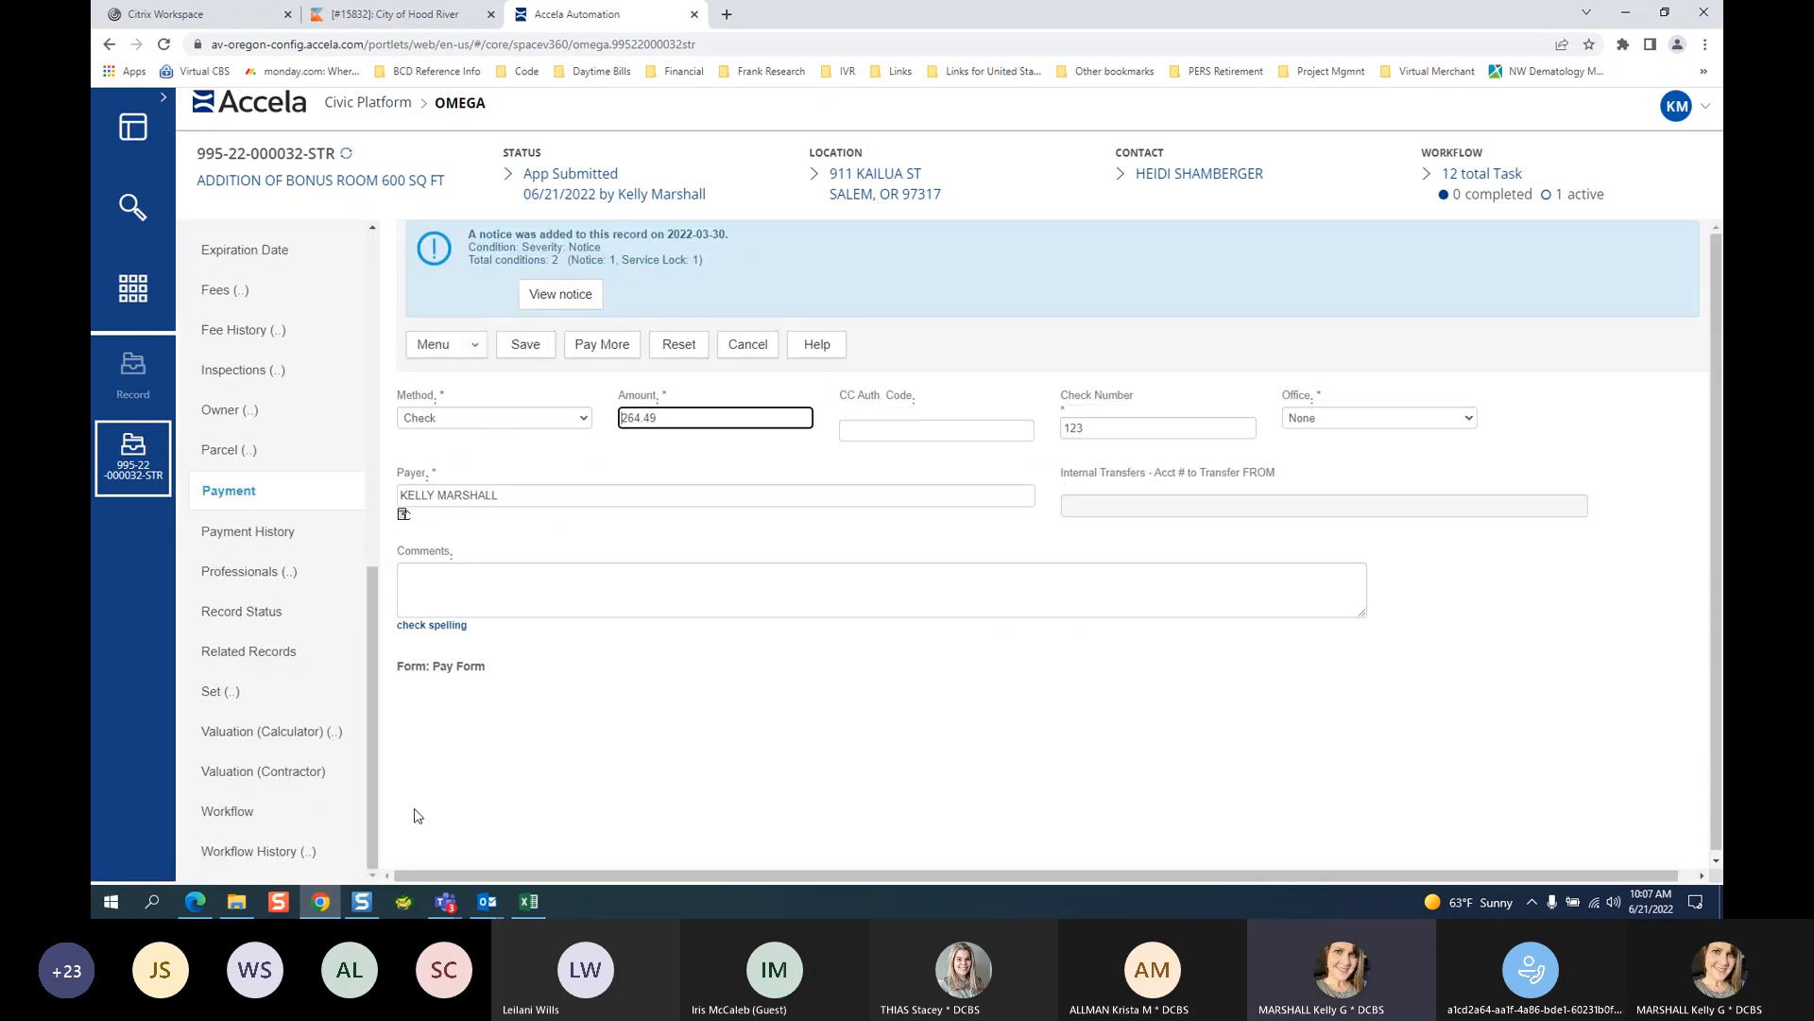
left_click(548, 342)
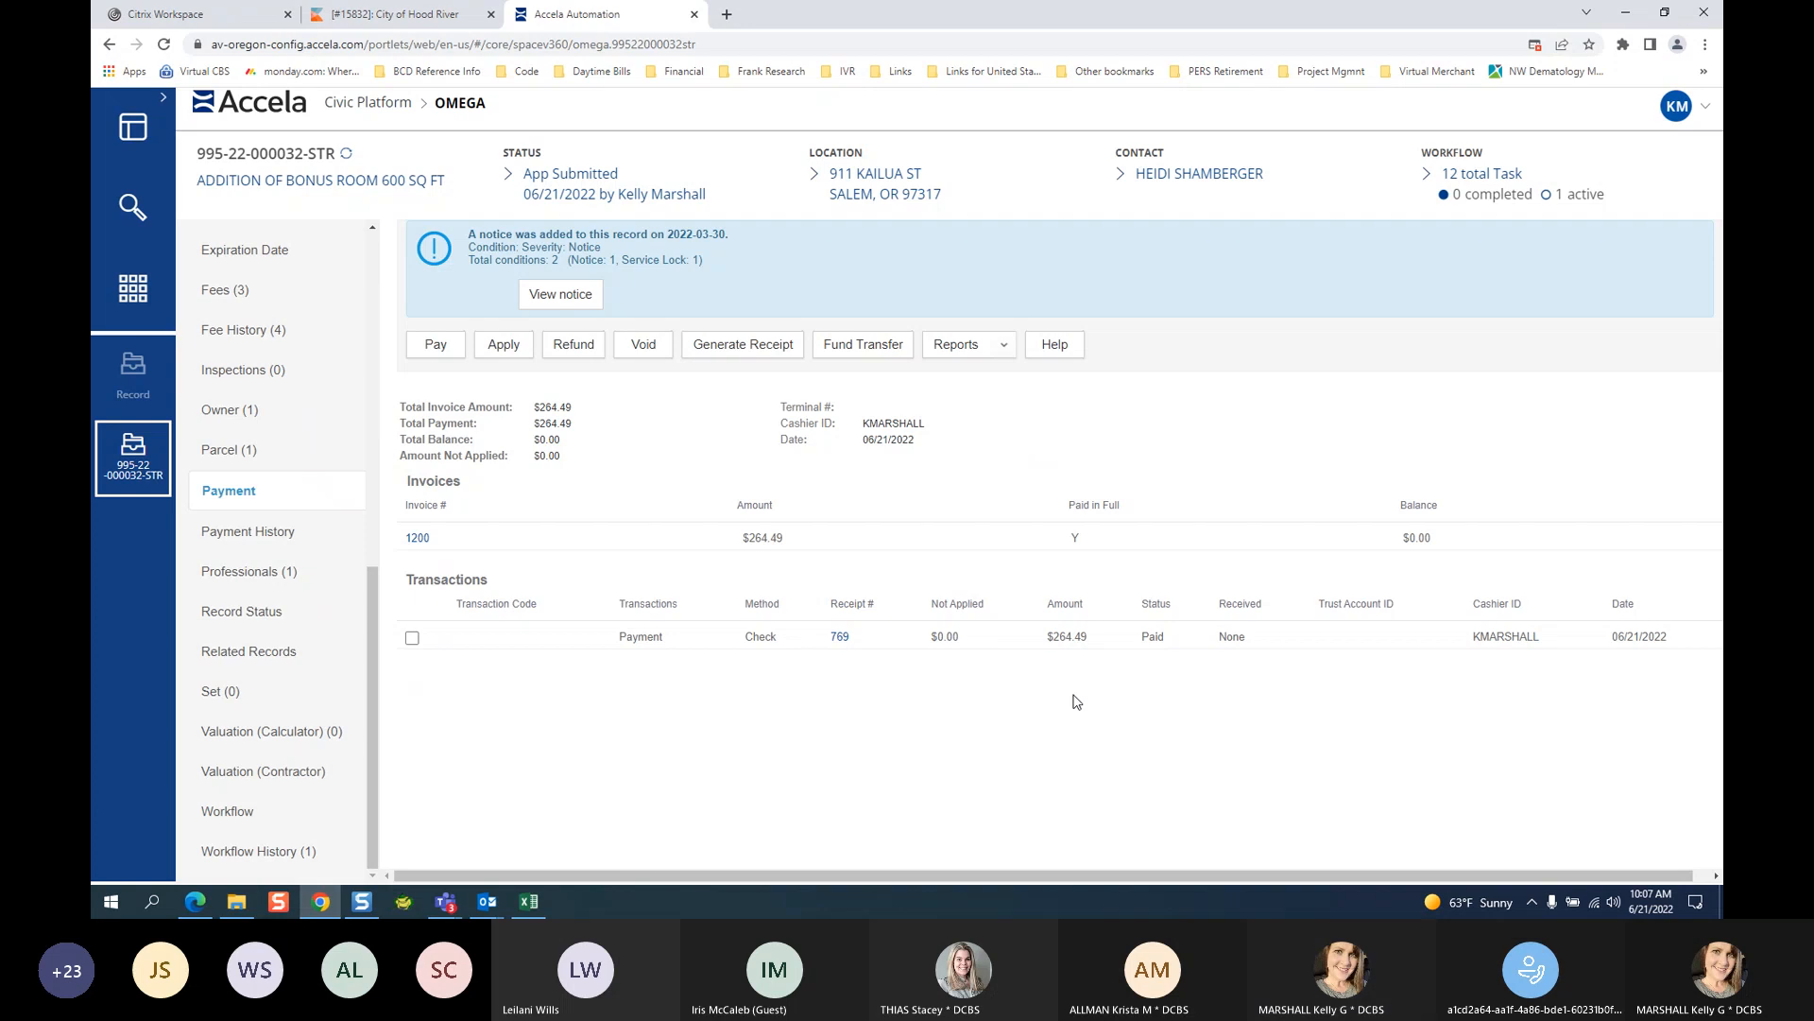
Open receipt 769 in a maximized window and zoom in to read it.
left_click(840, 636)
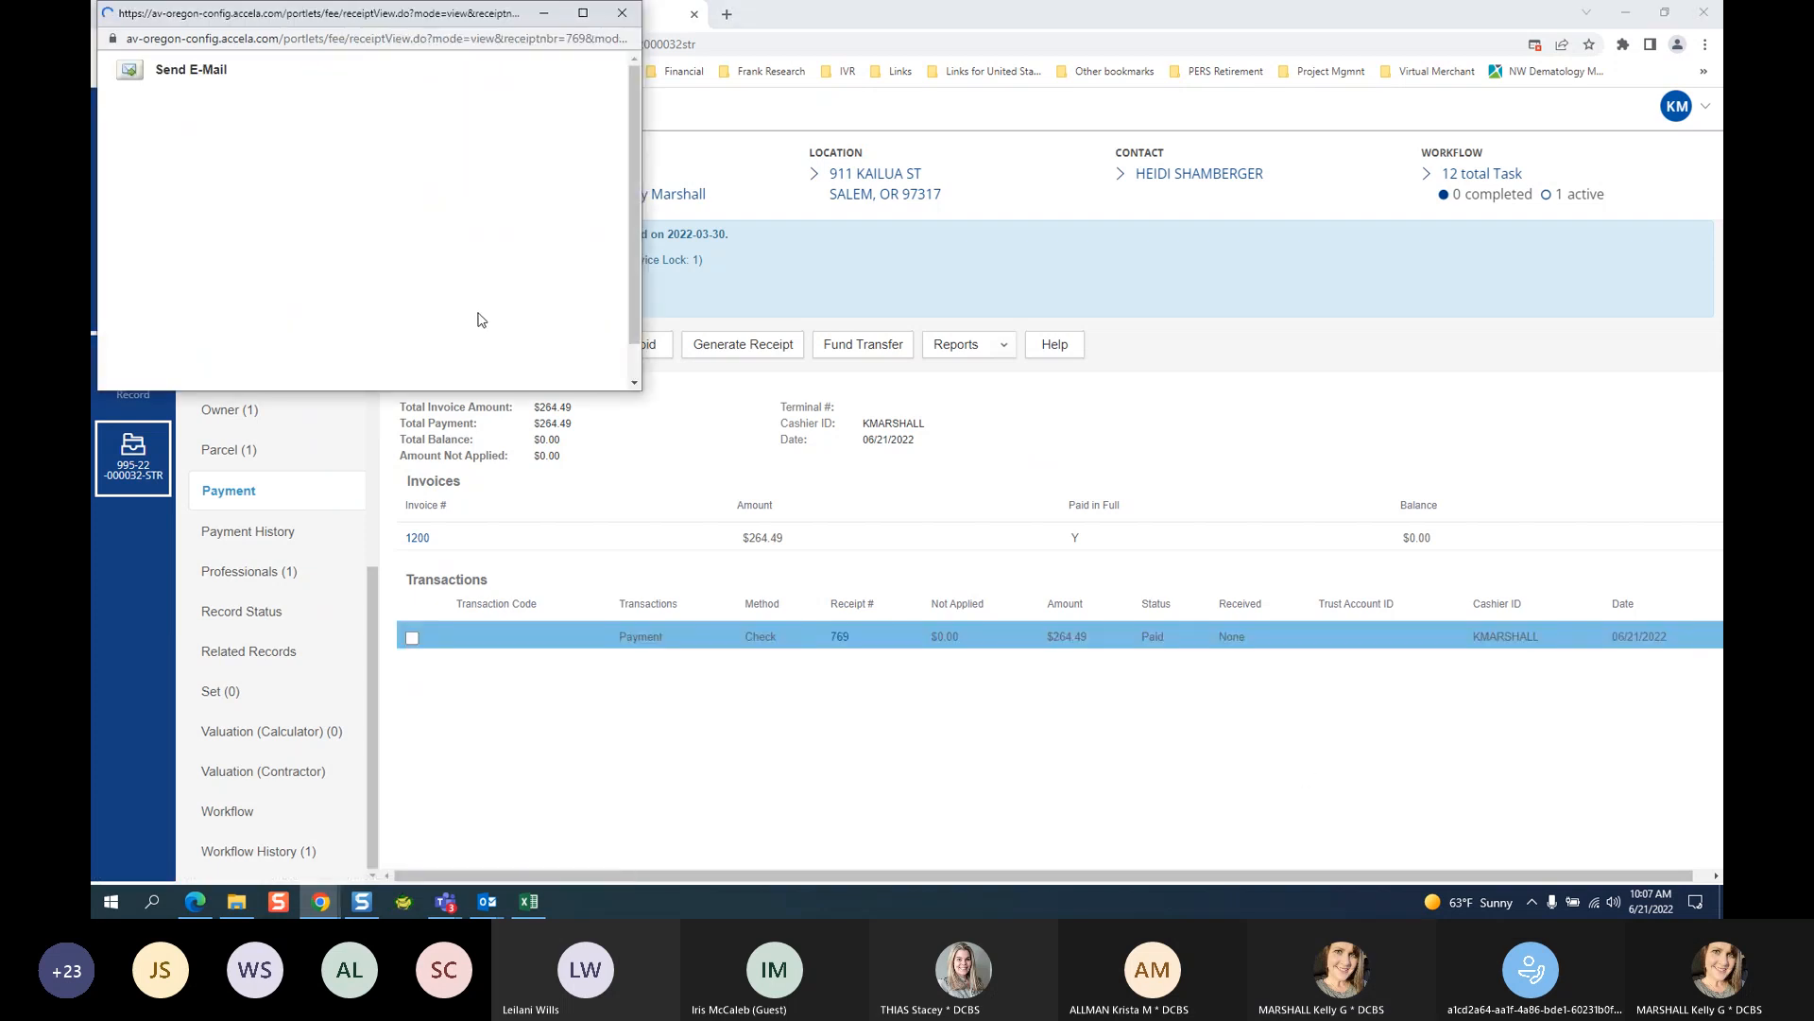
left_click(581, 15)
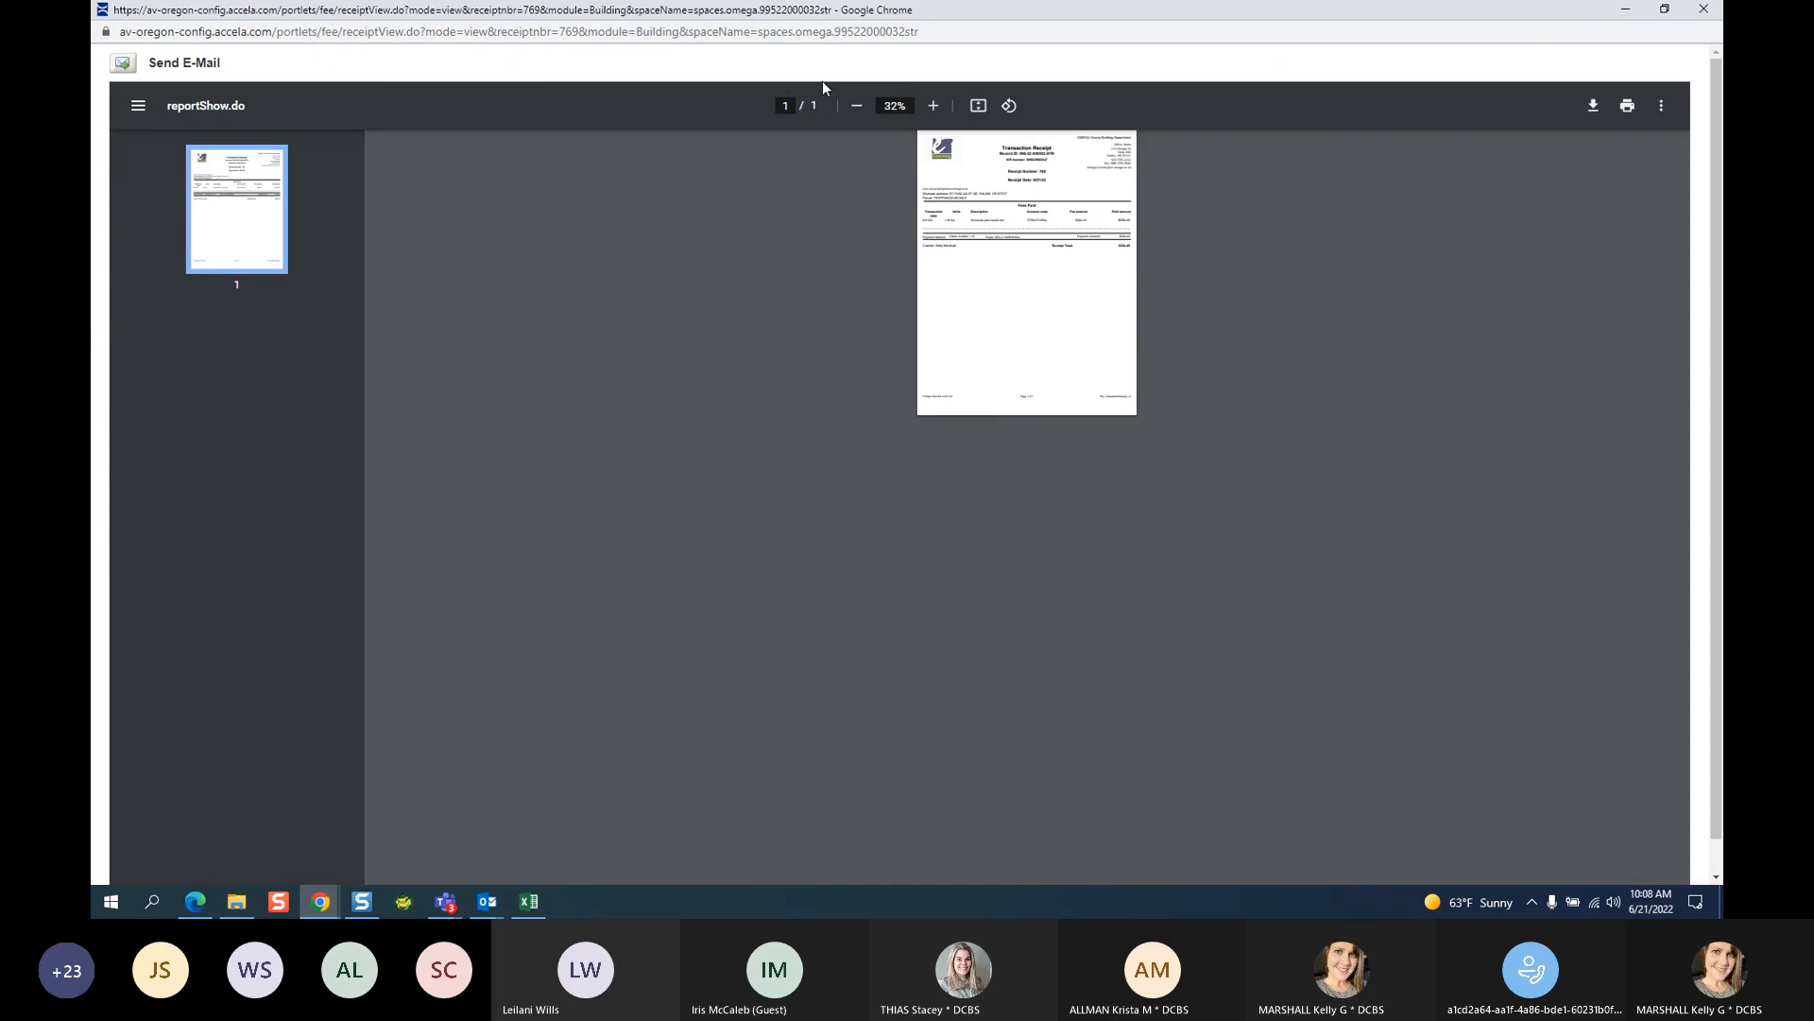
left_click(932, 106)
left_click(932, 106)
left_click(932, 106)
left_click(932, 105)
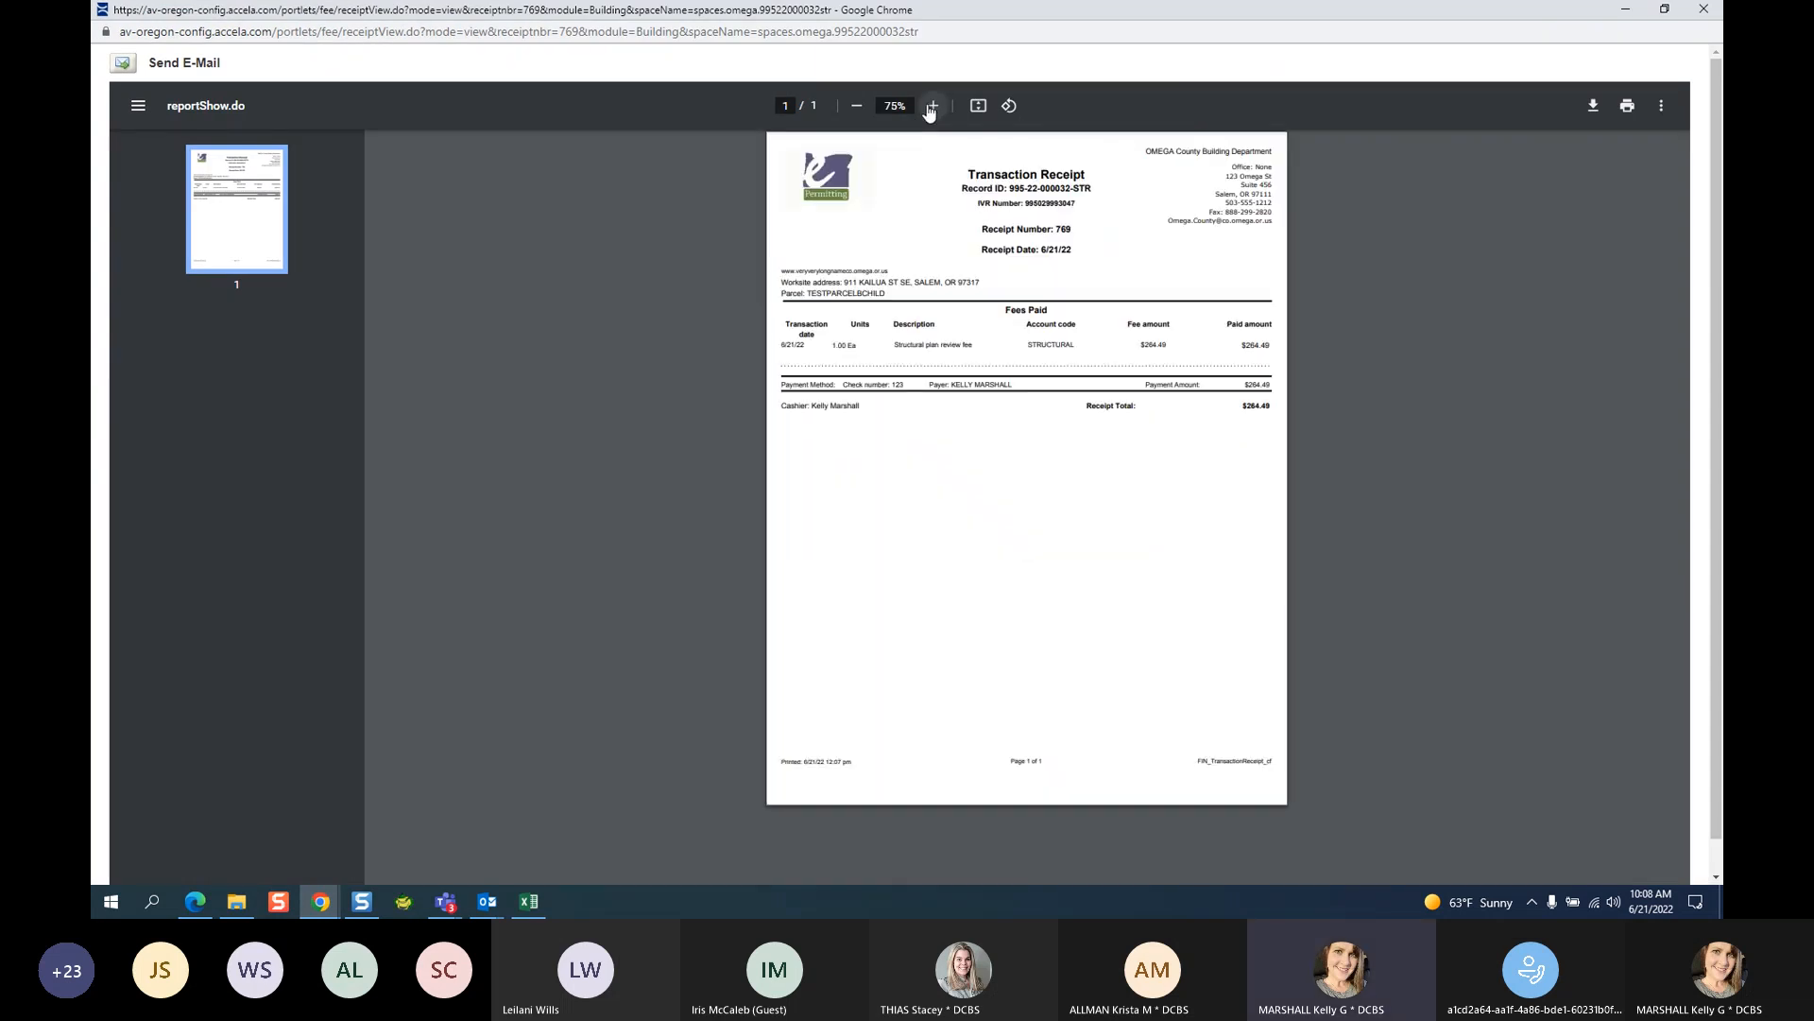
left_click(932, 106)
left_click(931, 106)
left_click(931, 105)
left_click(931, 106)
left_click(932, 106)
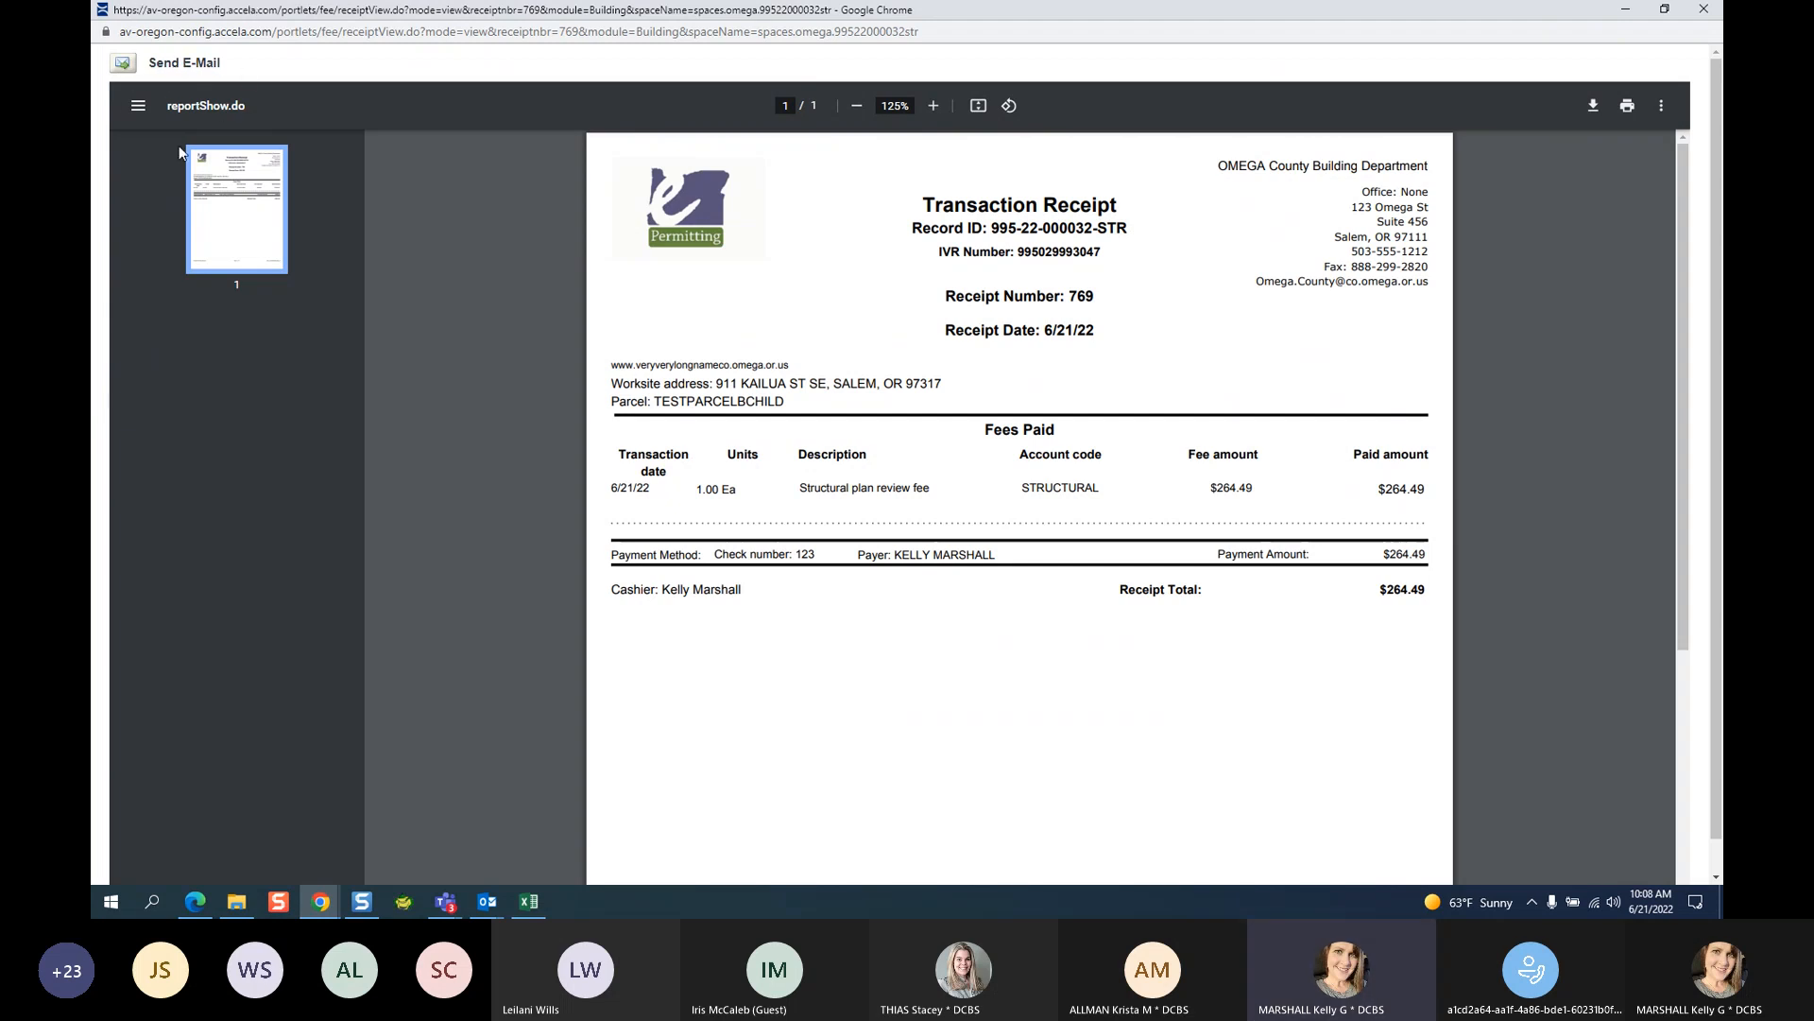
Start e-mailing the receipt, cancel the e-mail, and close the receipt window.
left_click(209, 68)
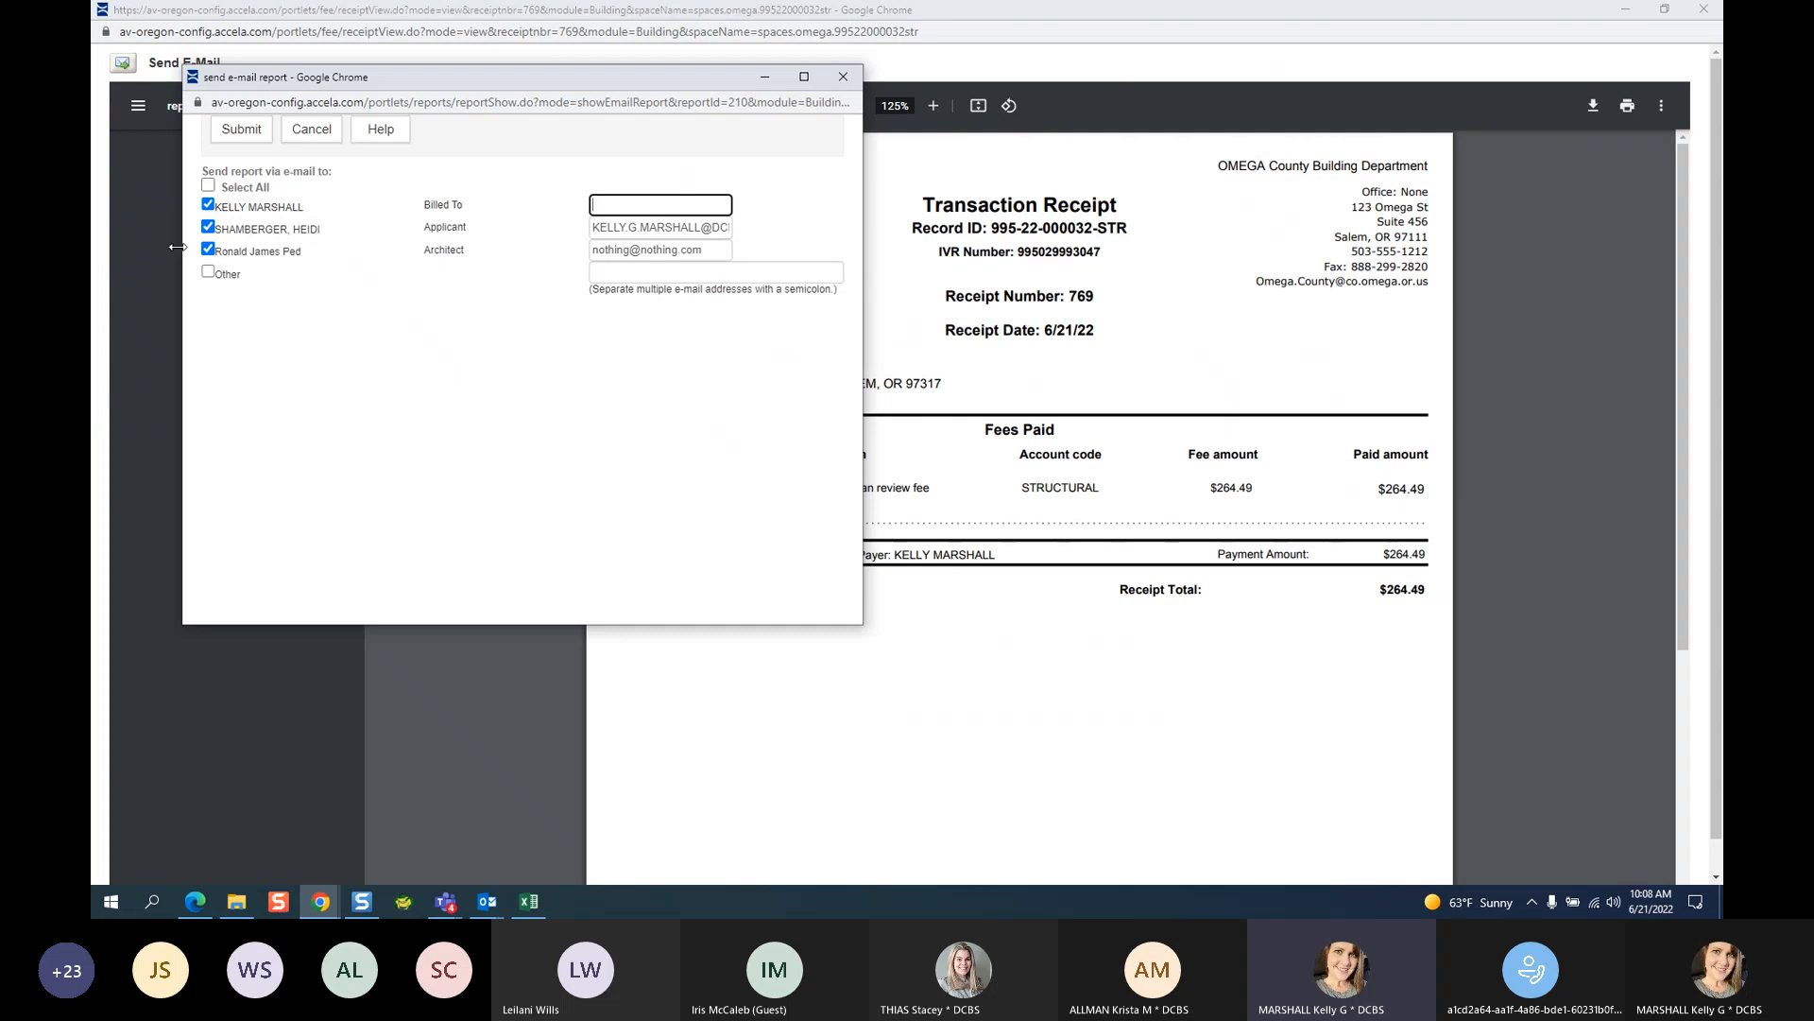
left_click(610, 271)
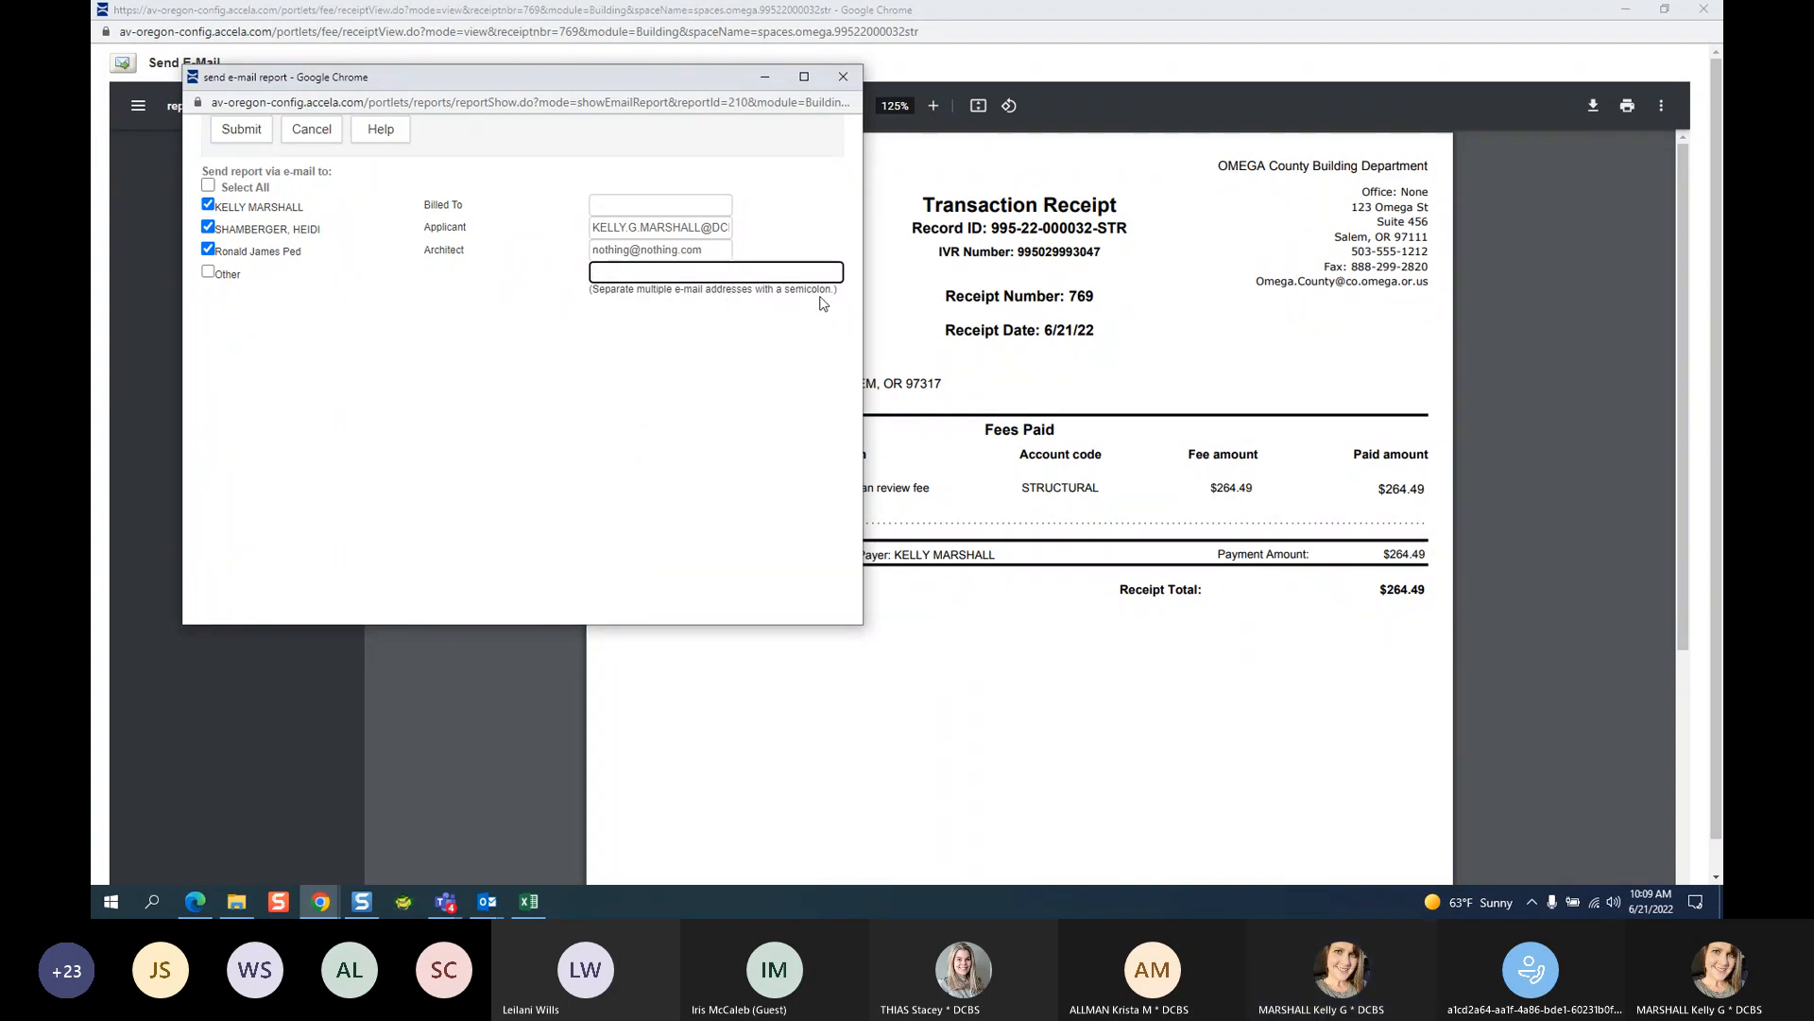
left_click(843, 76)
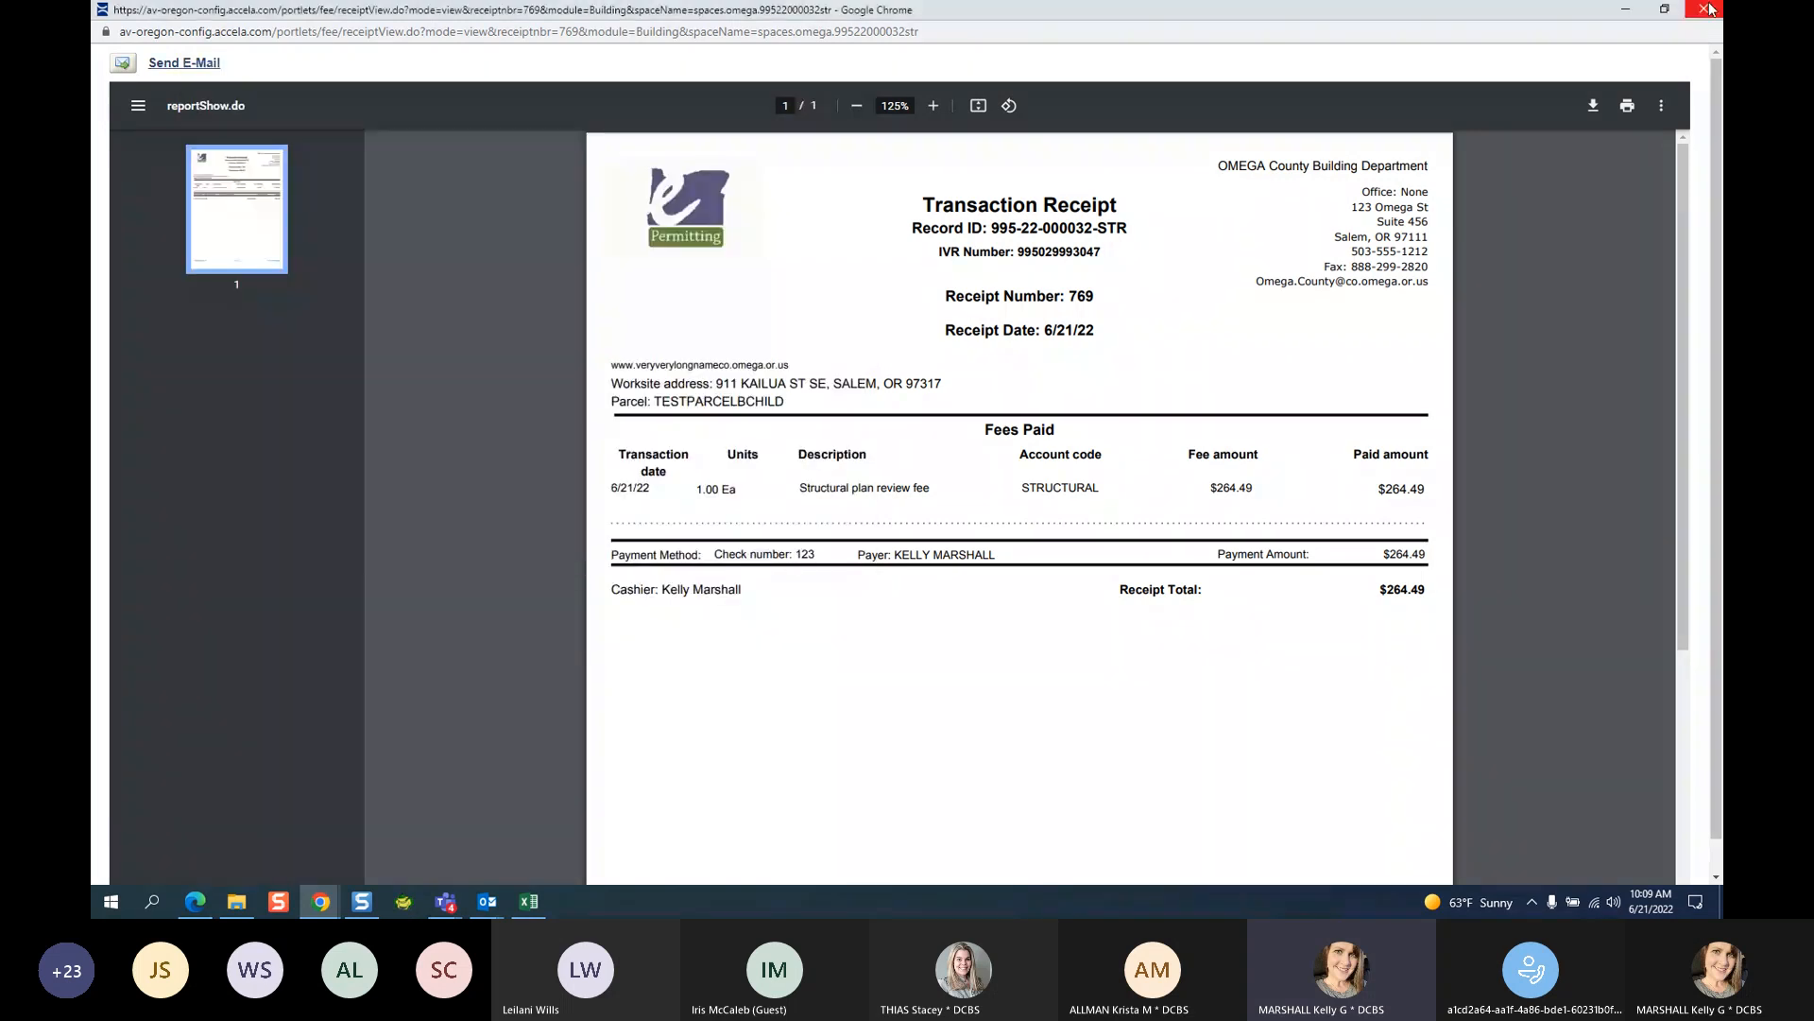
left_click(1707, 9)
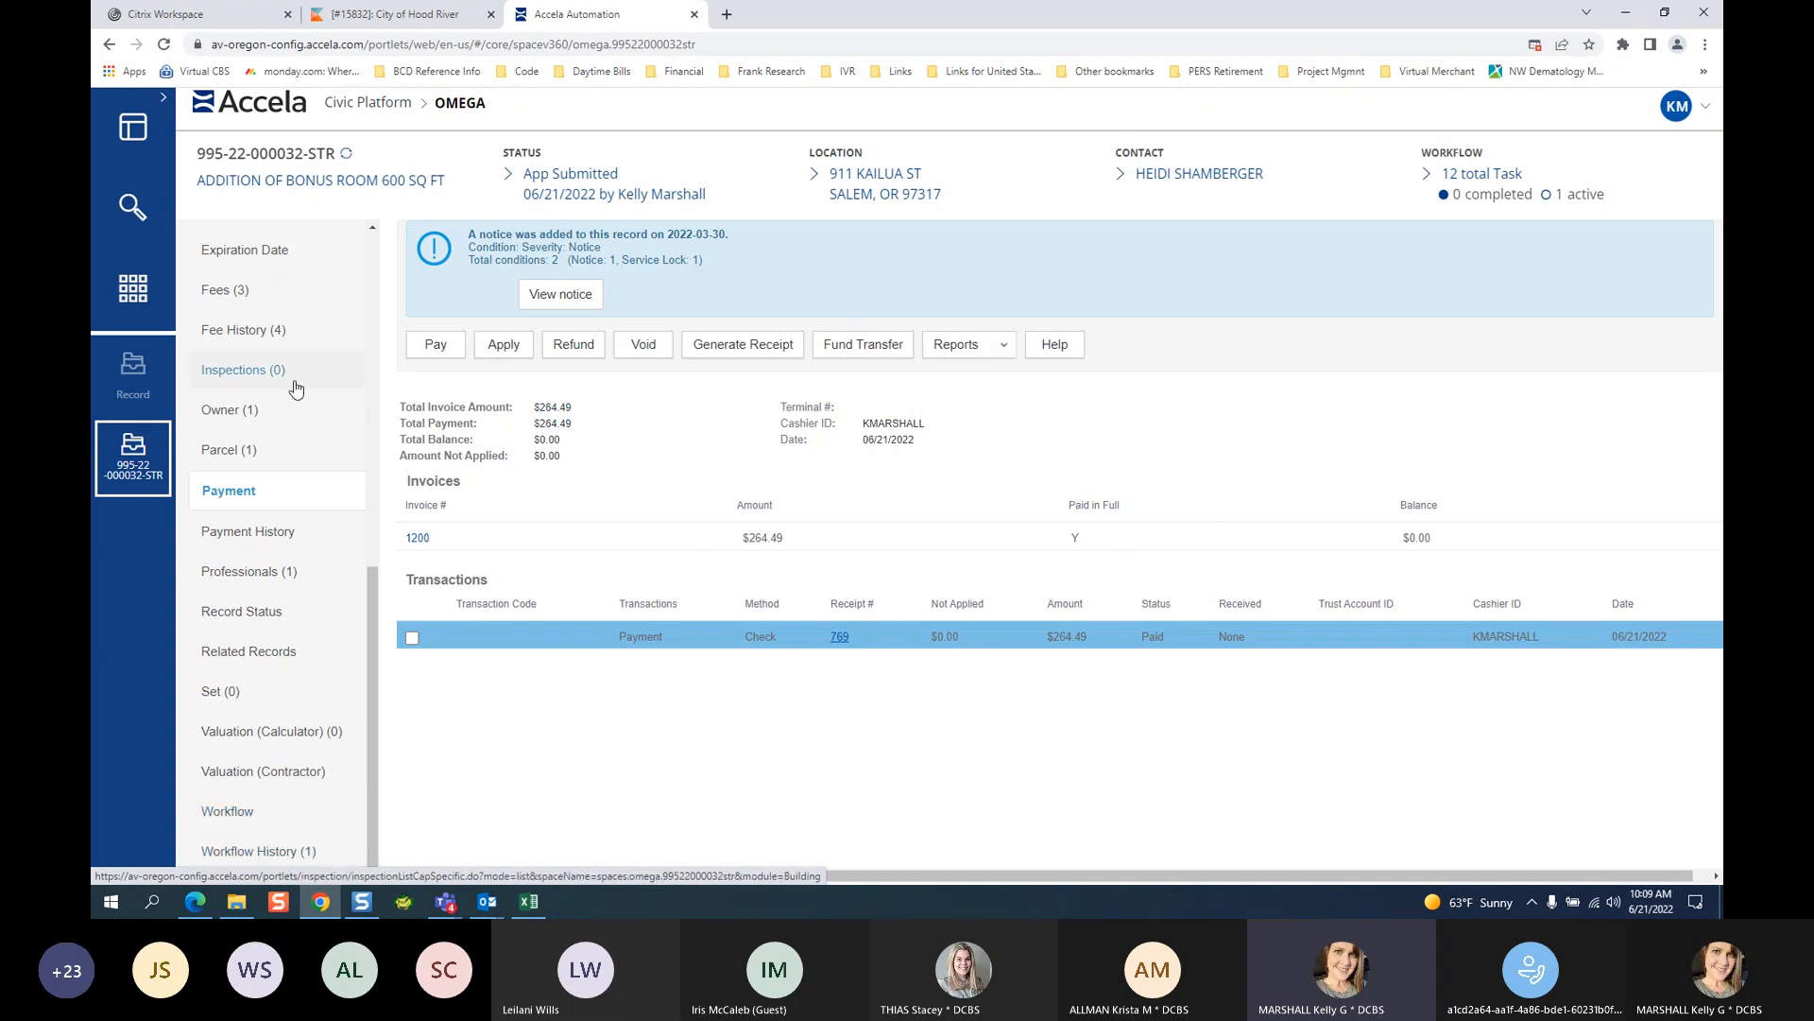
Show the record's Documents list and the receipt PDF's actions, then bring the Teams chat forward.
scroll(283, 425, "up", 3)
left_click(283, 473)
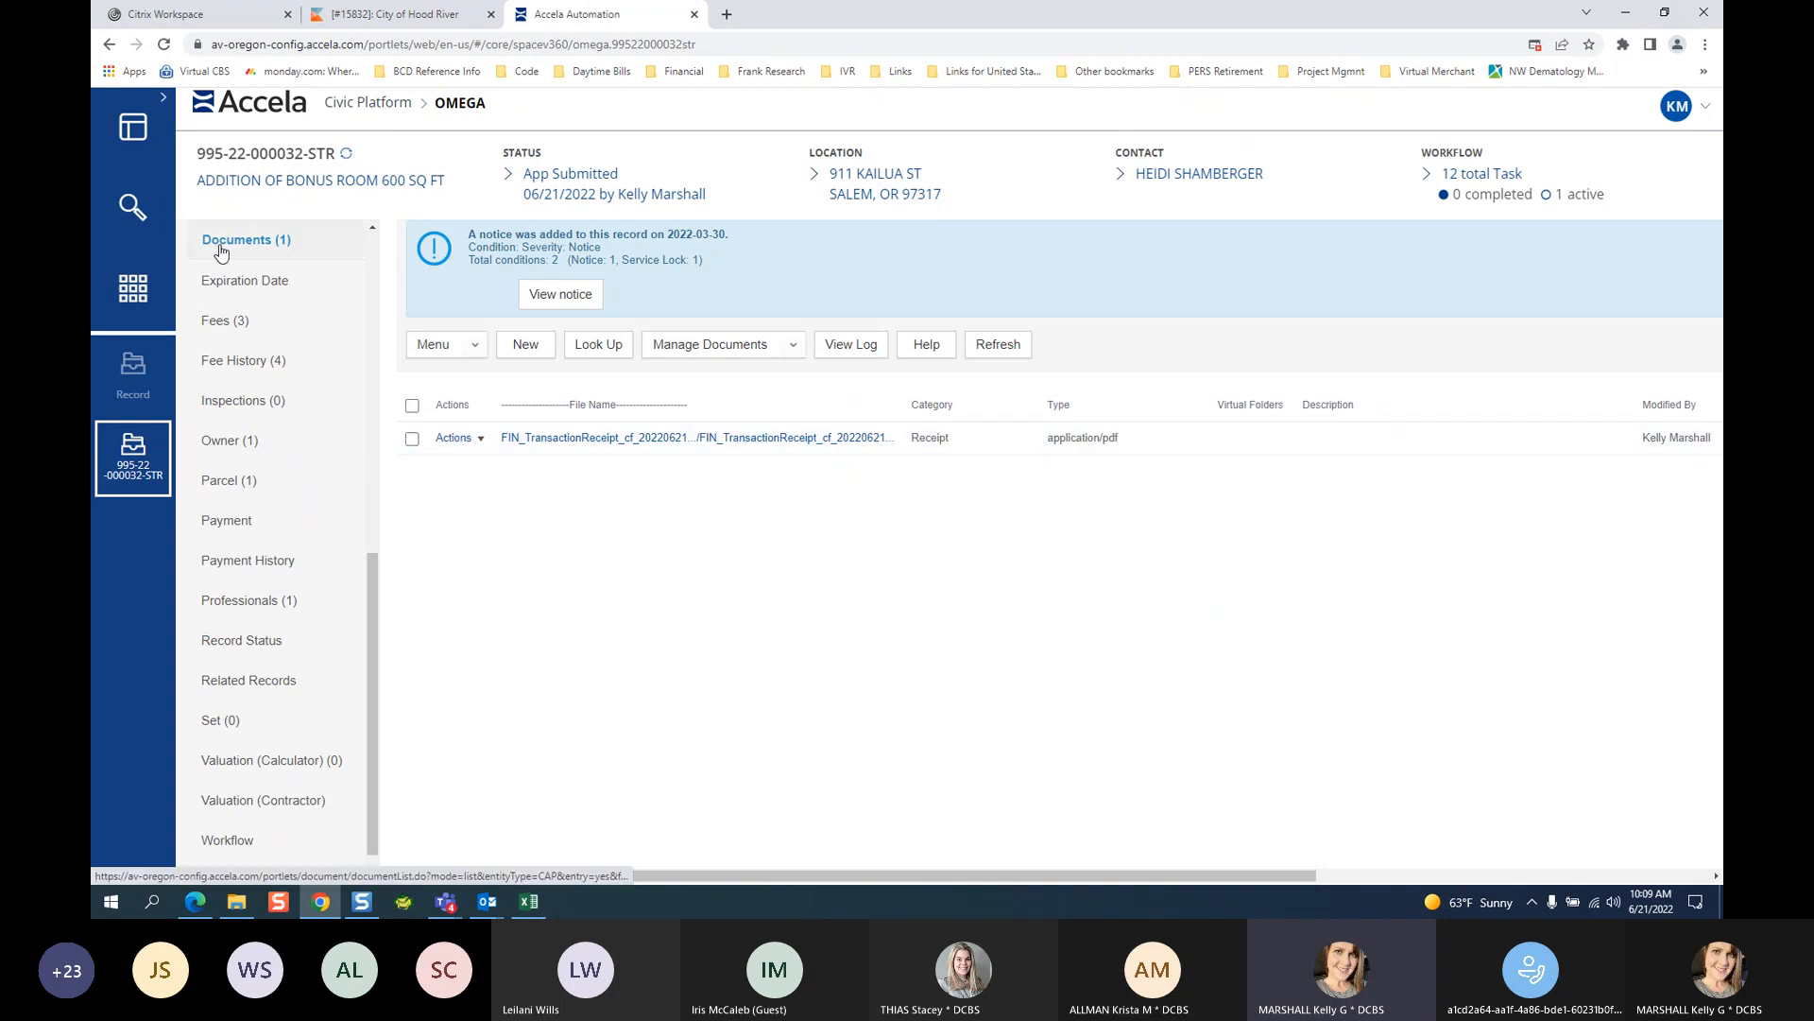
left_click(481, 440)
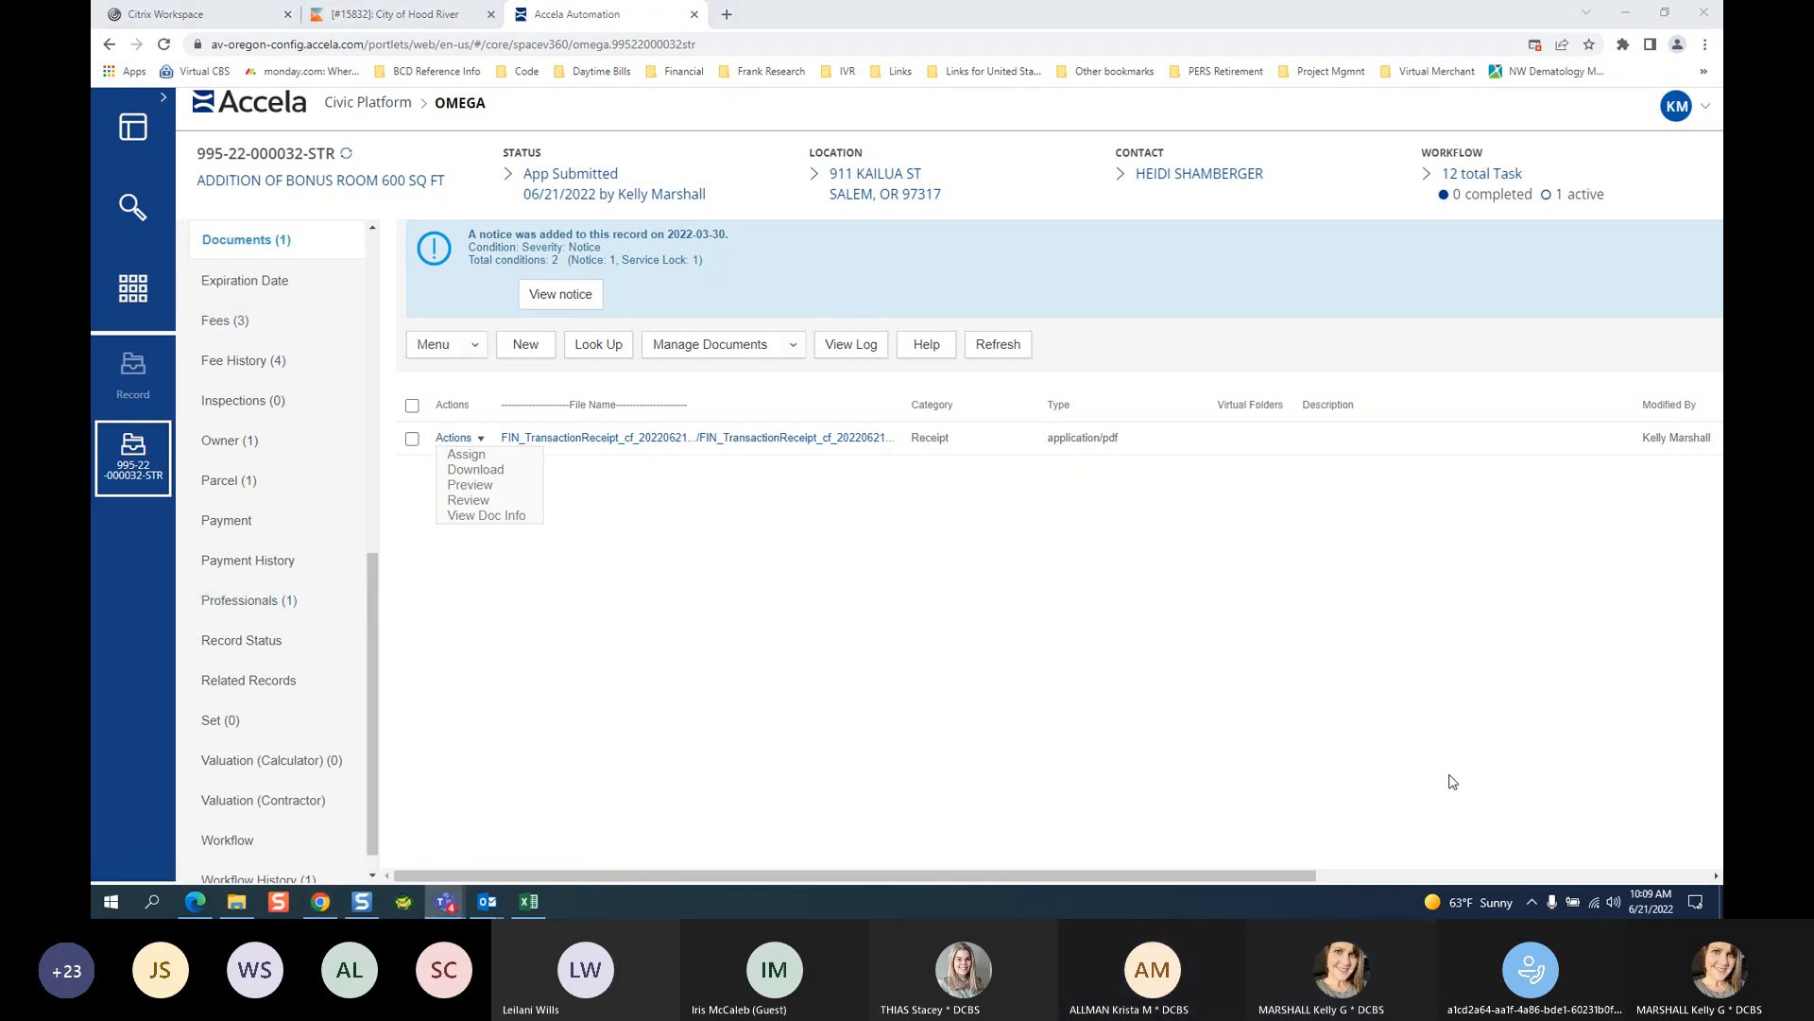
left_click(1518, 799)
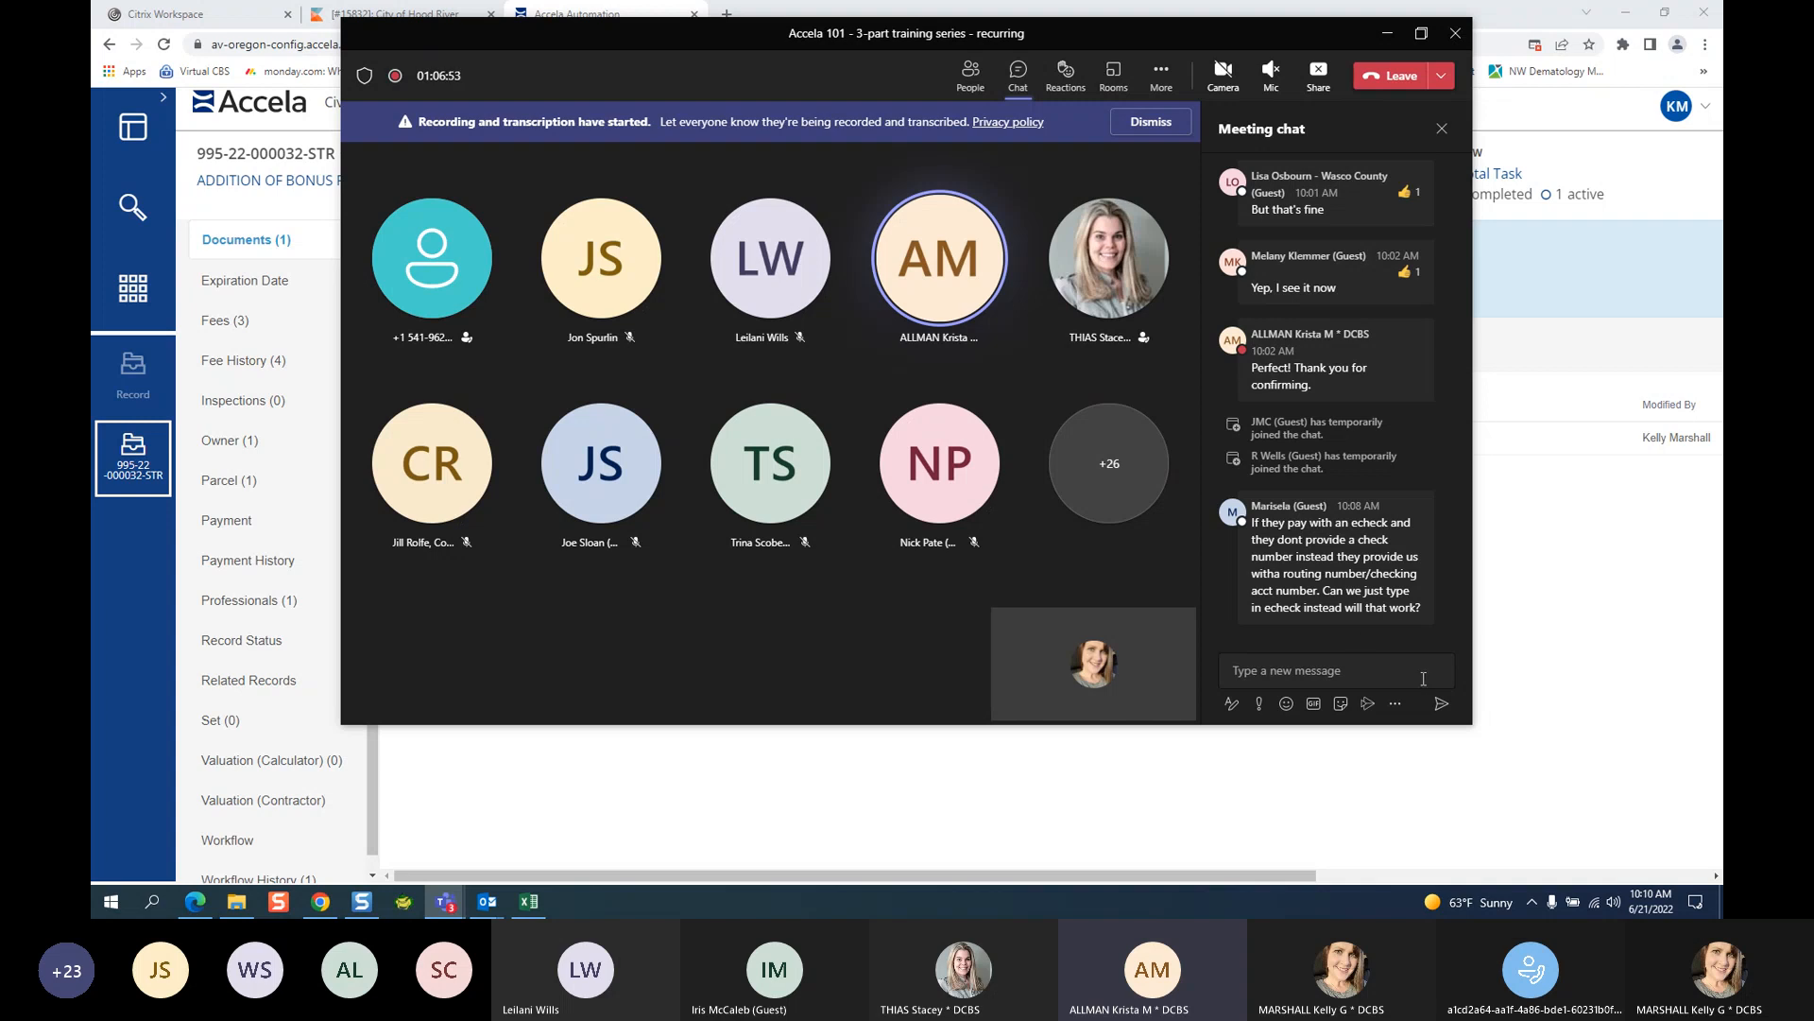
Minimize the meeting window and start a new payment from the record's Payment page.
left_click(1387, 33)
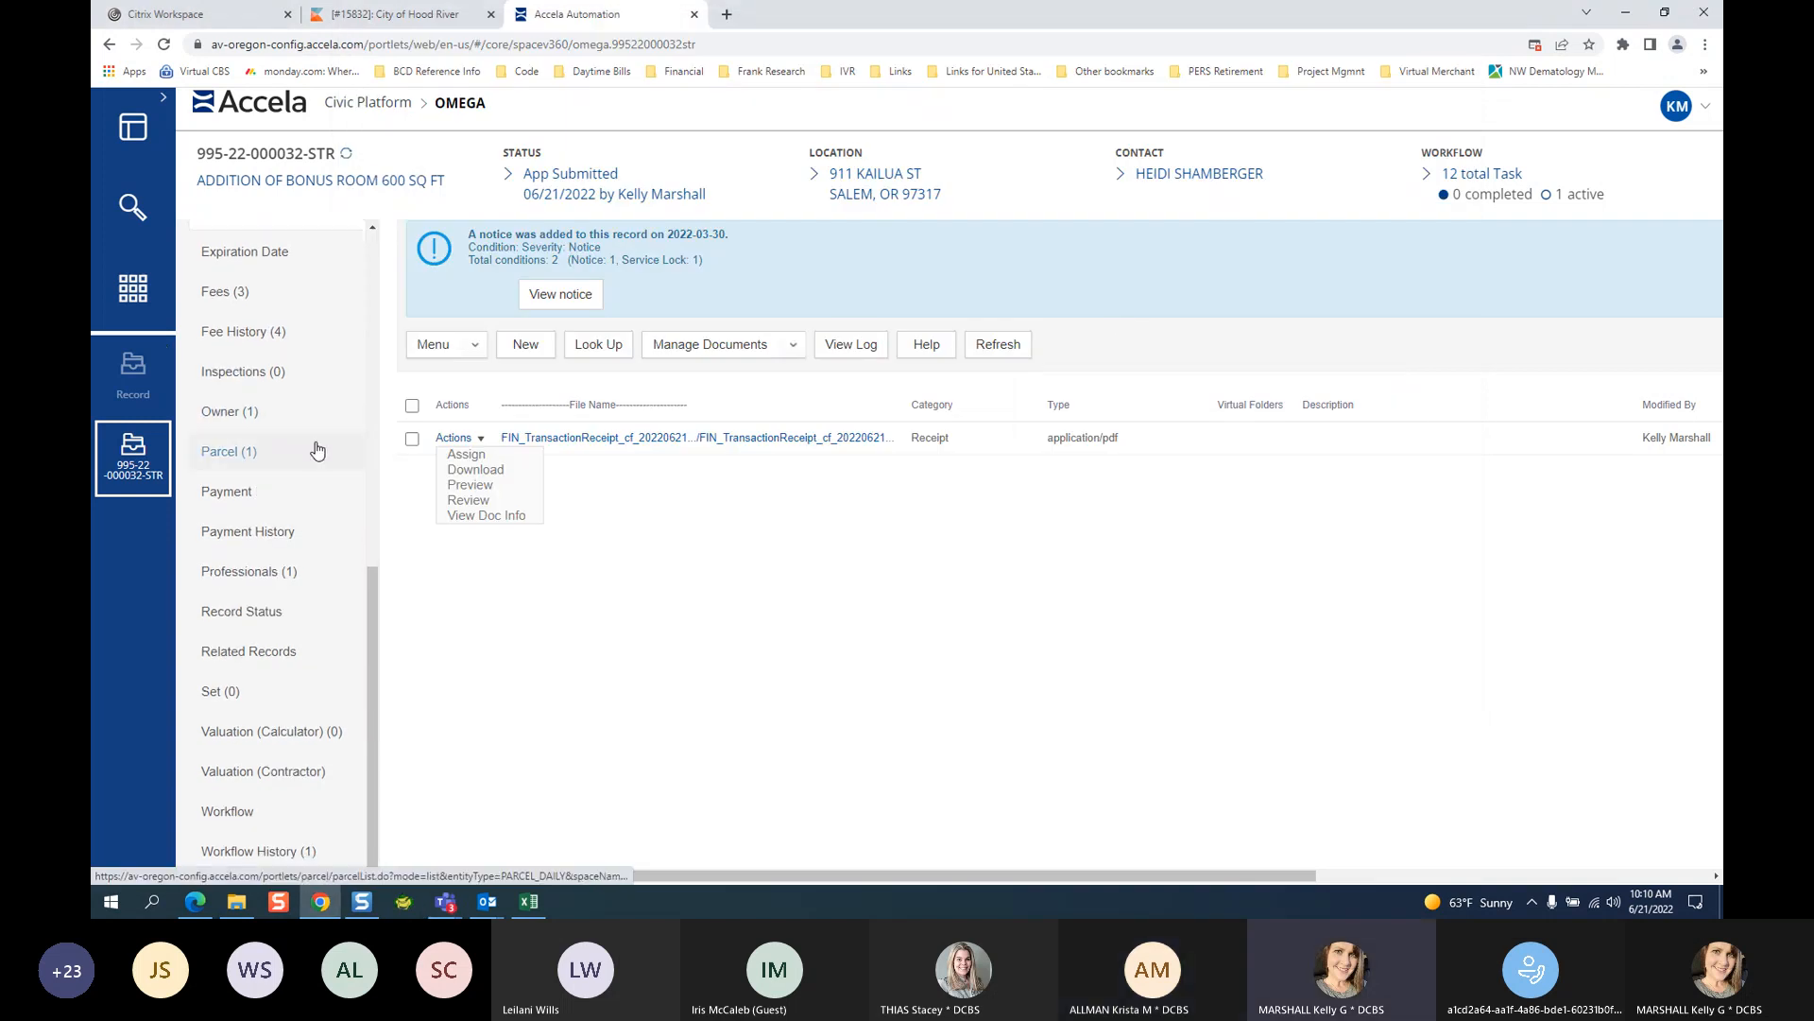
left_click(234, 519)
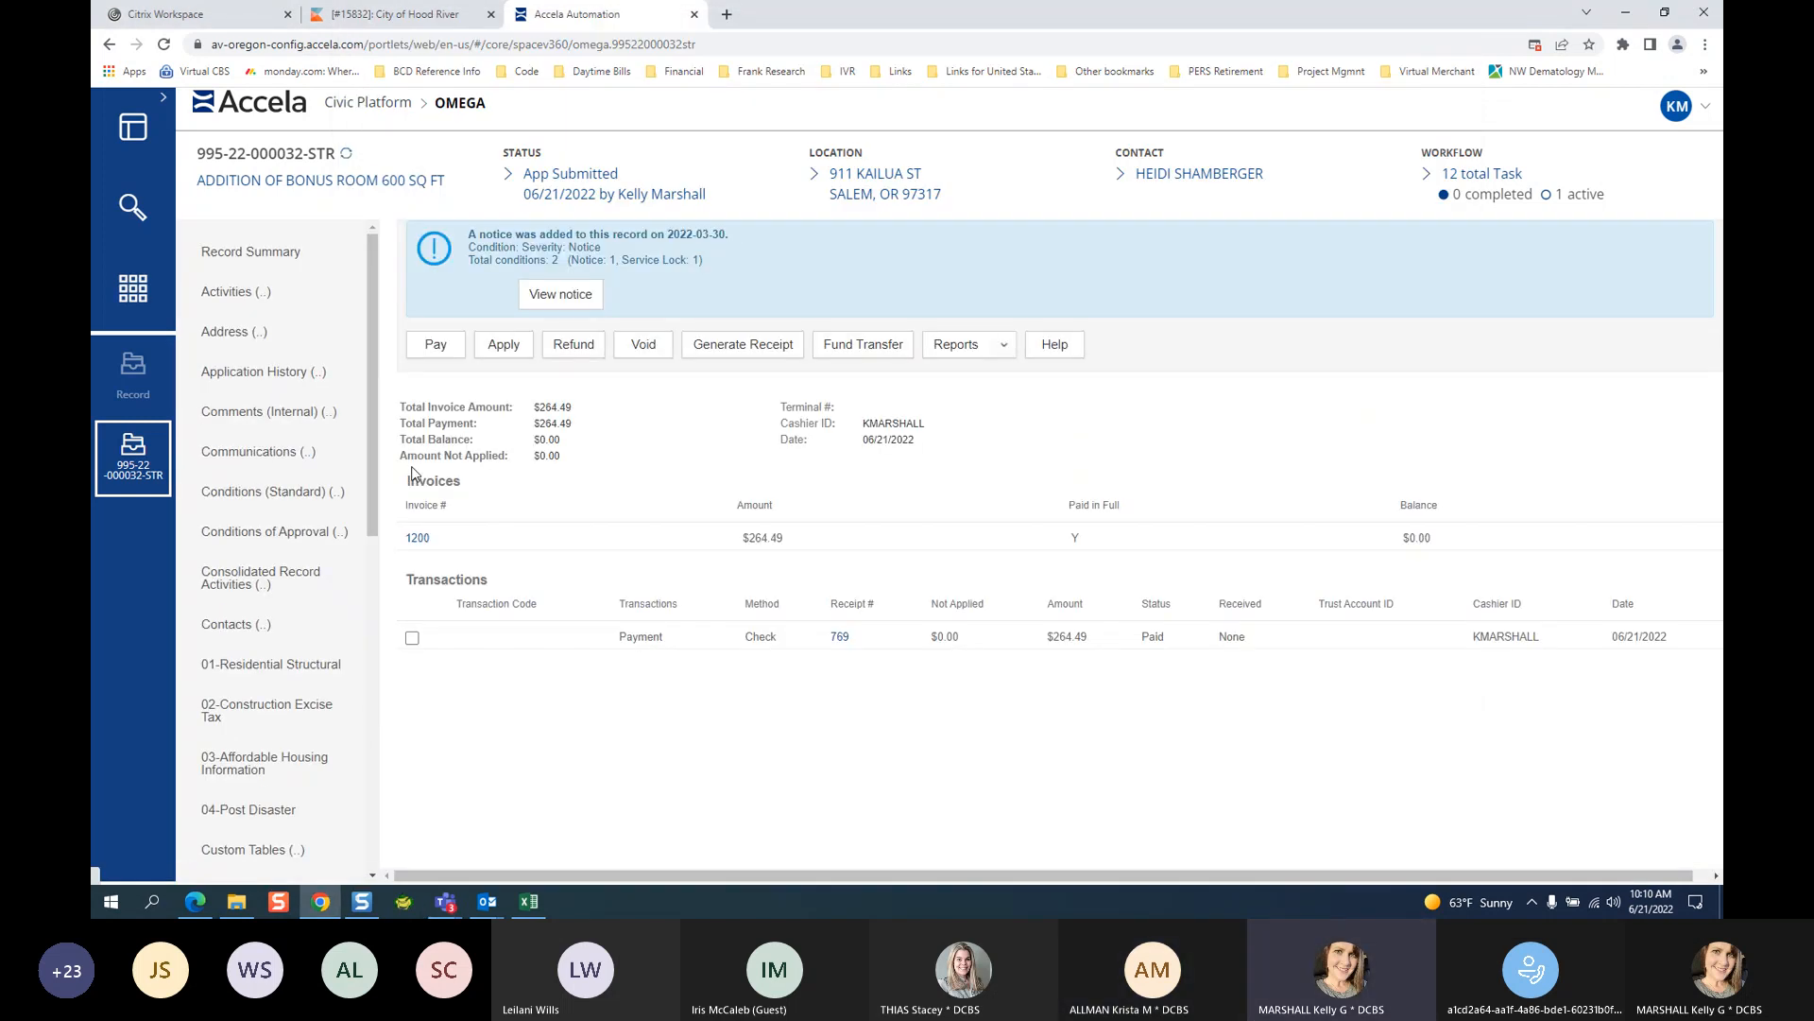
left_click(432, 359)
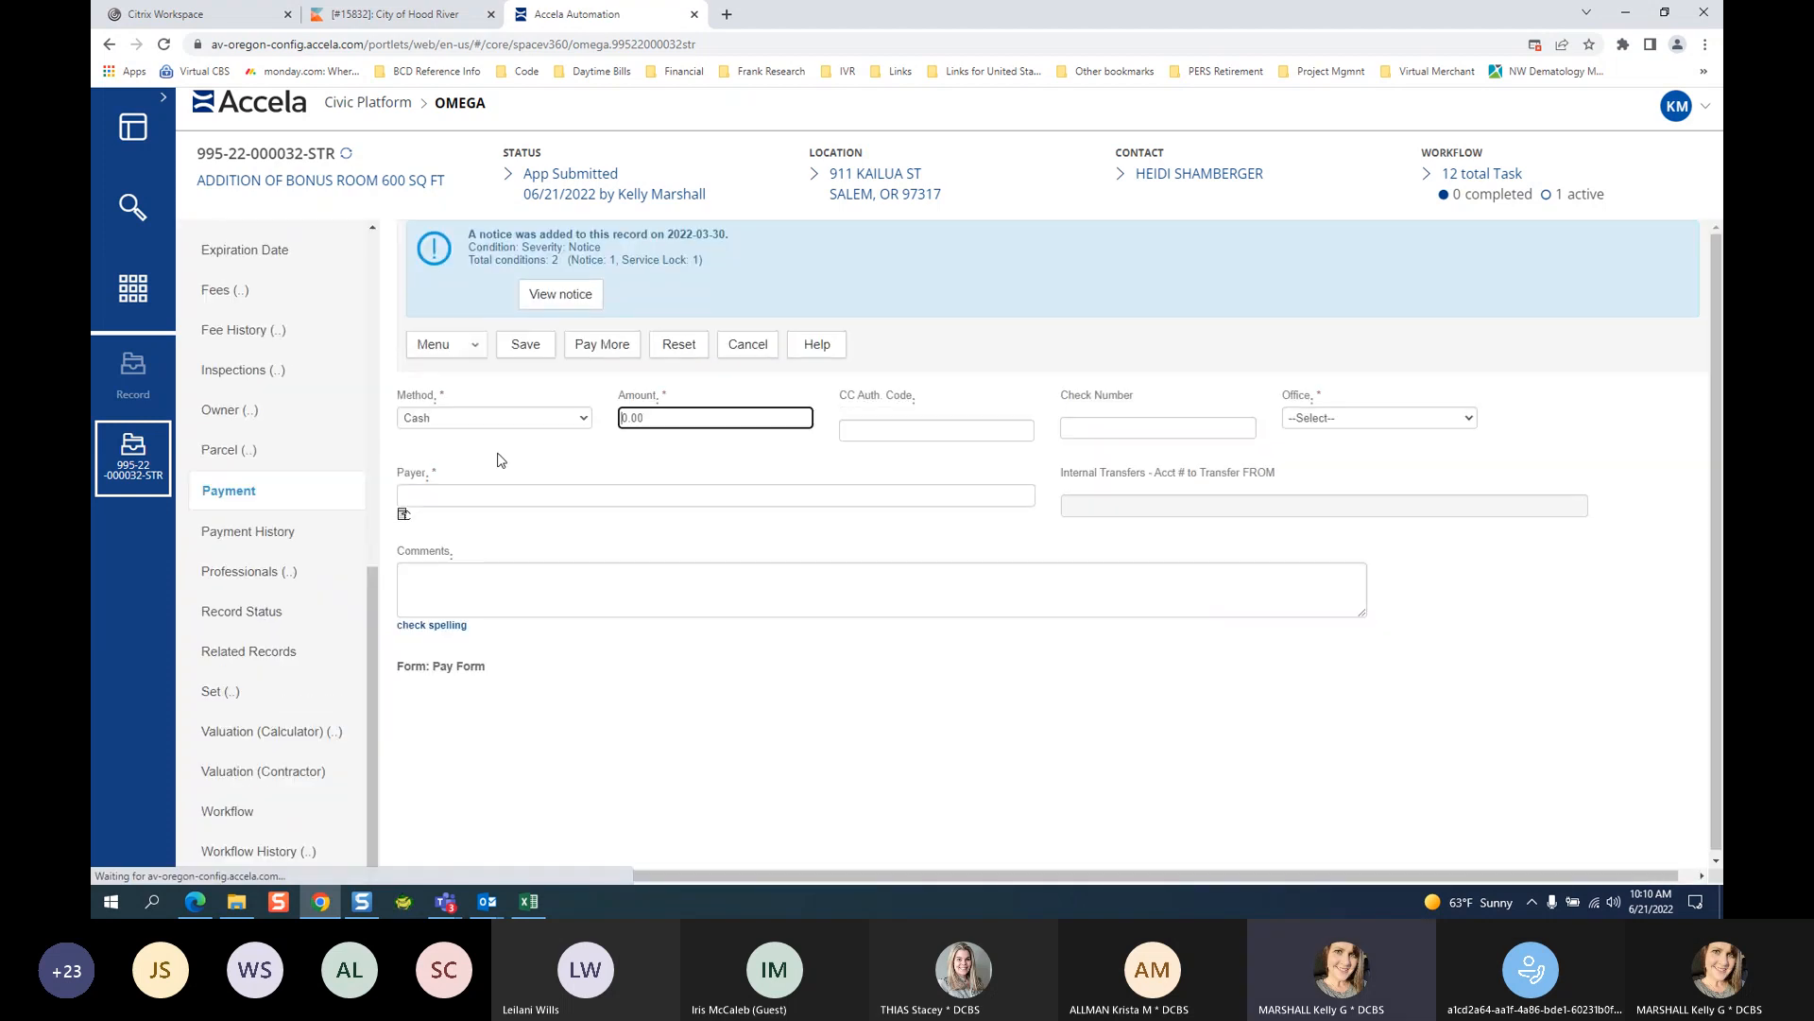
Choose ACH as the payment method and leave the partly typed Comments entry cleared.
left_click(473, 418)
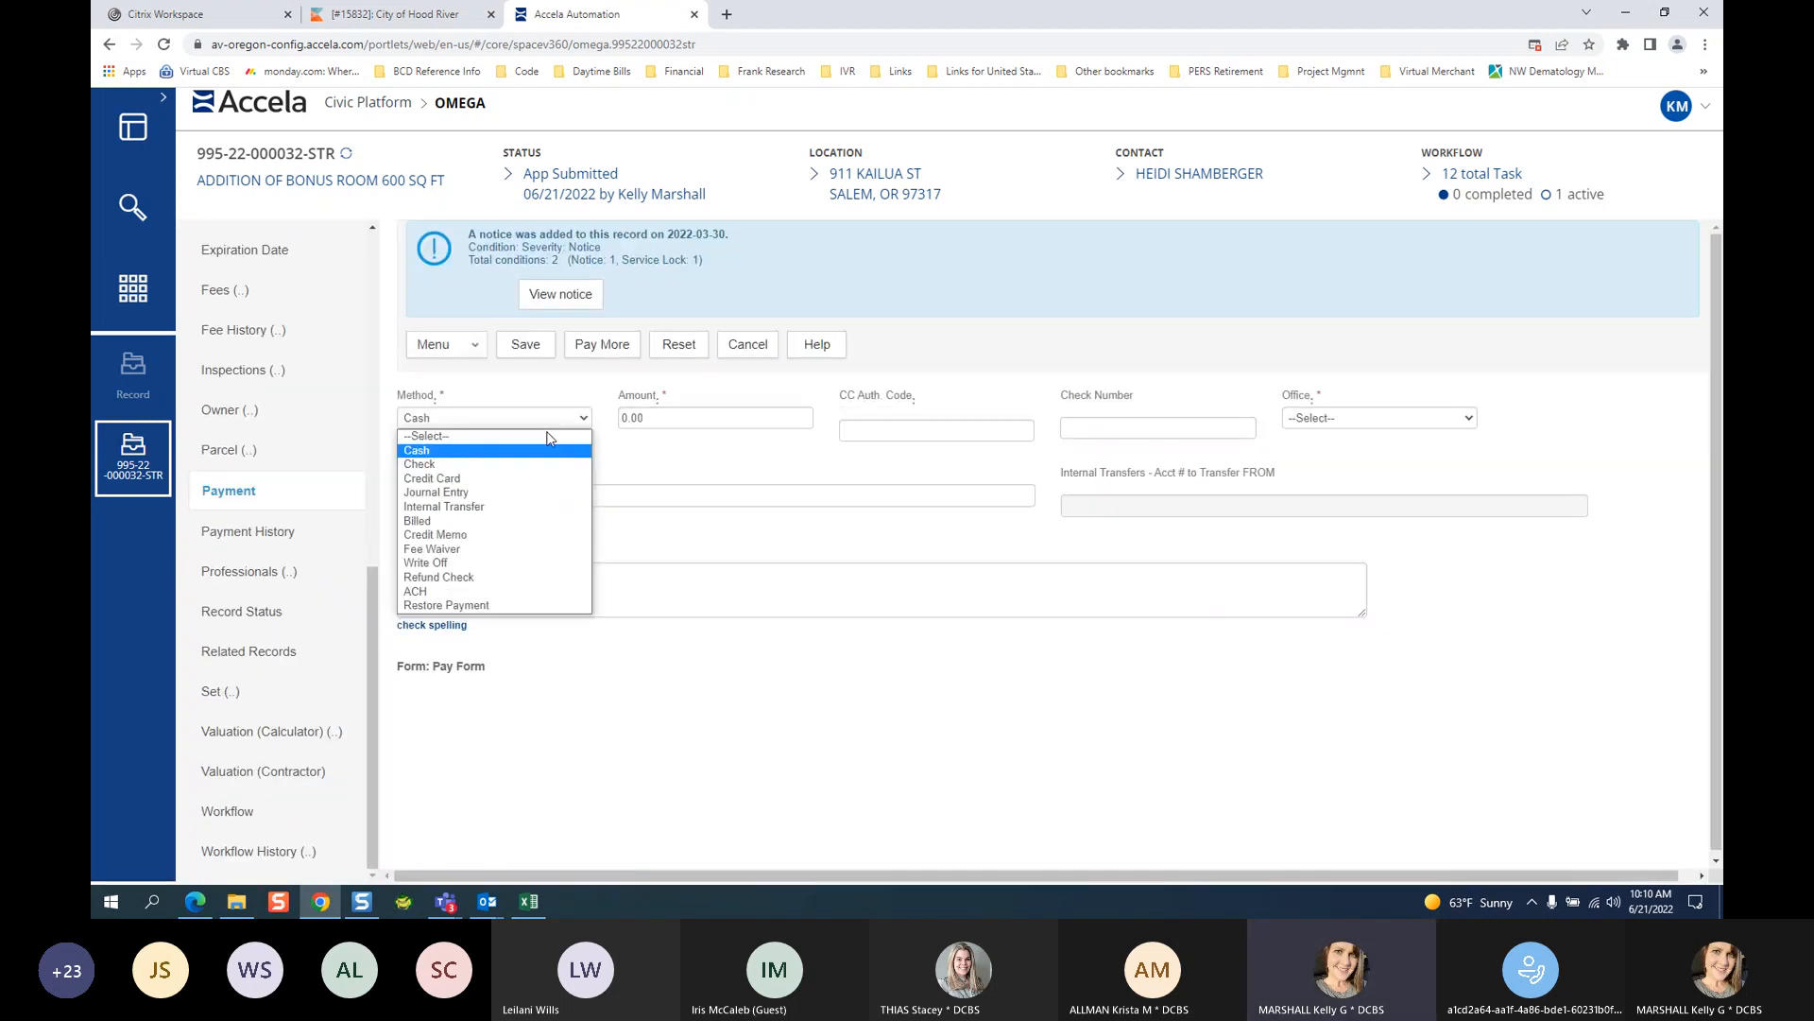
left_click(446, 590)
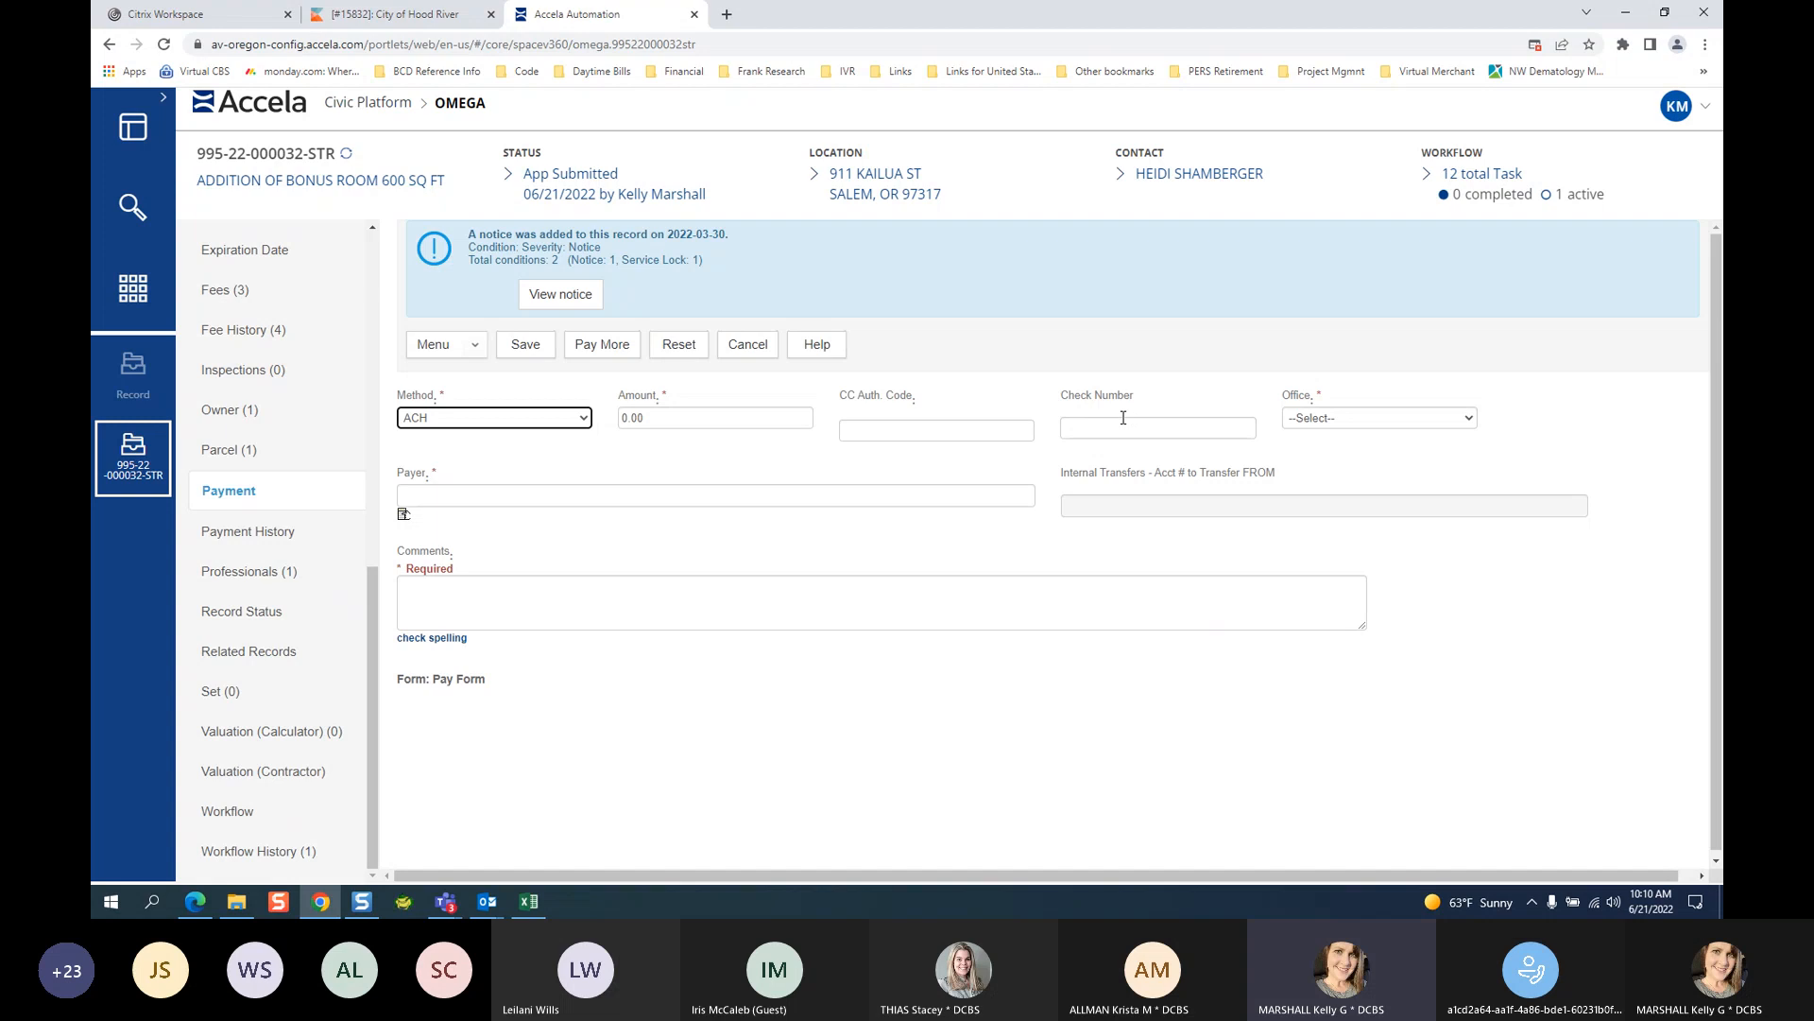
left_click(401, 624)
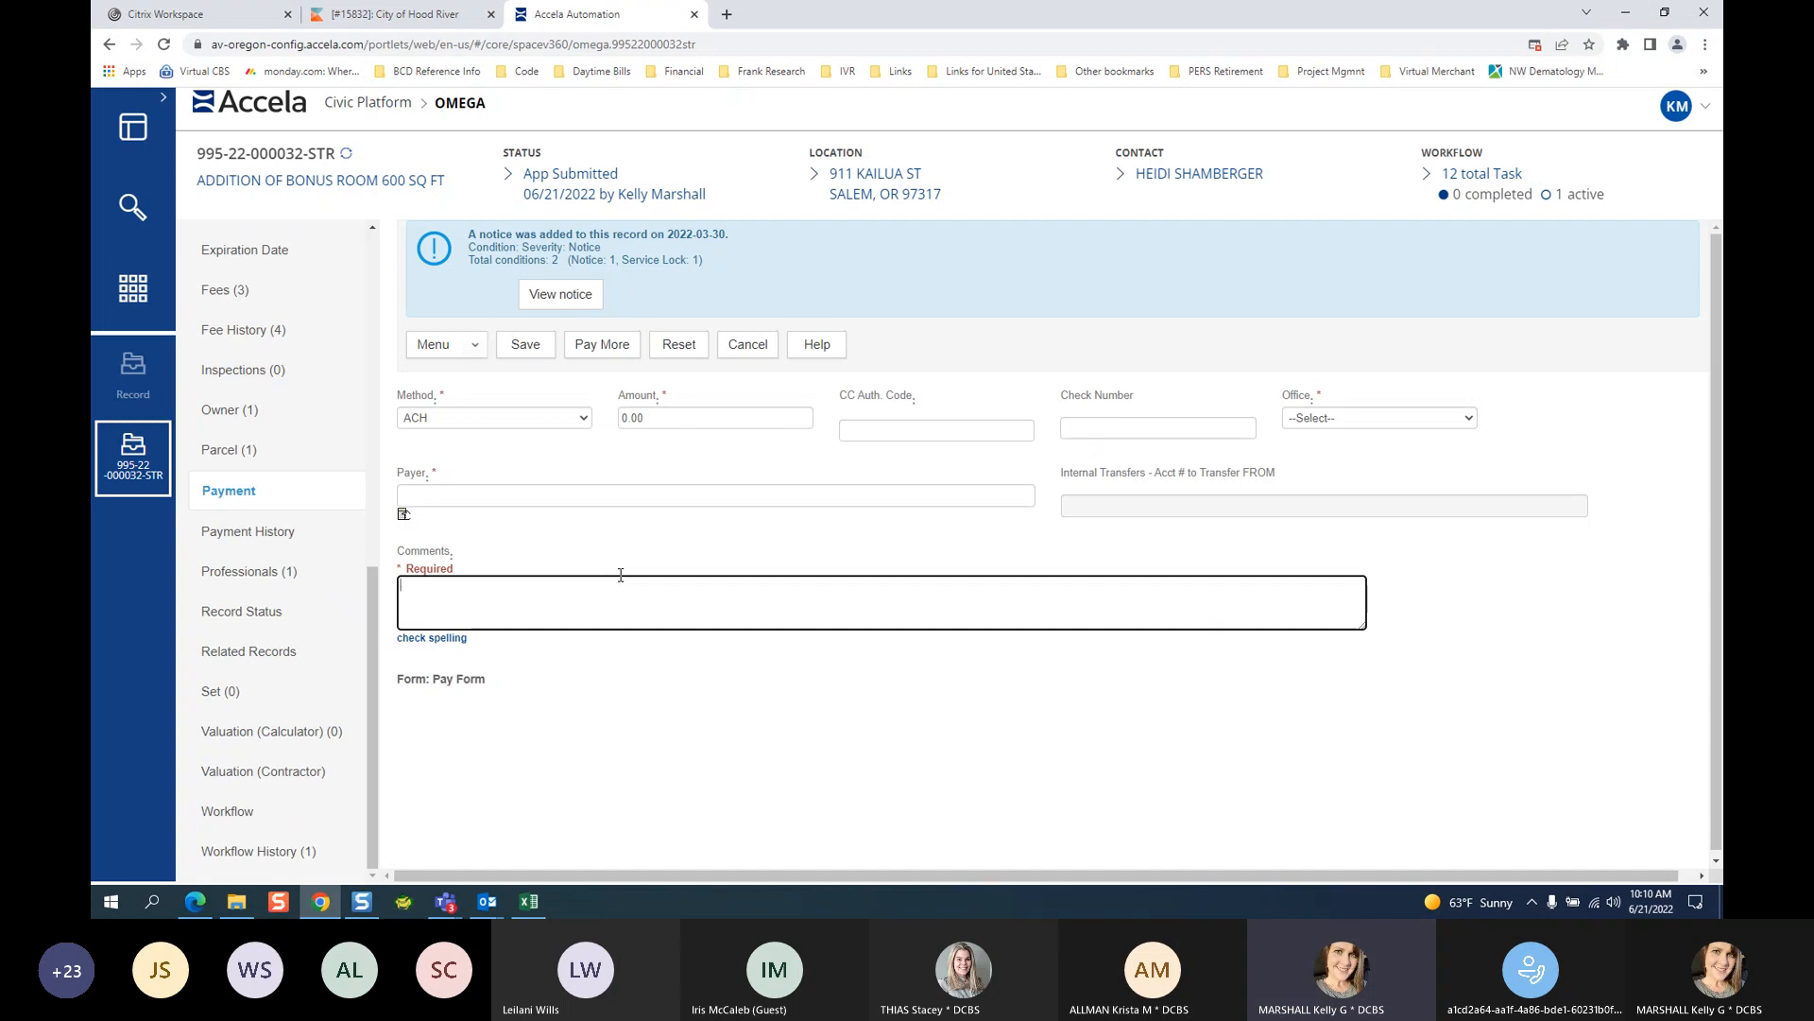
type("ROU")
key("BackSpace")
key("BackSpace")
key("BackSpace")
key("BackSpace")
key("BackSpace")
key("BackSpace")
key("BackSpace")
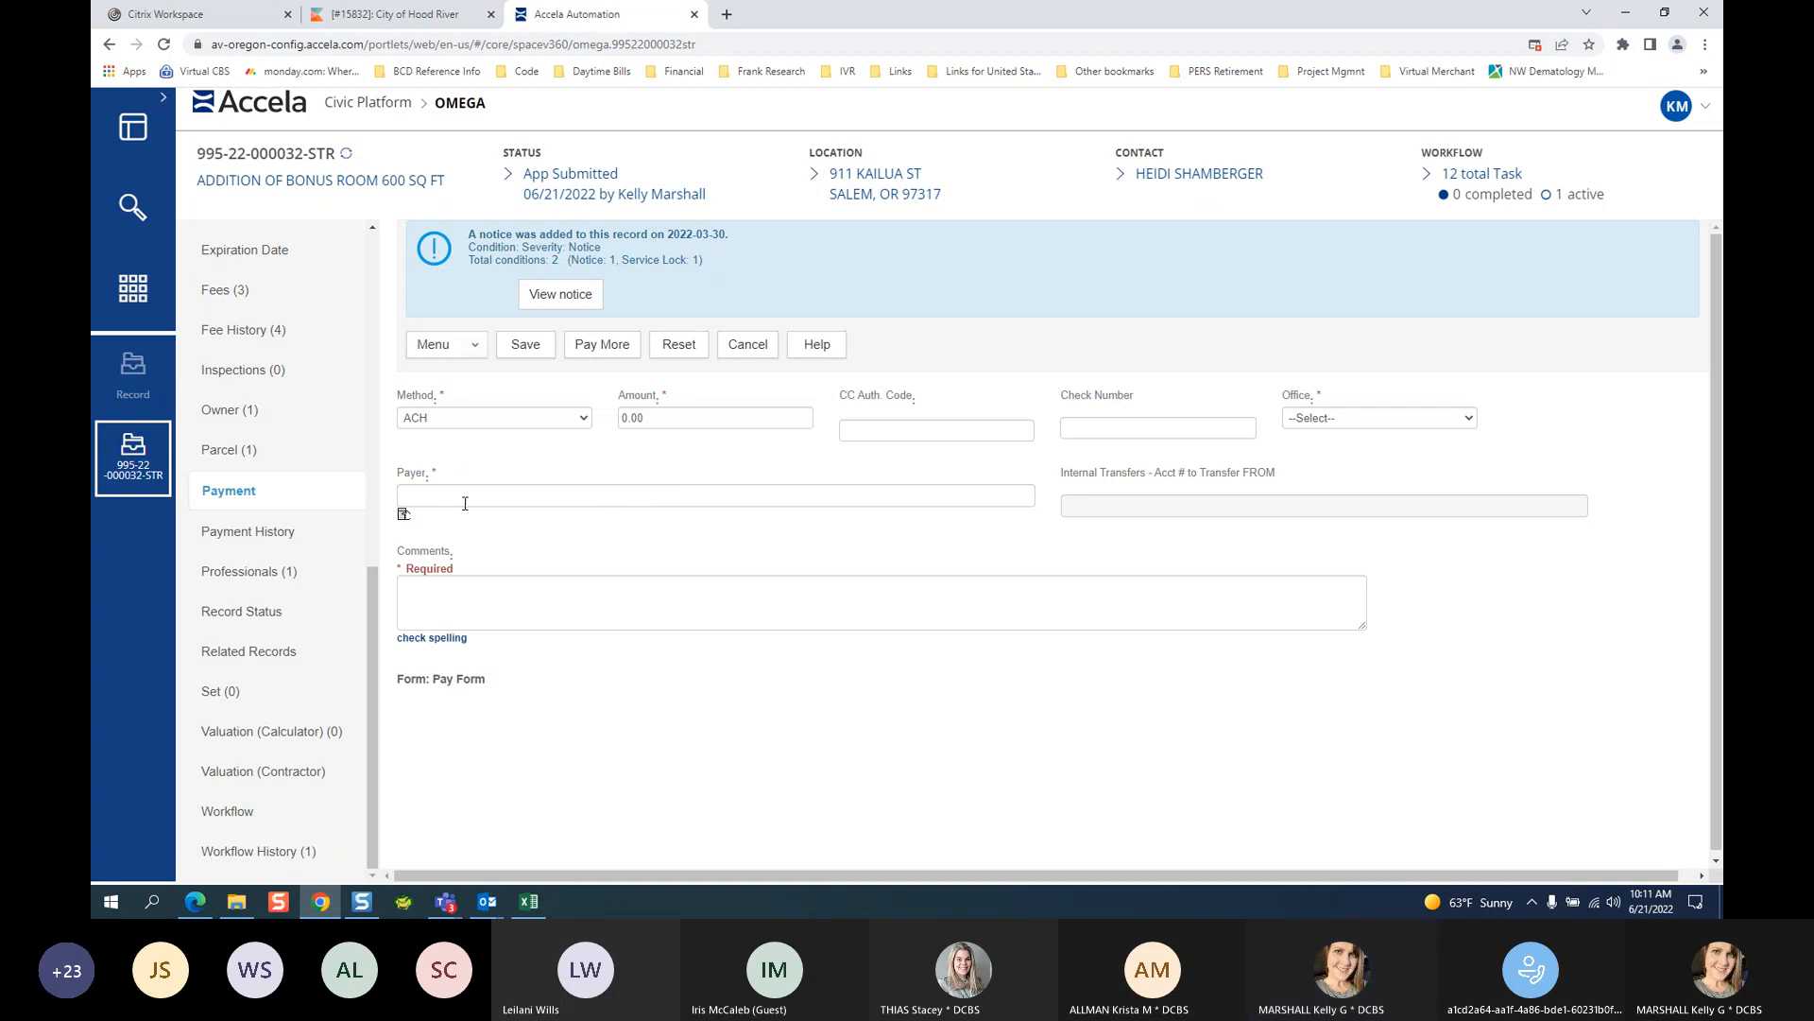
Try ROUTING INFO, AUTHORIZIN and CONFIRM as comments, erasing each to leave Comments empty.
left_click(426, 587)
type("ROUTING IN")
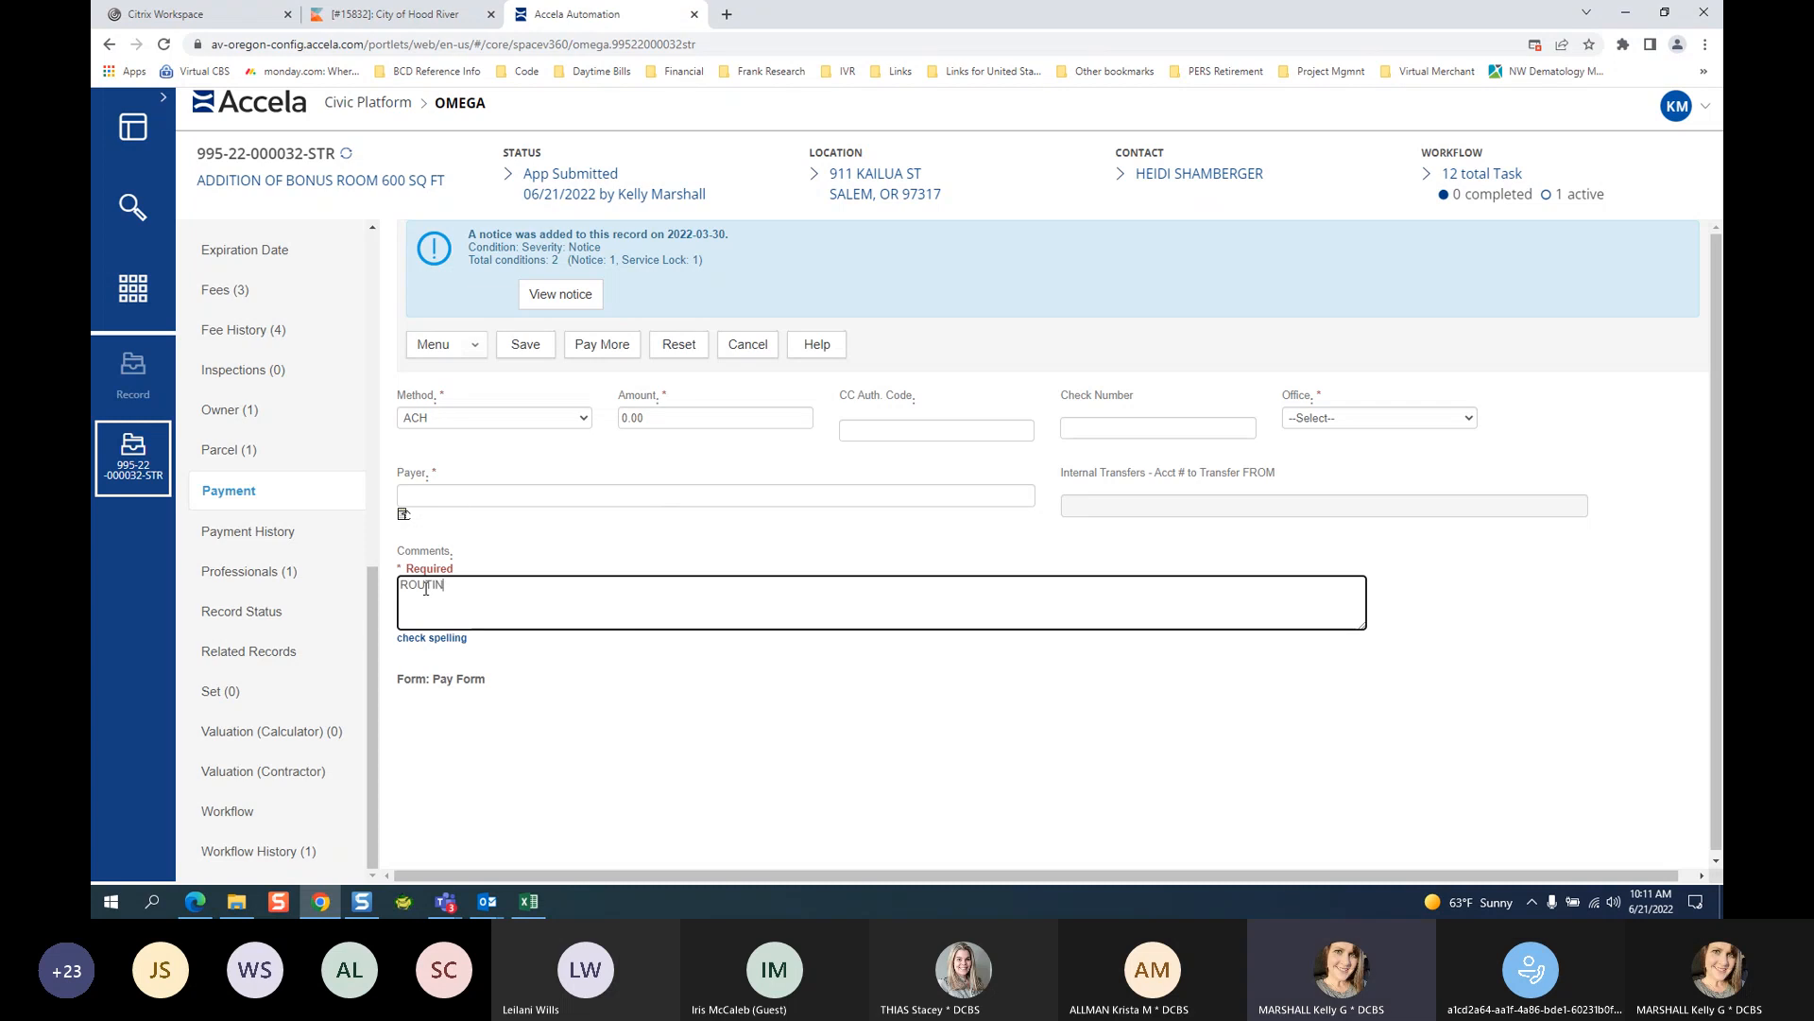
type("FO")
key("BackSpace")
key("BackSpace")
key("BackSpace")
key("BackSpace")
key("BackSpace")
key("BackSpace")
key("BackSpace")
key("BackSpace")
key("BackSpace")
key("BackSpace")
key("BackSpace")
key("BackSpace")
type("AUTHORIZIN")
key("BackSpace")
key("BackSpace")
key("BackSpace")
key("BackSpace")
key("BackSpace")
key("BackSpace")
key("BackSpace")
key("BackSpace")
key("BackSpace")
key("BackSpace")
type("CONFIRM")
key("BackSpace")
key("BackSpace")
key("BackSpace")
key("BackSpace")
key("BackSpace")
key("BackSpace")
key("BackSpace")
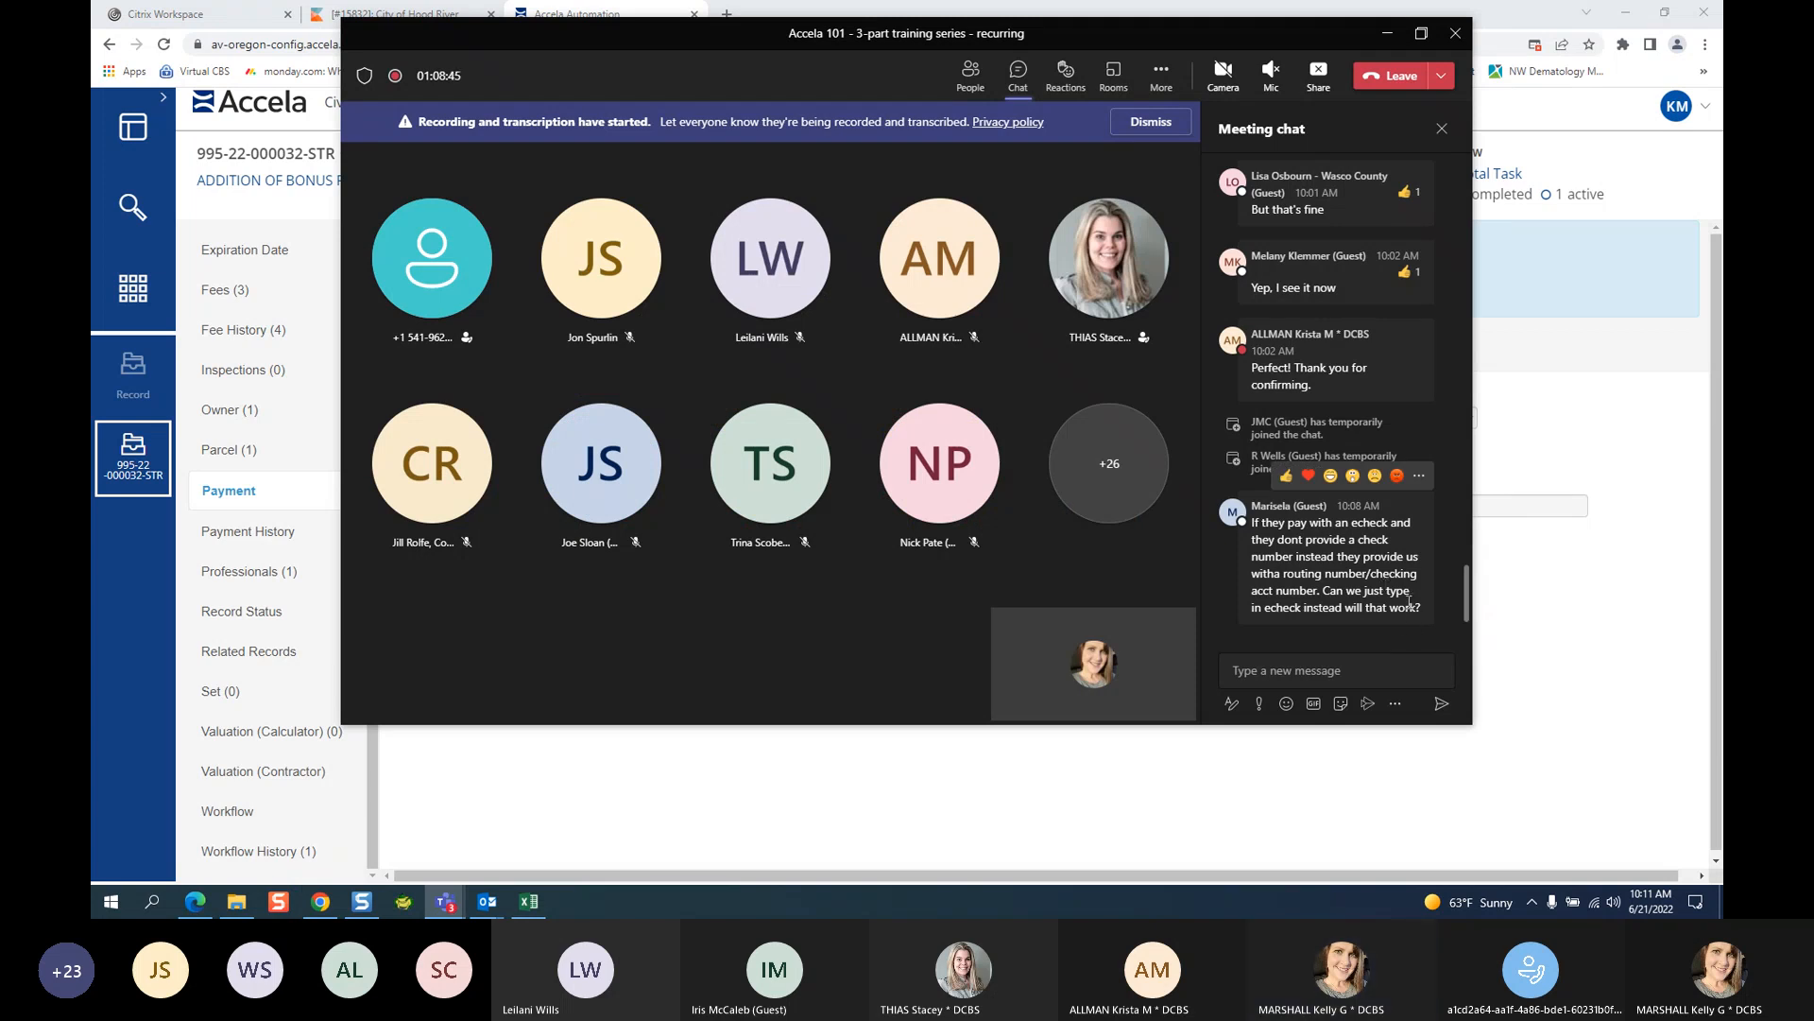
Back from Teams, view the Office options without choosing one, then cancel the unsaved ACH payment.
left_click(1385, 36)
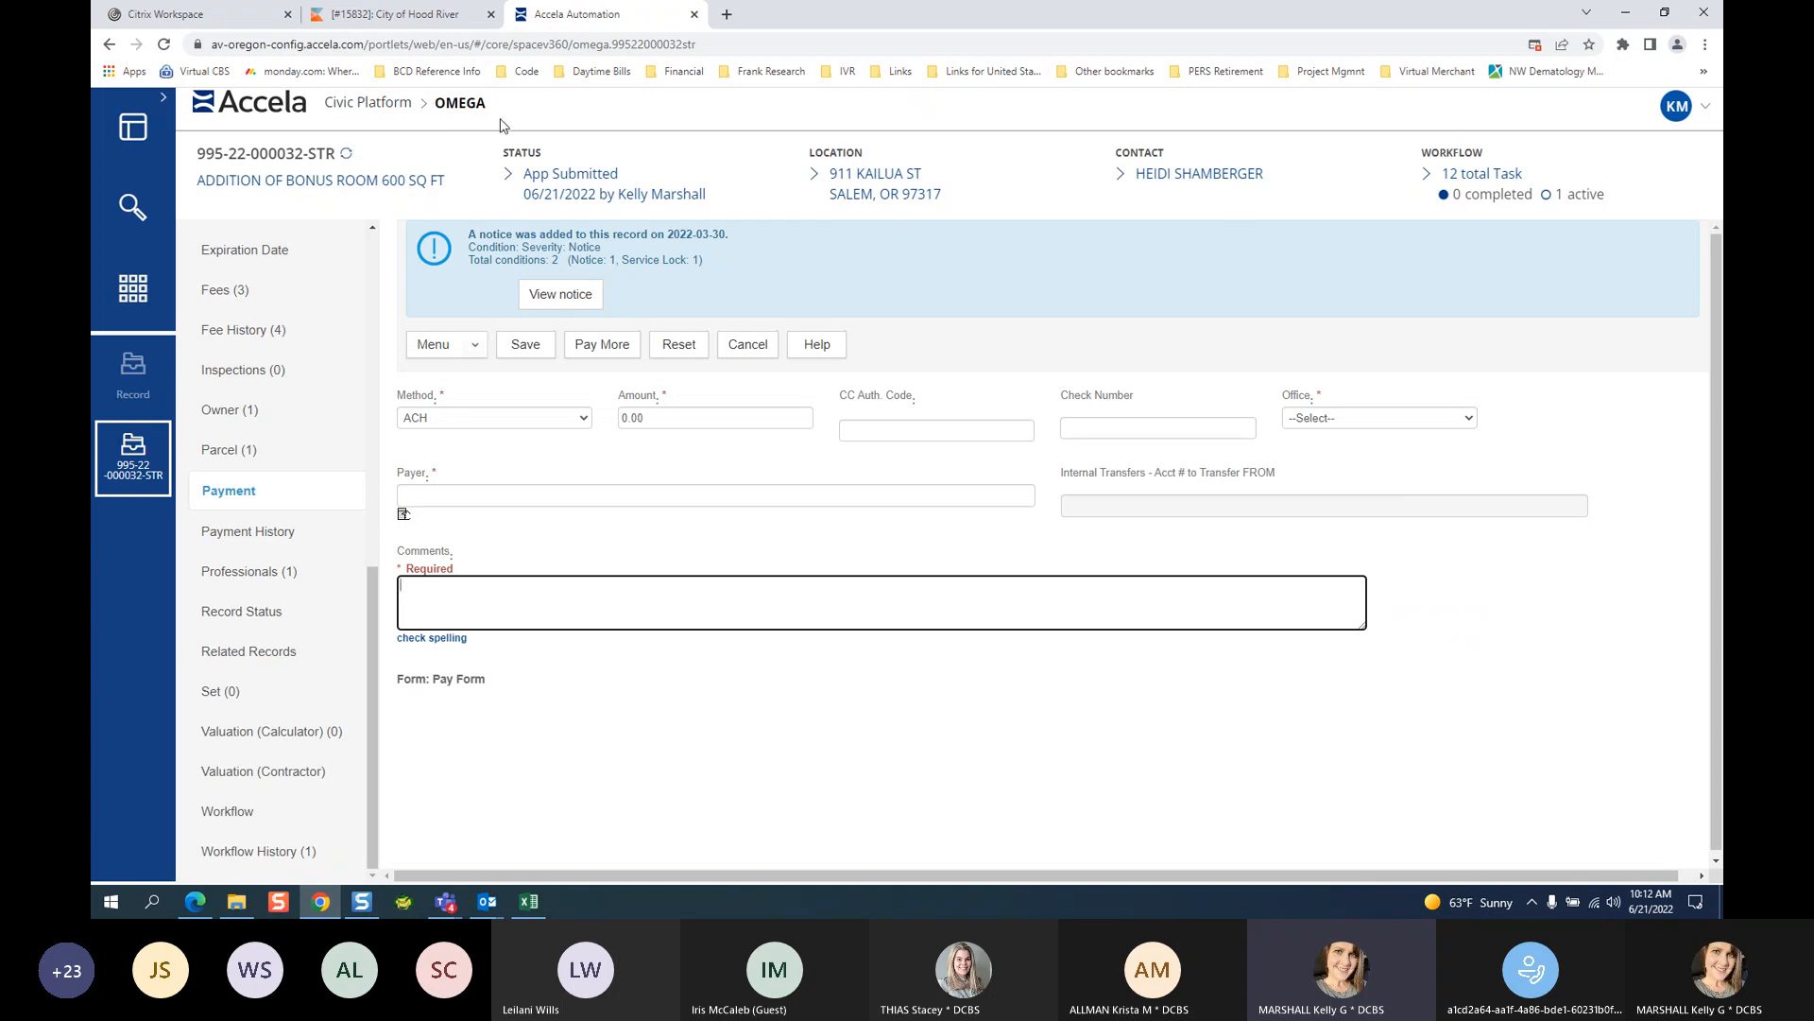
left_click(1352, 421)
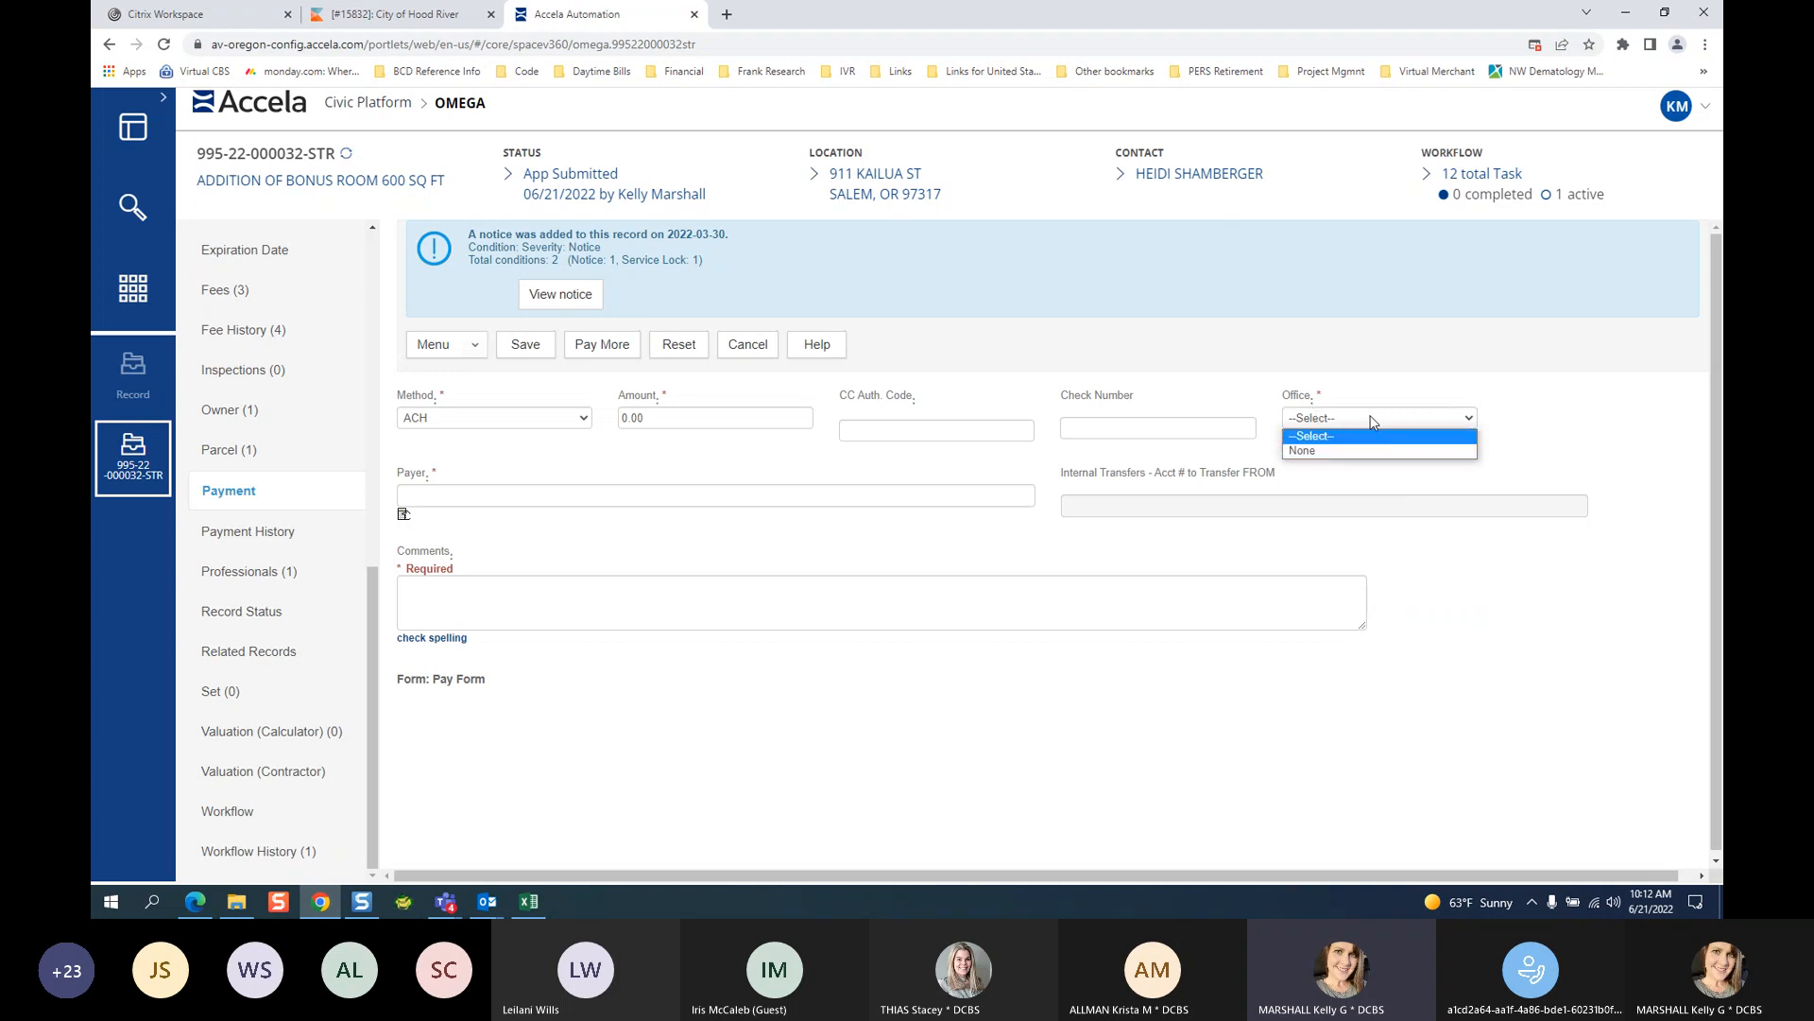
left_click(1523, 419)
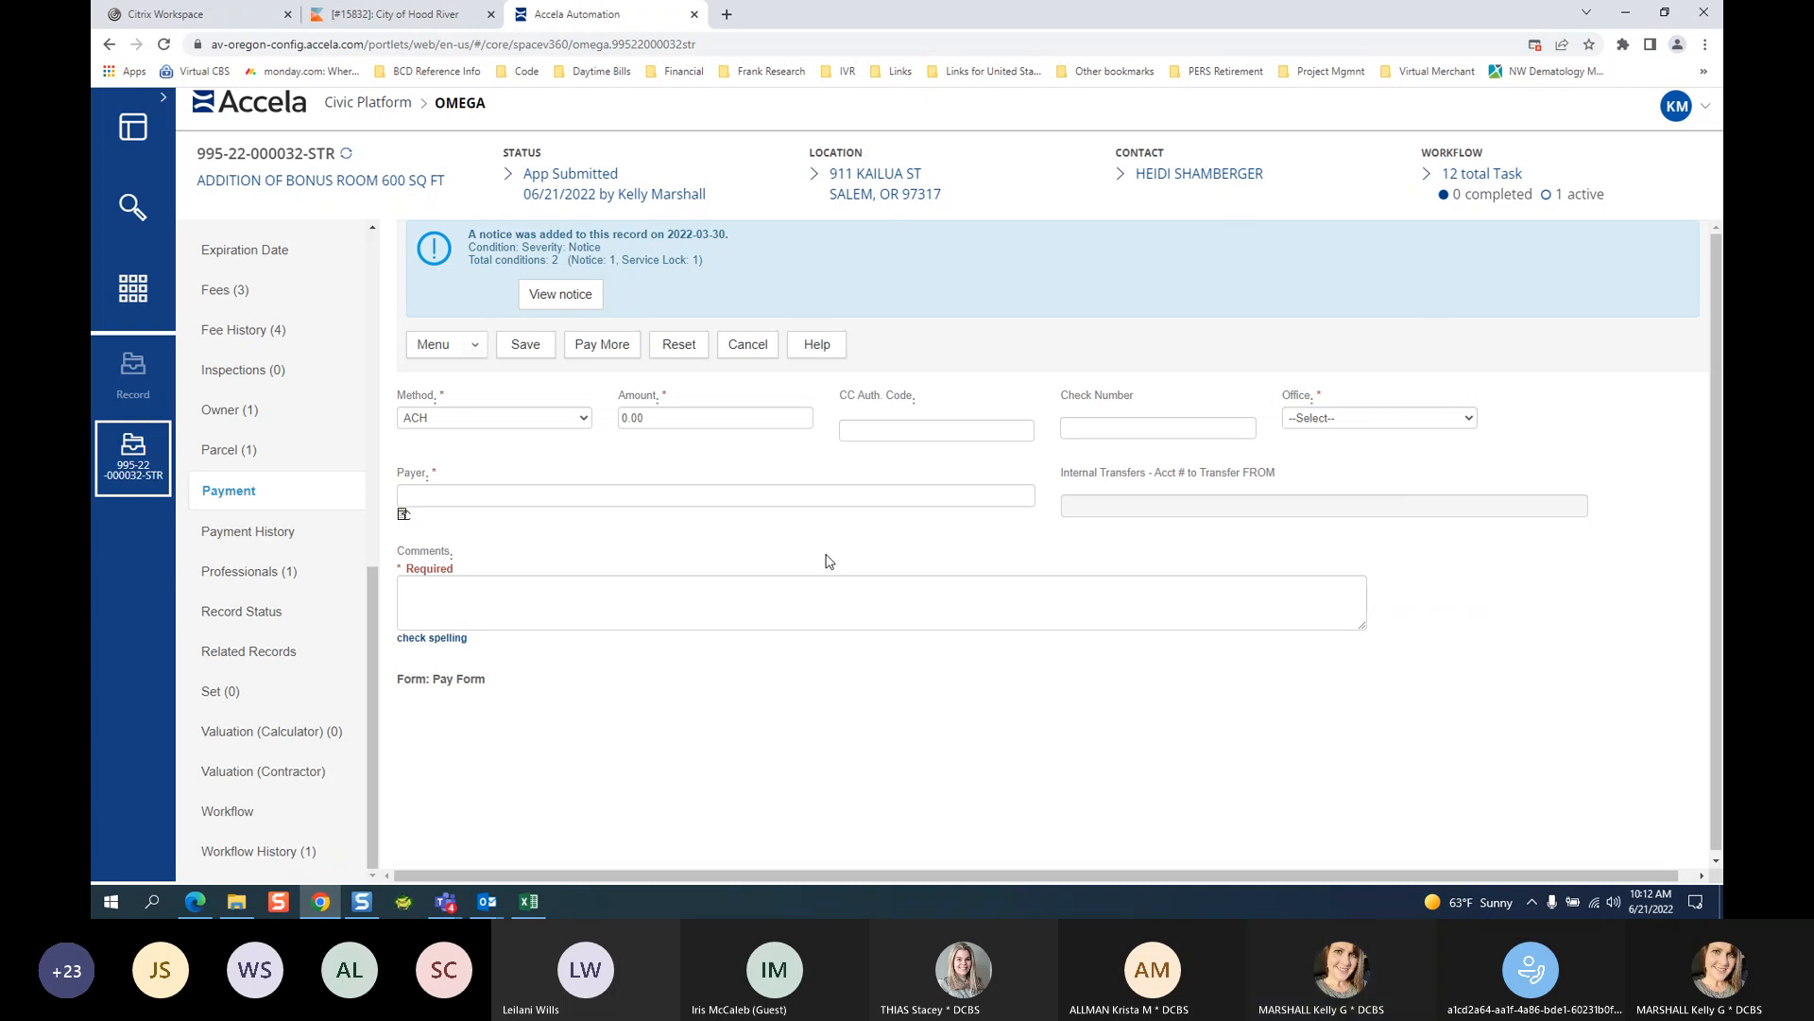
left_click(747, 344)
mouse_move(319, 907)
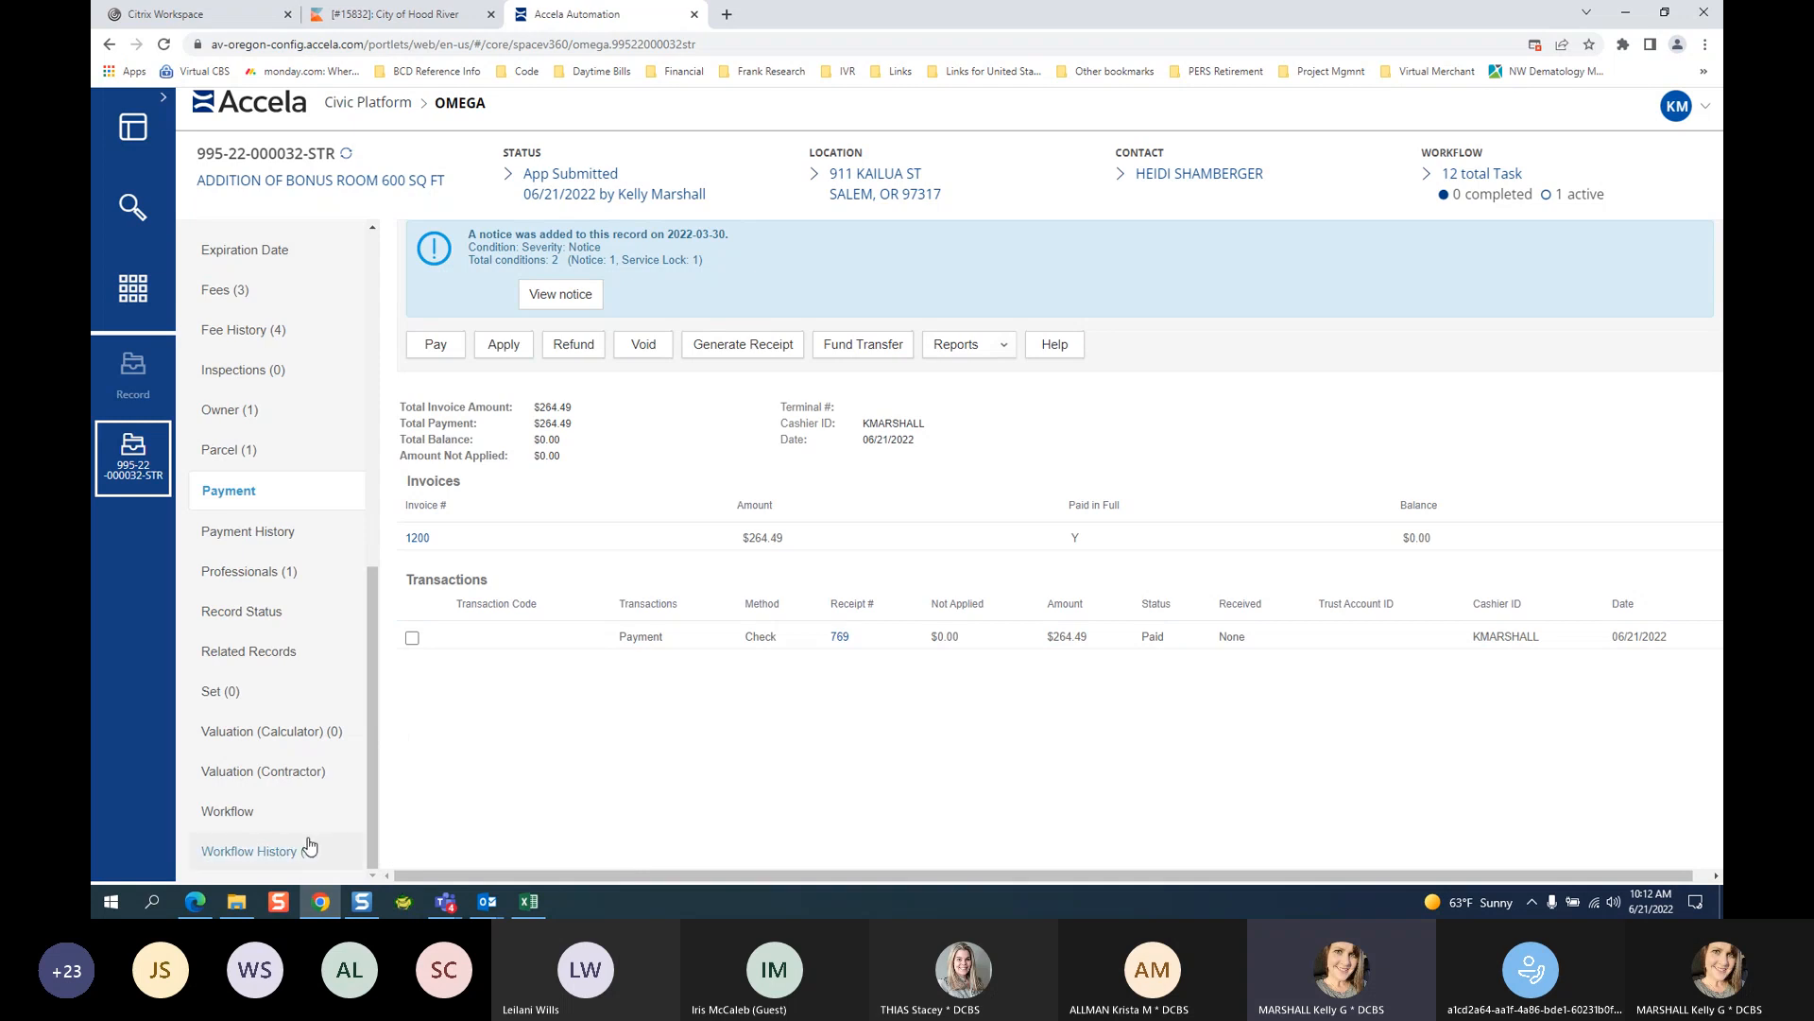
Open the record's Workflow tasks, review Application Intake's details, then expand the Up Next review tasks.
left_click(248, 815)
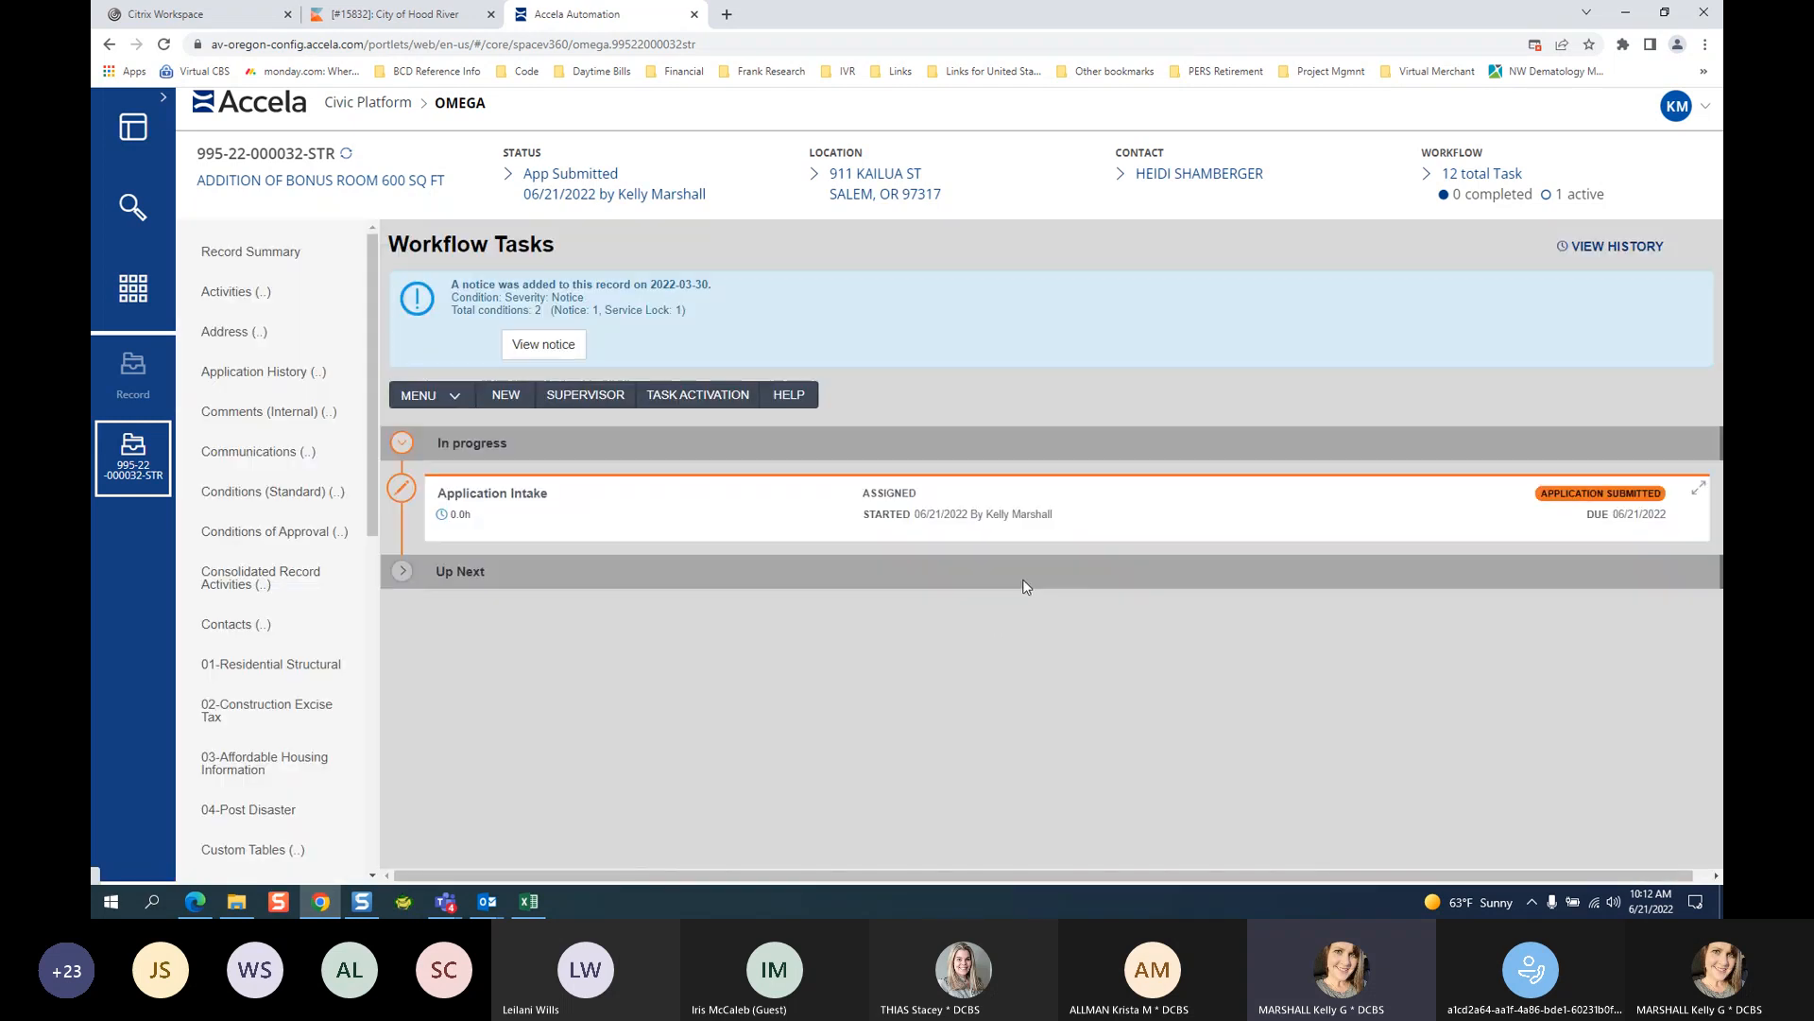
left_click(541, 501)
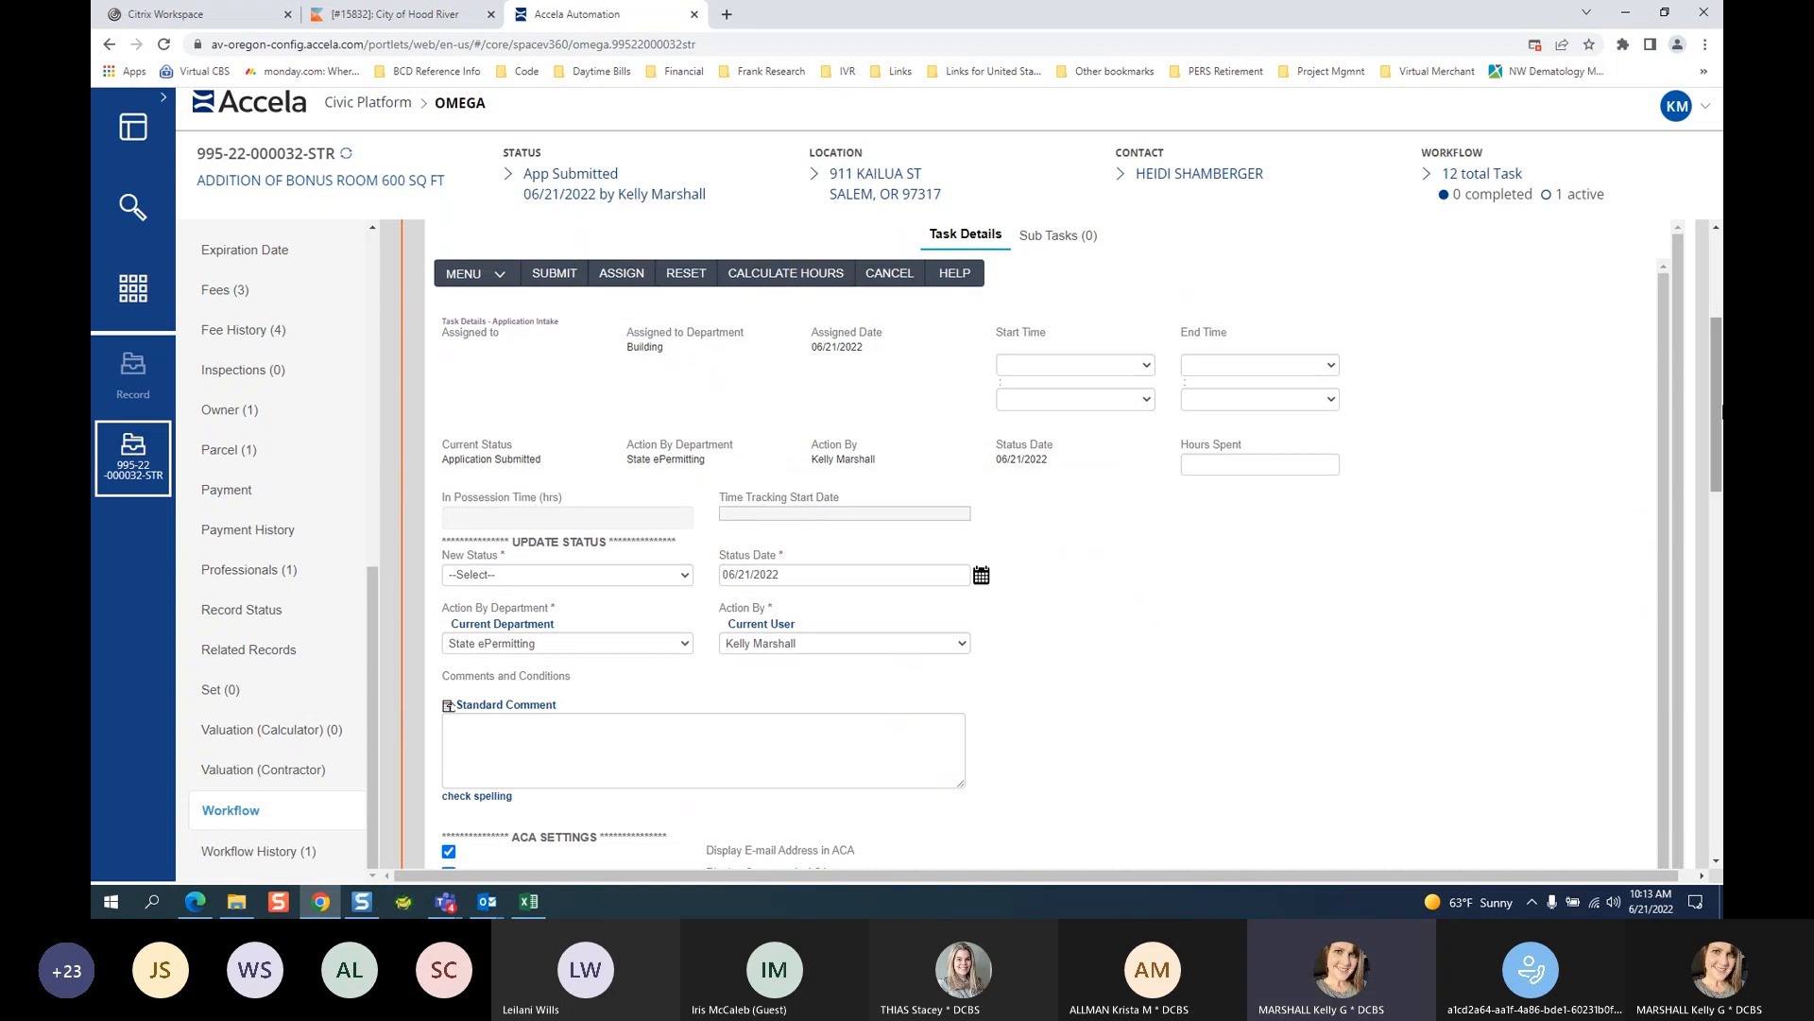
scroll(1712, 391, "up", 1)
left_click_drag(1716, 327, 1716, 323)
left_click(1717, 230)
scroll(1718, 235, "up", 3)
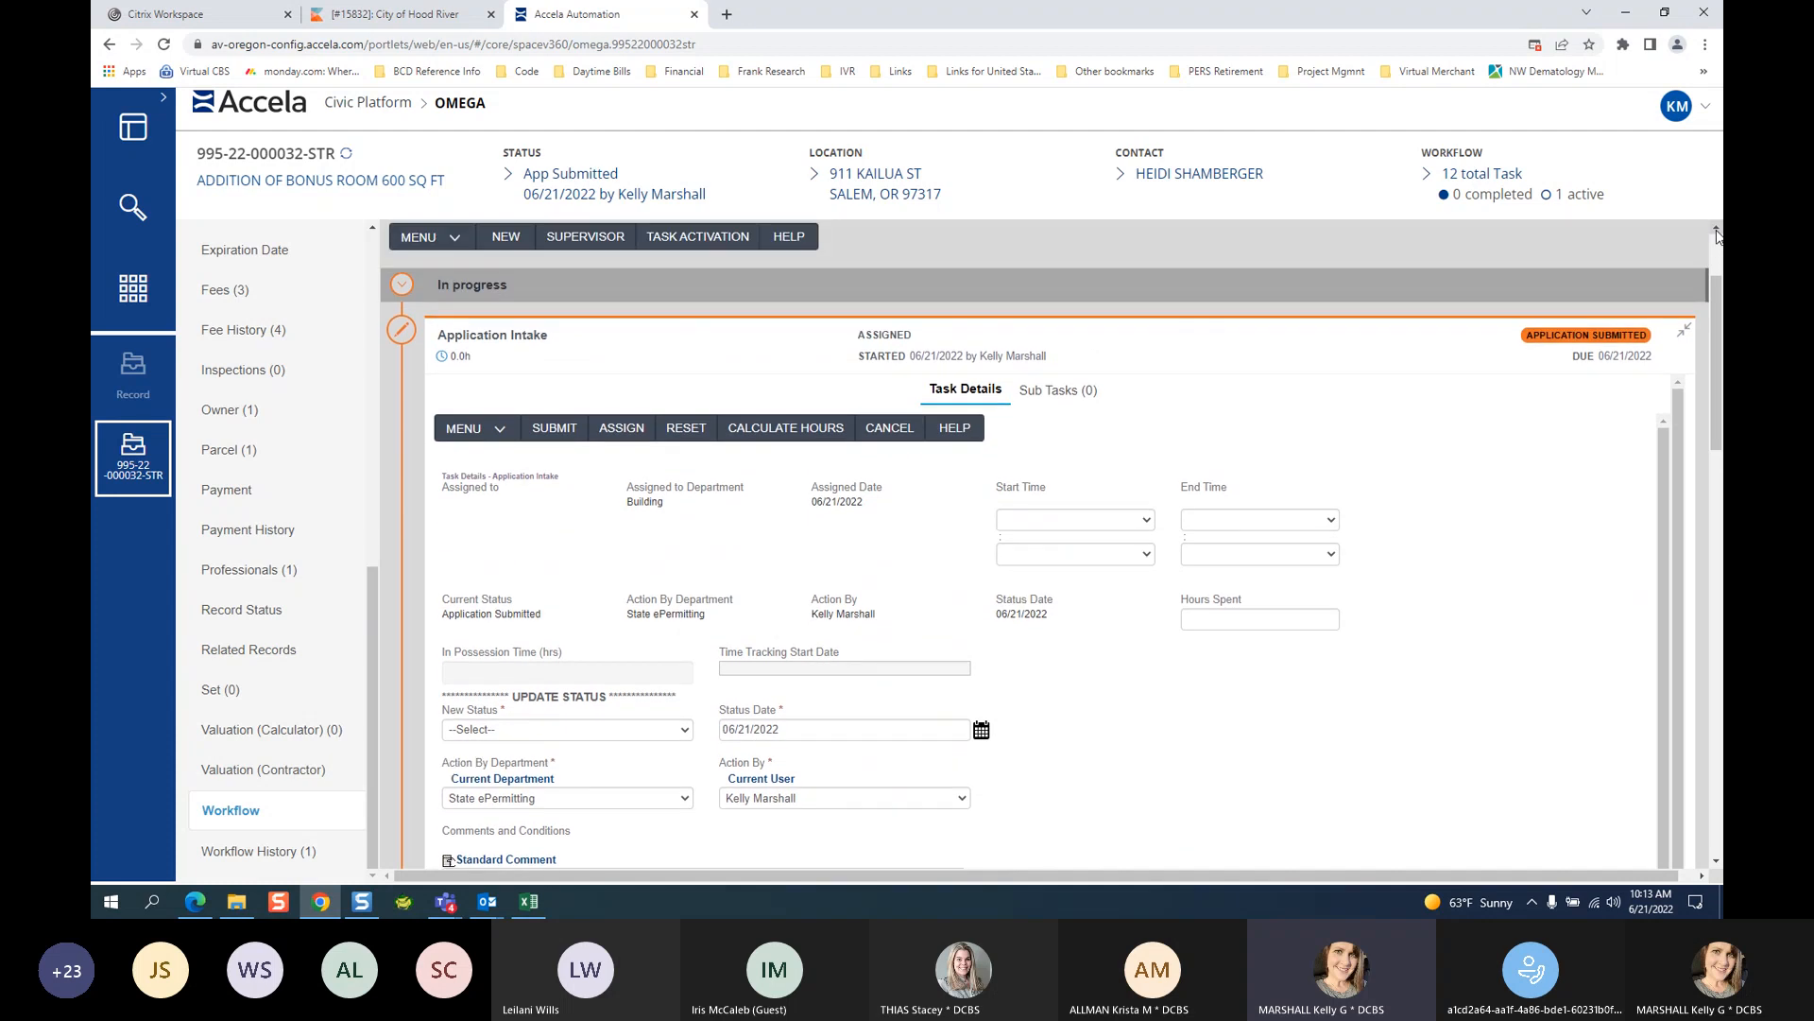
left_click(1690, 573)
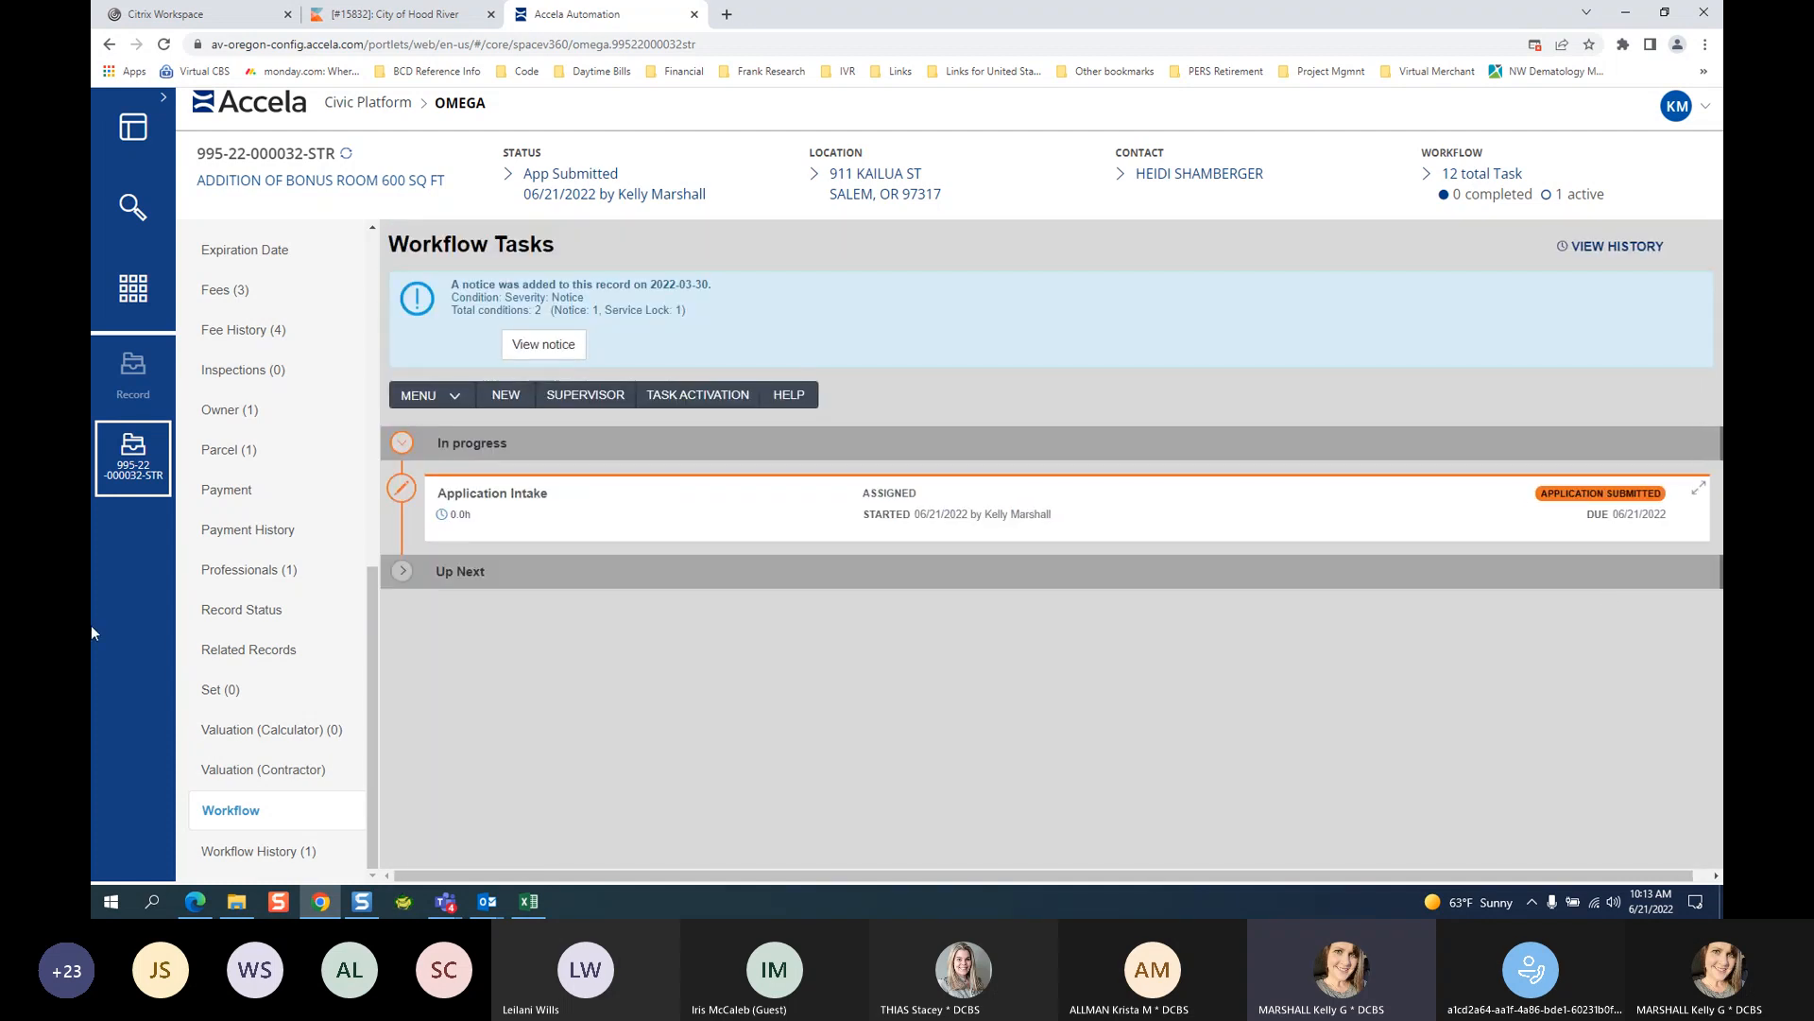
left_click(402, 572)
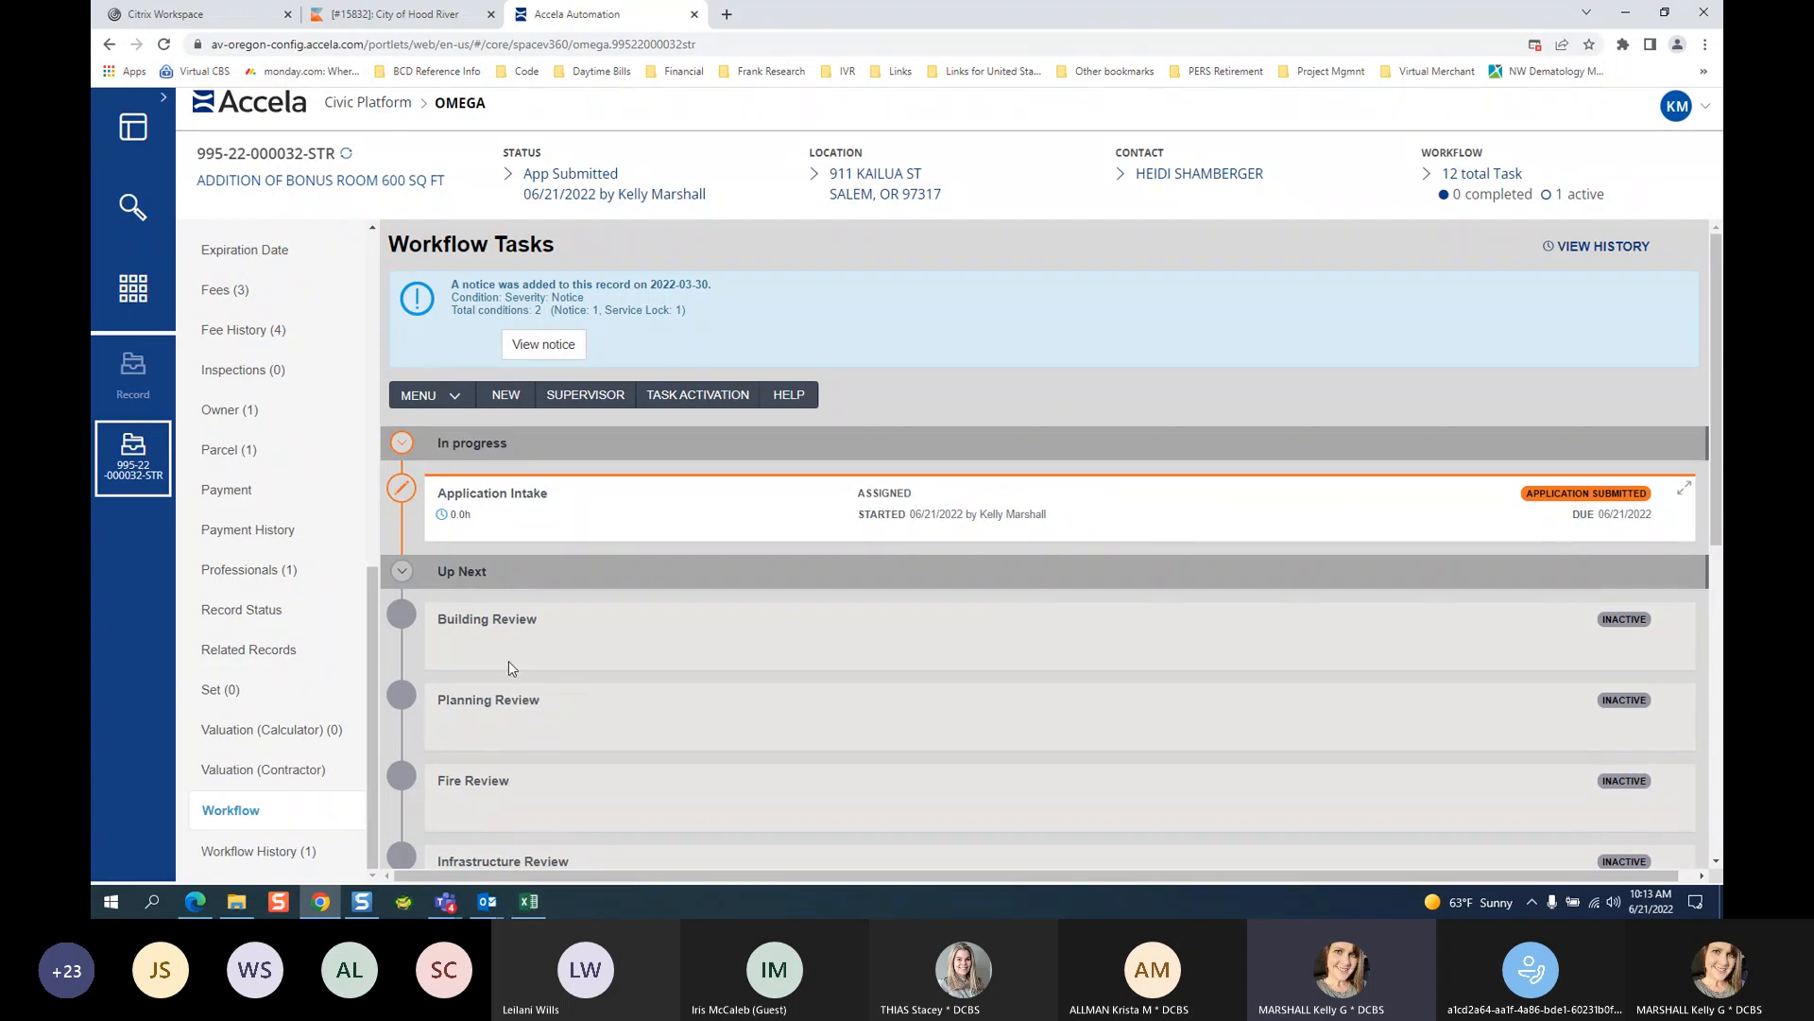
scroll(508, 668, "down", 7)
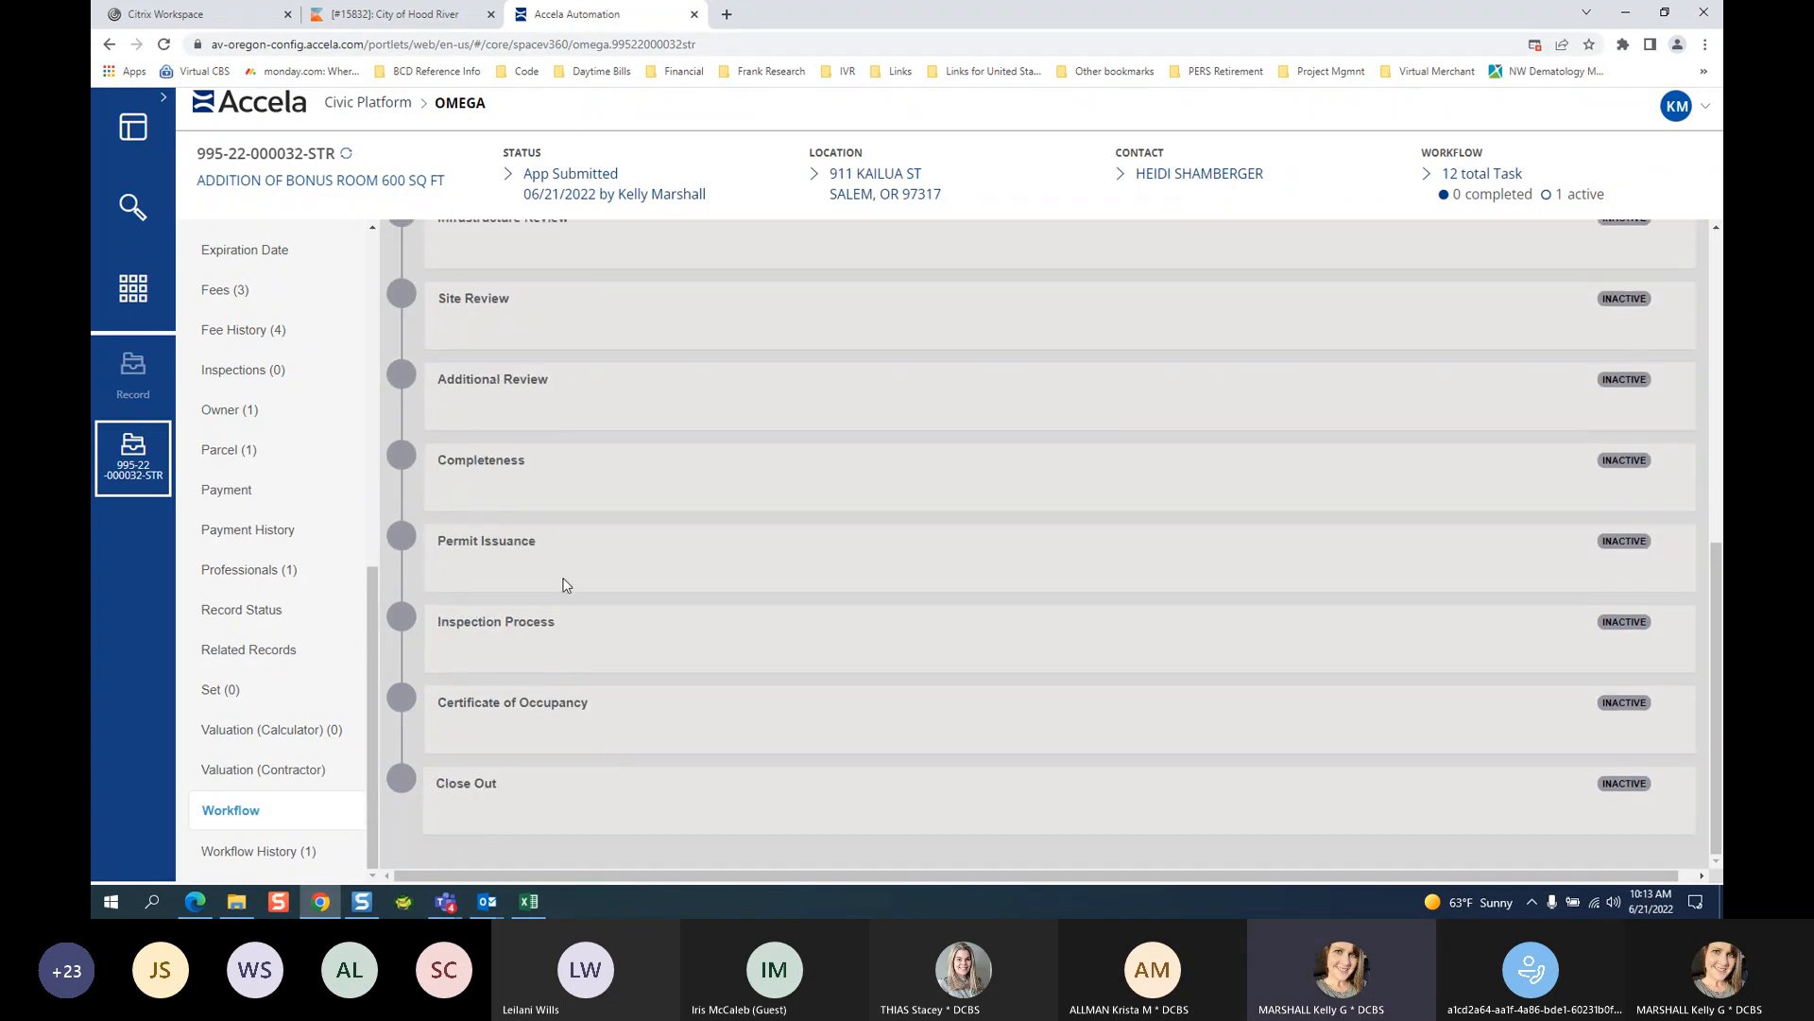
scroll(605, 473, "up", 7)
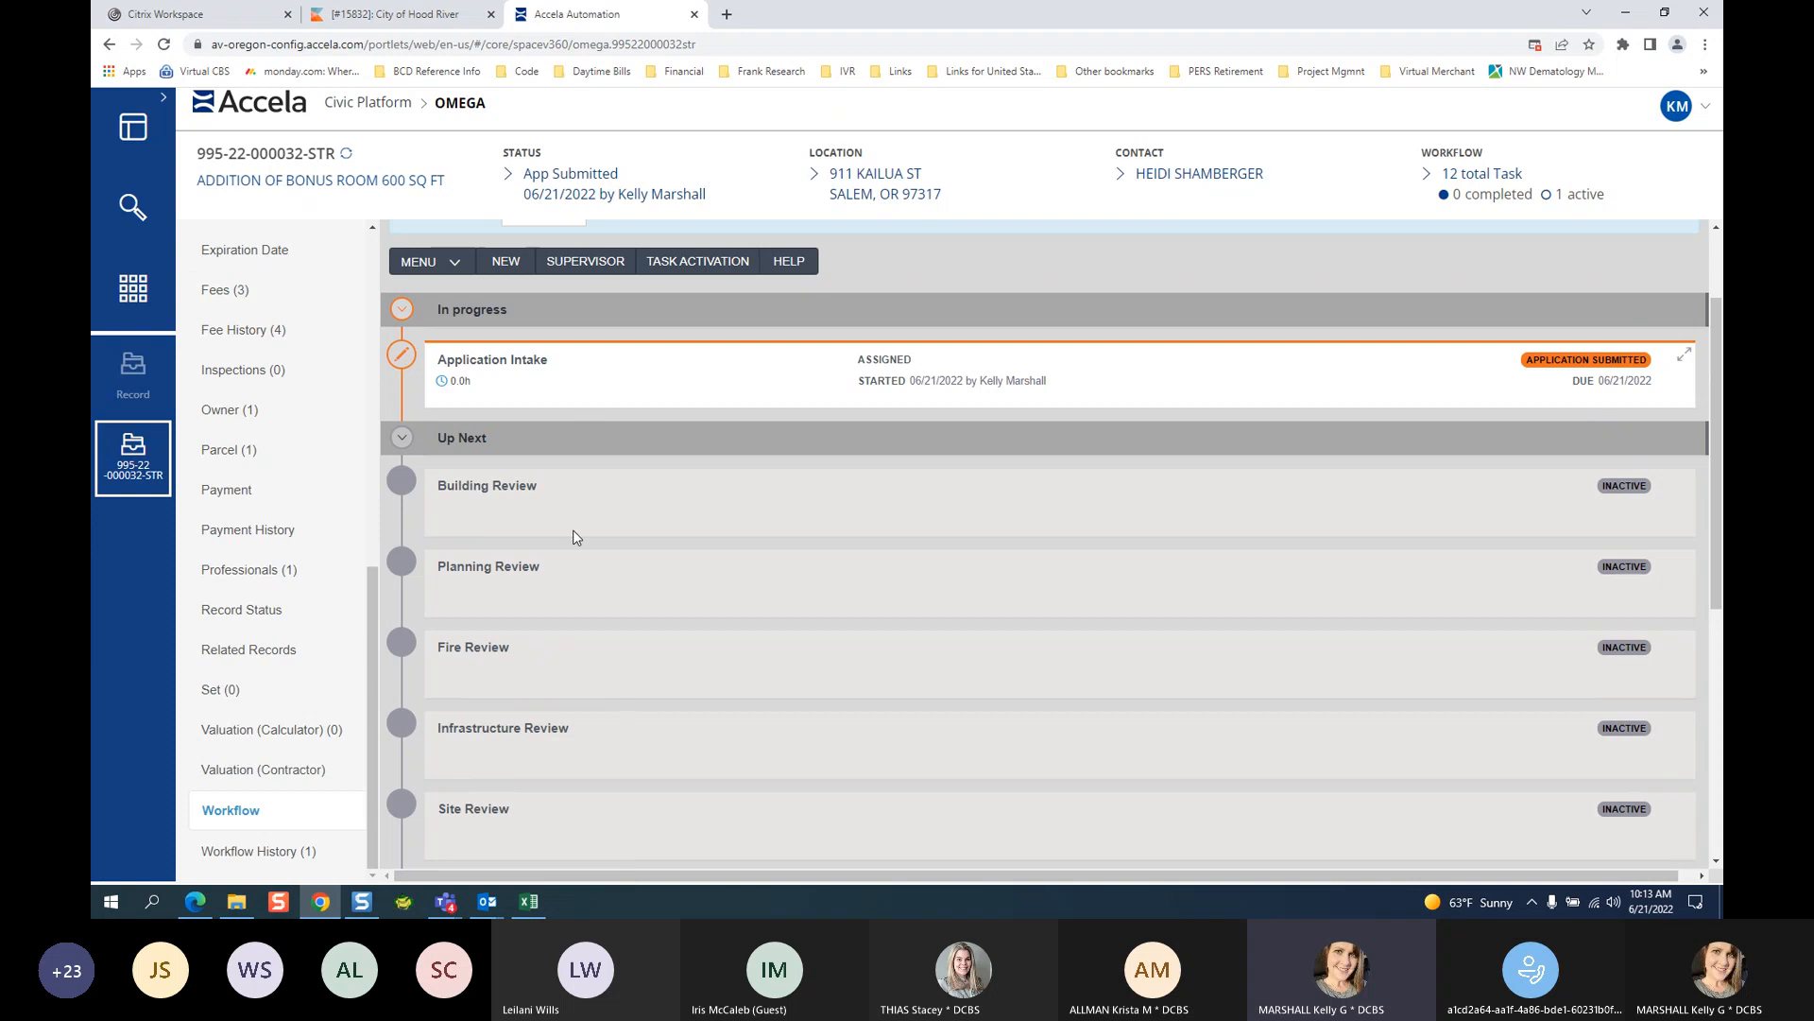
scroll(585, 737, "down", 3)
scroll(581, 737, "down", 2)
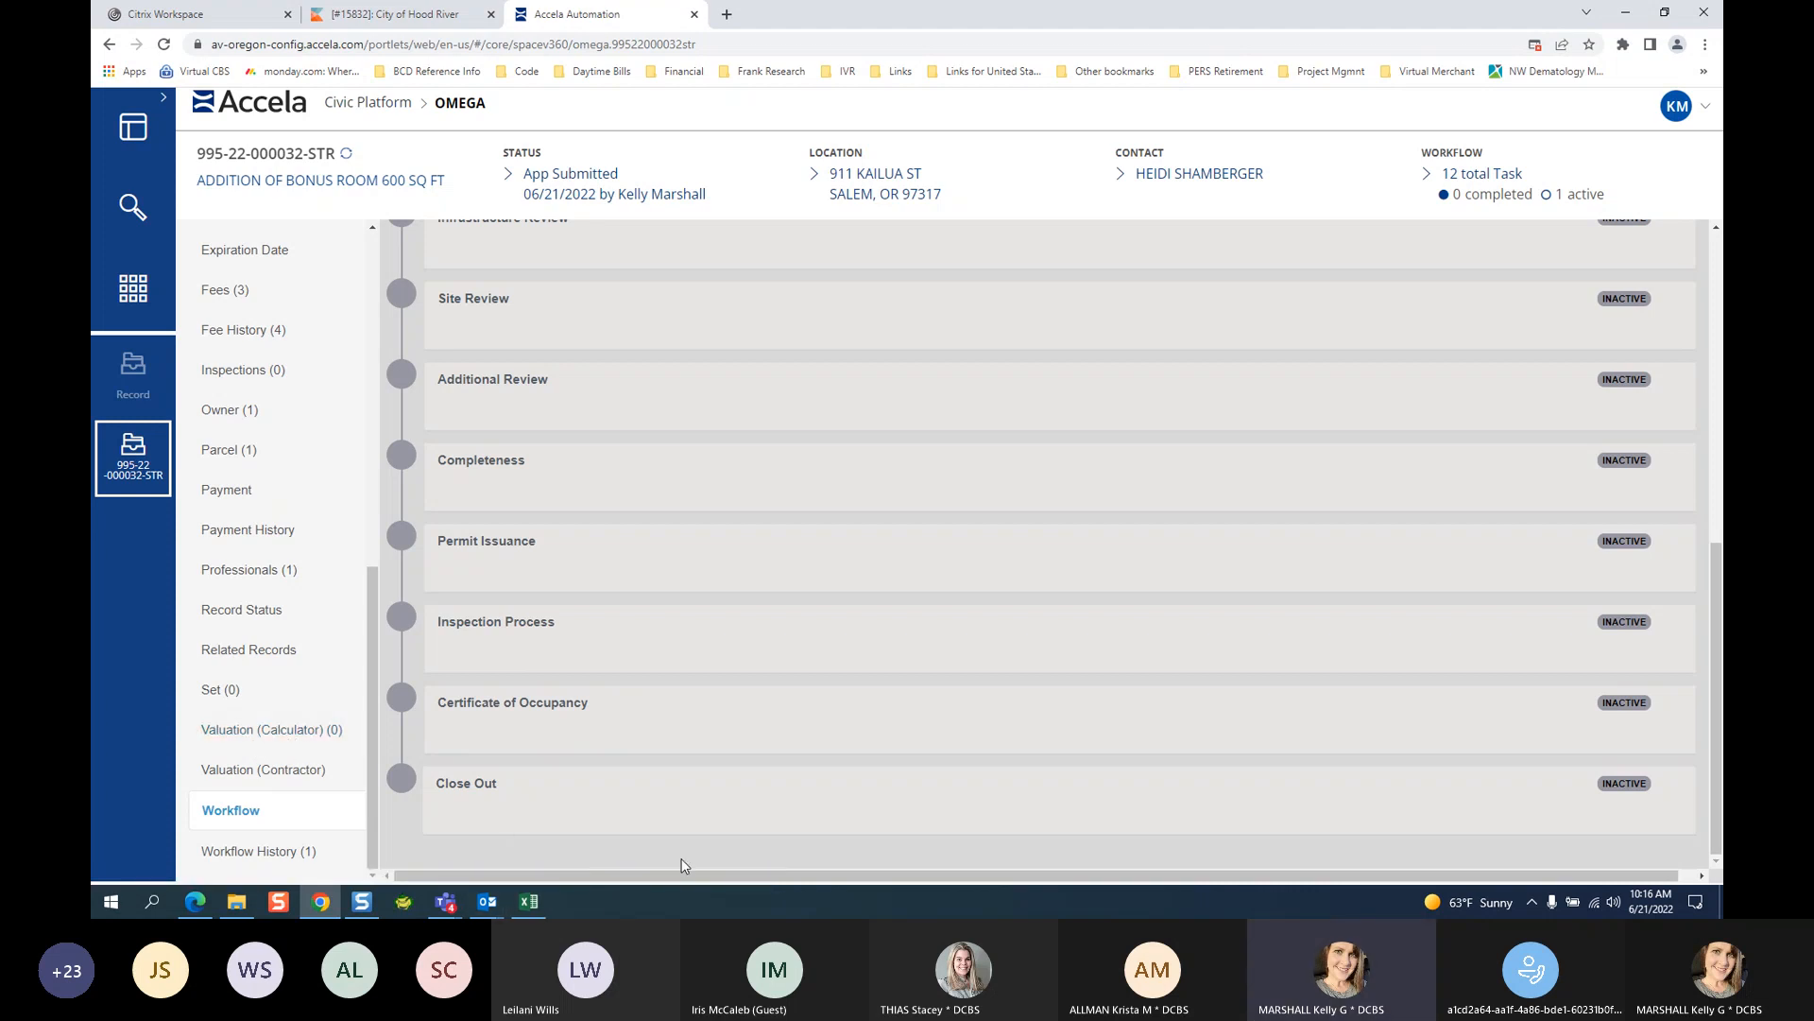
Collapse the Up Next review tasks so only Application Intake is listed.
scroll(662, 832, "up", 7)
left_click(402, 571)
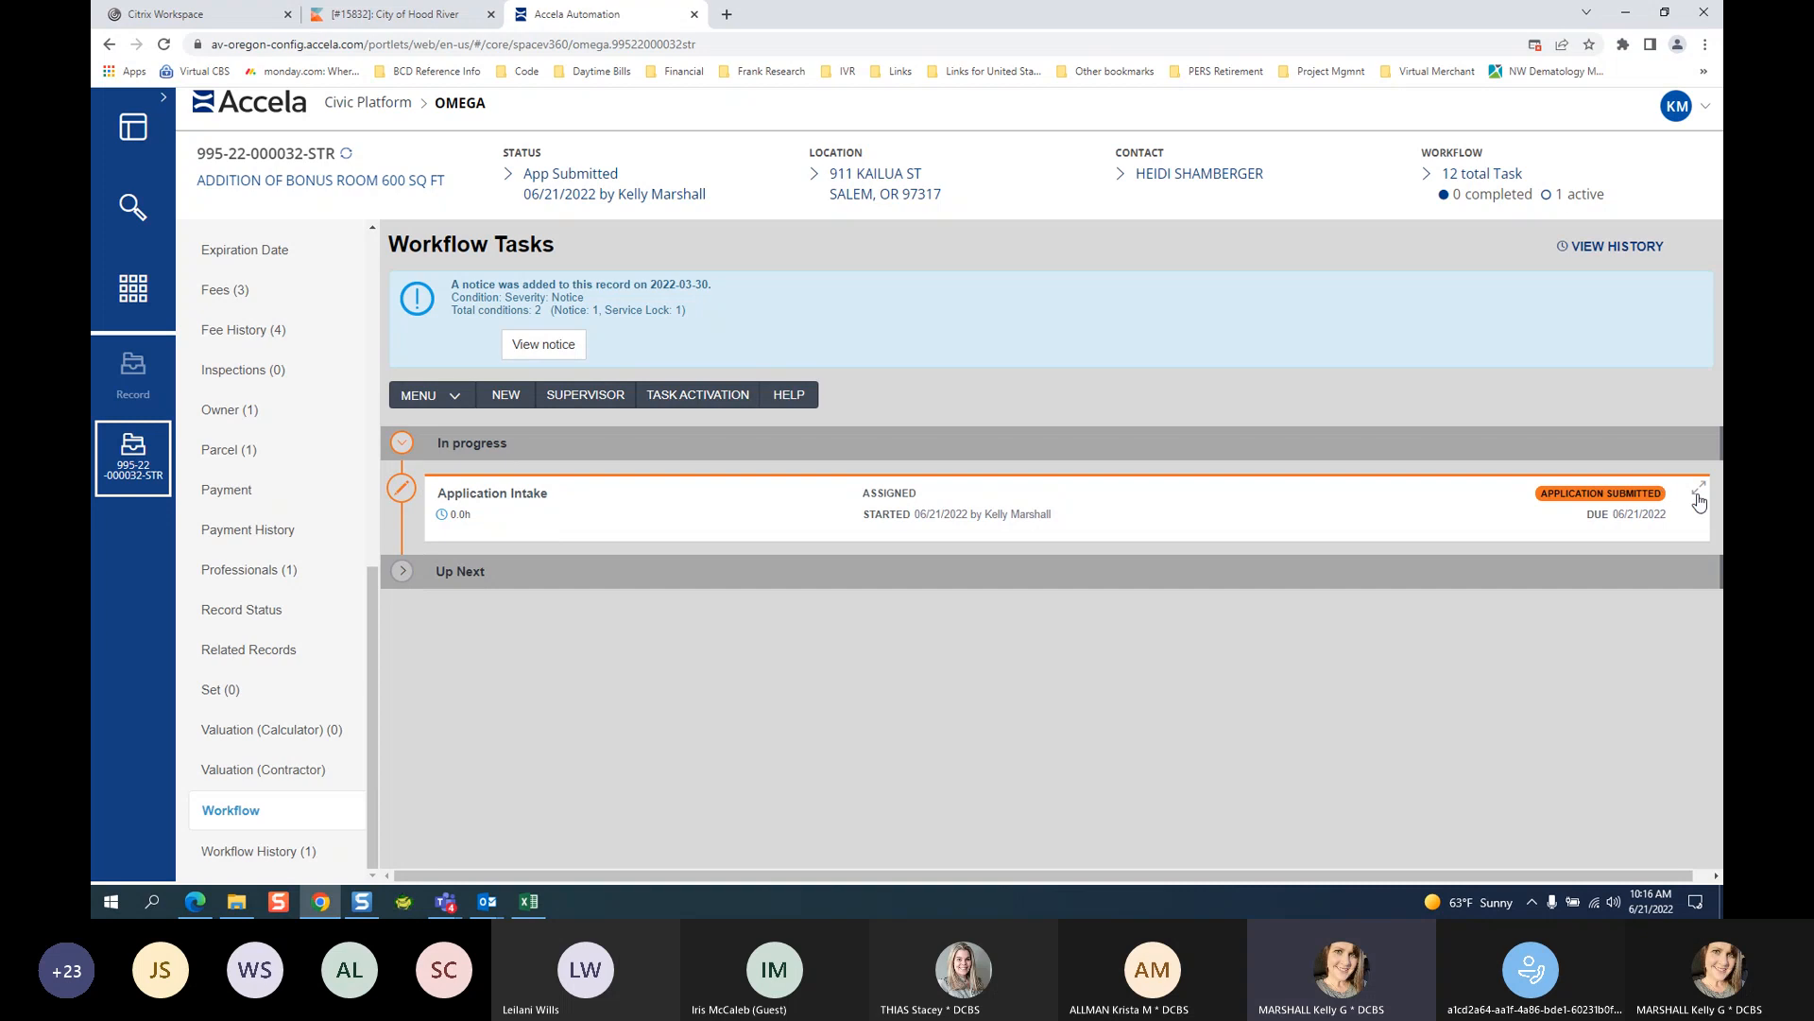
Expand Application Intake's task details and open its New Status dropdown.
left_click(584, 529)
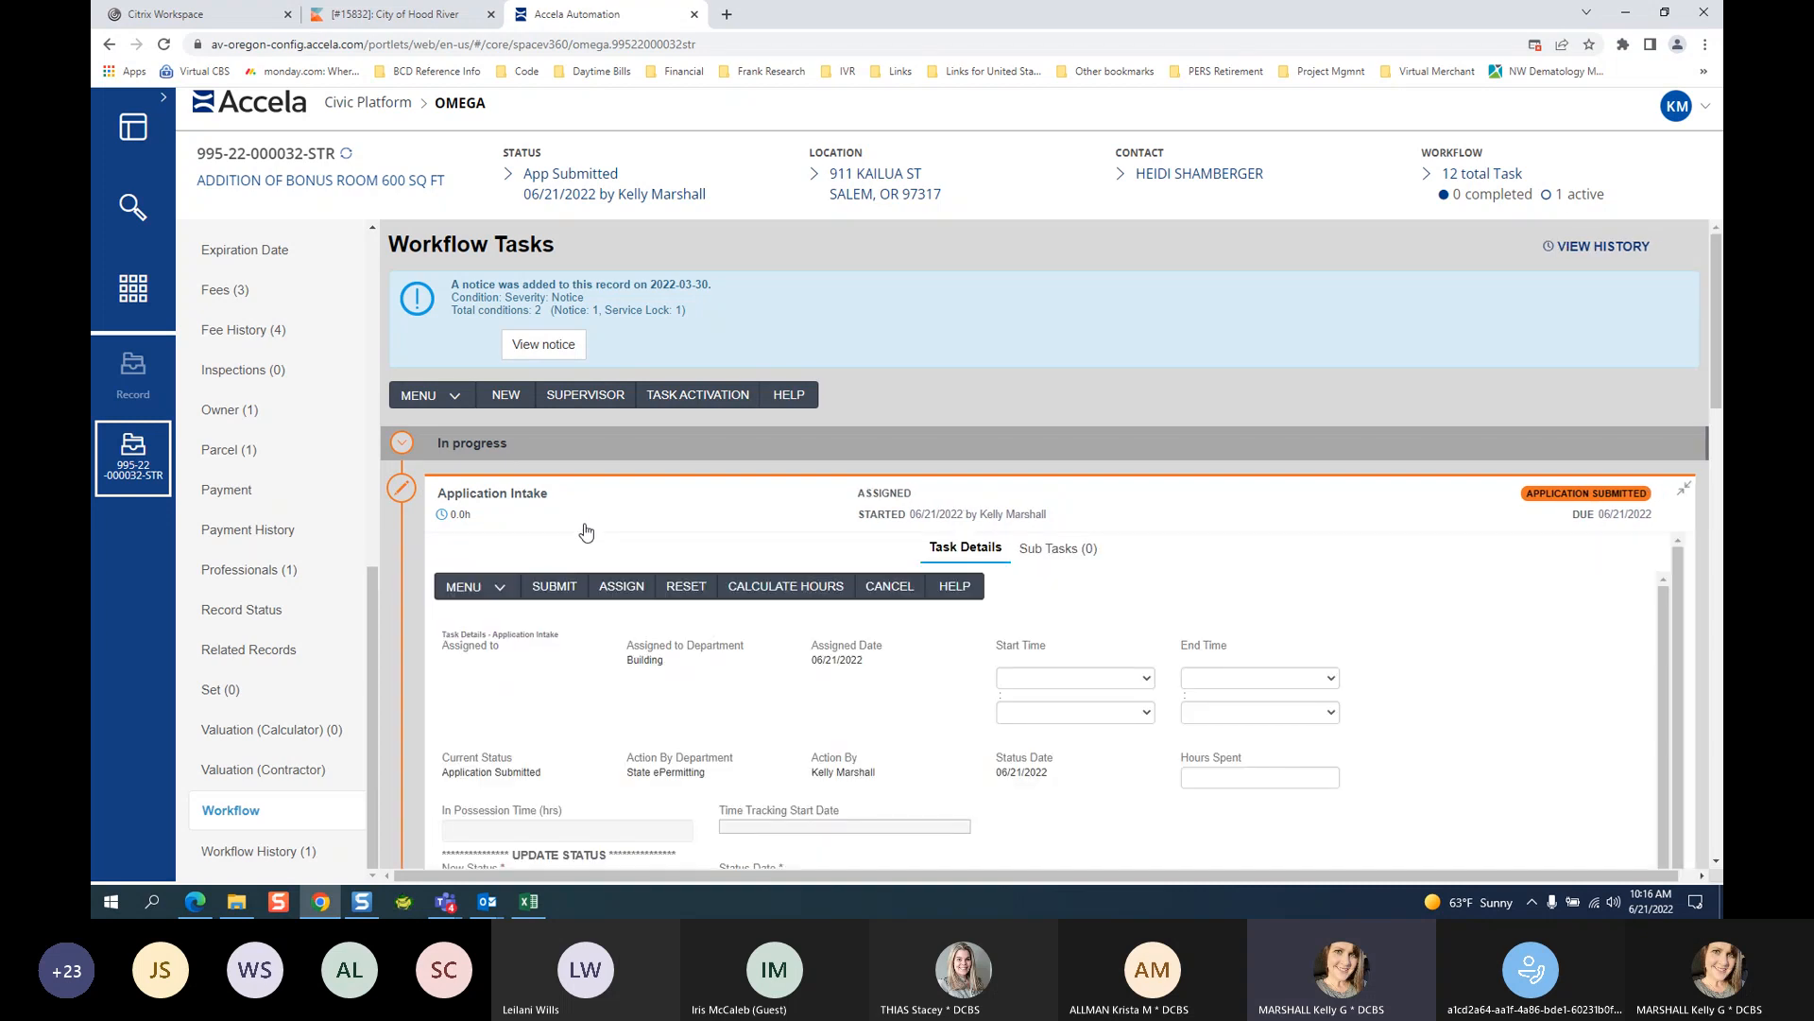
scroll(1588, 545, "down", 1)
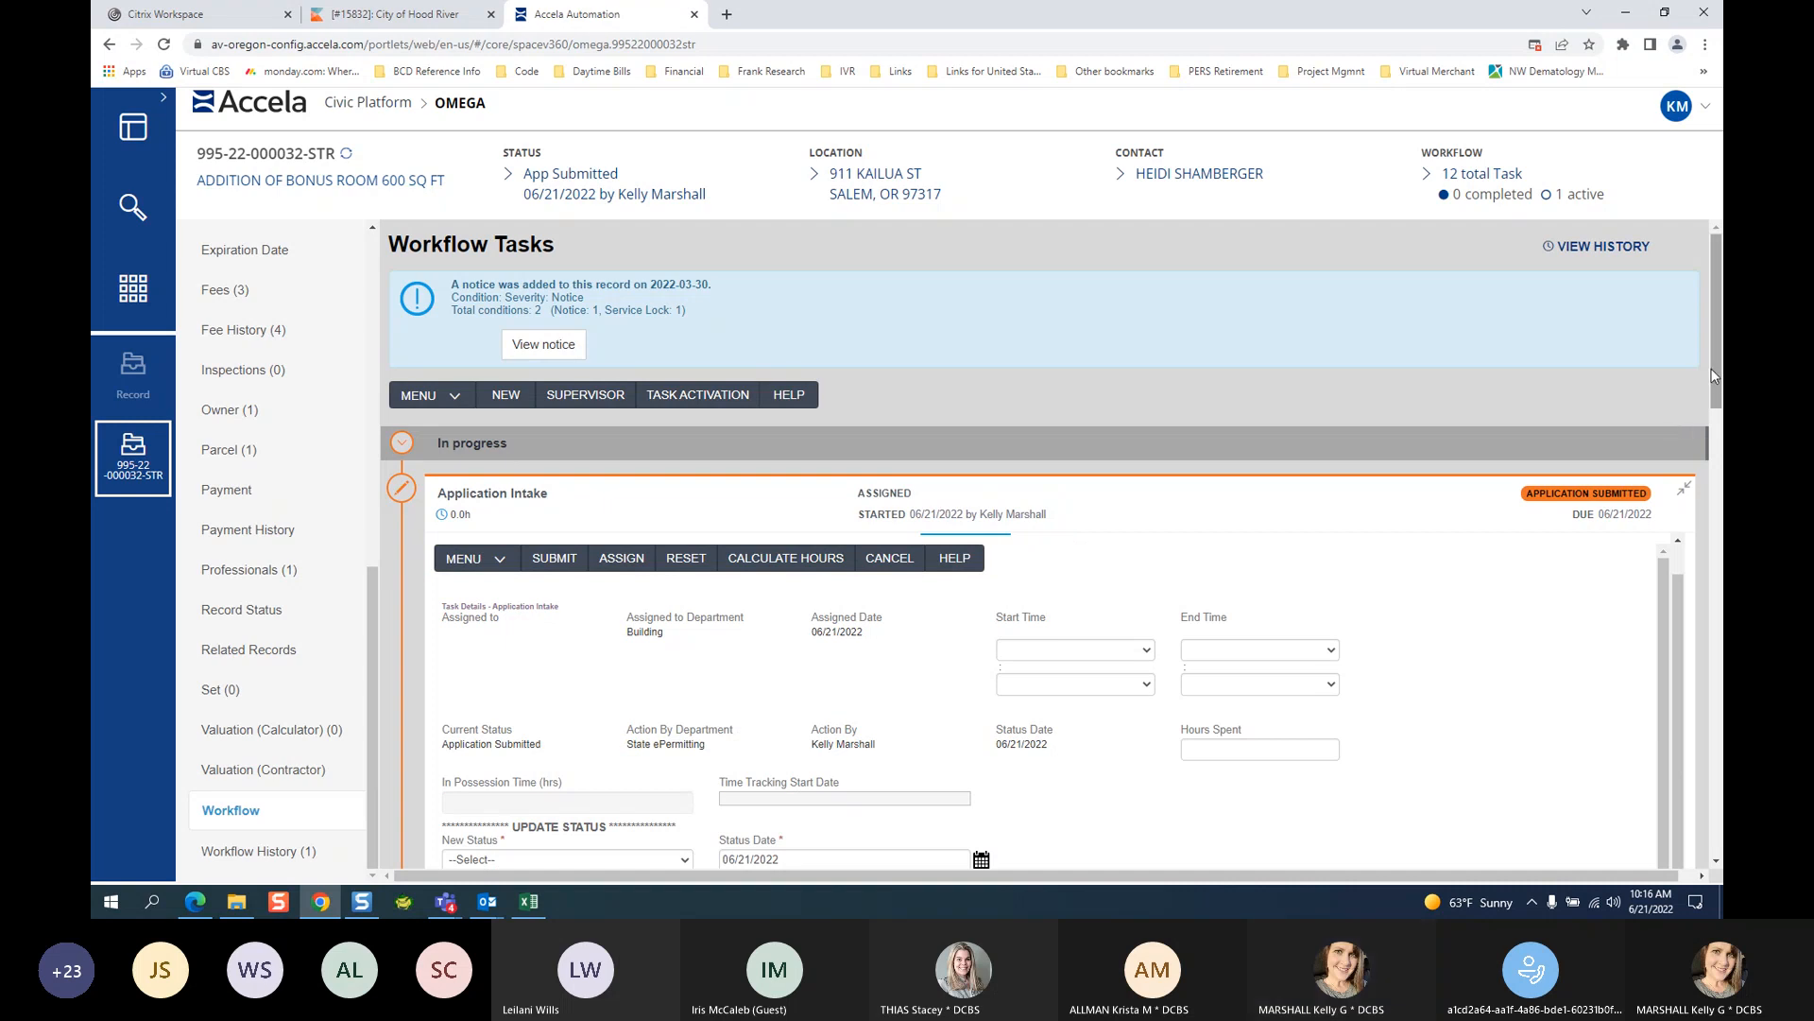
scroll(1712, 383, "down", 1)
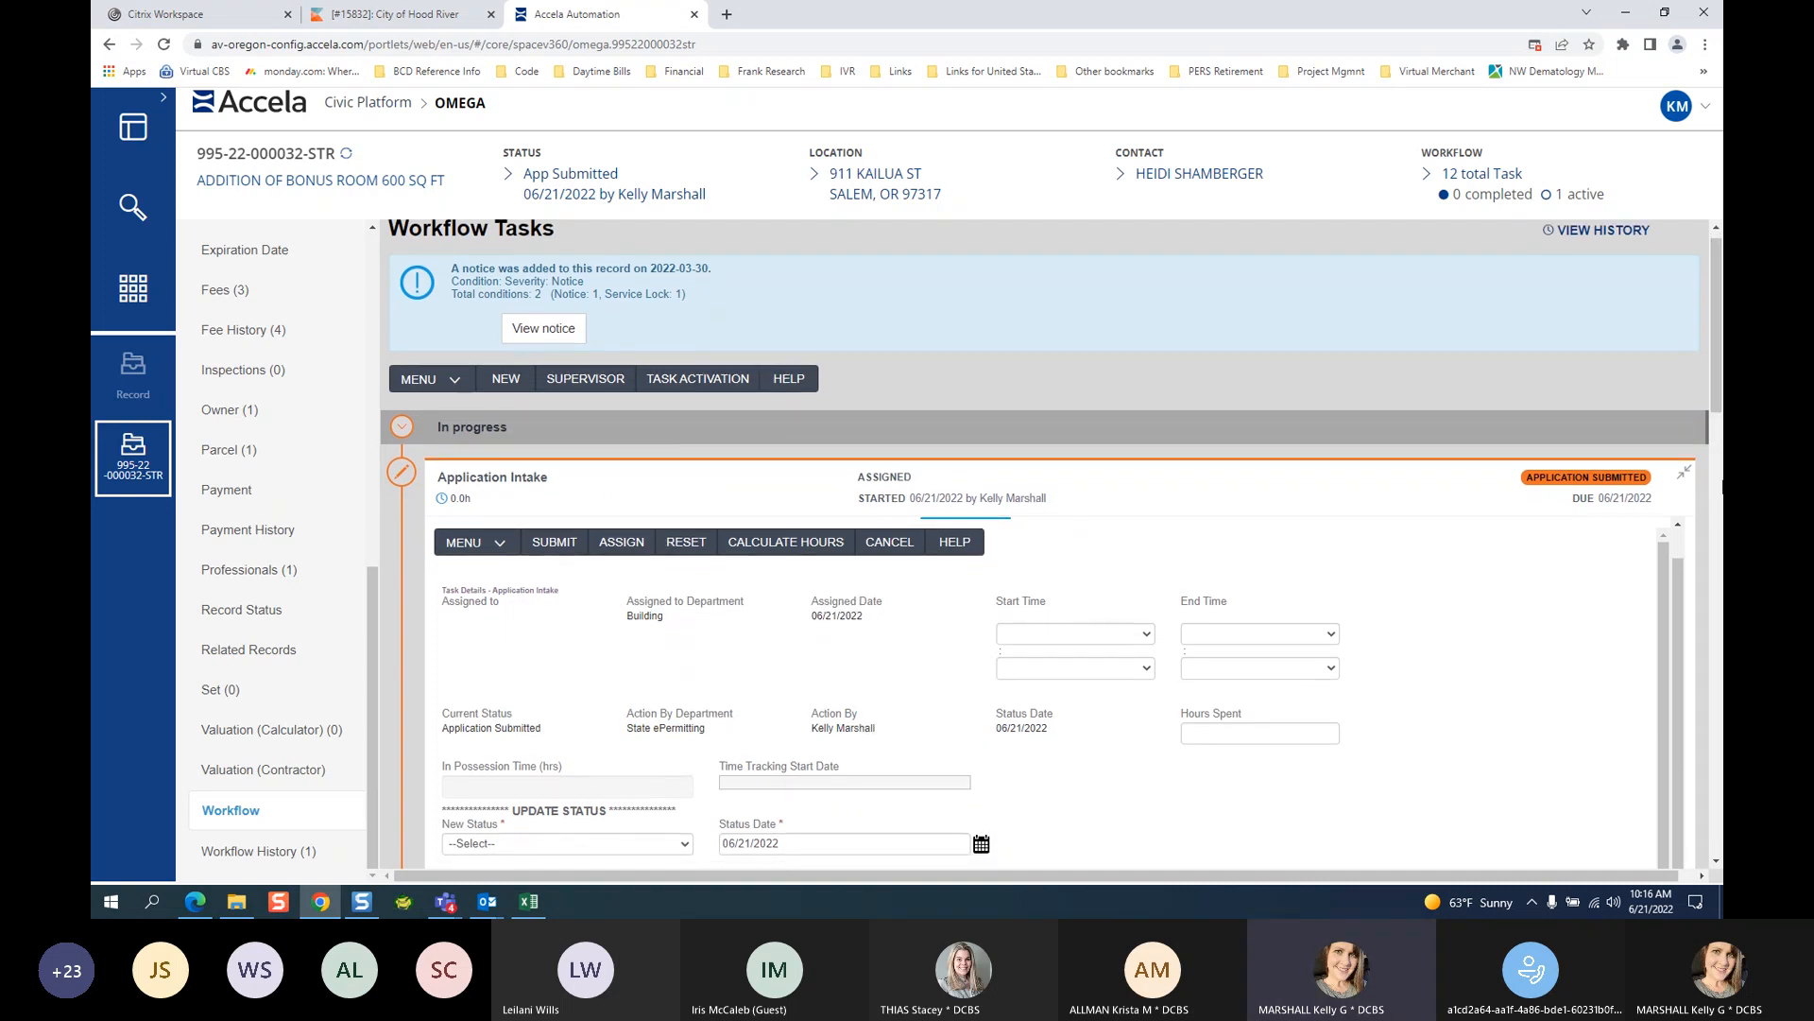
left_click(1716, 861)
left_click(1716, 861)
left_click(1716, 861)
left_click(1716, 861)
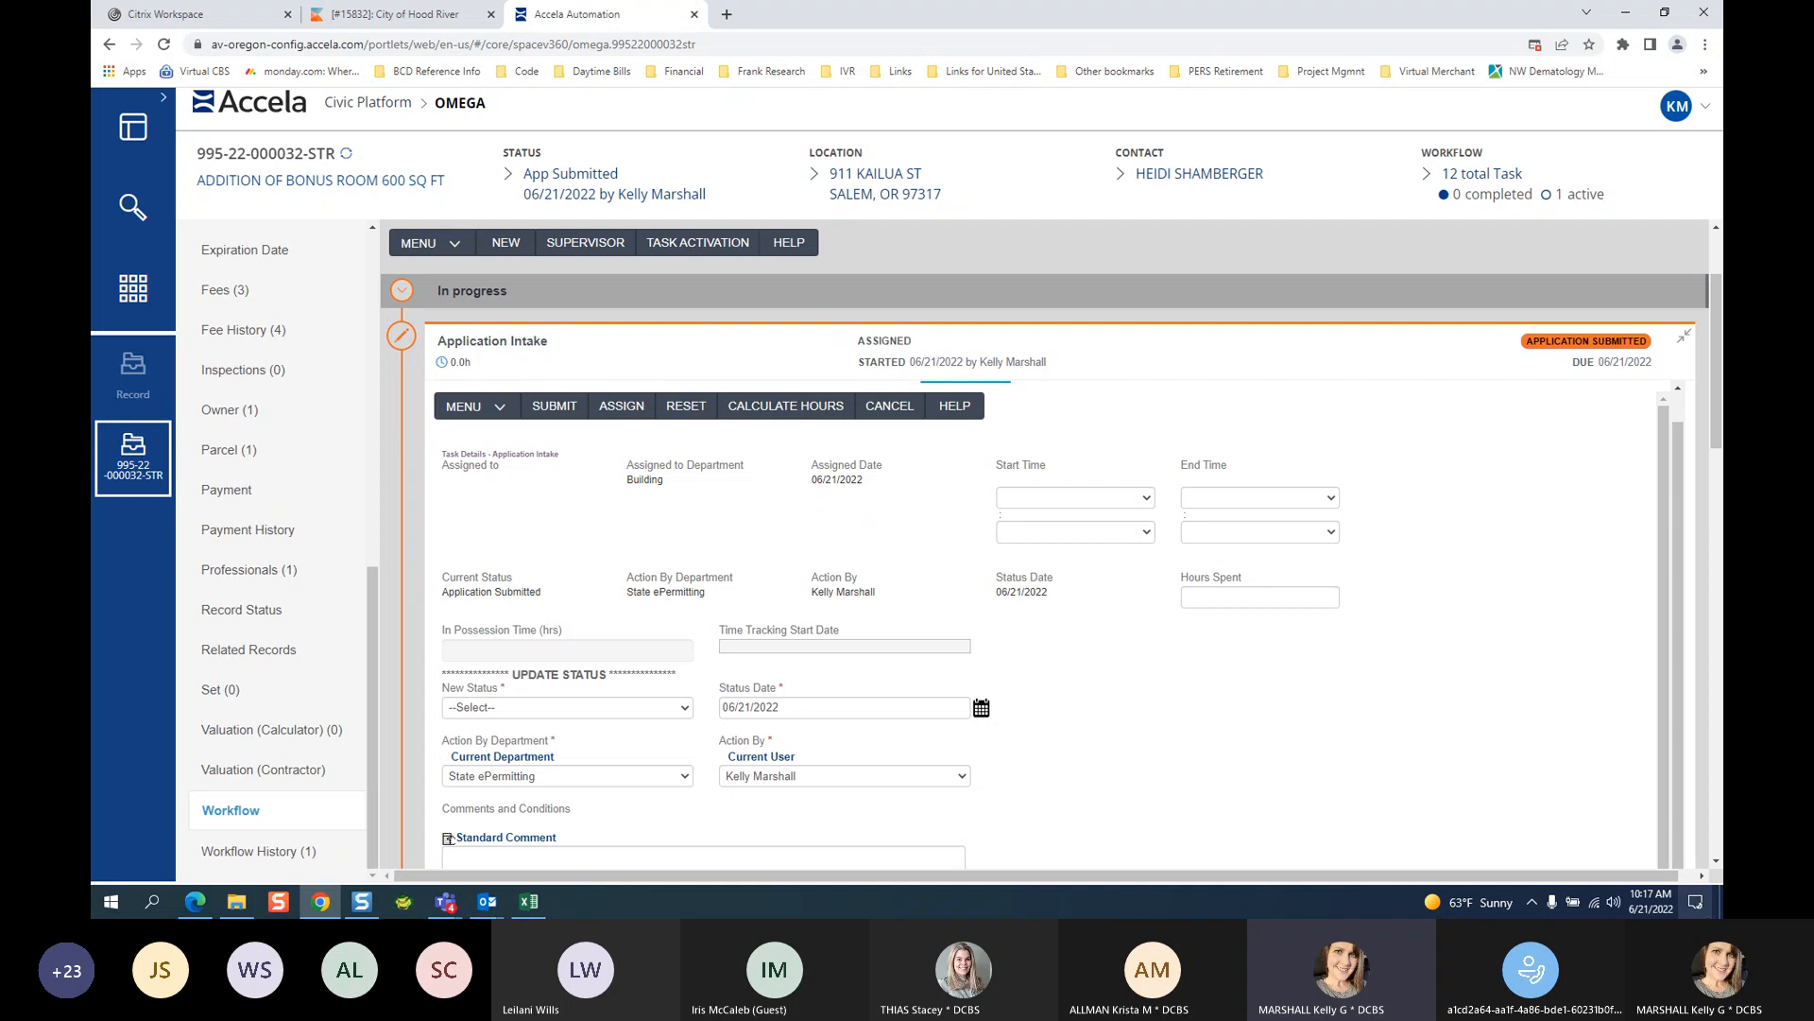
left_click(1715, 862)
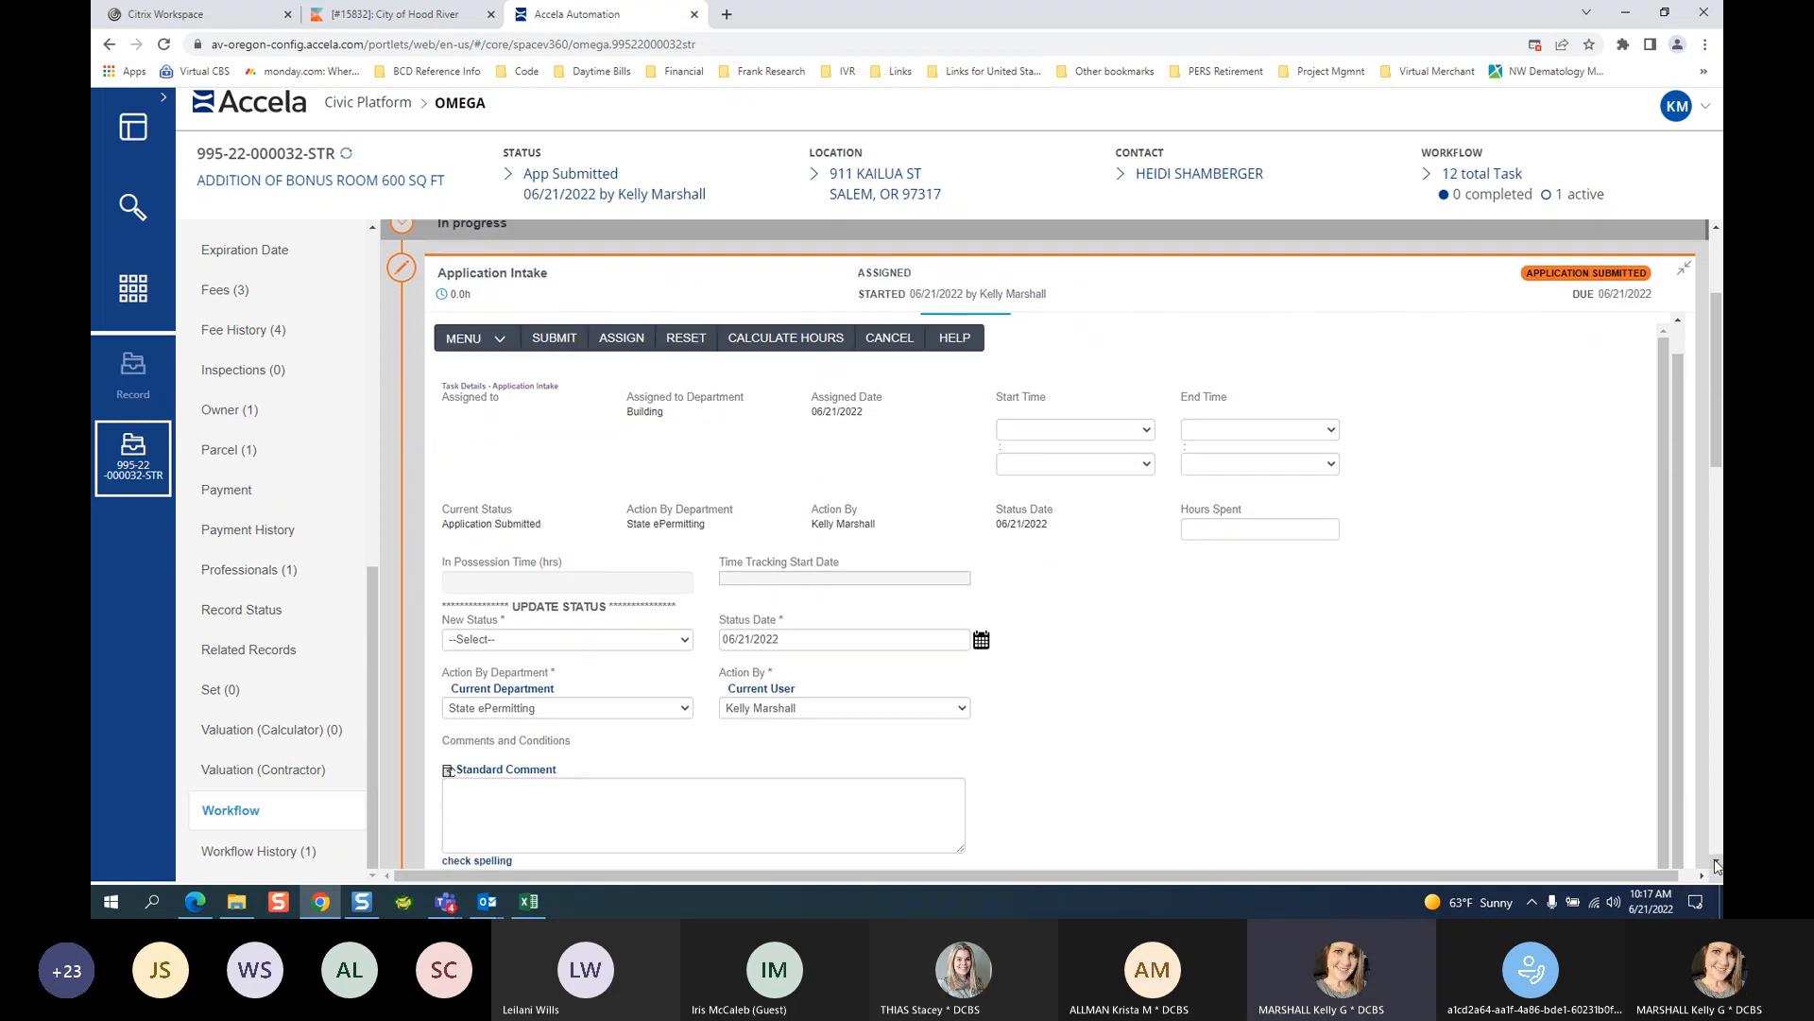
left_click(492, 641)
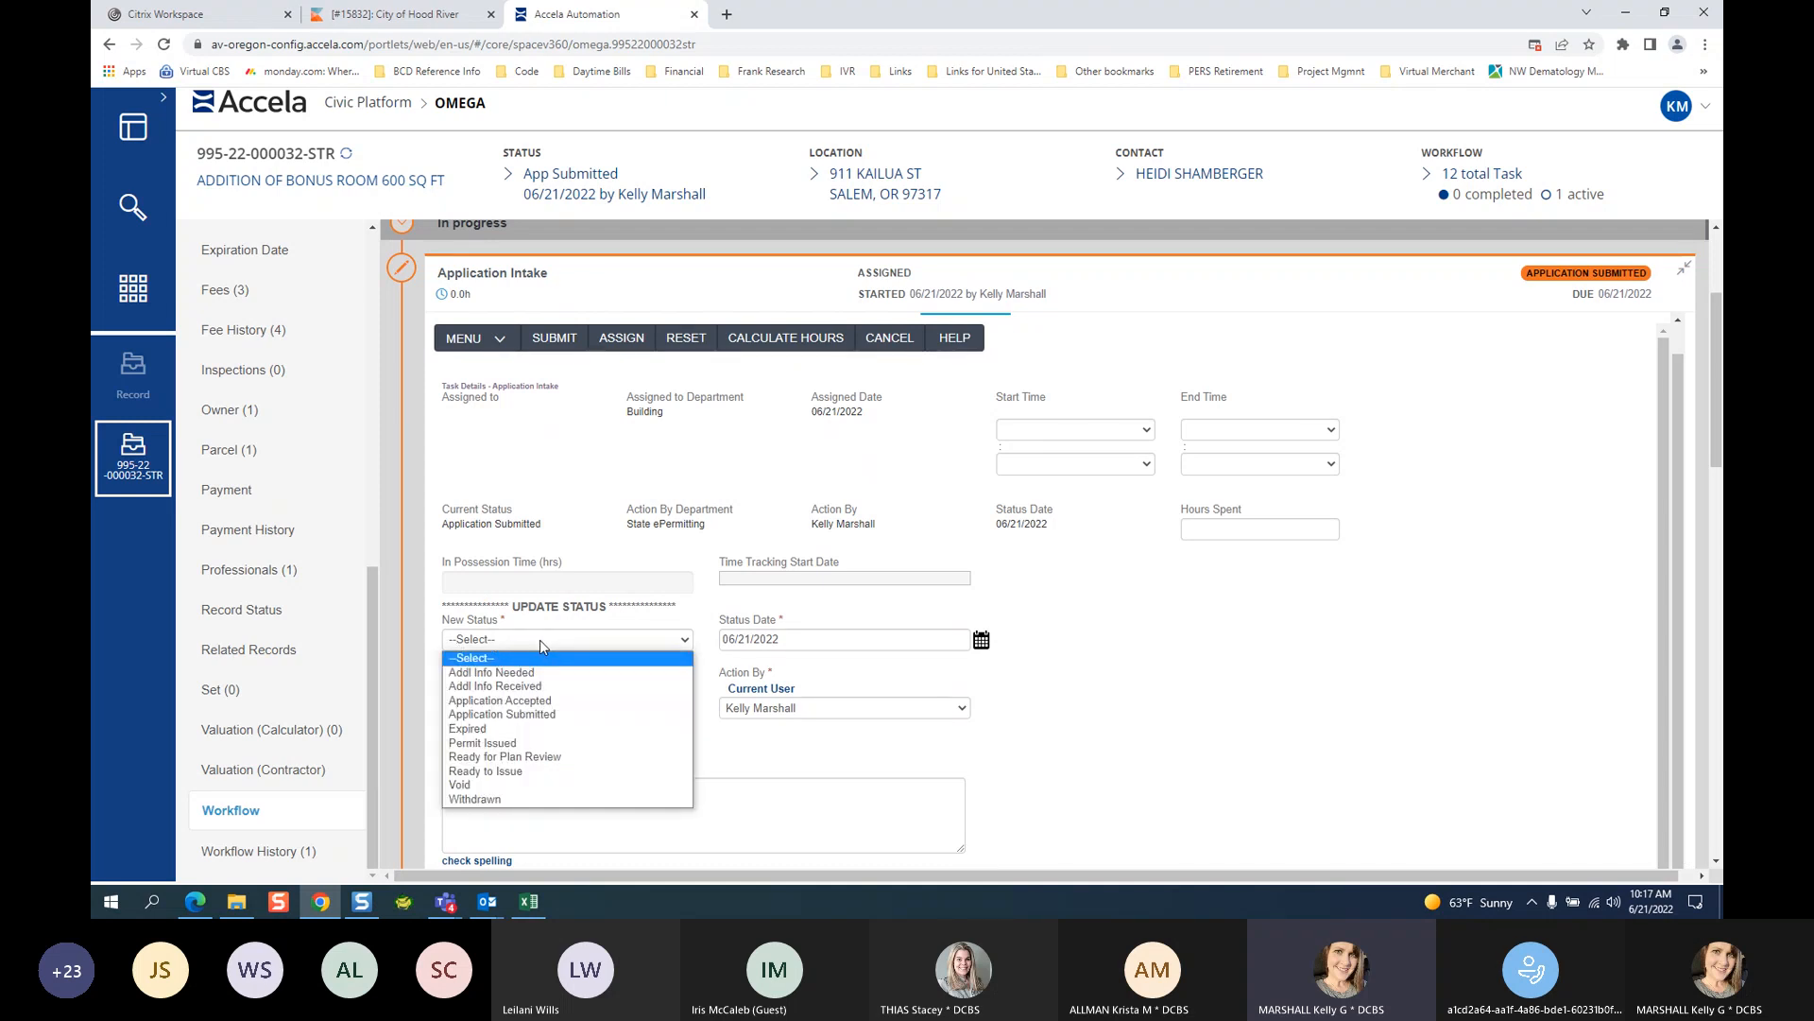
Dismiss the New Status list without selecting a status.
left_click(1296, 712)
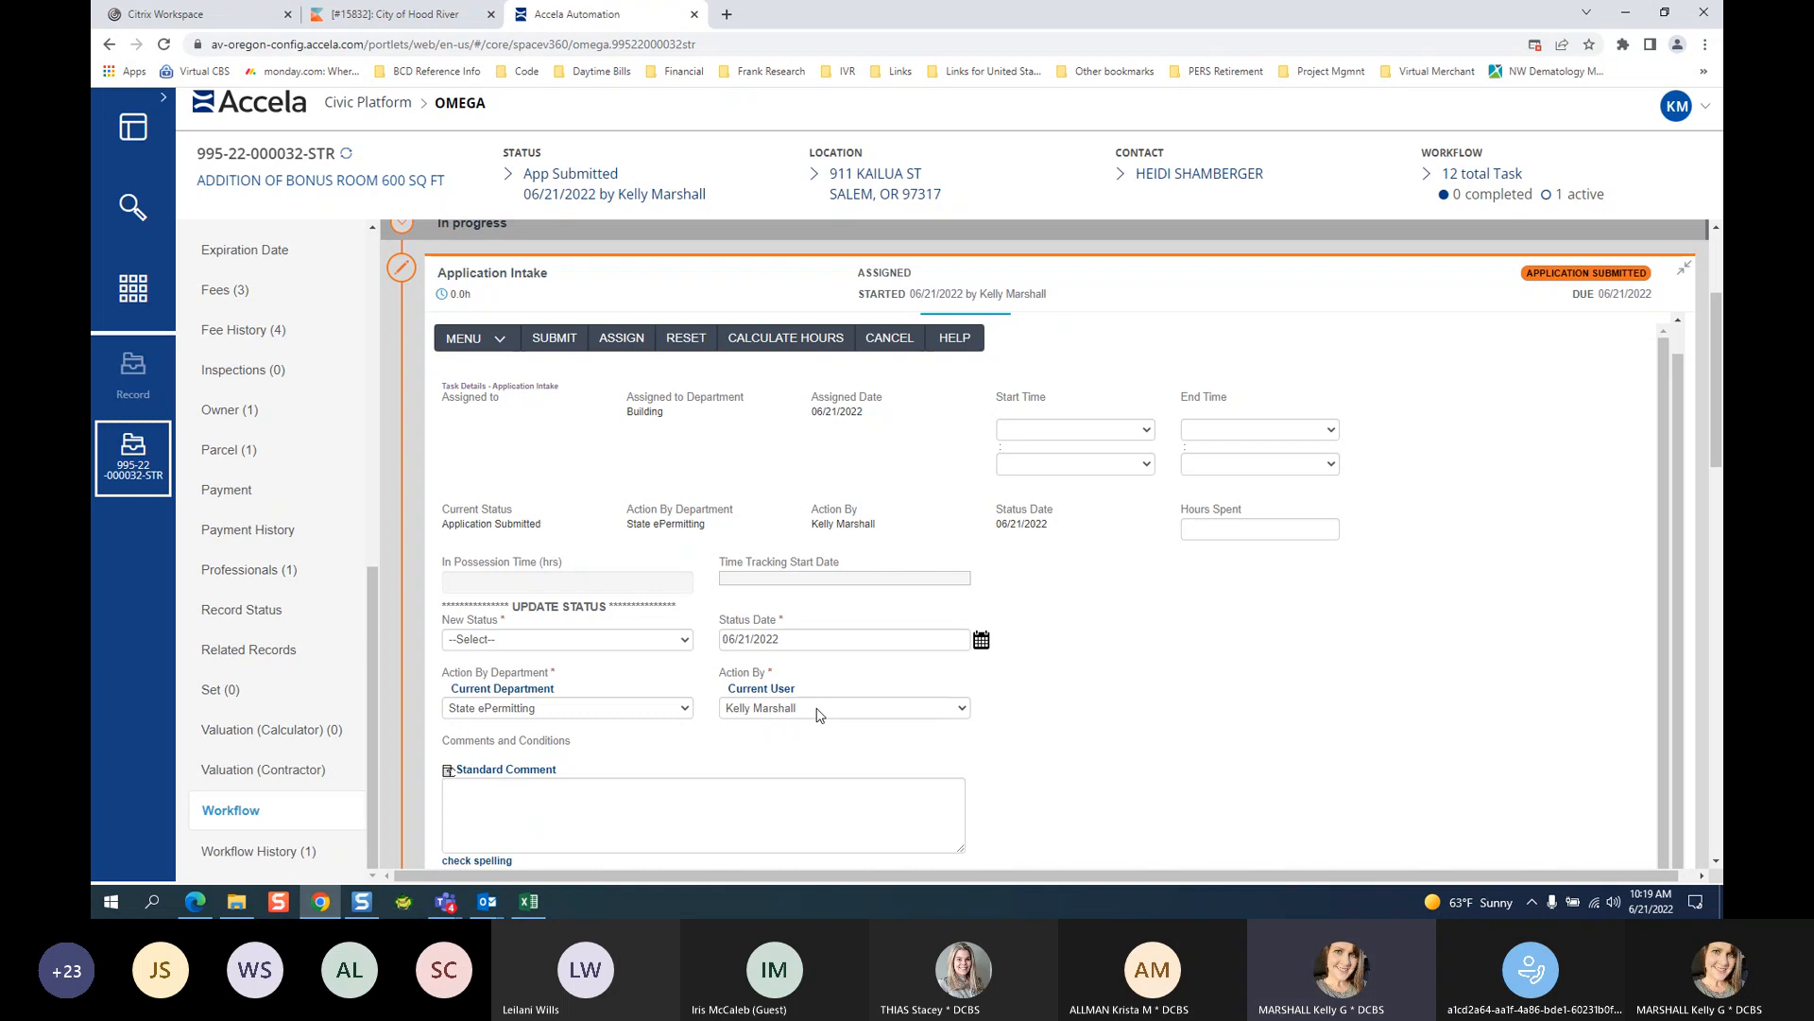
Reopen the New Status list, showing Addl Info Needed through Withdrawn.
left_click(551, 641)
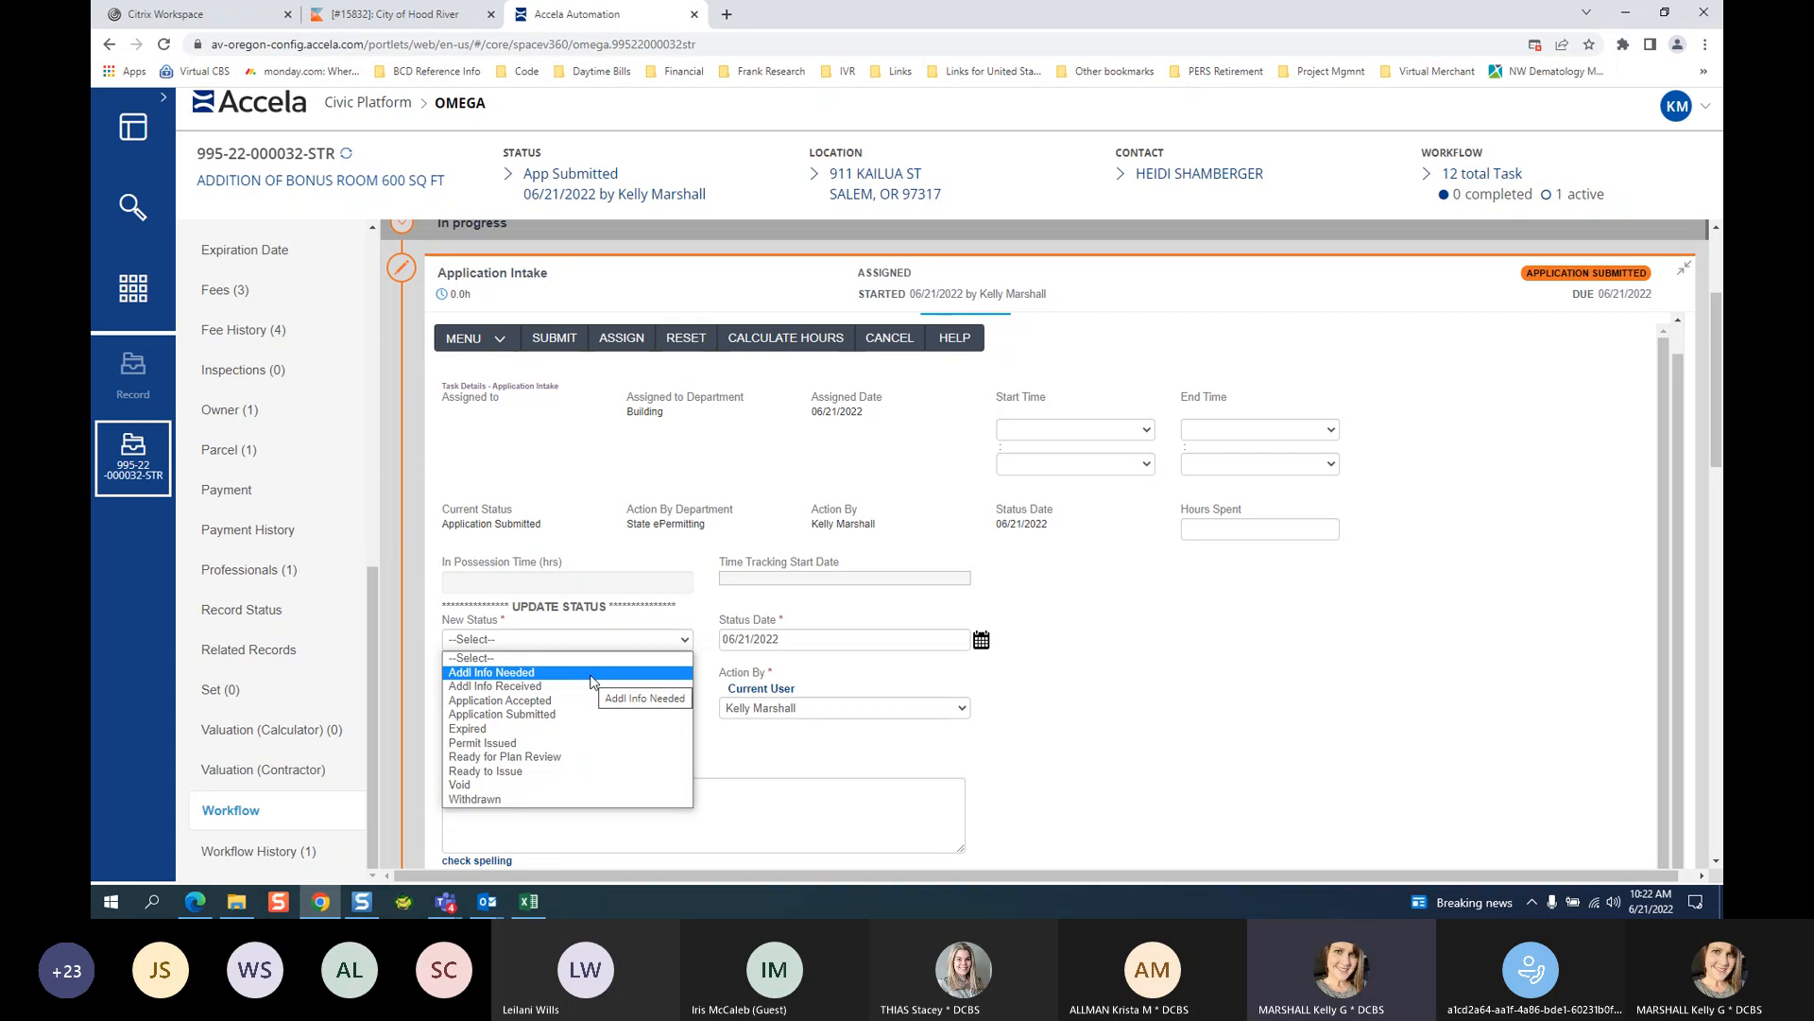
left_click(582, 673)
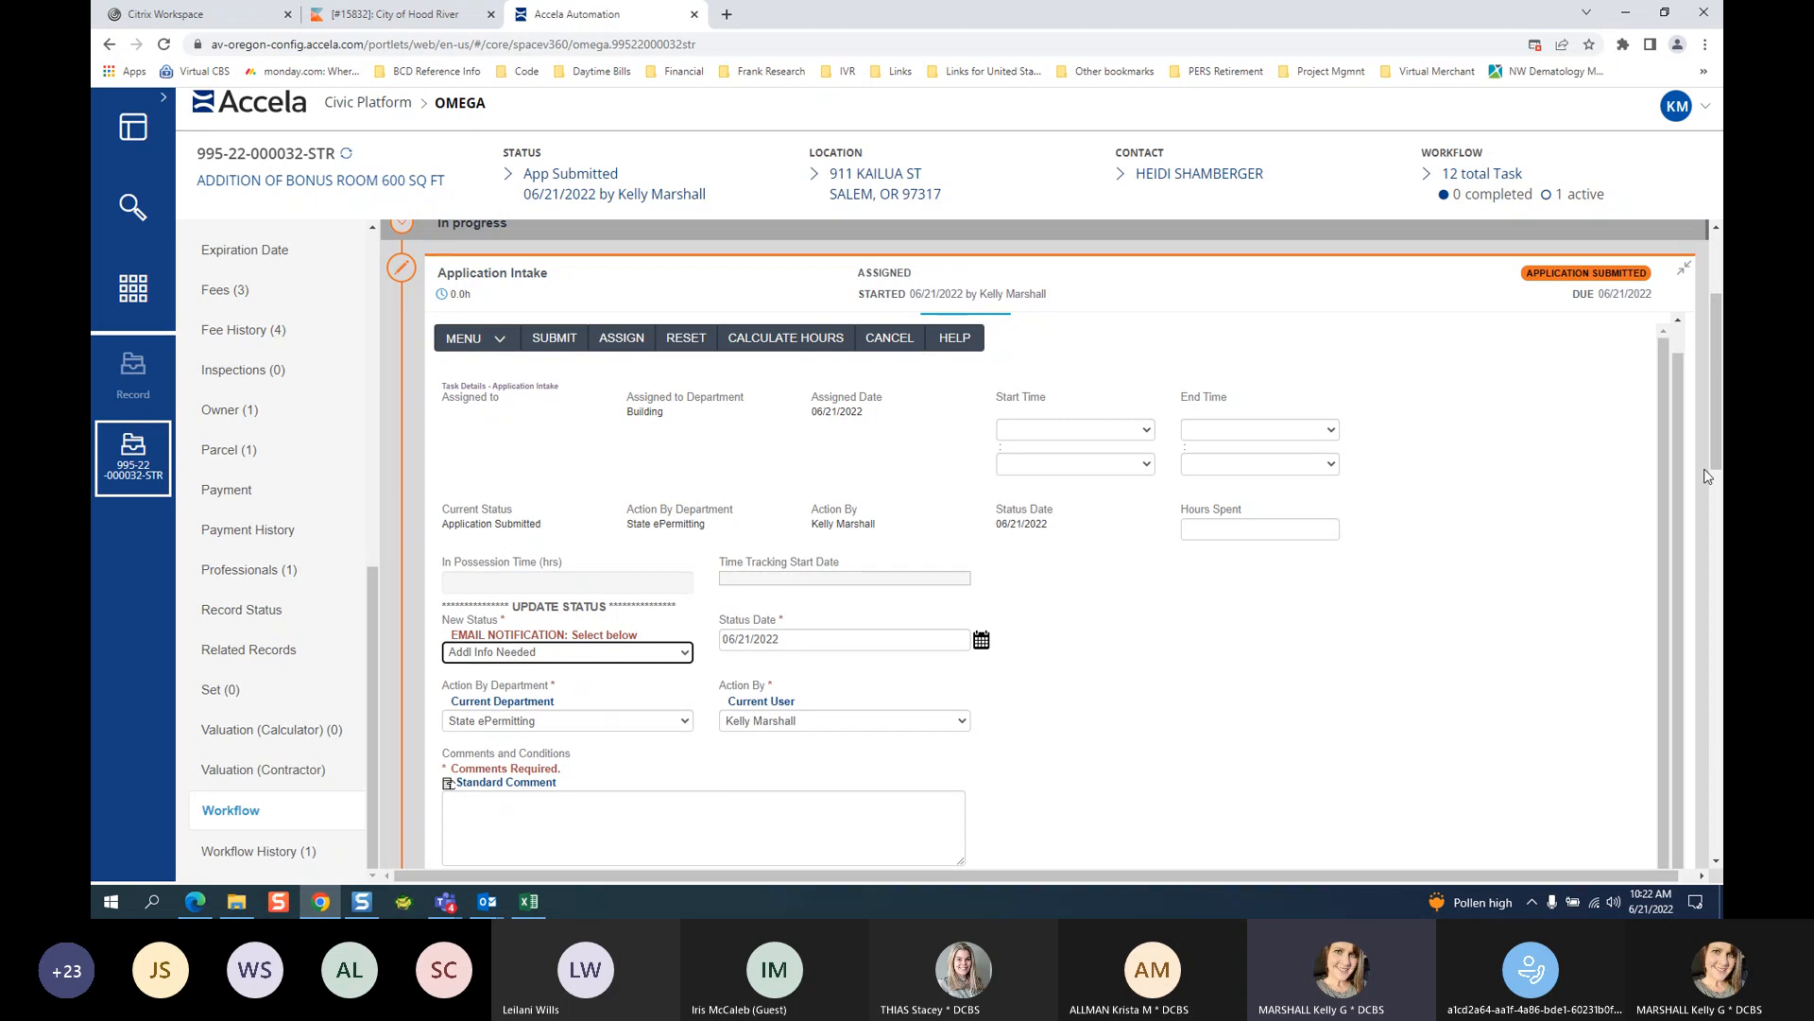
left_click_drag(1715, 397, 1715, 399)
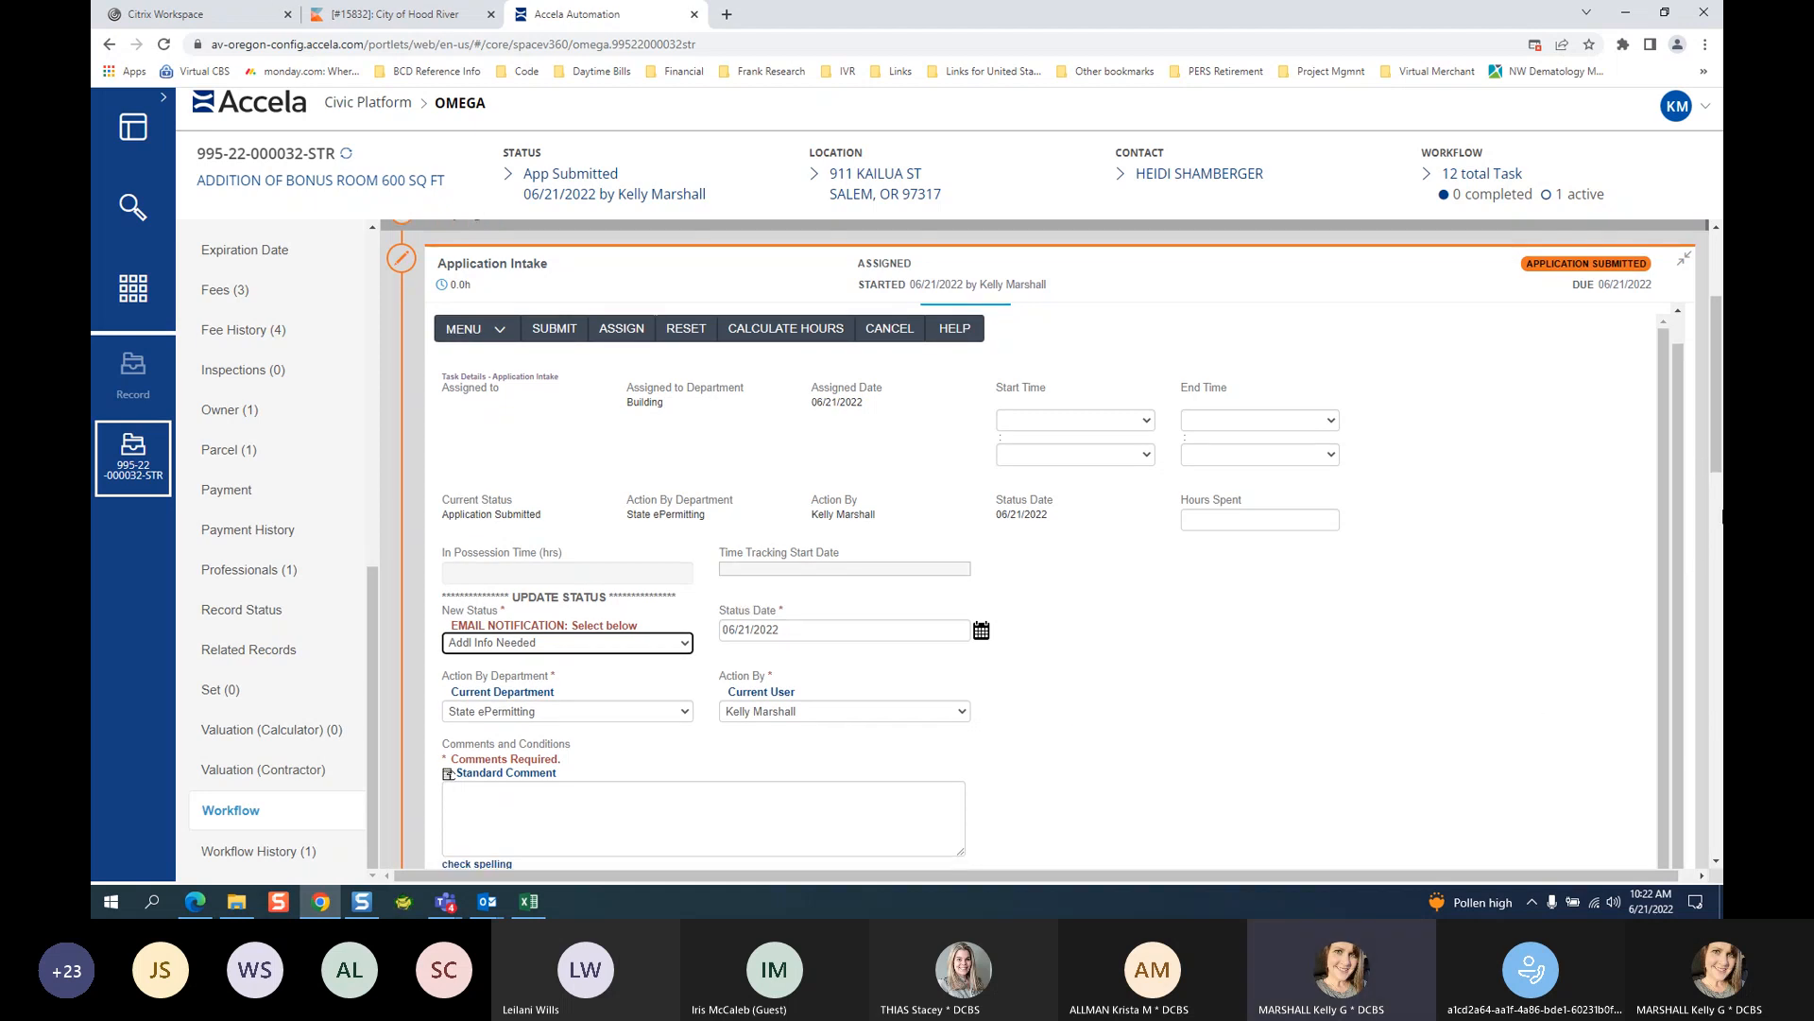
left_click_drag(1720, 410, 1720, 411)
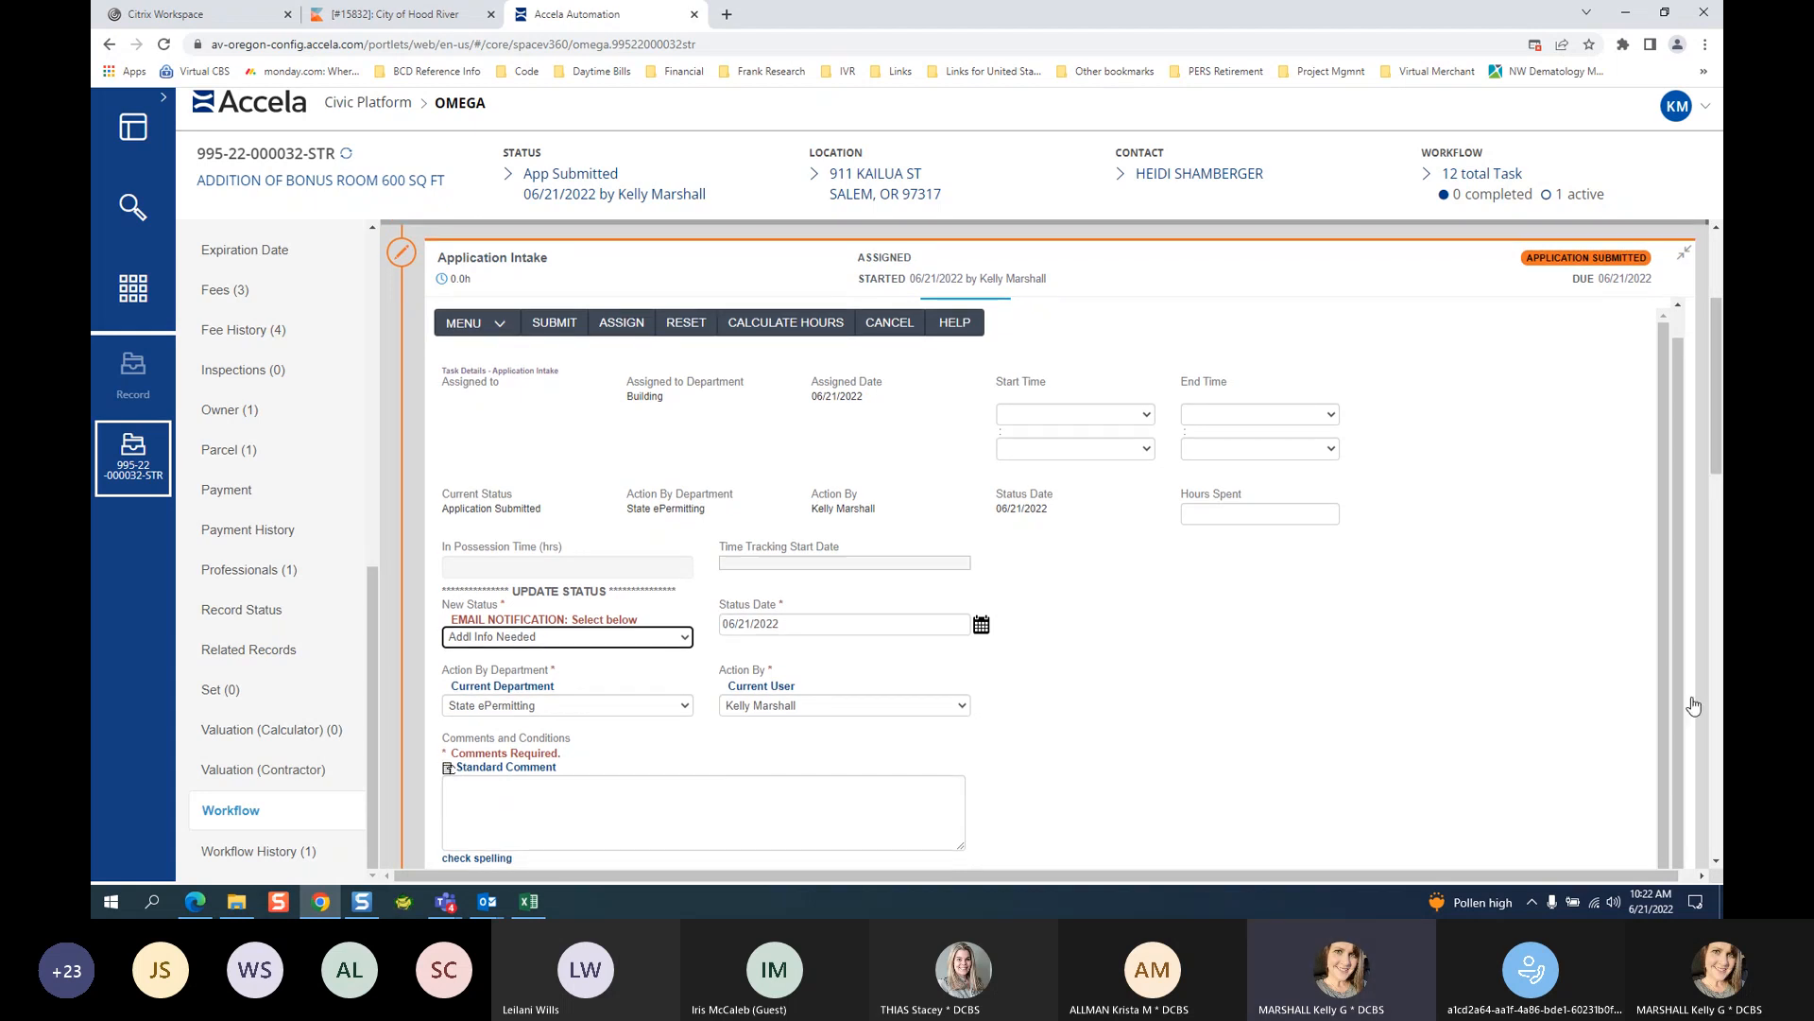
left_click(1717, 863)
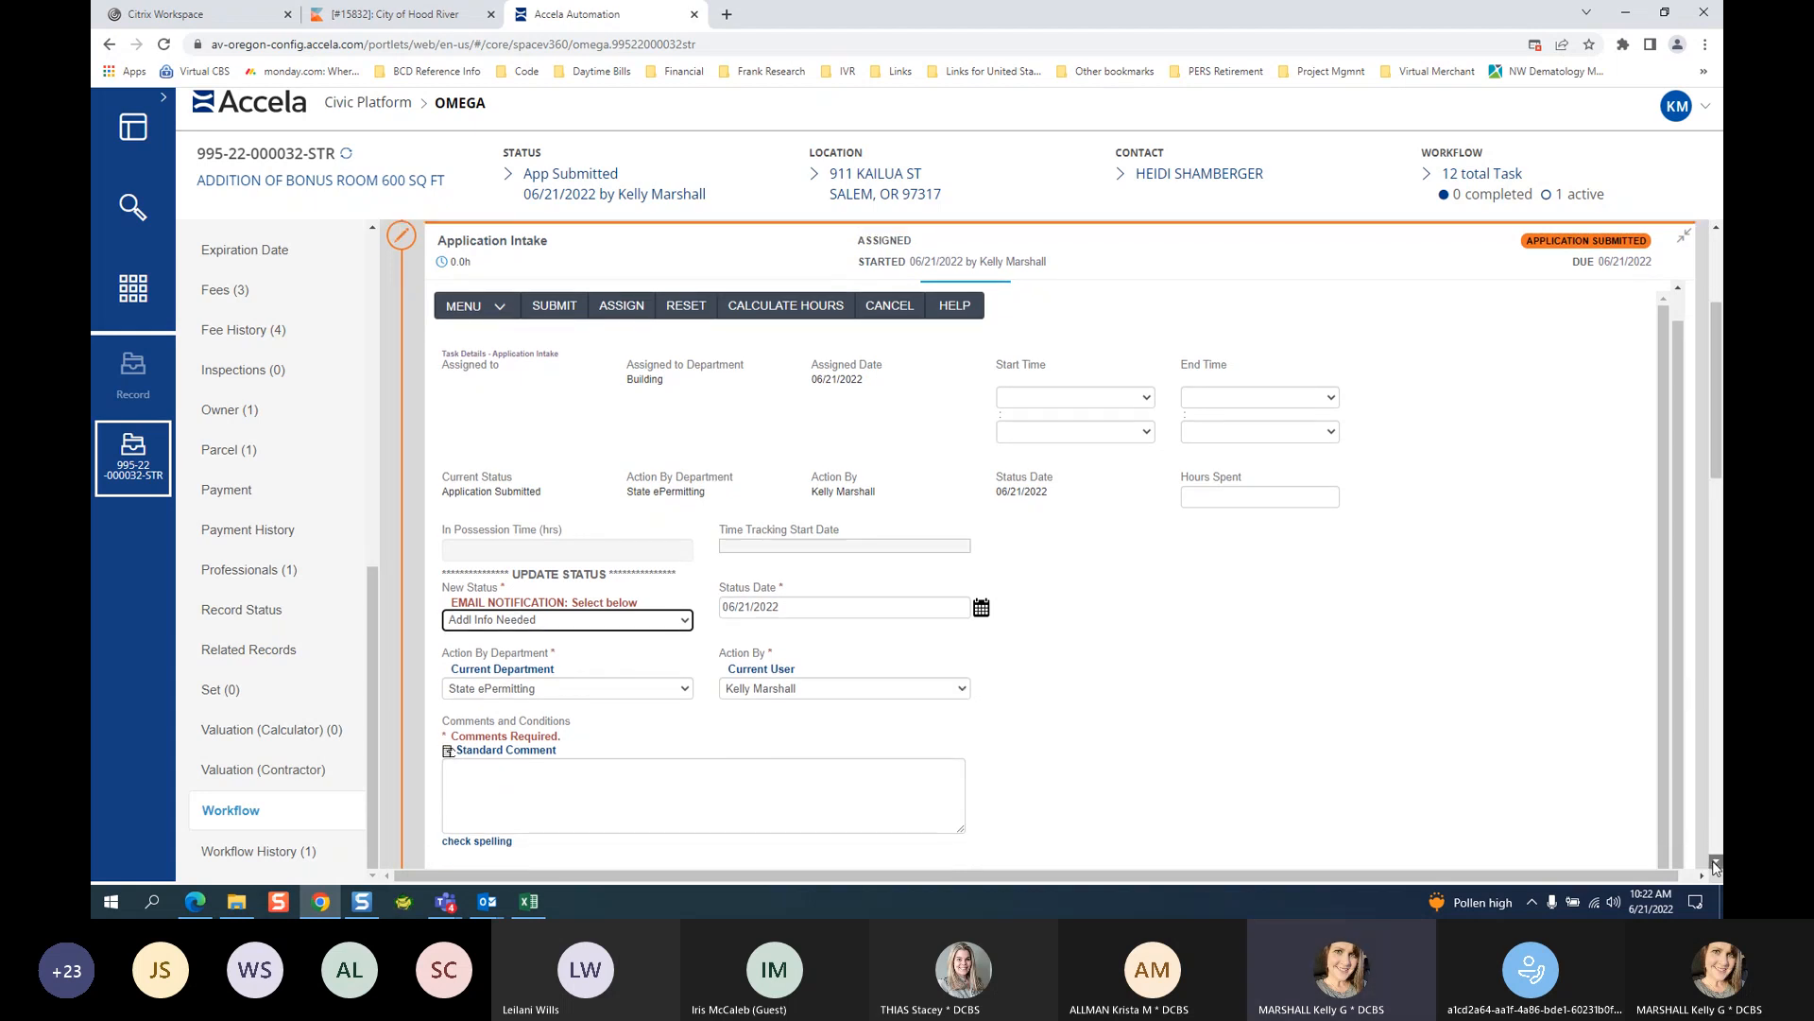
left_click(1716, 864)
left_click(1716, 864)
left_click(1716, 864)
left_click(1716, 864)
left_click(1717, 864)
left_click(1716, 864)
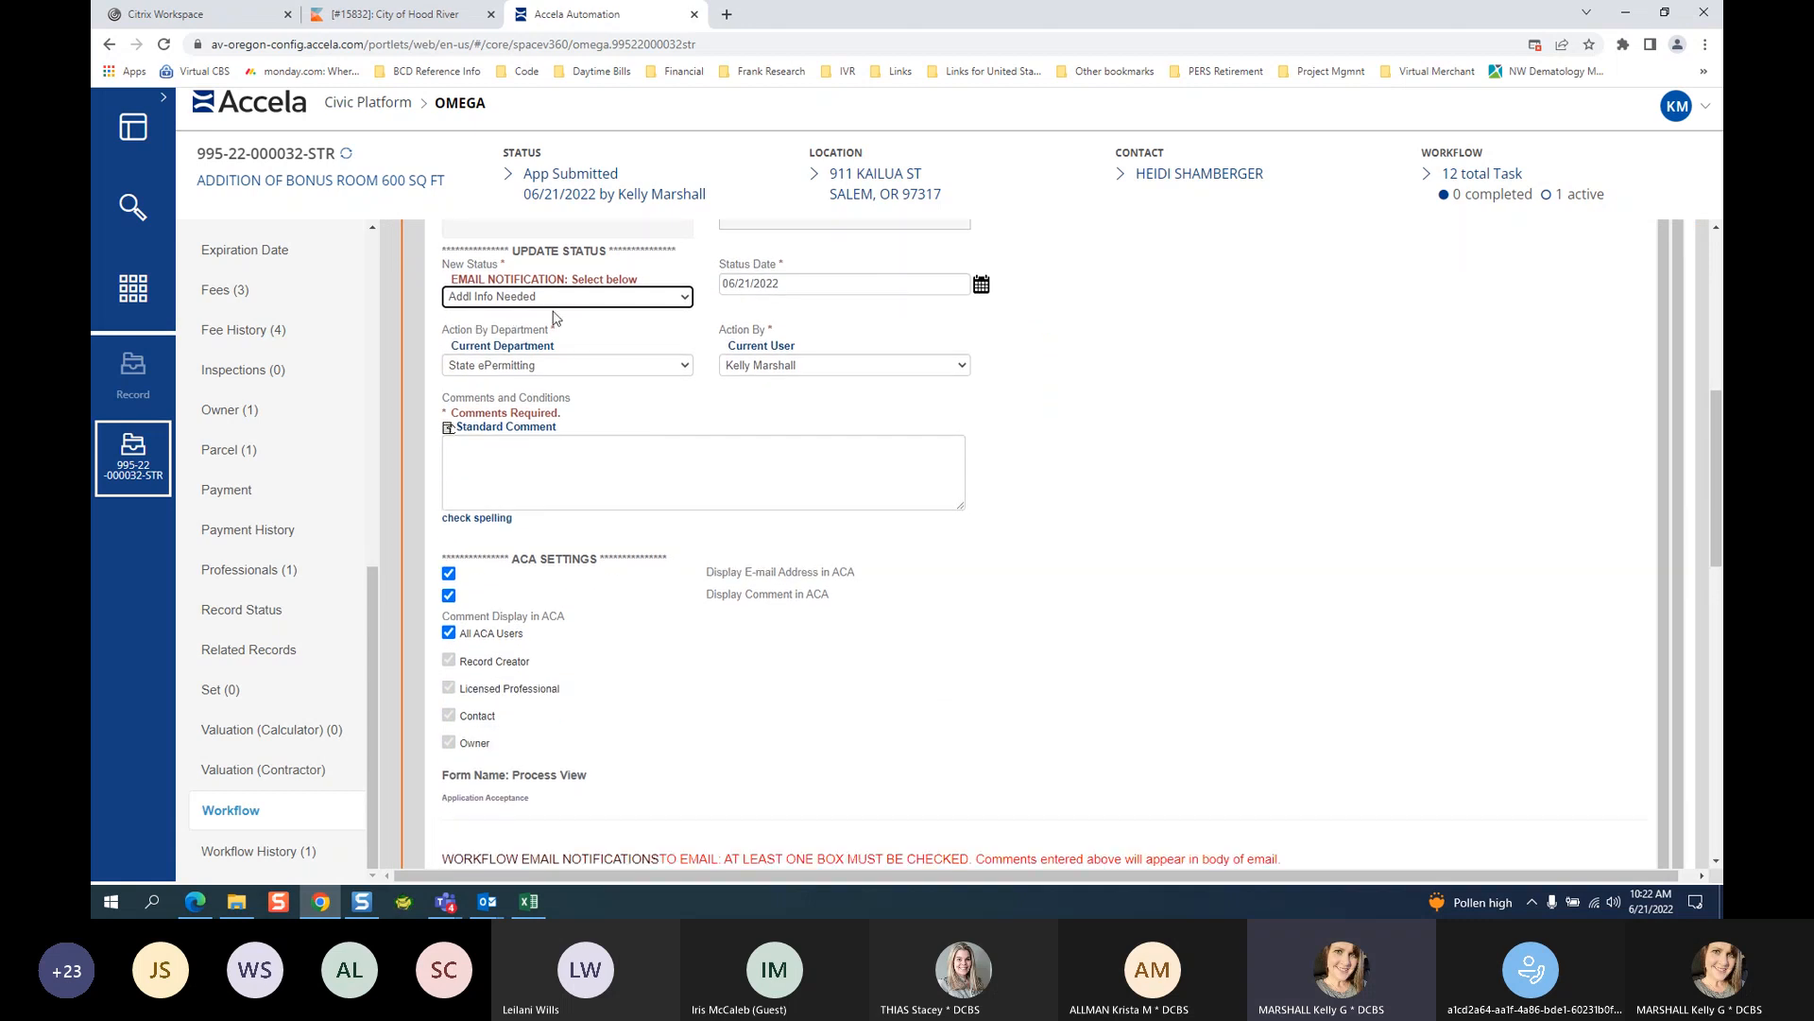
left_click(545, 459)
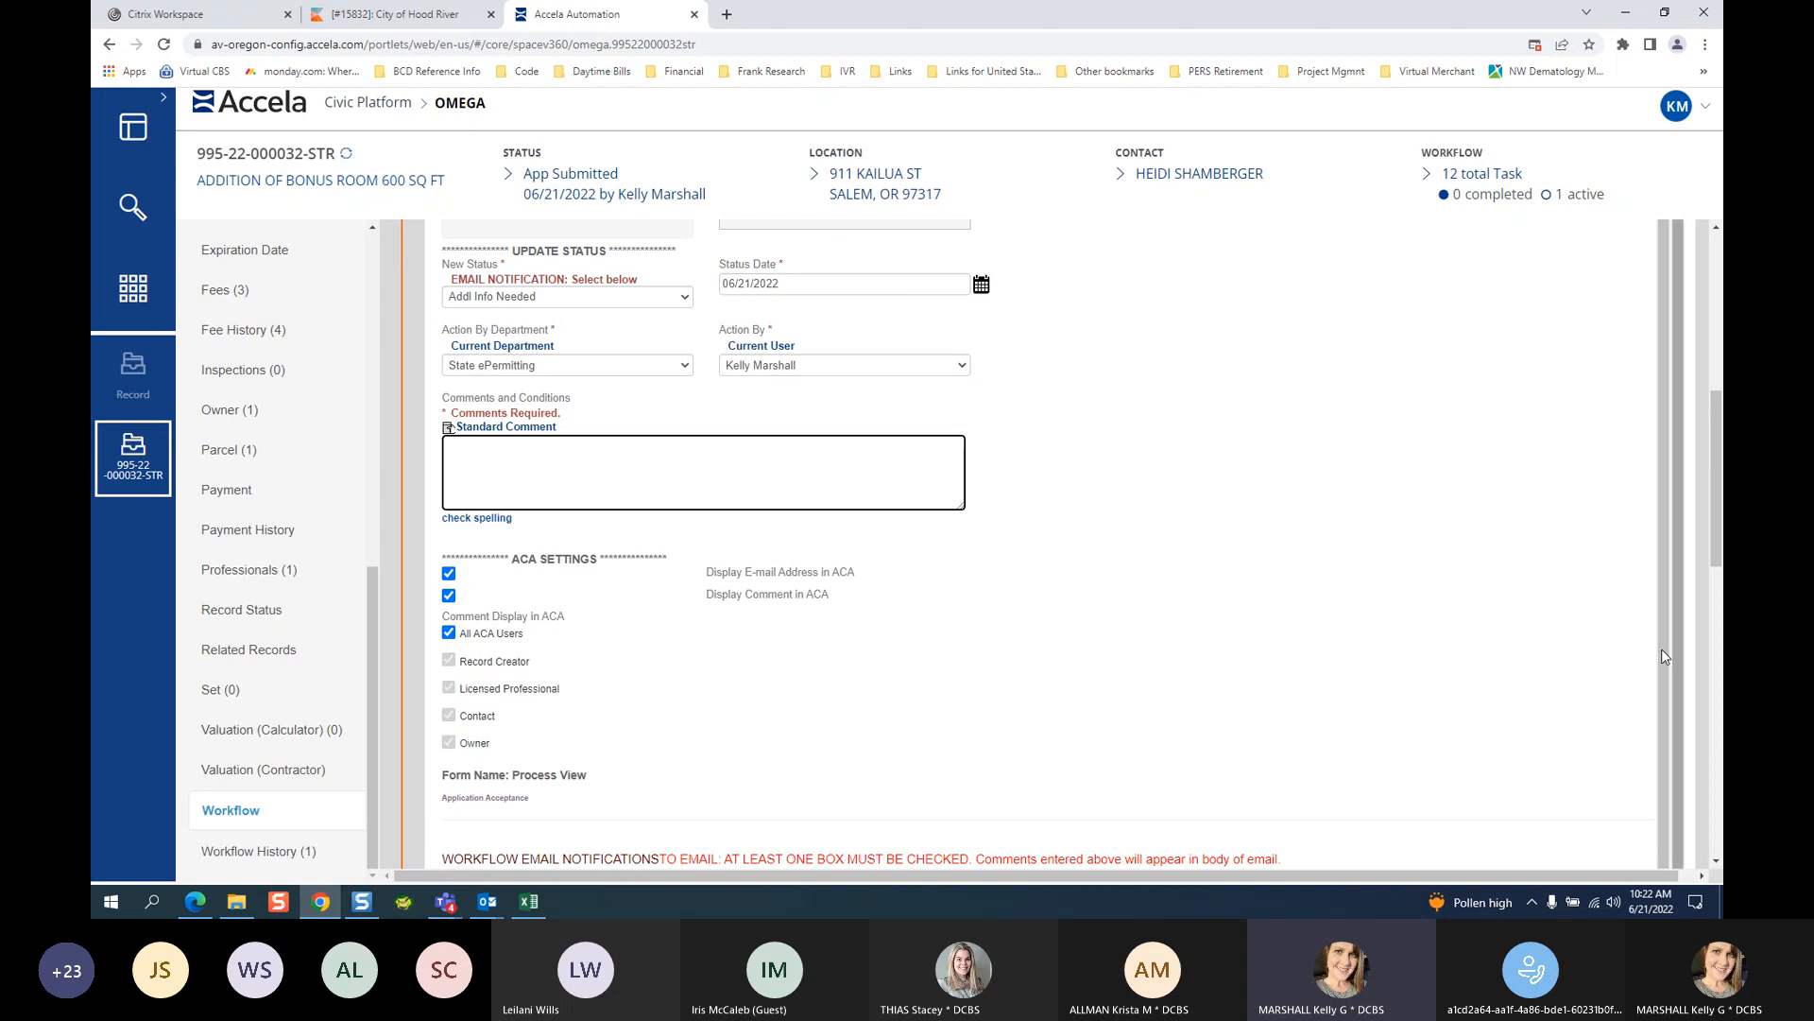
scroll(1716, 862, "down", 3)
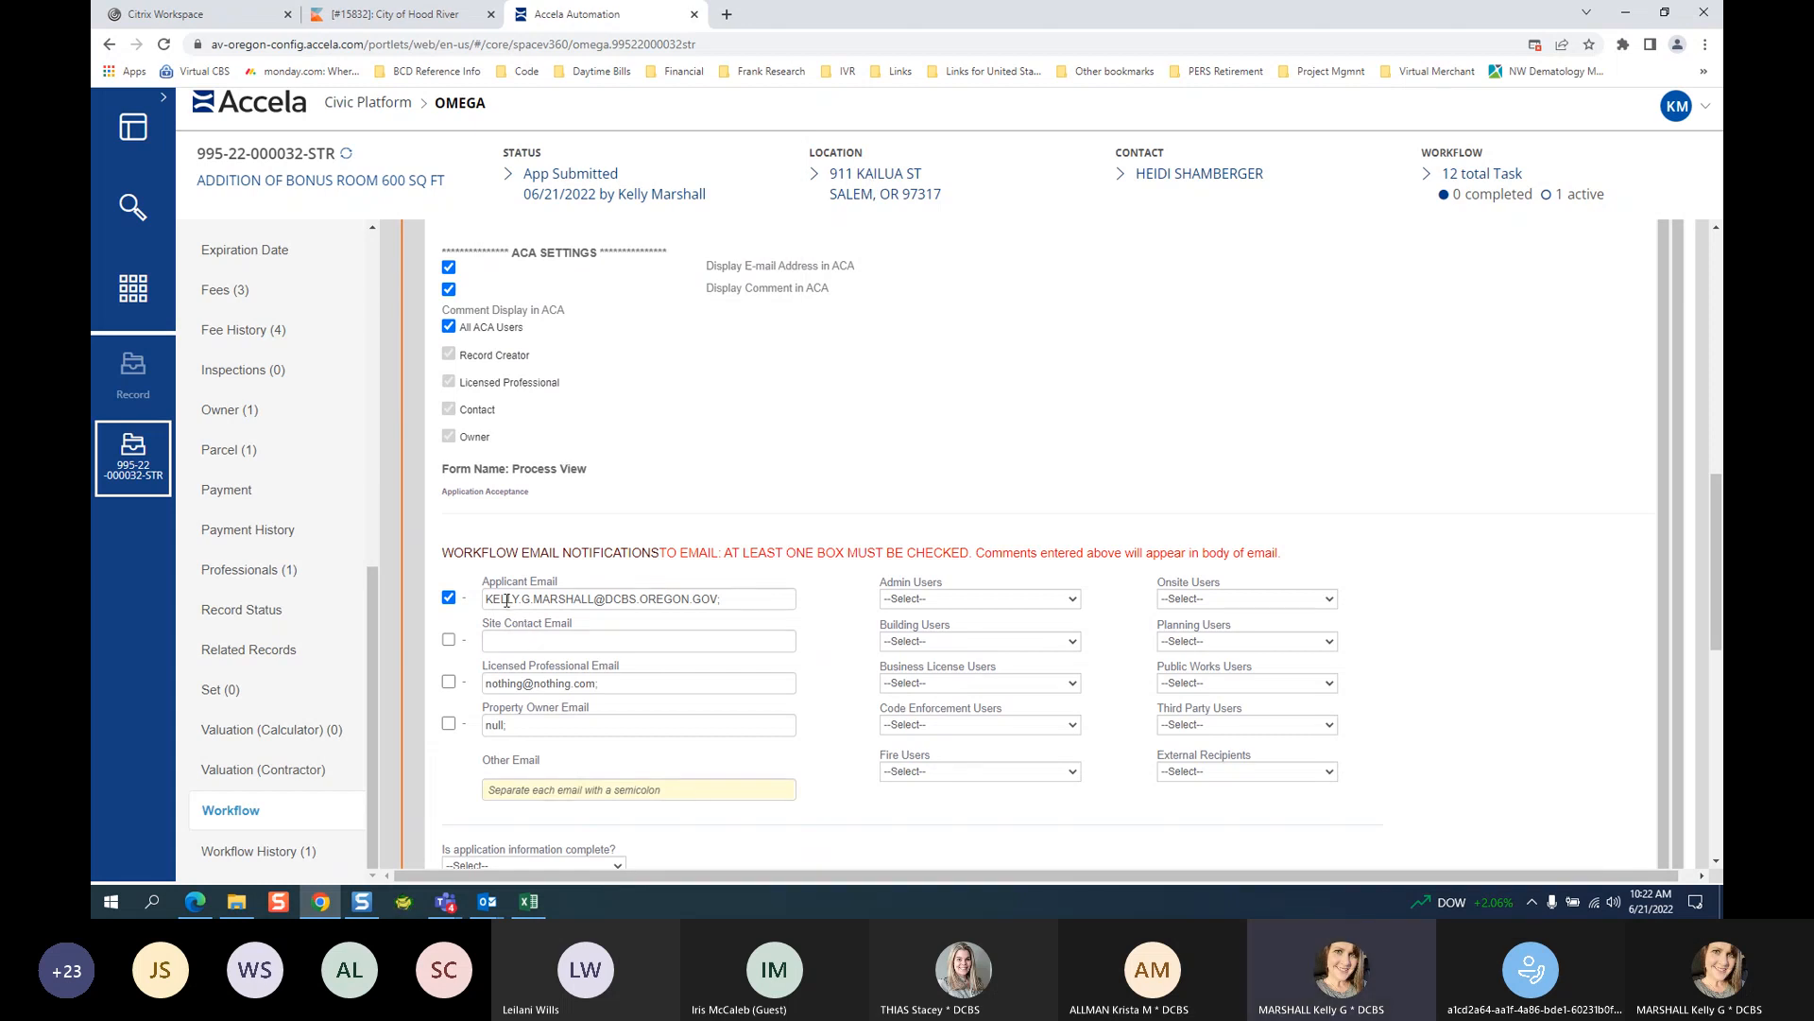
scroll(733, 352, "up", 1)
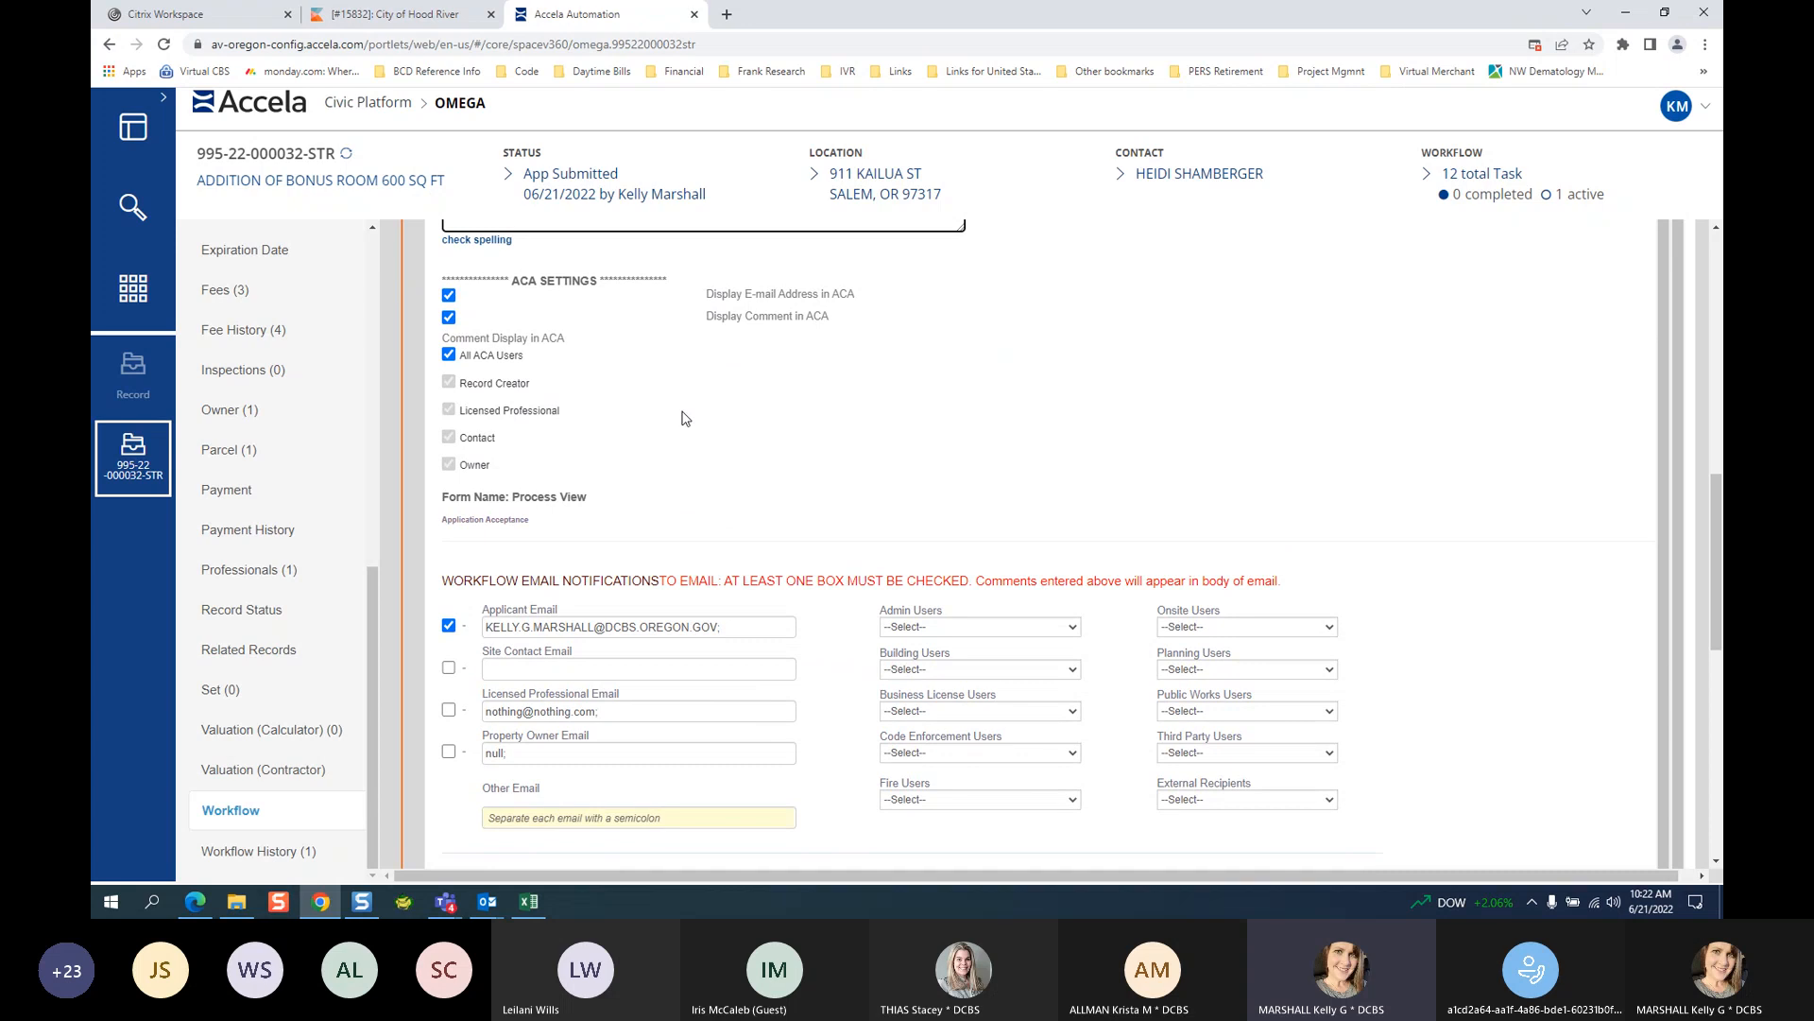
scroll(677, 440, "down", 1)
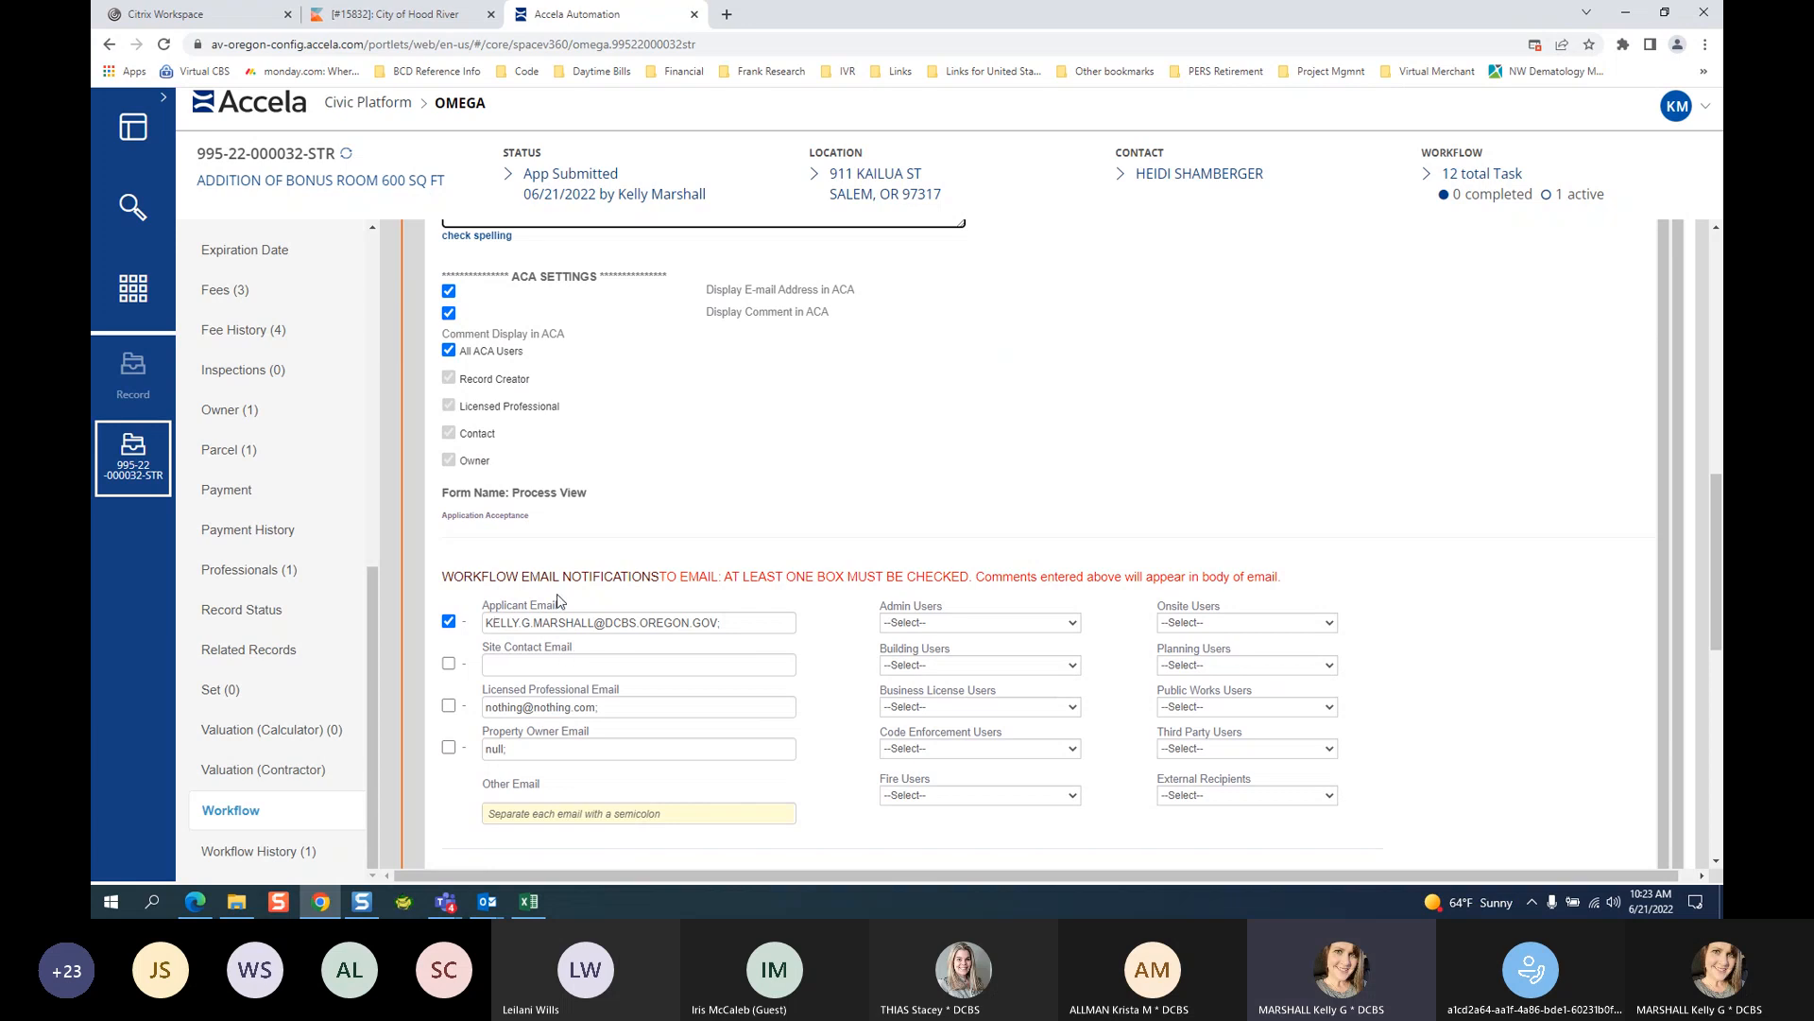
left_click(453, 627)
left_click(453, 626)
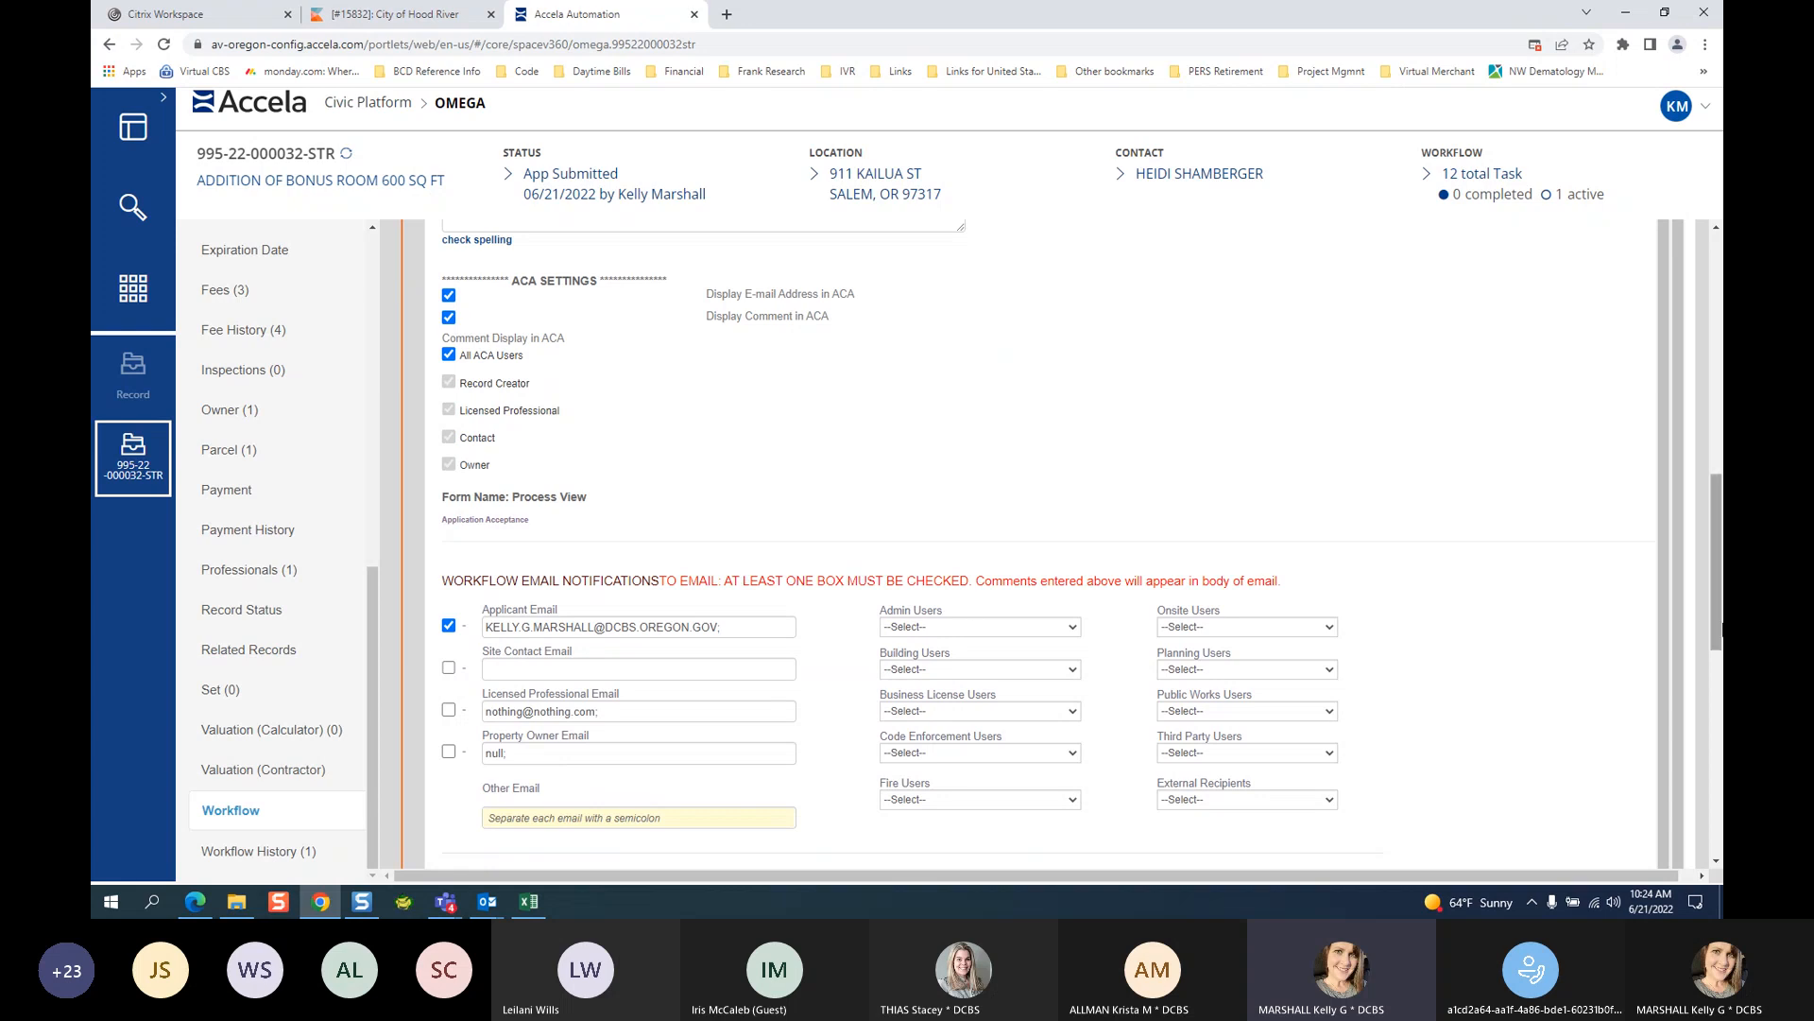
Return to Update Status and place the cursor in the Comments and Conditions box.
left_click_drag(1717, 554, 1717, 550)
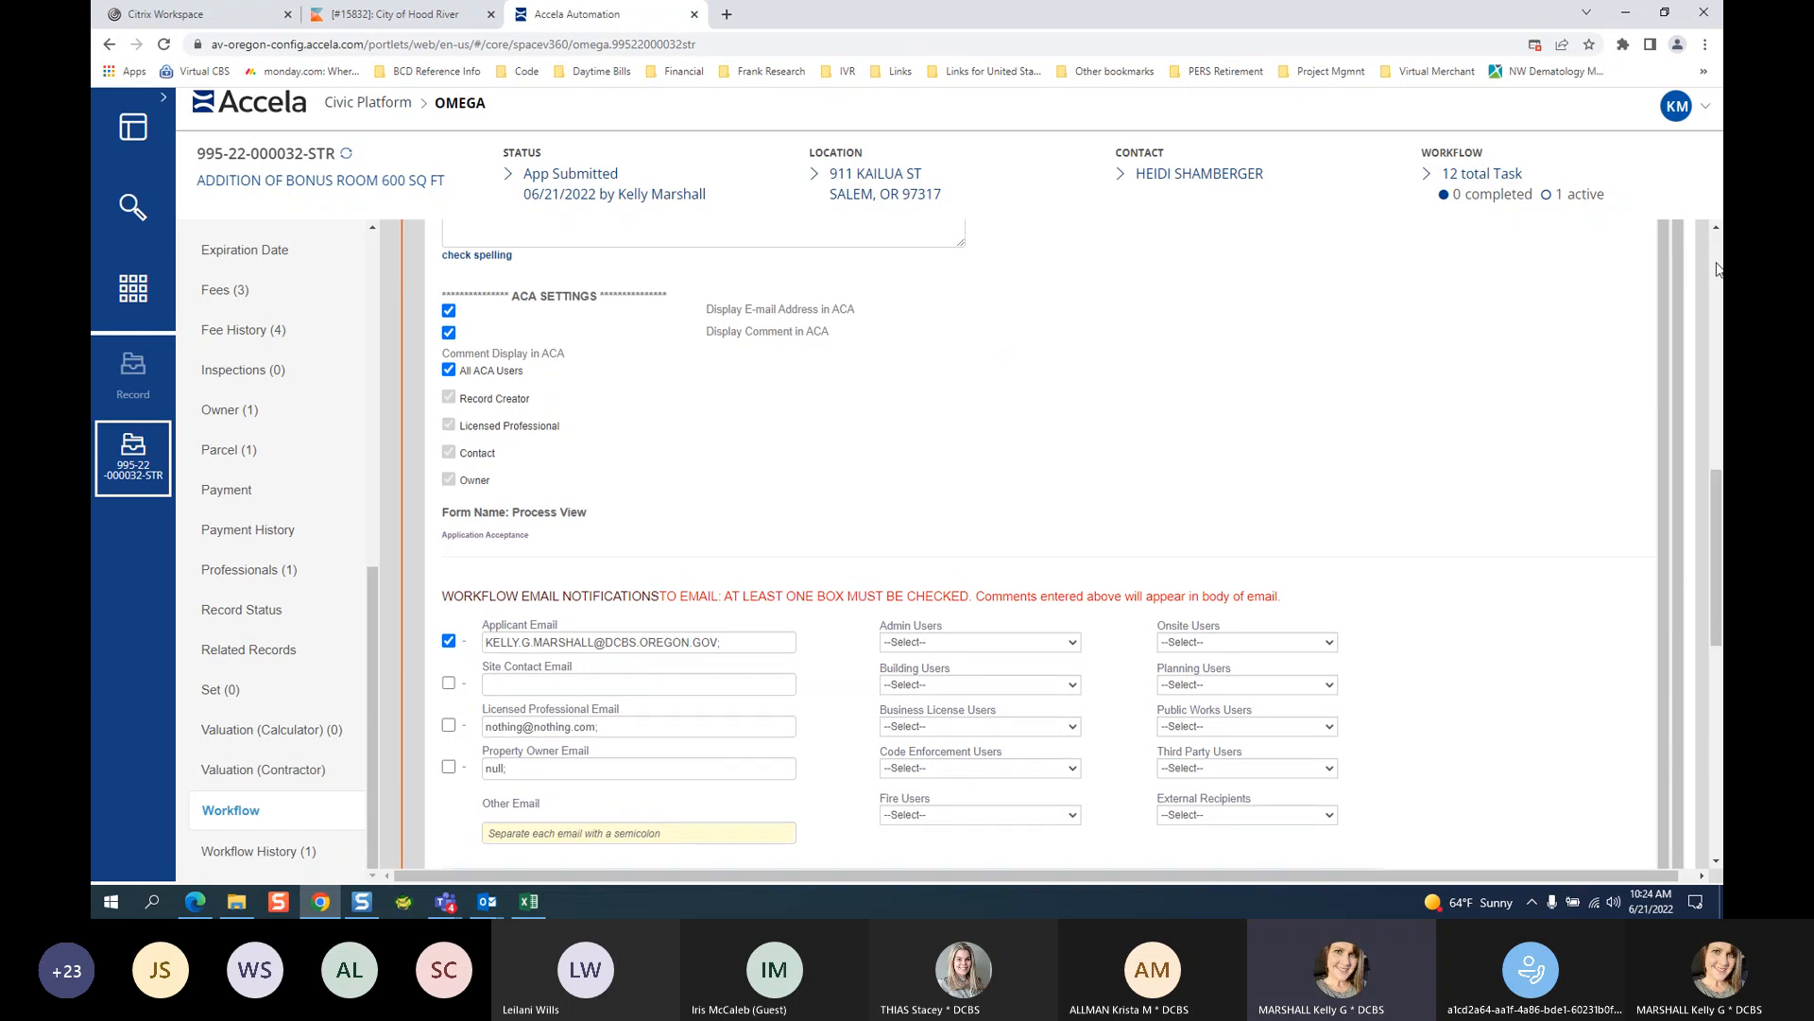
scroll(1718, 234, "up", 3)
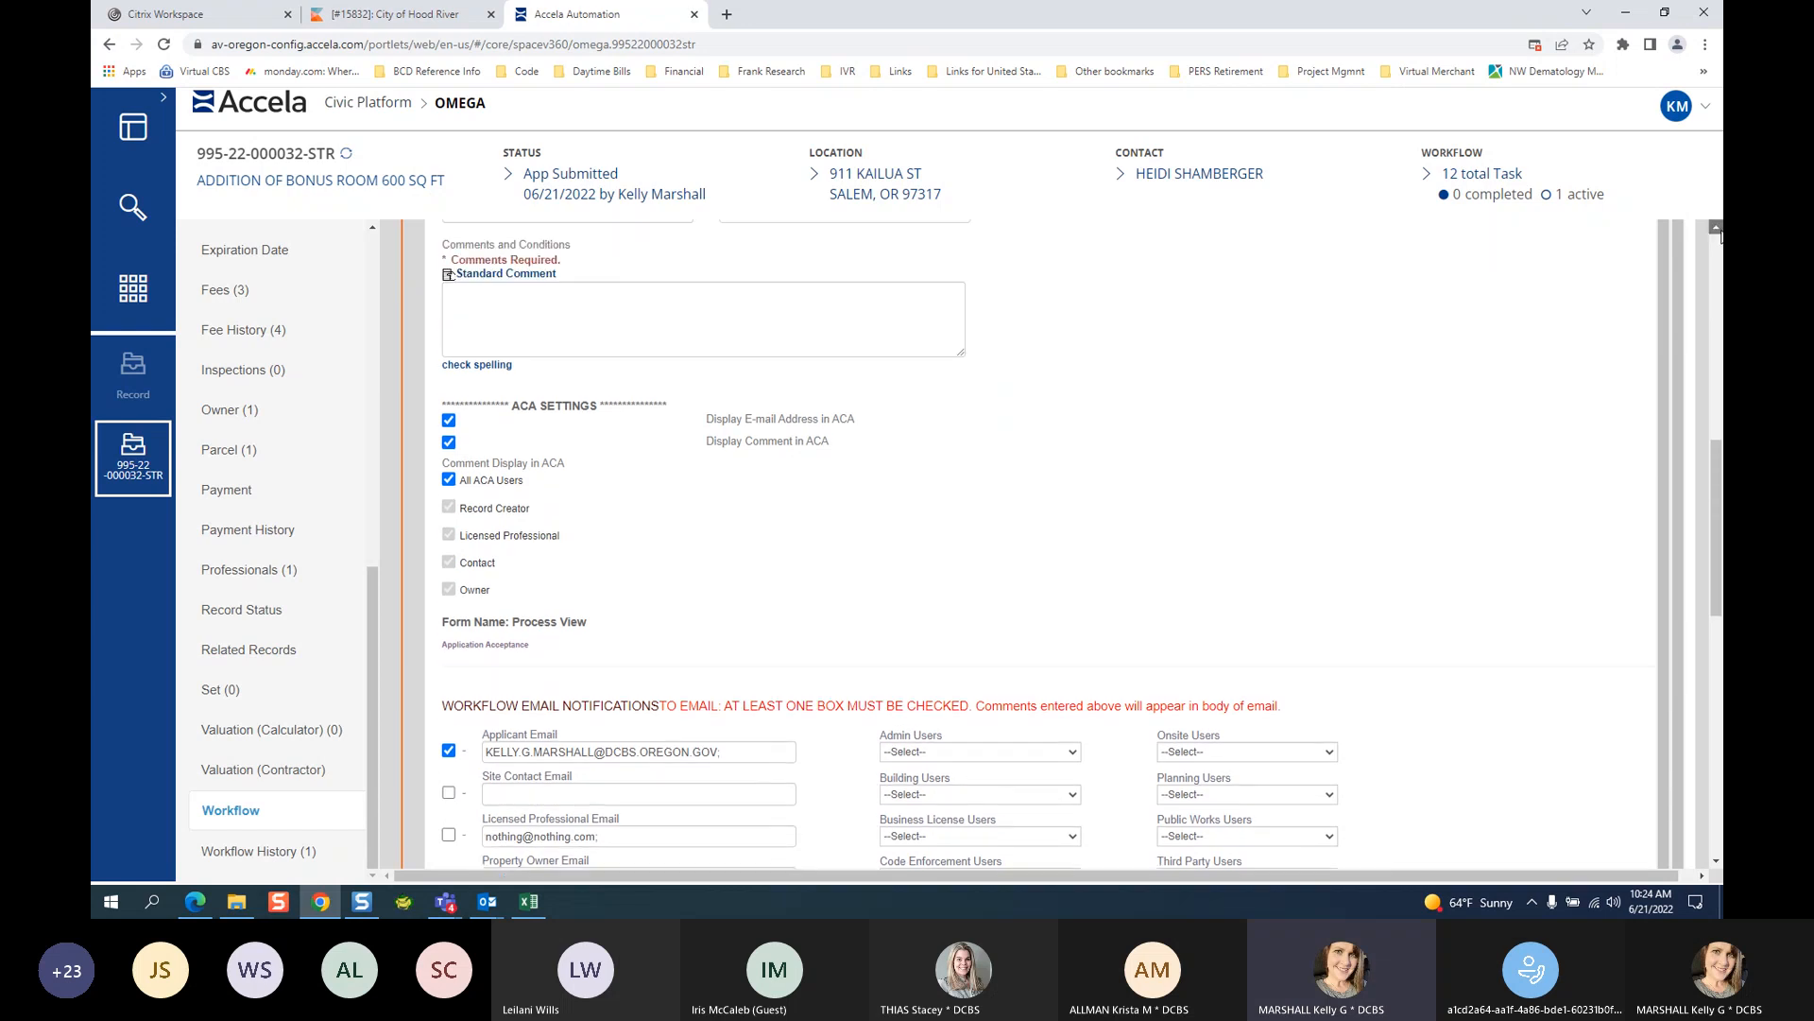
scroll(1720, 236, "up", 1)
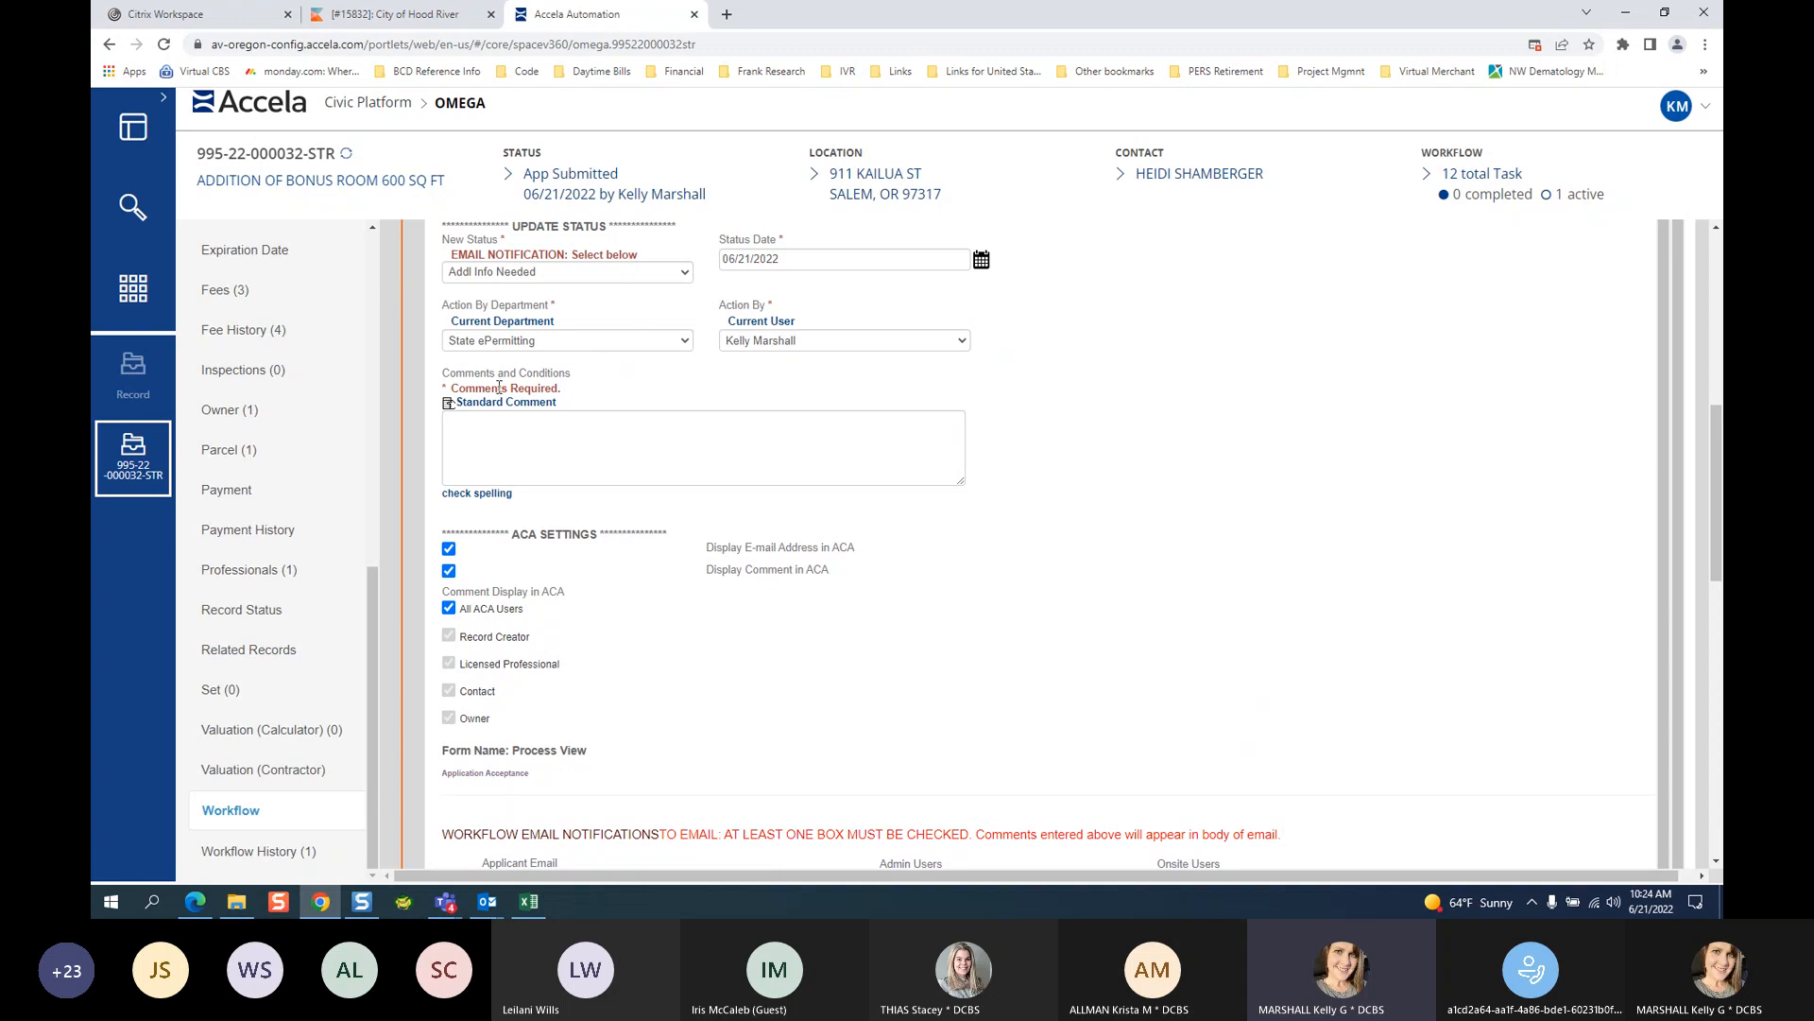
left_click(470, 430)
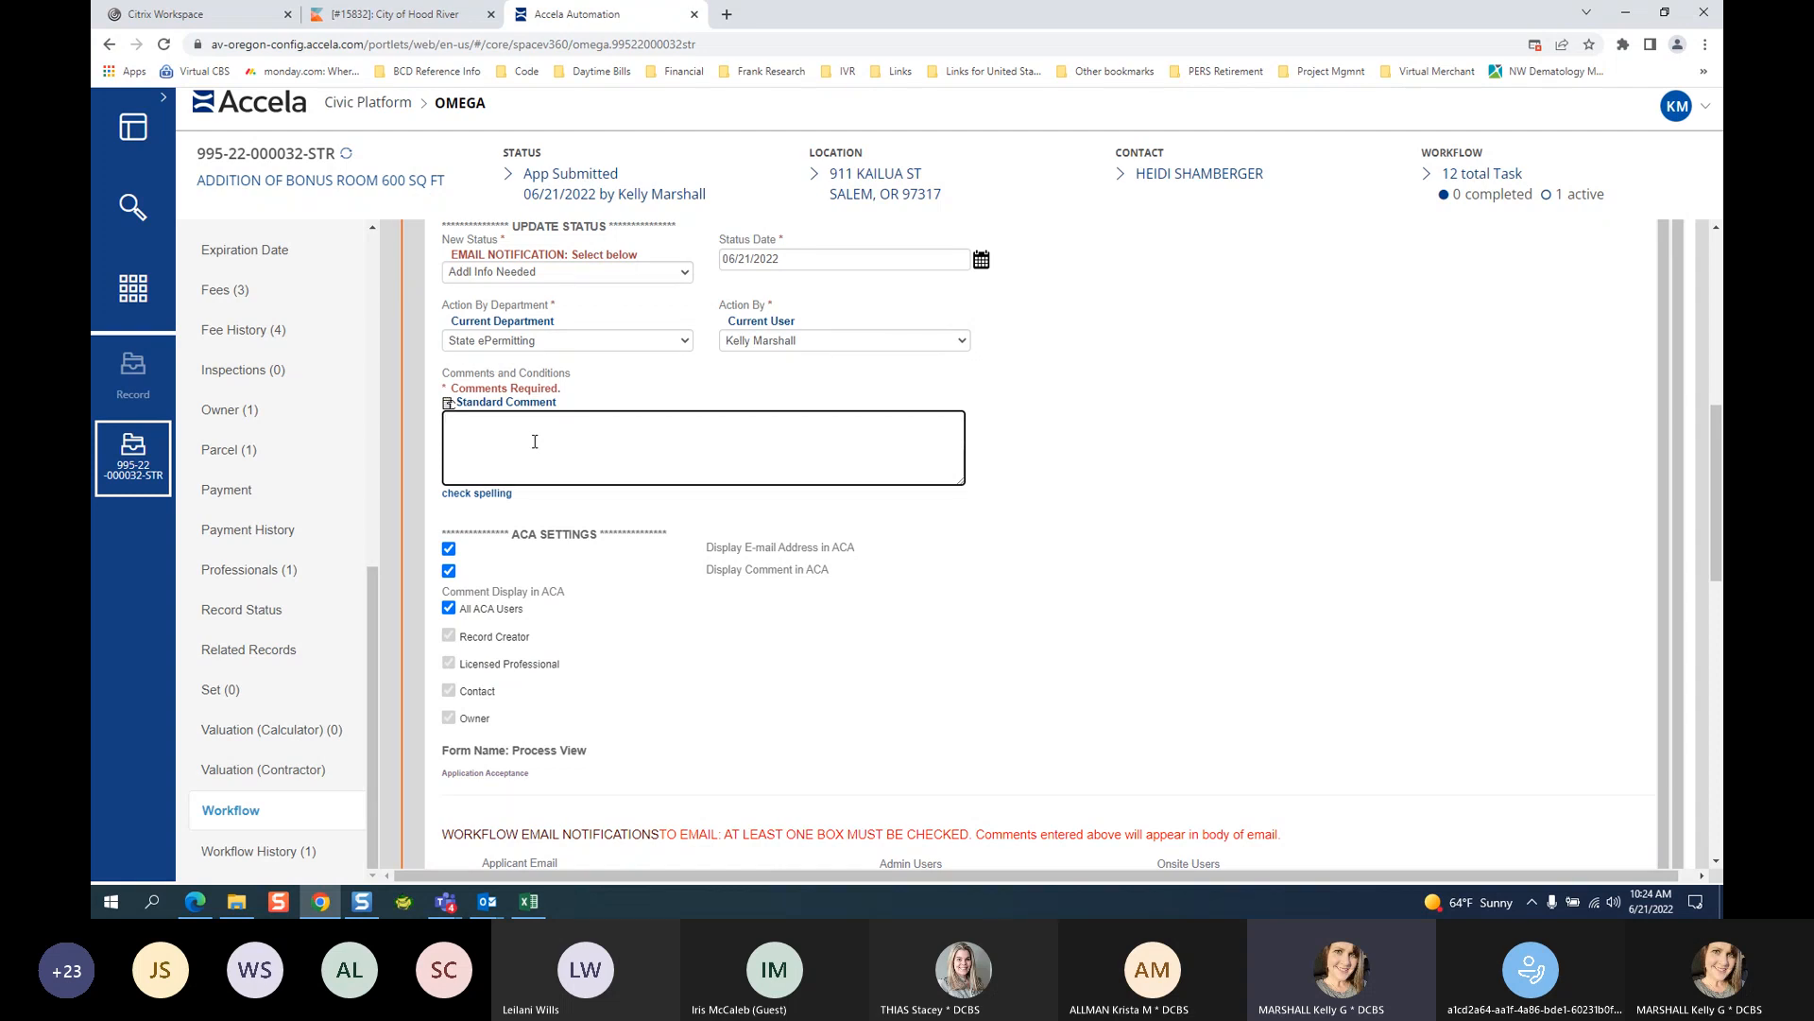
Write the comment requesting two more hardcopy, to-scale plan sets, submitted online via the emailed link.
type("HI JOE, WE SPOKE AT THE COUNTER - AND ")
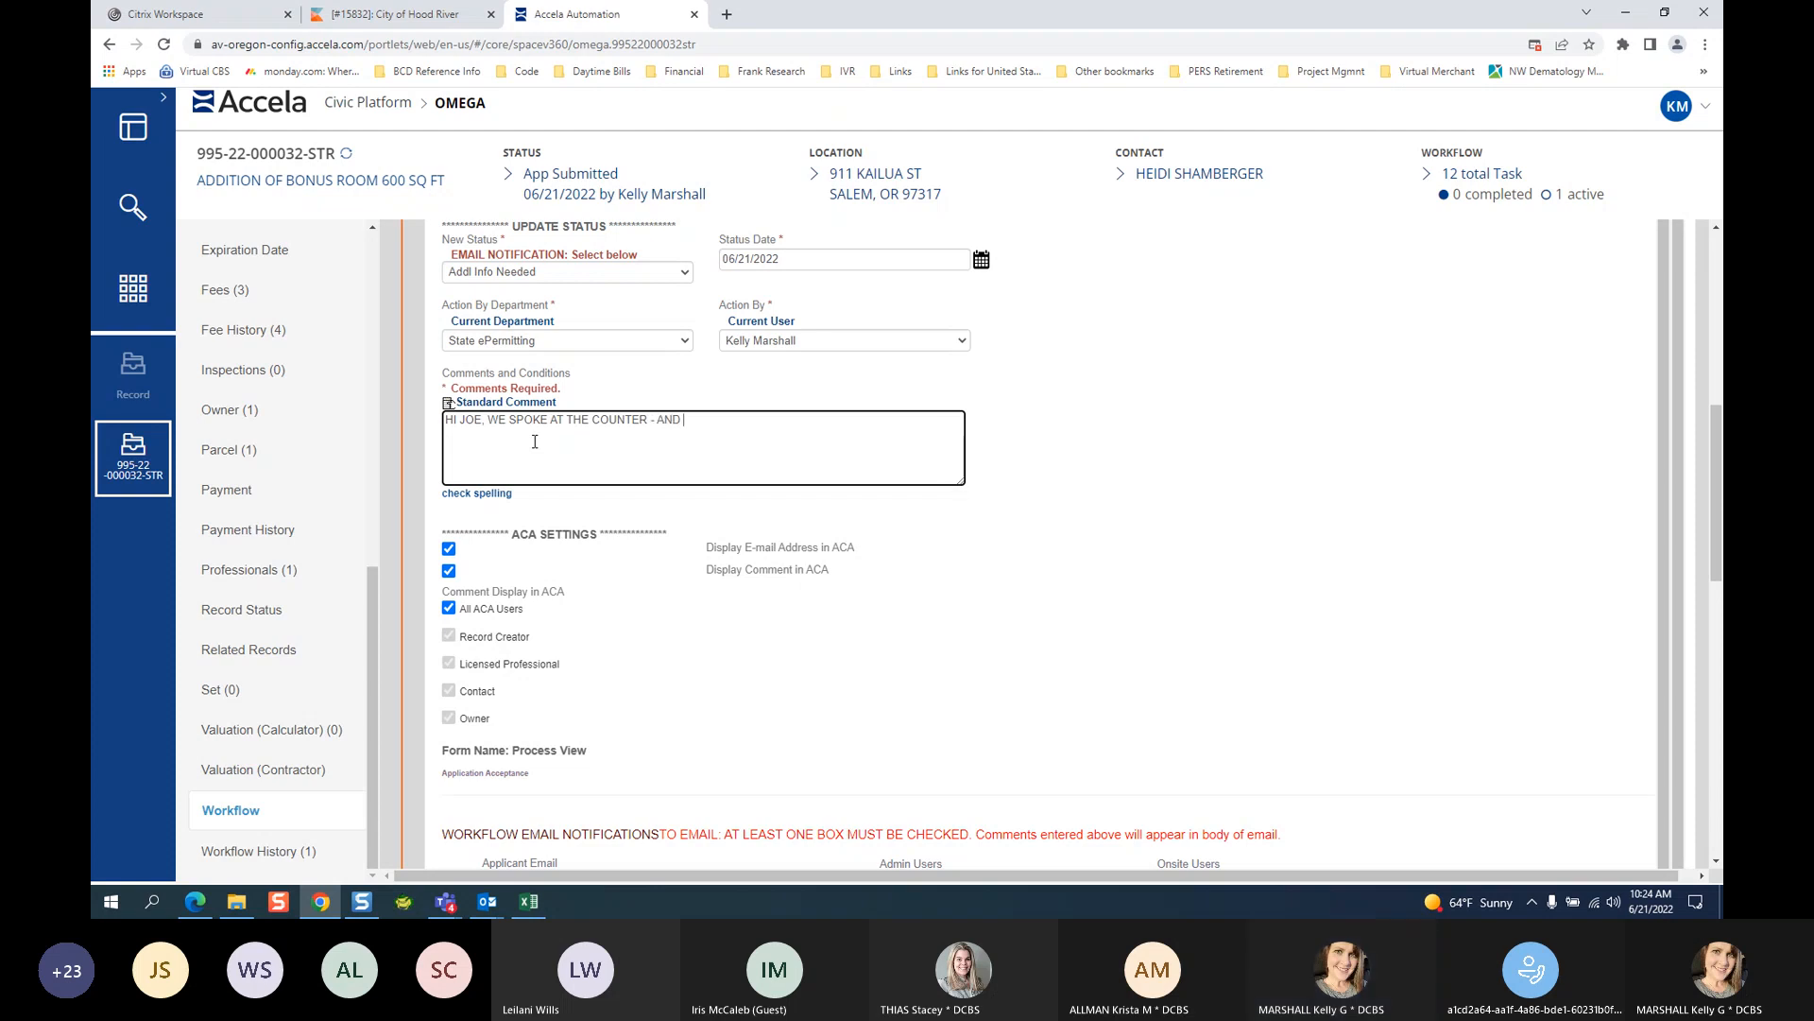
type("REMINDER TH")
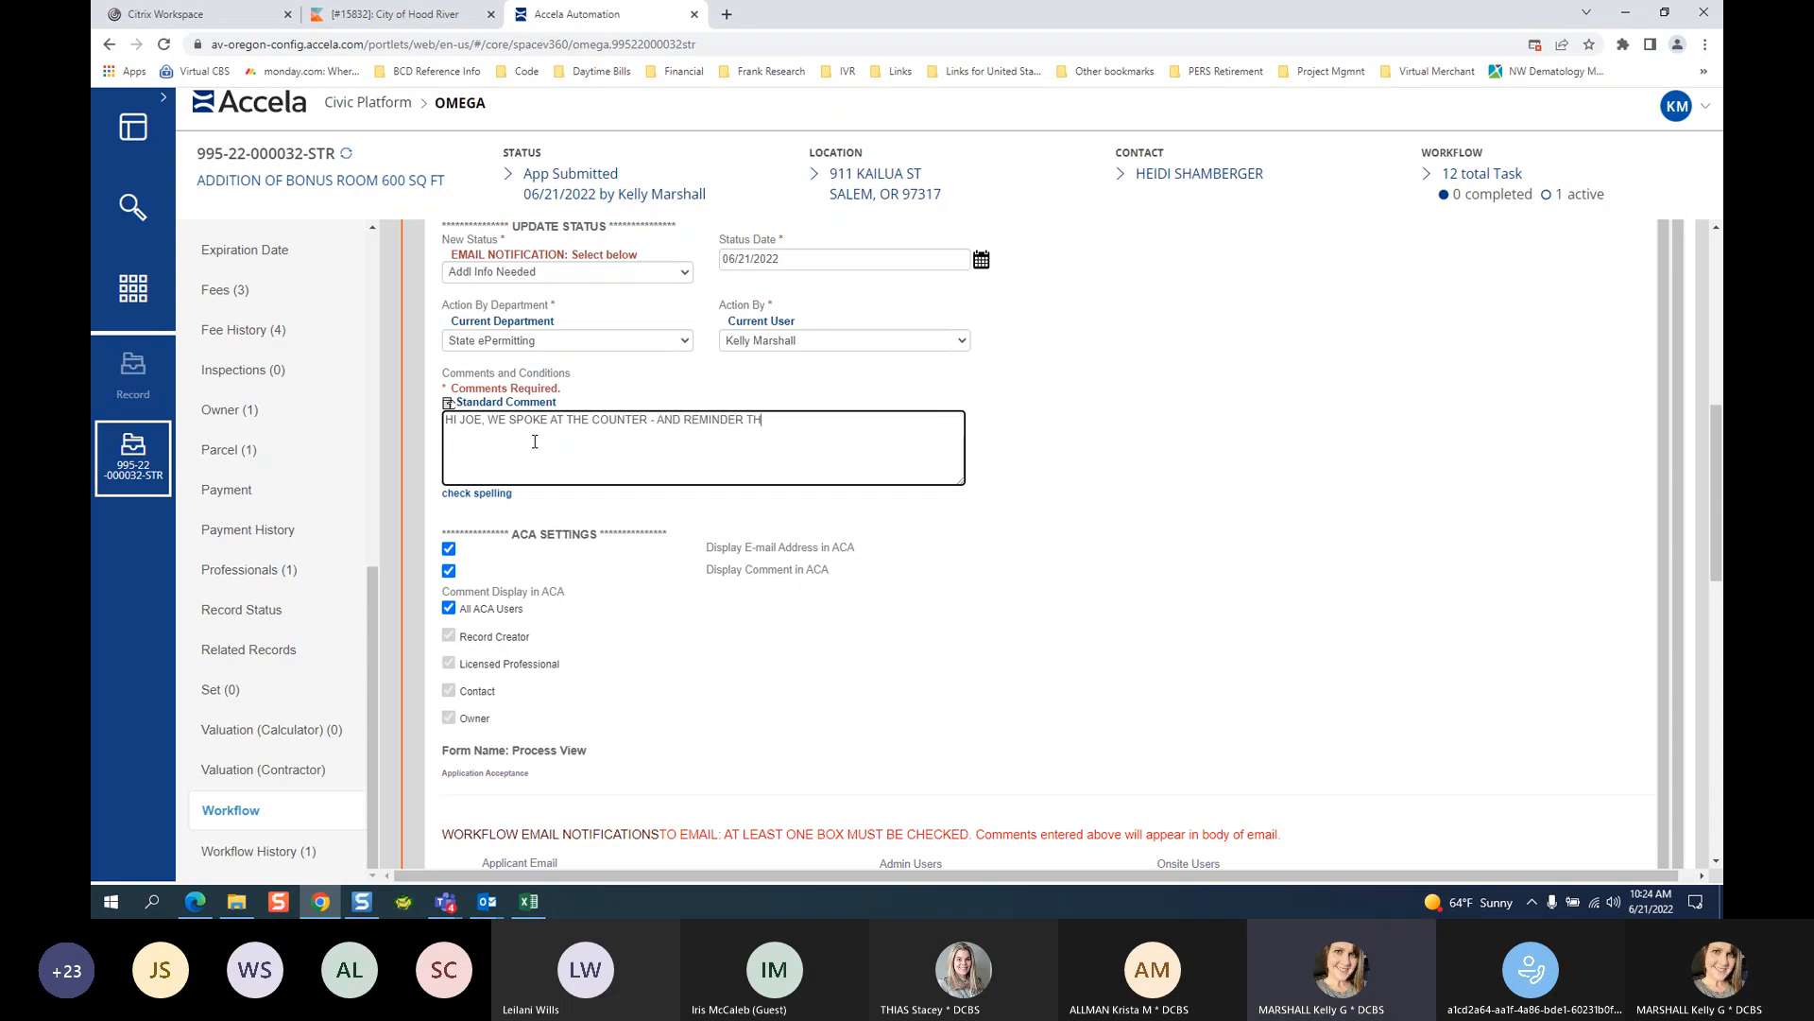
type("AT WE NEED AN ADDITIONAL TWO HARDCOPY")
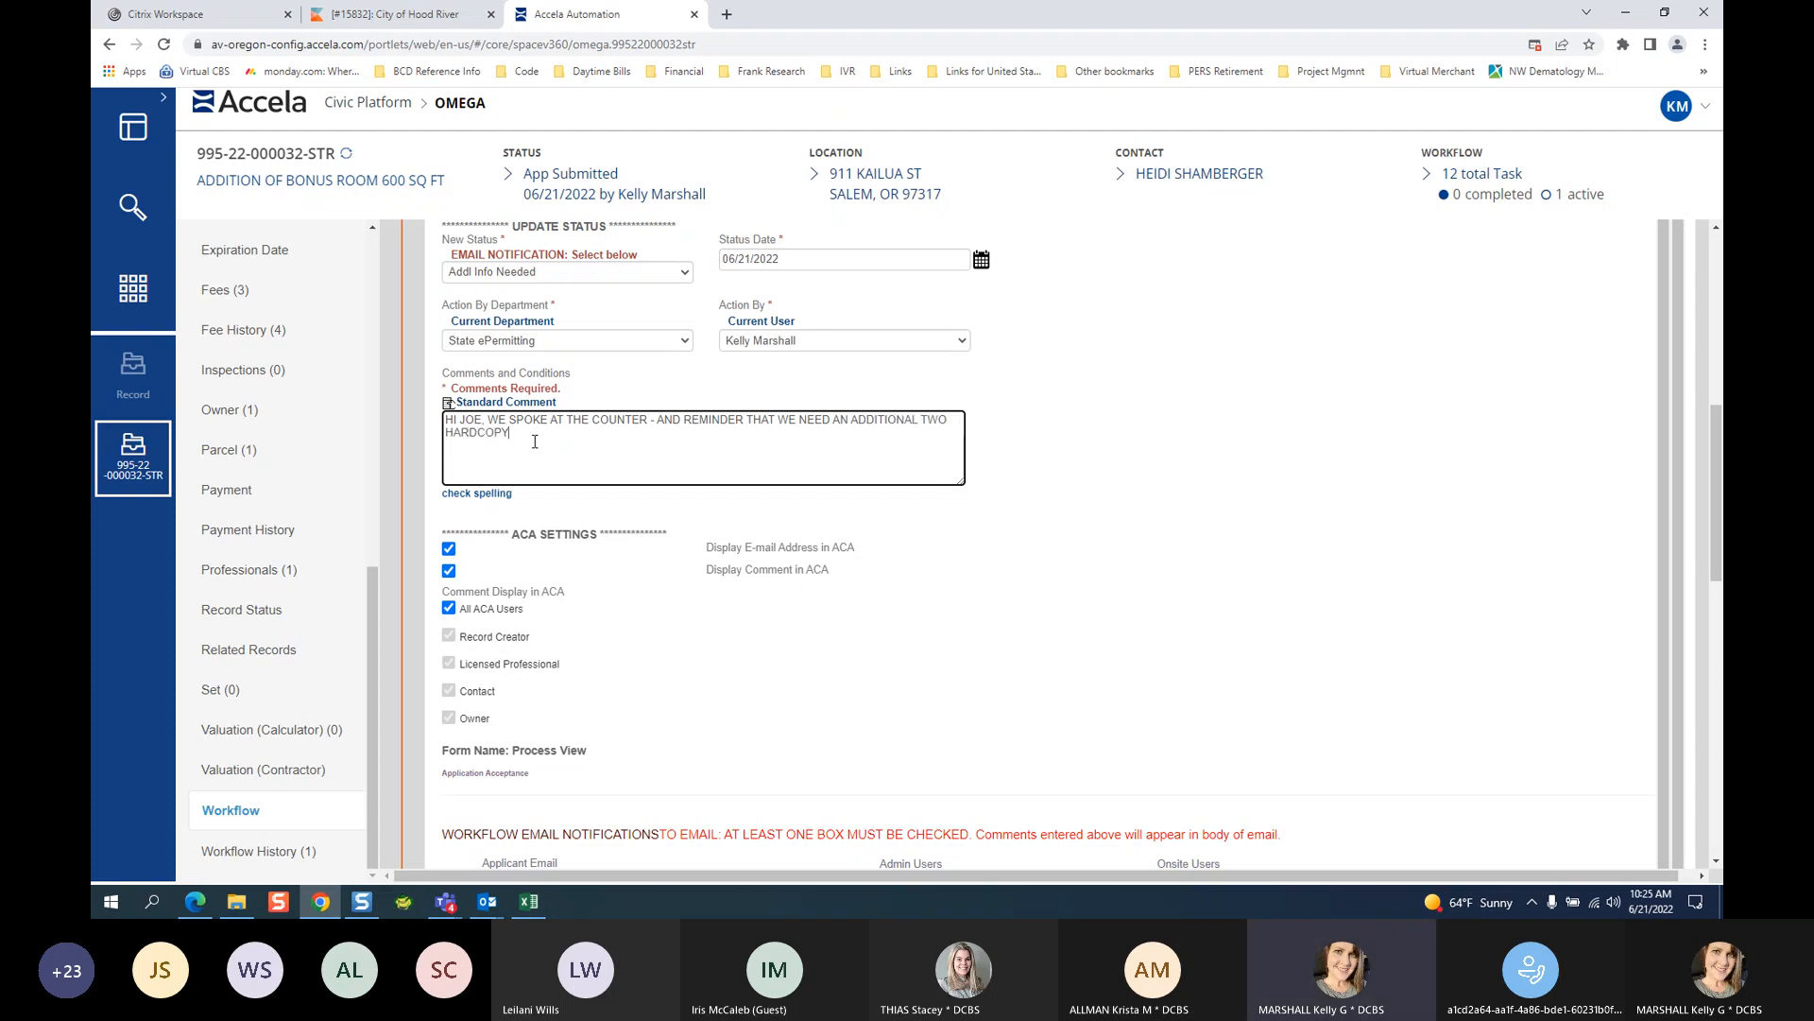
type(" SETS OF YOUR")
type(" PLANS, TO S")
type("CALE. ")
type(" PLEASE SUBMIT")
type(" TJ")
type("HOSE")
type("ONLIN")
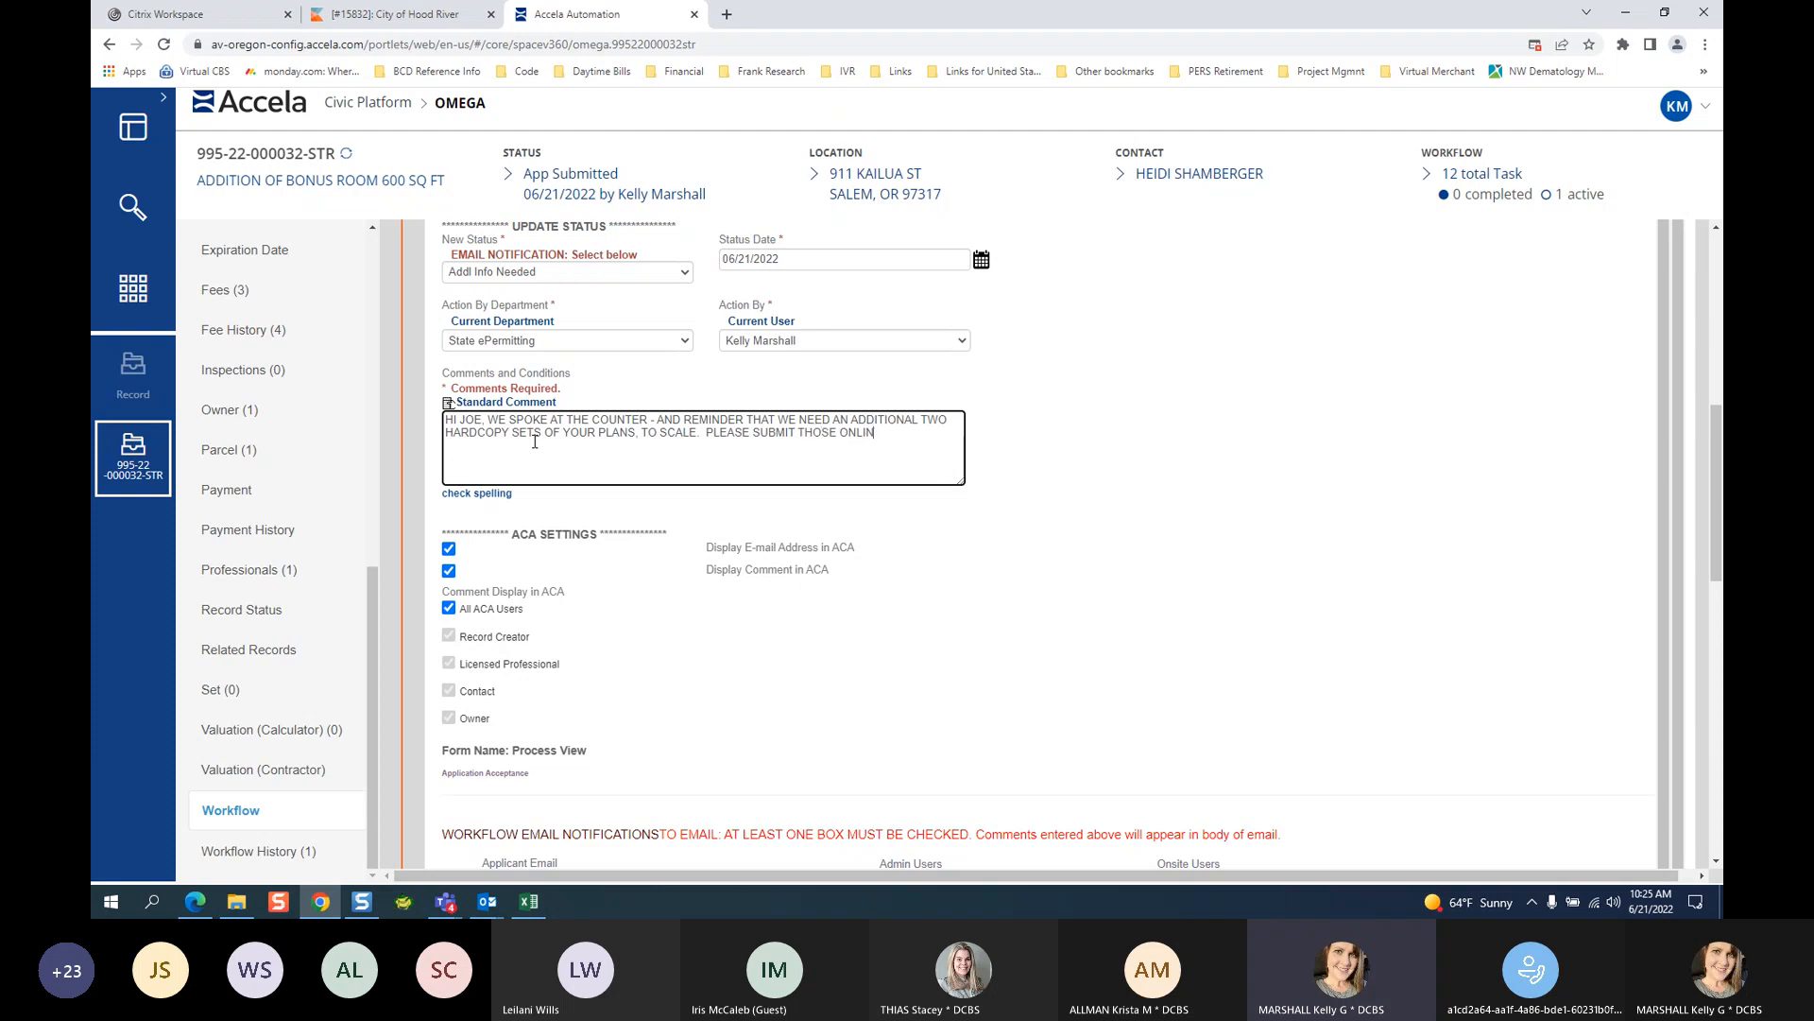
type("E USING THE INCLUDED LINK IN THIS EMAIL.")
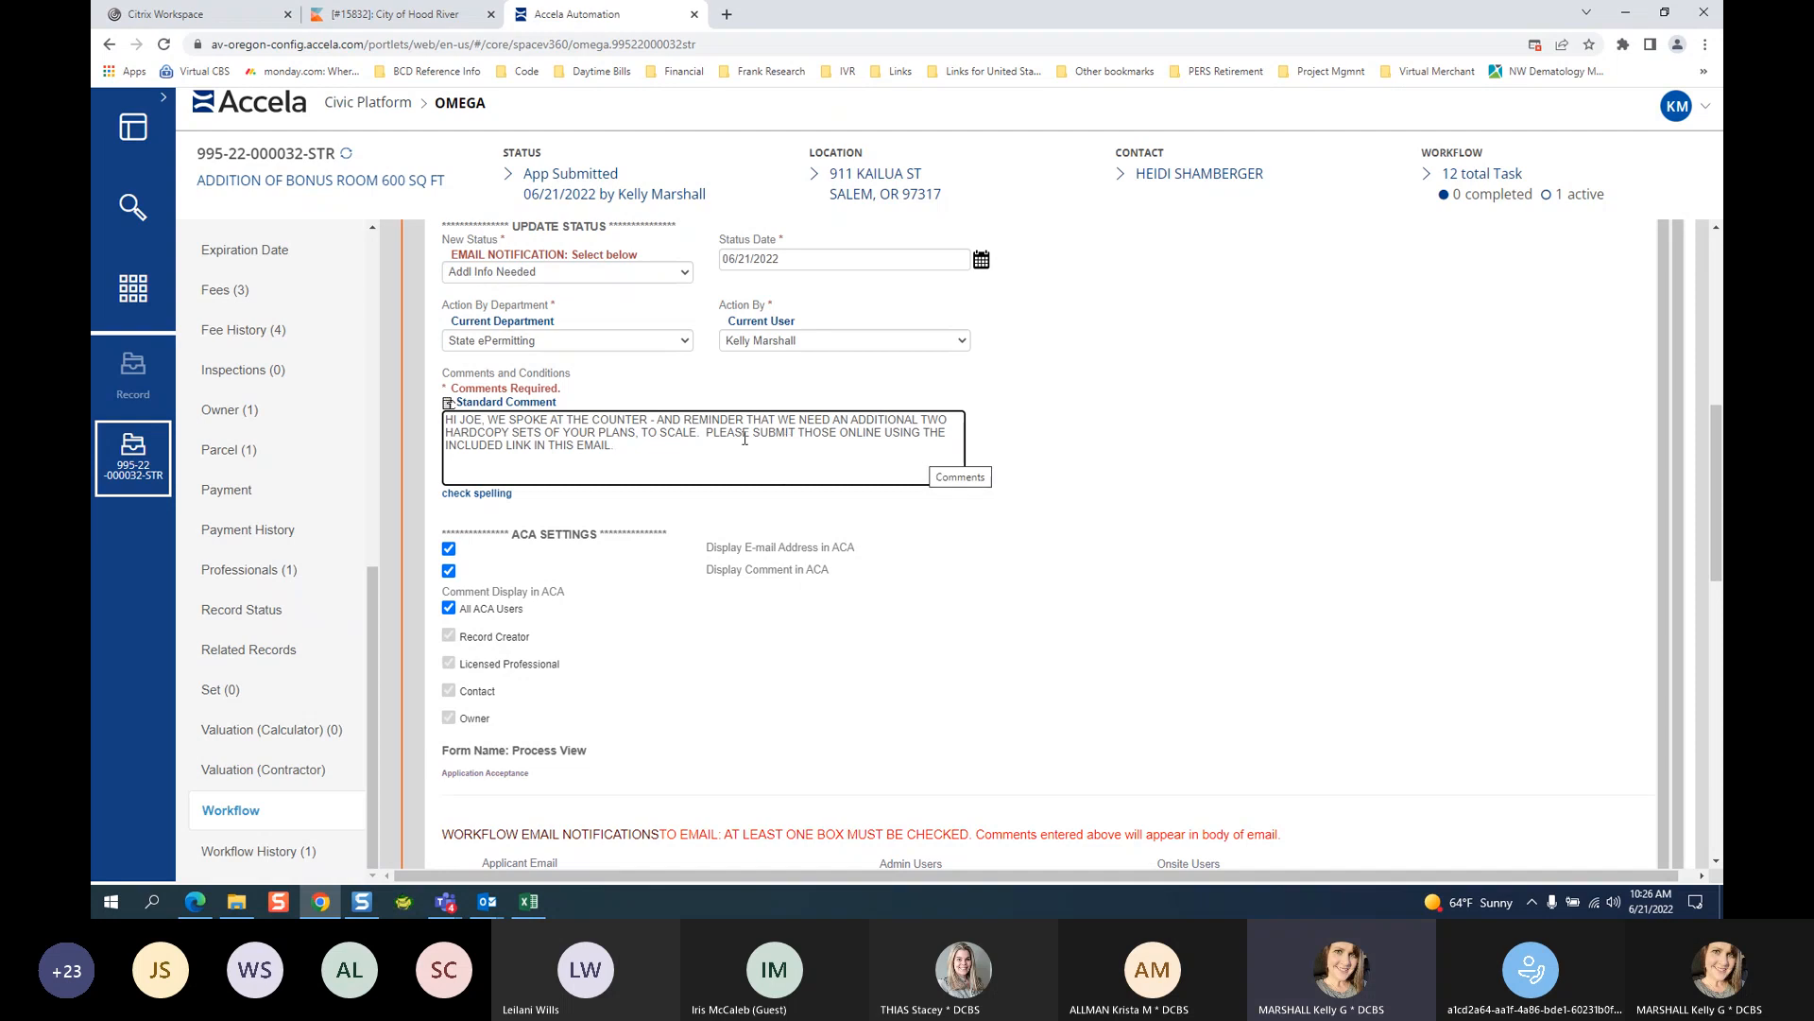
Reword the ending to request delivery to the office, with no electronic submittals at this time.
left_click_drag(798, 432, 813, 454)
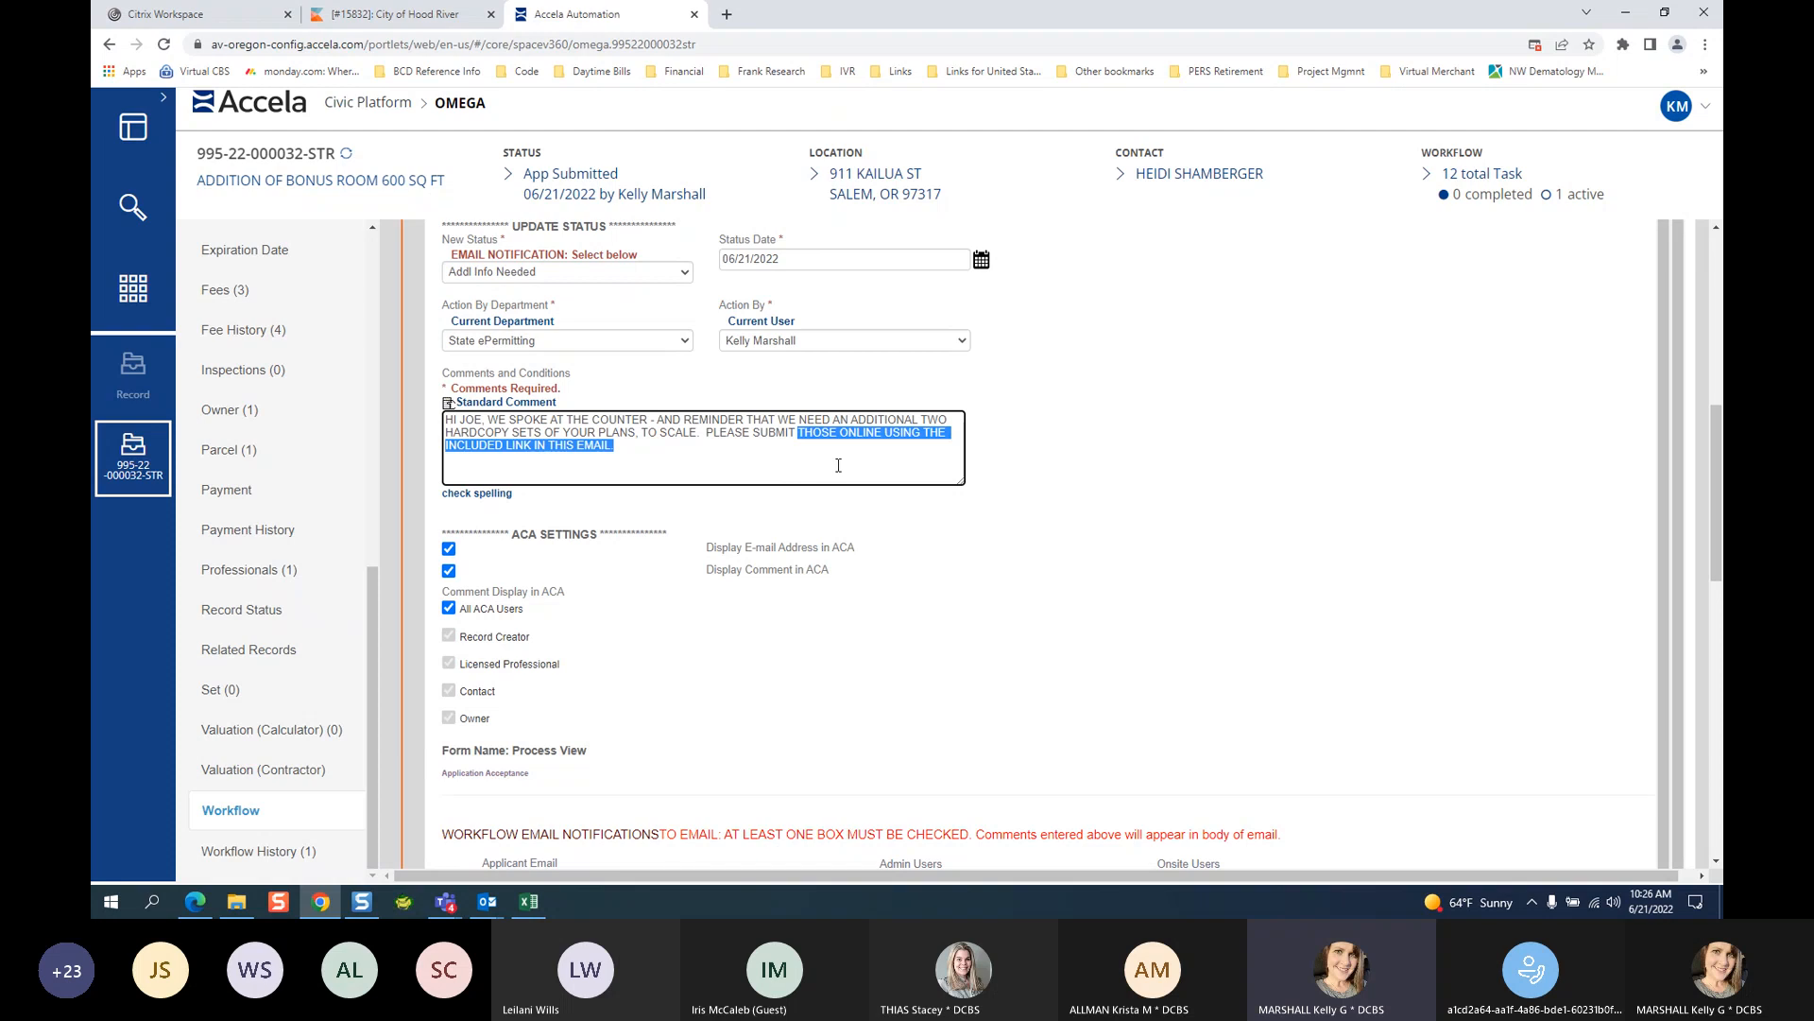
type("THES")
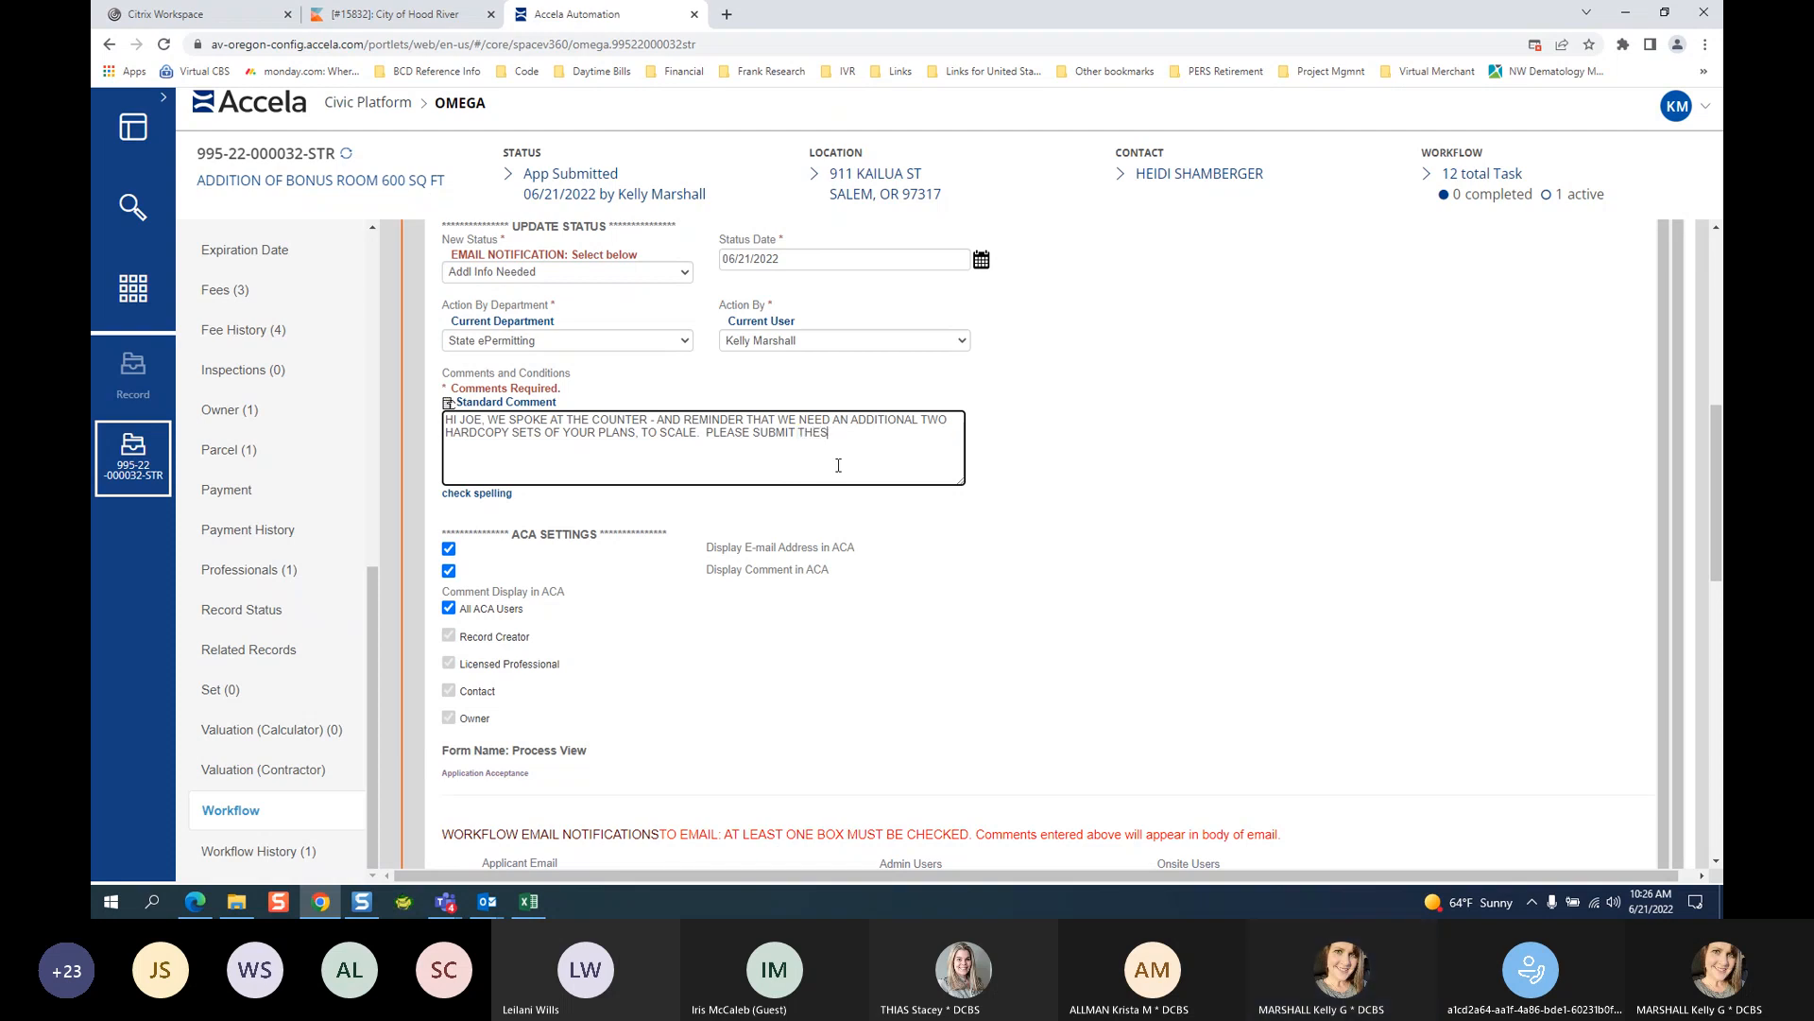
type("E REQUIRED MATERIALS")
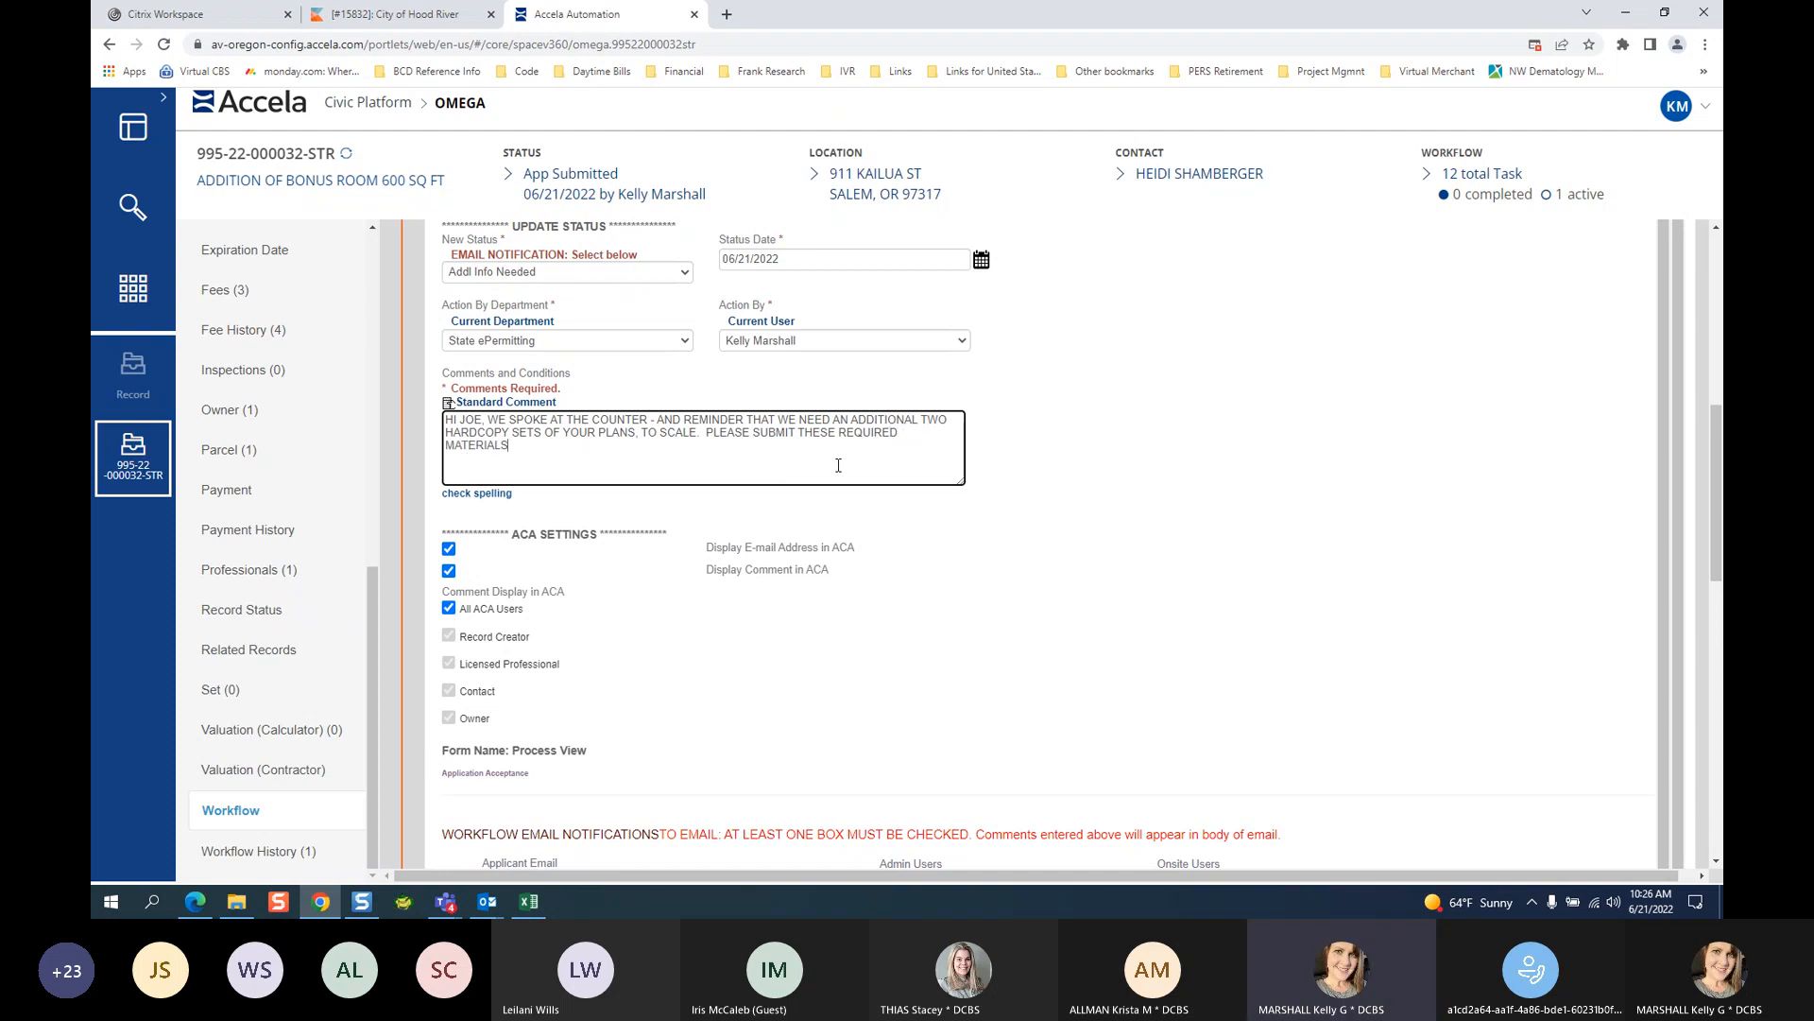
type(" DIRECTLY TO OUR OFFICE LOCATED")
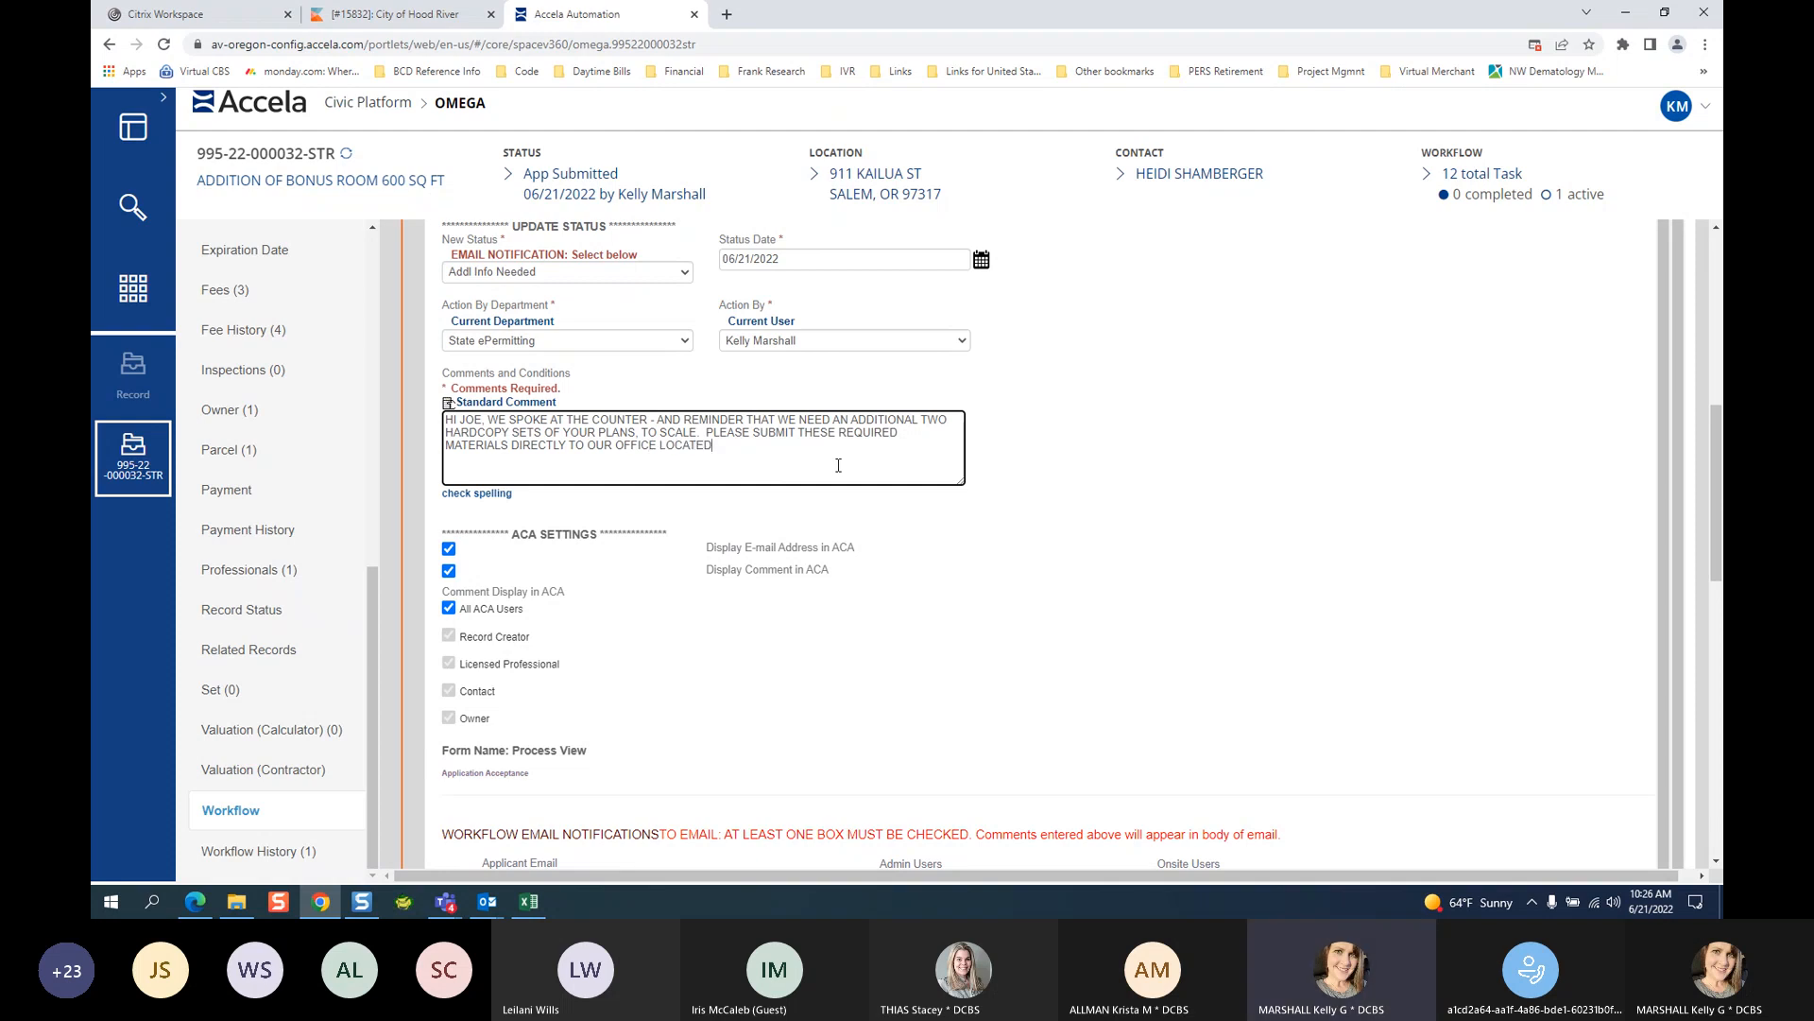
type(" AT 123 MAIN ST - WE DO NOT")
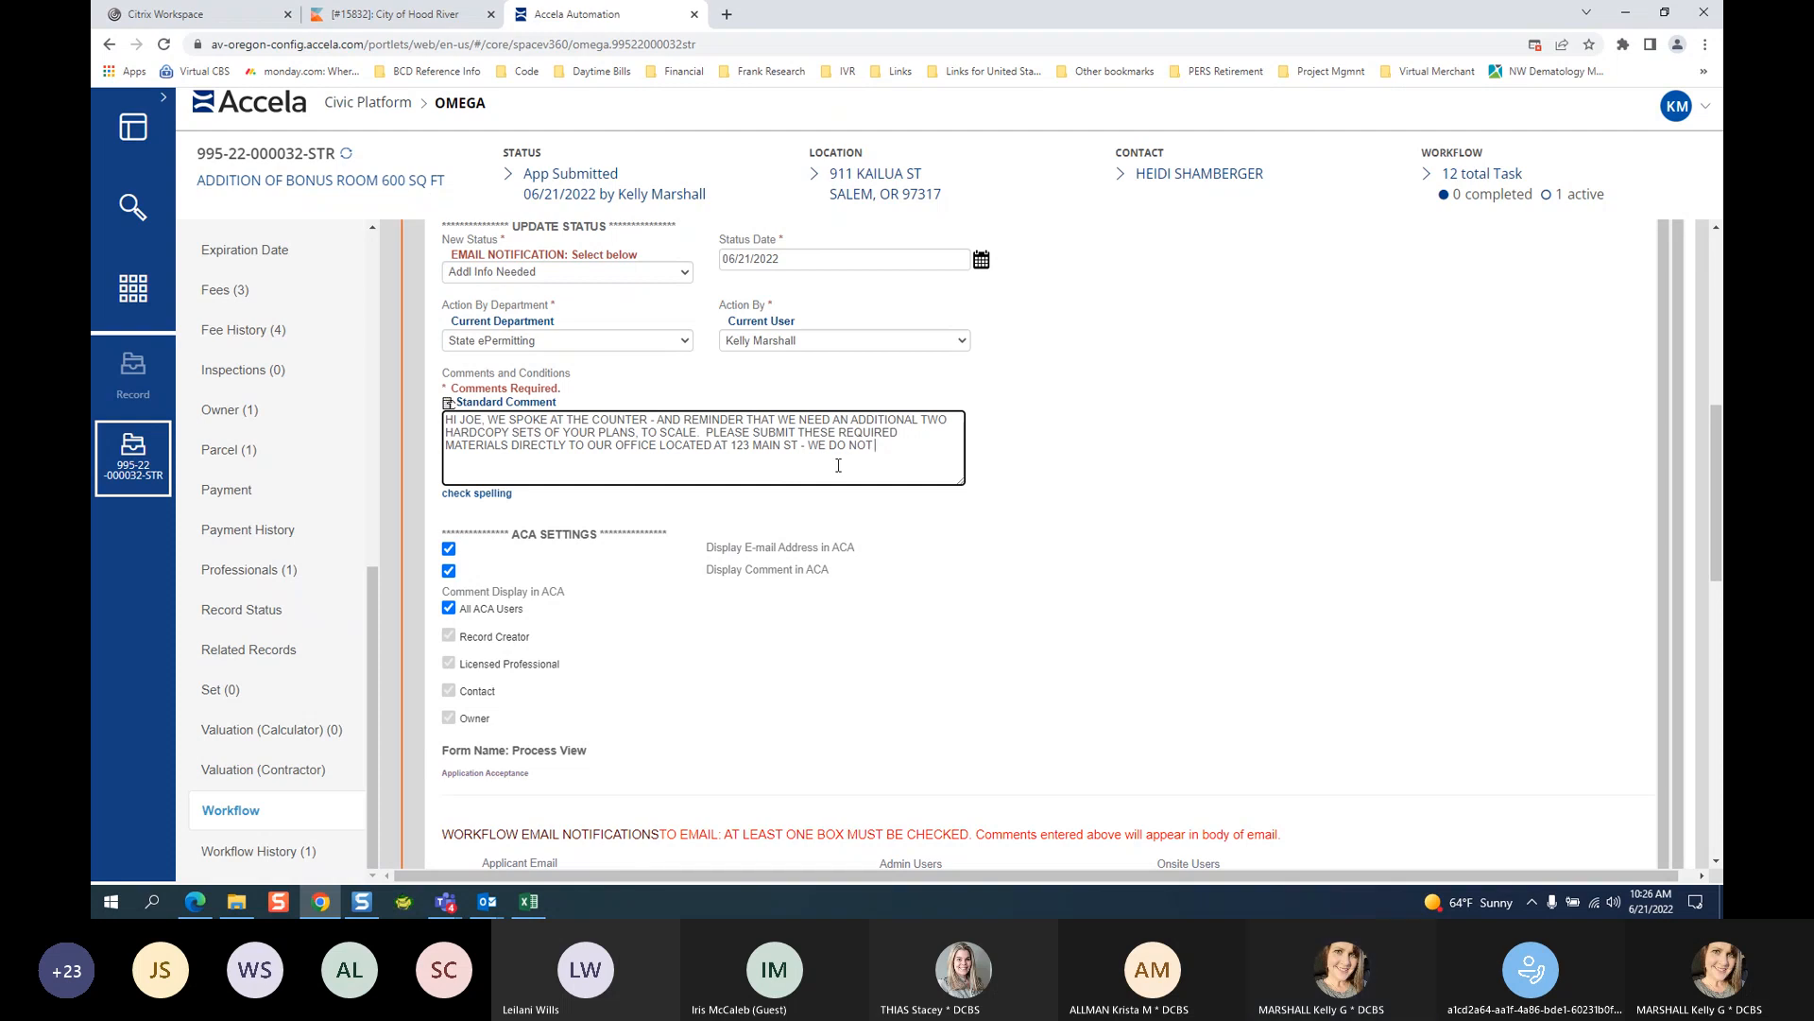
type(" ACCEP")
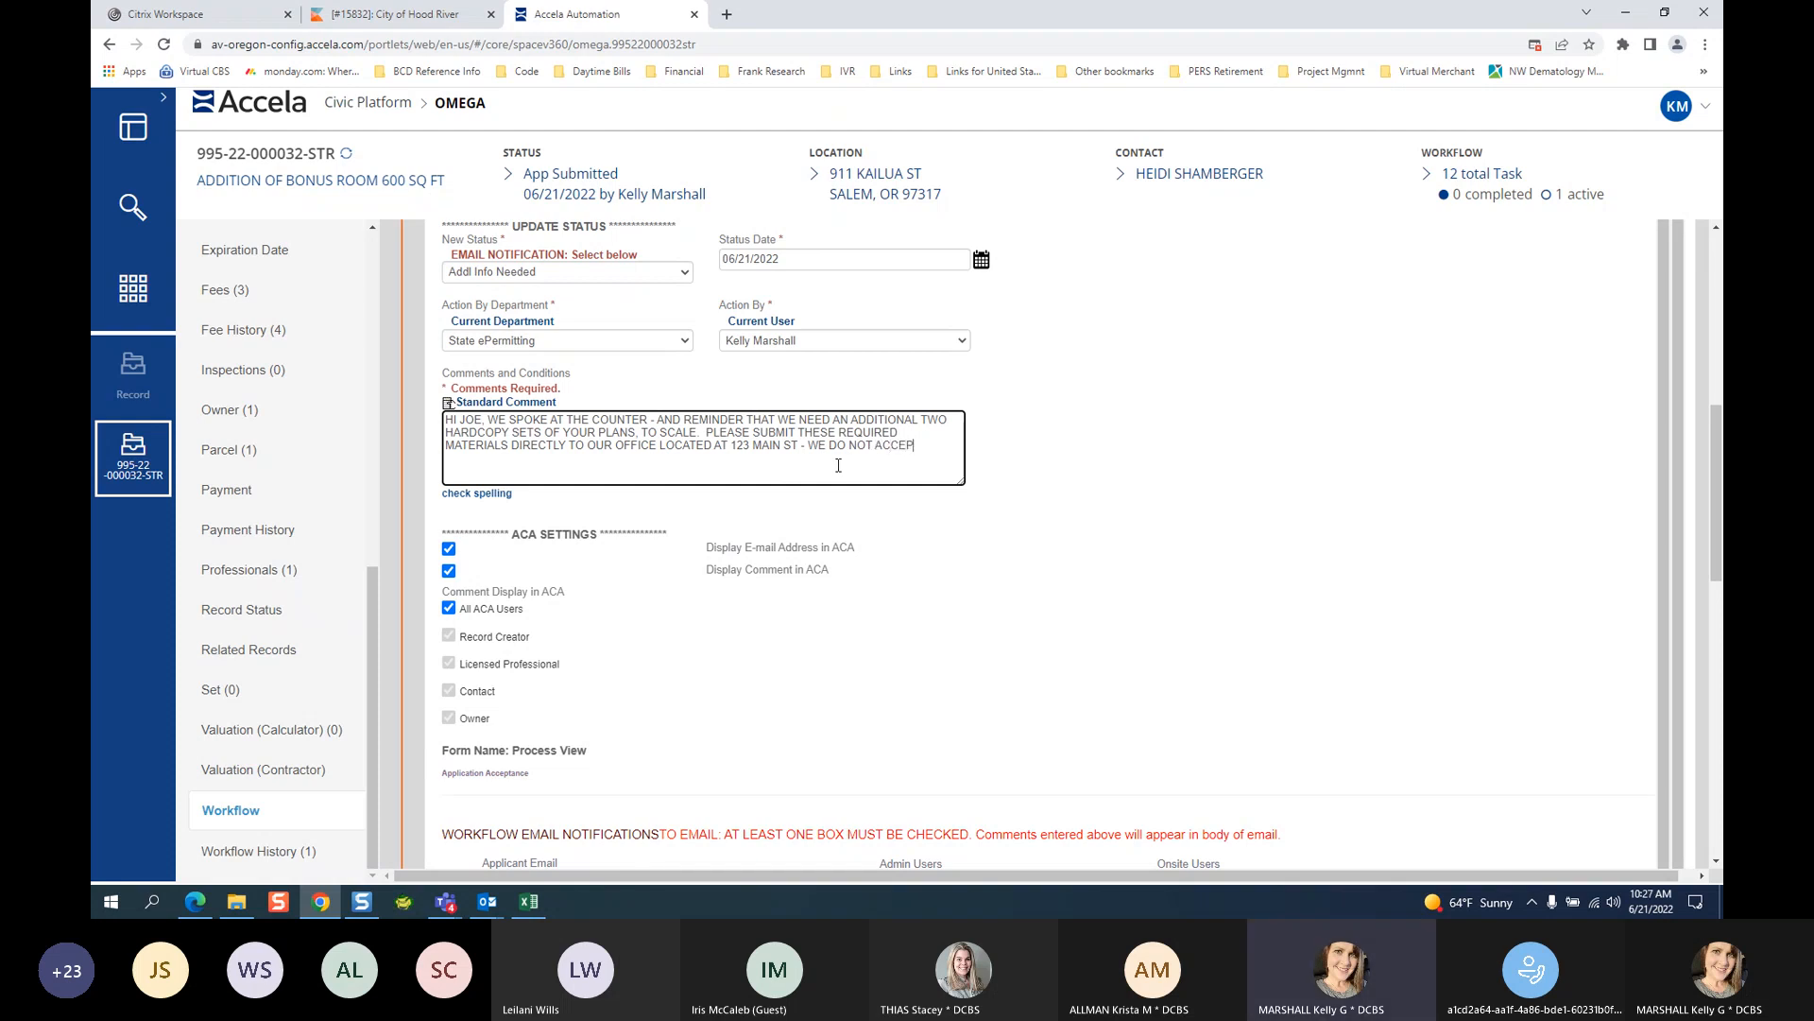
type("T ELECTRONIC SUBMIT")
type("TALS TA T")
key("BackSpace")
key("BackSpace")
key("BackSpace")
key("BackSpace")
type("AT THIS TIME.")
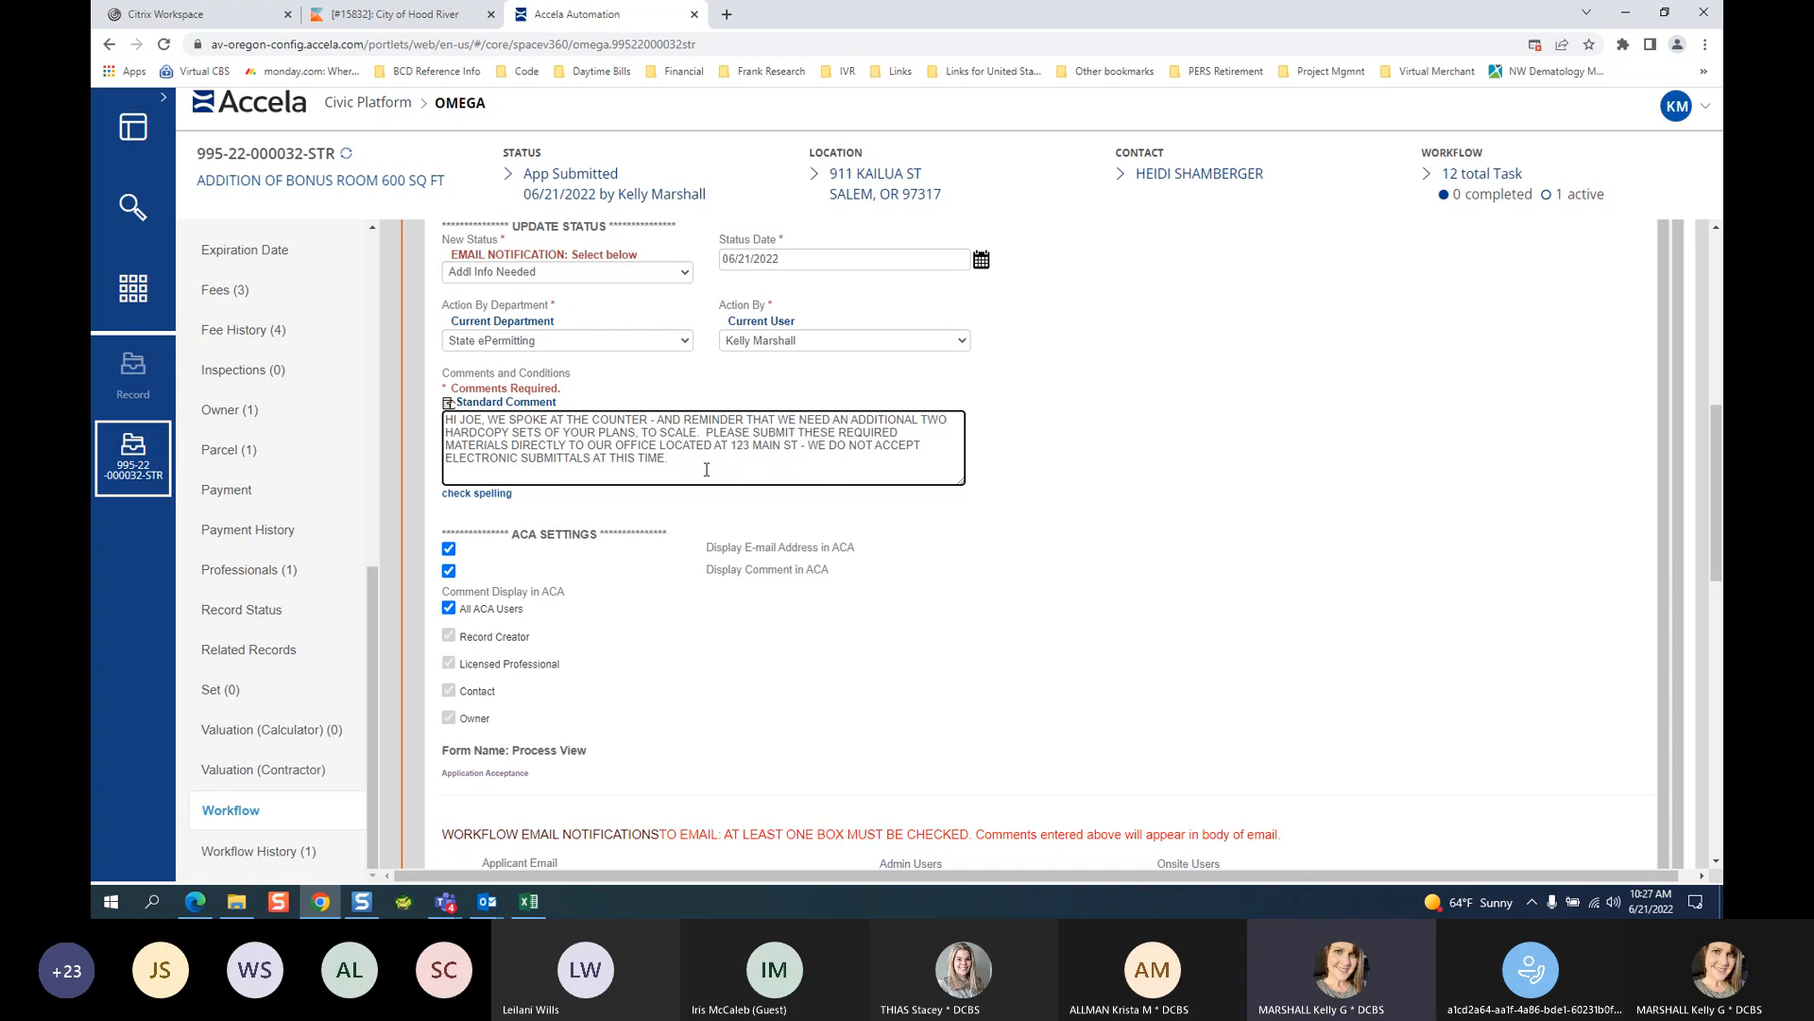
Delete the greeting and counter reminder from the start of the comment.
left_click_drag(707, 470, 444, 420)
left_click(494, 427)
key("BackSpace")
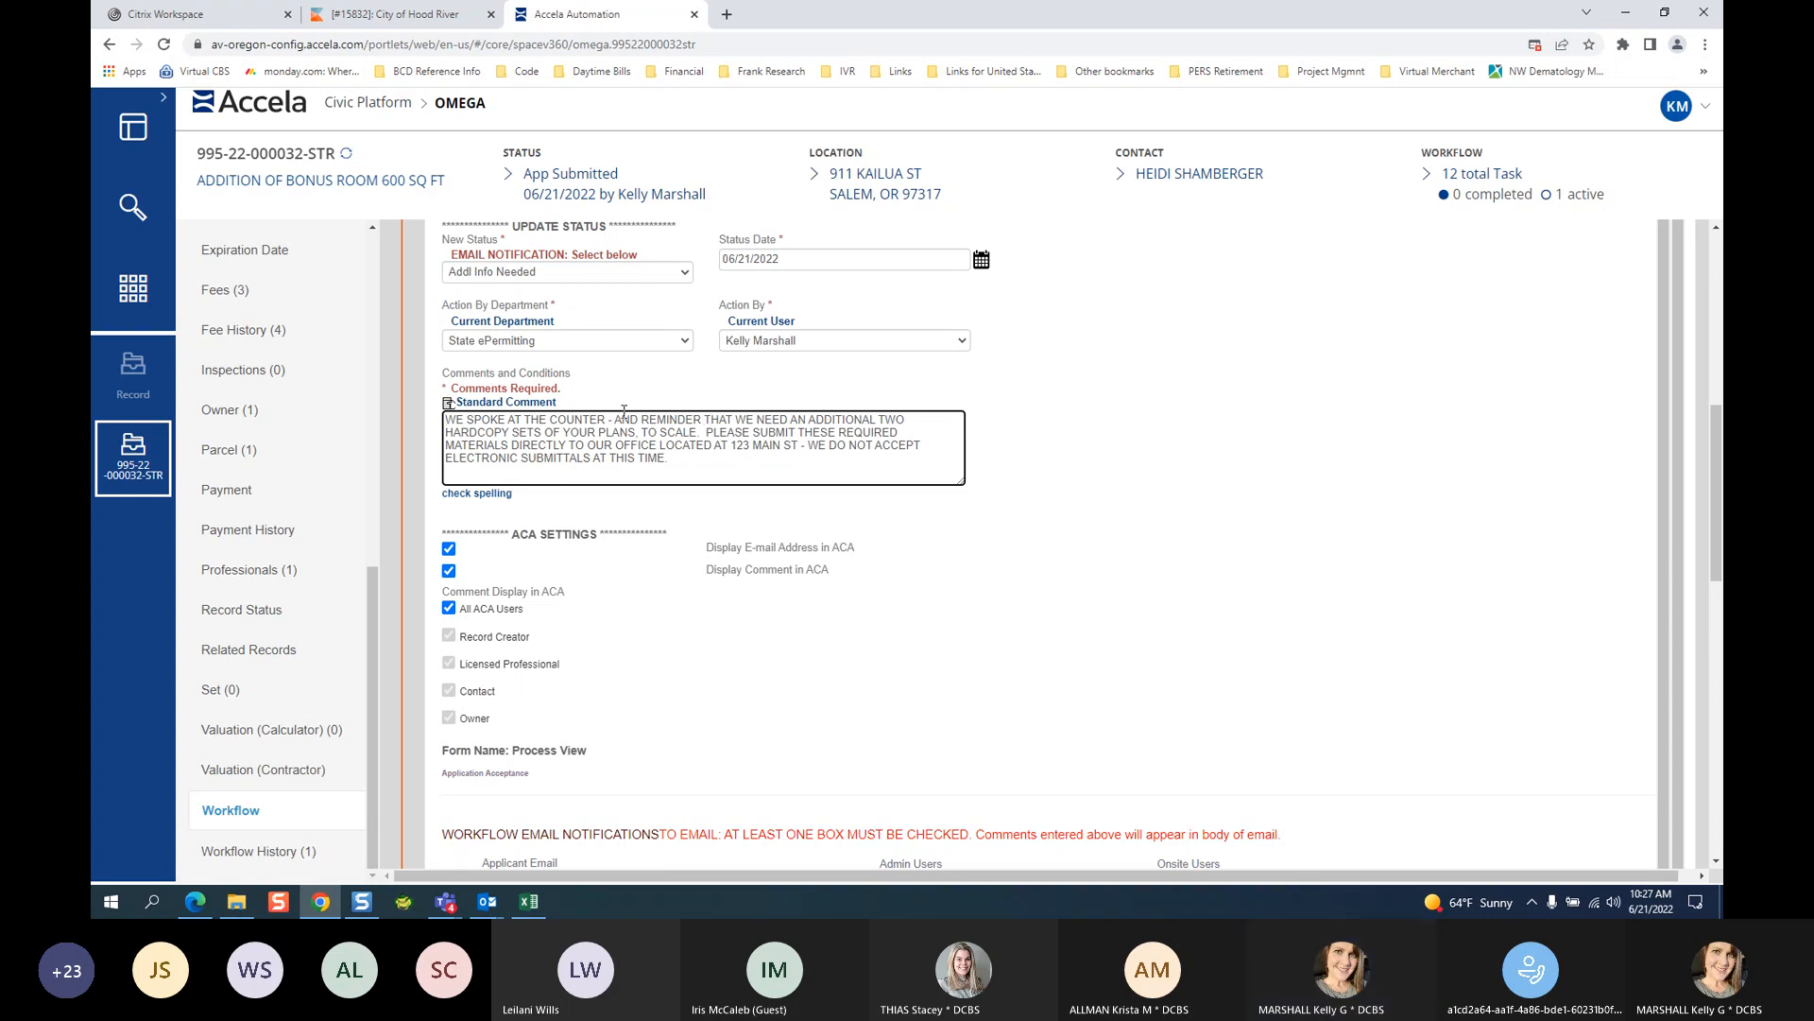
left_click_drag(640, 418, 409, 434)
key("BackSpace")
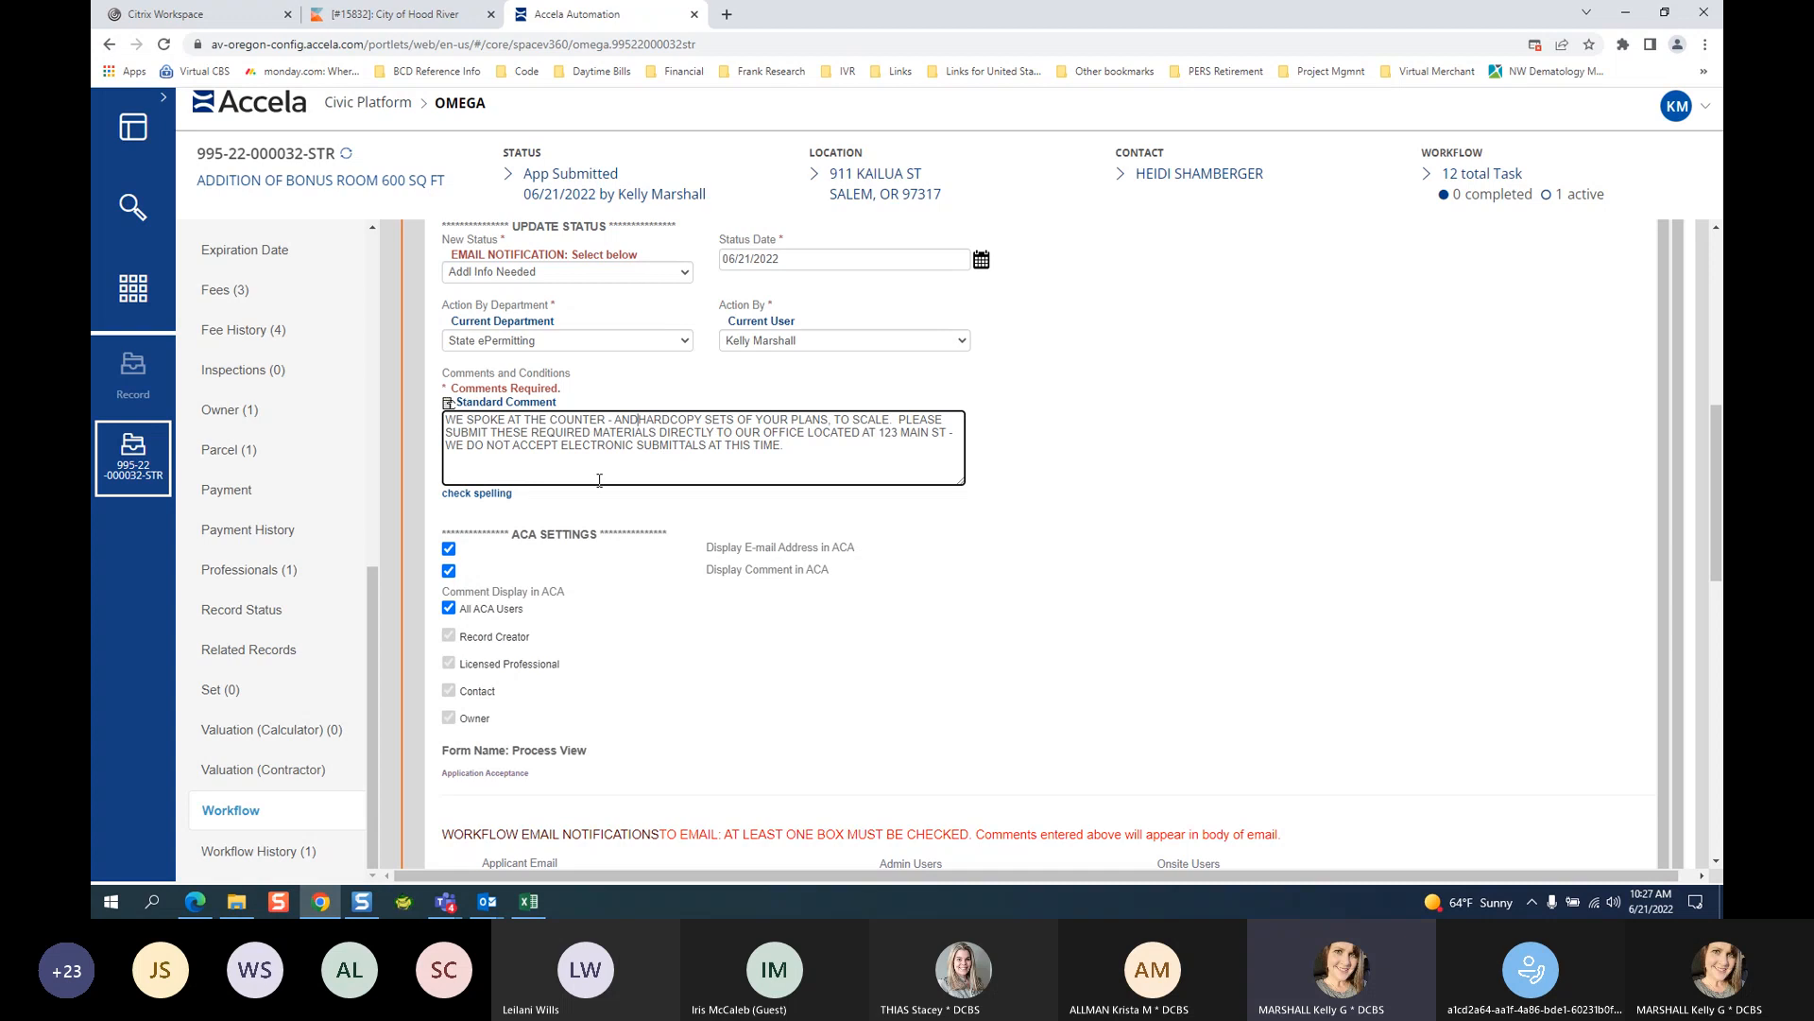
left_click(615, 424)
key("BackSpace")
key("BackSpace")
key("BackSpace")
key("BackSpace")
key("BackSpace")
key("BackSpace")
key("BackSpace")
key("BackSpace")
key("BackSpace")
key("BackSpace")
key("BackSpace")
key("BackSpace")
key("BackSpace")
key("BackSpace")
key("BackSpace")
key("BackSpace")
key("BackSpace")
key("BackSpace")
key("BackSpace")
key("BackSpace")
key("BackSpace")
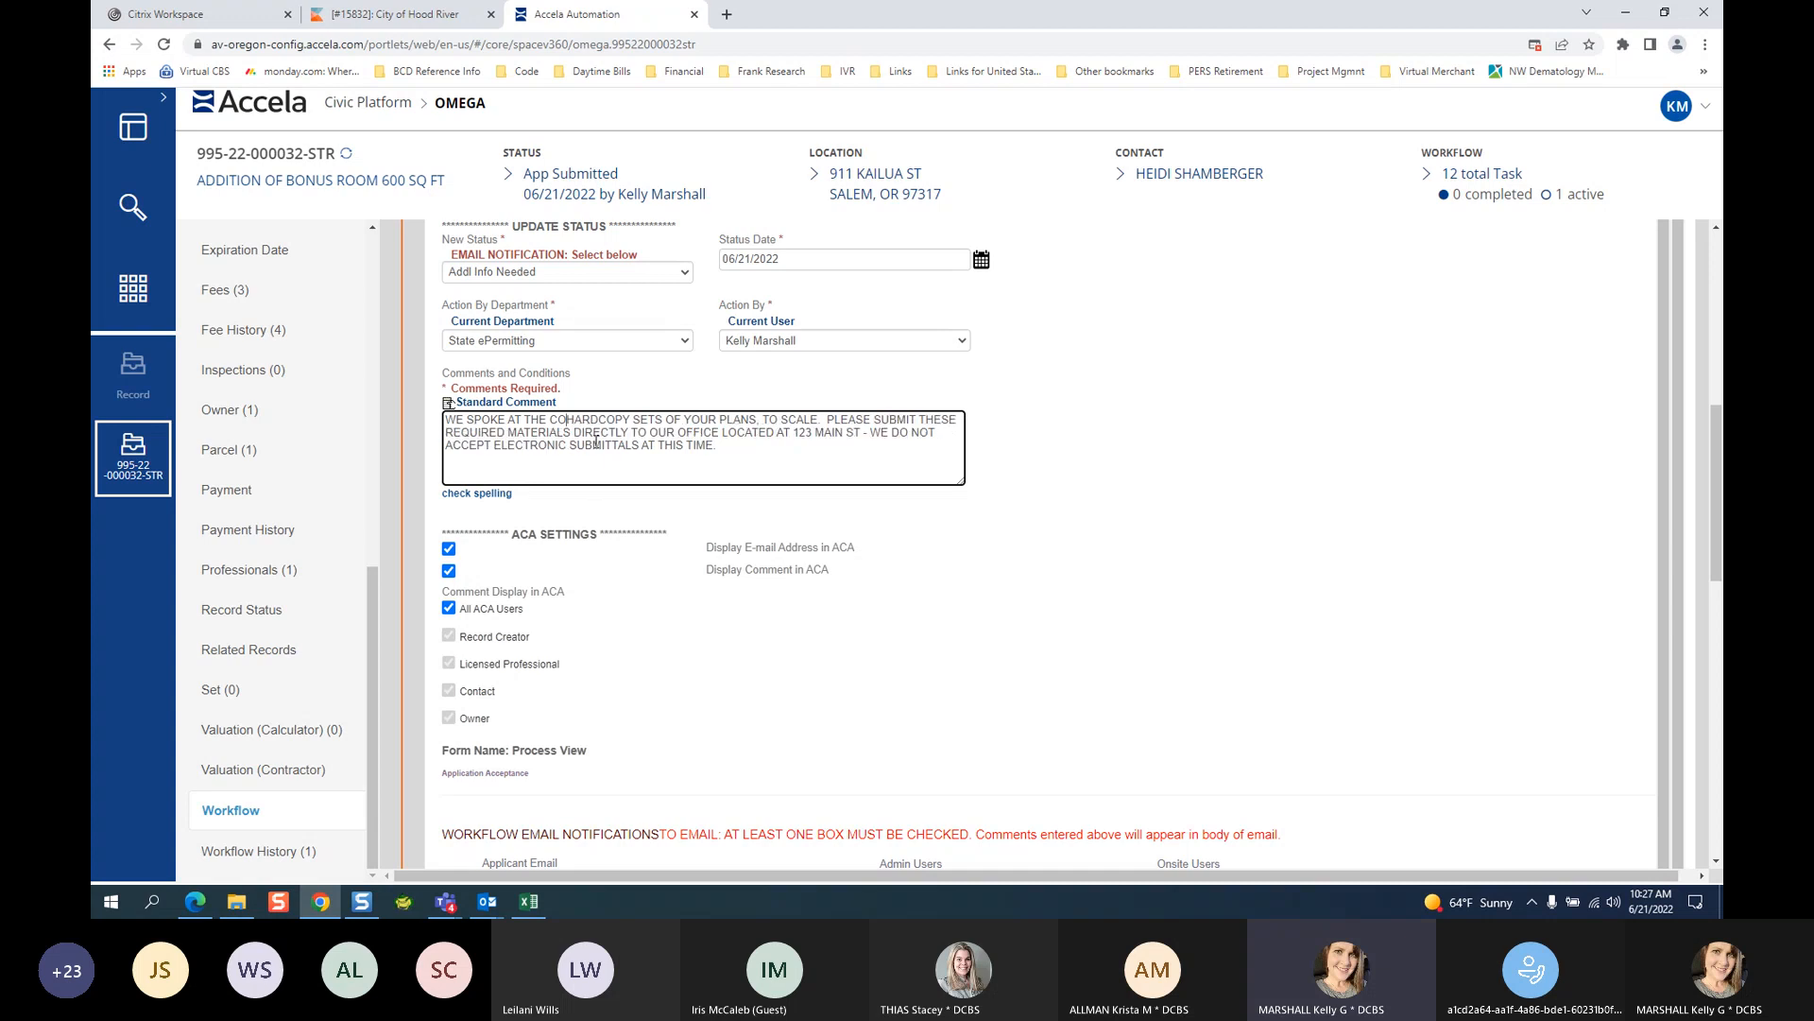
key("BackSpace")
key("BackSpace")
key("BackSpace")
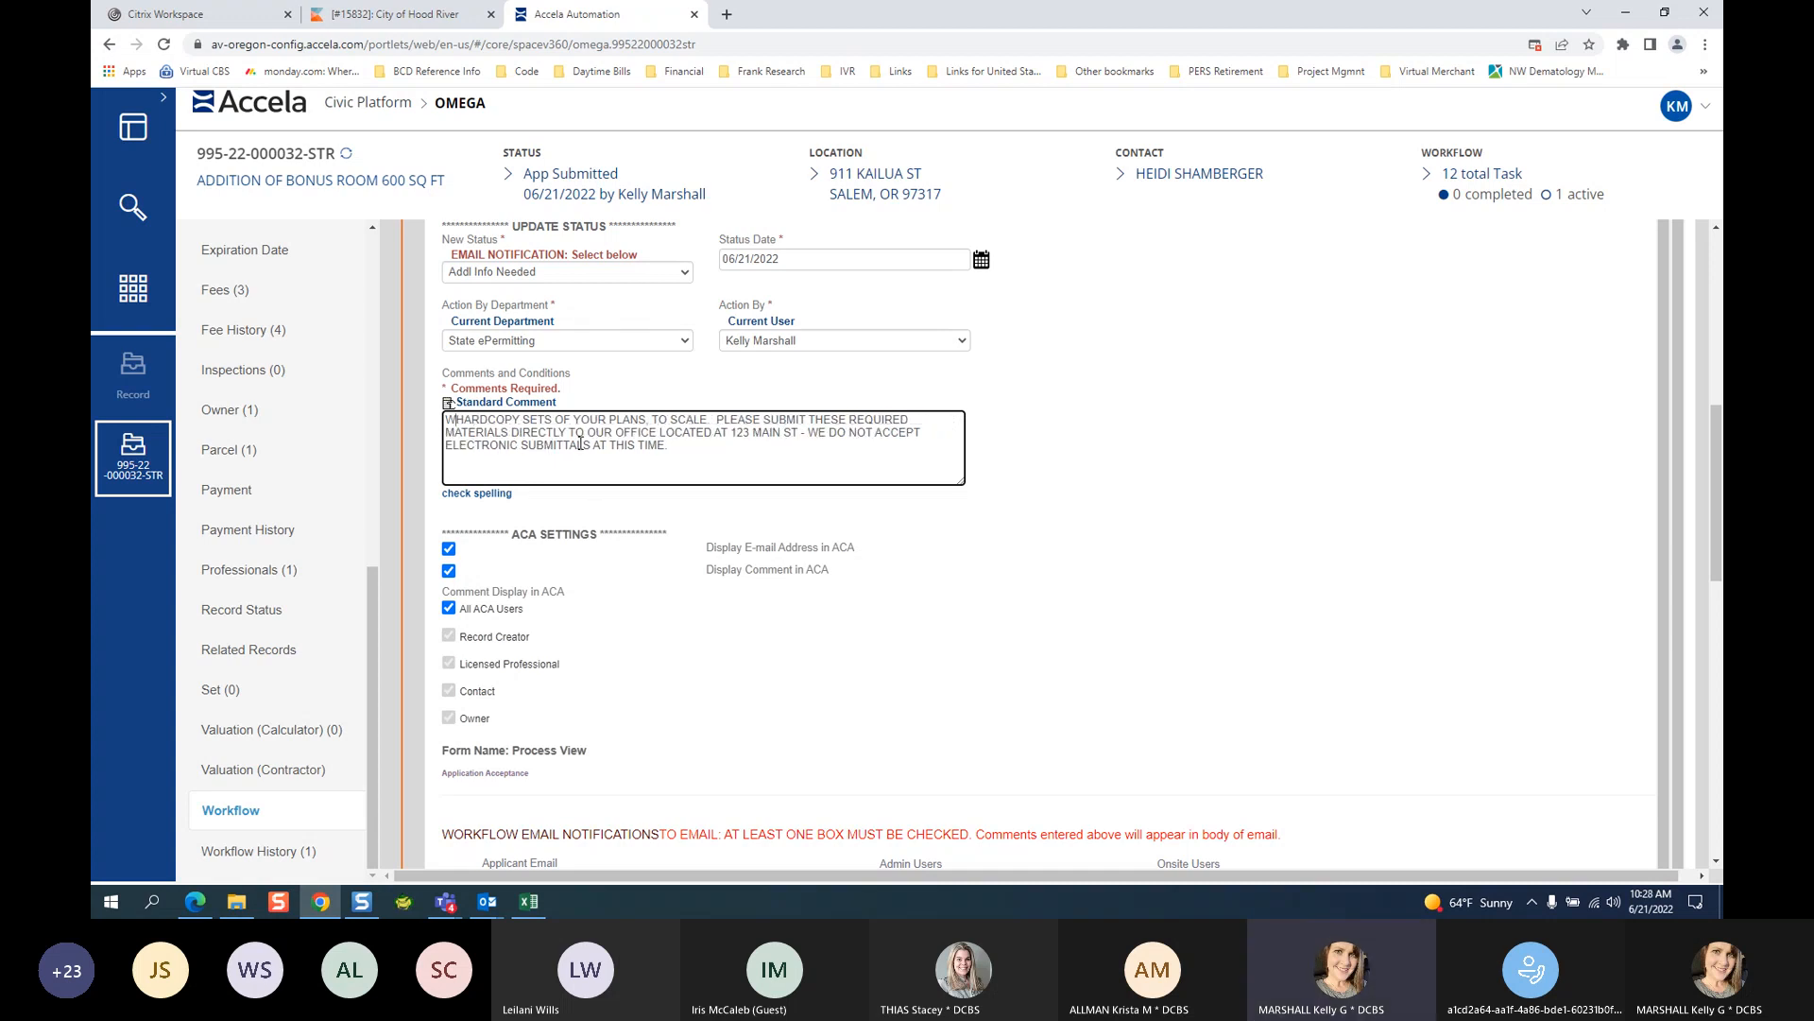
Type the new opening 'please submit the folliwng for intake:' and select the comment.
type("please sub")
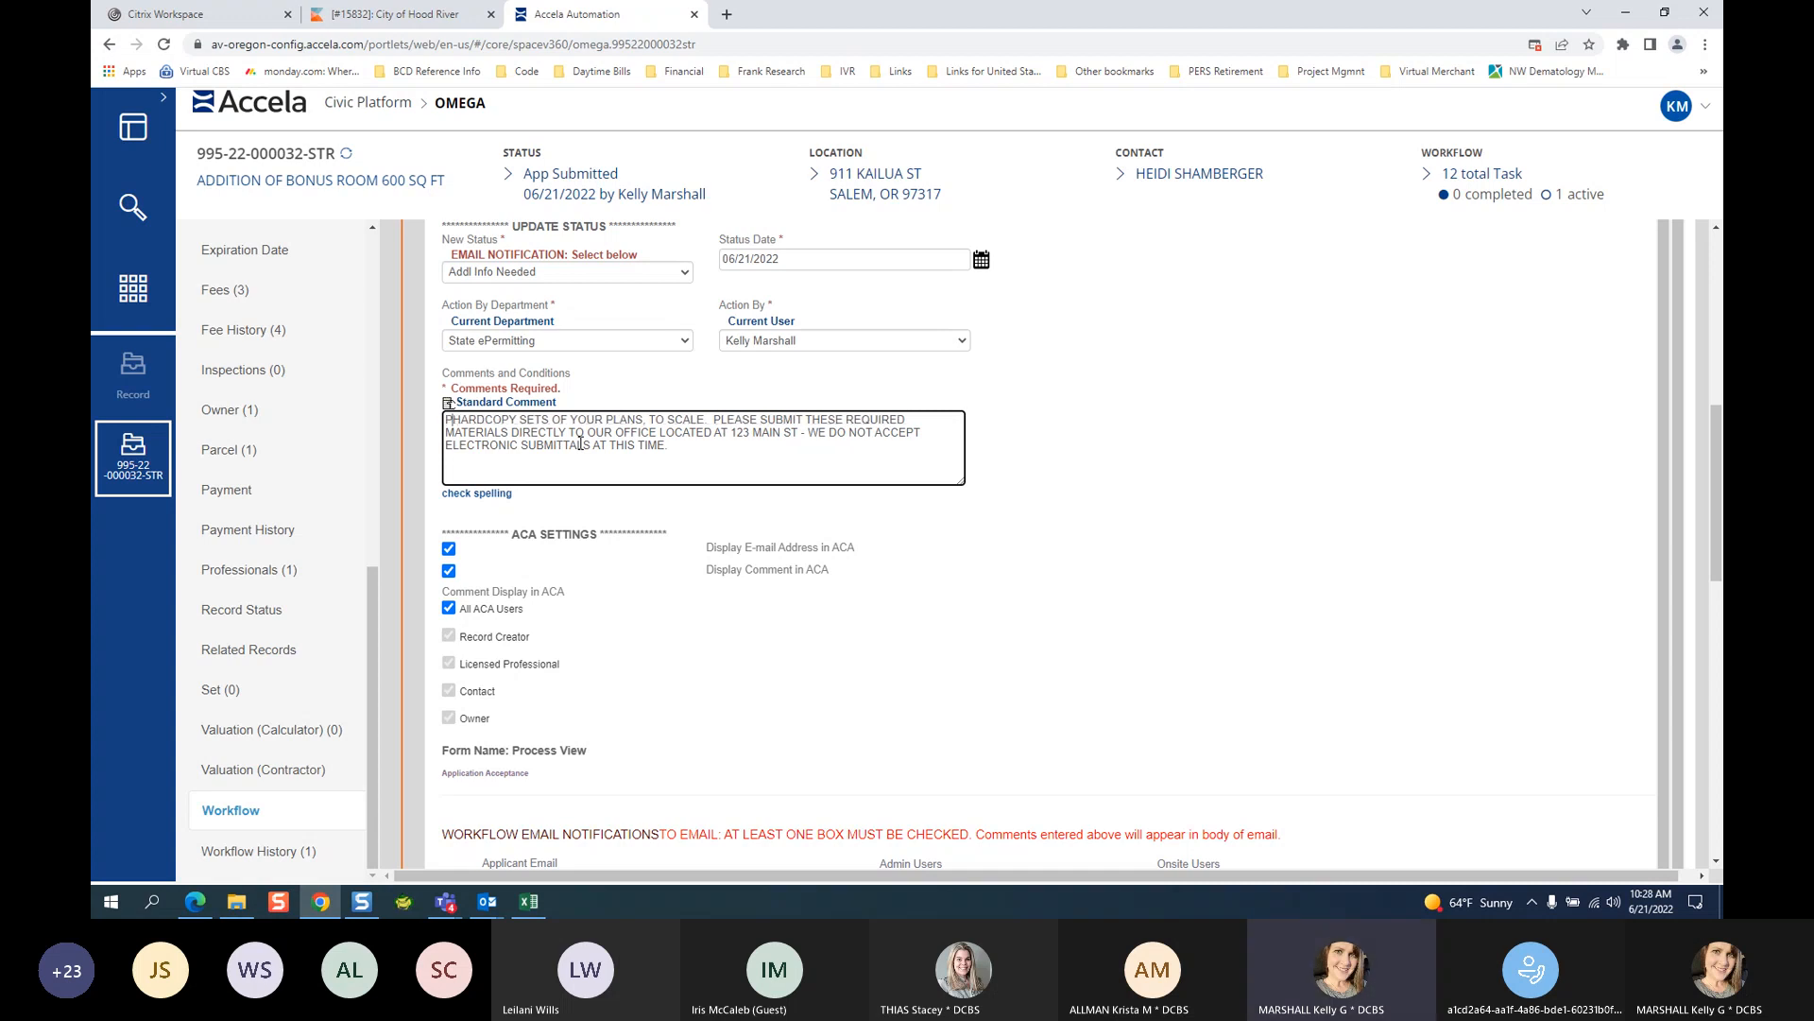
type("mit the soll")
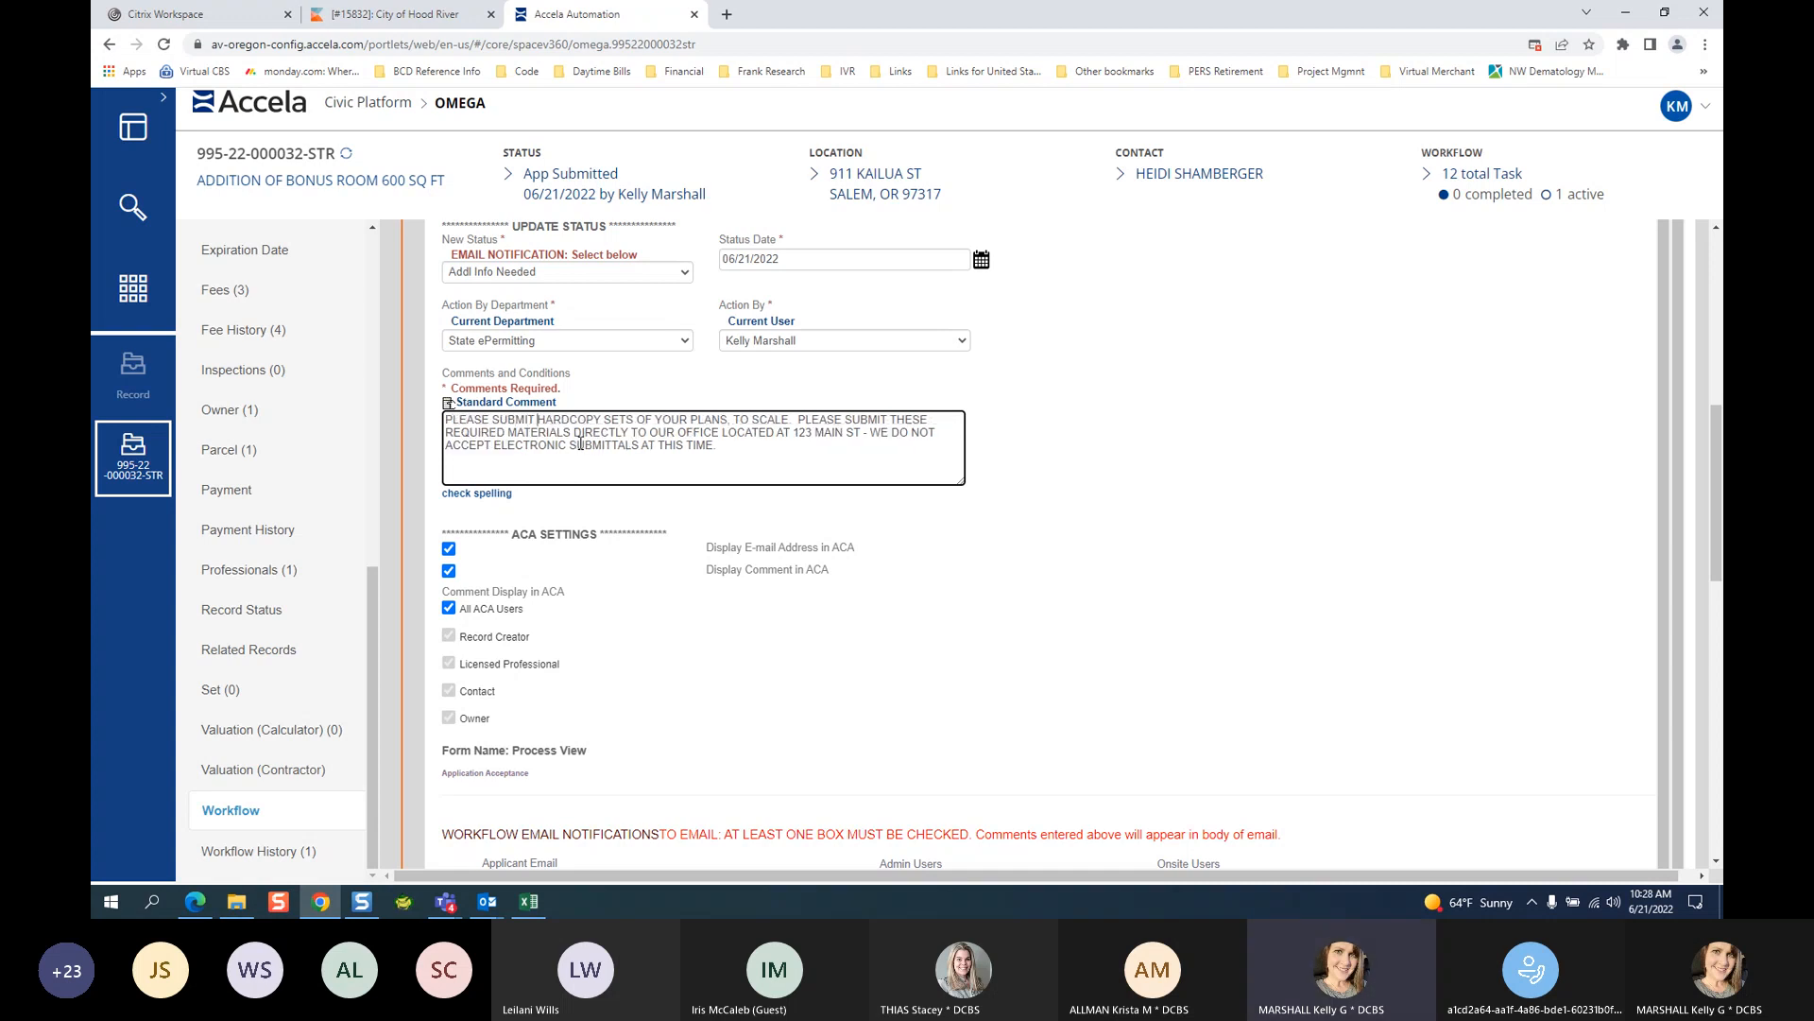
key("BackSpace")
key("BackSpace")
key("BackSpace")
key("BackSpace")
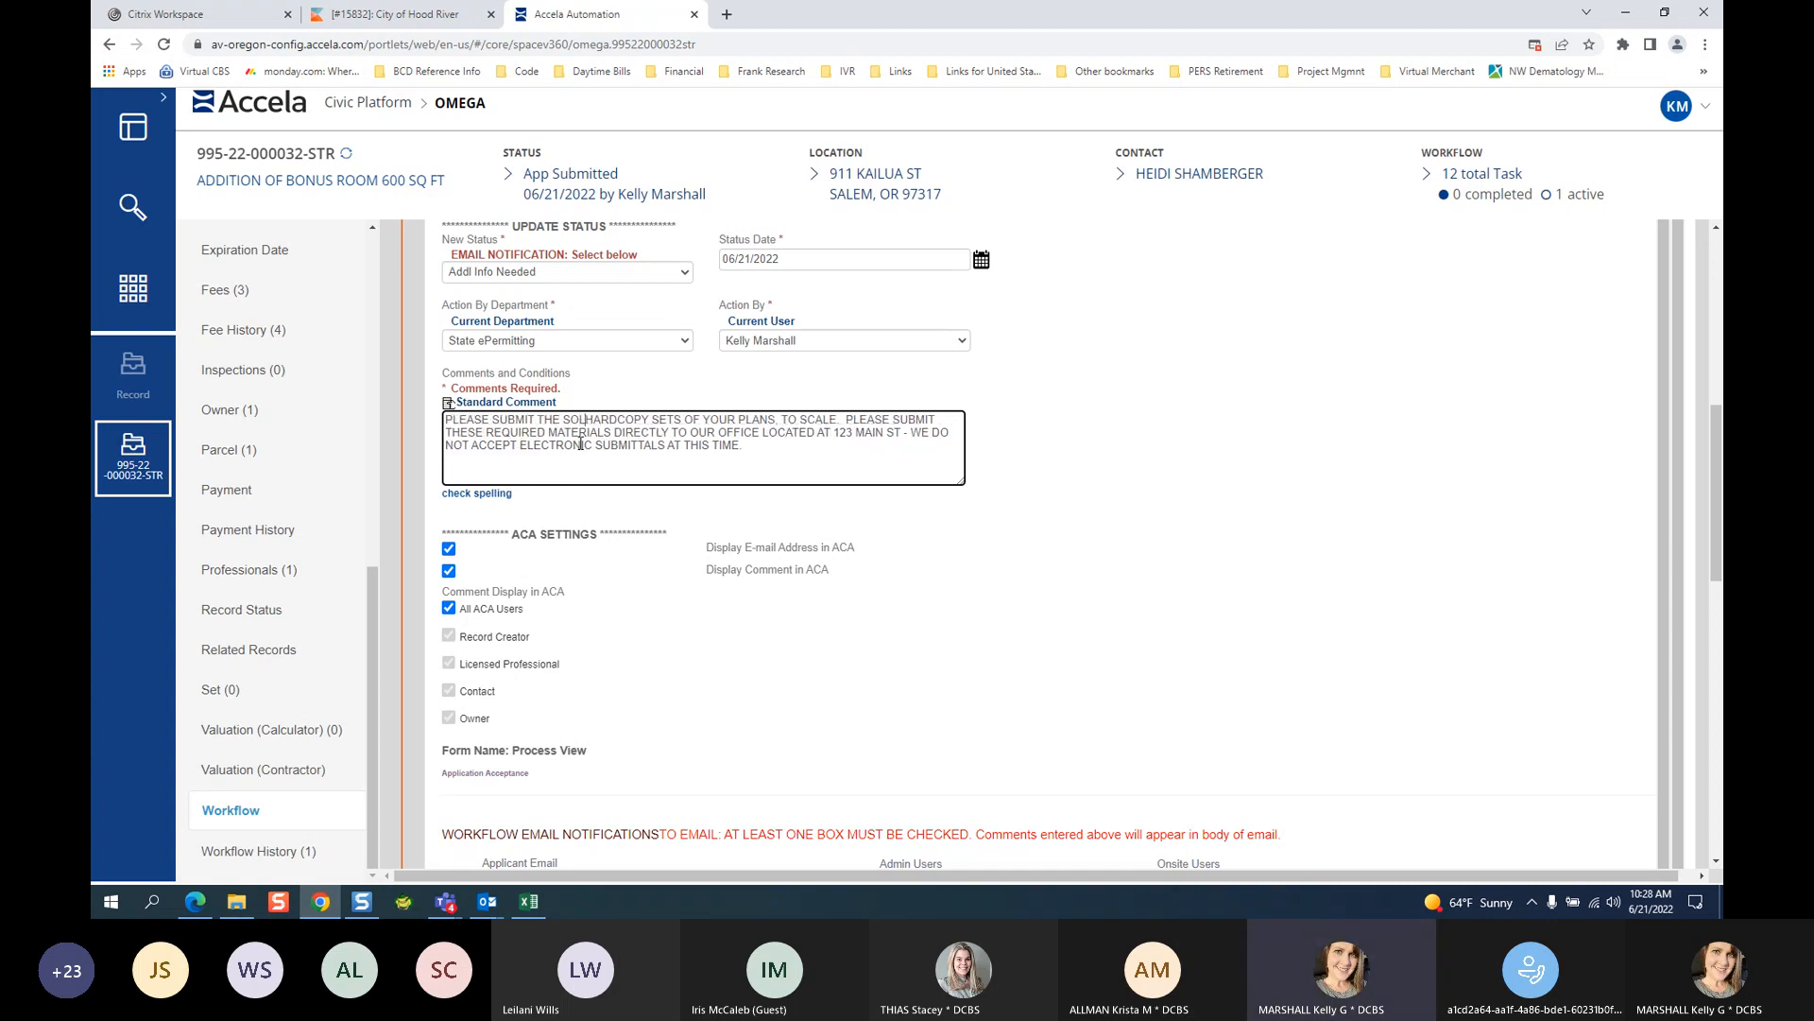
type("folliwng for in")
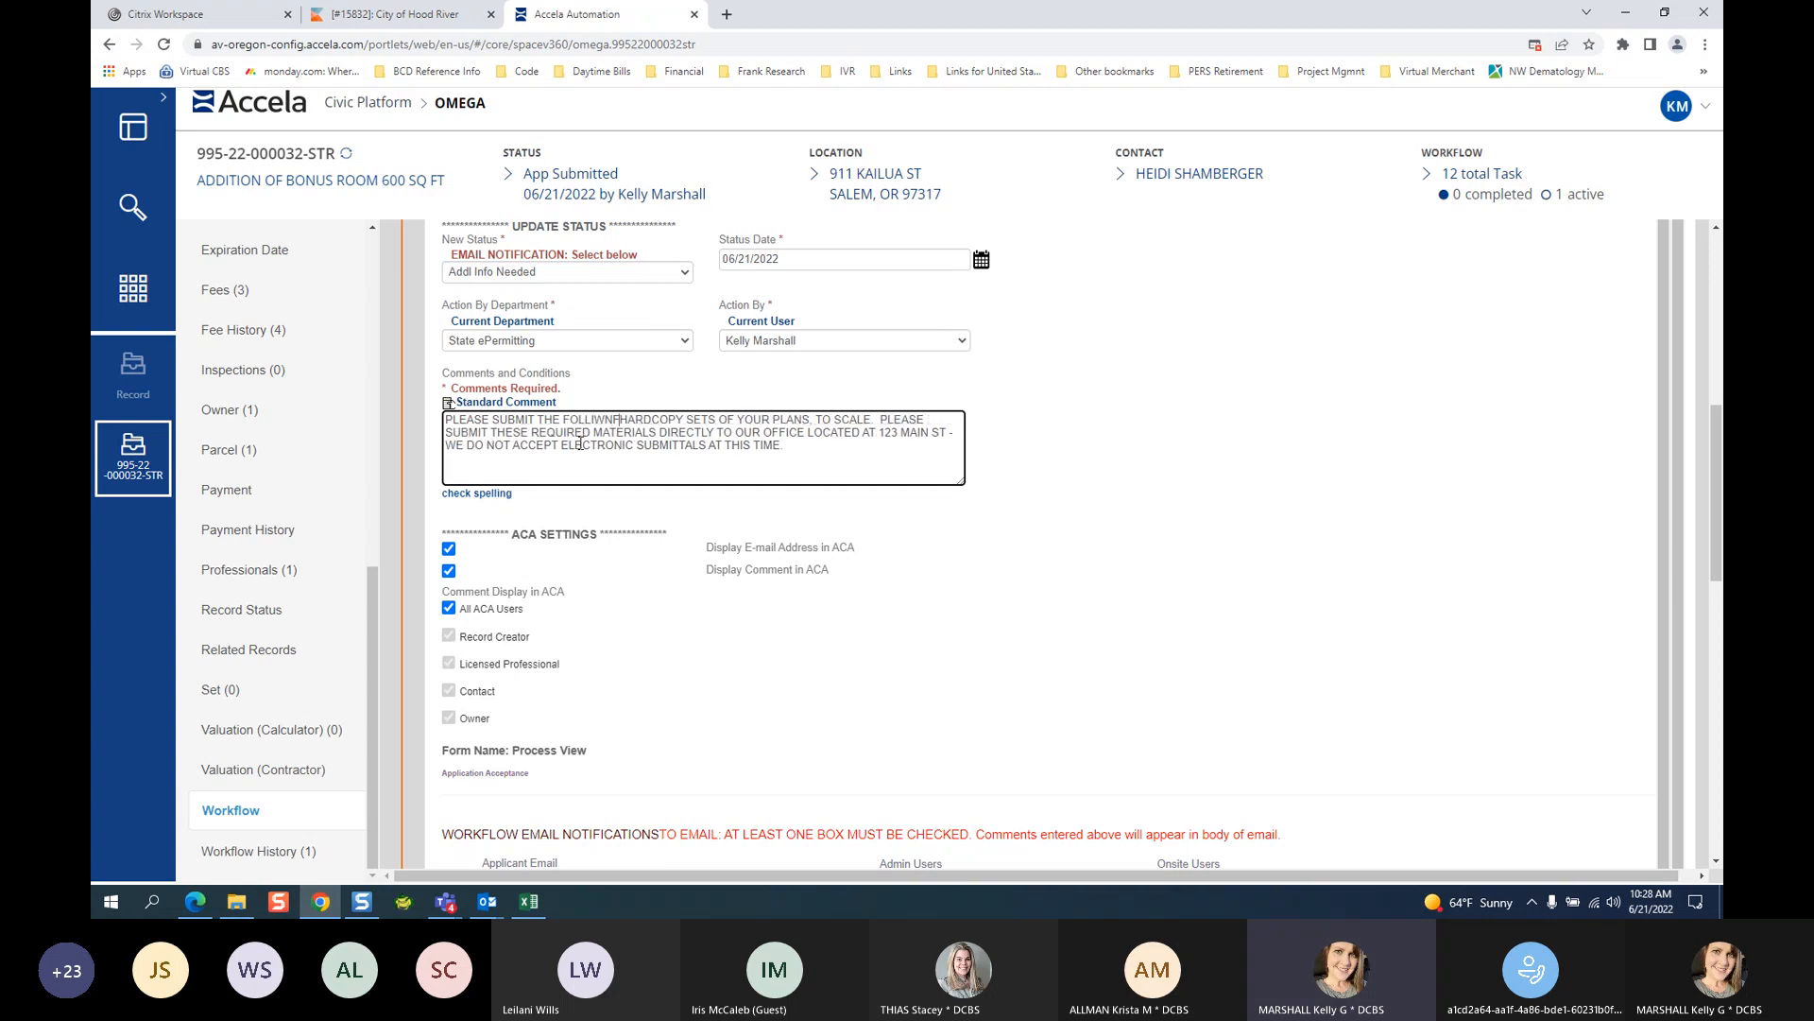
type("take:")
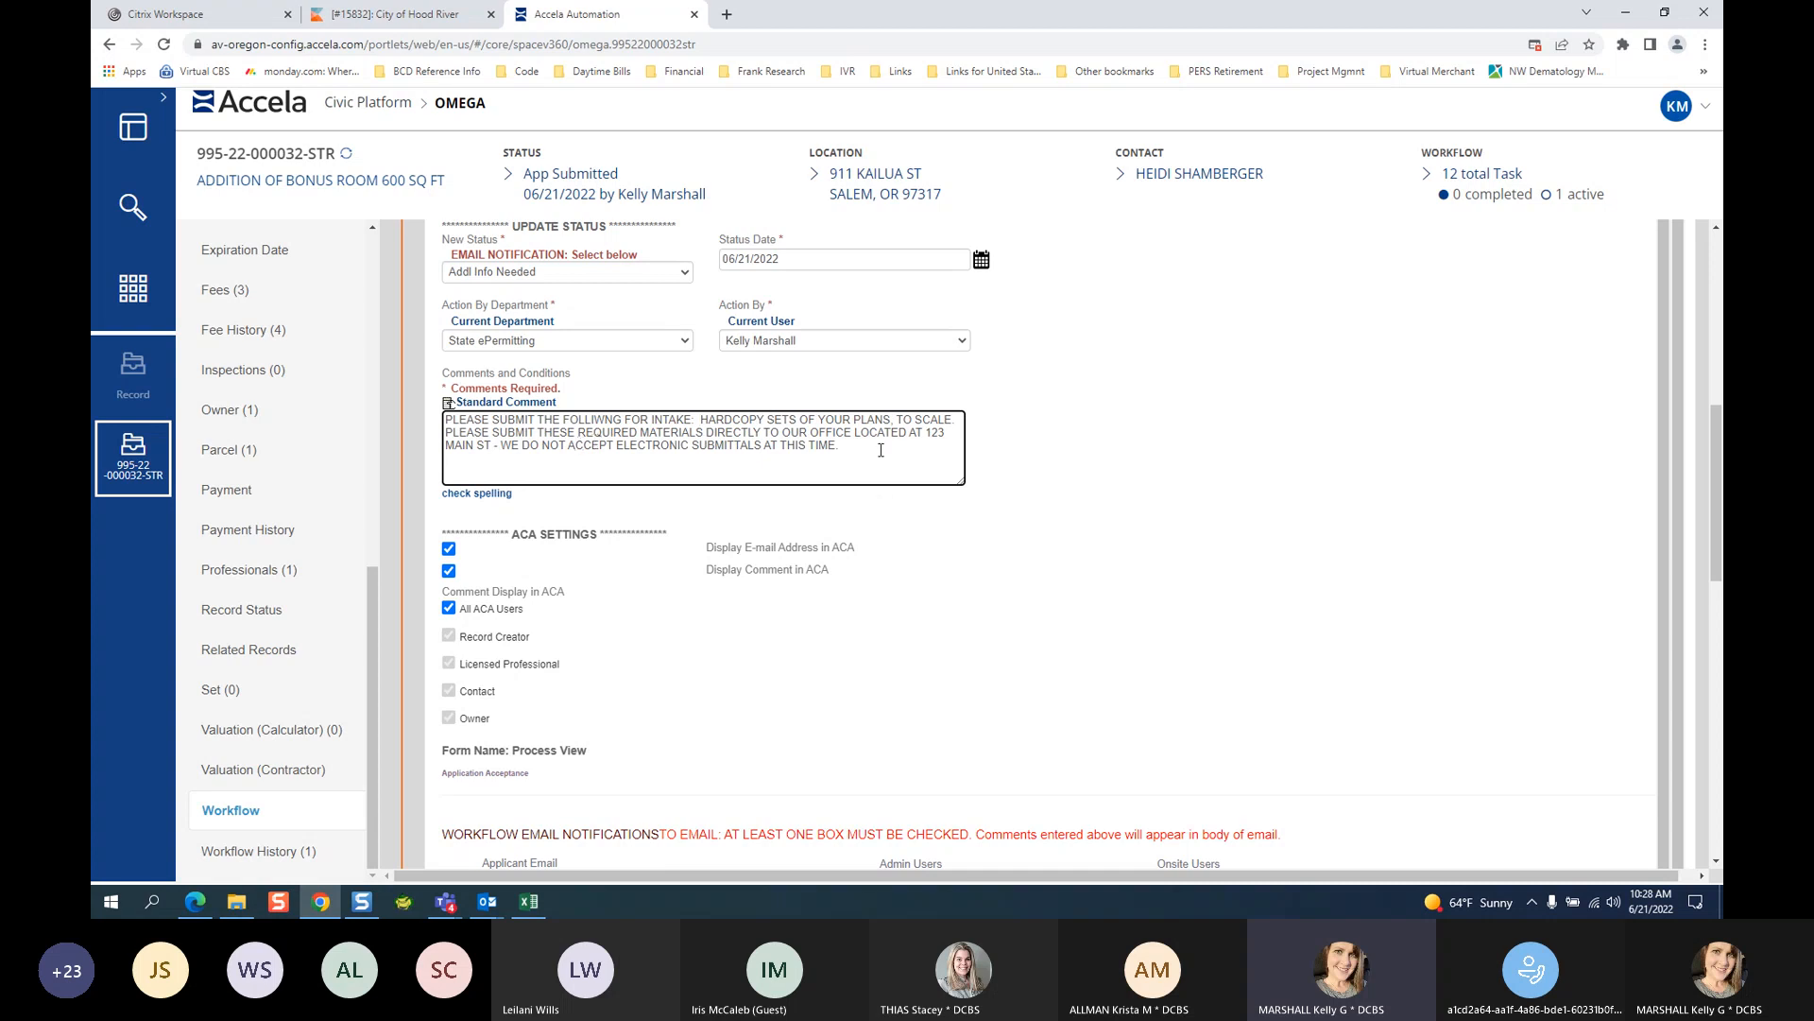
left_click_drag(841, 452, 343, 416)
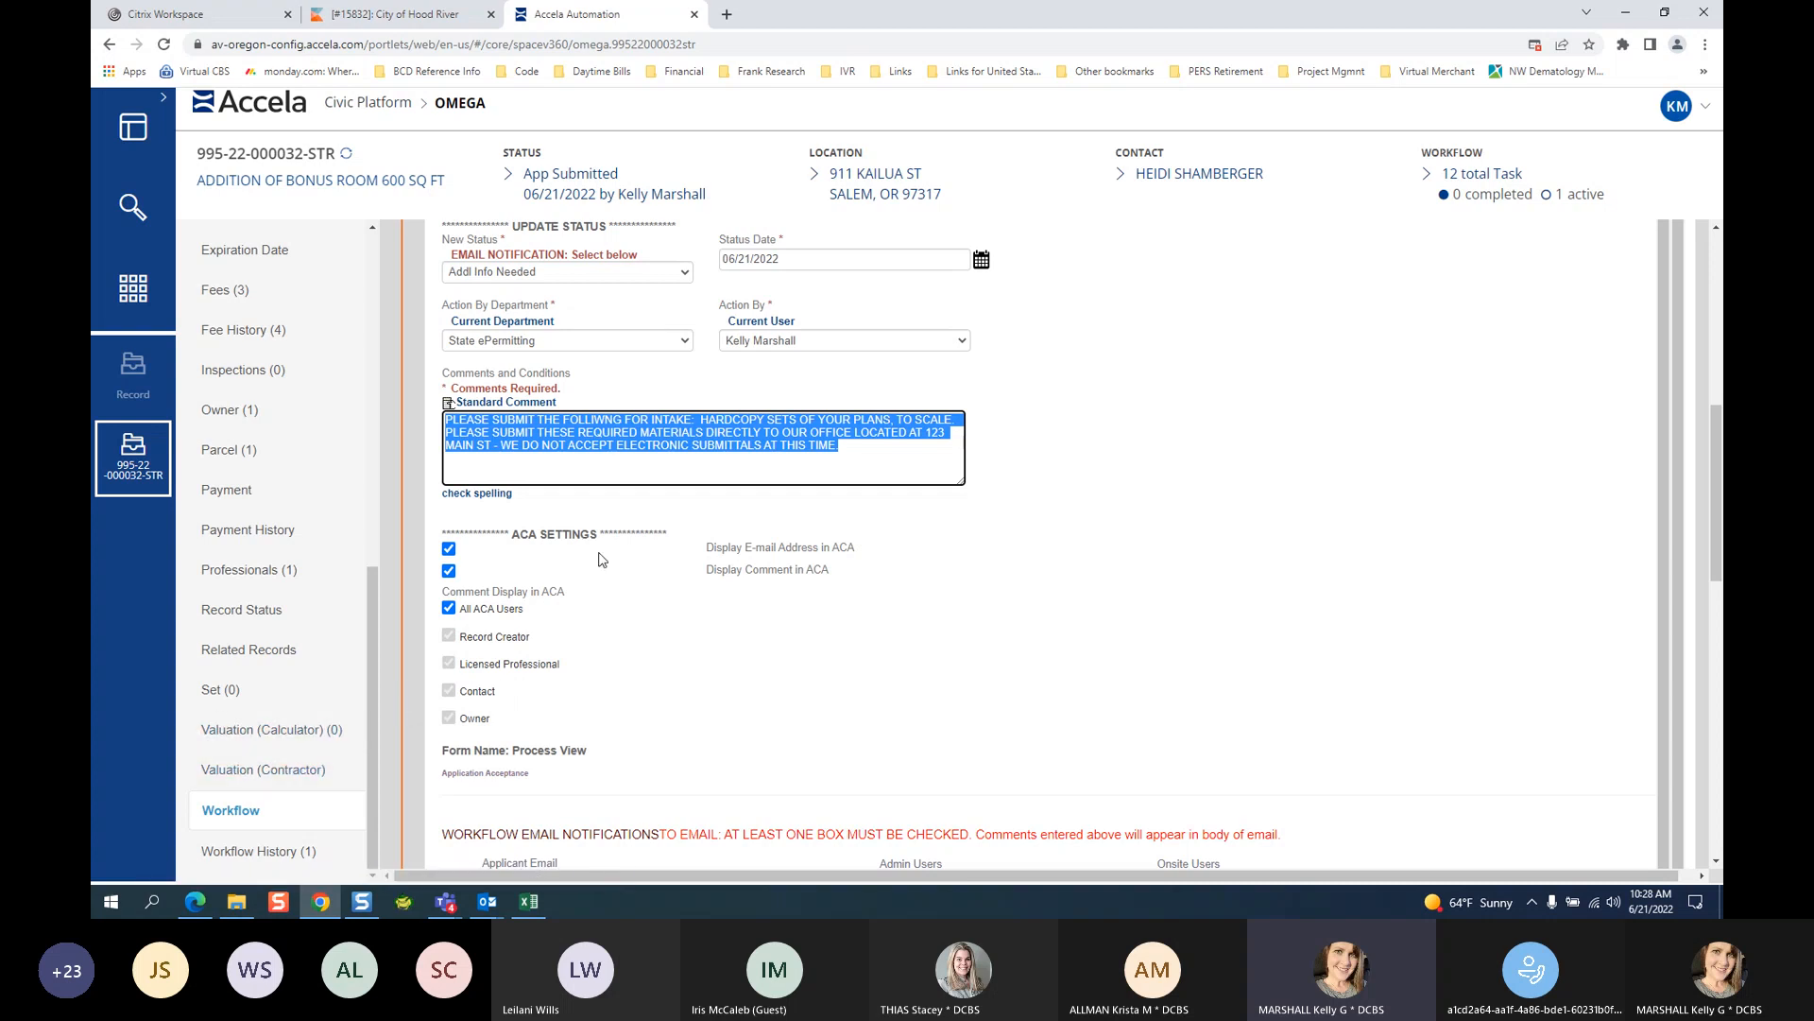
Replace the hardcopy plan-set wording with the placeholder 'XXXXX.'.
left_click(702, 431)
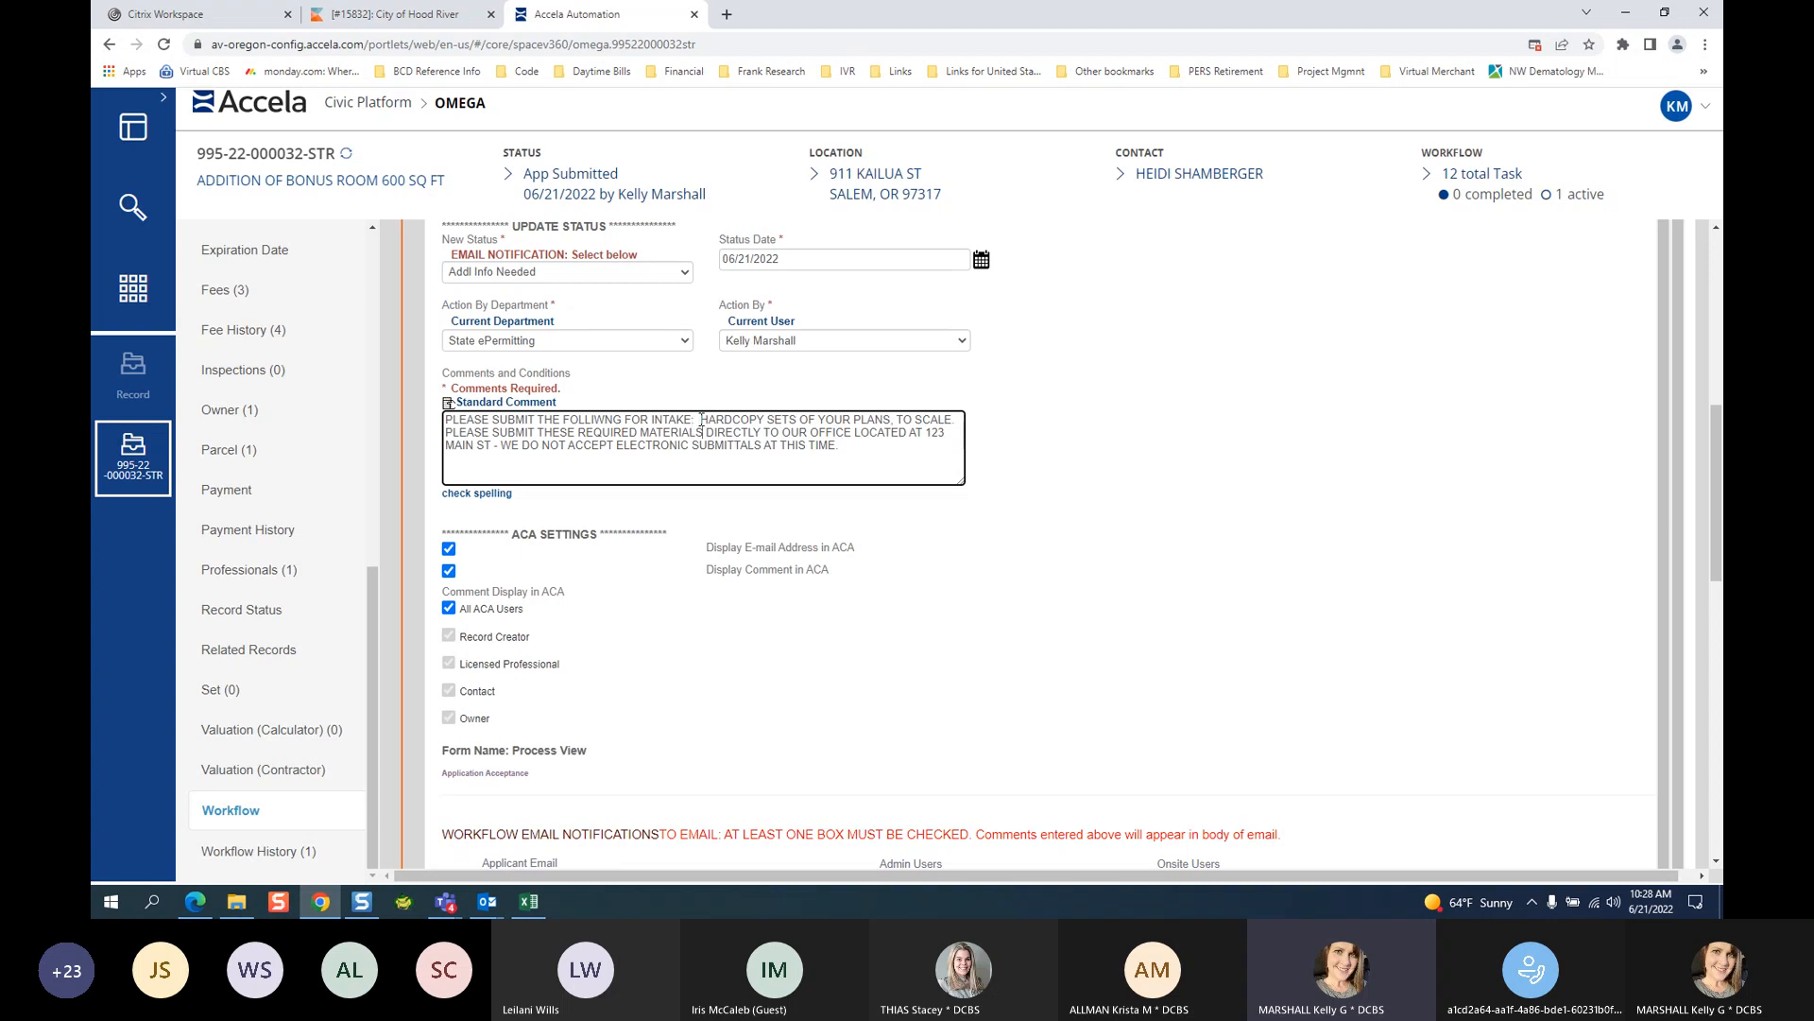
left_click_drag(700, 420, 978, 424)
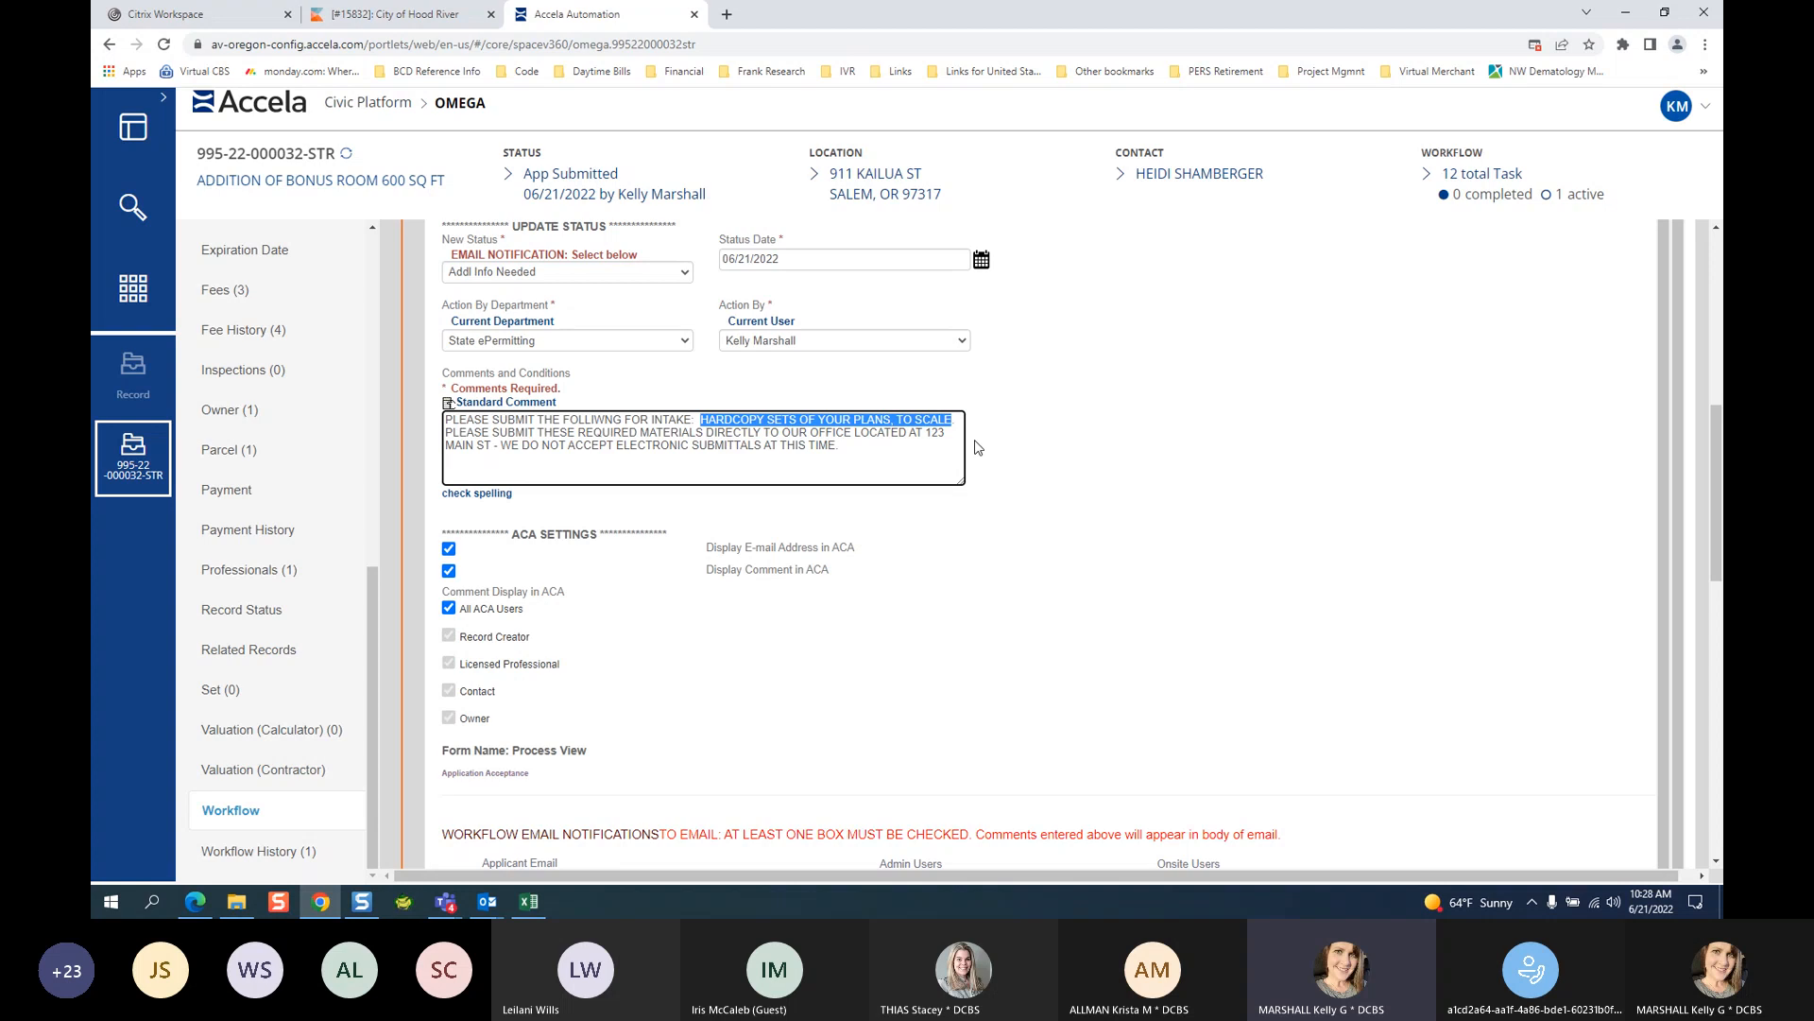
type("XXXXX")
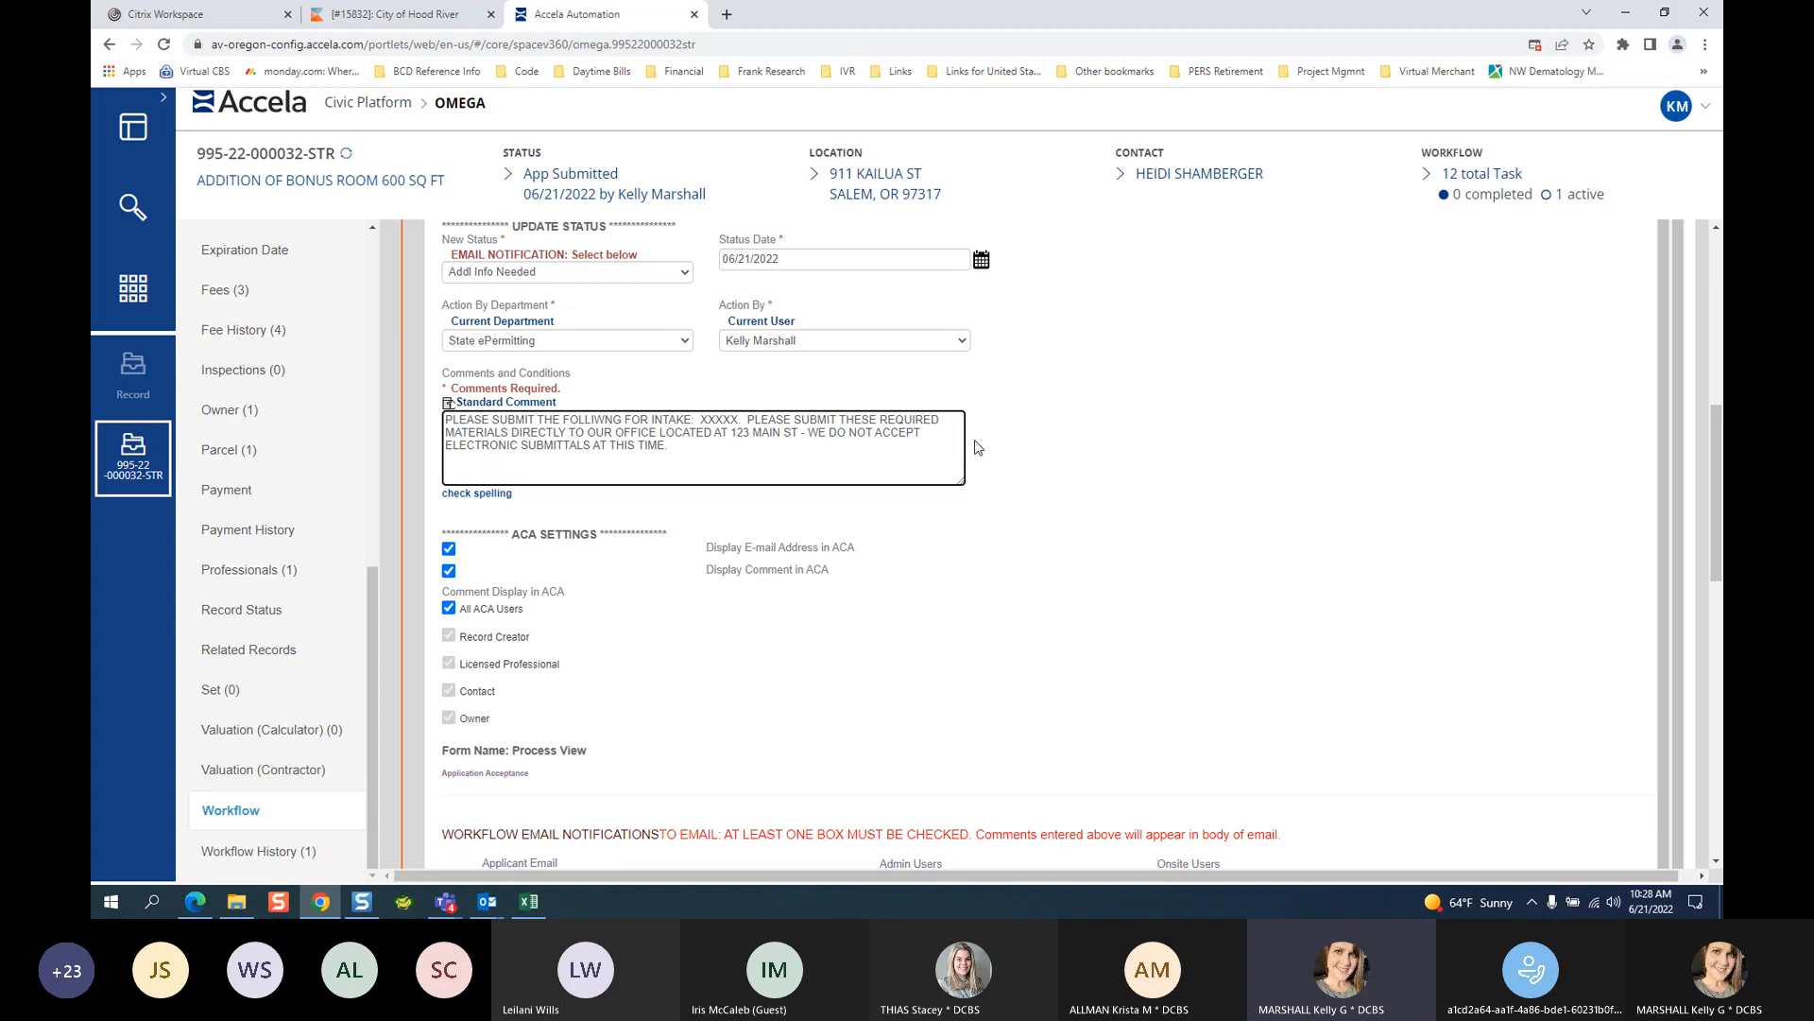
type(".")
Correct FOLLIWNG to FOLLOWING and select the entire comment.
left_click(596, 422)
type("O")
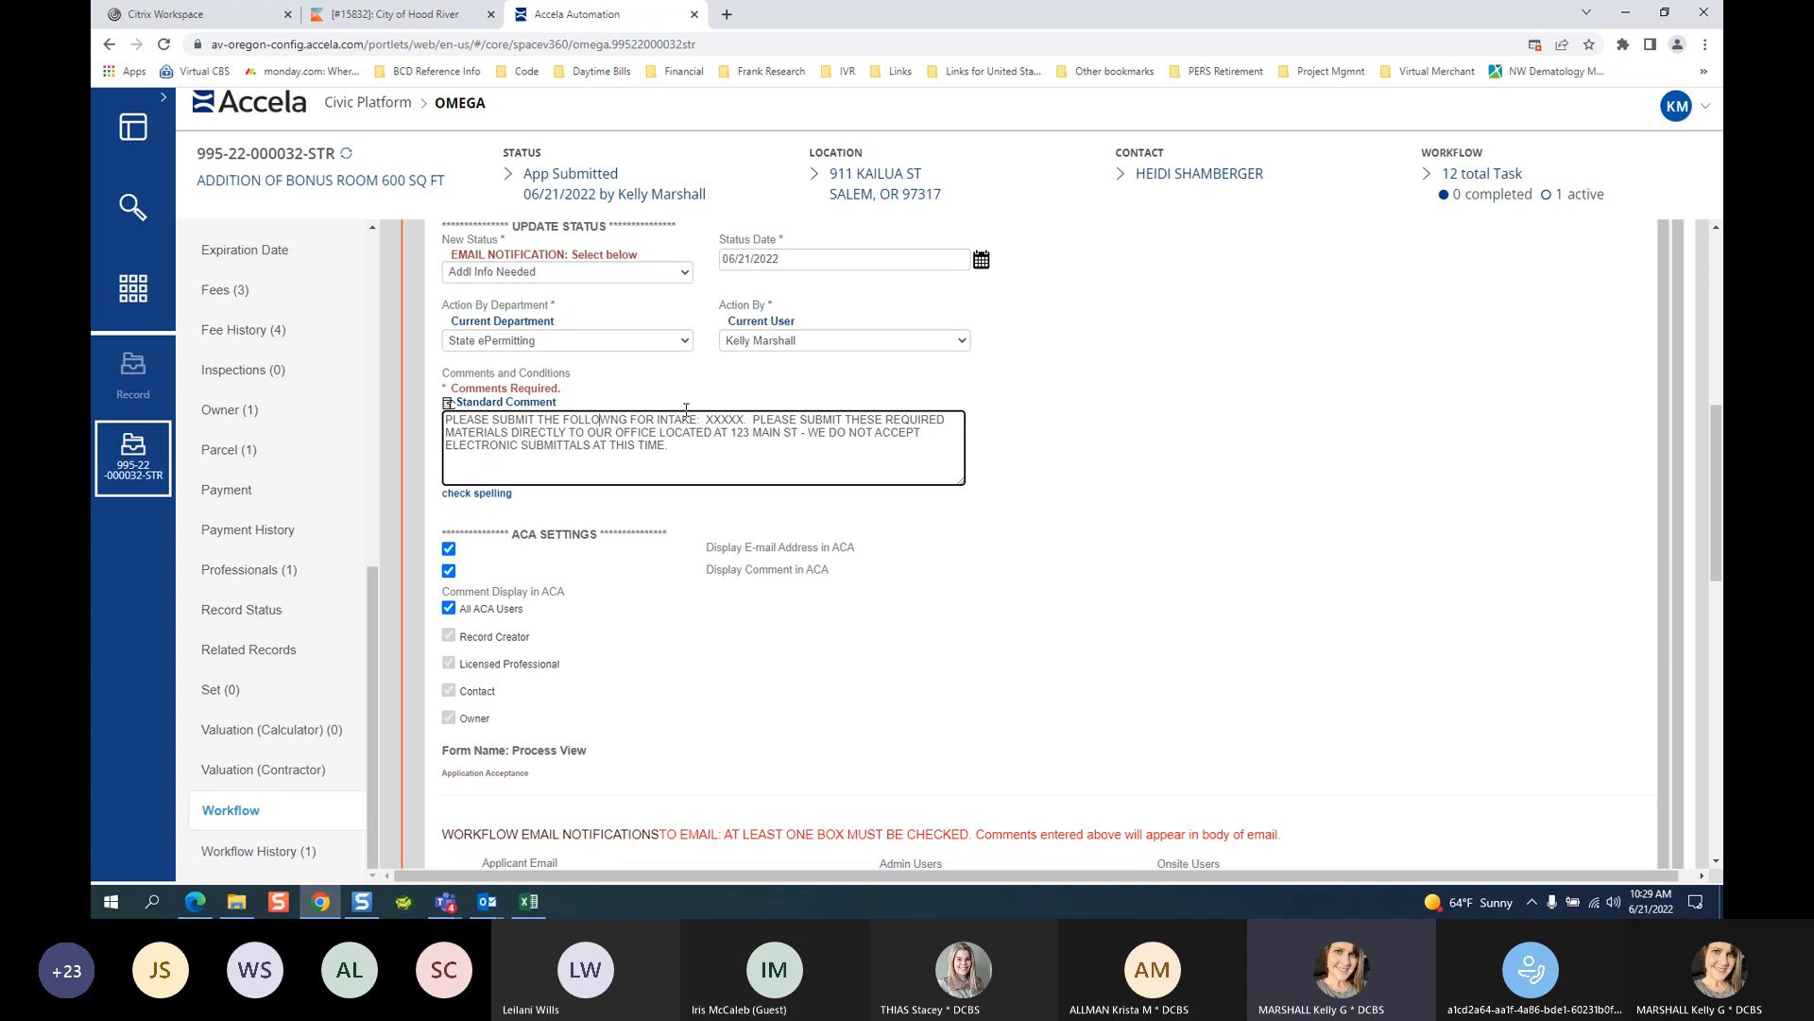
key("ctrl+a")
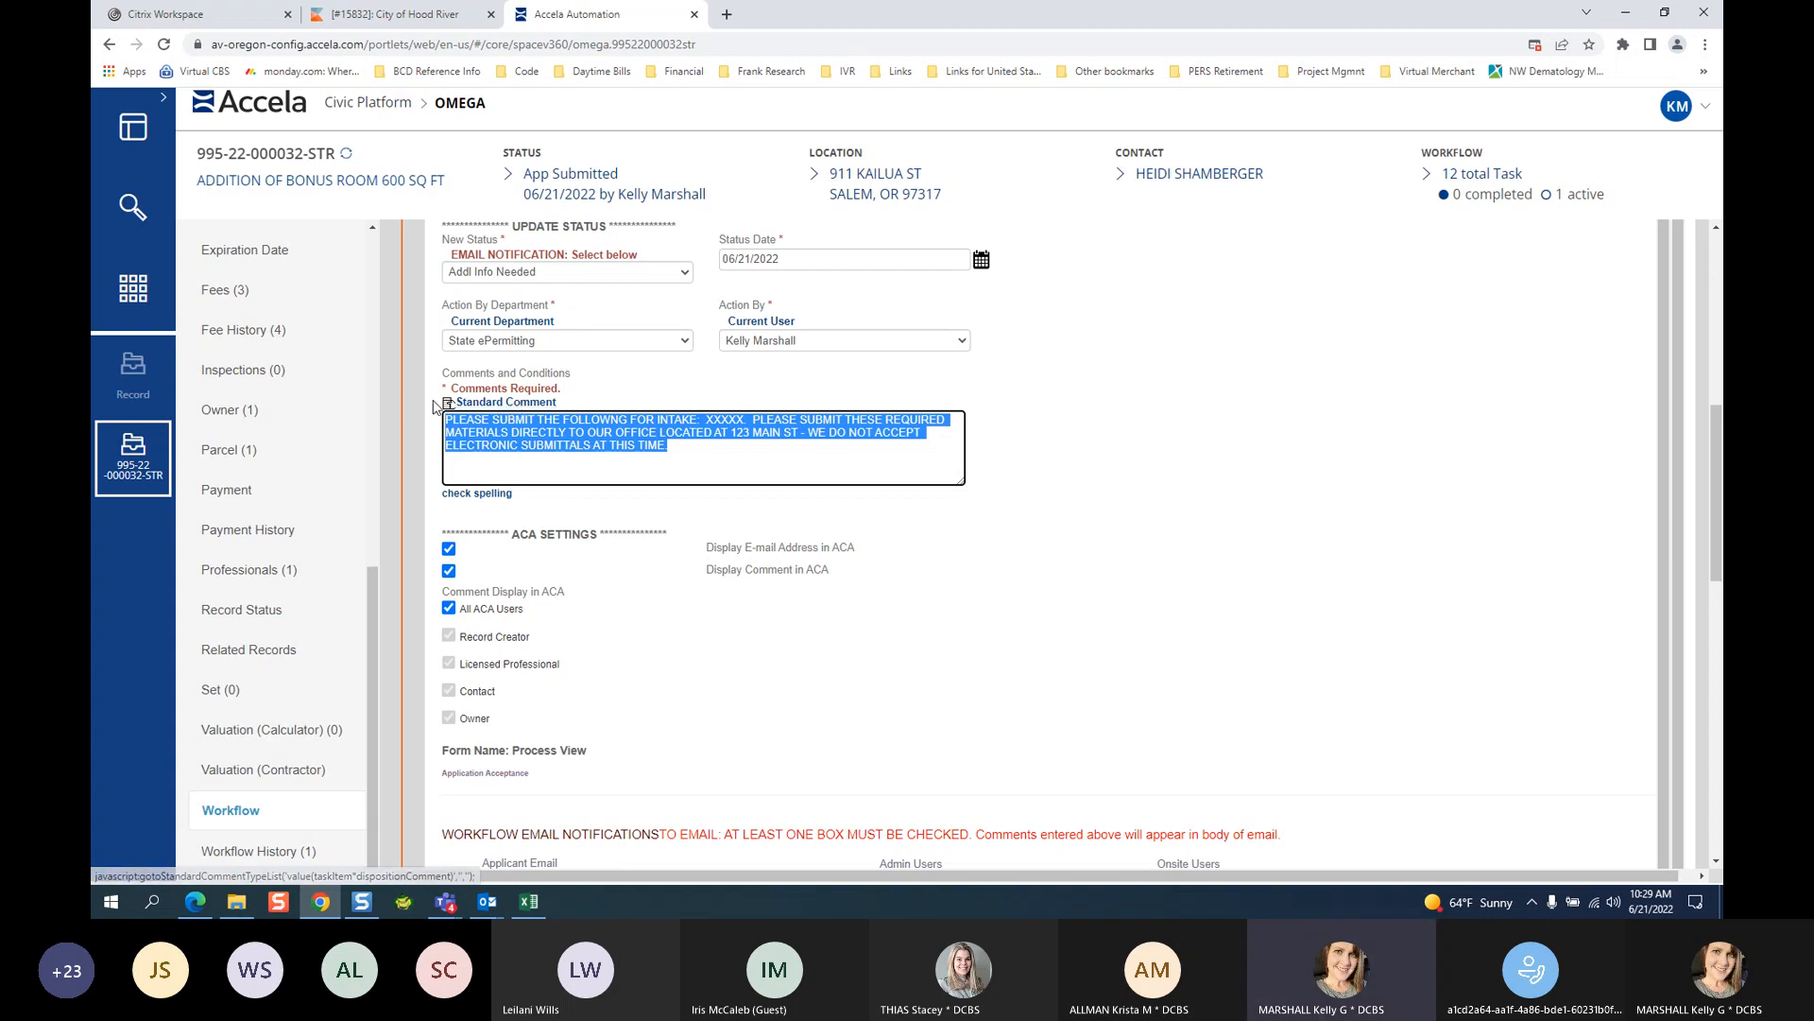
Add Building standard comment 01 (REPORT - BLDG SMALL HOME): single family dwelling only.
left_click(481, 404)
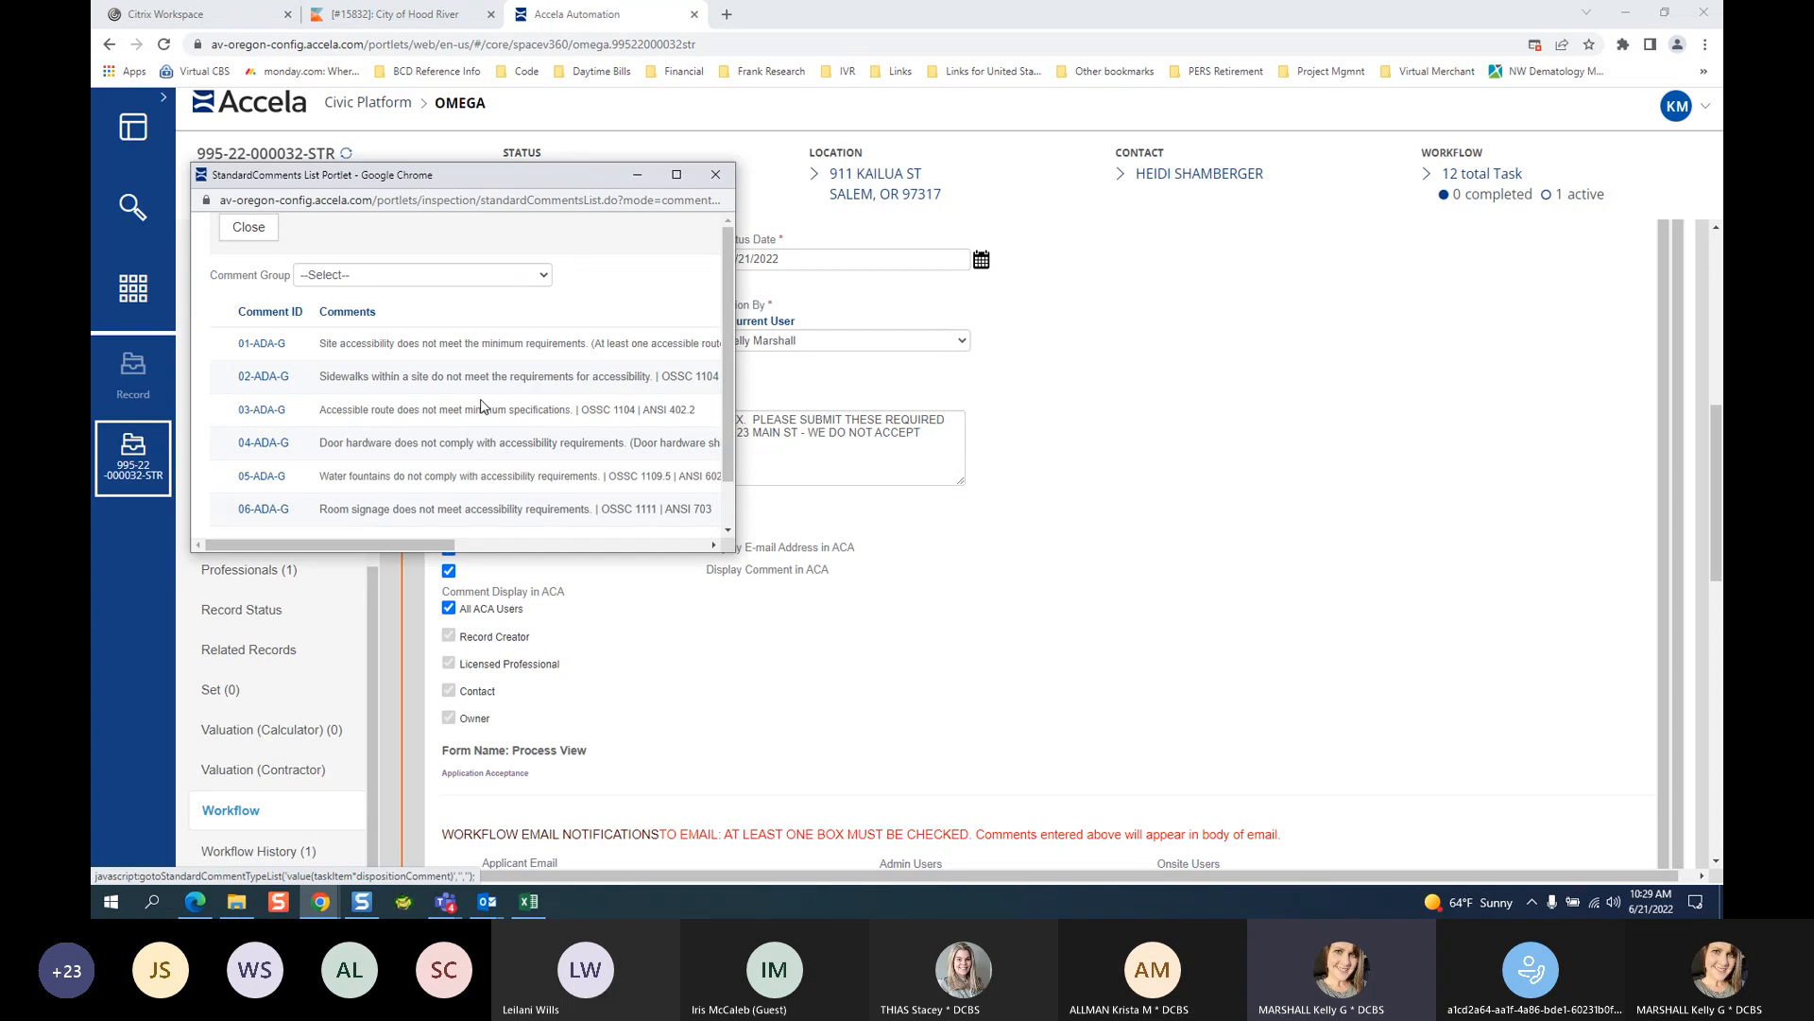
left_click(679, 180)
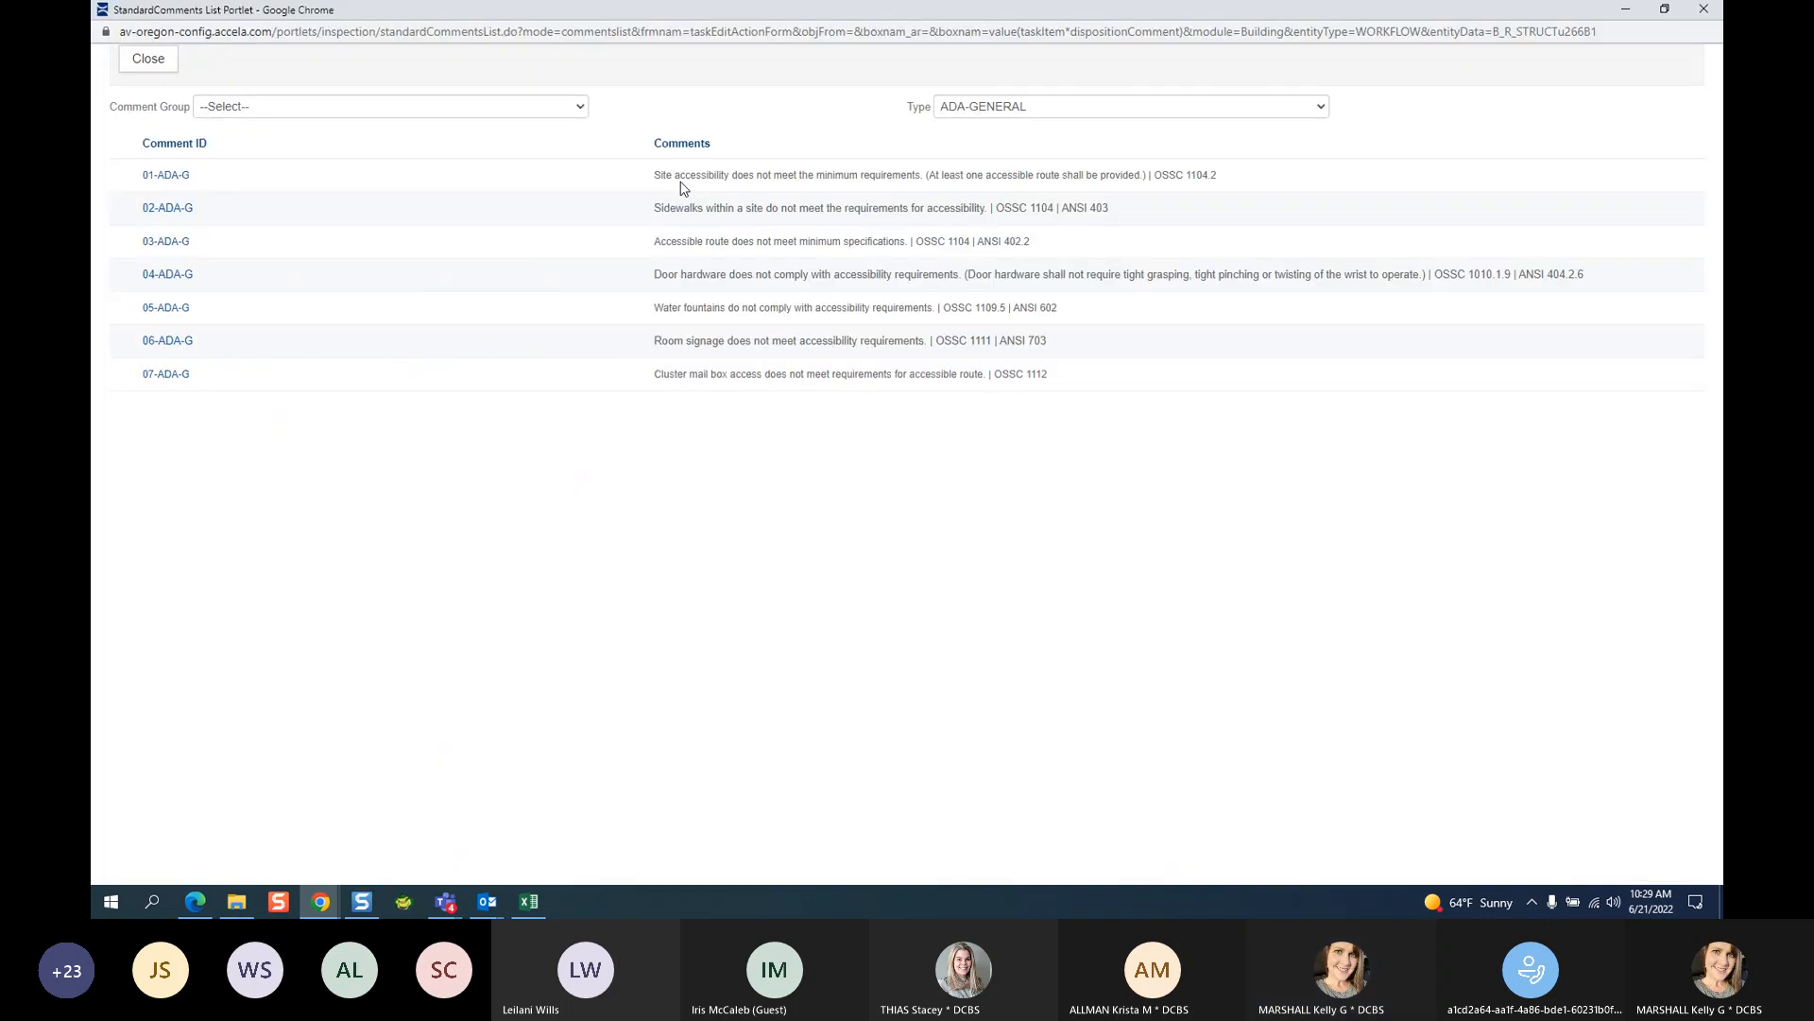
left_click(345, 109)
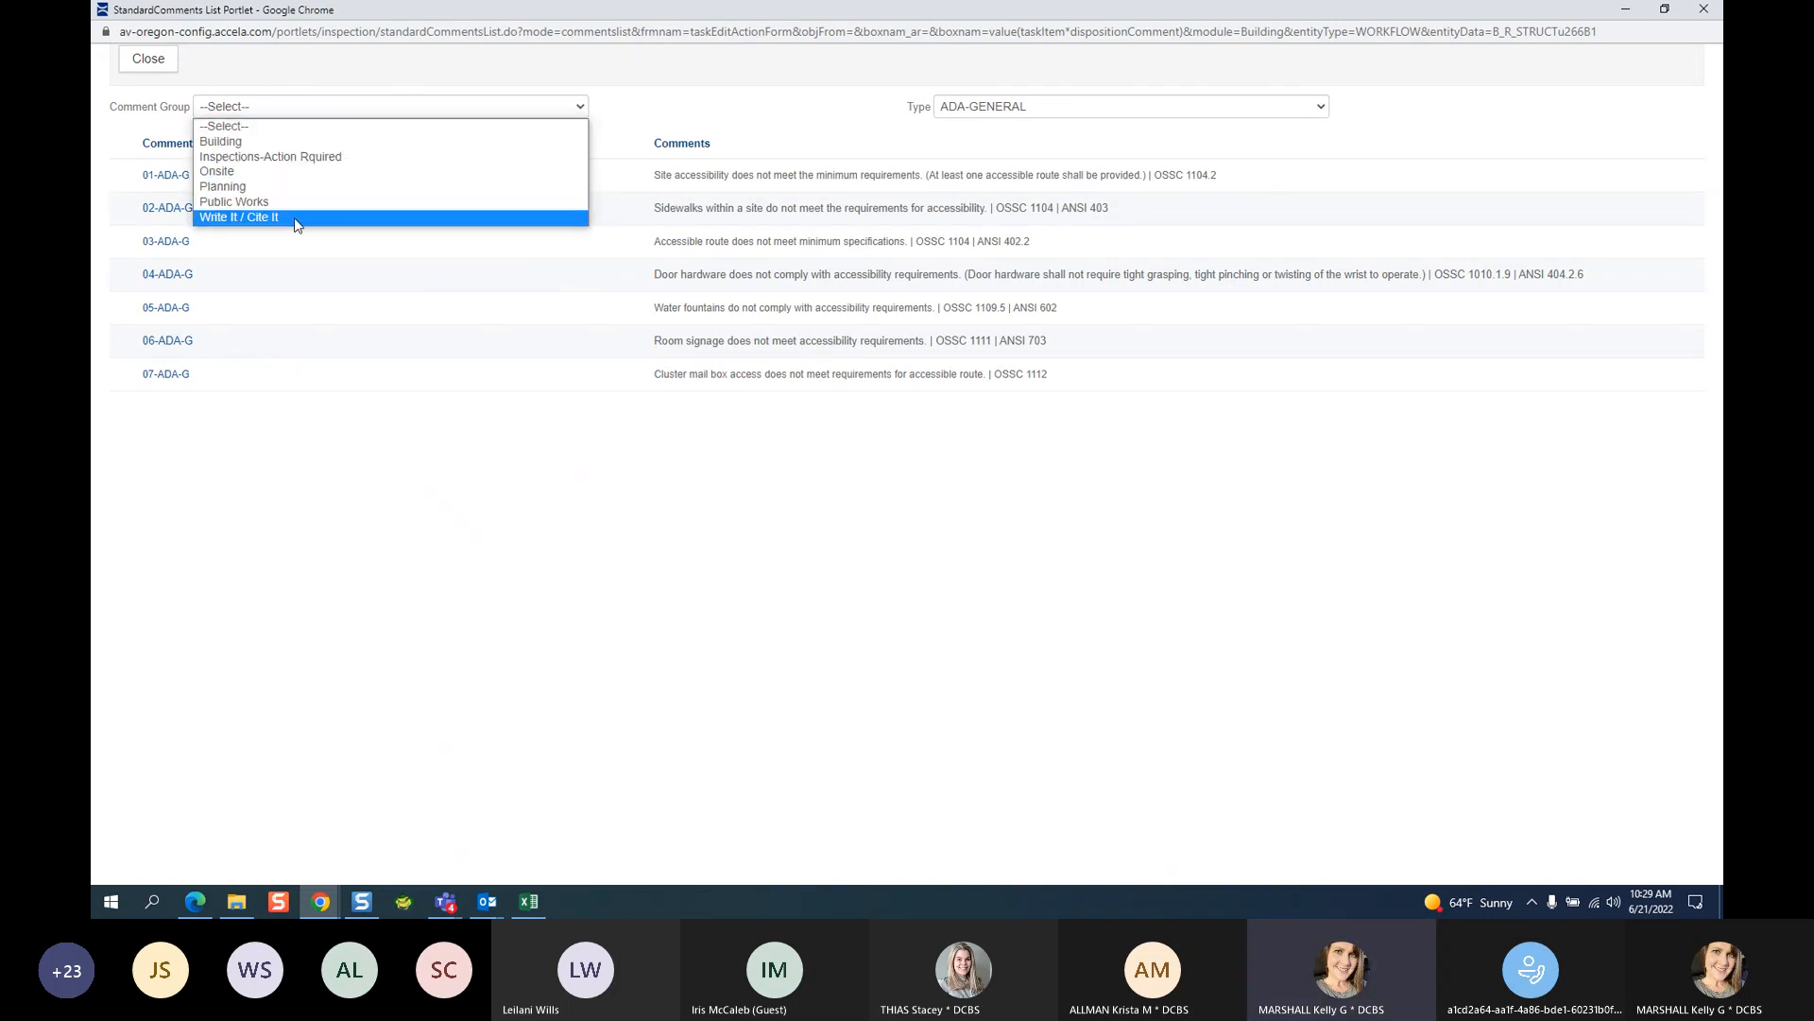
left_click(279, 146)
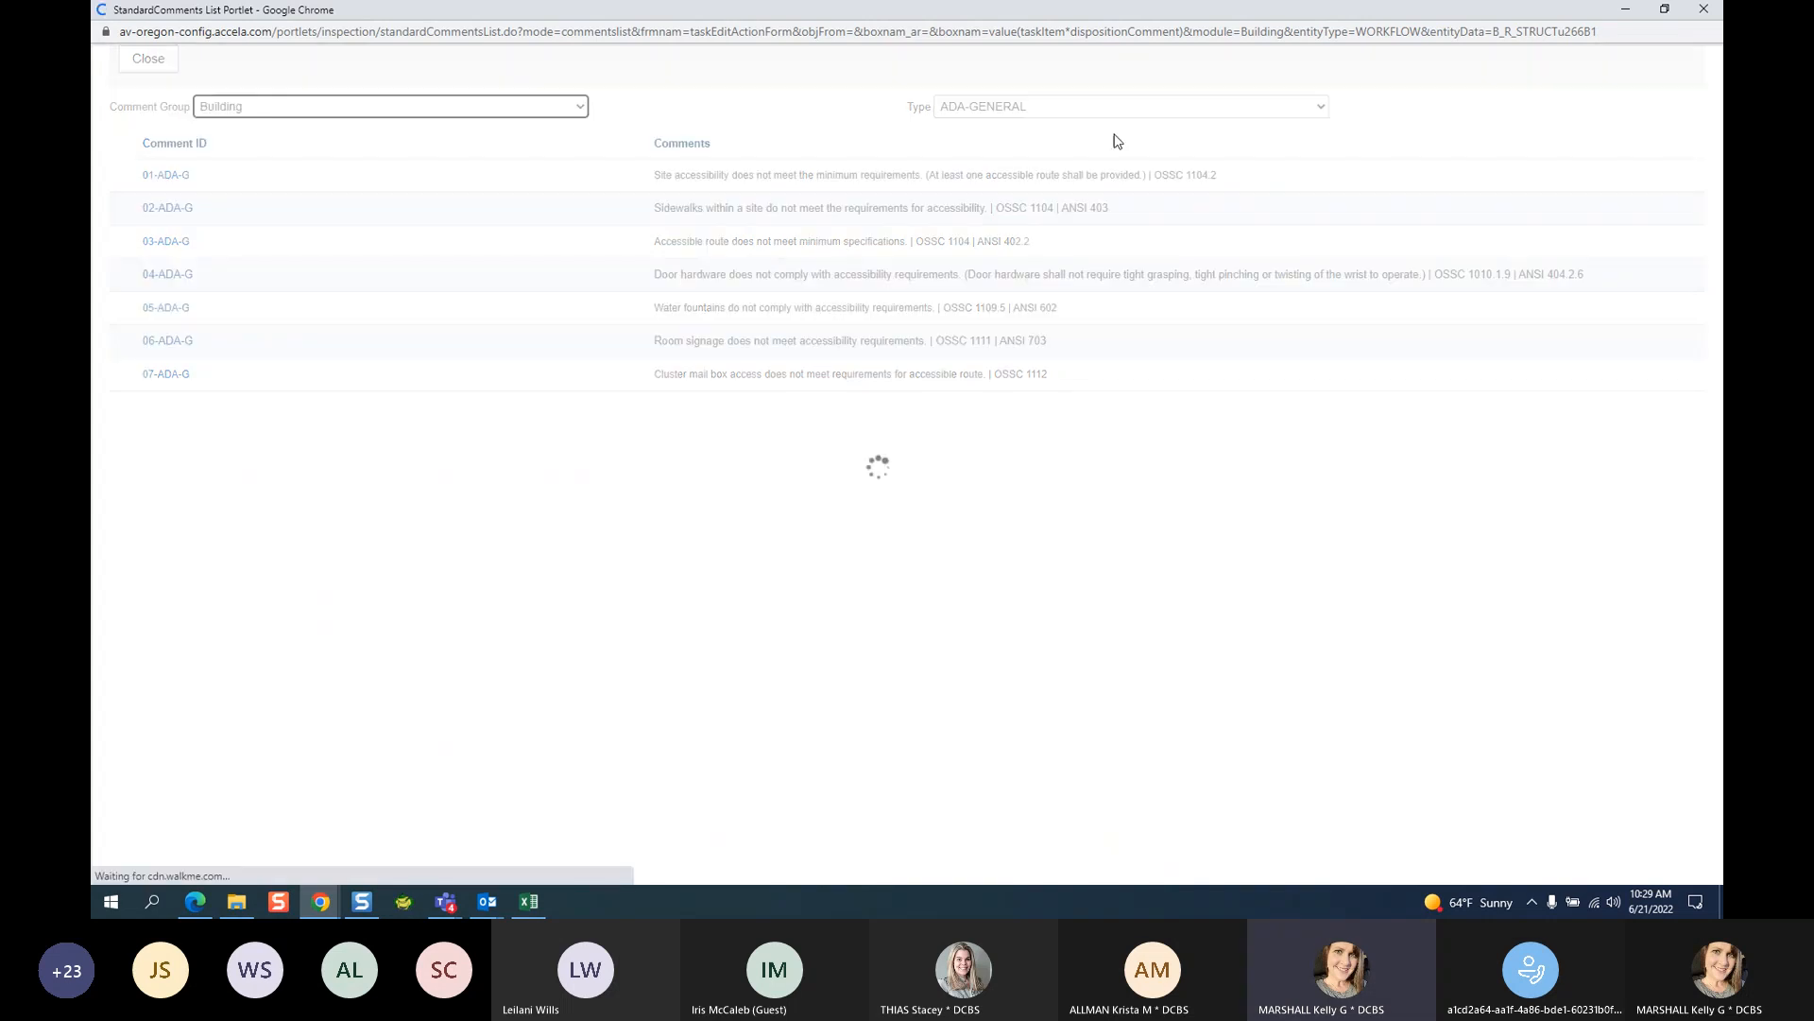
left_click(1035, 116)
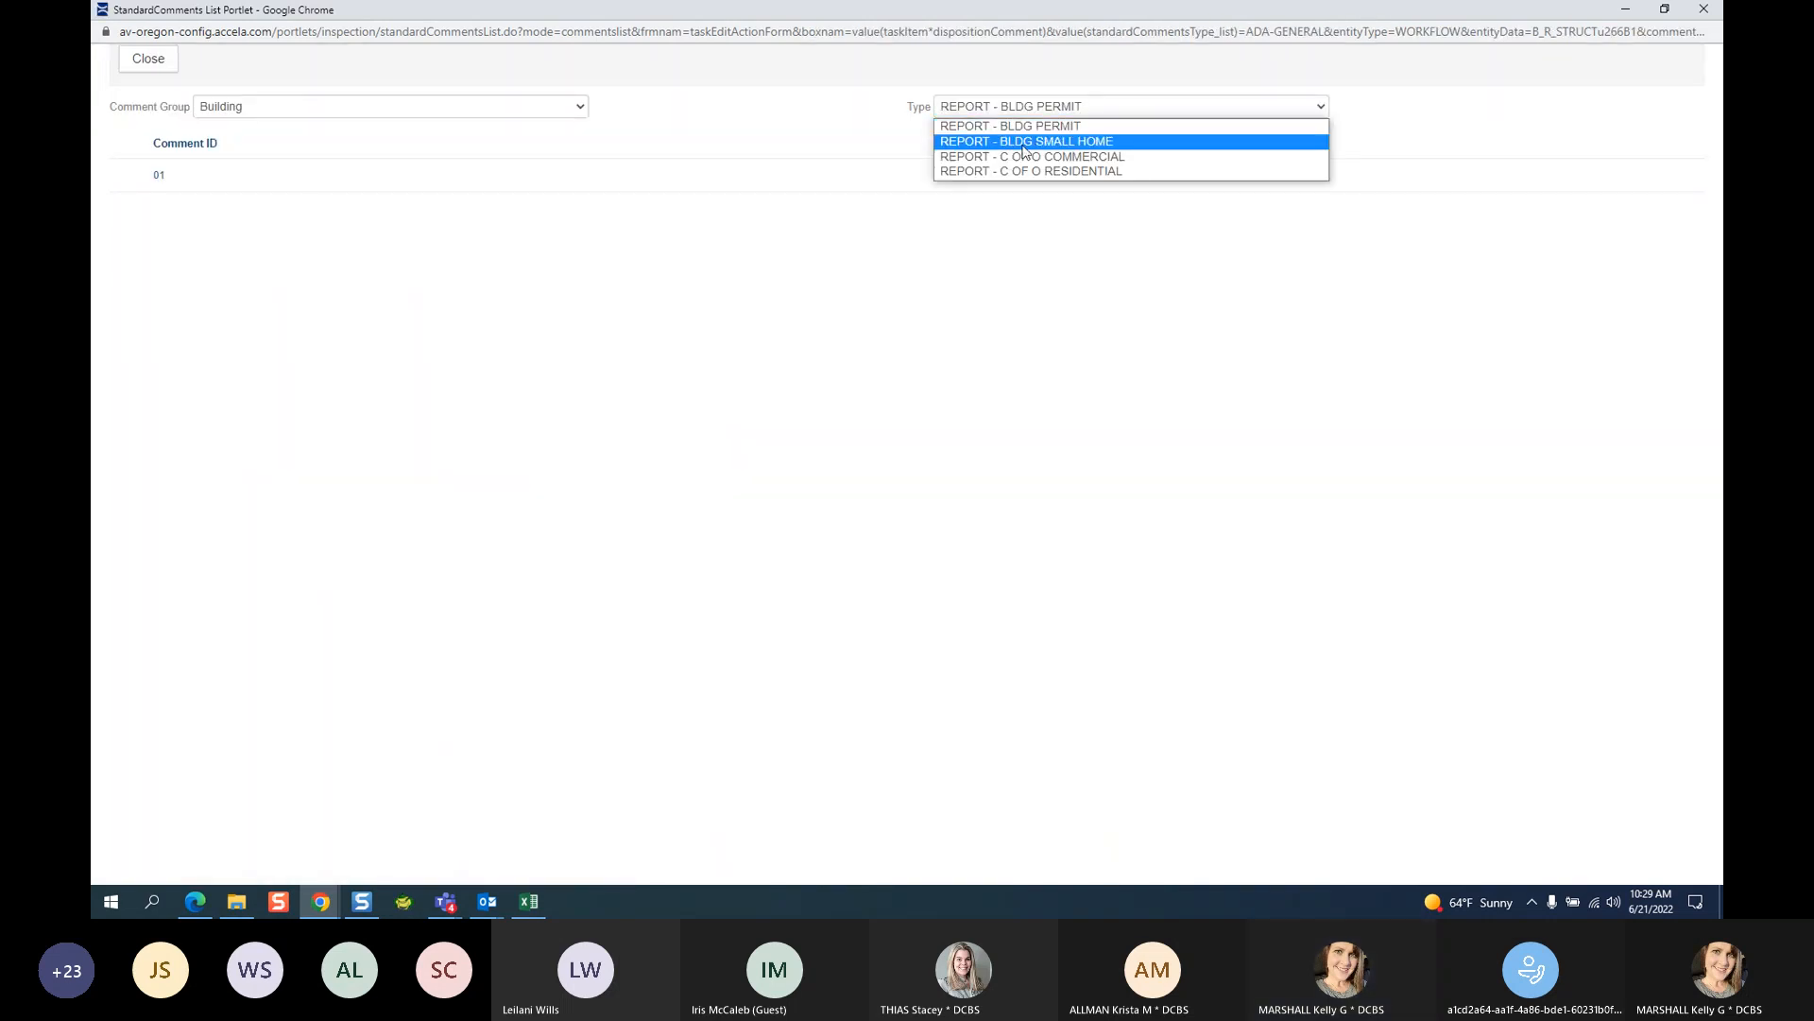
left_click(1028, 141)
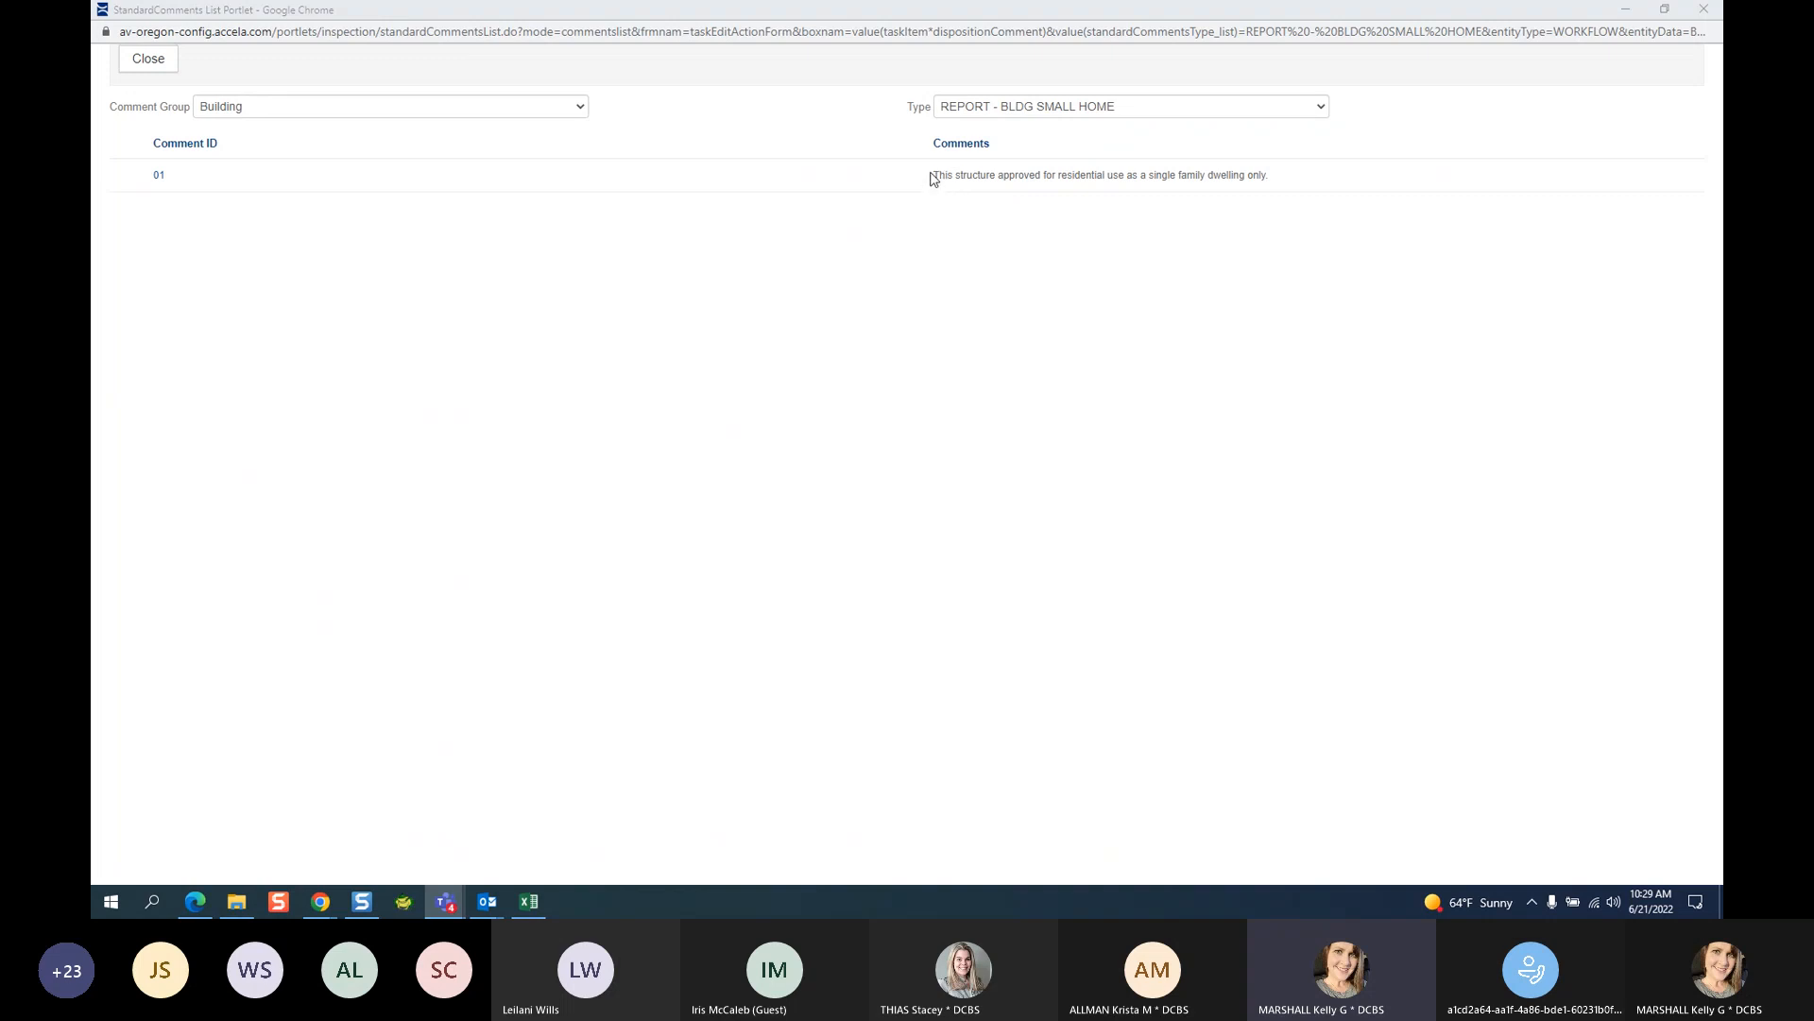
left_click_drag(932, 177, 1299, 188)
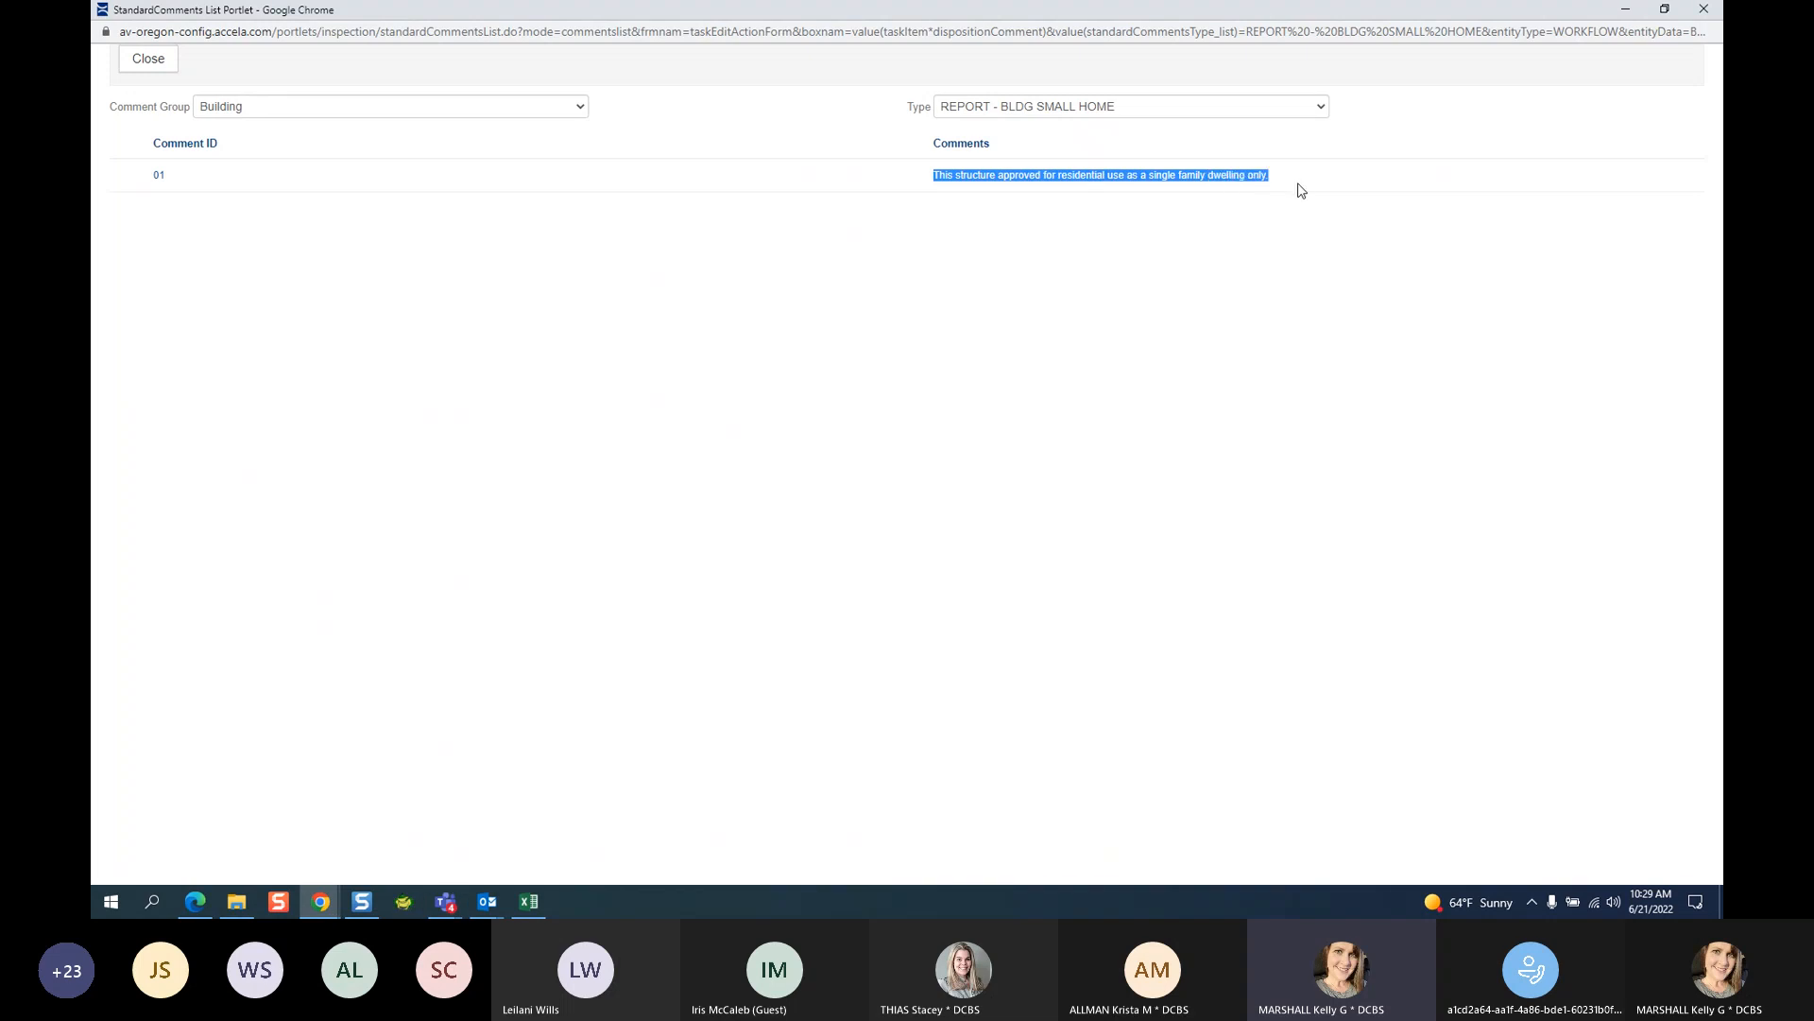
left_click(158, 181)
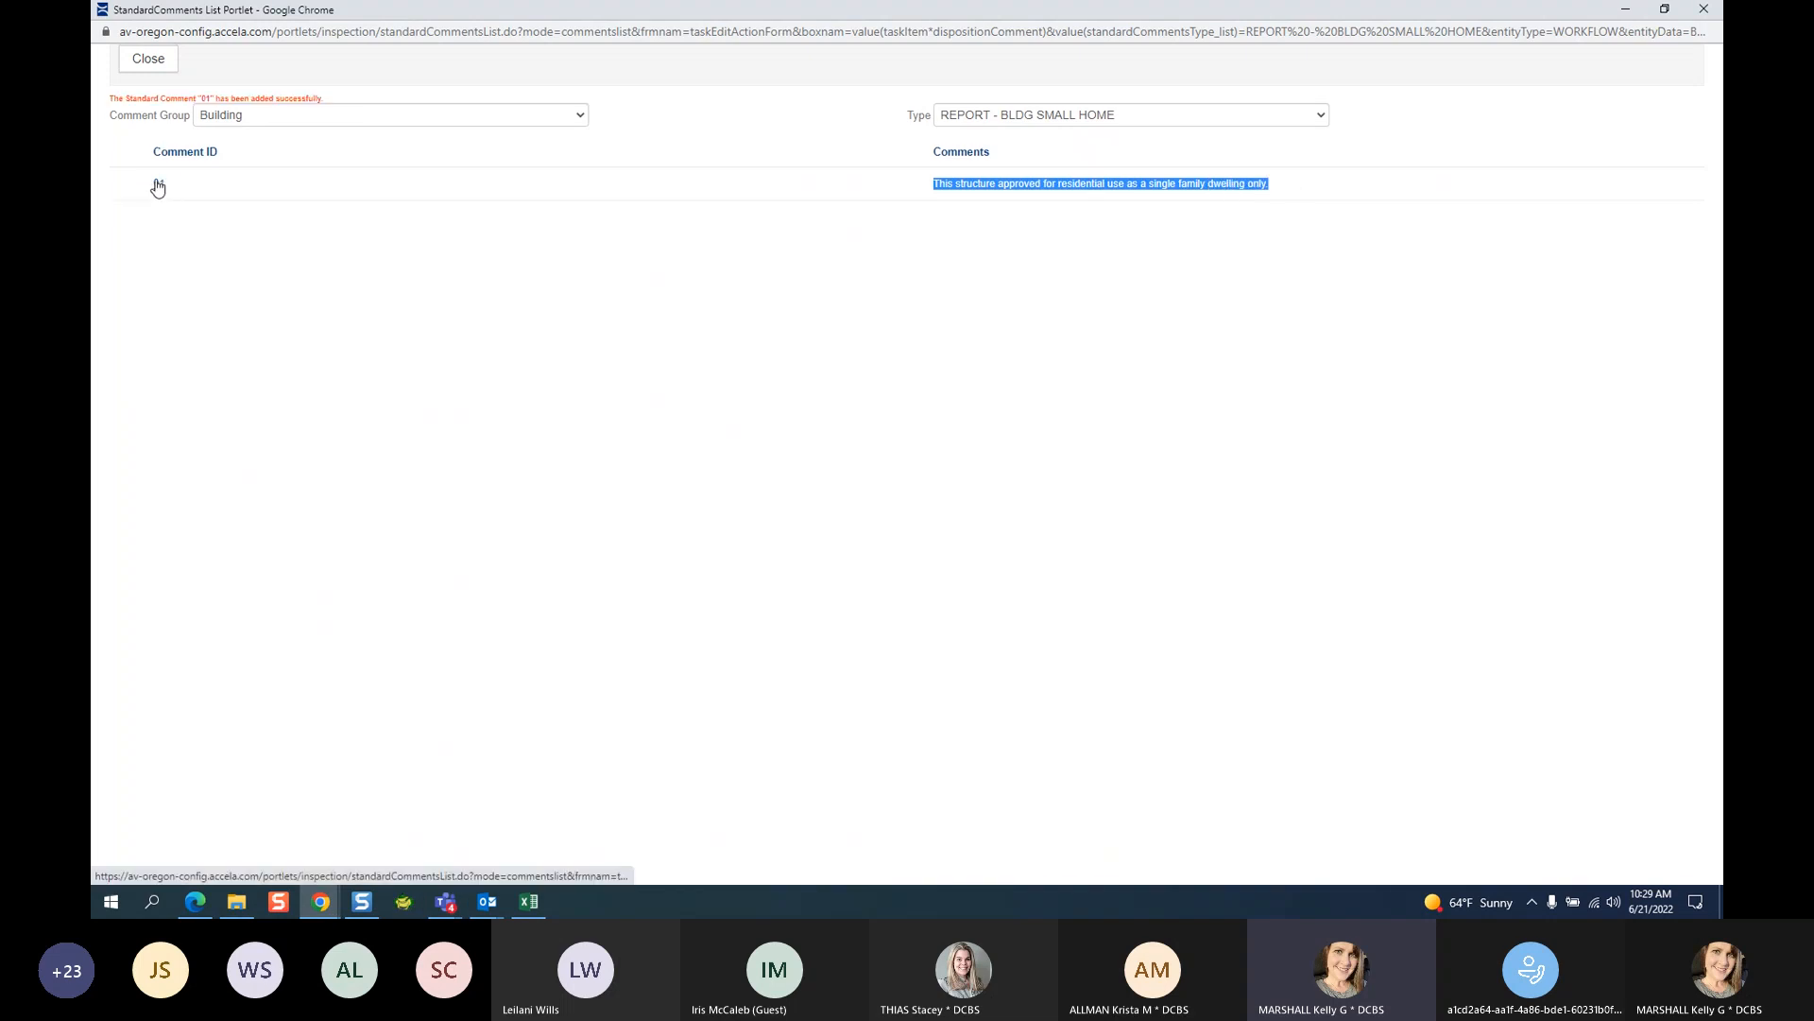
left_click(148, 58)
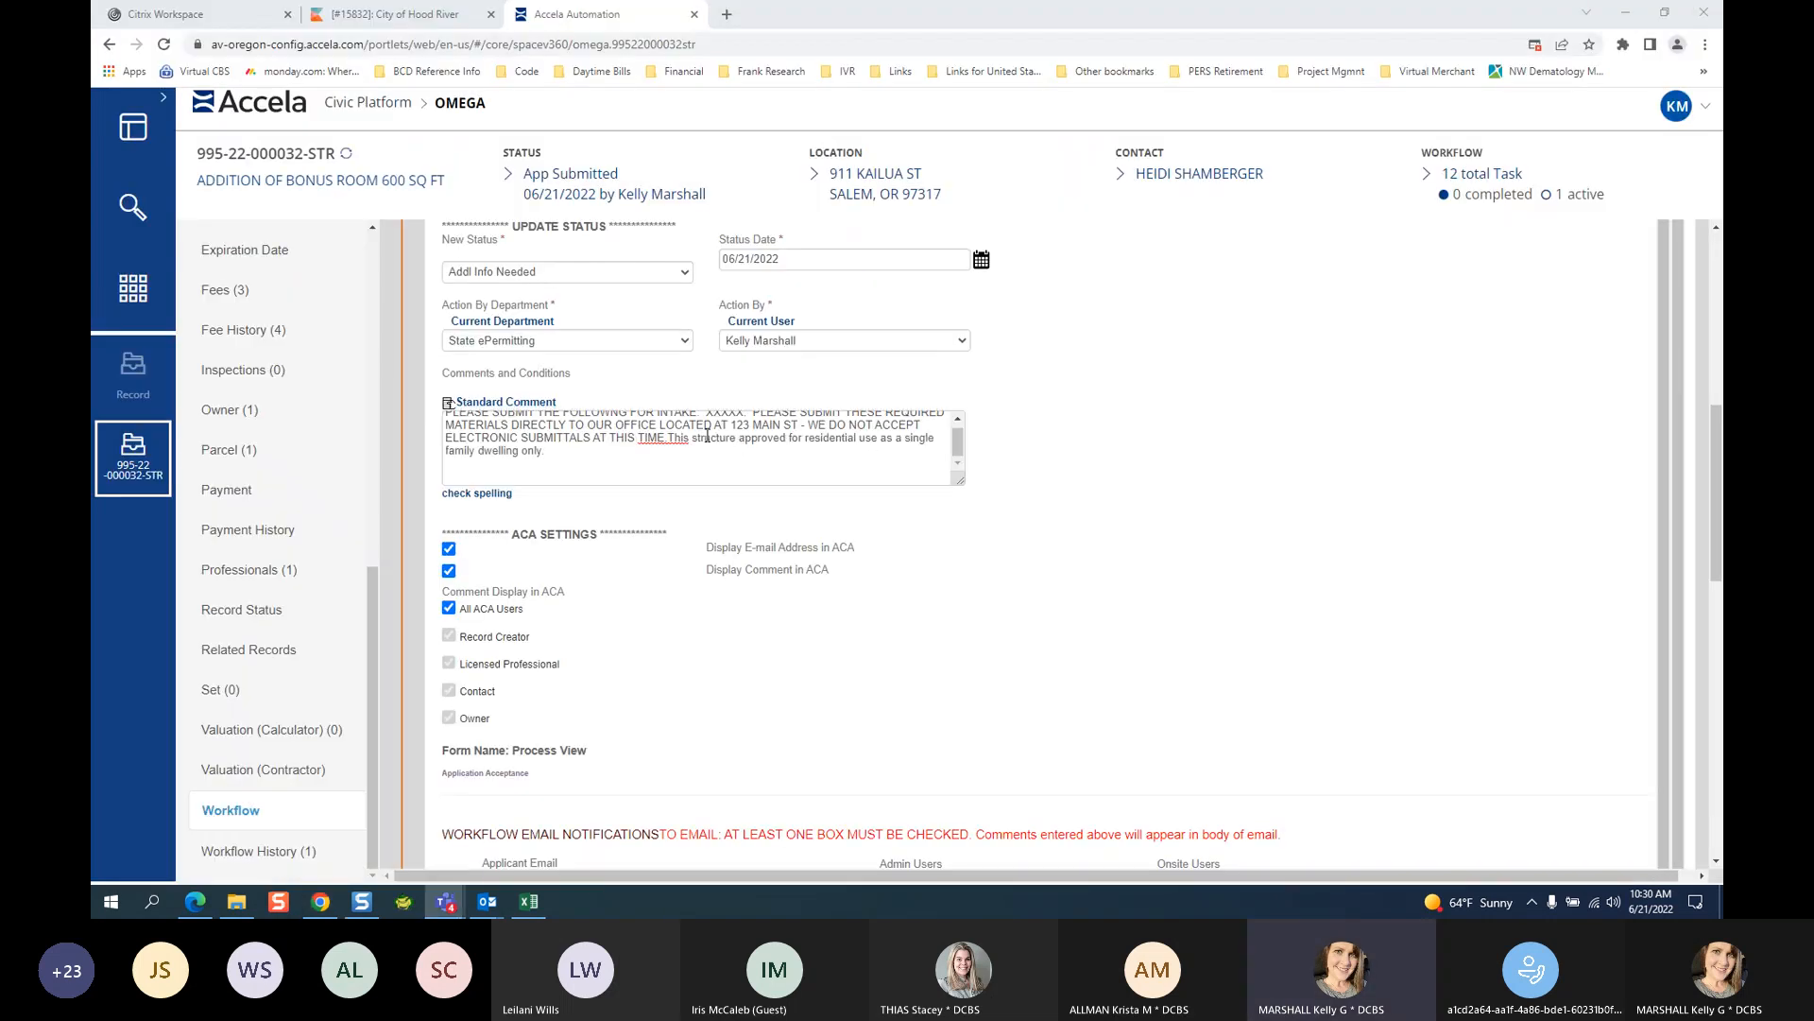
Move the 'This structure' single-family-dwelling sentence onto its own line below the intake request.
left_click(664, 438)
key("Return")
key("Return")
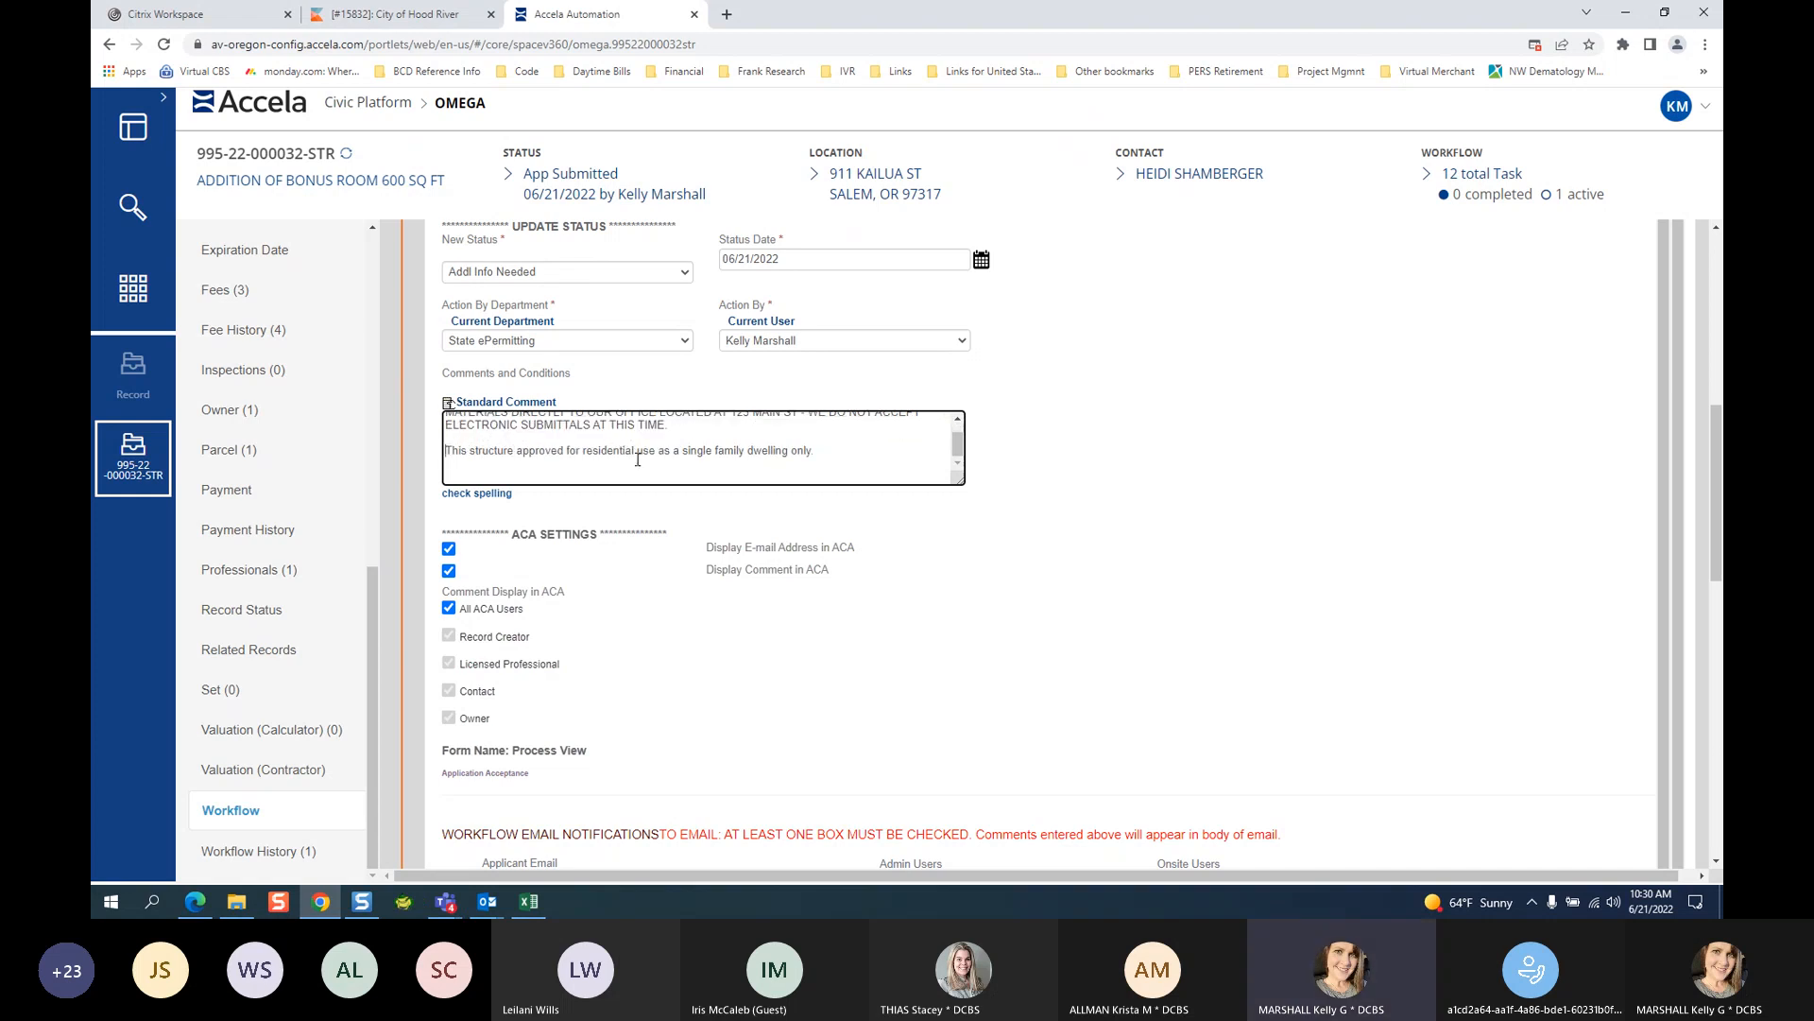
scroll(896, 447, "up", 2)
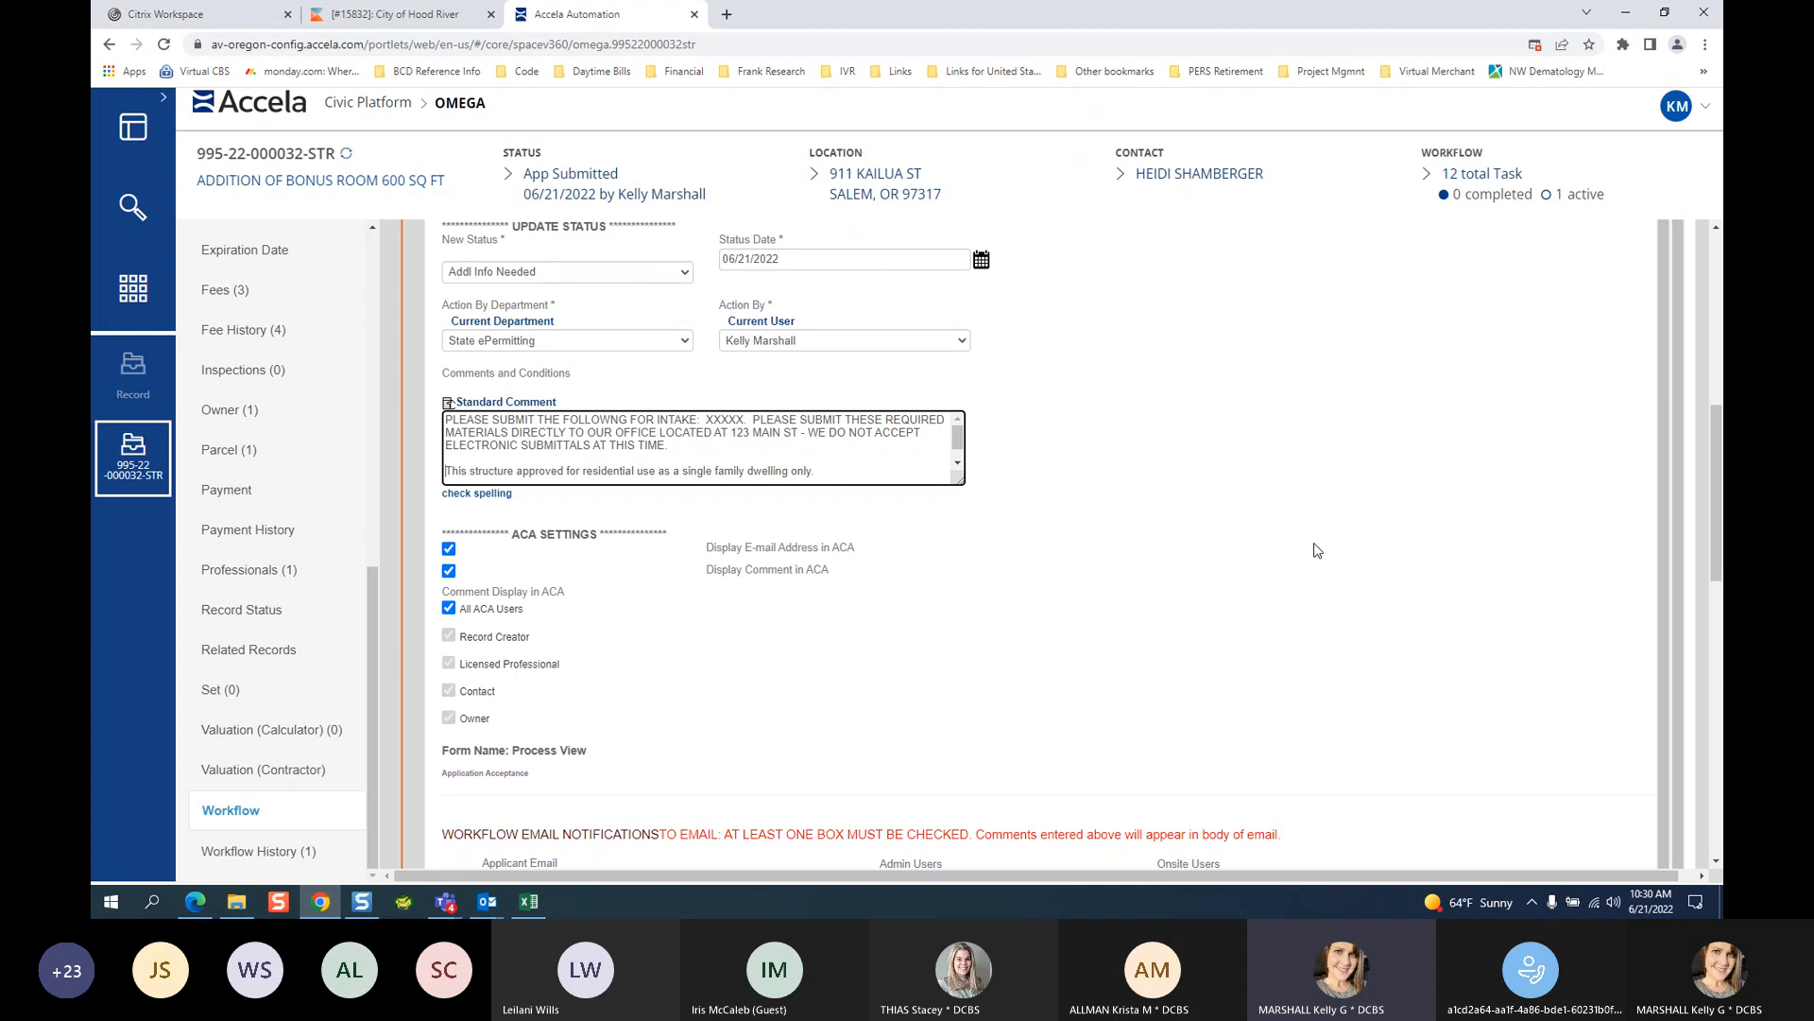
scroll(1398, 522, "down", 1)
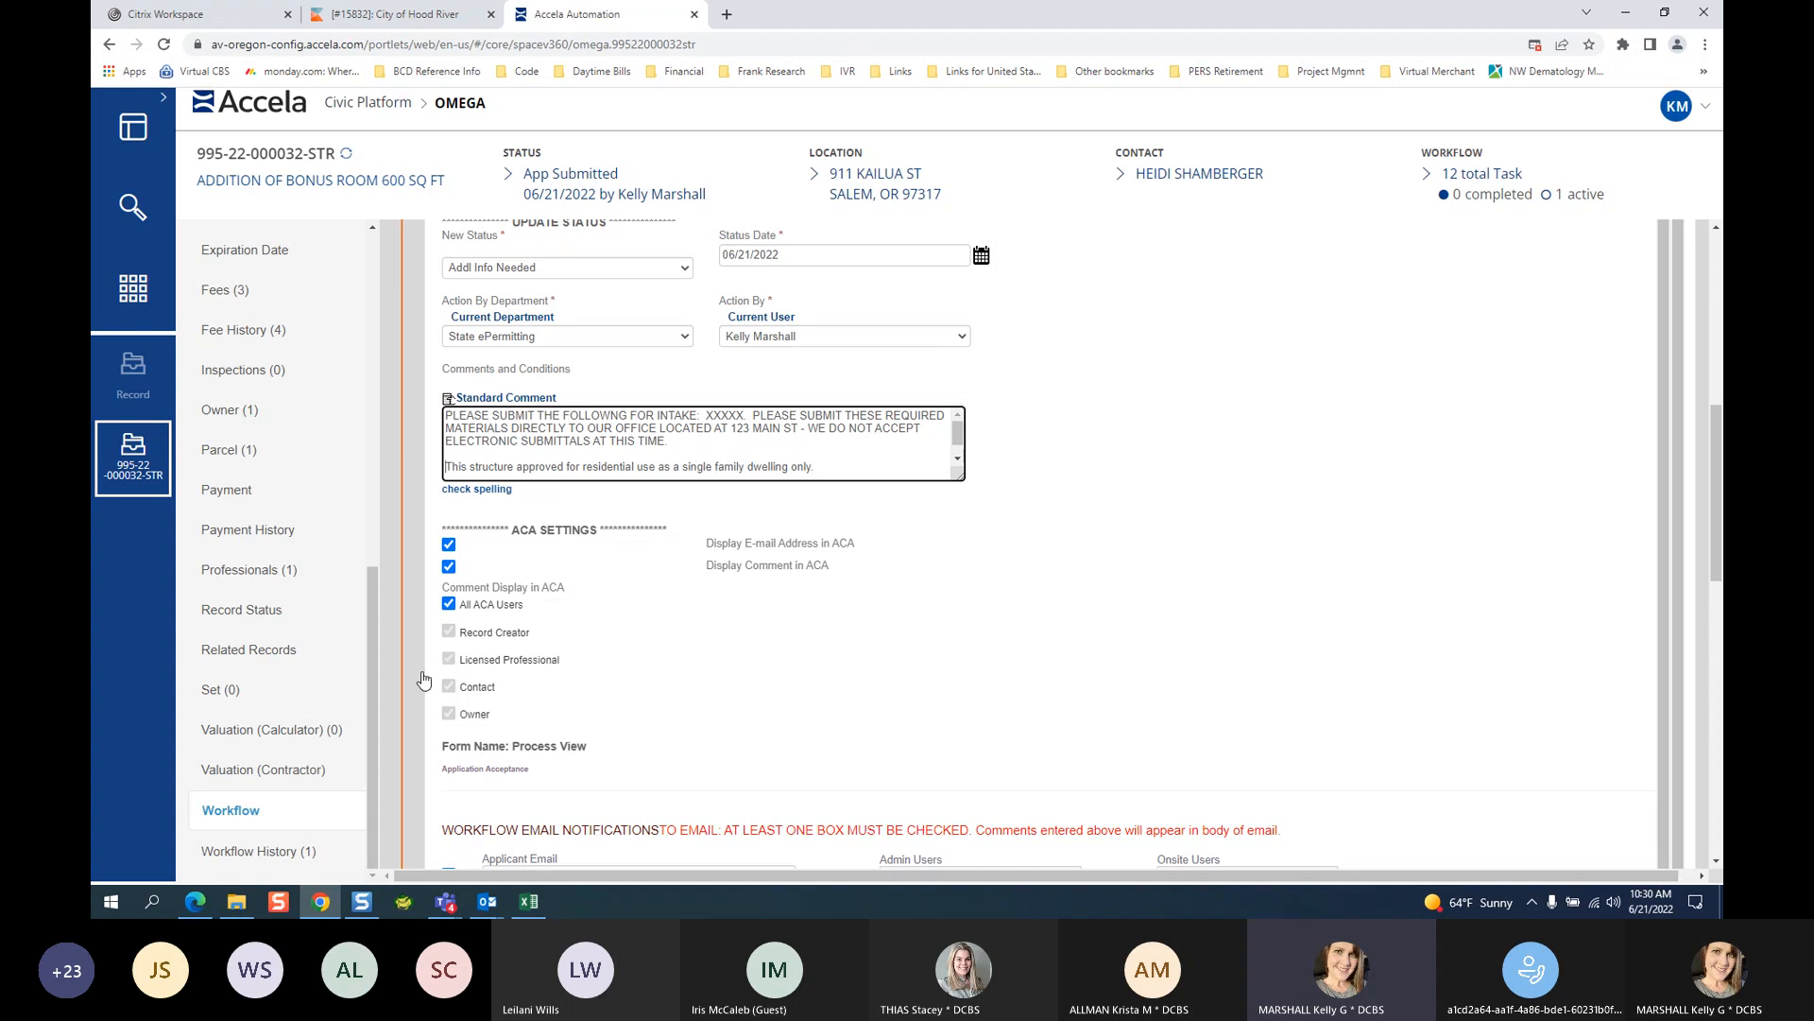
scroll(283, 378, "up", 1)
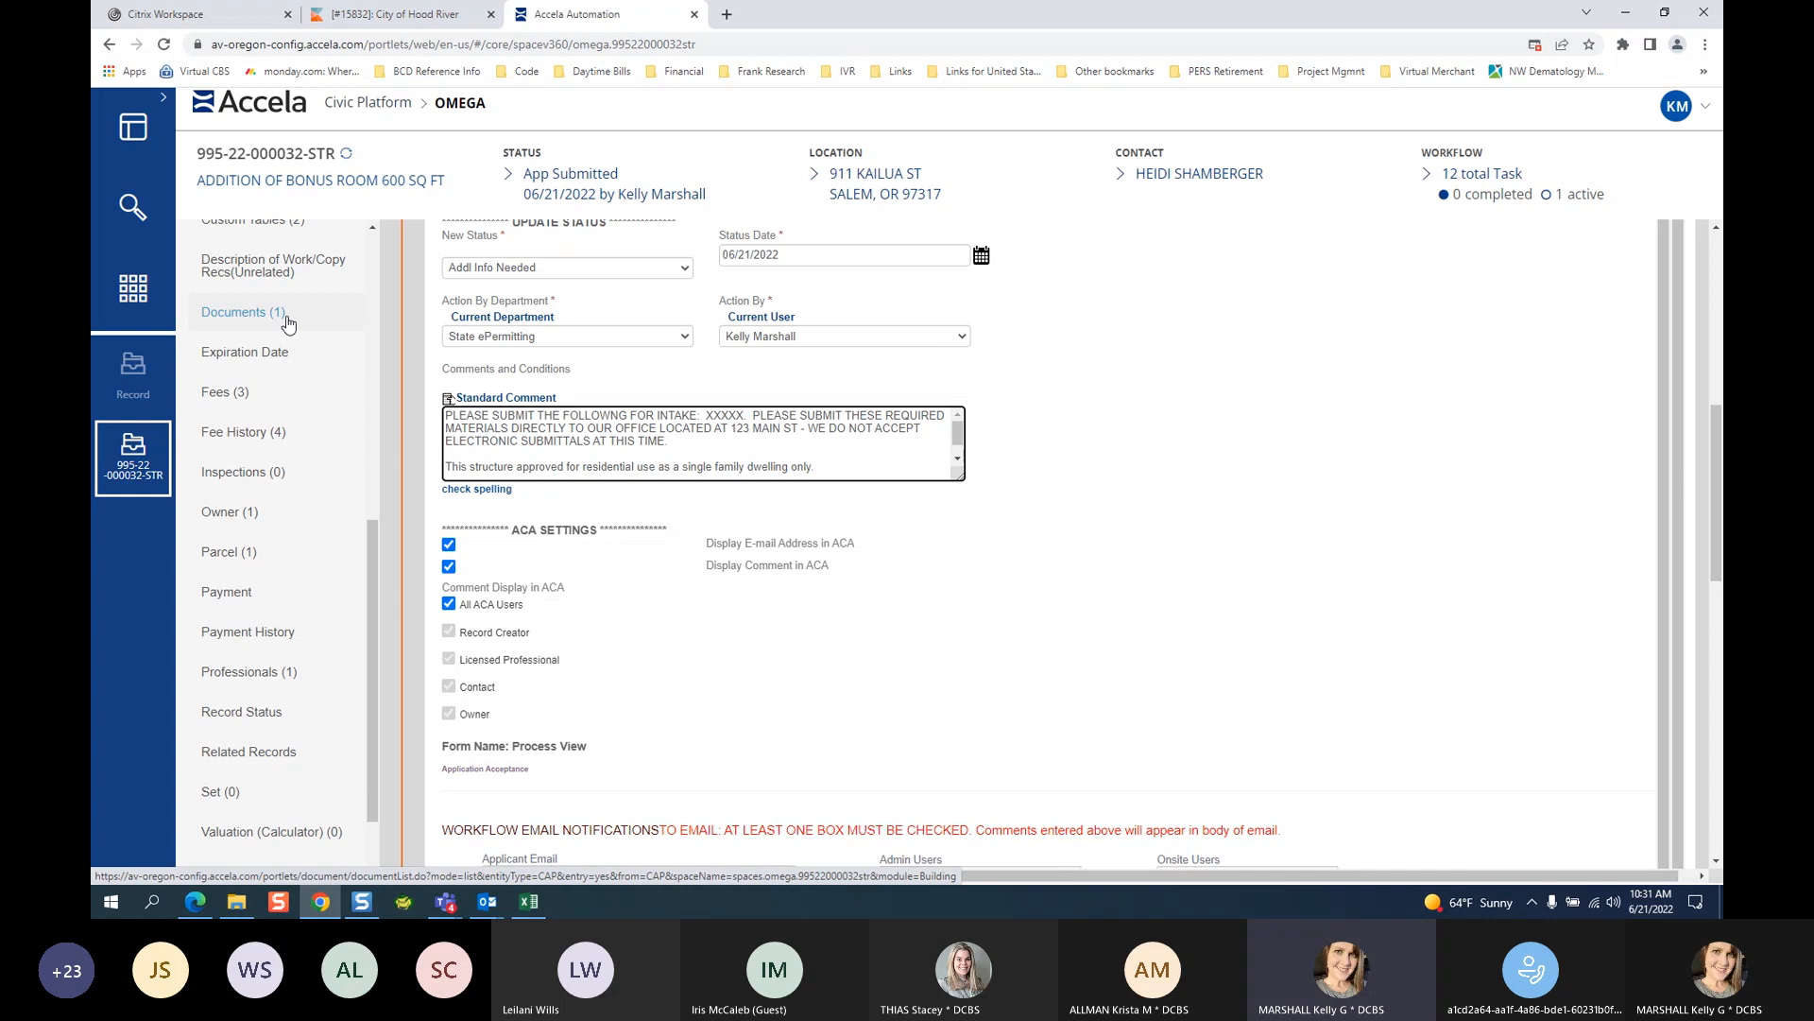
left_click(702, 449)
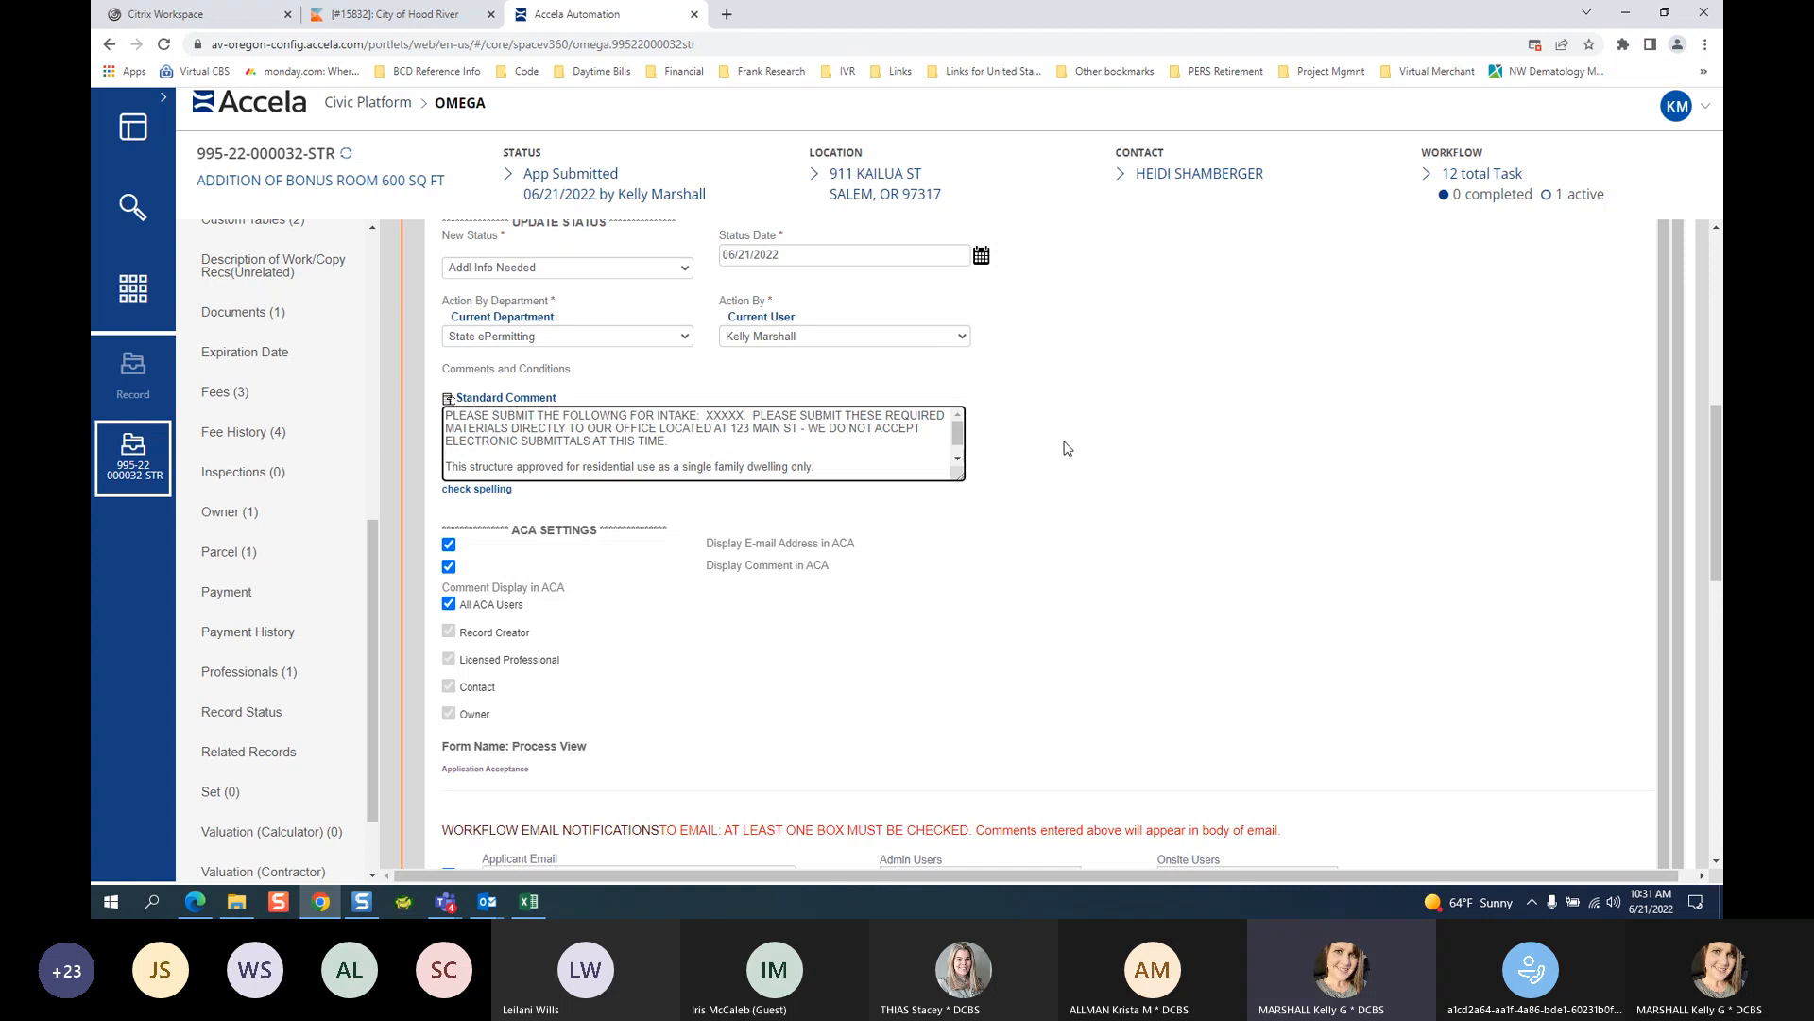
Reopen the standard comments list from the workflow form's Standard Comment link.
scroll(1065, 449, "down", 1)
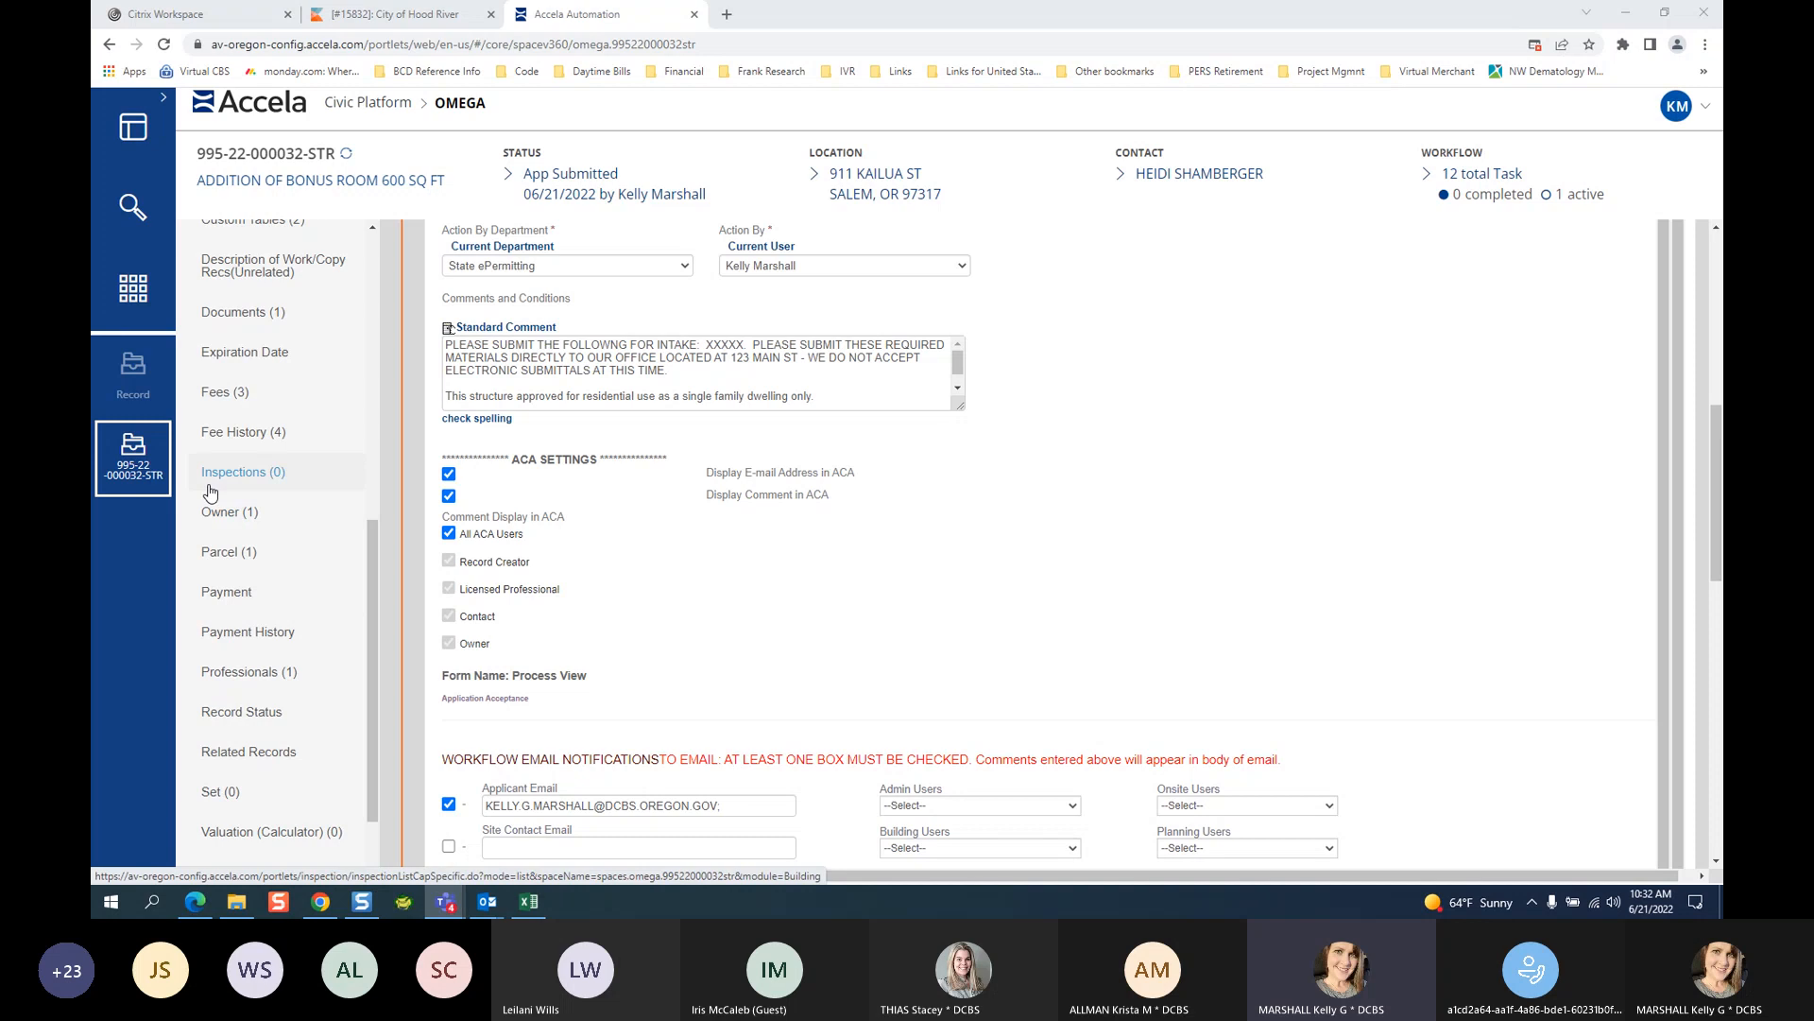
left_click(501, 329)
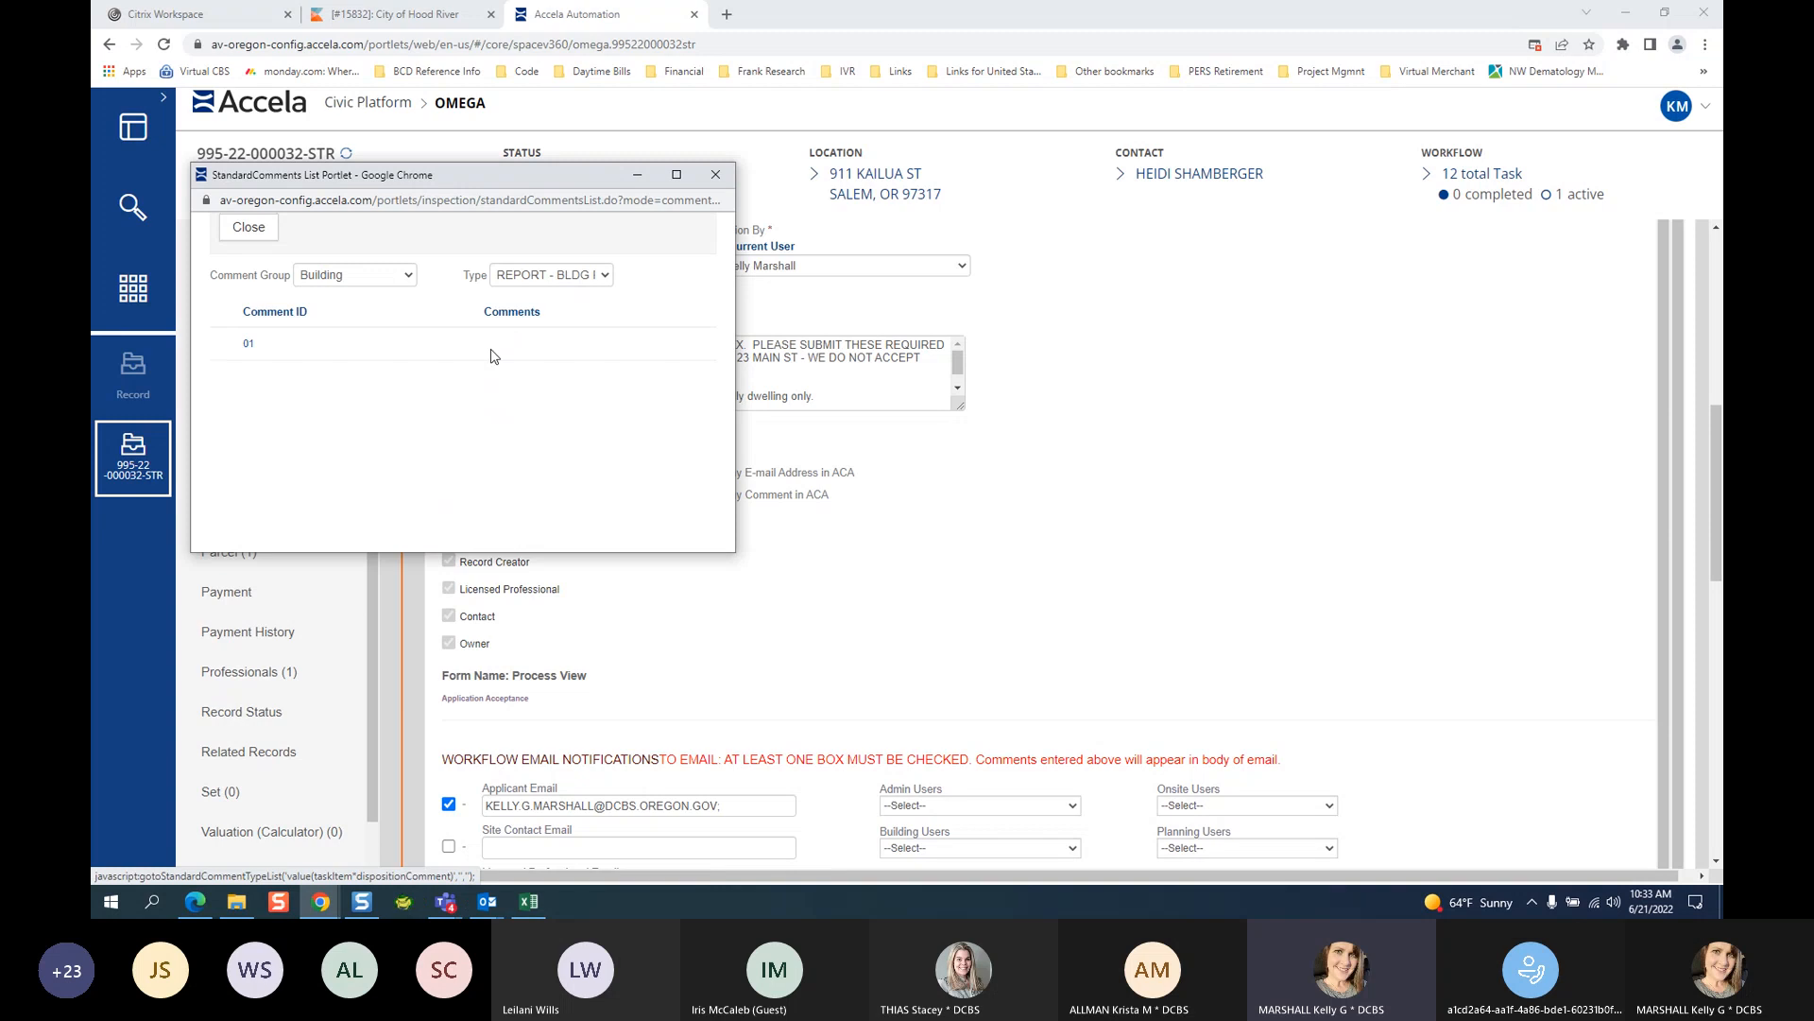
Switch the comment group to Write It / Cite It and maximize the comments window.
left_click(387, 277)
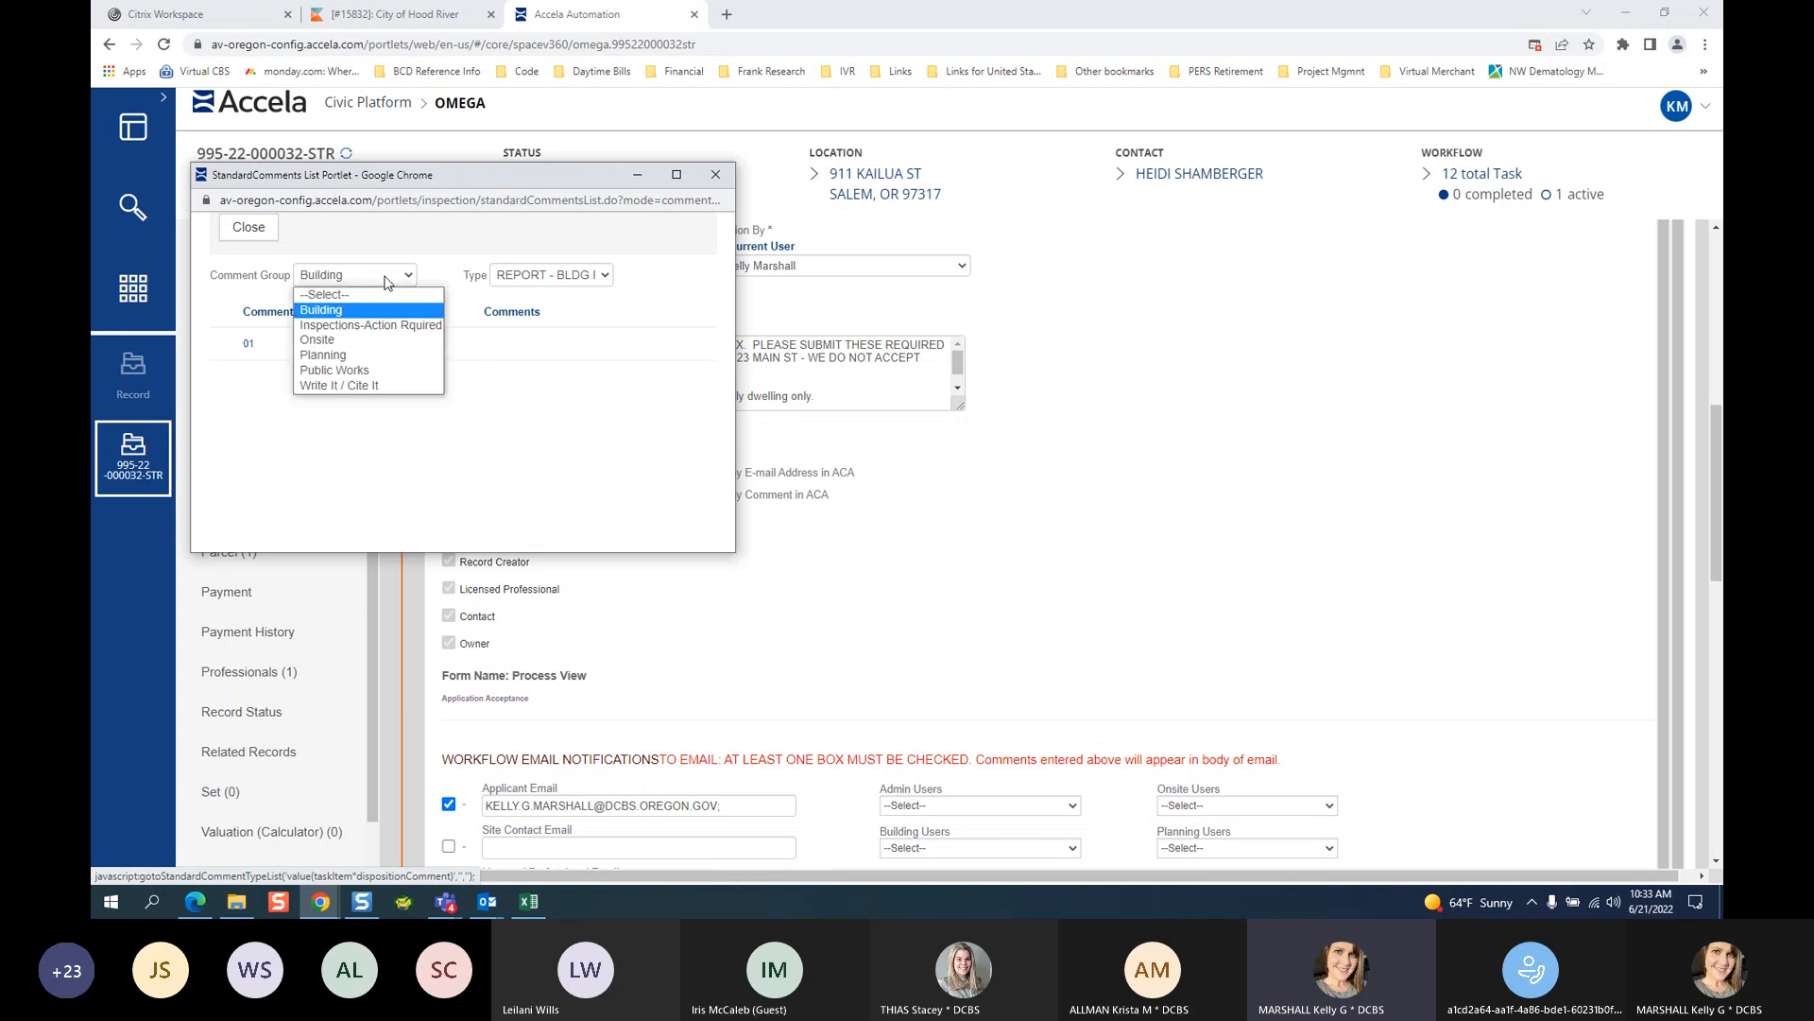
left_click(339, 385)
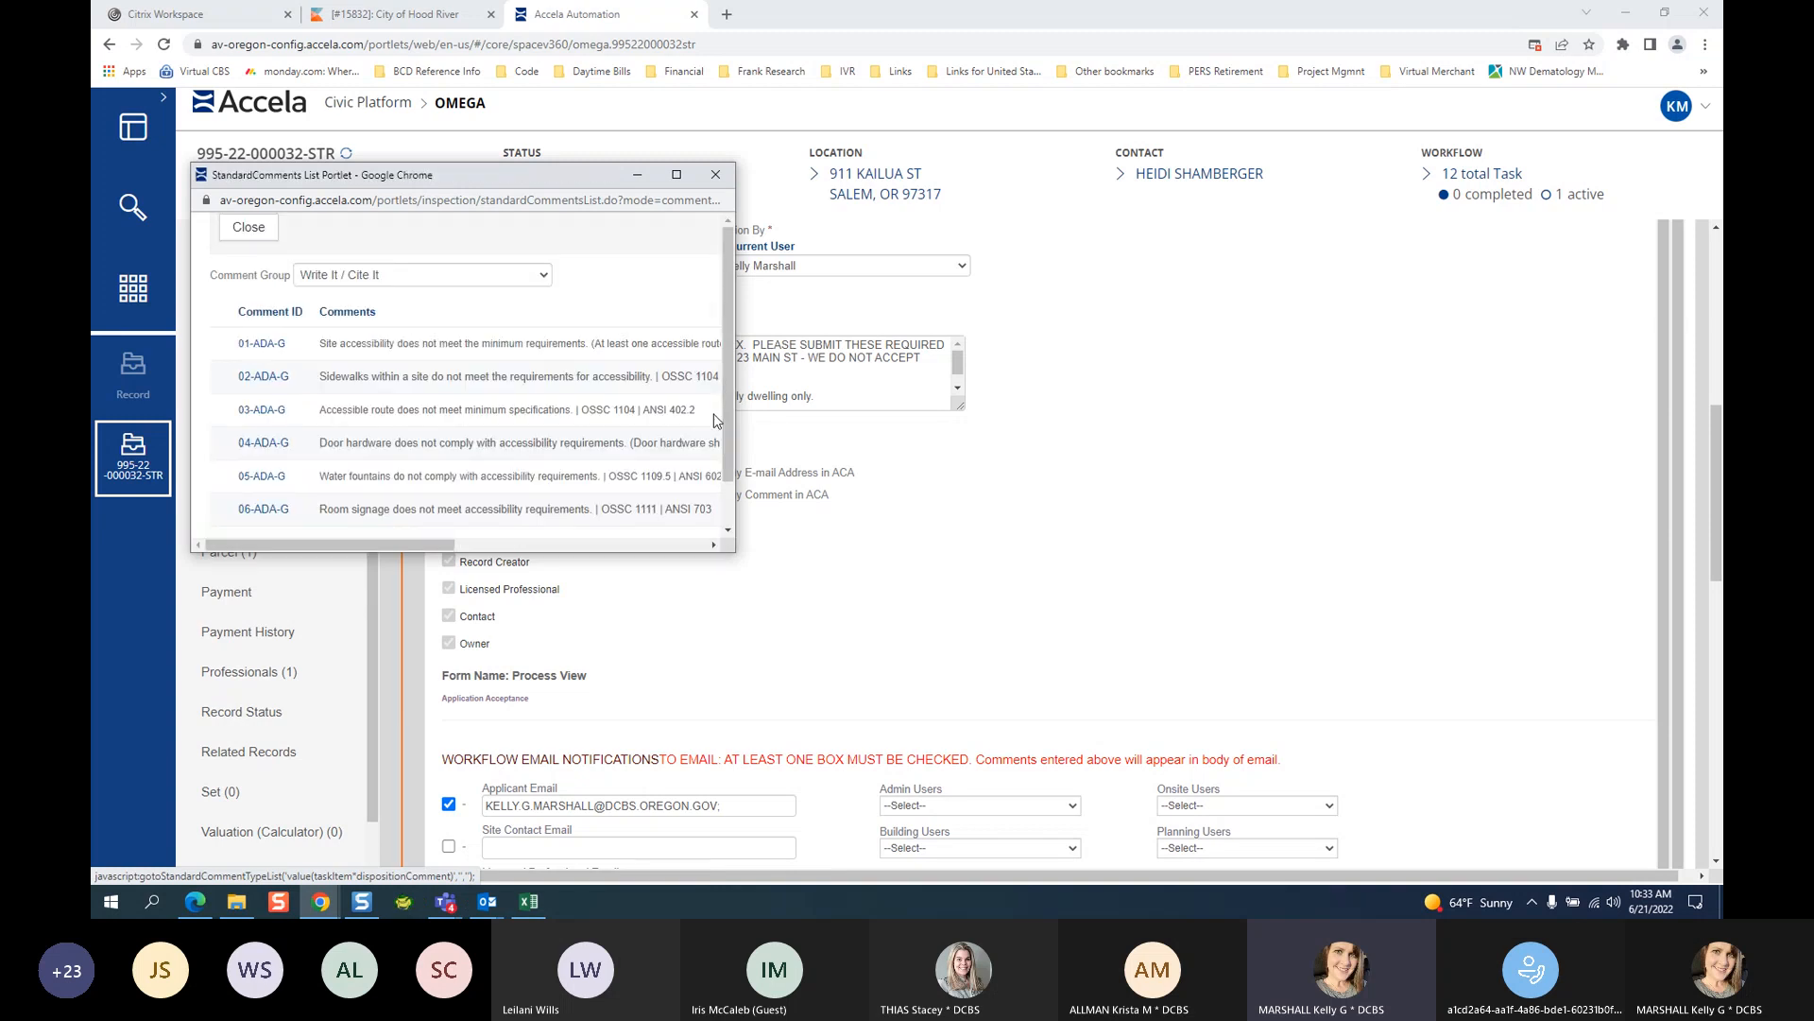
left_click(677, 173)
Filter by comment type ELEC-ROUGH-IN and browse its comments, keeping the Write It / Cite It group.
left_click(1085, 110)
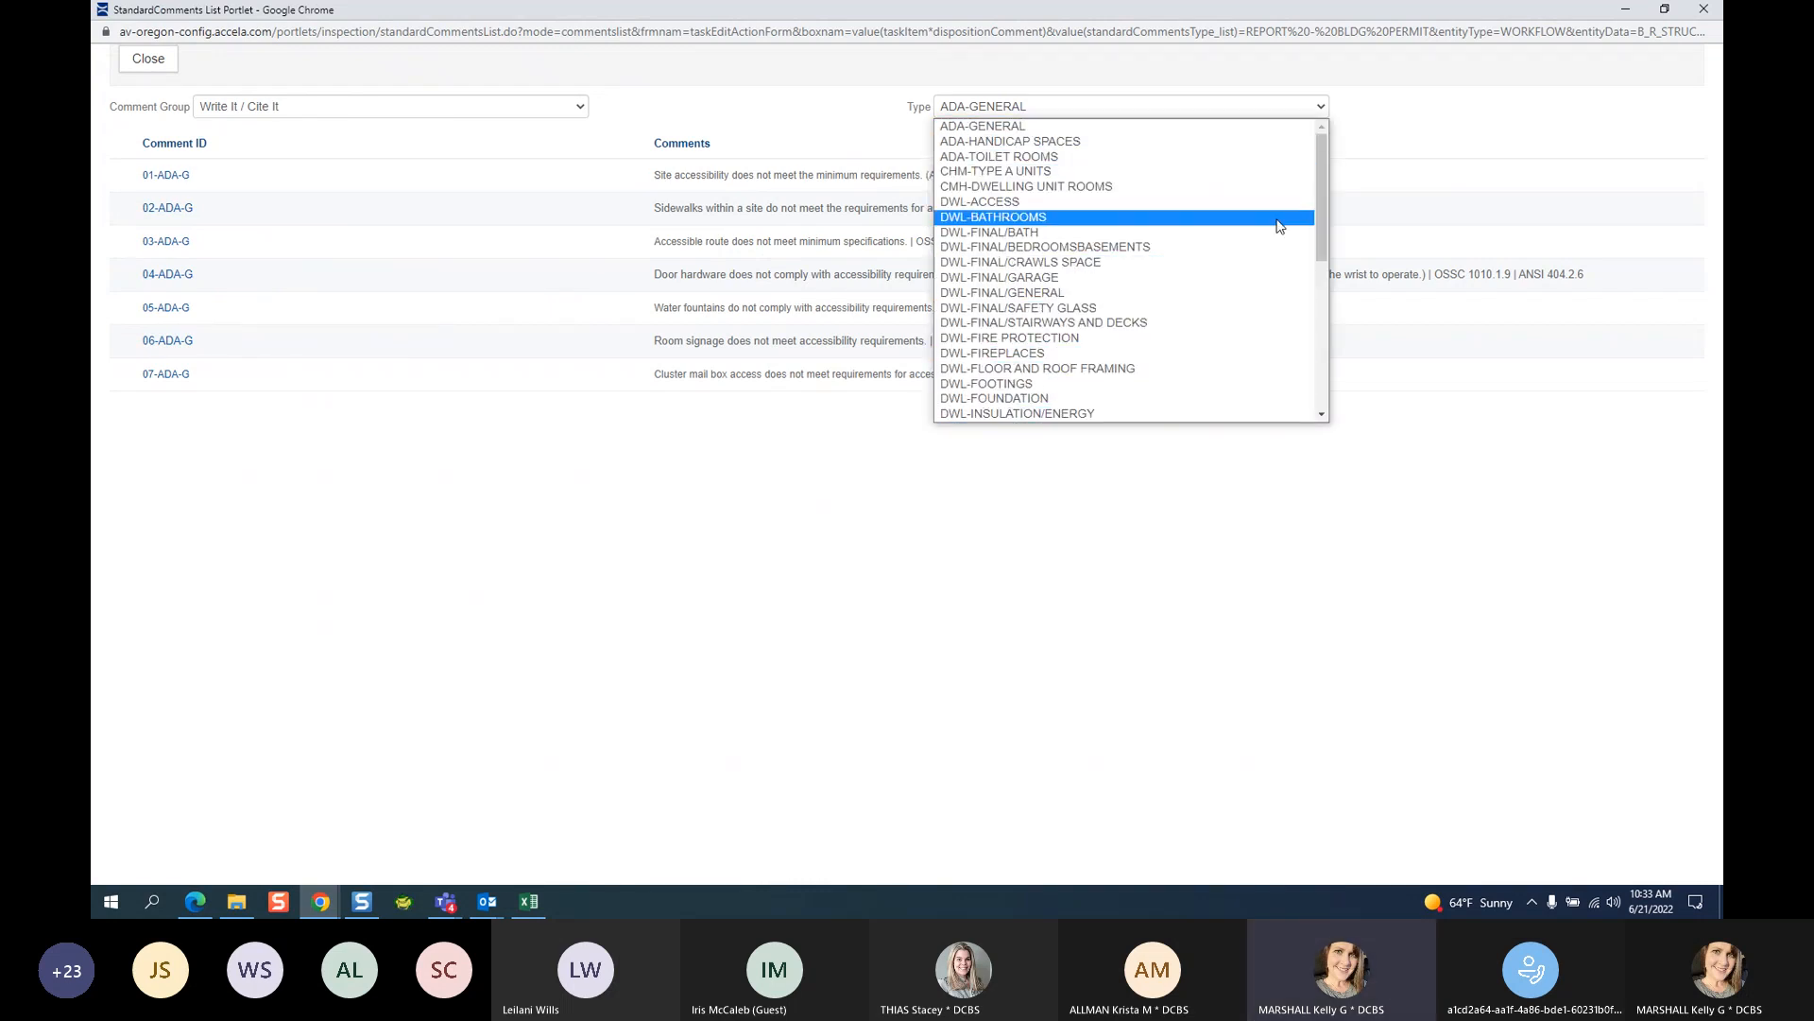
left_click_drag(1325, 185, 1324, 337)
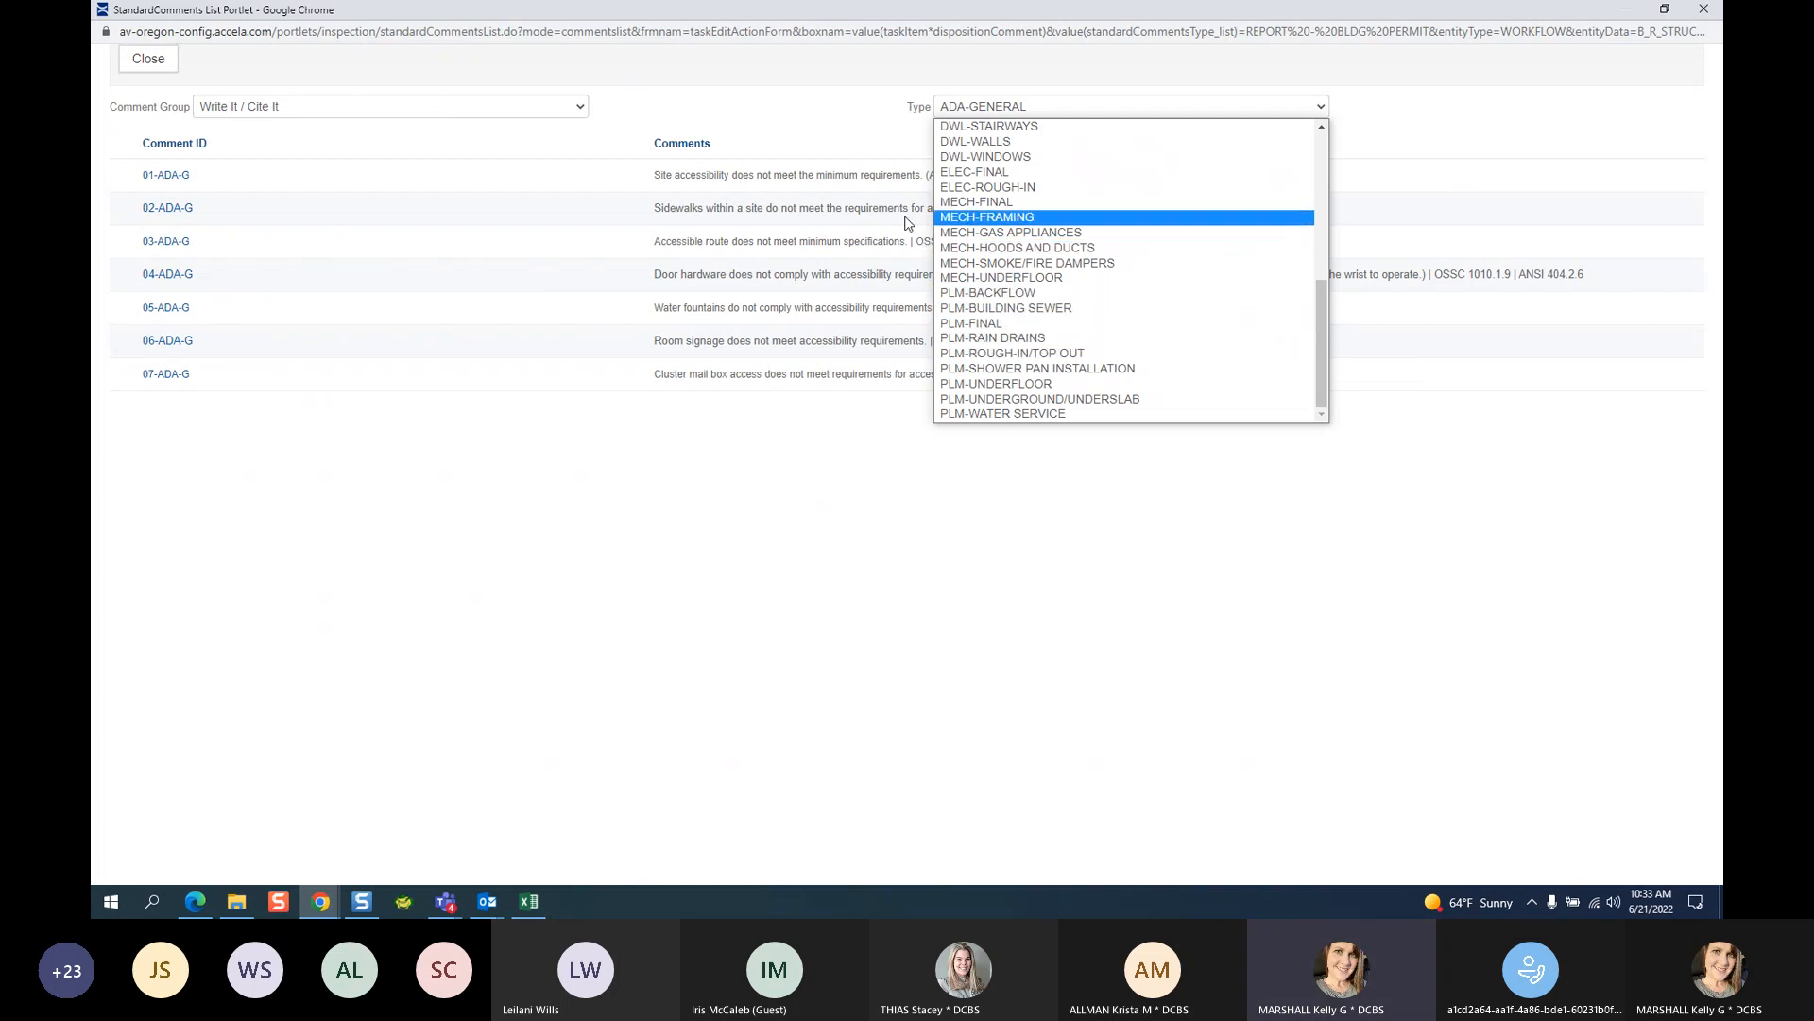
left_click(971, 188)
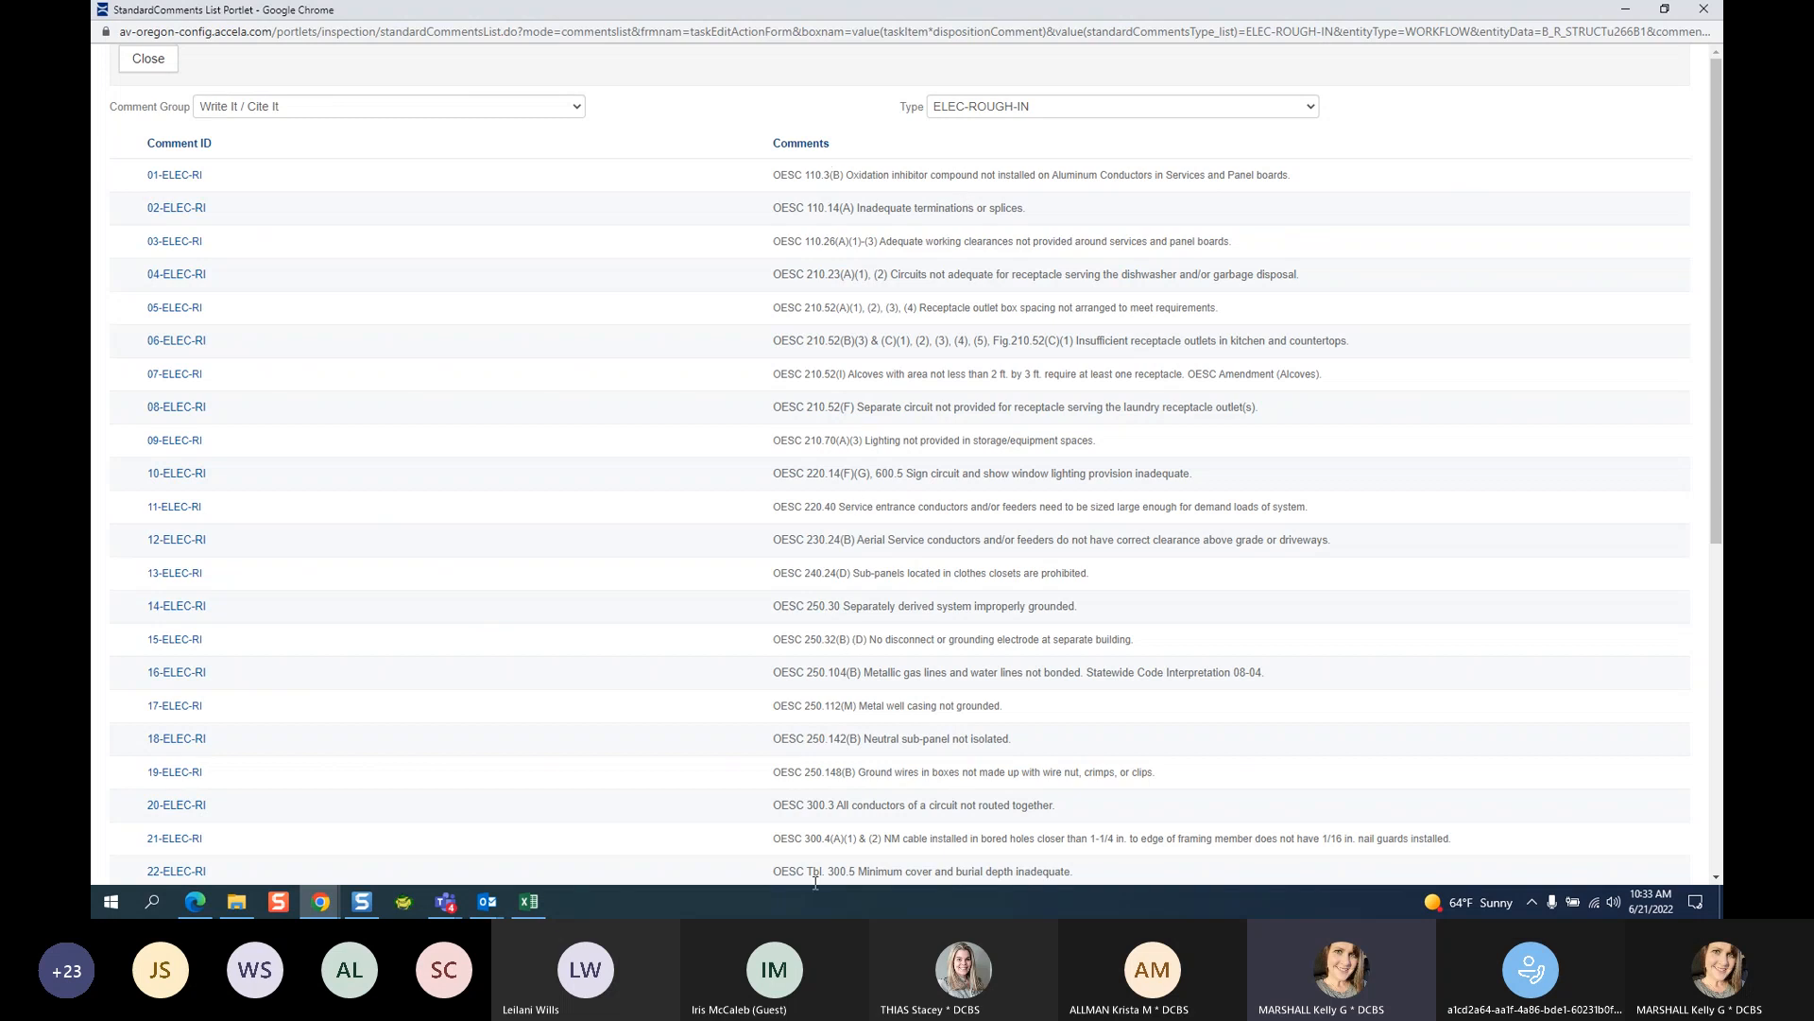
scroll(809, 274, "down", 1)
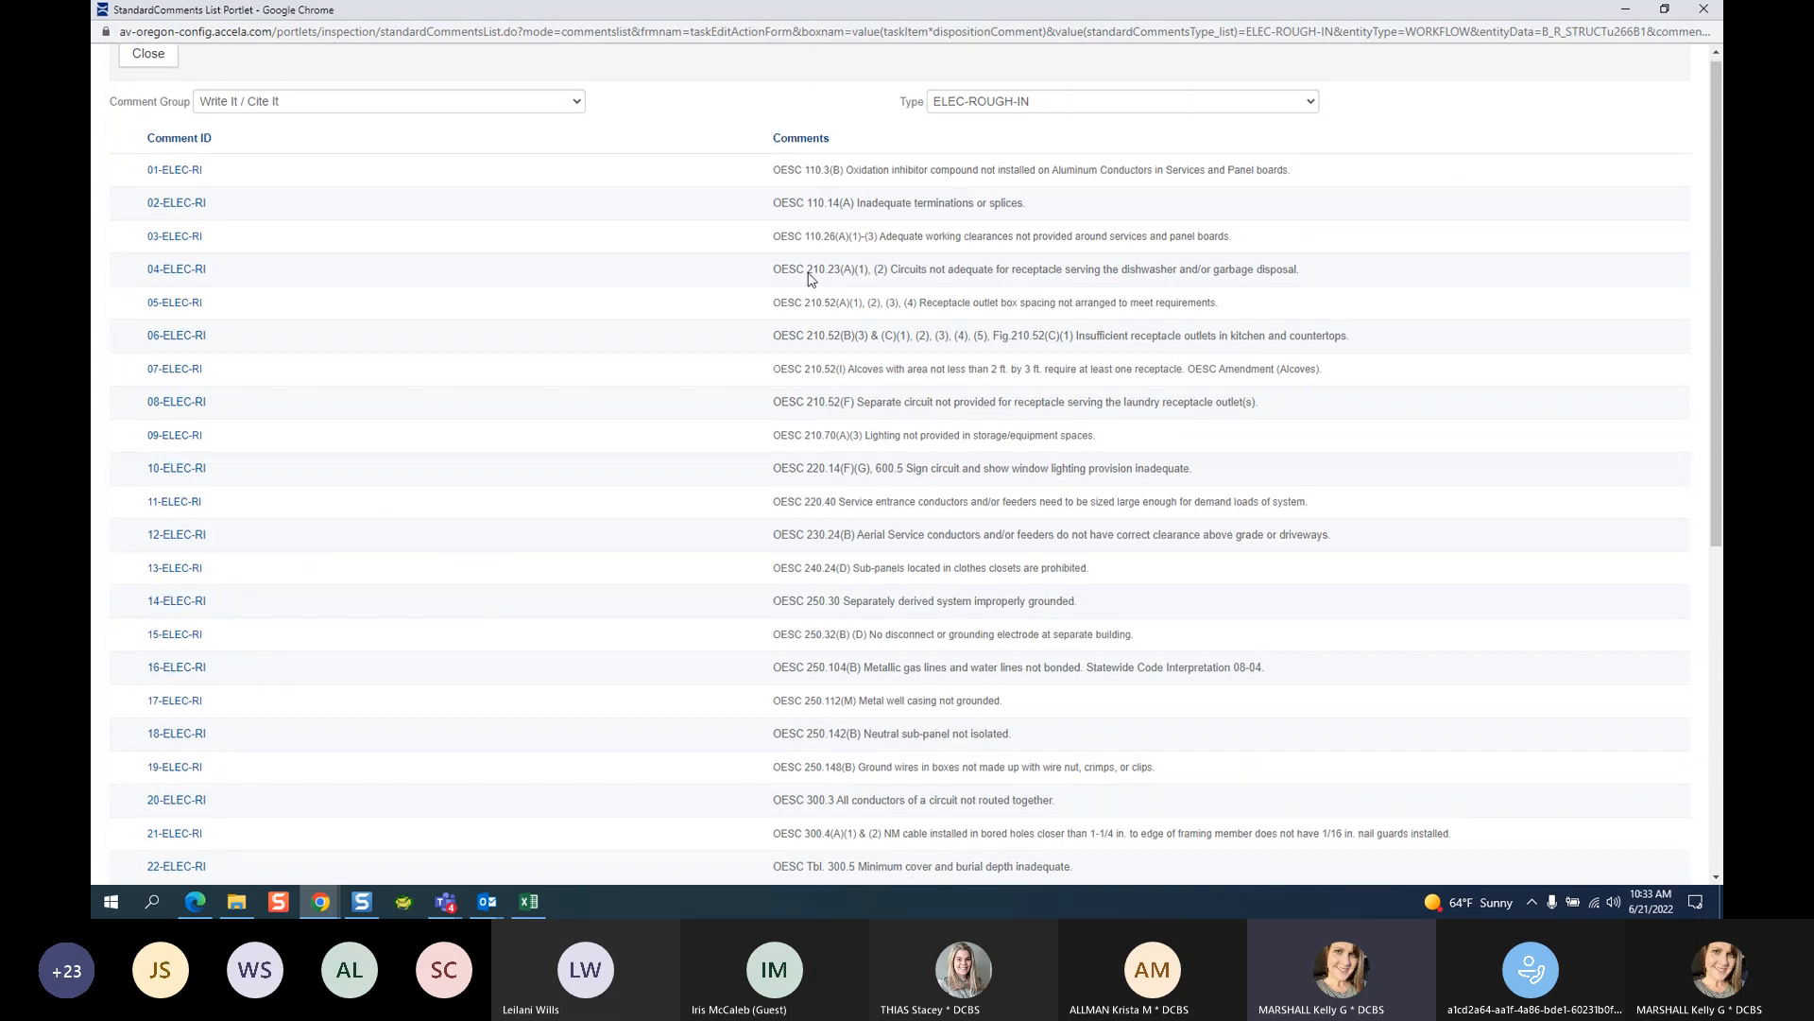
scroll(809, 274, "down", 5)
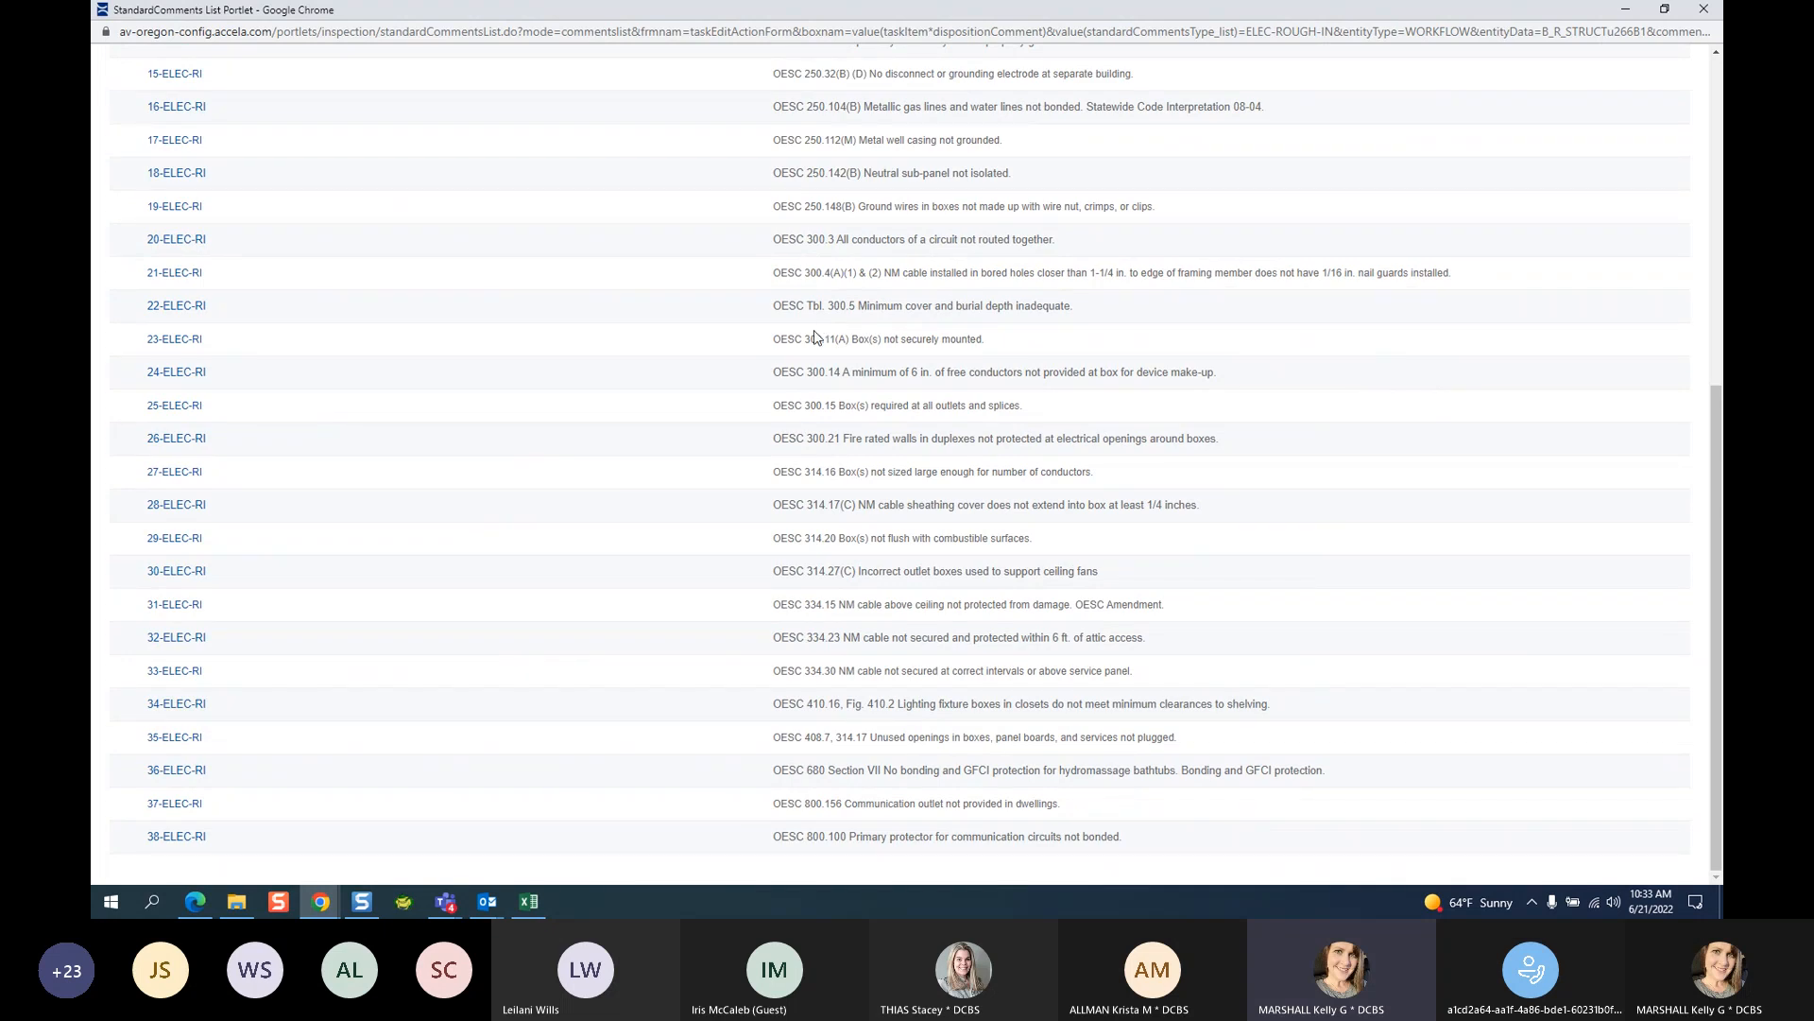
scroll(1283, 251, "up", 6)
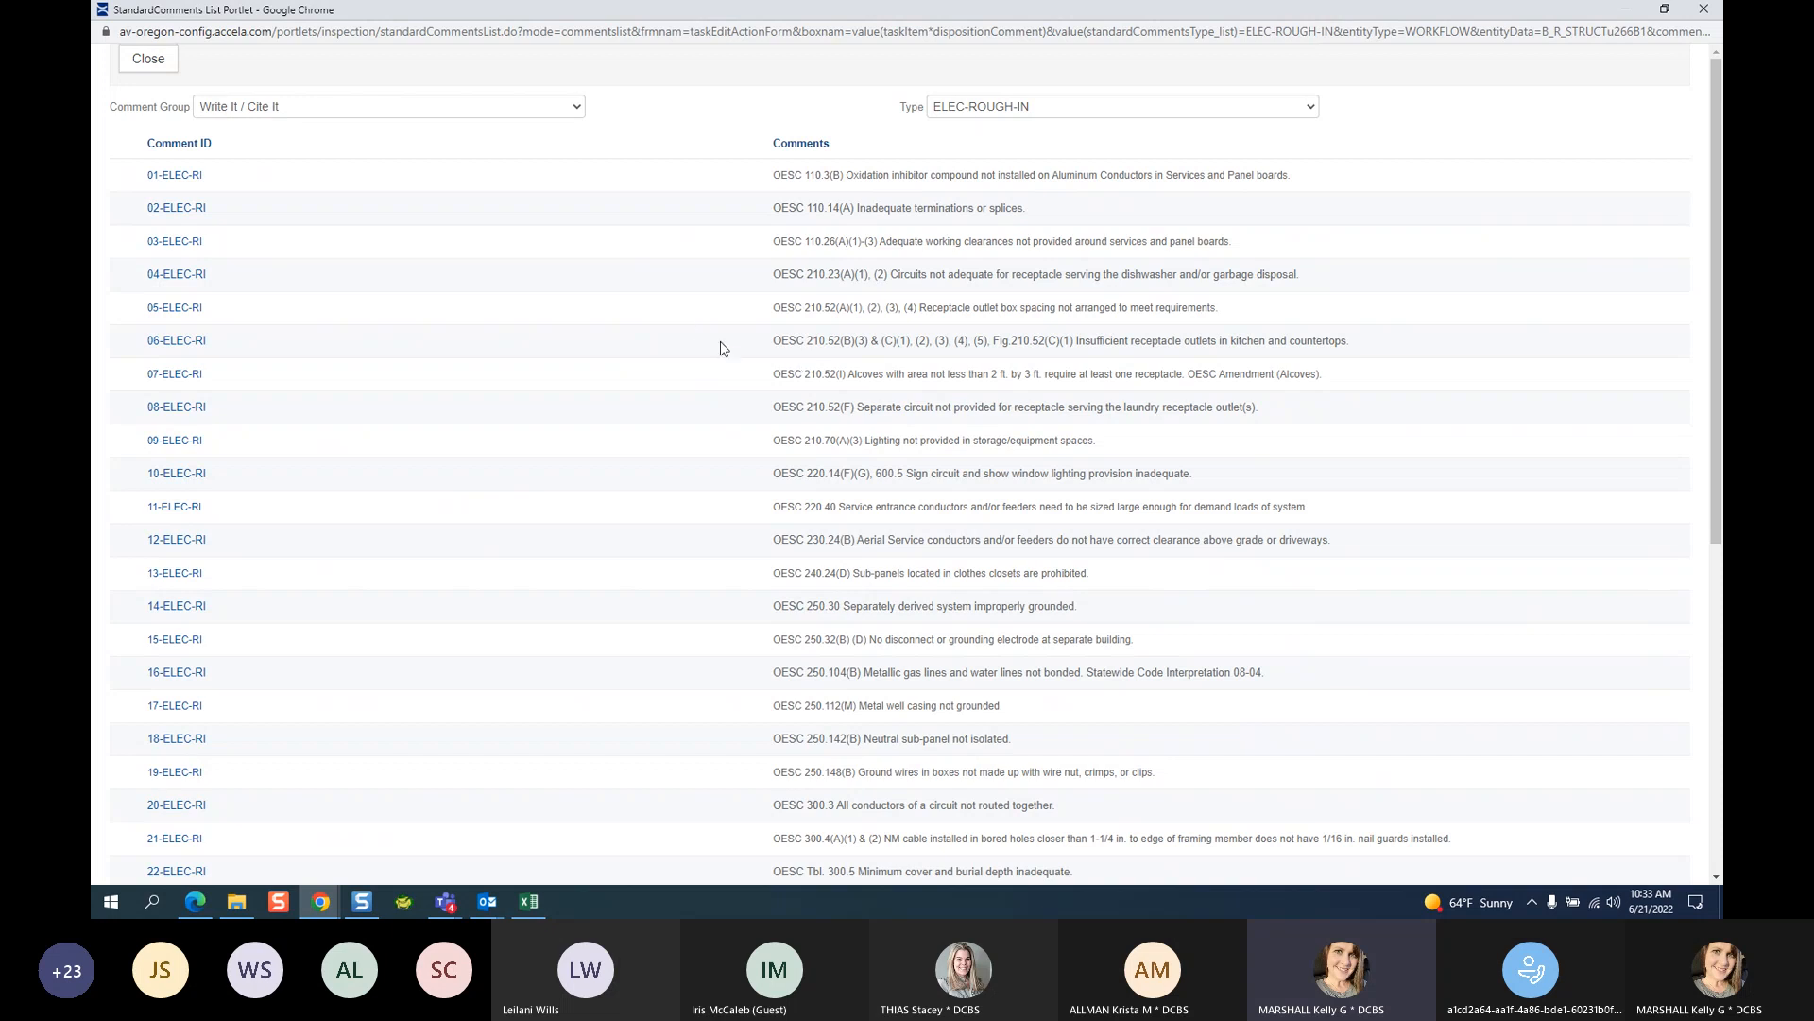
left_click(314, 107)
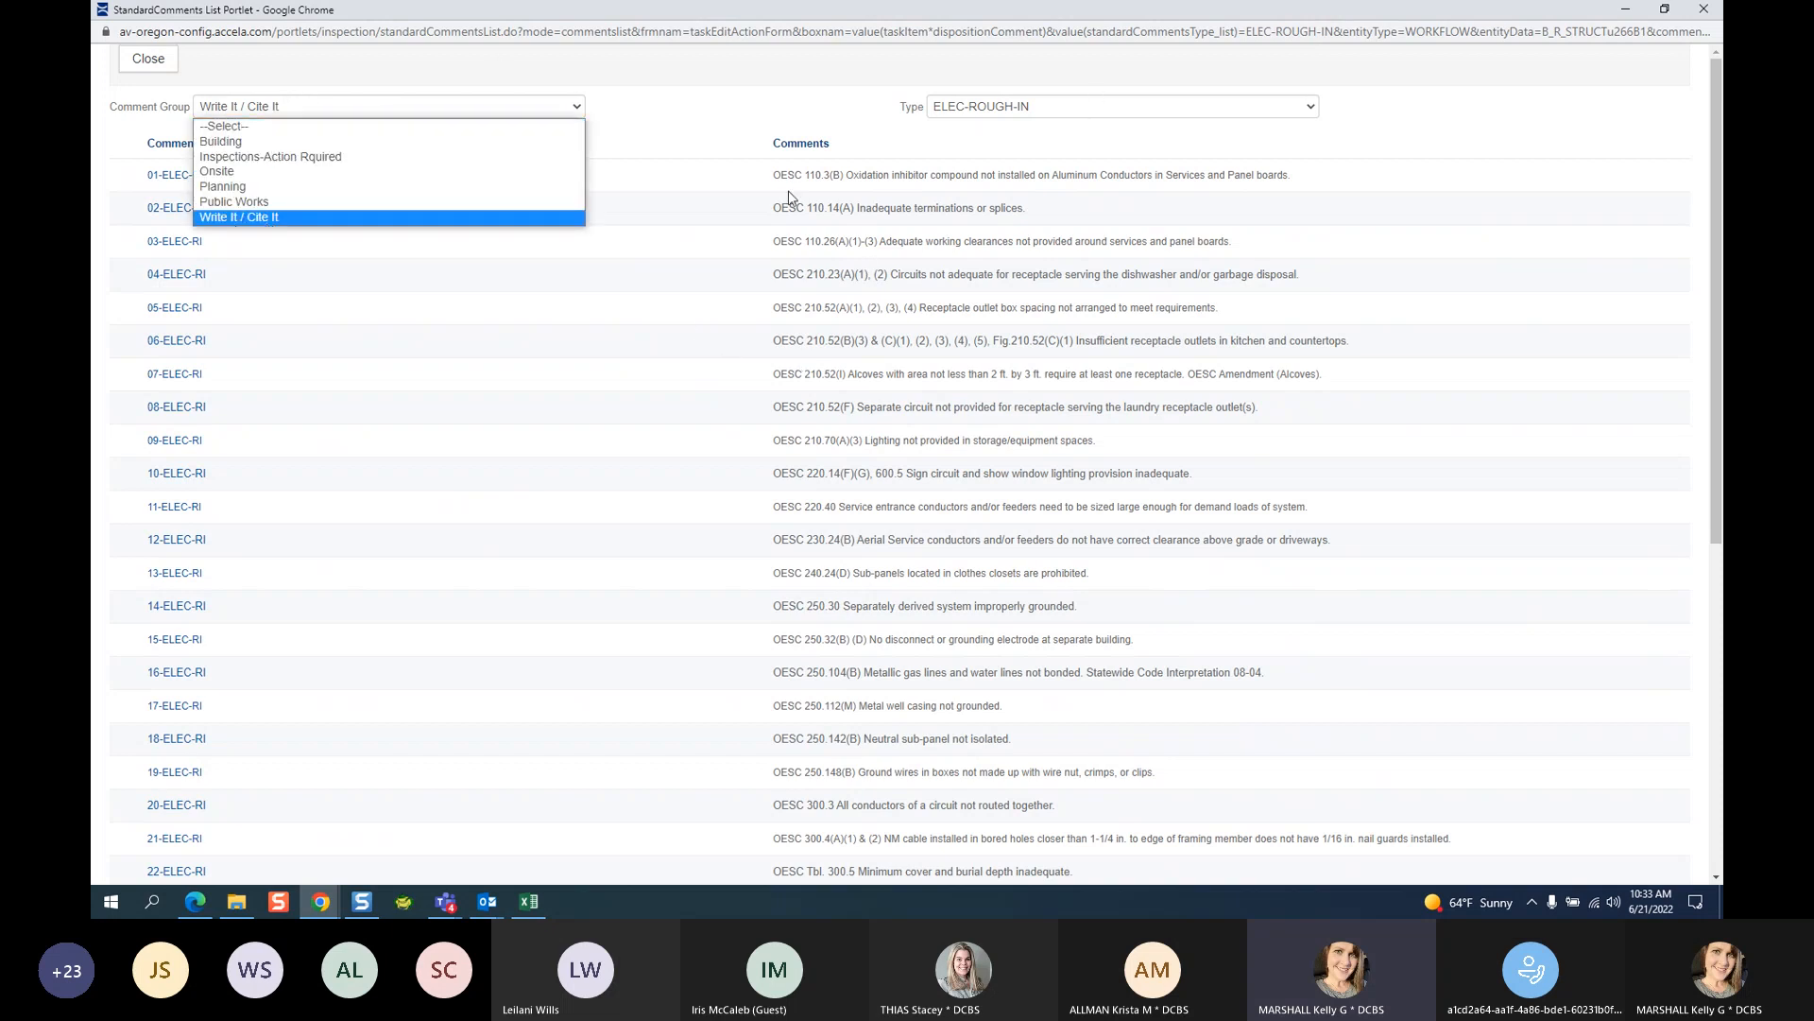
left_click(1482, 120)
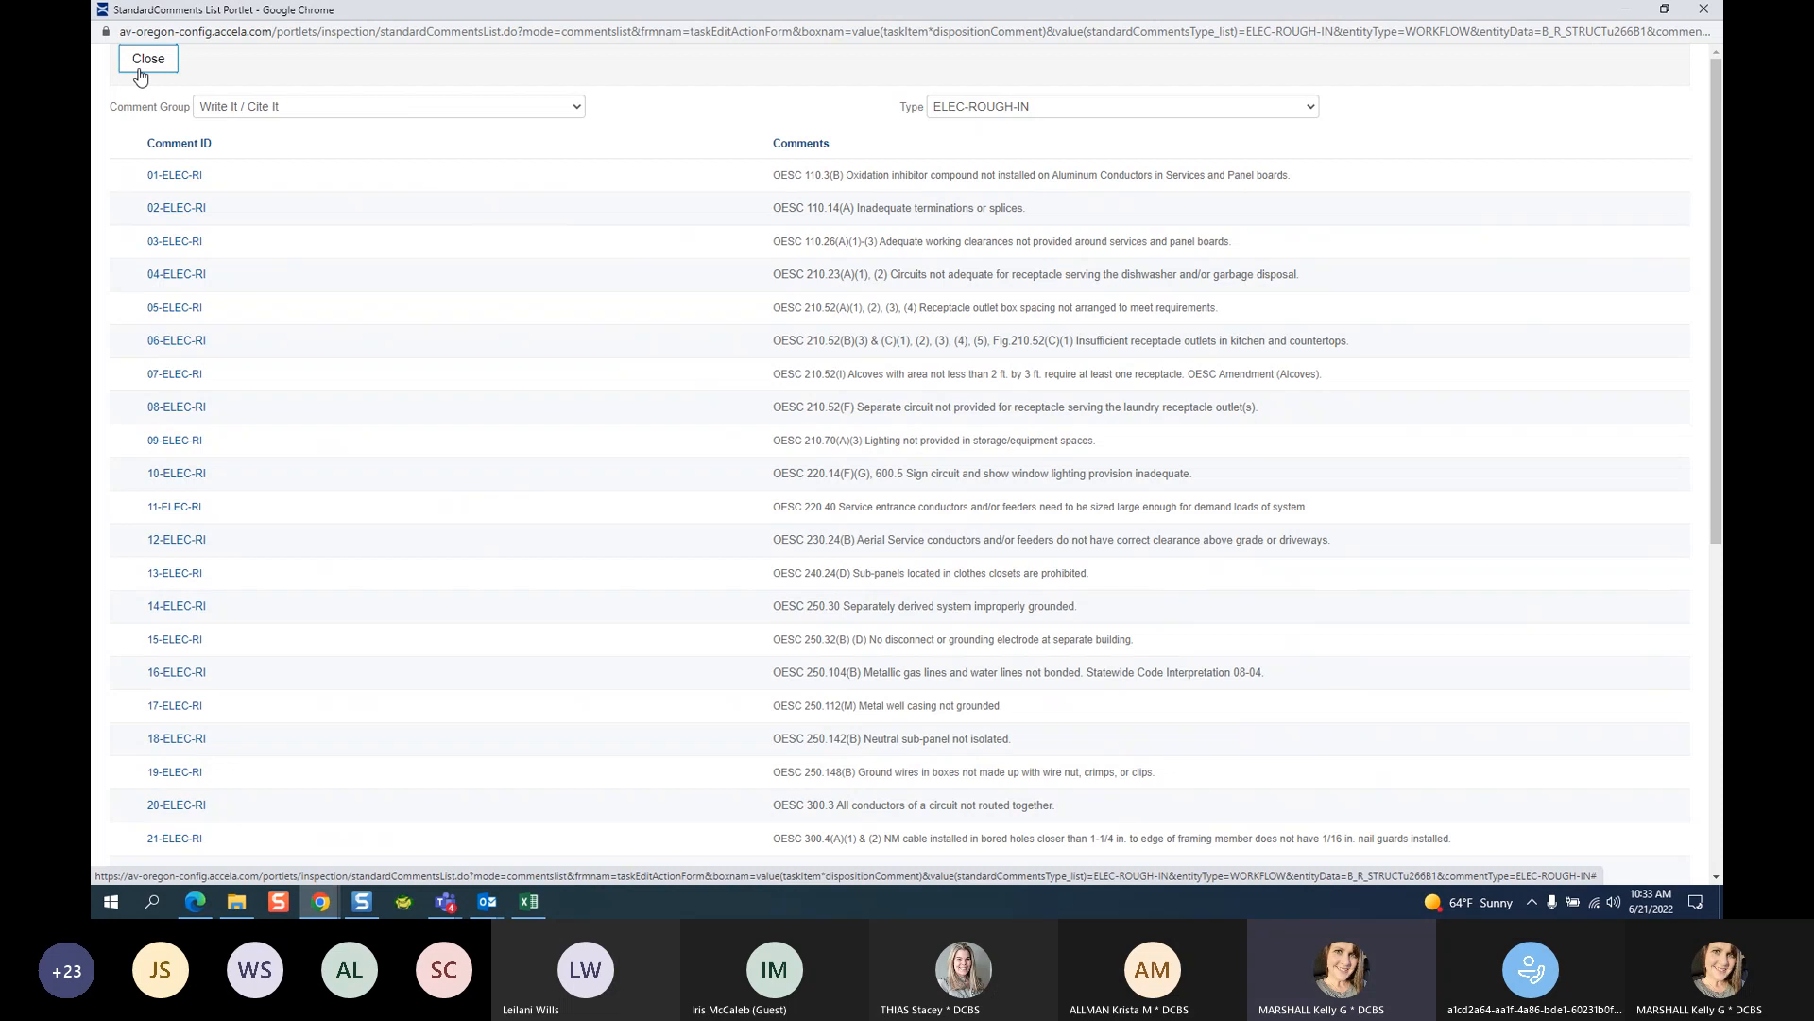
left_click(419, 110)
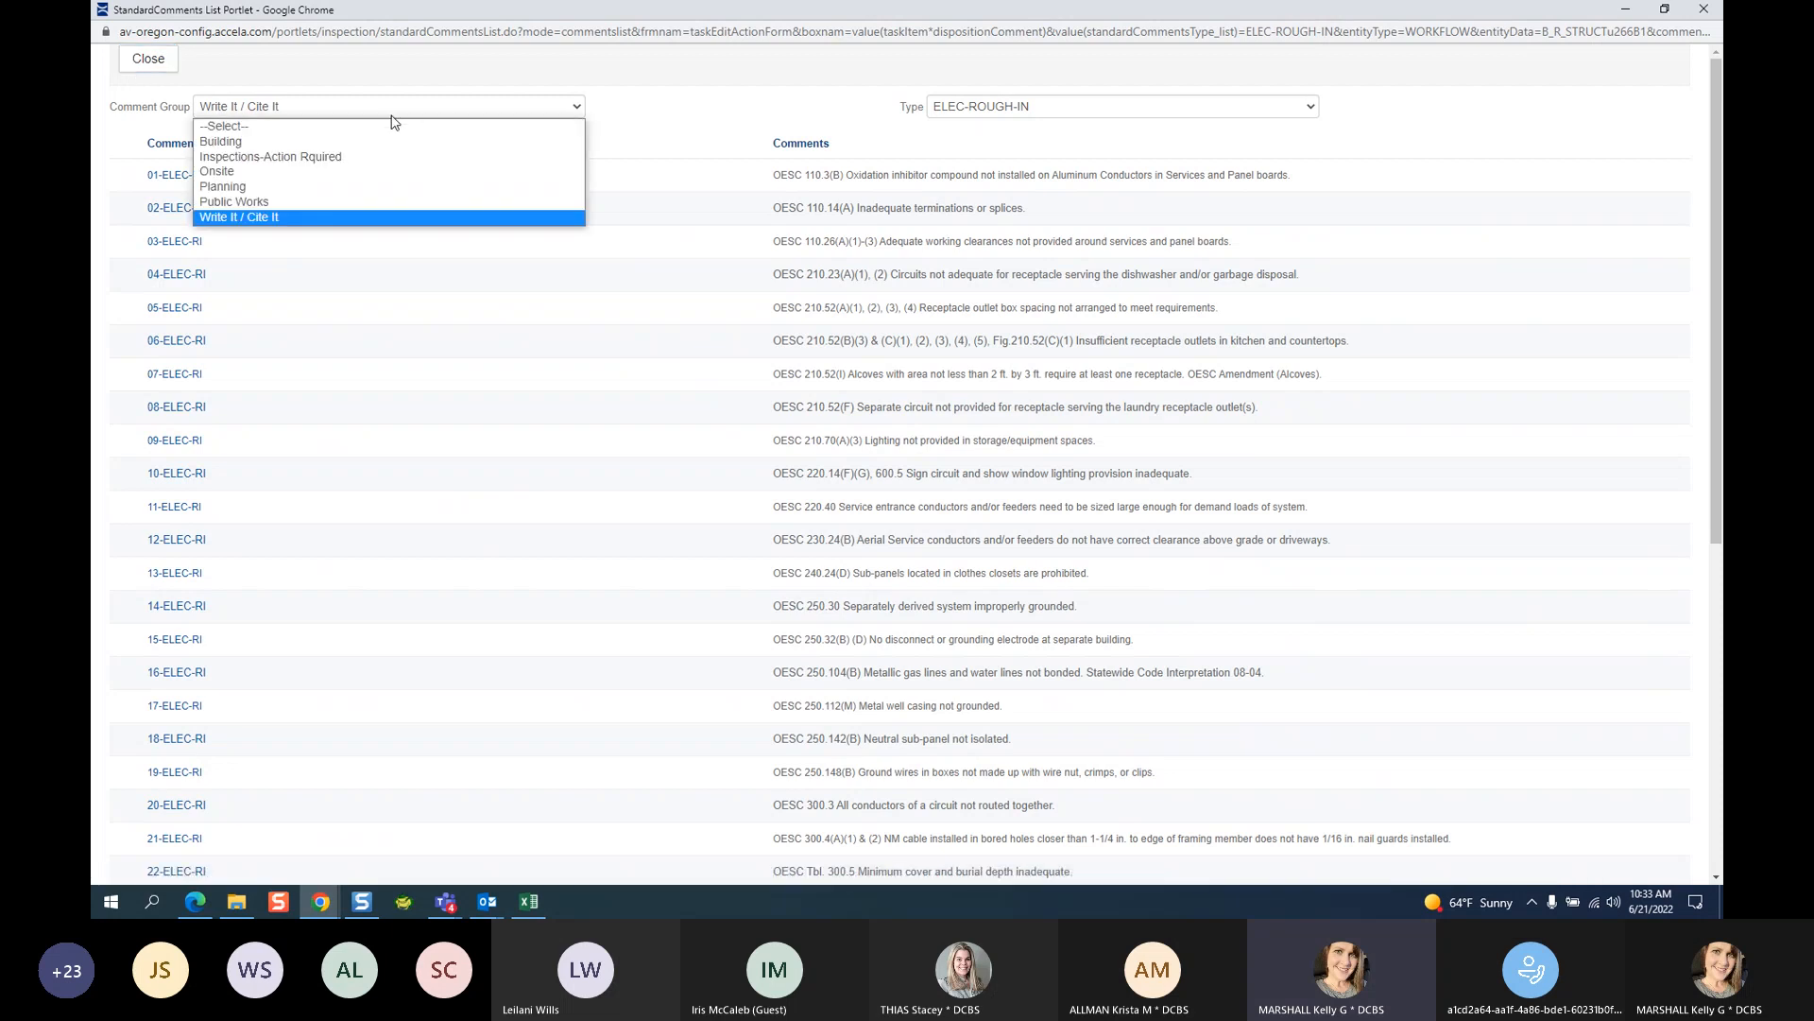
left_click(758, 309)
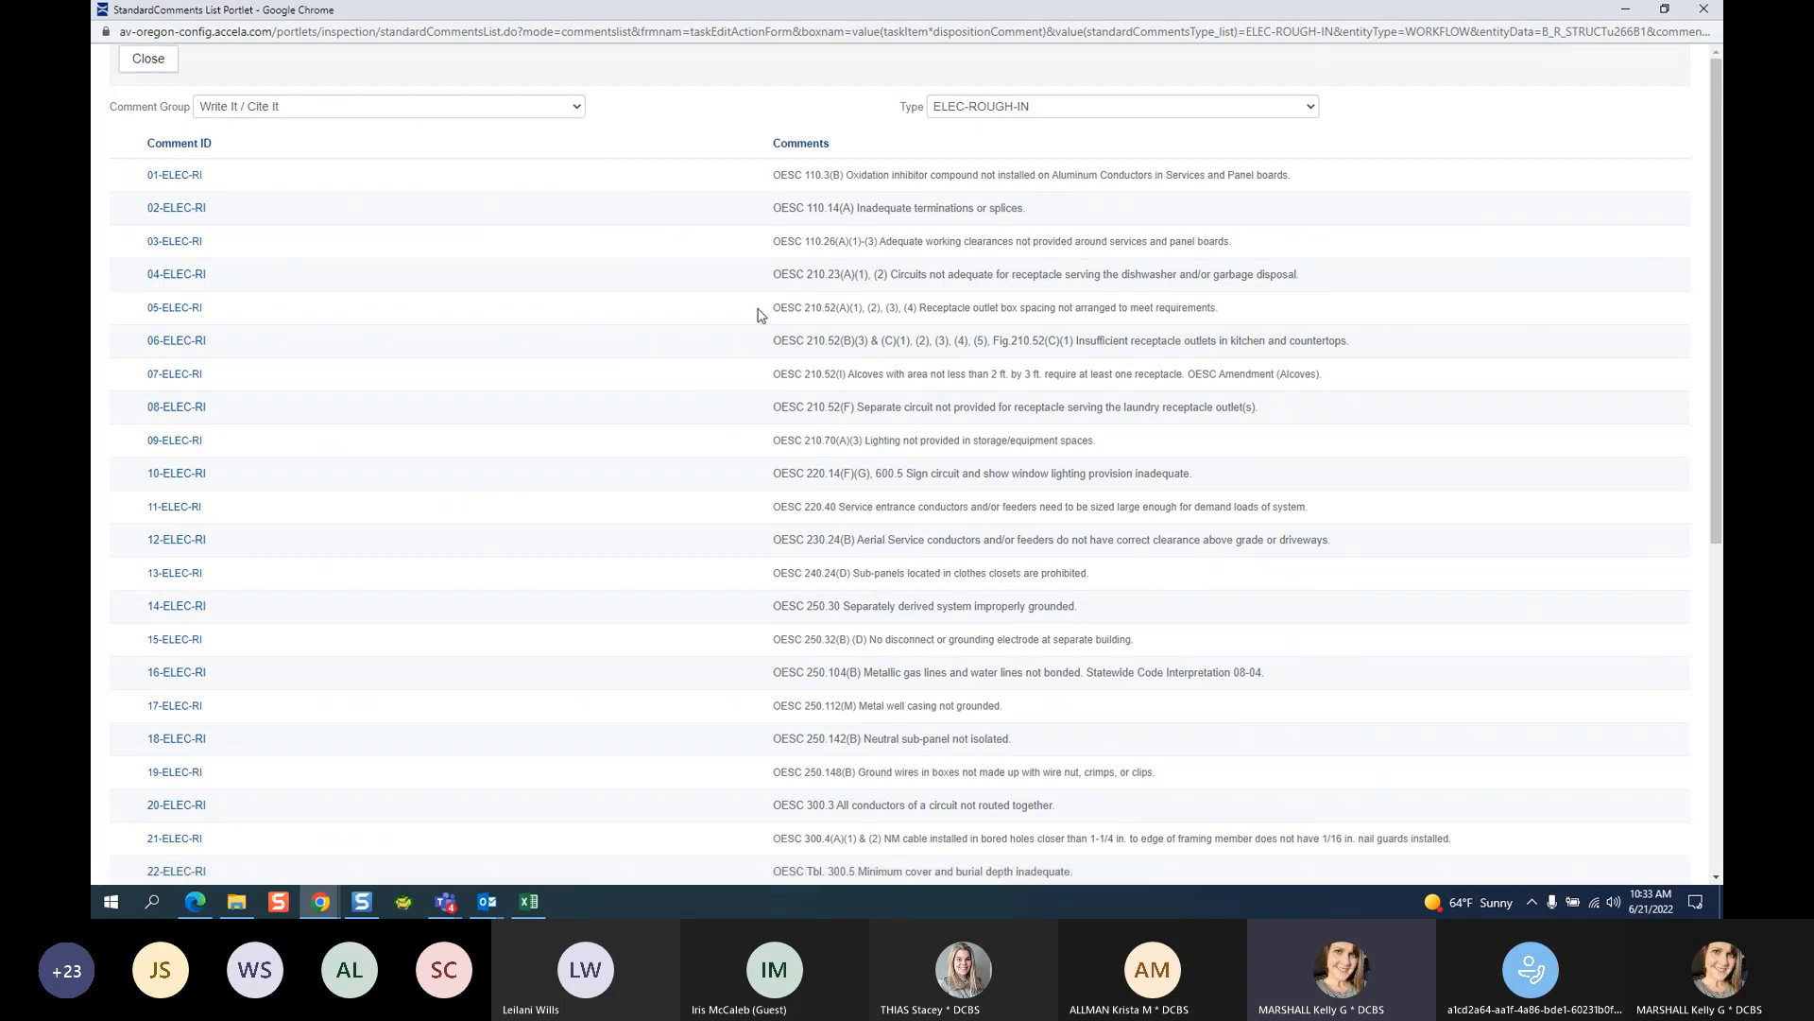
Close the comments list and replace XXXXX with 'TWO SETS OF HARDCOPY PLANS TO SCALE.'.
left_click(149, 58)
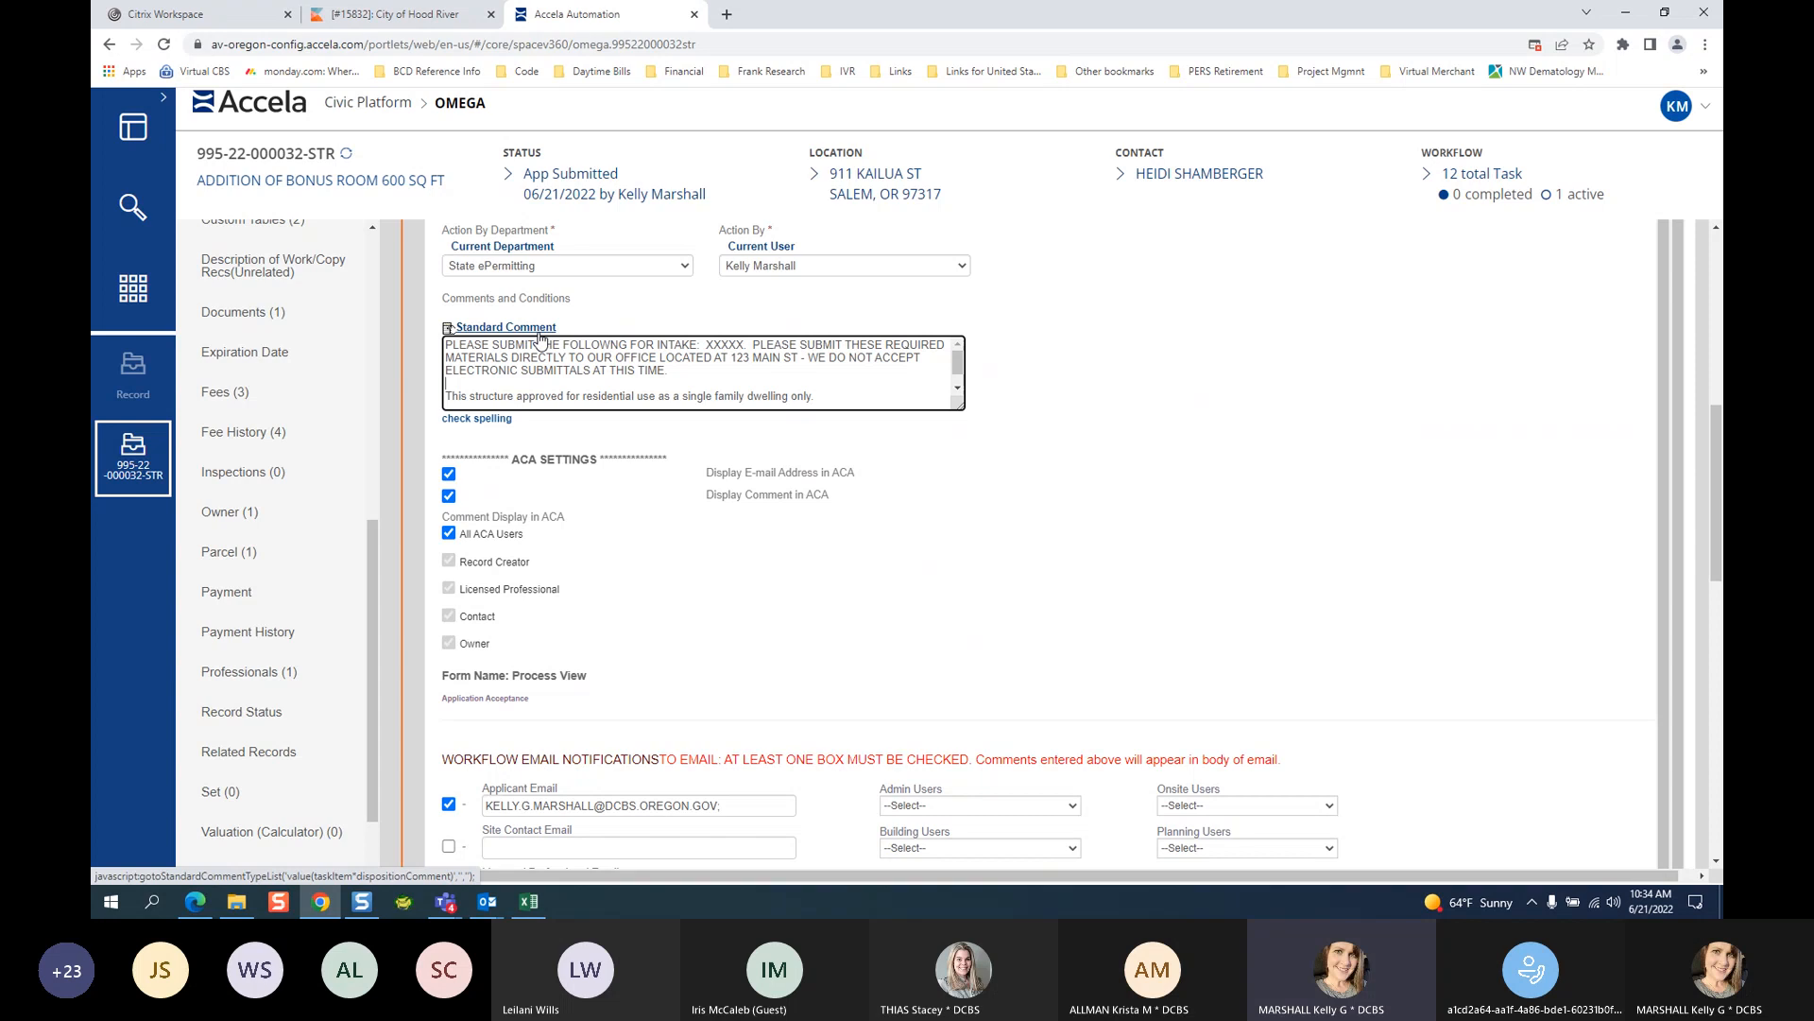
scroll(778, 395, "up", 1)
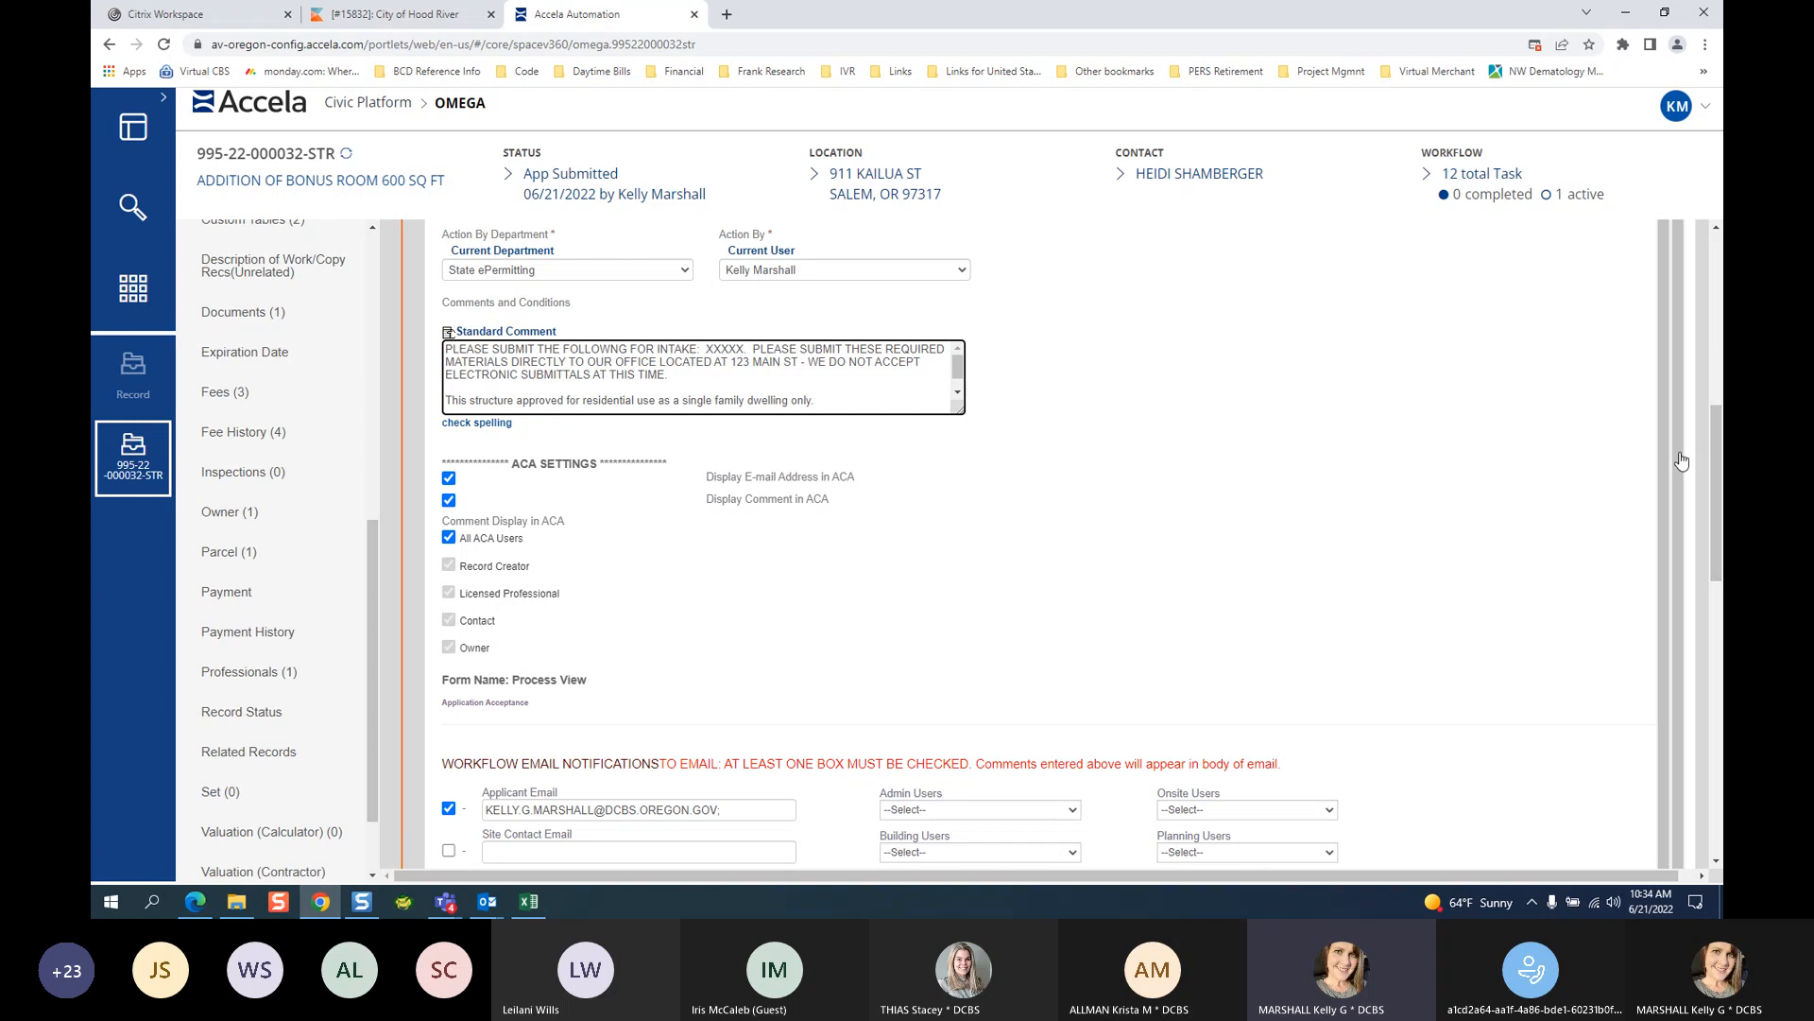
left_click_drag(706, 349, 753, 349)
type("TWO SETS OF HARD")
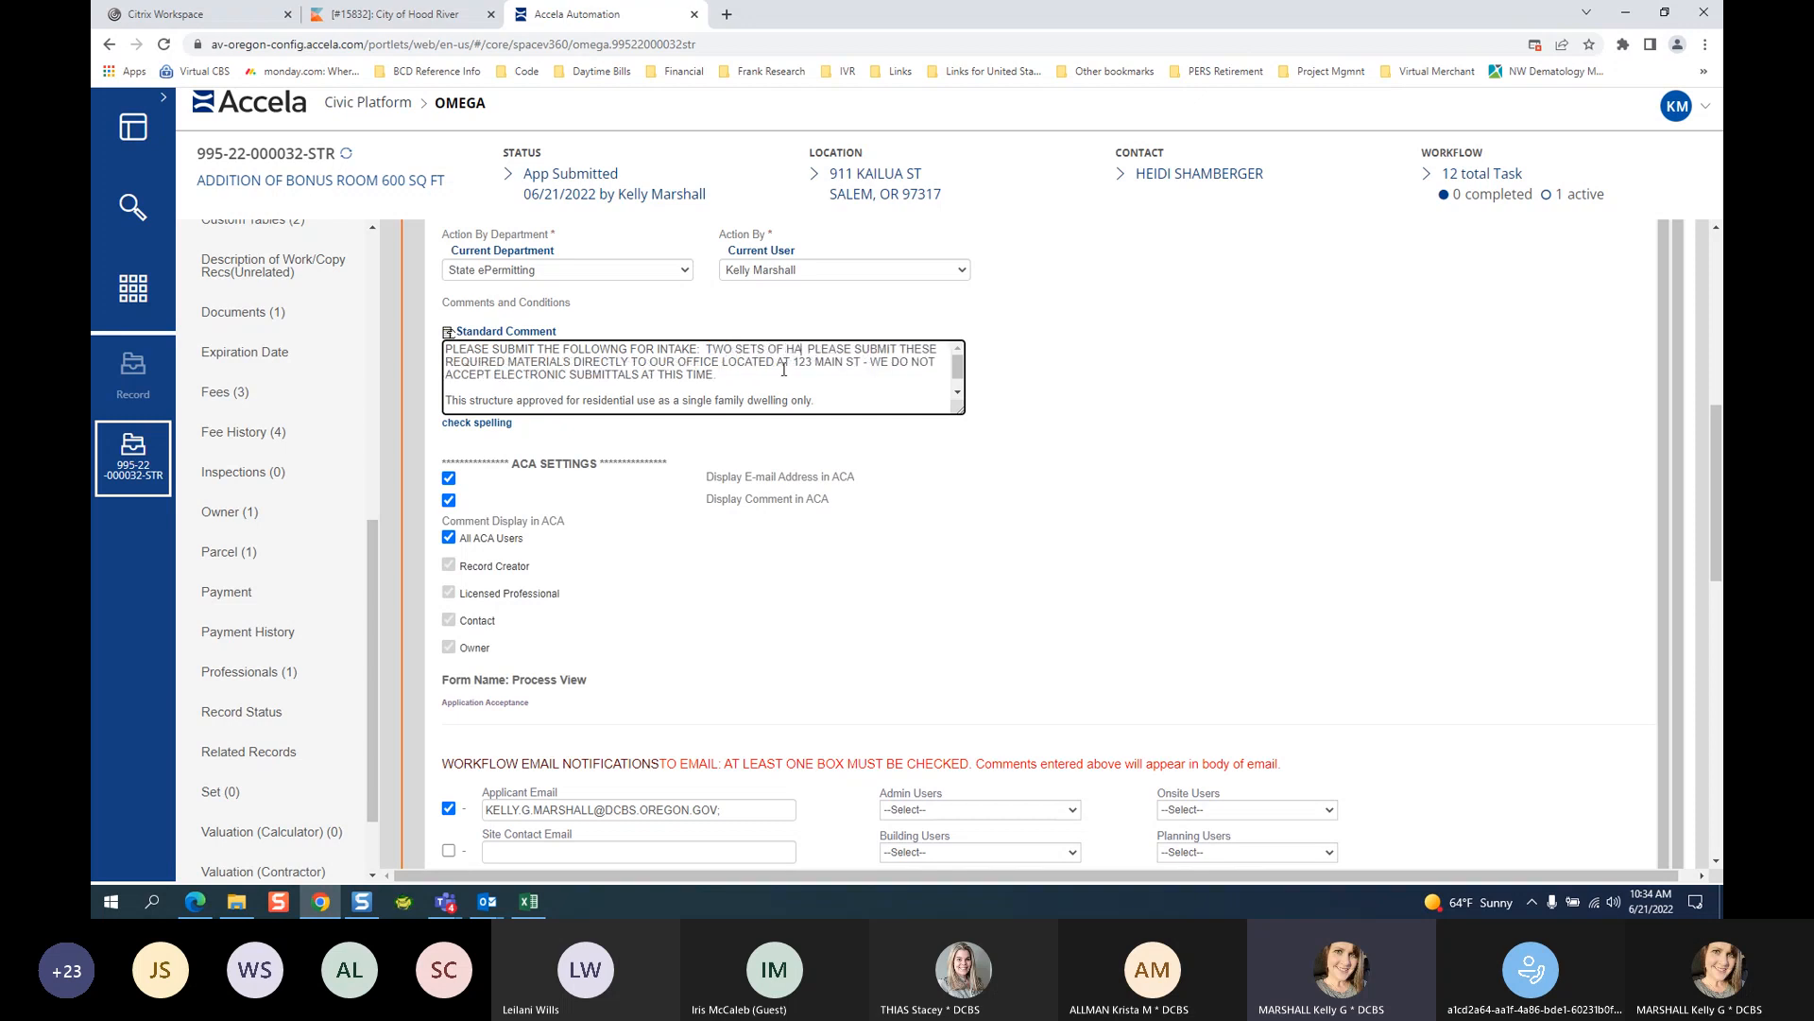
type("COPY")
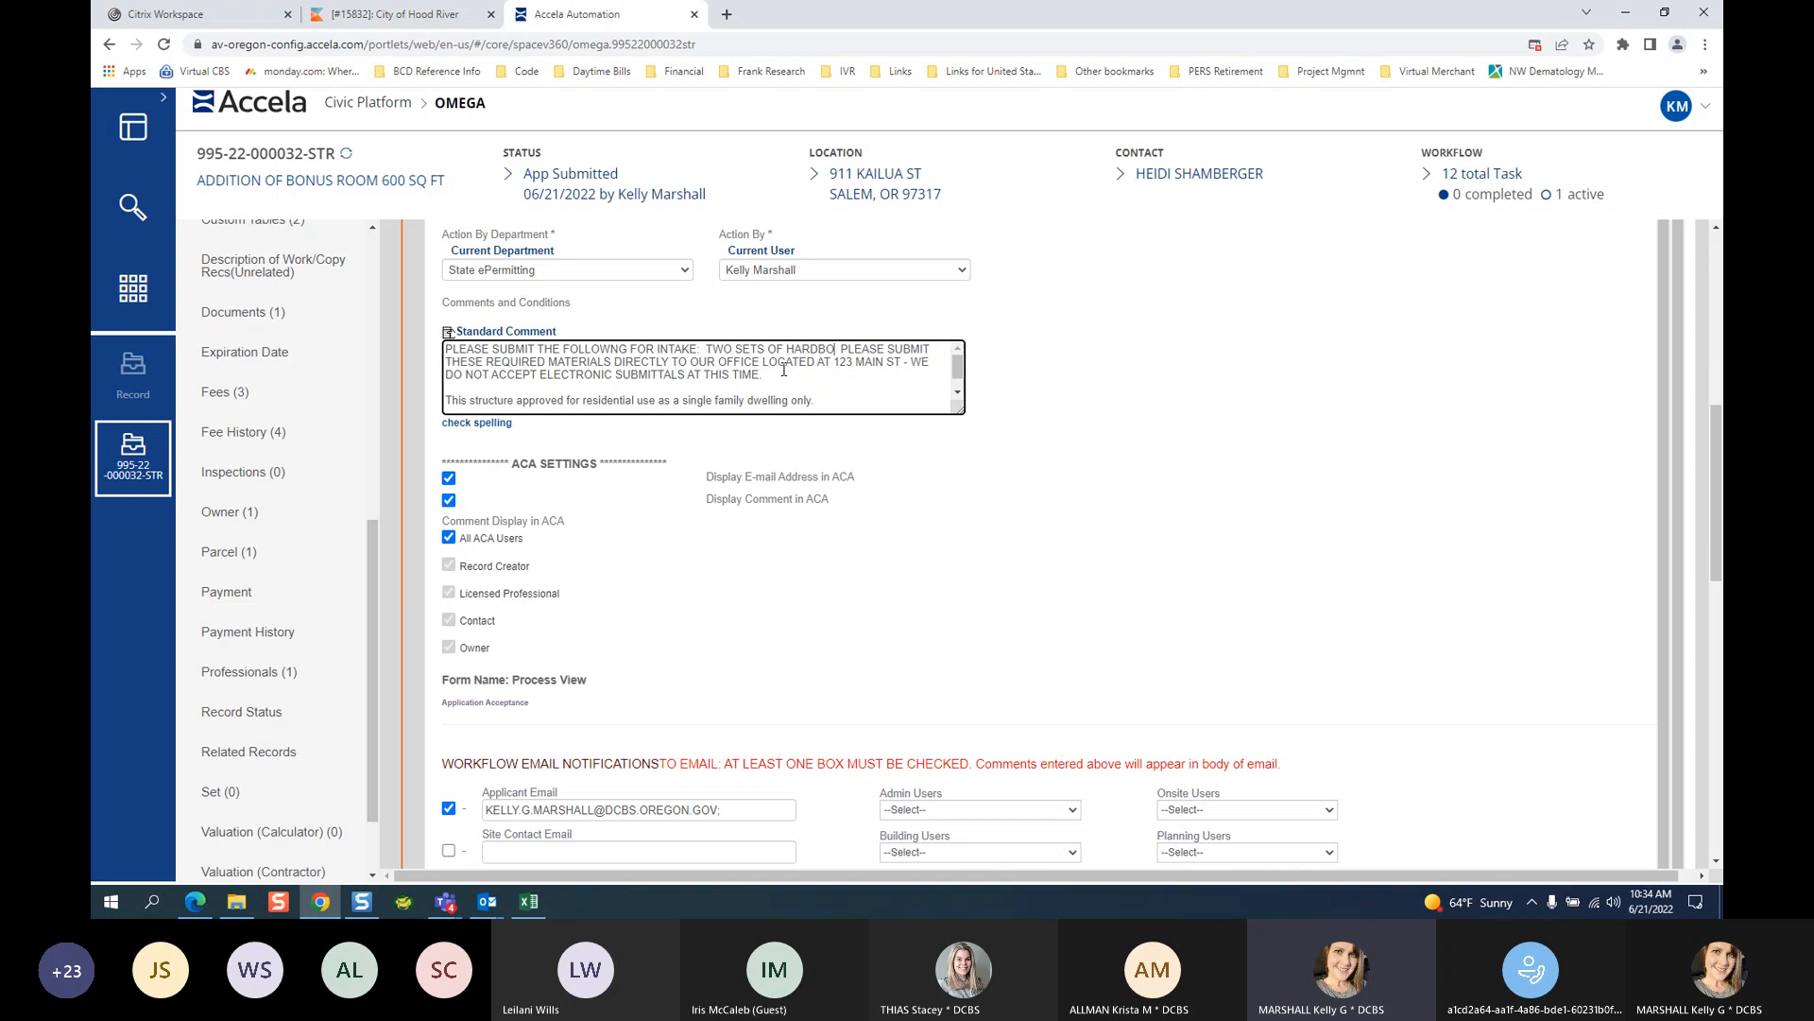
type(" PLANS TO")
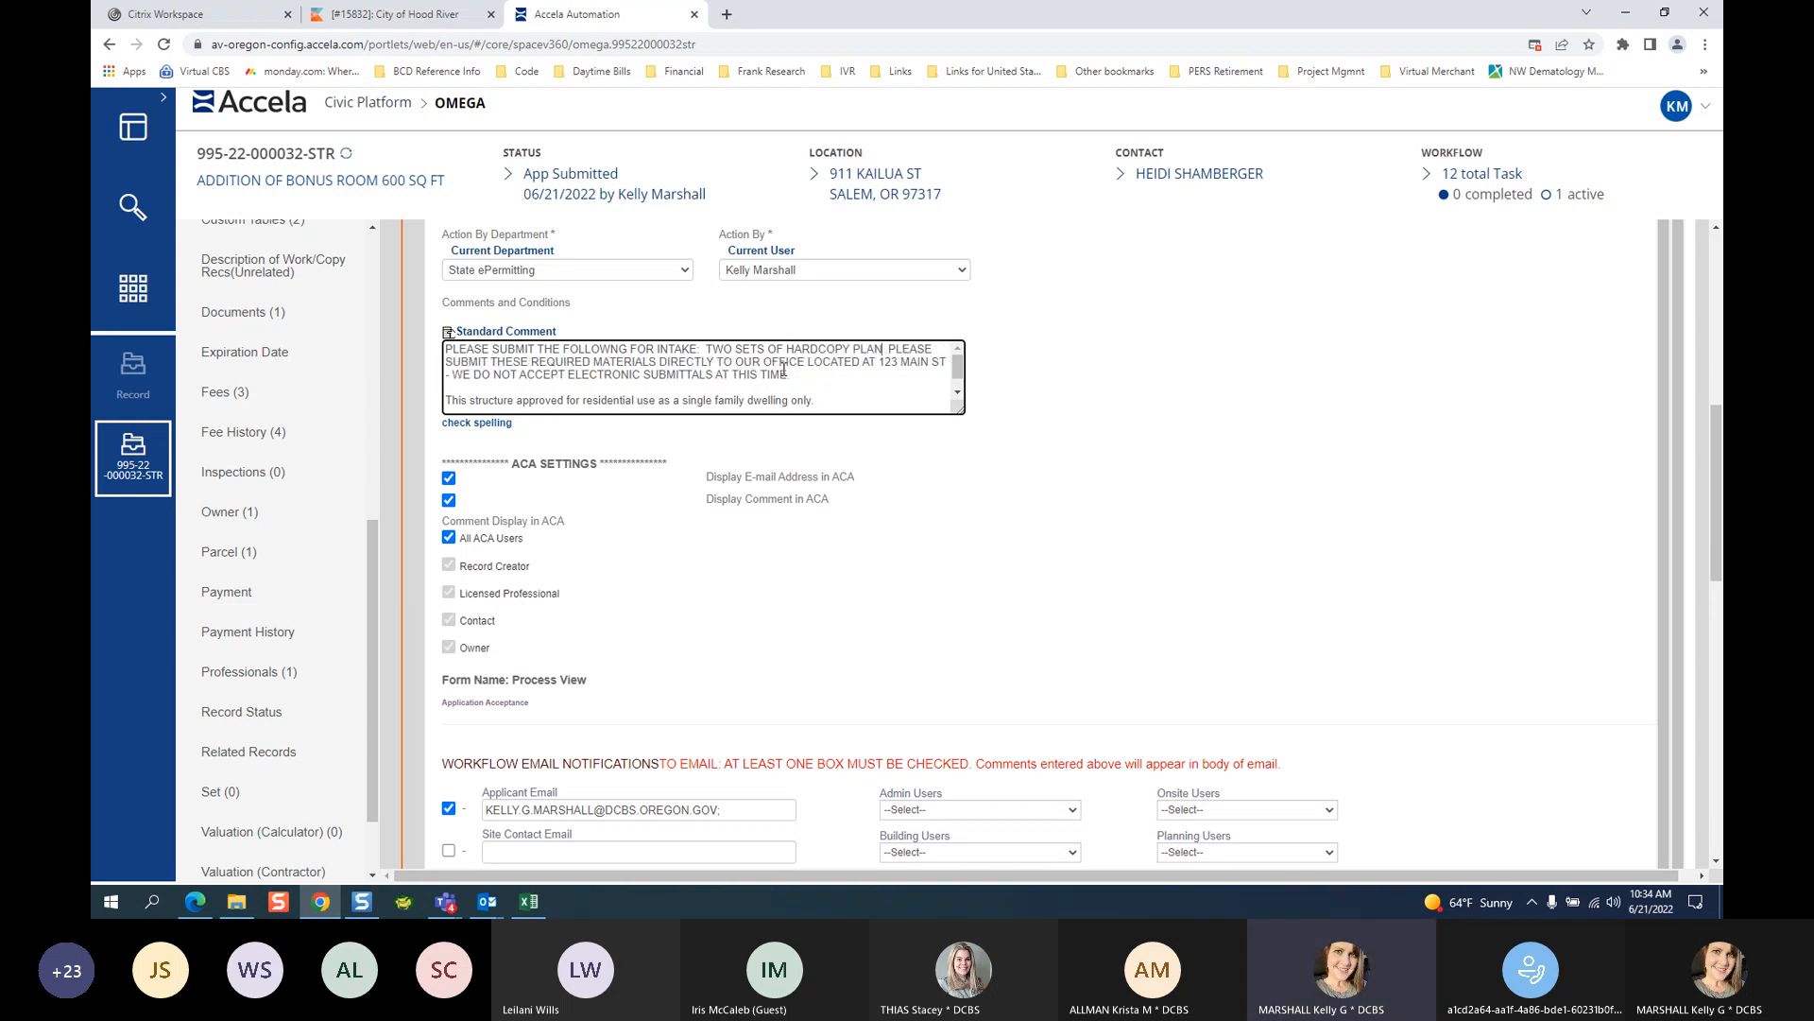
type(" SCALE")
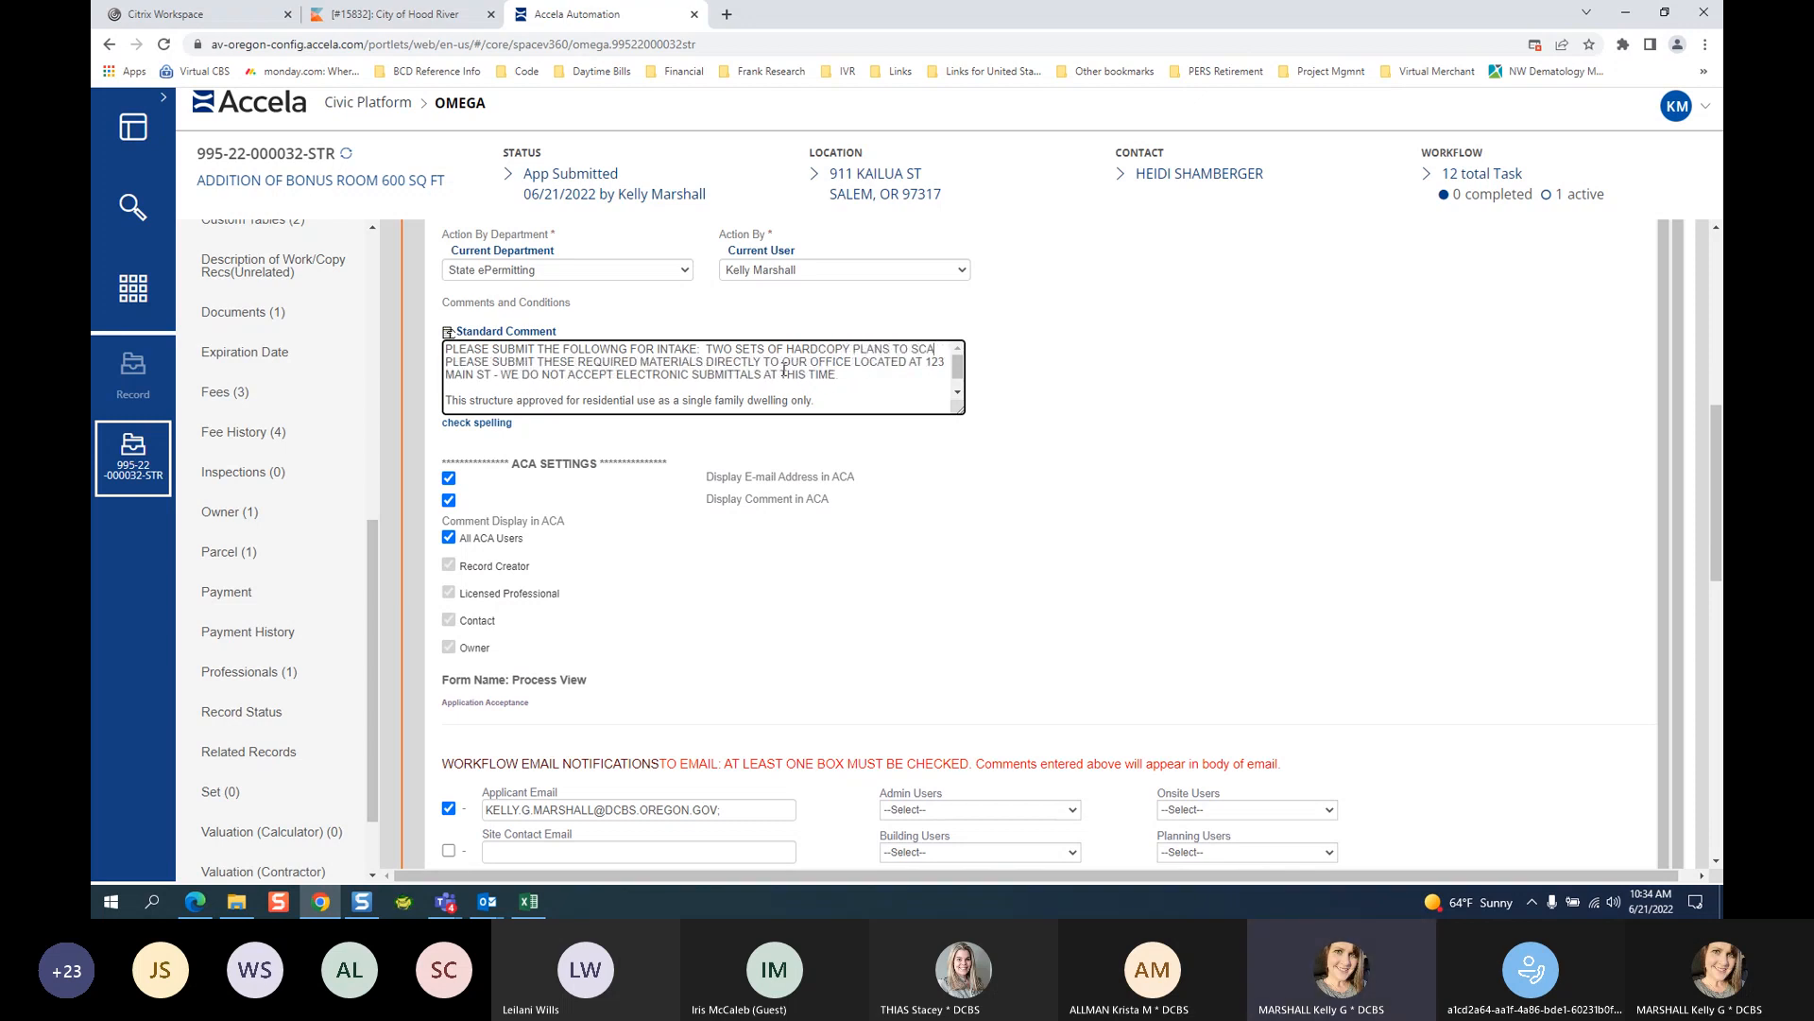
type(".")
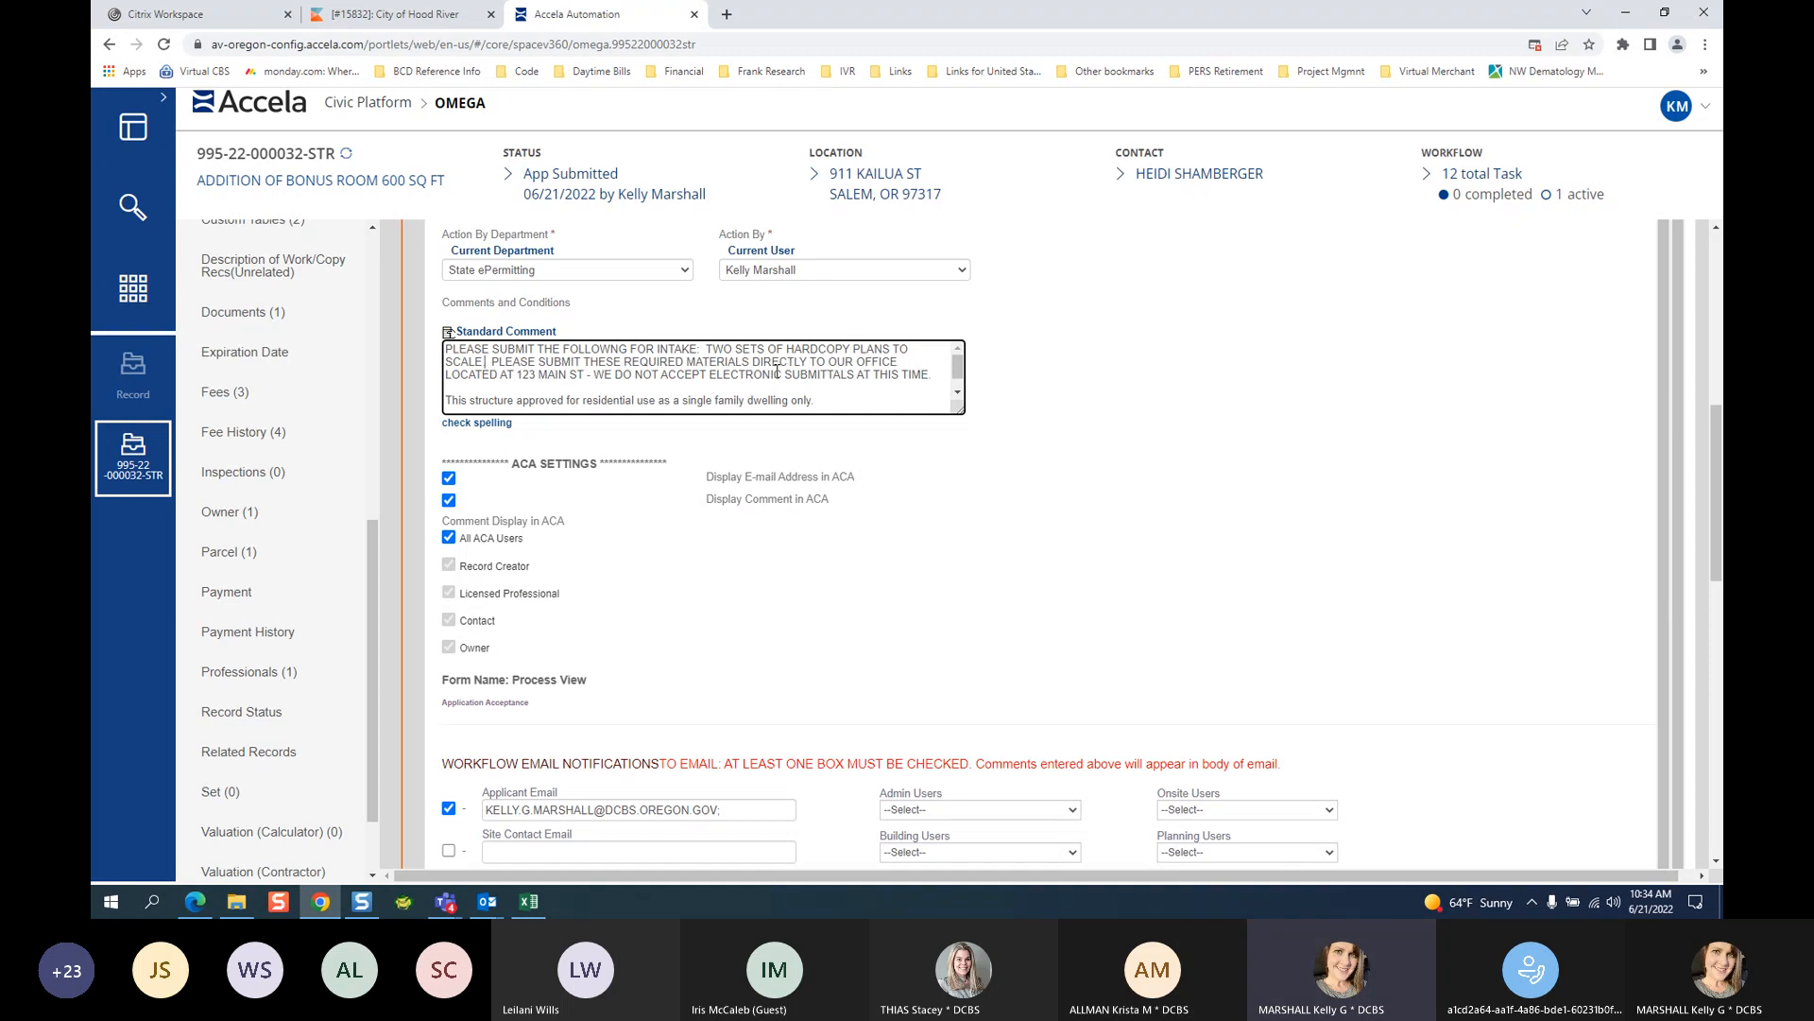
scroll(753, 592, "down", 1)
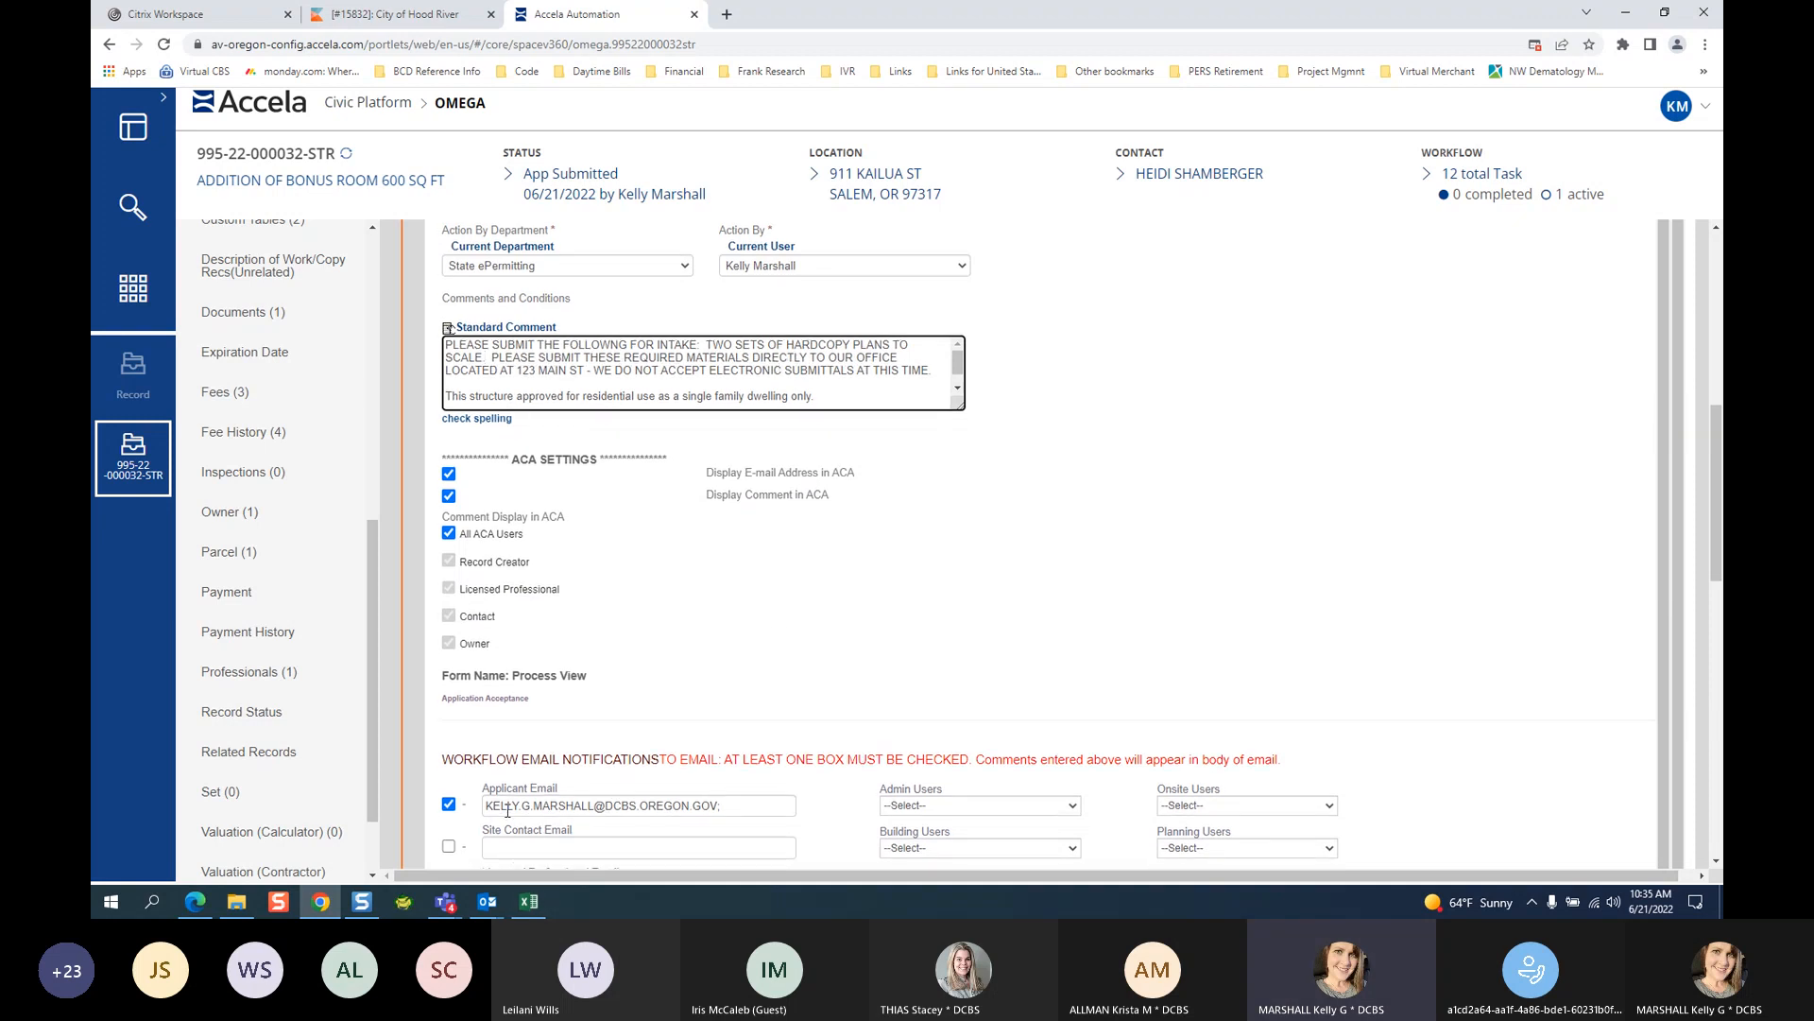
left_click_drag(1714, 541, 1714, 541)
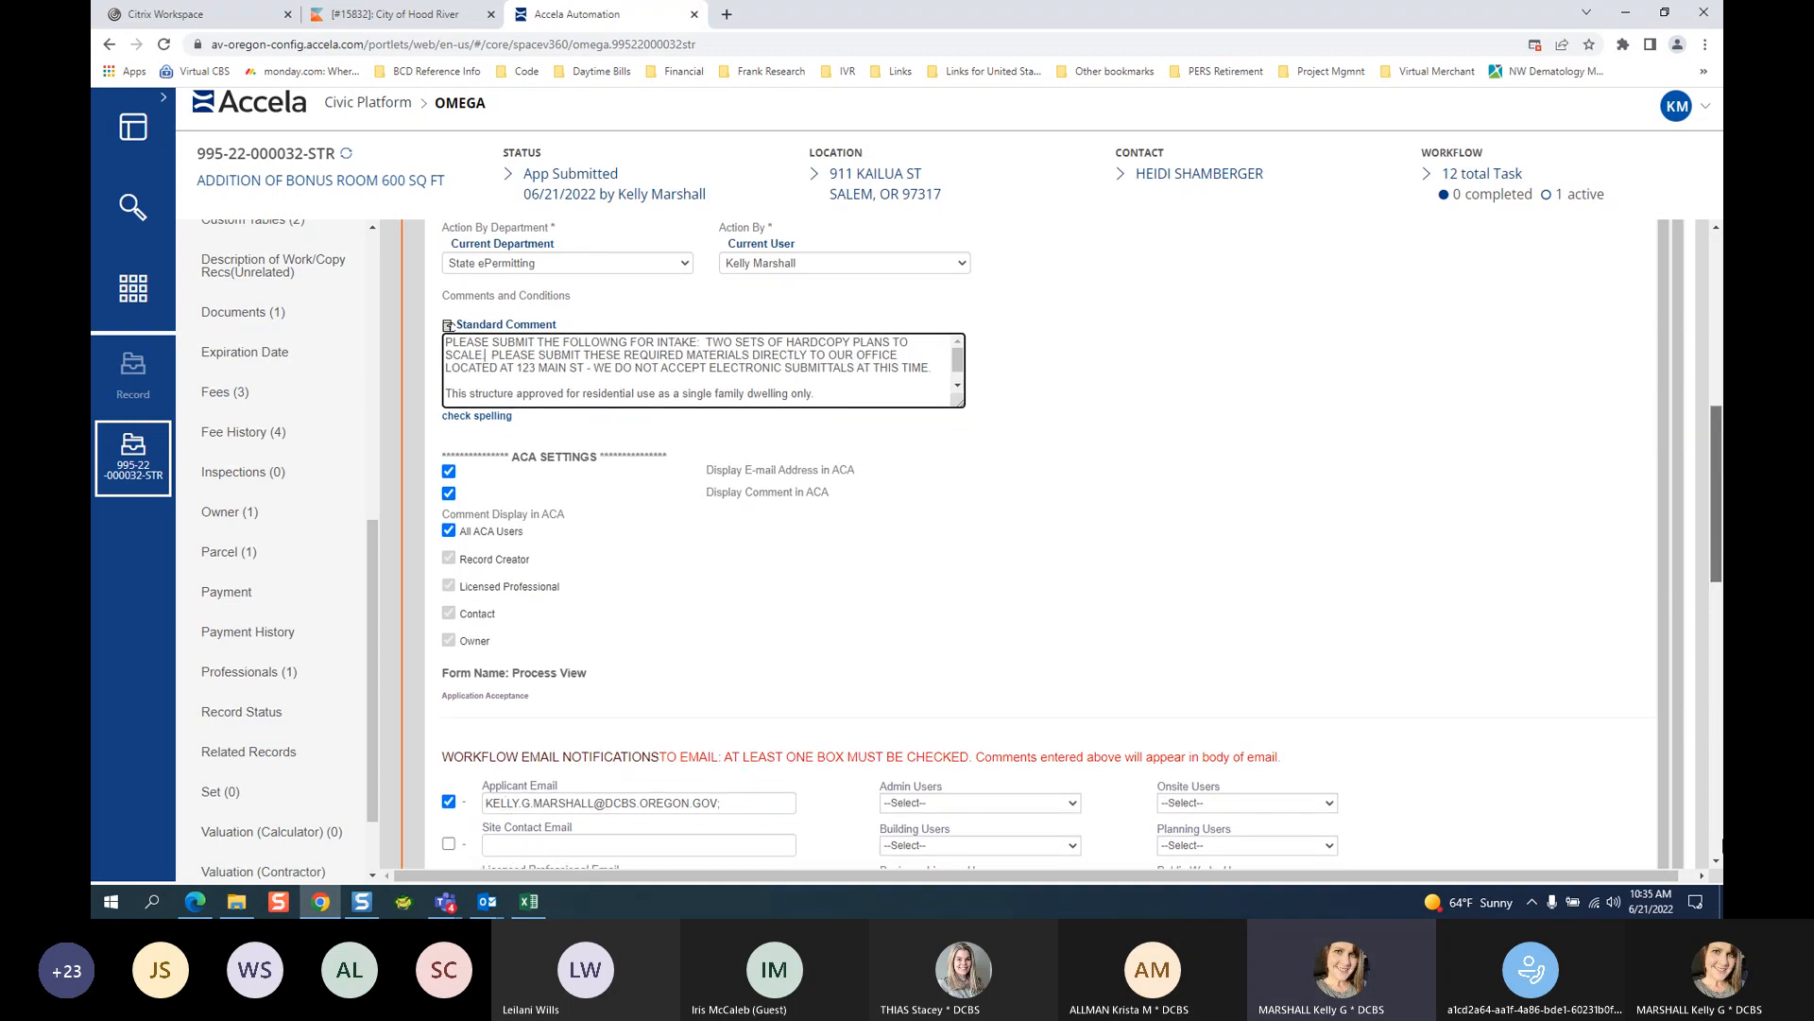
Review the email notification fields, focus Other Email, and open the Building Users recipient list.
left_click(1716, 862)
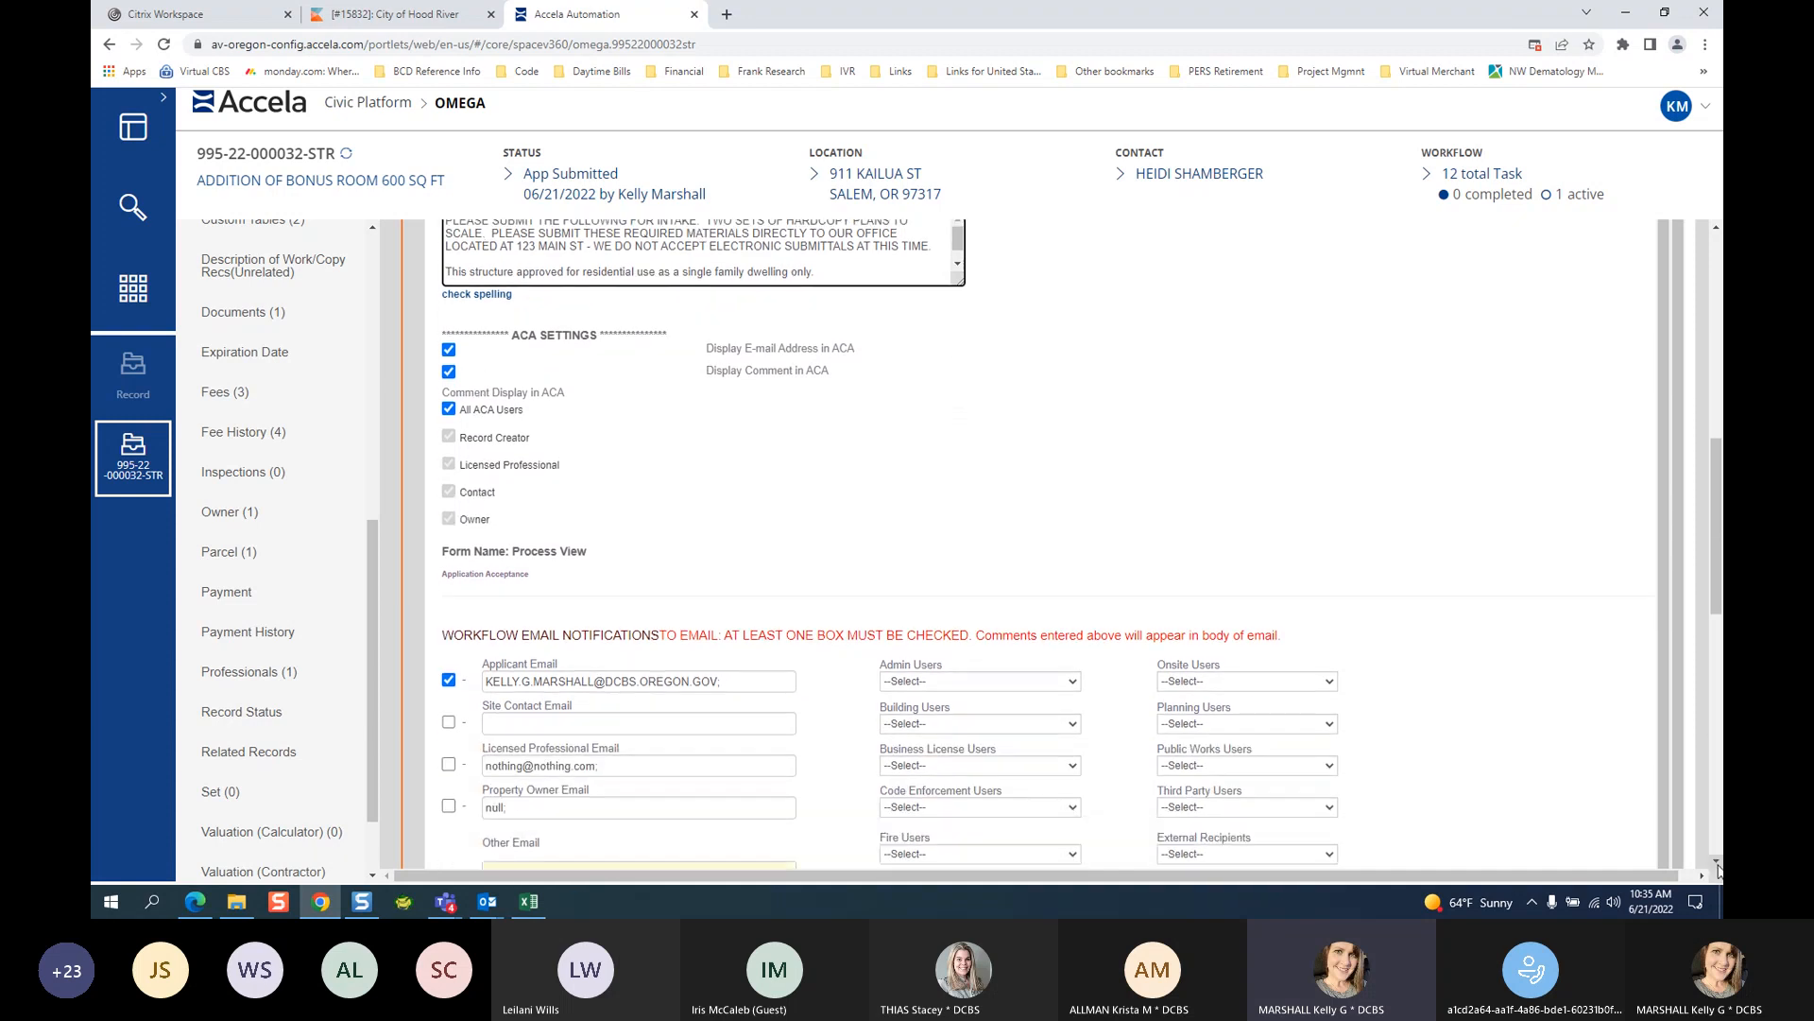
left_click_drag(1716, 862, 1714, 866)
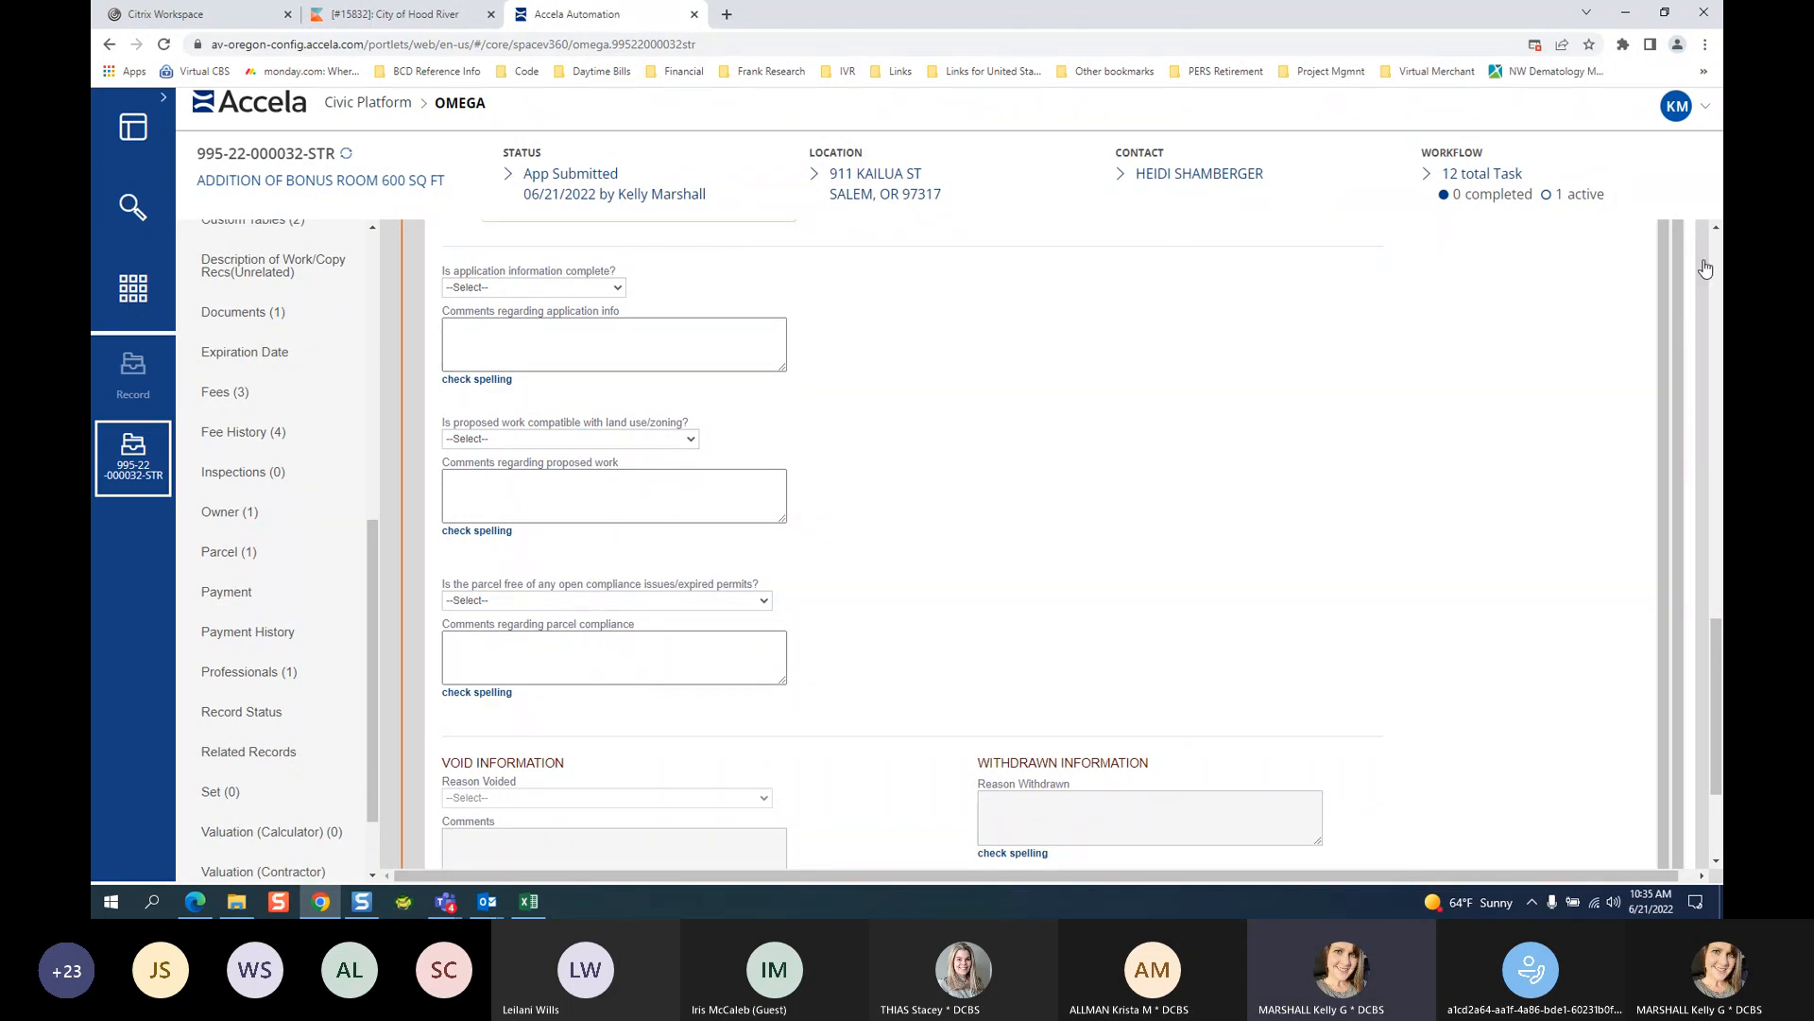
left_click(1716, 228)
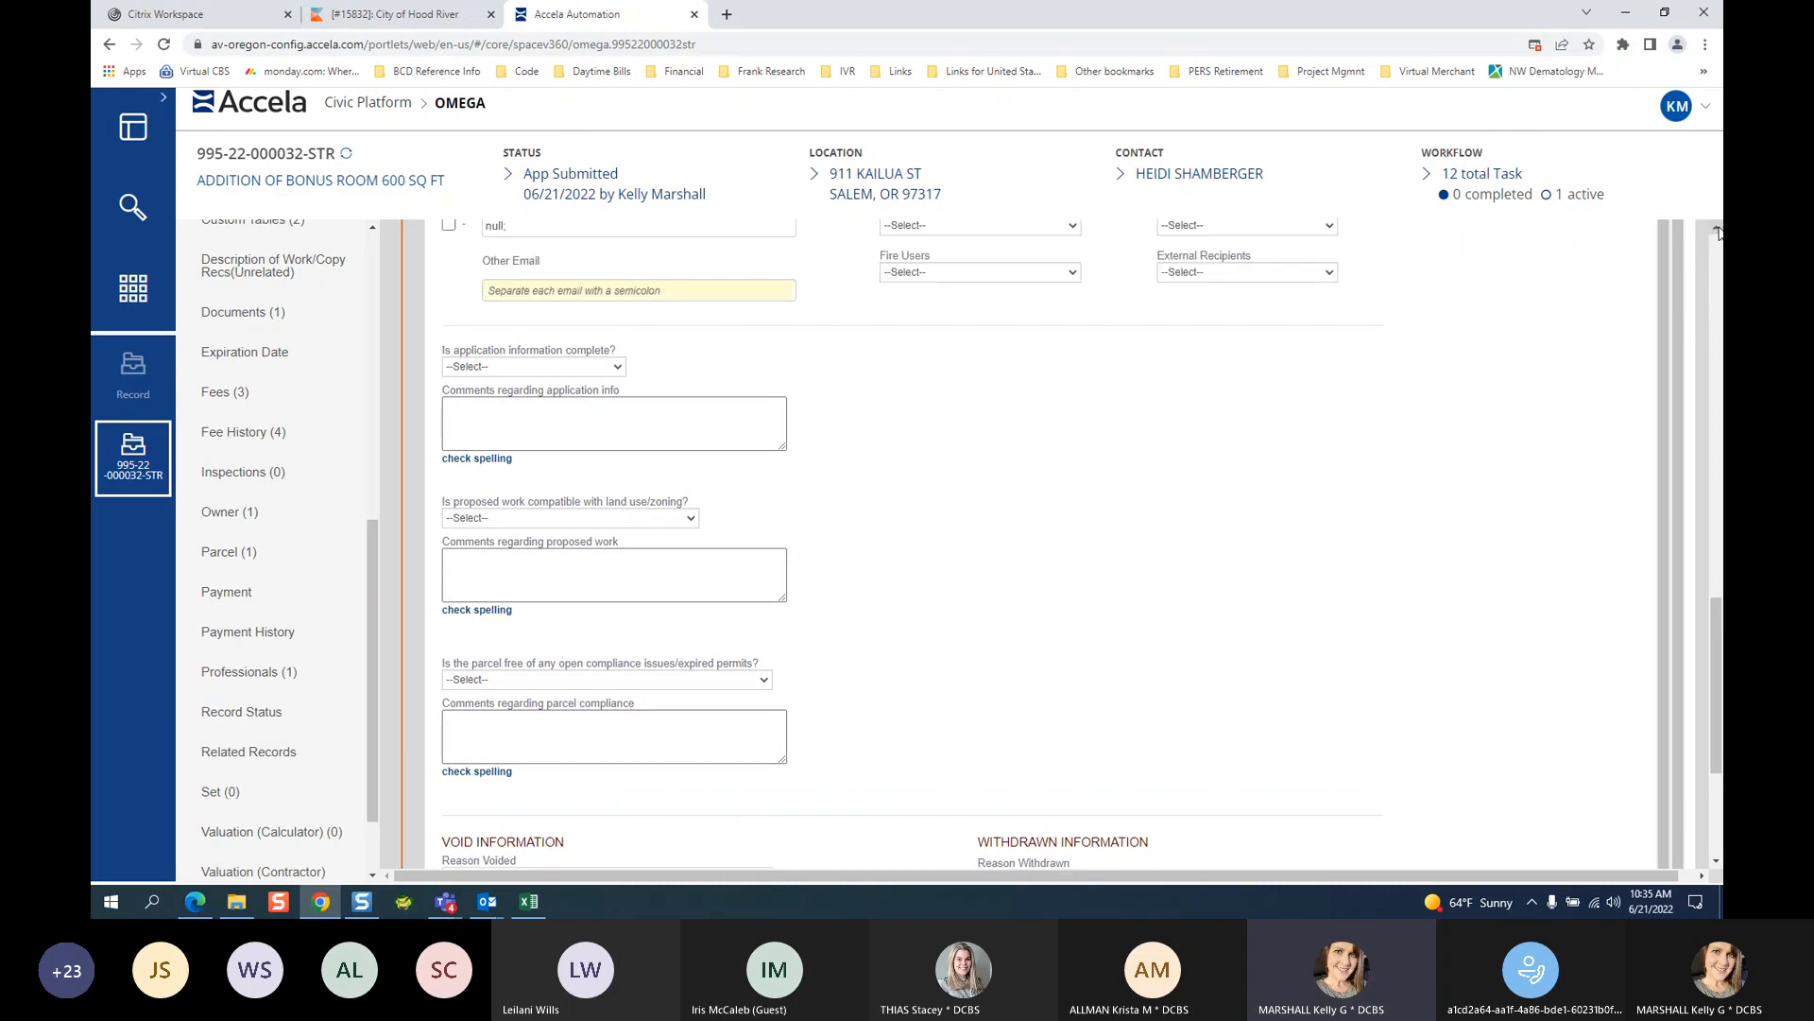
left_click(1718, 228)
left_click(1718, 228)
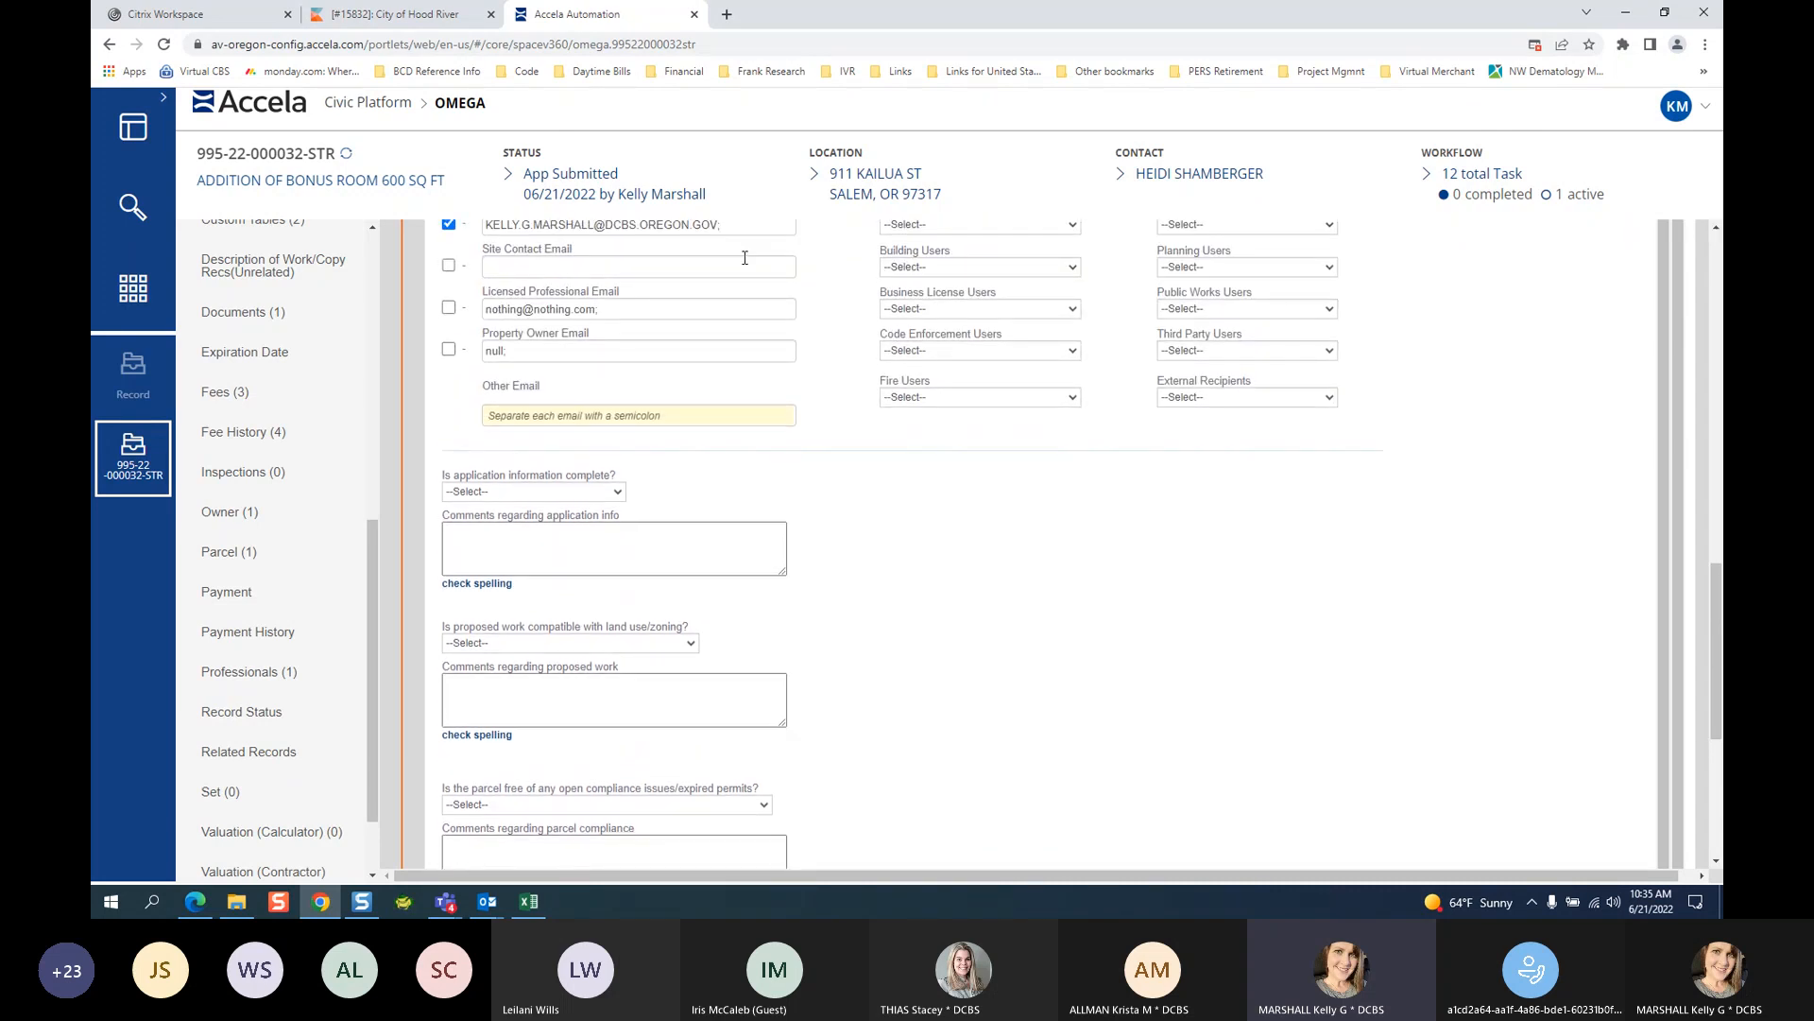
scroll(927, 397, "up", 1)
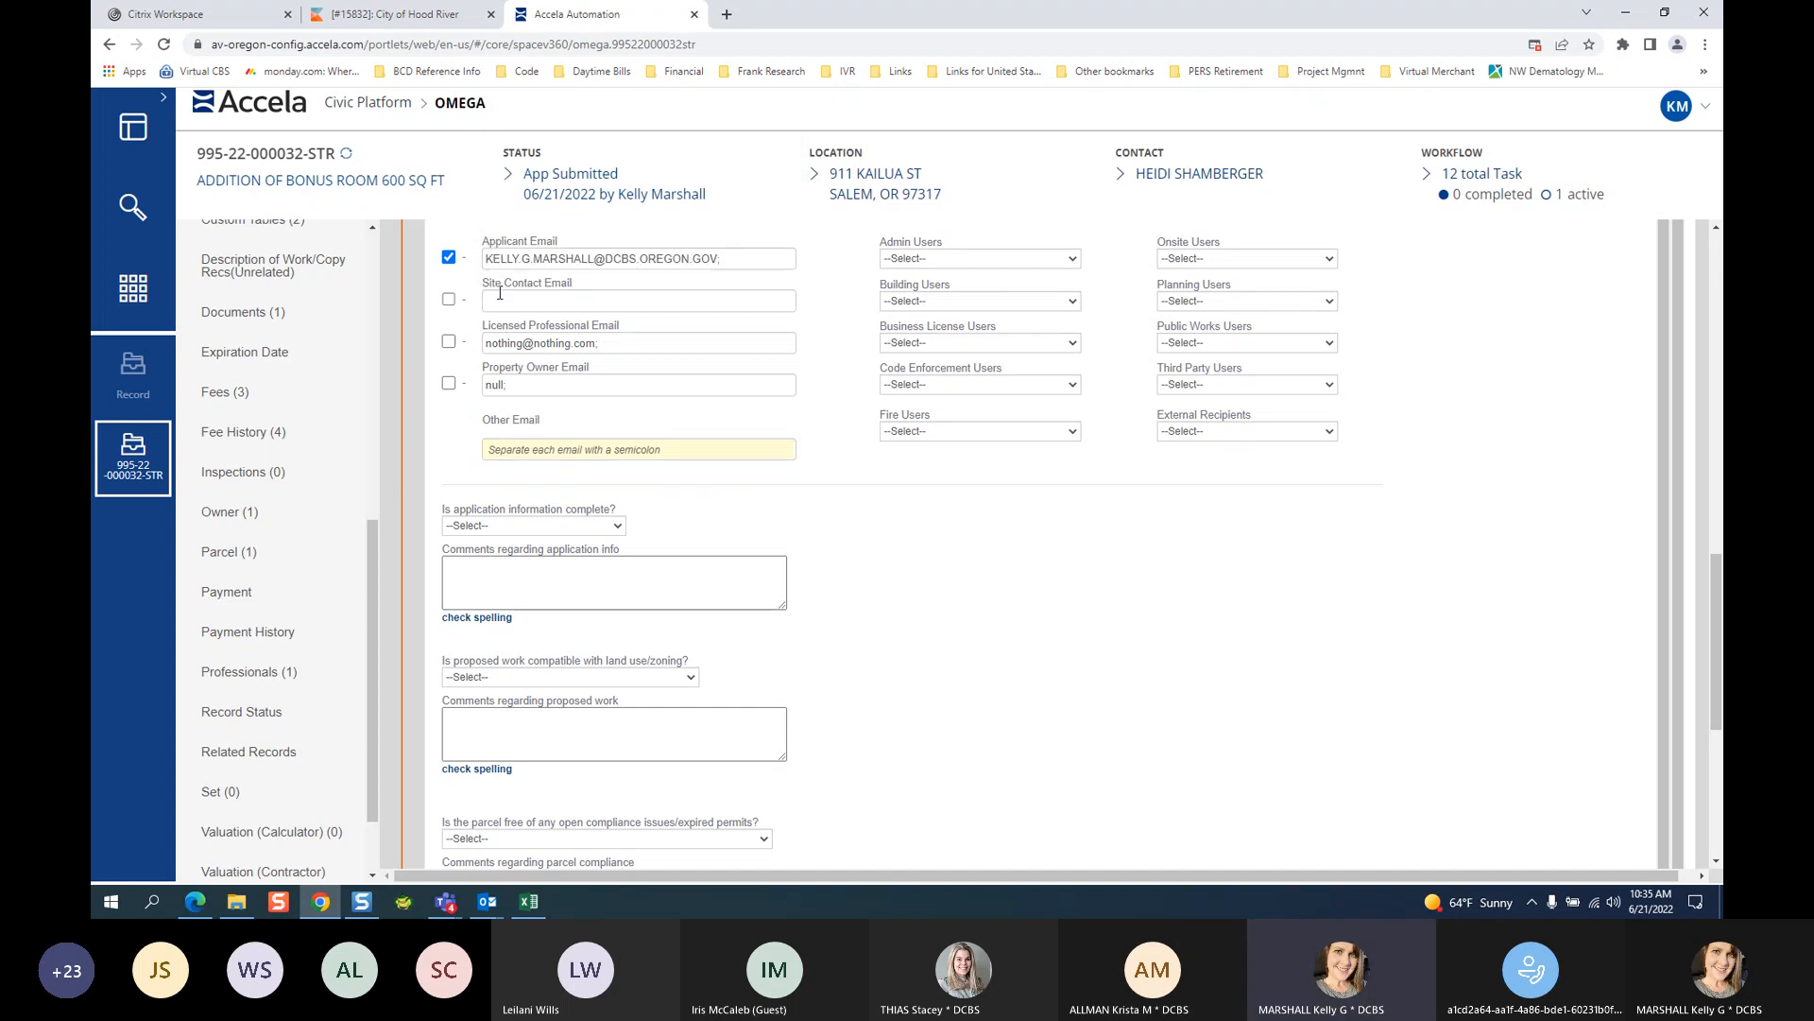
left_click(495, 457)
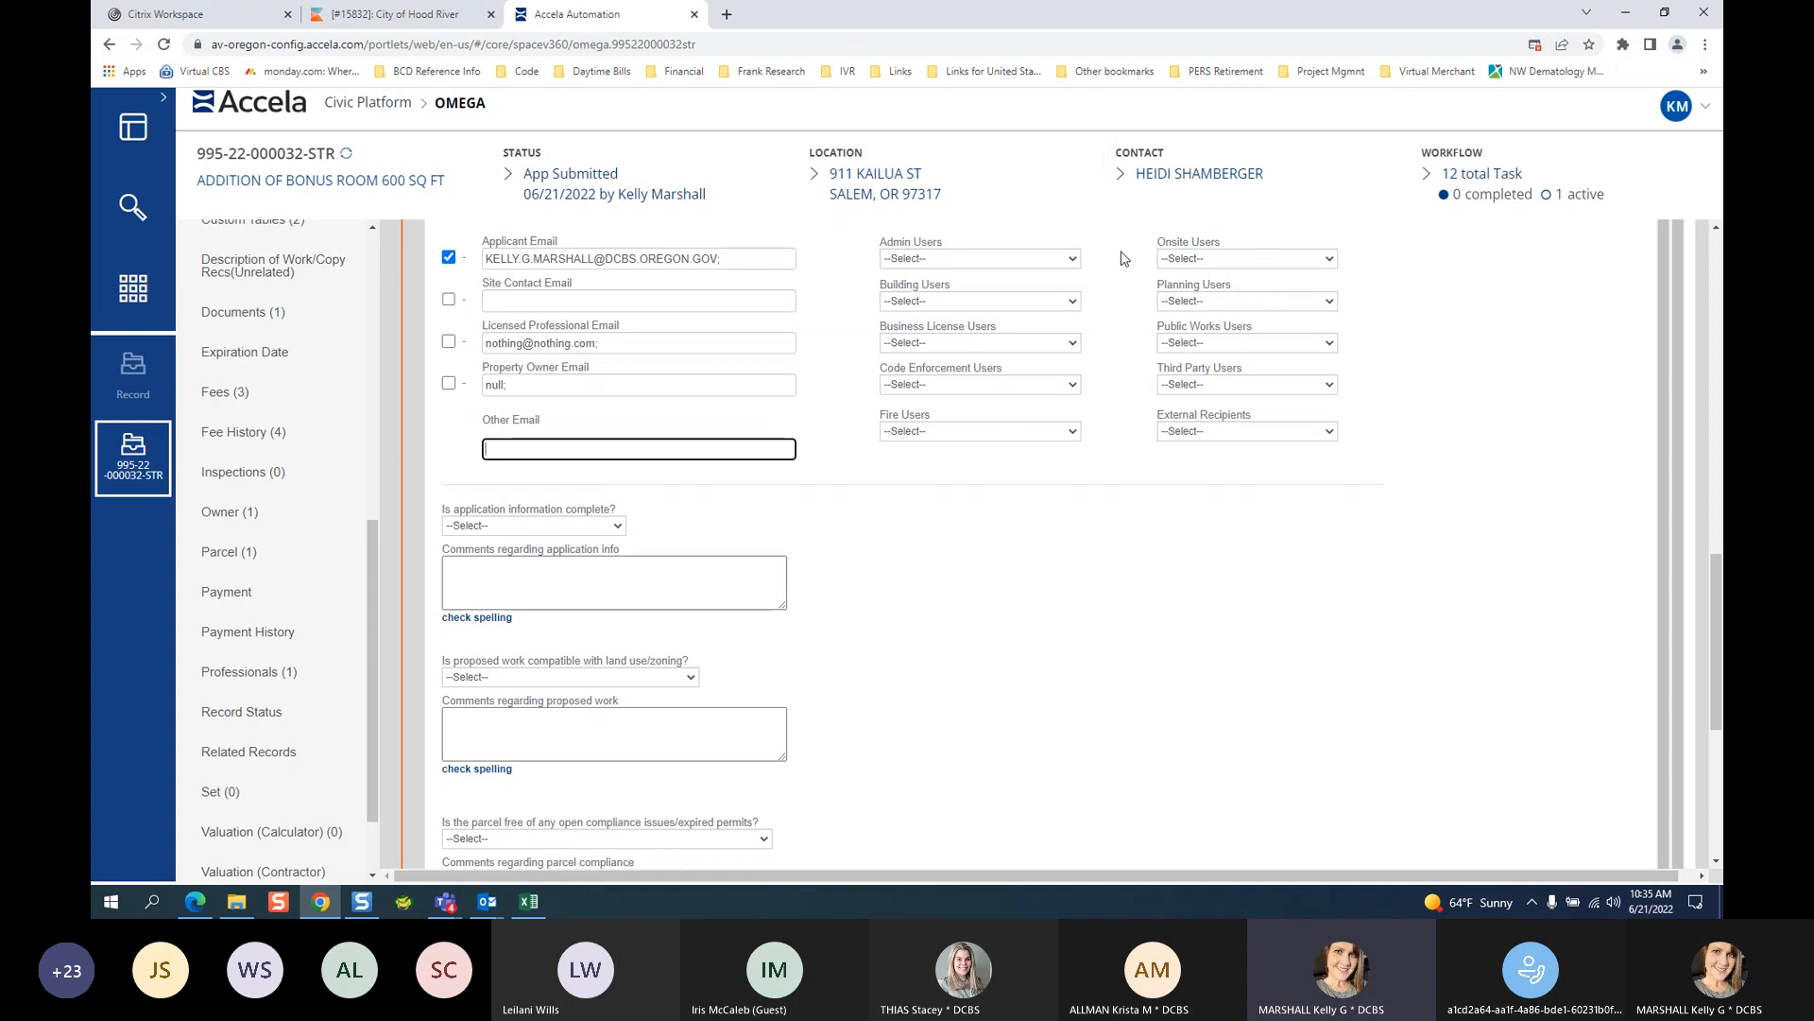
left_click(966, 303)
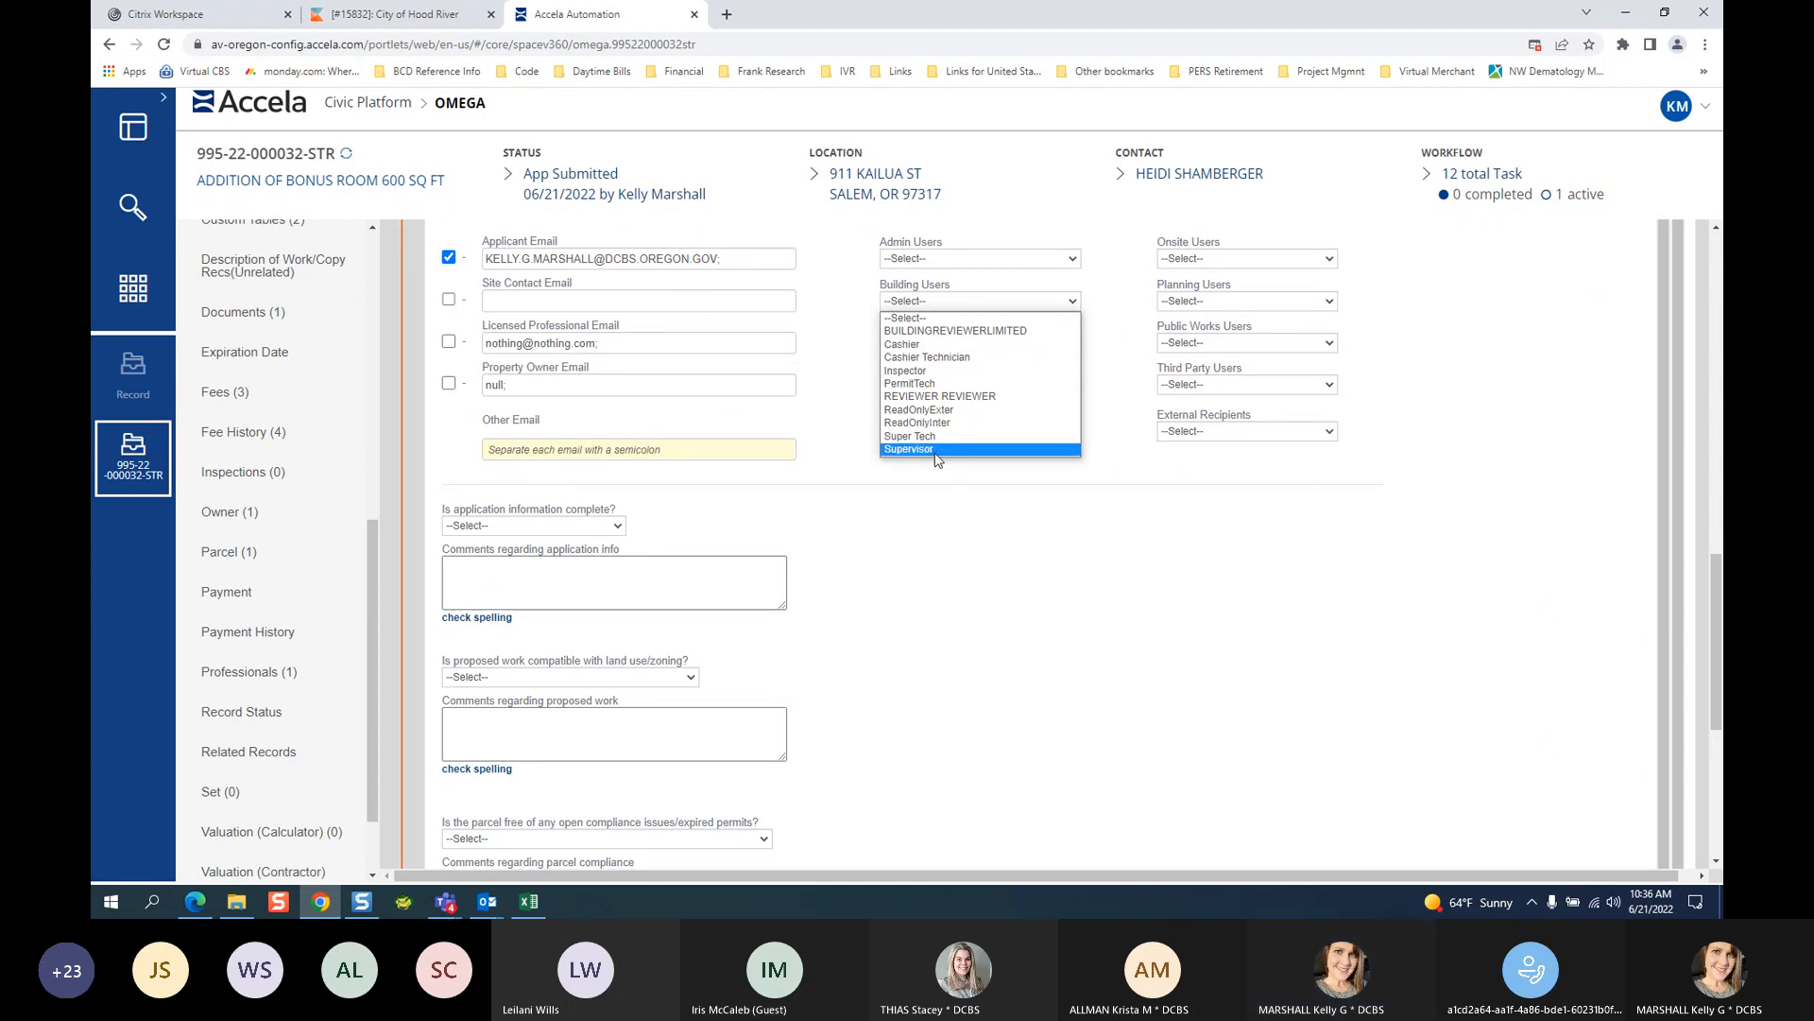
Browse the Building Users and Planning Users recipient lists, leaving both unselected.
left_click(960, 551)
scroll(905, 523, "up", 1)
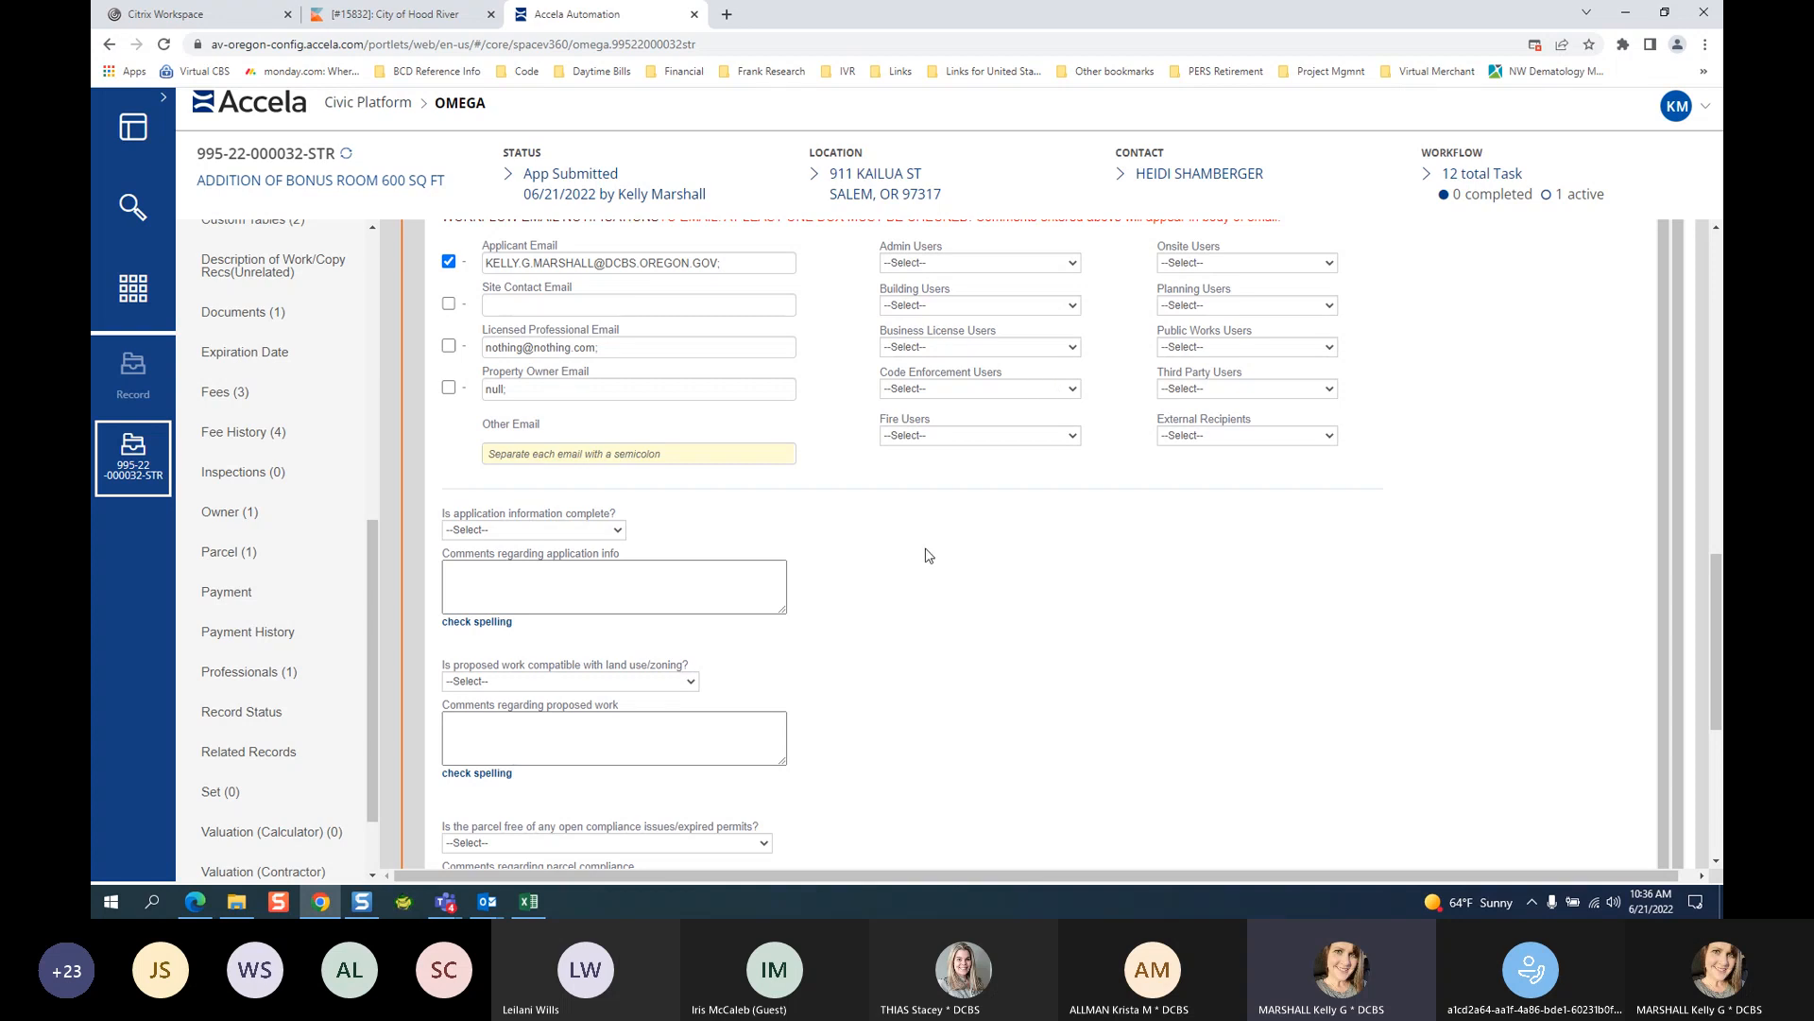
left_click(964, 306)
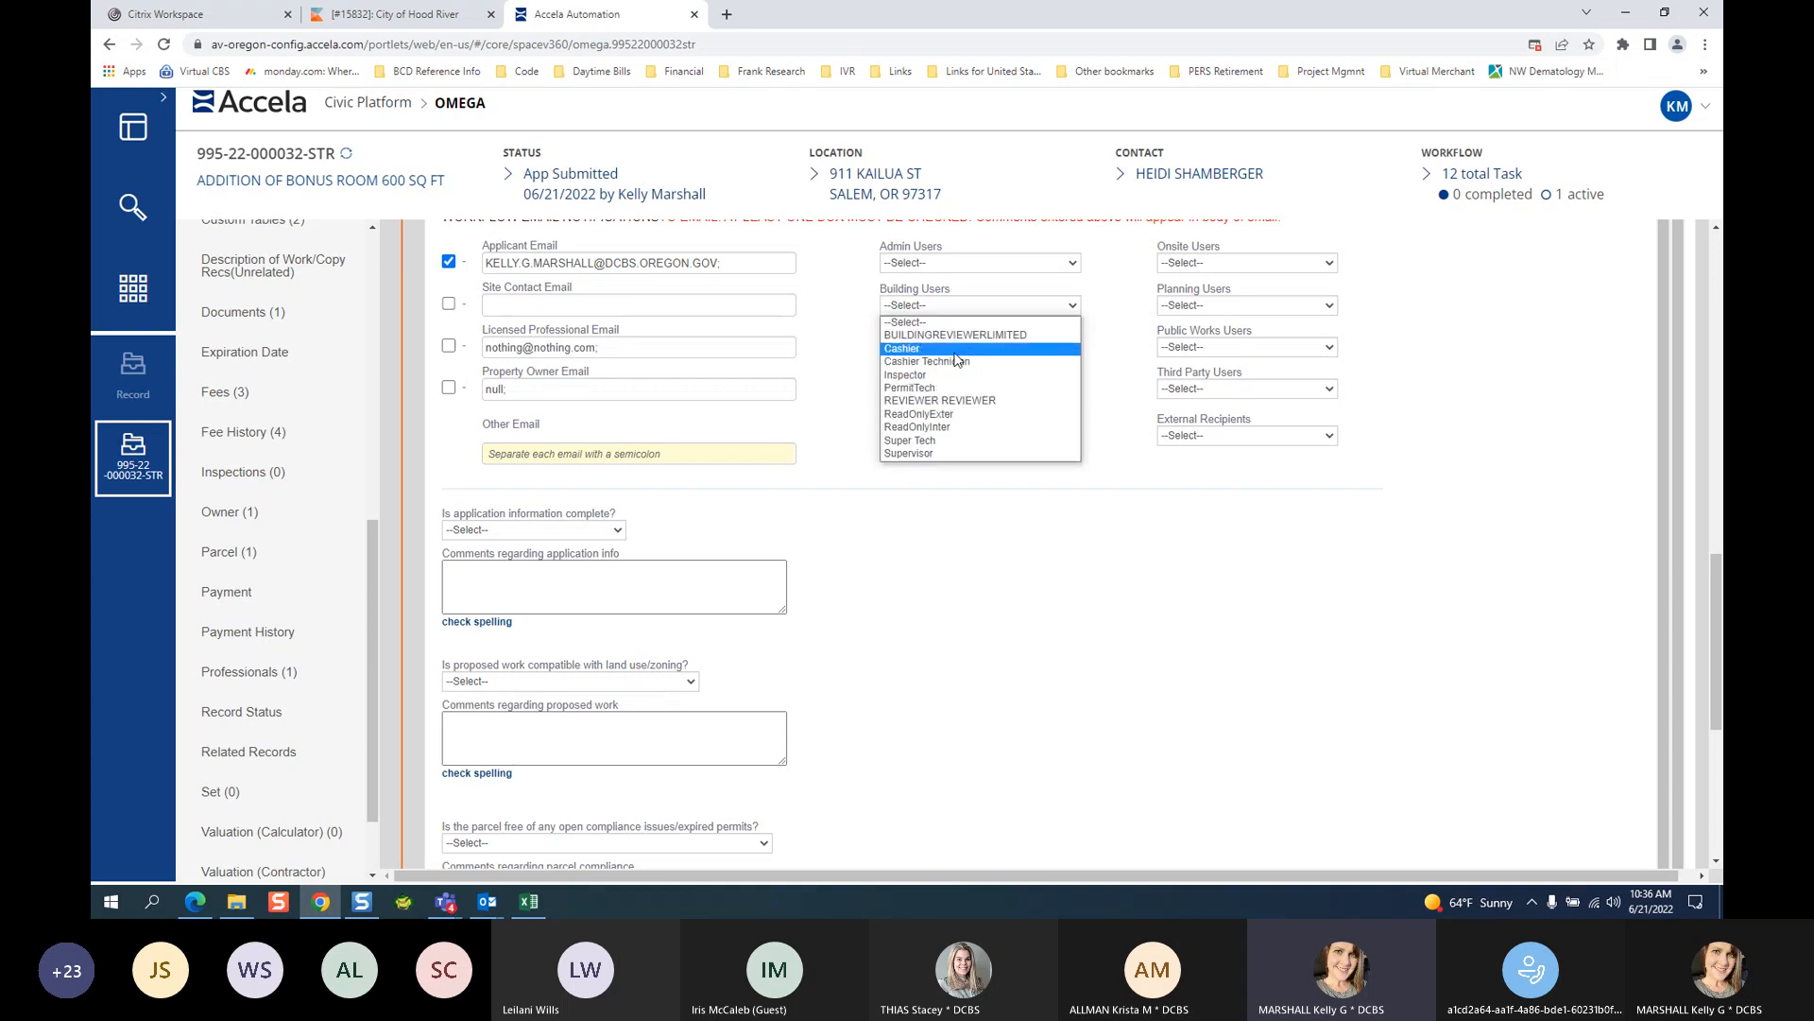
left_click(960, 583)
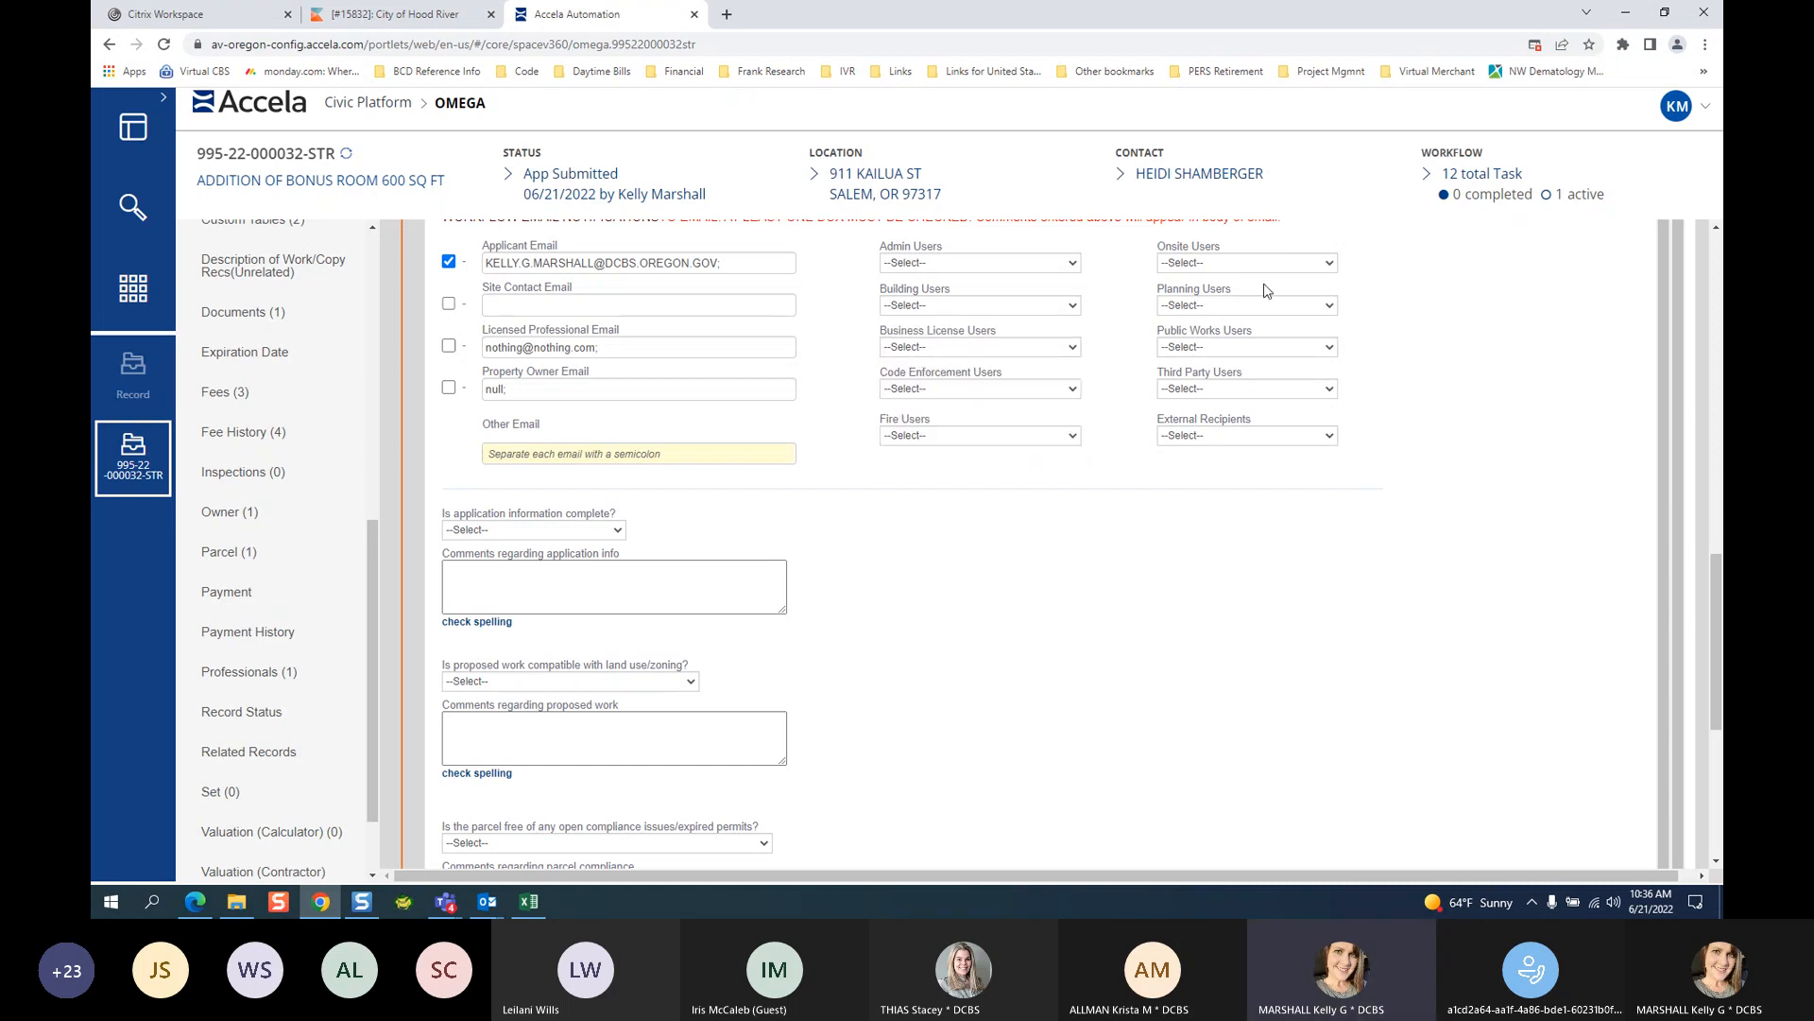
left_click(1240, 305)
left_click(1096, 590)
left_click(925, 303)
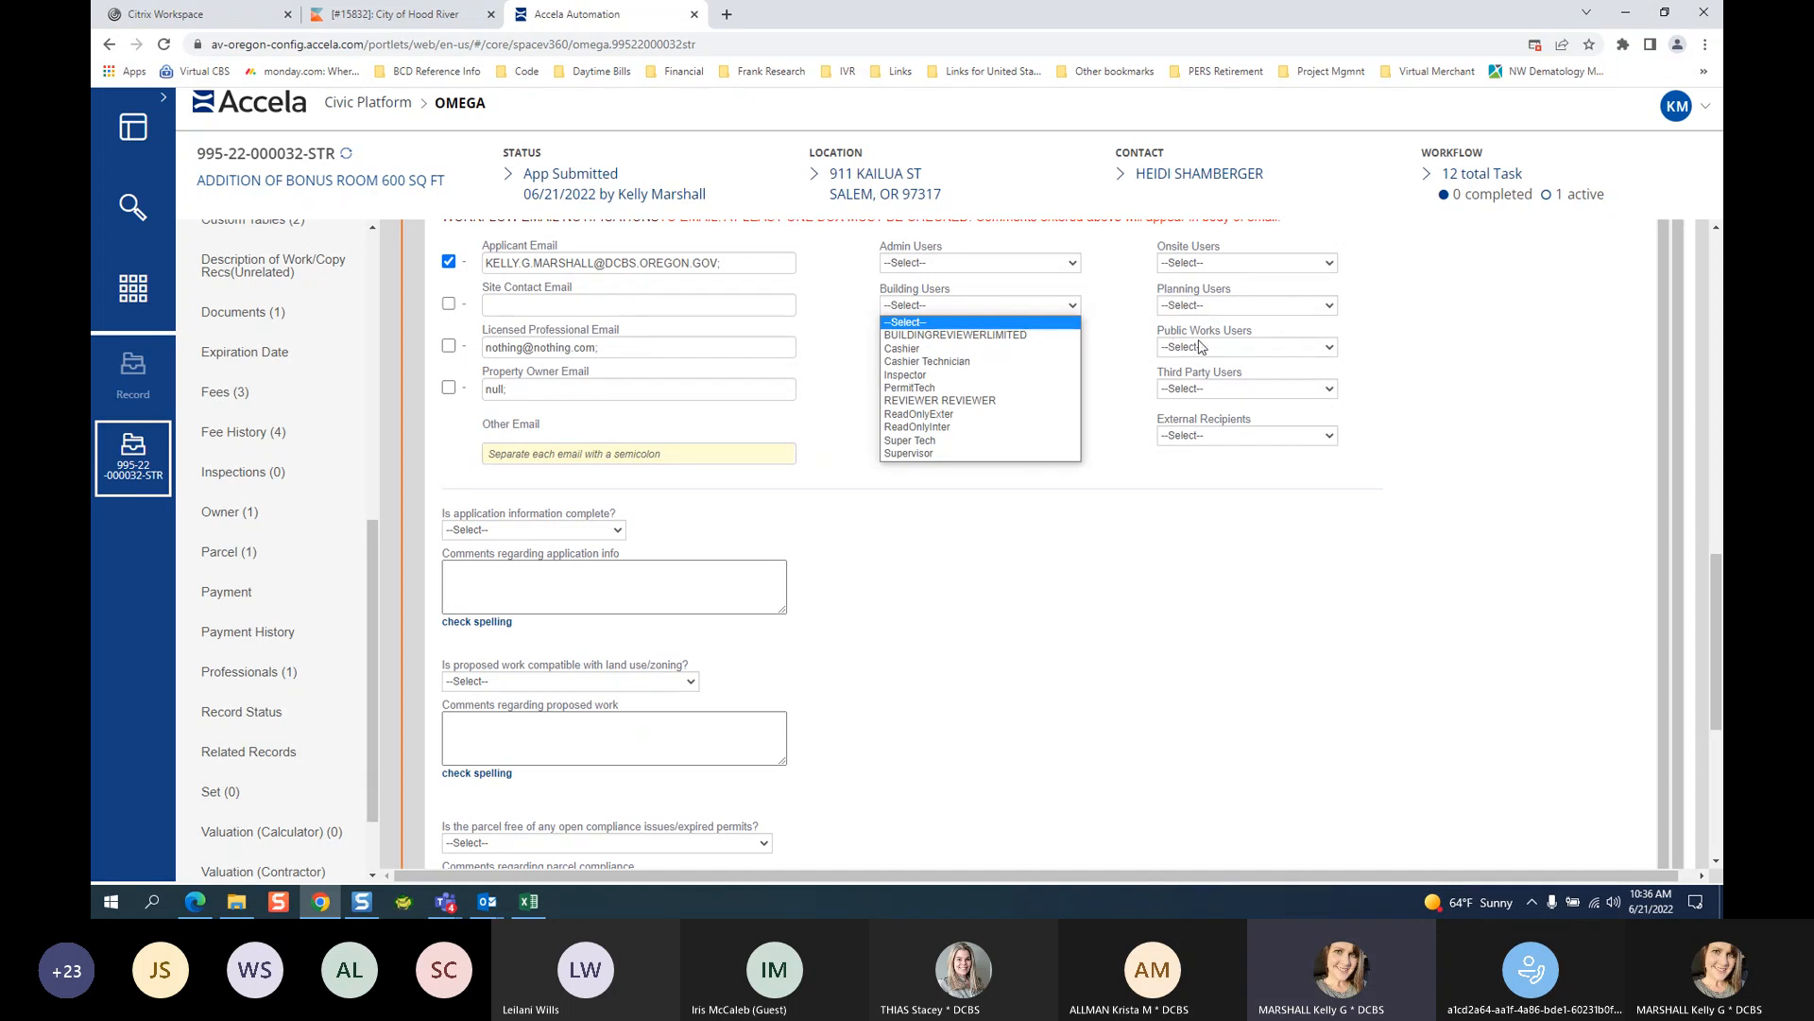
left_click(1169, 615)
Check the Third Party and Admin user options unchanged, then scroll down to the intake questions.
left_click(1216, 389)
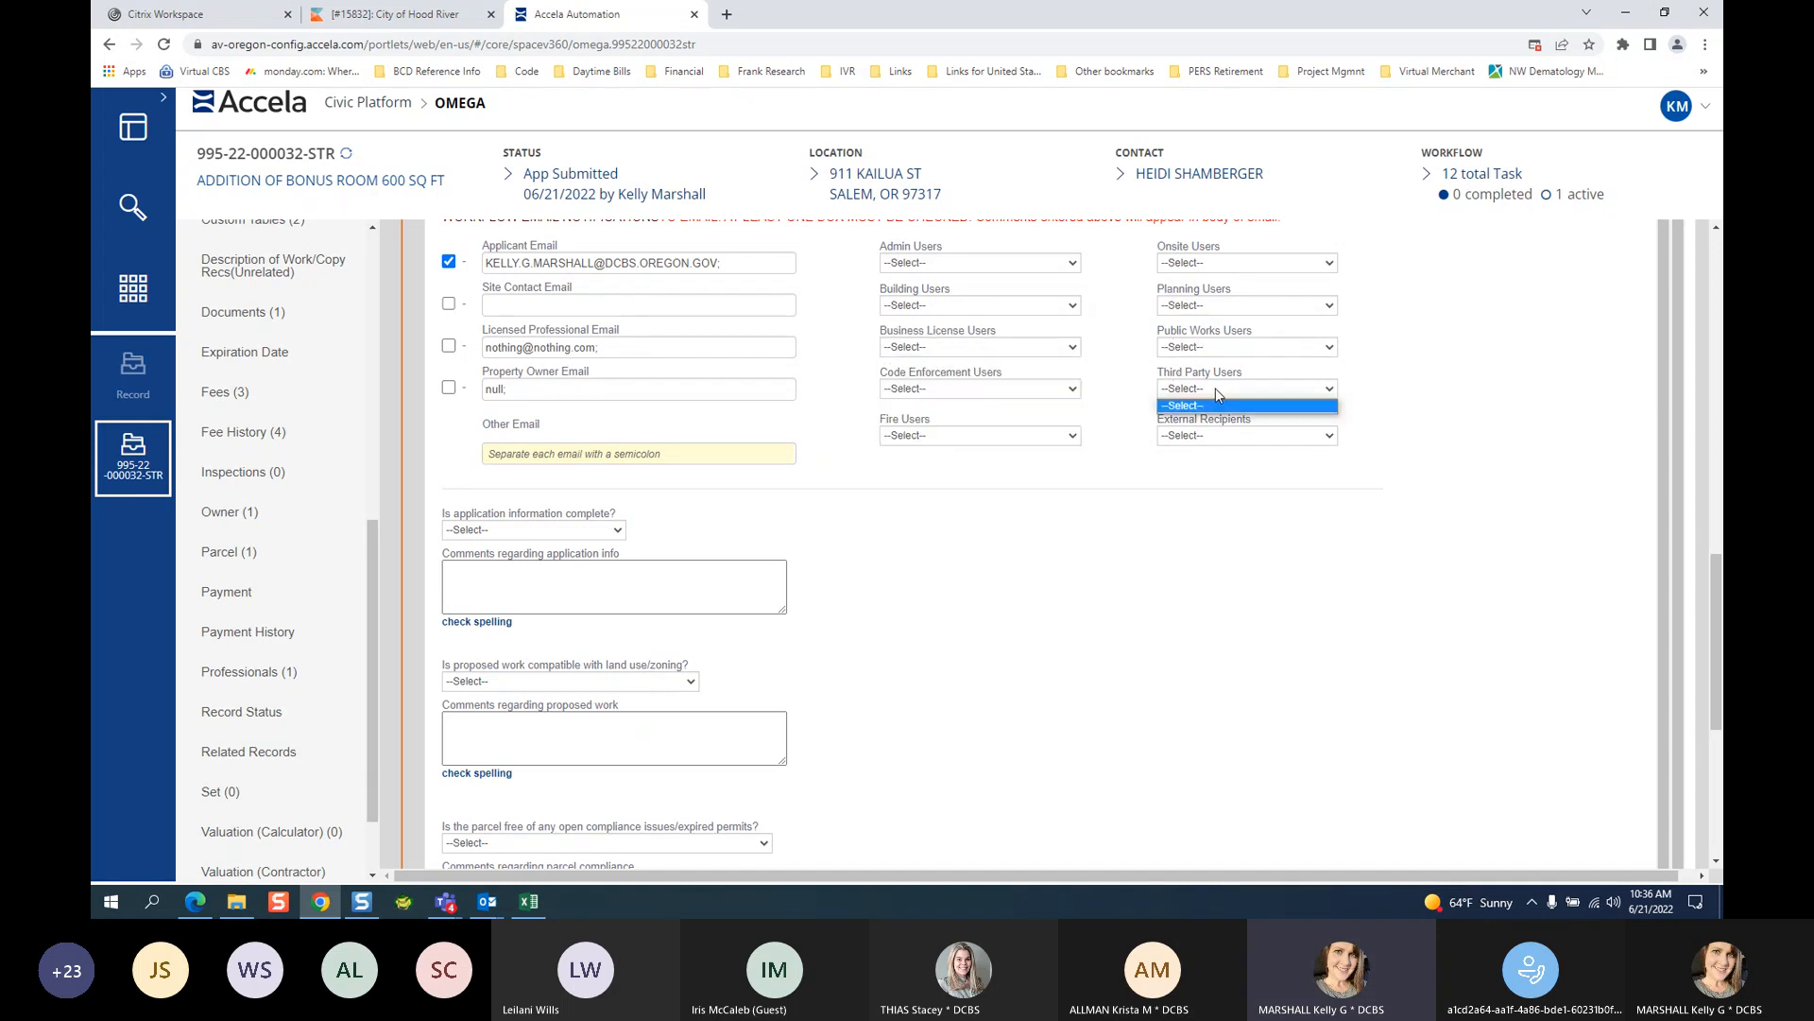
left_click(1216, 404)
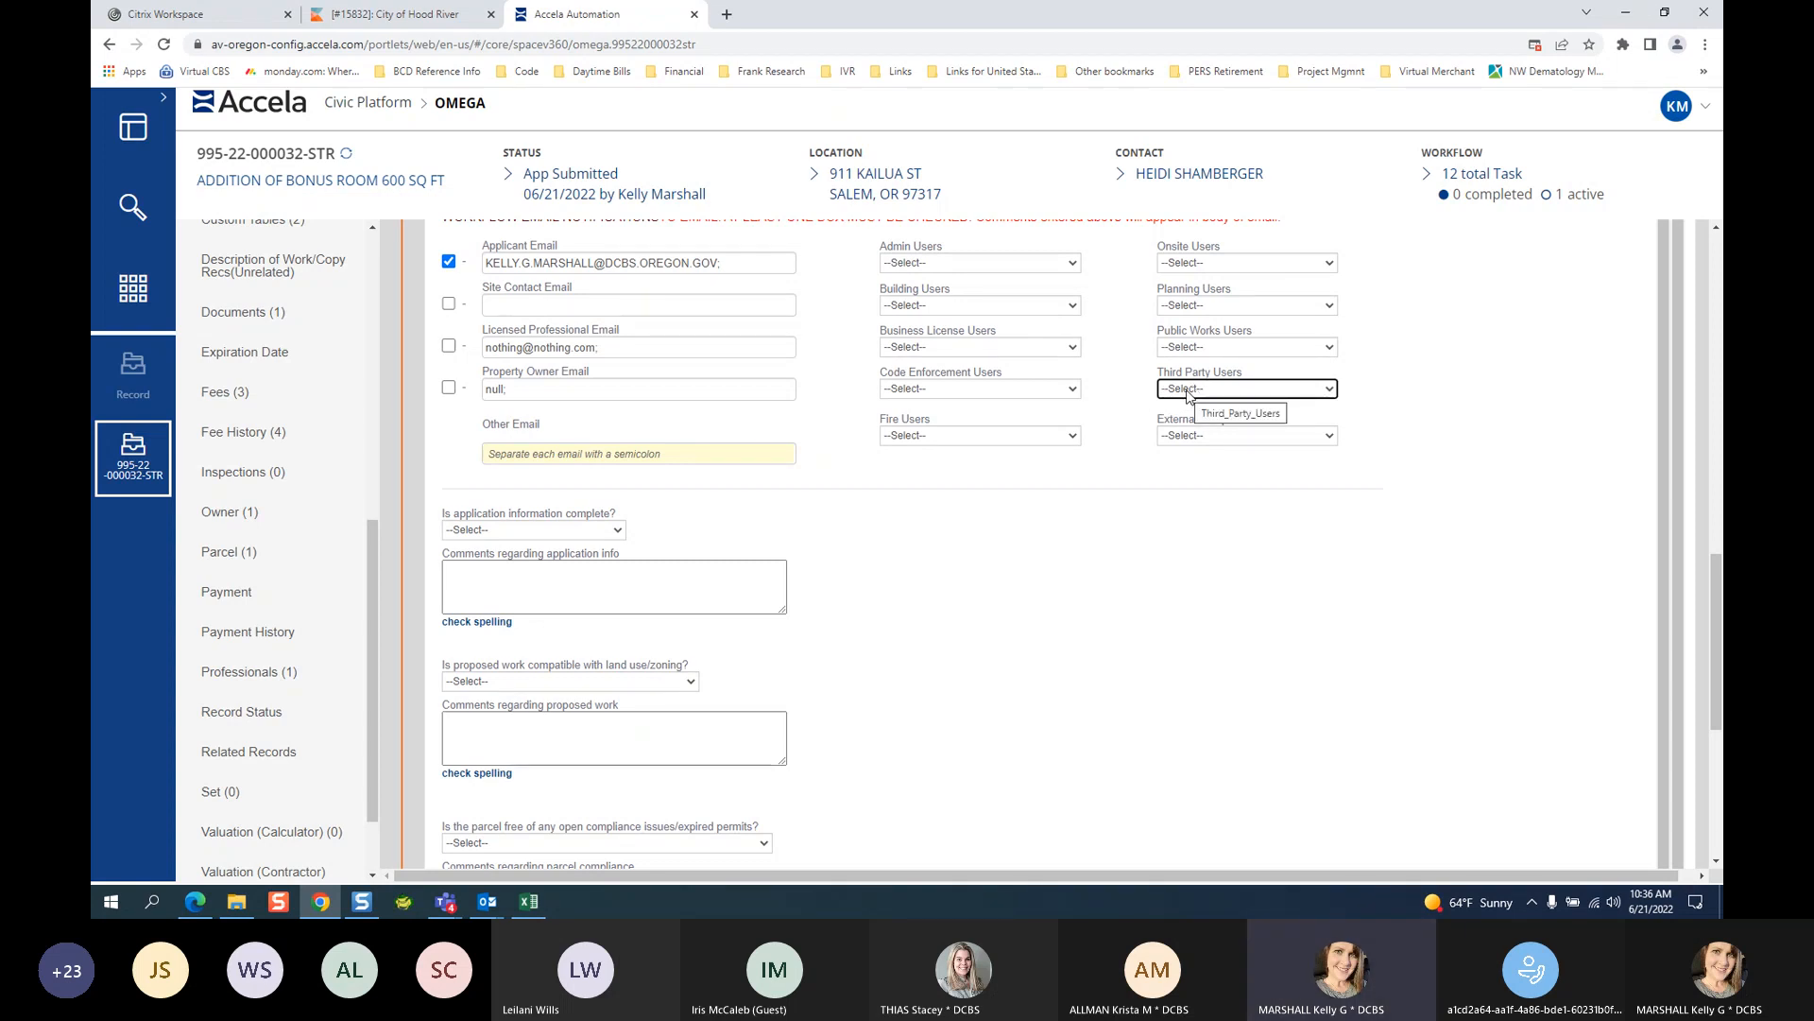
left_click(1218, 648)
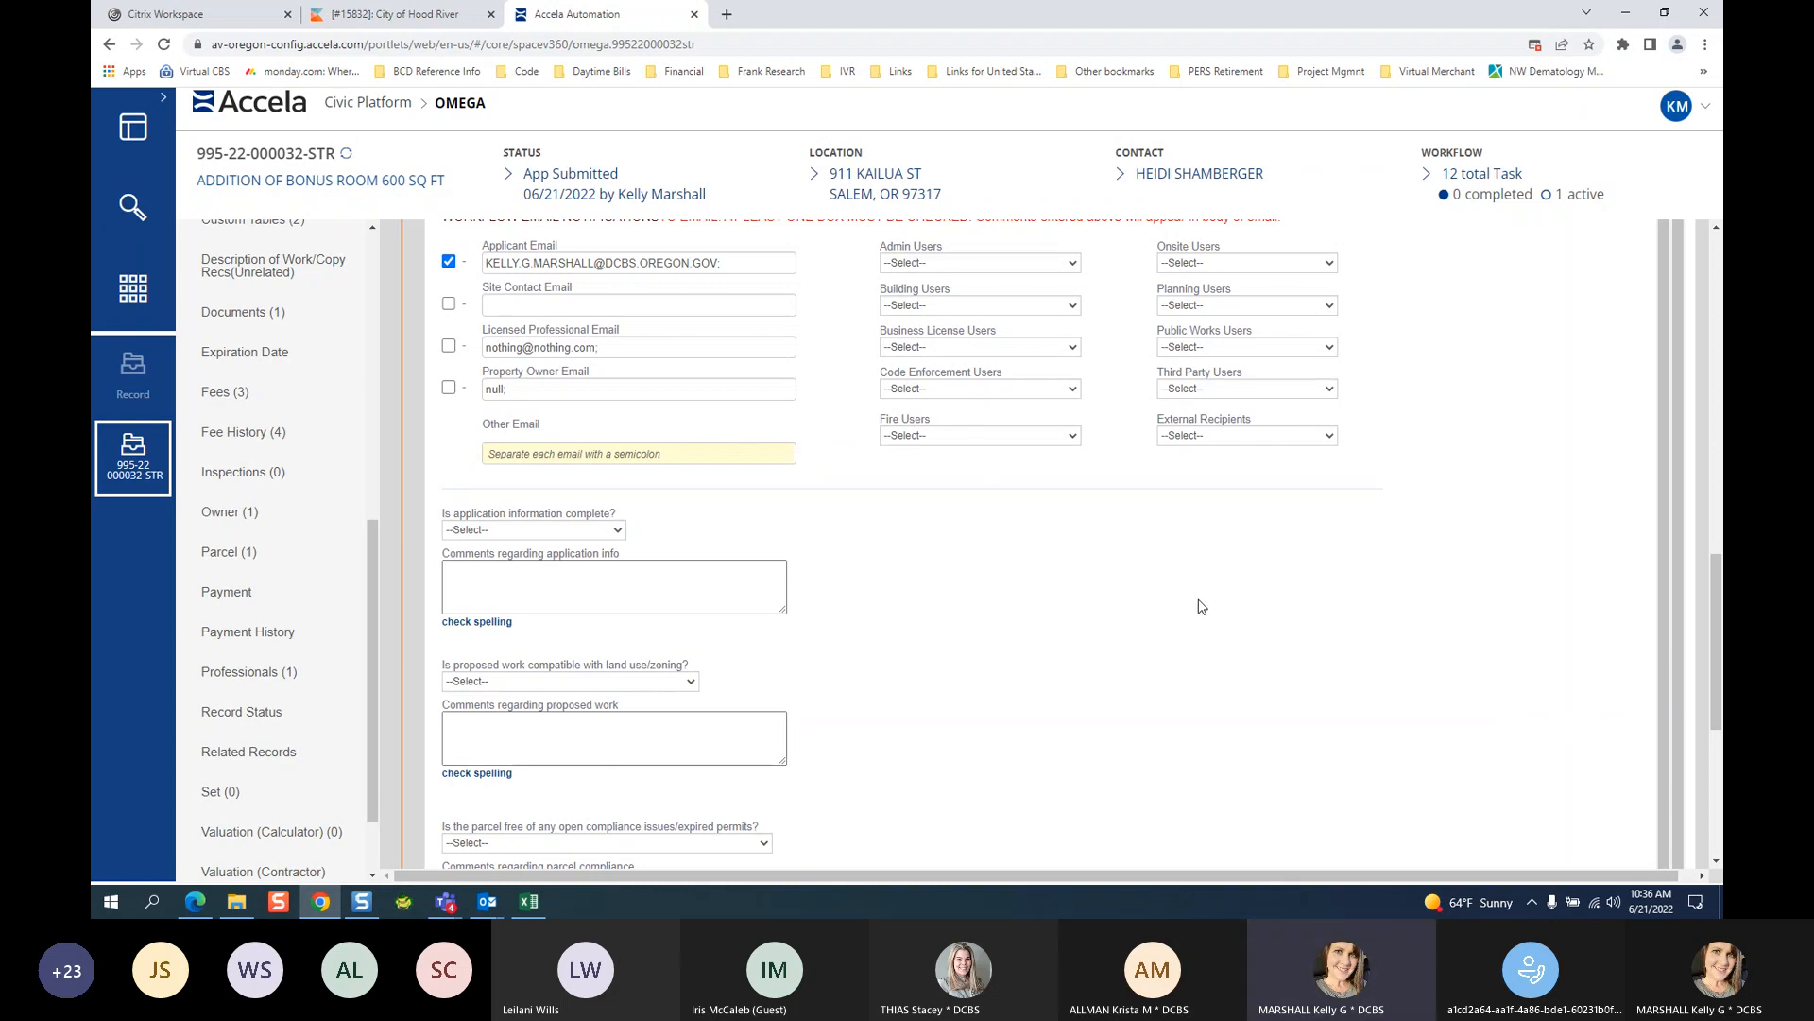
left_click(933, 268)
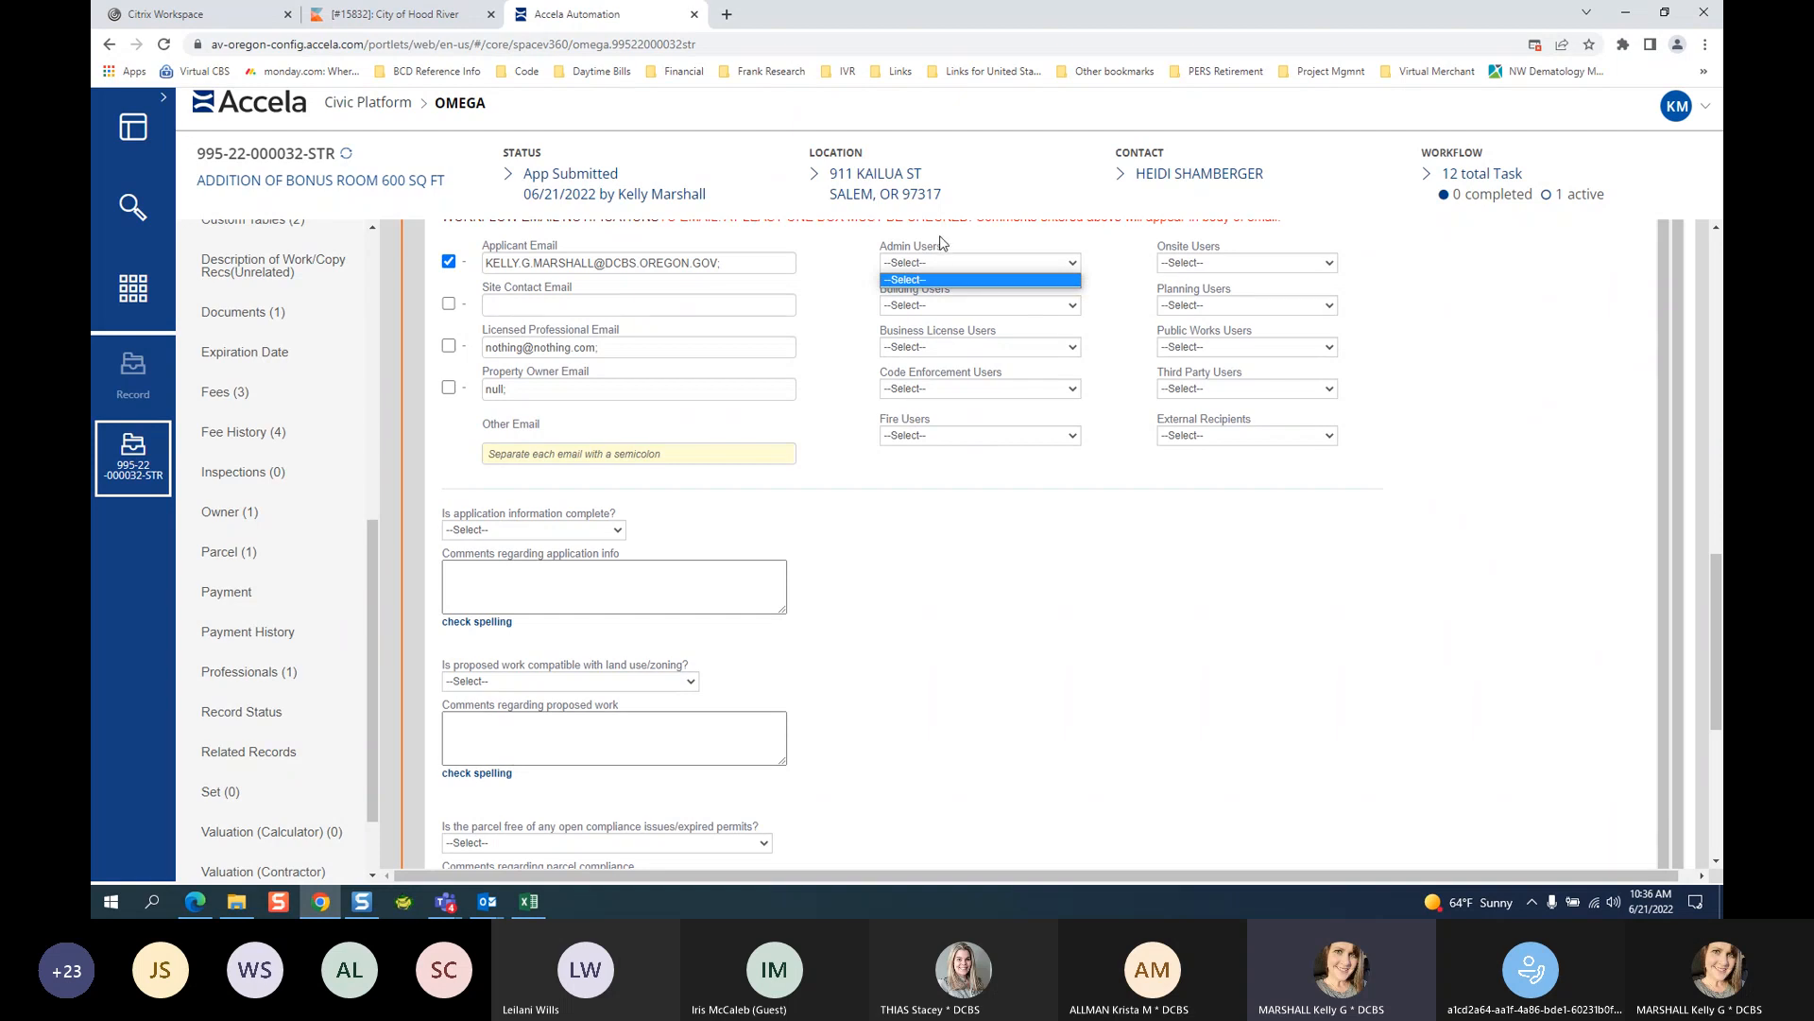
left_click(940, 246)
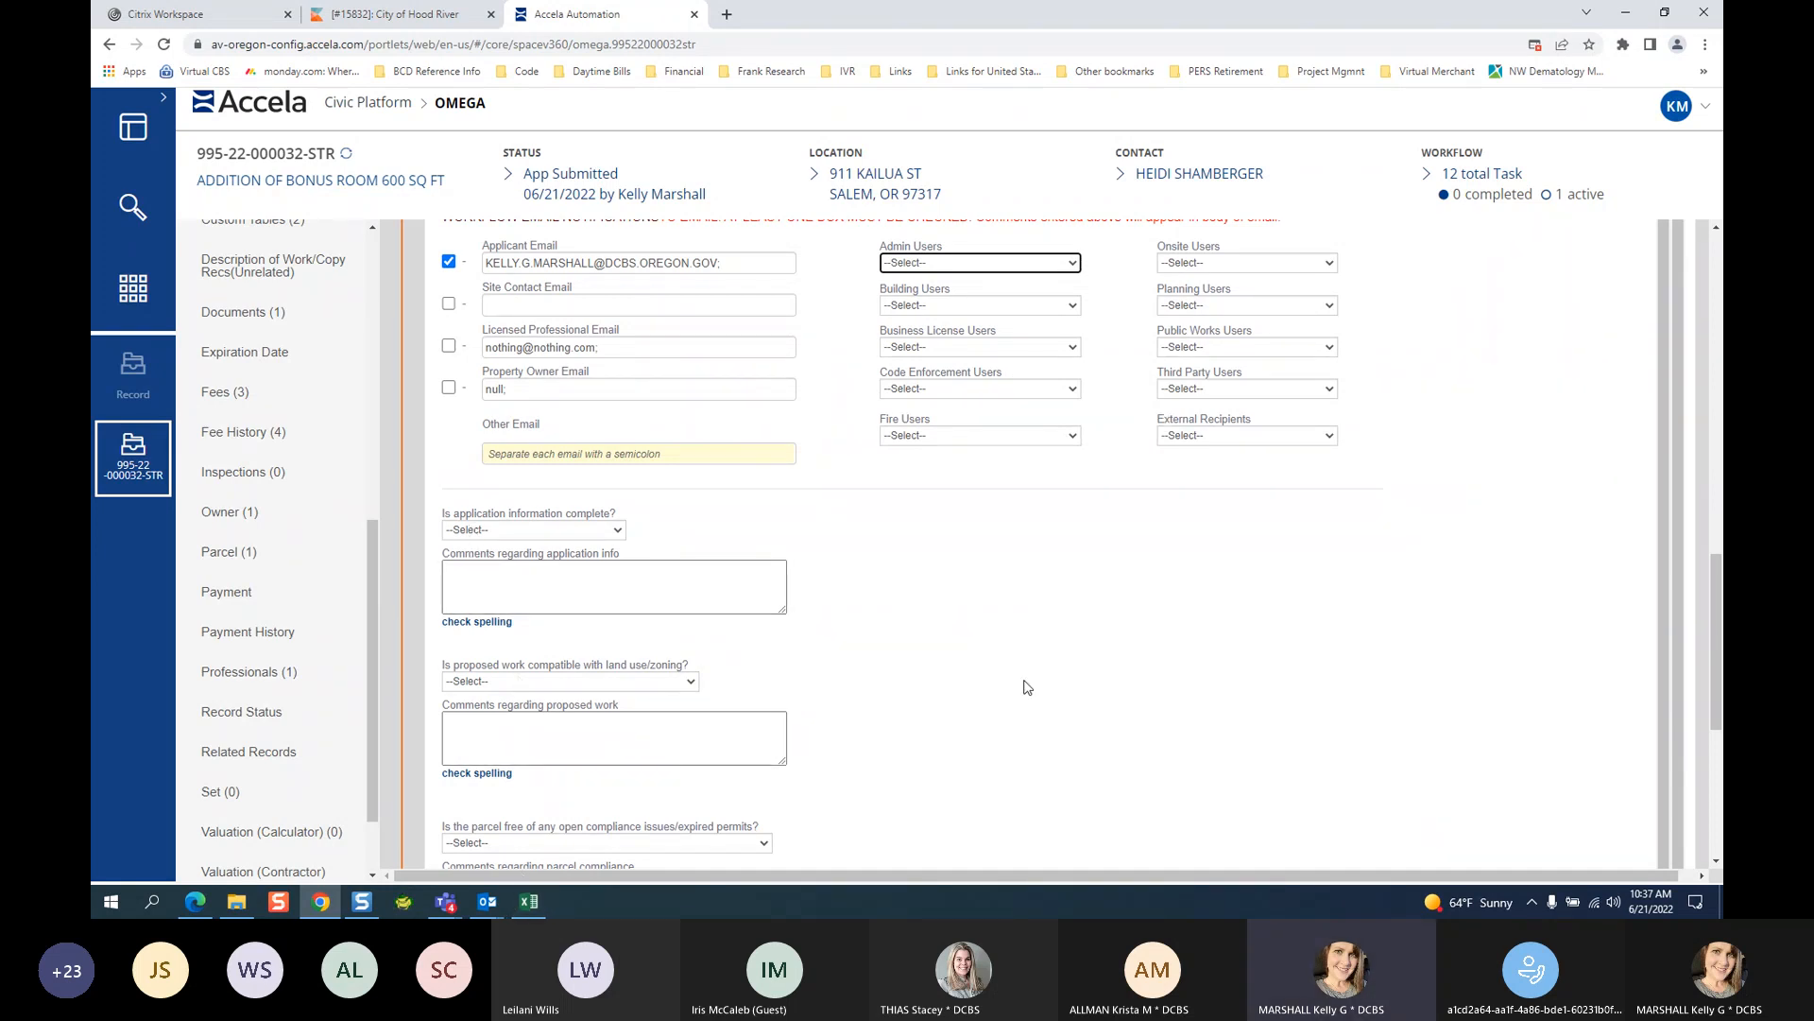
left_click(1717, 862)
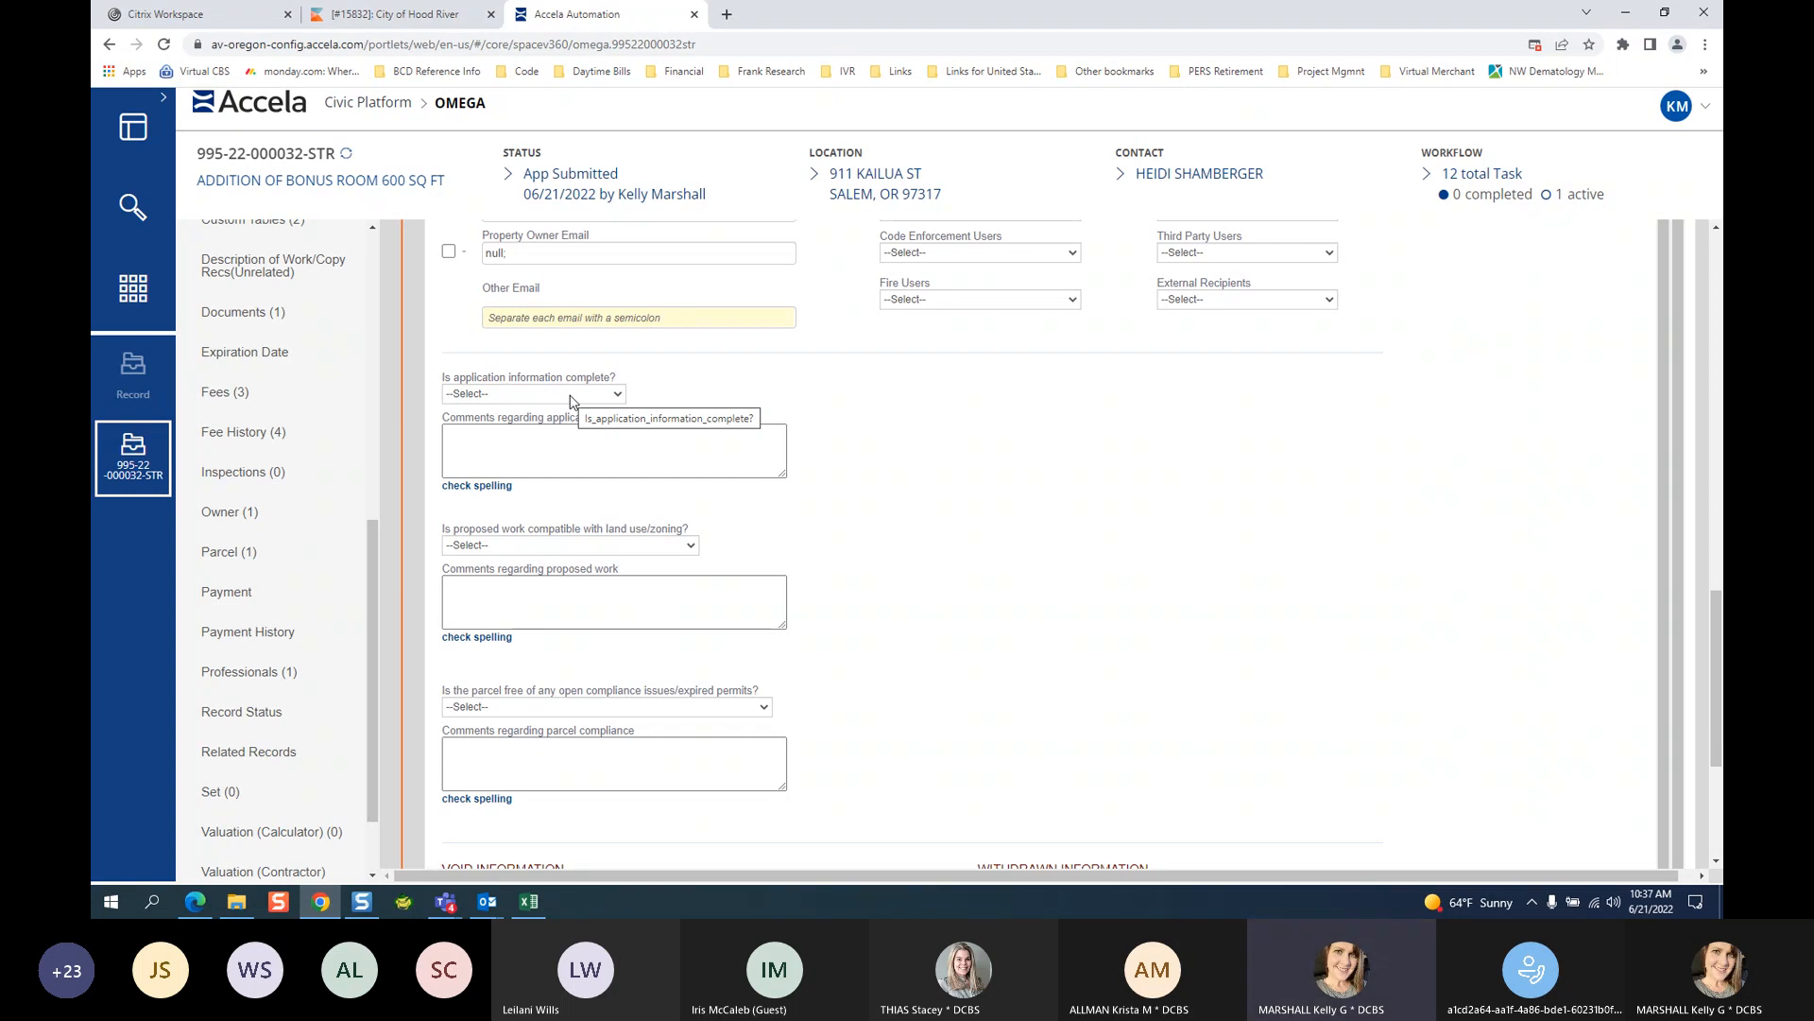
Answer the checklist: application information complete No, land use/zoning compatible Yes, parcel compliance Yes.
left_click(504, 395)
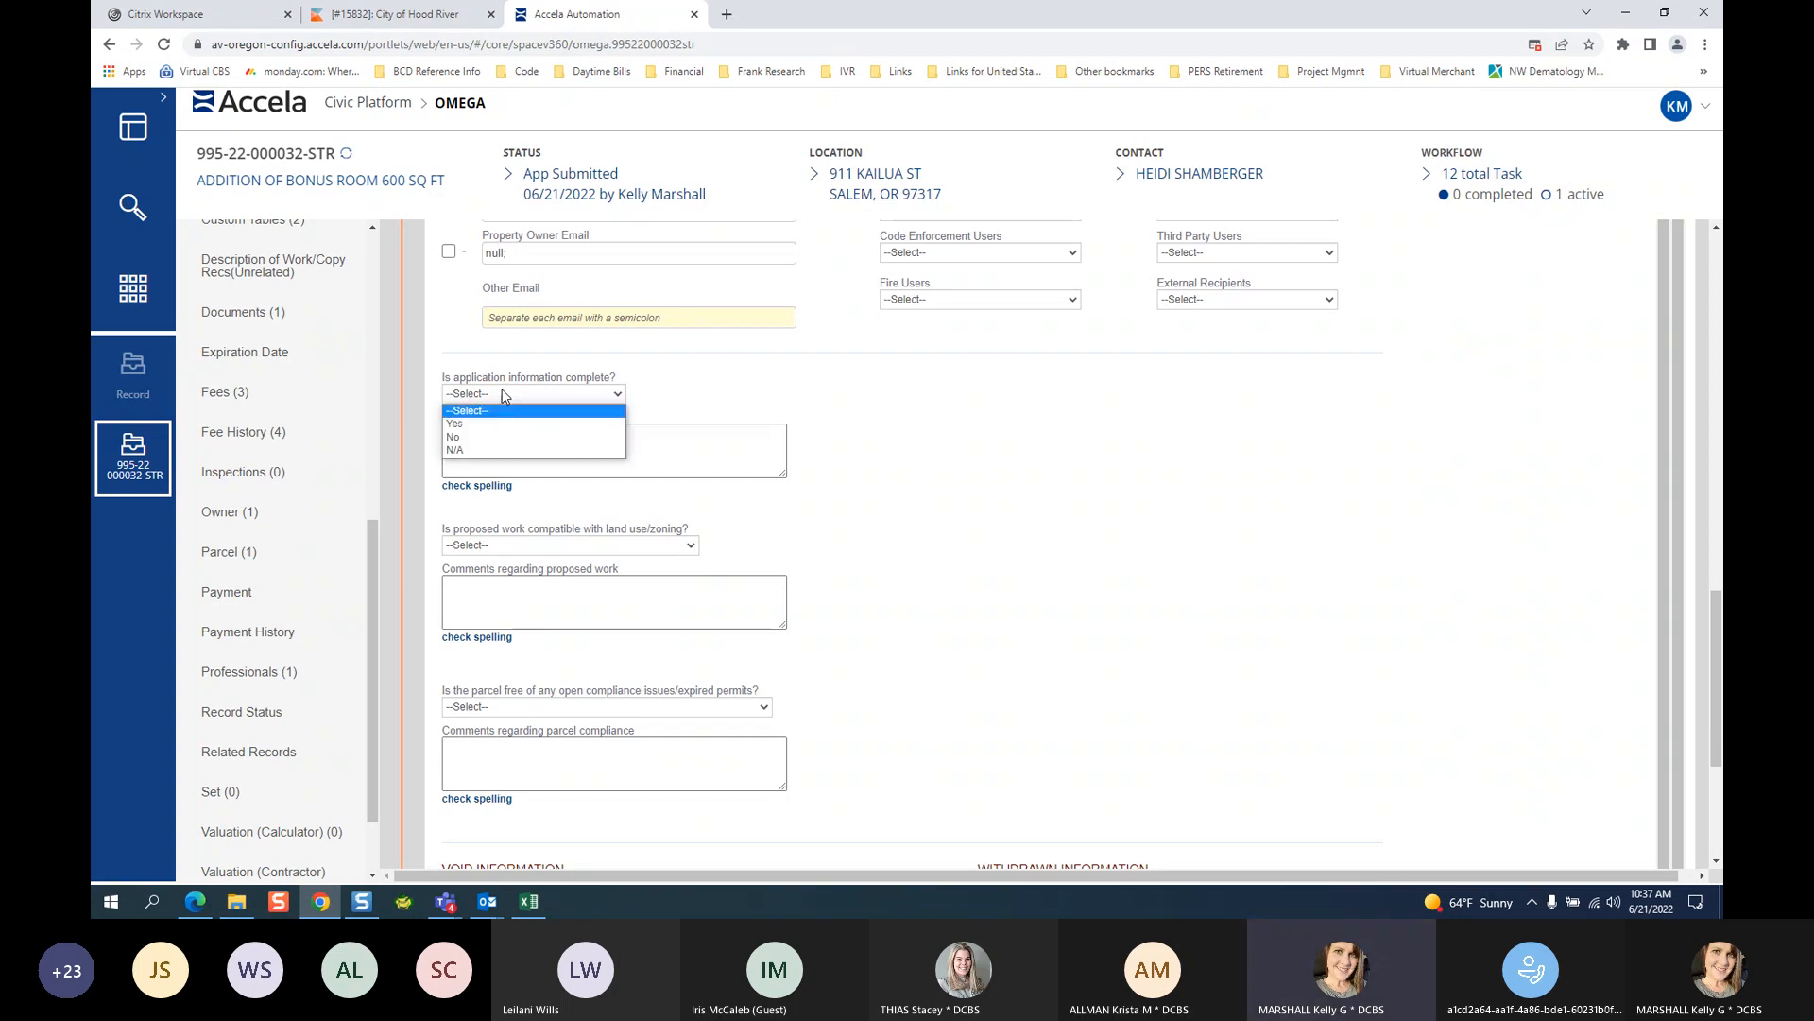
left_click(472, 437)
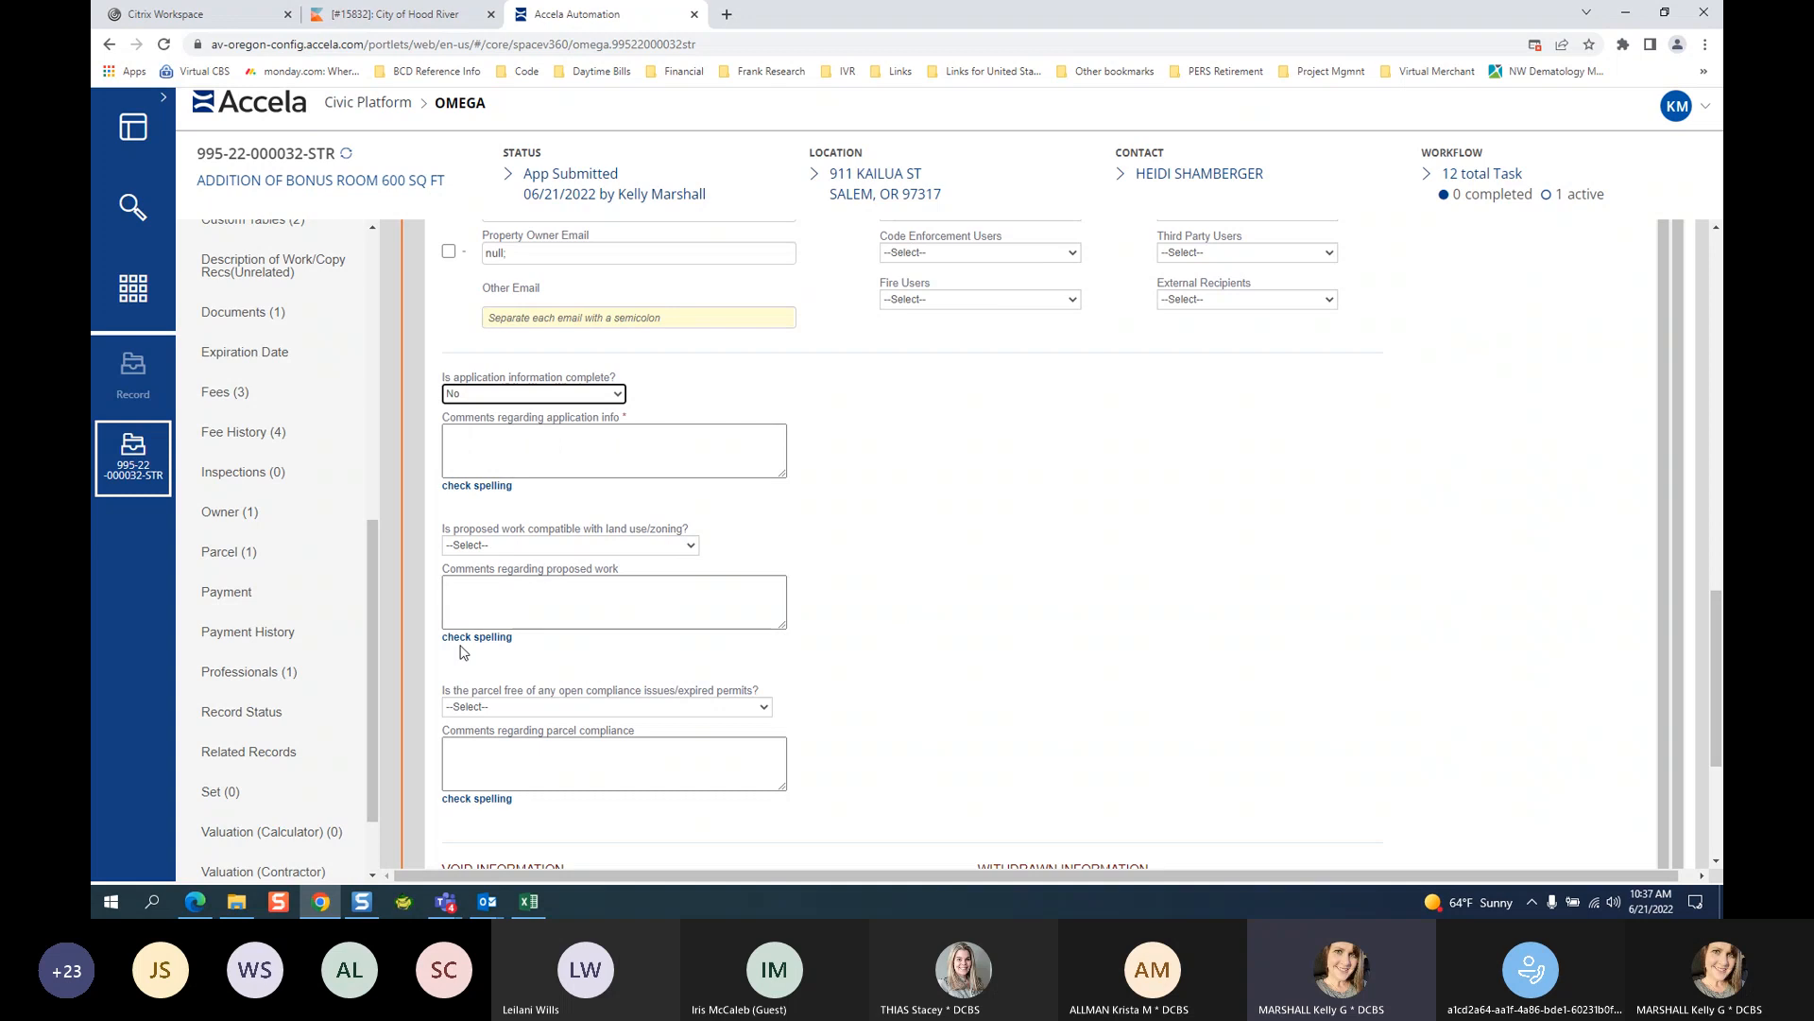
left_click(509, 547)
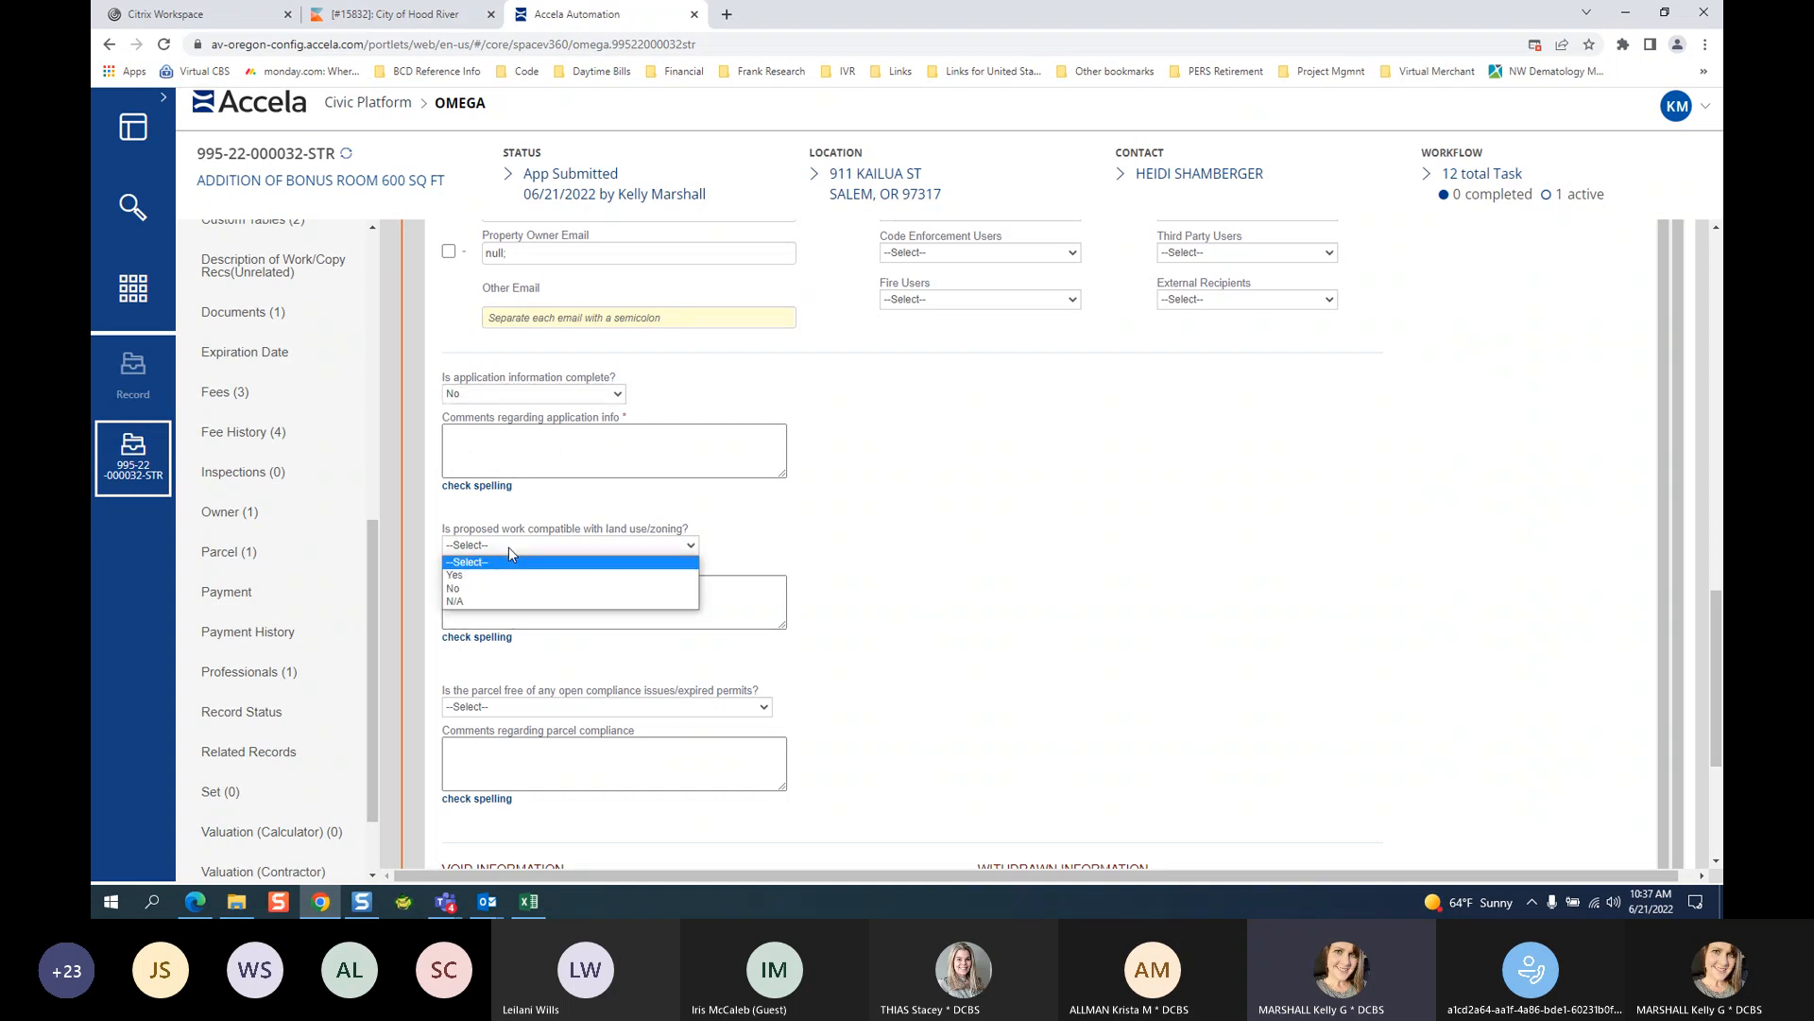
left_click(510, 588)
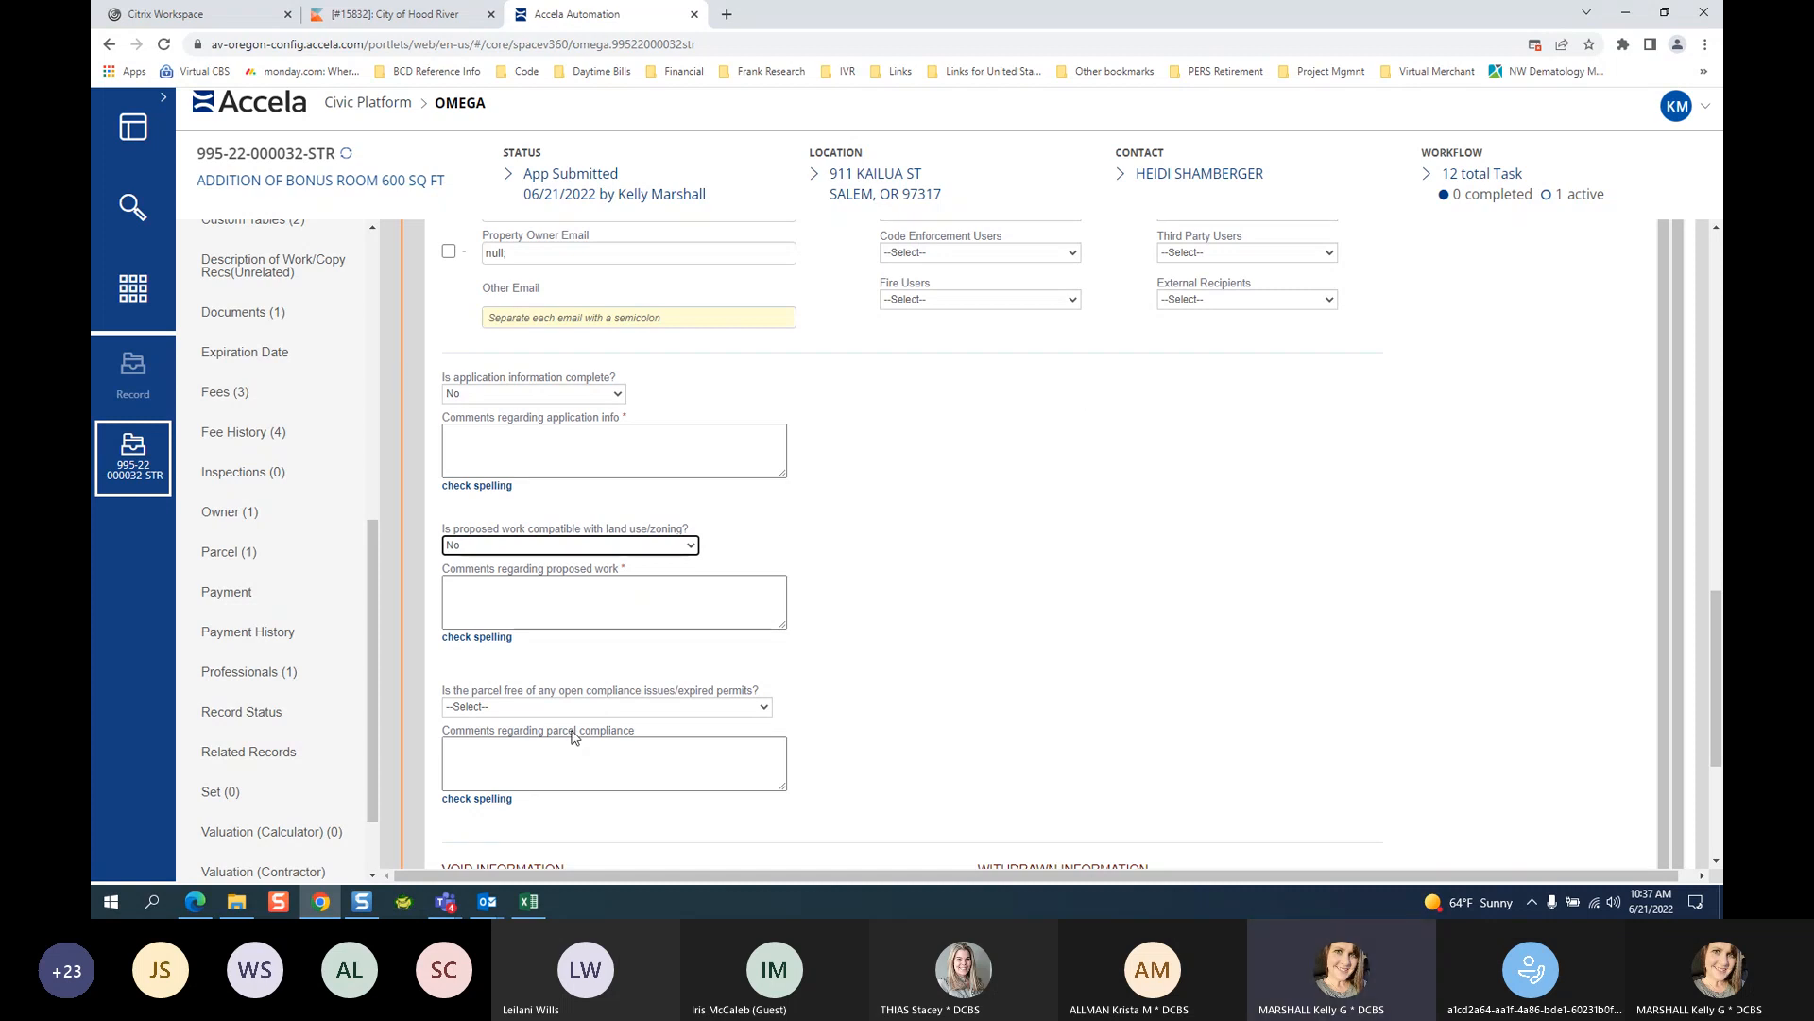
left_click(493, 548)
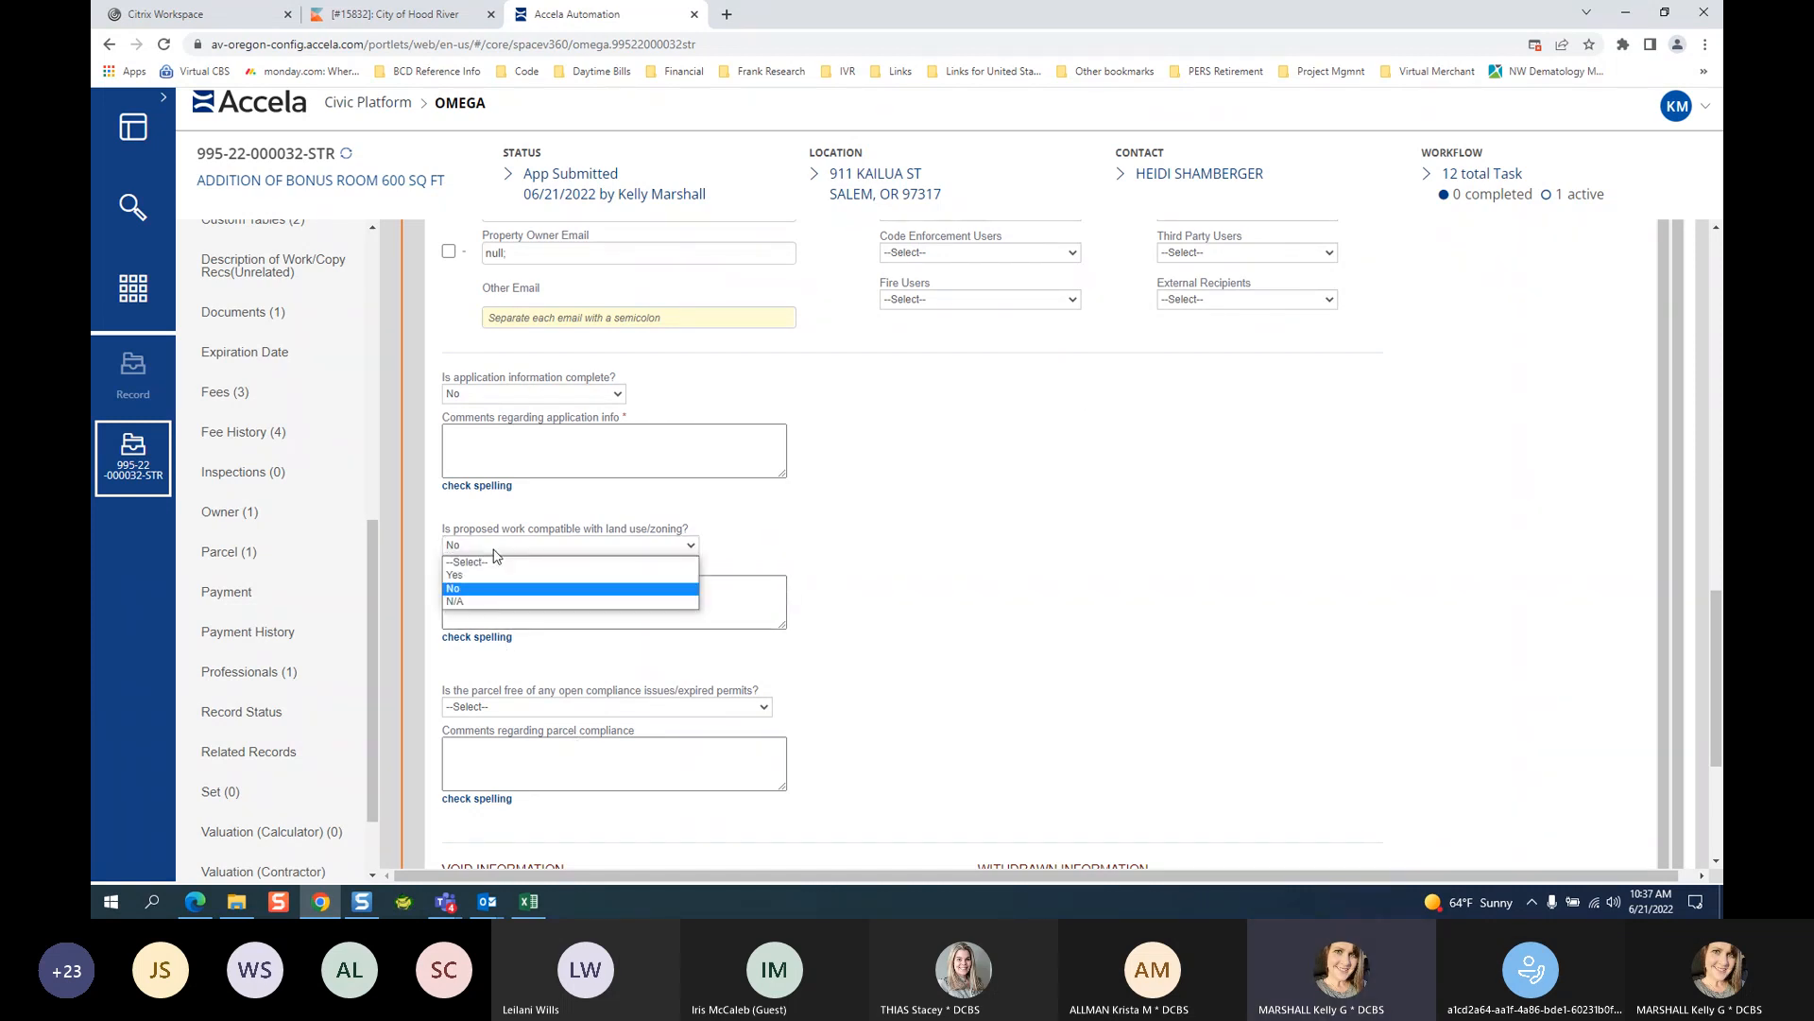
left_click(473, 574)
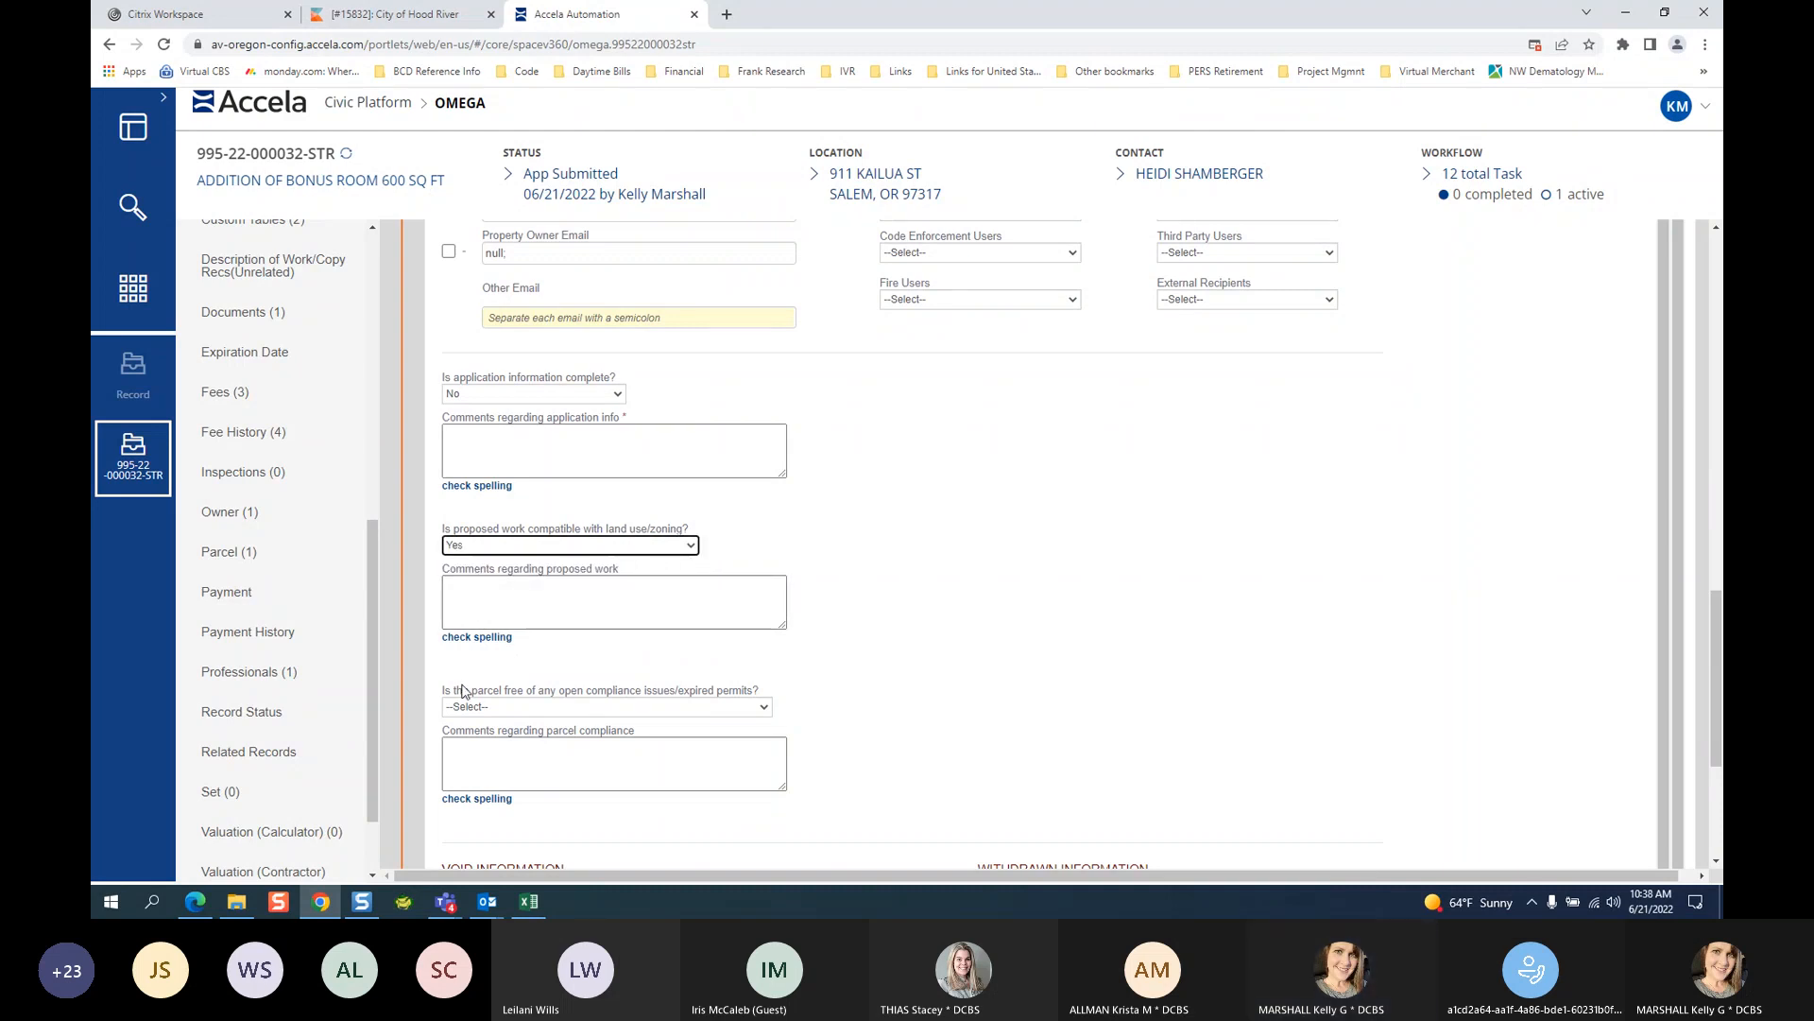
left_click(647, 709)
left_click(642, 738)
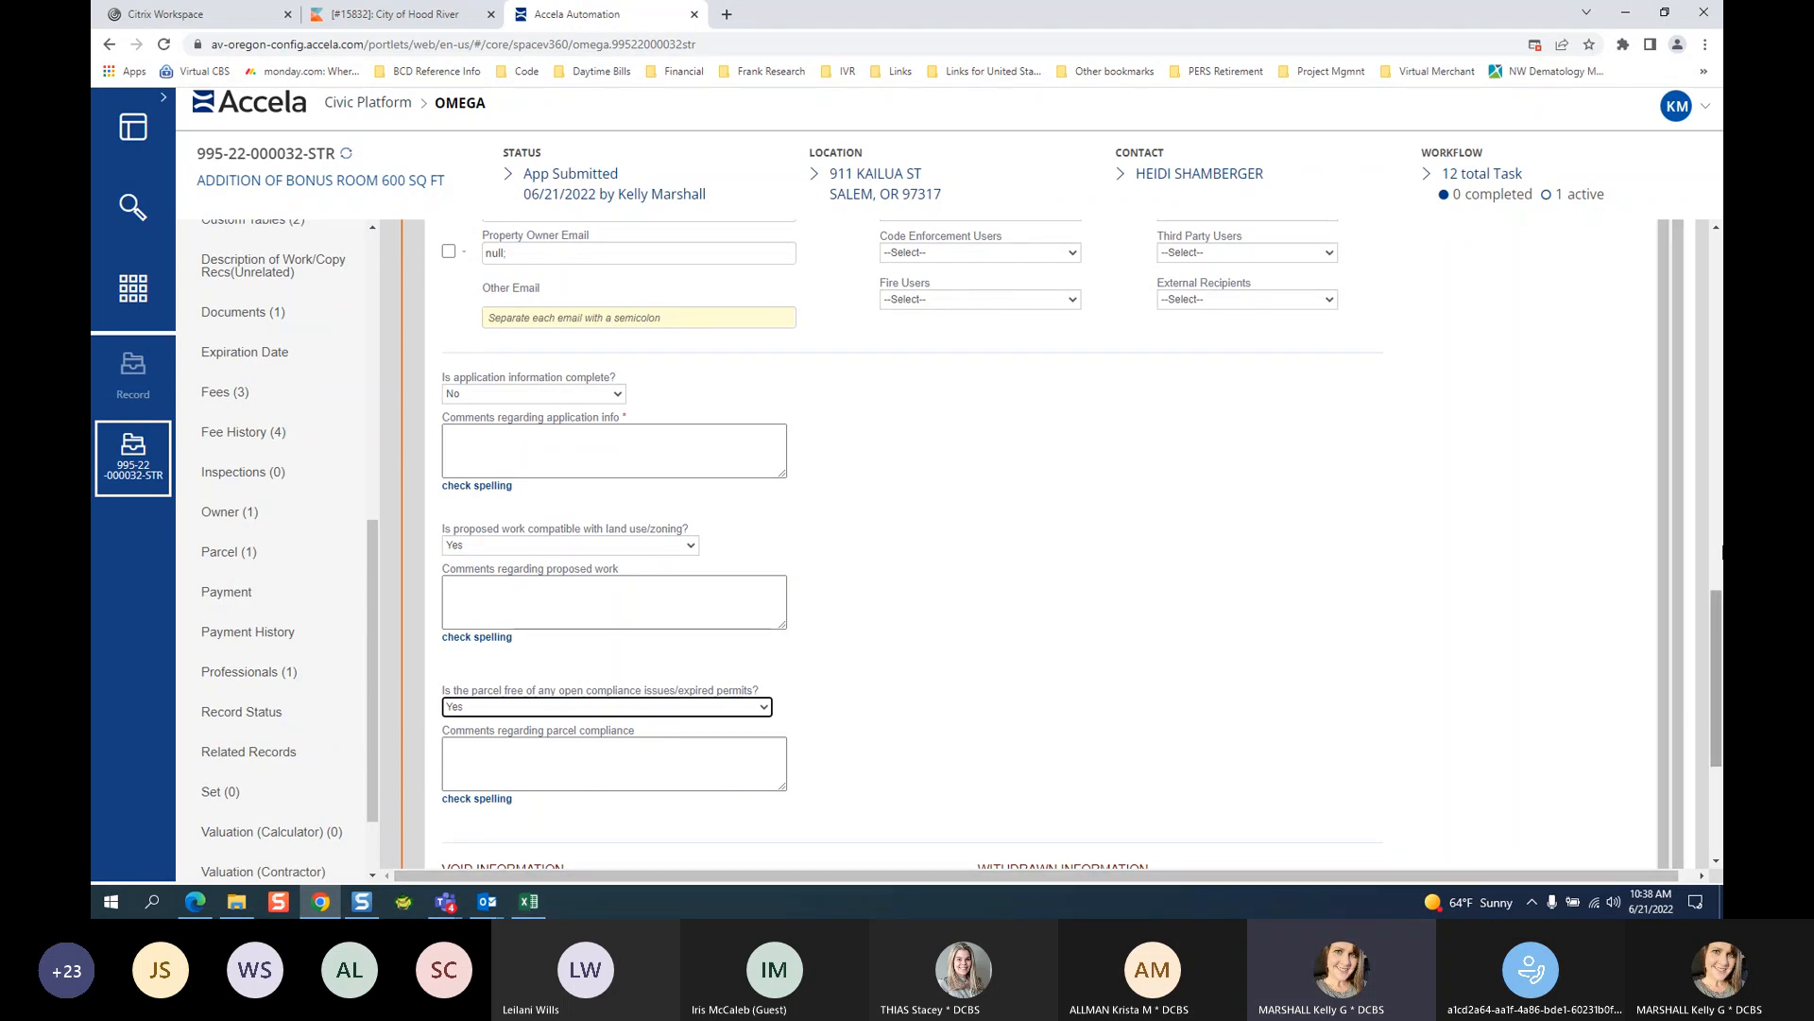
Scroll back up the form to the Update Status section and its SUBMIT button.
left_click(1716, 228)
left_click(1717, 230)
left_click(1717, 229)
left_click(1717, 230)
left_click(1717, 230)
left_click(1717, 229)
left_click(1717, 230)
left_click(1717, 230)
left_click(1717, 230)
left_click(1717, 230)
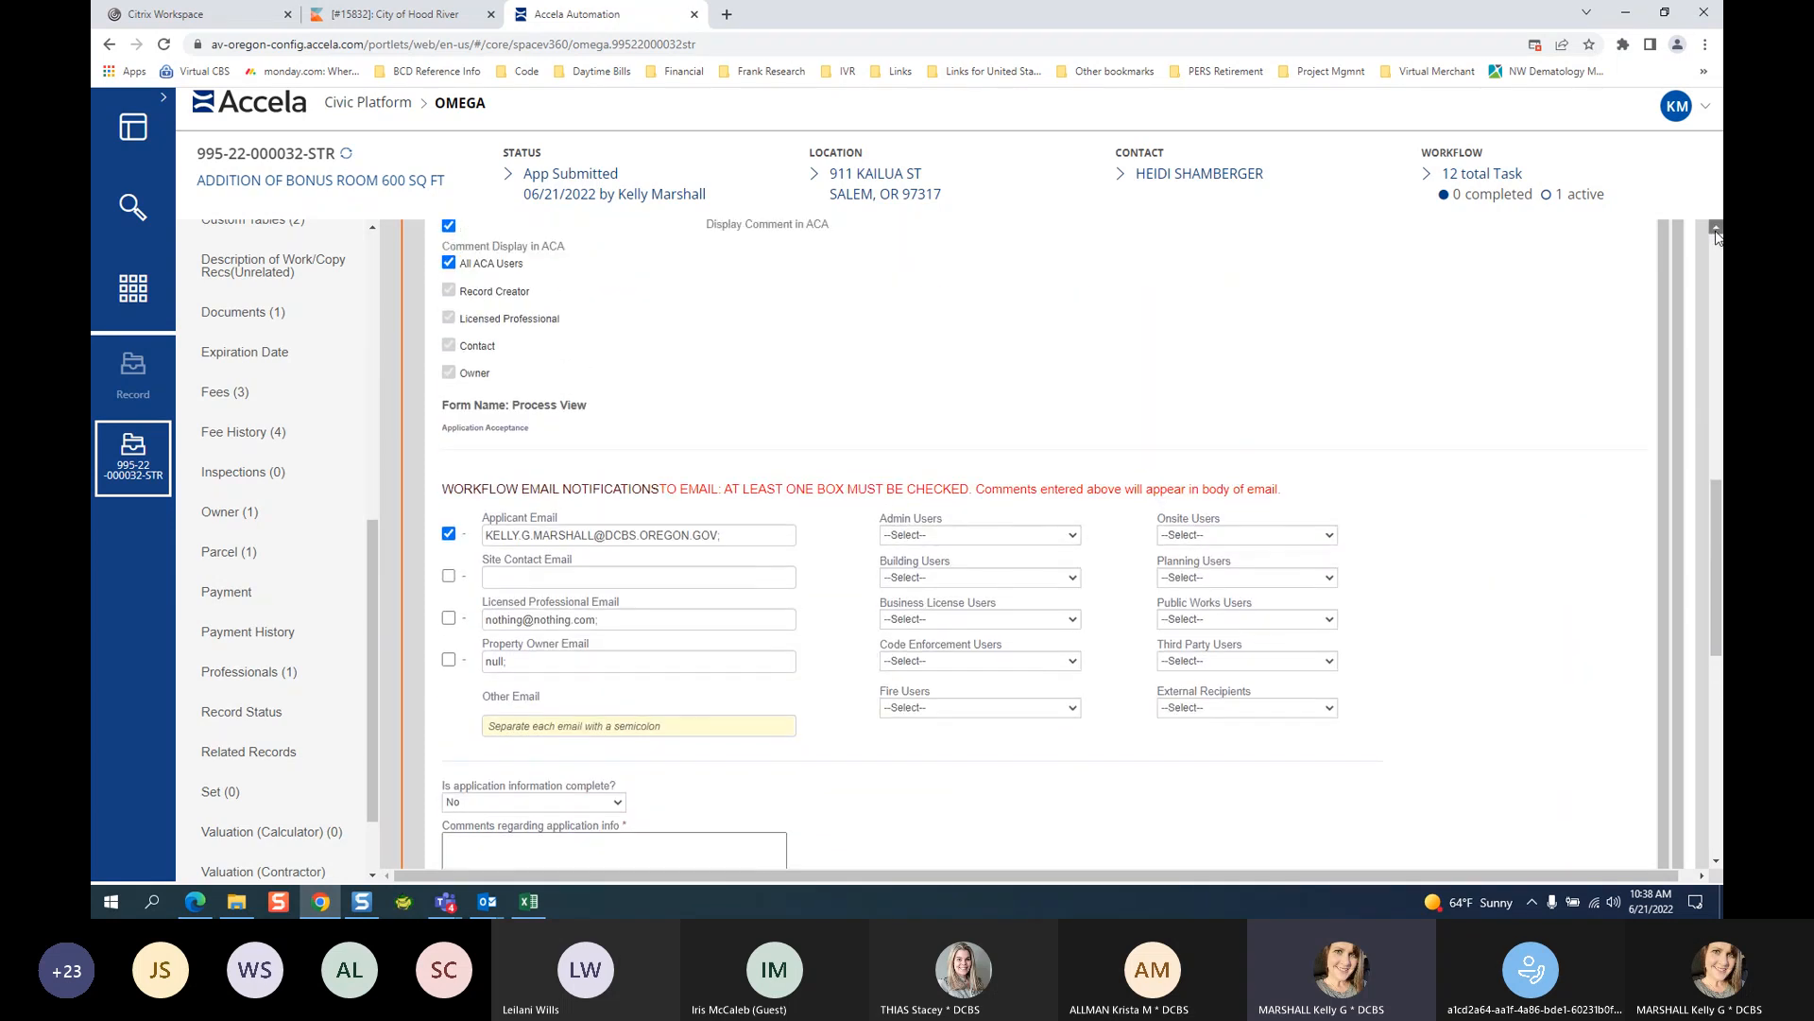
left_click(1717, 230)
left_click(1717, 229)
left_click(1717, 229)
left_click(1717, 229)
left_click(1717, 229)
left_click(1717, 229)
left_click(1717, 230)
left_click(1717, 230)
left_click(1718, 229)
left_click(1717, 229)
left_click(1717, 229)
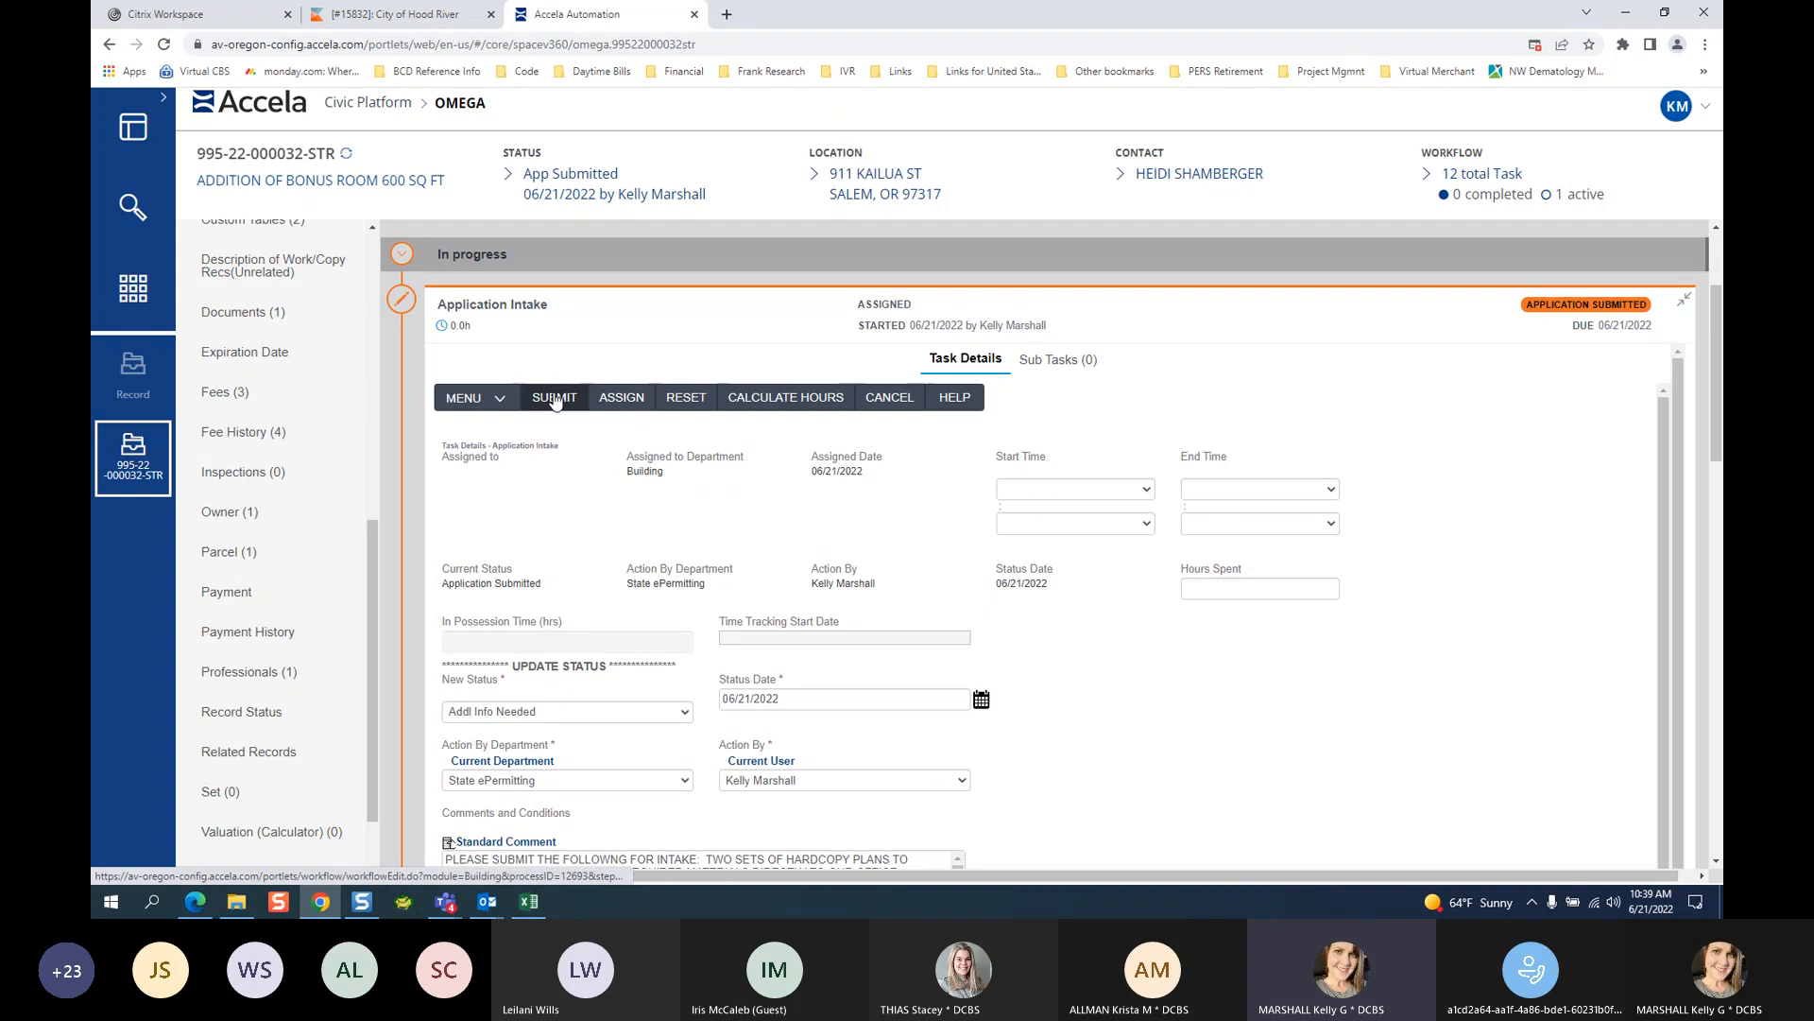
Attempt to submit the task, then scroll down to the required application-info comment field.
left_click(555, 398)
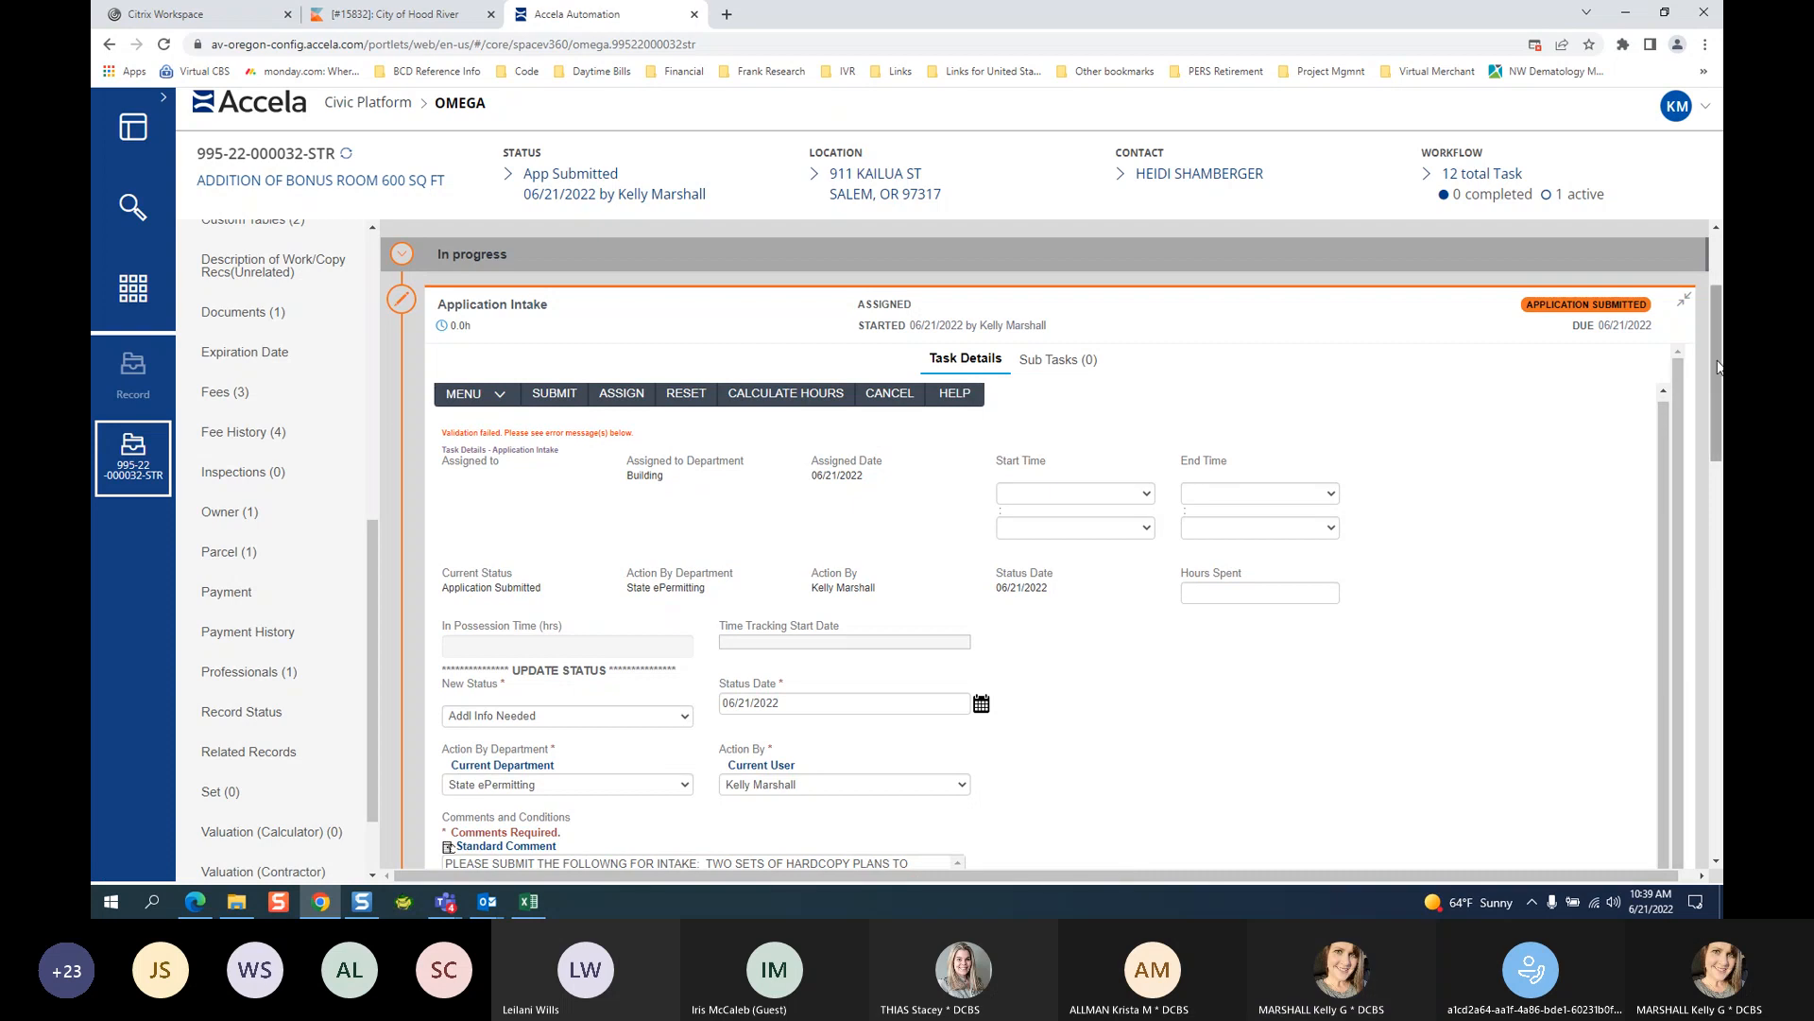
left_click_drag(1719, 370, 1715, 434)
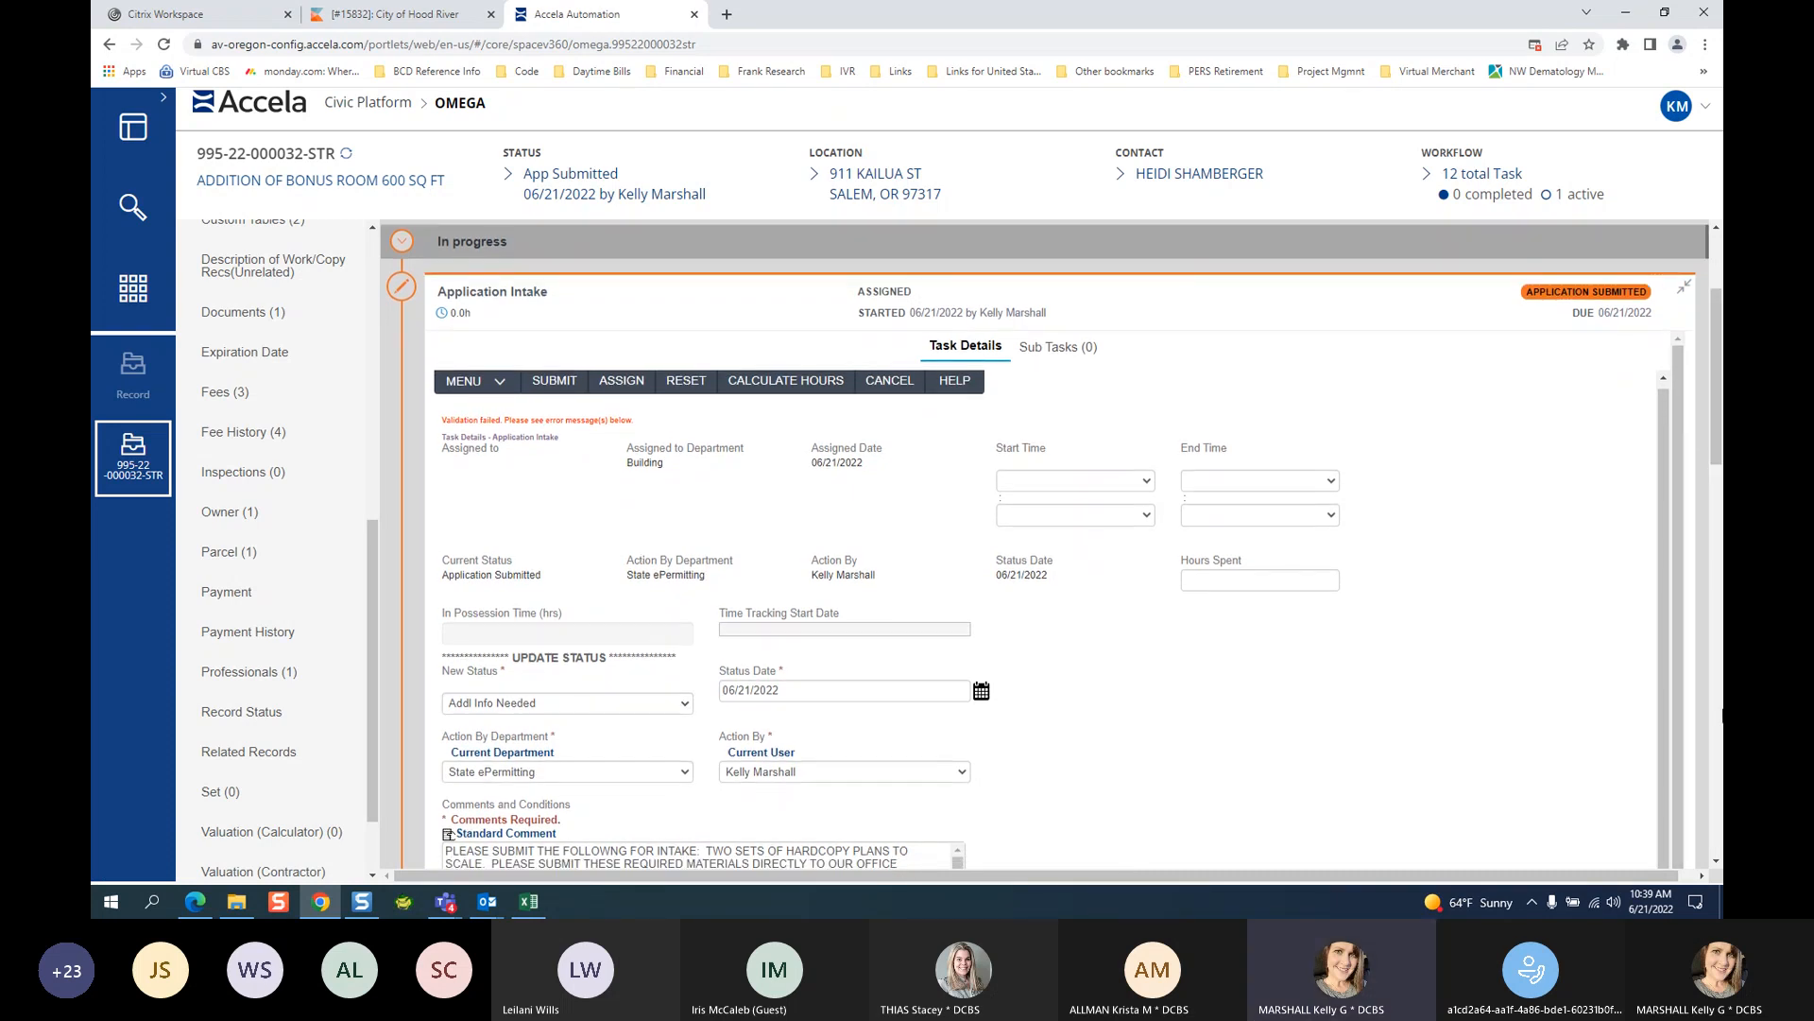
left_click(1714, 858)
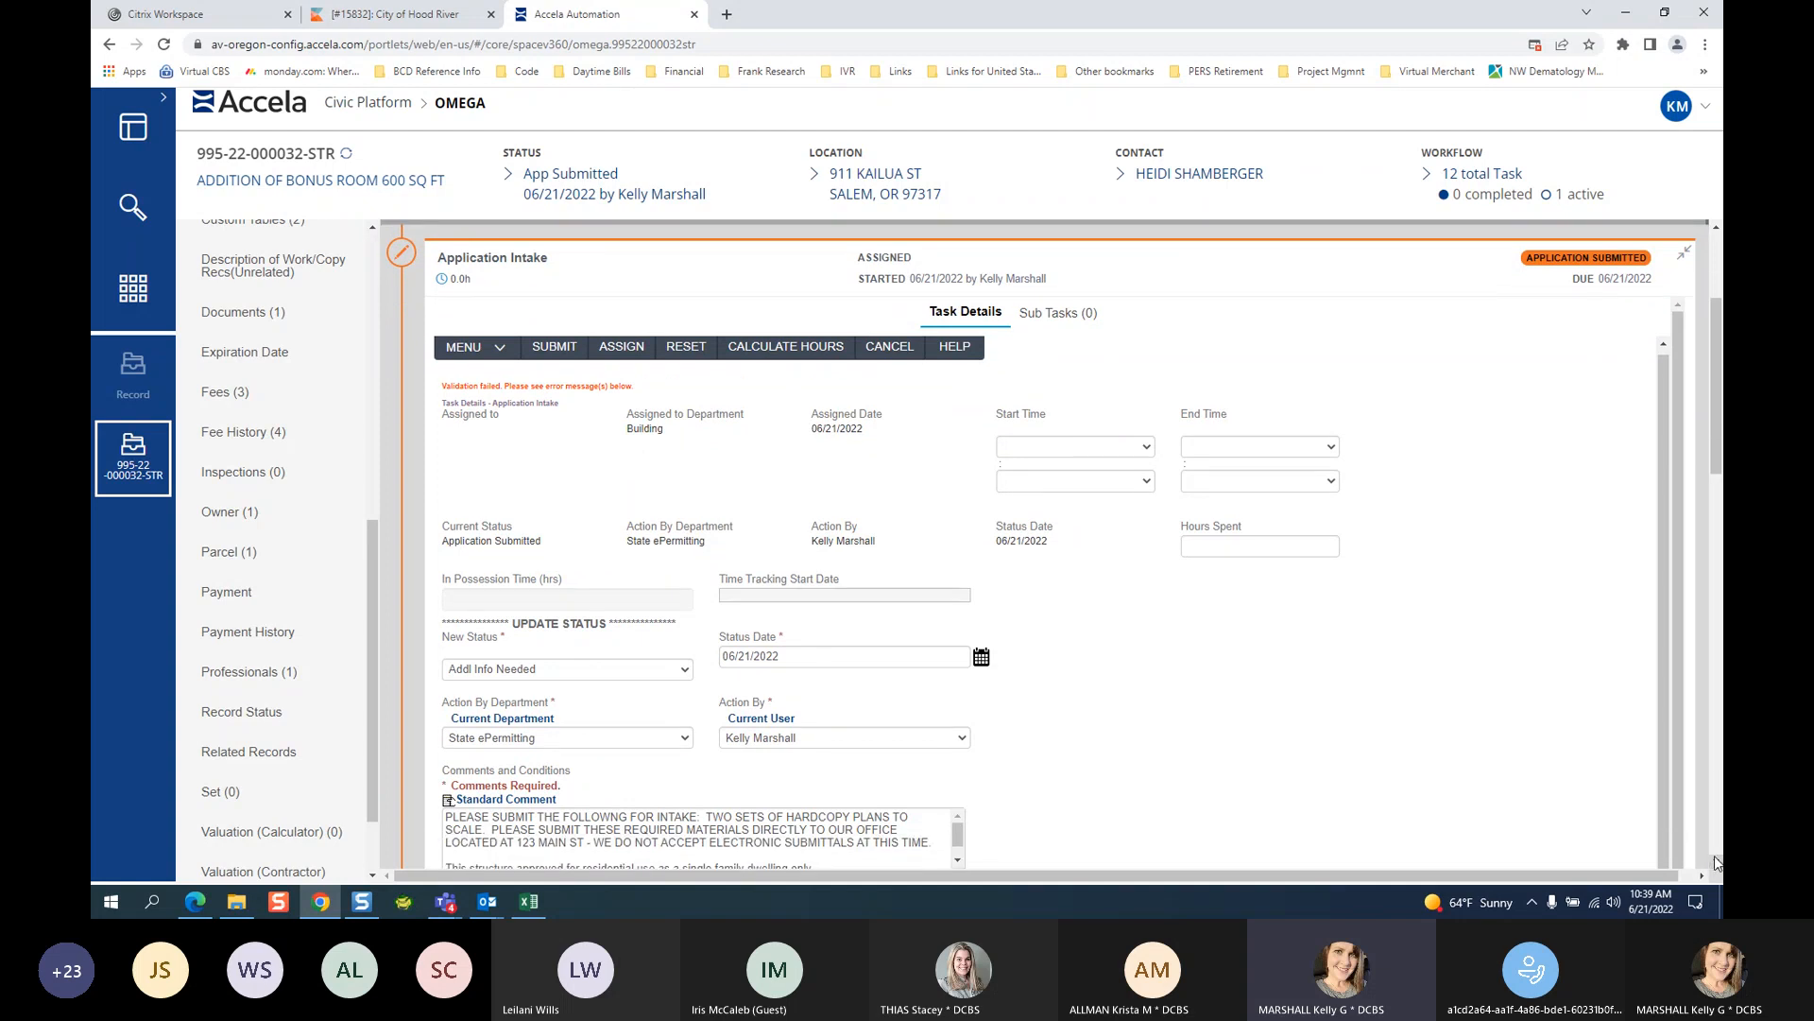
left_click(1715, 858)
left_click(1716, 858)
left_click(1715, 858)
left_click(1715, 859)
left_click(1716, 858)
left_click(1714, 858)
left_click(1714, 858)
left_click(1714, 858)
left_click(1715, 858)
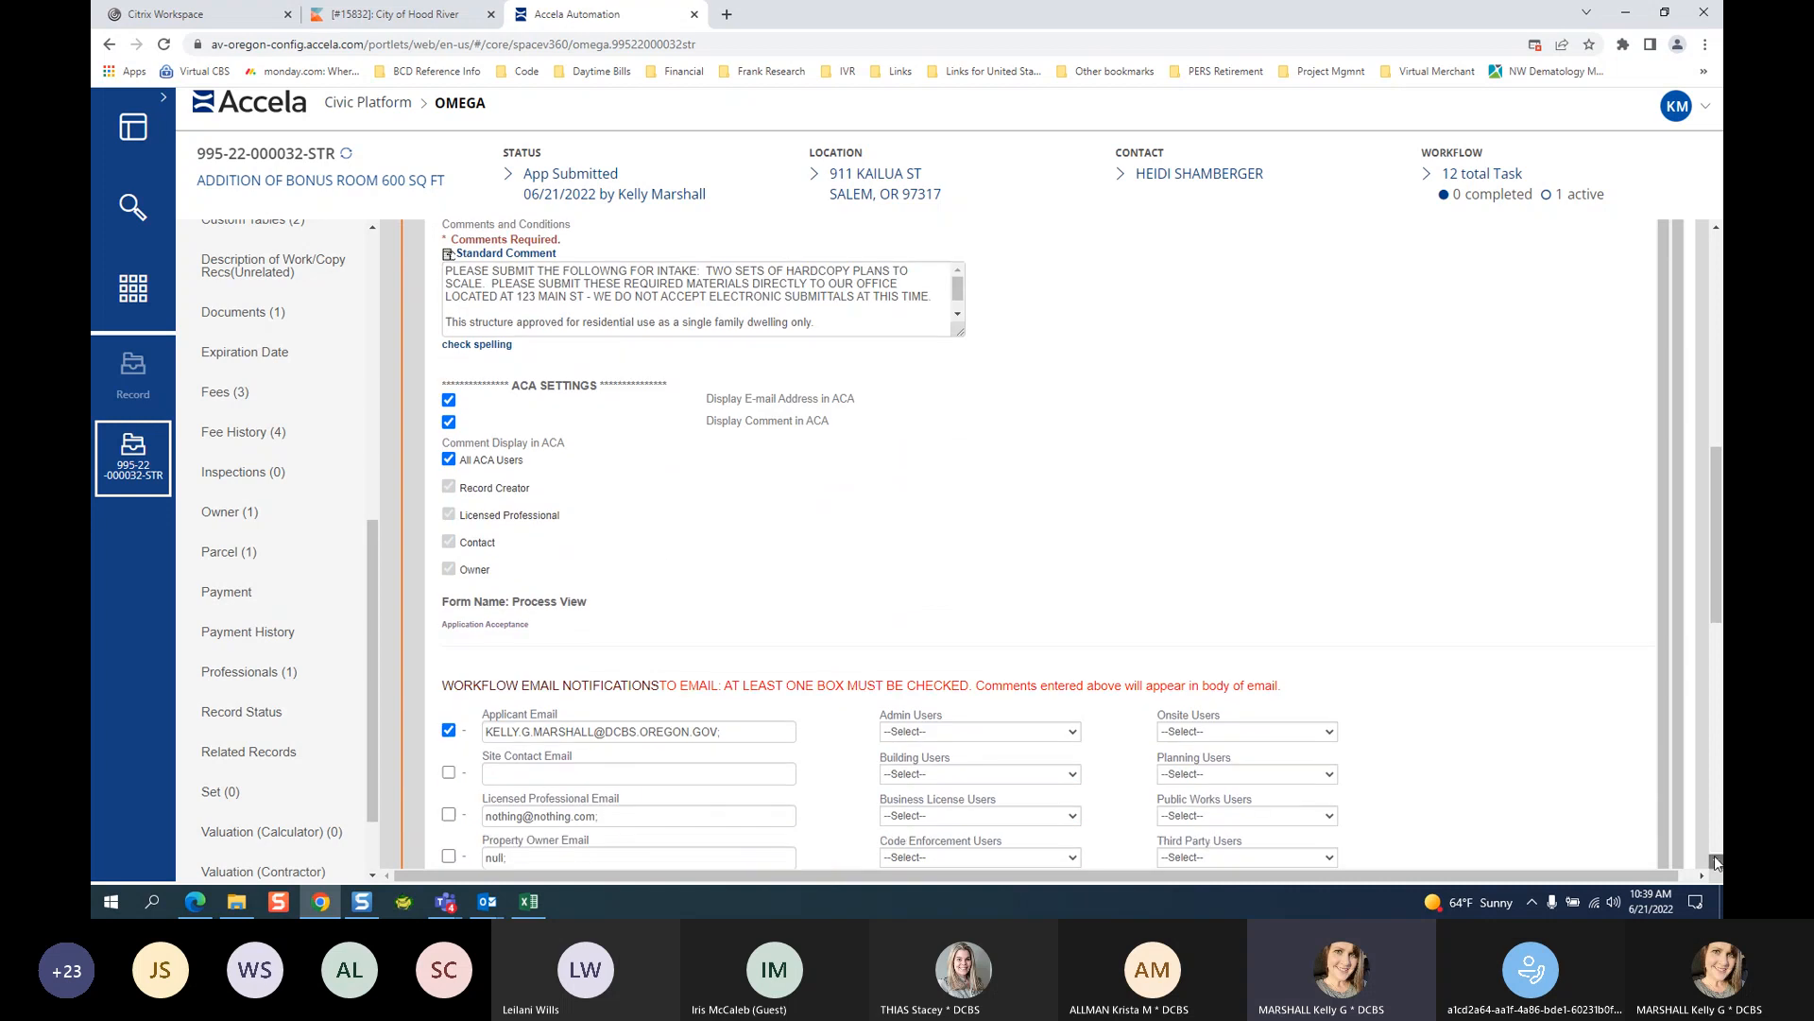
left_click(1714, 858)
left_click(1715, 858)
left_click(1714, 859)
left_click(1714, 858)
left_click(1715, 858)
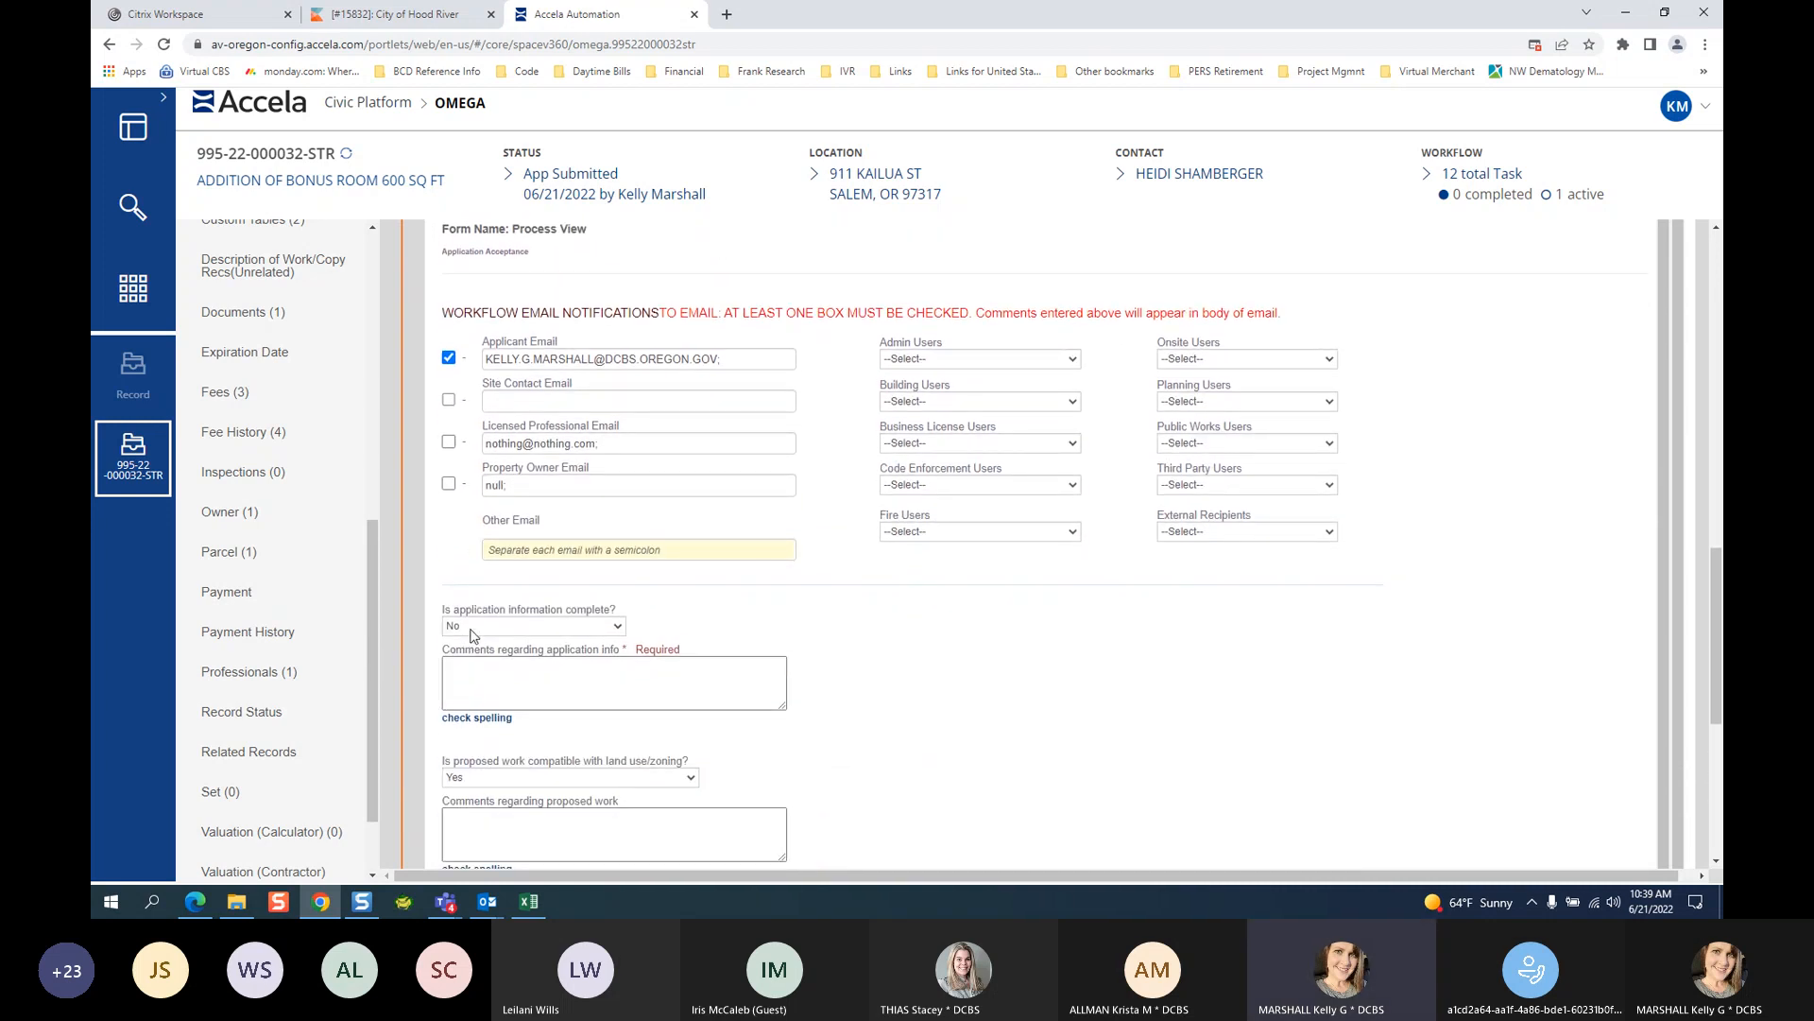
Enter 'MISSING PLAN SETS' in the Comments regarding application info box.
left_click(615, 676)
type("TEST")
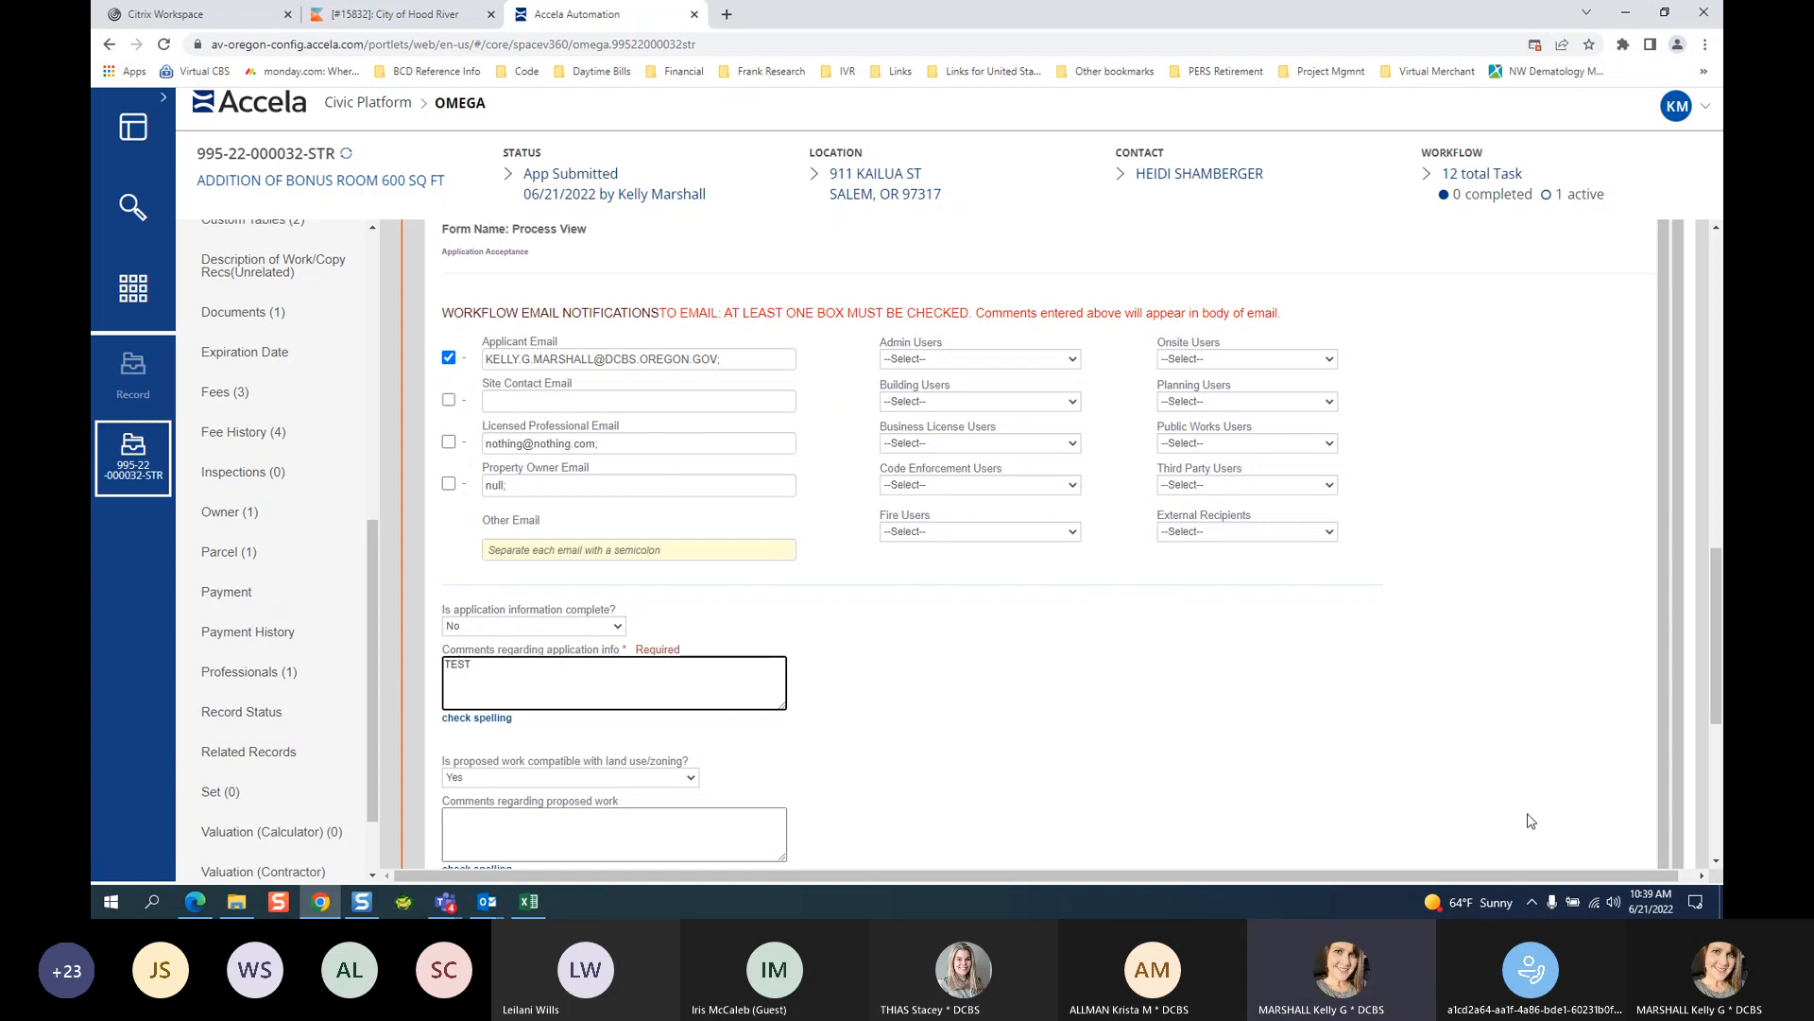
key("BackSpace")
key("BackSpace")
key("BackSpace")
key("BackSpace")
type("MISSING PLAN SETS")
Scroll up and submit the Application Intake task with status Addl Info Needed.
left_click(1715, 228)
left_click(1715, 228)
left_click(1716, 227)
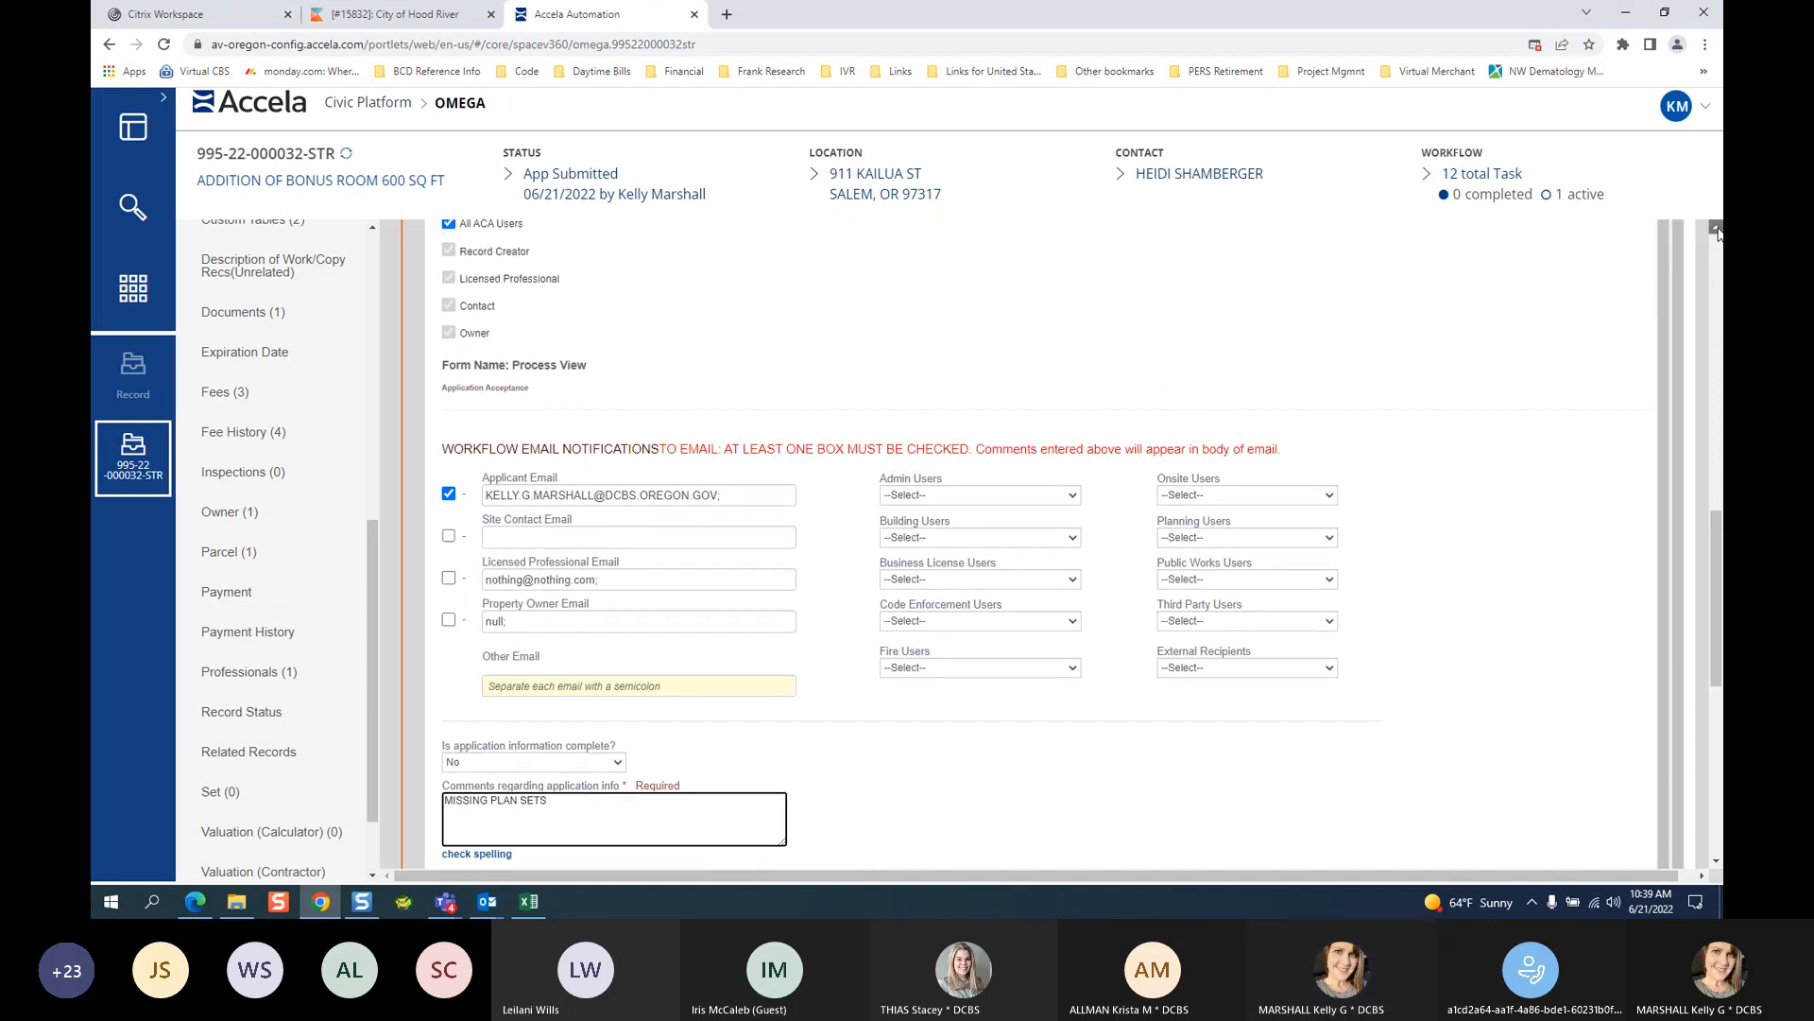
left_click(1716, 230)
left_click(1715, 229)
left_click(1715, 230)
left_click(1715, 230)
left_click(1714, 230)
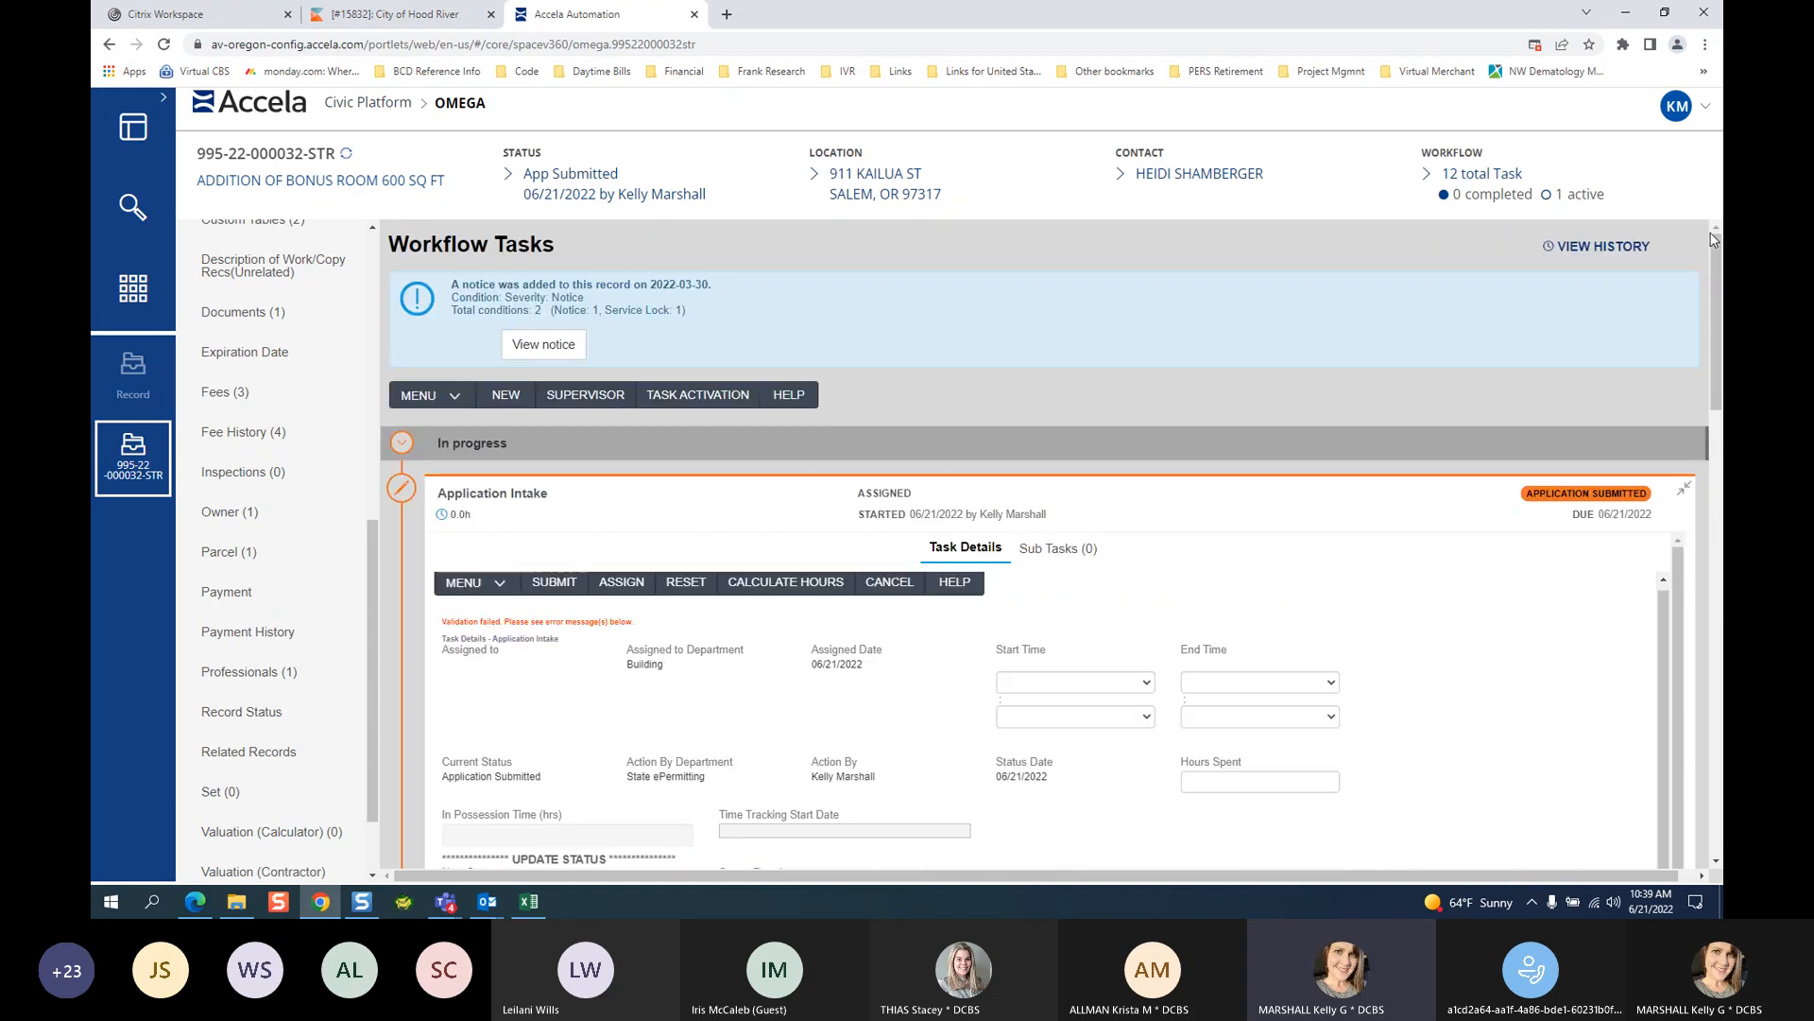
left_click(553, 582)
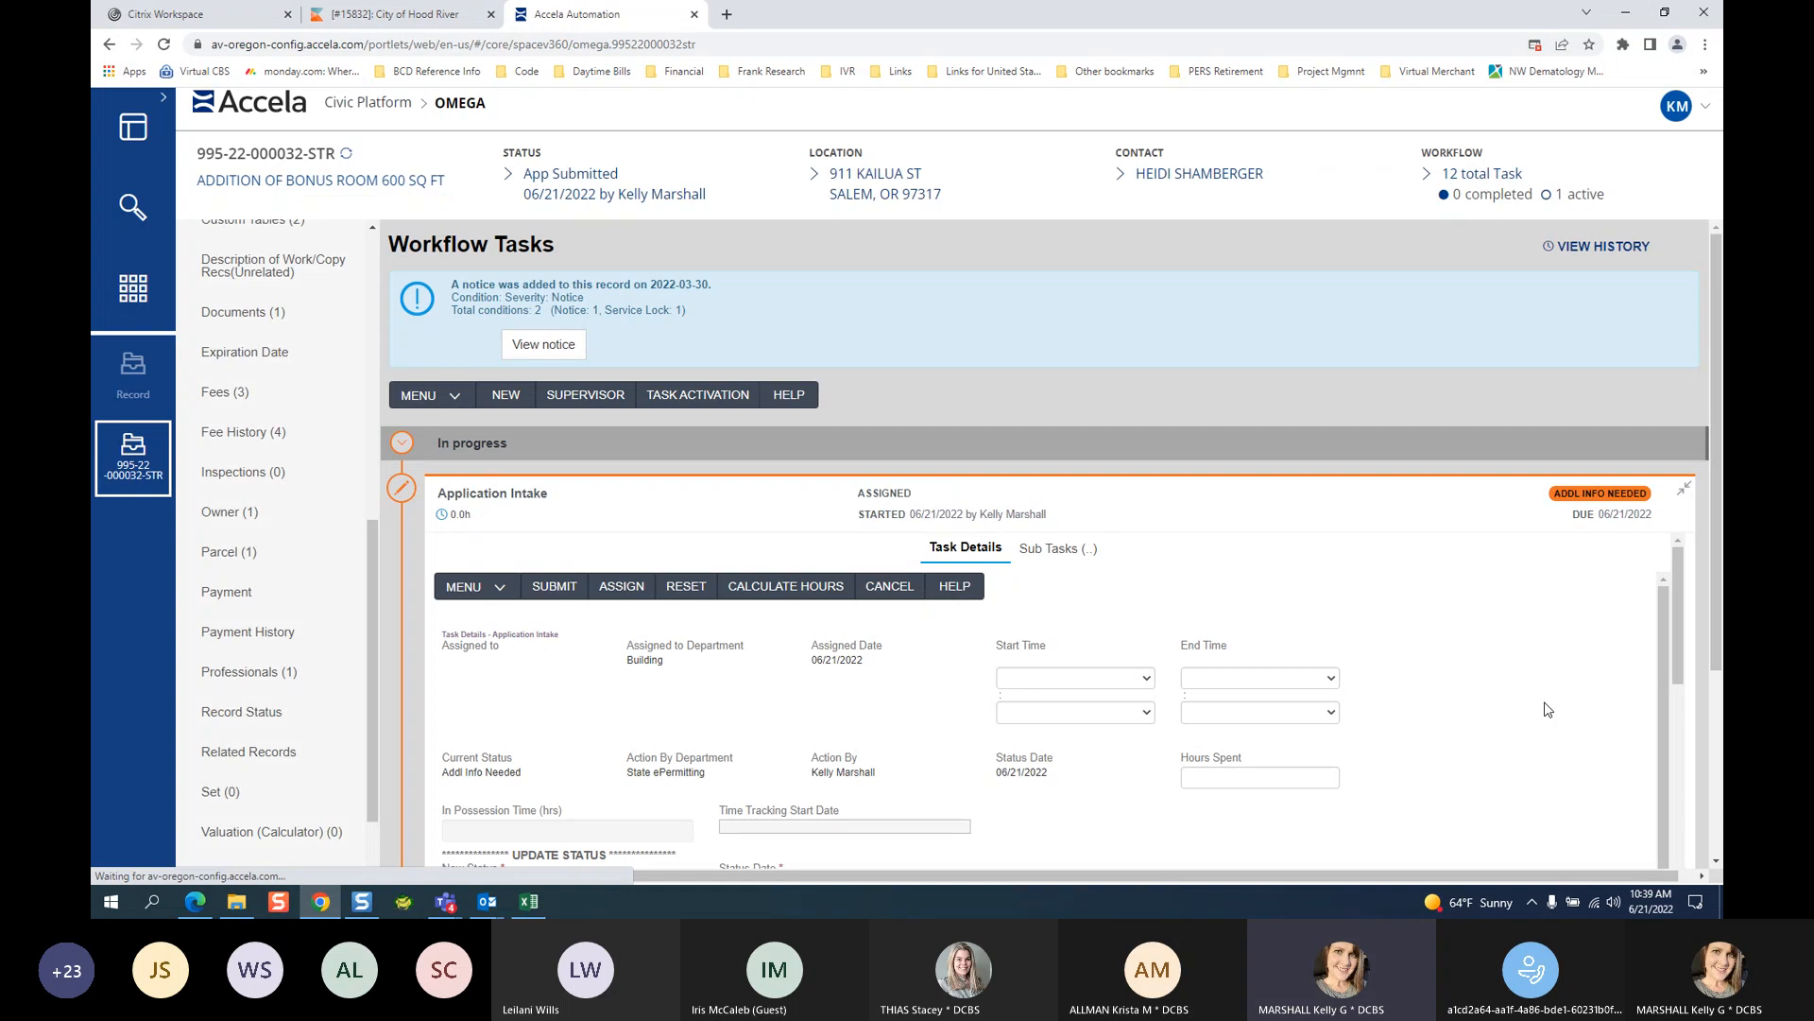
Collapse the Application Intake task card and switch to Outlook.
scroll(1547, 709, "down", 3)
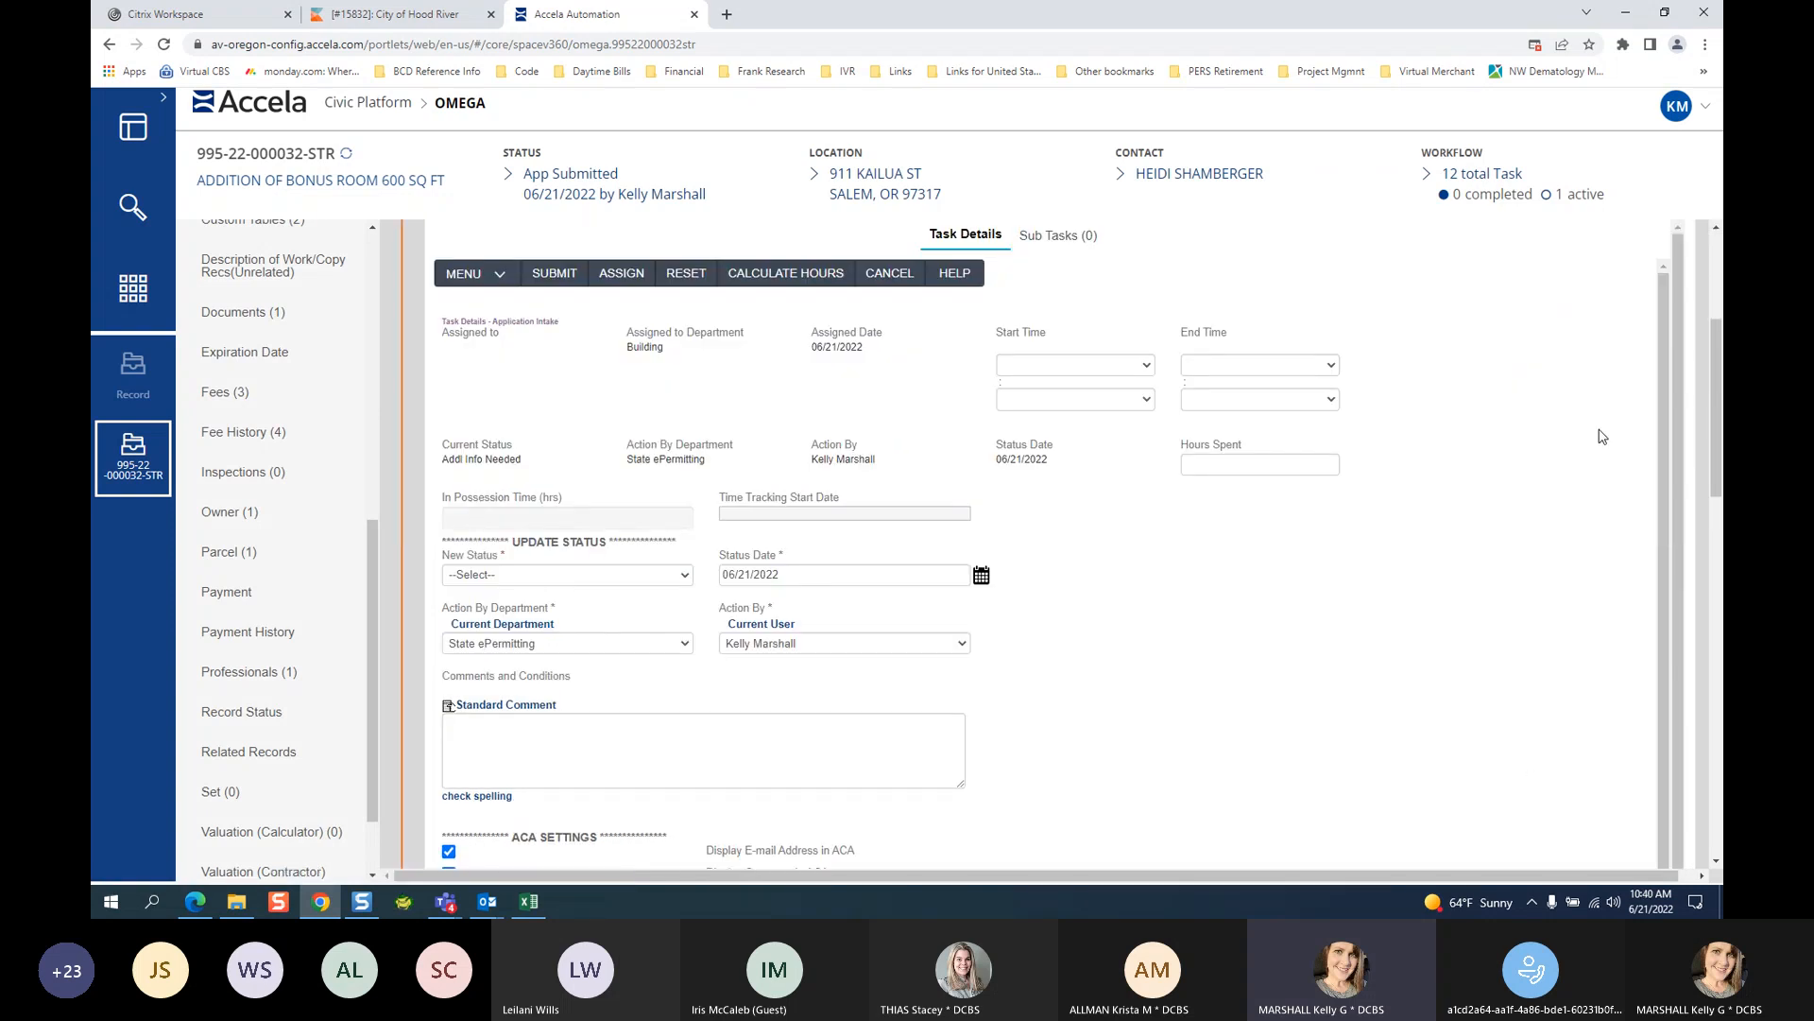
scroll(1602, 429, "up", 3)
left_click(1687, 513)
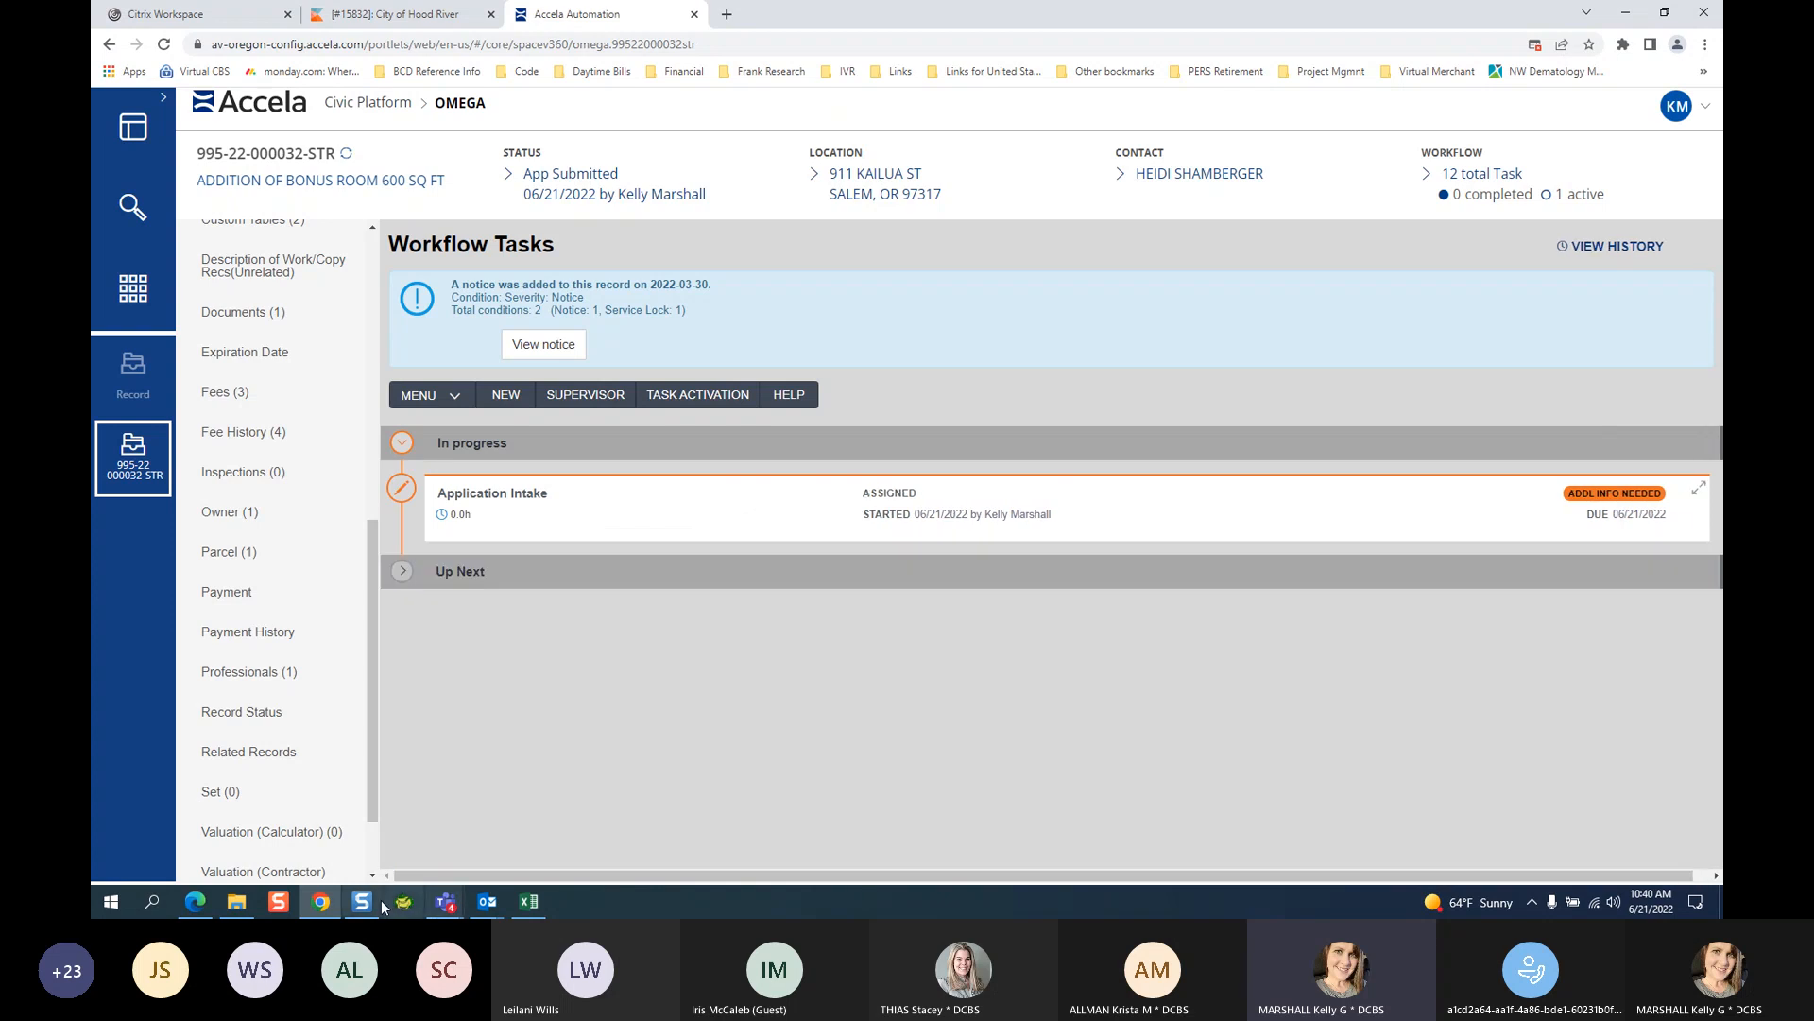
left_click(487, 900)
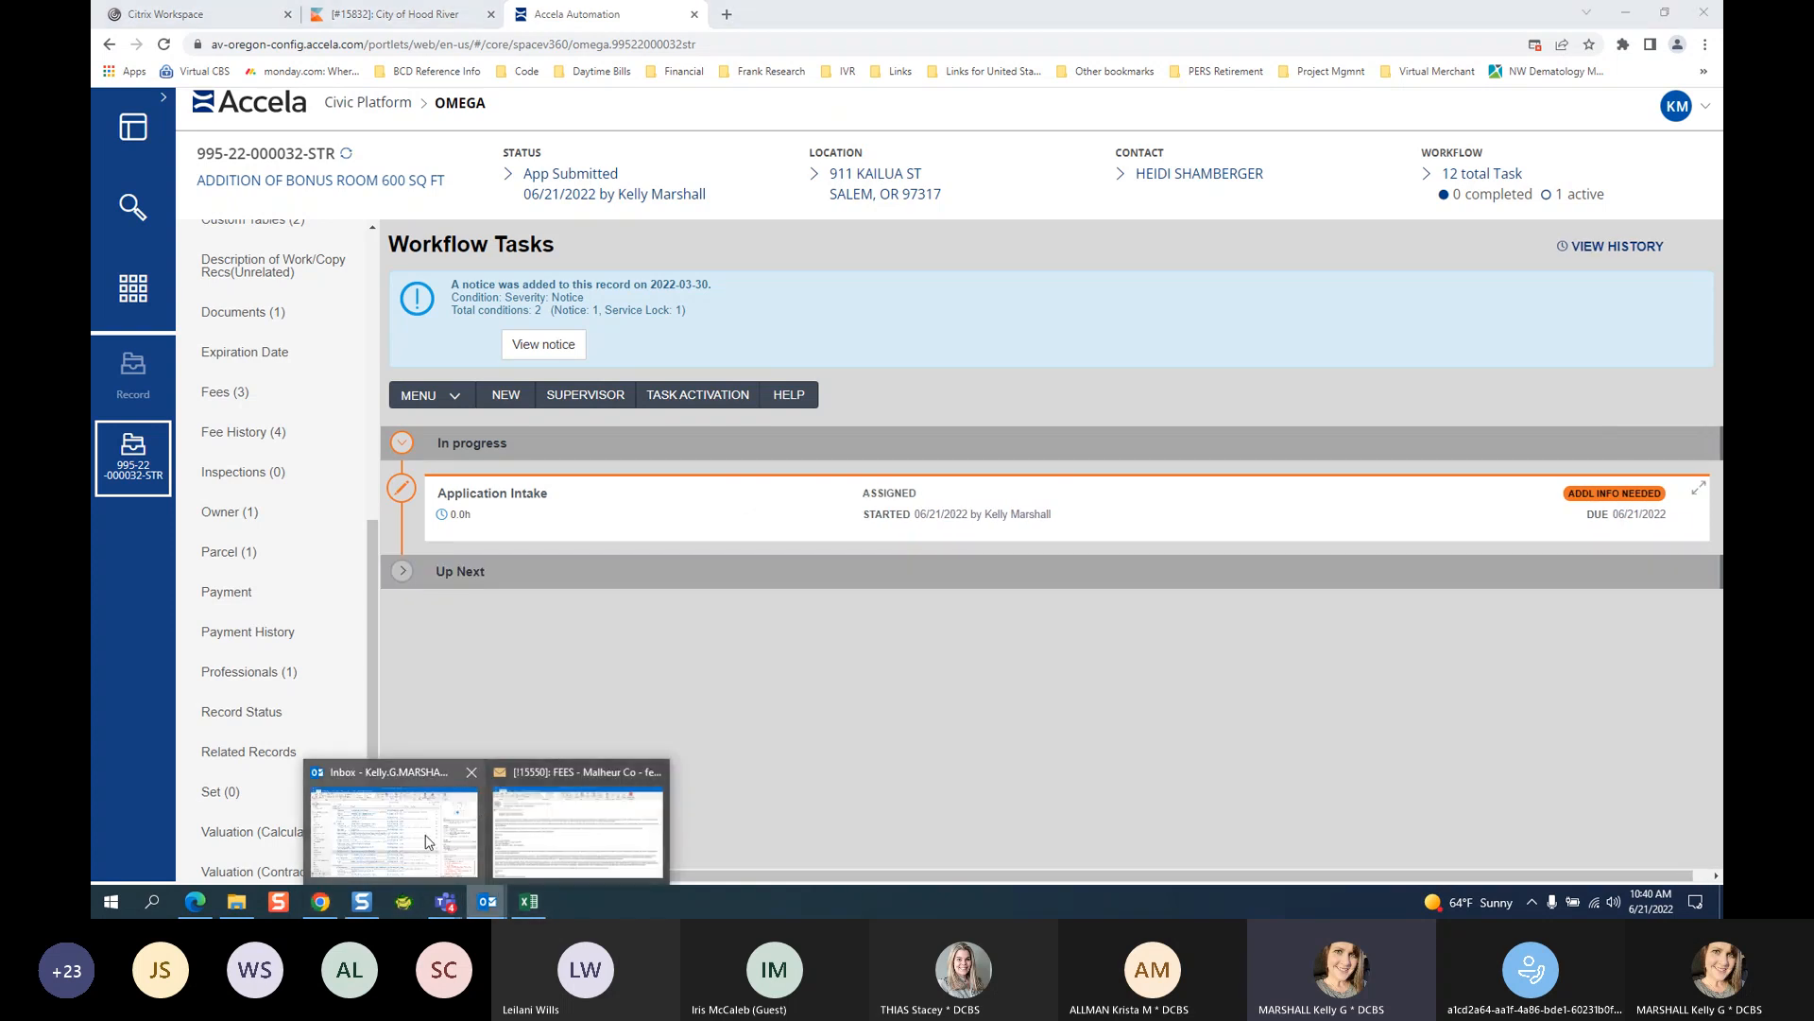
Open the new Omega County email requiring additional information, which quotes the two hardcopy plan sets comment.
left_click(425, 841)
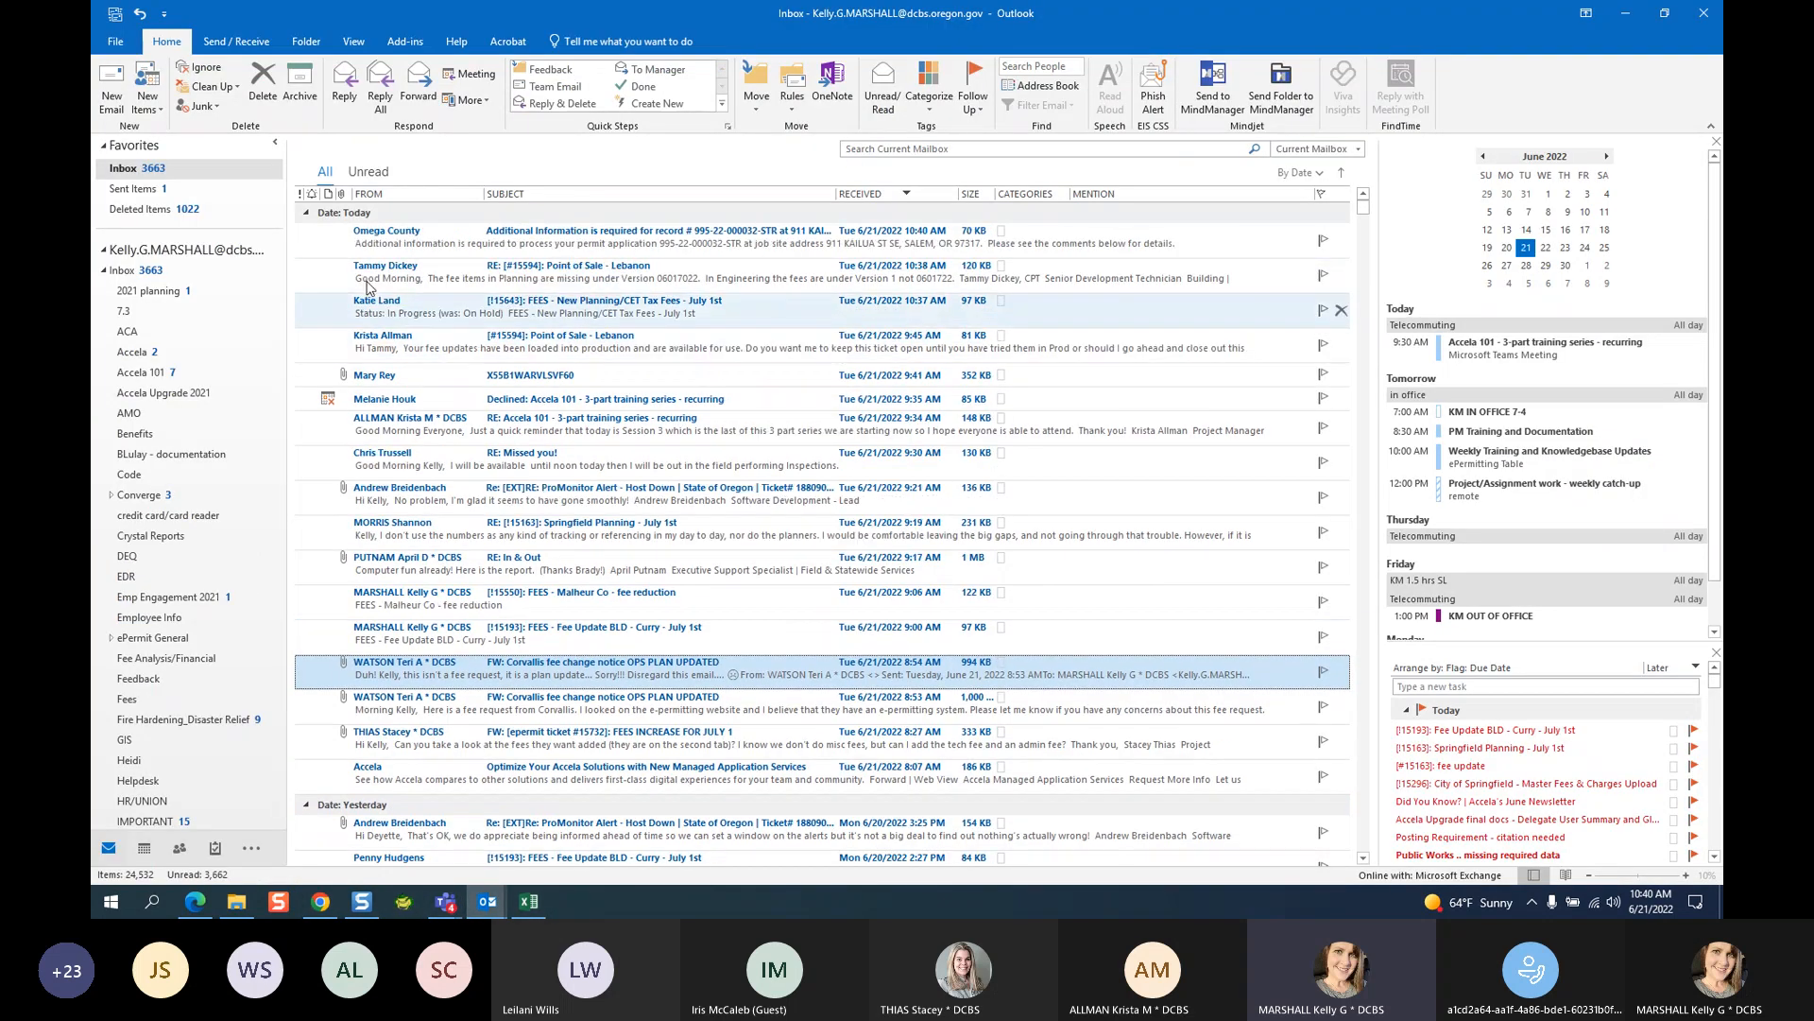
double_click(378, 238)
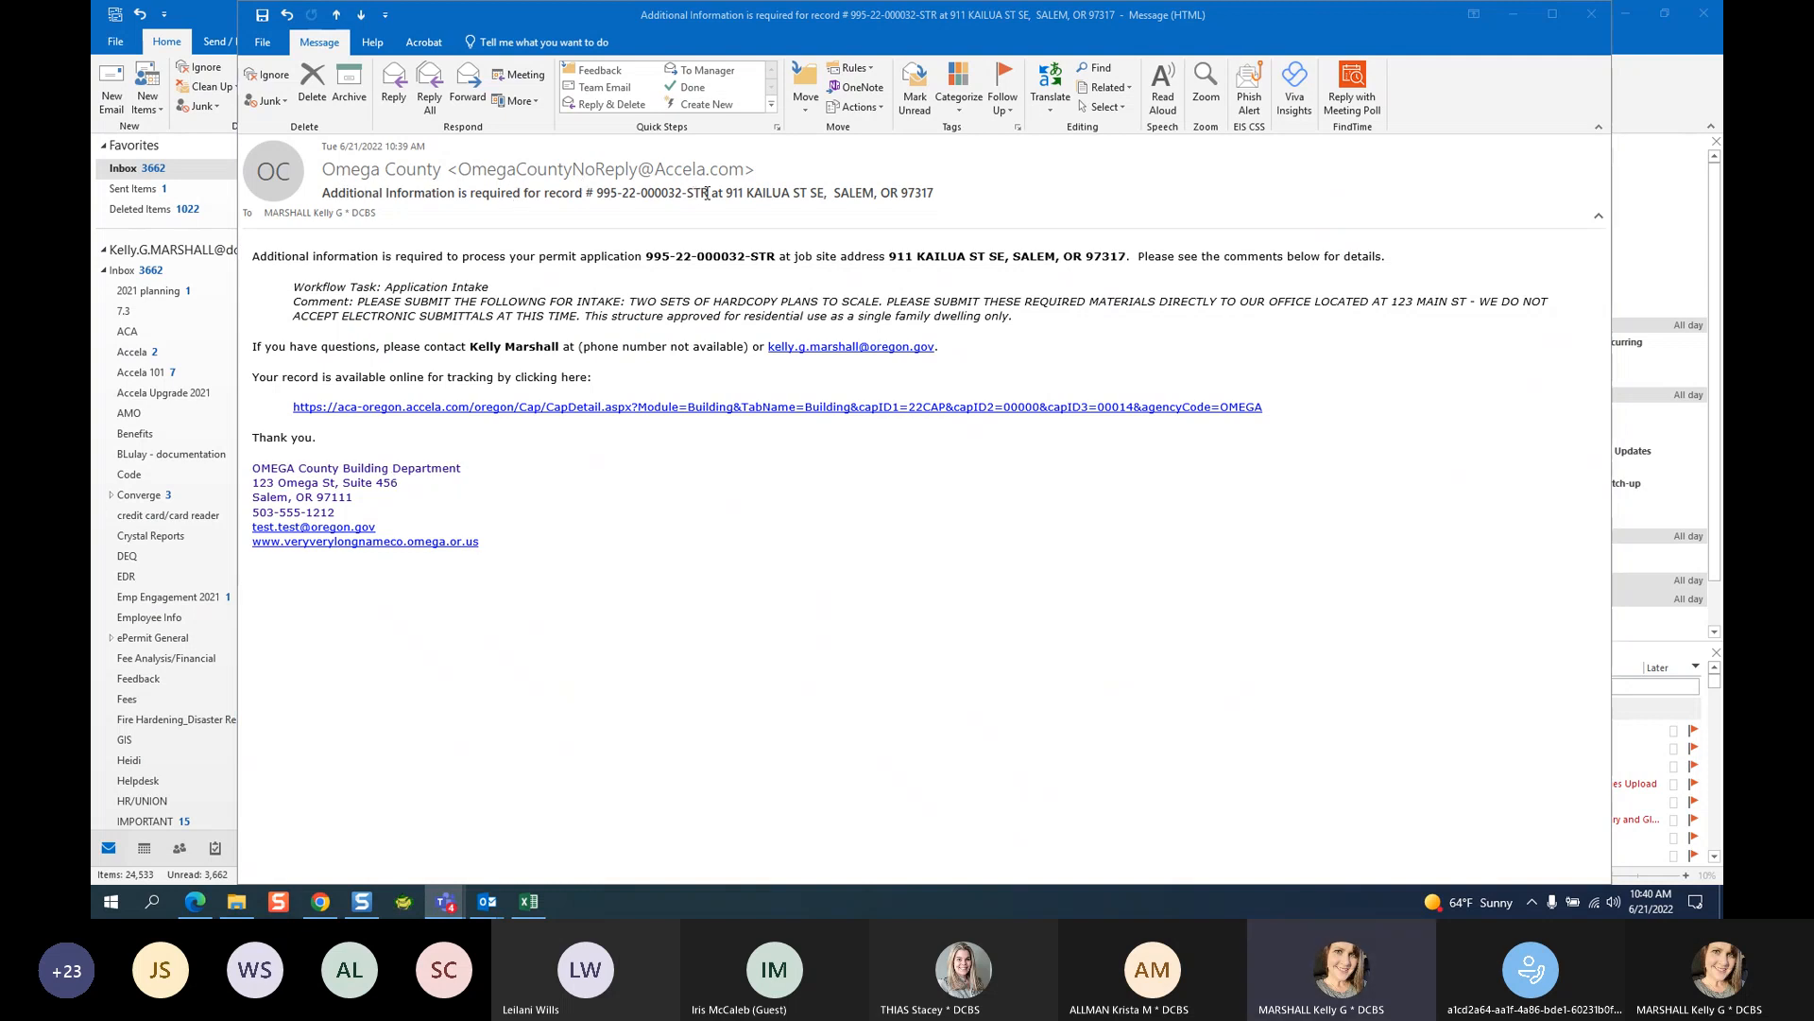
left_click(459, 169)
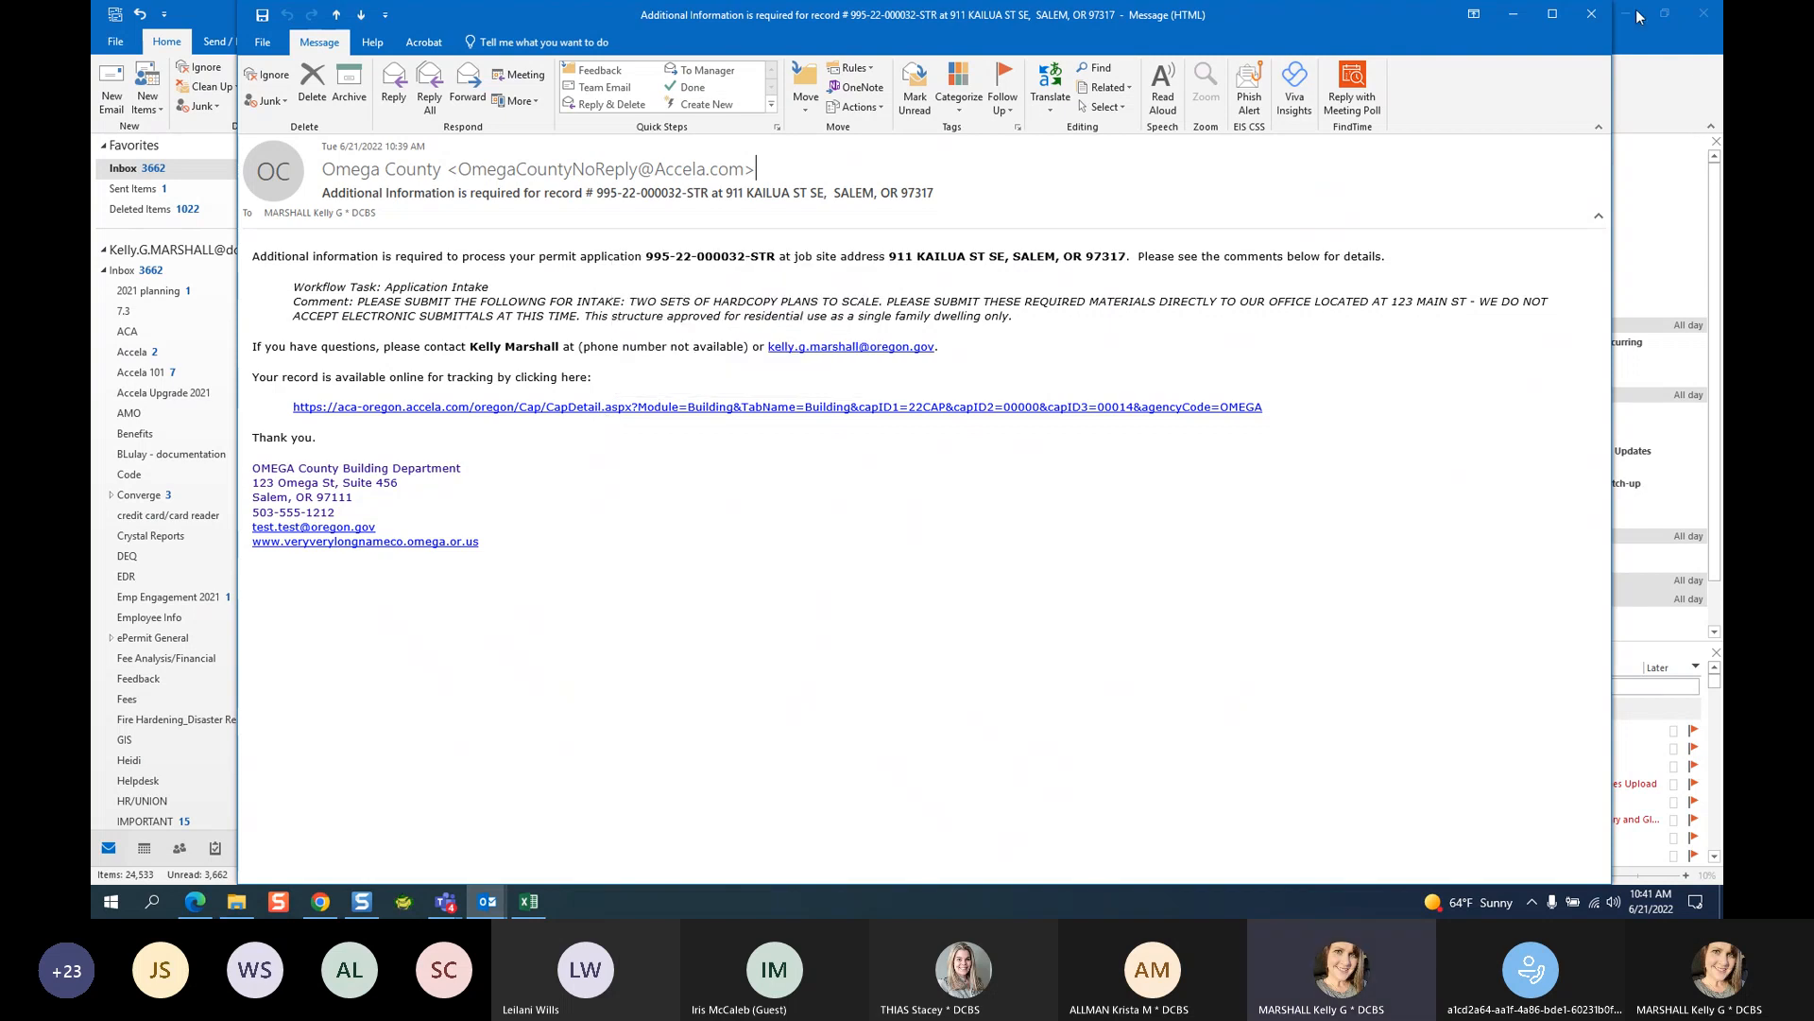
Close the additional-information email and return to the Accela Workflow Tasks page in Chrome.
left_click(1596, 13)
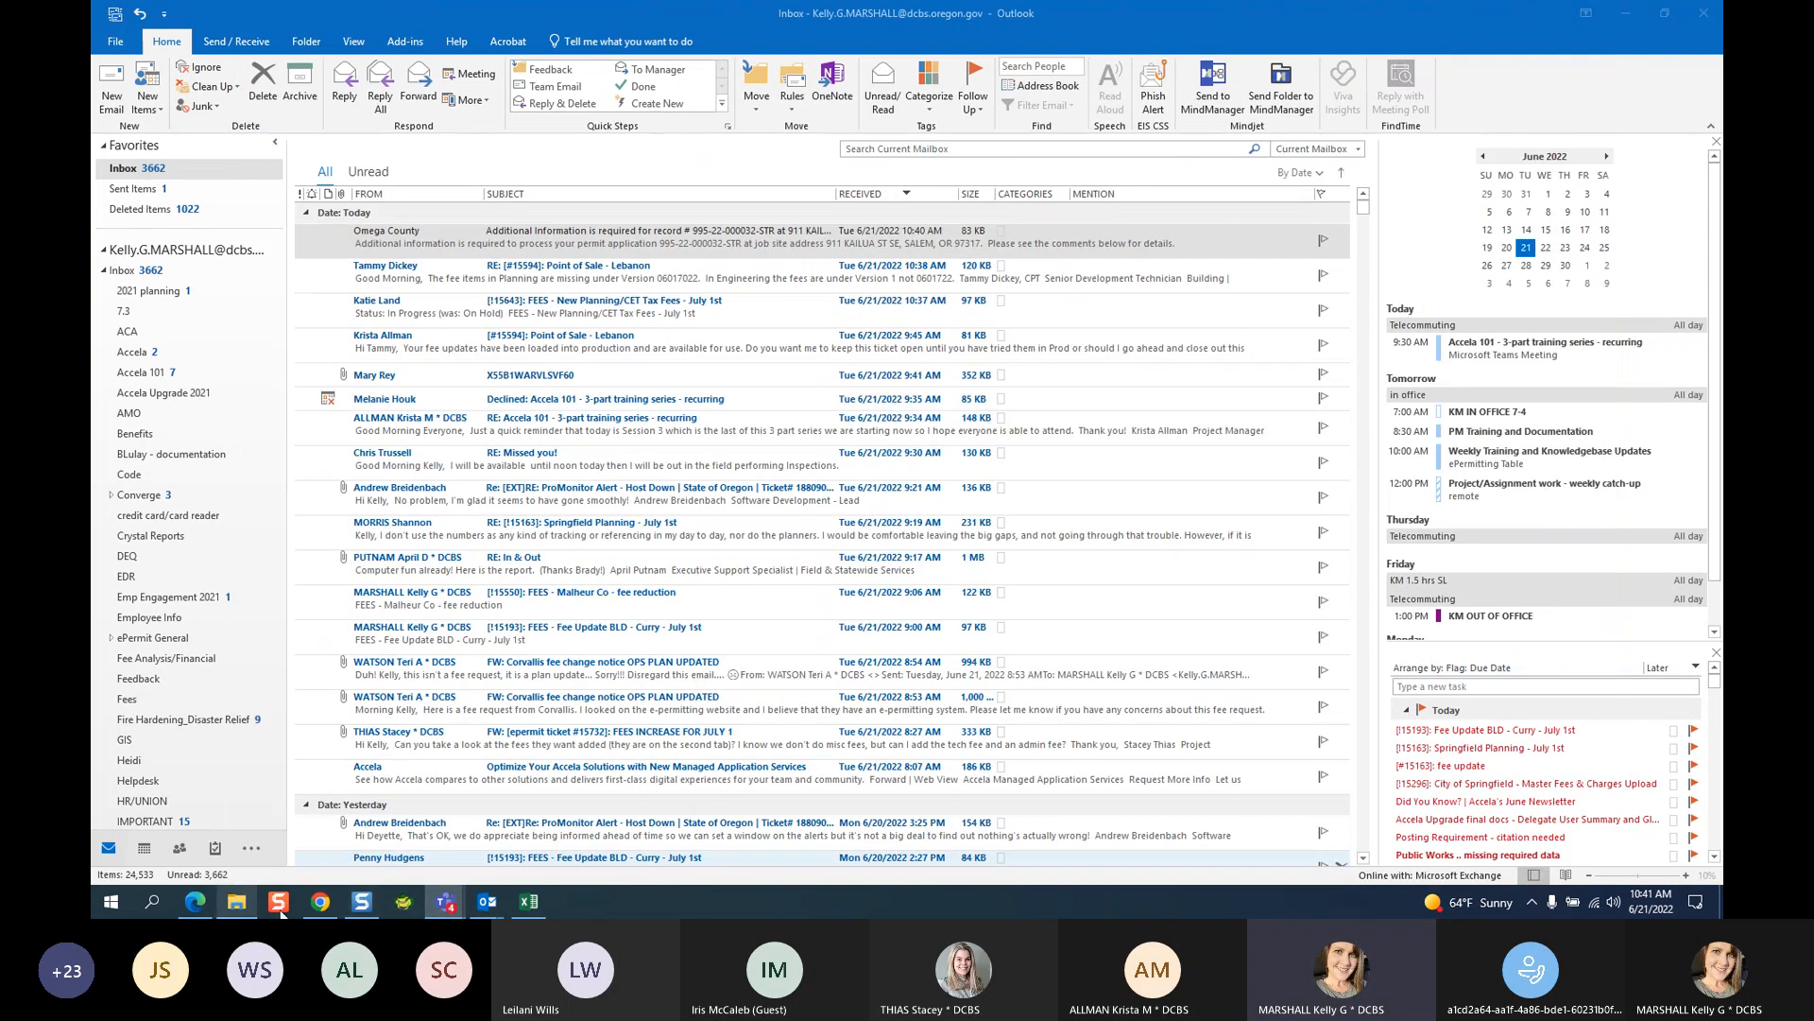
left_click(322, 903)
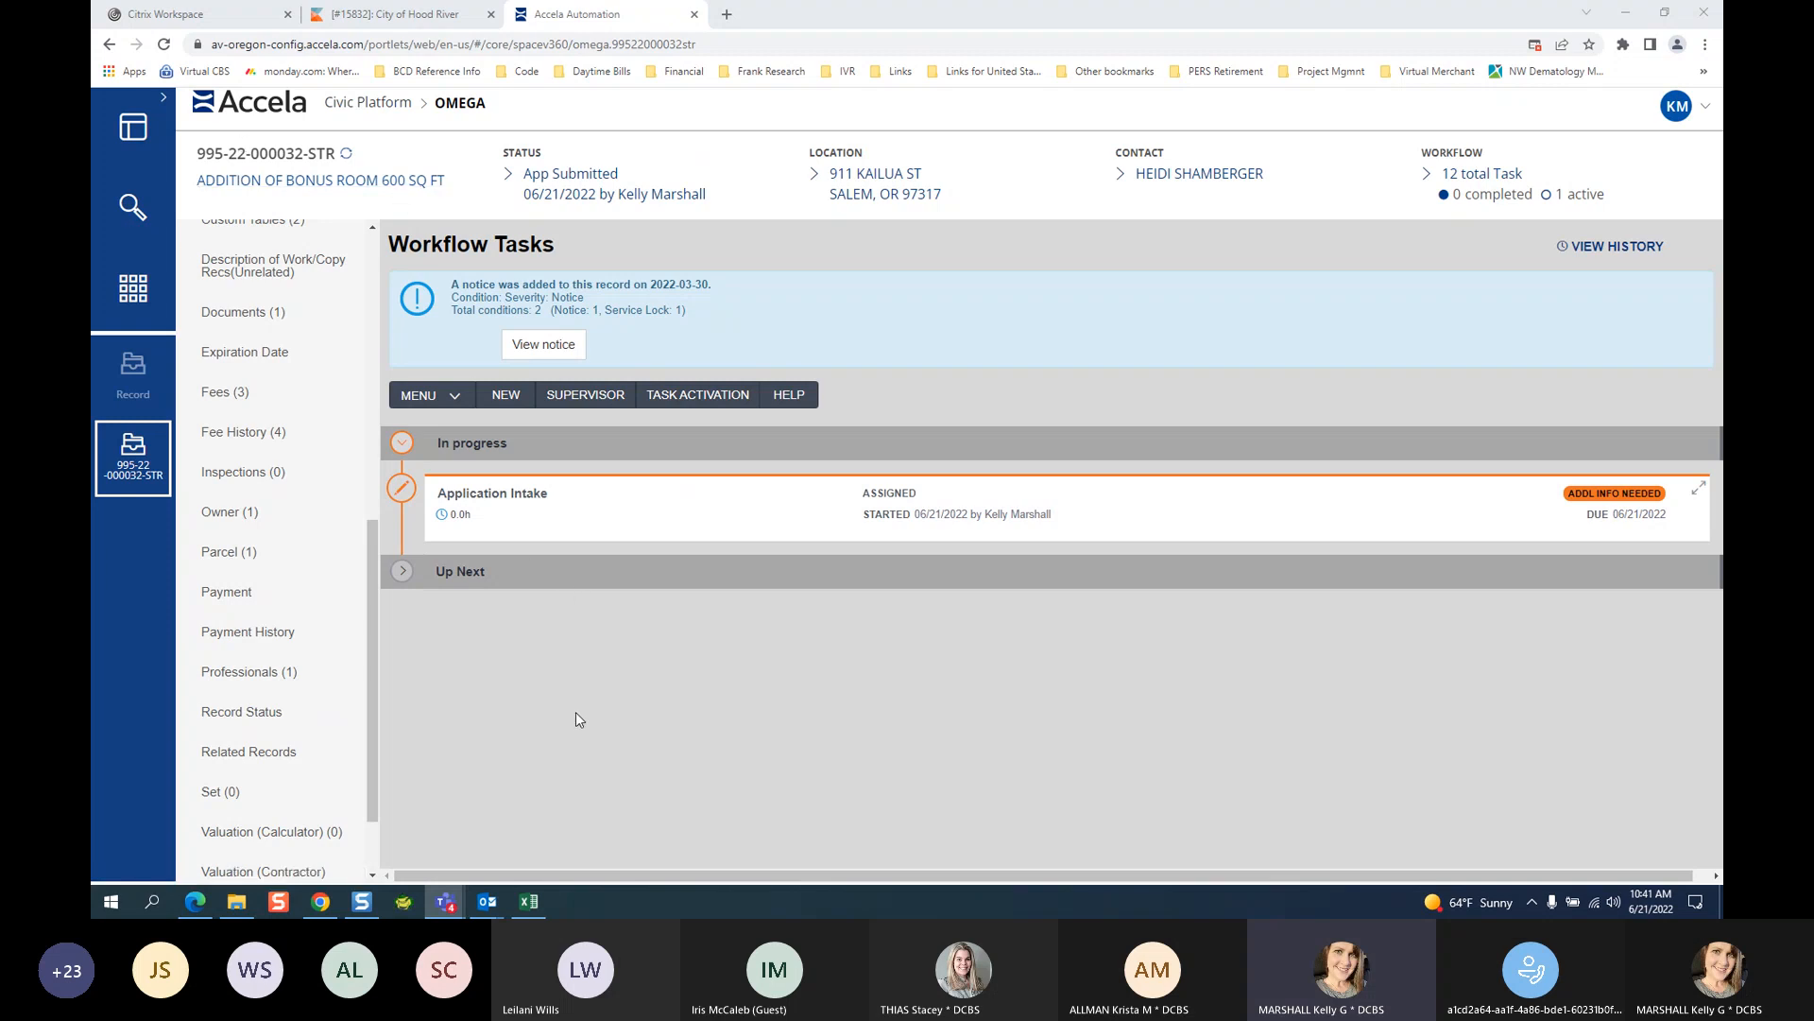
Expand the Application Intake task and choose Addl Info Received as its new status.
left_click(477, 510)
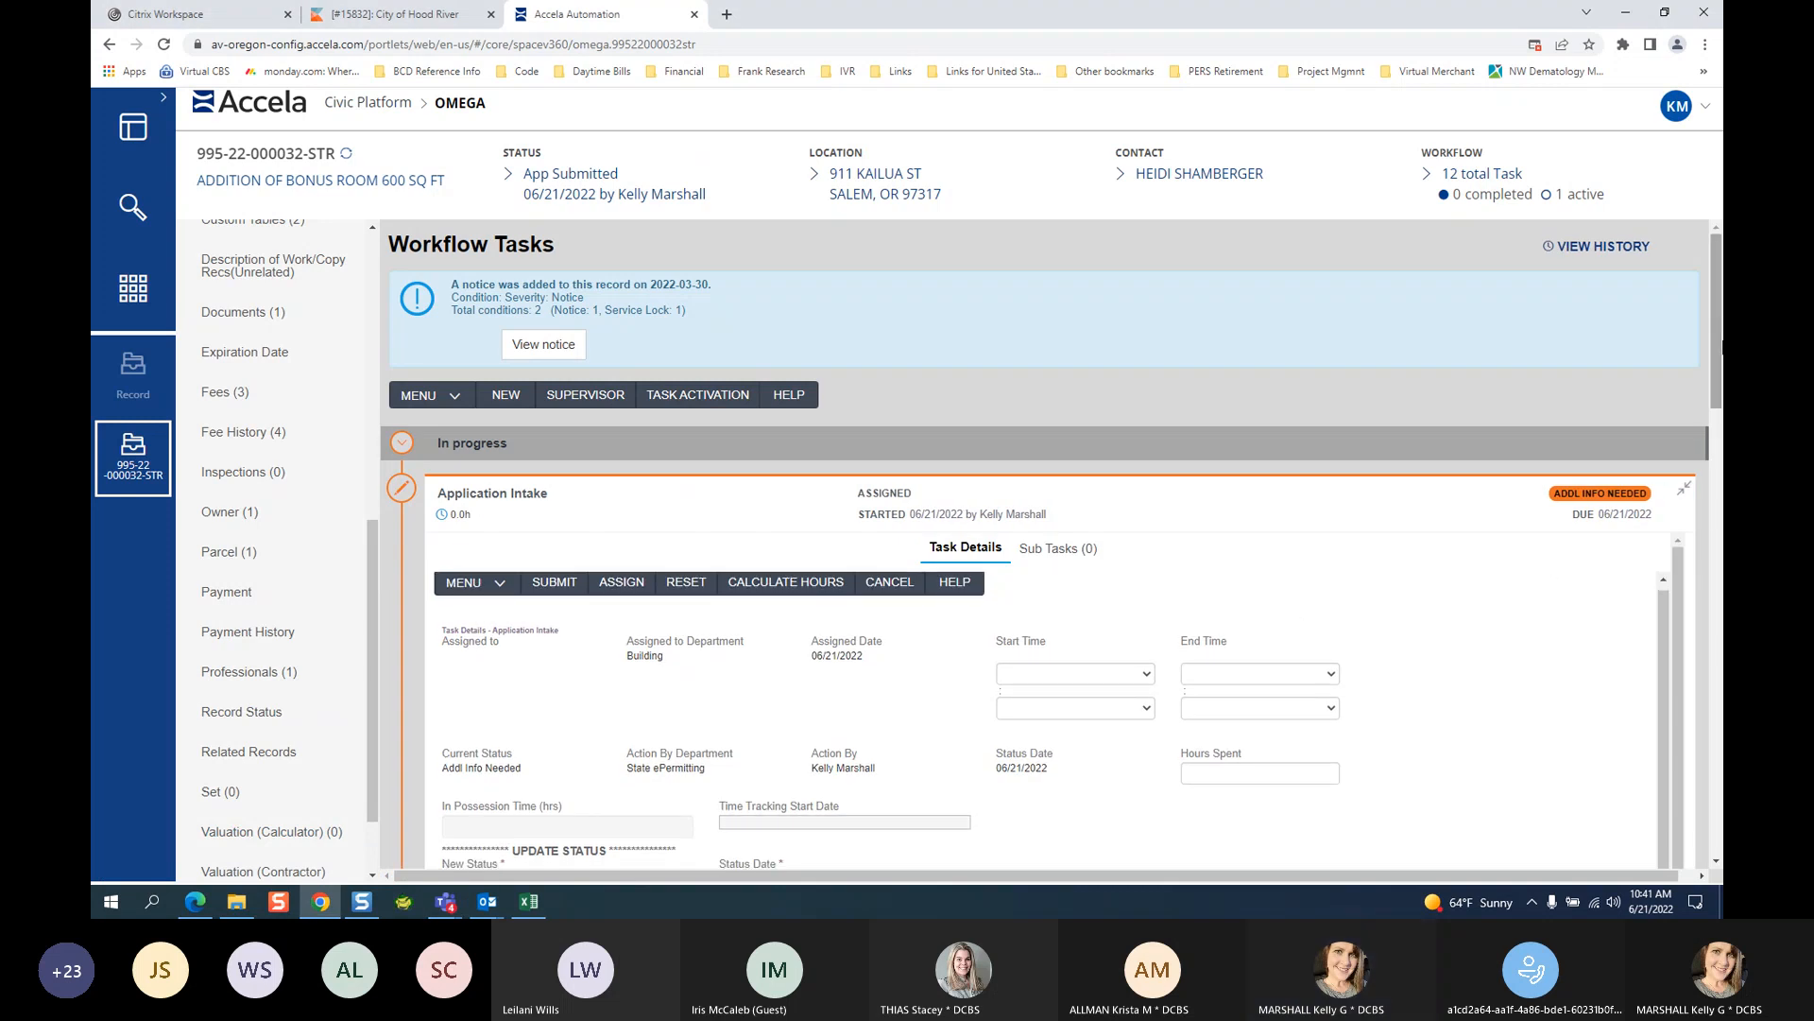
scroll(1720, 350, "down", 1)
left_click(1715, 862)
scroll(1715, 864, "down", 3)
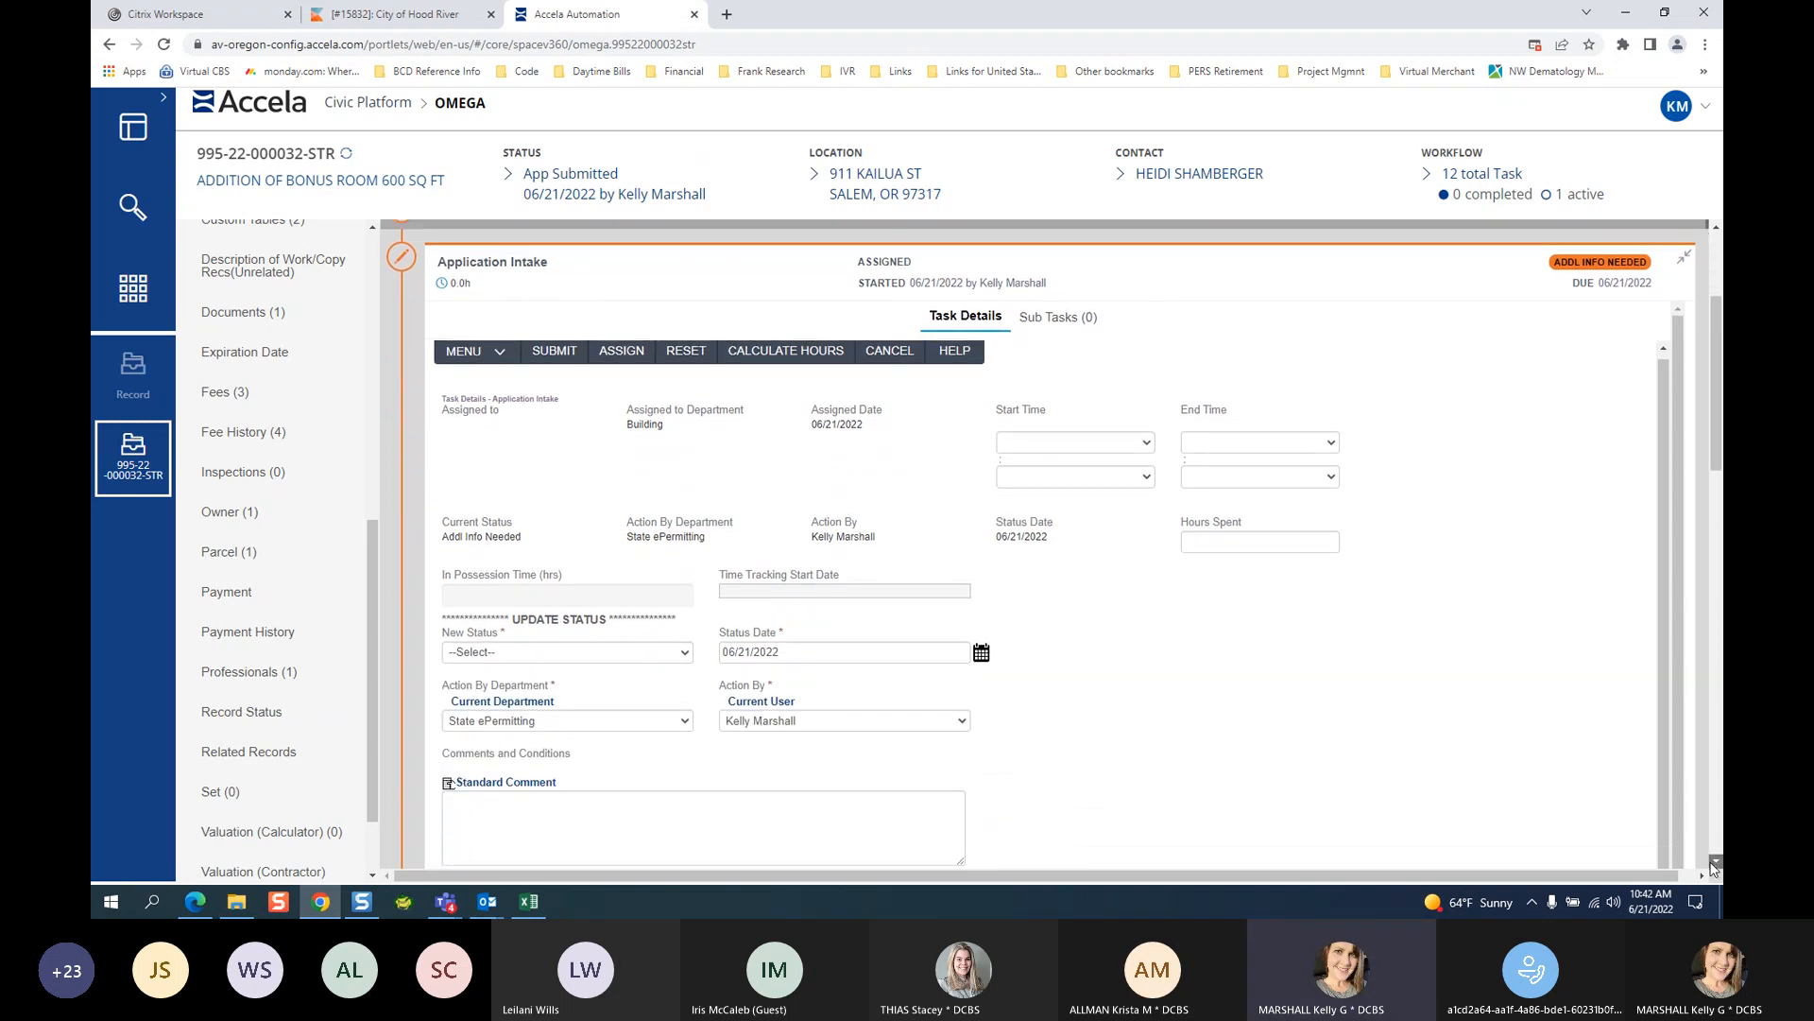
left_click(586, 518)
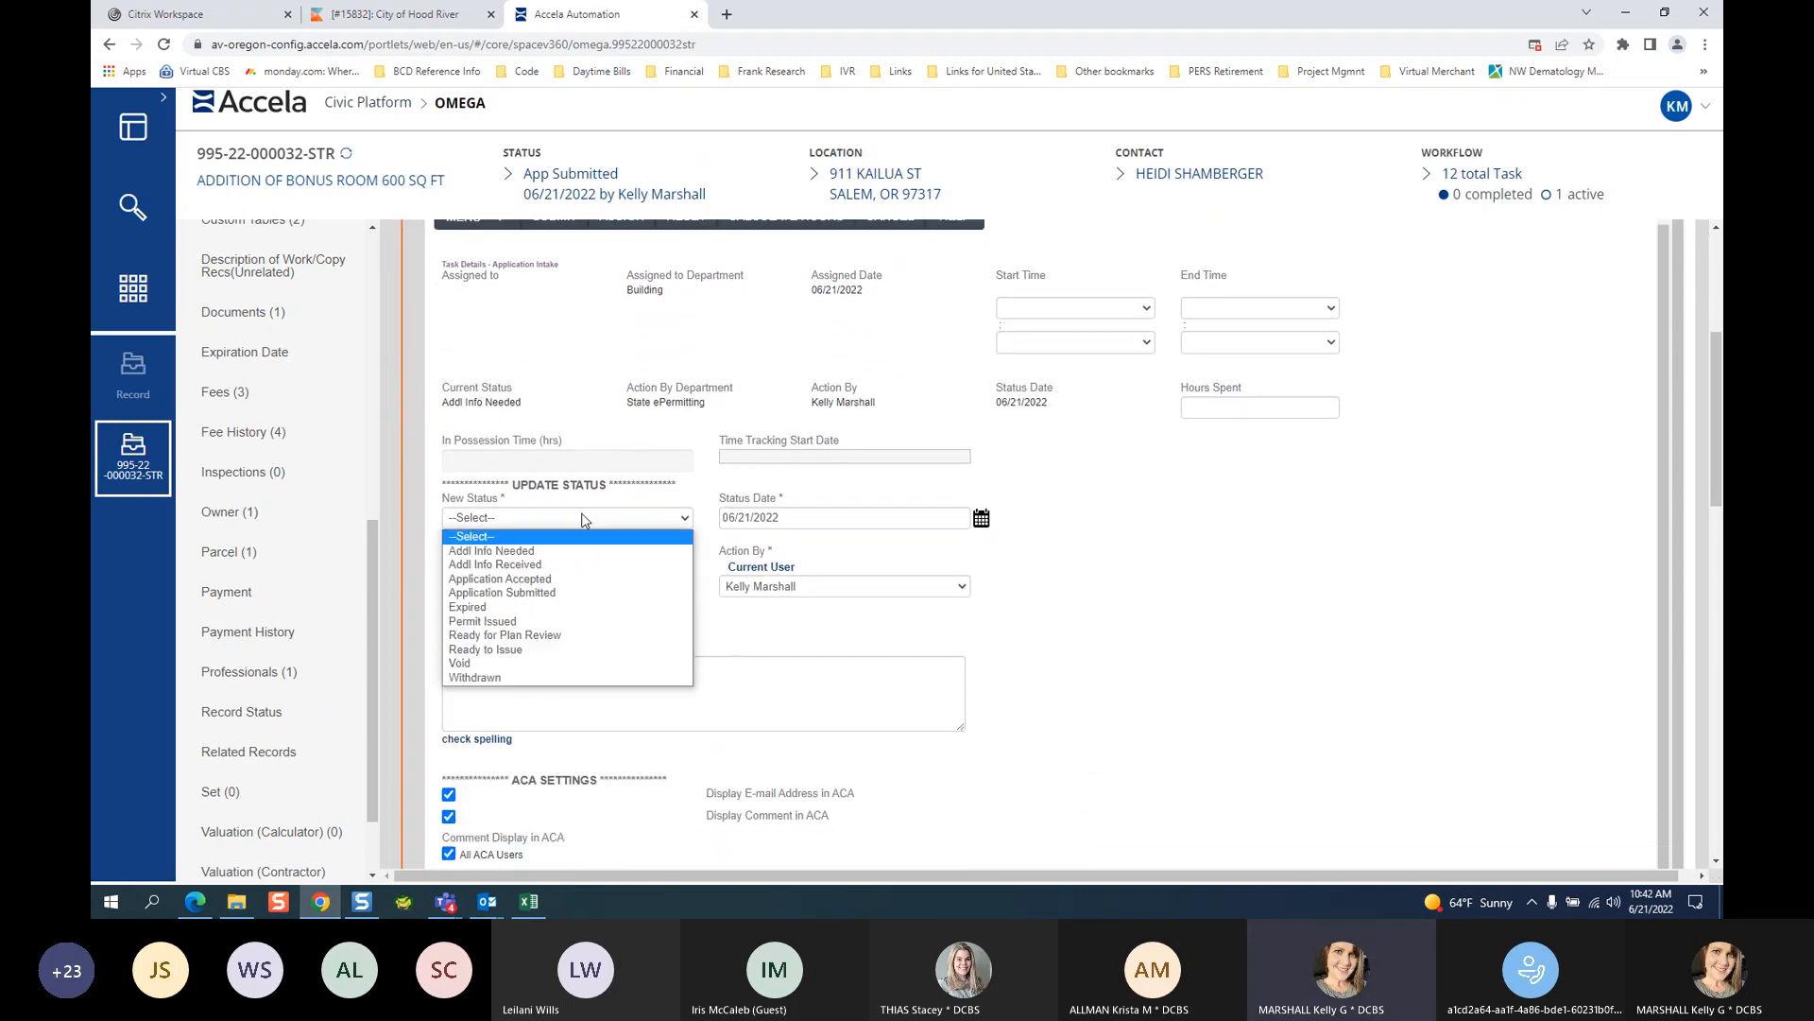
left_click(531, 565)
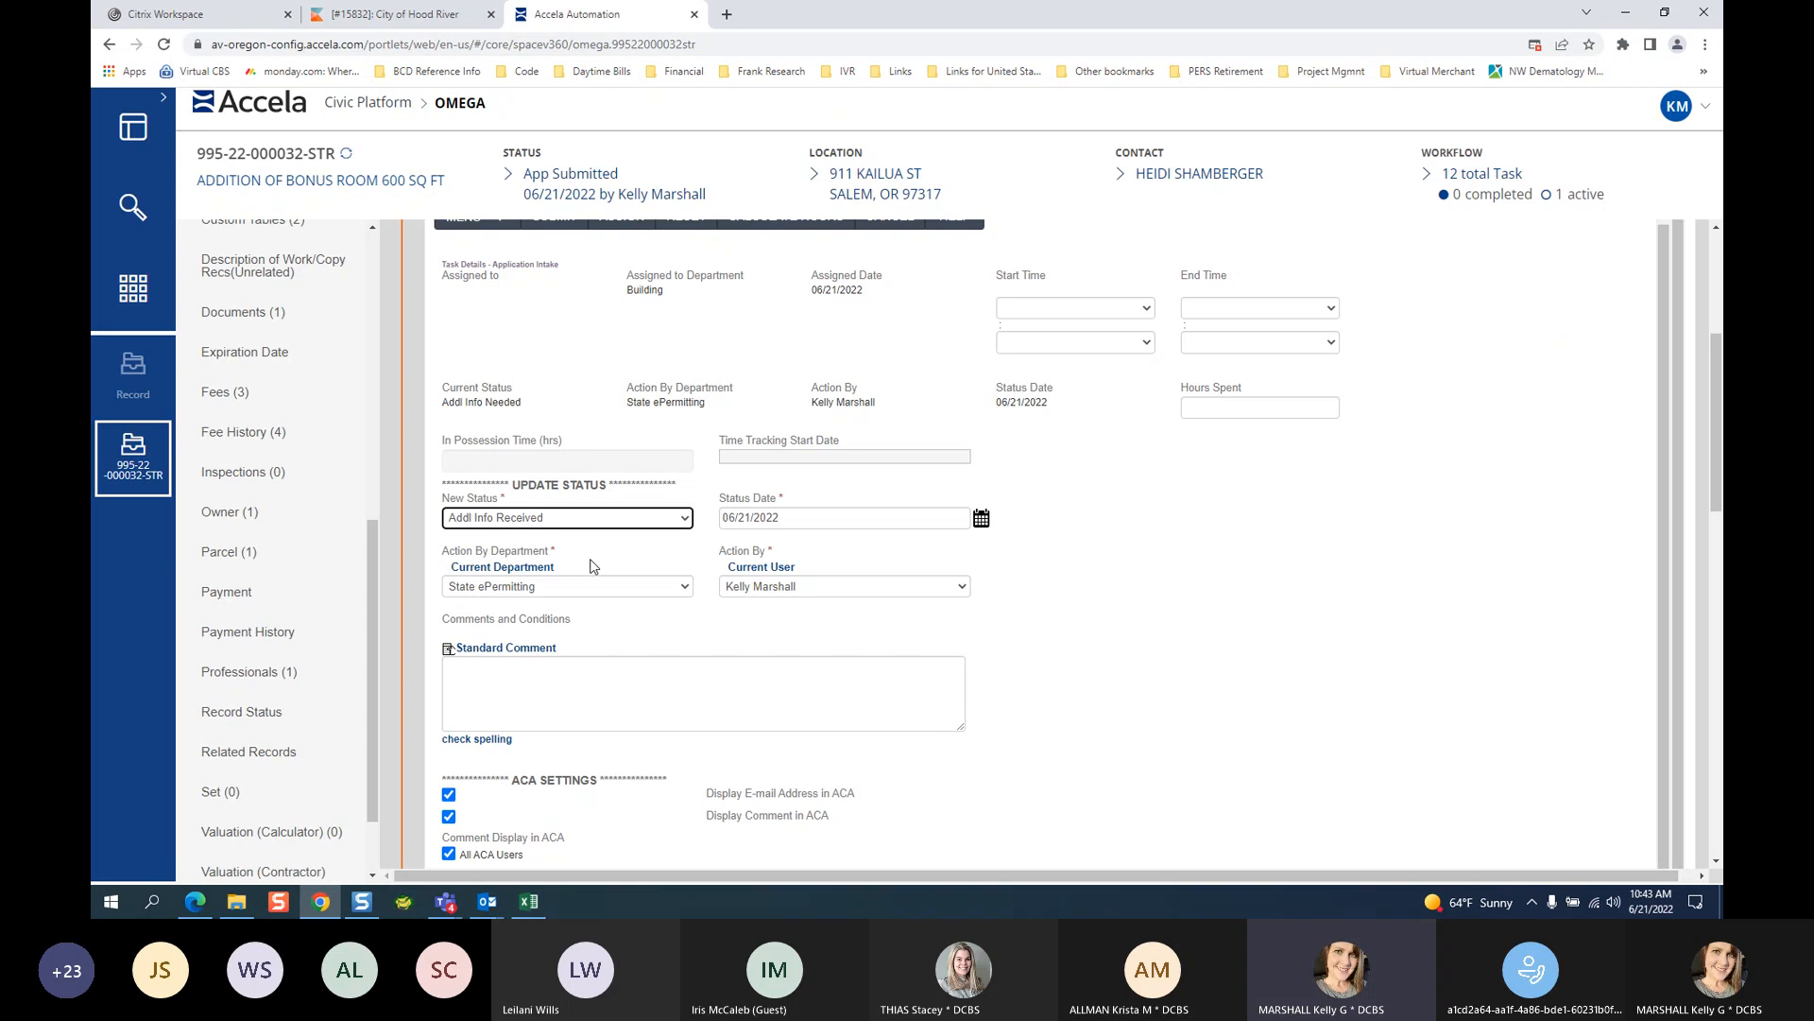
left_click(603, 523)
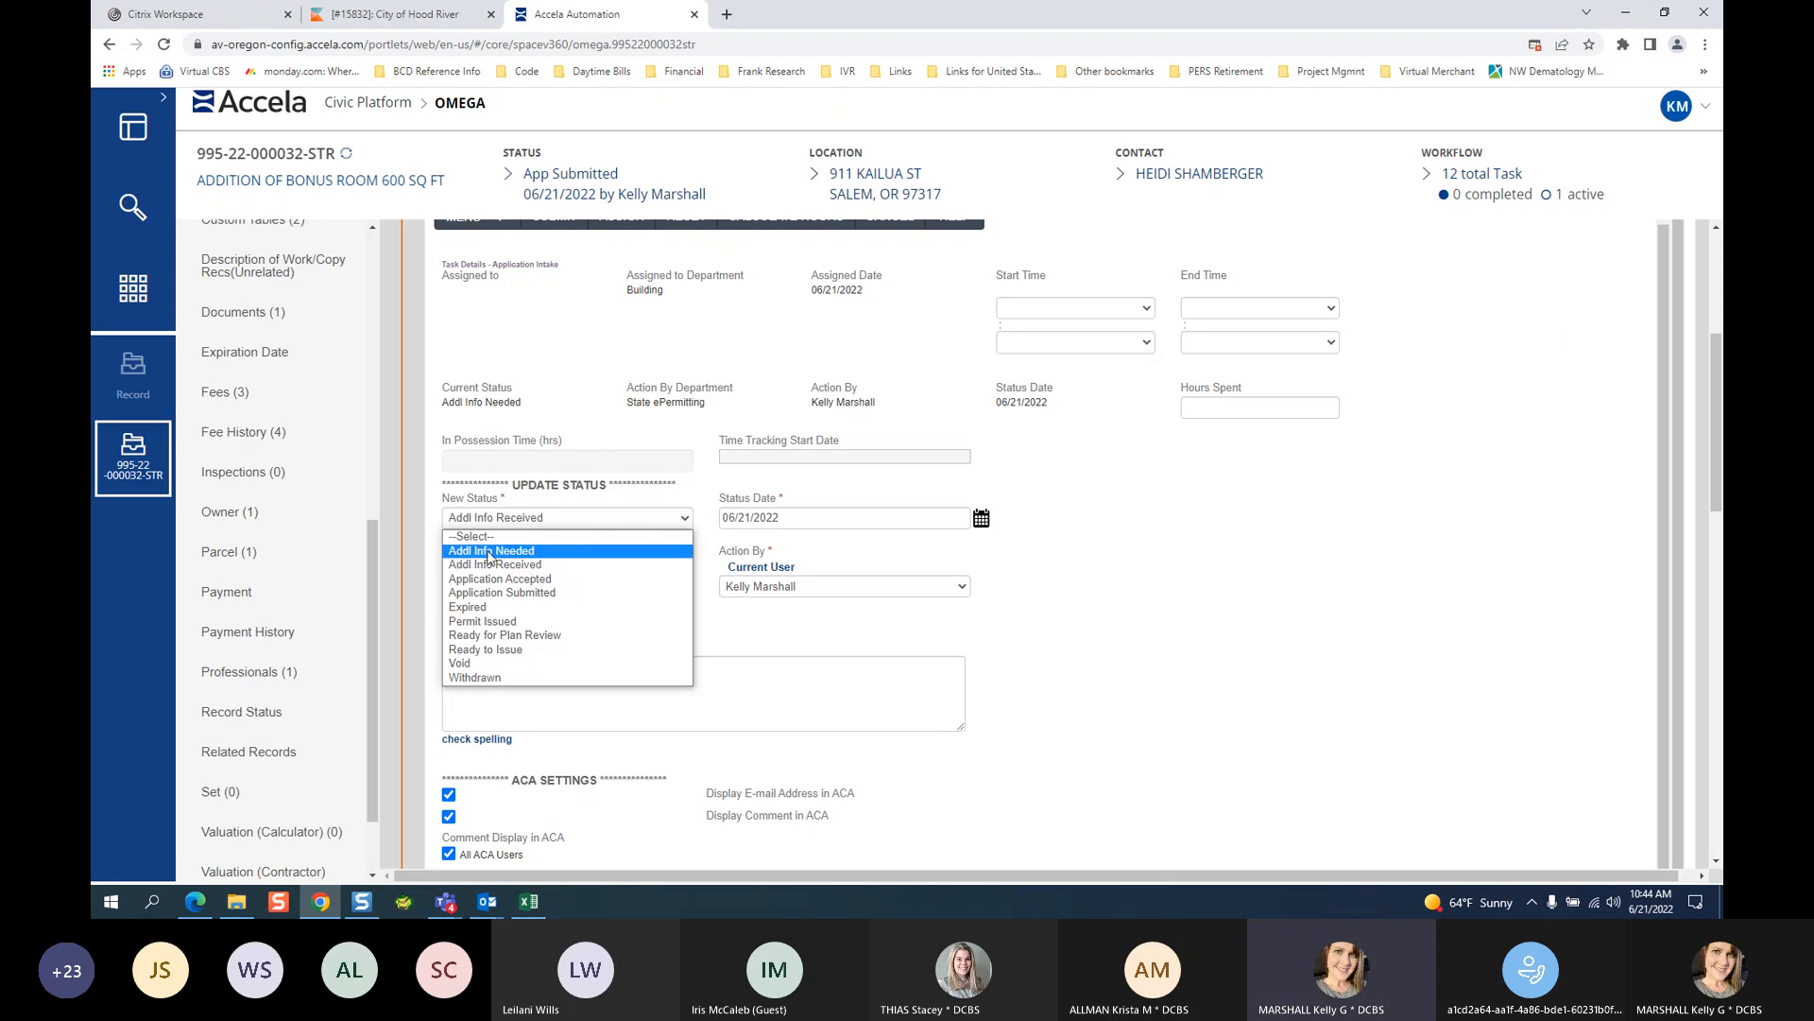
left_click(492, 564)
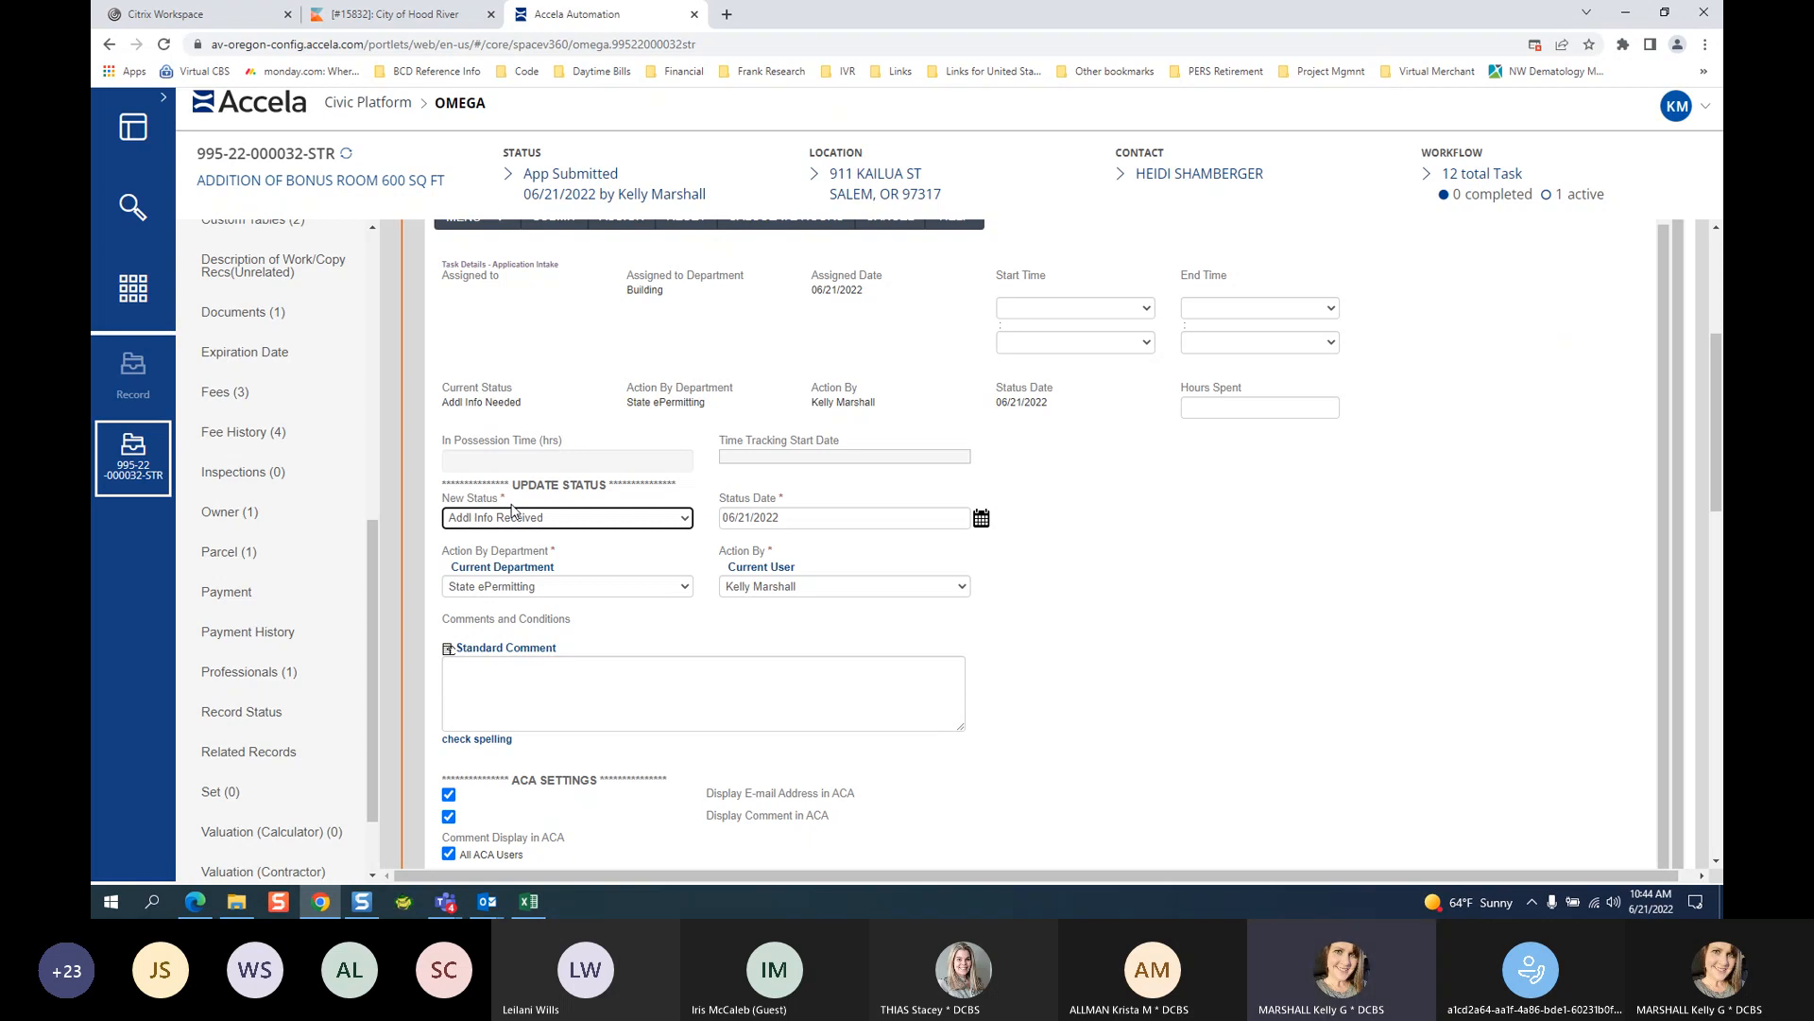
left_click(573, 519)
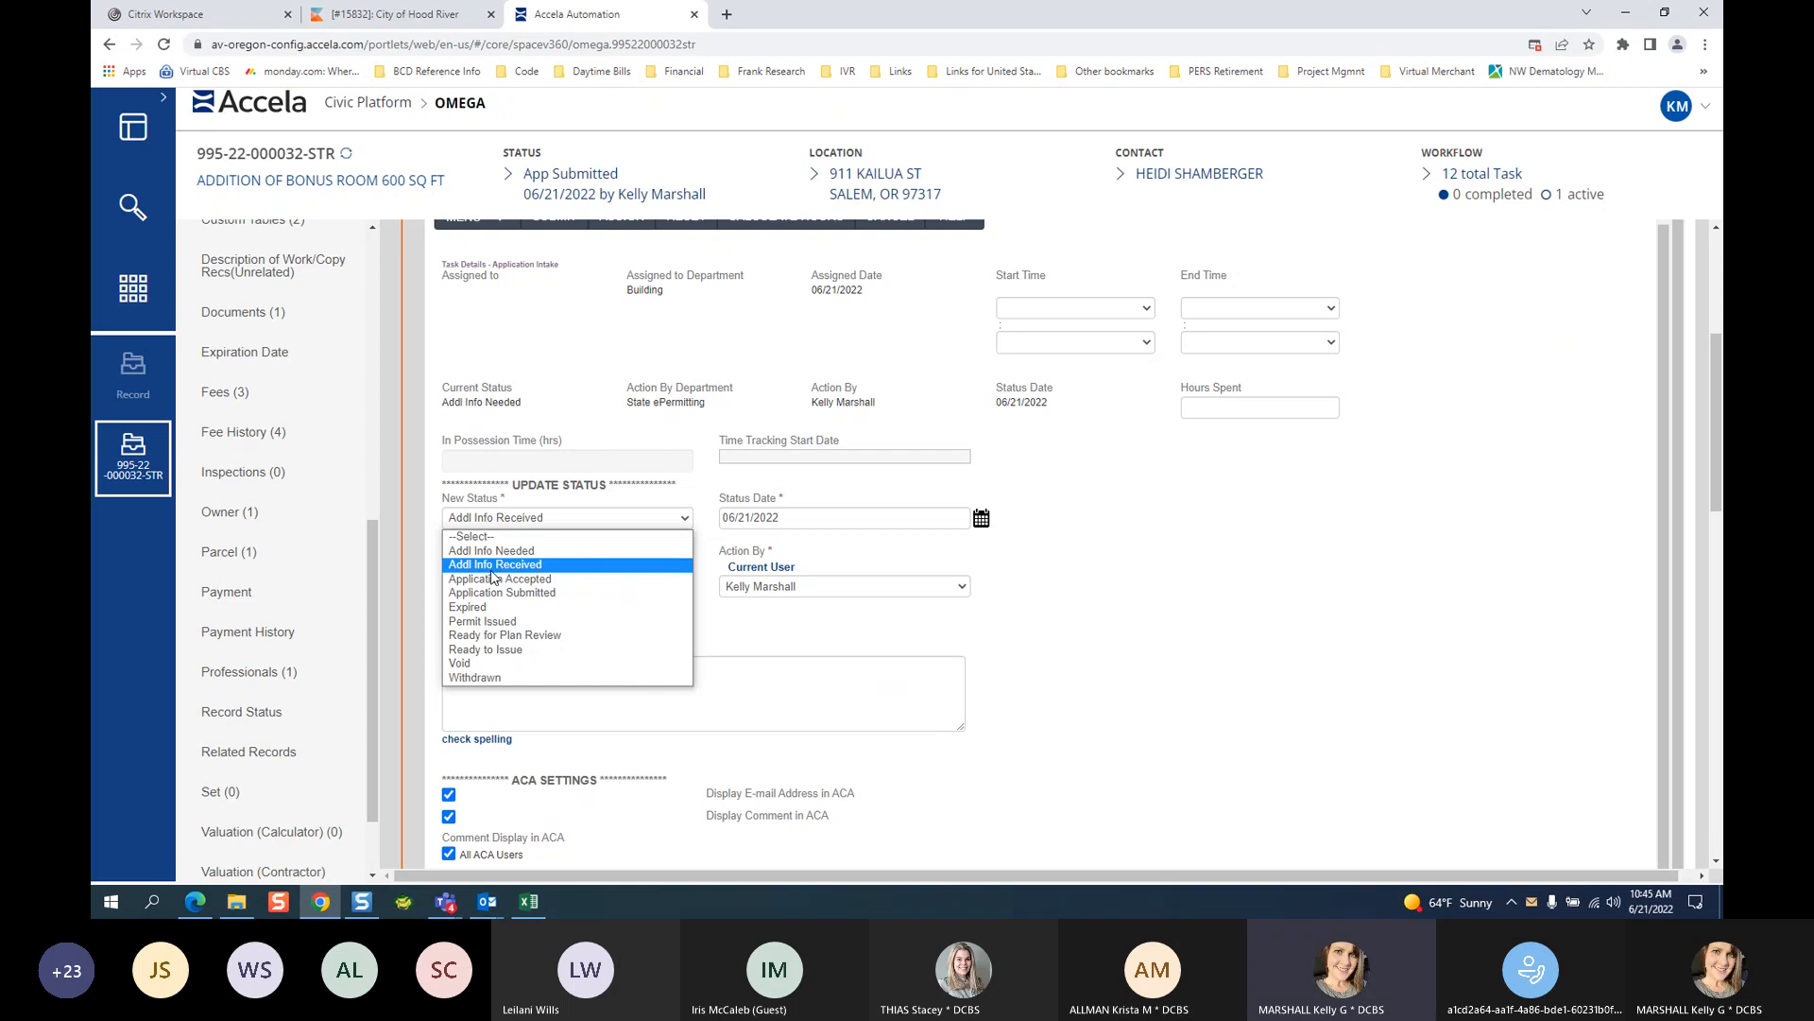
Keep Addl Info Received and enter COPY OF CONTRACT as the standard comment.
left_click(491, 565)
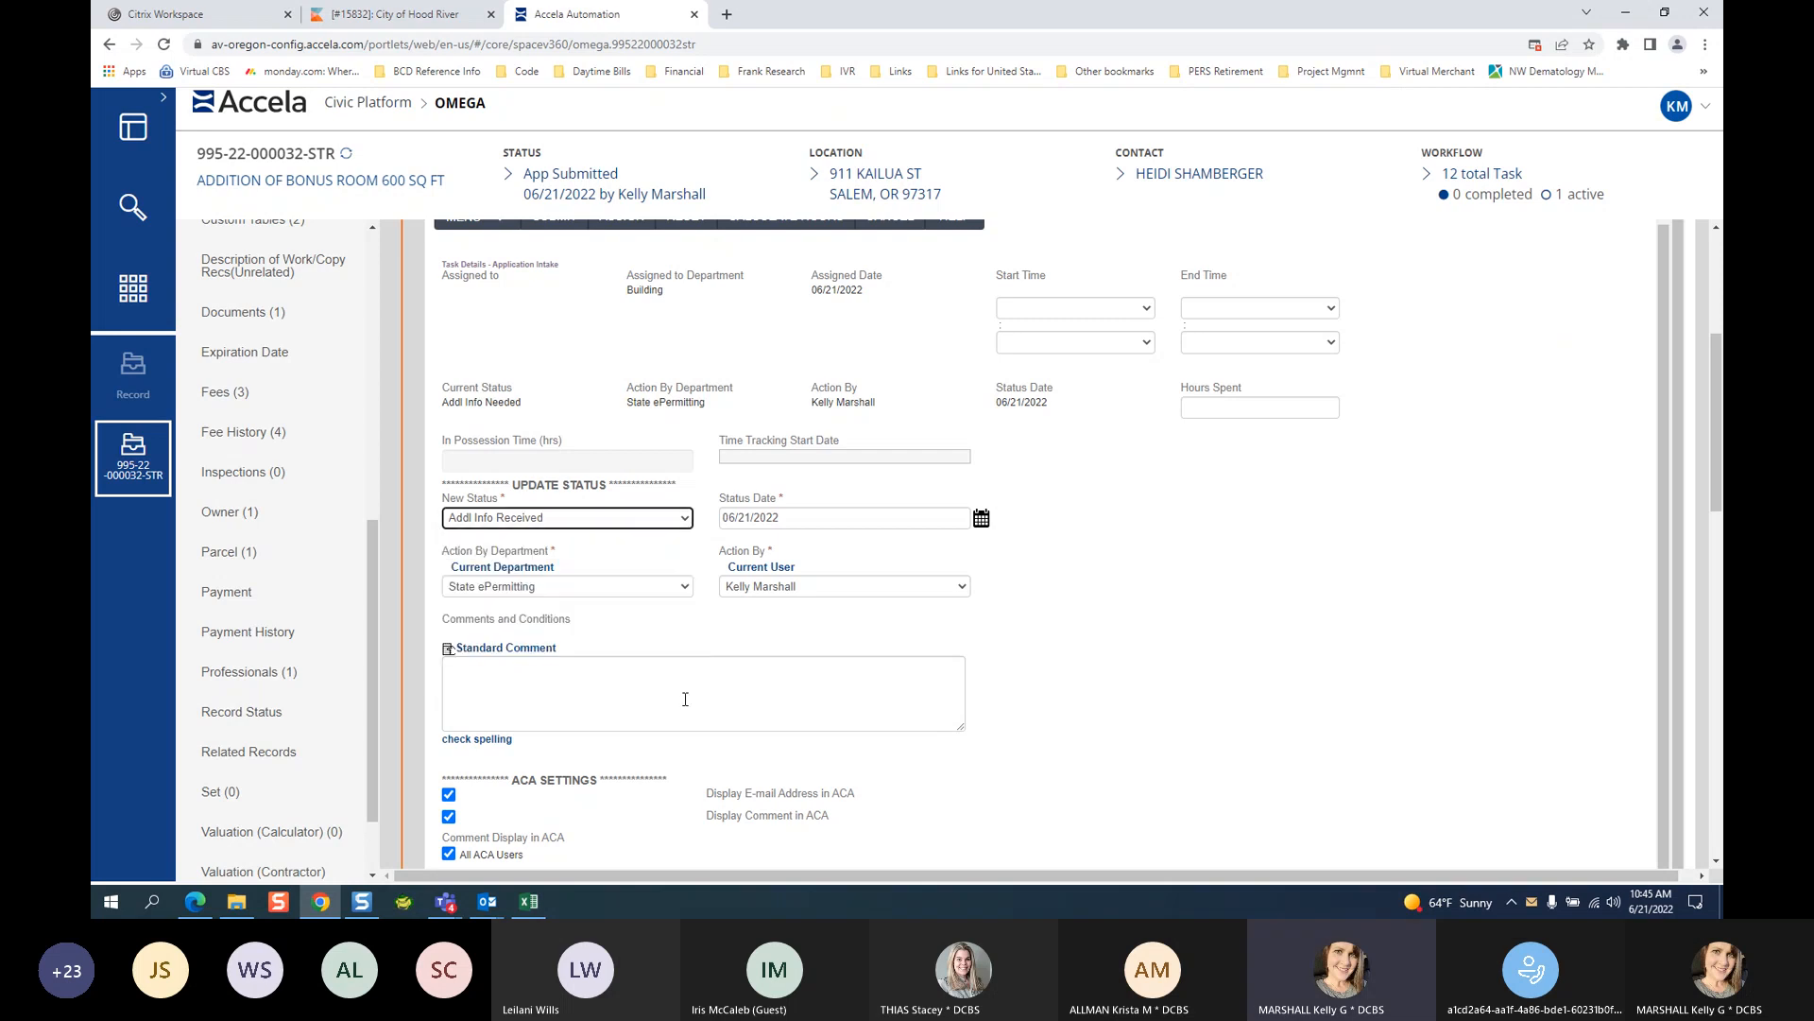
left_click(798, 682)
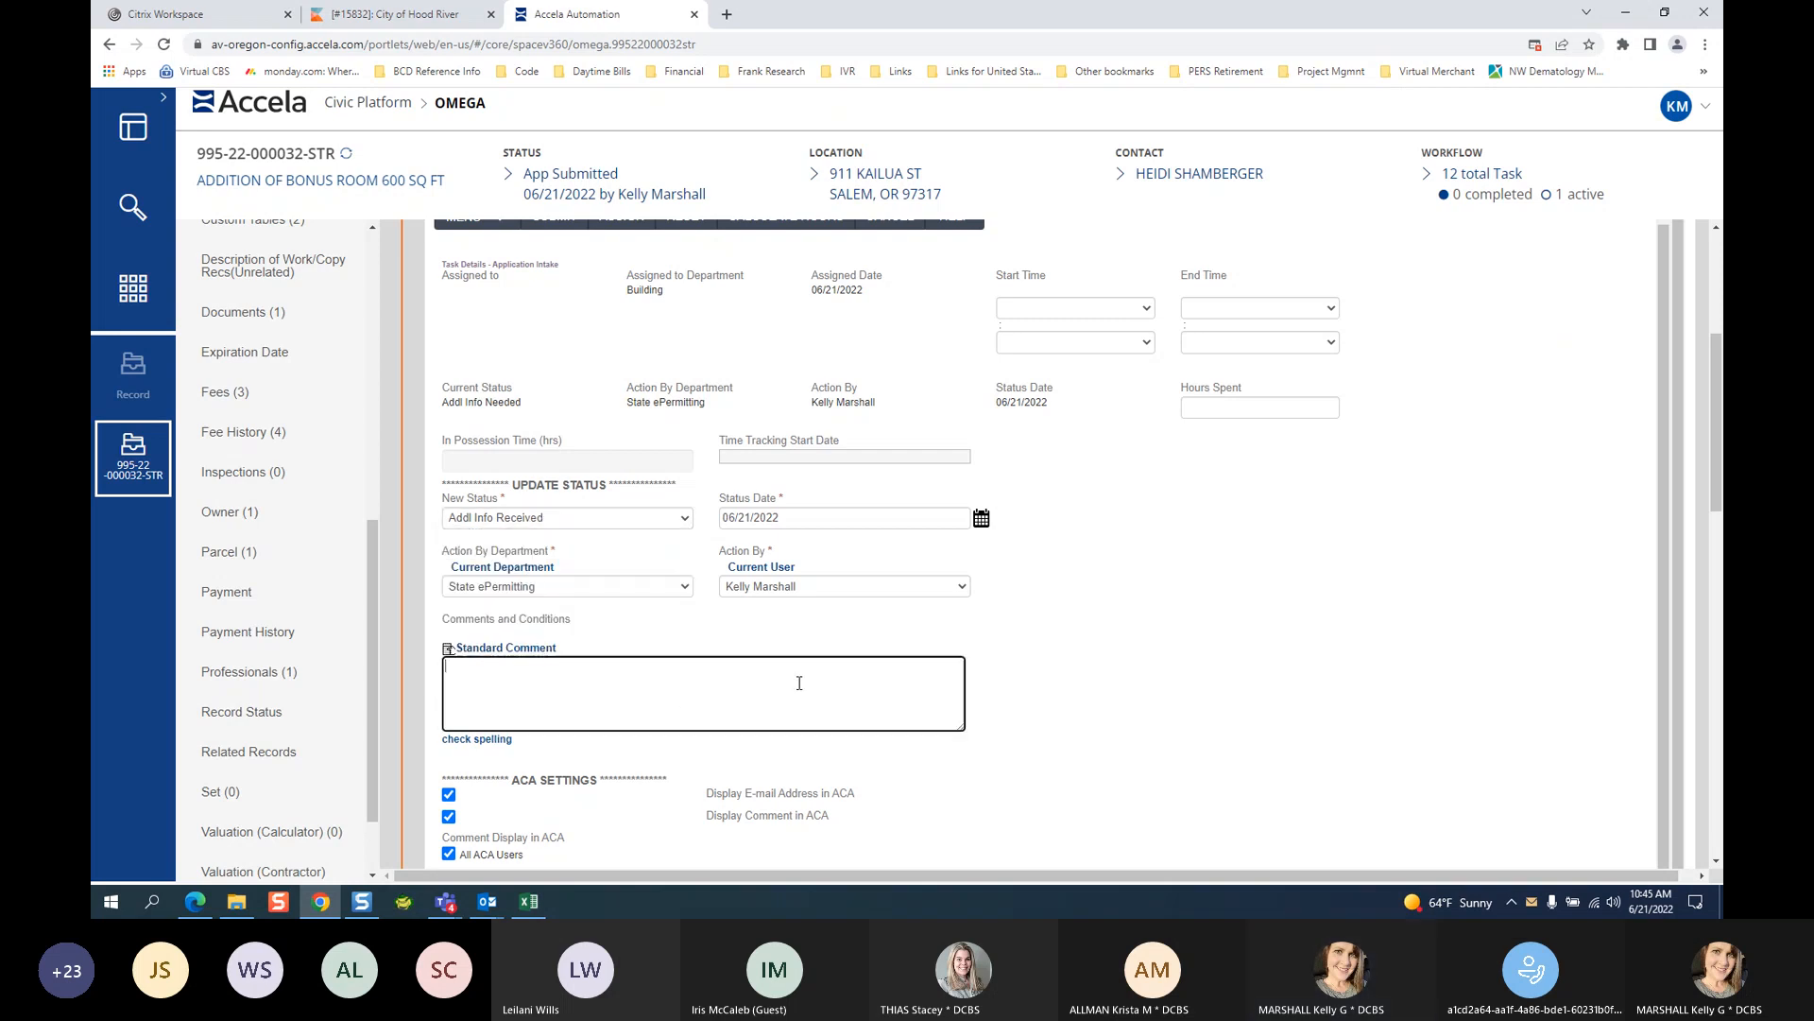
left_click(1716, 860)
left_click_drag(1716, 864, 1716, 868)
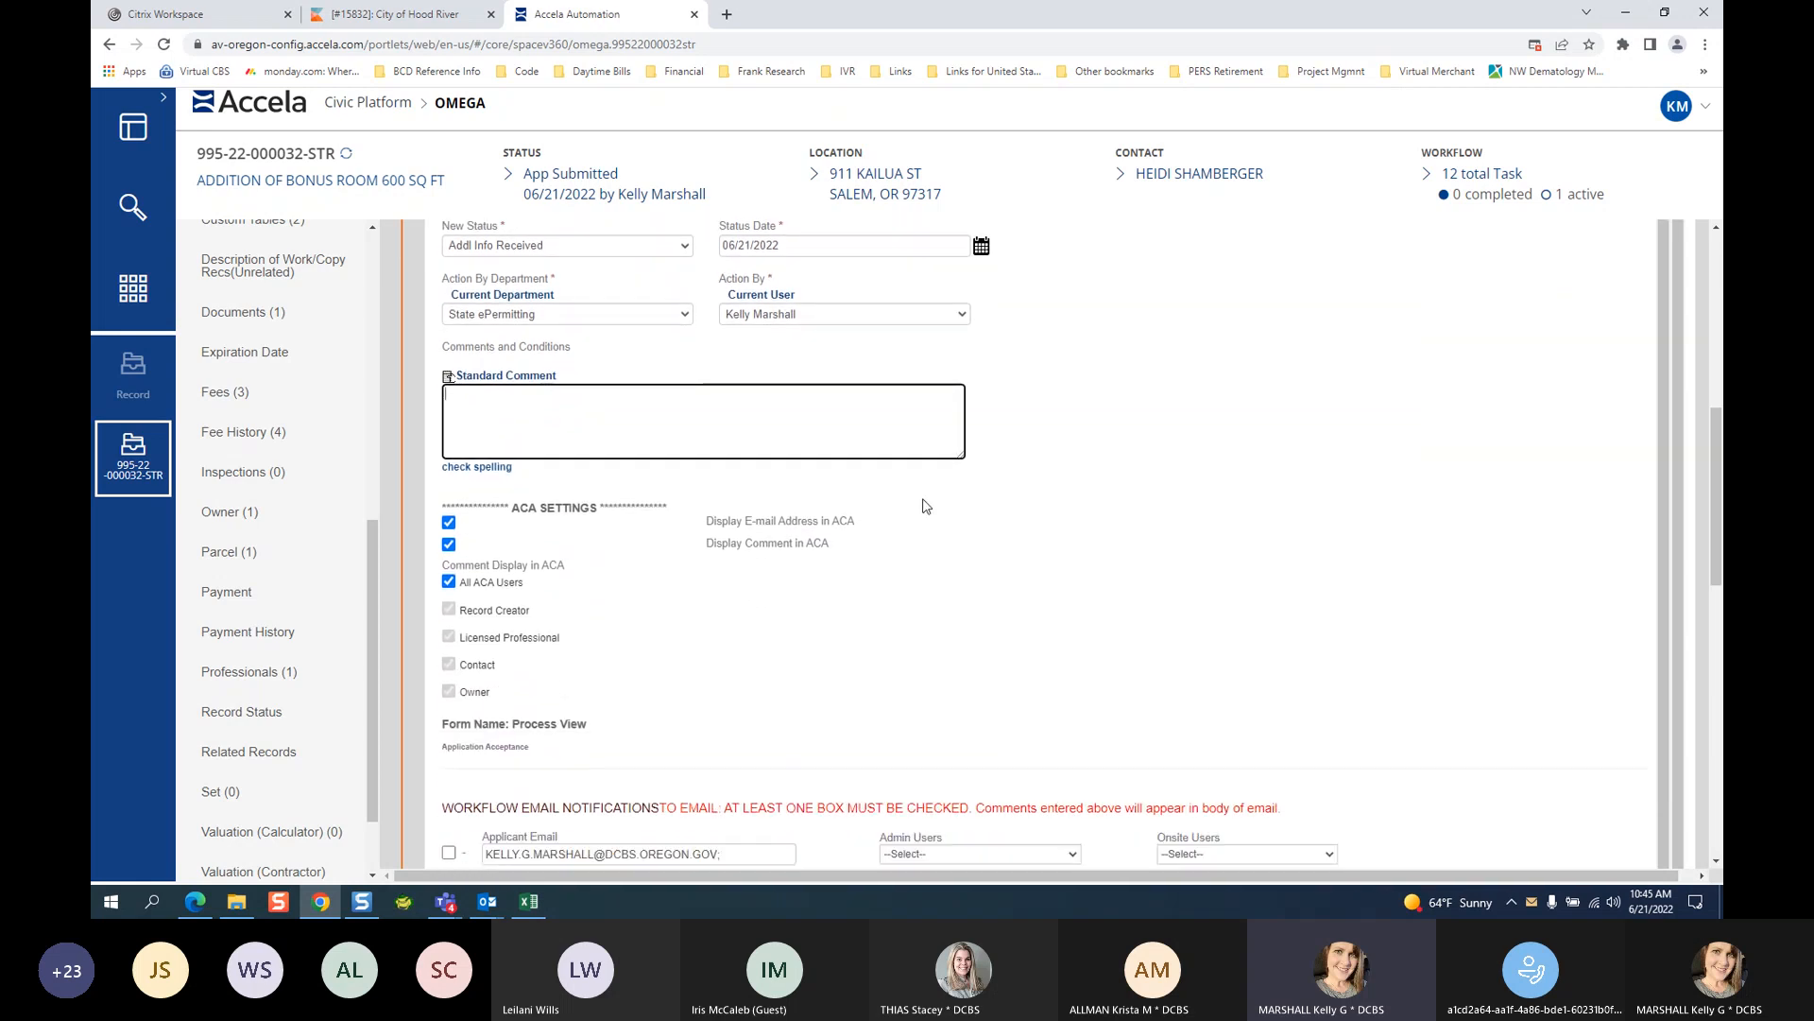
type("COPY OF CONTRACT")
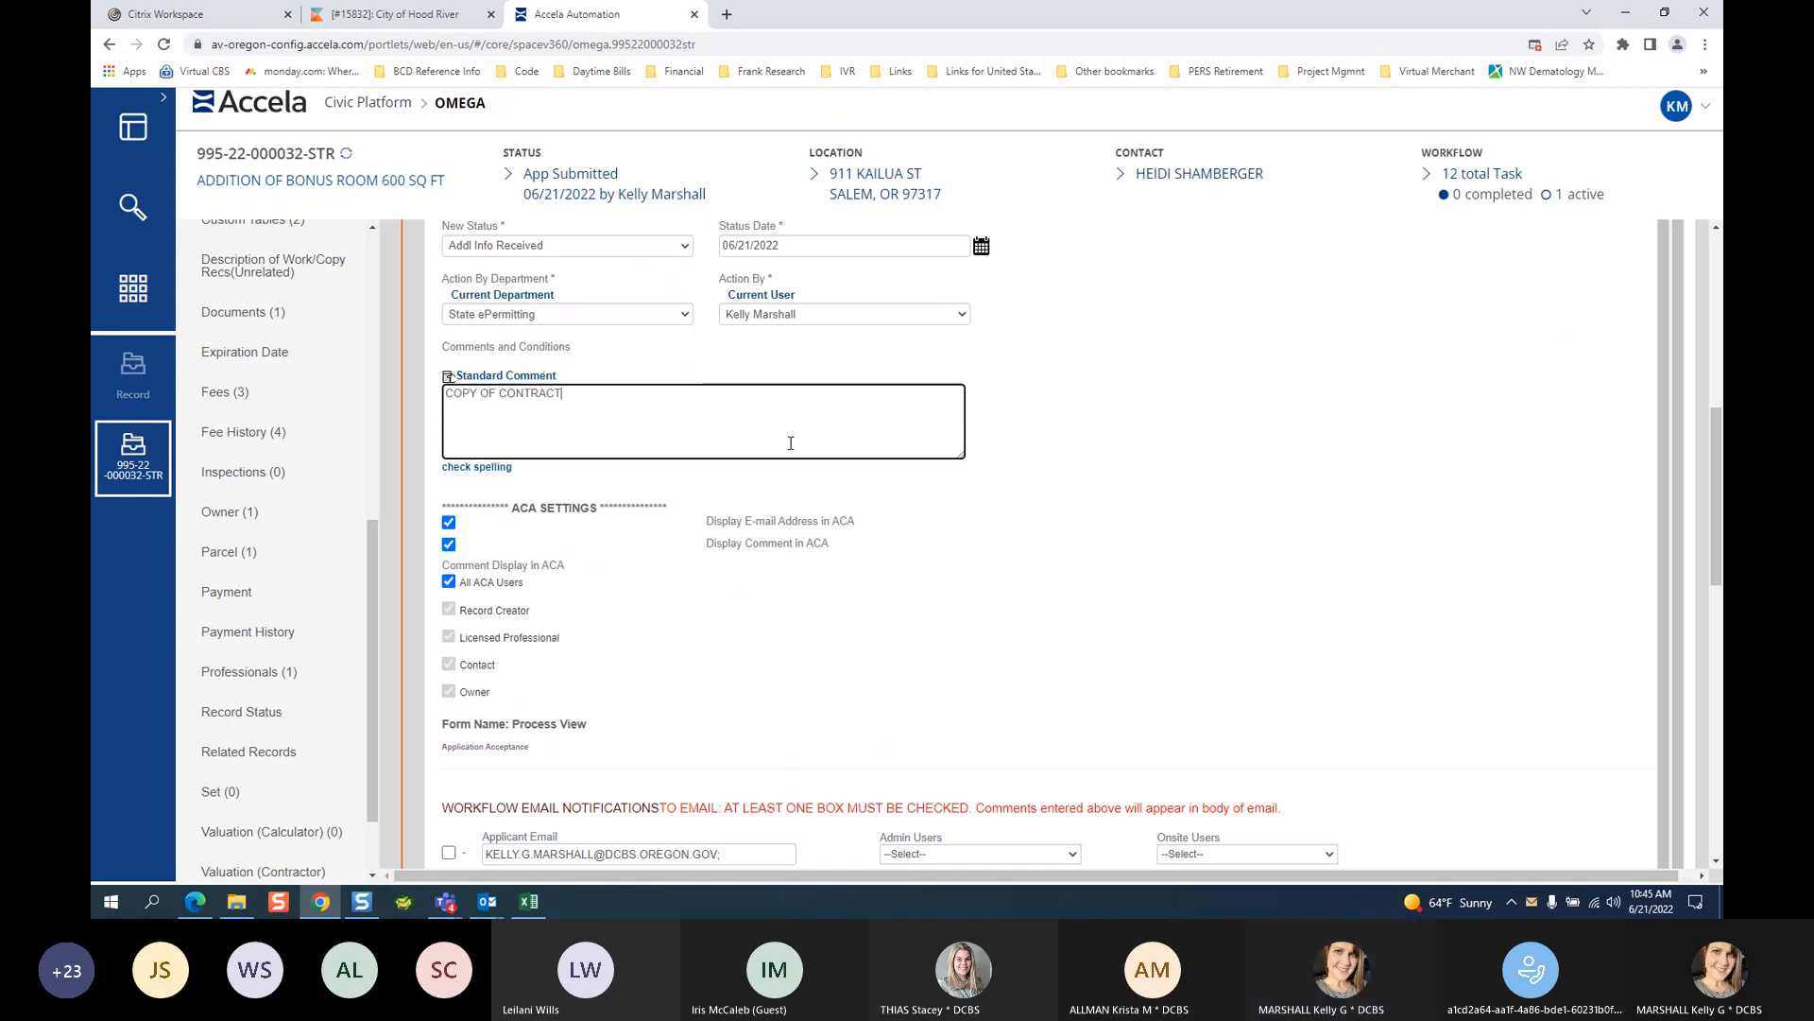
Set the workflow email notification to the building Supervisor under Building Users.
left_click(1722, 823)
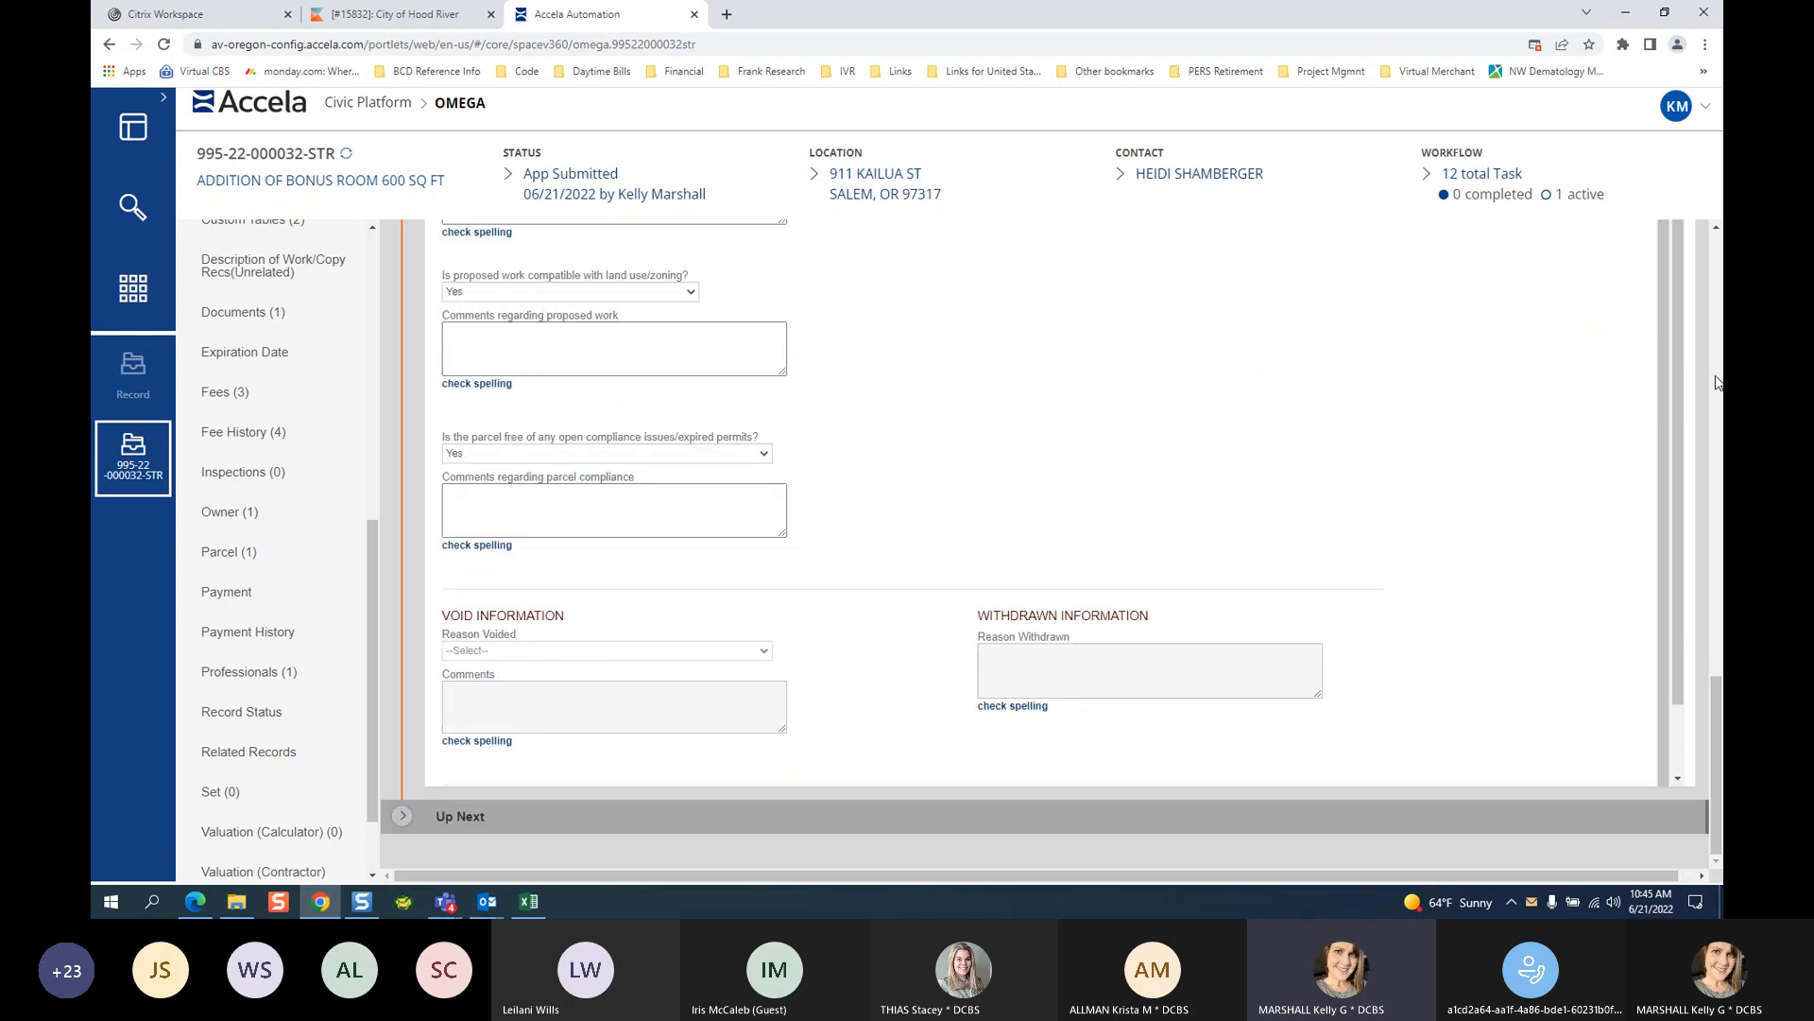
left_click(1720, 342)
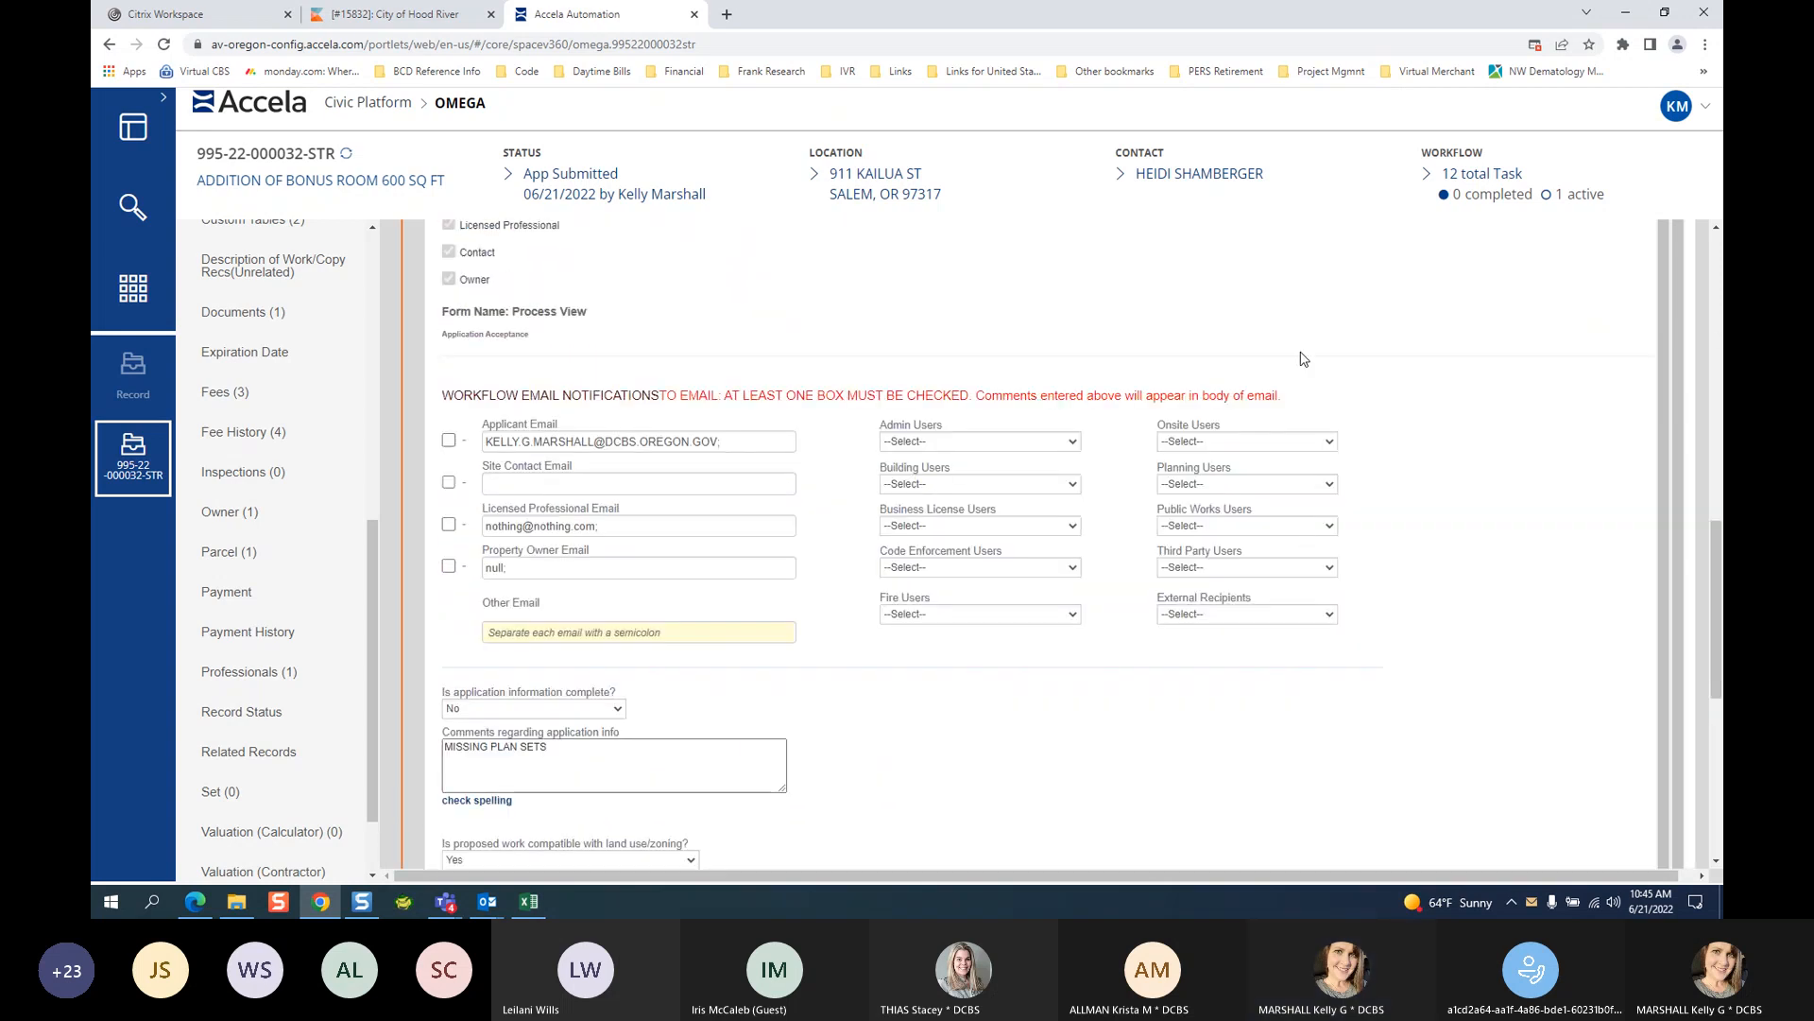
left_click(945, 486)
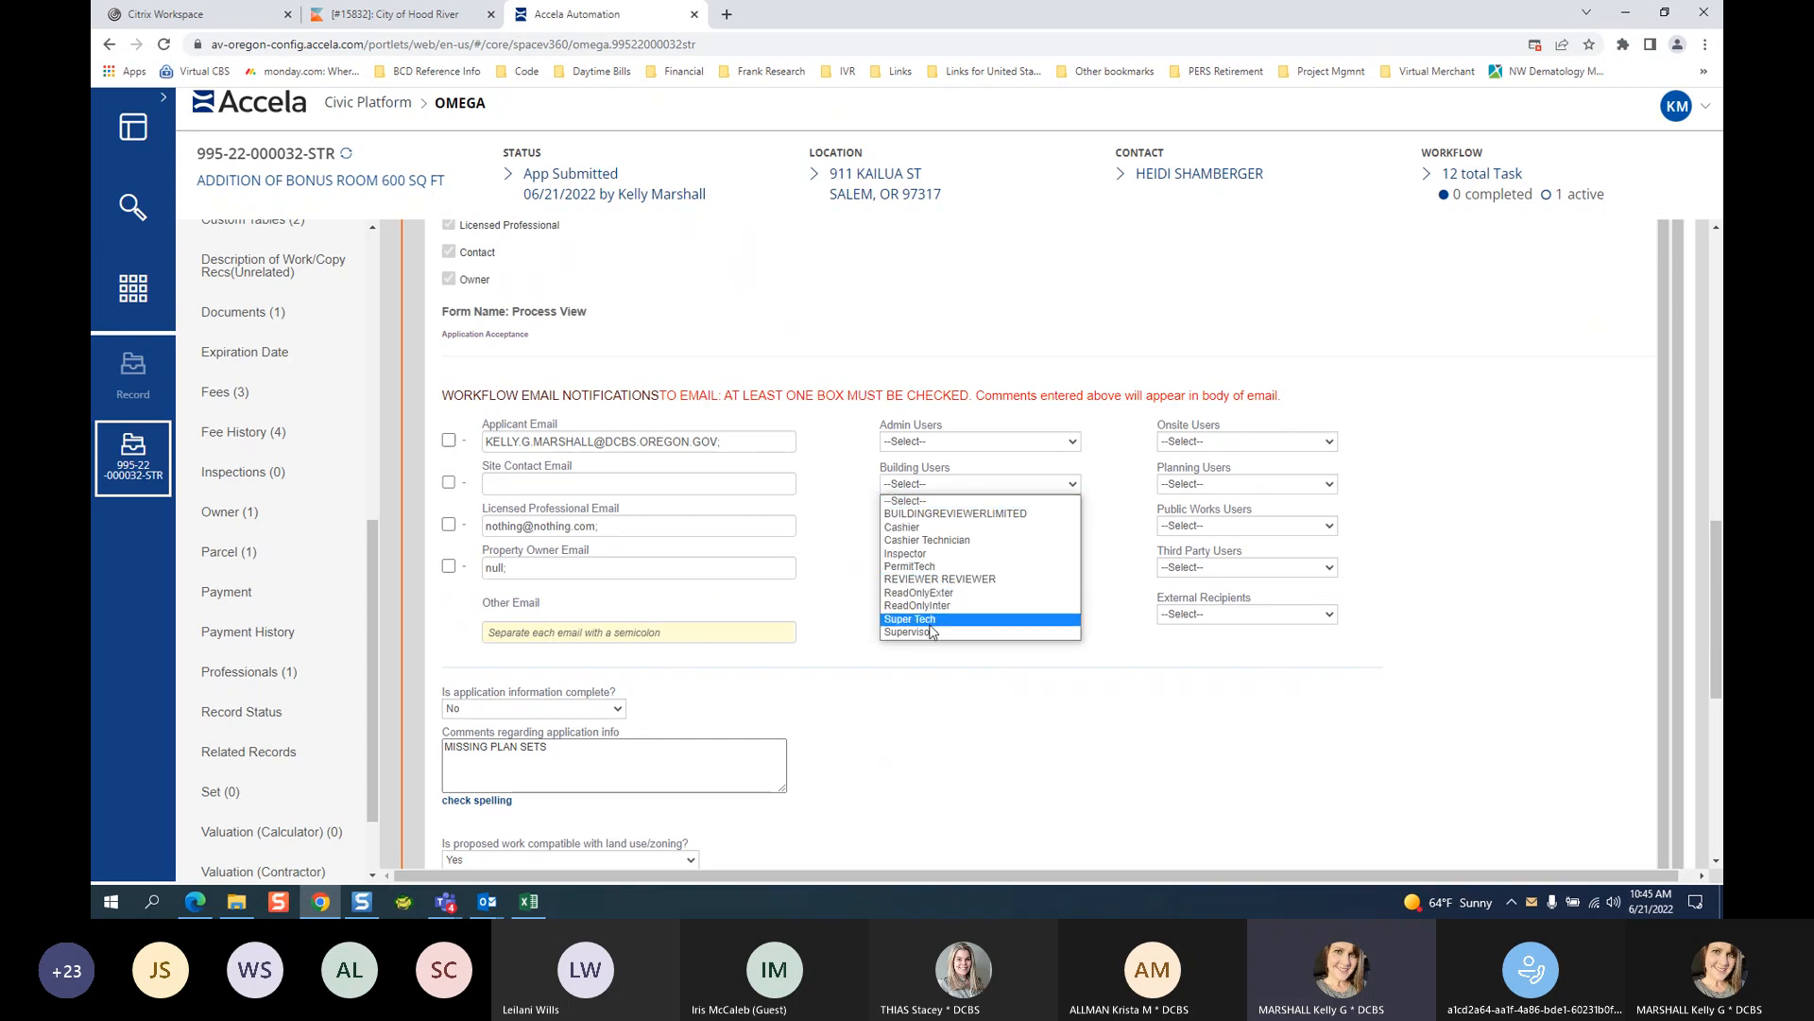
left_click(928, 625)
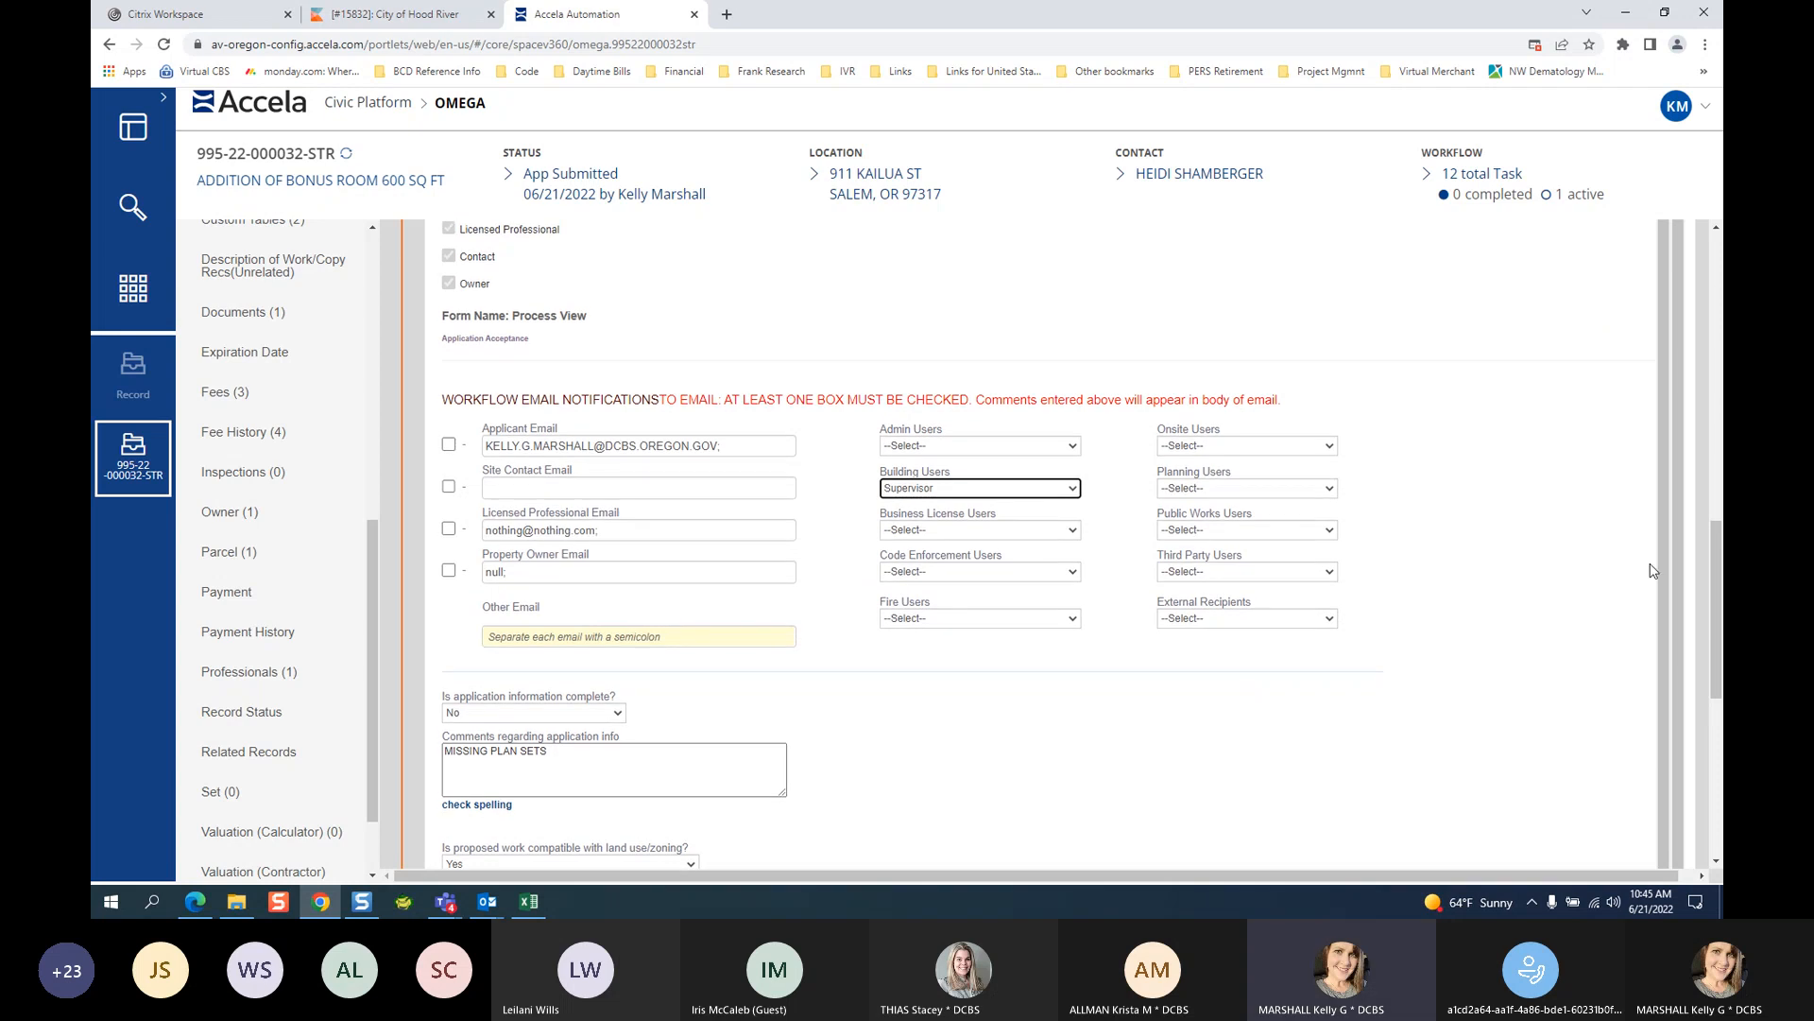
scroll(1355, 565, "up", 10)
Extend the comment with 'HAS BEEN RECEIVED AND PUT IN THE BIN WITH THE PLANS'.
scroll(1431, 624, "down", 1)
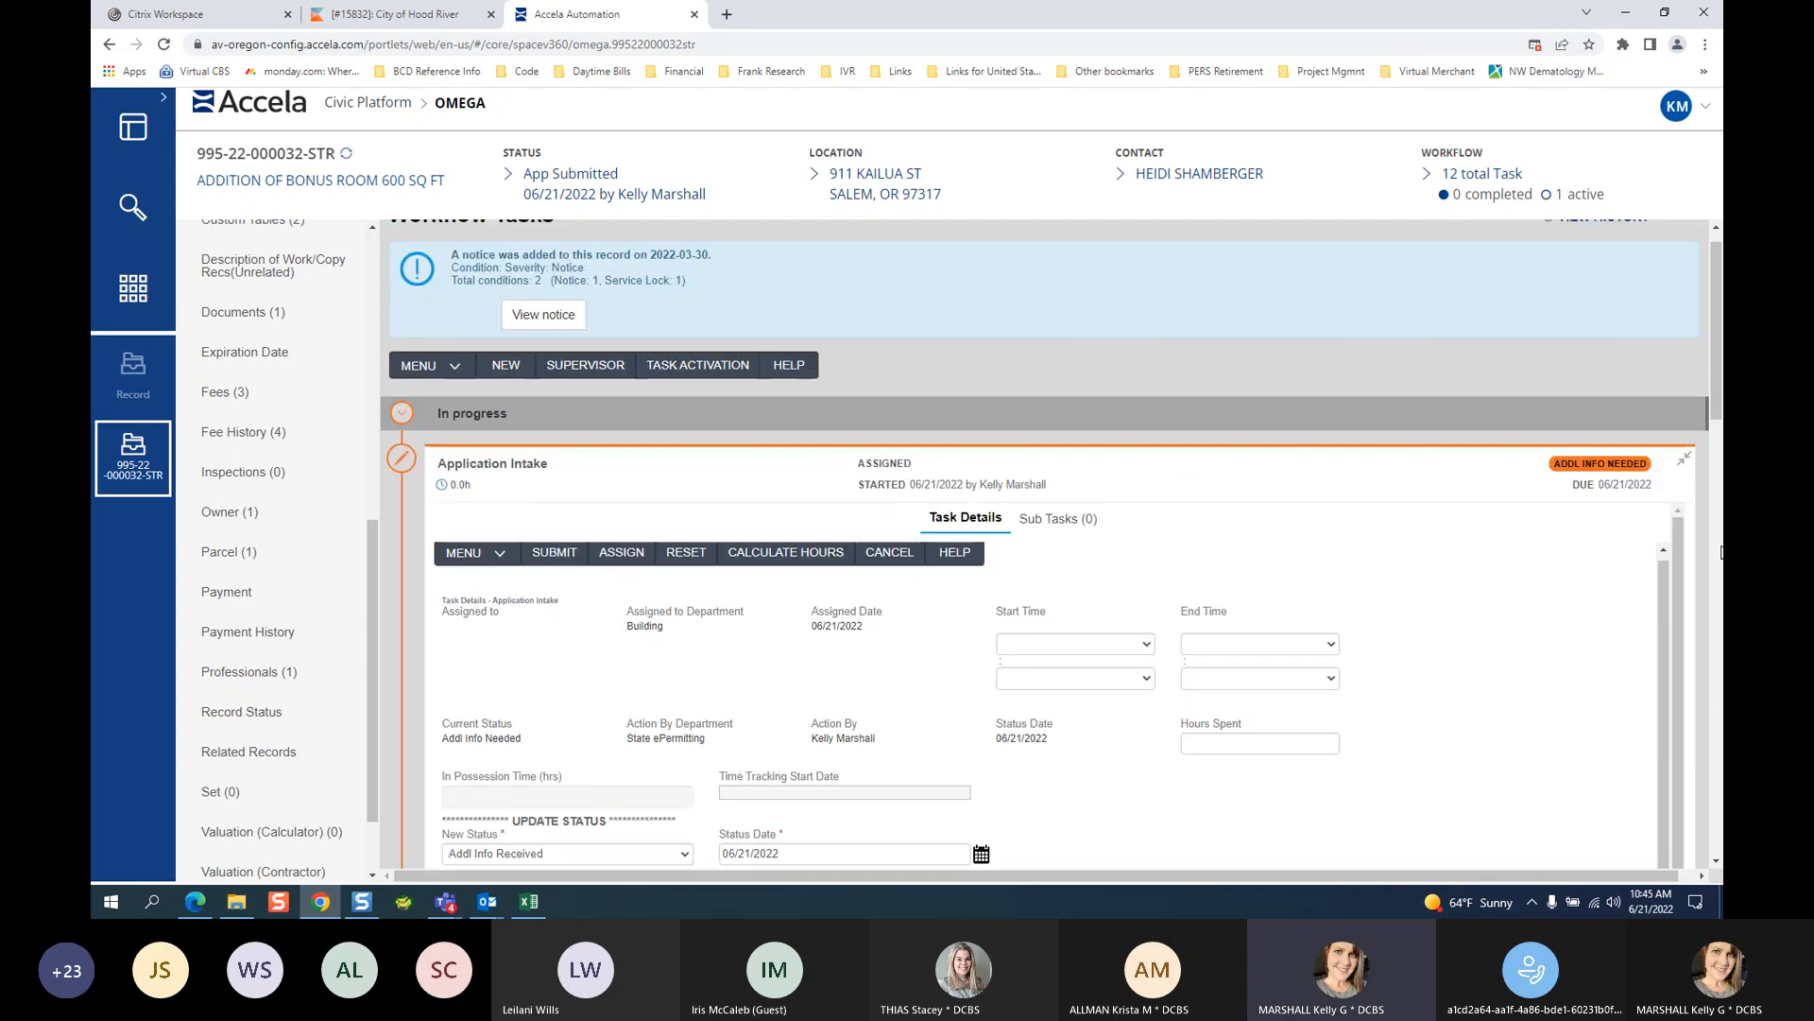
scroll(1718, 503, "down", 5)
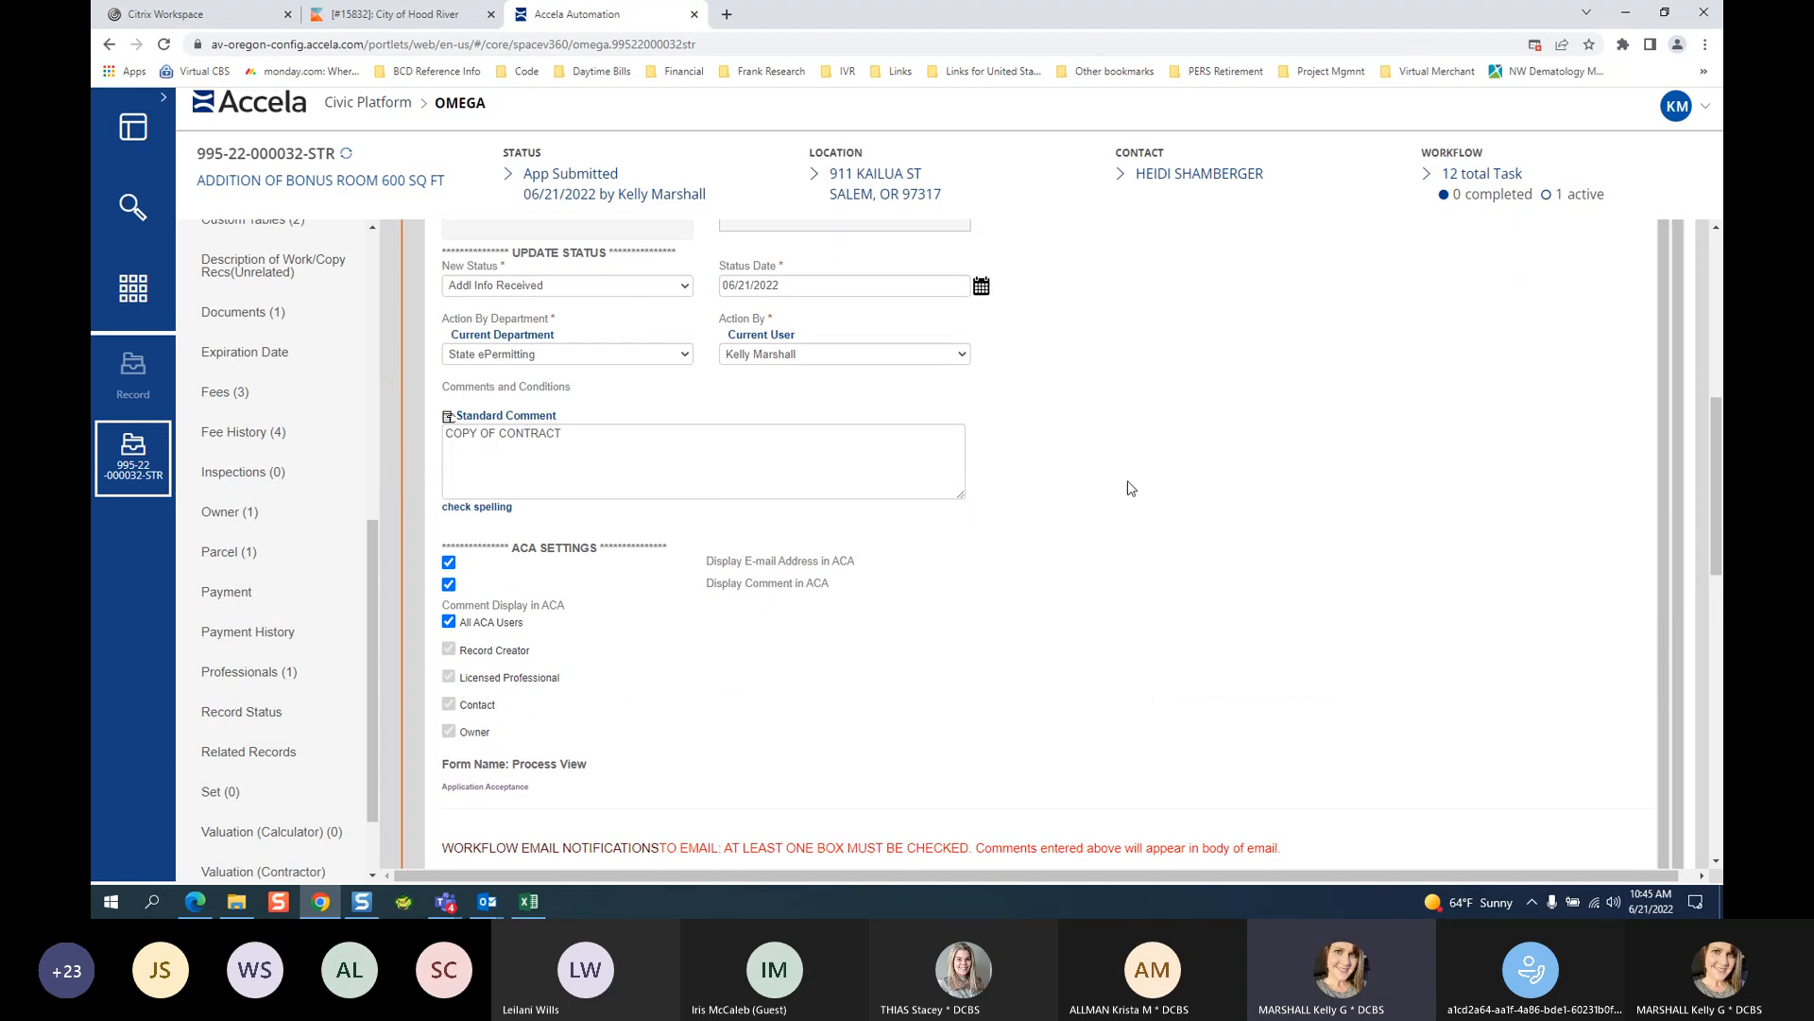
scroll(1719, 312, "up", 6)
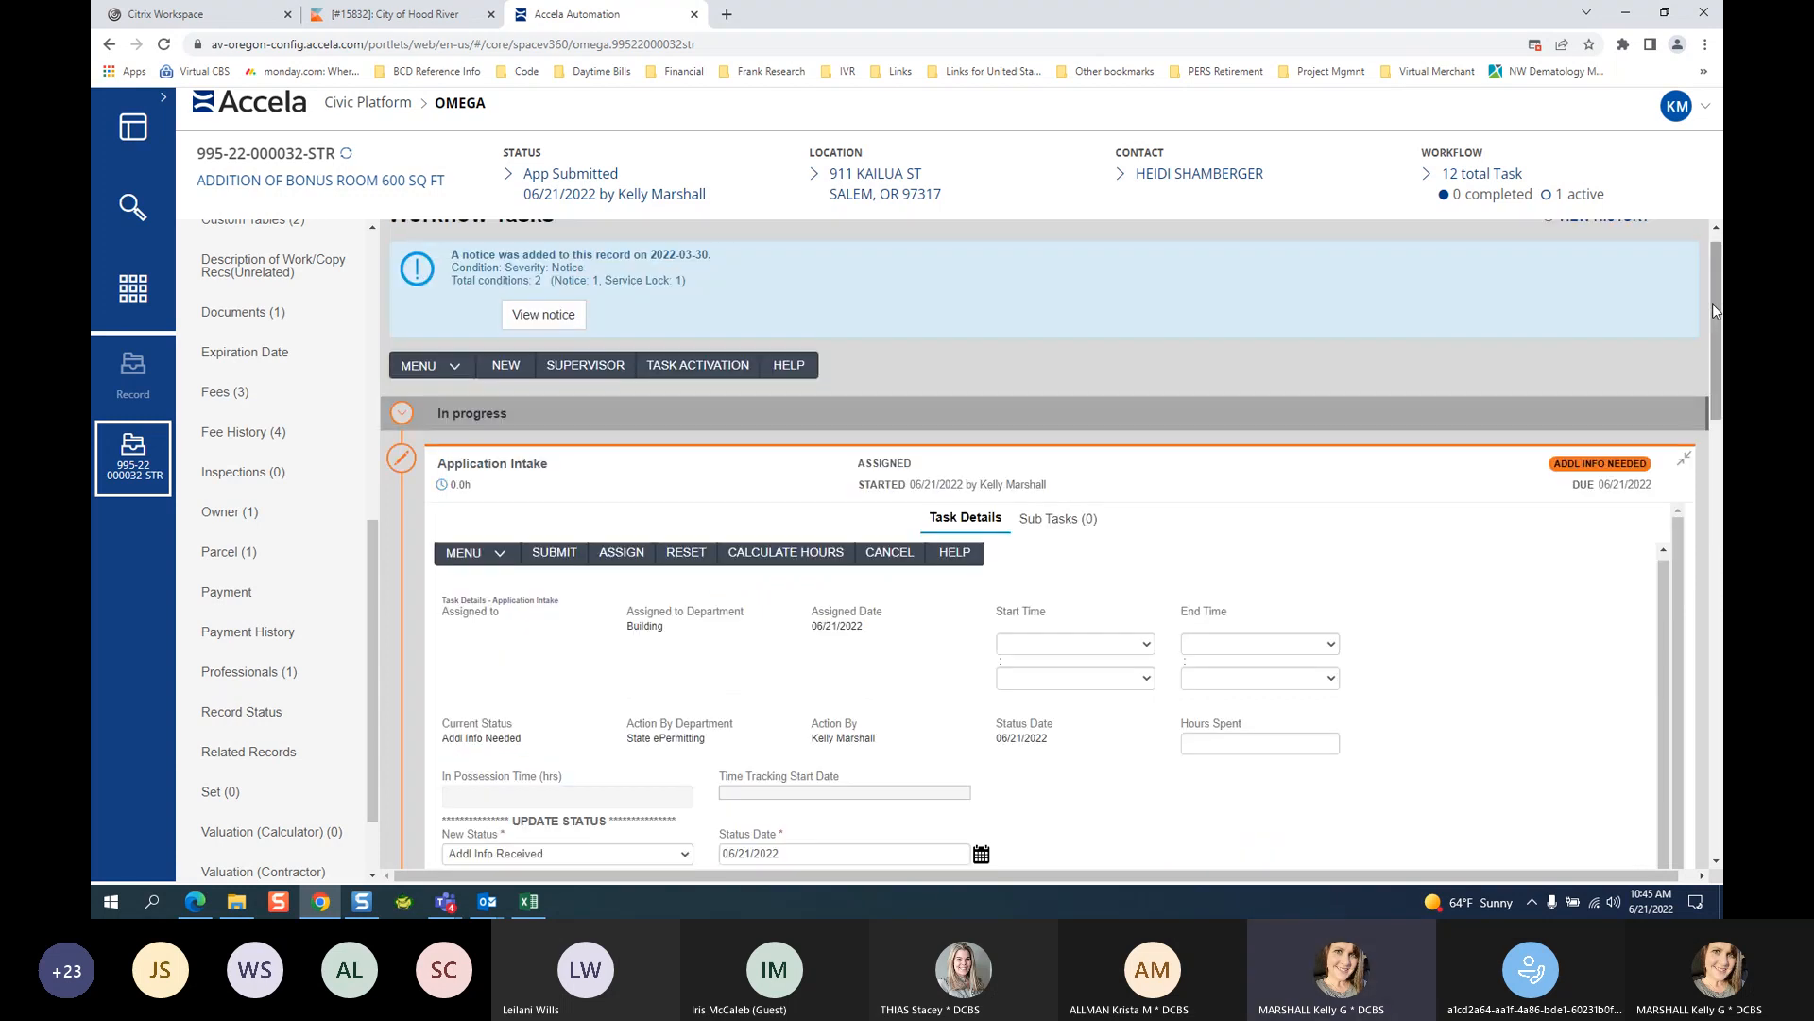
left_click(1718, 862)
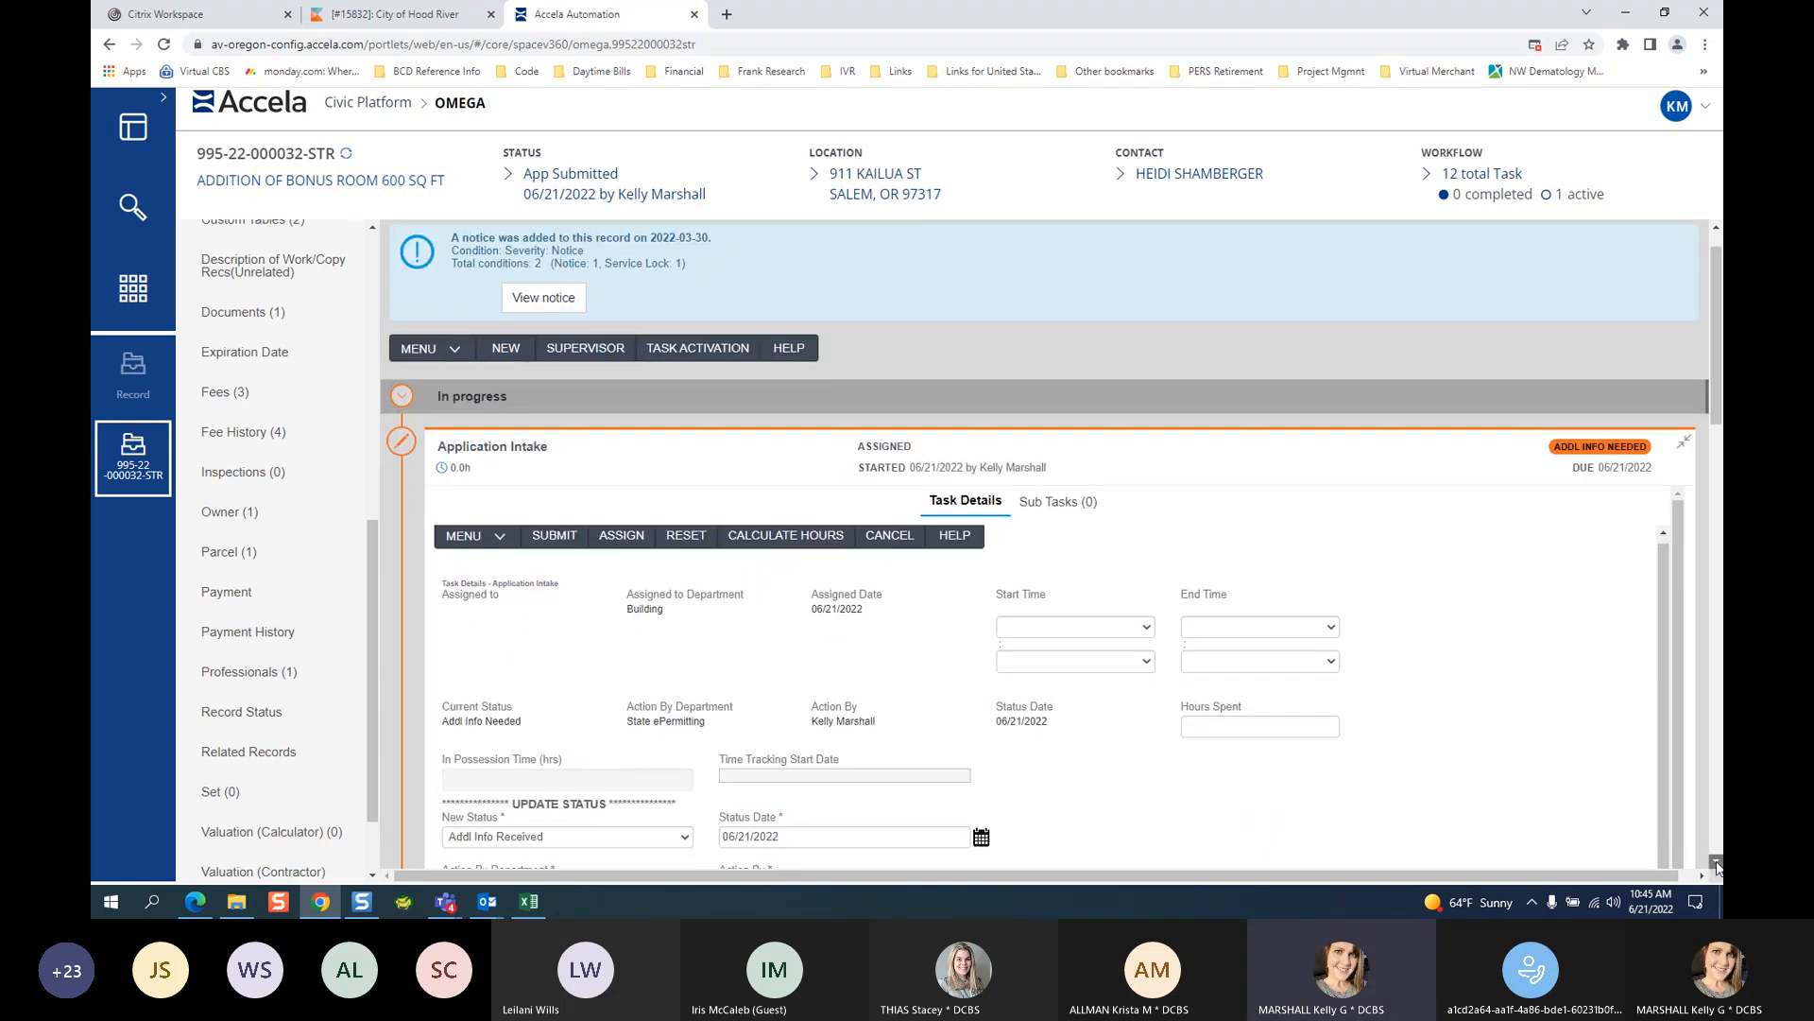
left_click(1718, 864)
left_click(1718, 864)
left_click(1718, 864)
left_click(1718, 864)
left_click(1718, 864)
left_click(1718, 863)
left_click(1718, 863)
left_click(1718, 864)
left_click(1718, 864)
left_click(591, 668)
type("HAS ")
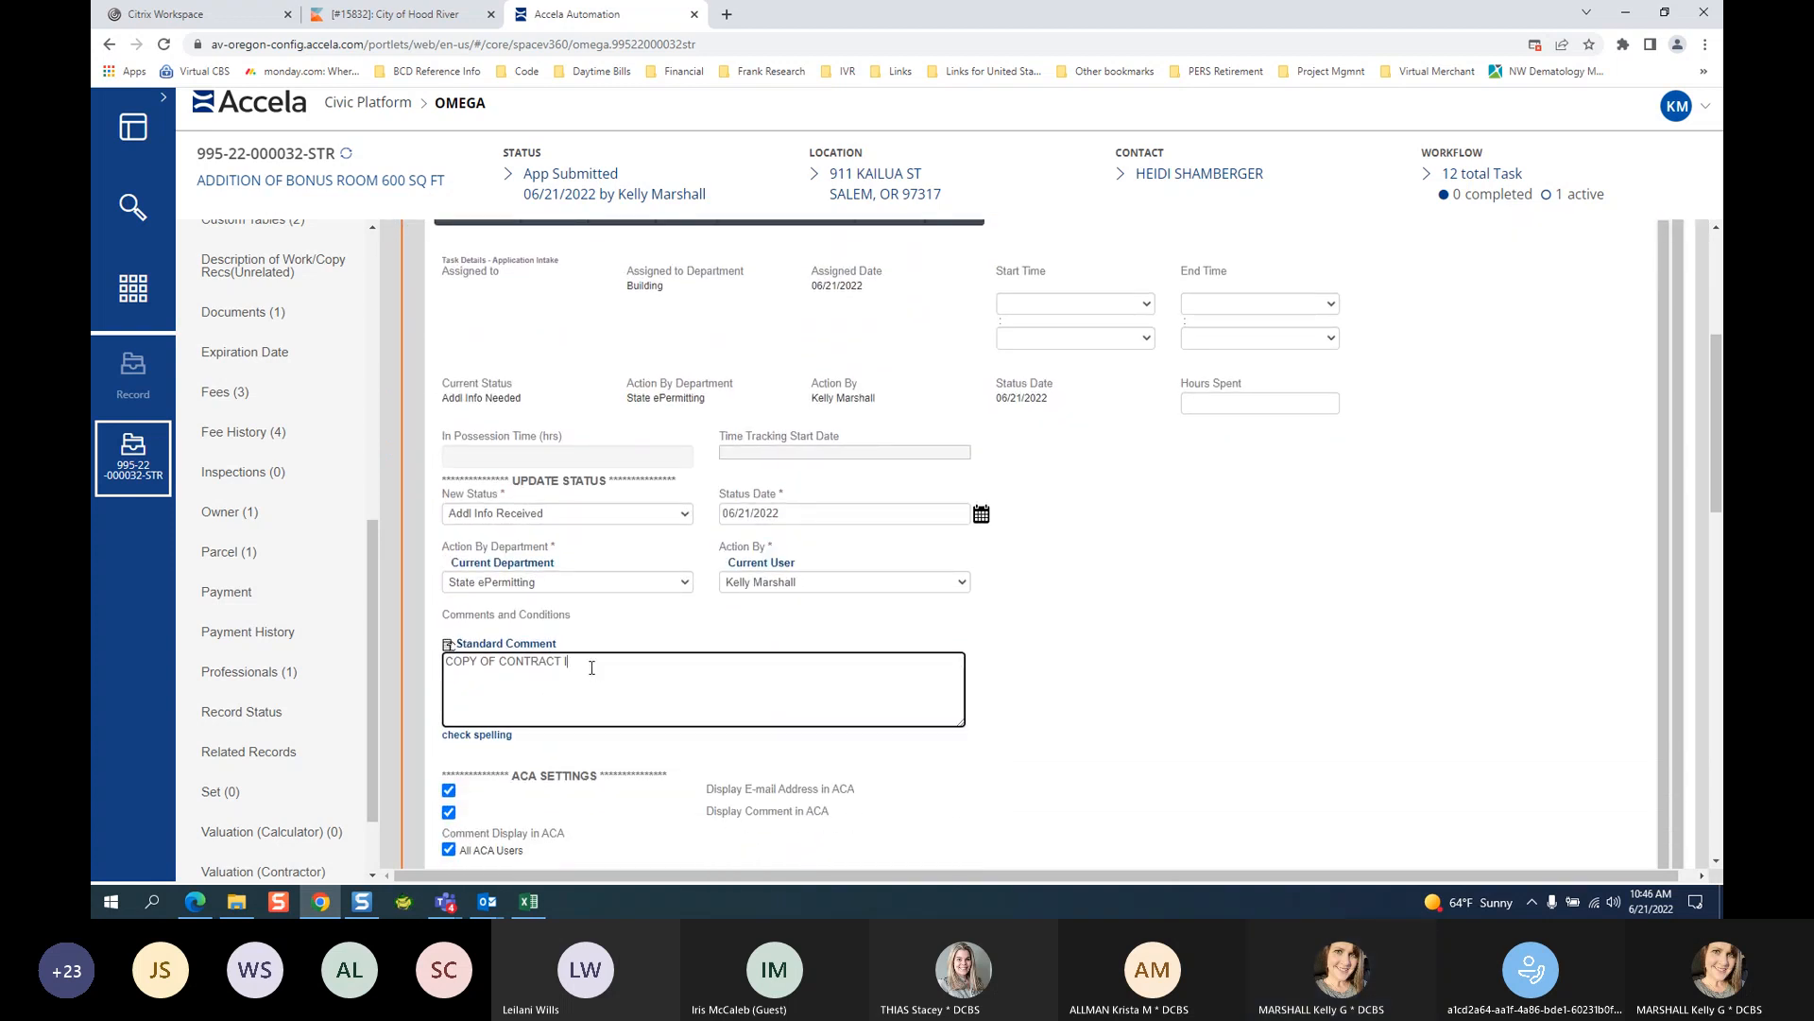
type("BEEN REC")
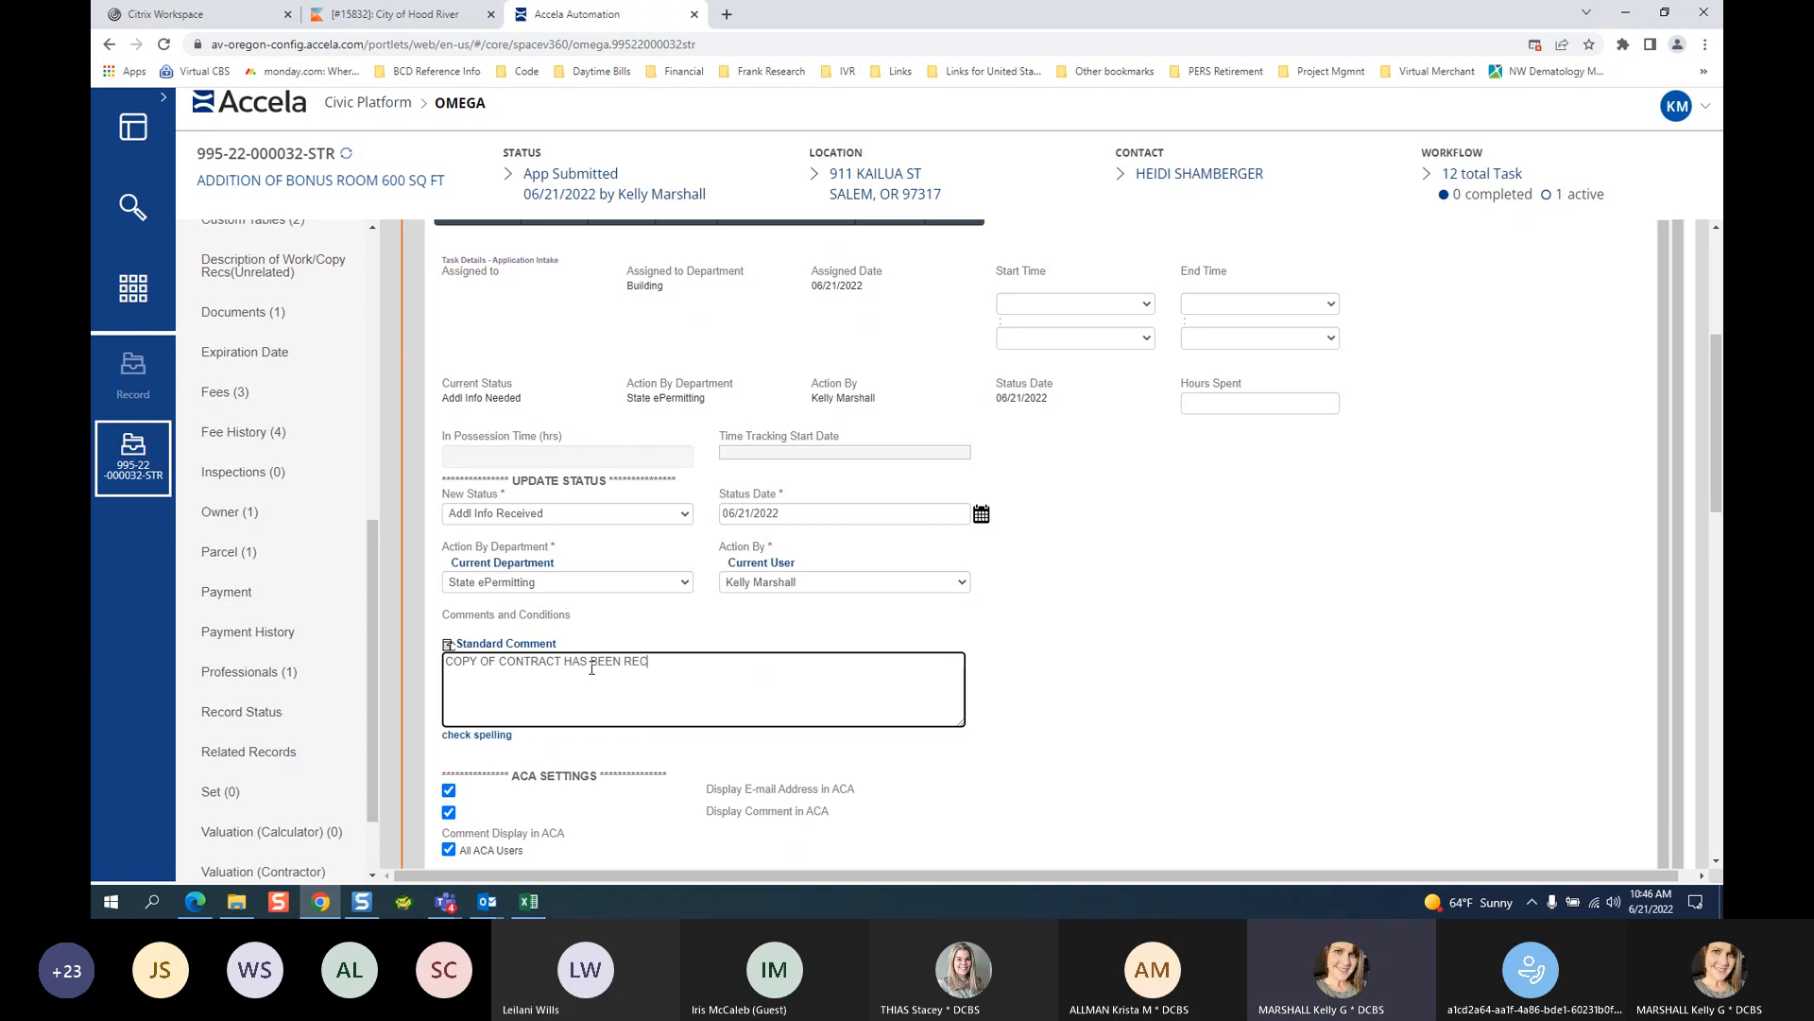
type("EIVED AND PUT IN THE BIN WITH THE PLANS")
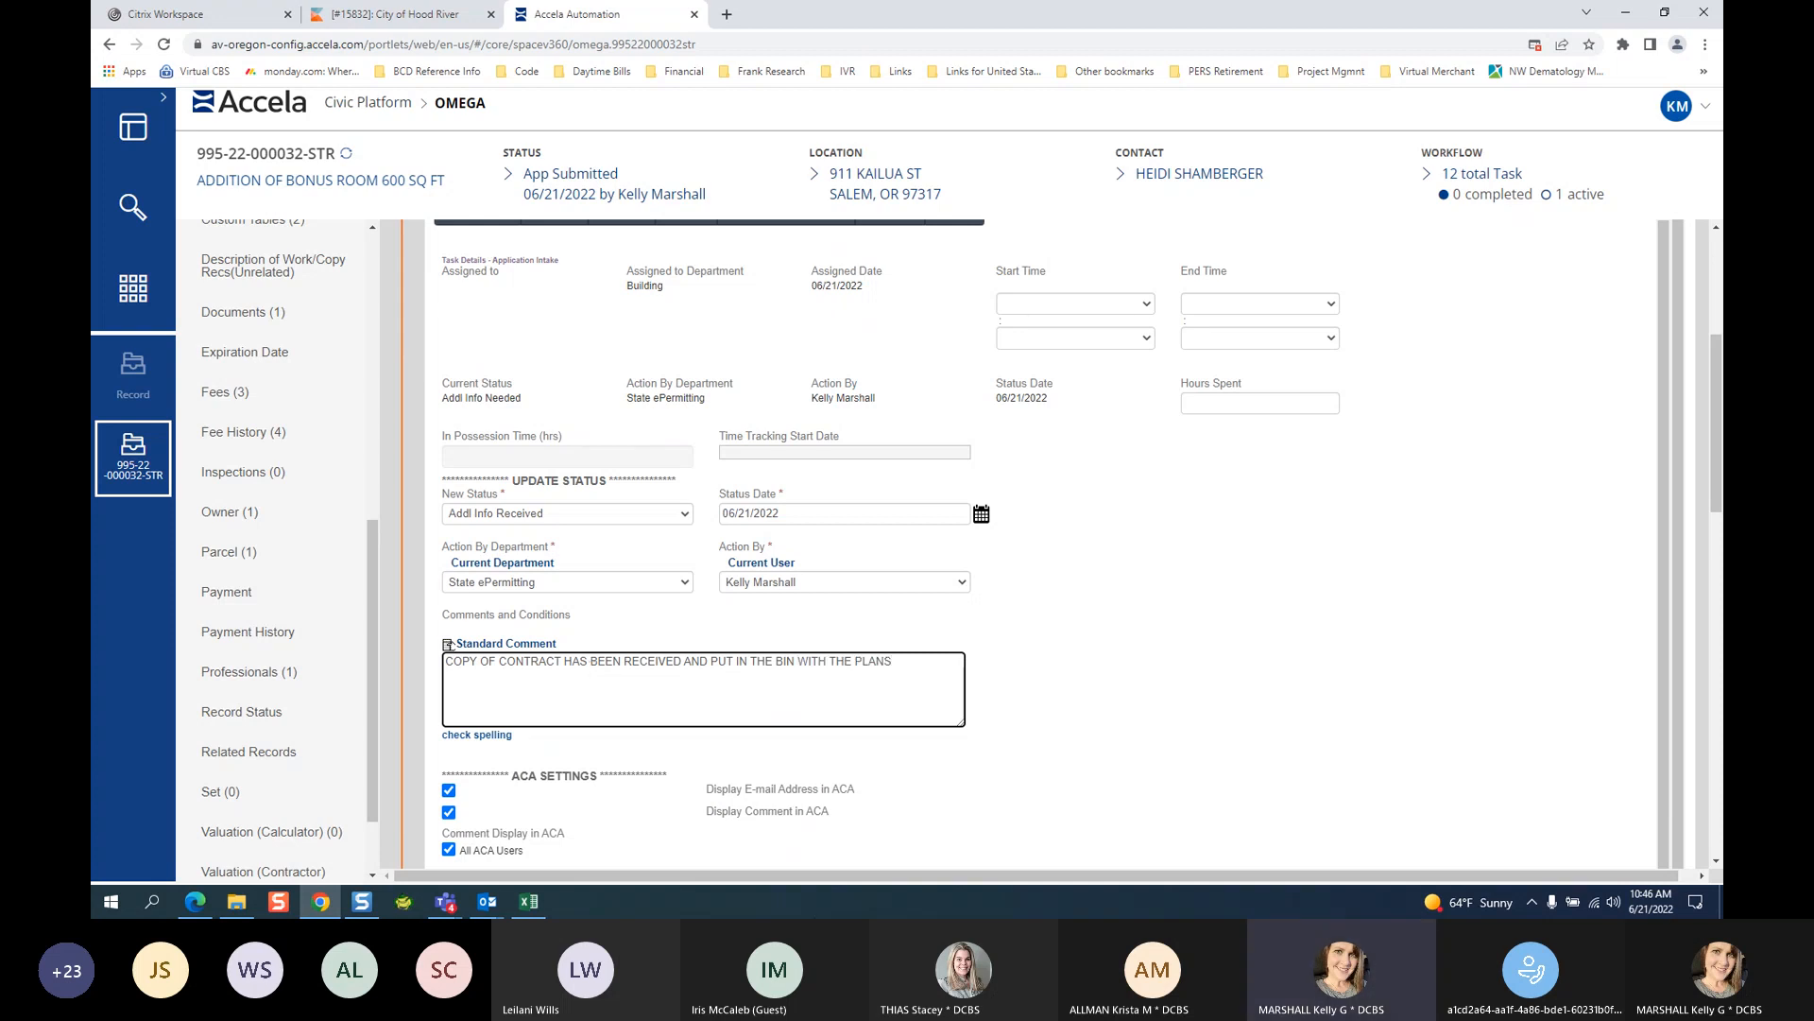
Replace the whole standard comment with 'RECEIVED TWO ADDED SETS OF PLANS'.
left_click(1716, 863)
left_click(1716, 862)
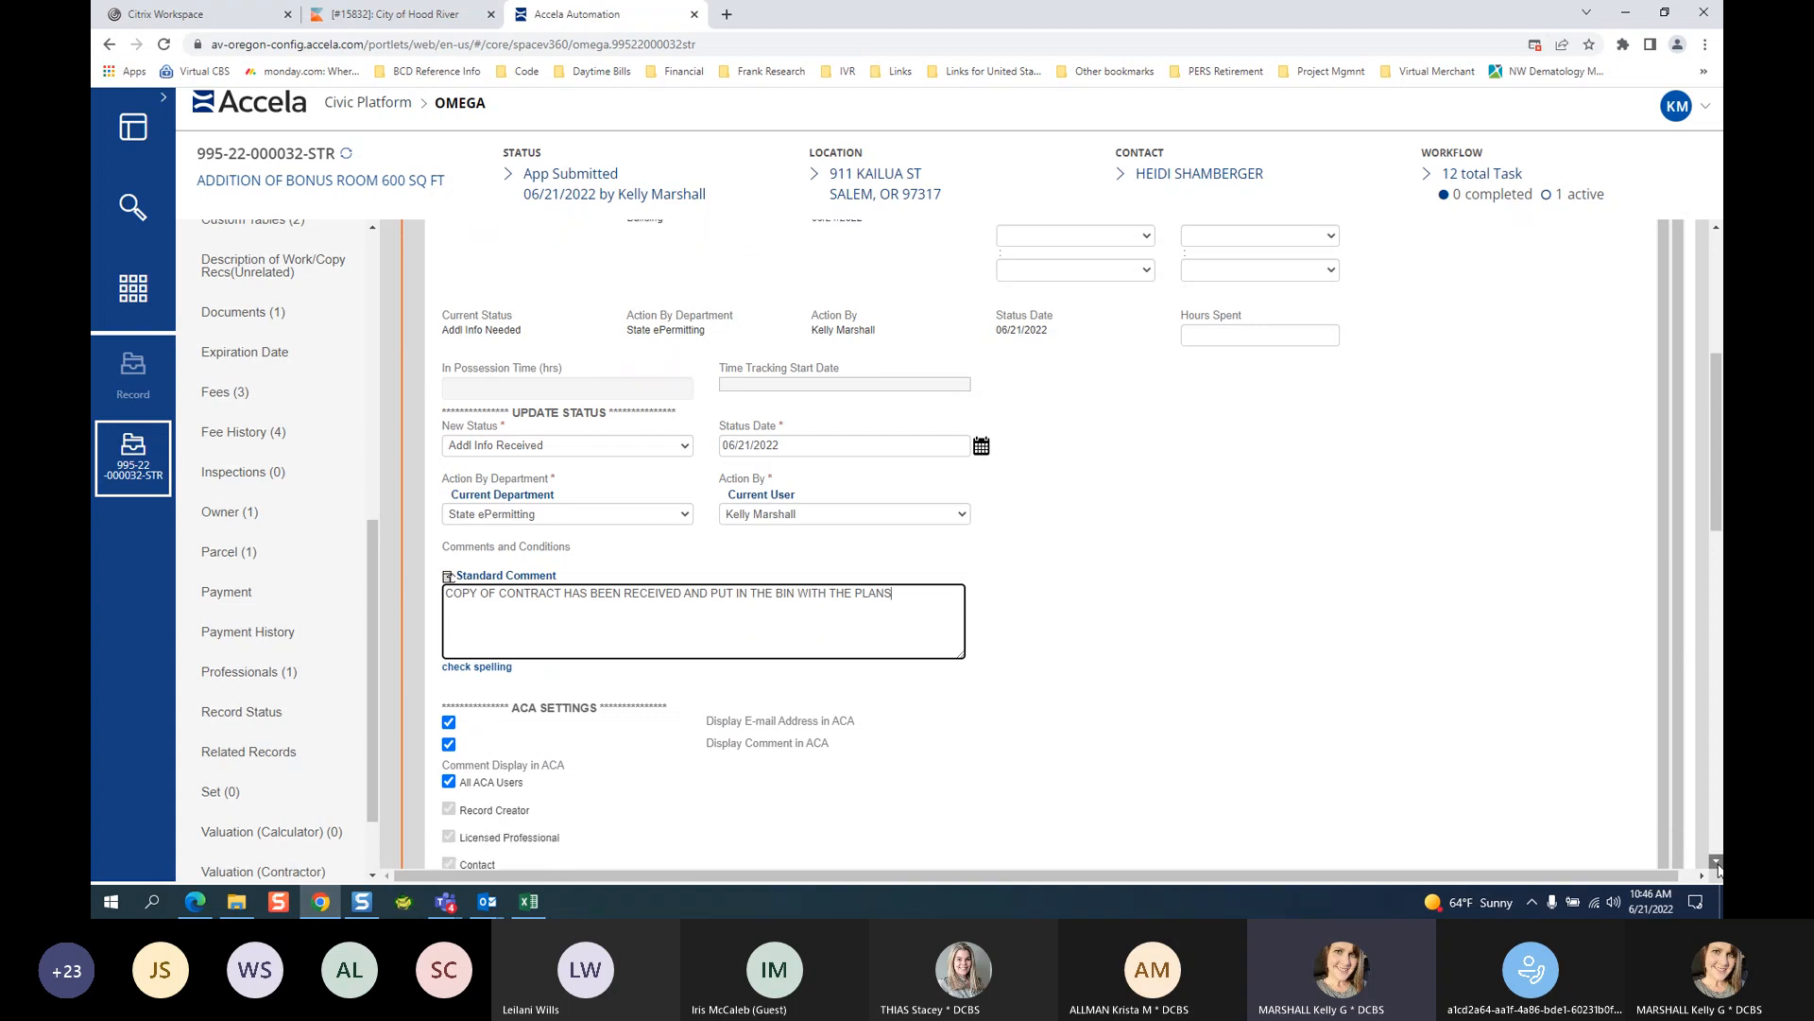
left_click(1716, 863)
left_click(1716, 863)
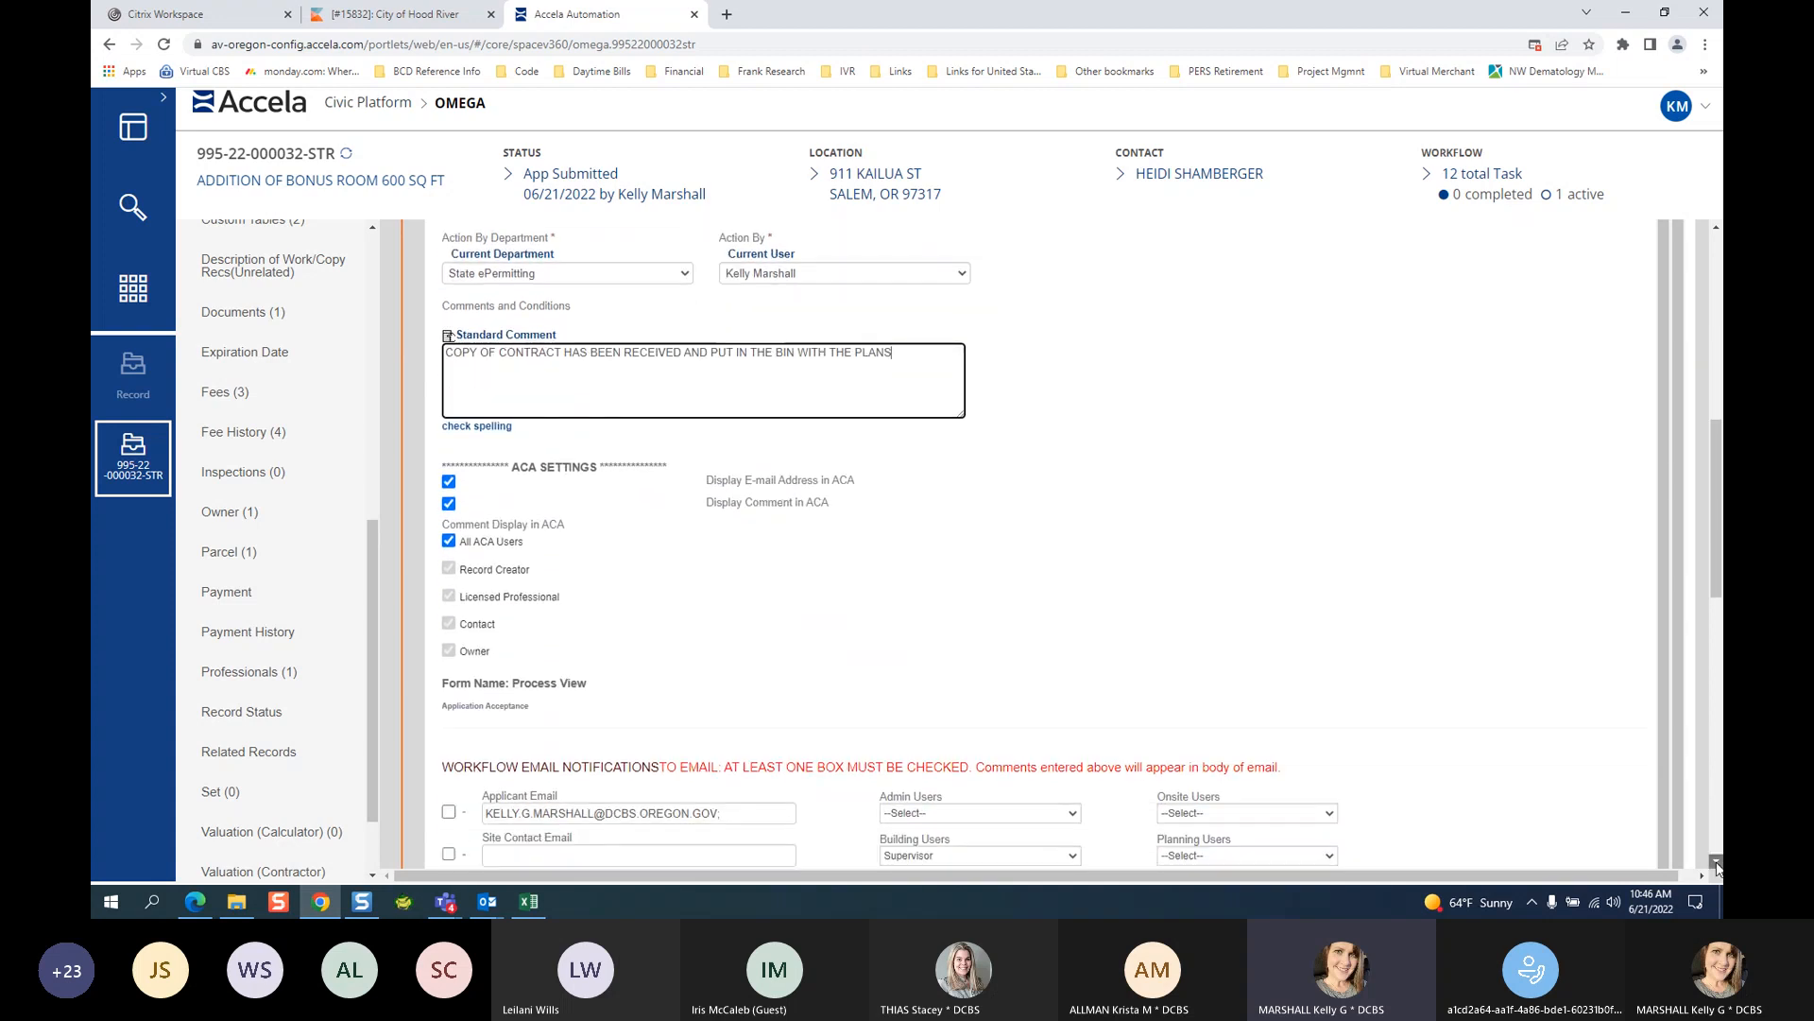
left_click(1716, 863)
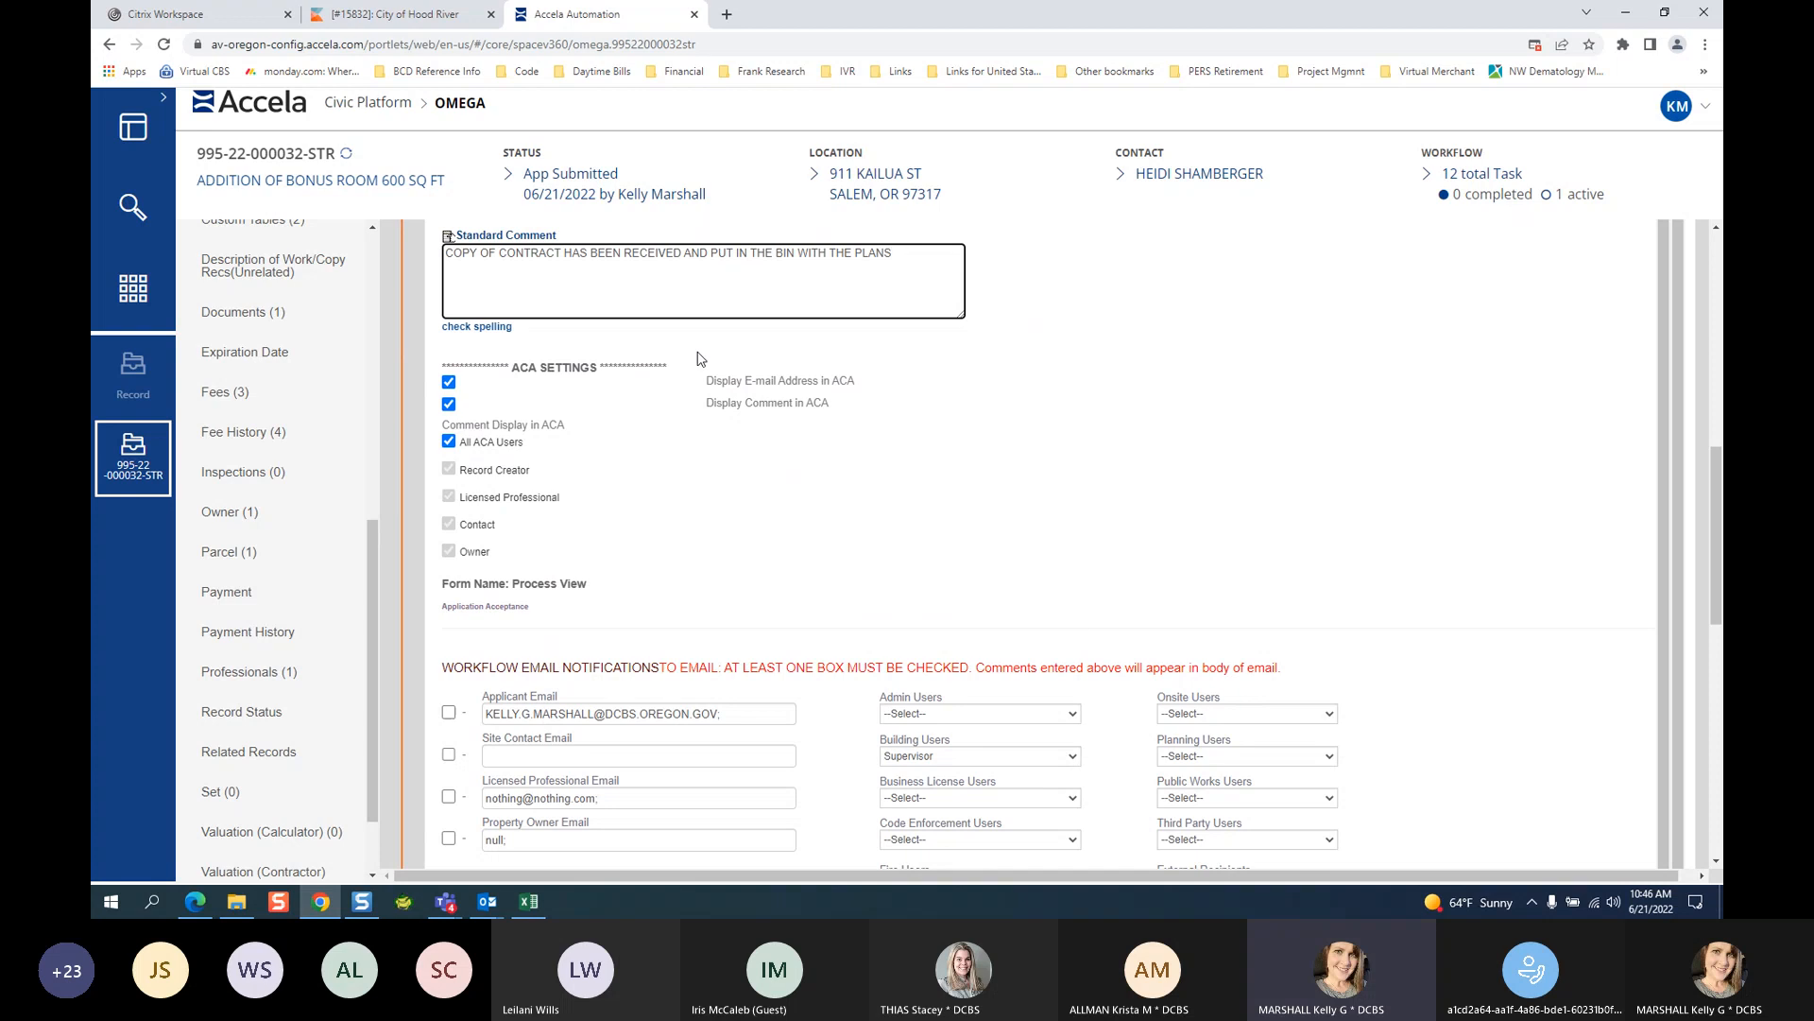
left_click(1716, 231)
scroll(1718, 236, "up", 3)
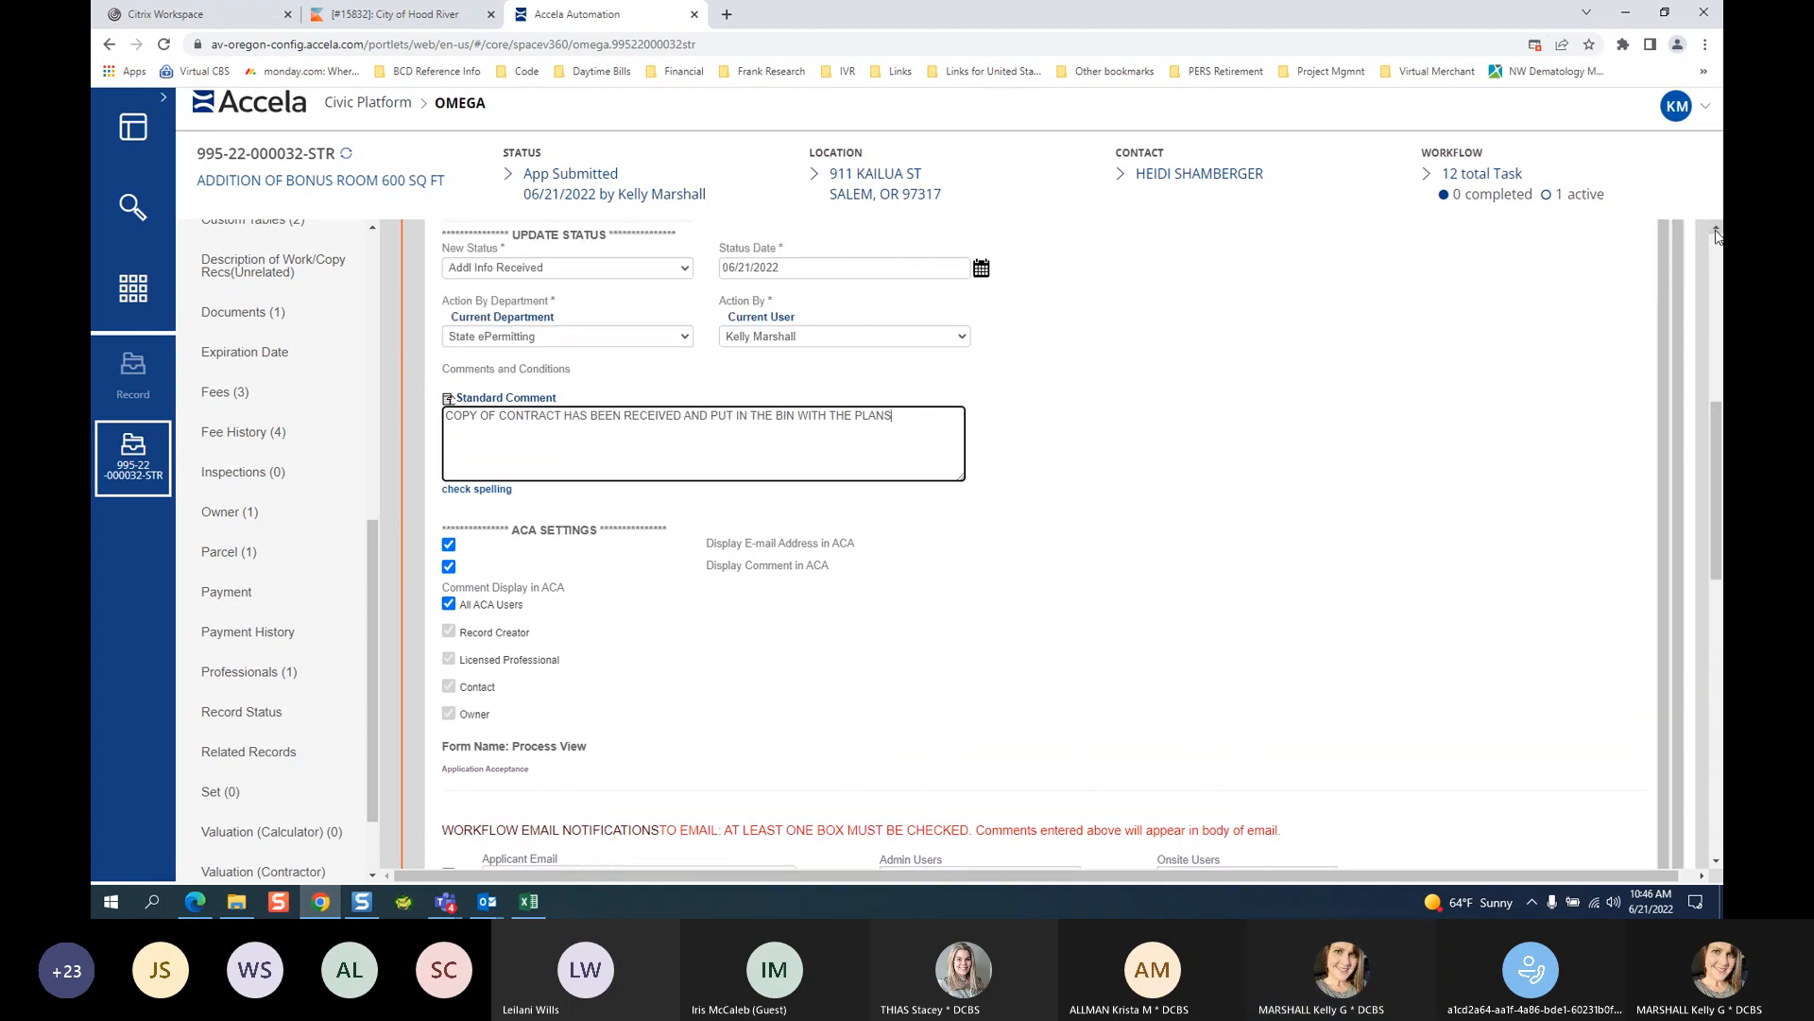
scroll(1718, 236, "up", 3)
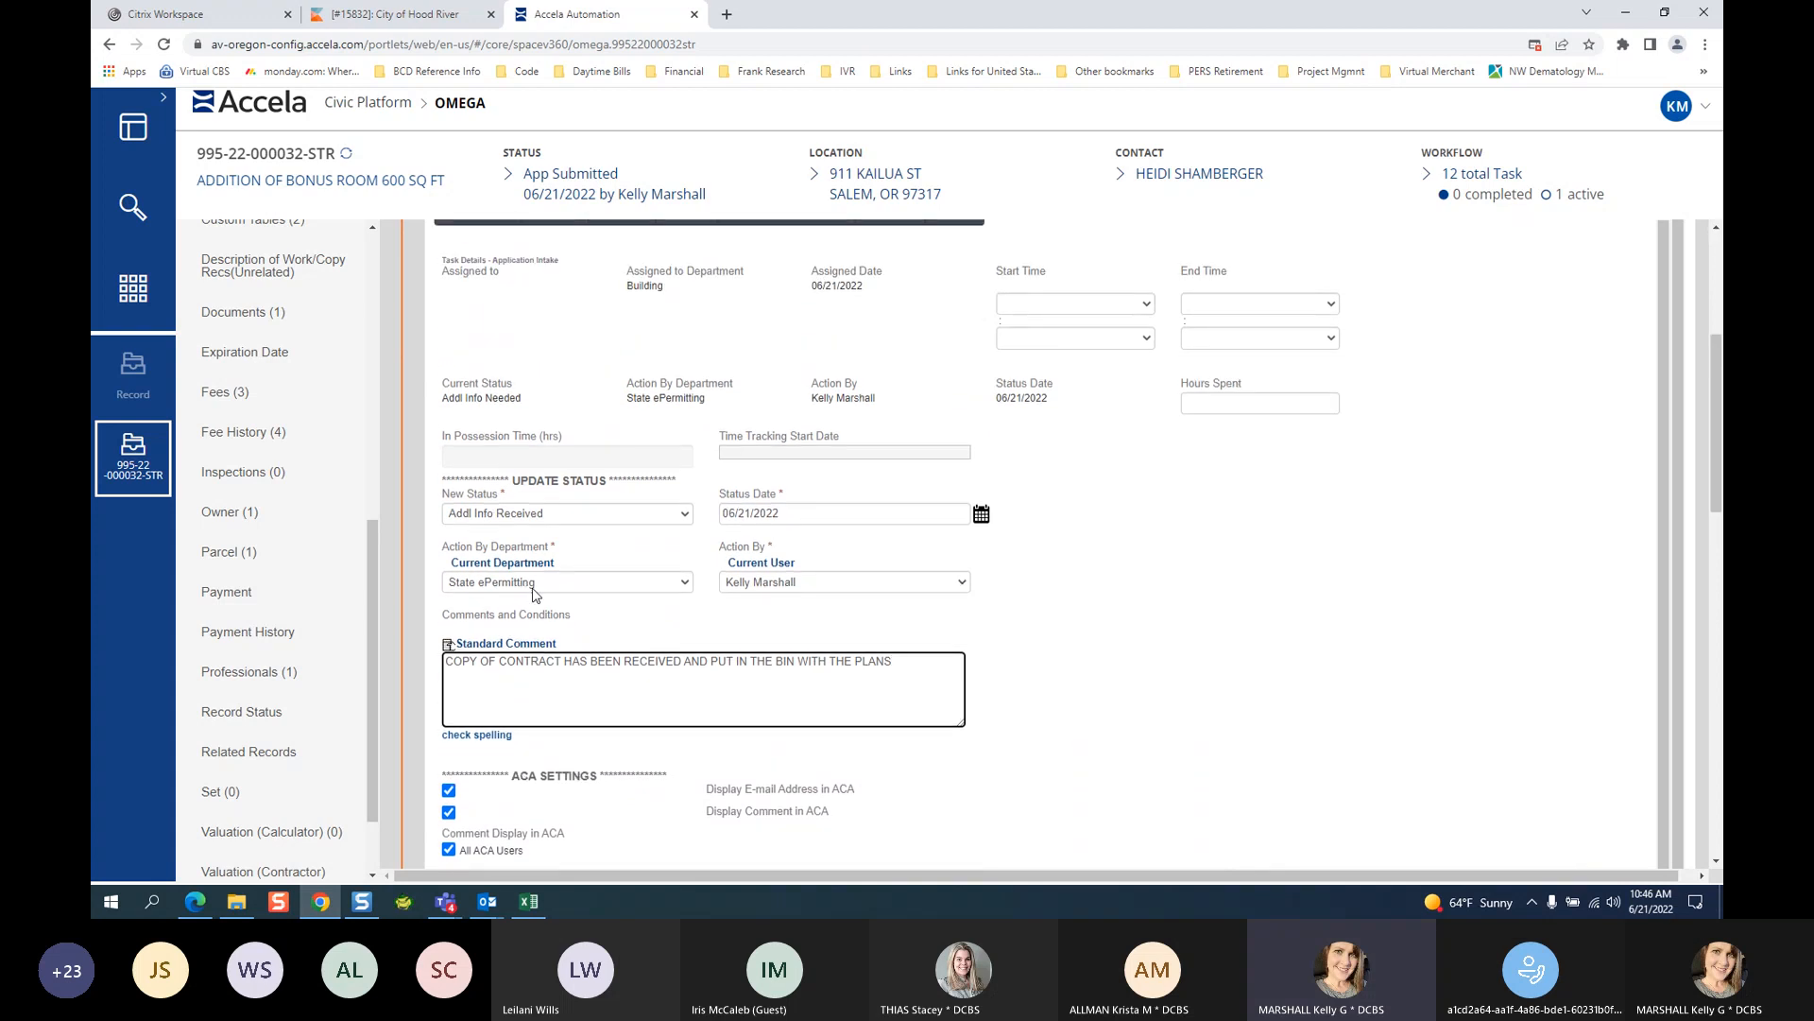
left_click_drag(896, 660, 238, 662)
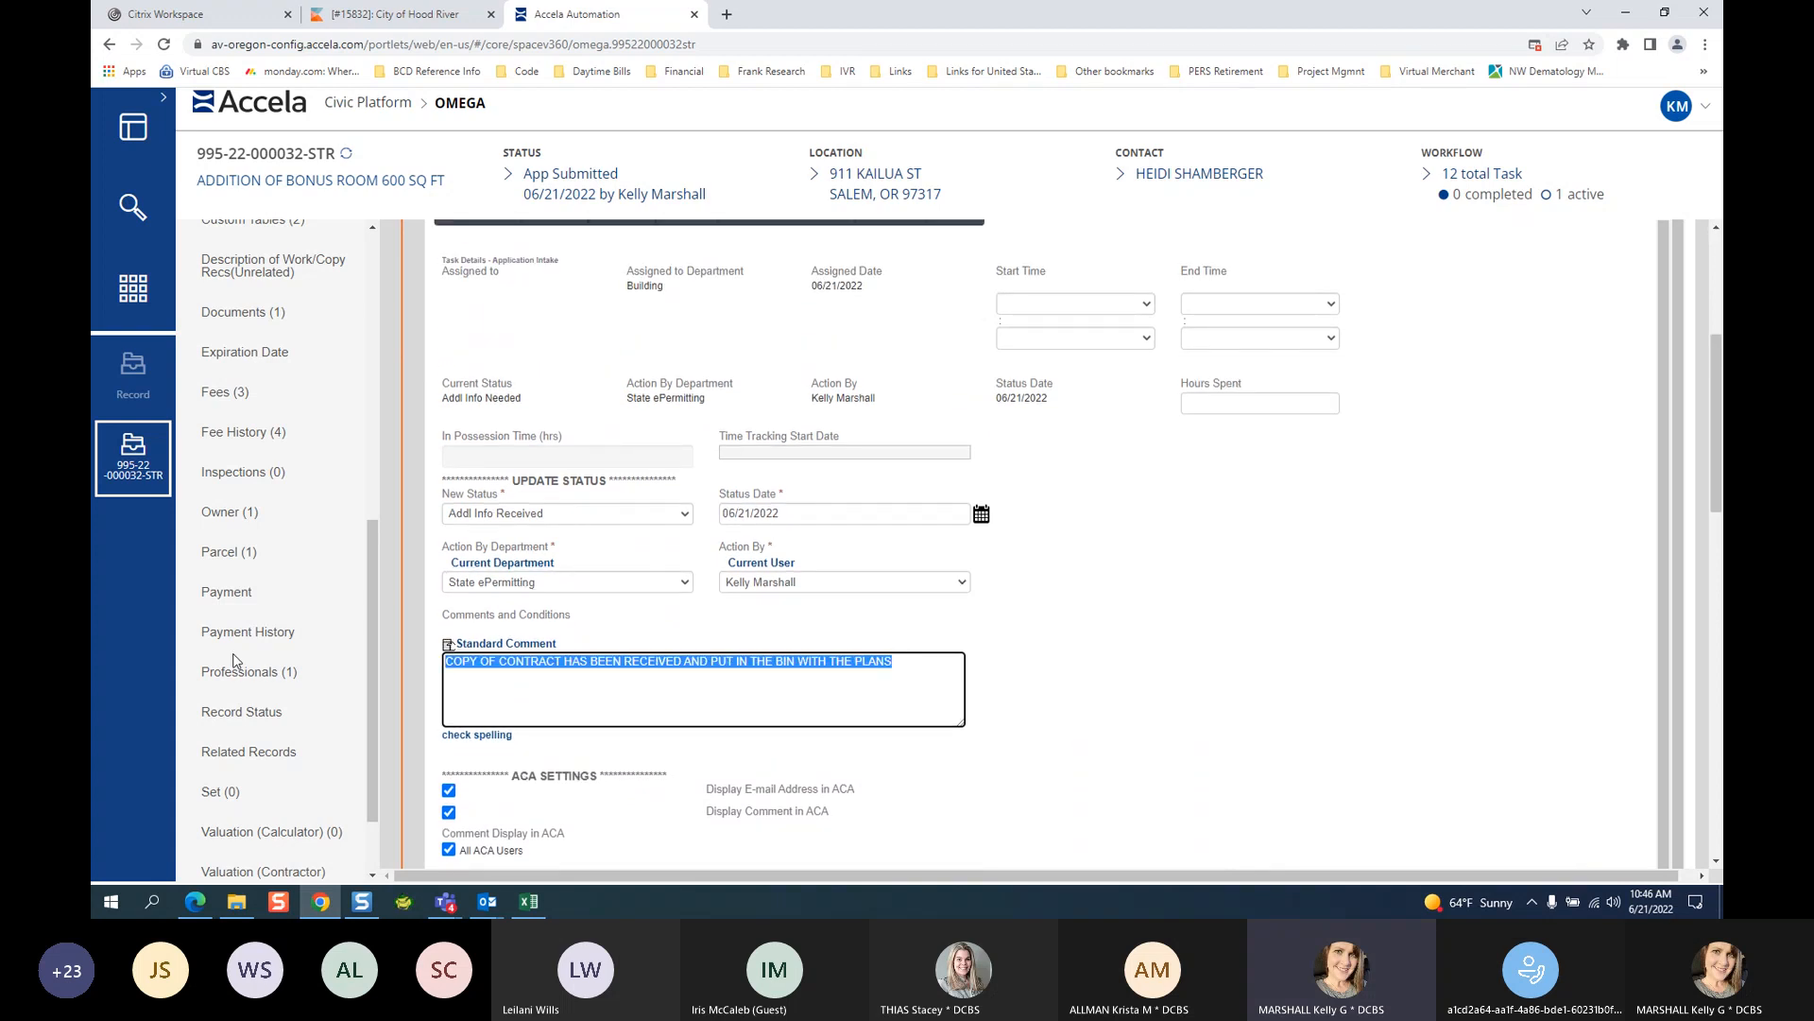
type("RECEIVE")
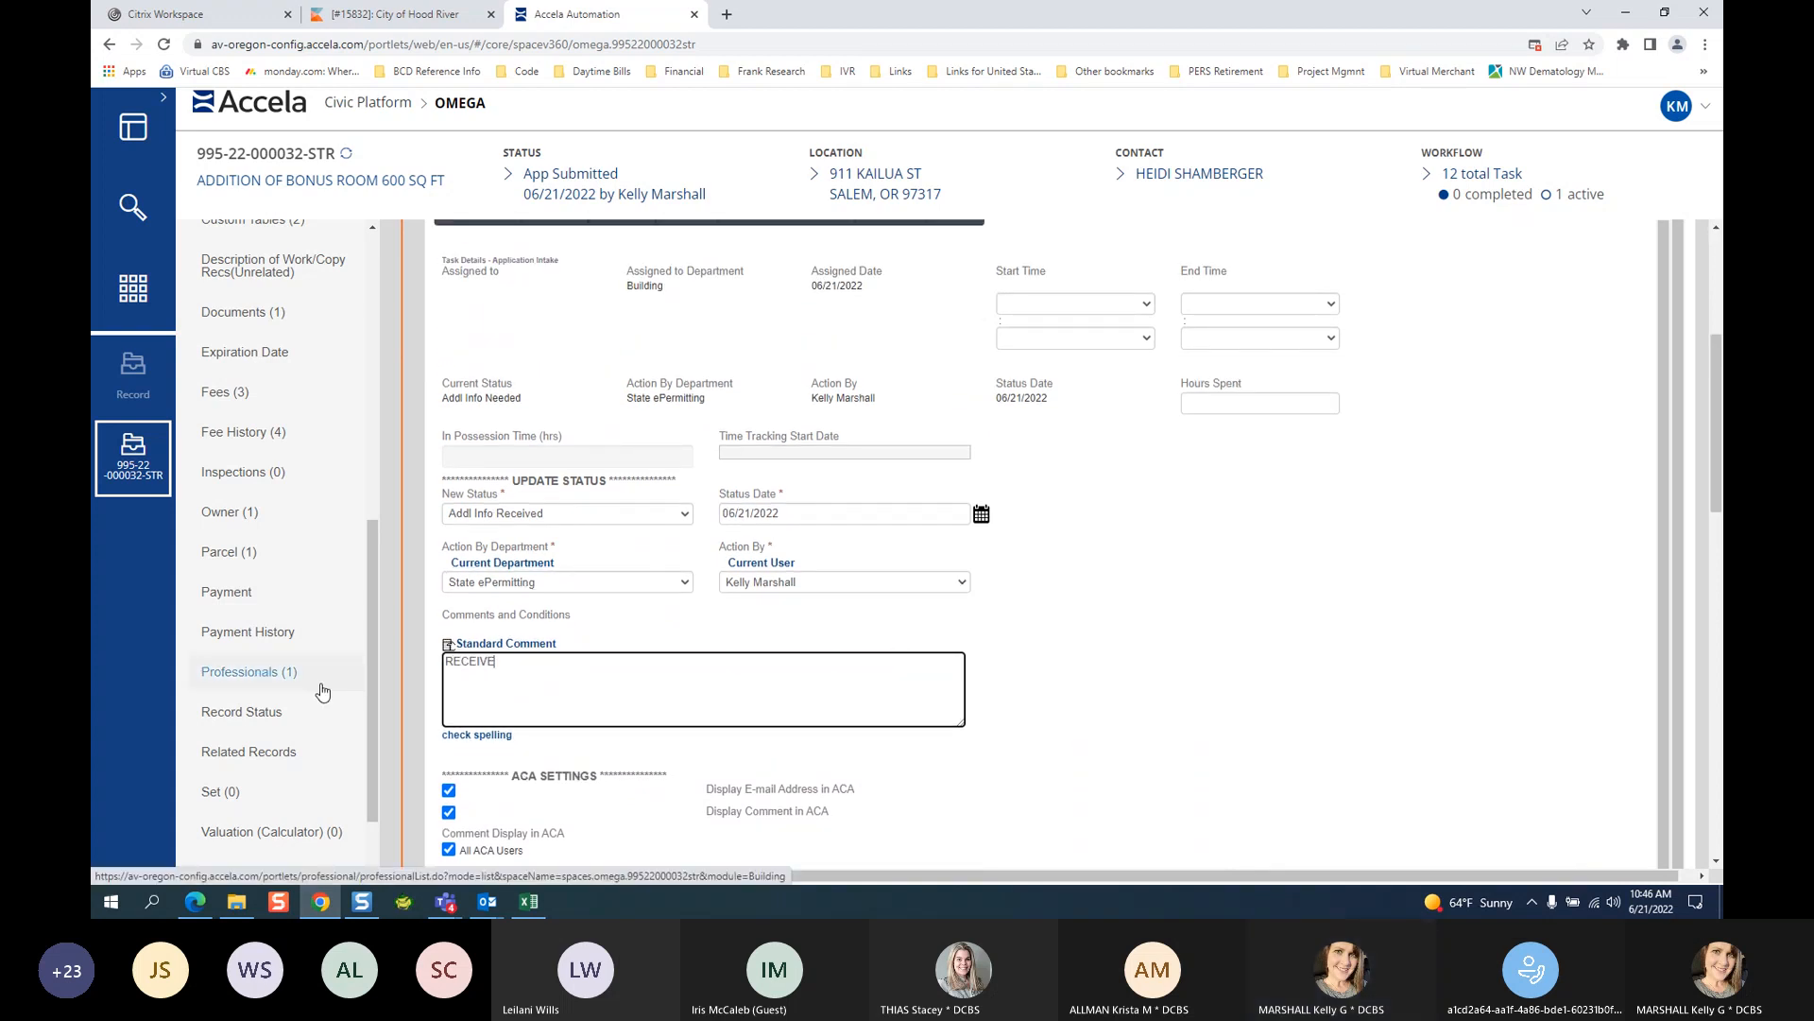
type("D TWO A")
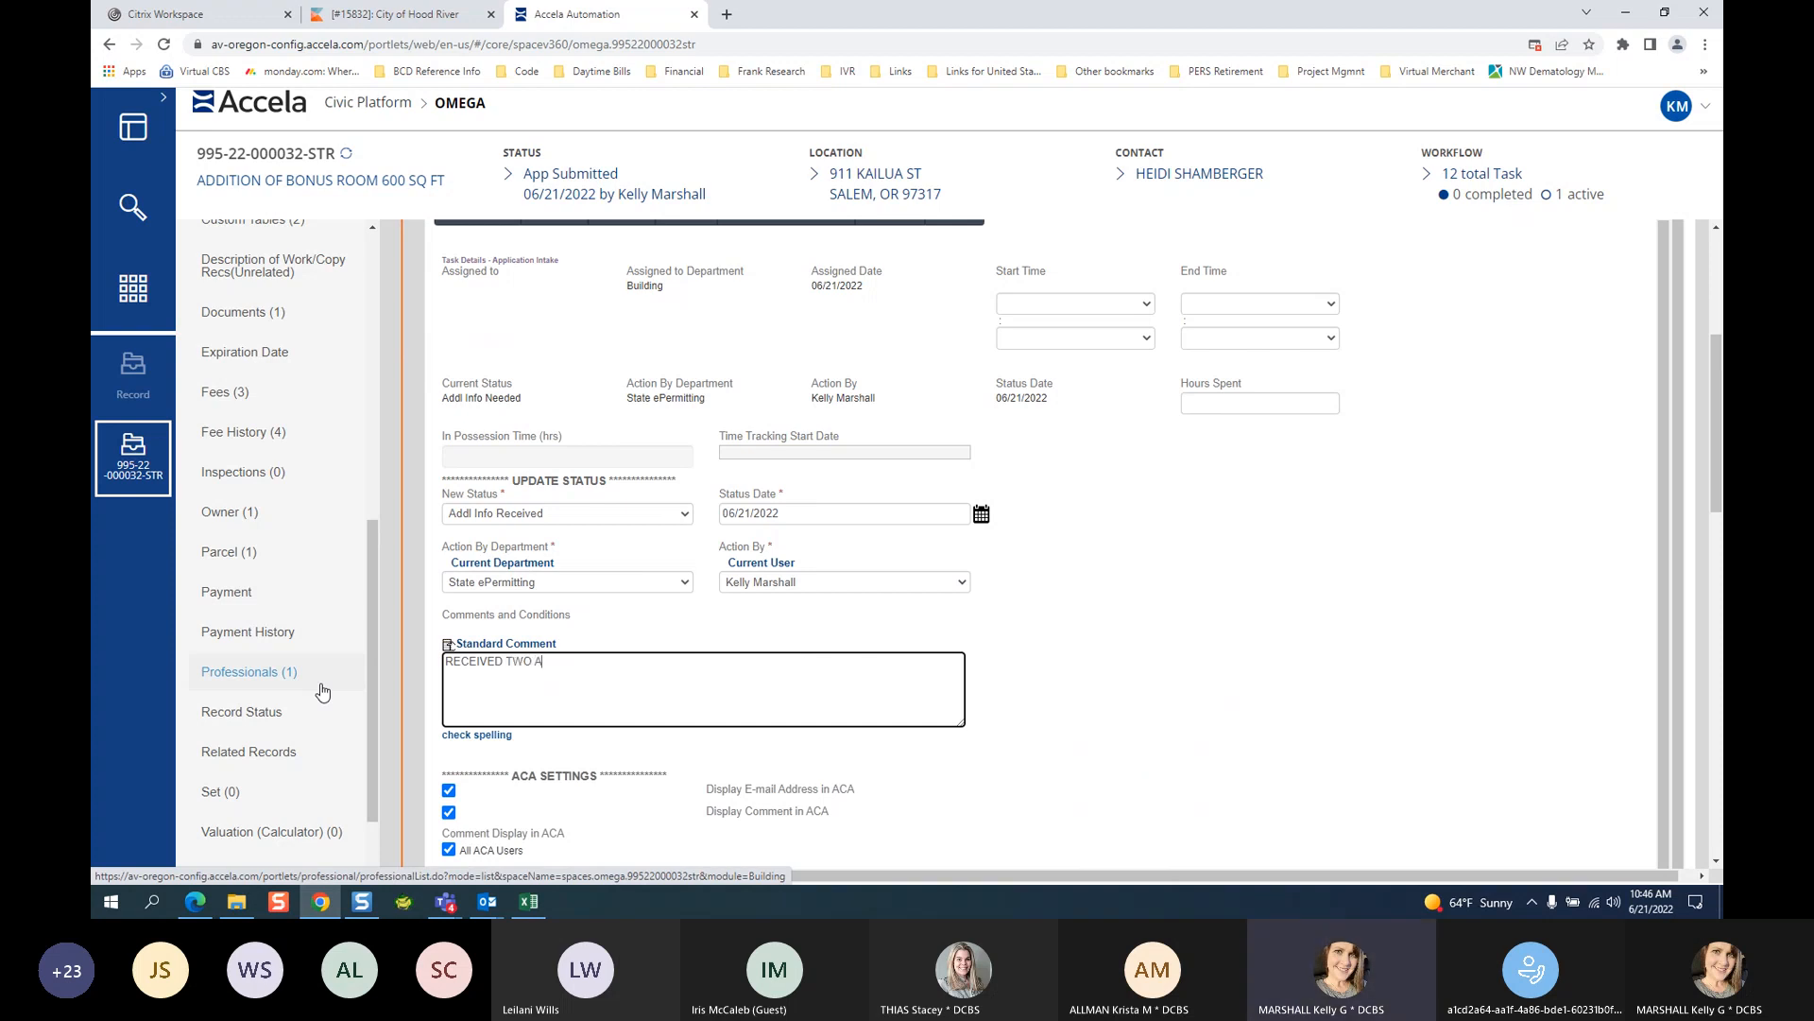
type("DDED SETS OF PLANS")
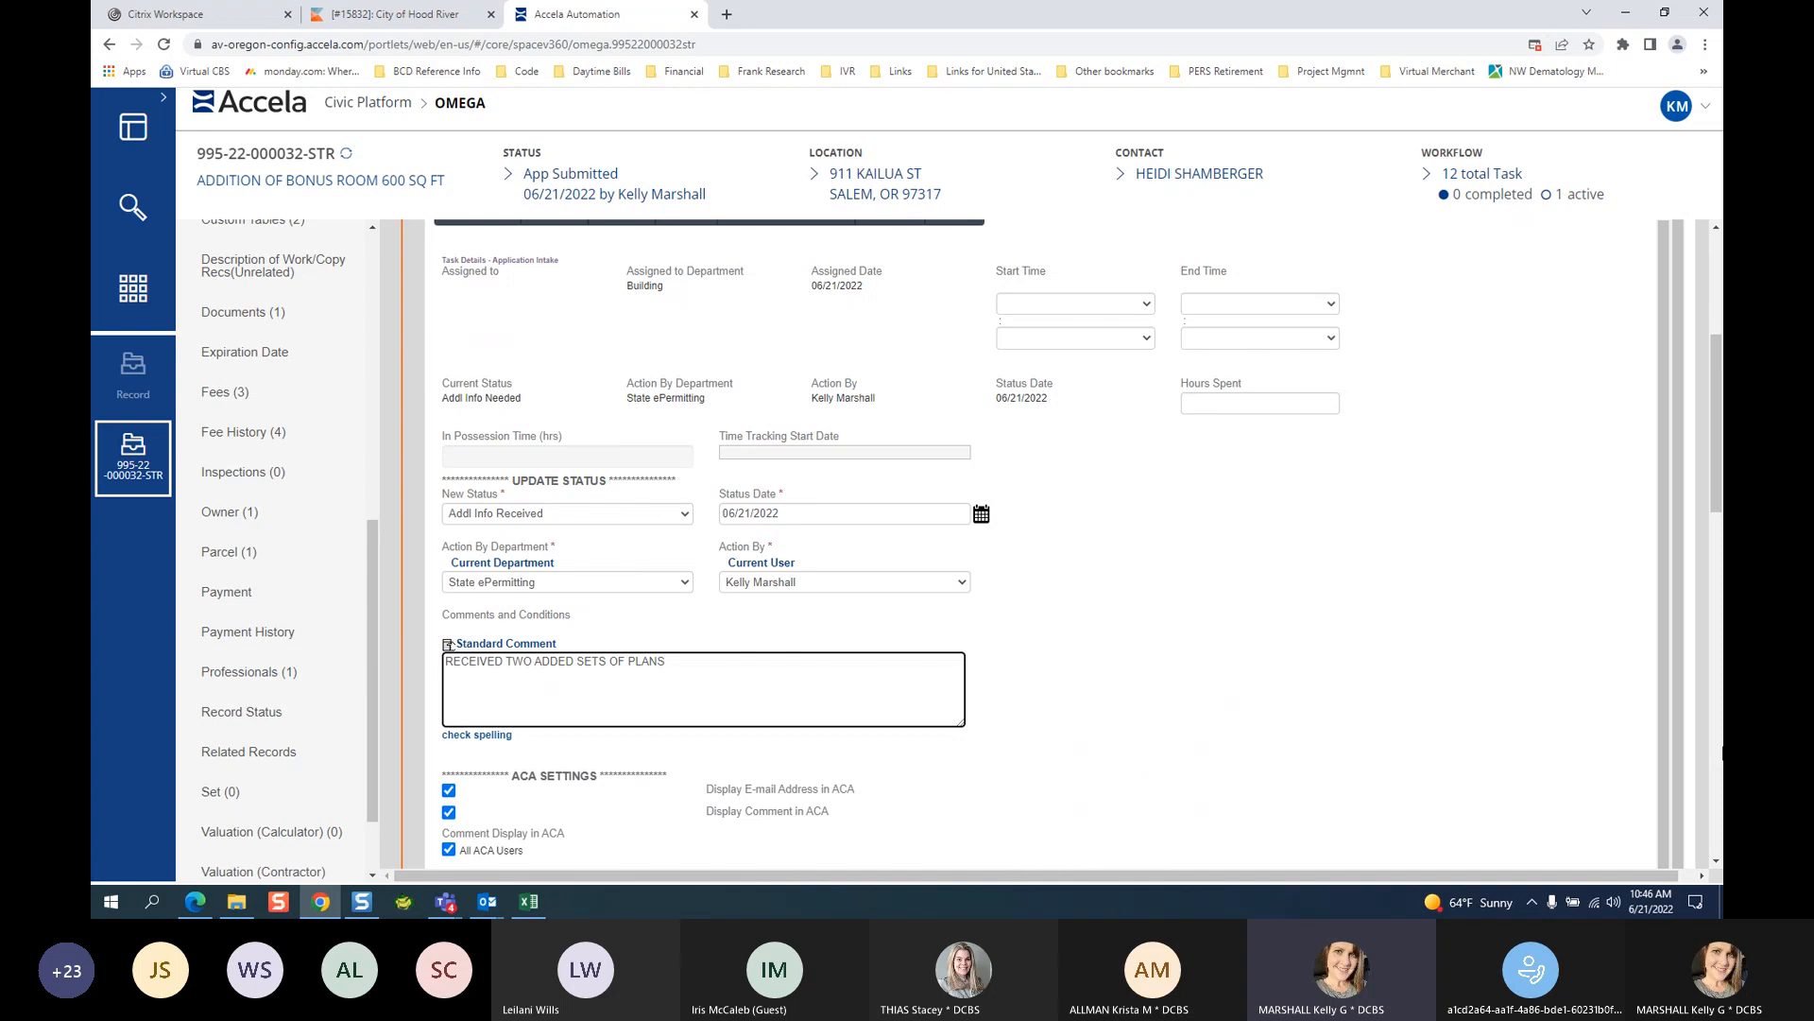
Reset the Building Users notification to --Select-- so Supervisor is no longer emailed.
left_click(1715, 858)
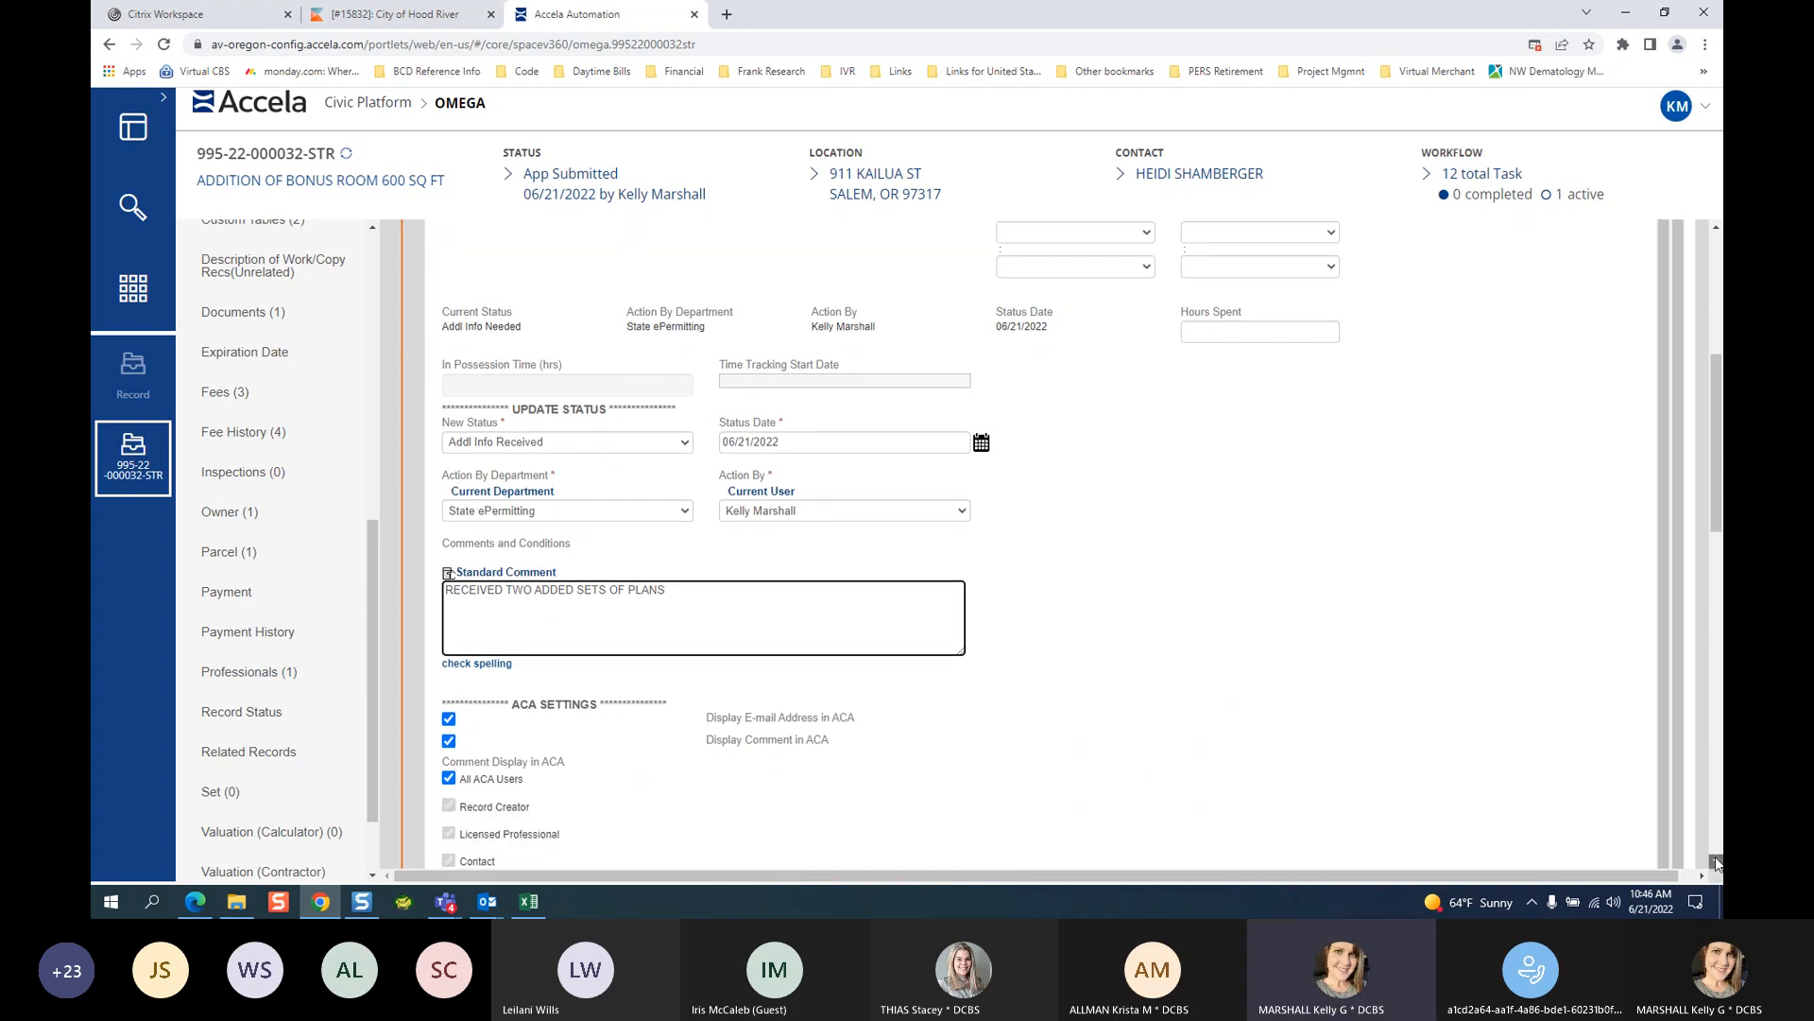
left_click(1715, 862)
left_click(1715, 862)
left_click(1715, 862)
left_click(1715, 862)
left_click(1713, 861)
left_click(1713, 862)
left_click(1714, 862)
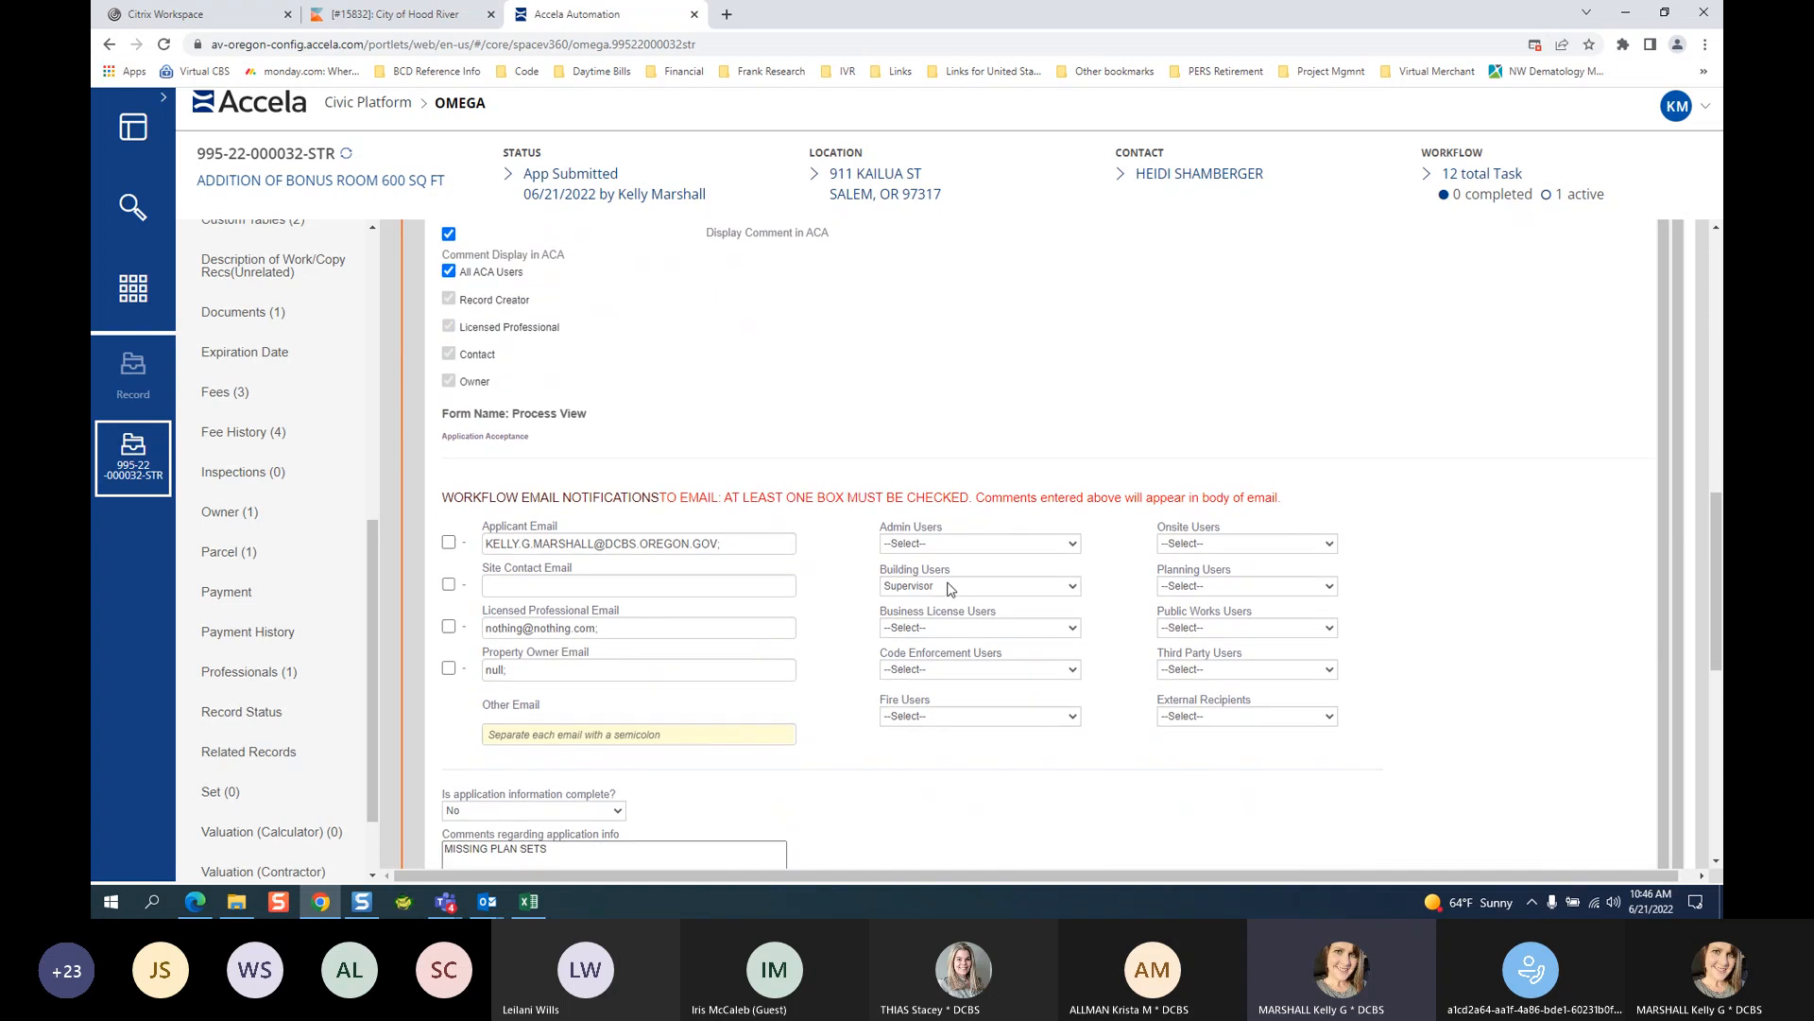
left_click(949, 586)
left_click(943, 603)
left_click(449, 544)
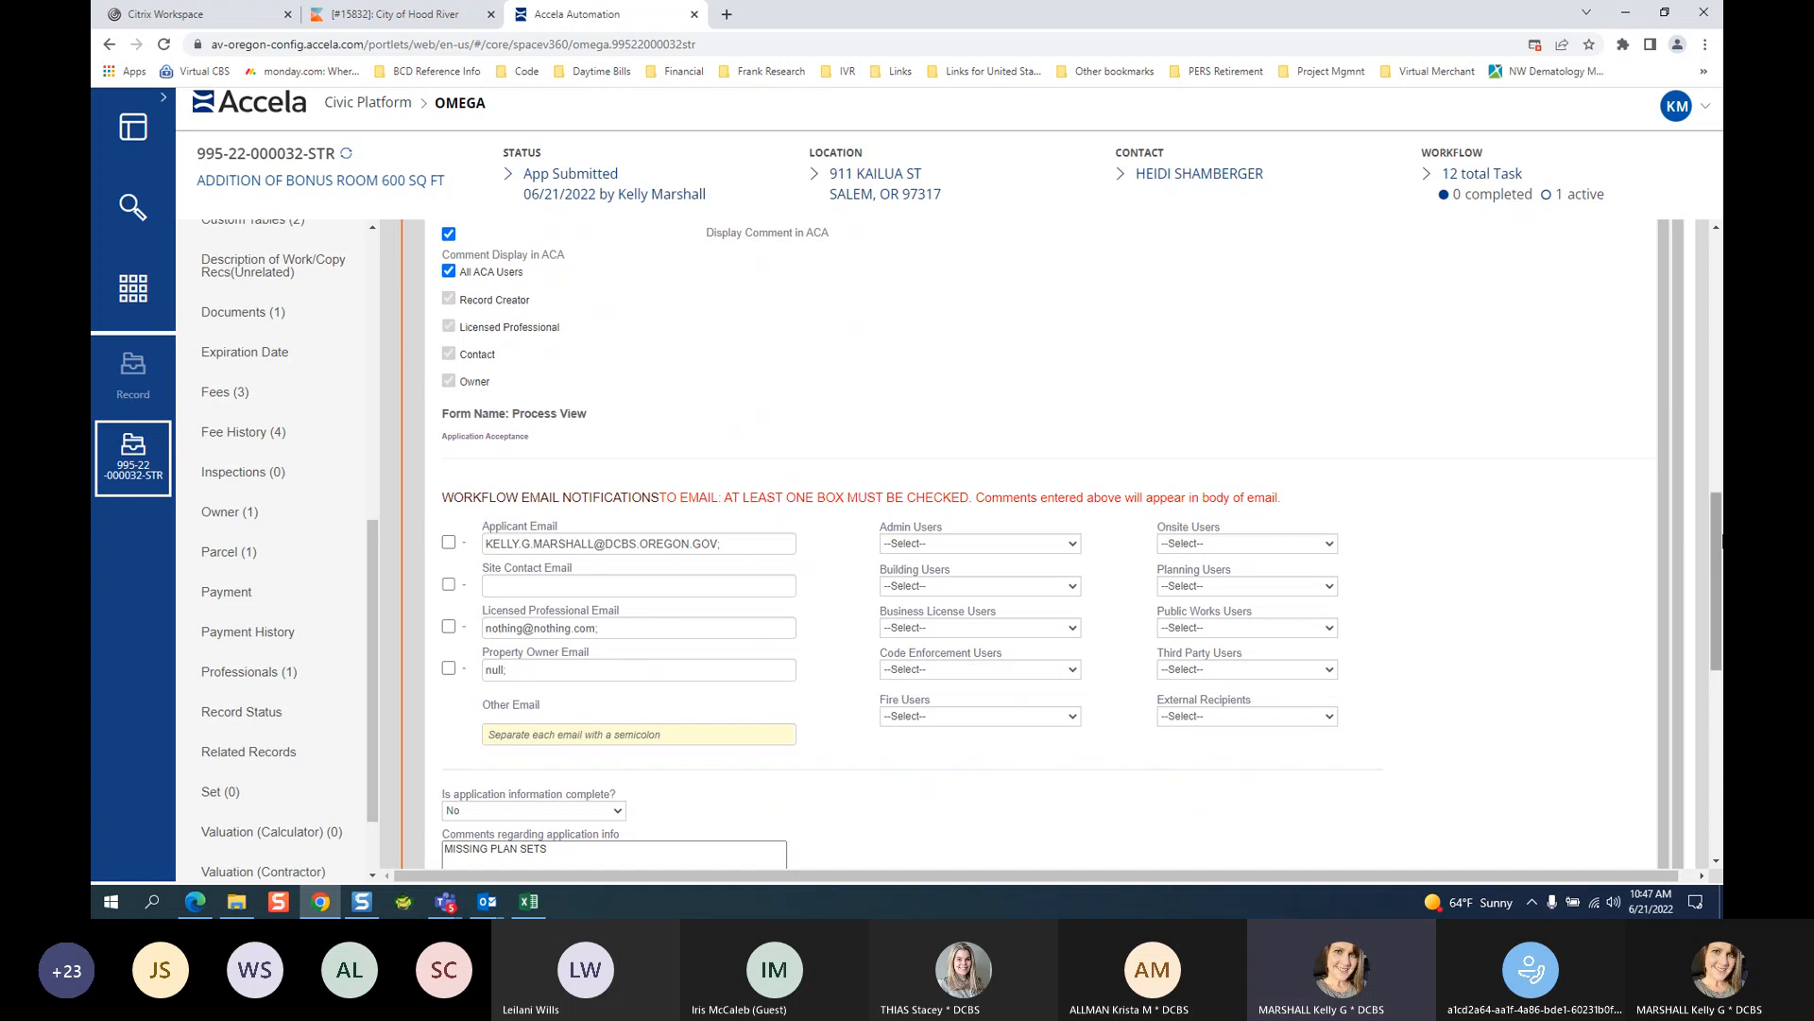
Submit the Application Intake update with status Addl Info Received.
left_click(1715, 231)
left_click(1714, 232)
left_click(1714, 232)
scroll(1714, 231, "up", 4)
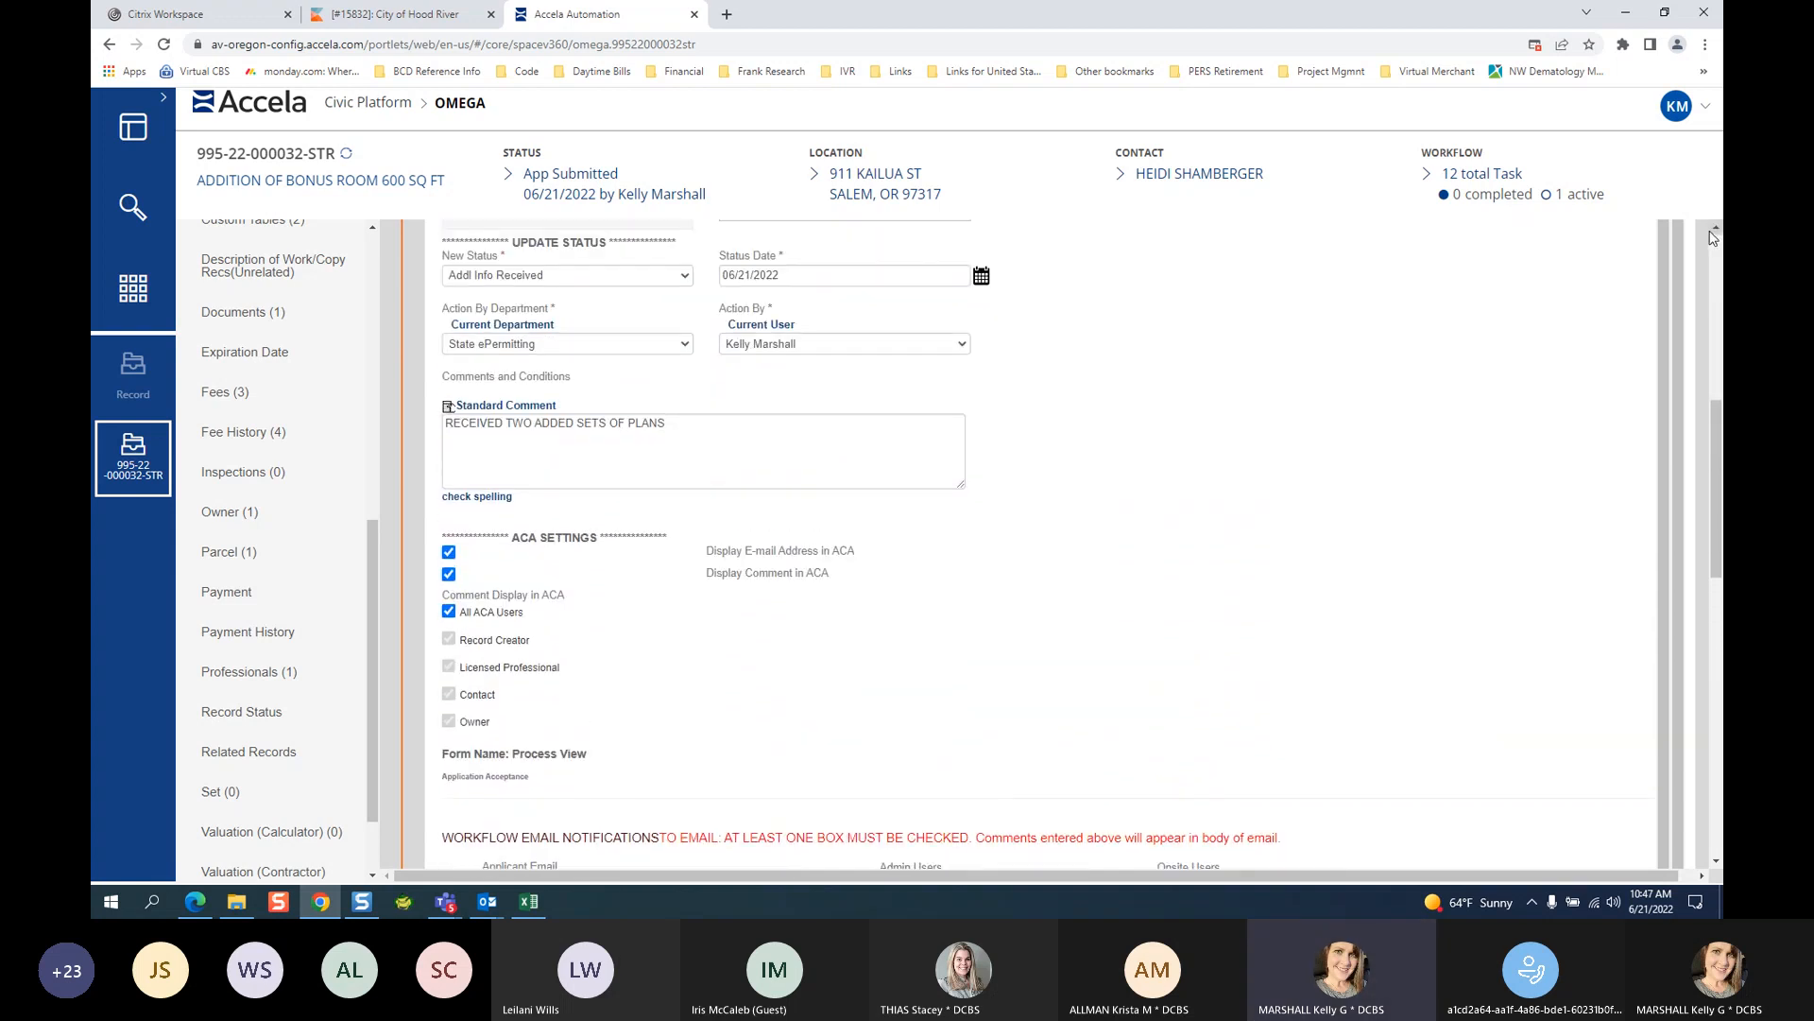
scroll(1709, 239, "up", 5)
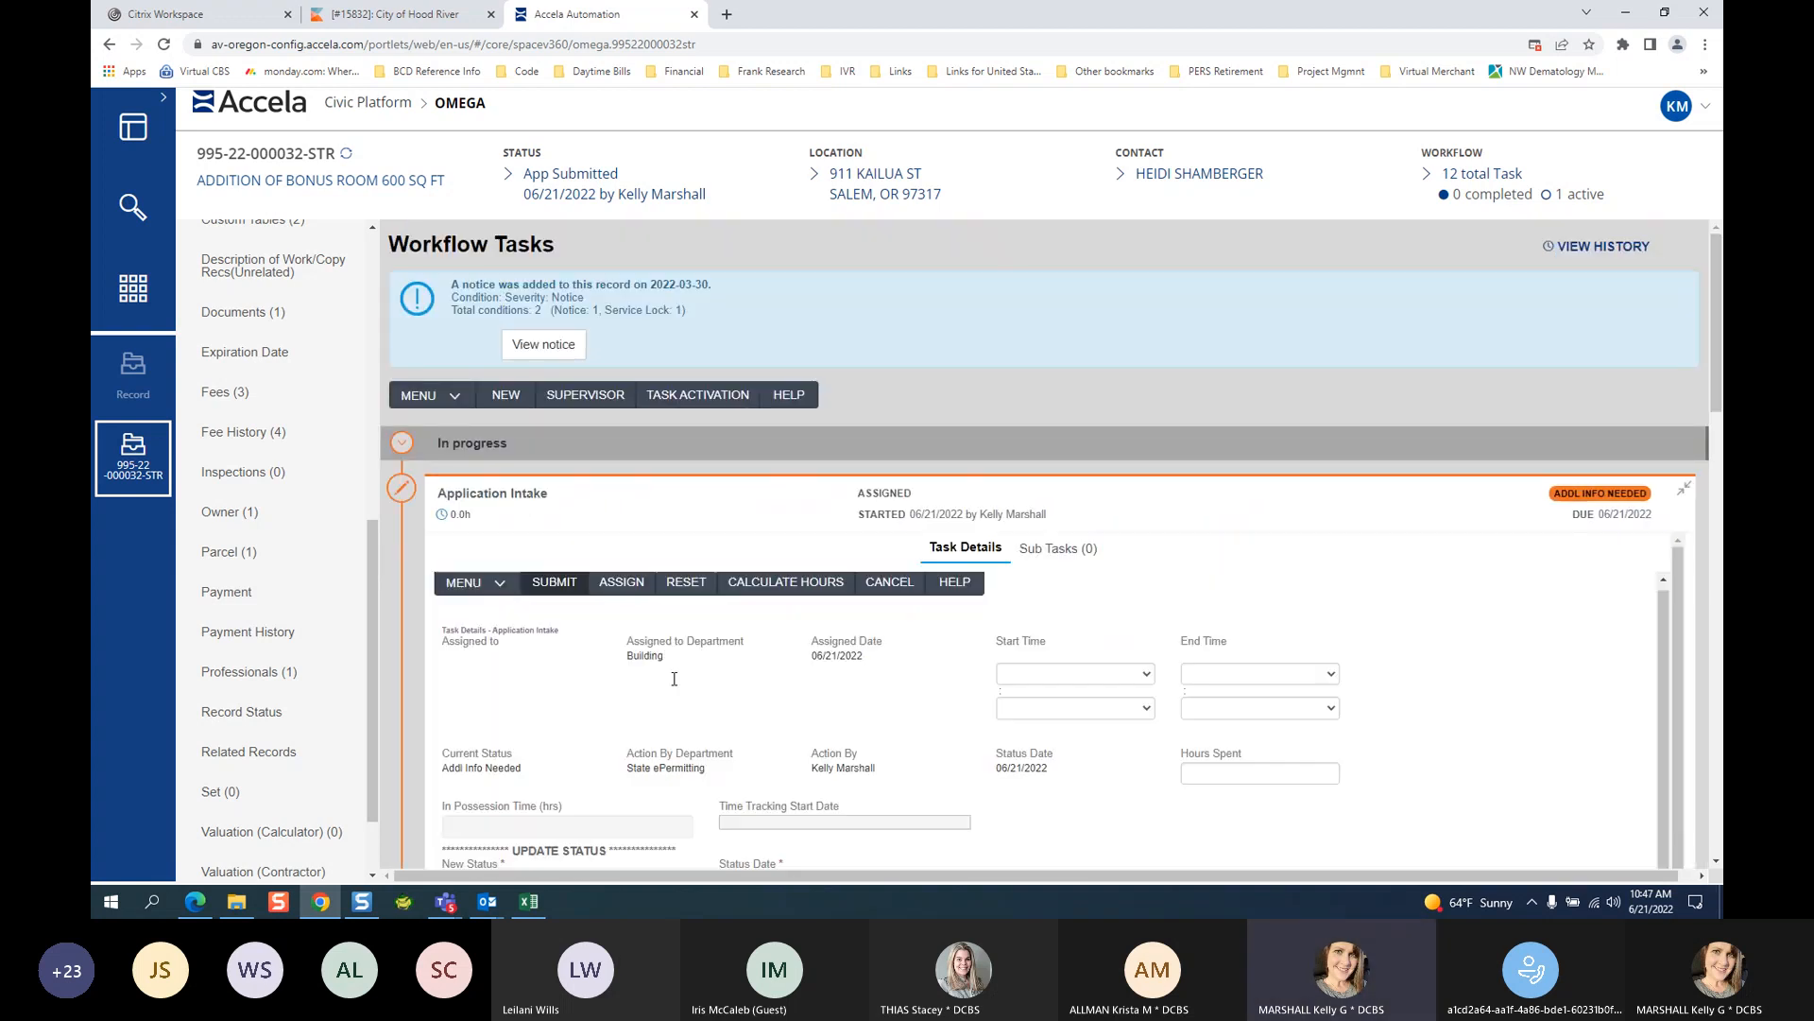
scroll(703, 704, "down", 1)
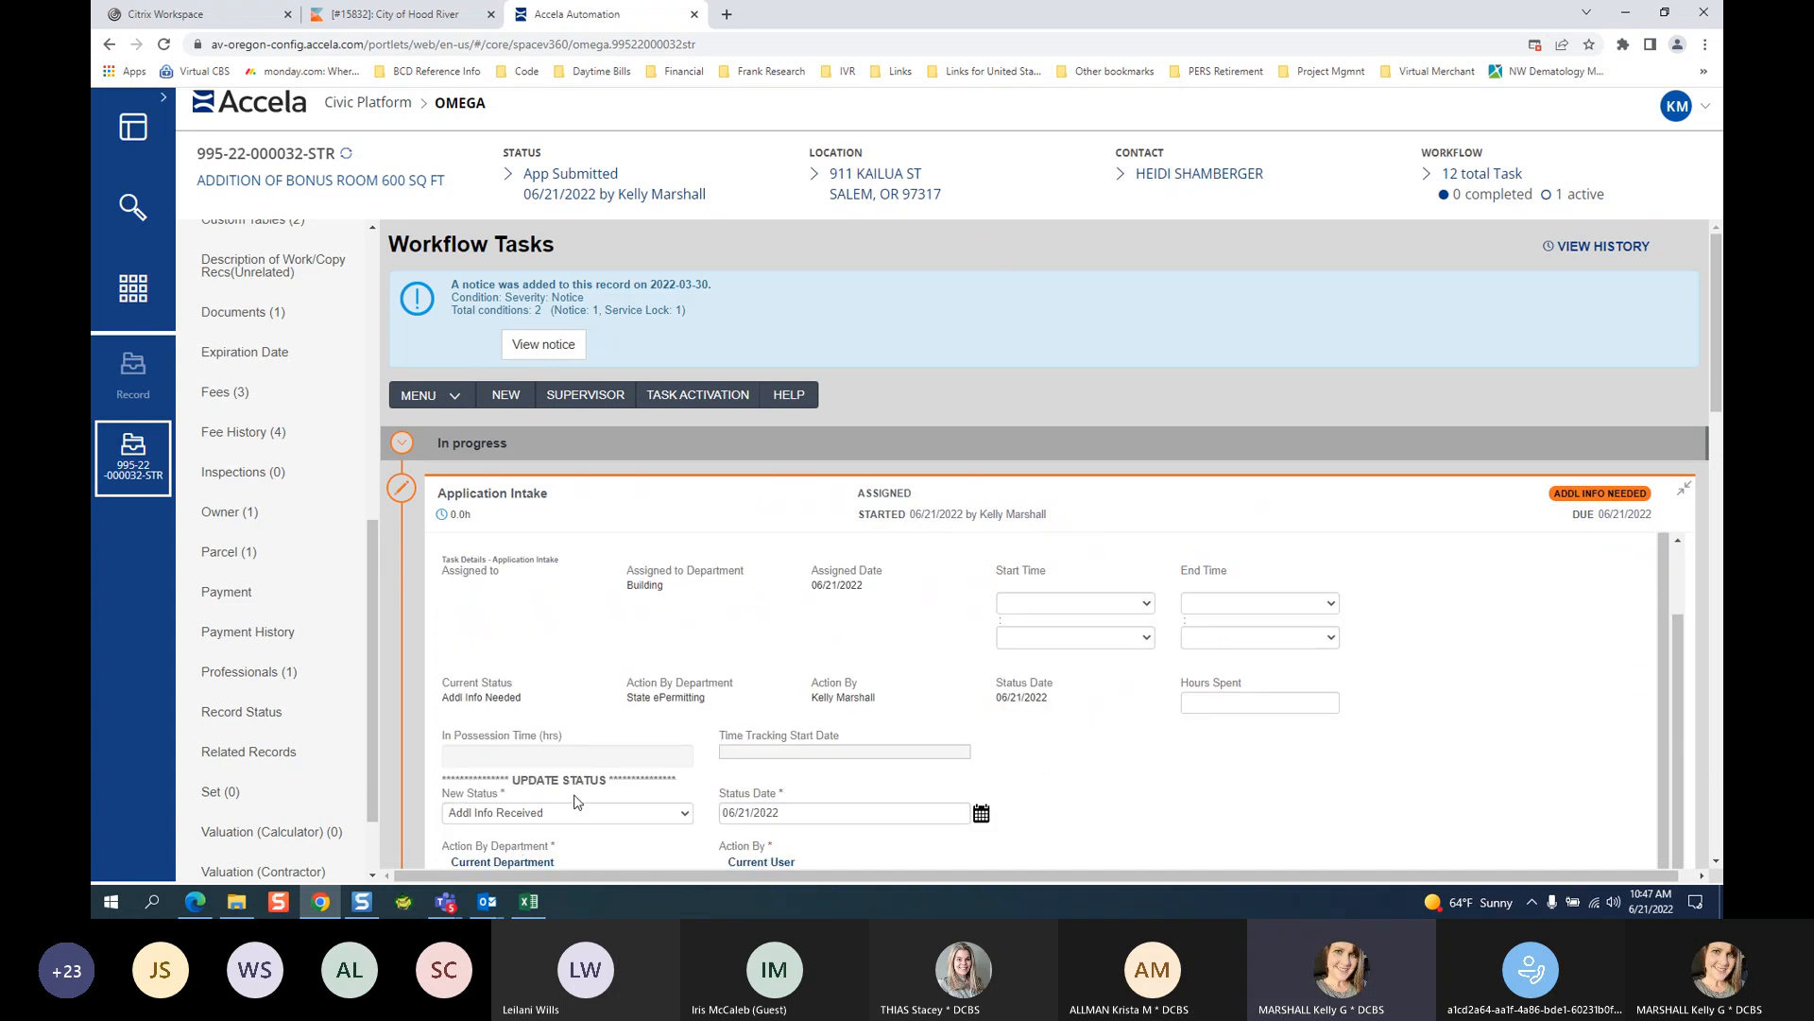
scroll(578, 802, "down", 5)
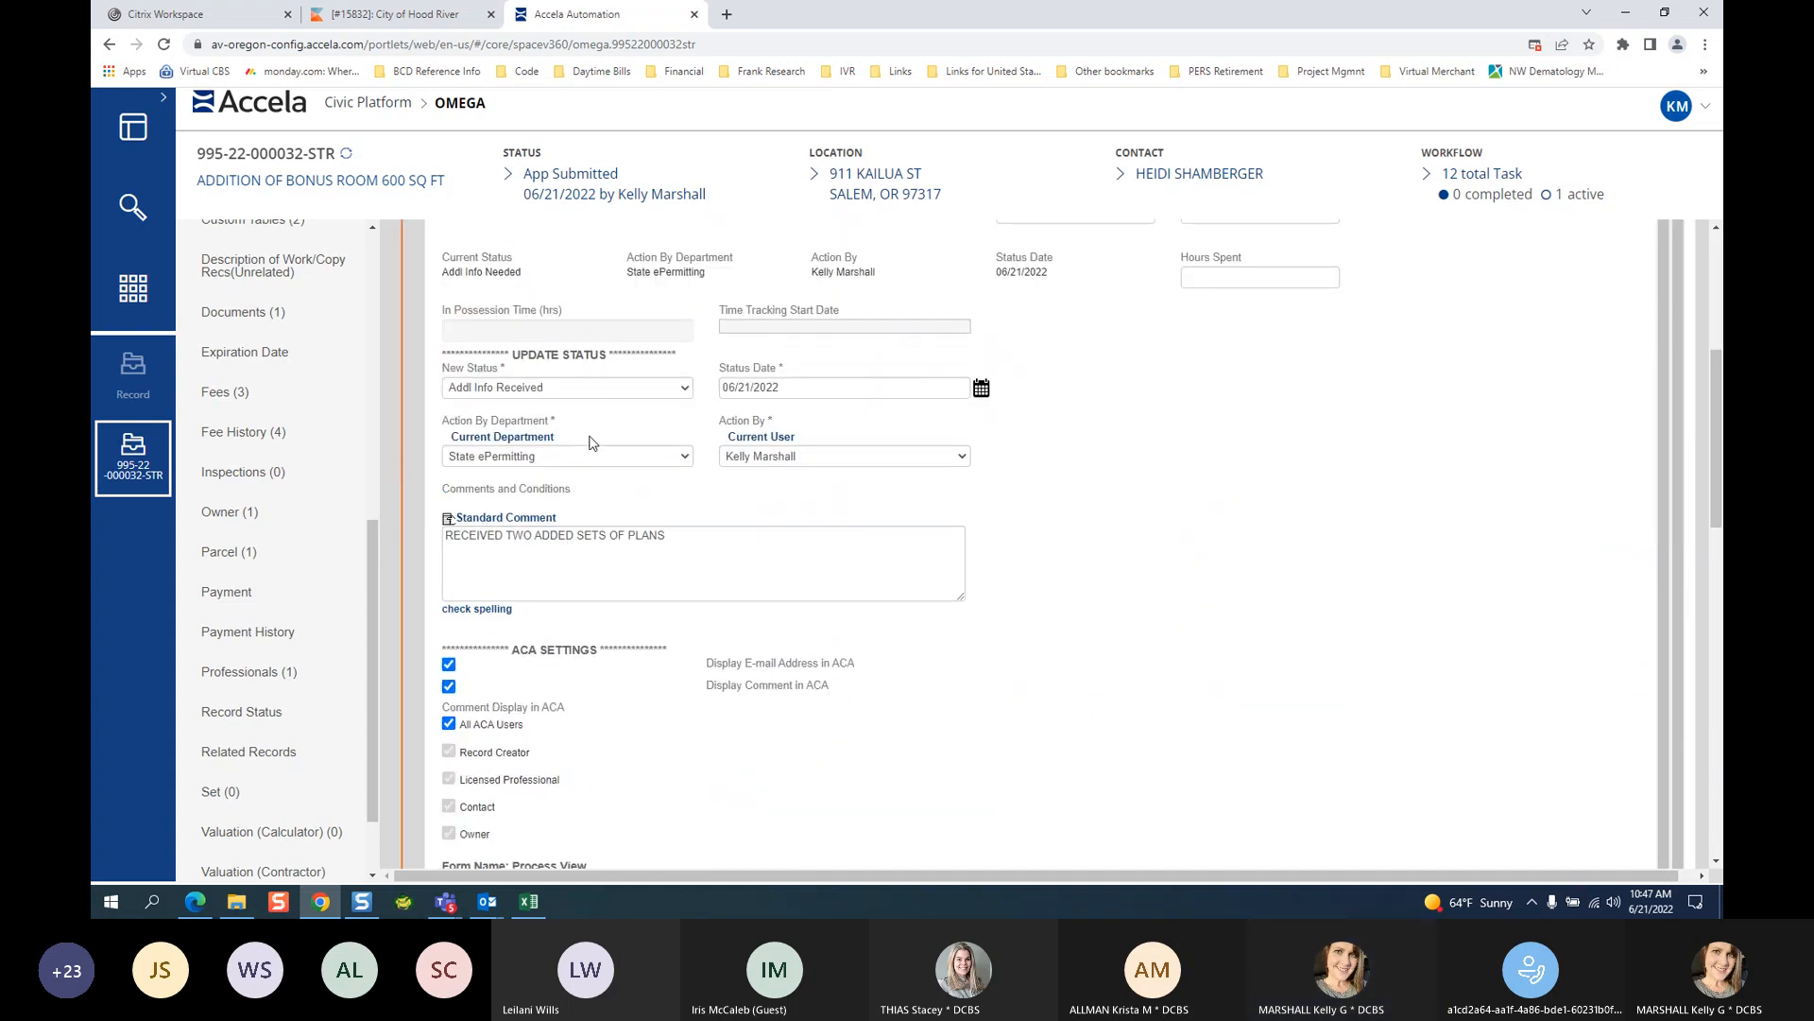
left_click(1715, 230)
left_click(1716, 230)
left_click(1716, 229)
left_click(1715, 230)
left_click(1715, 230)
left_click(1715, 230)
left_click(1715, 230)
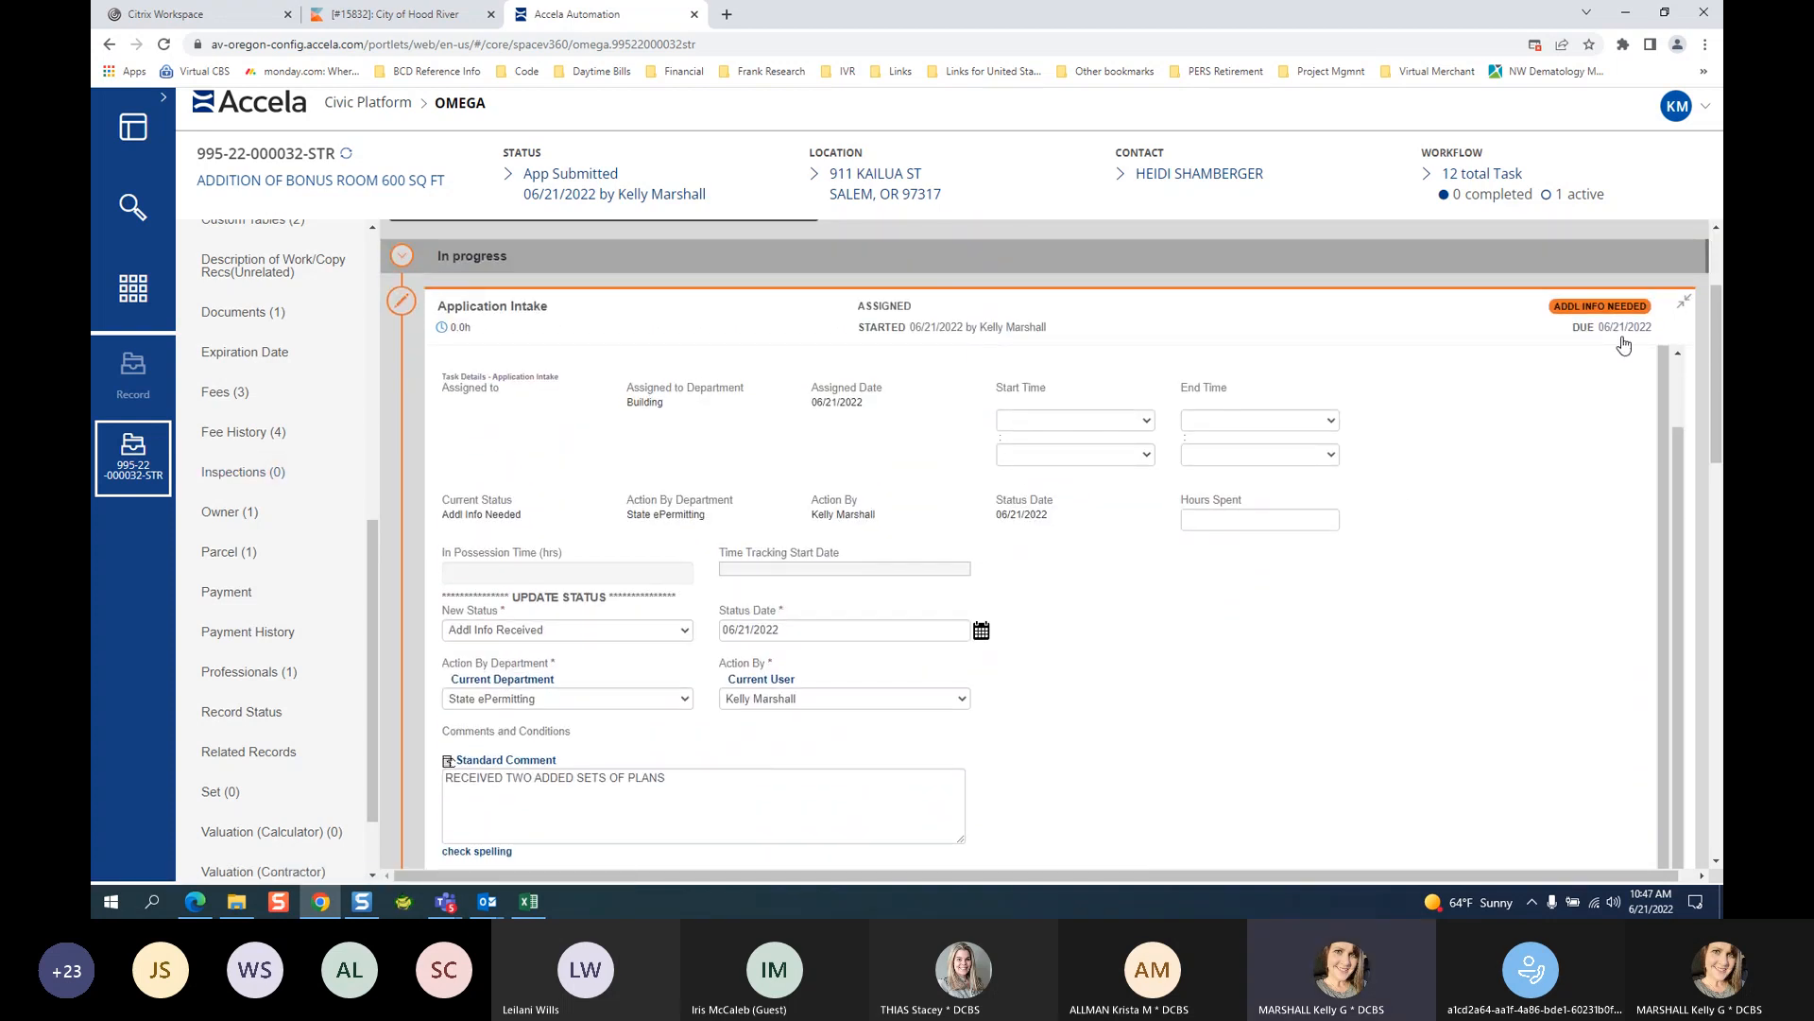
scroll(1696, 356, "up", 2)
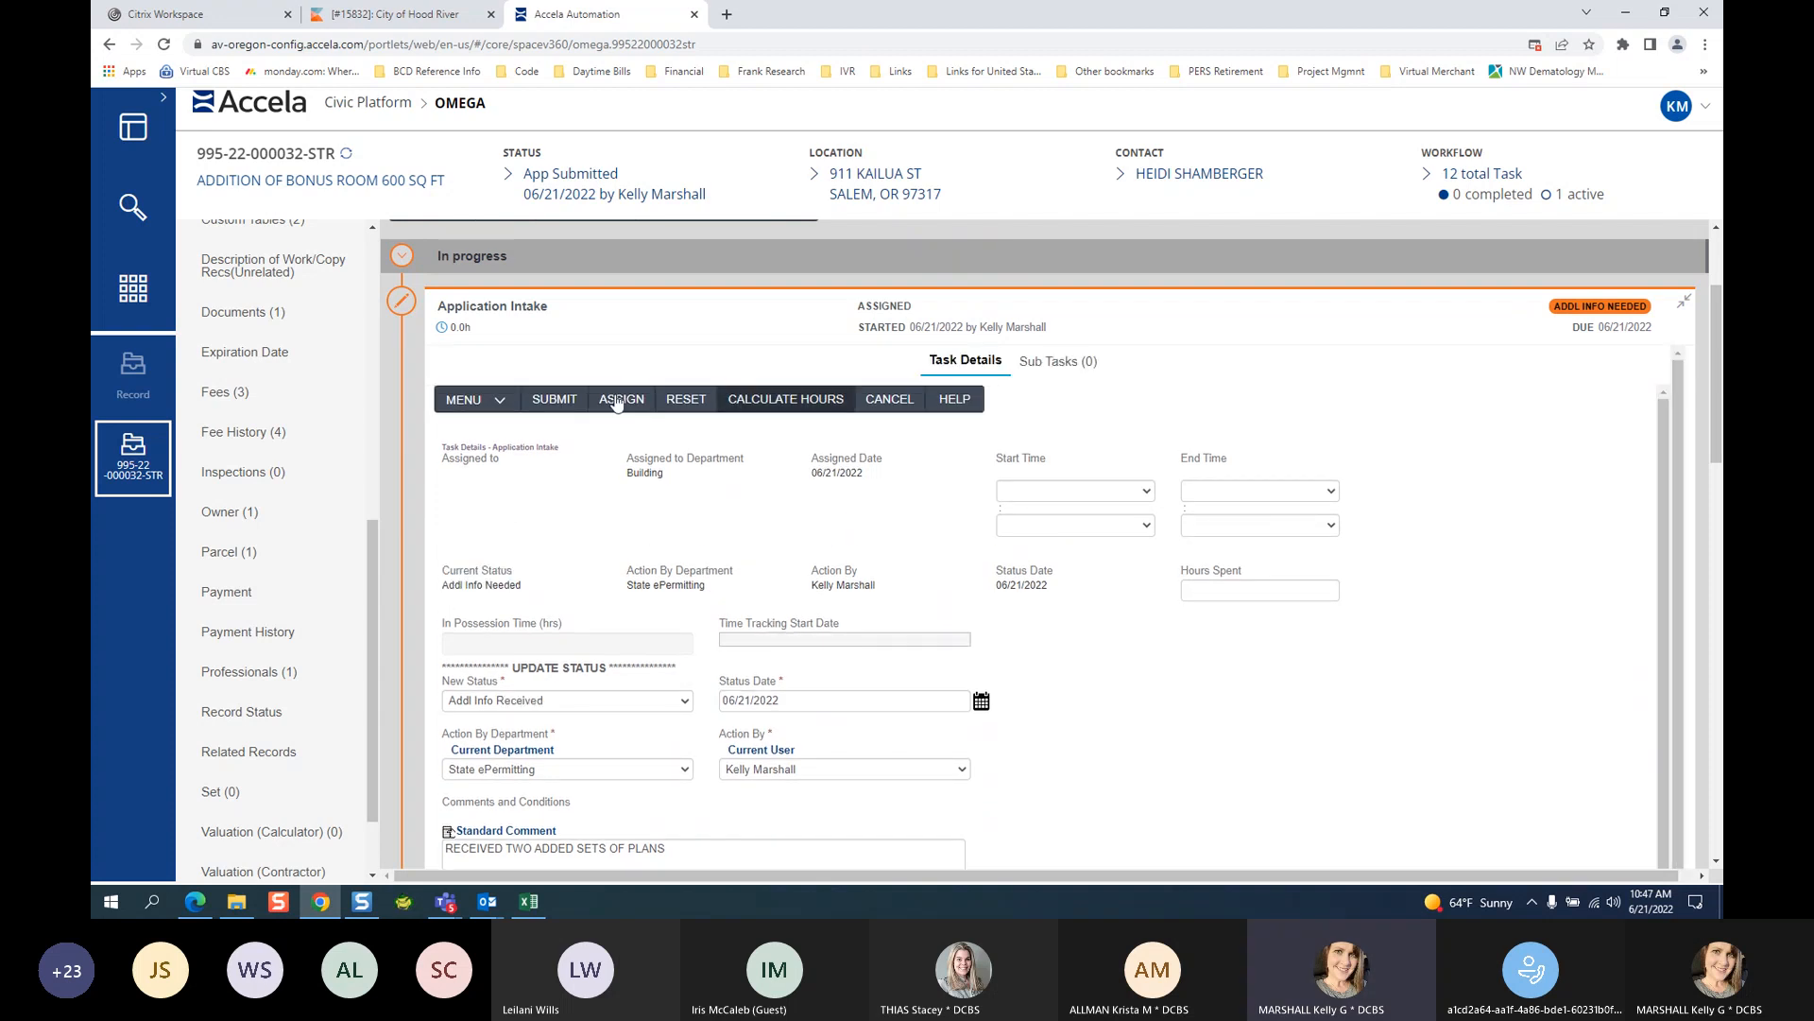
left_click(544, 400)
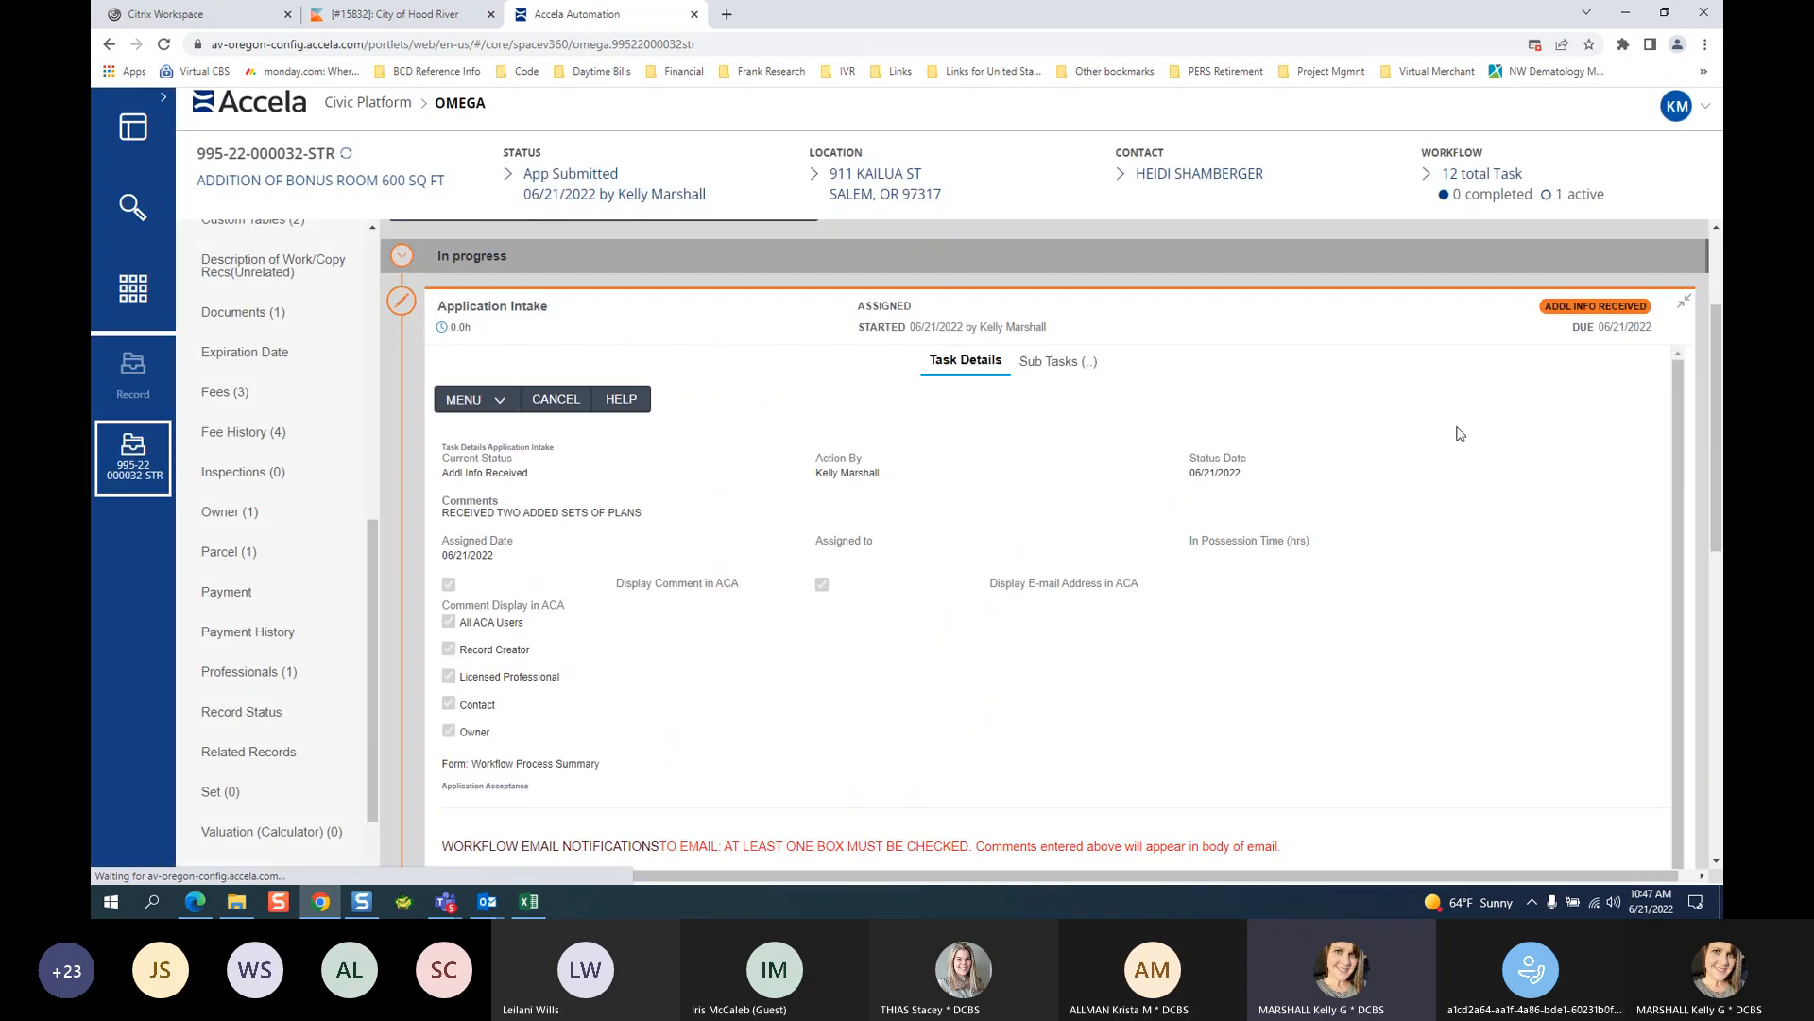
Collapse the Application Intake task details on the Workflow Tasks page.
scroll(1579, 344, "down", 1)
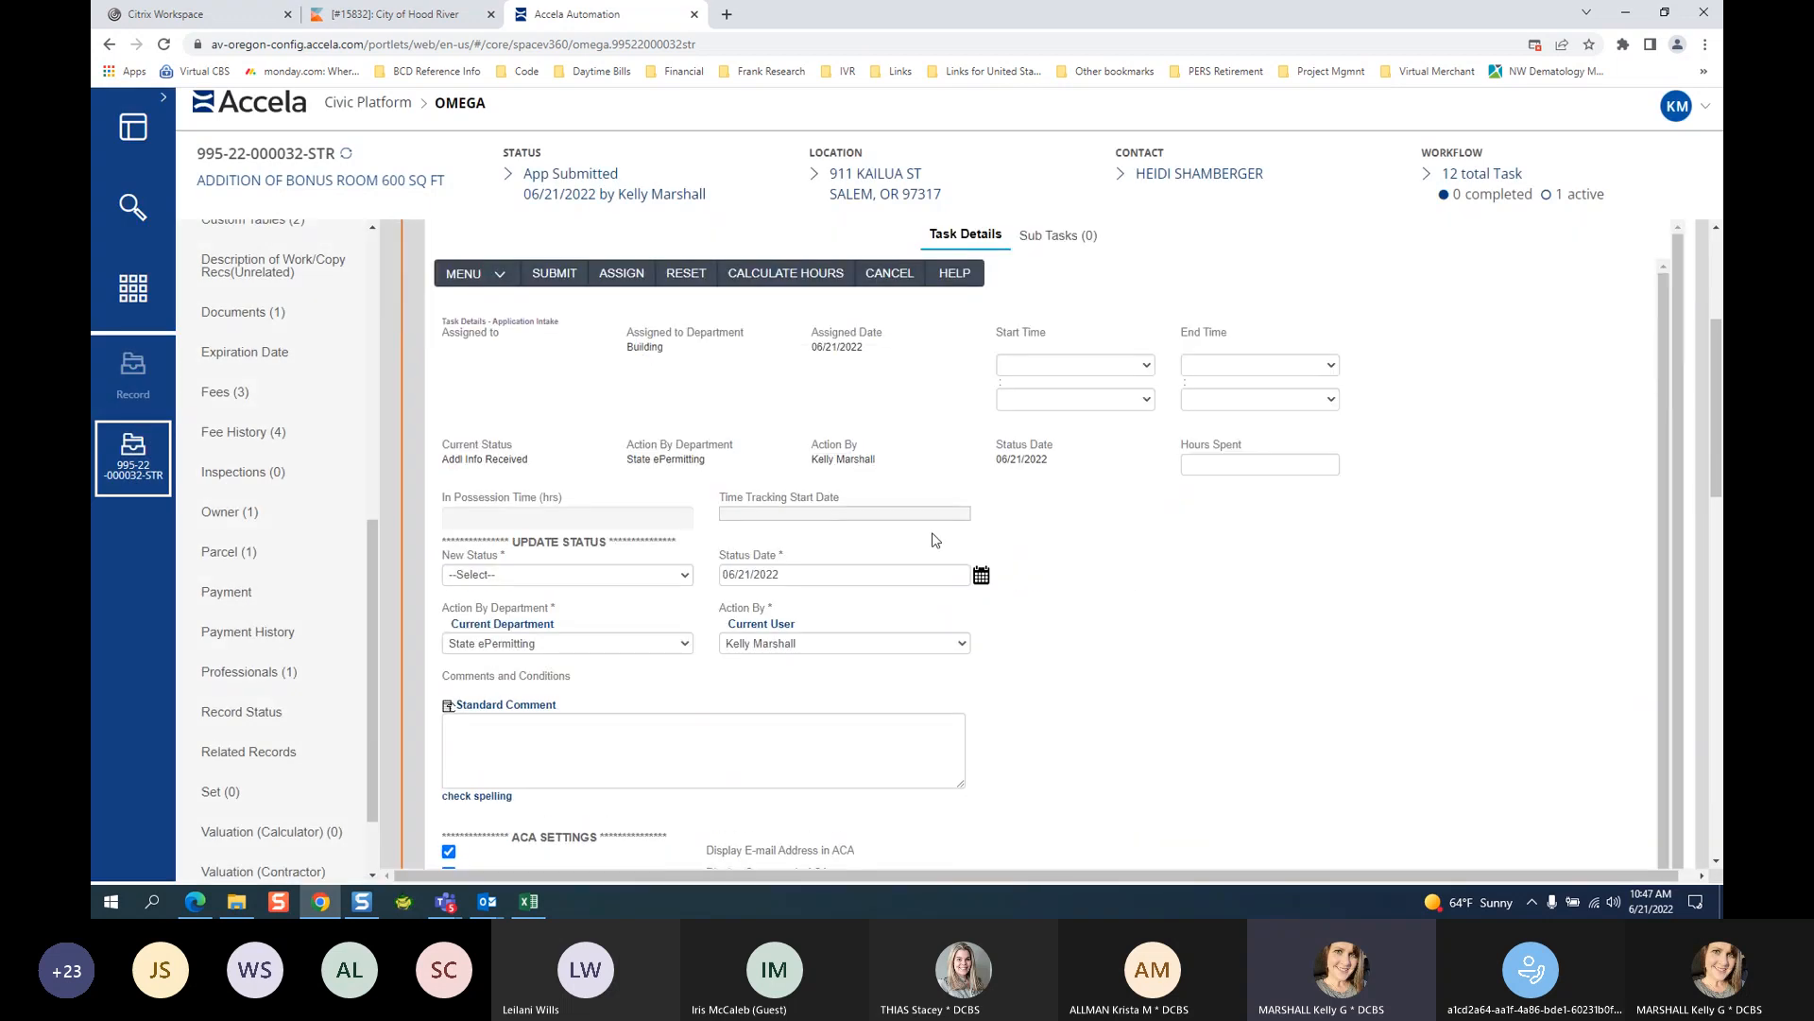
left_click(1716, 228)
left_click(1716, 230)
left_click(1716, 229)
left_click(1716, 230)
left_click(1716, 229)
left_click(1716, 229)
left_click(1716, 230)
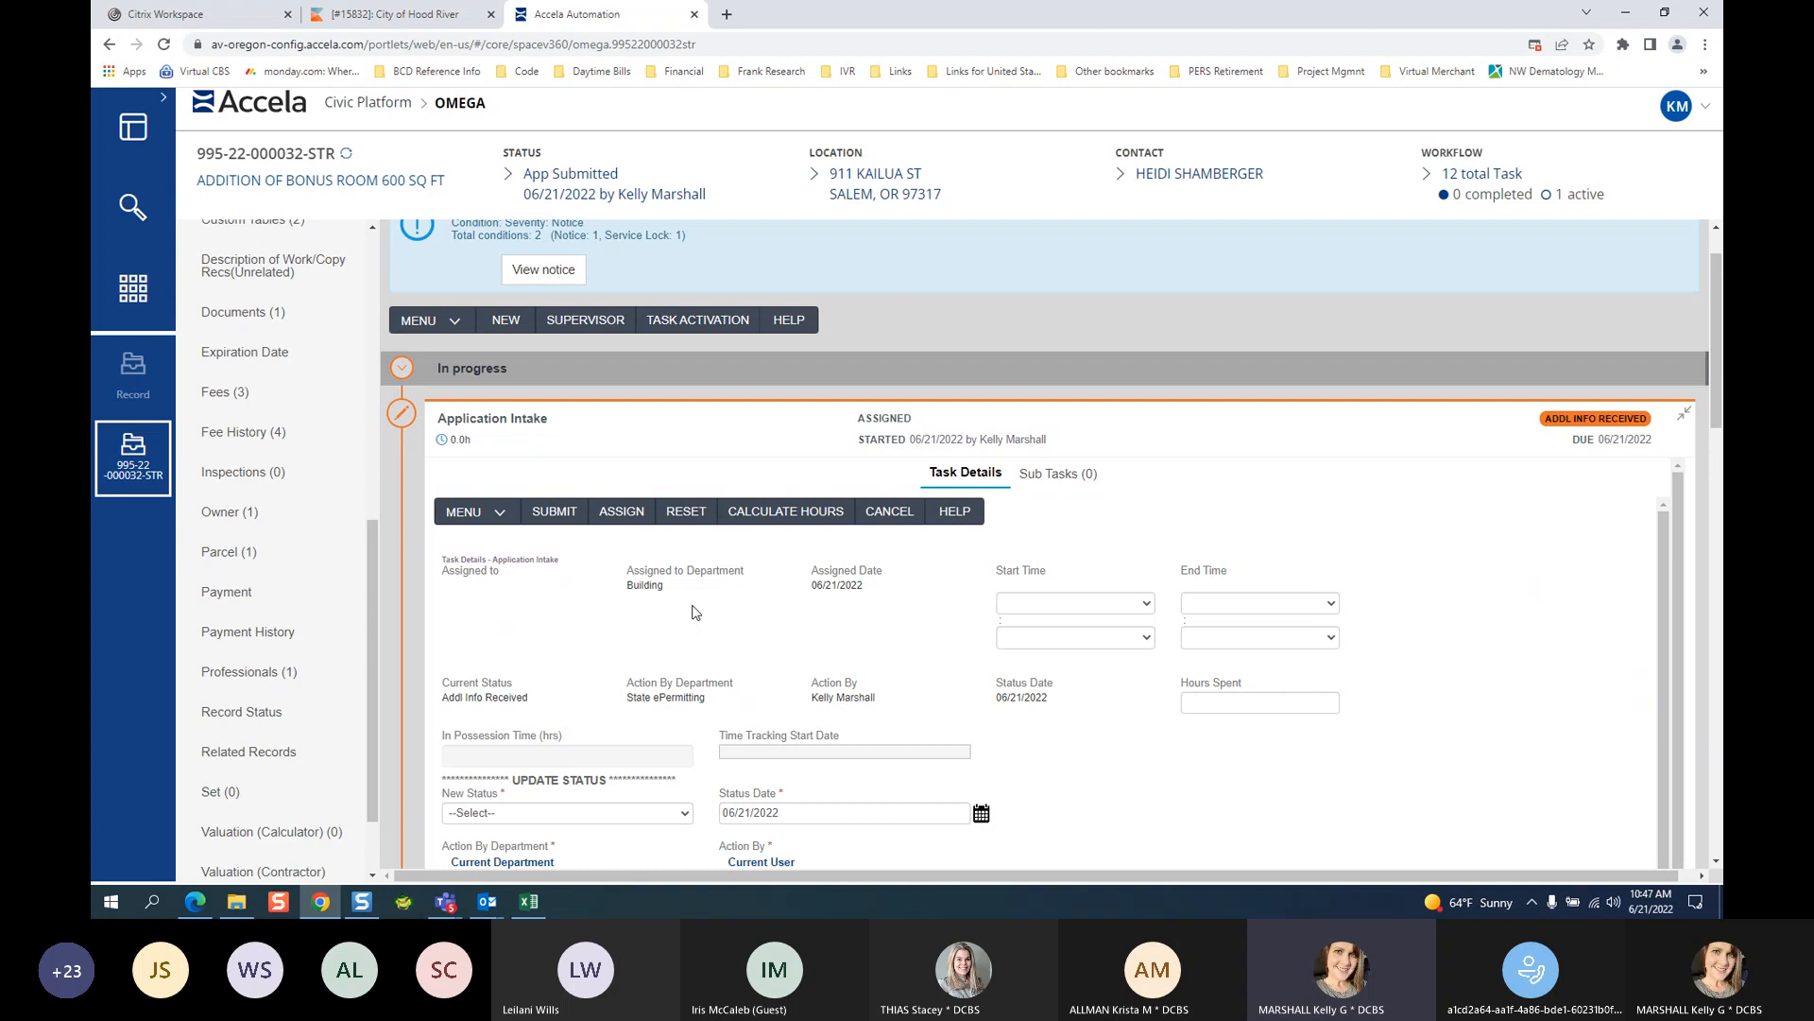
left_click(1681, 416)
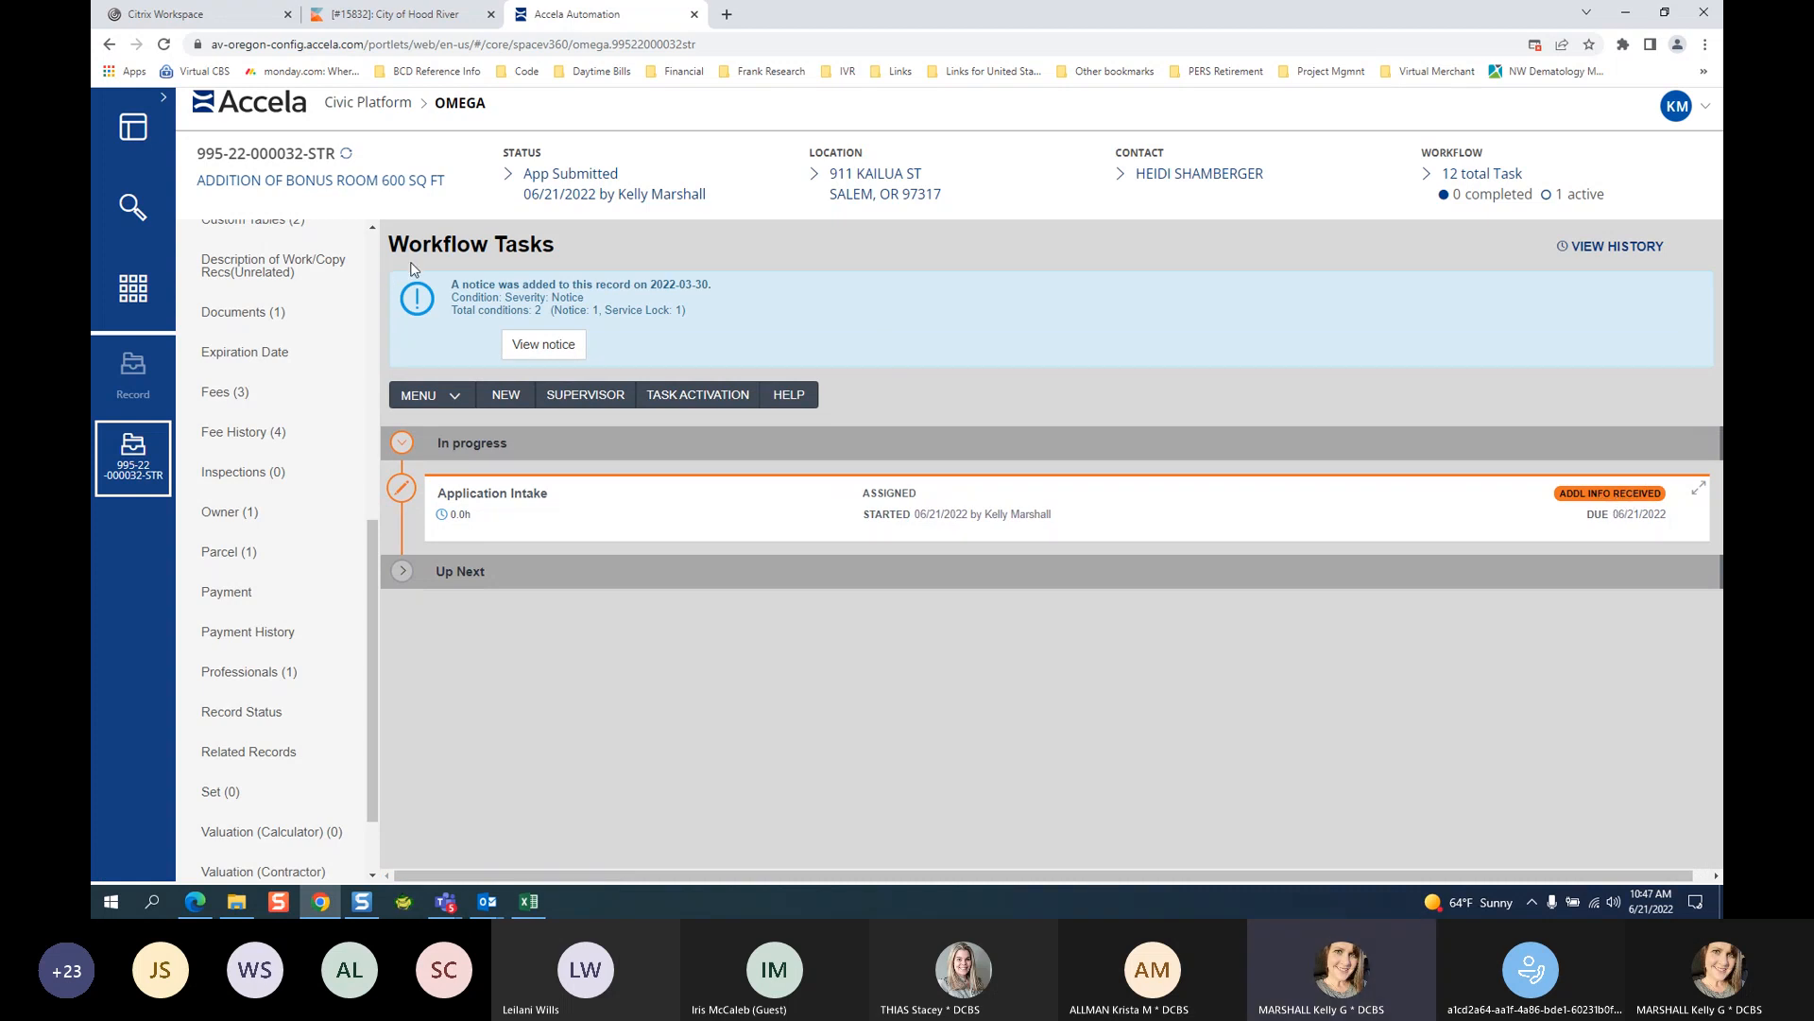
Refresh the record so its header reads App Submitted/Addl Info Rcvd.
mouse_move(632, 199)
mouse_move(1152, 178)
mouse_move(570, 177)
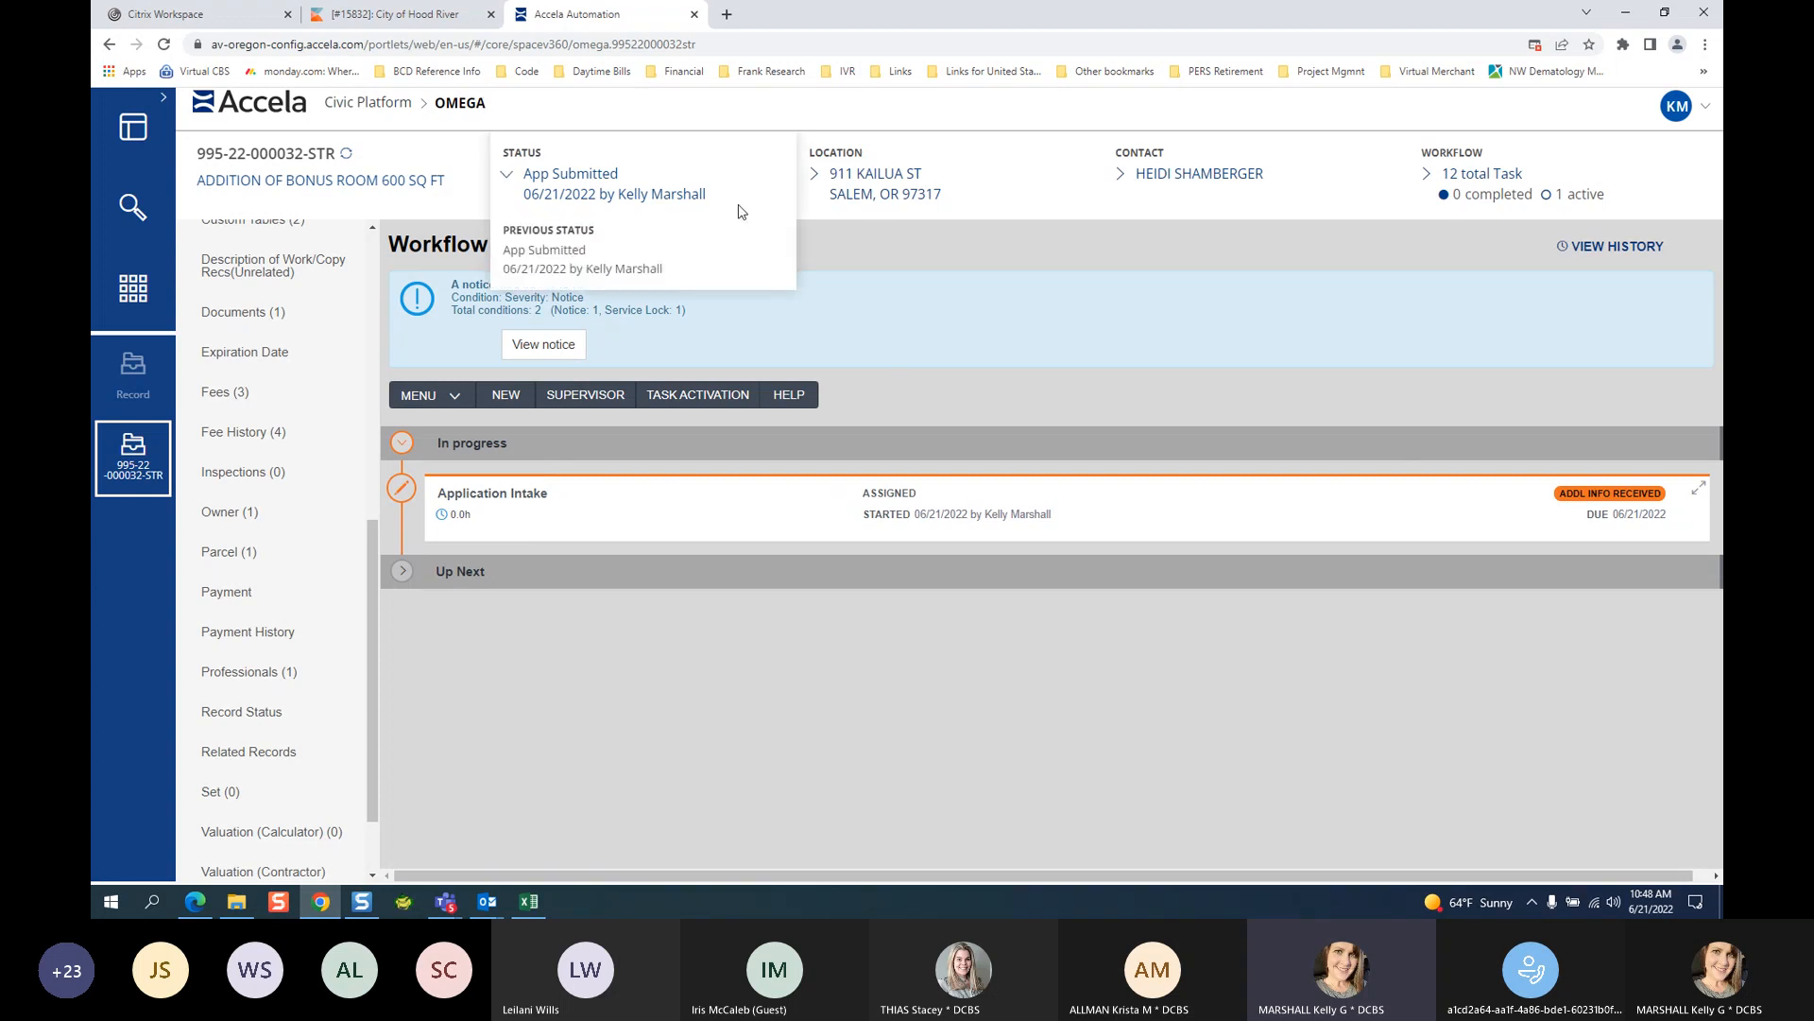
left_click(343, 154)
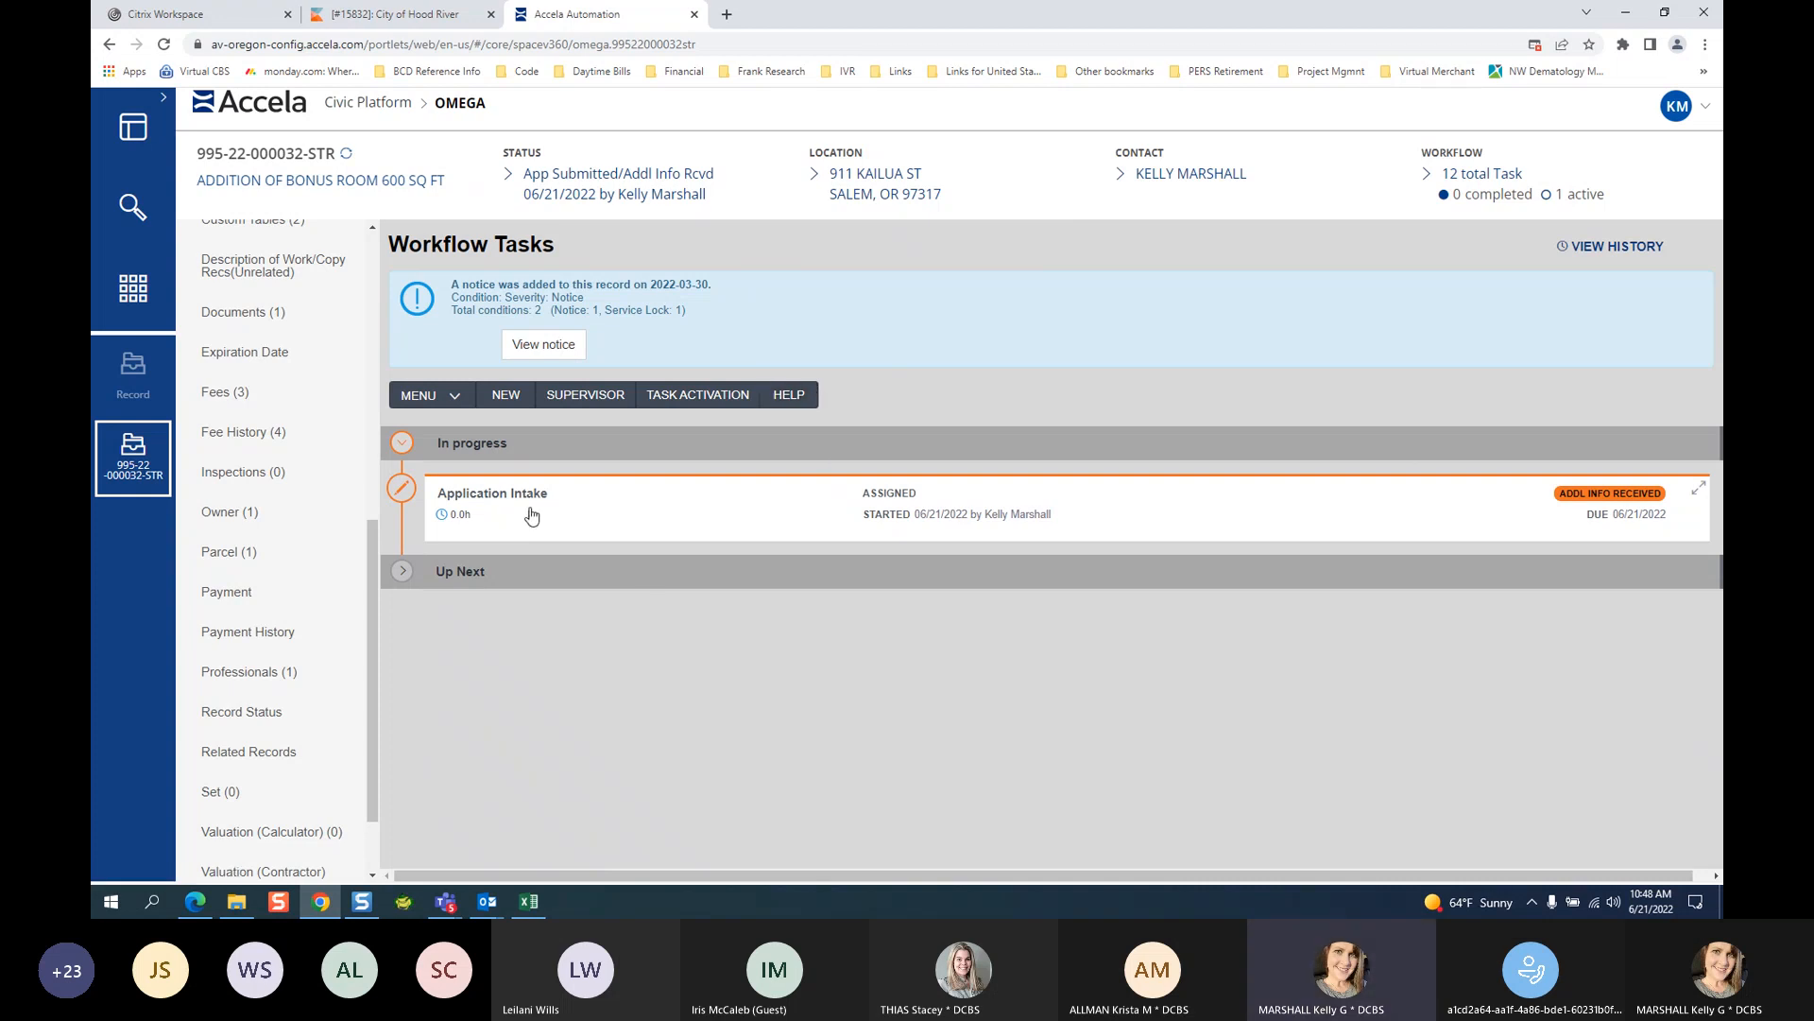
Reopen Application Intake and select Application Accepted as the new status.
left_click(461, 493)
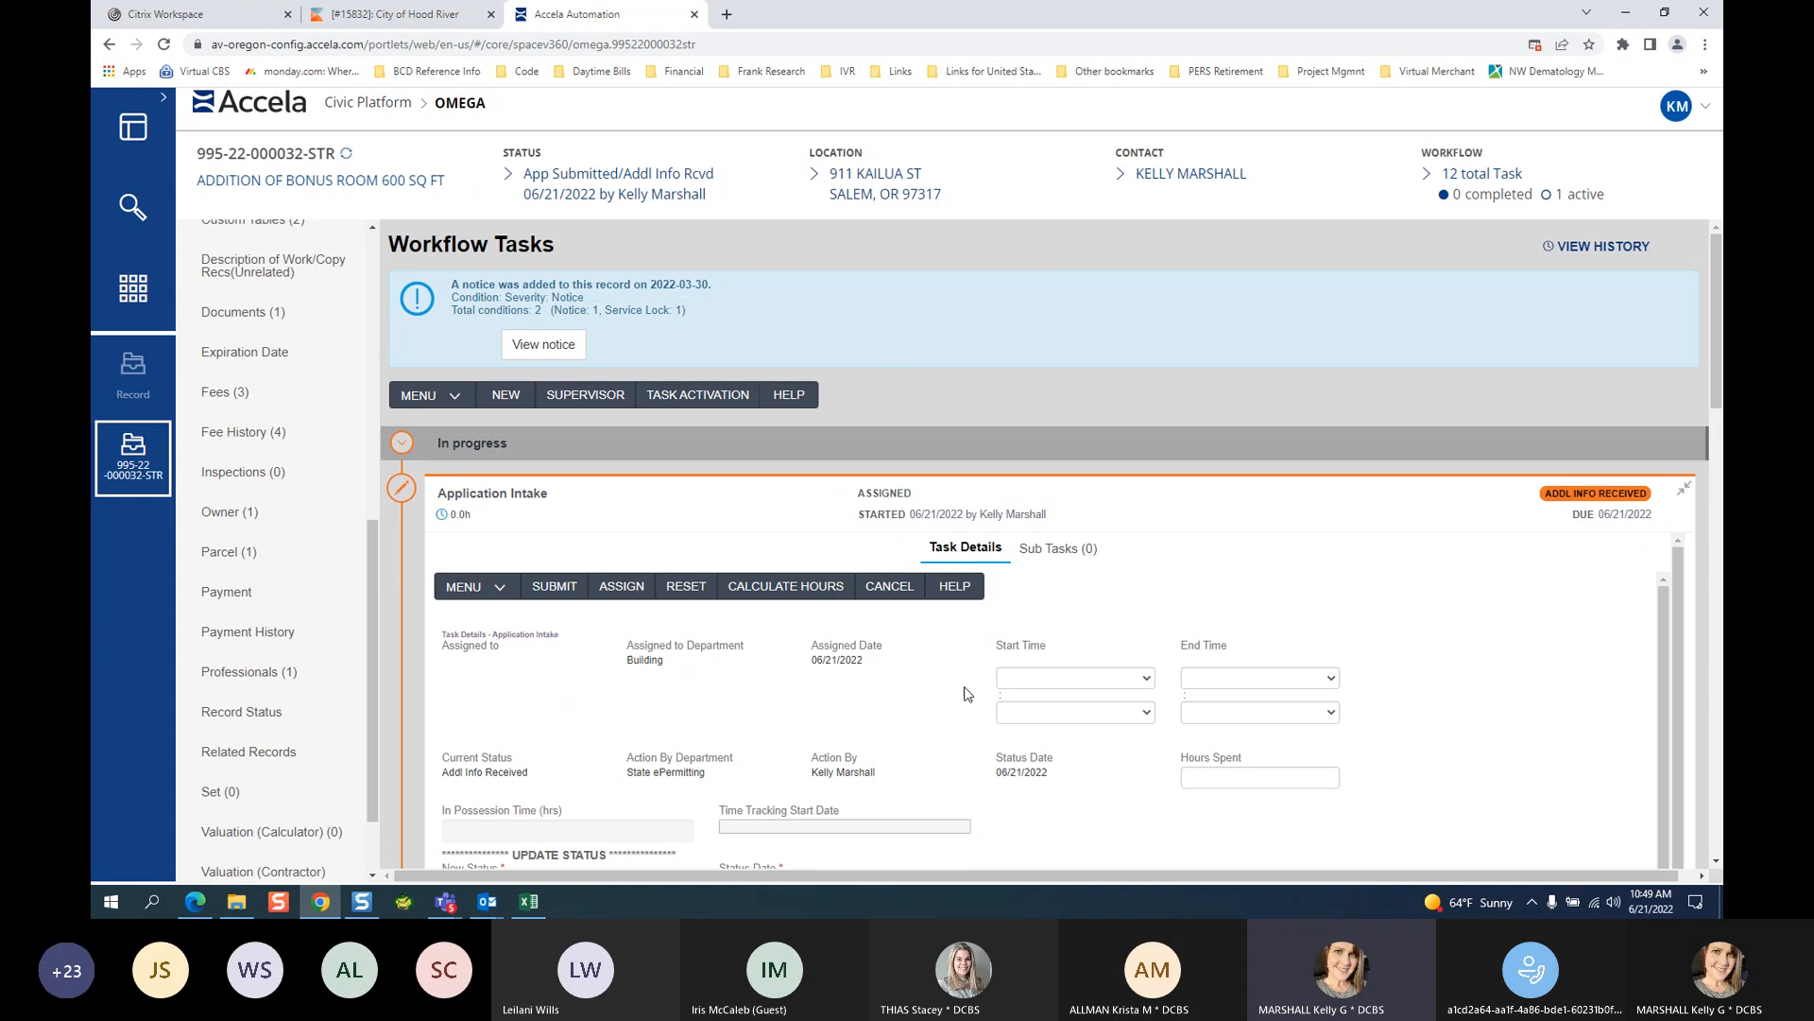
left_click(1715, 863)
left_click(1715, 864)
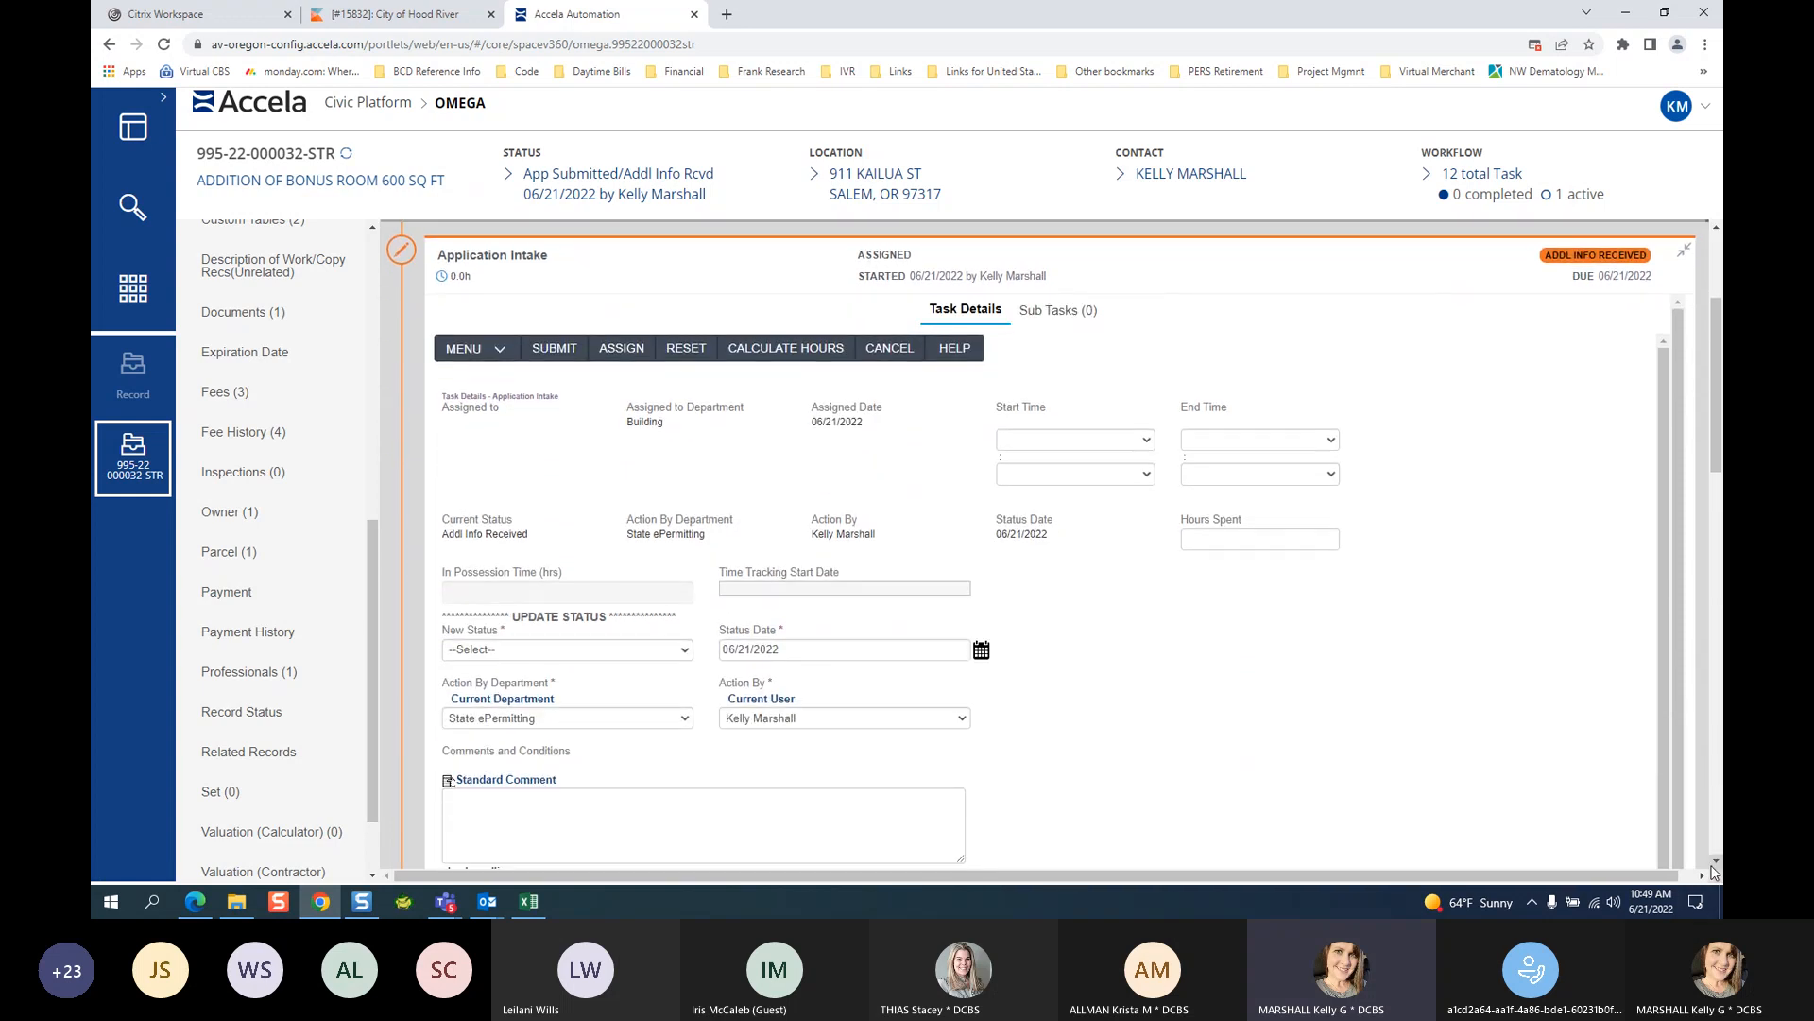
left_click(490, 652)
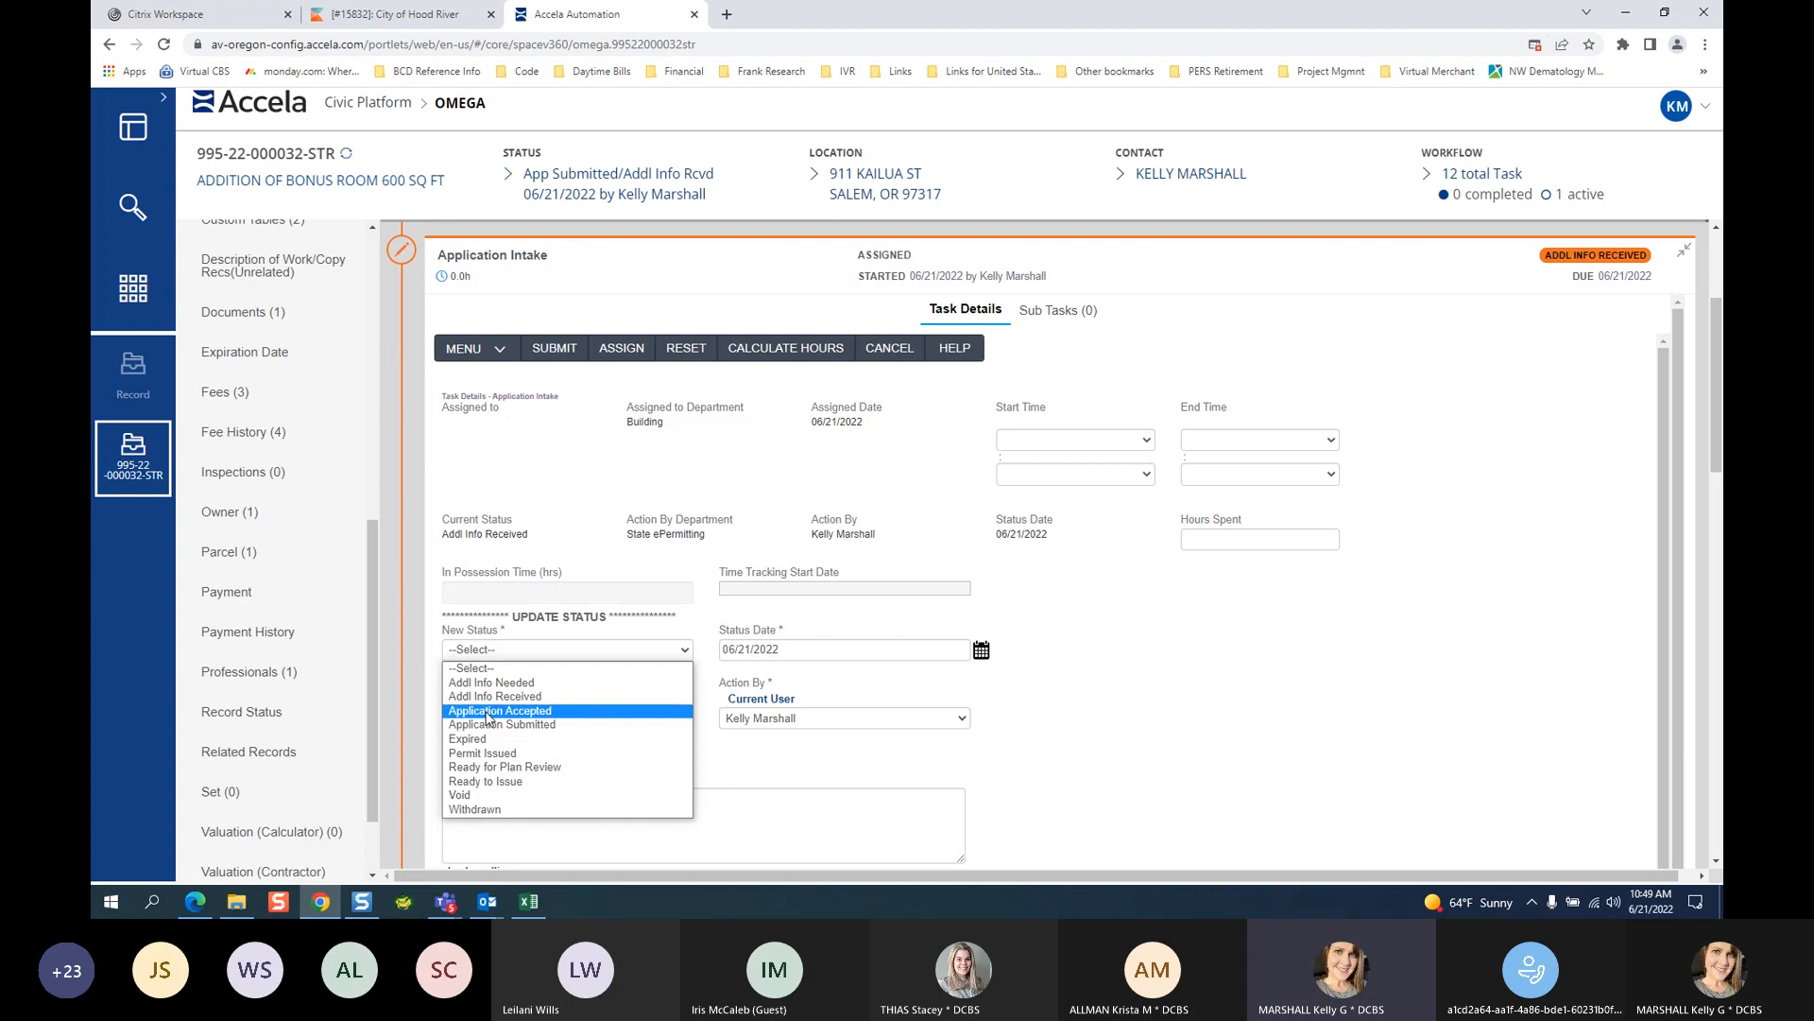
left_click(490, 711)
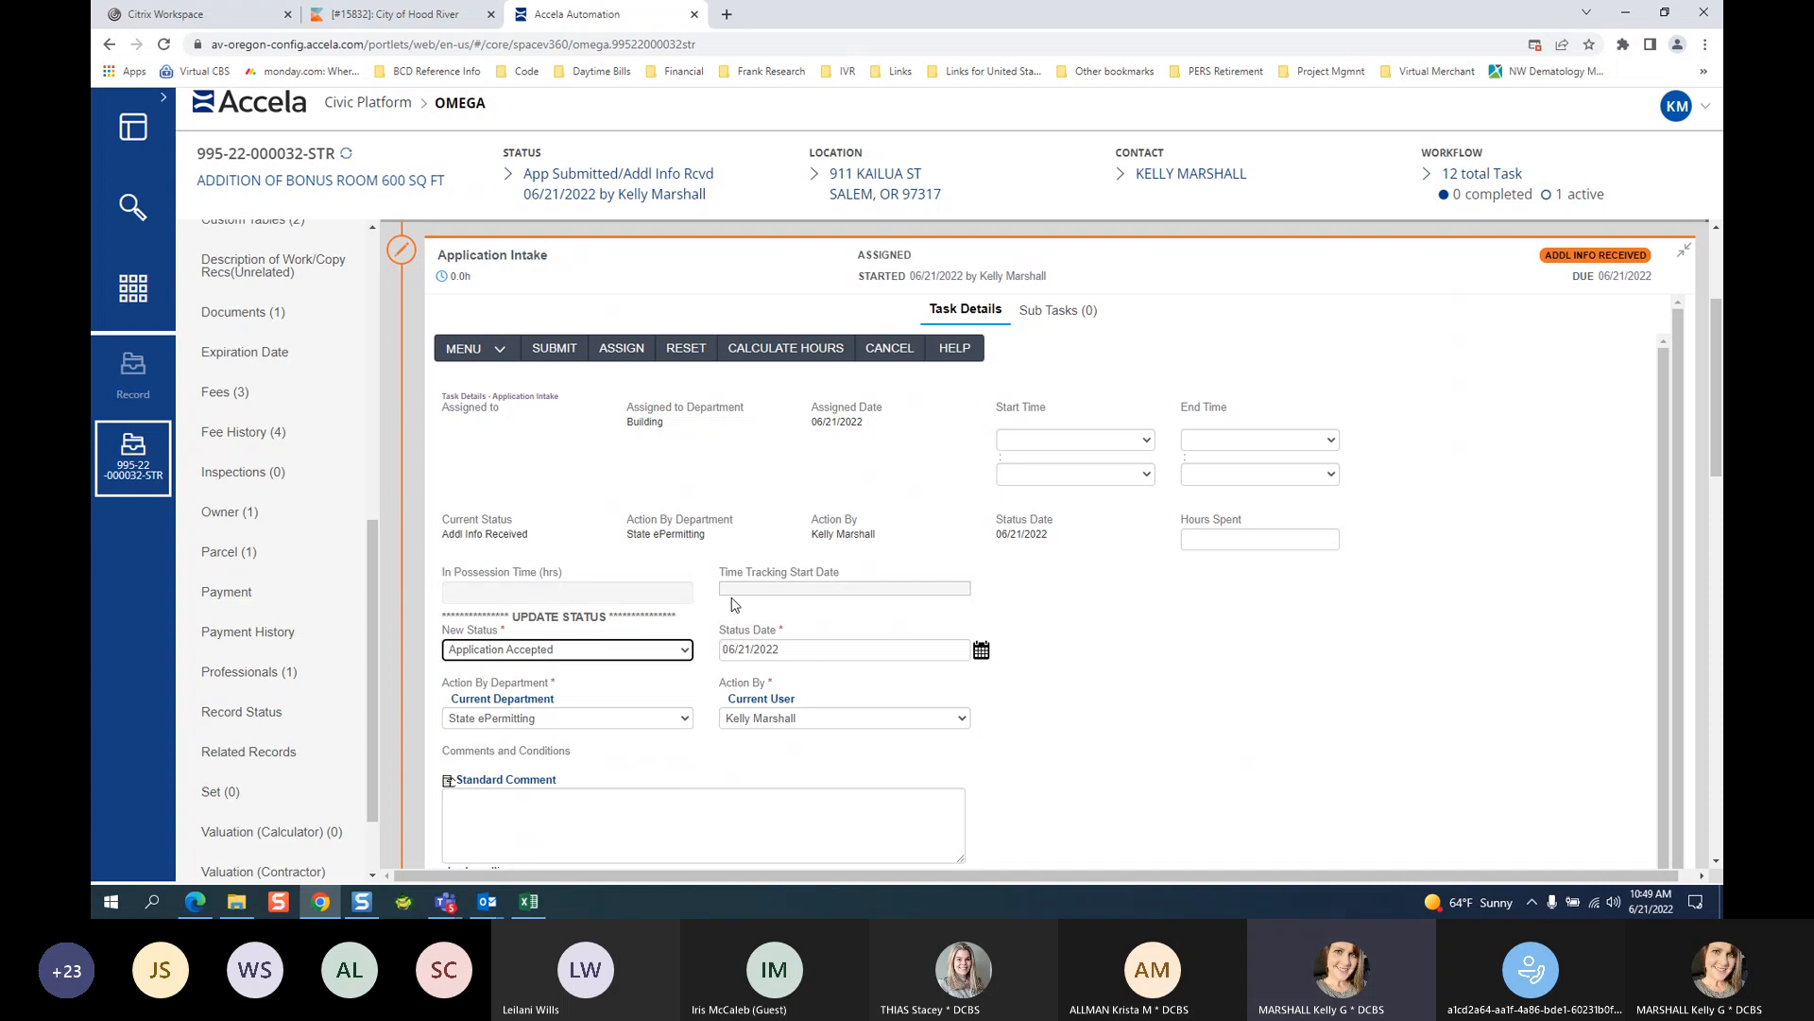
Enter APP RECEIVED as the standard comment for the status update.
left_click(1715, 864)
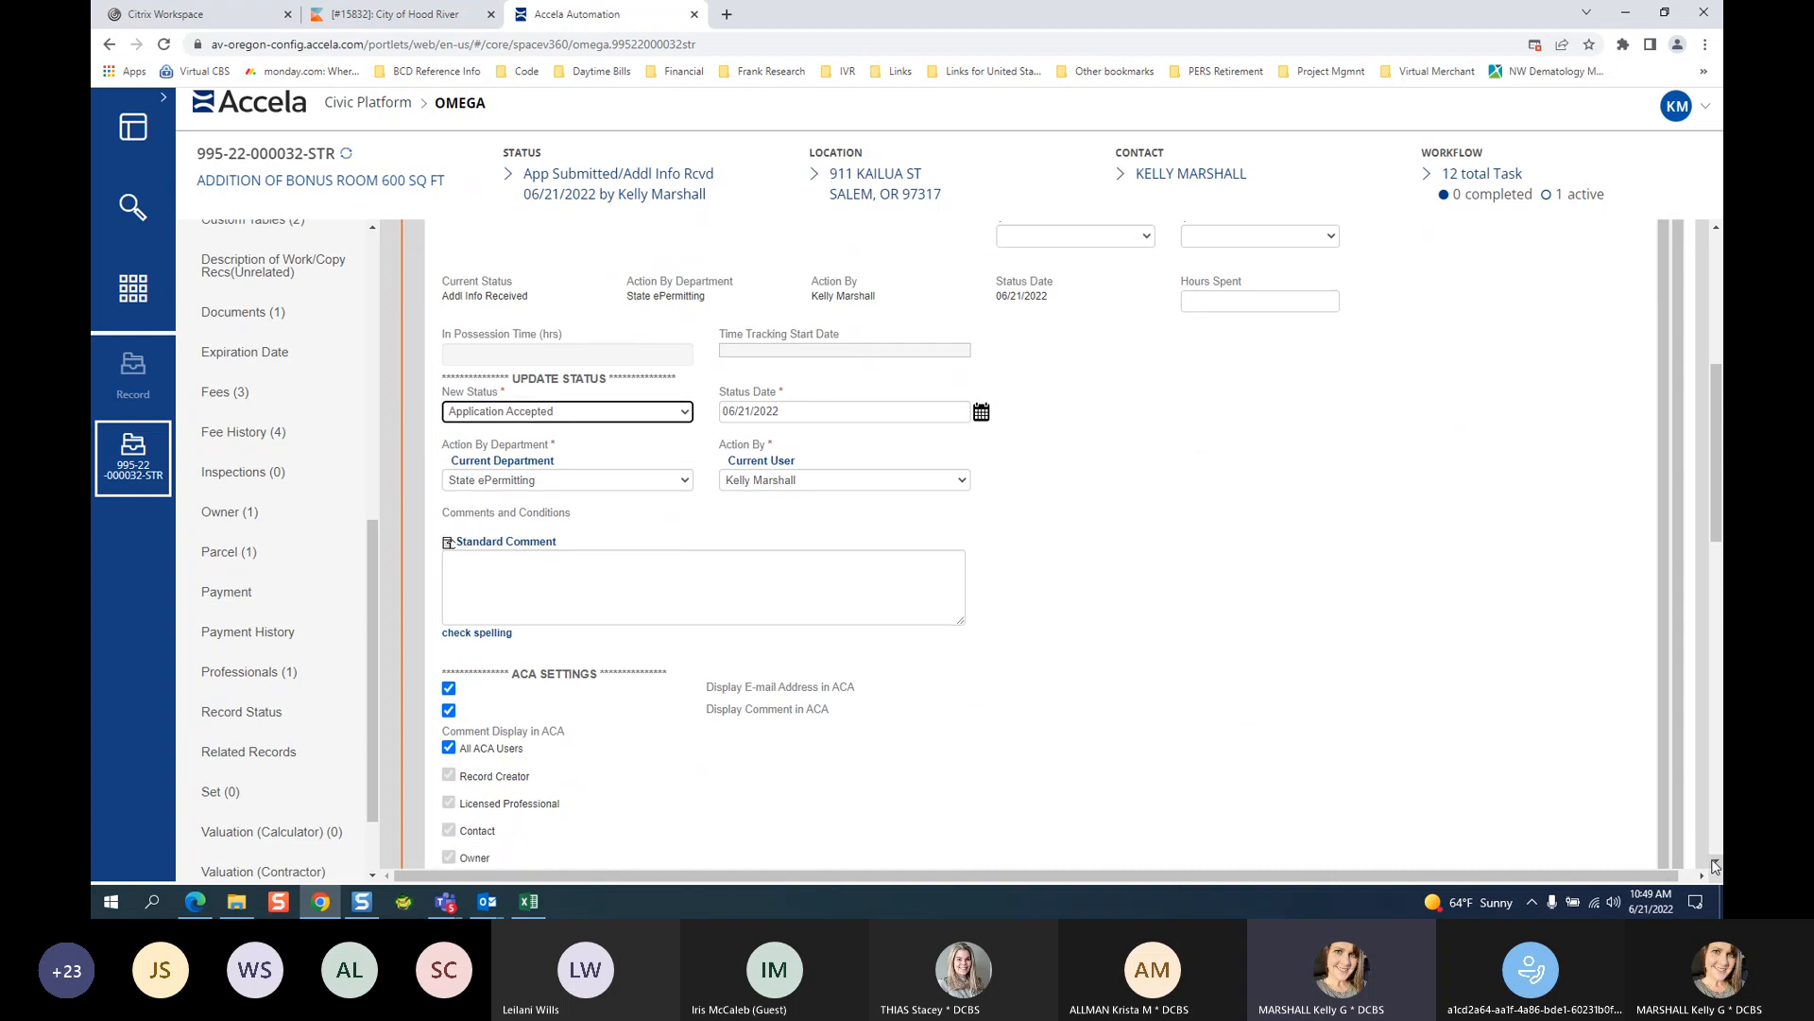
left_click(1715, 867)
left_click(609, 559)
type("APP RECEIVED")
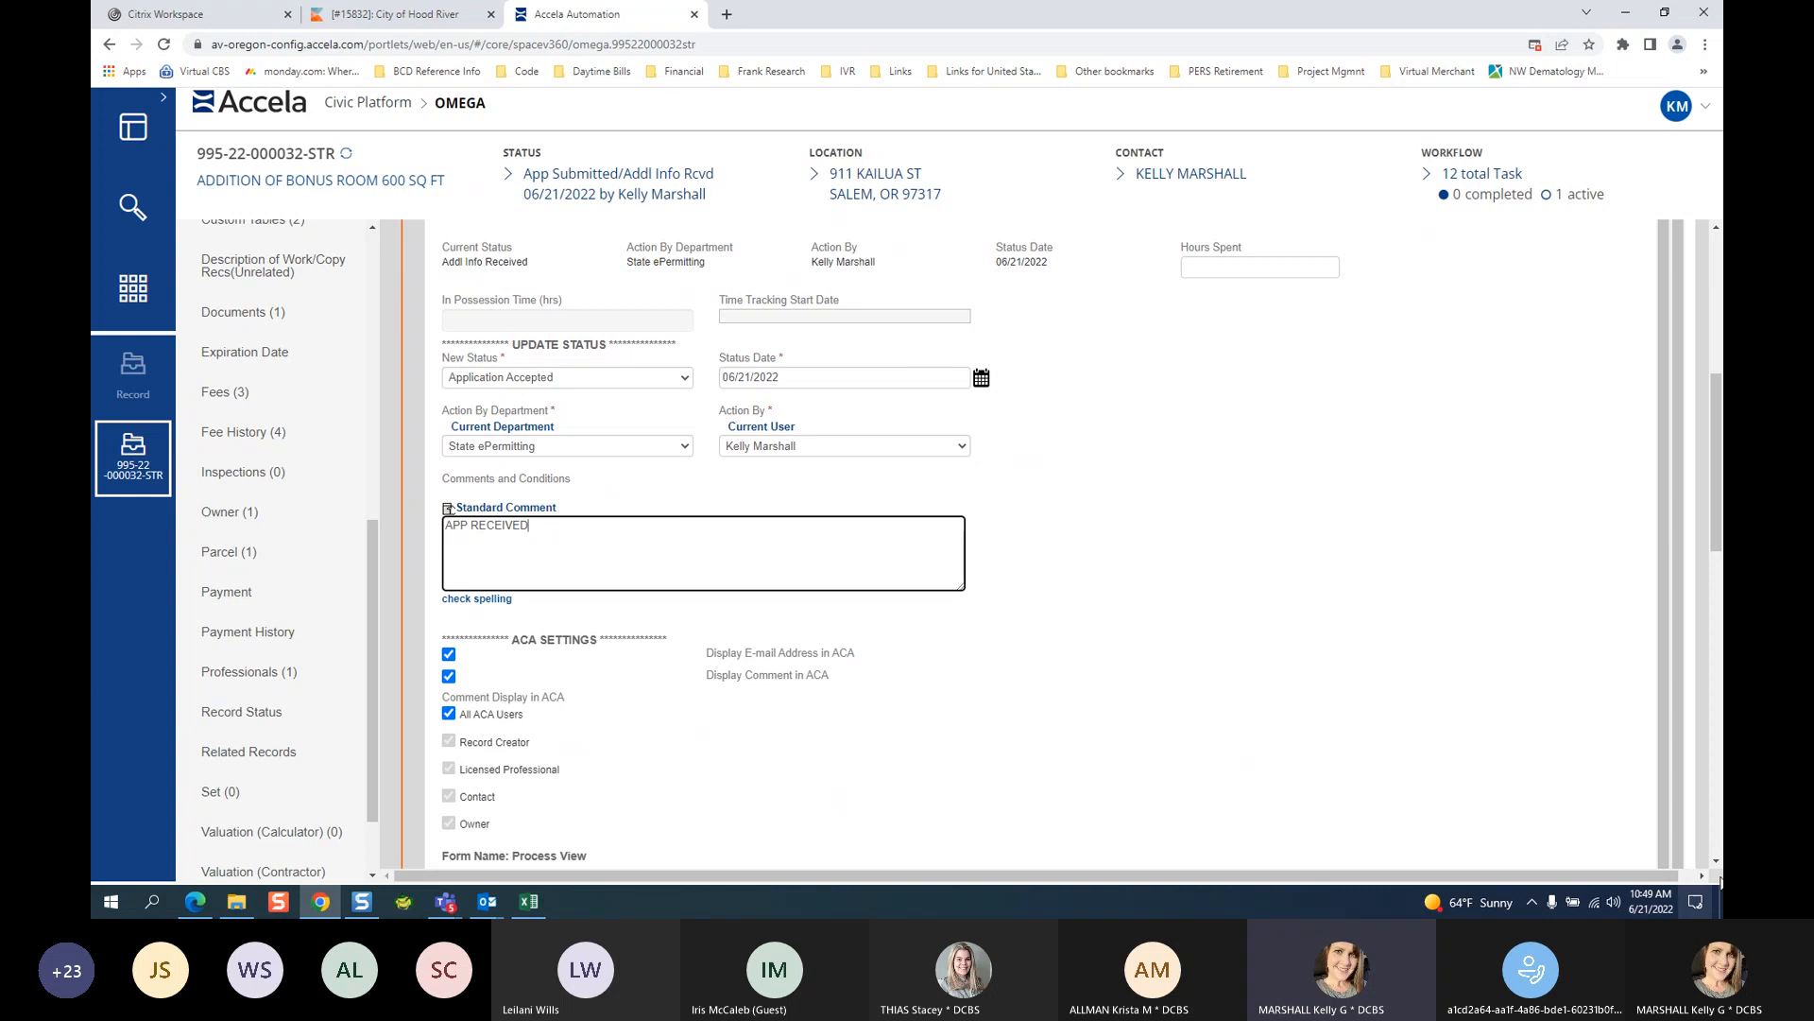
Check the Building and Planning Users notification lists, leaving recipients unchanged.
left_click(1716, 866)
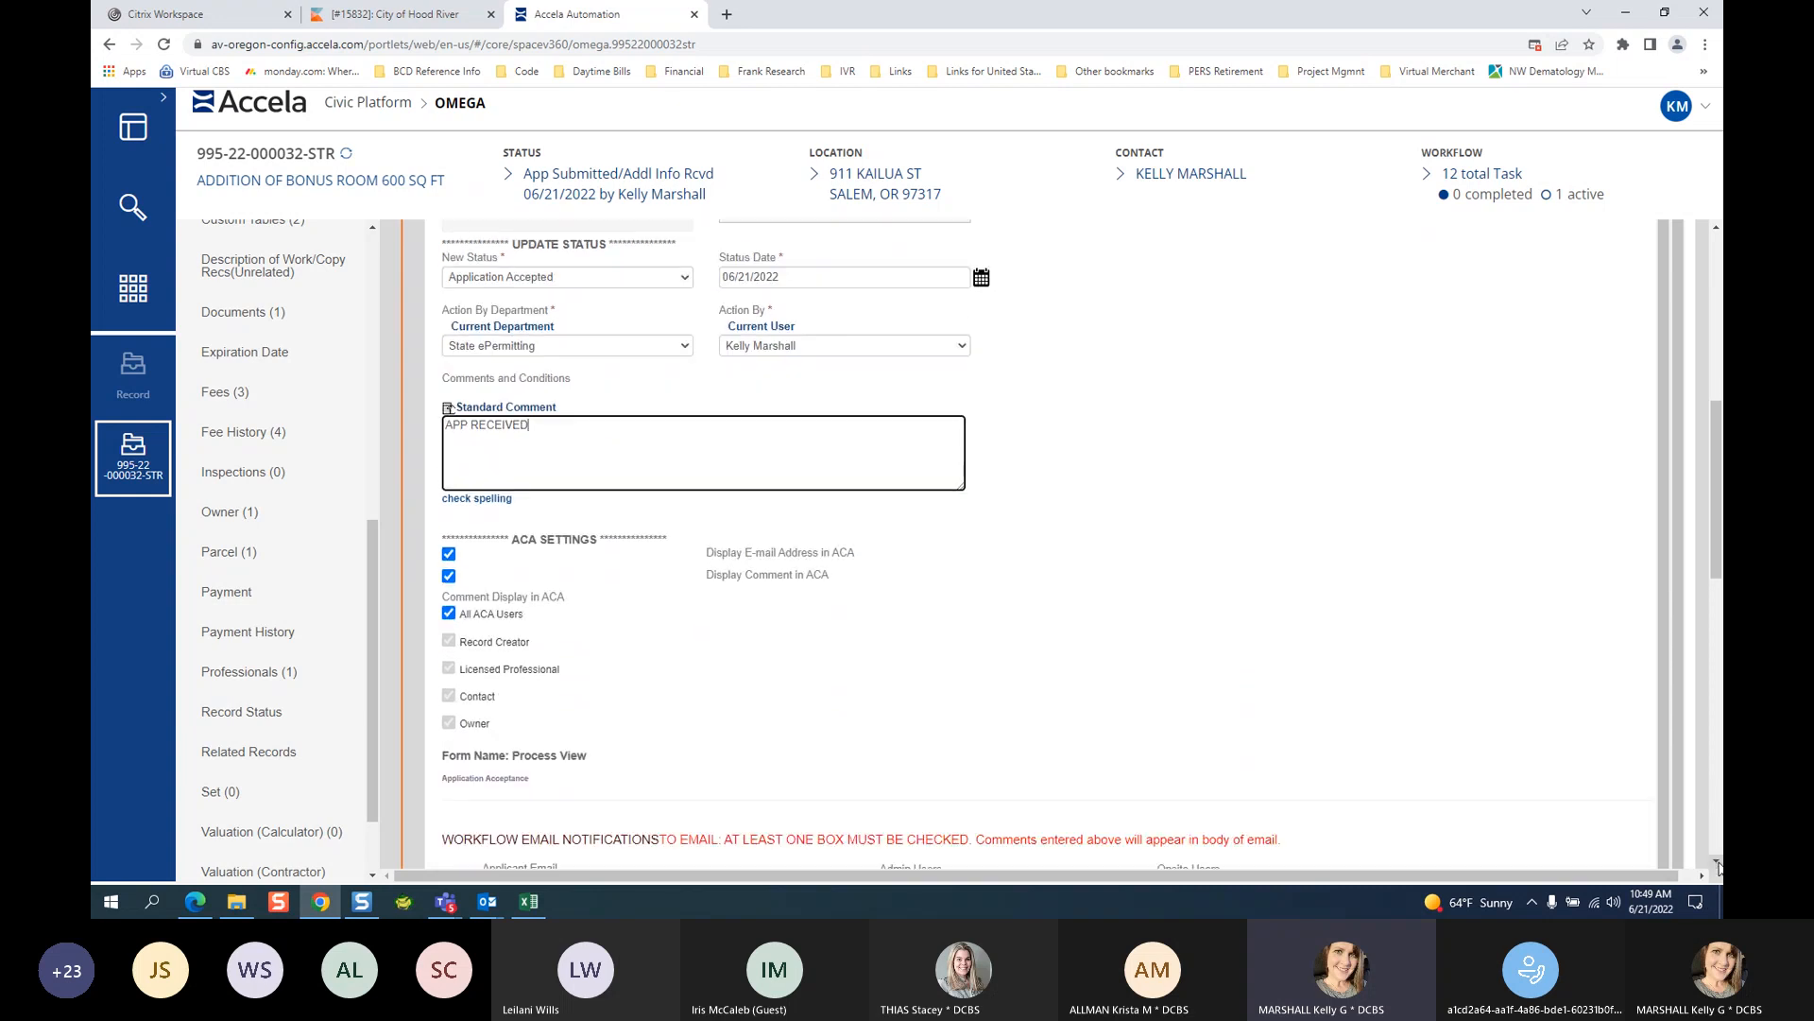
scroll(1716, 866, "down", 2)
left_click(957, 654)
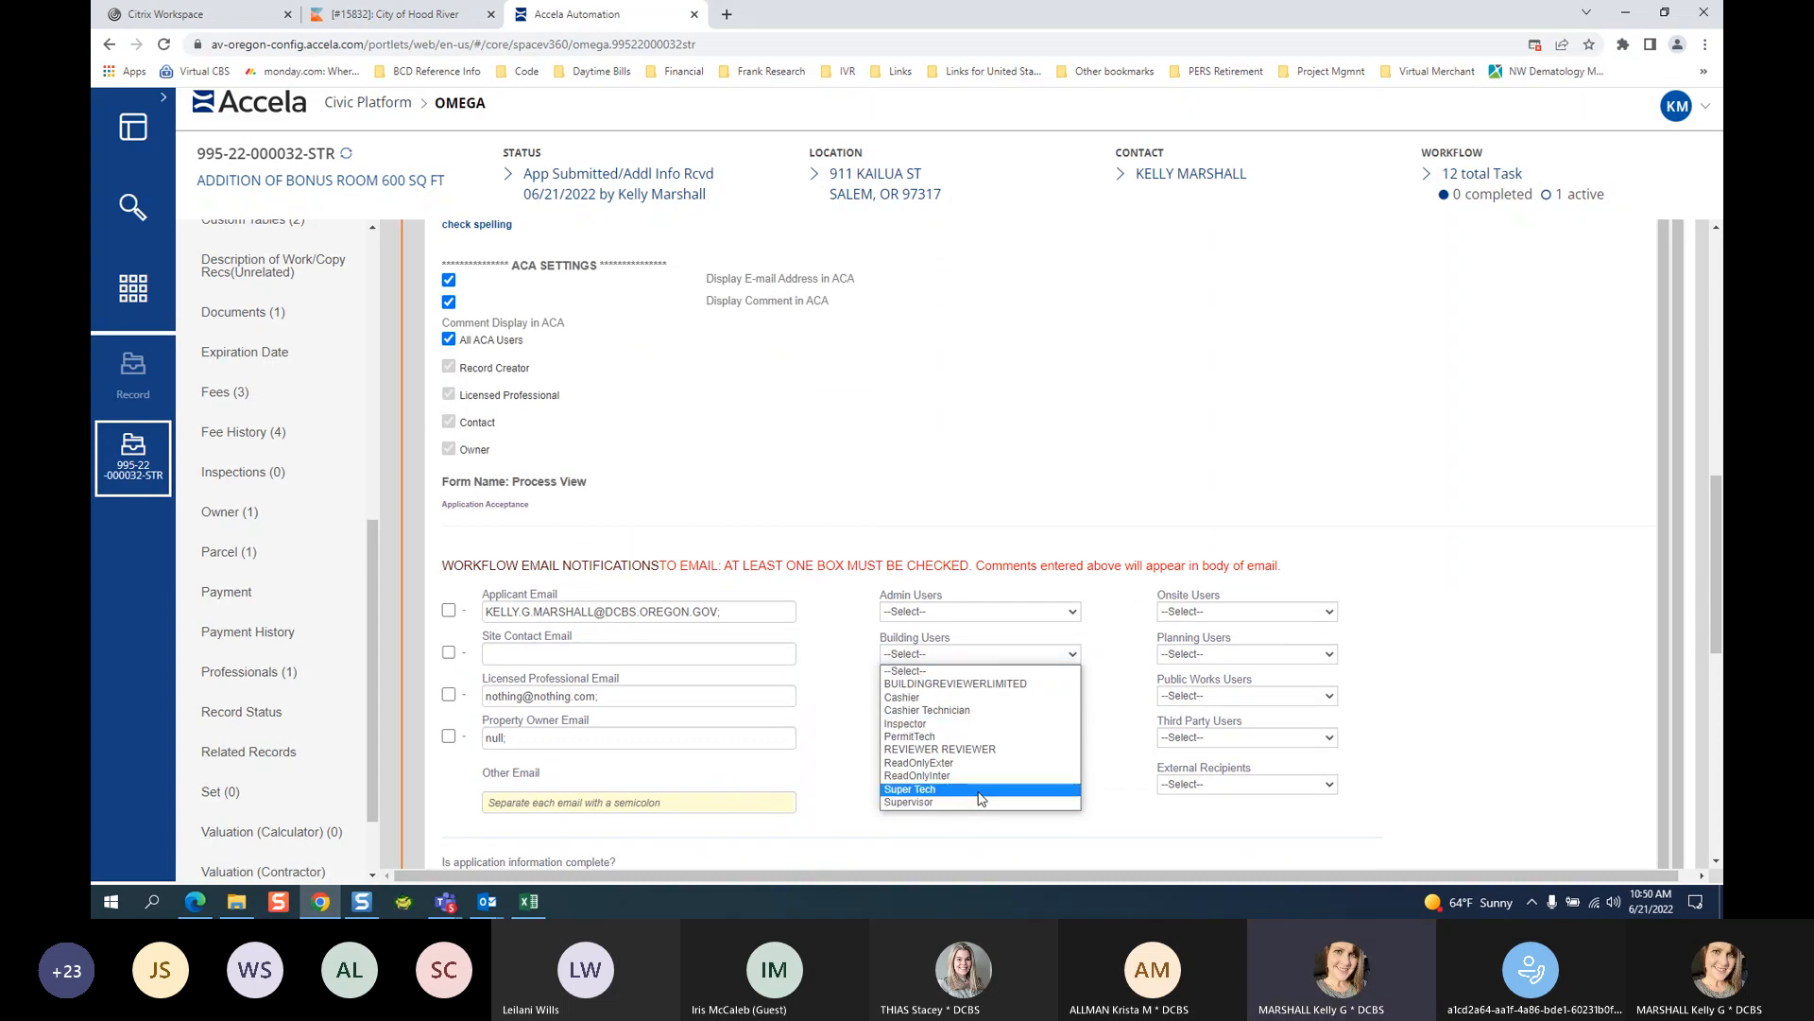
left_click(1236, 659)
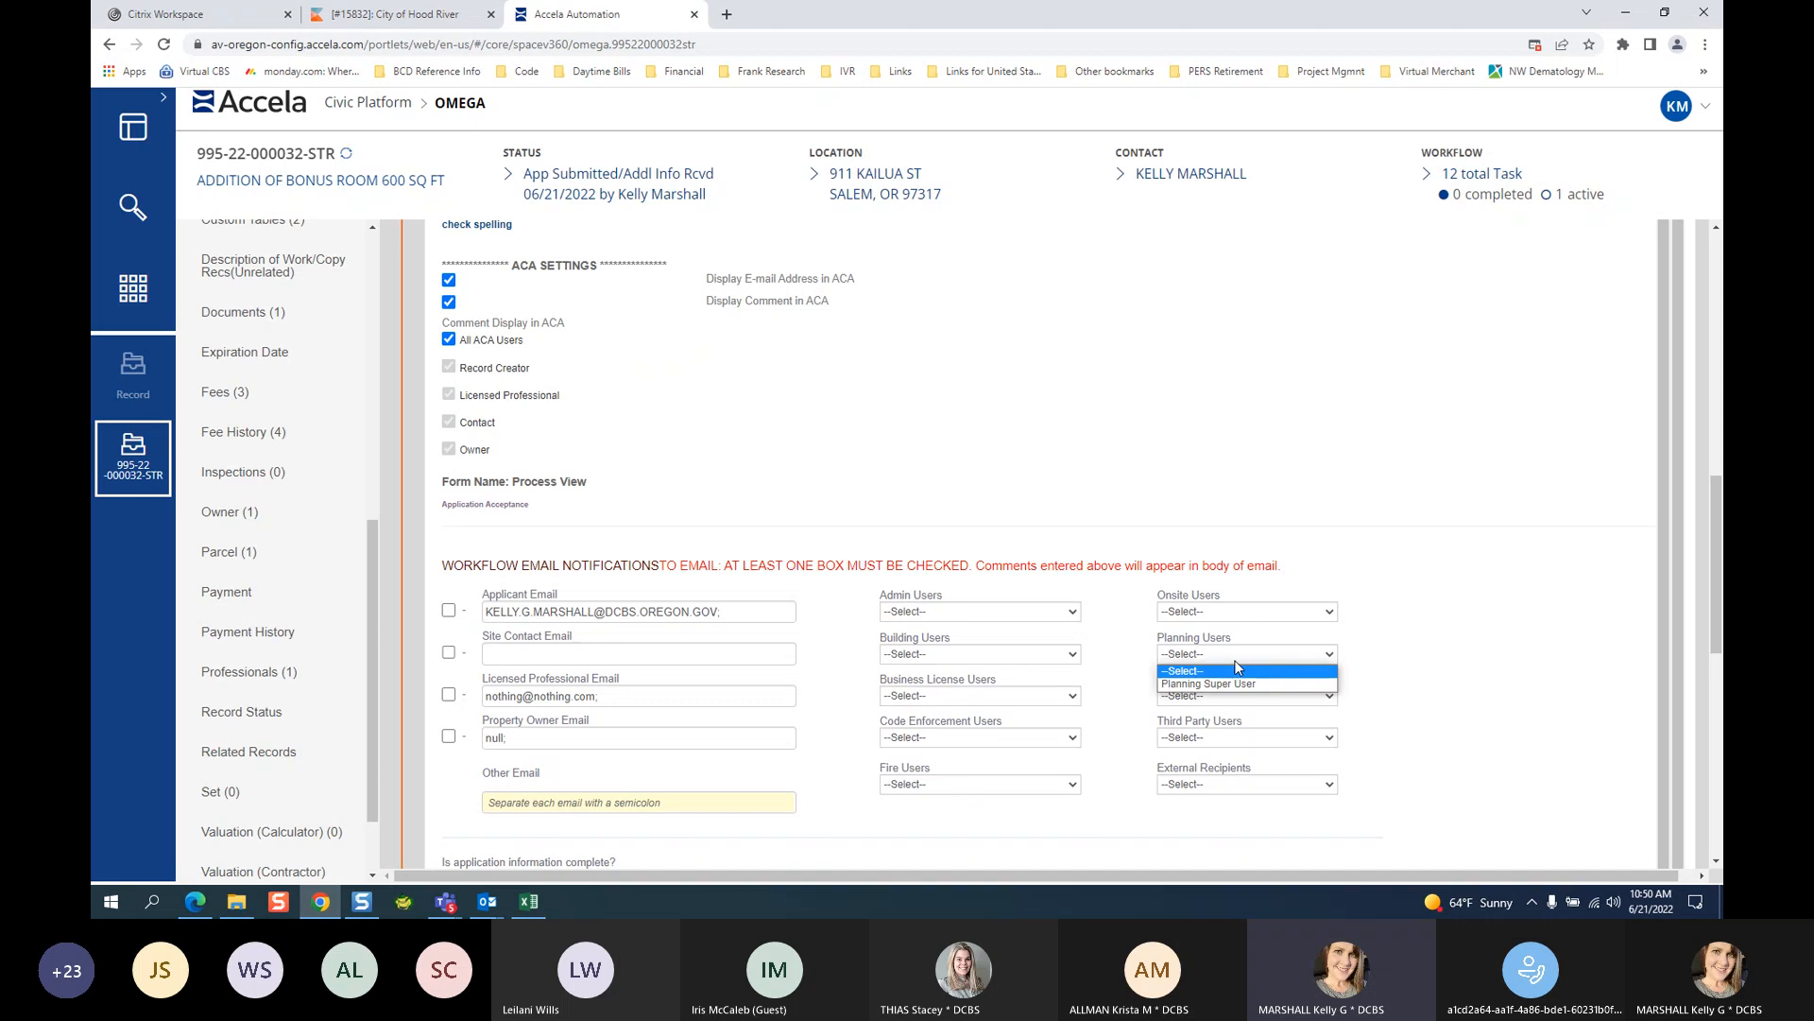
left_click(950, 658)
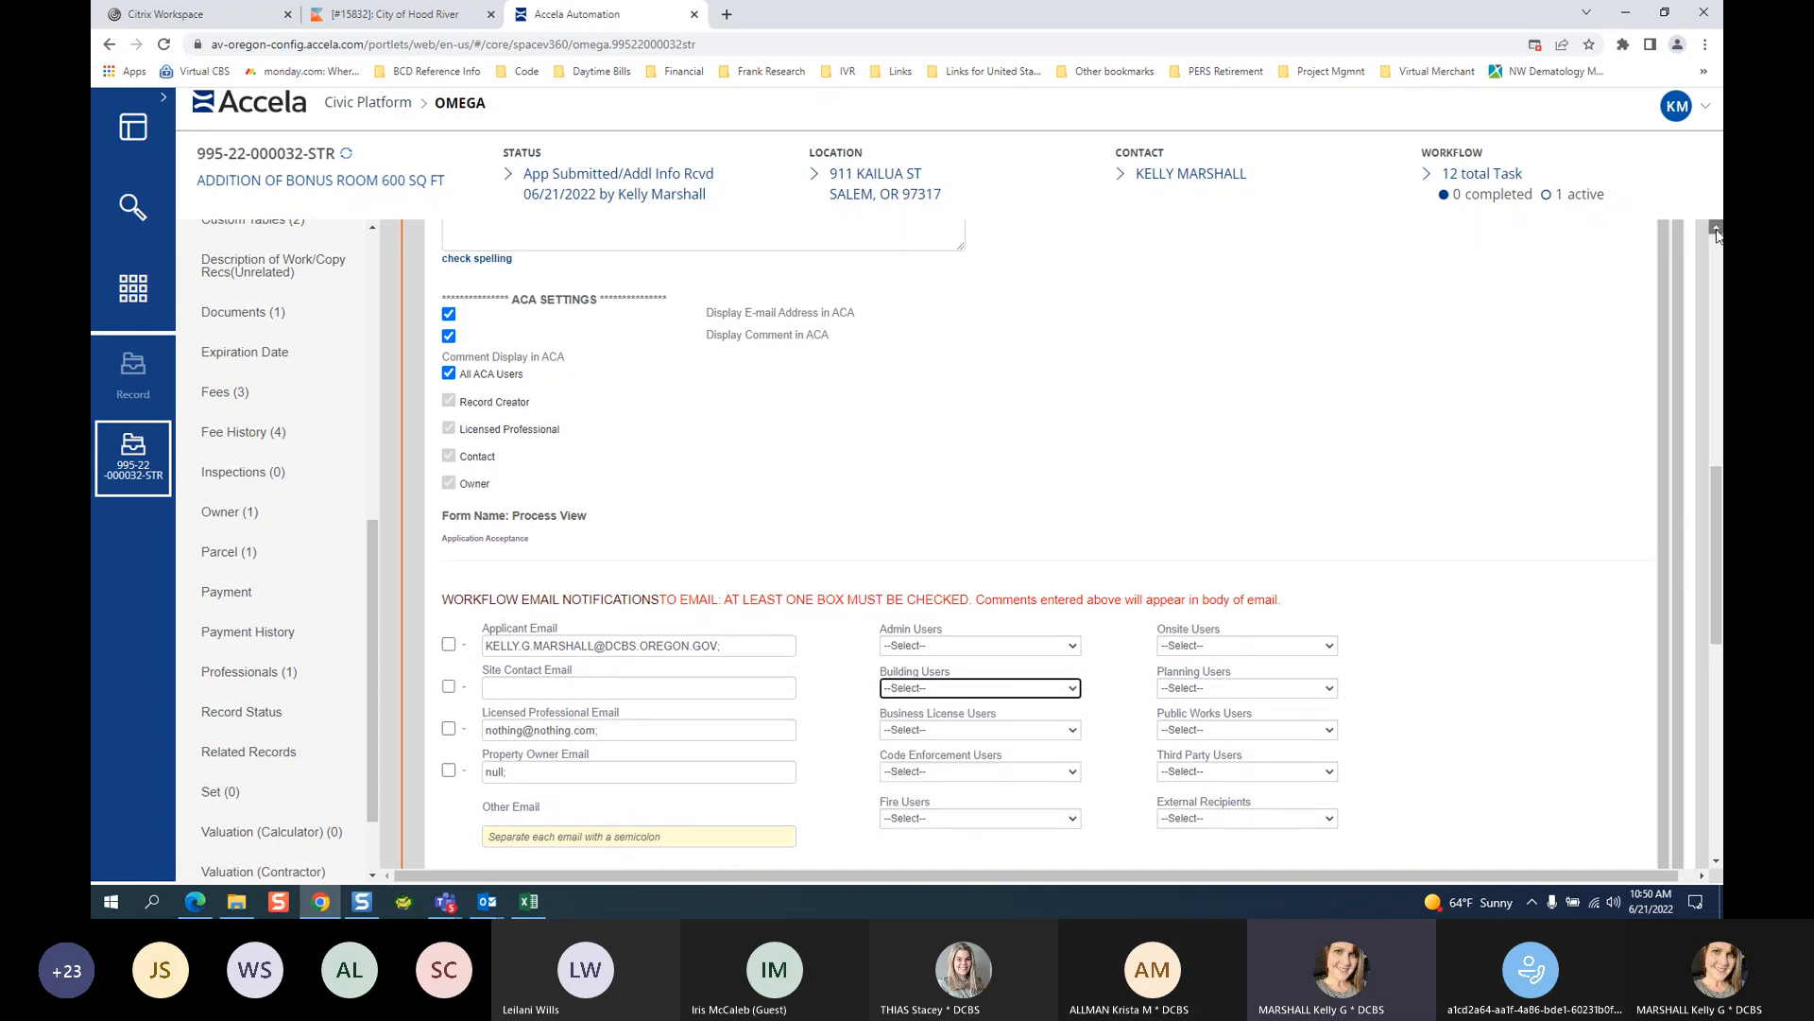
scroll(1717, 235, "up", 3)
scroll(1717, 235, "up", 2)
left_click(574, 513)
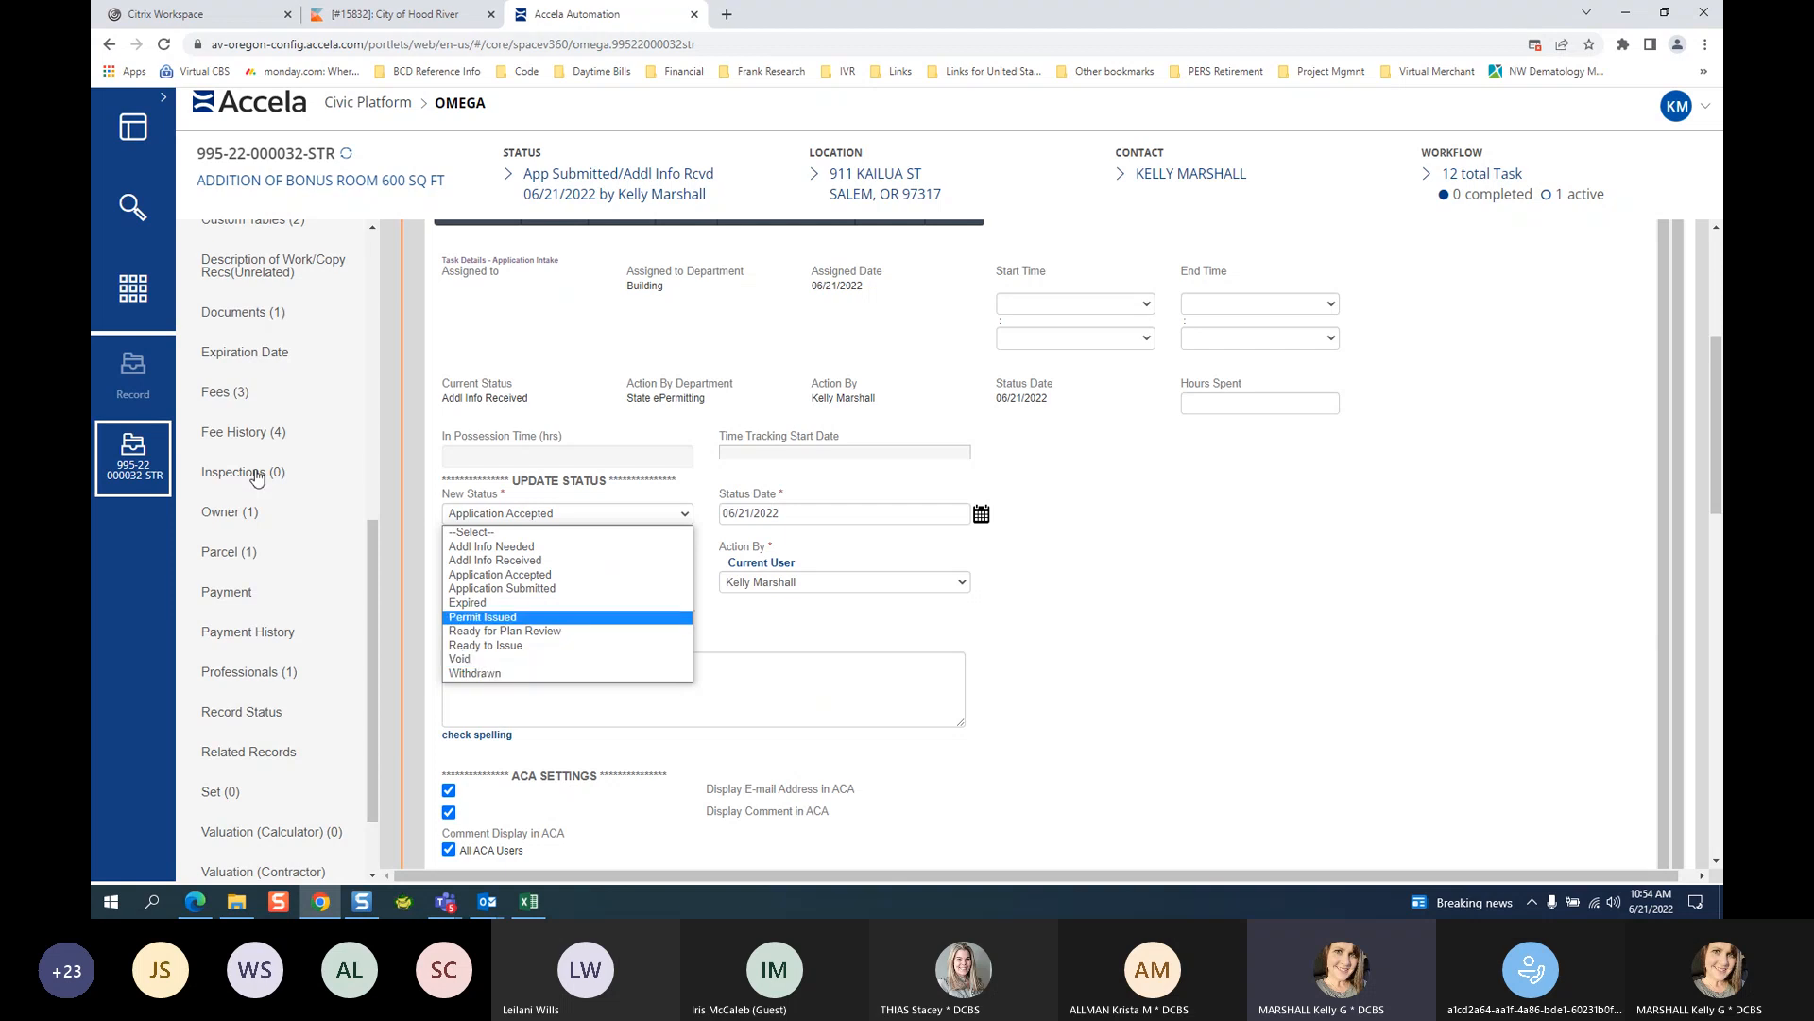
Bring up the New Status choices to switch the status to Void.
scroll(251, 415, "up", 3)
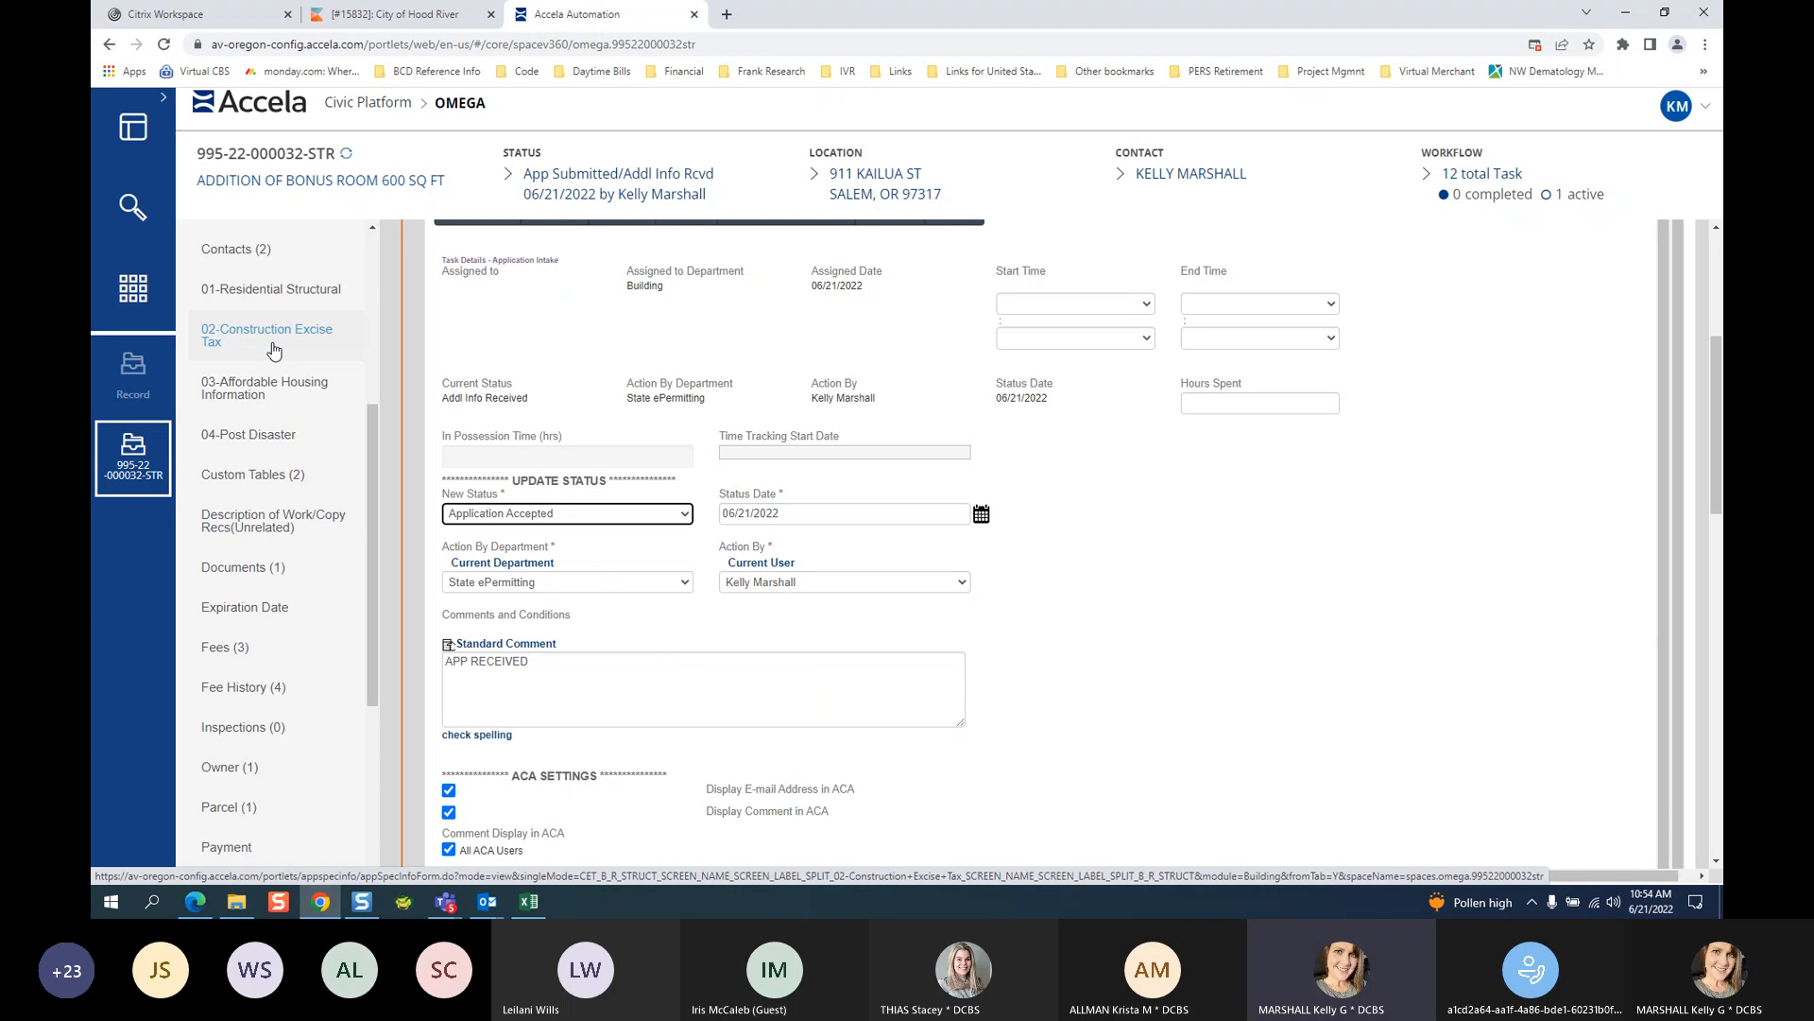
left_click(578, 524)
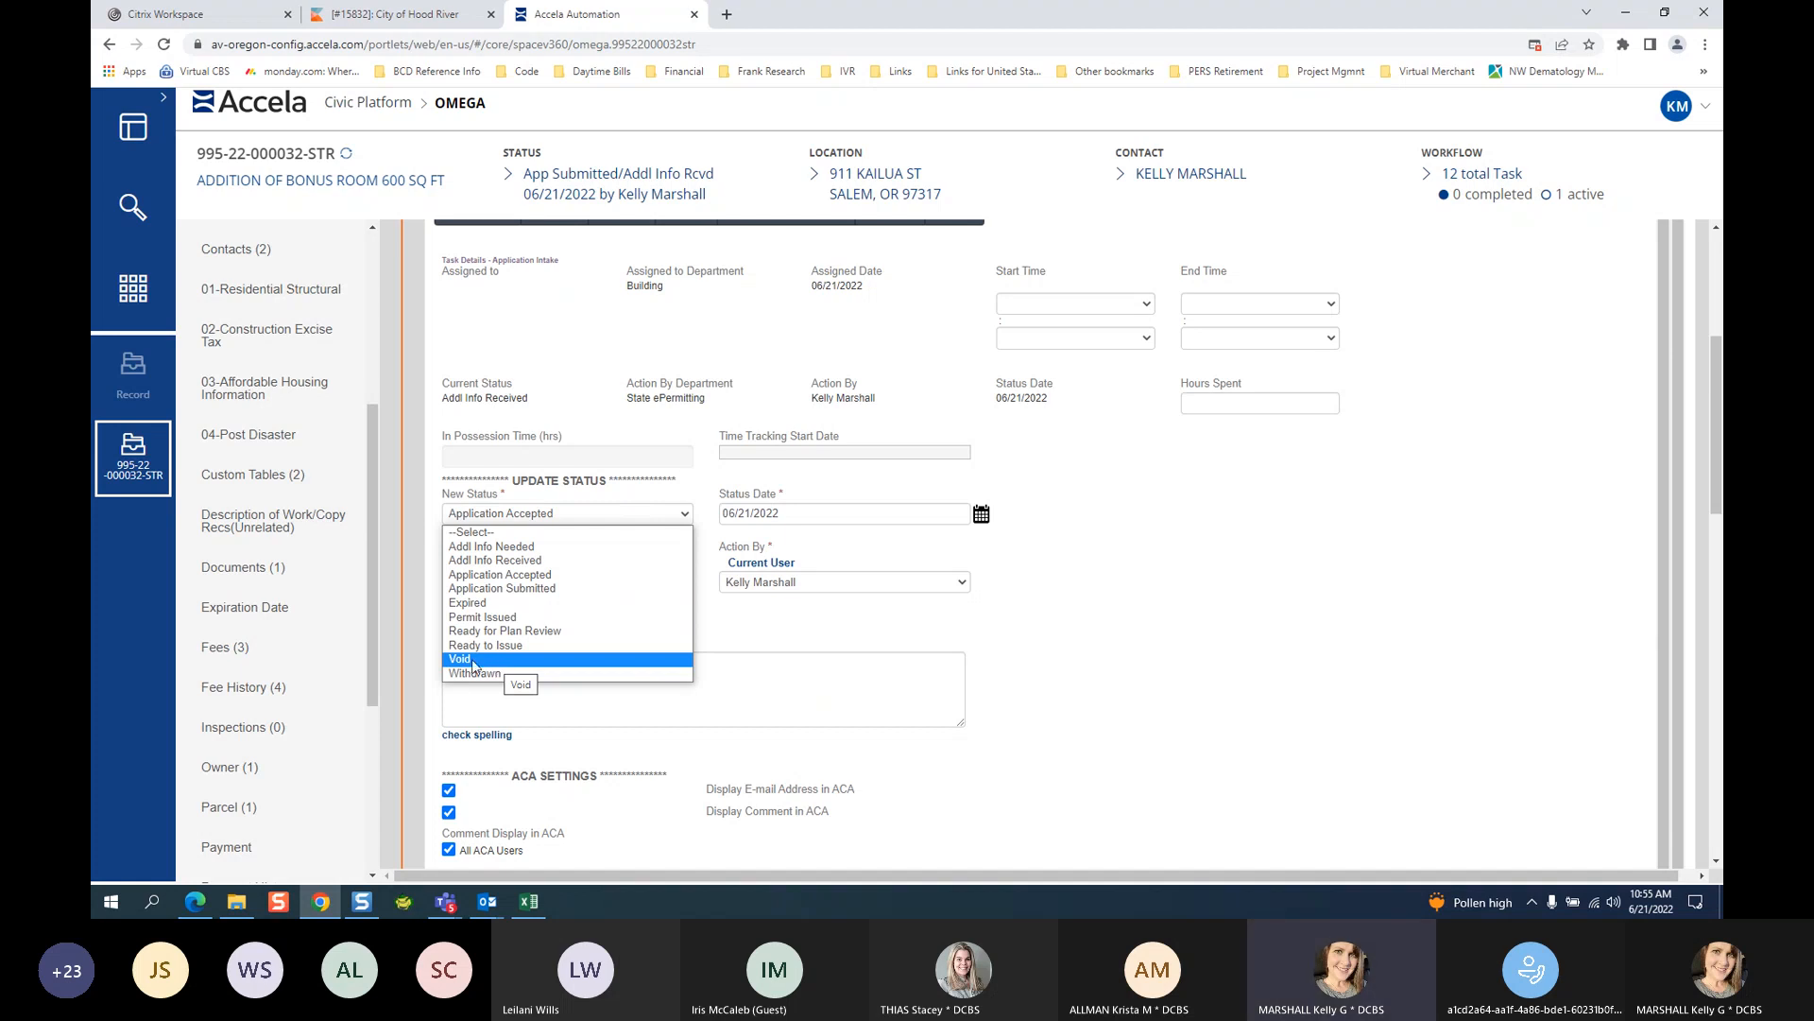
Set the Application Intake new status to Void and check the void reasons without choosing one.
left_click(473, 659)
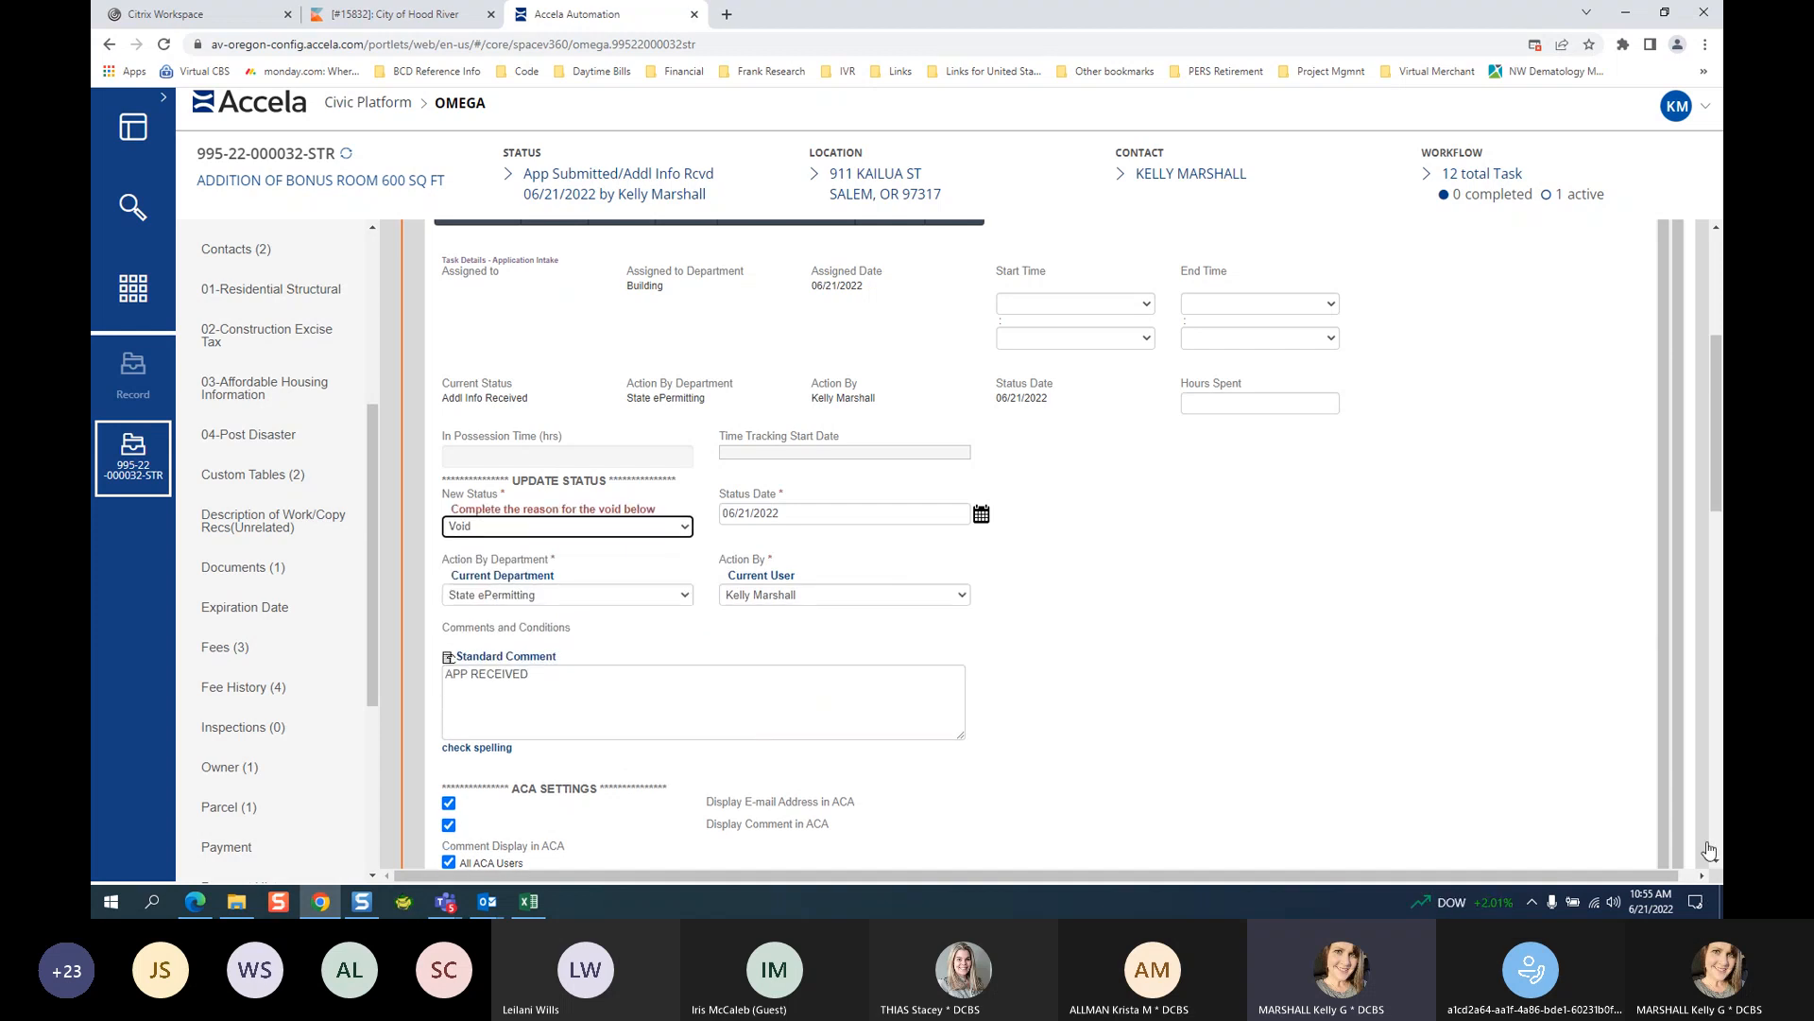
scroll(1713, 861, "down", 6)
scroll(1714, 861, "down", 6)
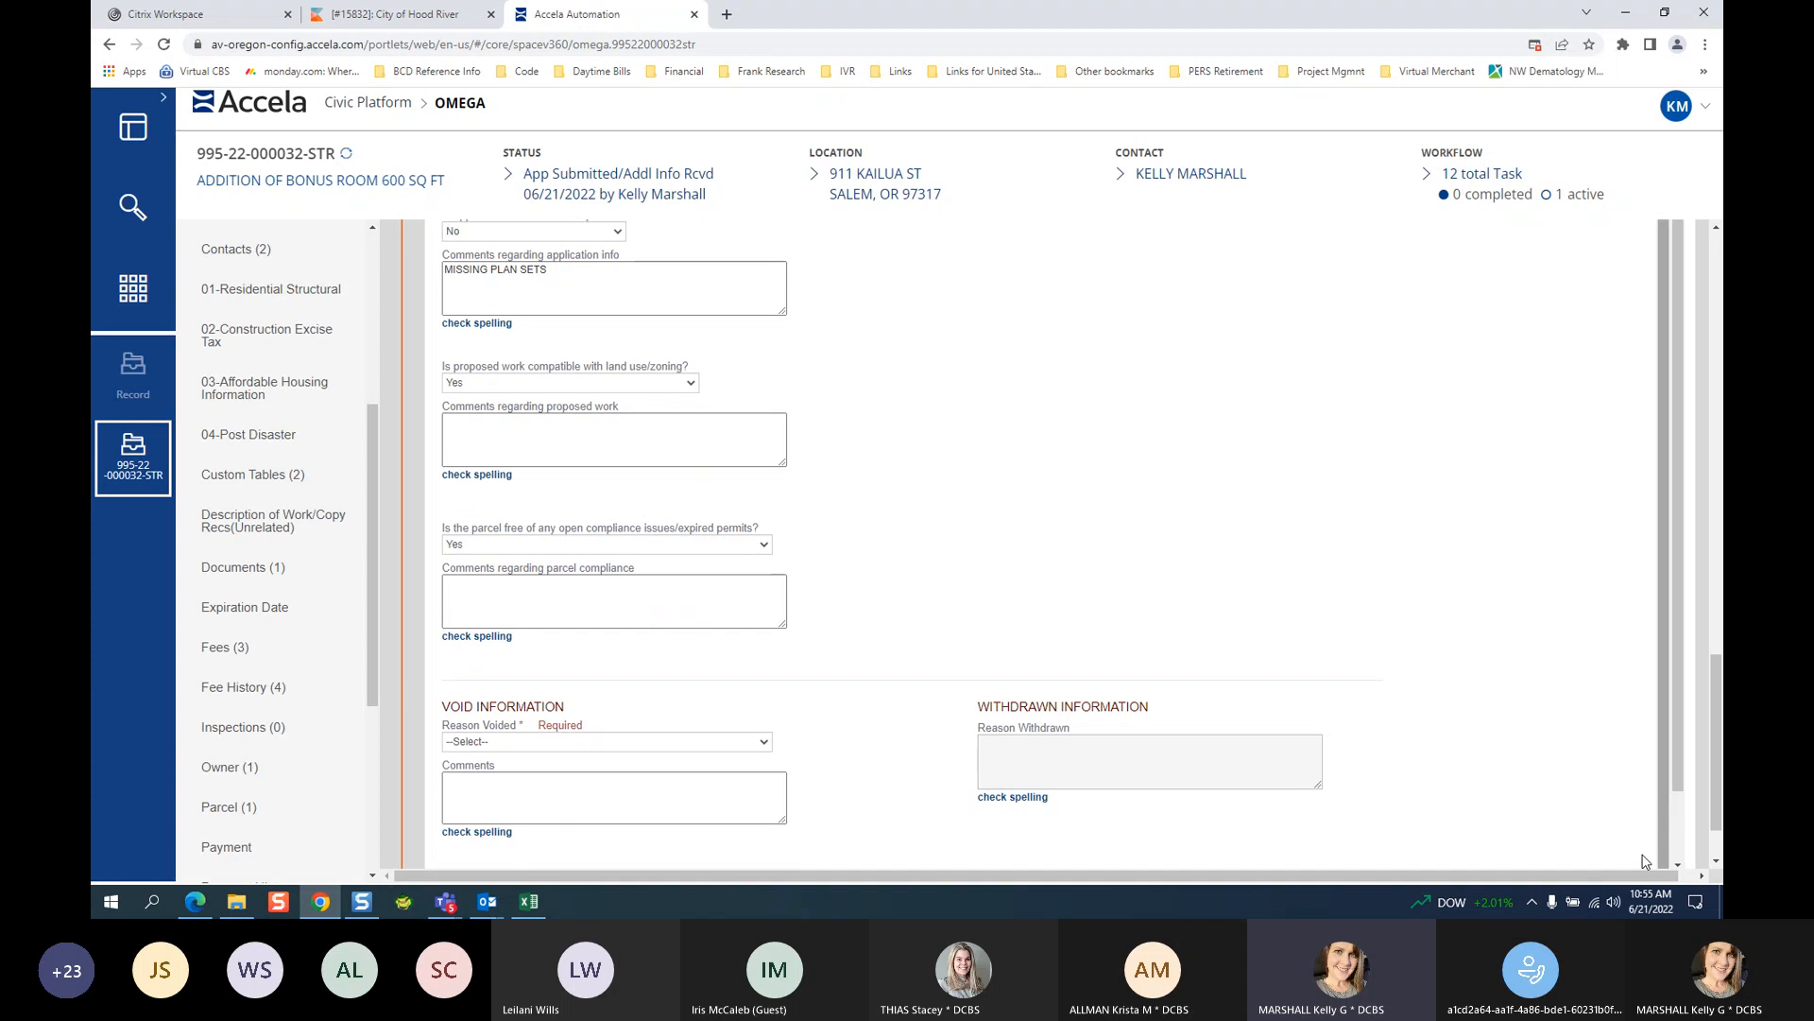
left_click(530, 745)
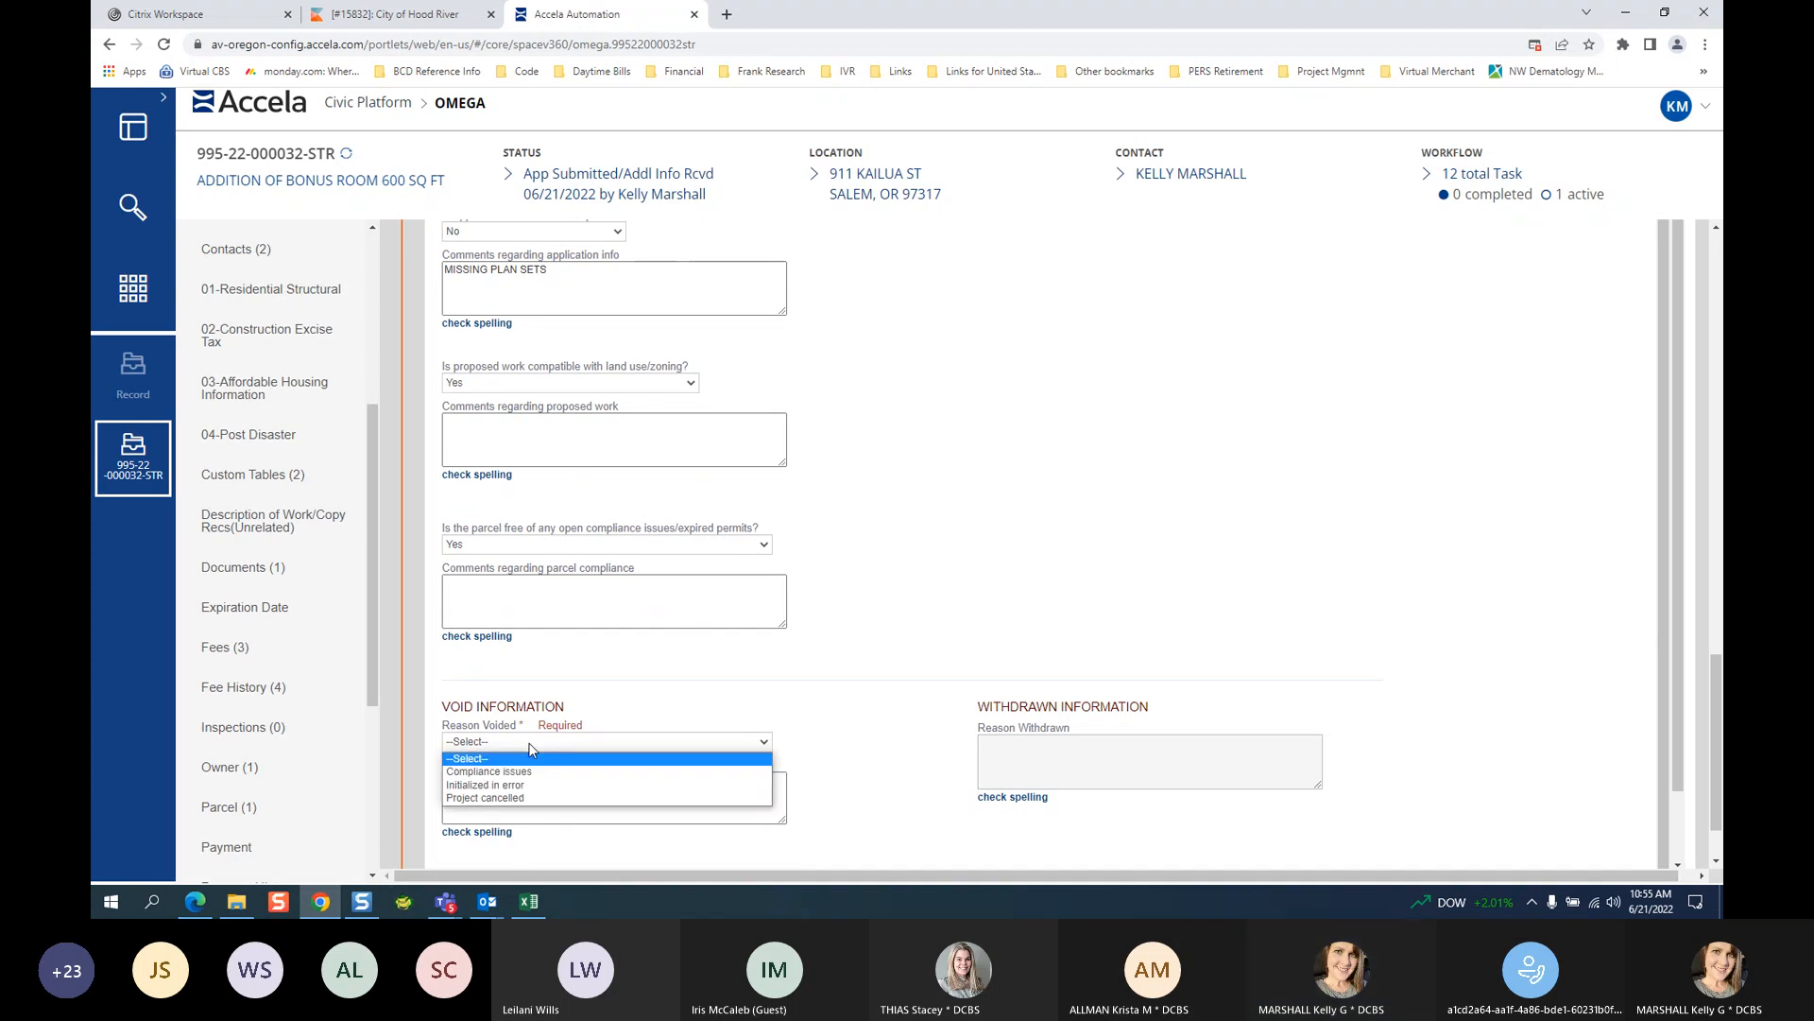
left_click(913, 763)
left_click(511, 798)
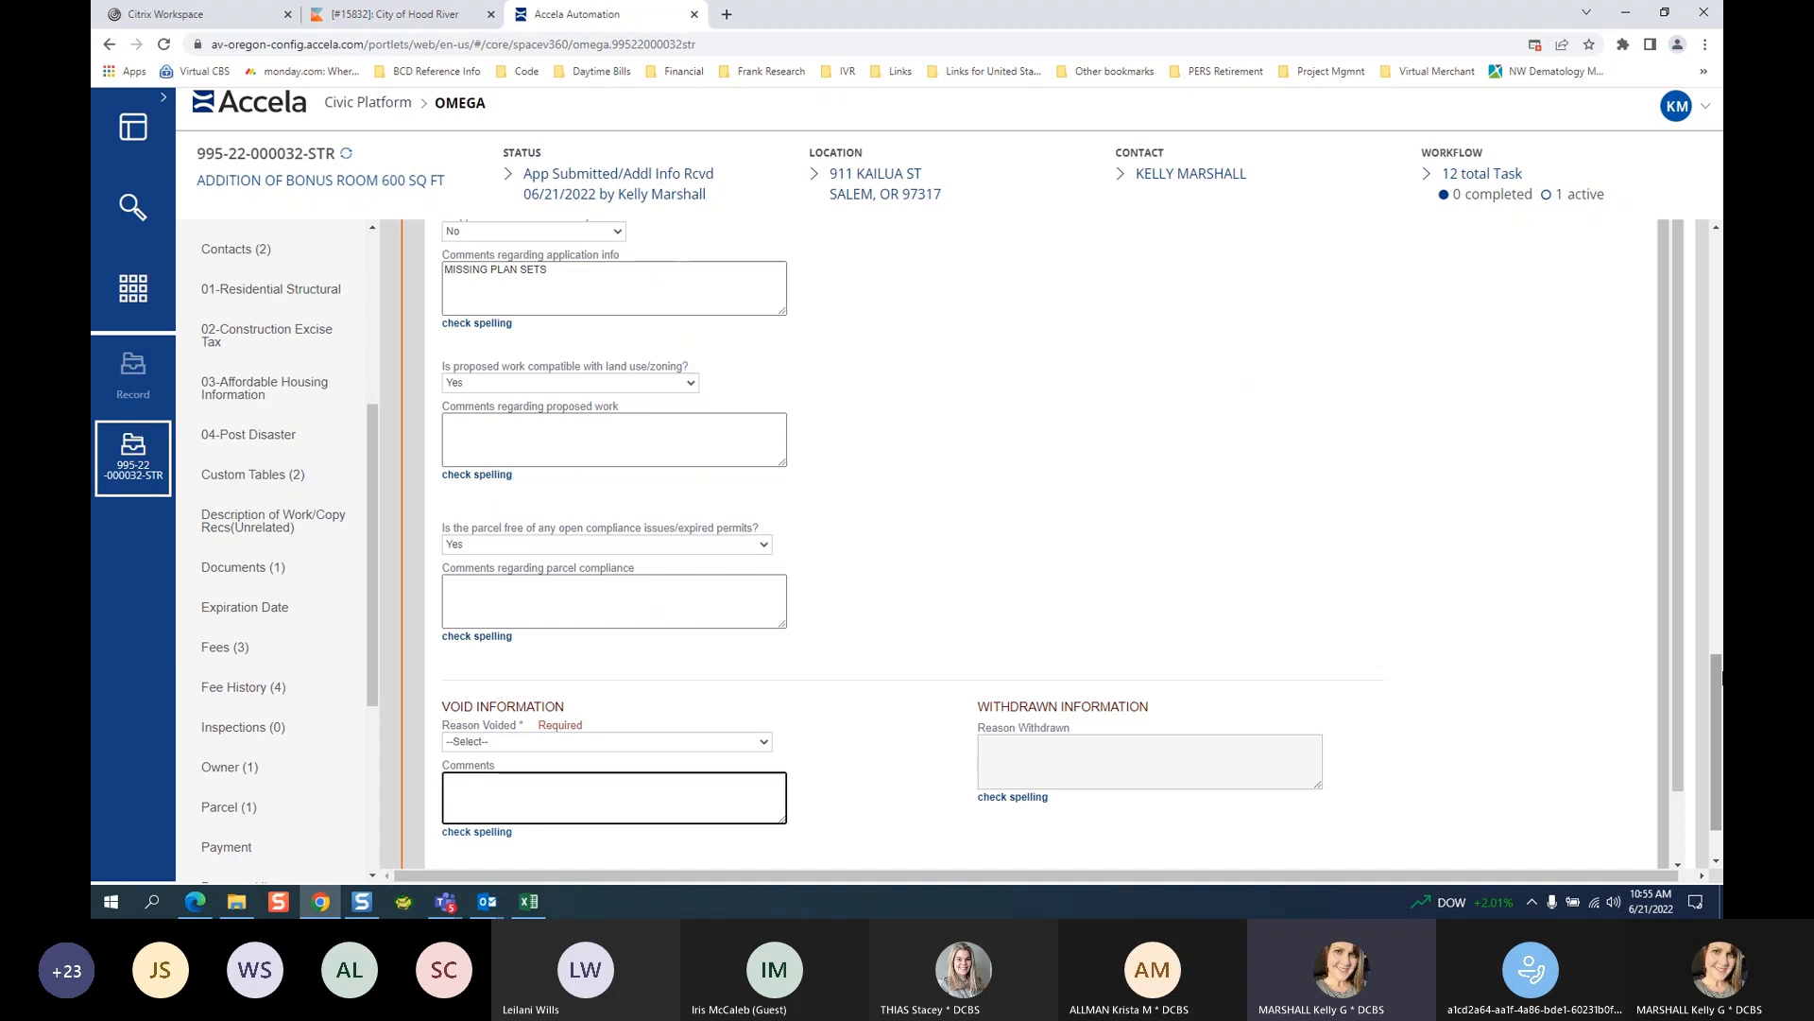
Change the Application Intake new status to Withdrawn instead.
left_click(1716, 229)
left_click(1716, 230)
left_click(1716, 229)
left_click(1716, 229)
left_click(1716, 230)
left_click(1716, 229)
left_click(1716, 229)
left_click(1716, 230)
left_click(1717, 230)
left_click(1717, 232)
left_click(1717, 232)
left_click(1717, 232)
scroll(1102, 443, "up", 9)
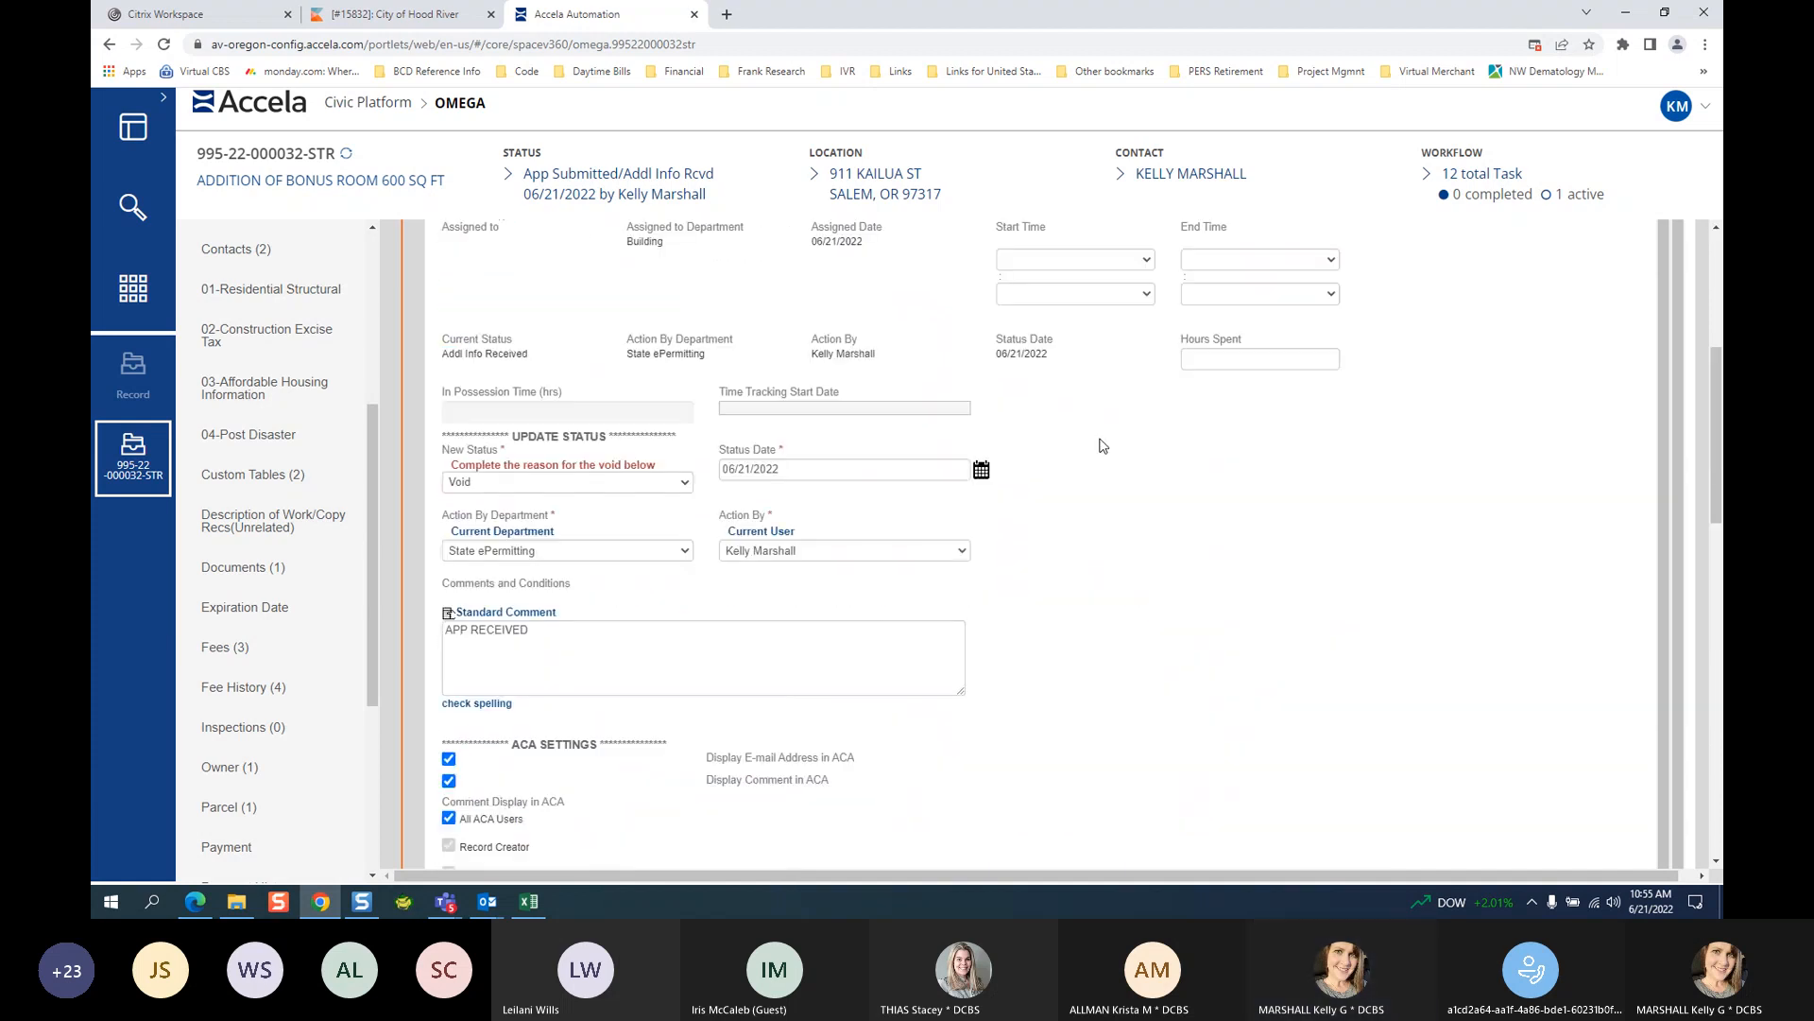
left_click(548, 810)
left_click(548, 782)
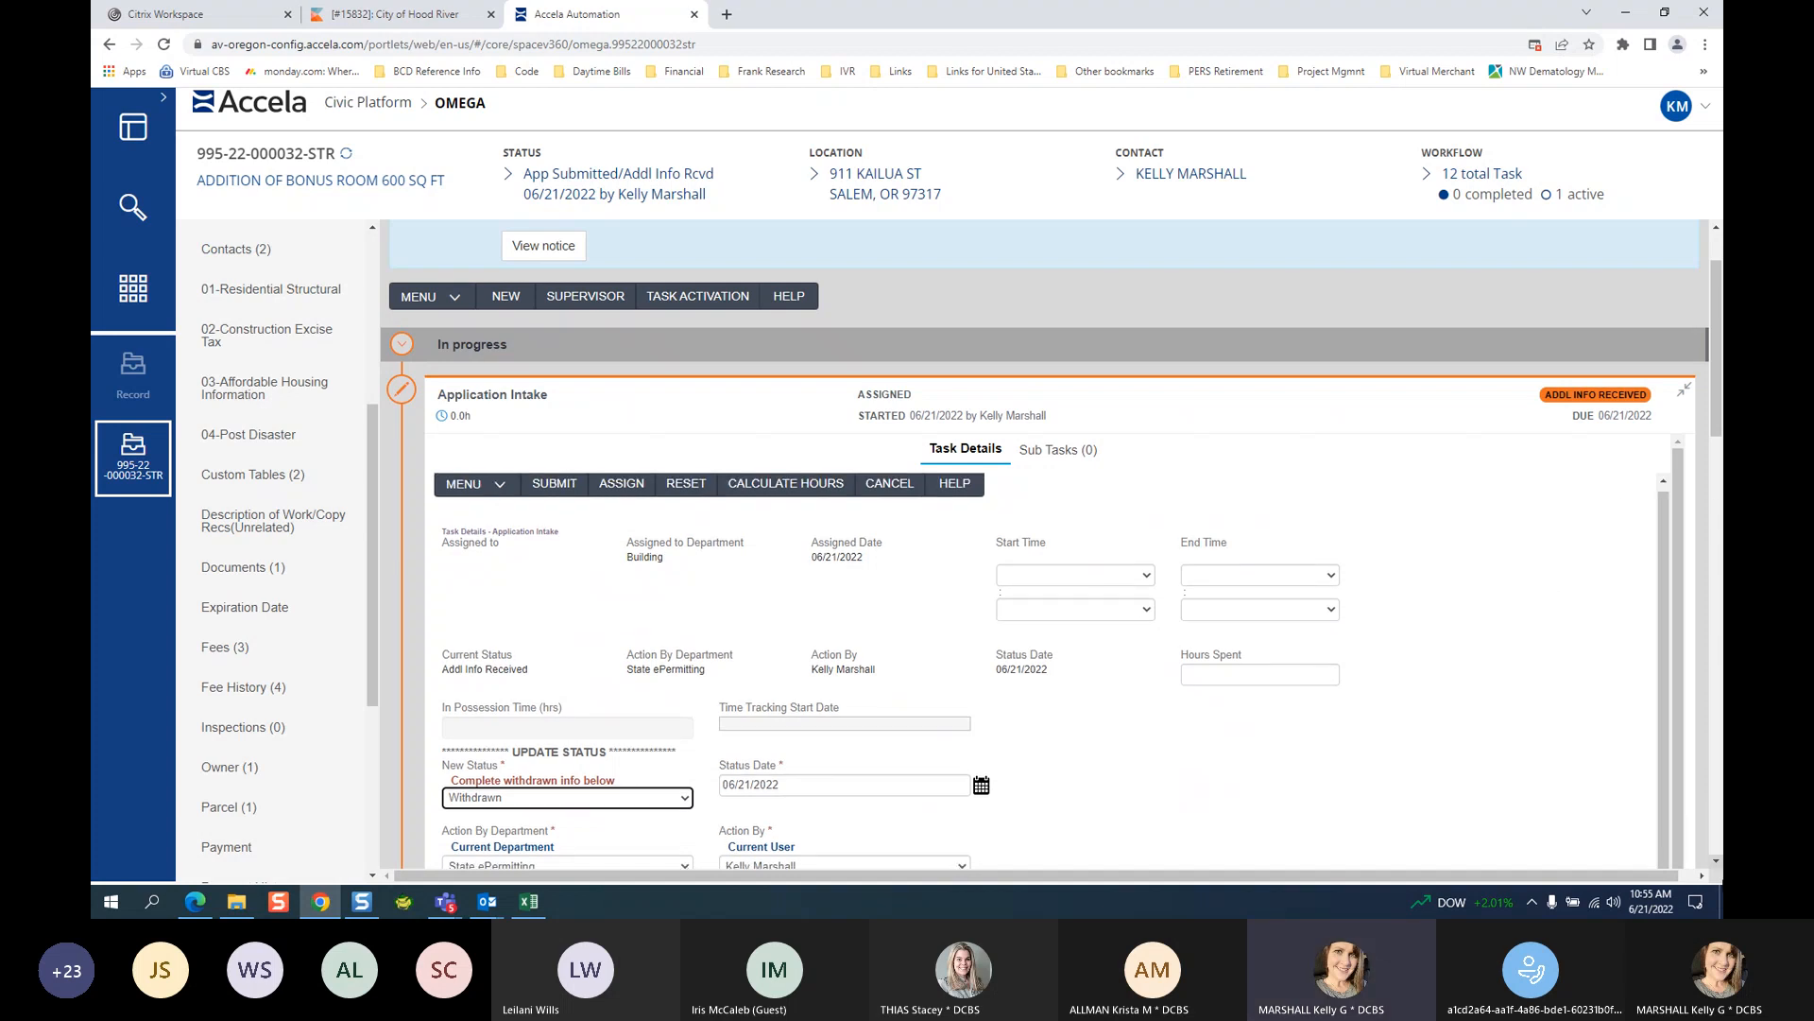
Review the rest of the update form, then reopen the New Status choices.
left_click(1716, 863)
scroll(1716, 863, "down", 5)
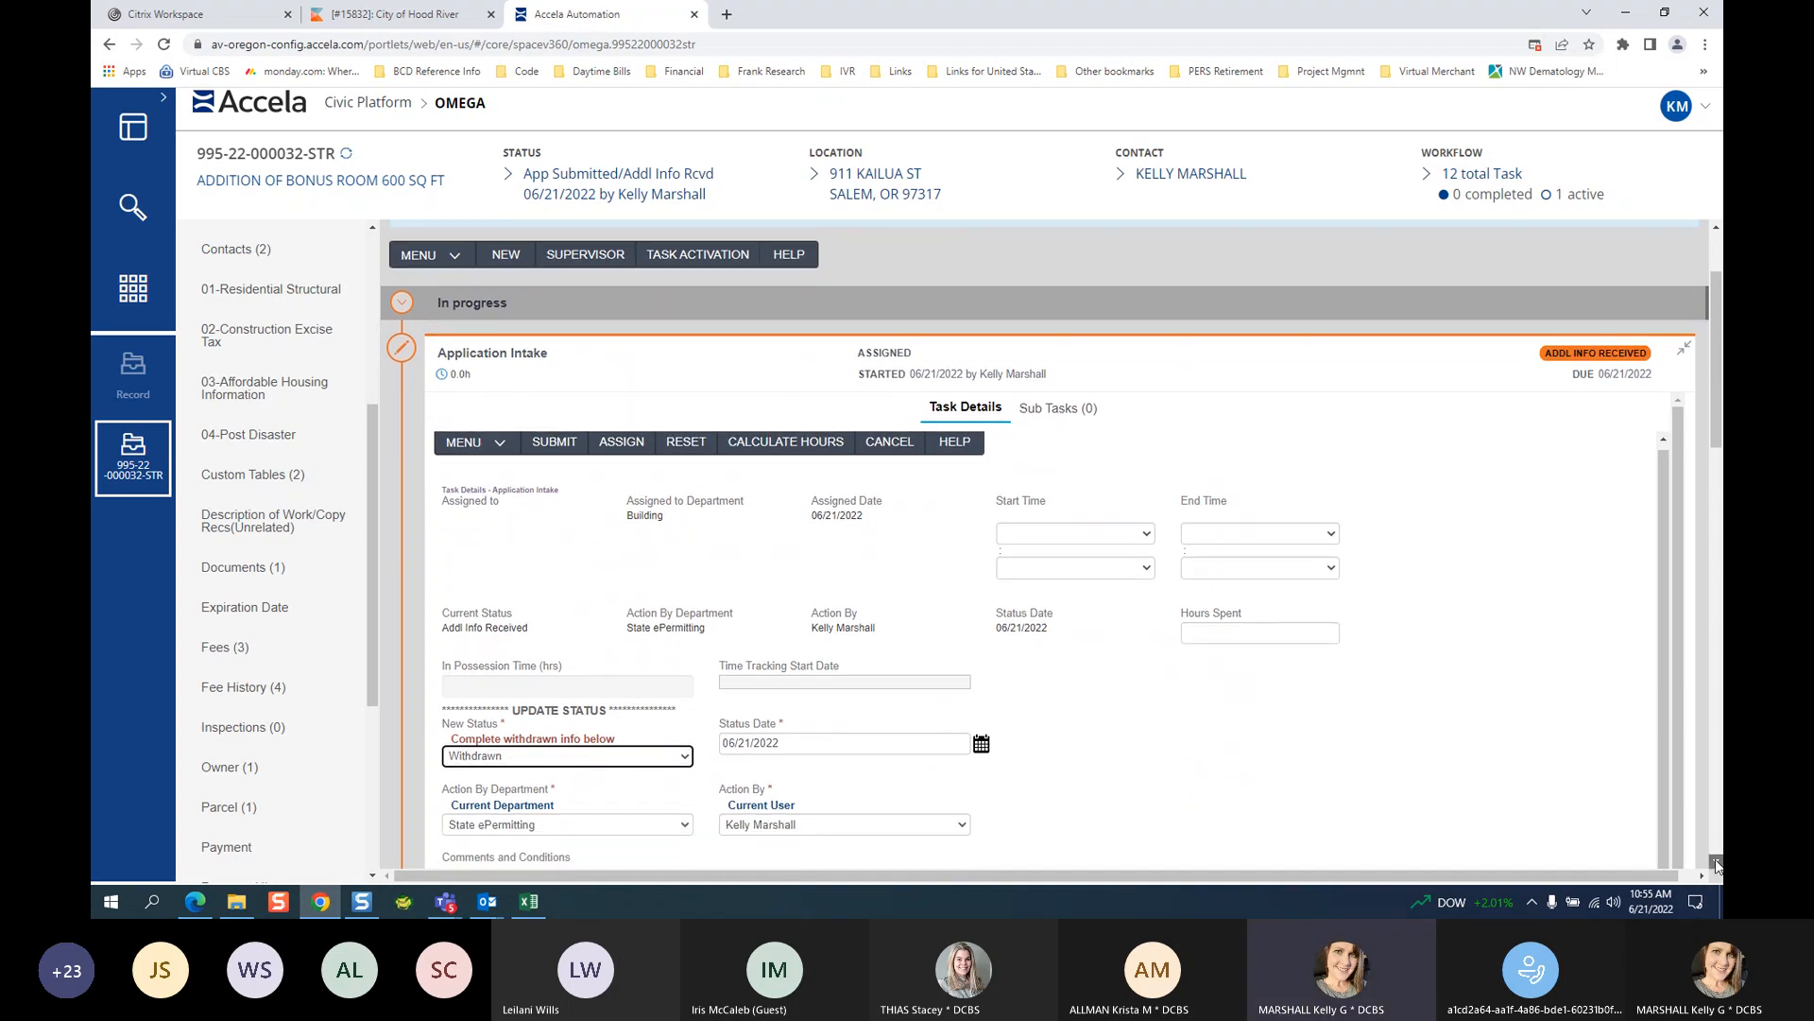
left_click(1712, 781)
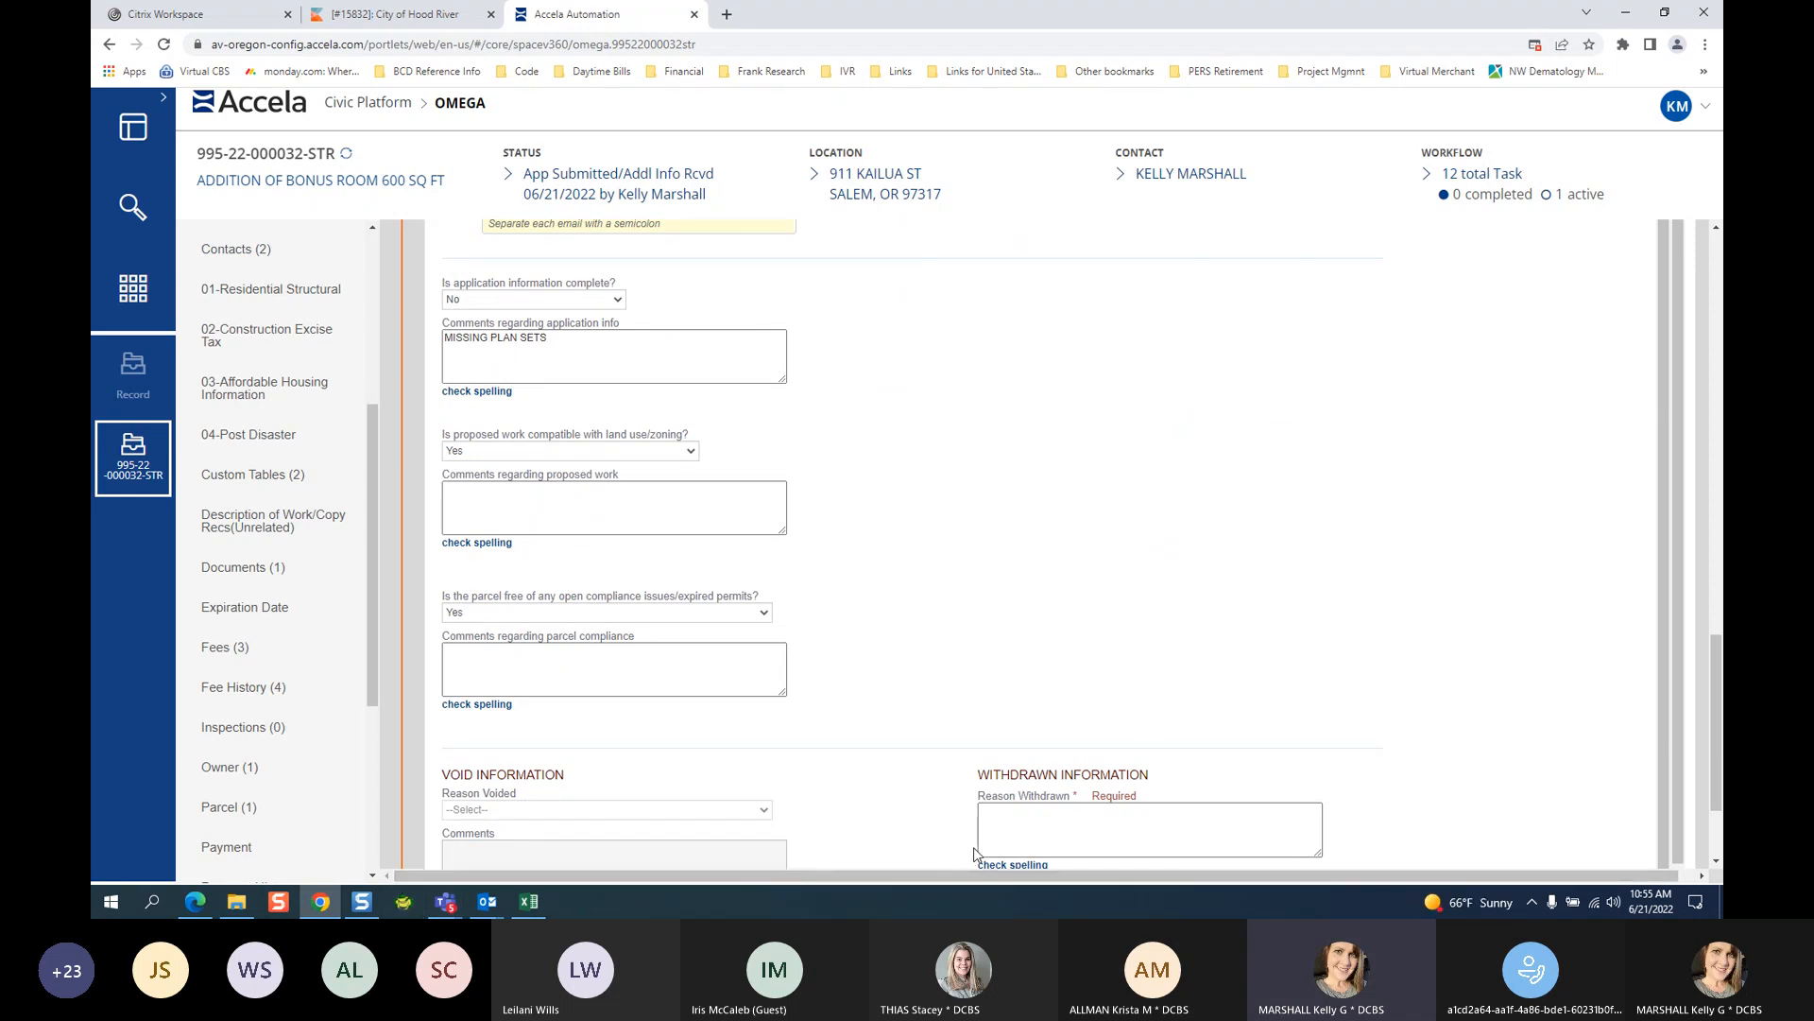
scroll(1182, 652, "up", 1)
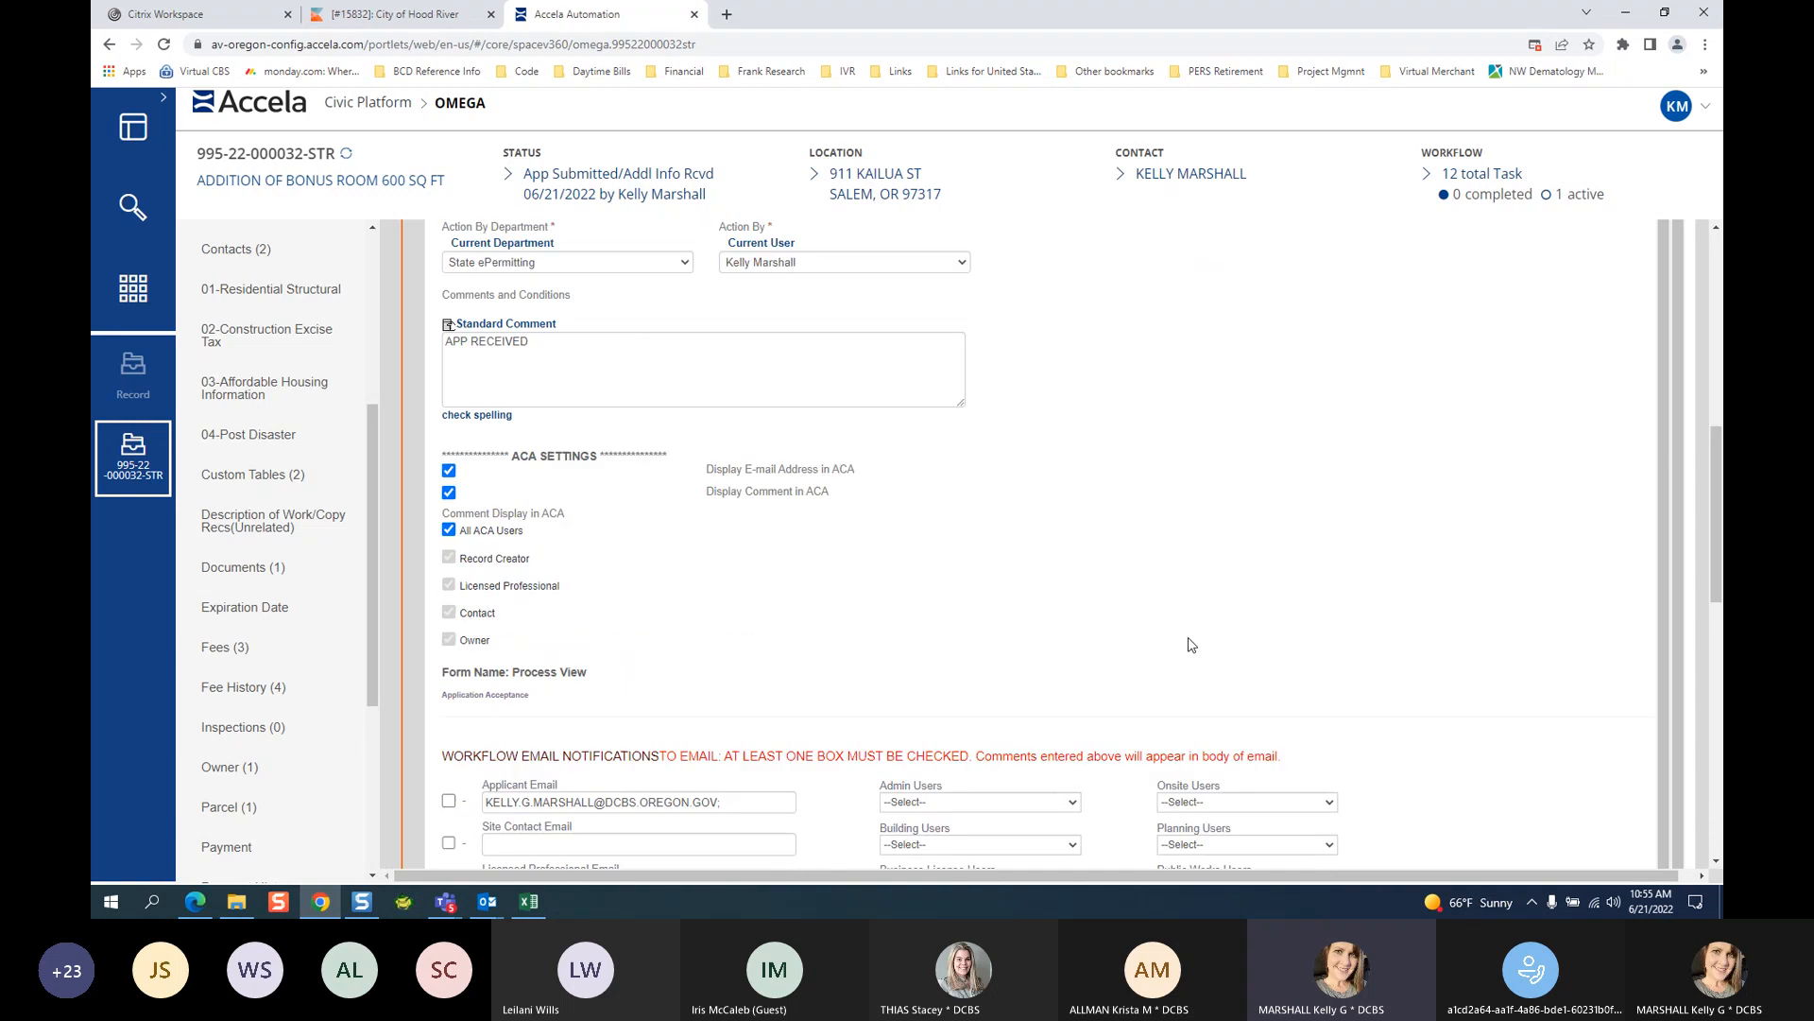
scroll(1189, 642, "up", 10)
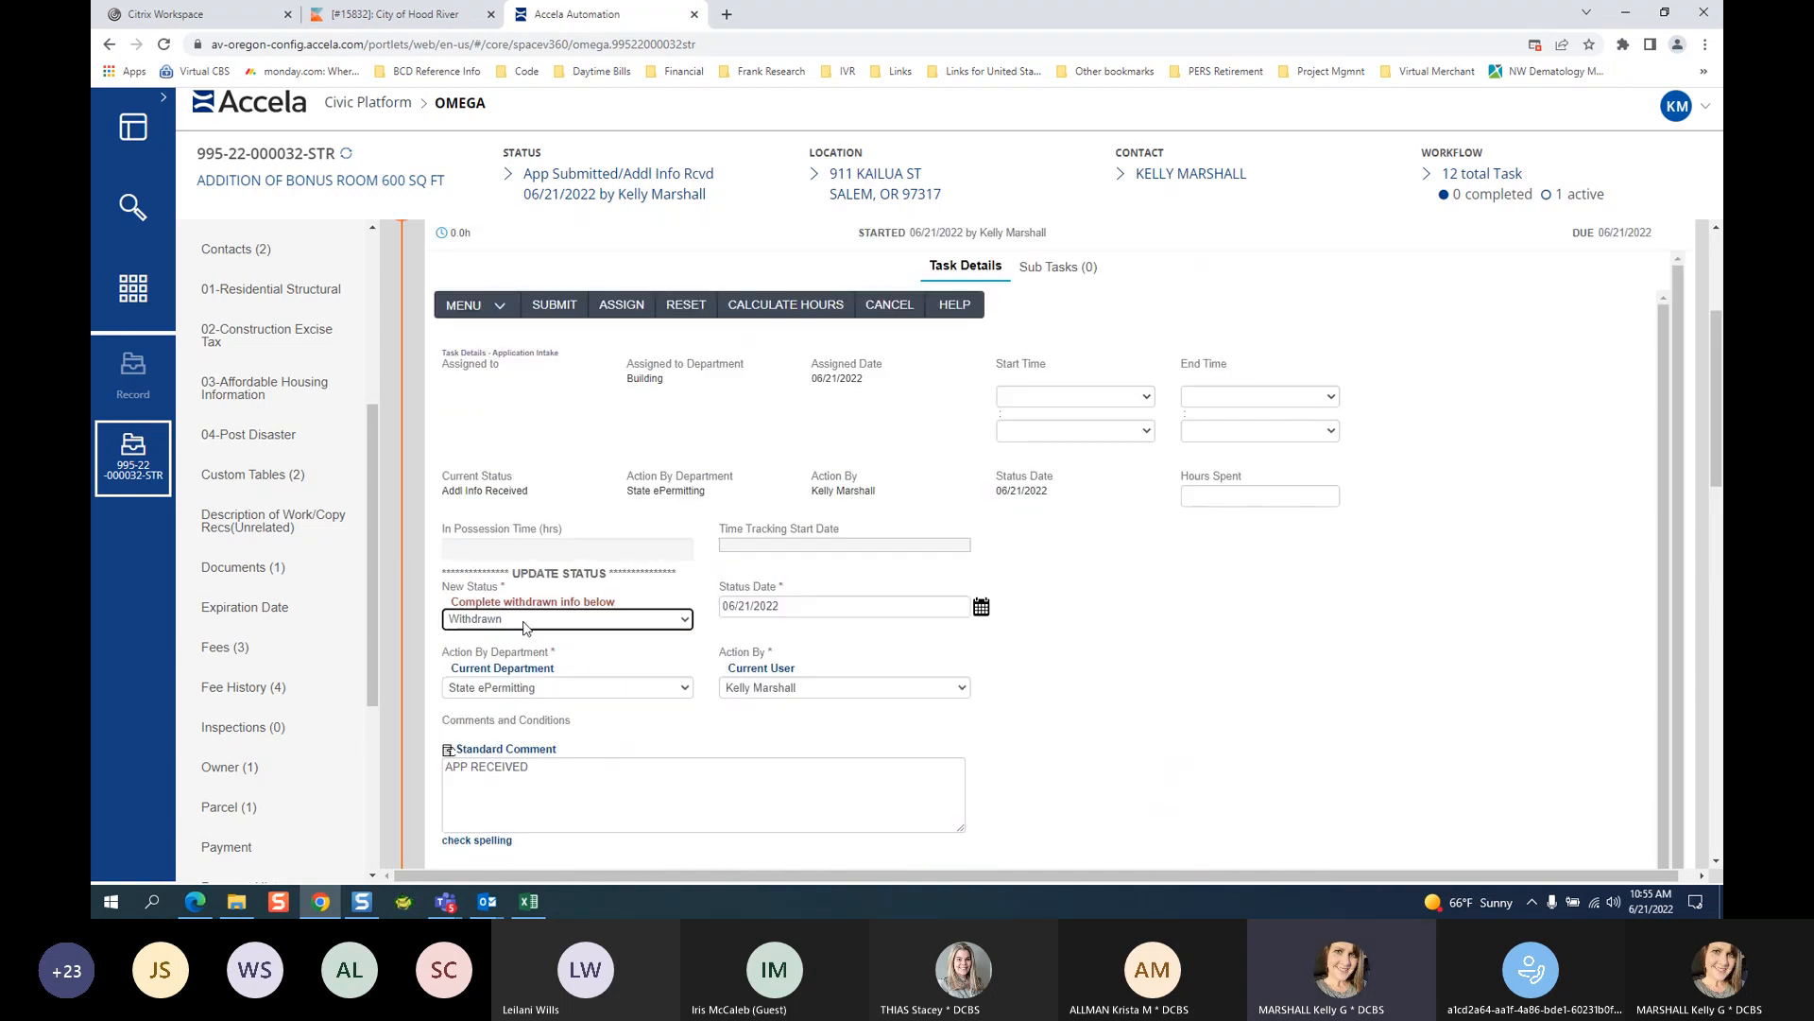
left_click(528, 621)
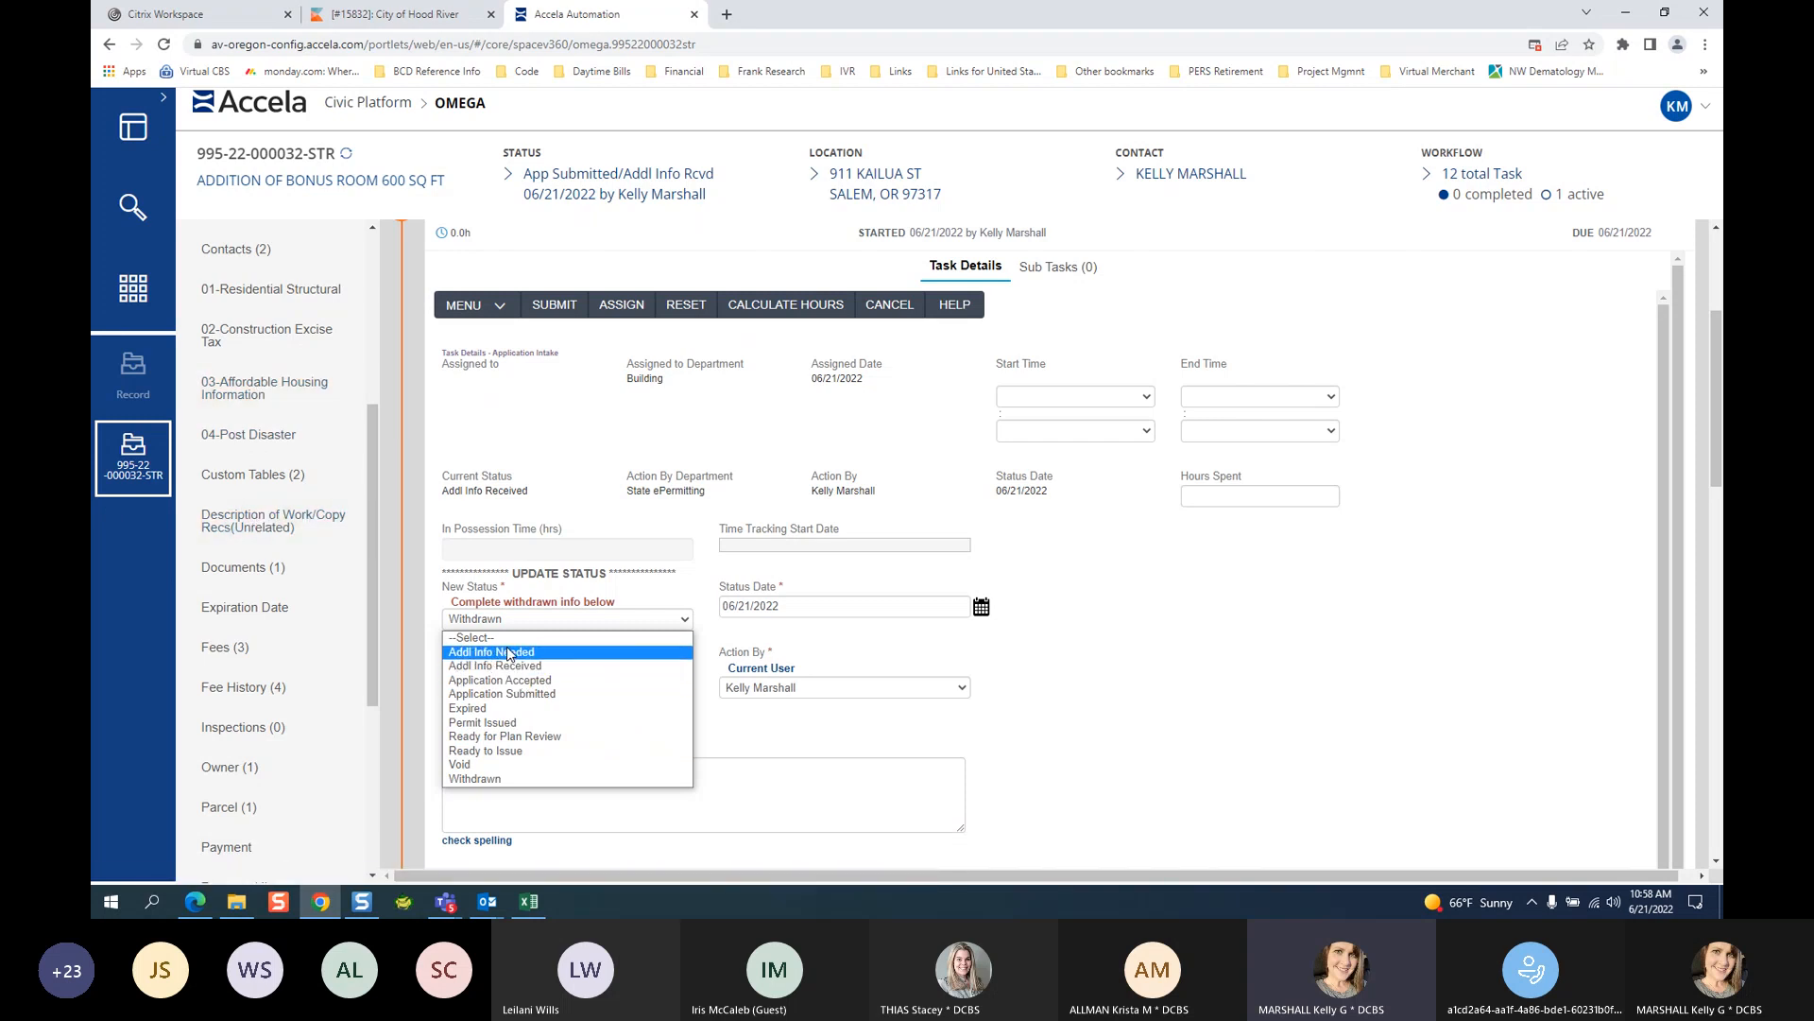
Choose Ready for Plan Review as the new status and delete the APP RECEIVED standard comment.
left_click(489, 736)
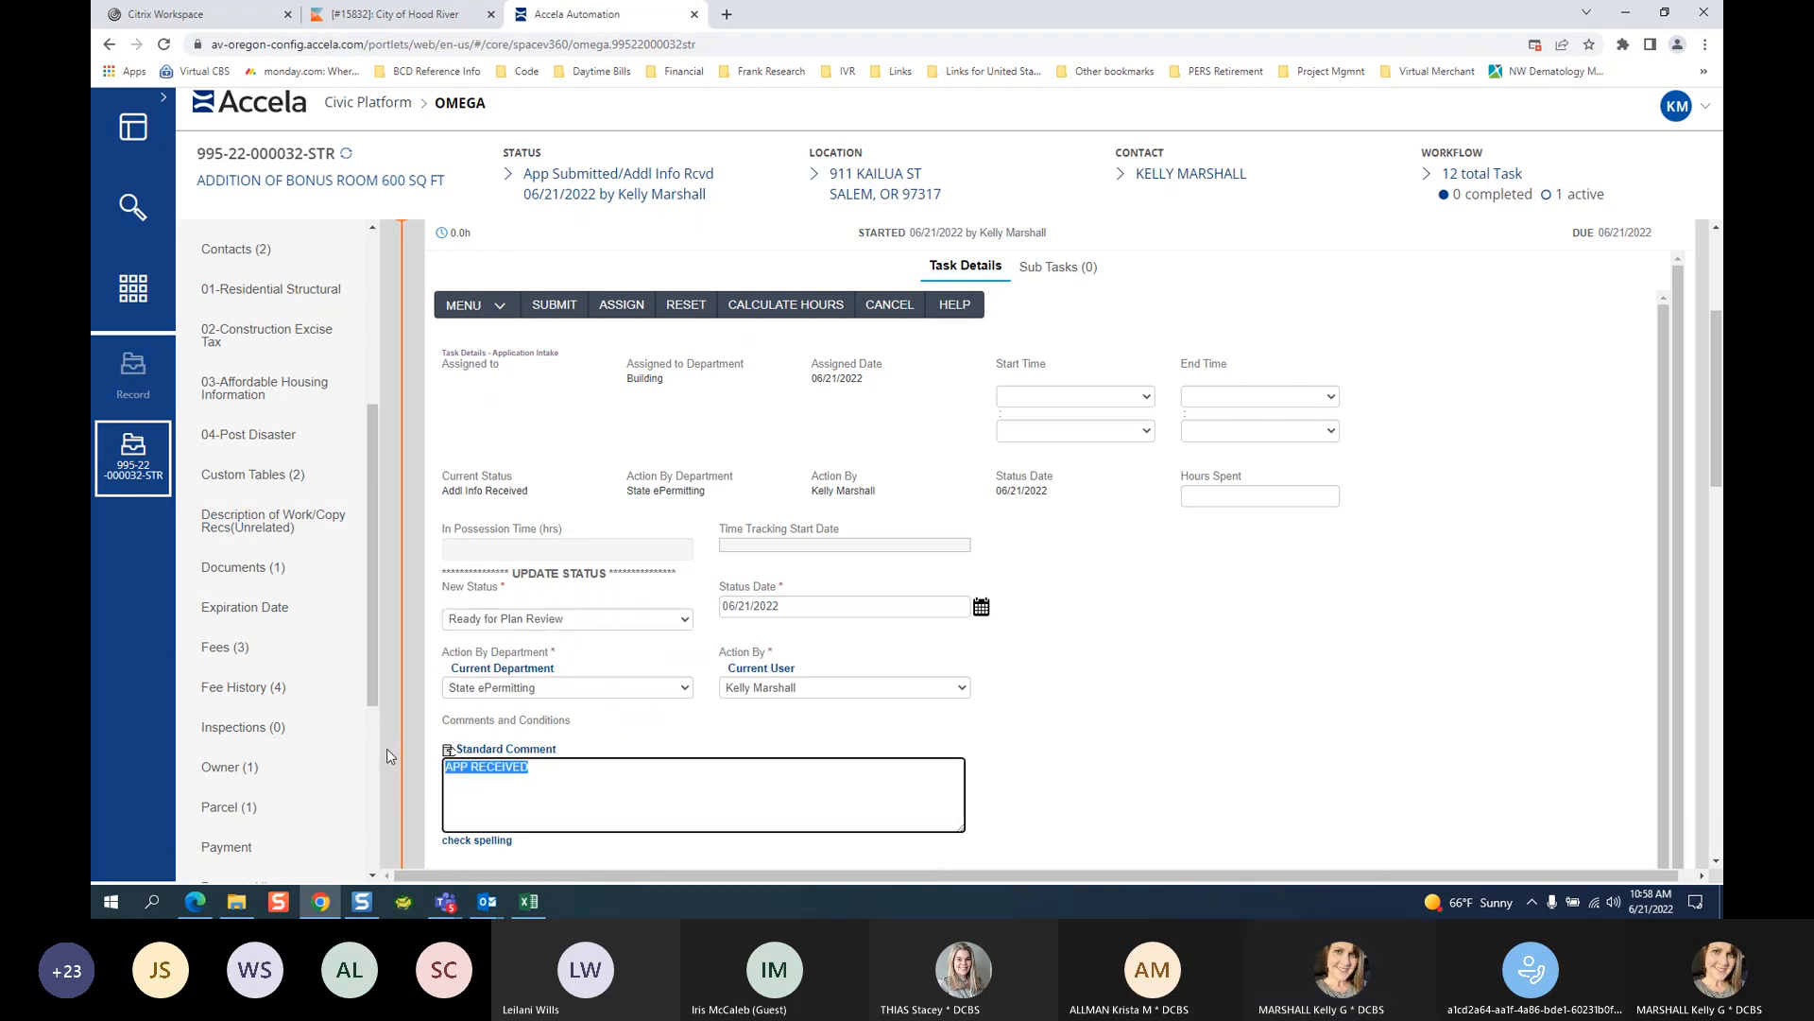
left_click_drag(546, 768, 387, 756)
key("BackSpace")
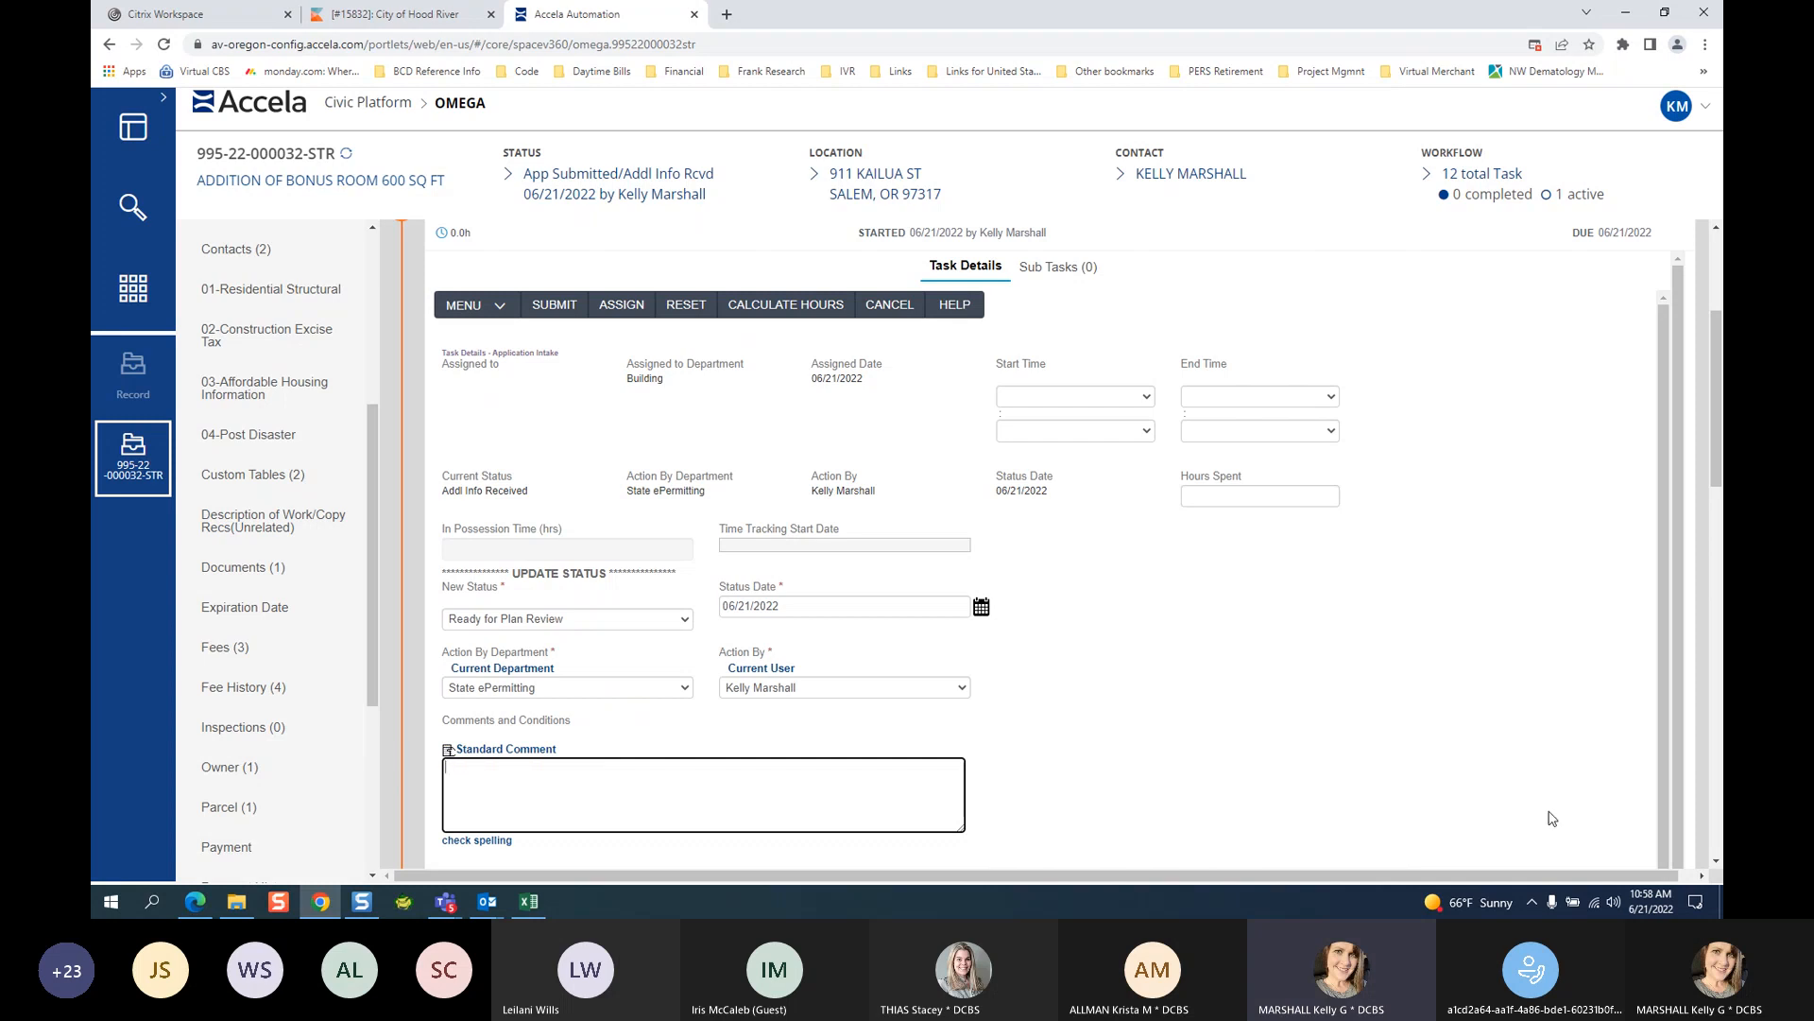
scroll(1715, 858, "down", 5)
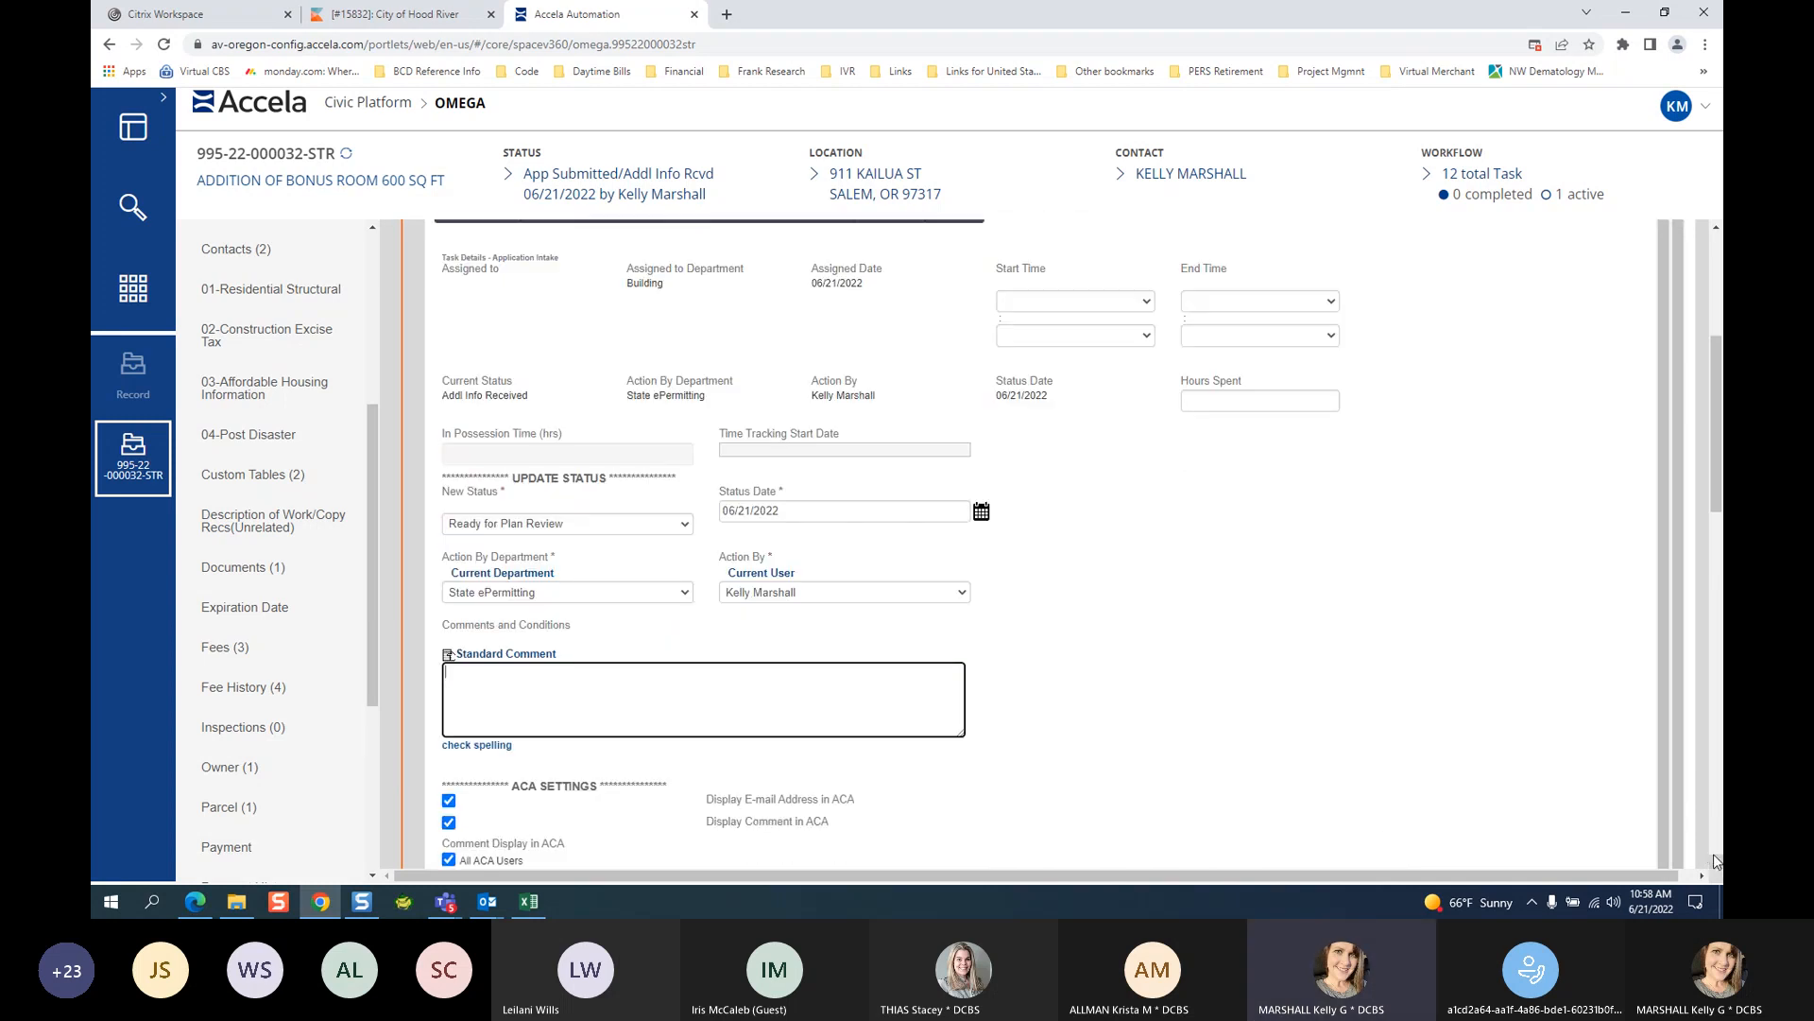
scroll(1714, 854, "down", 3)
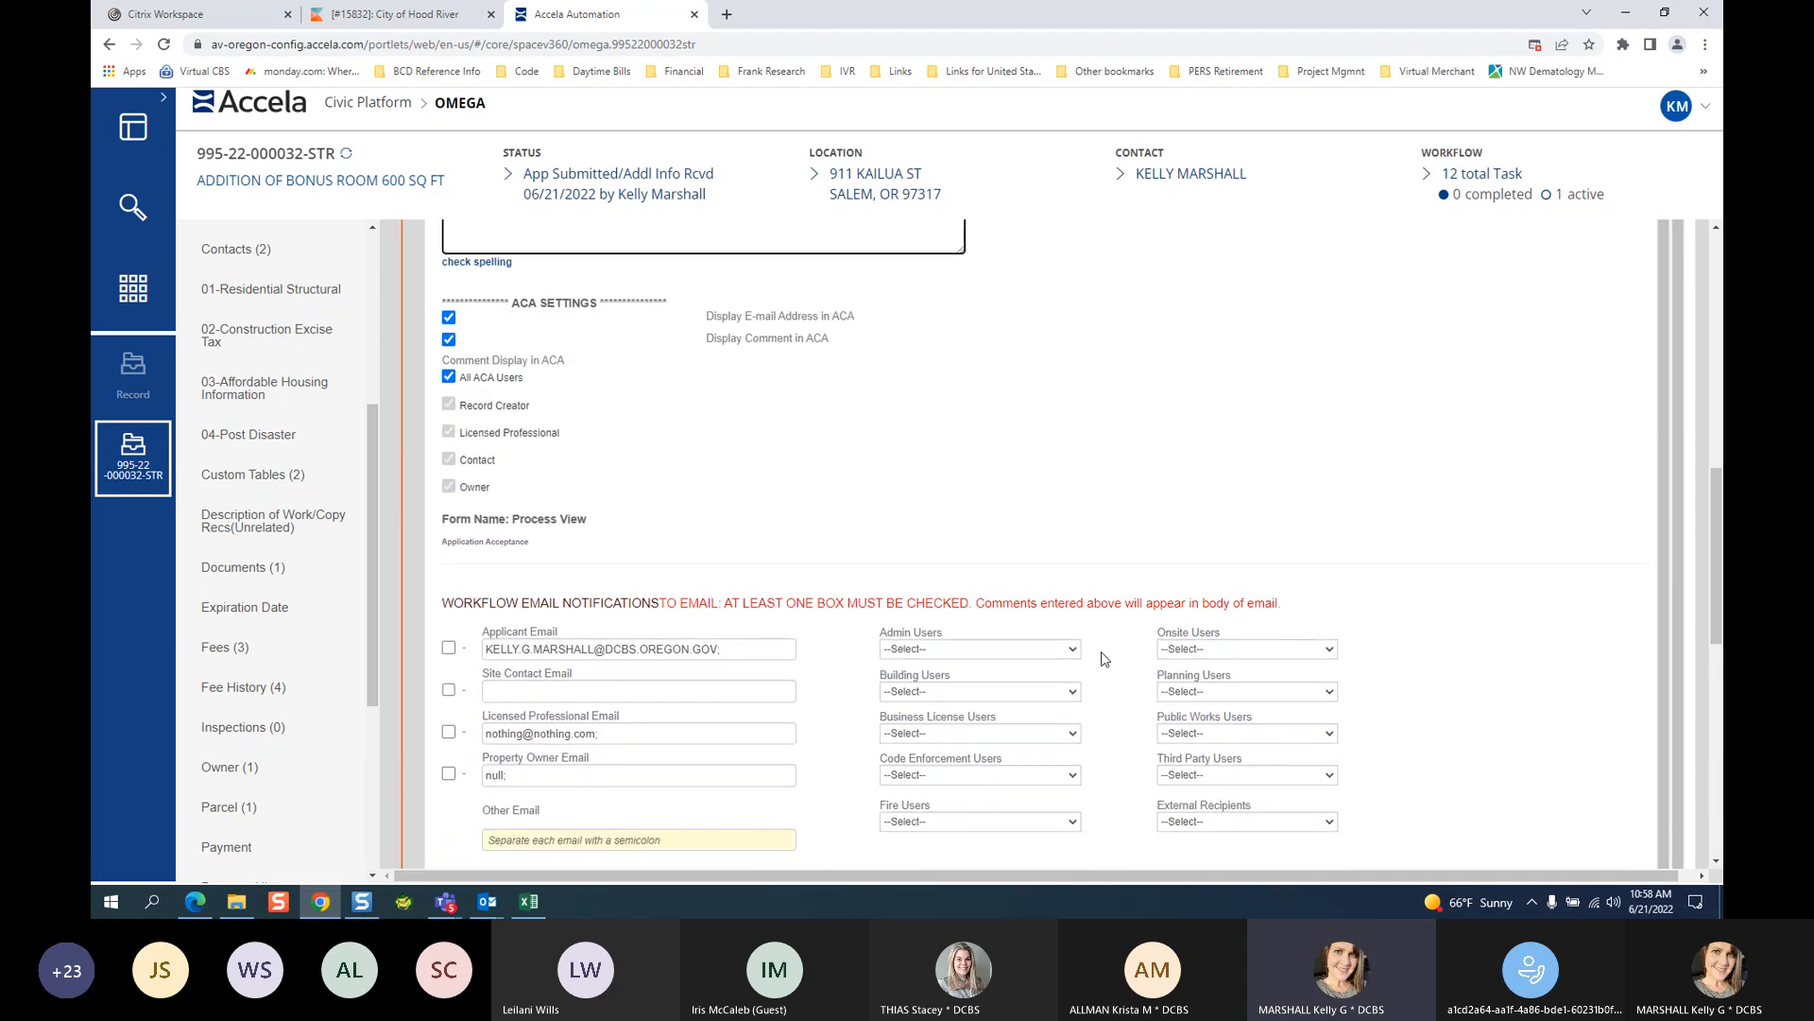
scroll(1579, 568, "up", 8)
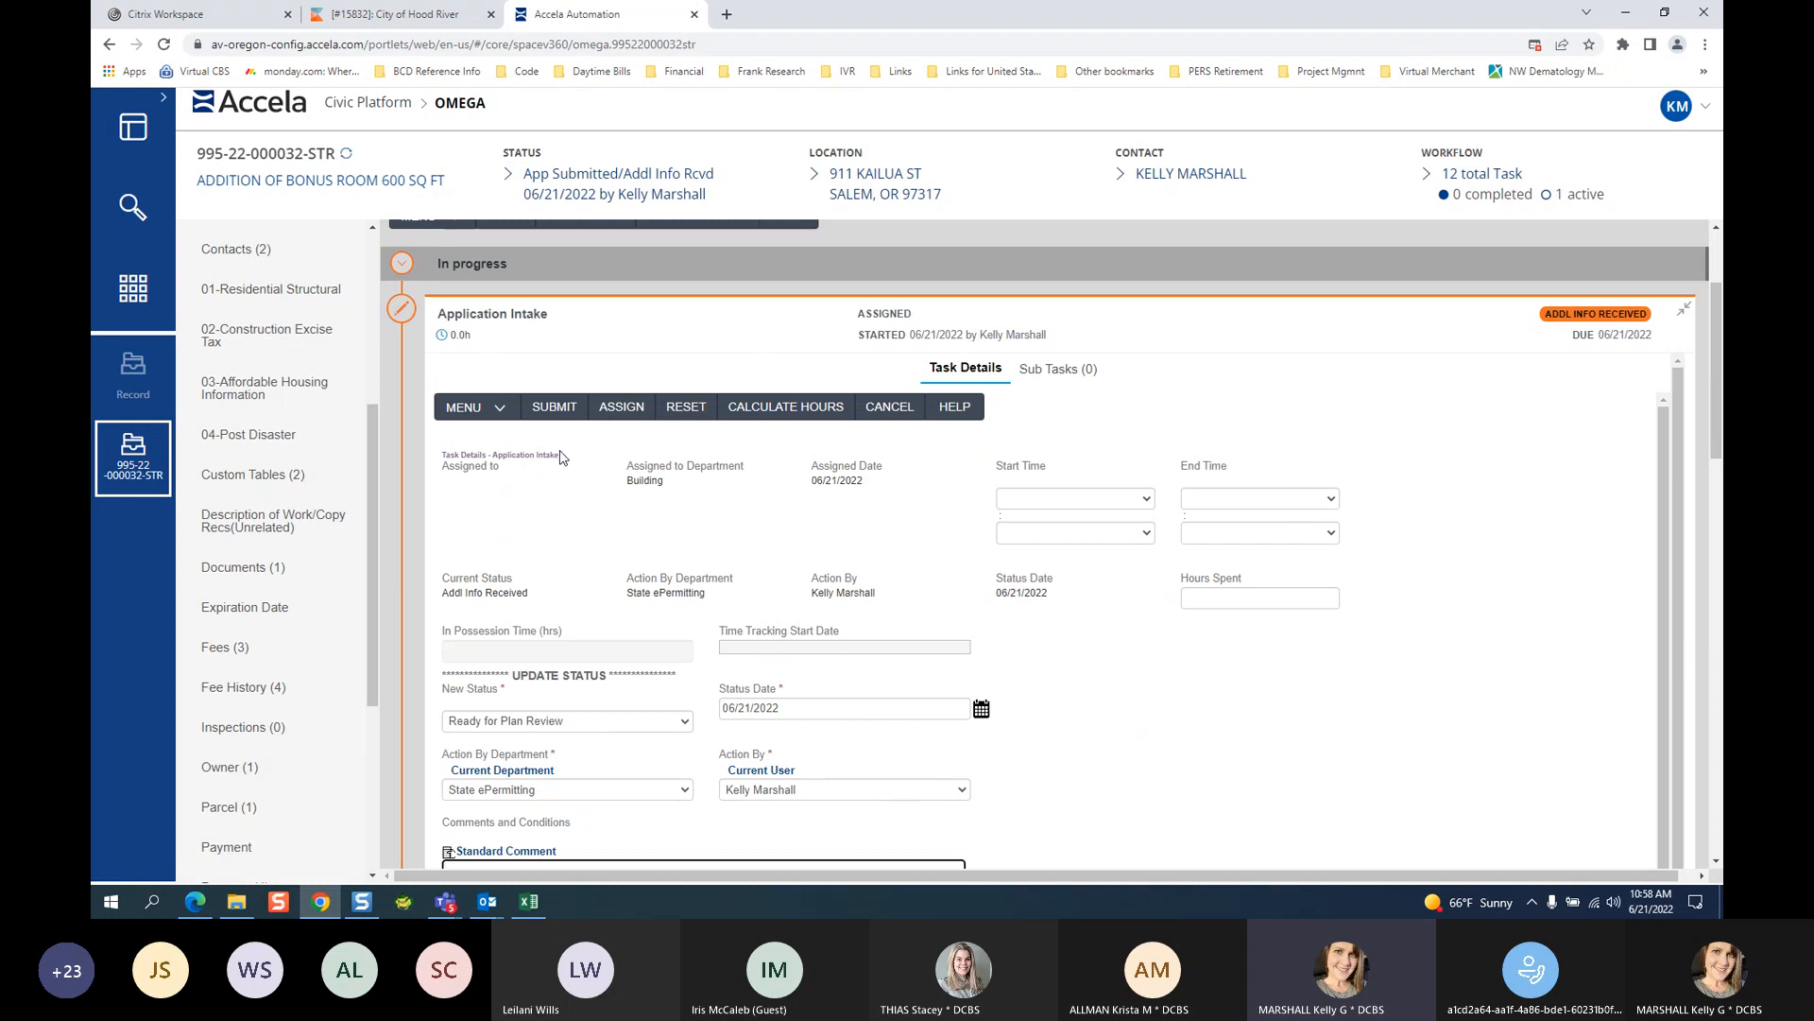
Submit the status update and scroll down to the six Parallel Tasks checkboxes.
left_click(553, 407)
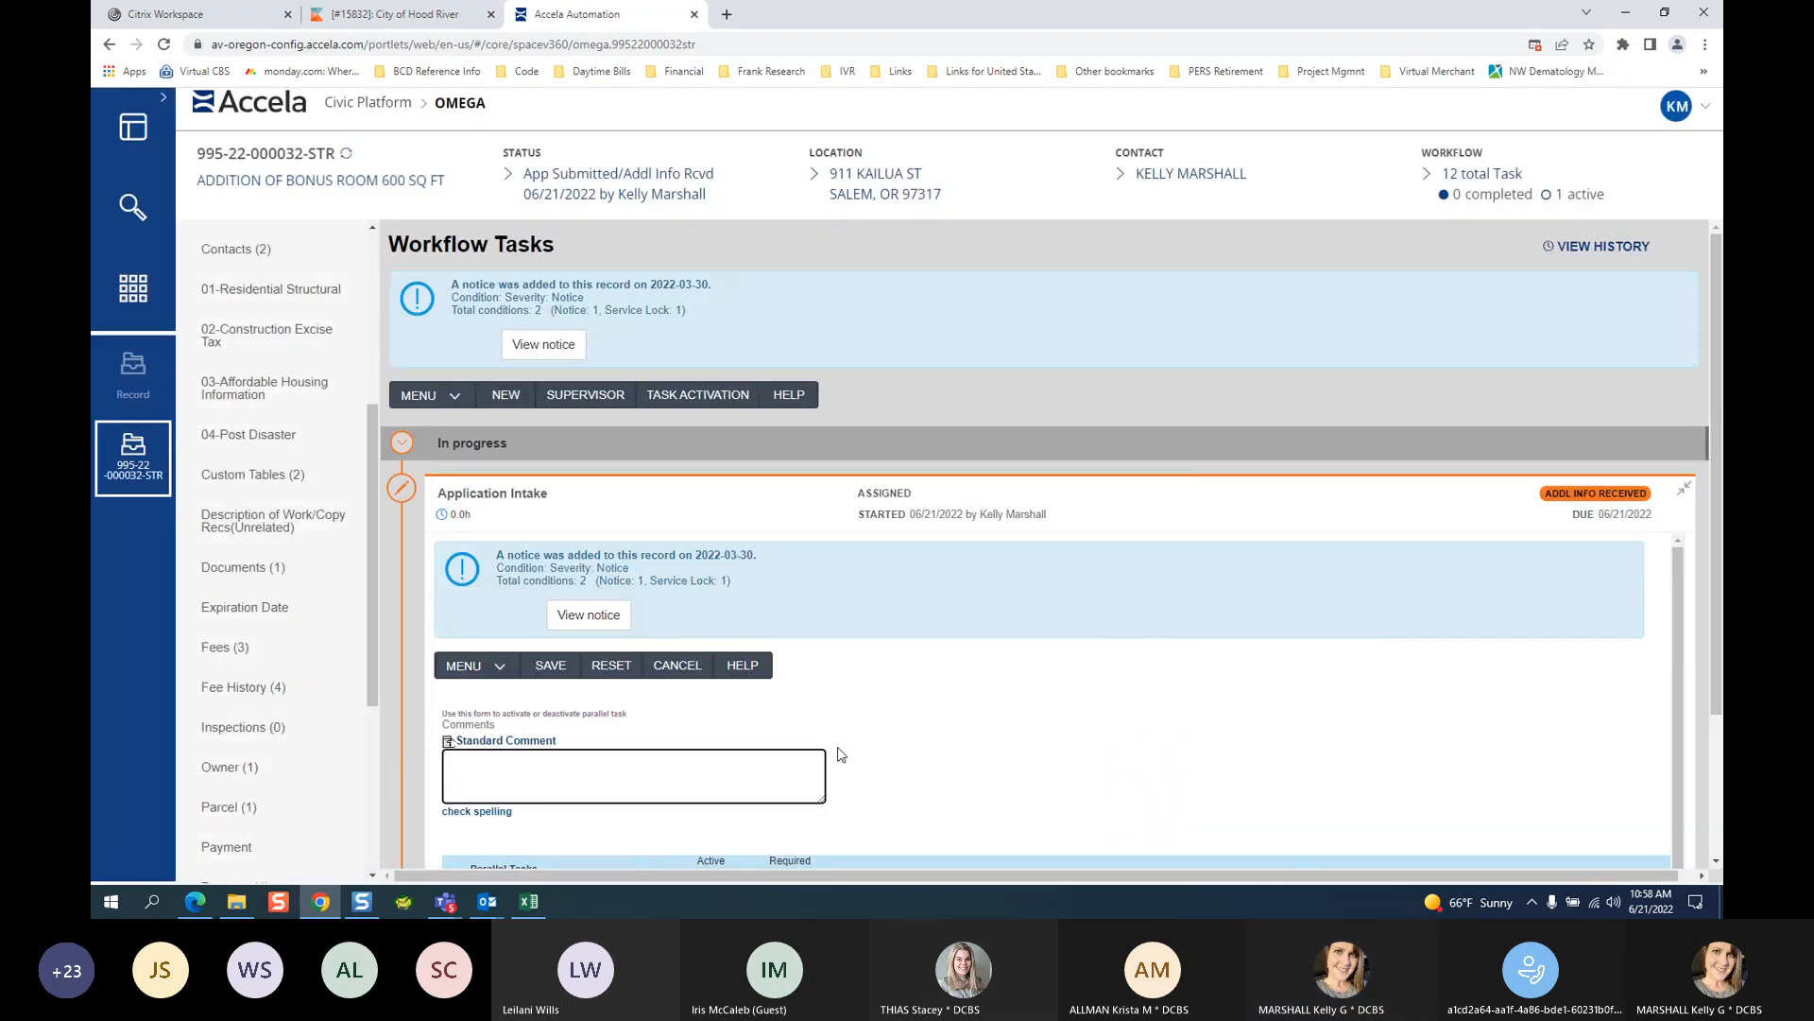
scroll(1077, 838, "down", 2)
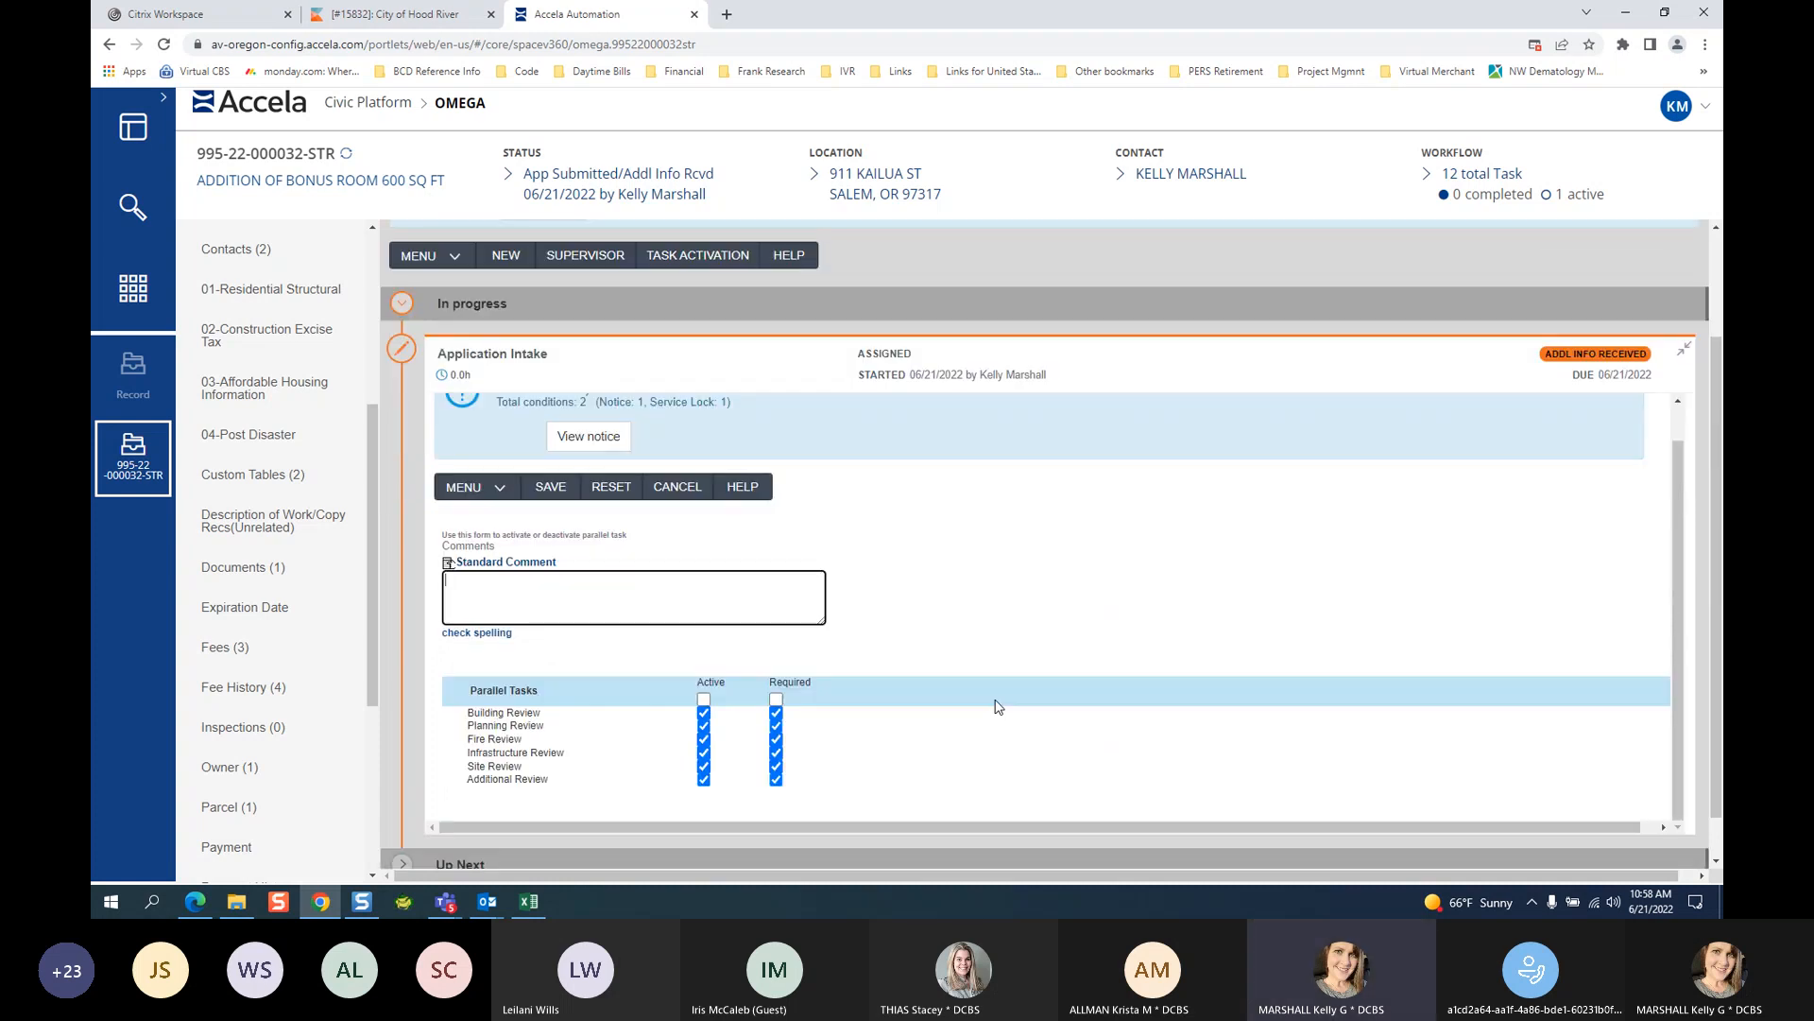
scroll(999, 707, "down", 1)
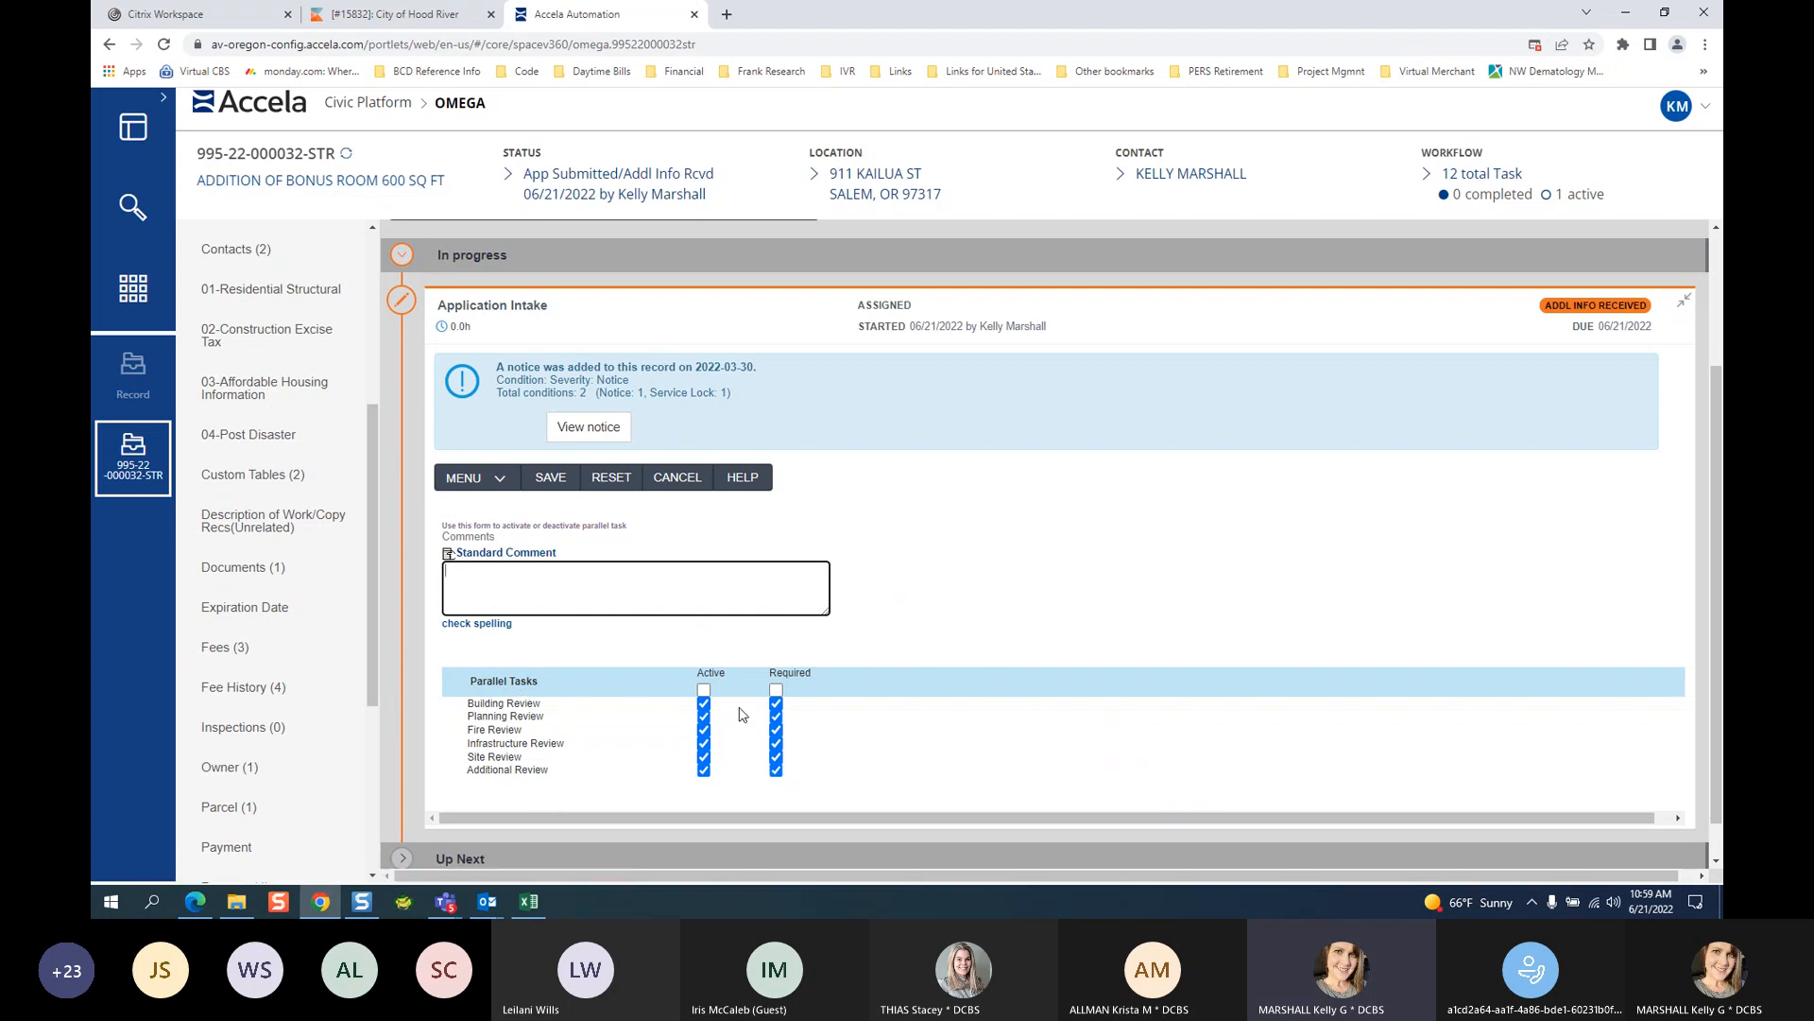
Clear all parallel tasks, then activate only Building Review and Planning Review, leaving Fire Review off.
left_click(703, 691)
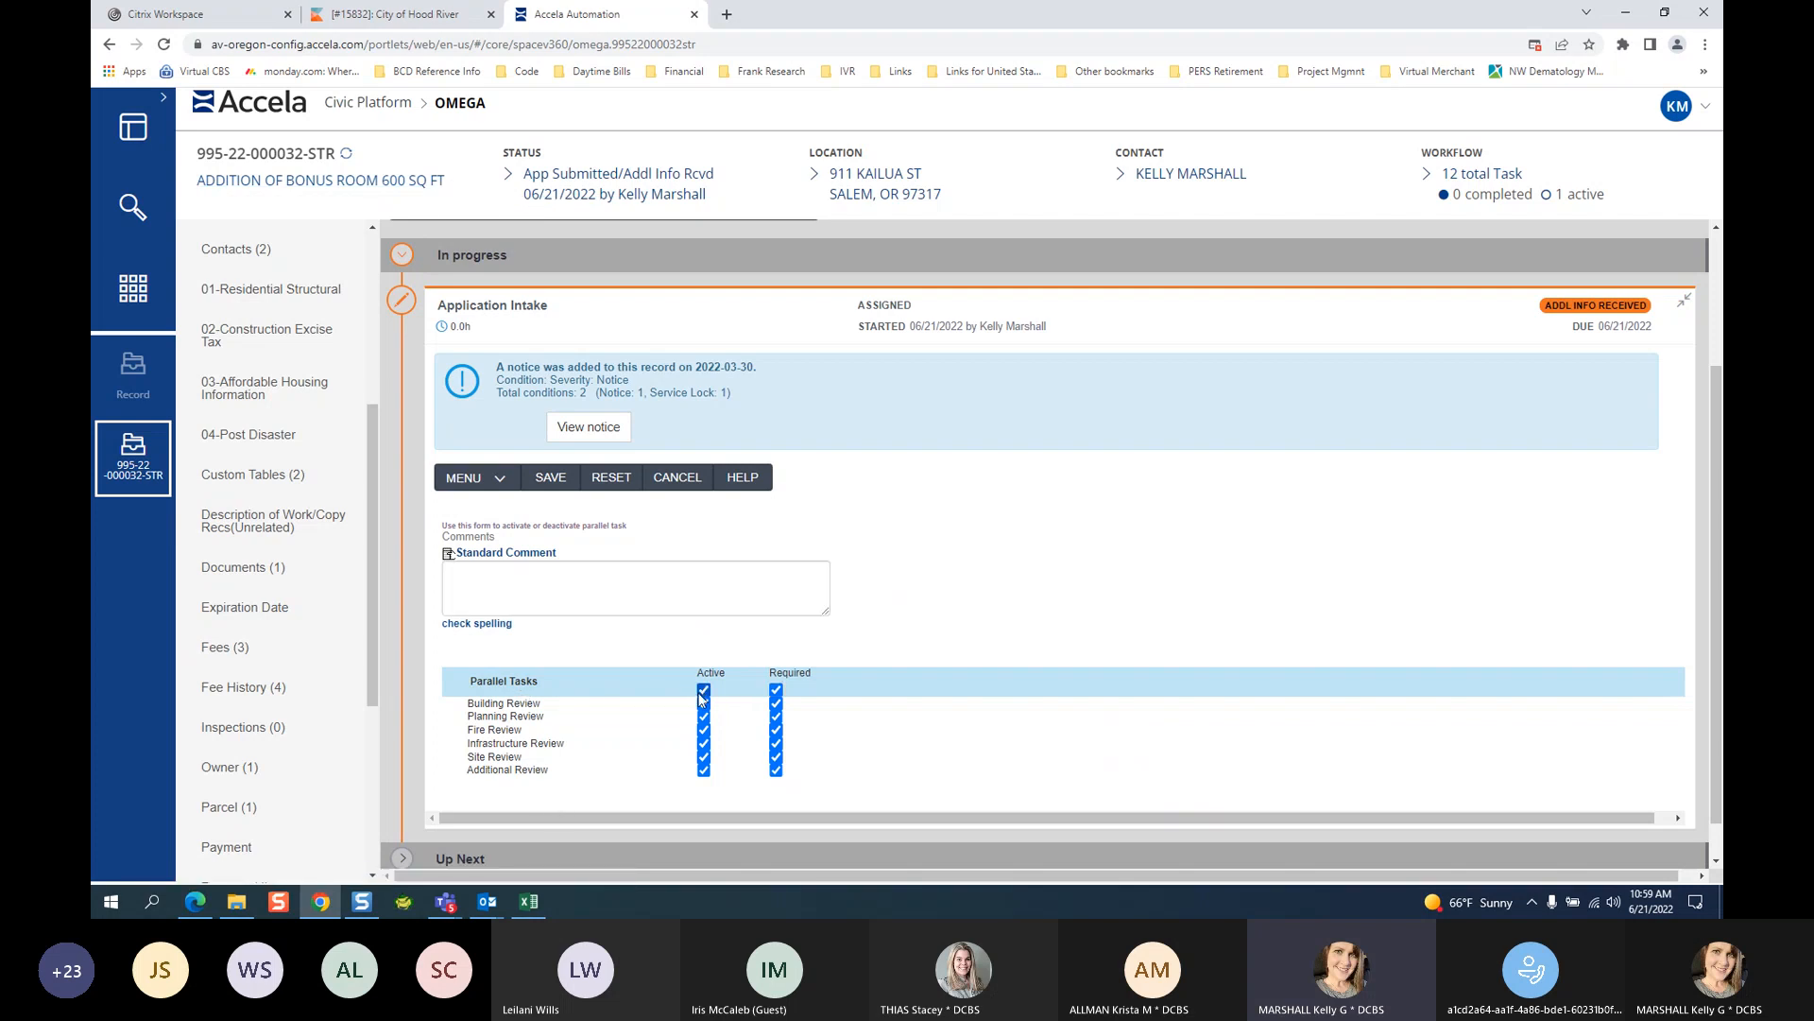
left_click(703, 691)
left_click(703, 693)
left_click(703, 693)
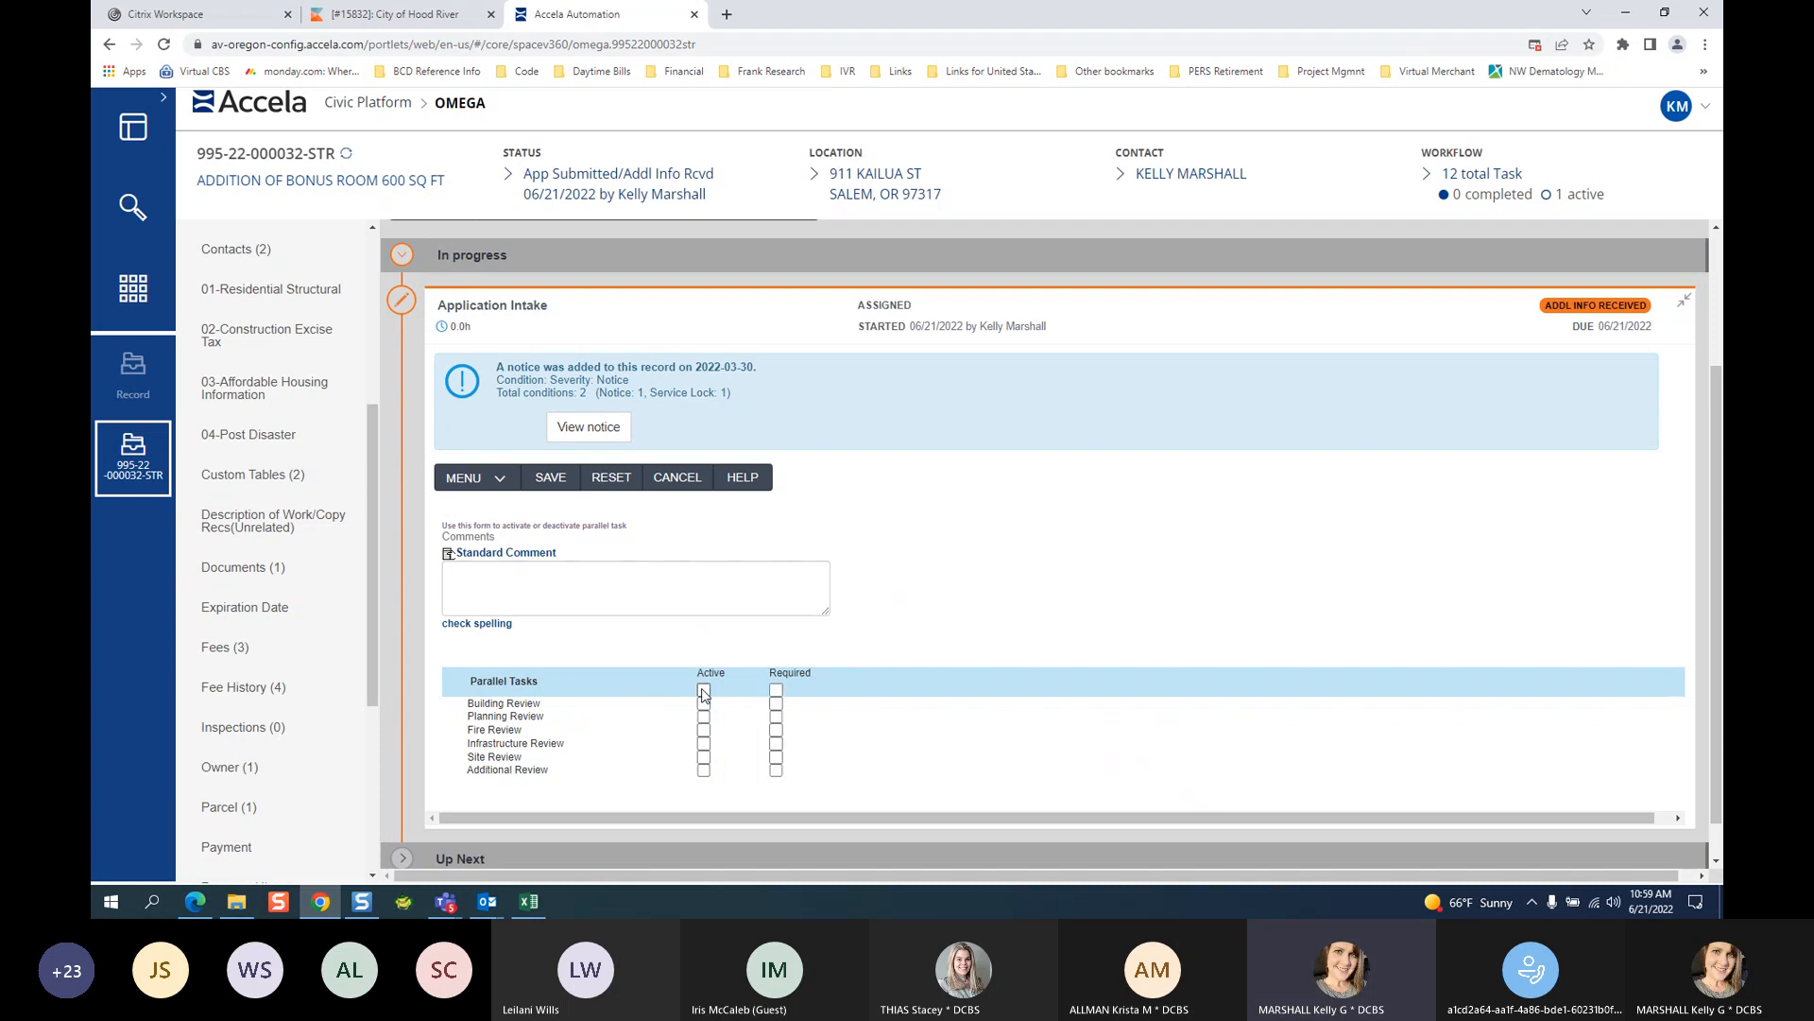
left_click(703, 703)
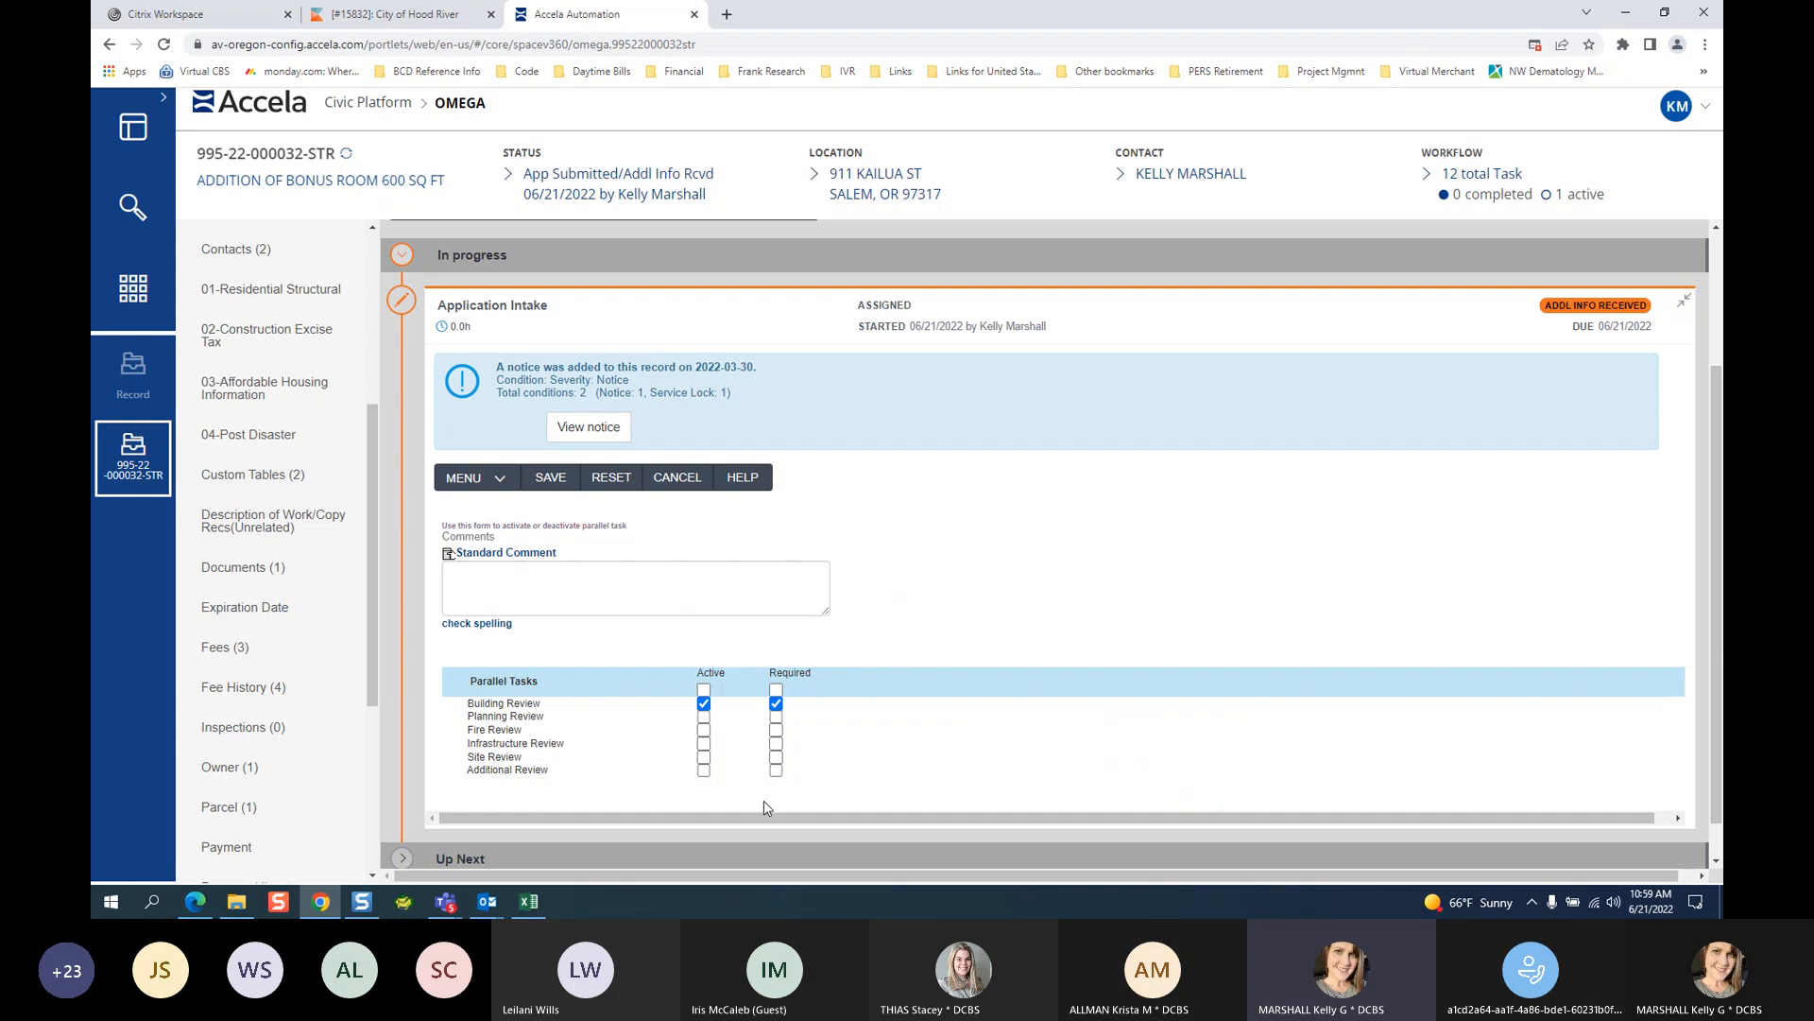
left_click(703, 717)
left_click(703, 733)
left_click(704, 729)
Save the parallel task choices and check the Completed Task section by expanding and collapsing it.
left_click(551, 480)
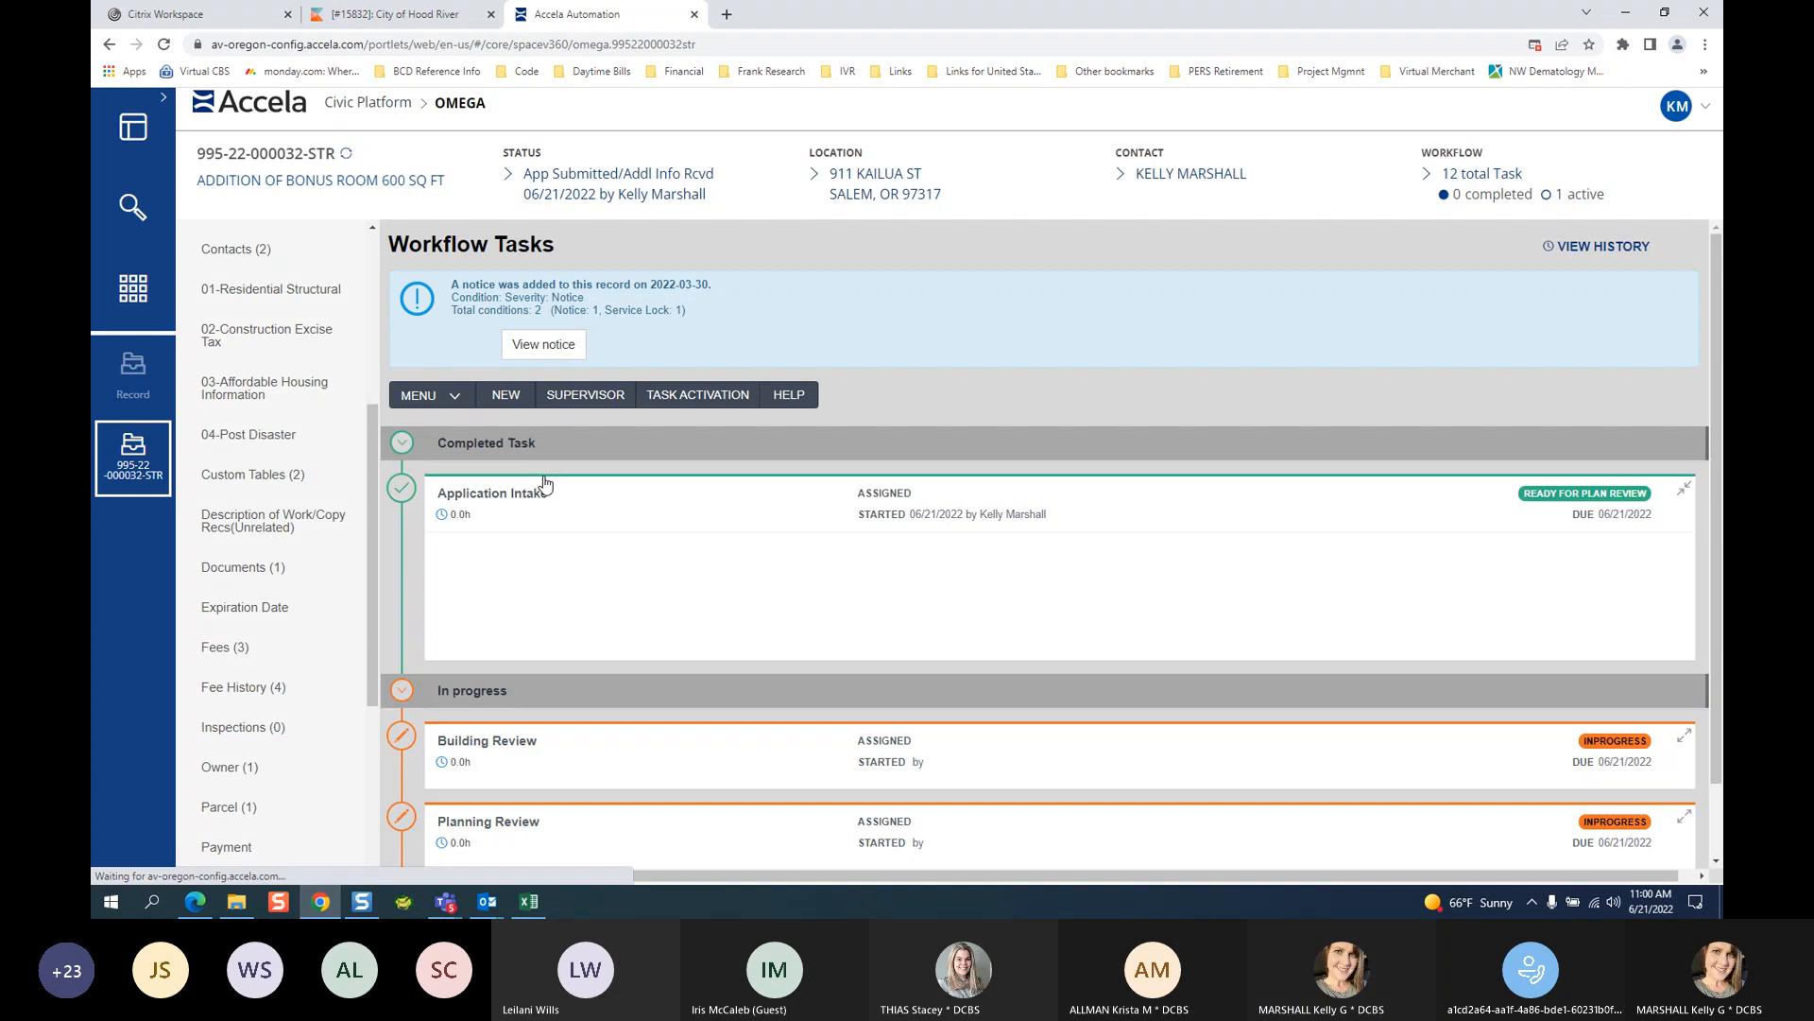
scroll(544, 484, "down", 3)
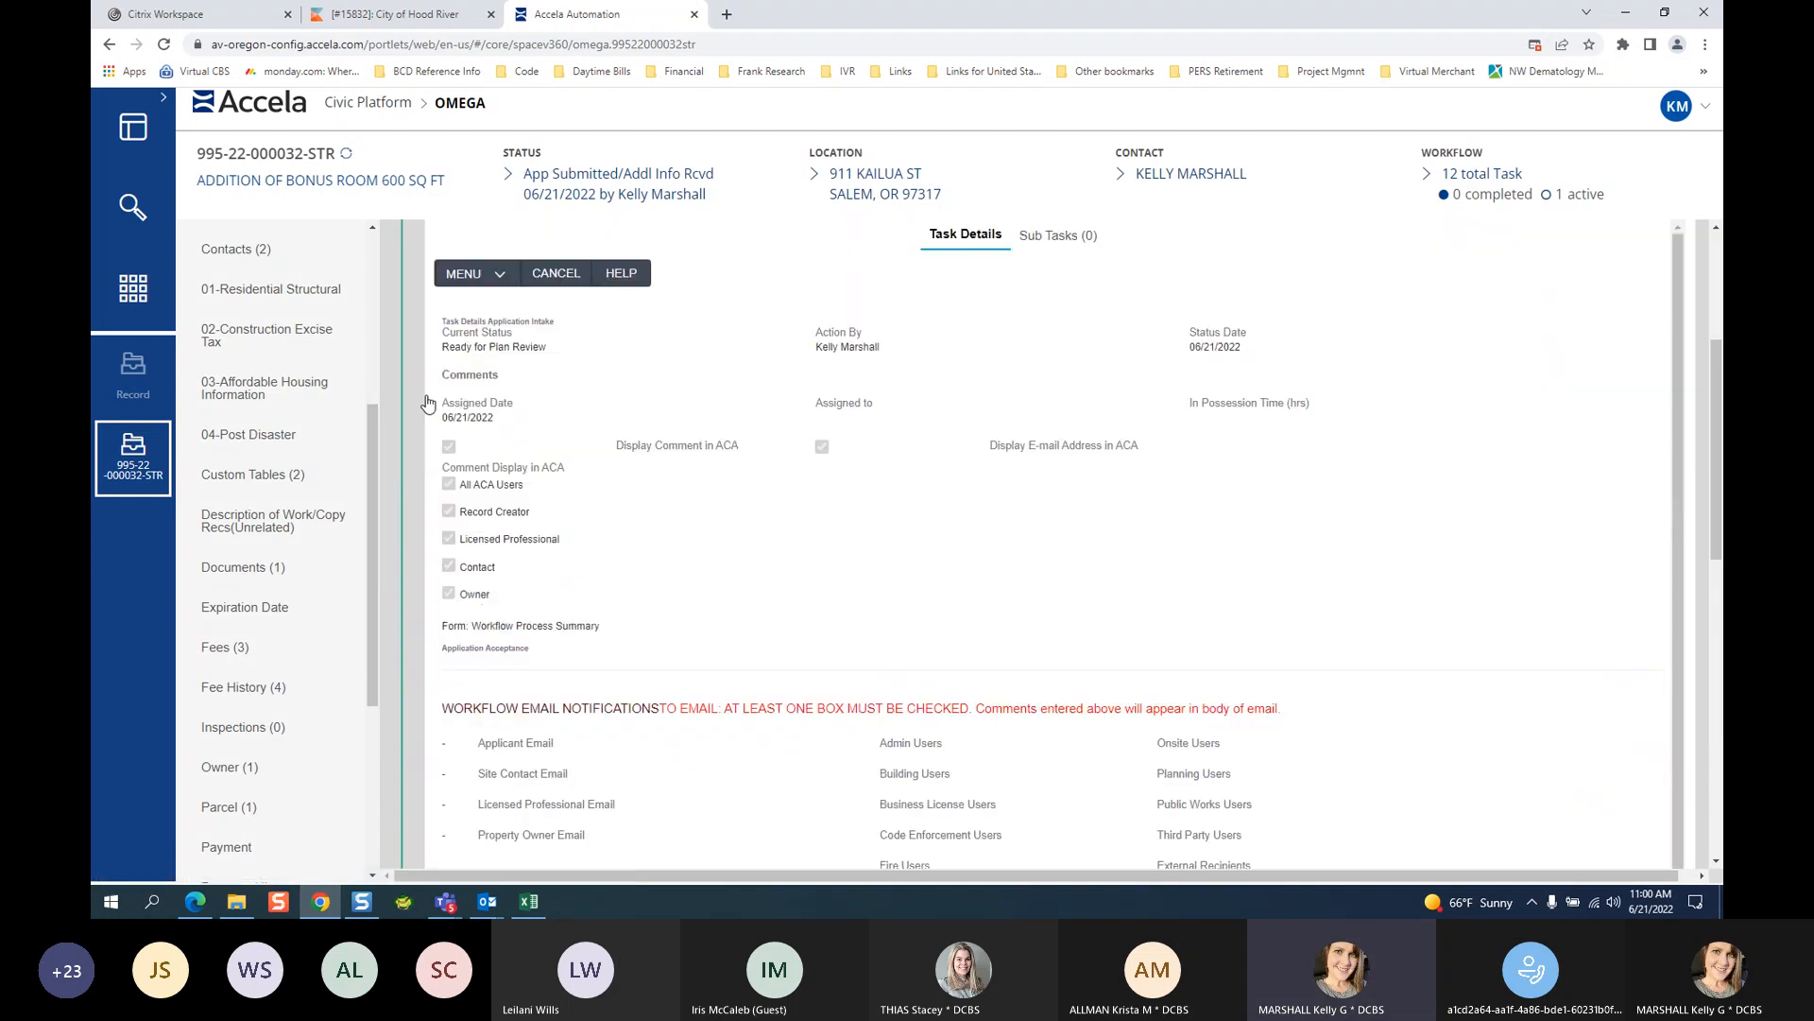
scroll(1480, 656, "up", 3)
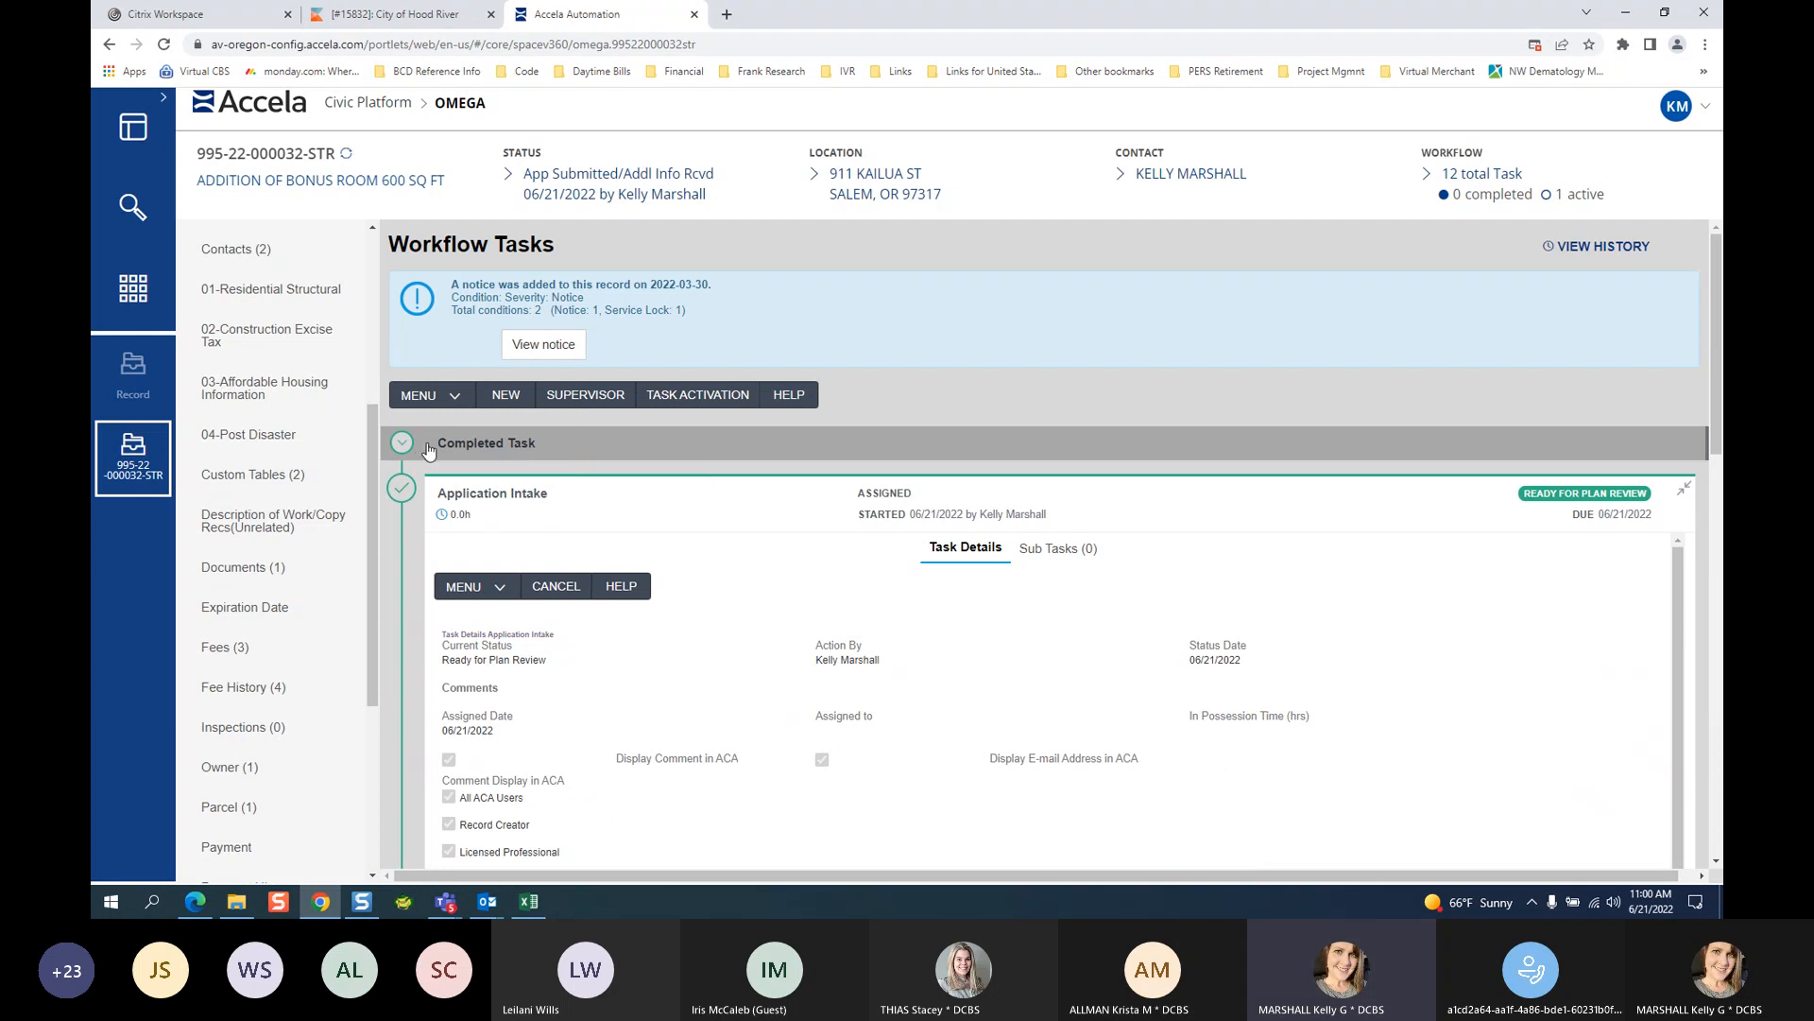
left_click_drag(438, 444, 542, 447)
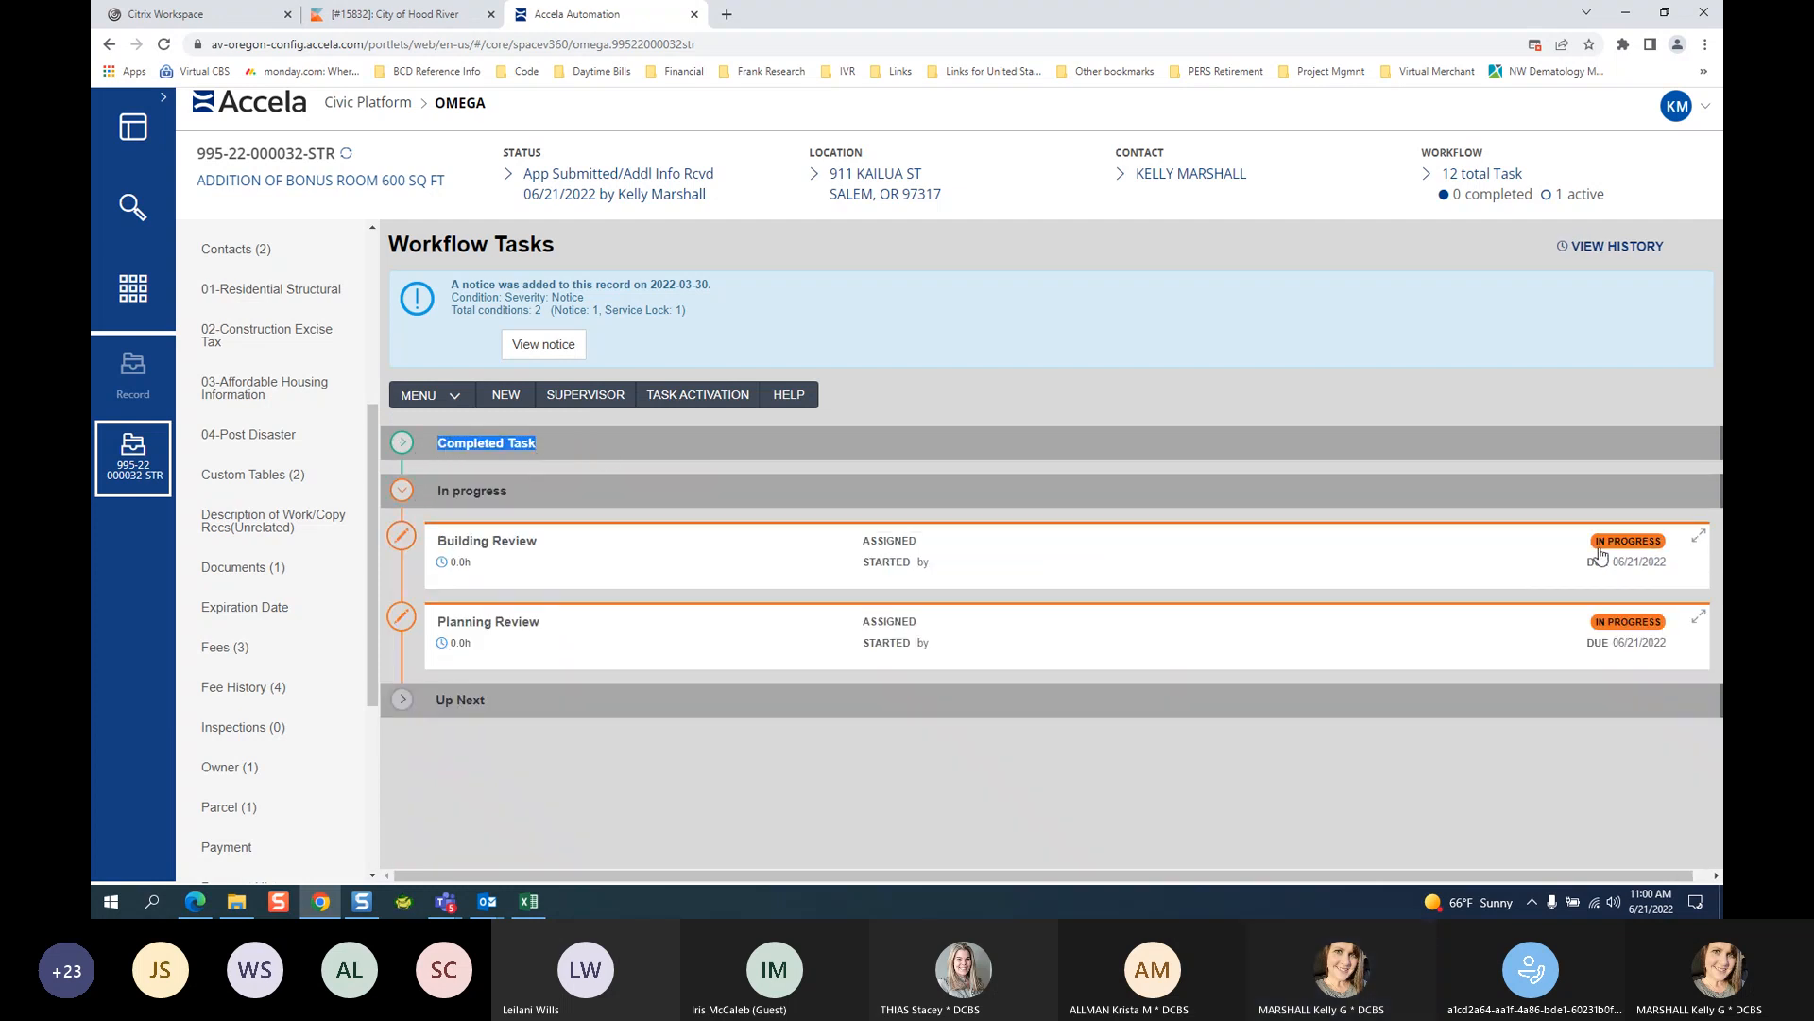
left_click(404, 444)
left_click(406, 446)
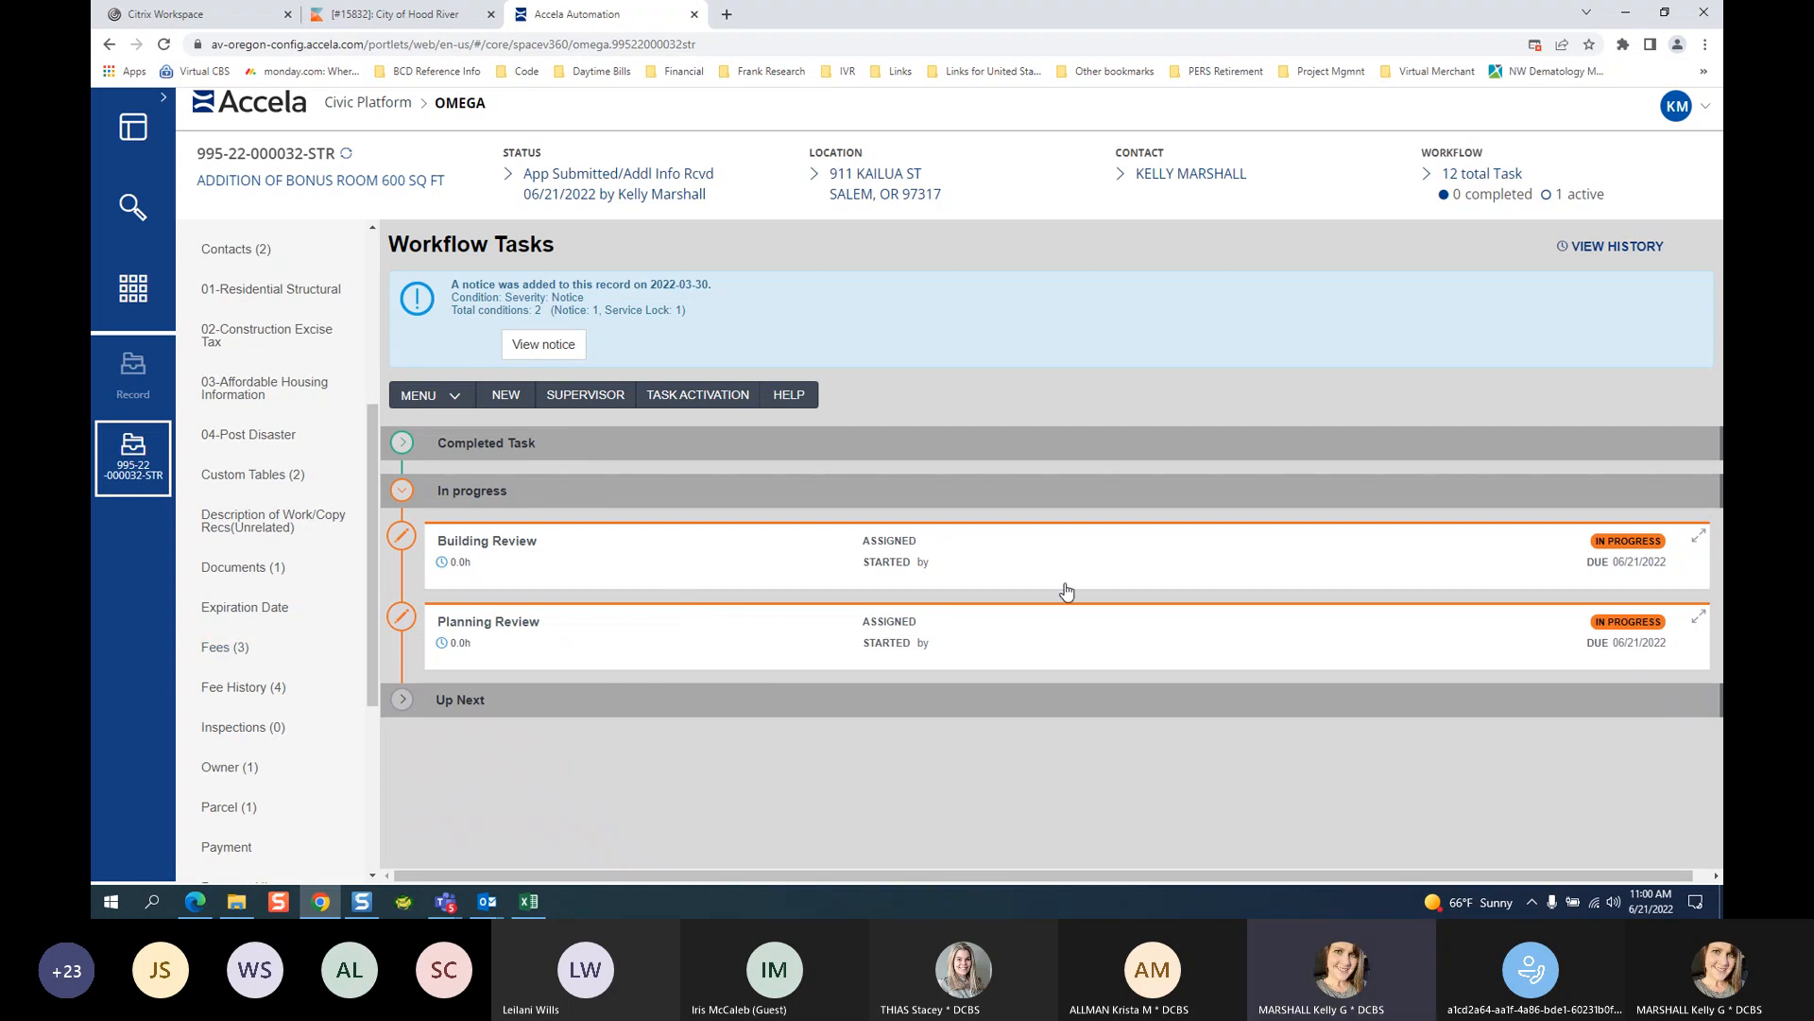
Assign Building Review to department State ePermitting and a staff reviewer, due 06/21/2022.
left_click(487, 547)
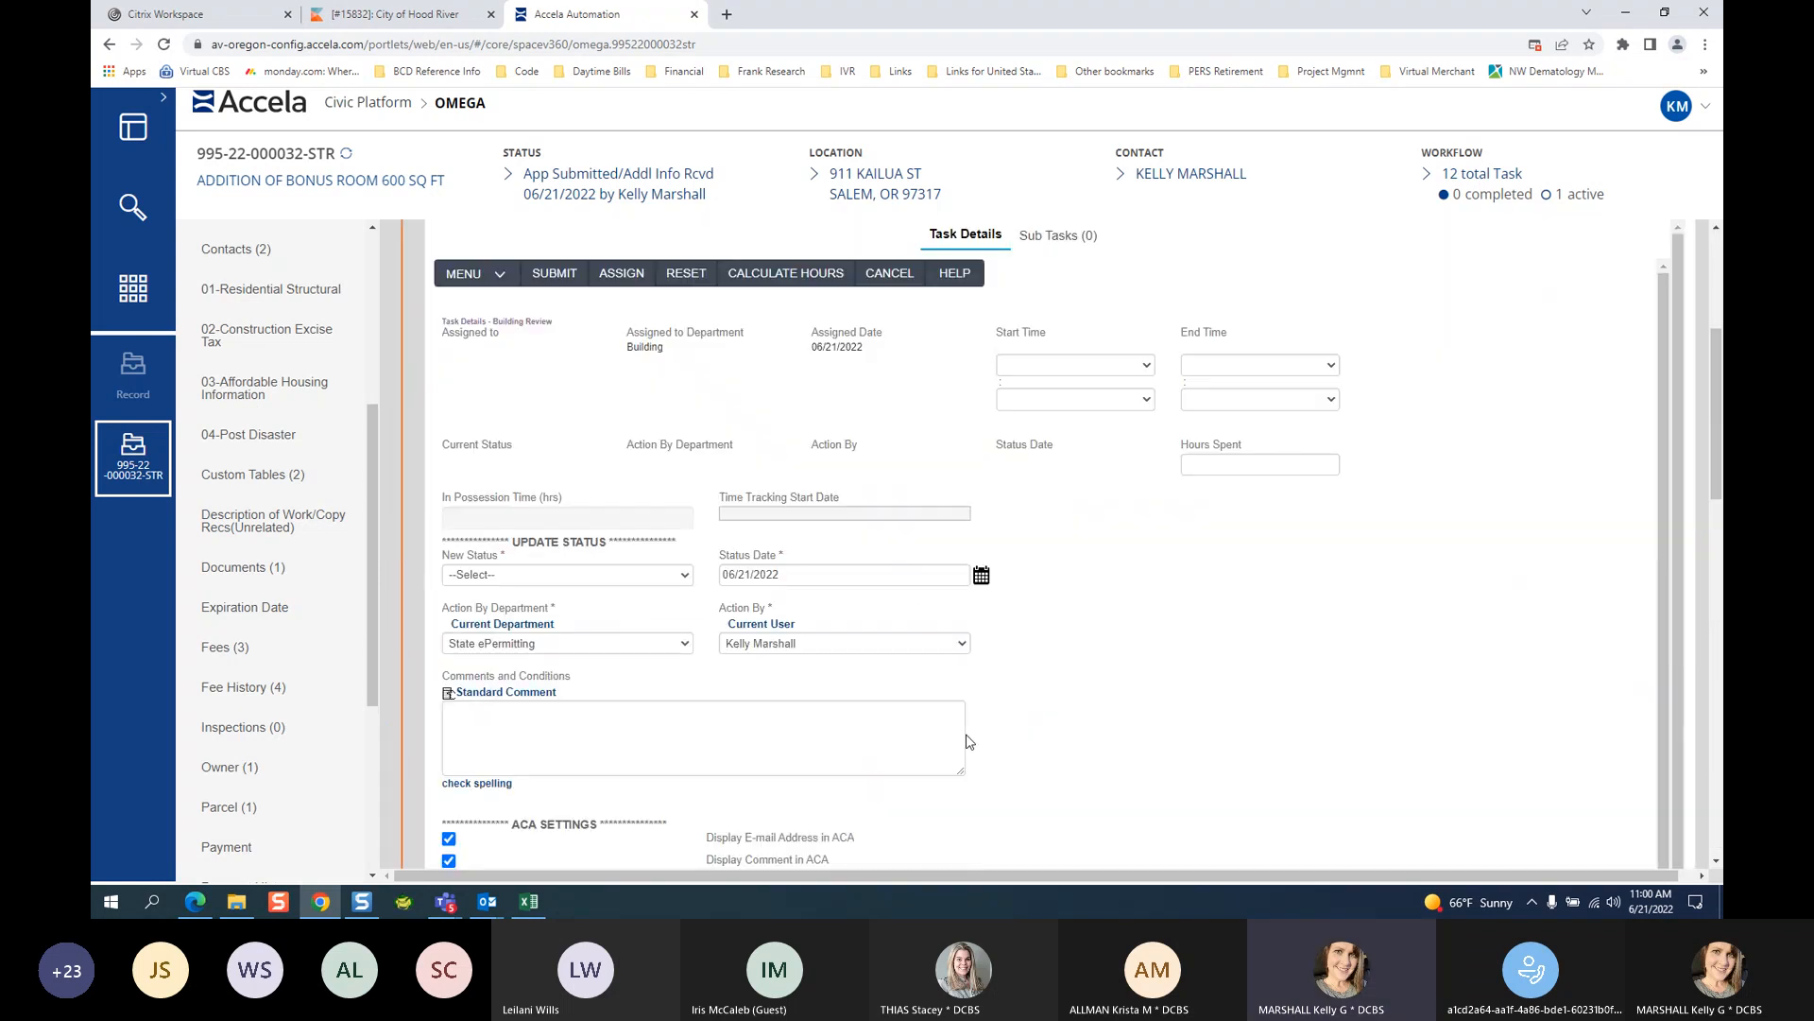
left_click(611, 286)
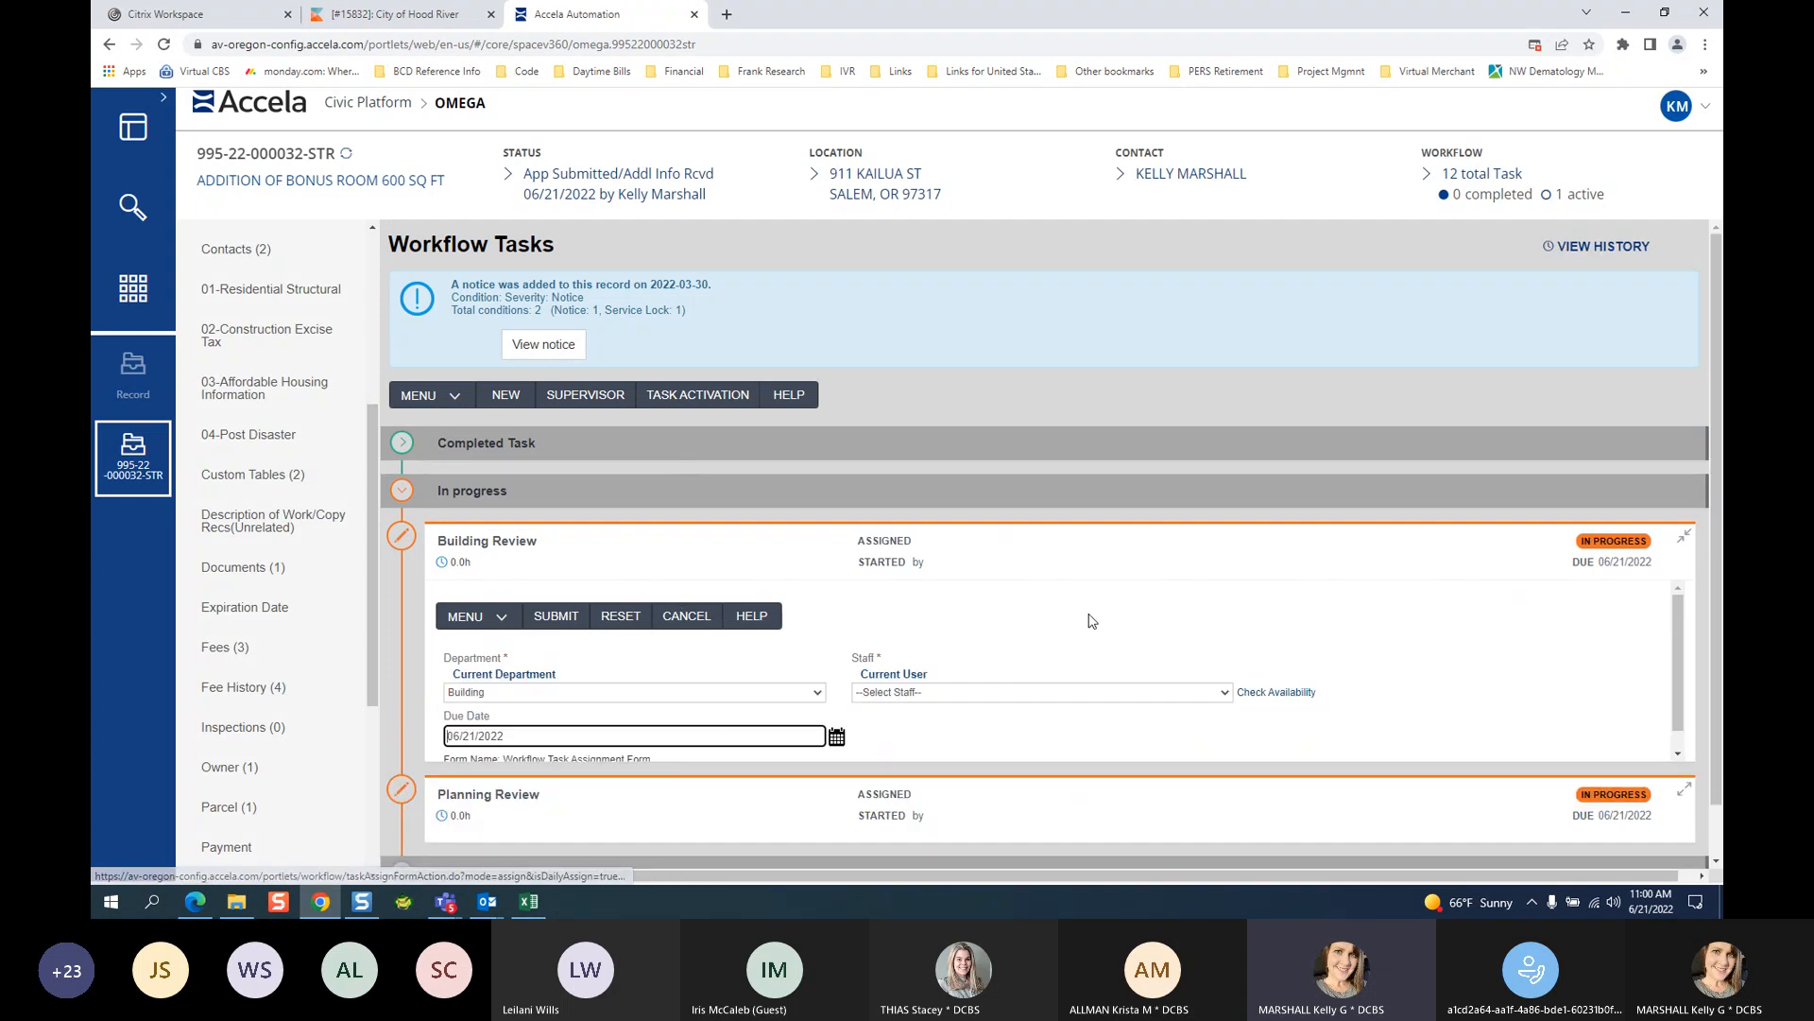
left_click(609, 693)
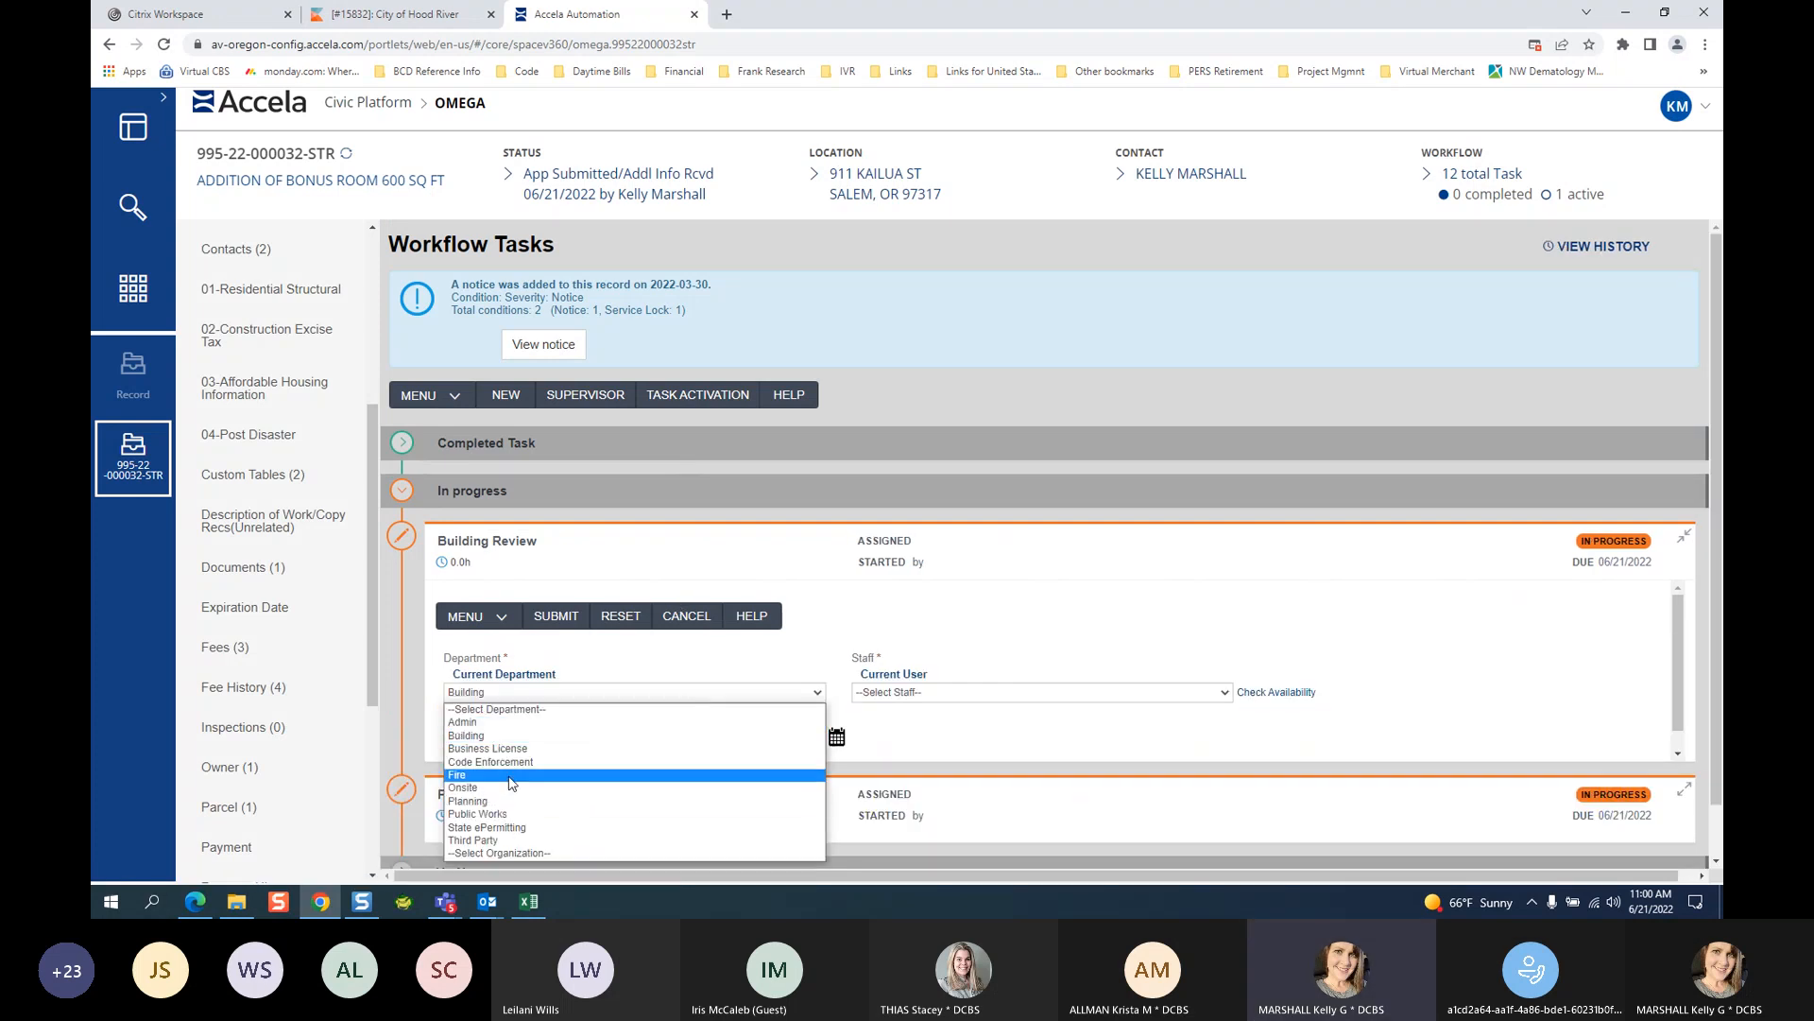
left_click(611, 735)
left_click(926, 695)
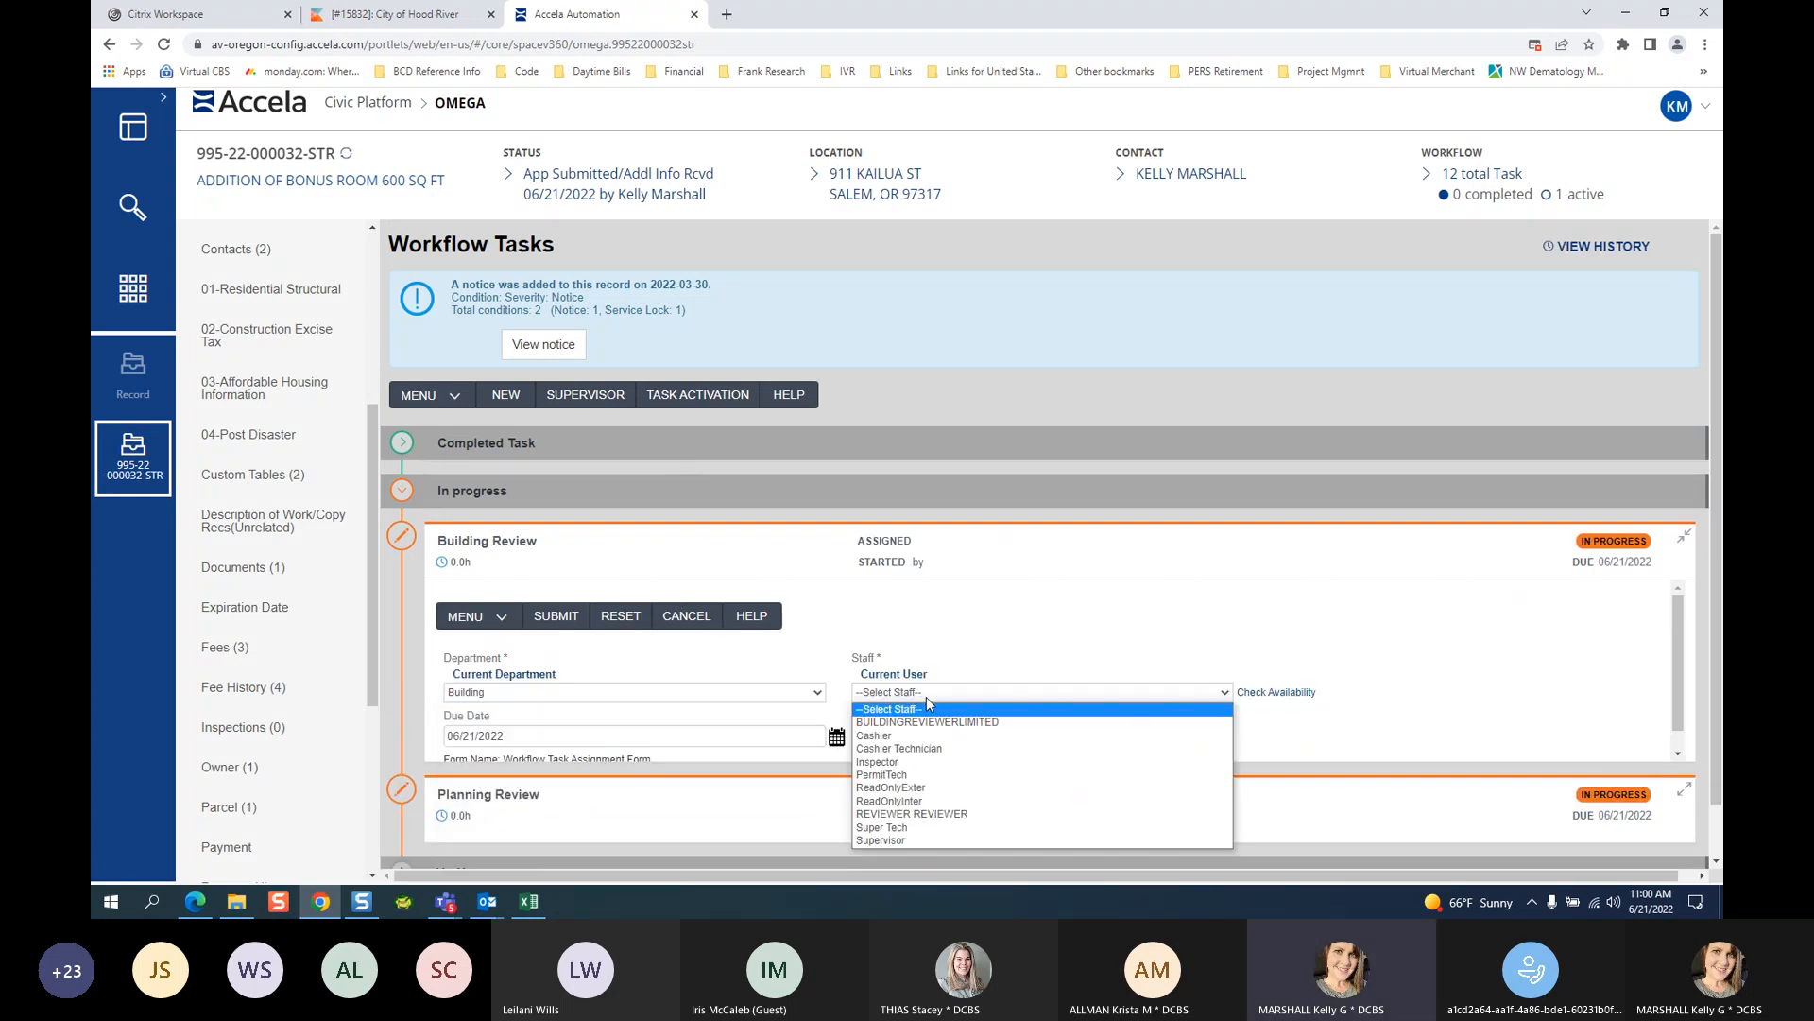
left_click(671, 694)
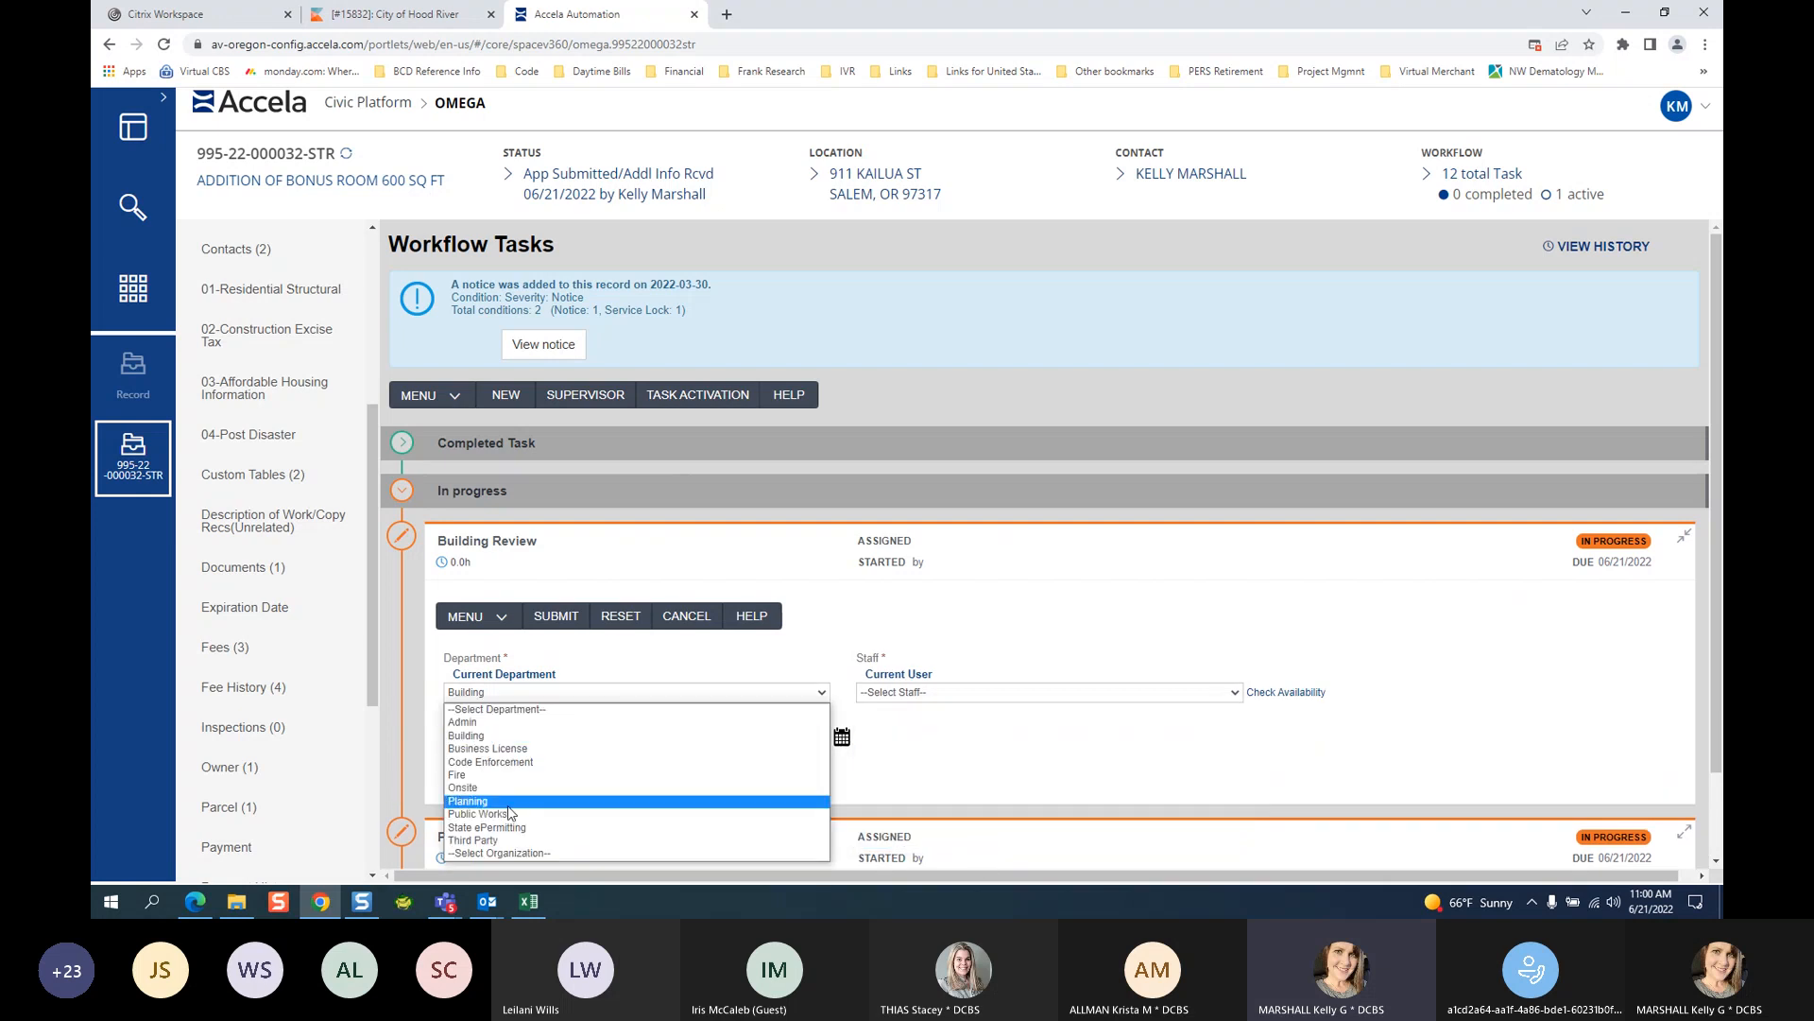
left_click(507, 837)
left_click(924, 695)
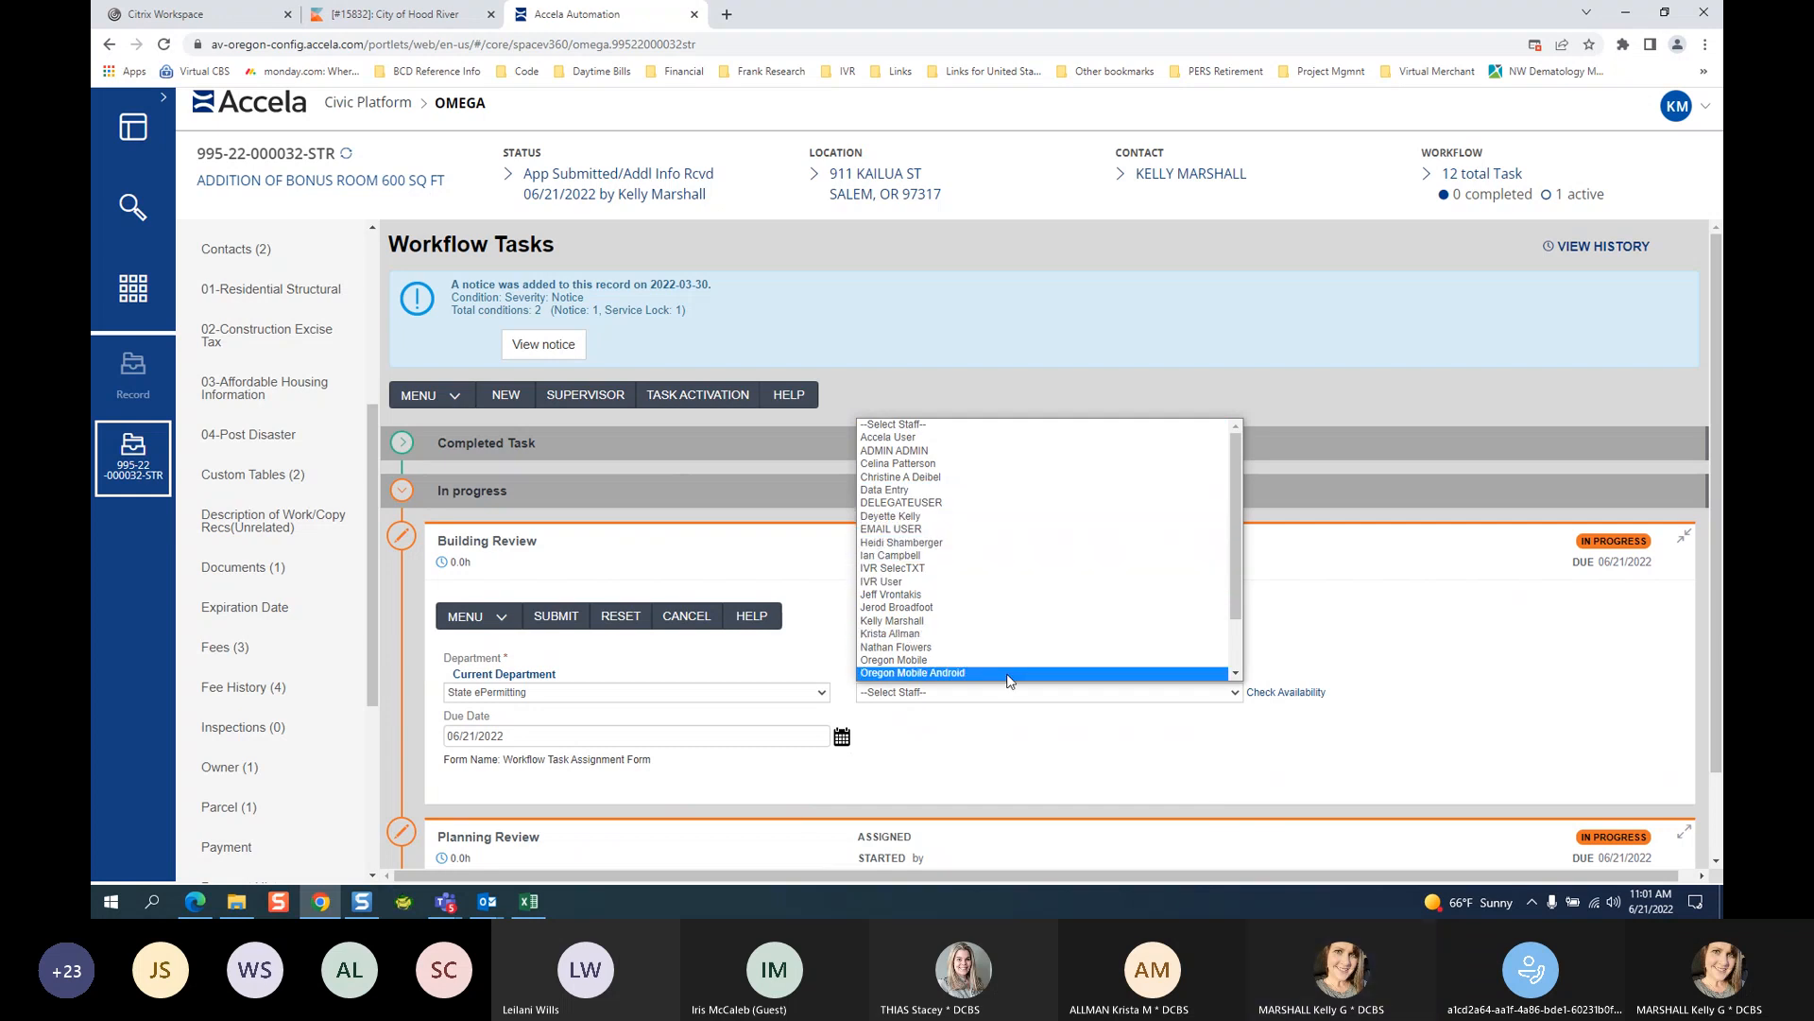
left_click(940, 634)
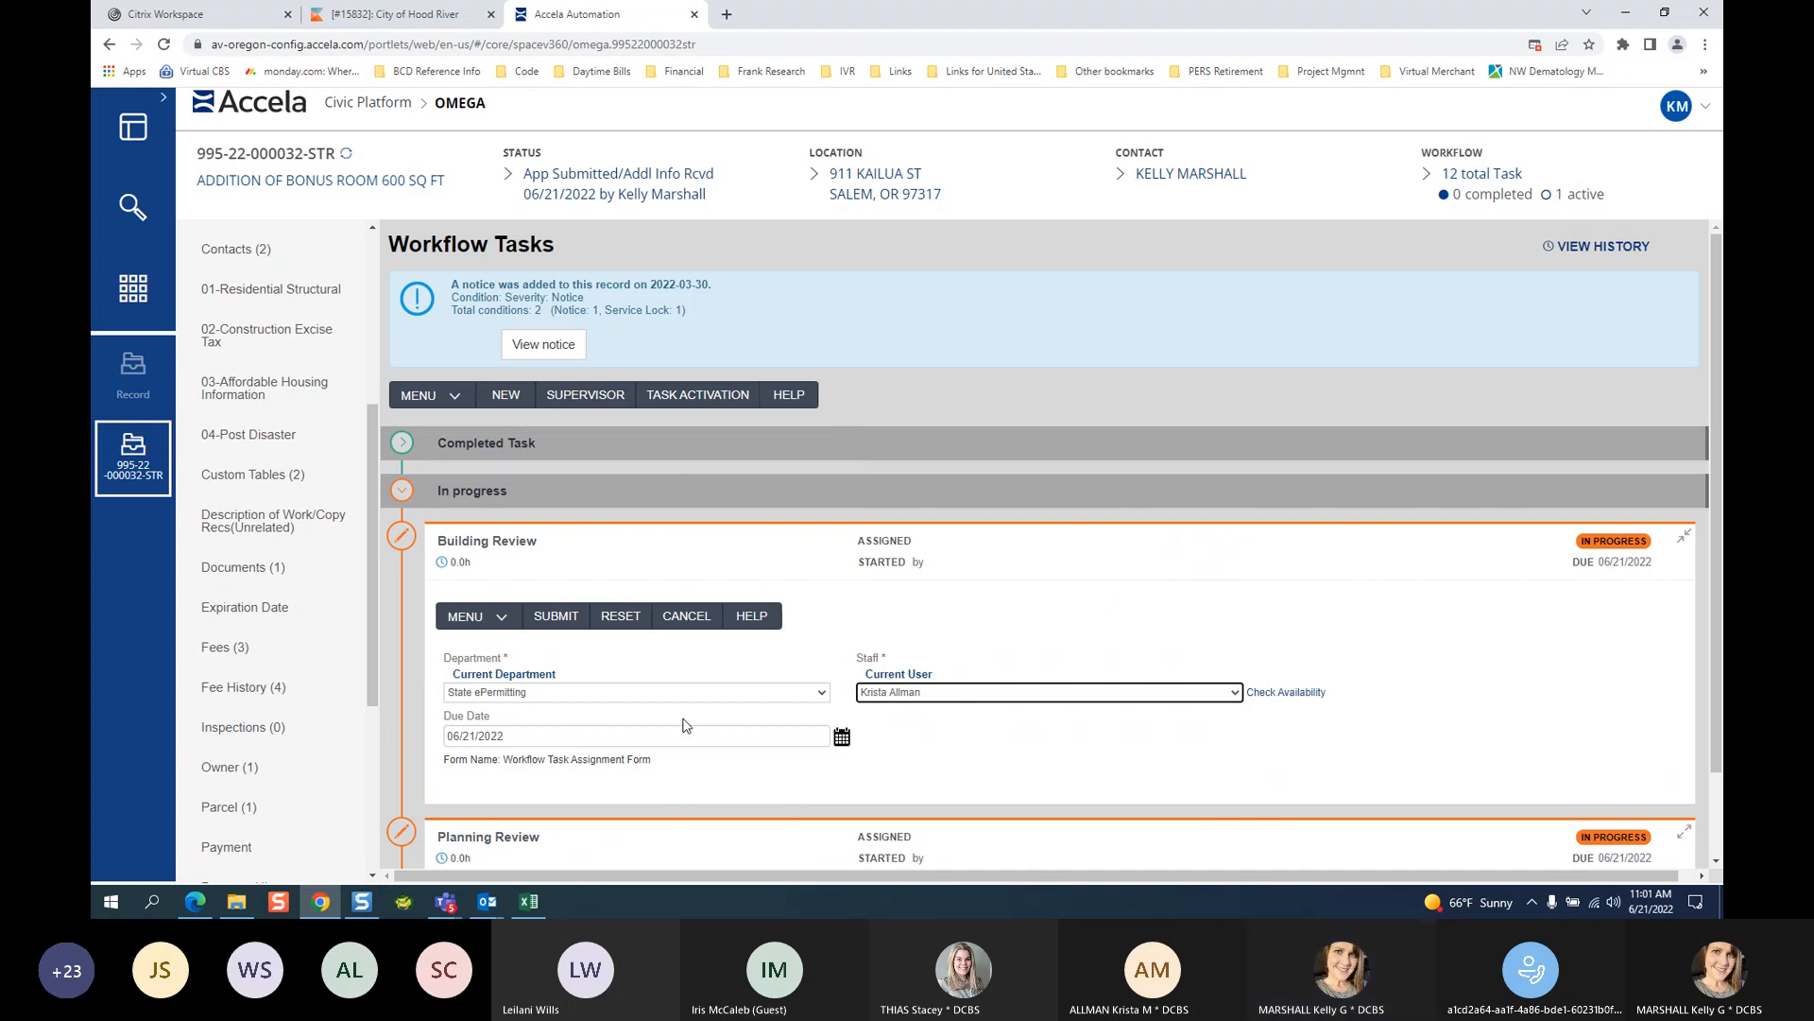
left_click(523, 741)
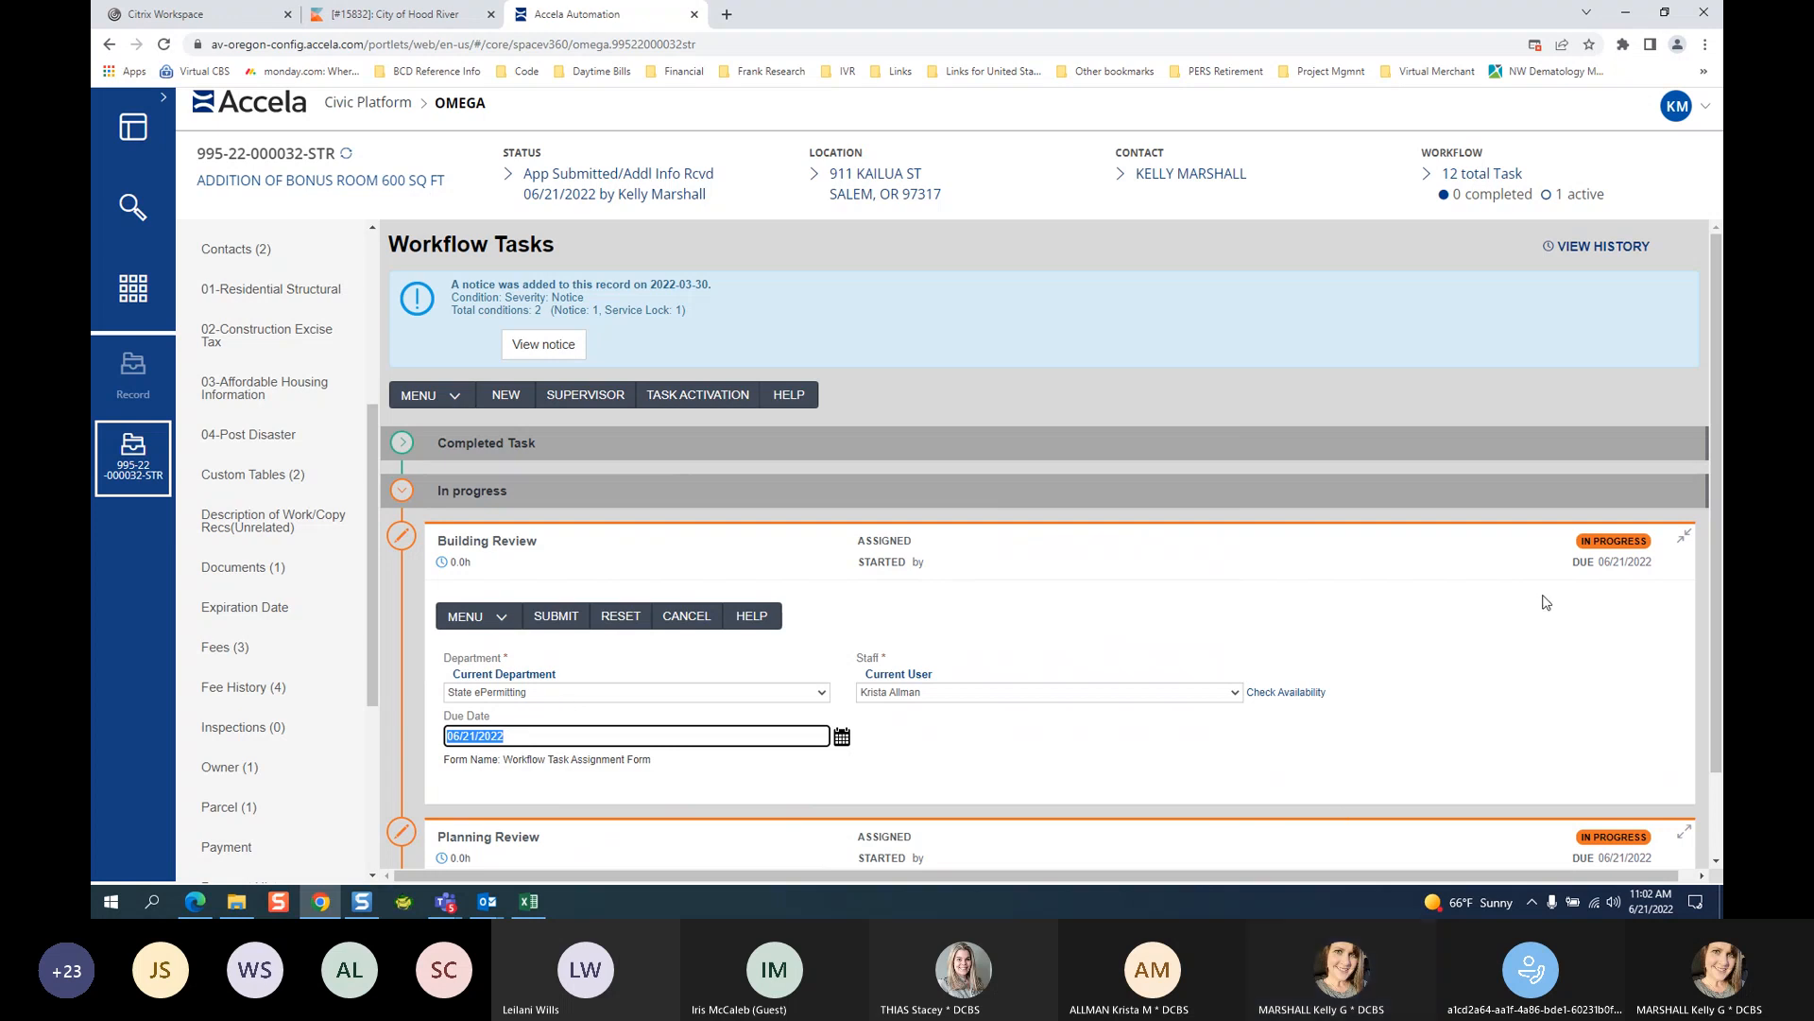
scroll(1415, 699, "down", 2)
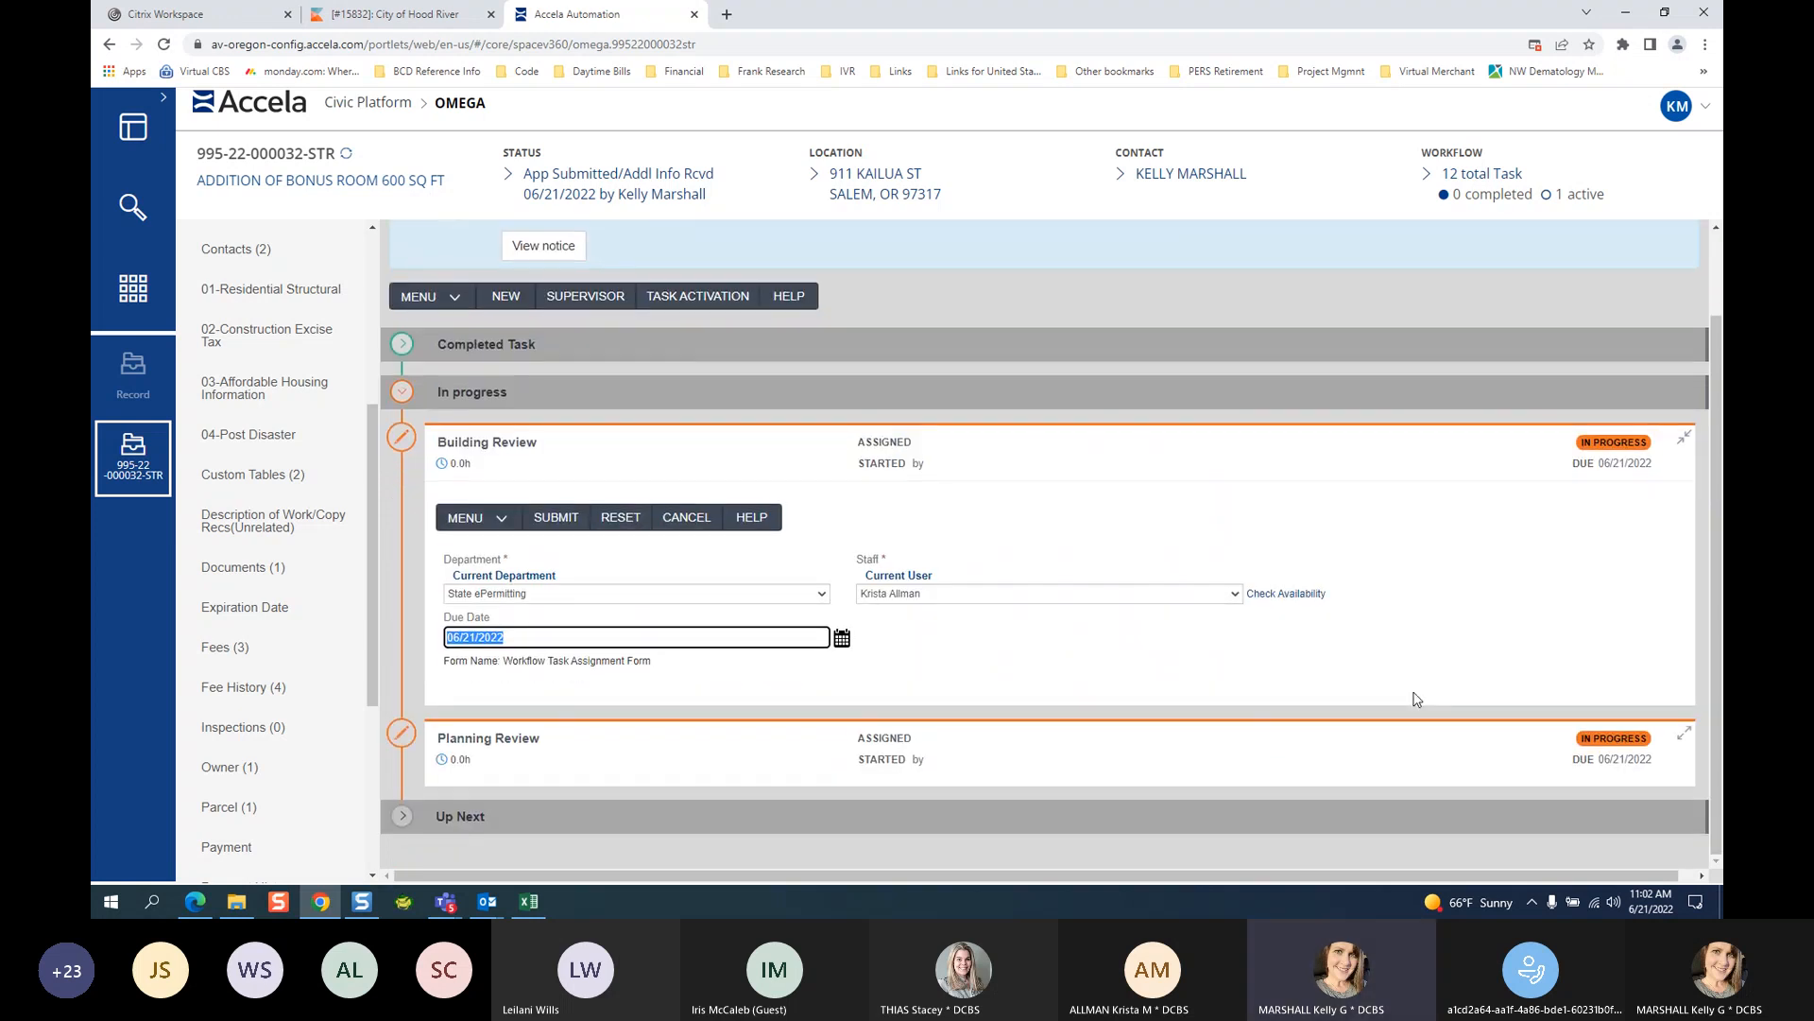
scroll(1414, 699, "up", 2)
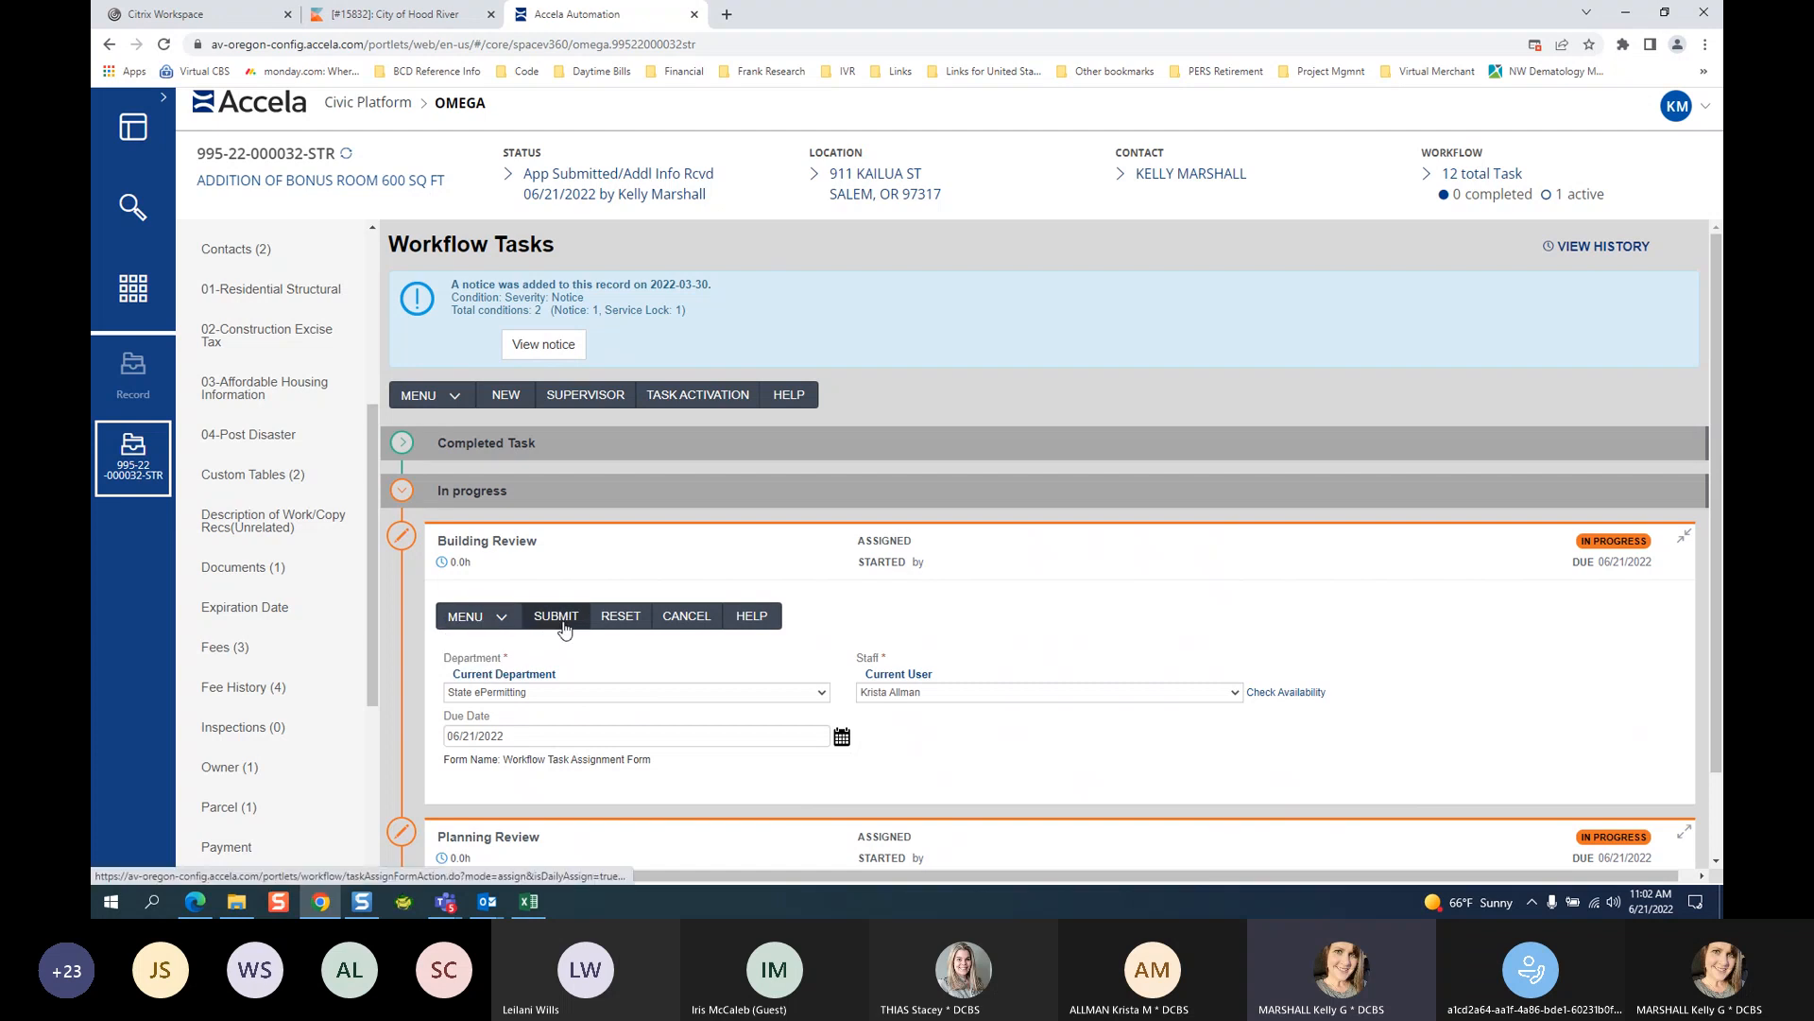
Submit the Building Review assignment, collapse its card, and expand the Planning Review task details.
left_click(562, 624)
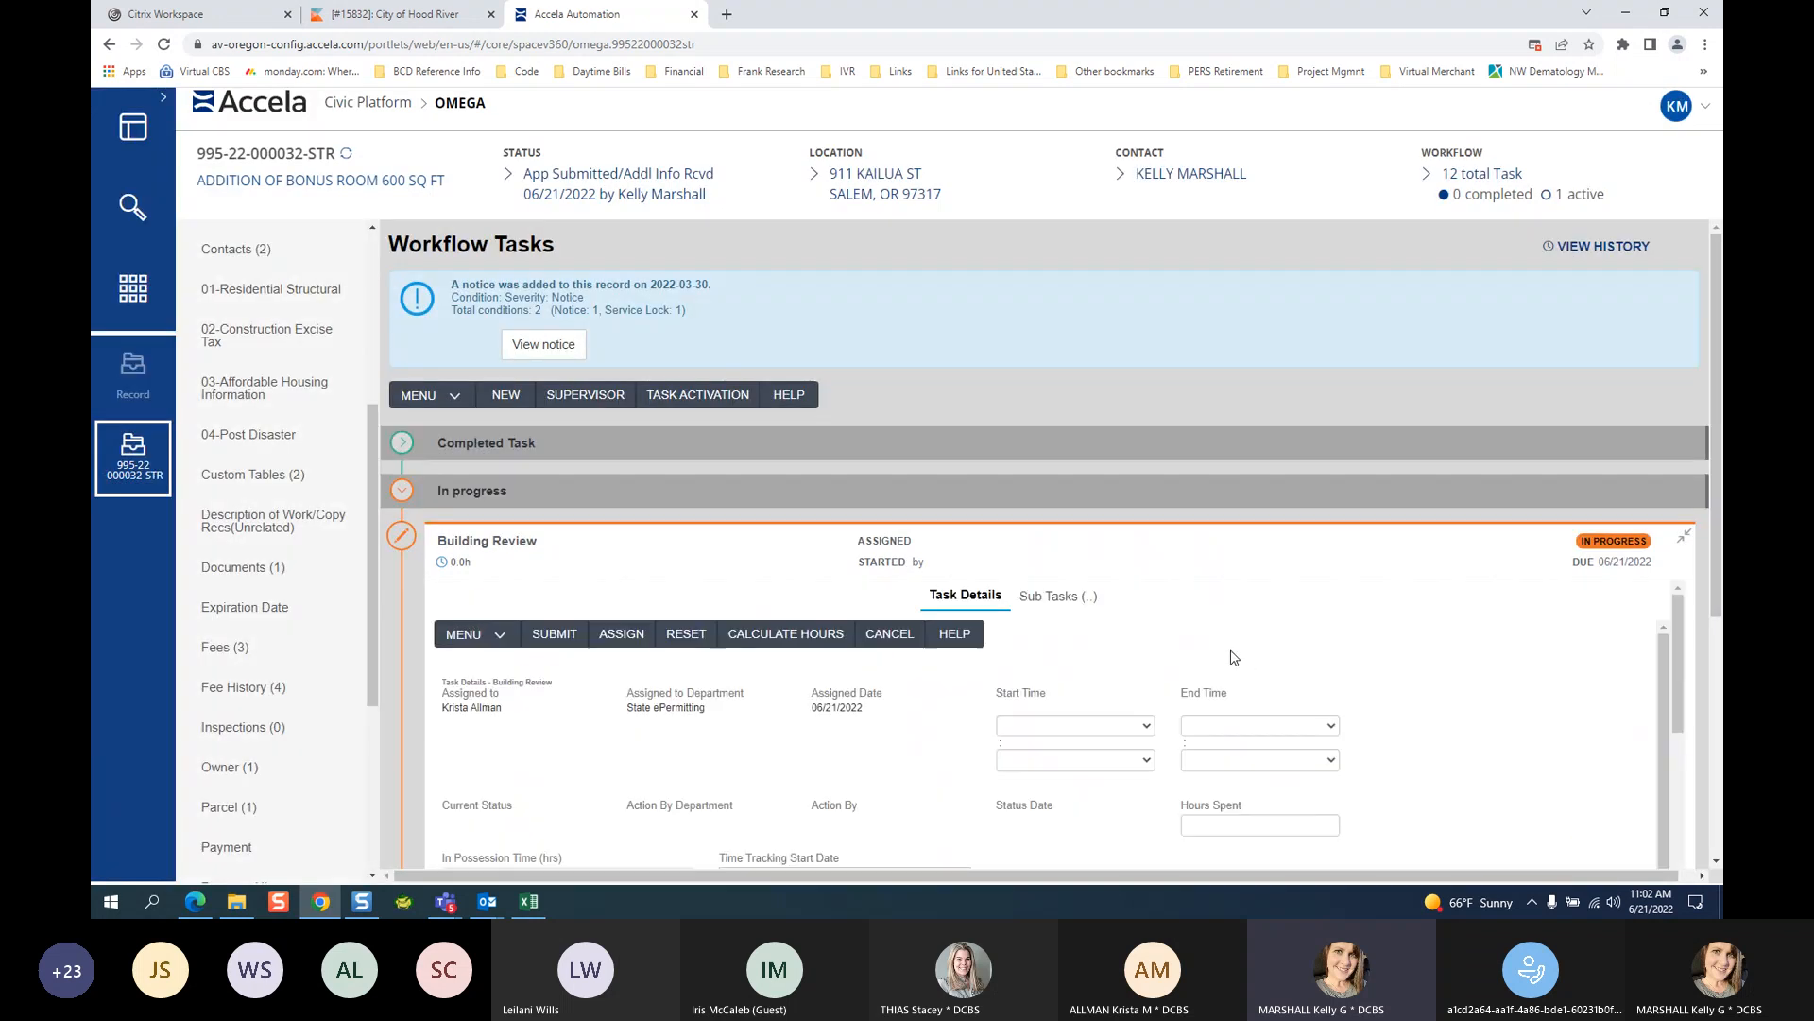
scroll(1540, 516, "up", 1)
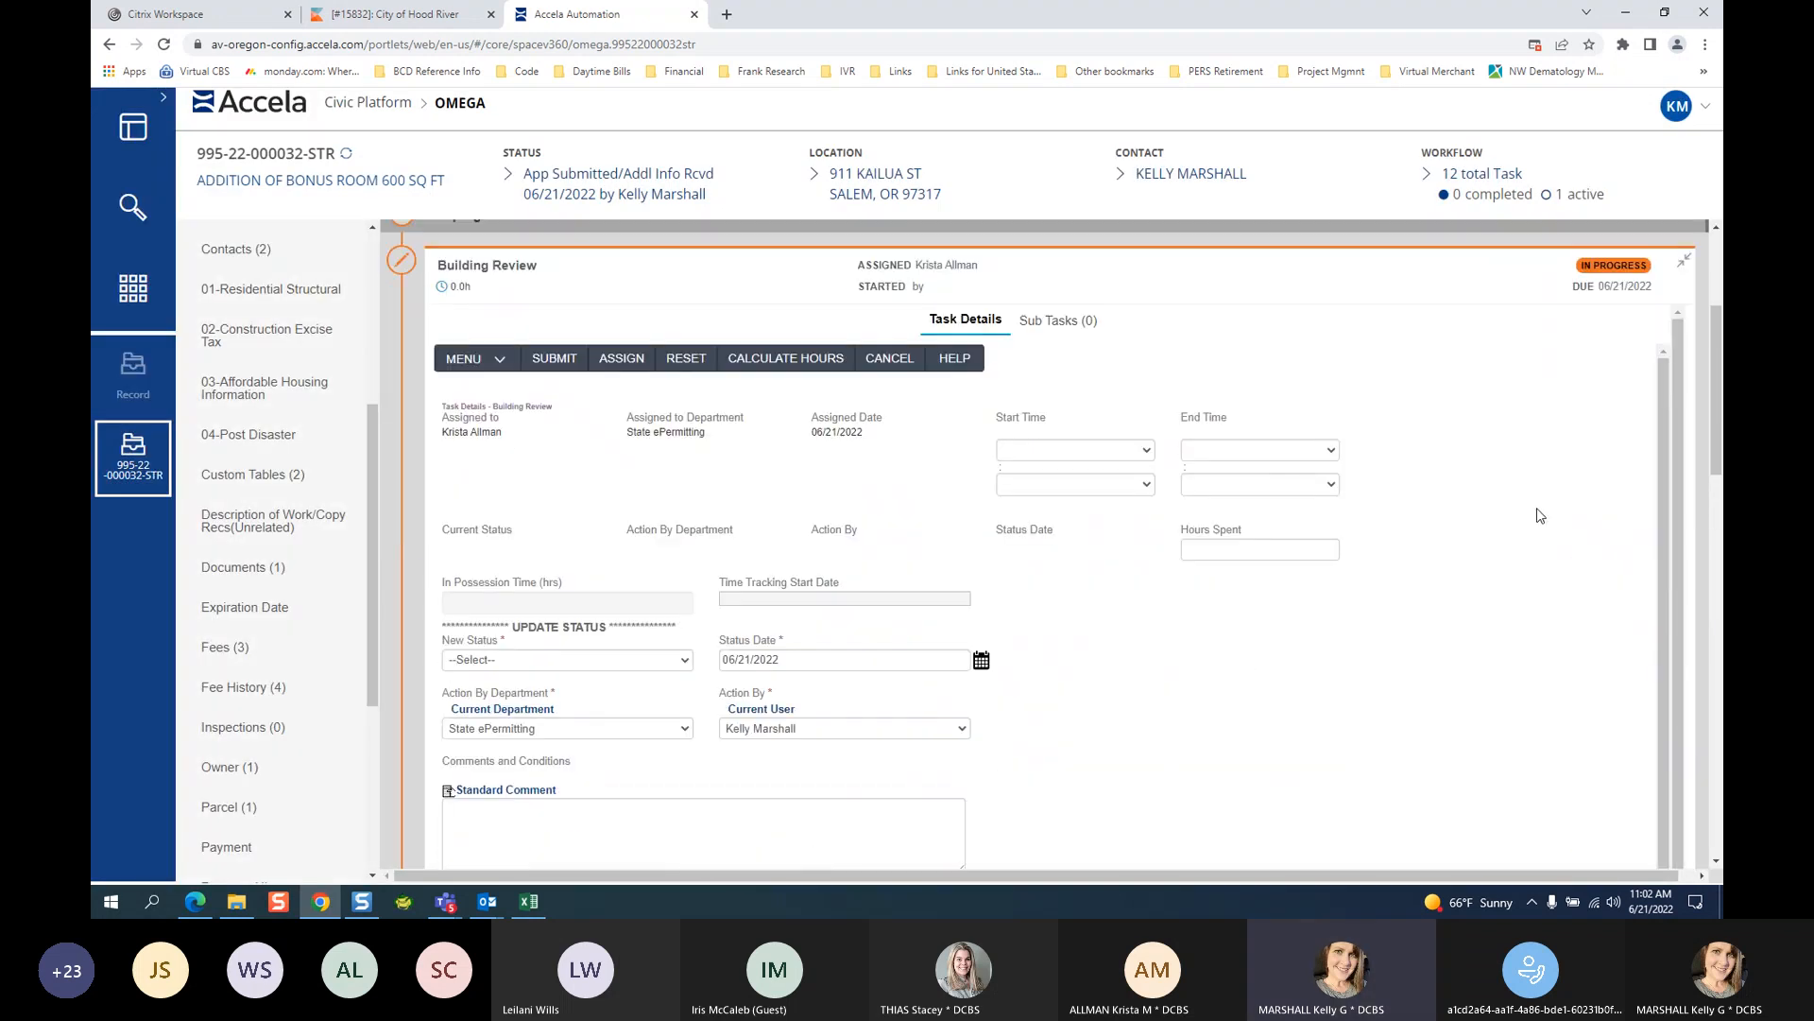
scroll(1675, 572, "up", 3)
left_click(1679, 549)
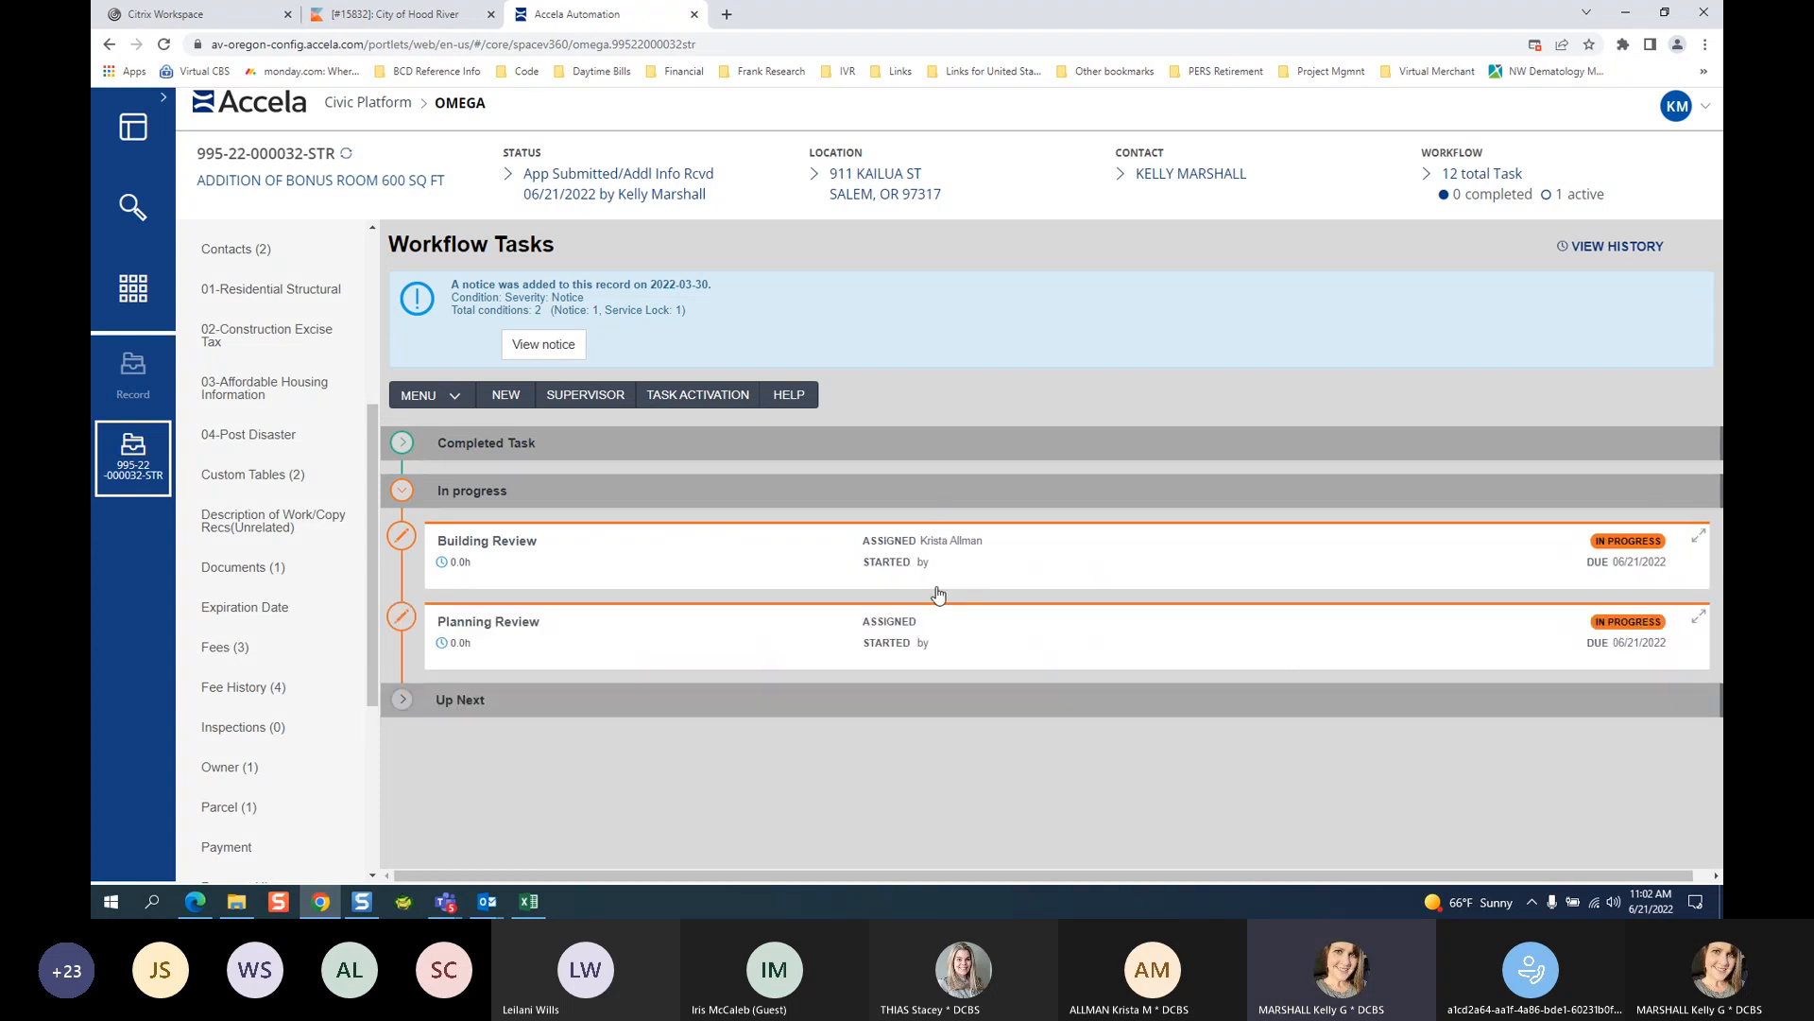
left_click(511, 634)
scroll(666, 695, "down", 5)
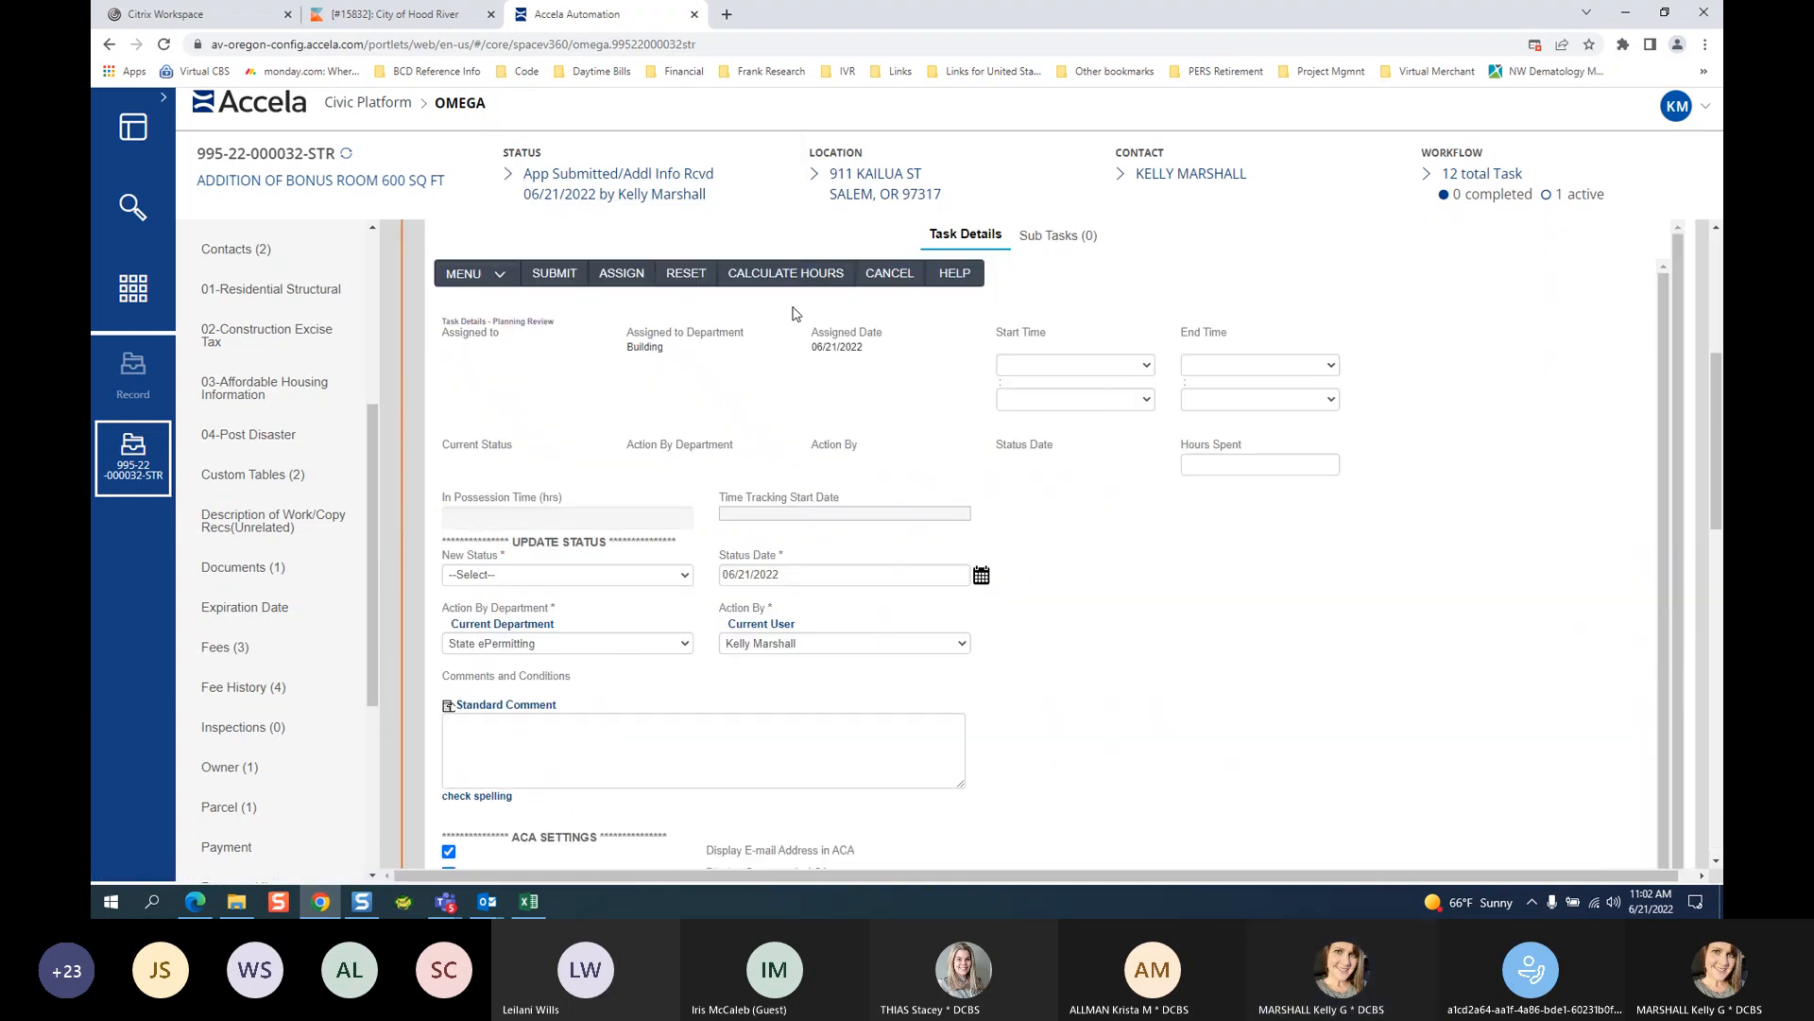
Assign Planning Review to State ePermitting and the chosen staff member, then submit.
left_click(621, 274)
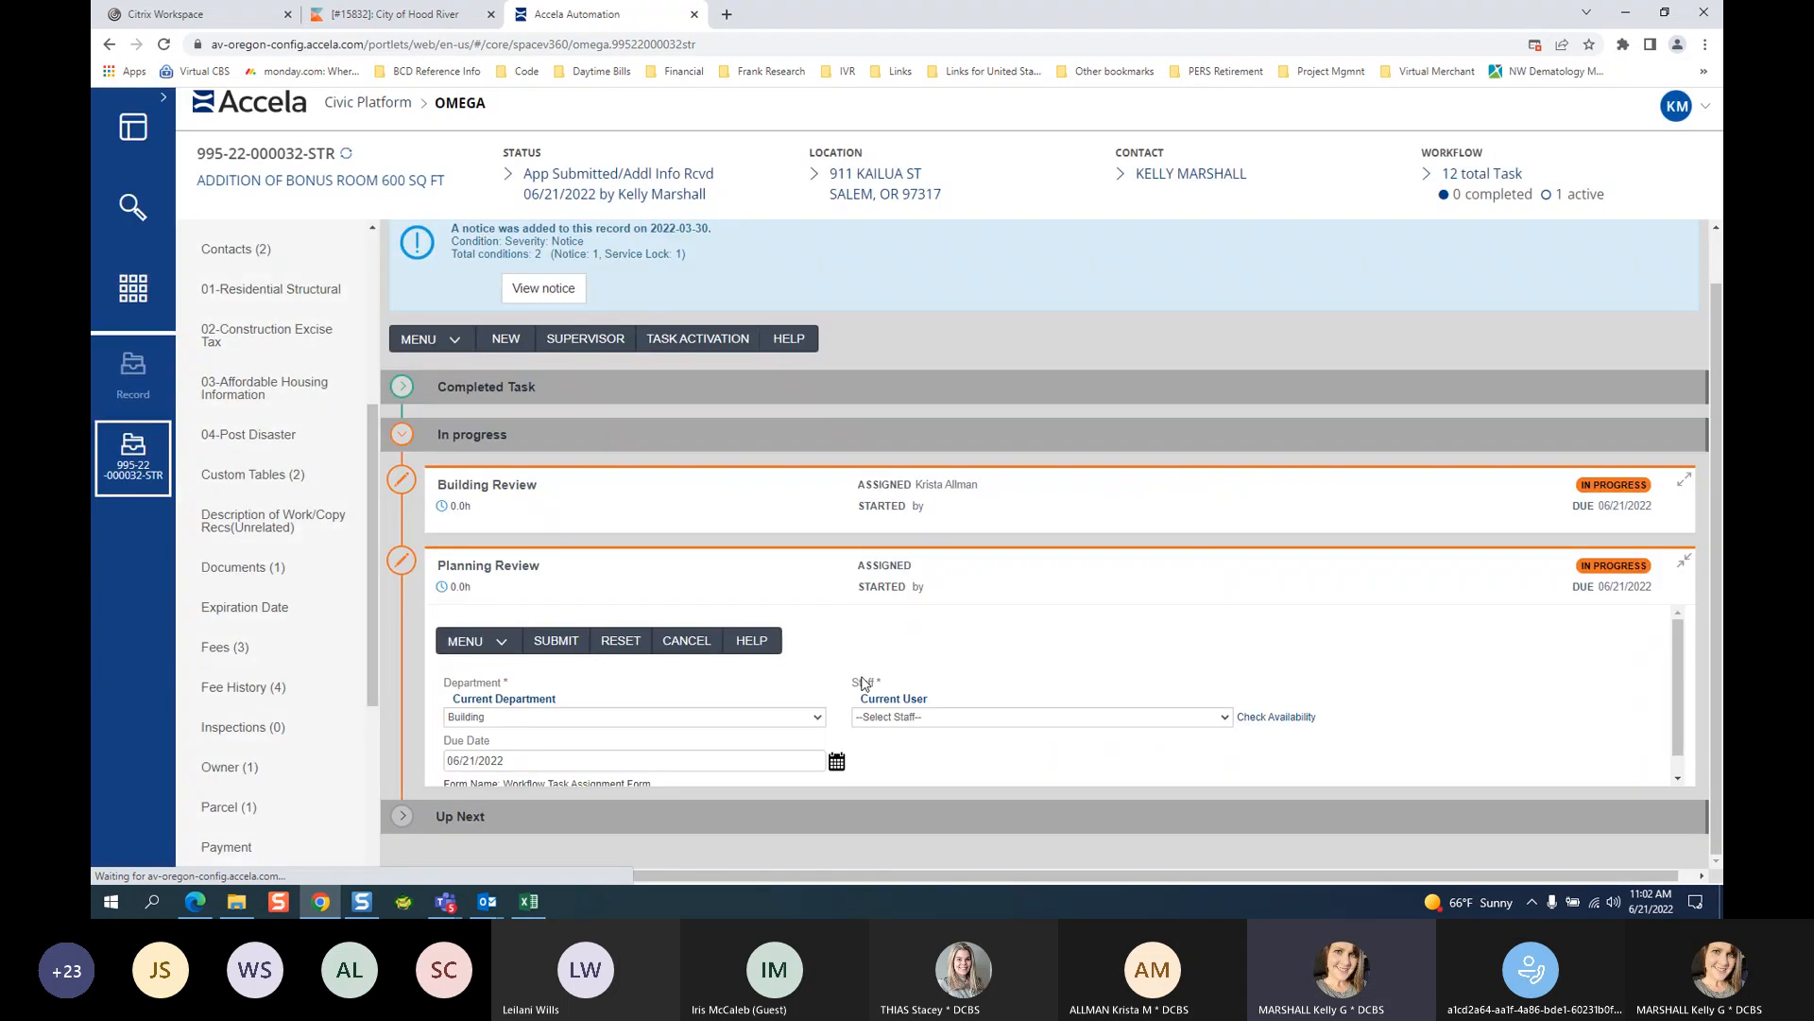
left_click(652, 720)
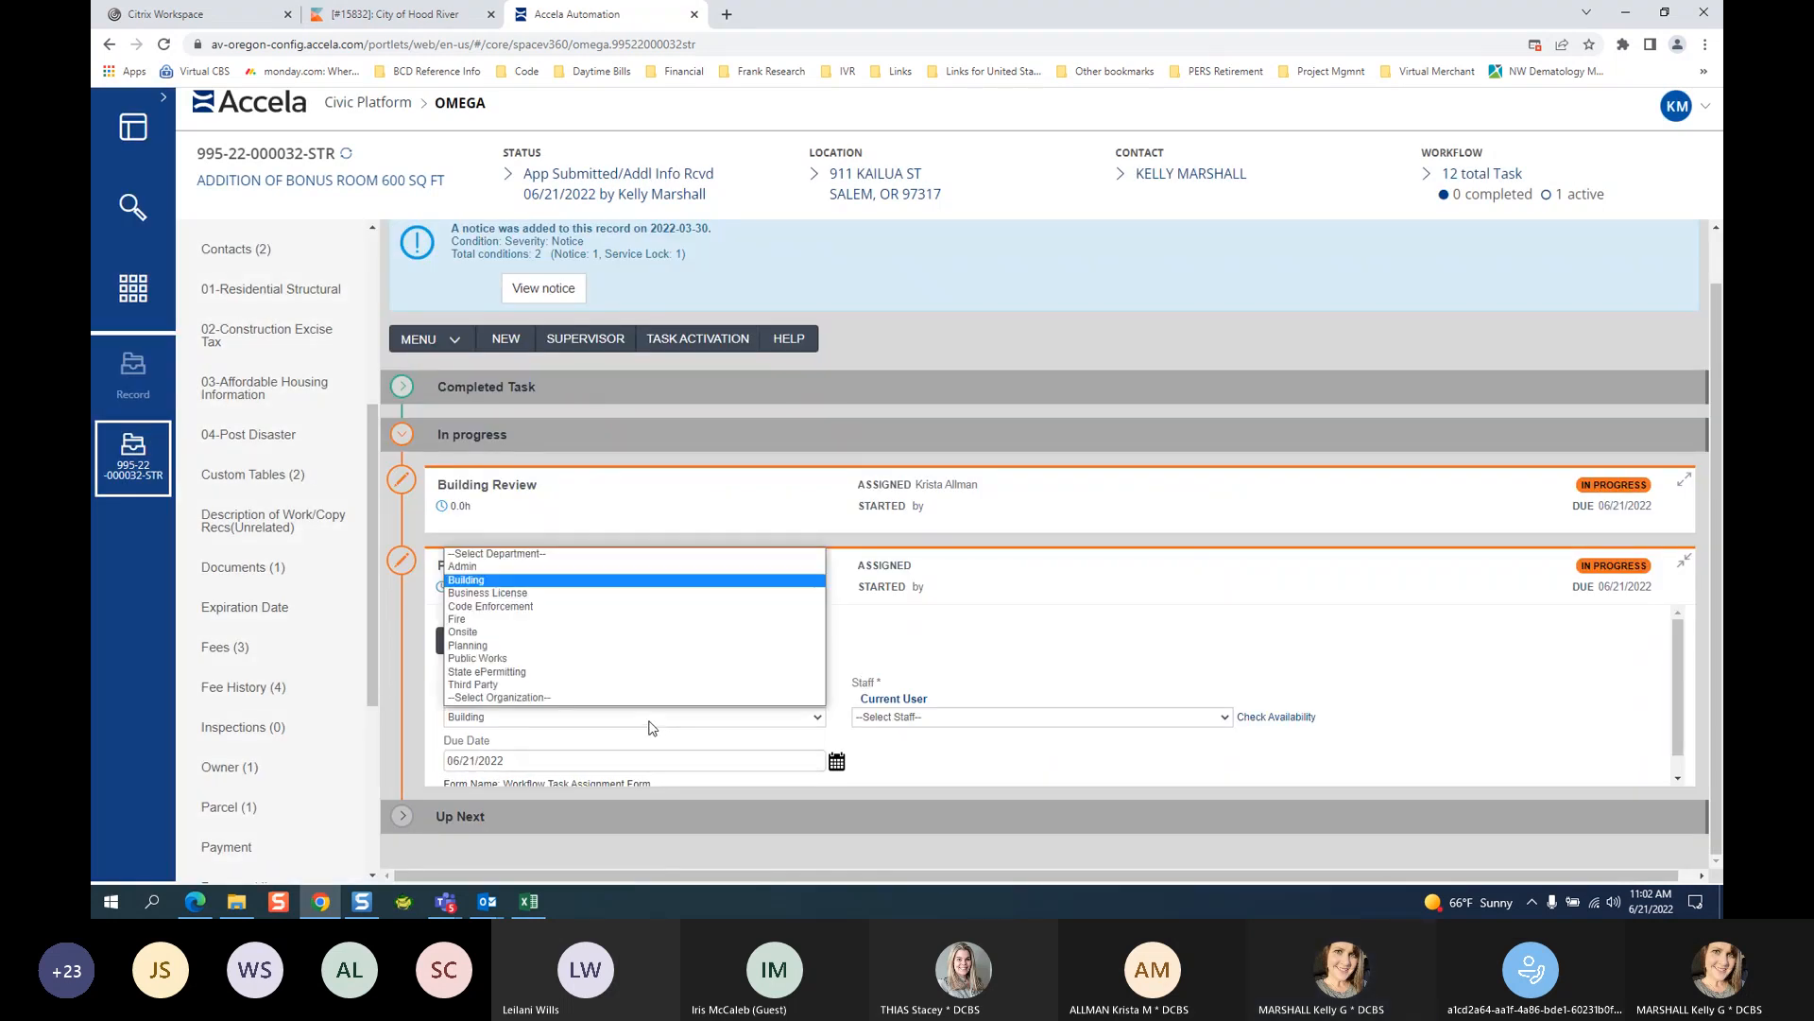
left_click(535, 671)
left_click(901, 718)
scroll(983, 680, "down", 2)
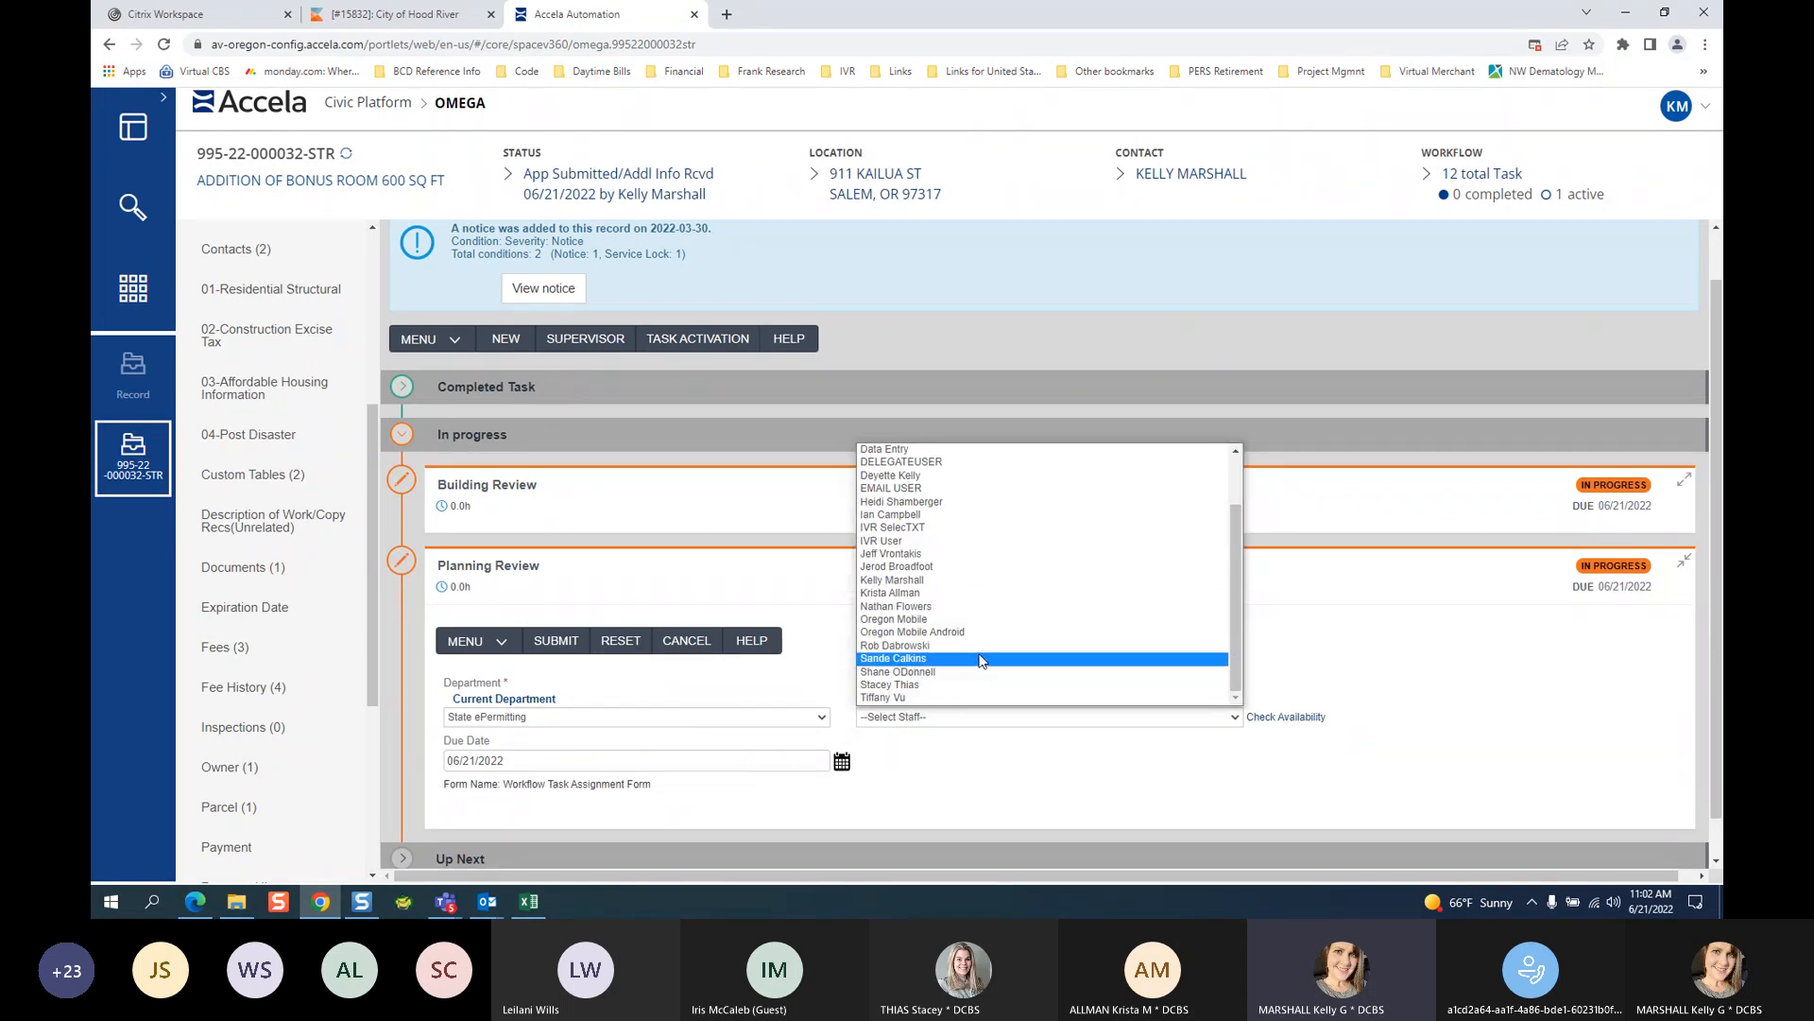
left_click(912, 686)
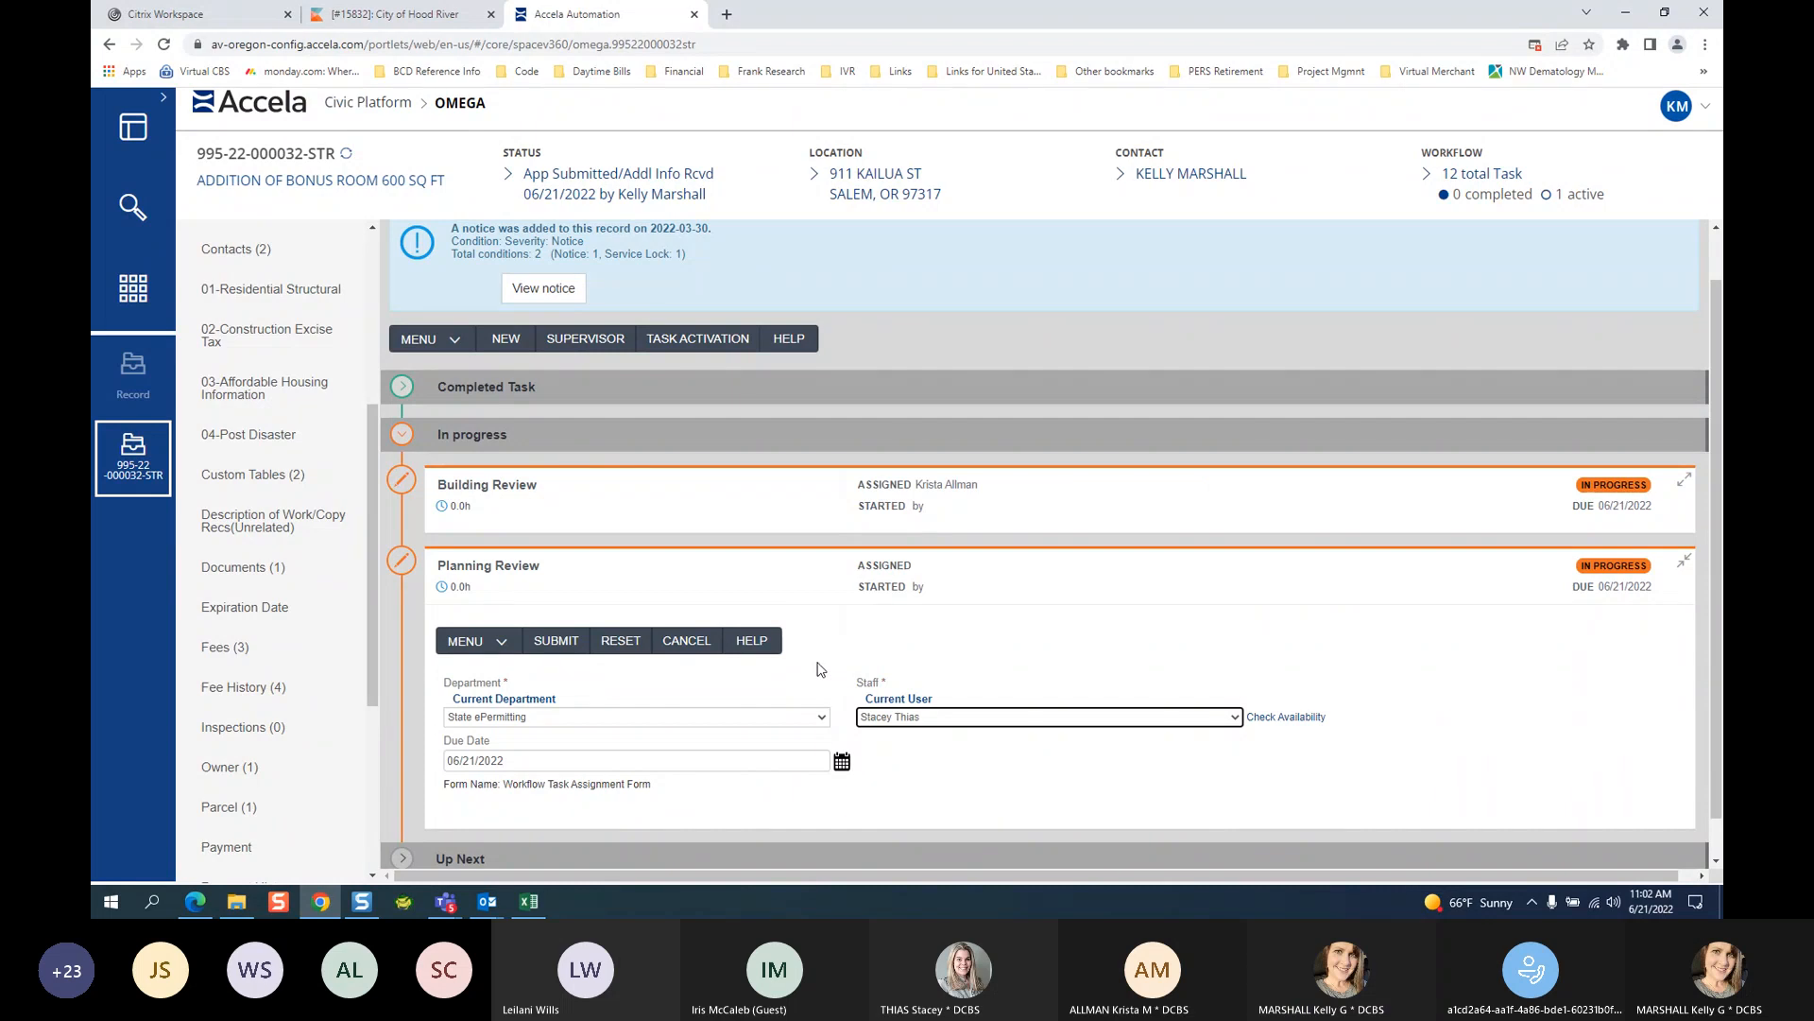
left_click(607, 650)
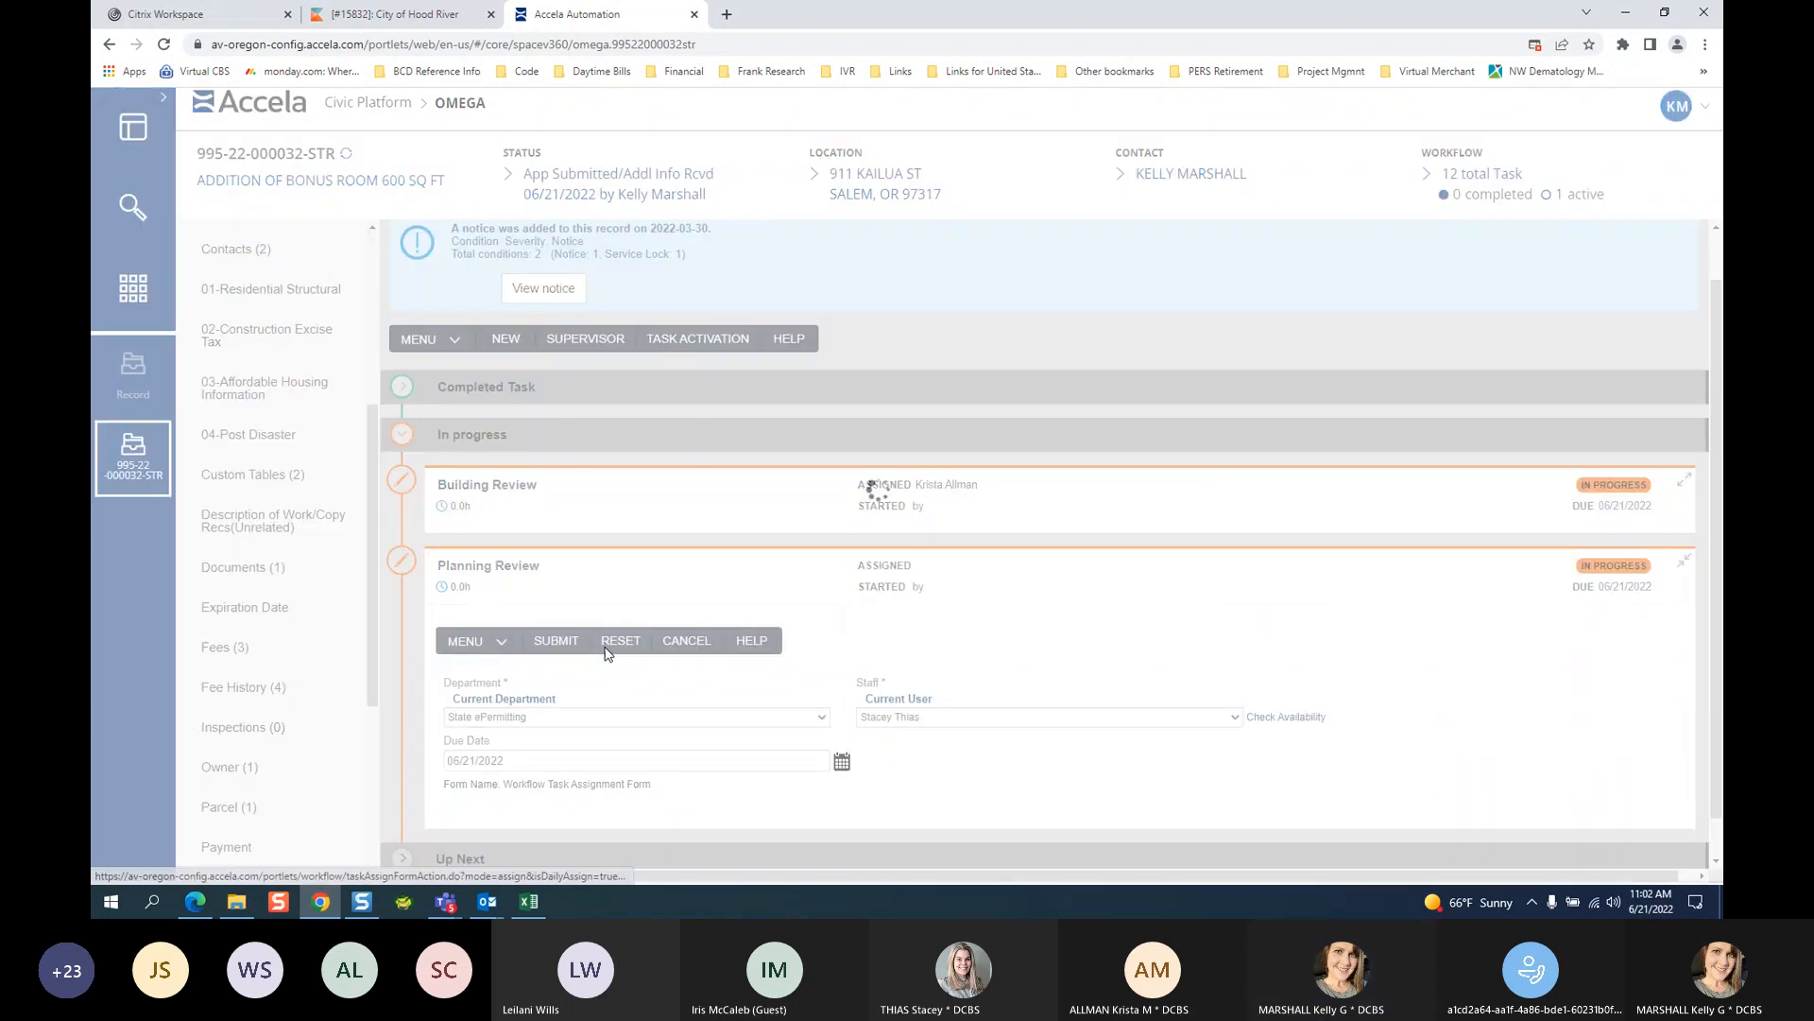
Scroll back up and collapse the Planning Review task card.
left_click_drag(1714, 380, 1711, 478)
left_click(1718, 230)
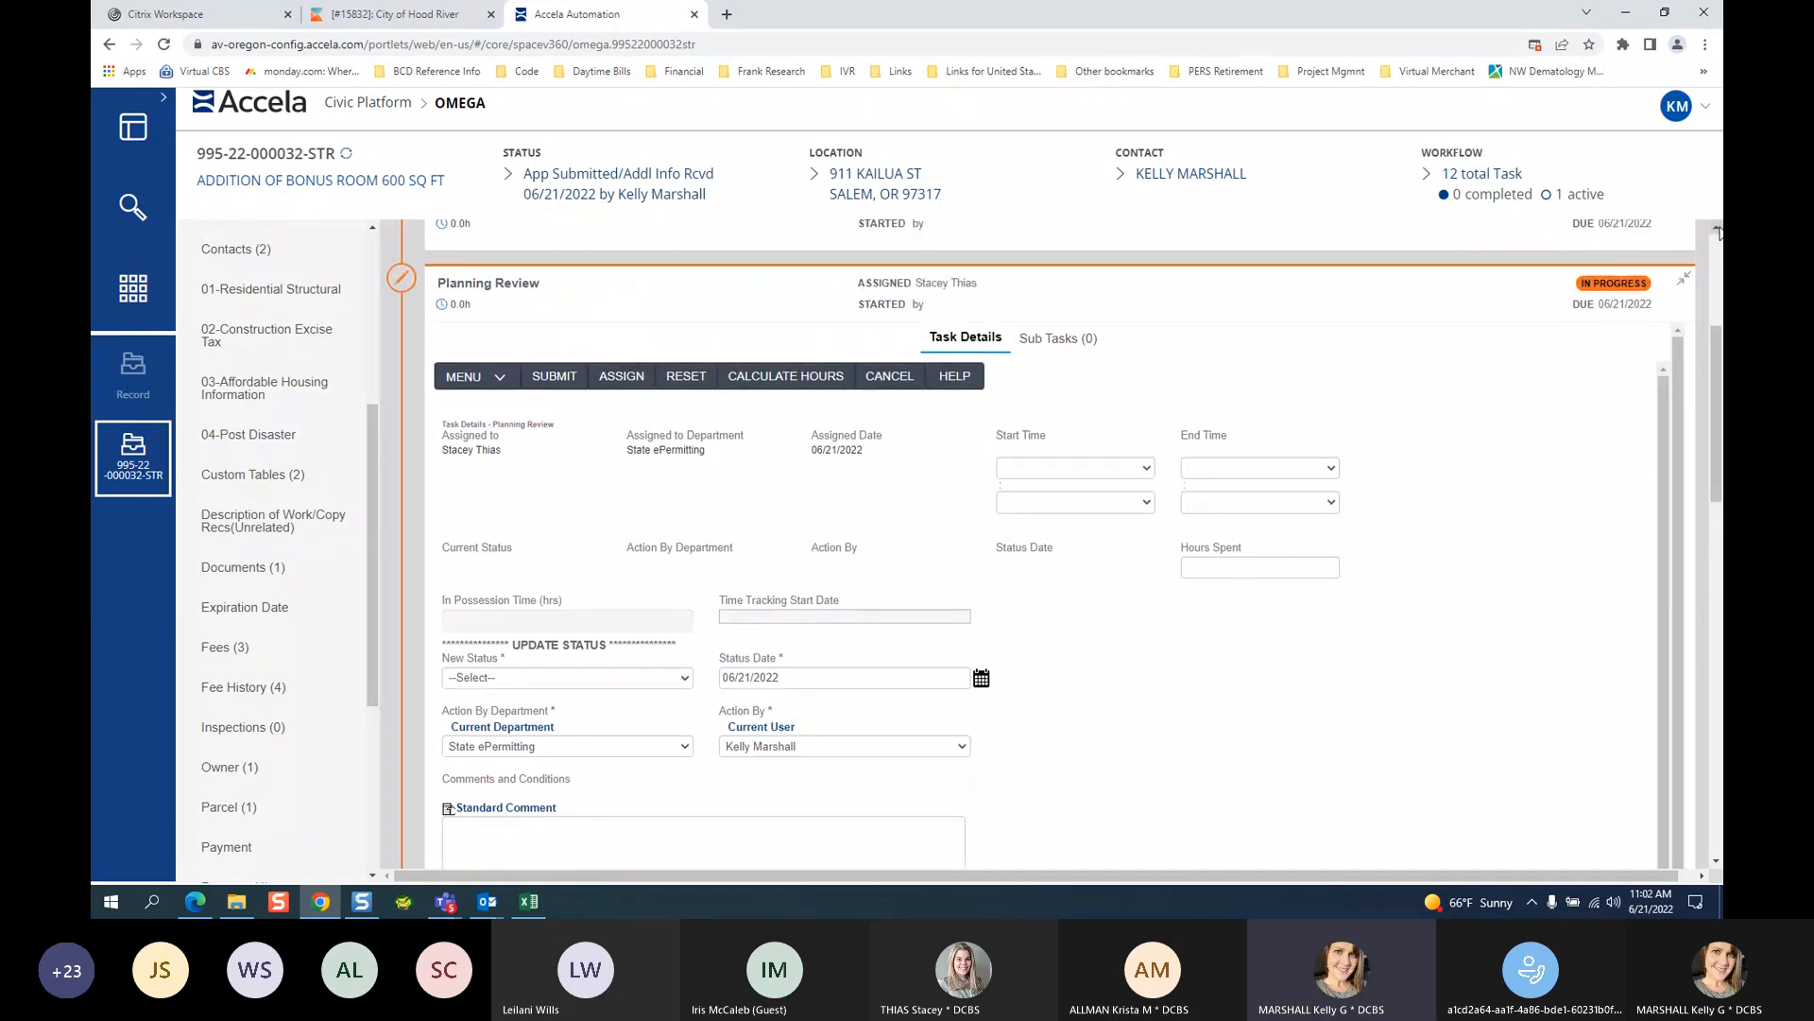
left_click(1718, 230)
left_click(1719, 231)
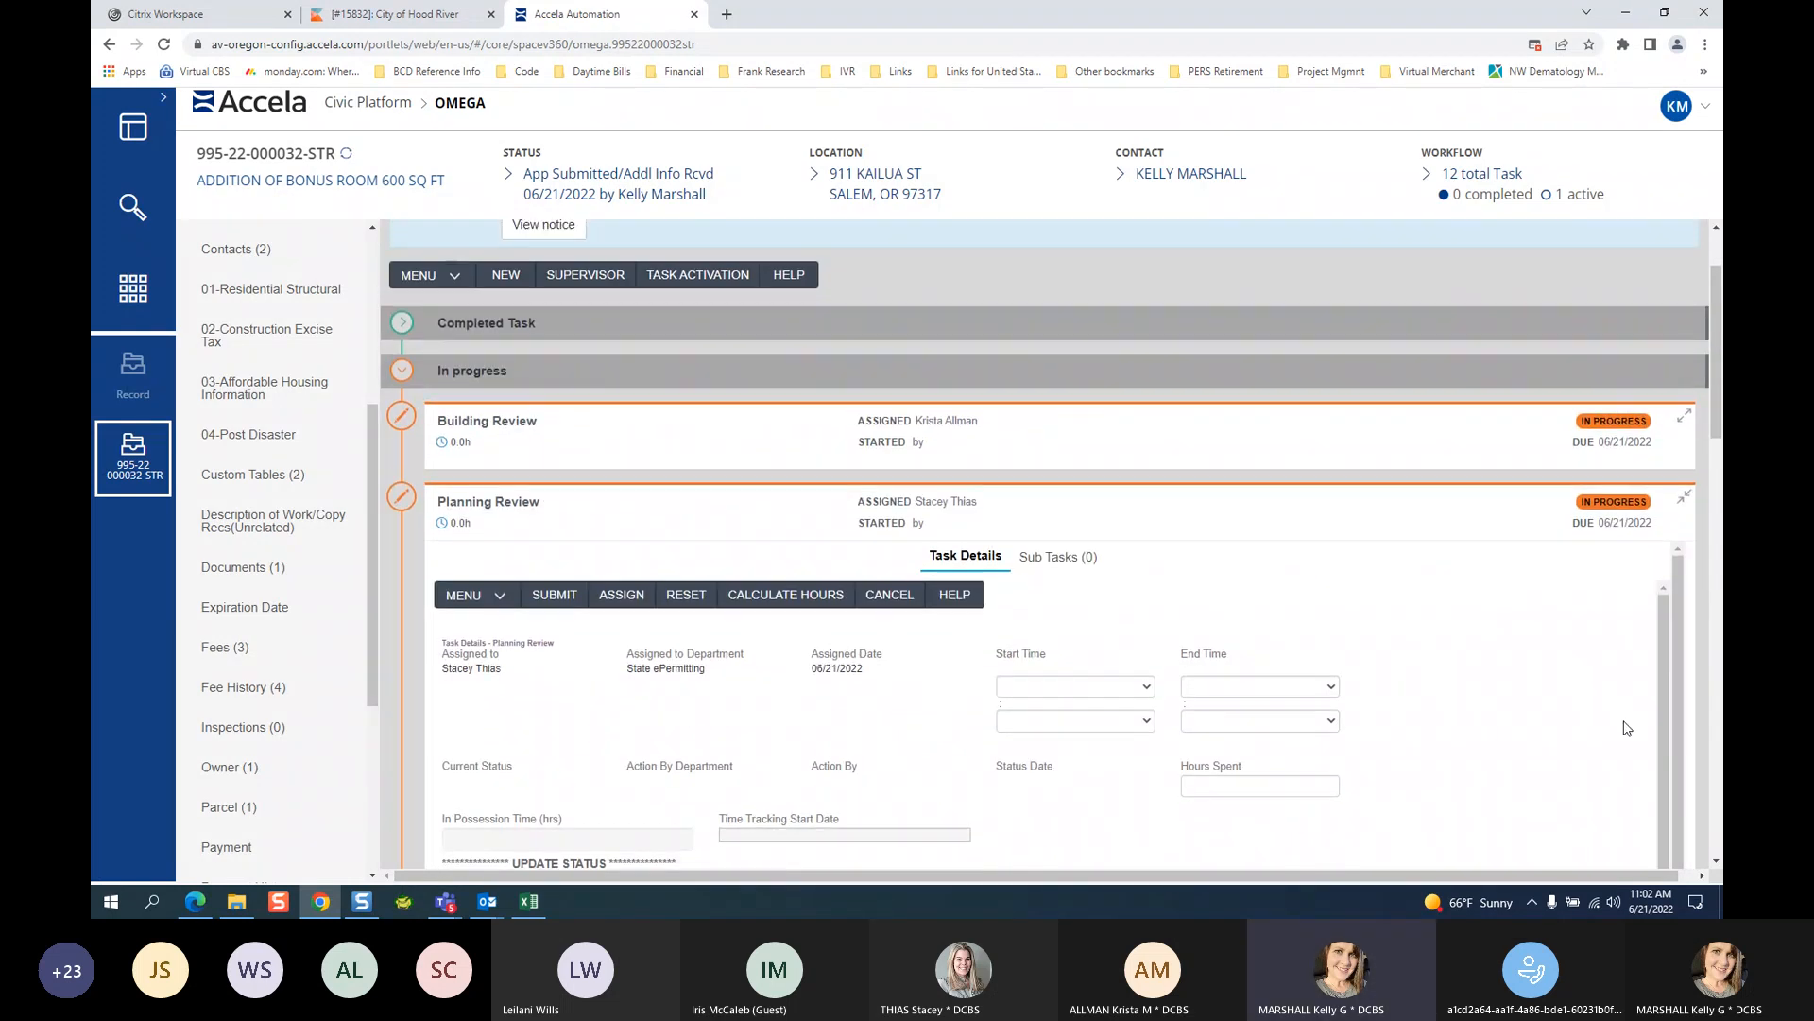
left_click(1685, 500)
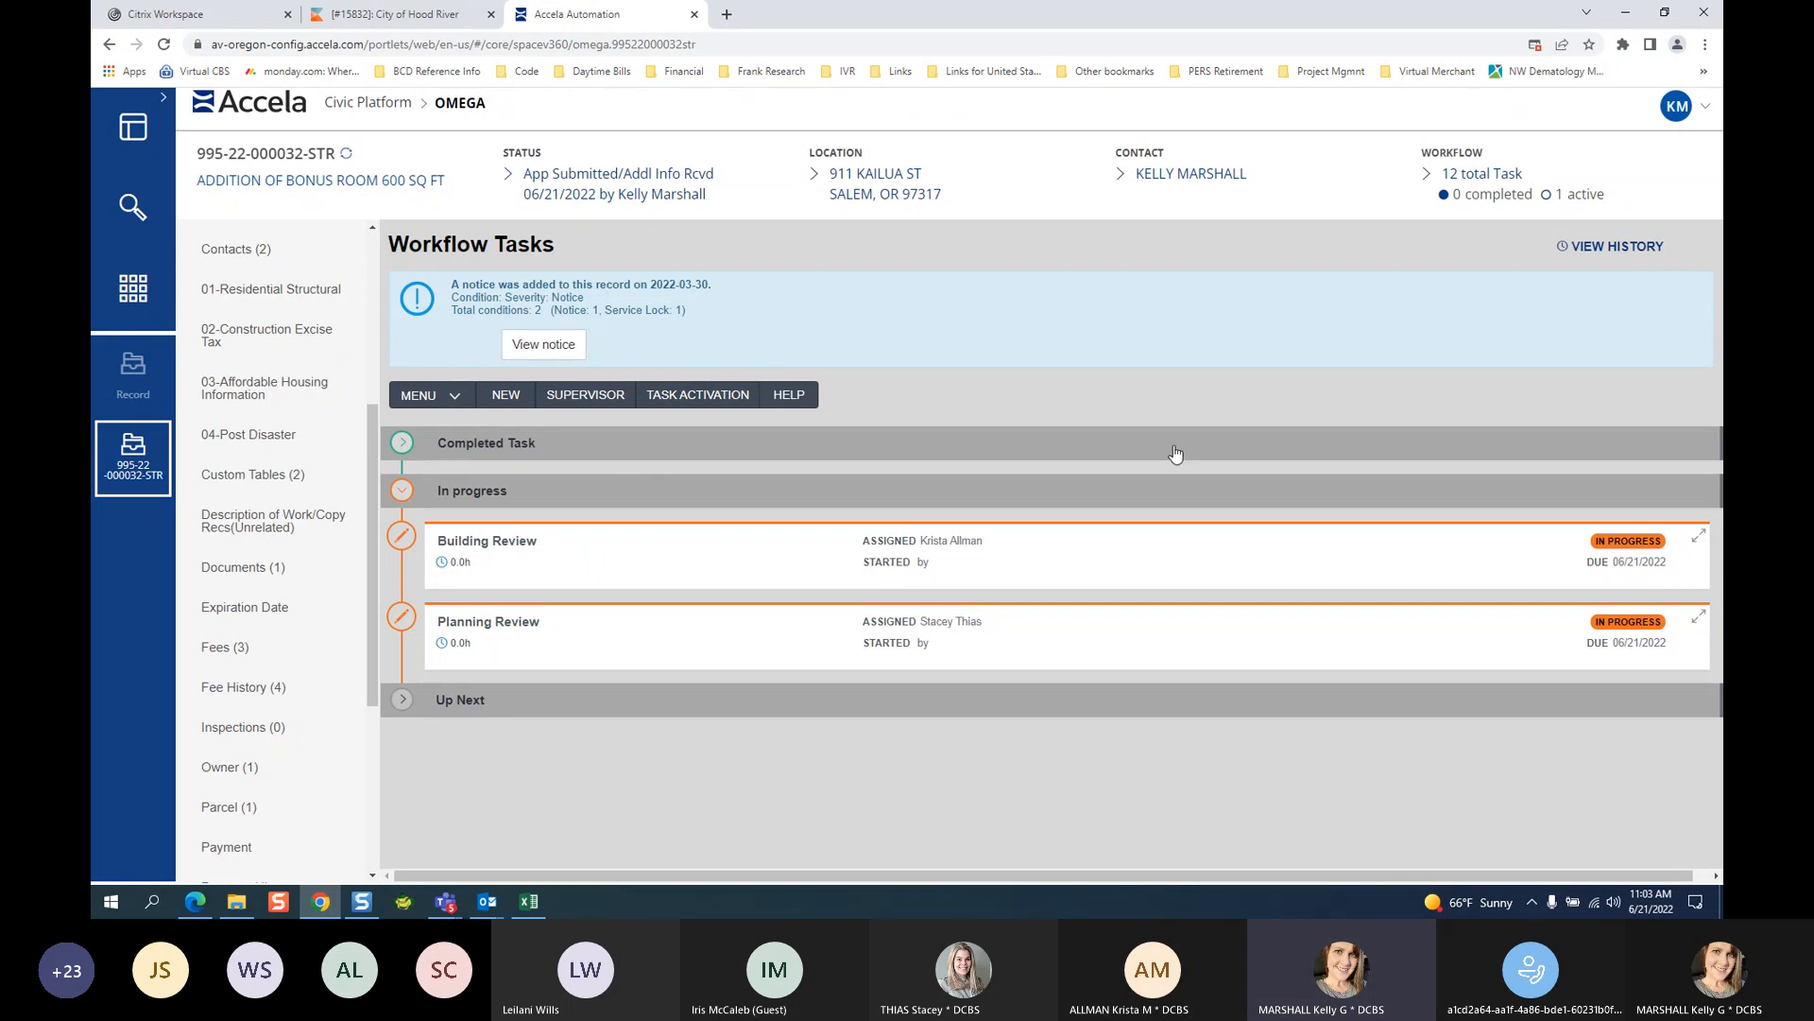
Go to the My Tasks page through the Record sidebar and the Your Pages grid.
left_click(133, 373)
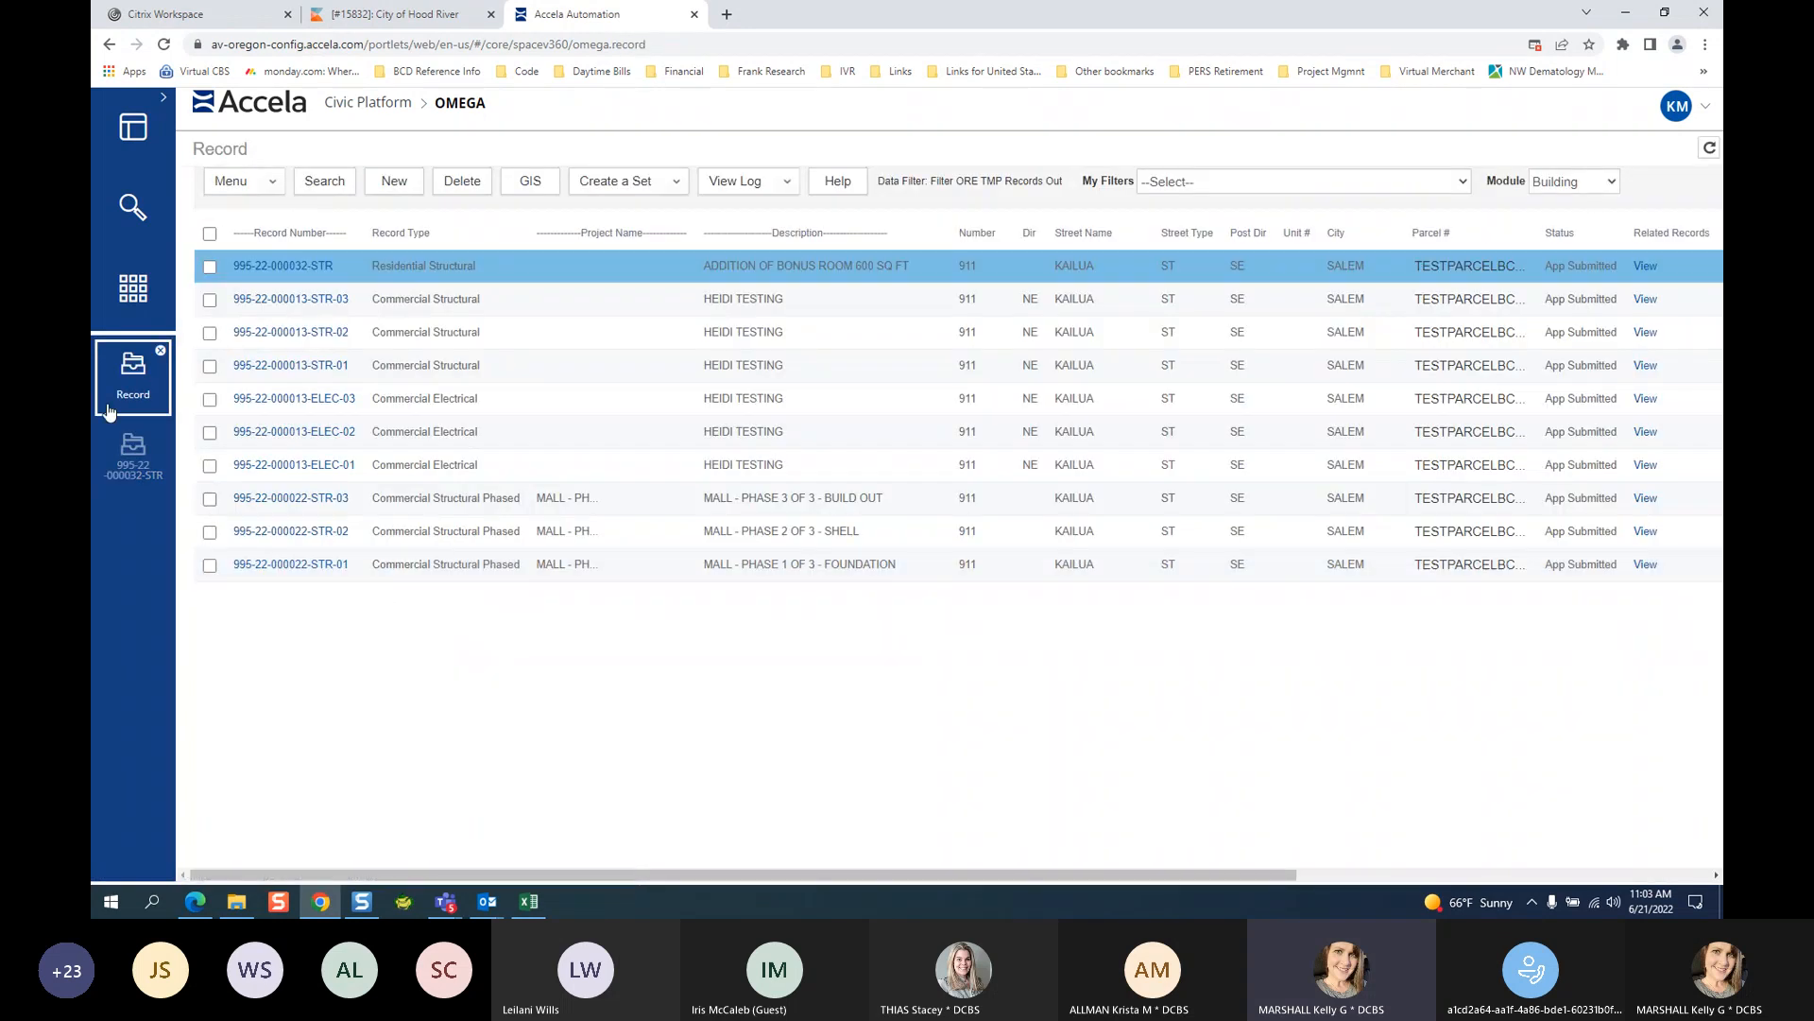
left_click(132, 300)
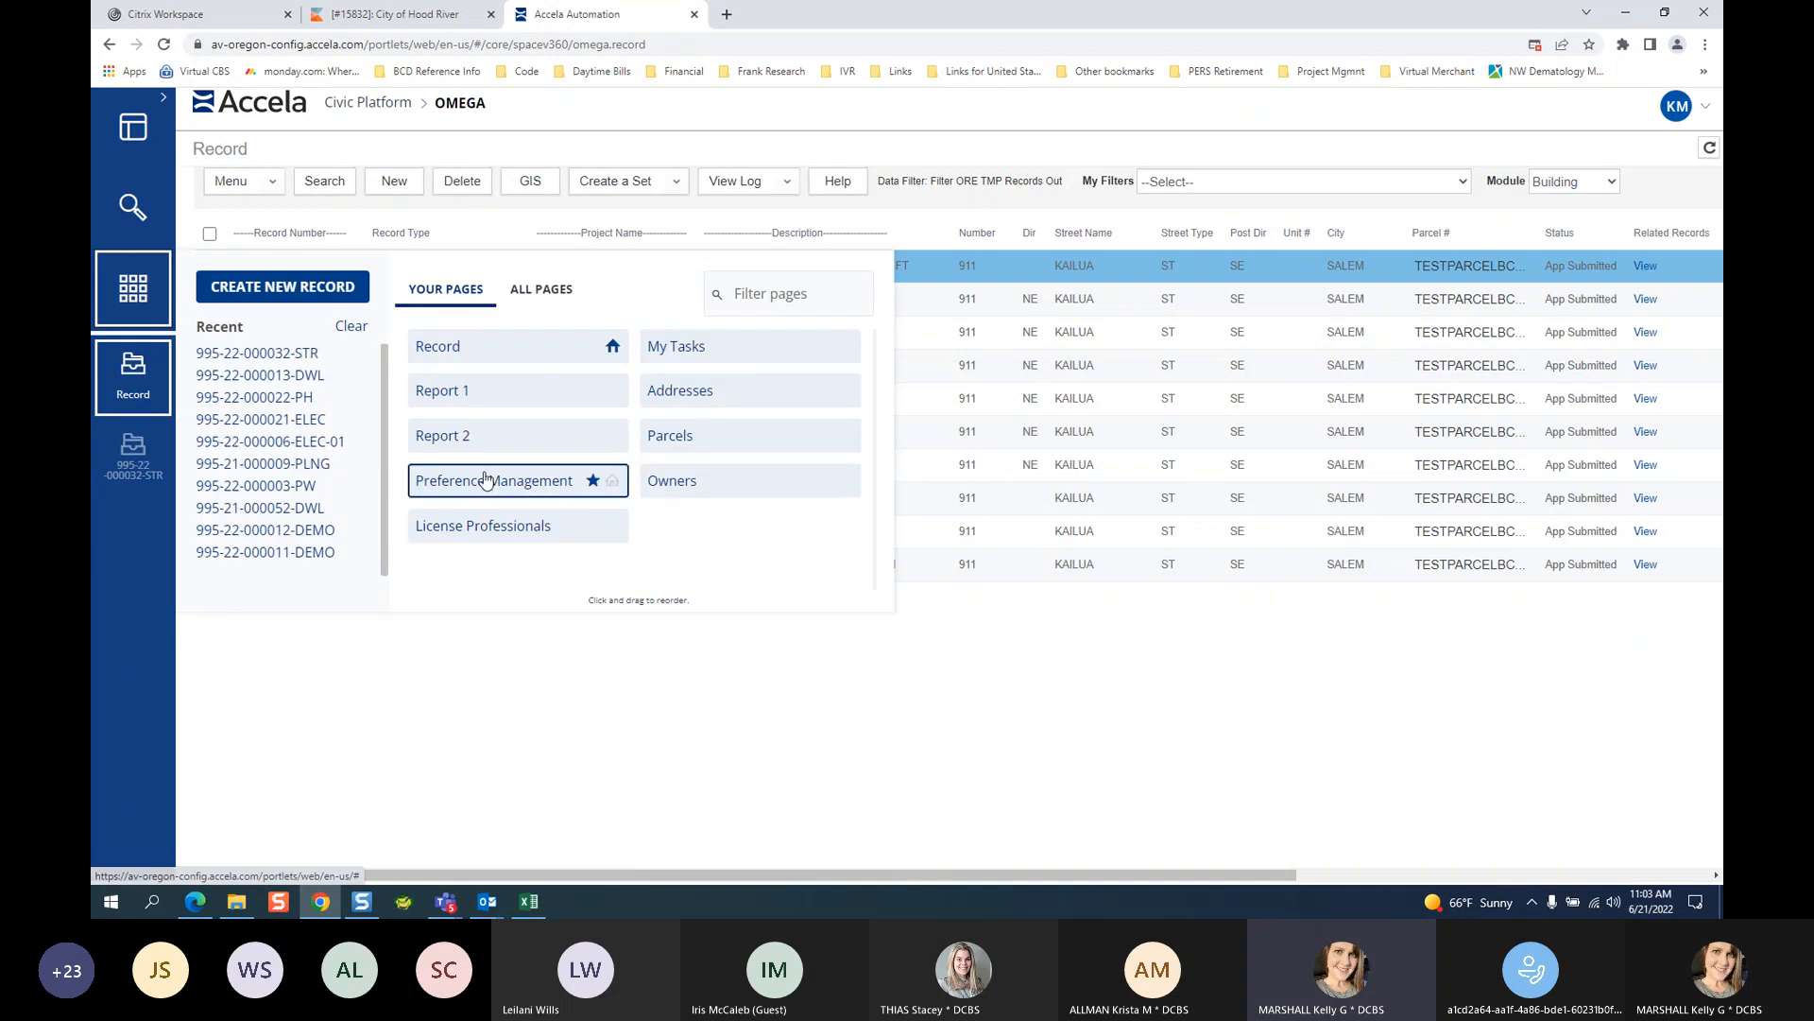
left_click(657, 344)
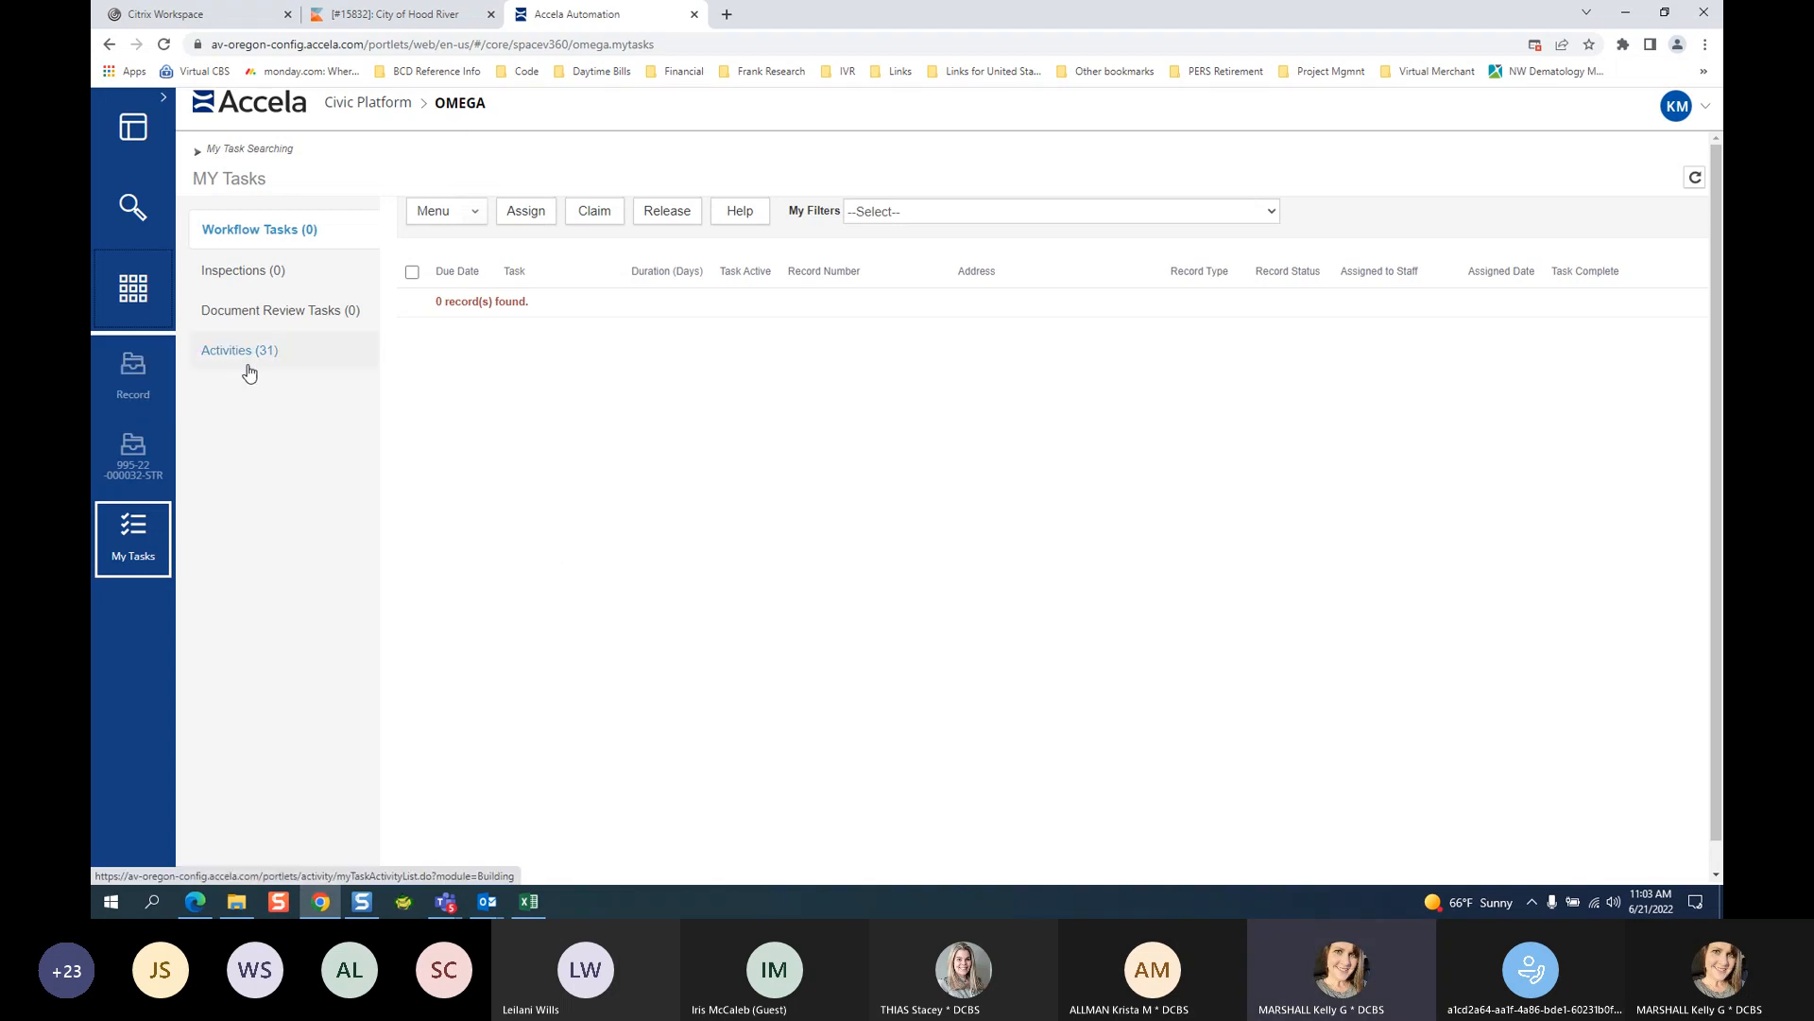
Apply the Assigned Building Reviews - All Trades filter and scroll through its 14 workflow tasks.
left_click(924, 214)
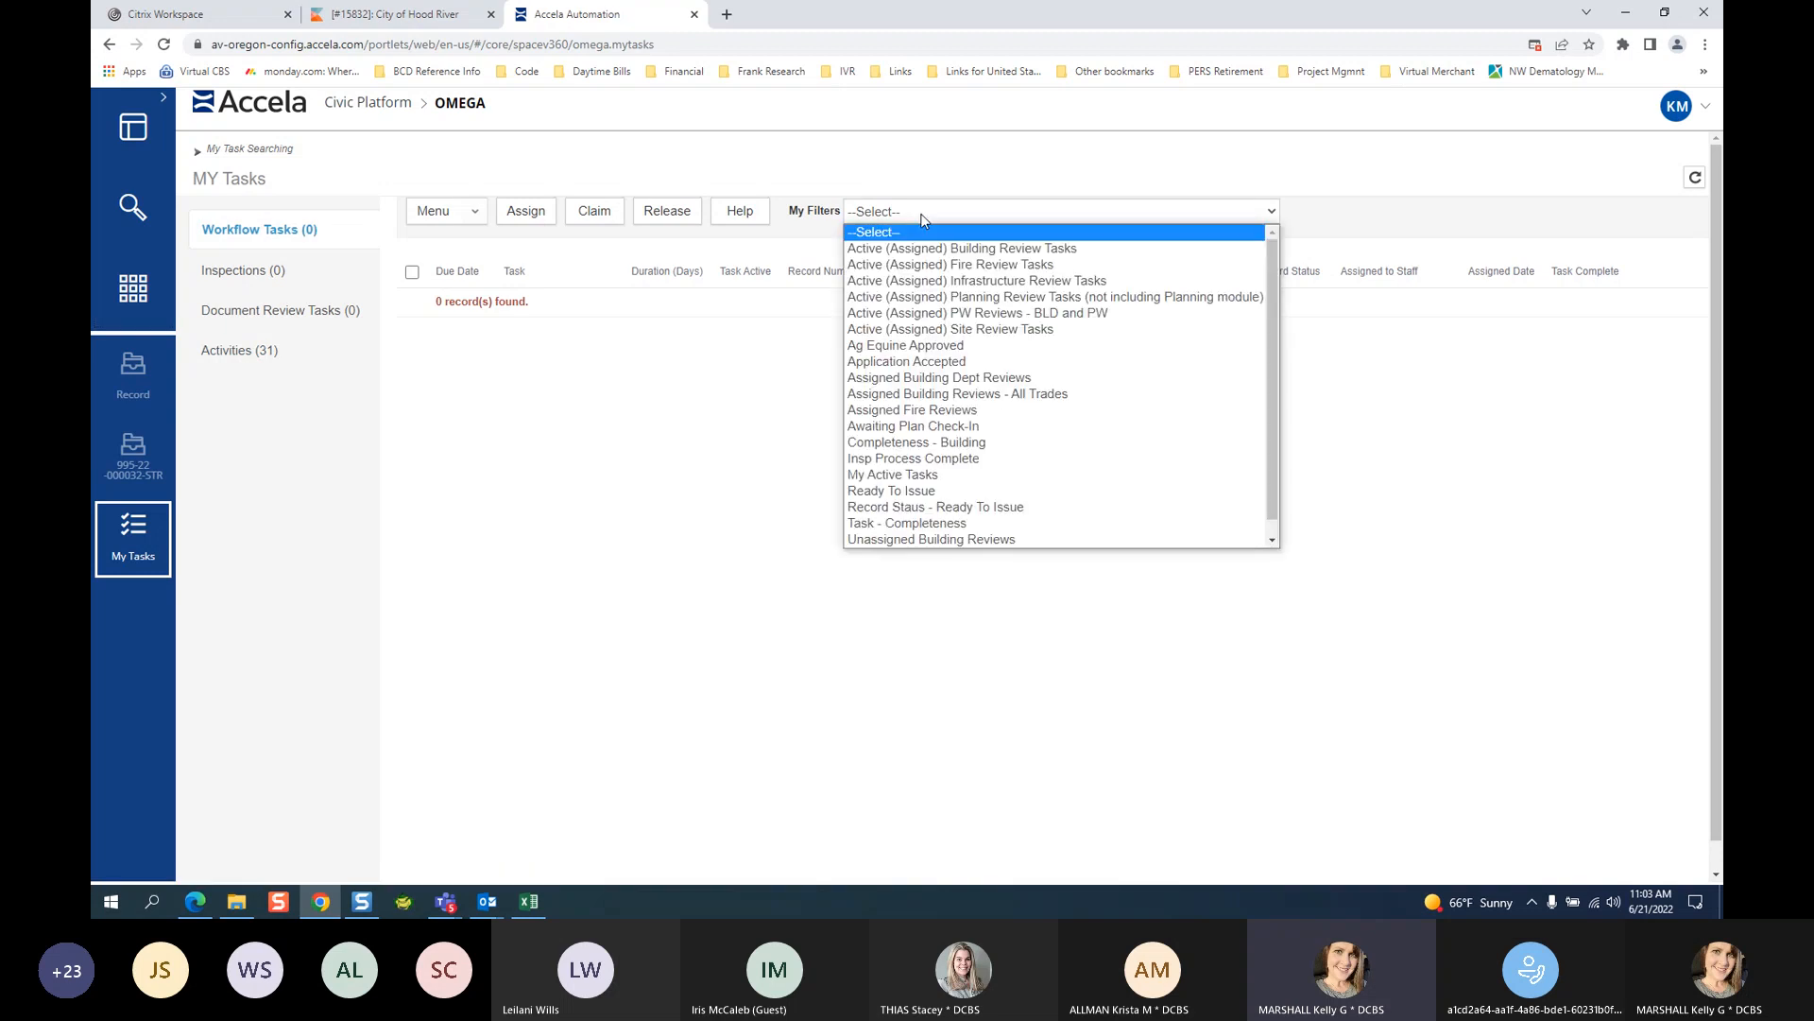
left_click(907, 395)
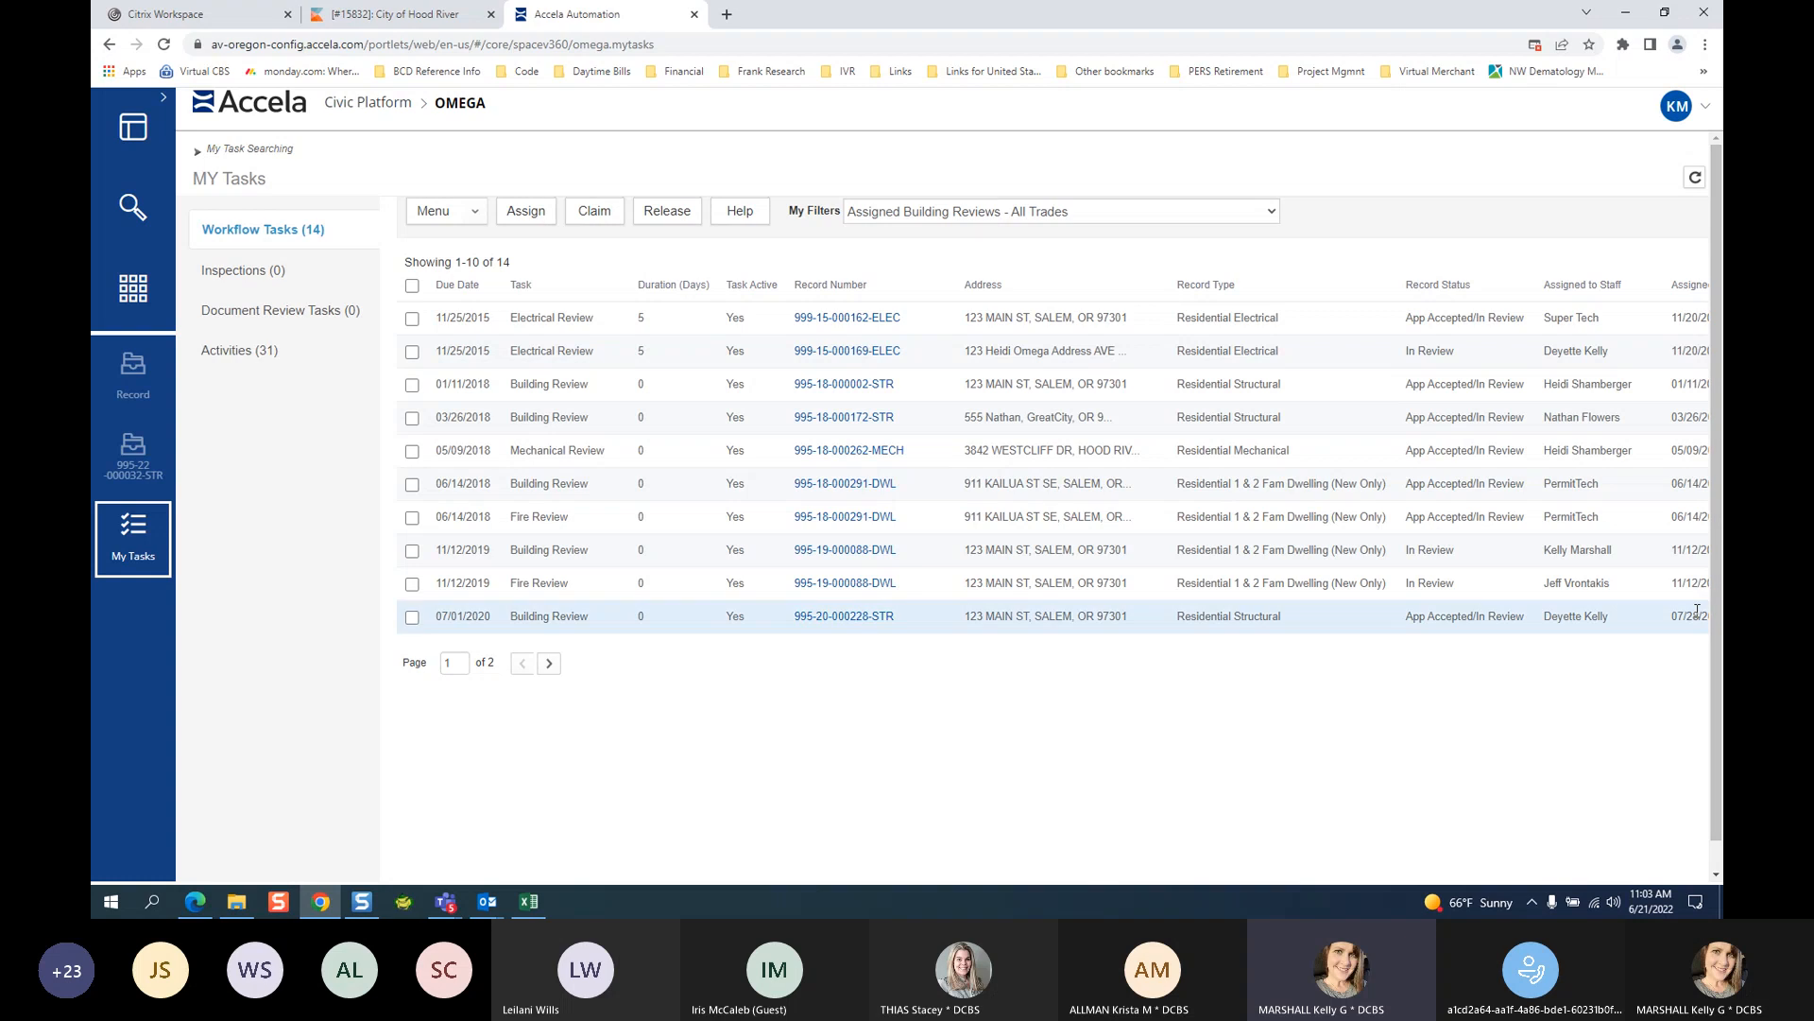
scroll(1656, 666, "down", 1)
scroll(1655, 666, "down", 1)
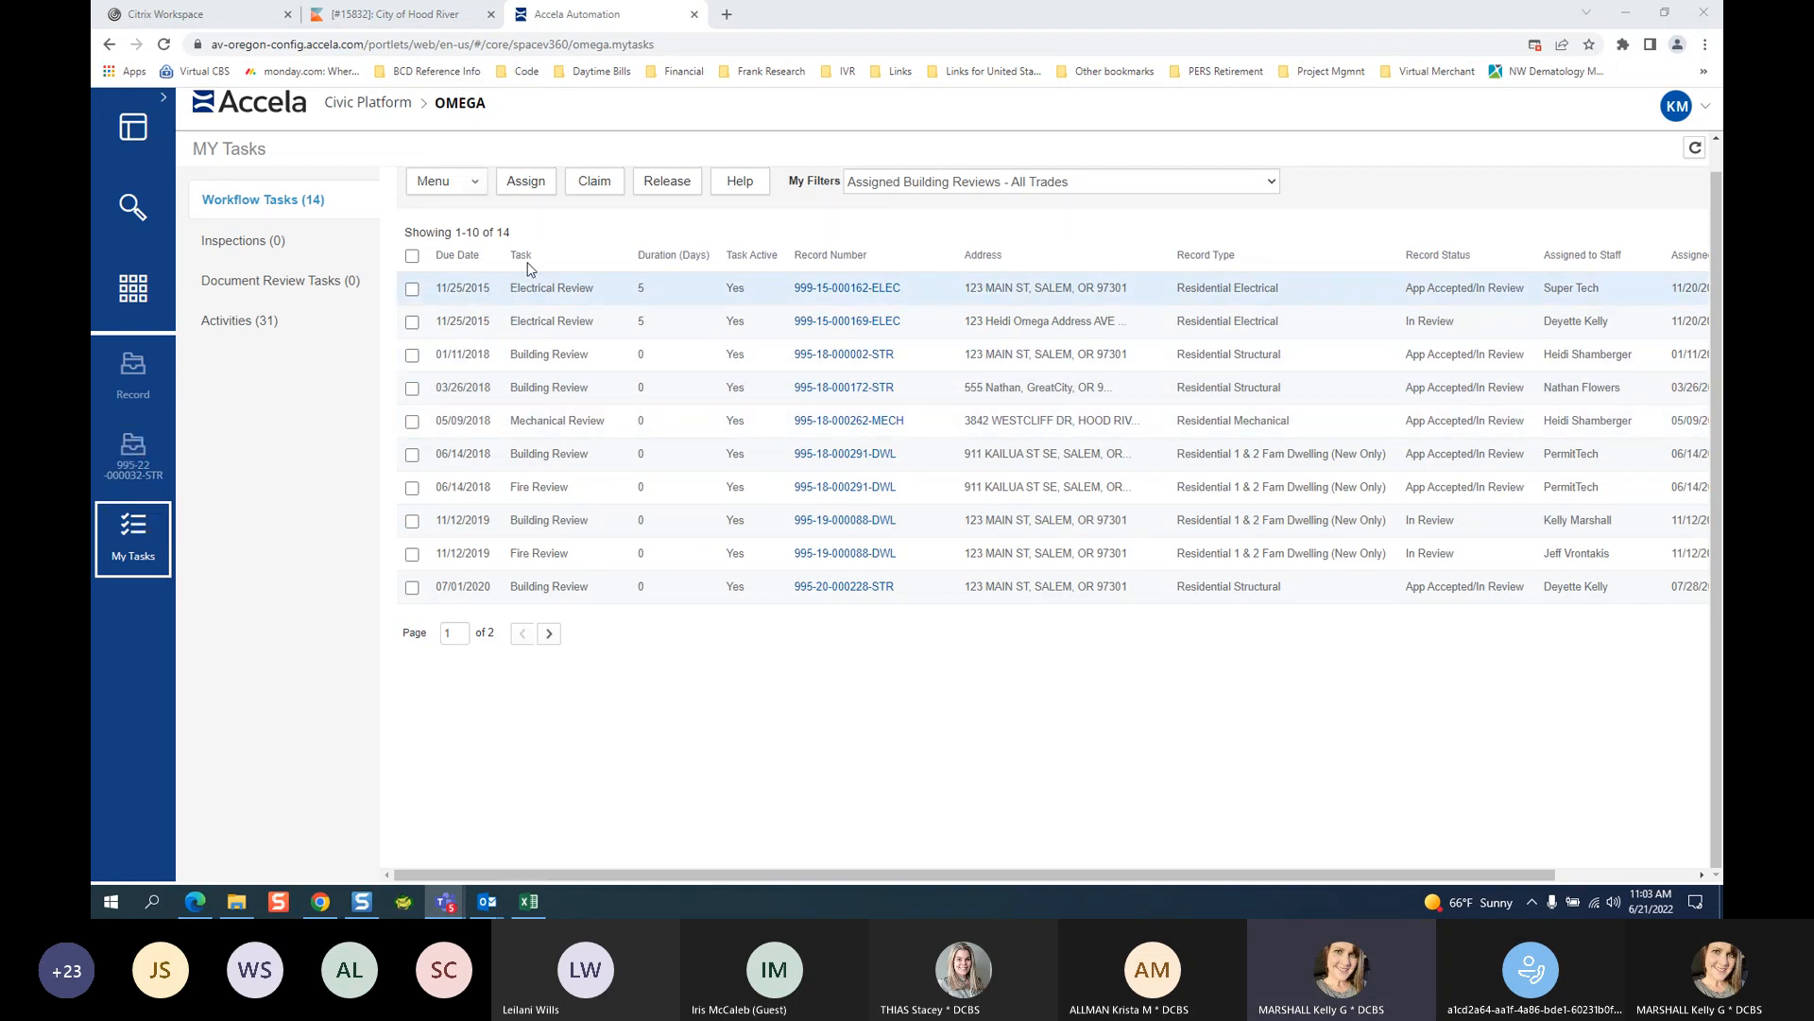
left_click(456, 259)
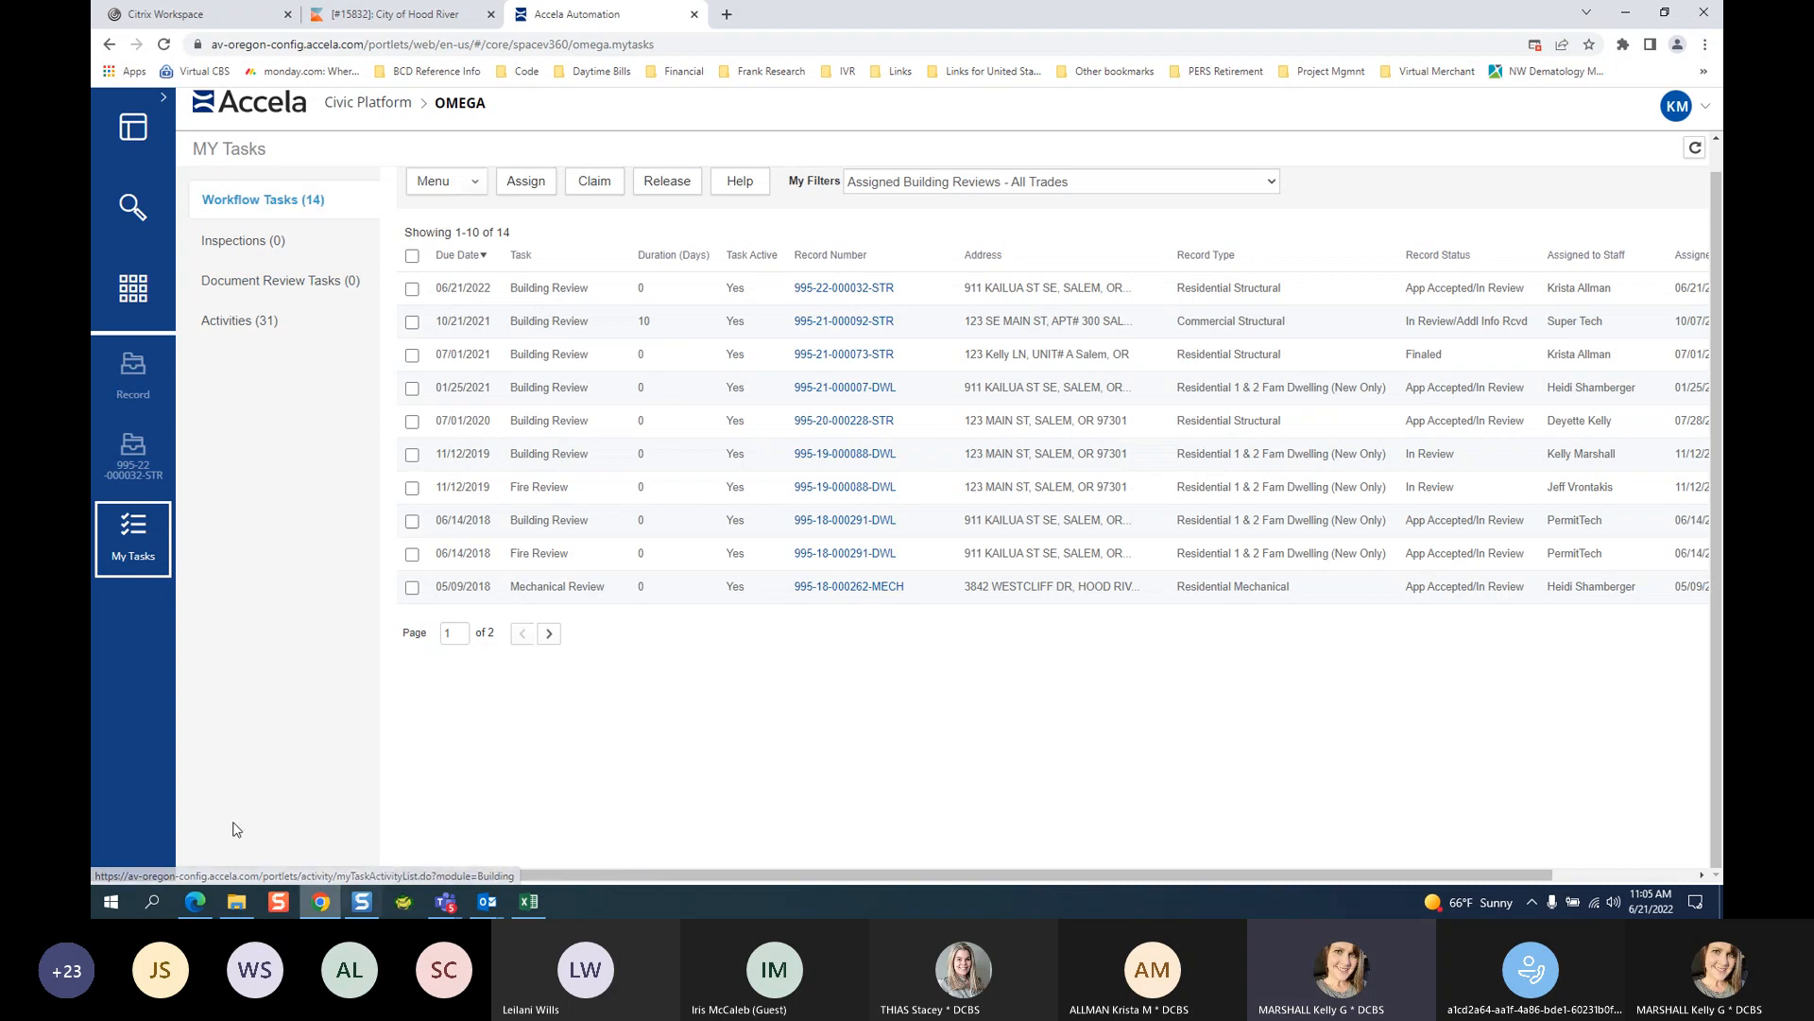
left_click(133, 459)
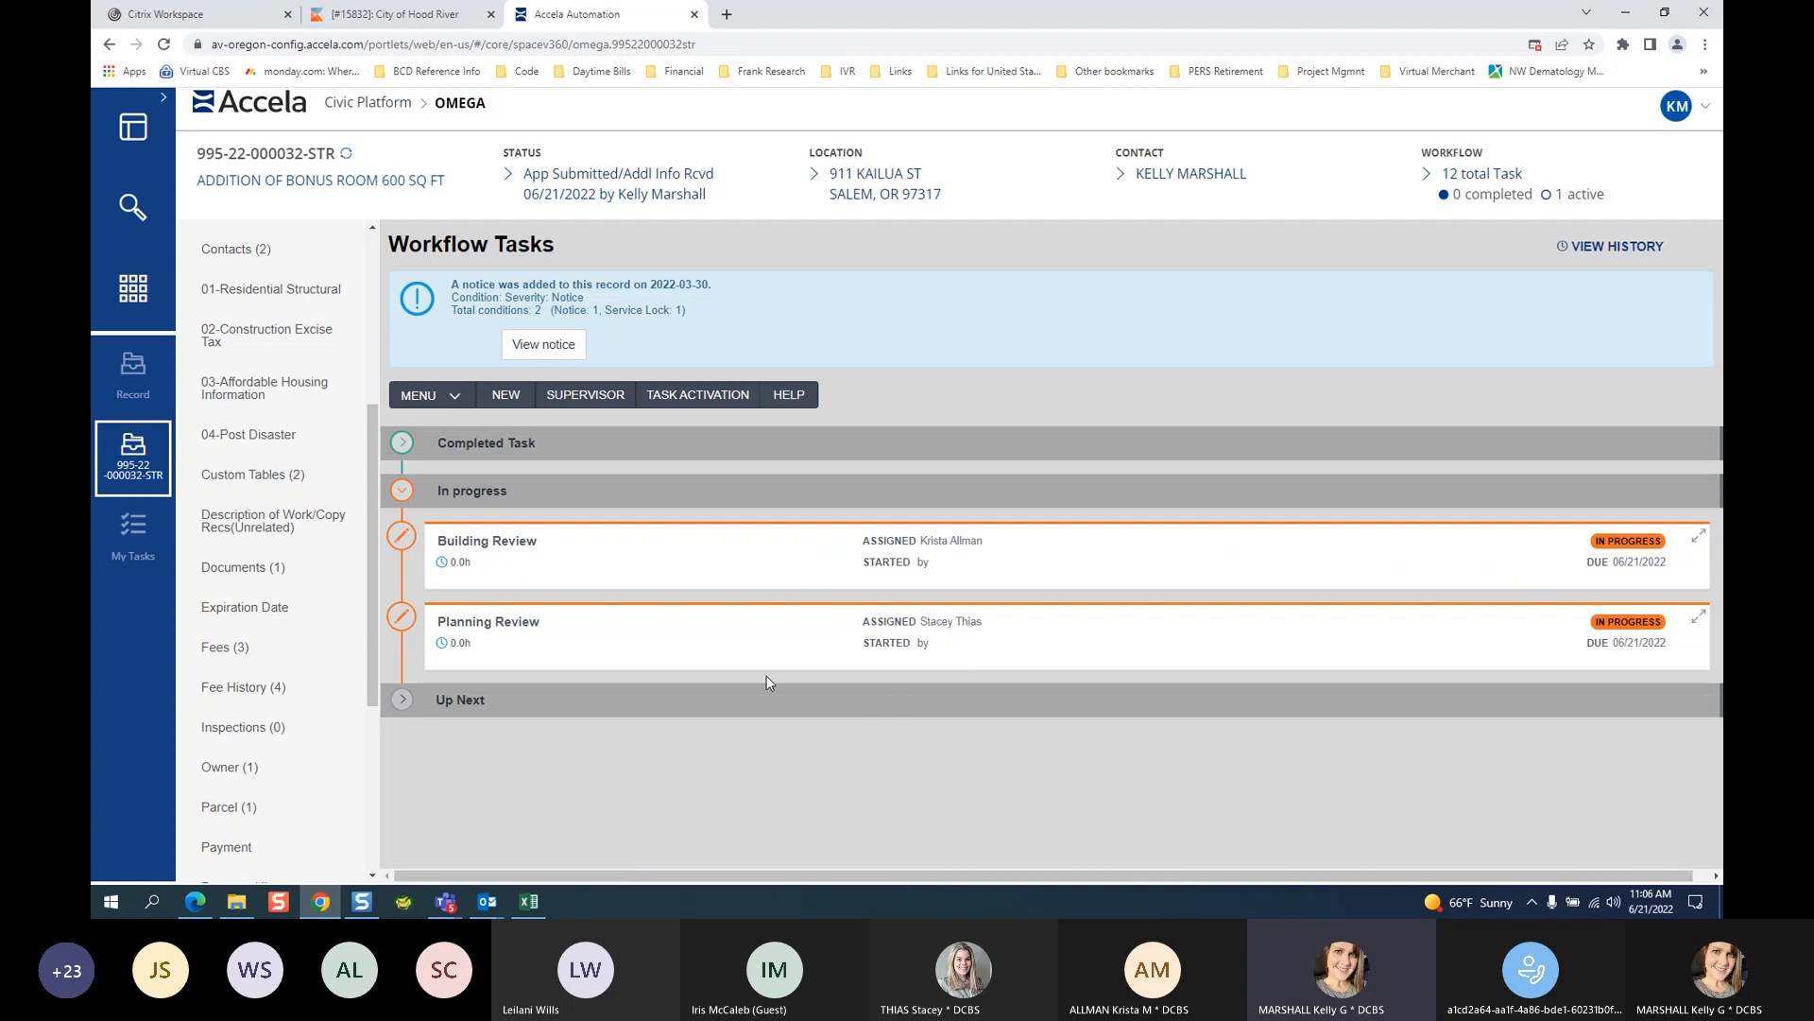
Expand the Building Review task details and scroll down to its Update Status section.
left_click(506, 543)
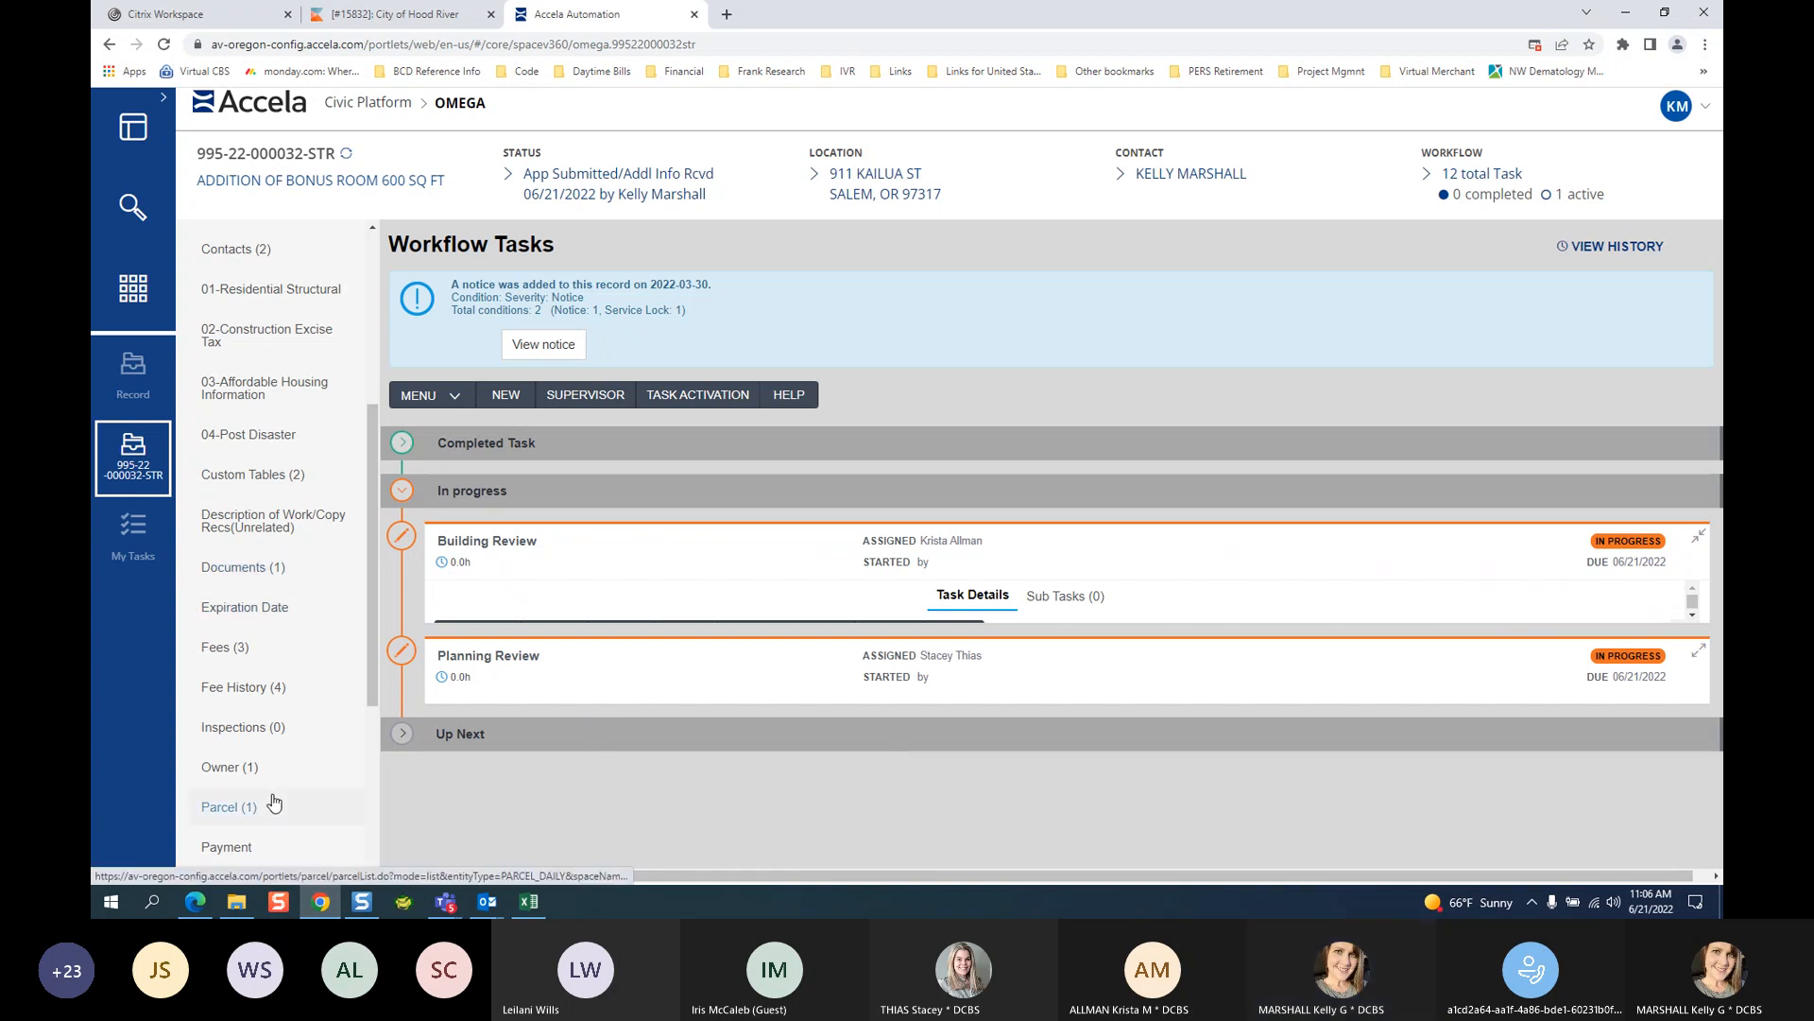
scroll(283, 737, "down", 4)
left_click(236, 781)
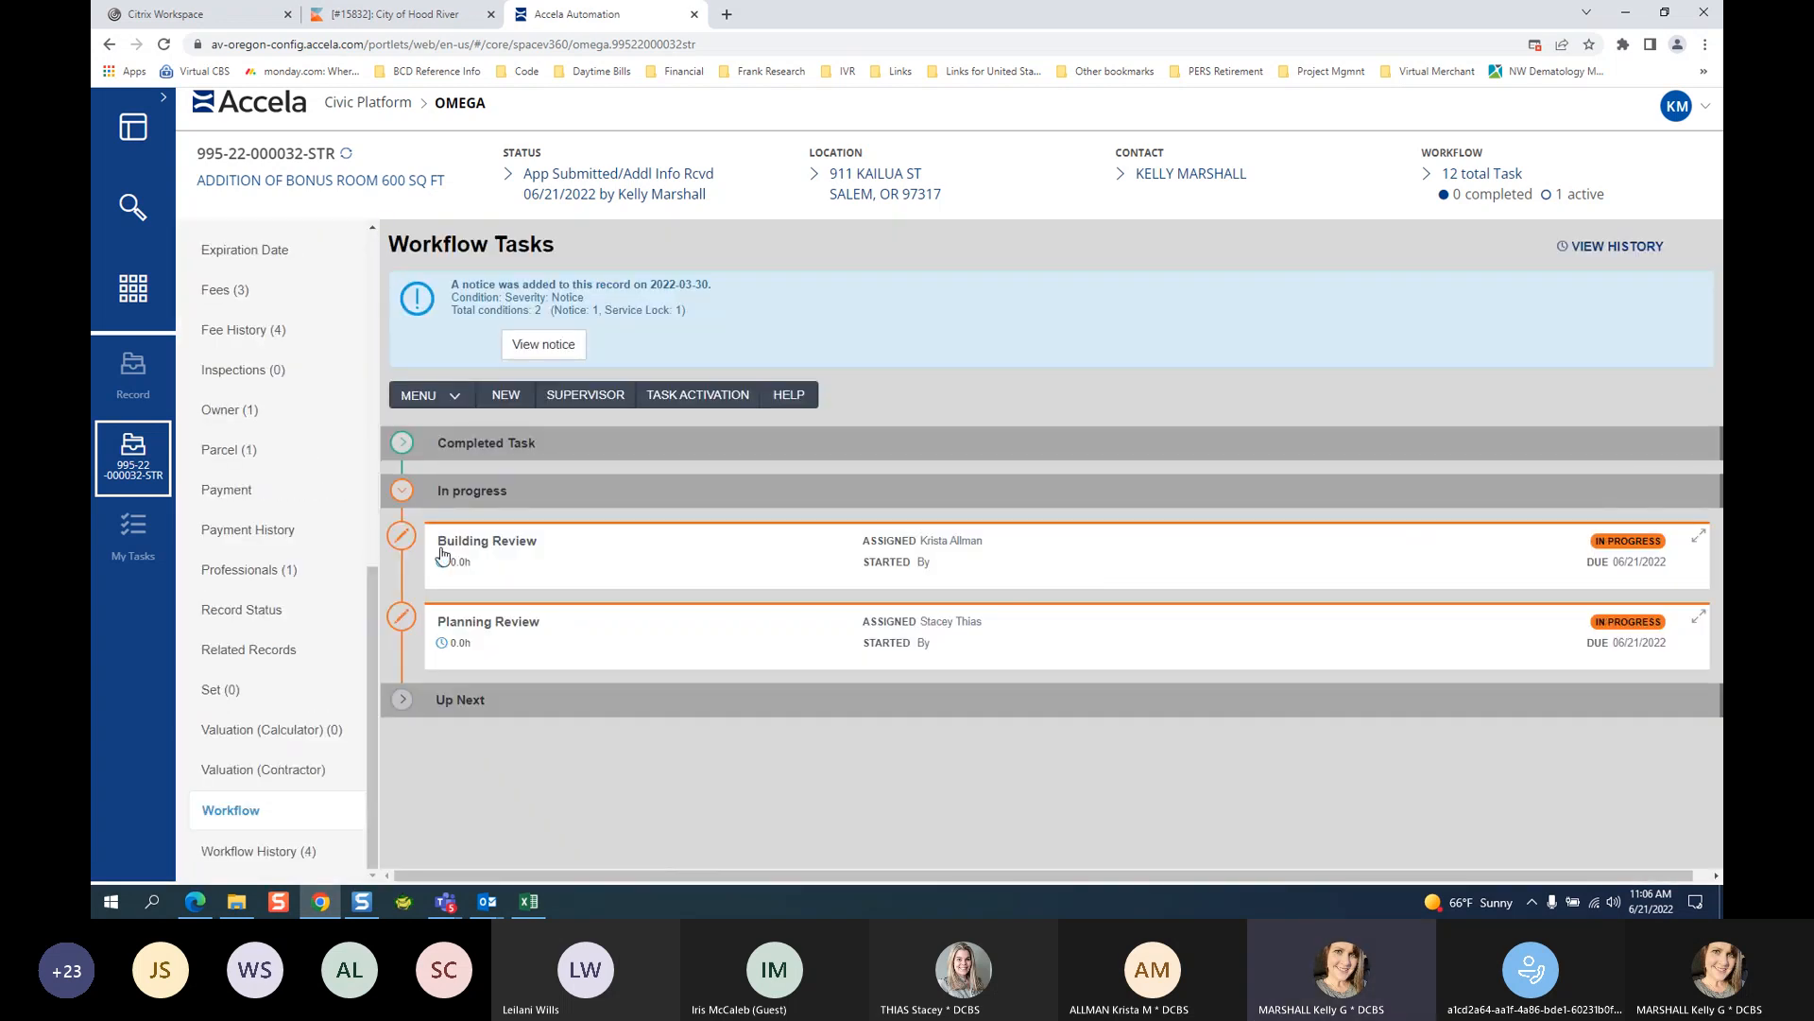
left_click(487, 550)
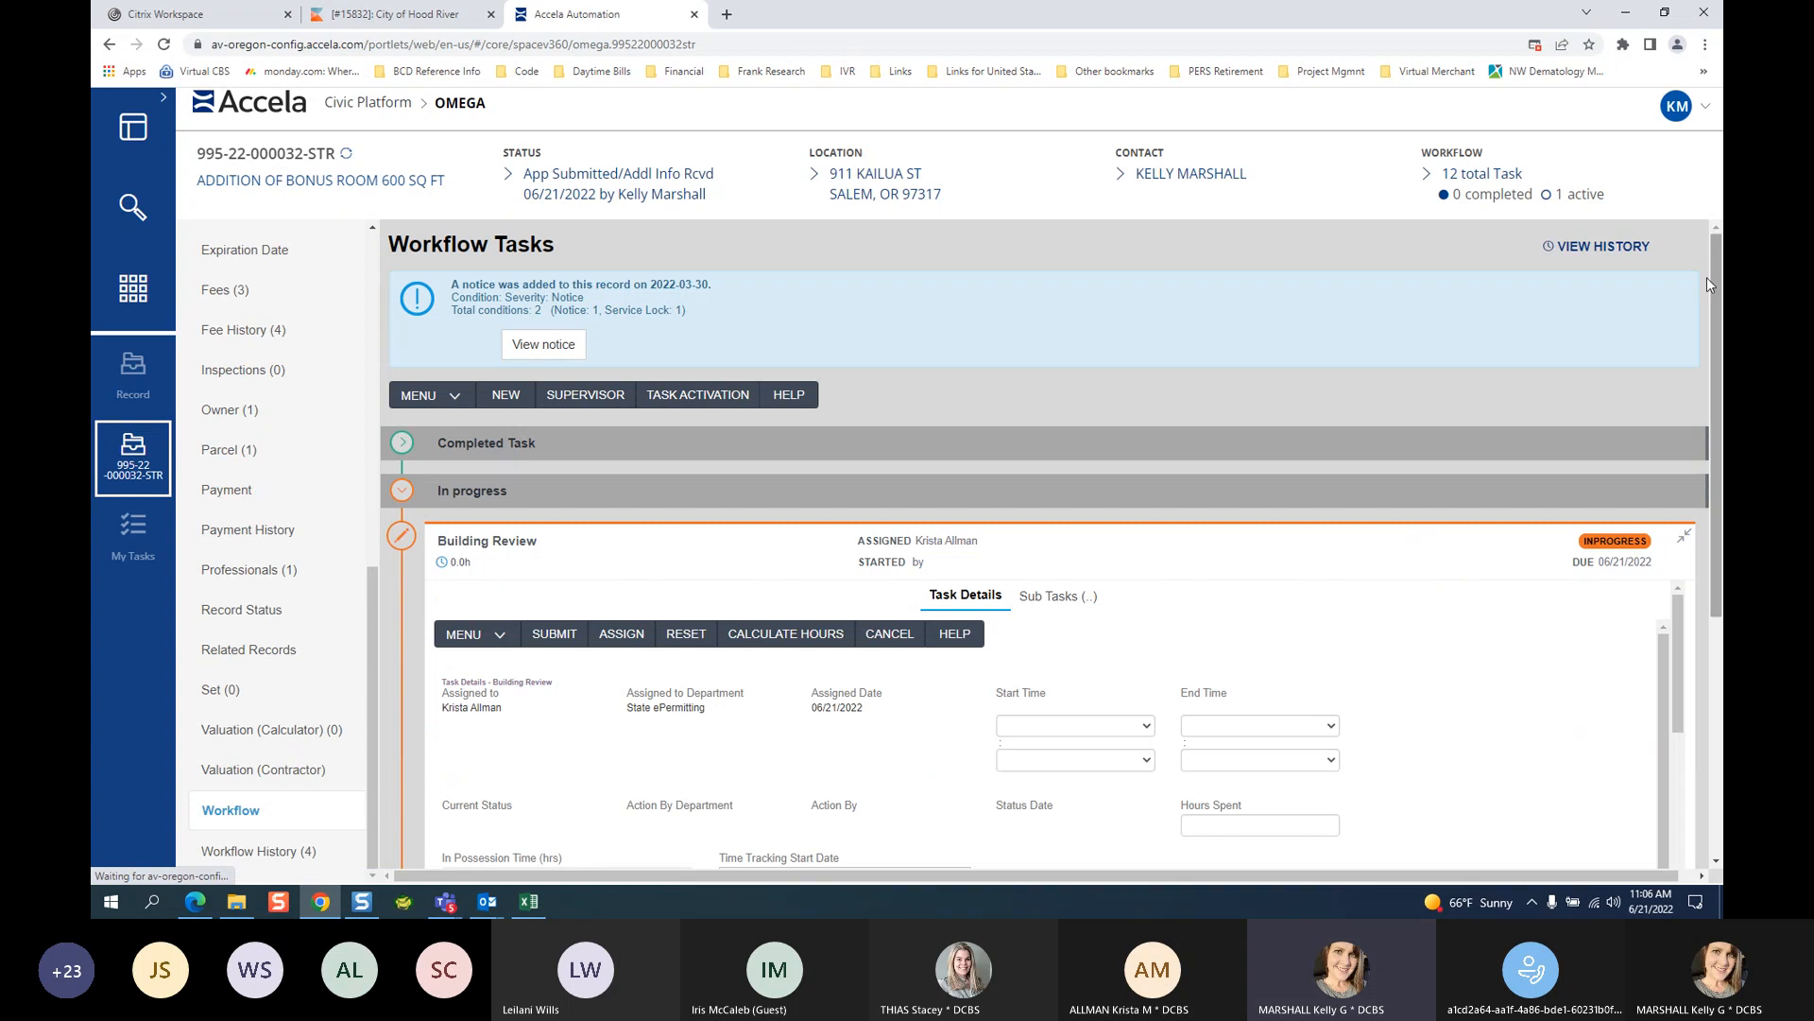
left_click_drag(1714, 279, 1712, 372)
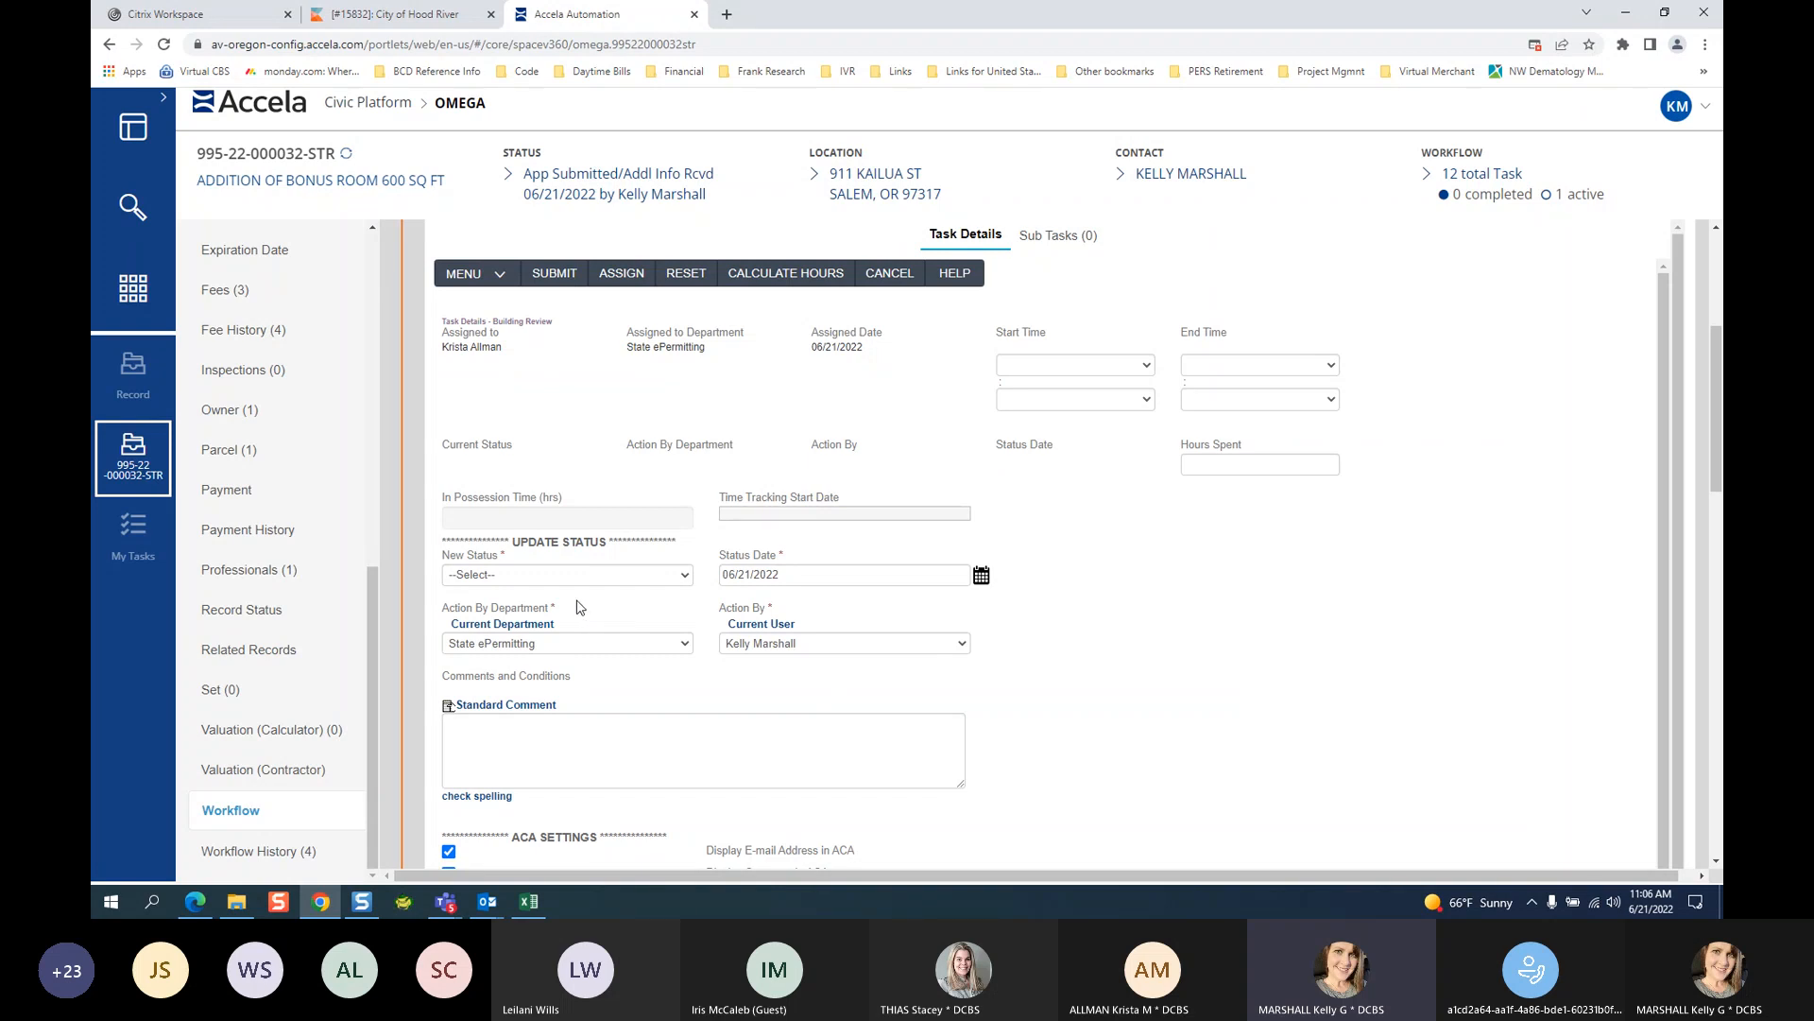
Set Building Review's Action By to the assigned reviewer and bring up the New Status choices.
left_click(799, 644)
scroll(813, 595, "down", 1)
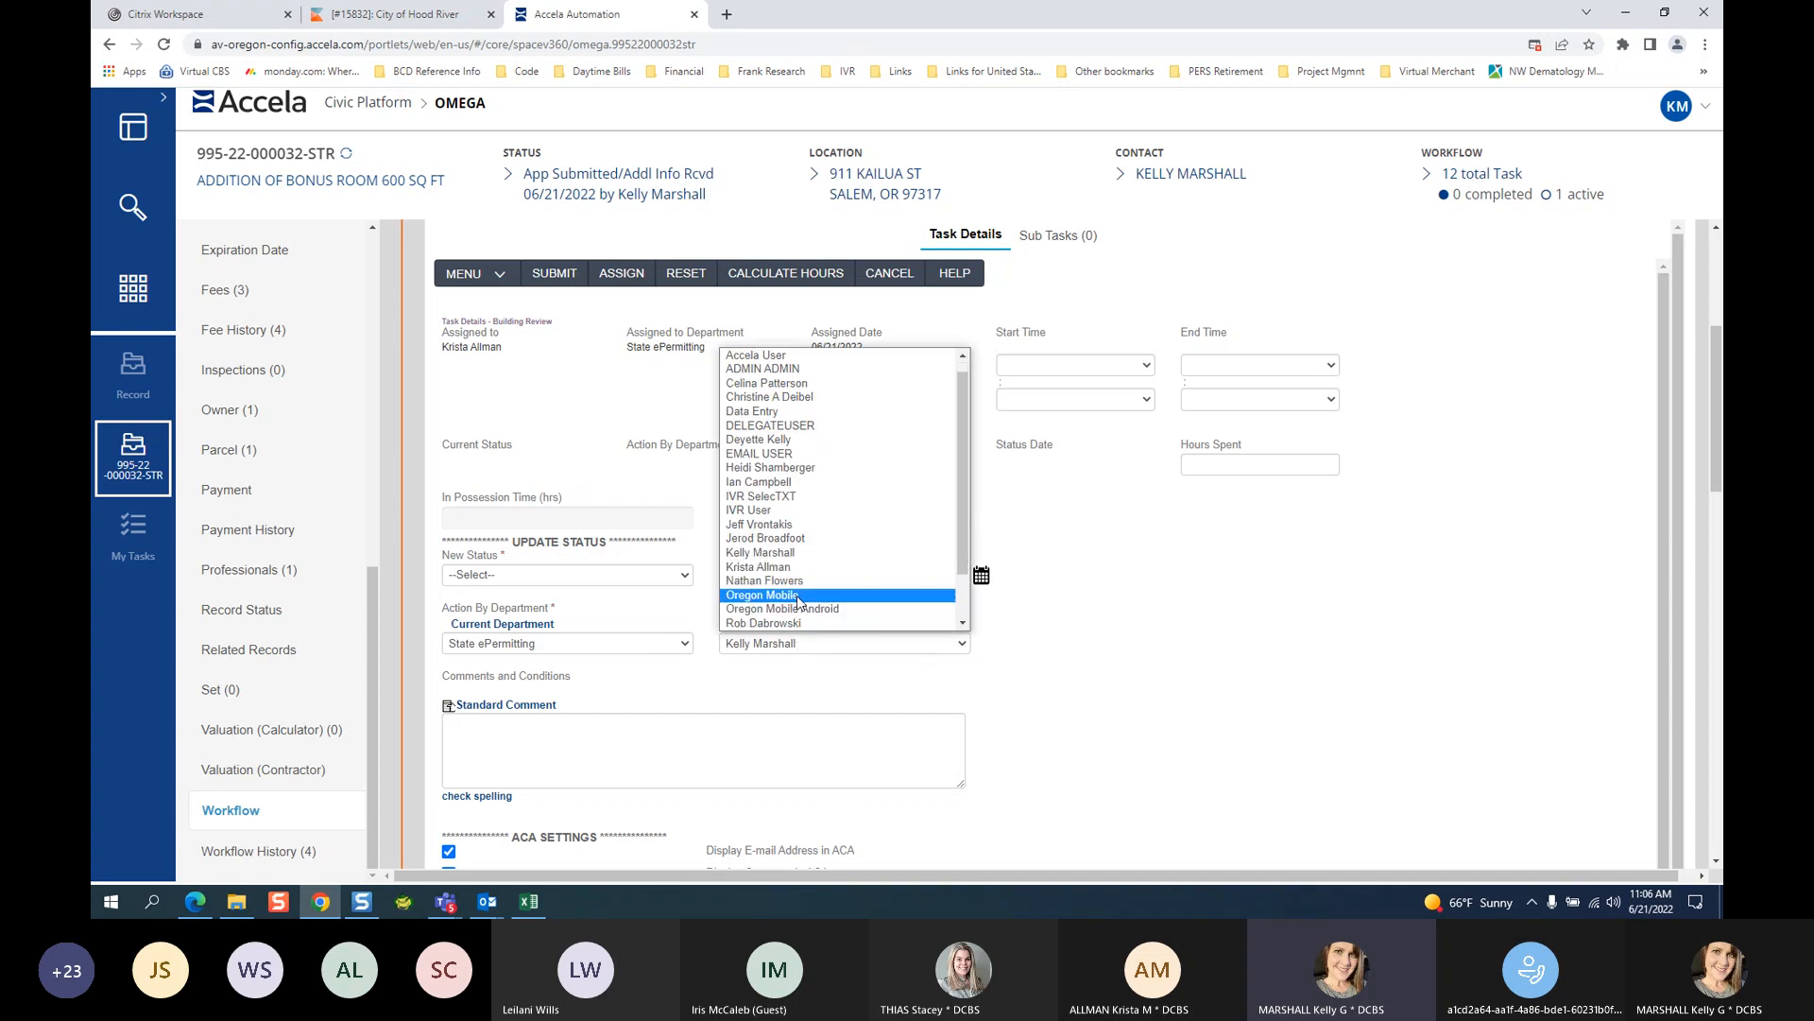
scroll(781, 510, "down", 2)
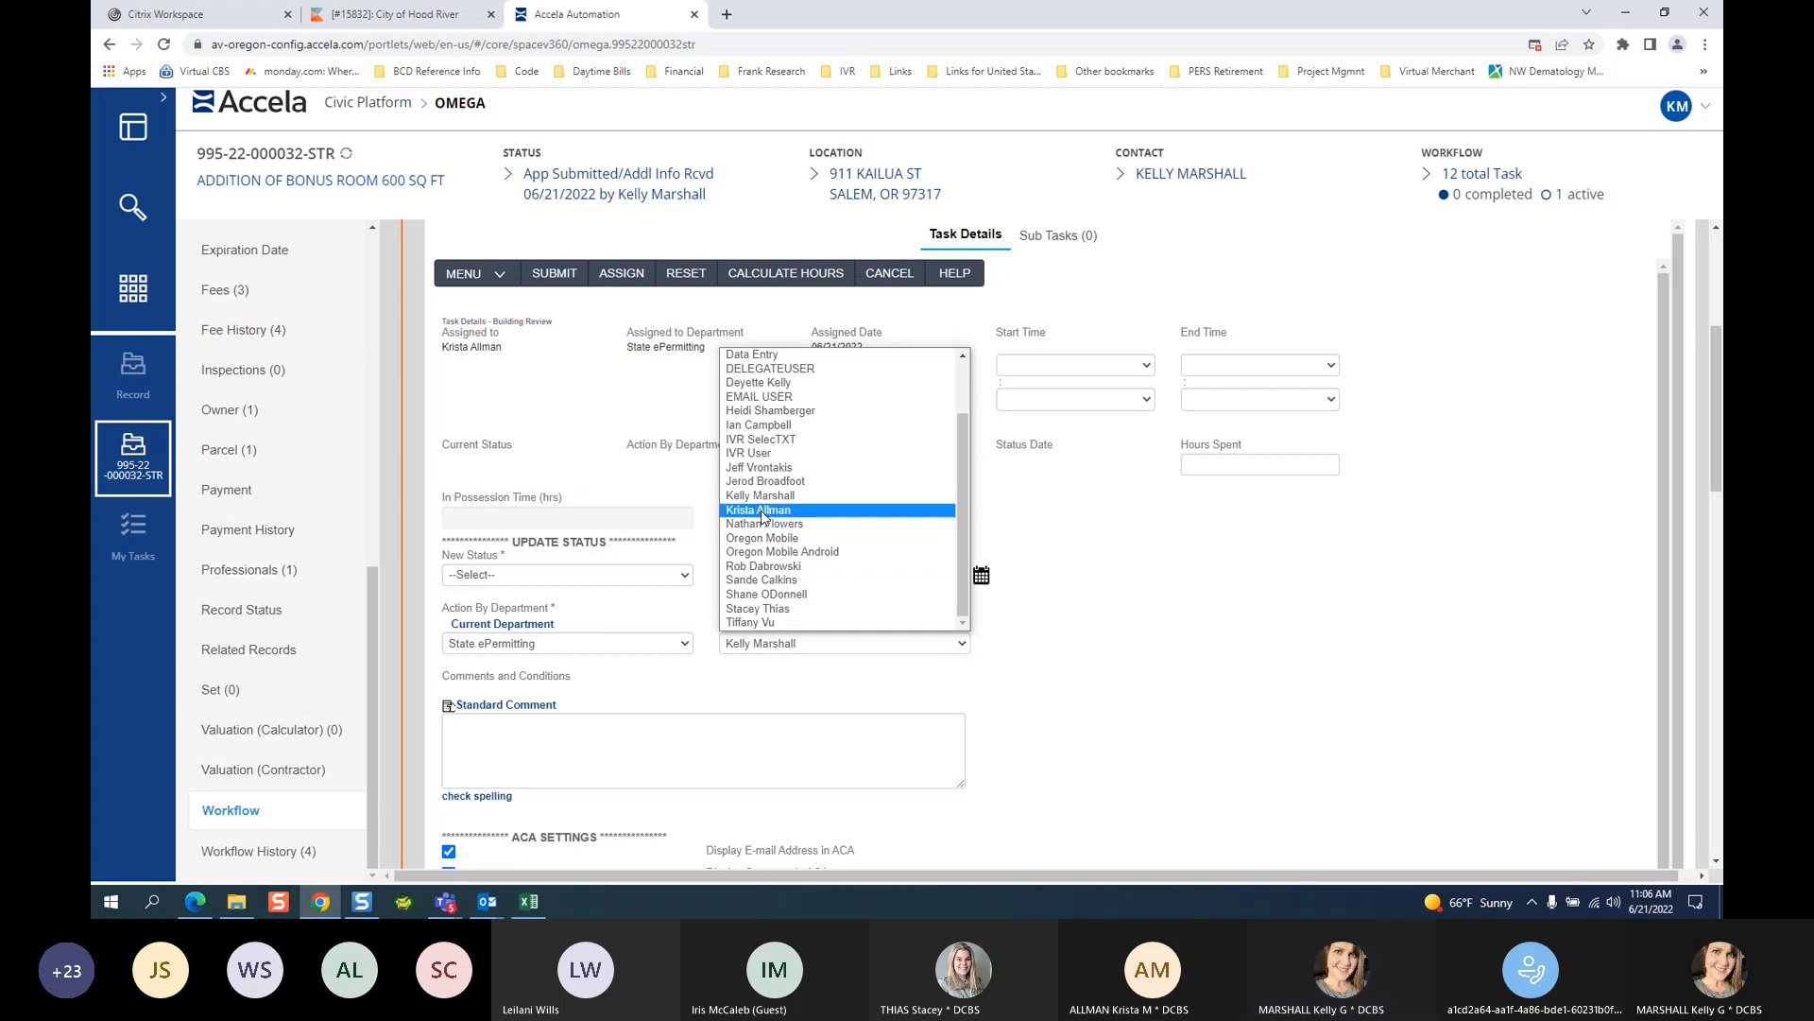
left_click(761, 510)
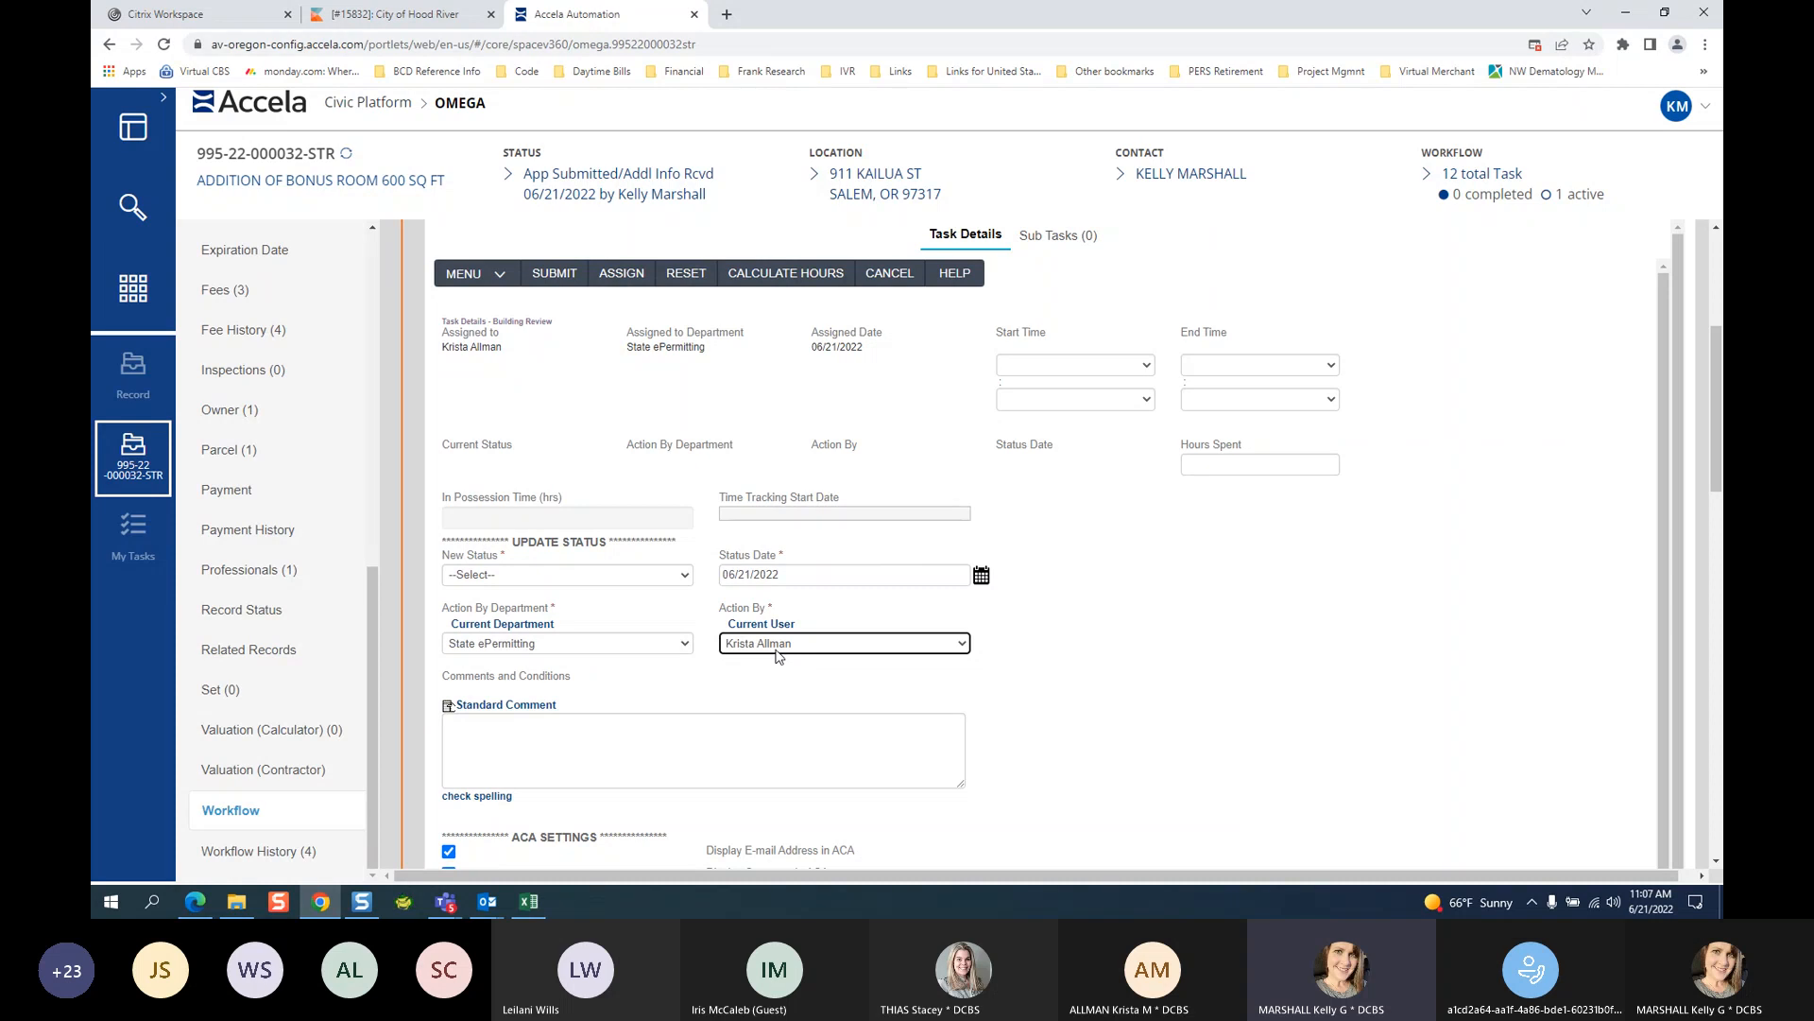
scroll(1123, 677, "up", 2)
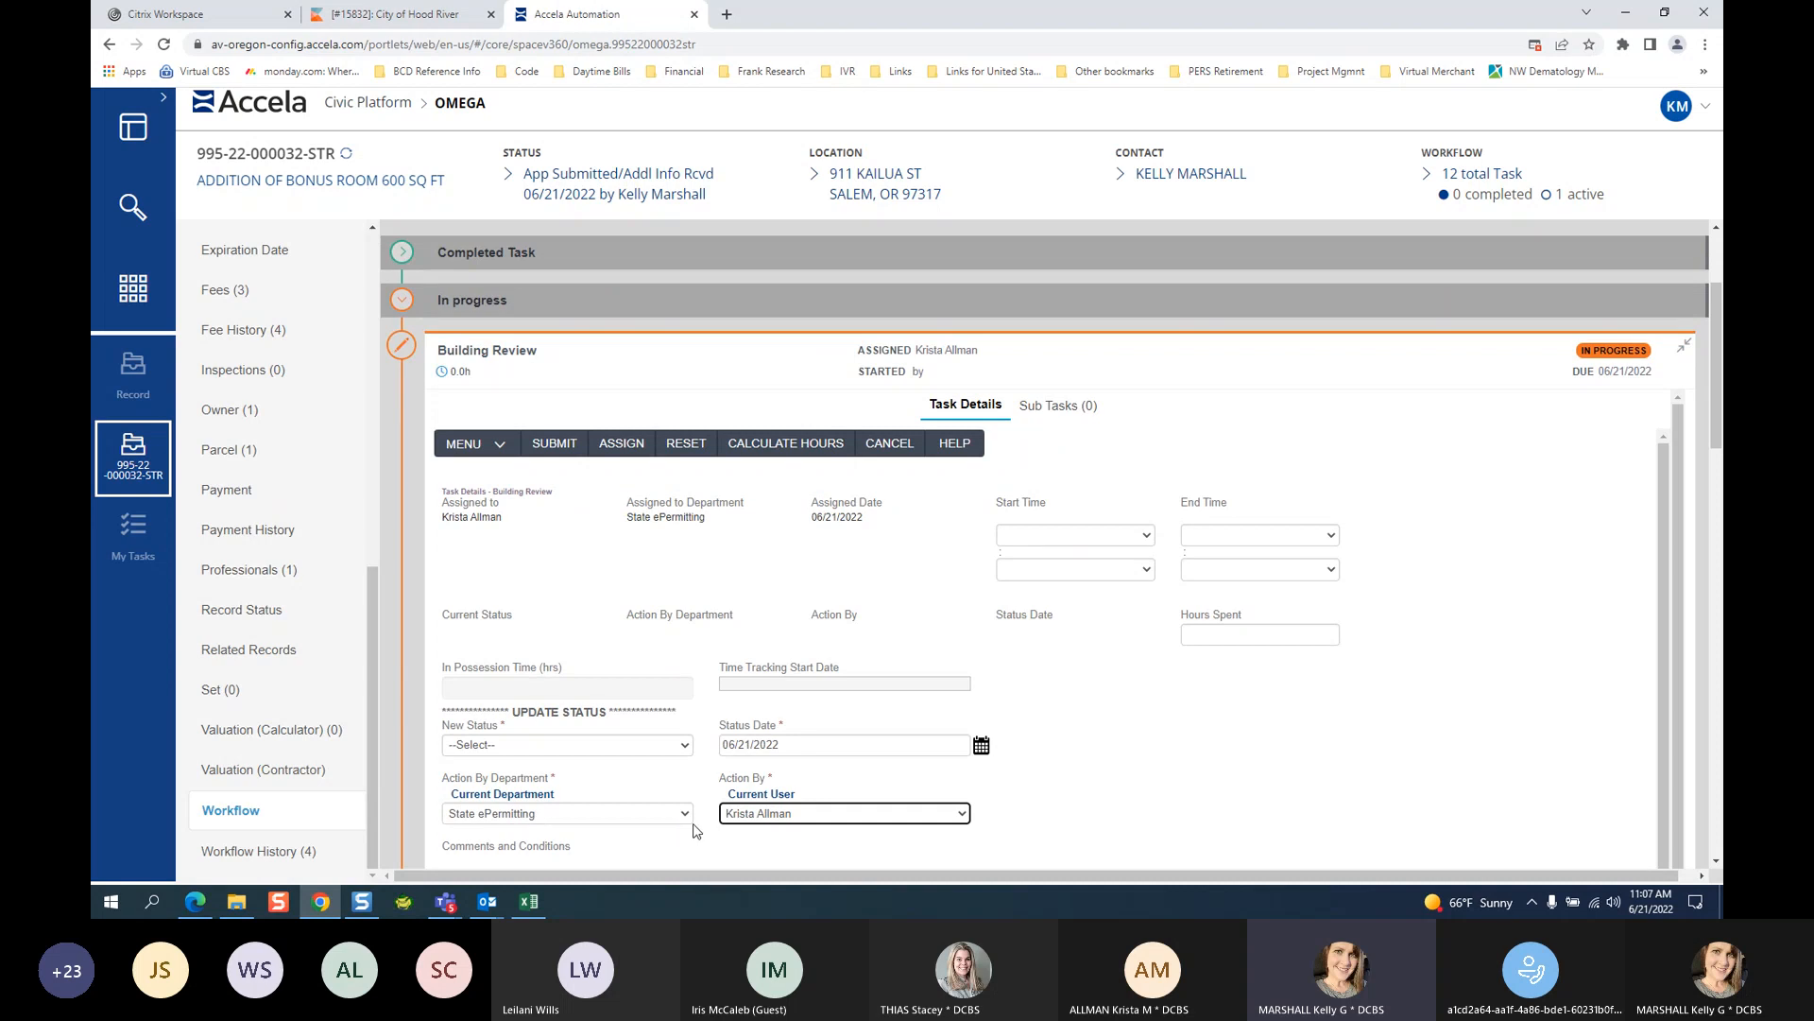
left_click(522, 747)
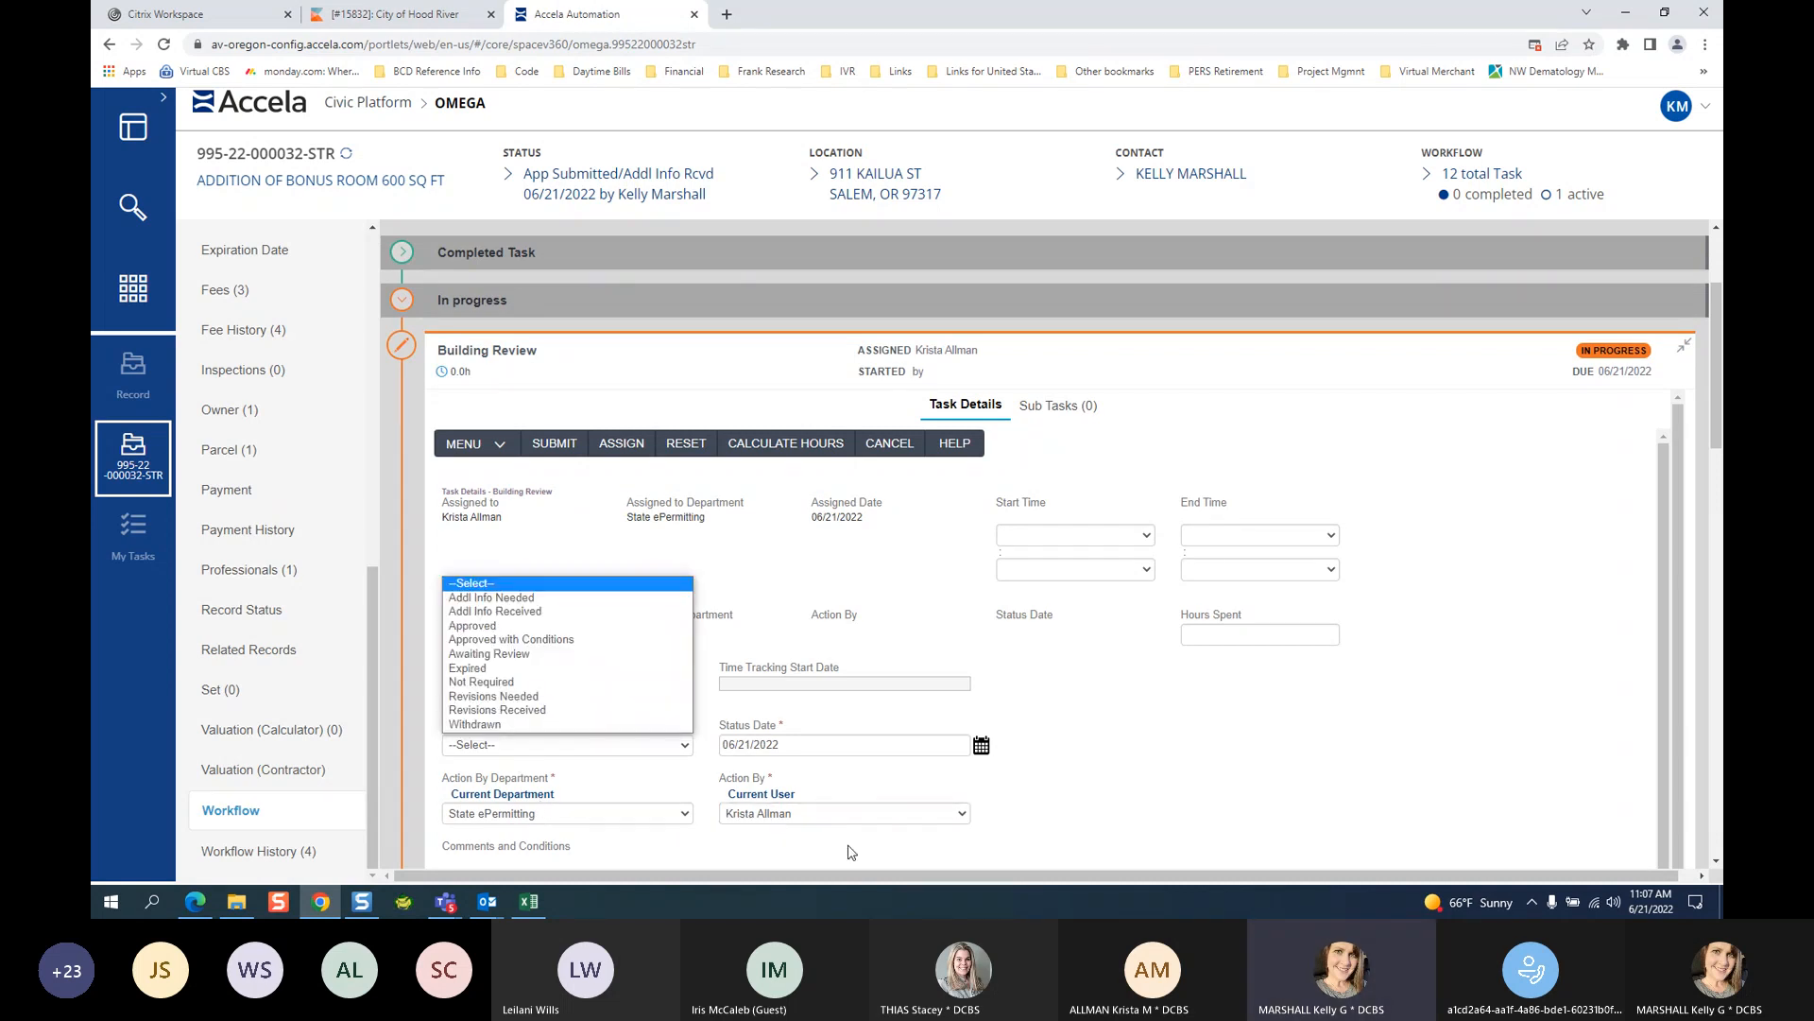
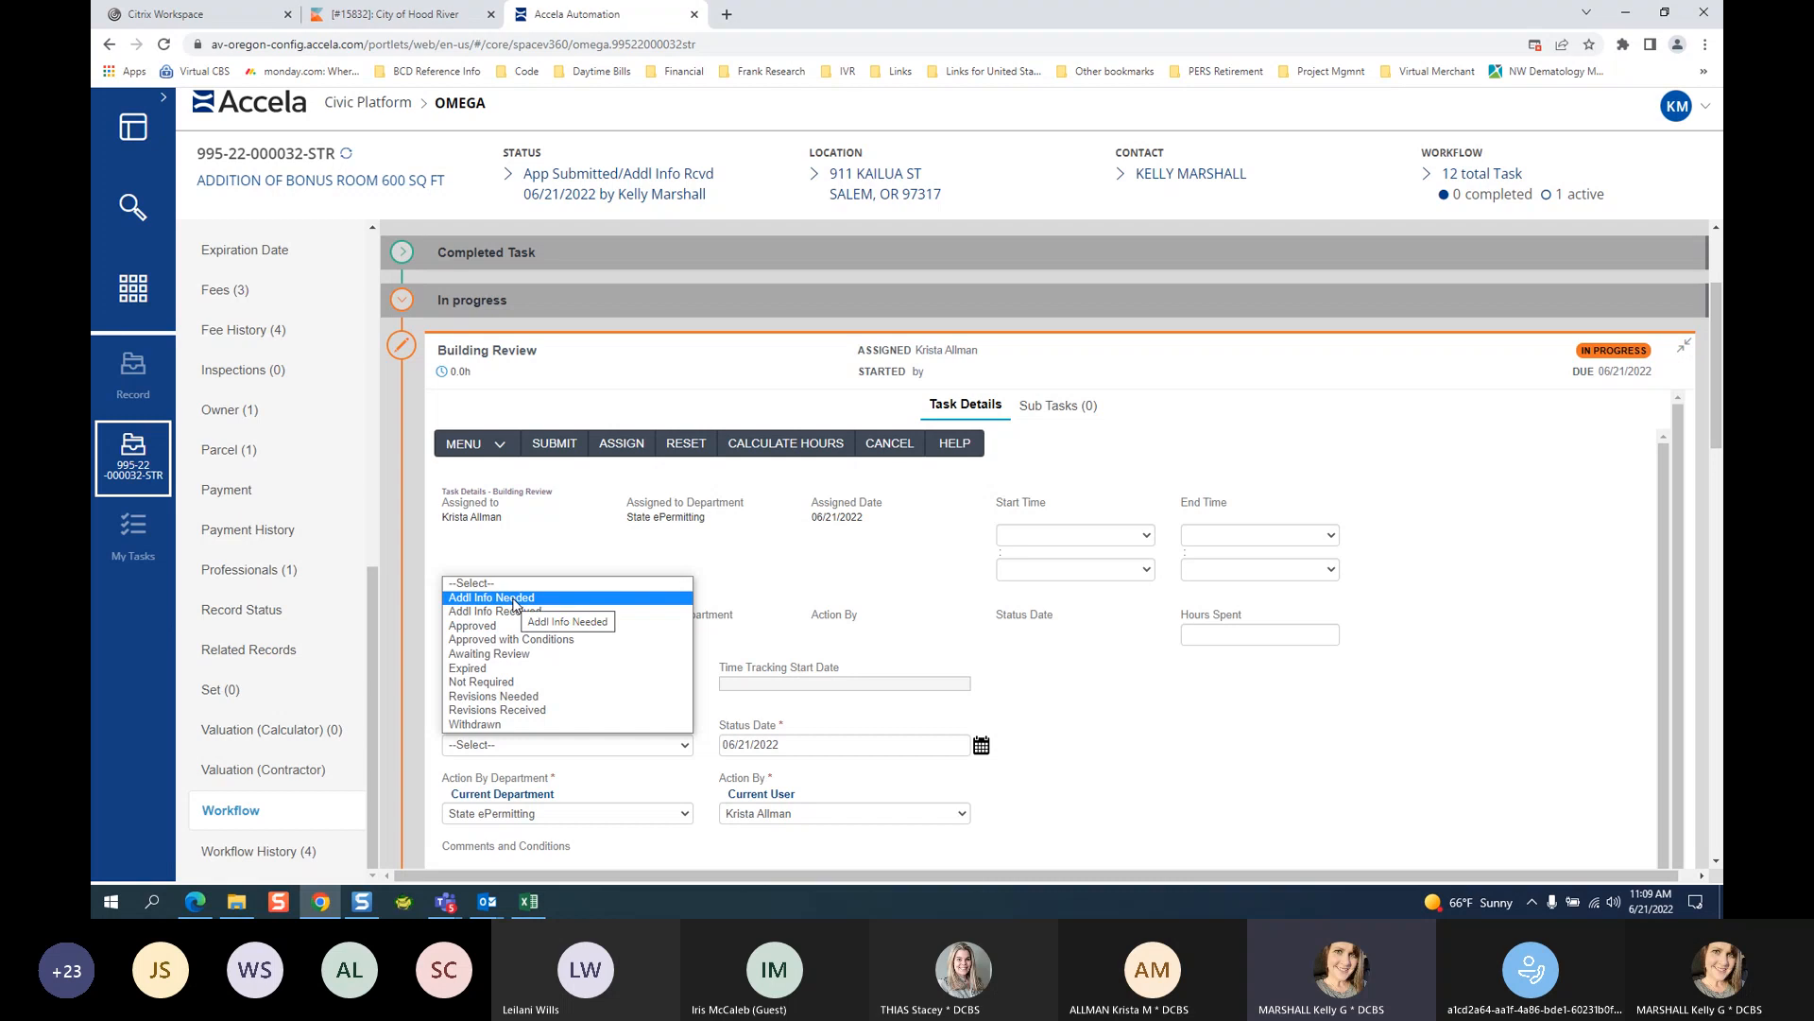
Set Building Review's new status to Addl Info Needed.
left_click(518, 597)
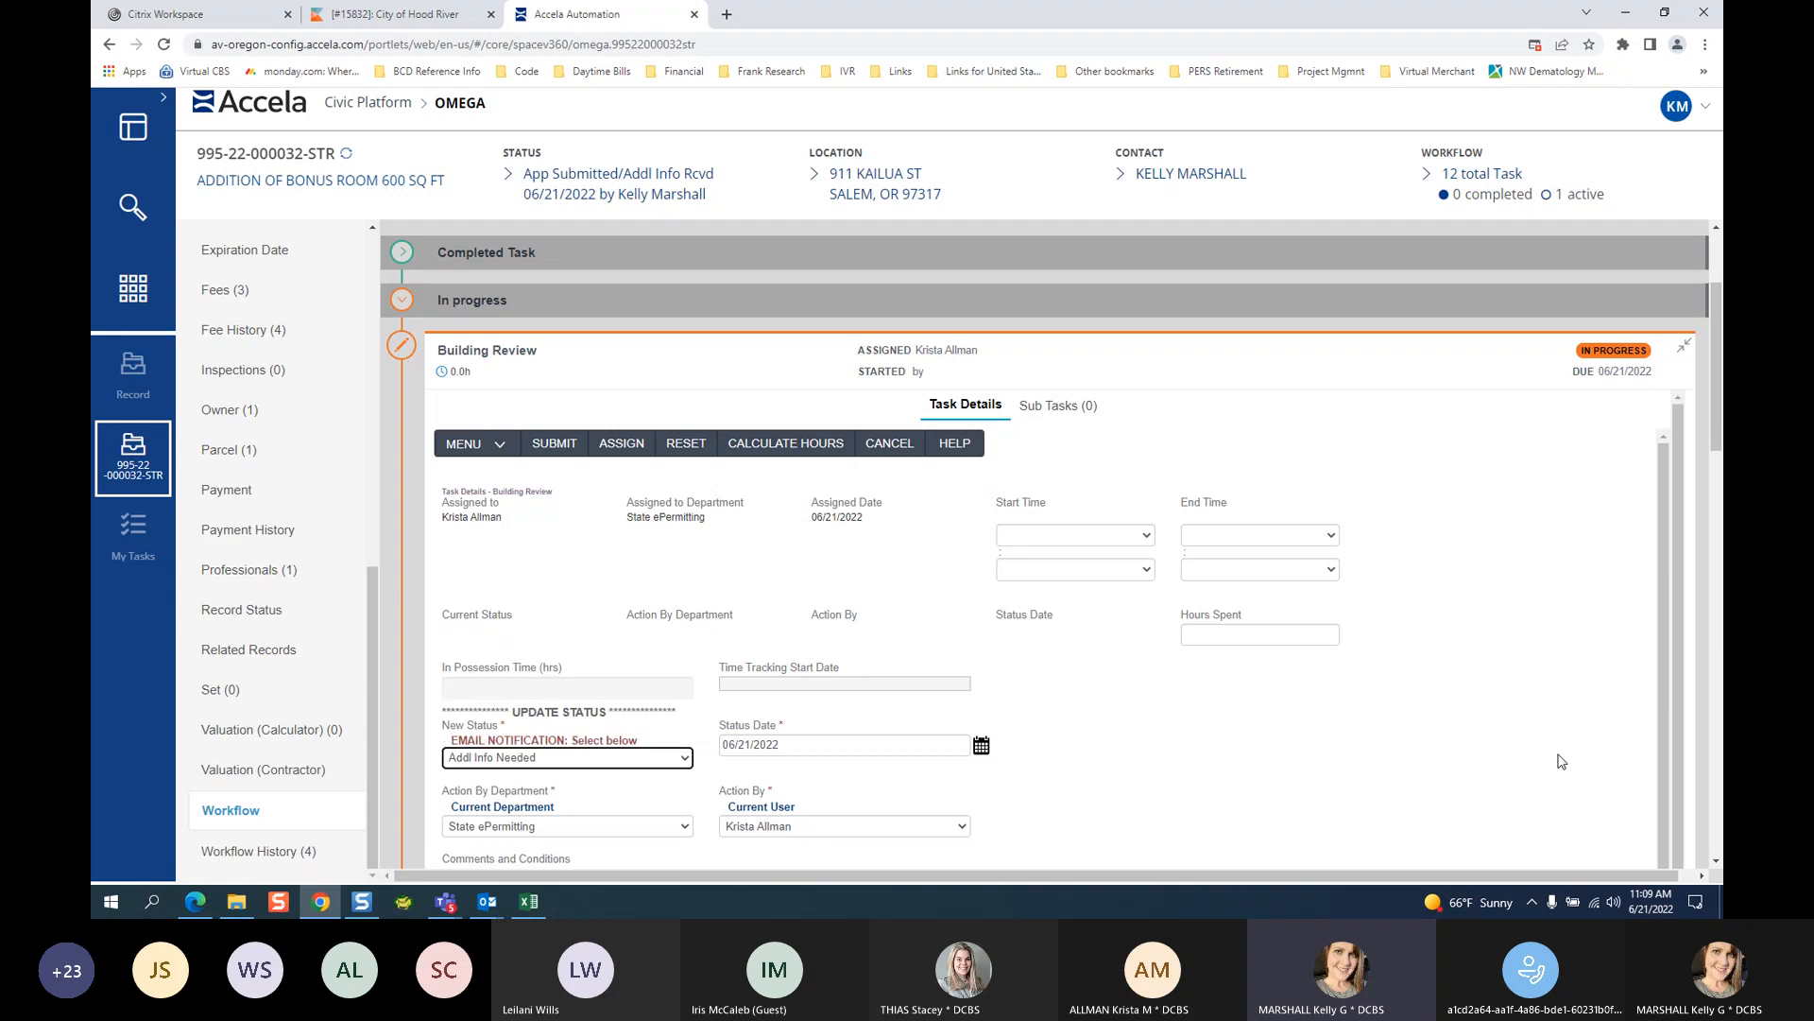
scroll(1415, 746, "down", 10)
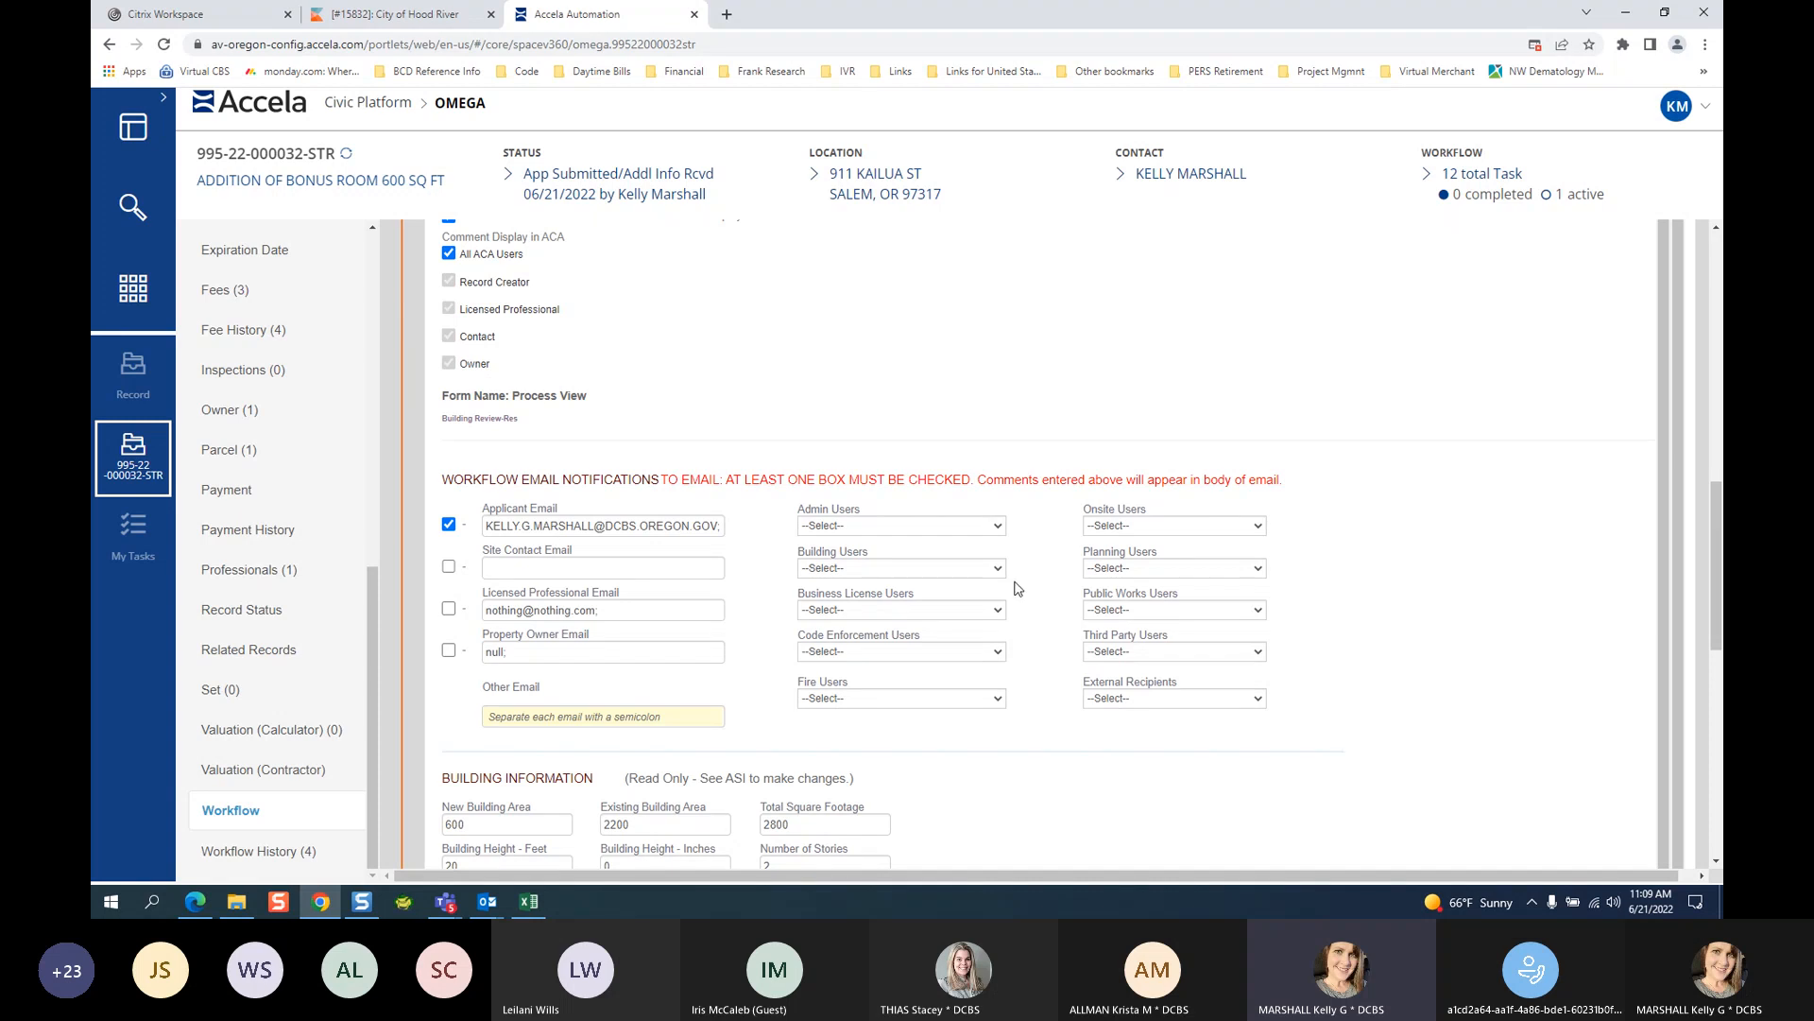
left_click(1716, 231)
left_click(1716, 233)
left_click(1716, 233)
left_click(1717, 233)
left_click(1716, 233)
left_click(1716, 233)
left_click(1716, 233)
left_click(1716, 232)
left_click(1716, 232)
left_click(1716, 233)
Go to the comments field and look over the status choices, leaving the status unchanged.
left_click(573, 495)
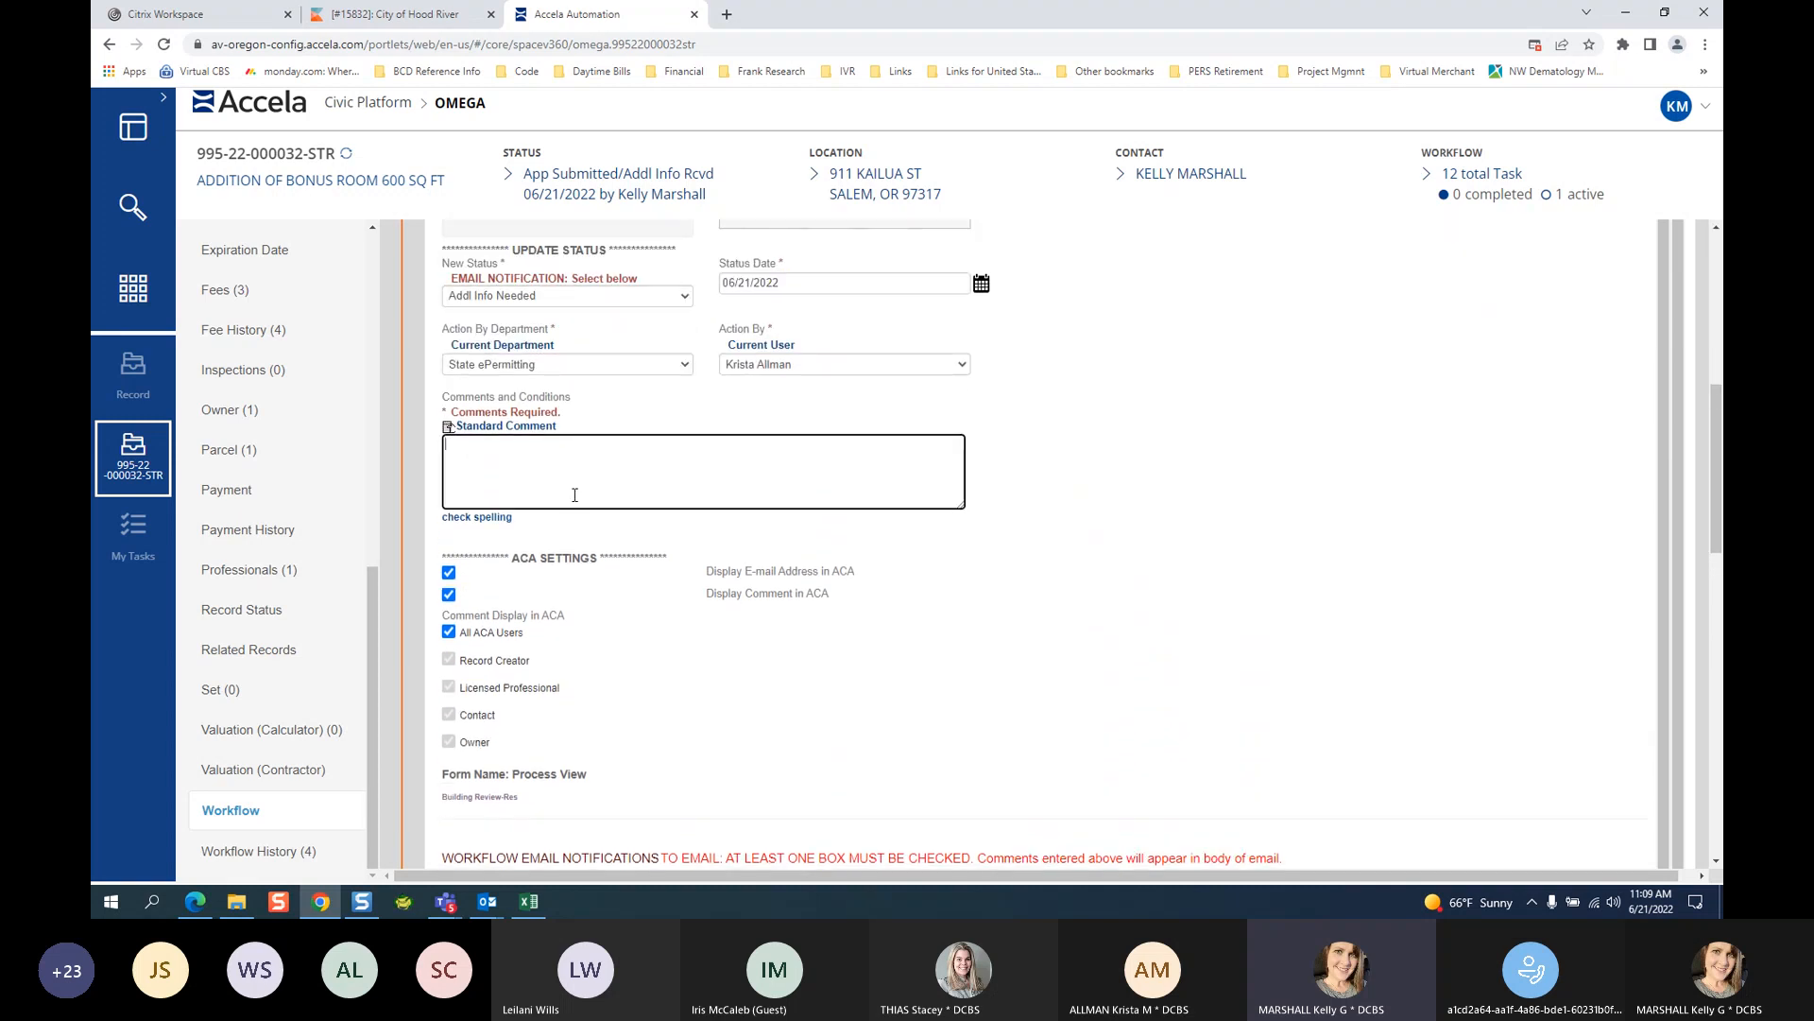
left_click(595, 297)
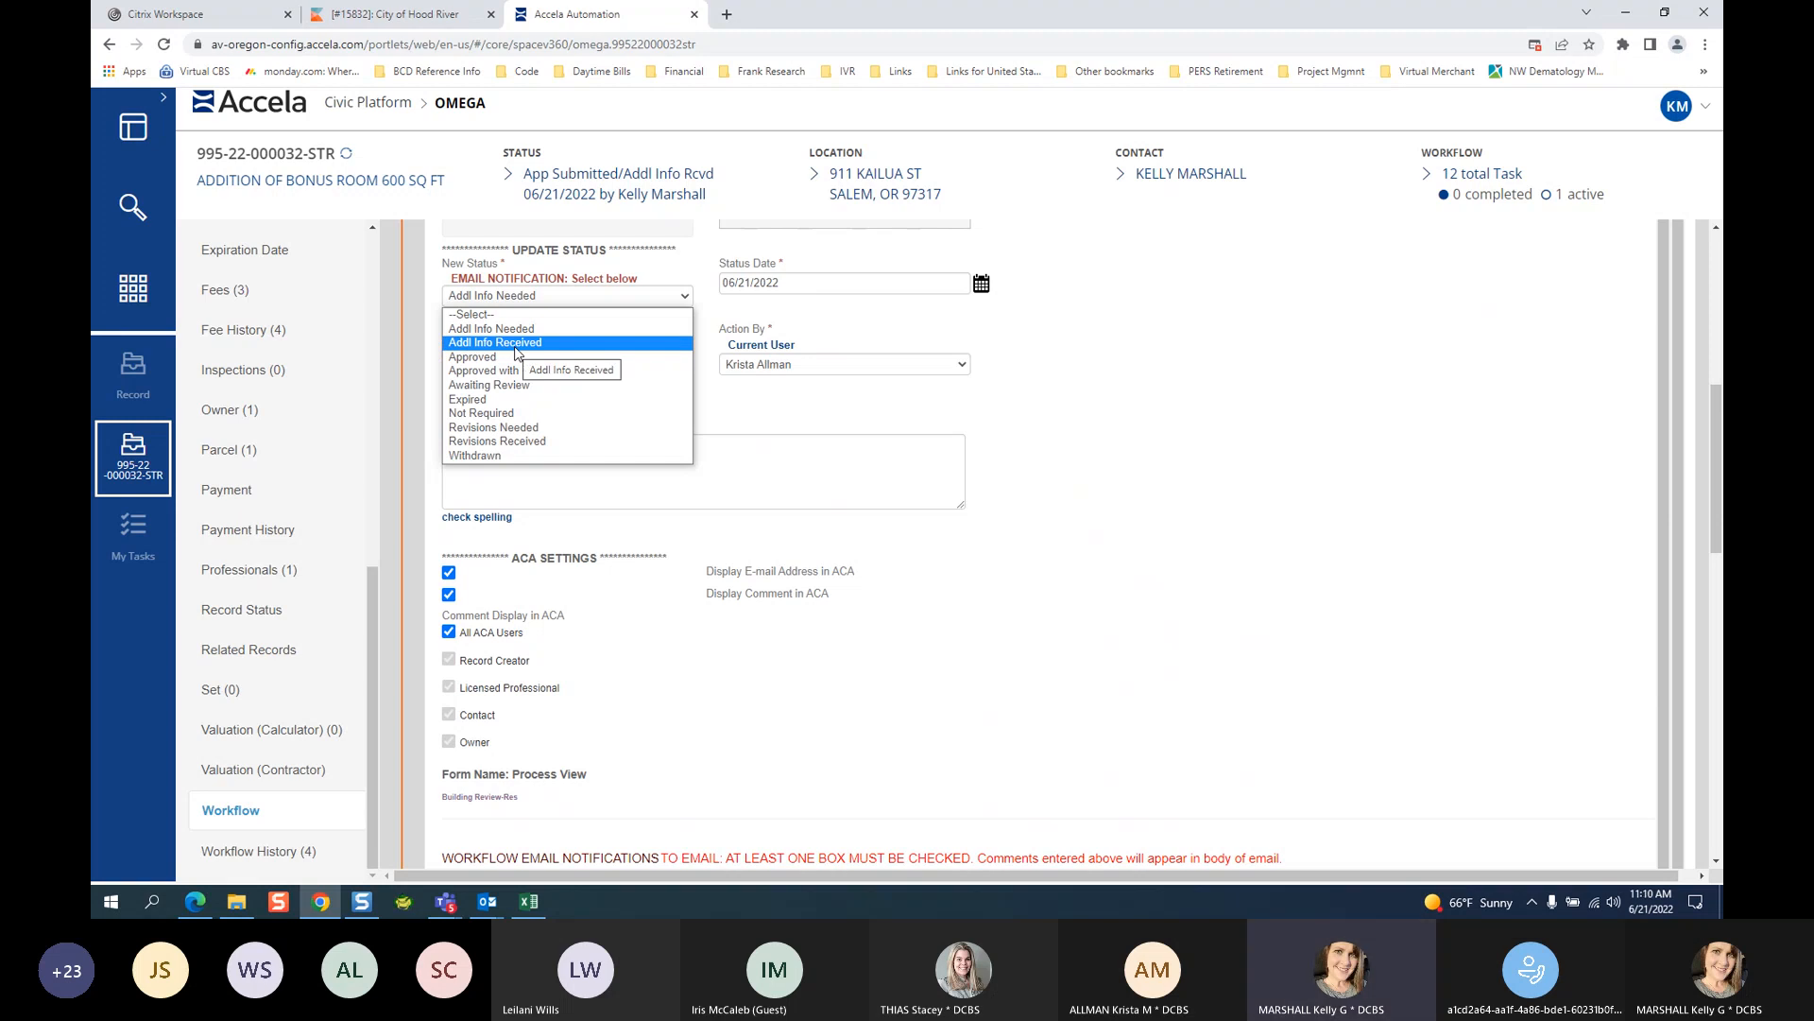
left_click(373, 582)
scroll(421, 466, "up", 6)
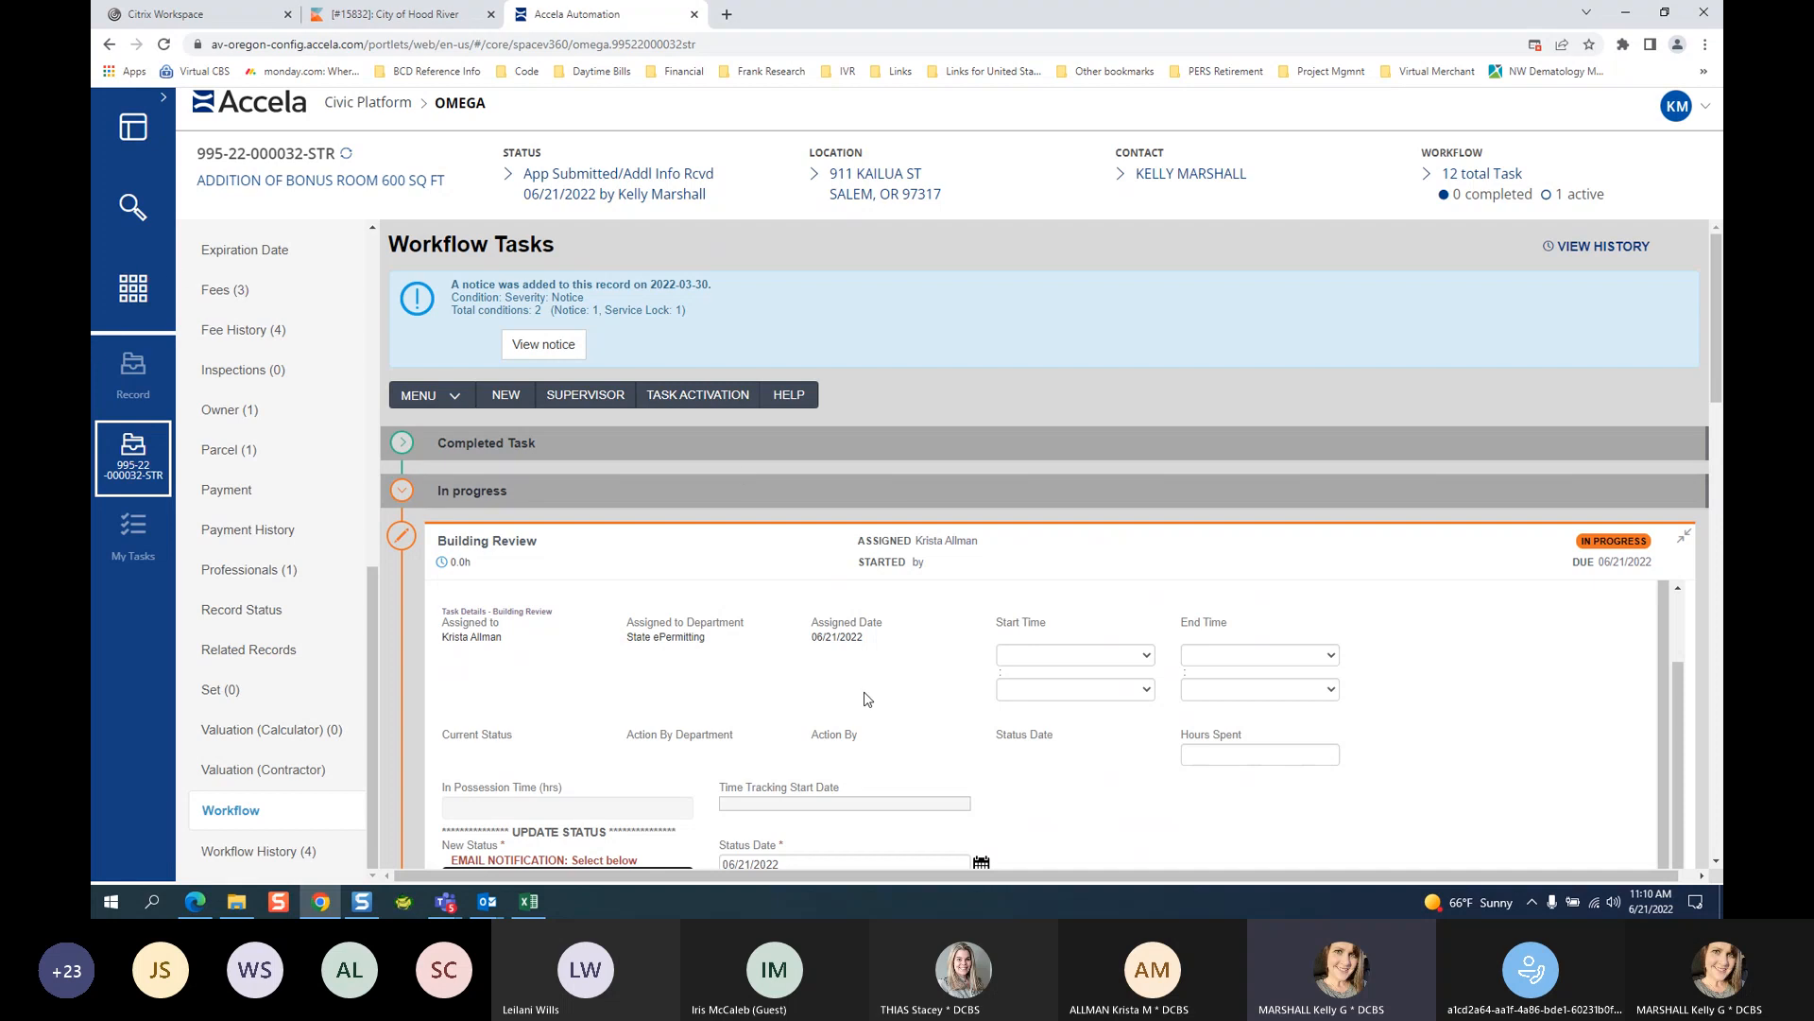
Set New Status to Addl Info Received with comment 'COPY OF CONTRACT RECEIVED, IN YOUR INBOX'.
scroll(832, 687, "down", 1)
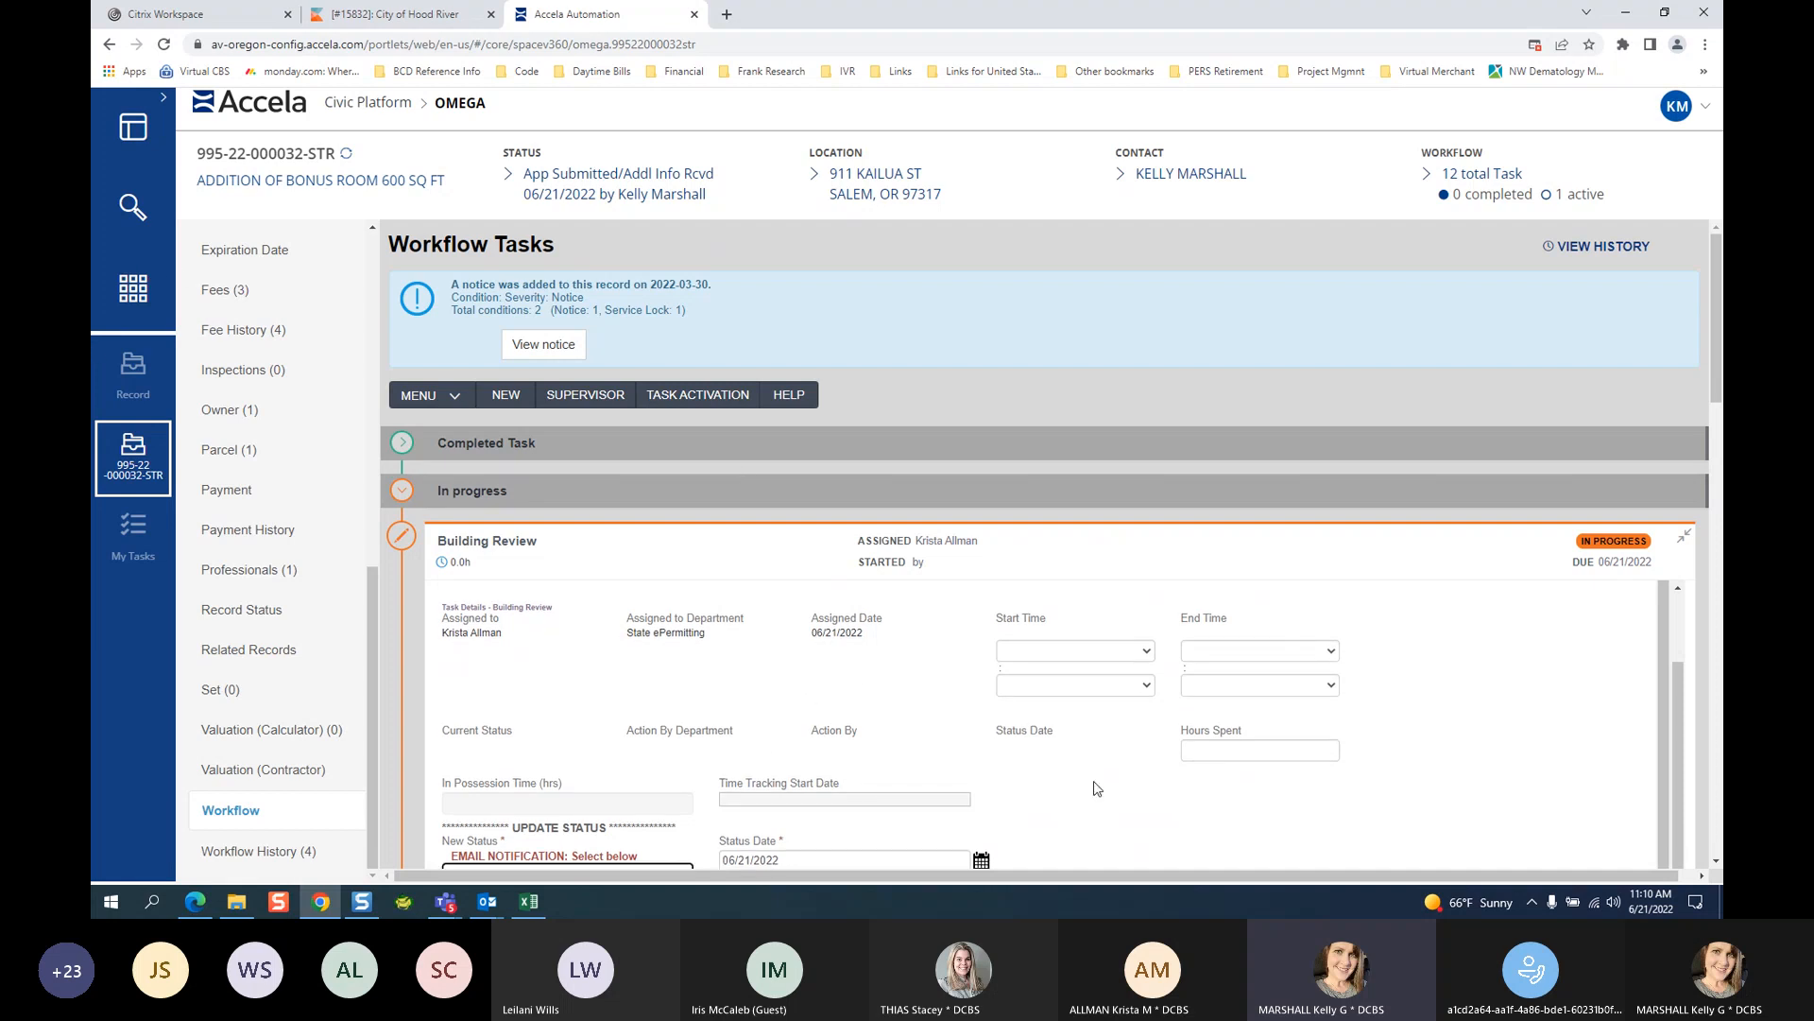
scroll(1710, 863, "down", 3)
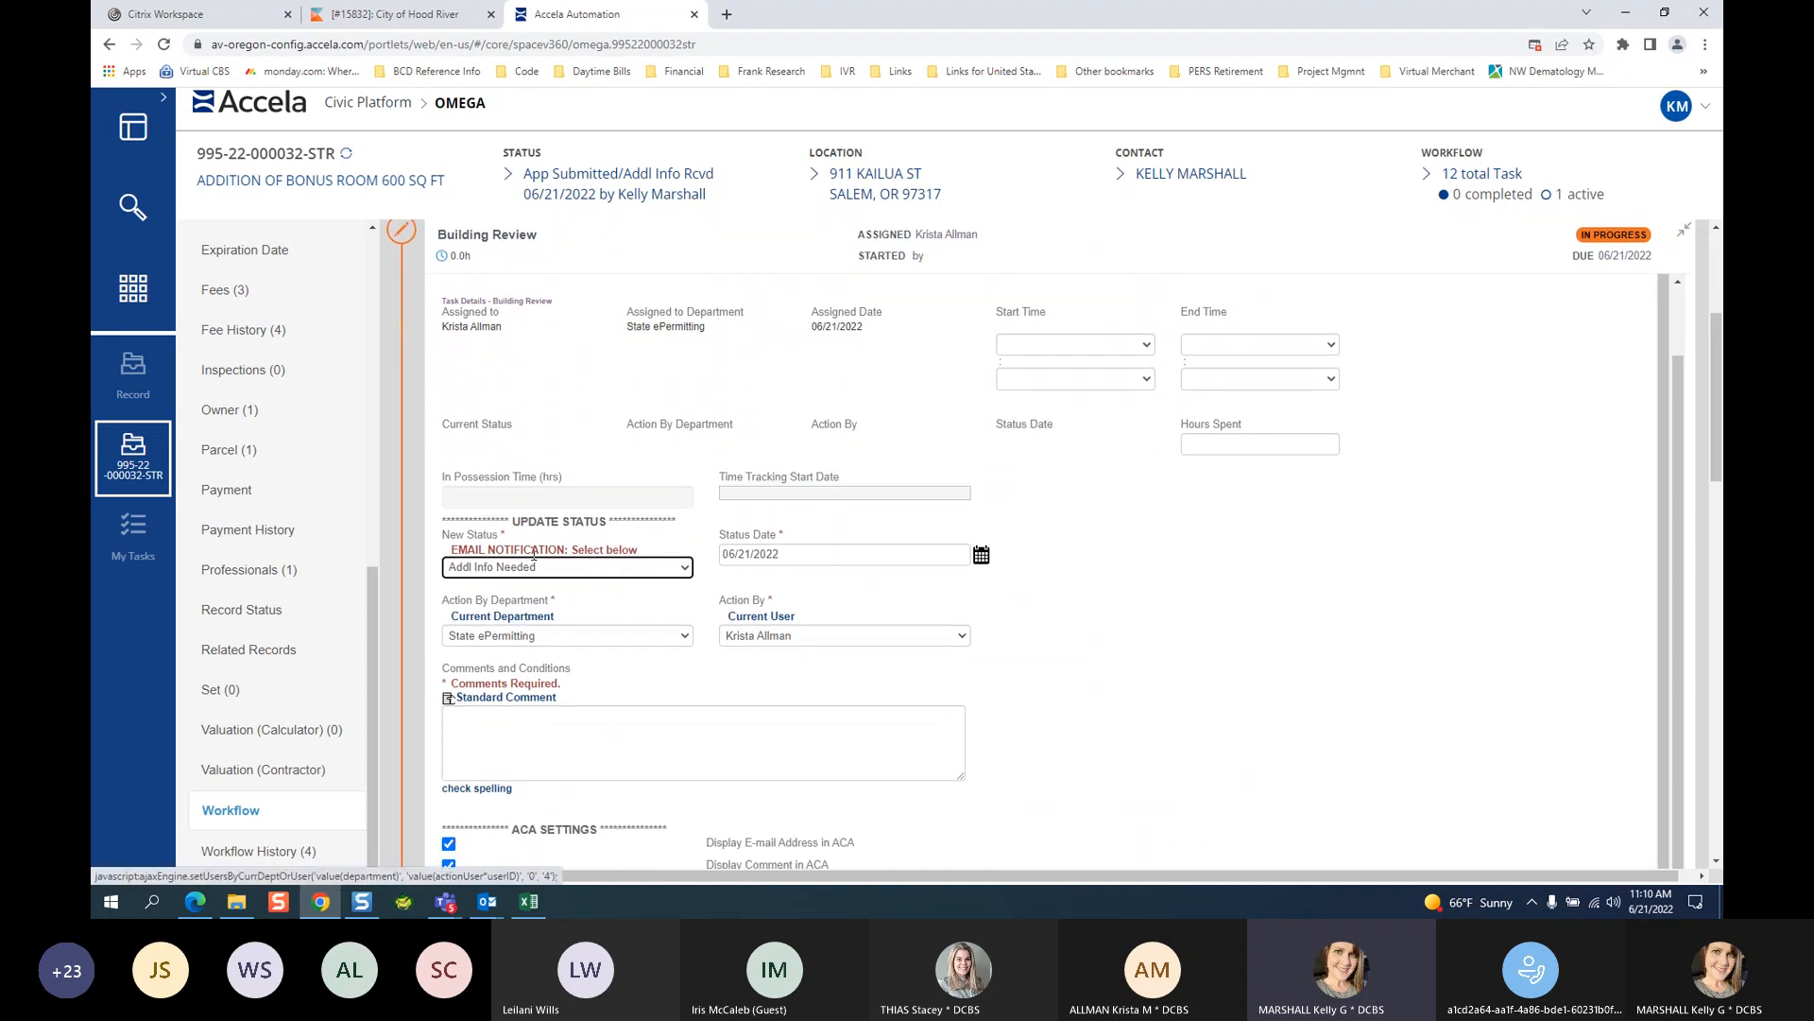
mouse_move(1584, 202)
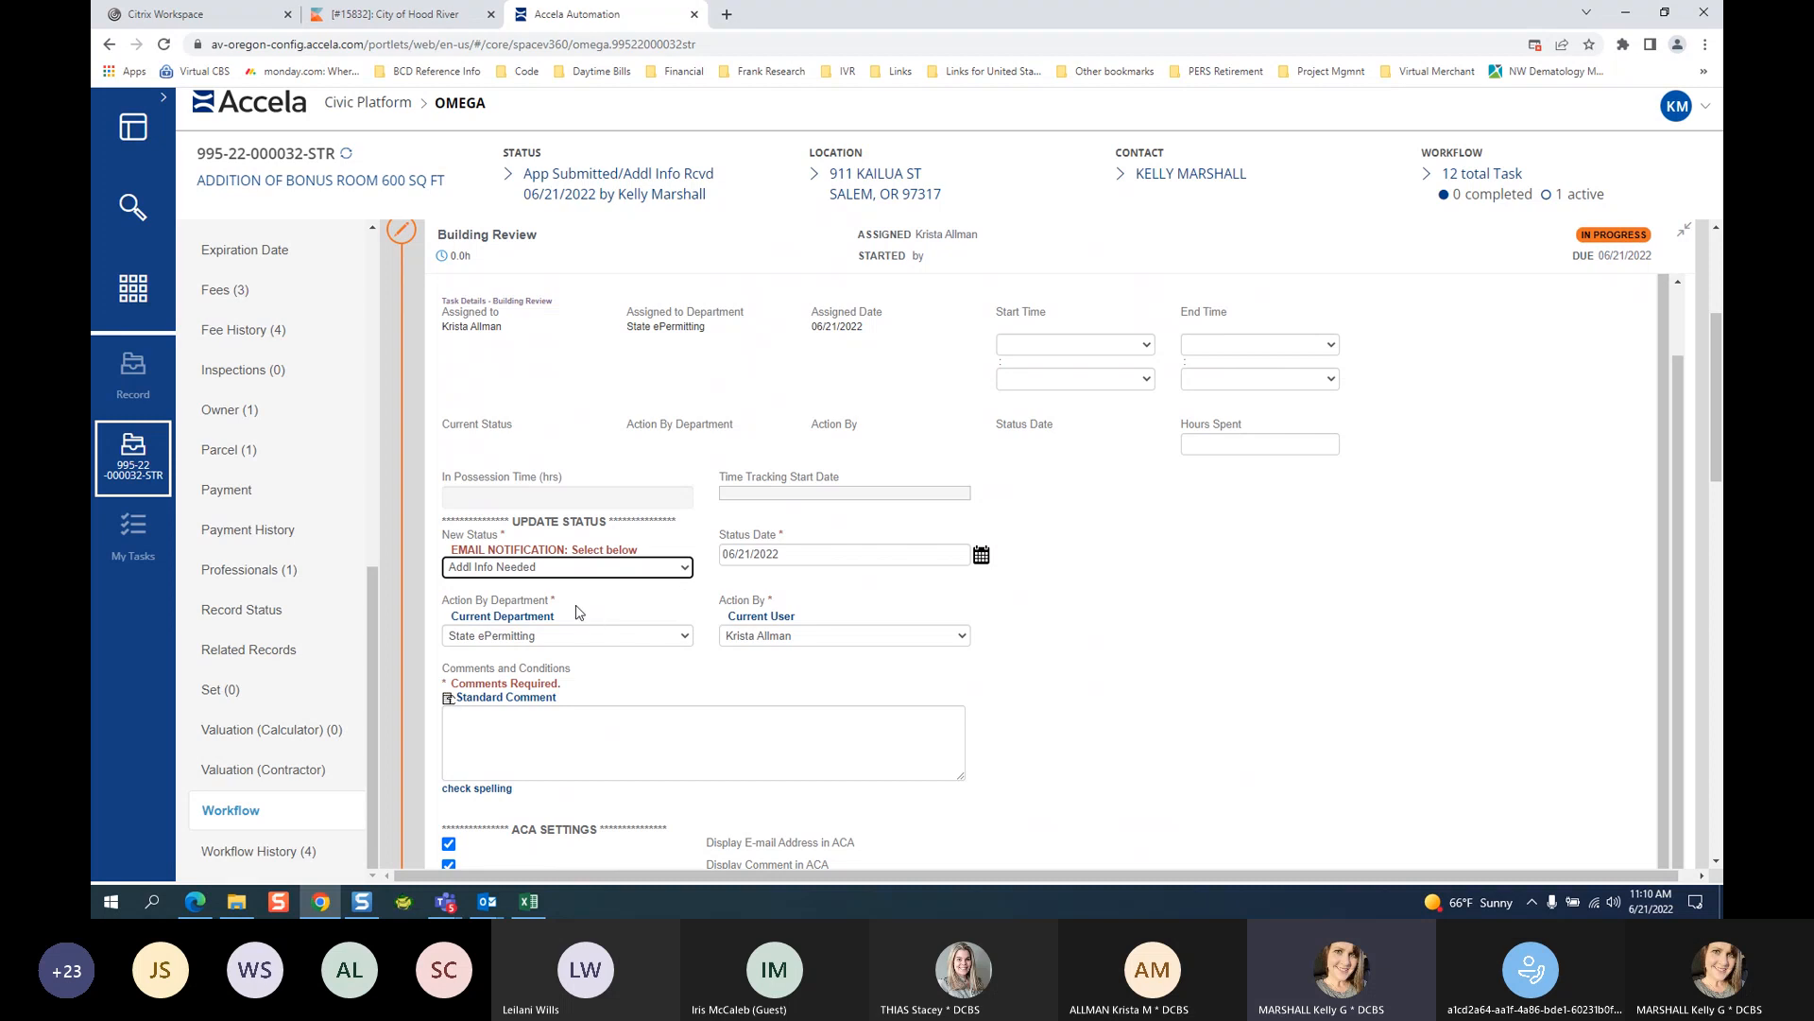
left_click(570, 572)
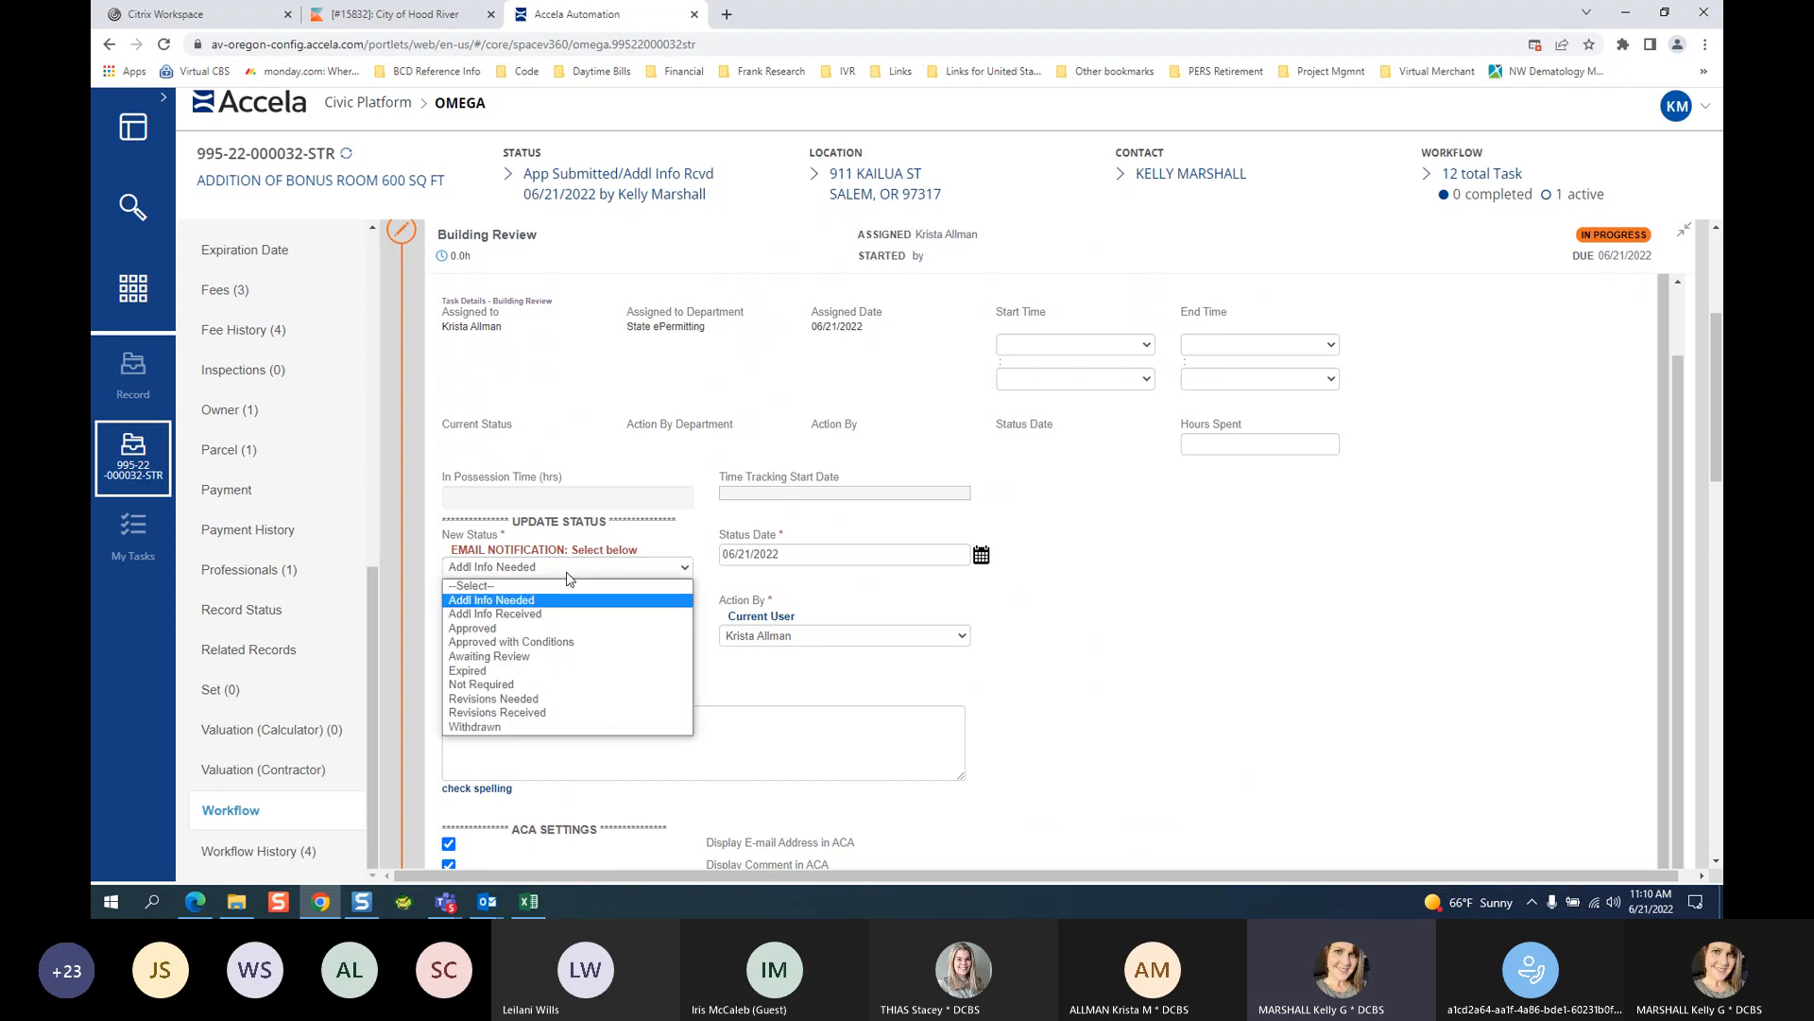
left_click(546, 601)
left_click(529, 733)
type("COPY OF CONTR")
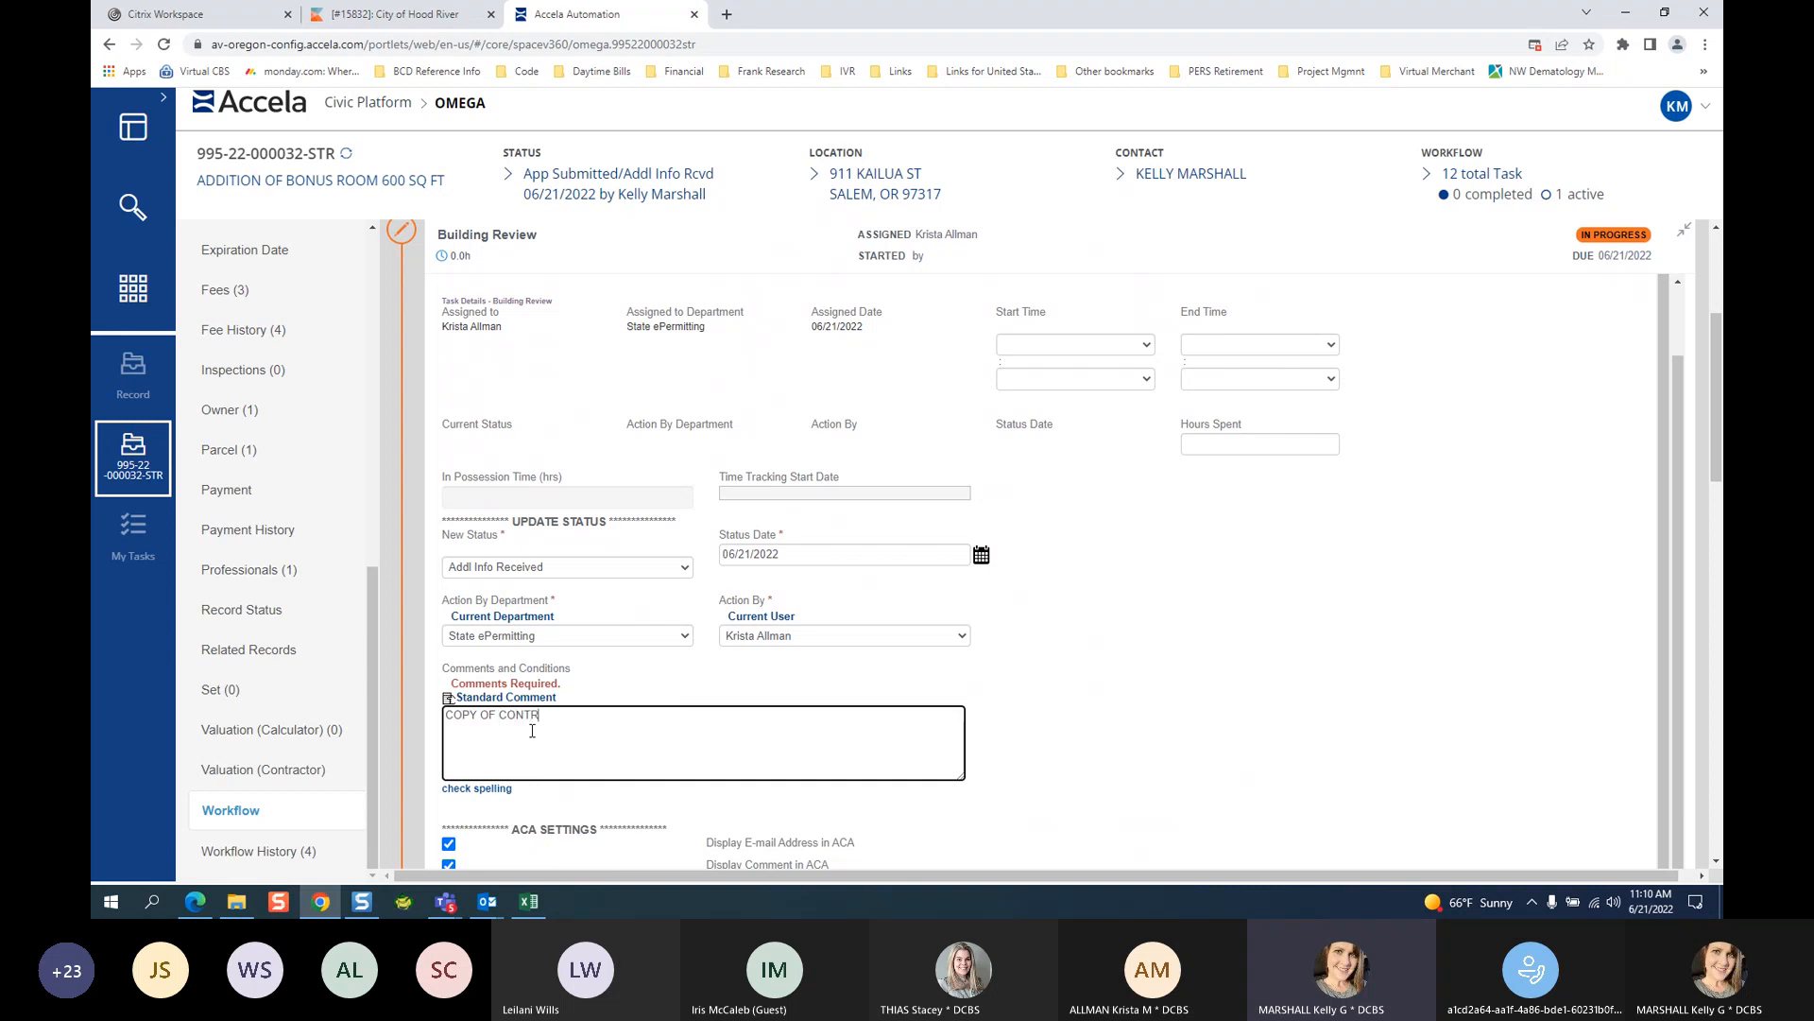
type("ACT RECEIVED, IN YOUR INBOX")
Check the Building Users notification list without selecting anyone.
left_click(1715, 862)
left_click(1715, 862)
left_click(1716, 862)
left_click(1715, 862)
left_click(1715, 862)
left_click(1716, 862)
left_click(1715, 862)
left_click(1715, 862)
left_click(1715, 862)
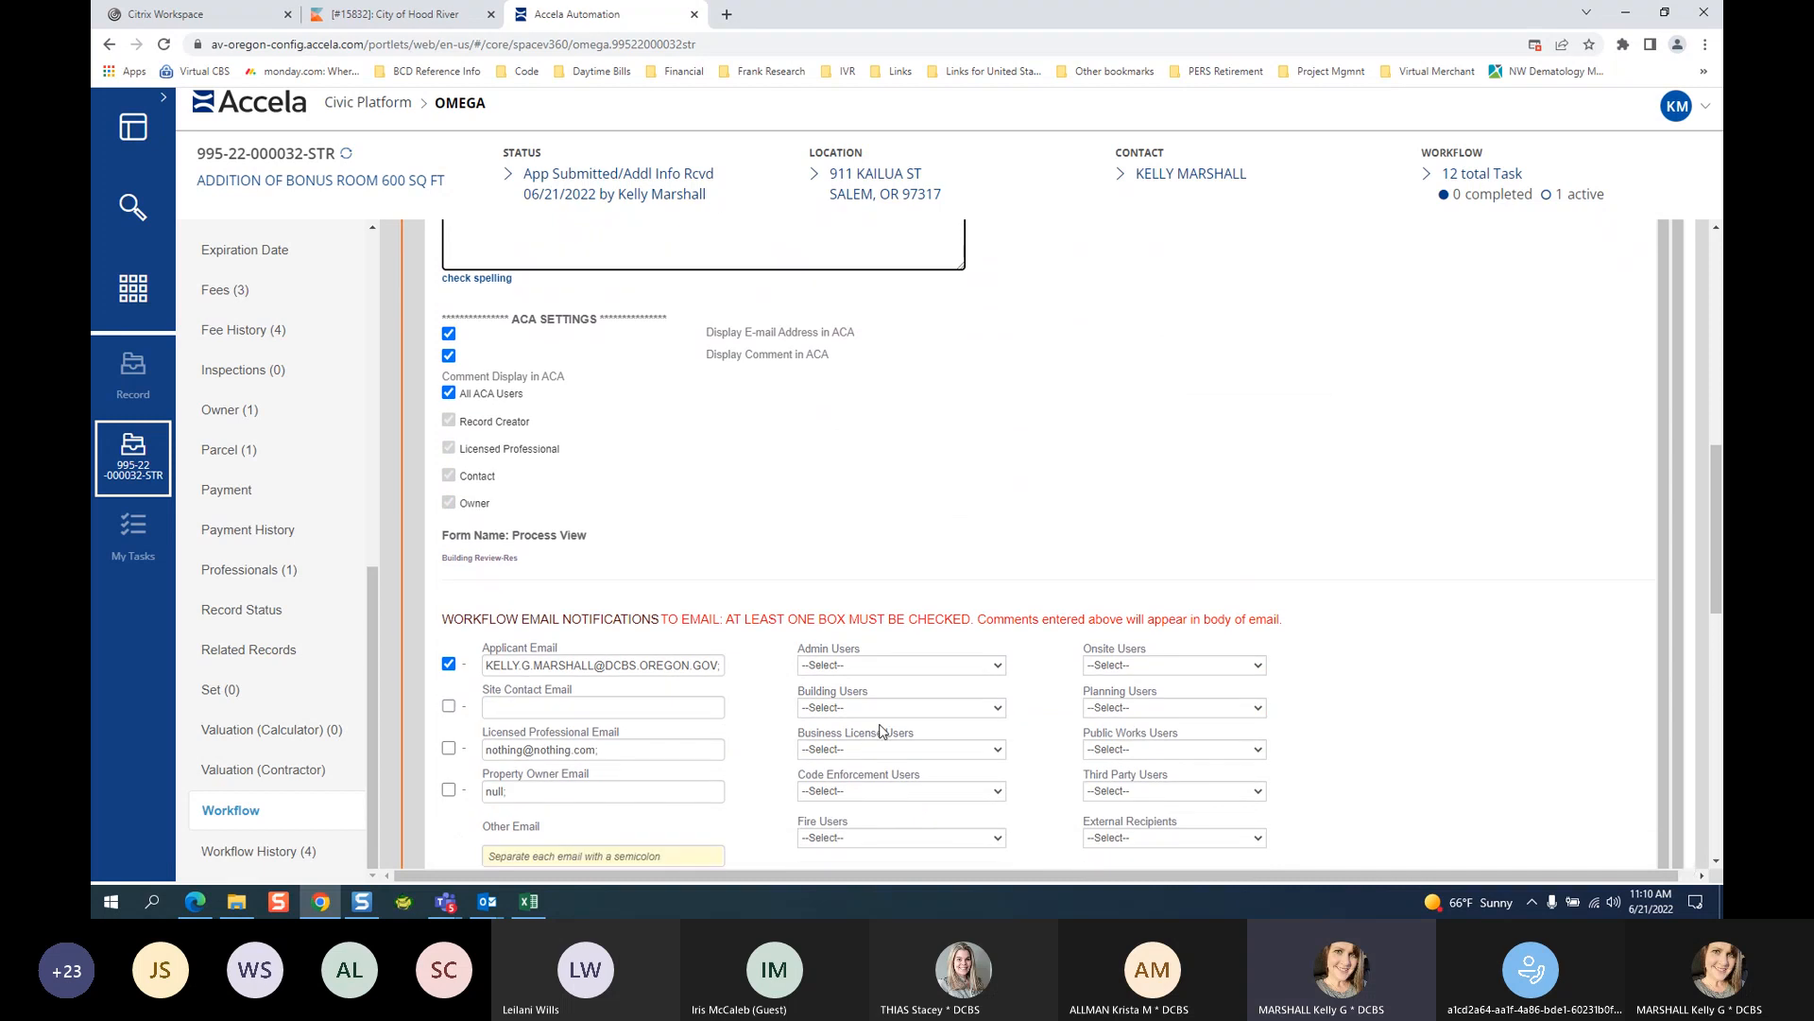
left_click(830, 709)
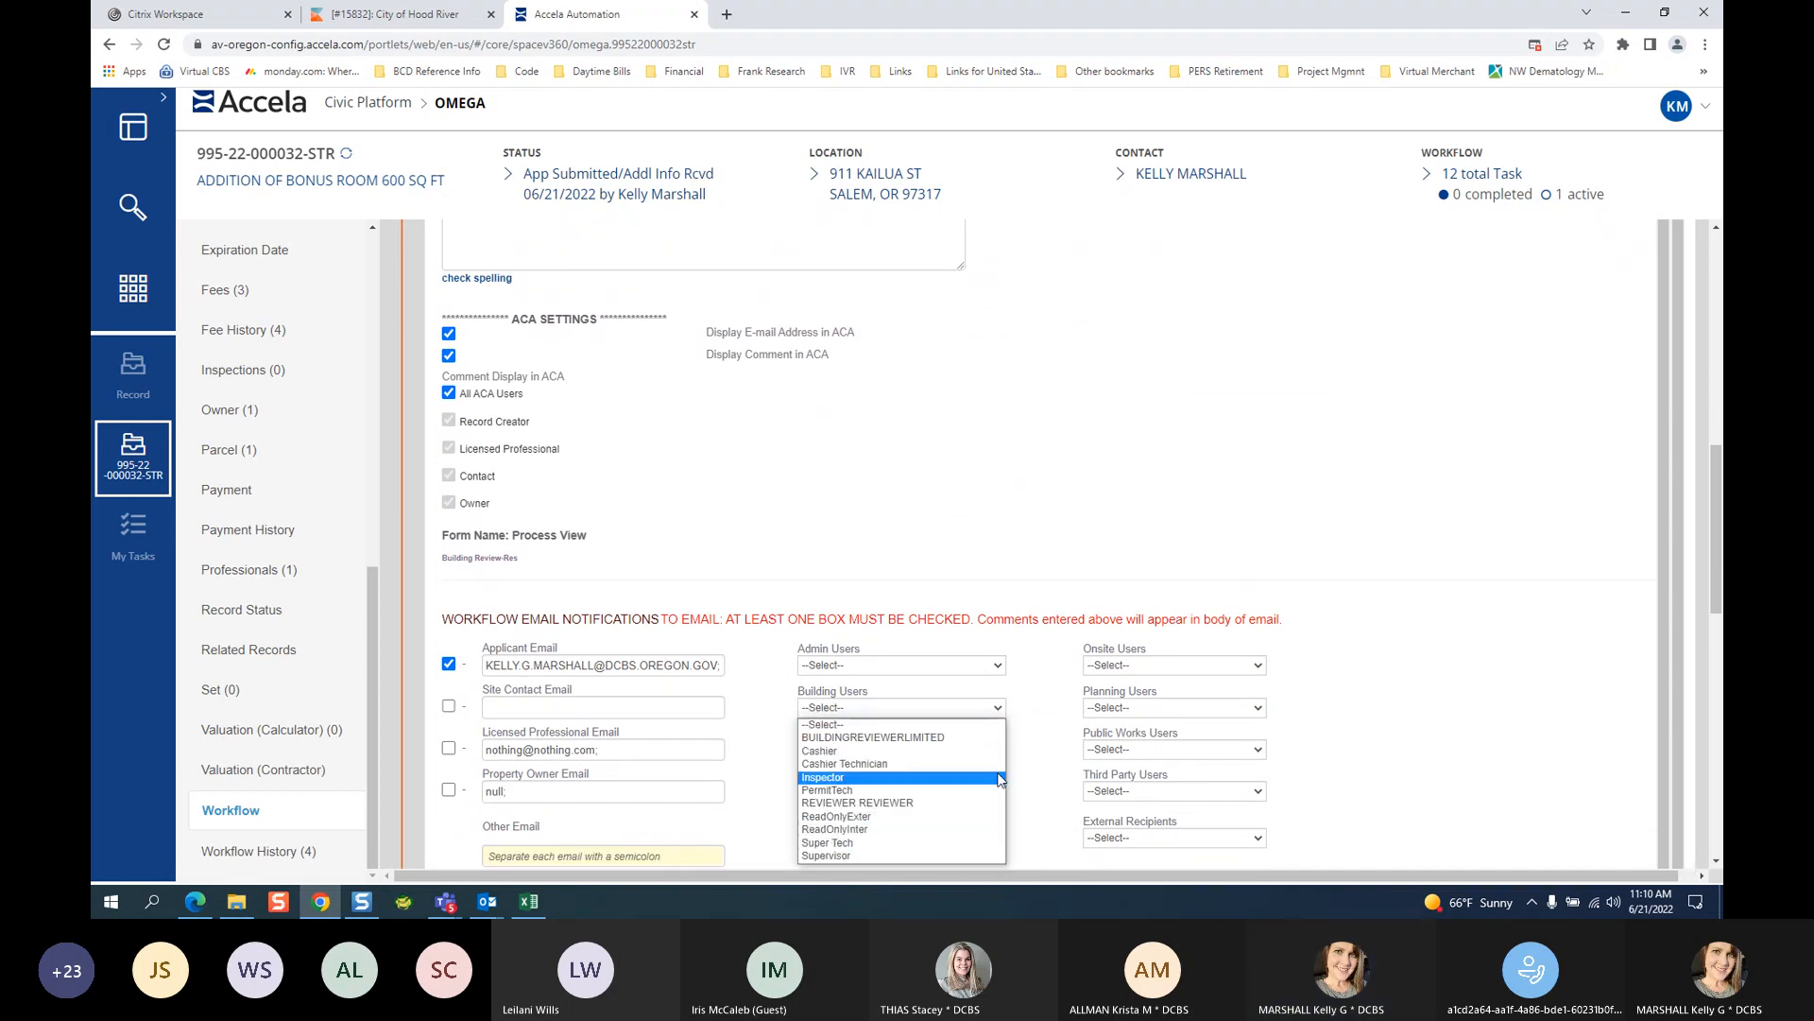
left_click(1416, 697)
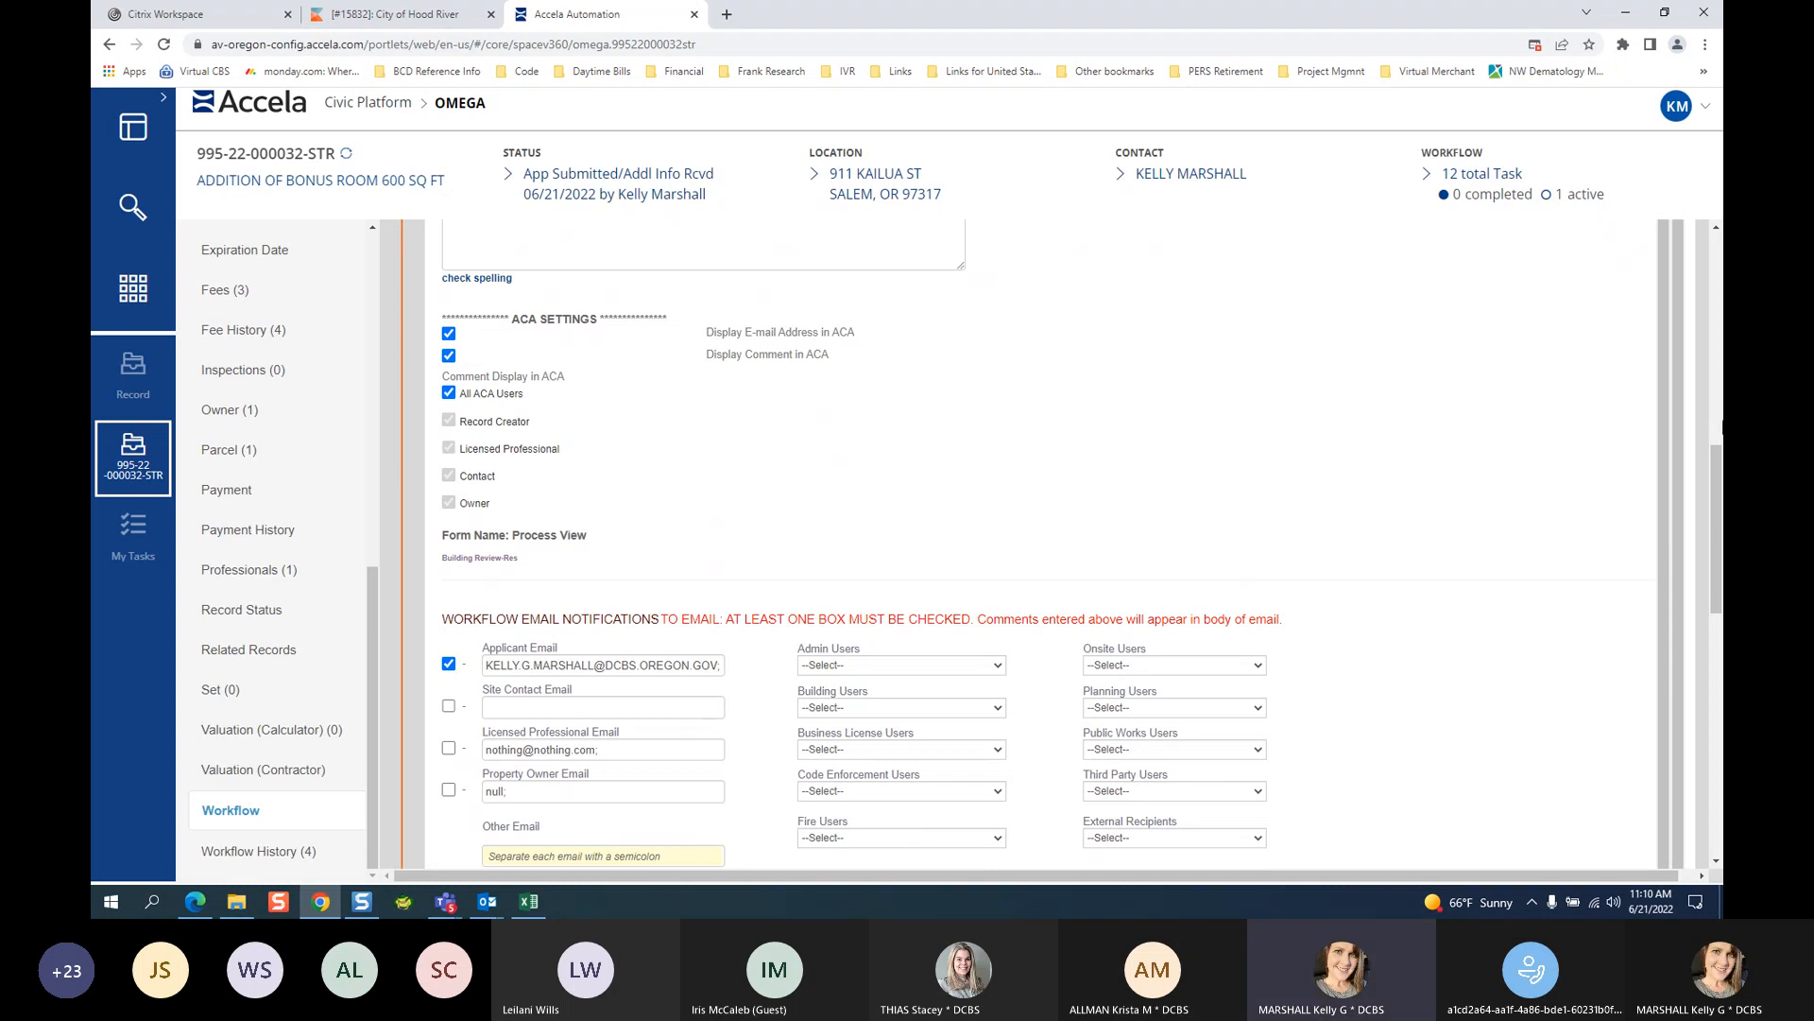
scroll(1696, 383, "up", 1)
scroll(1696, 382, "up", 8)
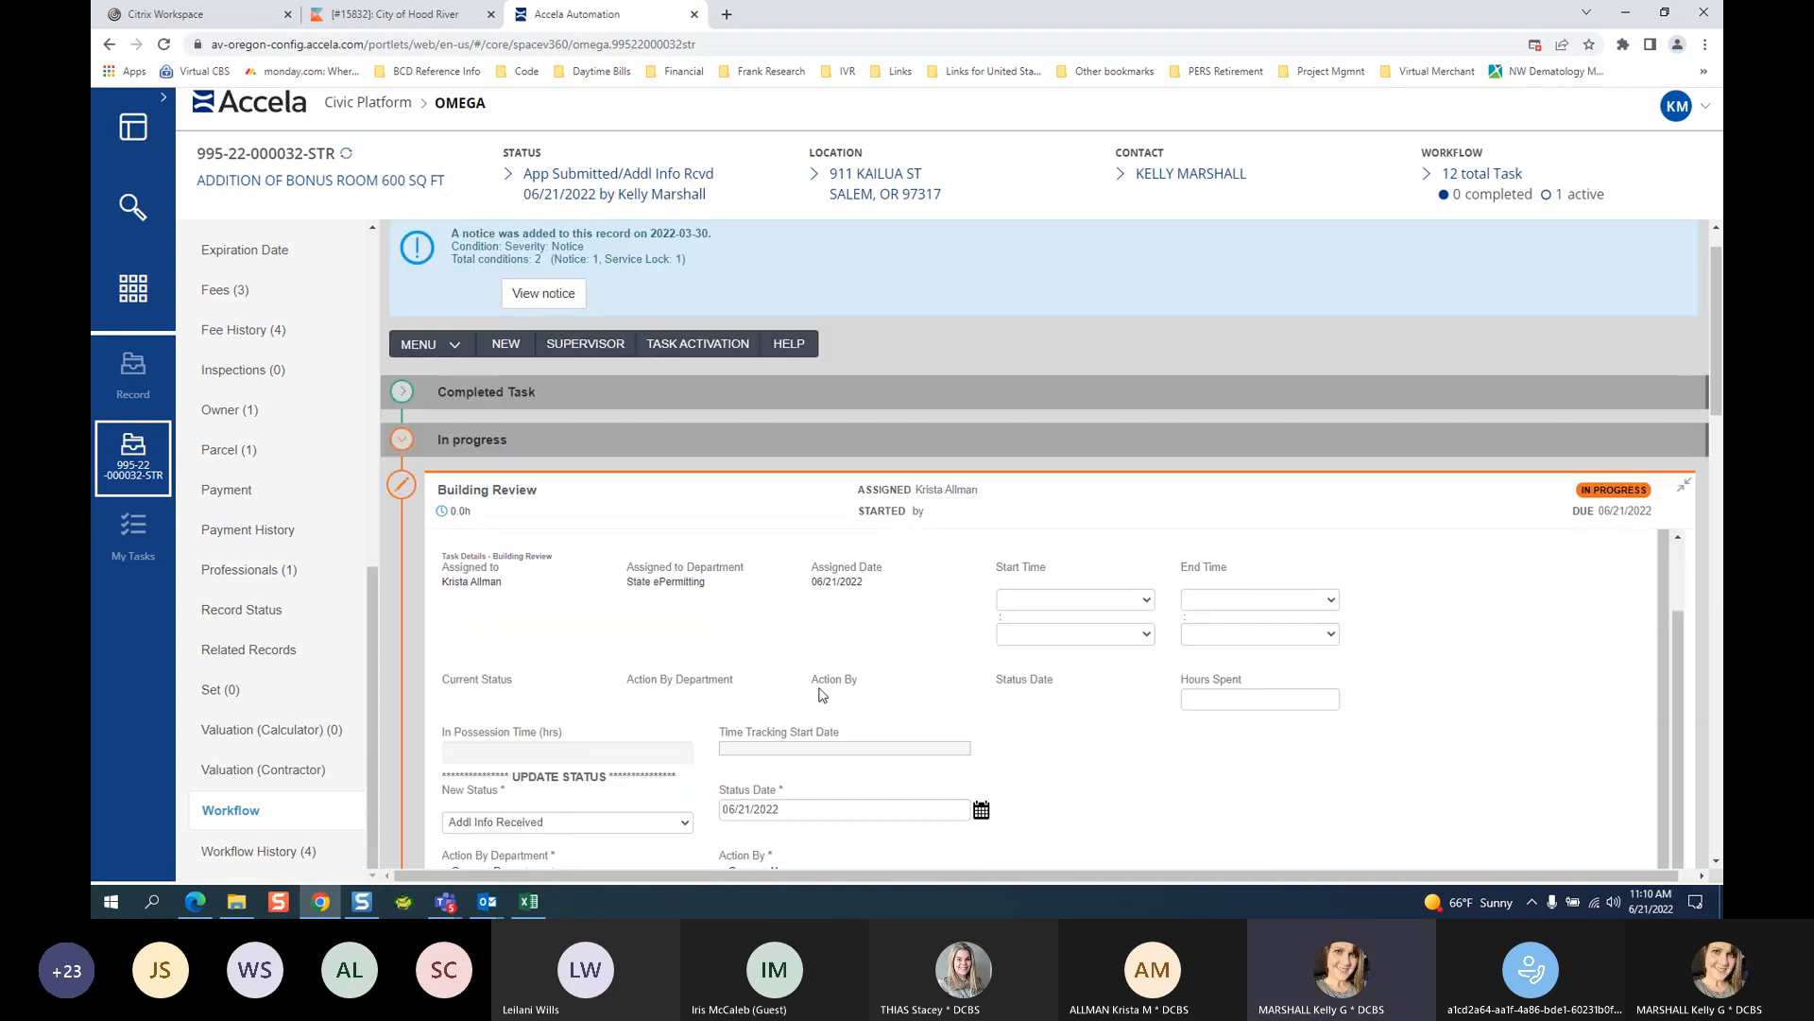
scroll(596, 607, "down", 4)
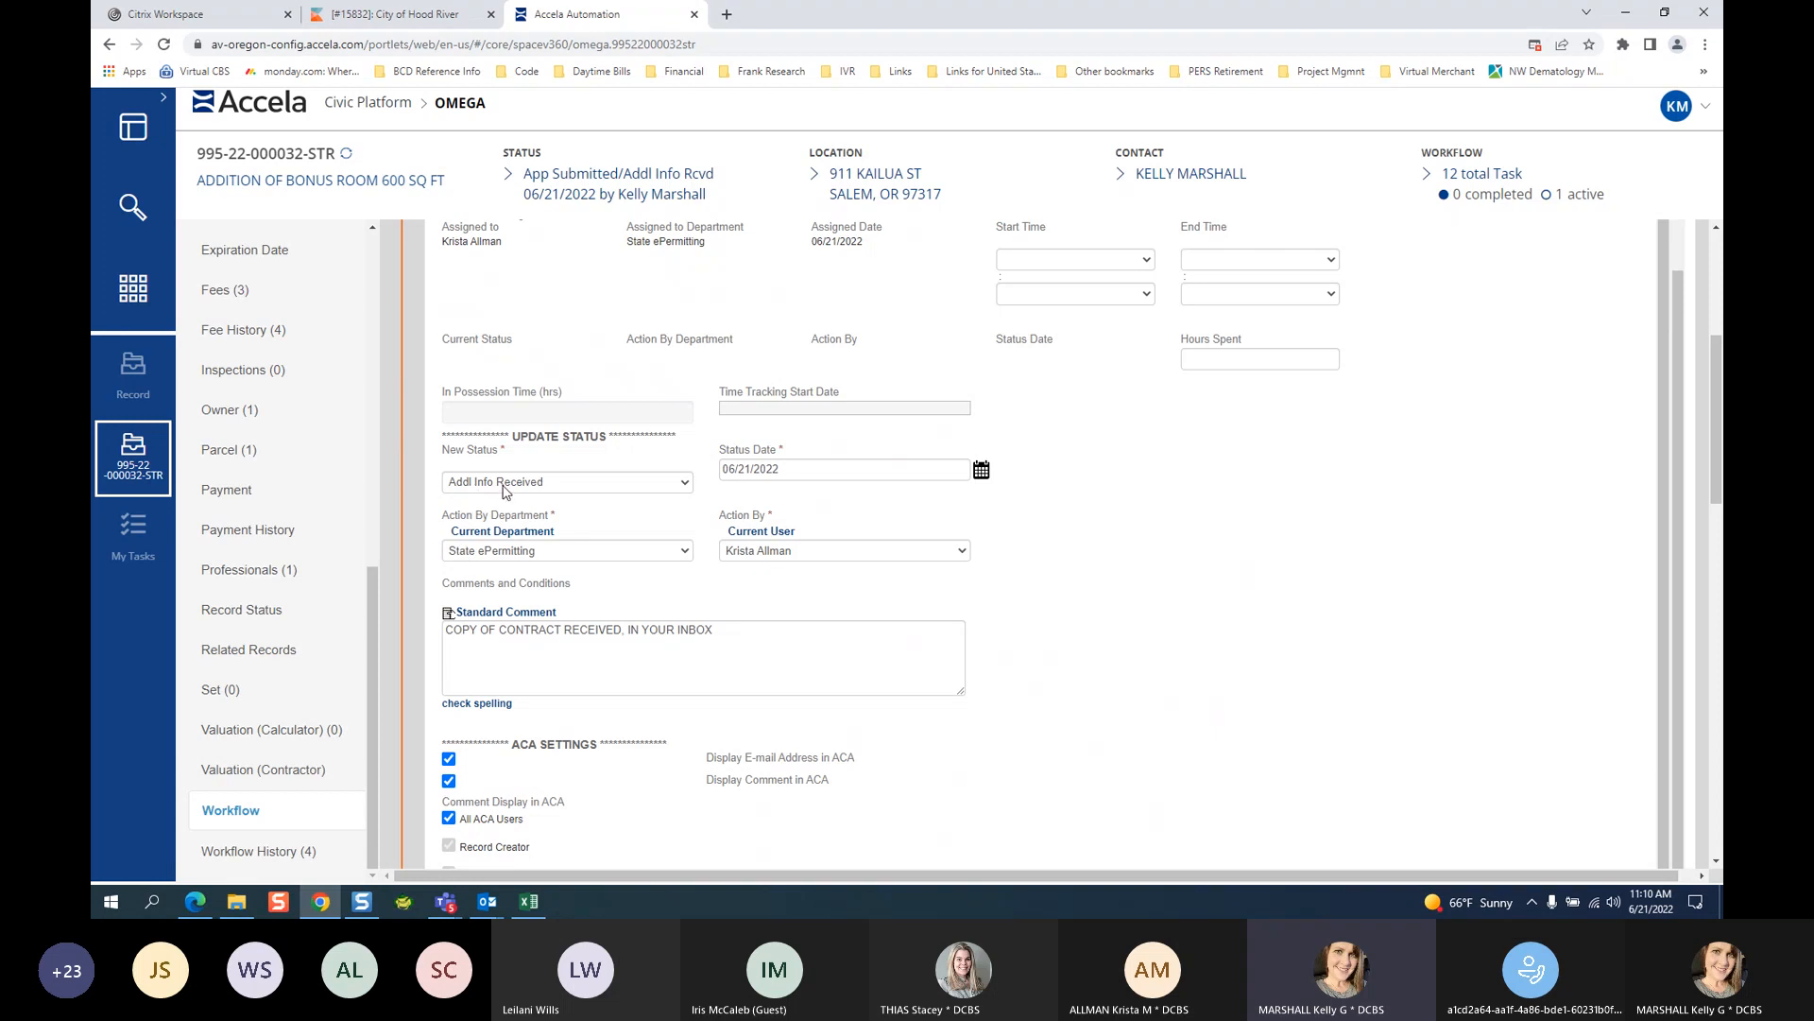
left_click(565, 484)
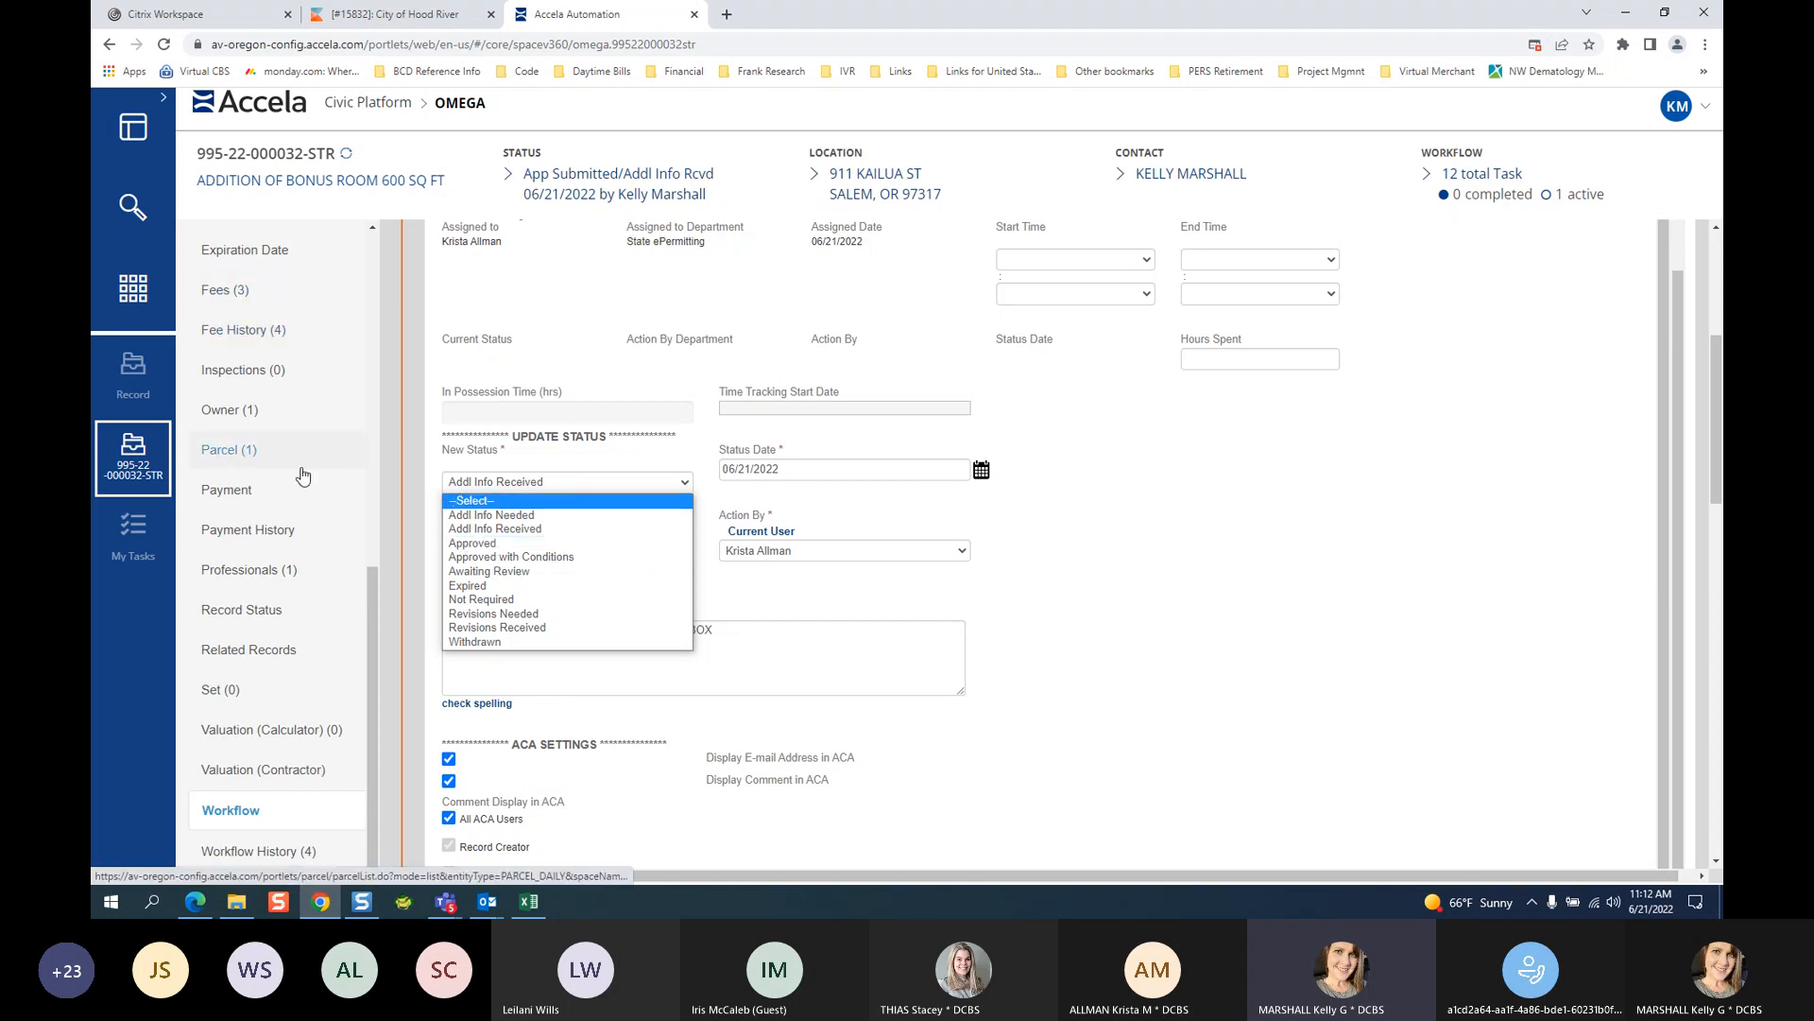
scroll(302, 475, "up", 4)
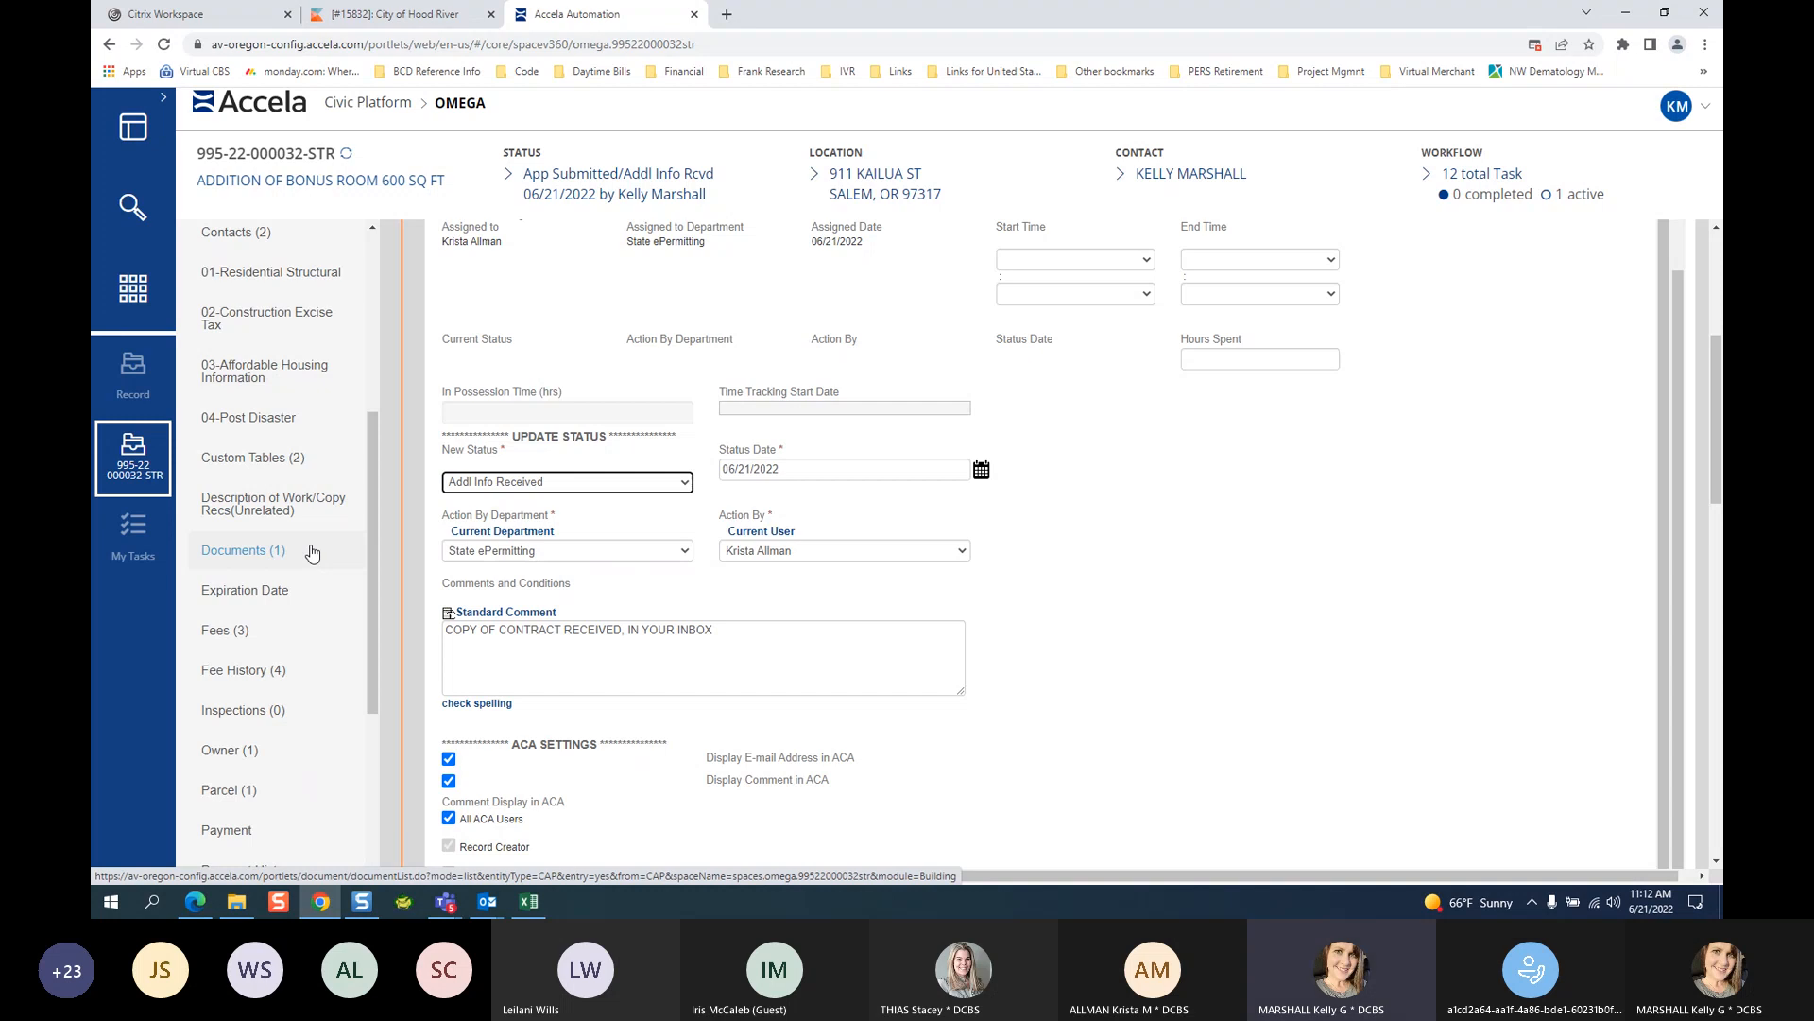
Choose Approved with Conditions and replace the comment with the conditions-of-approval online-link note.
left_click(557, 484)
left_click(567, 557)
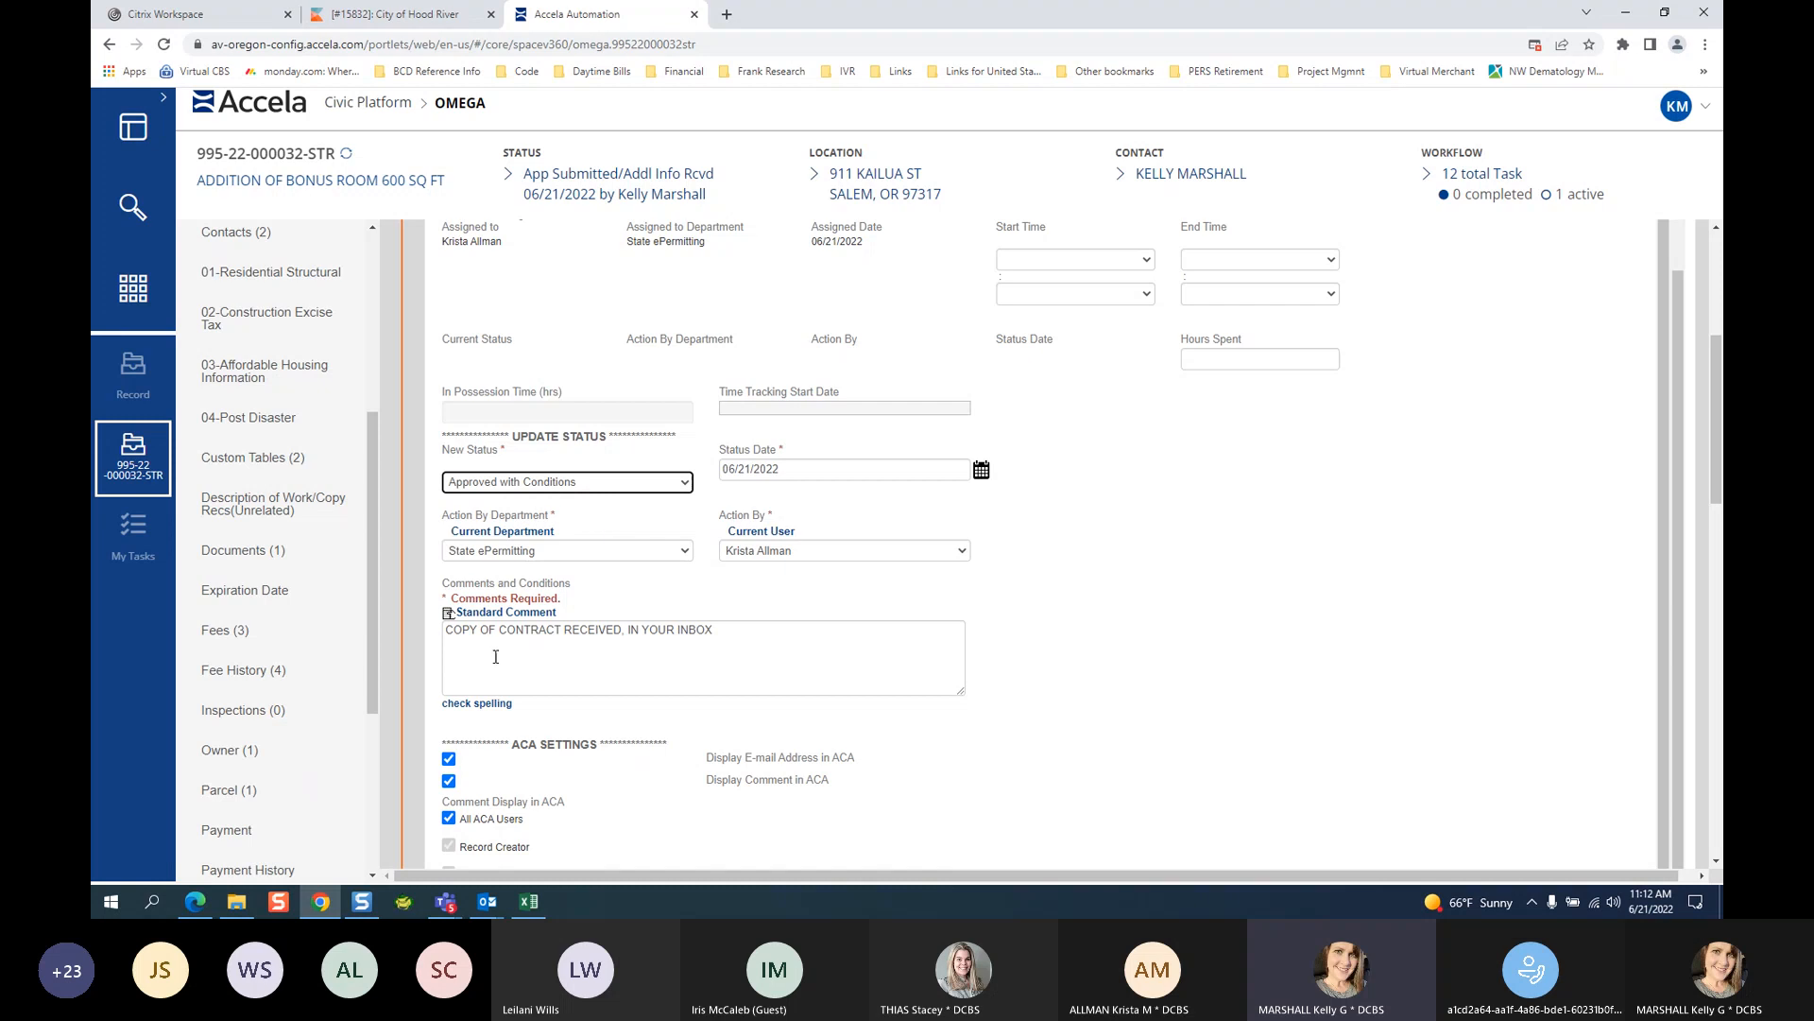
left_click_drag(795, 622, 444, 630)
key("BackSpace")
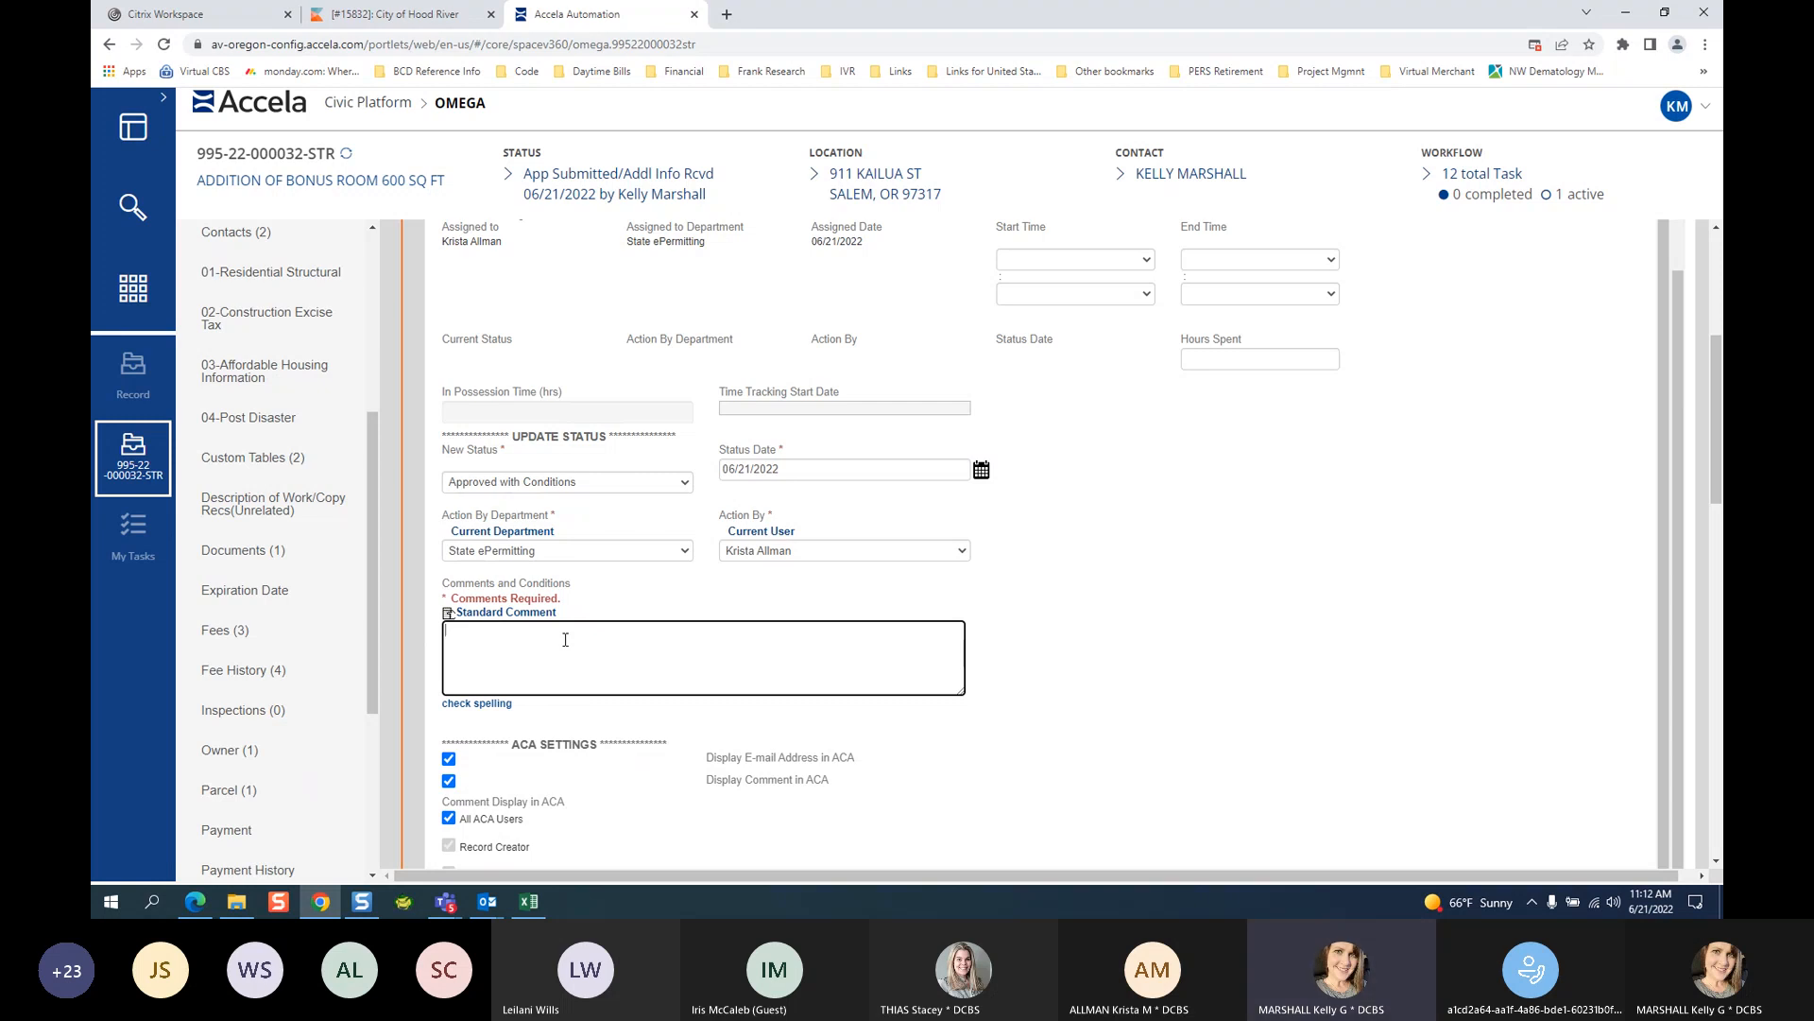
type("SEE CONDITIONS OF APPOR")
key("BackSpace")
key("BackSpace")
type("R")
type("OVAL ")
type("- GO ONK")
type("INE USING ")
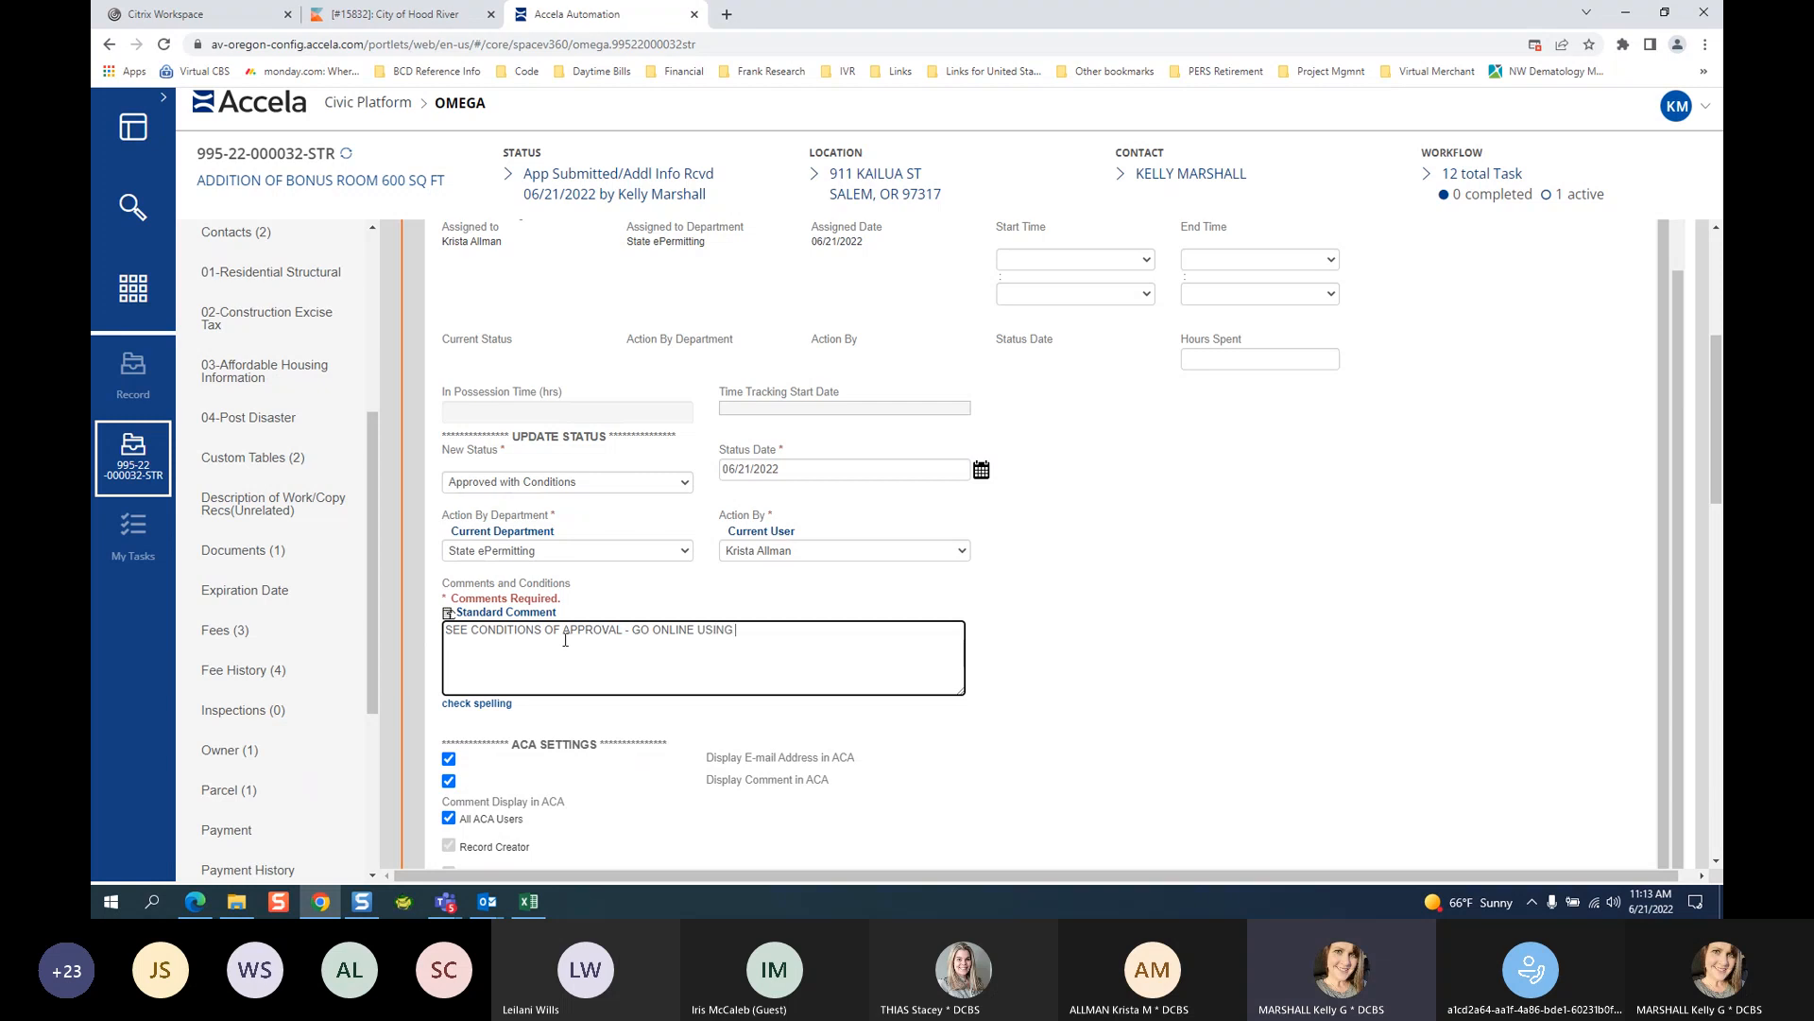
type("THE LINK PROVIDED INT HIS E")
key("BackSpace")
key("BackSpace")
key("BackSpace")
key("BackSpace")
key("BackSpace")
key("BackSpace")
key("BackSpace")
key("BackSpace")
key("BackSpace")
type("IN THIS EMAIL")
Toggle the applicant email notice off and then back on.
scroll(566, 640, "down", 5)
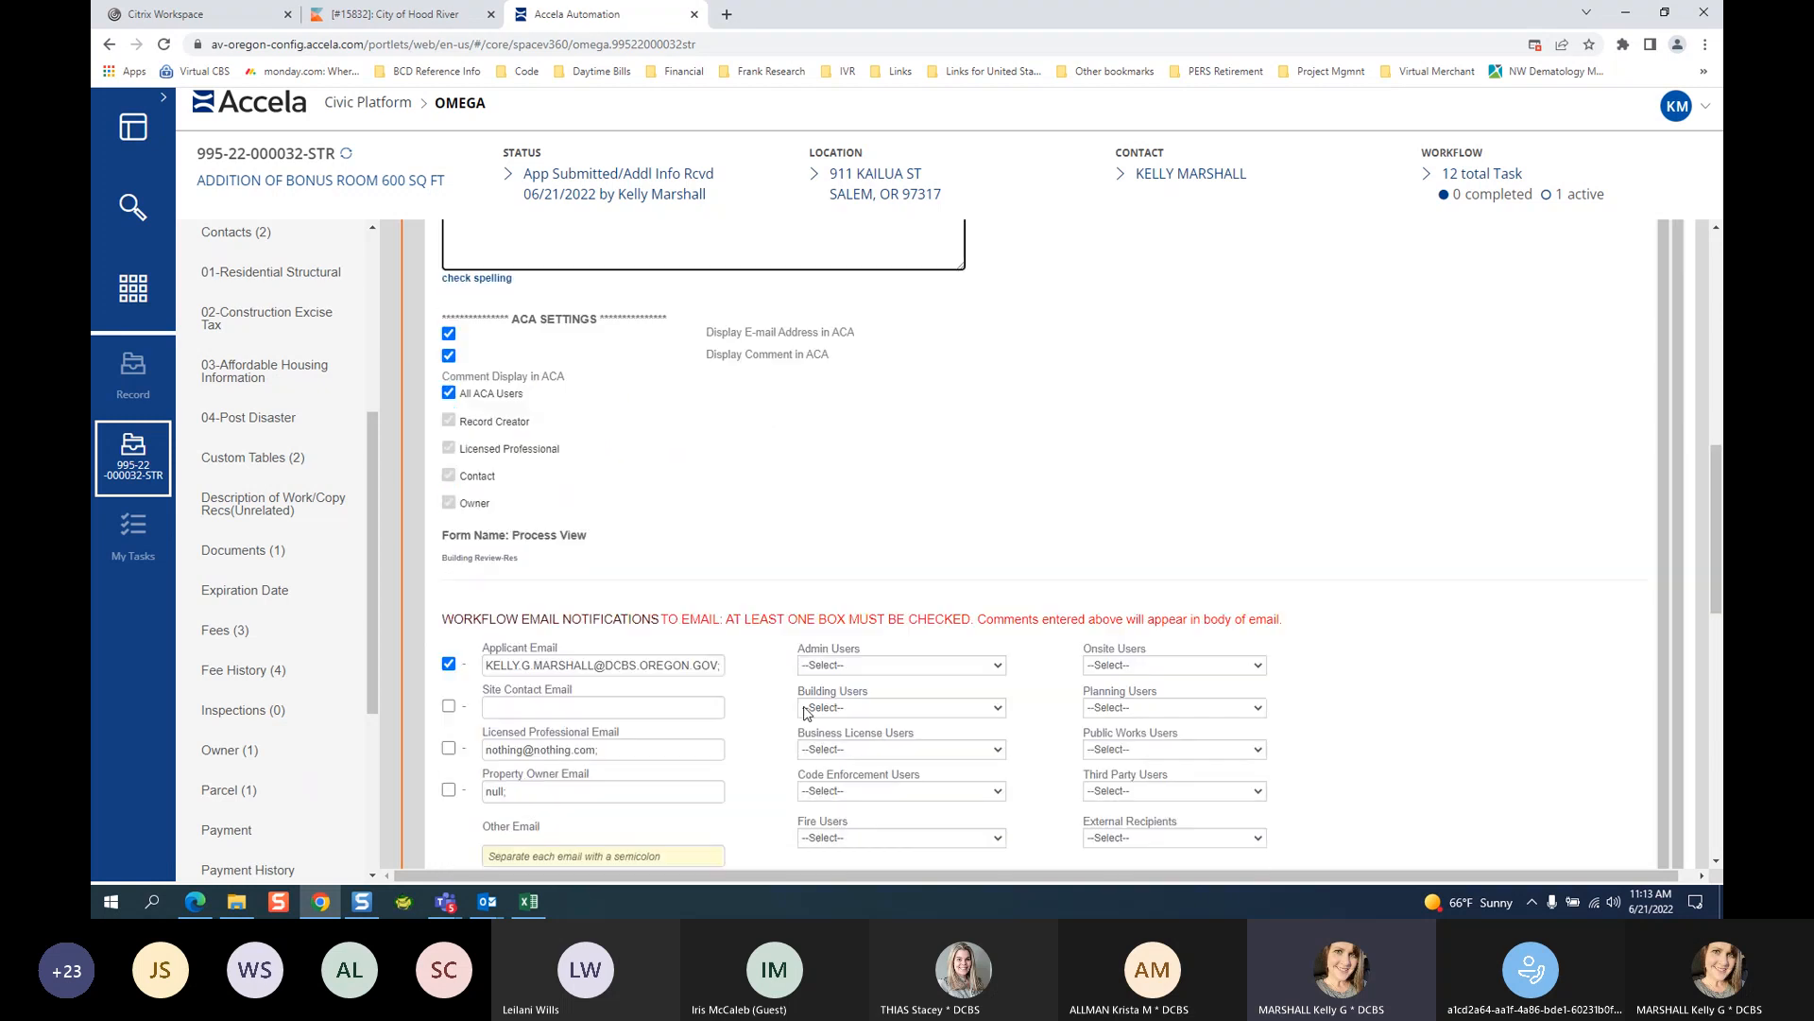
scroll(634, 509, "up", 10)
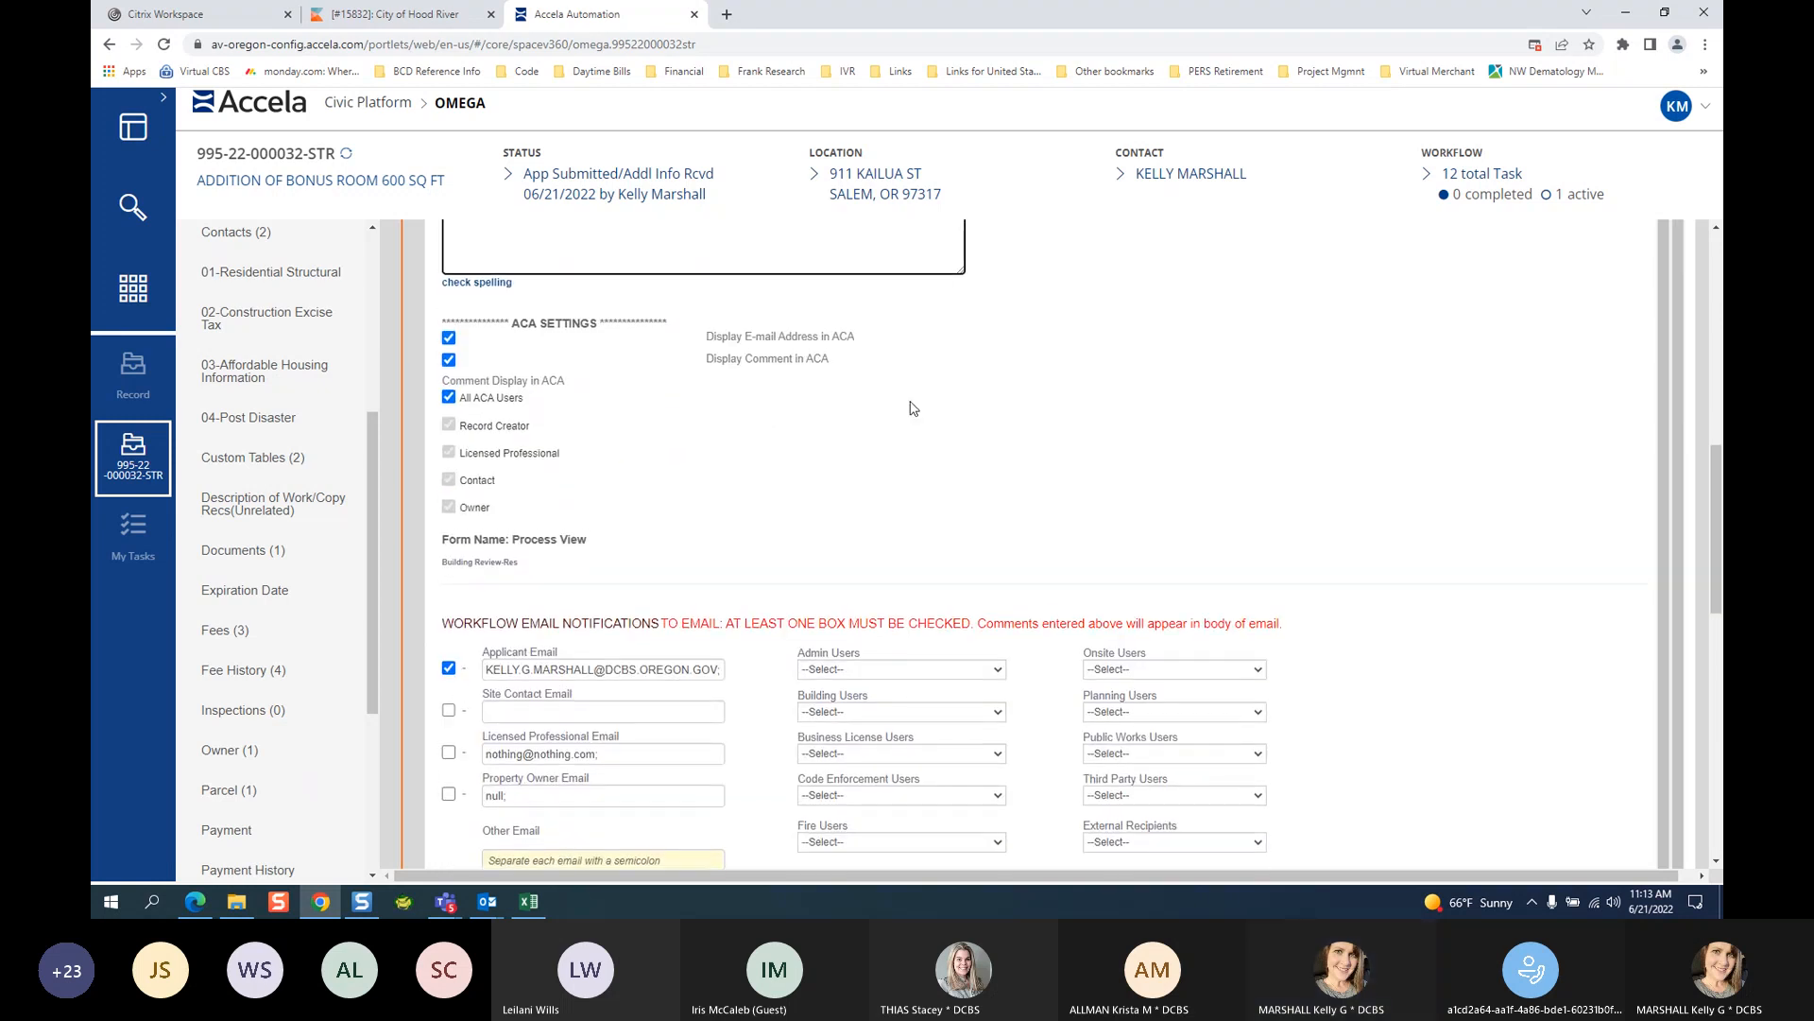
scroll(656, 761, "down", 1)
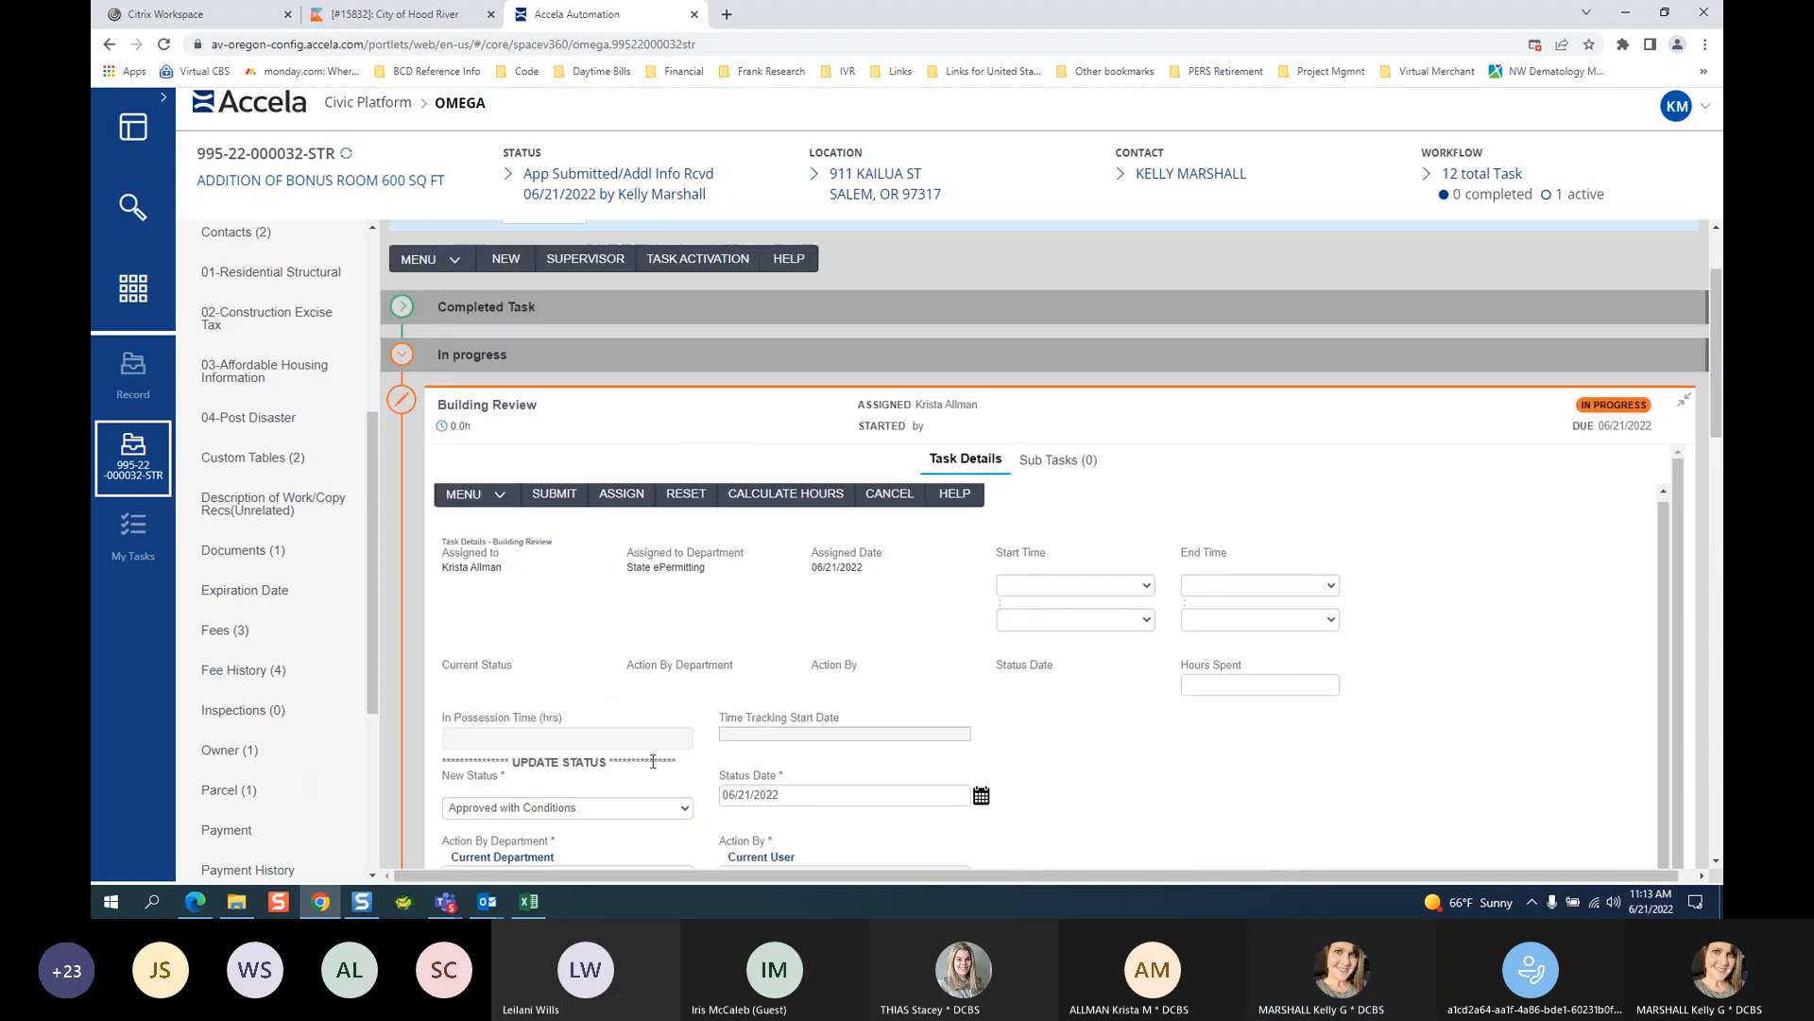
scroll(656, 762, "up", 1)
scroll(1337, 803, "down", 1)
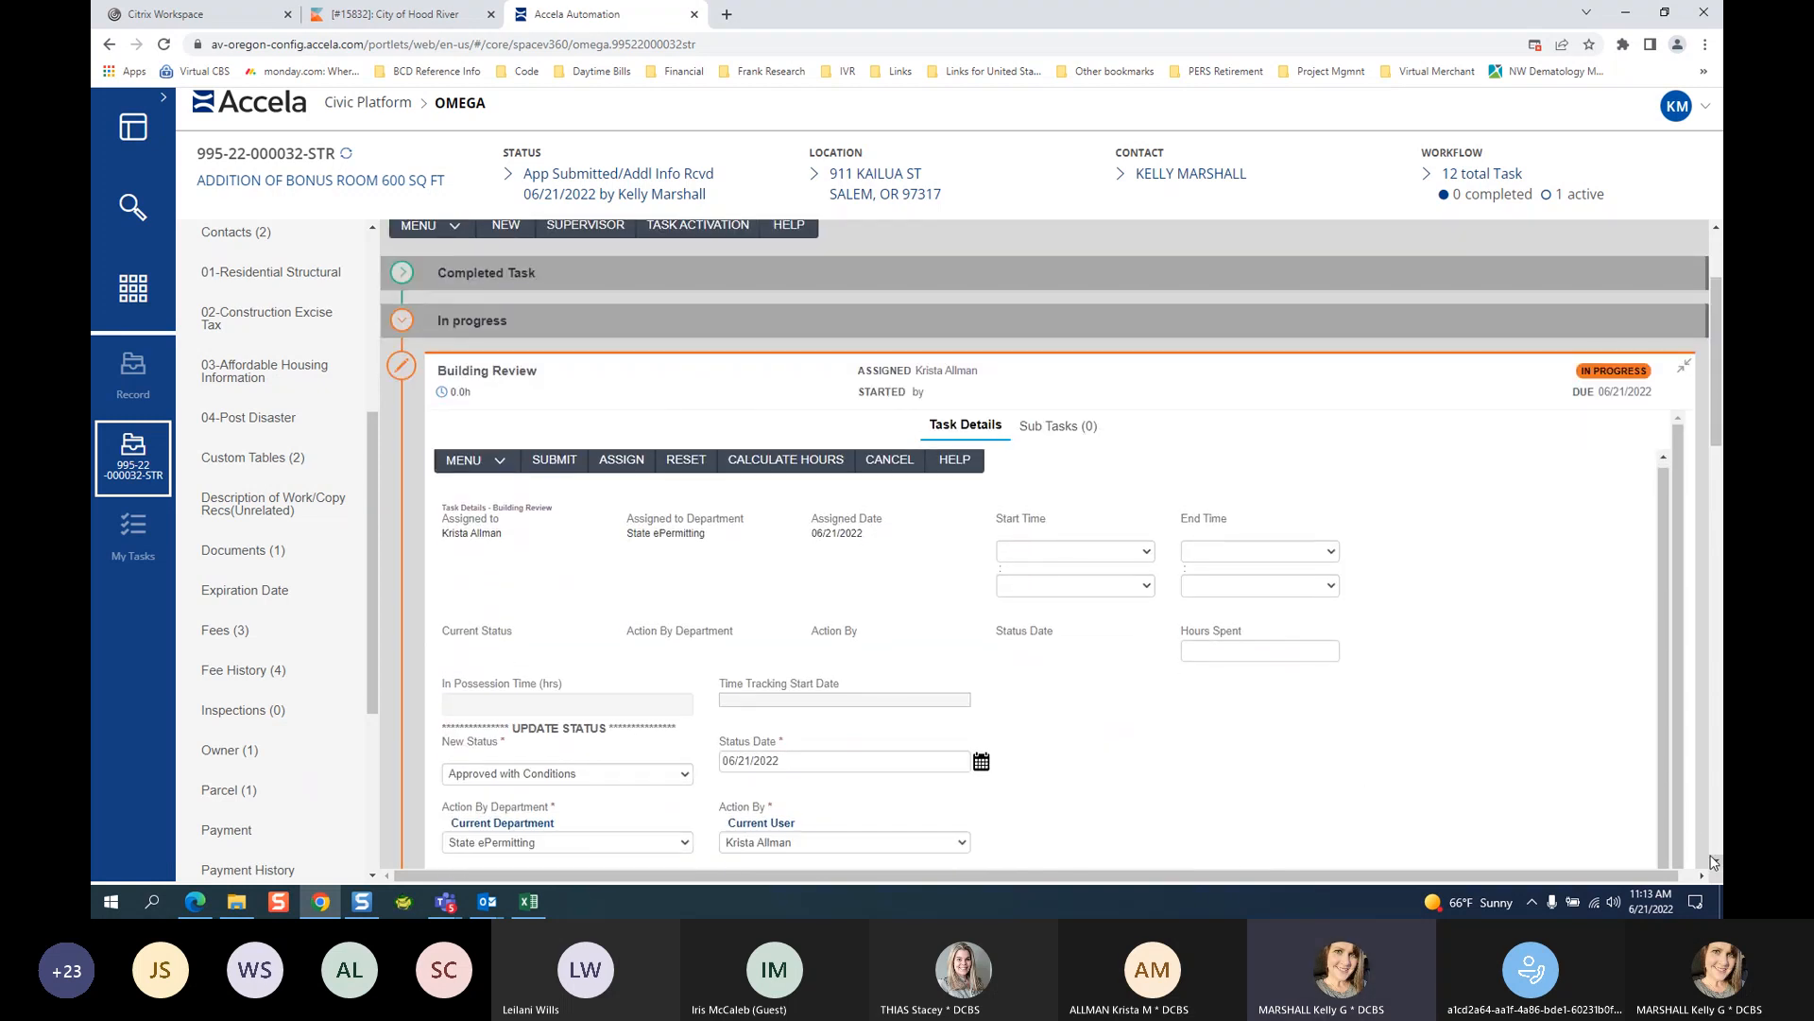
left_click(1714, 861)
scroll(661, 614, "down", 6)
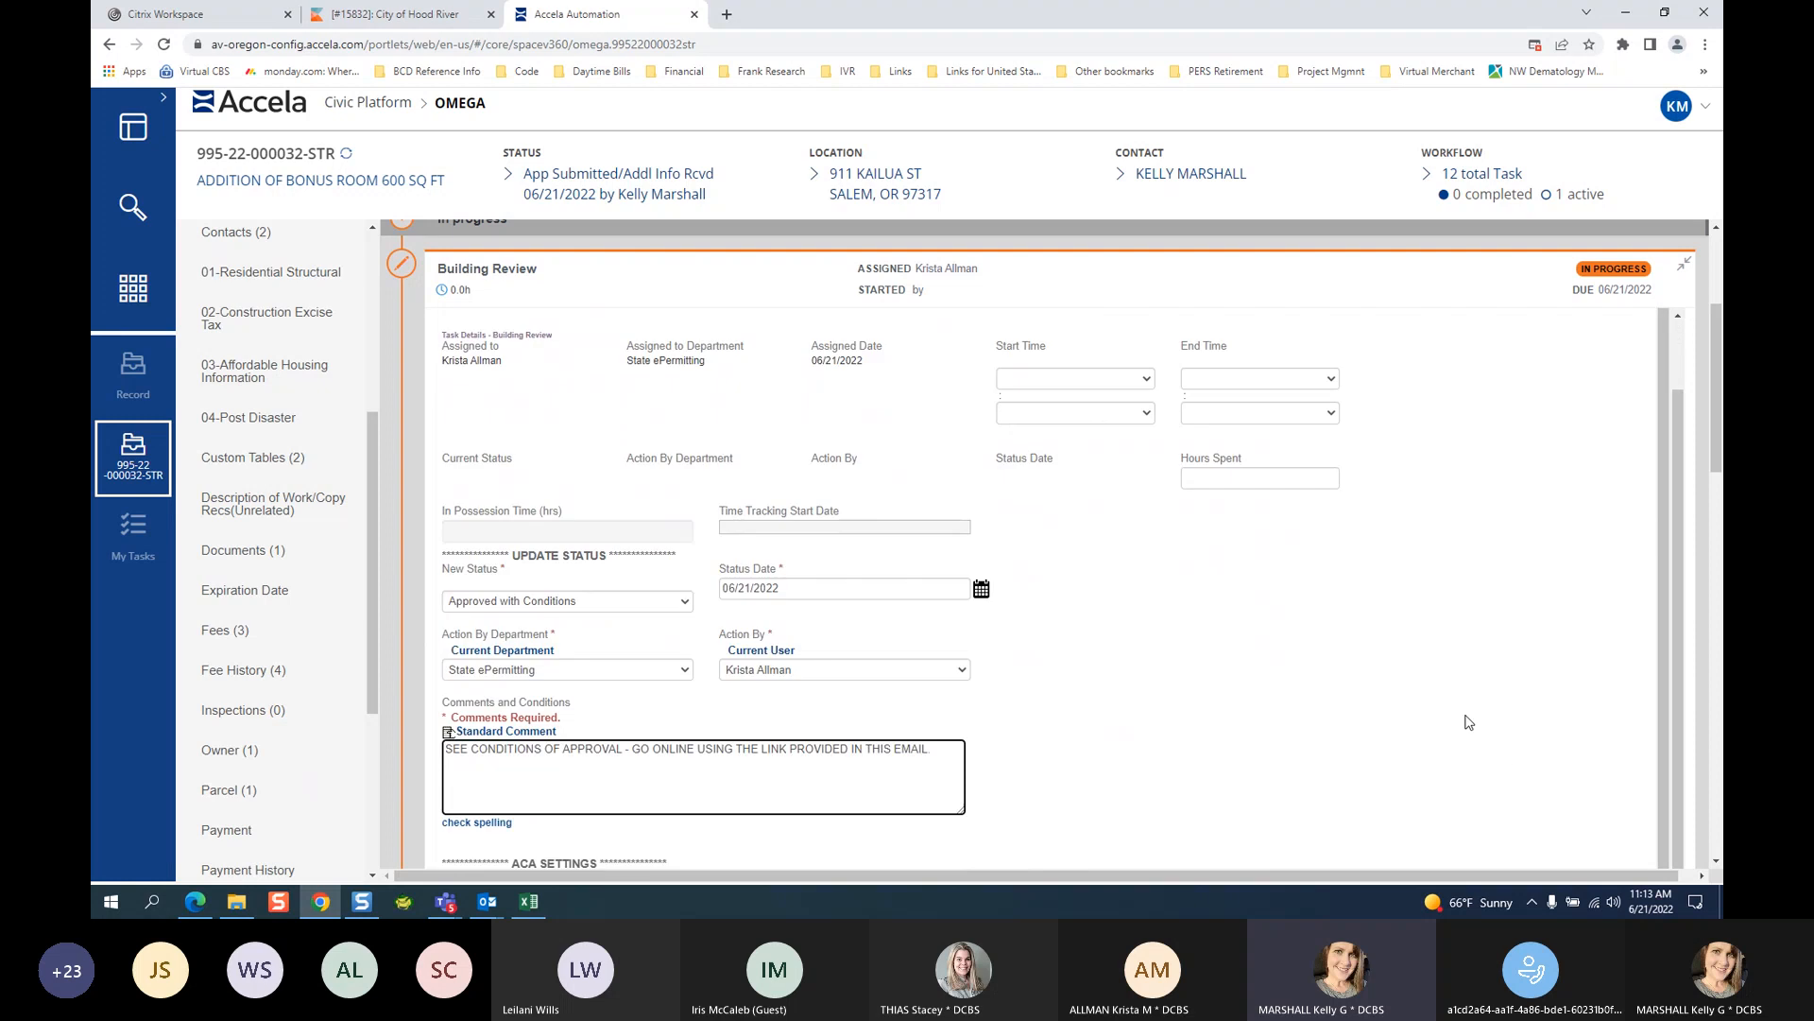
left_click(449, 699)
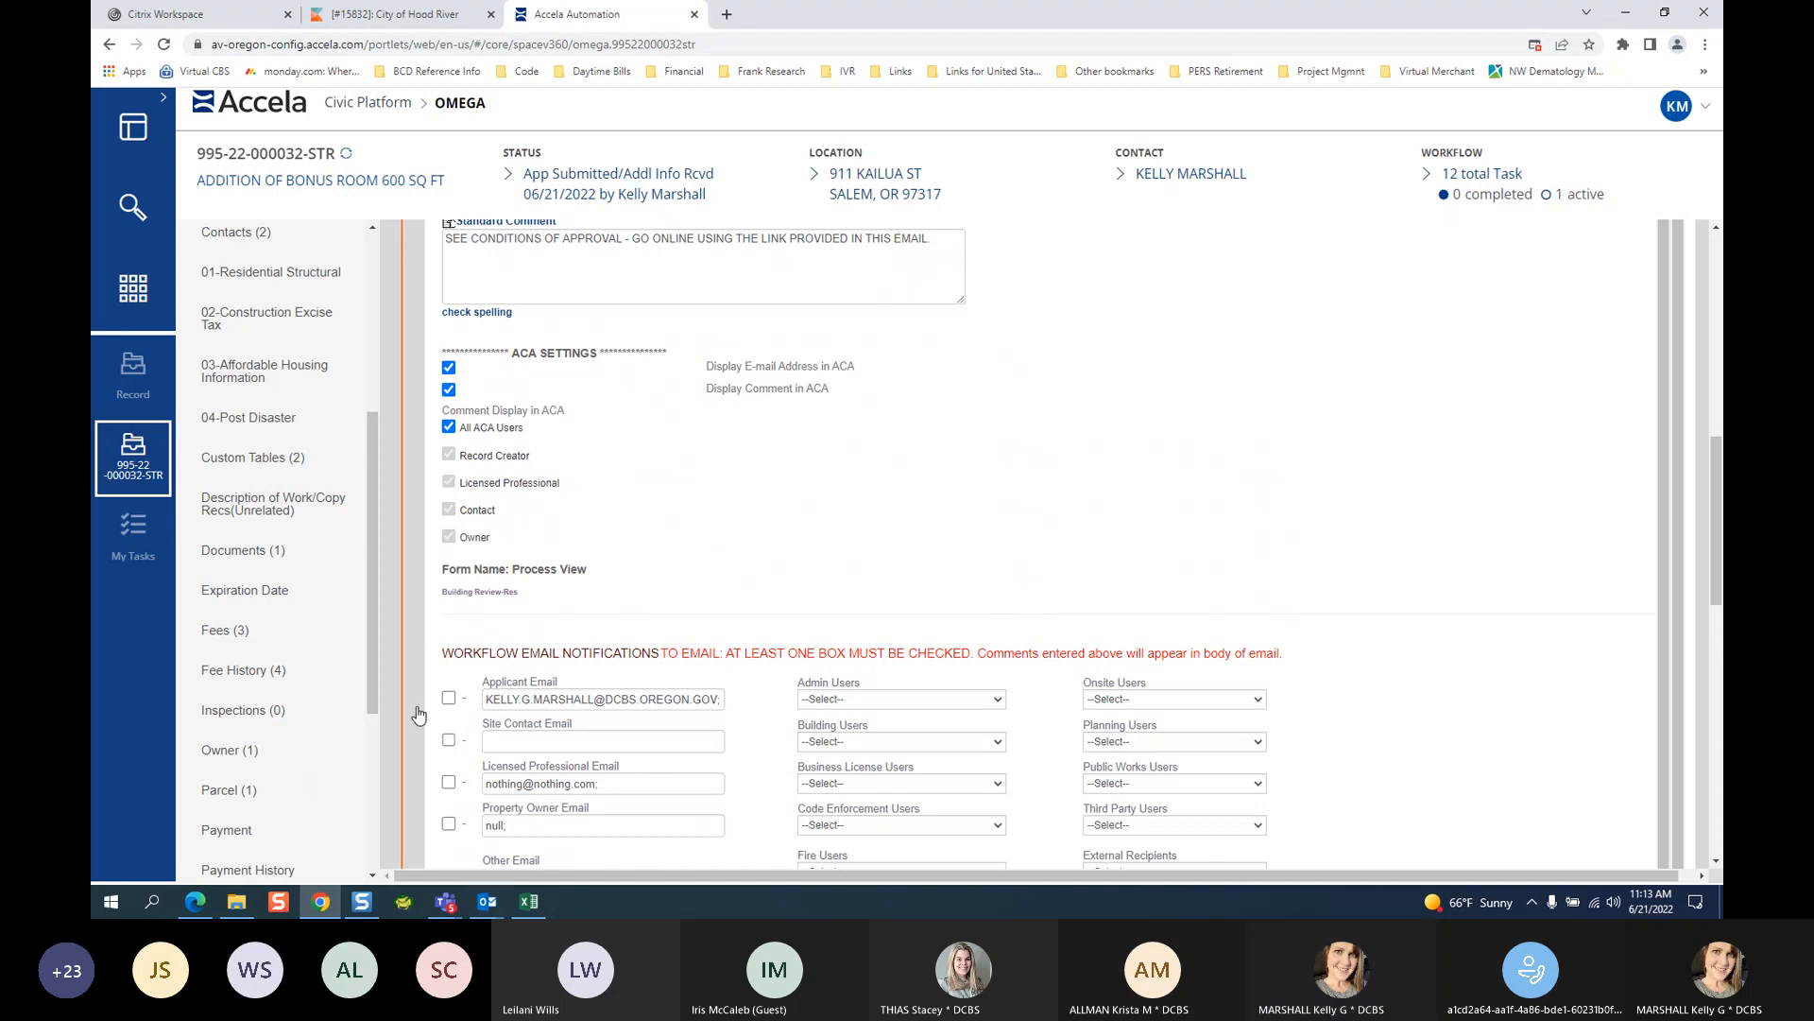
left_click(448, 699)
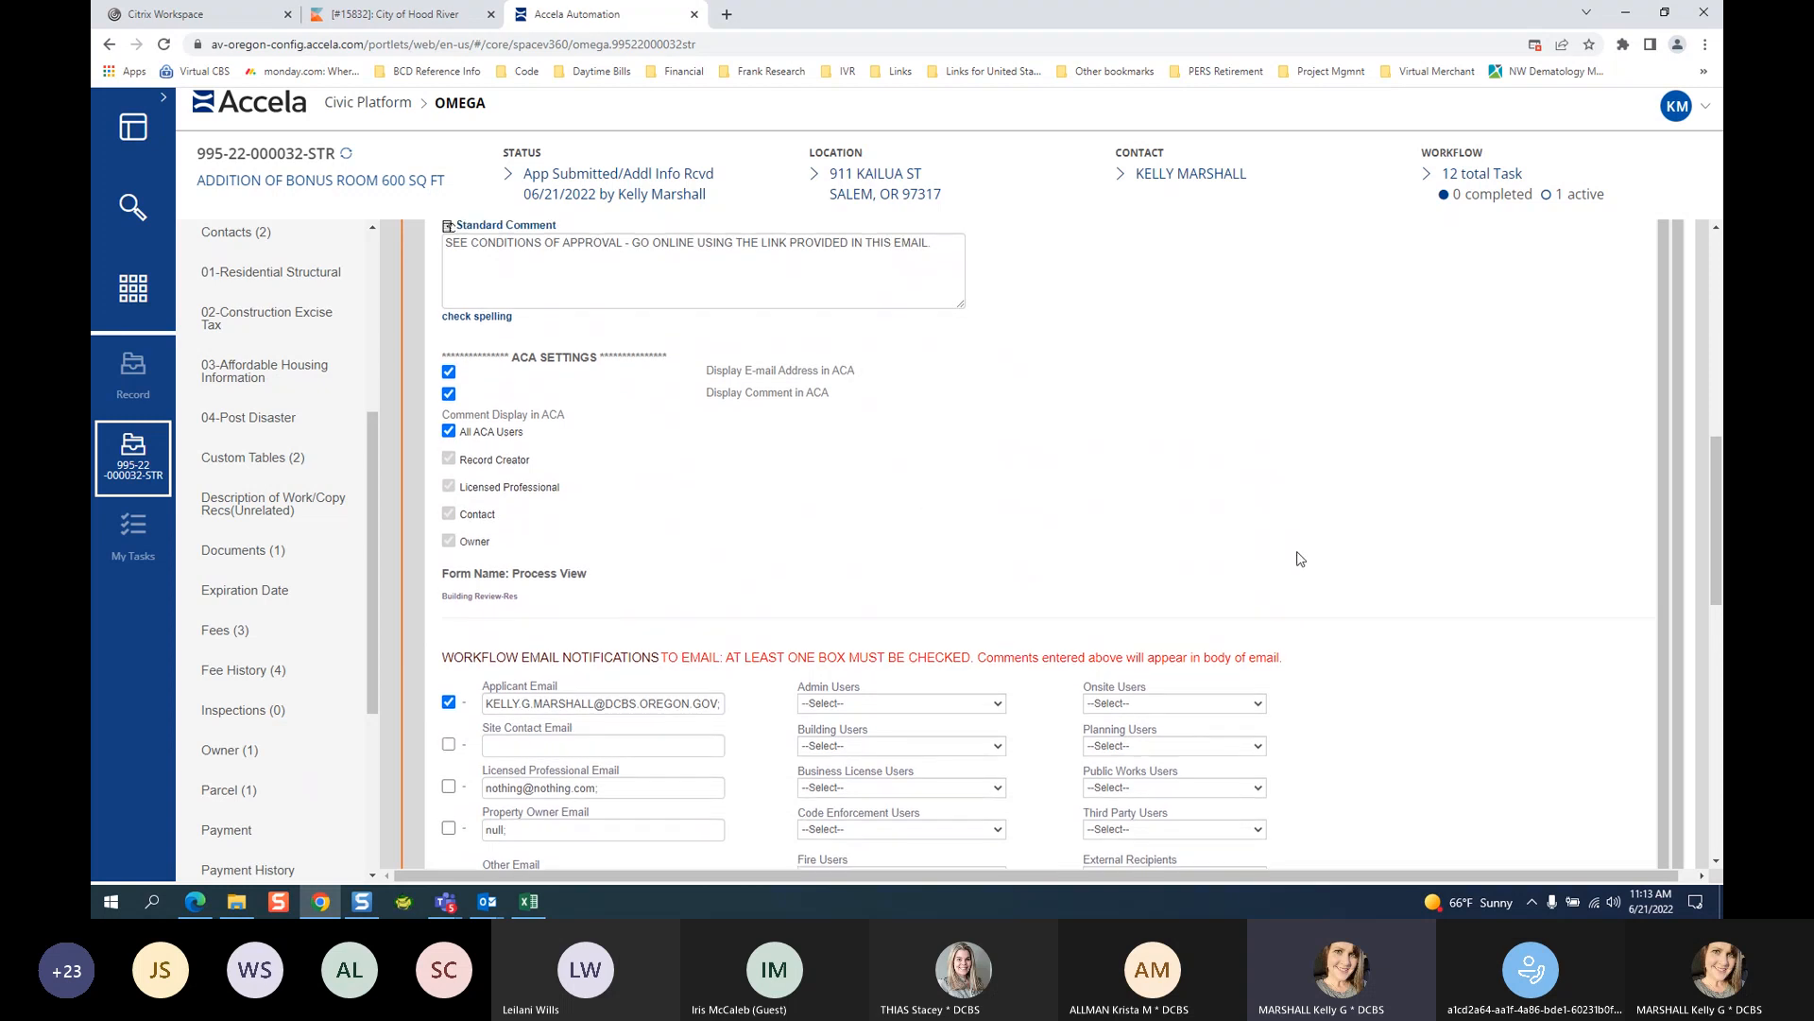
Scroll the task form and the left navigation list back up.
left_click(1716, 229)
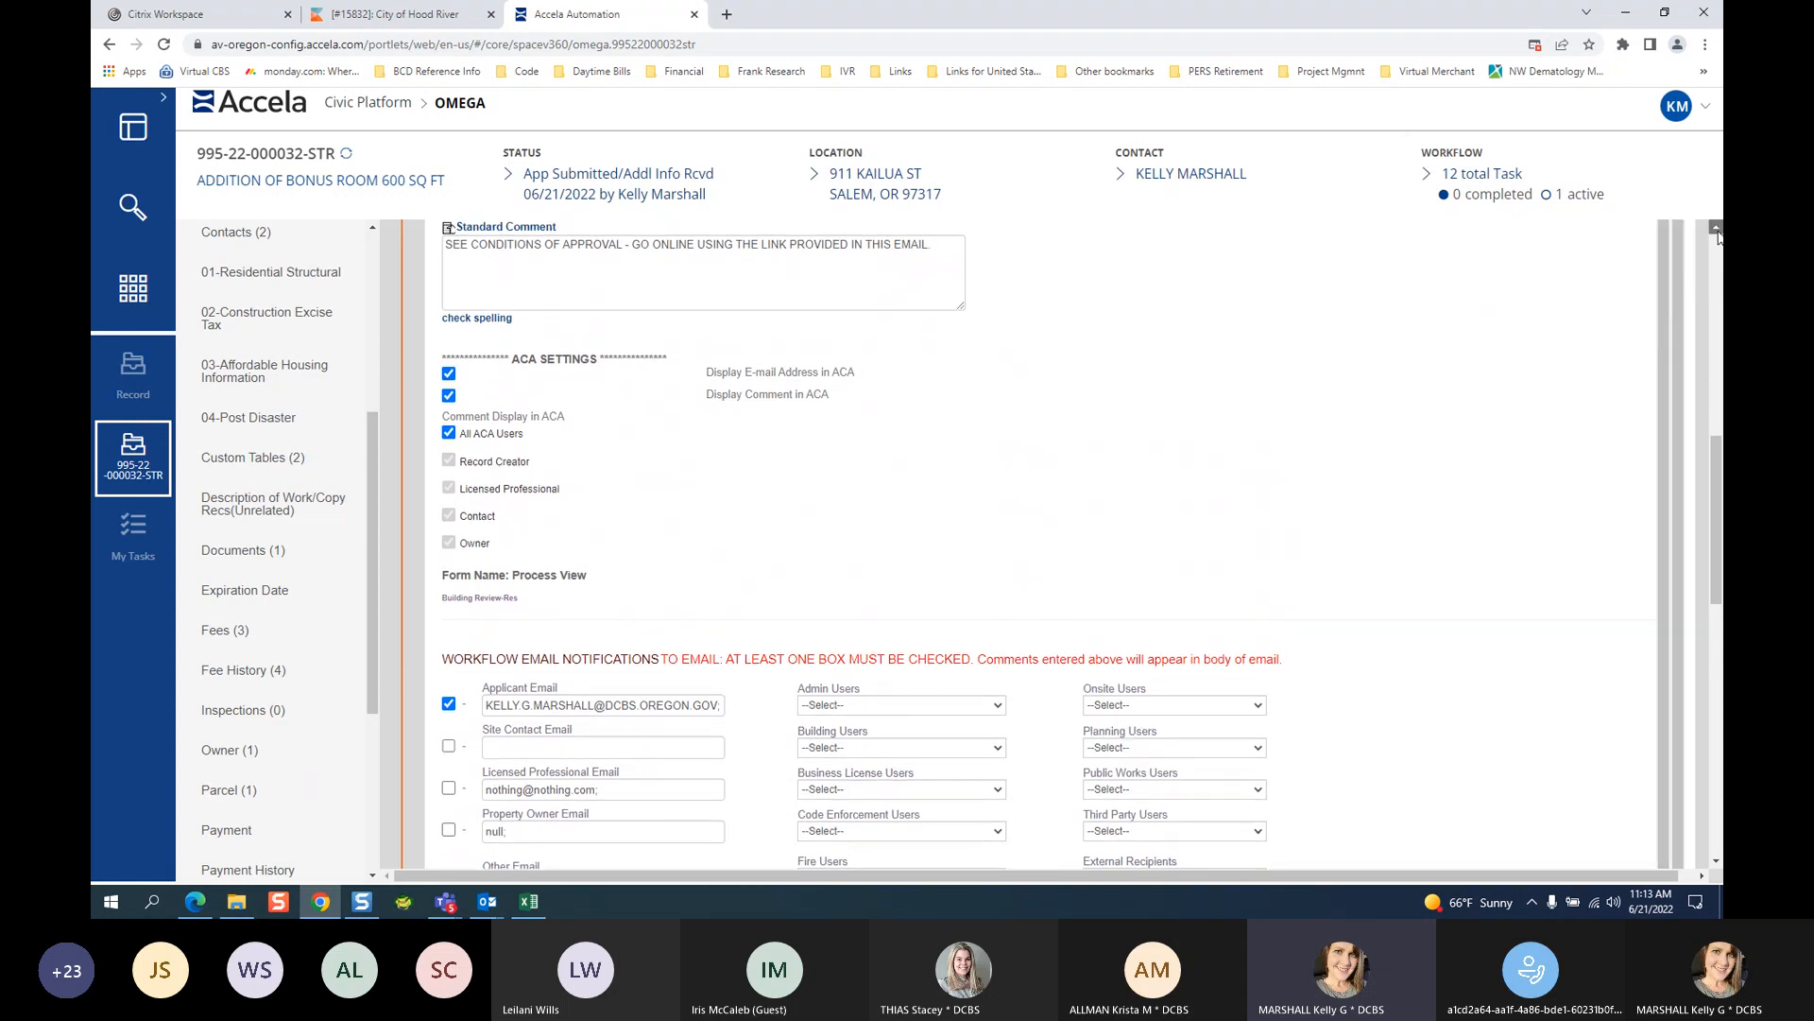
left_click(1716, 229)
left_click(1717, 230)
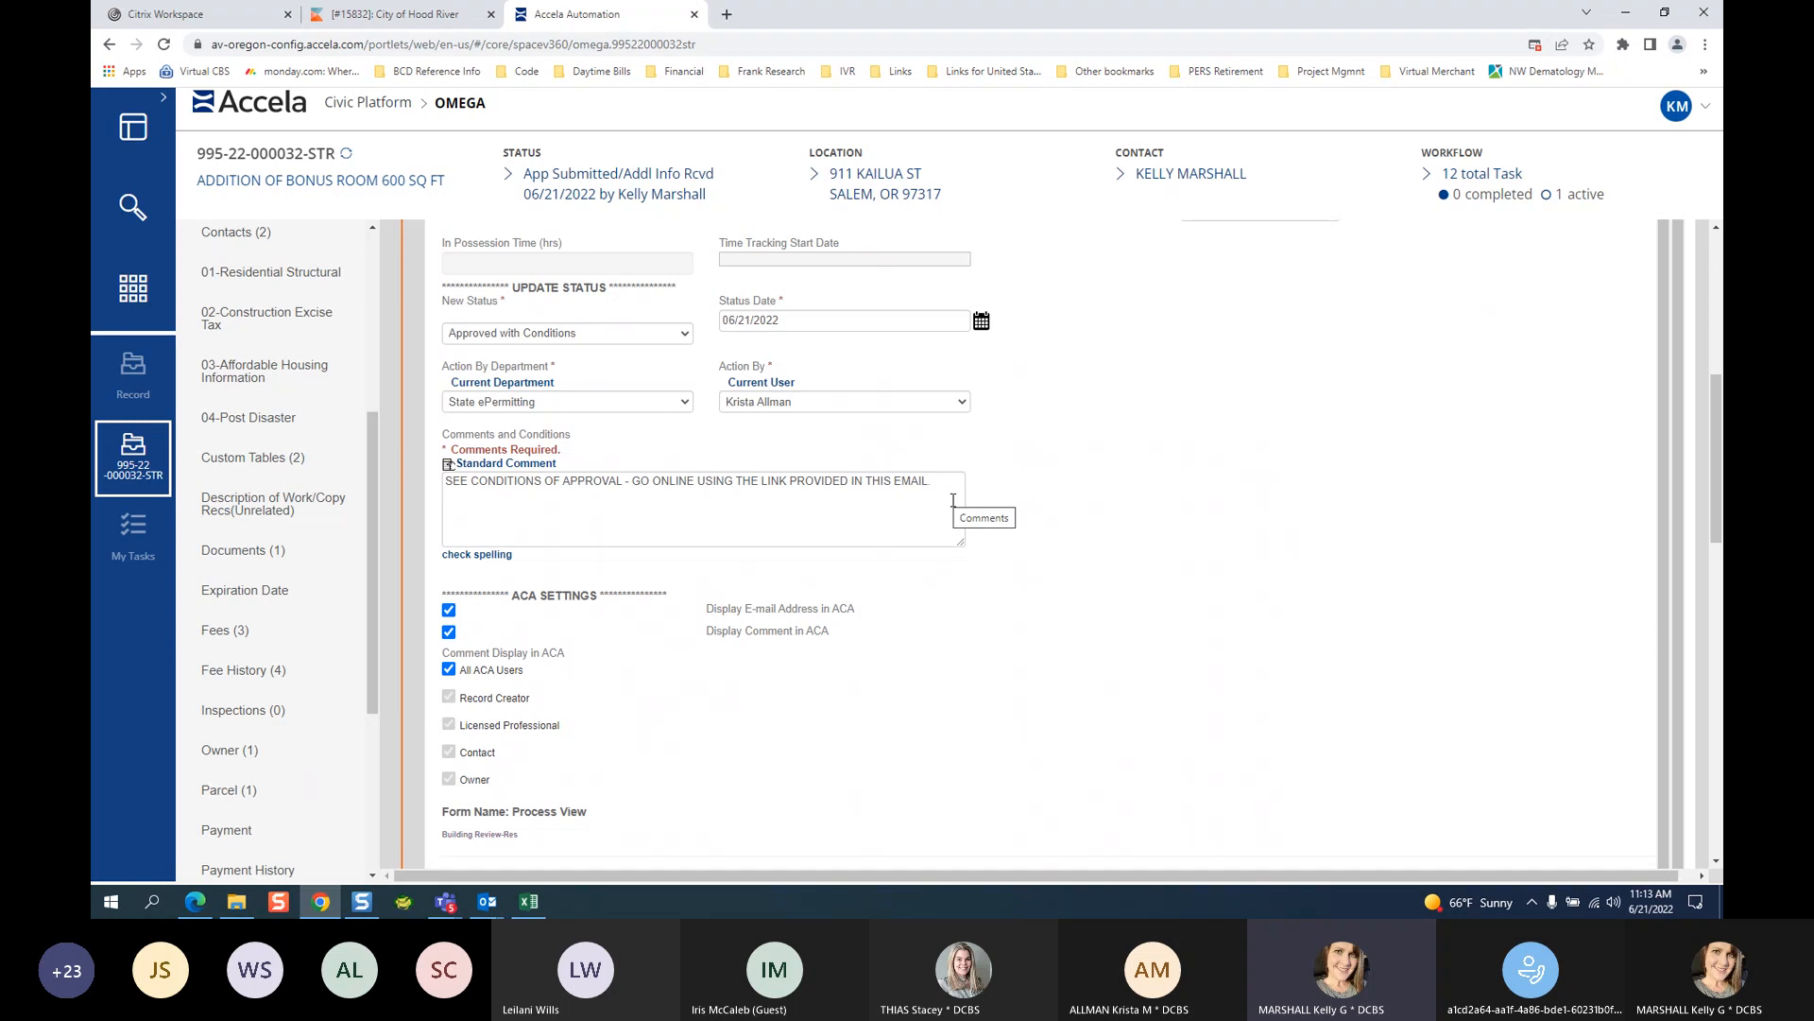
left_click(373, 228)
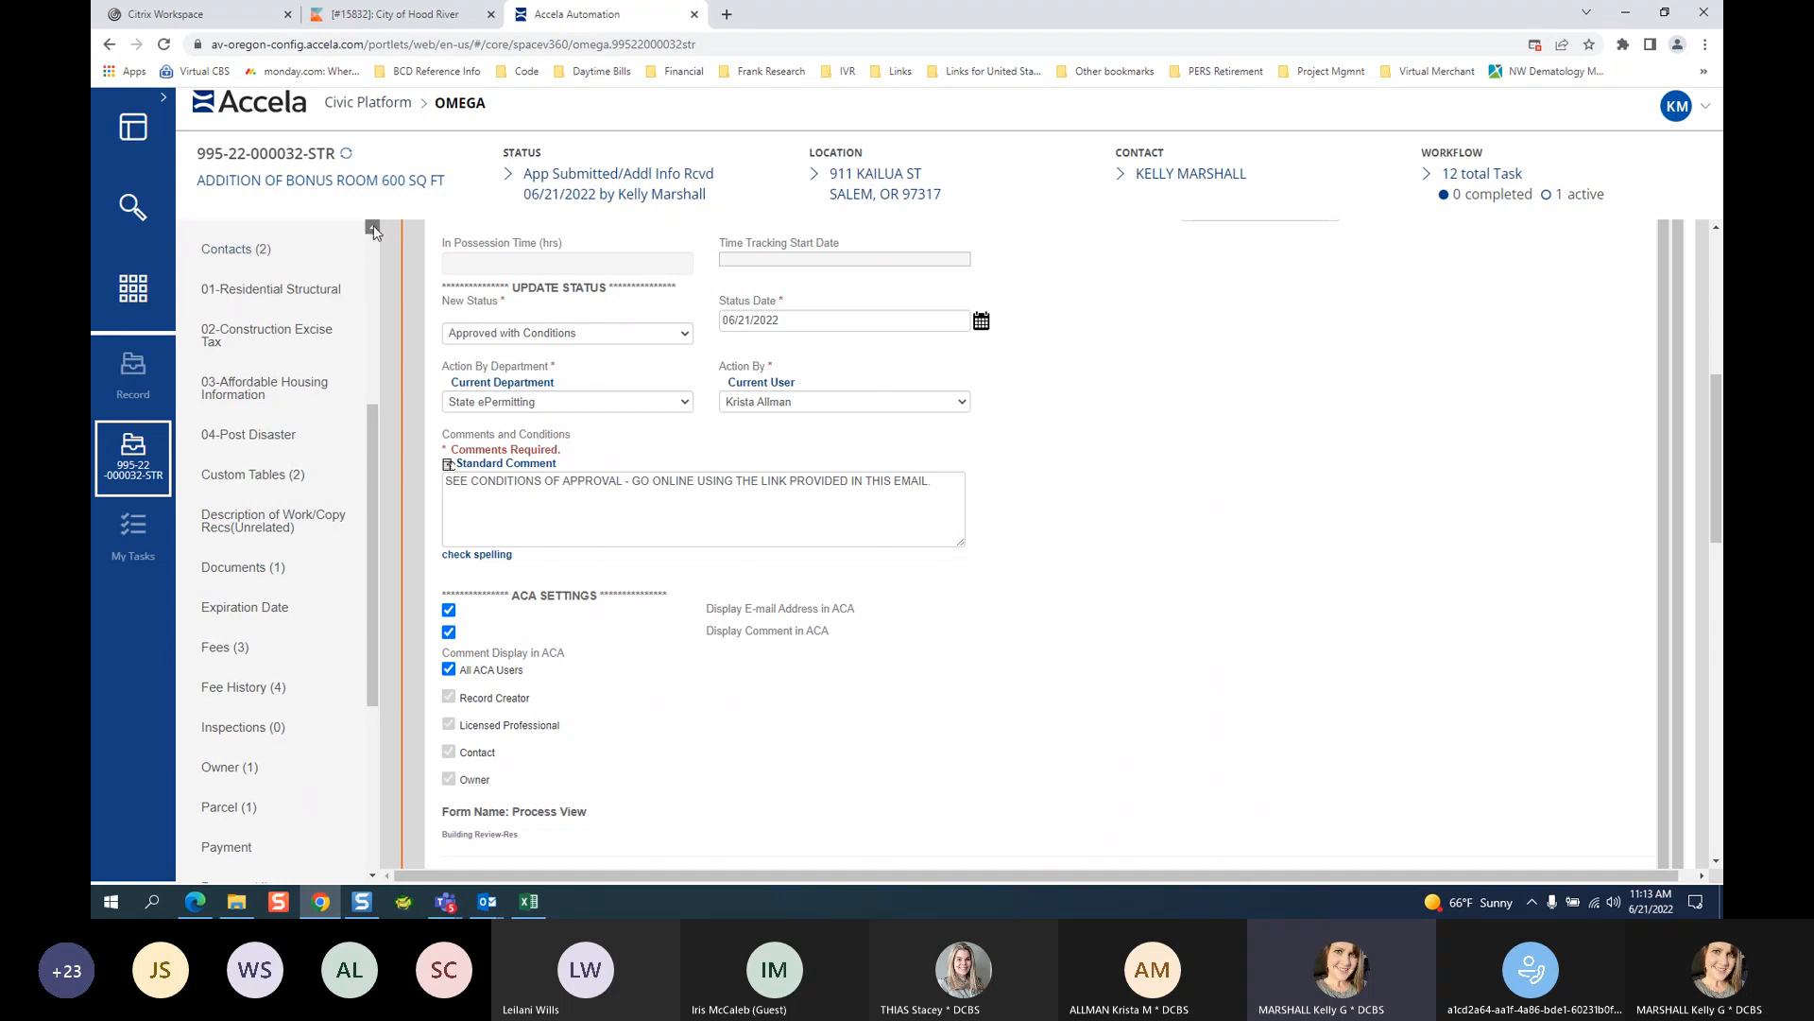
left_click(374, 230)
left_click(375, 230)
left_click(374, 229)
left_click(375, 230)
left_click(375, 230)
left_click(374, 229)
left_click(375, 230)
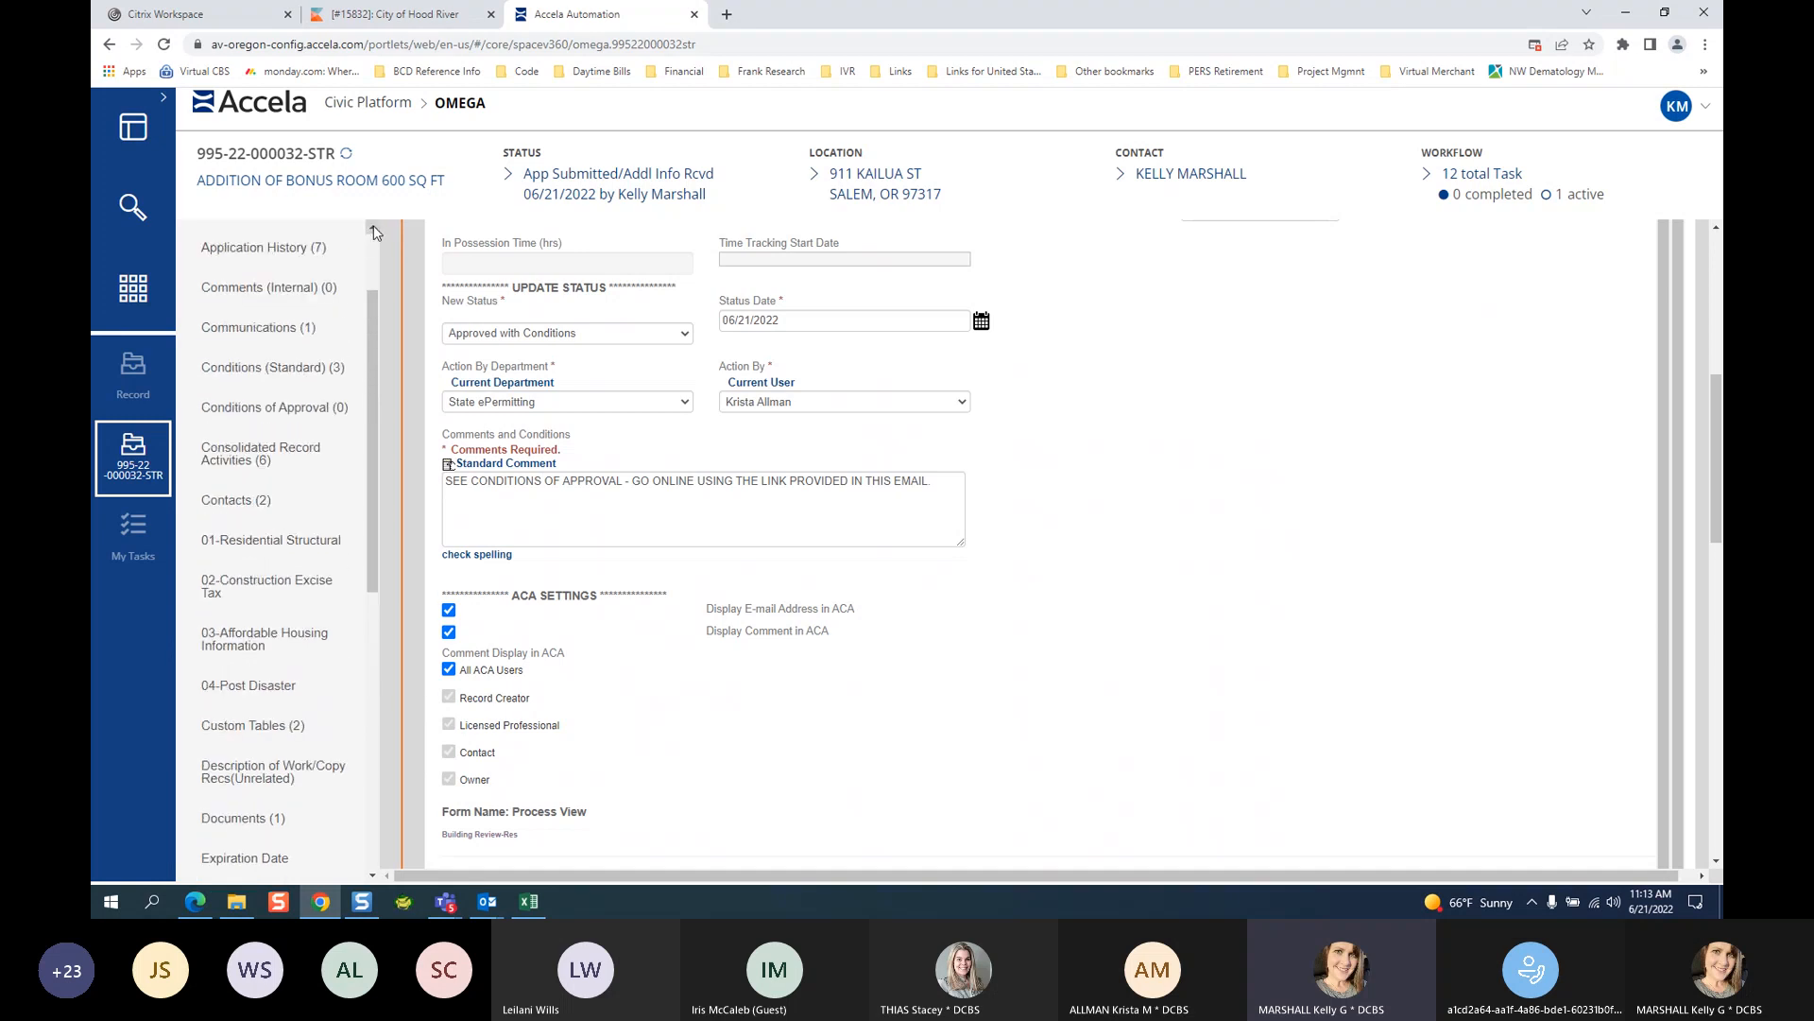
left_click(375, 229)
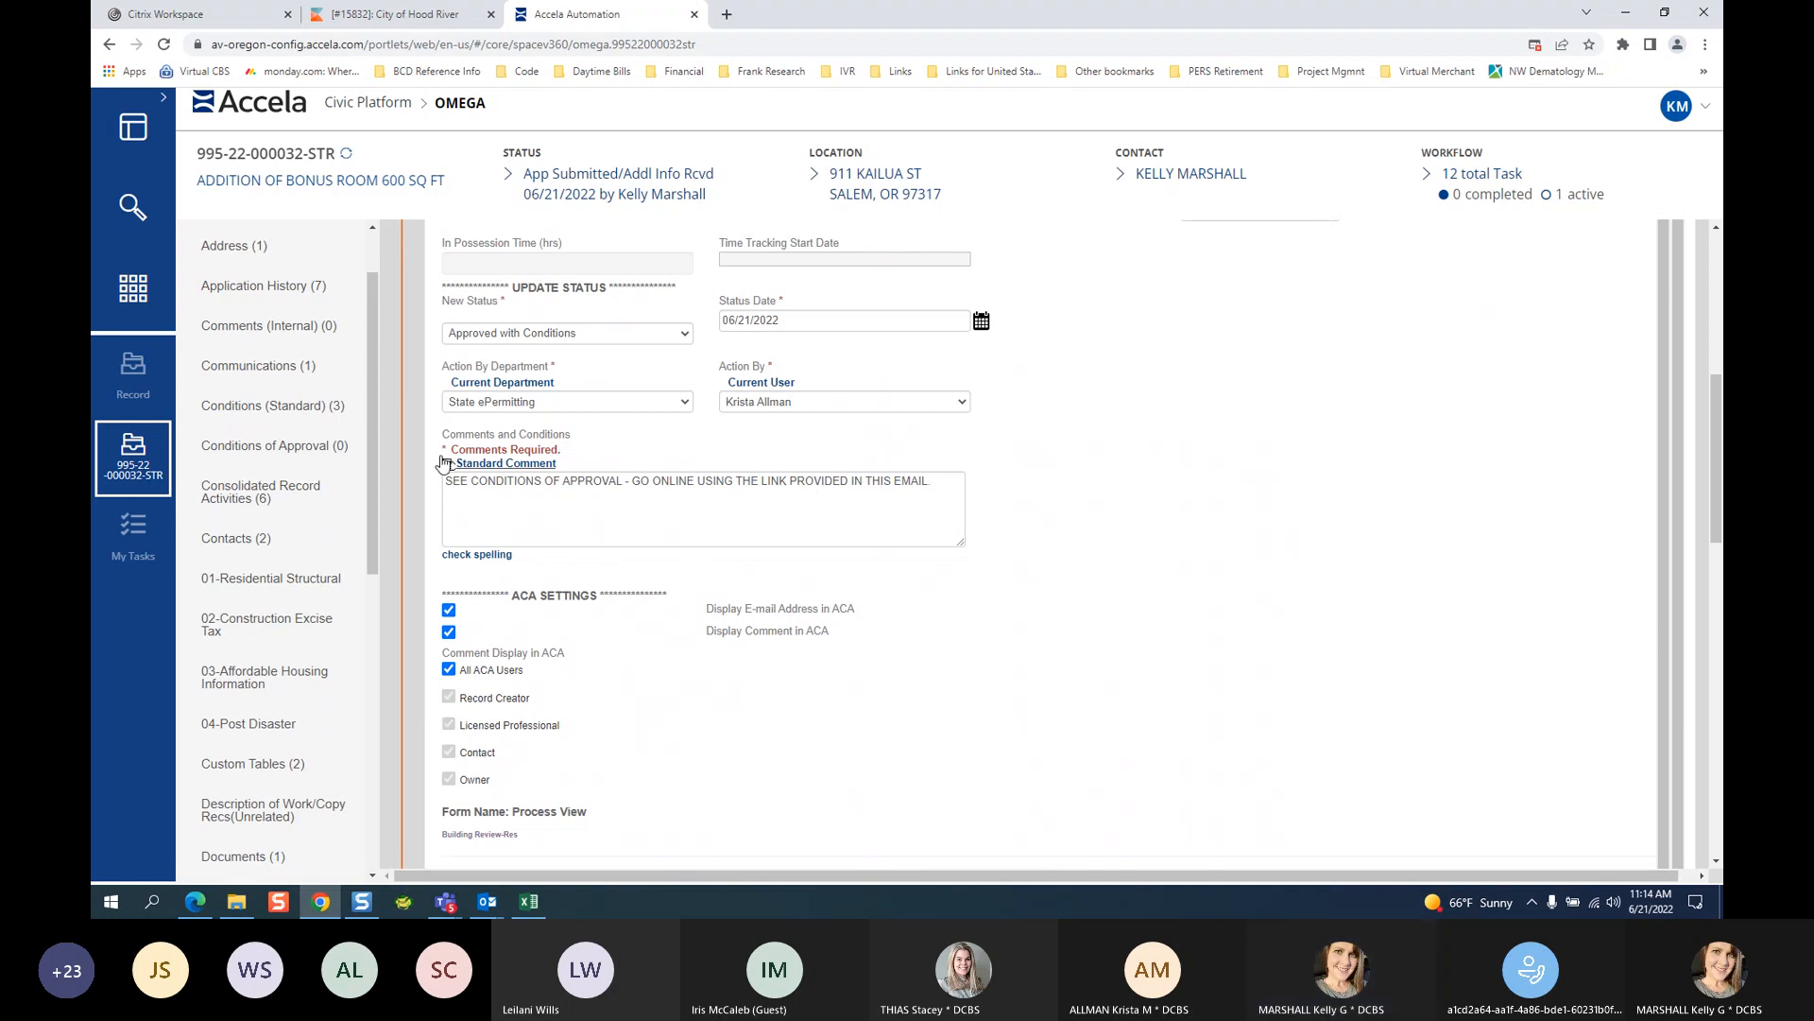
Add the Building Condition of Approval from the Conditions of Approval group to the record.
left_click(282, 456)
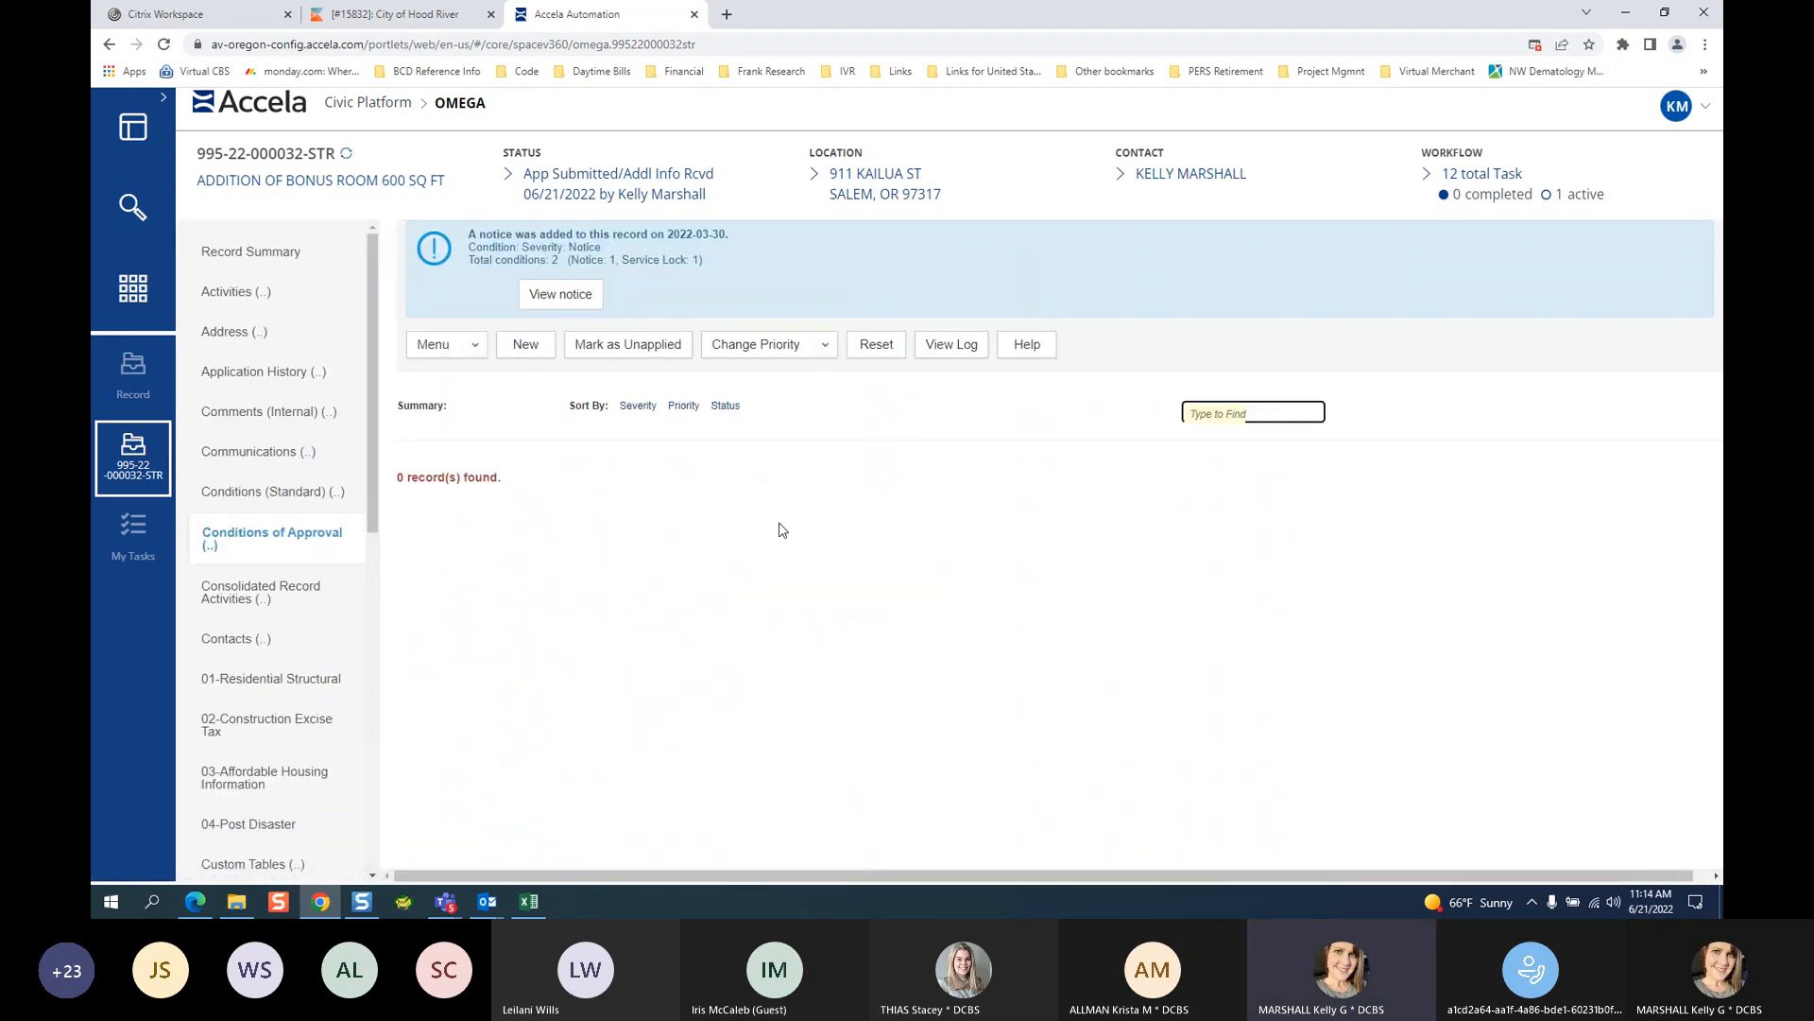
left_click(526, 345)
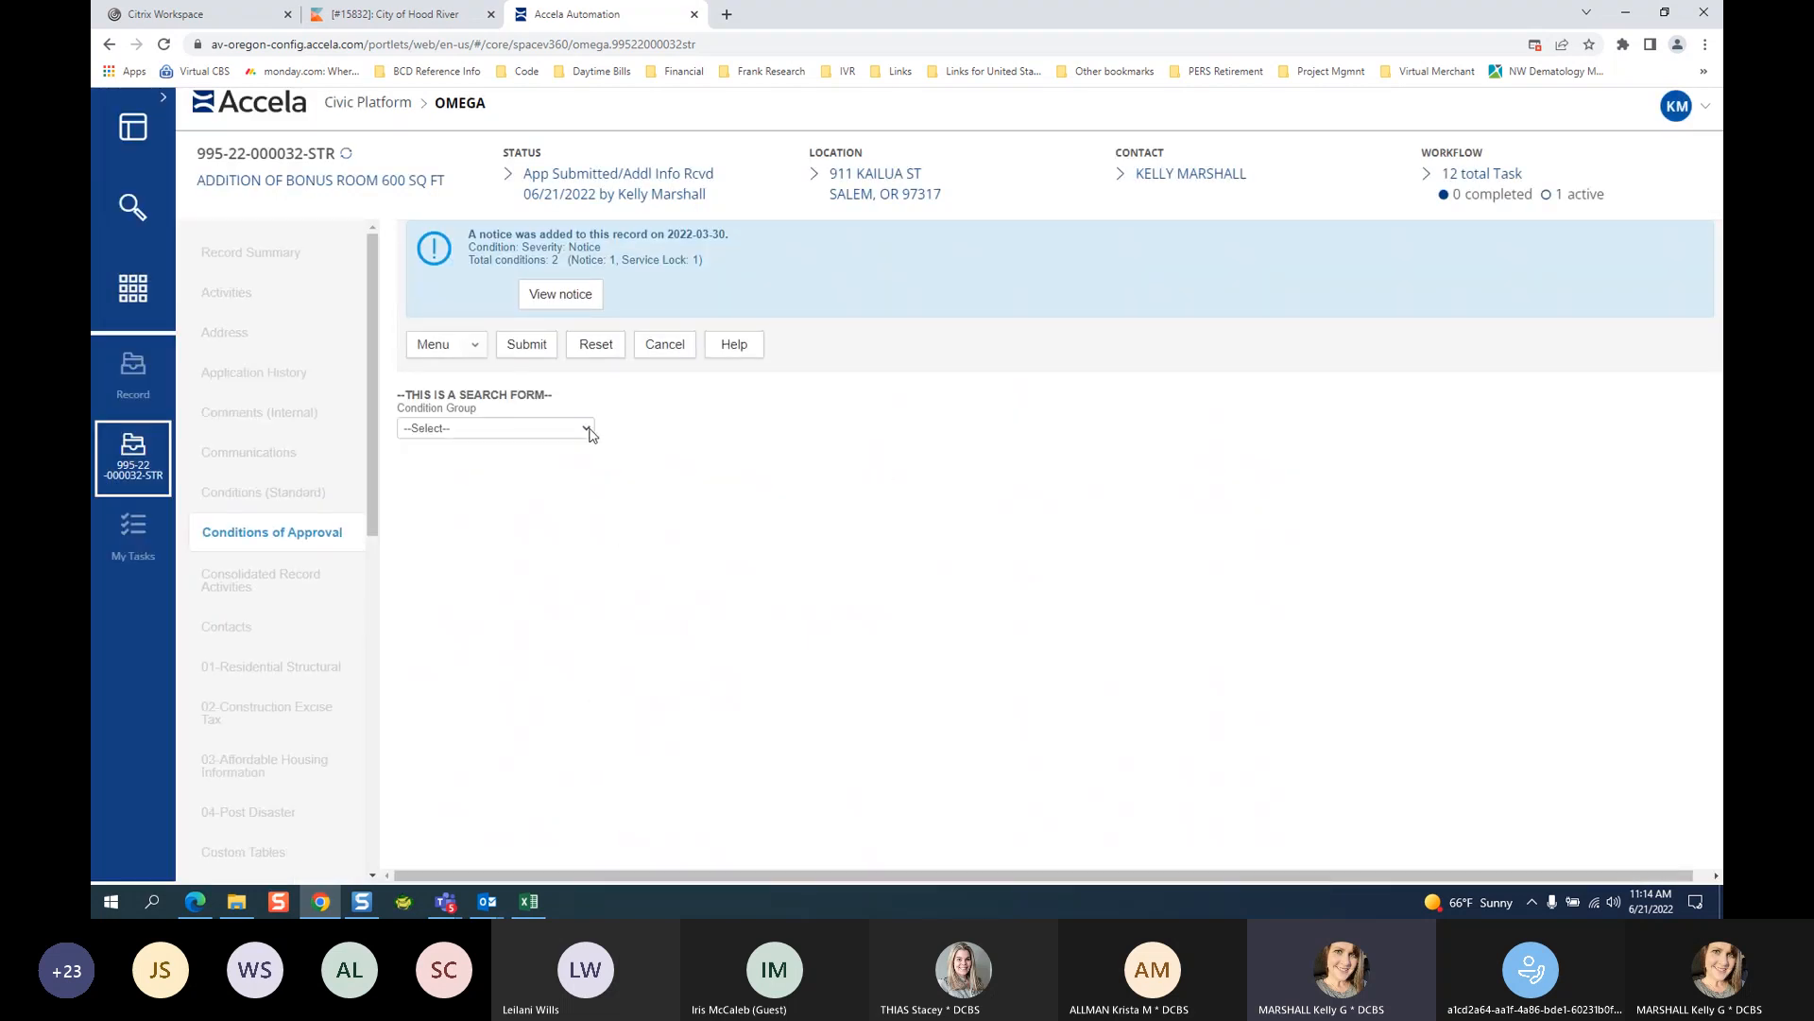
left_click(586, 428)
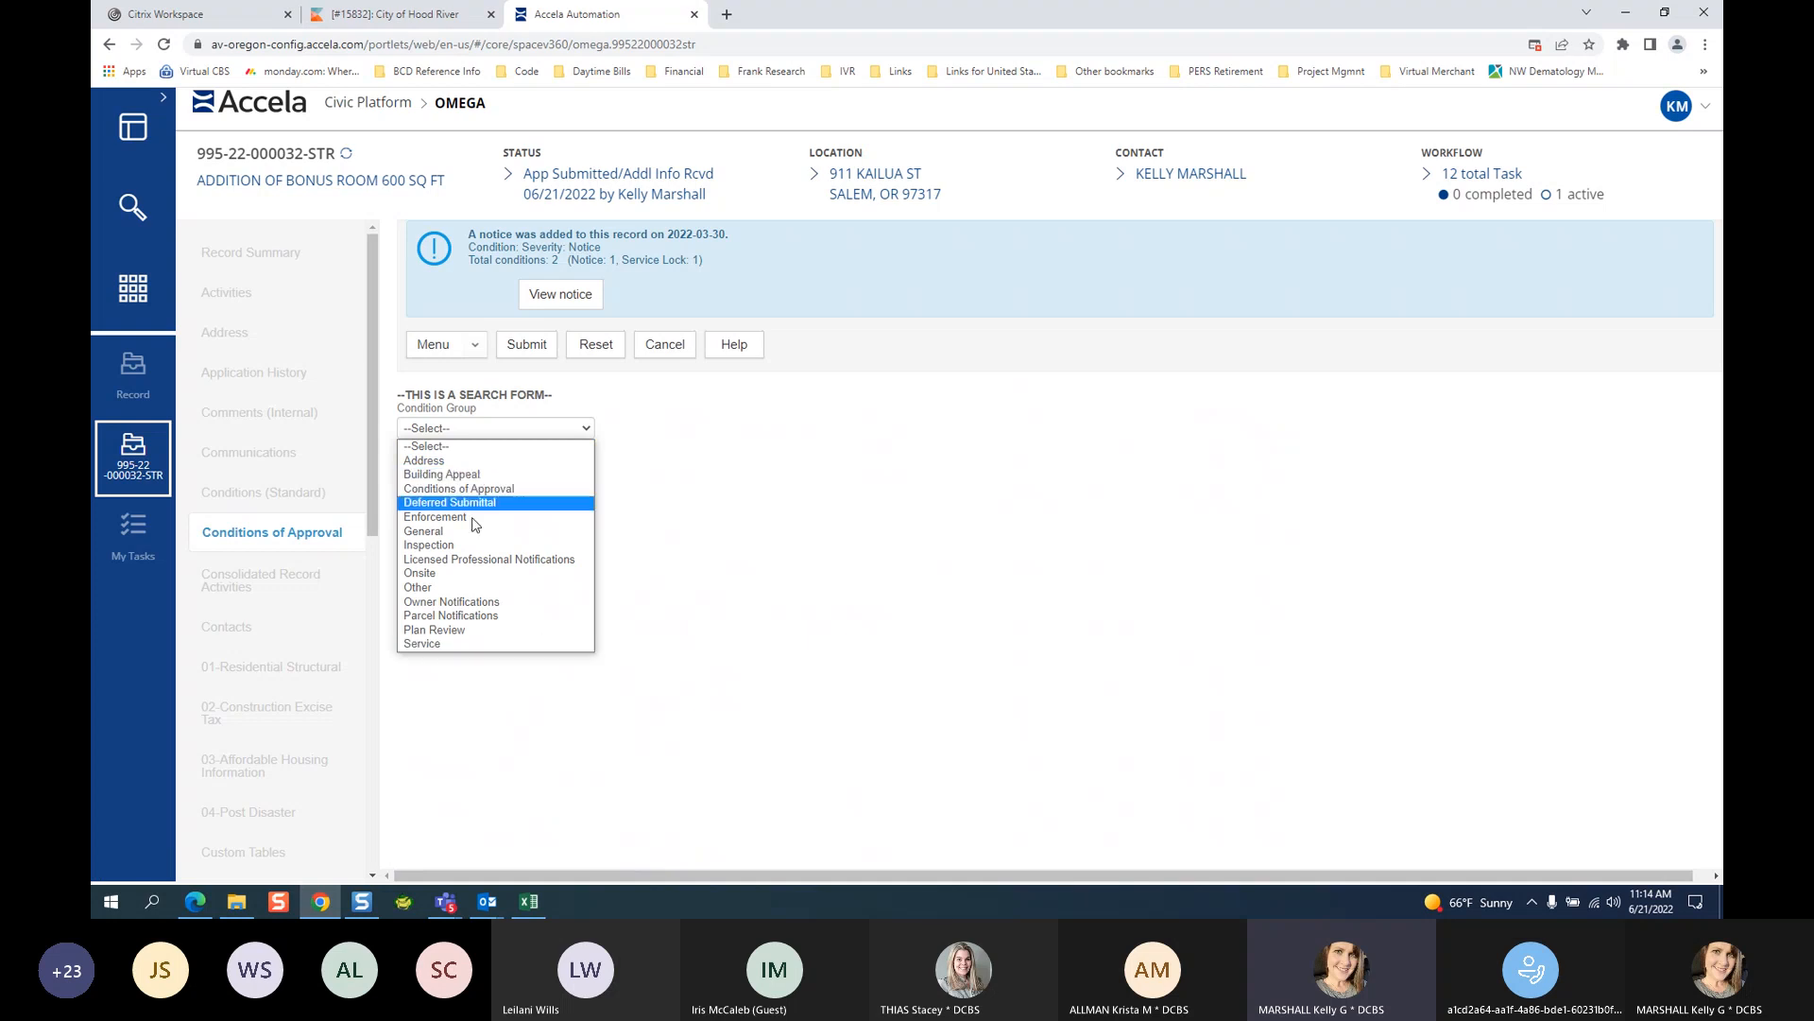
left_click(514, 489)
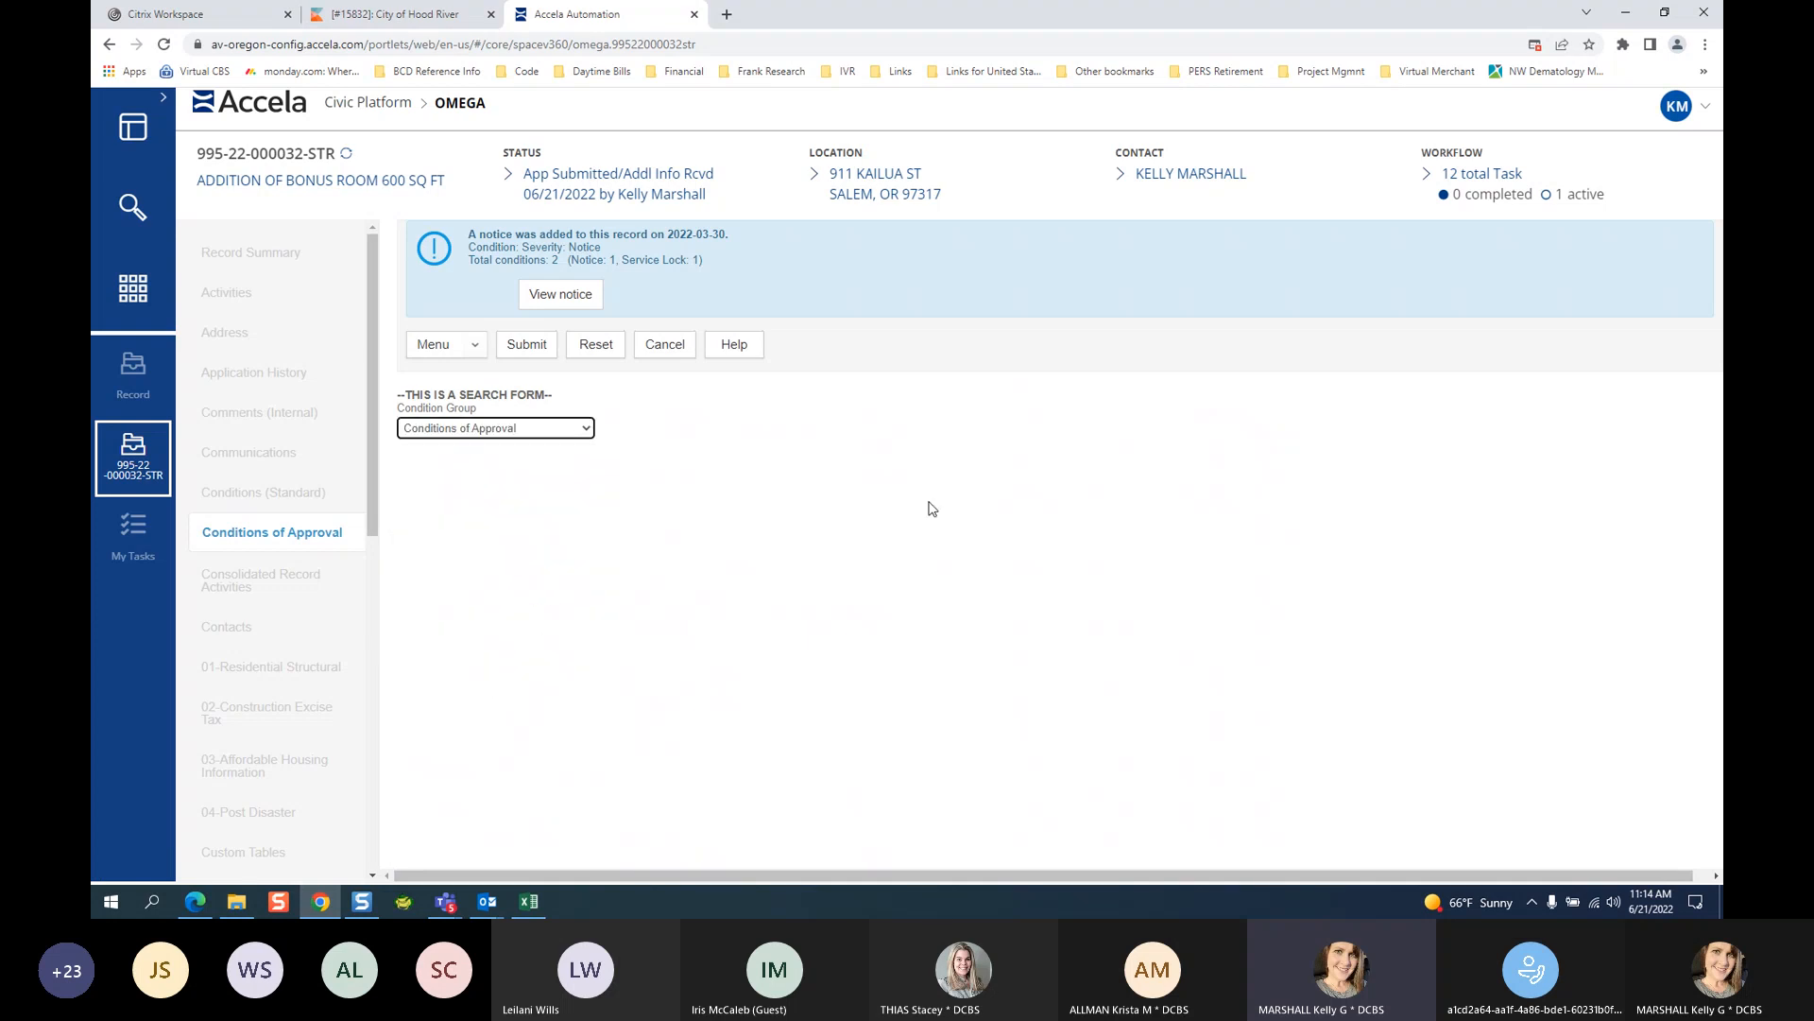
left_click(525, 348)
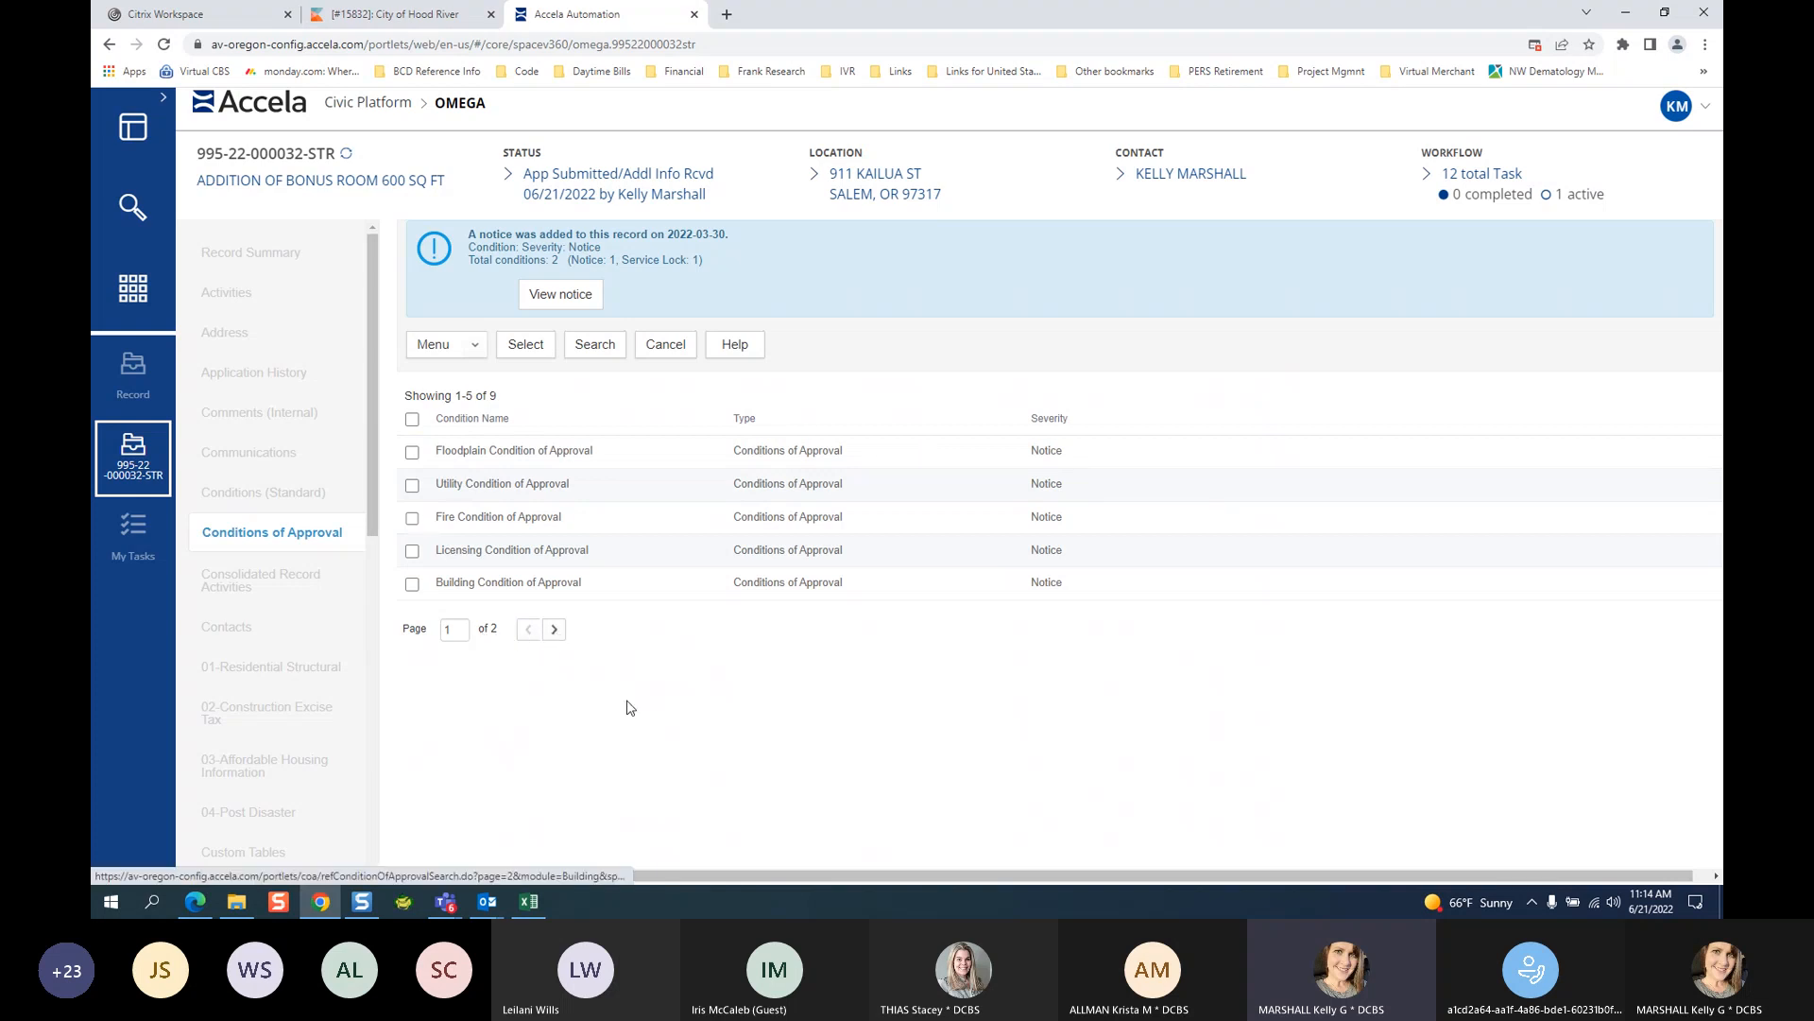
left_click(412, 584)
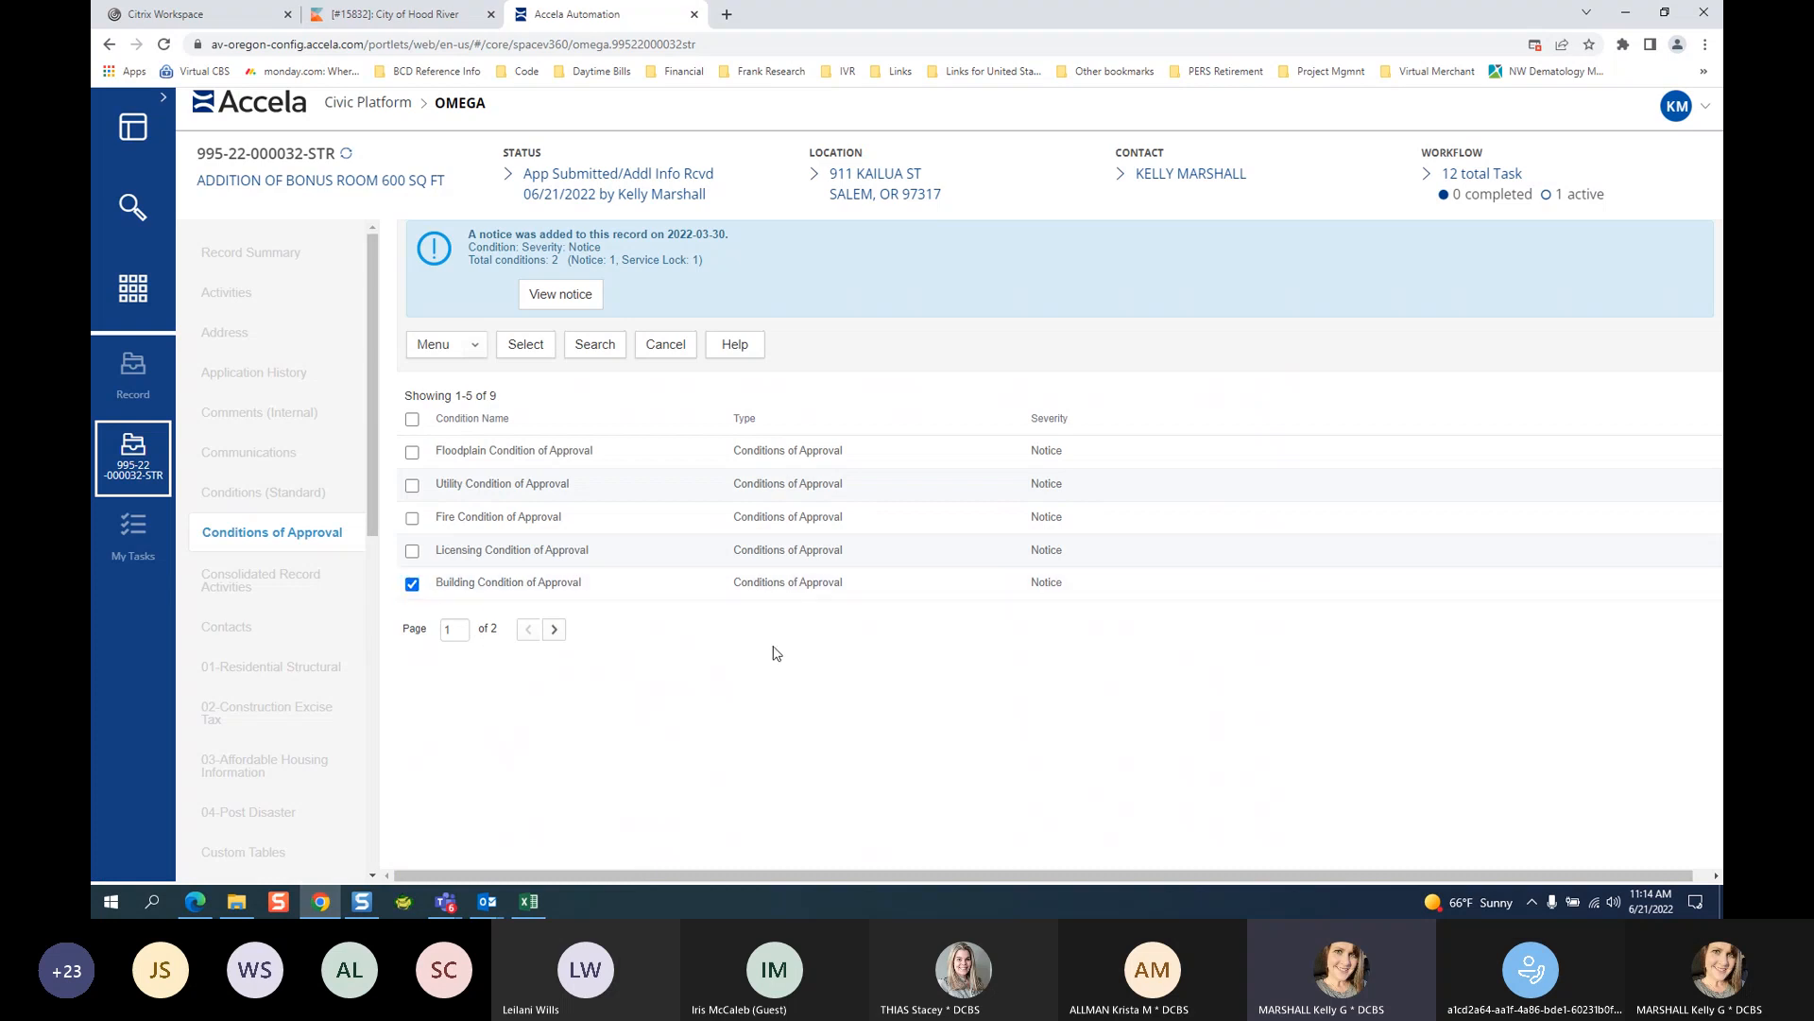
left_click(523, 353)
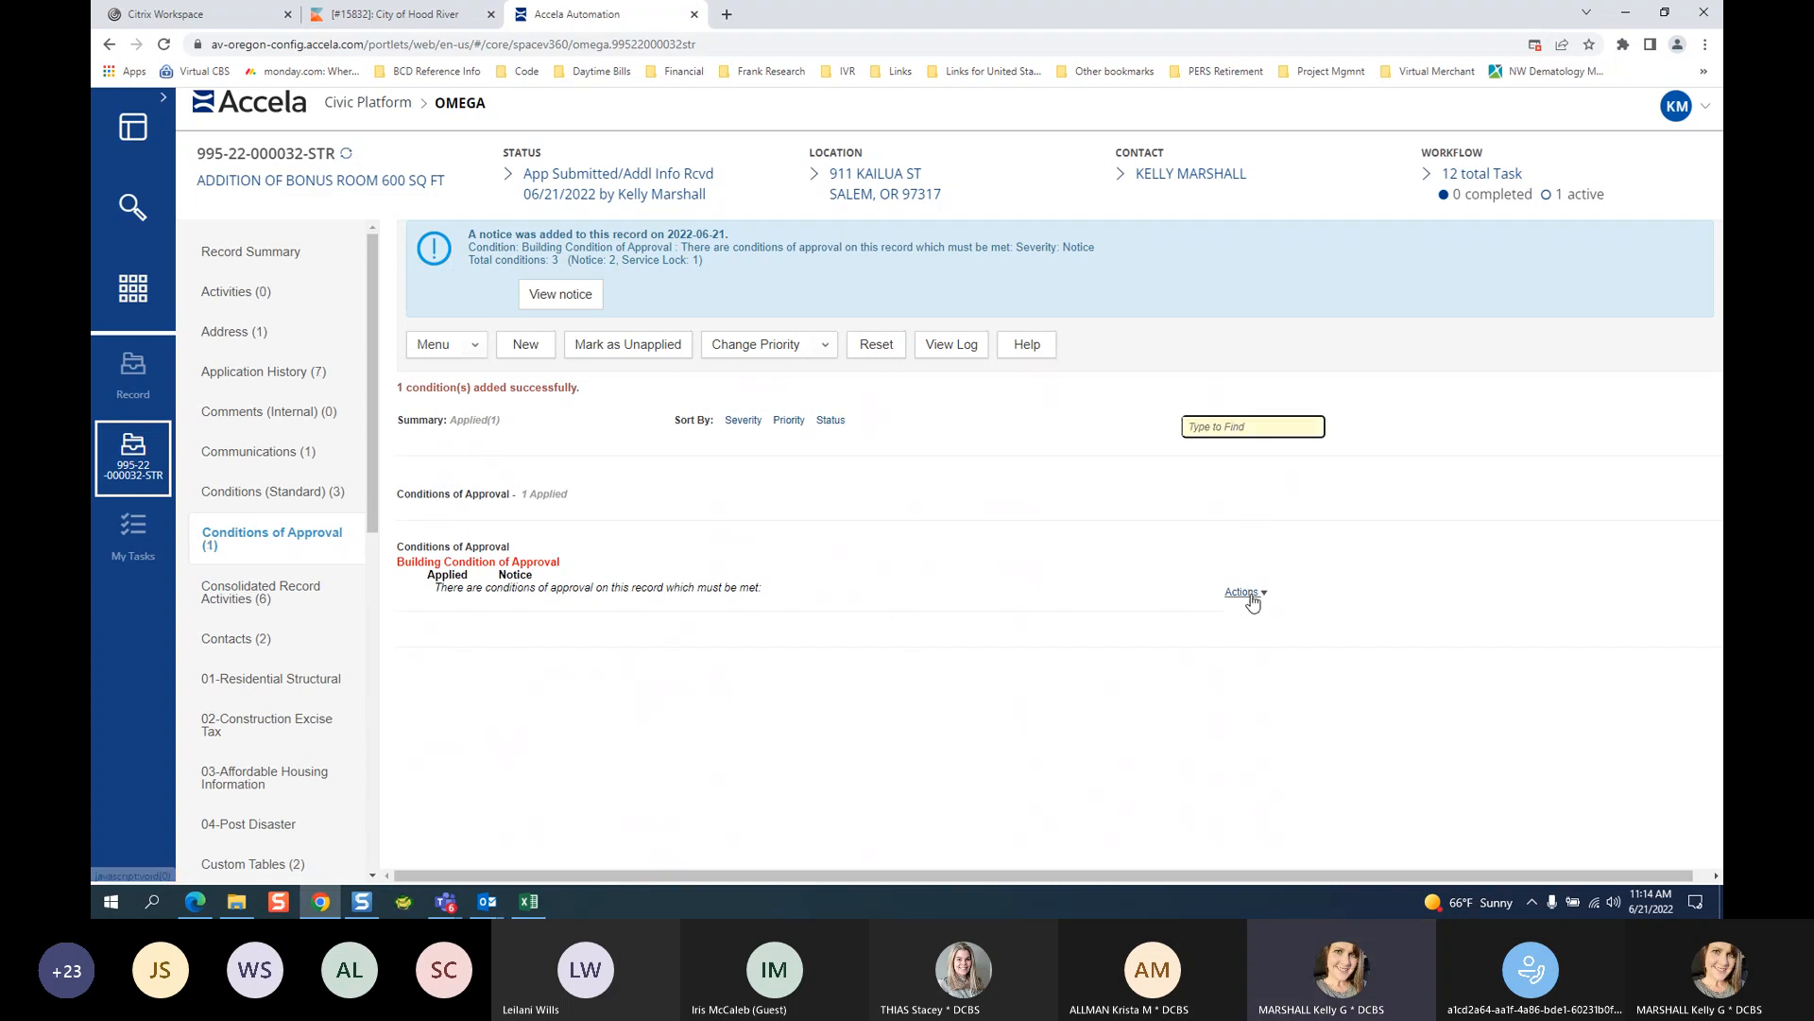
Bring up the Building Condition of Approval's detail form and reposition its window.
left_click(1247, 594)
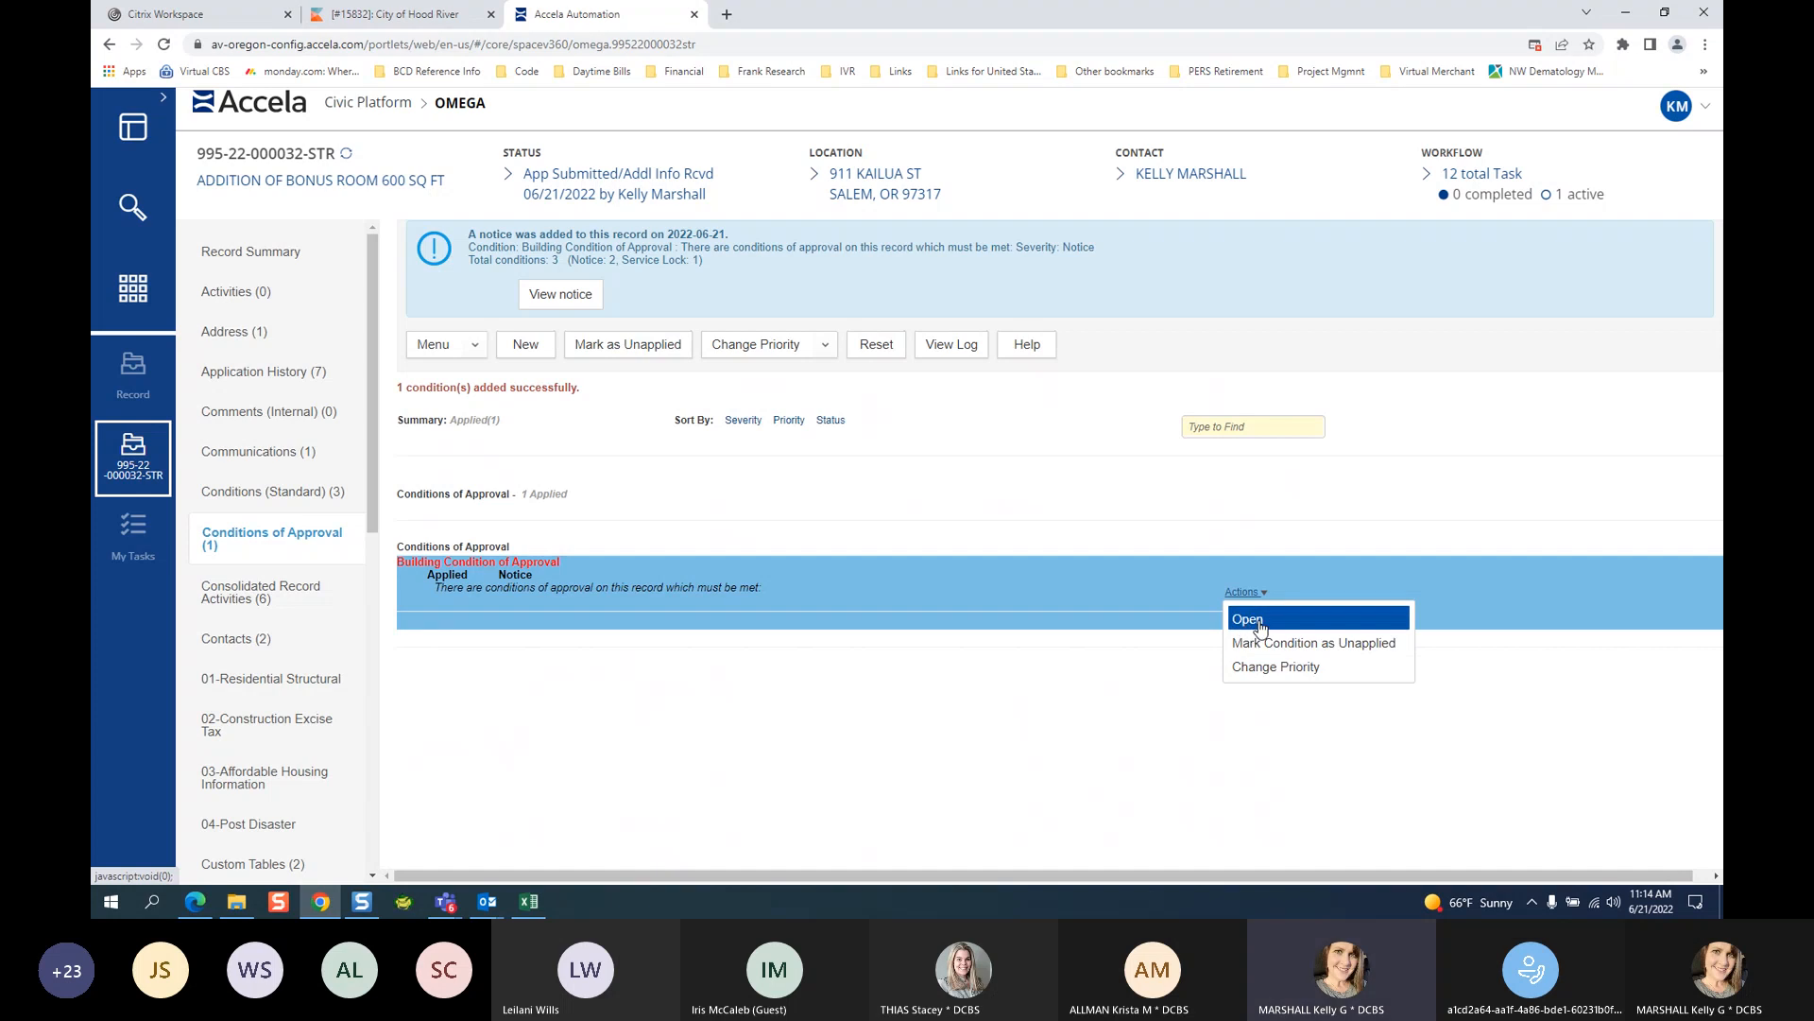
left_click(1249, 626)
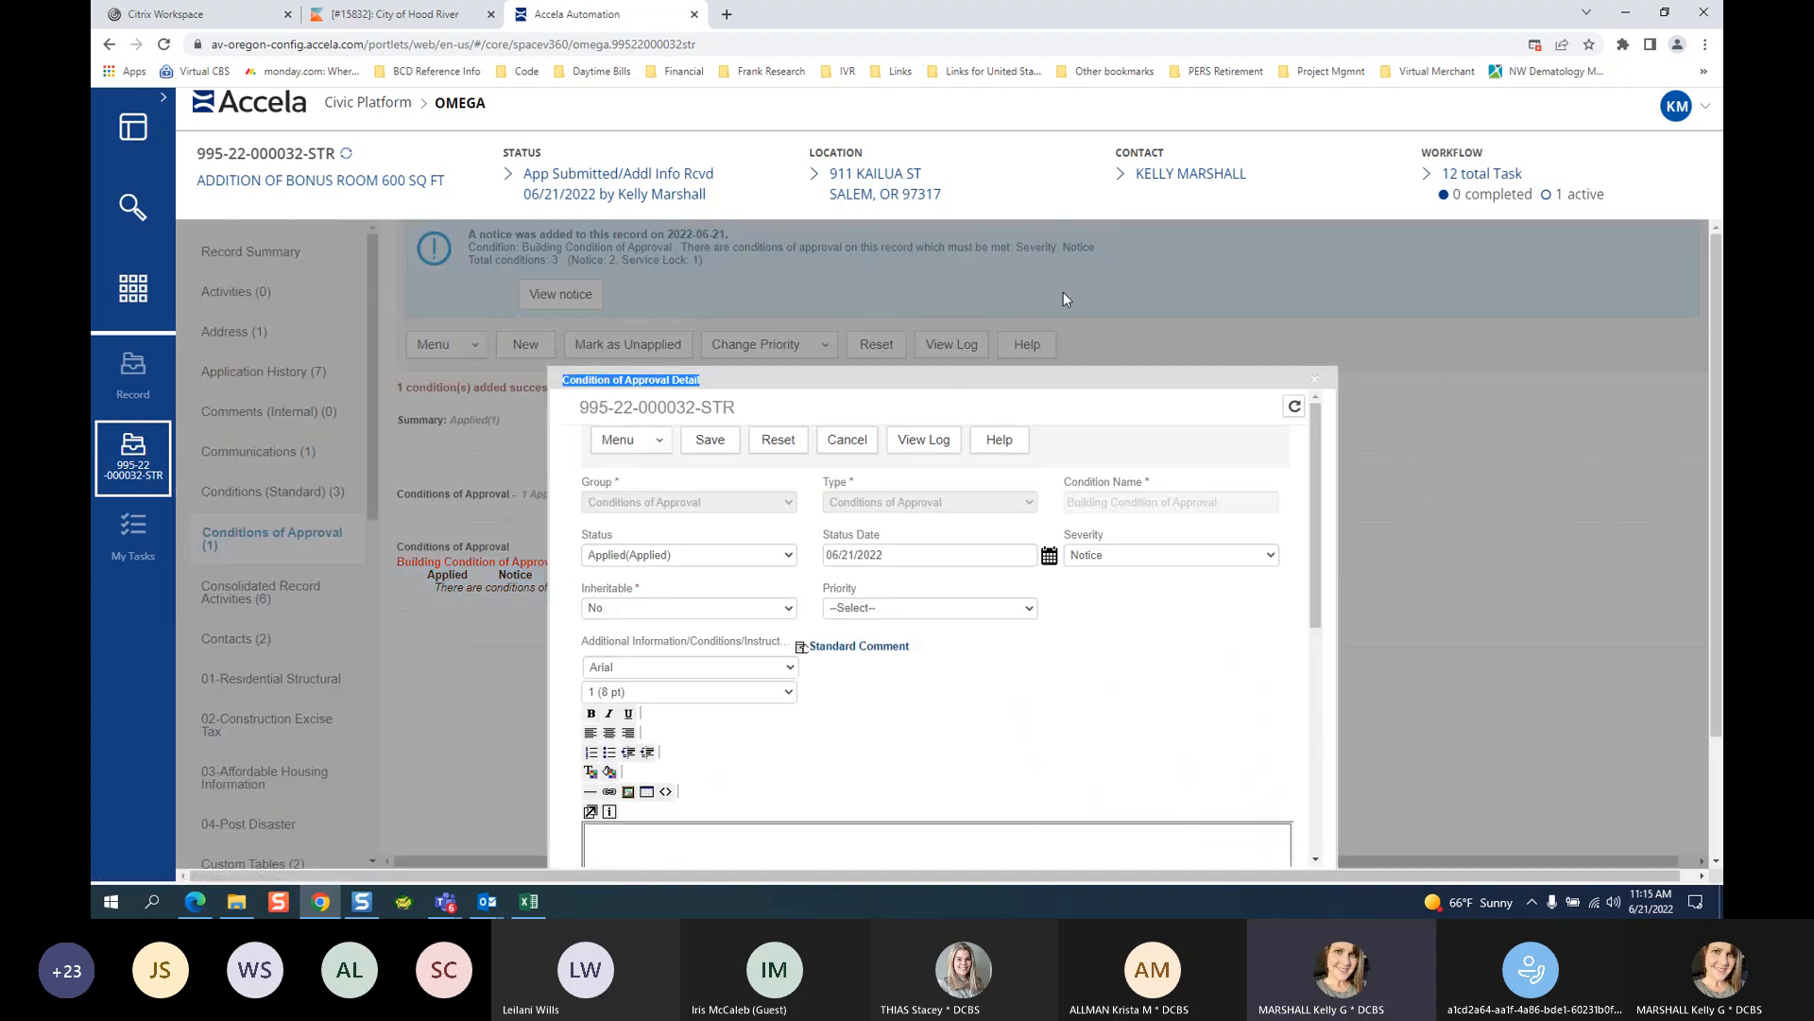
left_click_drag(1031, 382, 883, 286)
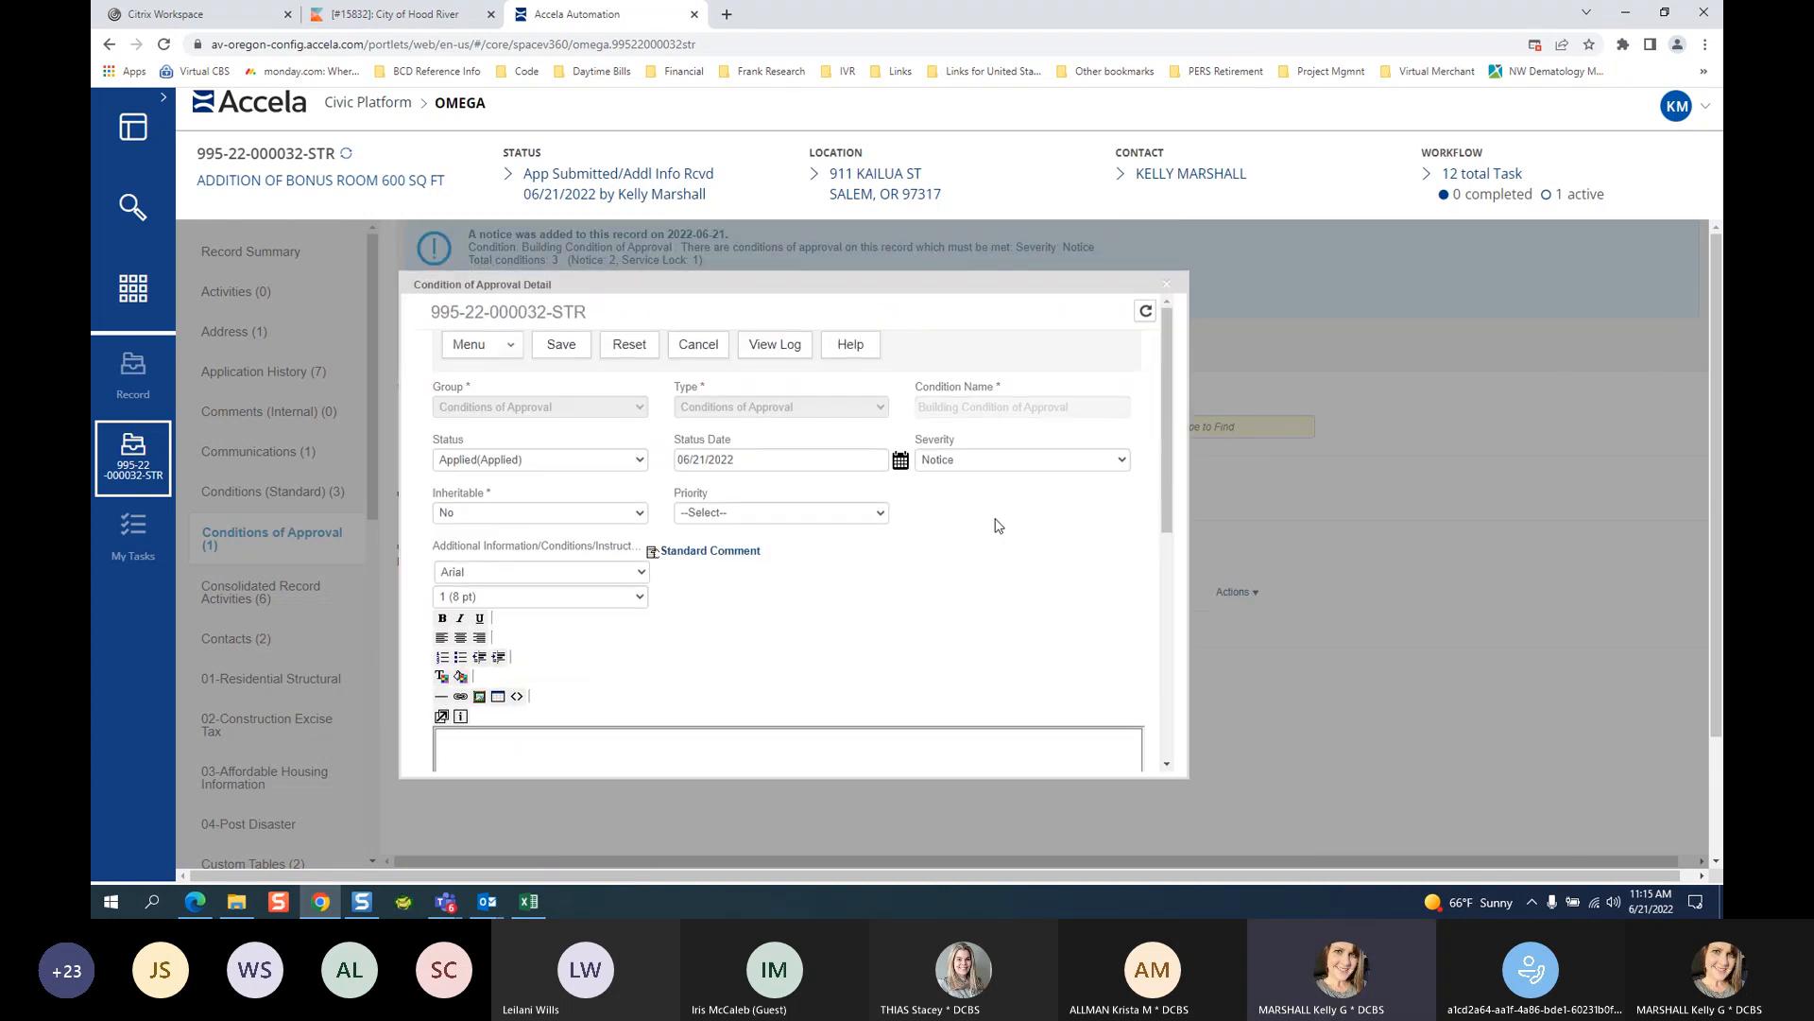
left_click_drag(1166, 408, 1163, 554)
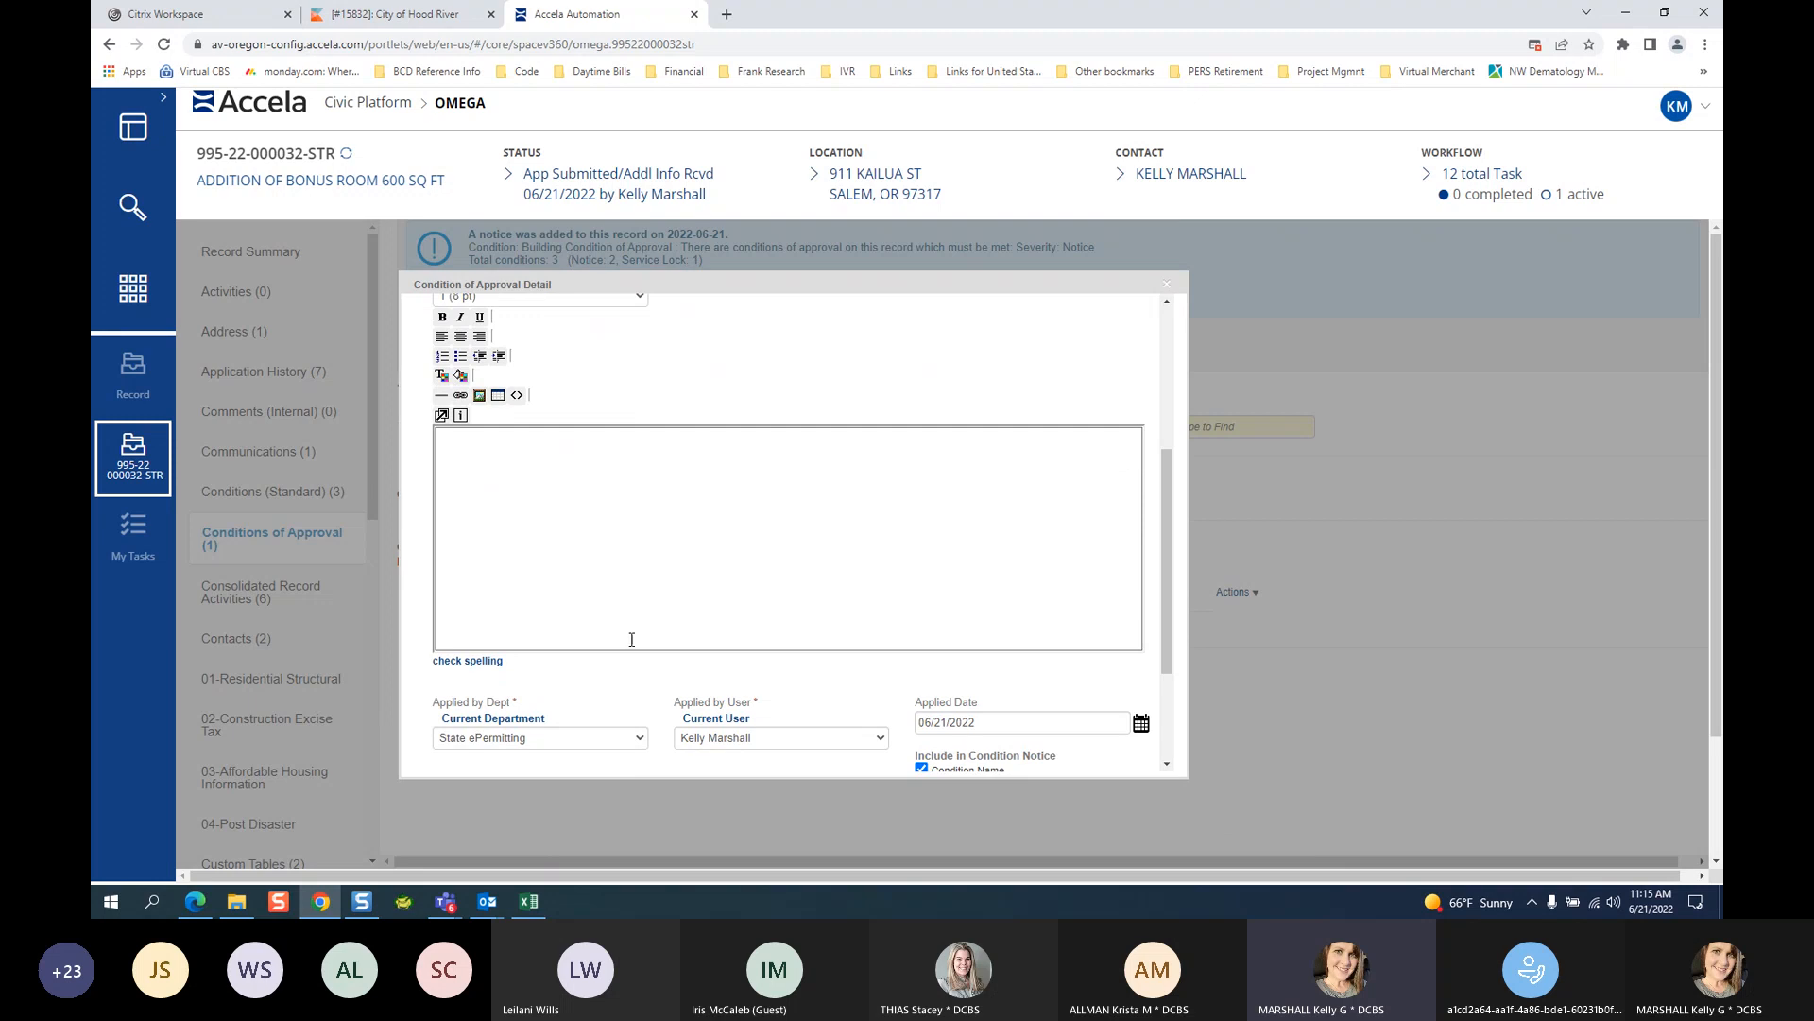
mouse_move(1172, 477)
left_mouse_down()
mouse_move(1164, 338)
mouse_move(1193, 487)
left_mouse_up()
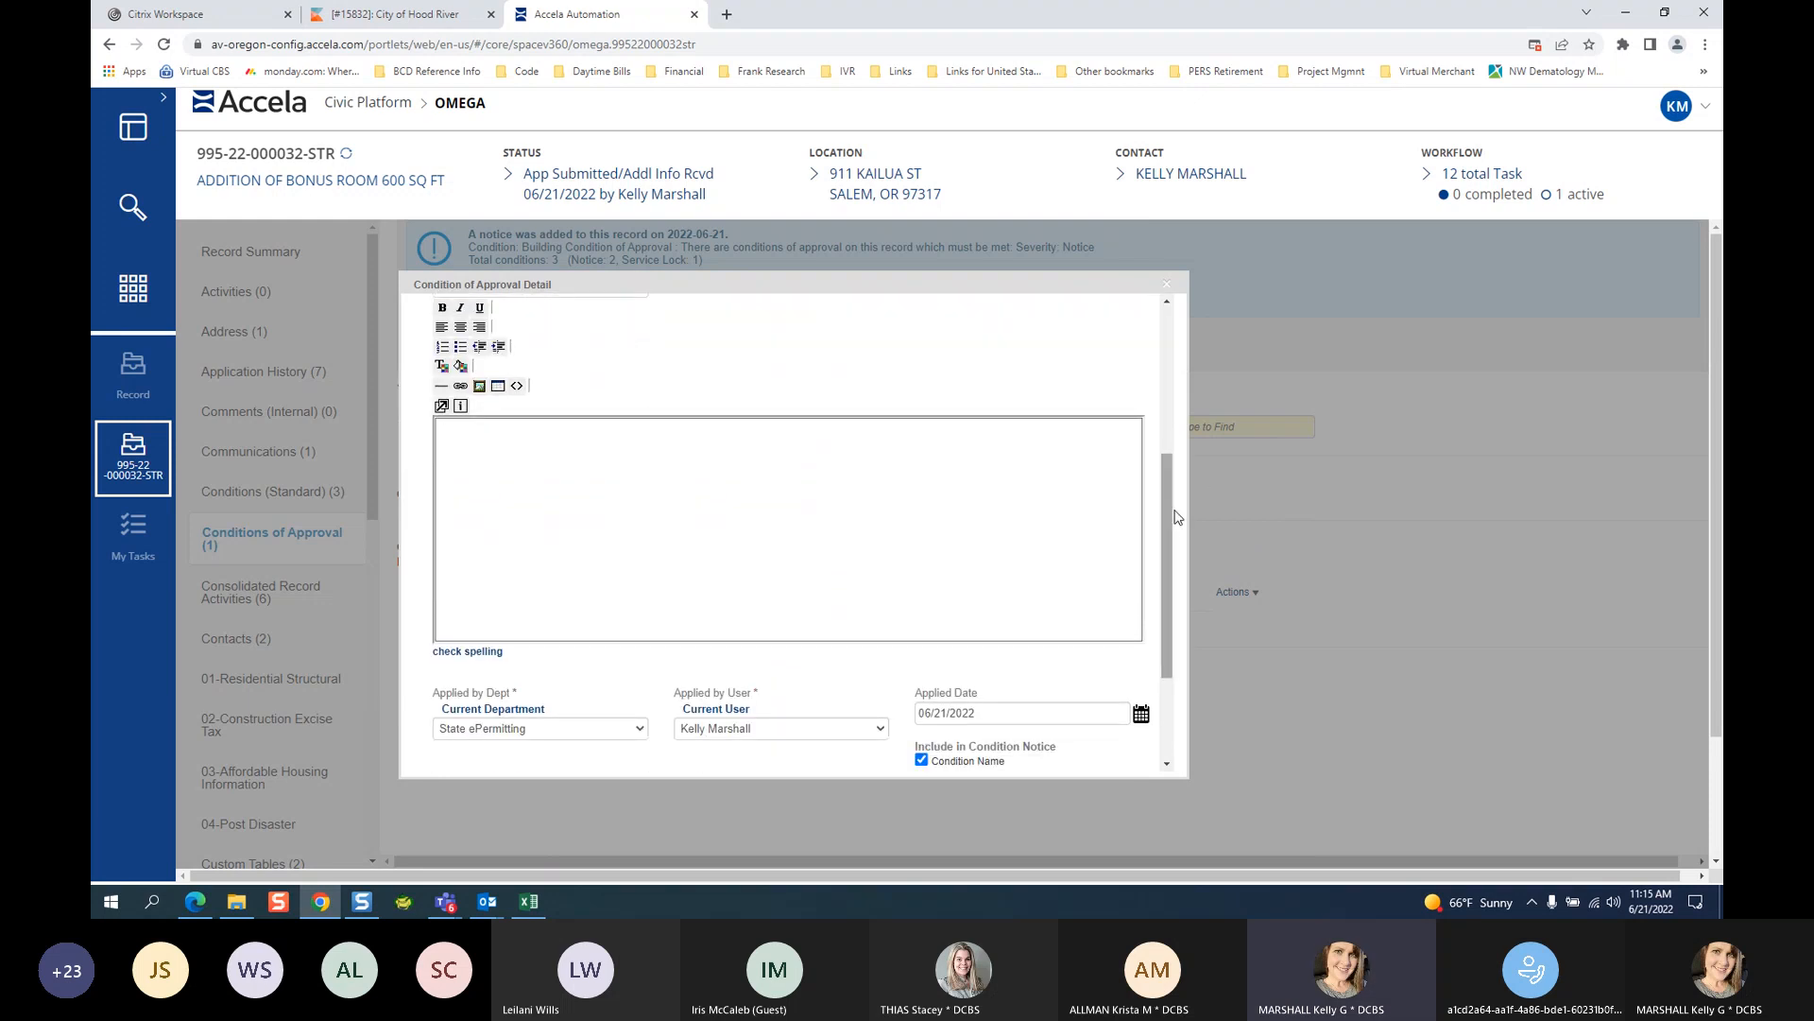
left_click_drag(1168, 515, 1155, 395)
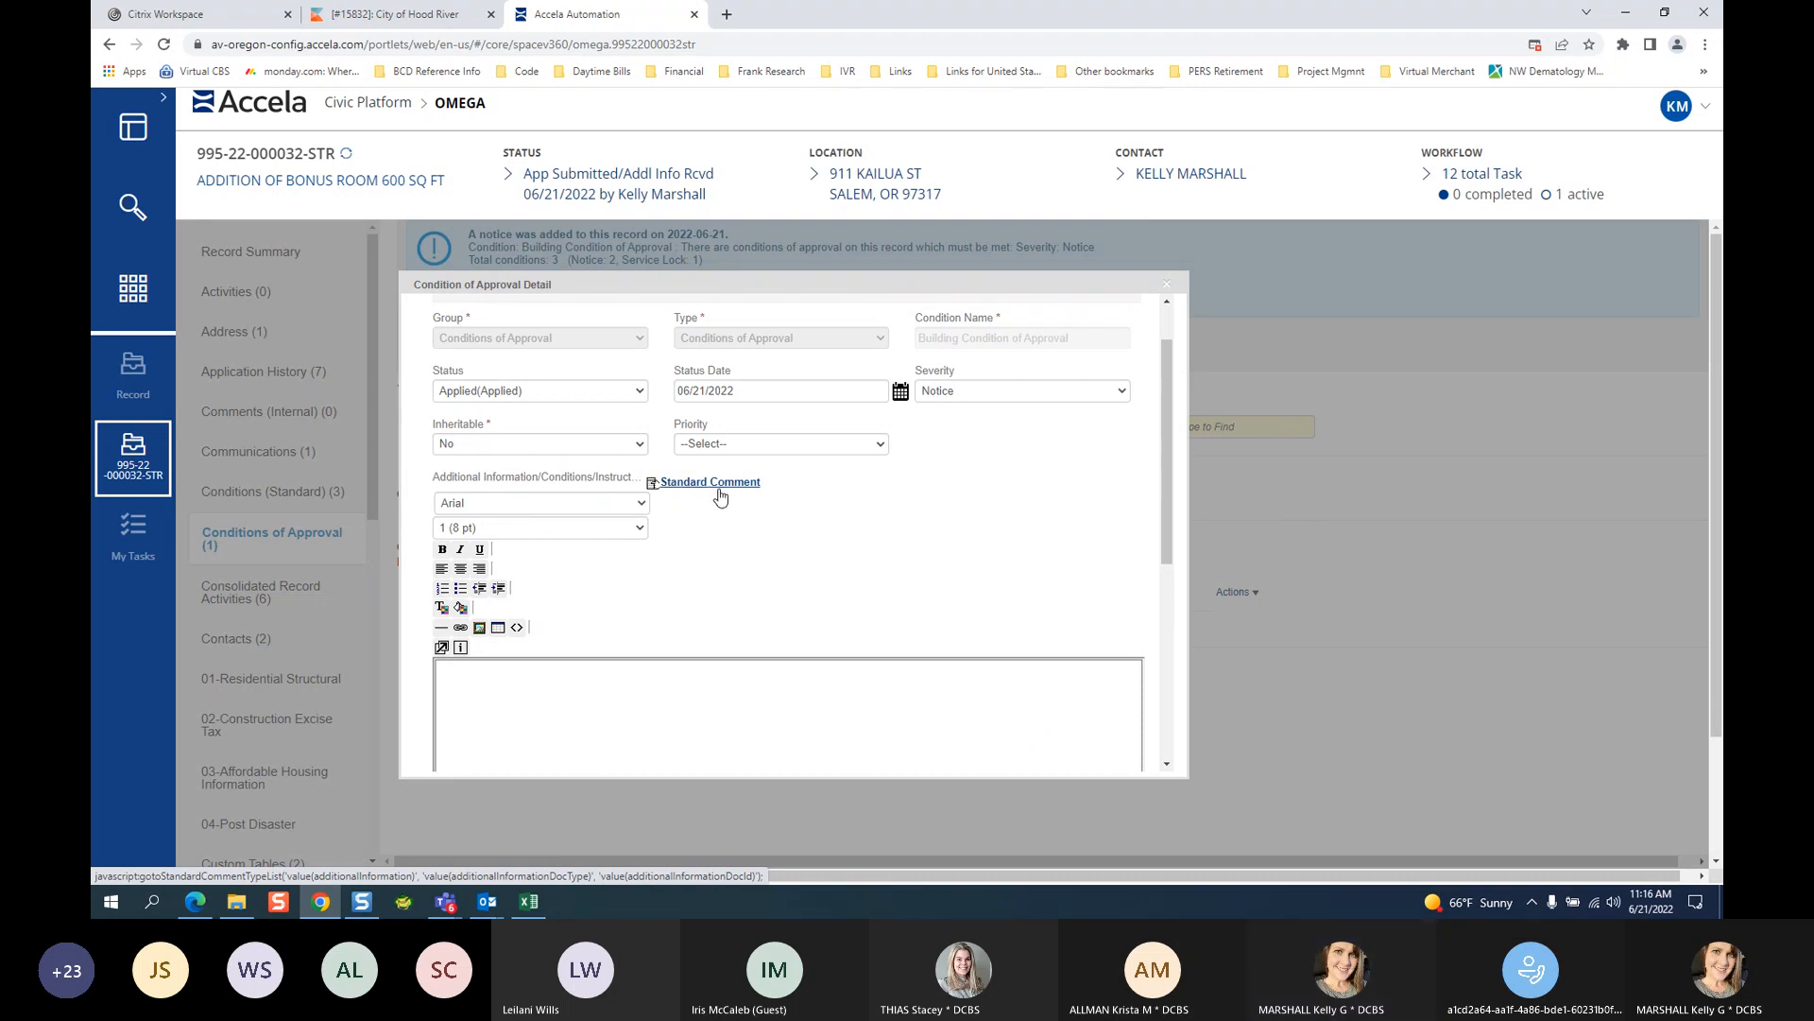
Enter test lines 'TEST' and 'TA' in Additional Information and save the condition.
left_click(570, 701)
type("TEST")
key("Return")
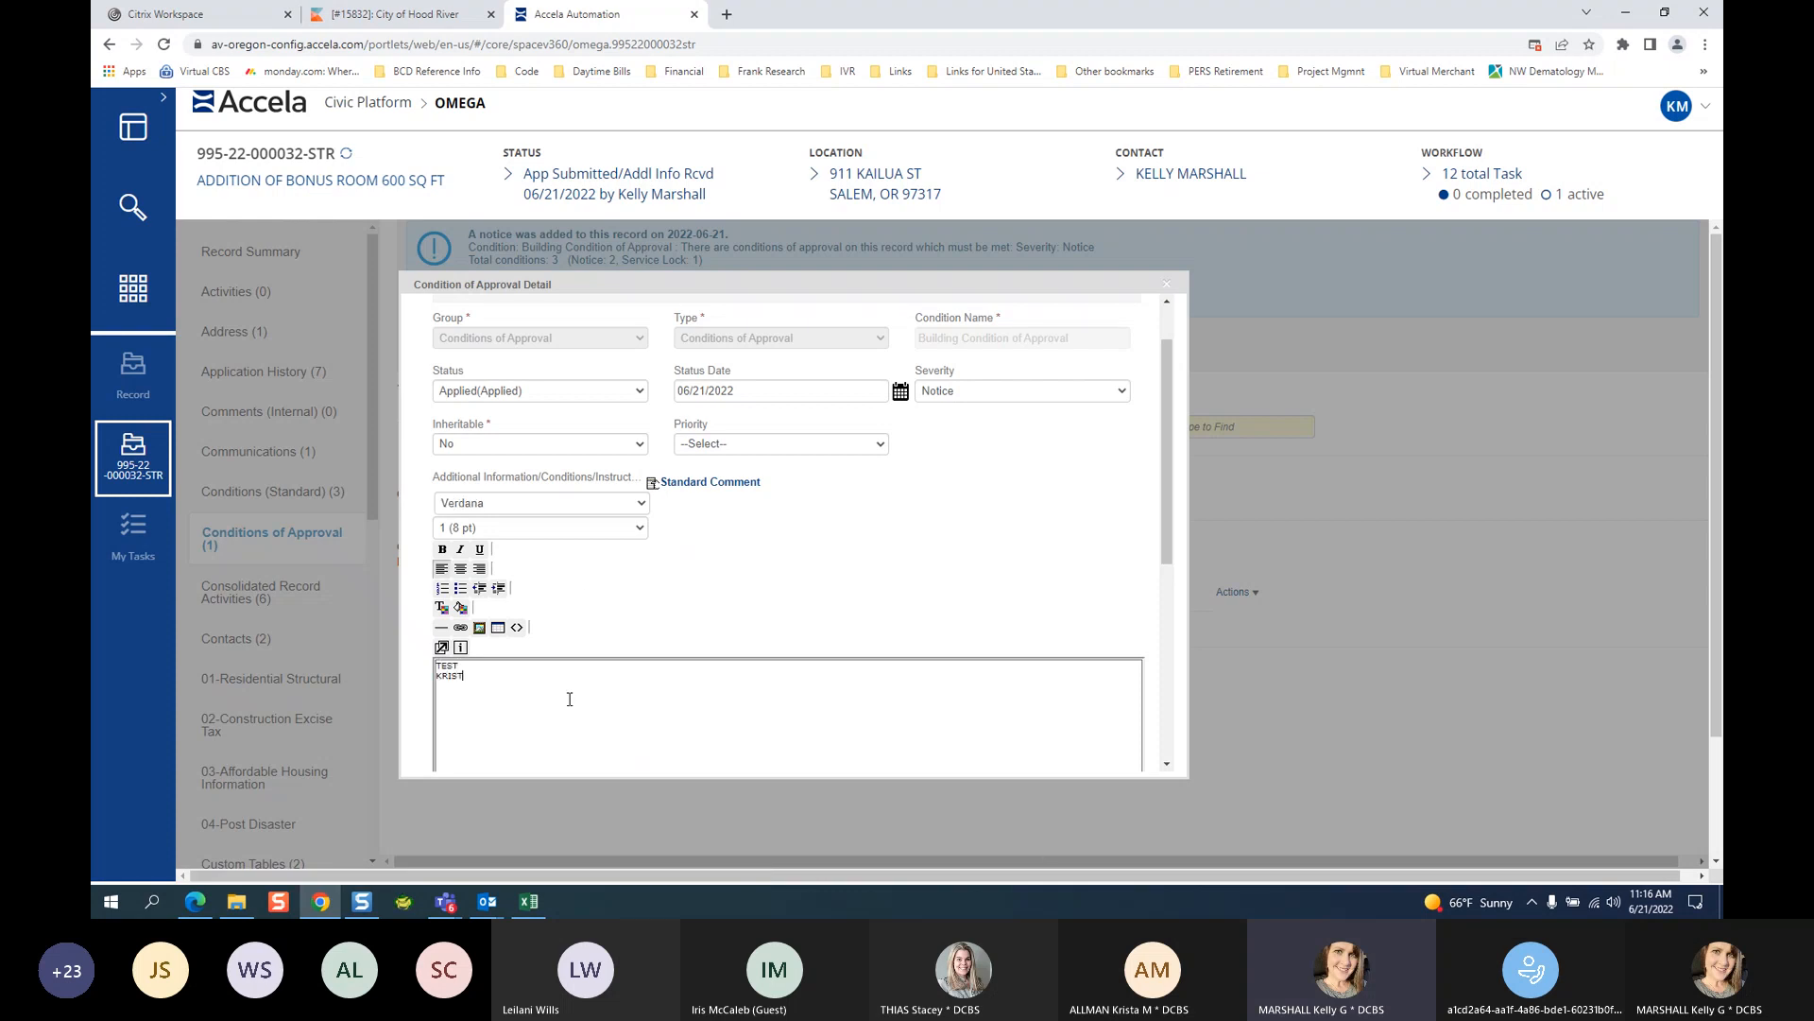
type("TACEY")
scroll(762, 395, "up", 2)
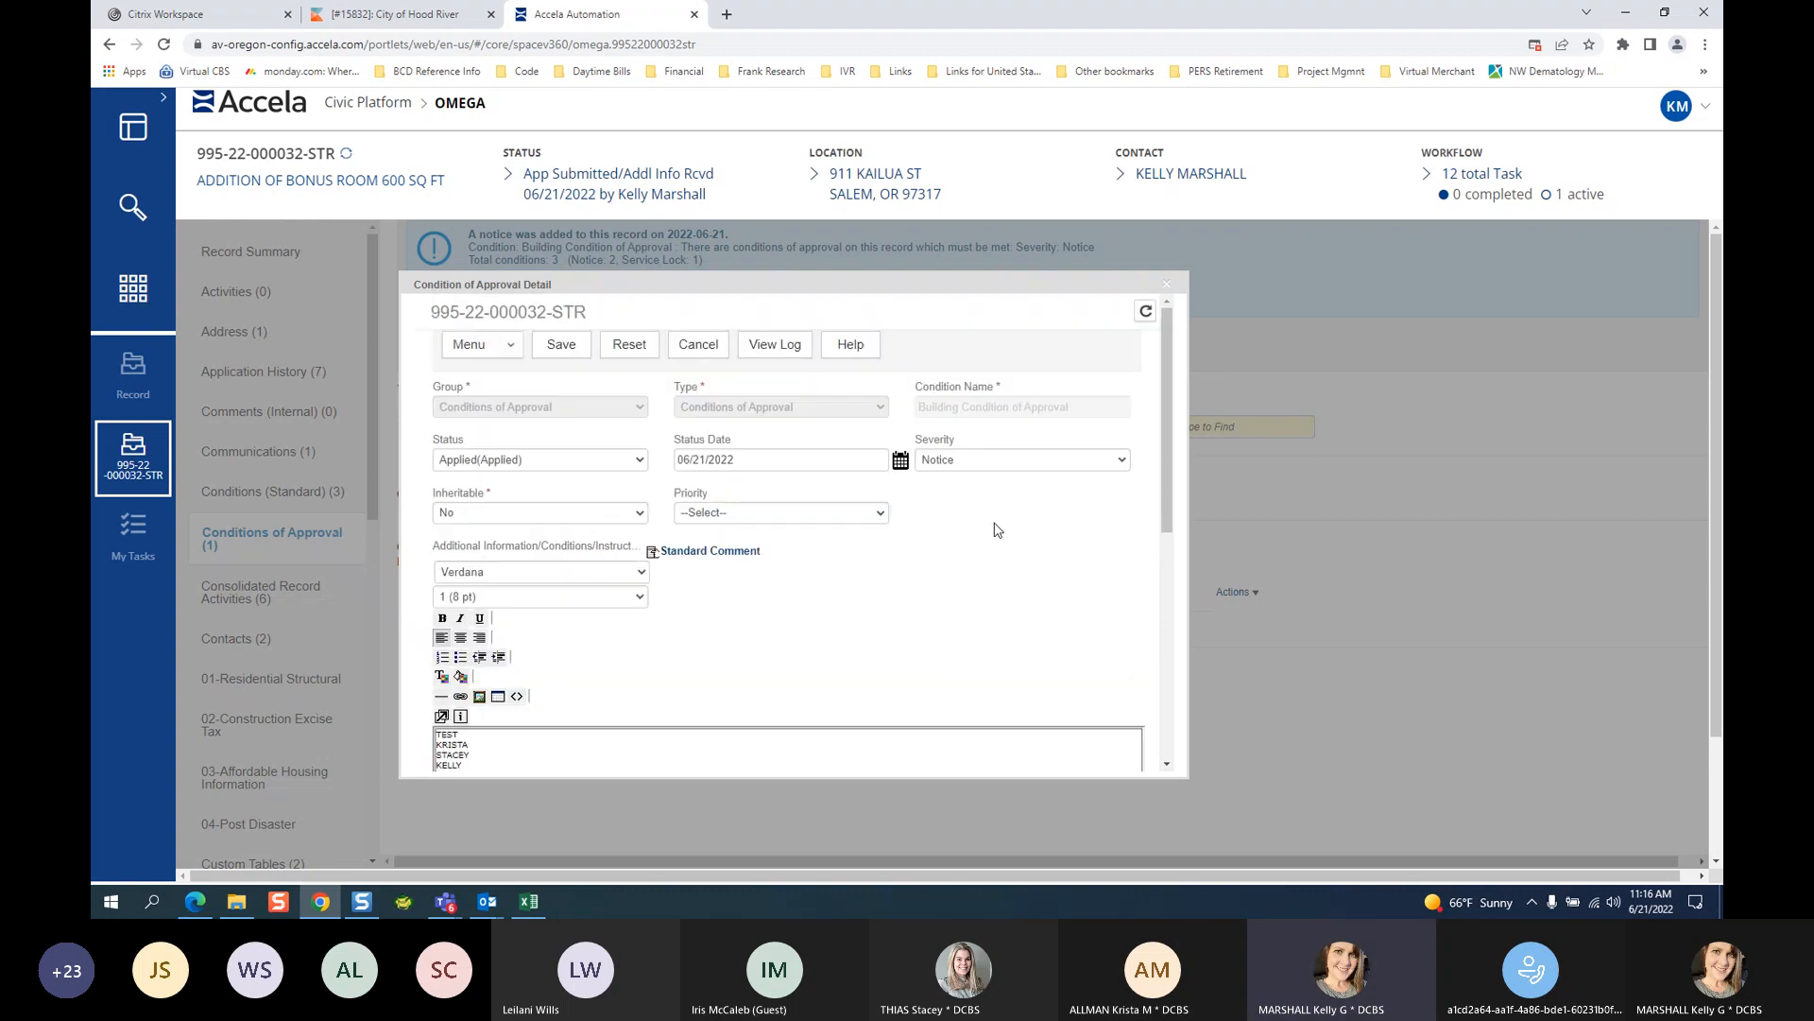
left_click(567, 349)
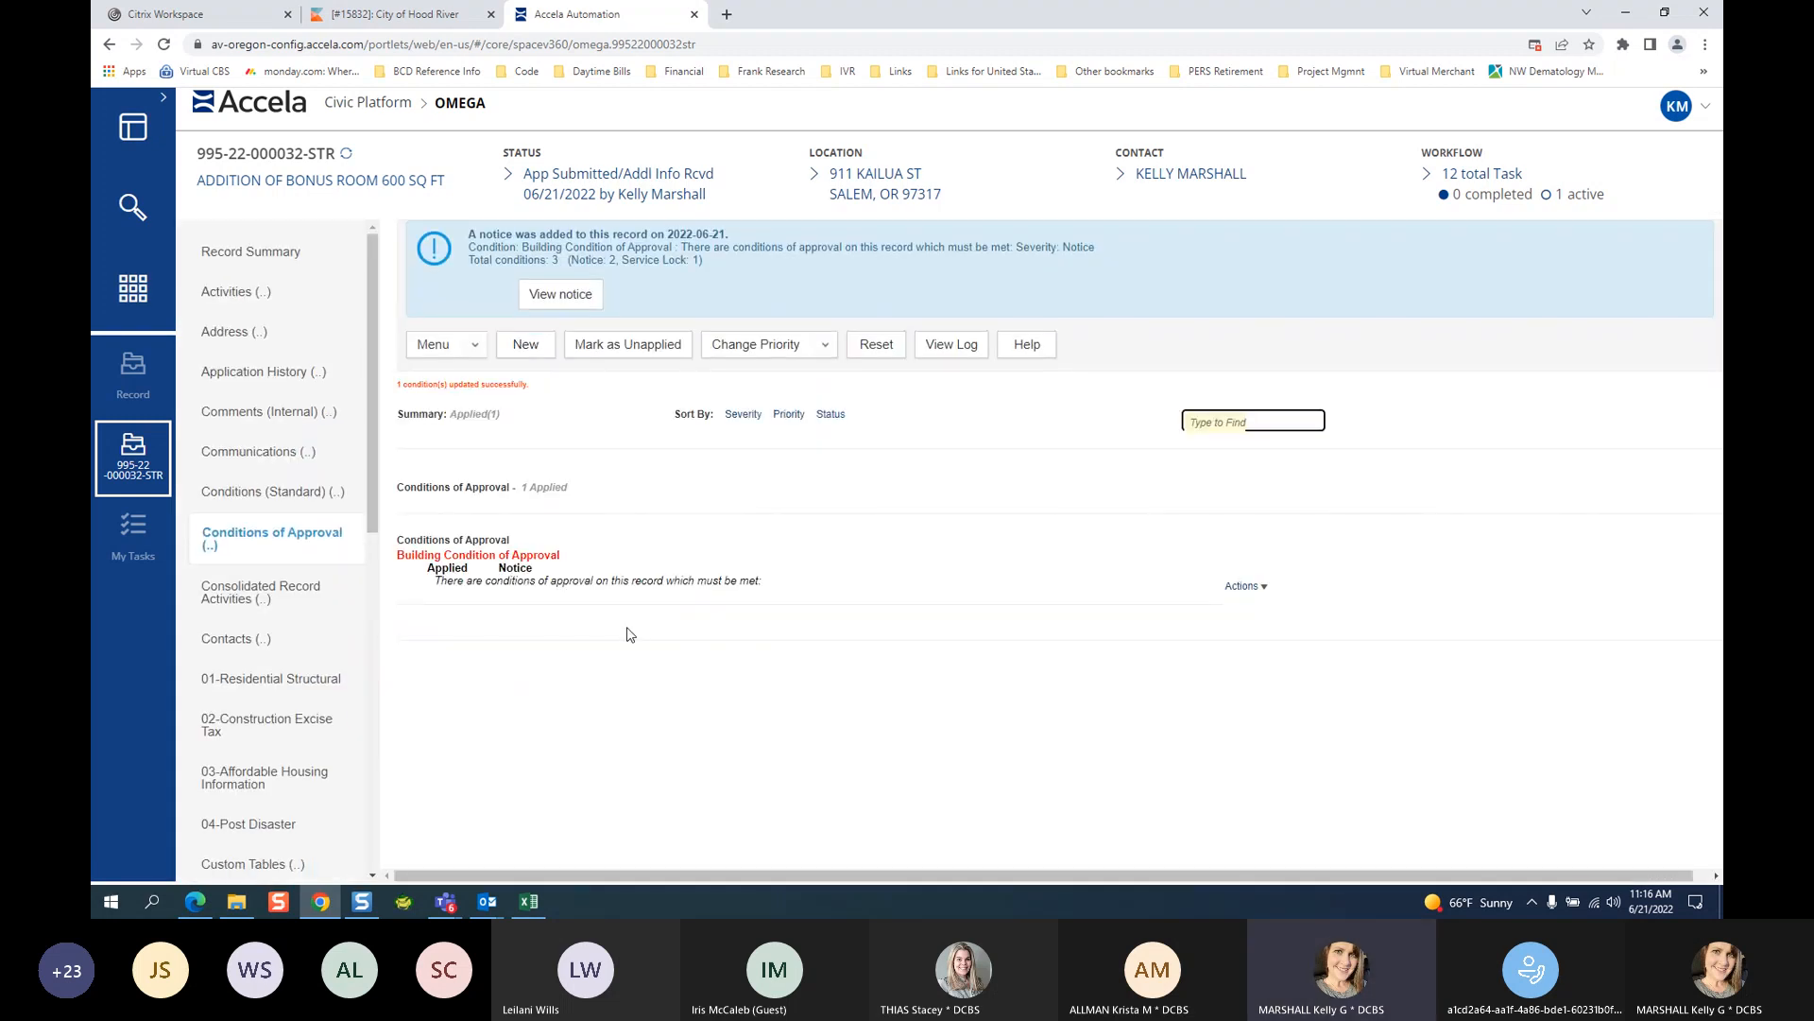
Set Building Review to Approved with Conditions, commenting 'SEE CONDITIONS OF APPROVAL ONLINE USING THE PROVIDED LINK.'.
scroll(280, 784, "down", 7)
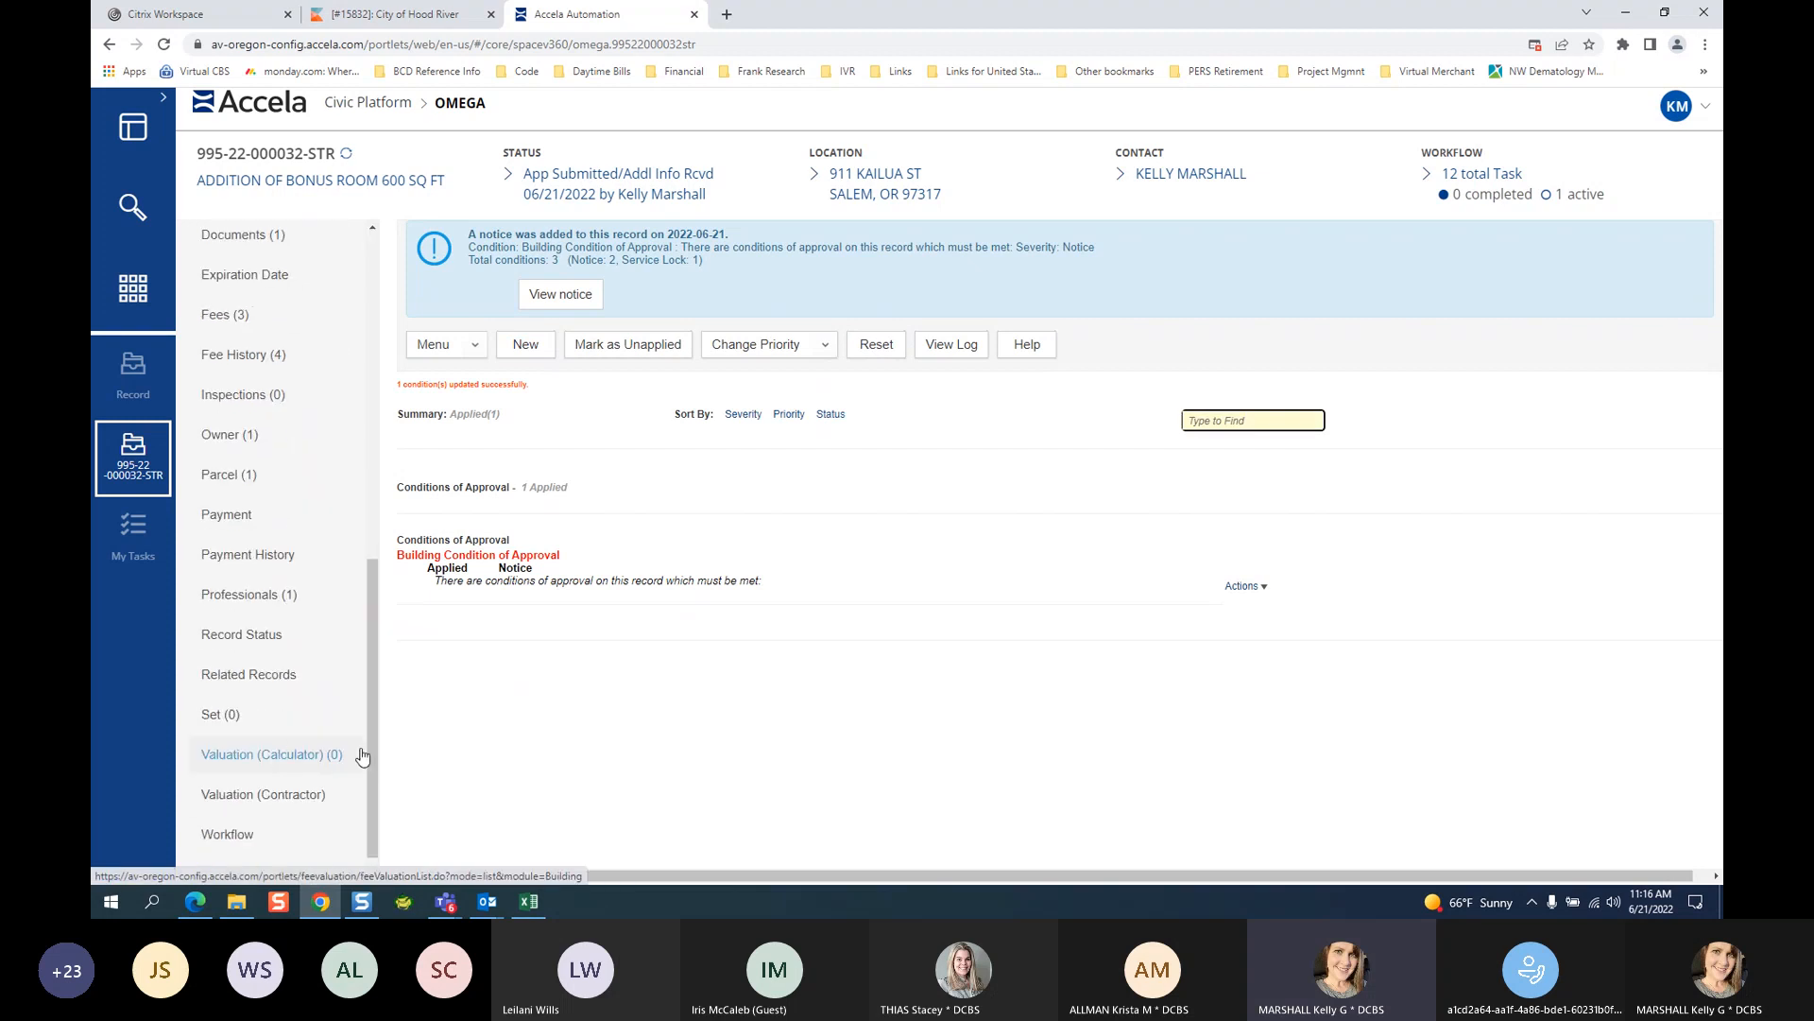
left_click(225, 814)
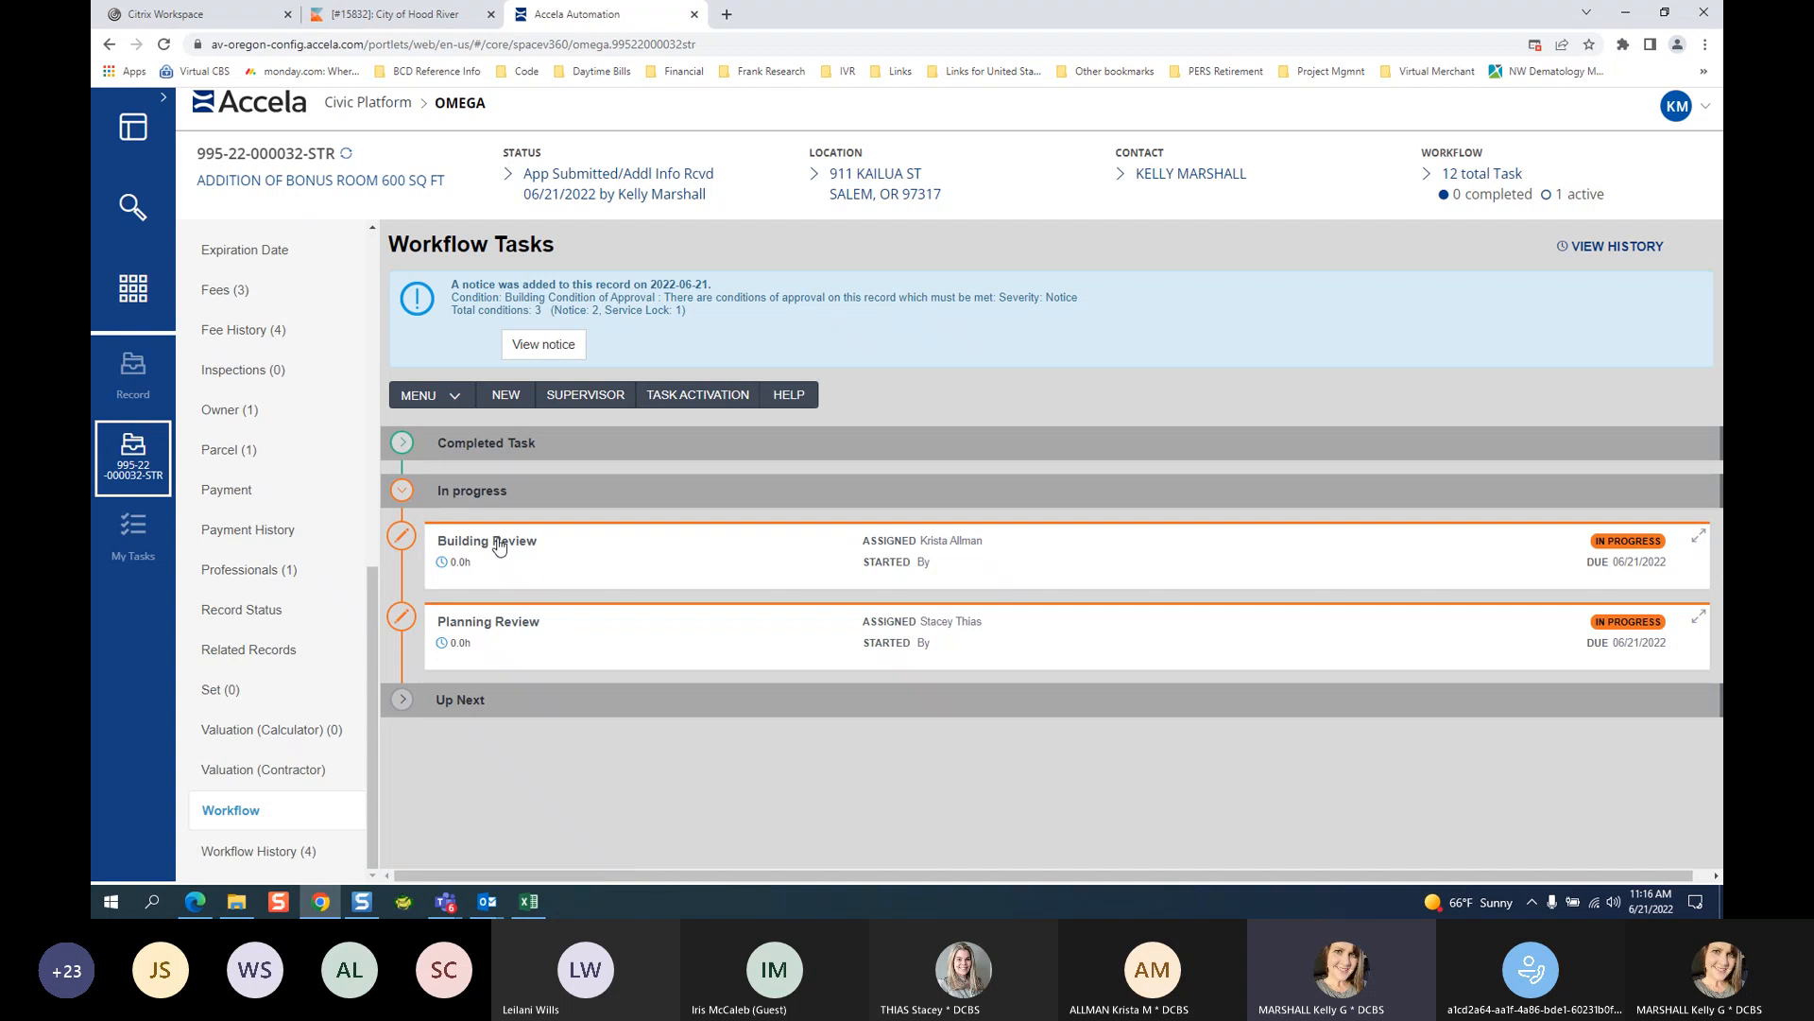
left_click(498, 546)
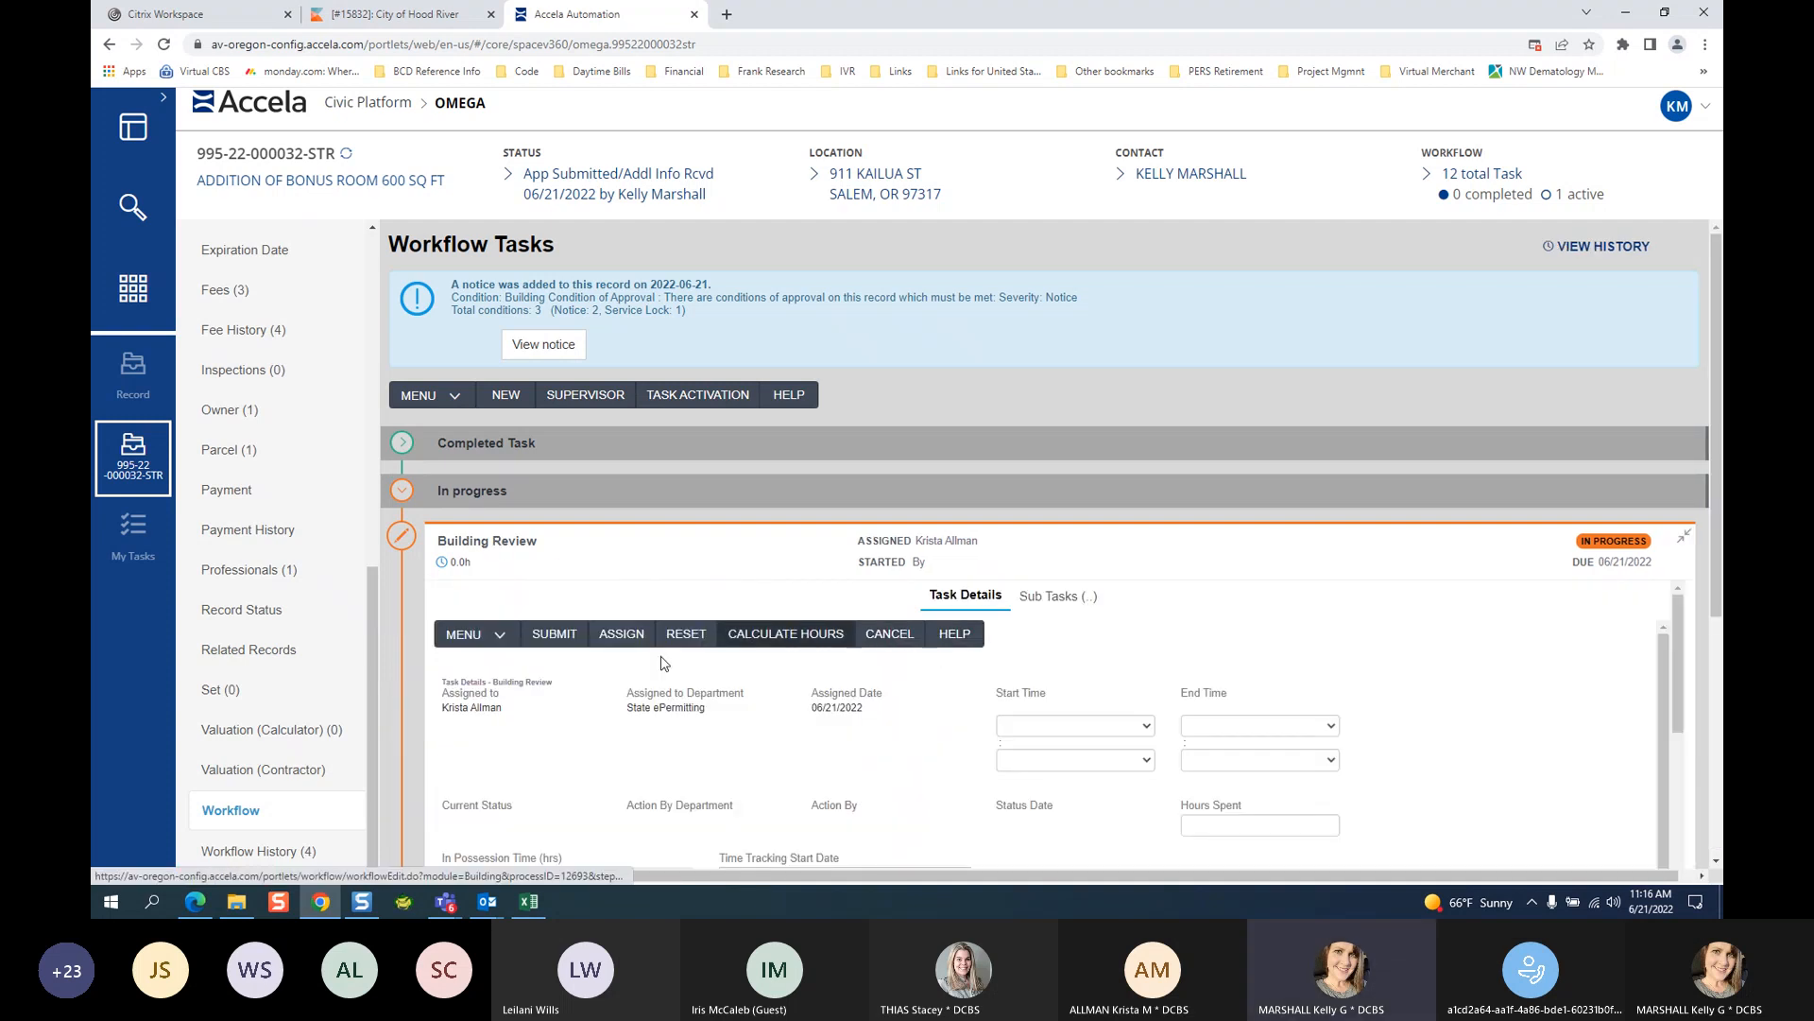
scroll(664, 663, "down", 4)
left_click(510, 571)
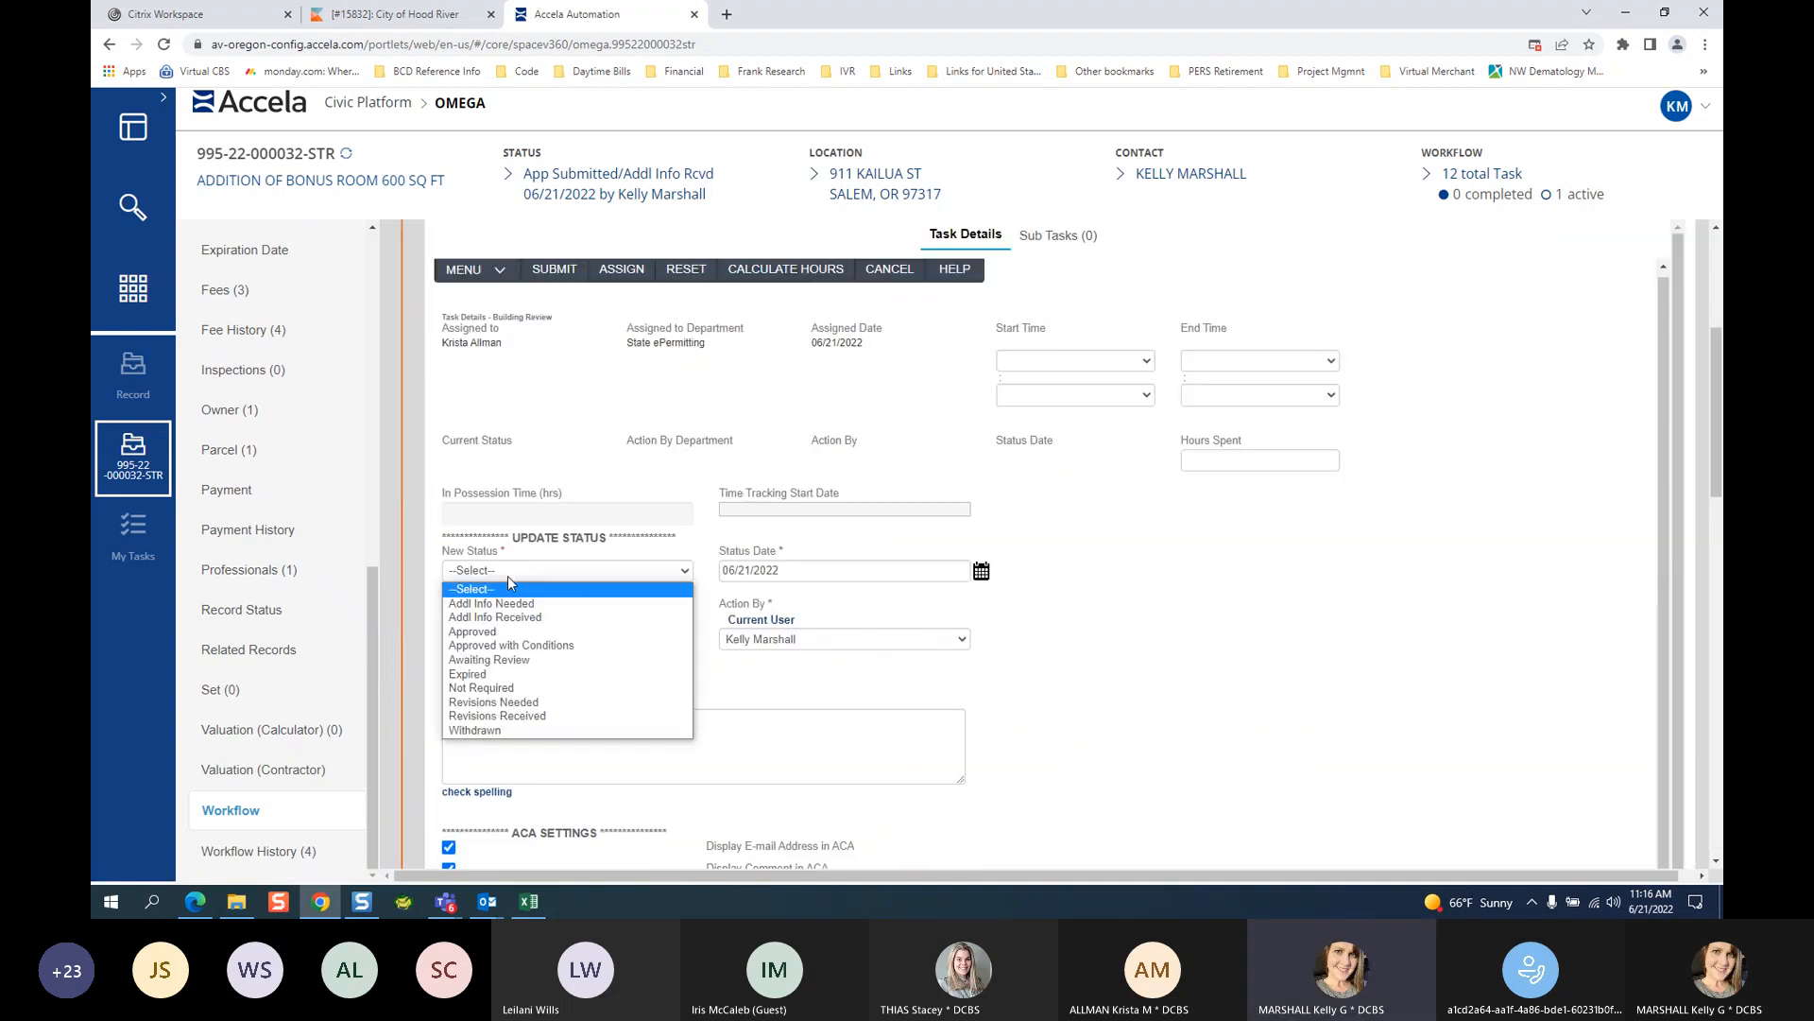
left_click(550, 648)
left_click(542, 752)
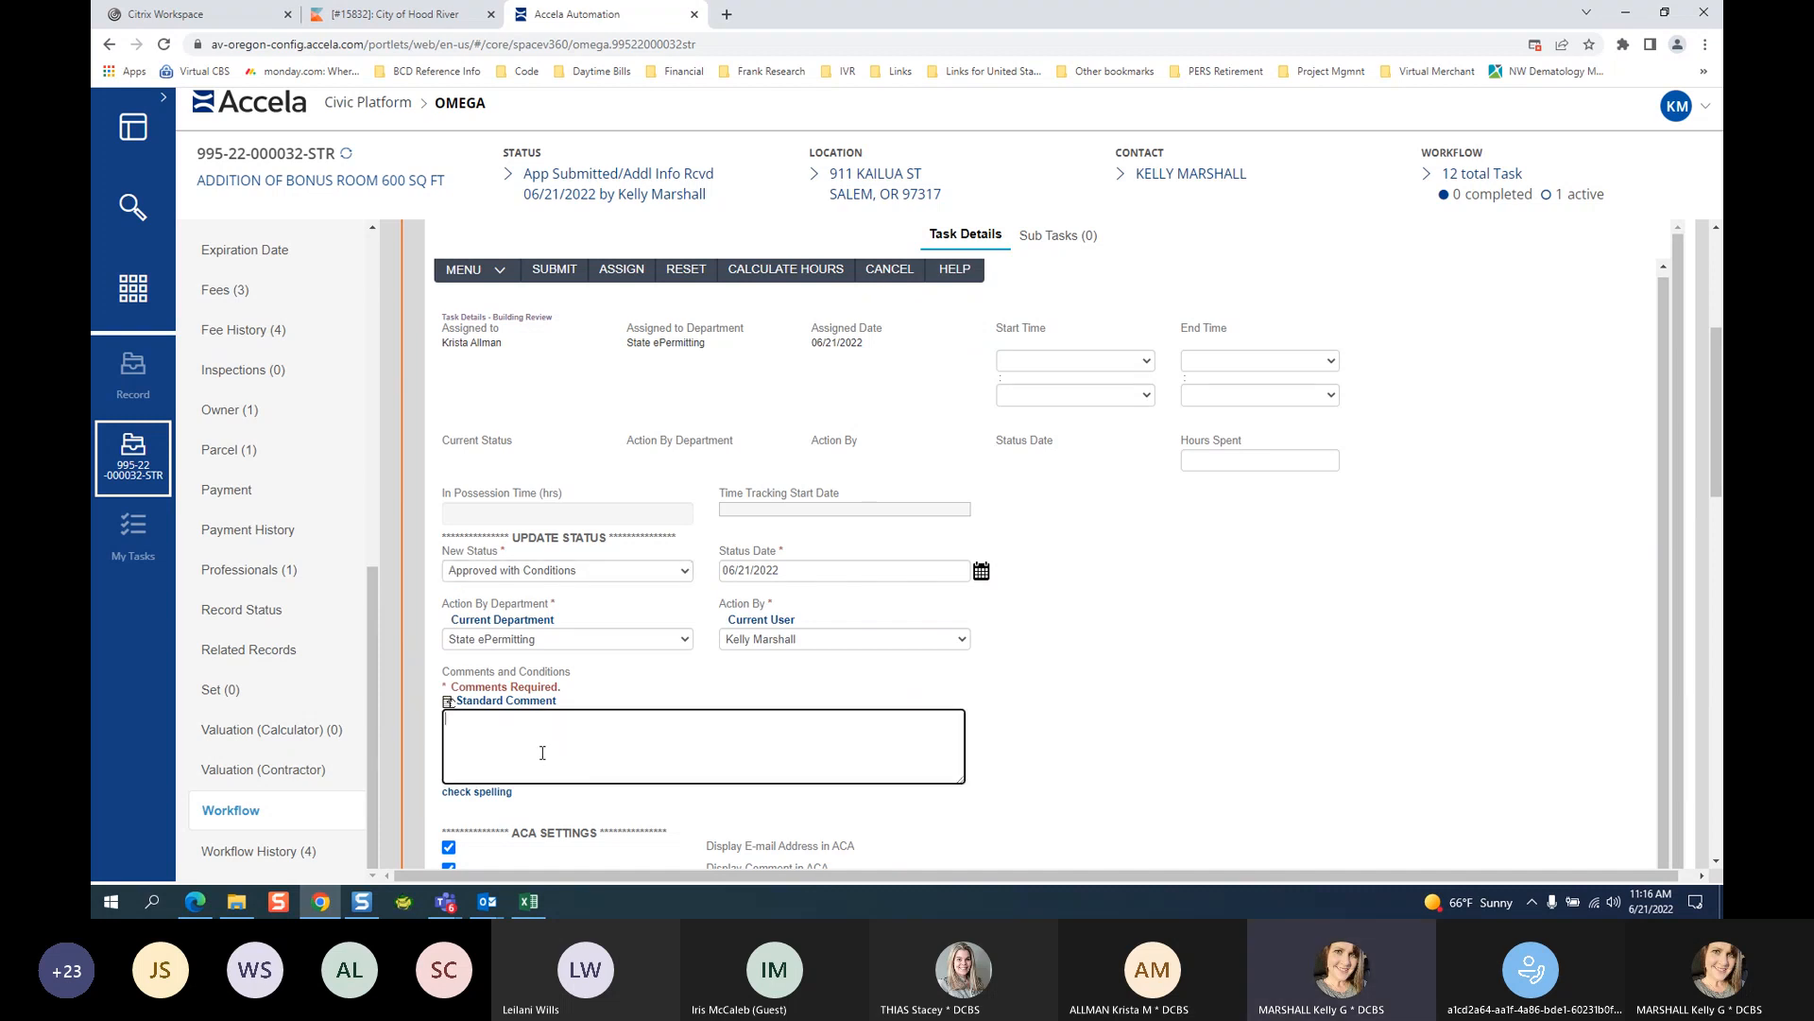
type("SEE CONDITIONS OF APPROVAL ONLINE USING THE PROVIDED LINK.")
Enable the applicant email notification and return to the Update Status section.
scroll(1219, 662, "down", 1)
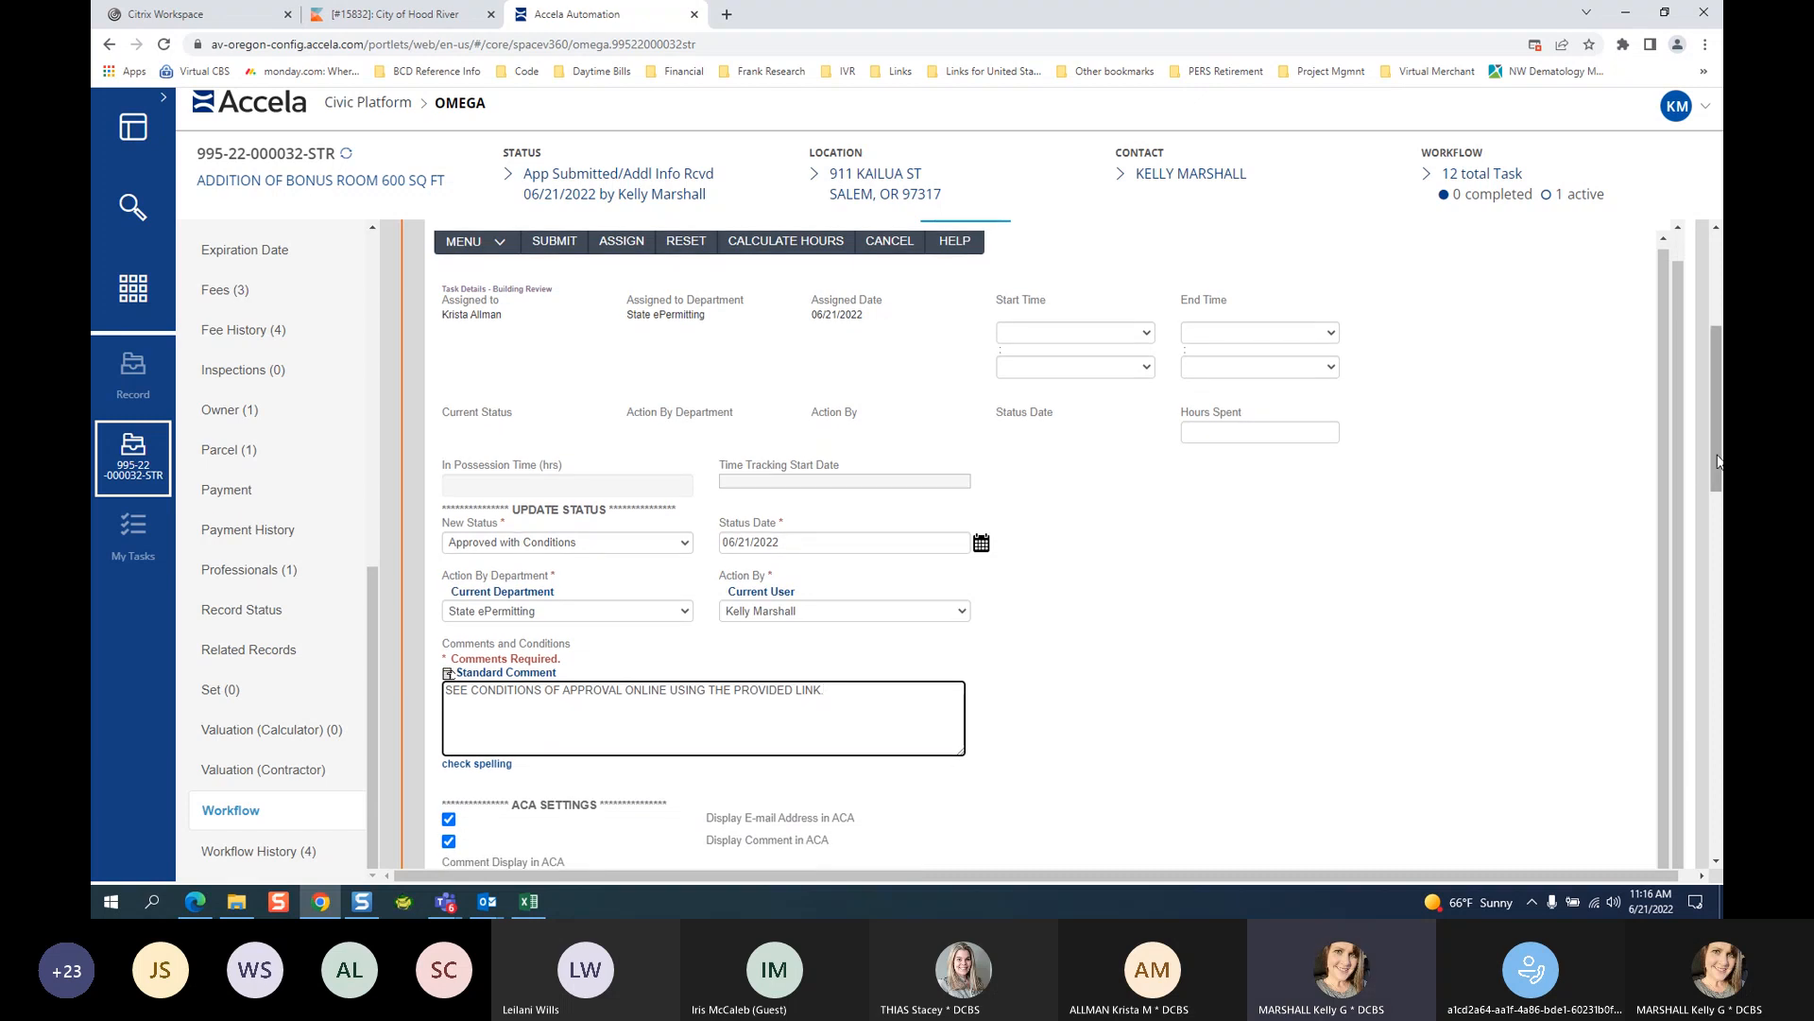
scroll(1705, 529, "down", 1)
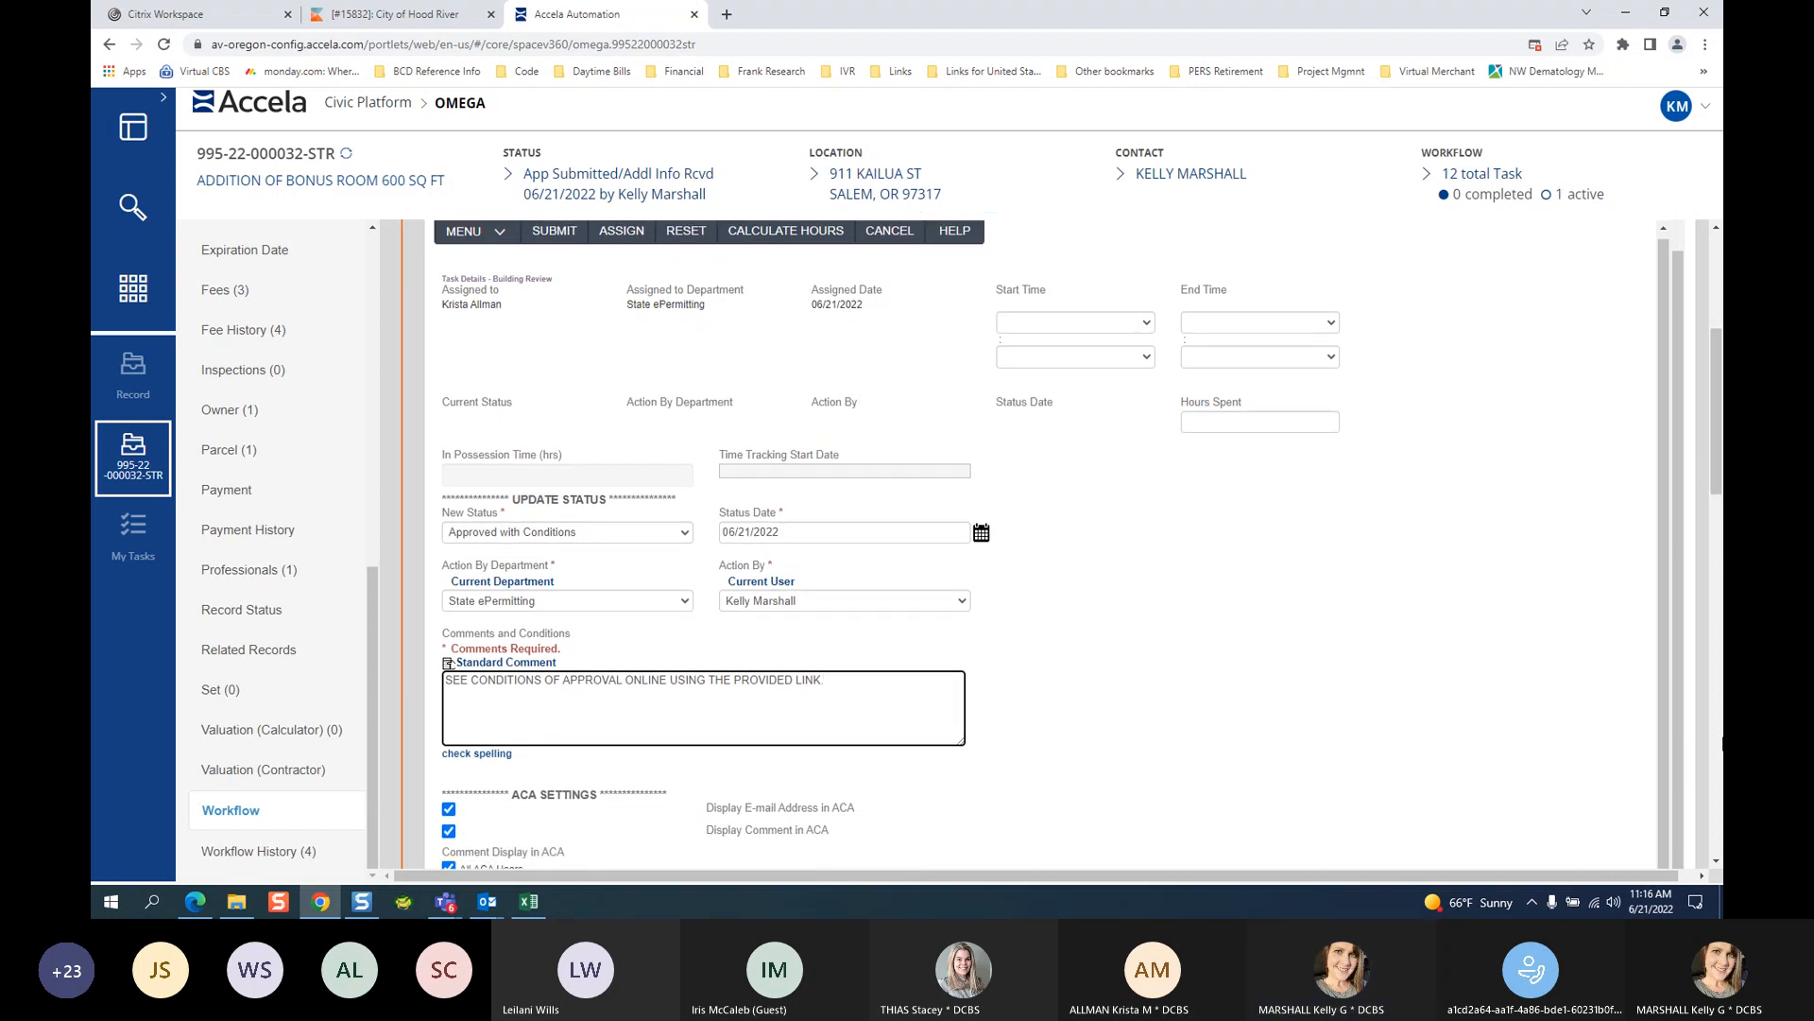
left_click(1715, 860)
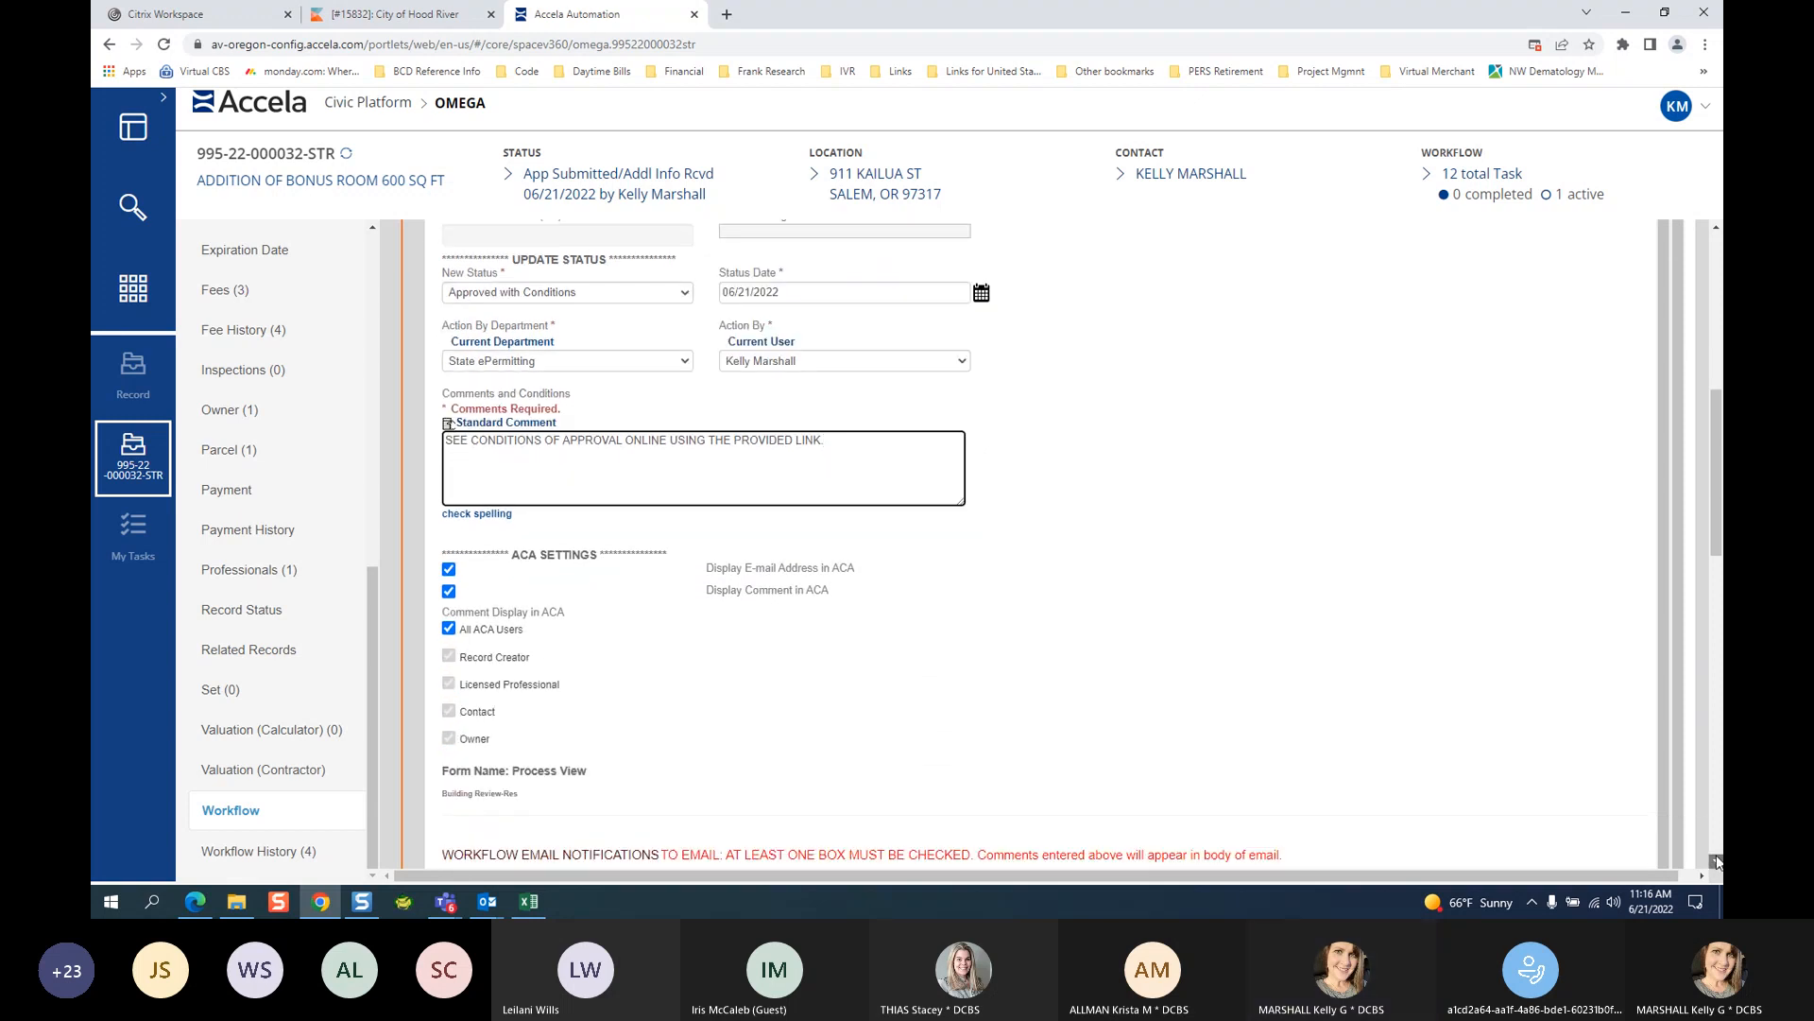
left_click(448, 731)
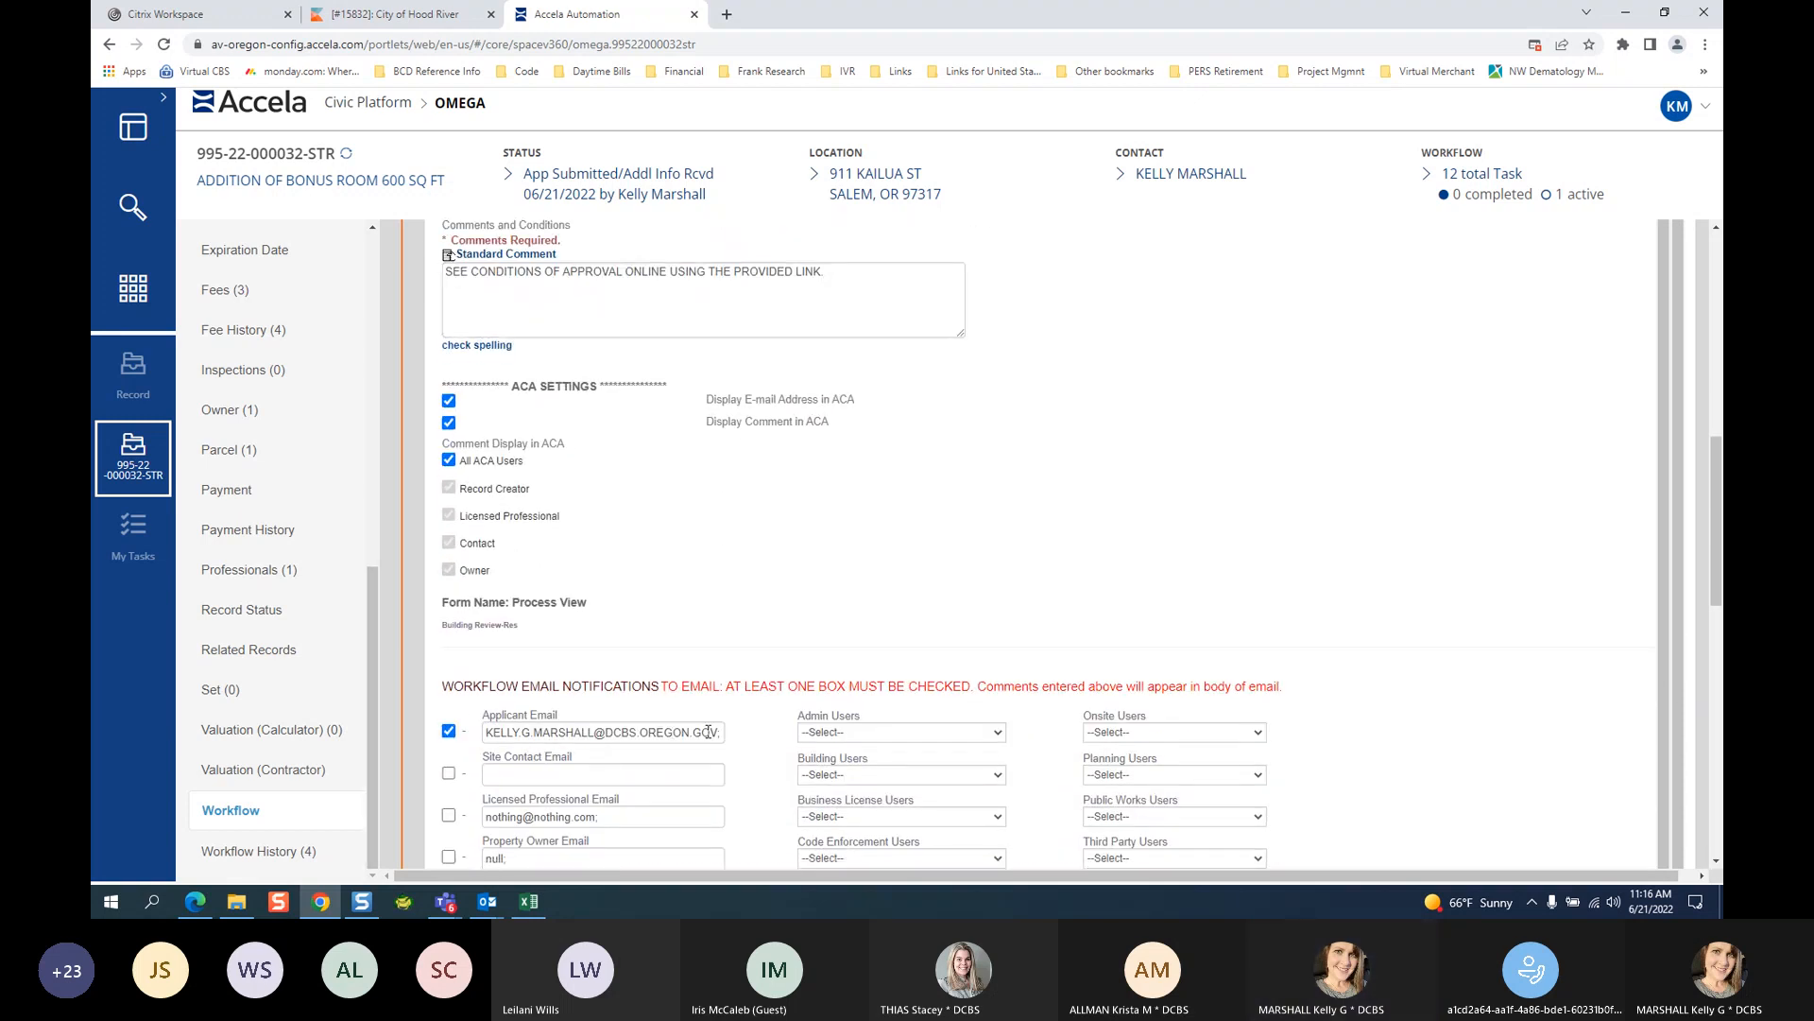
scroll(1415, 531, "up", 1)
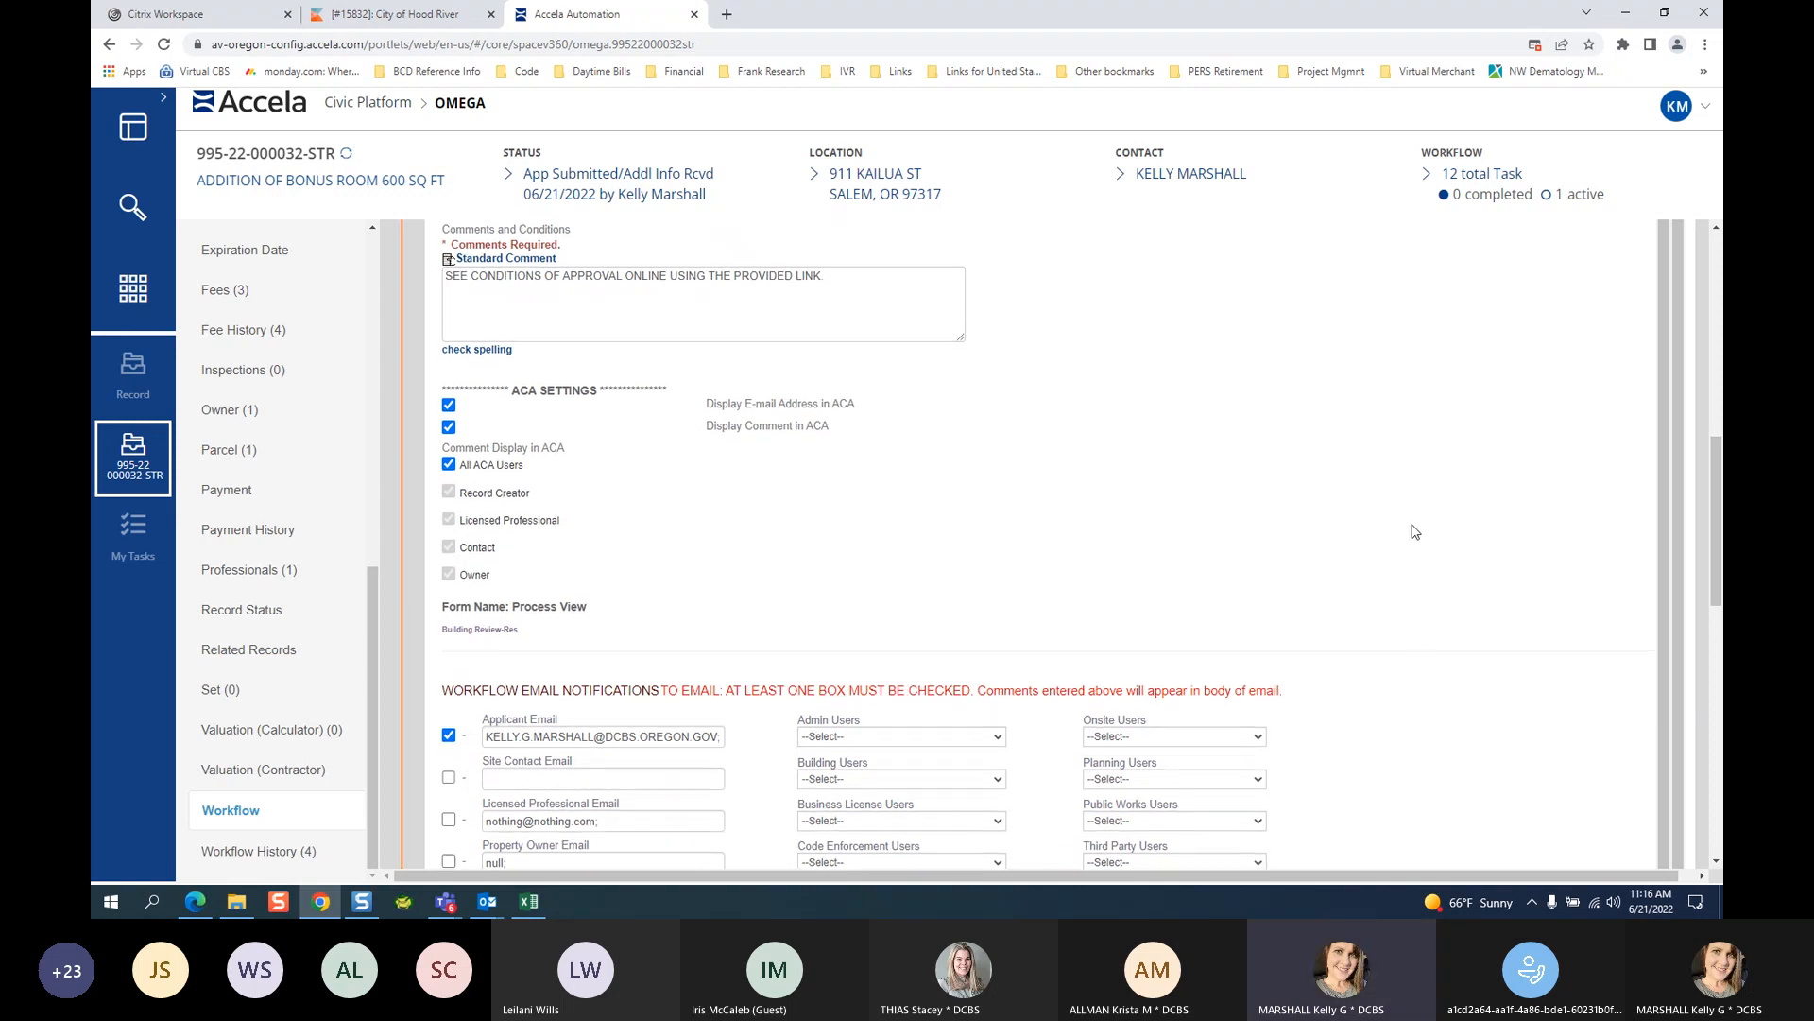
scroll(1719, 500, "up", 1)
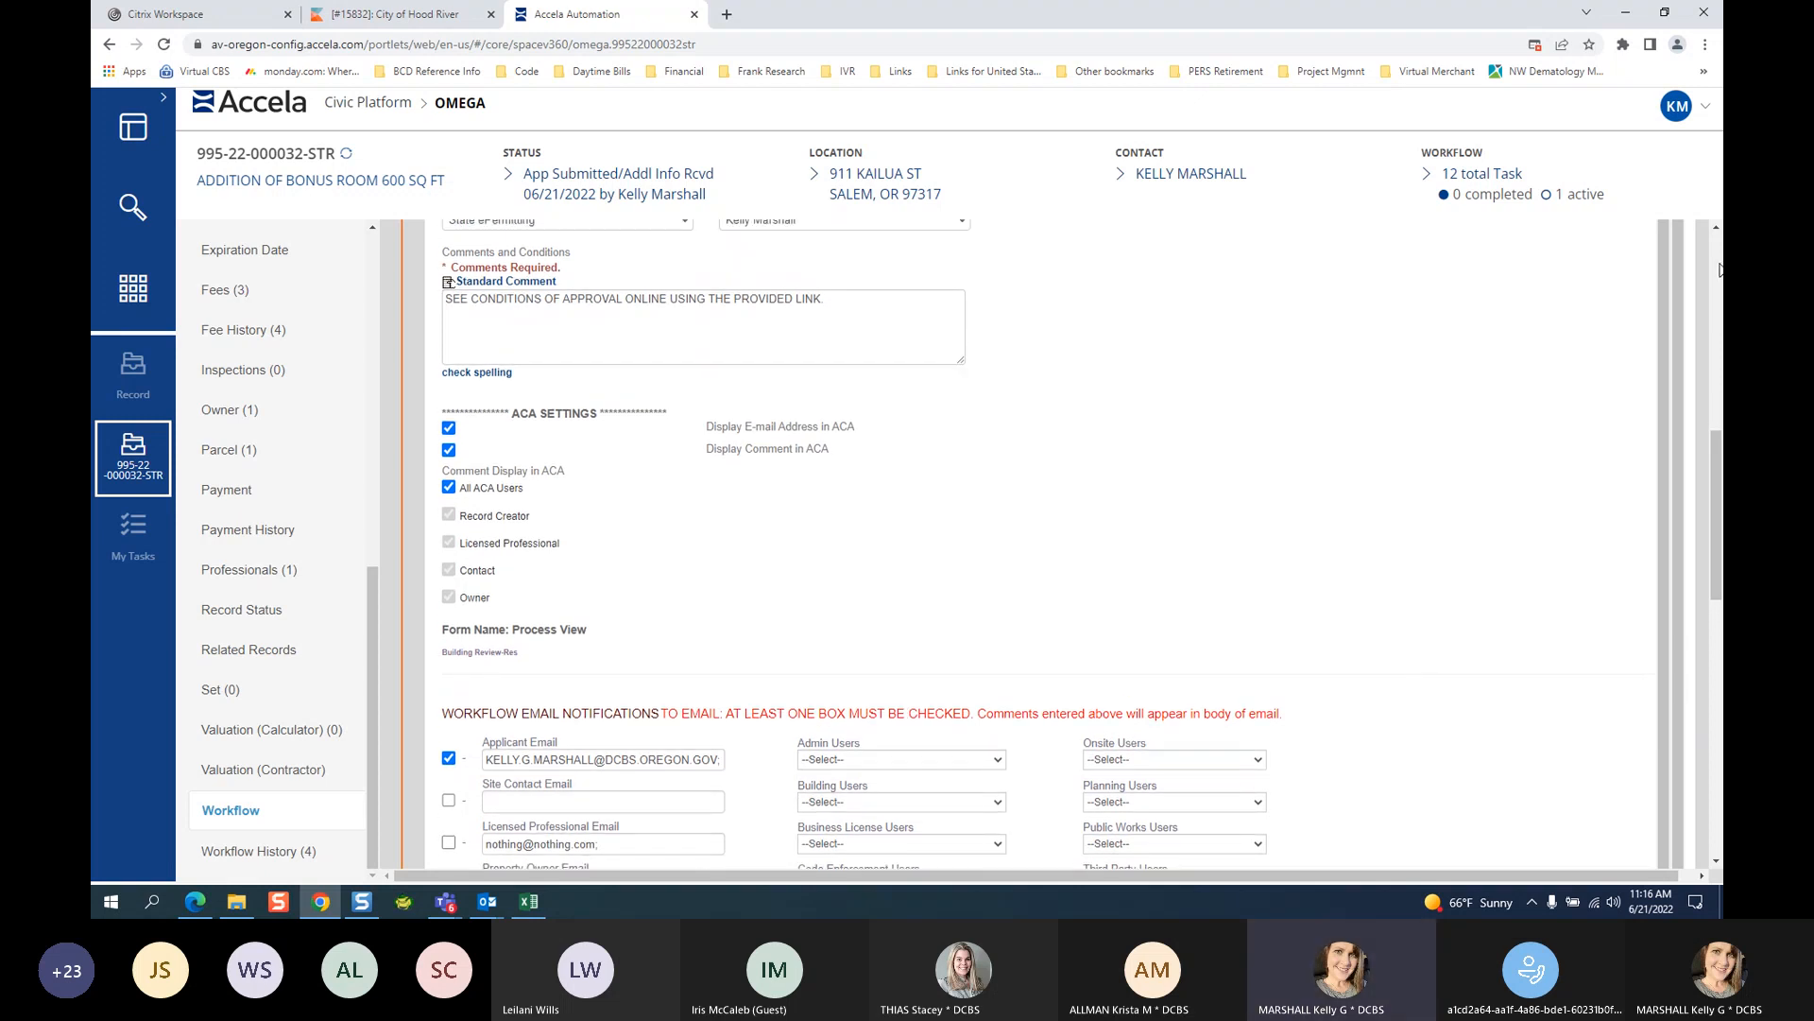
scroll(1713, 231, "up", 3)
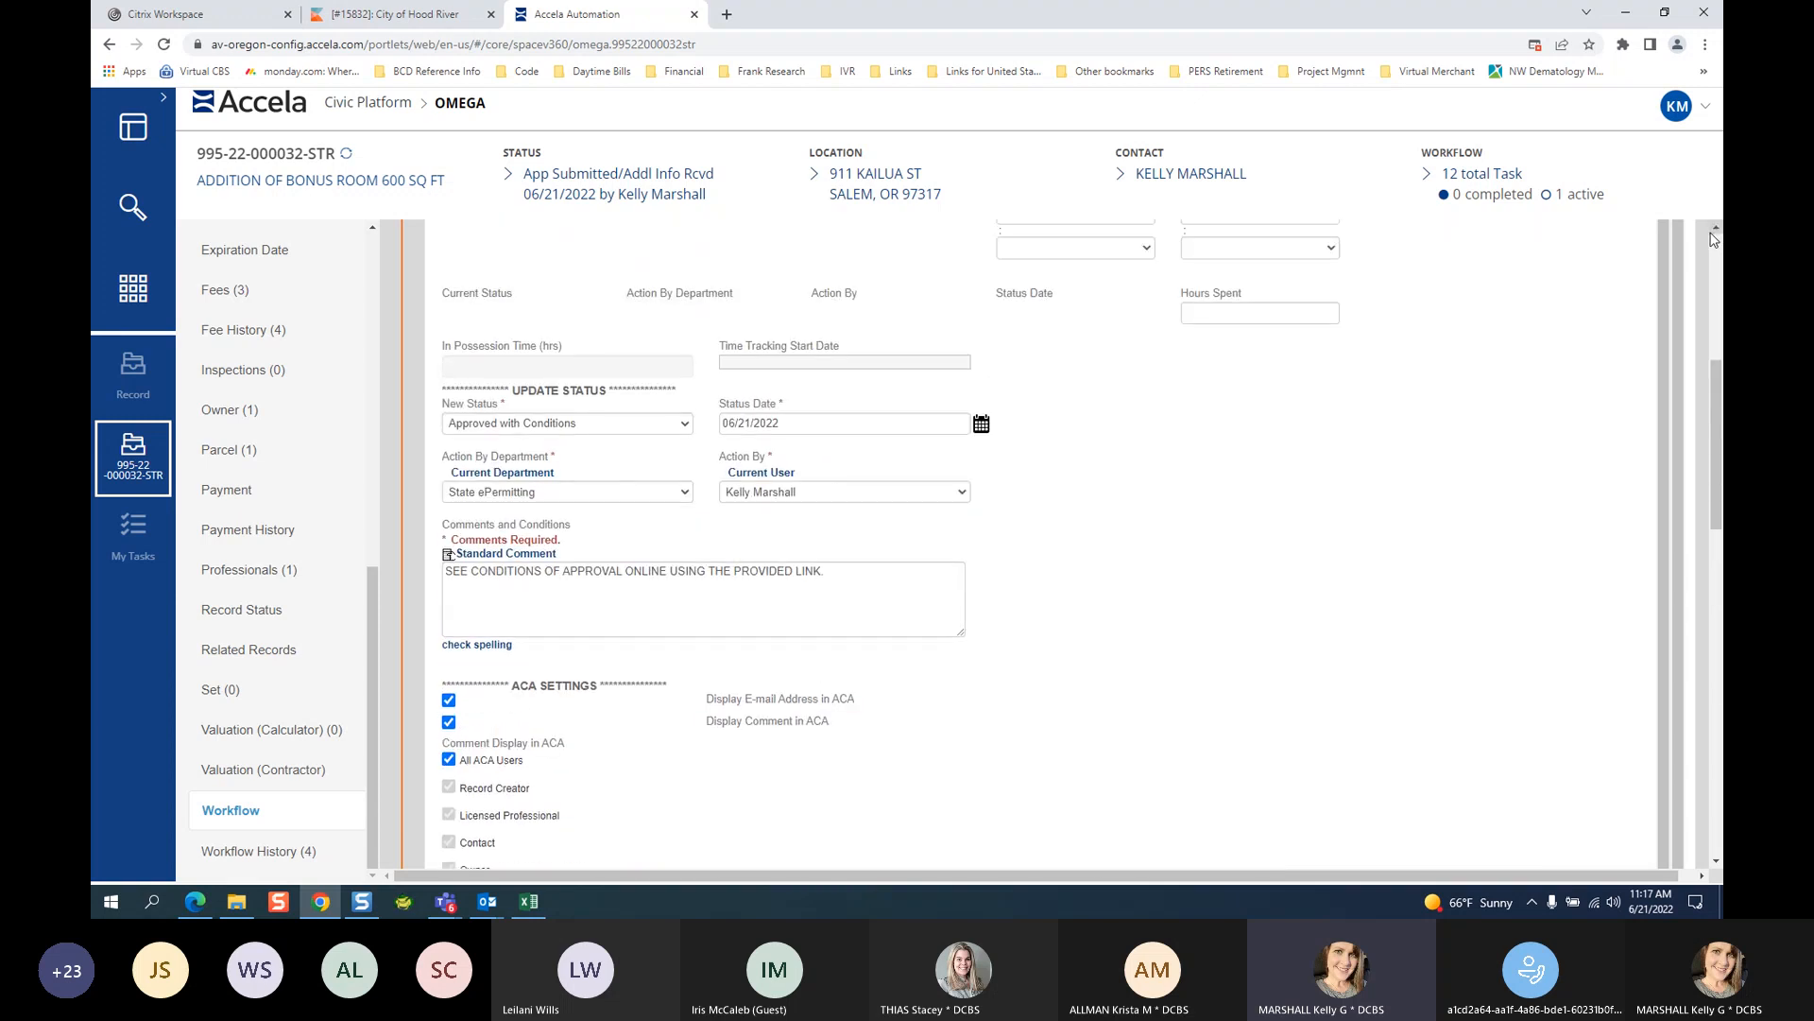
scroll(1716, 238, "up", 1)
Review Building Review's New Status options, keeping Approved with Conditions selected.
left_click(545, 459)
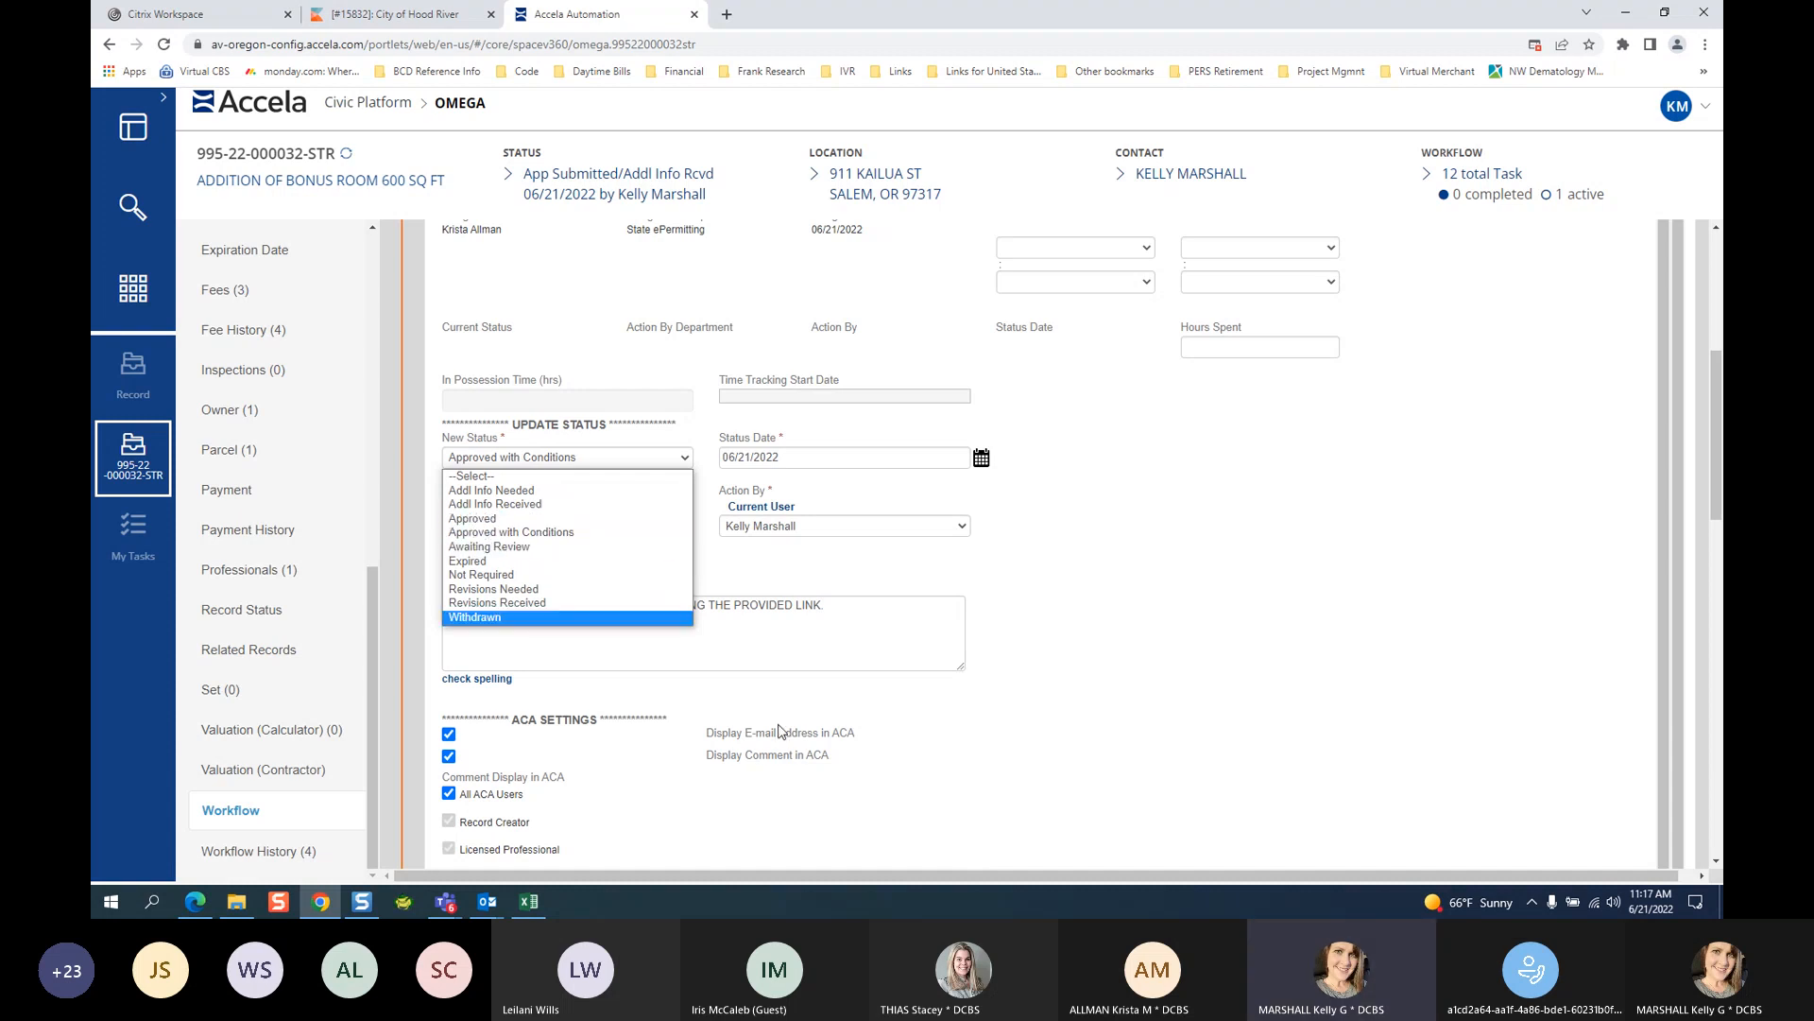
left_click(793, 640)
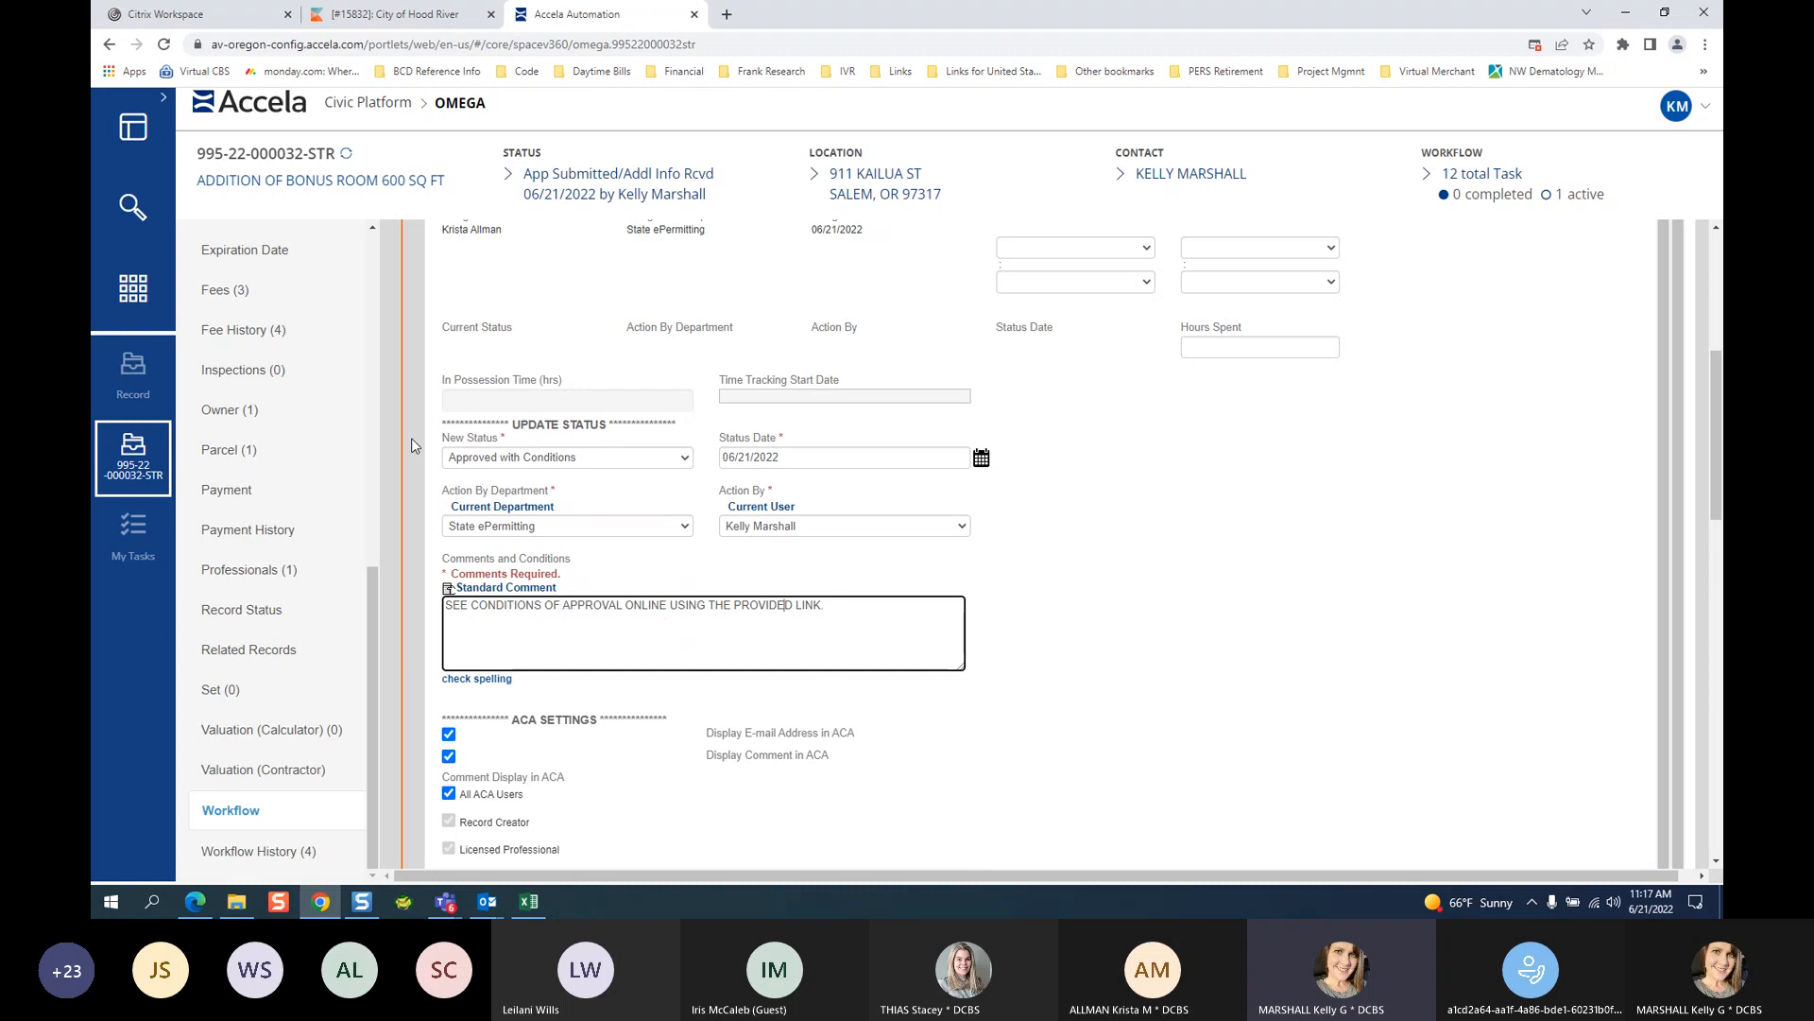
scroll(284, 425, "up", 6)
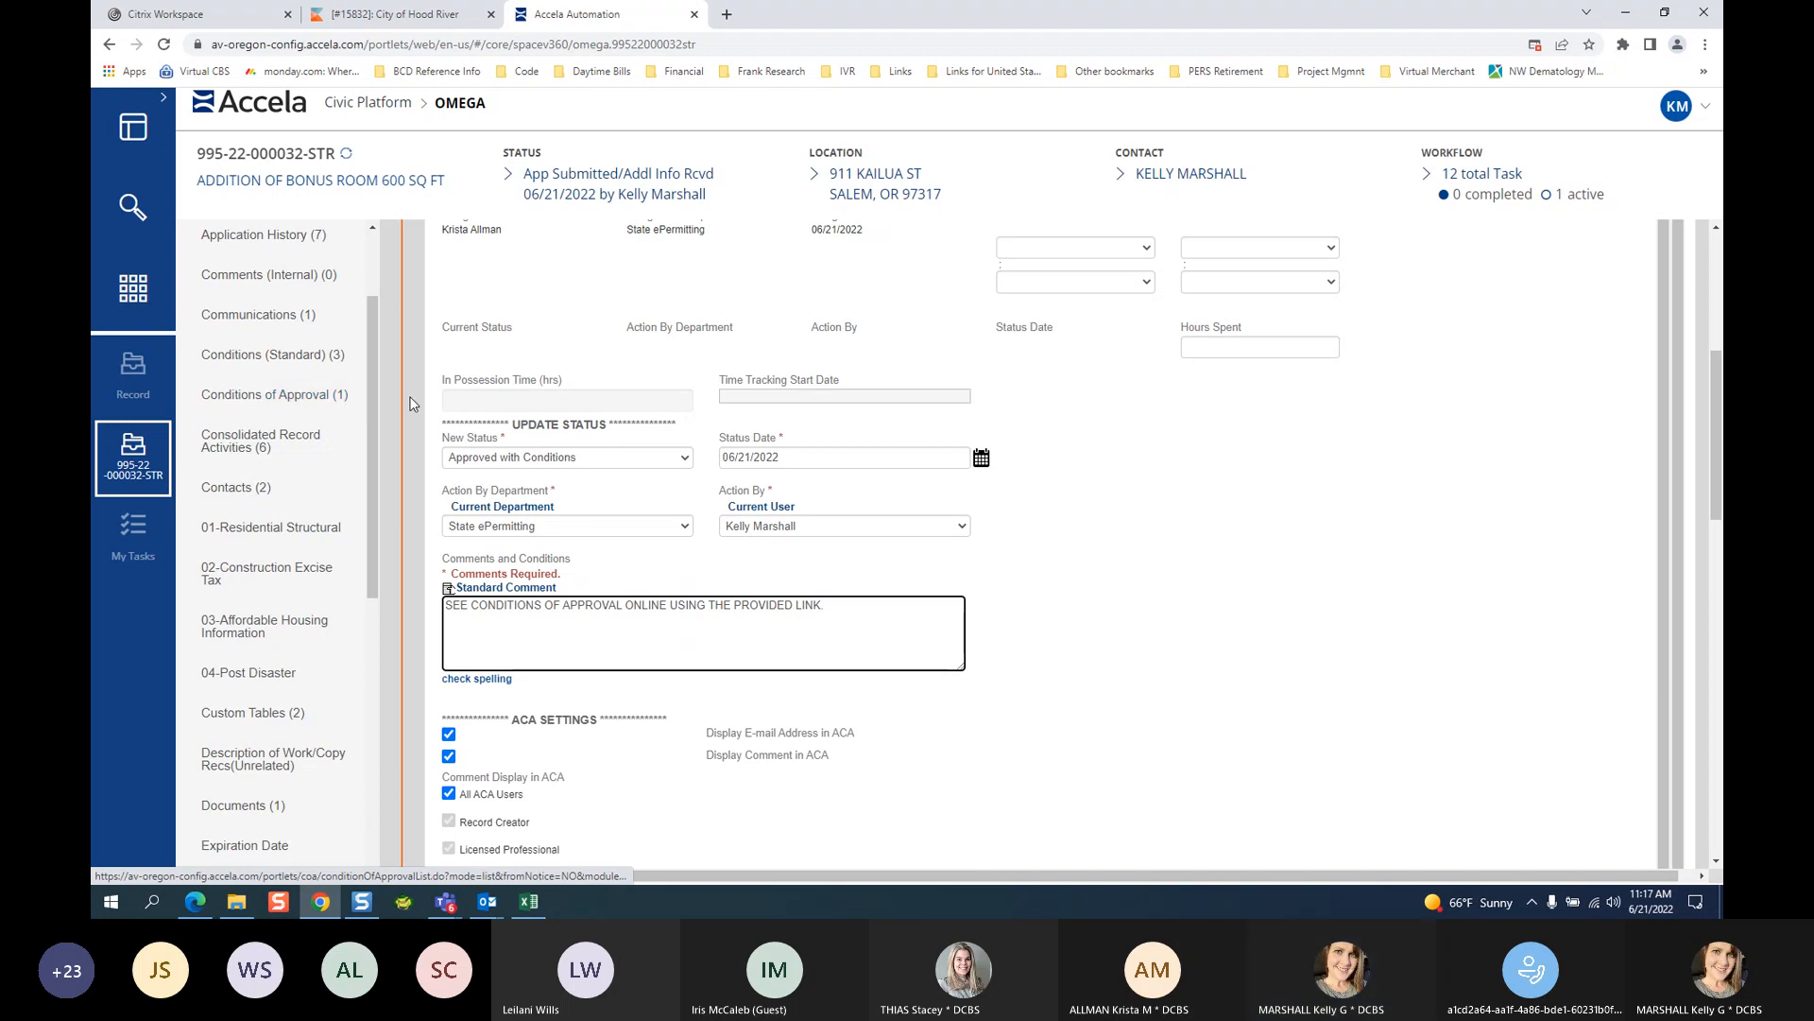
left_click(564, 458)
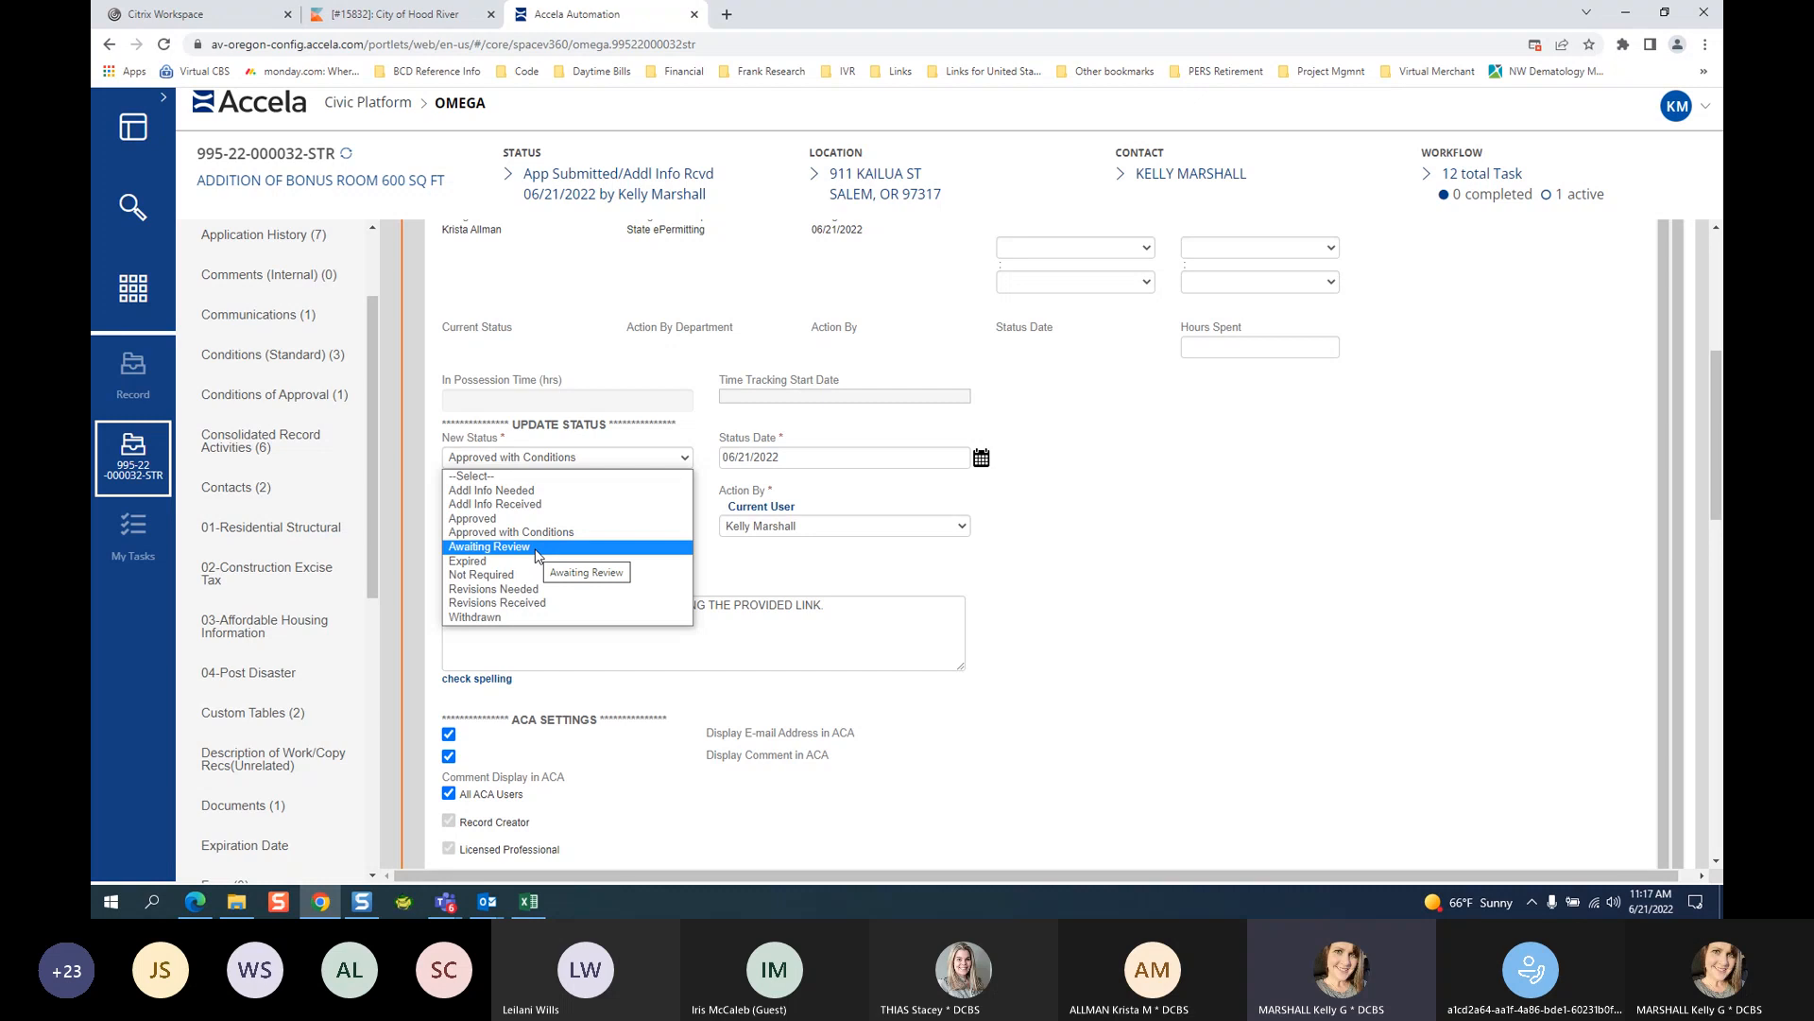
Switch the new status to Awaiting Review and erase the comment text entirely.
left_click(500, 553)
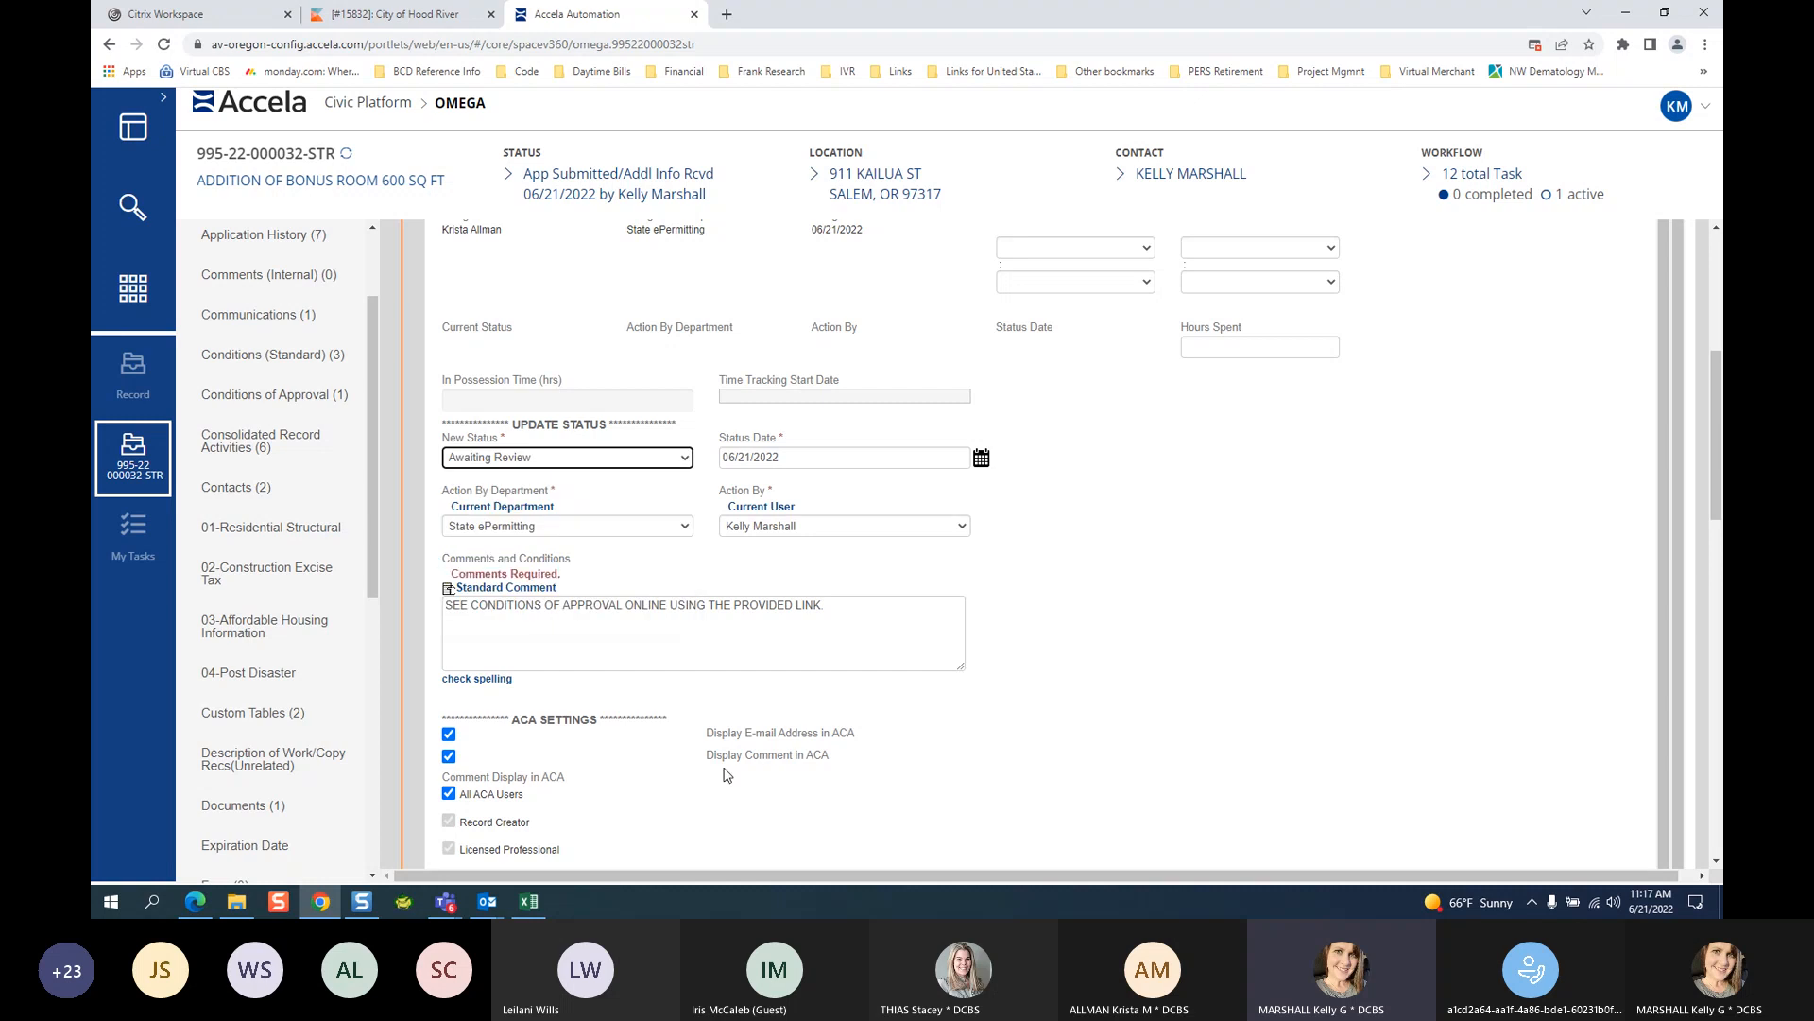
left_click_drag(837, 612, 448, 631)
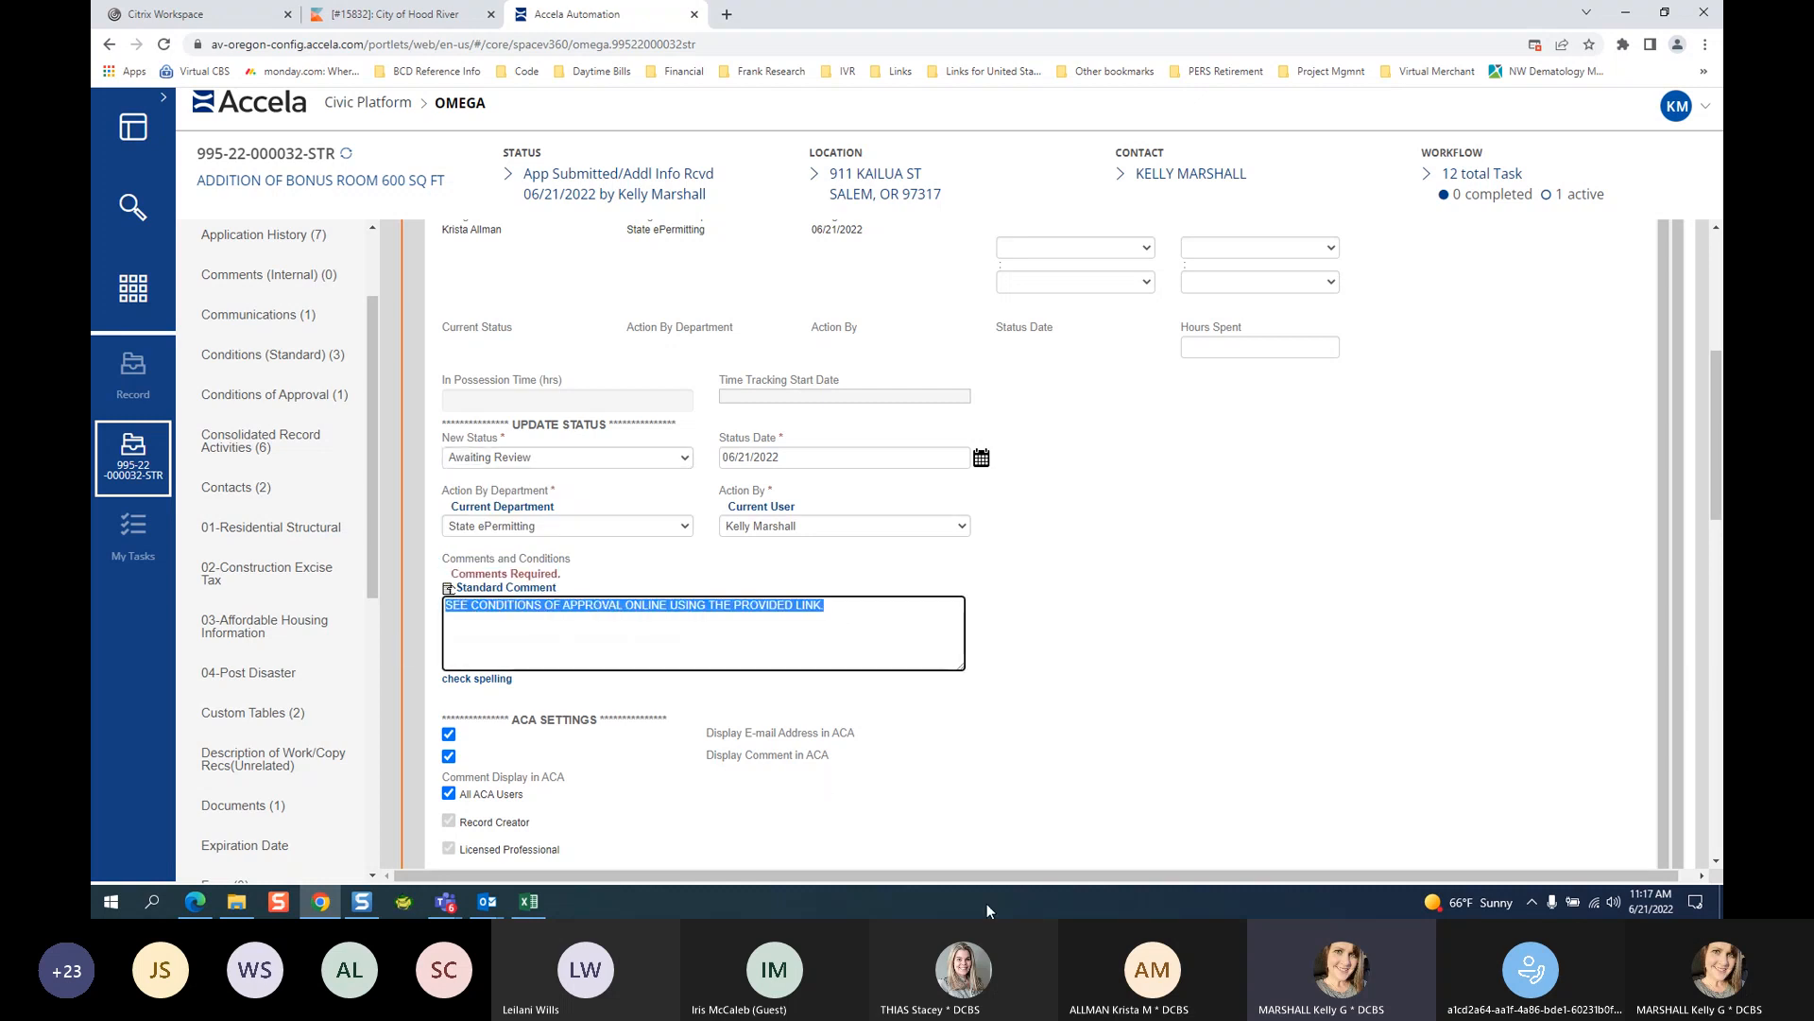
type("YOUR PLAN IS M")
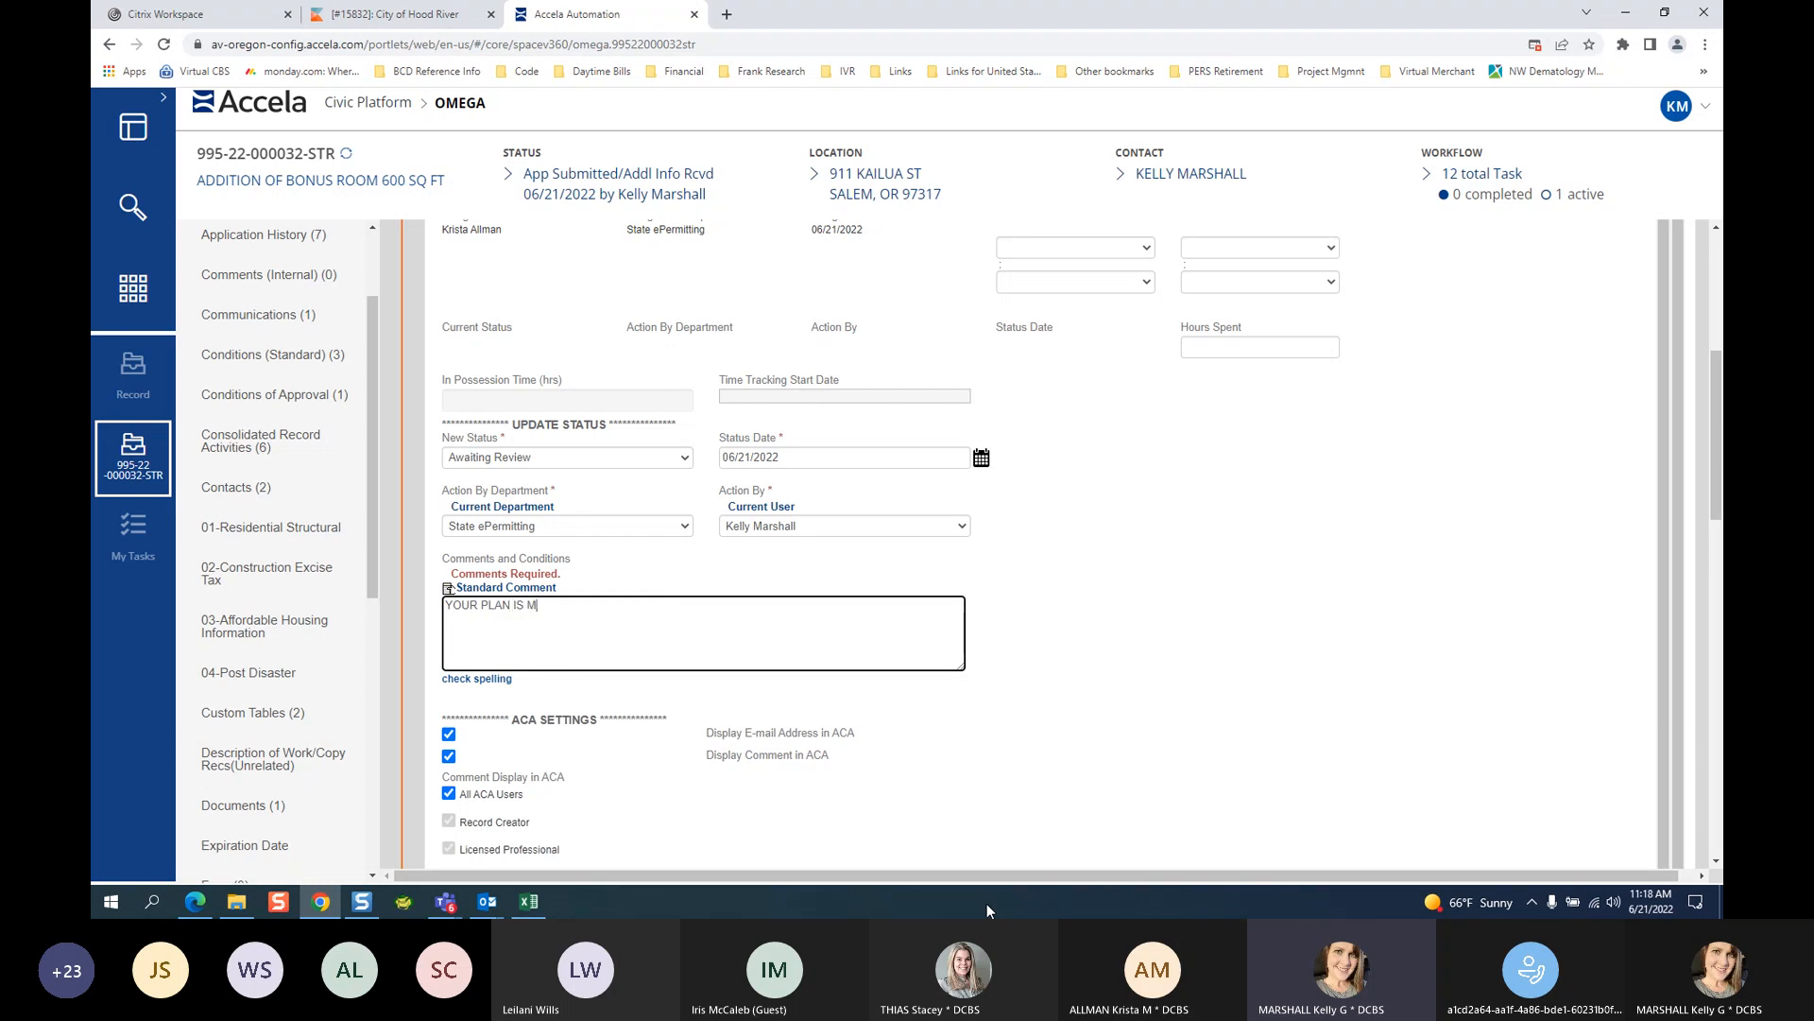
type("Y NEXT REVIEW")
key("BackSpace")
key("BackSpace")
key("BackSpace")
key("BackSpace")
key("BackSpace")
key("BackSpace")
key("BackSpace")
key("BackSpace")
key("BackSpace")
key("BackSpace")
key("BackSpace")
key("BackSpace")
key("BackSpace")
key("BackSpace")
key("BackSpace")
key("BackSpace")
key("BackSpace")
key("BackSpace")
key("BackSpace")
key("BackSpace")
left_click(536, 458)
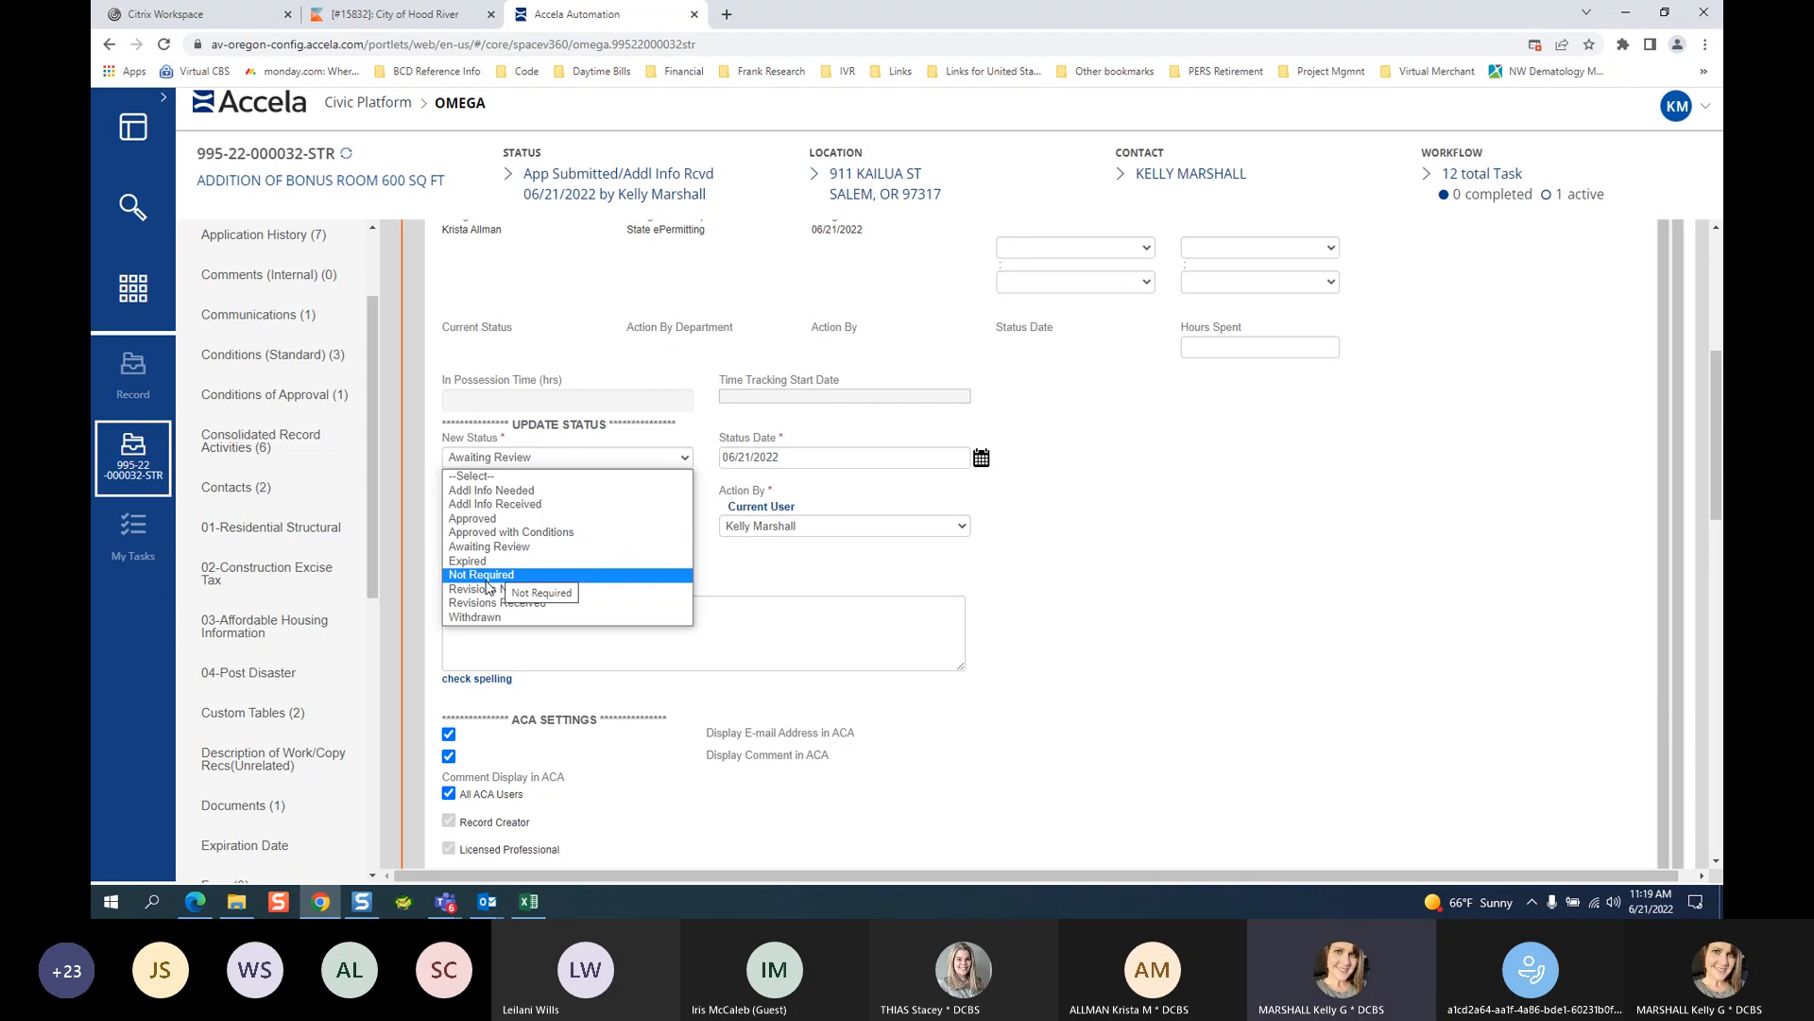
Keep Awaiting Review and collapse the Building Review task details.
left_click(1057, 609)
scroll(1058, 610, "up", 5)
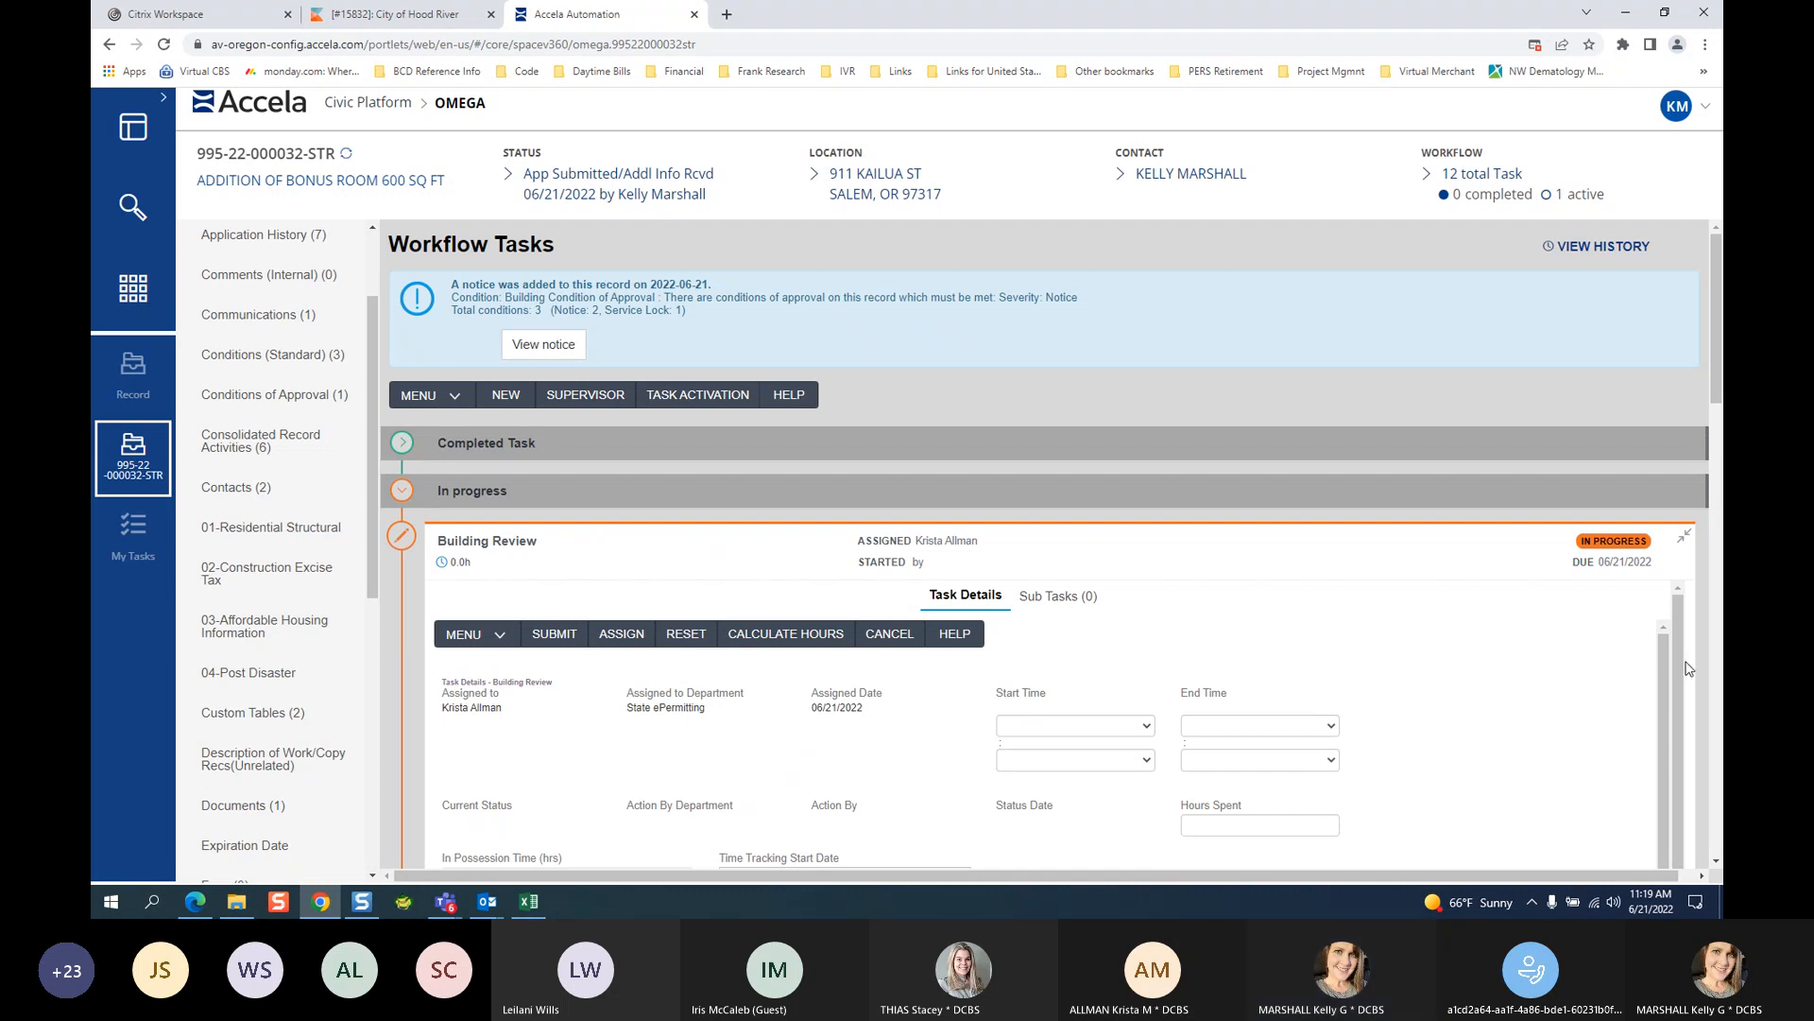
left_click(1684, 536)
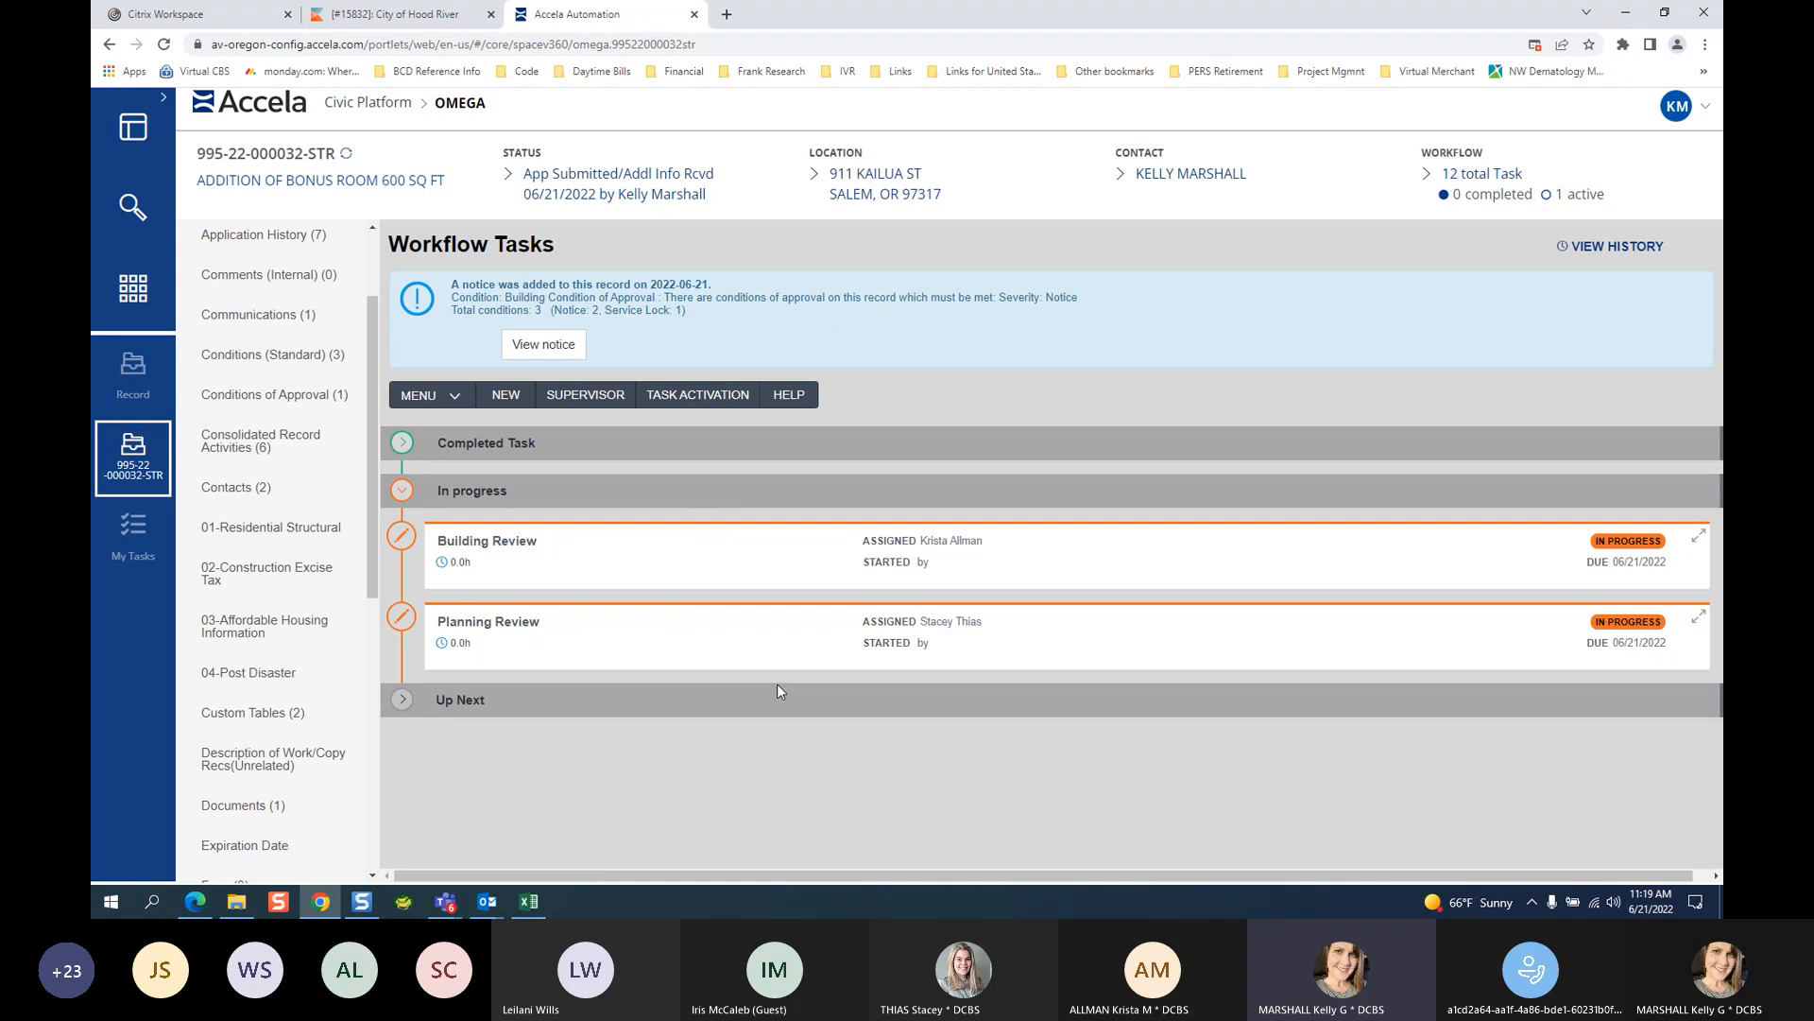
Activate Fire Review as a required parallel task under Building Review and save.
left_click(697, 397)
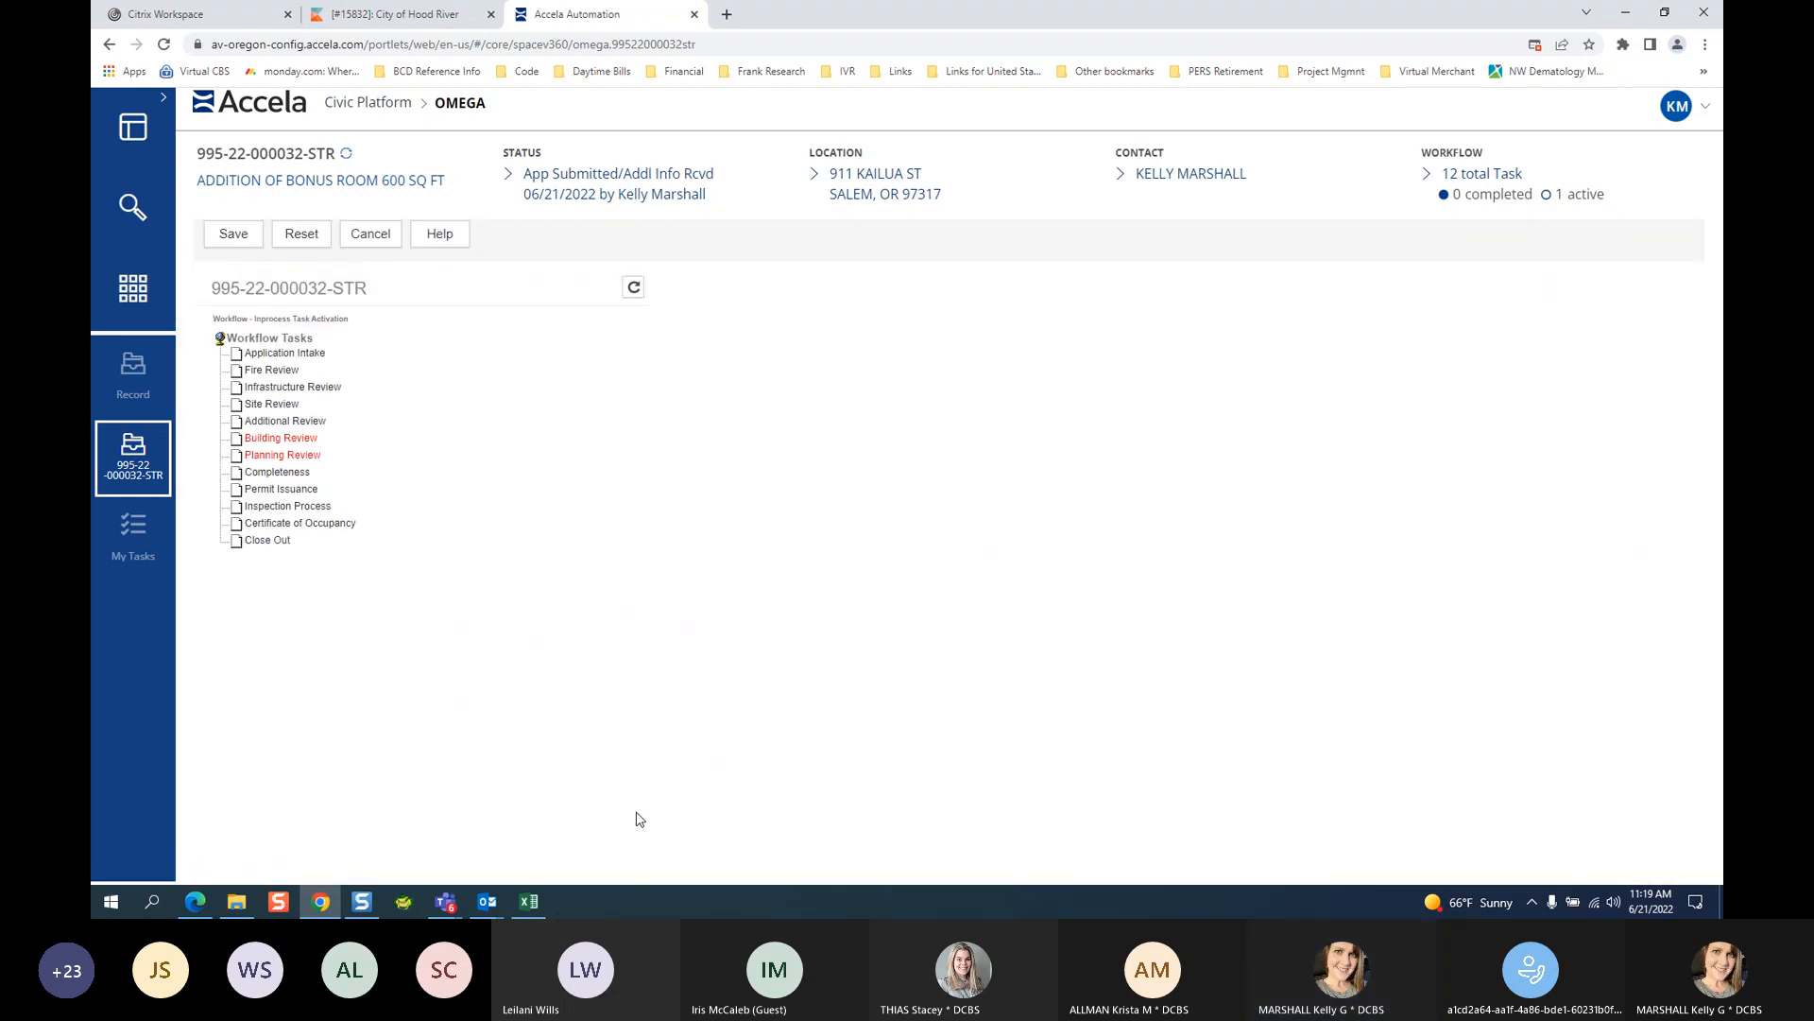
left_click(281, 438)
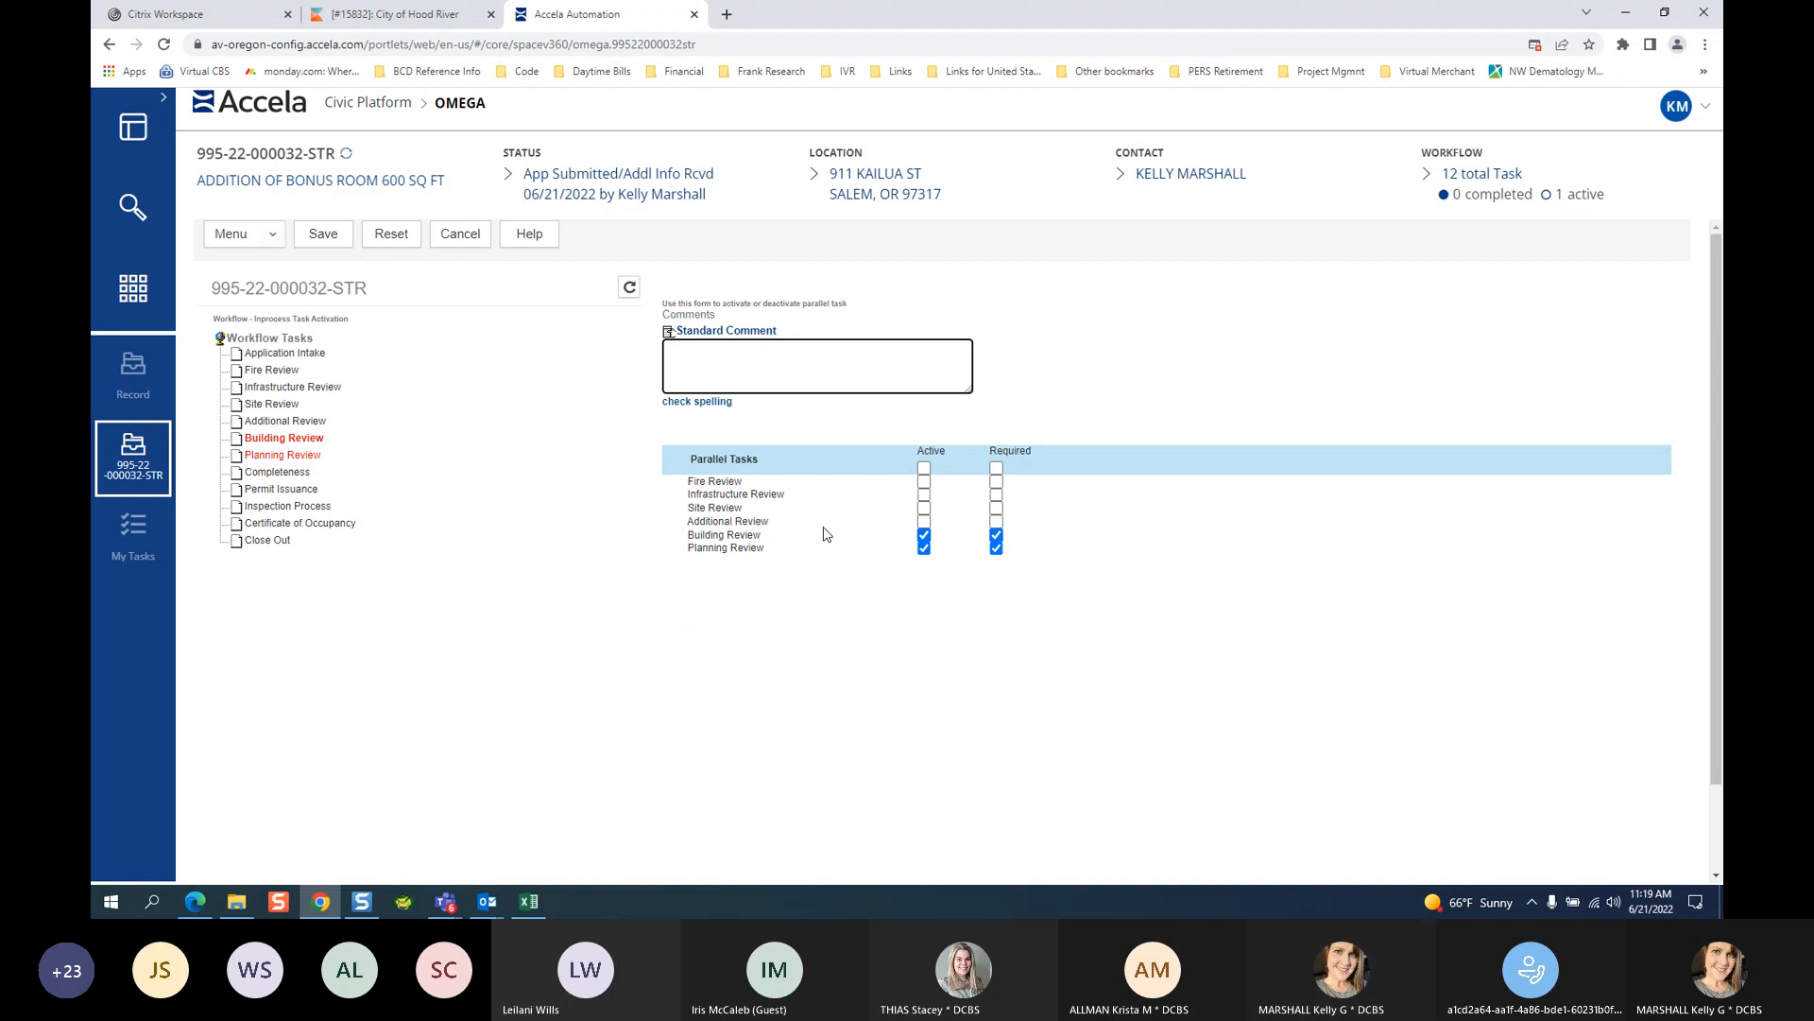
left_click(924, 482)
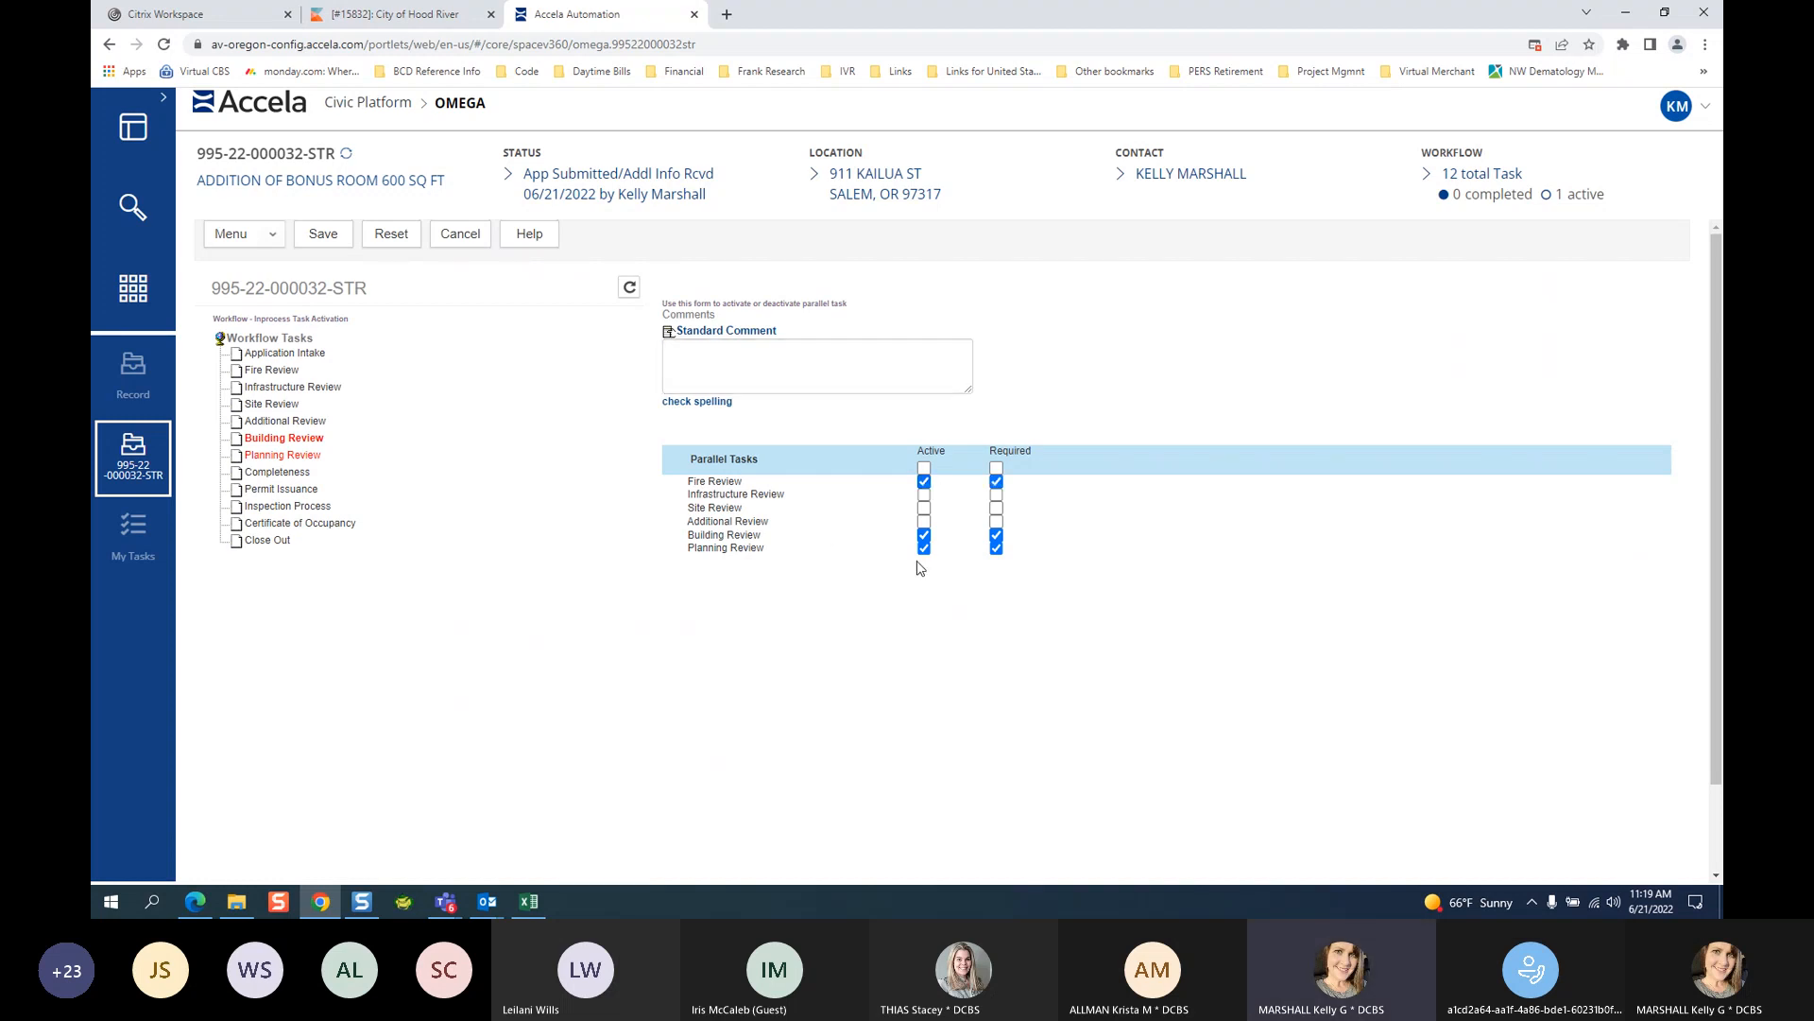
left_click(306, 242)
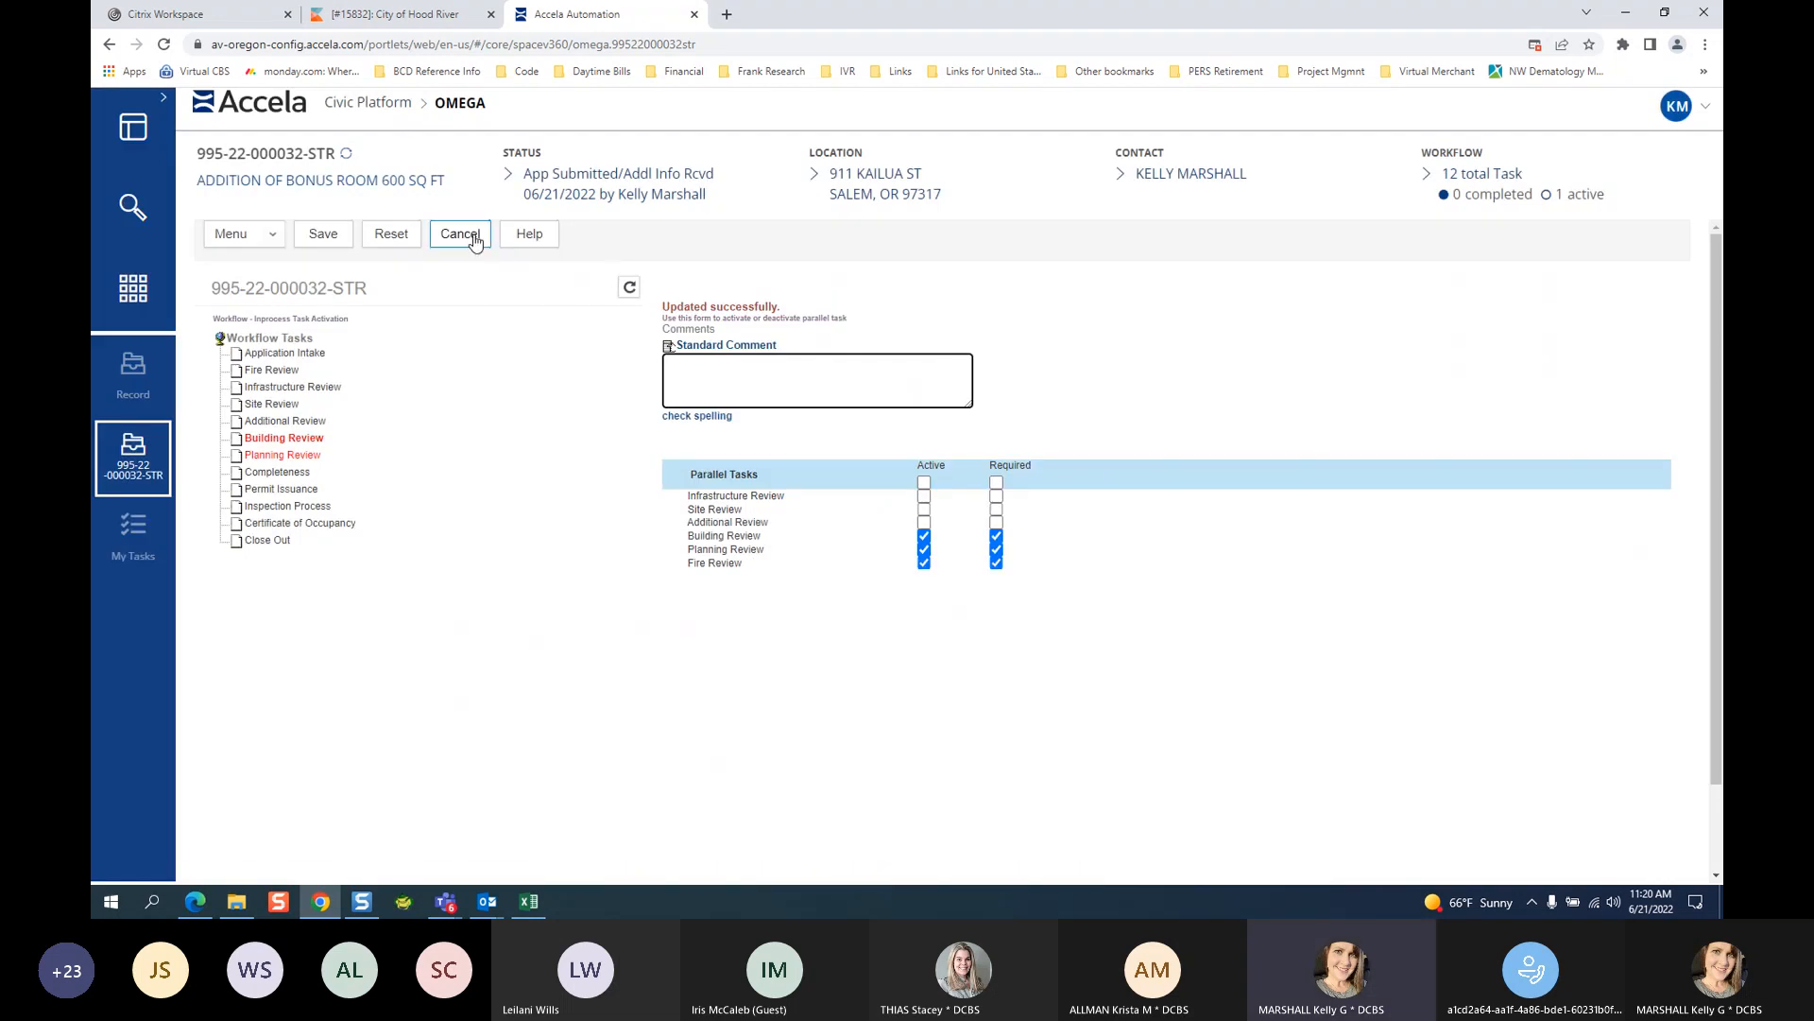
left_click(460, 235)
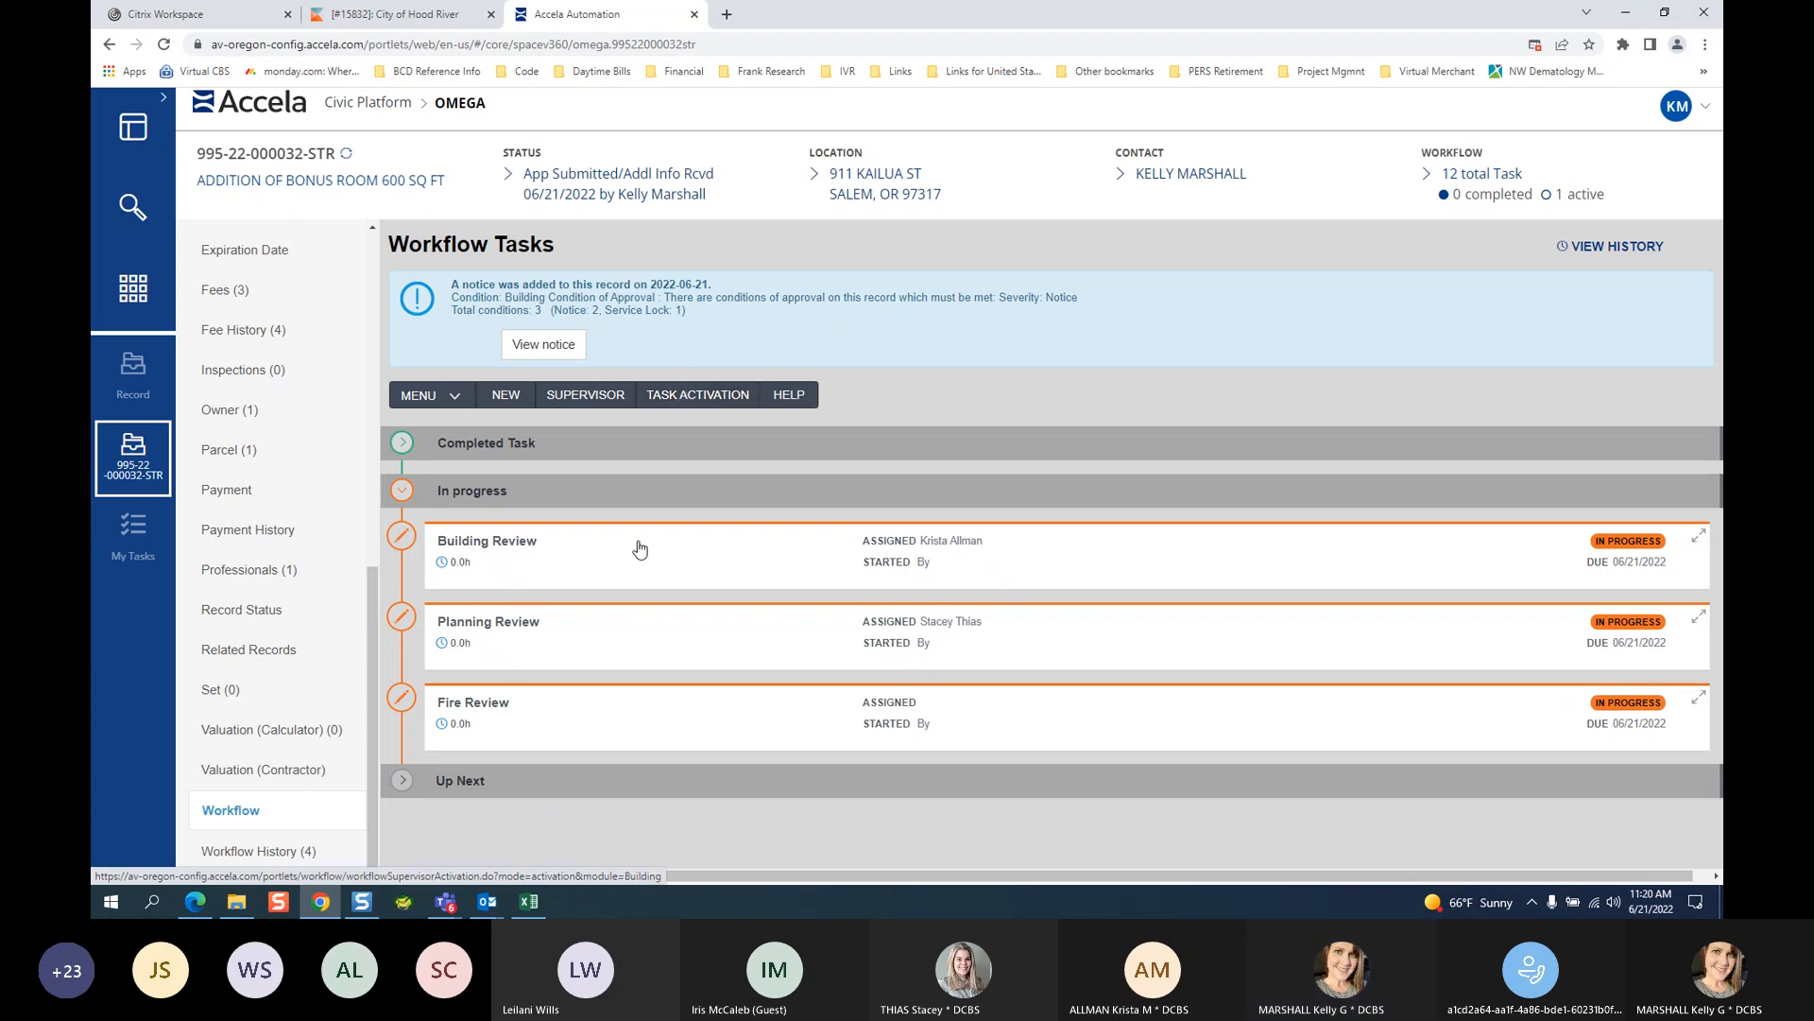
Expand the Building Review task and show its New Status options.
left_click(529, 547)
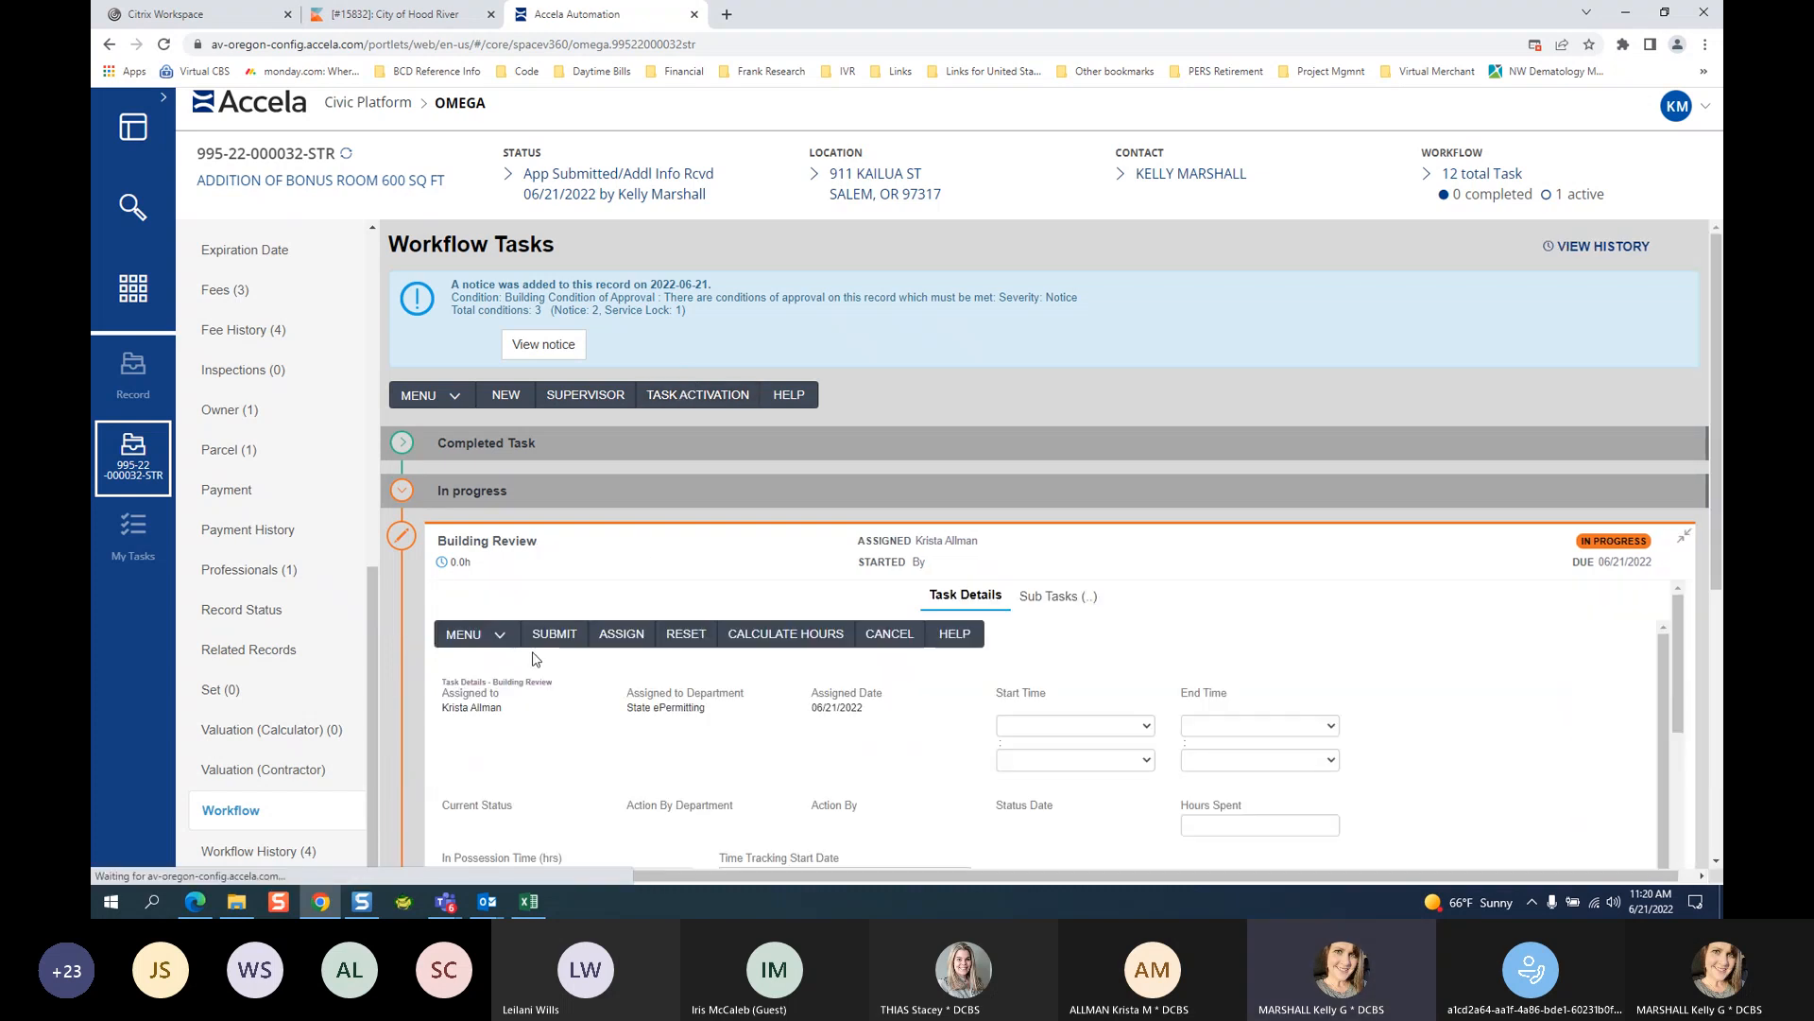
left_click(484, 571)
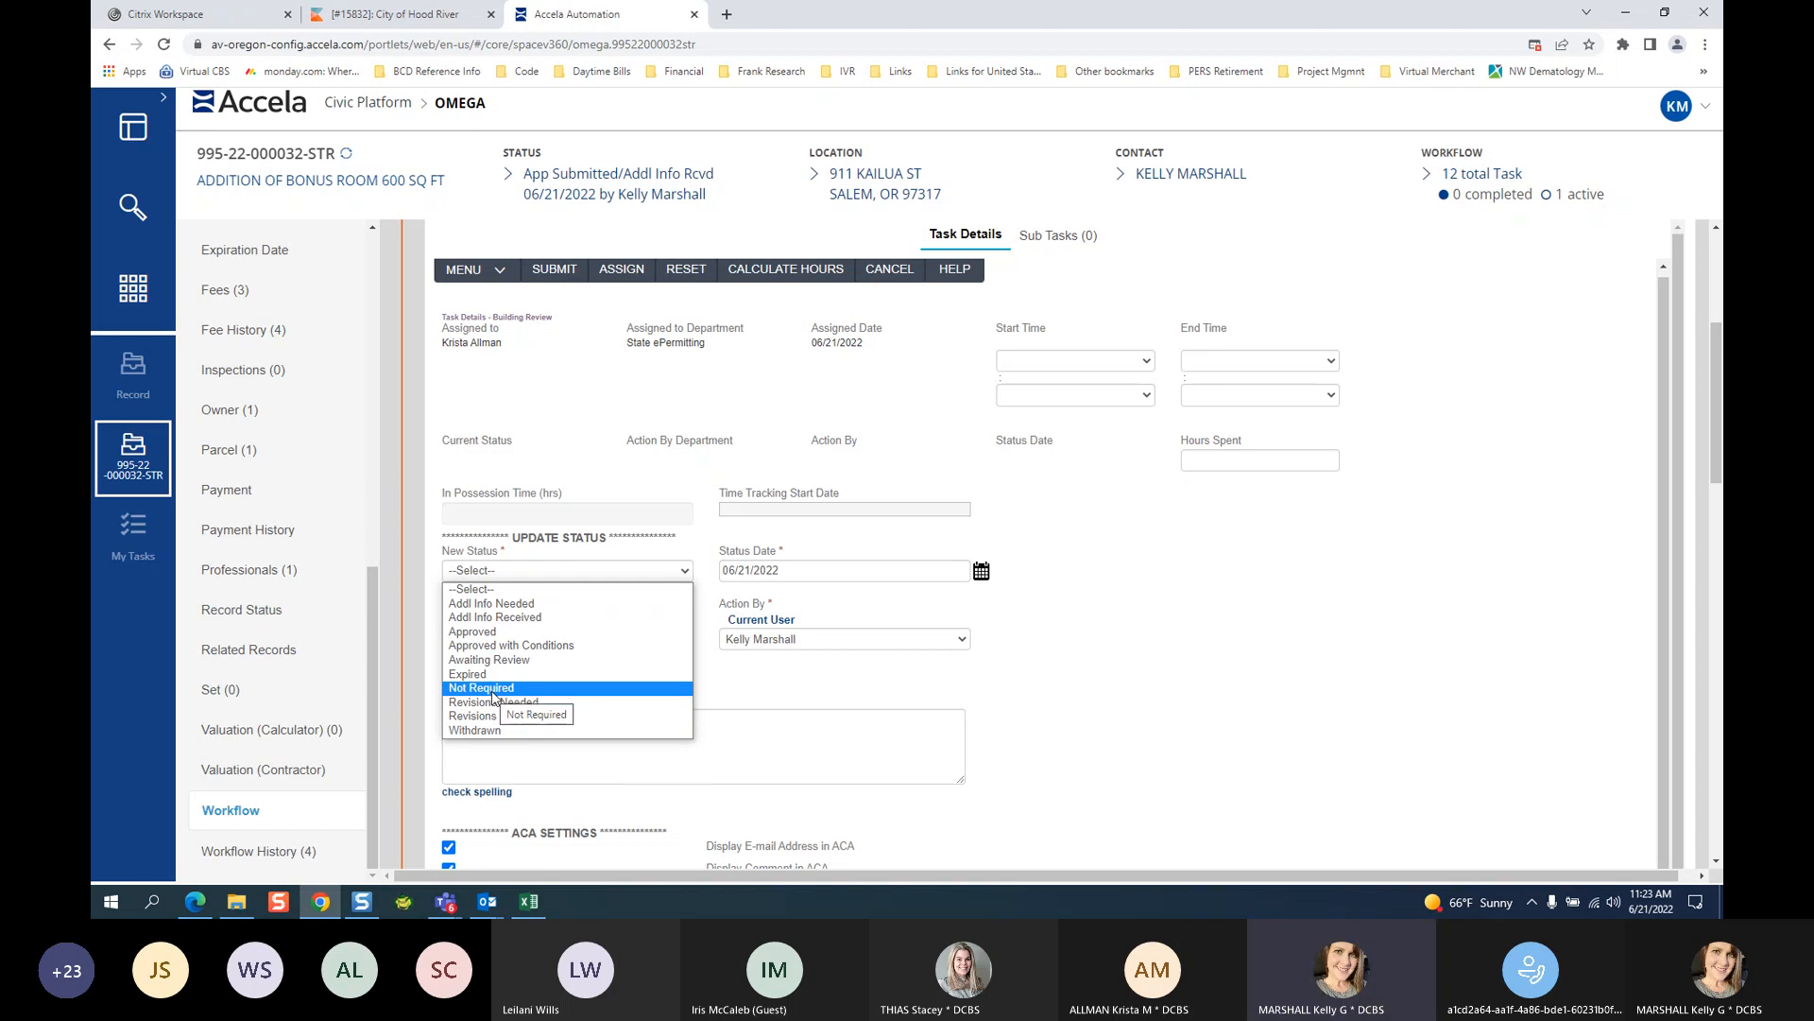
Submit Building Review as Approved and collapse its task card.
left_click(501, 631)
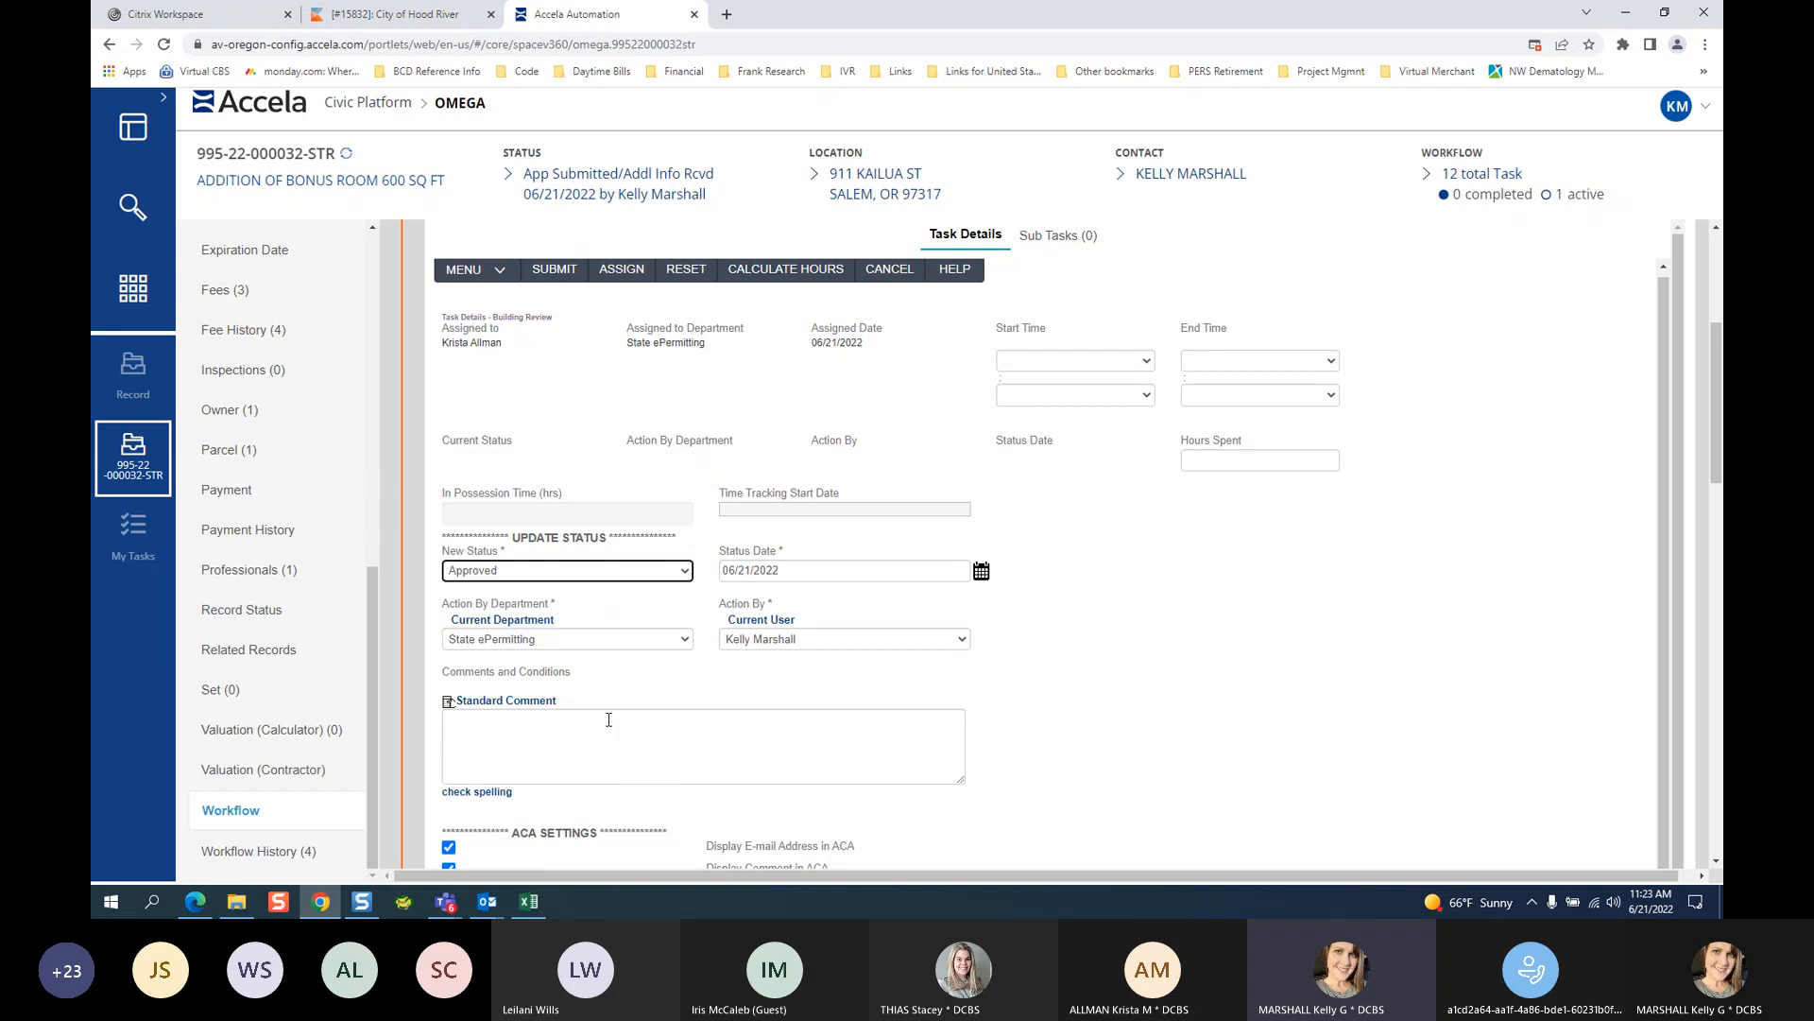
left_click(551, 275)
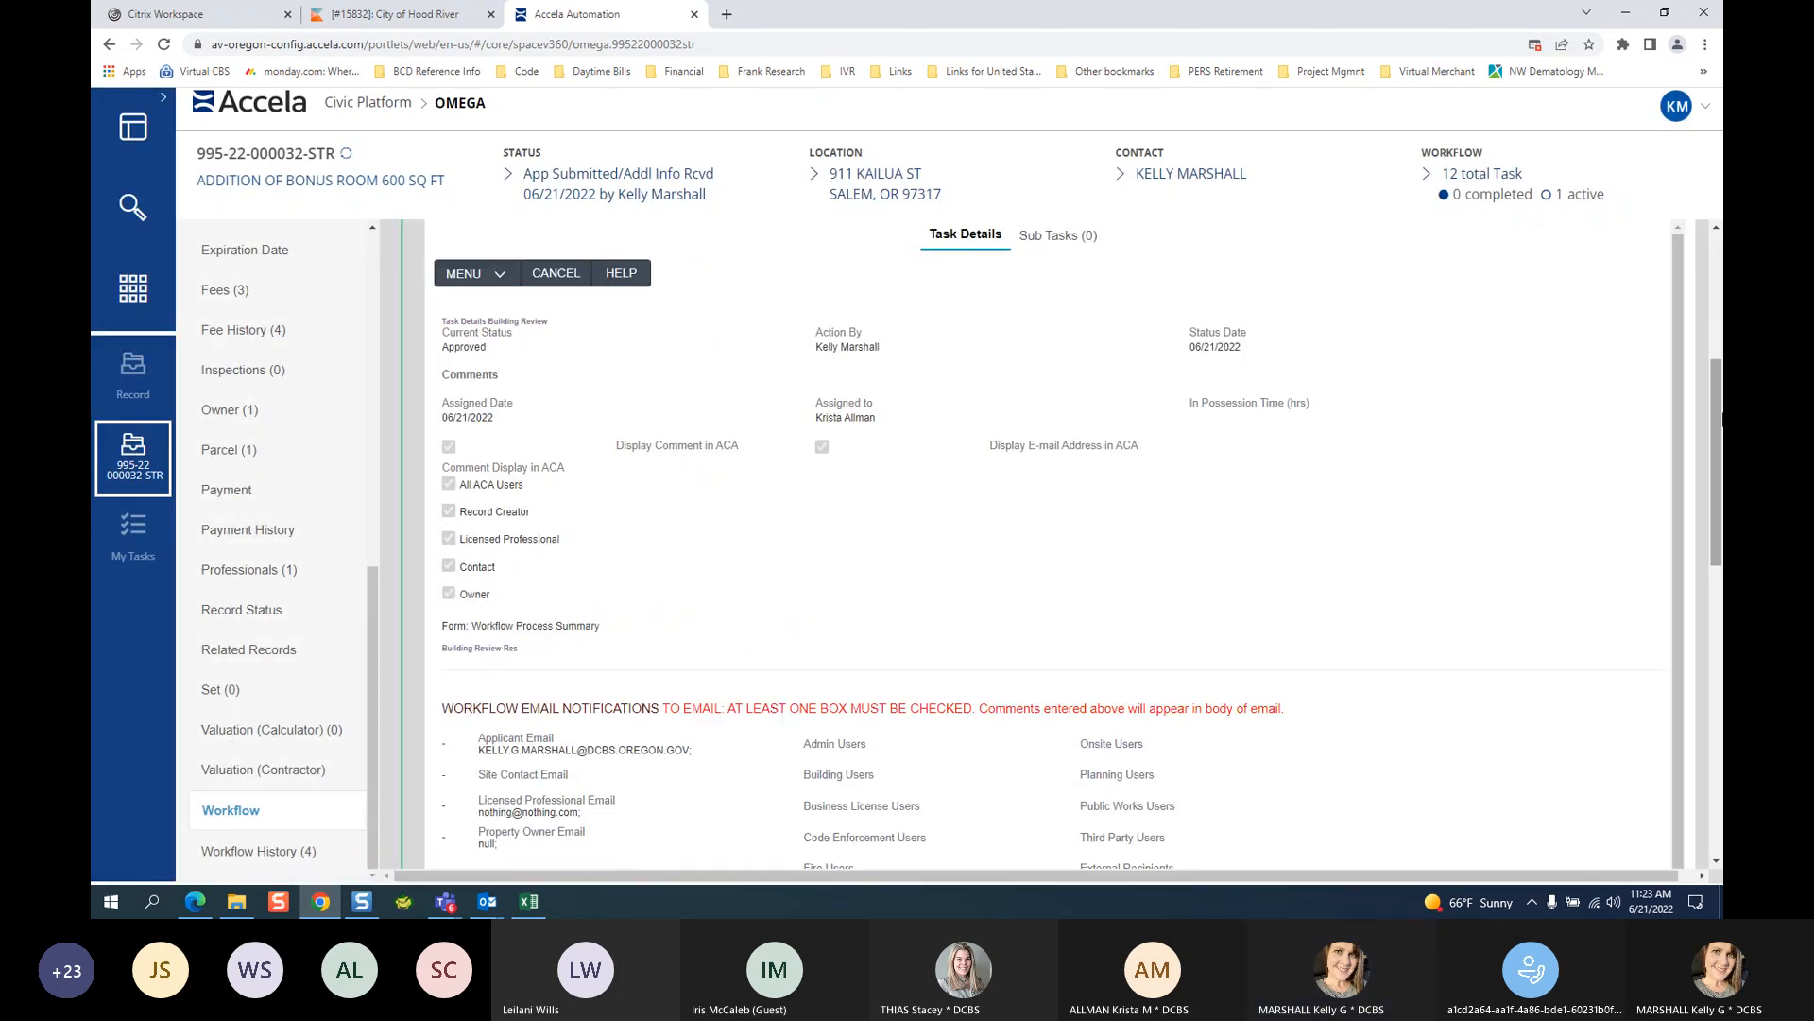
scroll(1442, 654, "up", 4)
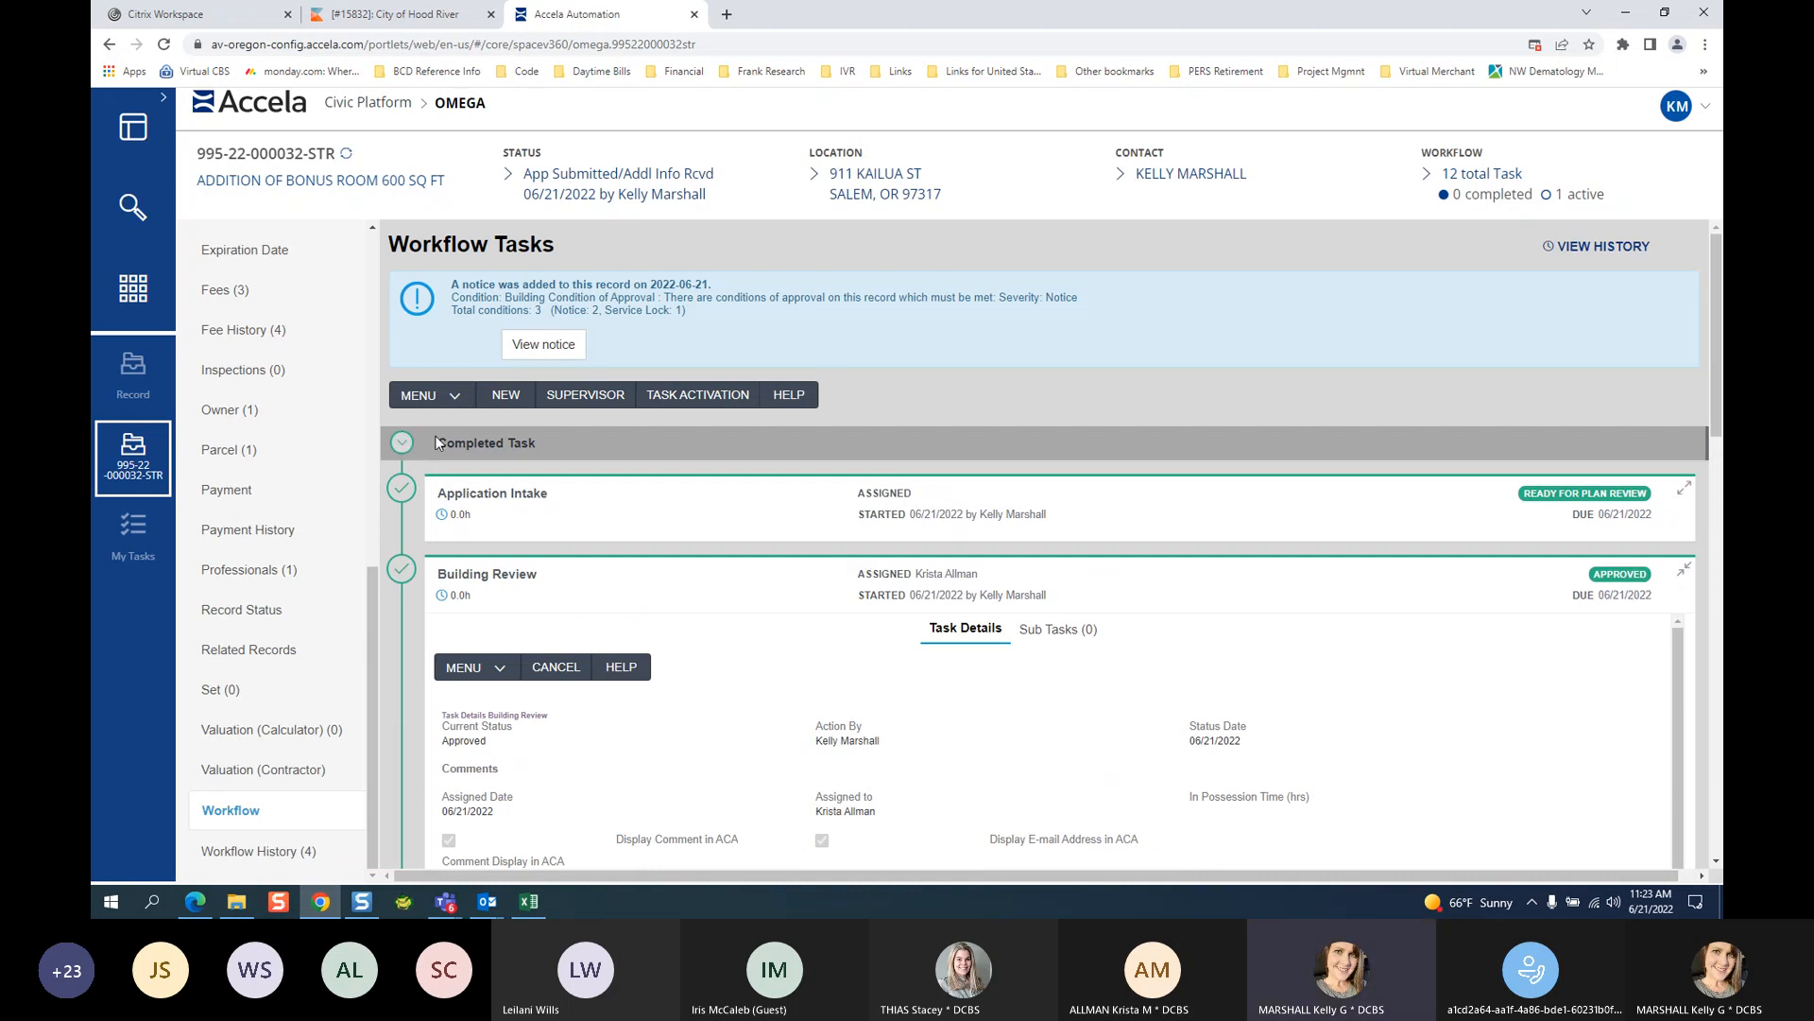
left_click(1683, 571)
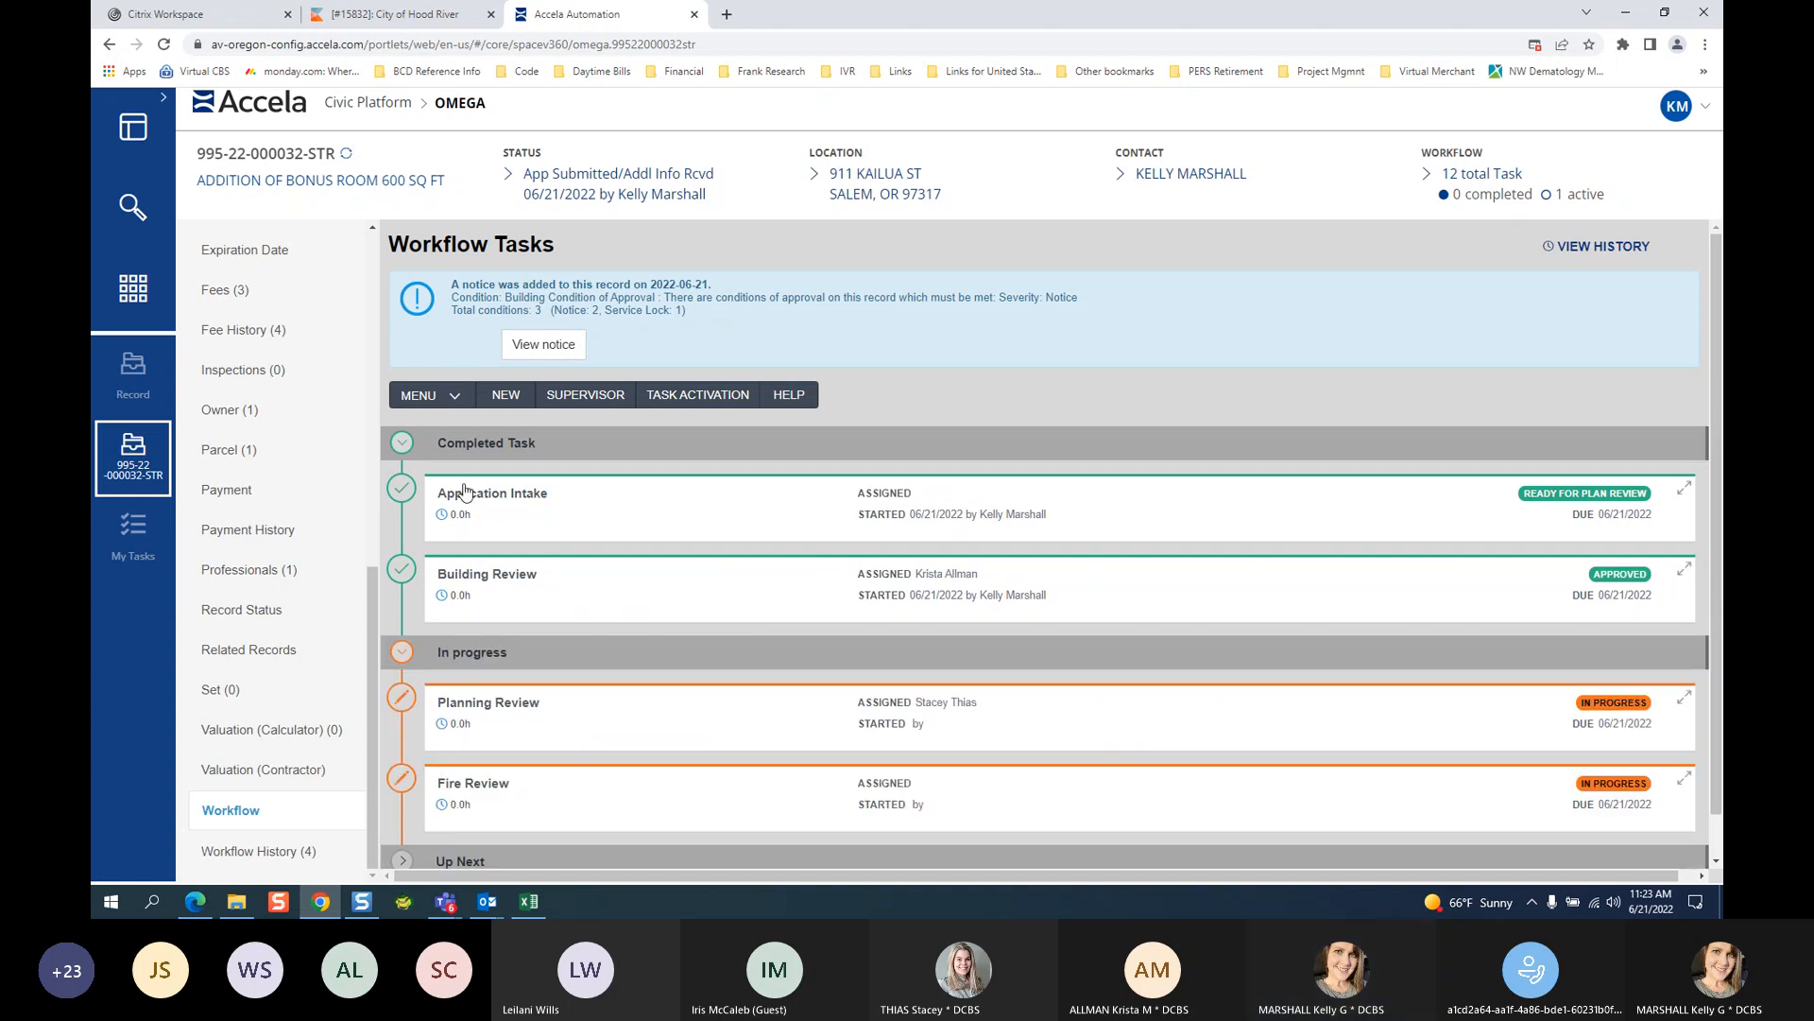
Collapse Completed Task, expand Planning Review and set its status to Approved.
left_click(402, 443)
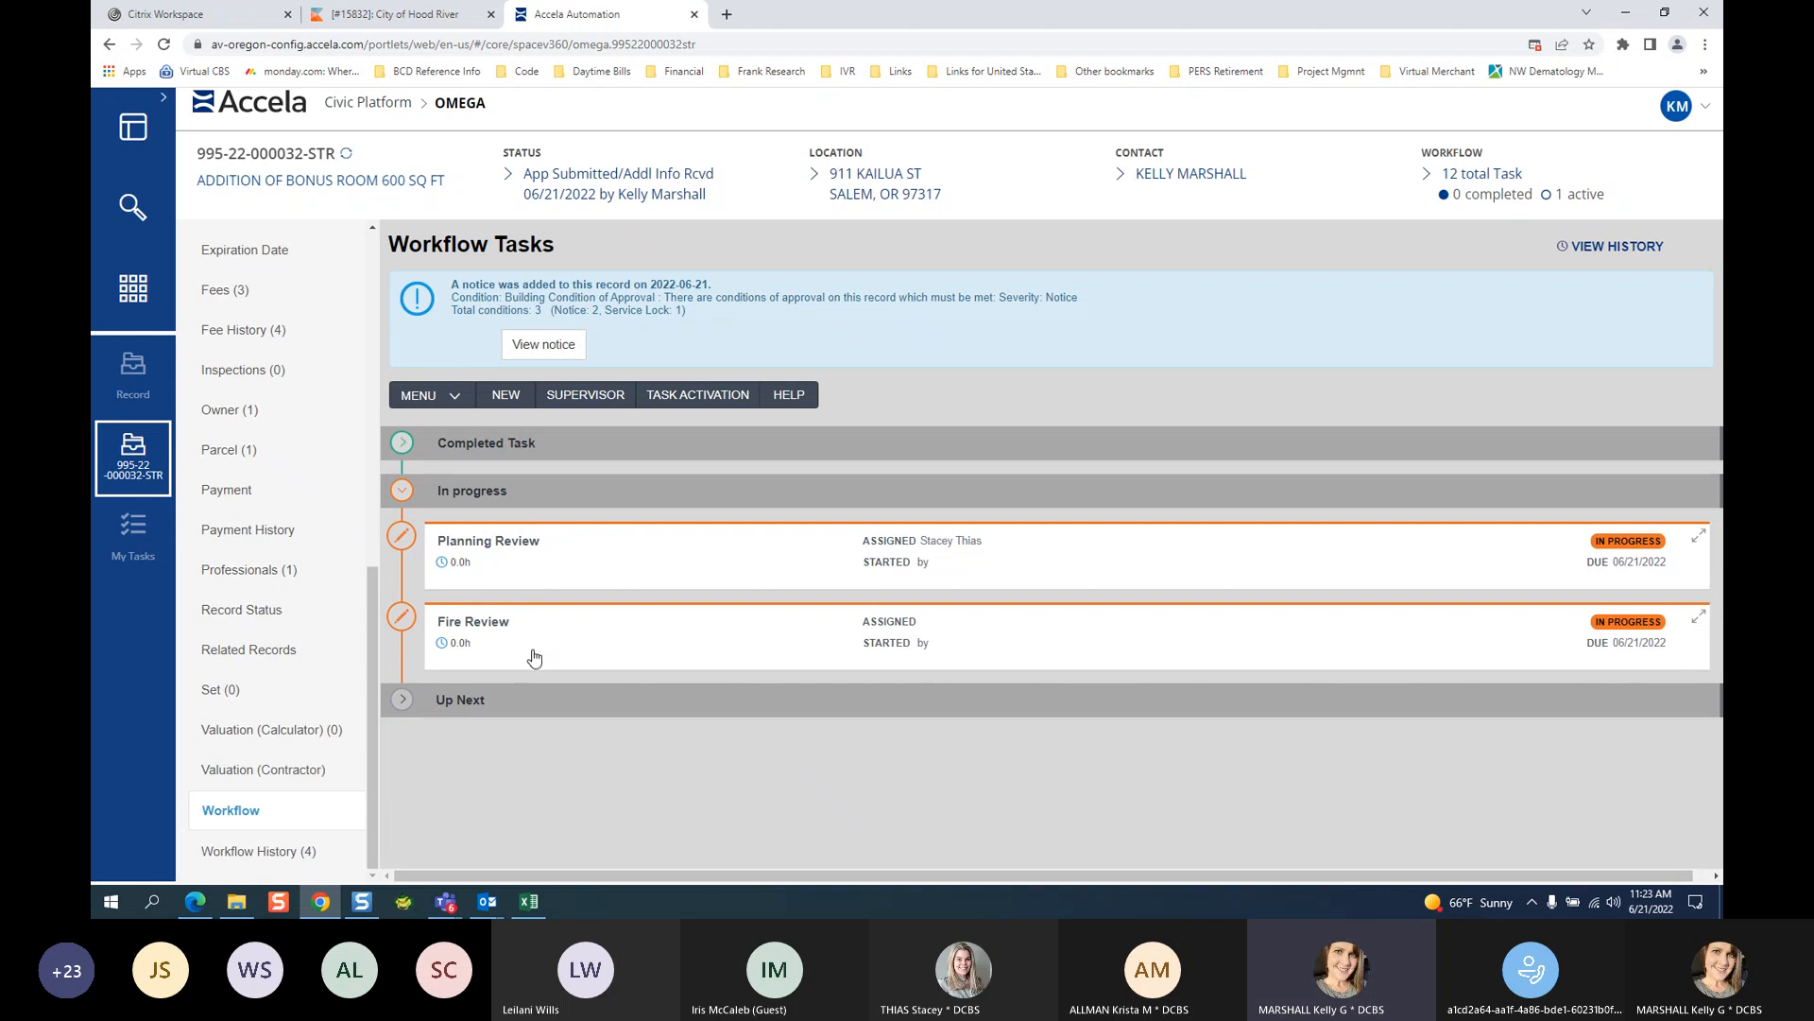
left_click(522, 563)
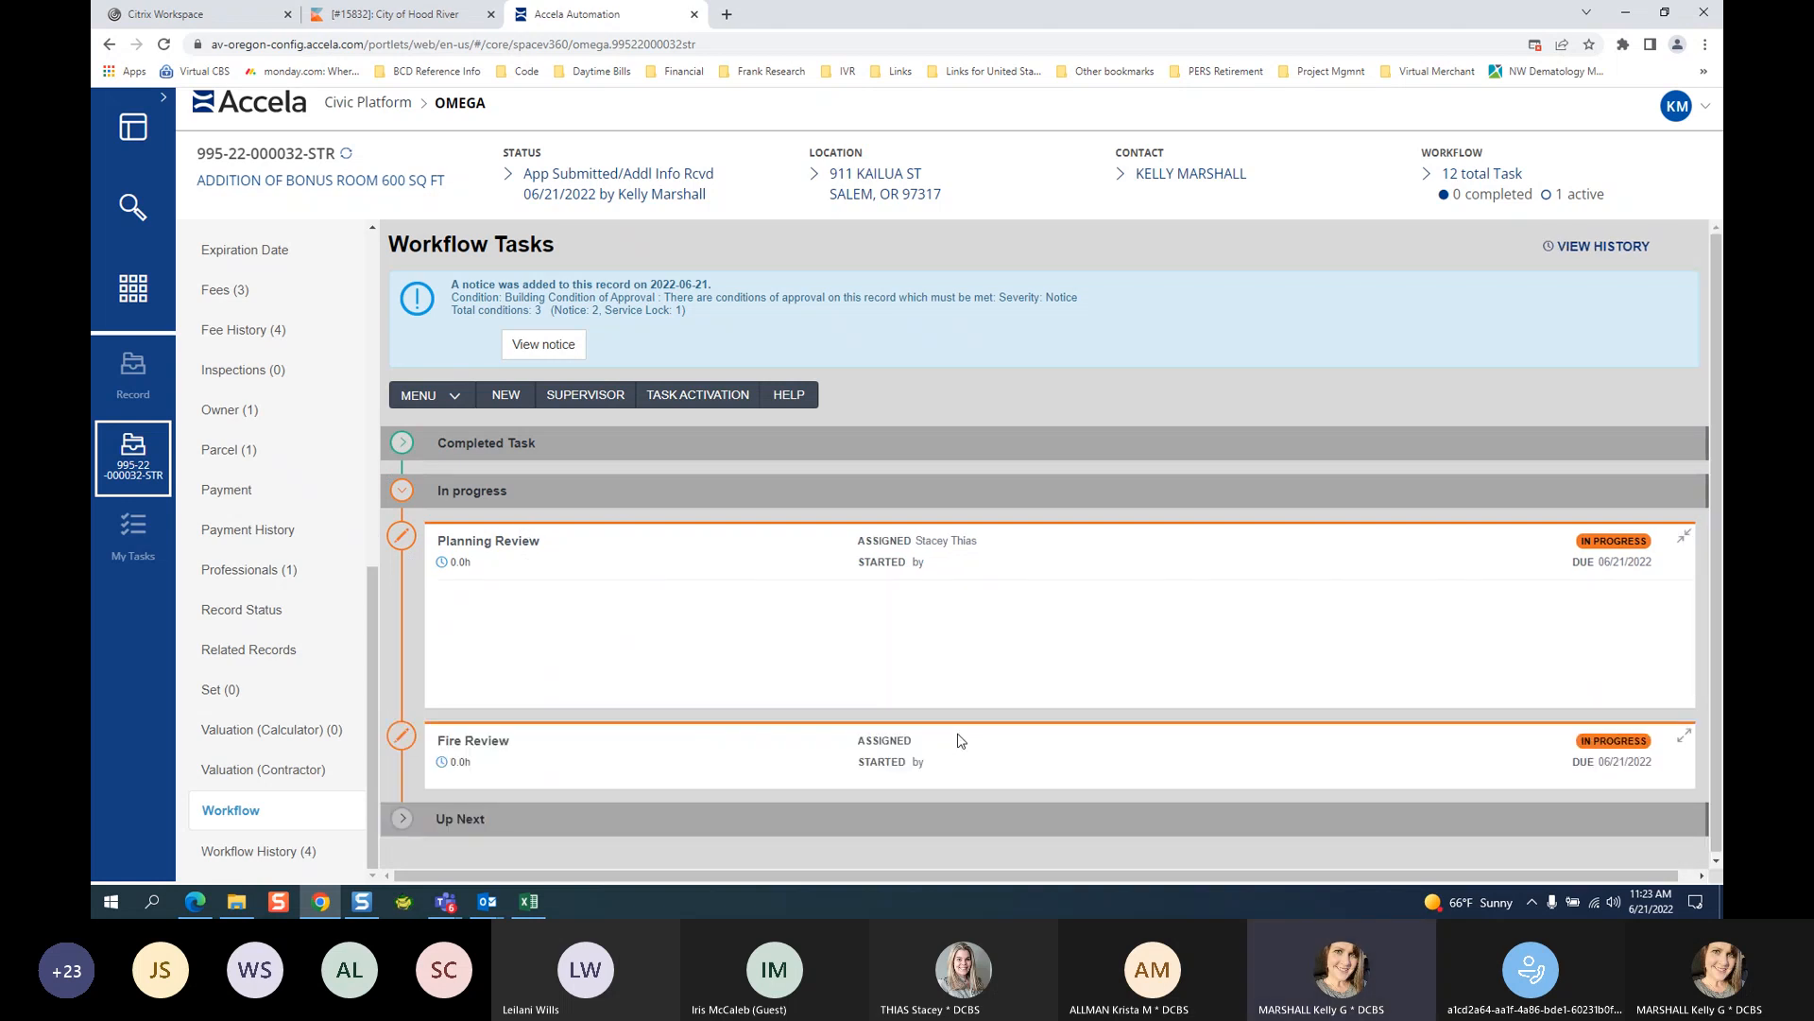
scroll(1083, 631, "down", 4)
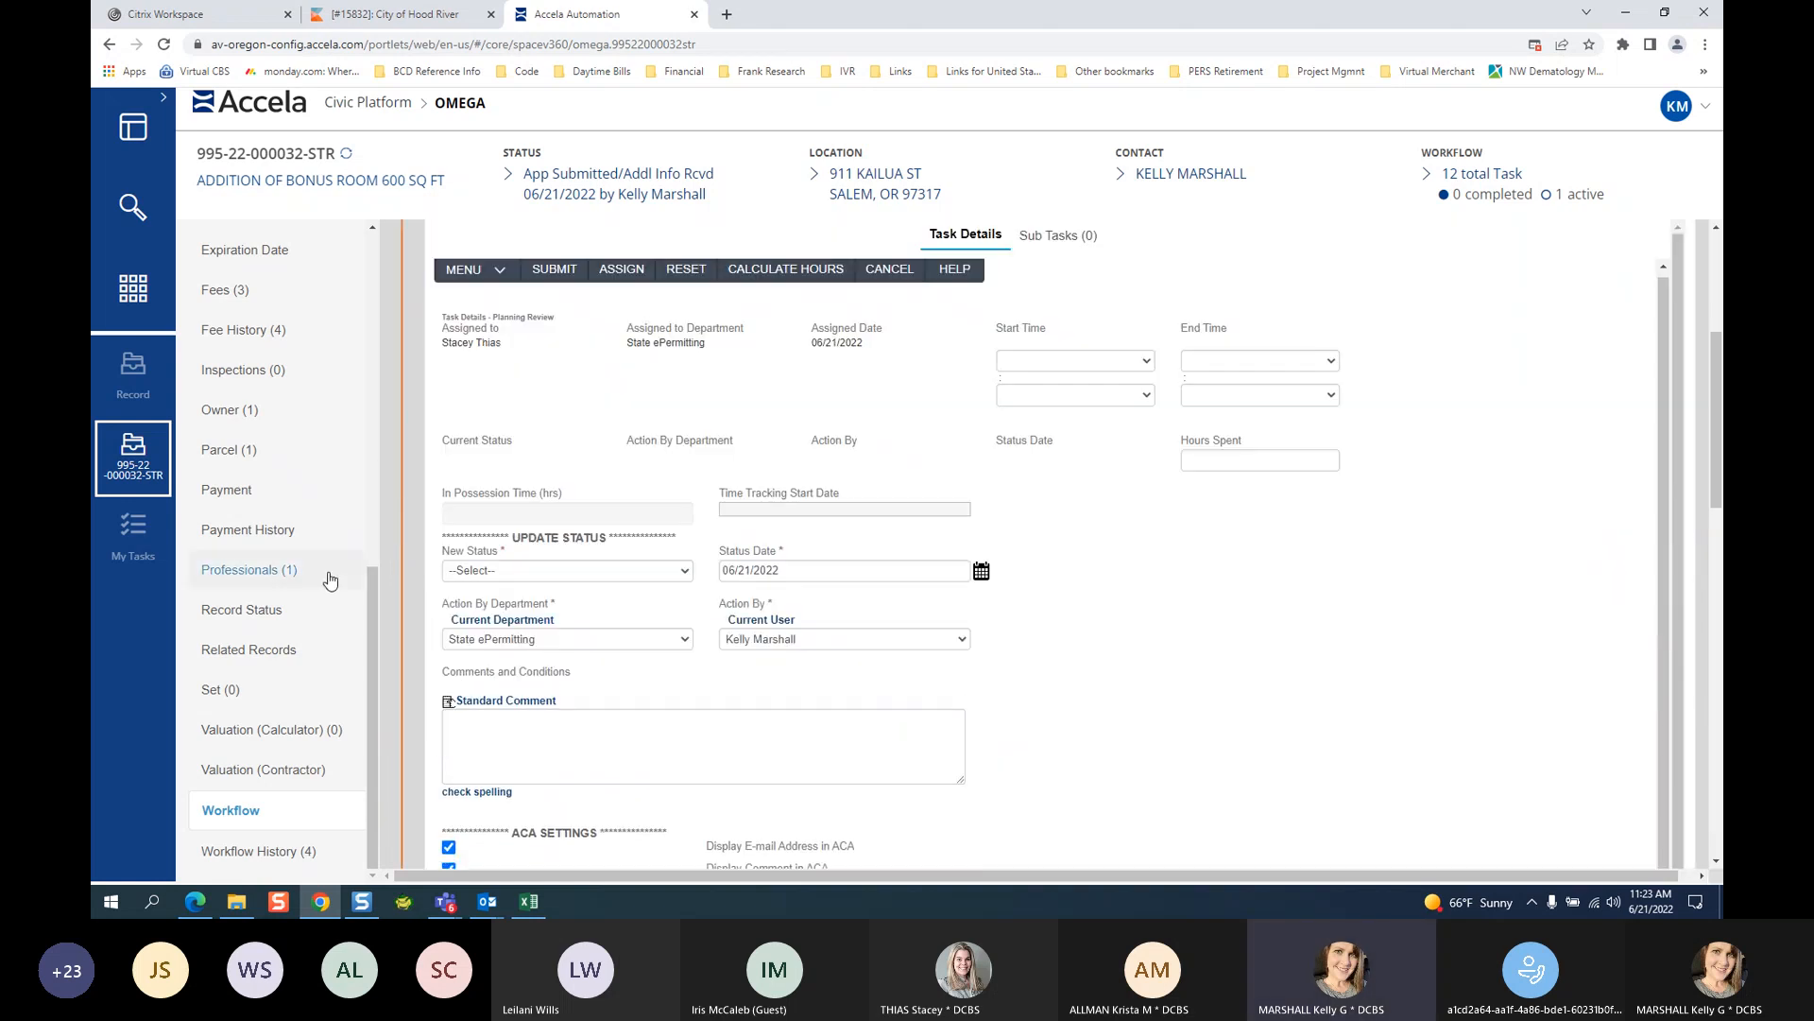
left_click(484, 570)
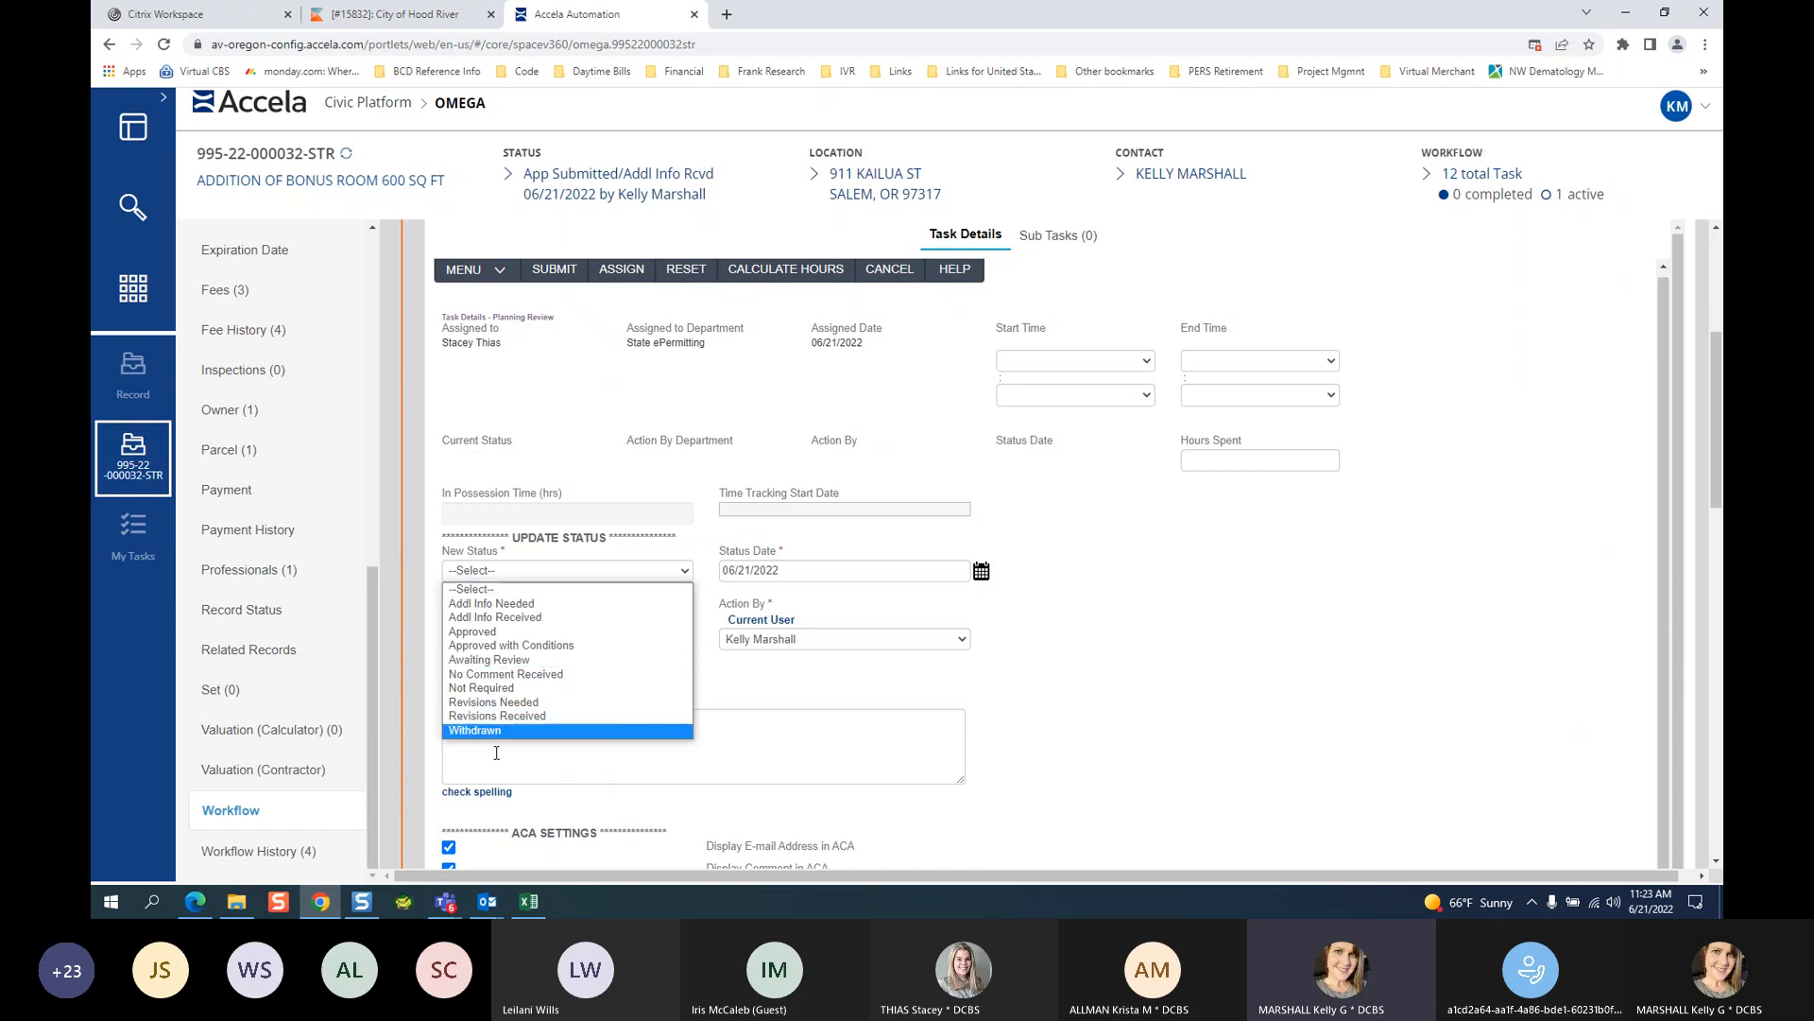
left_click(540, 633)
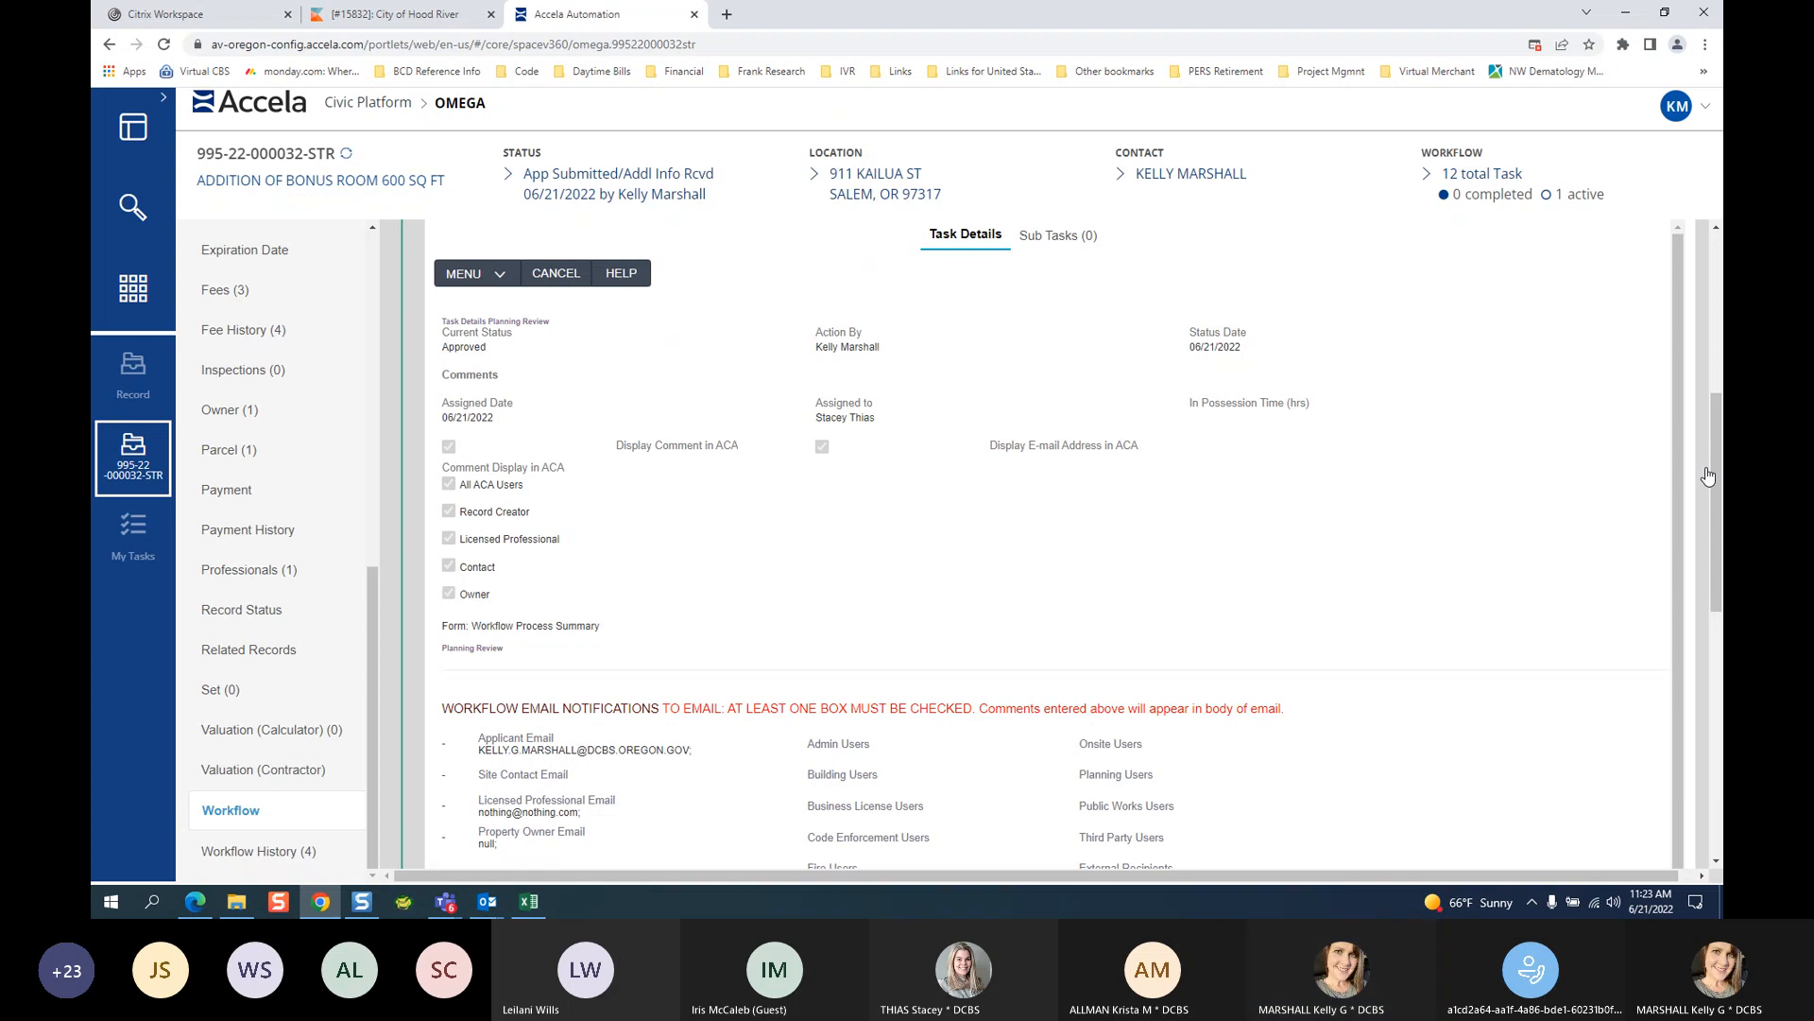
scroll(1690, 664, "up", 5)
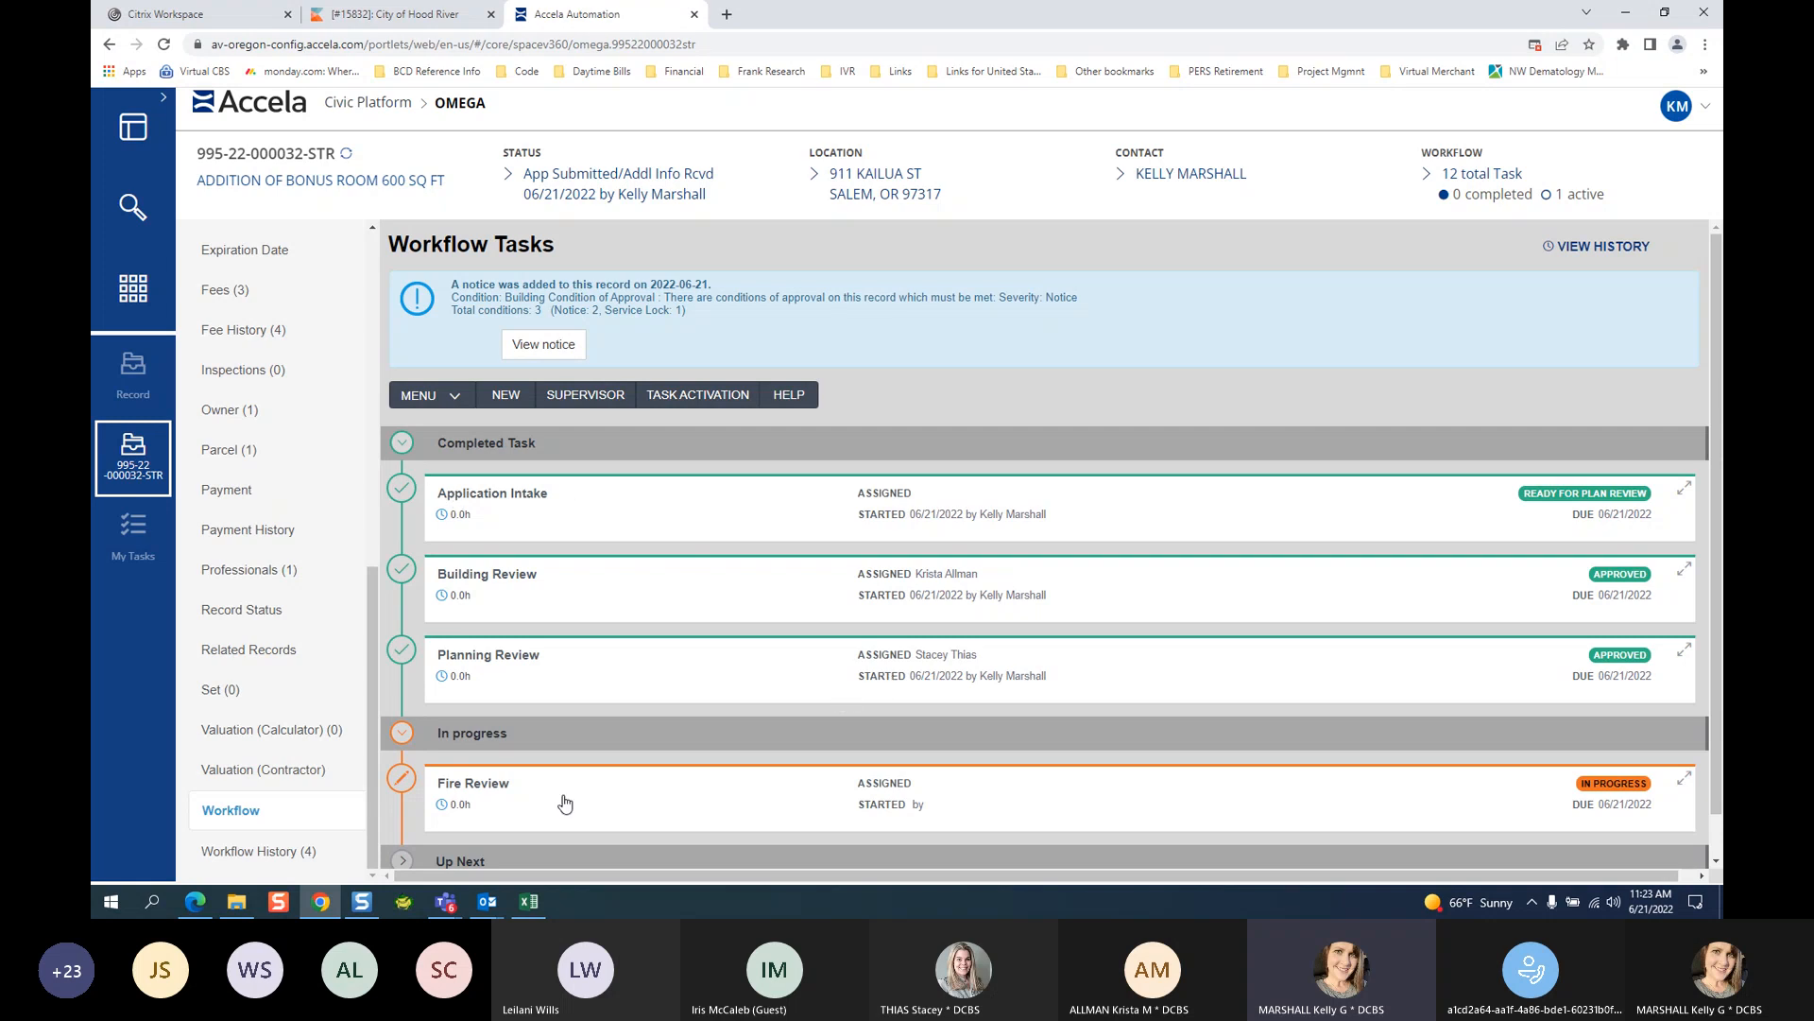
Set Fire Review's new status to Approved, replacing an initial Approved with Conditions choice.
scroll(564, 802, "down", 1)
left_click(503, 752)
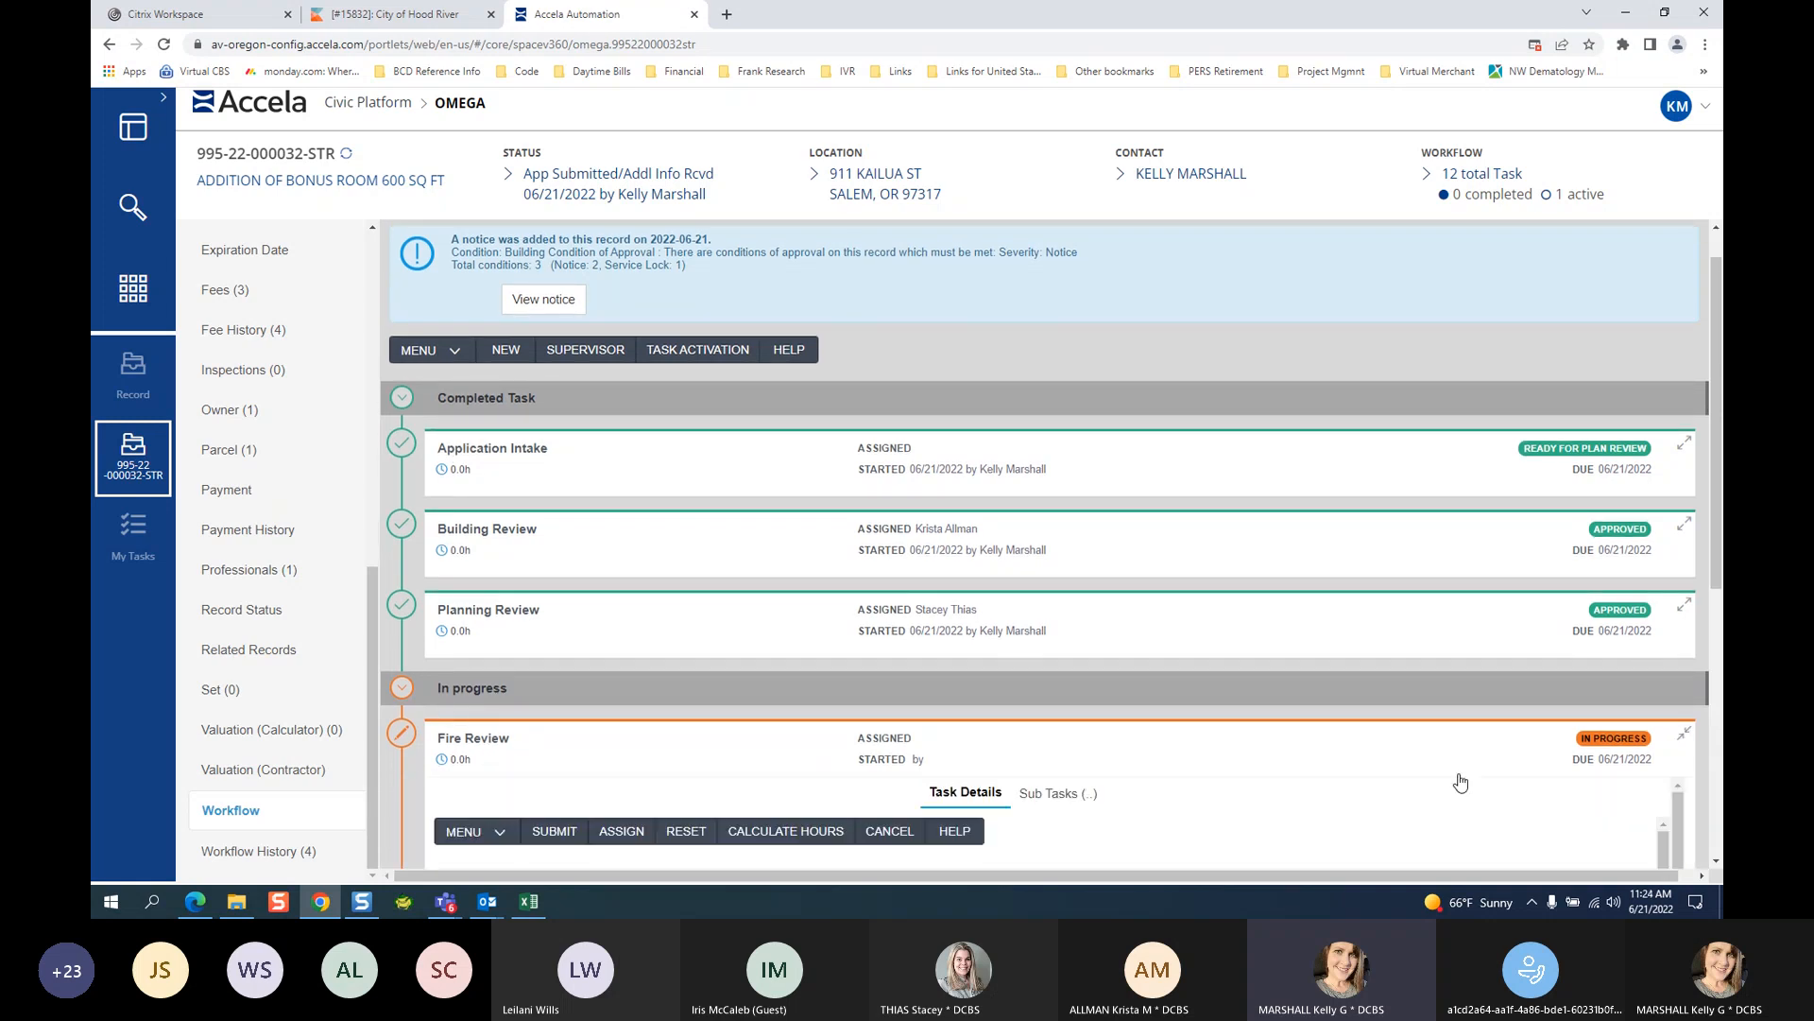
left_click(512, 576)
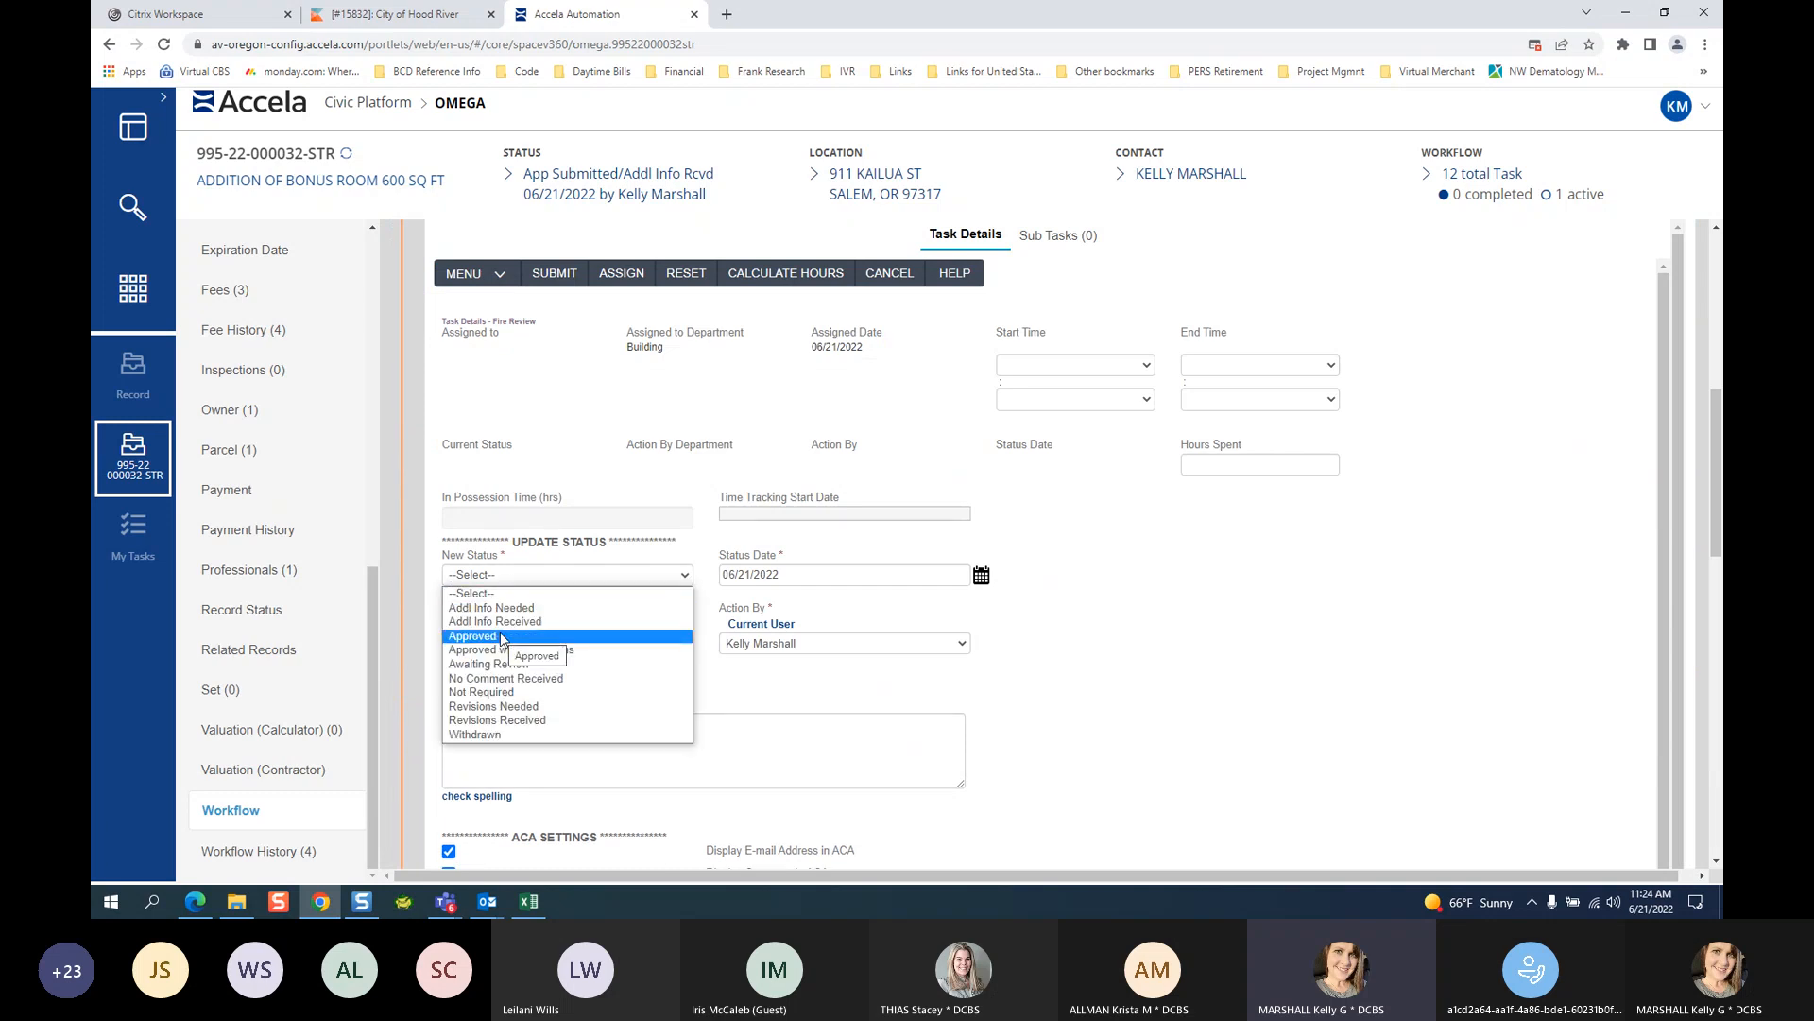
left_click(511, 650)
left_click(500, 749)
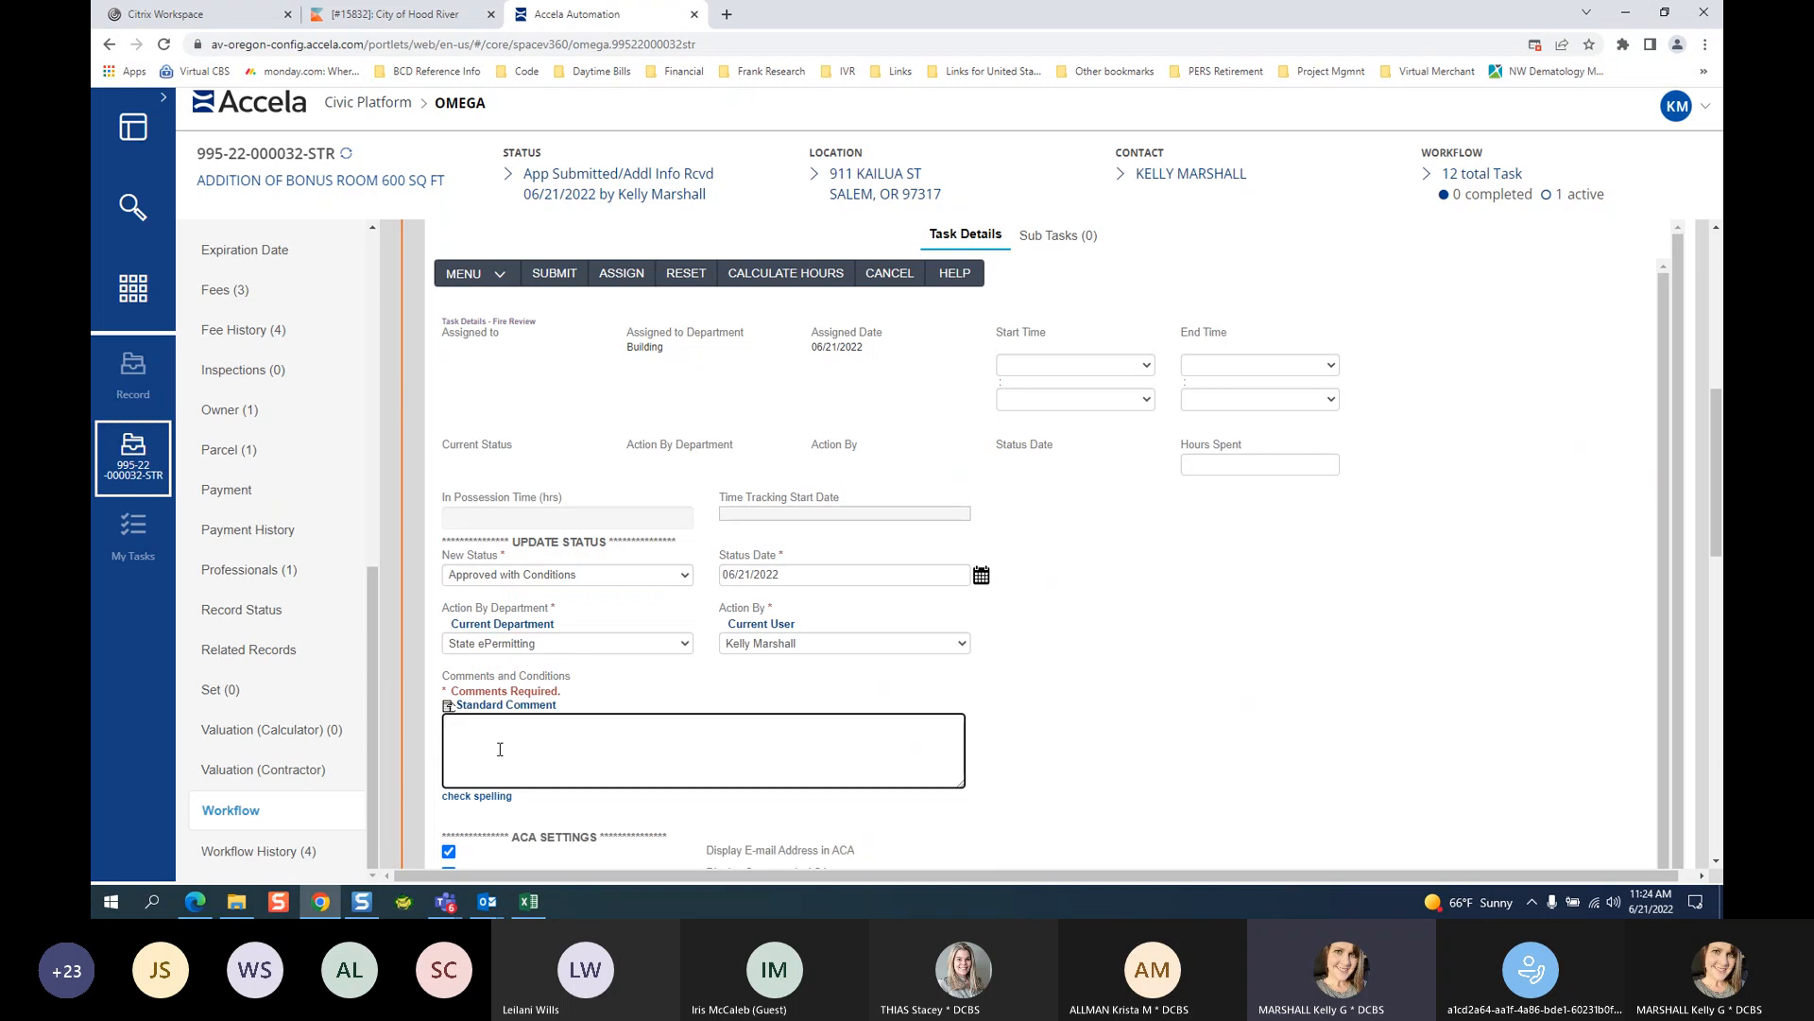
scroll(305, 387, "up", 8)
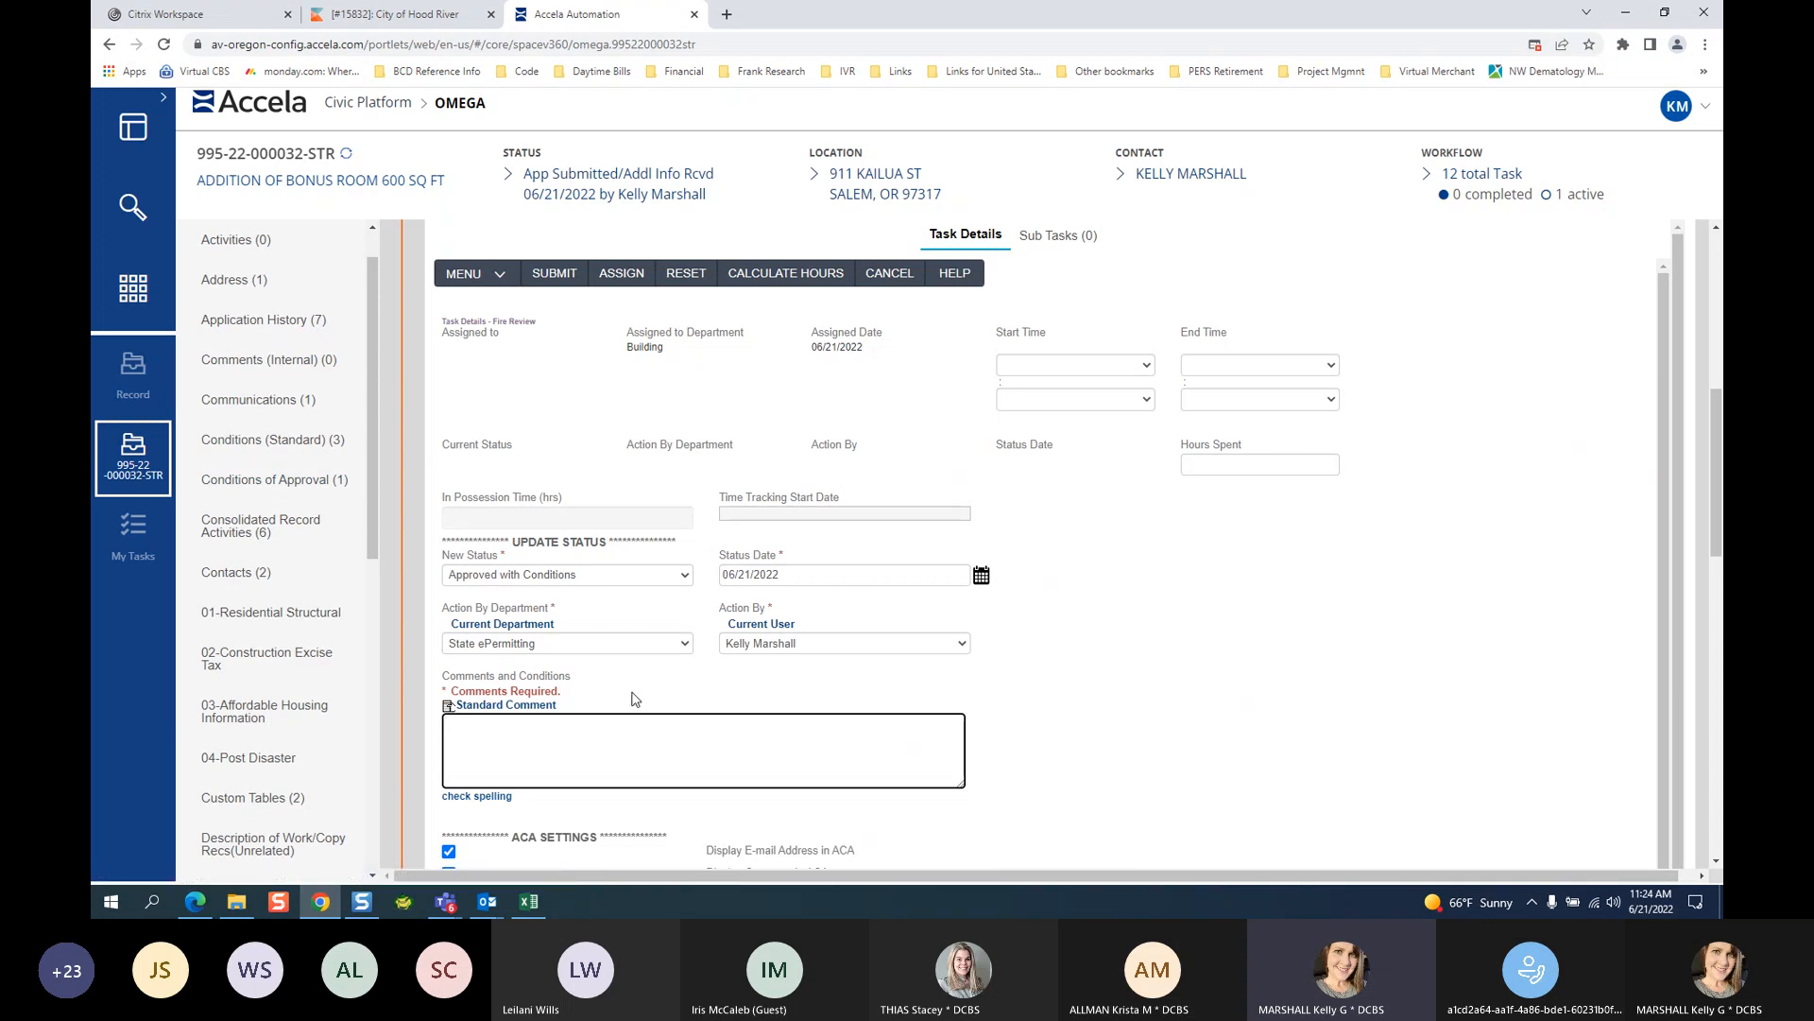
left_click(556, 582)
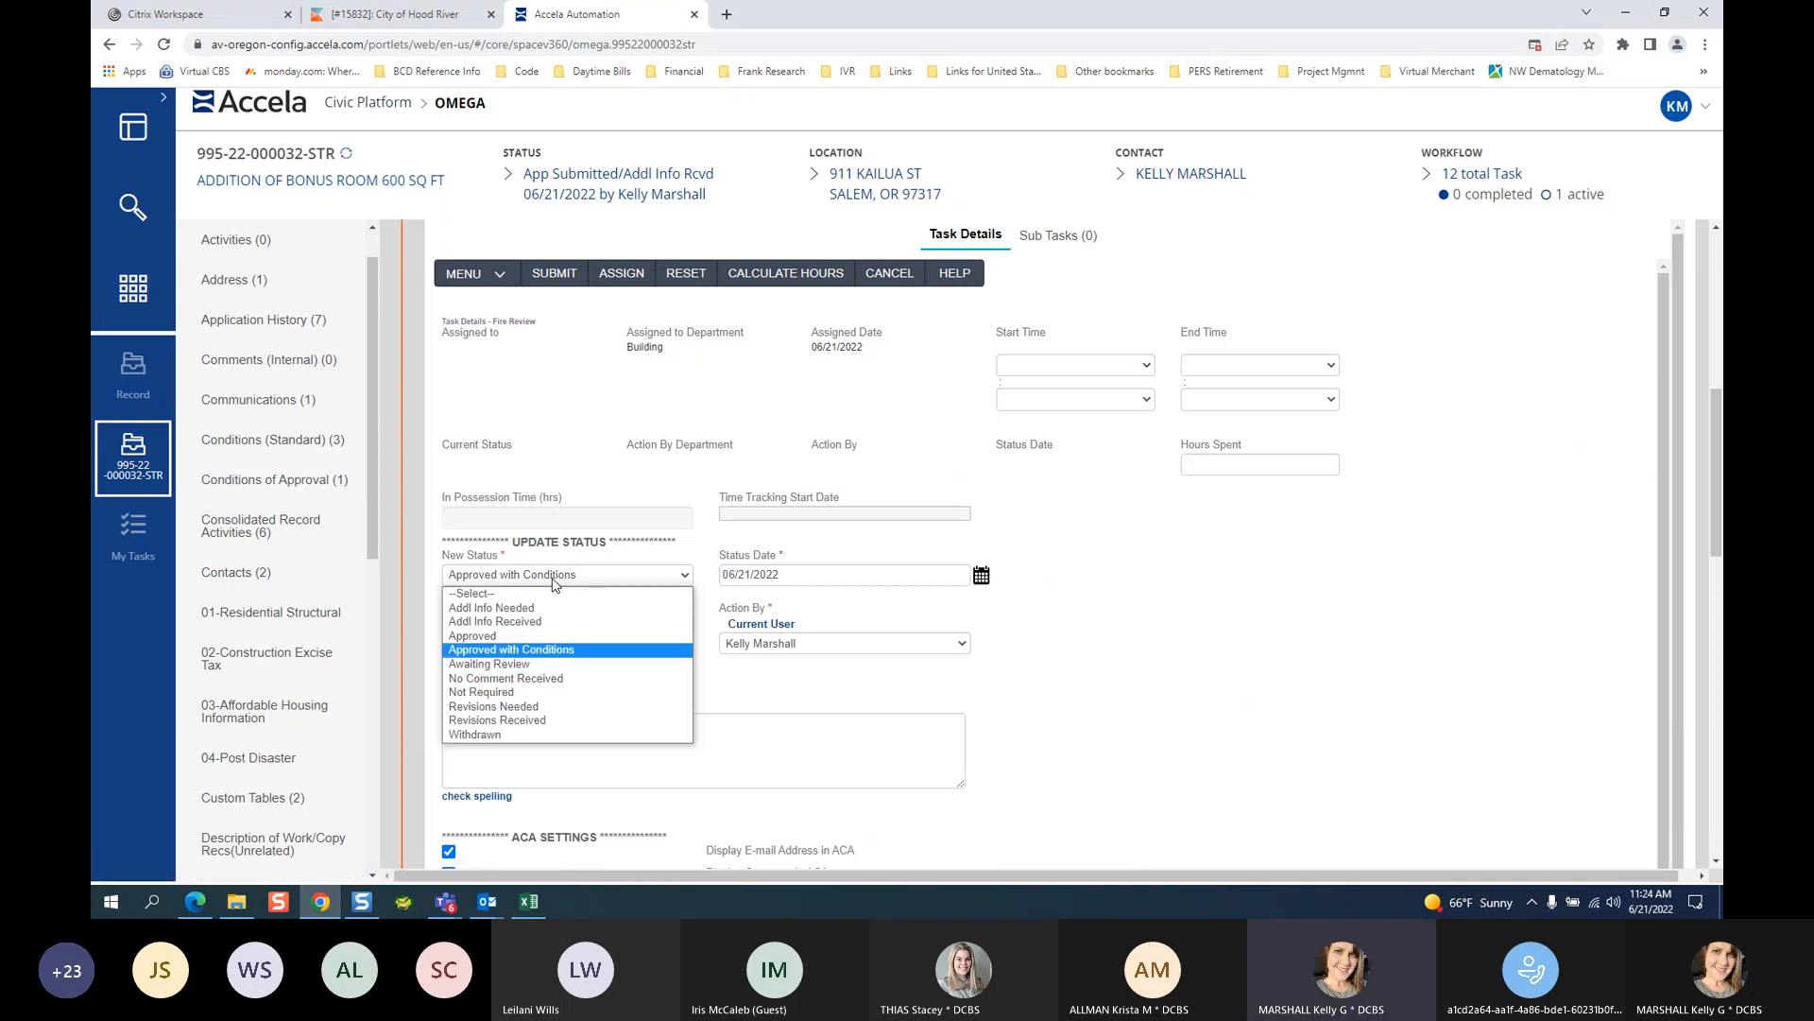
left_click(556, 635)
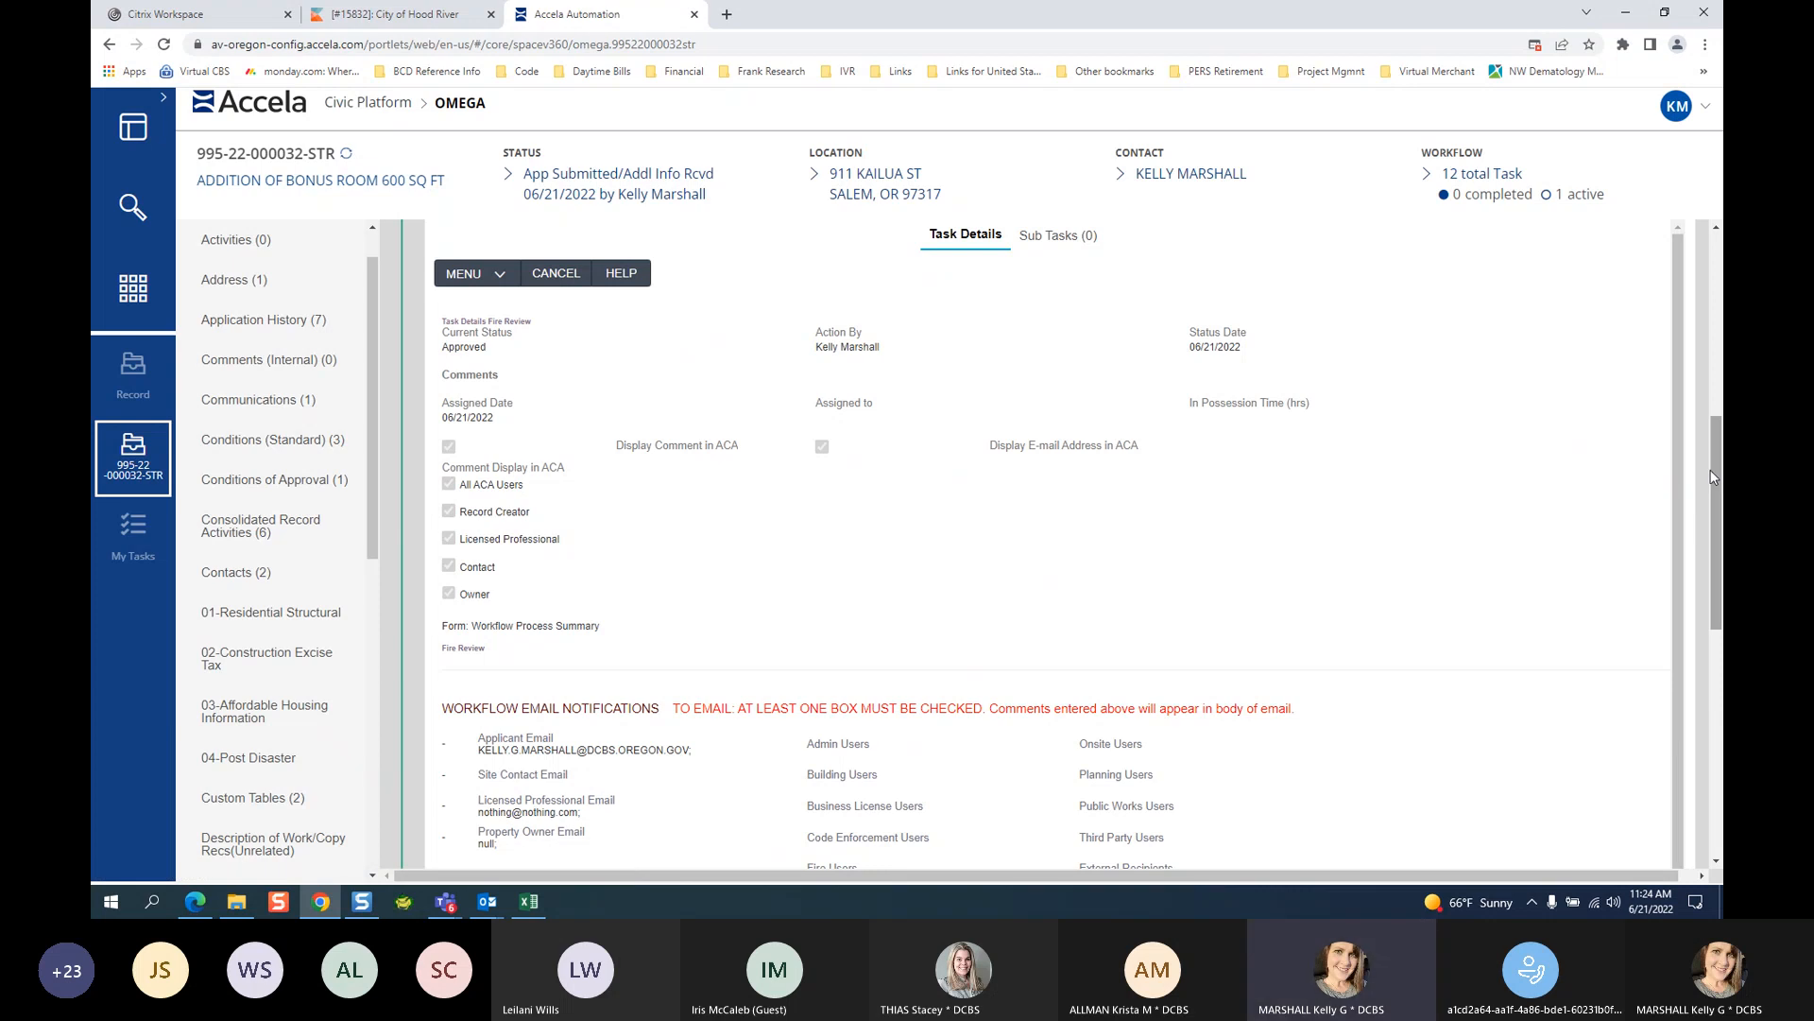
scroll(1645, 369, "up", 6)
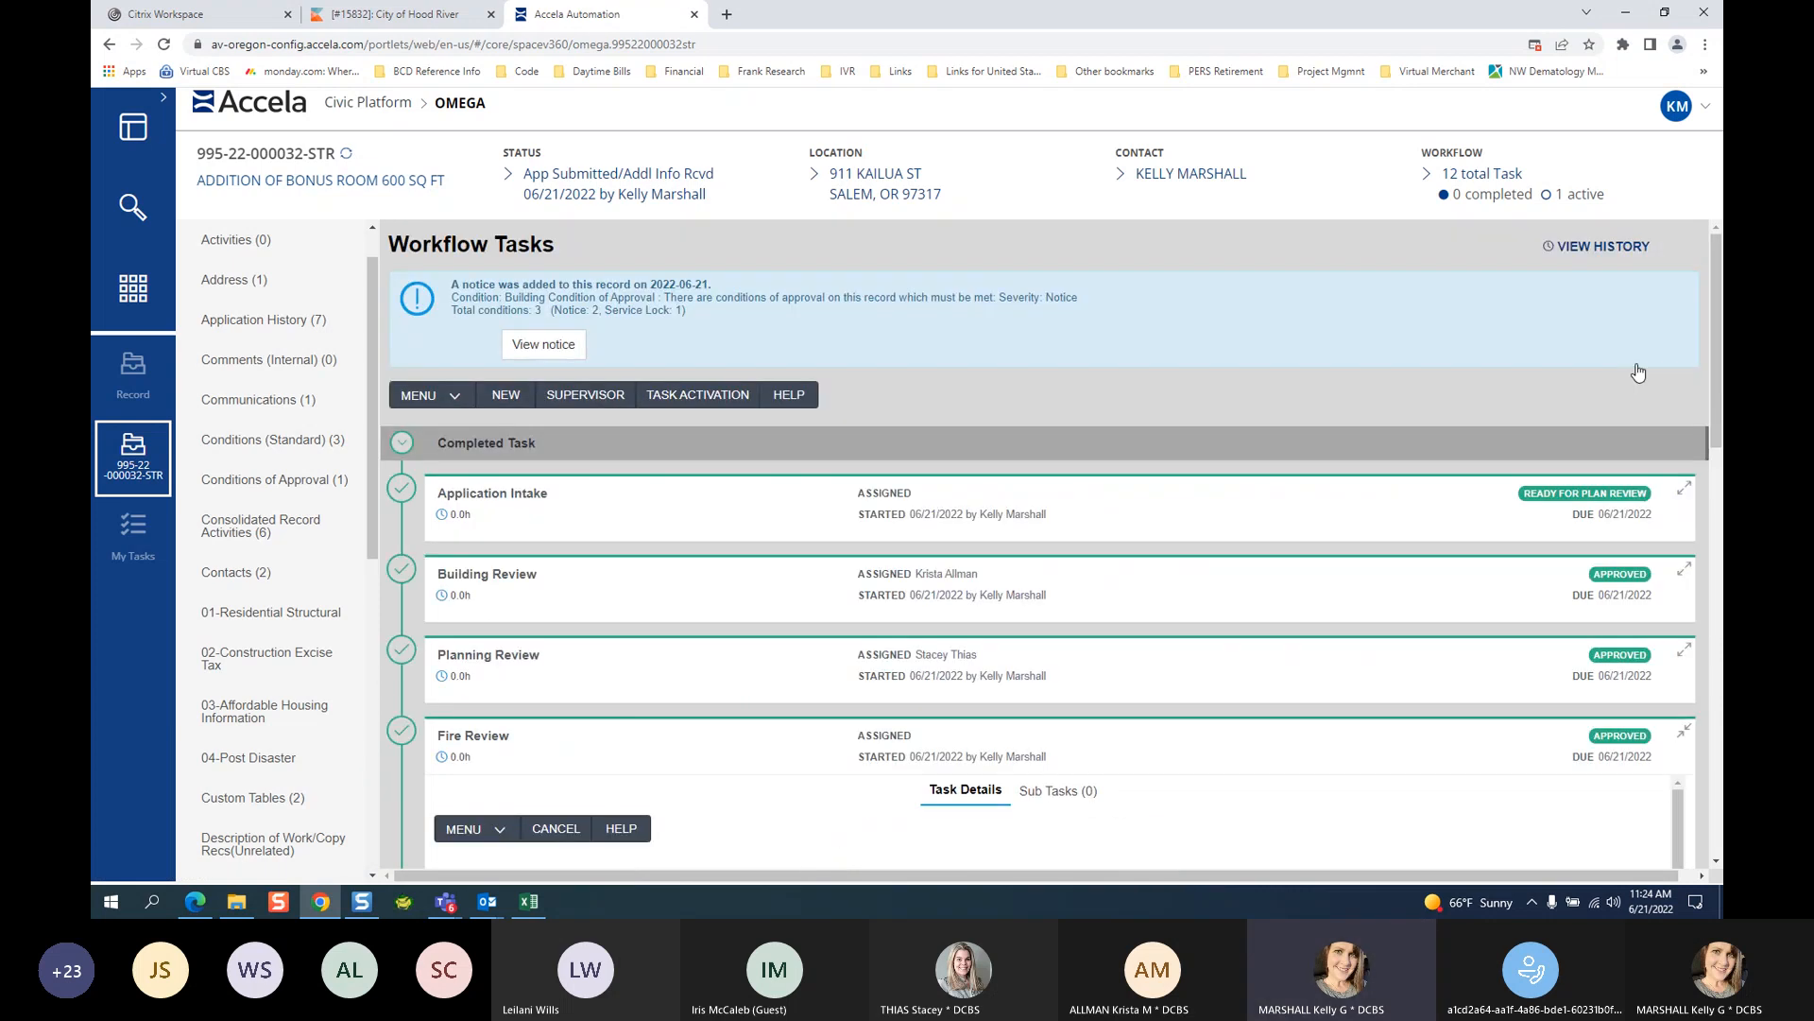
Collapse the Fire Review details and go to the record's Workflow History.
left_click(1684, 732)
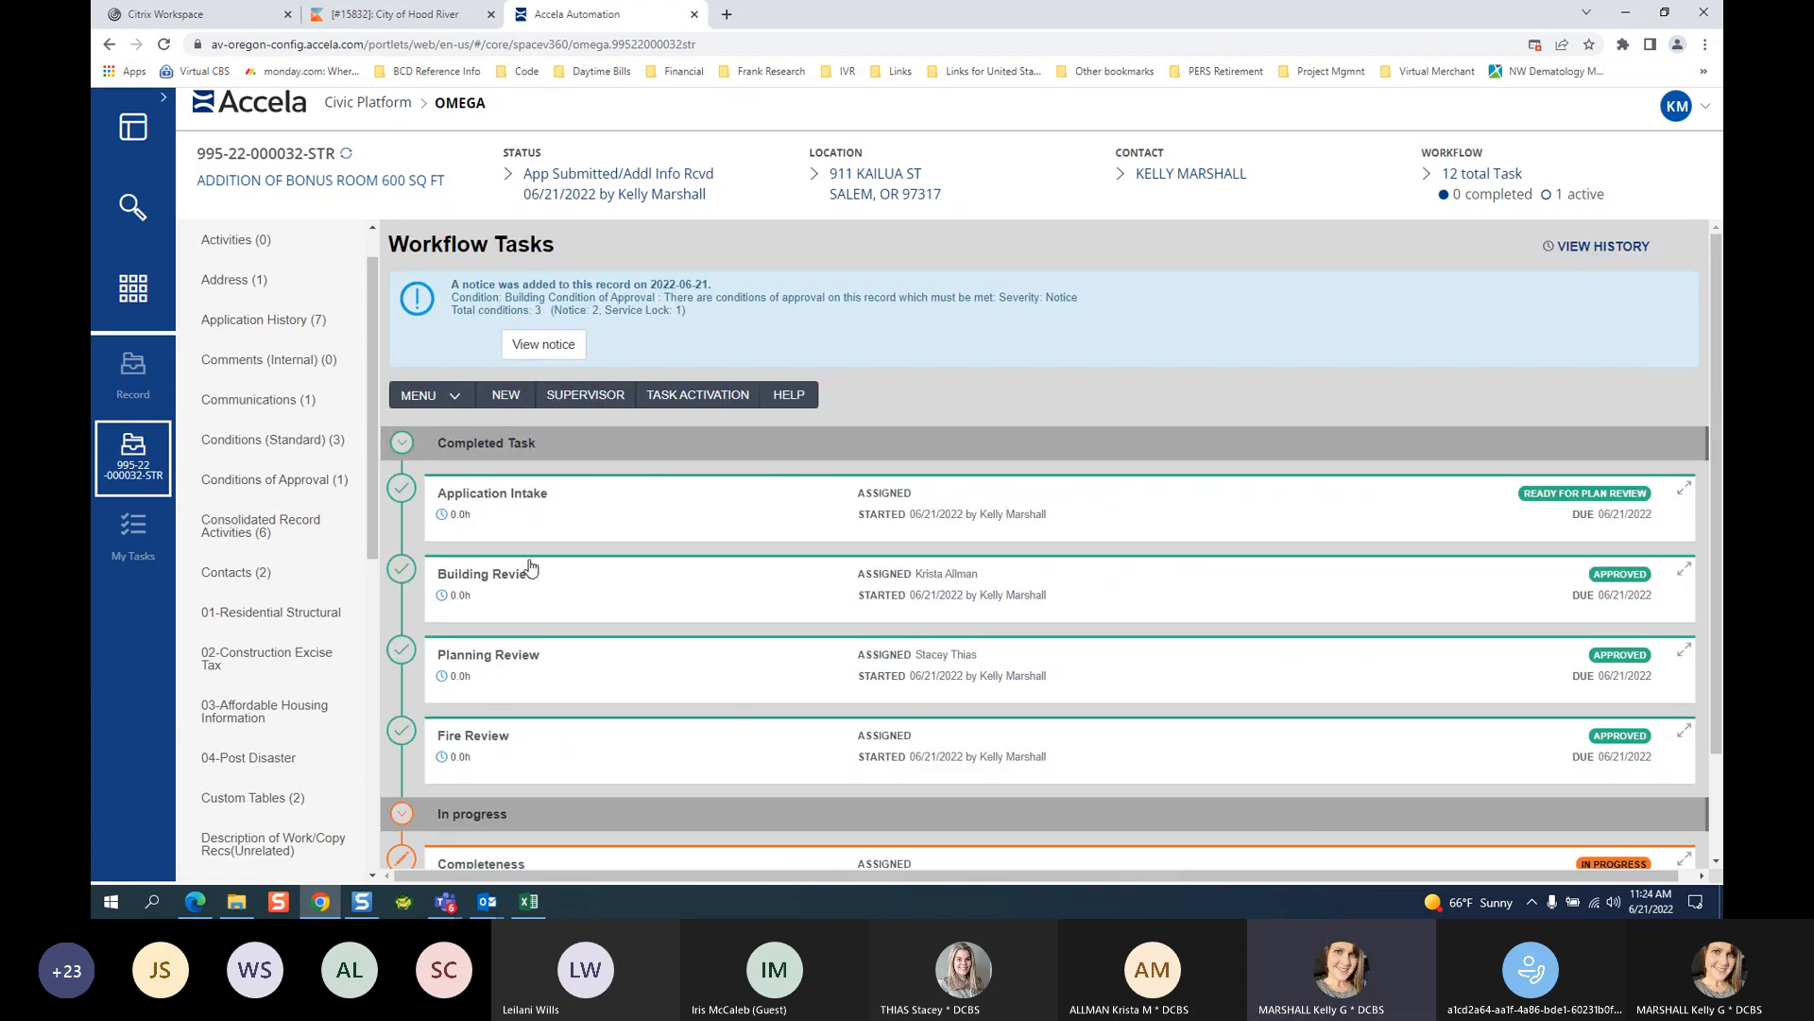
scroll(529, 567, "down", 1)
scroll(212, 782, "down", 8)
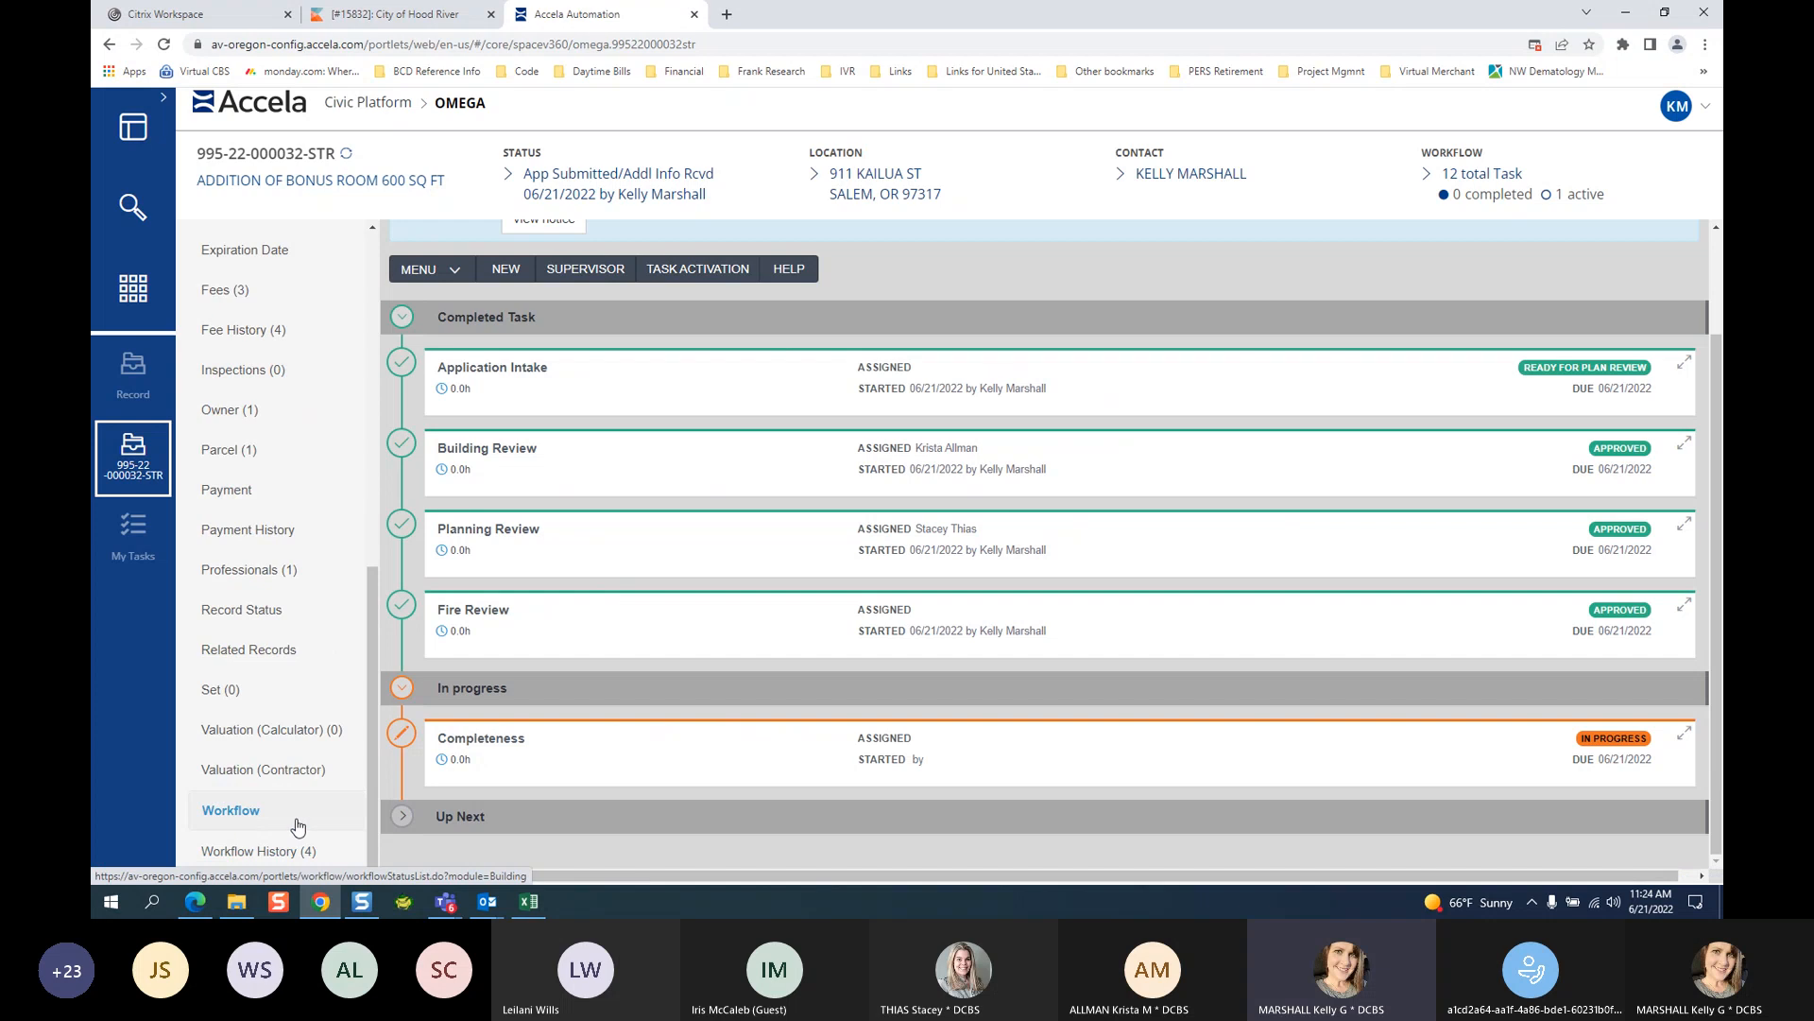
left_click(303, 858)
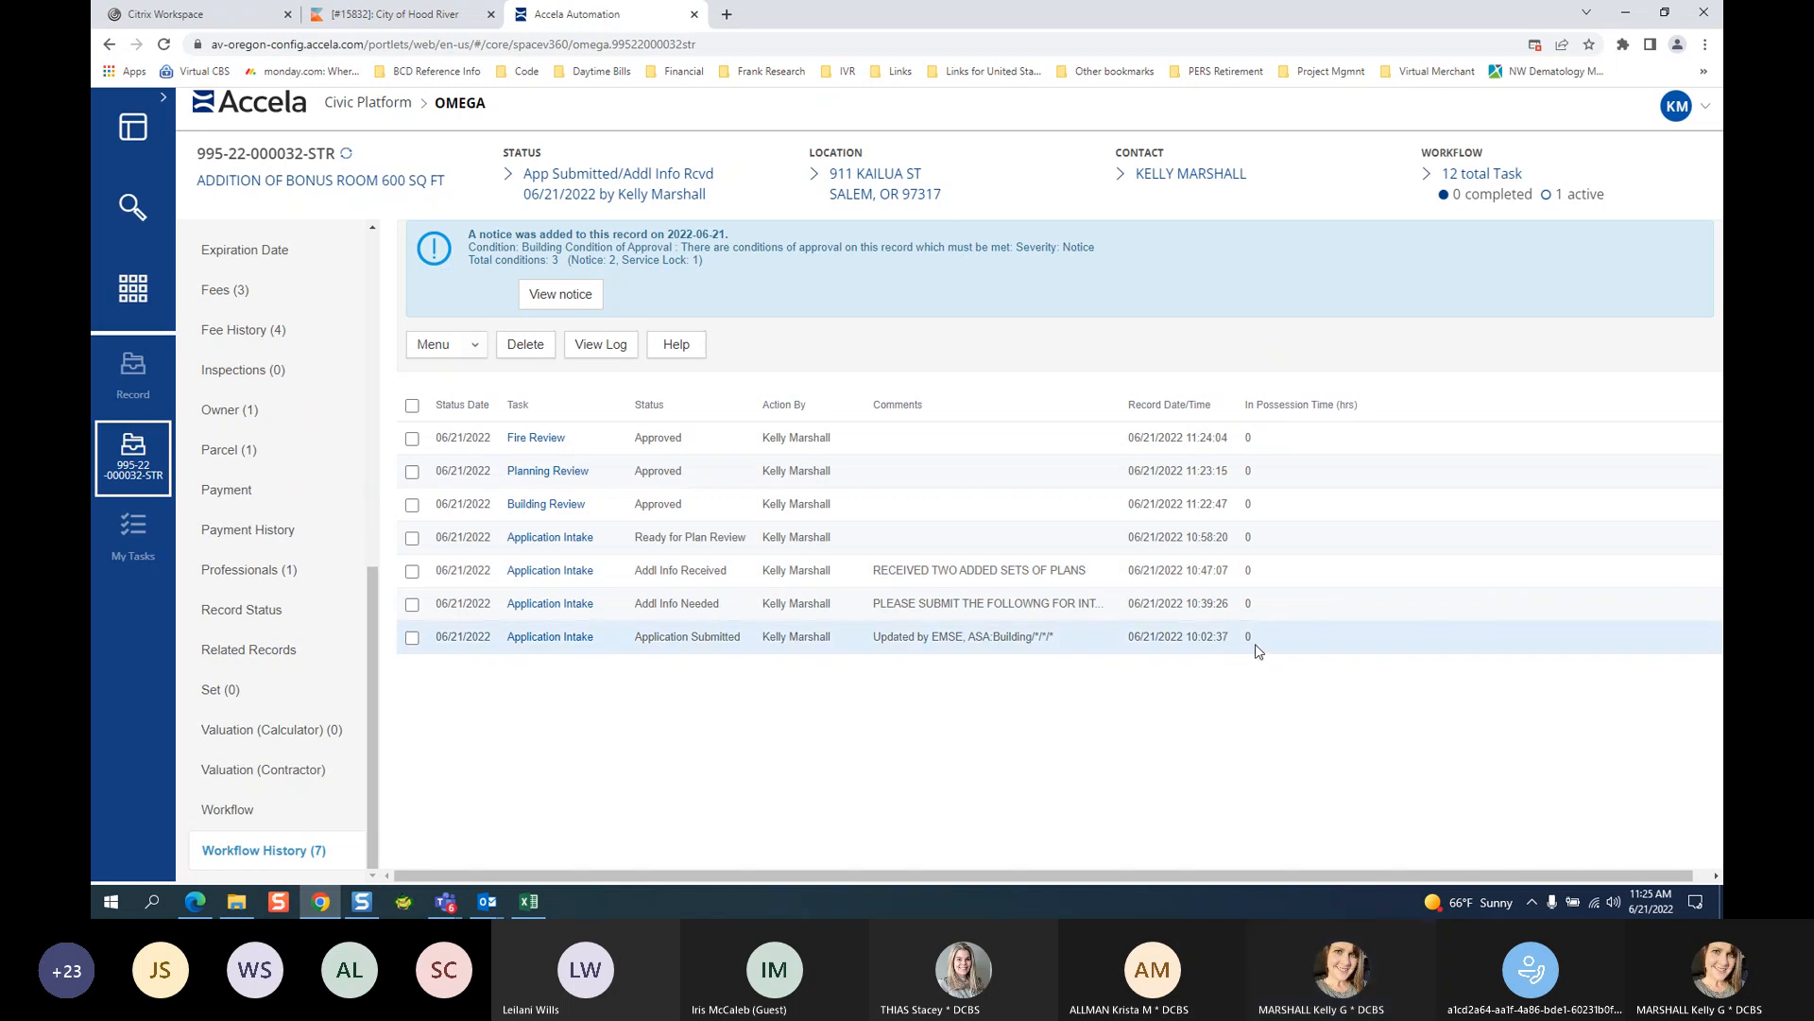
Open the Building Review history entry and enter the comment APPROVED BY MY PARTNER.
left_click(553, 506)
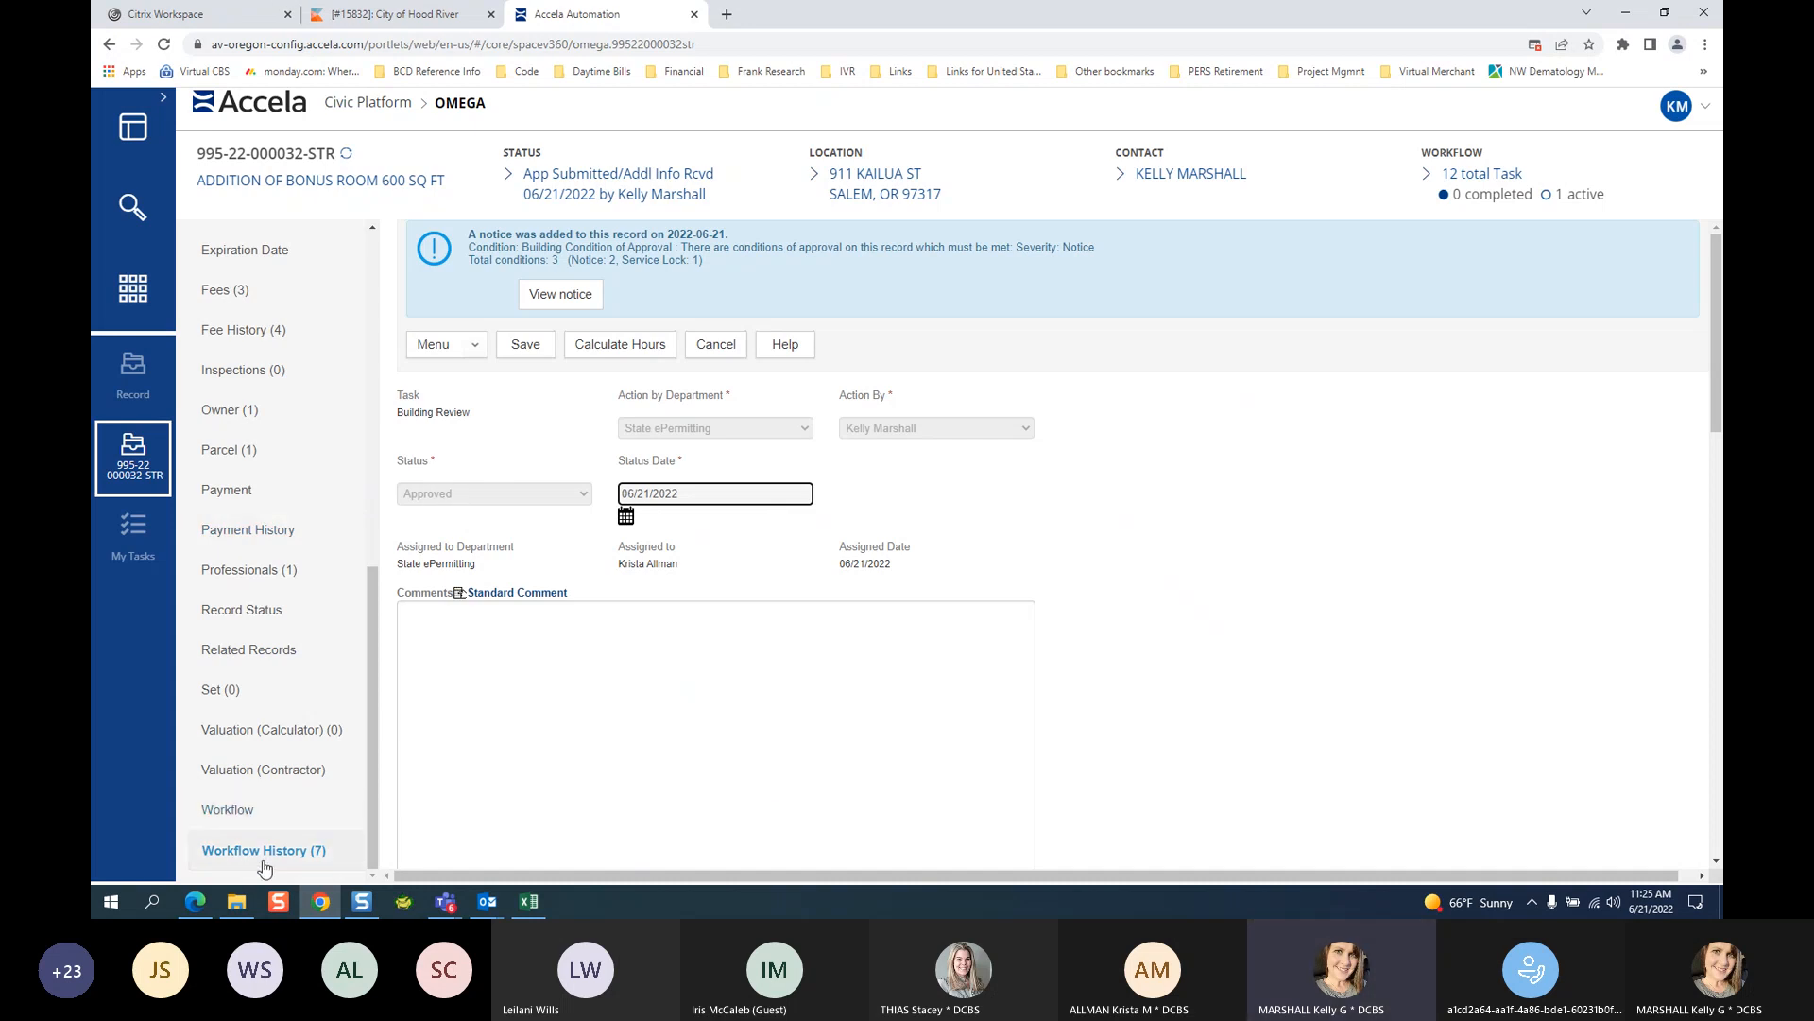
scroll(1351, 685, "down", 3)
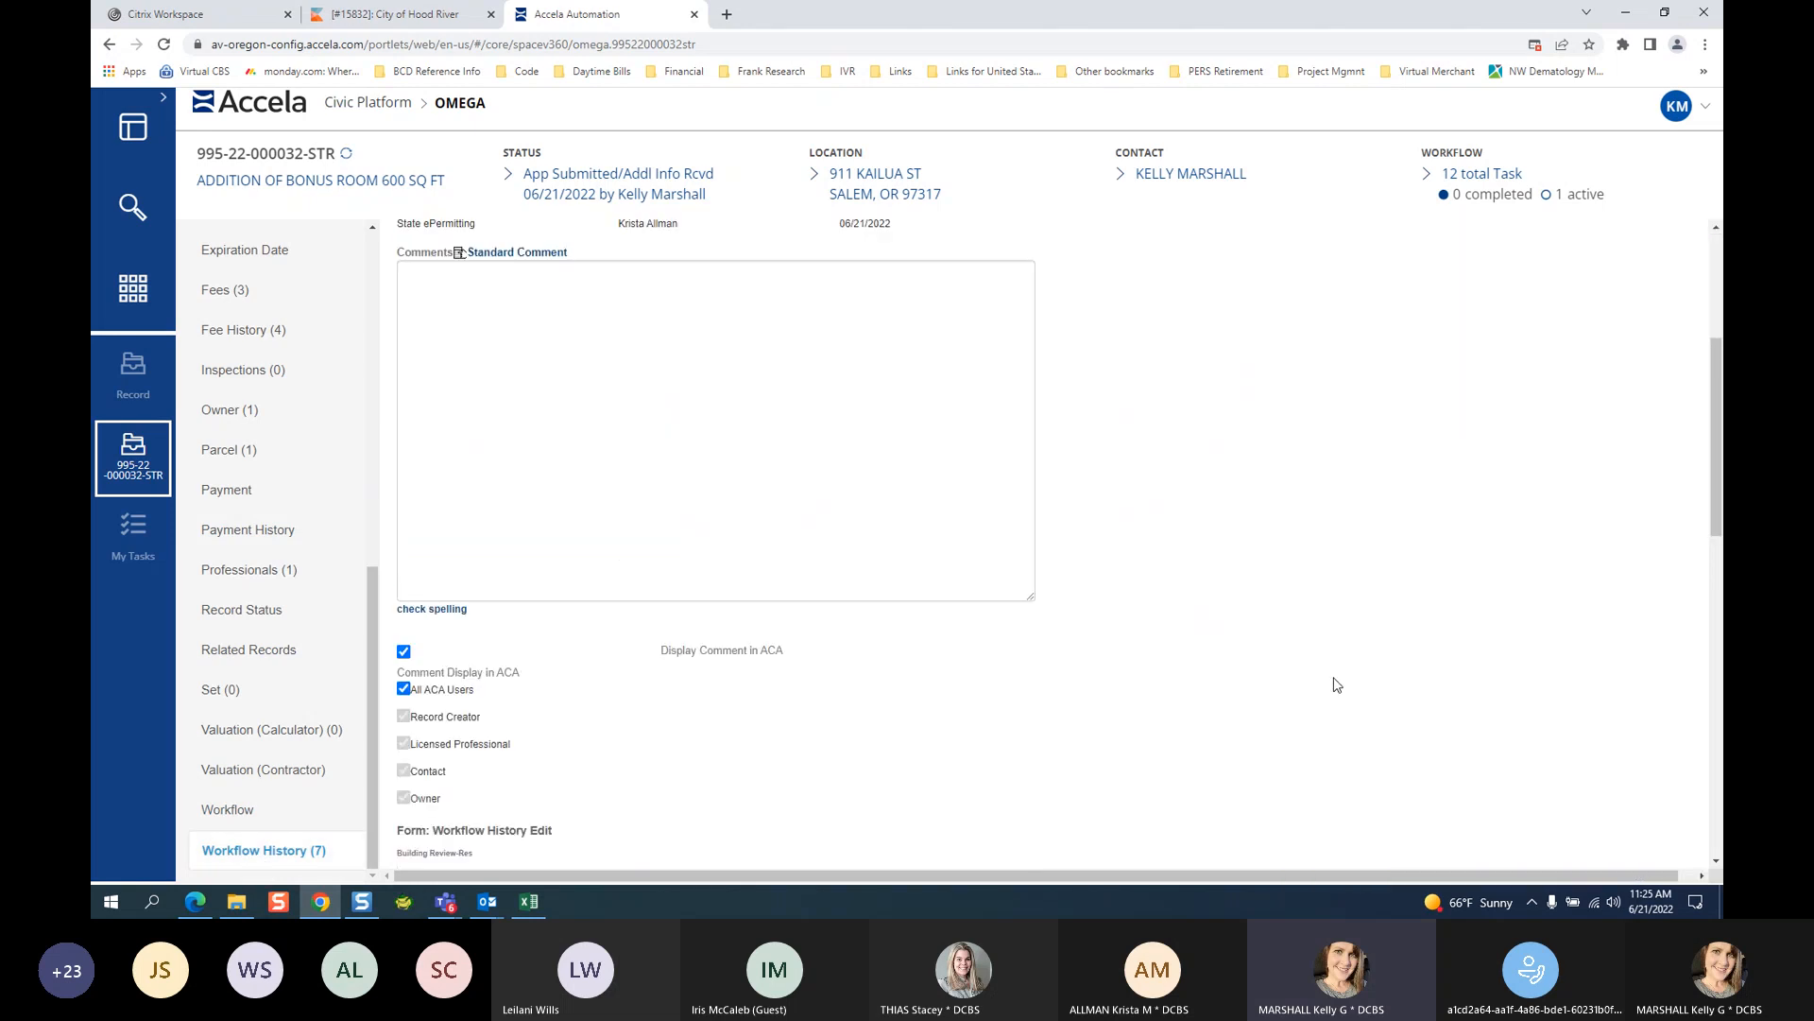
left_click(558, 341)
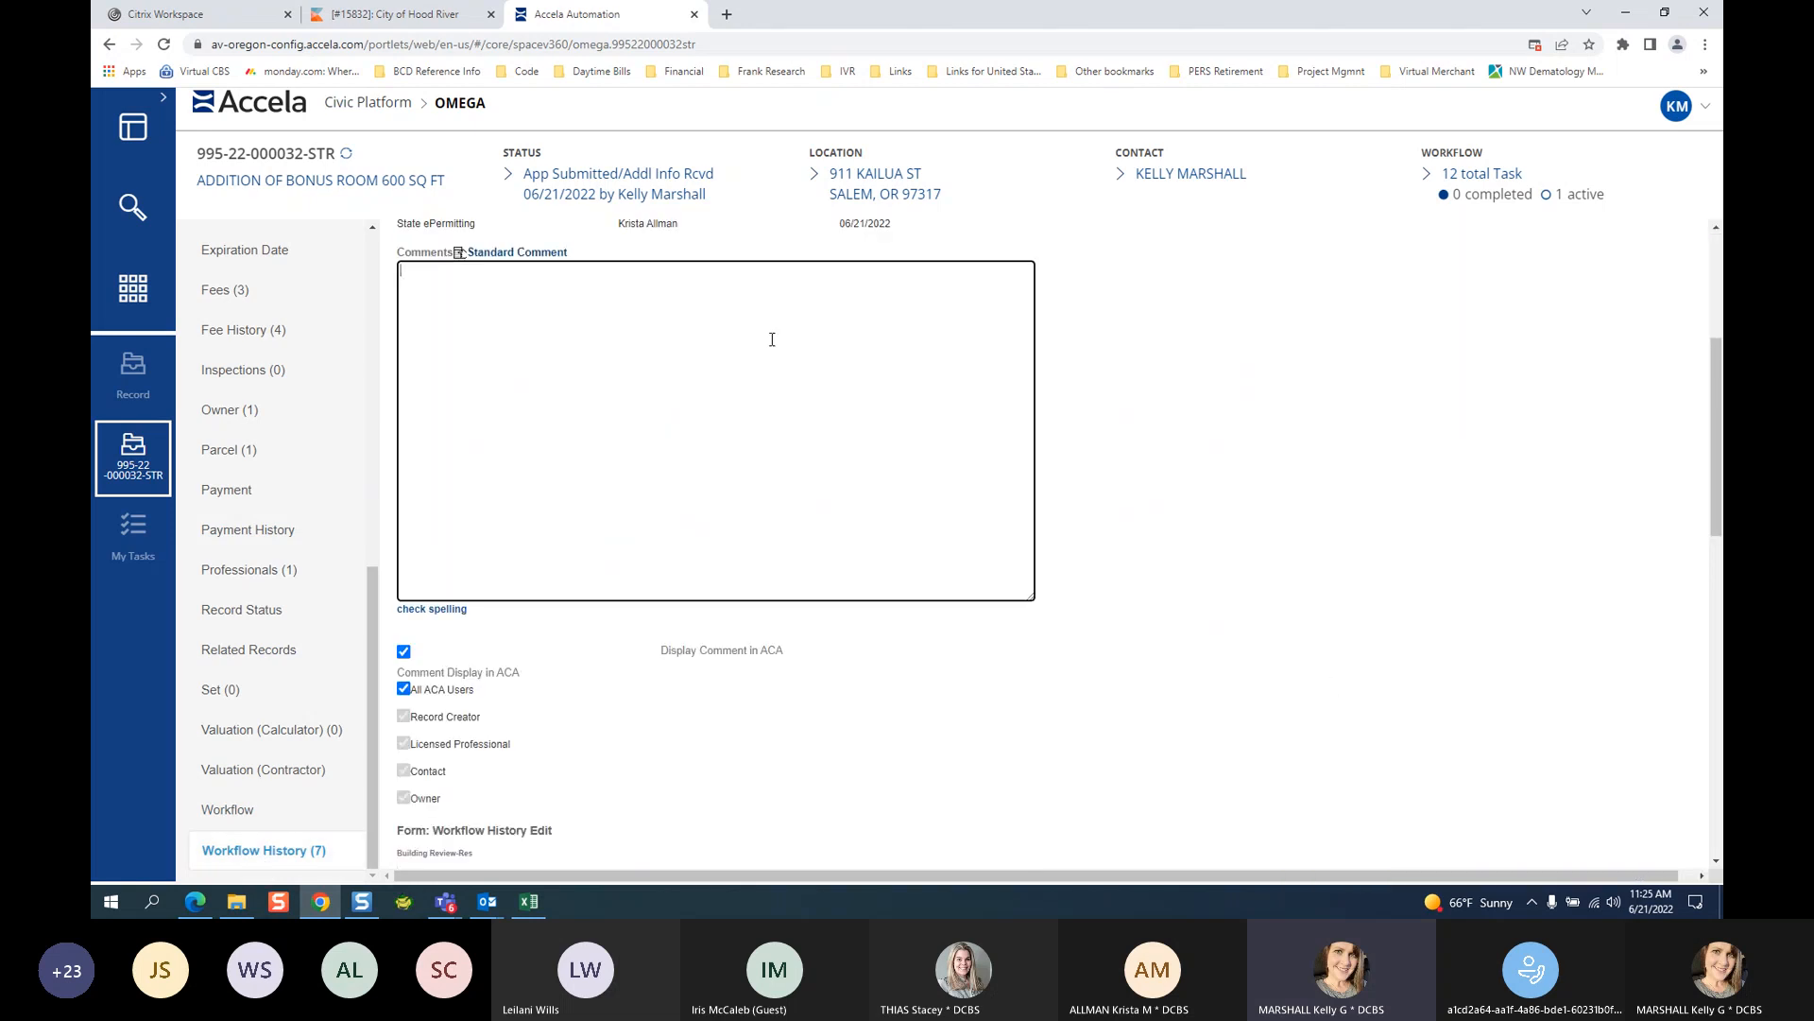
type("APP")
key("BackSpace")
key("BackSpace")
type("ROVE BY")
type("D BY")
scroll(587, 509, "up", 4)
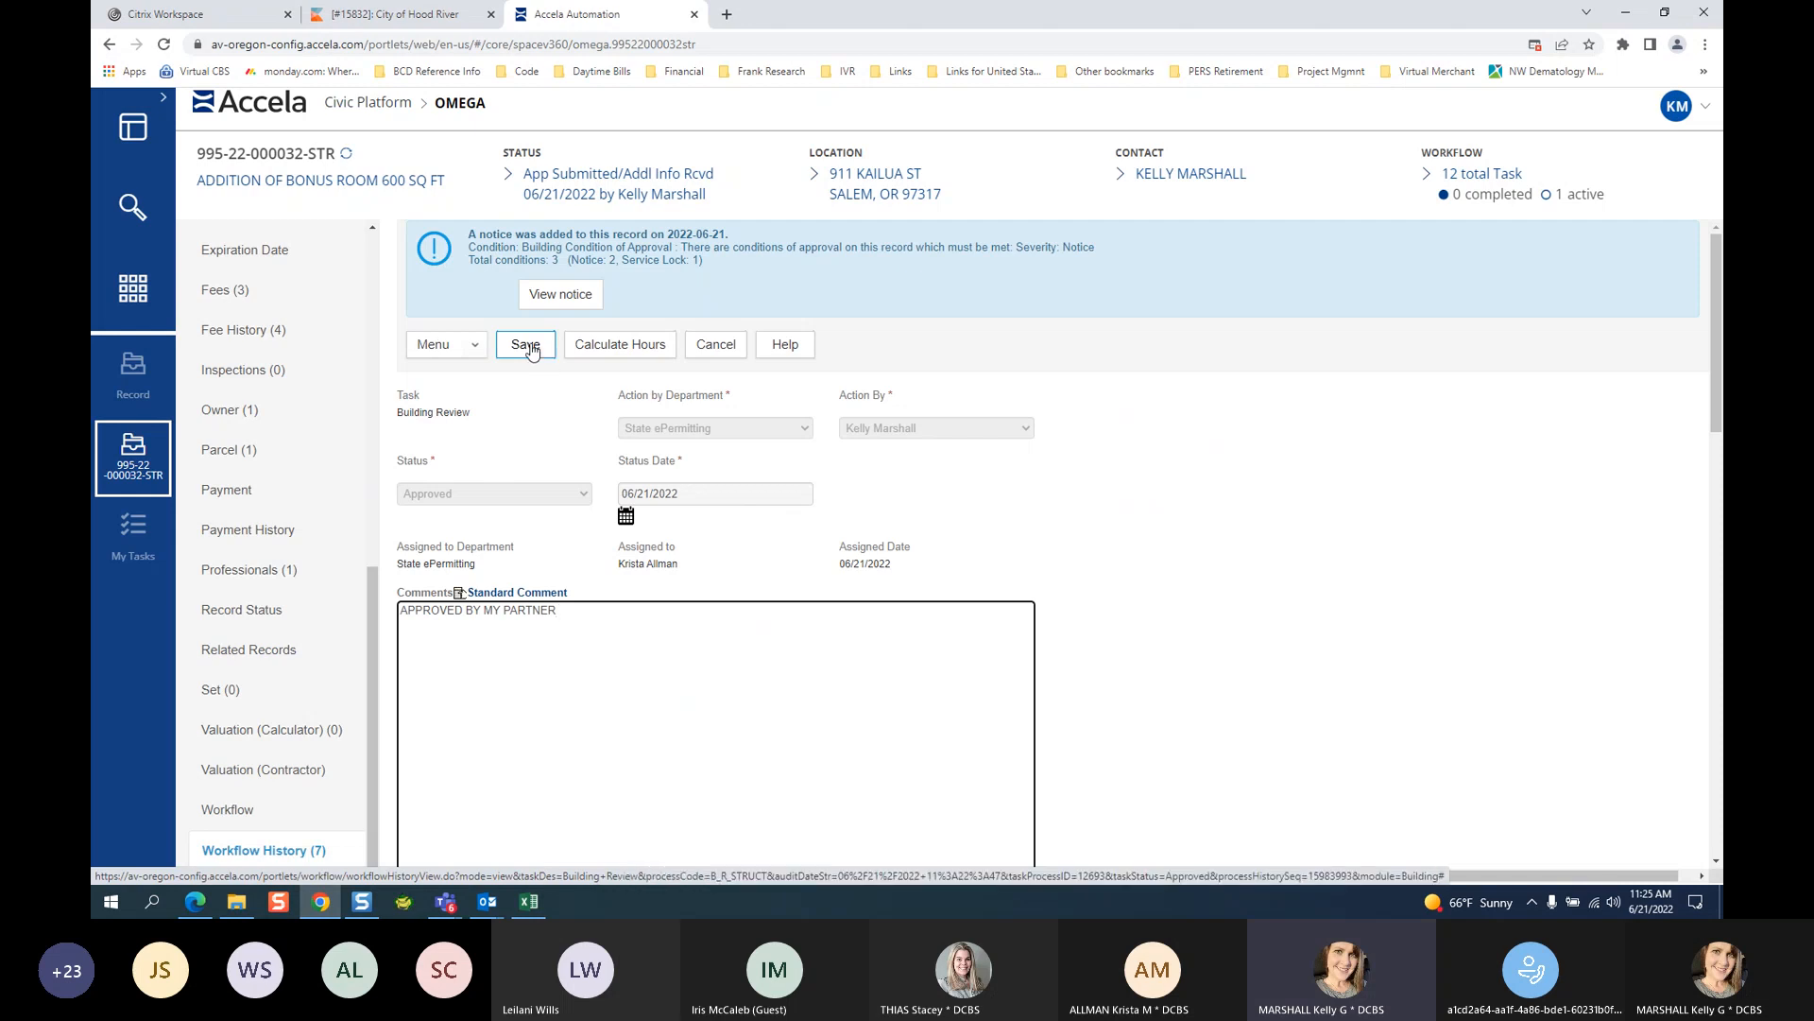
scroll(974, 524, "down", 5)
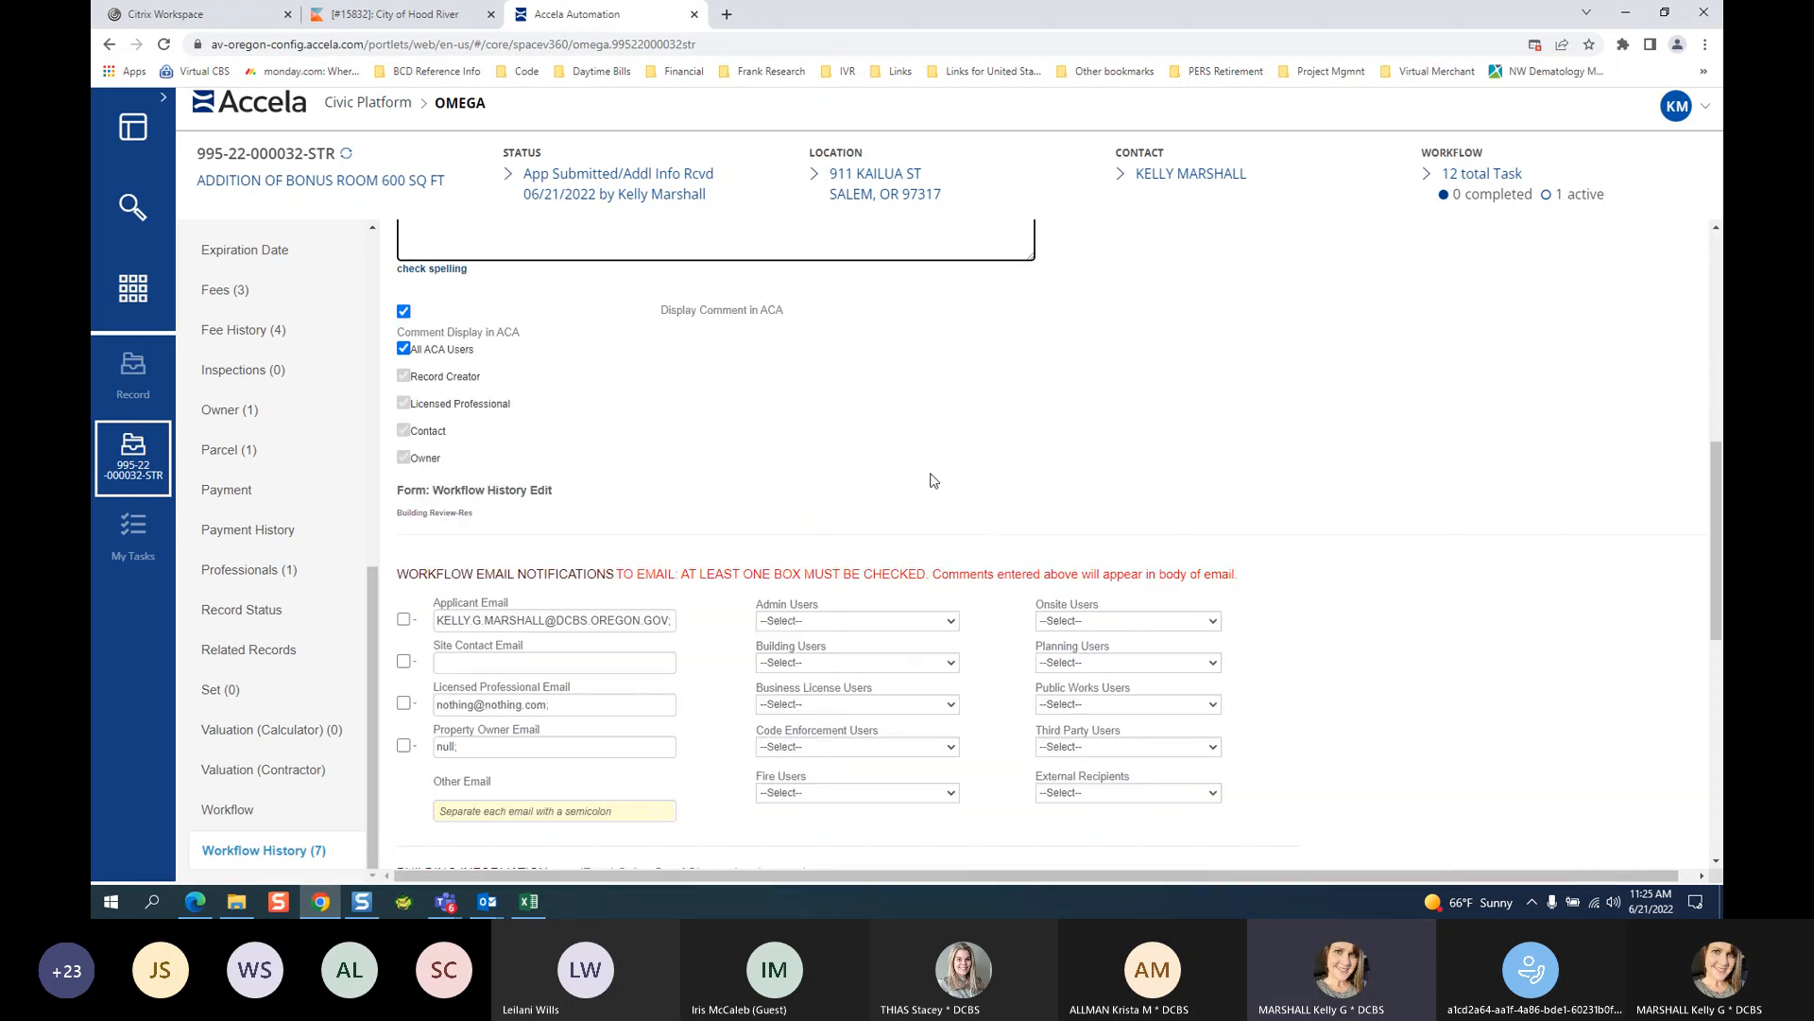
scroll(867, 469, "down", 1)
scroll(868, 470, "down", 3)
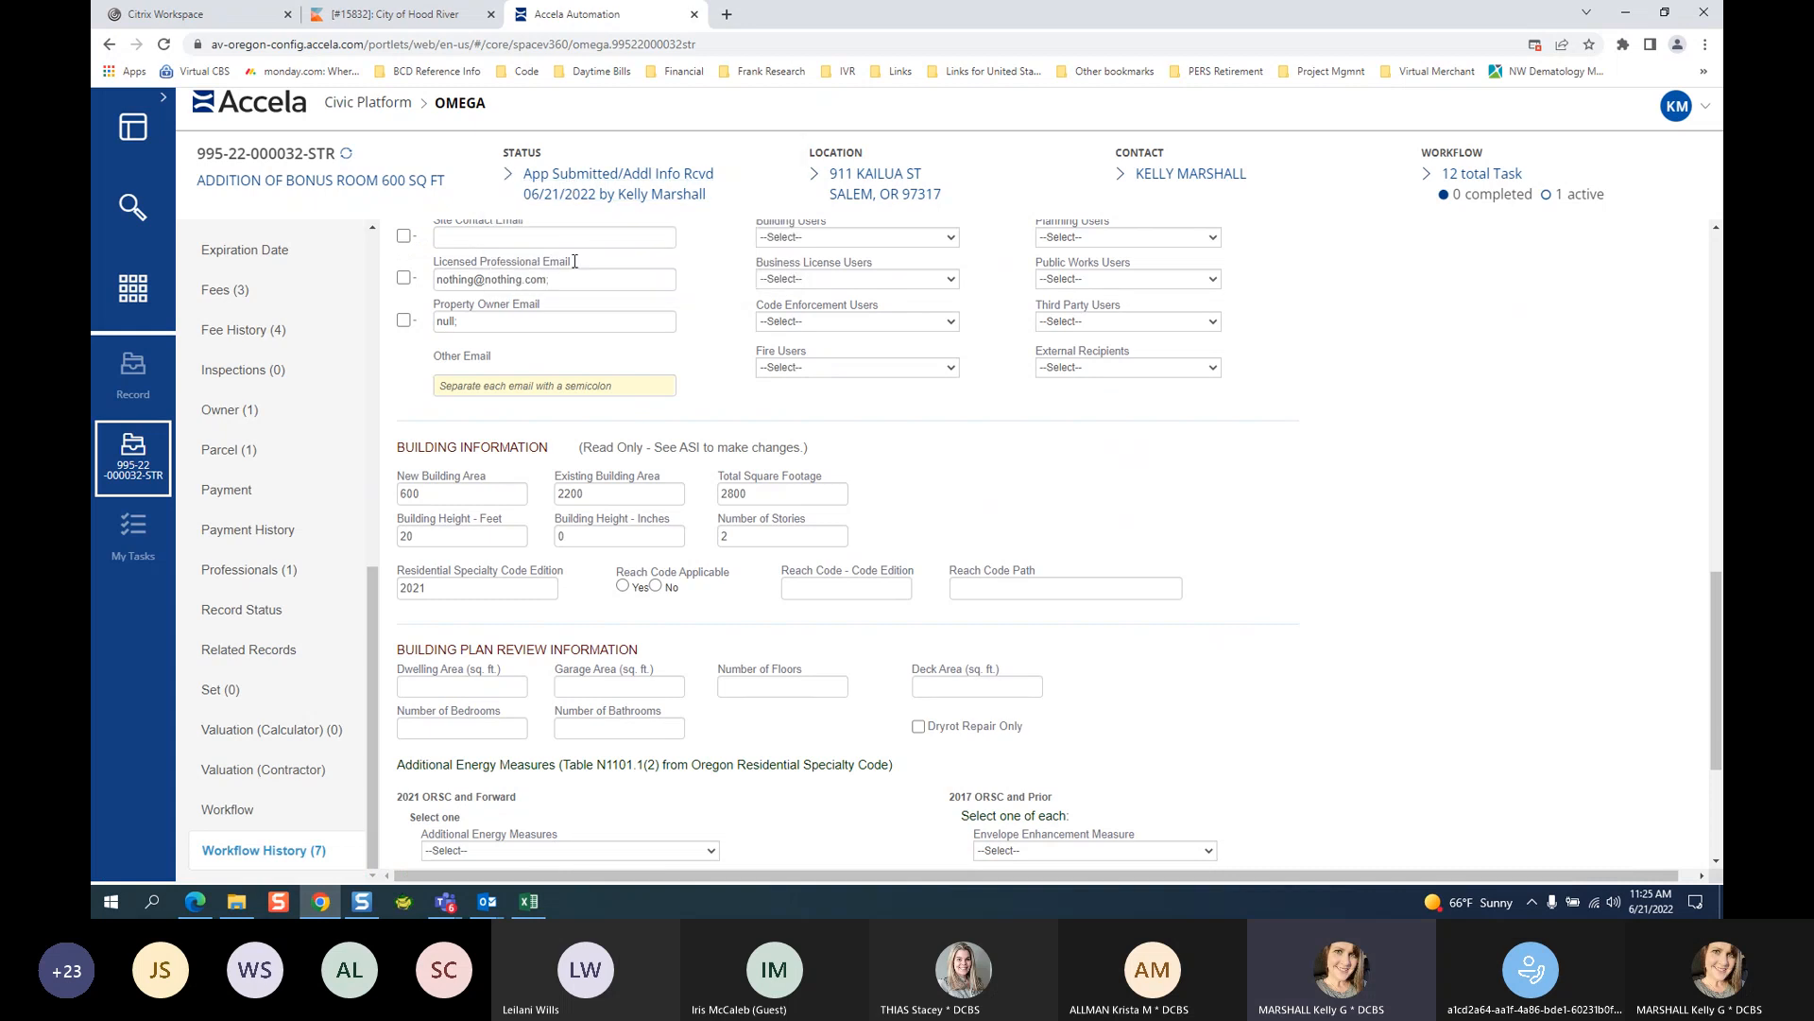
scroll(1414, 388, "up", 2)
scroll(1415, 388, "up", 2)
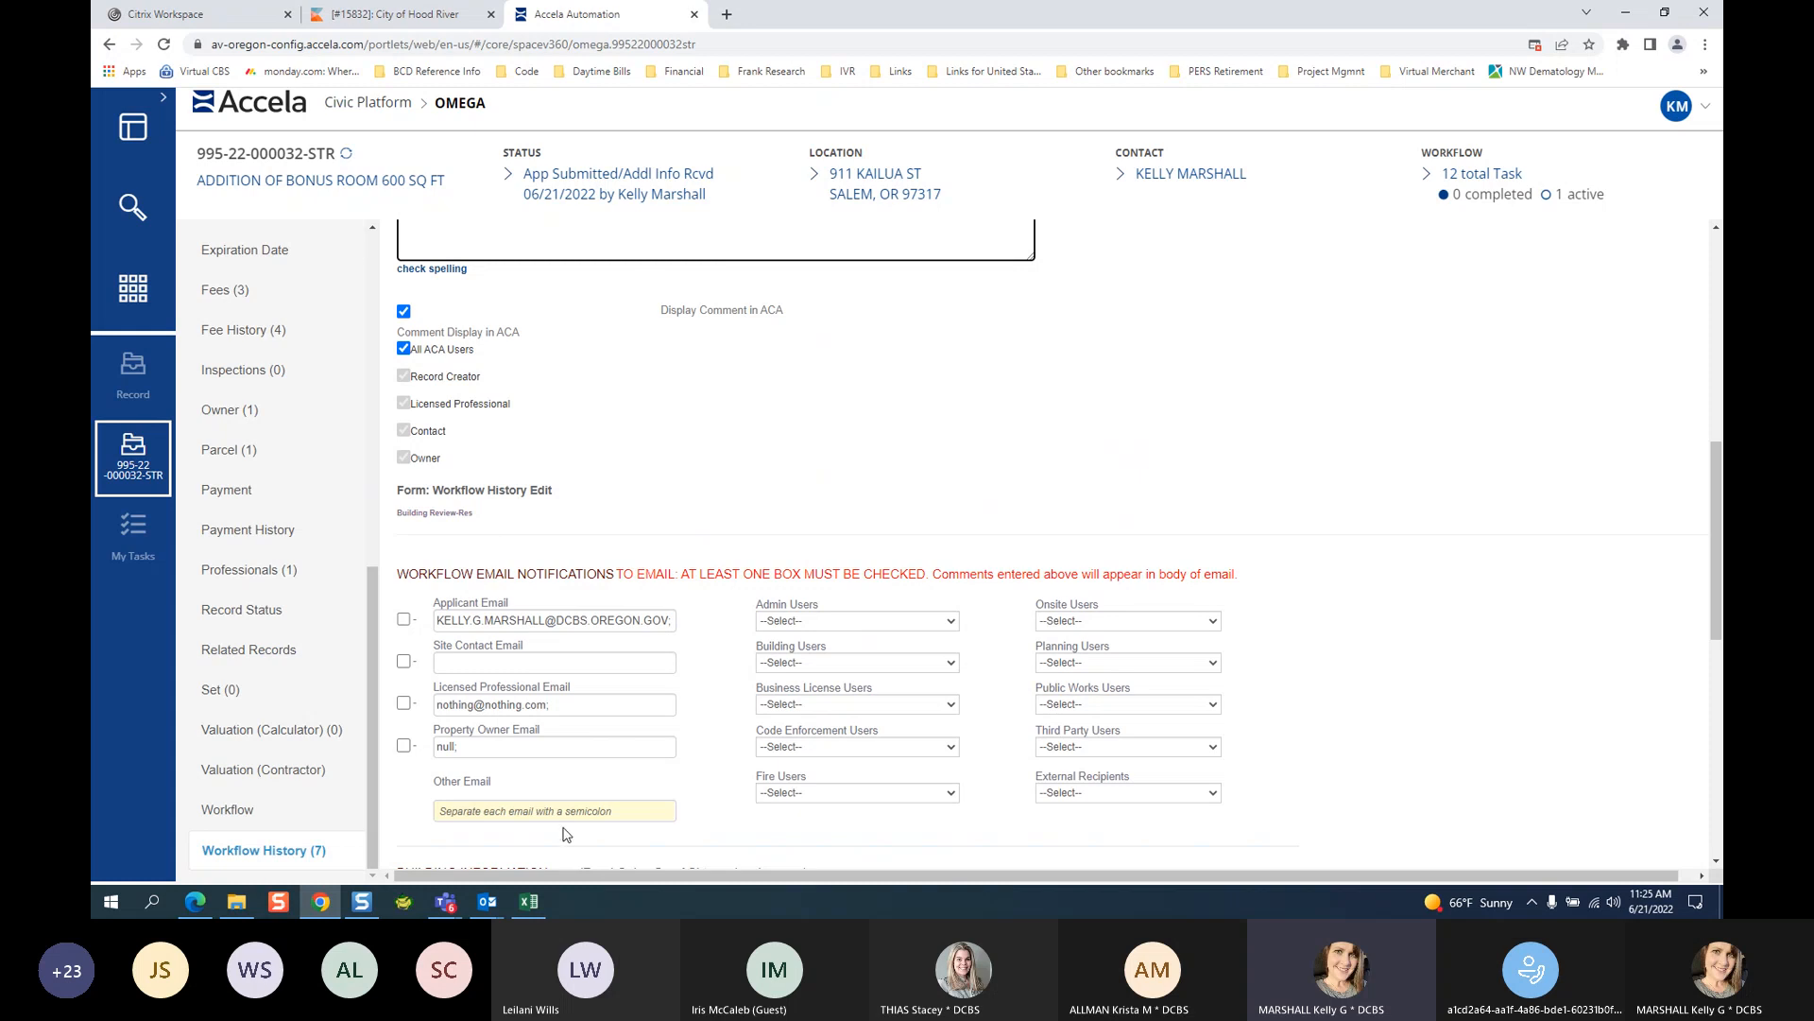
scroll(799, 477, "up", 1)
scroll(799, 477, "up", 3)
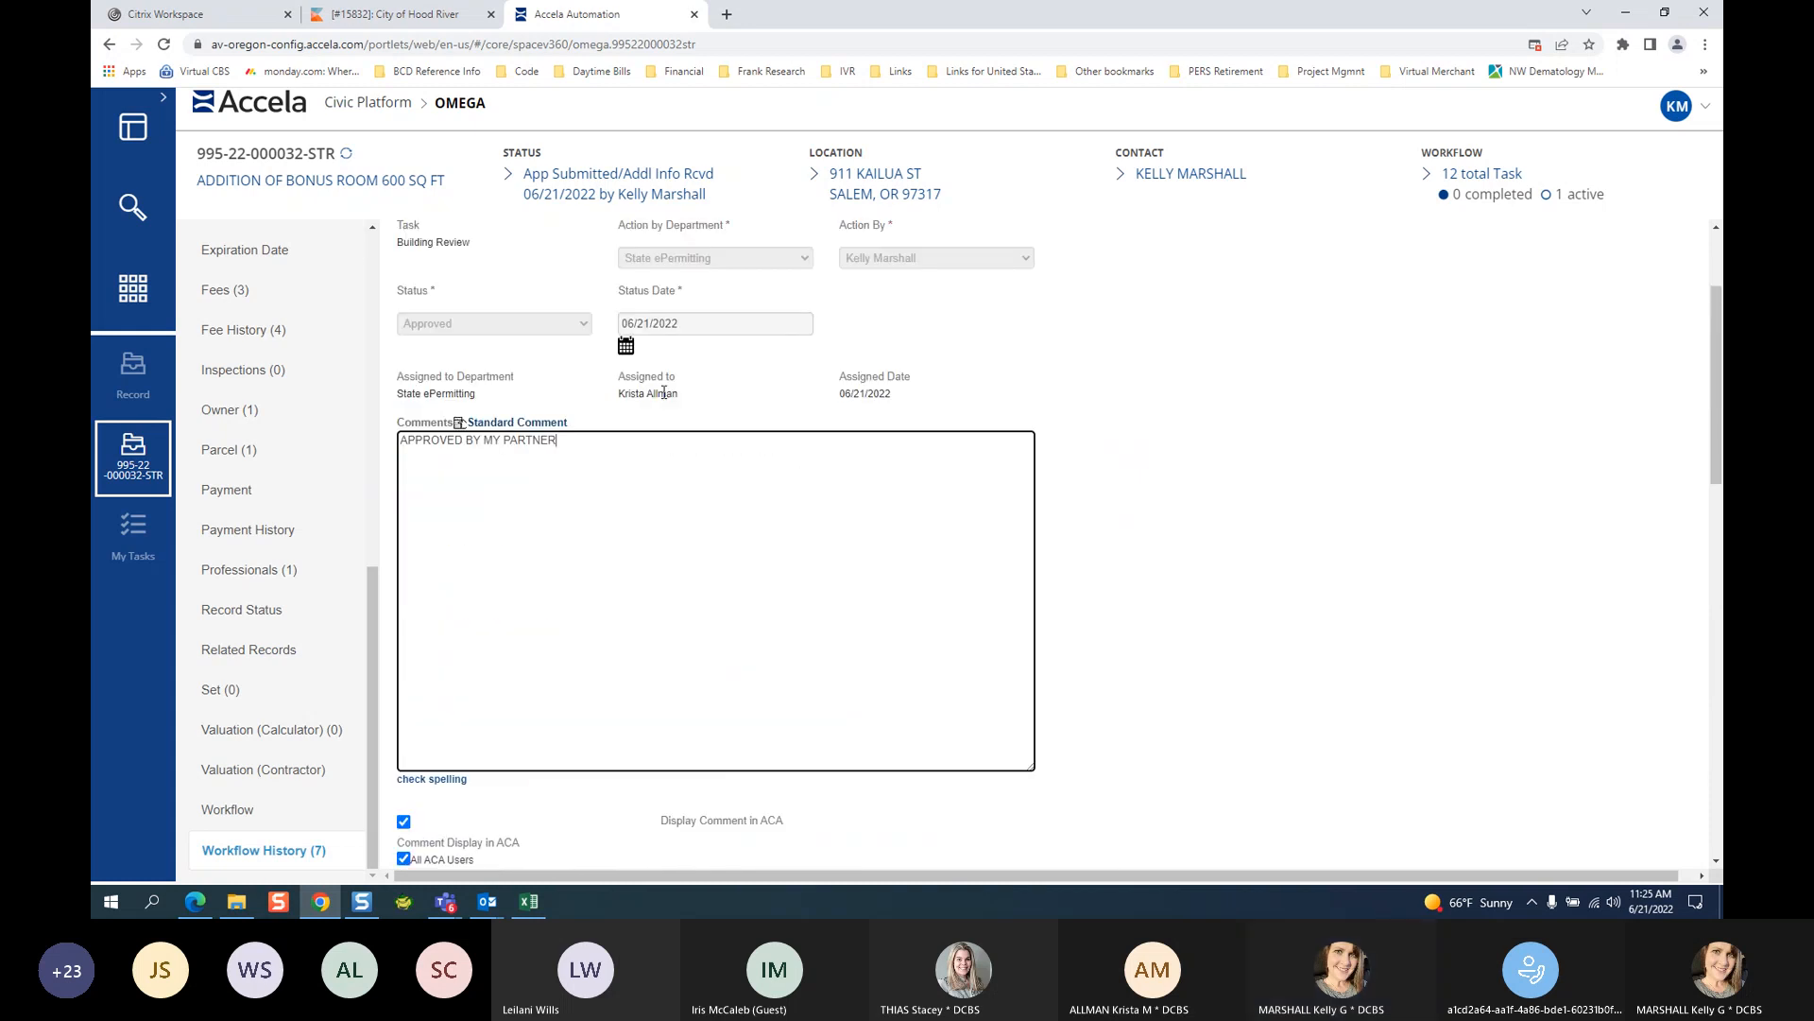
left_click(521, 331)
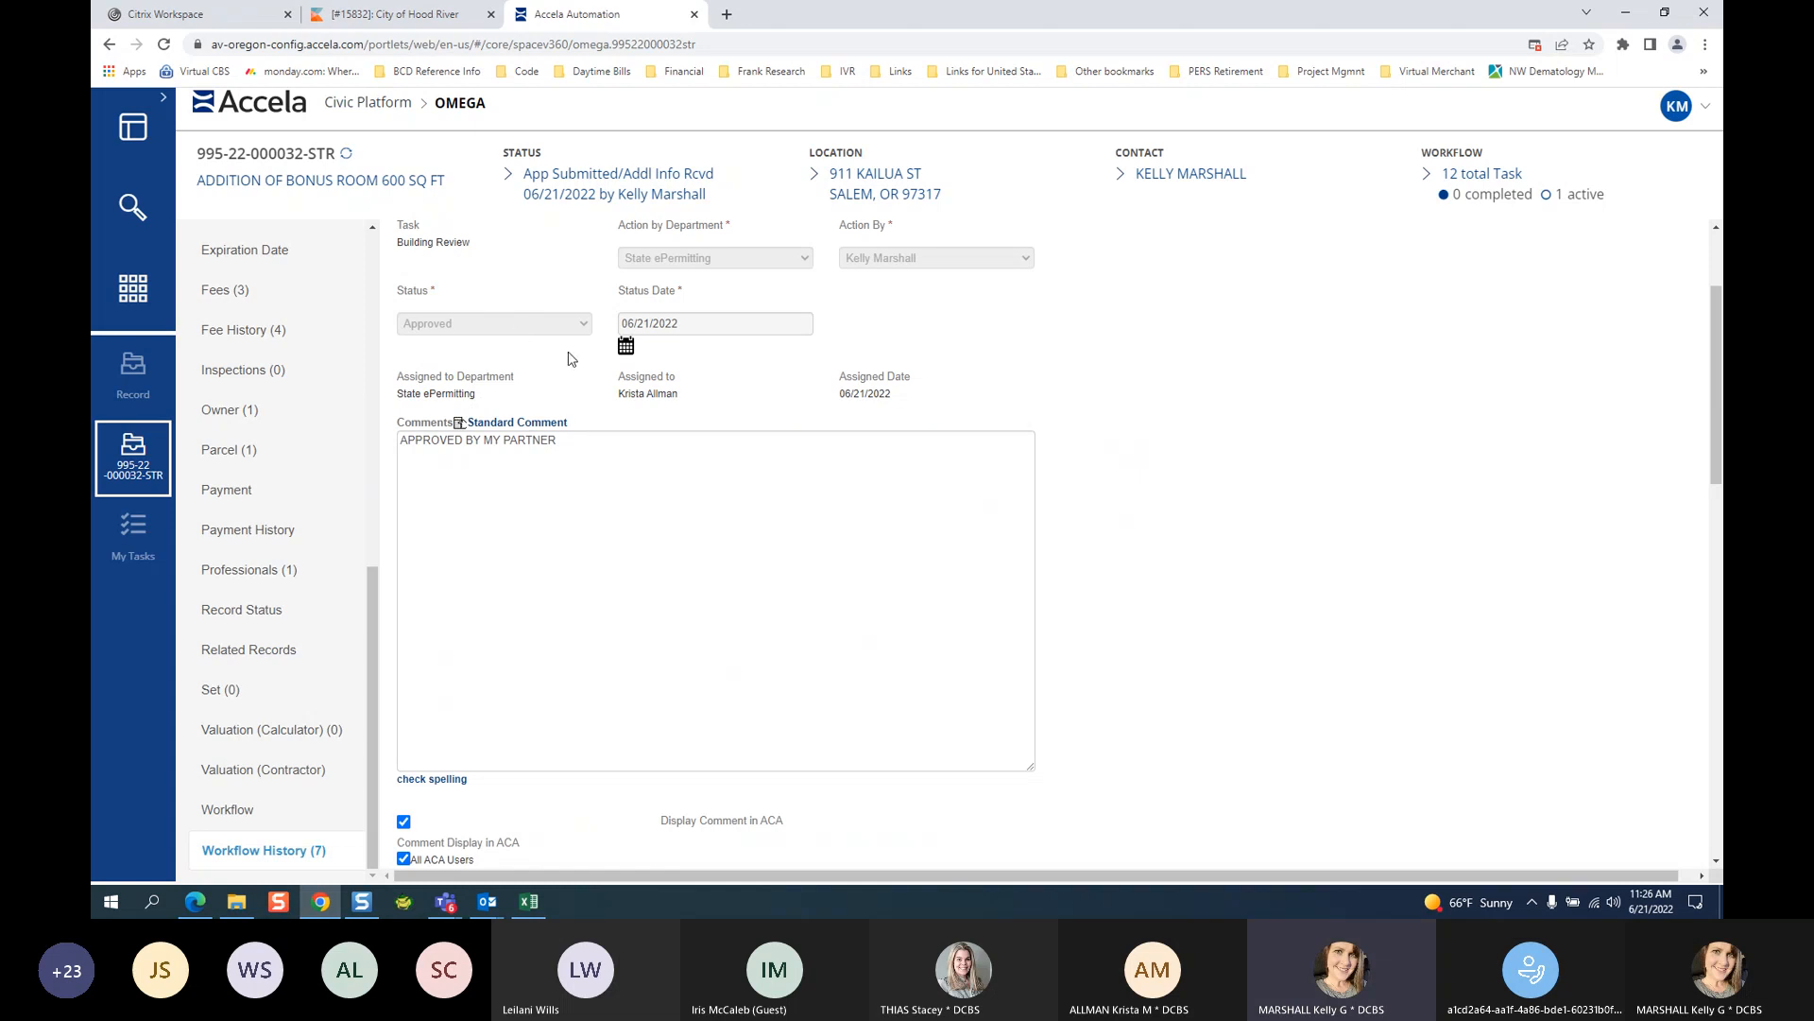
Check the read-only building fields: Dwelling Area, Garage Area, Bedrooms, Floors and Deck Area.
scroll(1219, 623, "down", 4)
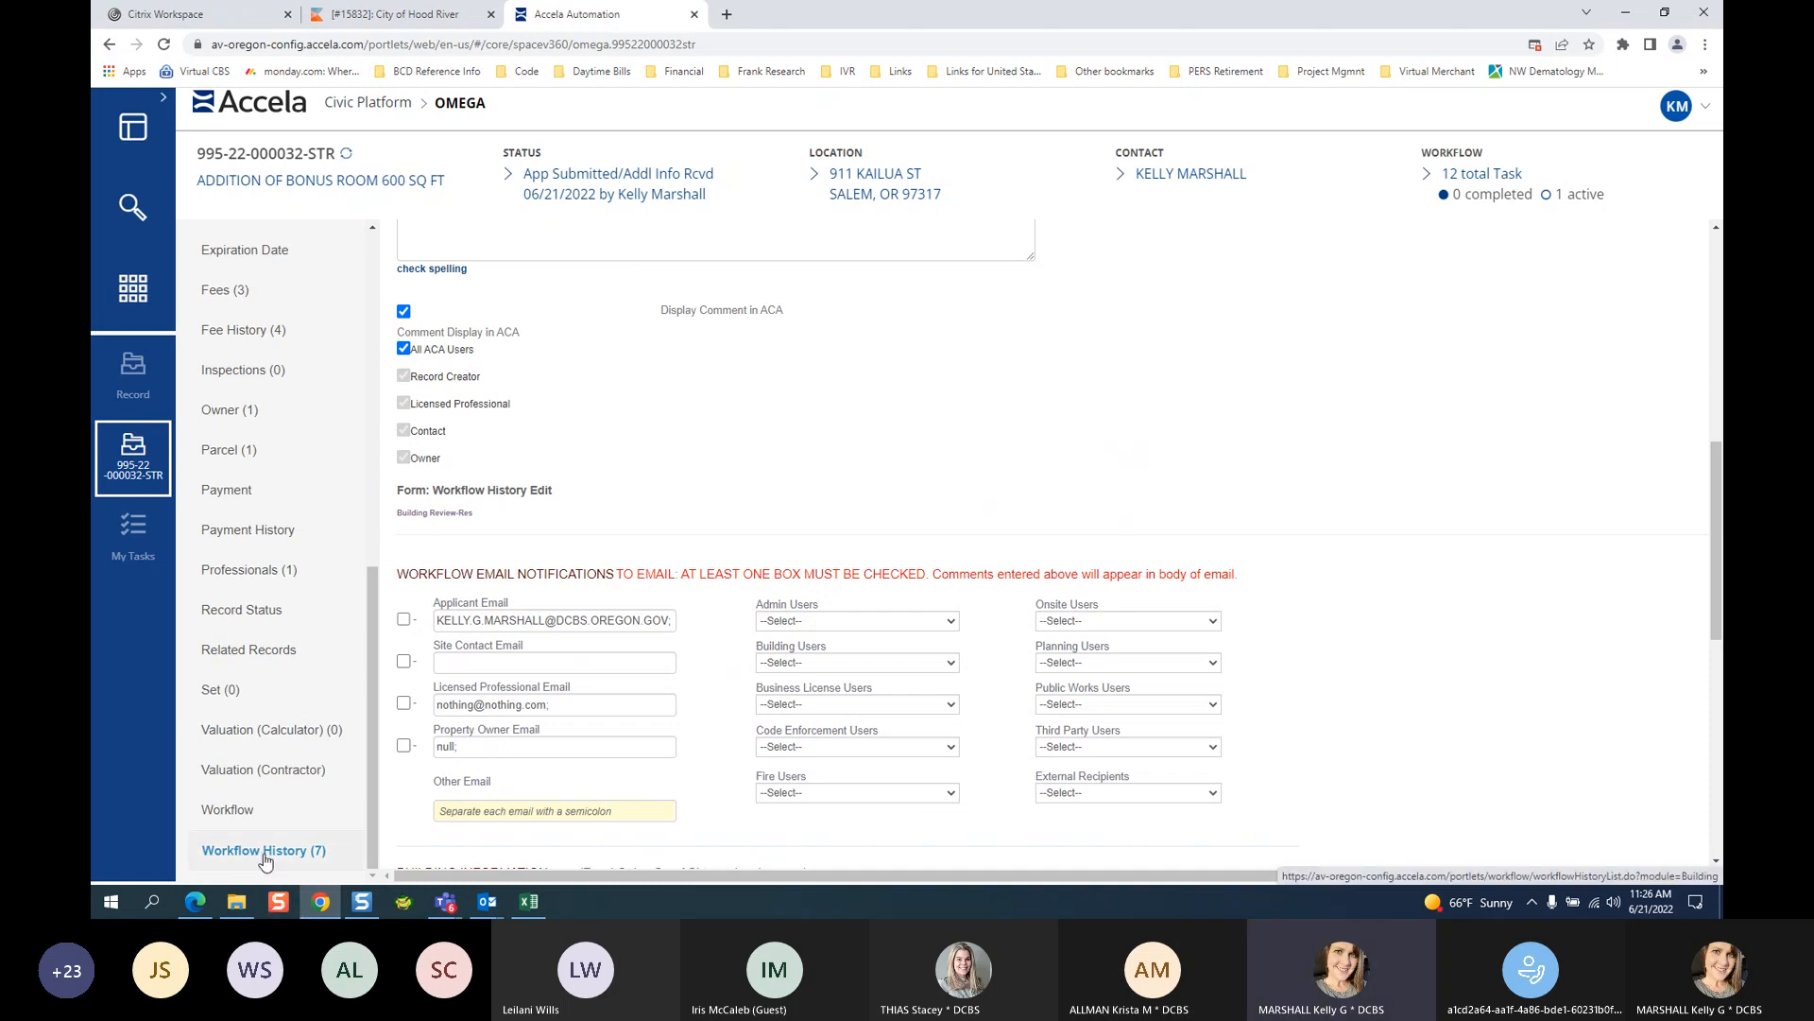
scroll(1521, 565, "down", 4)
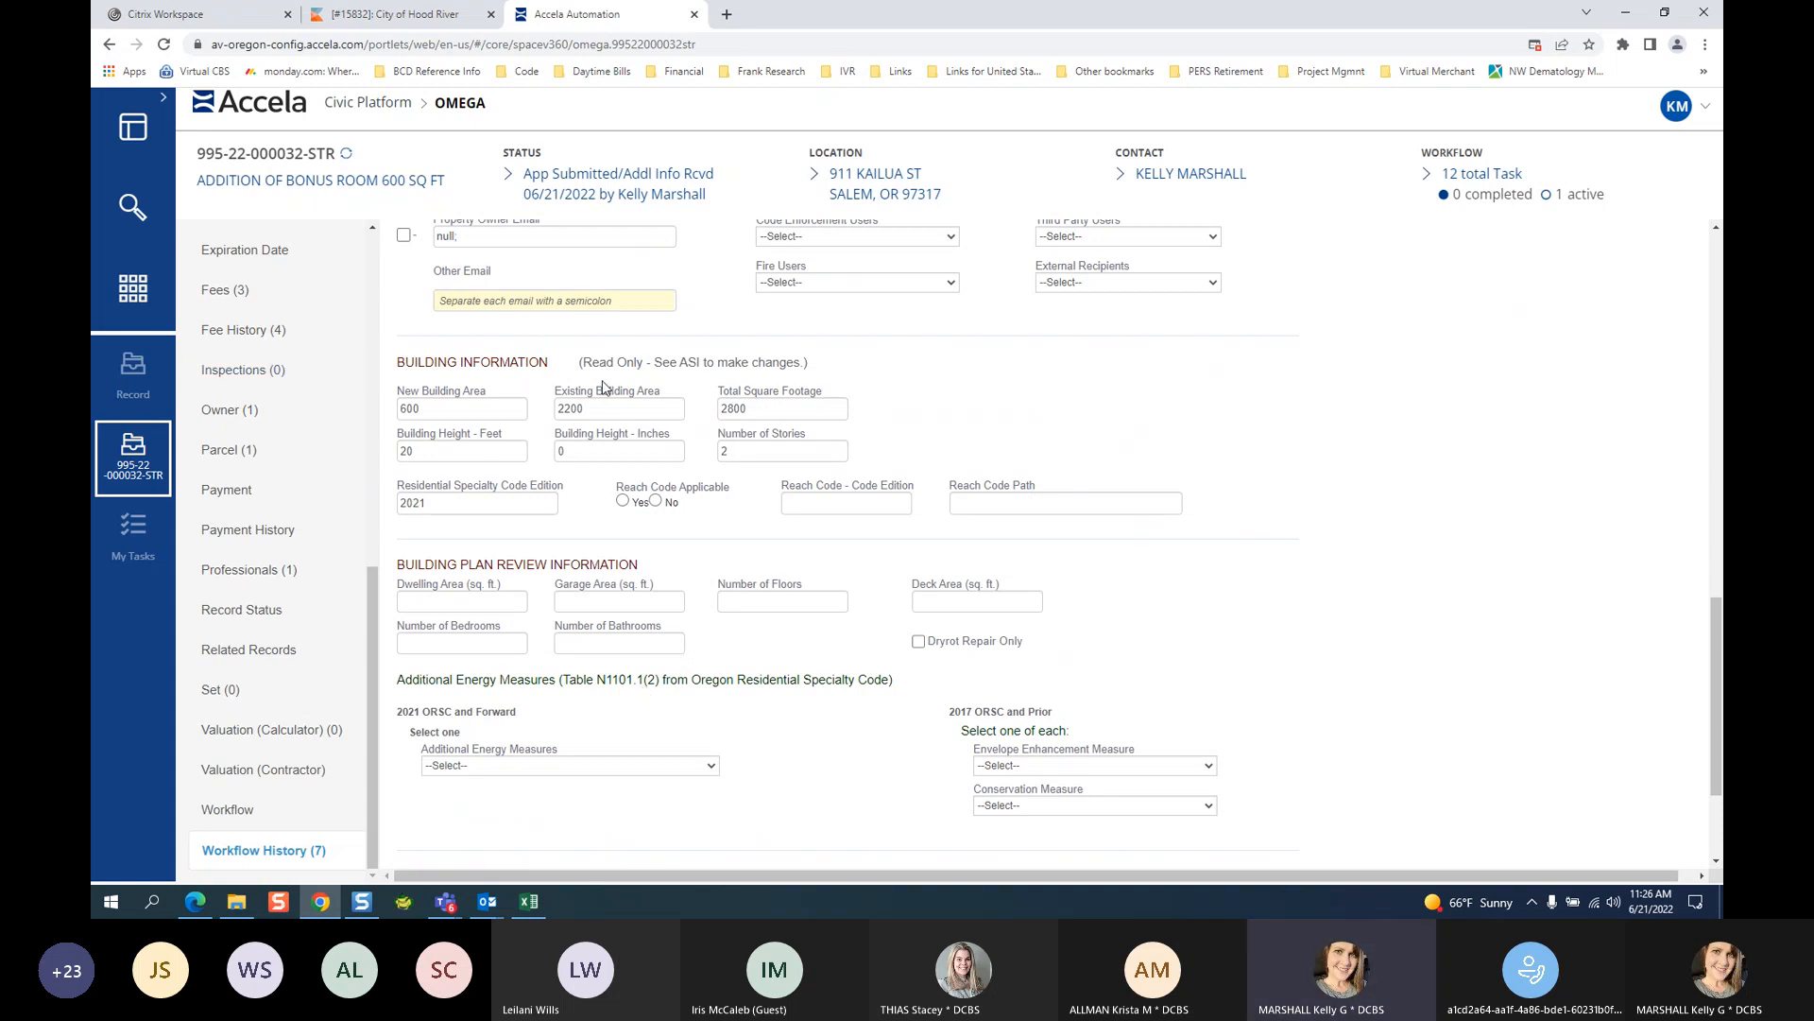
left_click_drag(586, 365, 818, 378)
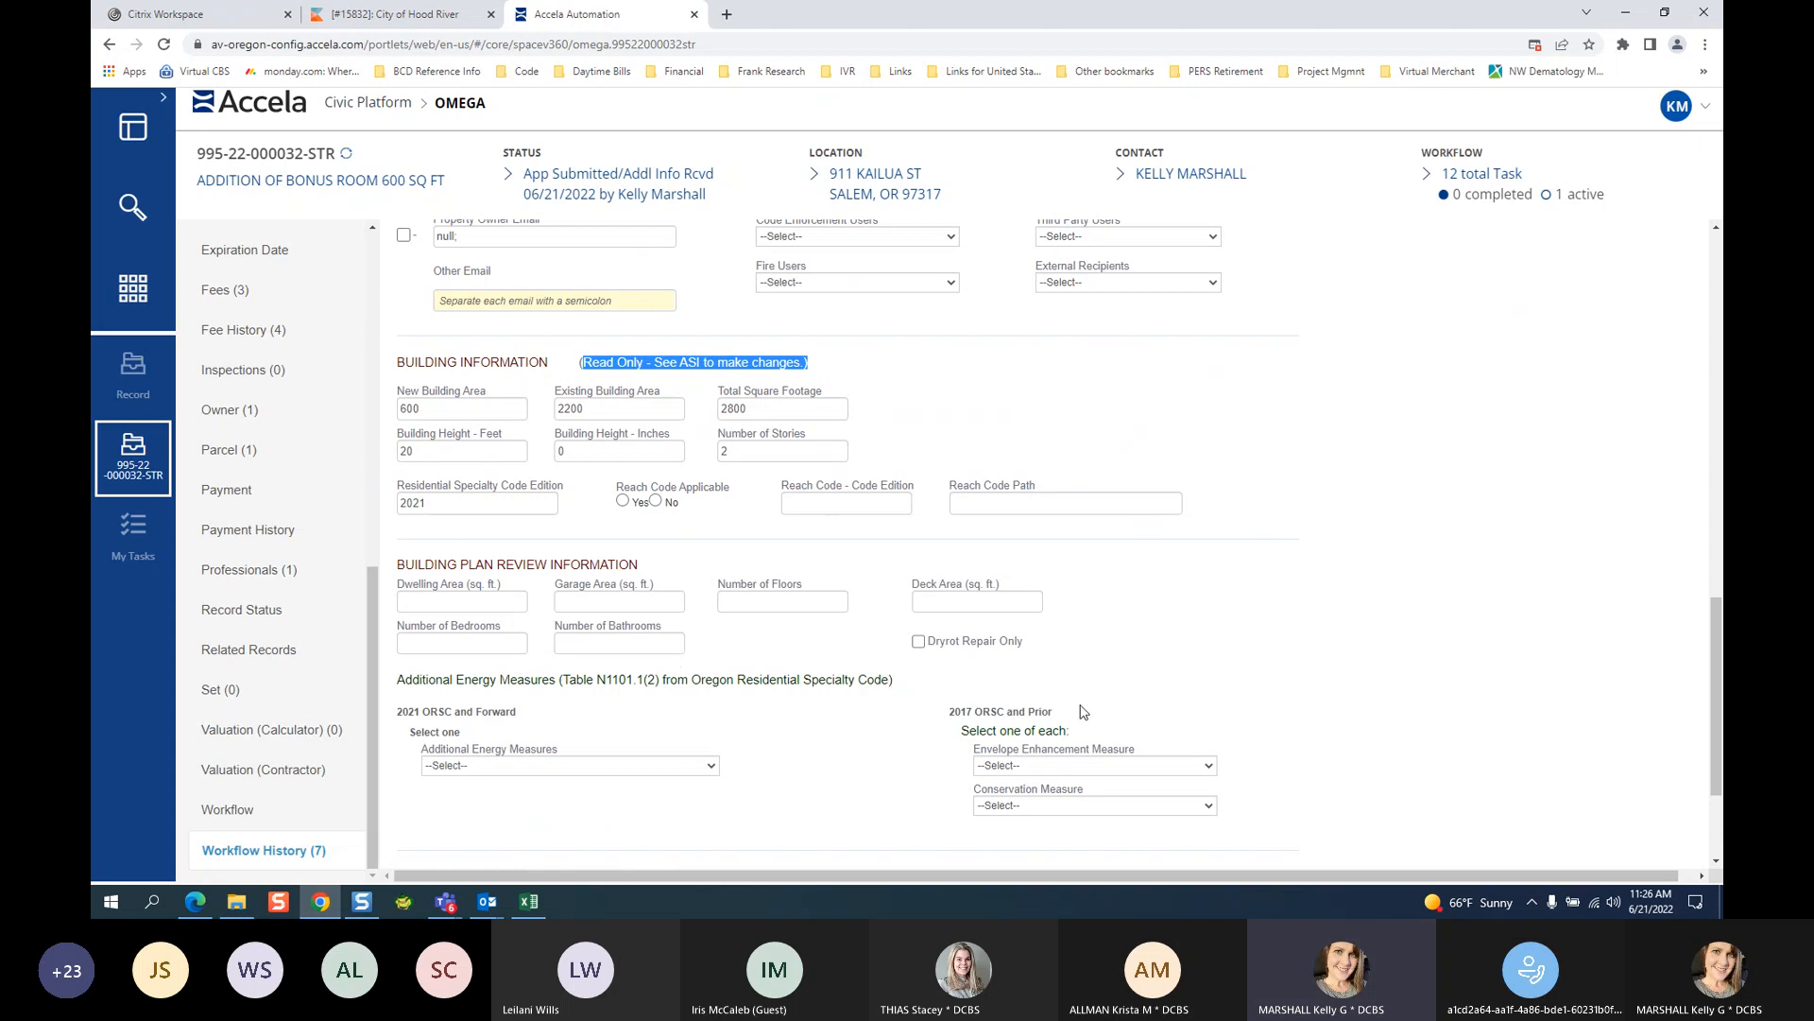
scroll(1450, 578, "down", 1)
scroll(1450, 578, "down", 2)
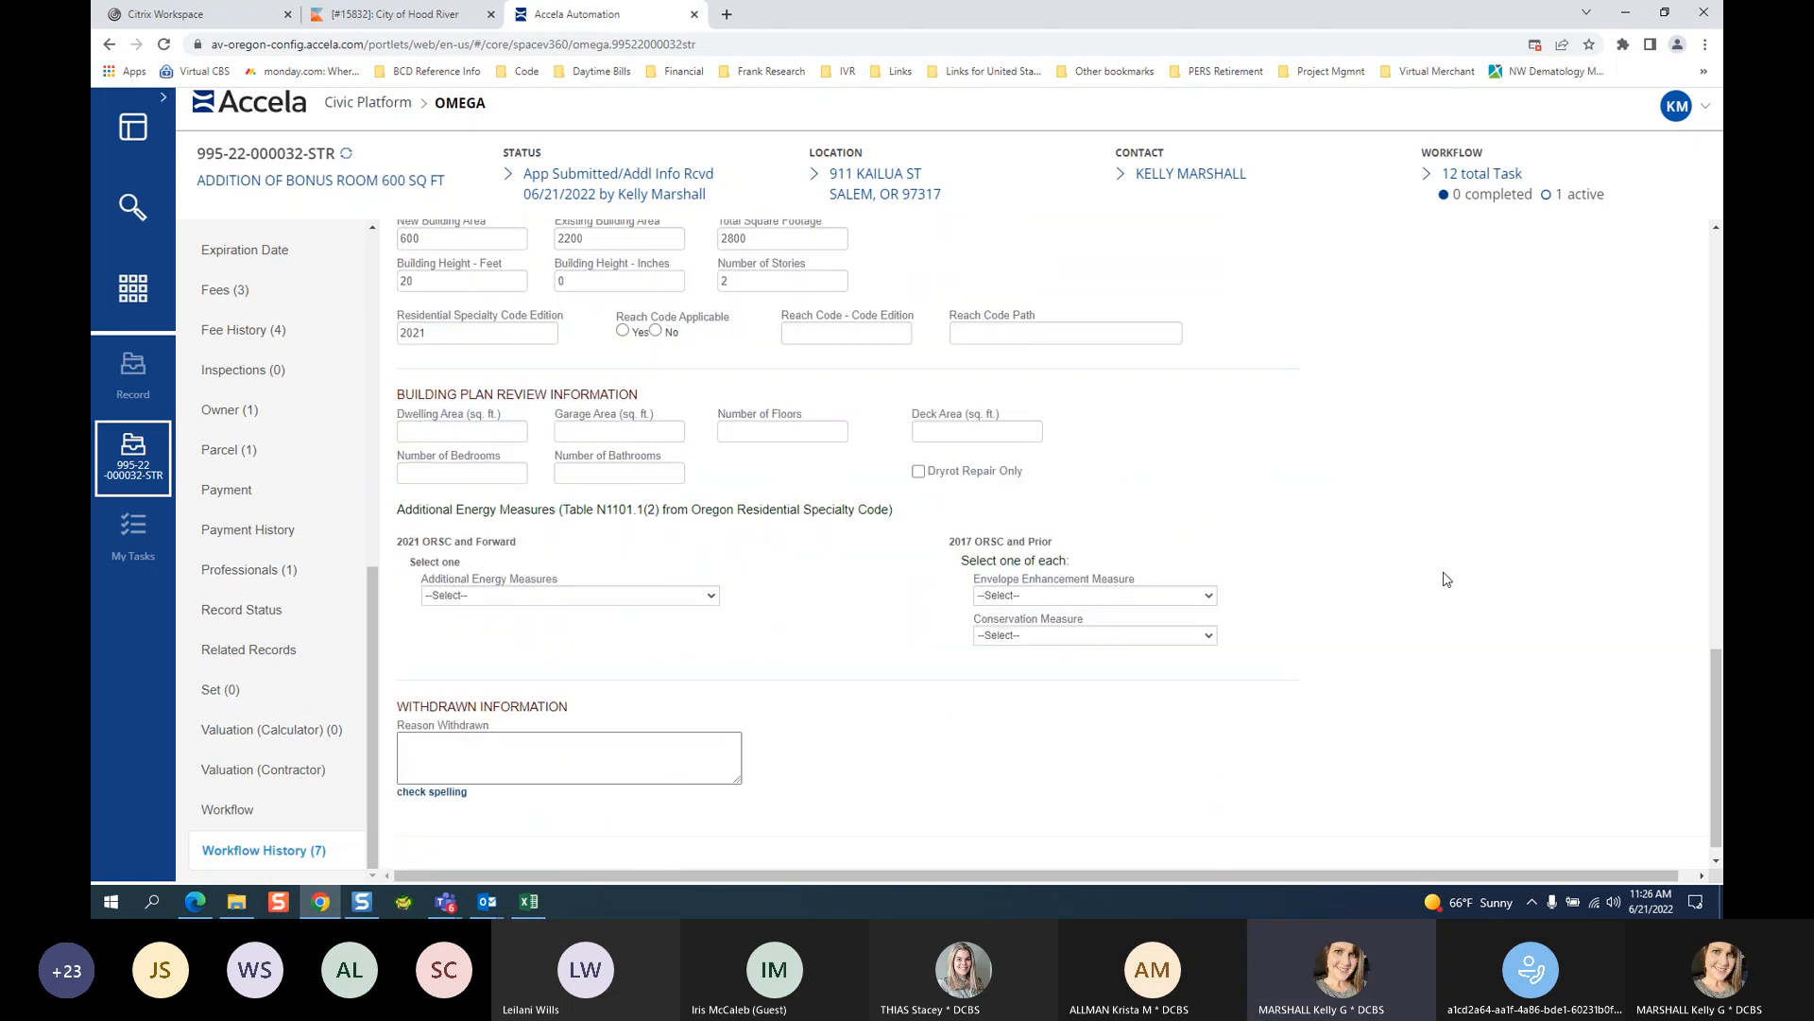
left_click(483, 436)
left_click(594, 440)
left_click(450, 469)
left_click(616, 487)
left_click(799, 435)
left_click(967, 438)
Choose Advanced Envelope as the Additional Energy Measure.
left_click(515, 599)
left_click(949, 663)
left_click(1055, 596)
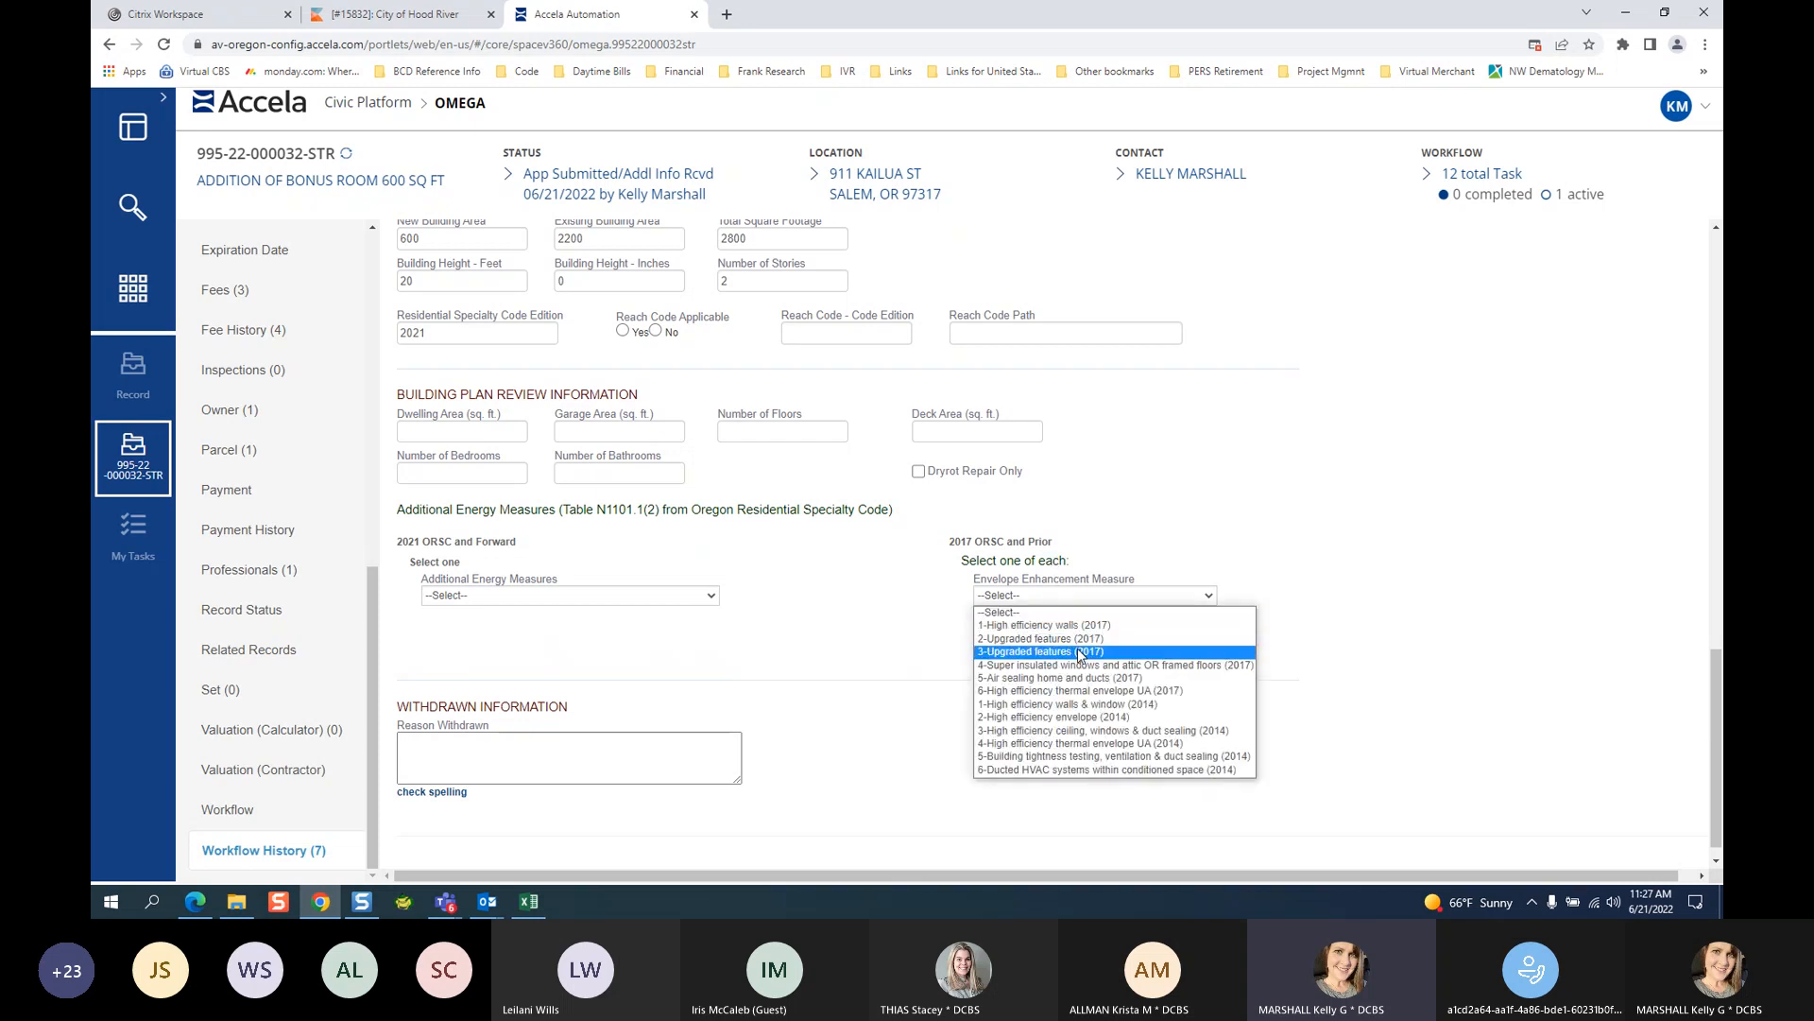
left_click(902, 640)
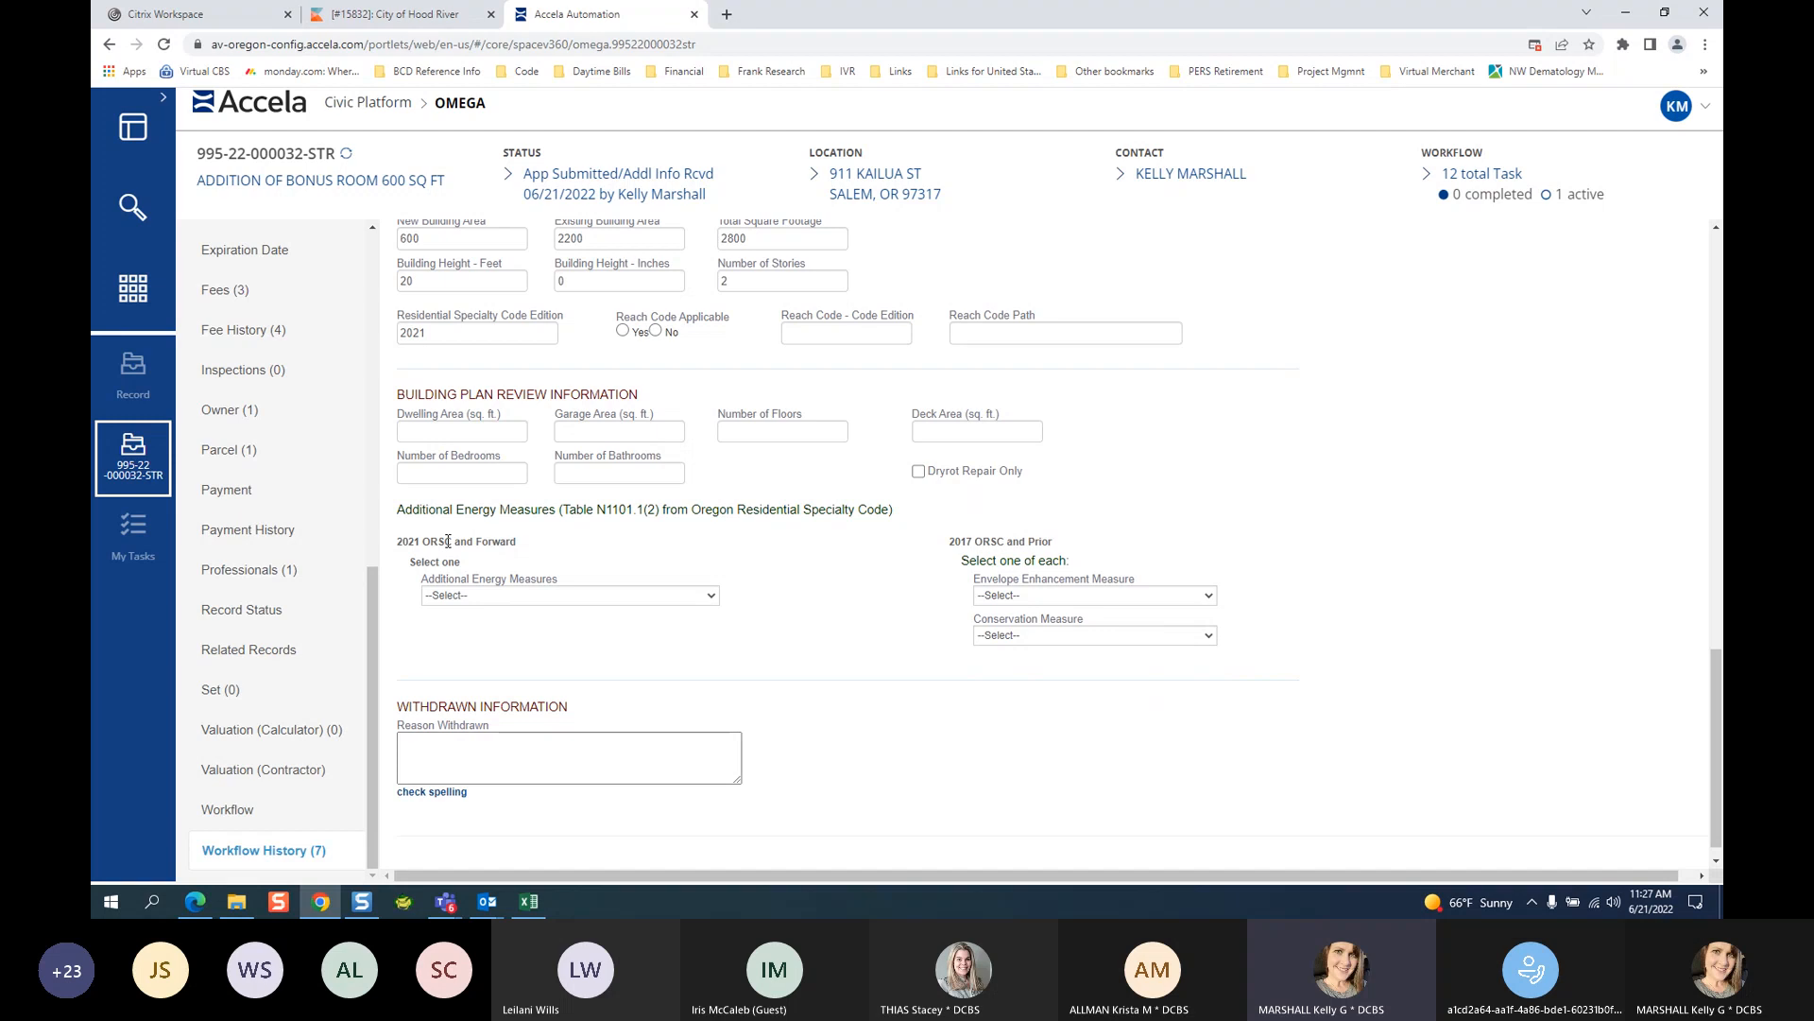
left_click(500, 602)
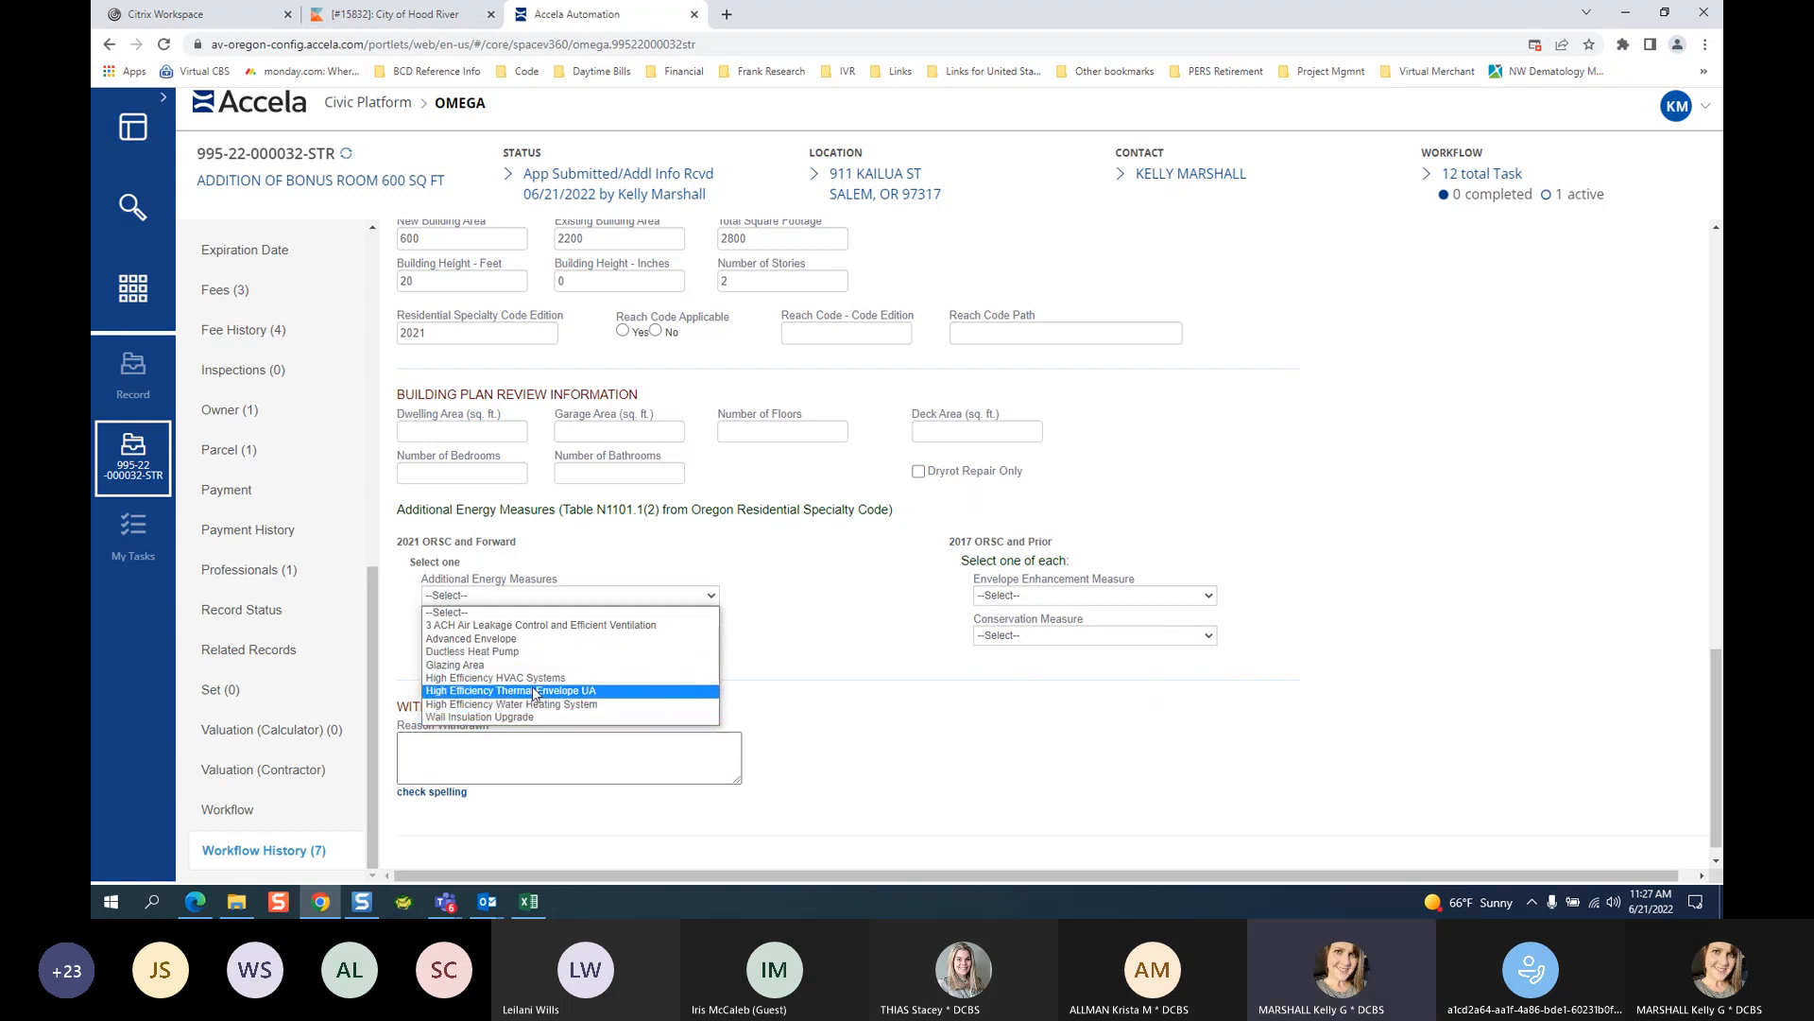
left_click(829, 631)
left_click(568, 602)
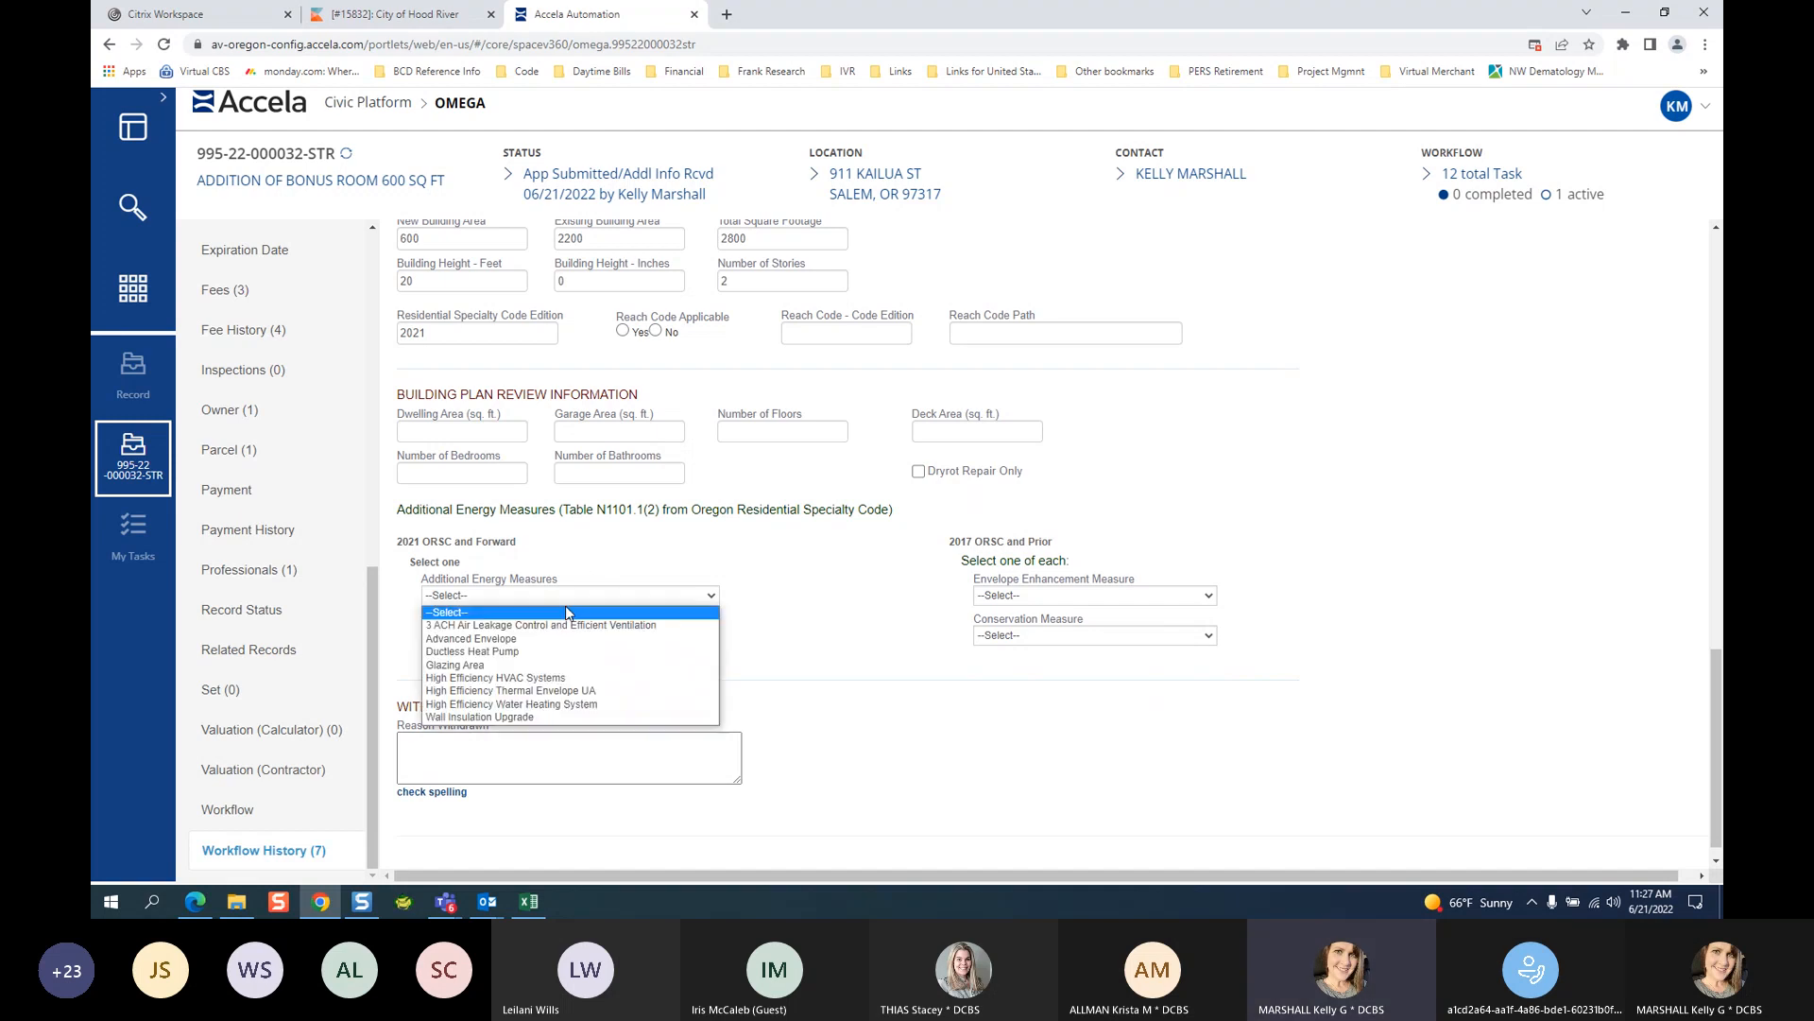
left_click(502, 651)
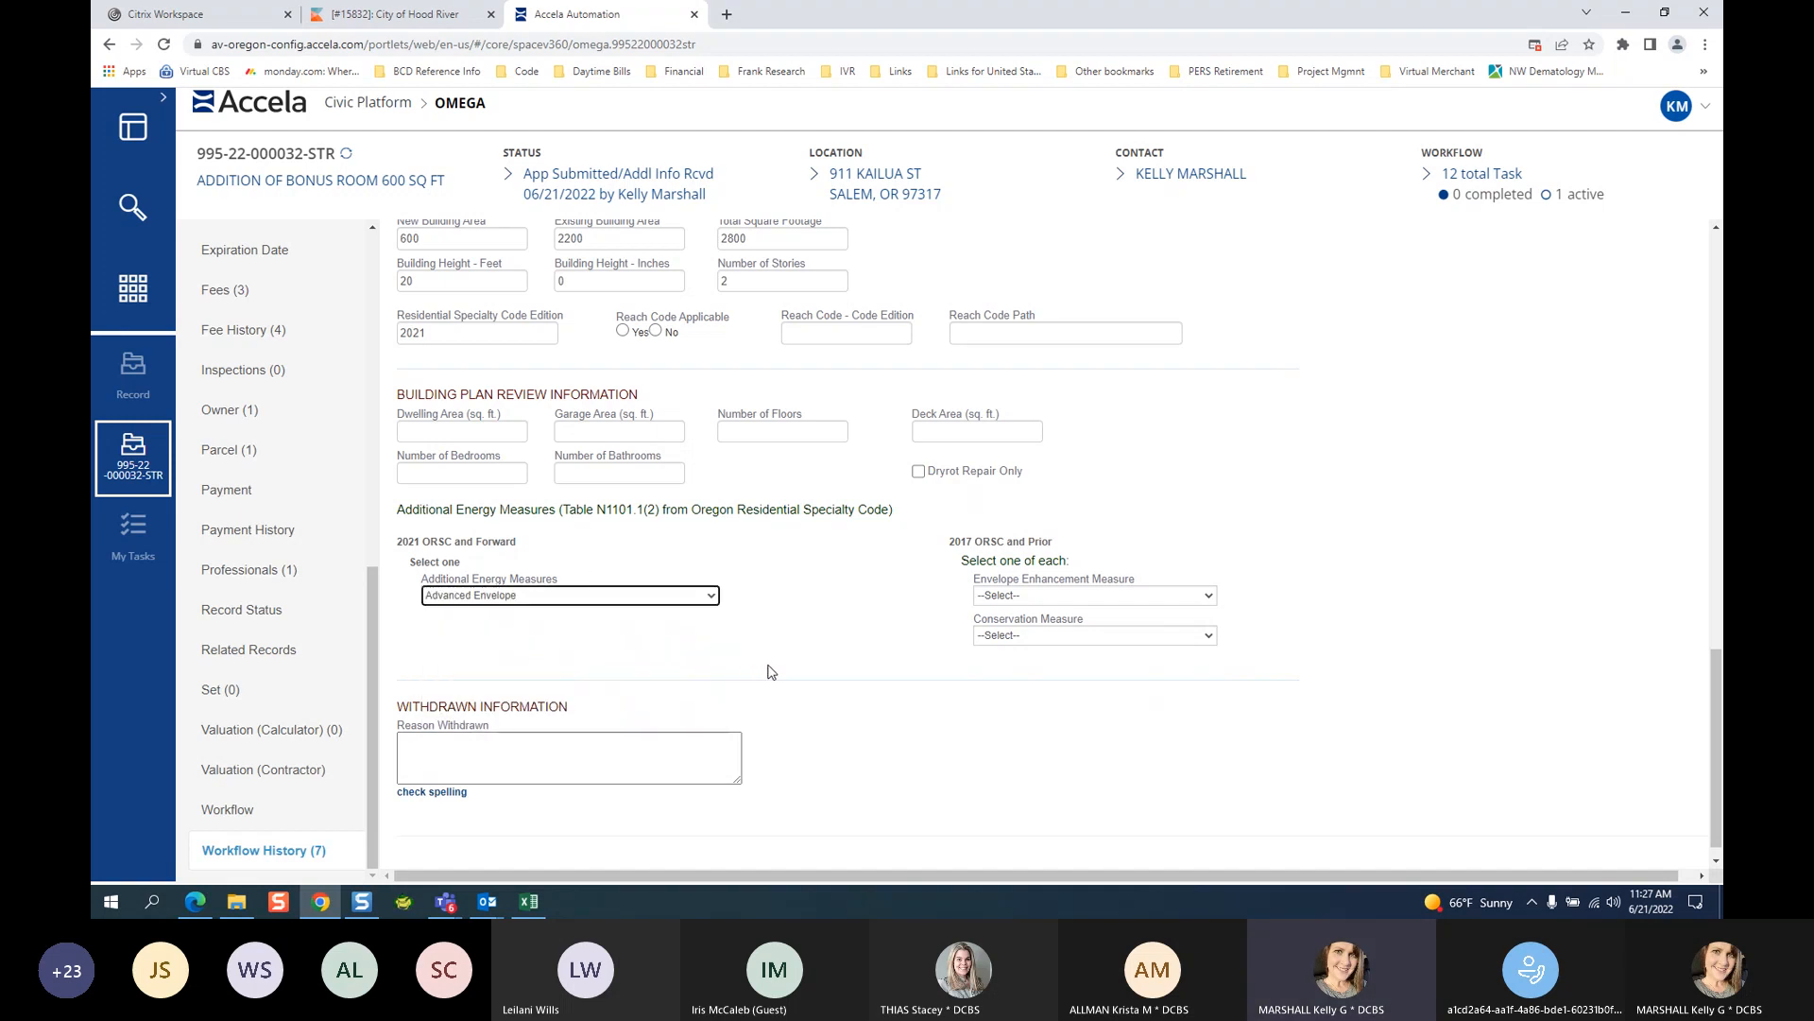
Save the Building Review history entry.
scroll(765, 662, "up", 10)
left_click(444, 344)
left_click(523, 345)
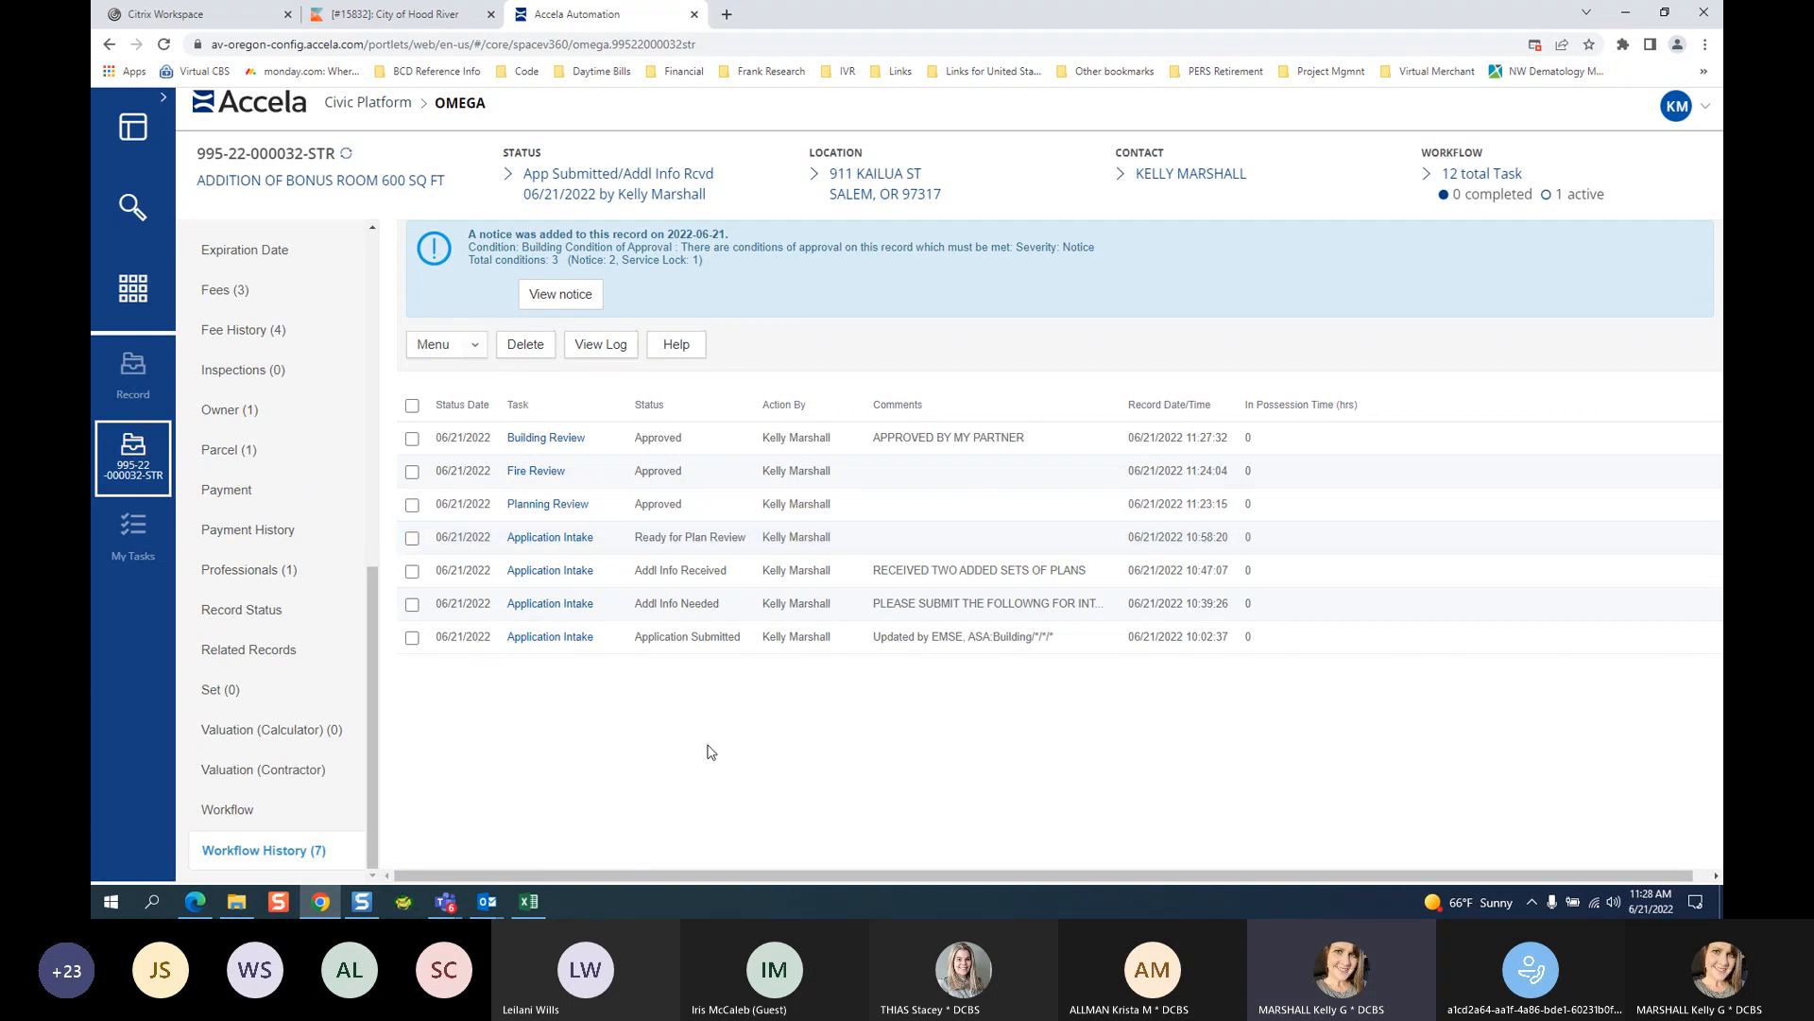
Switch to Workflow Tasks and expand then collapse Completed Task to confirm the three approvals.
left_click(209, 838)
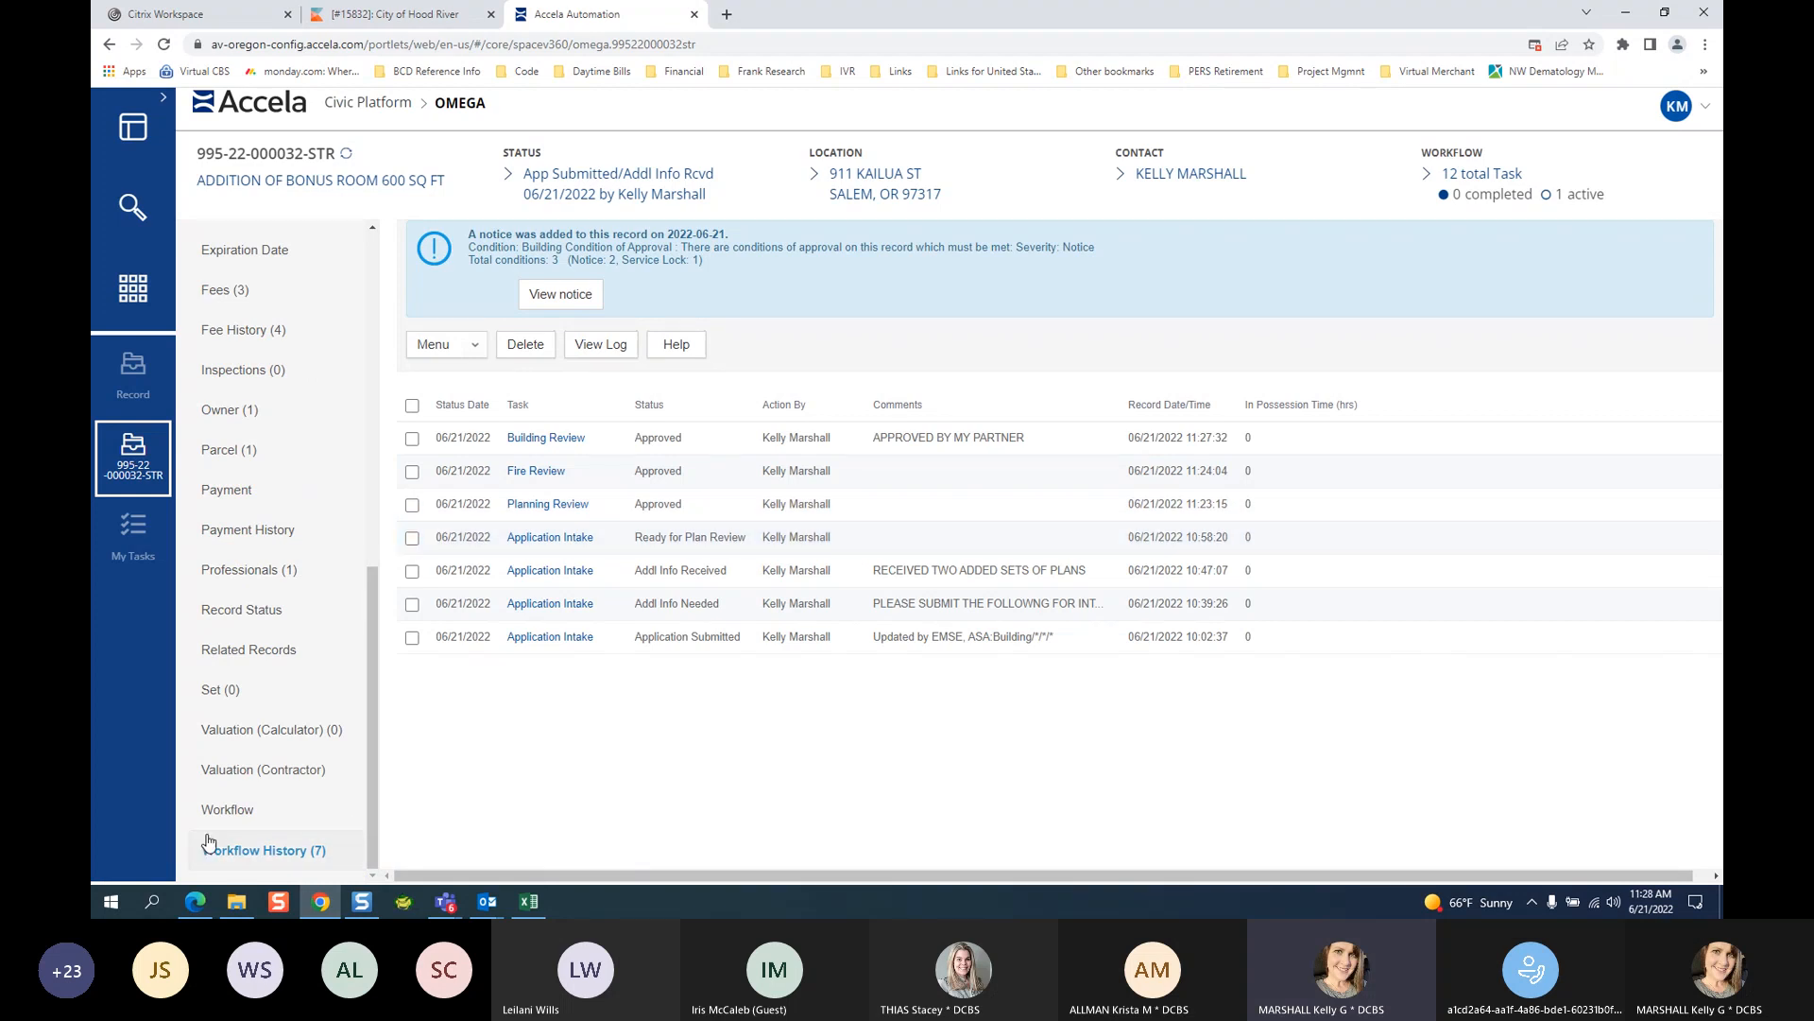
left_click(235, 818)
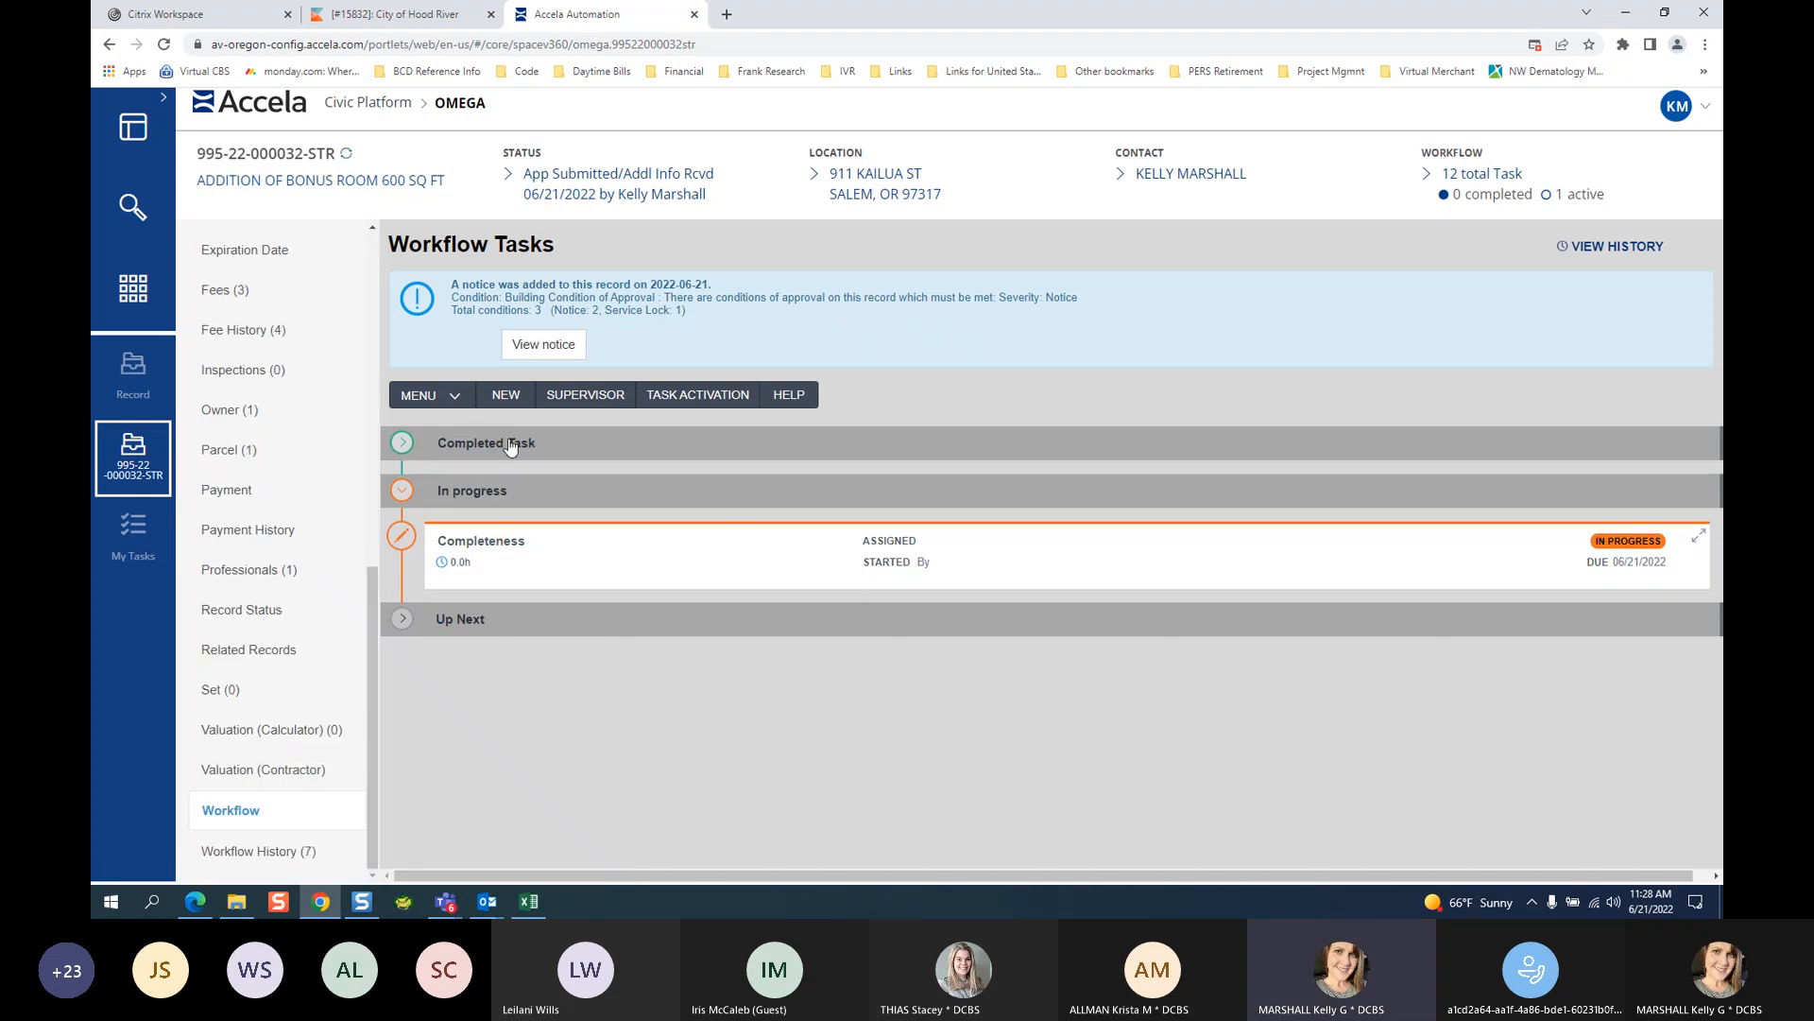
left_click(275, 850)
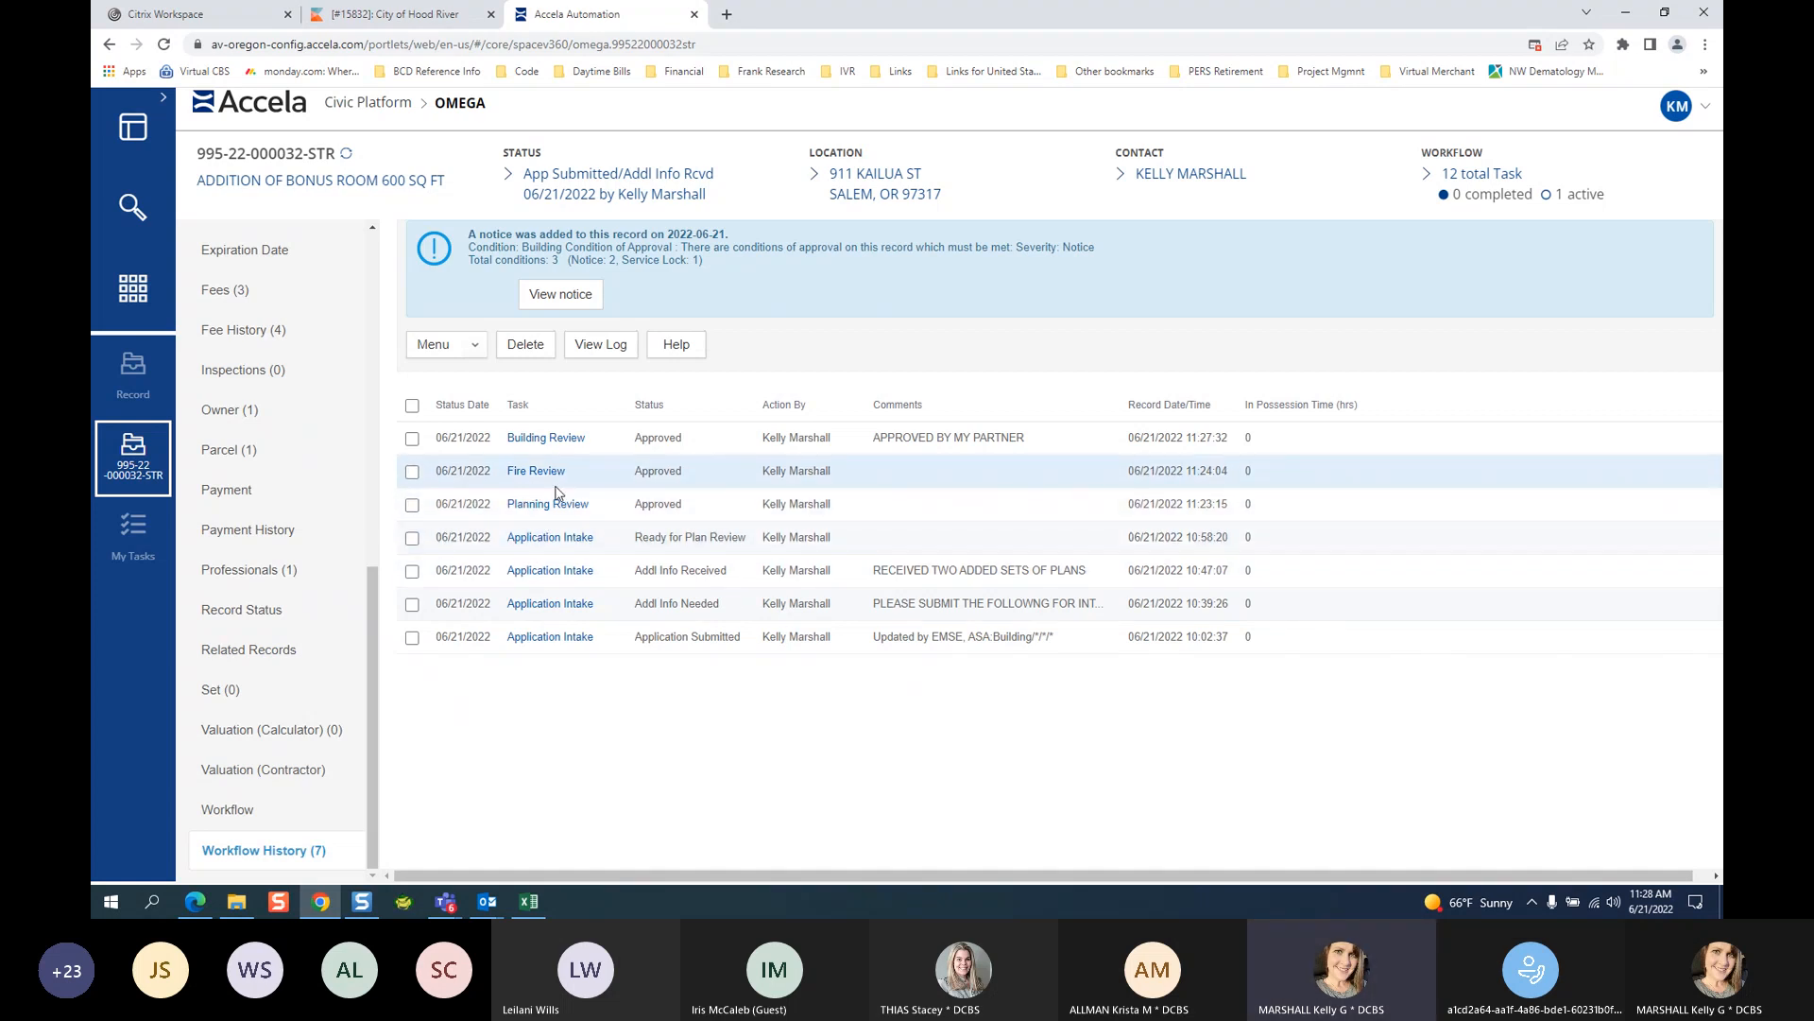
left_click(236, 811)
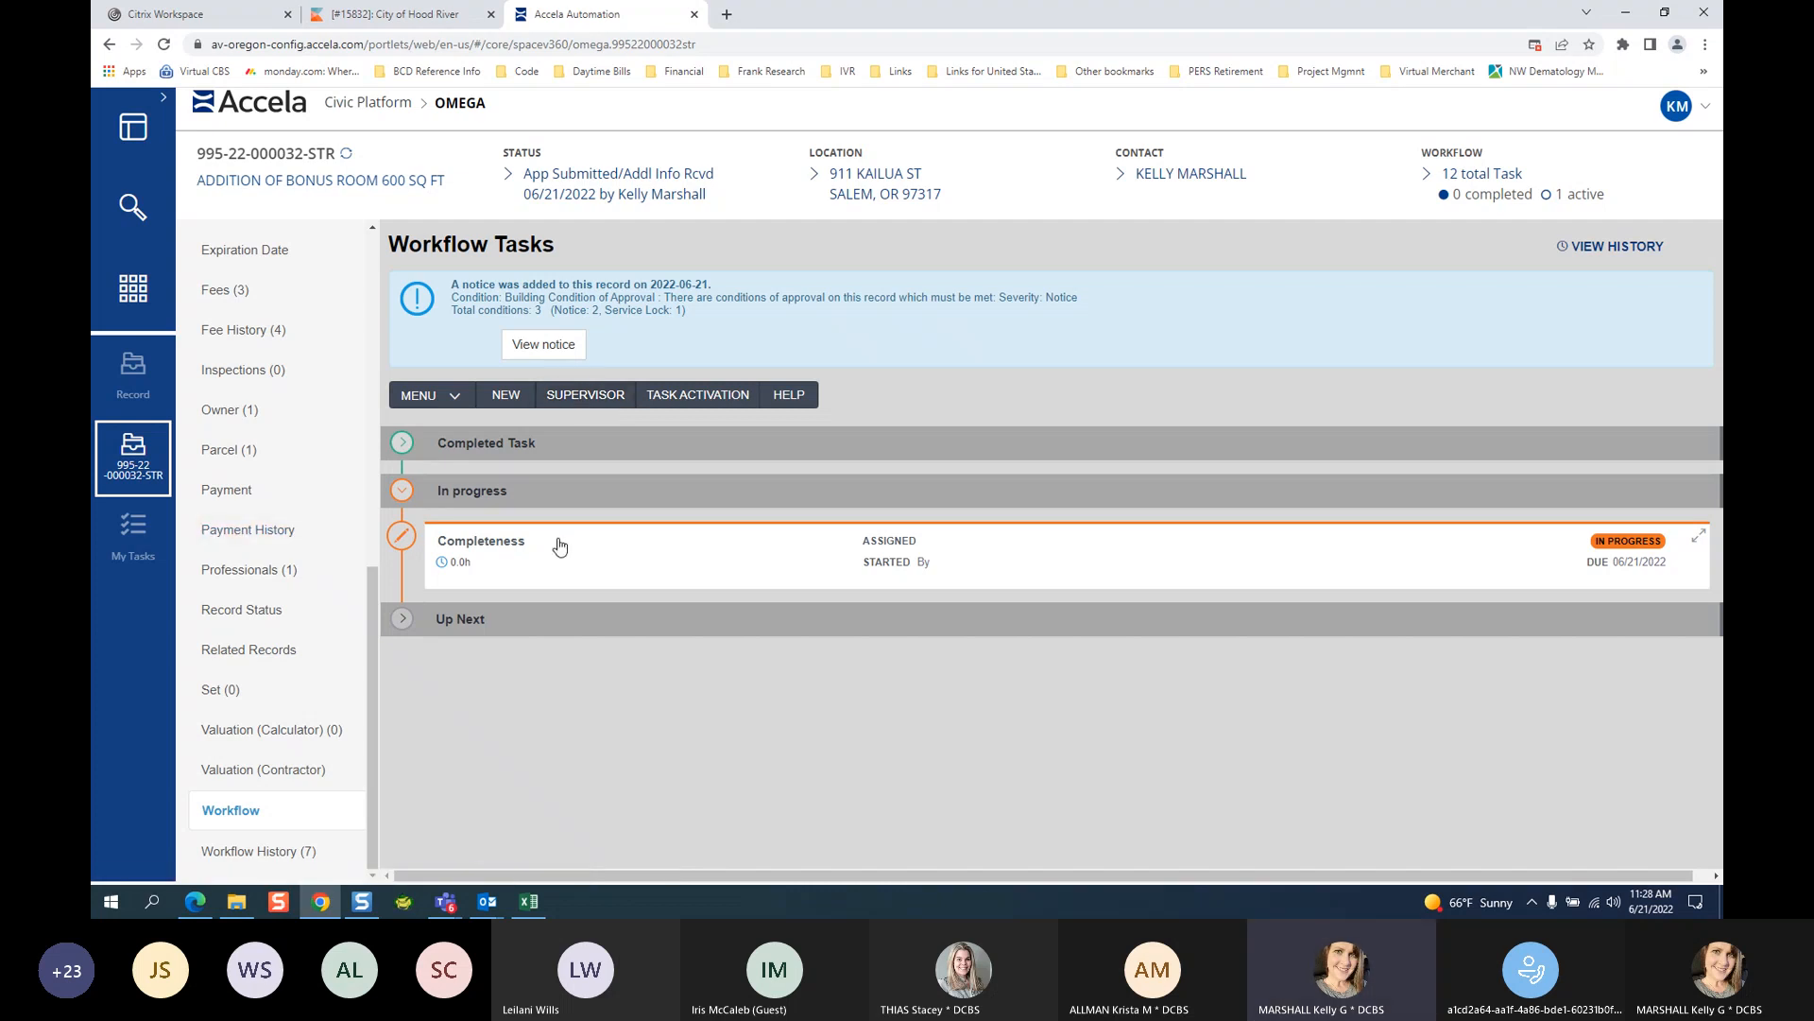
left_click(402, 442)
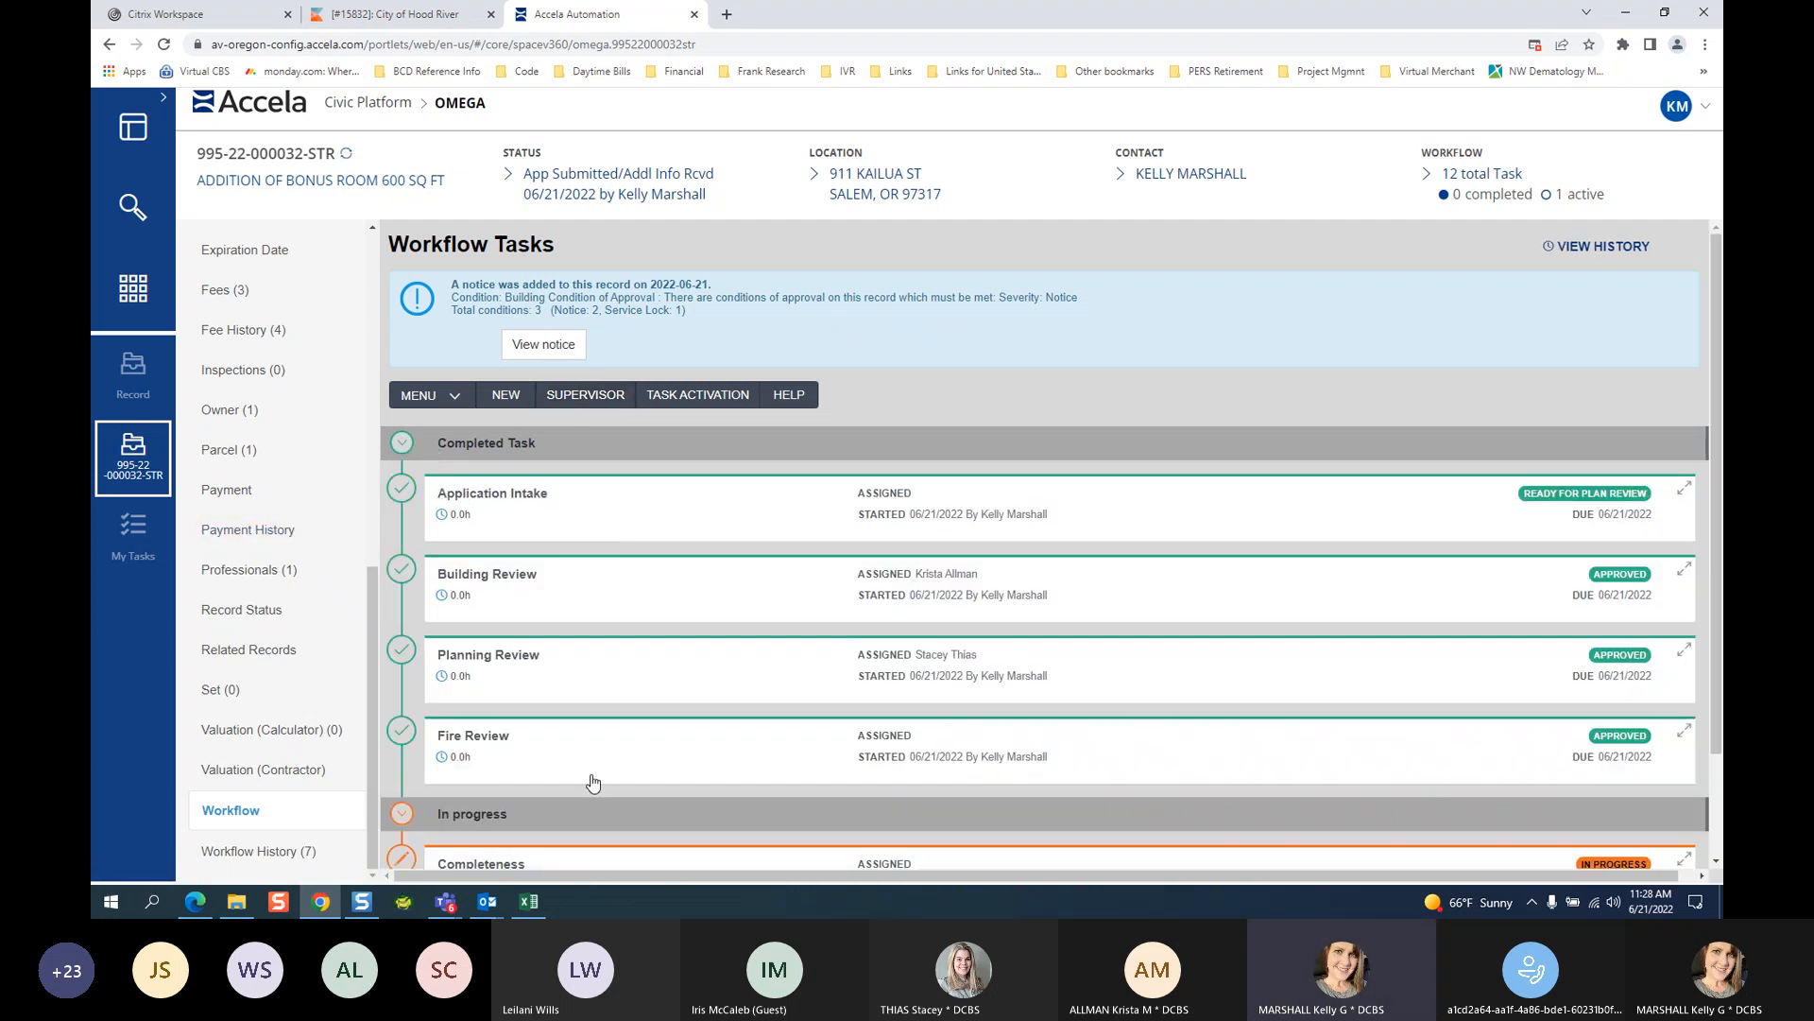
left_click(401, 443)
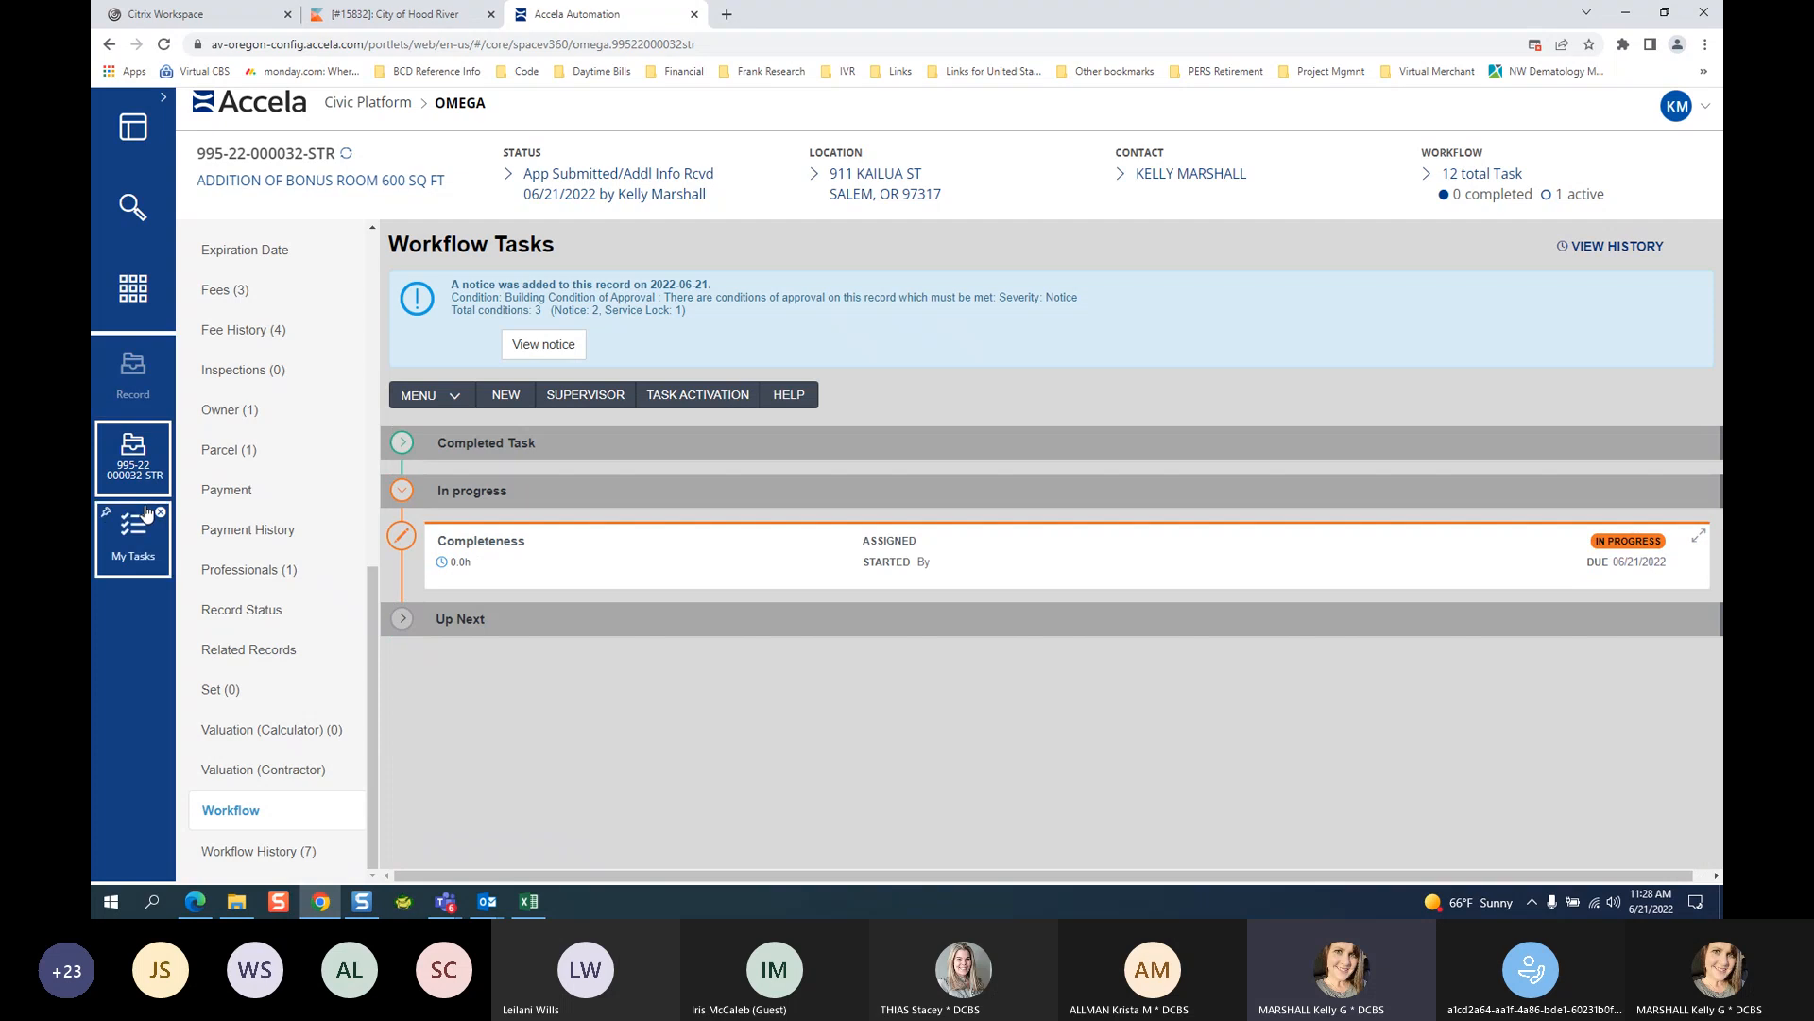
left_click(133, 534)
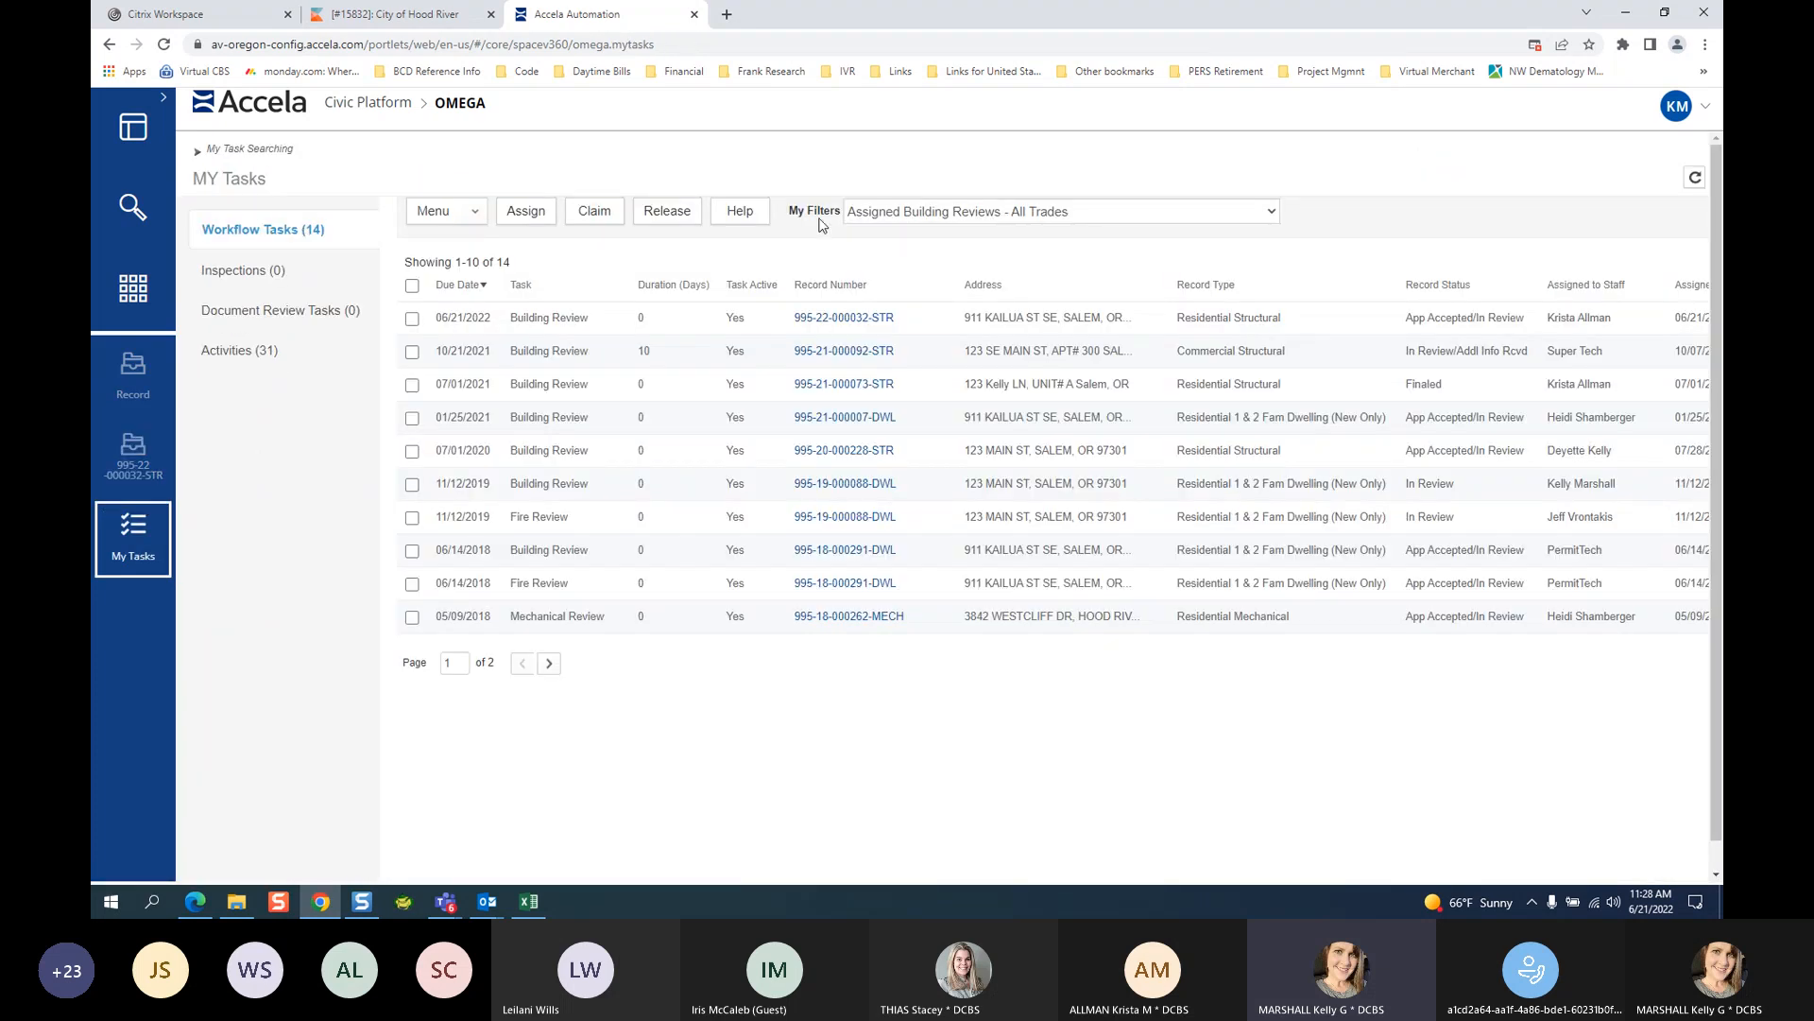
left_click(943, 214)
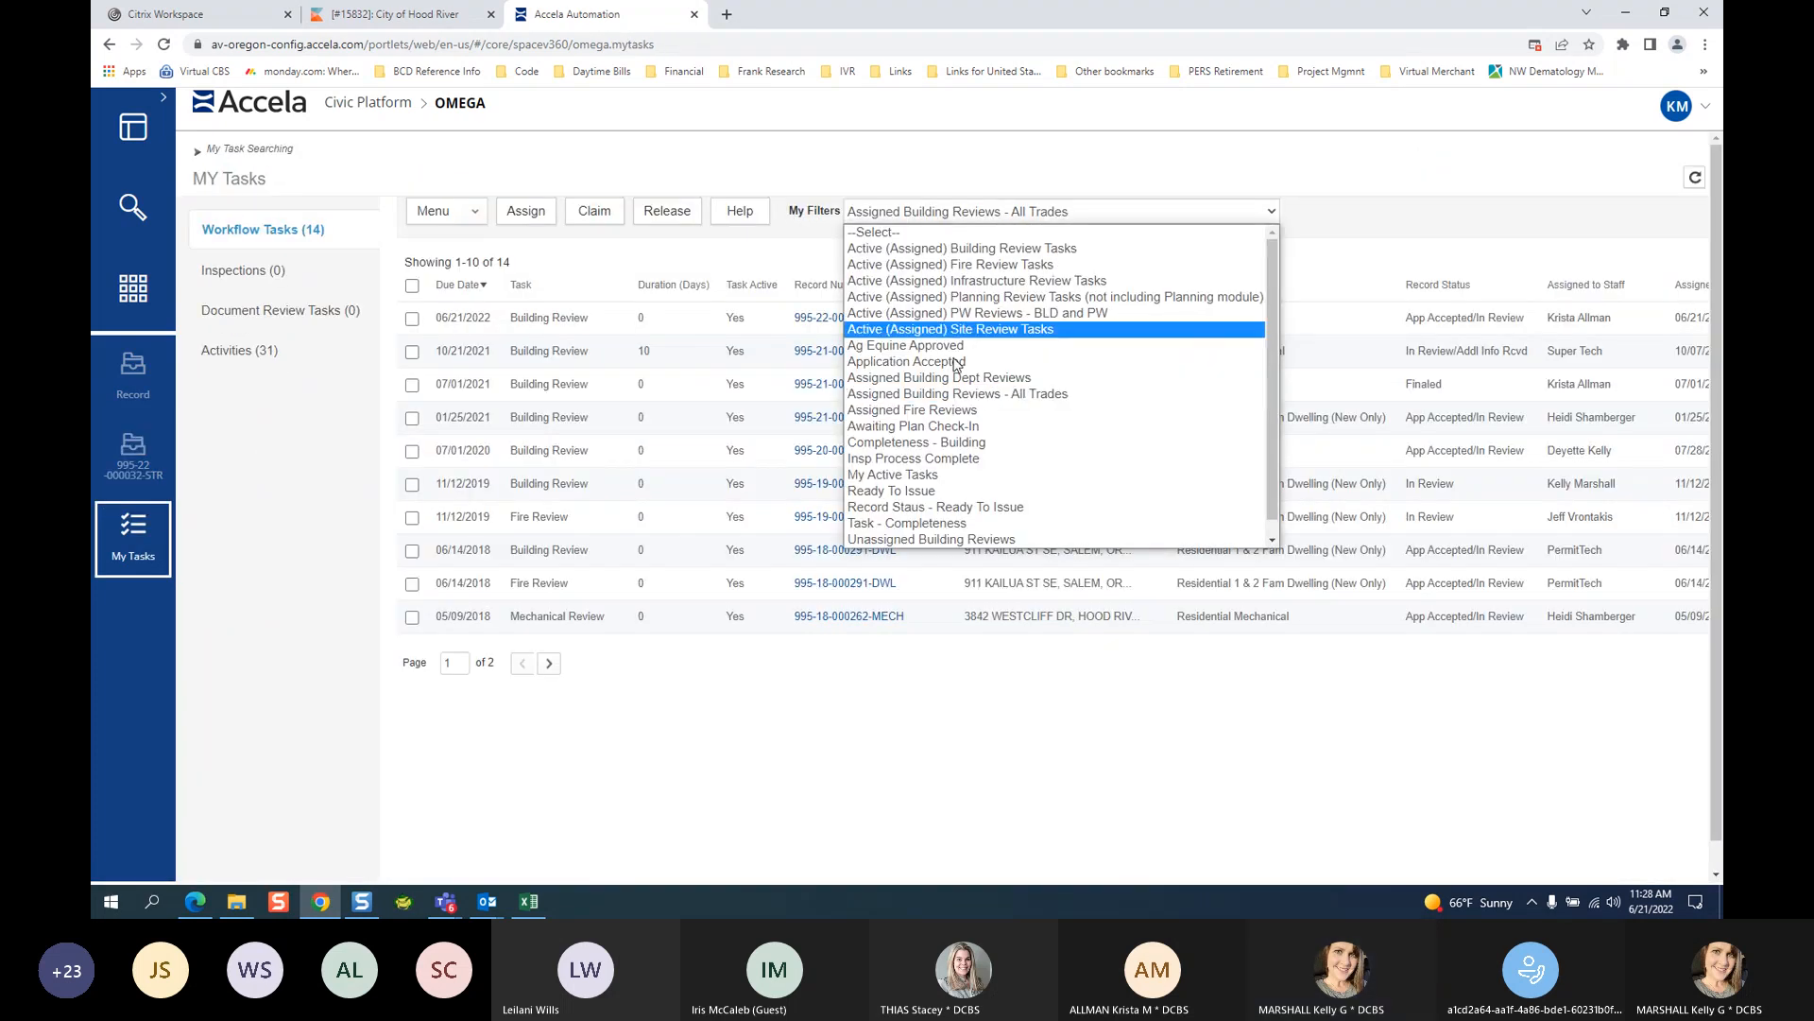
left_click(933, 443)
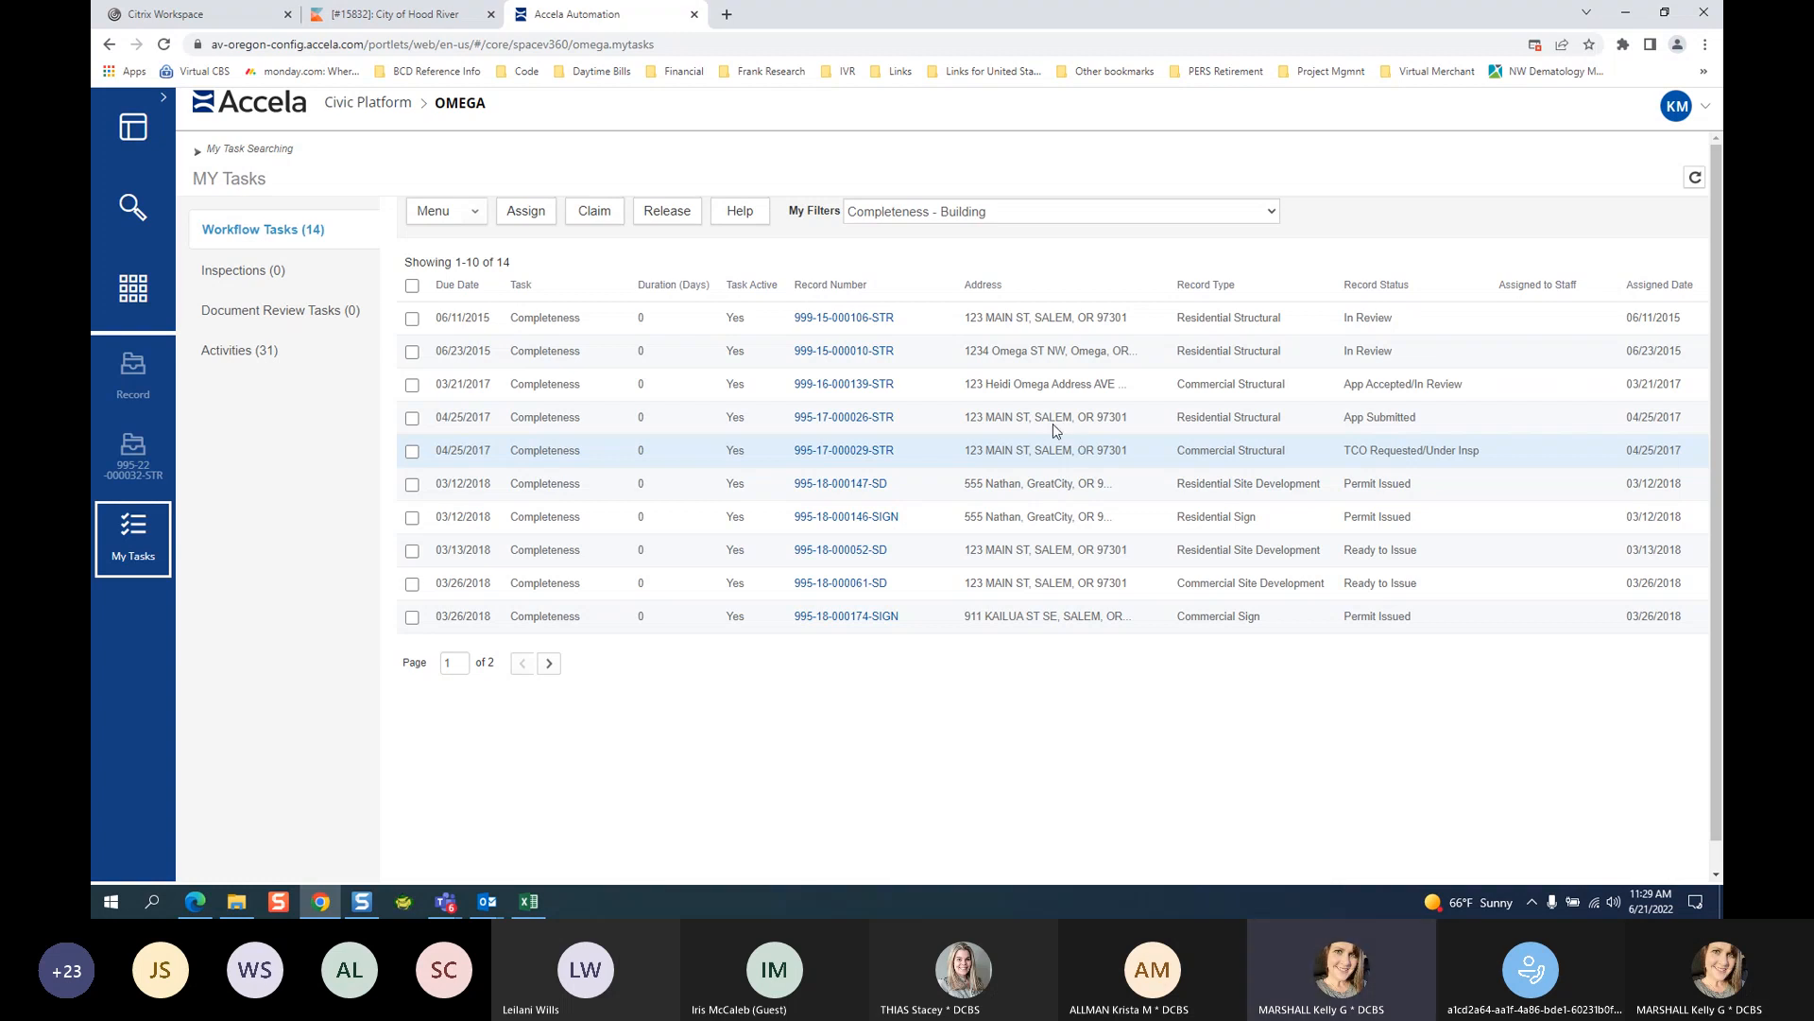
left_click(457, 286)
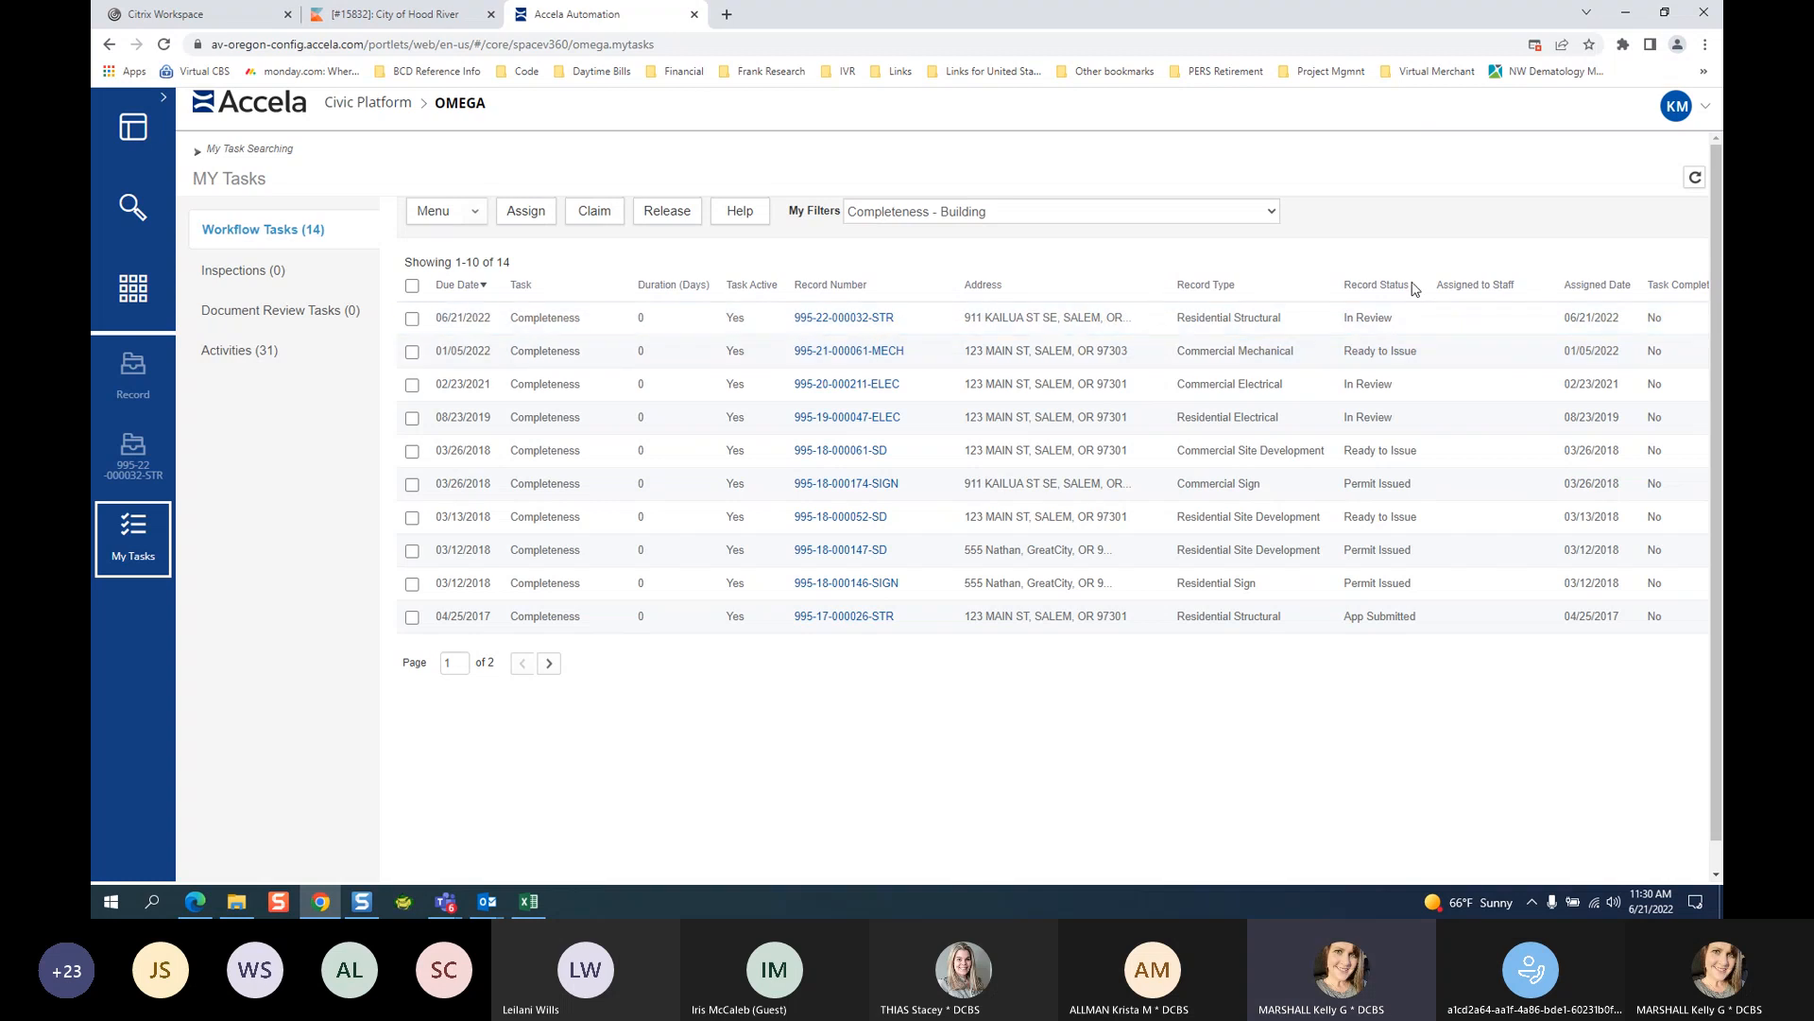
left_click(1376, 284)
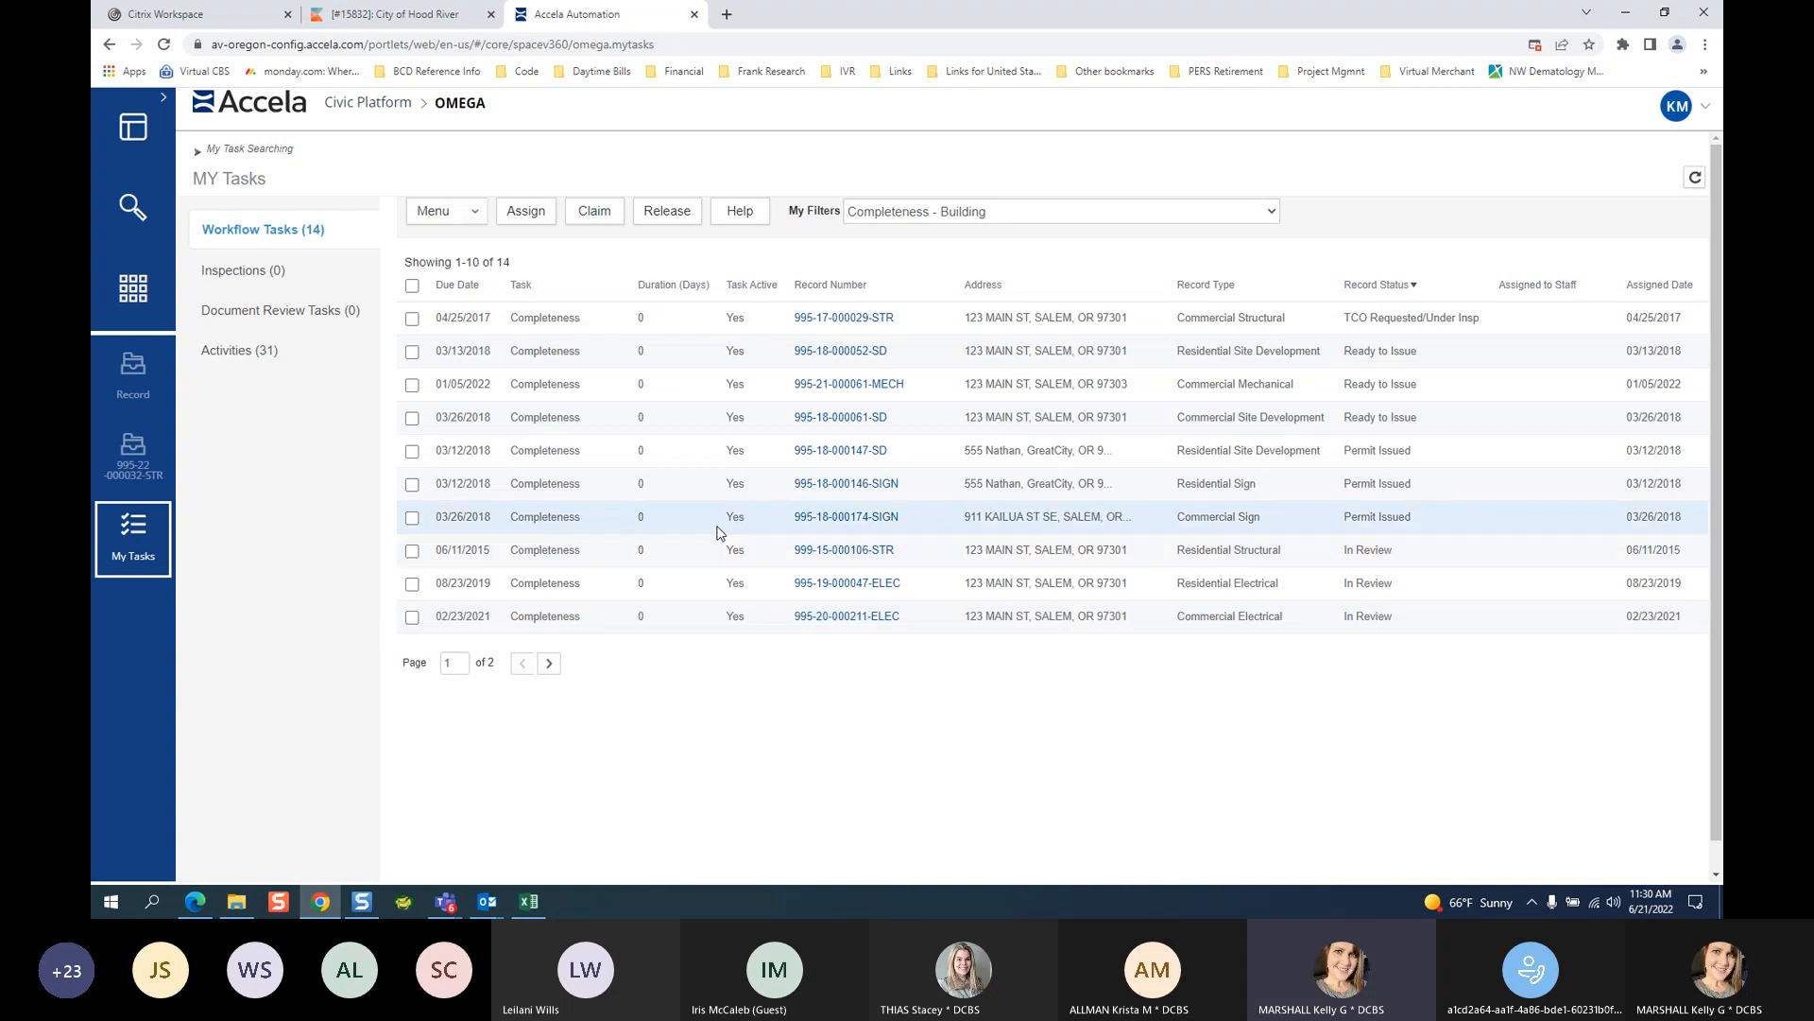
left_click(1370, 285)
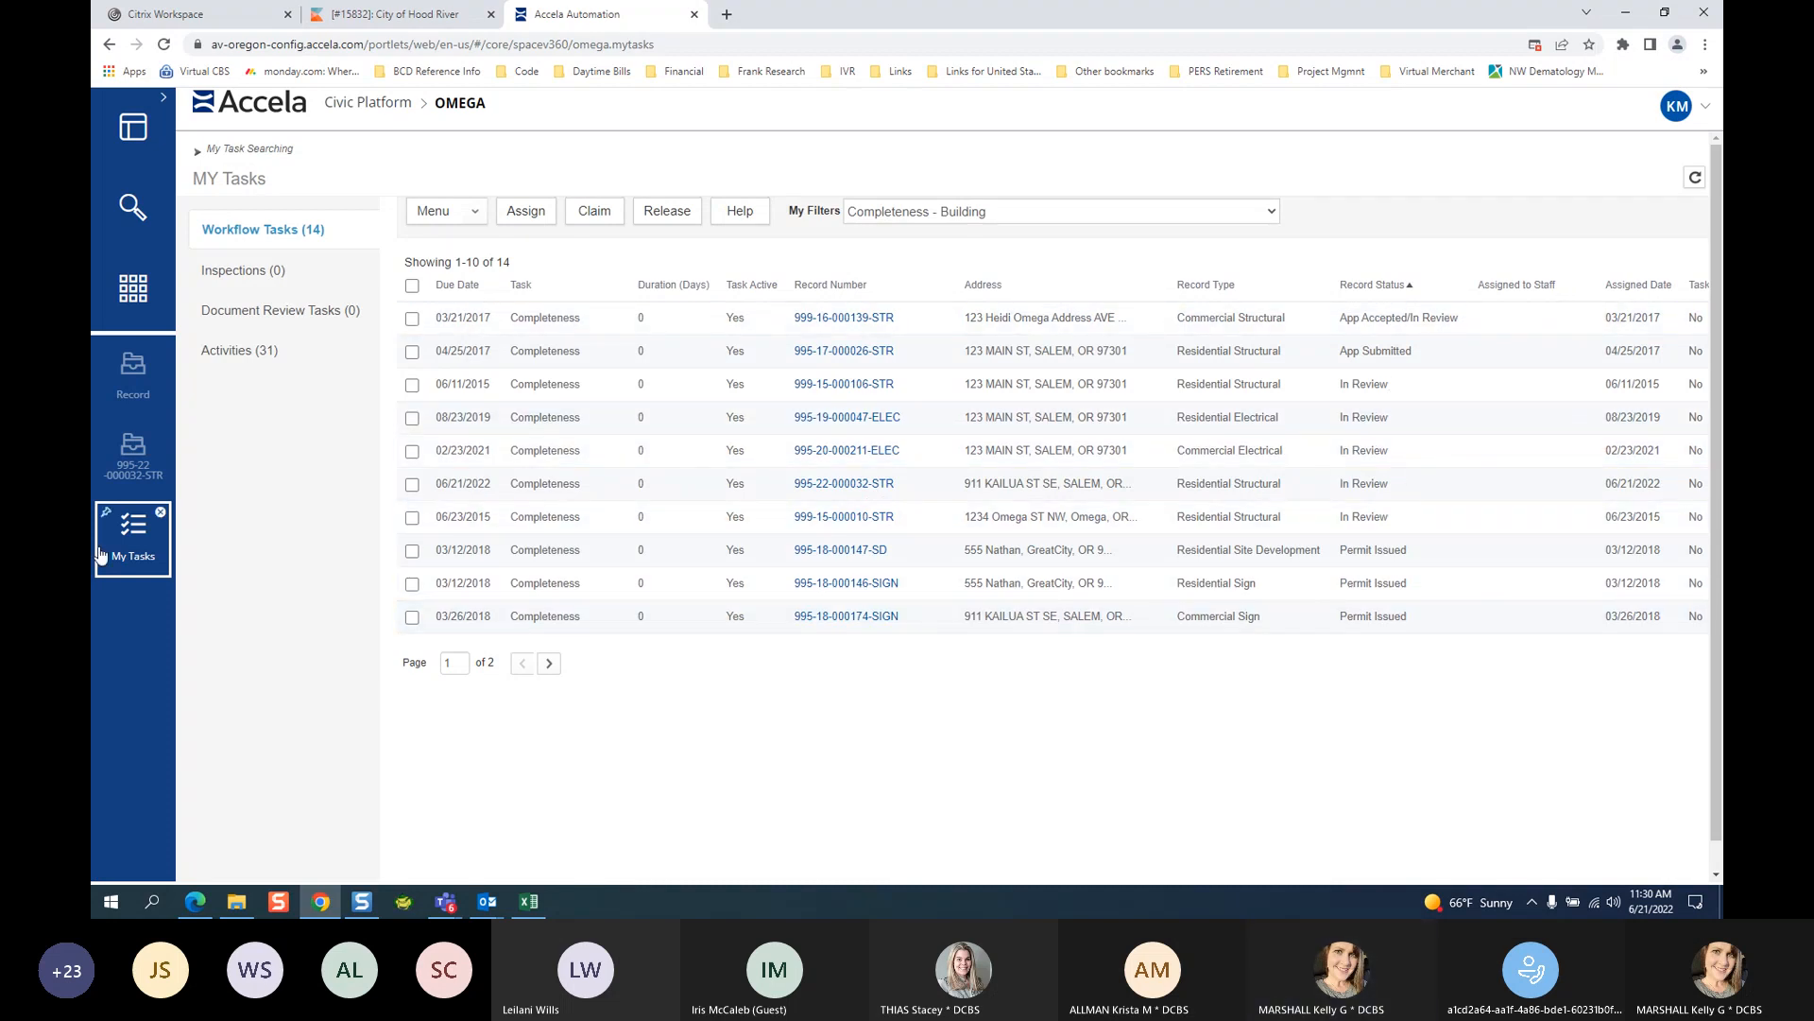
left_click(133, 458)
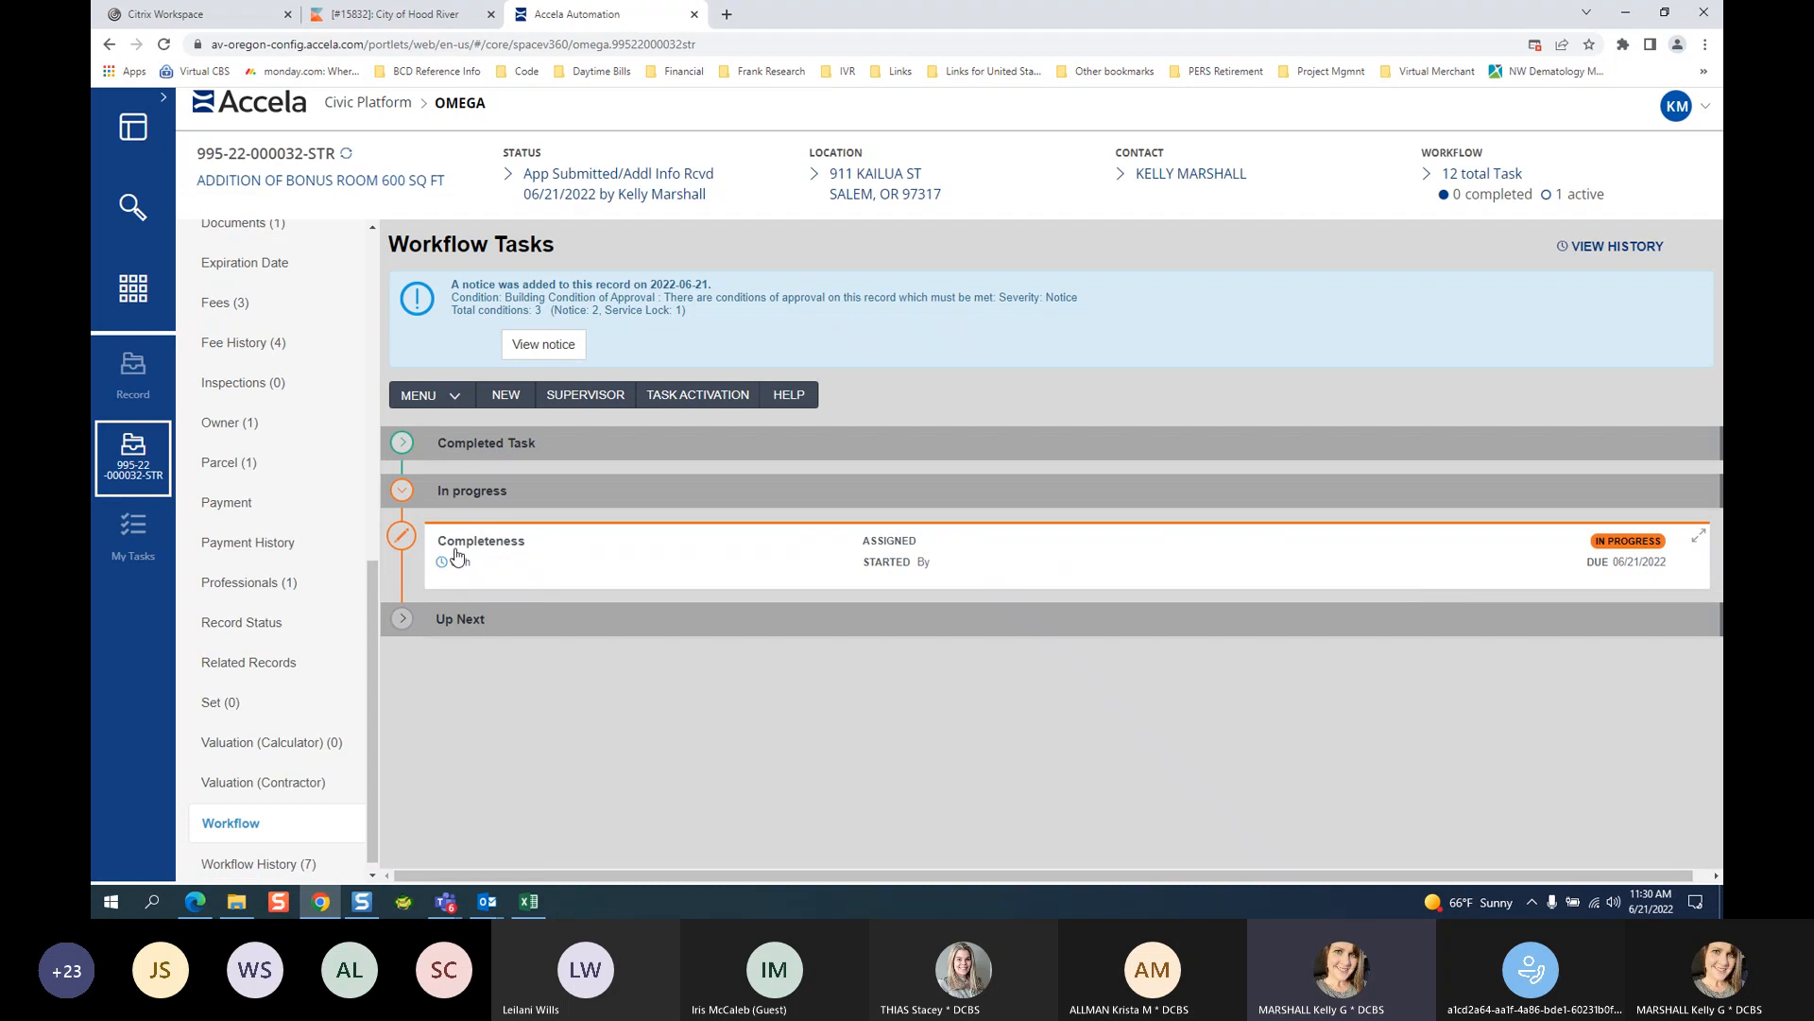
Expand the Completeness task details, then go to the Valuation (Calculator) page.
left_click(452, 560)
scroll(1331, 551, "down", 4)
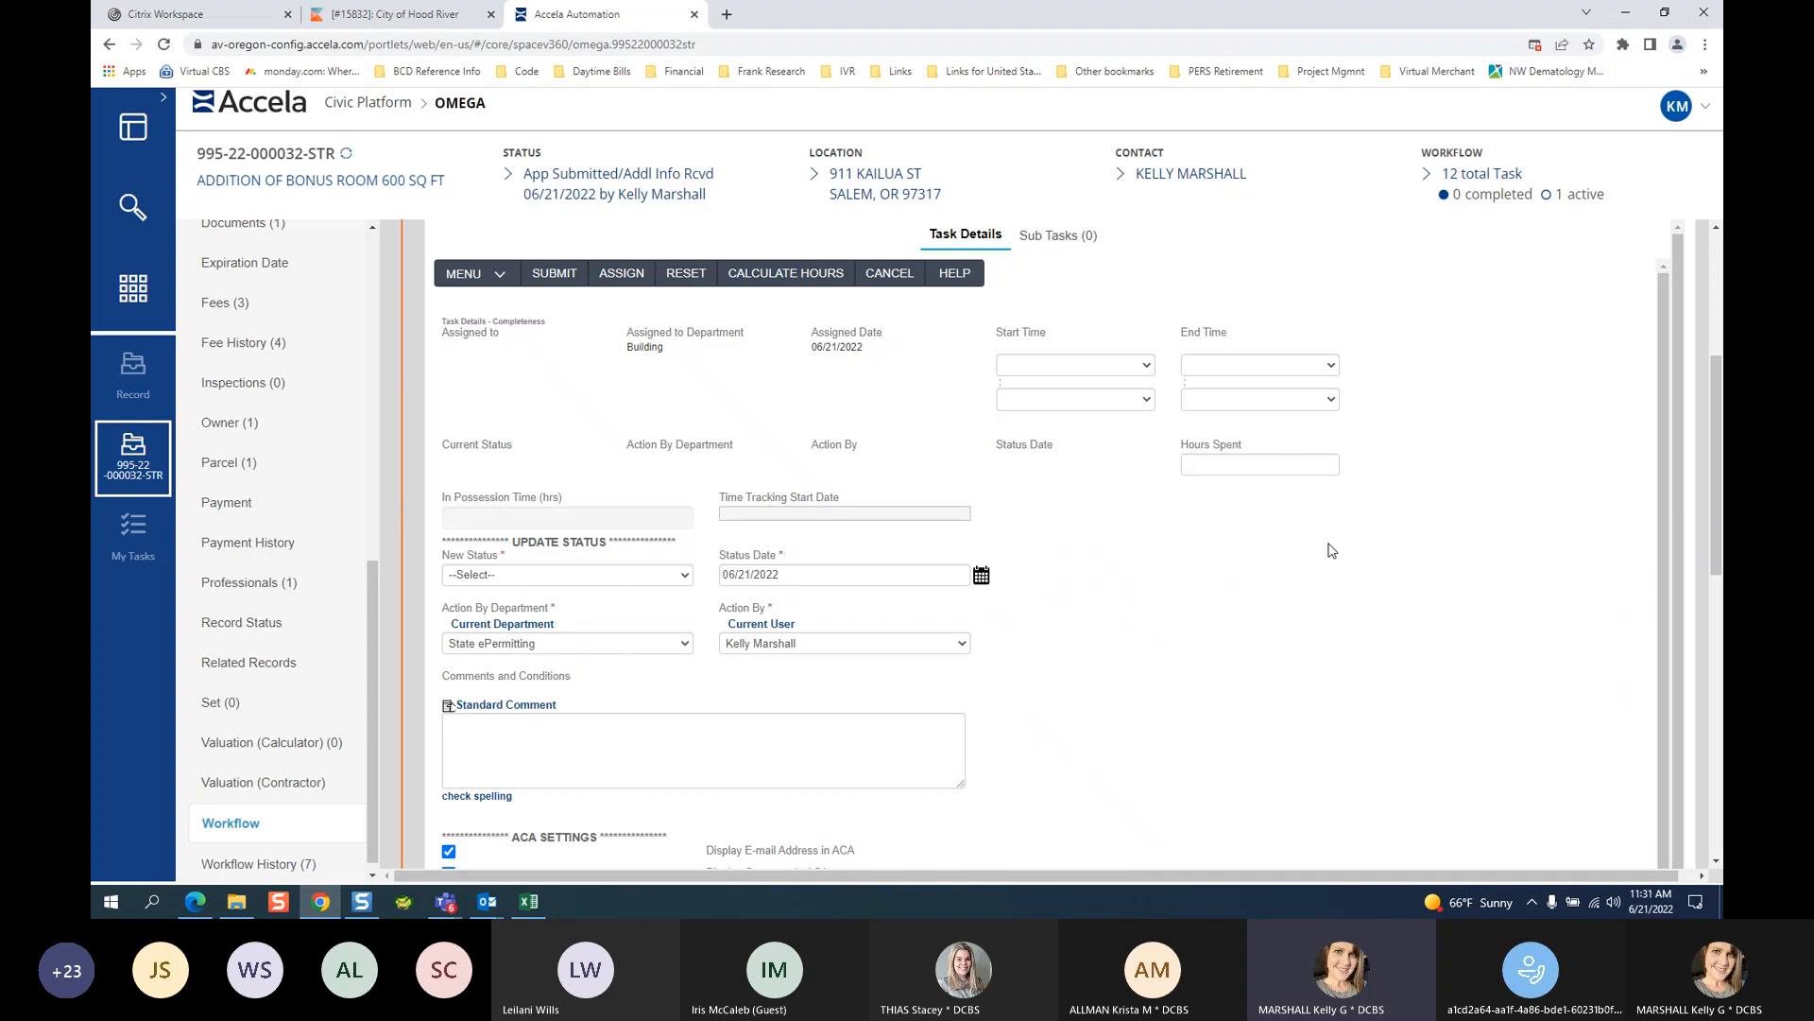
left_click(306, 751)
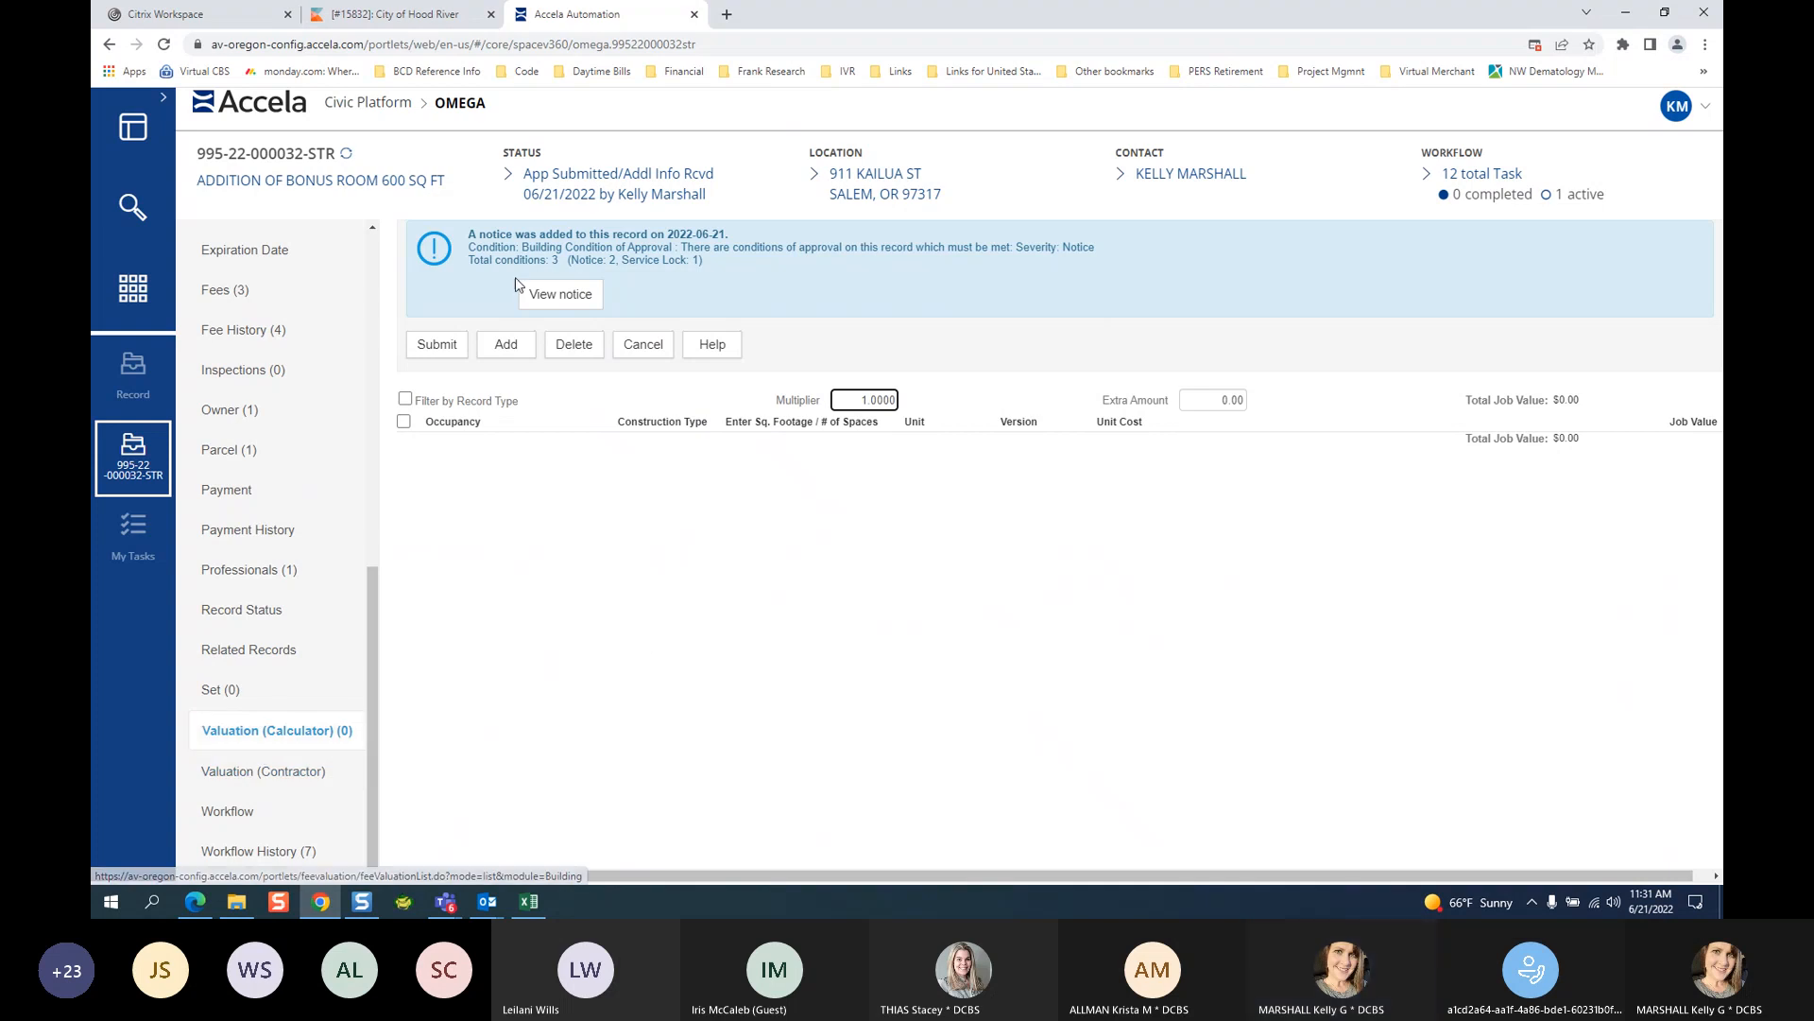
Add a new valuation row with occupancy R-3 1 & 2 family.
left_click(506, 357)
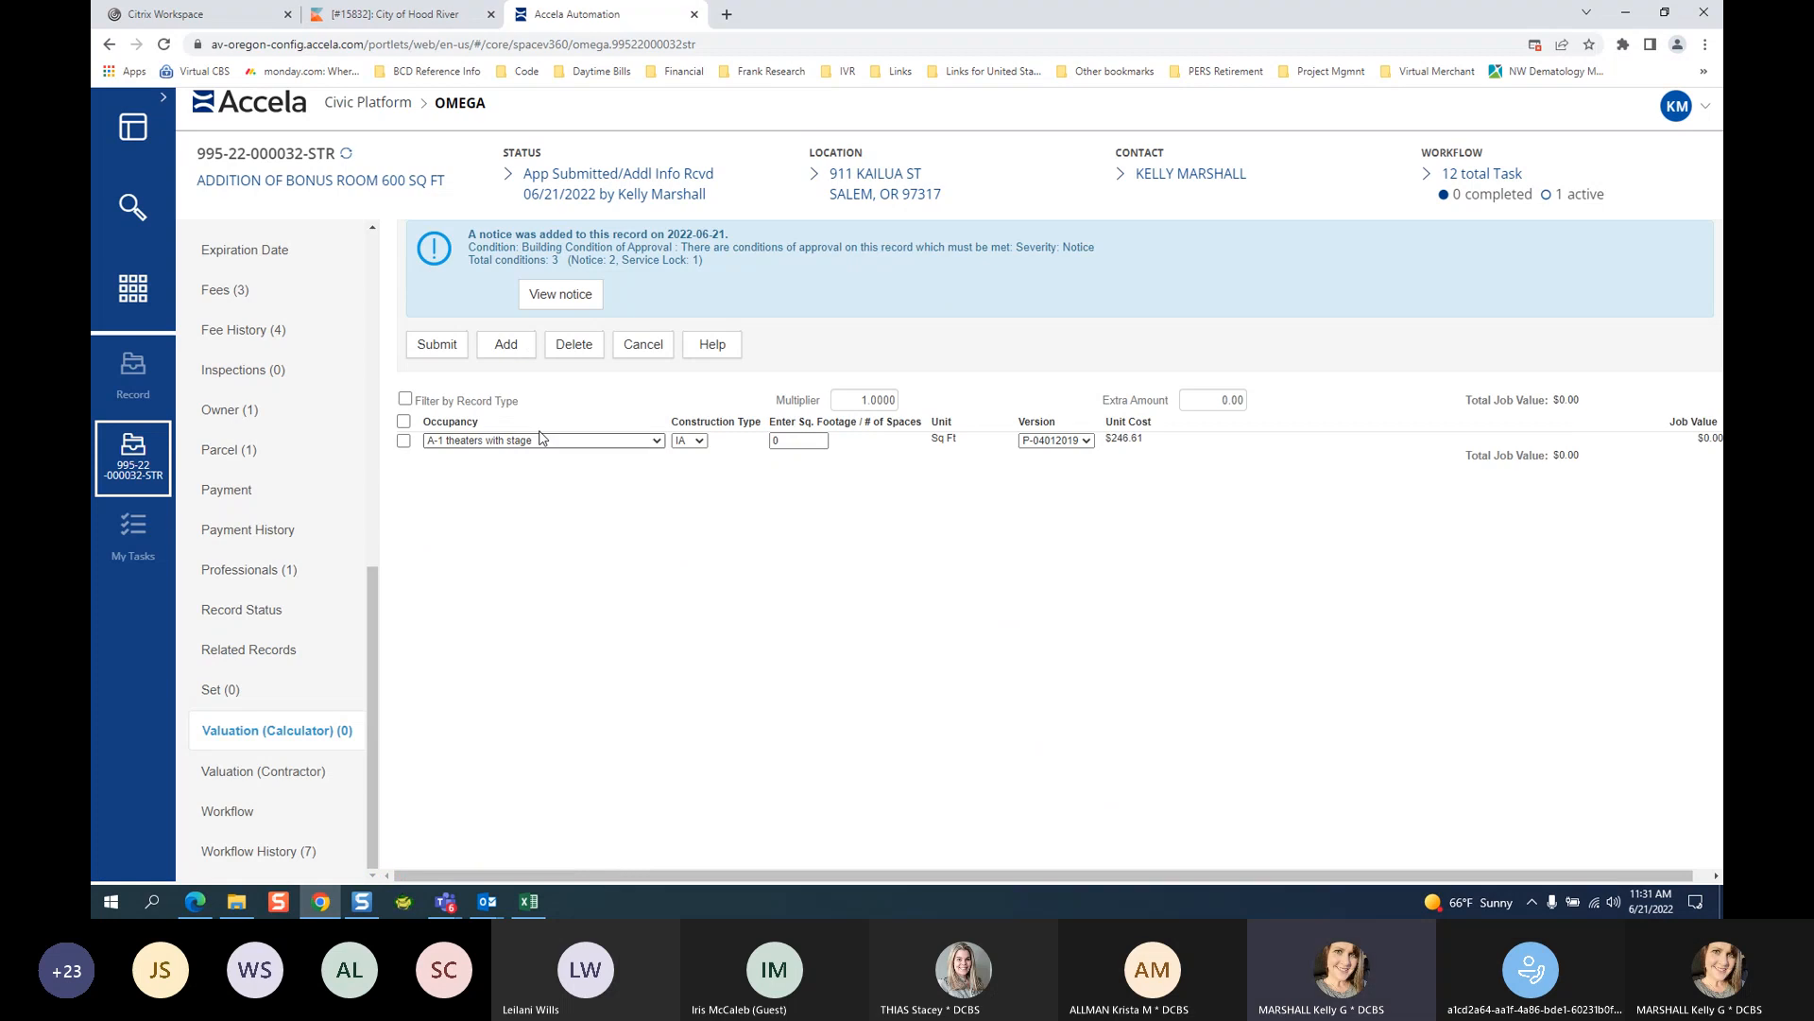
left_click(523, 444)
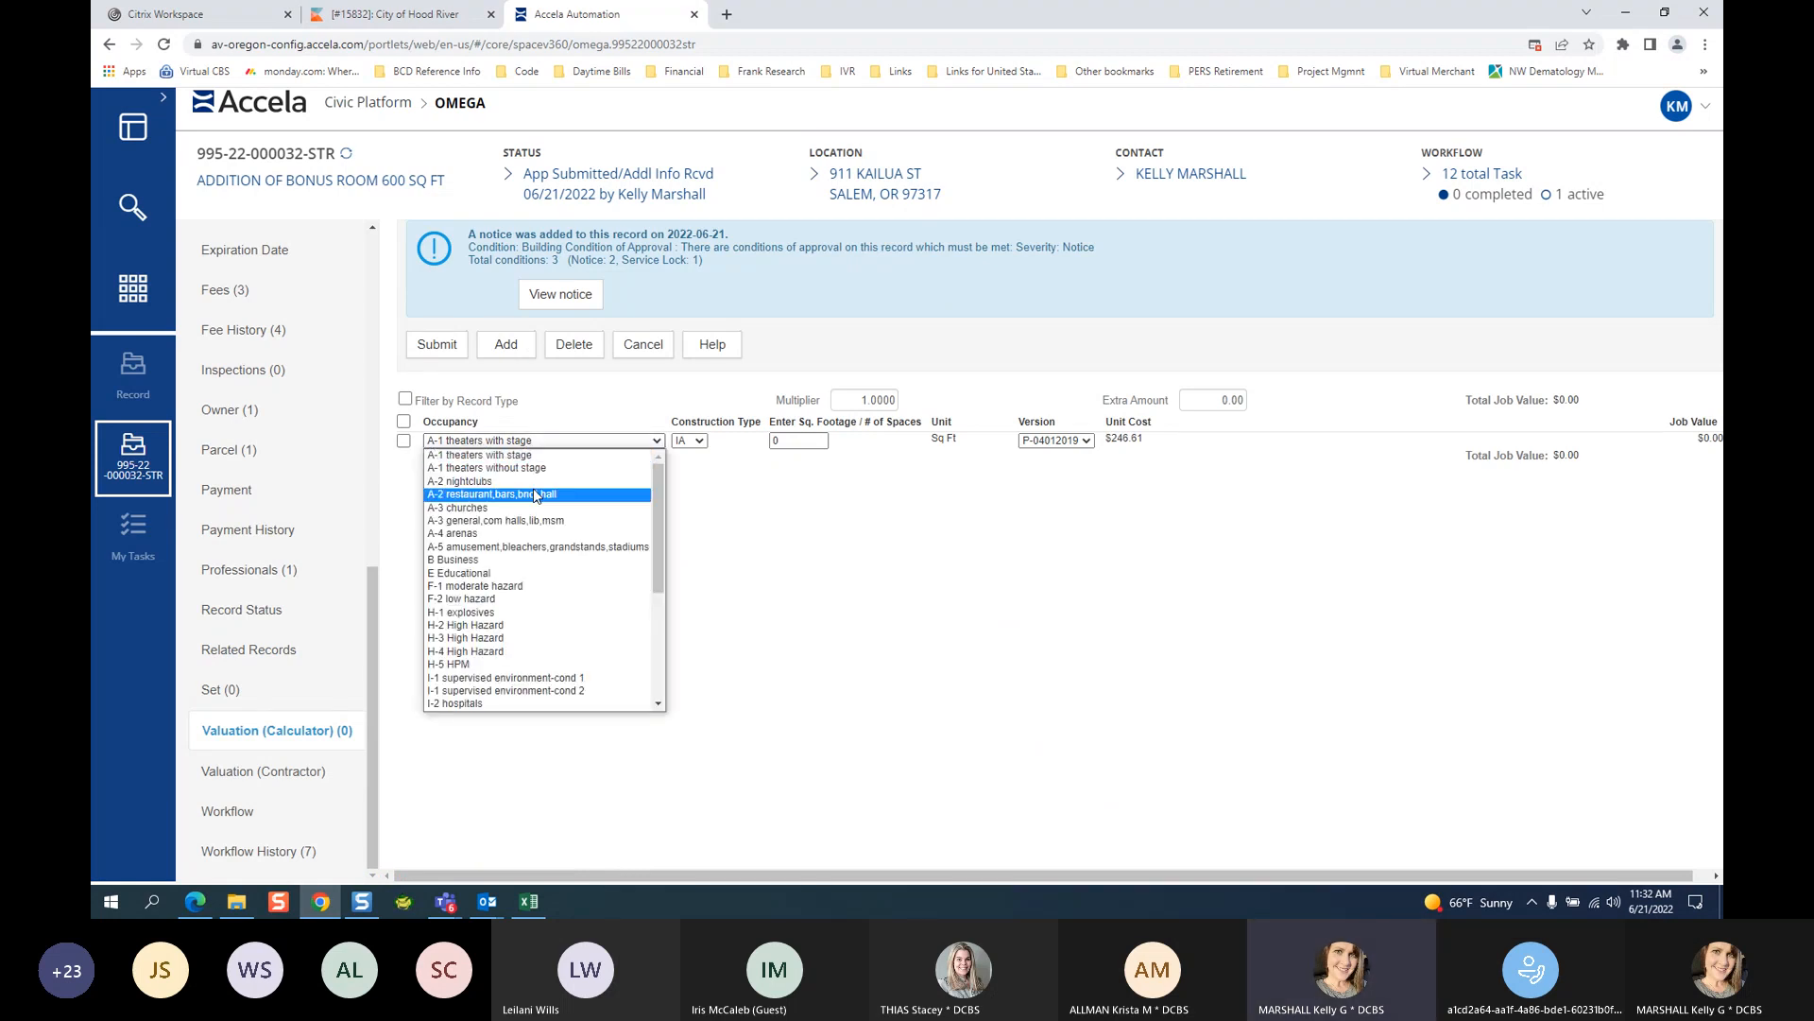
left_click(699, 442)
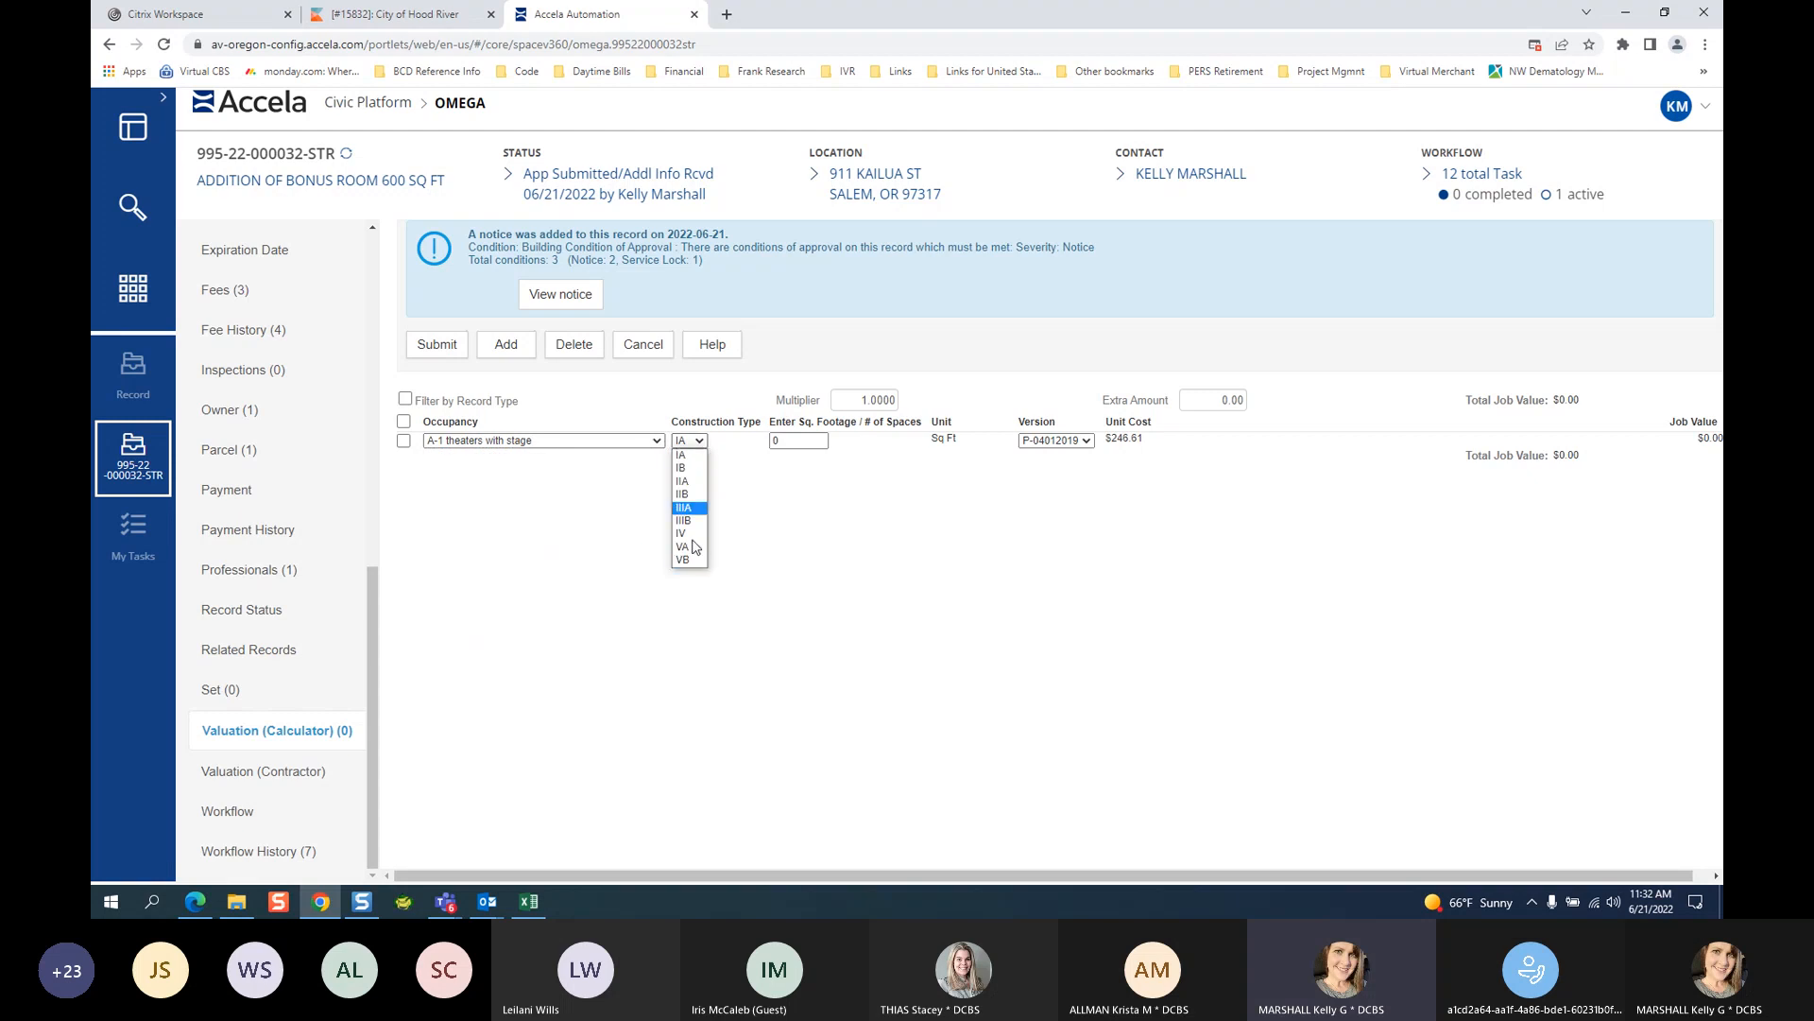
left_click(605, 444)
left_click(697, 441)
left_click(523, 441)
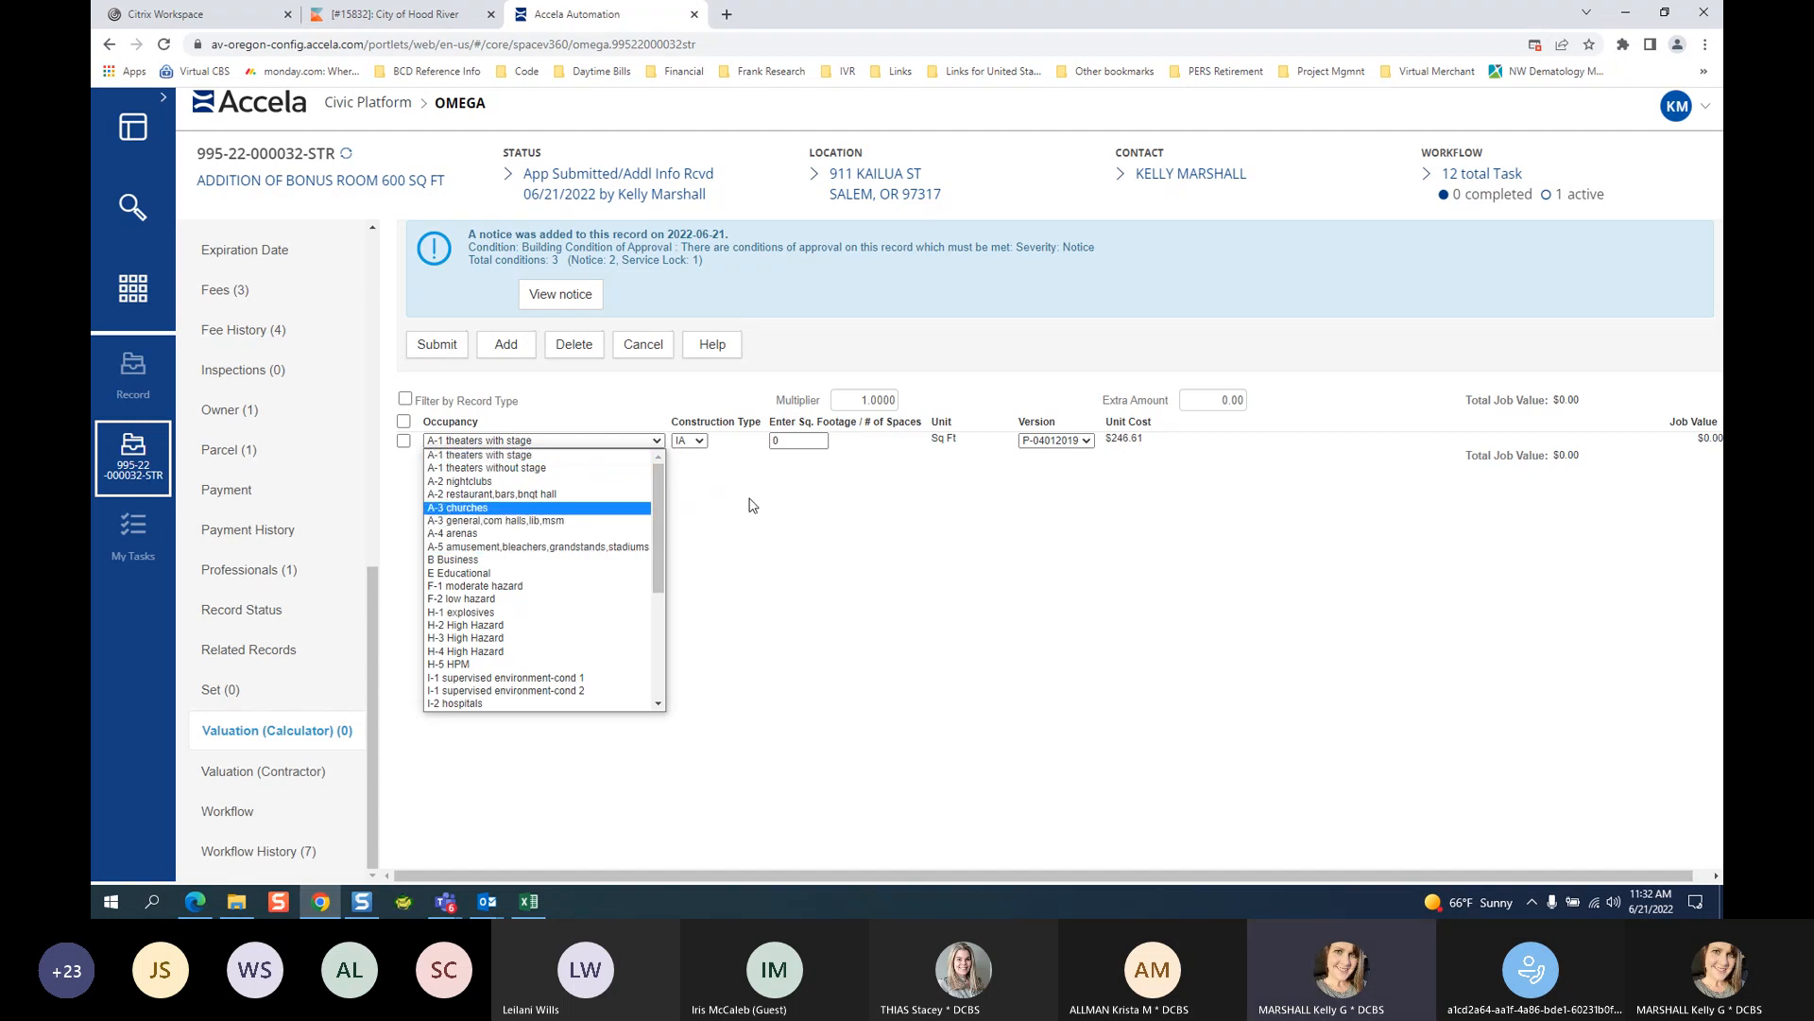
scroll(608, 553, "down", 1)
scroll(607, 553, "down", 3)
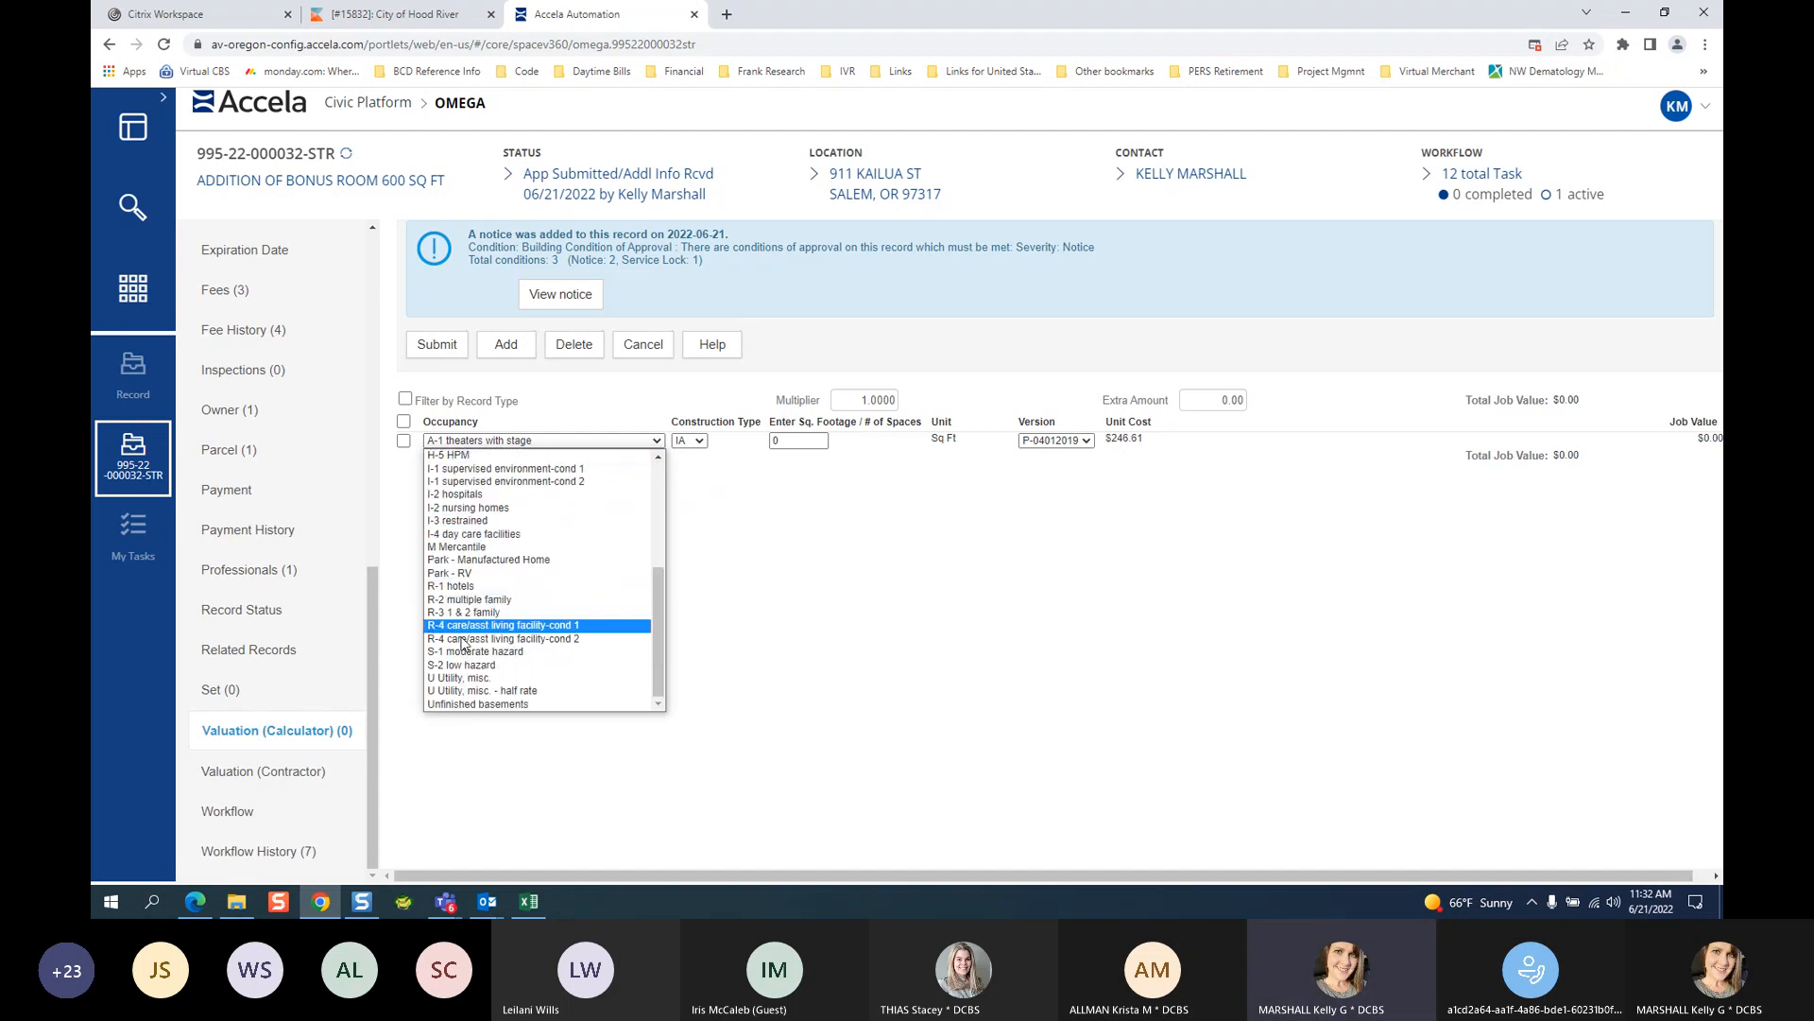
left_click(605, 614)
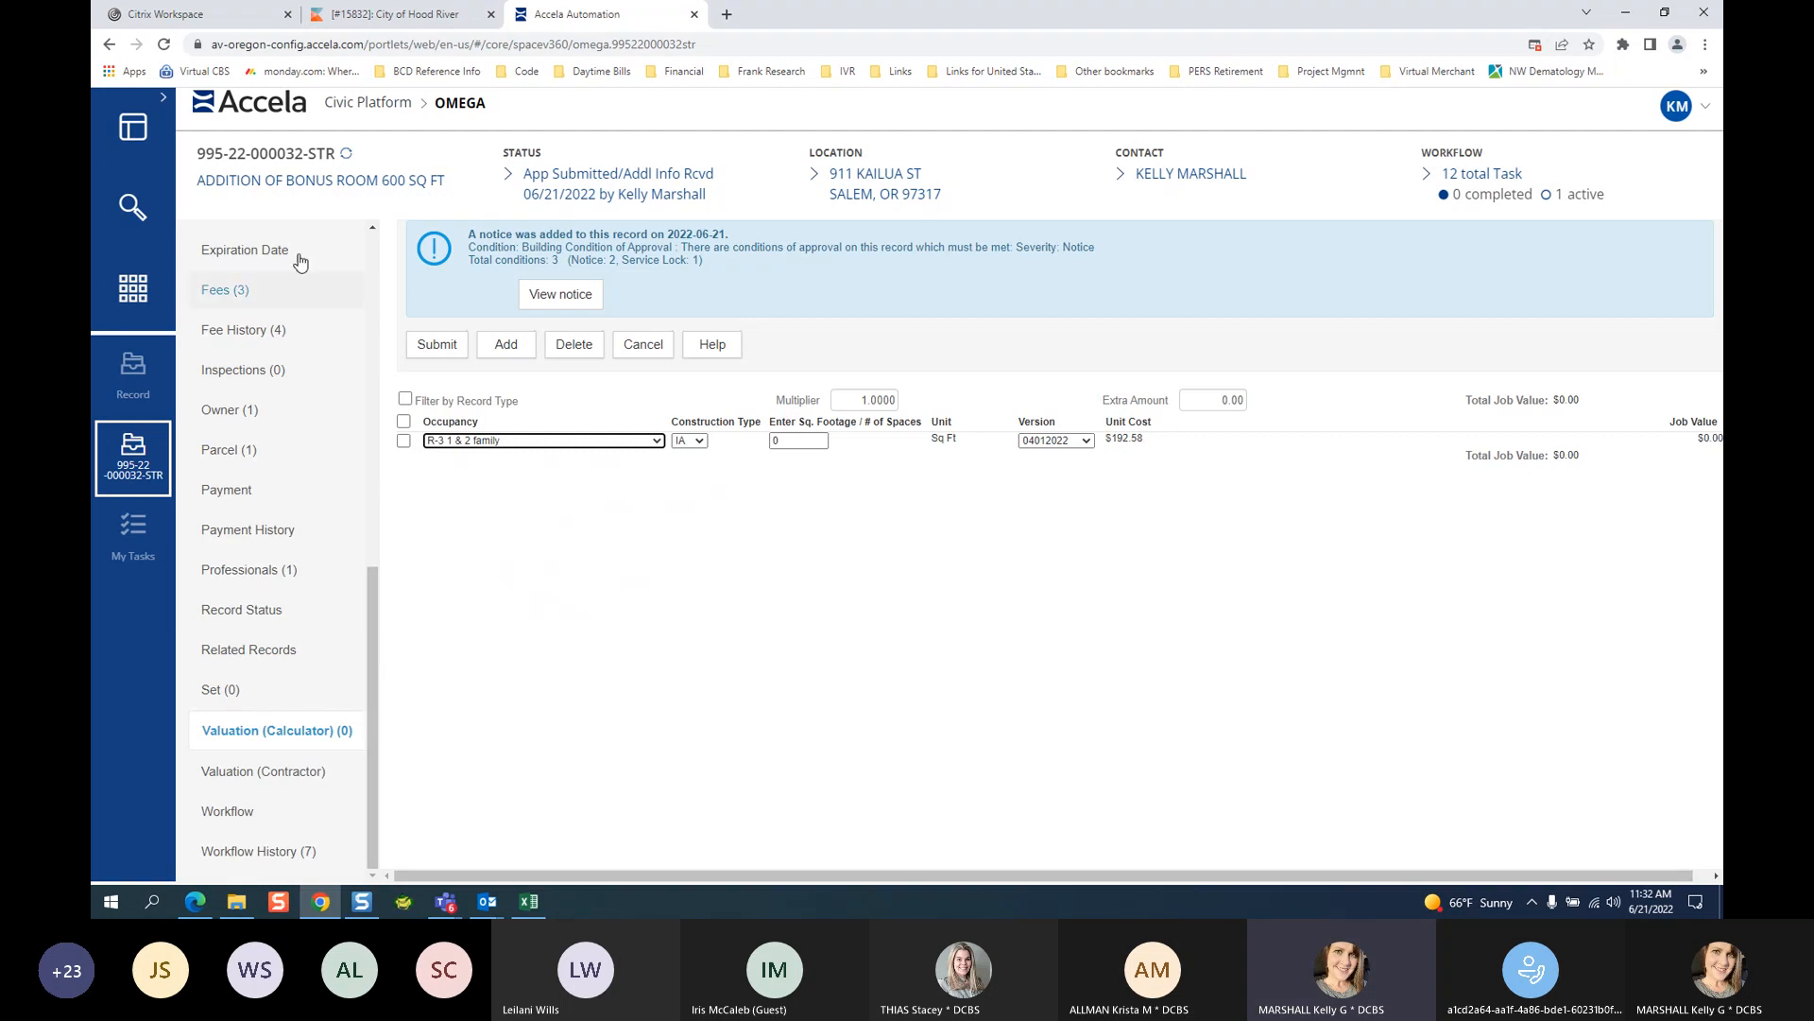
Set the row's construction type to VB and square footage to 600.
left_click(700, 440)
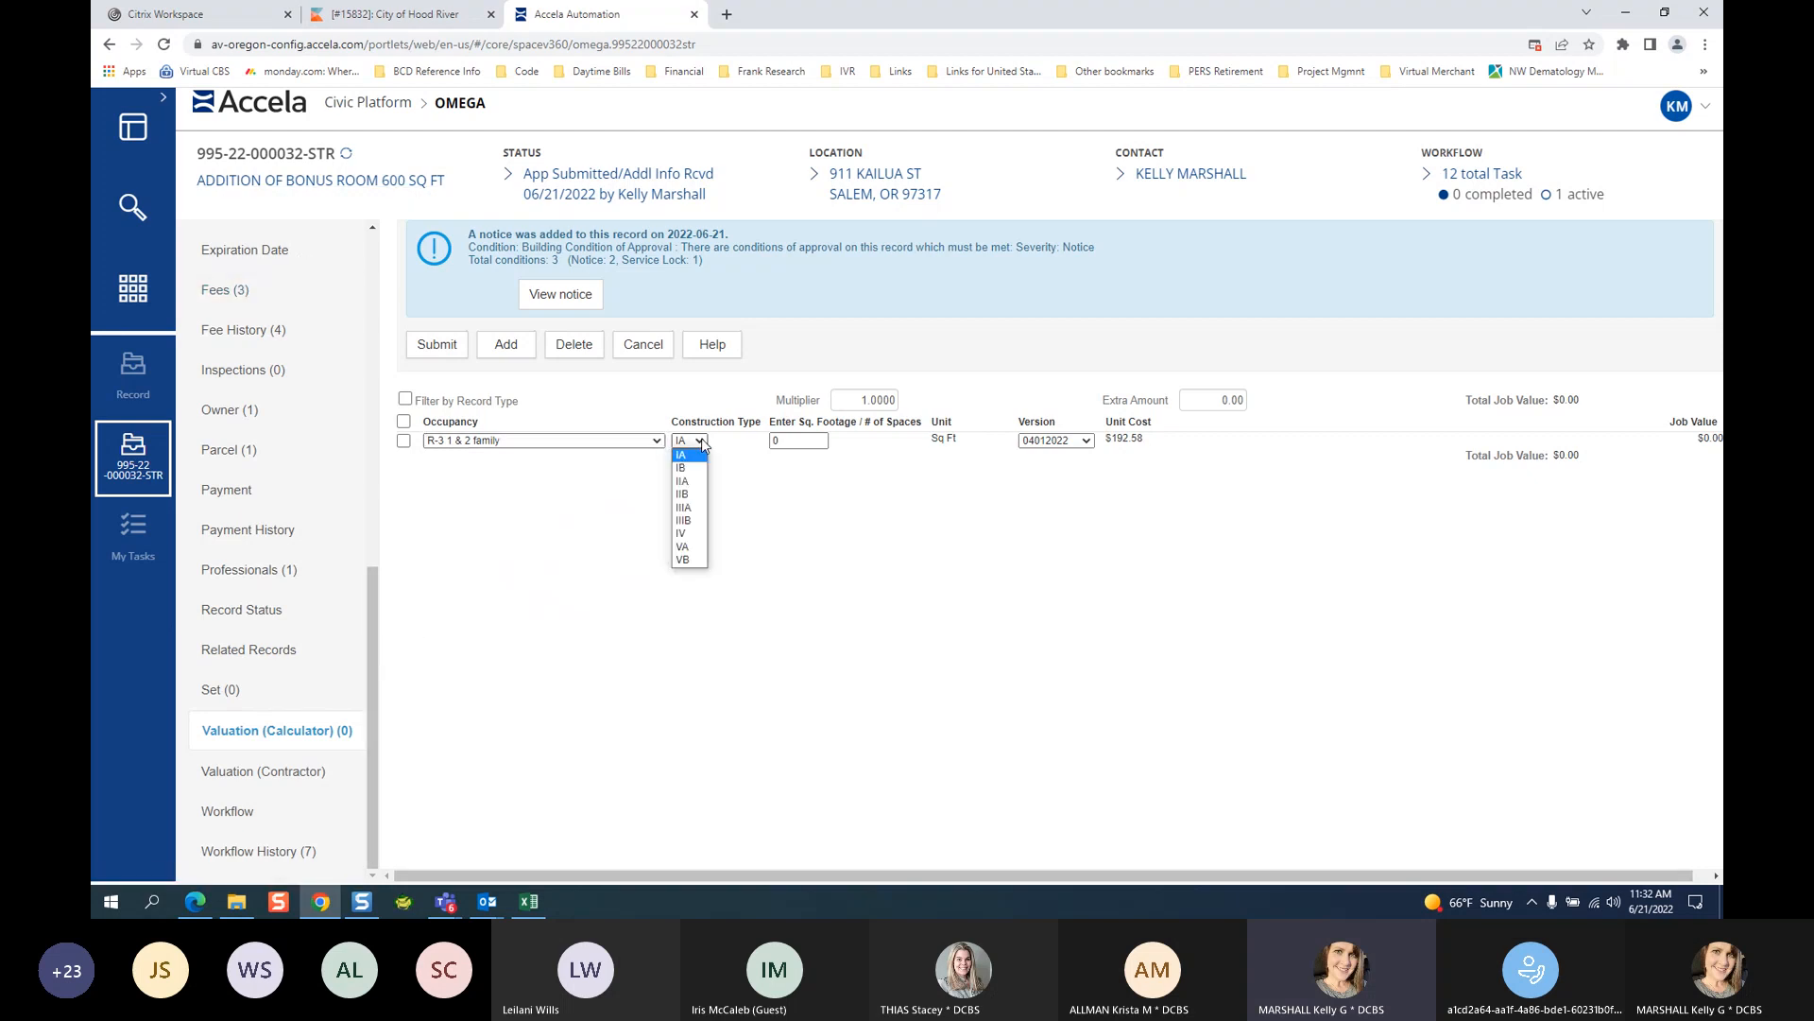
left_click(684, 560)
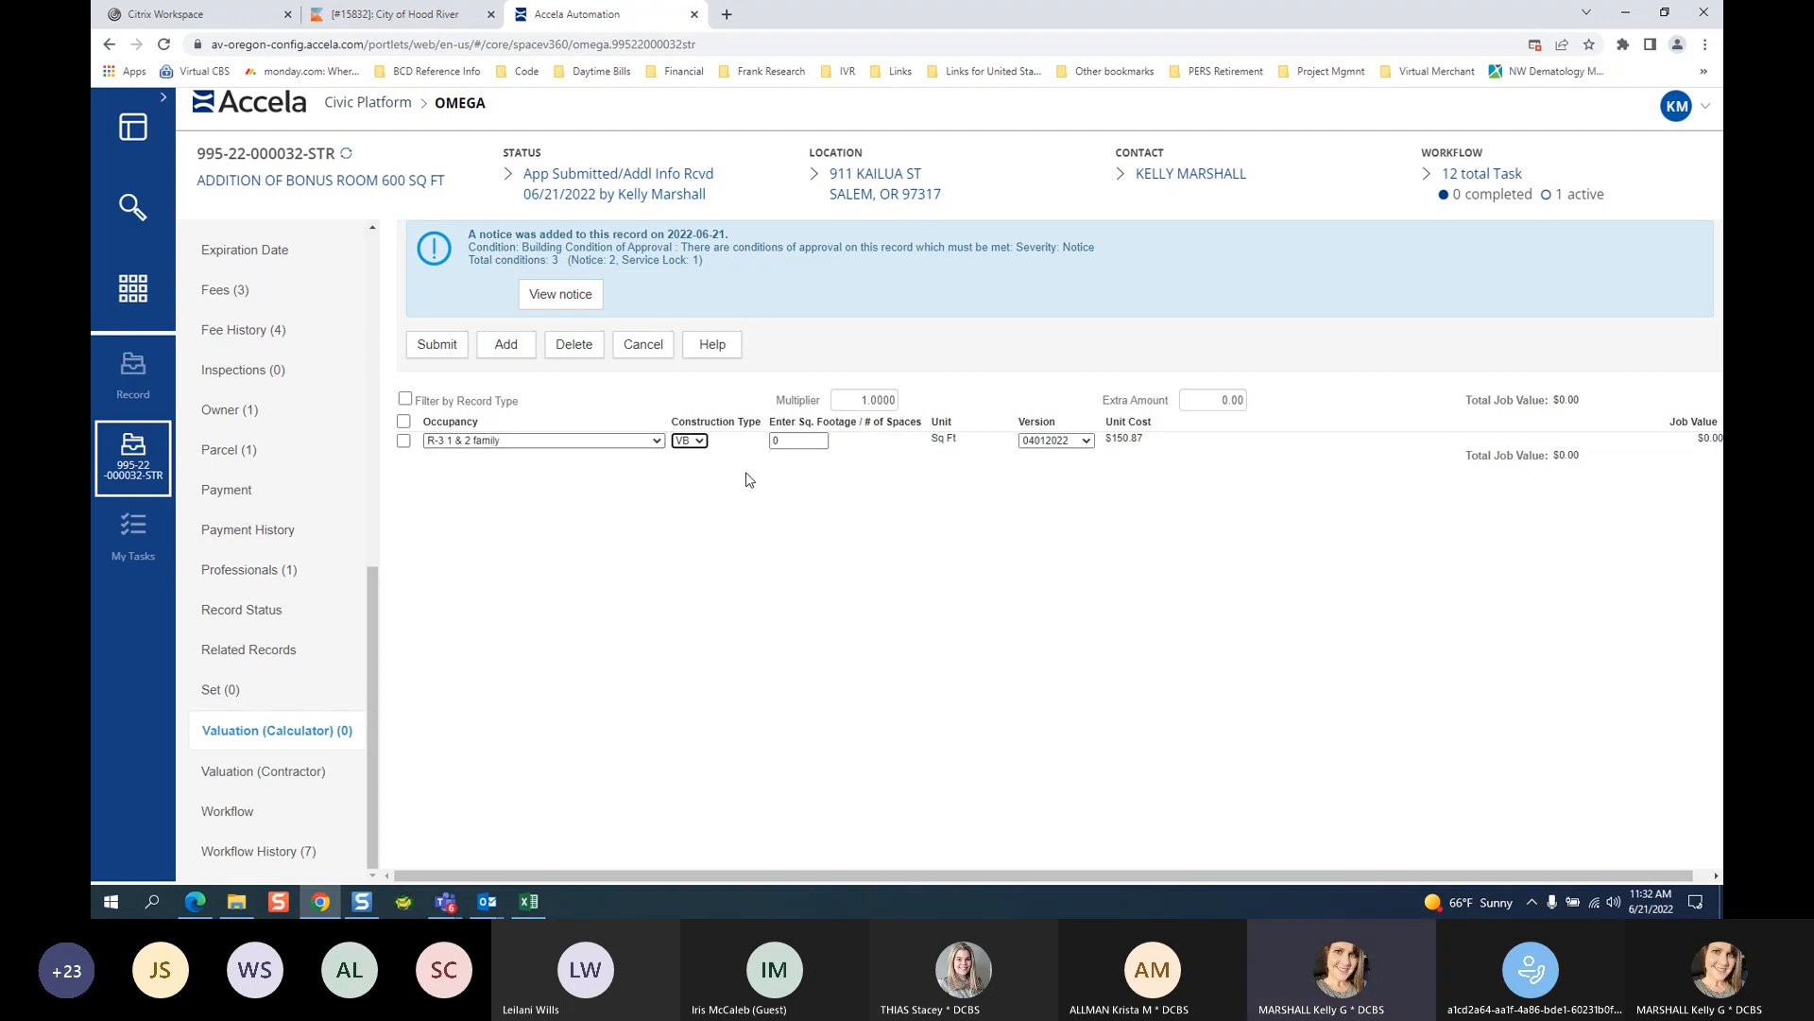
left_click(796, 438)
type("600")
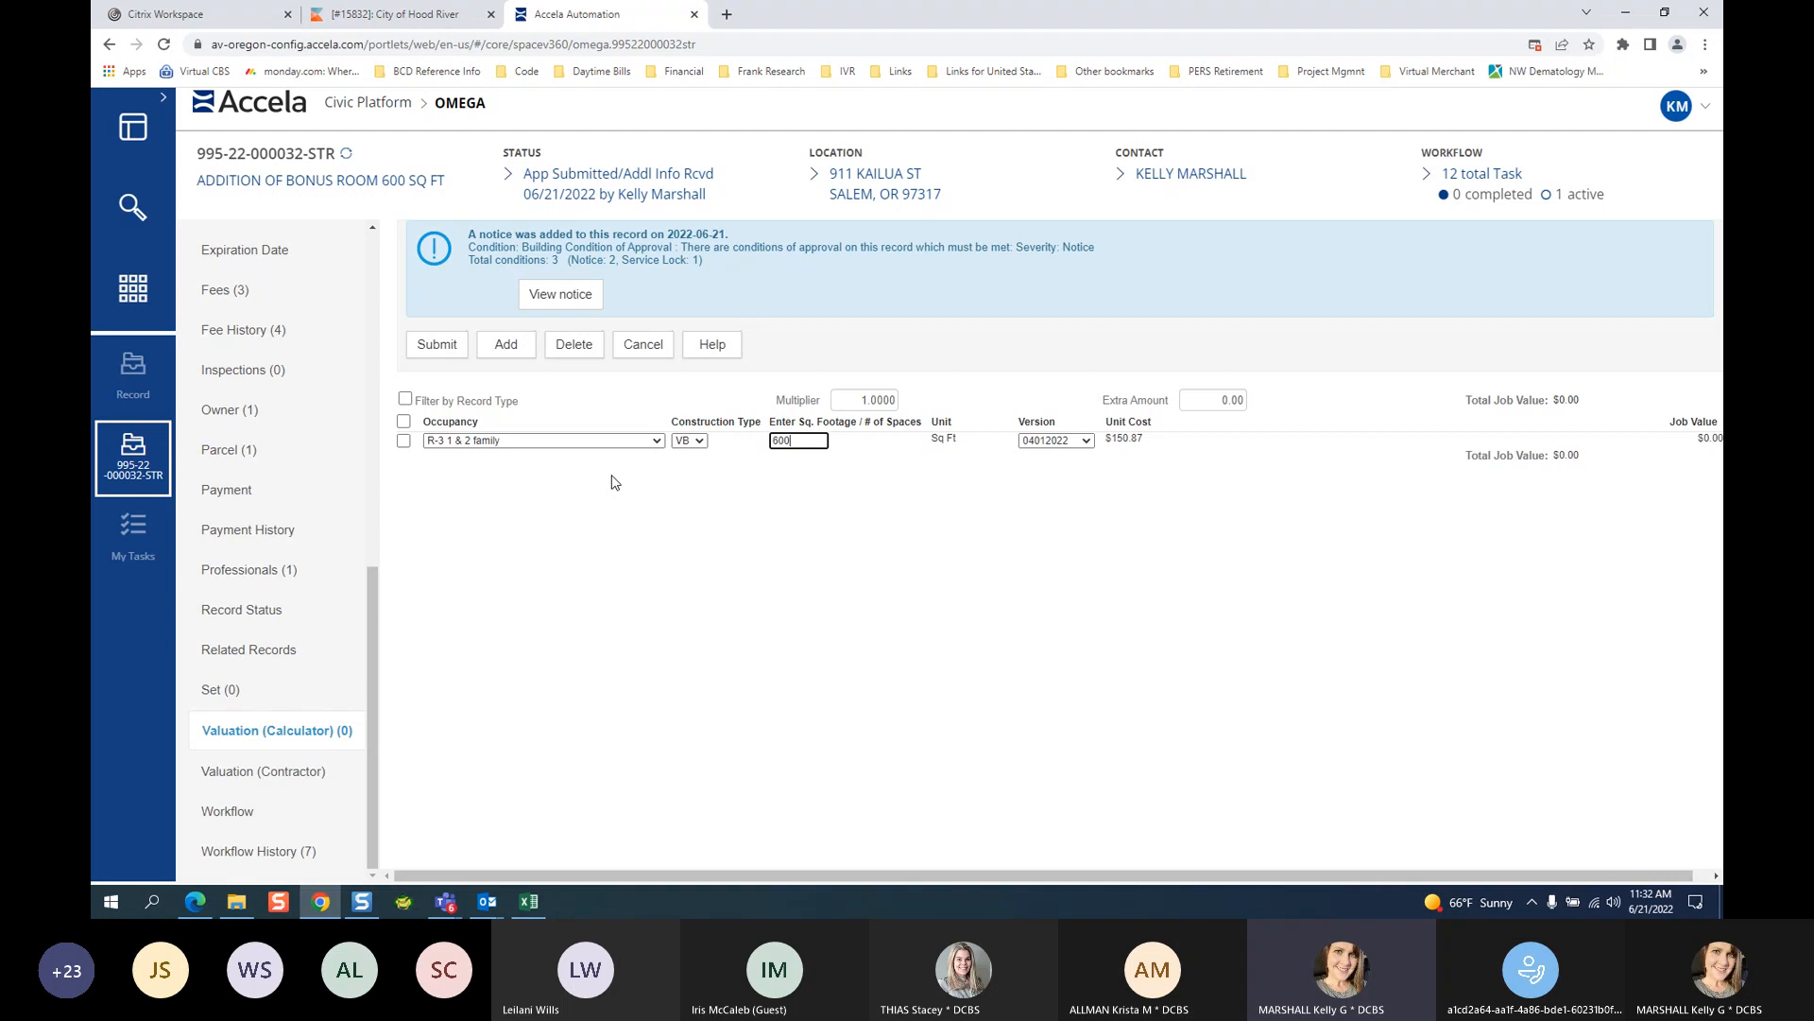
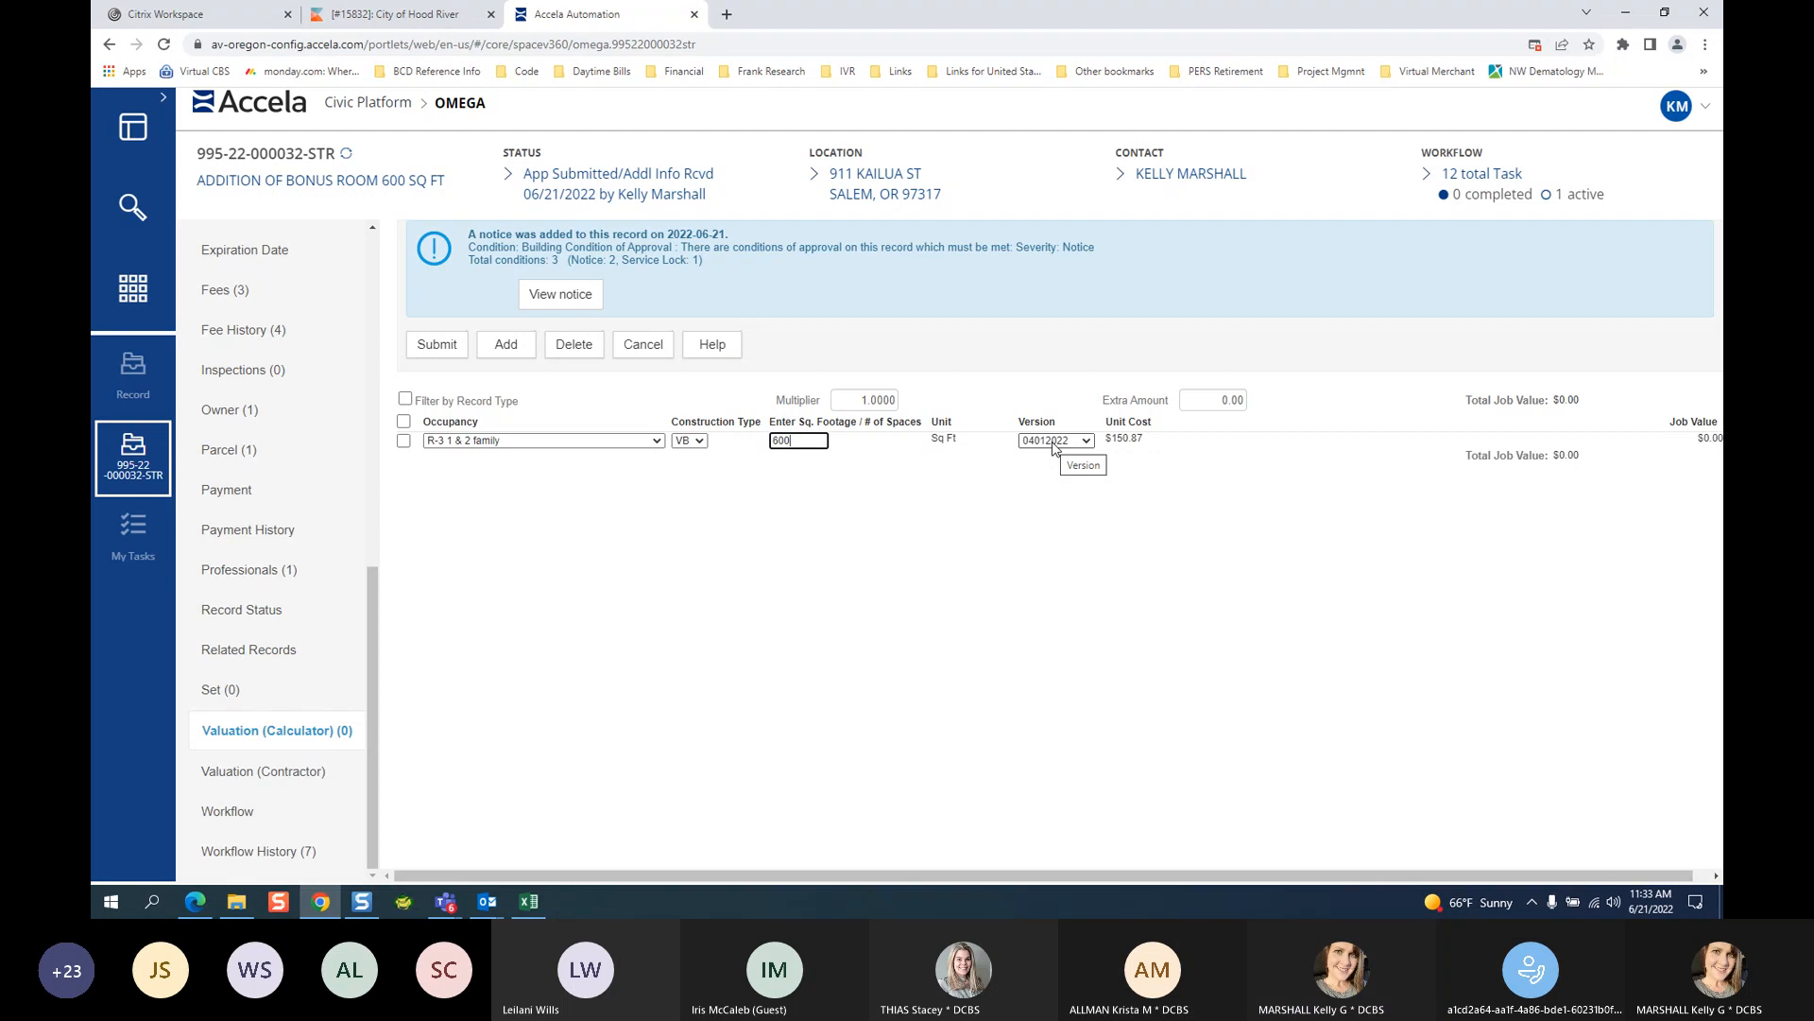
Keep the version at 04012022 and save the R-3, VB, 600 sq ft row ($90,522.00).
left_click(1052, 443)
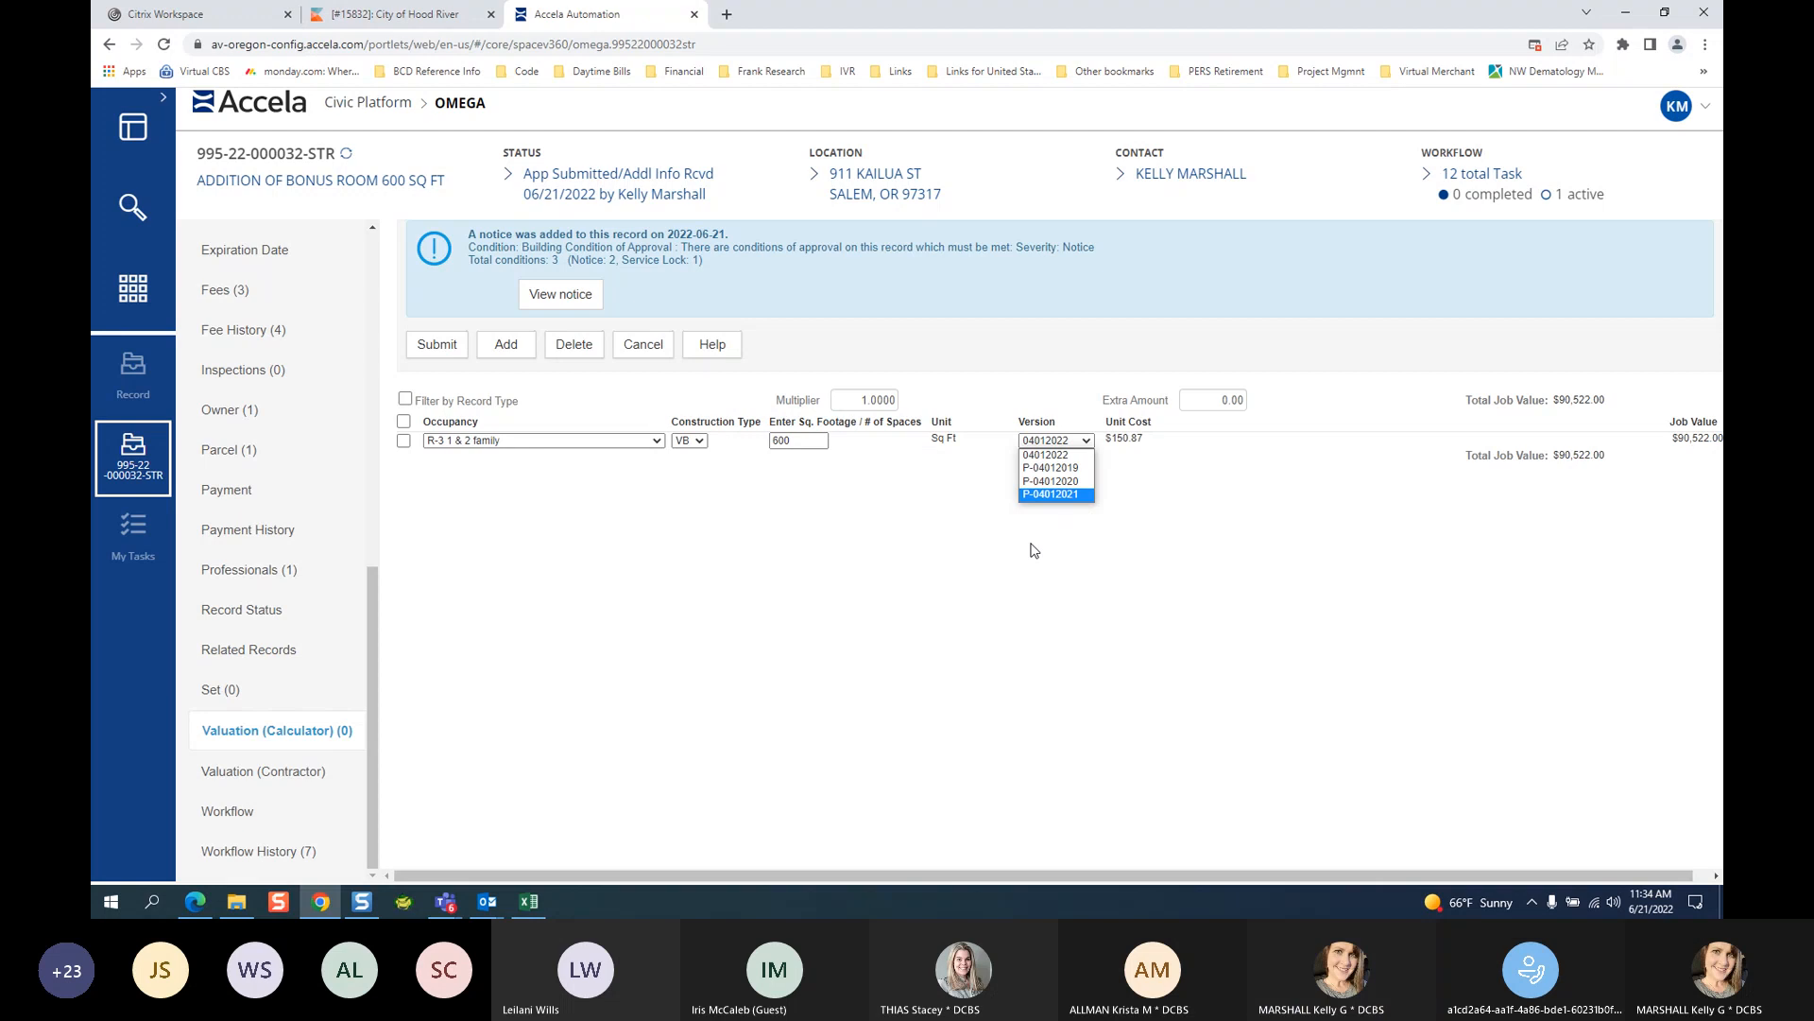
left_click(1063, 496)
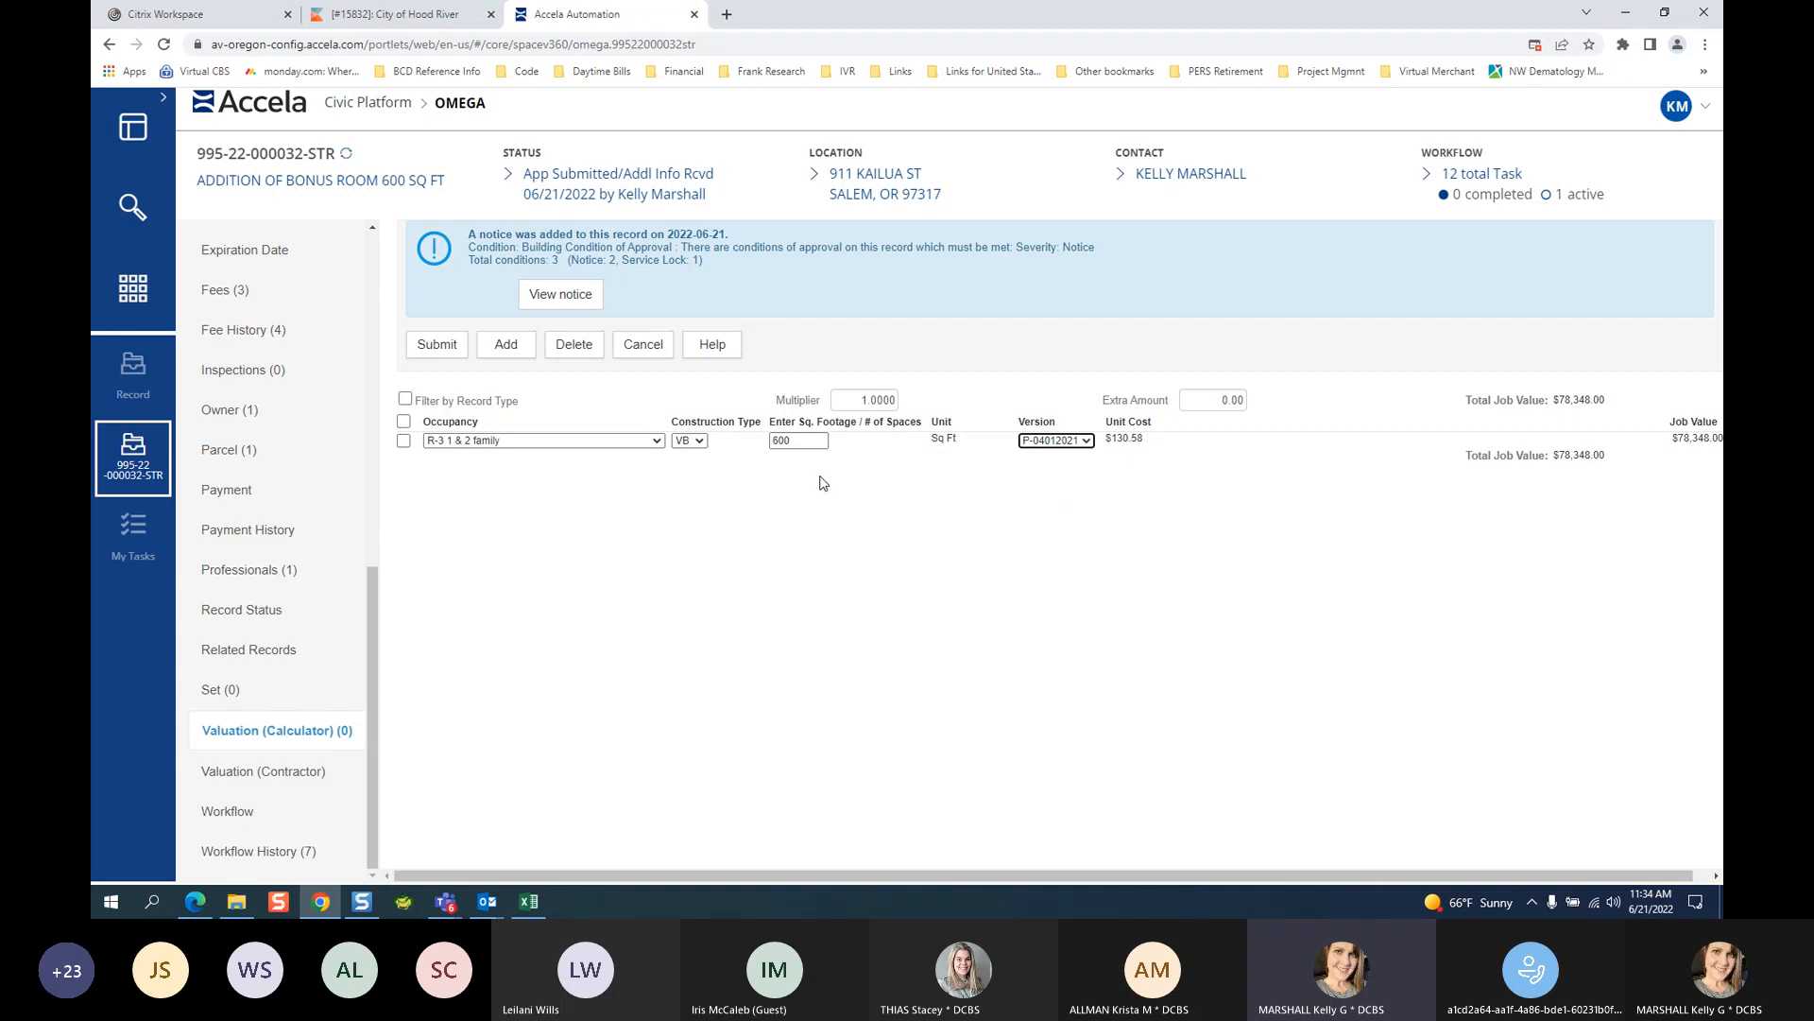
left_click(1055, 441)
left_click(1055, 456)
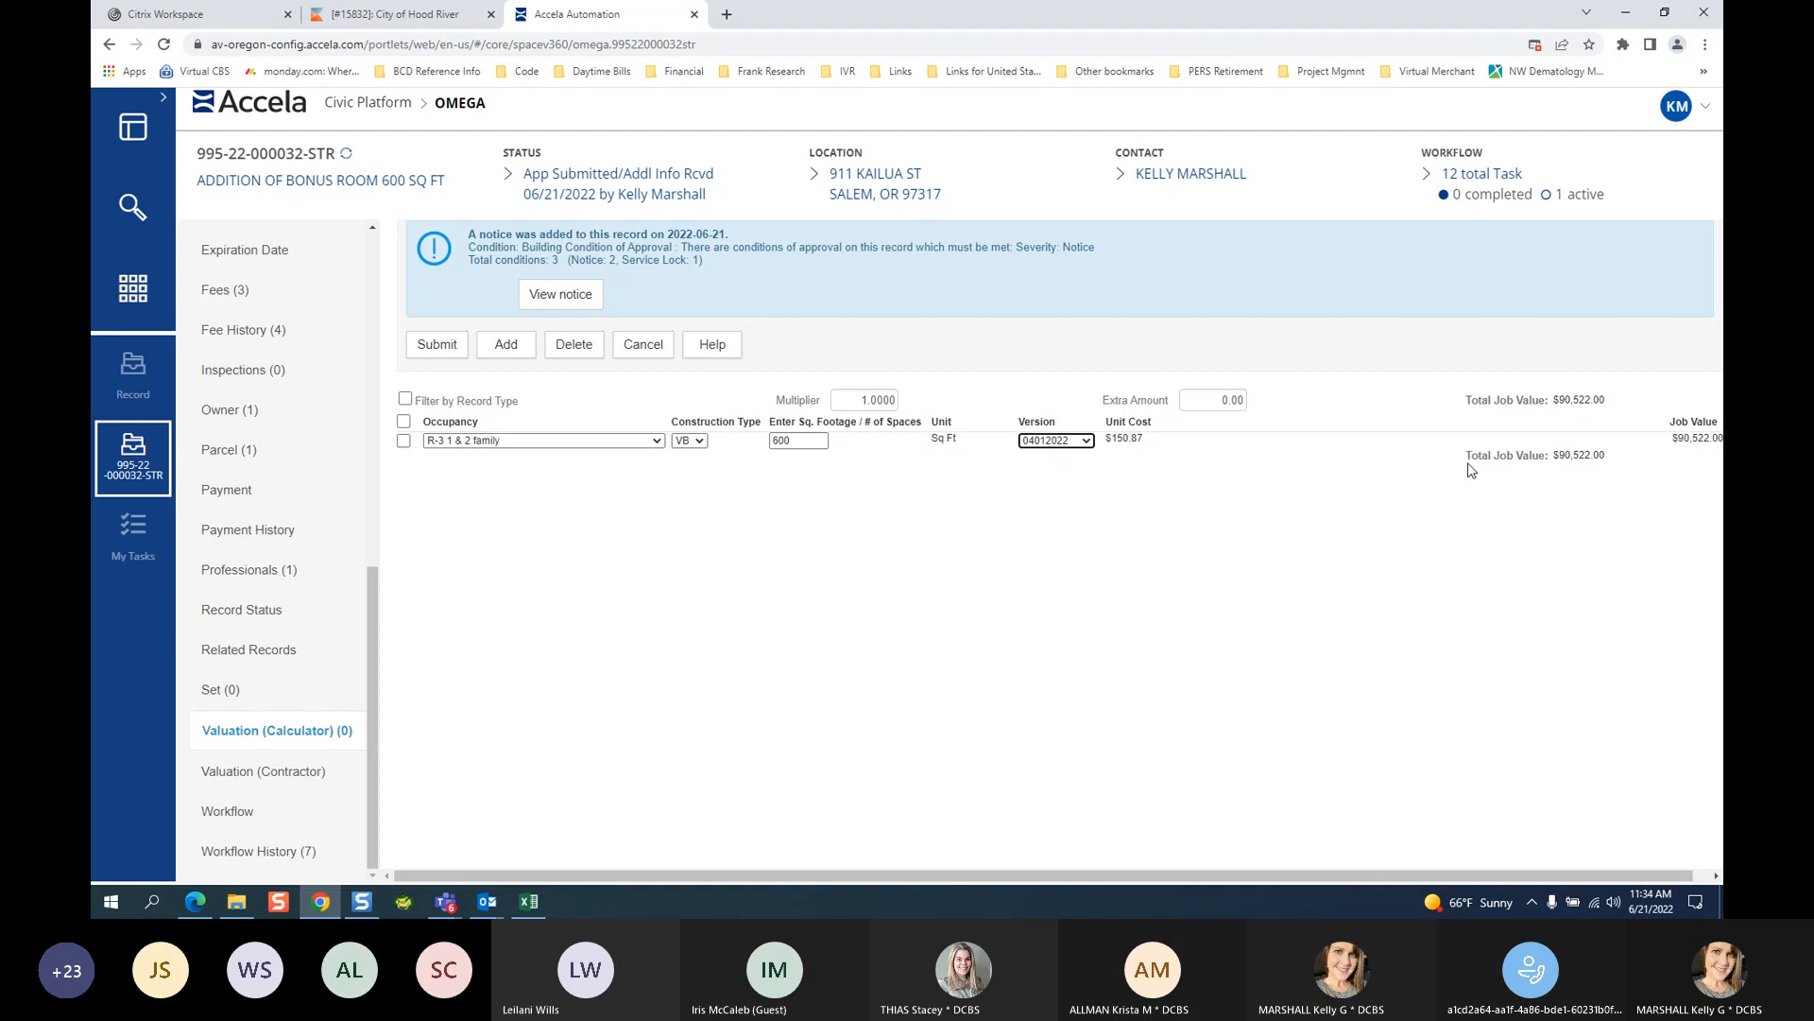
left_click(439, 347)
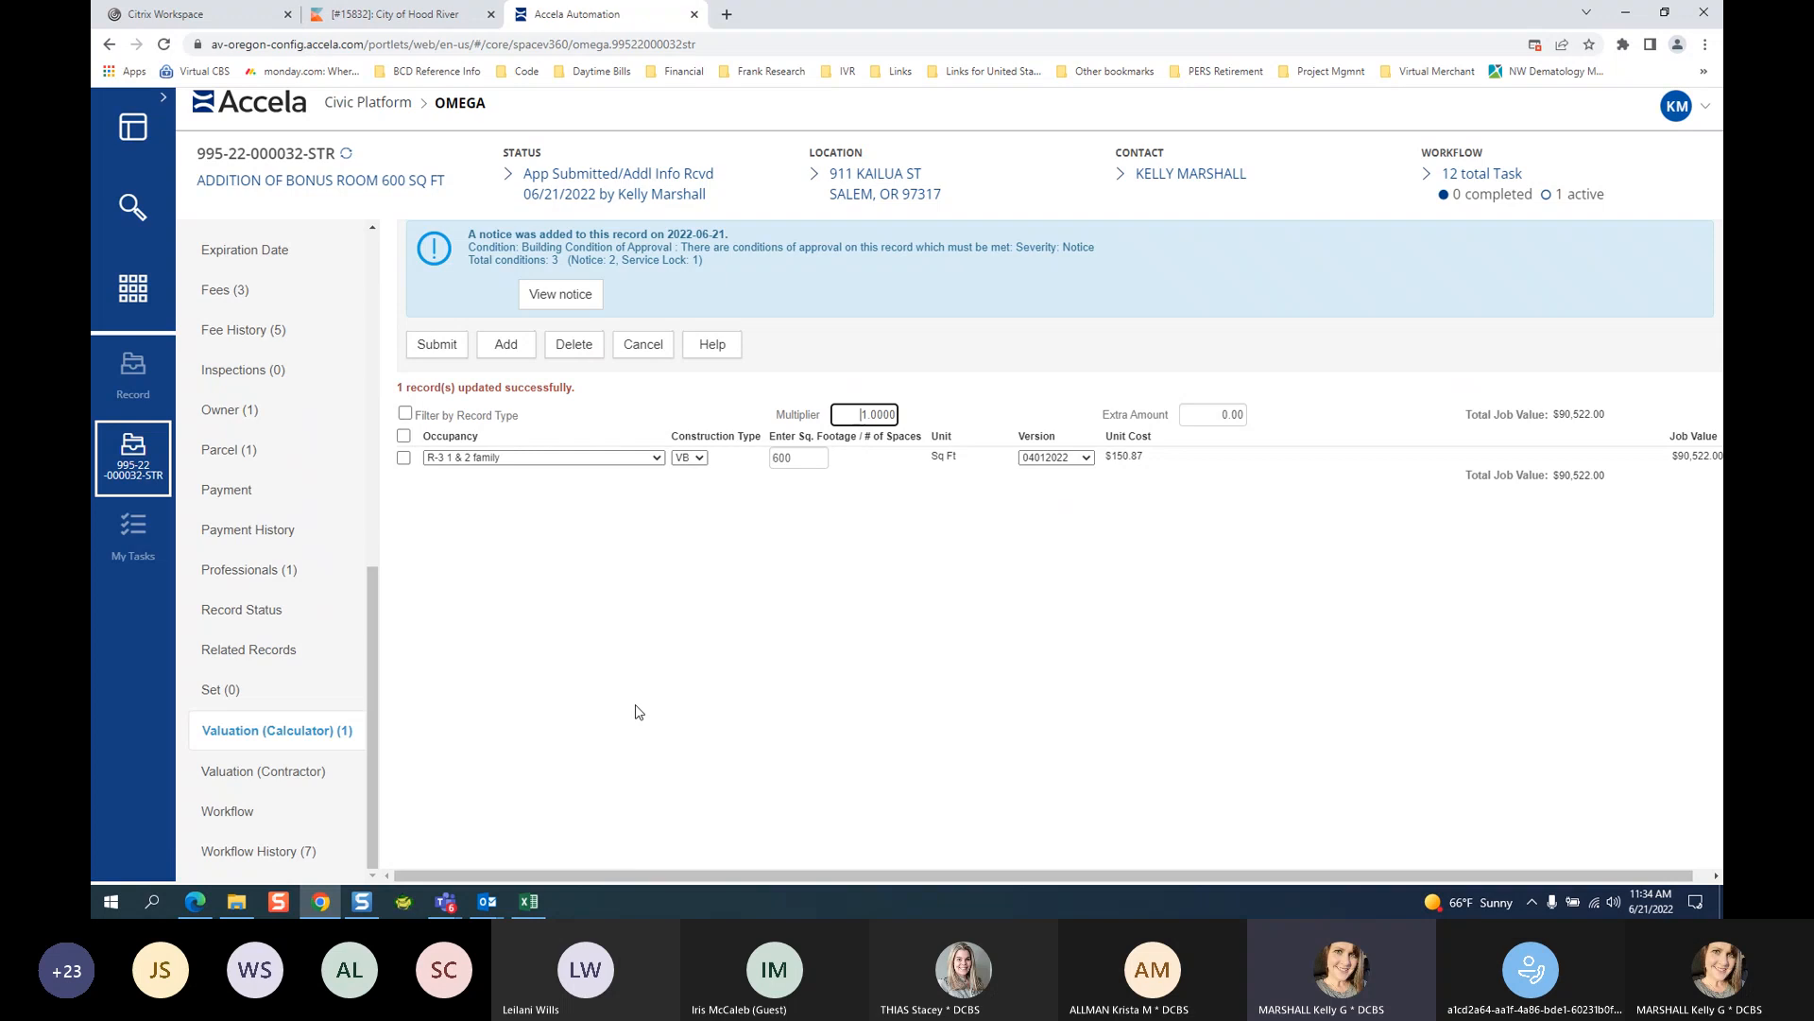
Add a second valuation row and browse its occupancy and construction type lists without changing them.
left_click(506, 344)
left_click(498, 479)
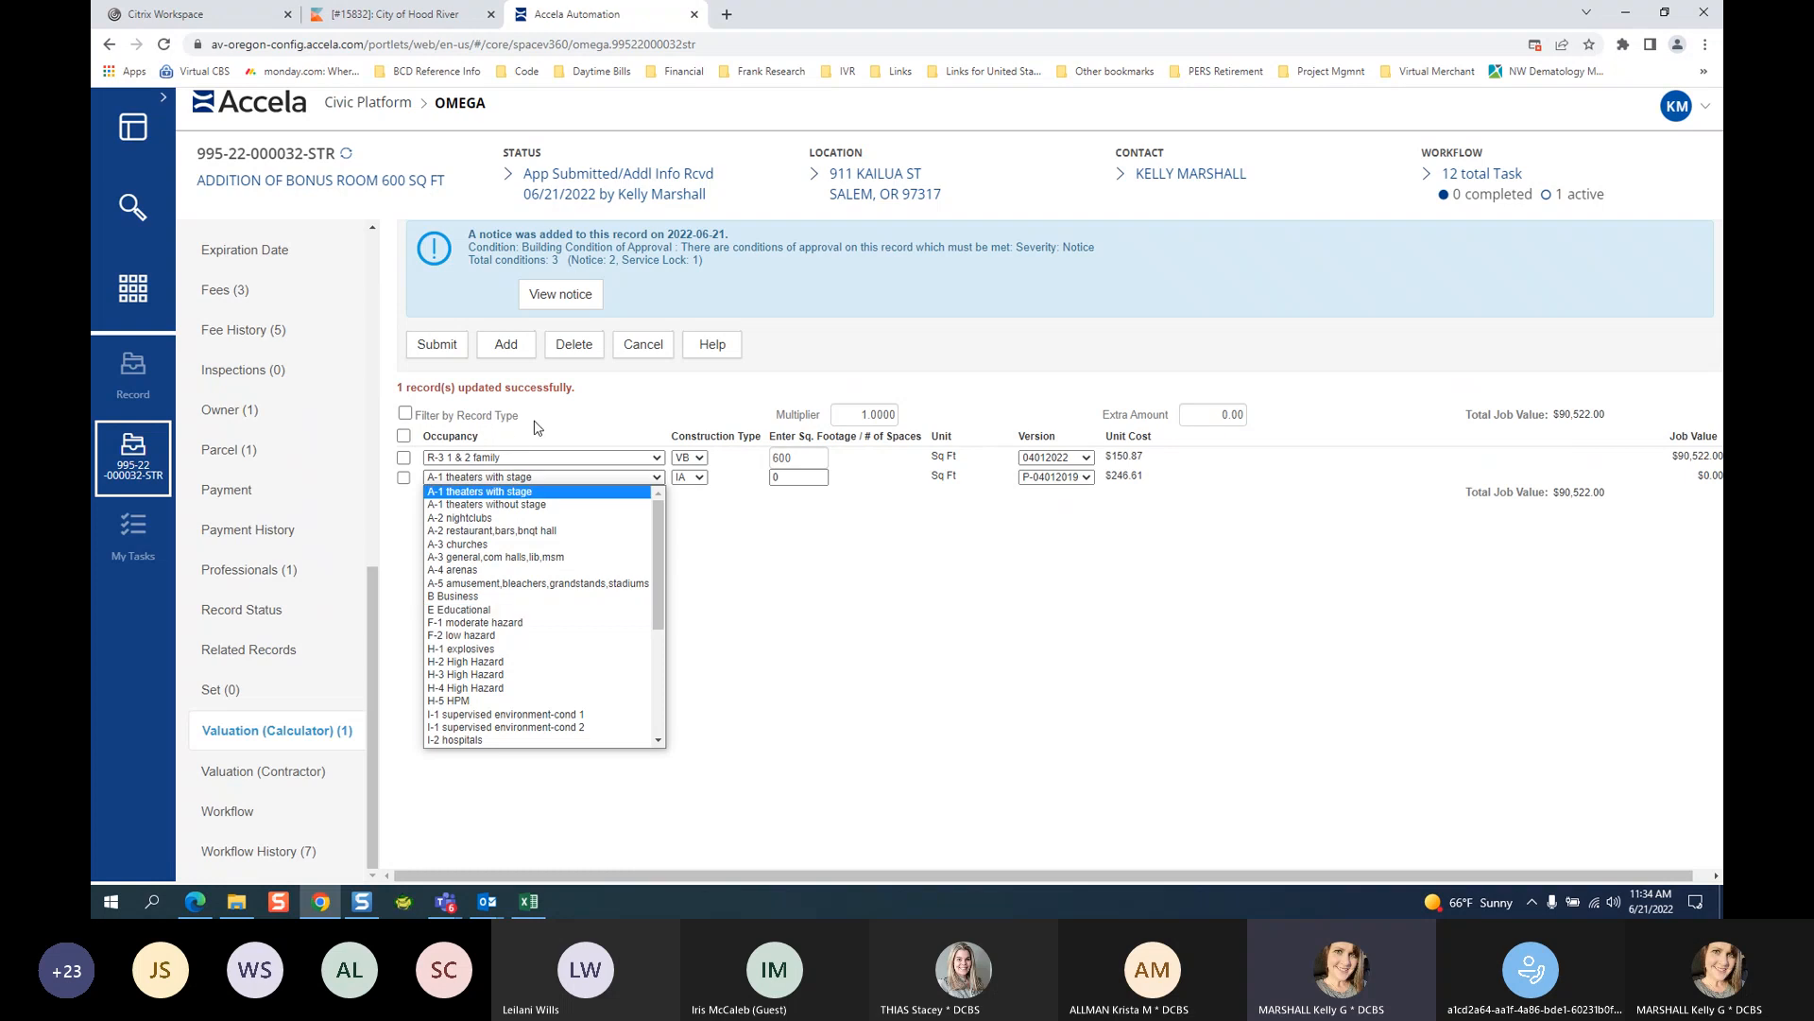
left_click(507, 459)
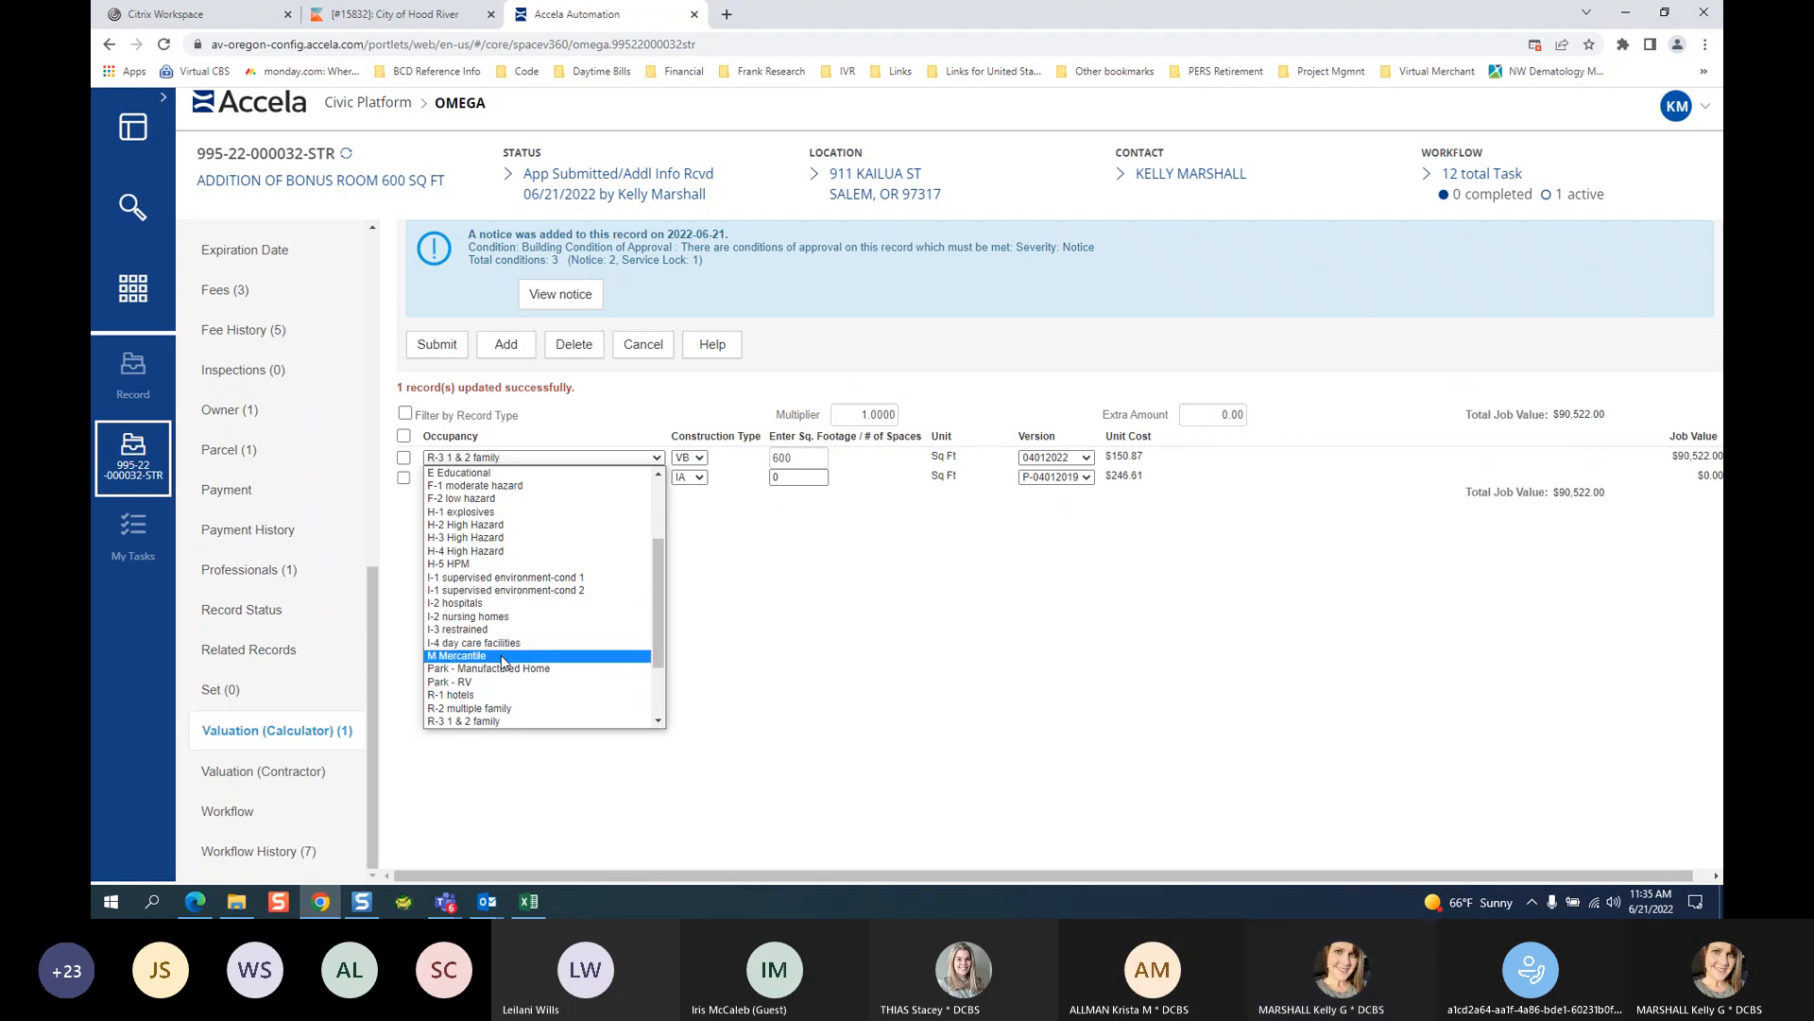
scroll(454, 567, "up", 3)
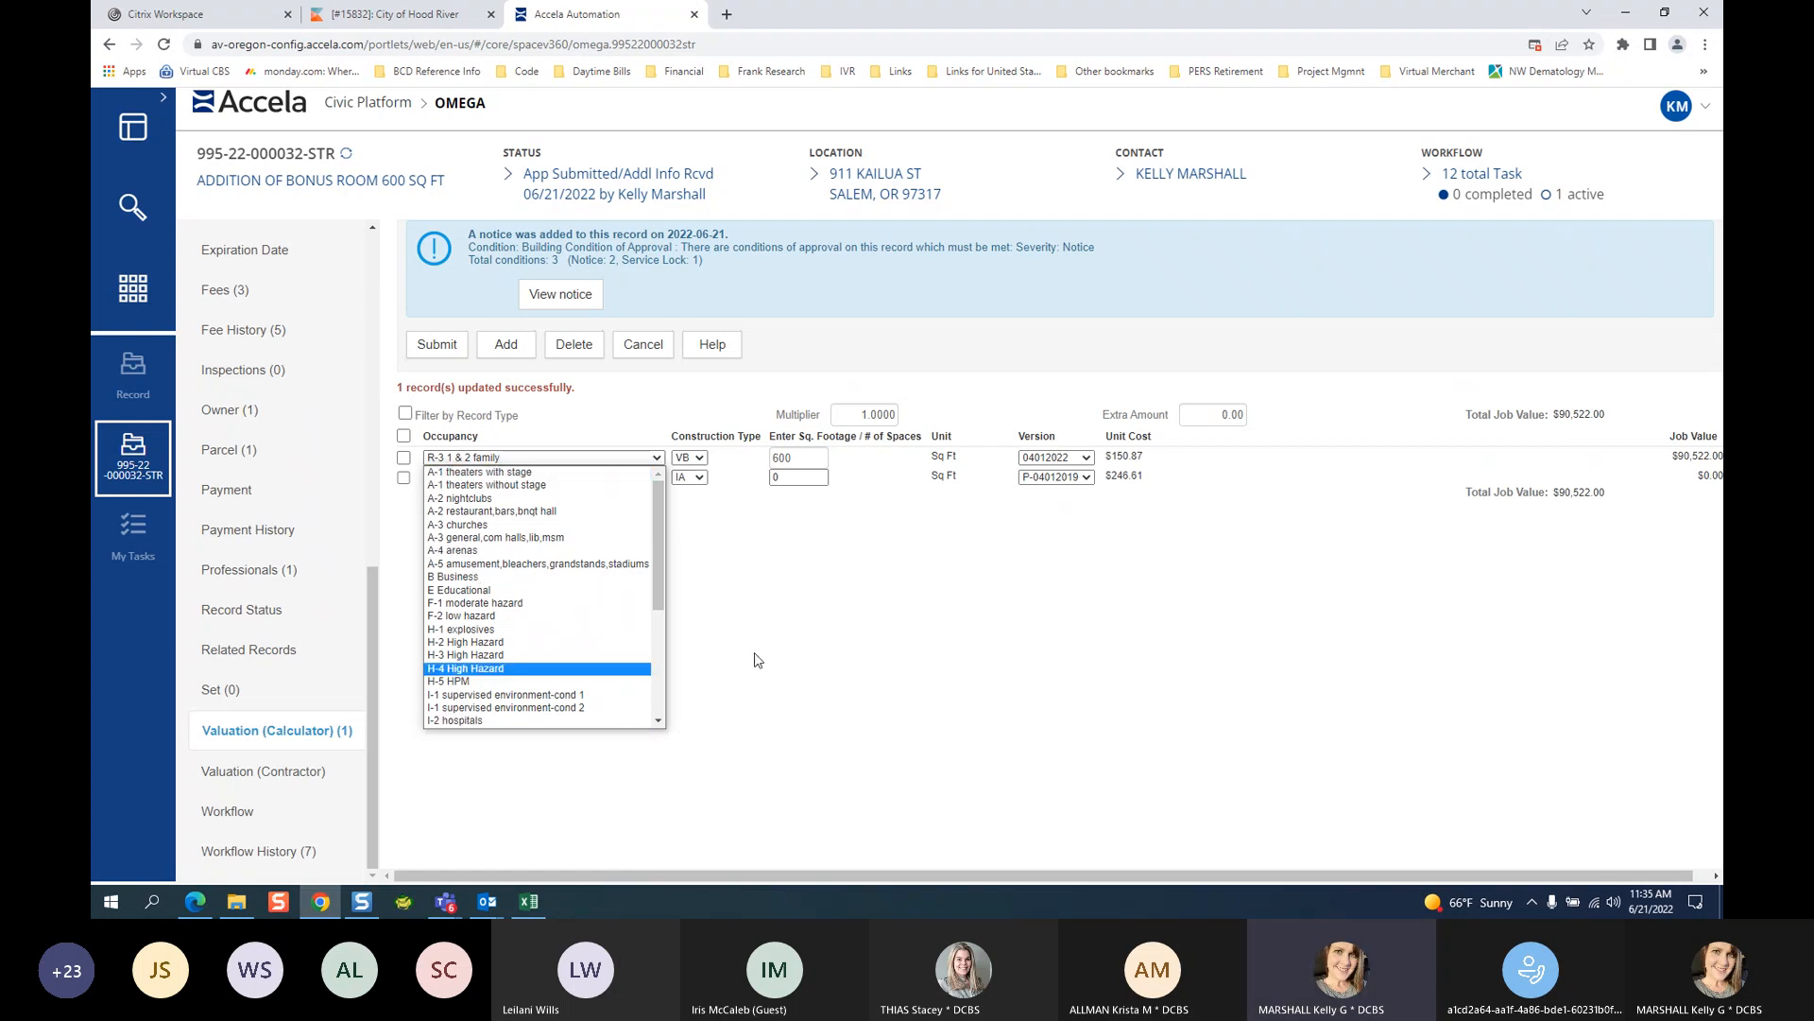
left_click(700, 476)
left_click(1166, 630)
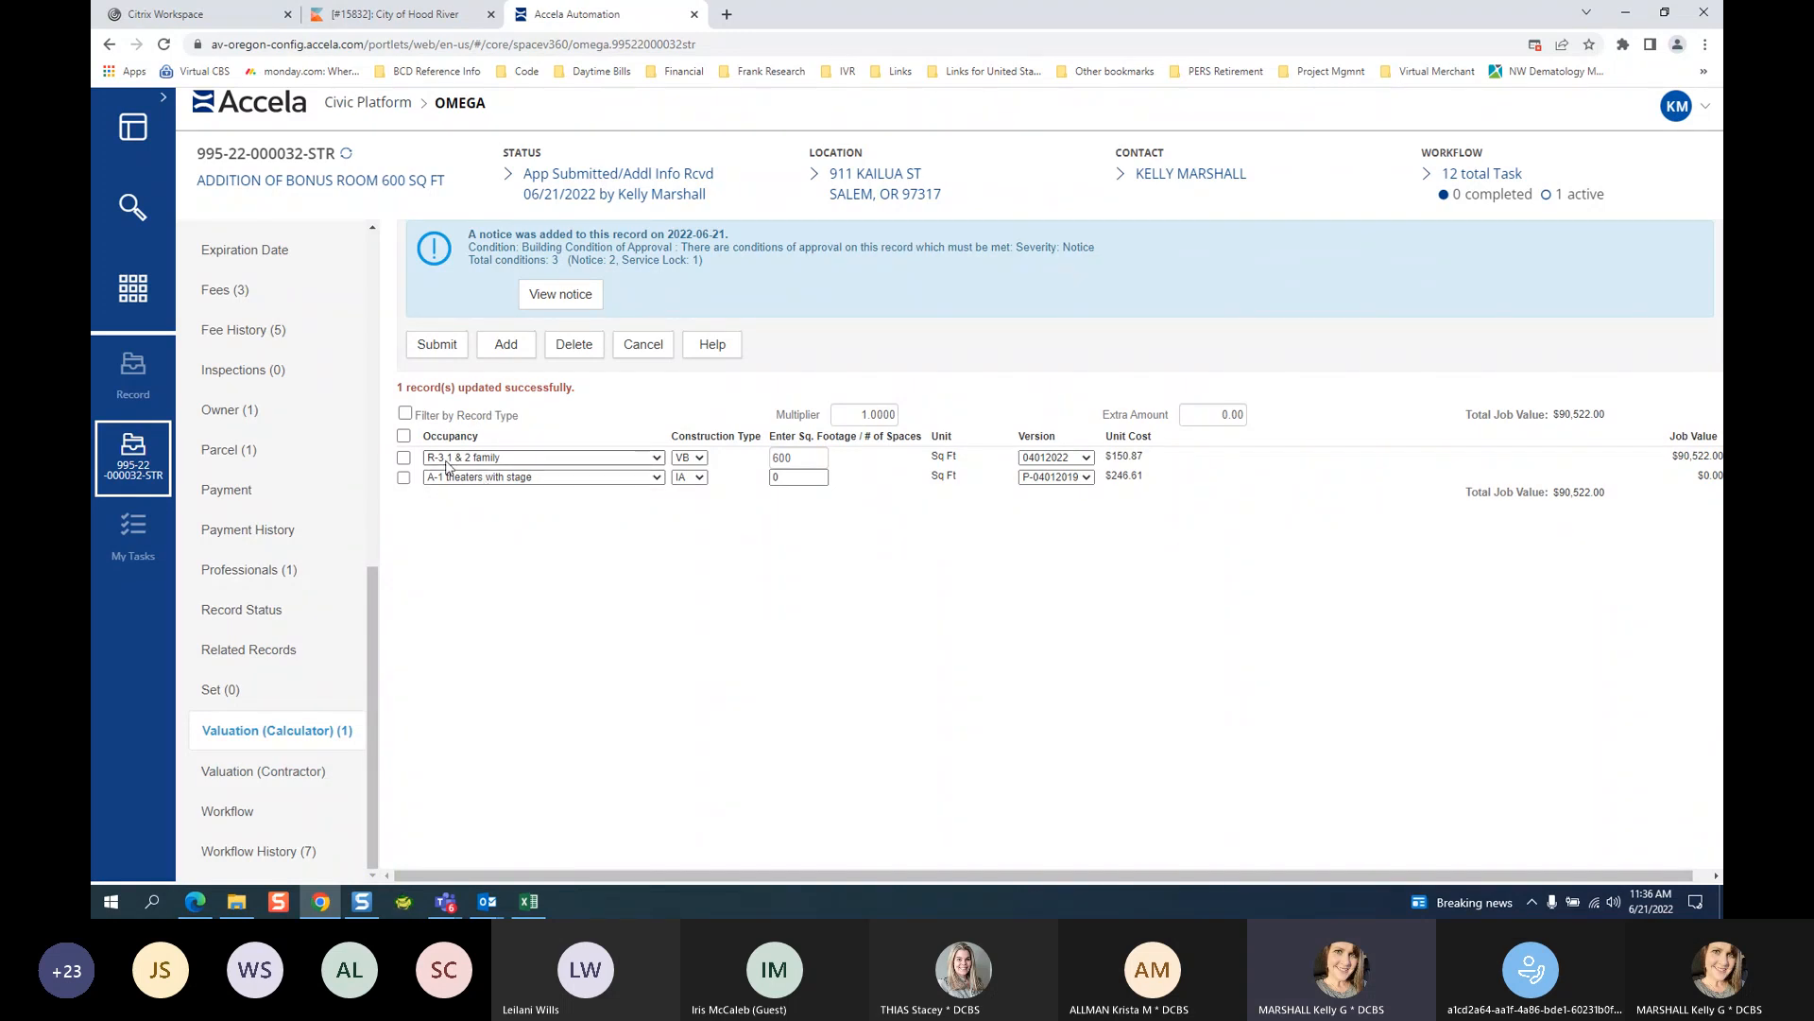
Set the second row to U Utility, misc., construction type VB, 200 sq ft.
left_click(610, 478)
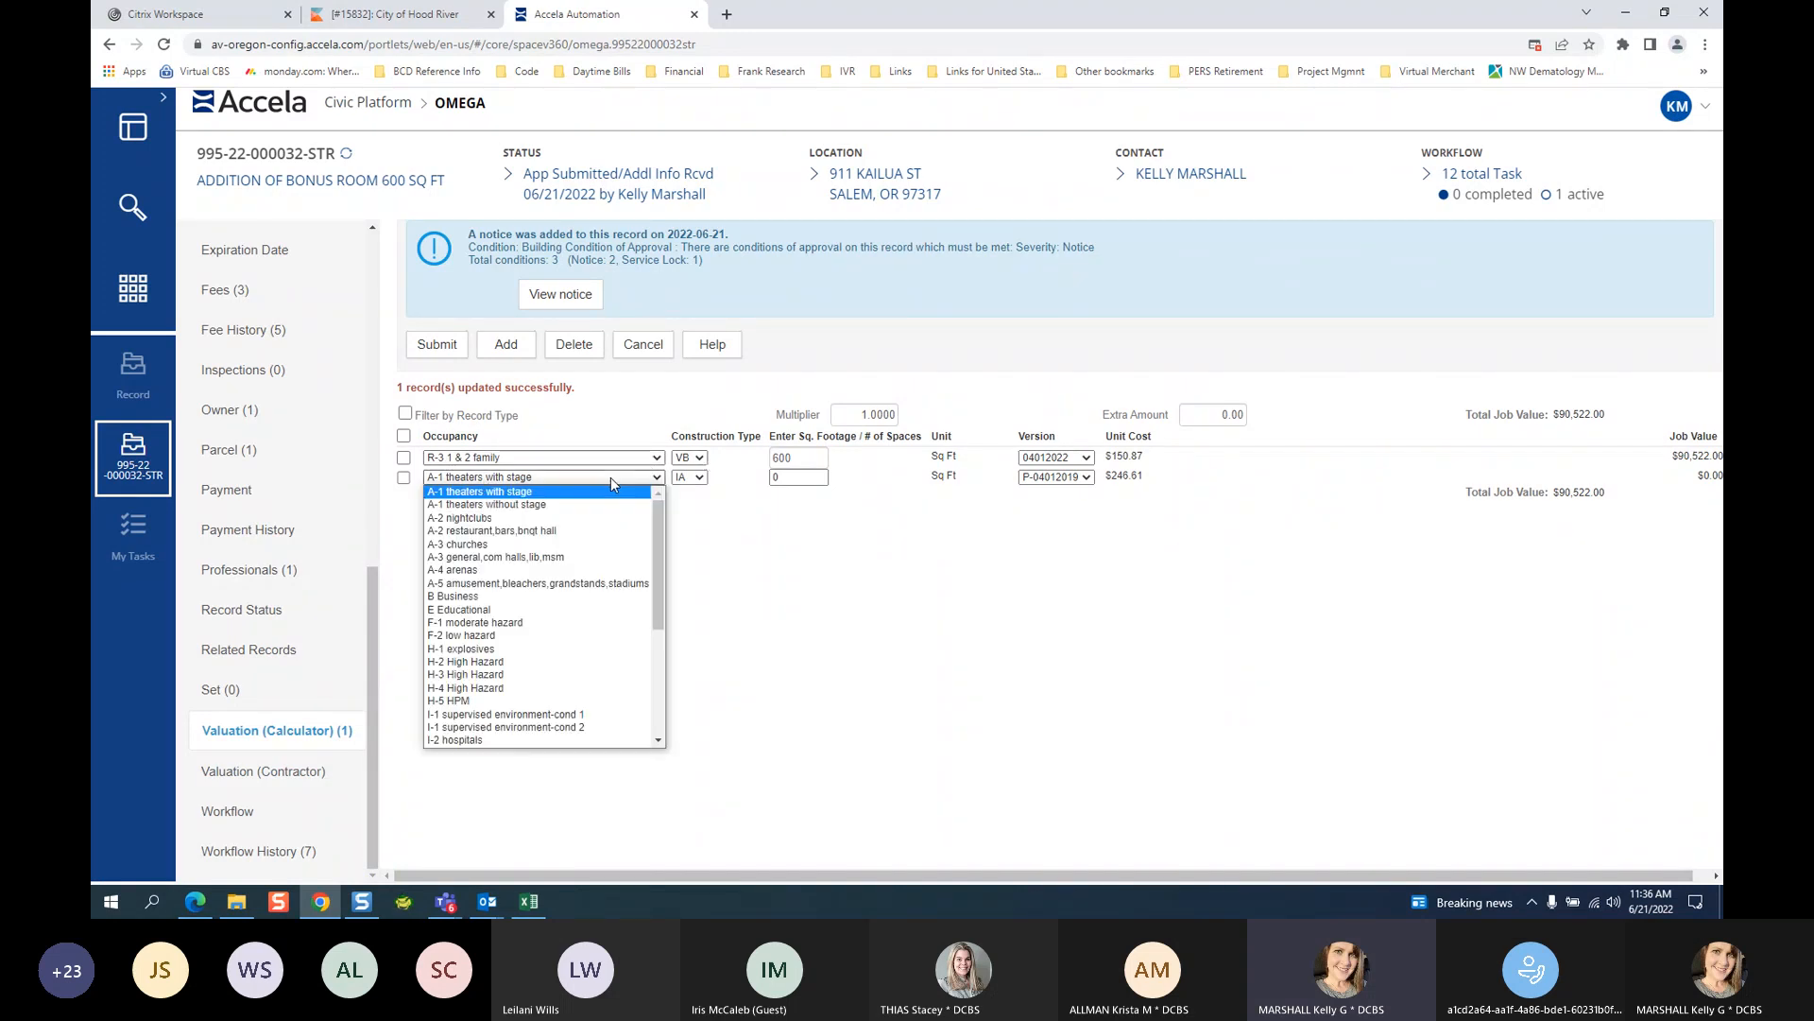
scroll(633, 651, "down", 3)
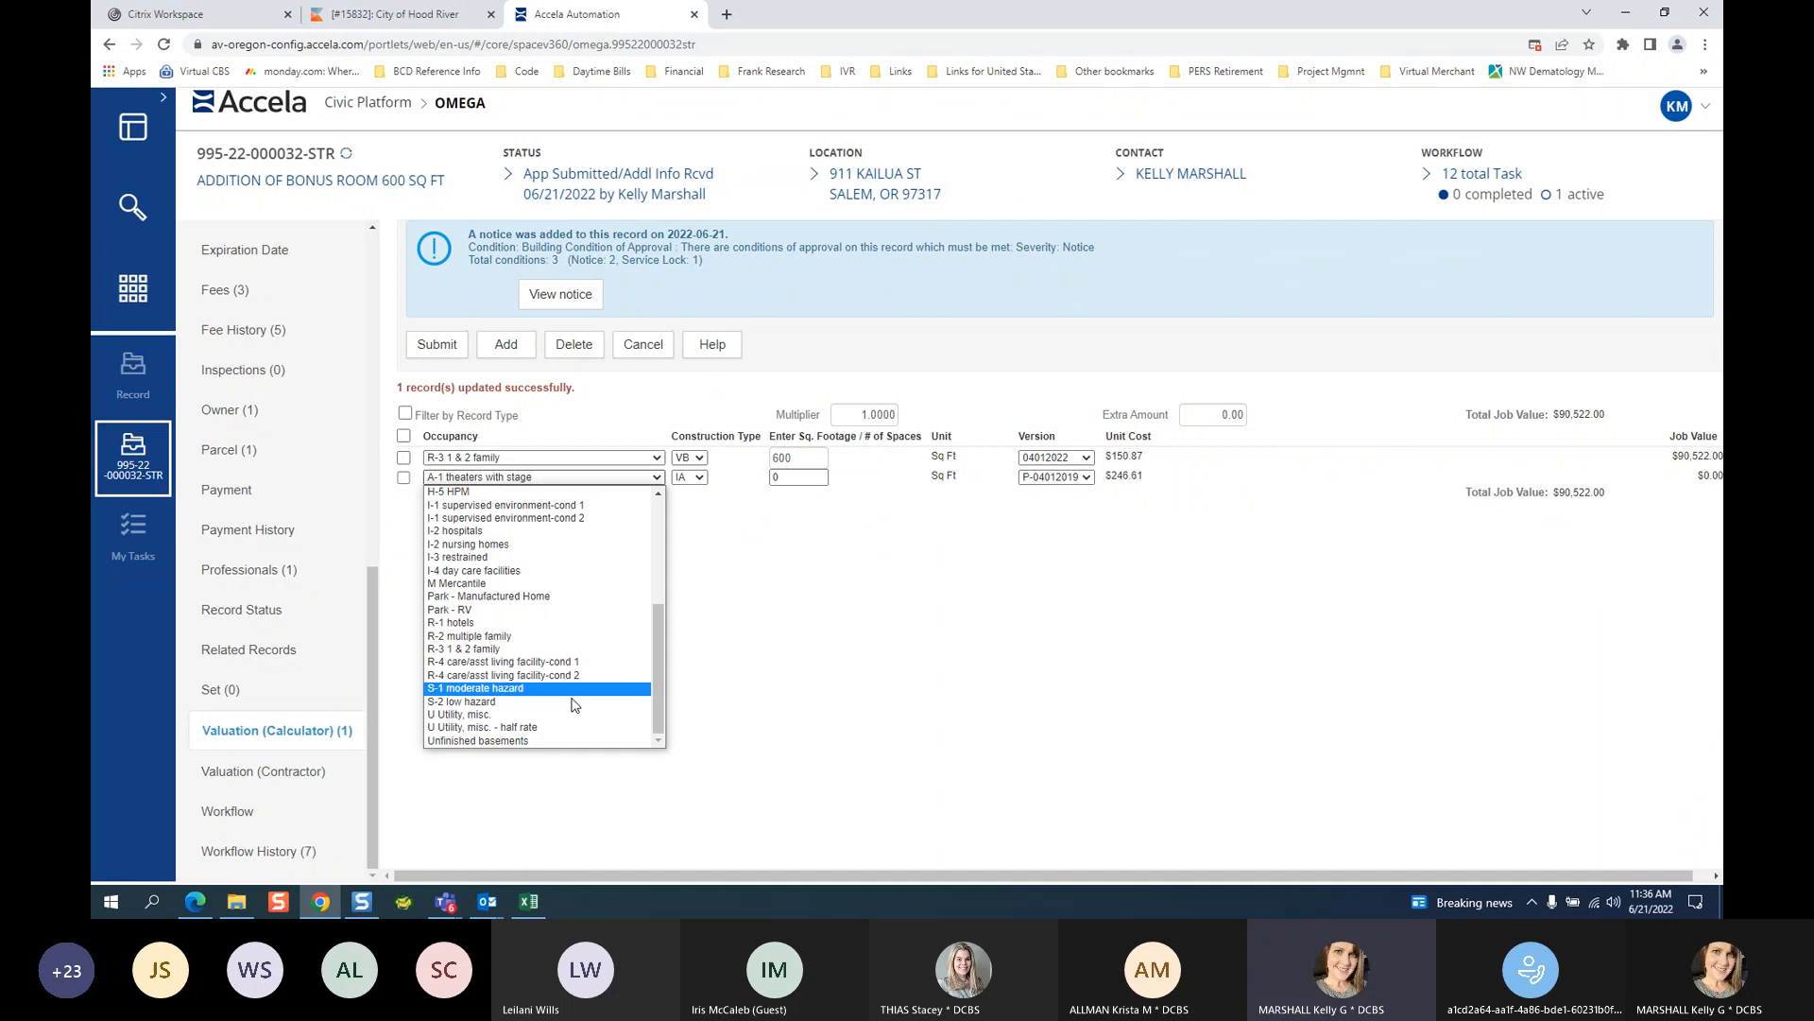
left_click(522, 713)
left_click(687, 477)
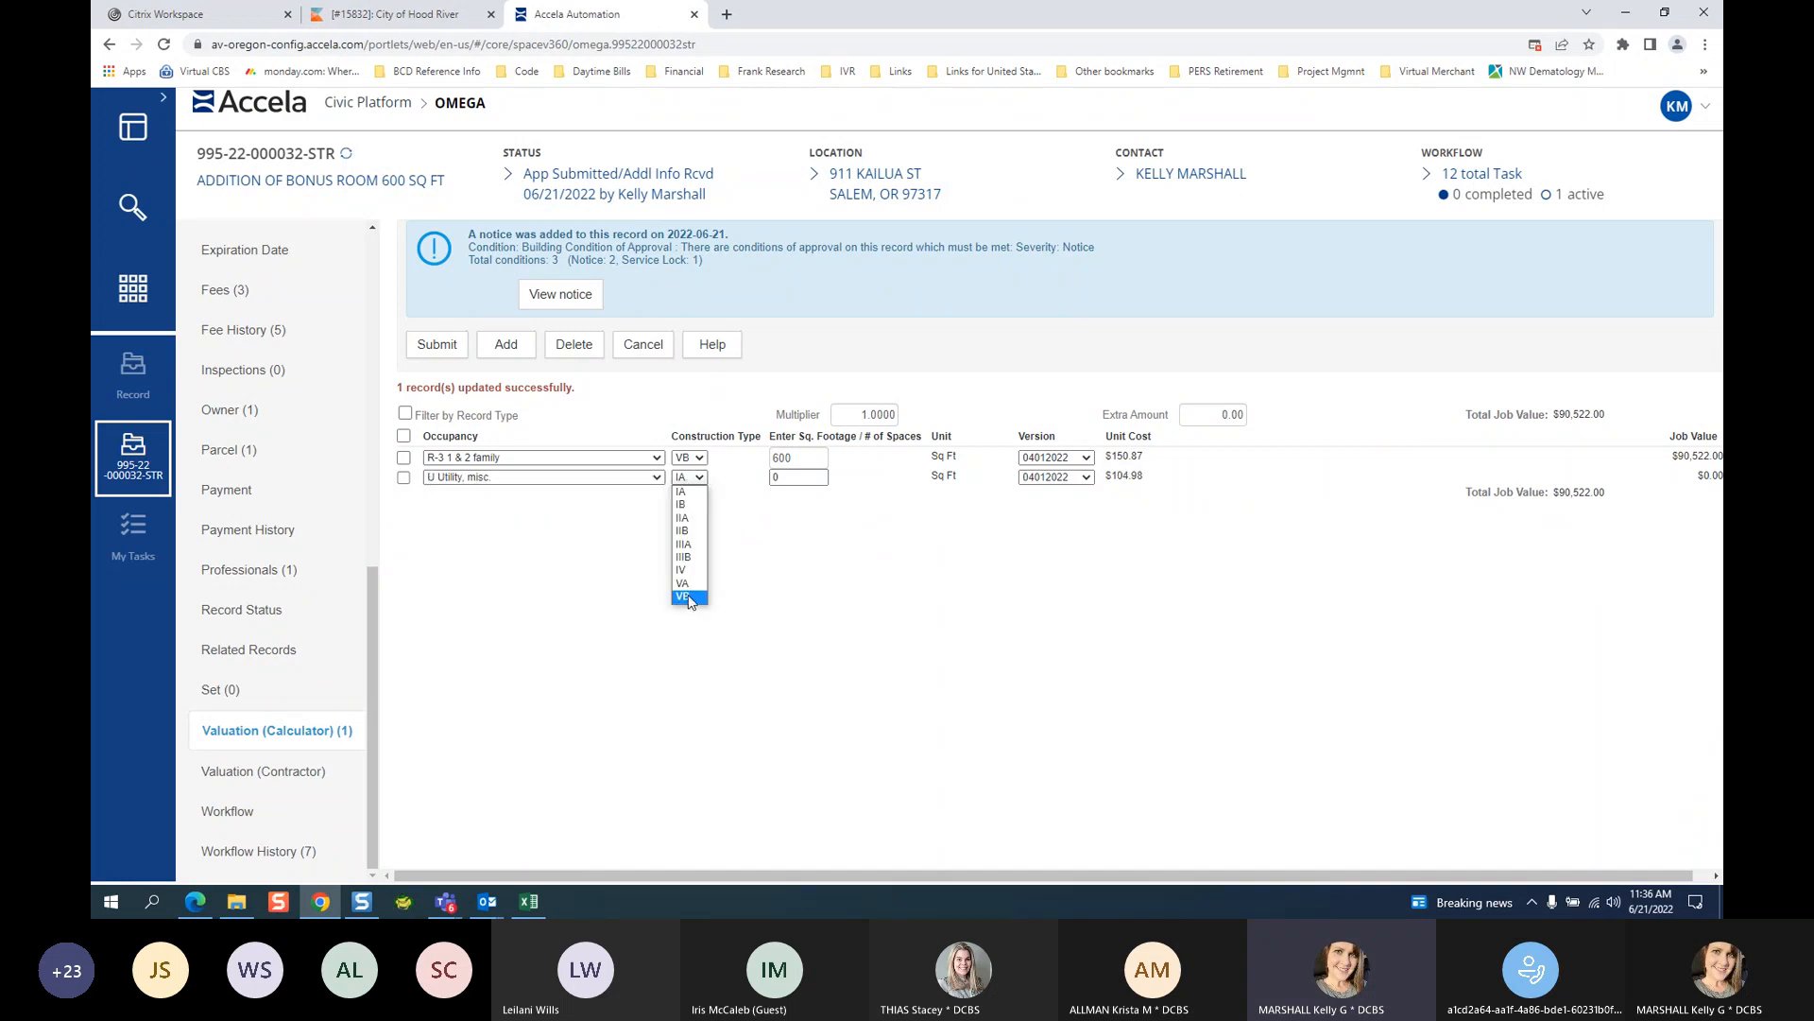
left_click(689, 601)
key("Tab")
type("200")
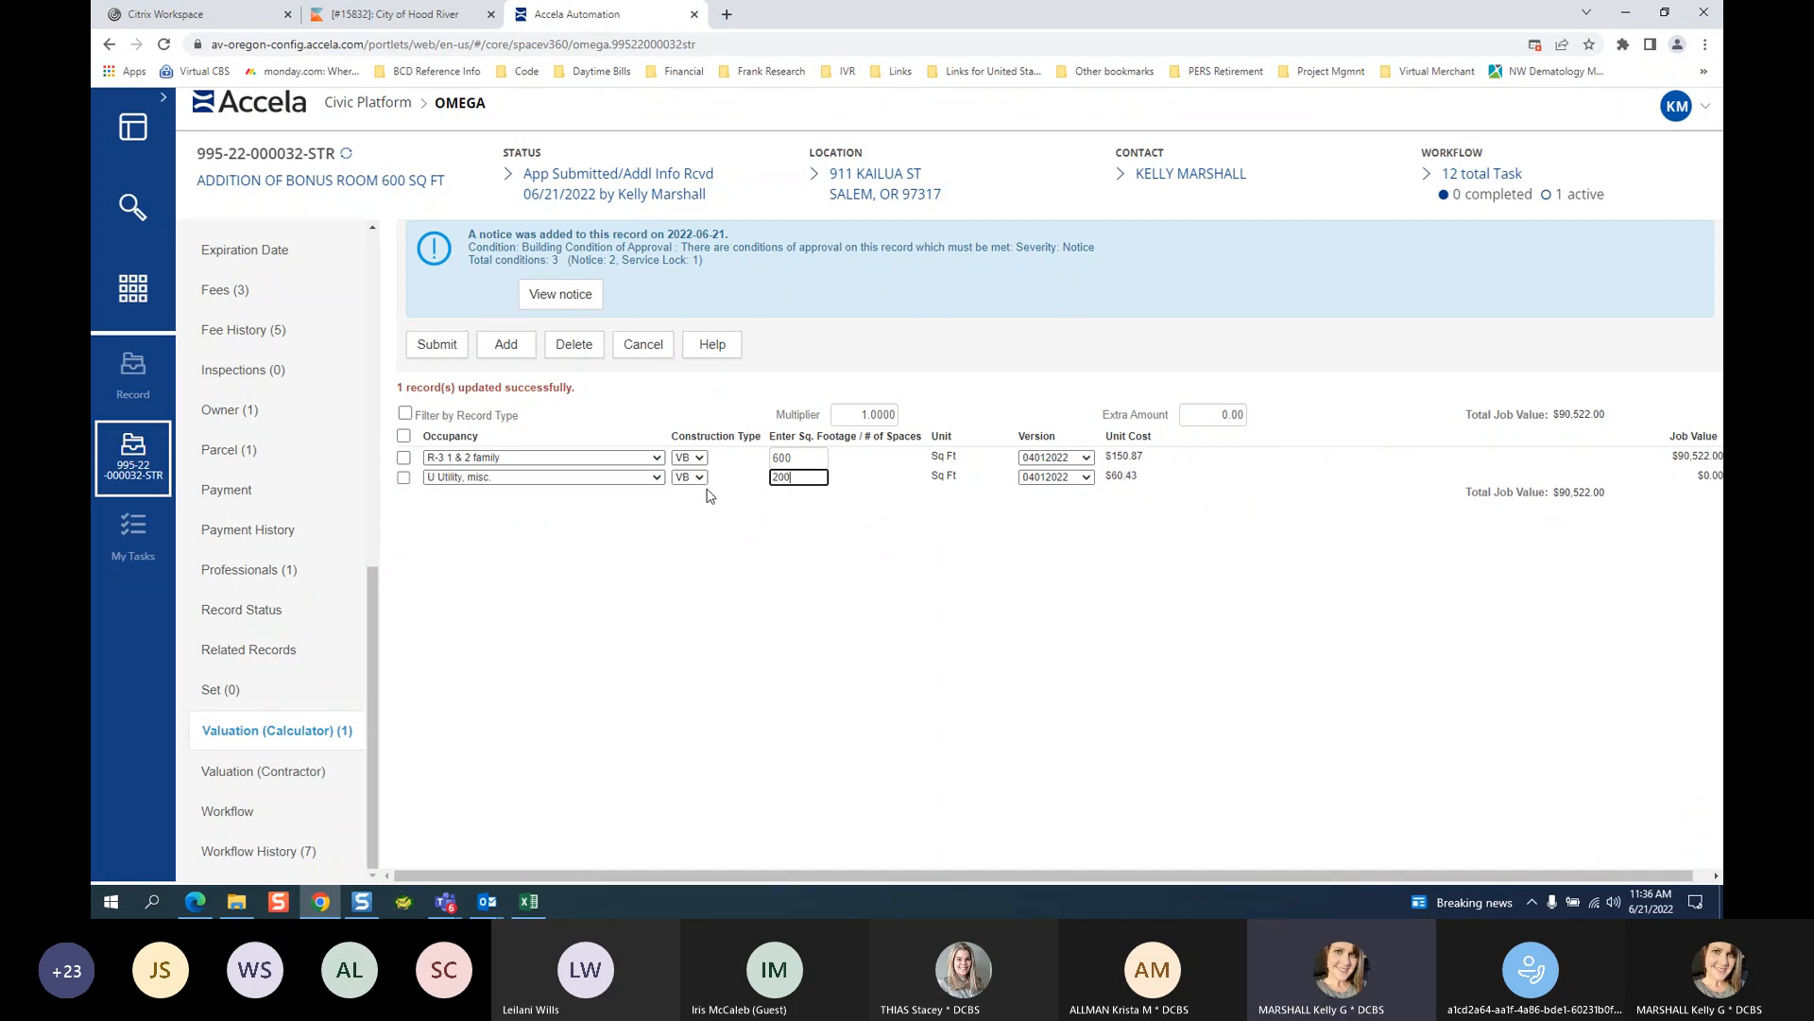
Add a third row as U Utility, misc. - half rate, VB, 350 sq ft, totalling $113,185.00.
left_click(493, 349)
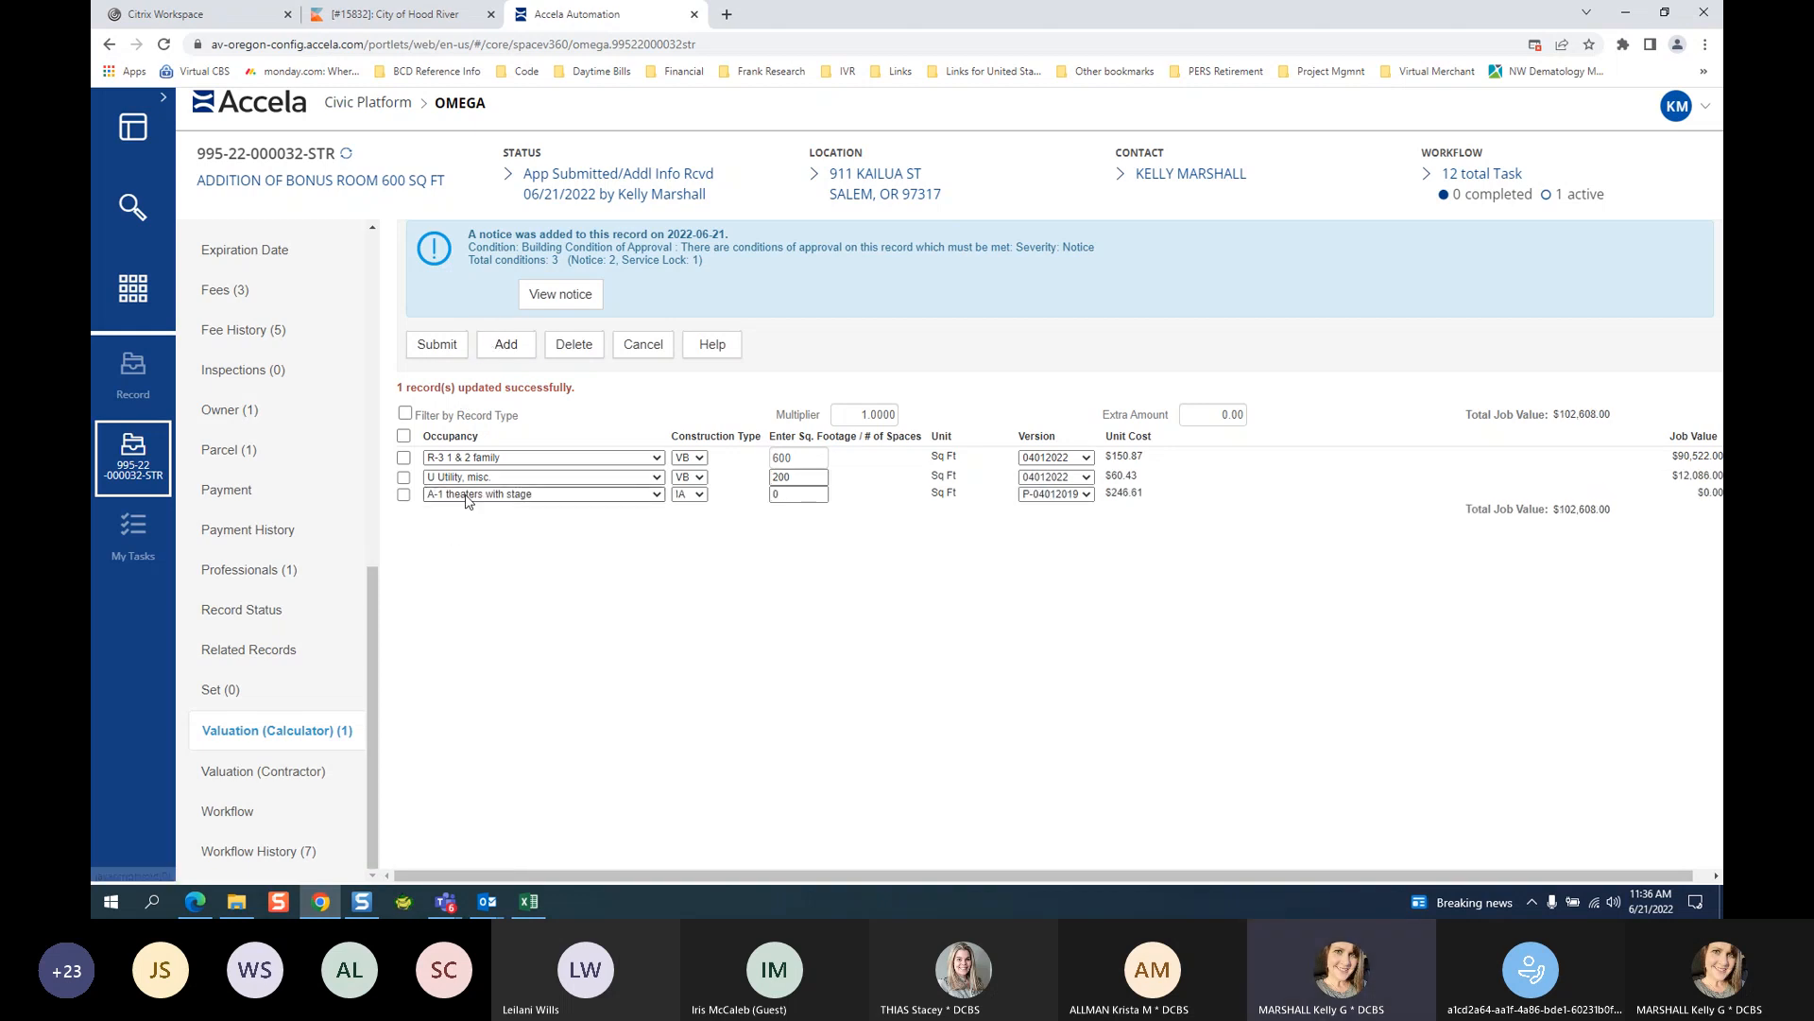
left_click(490, 495)
scroll(614, 680, "down", 3)
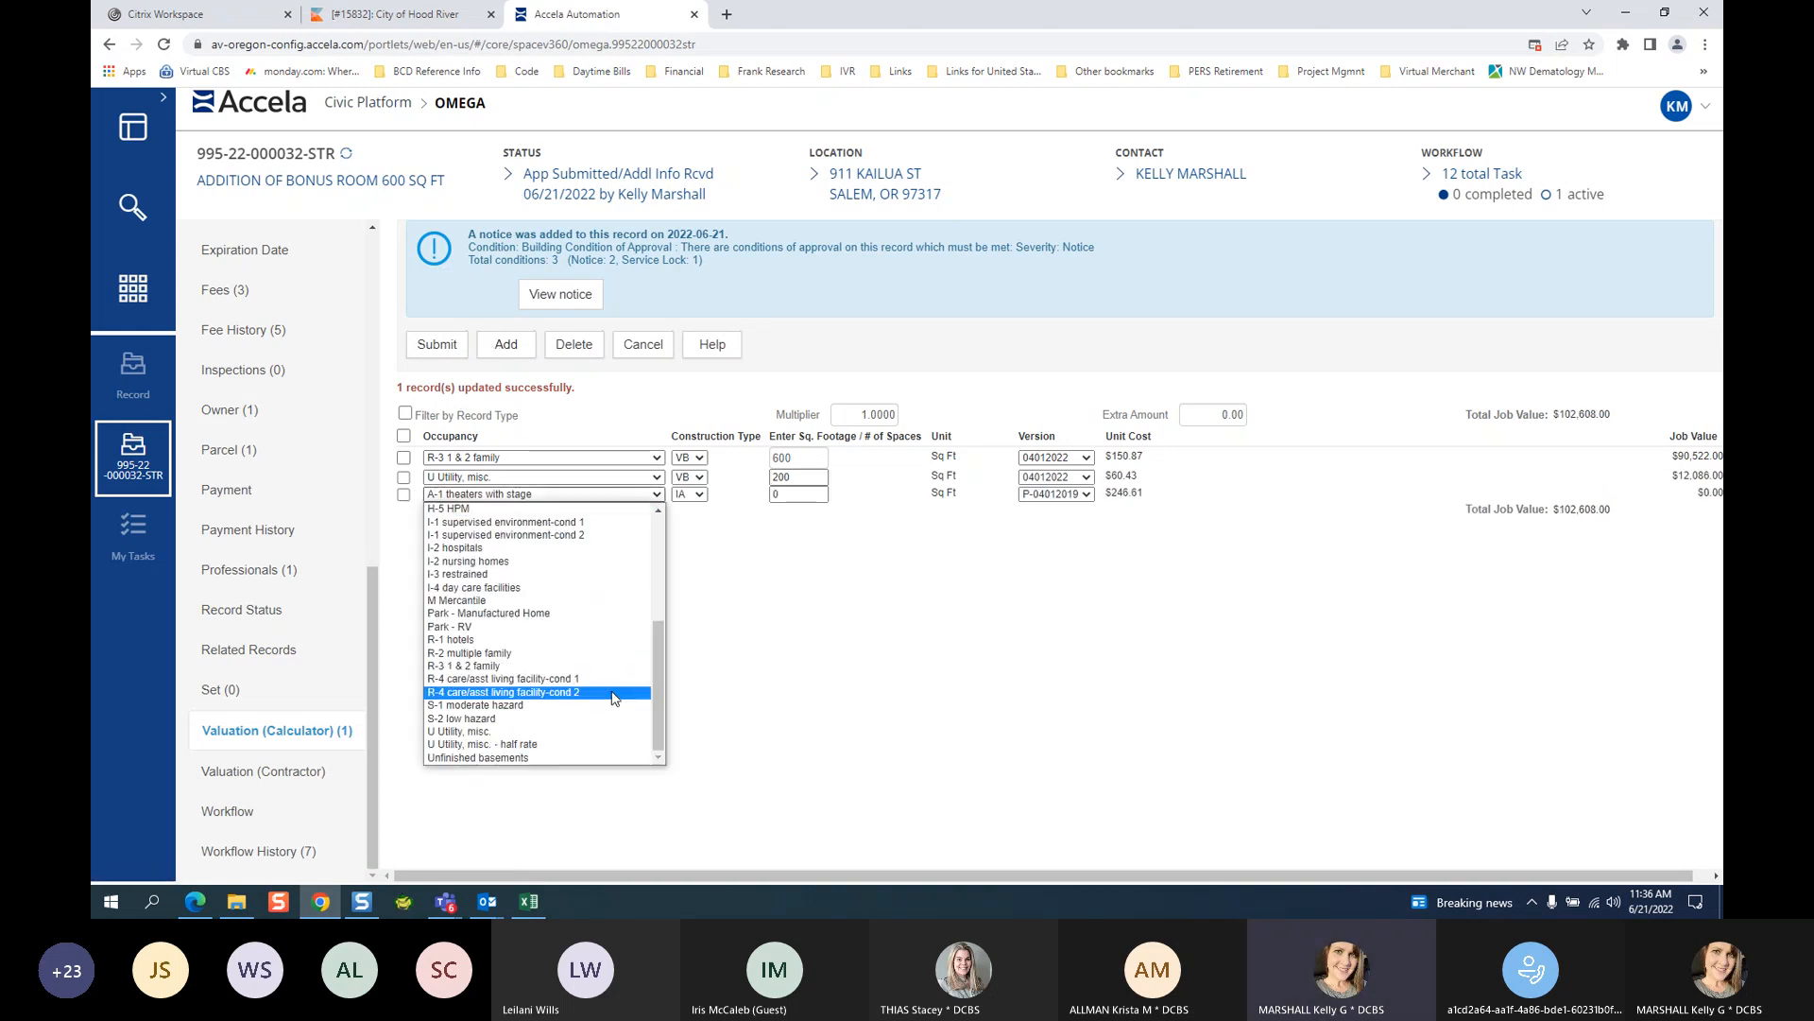
left_click(536, 746)
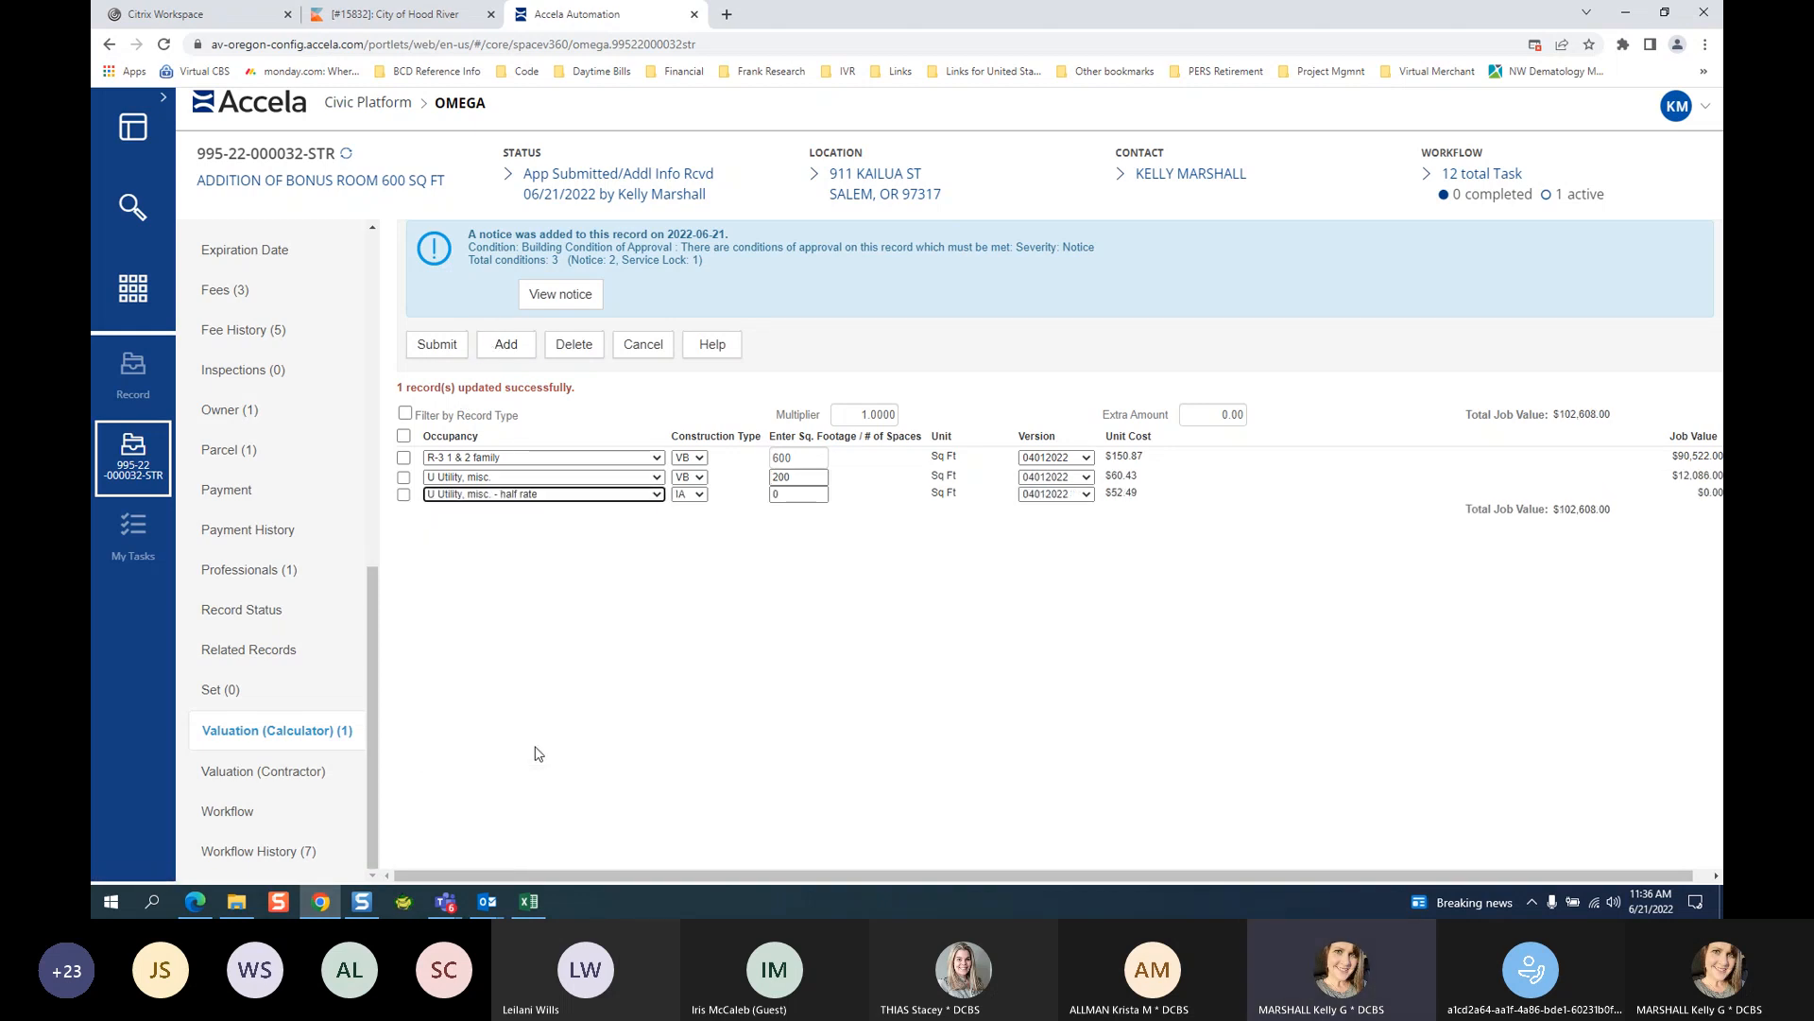
left_click(699, 494)
left_click(732, 582)
left_click(700, 494)
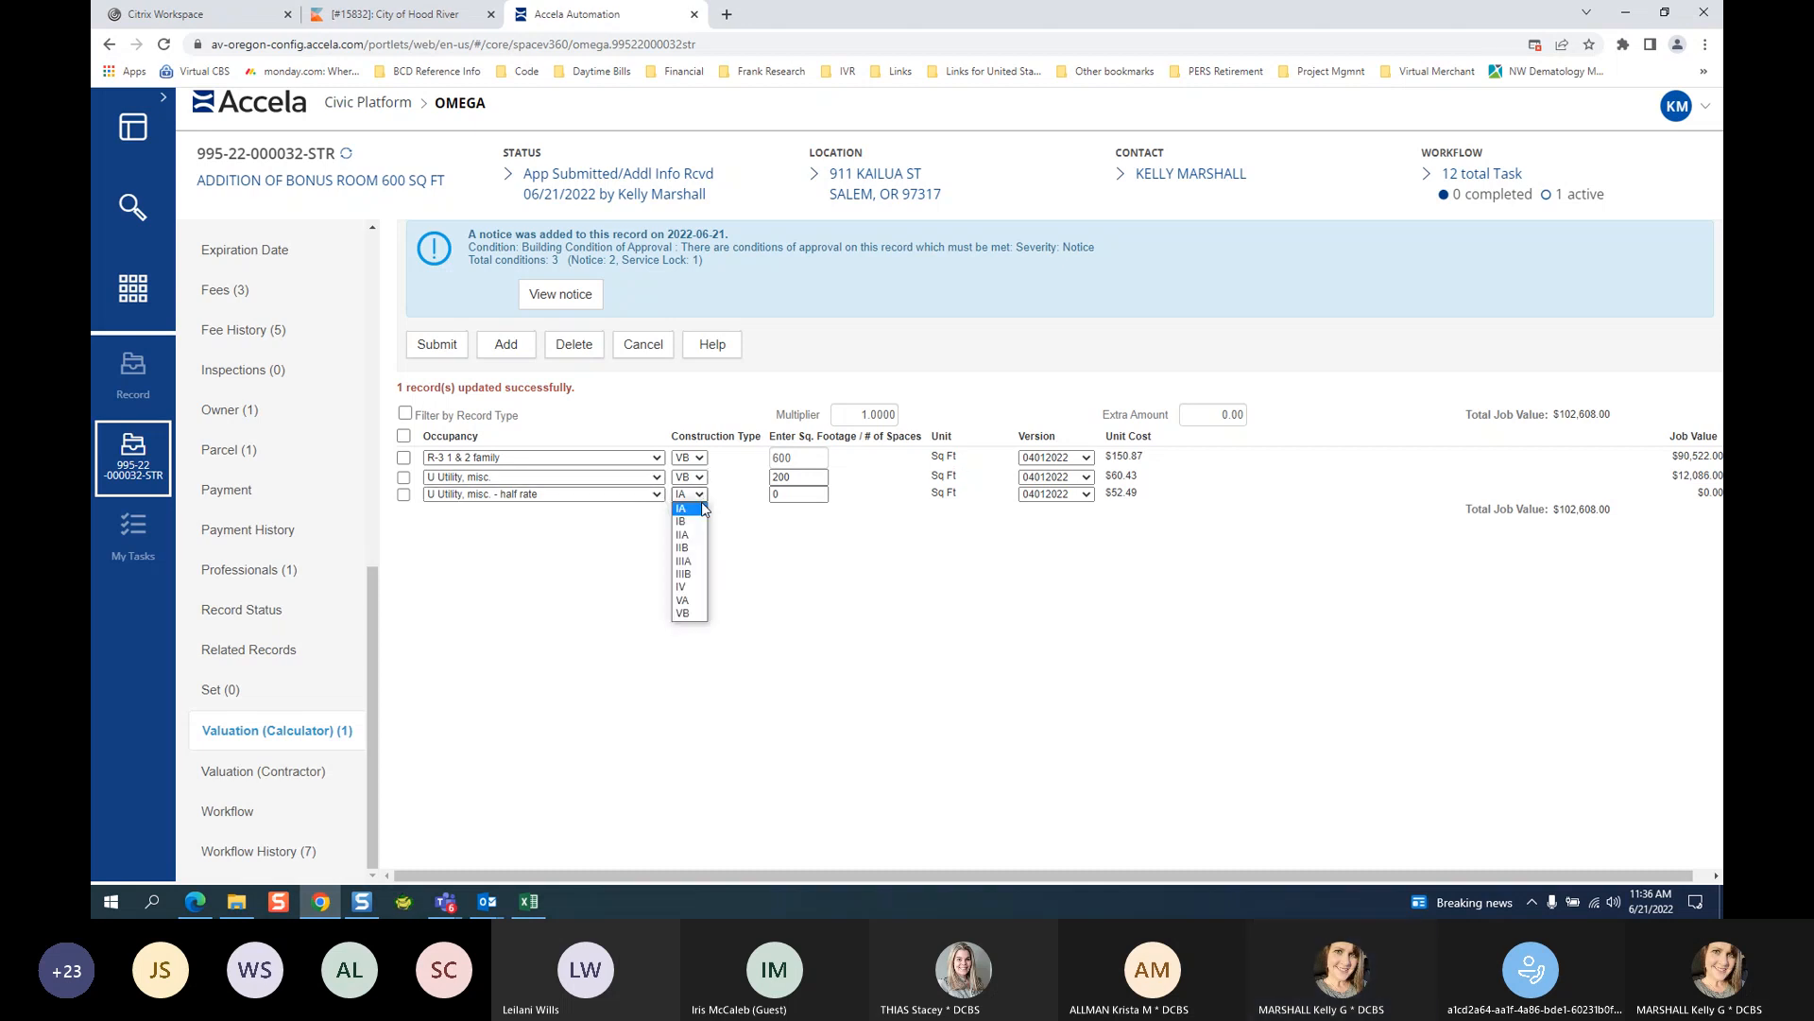
left_click(694, 614)
left_click_drag(787, 494, 701, 507)
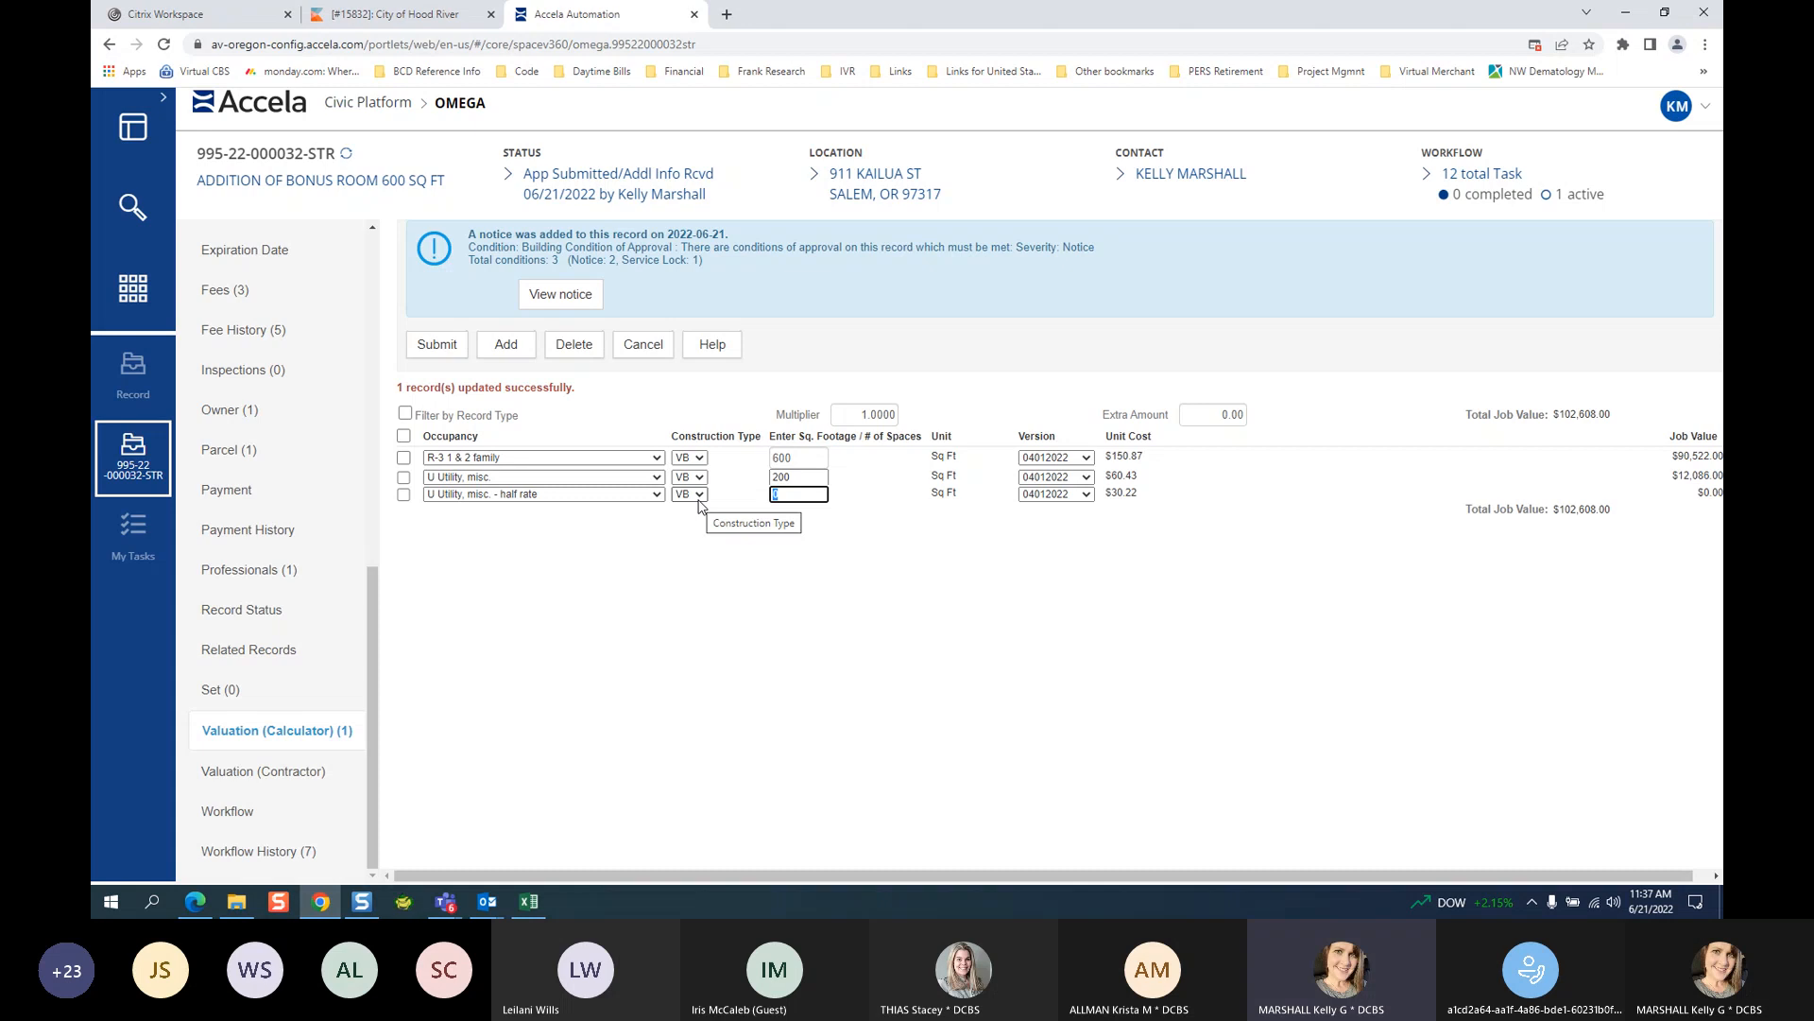
type("35")
left_click(871, 632)
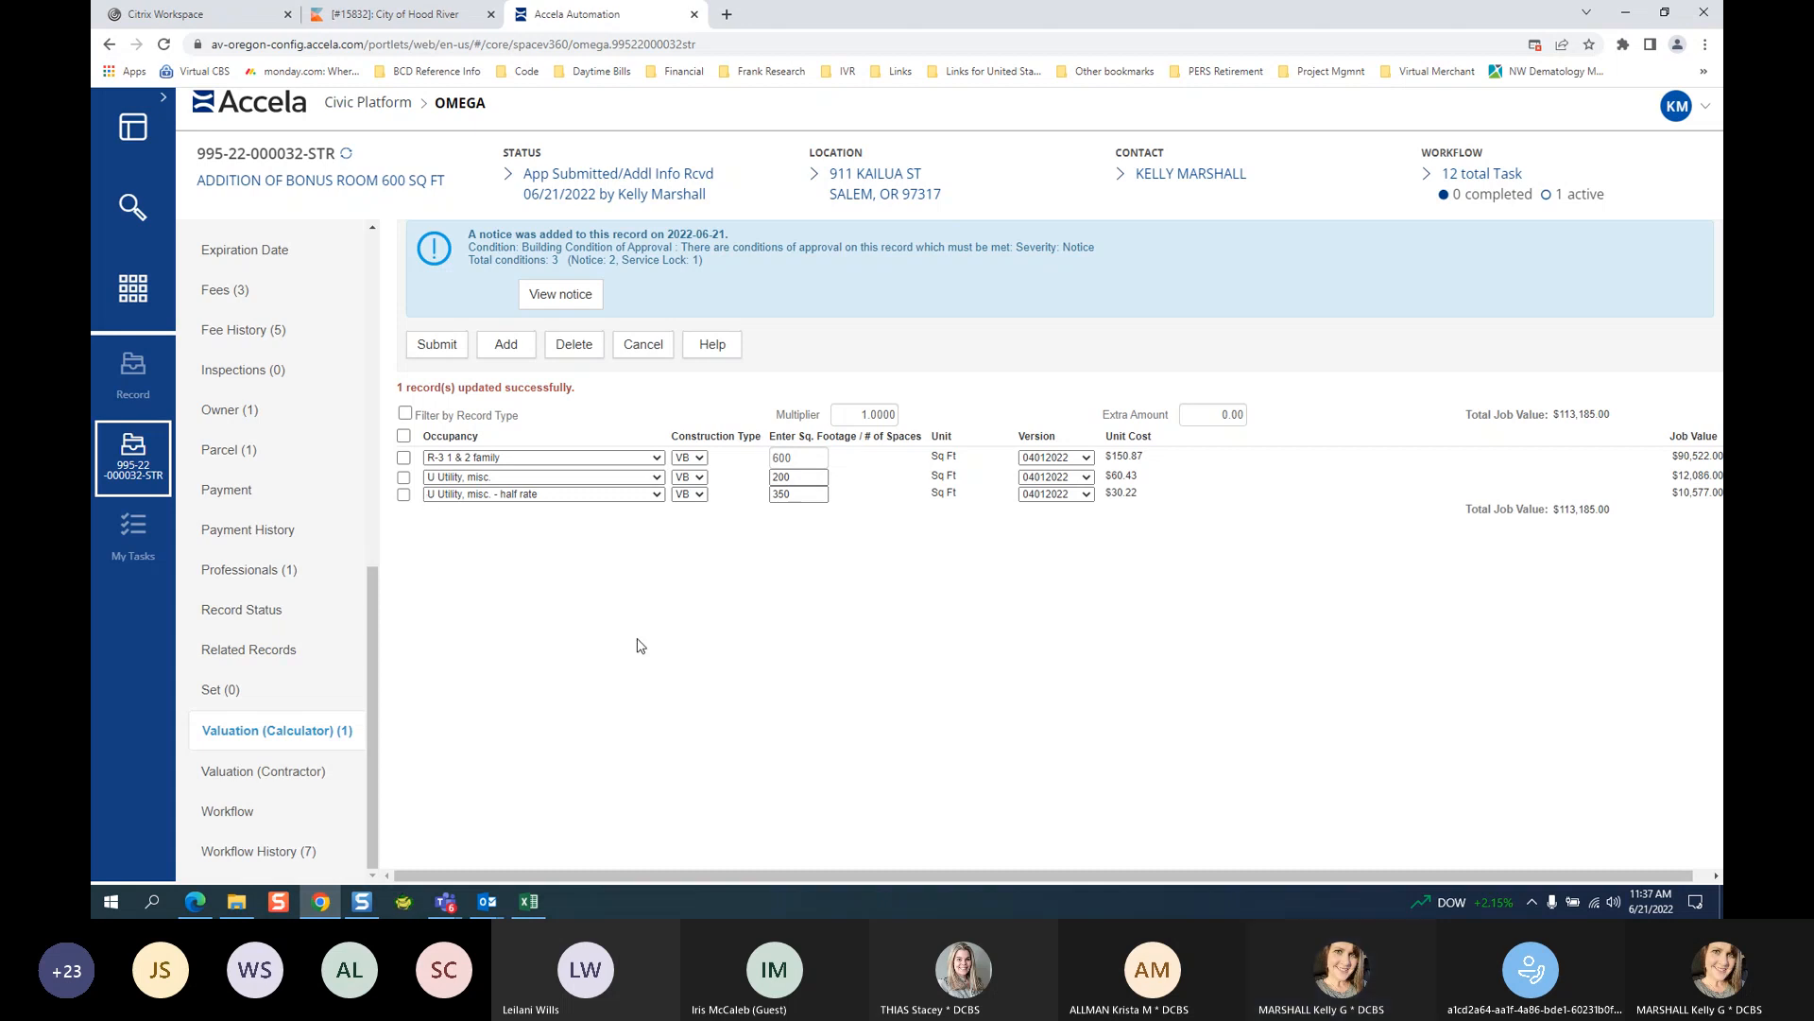
left_click(511, 458)
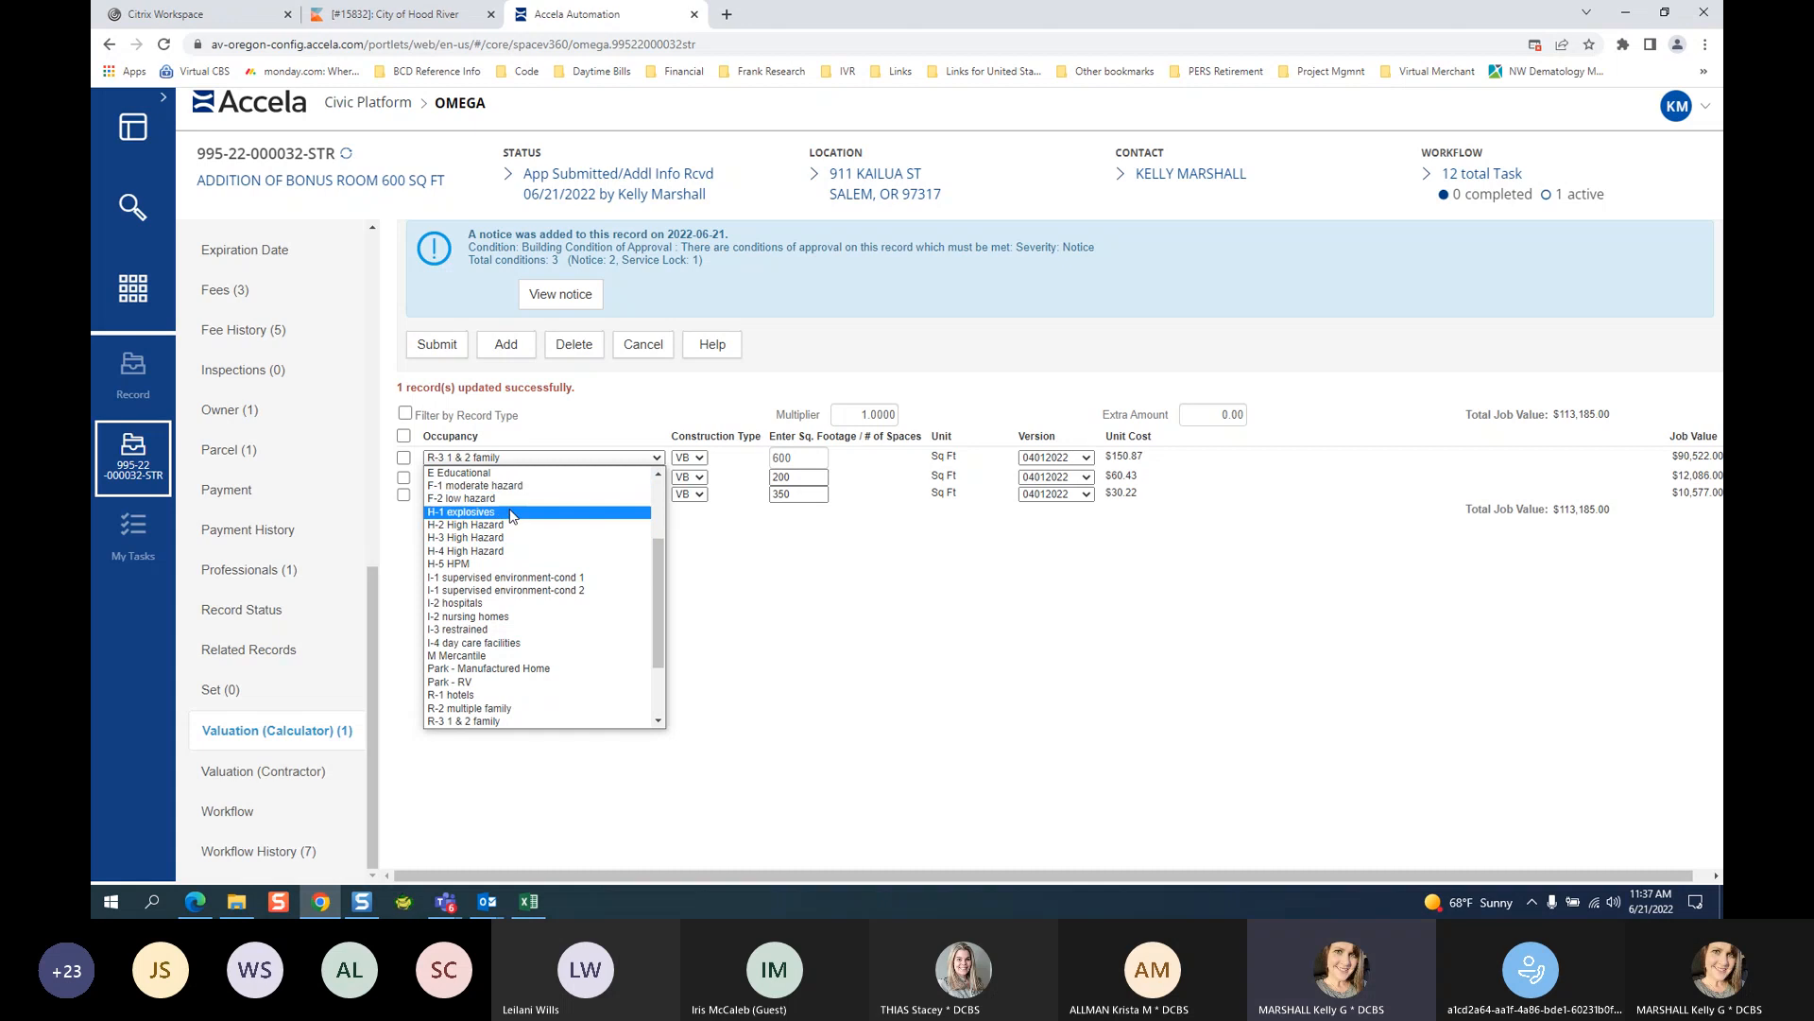
Delete both U Utility rows, resubmit the lone R-3 row, and view the three fees ($720.22).
left_click(710, 614)
left_click(404, 476)
left_click(403, 493)
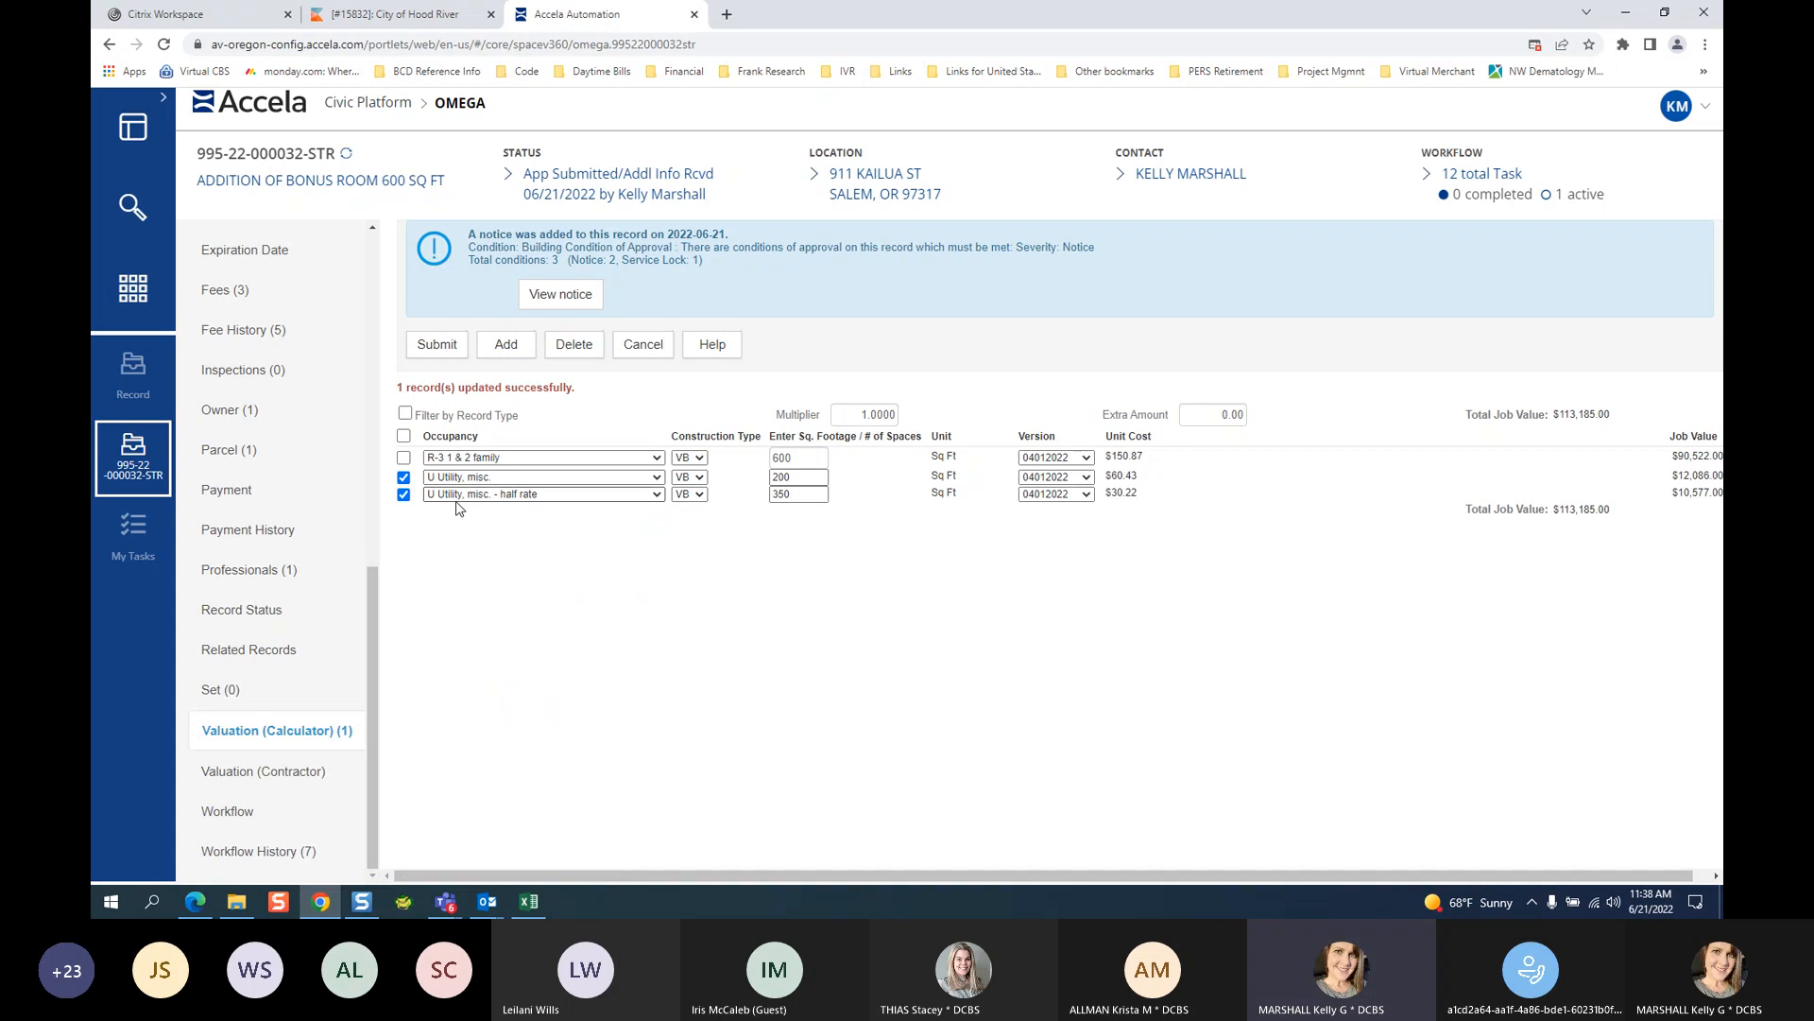
left_click(590, 354)
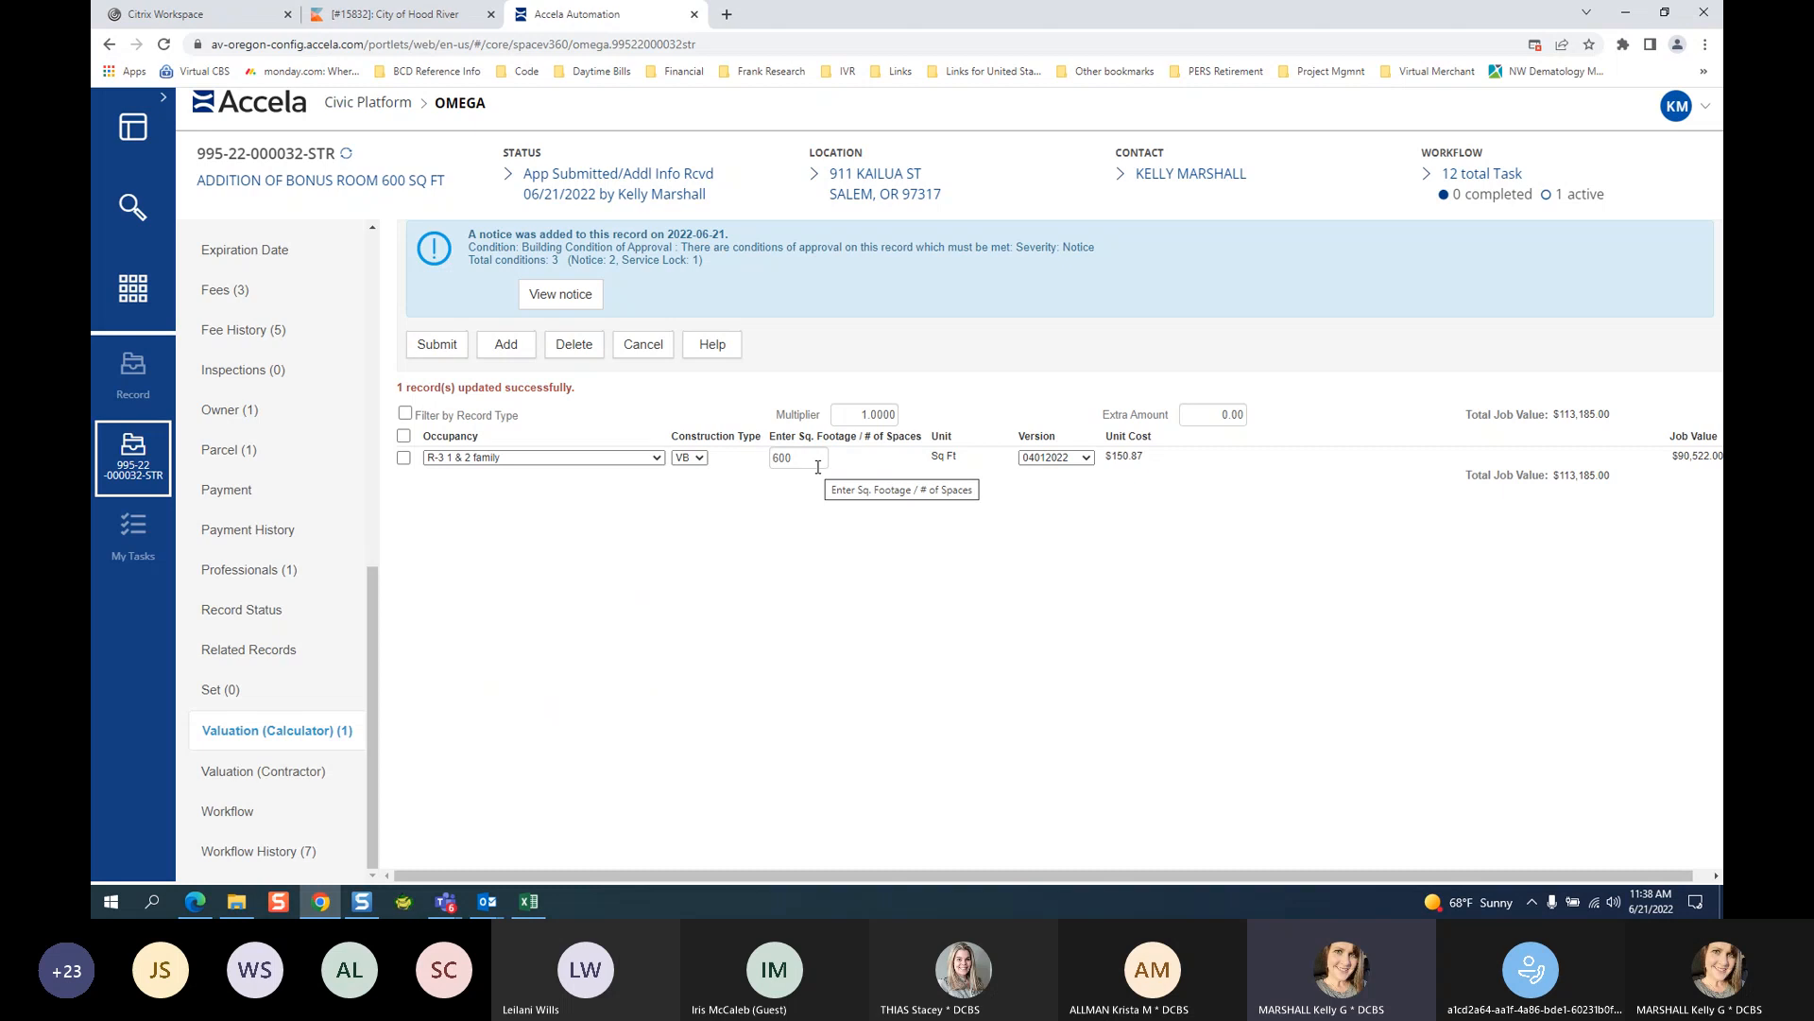
left_click(436, 343)
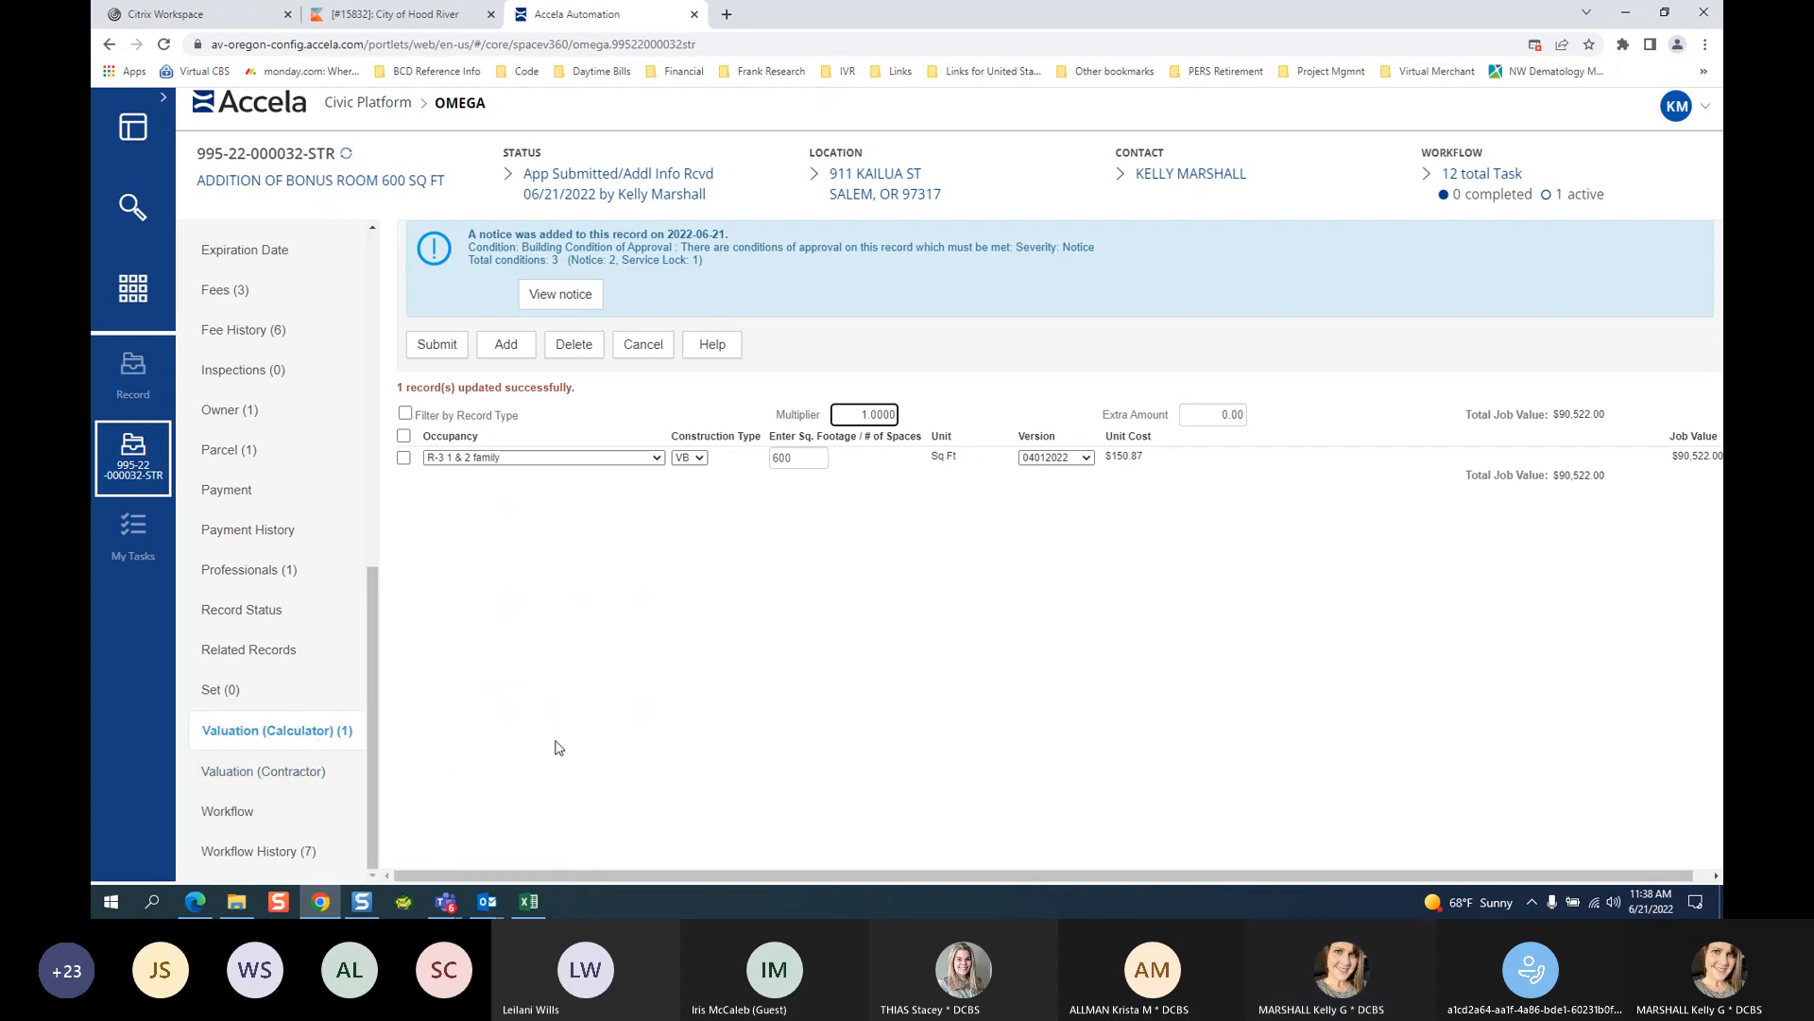
left_click(231, 290)
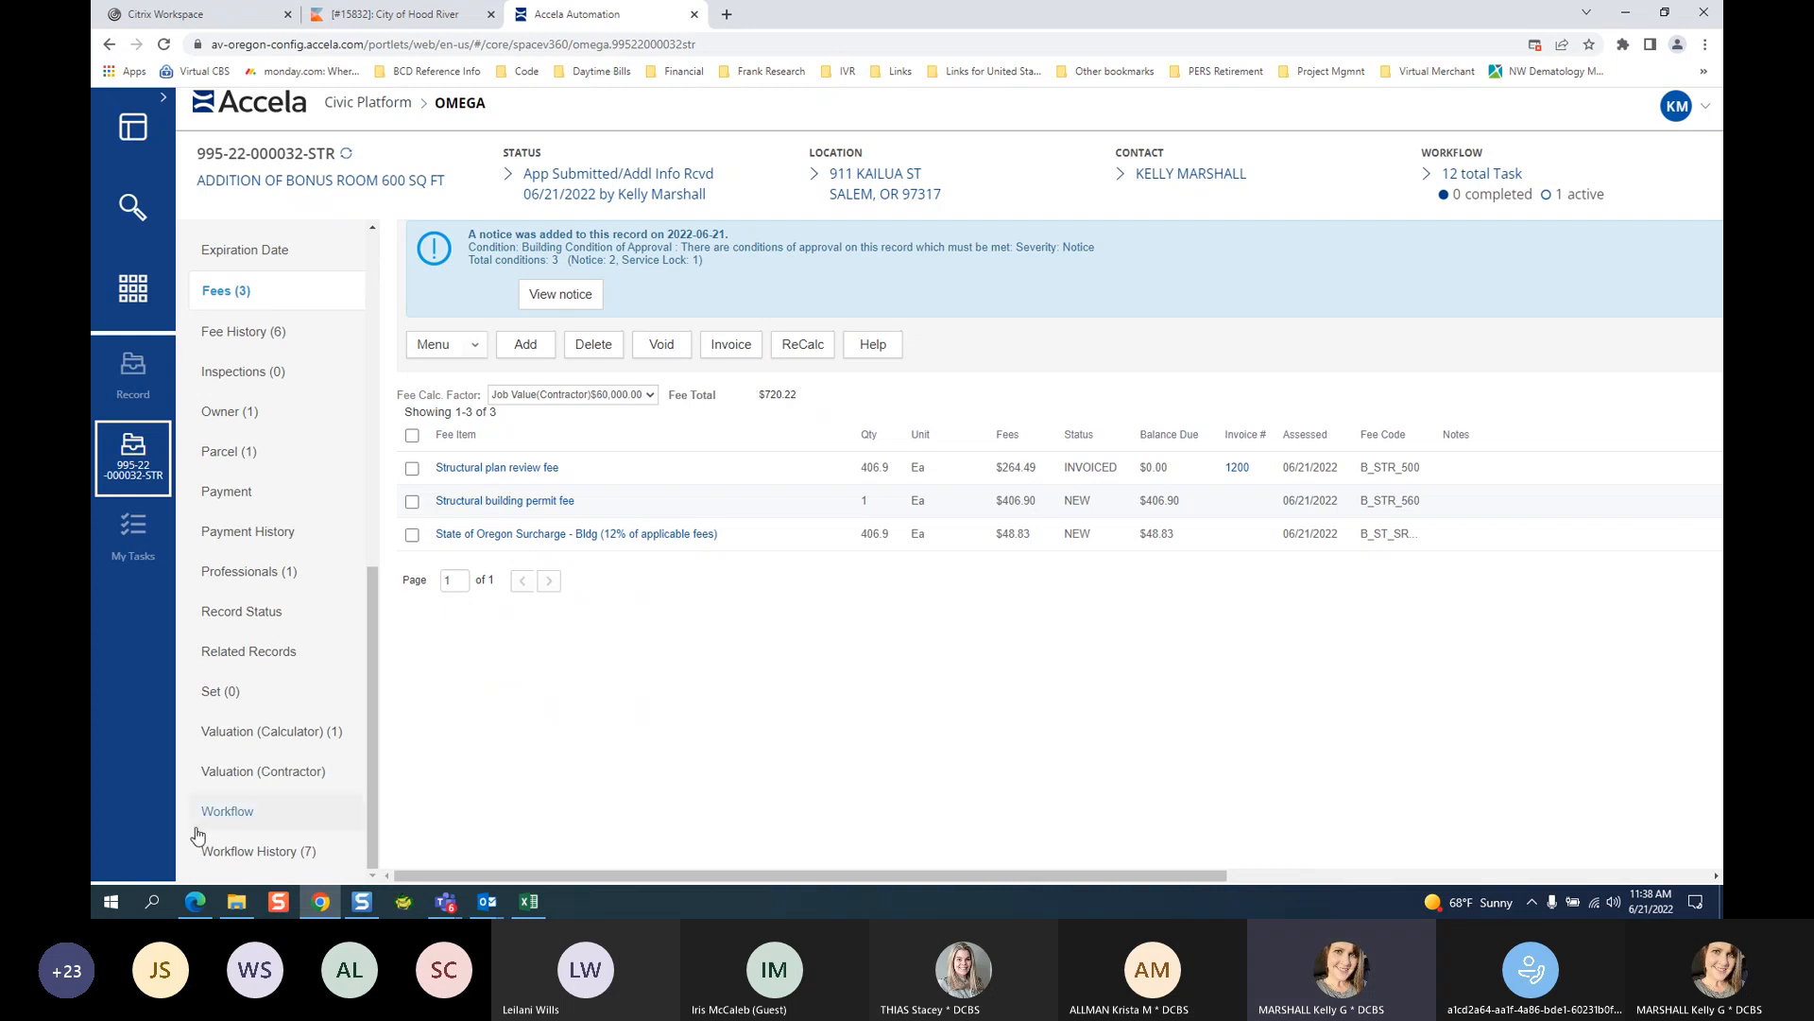
Go to the Workflow Tasks page, where Completeness is in progress.
left_click(222, 813)
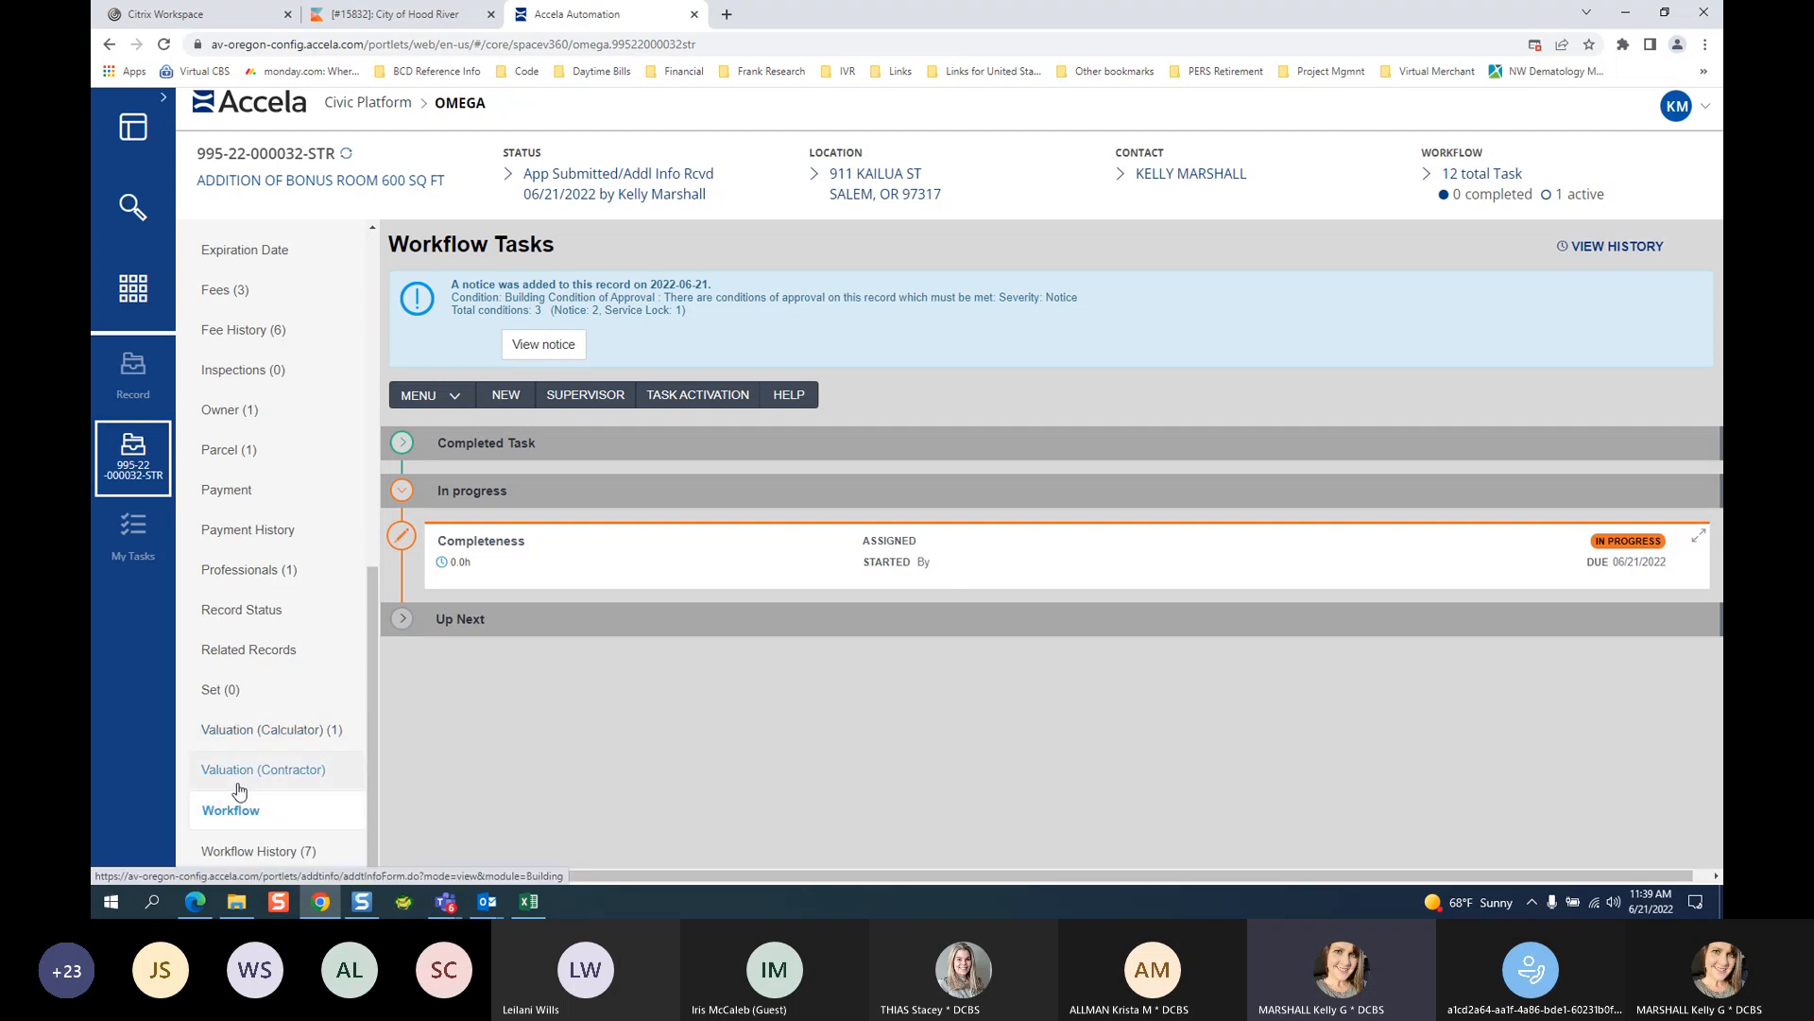
Review the $60,000.00 contractor job value, then return via the calculator to Fees (3).
left_click(288, 777)
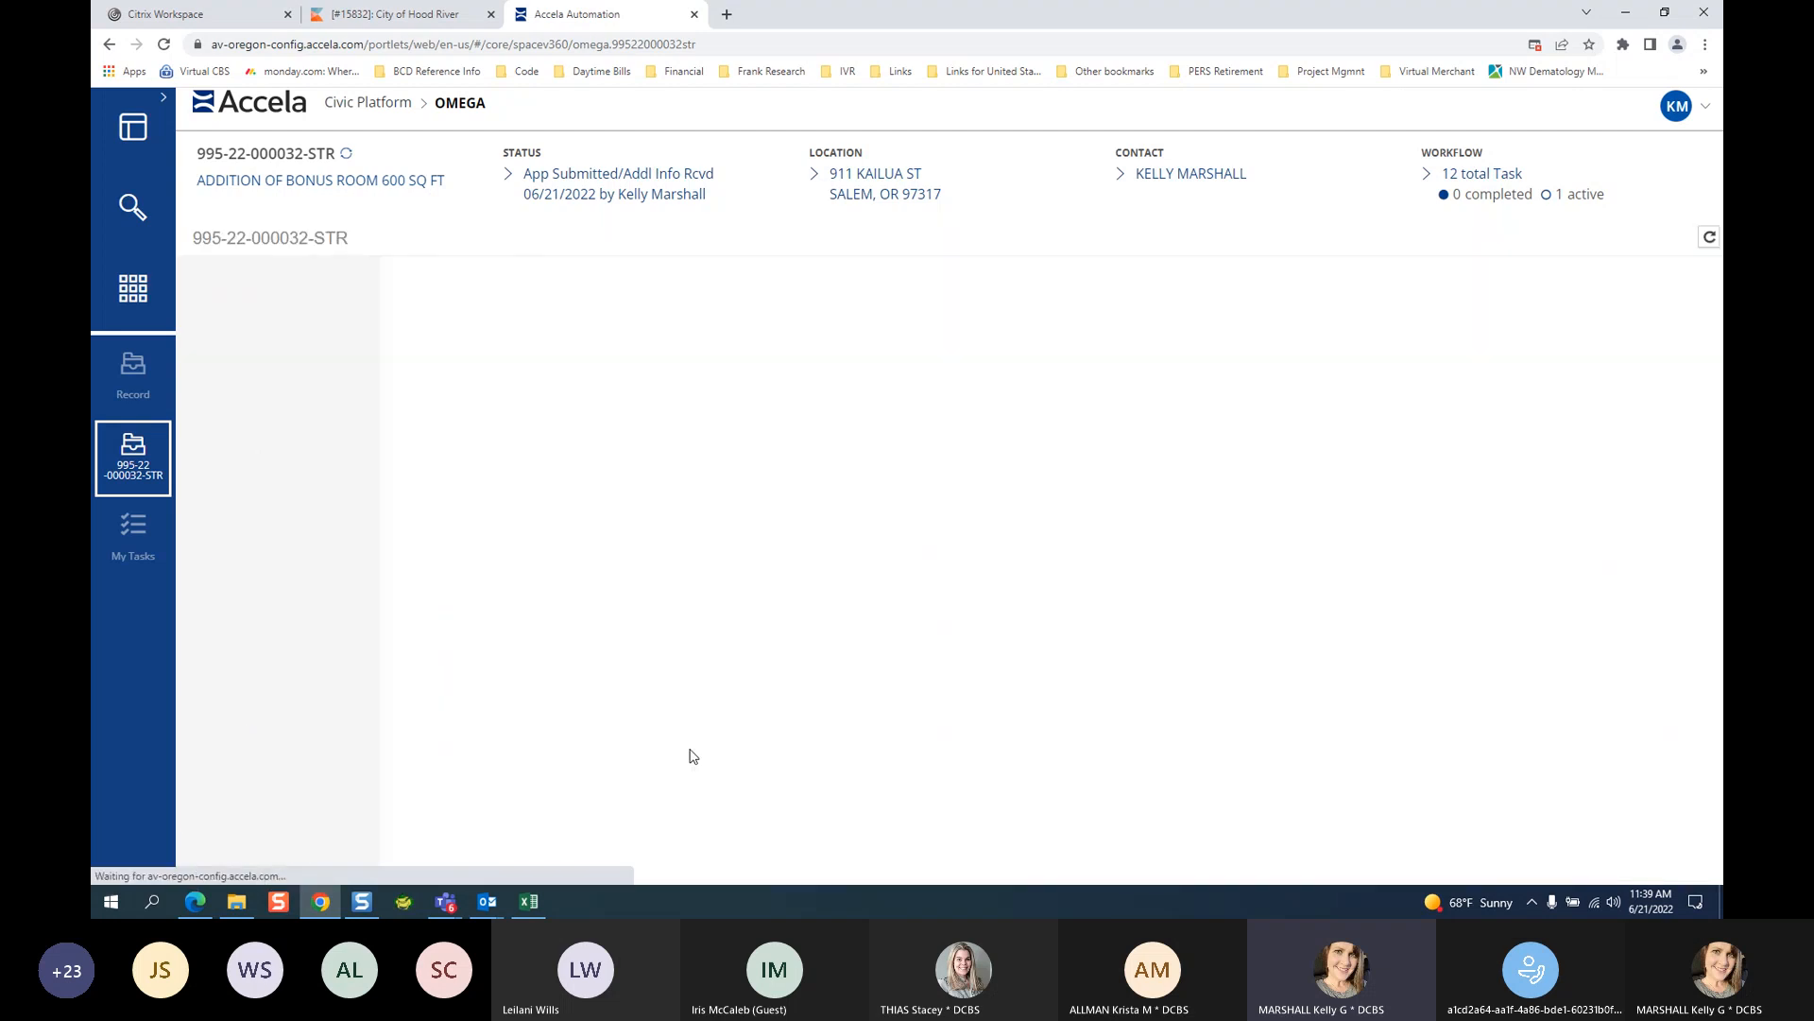
double_click(446, 423)
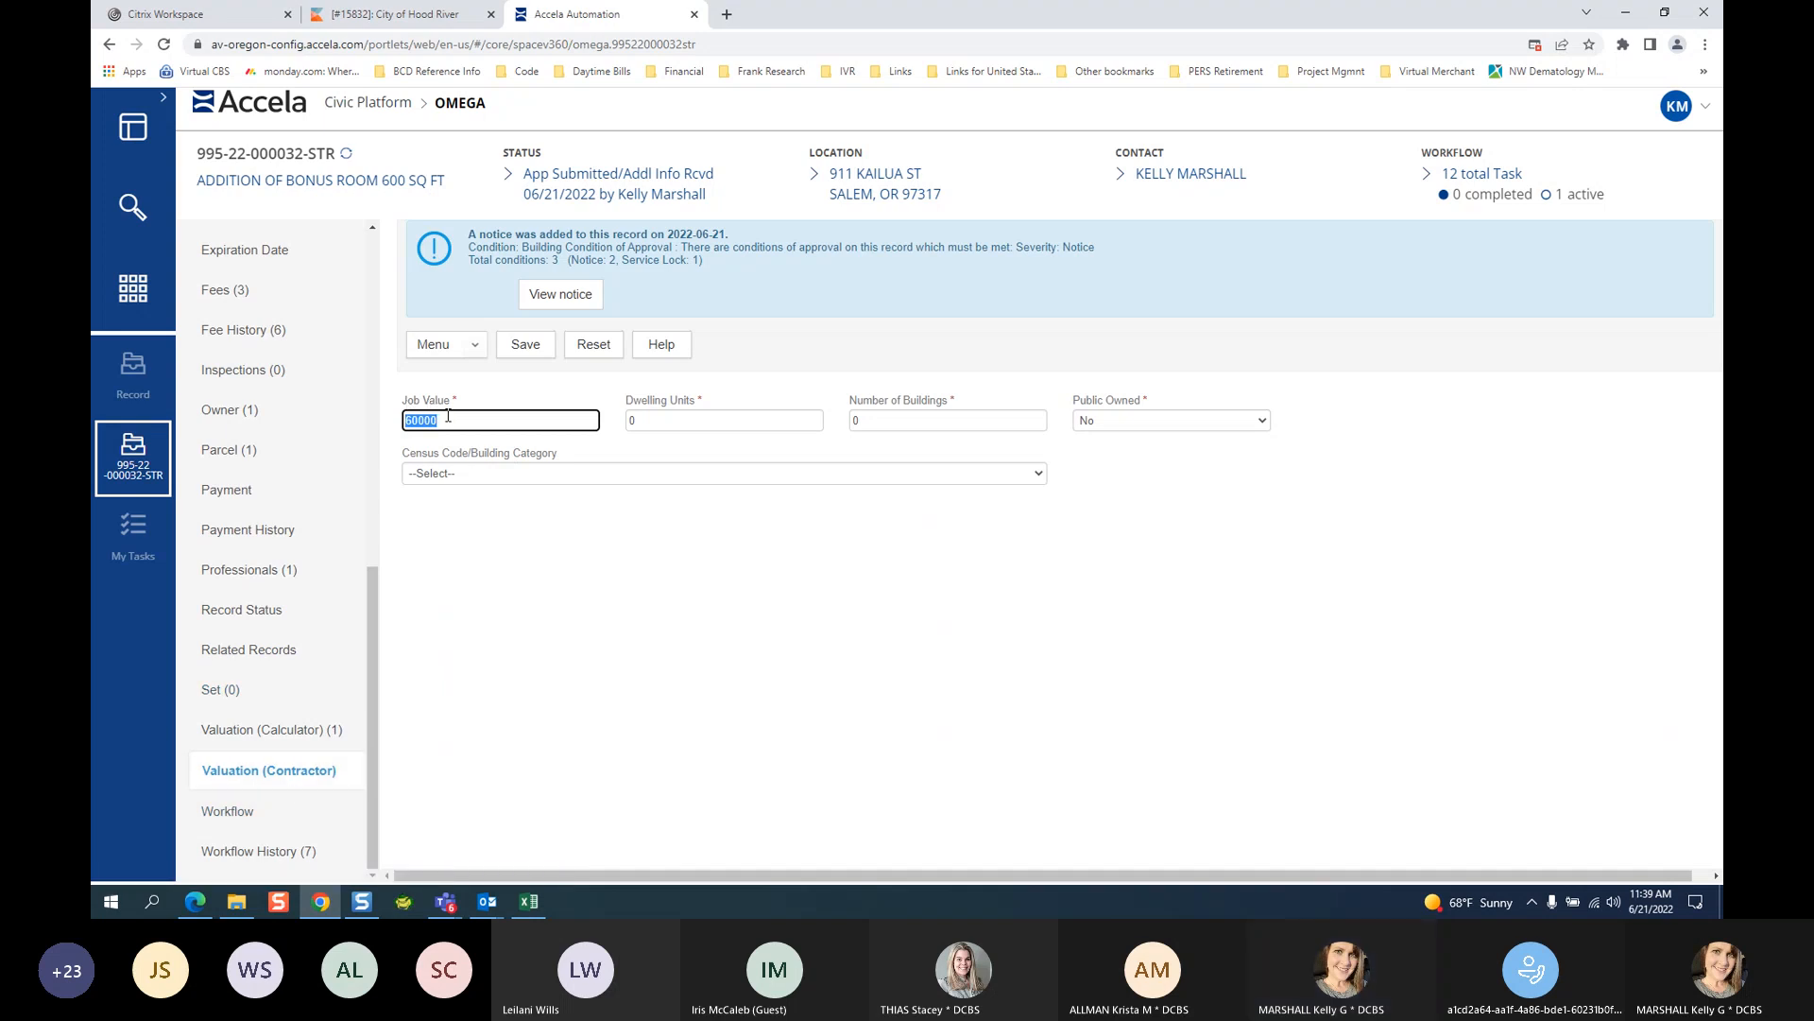
left_click(296, 733)
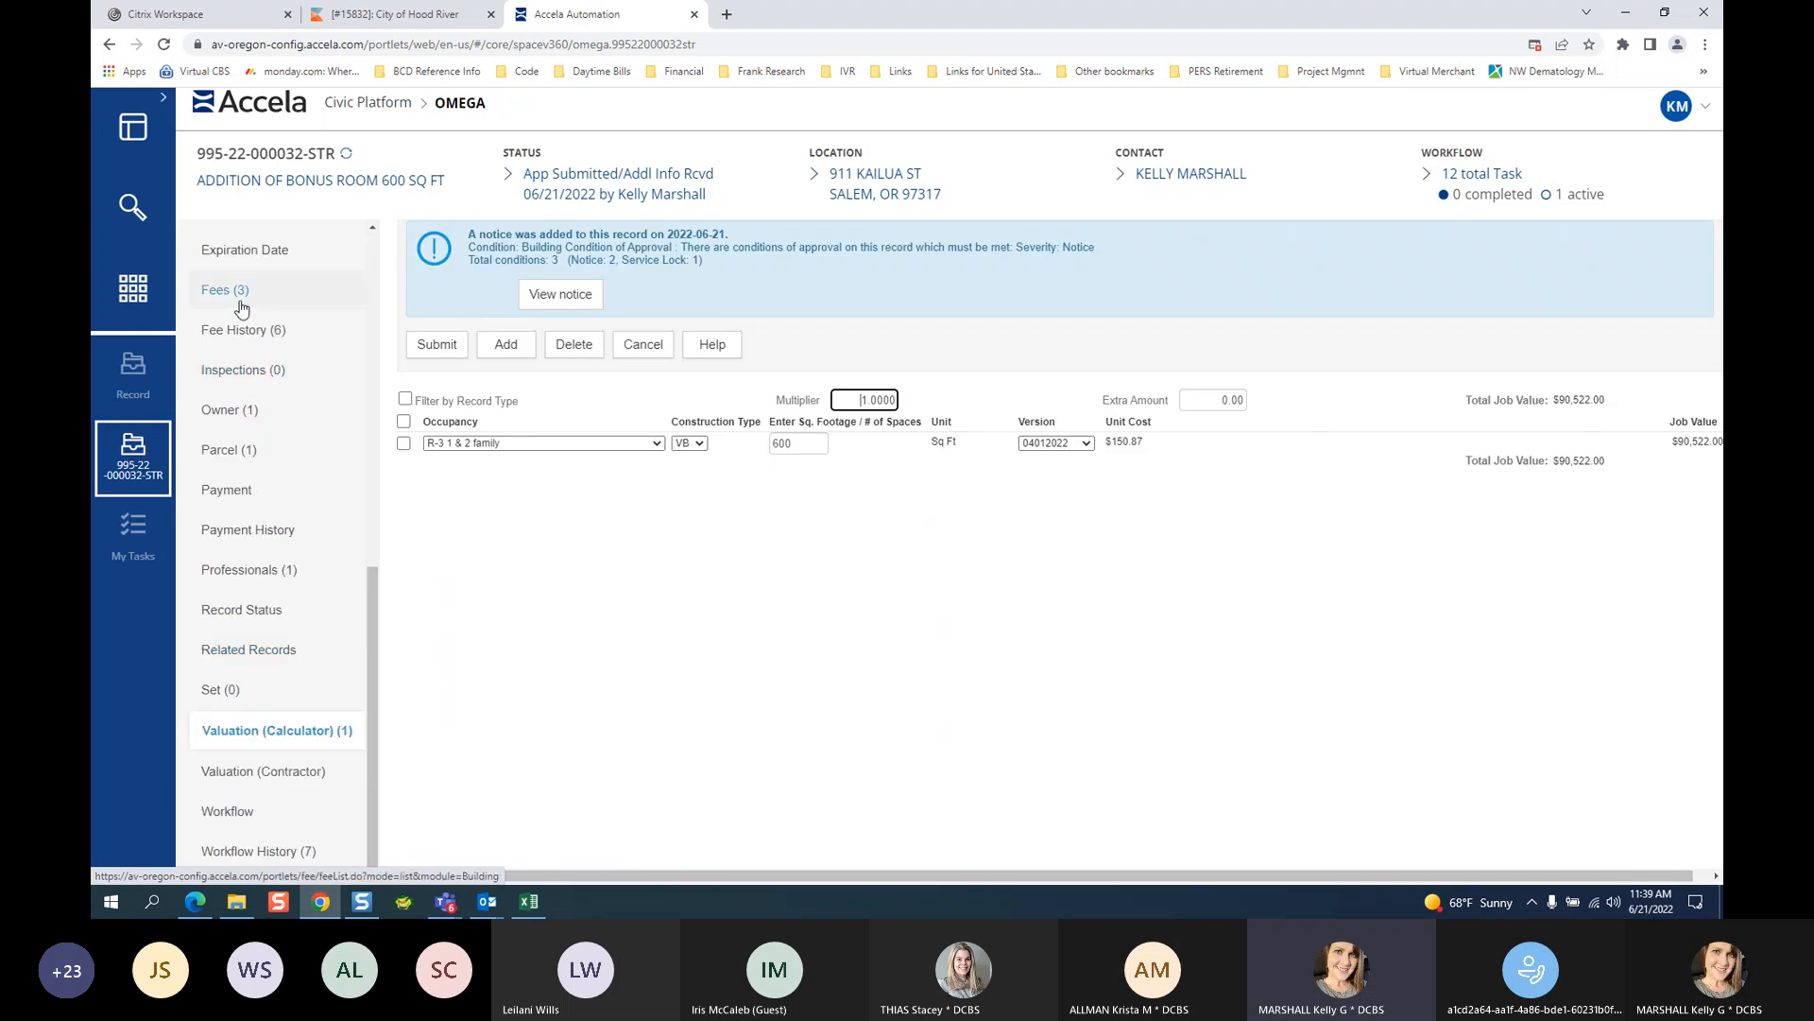
left_click(225, 295)
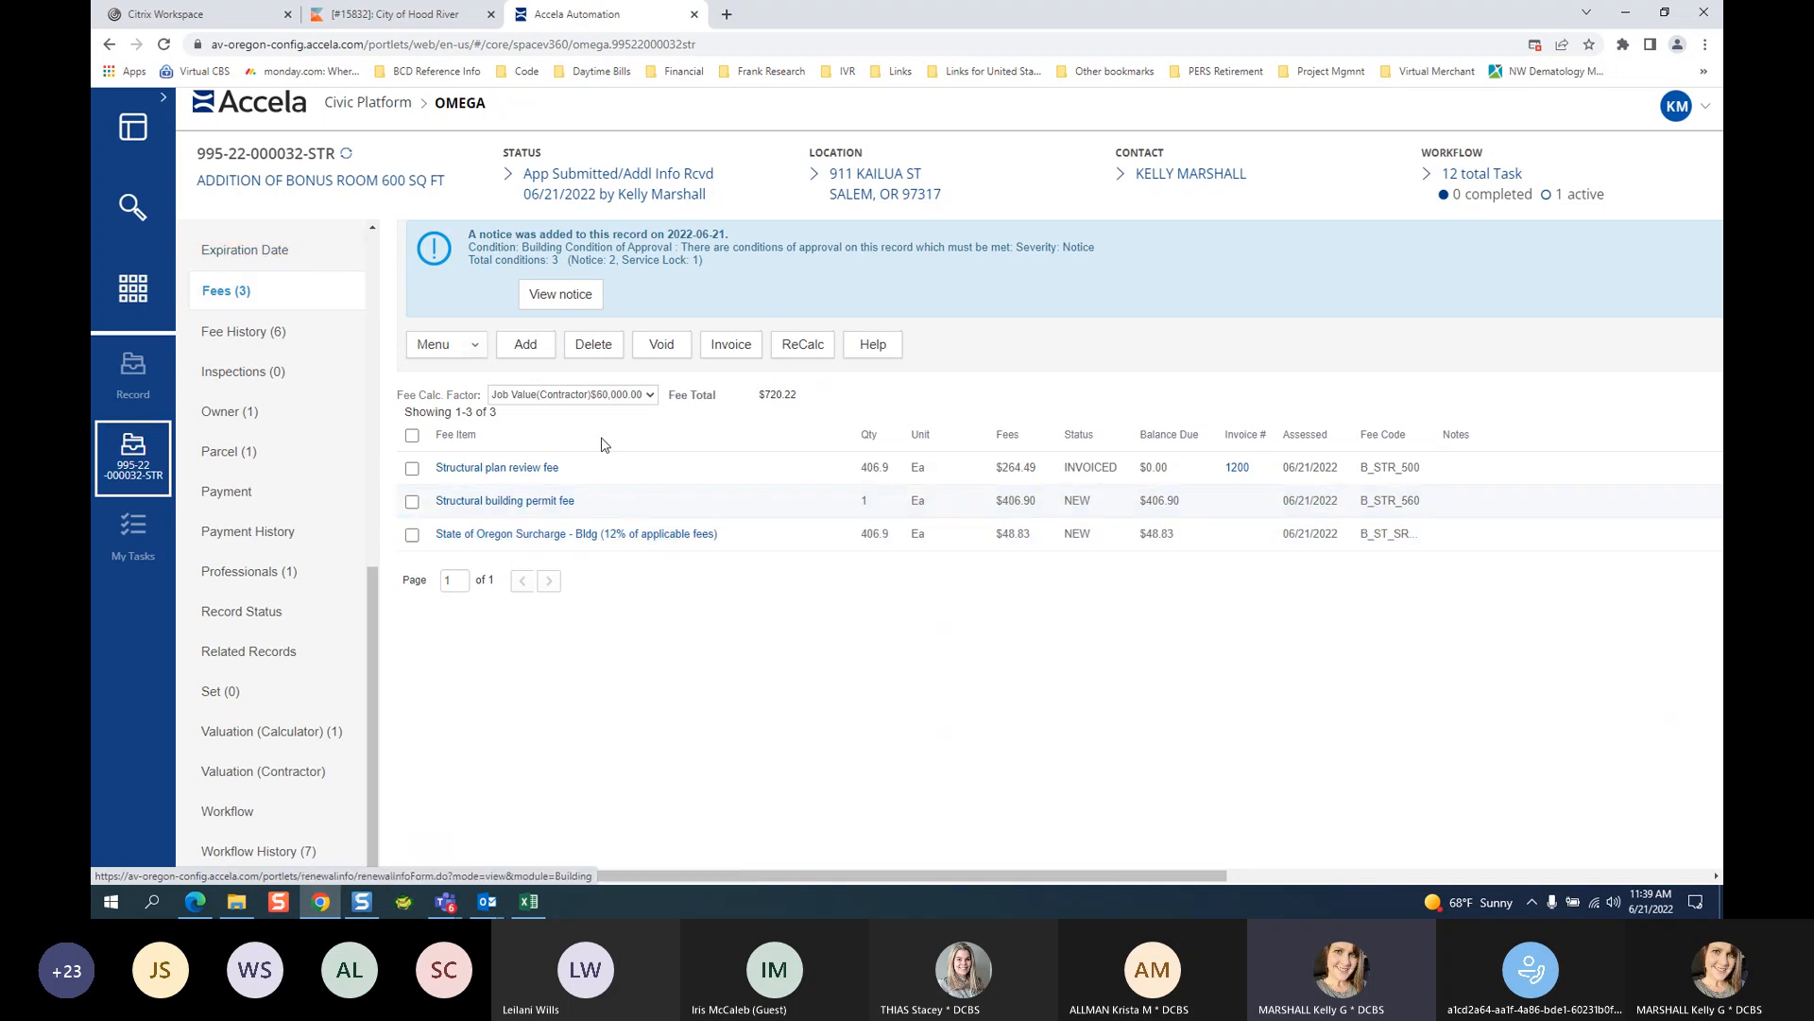
Set Fee Calc. Factor to Job Value(Calculator) $90,522.00, raising the fee total to $934.21.
left_click(652, 397)
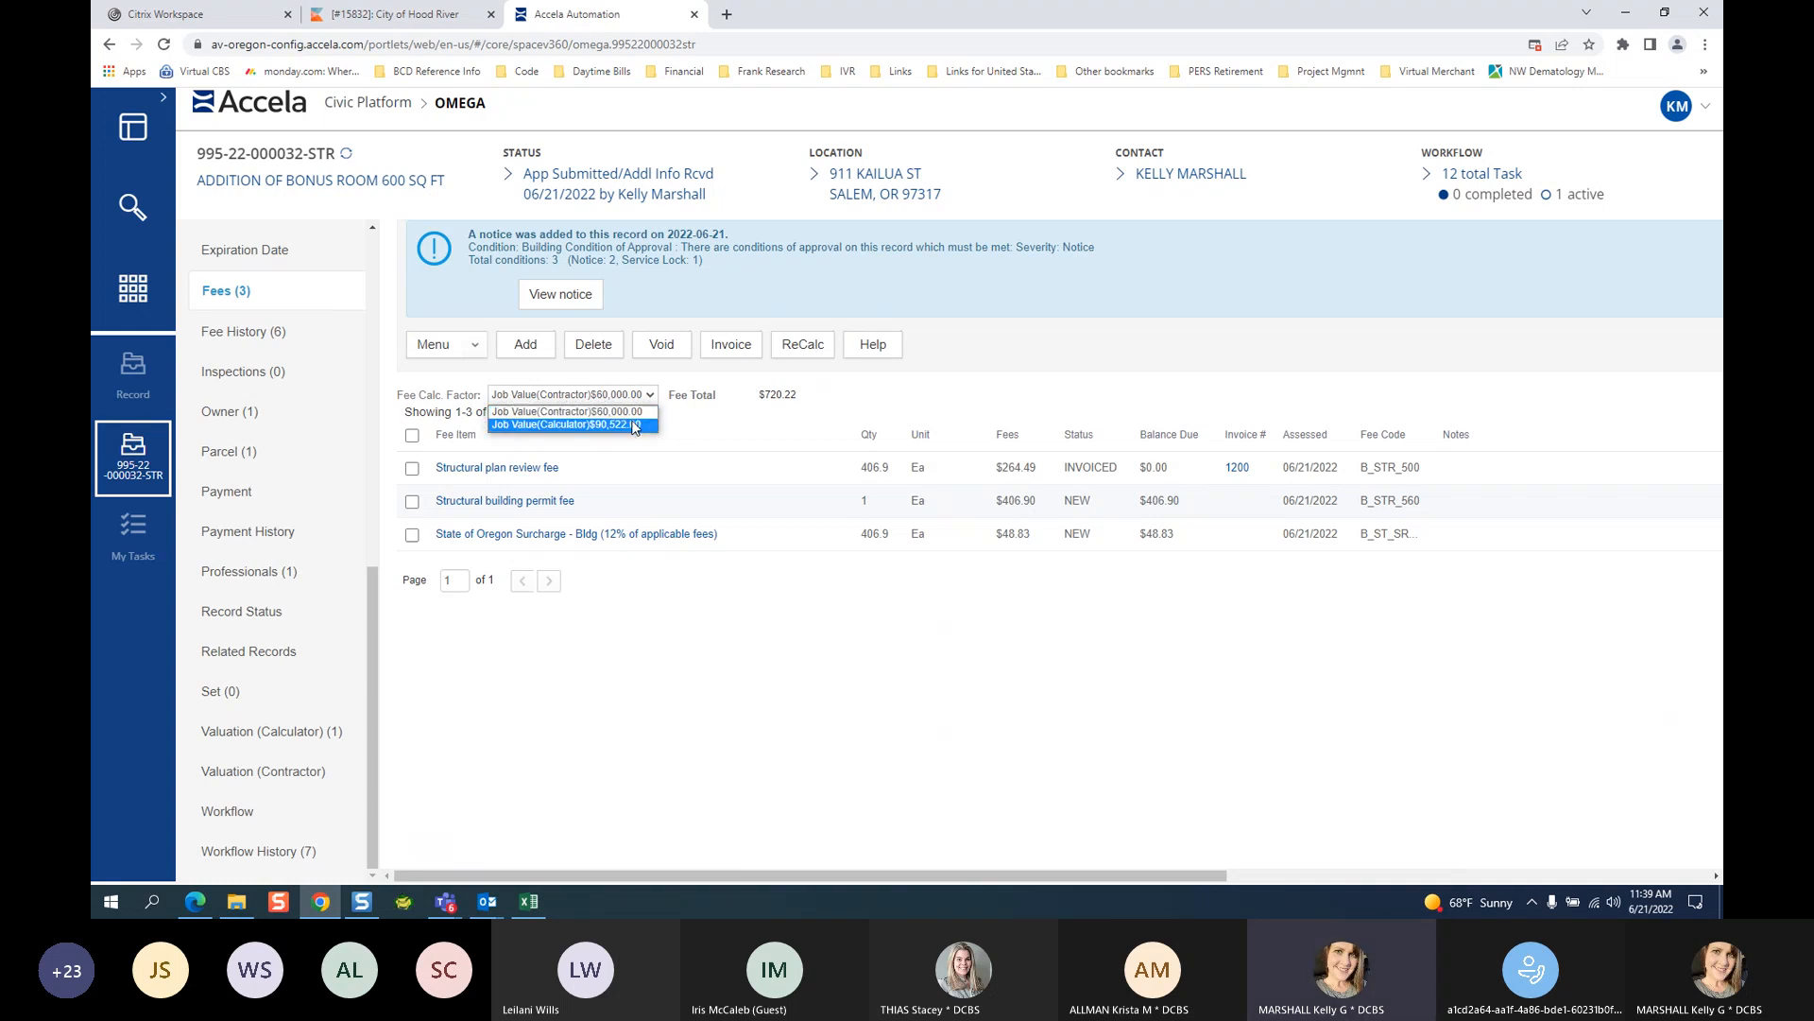
left_click(635, 426)
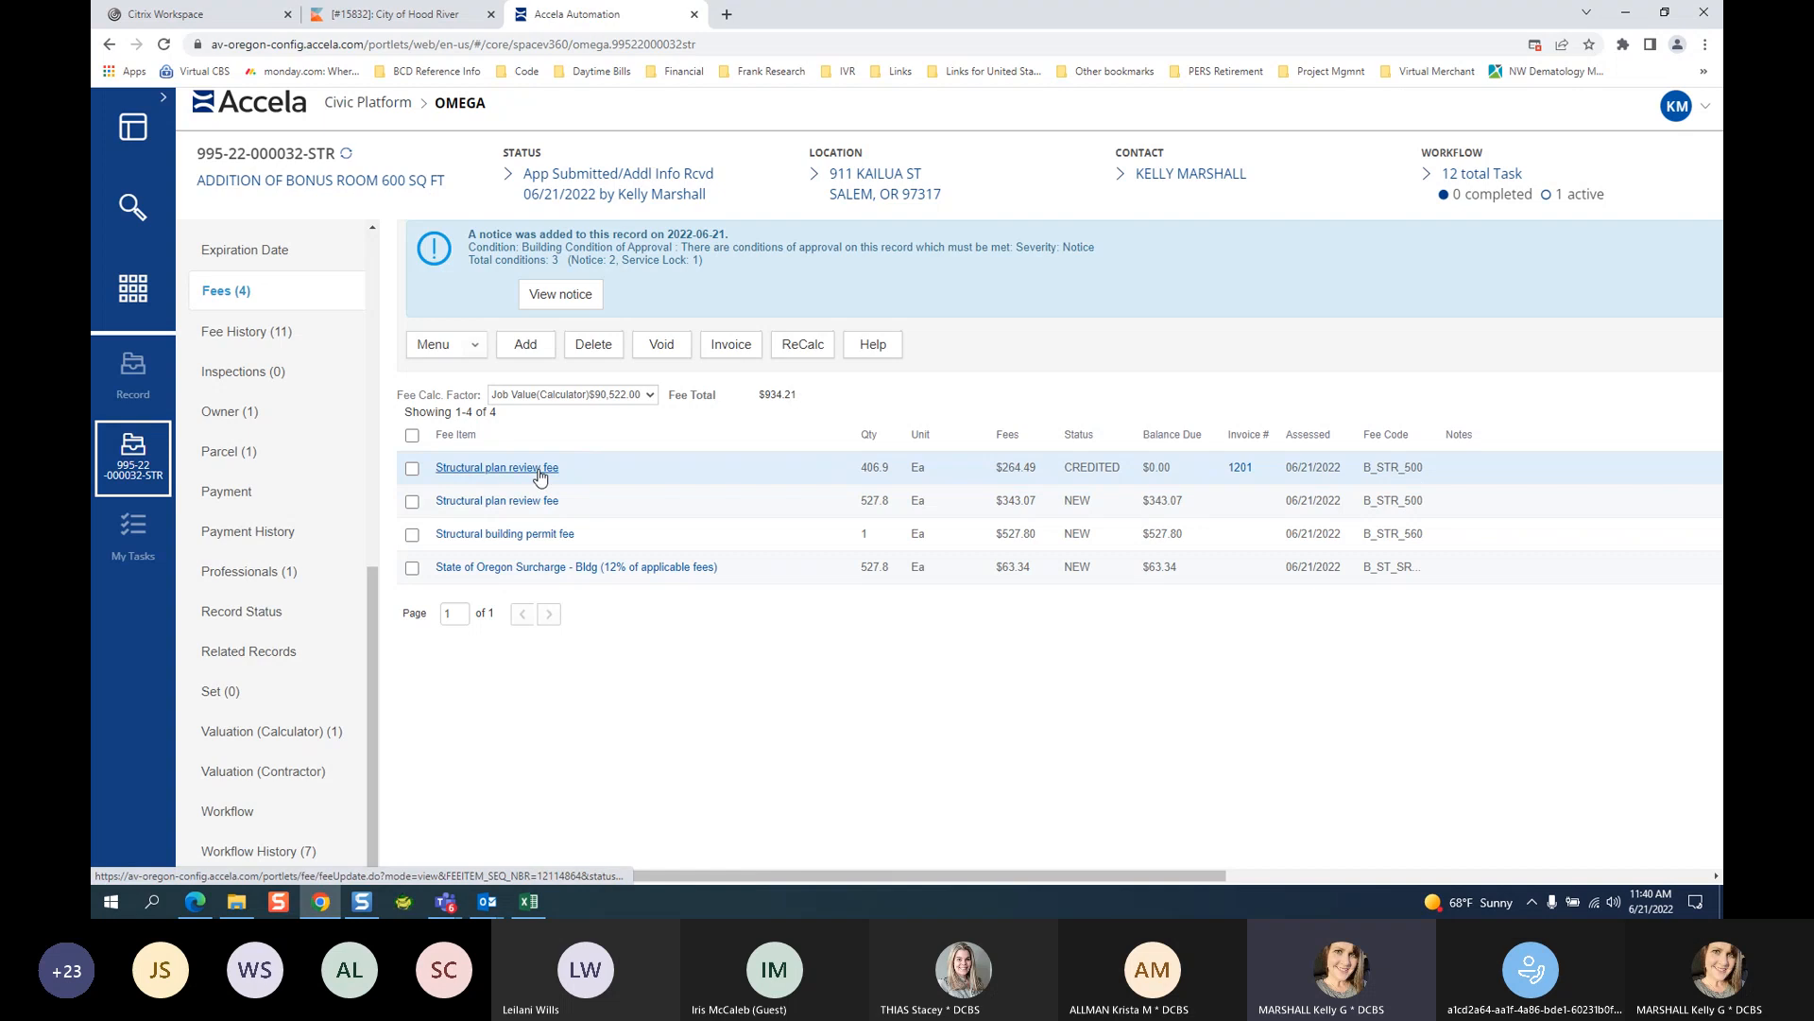
left_click_drag(1066, 464, 1125, 469)
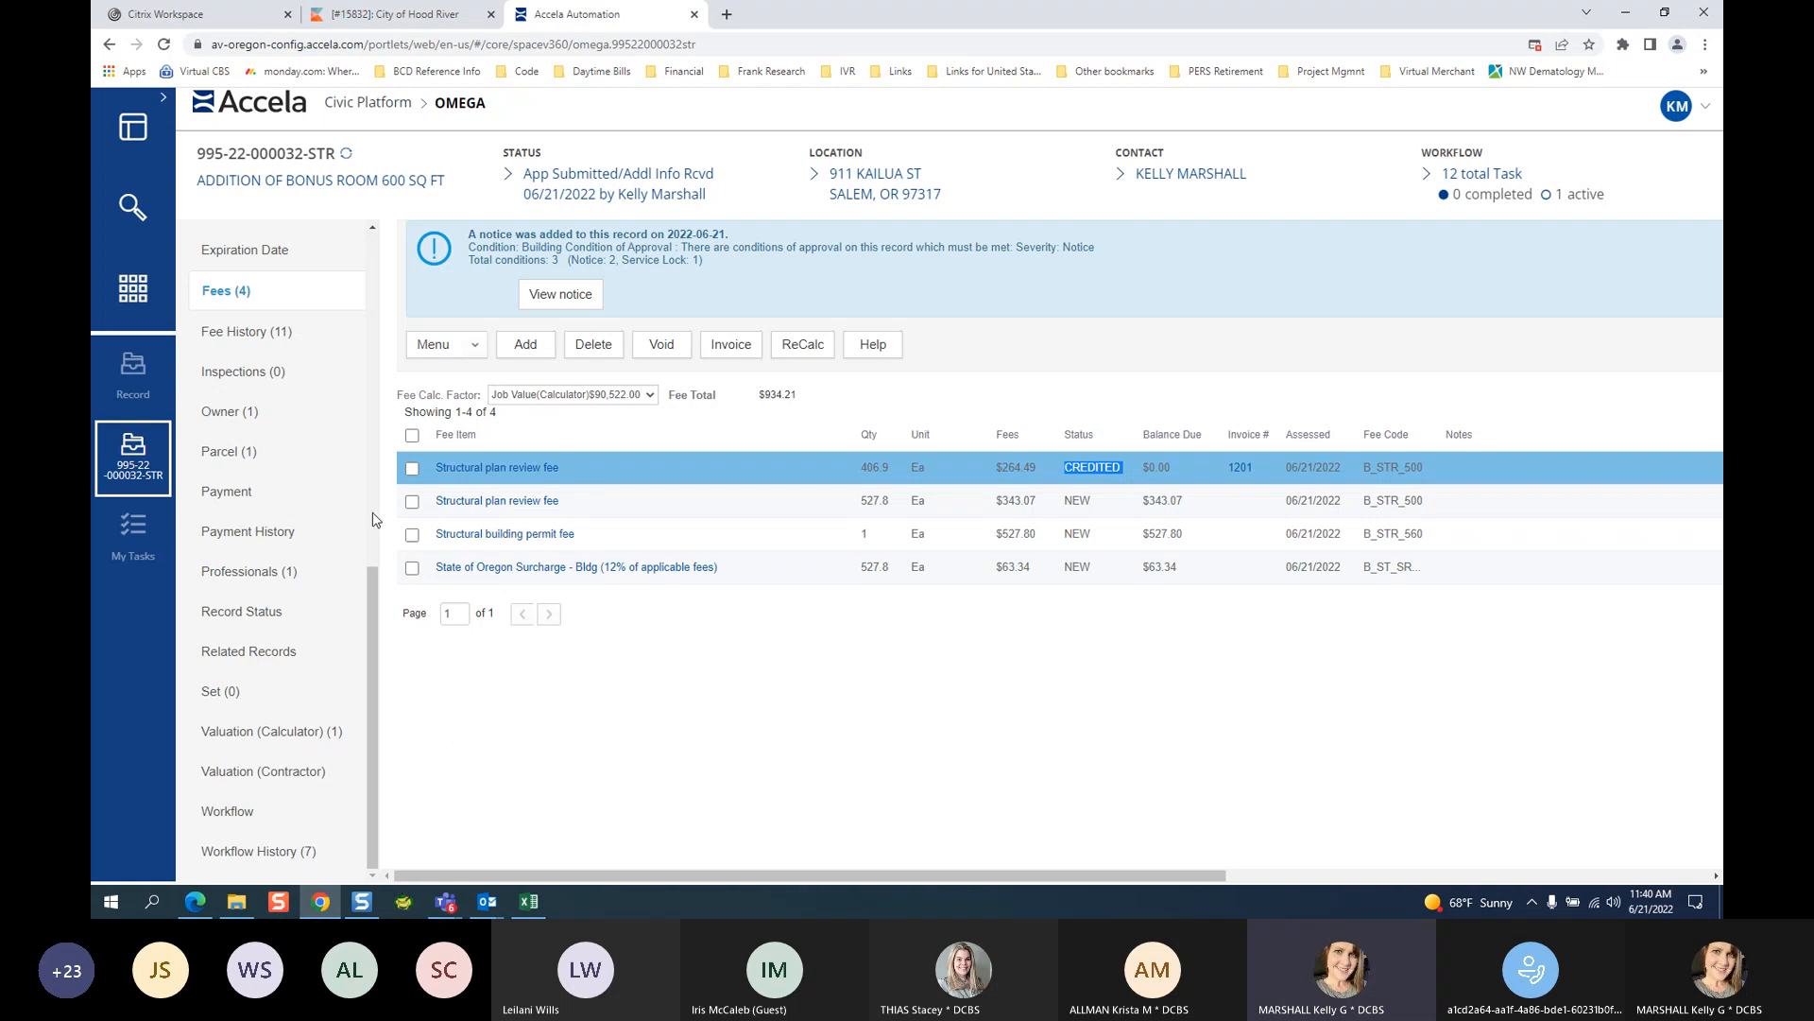
Invoice the new $343.07 structural plan review fee as 1202, then view the Payment page.
left_click(408, 512)
left_click(412, 503)
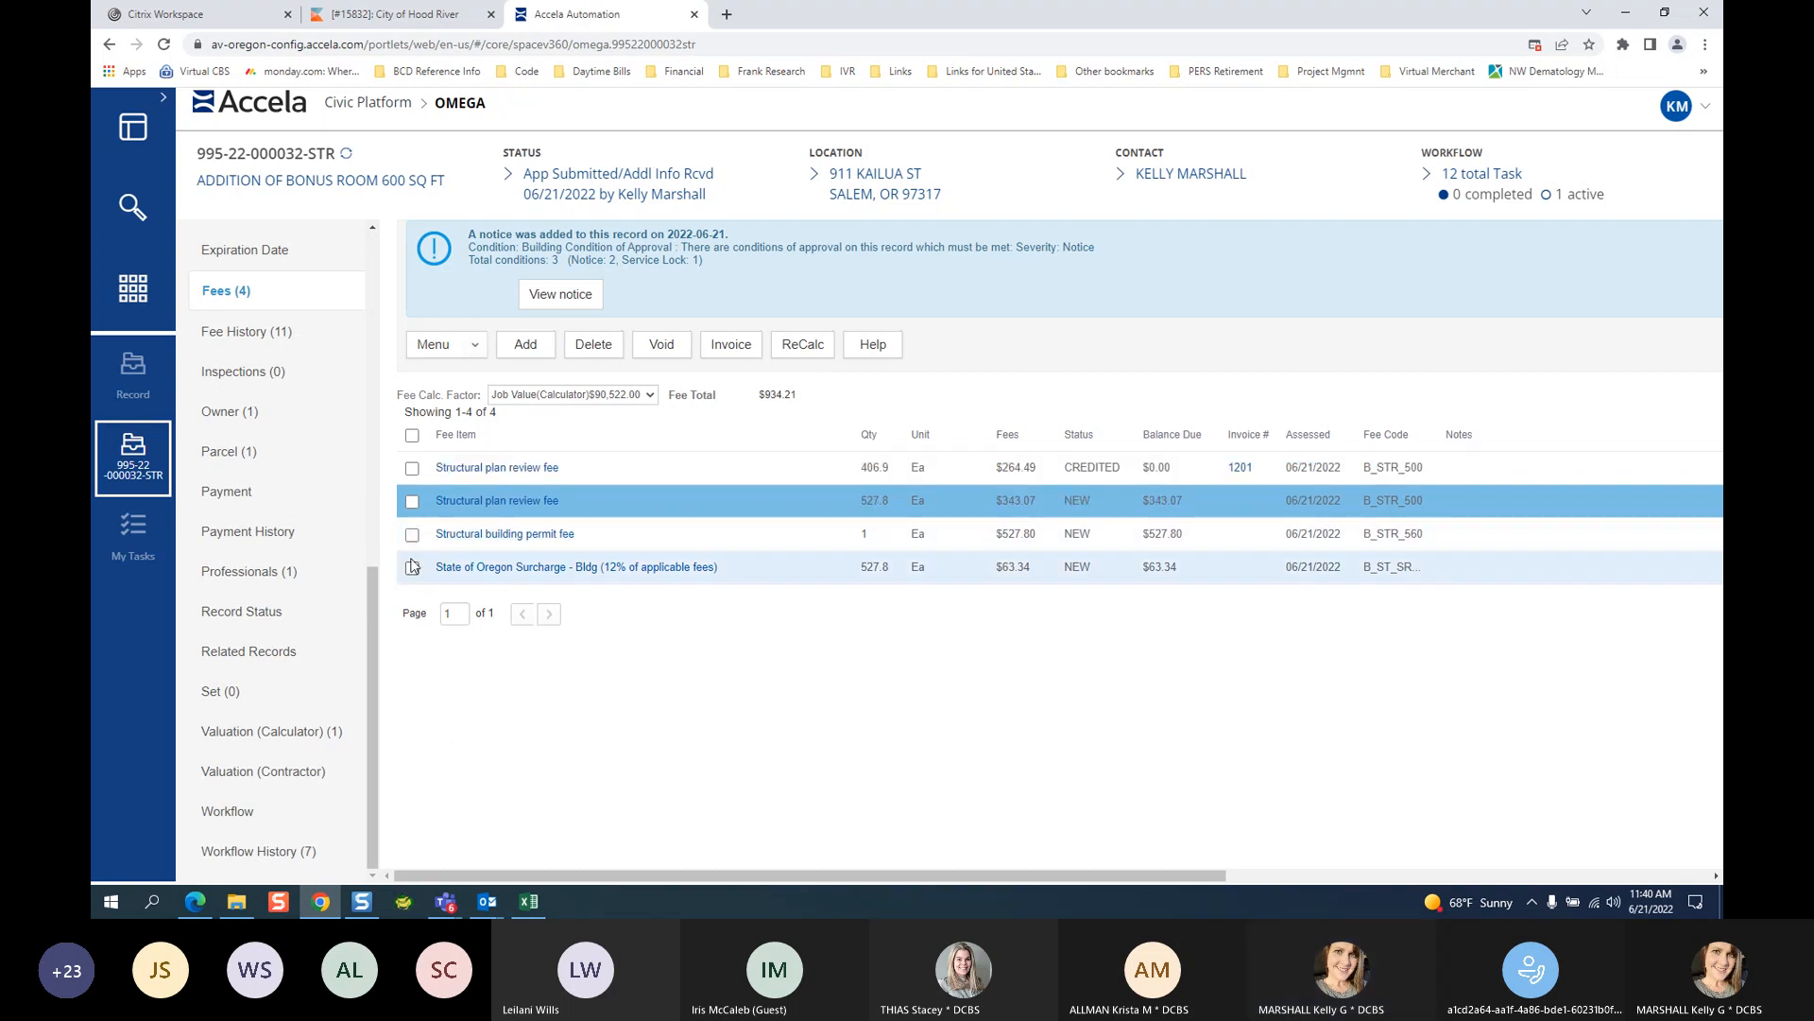
left_click(413, 503)
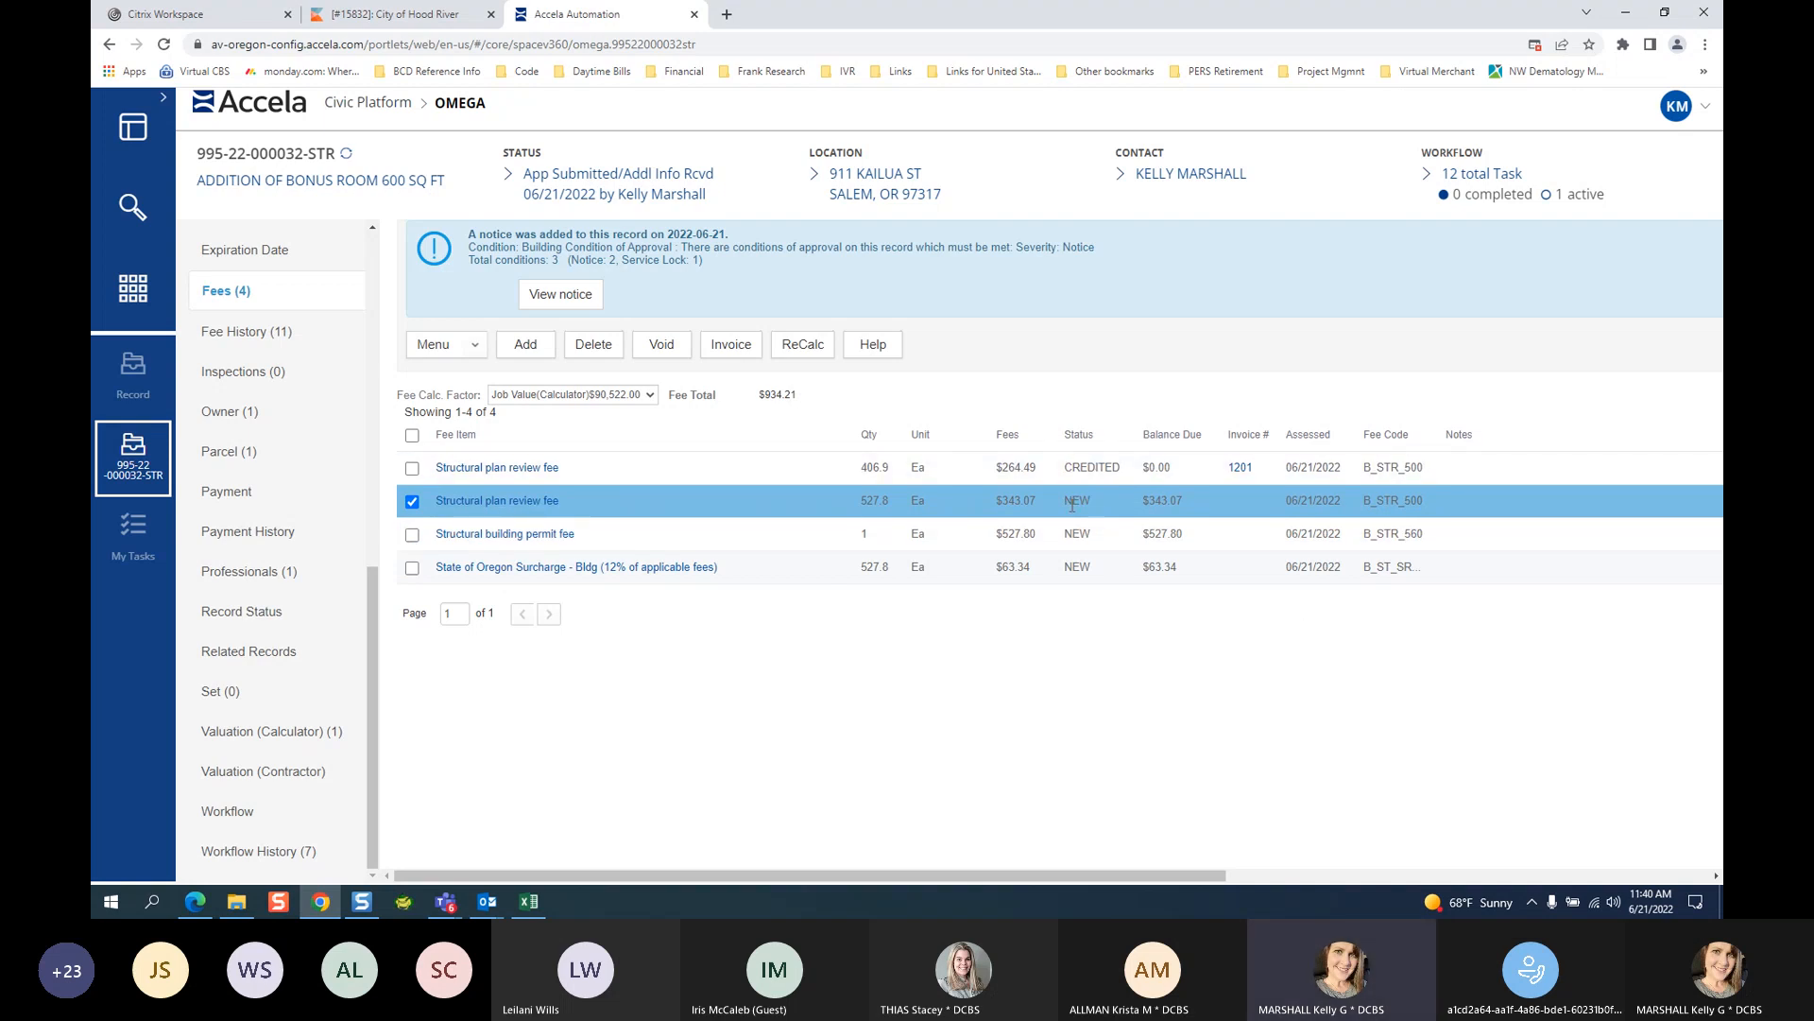
left_click(739, 344)
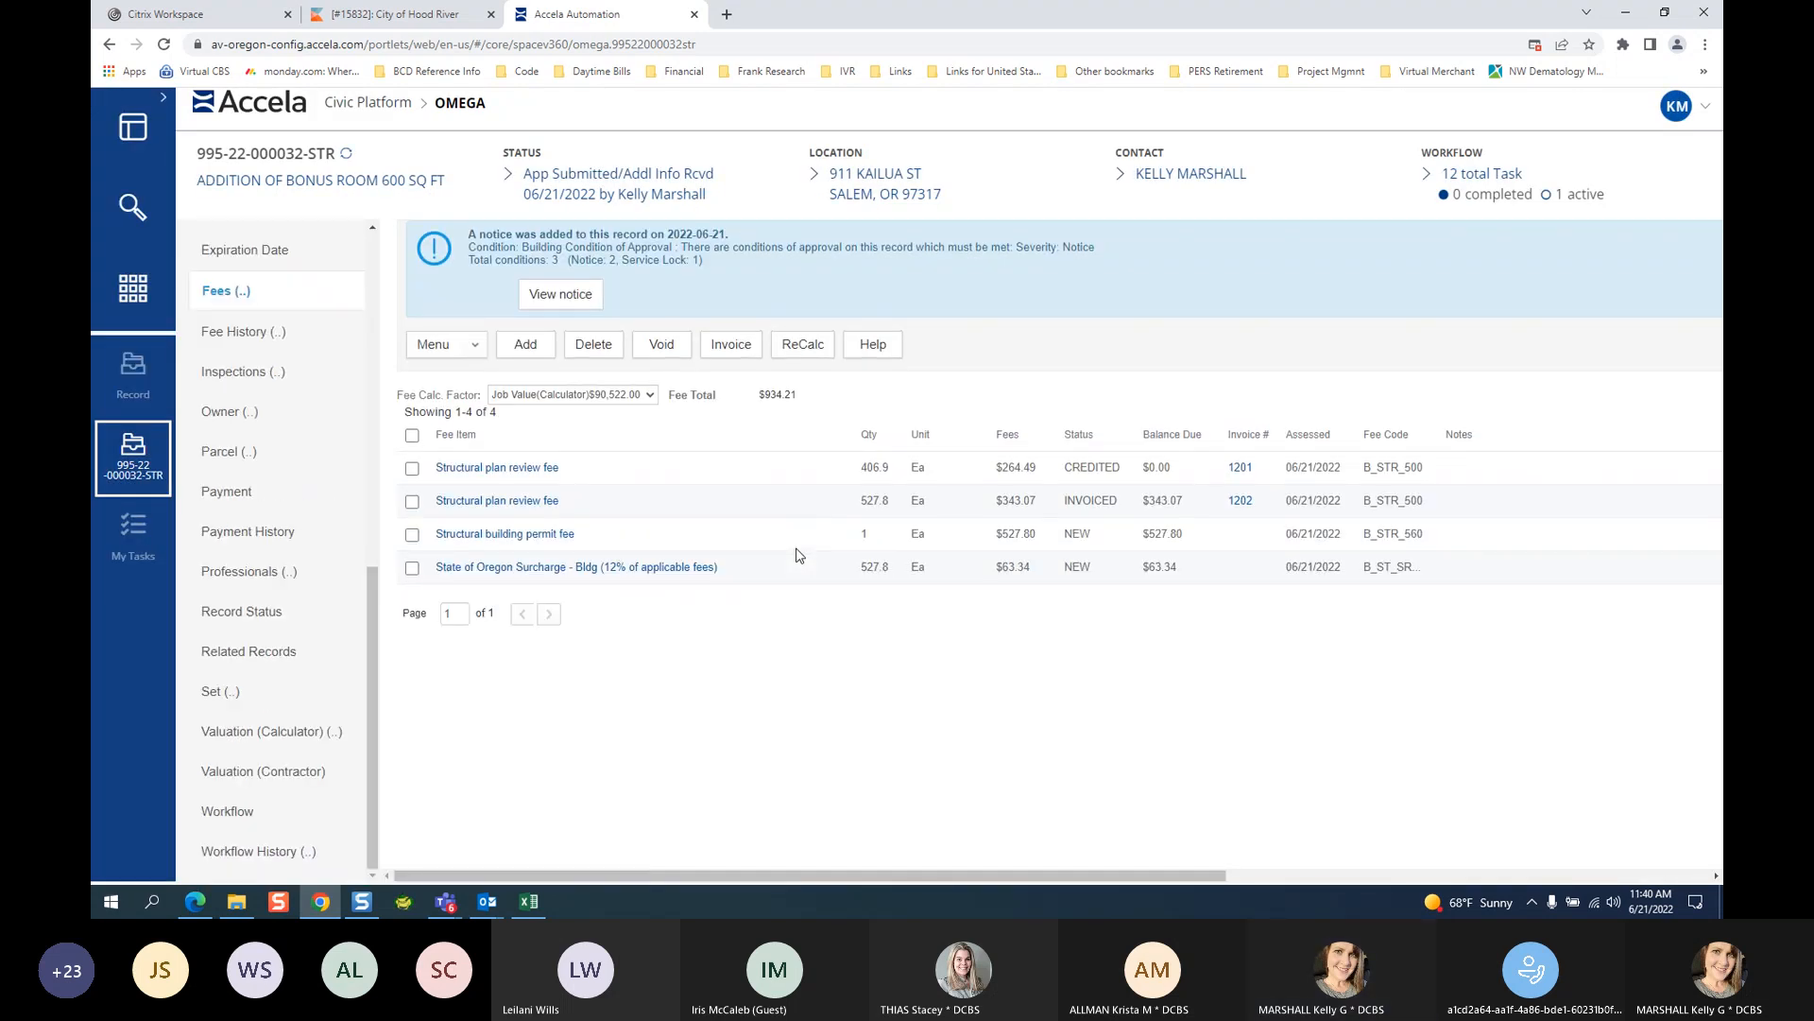
left_click(231, 490)
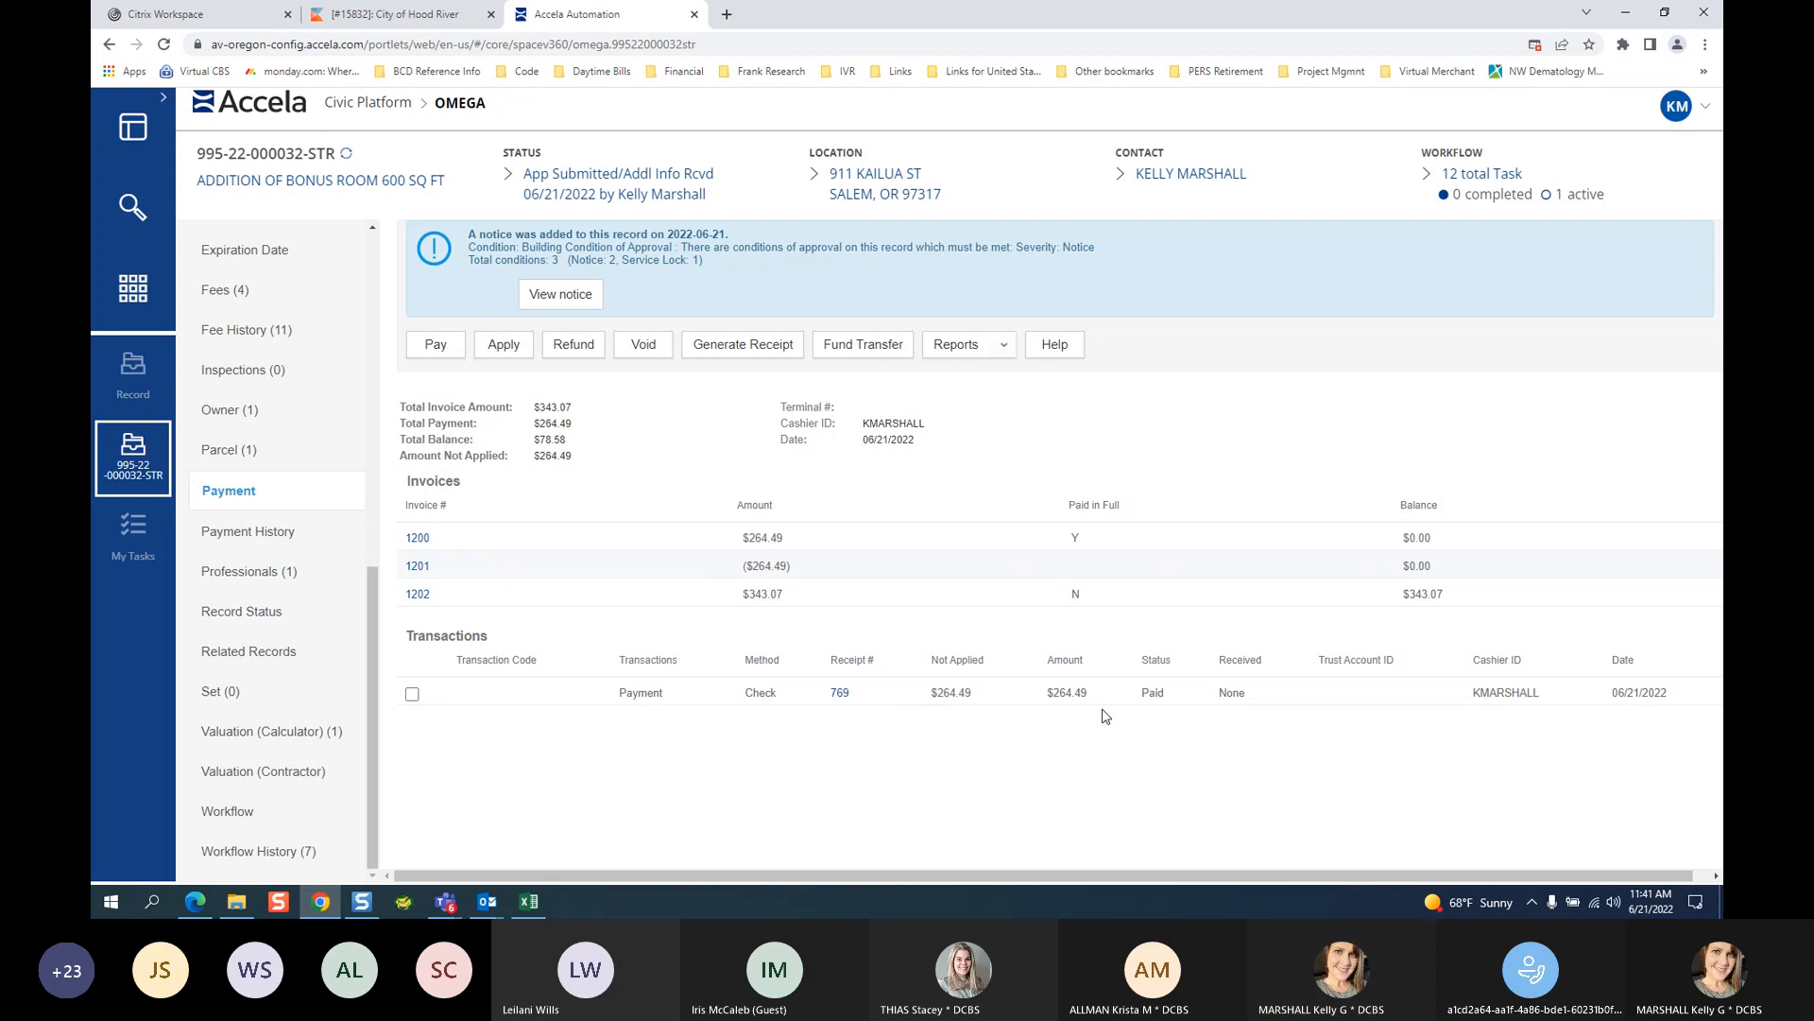
Apply the $264.49 check payment to invoice 1202 with amount 264.49, then return to Fees (4).
left_click(412, 693)
left_click(504, 344)
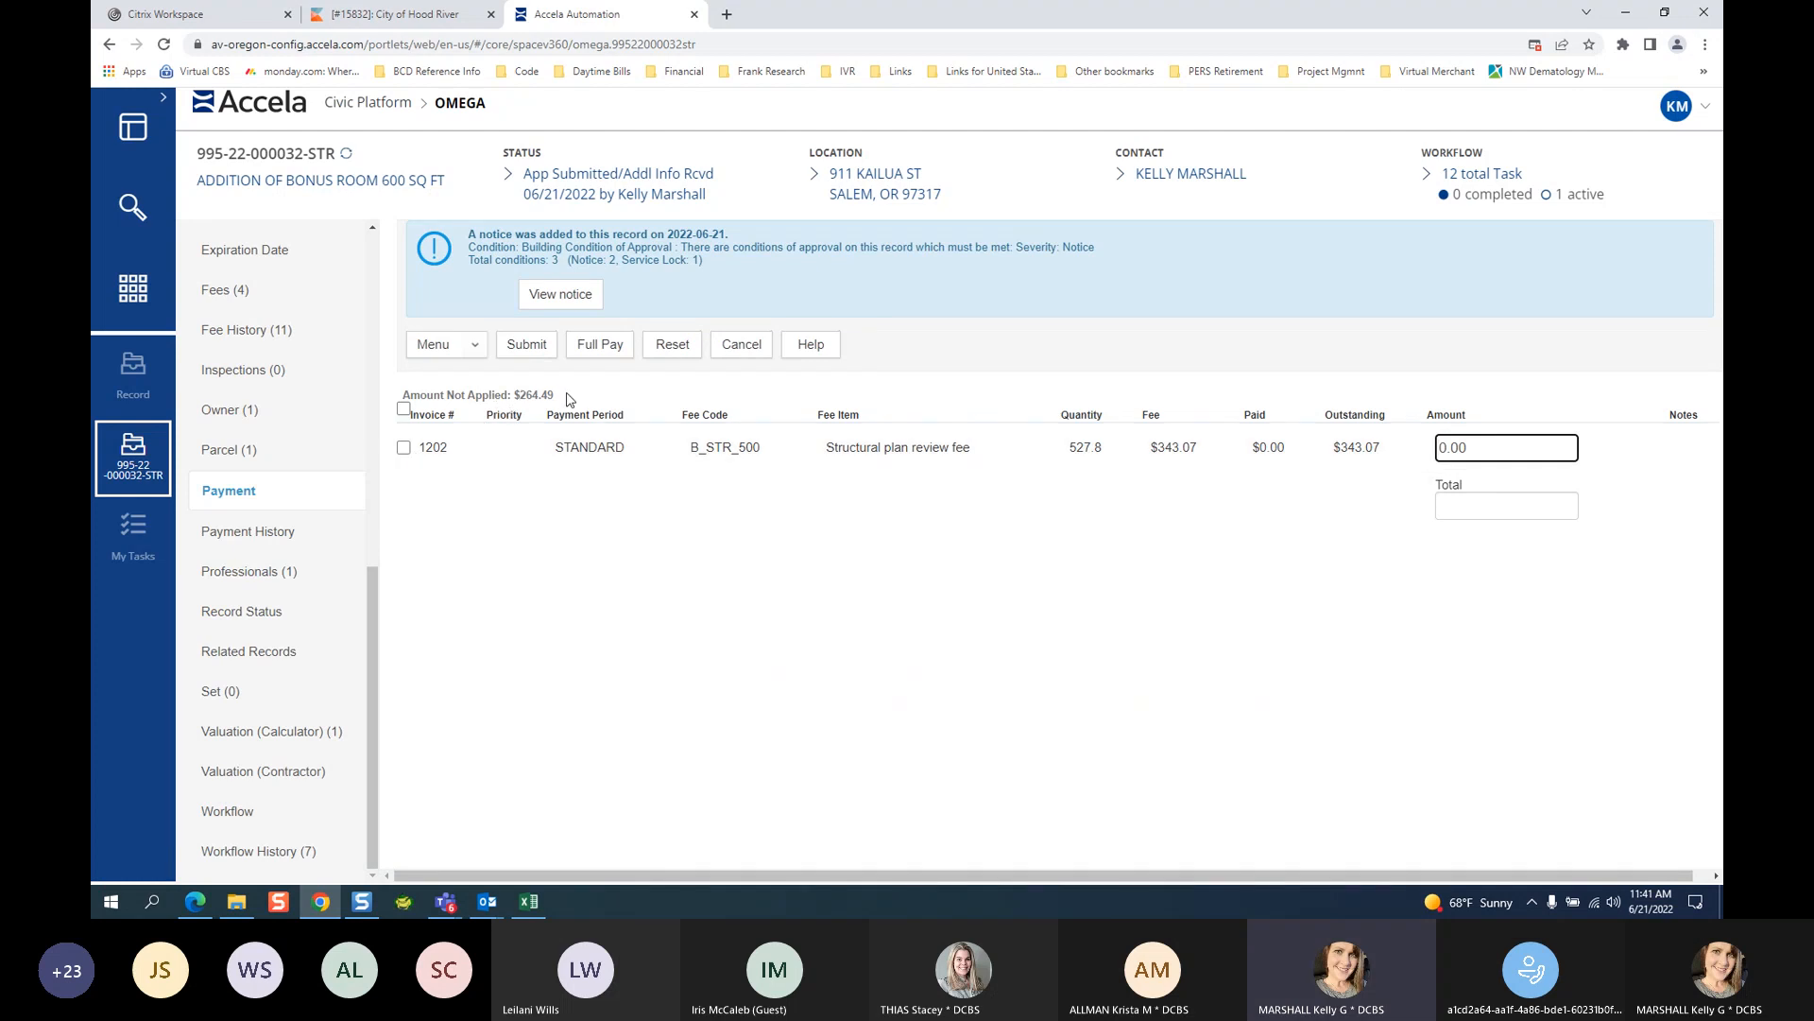
double_click(1501, 445)
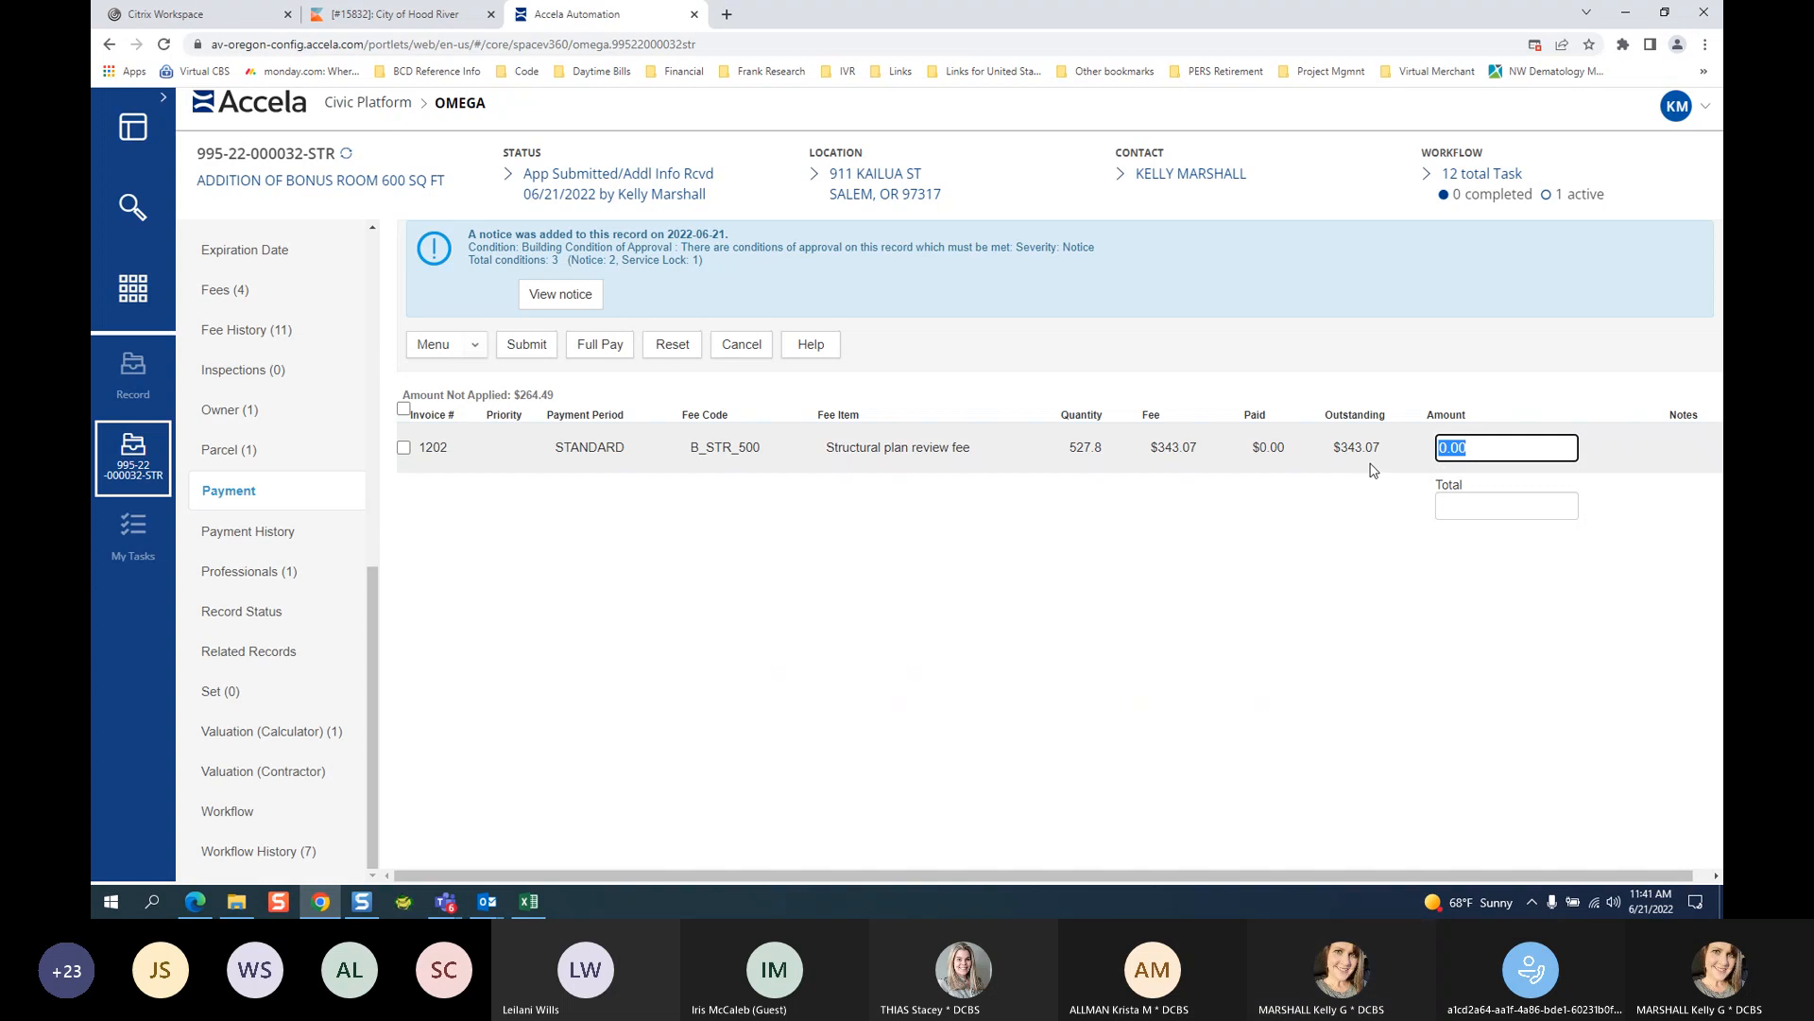
type("264.49")
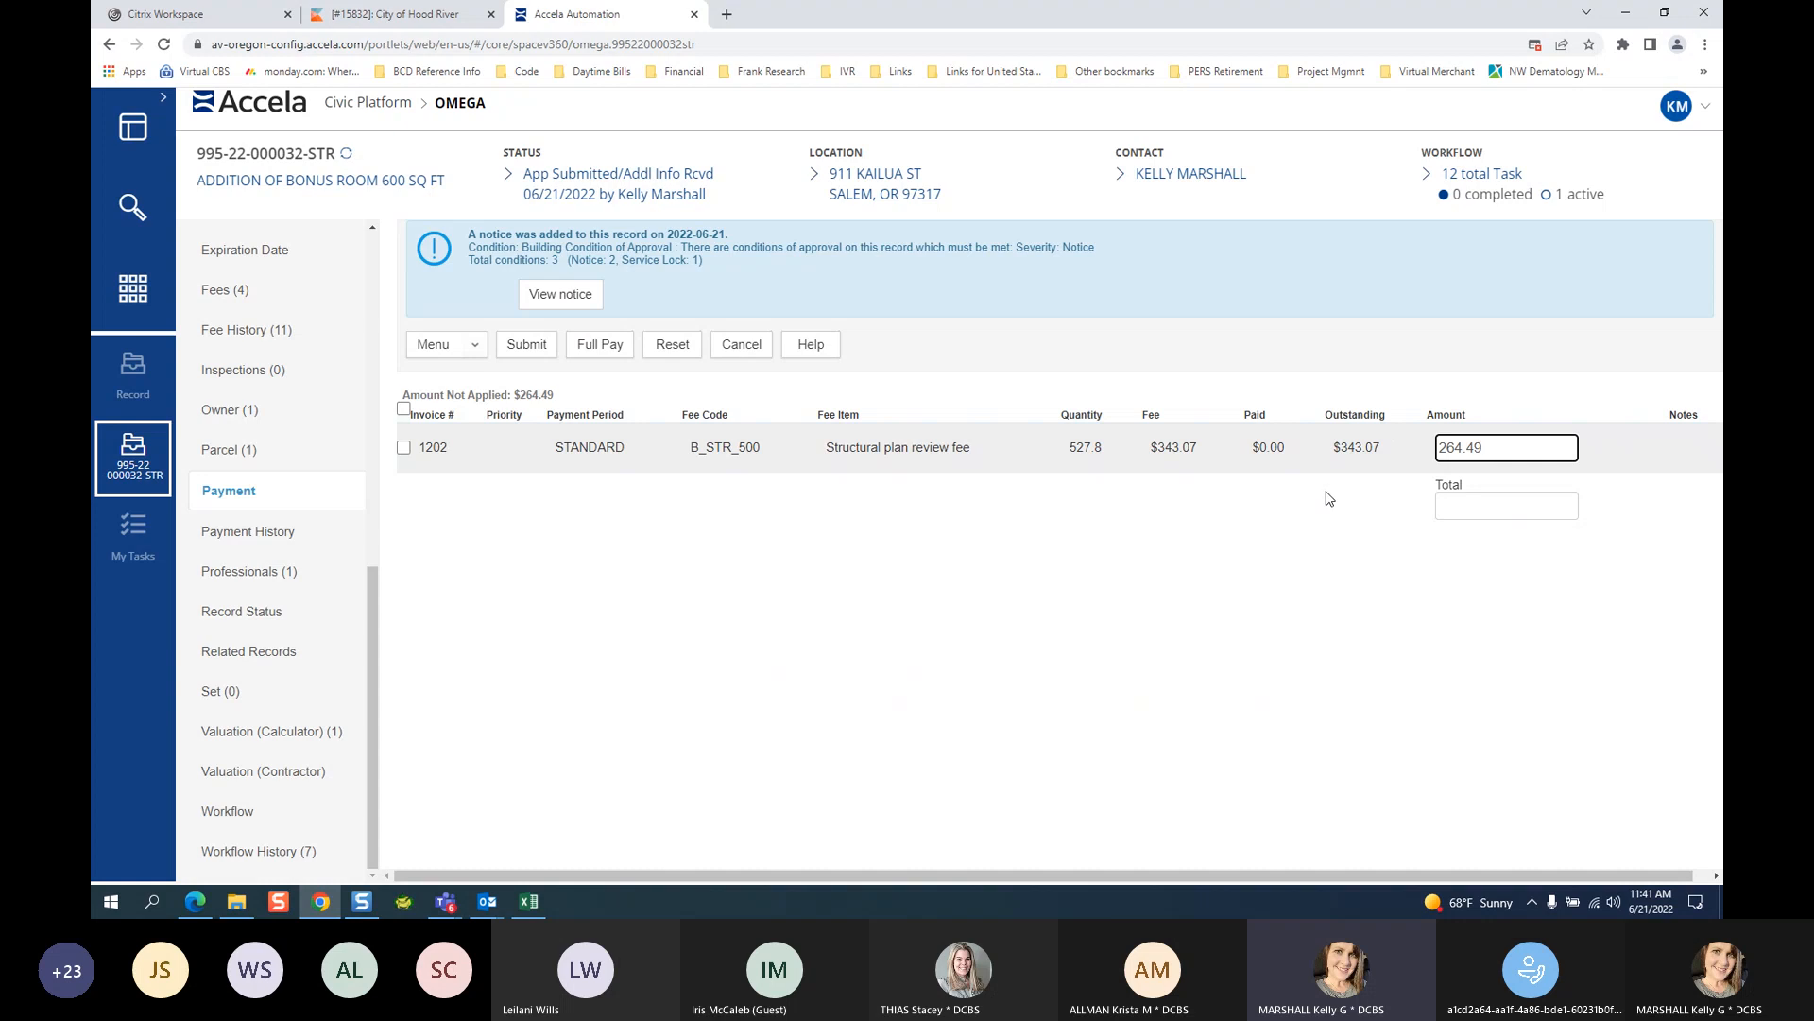
left_click(526, 344)
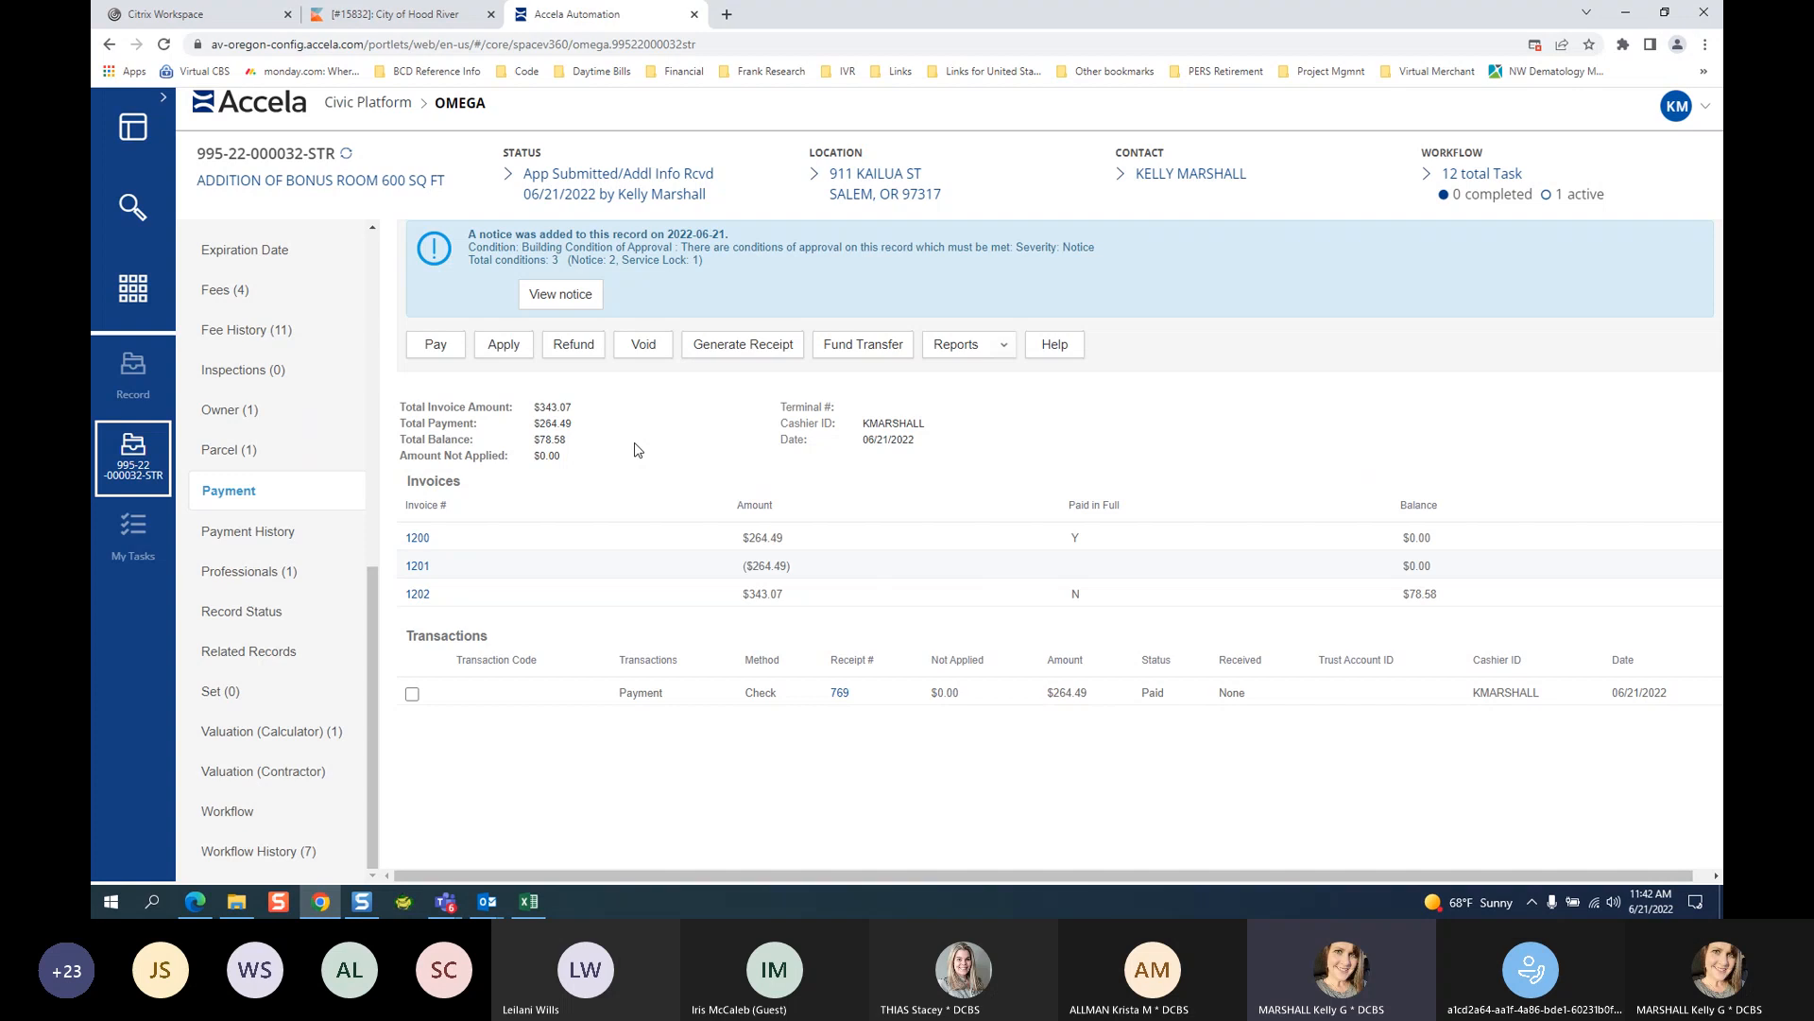
left_click(244, 296)
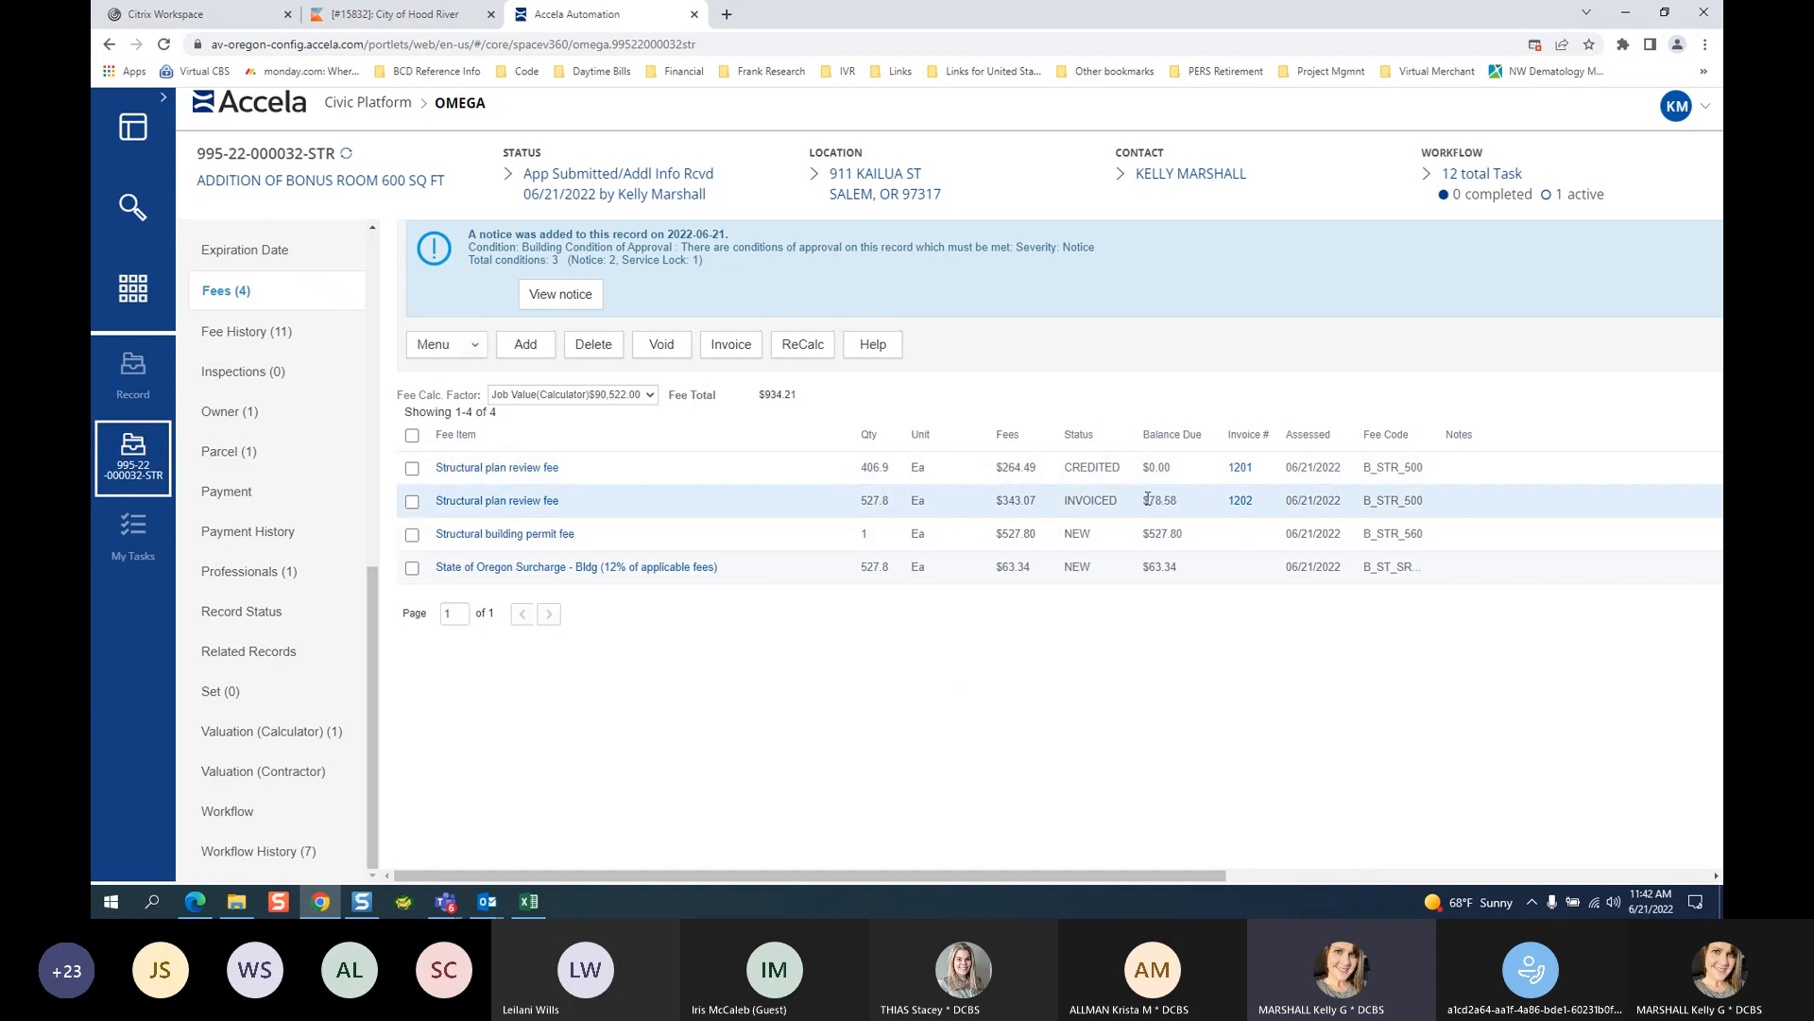
Invoice the $527.80 building permit fee and $63.34 State of Oregon surcharge as 1203, then view Workflow.
left_click_drag(1145, 496, 1178, 497)
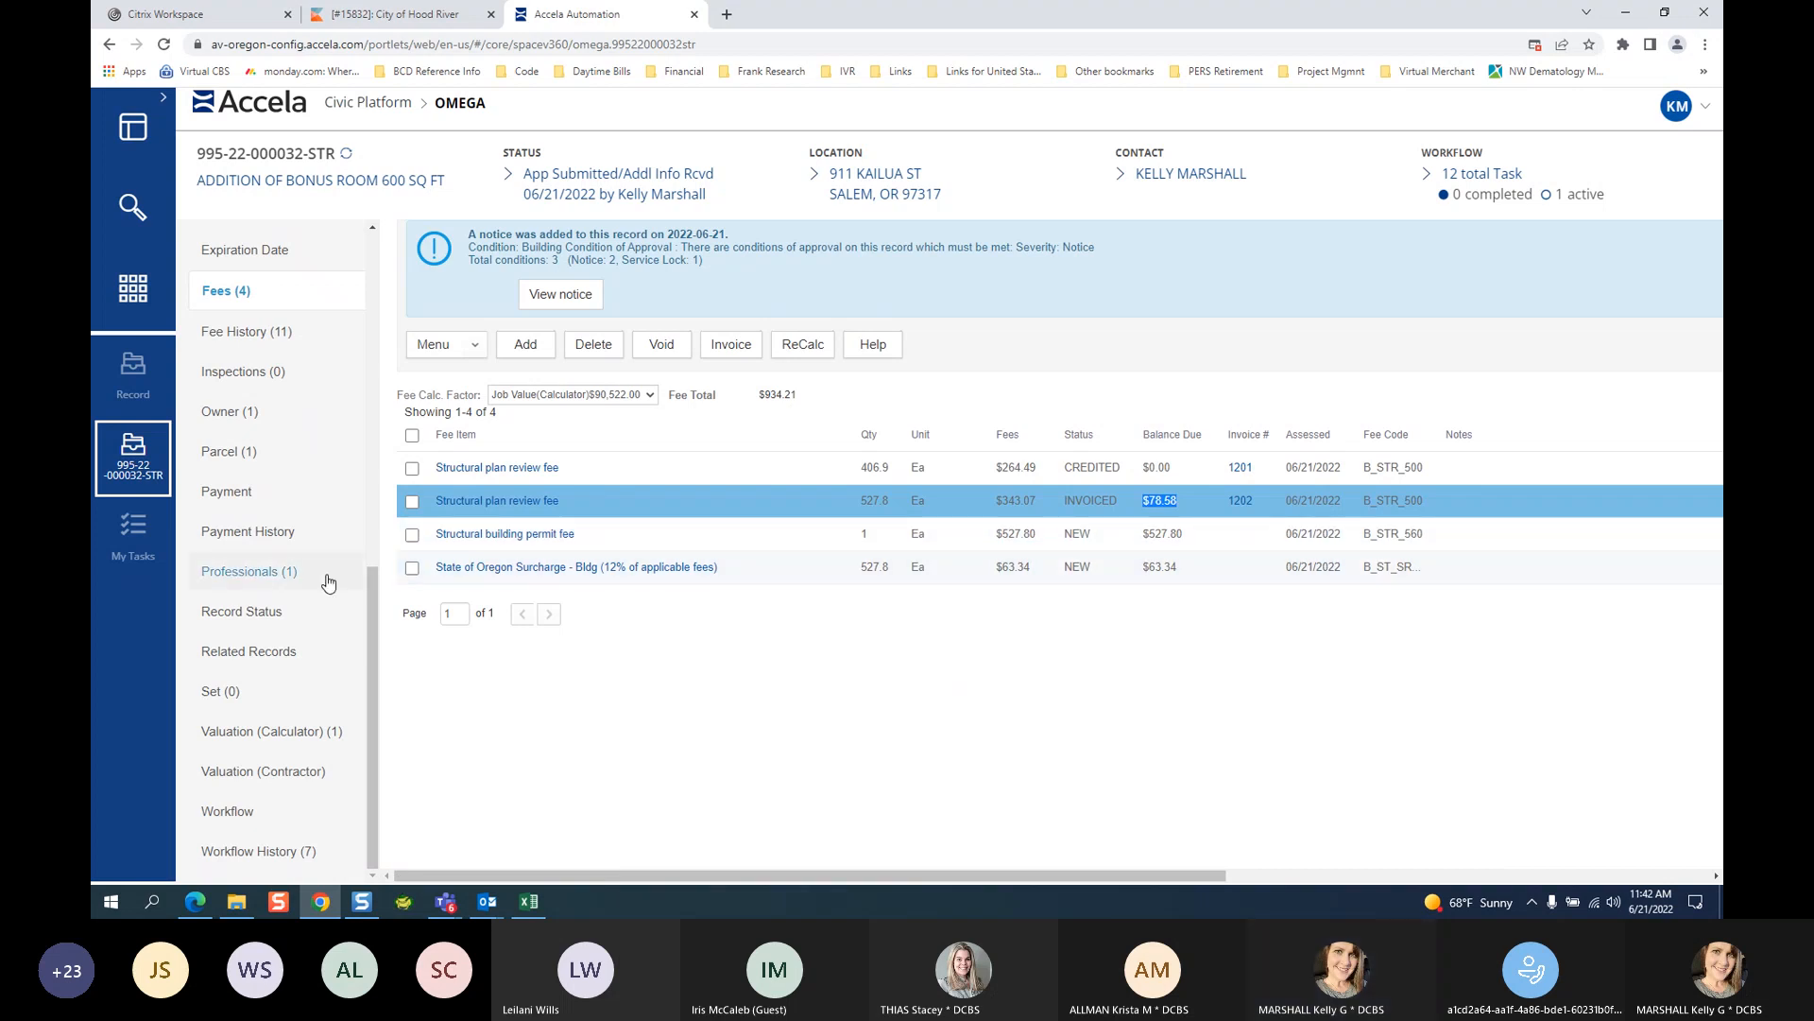
left_click(413, 535)
left_click(412, 569)
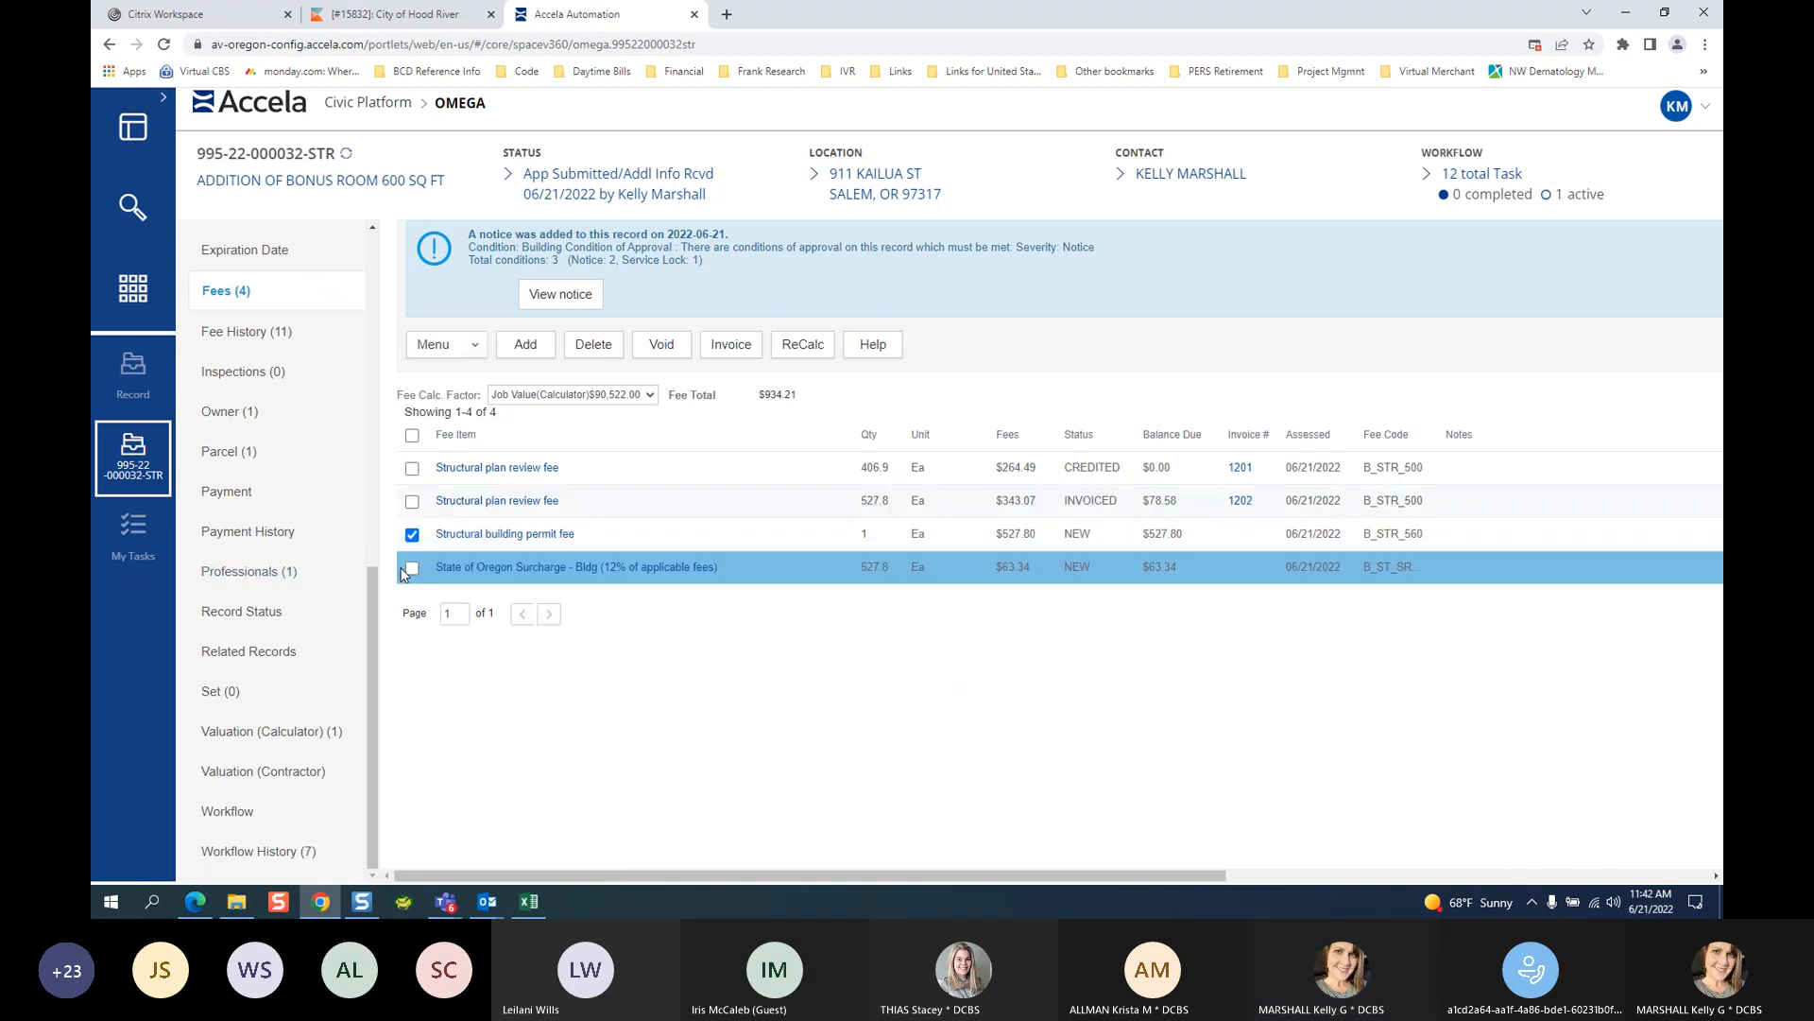
left_click(733, 346)
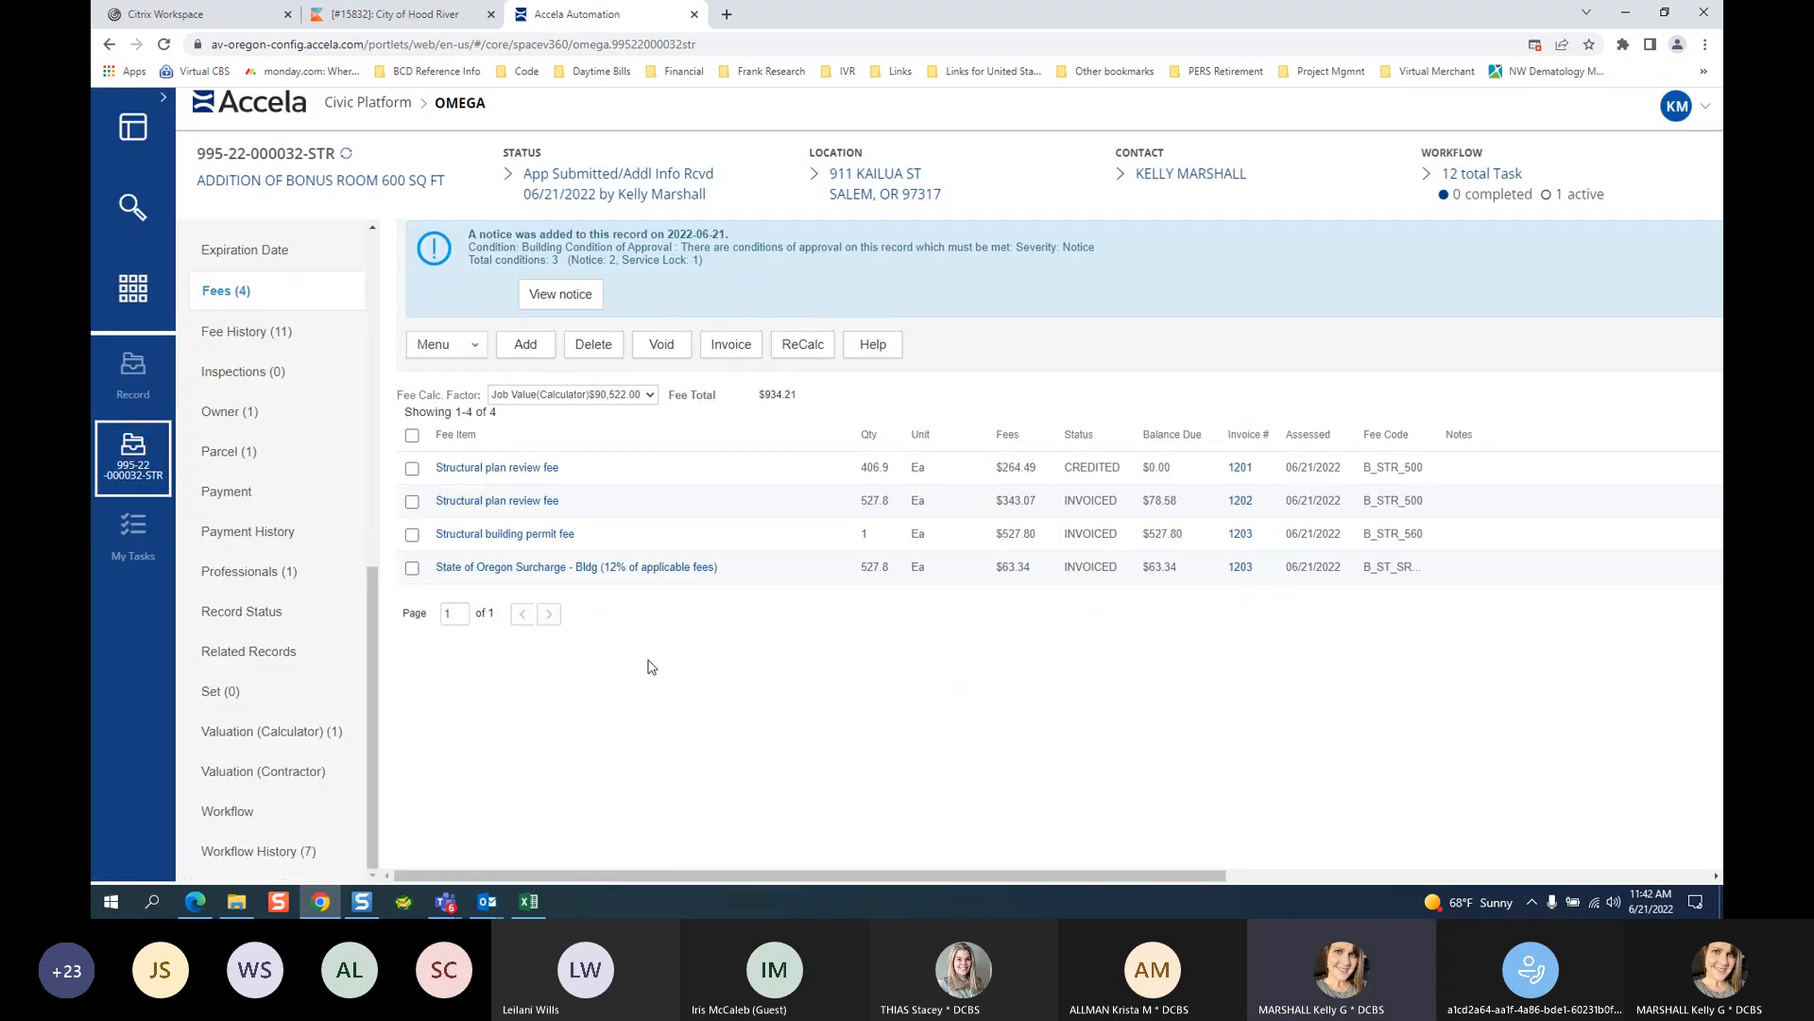
left_click(264, 819)
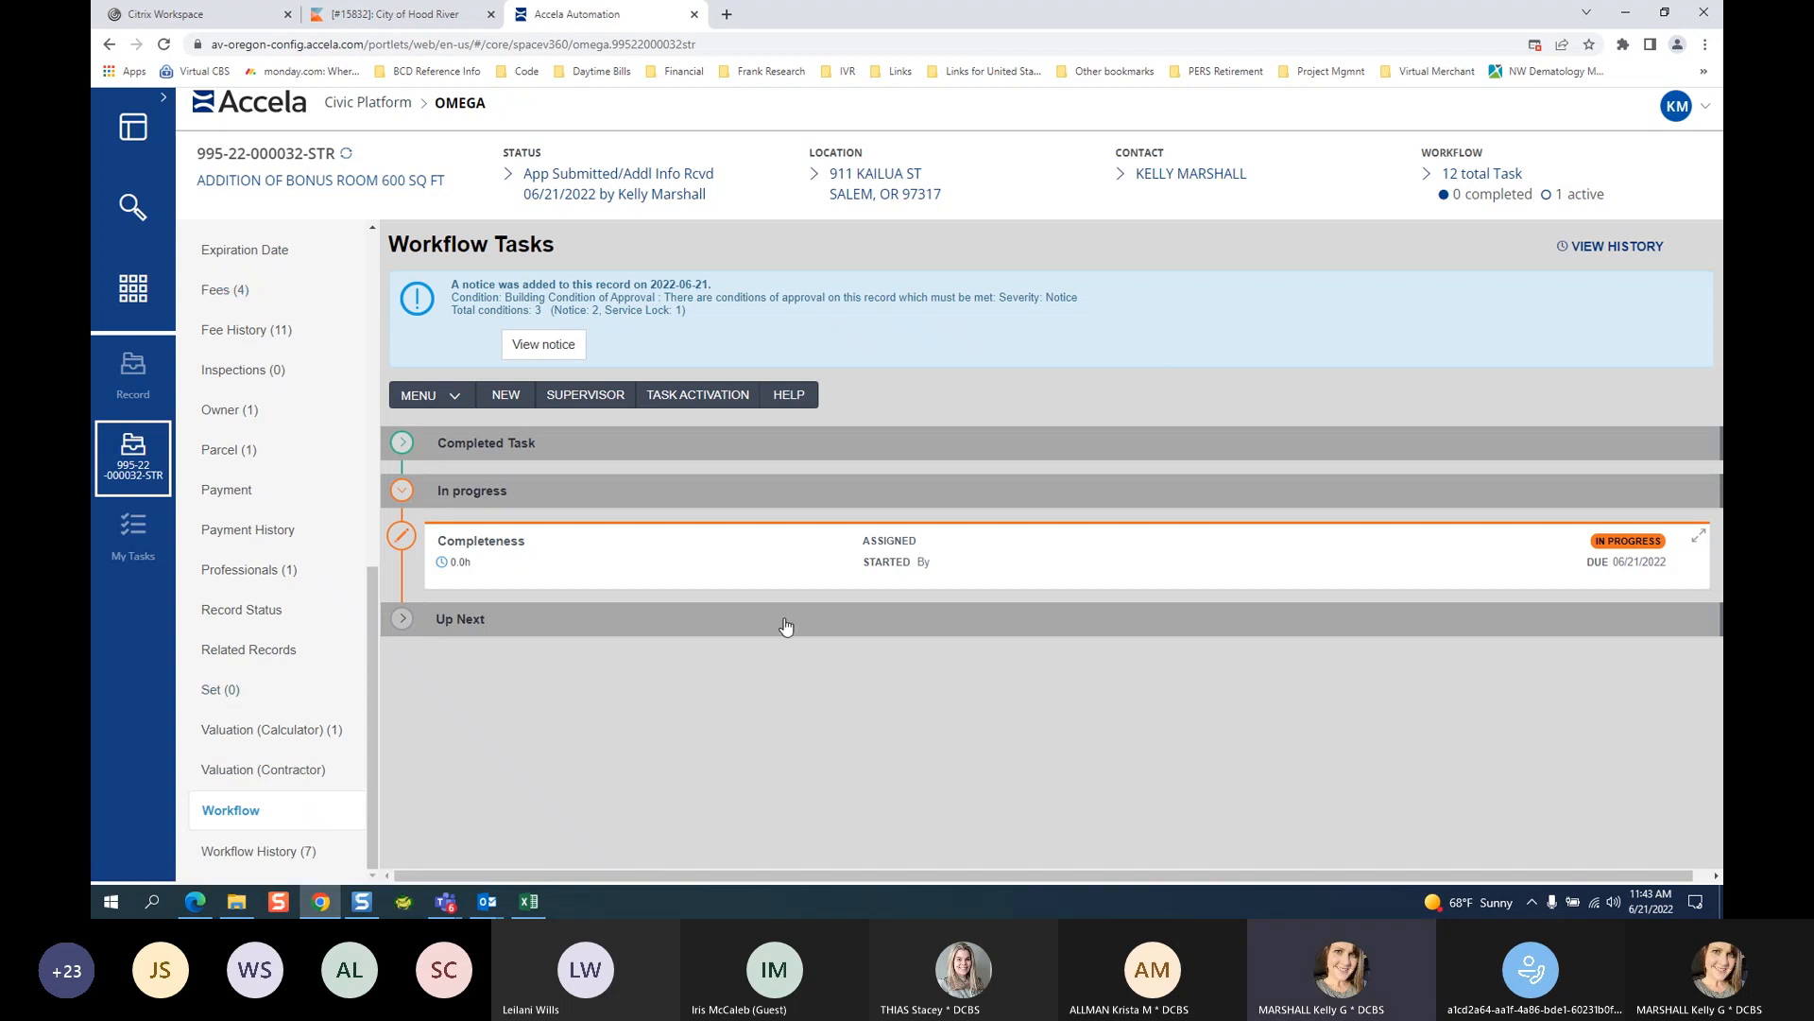
Expand the Completeness task's details and show its New Status options.
left_click(506, 549)
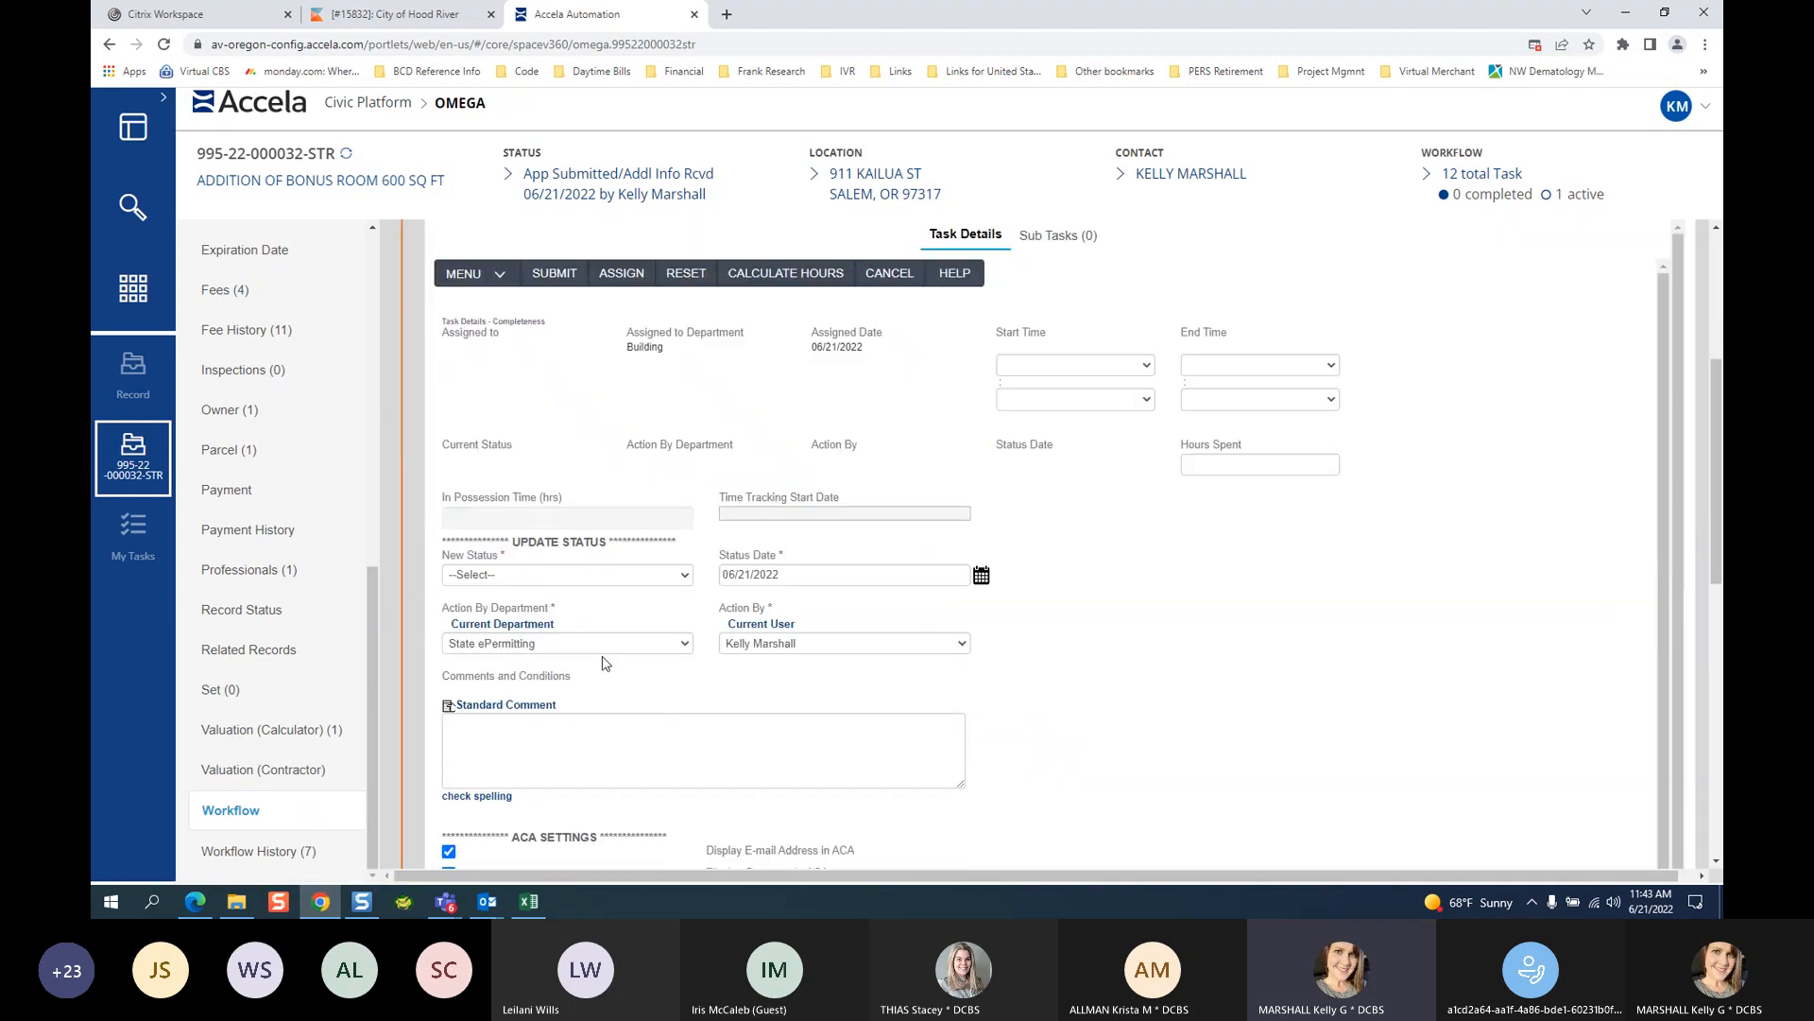
left_click(496, 577)
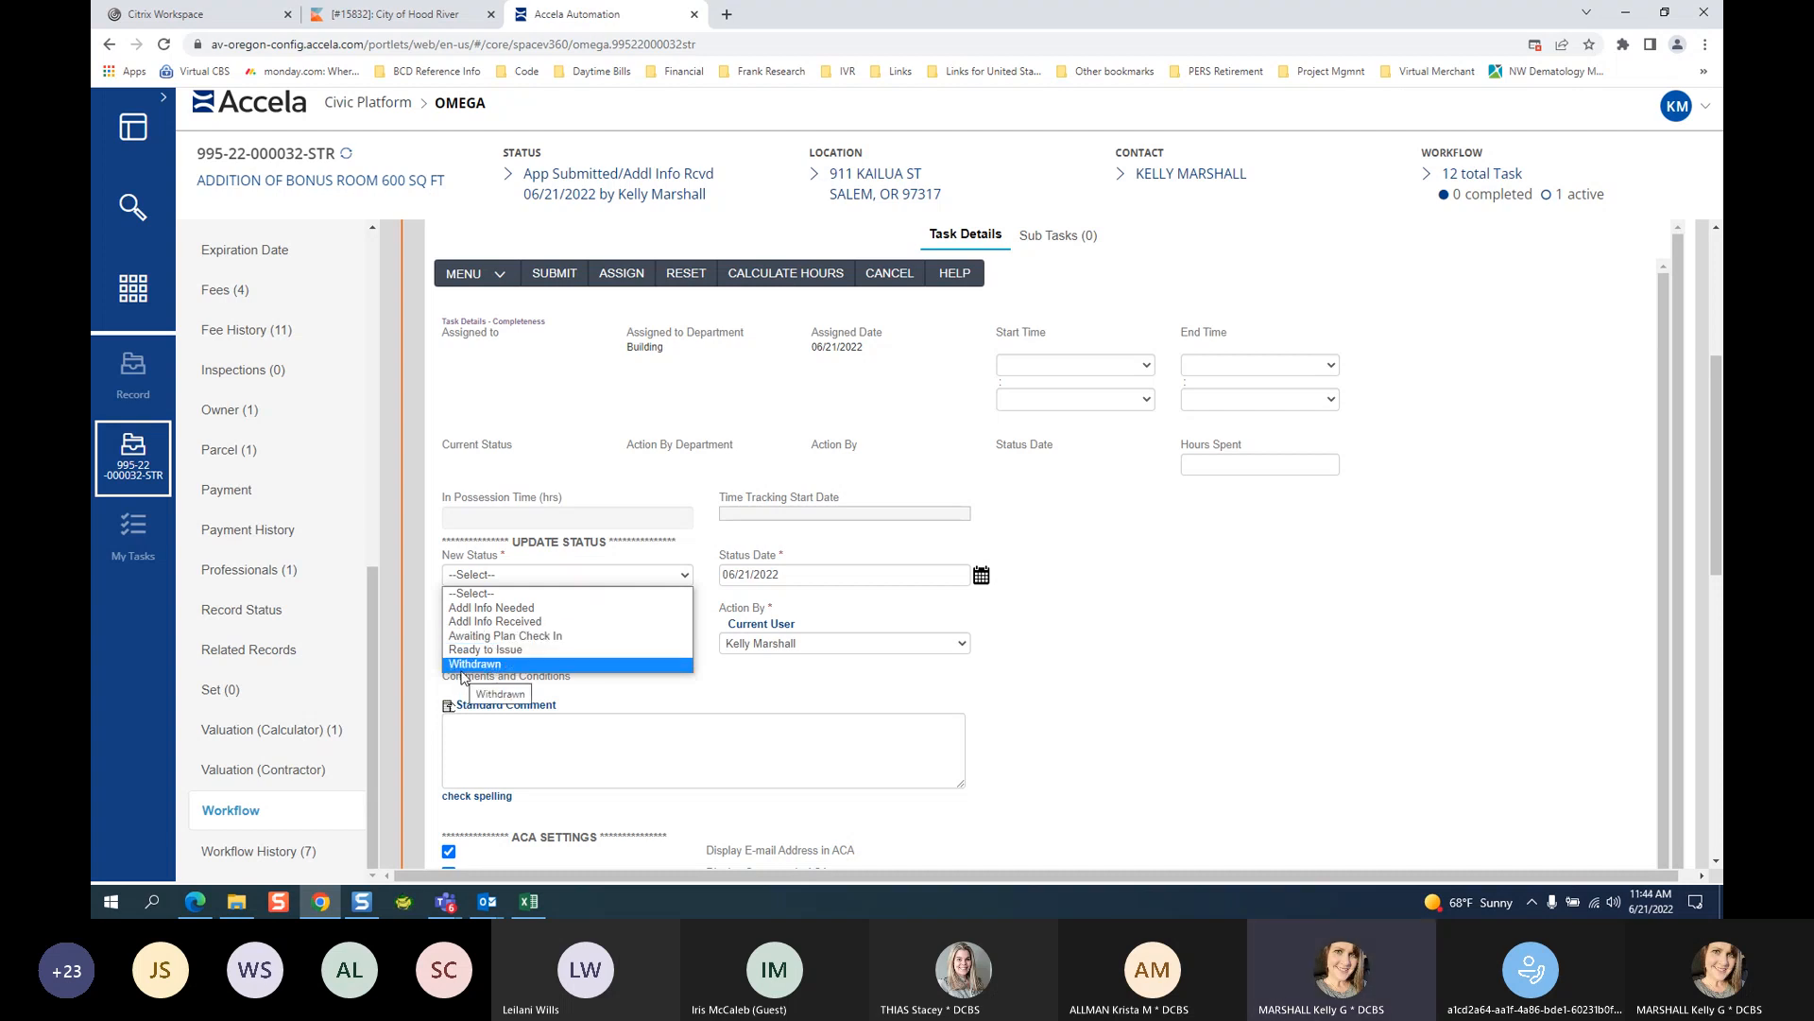
Set the Completeness task's new status to Ready to Issue.
left_click(484, 649)
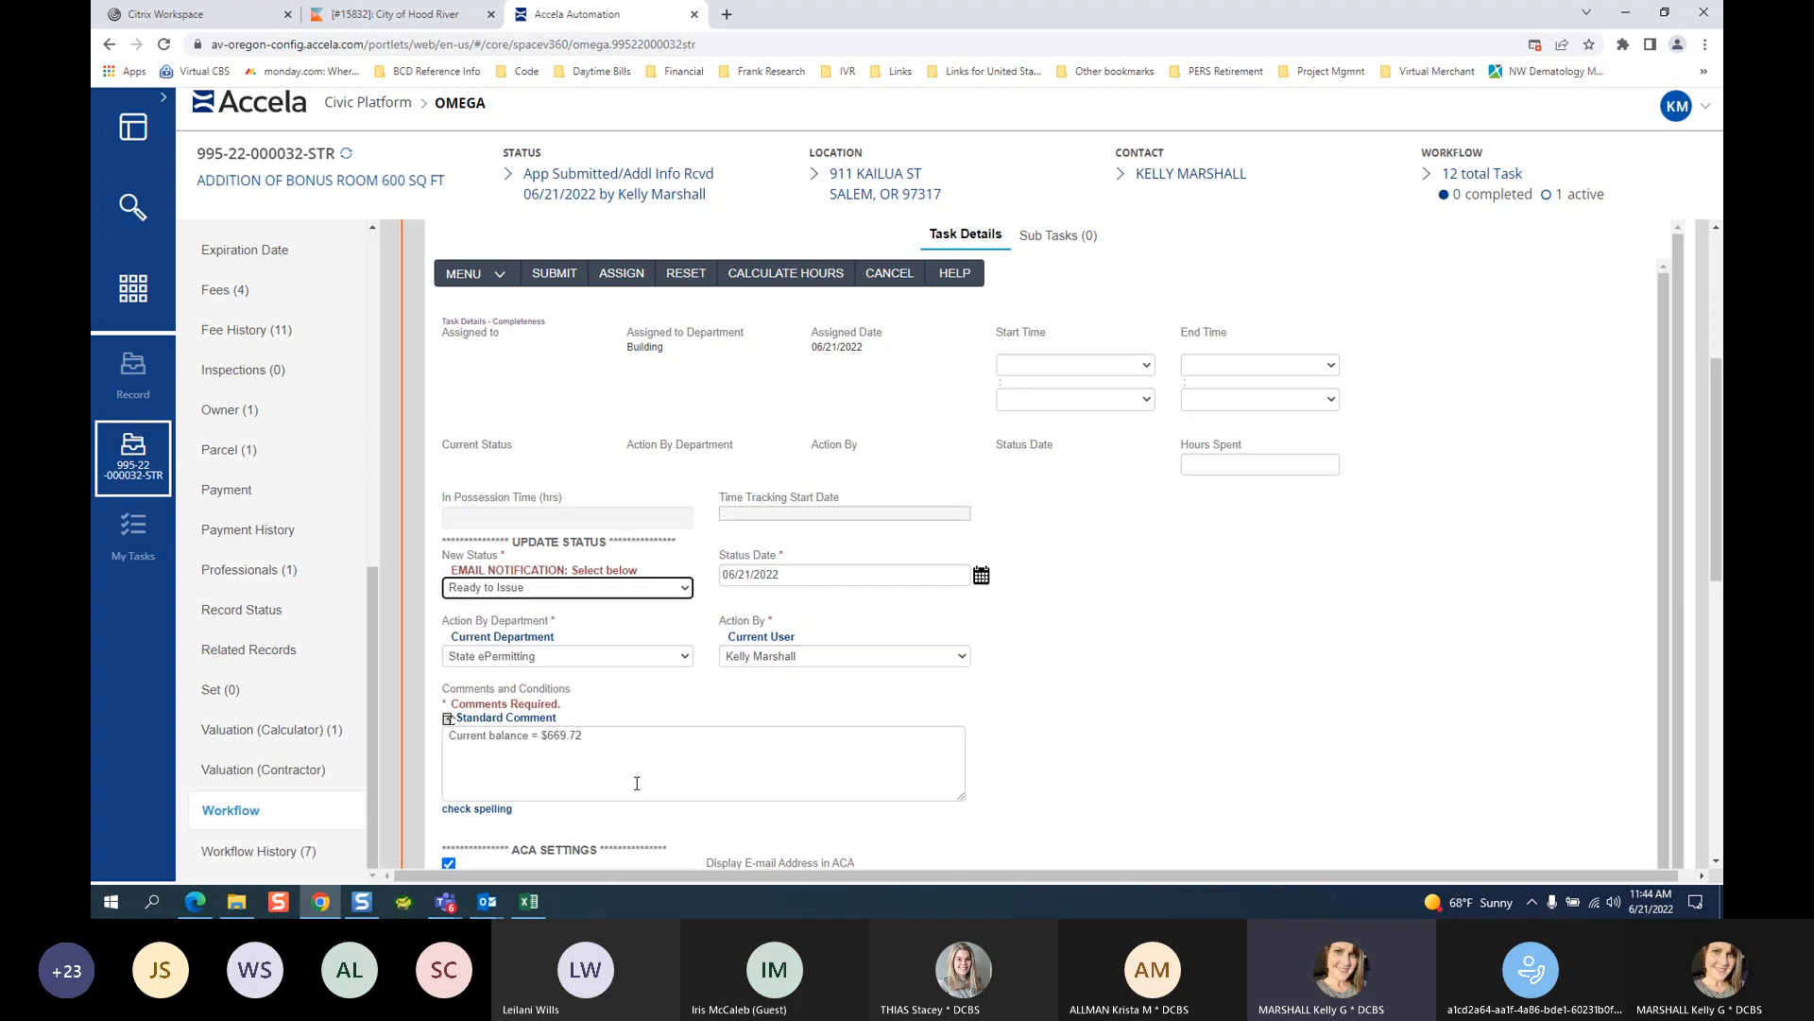
scroll(1062, 693, "down", 2)
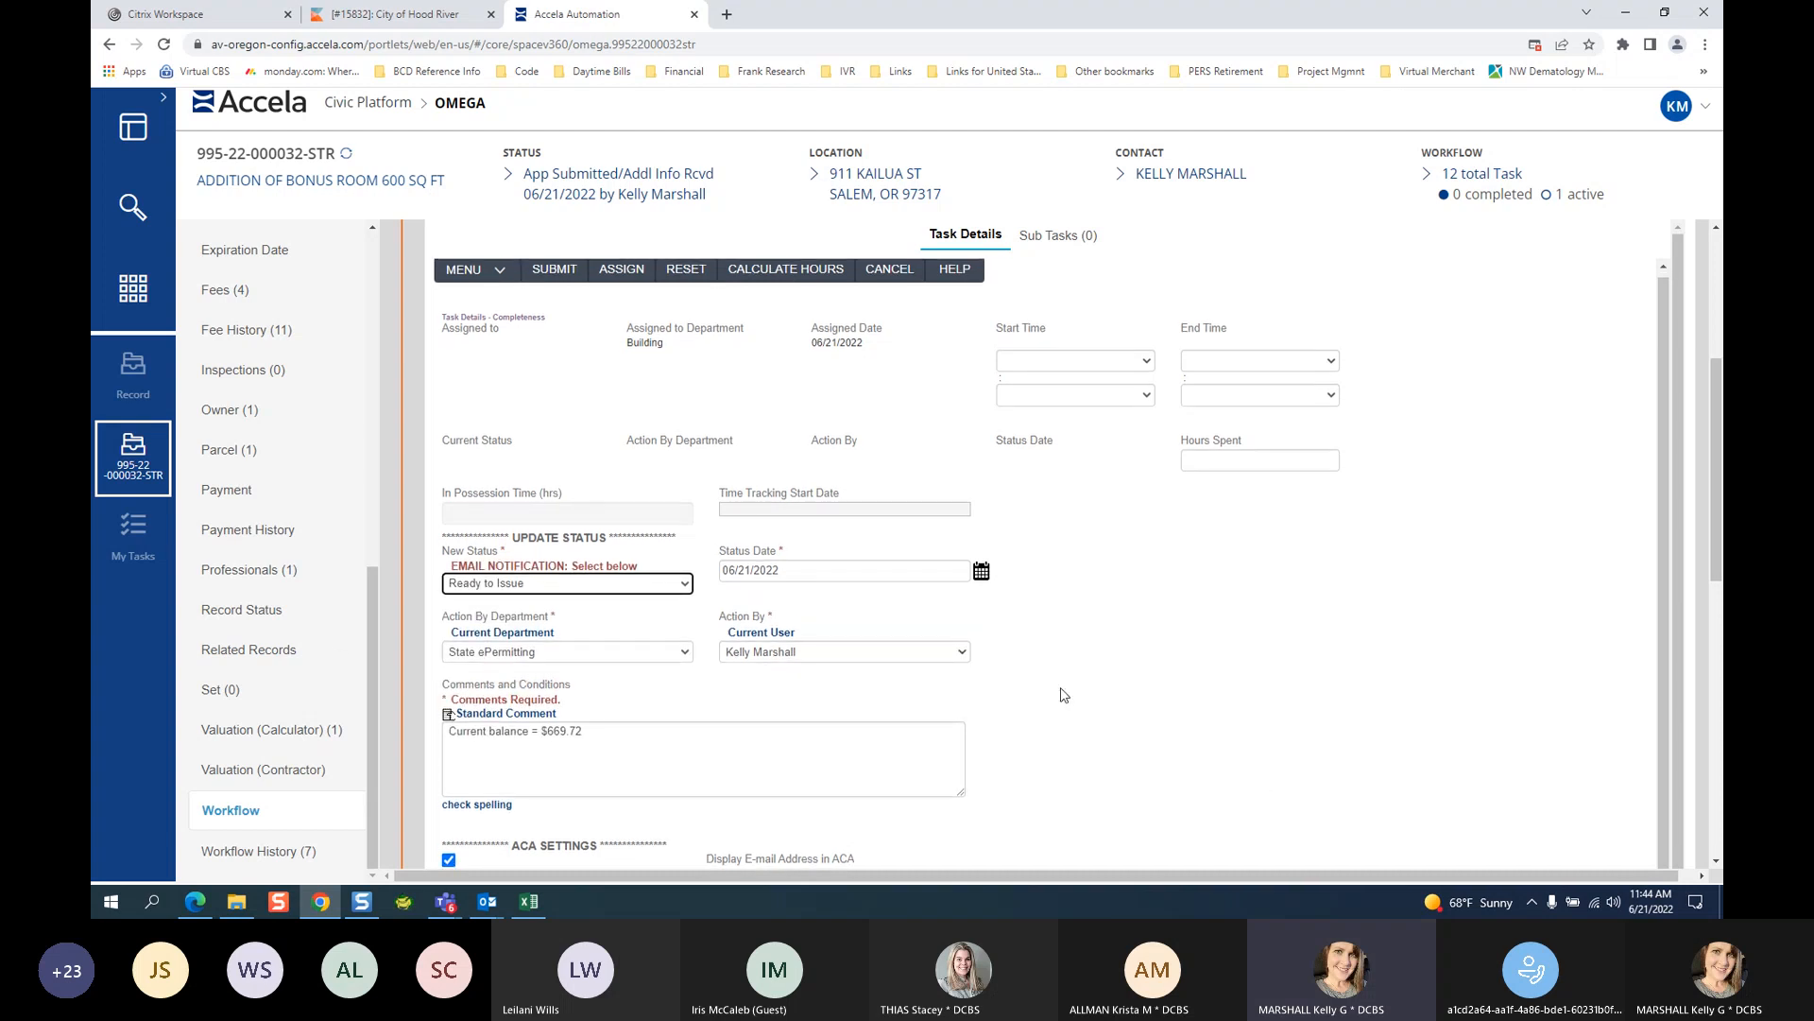
left_click(1716, 861)
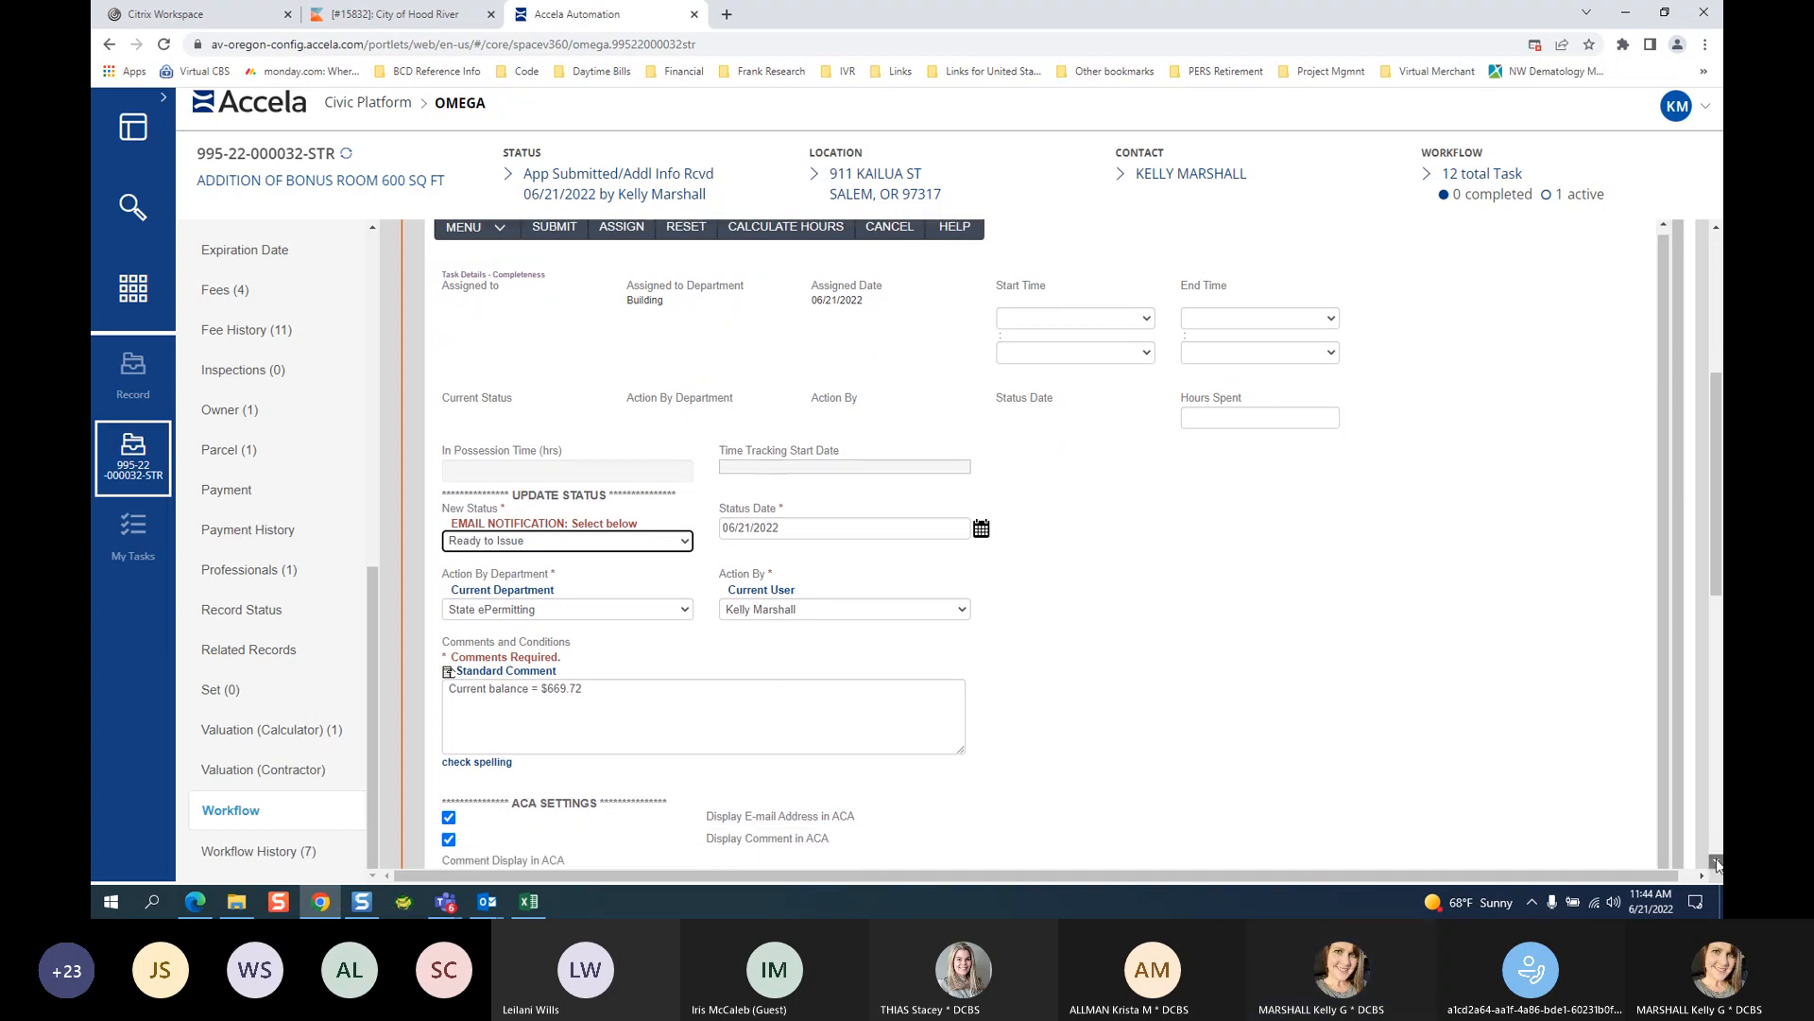
left_click(1716, 861)
left_click(1716, 861)
left_click(1716, 861)
left_click(1716, 861)
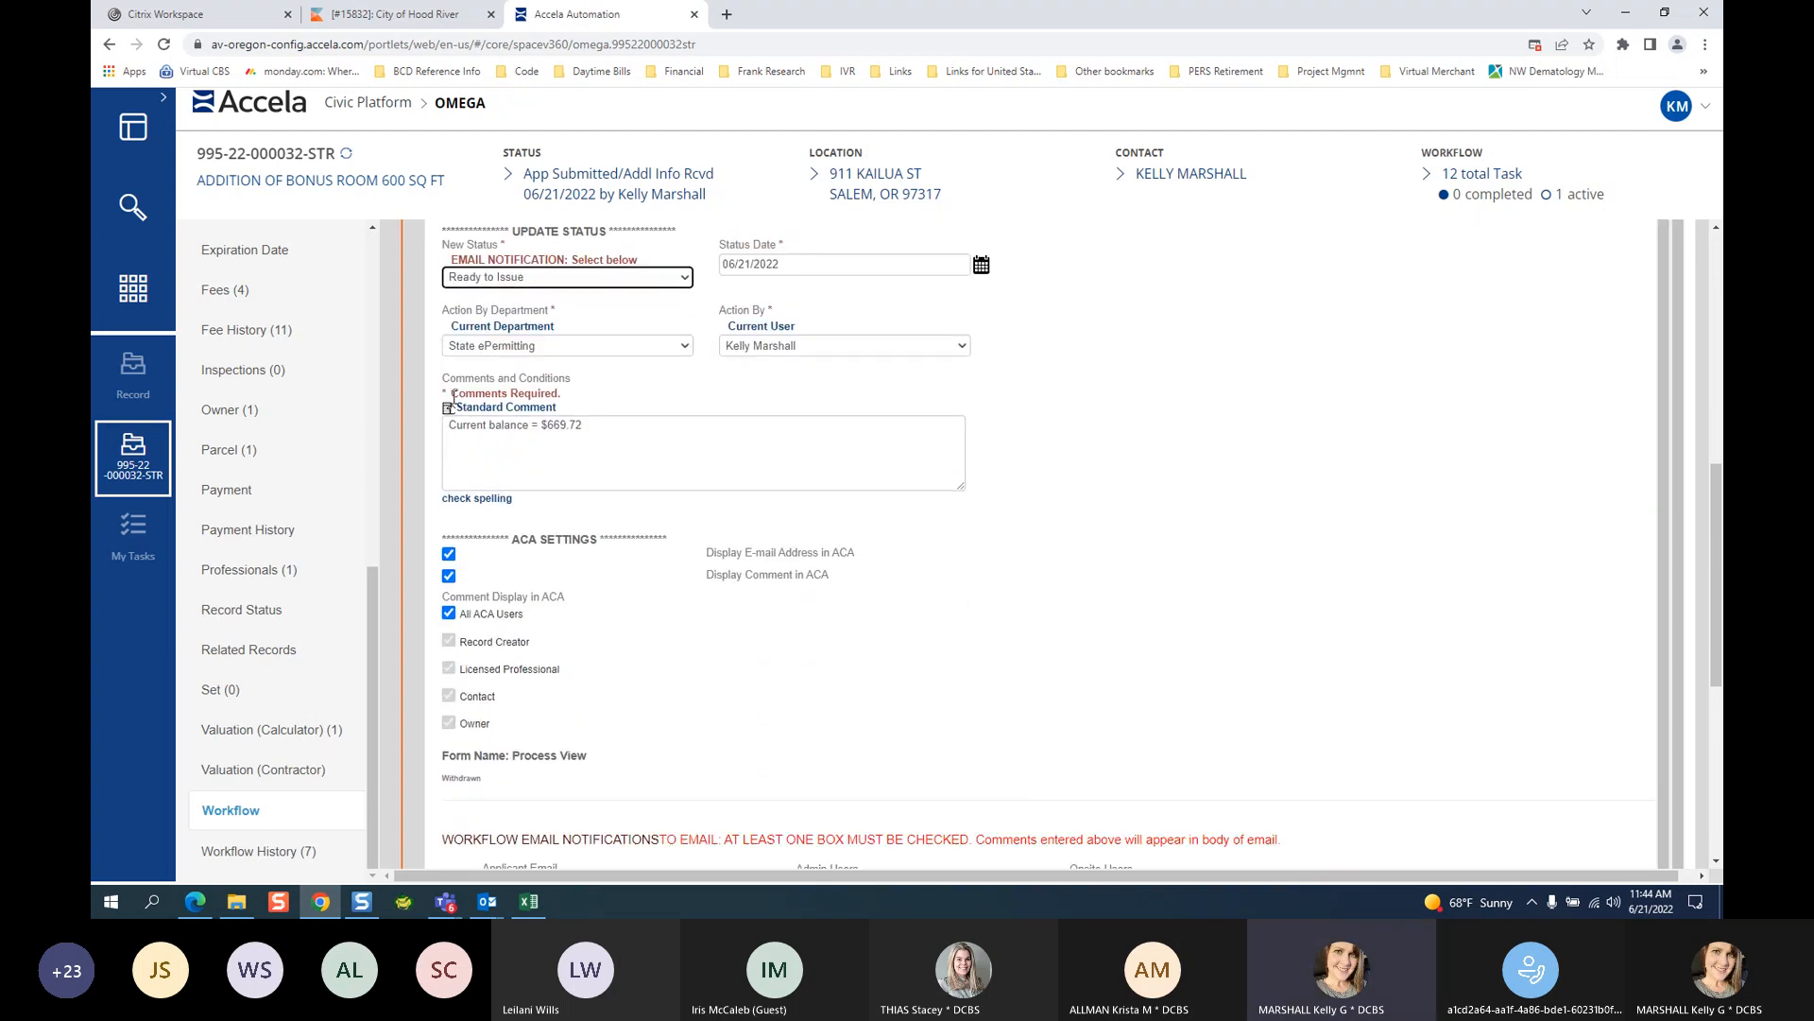
Add a new line after the balance comment and remove the balance line's leading space.
left_click_drag(446, 424, 633, 422)
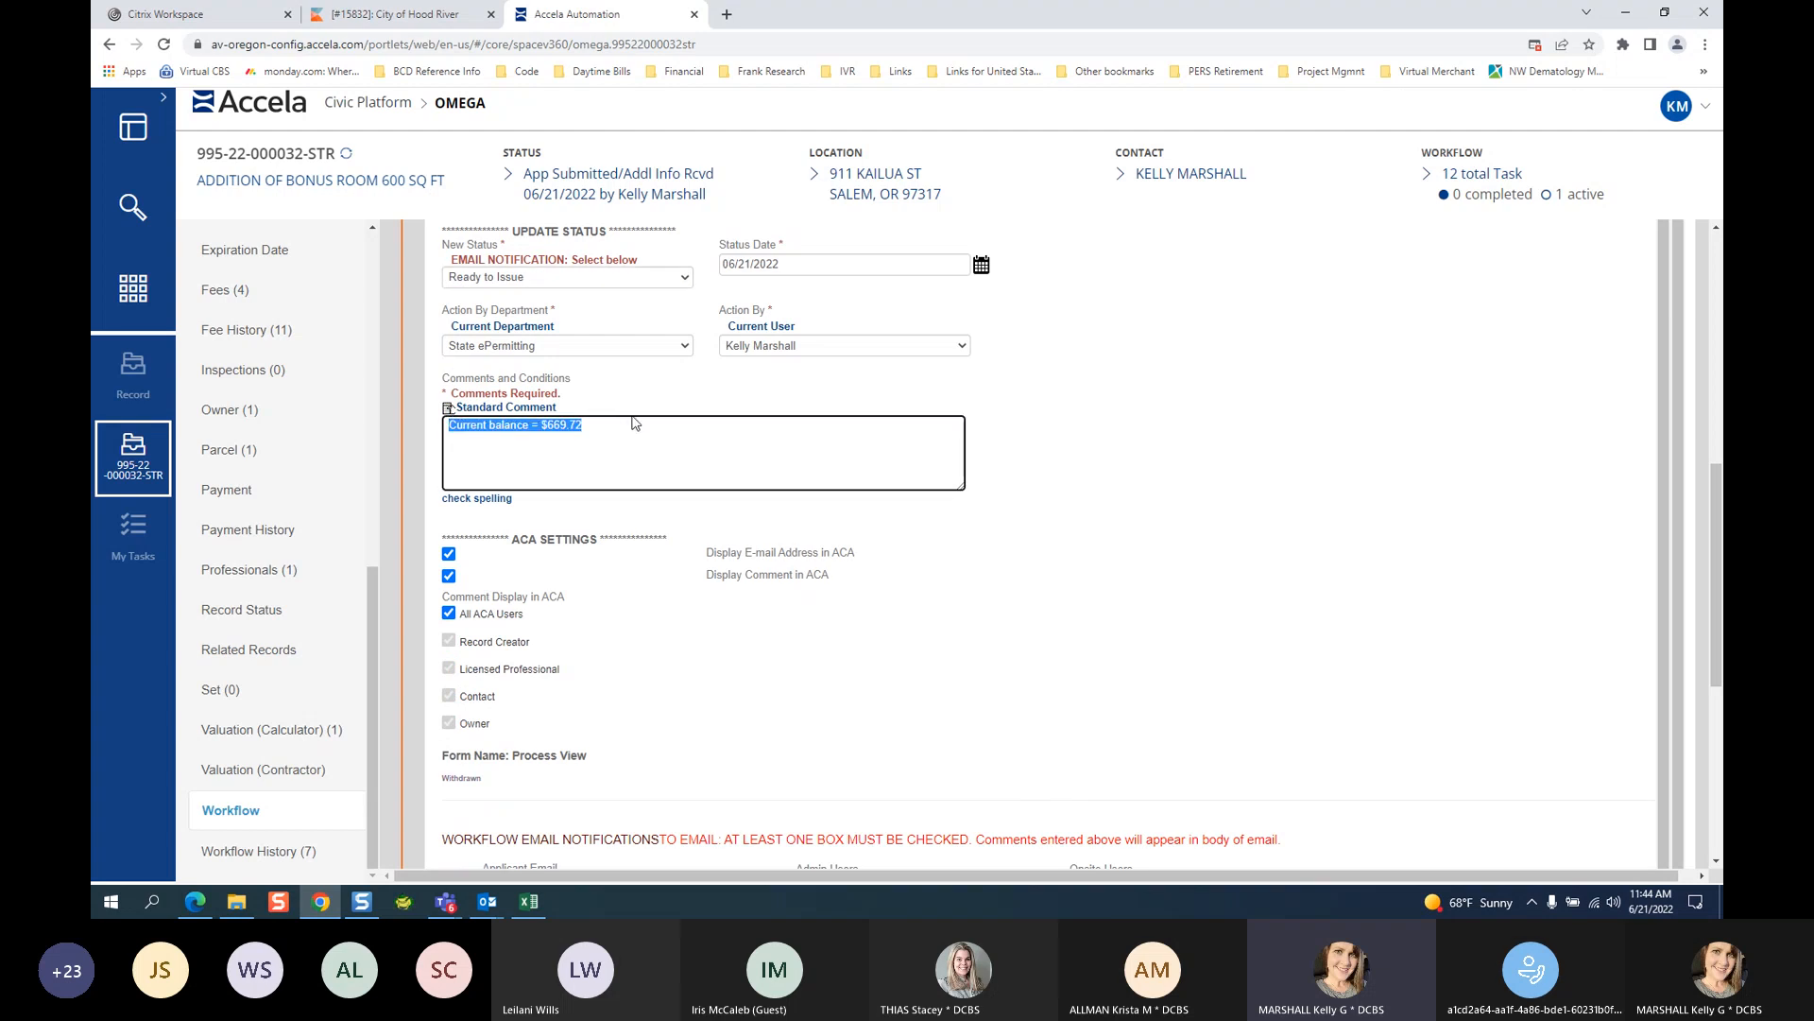
left_click(448, 429)
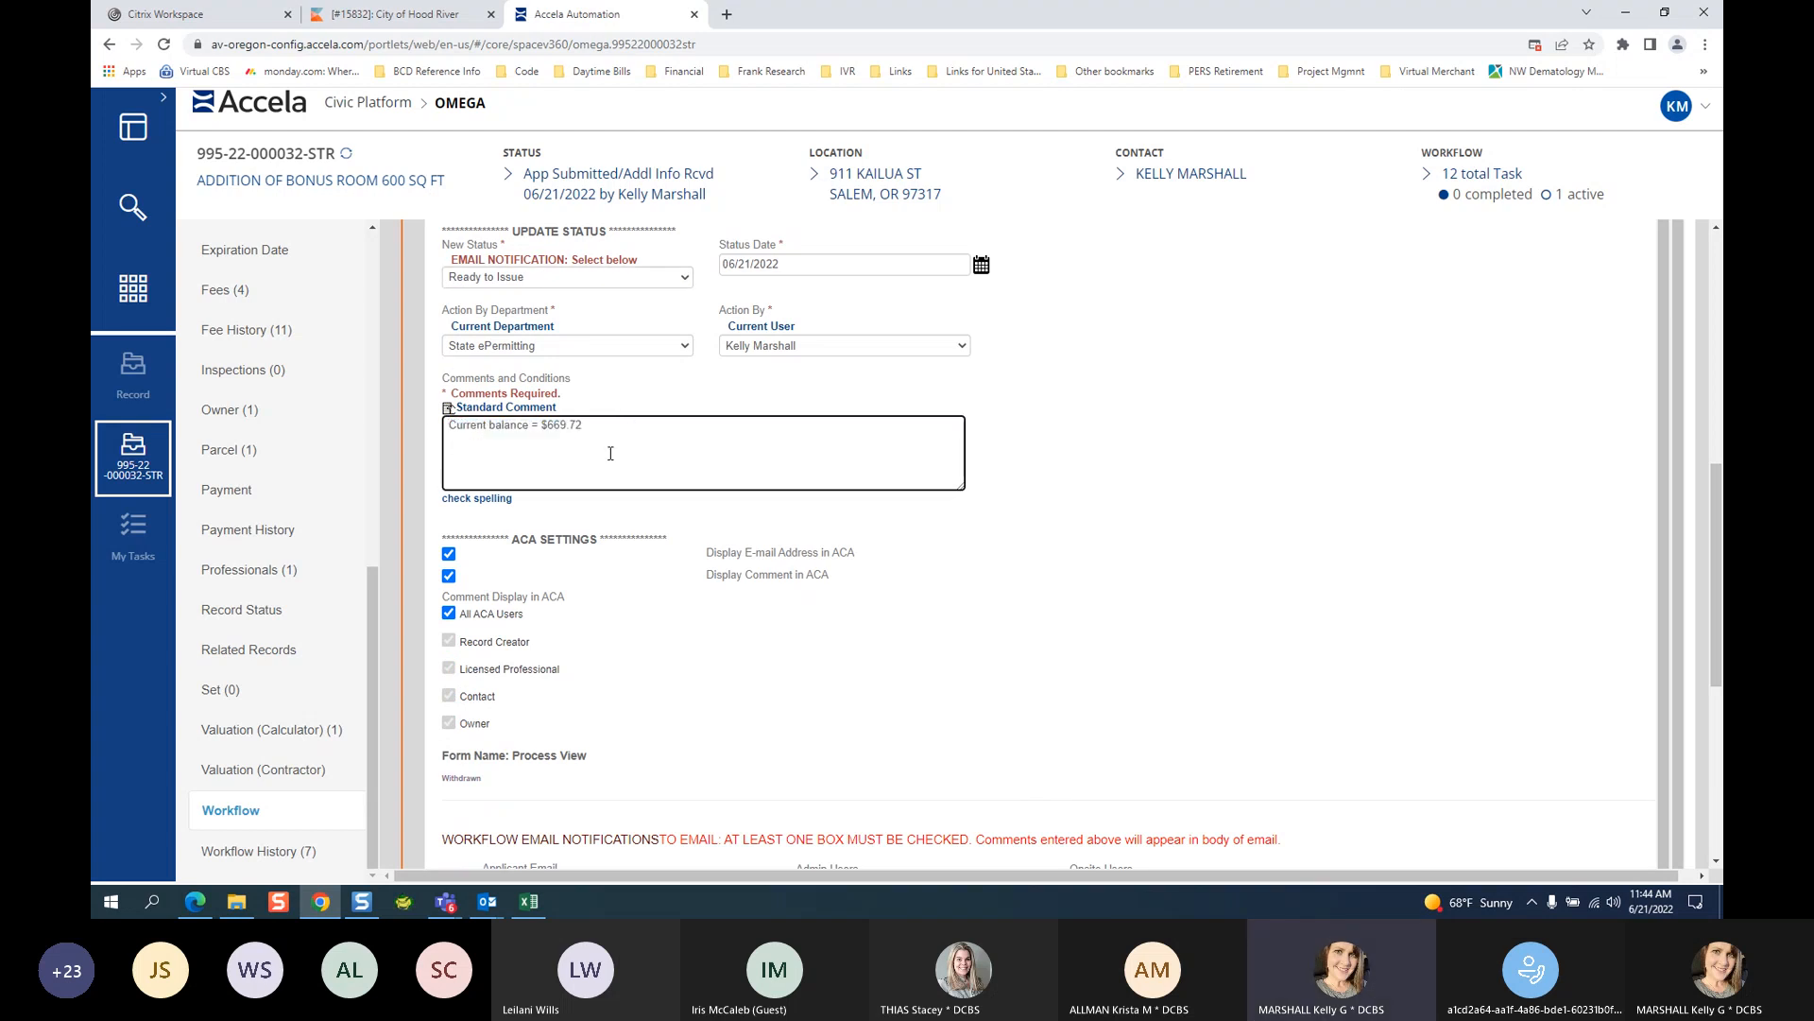
left_click(585, 424)
key("Return")
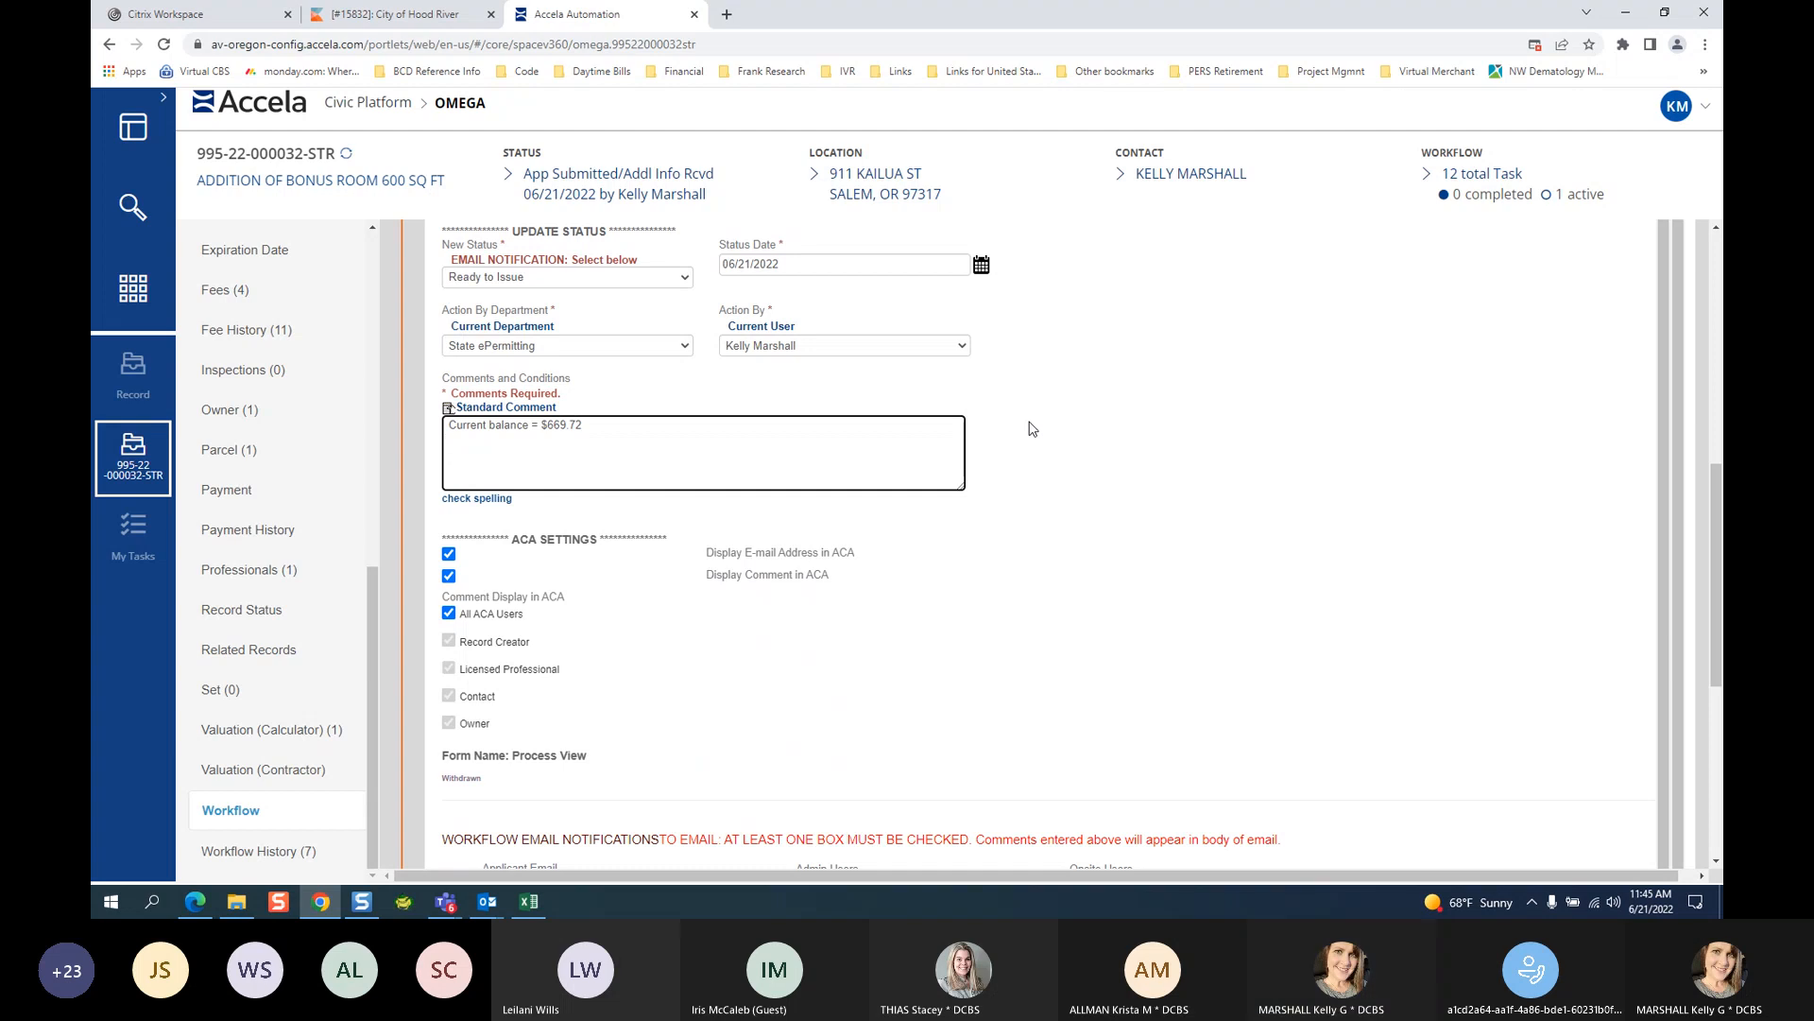
scroll(1347, 503, "down", 1)
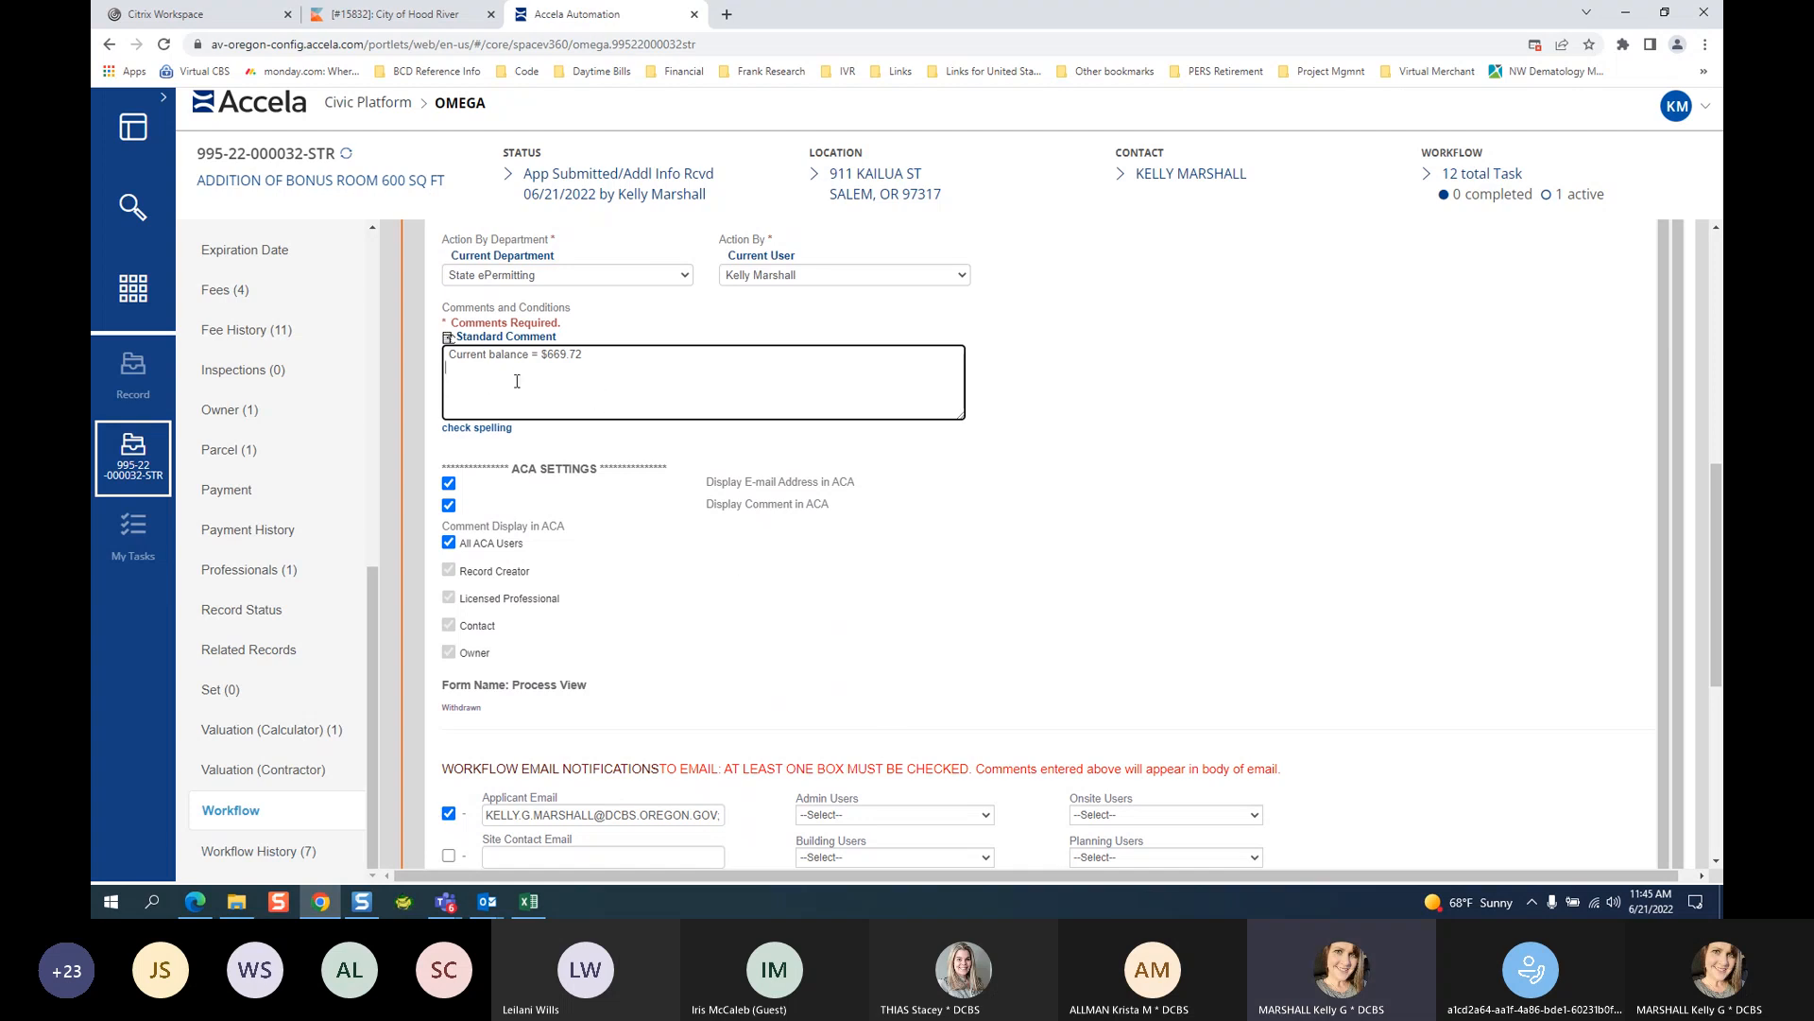
left_click(450, 357)
key("BackSpace")
Type 'YOUR PLANS ARE READY TO ISSUE. PLEASE PAY YOUR ISSUANCE FEES AT OUR OFFICE'.
type("YOUR PLANS ARE READY TO ISSUE")
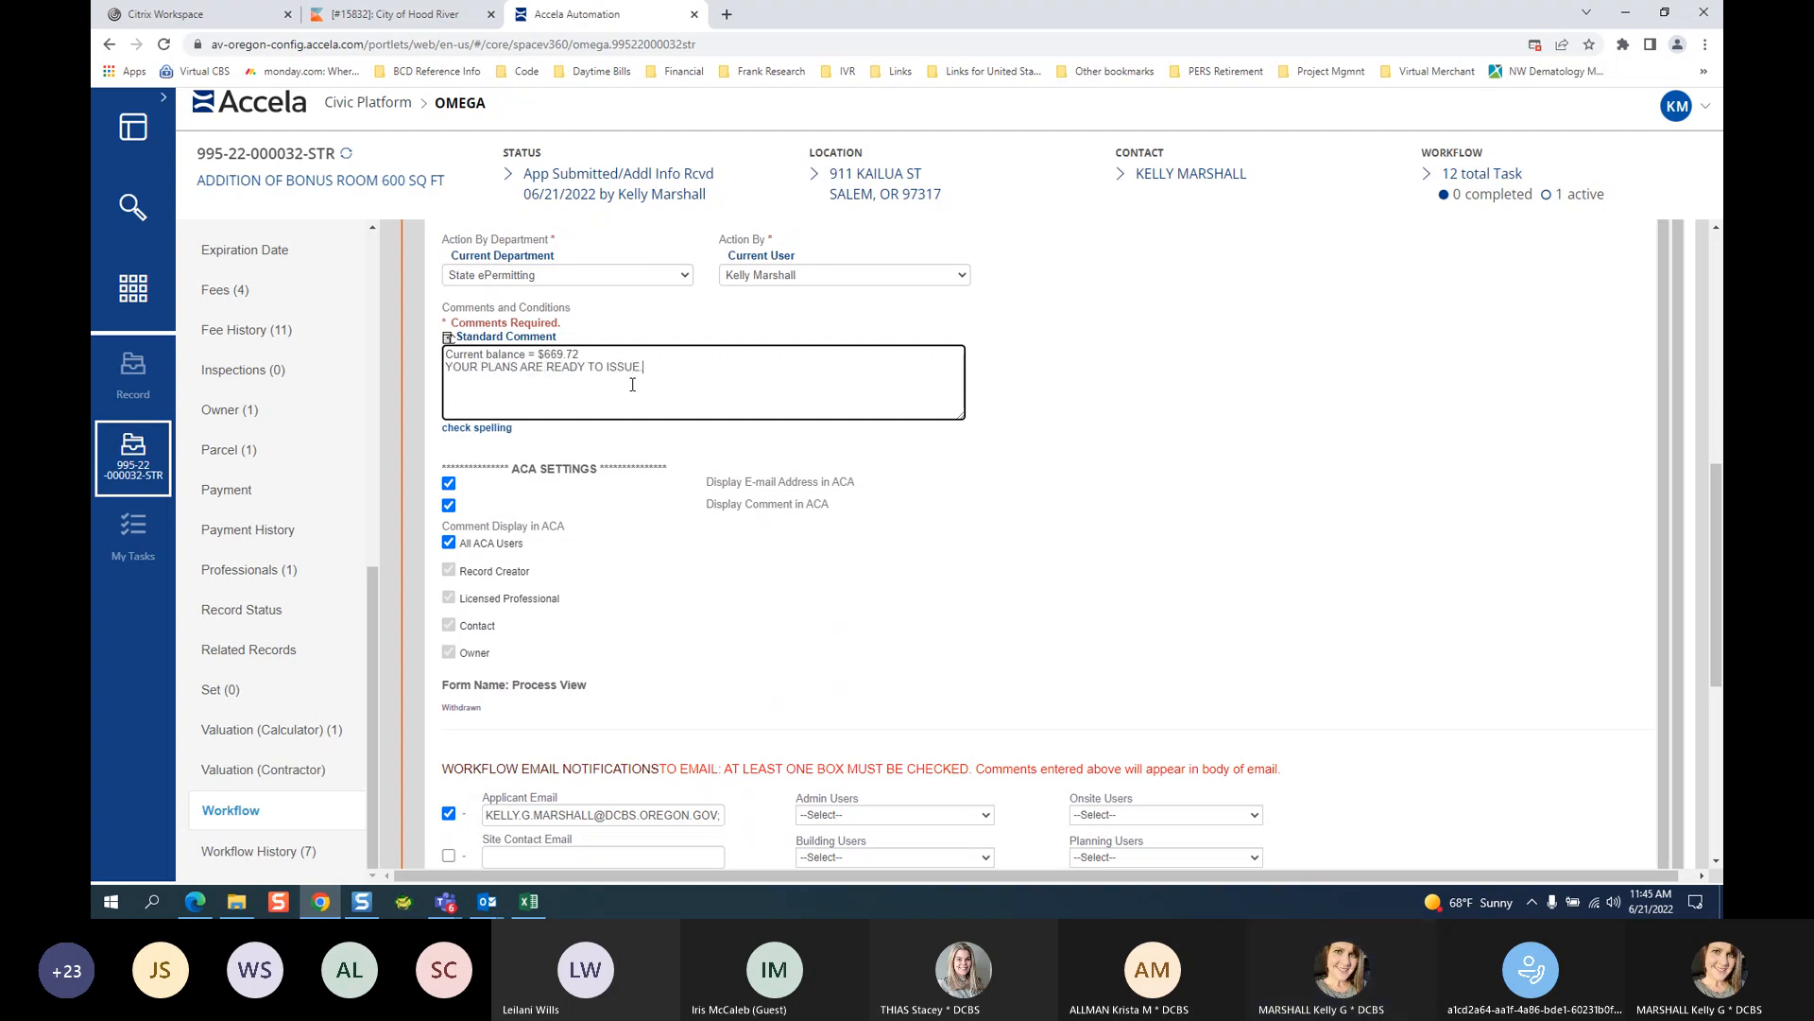
type(".  pLEAS")
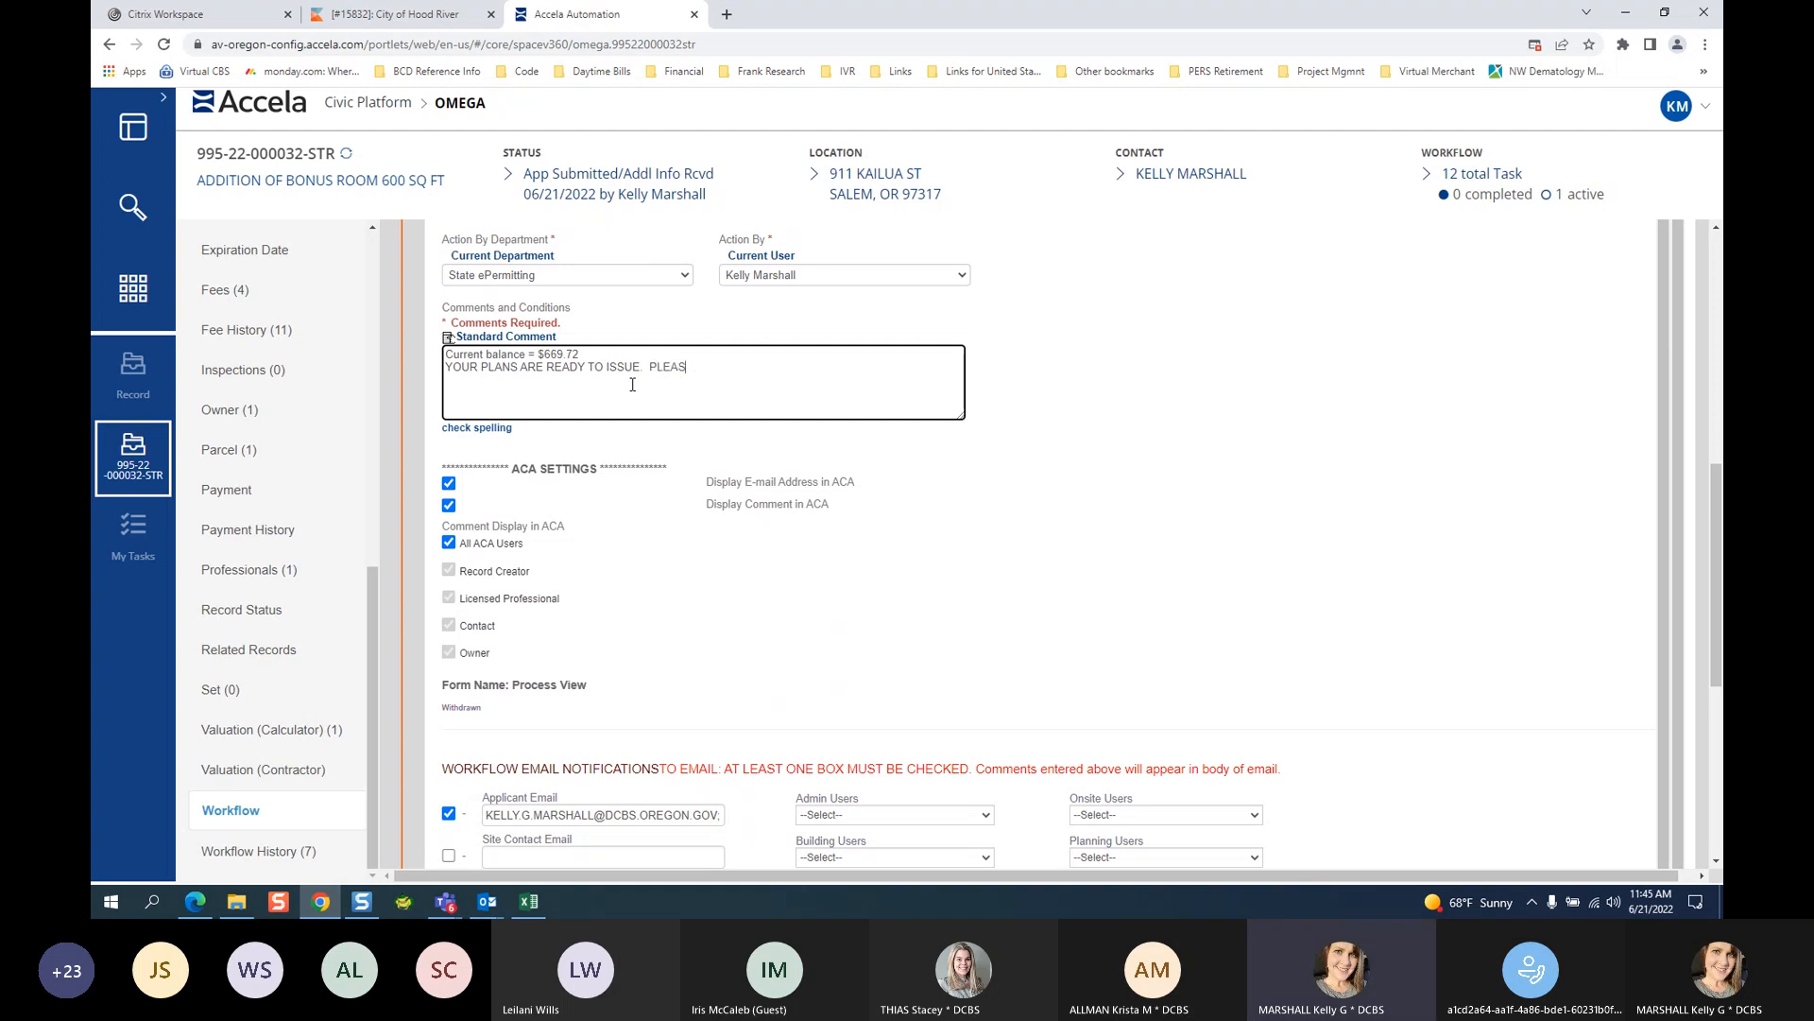
type("E PAY YOUR")
key("BackSpace")
key("BackSpace")
key("BackSpace")
key("BackSpace")
type("ISSU")
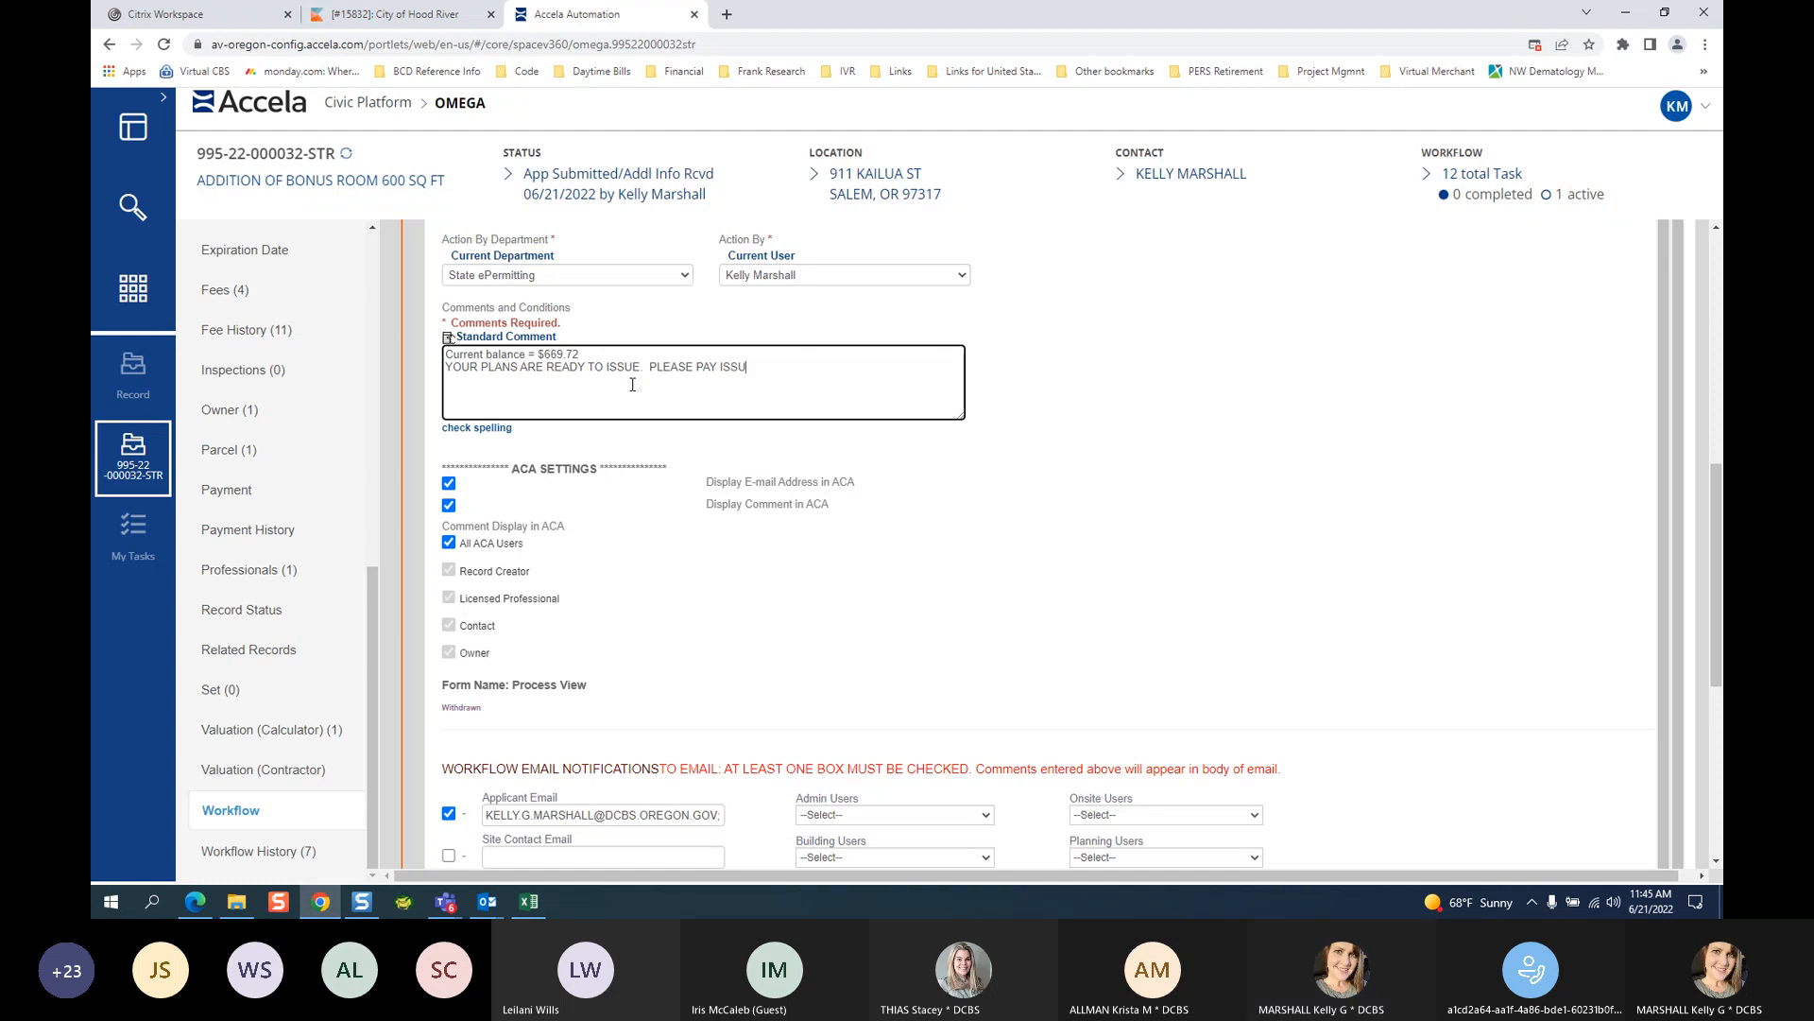
type("ANCE FEES")
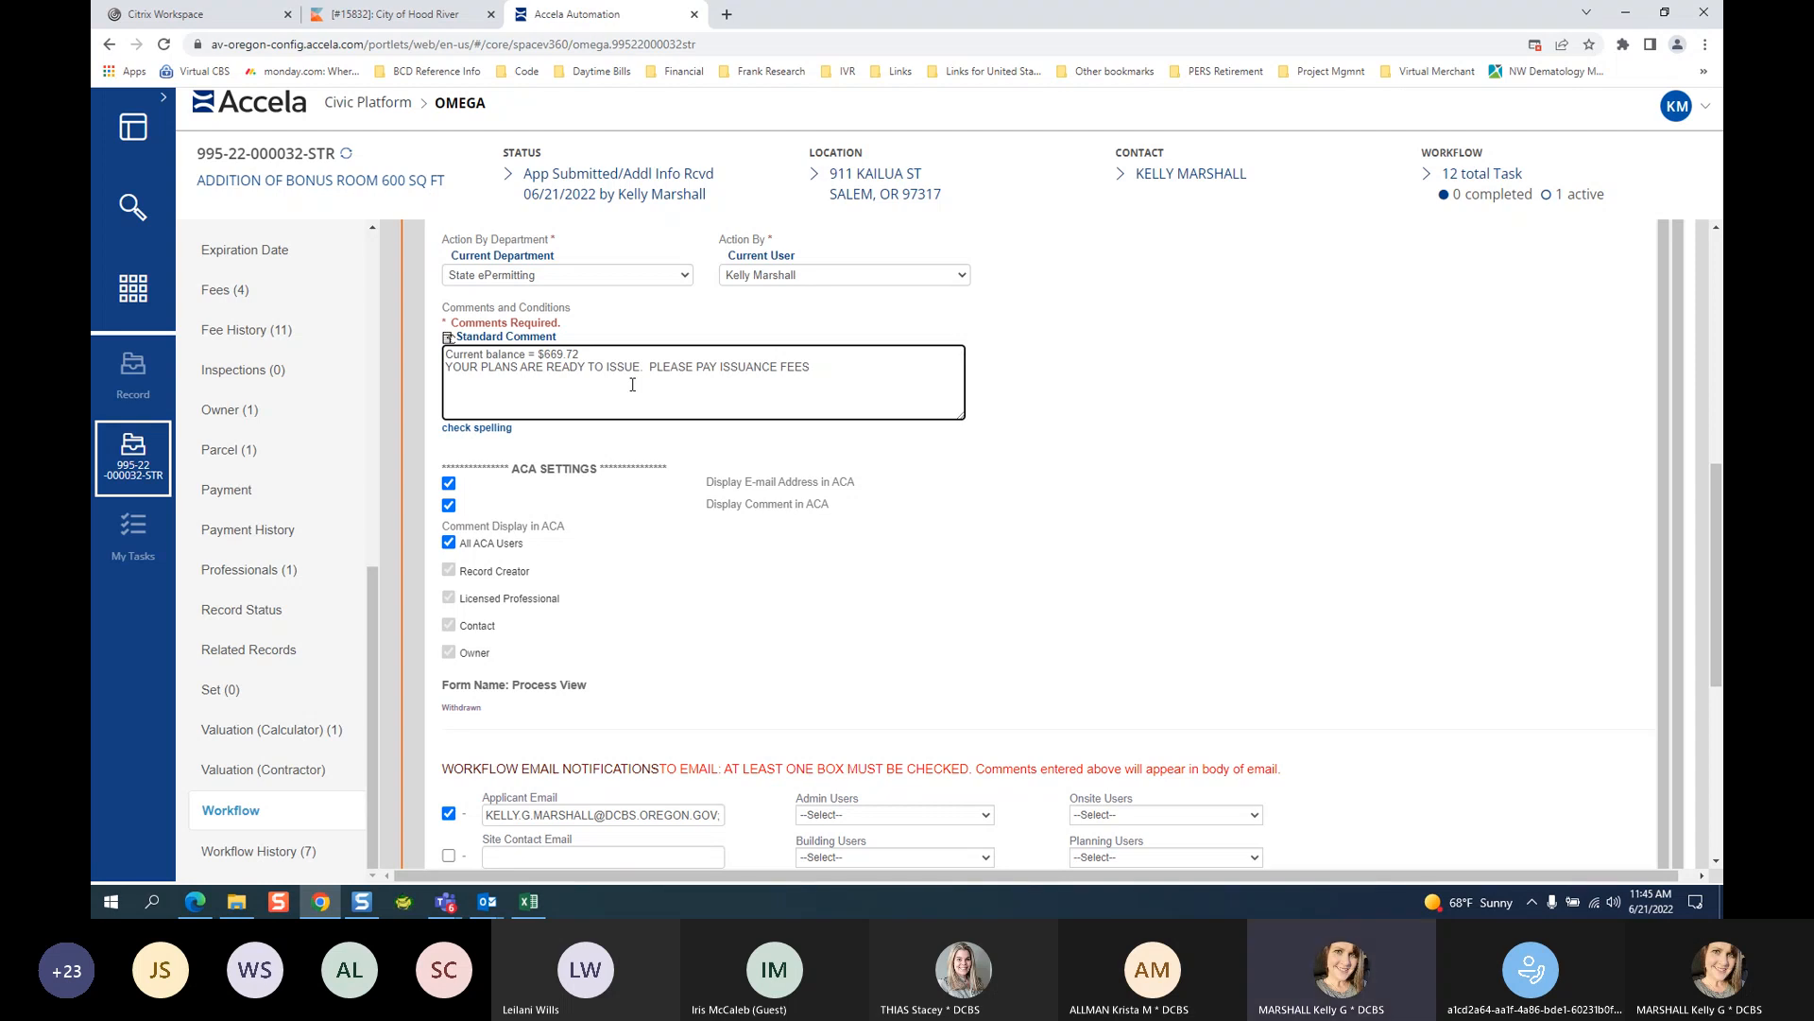
type("AT OUR OFFICE, WE DO NOT CU")
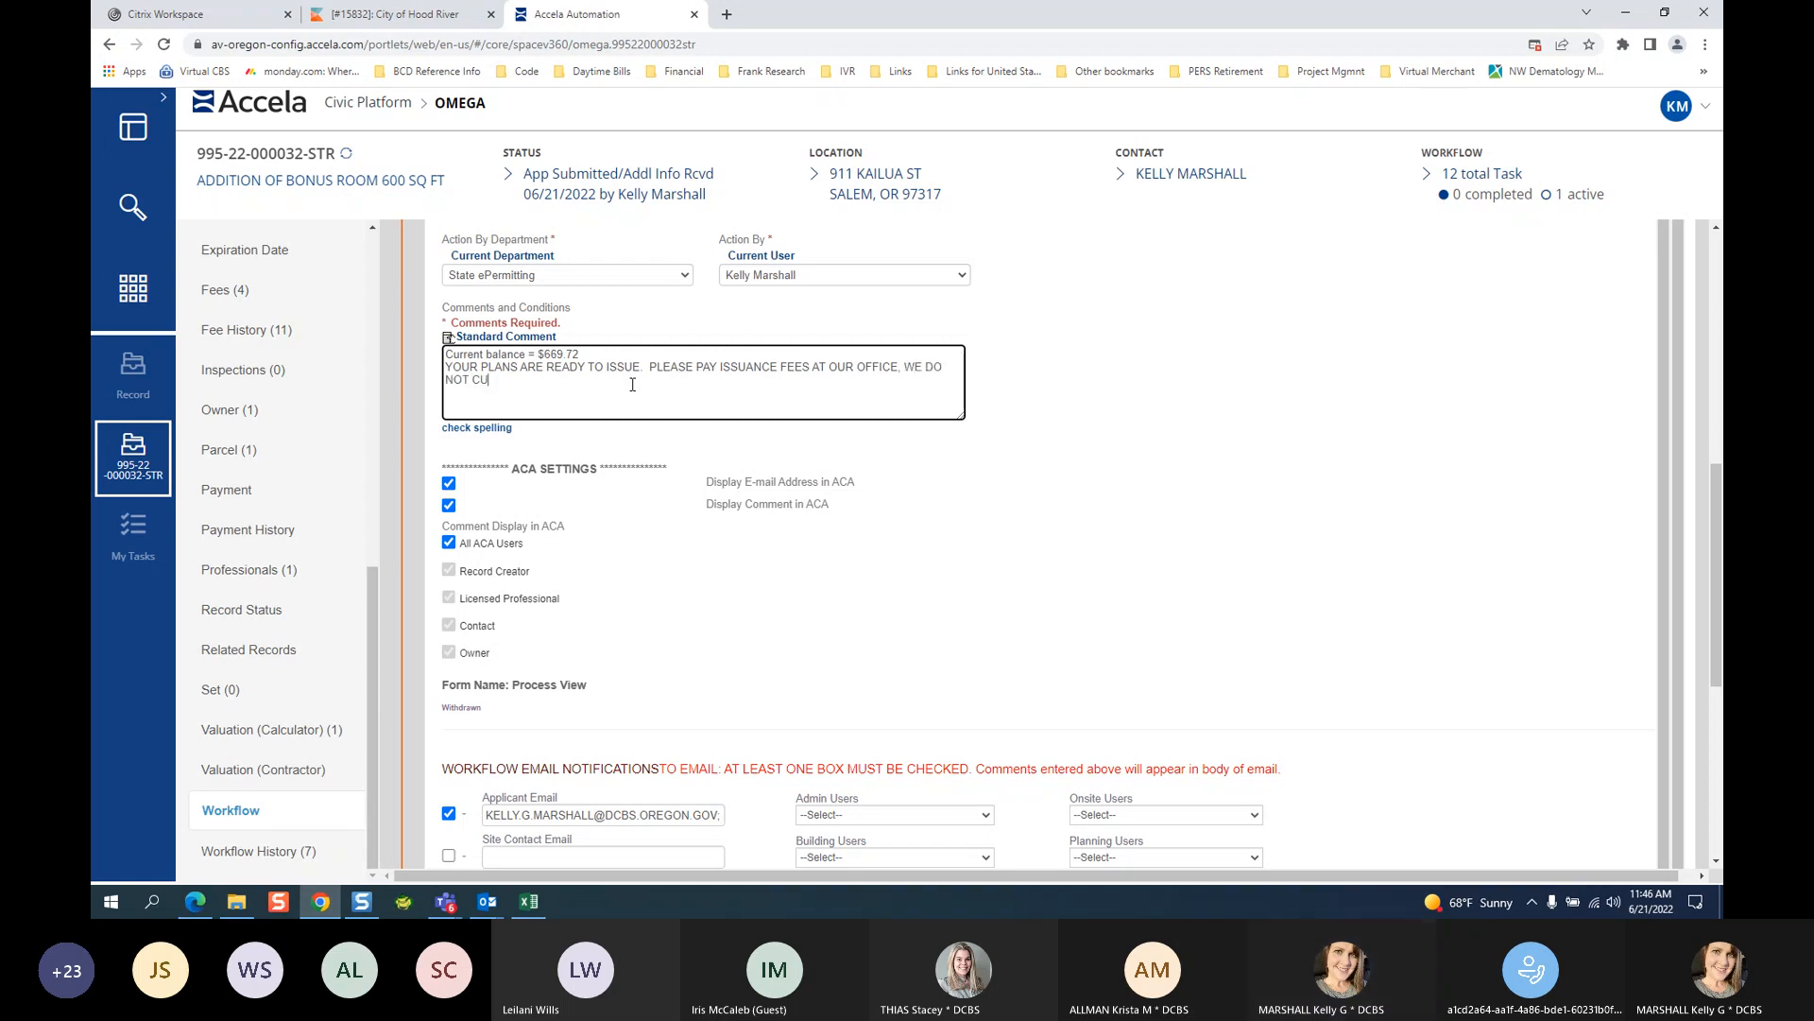
type("RRENTLY")
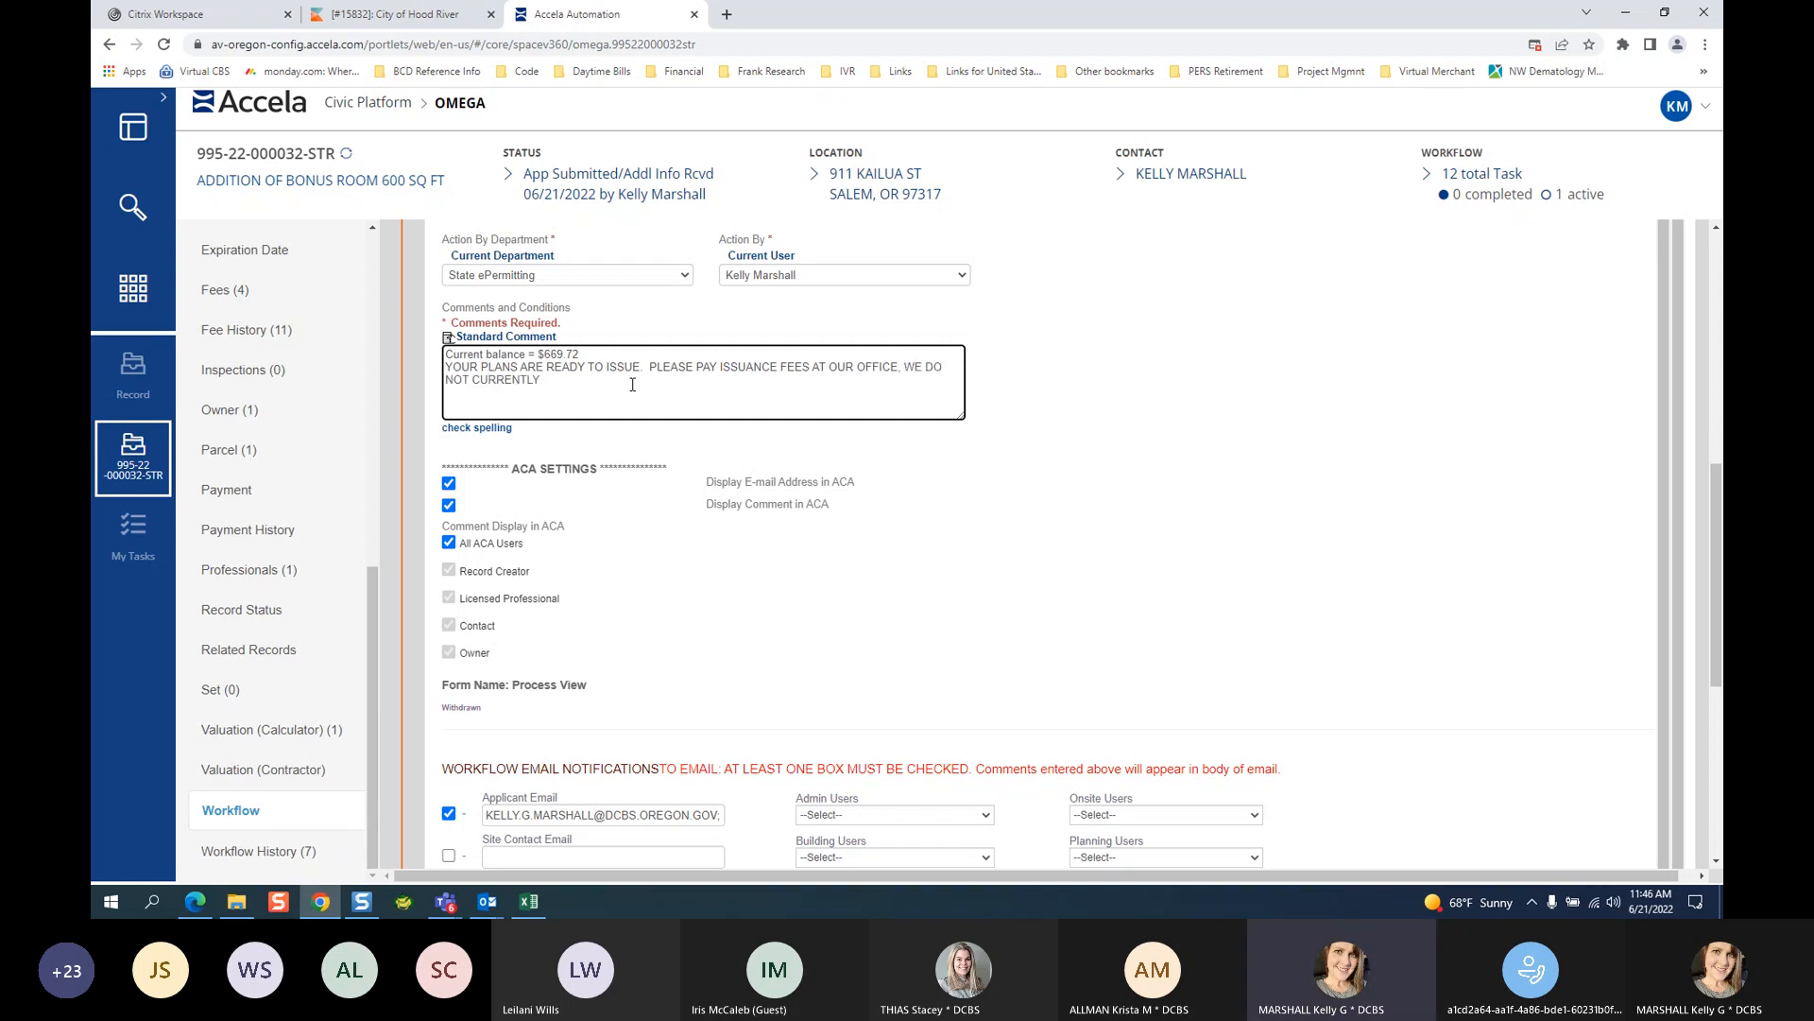
key("BackSpace")
key("BackSpace")
key("BackSpace")
key("BackSpace")
key("BackSpace")
key("BackSpace")
key("BackSpace")
key("BackSpace")
key("BackSpace")
key("BackSpace")
key("BackSpace")
key("BackSpace")
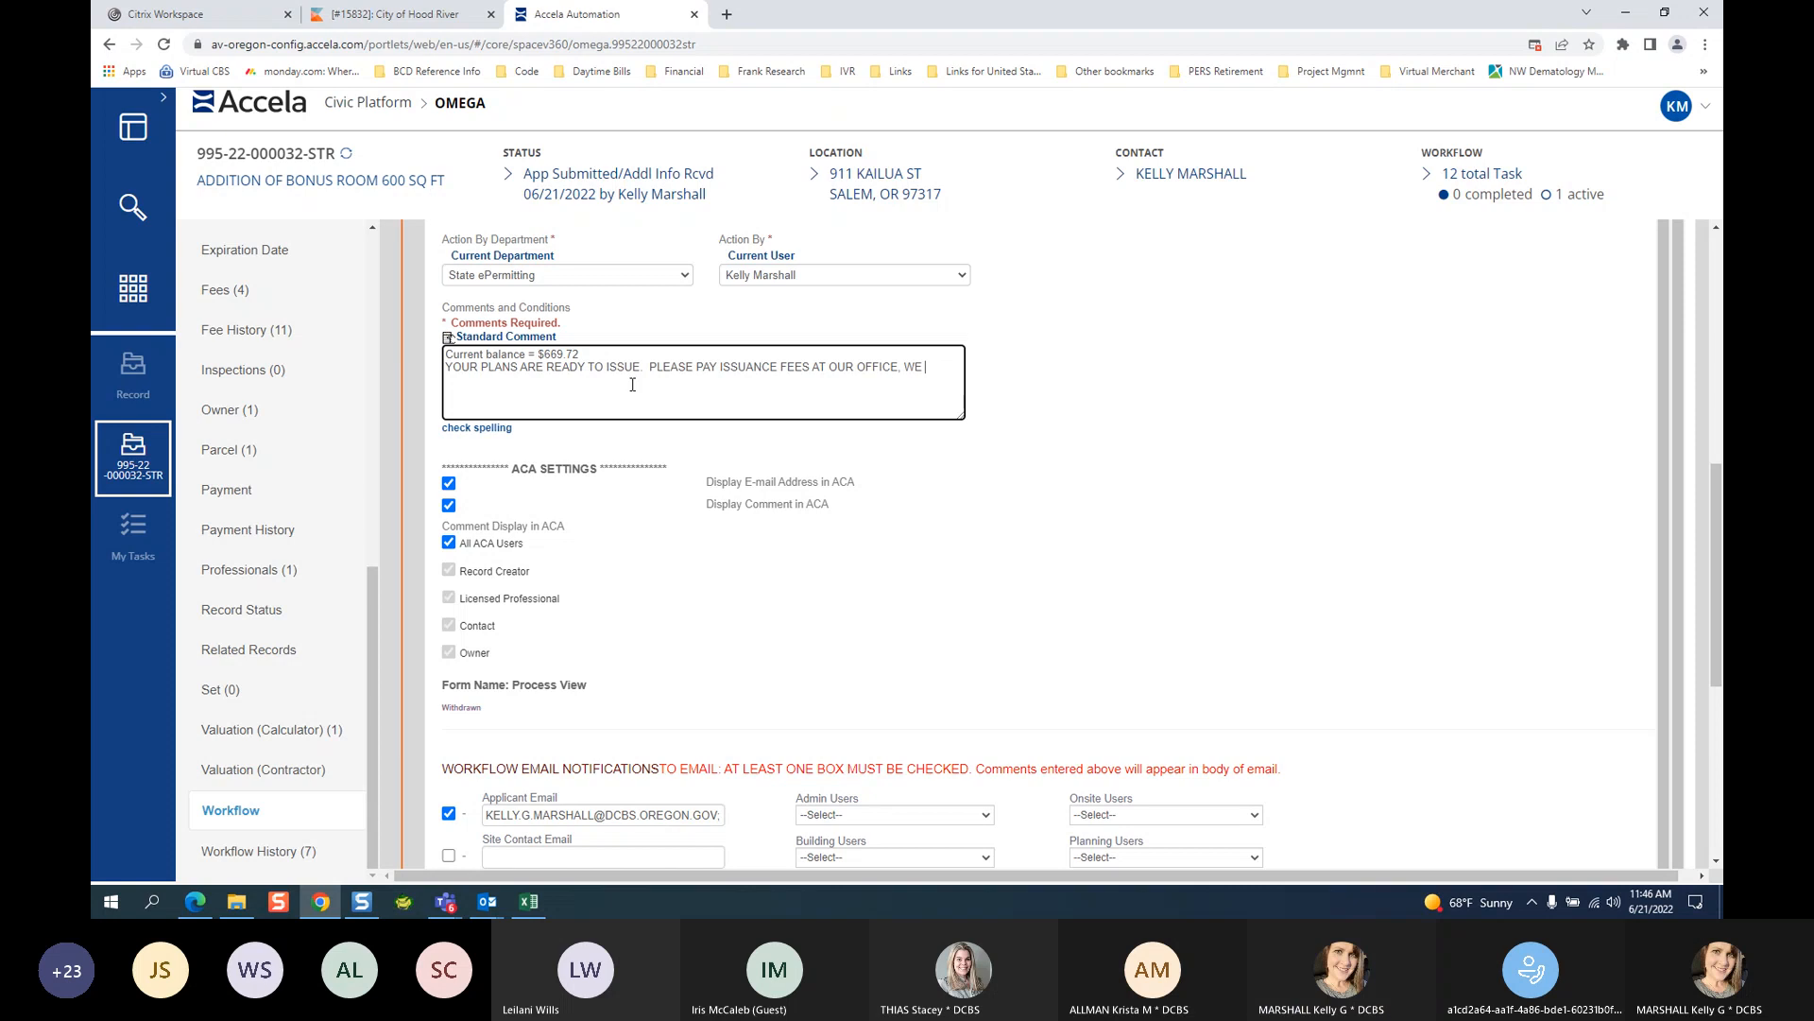
type("ONLY ACCPET")
Finish with 'ONLY ACCEPT CASH OR CHECK PAYMENT FOR BALANCES GREATER THAN $5000.'.
key("BackSpace")
key("BackSpace")
key("BackSpace")
type("EPT CAHS O")
key("BackSpace")
key("BackSpace")
key("BackSpace")
key("BackSpace")
type("SH OR CHECK PAYMENT FOR BALANCES GREATED THAN")
key("BackSpace")
key("BackSpace")
key("BackSpace")
key("BackSpace")
key("BackSpace")
key("BackSpace")
key("BackSpace")
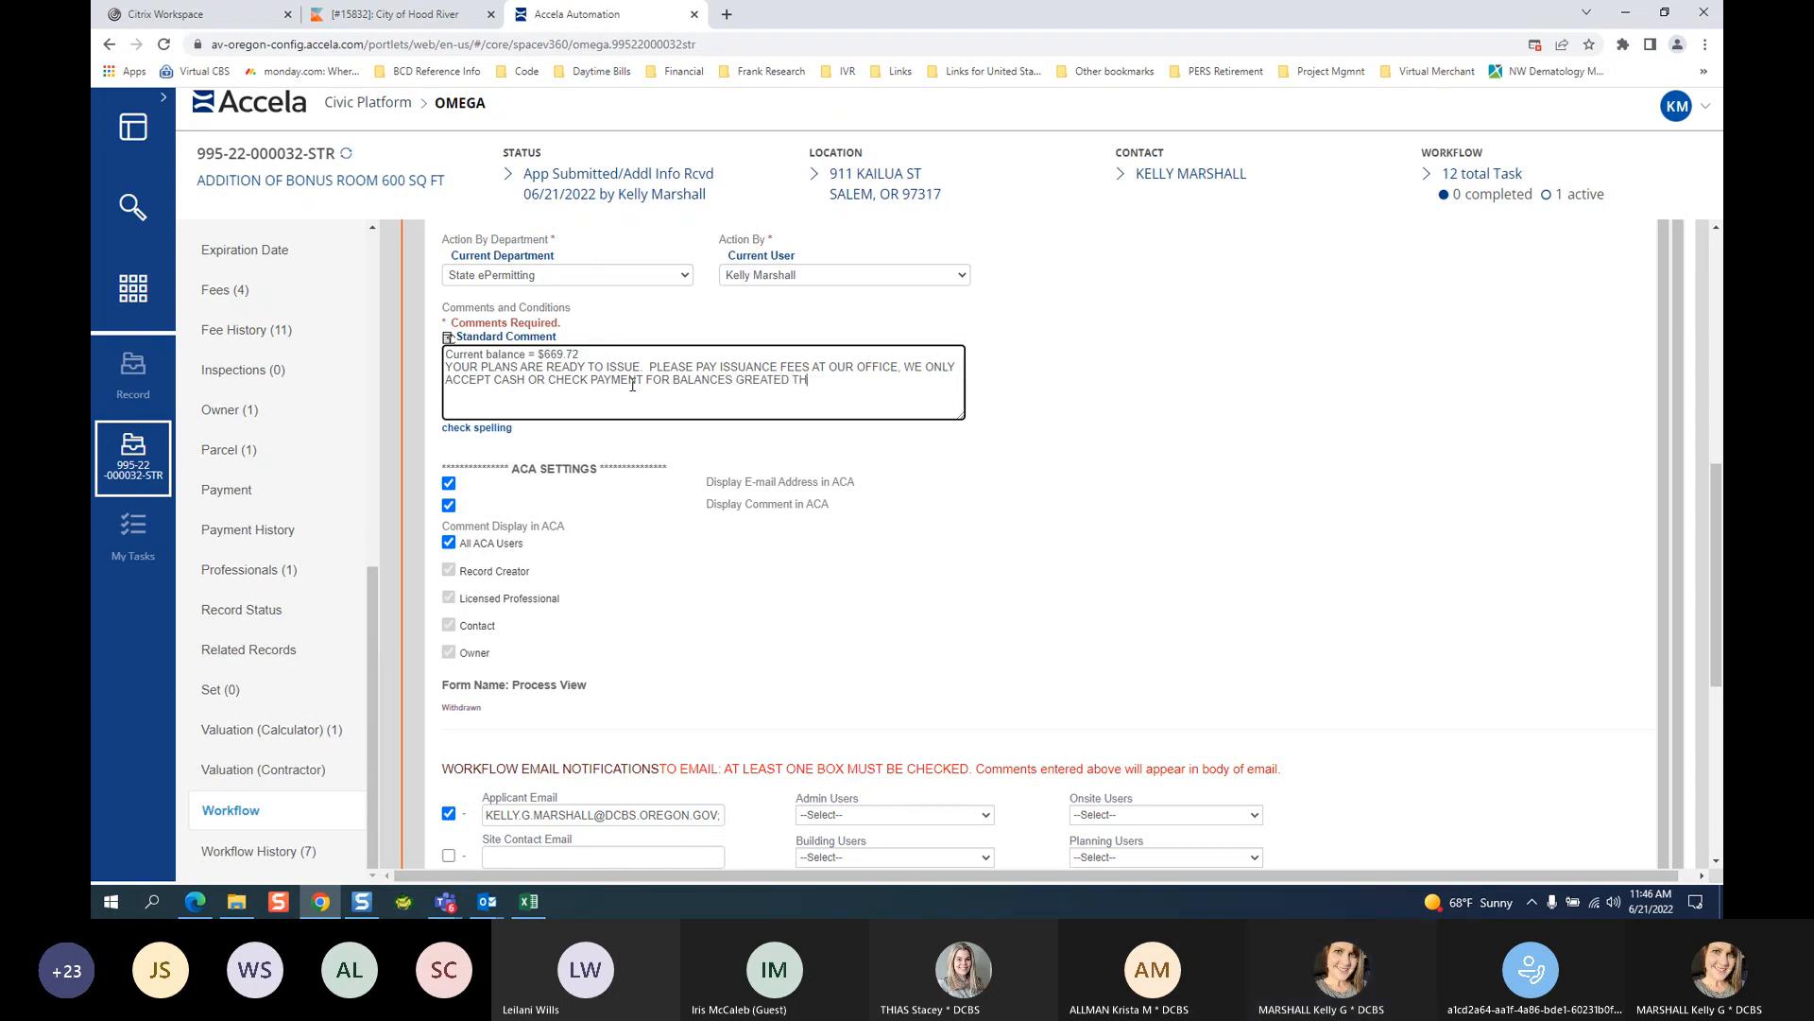
type("R THAN $5000")
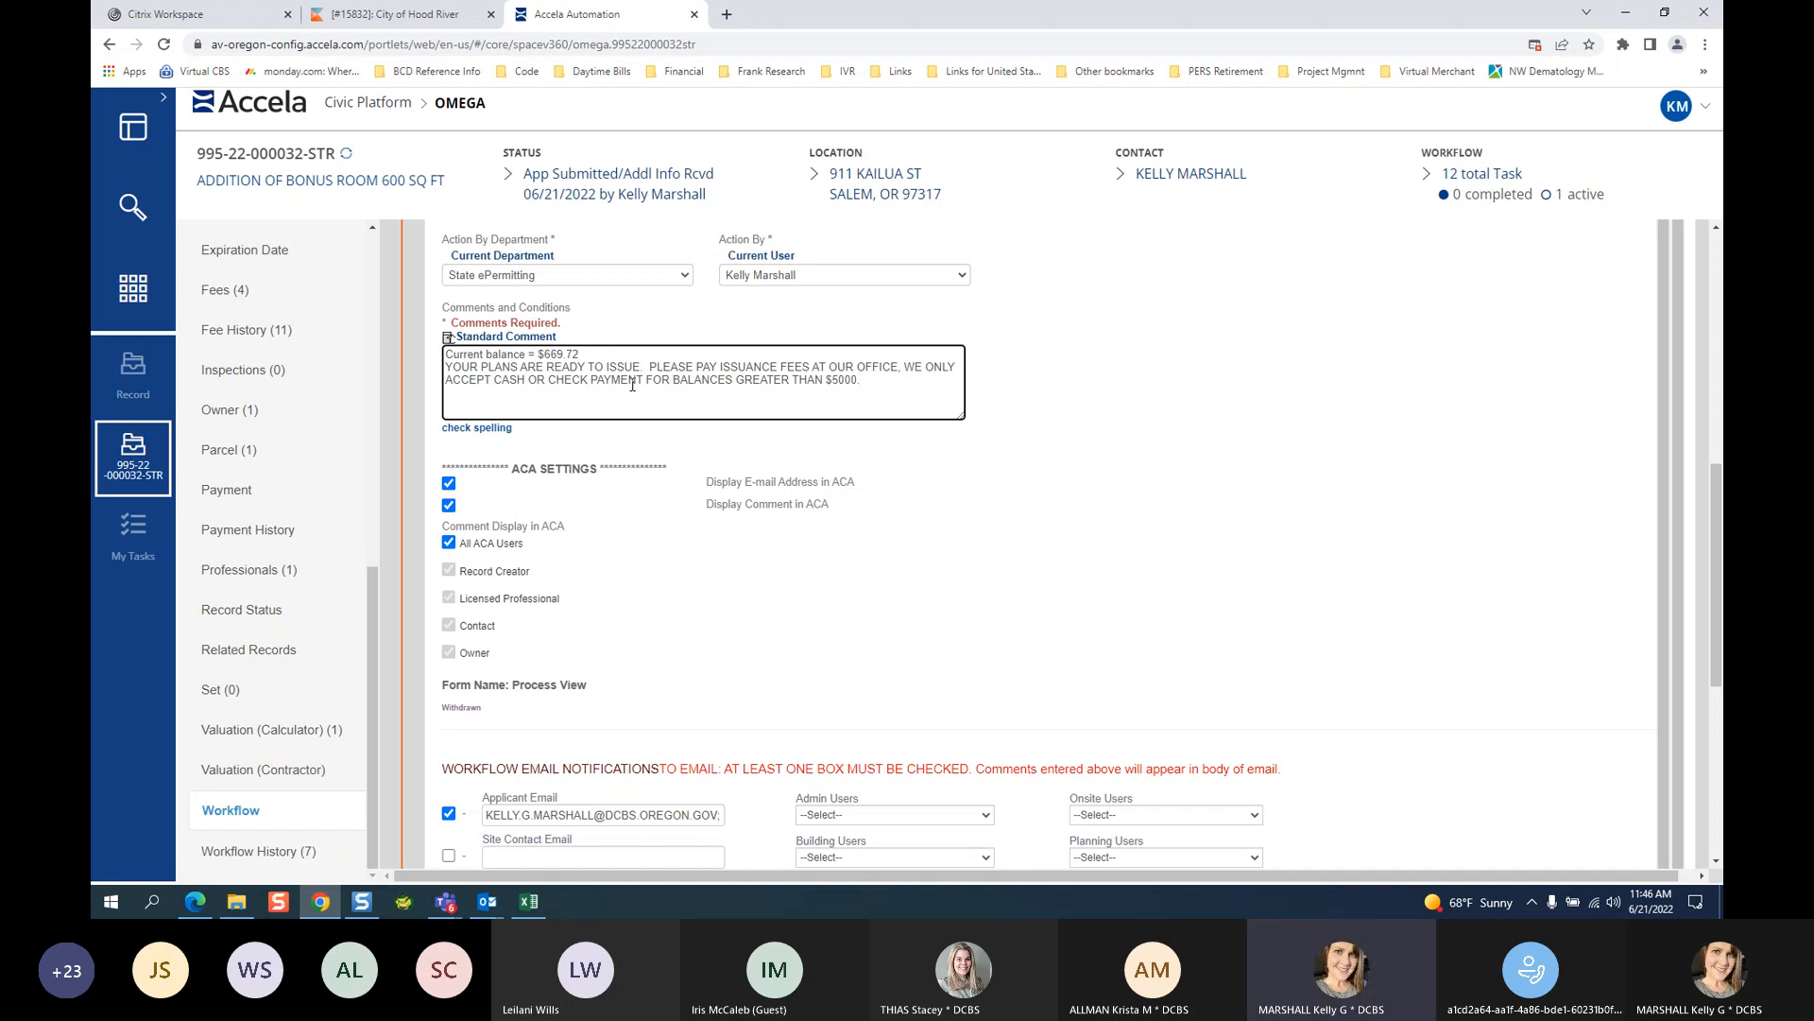
type(".")
Replace the cash/check sentence with online-payment-link and plan-pickup instructions, office hours 9AM to 4PM.
left_click_drag(904, 367, 910, 379)
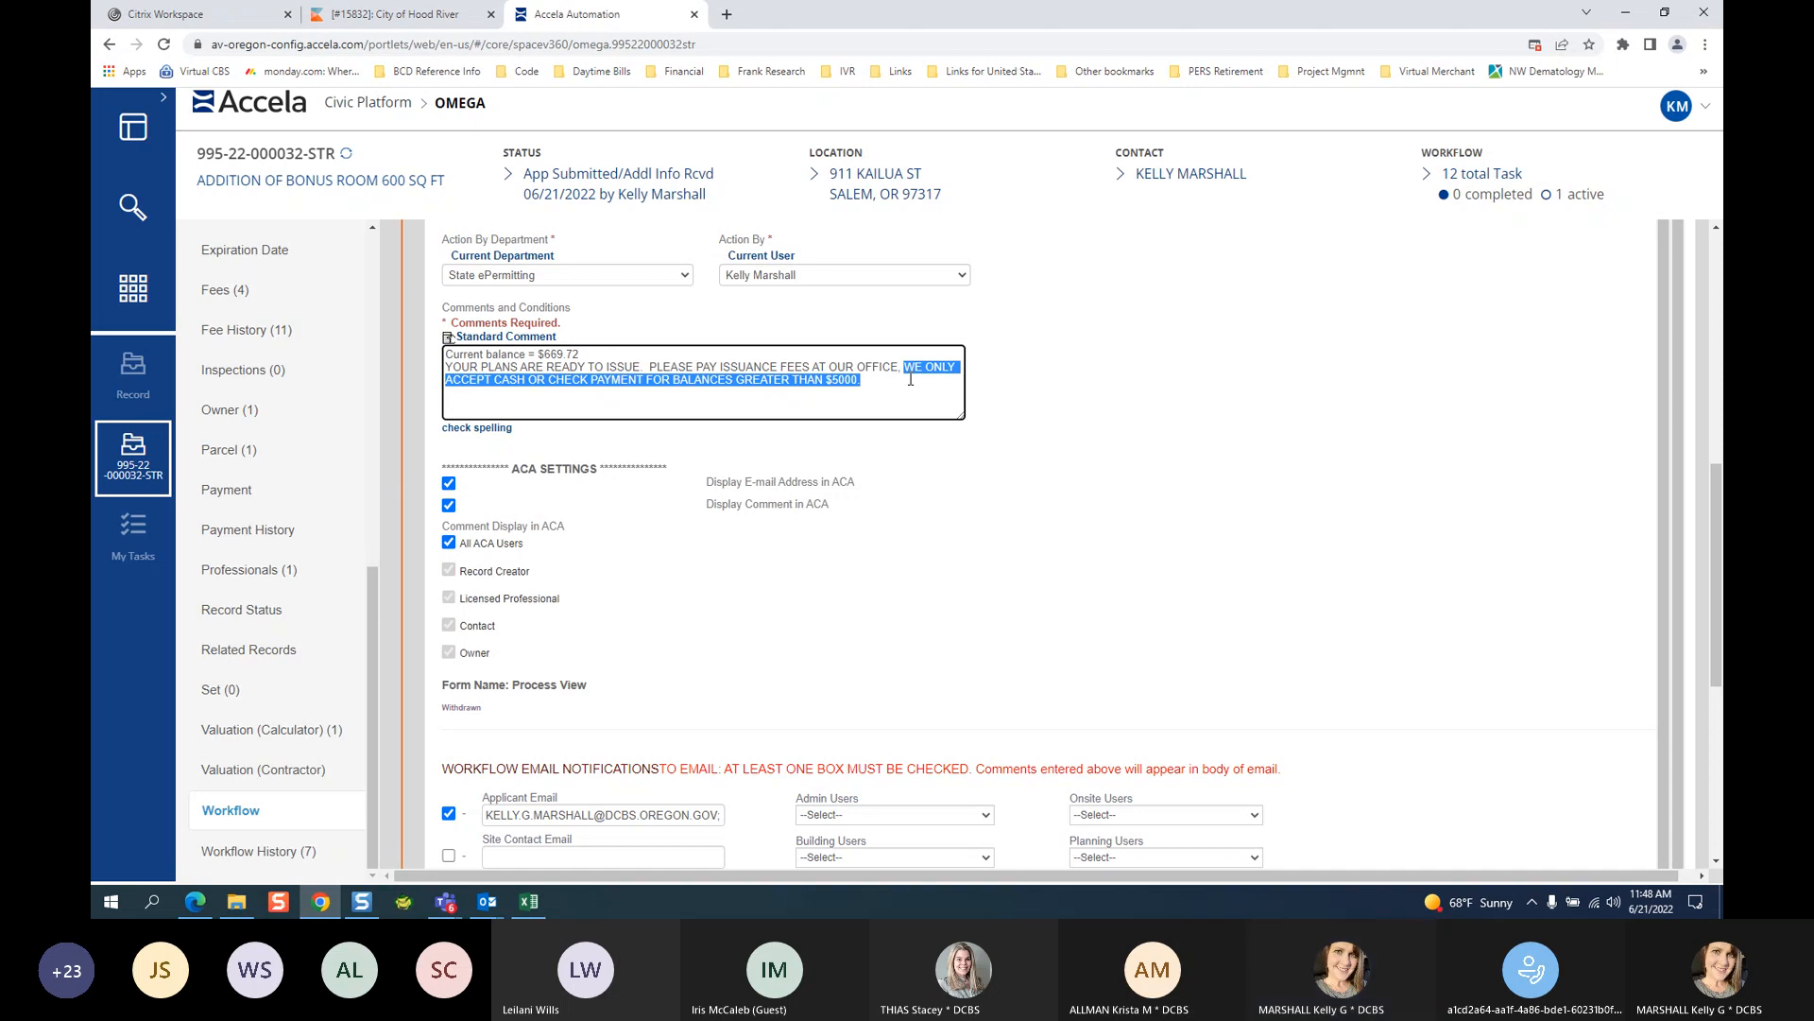
type("PLEAS")
type("E PA")
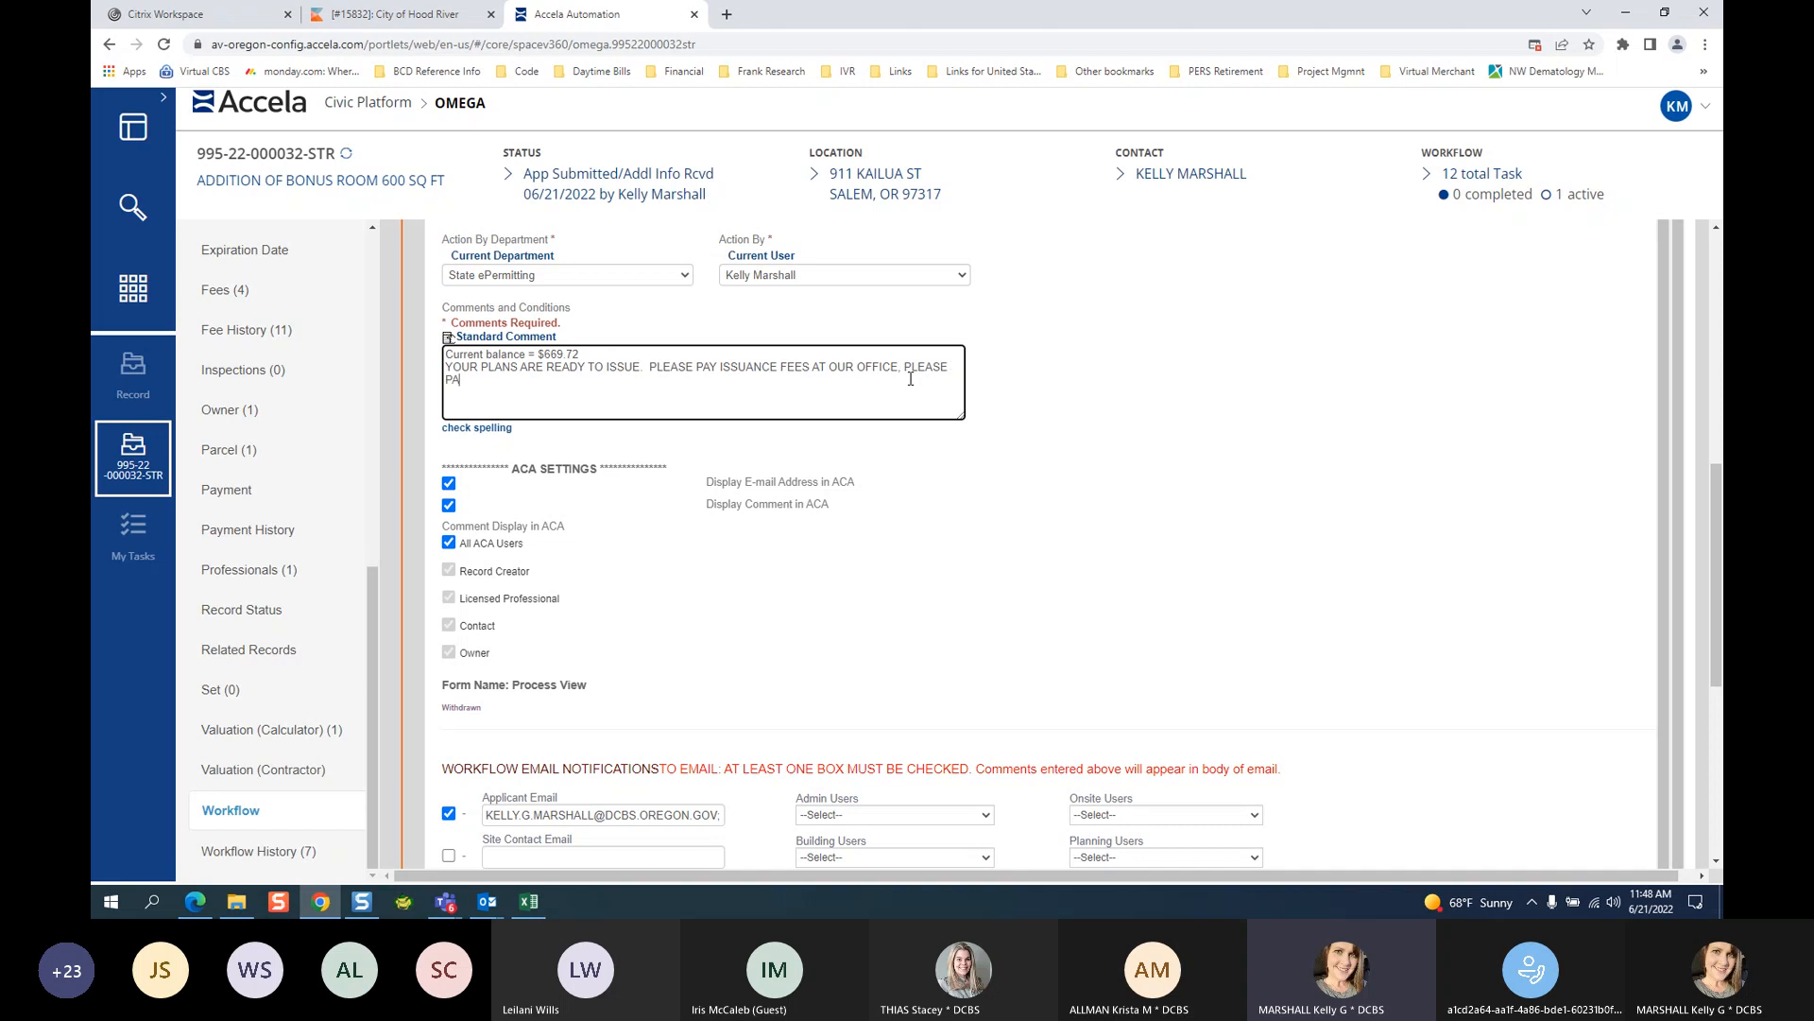
type("Y ONLINE USING THE PROVIDED ")
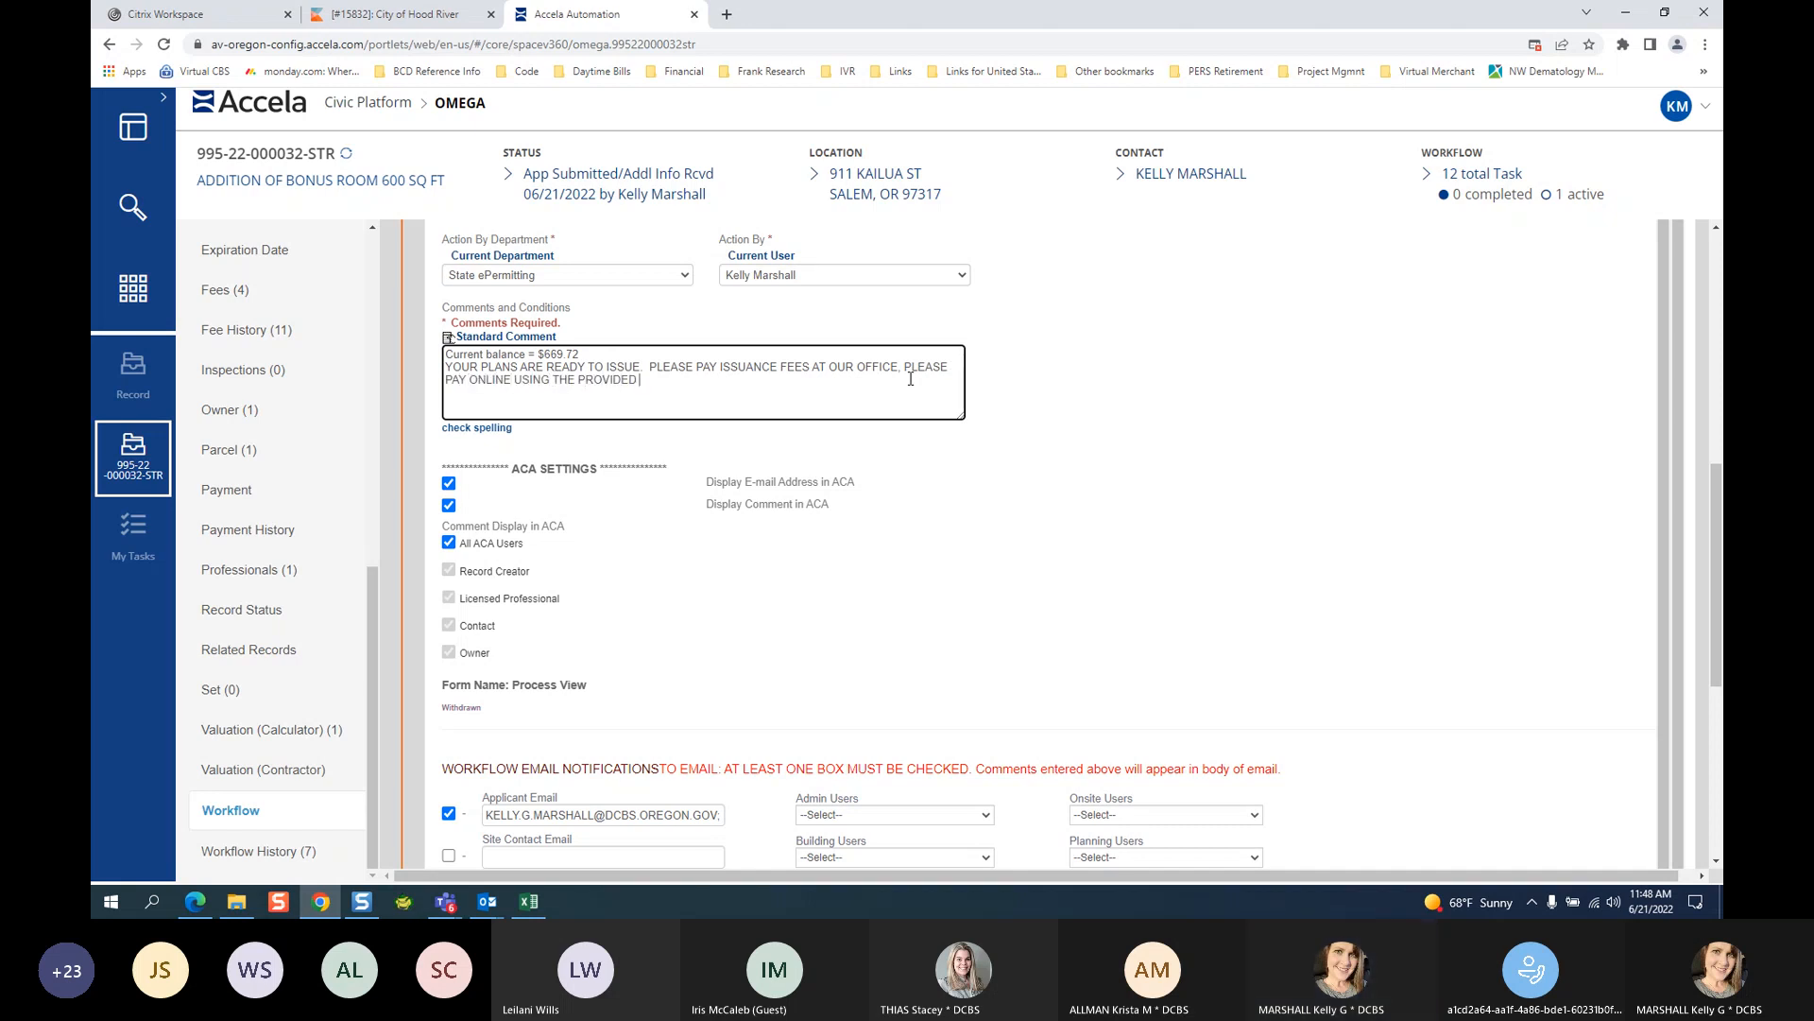
type("LINK IN THIS EMAI")
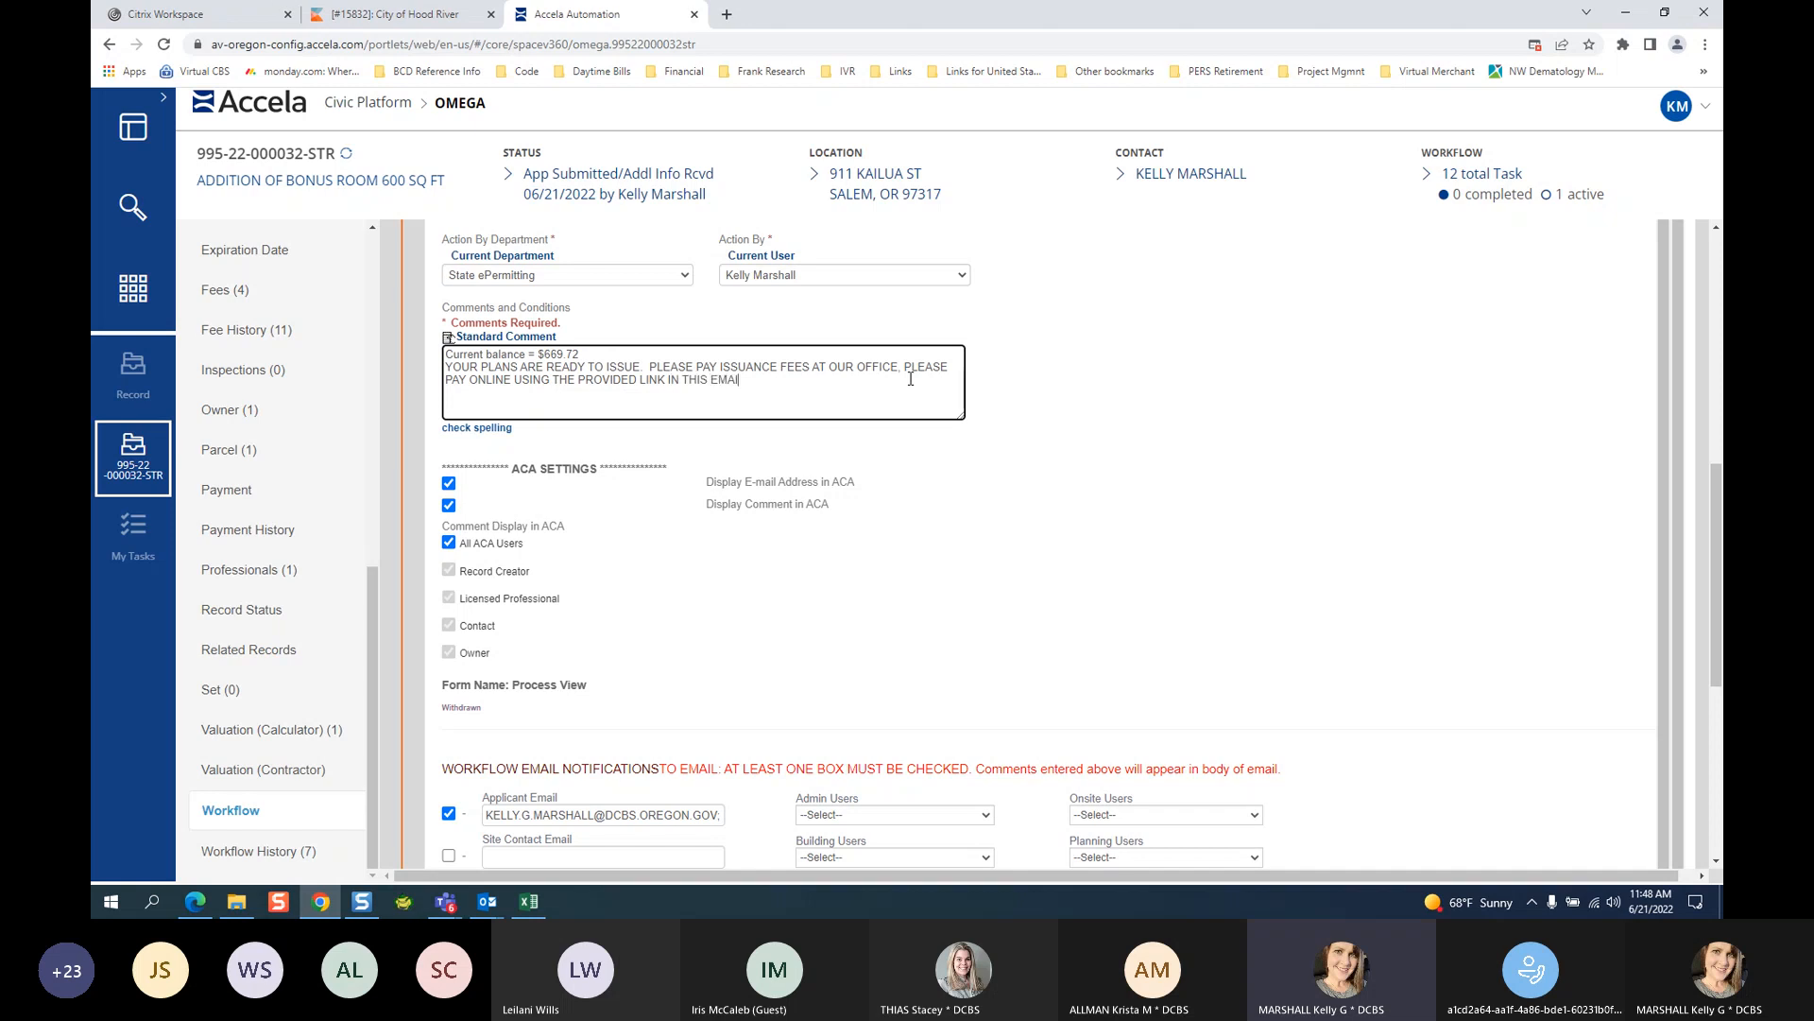
type("L.  PICK UP YOUR APPOR")
key("BackSpace")
key("BackSpace")
type("ROVED PLANS A")
type("T OUR OFFICE AT")
type(" 13 ,AOMS")
key("BackSpace")
key("BackSpace")
key("BackSpace")
type("MAIN ST")
type(".")
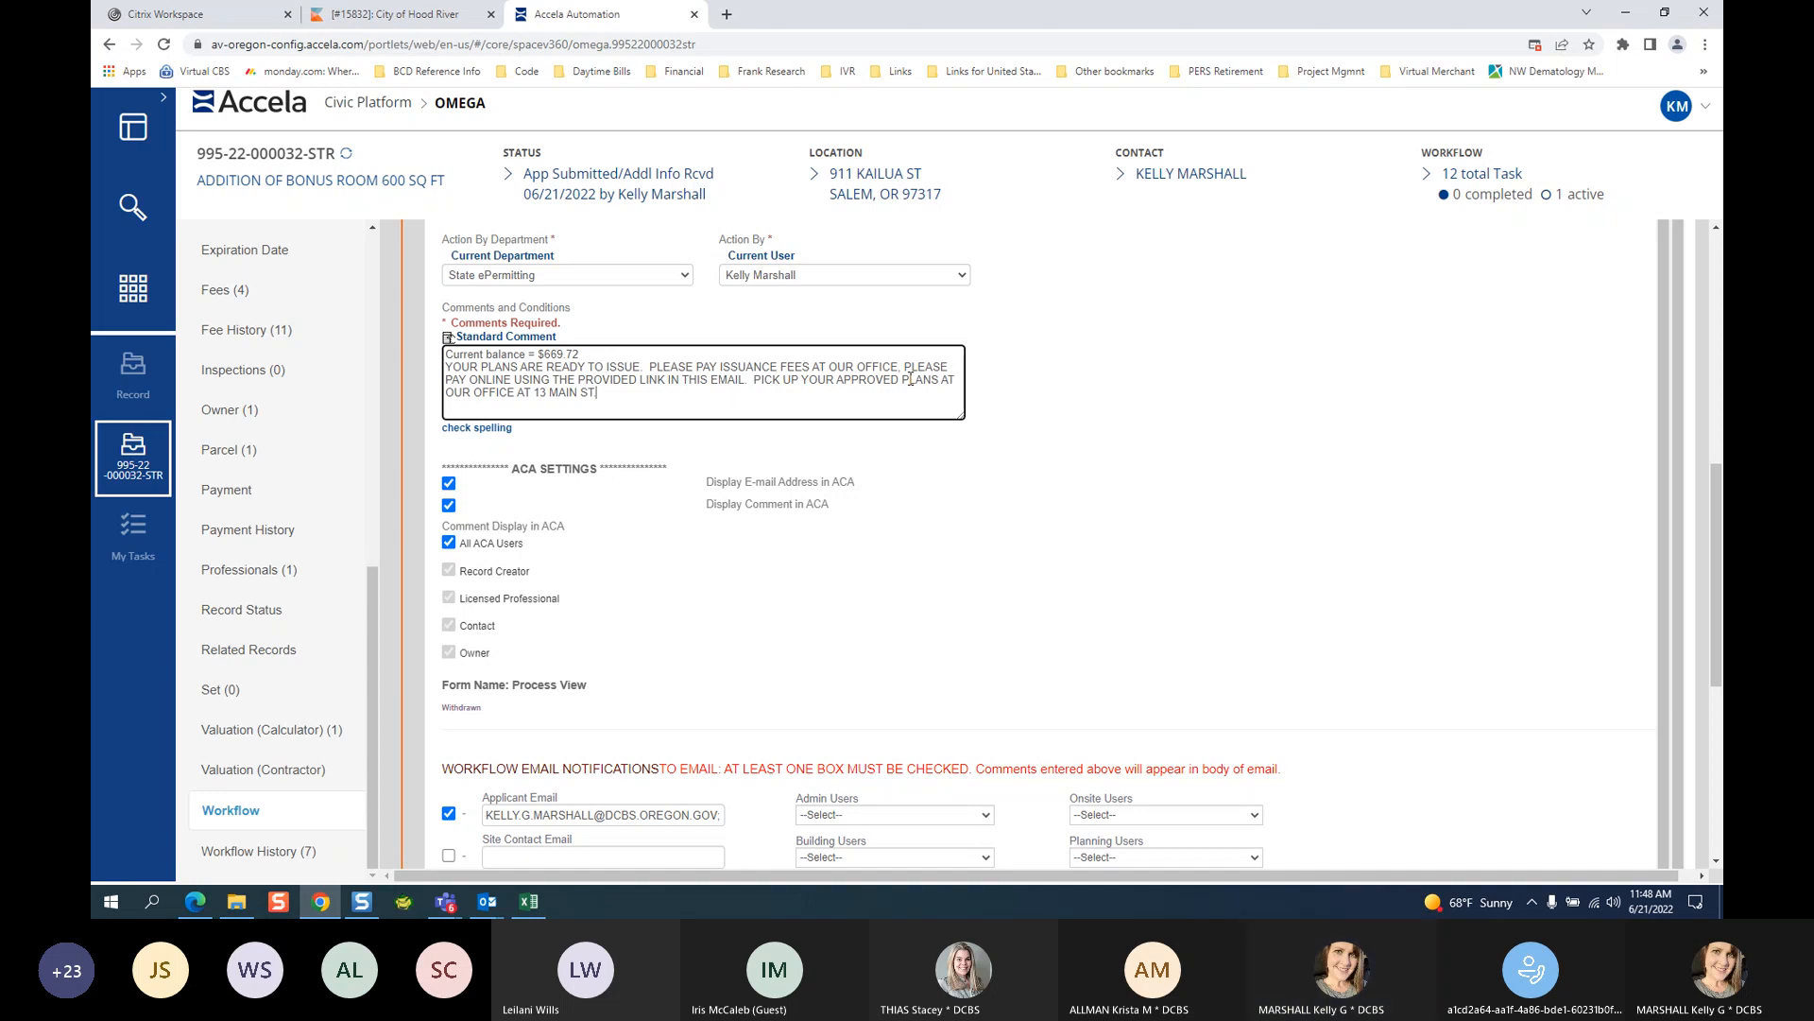
type(" BETWEEN THE HOURS OF 9AM AND ")
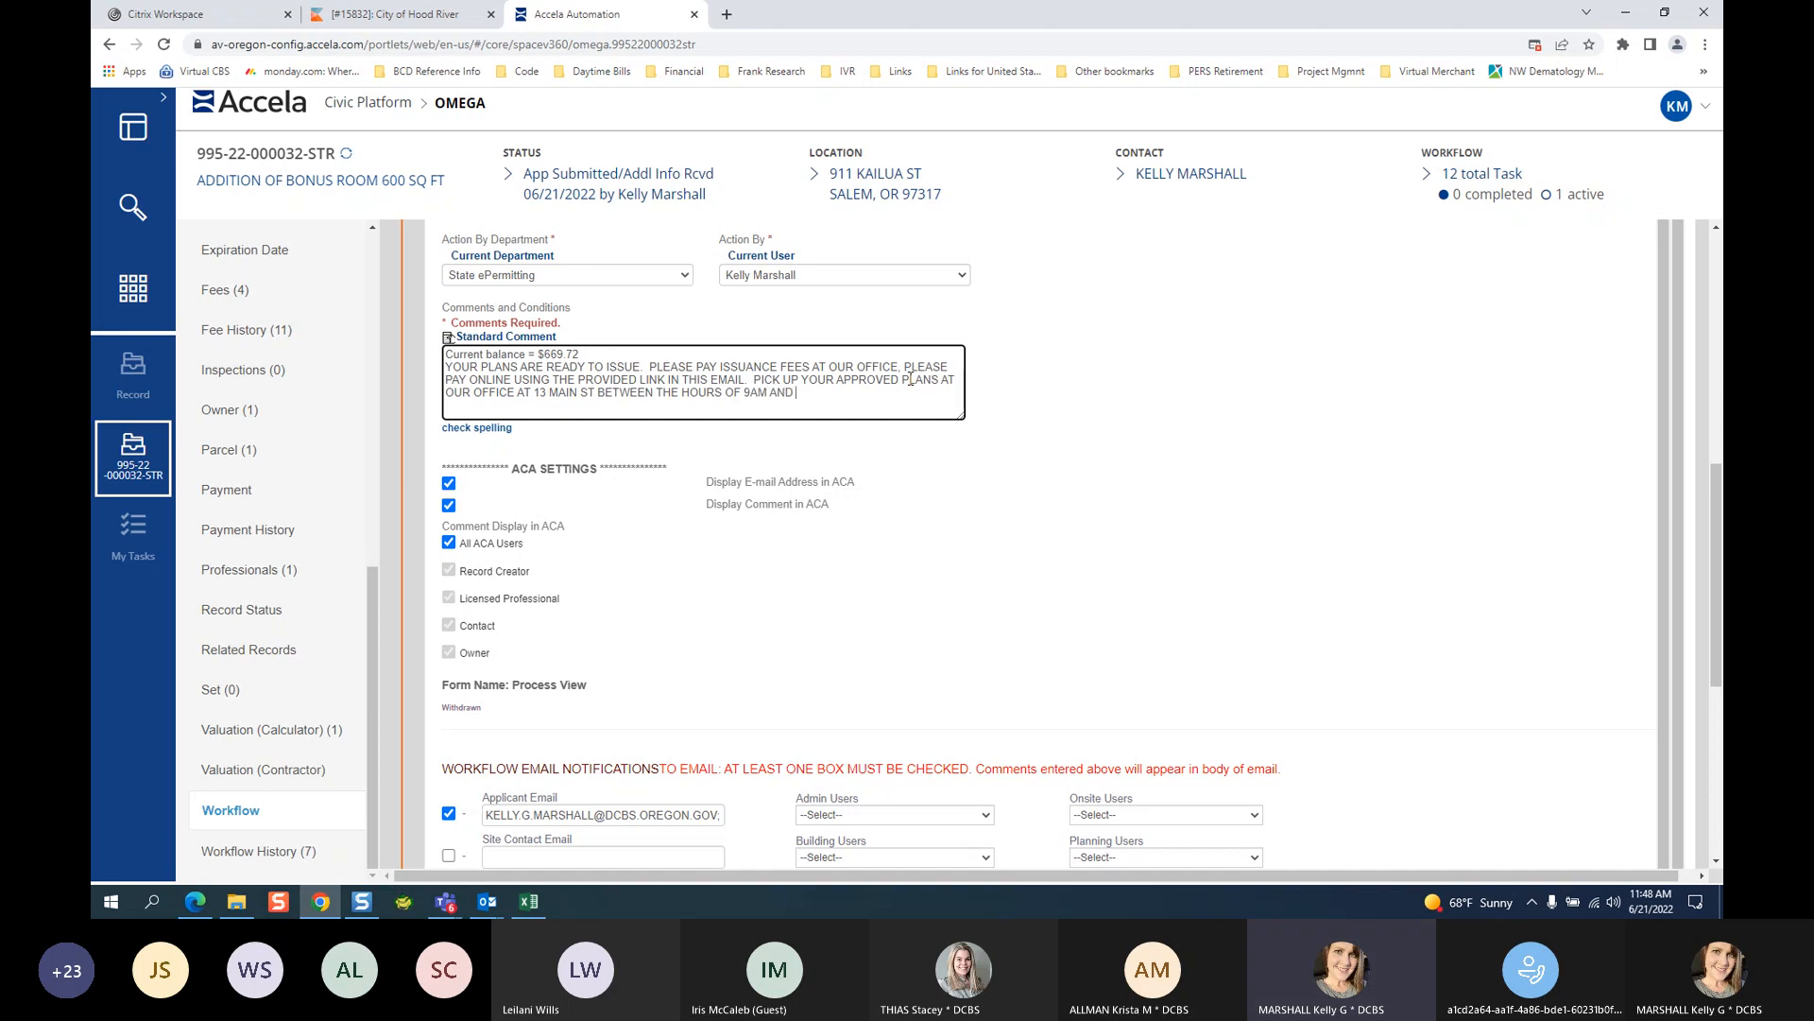
type("4PM.")
Insert 'YOUR PERMIT FEE' right after PAY in the comment.
left_click_drag(473, 368, 485, 386)
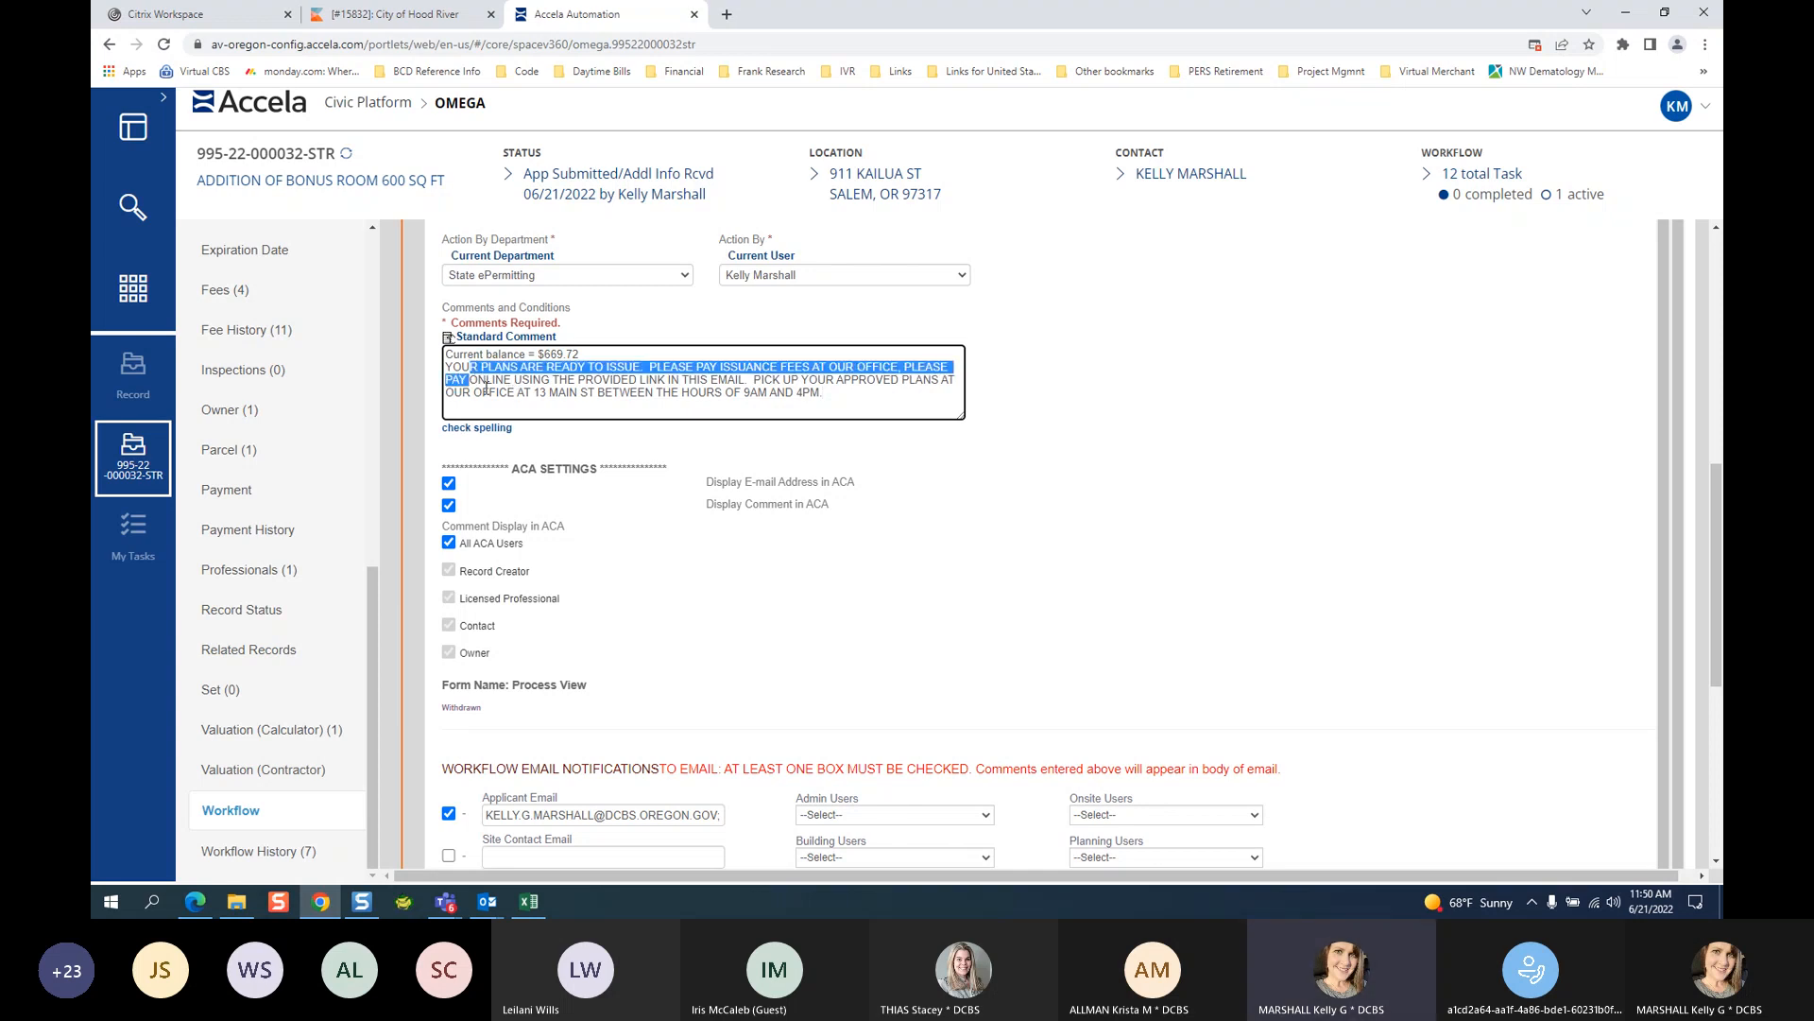
key("Right")
type("YOUR")
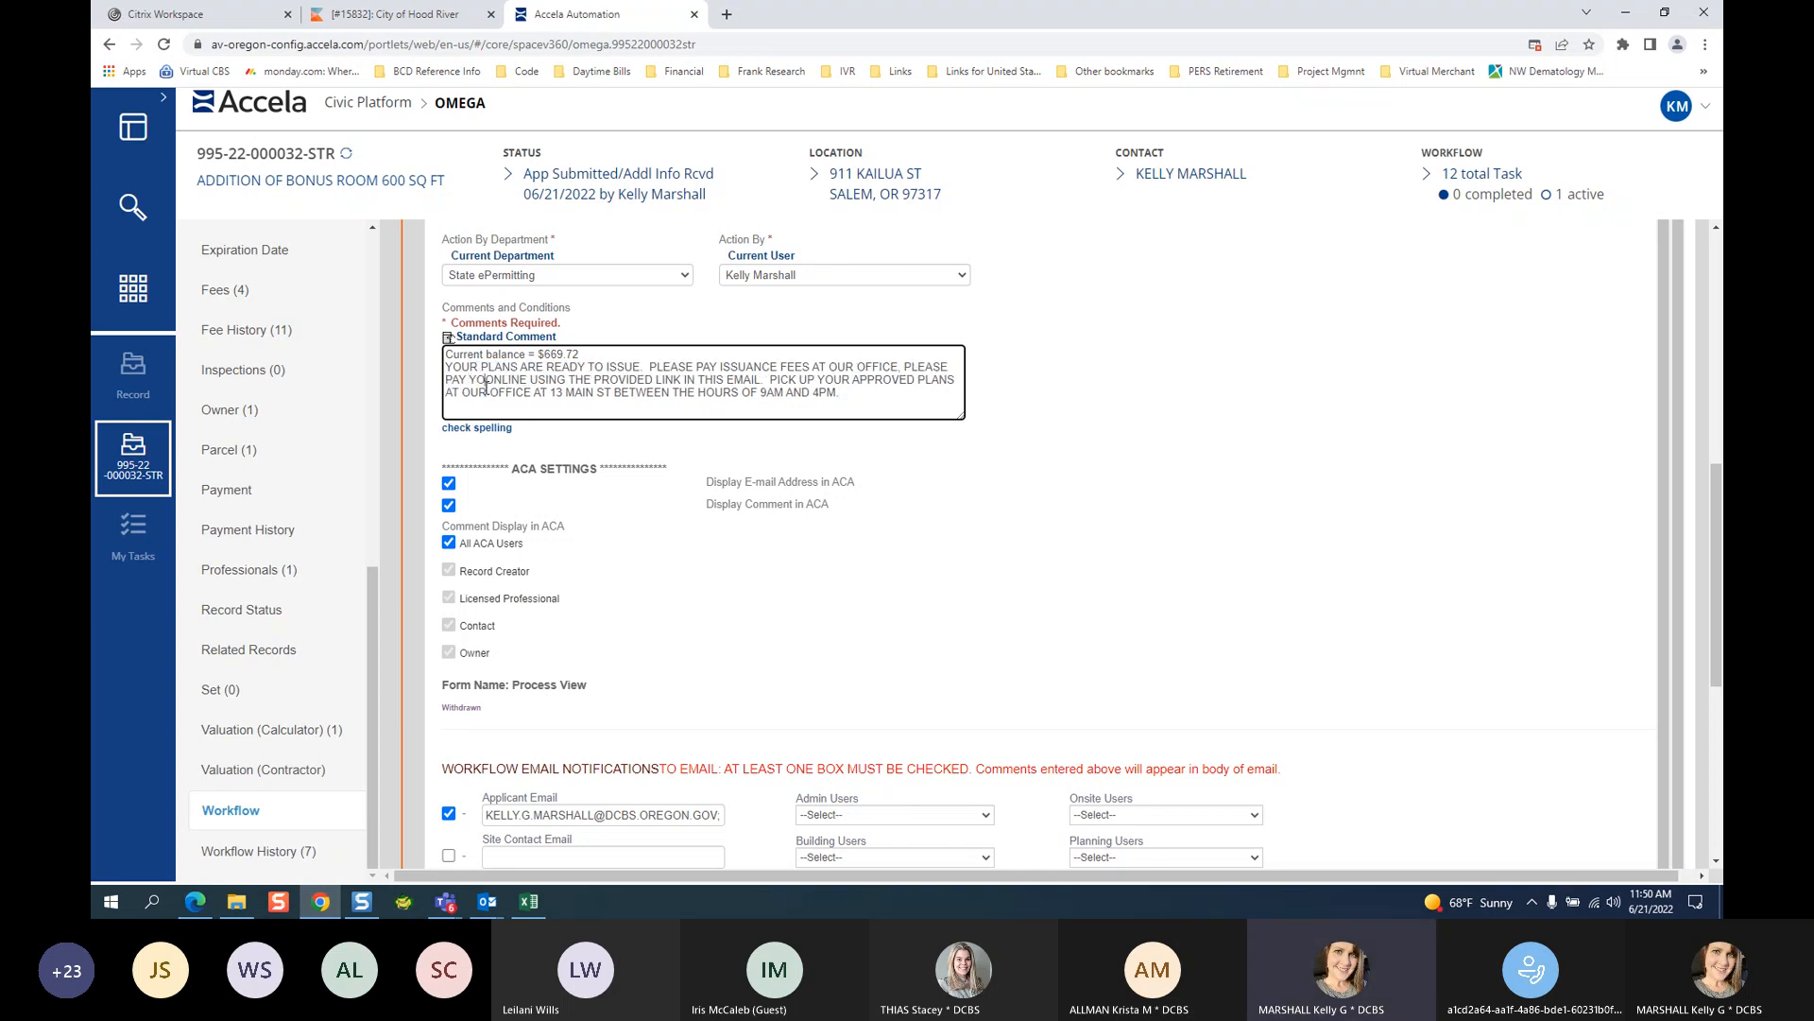
type(" PERMIT FEE")
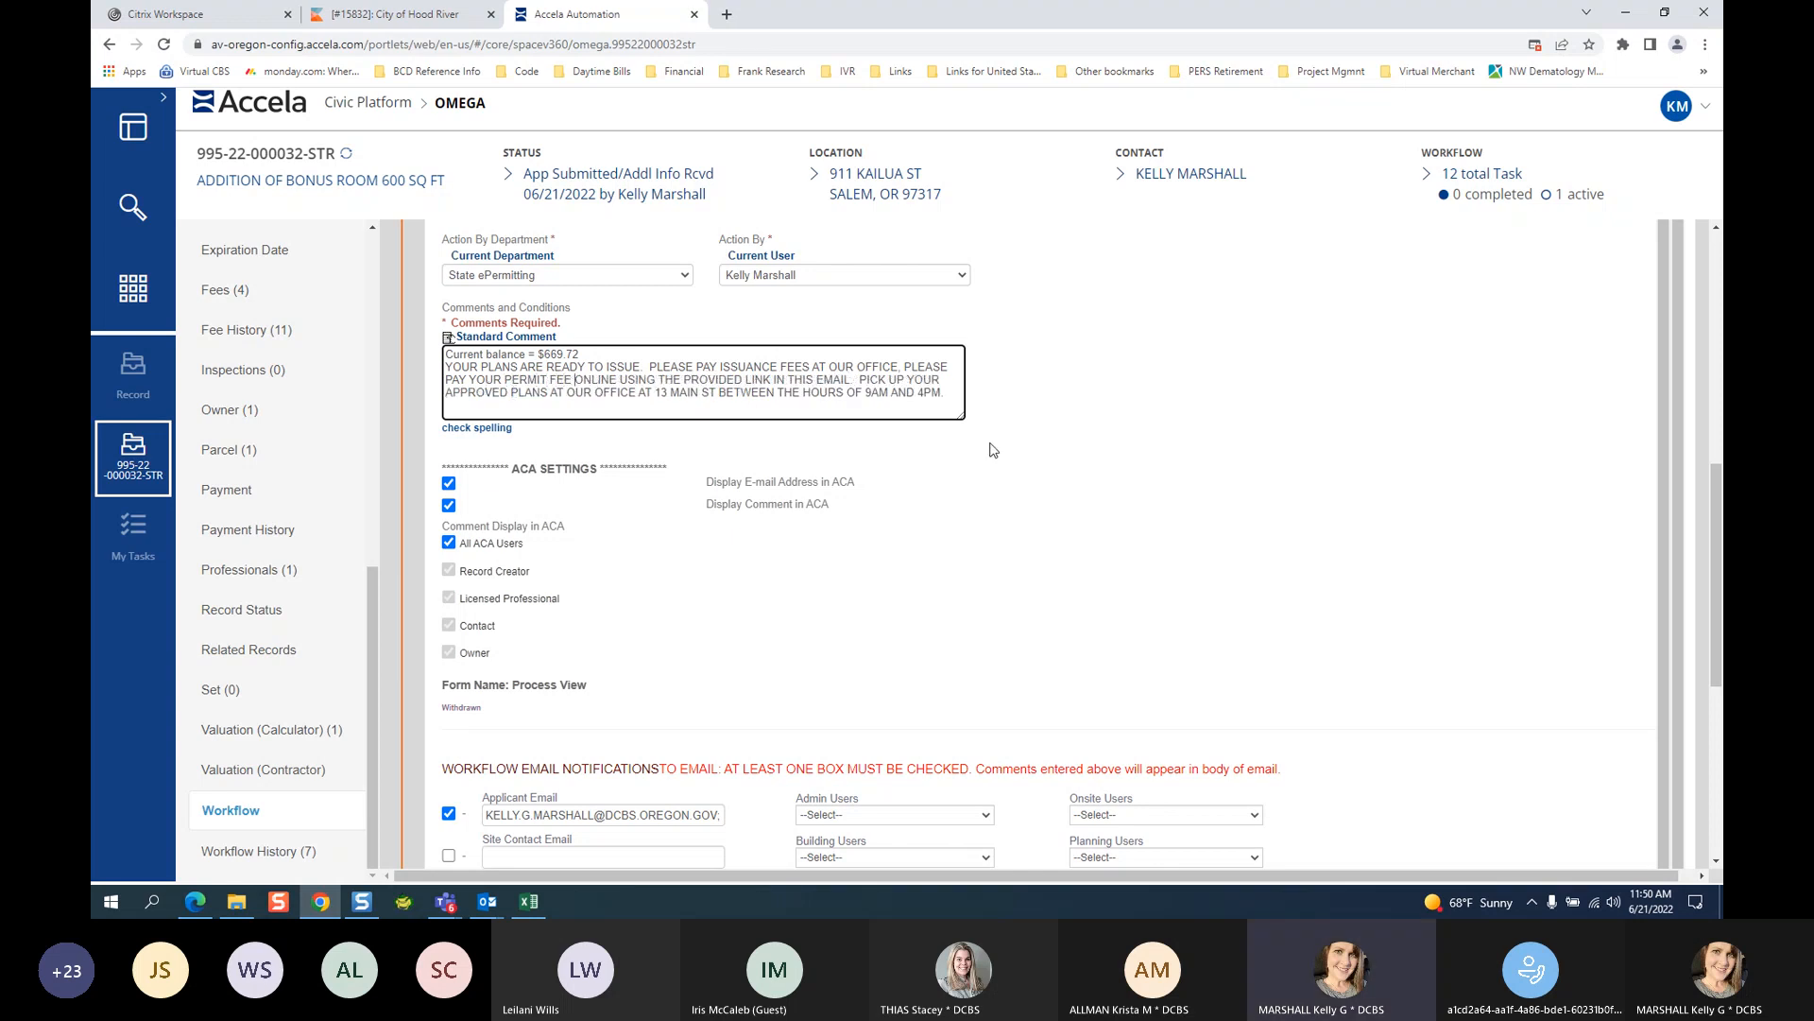
After EMAIL, add that SDCs and school CET are paid by cash or check at the office.
left_click(851, 379)
type("- ")
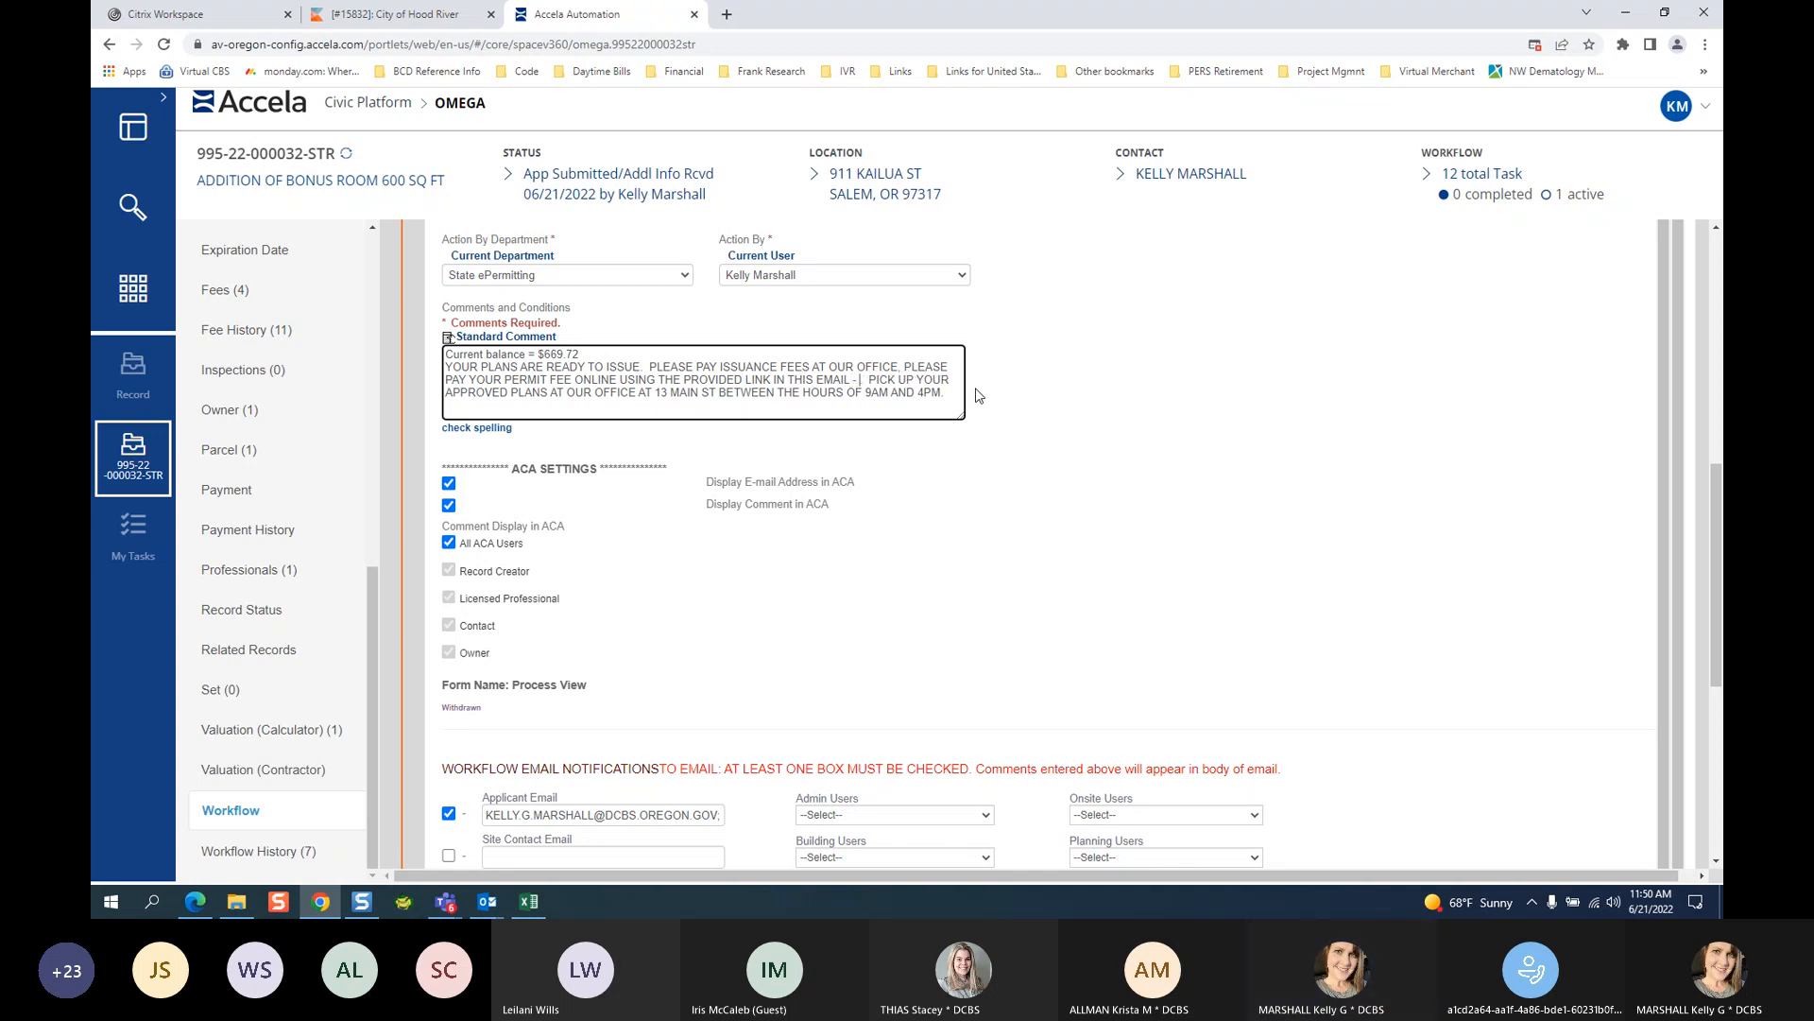
type("OUR POLICY IS TO PAY CASH OR")
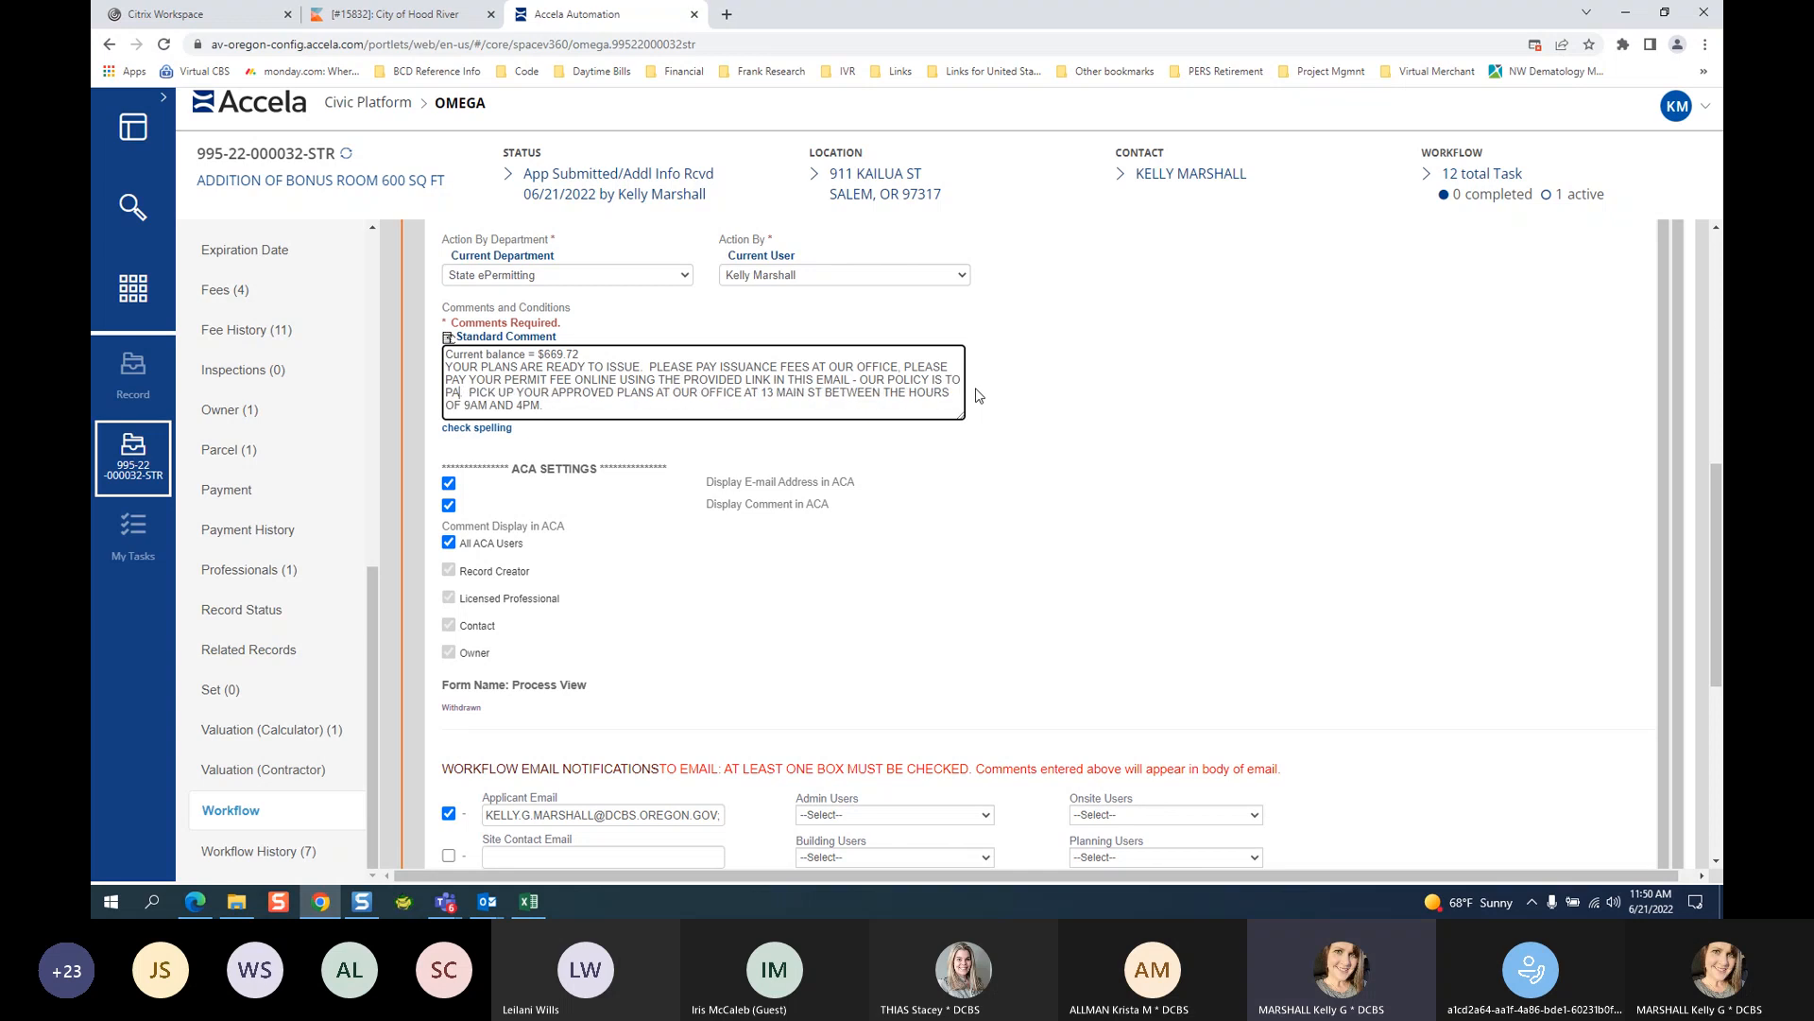
type(" CHECK FOR S")
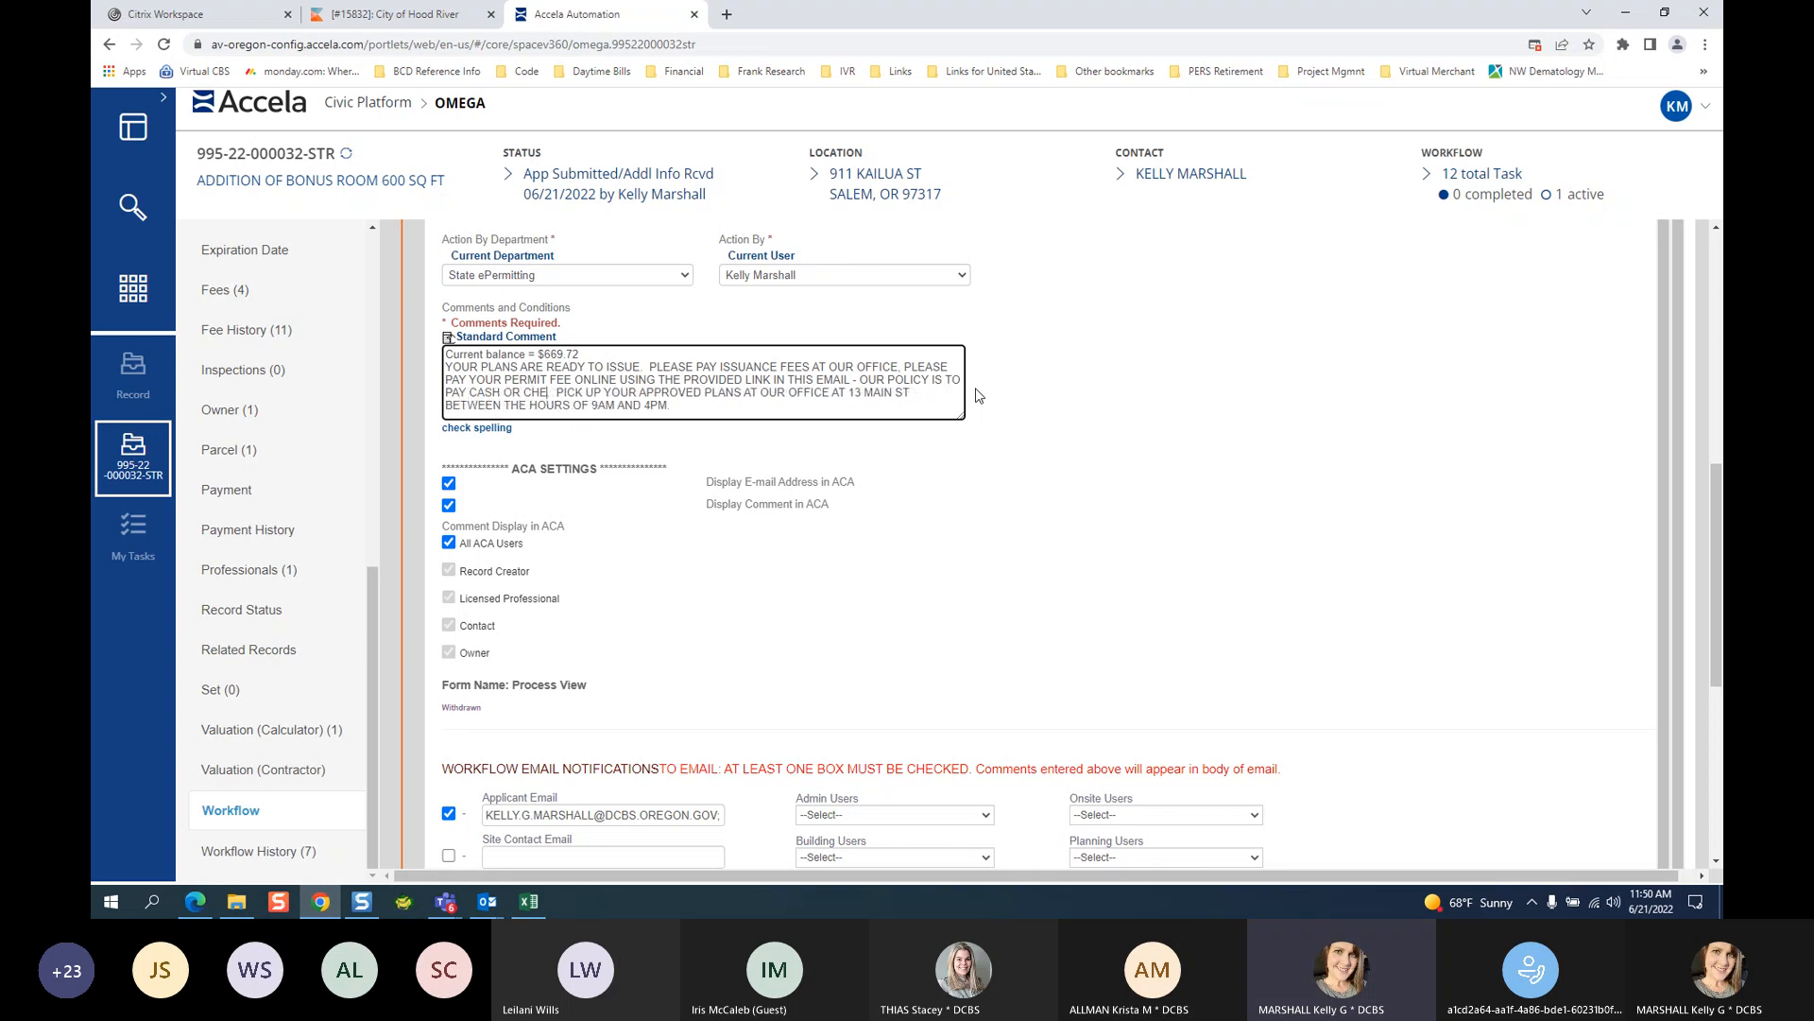
type("DCS AND")
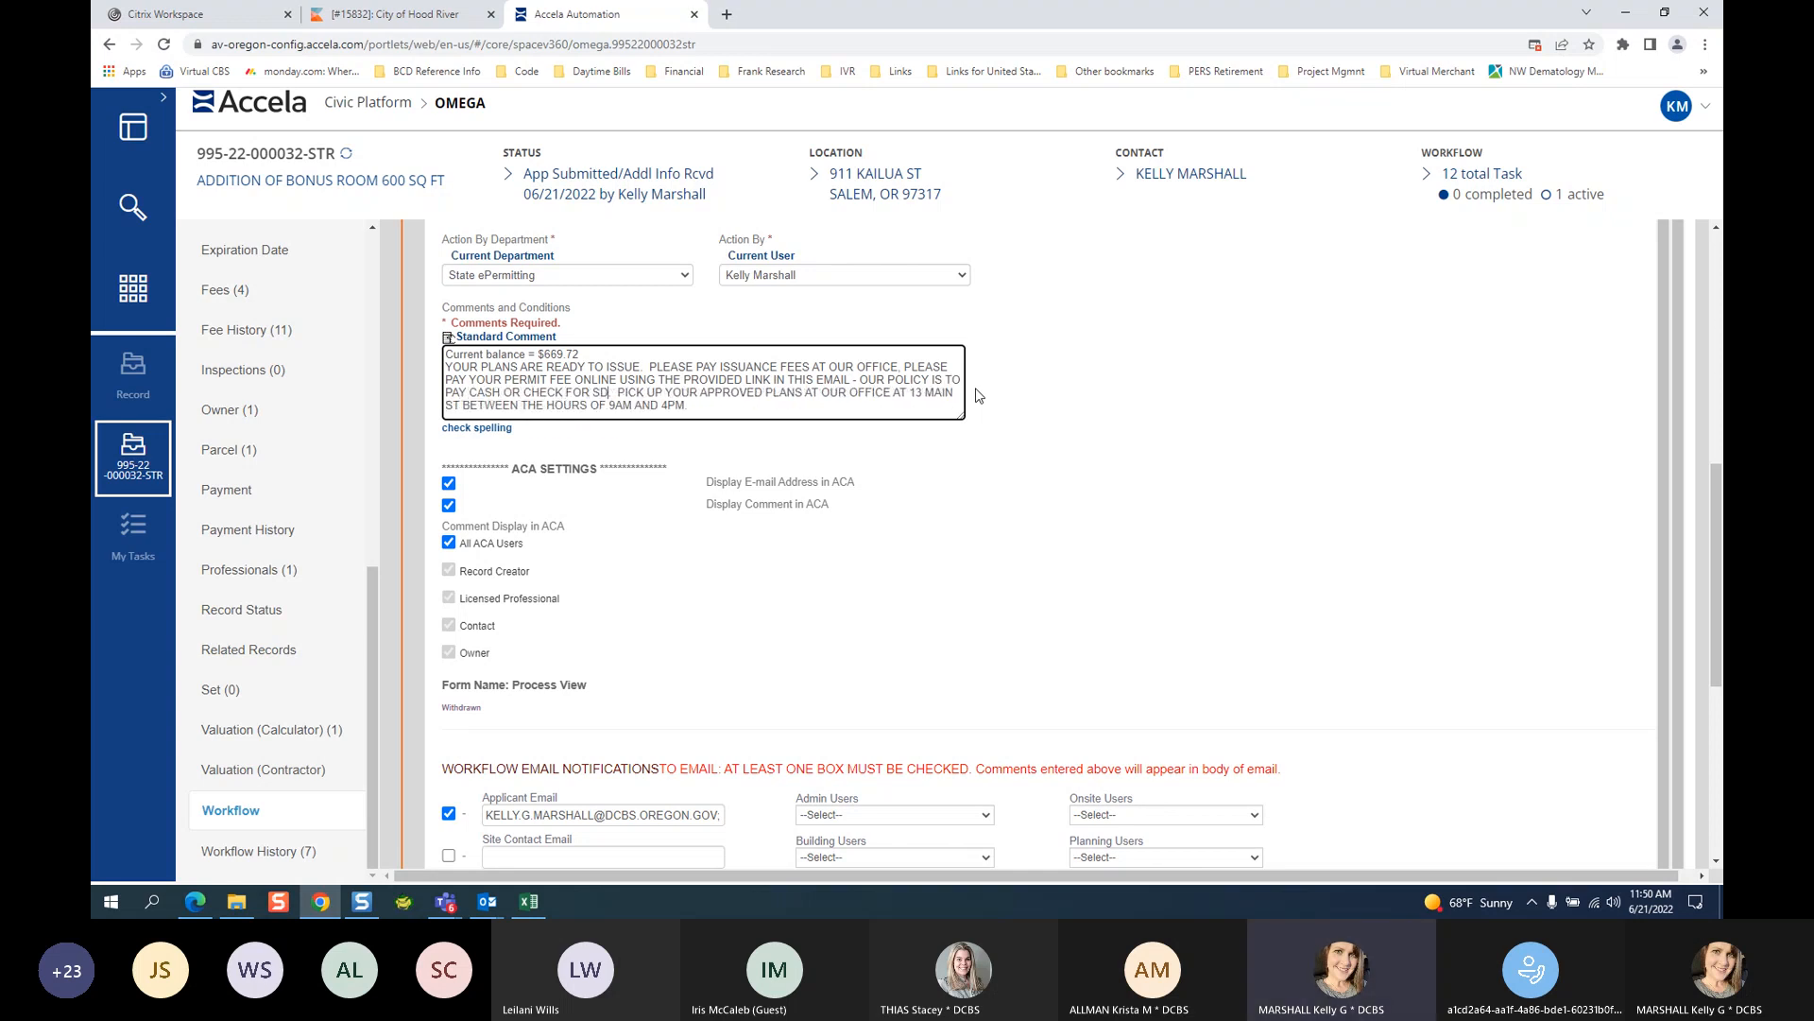
type(" SCHOOL CET")
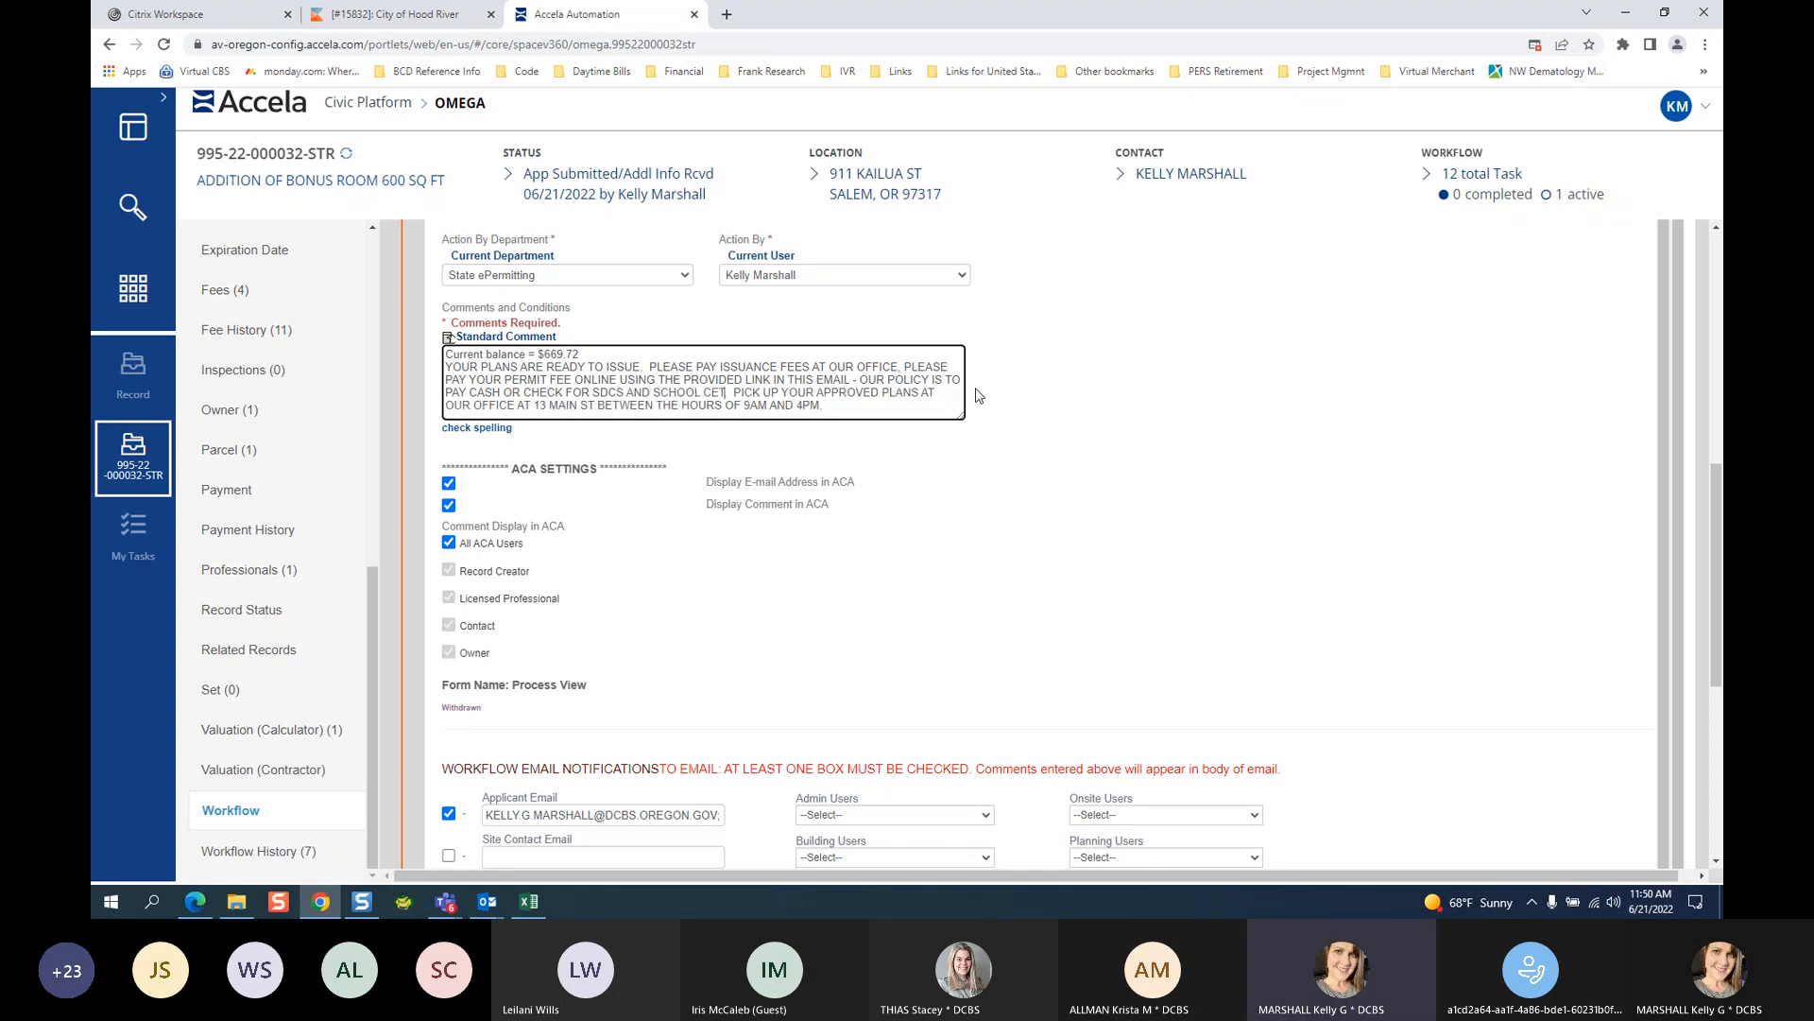
type(". F")
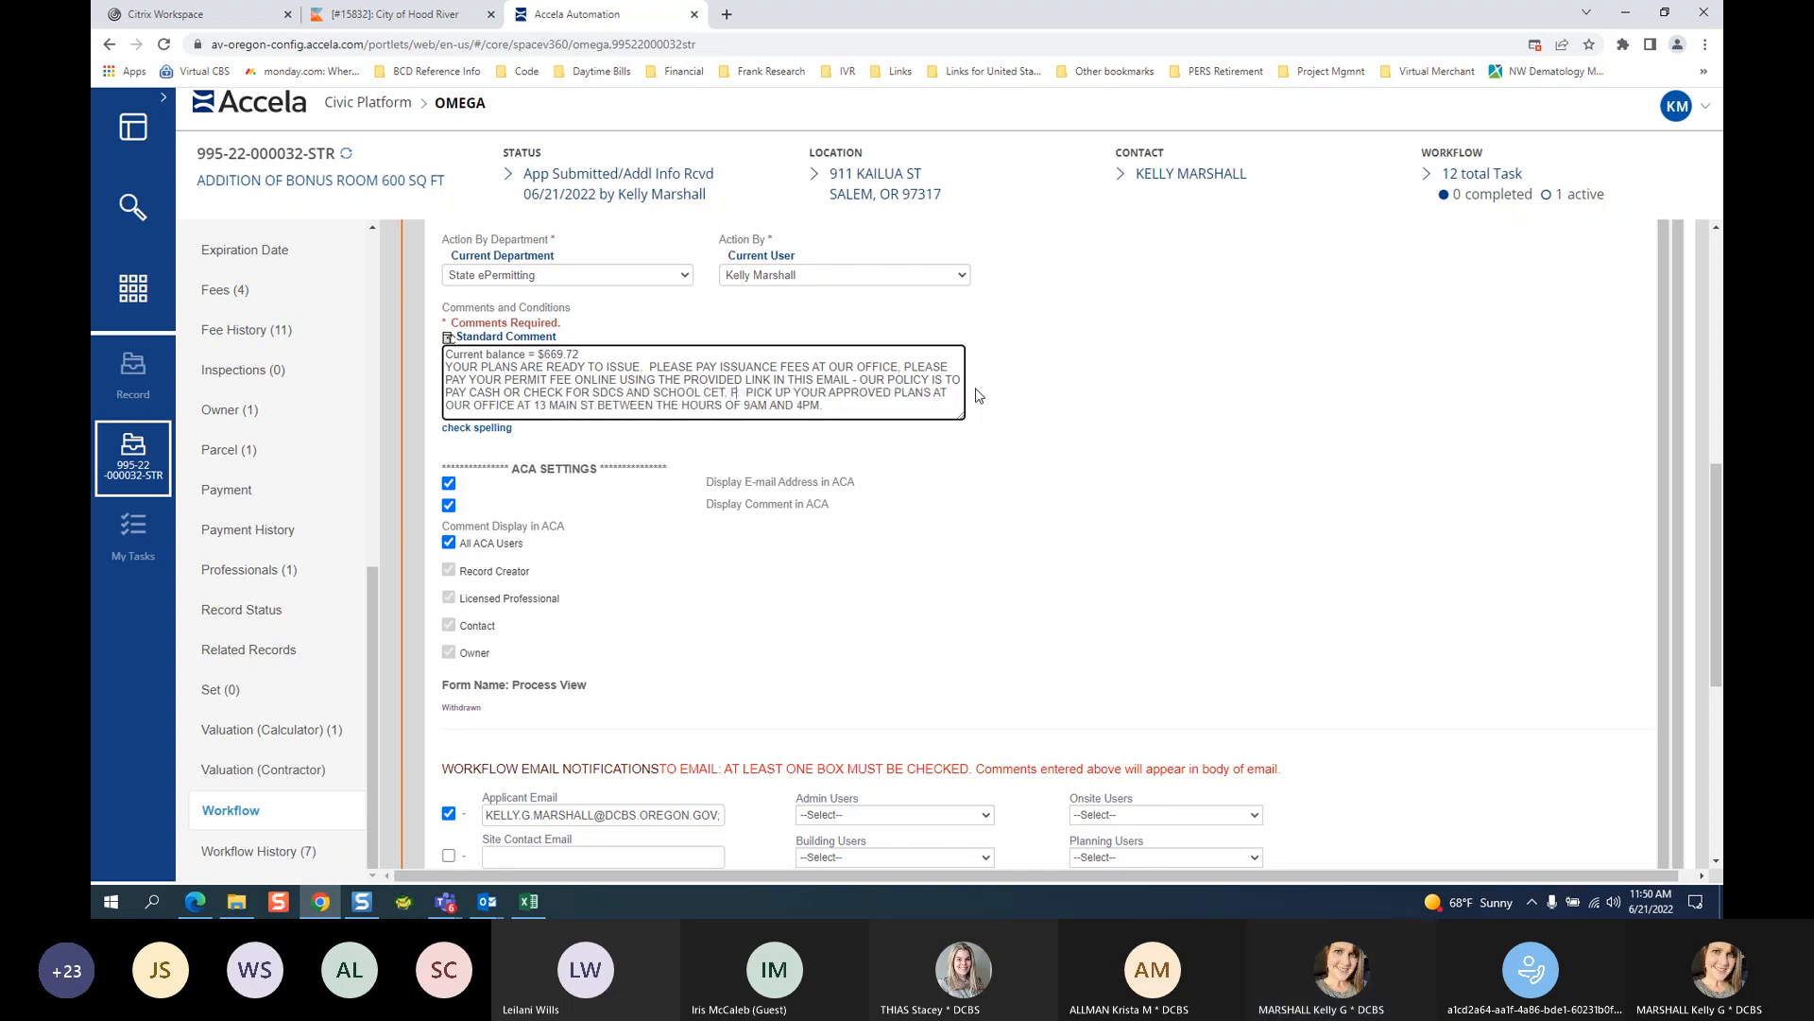
key("BackSpace")
key("BackSpace")
key("BackSpace")
type(", PLEASE")
type(" PAY AT OUR OFFICE - TH")
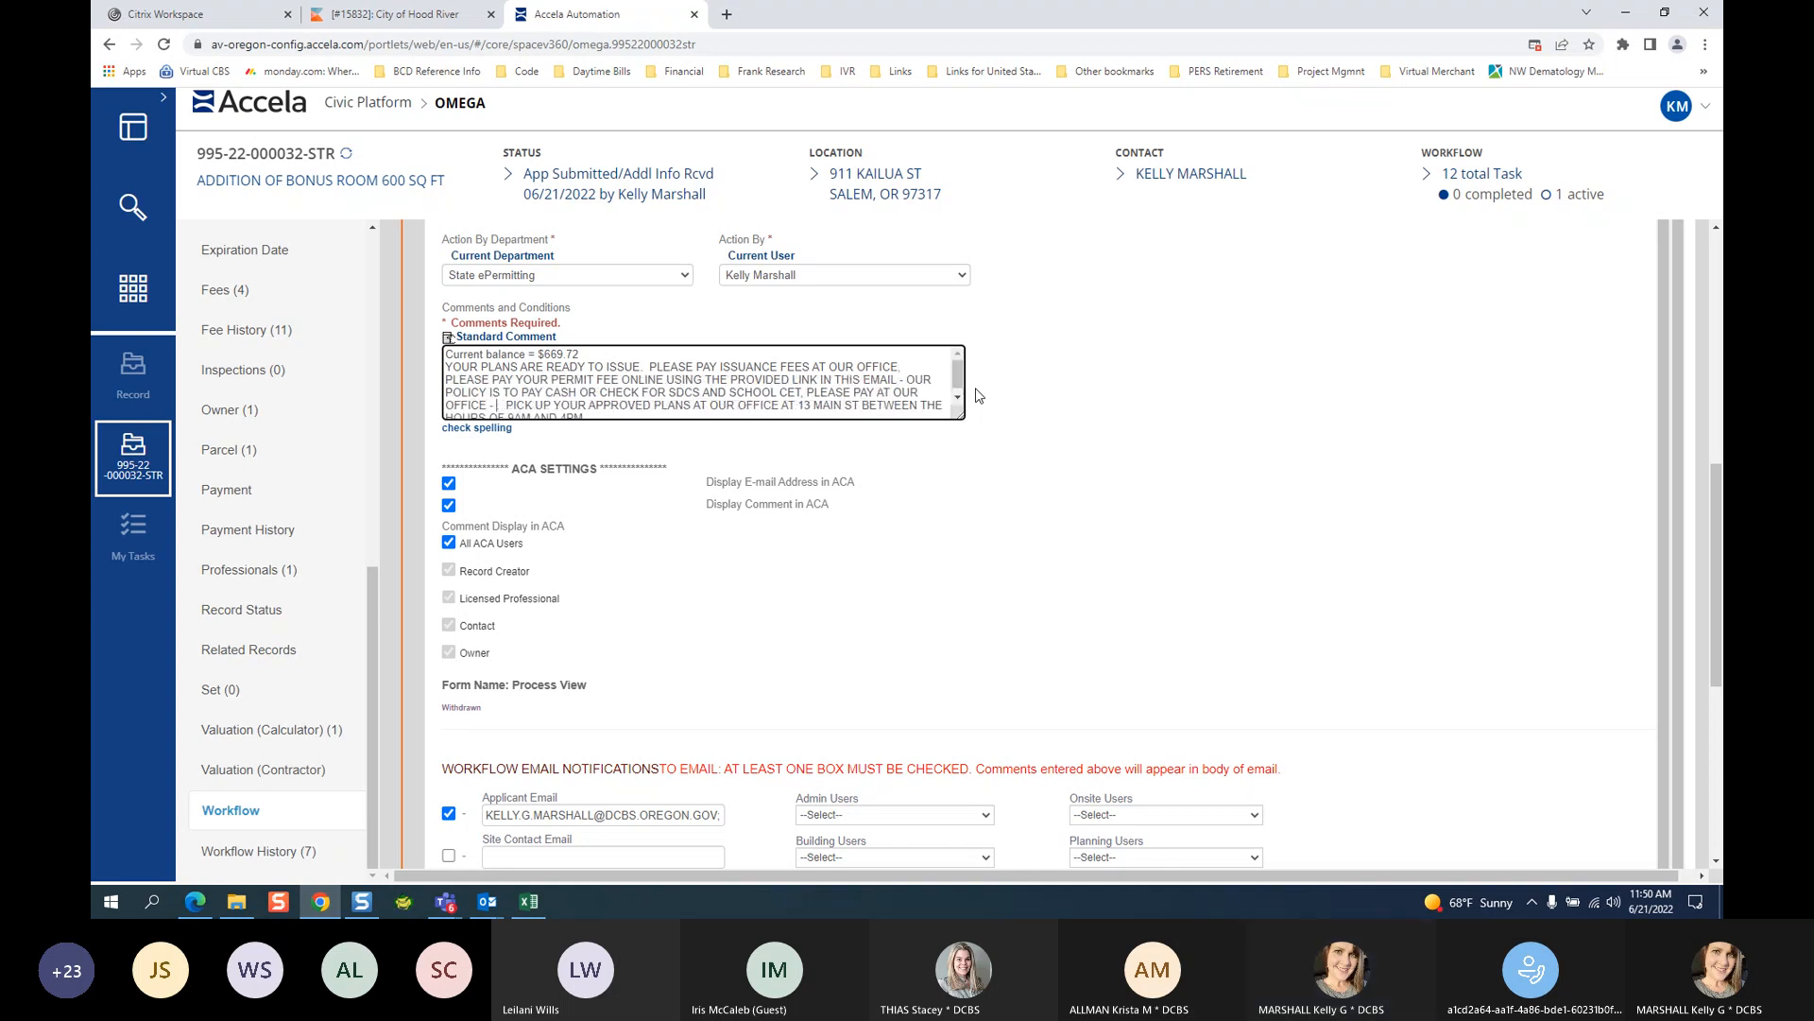
type("OSE BALANCES ARE NOT INCLUDED IN")
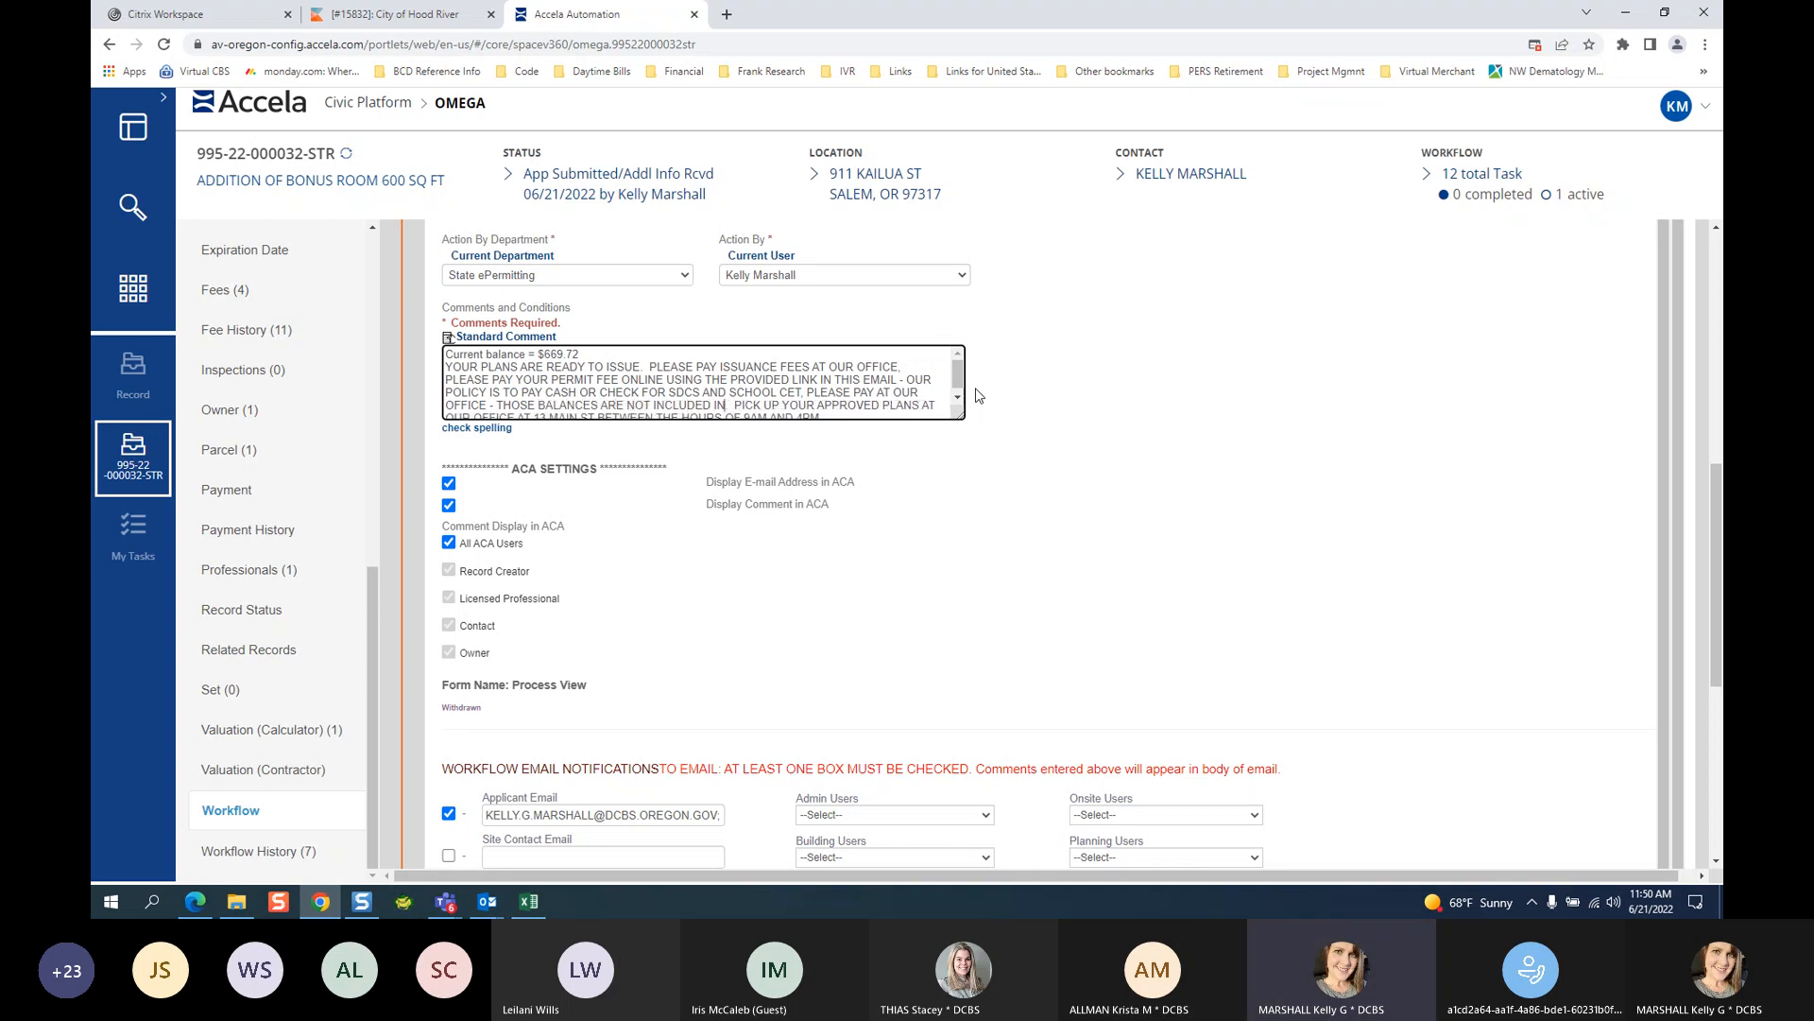
type(" THIS TOTAL")
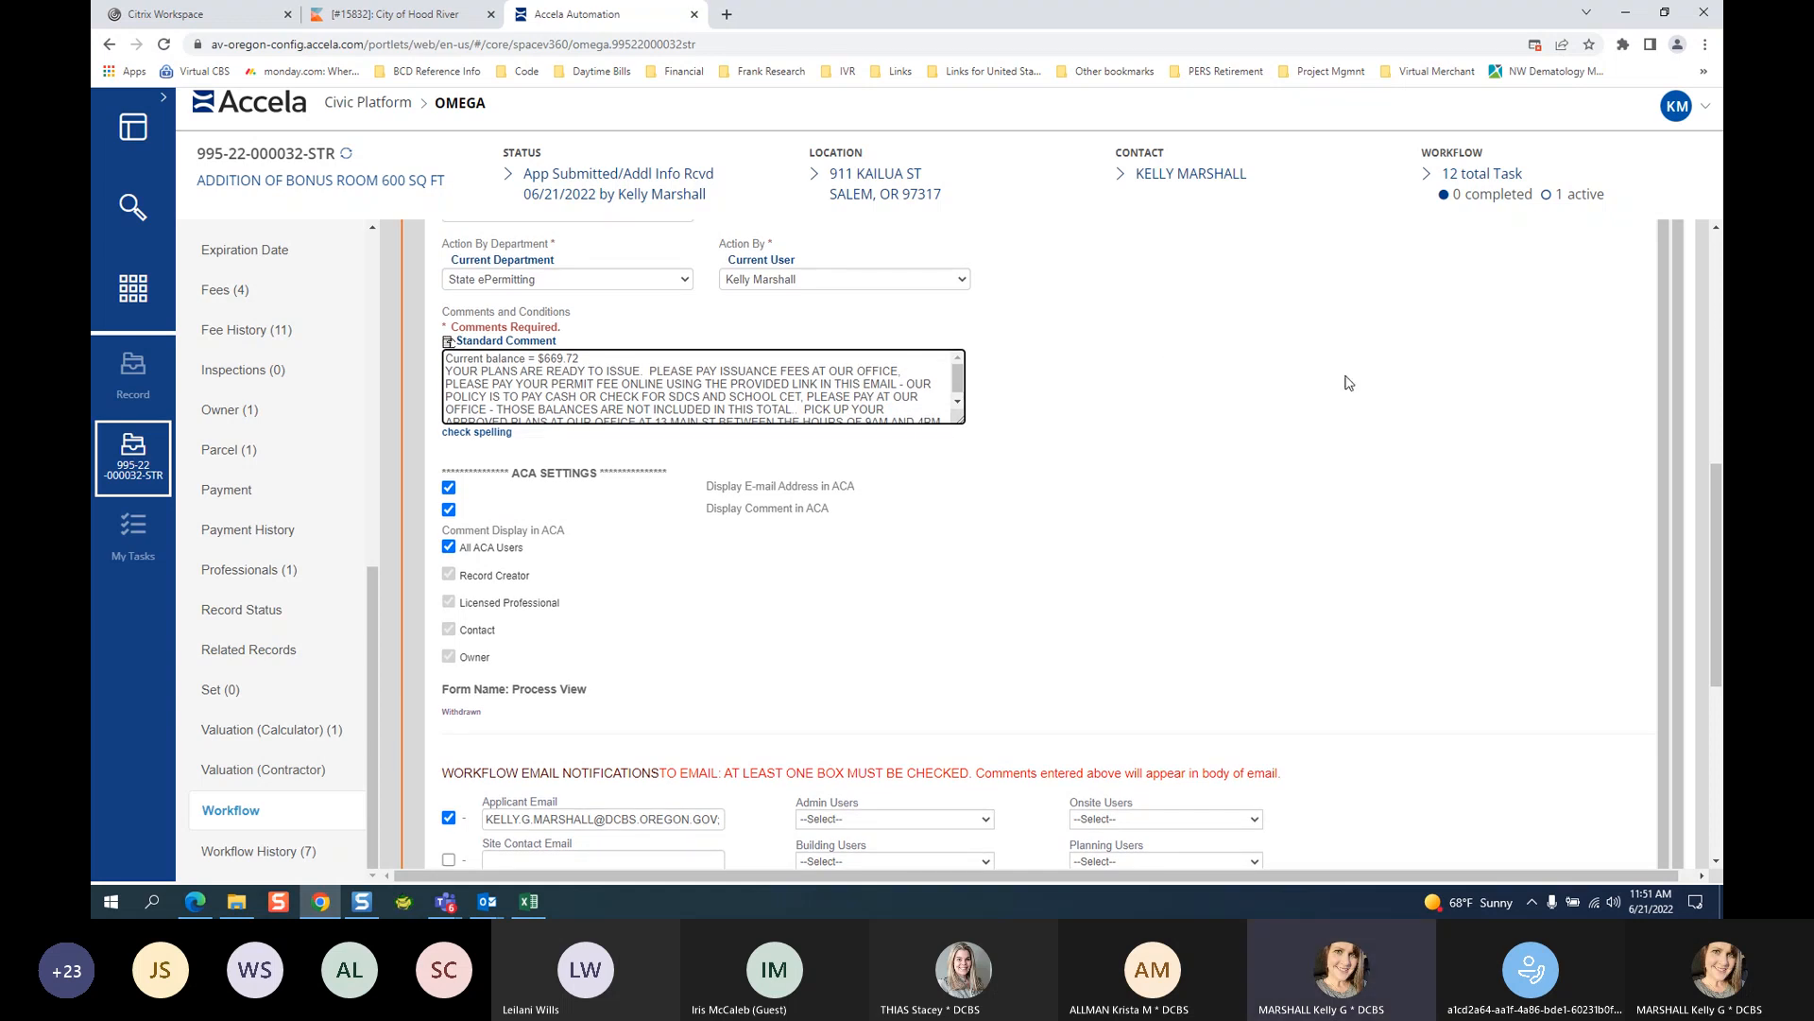
Review the form: Ready to Issue status, the 669.72 balance comment, and Applicant Email checked.
scroll(1040, 322, "up", 1)
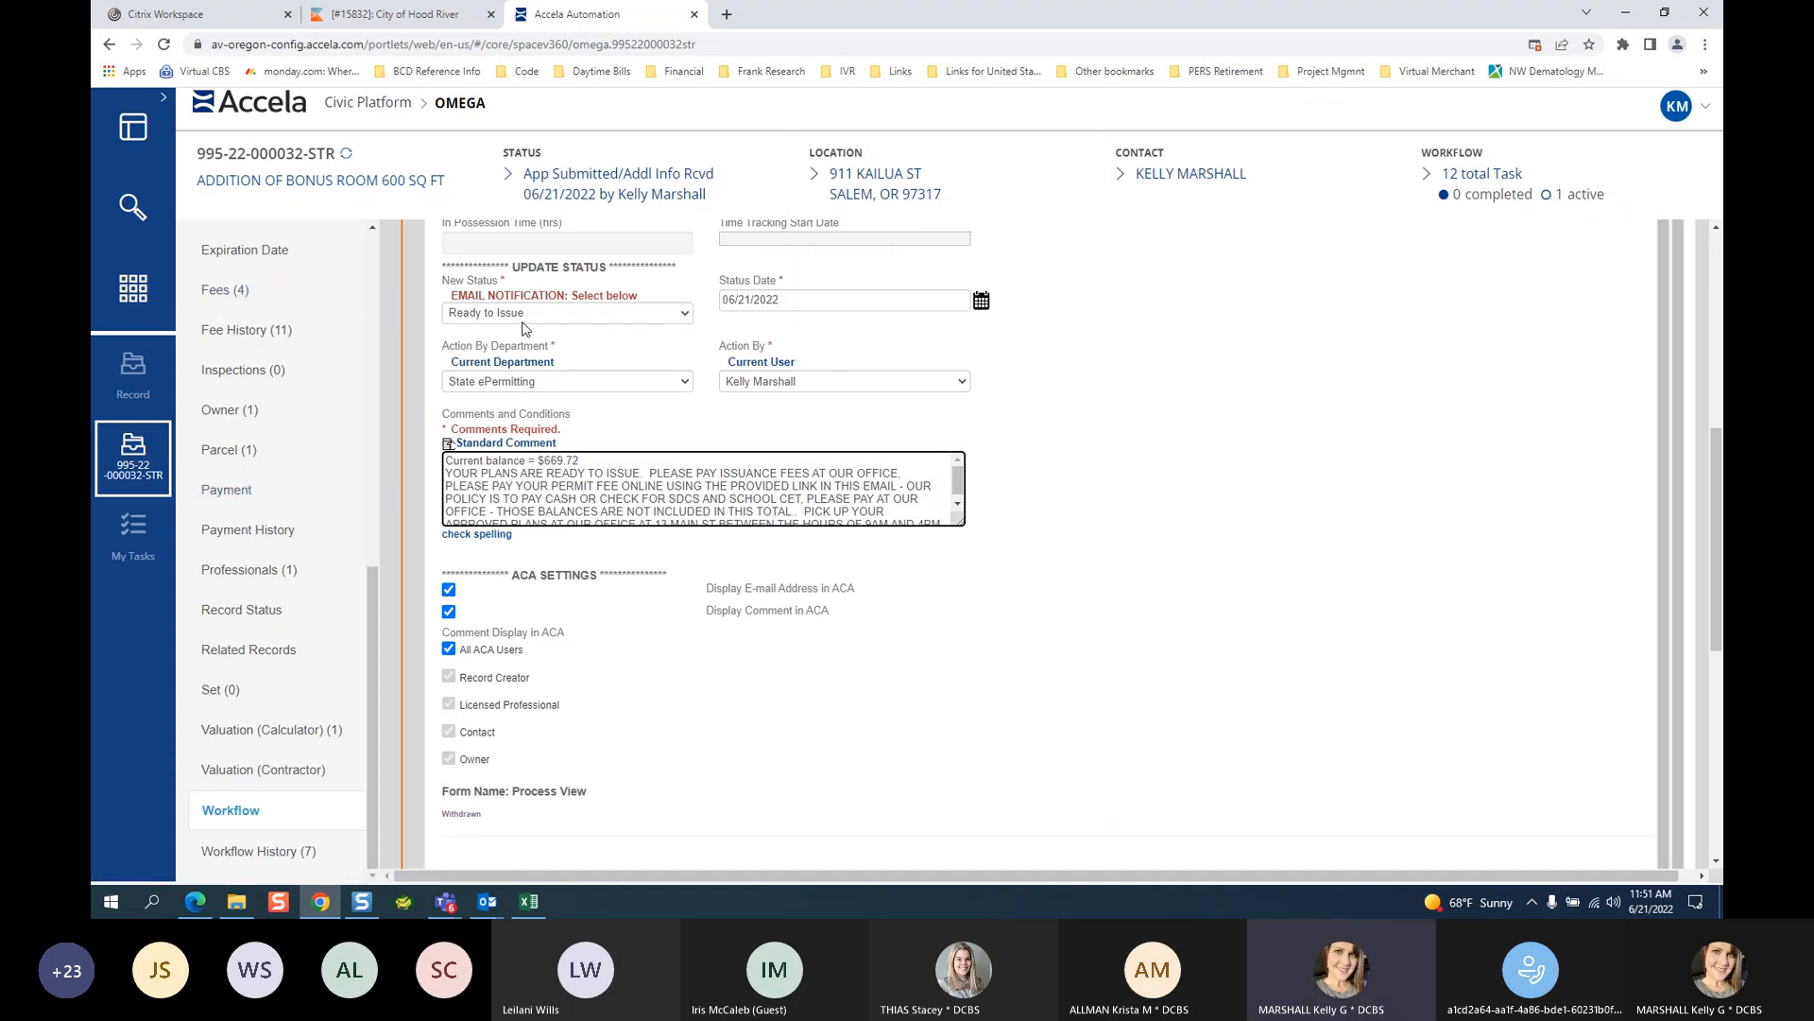
double_click(546, 460)
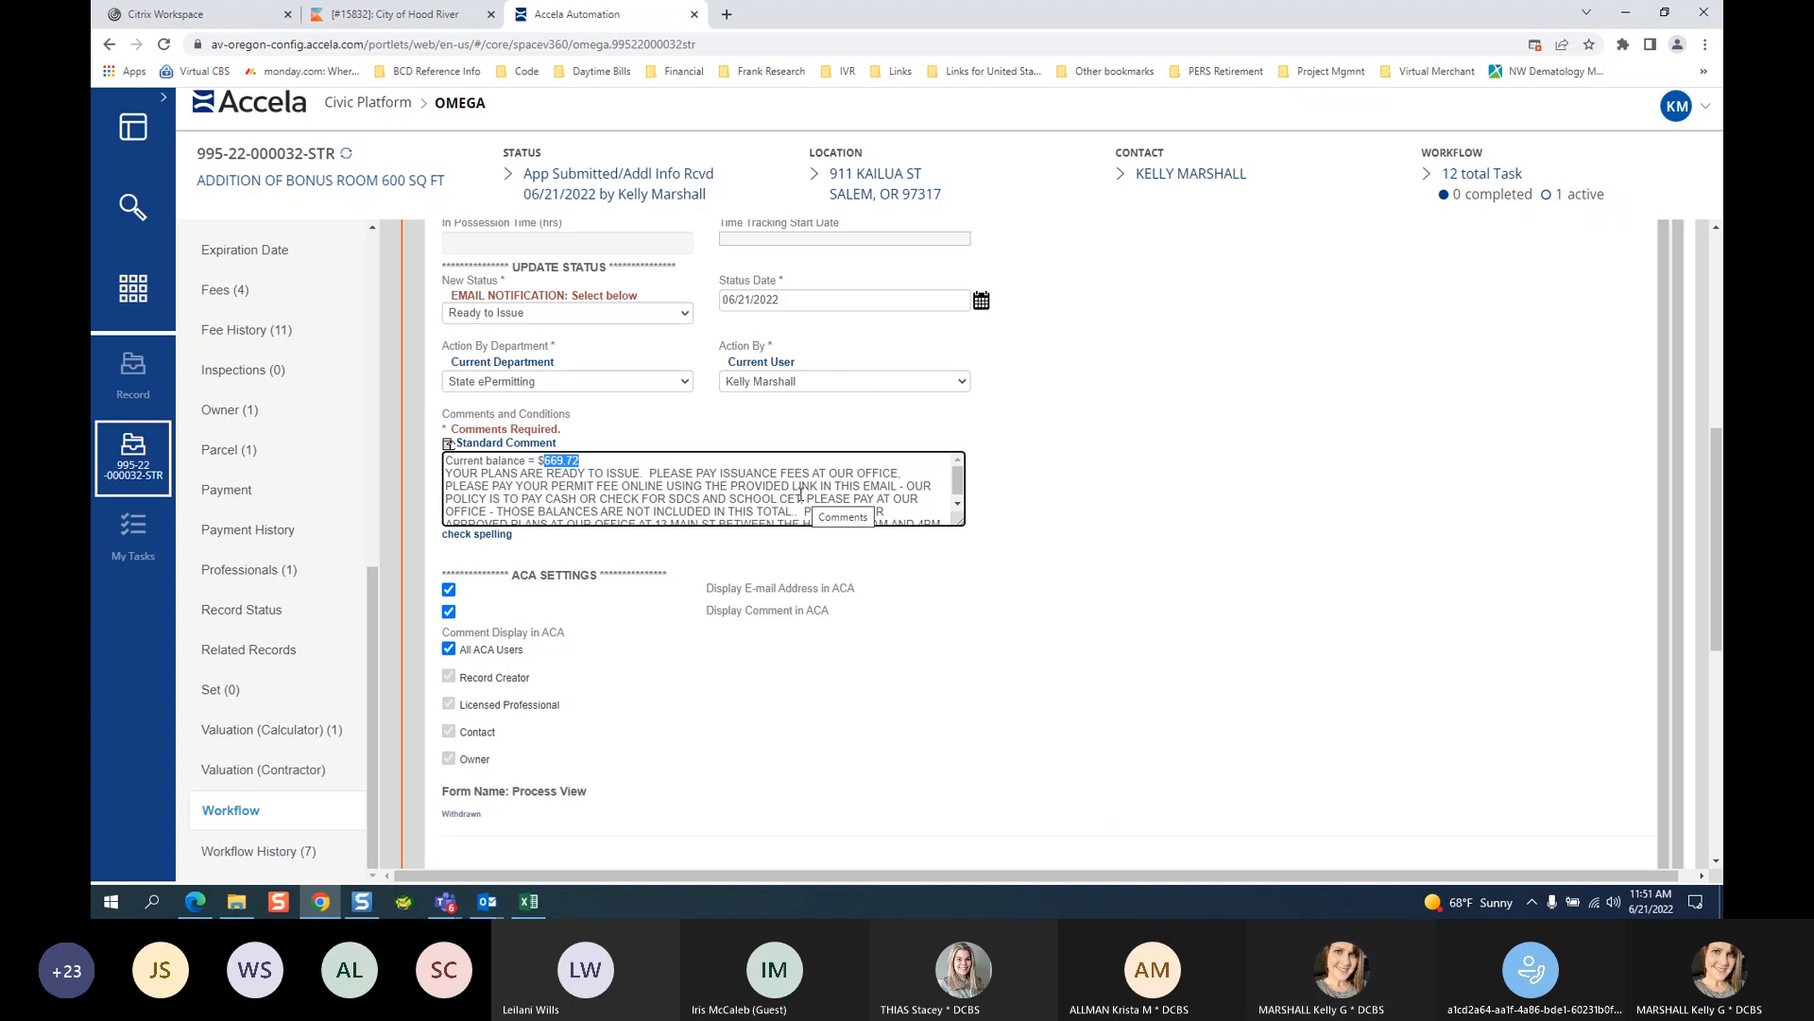
scroll(779, 490, "down", 1)
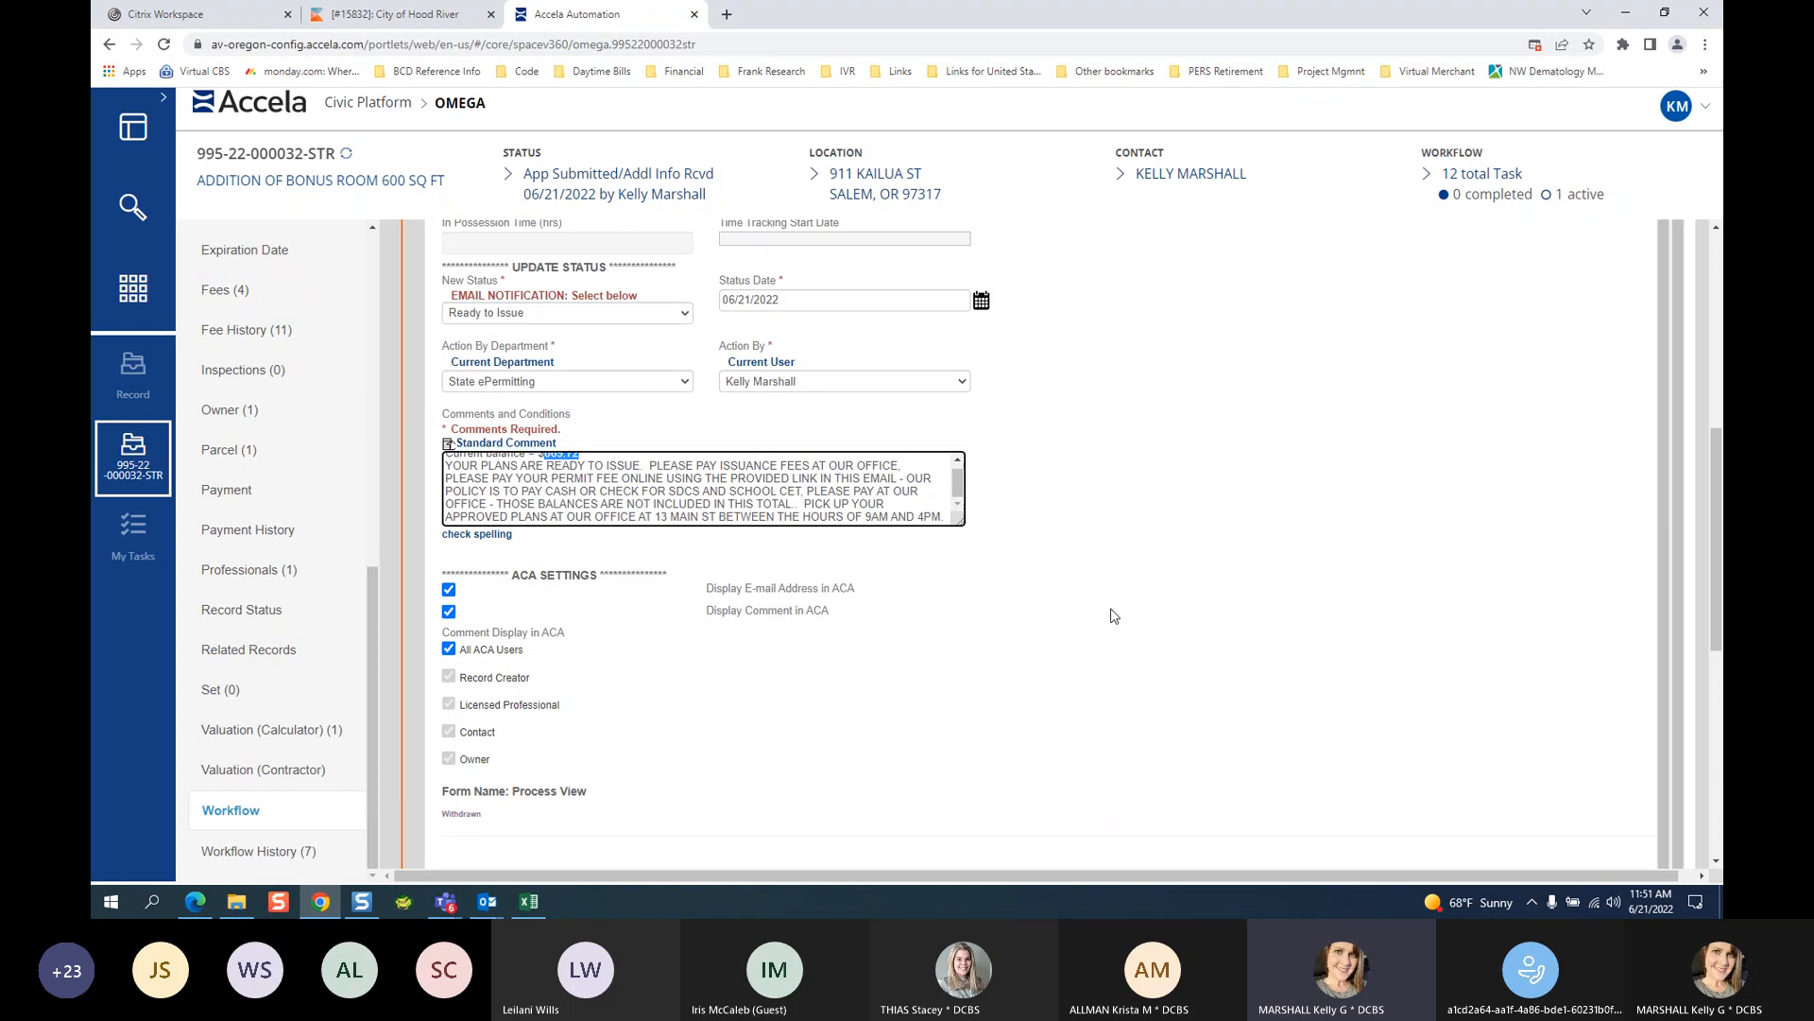
left_click_drag(1718, 582, 1694, 746)
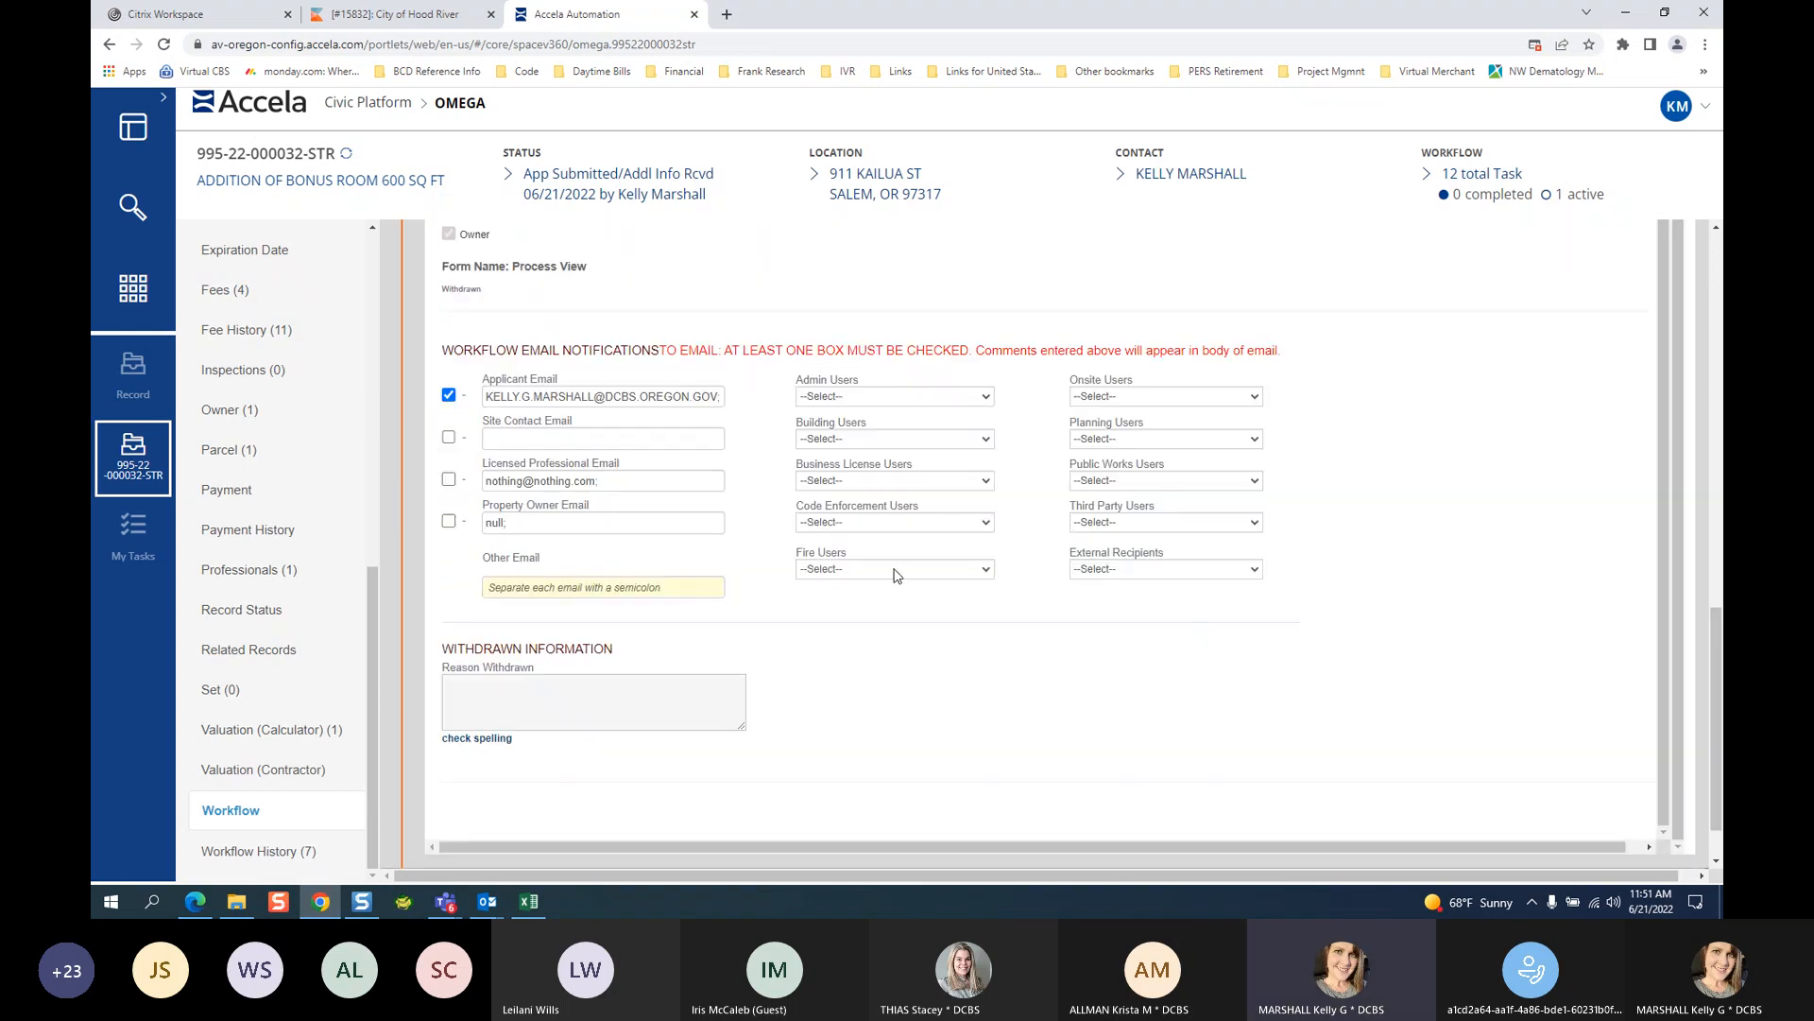
scroll(1357, 655, "up", 15)
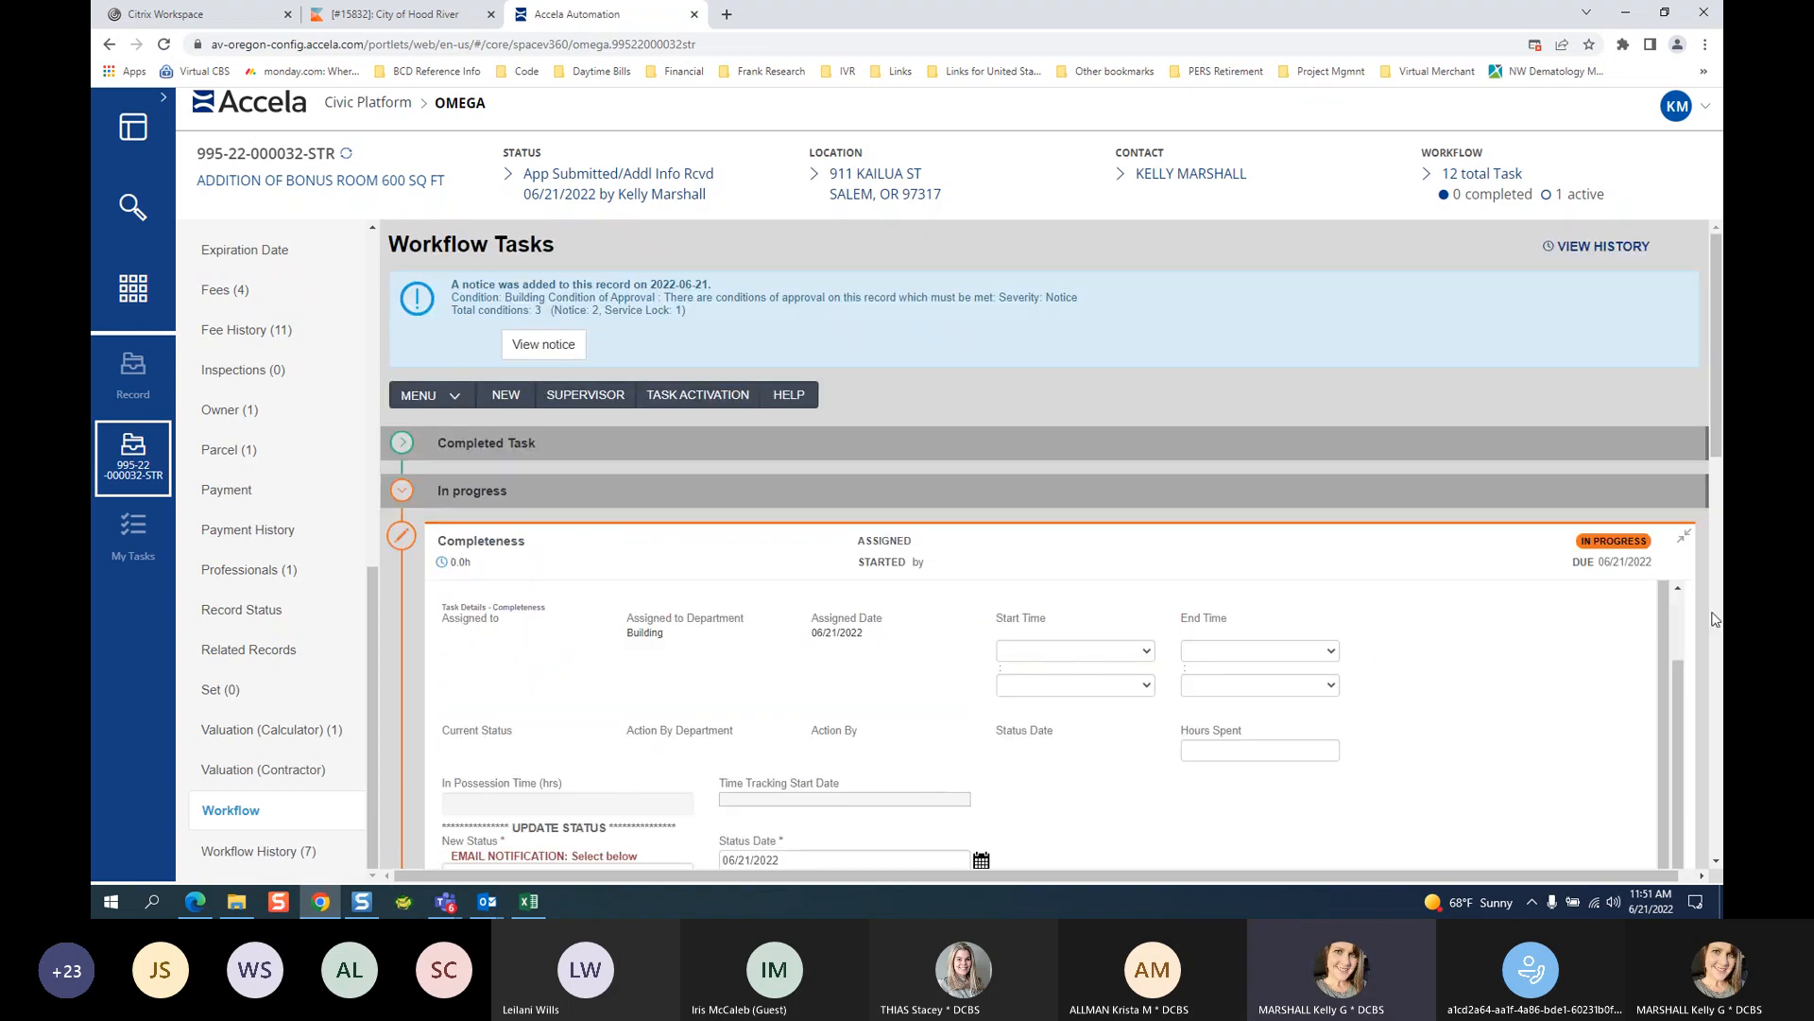
scroll(1687, 690, "up", 2)
Submit the Completeness update and scroll down to the in-progress Permit Issuance task.
left_click(558, 630)
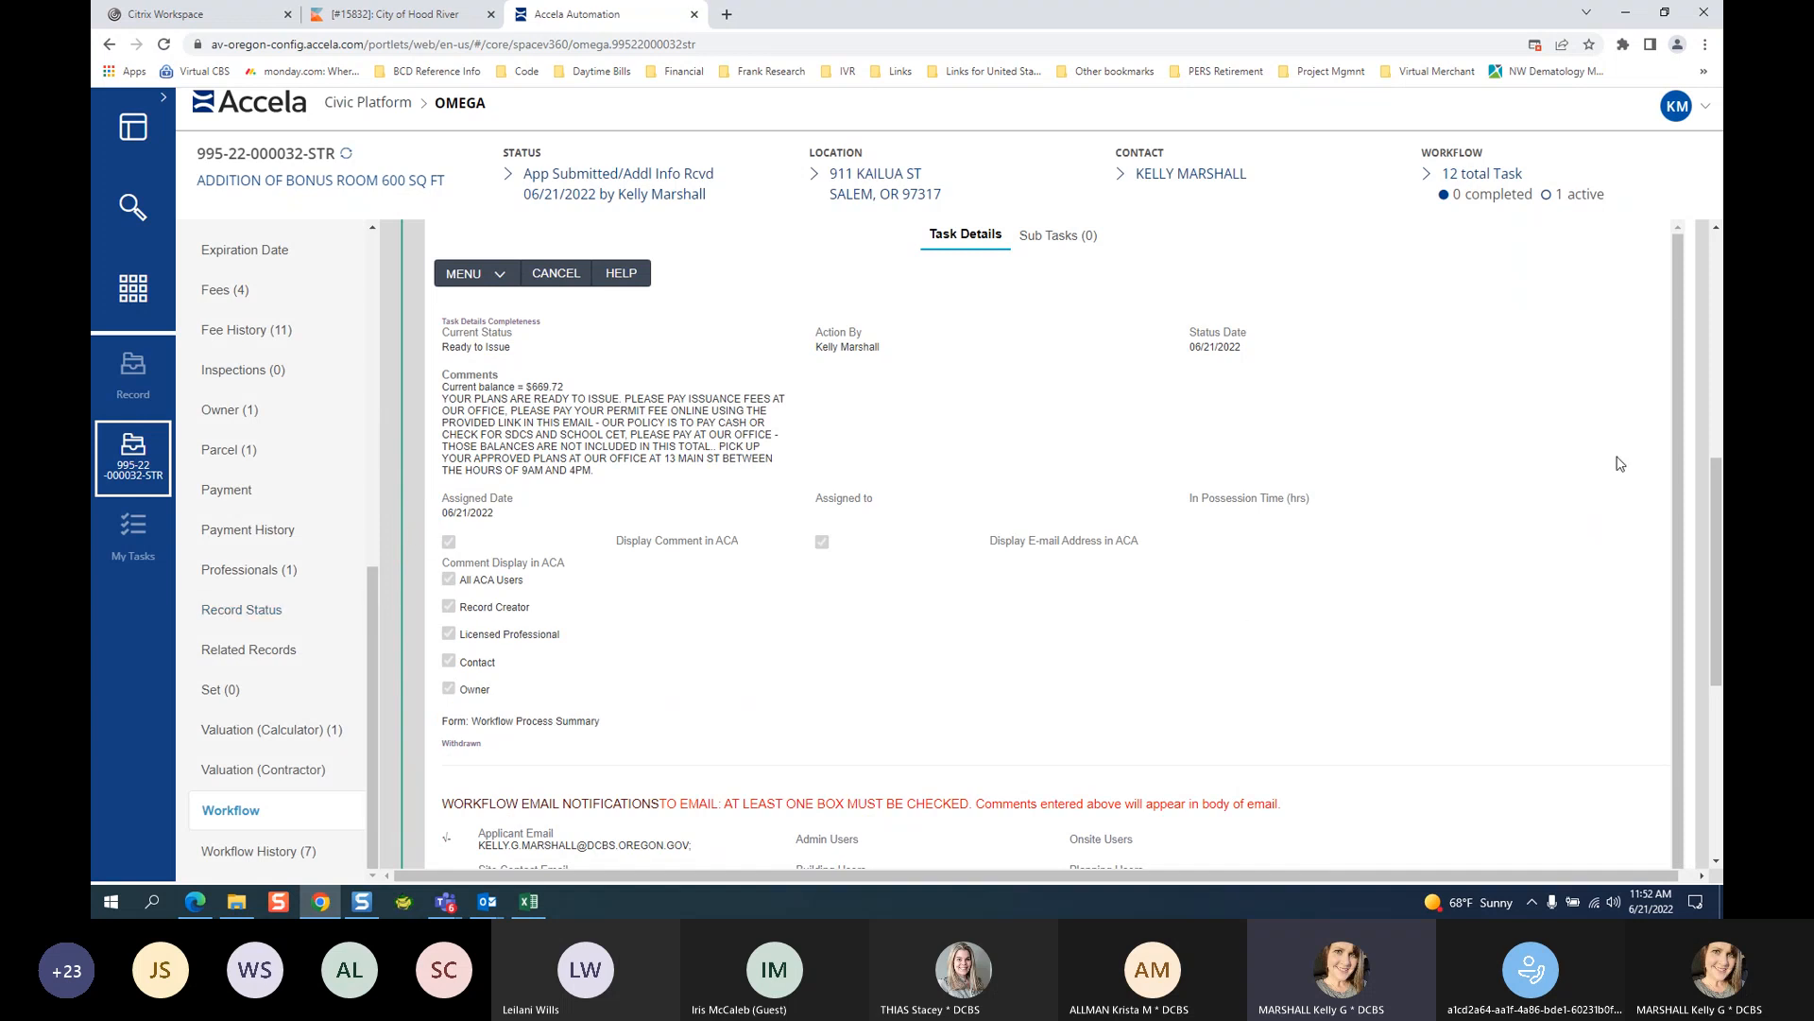
scroll(1435, 448, "up", 6)
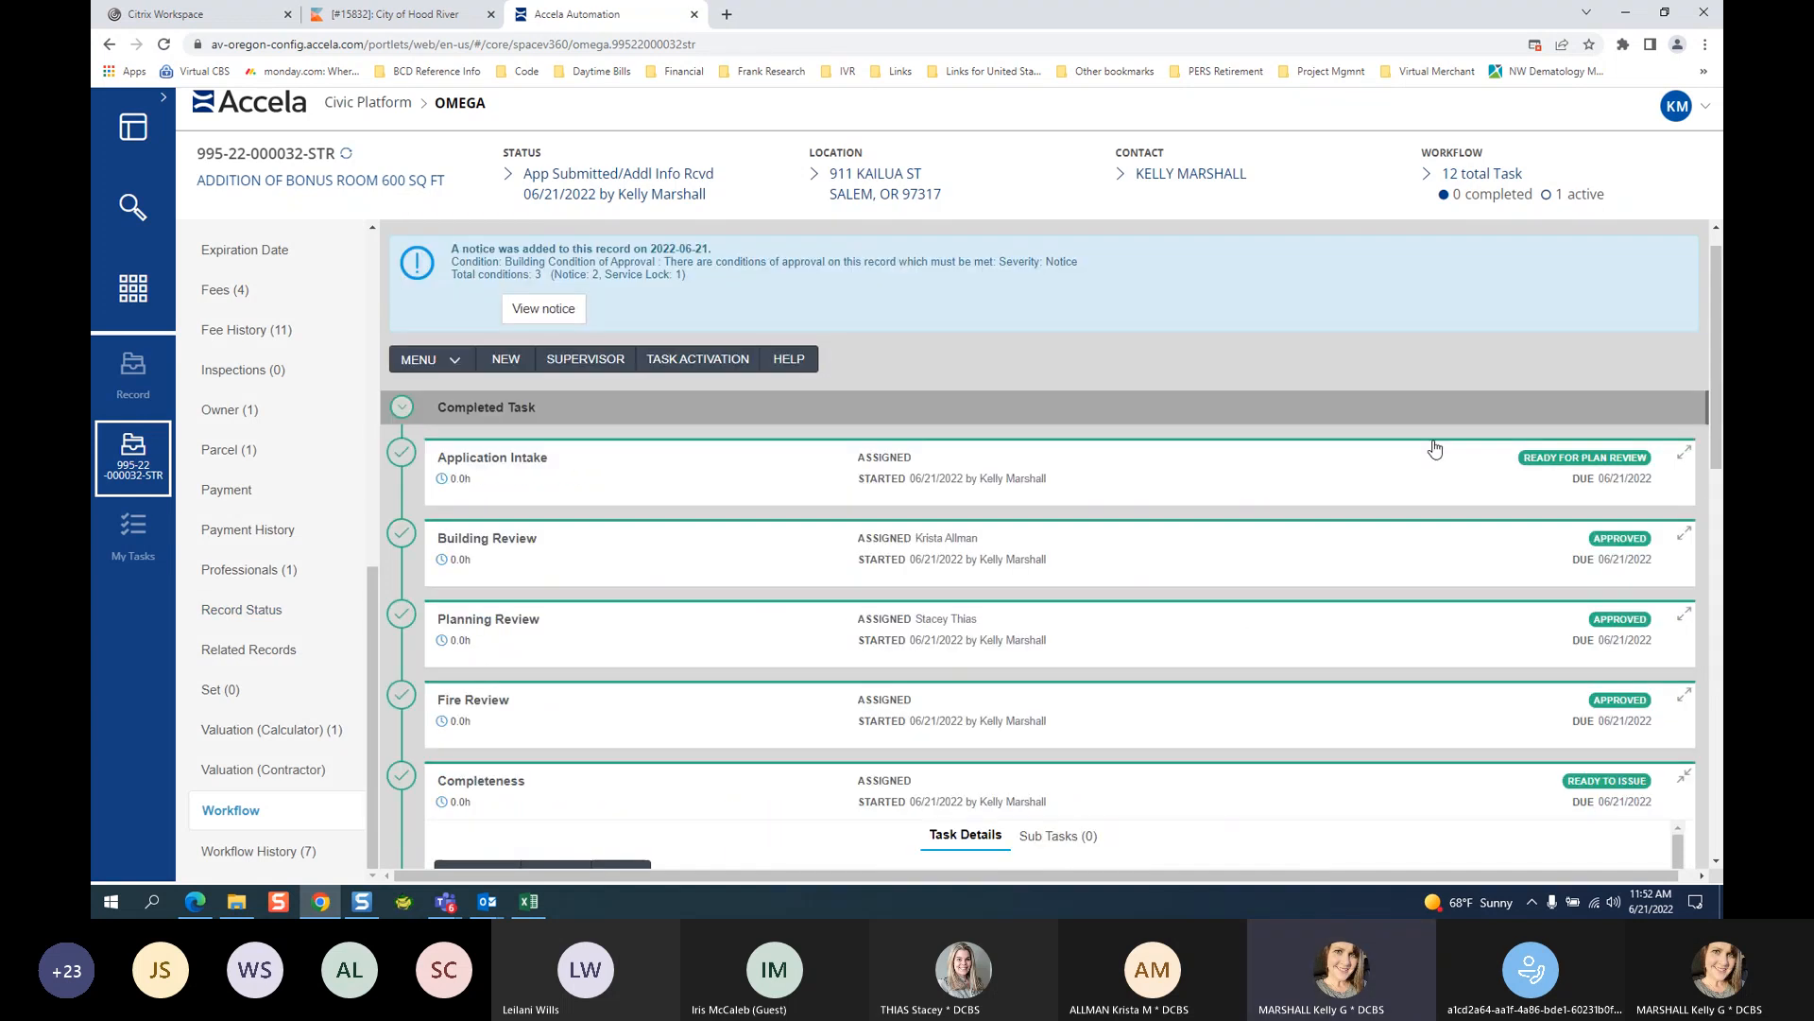
scroll(1434, 448, "up", 1)
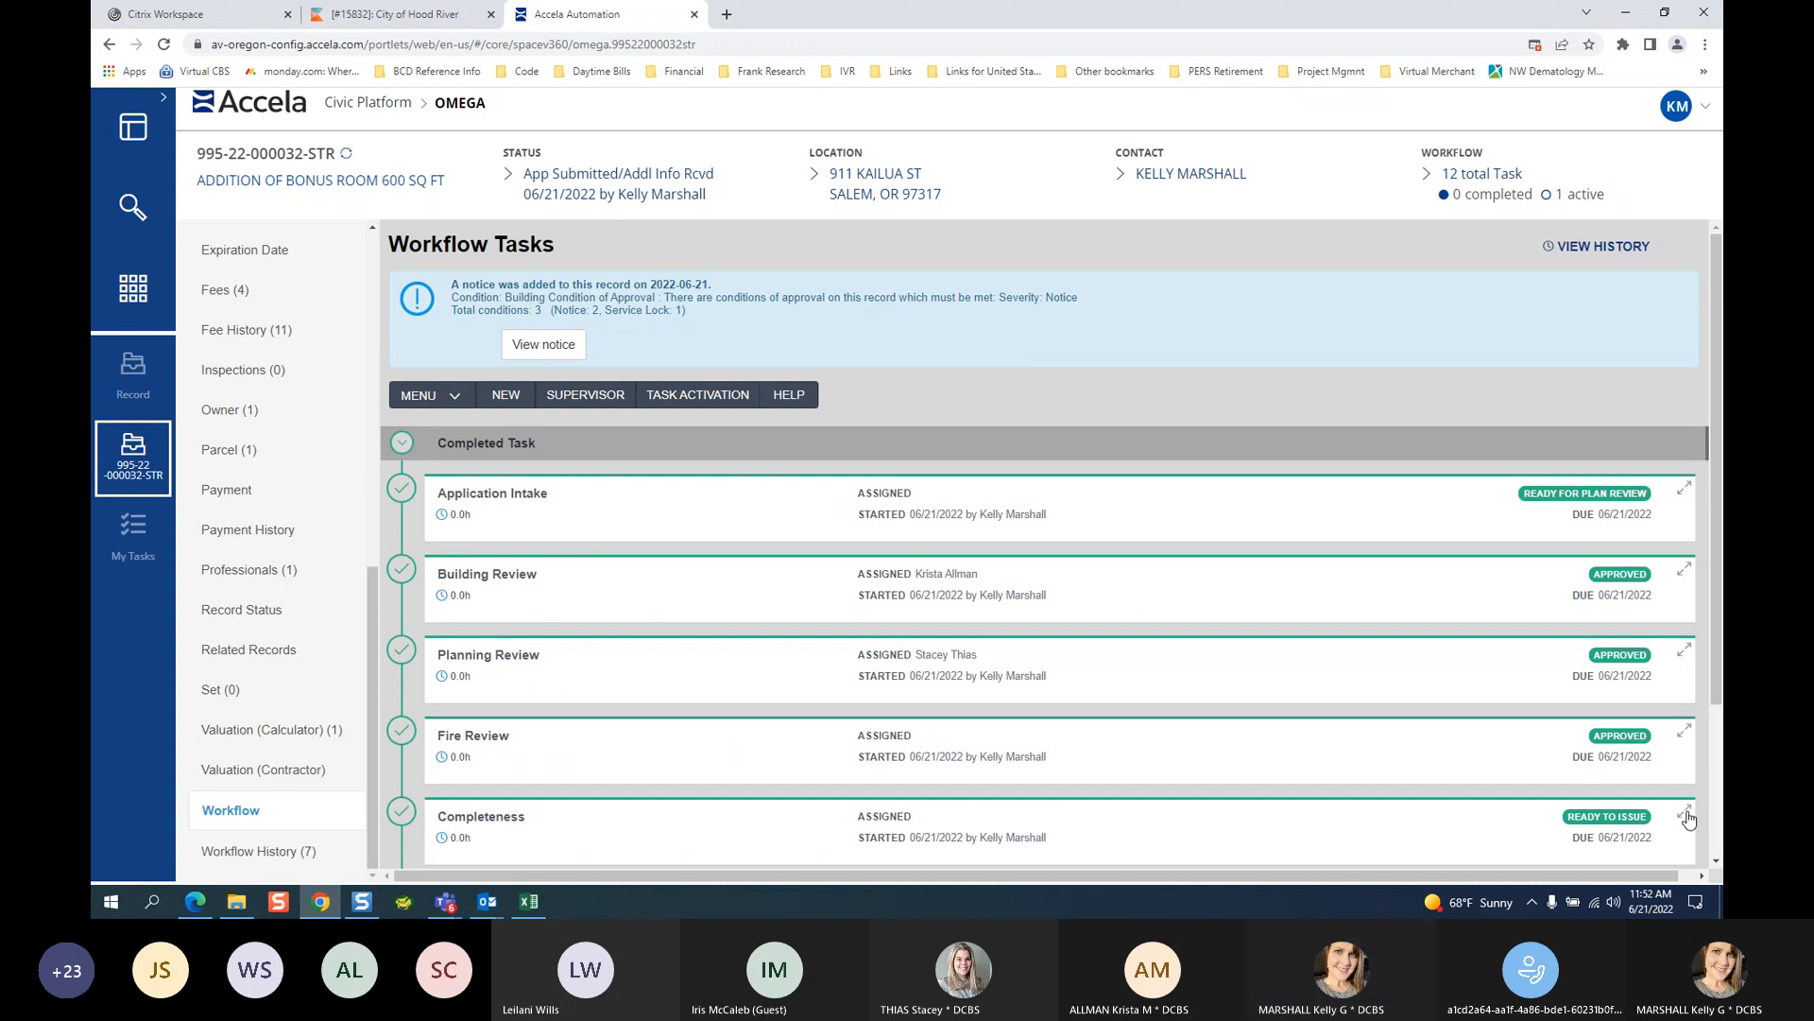
left_click(1716, 862)
left_click(1716, 863)
left_click(1715, 864)
left_click(1715, 863)
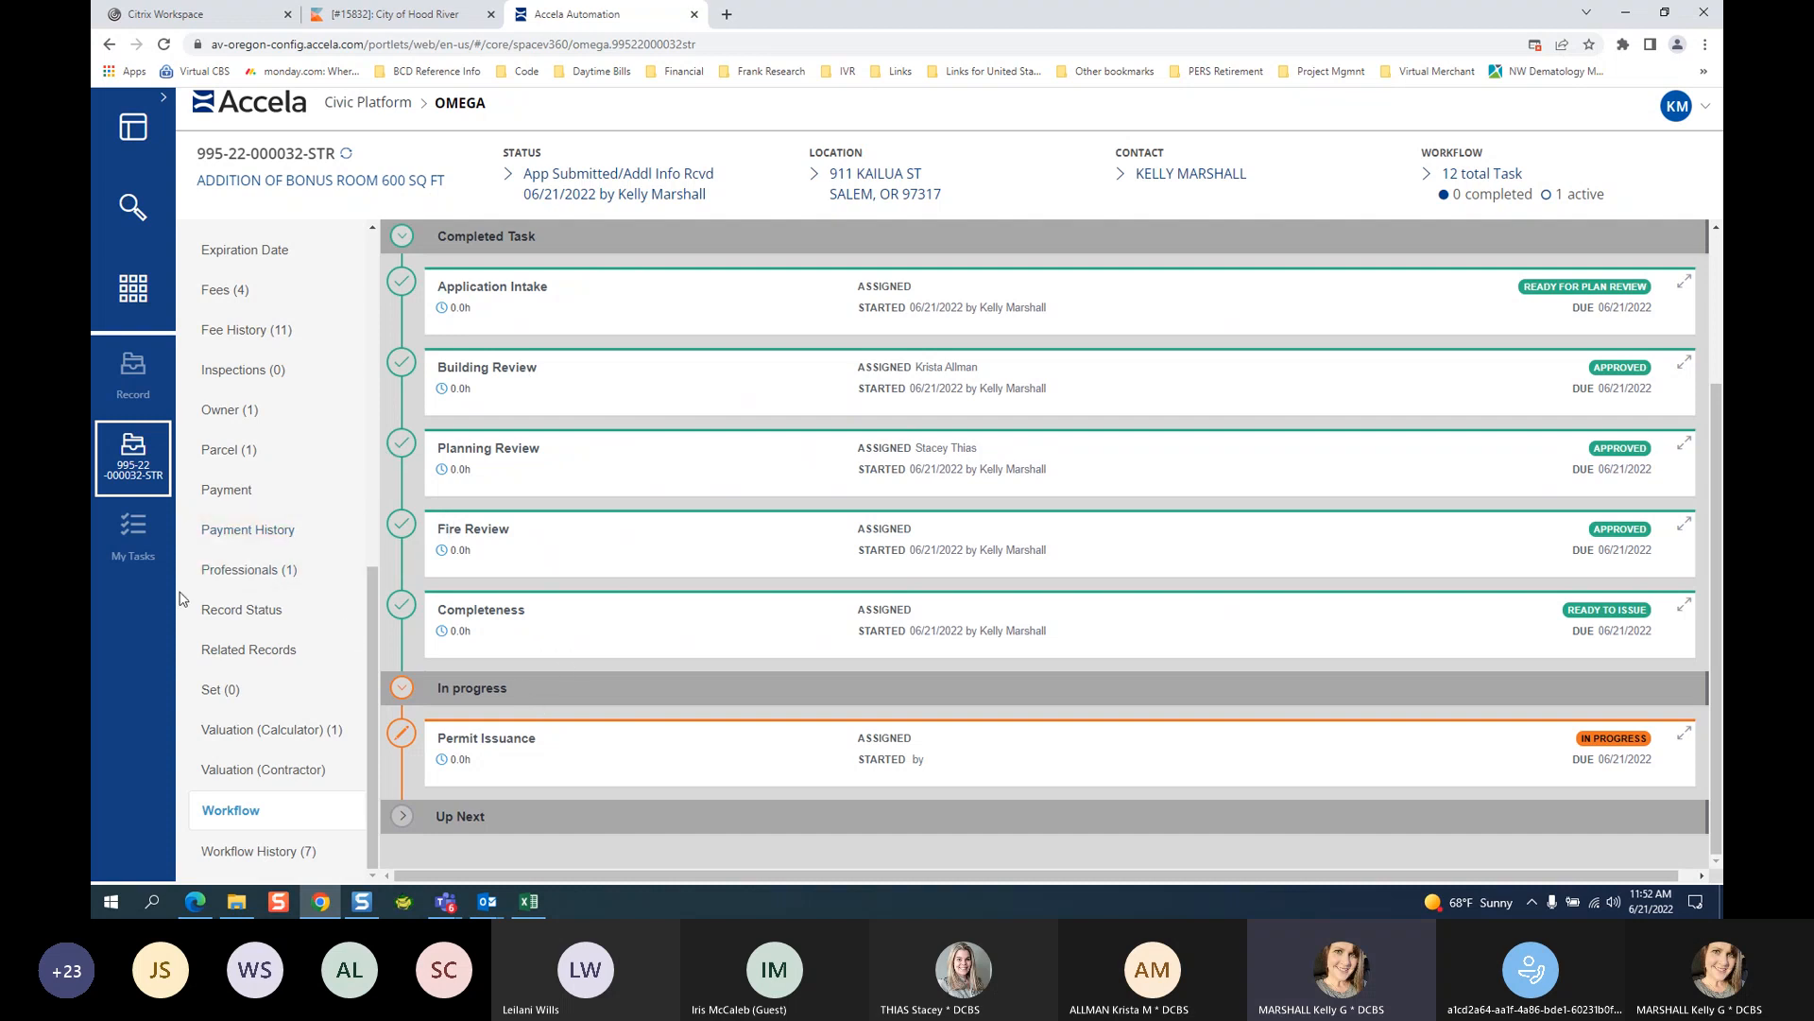
Start a new payment from the record's Fees Payment page with method Check.
left_click(216, 301)
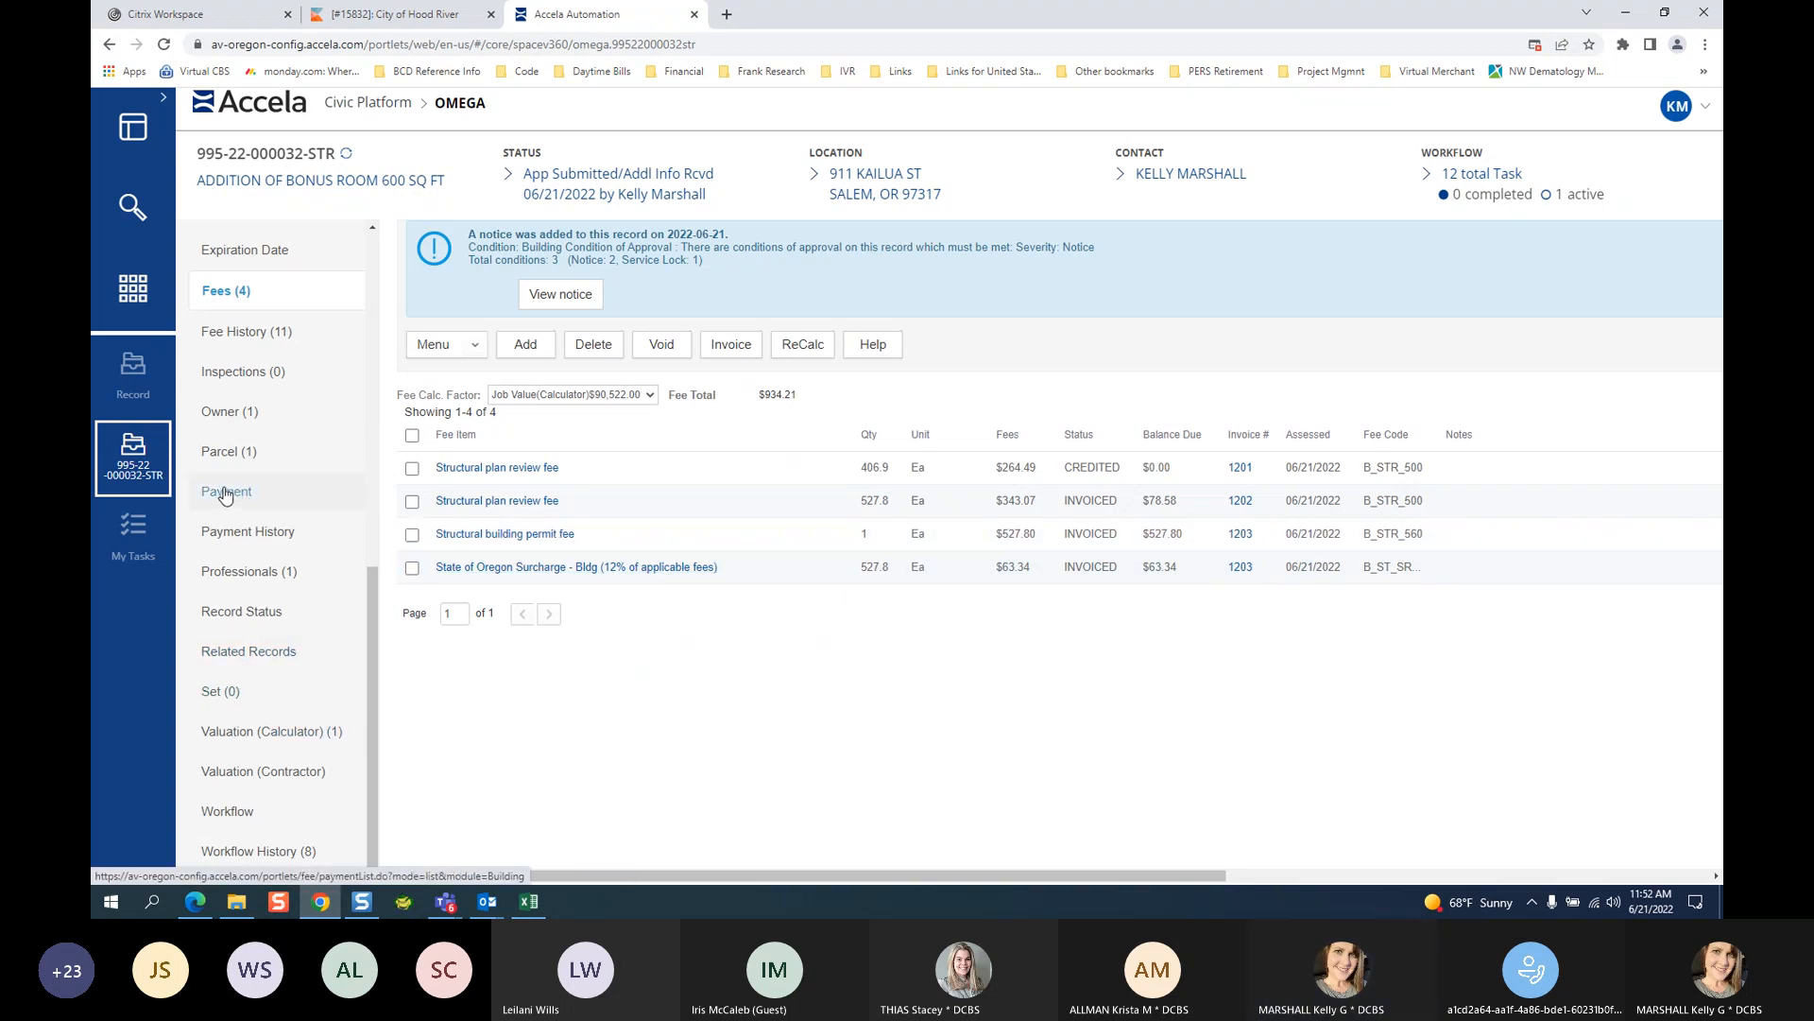
left_click(289, 498)
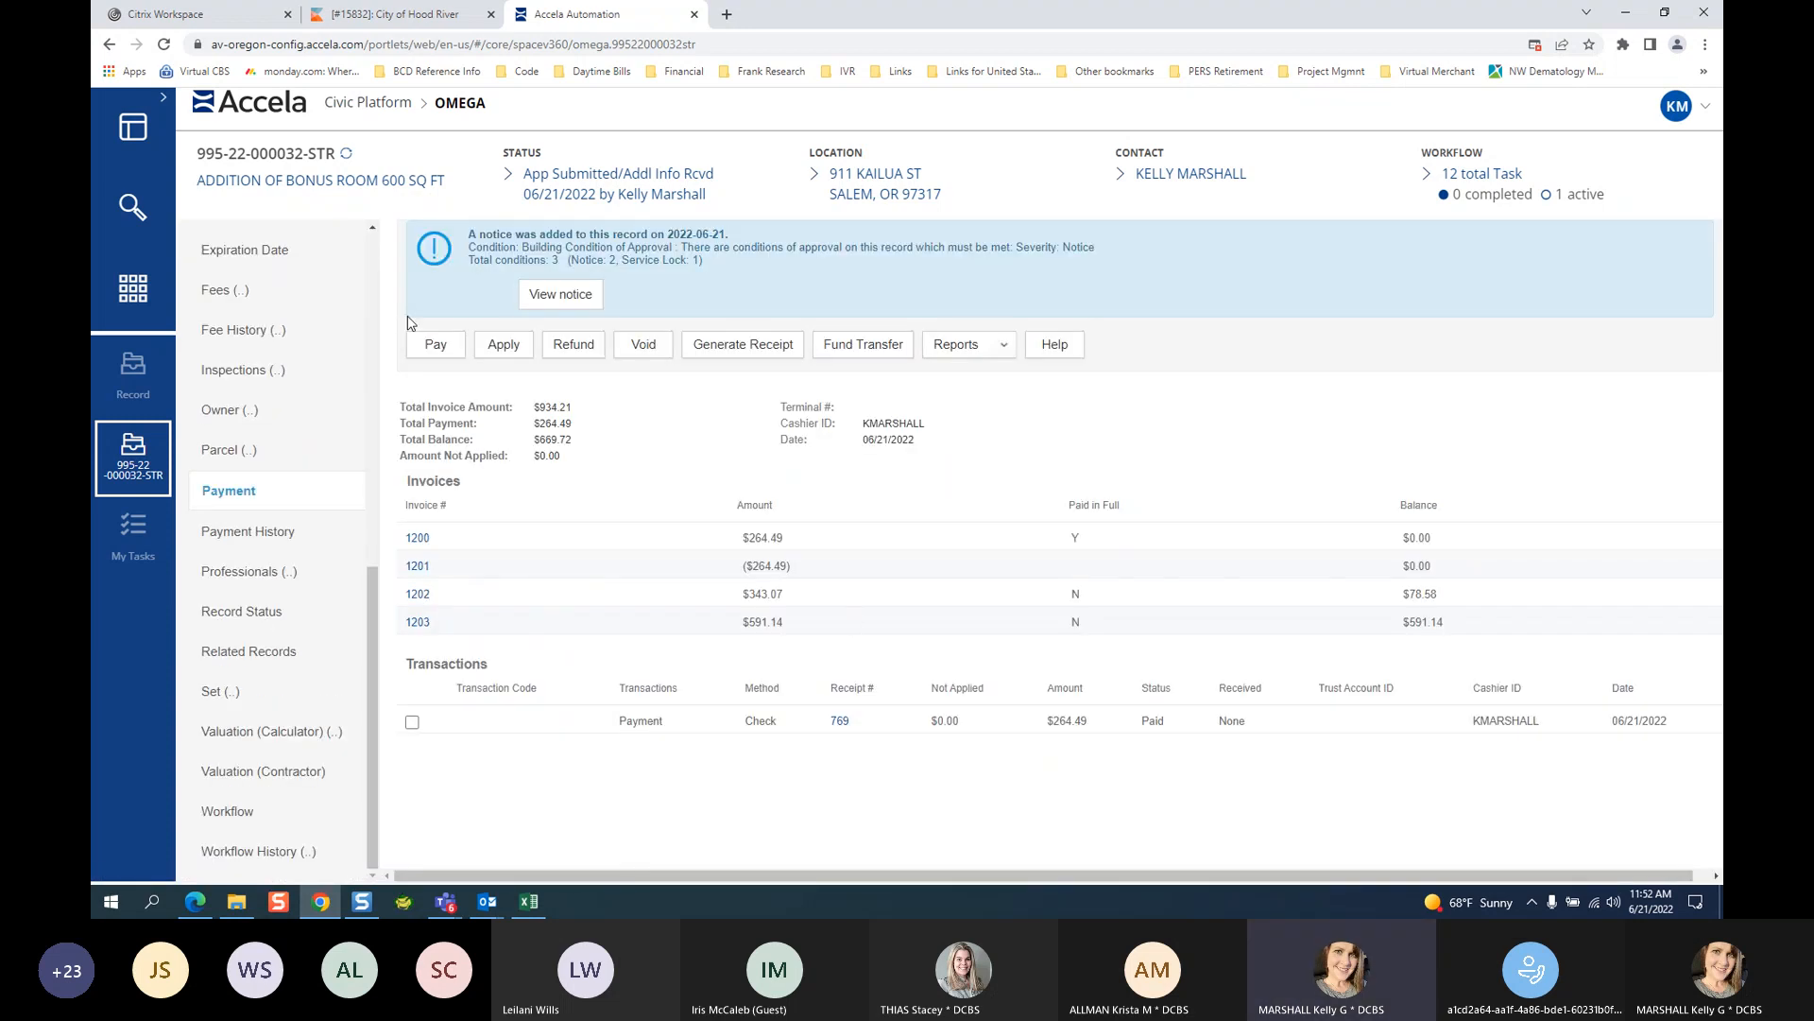
left_click(436, 344)
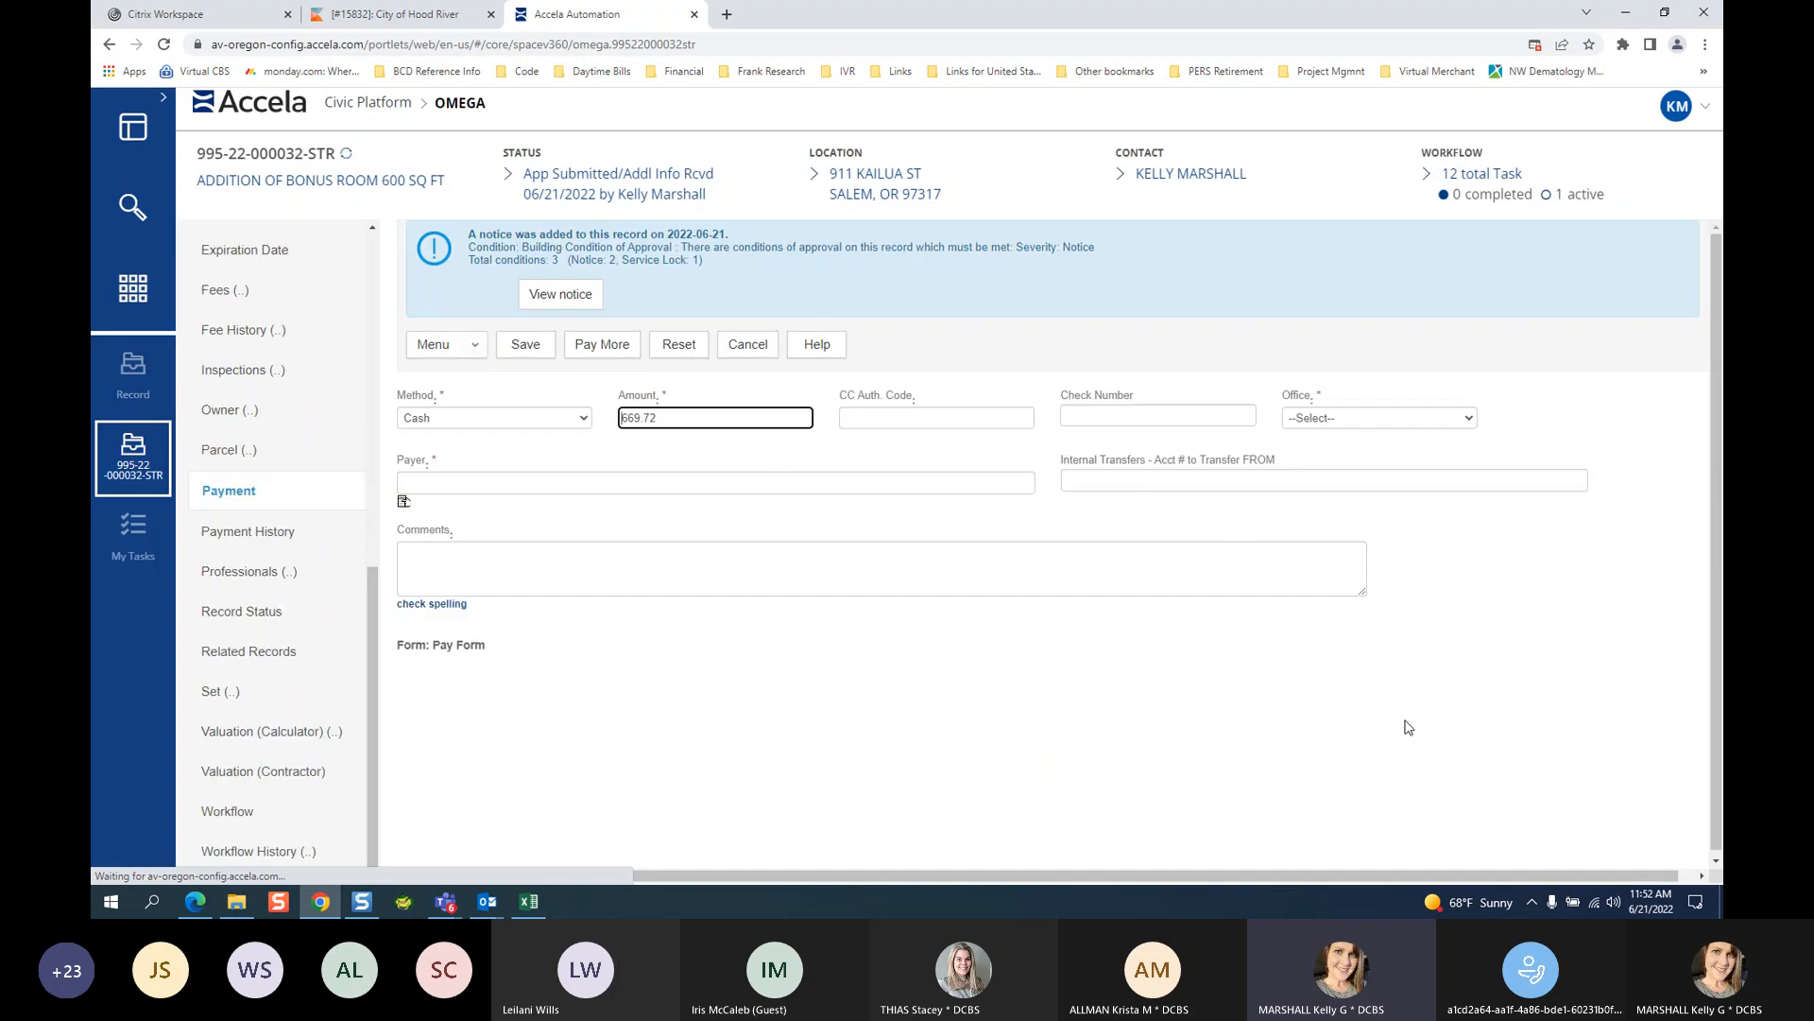
left_click(494, 418)
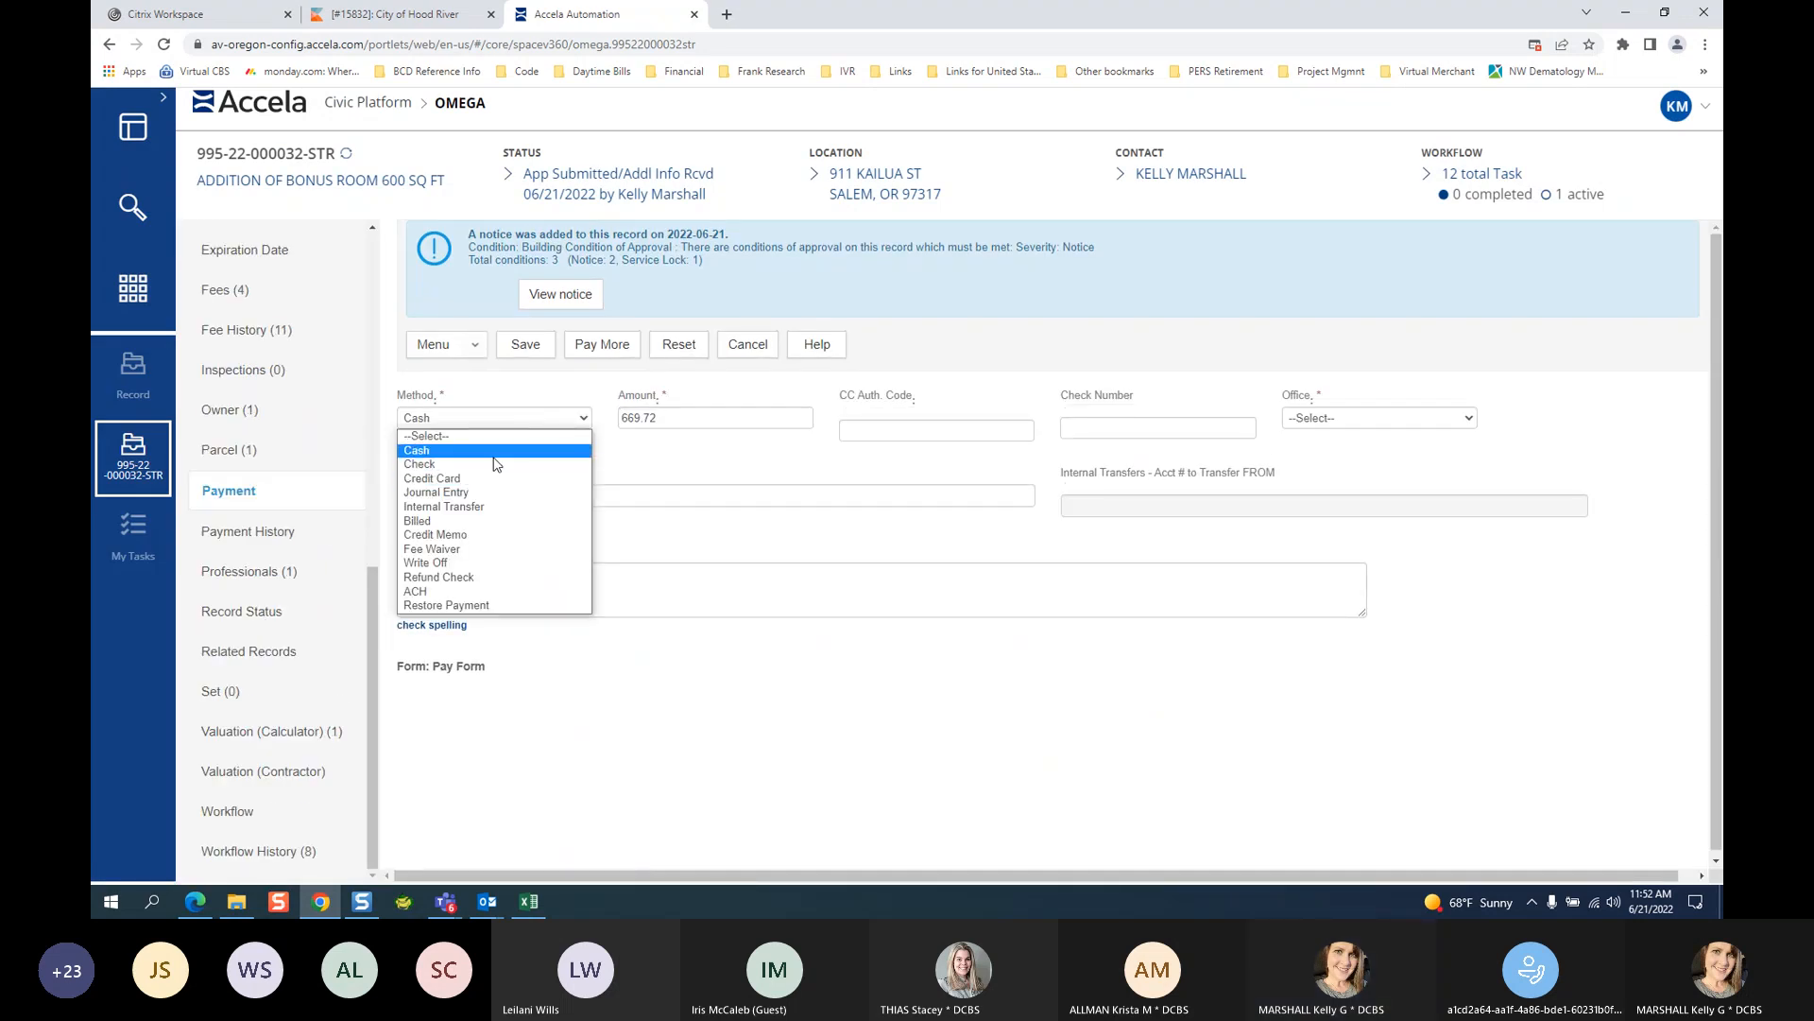
left_click(487, 464)
Enter check number 321, office None, the applicant as payer, and save the payment.
left_click(1091, 430)
type("321")
left_click(1367, 418)
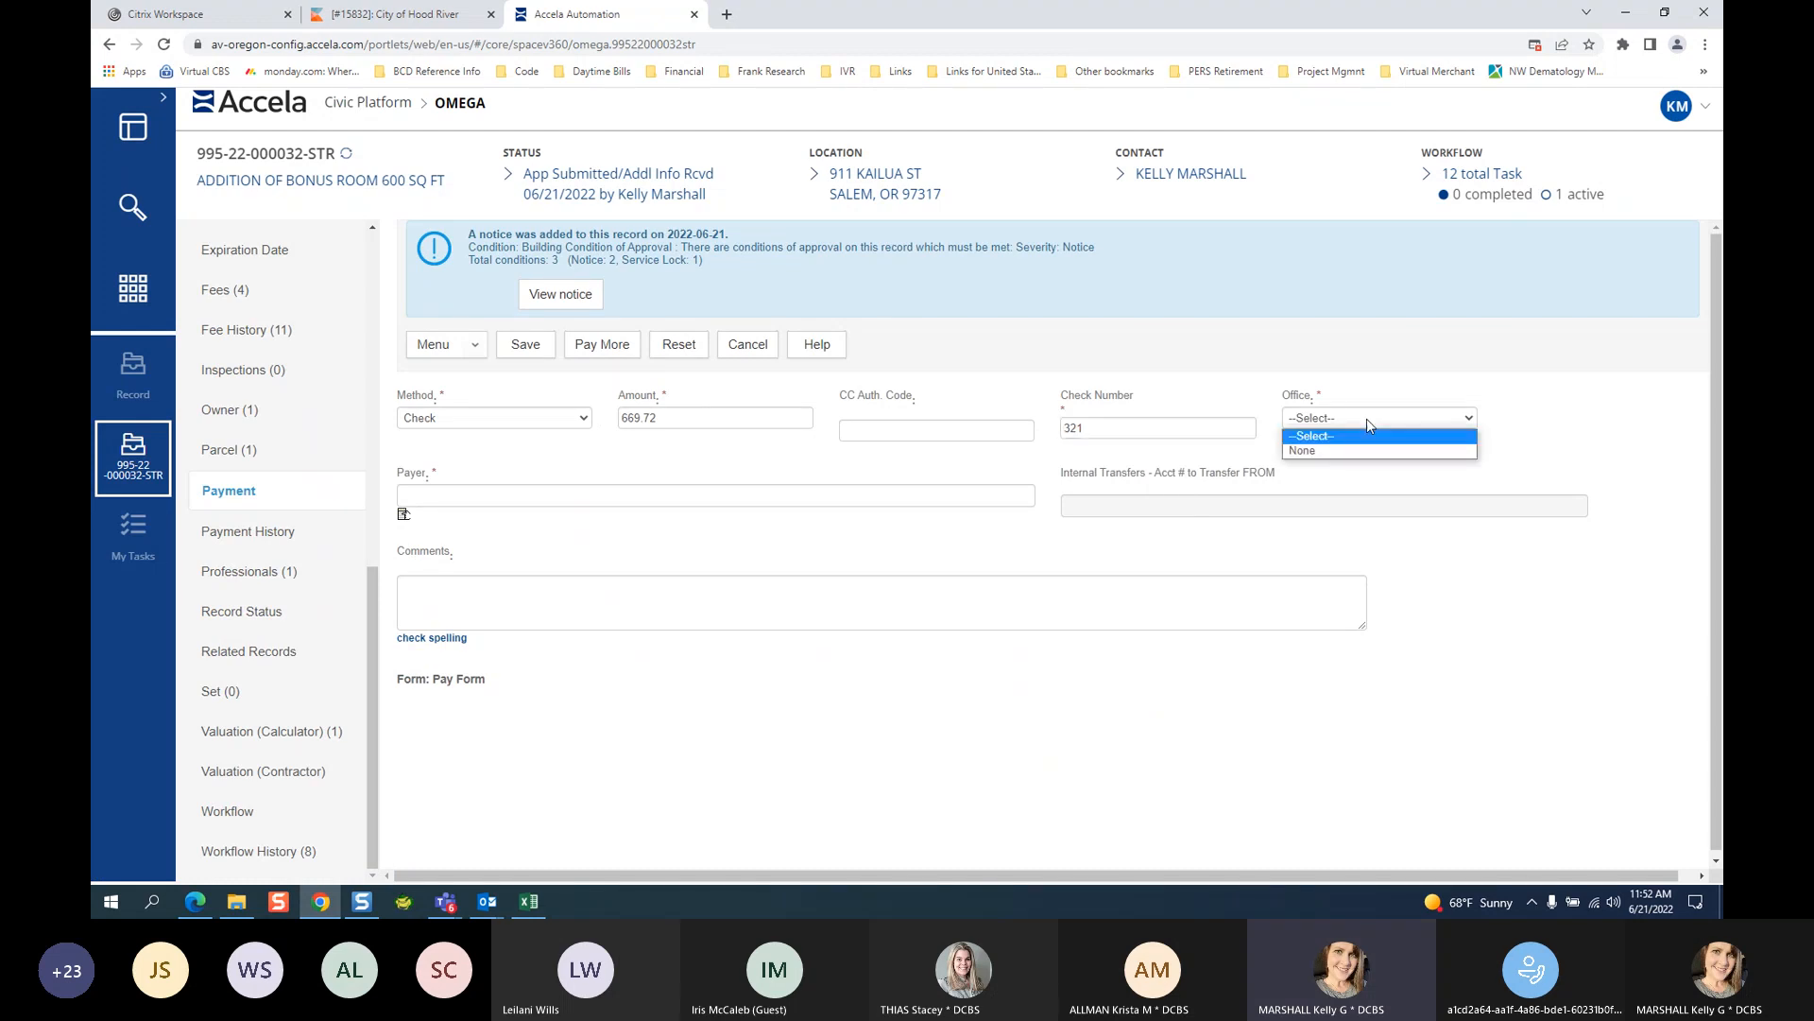
left_click(1342, 446)
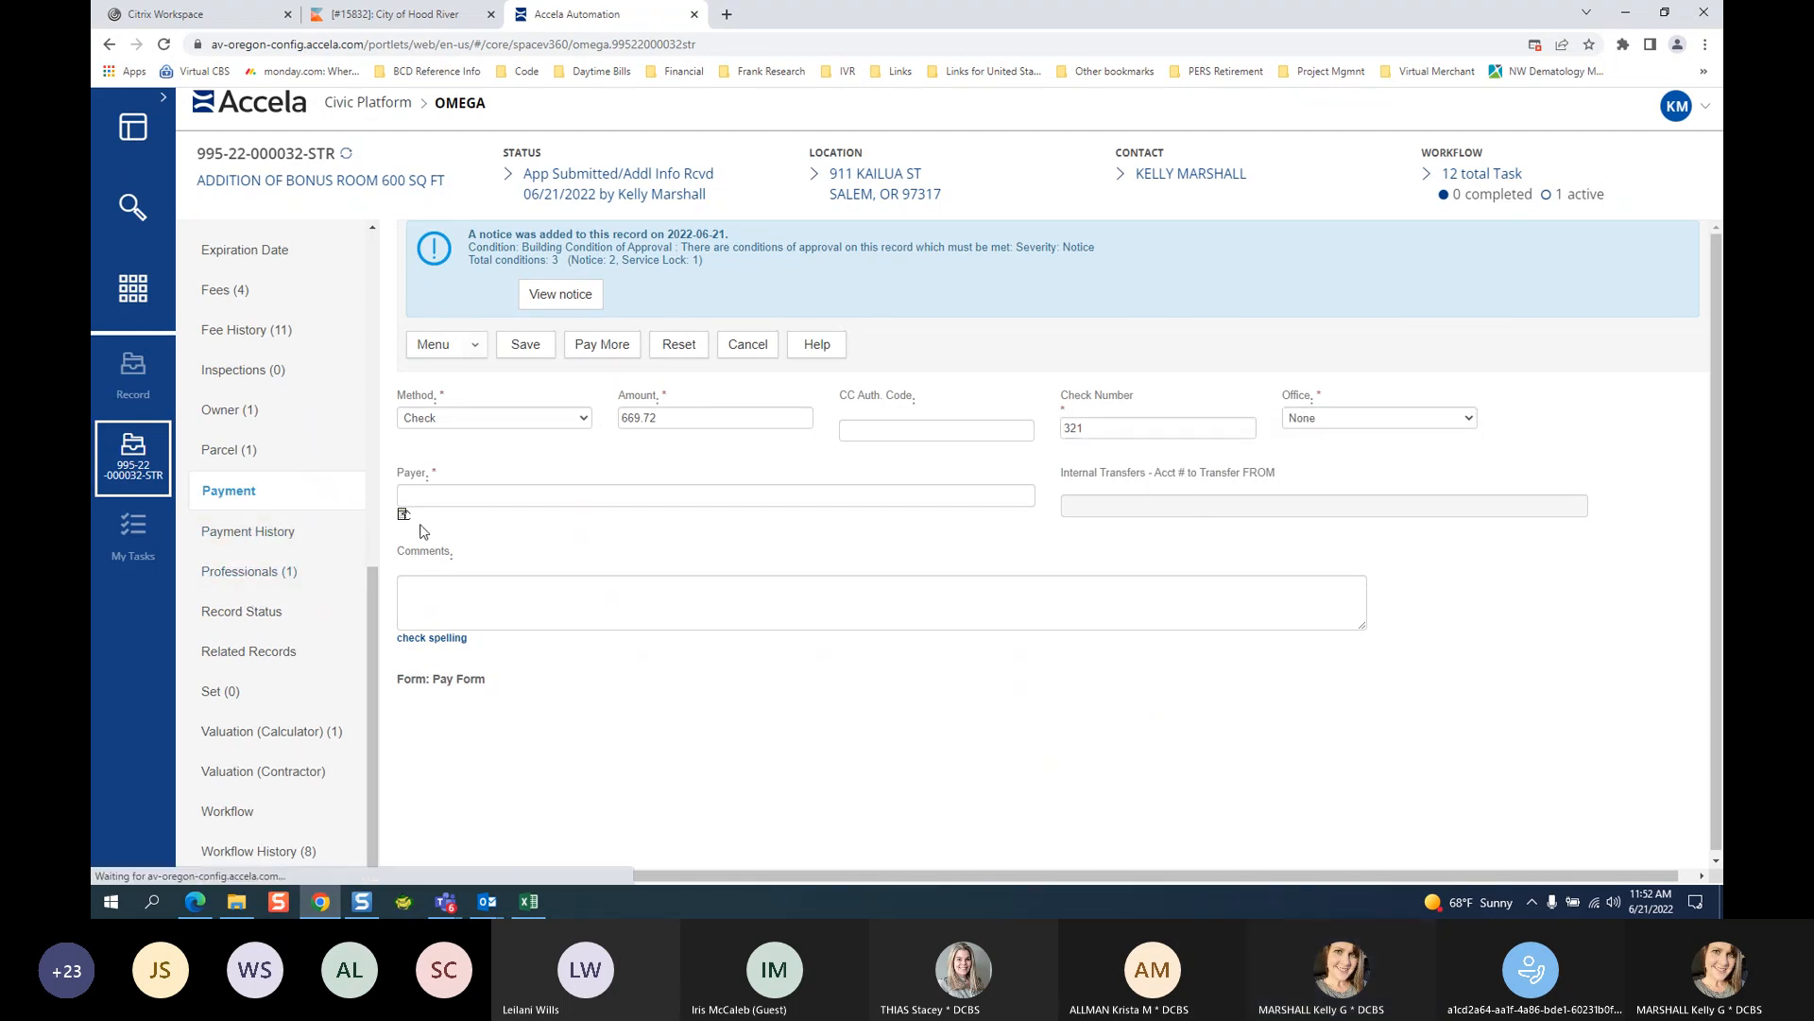
left_click(404, 513)
left_click(208, 343)
left_click(233, 259)
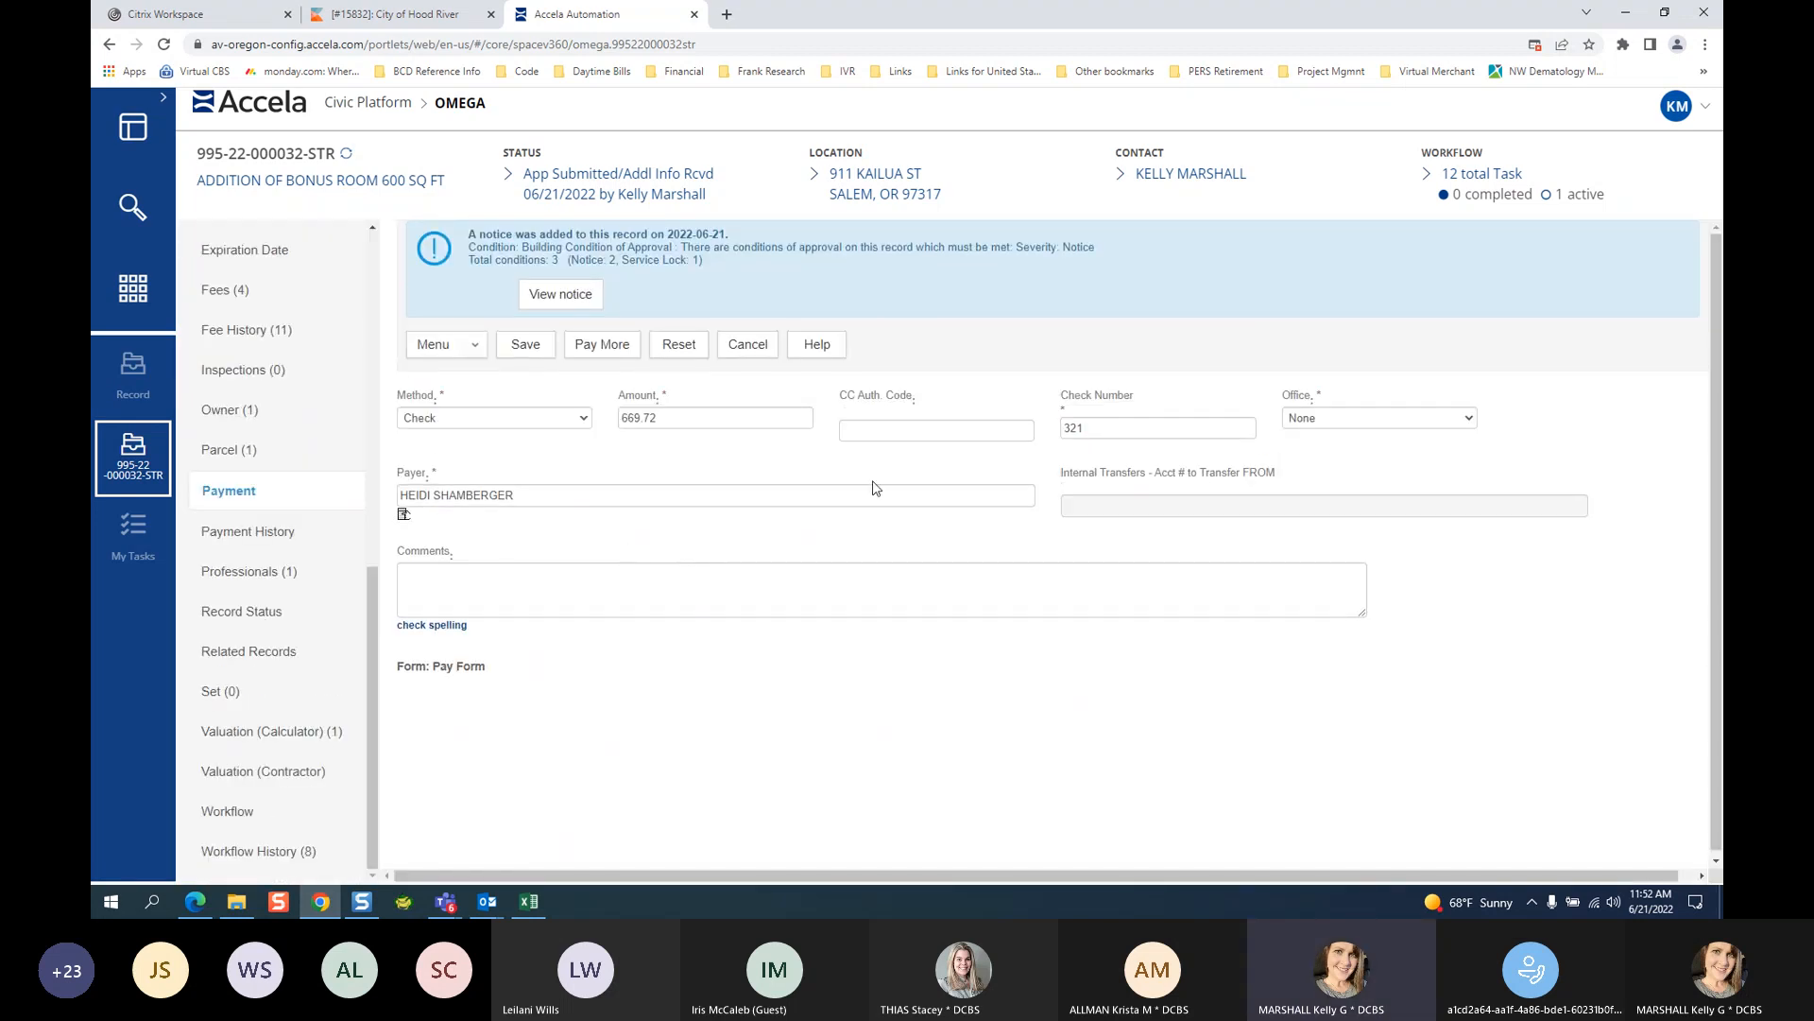
left_click(527, 344)
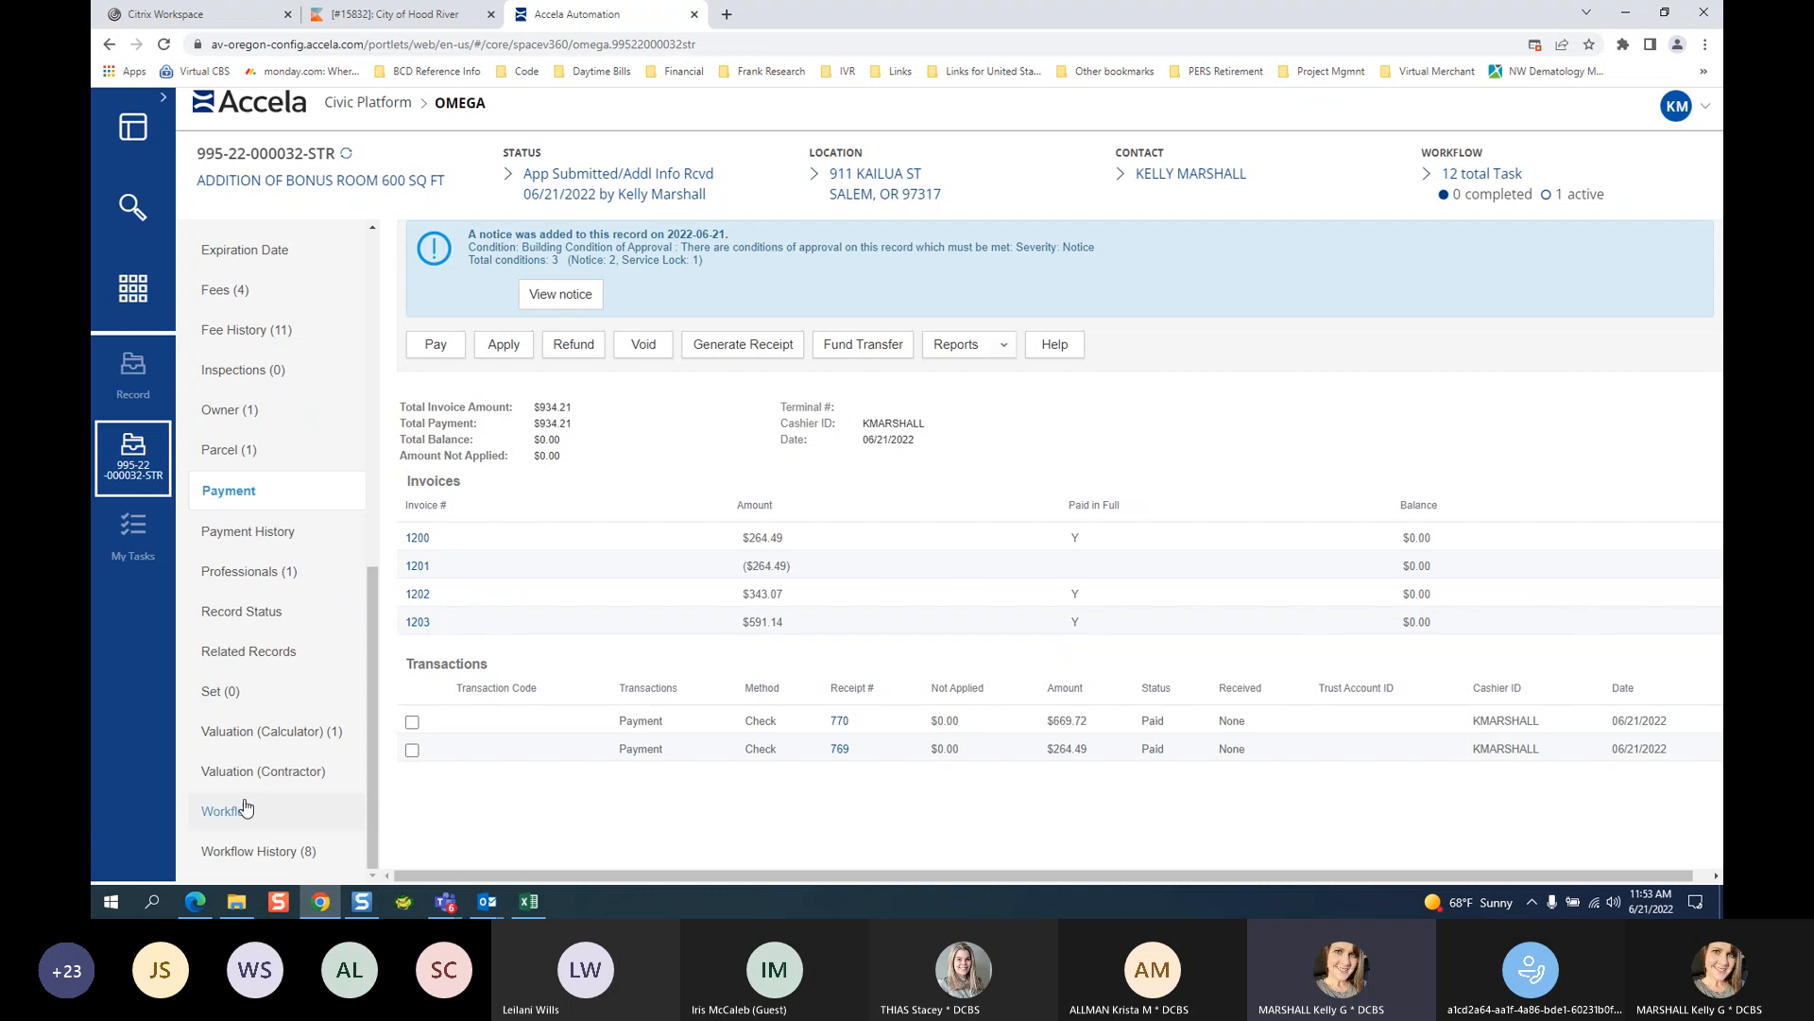
left_click(362, 859)
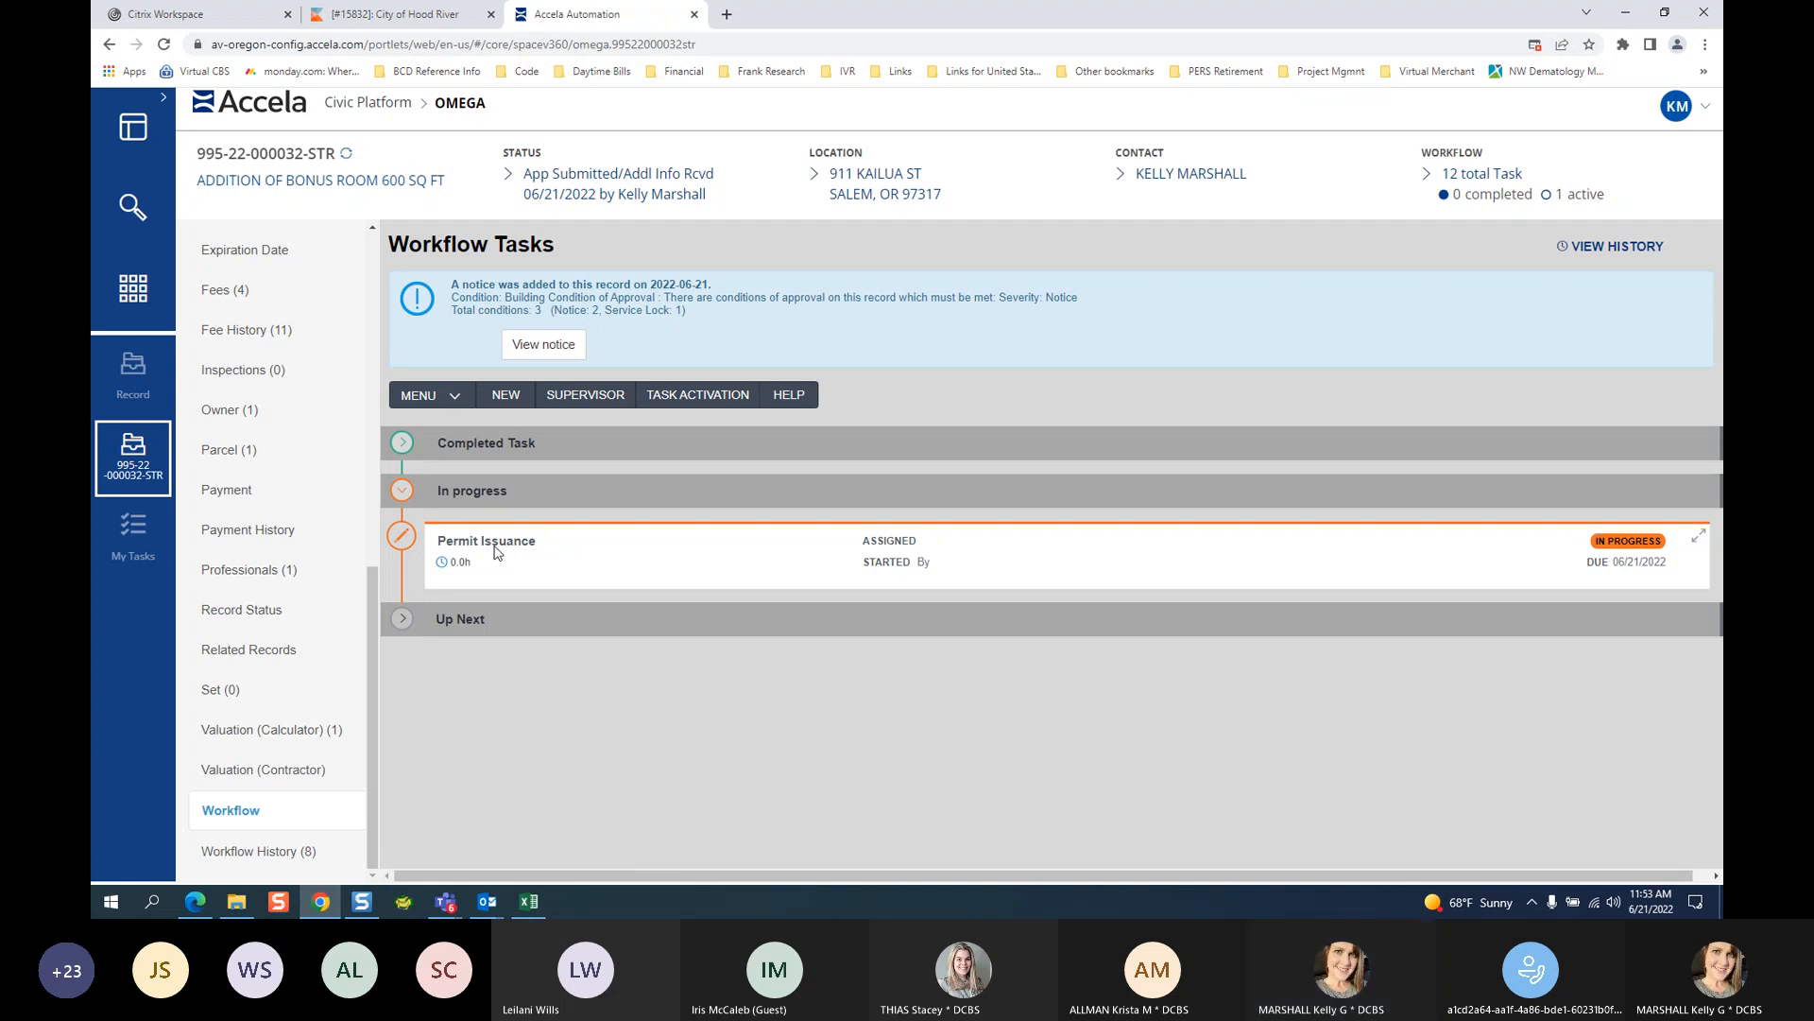
Expand the Permit Issuance task's details and show its New Status options.
left_click(522, 547)
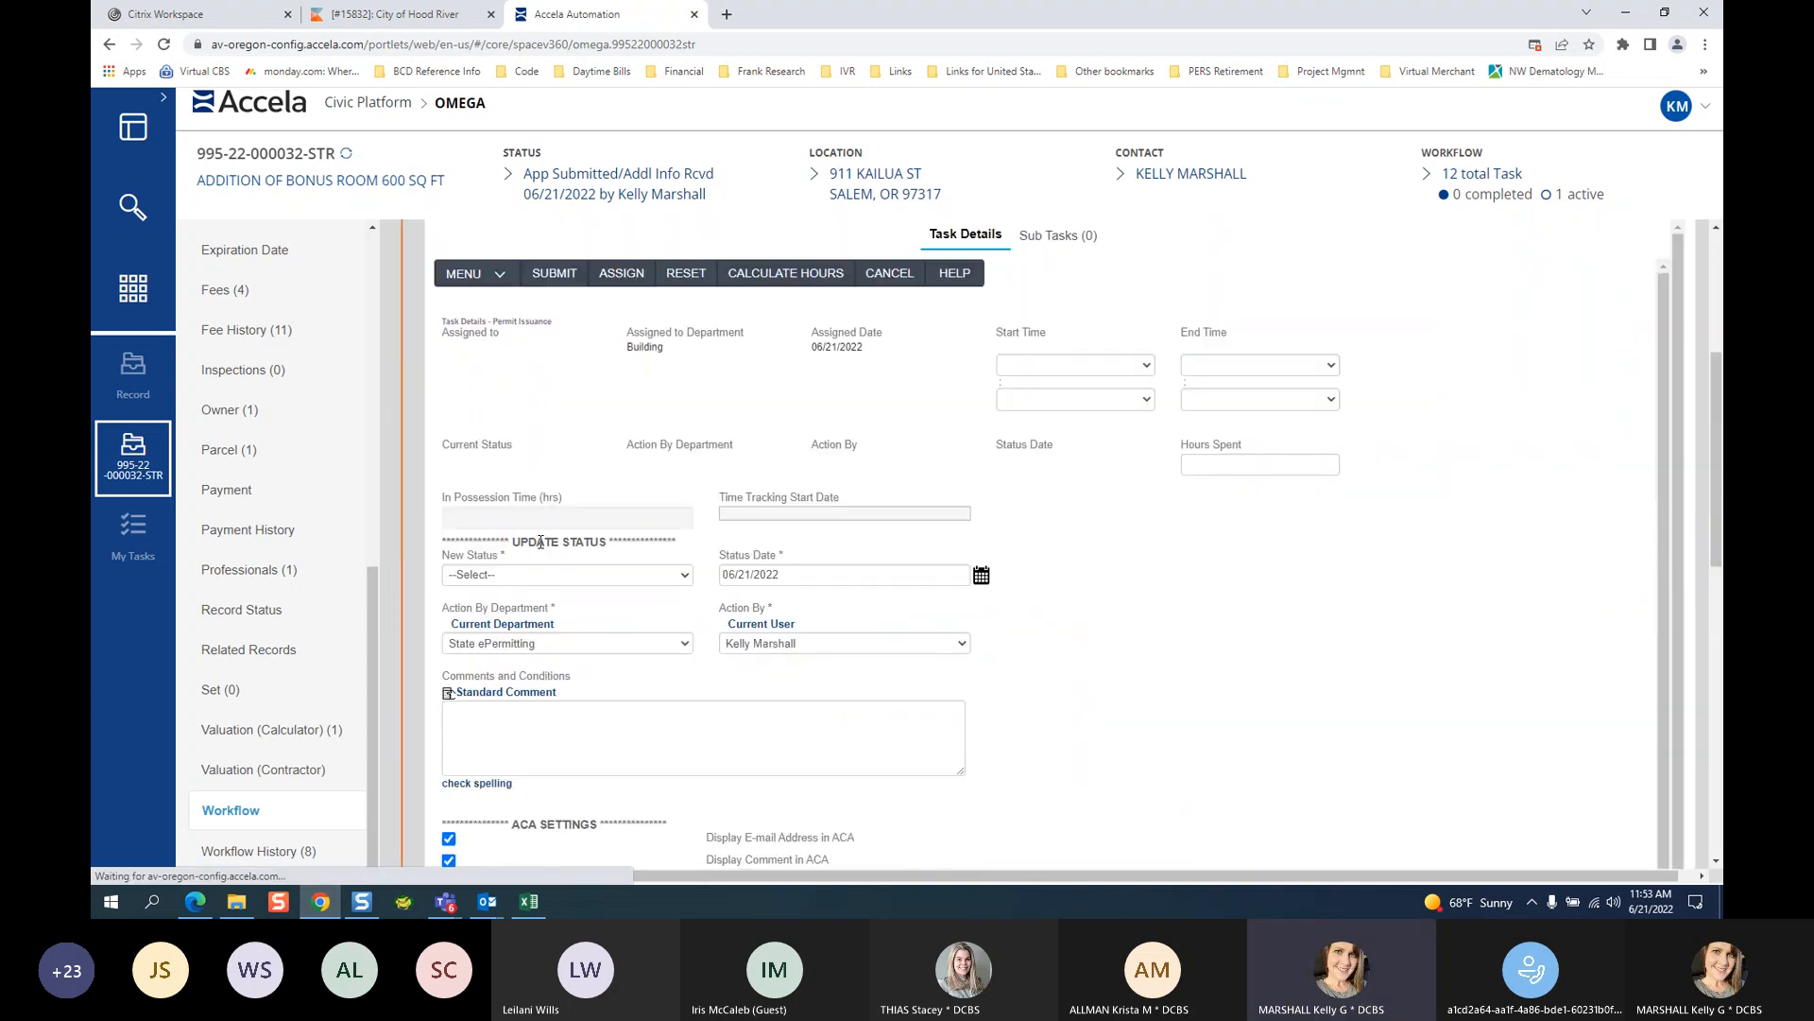
left_click(505, 577)
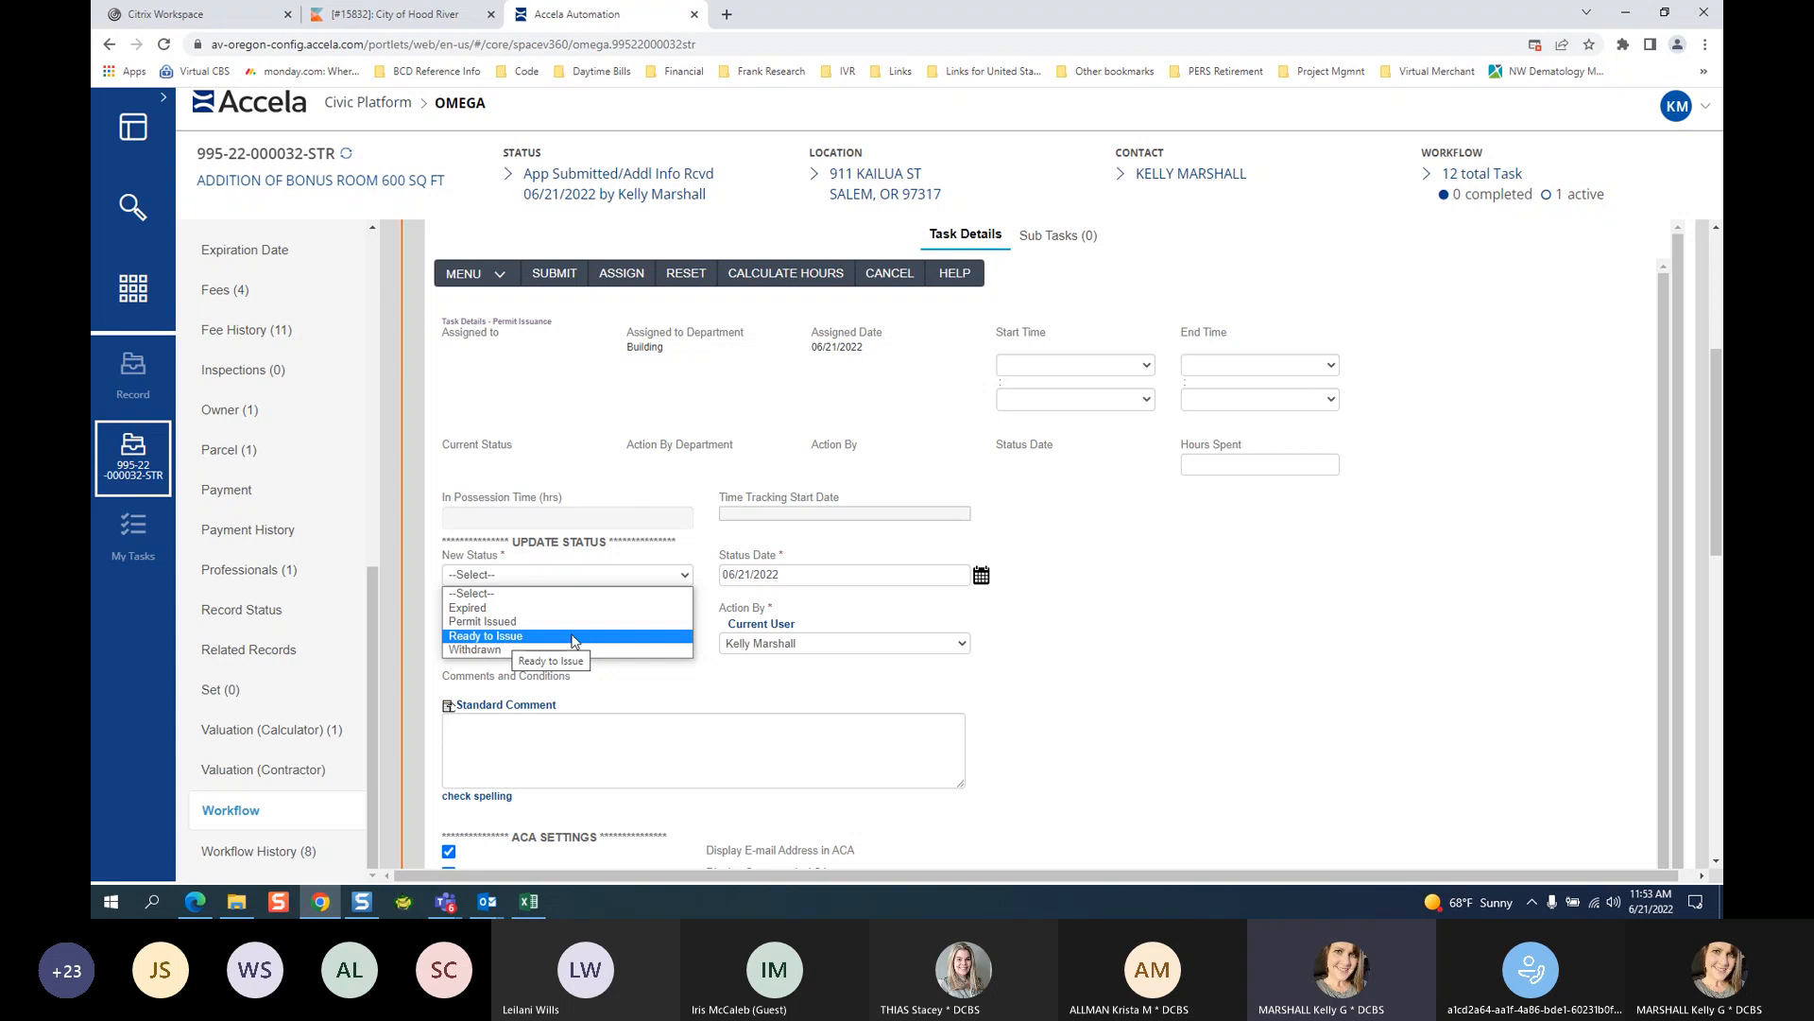
Set status Permit Issued, marking the owner doing the work with affidavit on file.
left_click(508, 623)
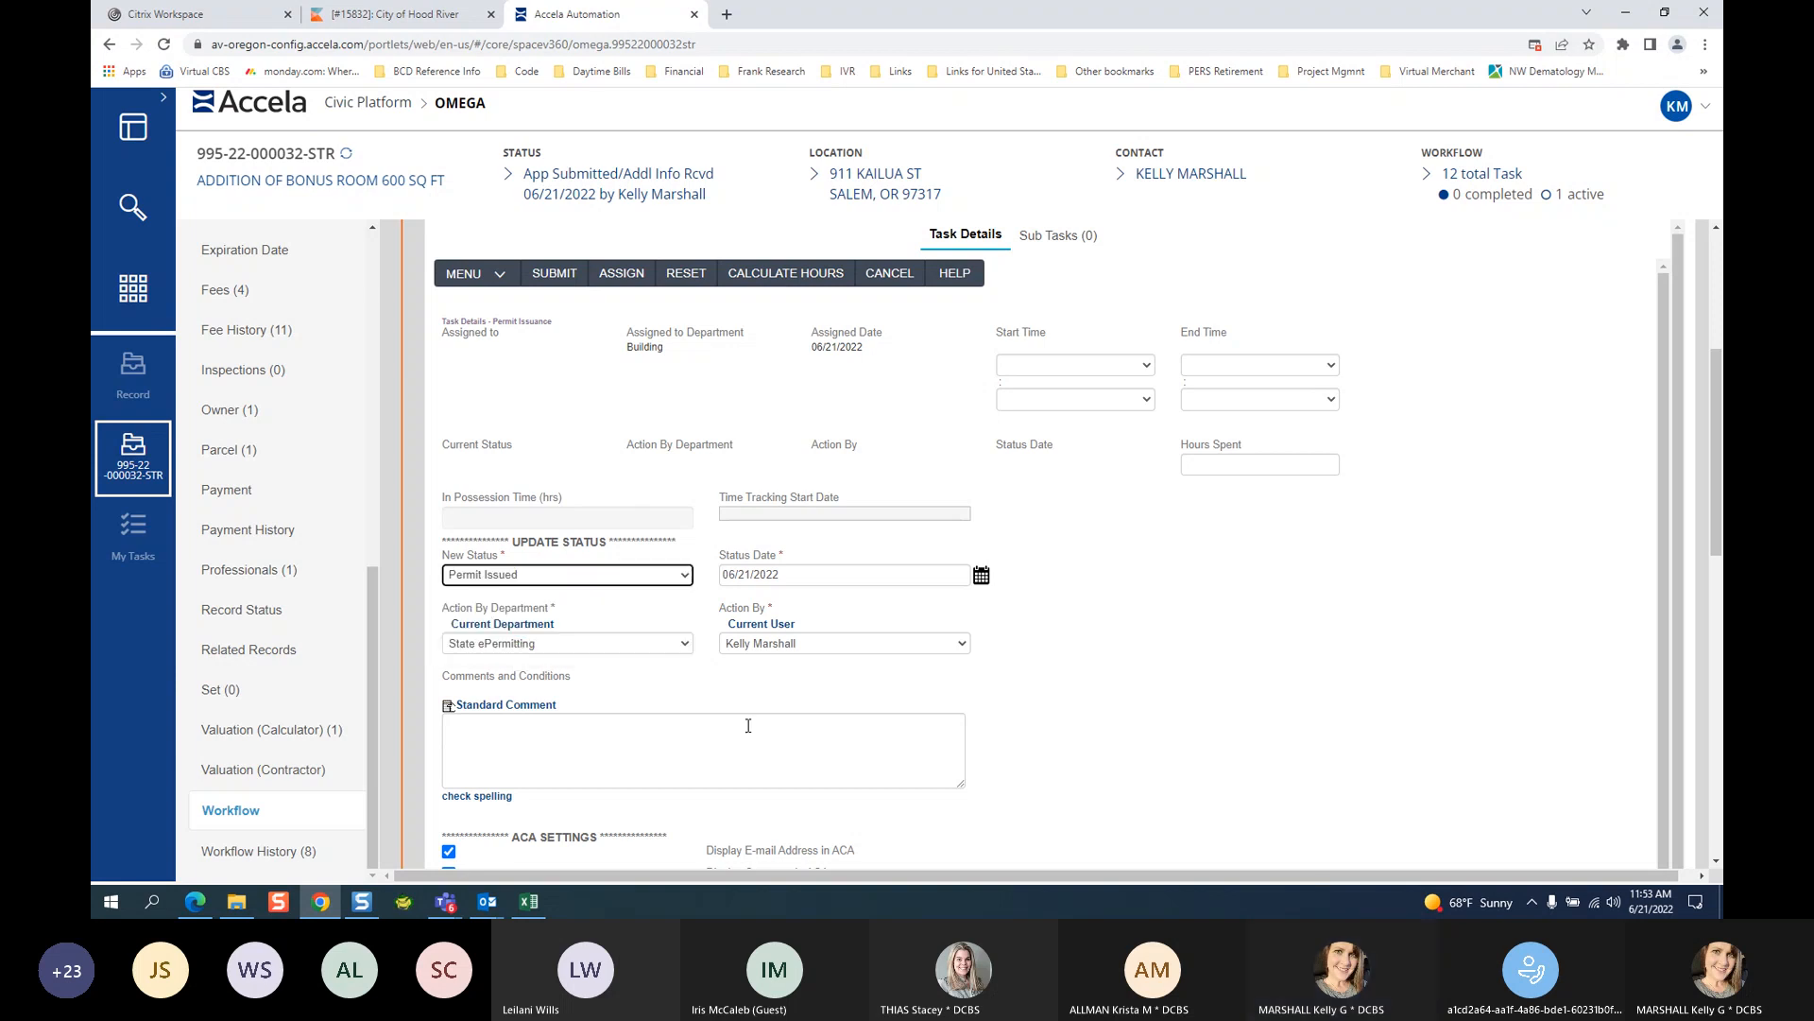
scroll(1210, 677, "down", 2)
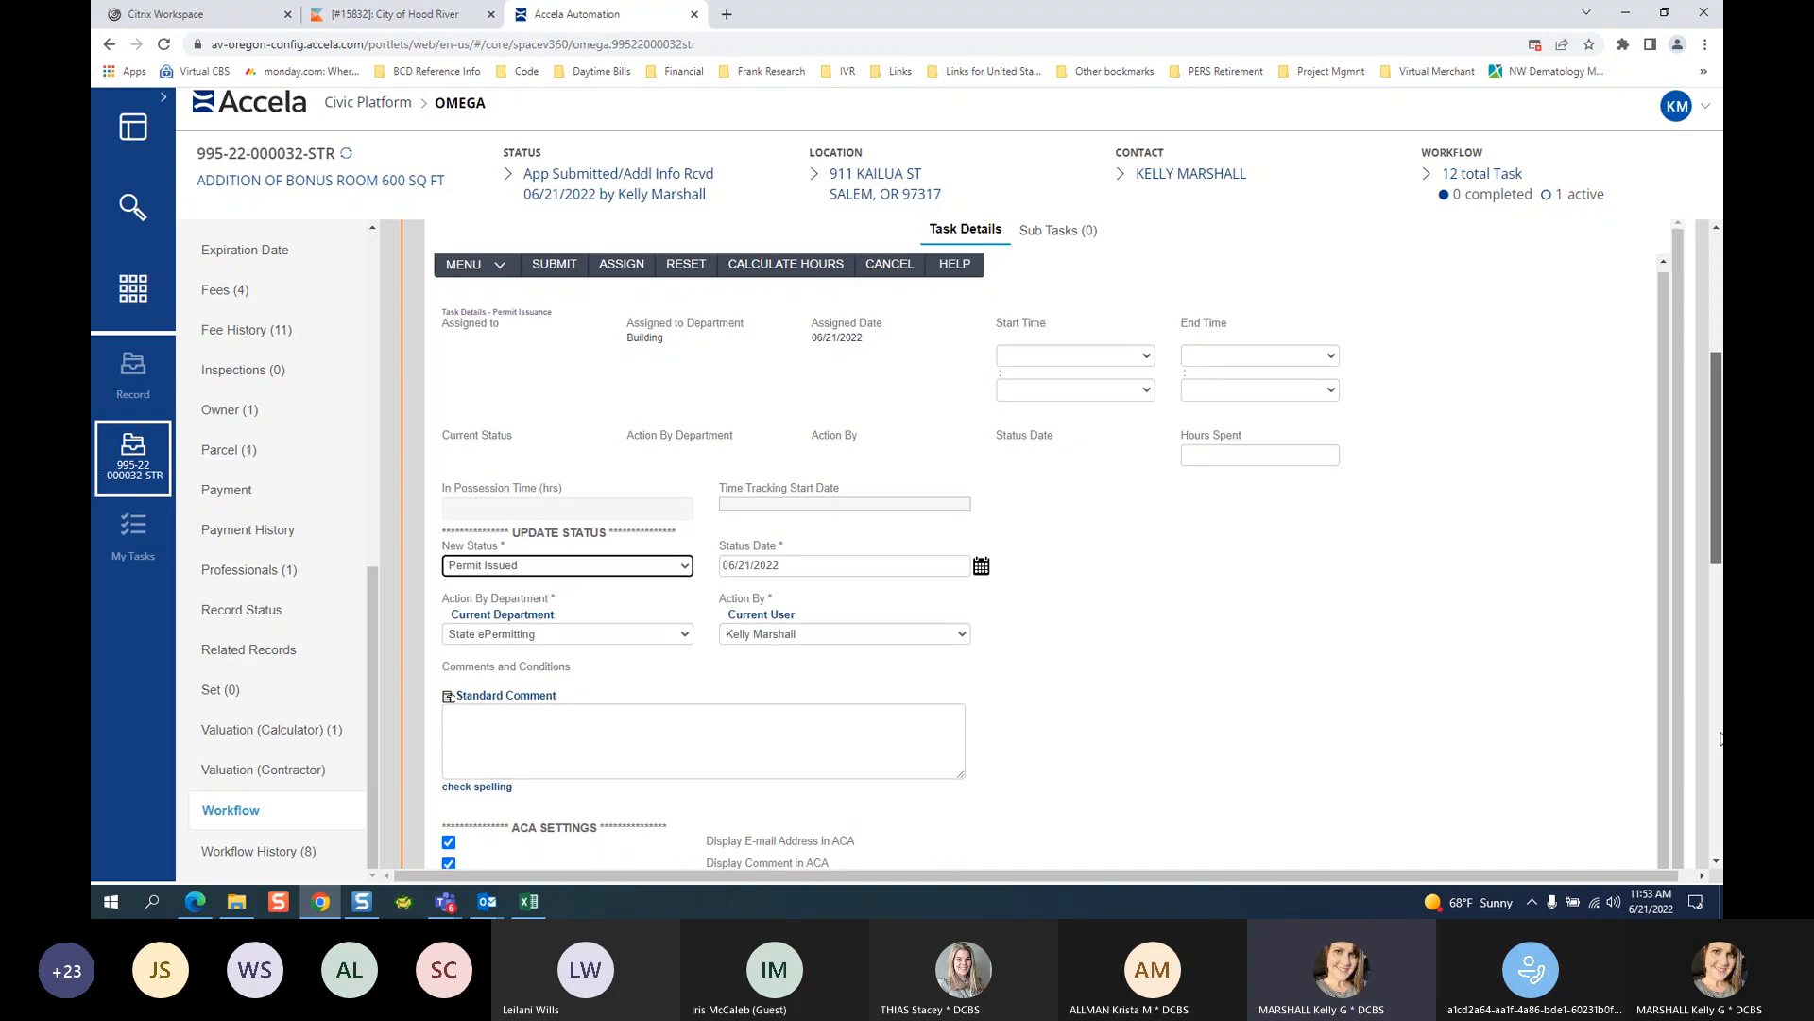
scroll(1513, 672, "down", 2)
scroll(1497, 688, "down", 10)
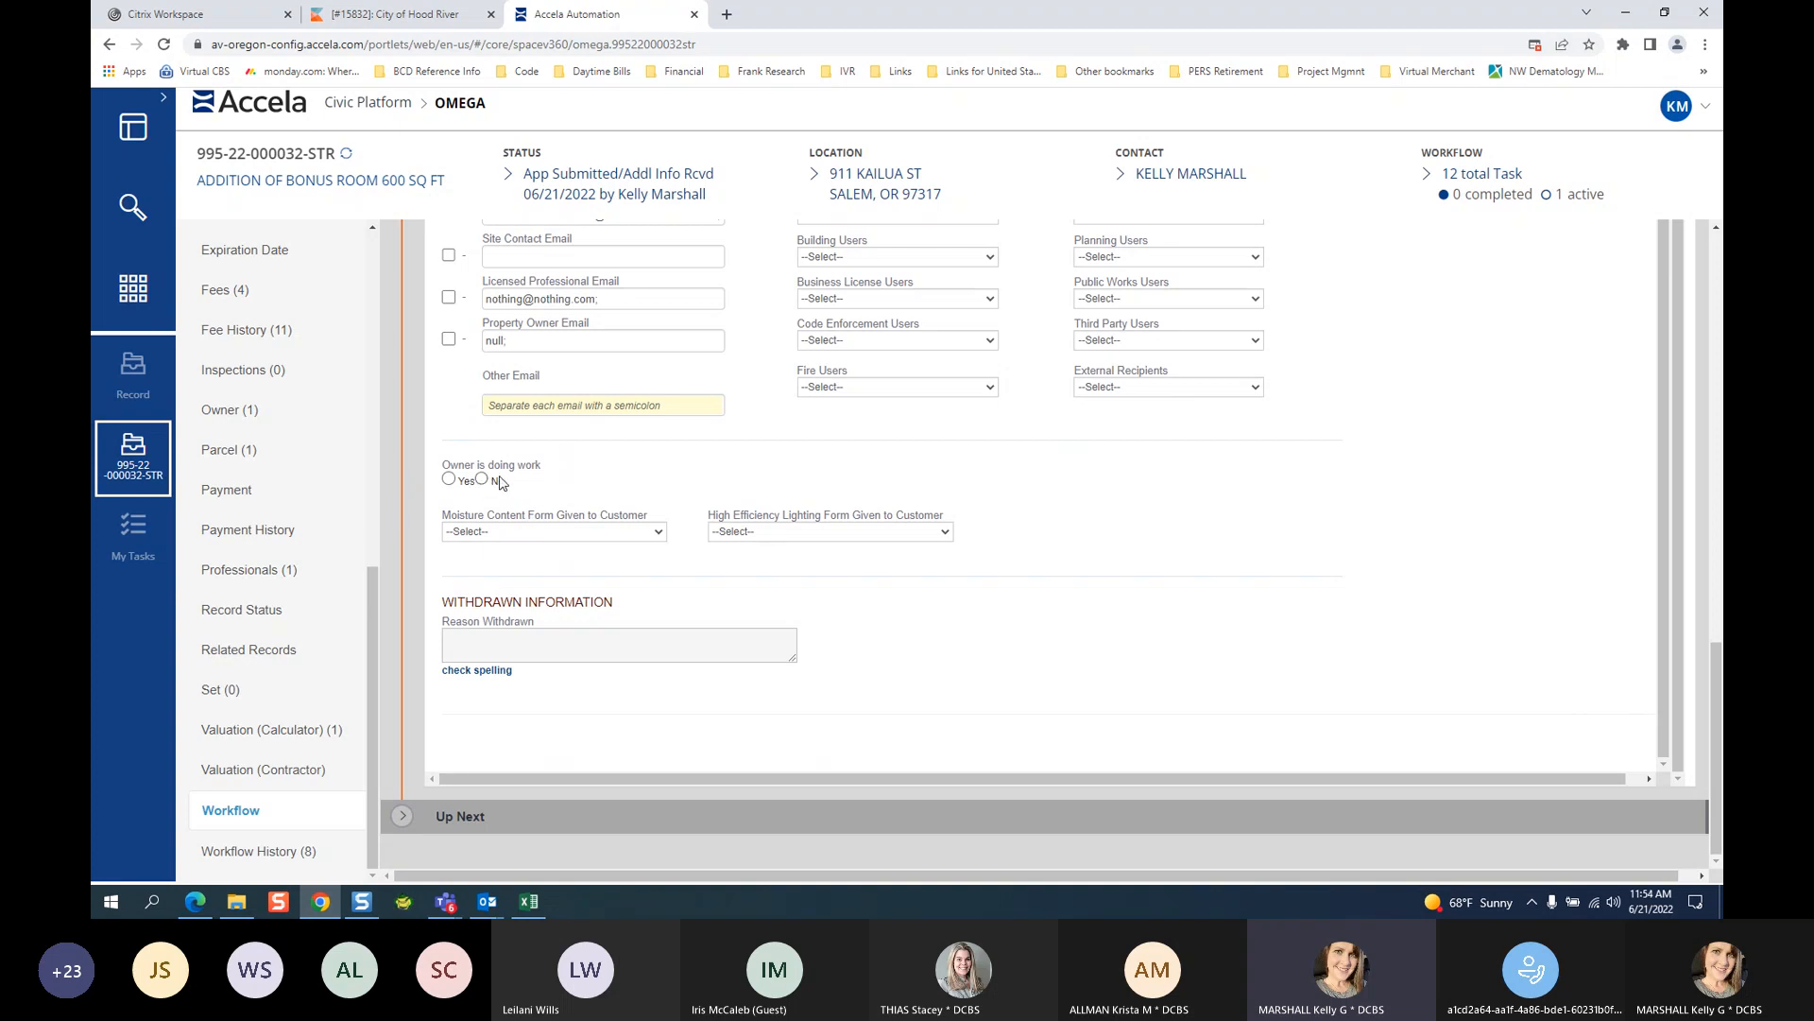
left_click(449, 479)
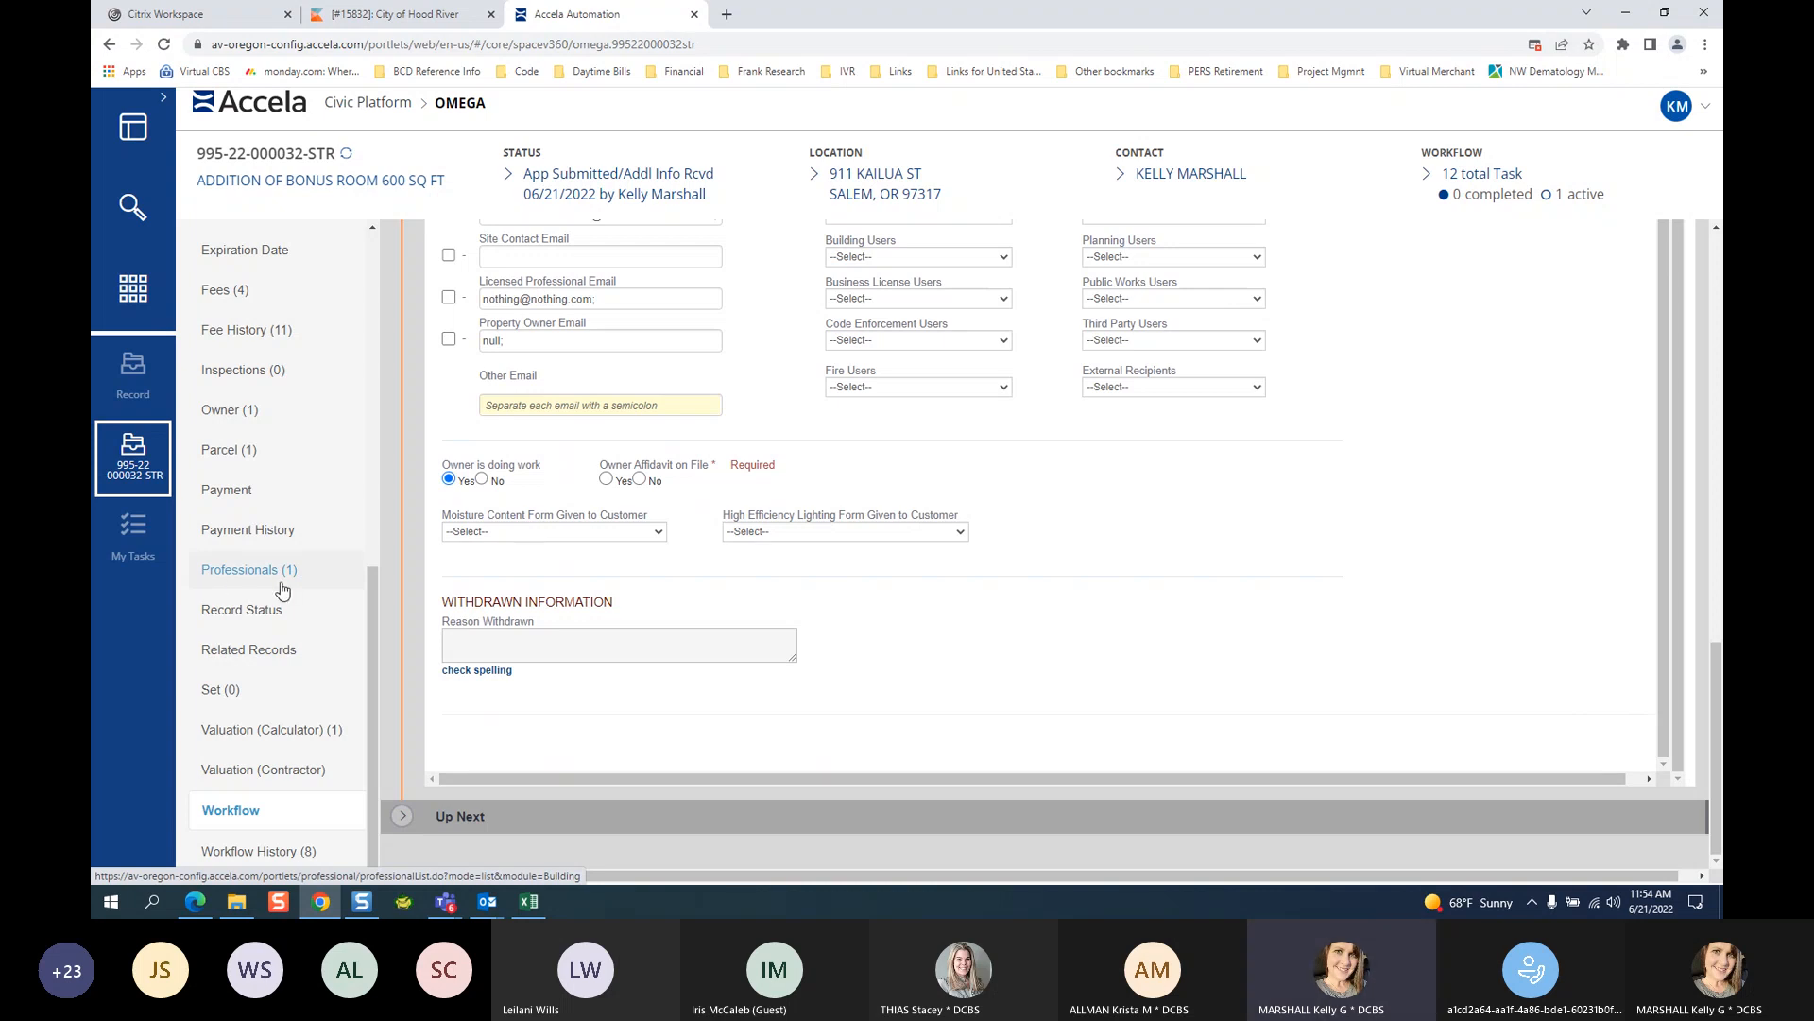
left_click(608, 479)
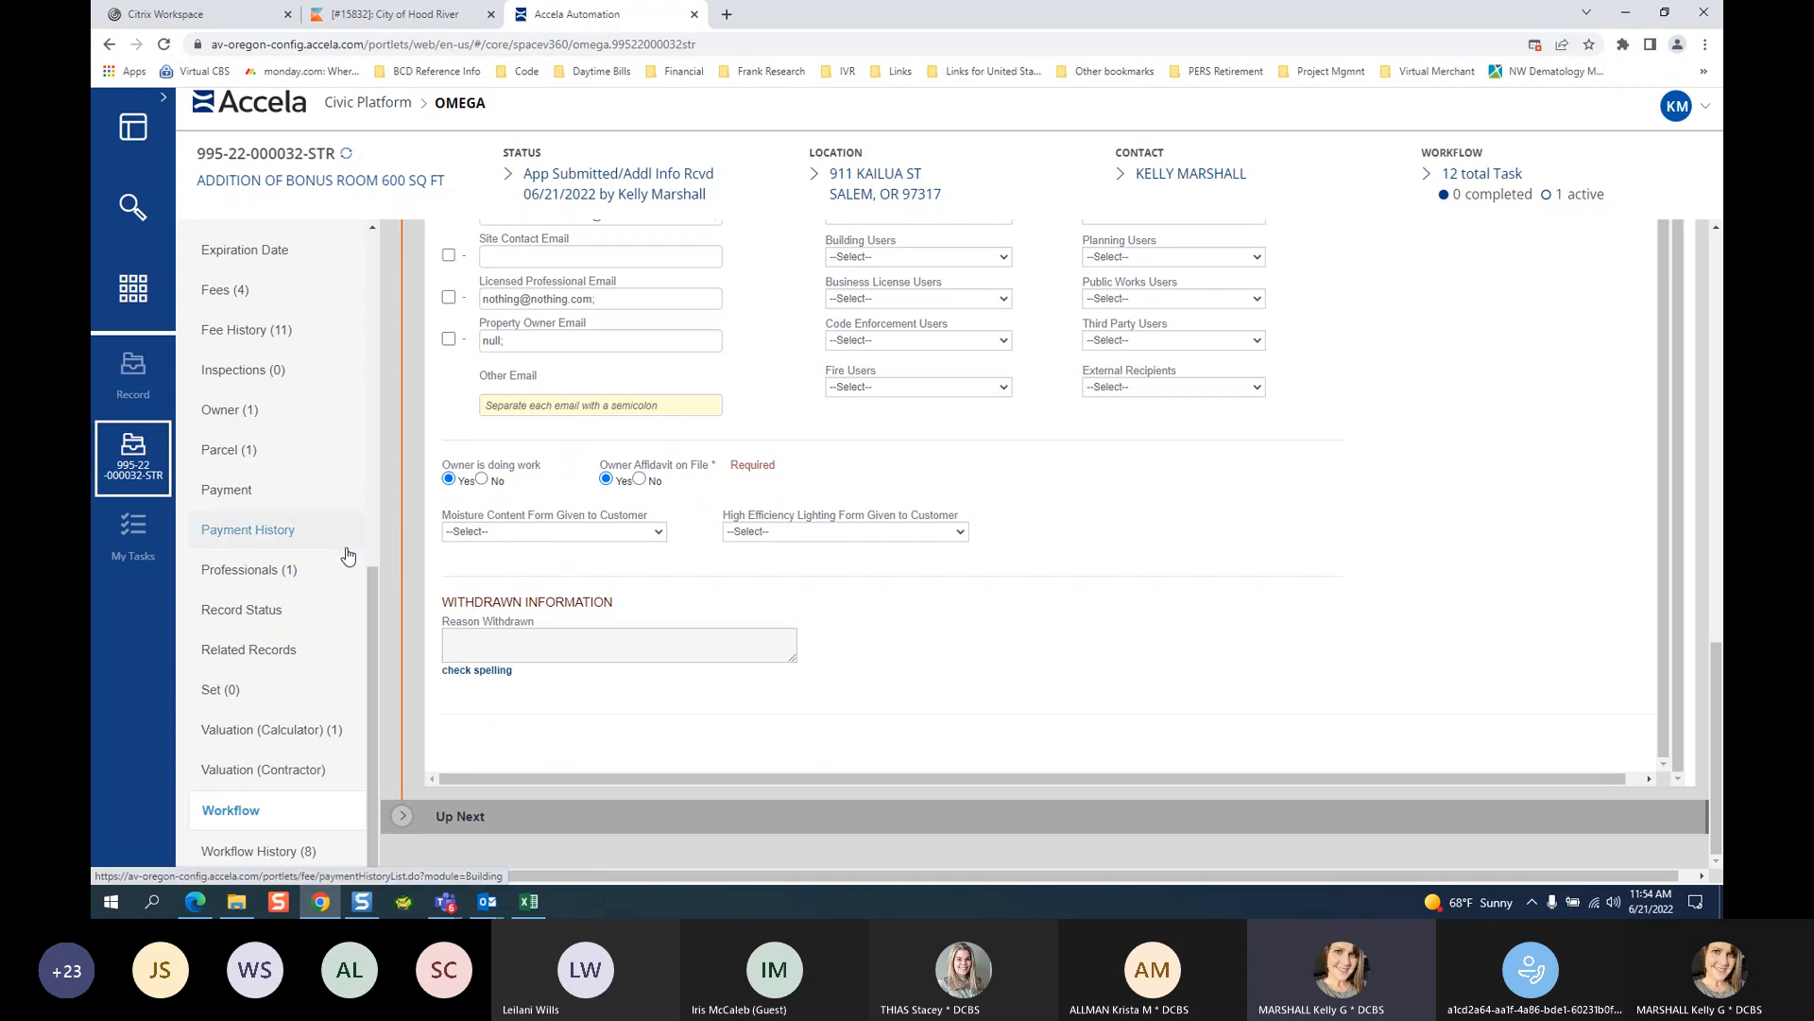
Answer Yes for the moisture content and high efficiency lighting forms, then submit.
scroll(255, 302, "up", 2)
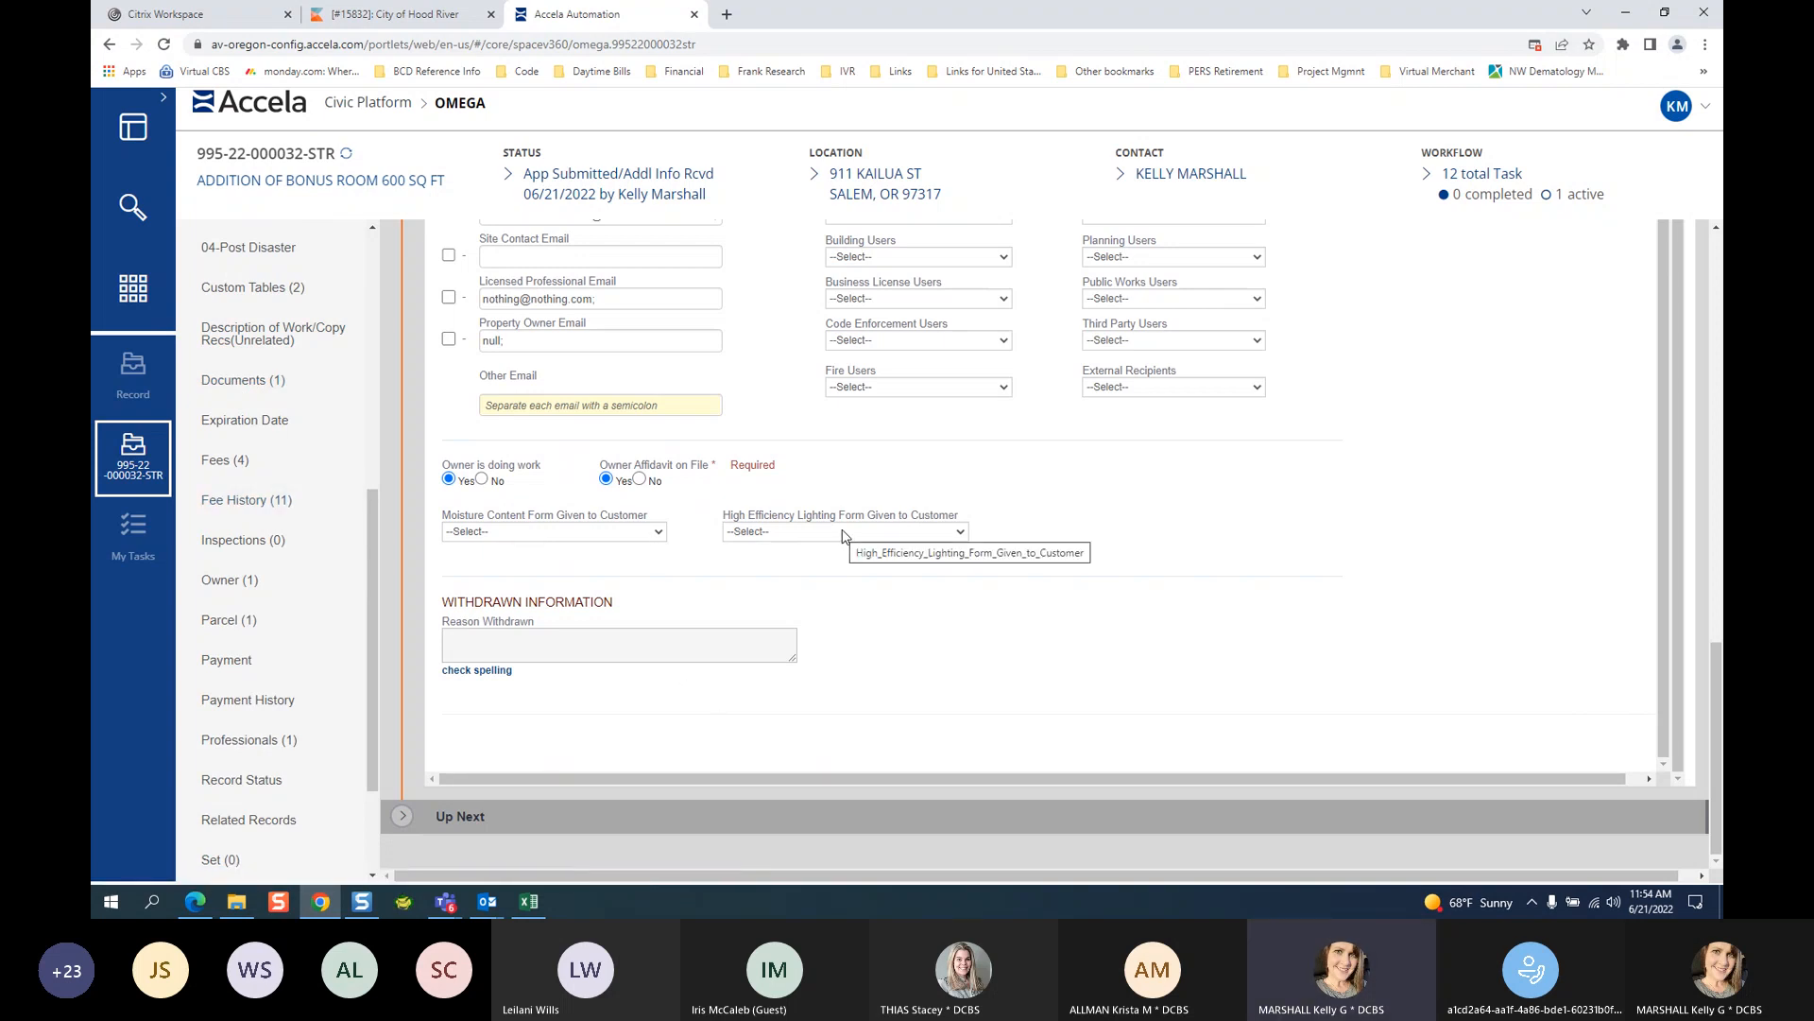
left_click(633, 535)
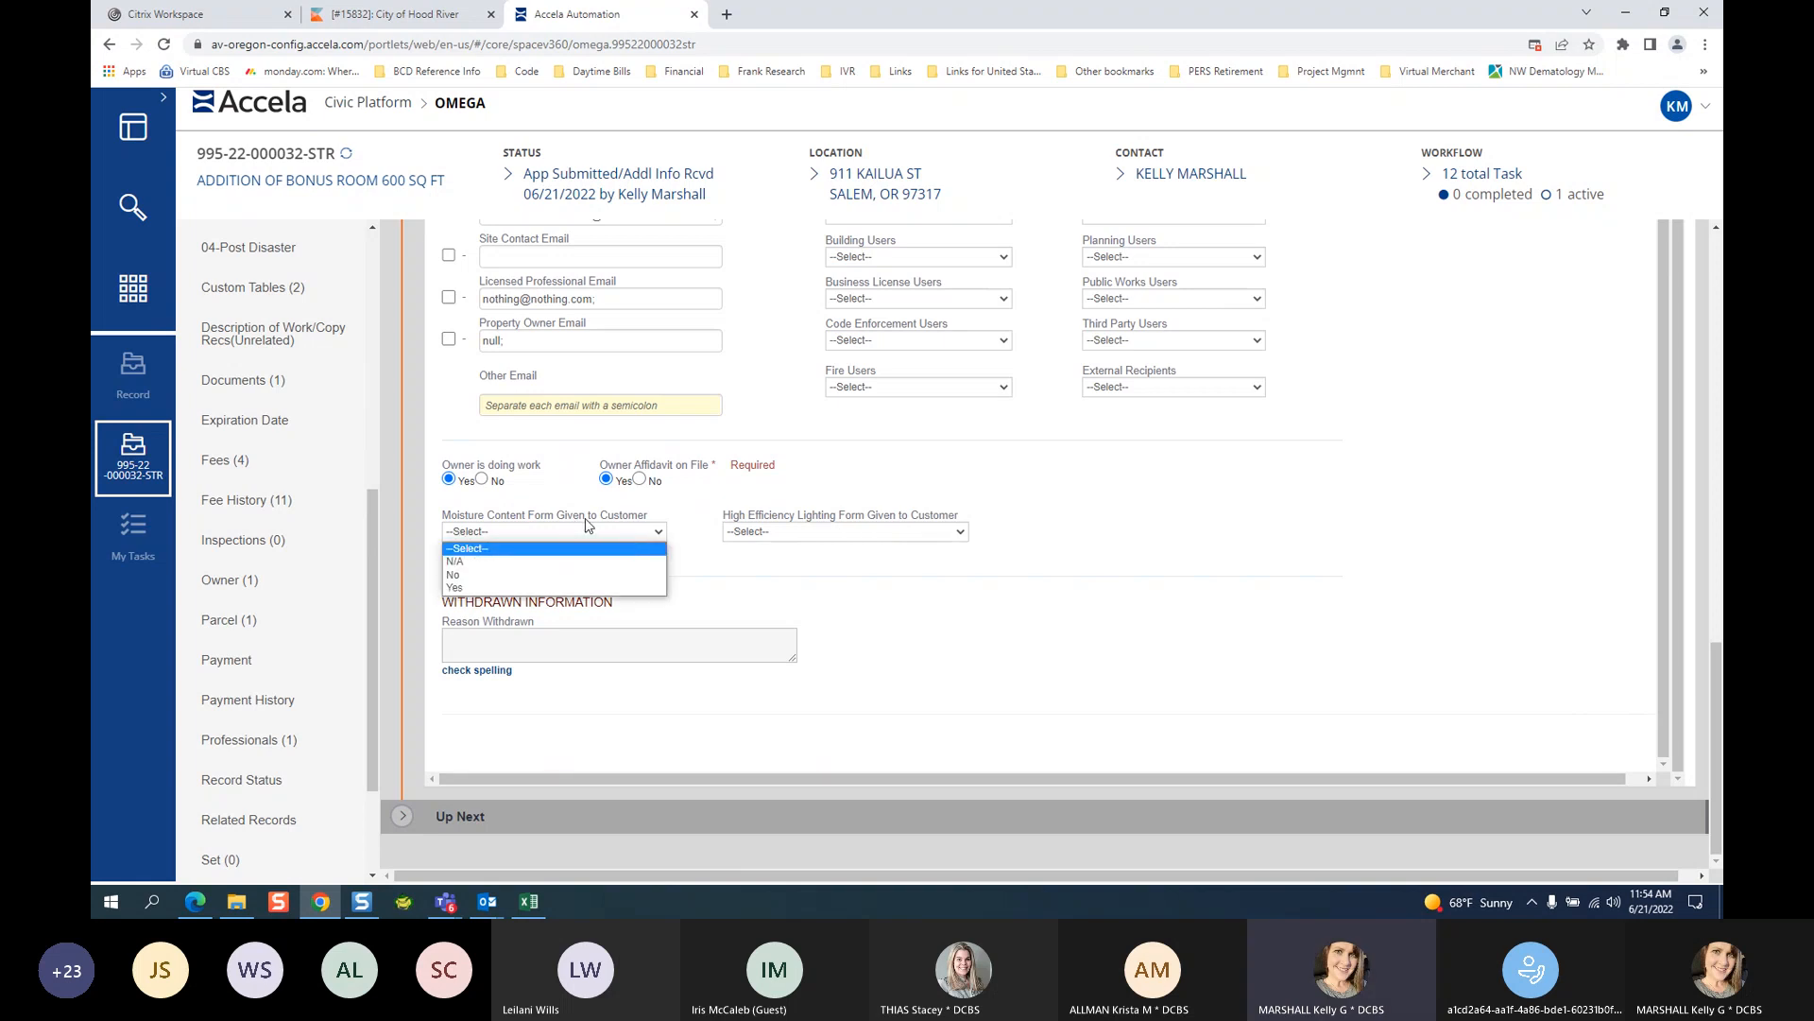
left_click(471, 588)
left_click(823, 533)
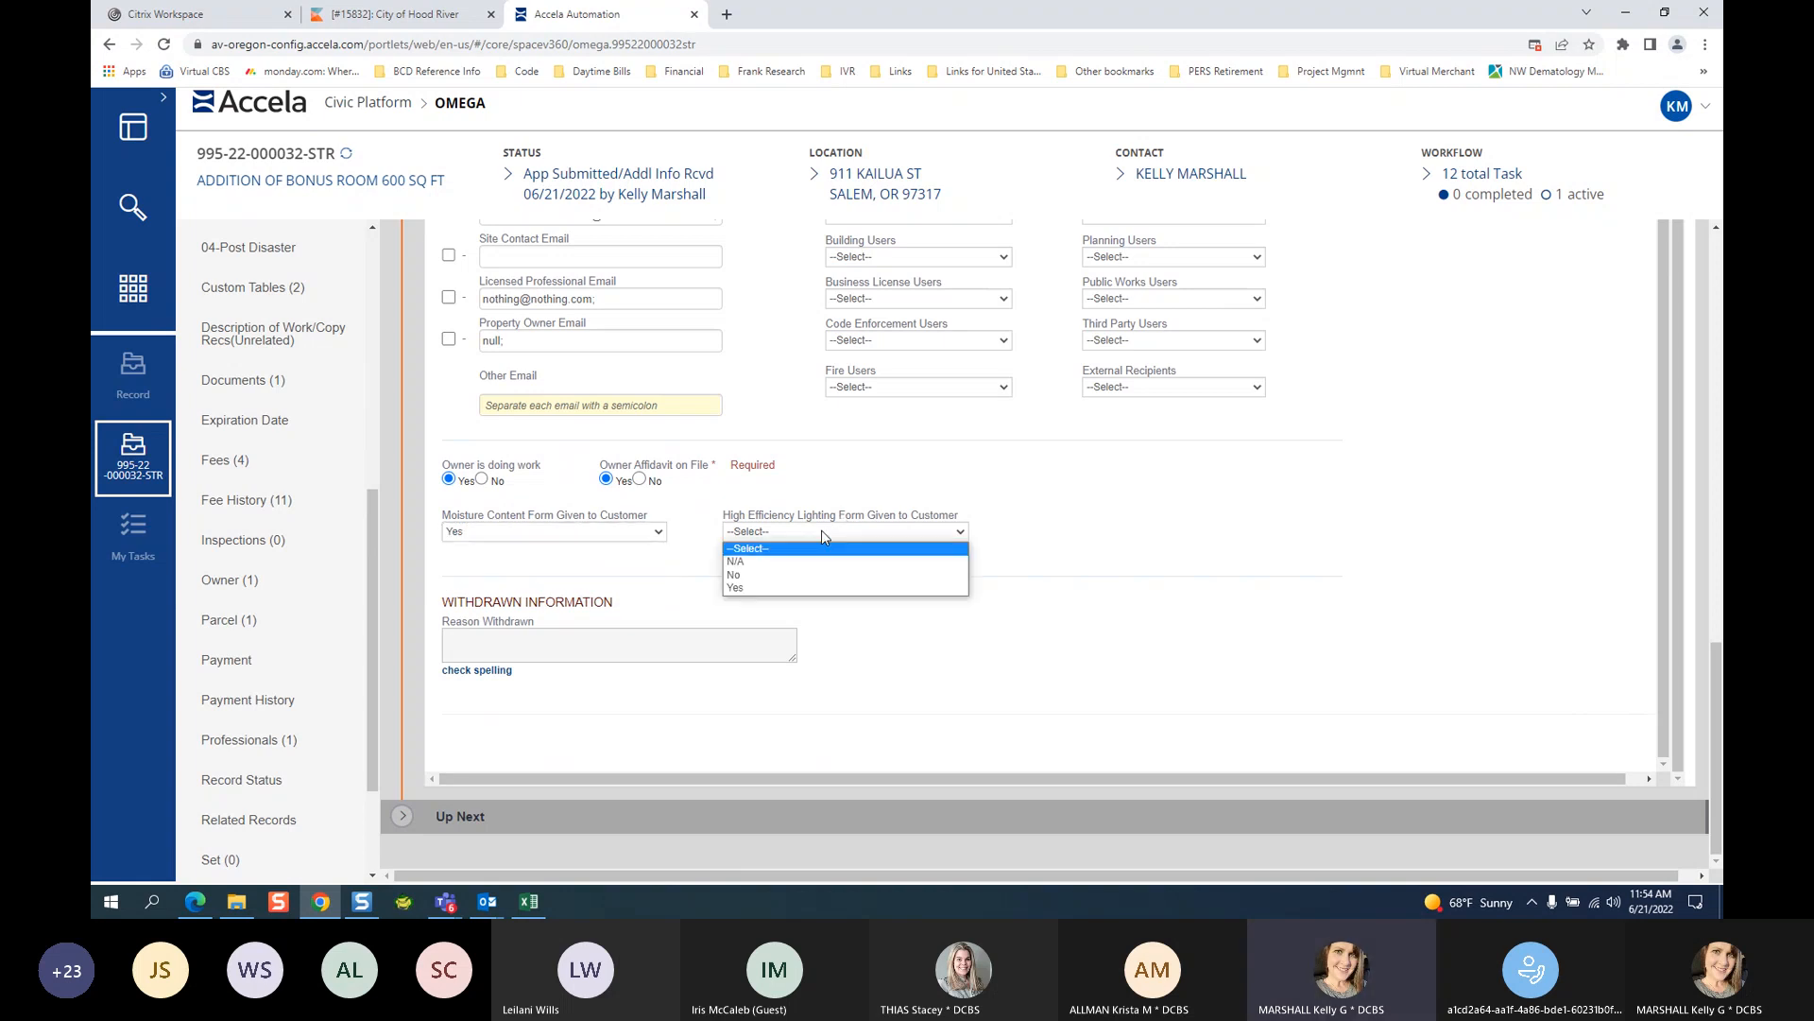
left_click(736, 589)
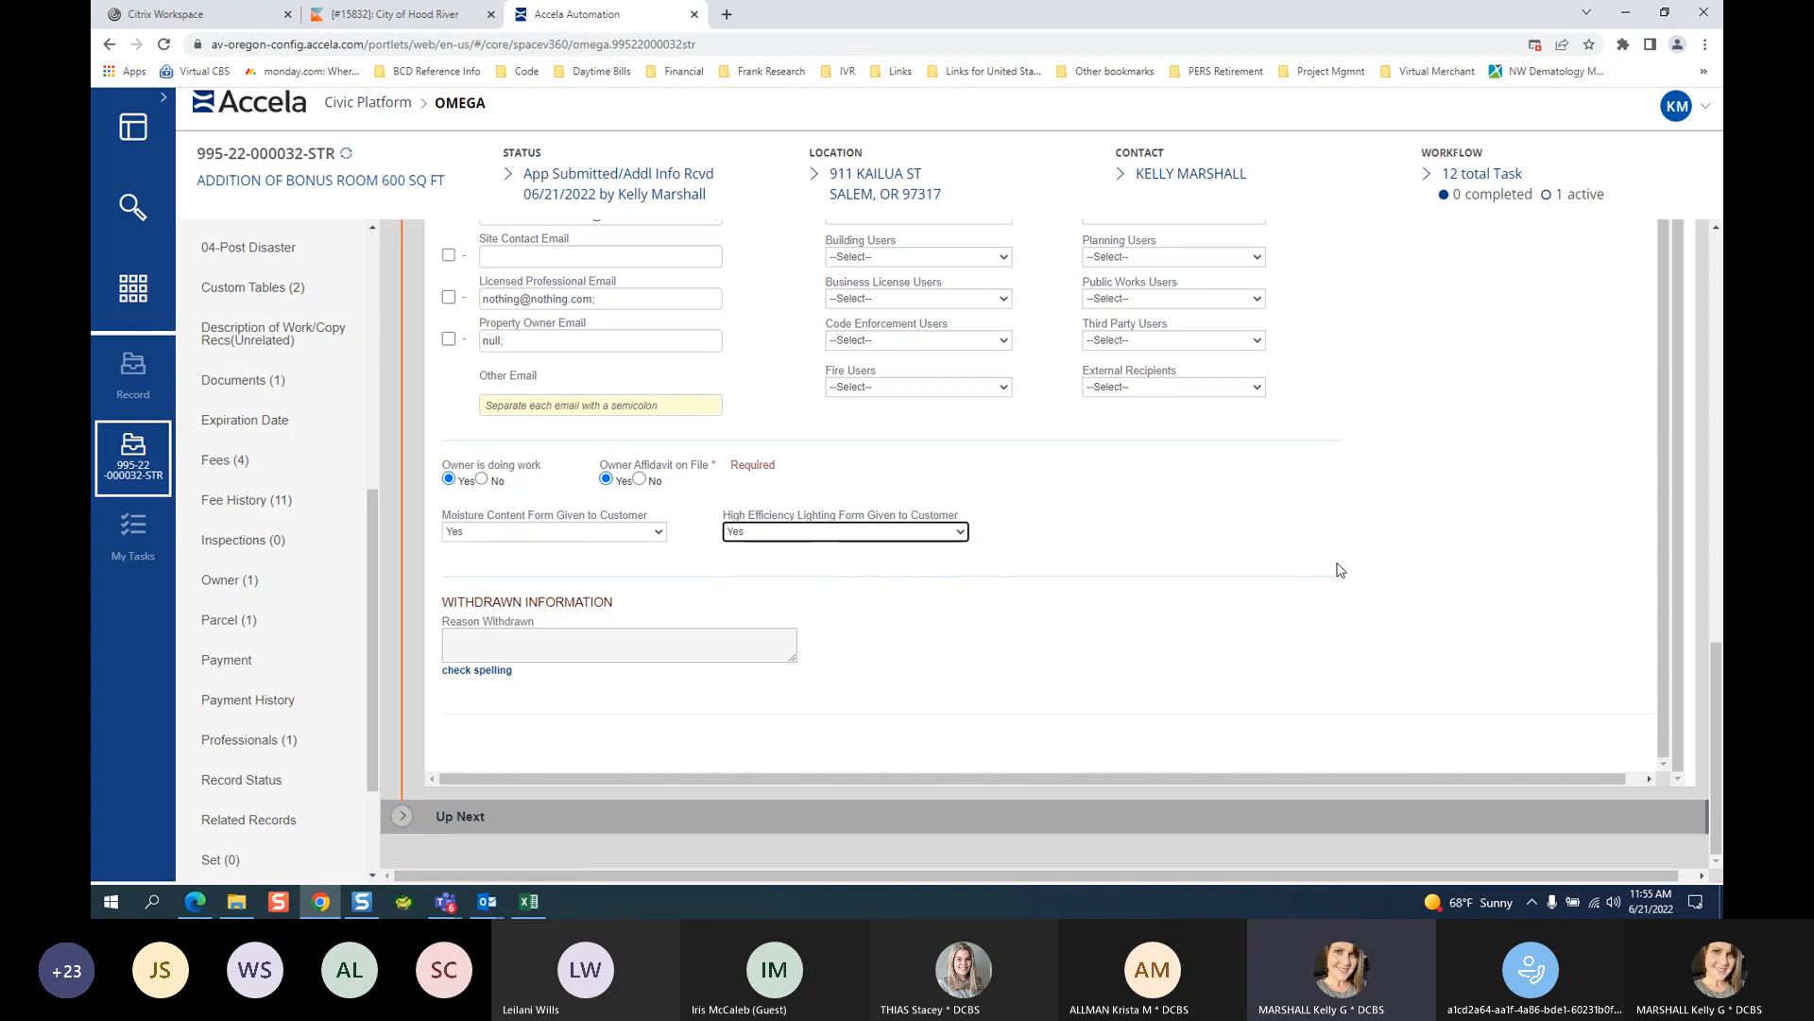
scroll(1710, 655, "up", 1)
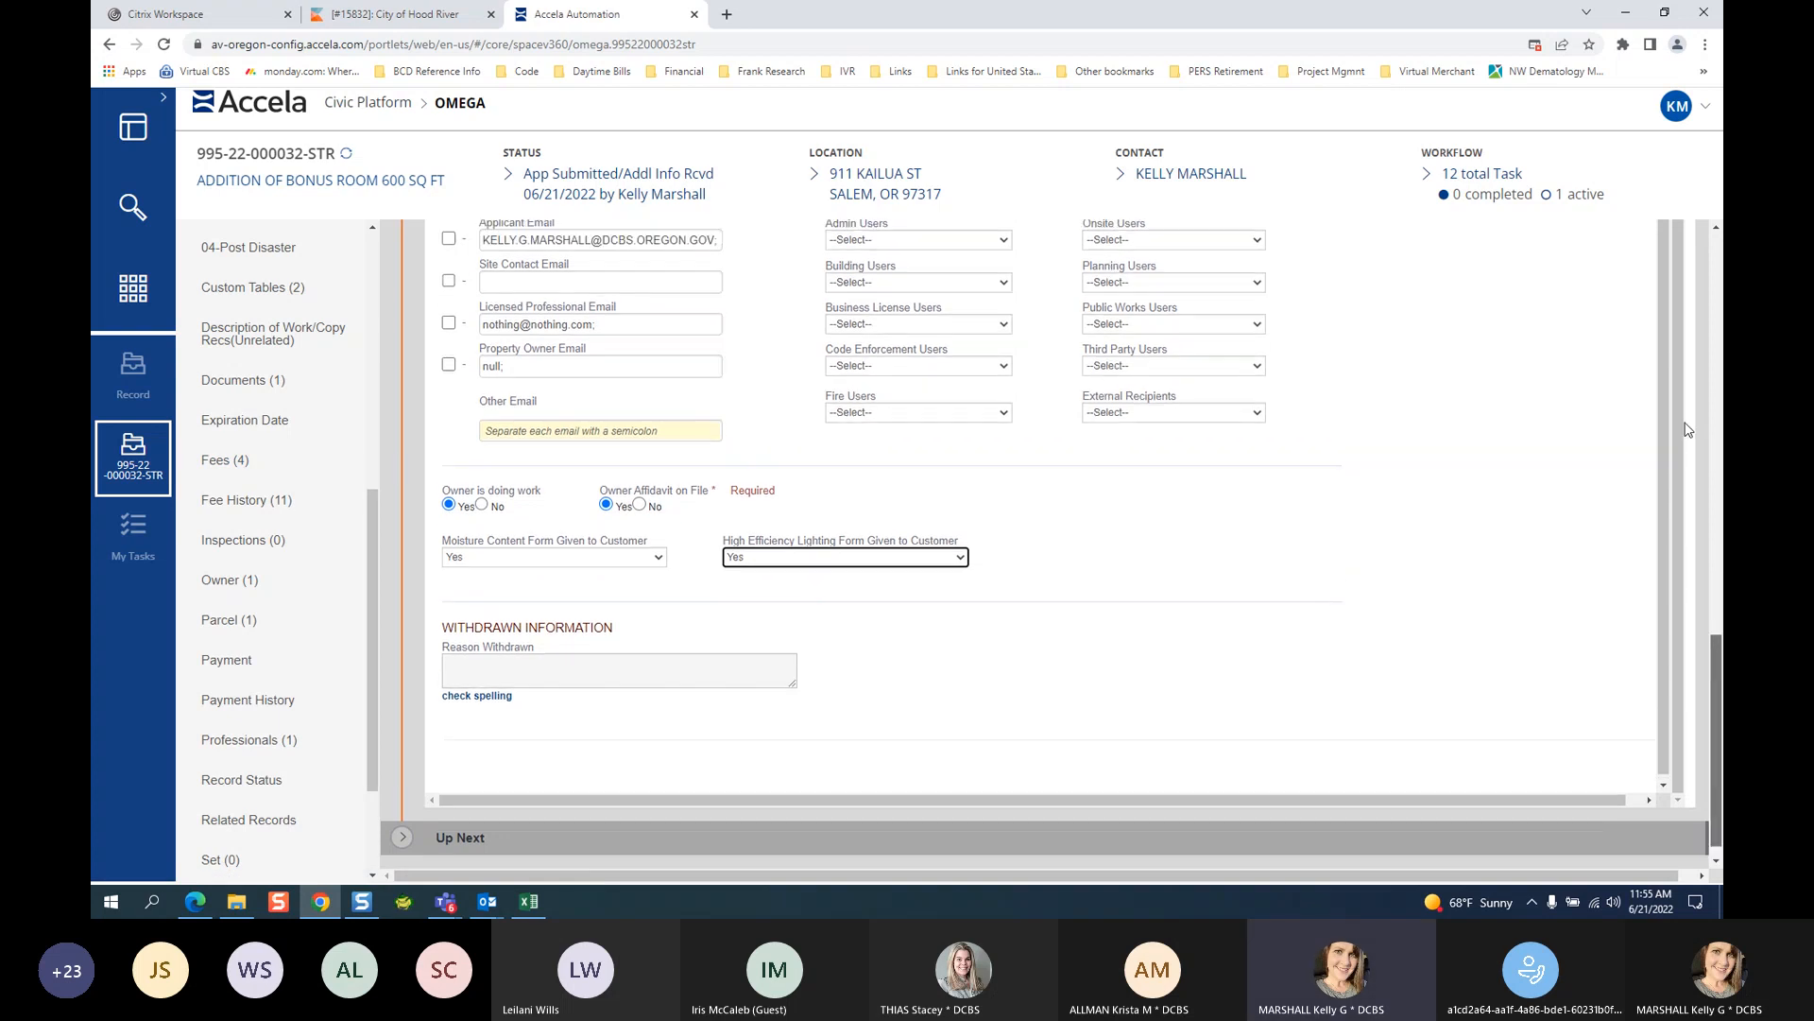
scroll(1705, 360, "up", 10)
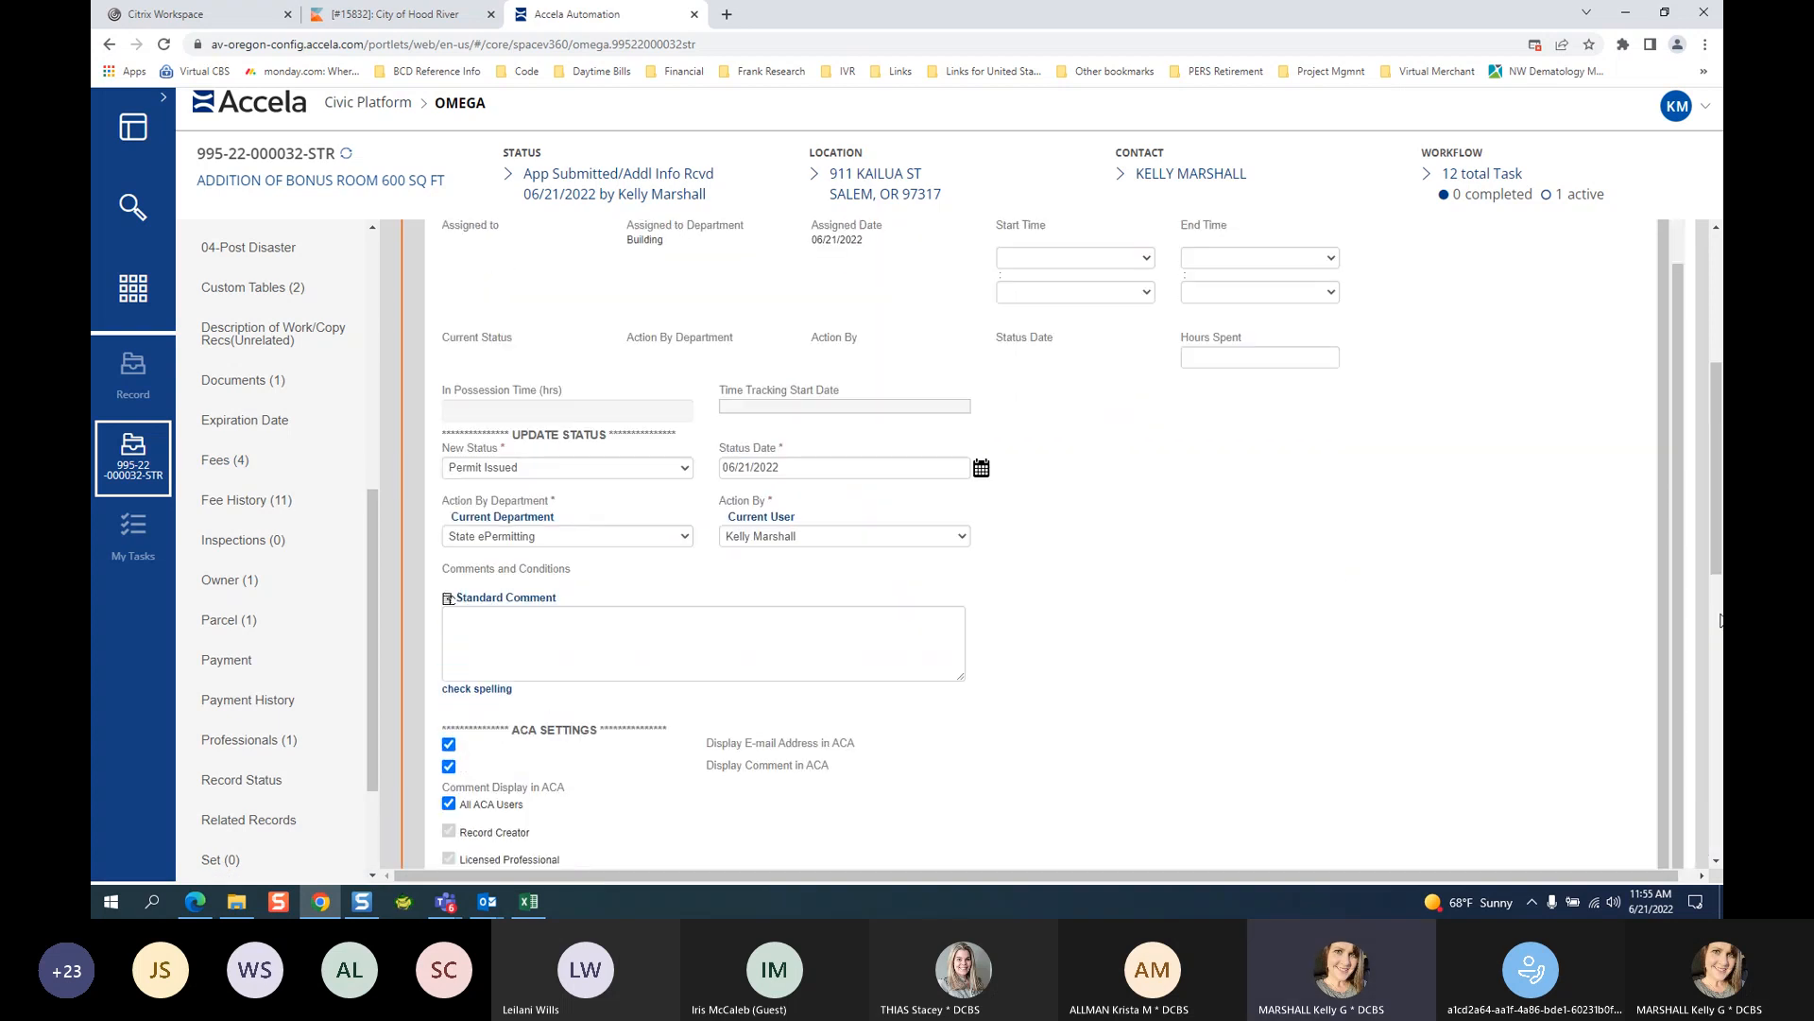
scroll(1680, 588, "up", 1)
left_click(548, 636)
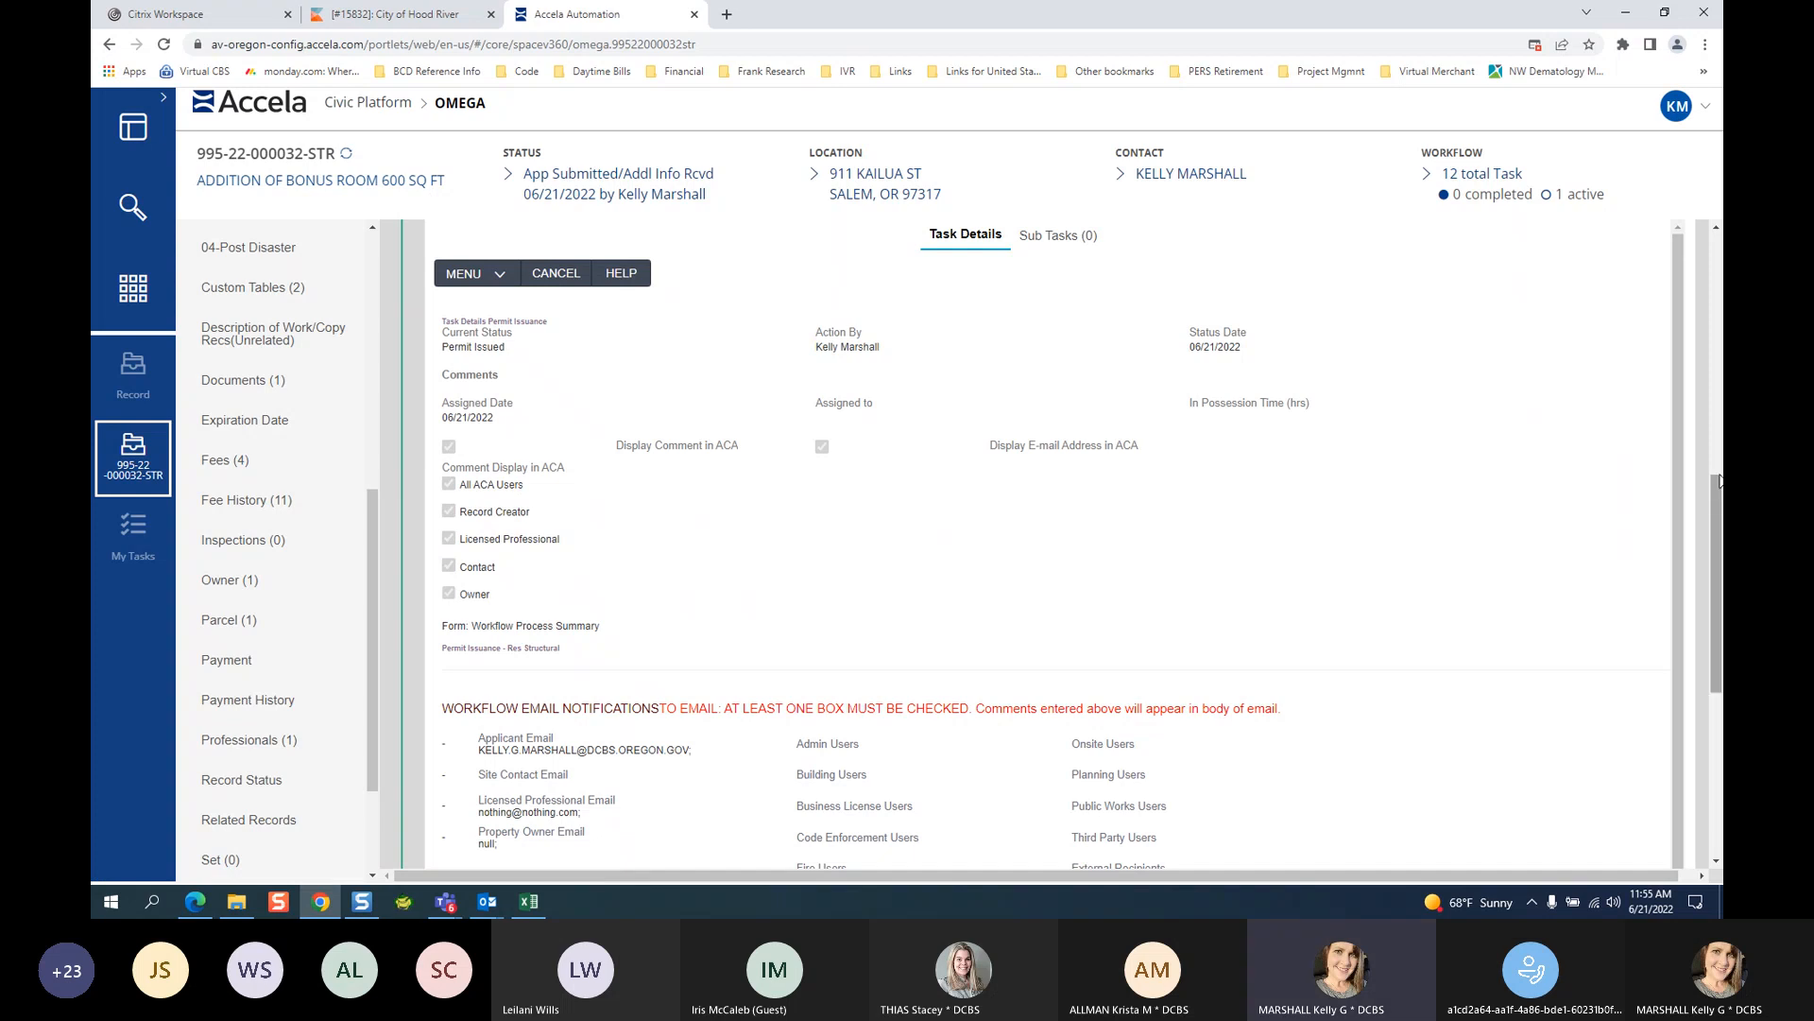
Scroll the Workflow Tasks list to confirm Permit Issuance shows the PERMIT ISSUED badge.
left_click_drag(1717, 482, 1716, 260)
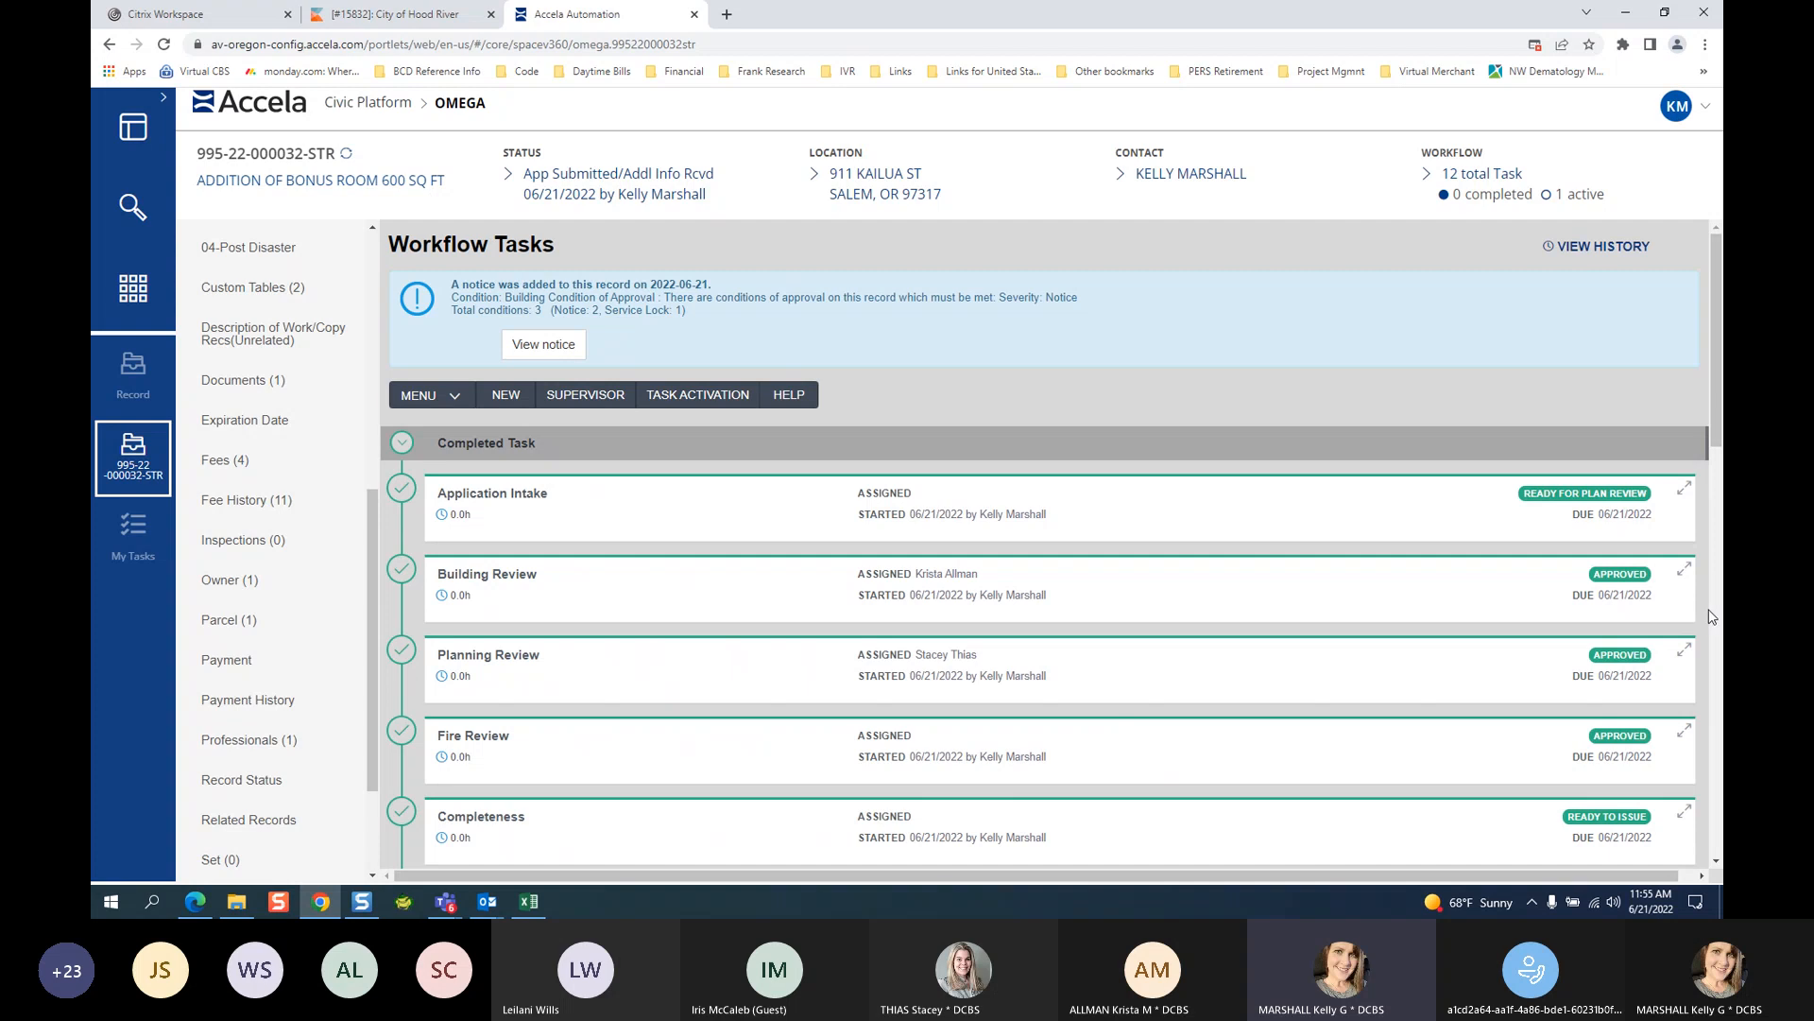
scroll(1711, 616, "down", 1)
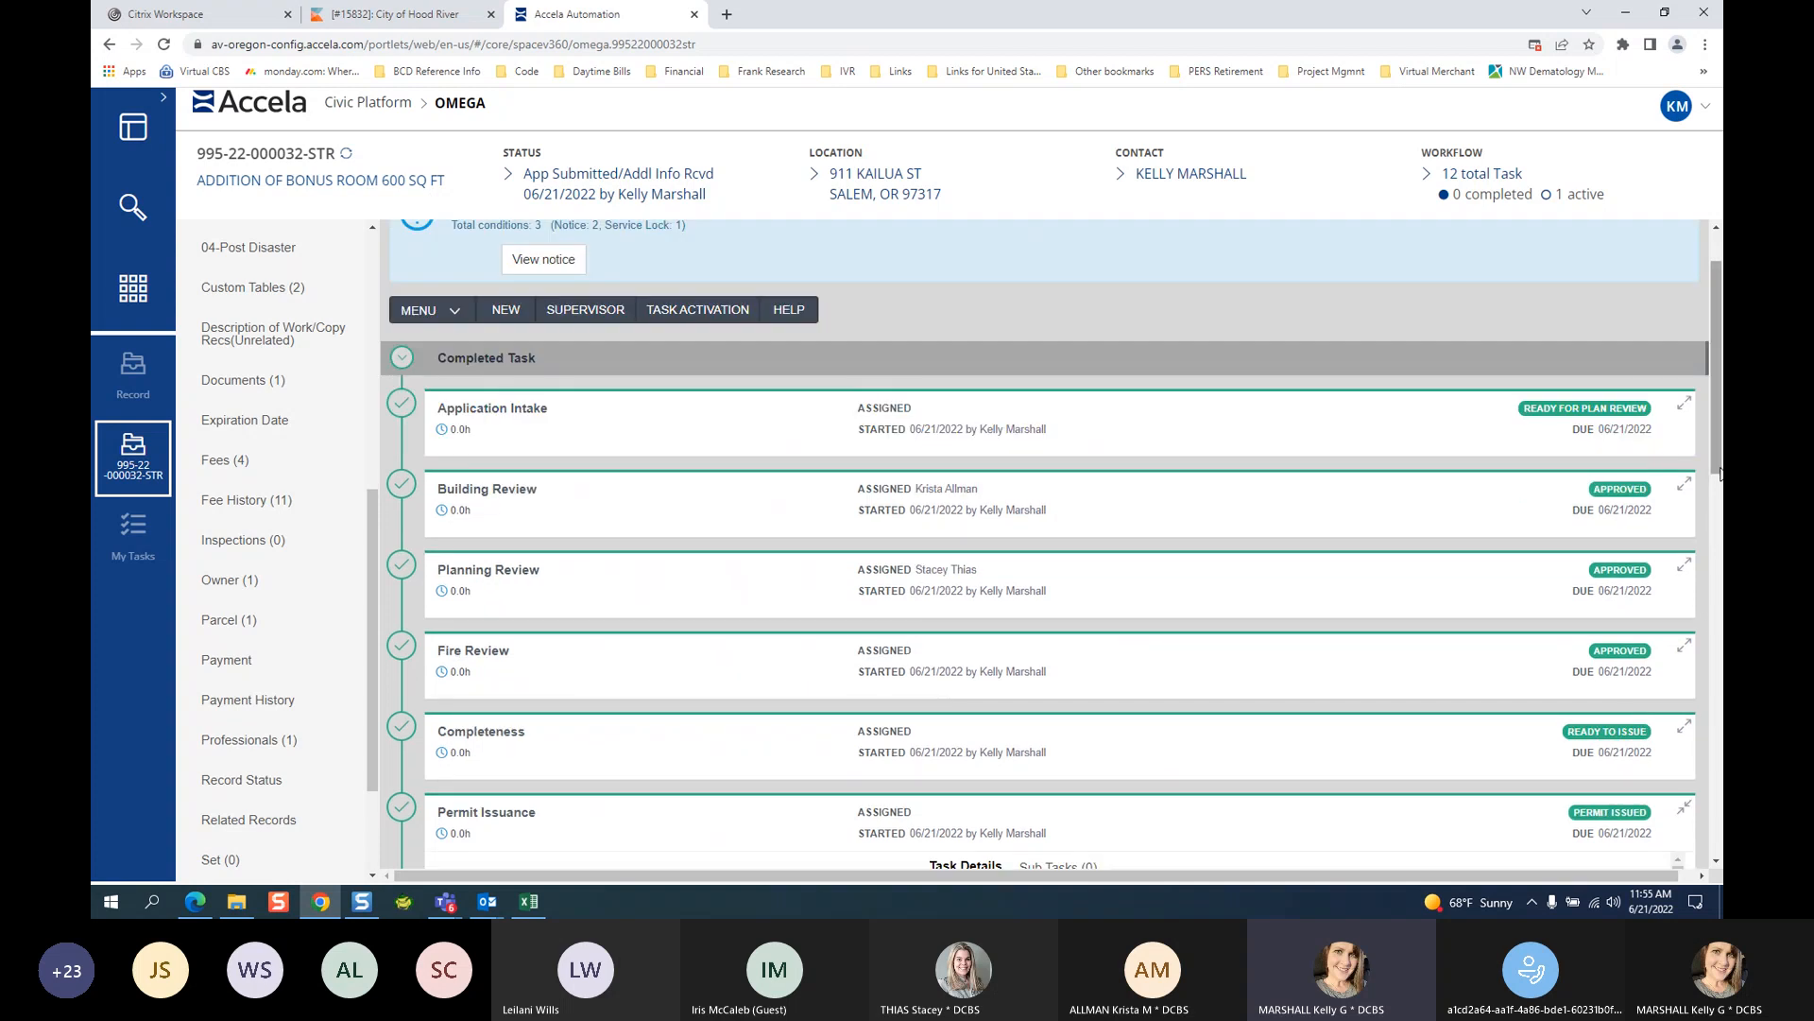
left_click_drag(1720, 470, 1720, 468)
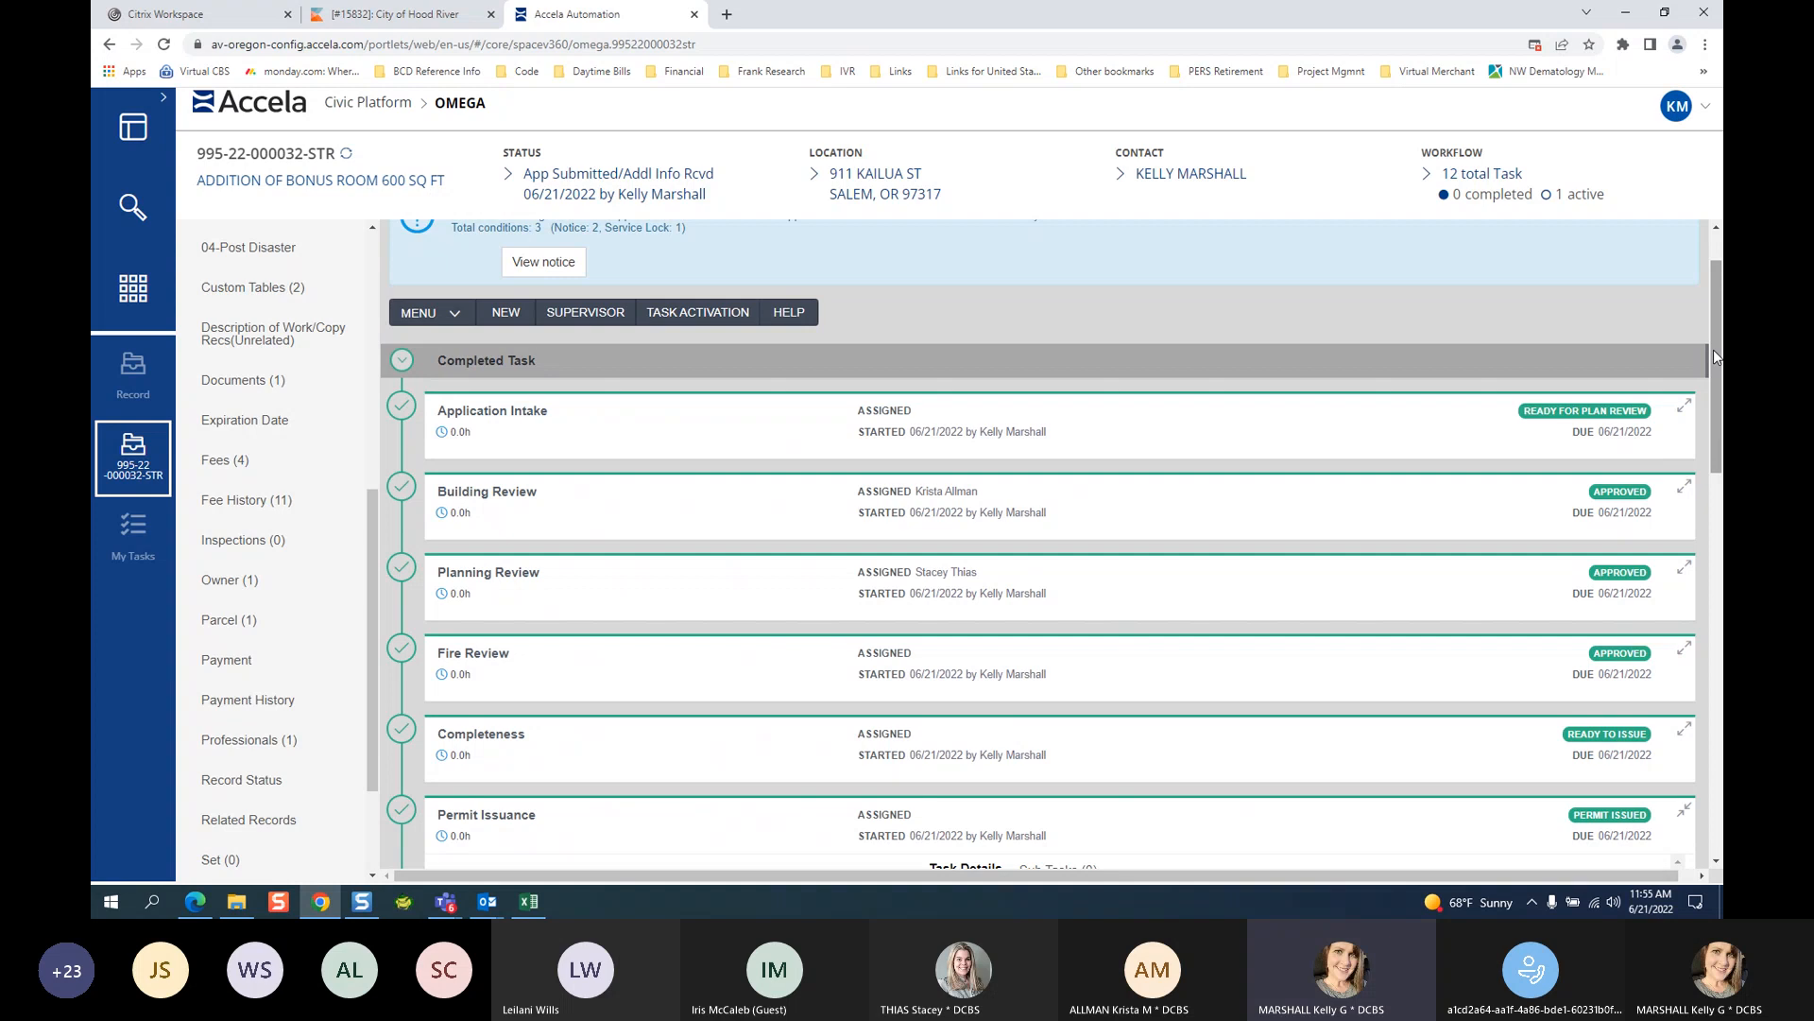
left_click_drag(1717, 340, 1717, 338)
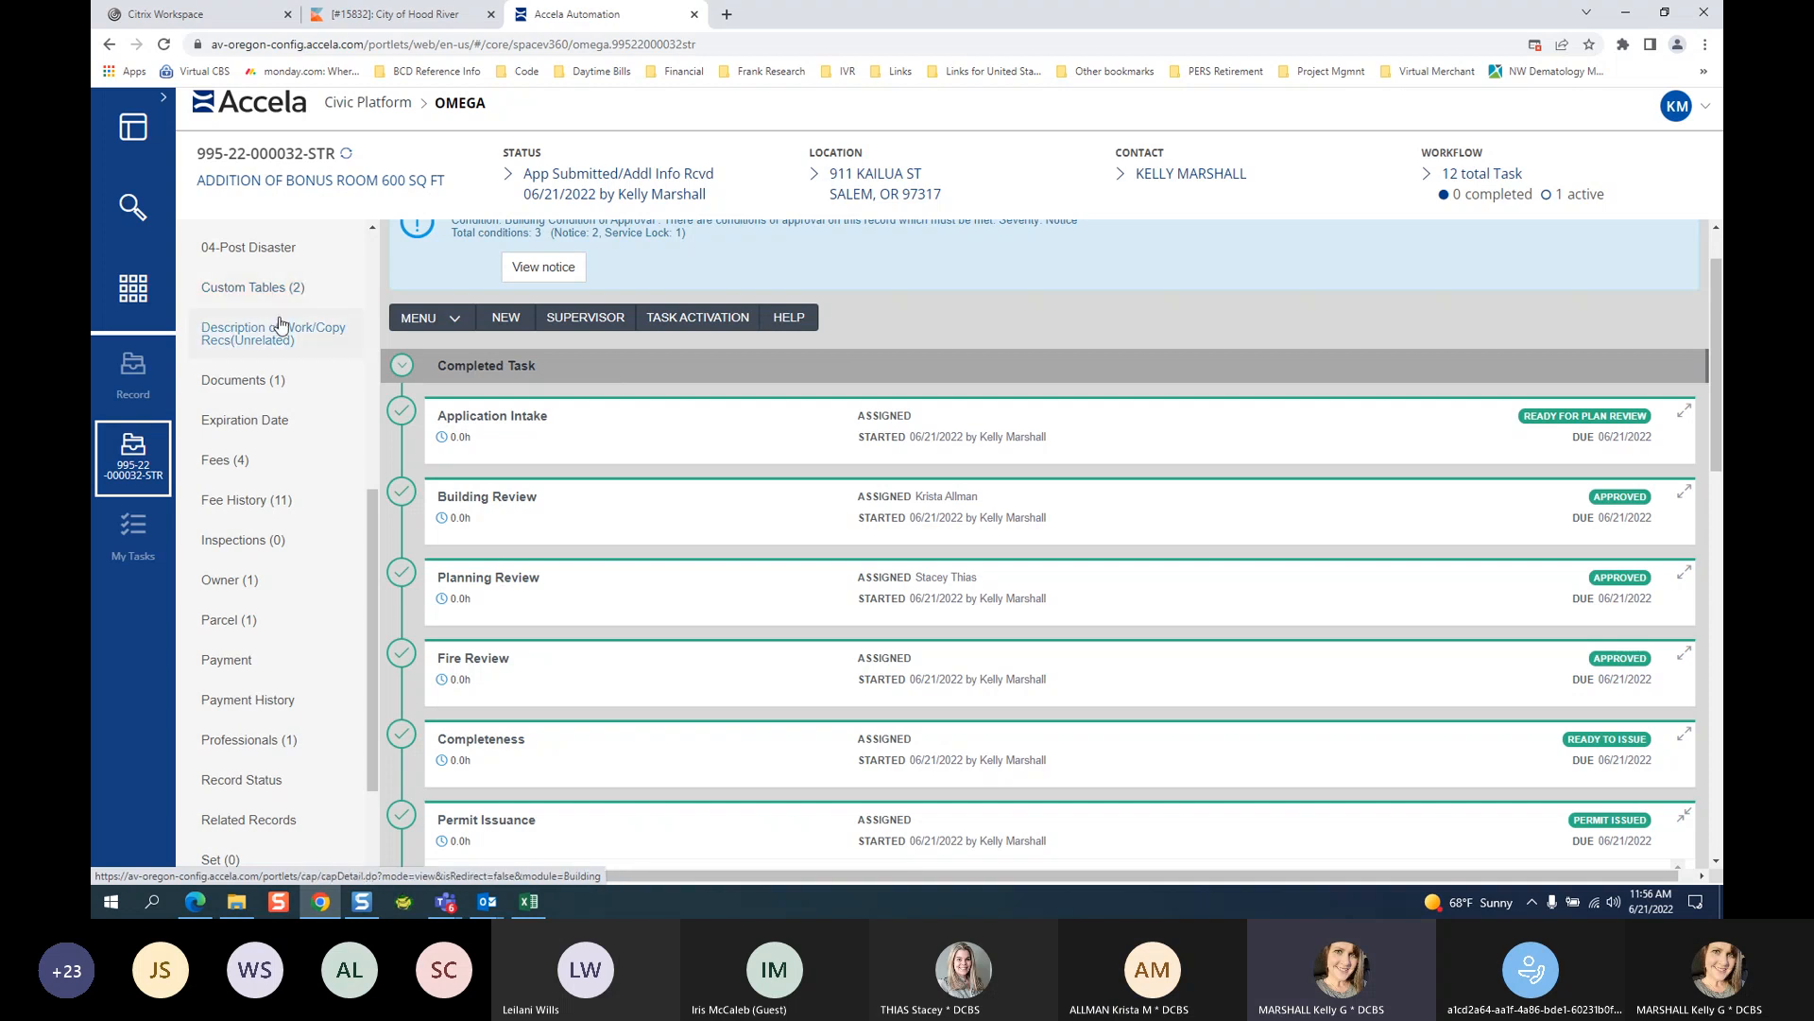
Go from the record's Documents list to its Record Summary page.
left_click(246, 380)
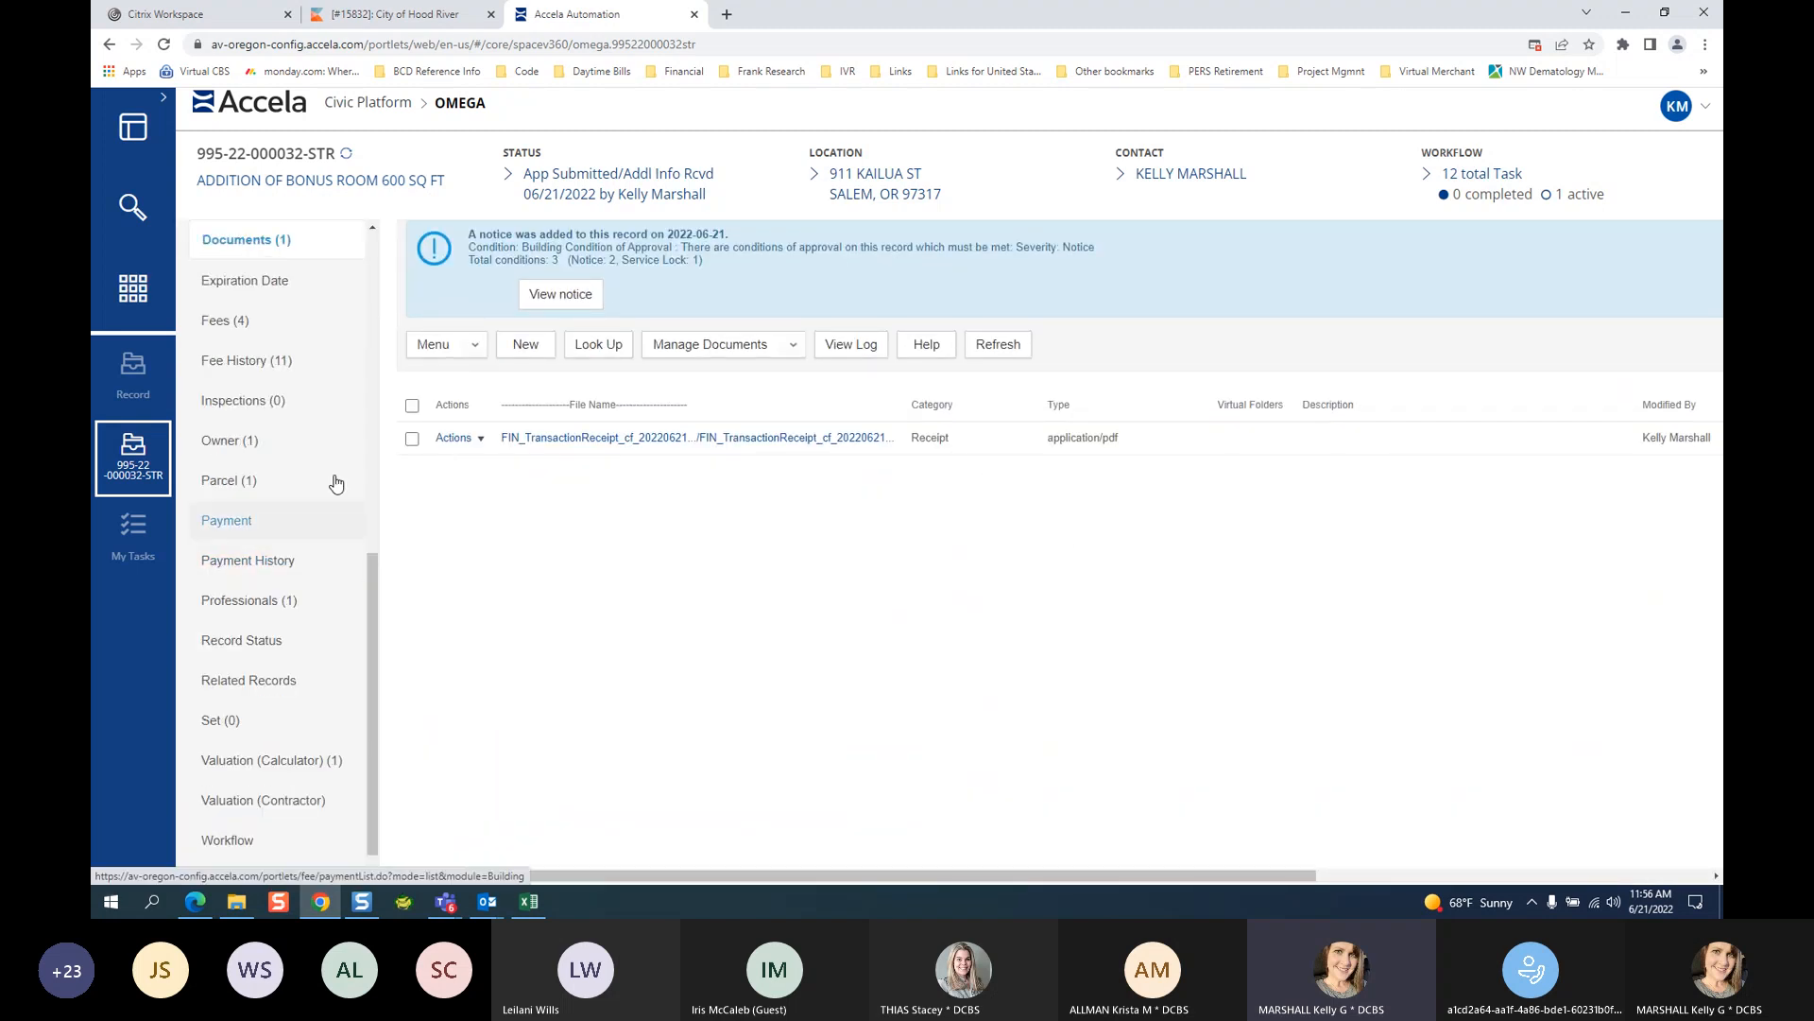
scroll(302, 378, "up", 8)
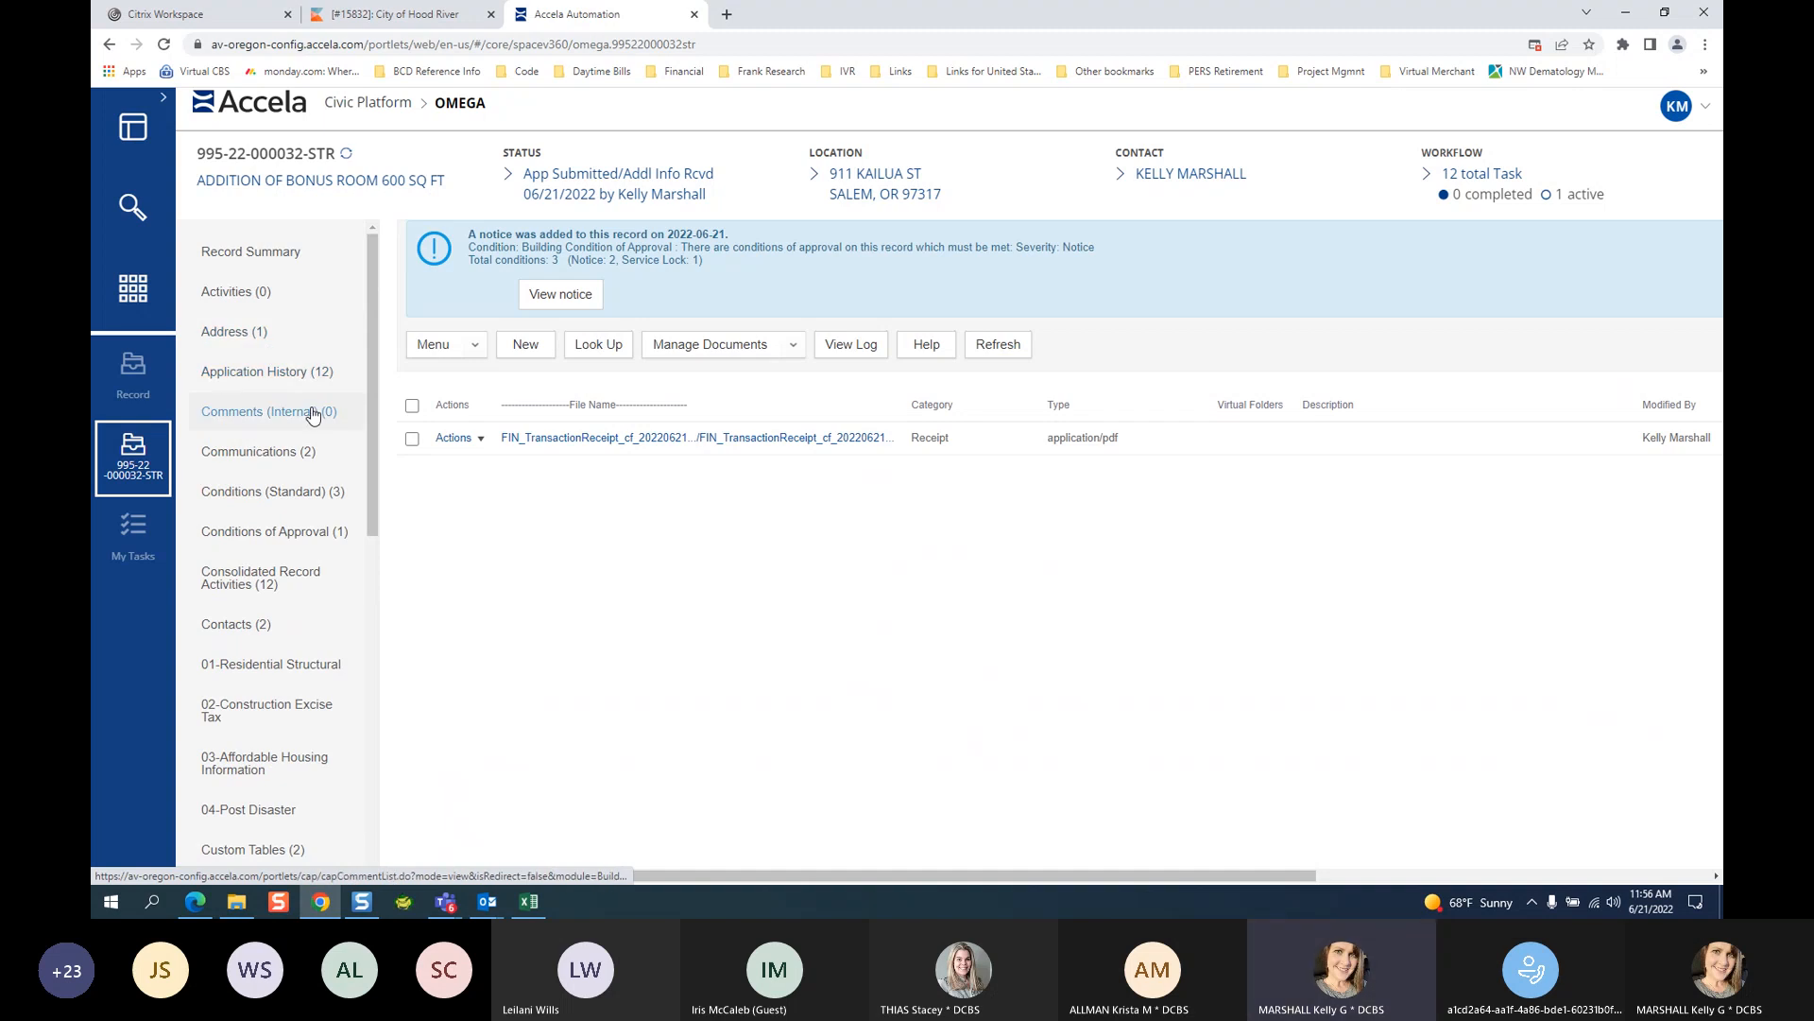
left_click(265, 252)
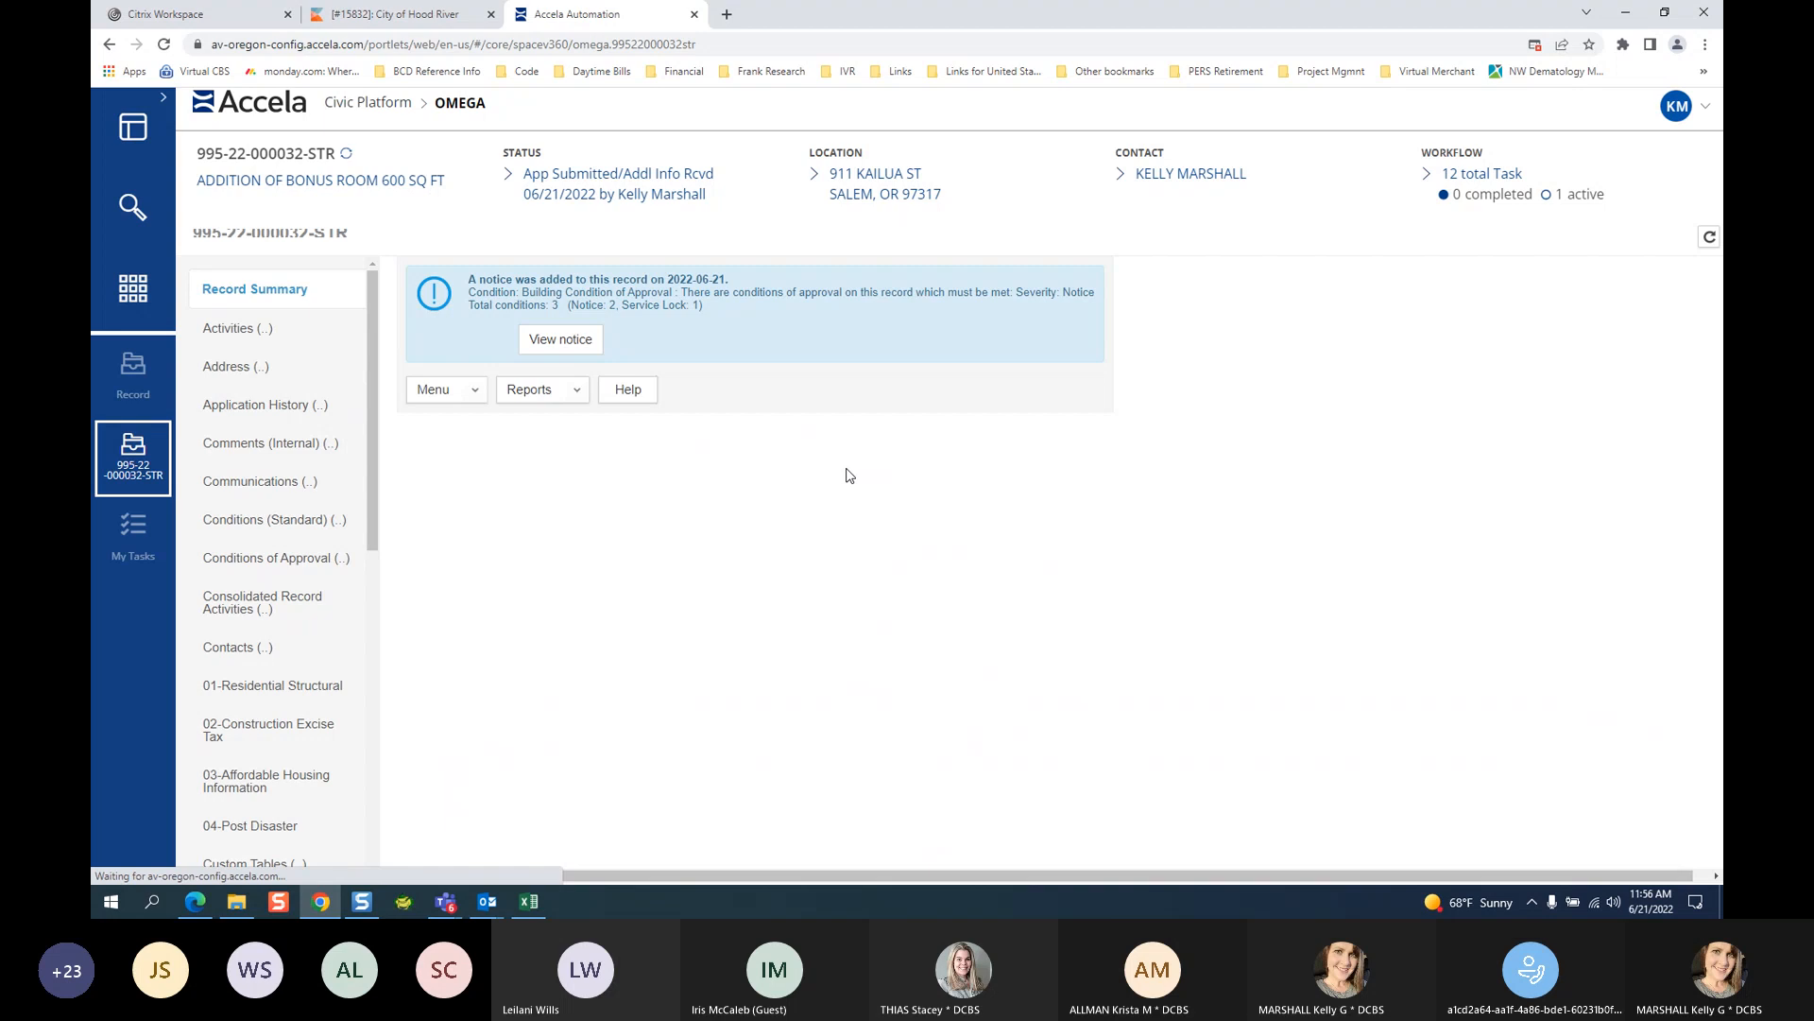
Run the Building Permit report for this record from the Reports list.
left_click(545, 357)
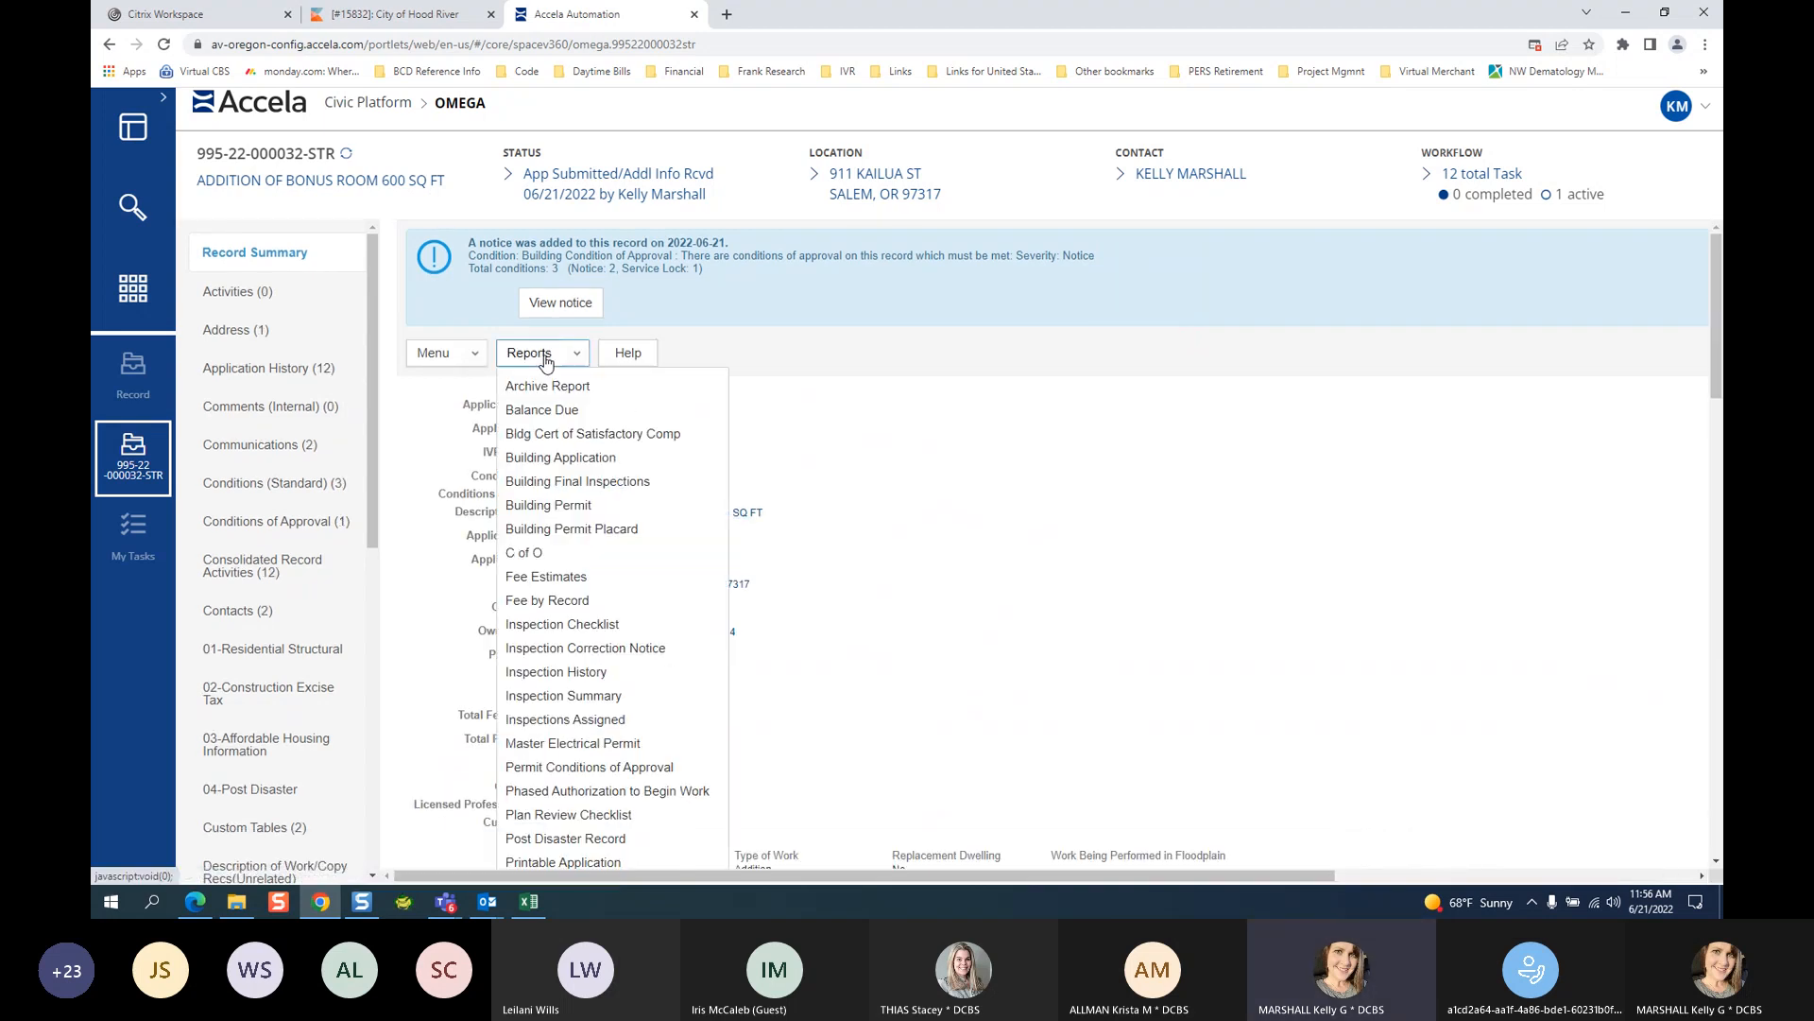
left_click(546, 359)
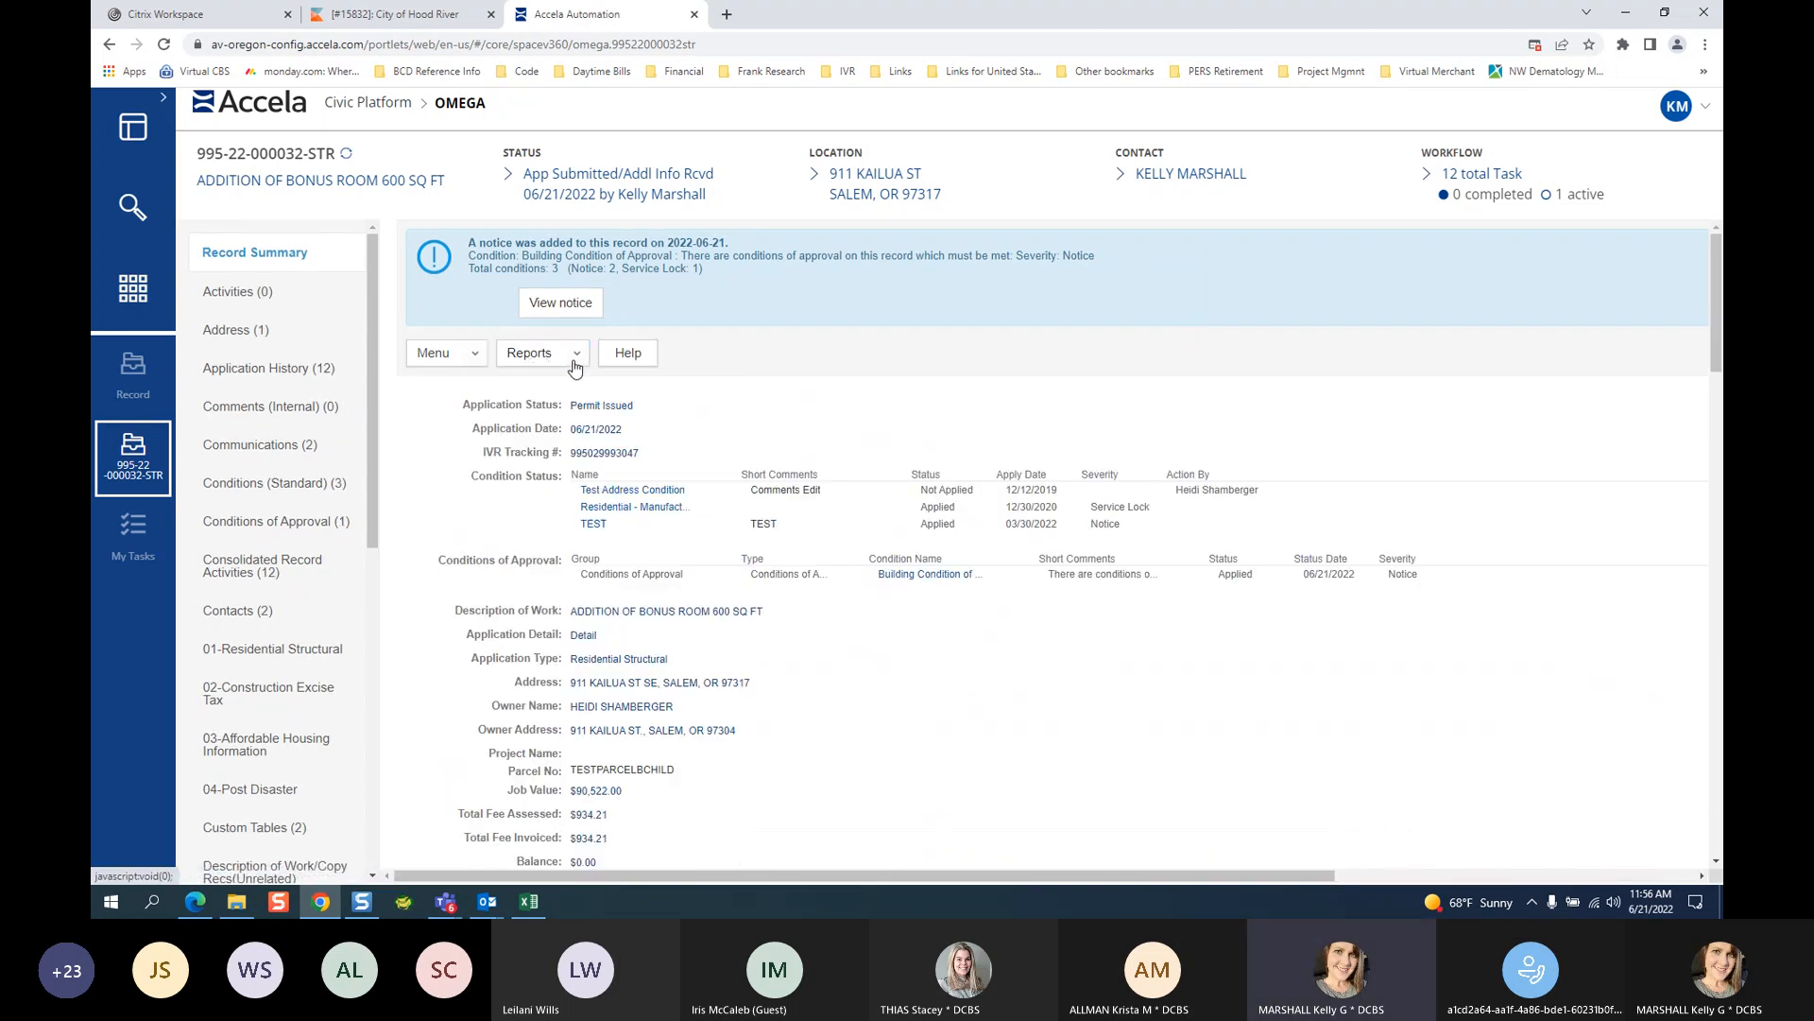
left_click(567, 354)
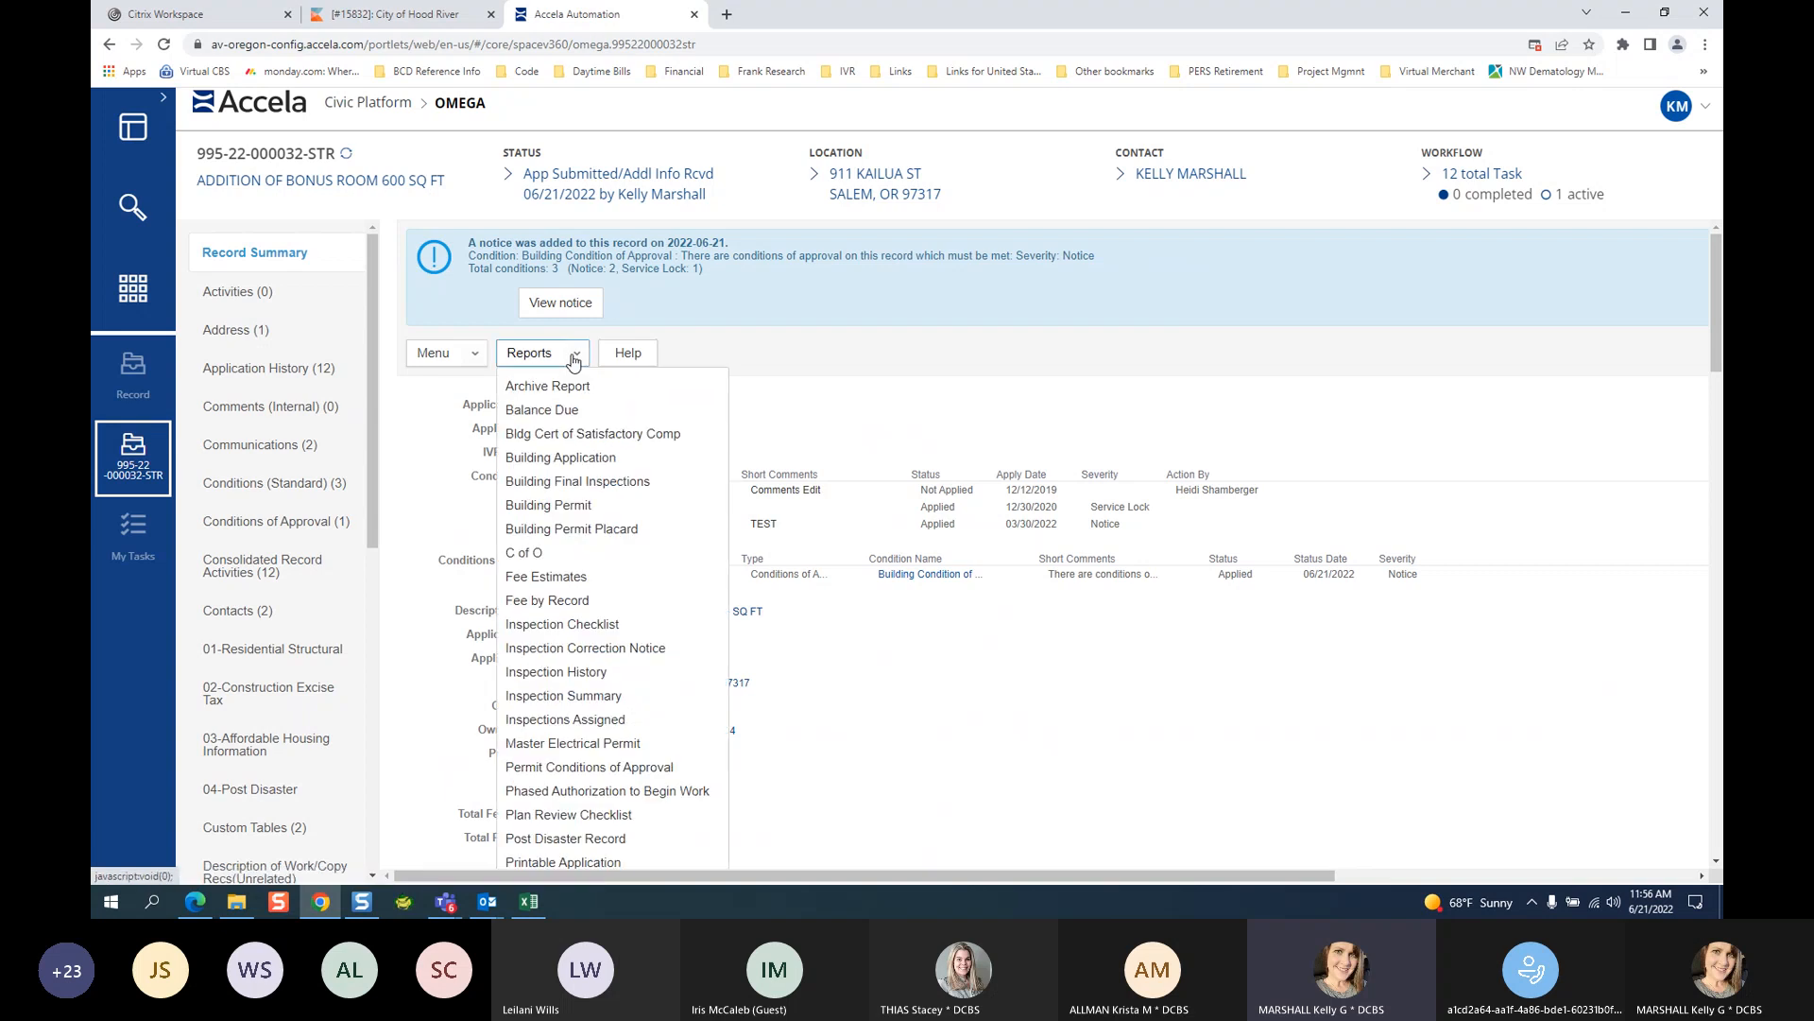
left_click(572, 505)
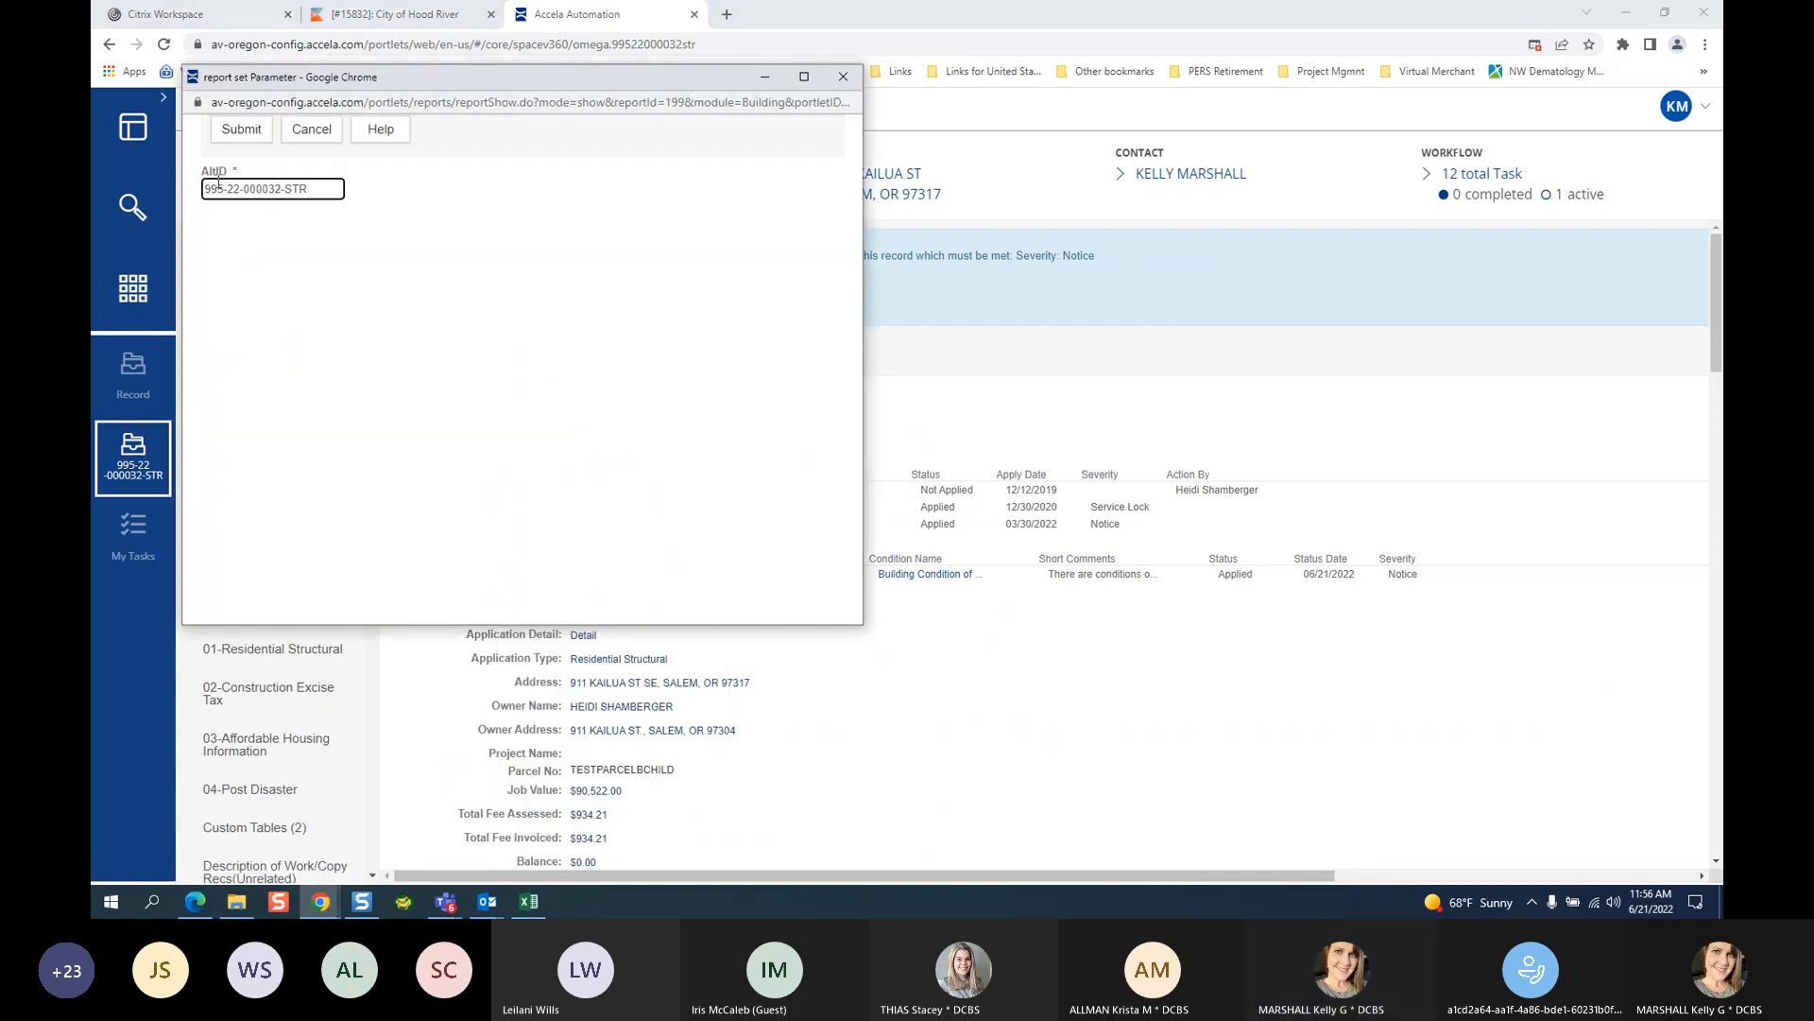
left_click(236, 129)
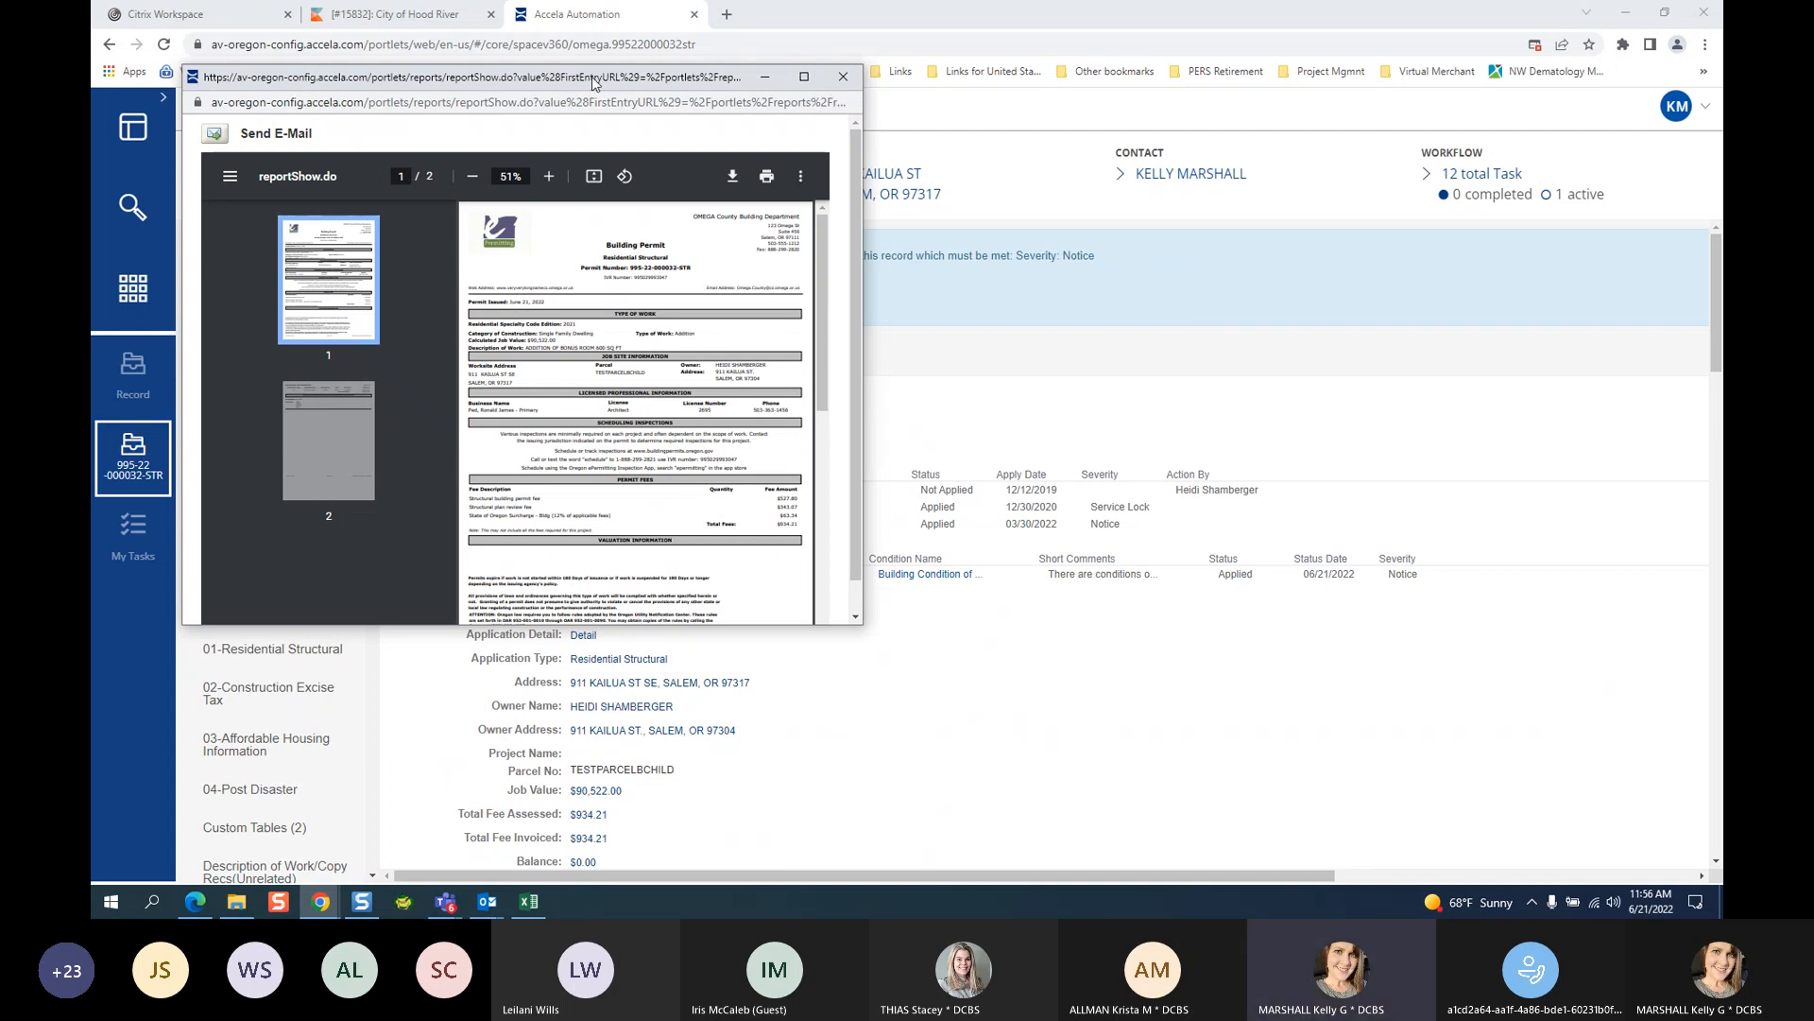
Move the Building Permit report window aside and maximize it to full screen.
left_click_drag(592, 74, 1018, 297)
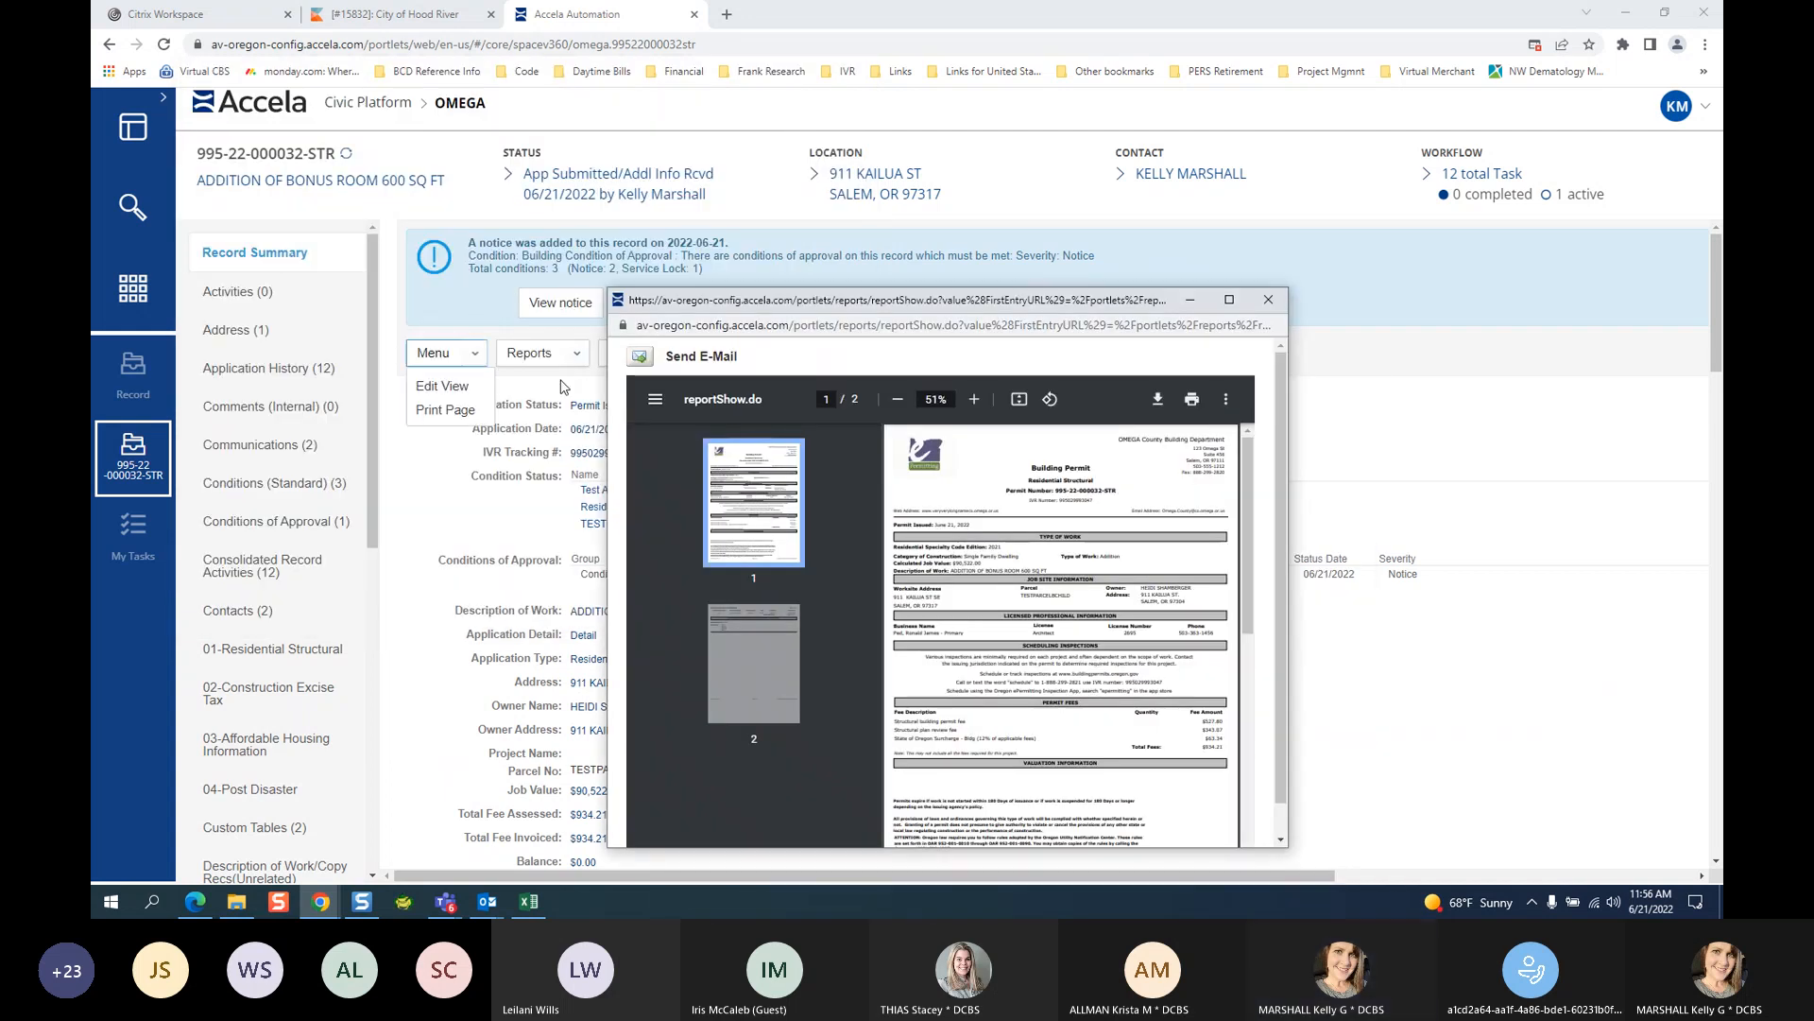
mouse_move(543, 366)
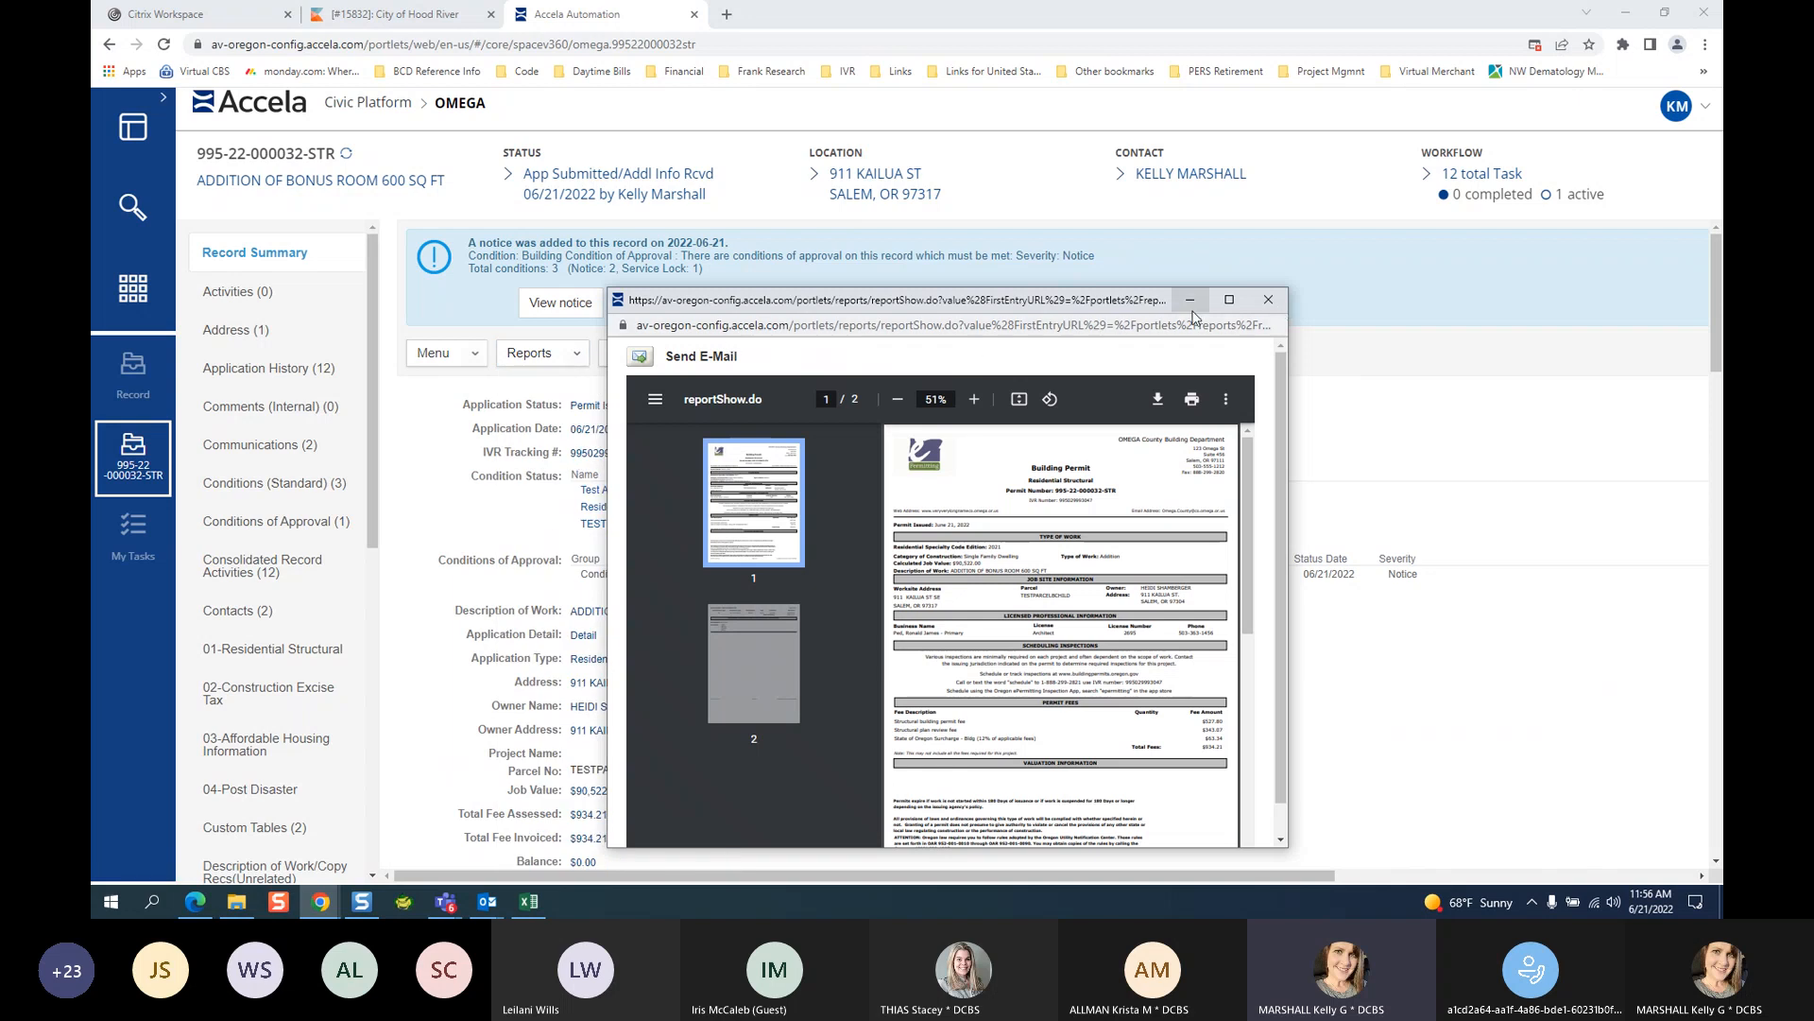
left_click(1230, 299)
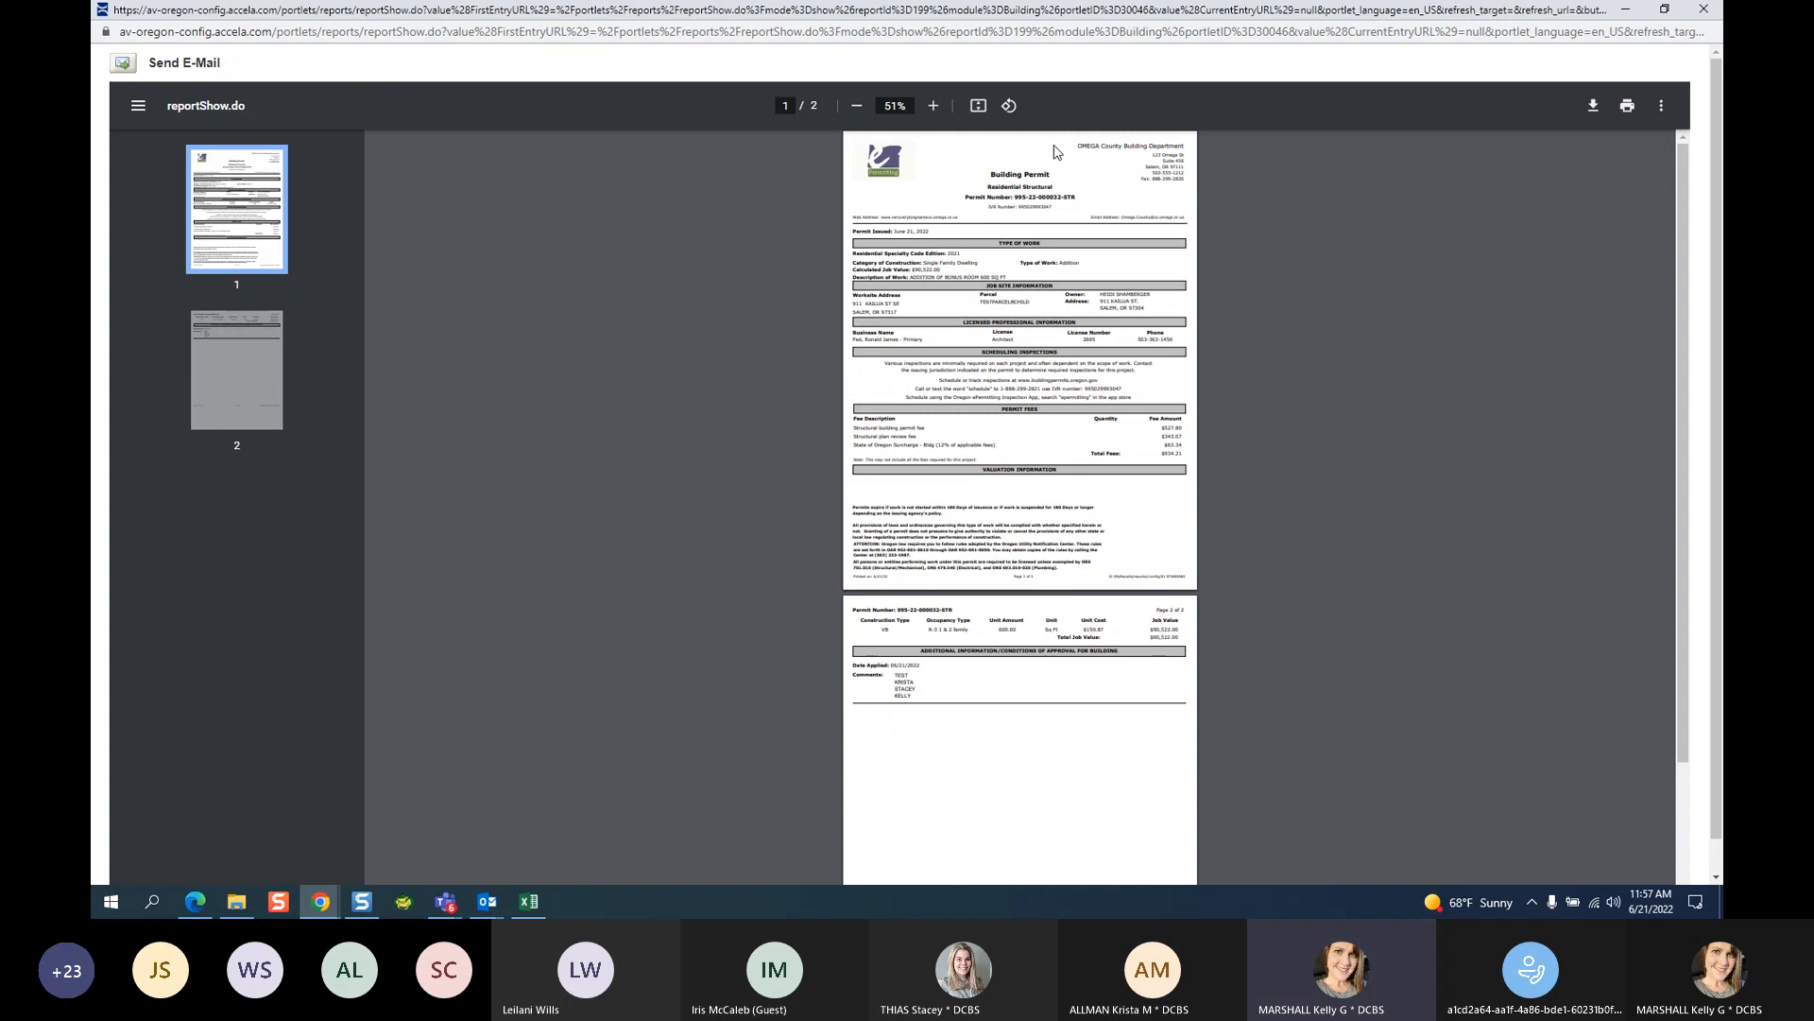
Zoom the permit PDF to 125% and scroll down through page 1.
left_click(933, 106)
left_click(932, 106)
left_click(932, 106)
left_click(931, 106)
left_click(932, 105)
left_click(931, 106)
left_click(932, 106)
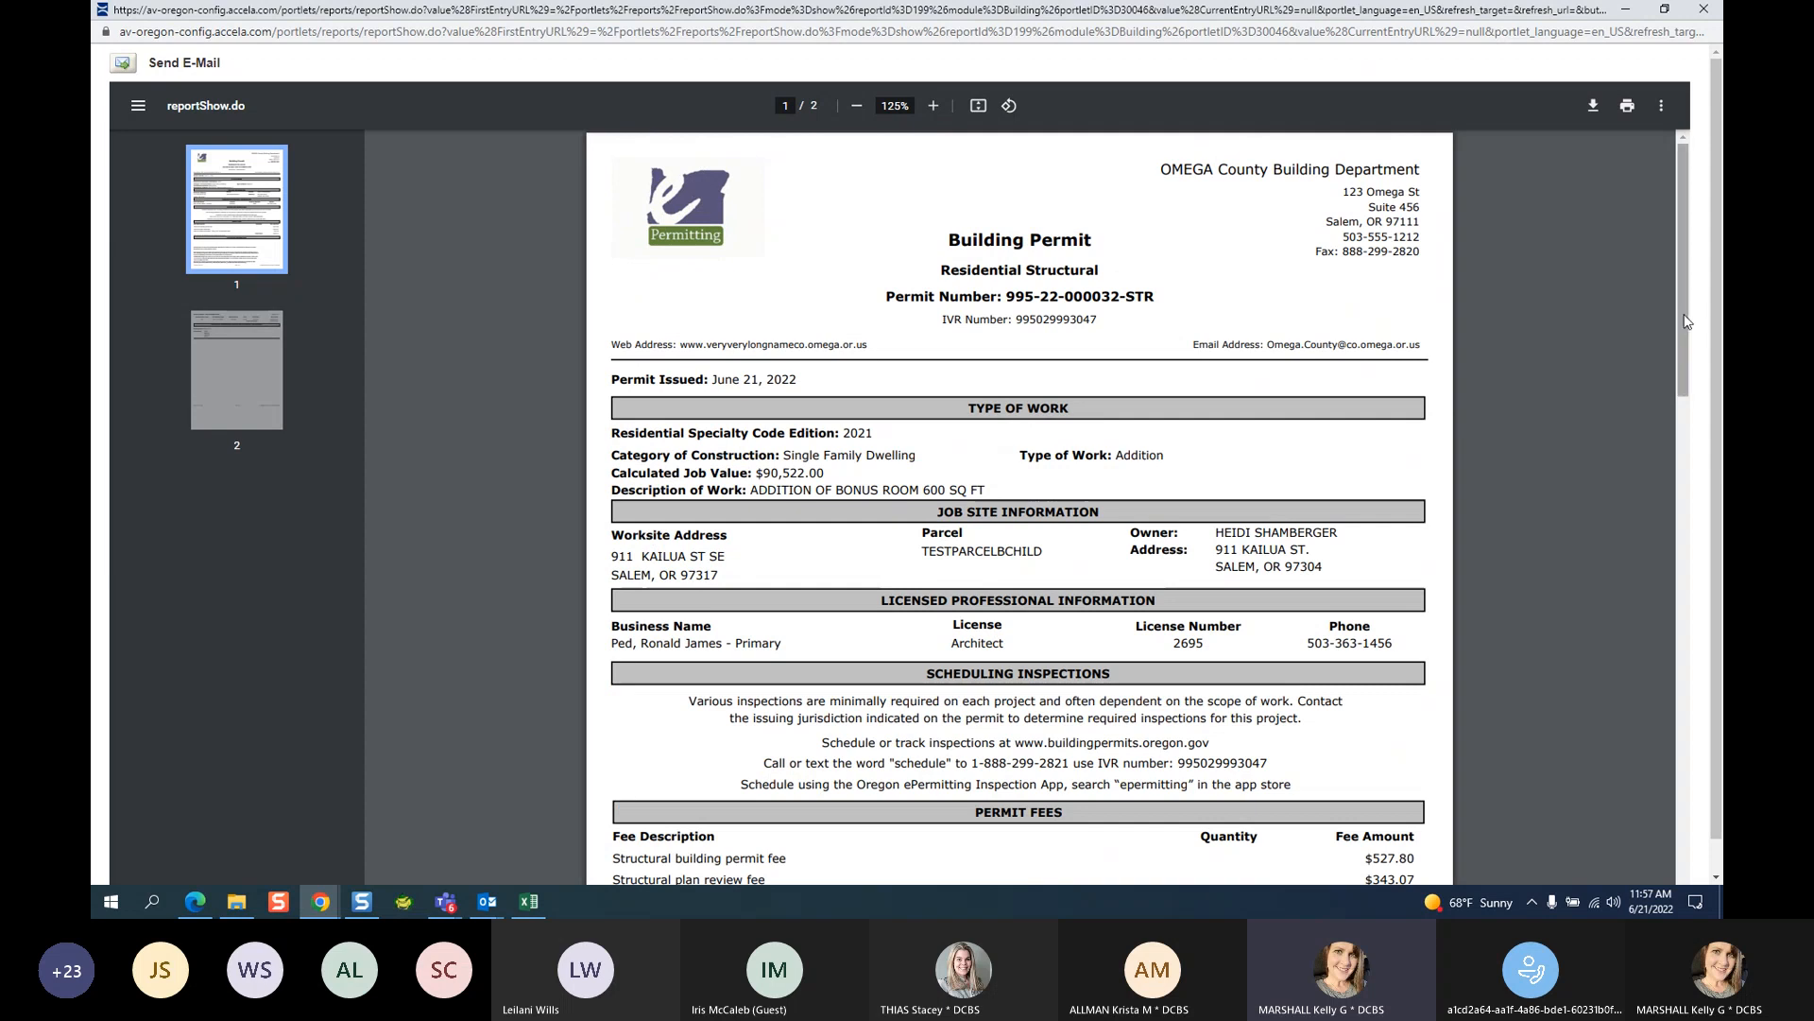
scroll(1687, 335, "down", 1)
scroll(738, 473, "down", 2)
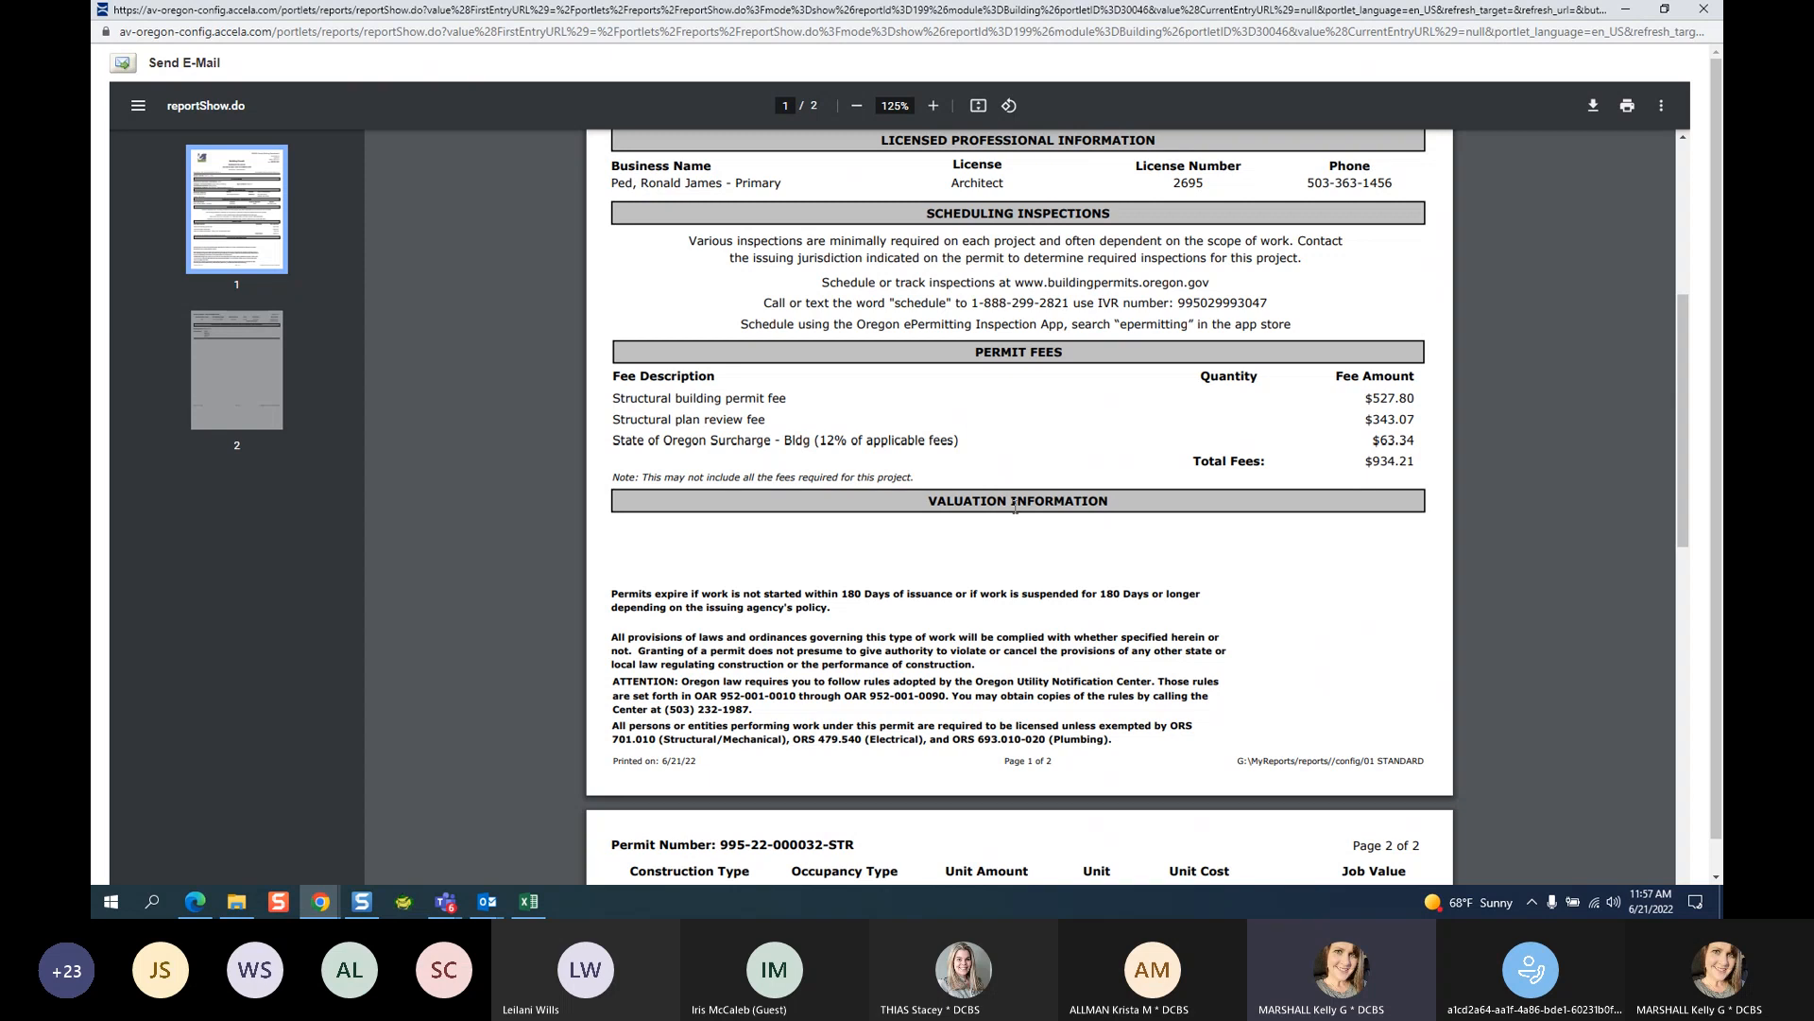
scroll(945, 501, "down", 4)
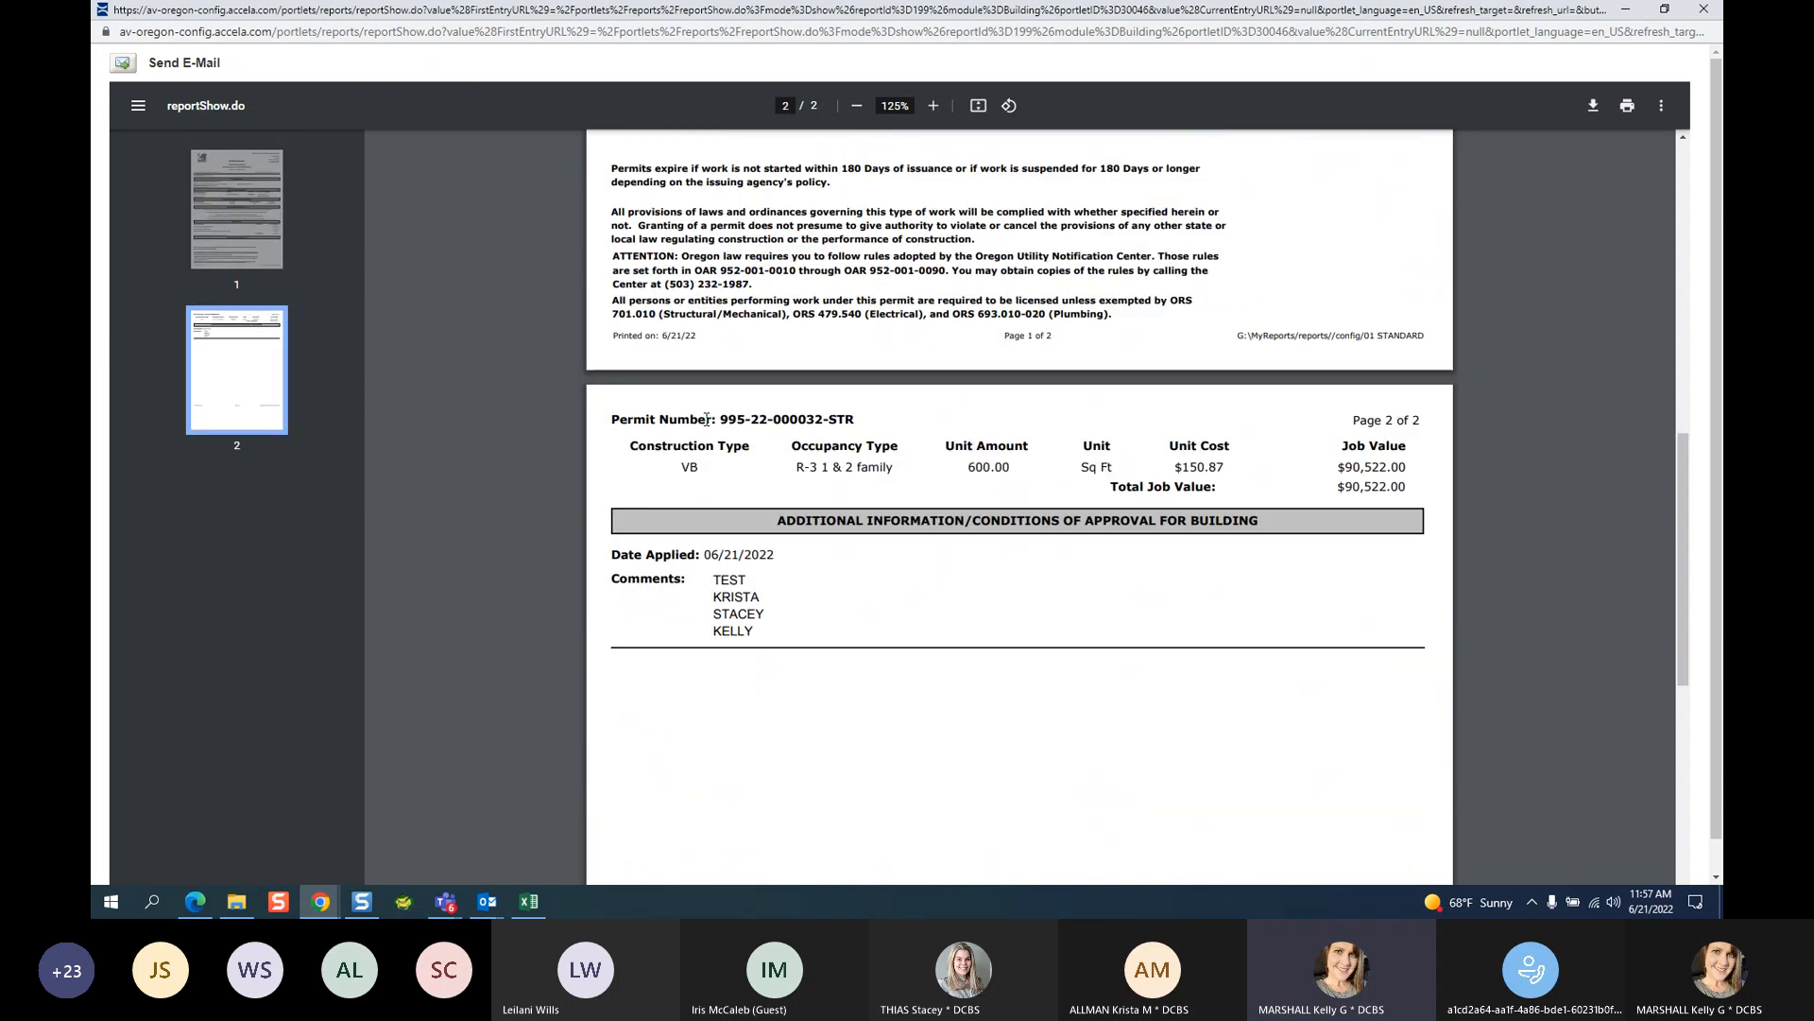
Highlight the construction type, job value, conditions heading and page-2 comments, then close the report.
left_click_drag(627, 439, 1443, 471)
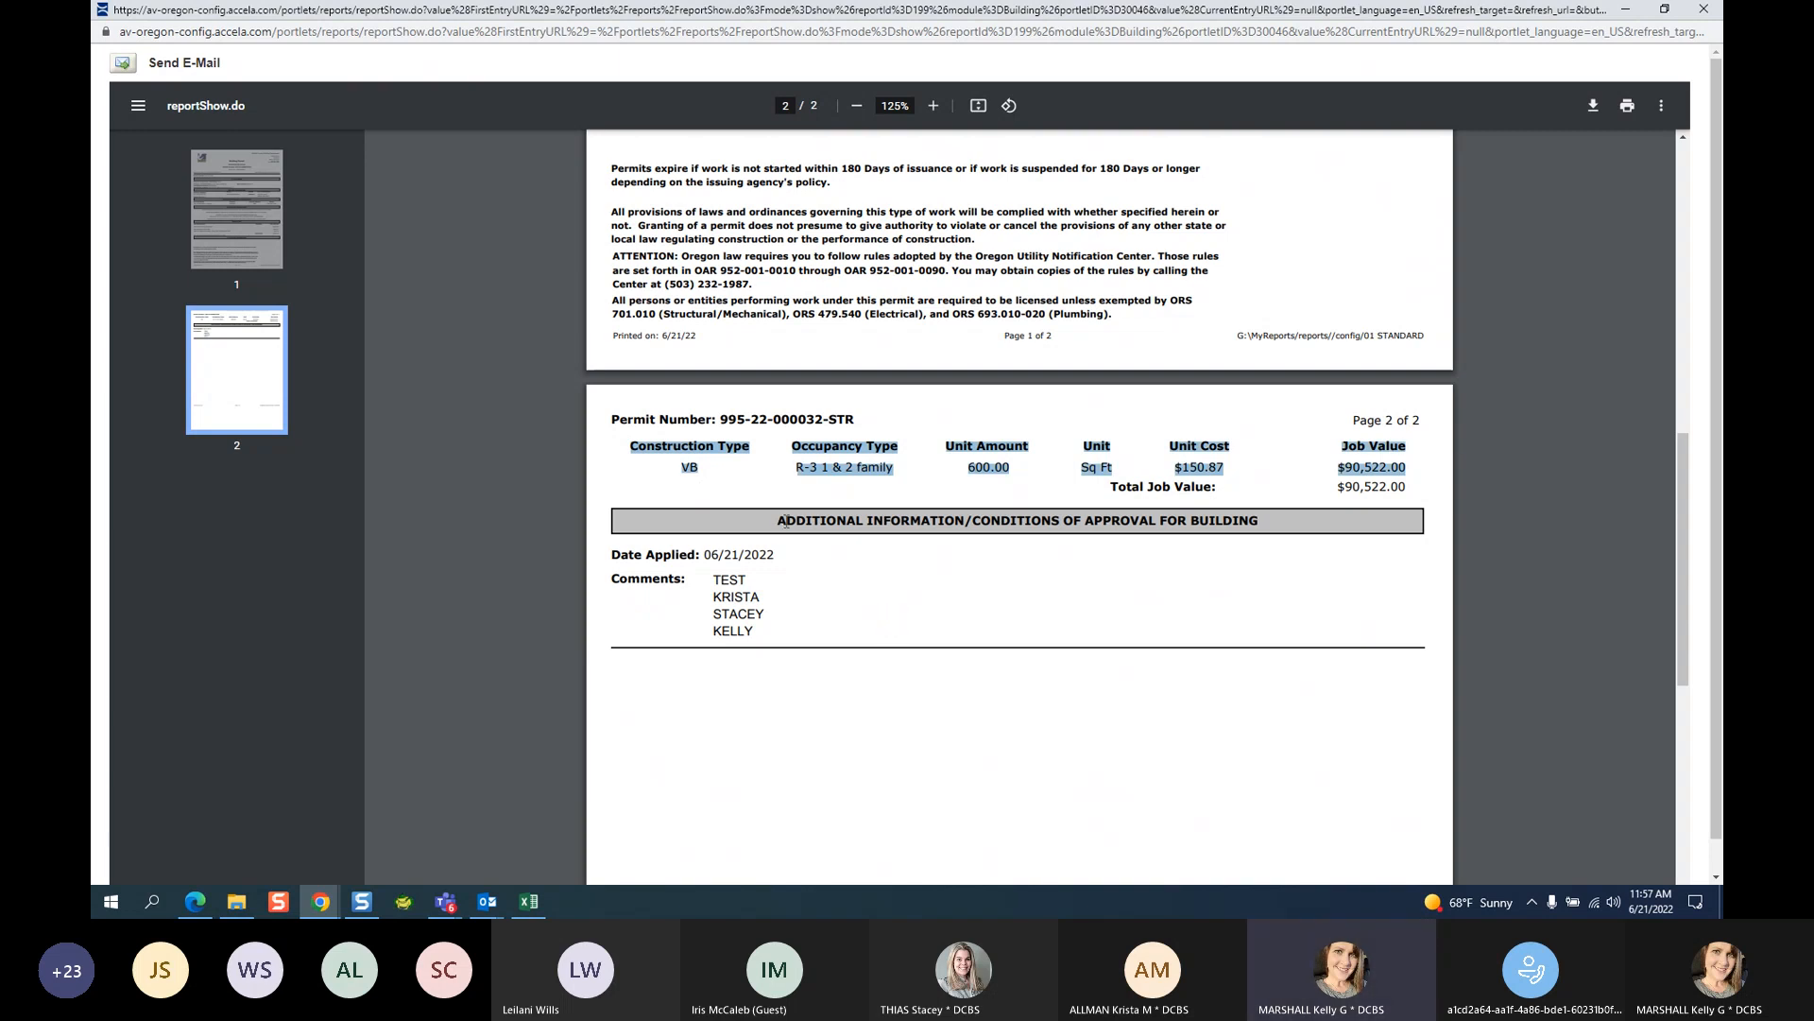
left_click_drag(974, 521, 1263, 524)
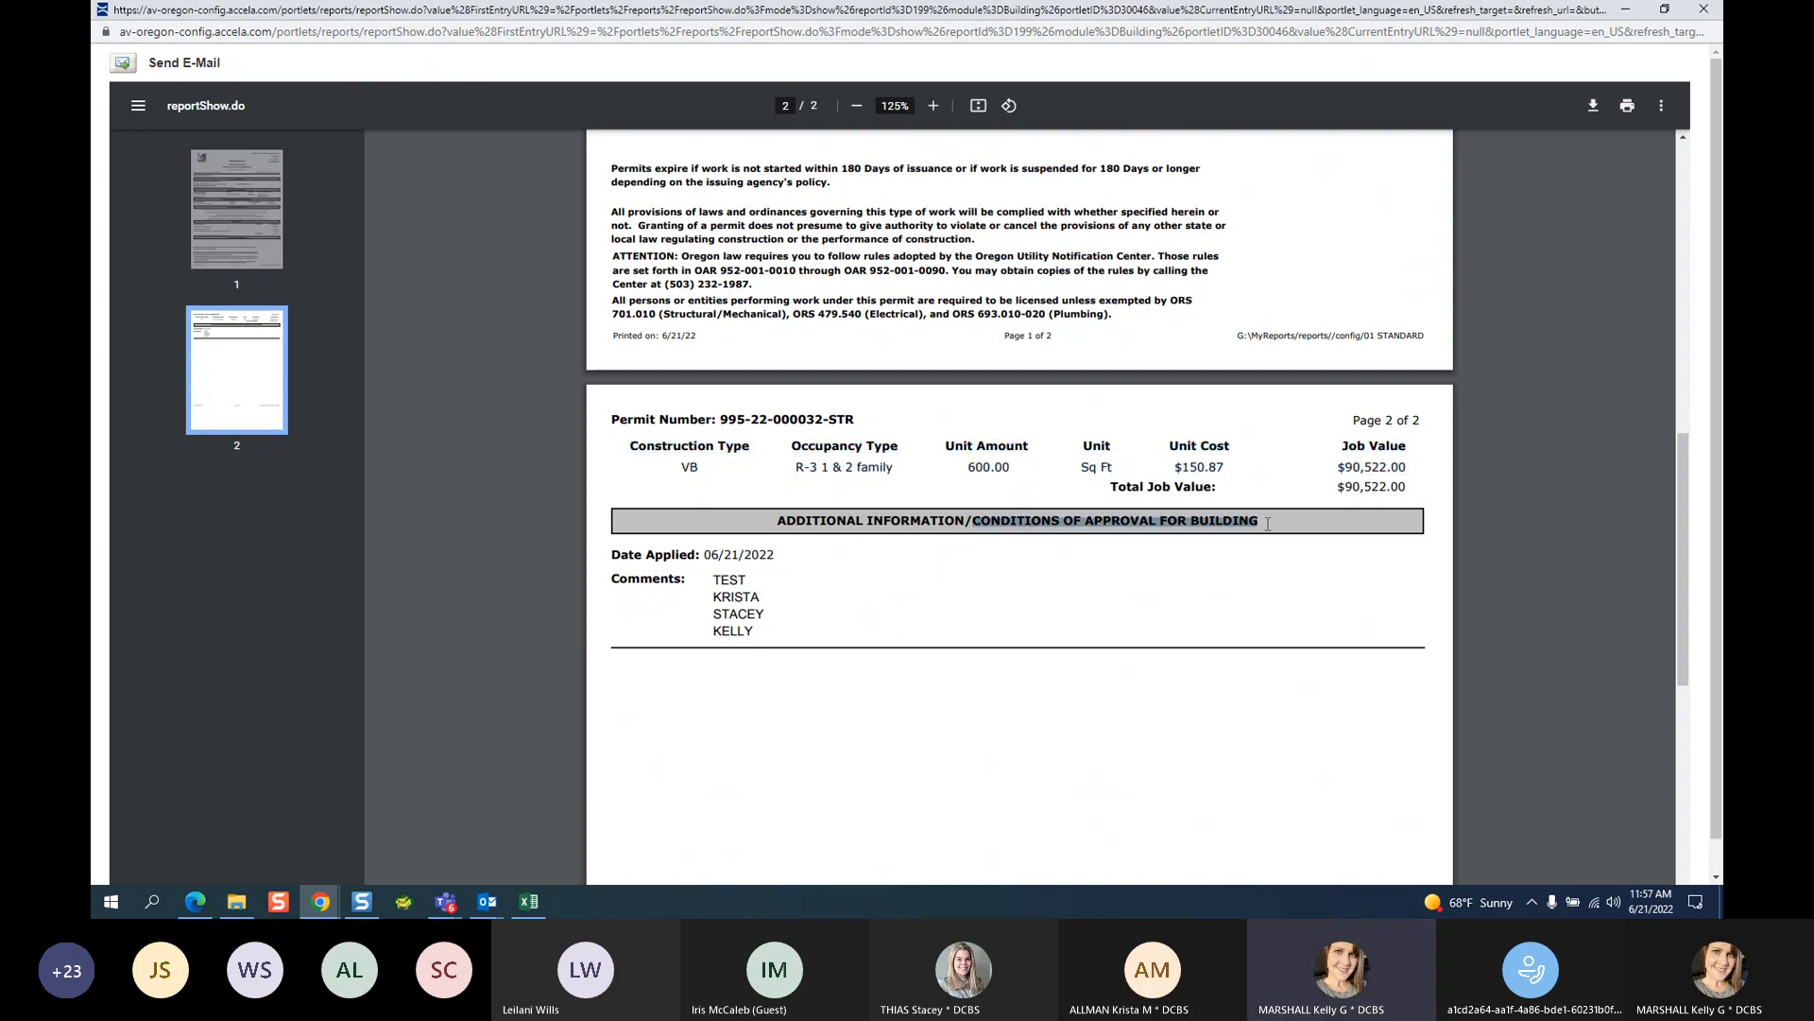
left_click_drag(714, 577, 757, 641)
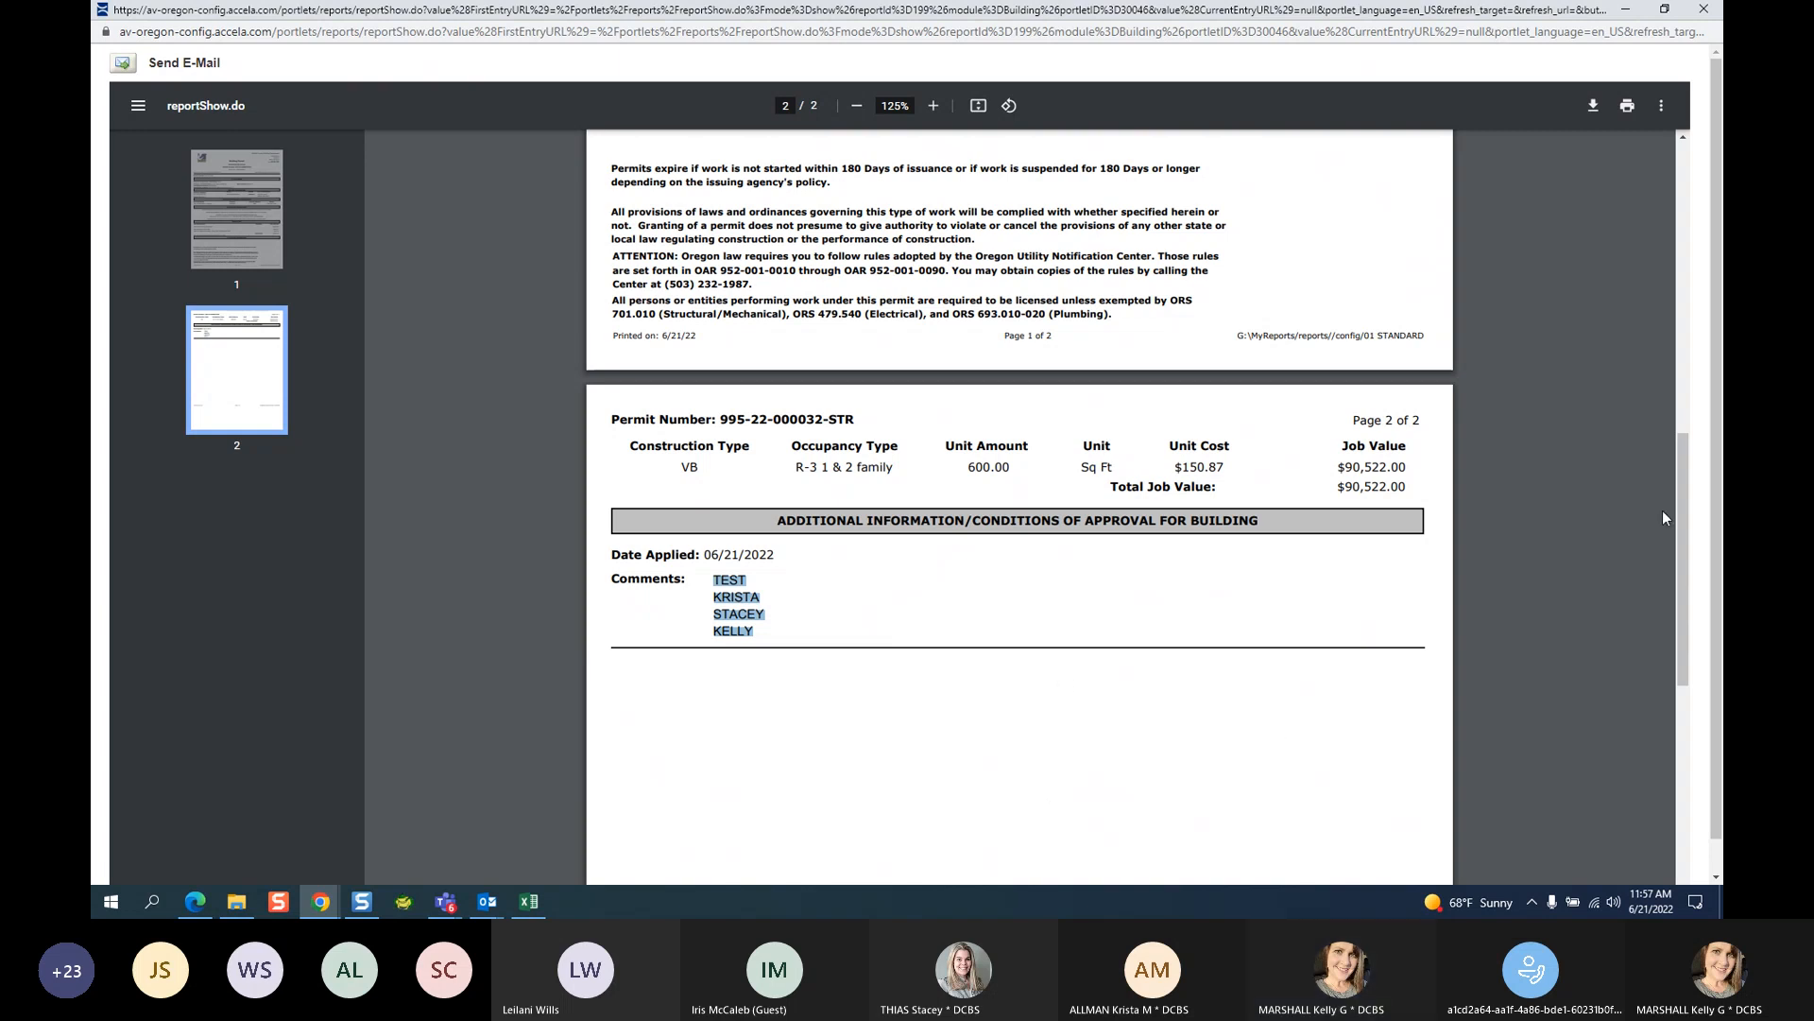
scroll(1600, 547, "up", 6)
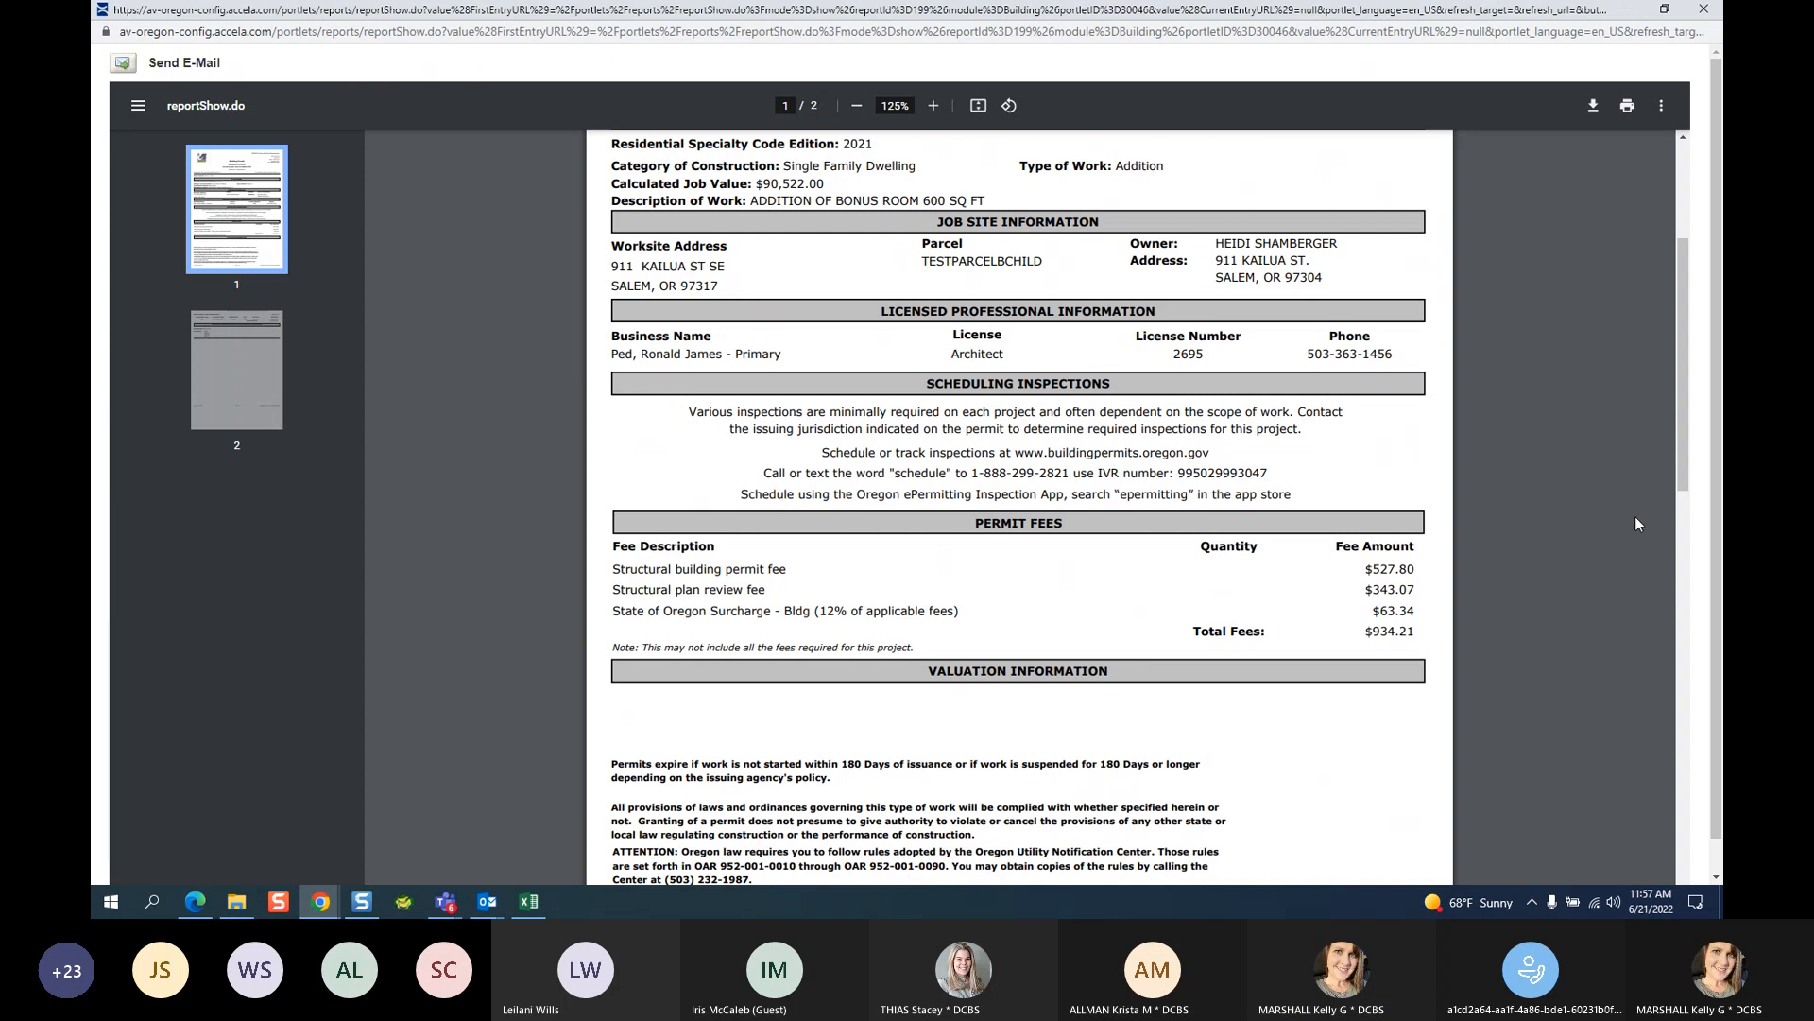
scroll(1634, 516, "up", 3)
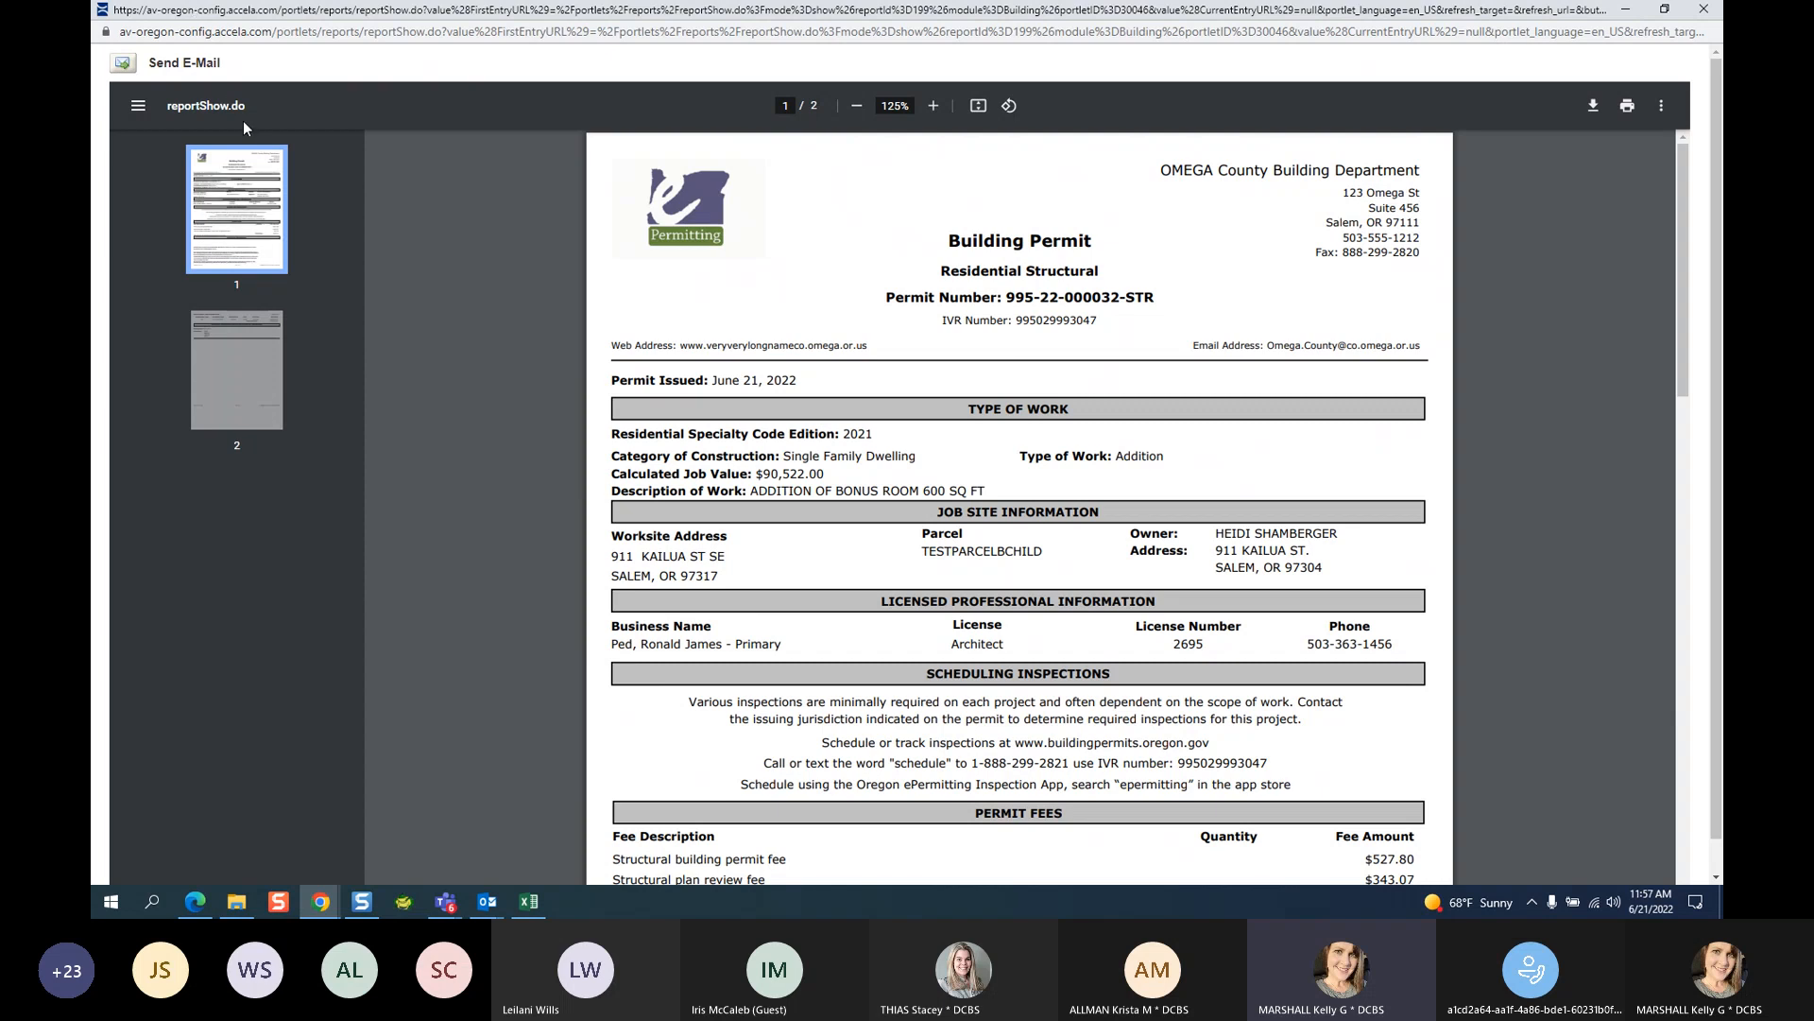
left_click(1704, 9)
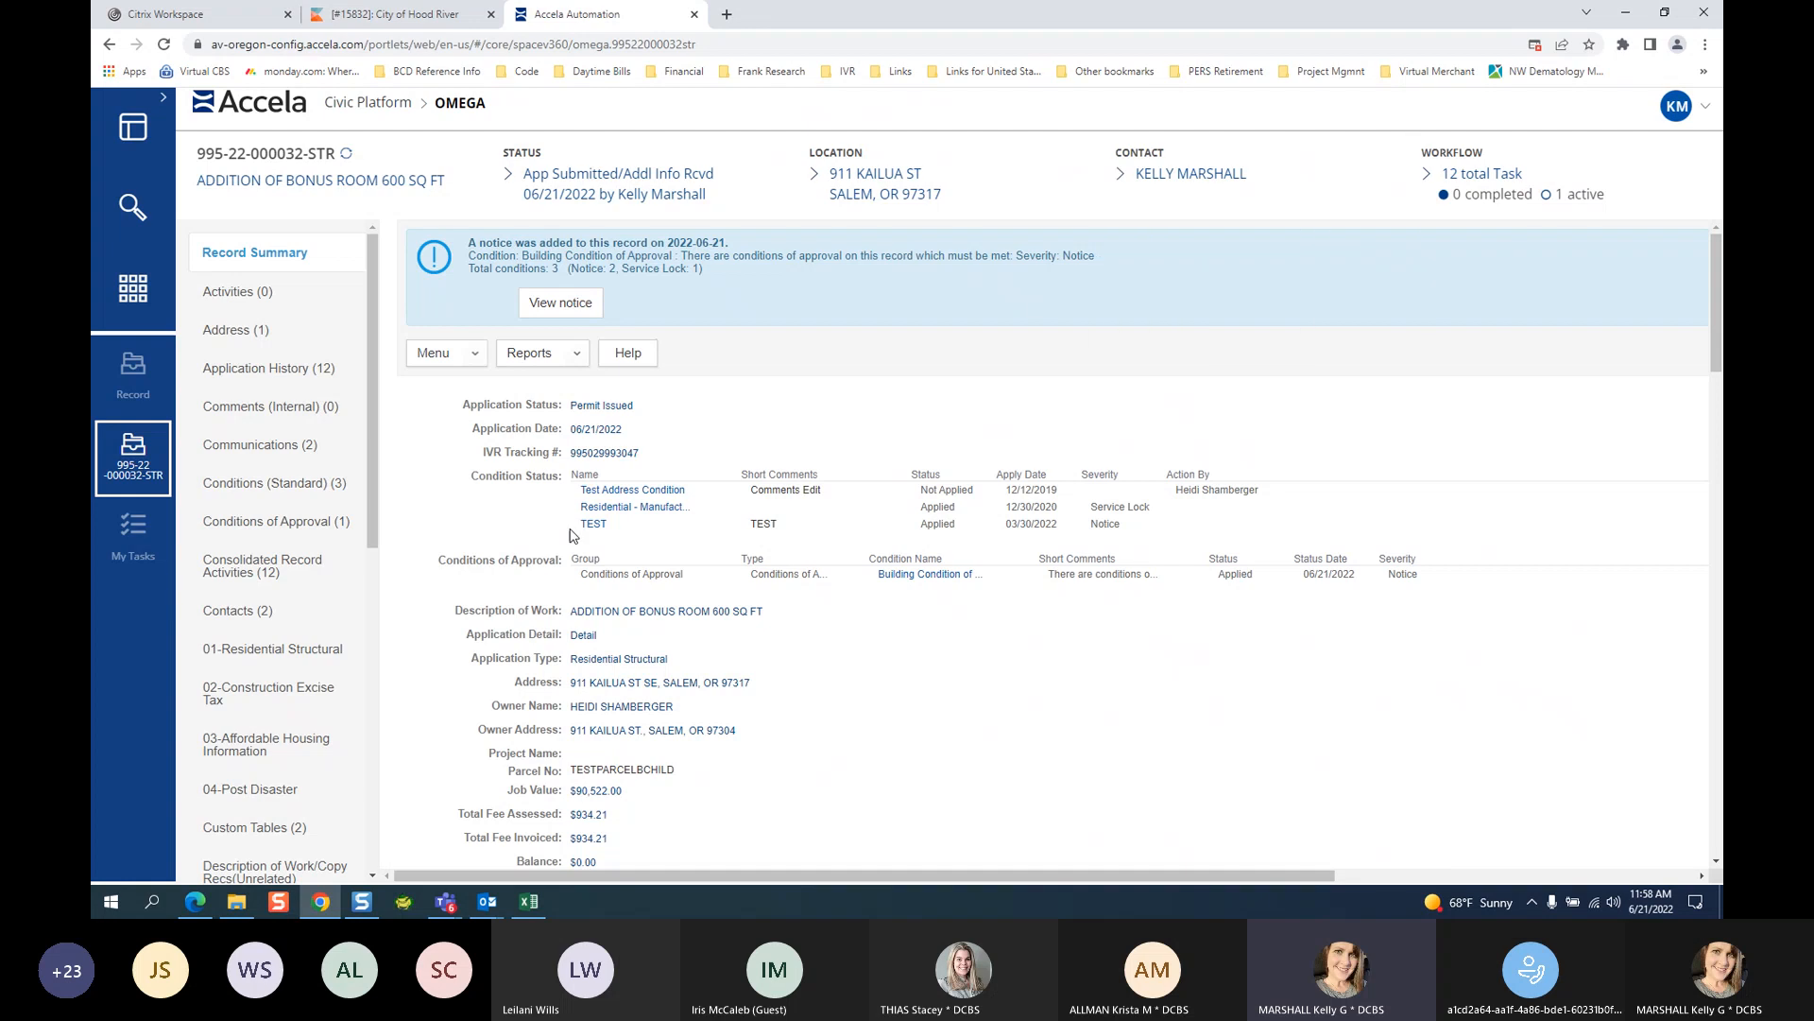
Open the record's Workflow Tasks page from the lower part of the sidebar.
left_click_drag(372, 480, 370, 835)
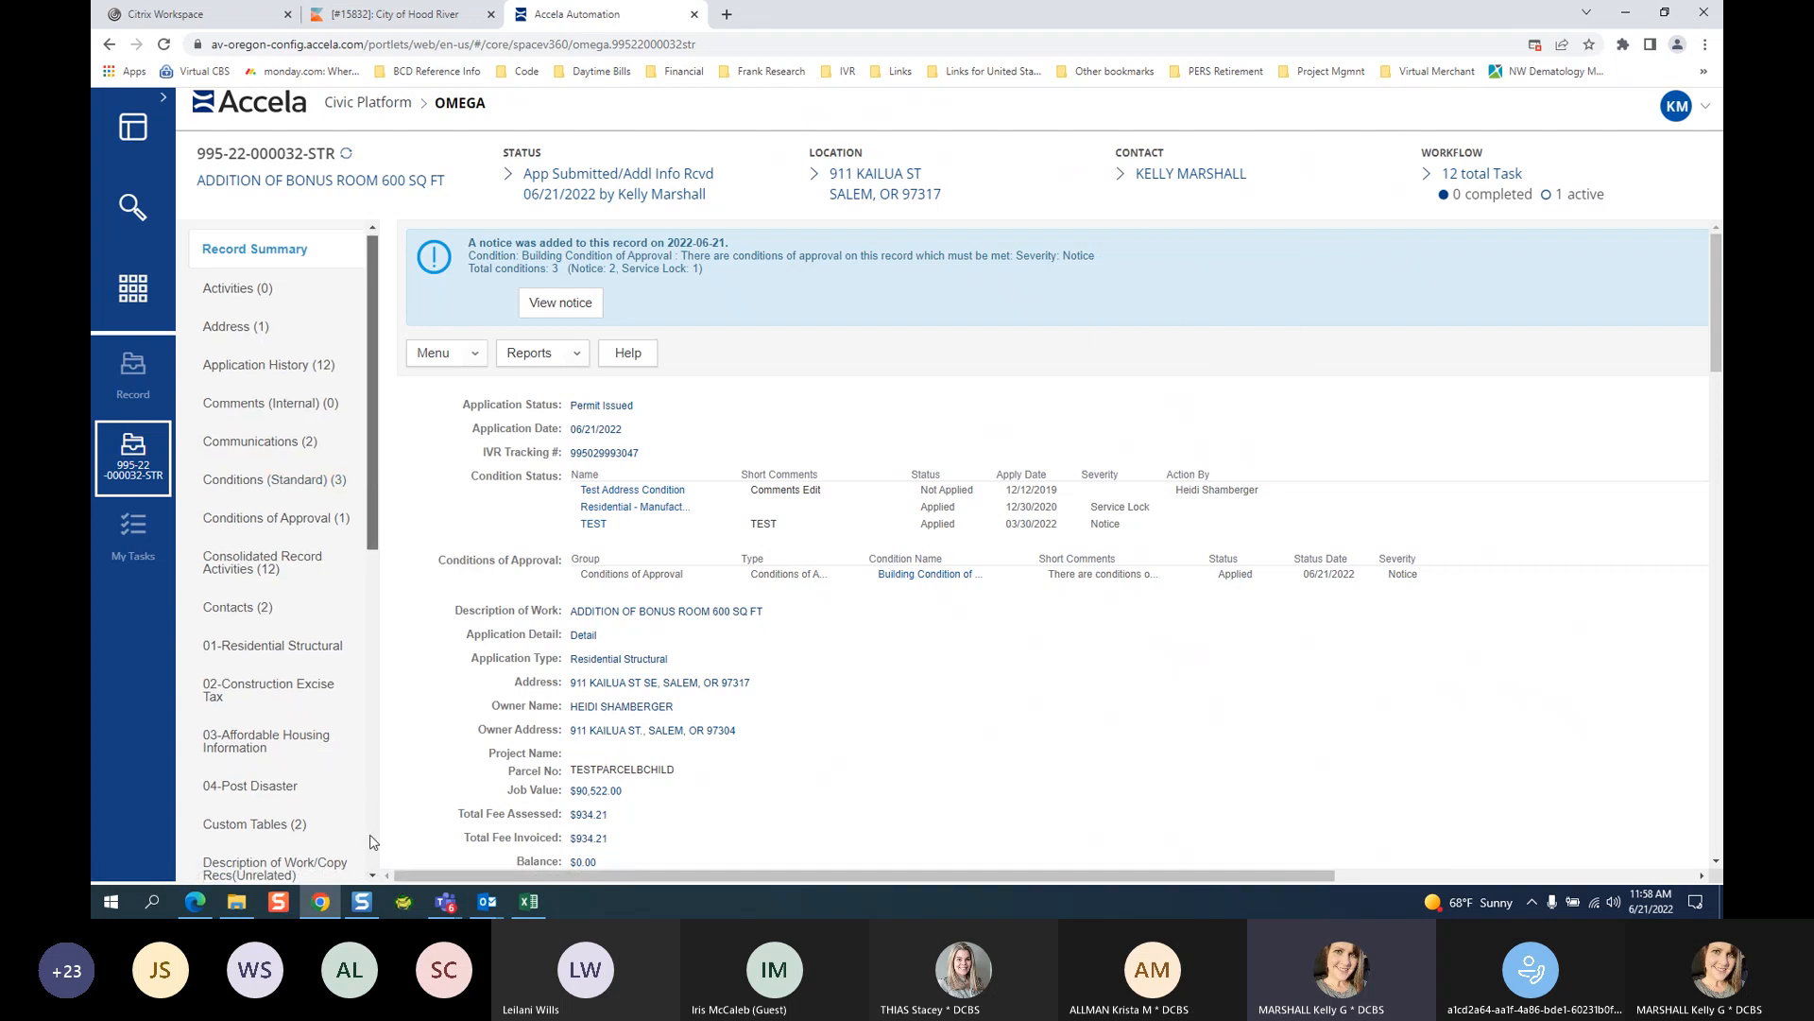
scroll(317, 579, "down", 10)
left_click(230, 815)
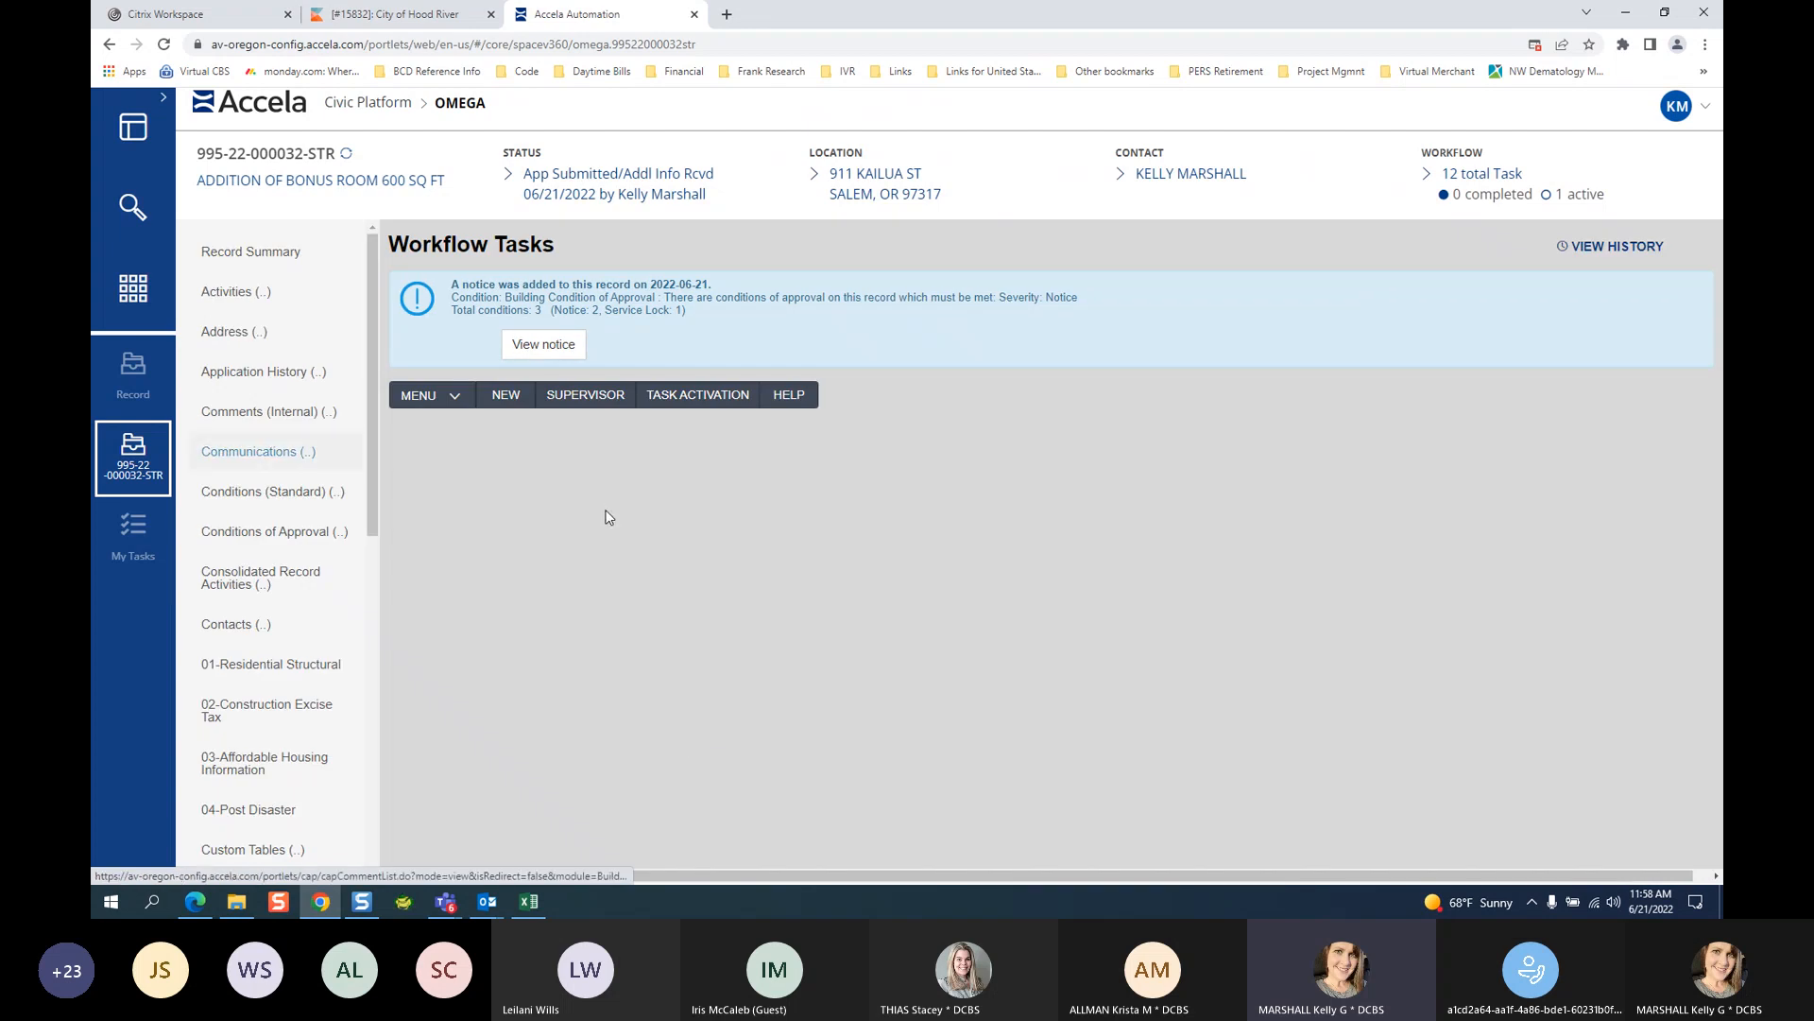
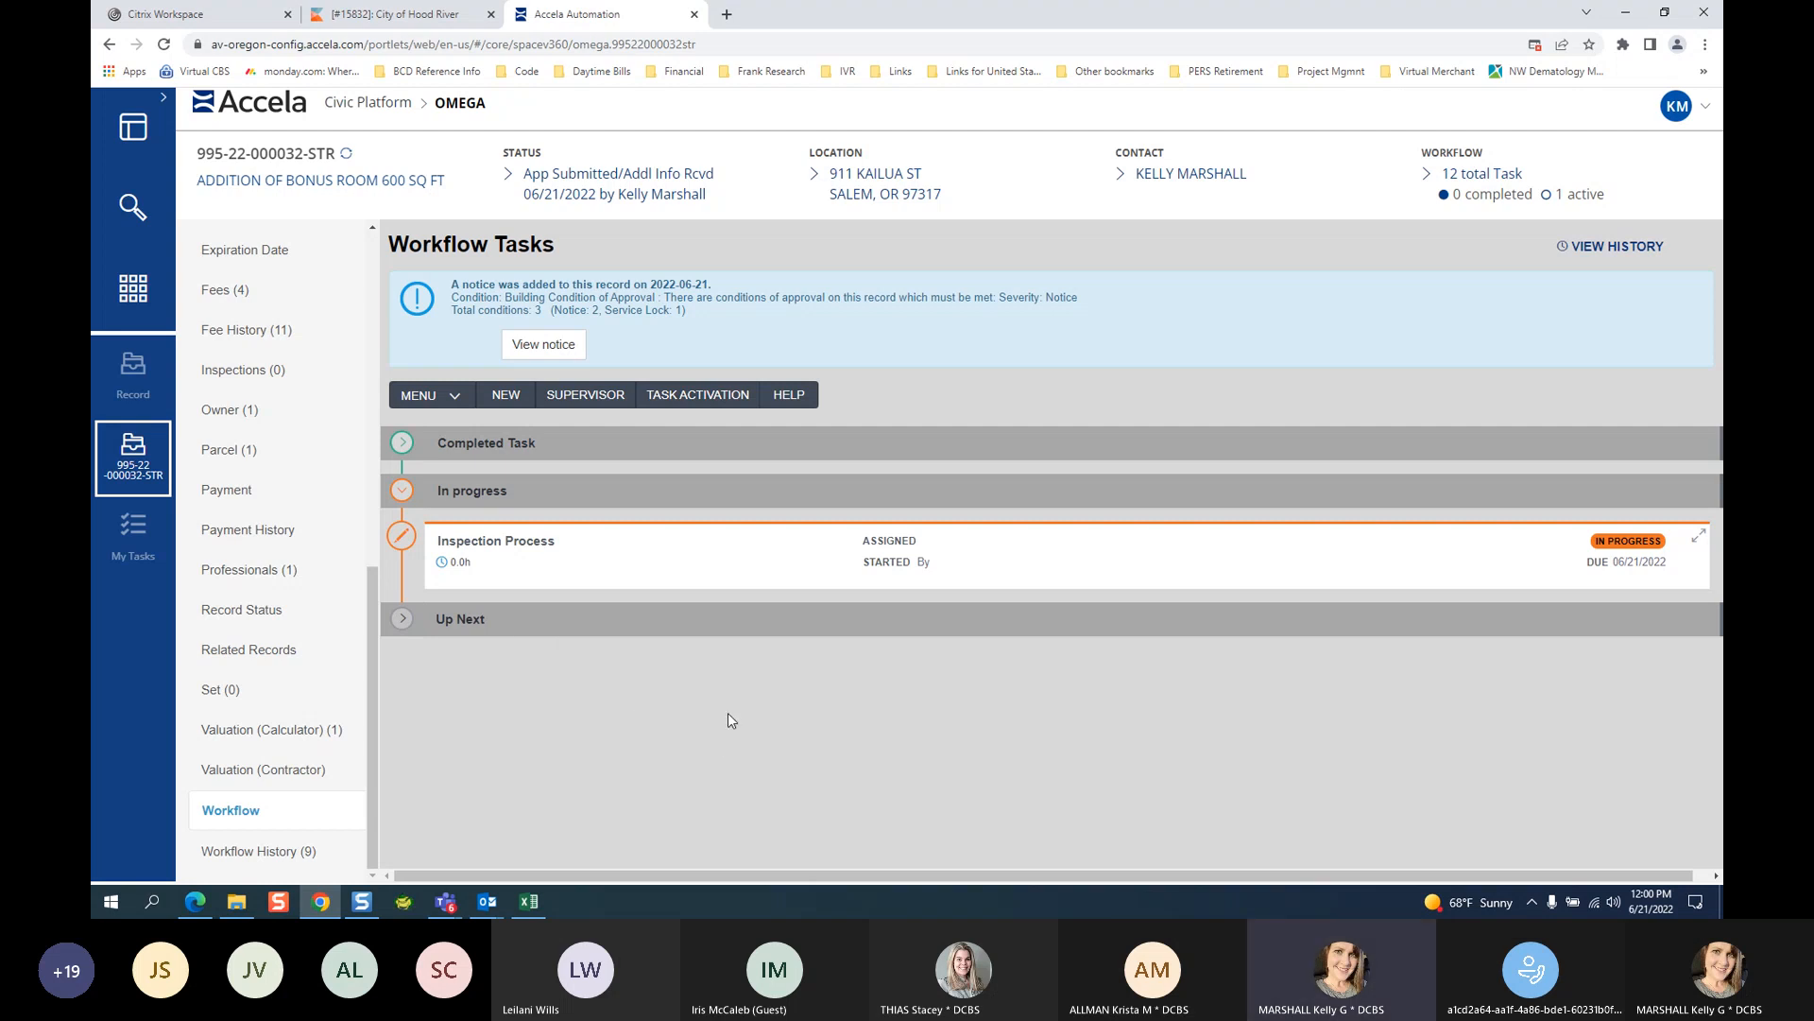
Leave Workflow Tasks for the record's Inspections page, which shows 0 records found.
scroll(275, 400, "up", 2)
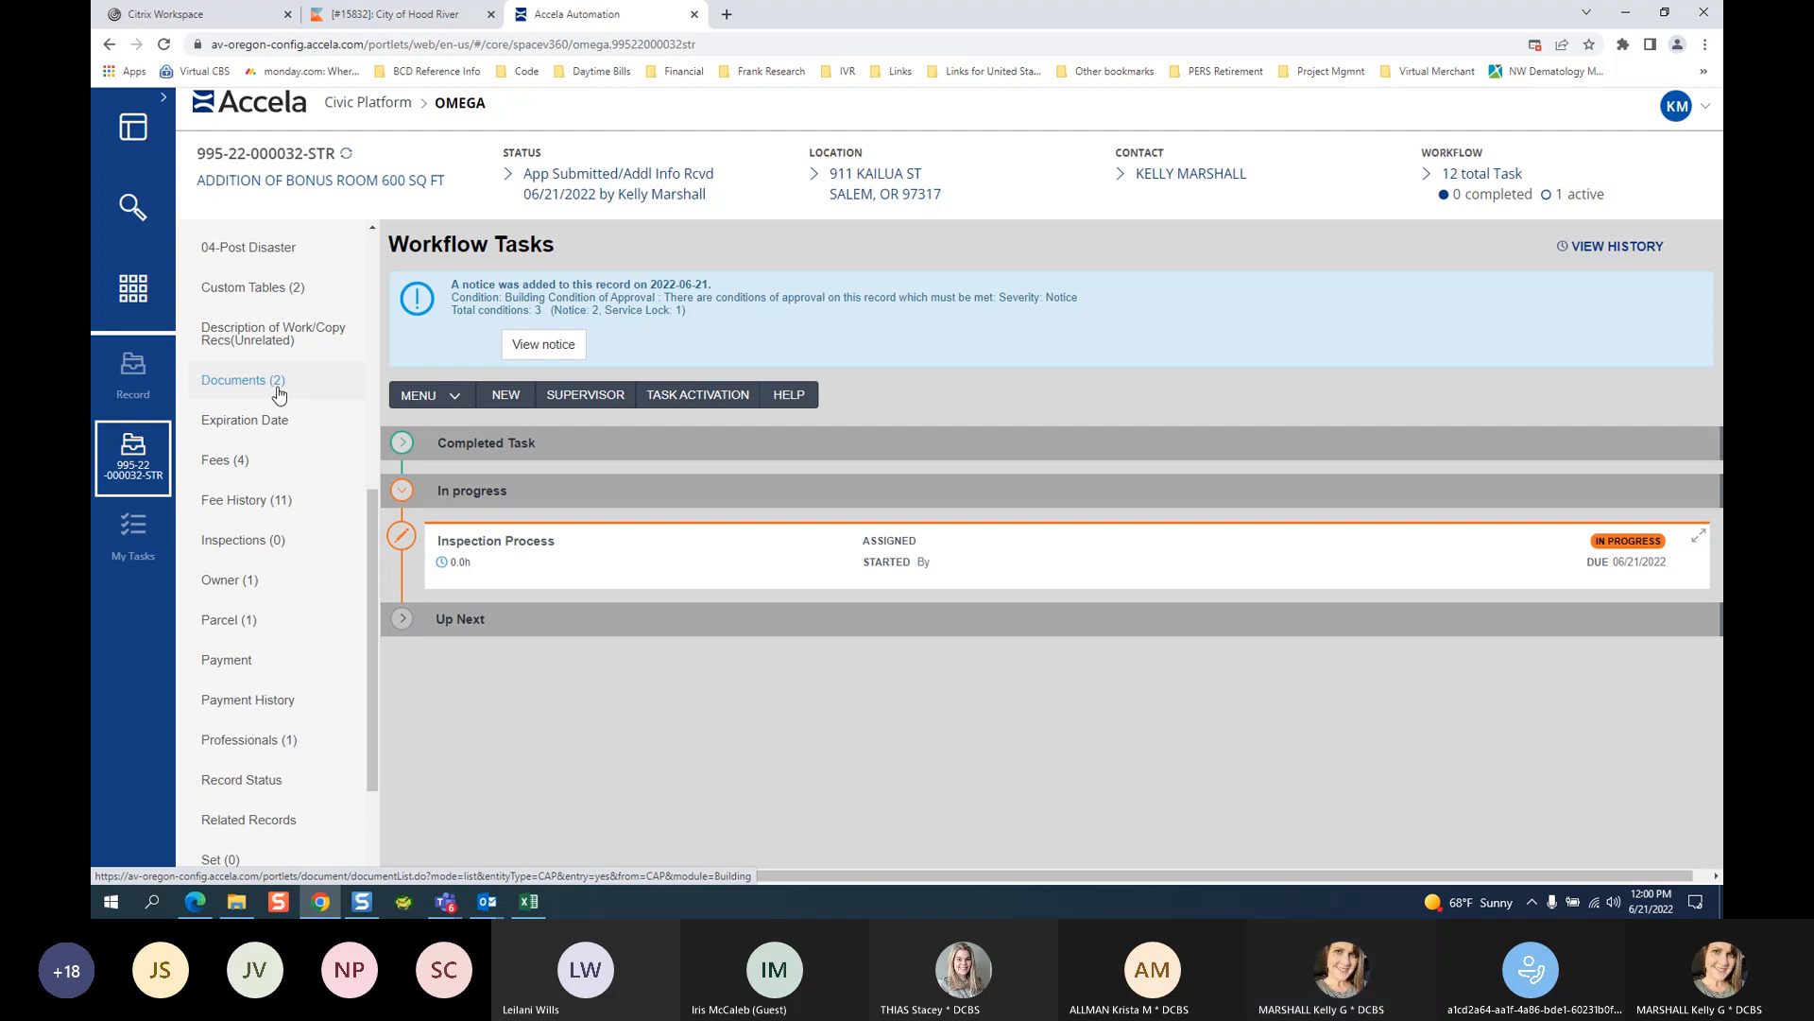
scroll(243, 832, "down", 2)
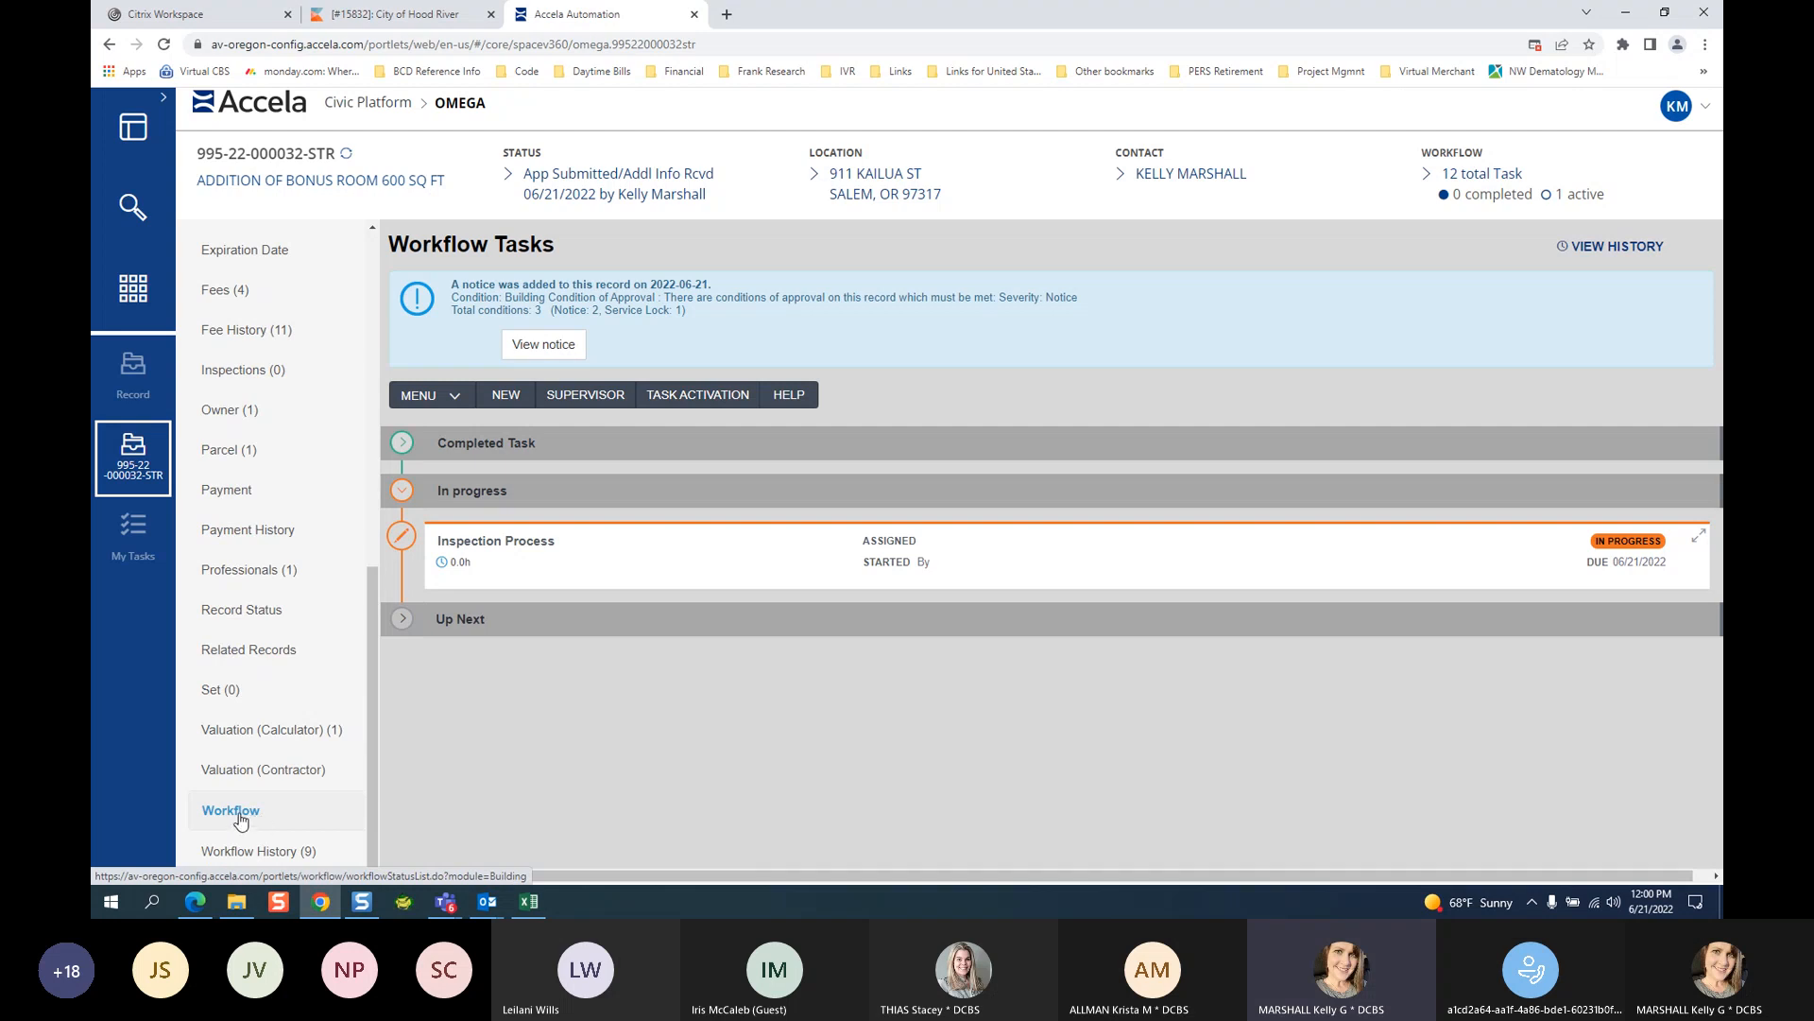
scroll(268, 775, "up", 4)
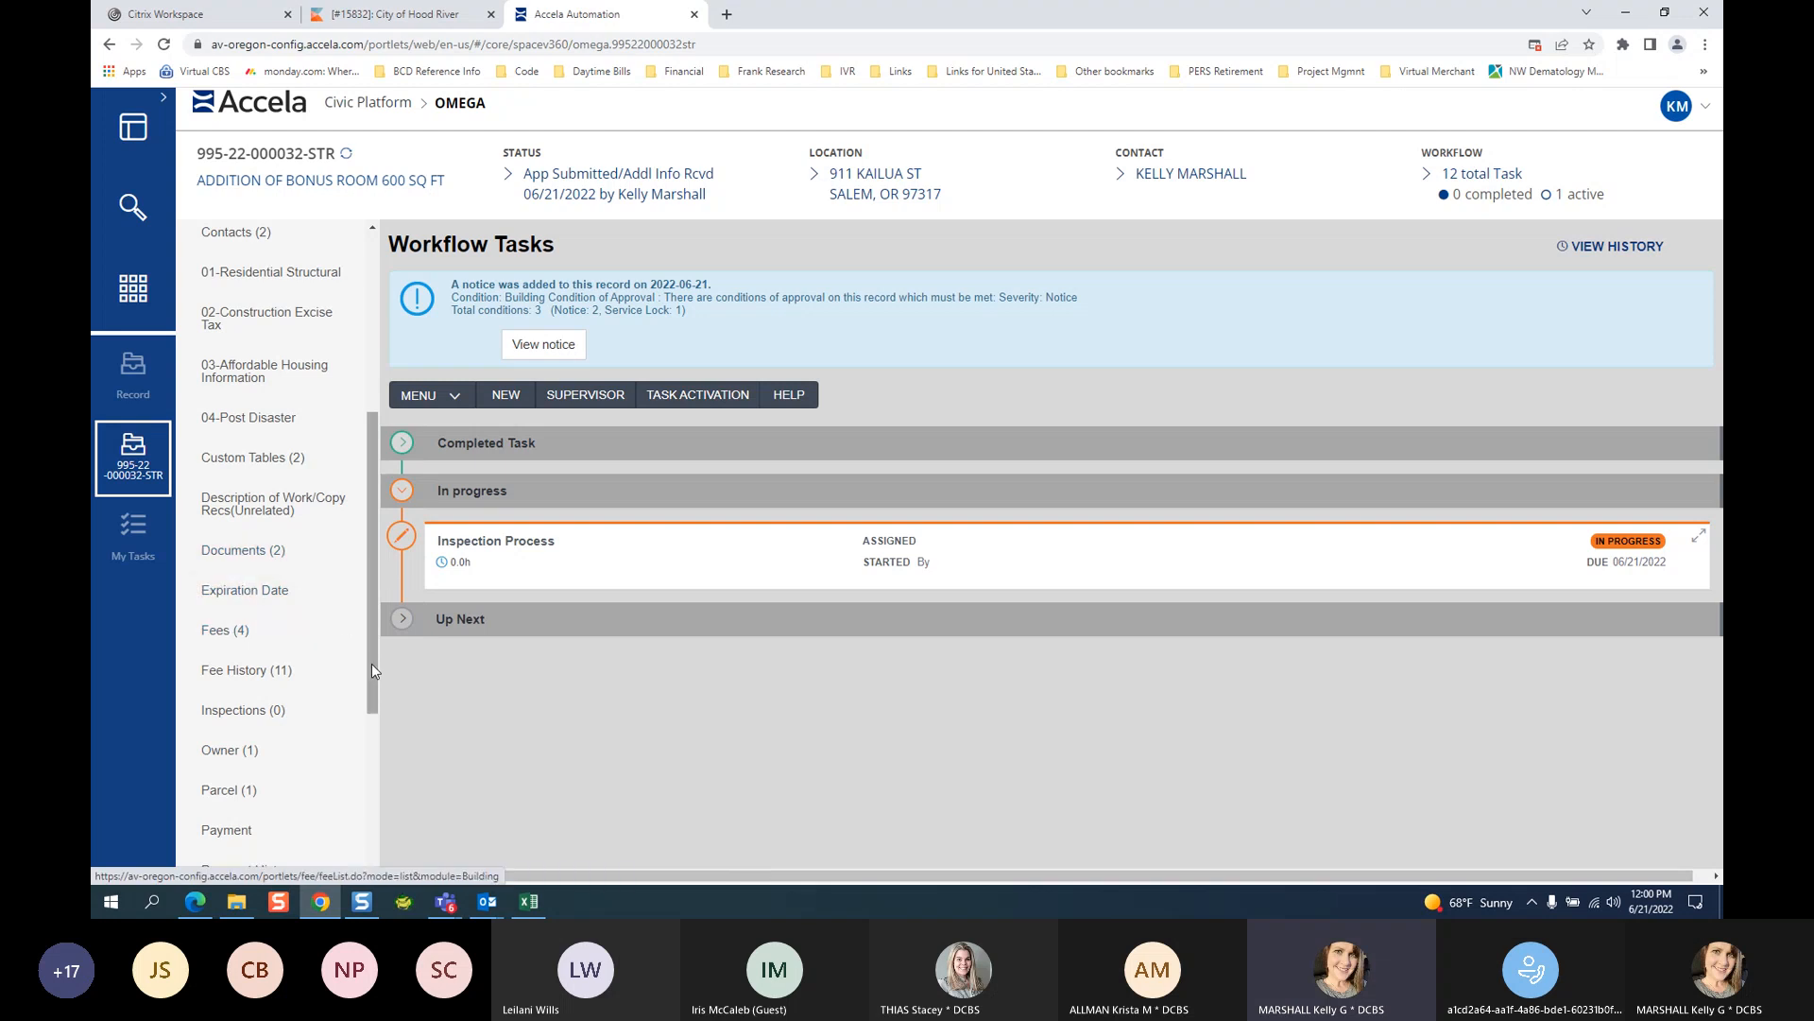
left_click_drag(372, 663, 372, 666)
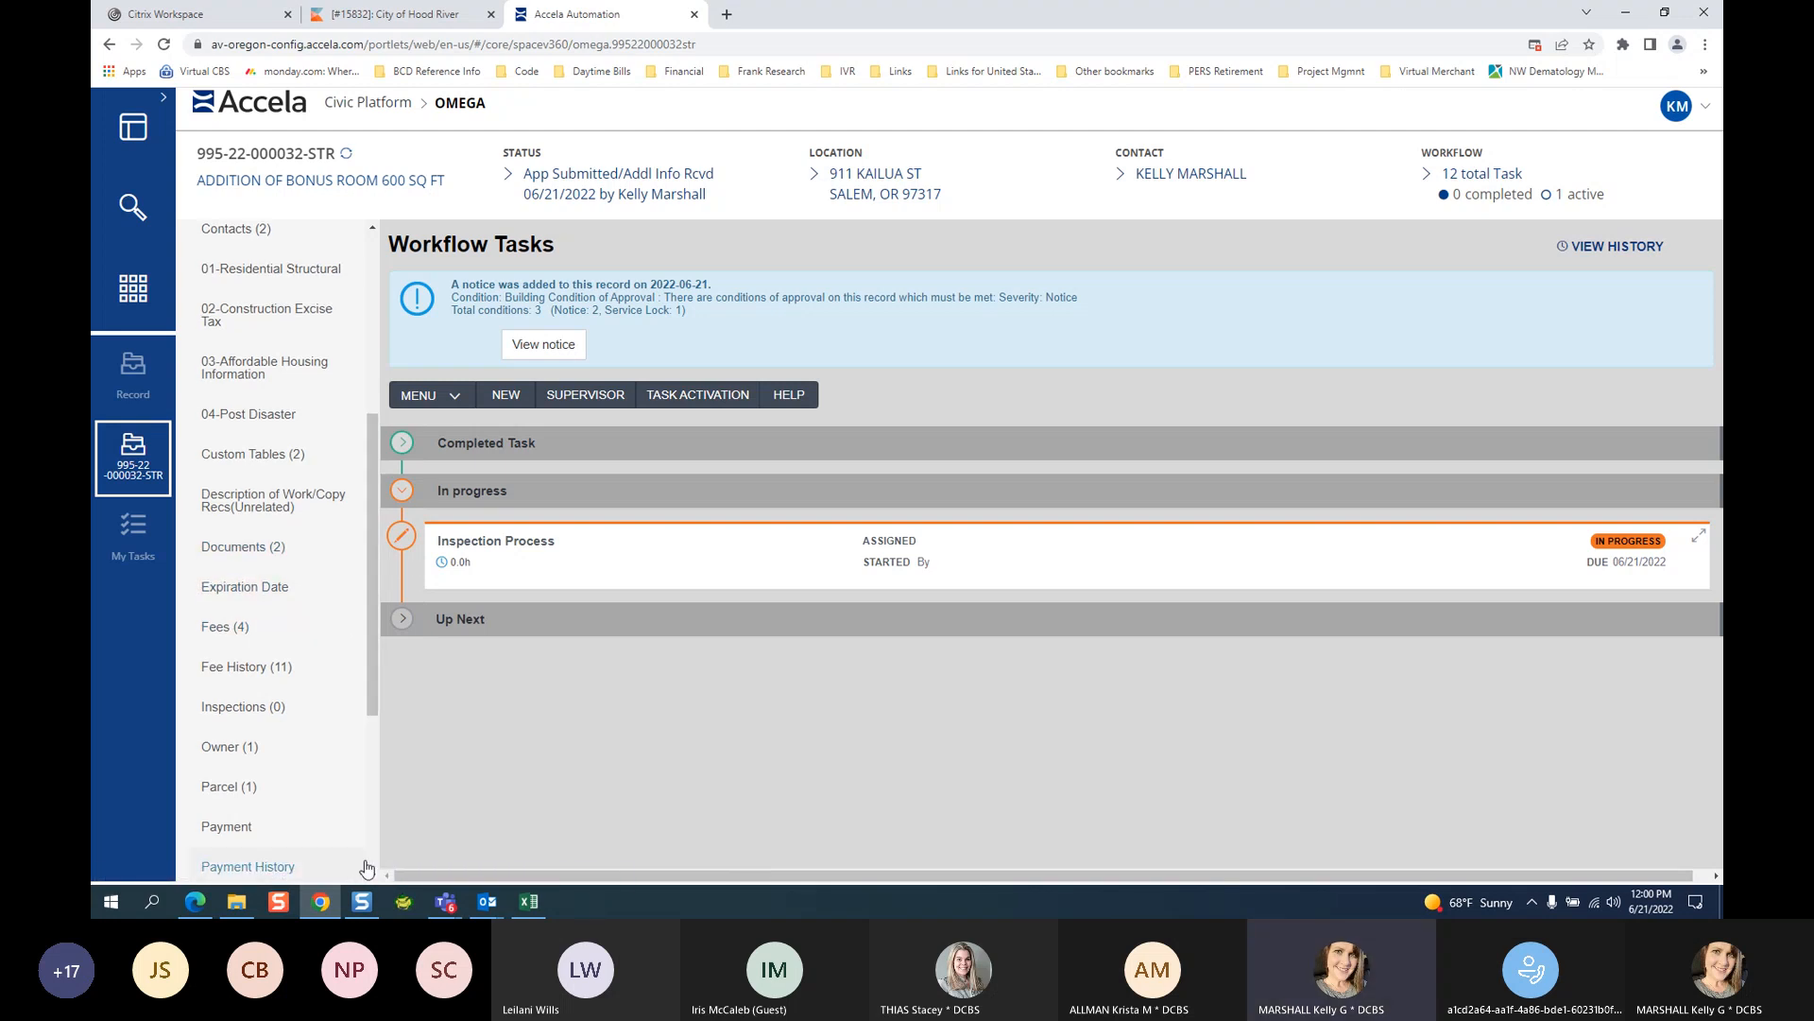
left_click(370, 875)
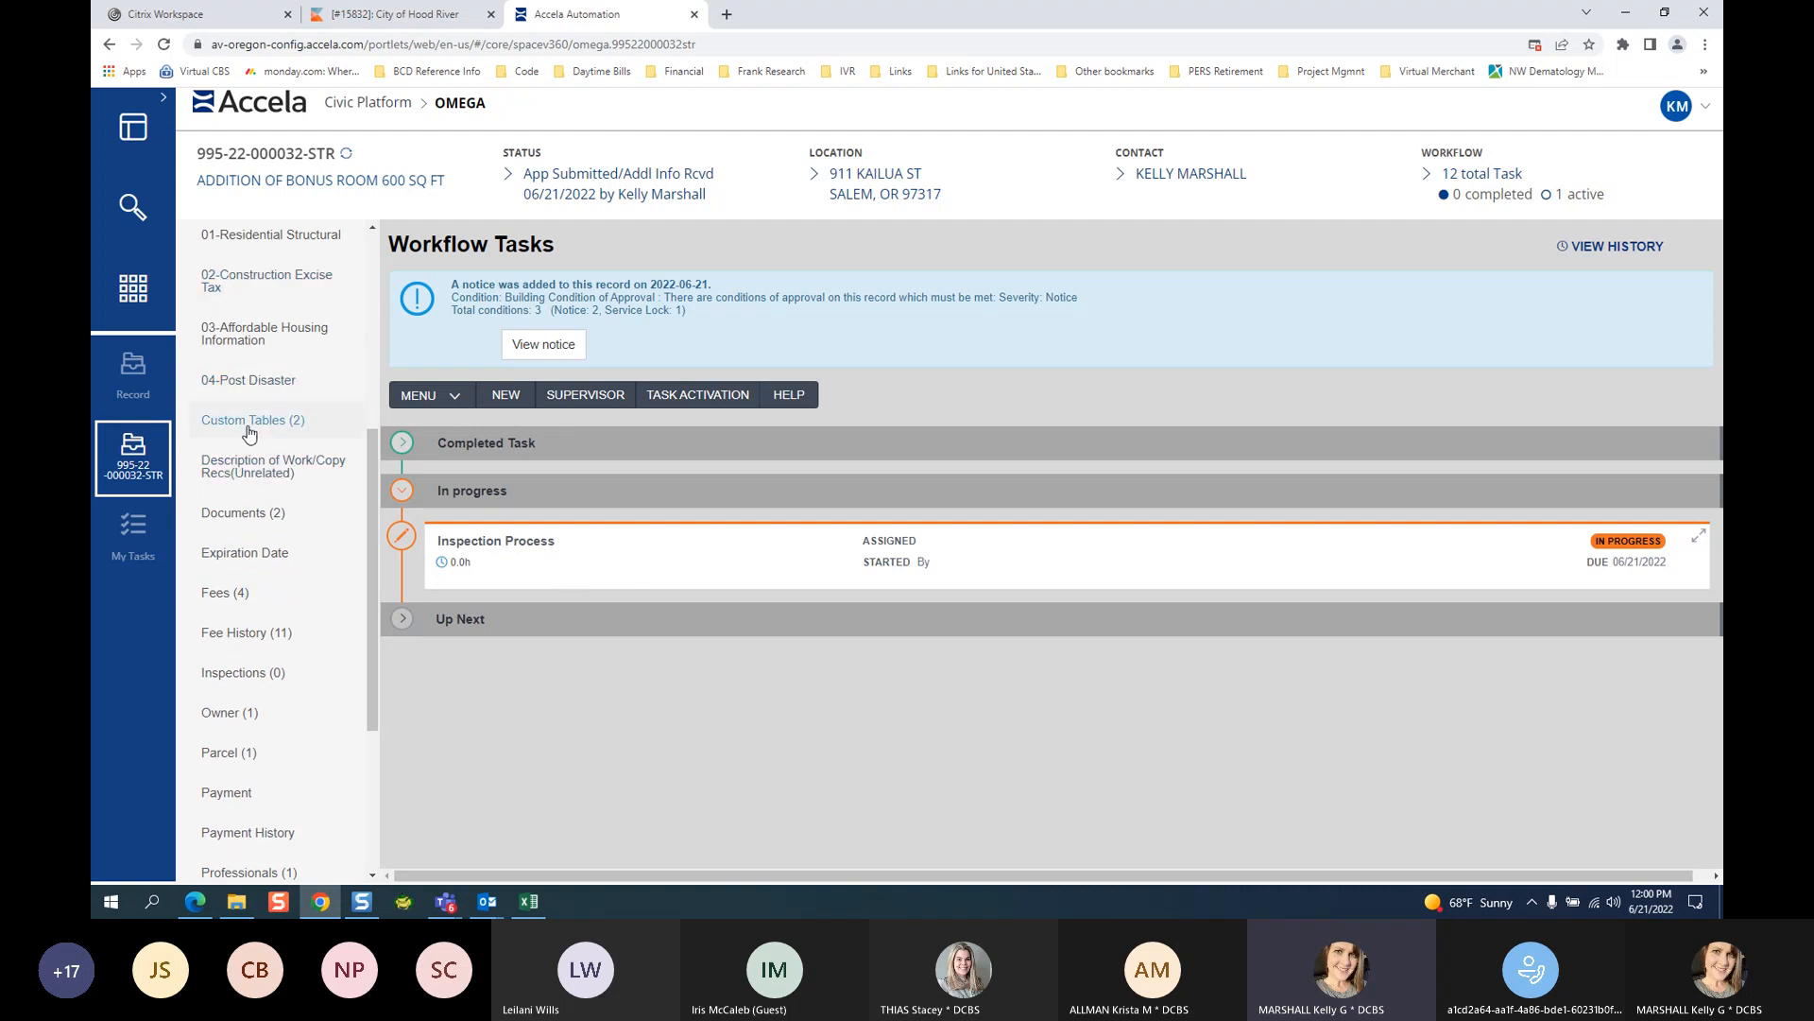
left_click(239, 680)
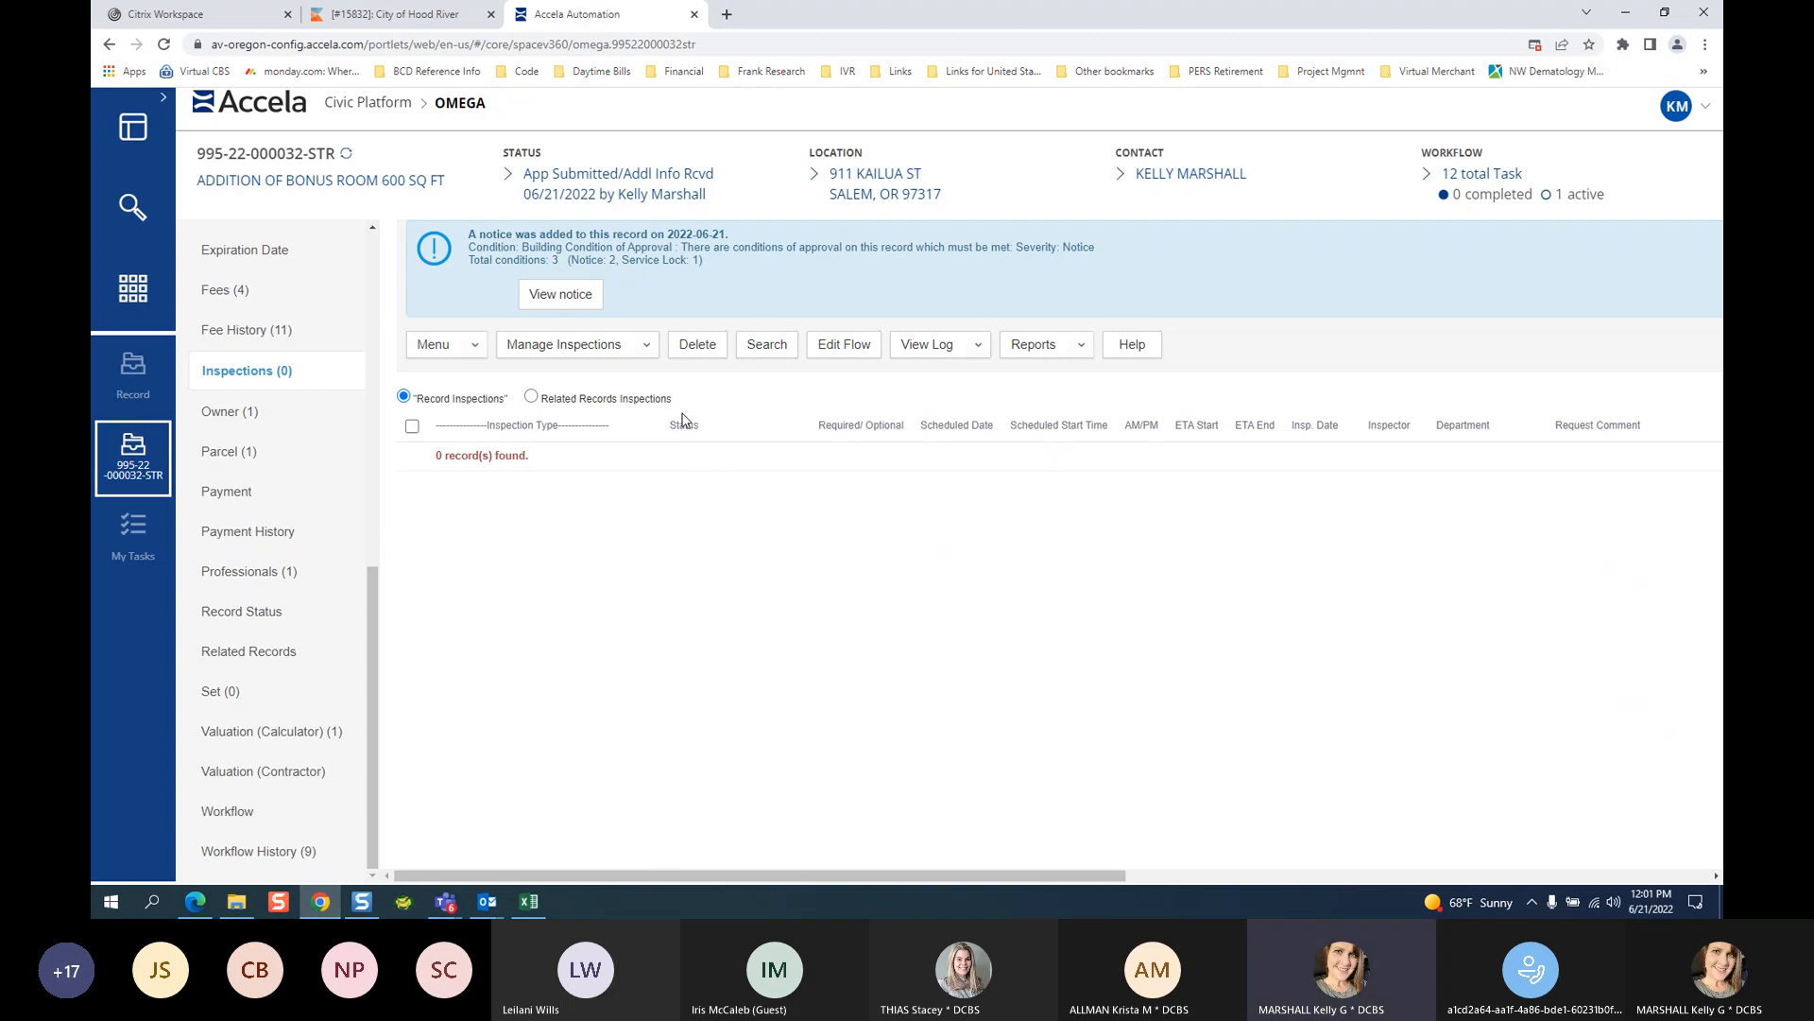
Choose Add/Schedule Inspections from the Manage Inspections menu to list the Struct Res inspection types.
left_click(558, 341)
left_click(633, 352)
left_click(535, 348)
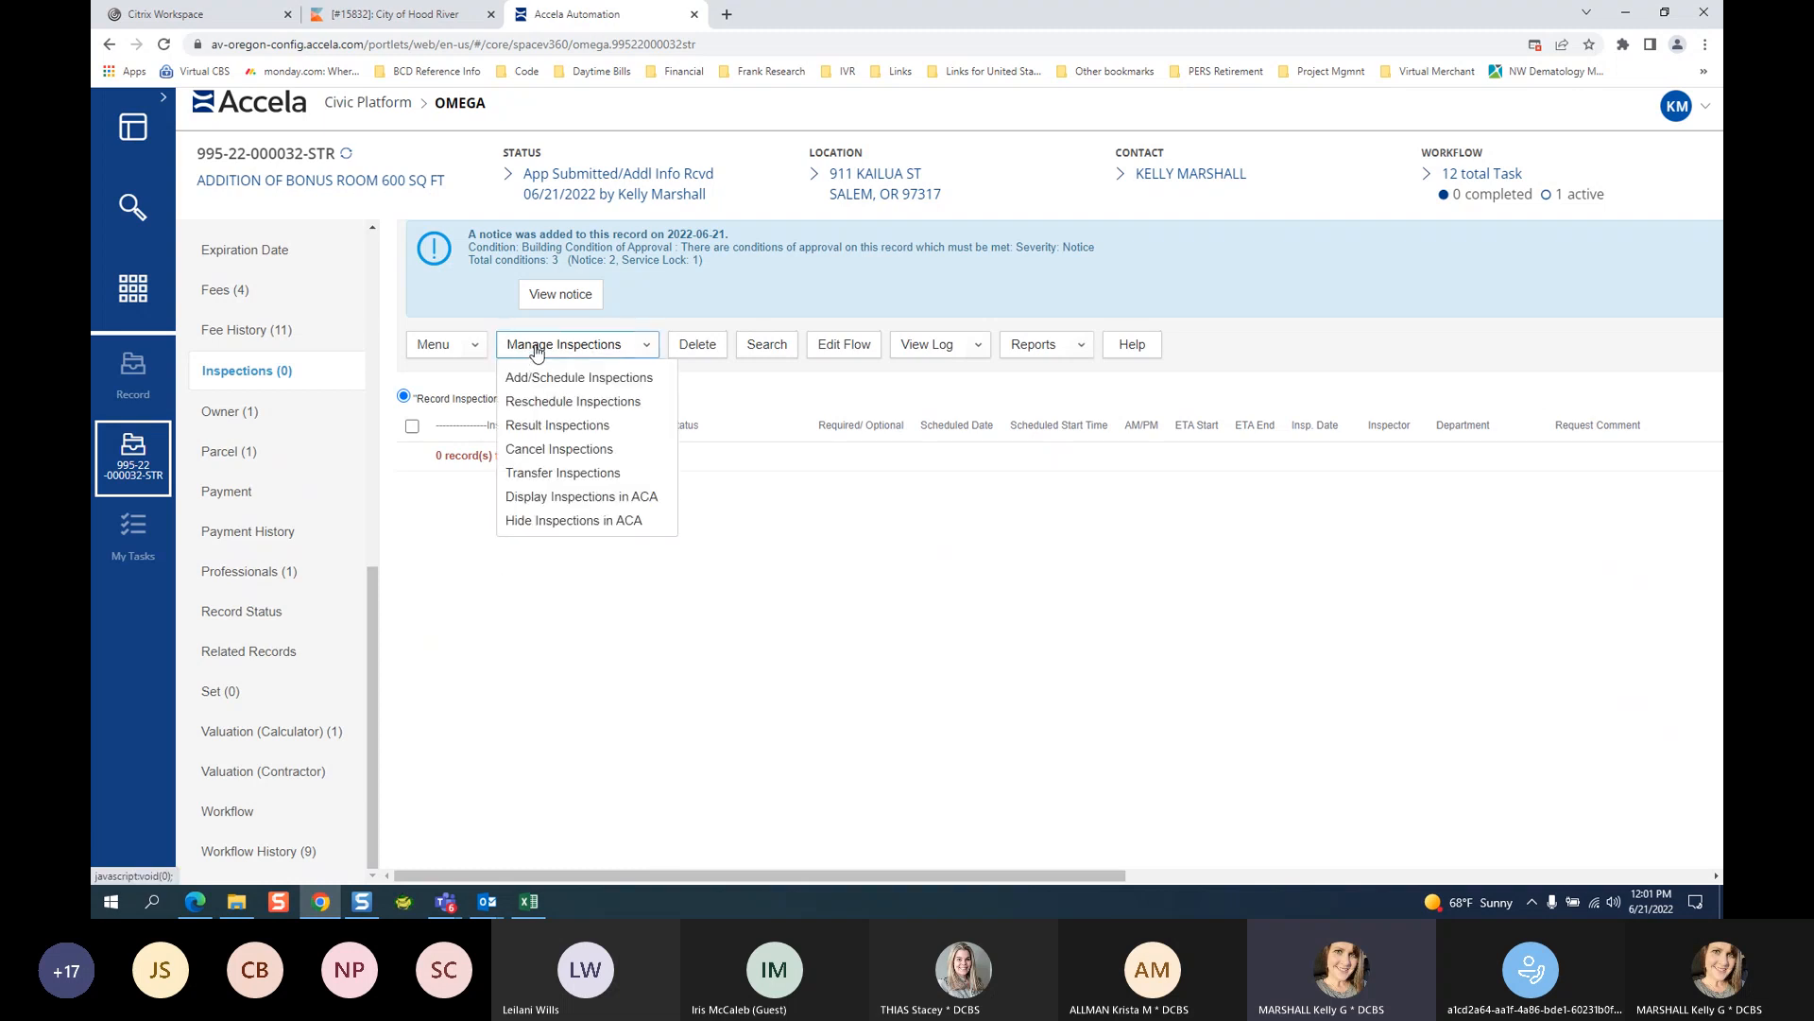
left_click(595, 389)
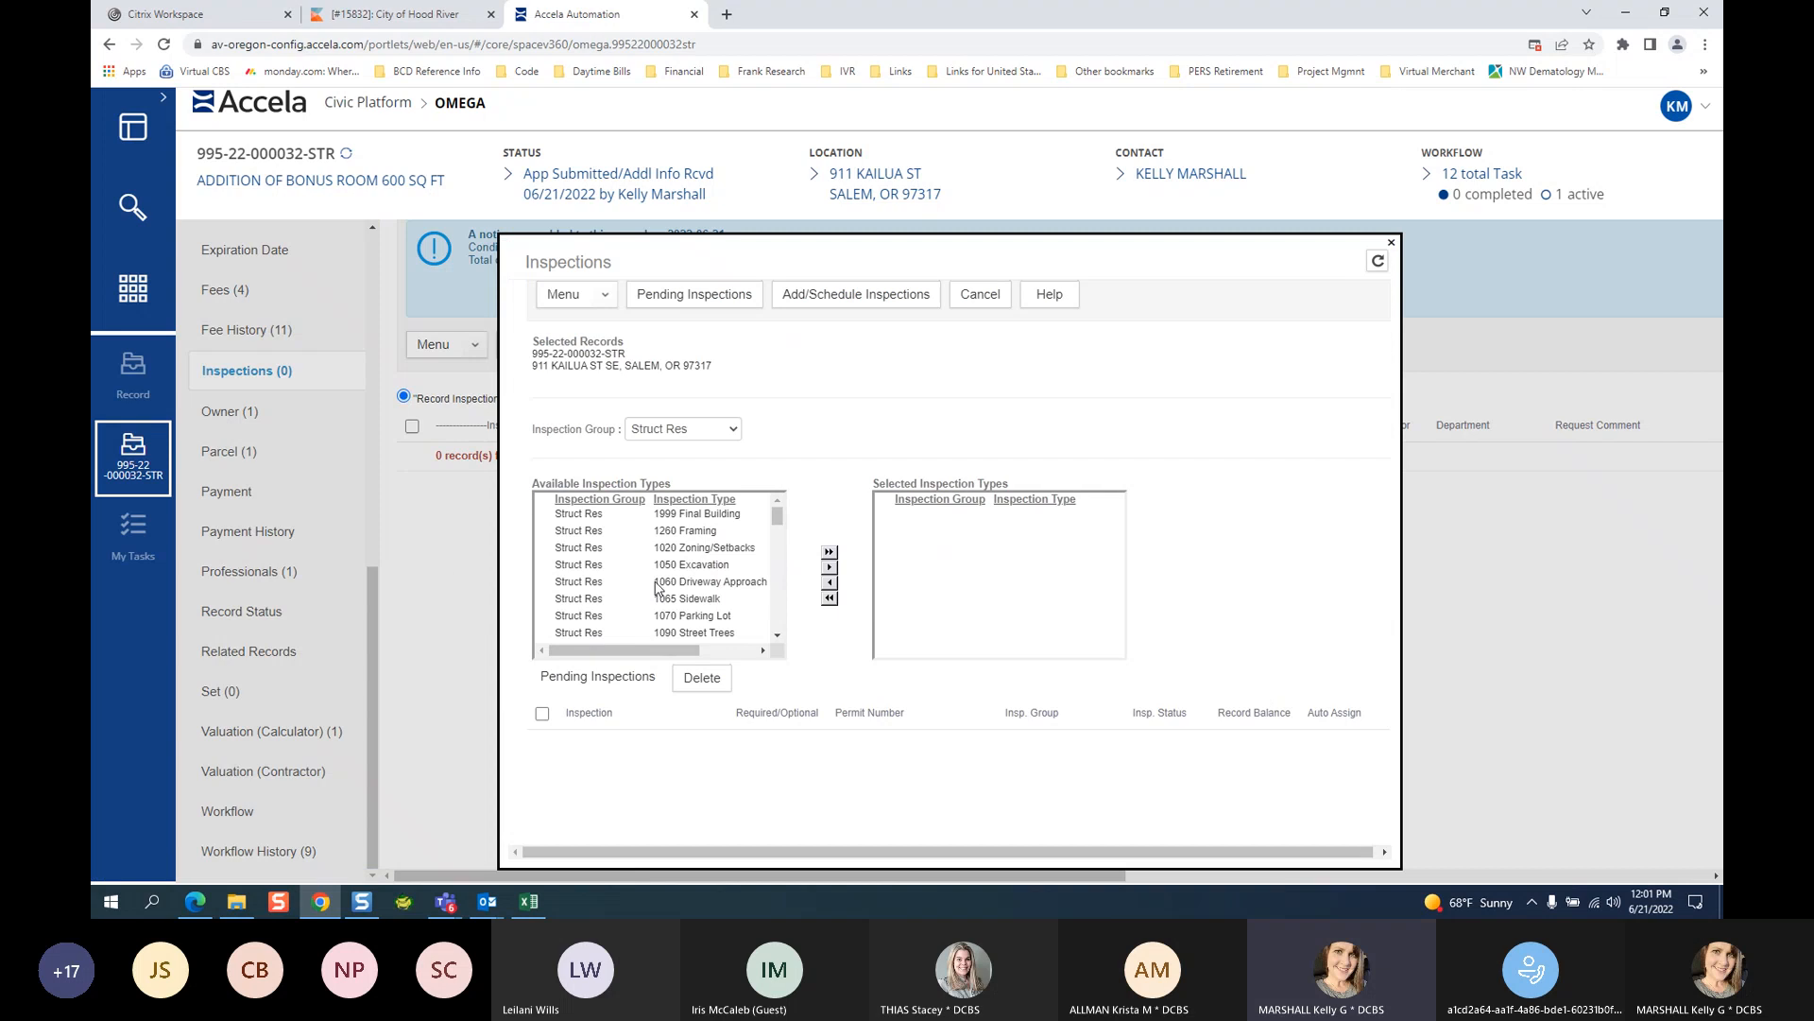
Move 1999 Final Building into the selected inspections and continue to its scheduling form.
scroll(707, 609, "down", 3)
scroll(707, 609, "down", 10)
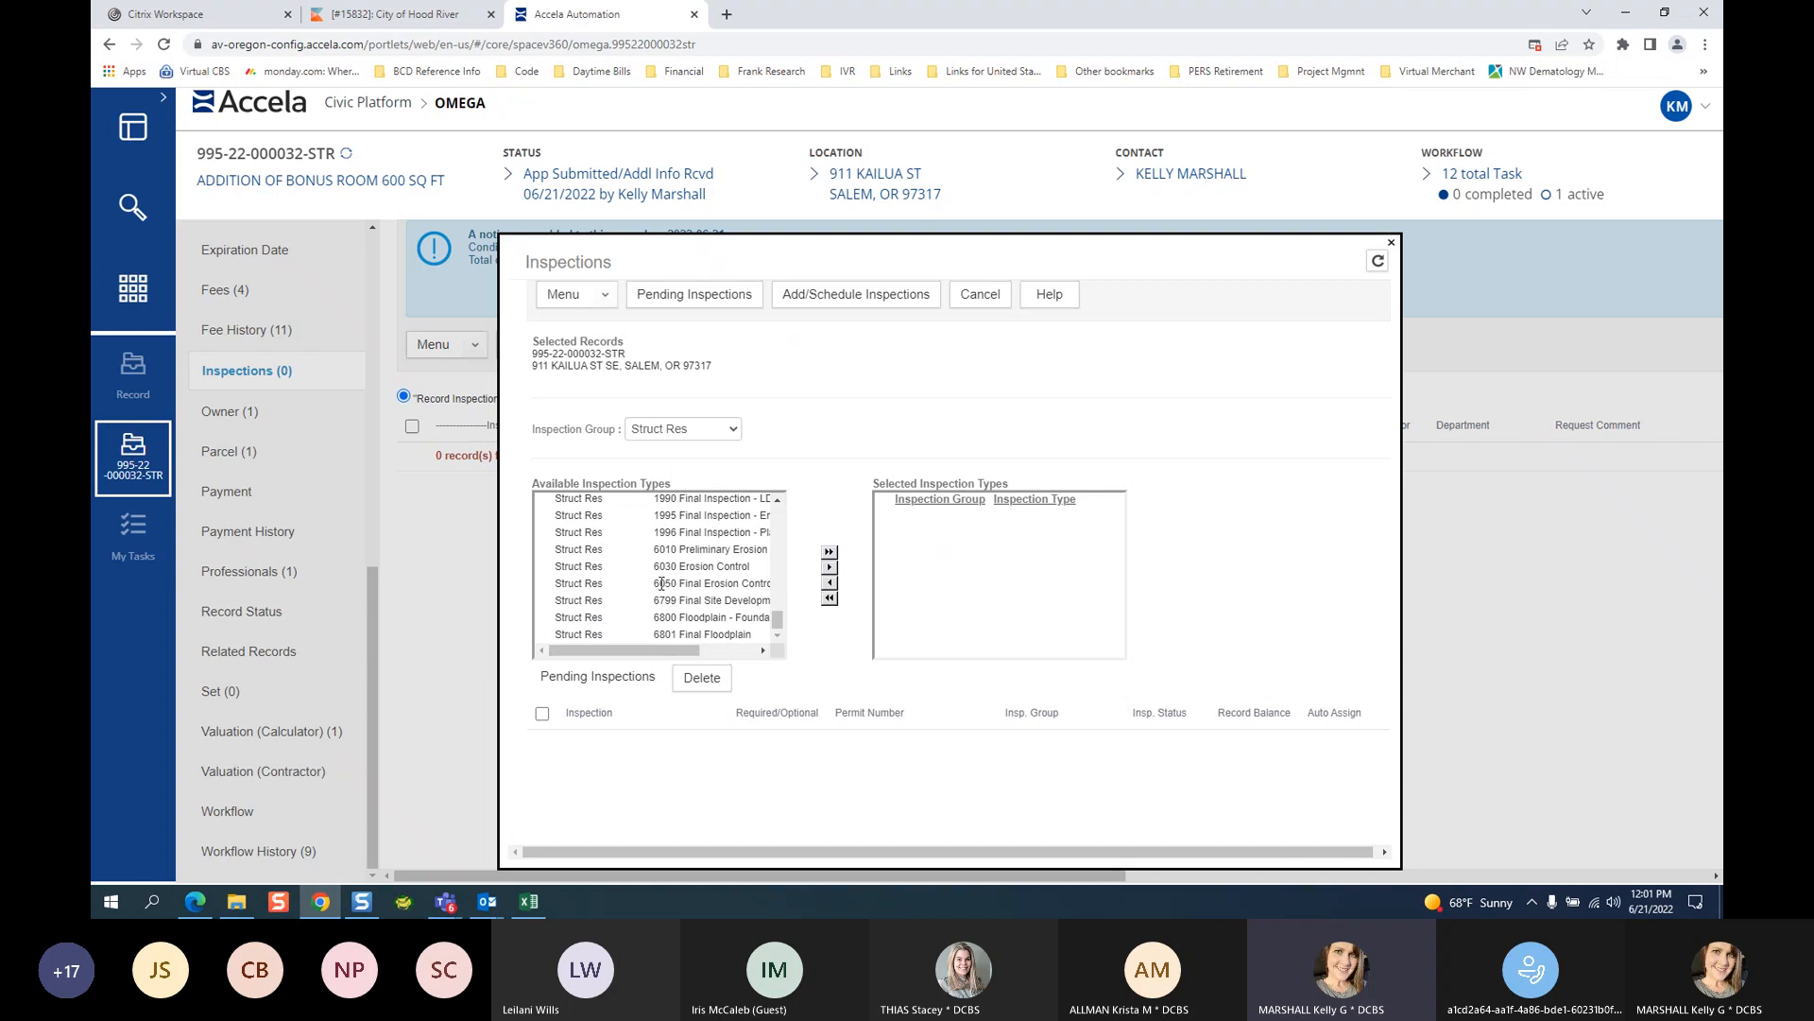
scroll(661, 583, "up", 15)
left_click(609, 519)
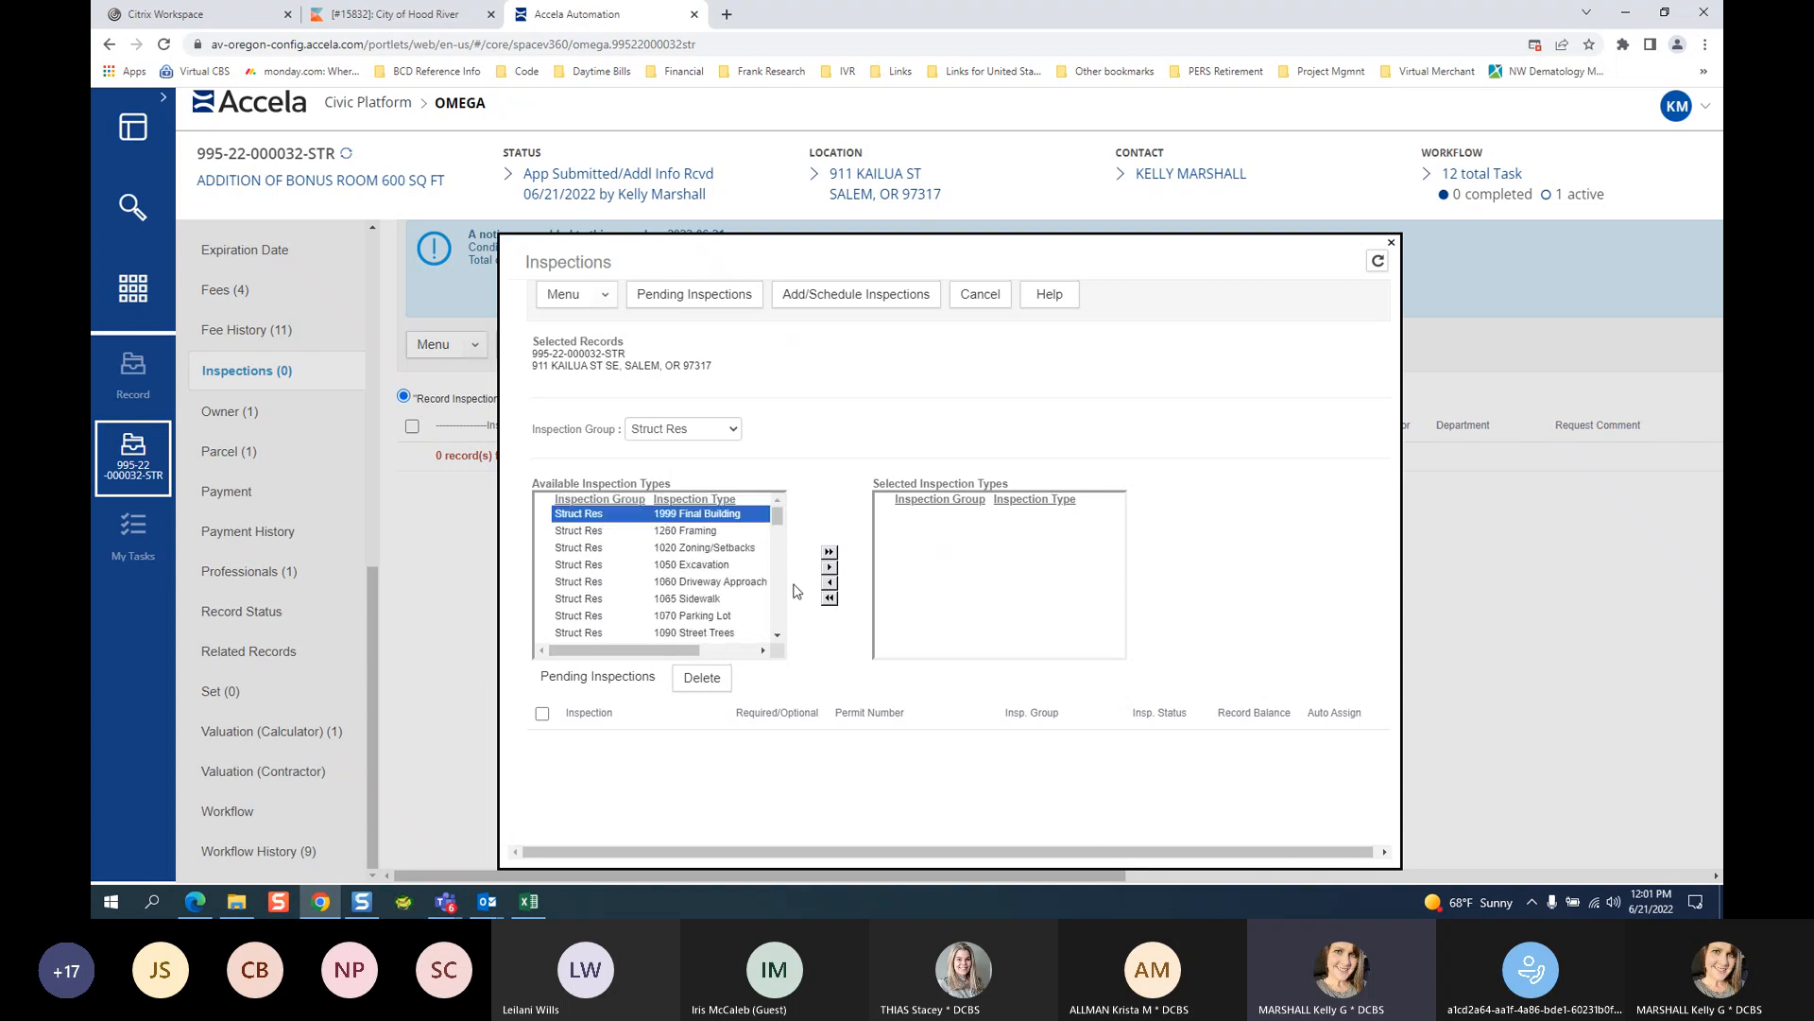
left_click(831, 568)
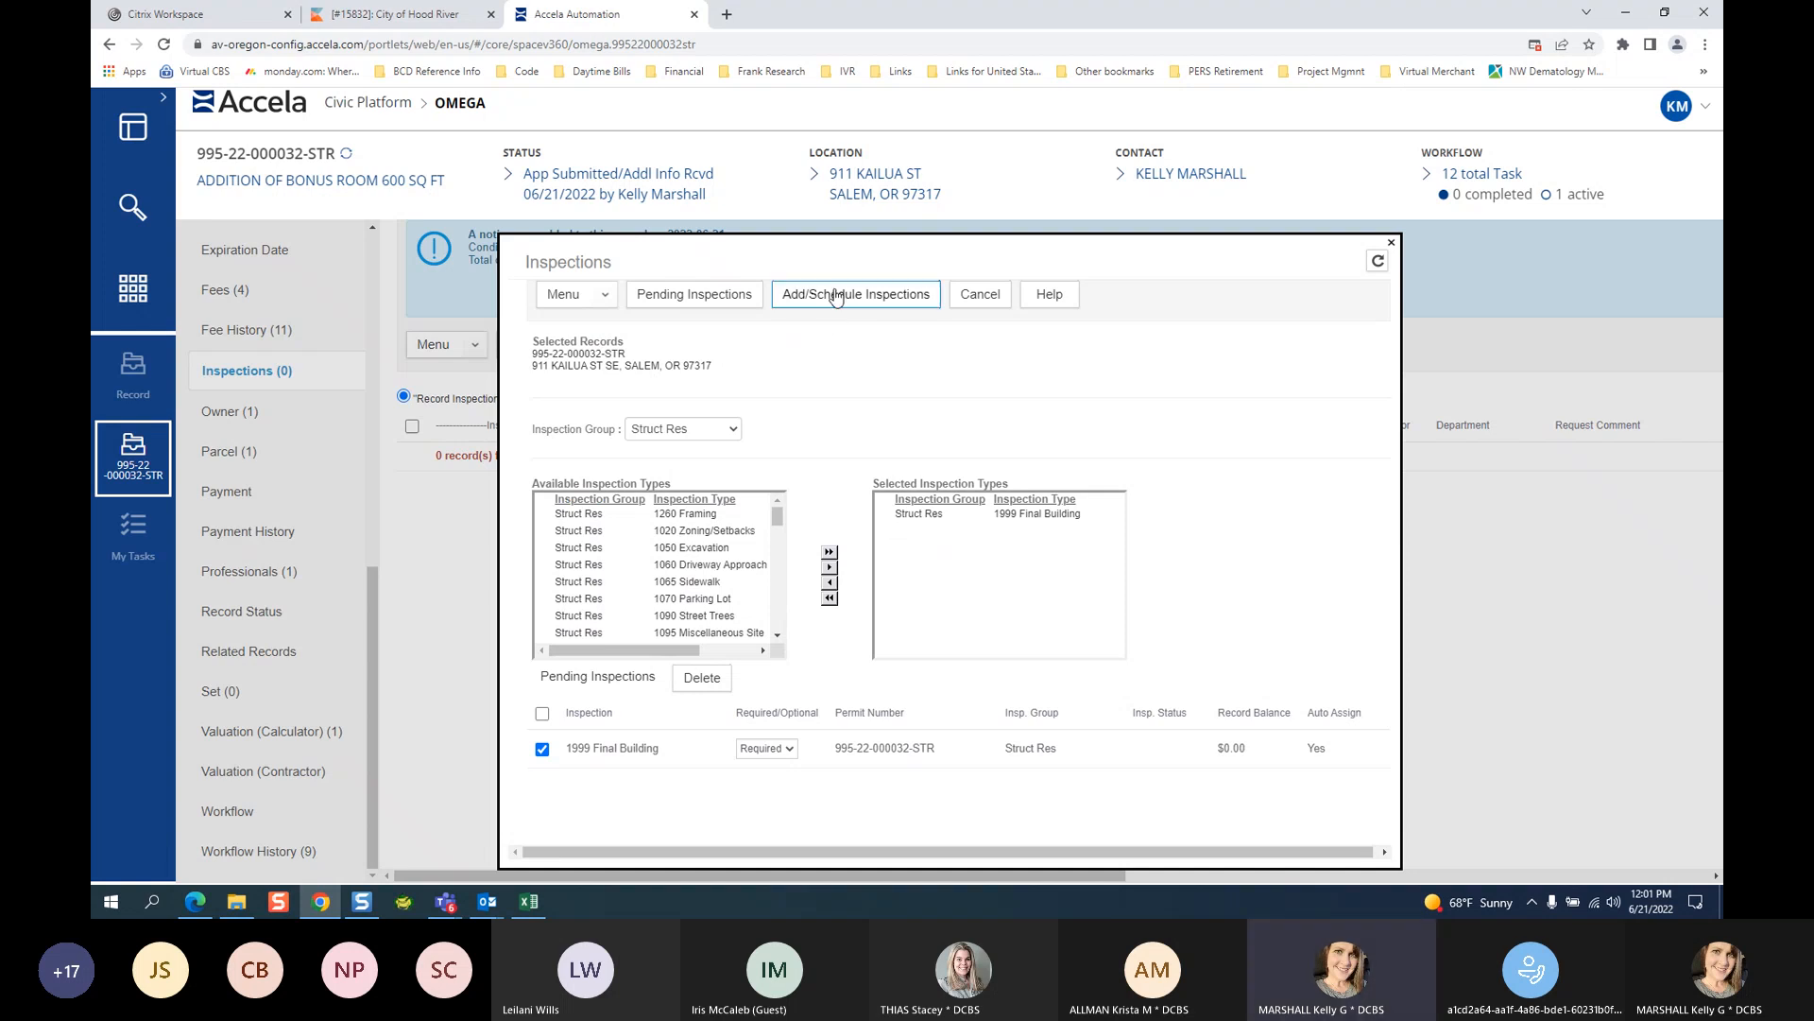
left_click(900, 298)
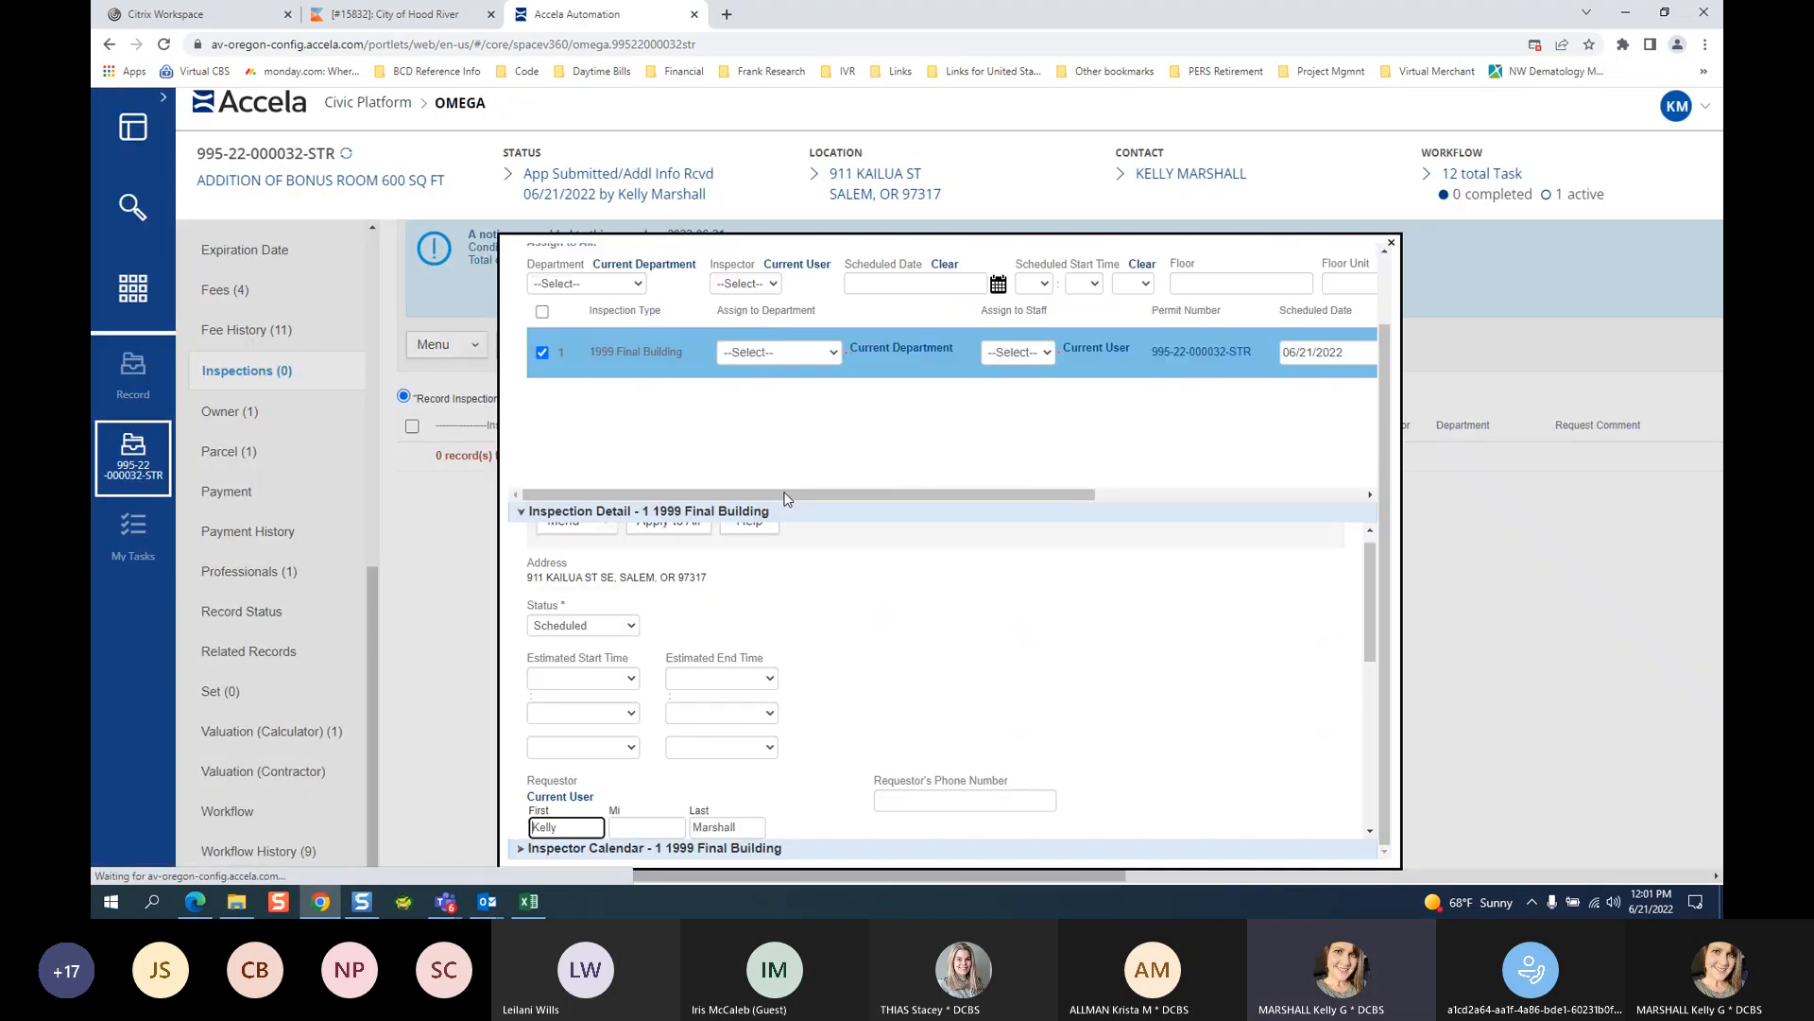
Assign the inspection to the Building department Inspector and set the scheduled date to 06/22/2022.
scroll(1215, 433, "up", 1)
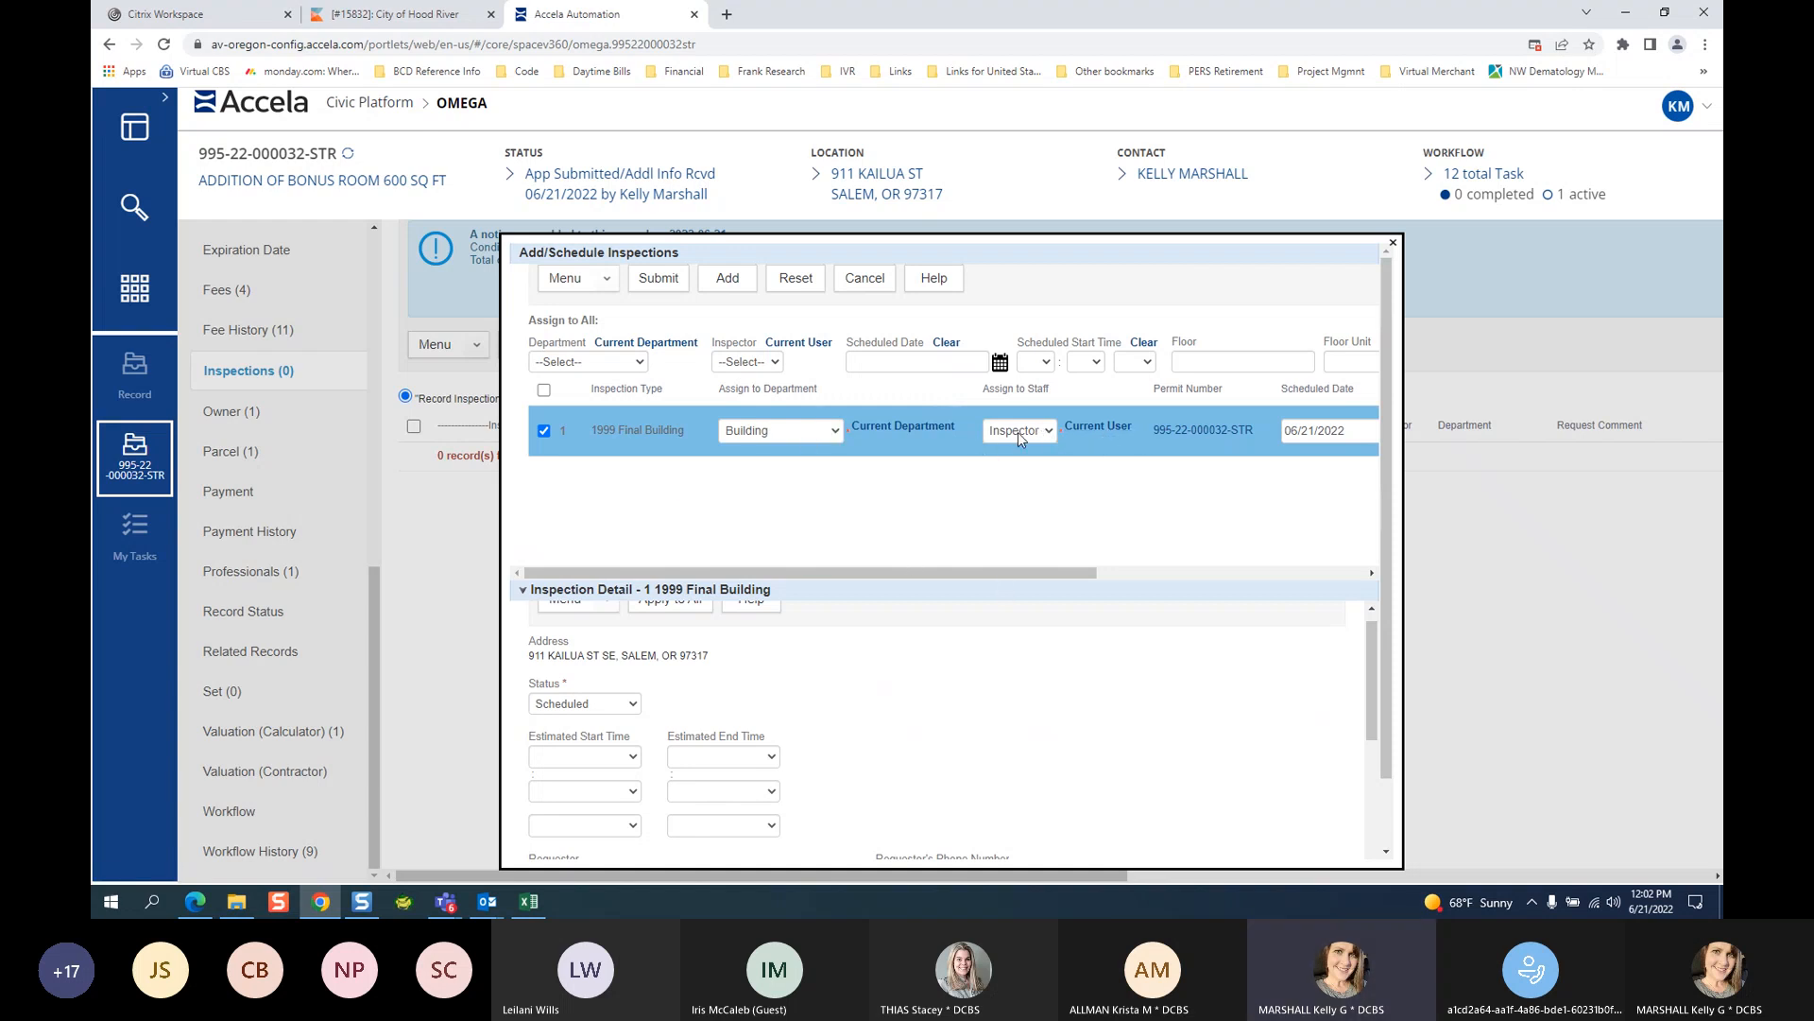
left_click_drag(1015, 573, 1297, 585)
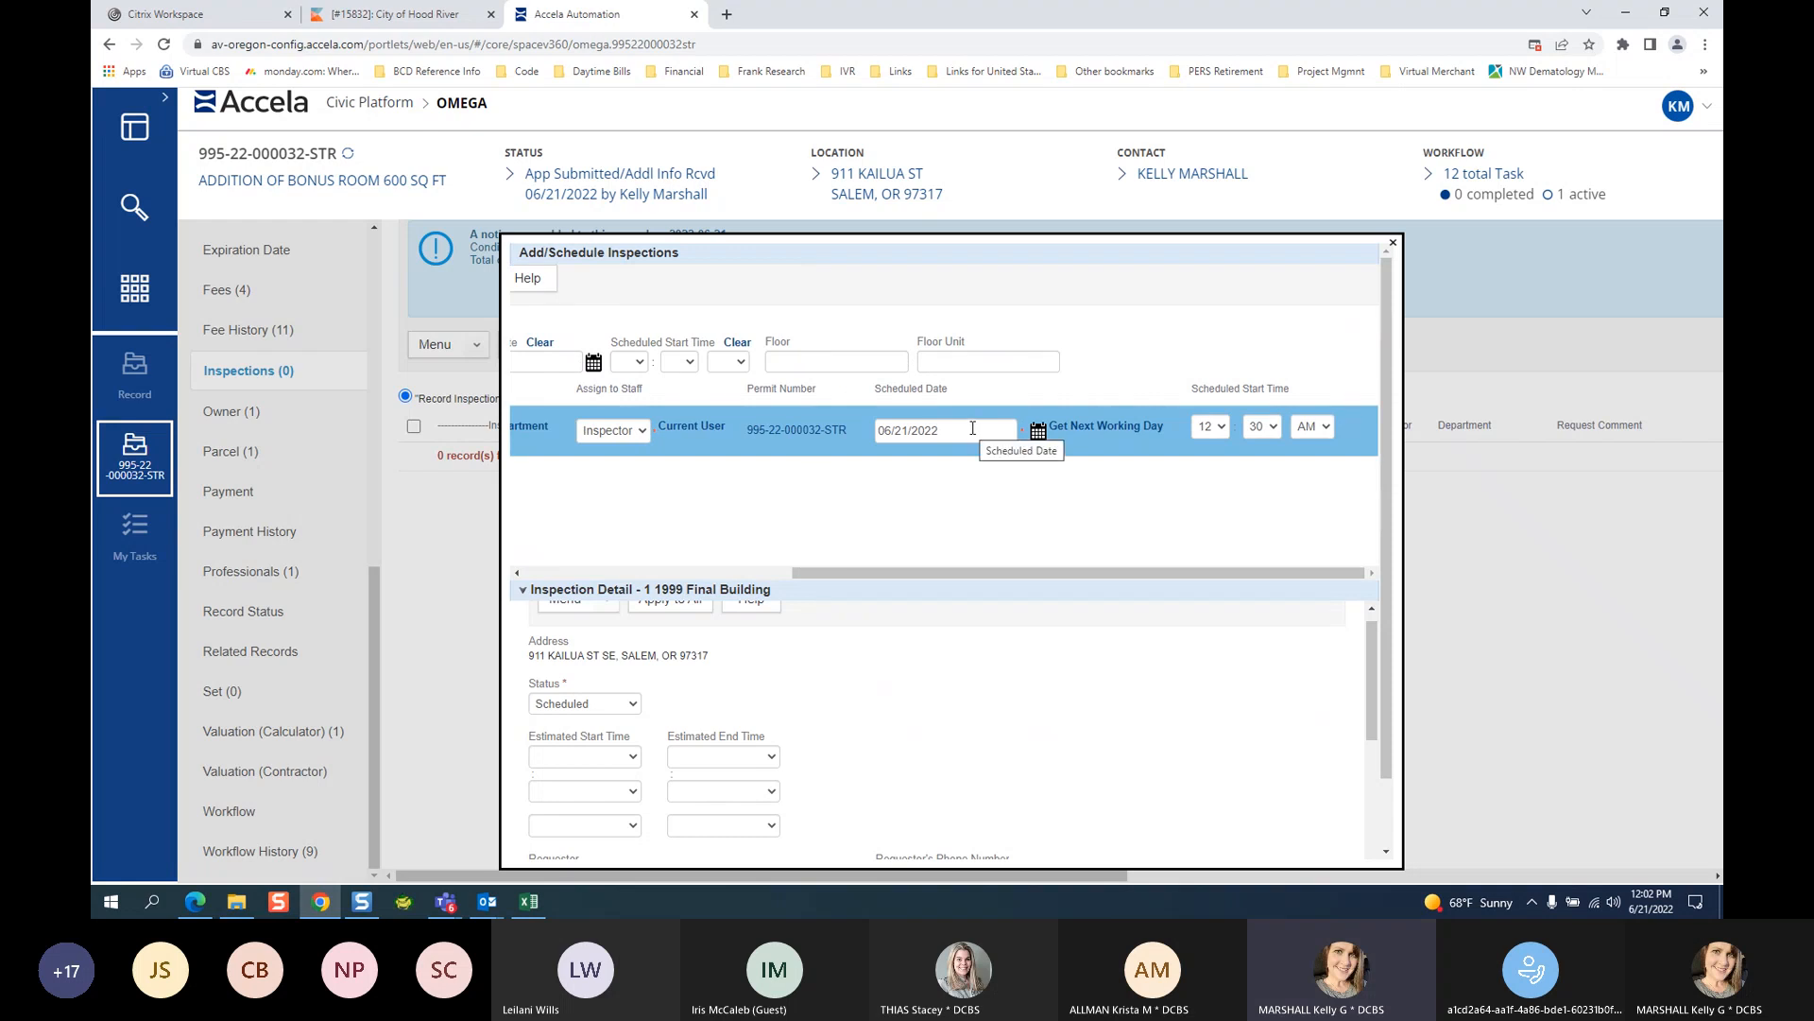
left_click(1038, 432)
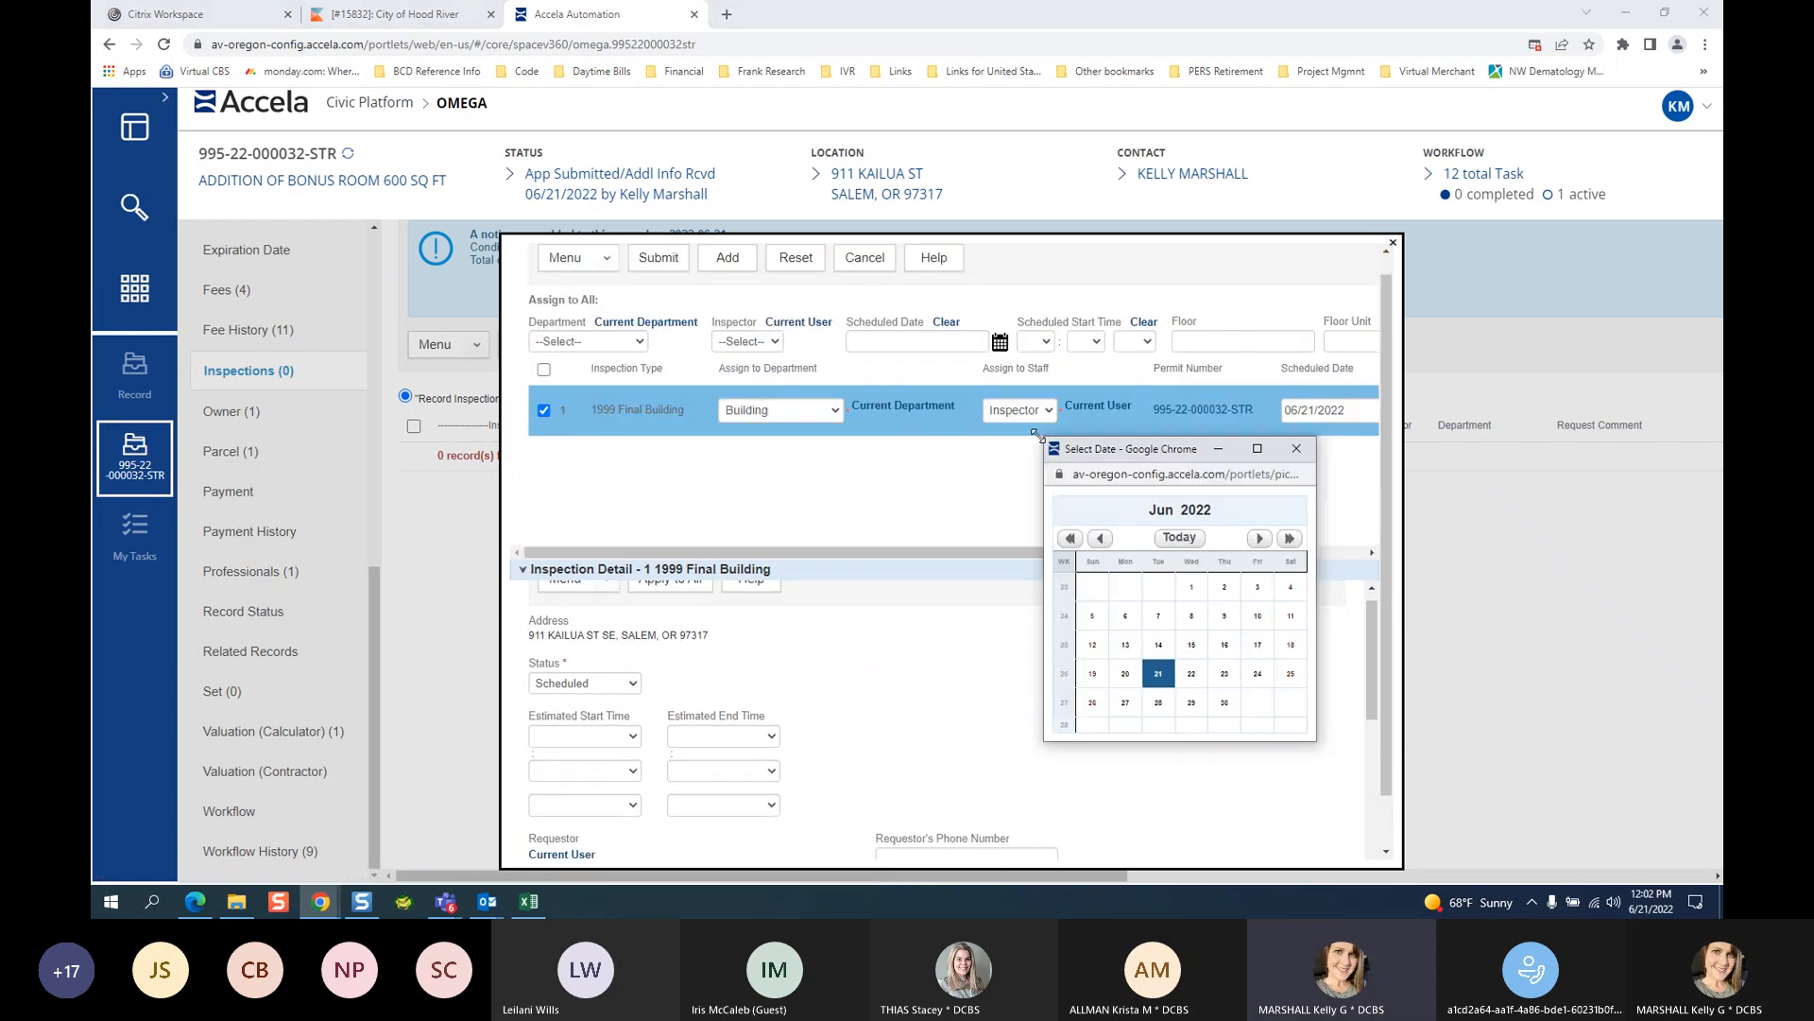
left_click(1206, 672)
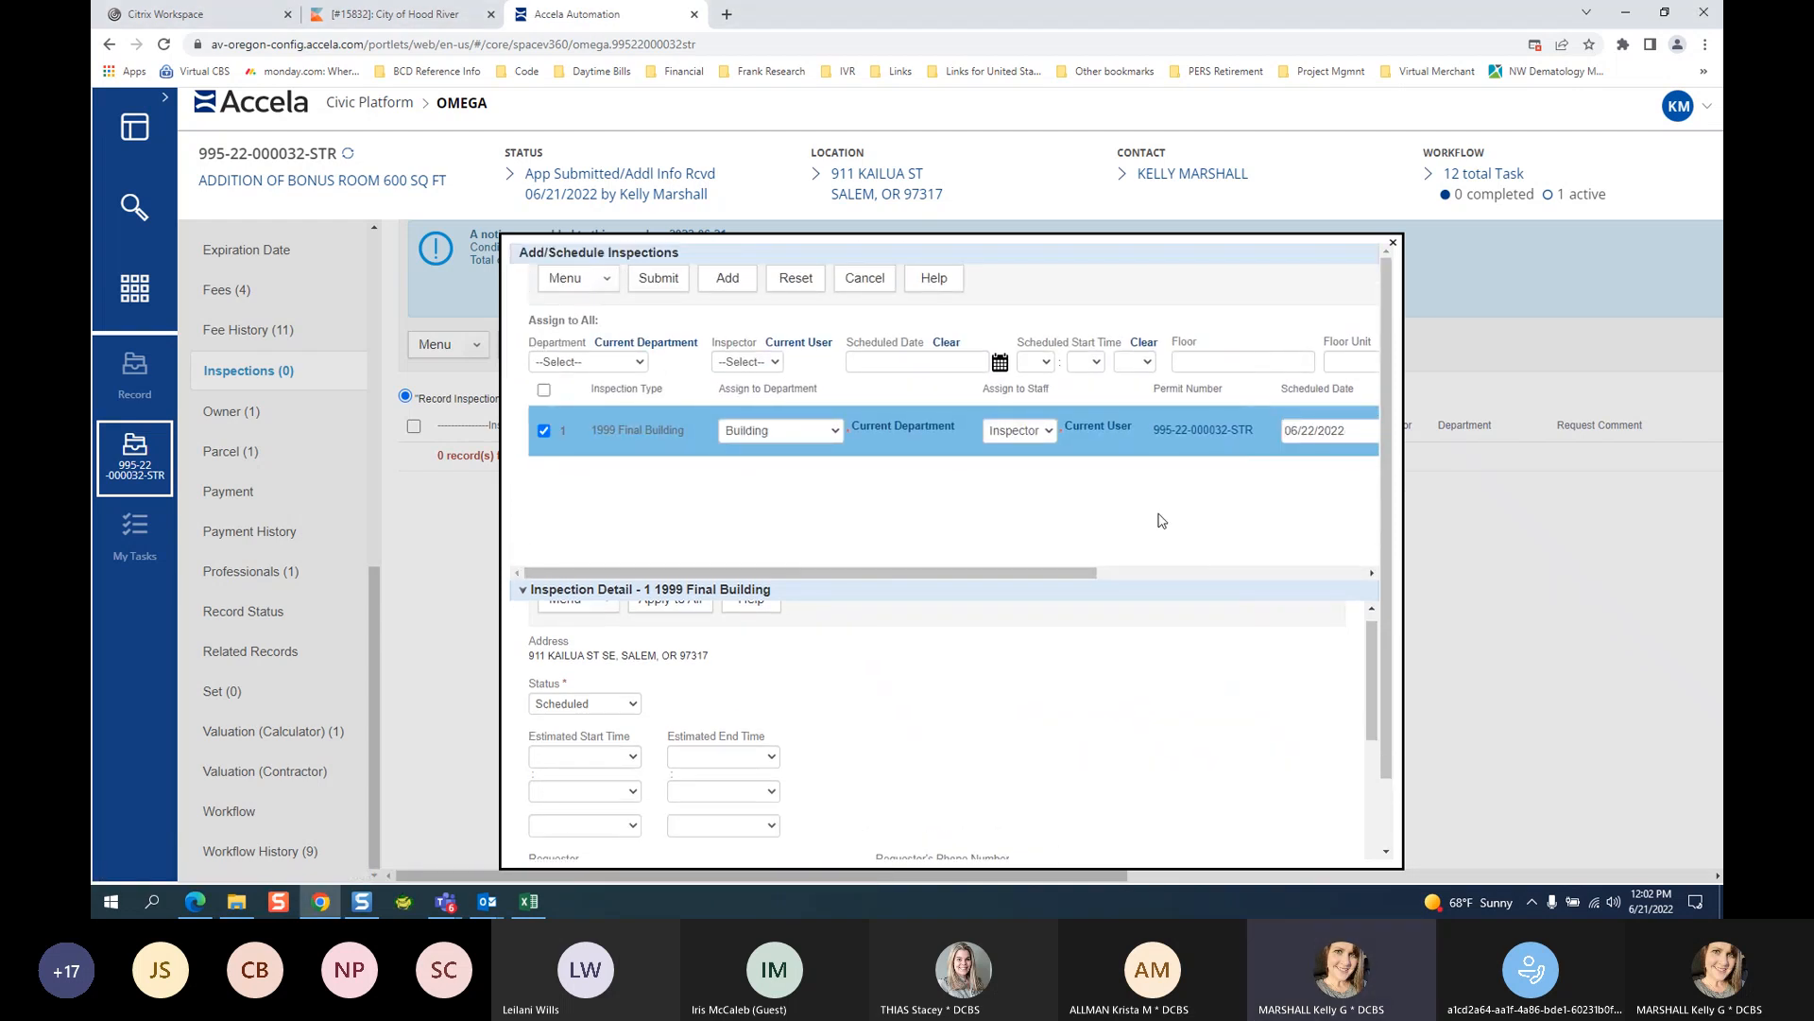
left_click_drag(1069, 572, 1285, 602)
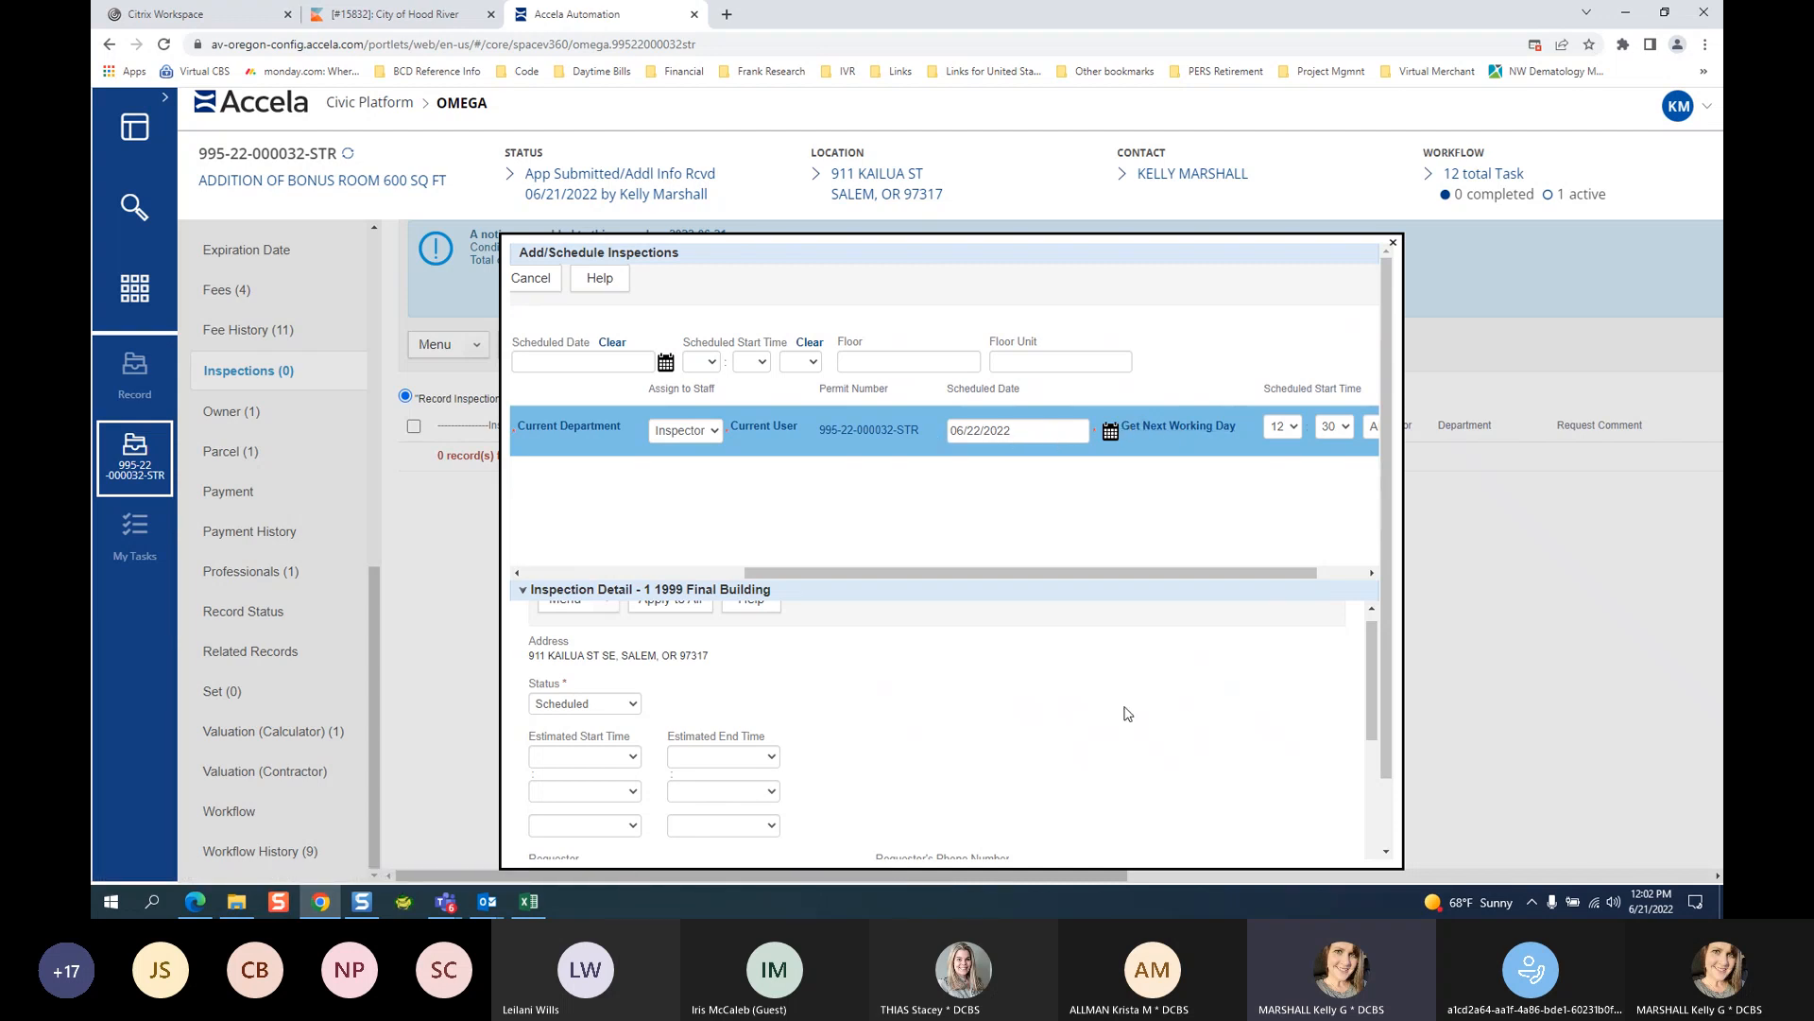
left_click_drag(1069, 569, 1134, 571)
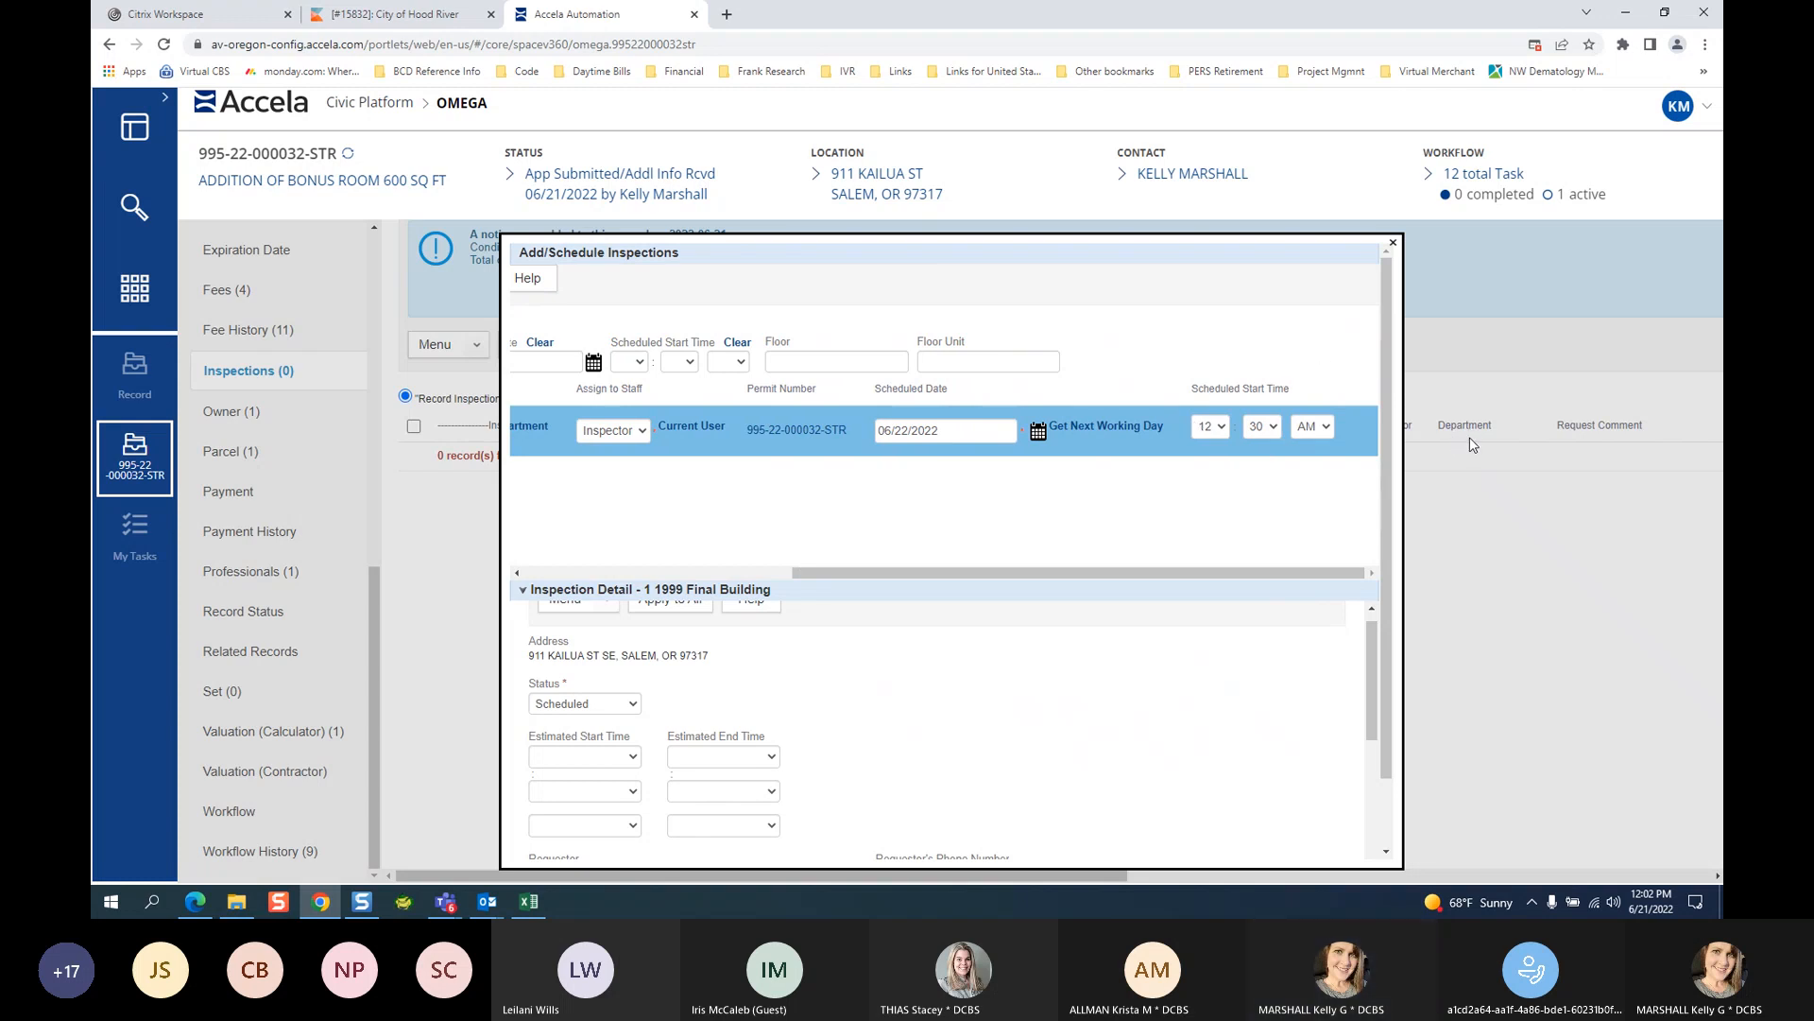
Snagit-capture the 12:30 AM start-time area of the inspection row, then minimize Snagit Editor.
key("Print")
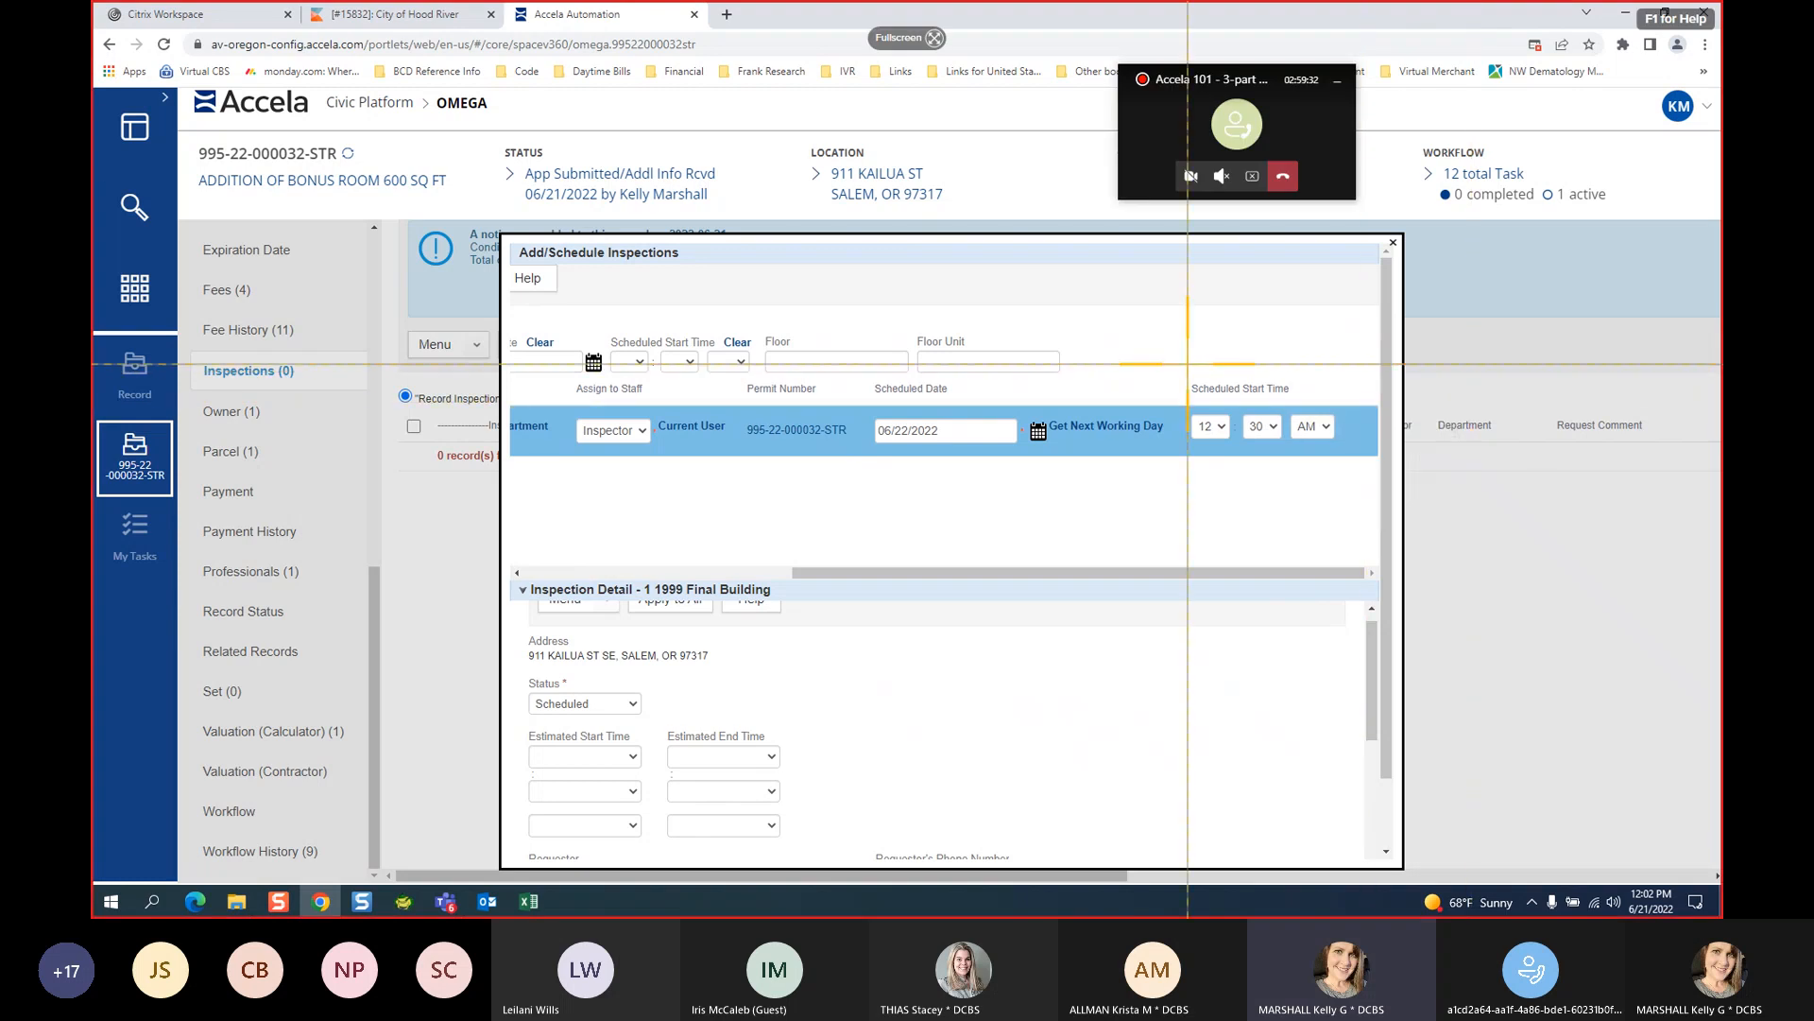
left_click_drag(1020, 346, 1370, 523)
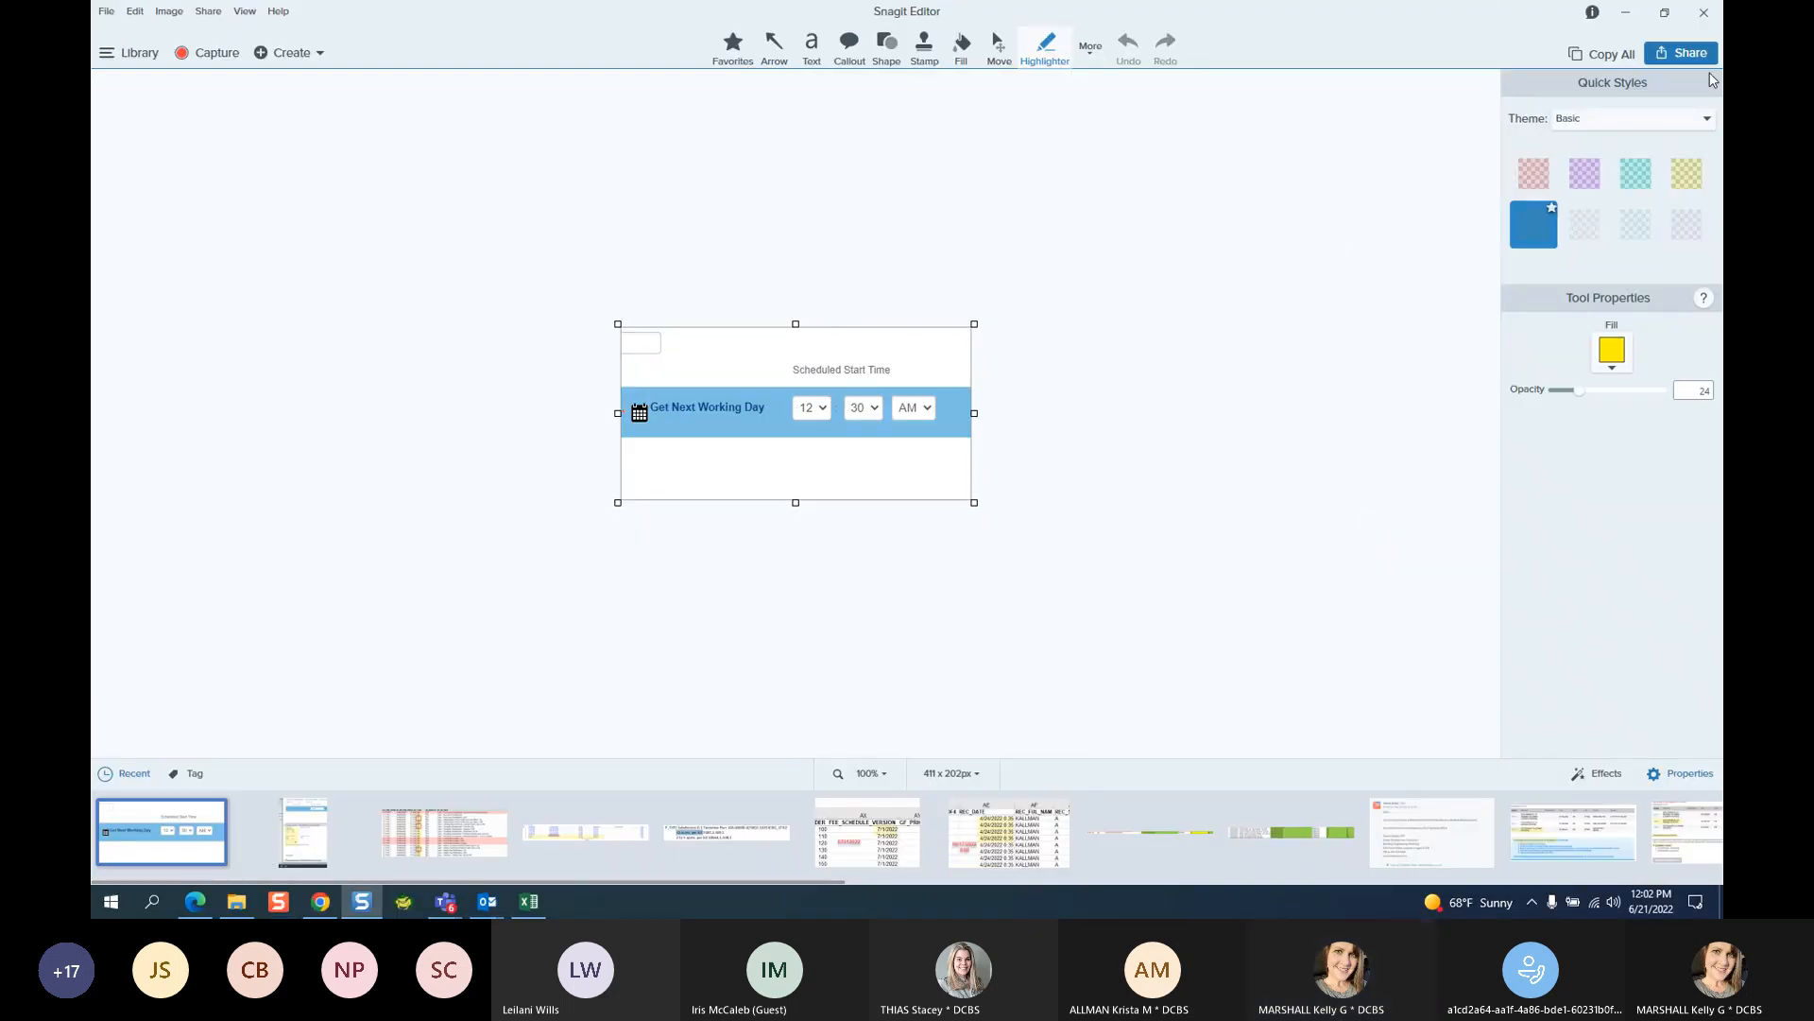
left_click(1625, 12)
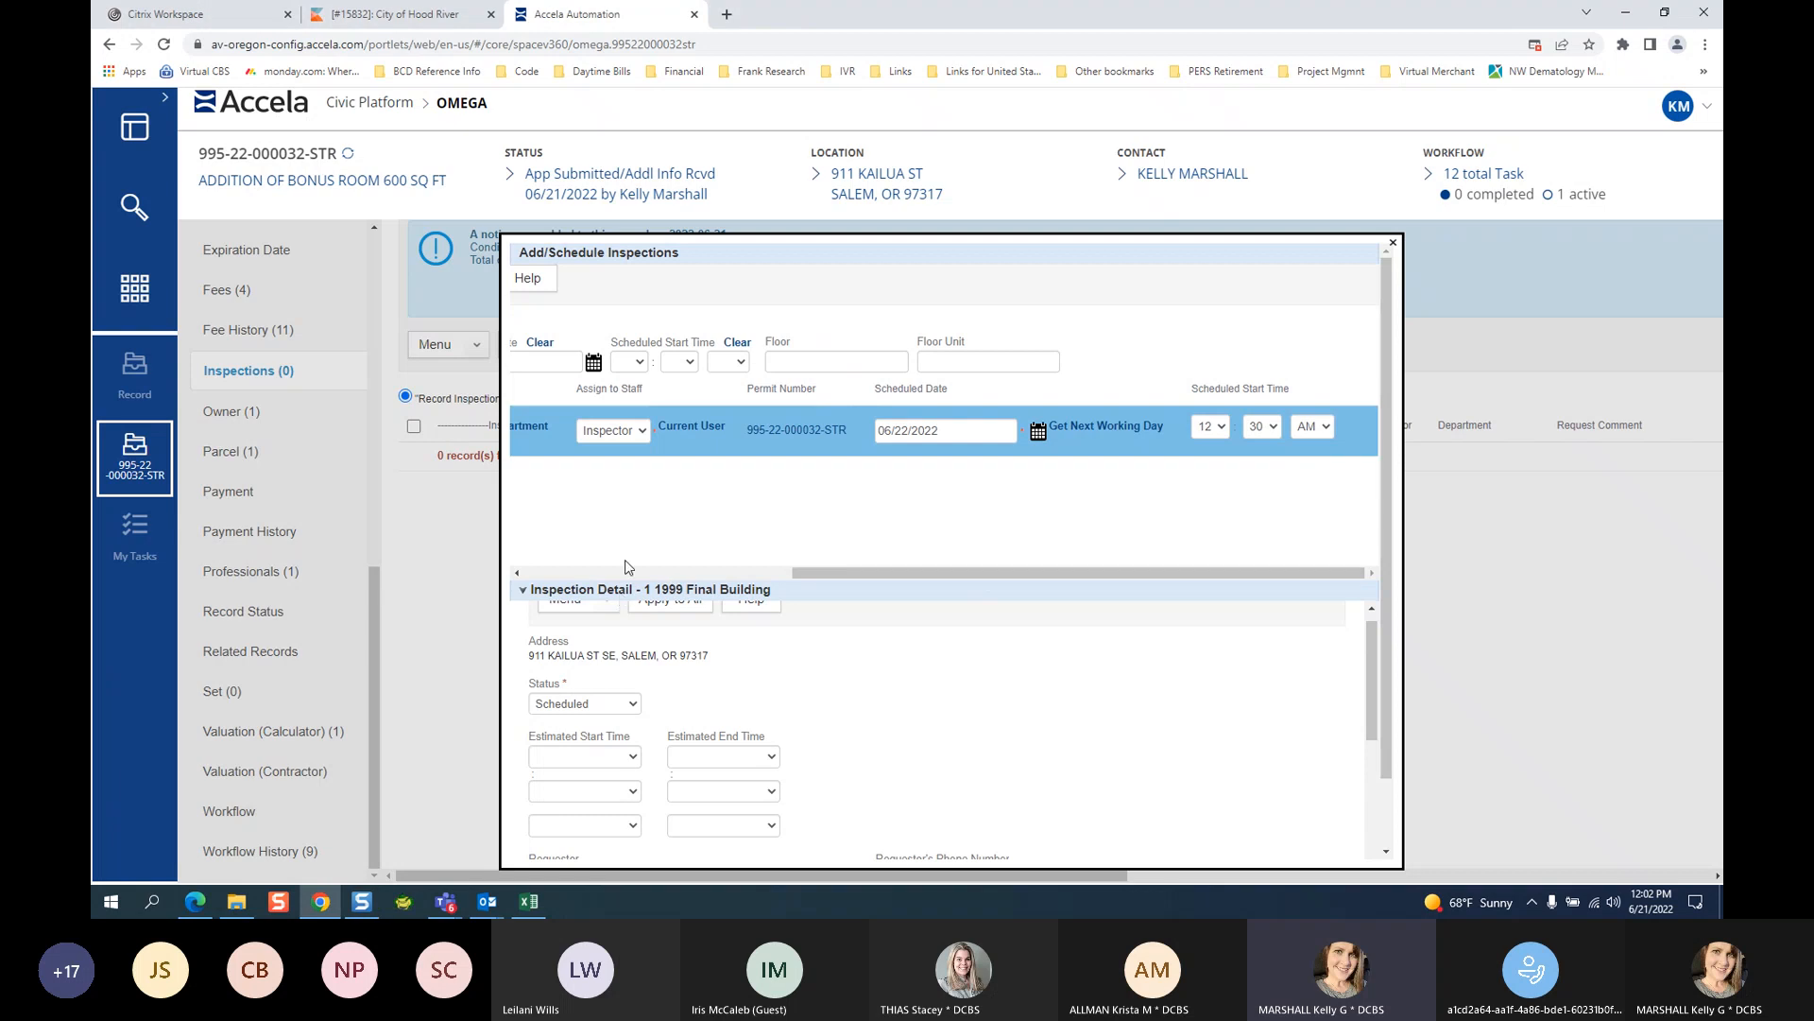
Replace the requestor's first and last name and enter the requestor's phone number.
left_click(516, 573)
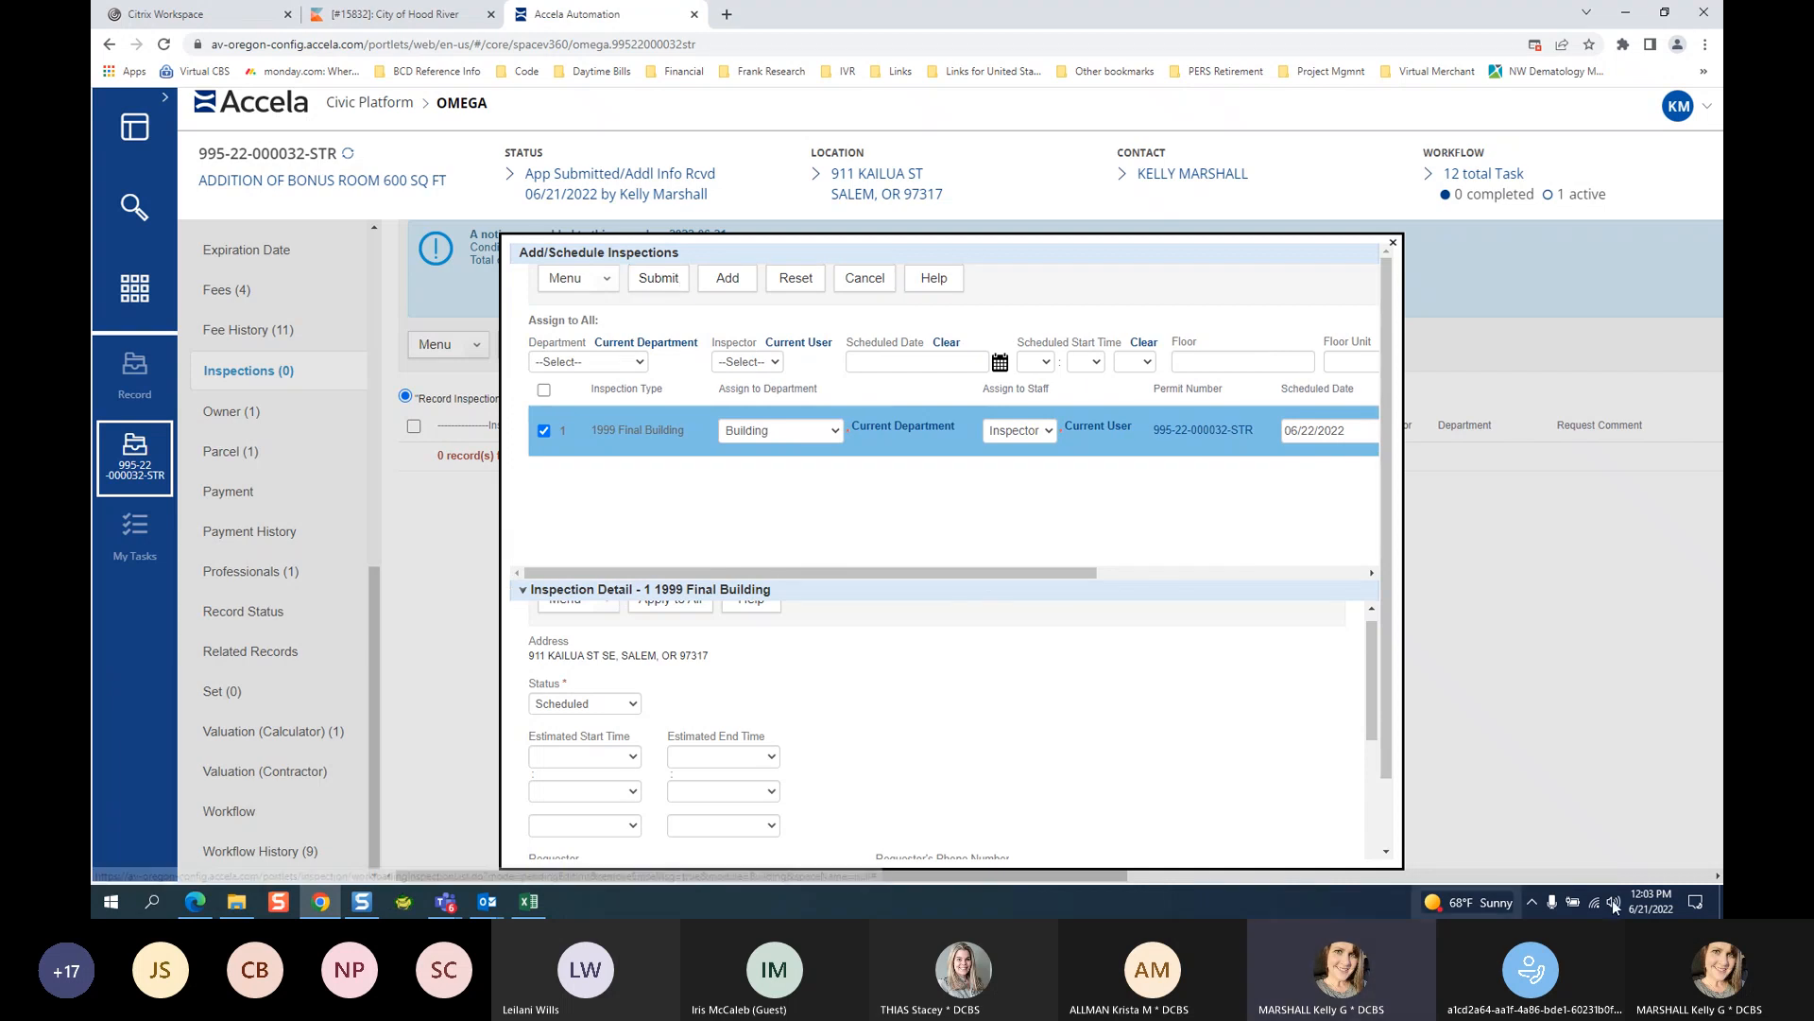
scroll(1384, 704, "down", 1)
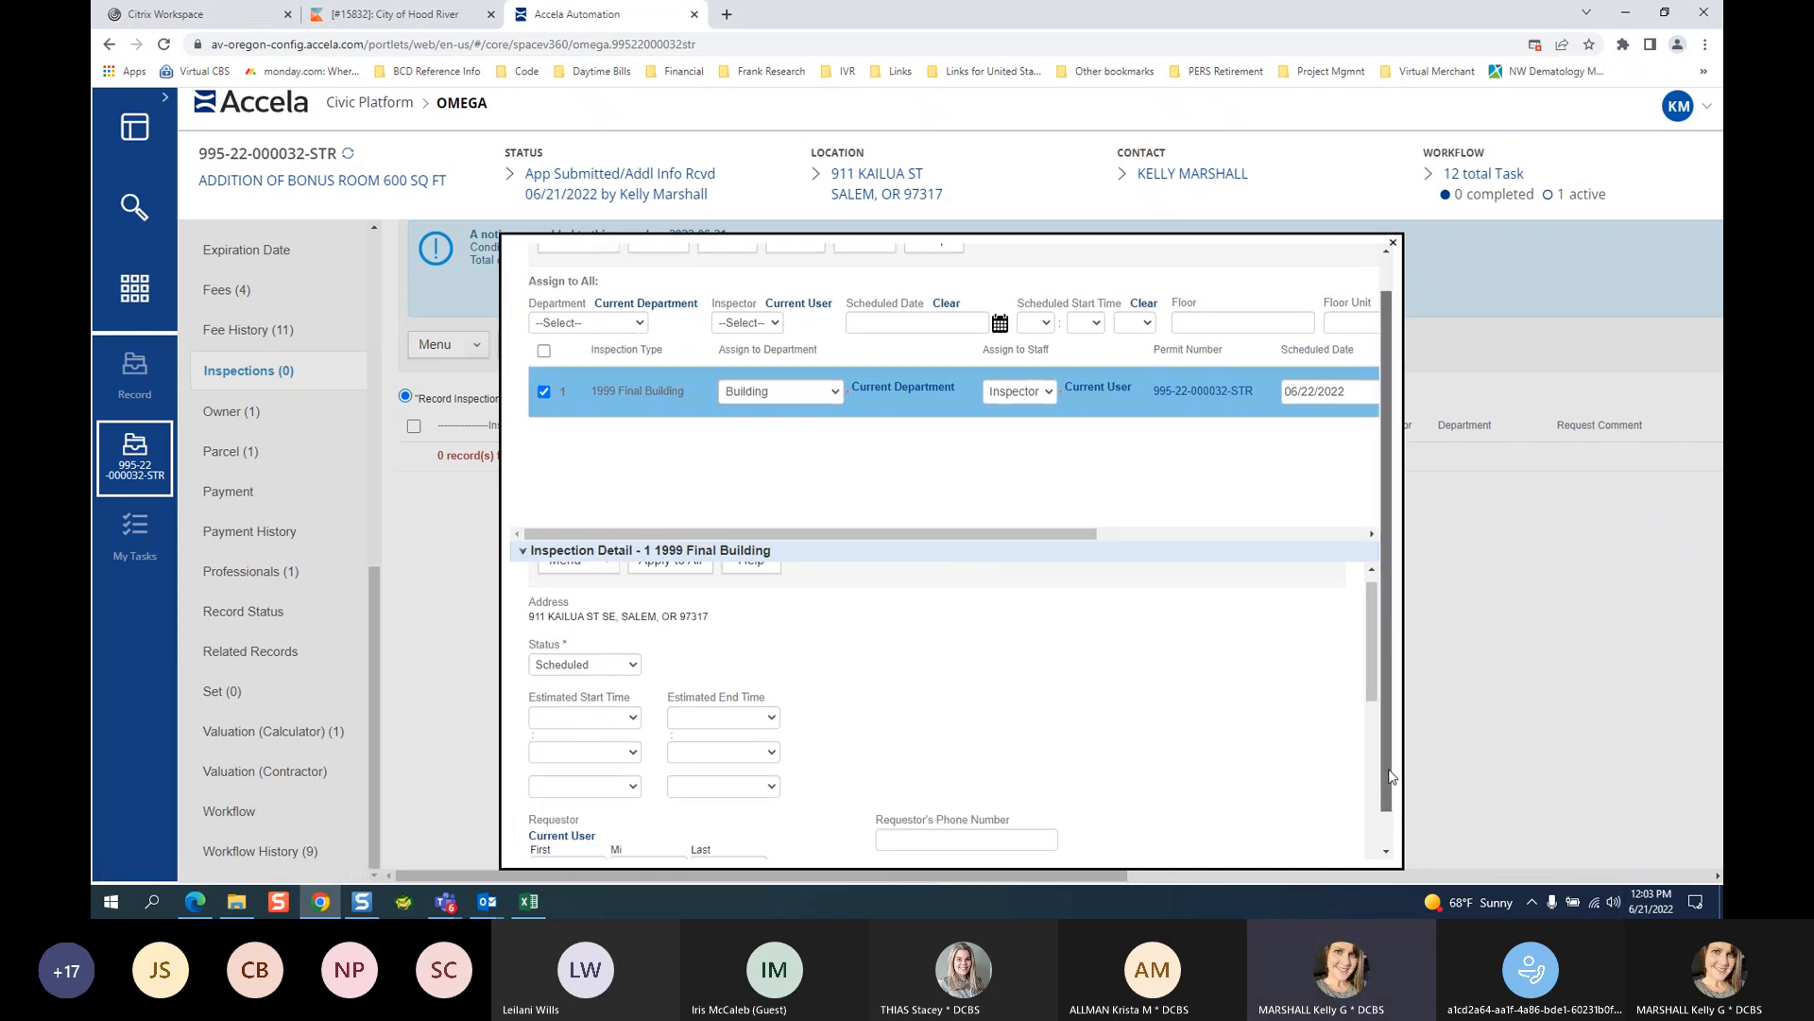
scroll(1372, 676, "up", 1)
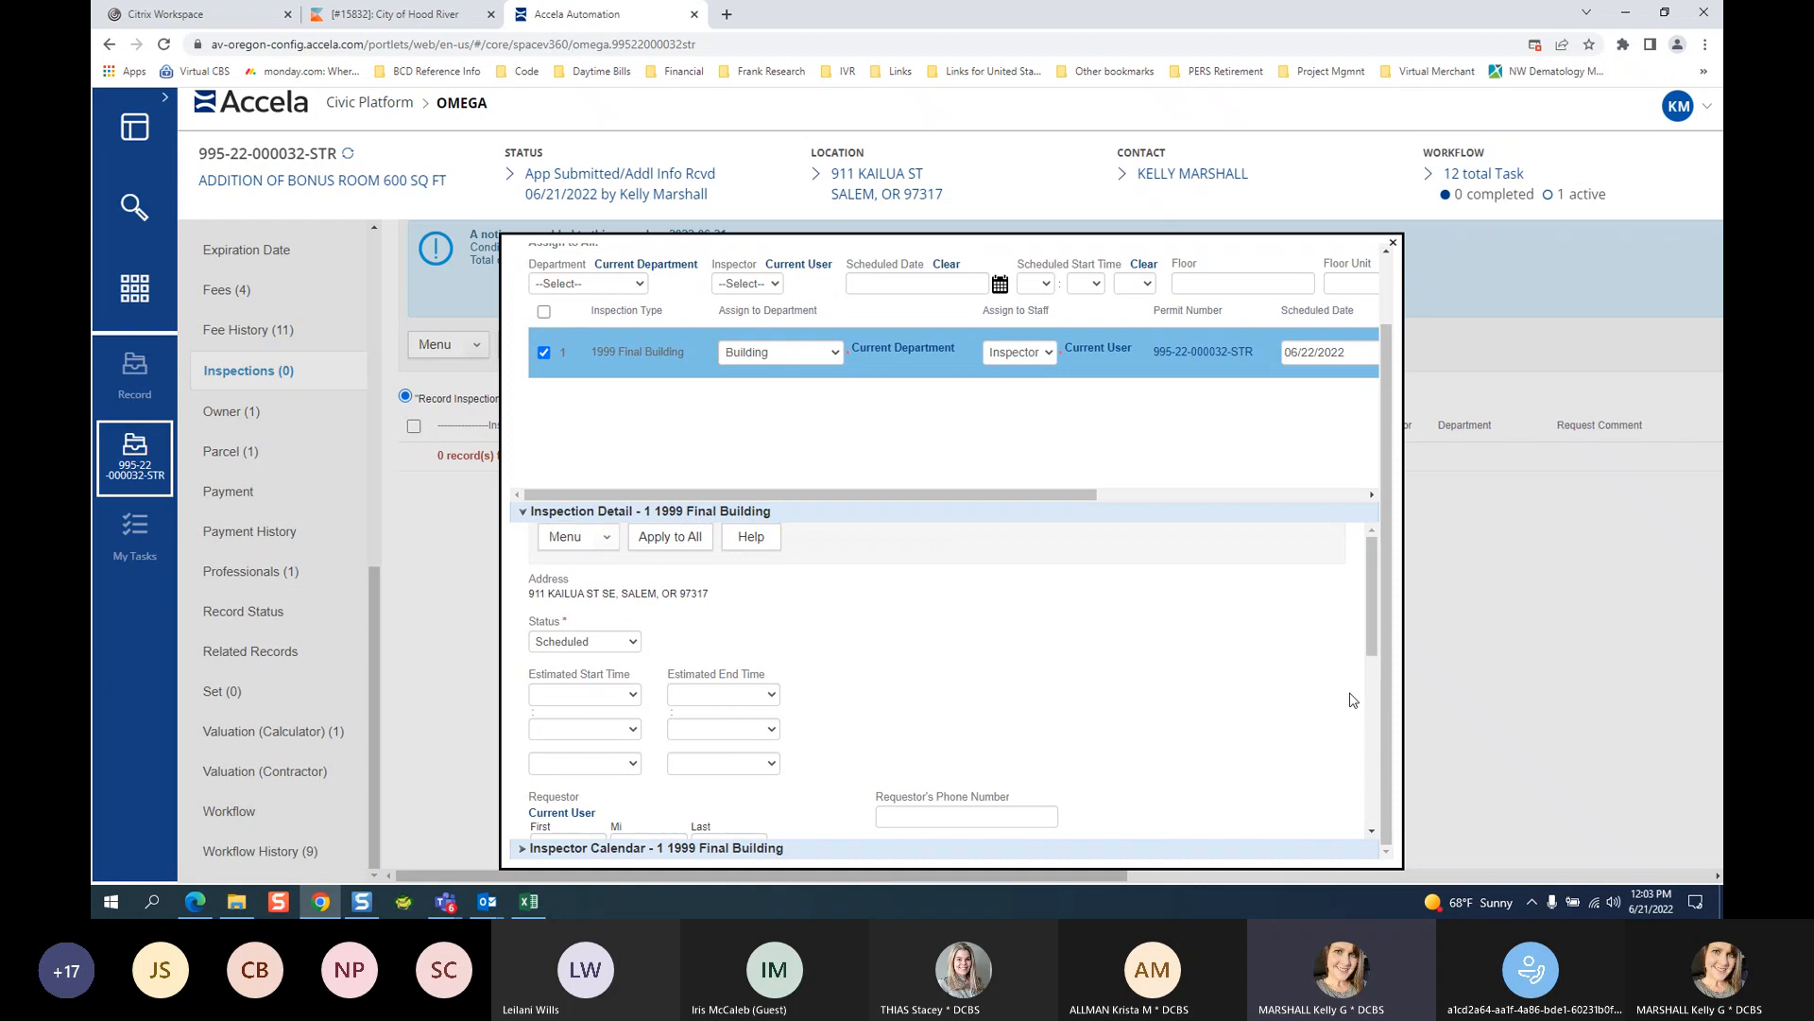
scroll(1045, 650, "down", 3)
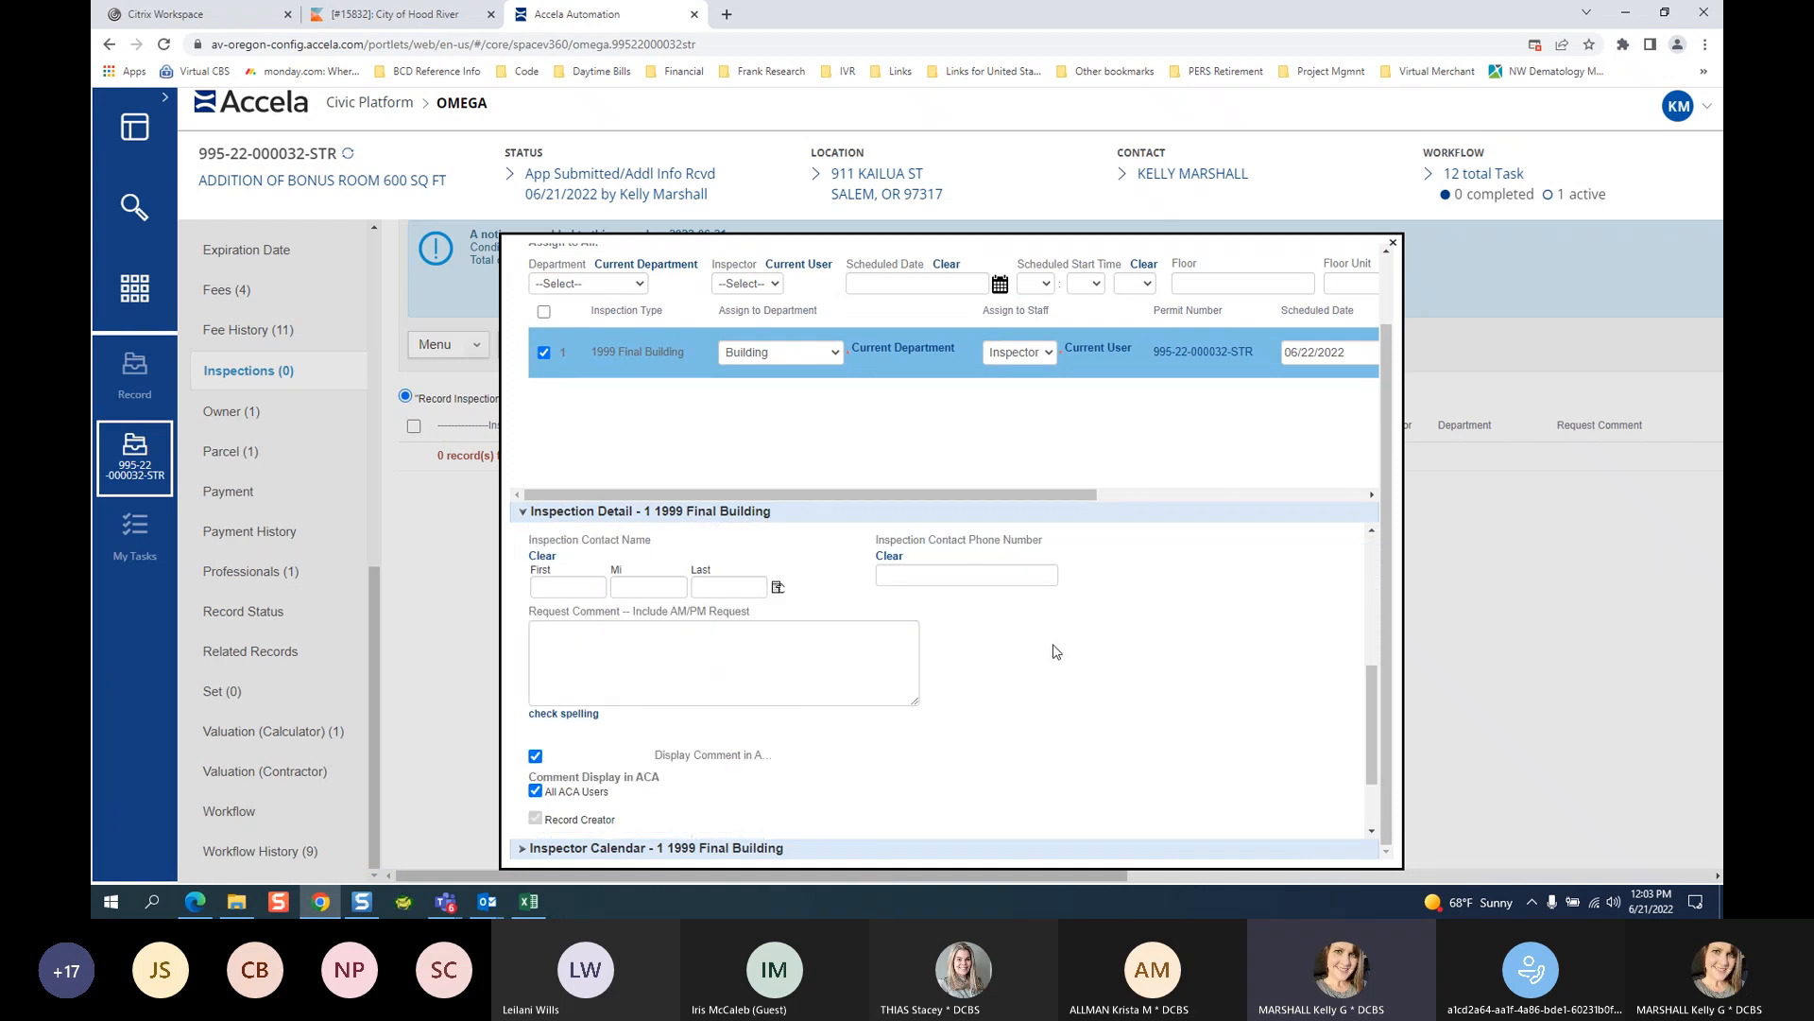
scroll(963, 609, "up", 2)
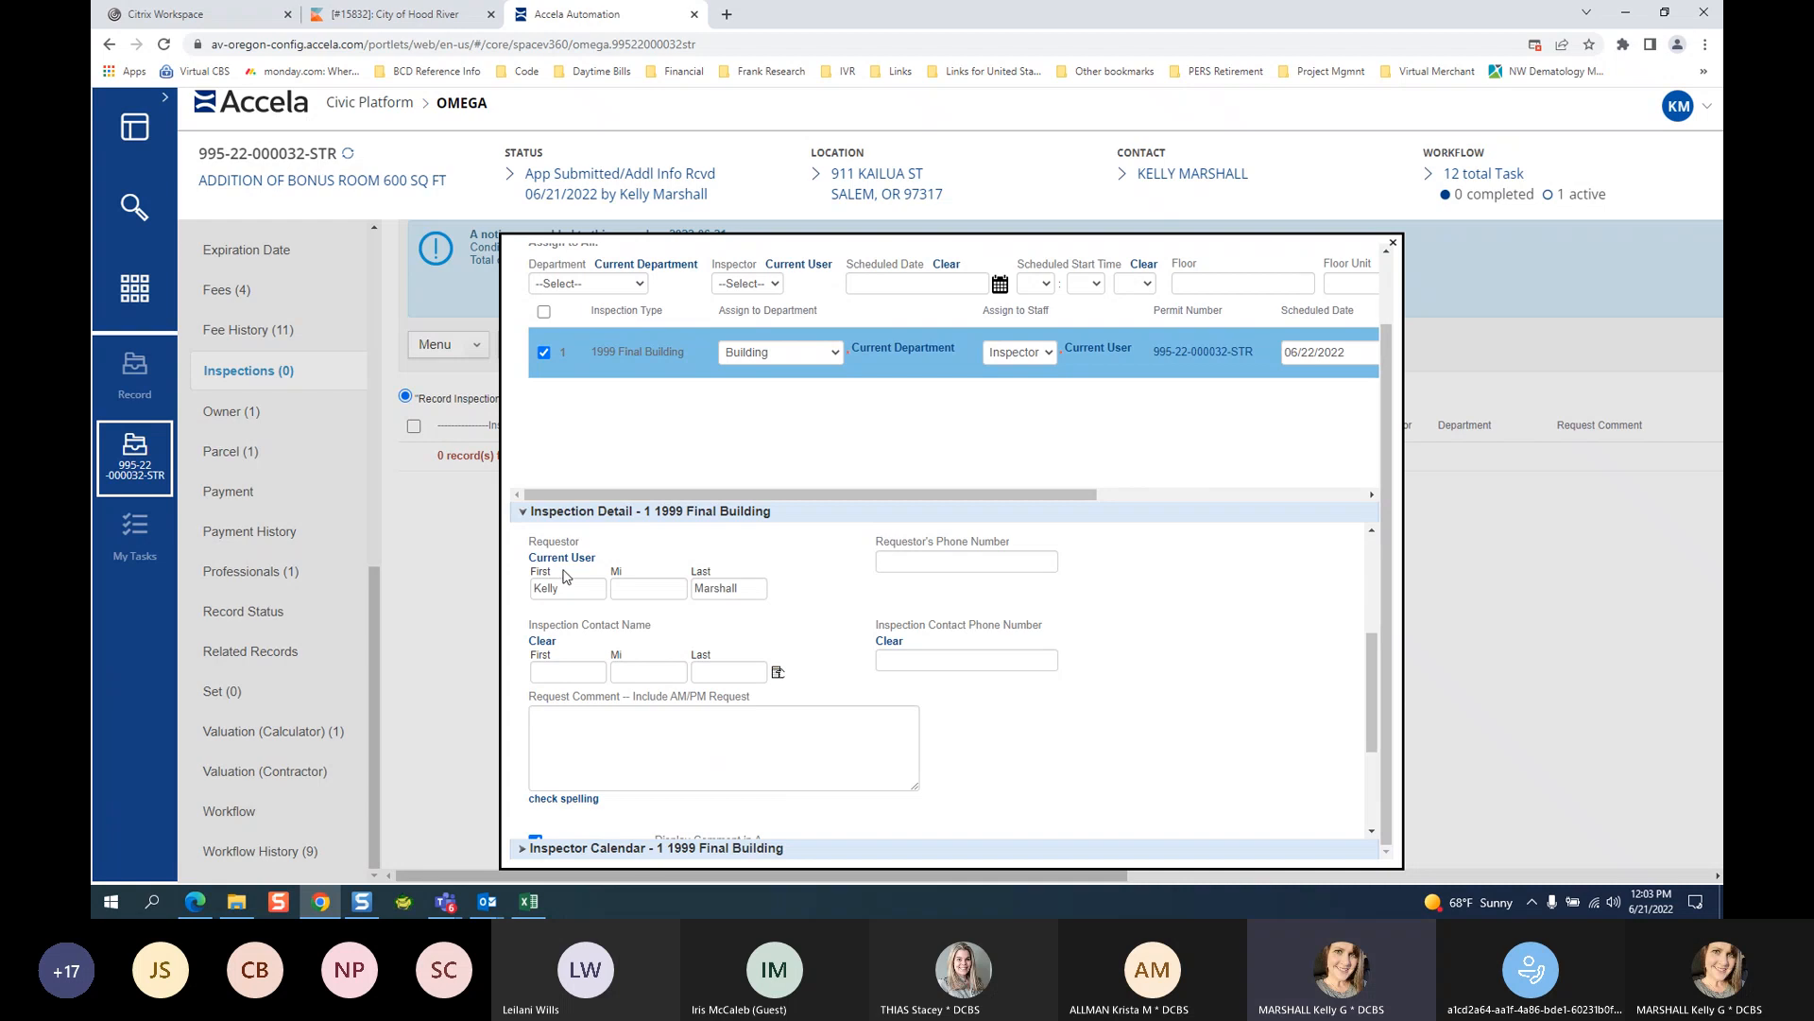
left_click_drag(570, 585, 475, 579)
left_click(673, 630)
left_click(570, 588)
left_click(756, 591)
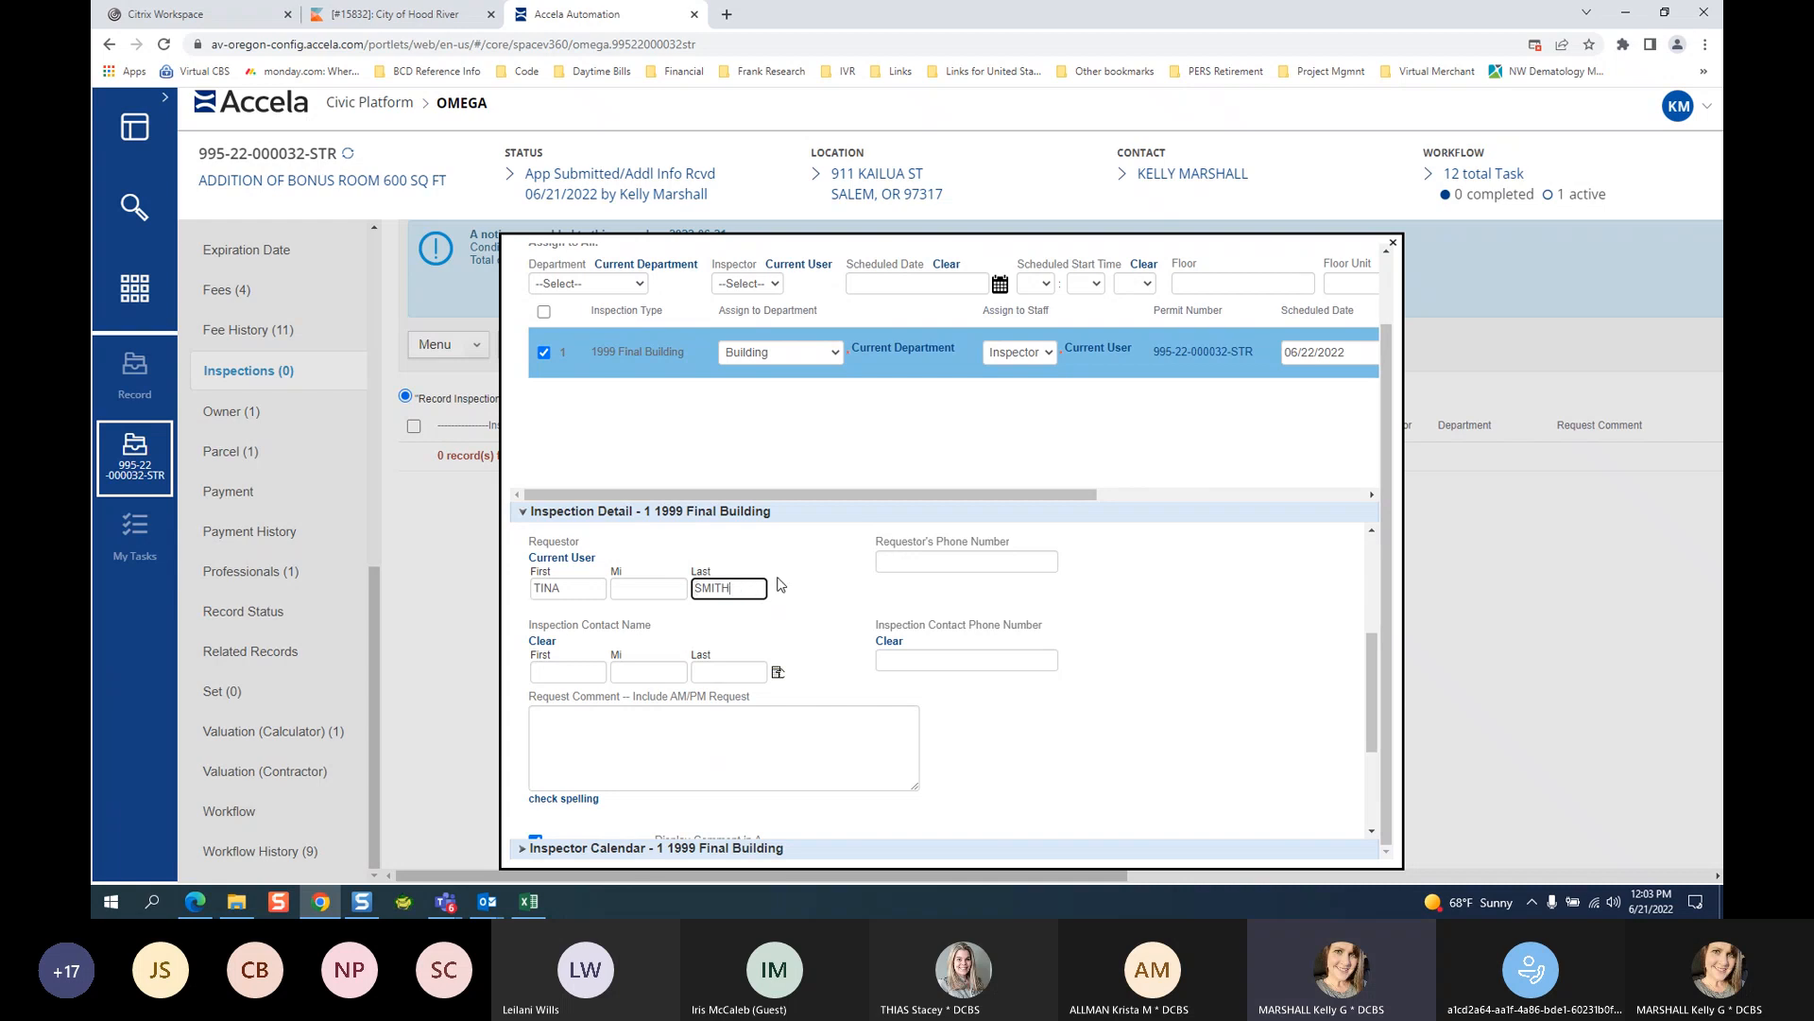
left_click(911, 565)
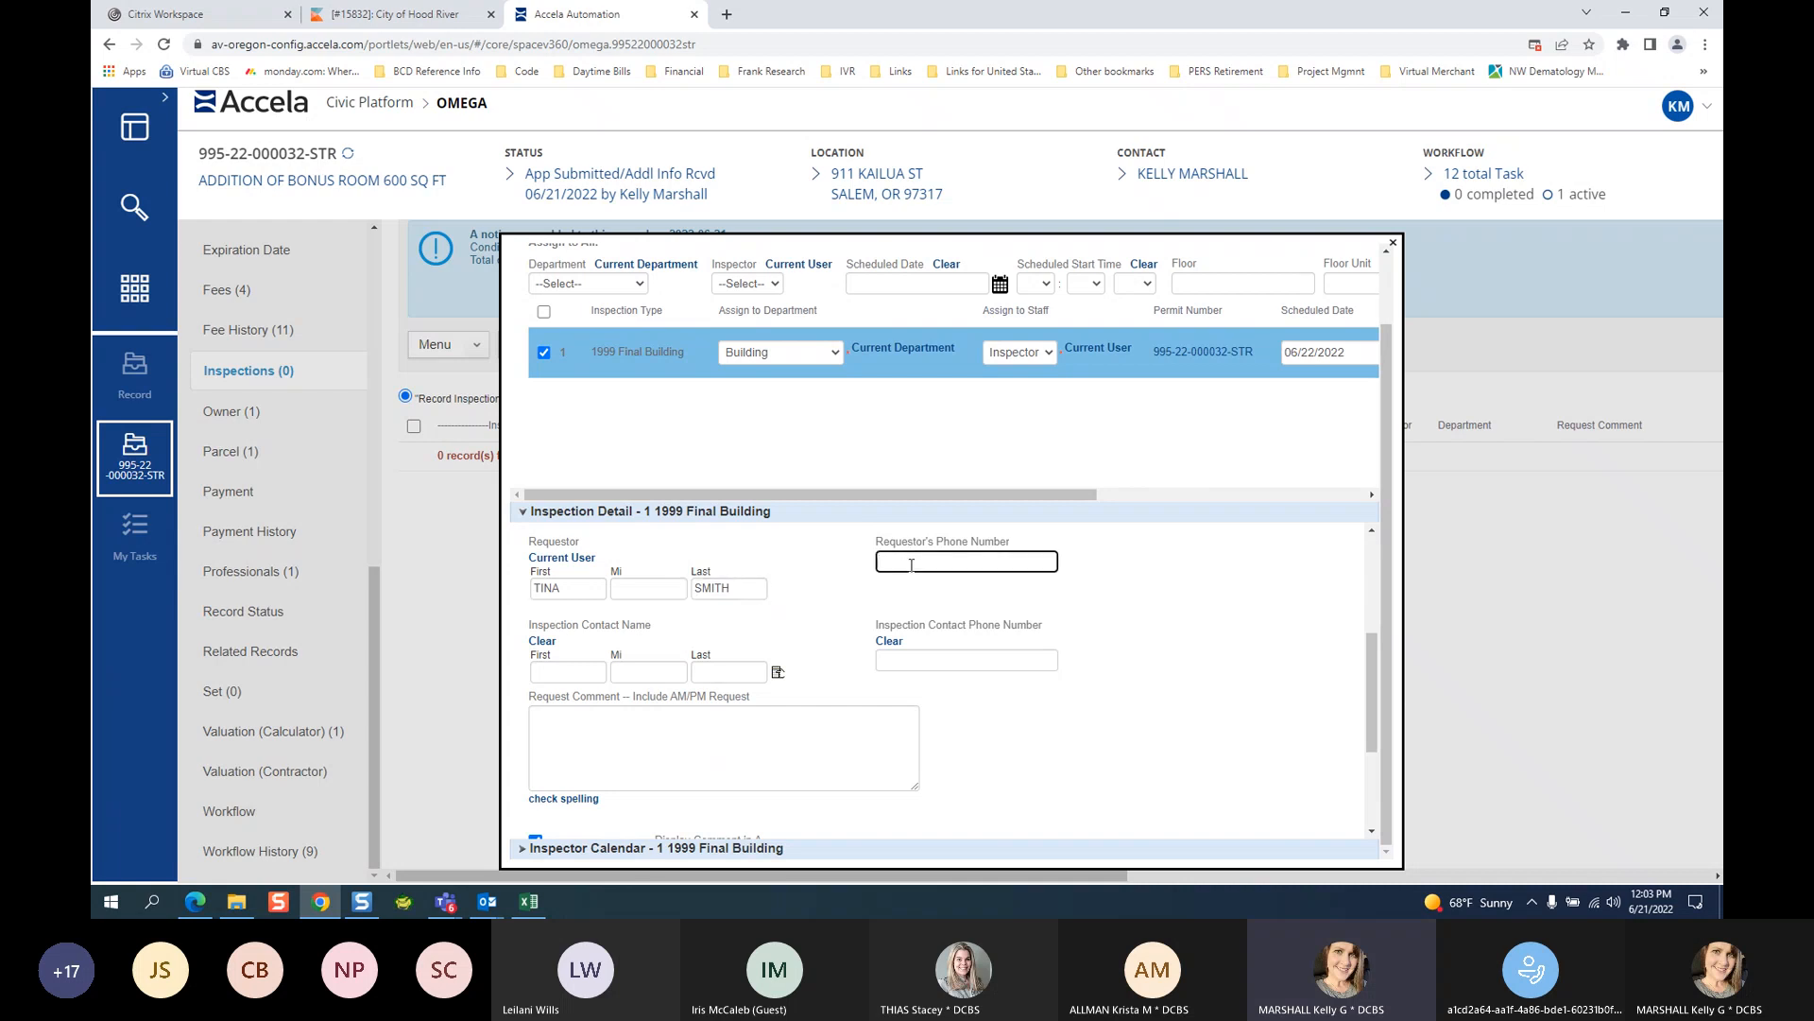
Fill in the inspection contact's first name, last name and phone number.
left_click(567, 679)
type("JOE")
key("Tab")
key("Tab")
type("SCHMOE")
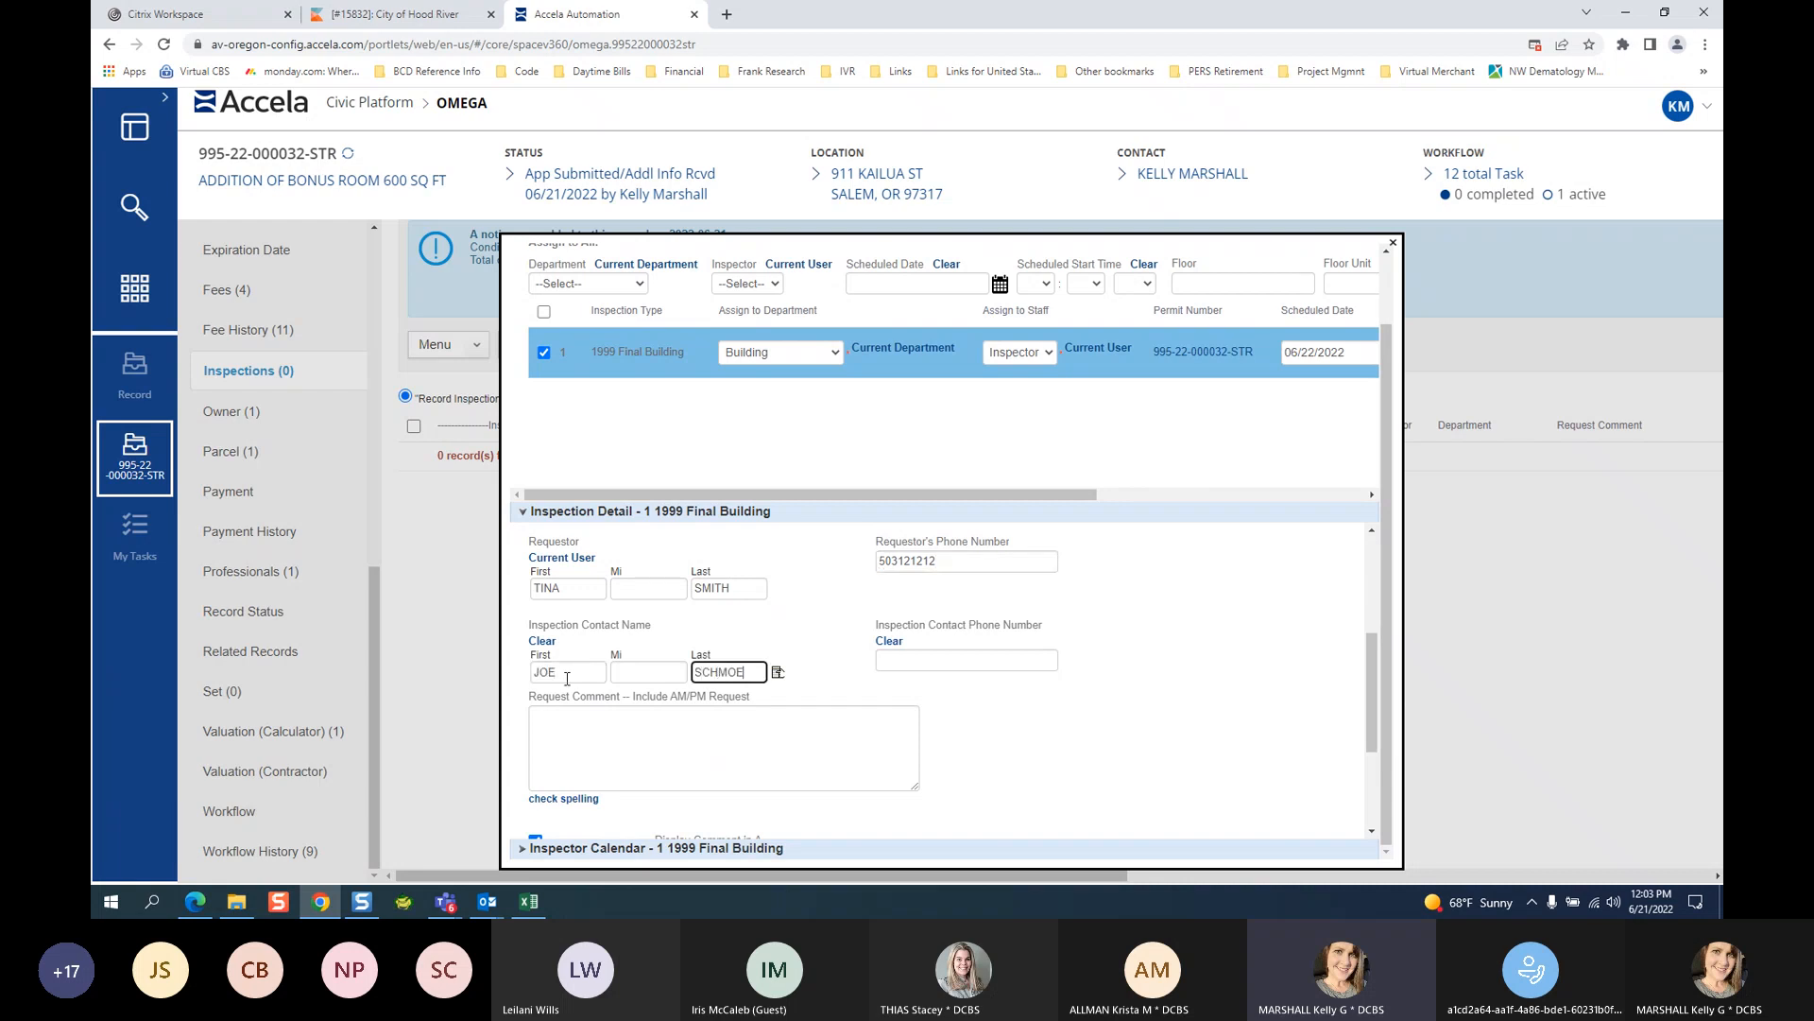
left_click(948, 664)
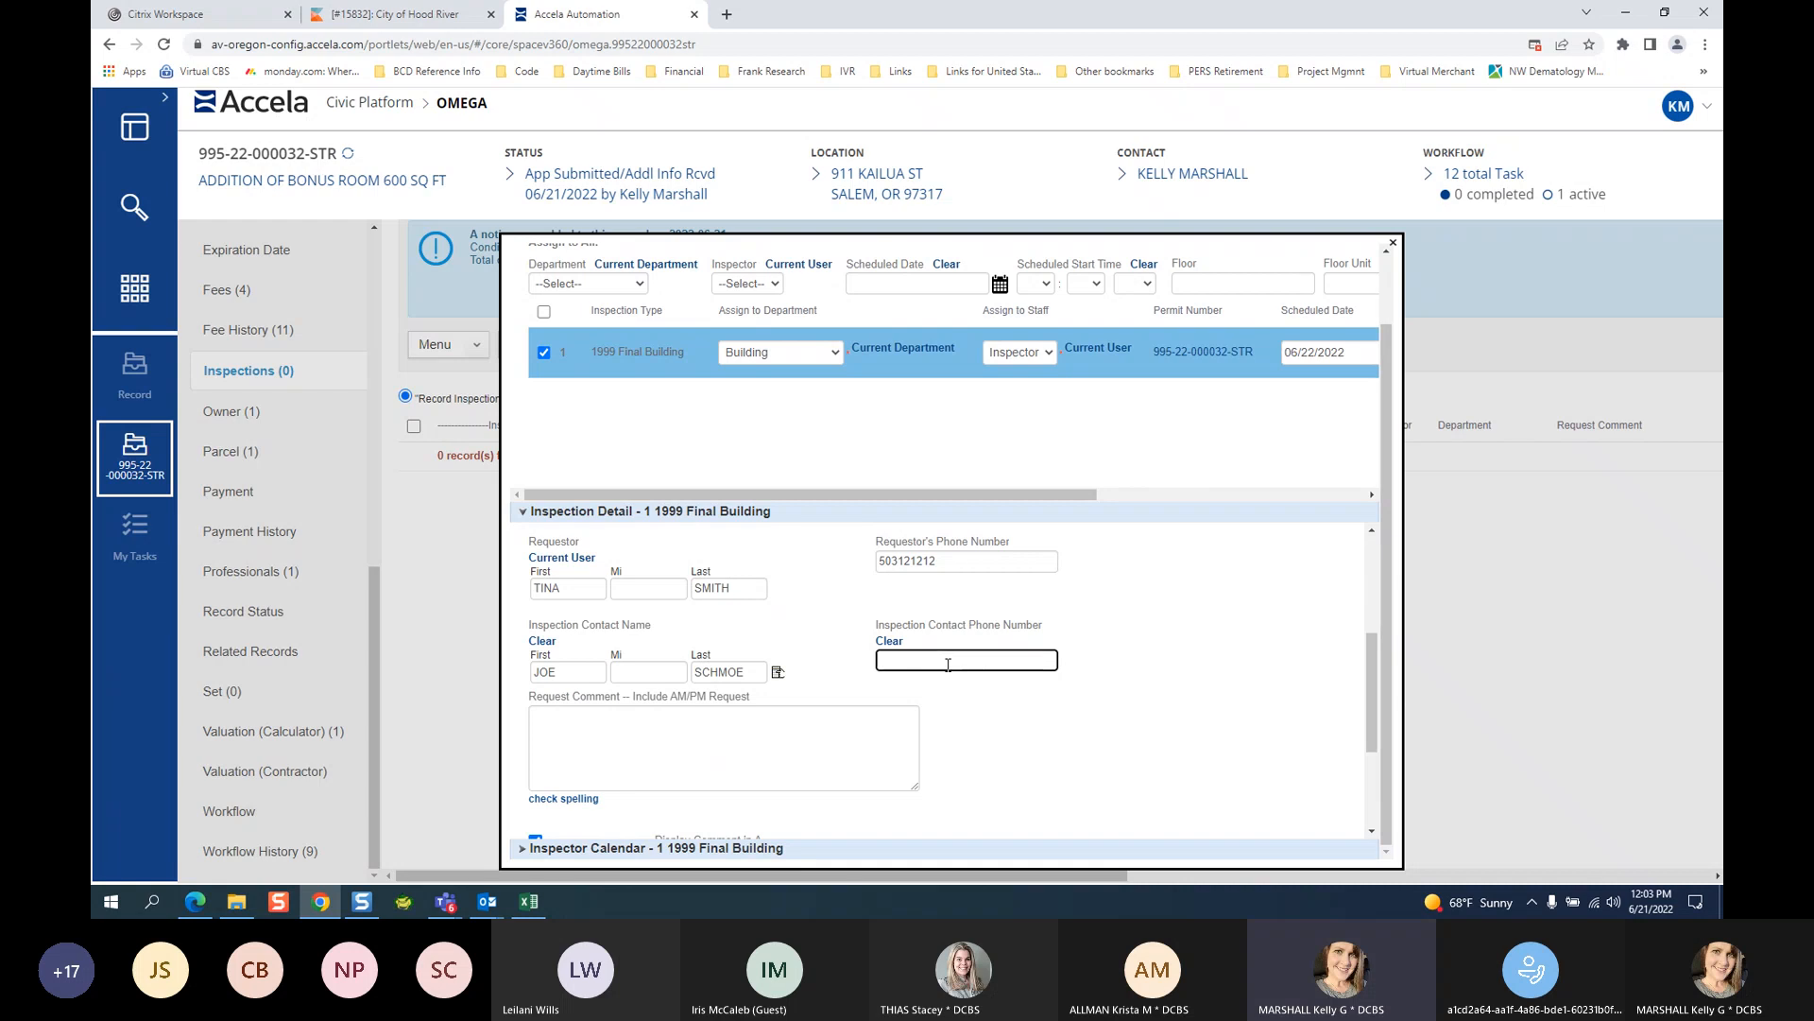
Add the request comment 'AM REQUESTED' and submit the inspection request.
left_click(700, 743)
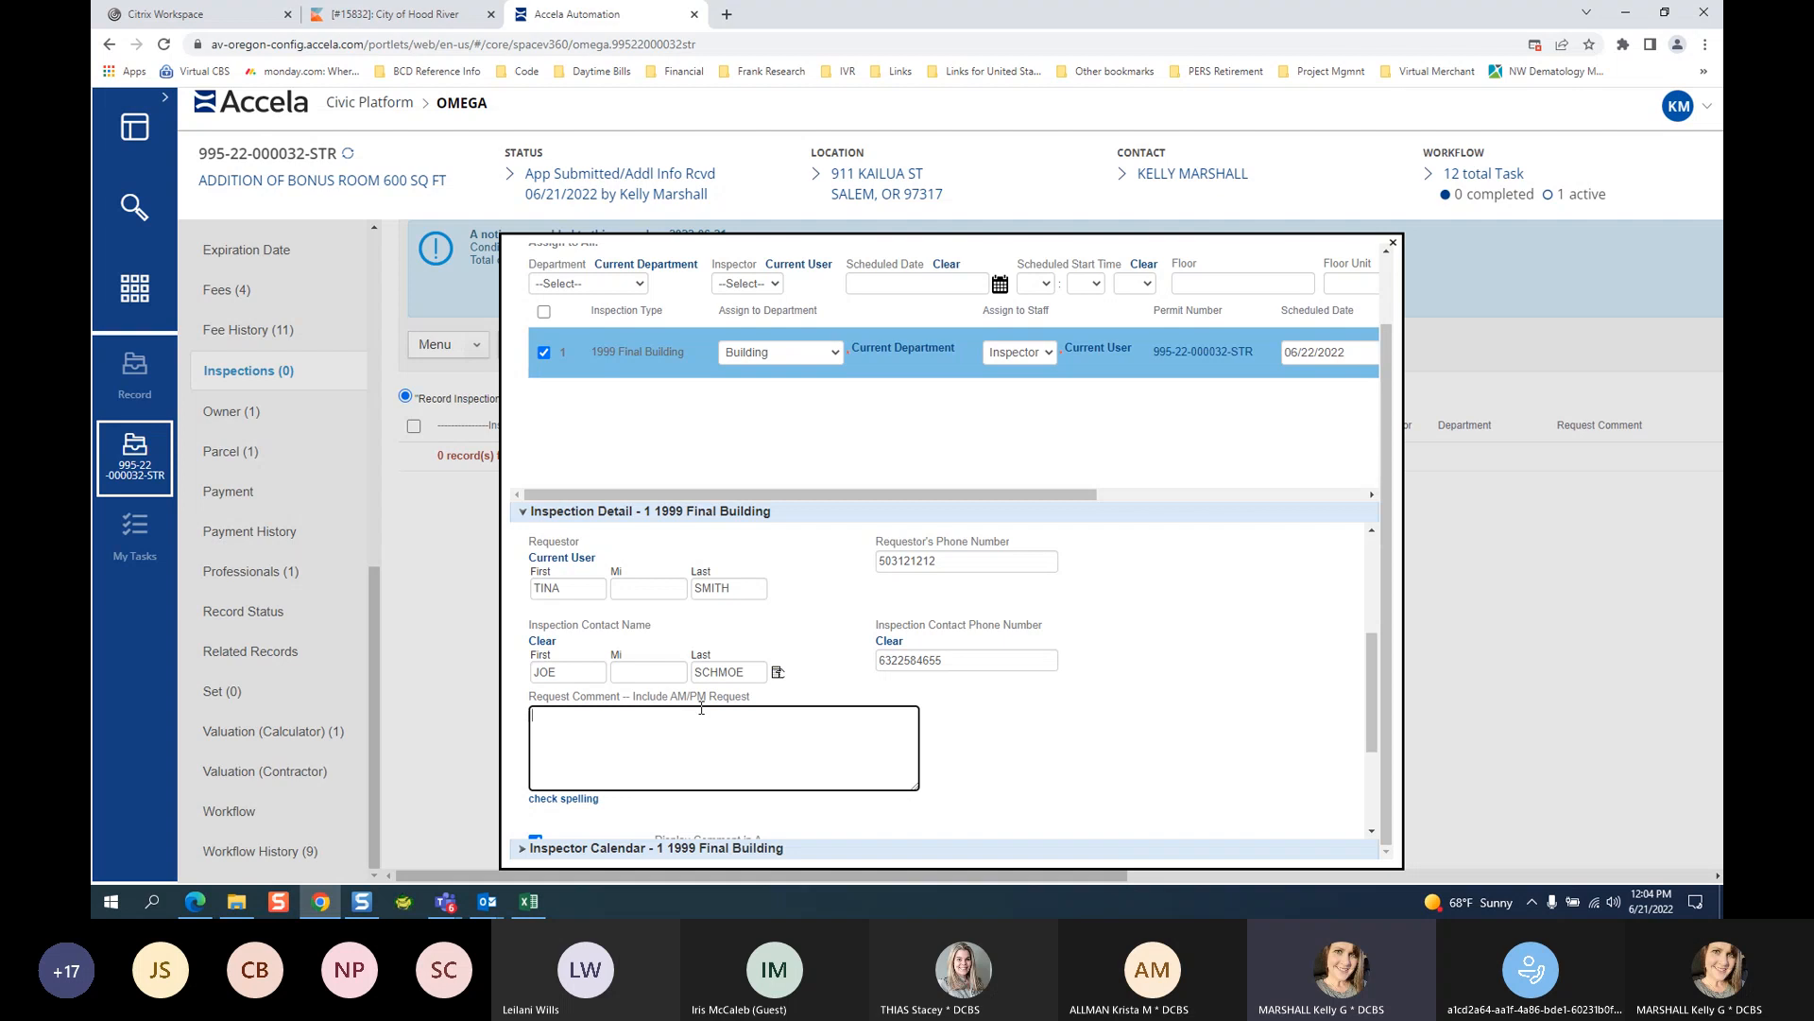
type("AM REQUESTED")
scroll(945, 680, "up", 5)
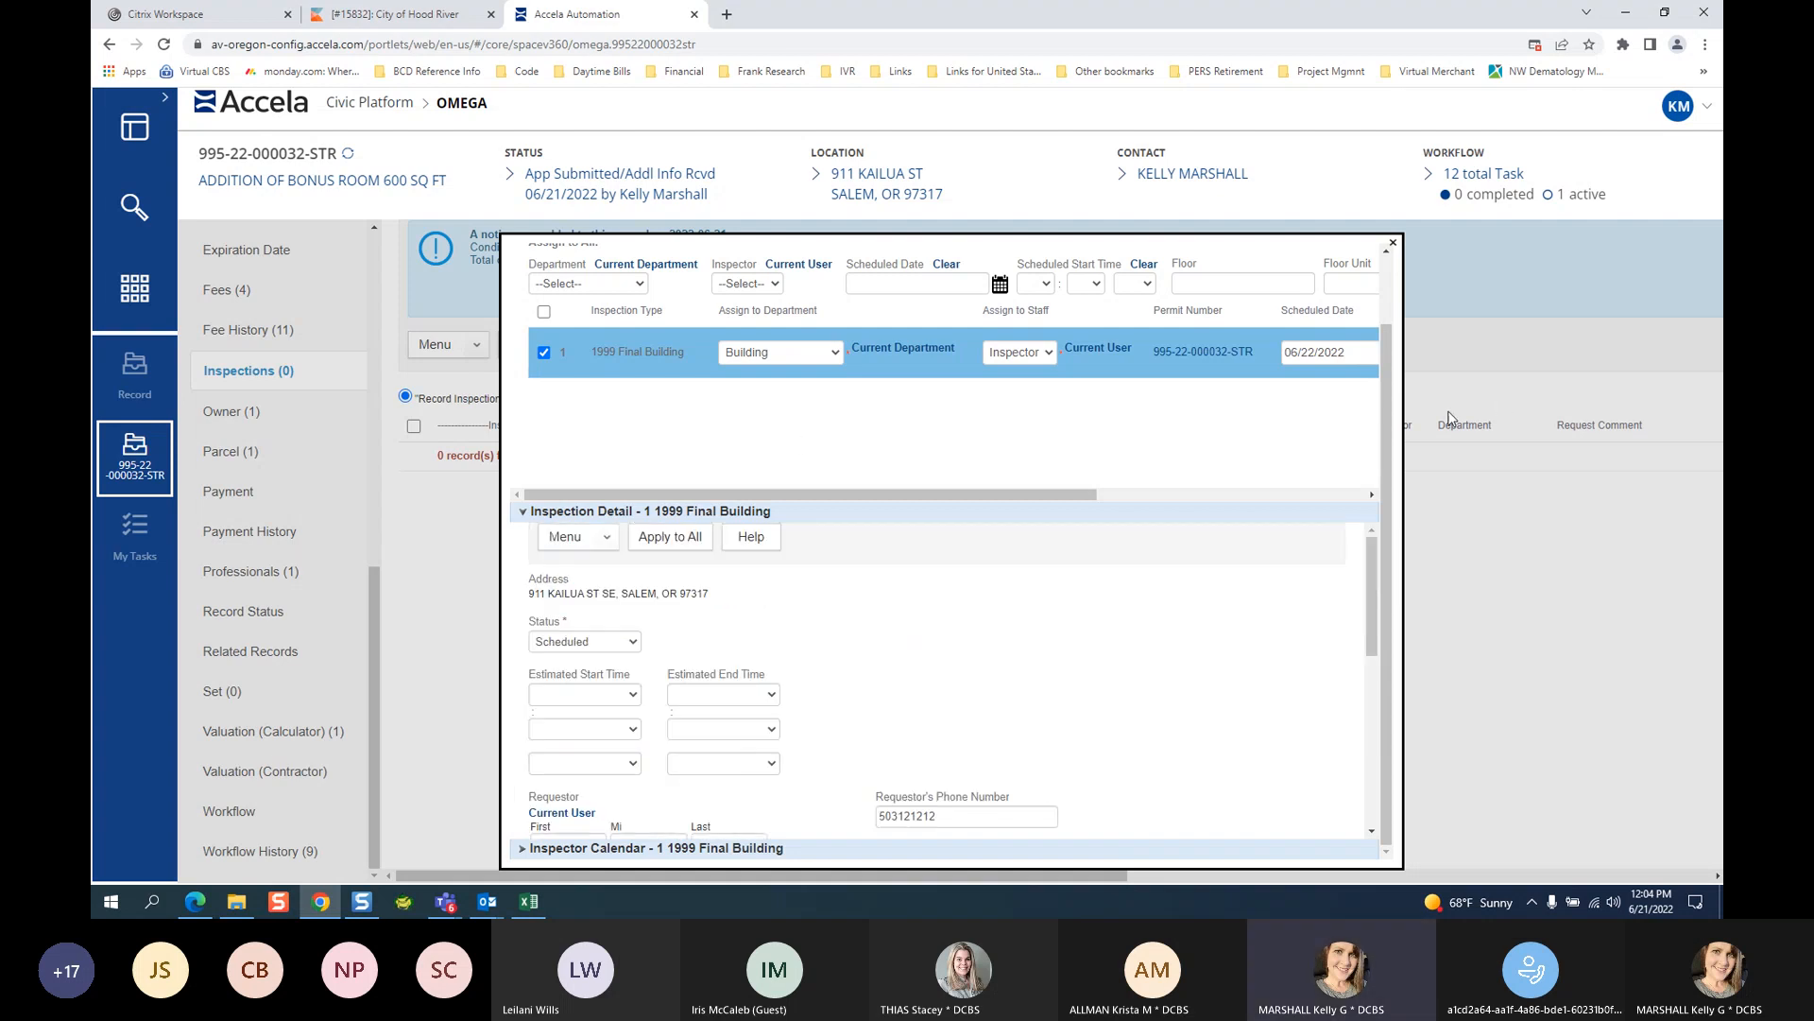
scroll(662, 396, "up", 2)
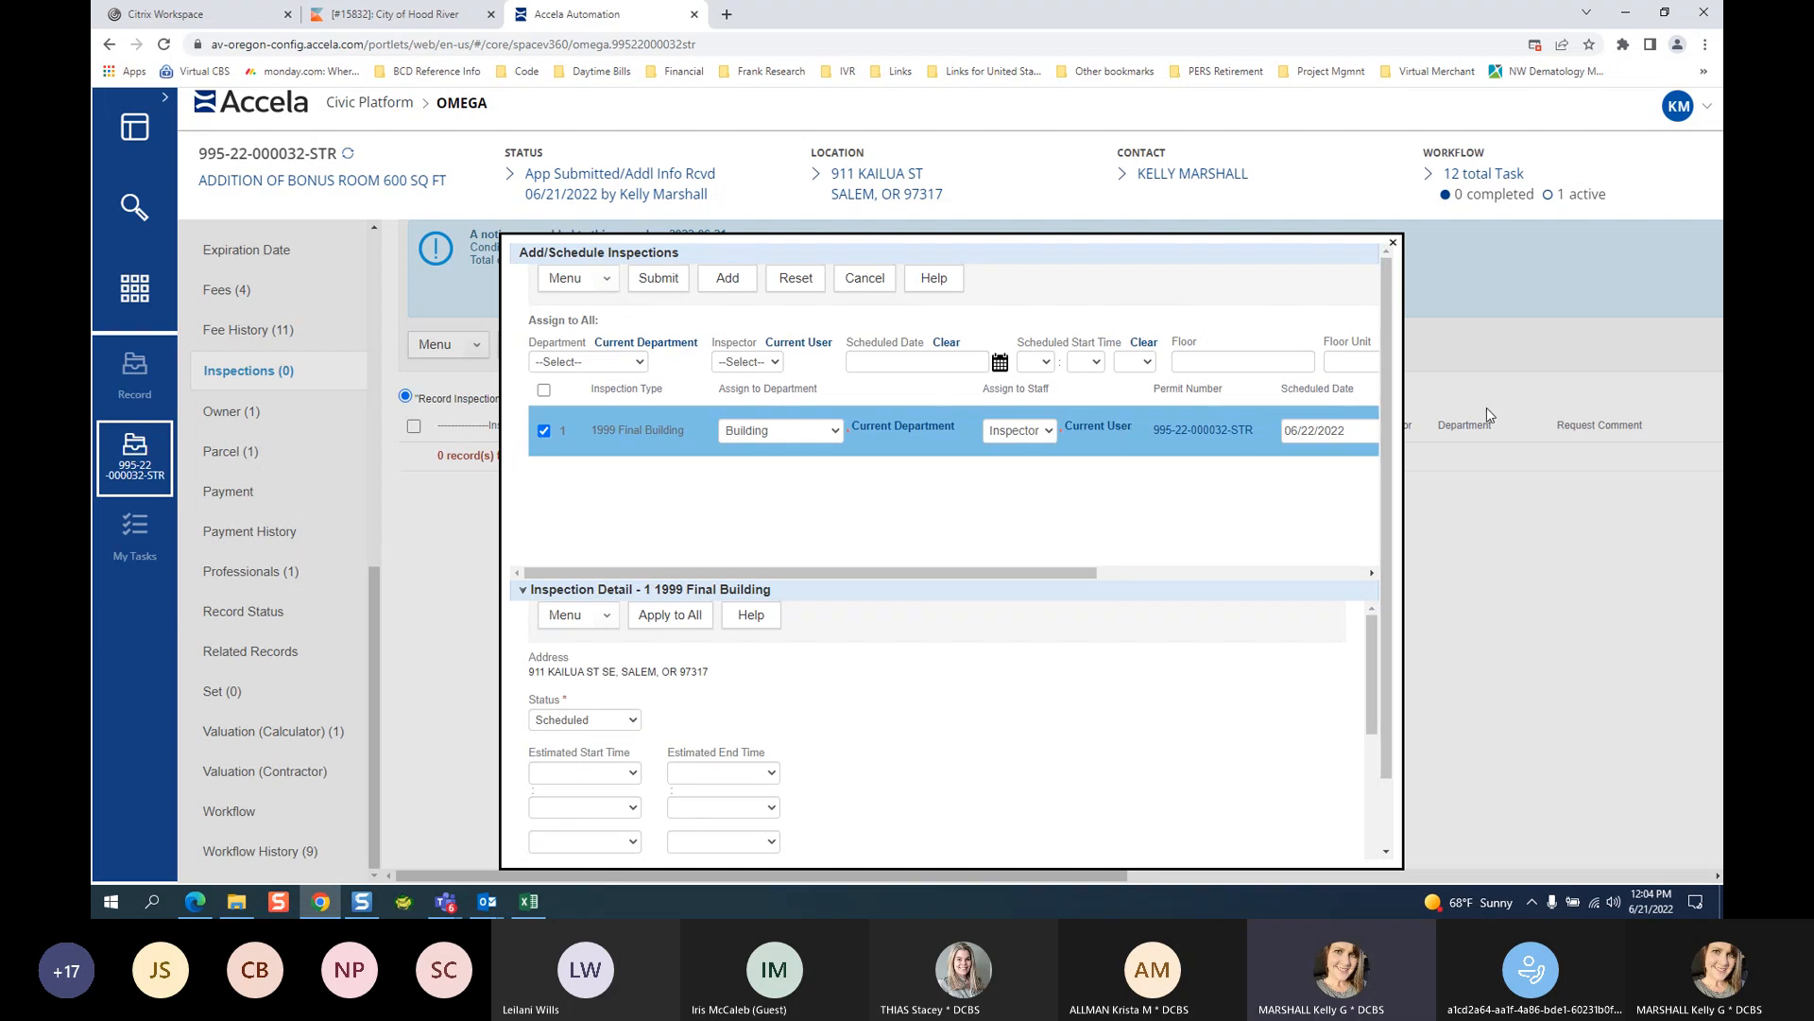
left_click(659, 278)
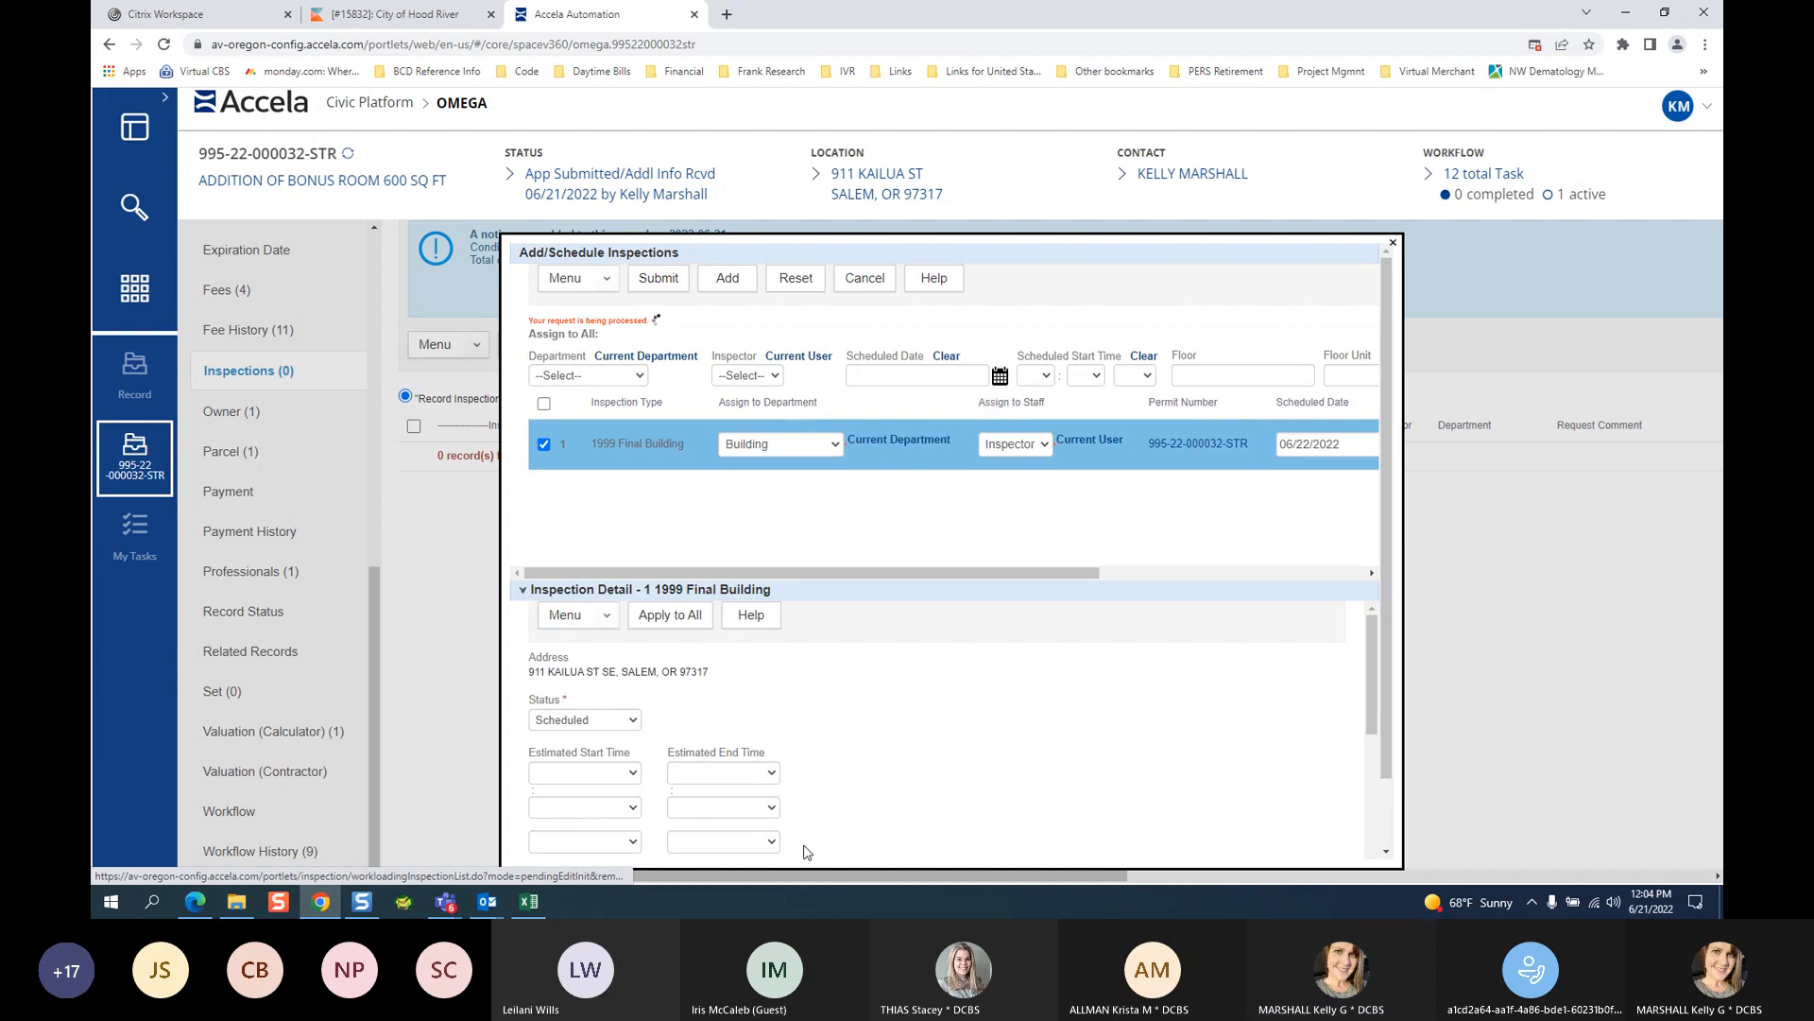
left_click(699, 678)
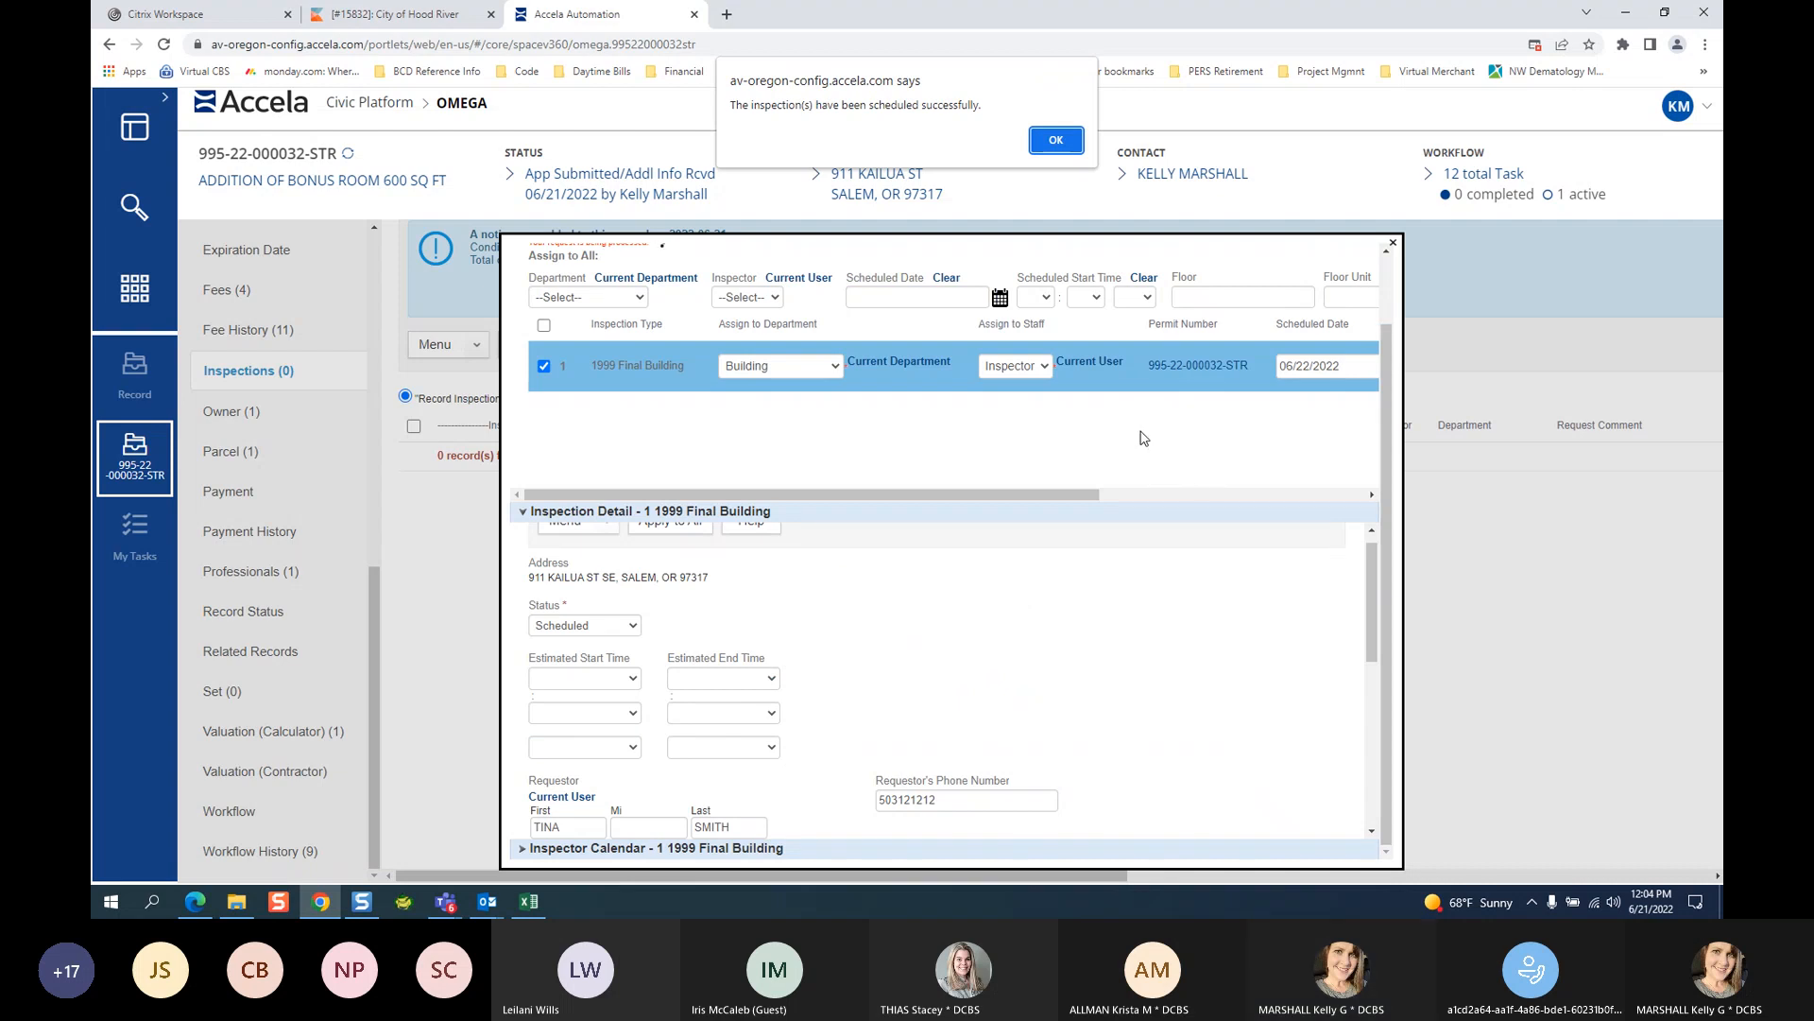
Acknowledge the scheduling success alert and go to the My Tasks page.
left_click(1055, 142)
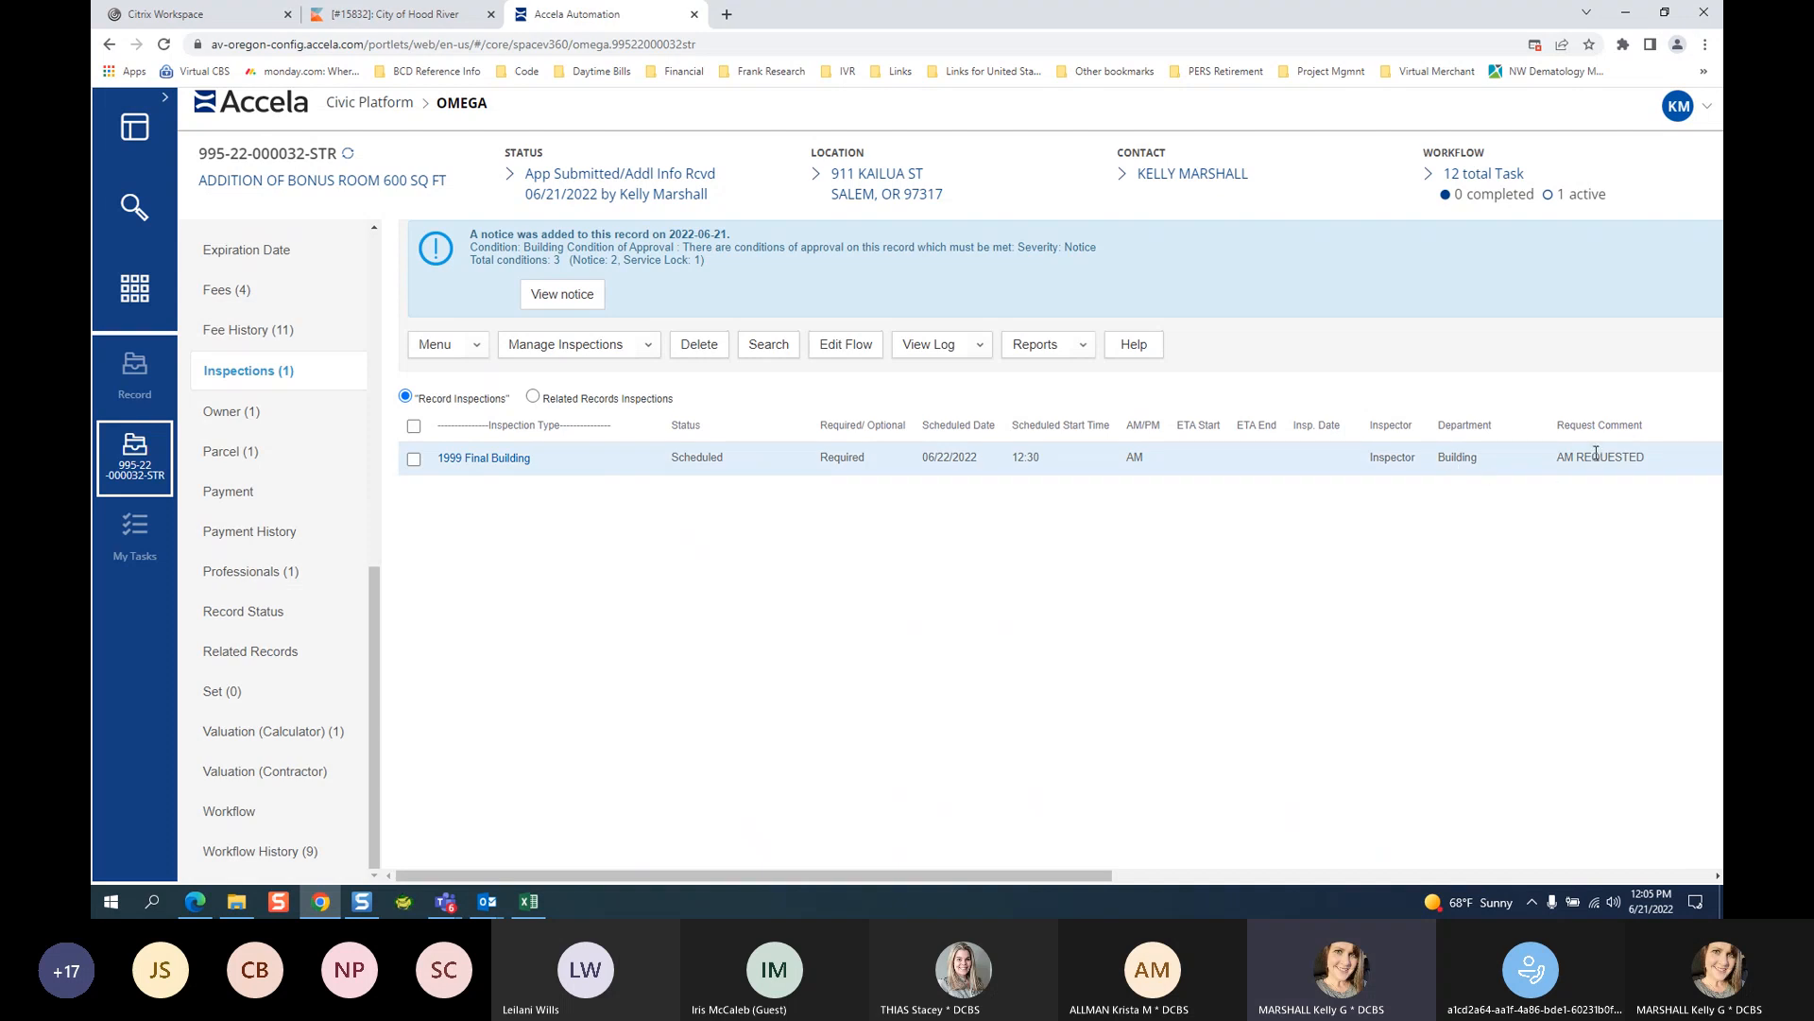
left_click(127, 561)
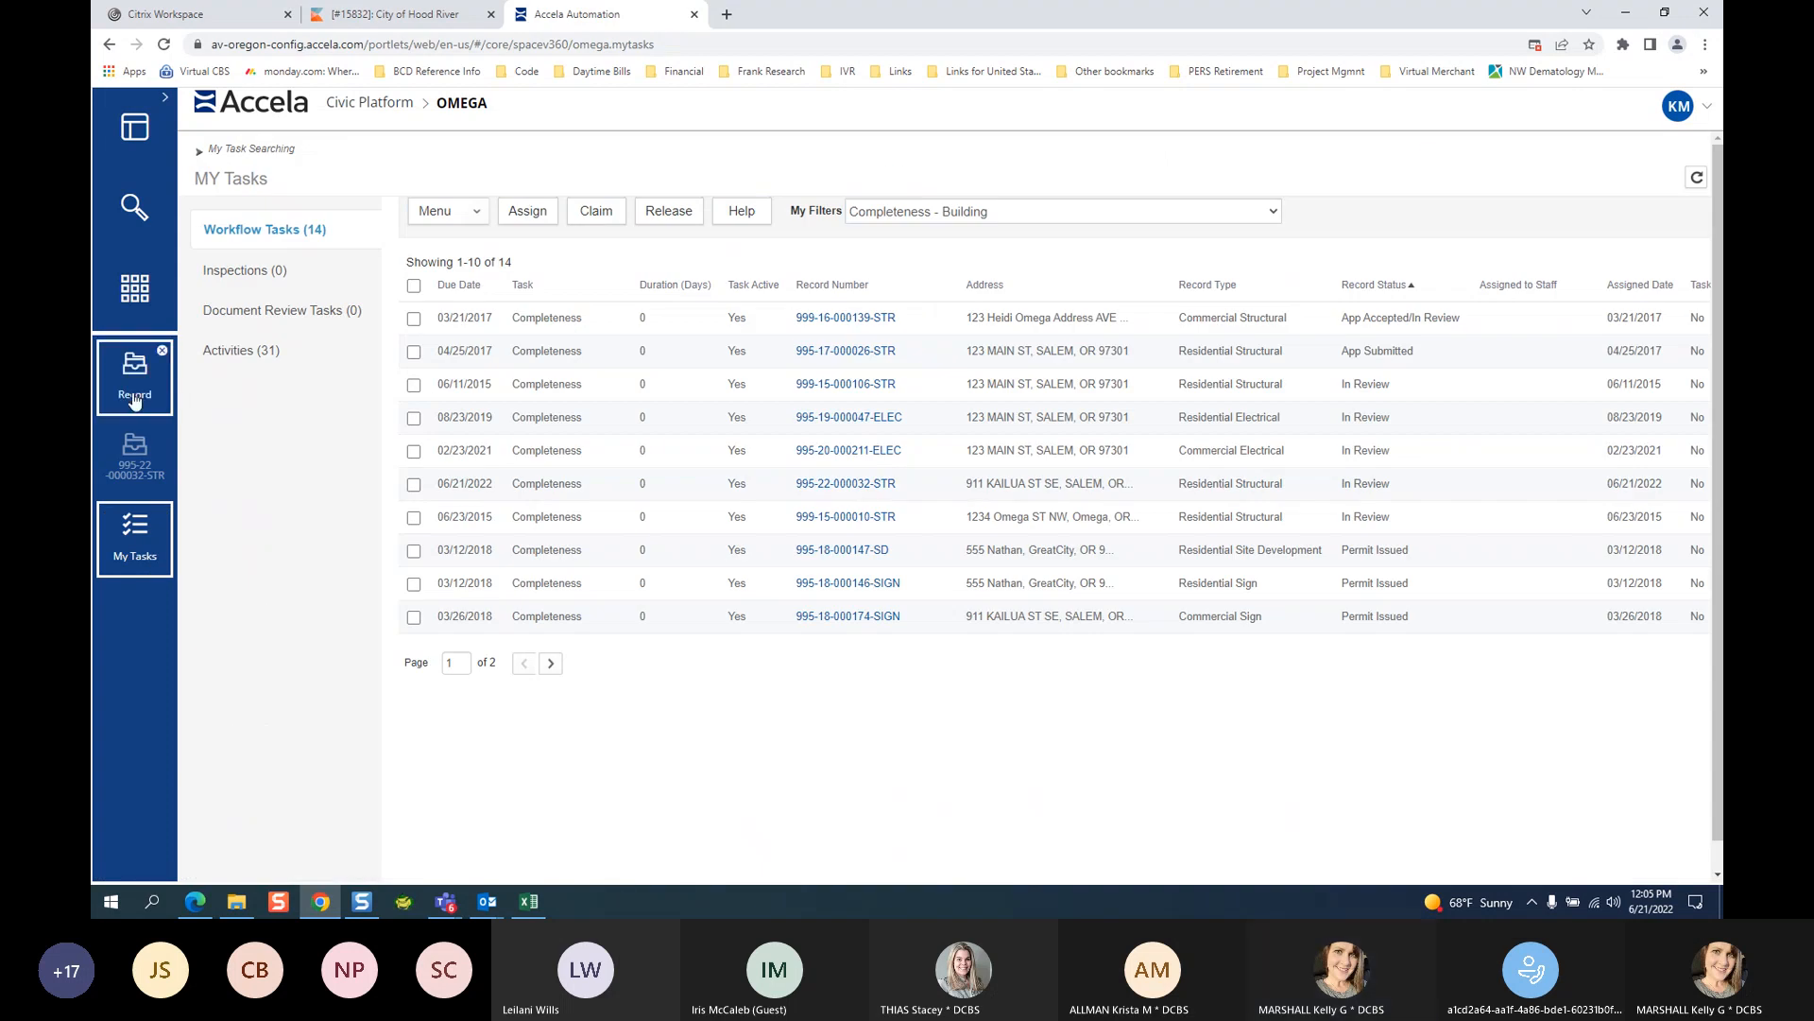
Show My Tasks inspections and apply the Tomorrow's Inspections-Building filter.
left_click(262, 274)
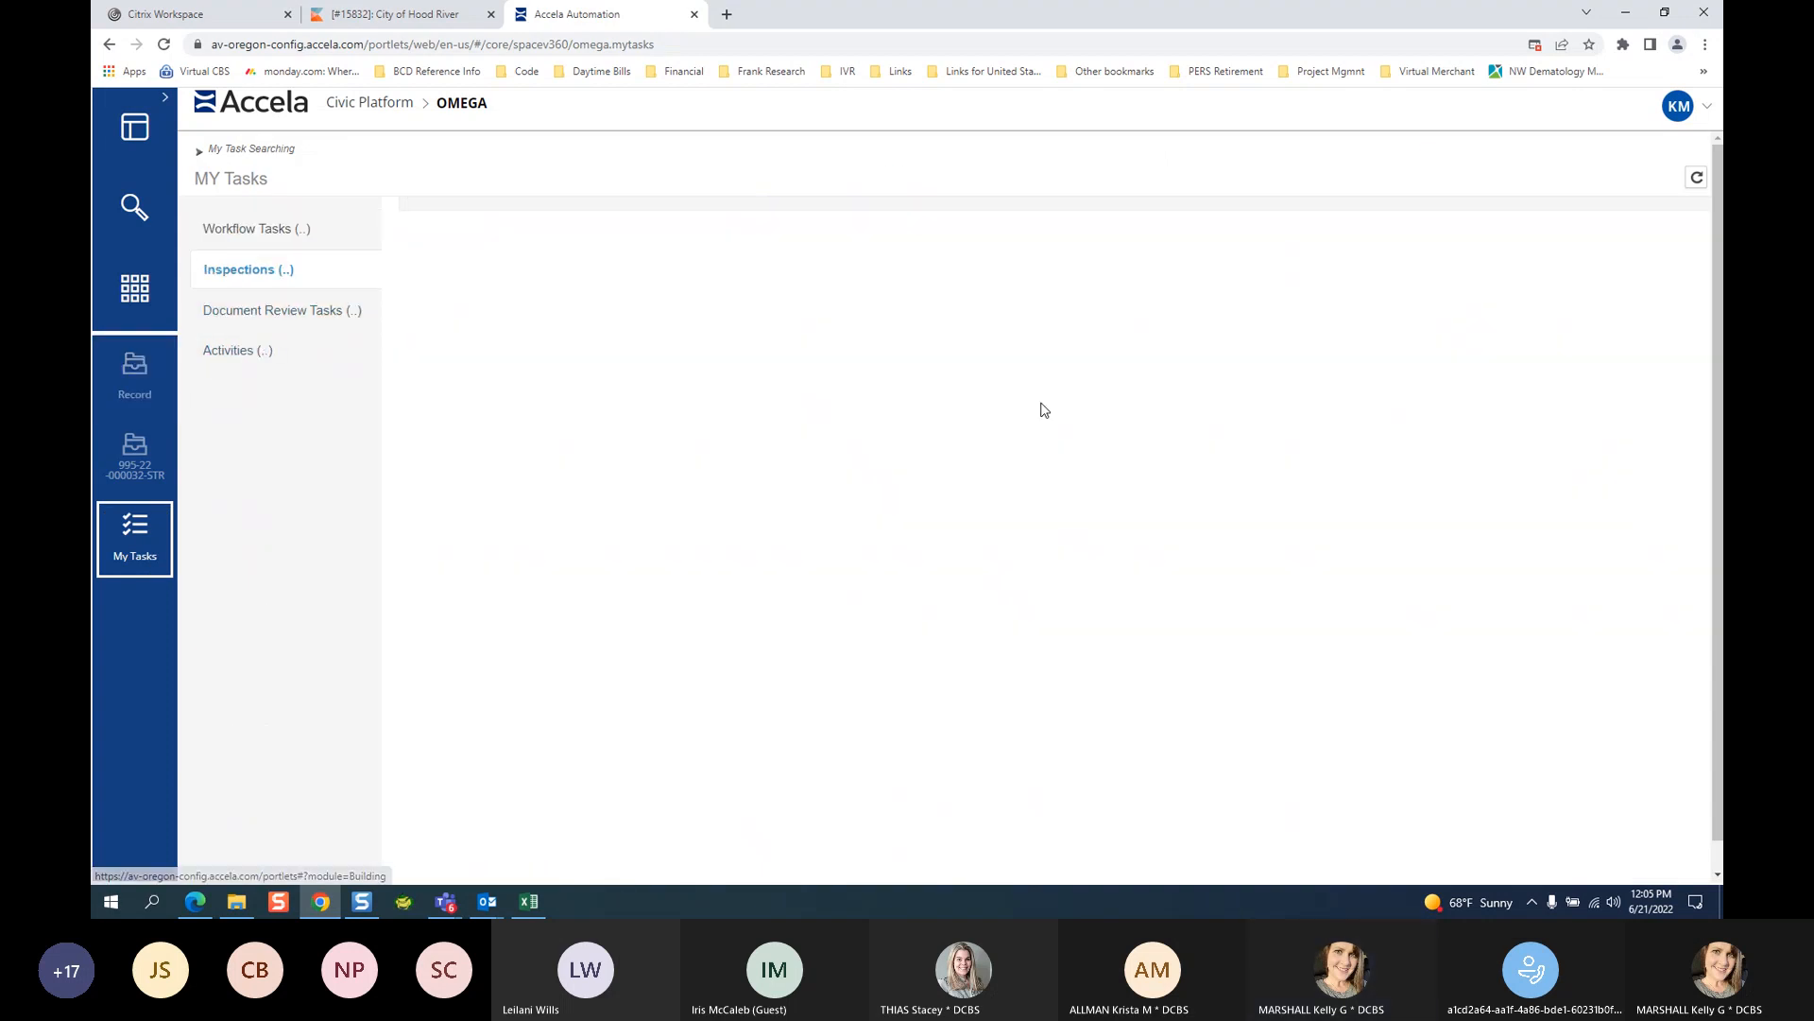
left_click(1286, 213)
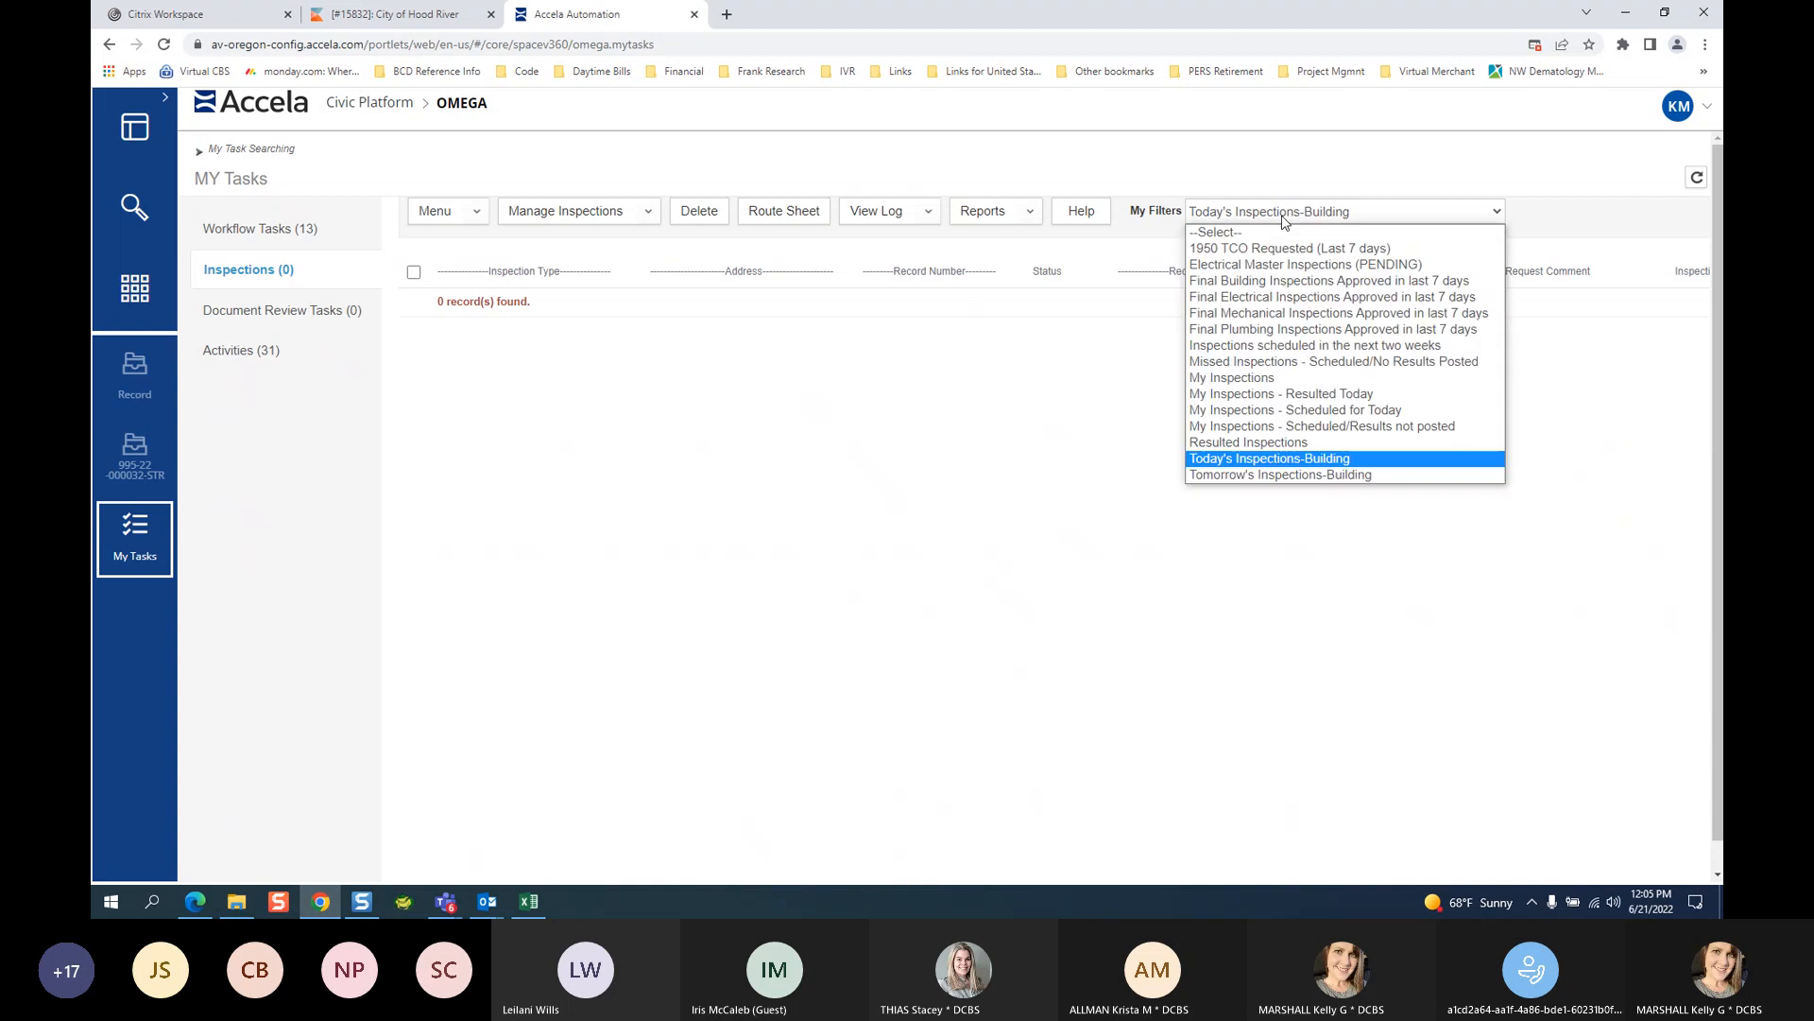
left_click(1275, 476)
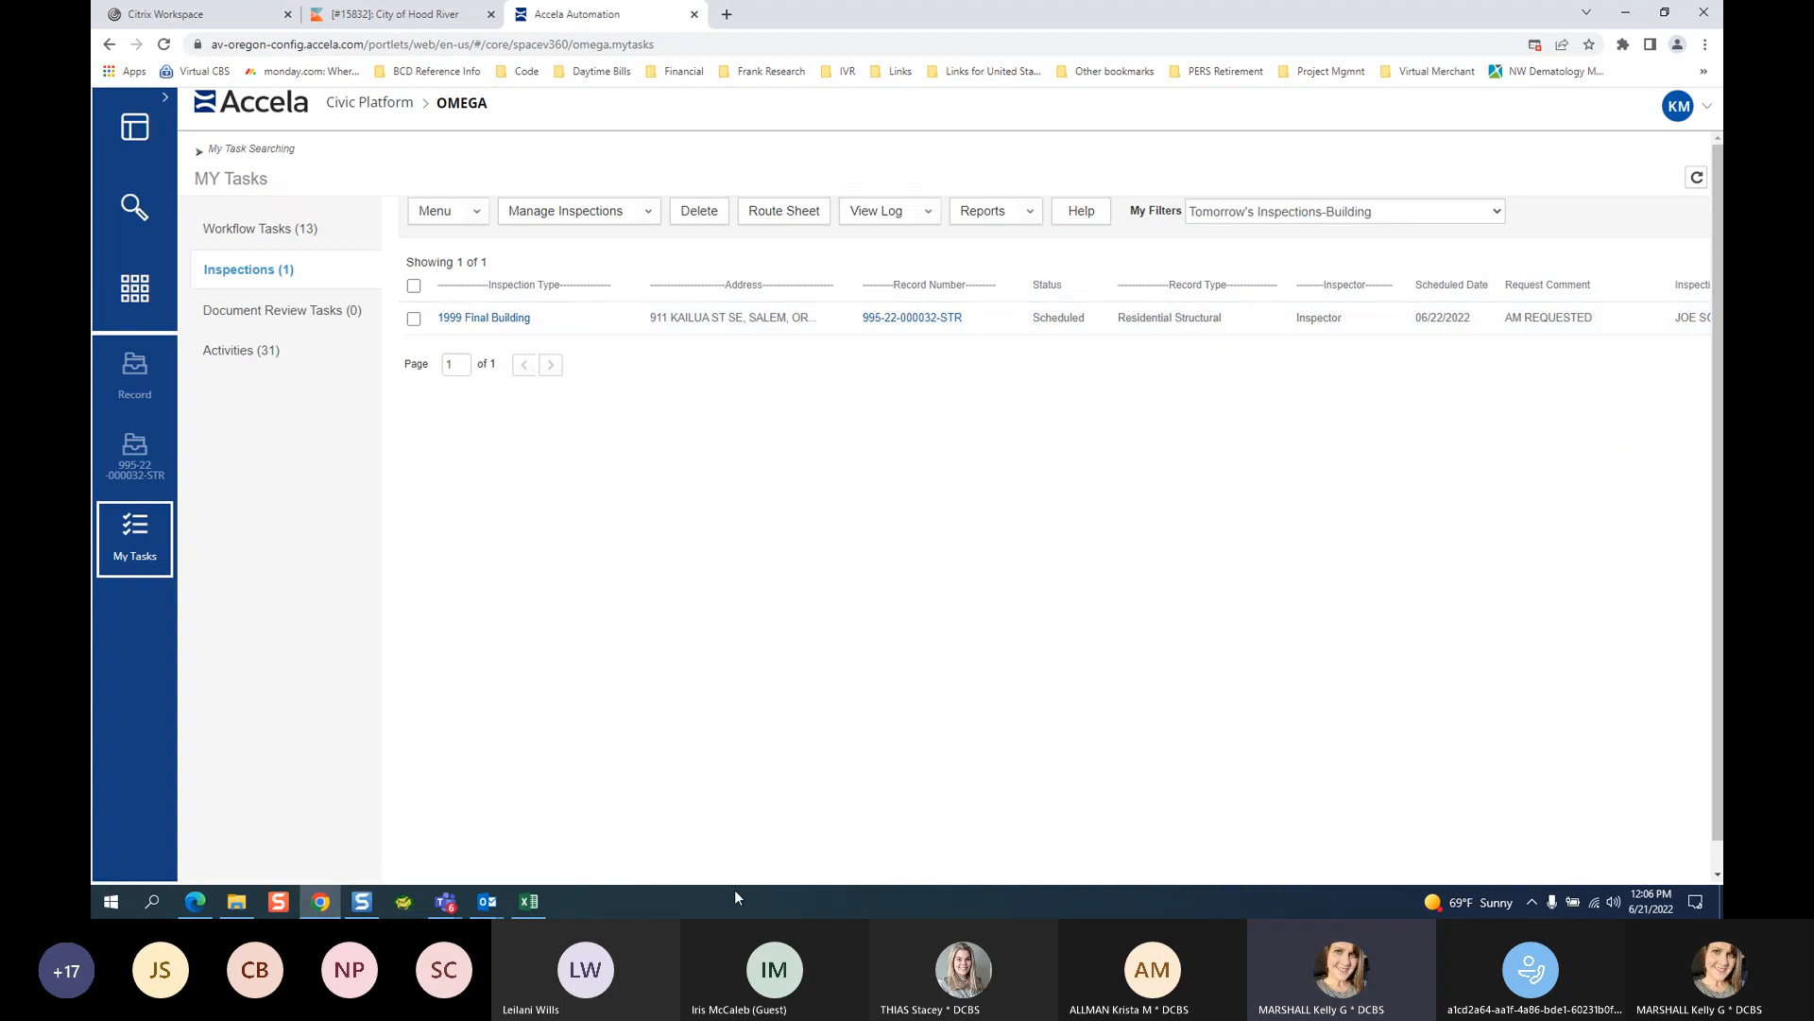
Scroll the inspections table across to review the contact and phone columns.
scroll(1321, 688, "down", 1)
left_click_drag(781, 875, 1334, 877)
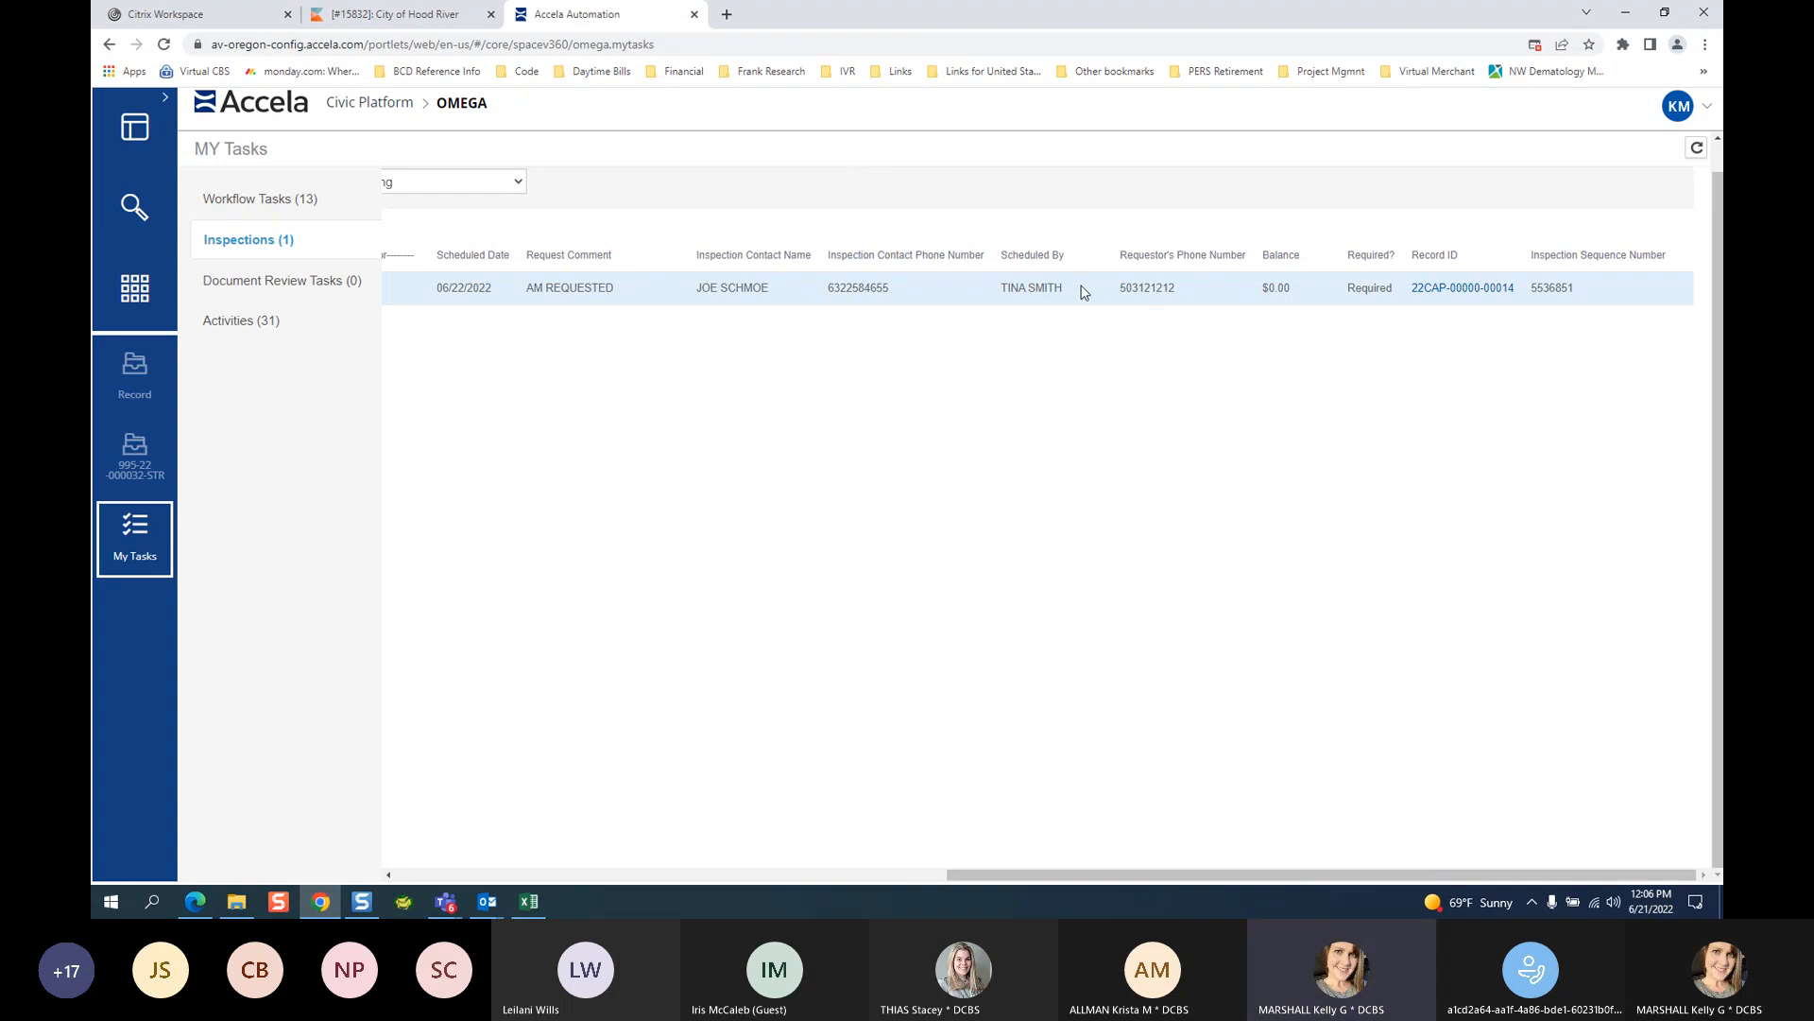
left_click_drag(1306, 875, 748, 907)
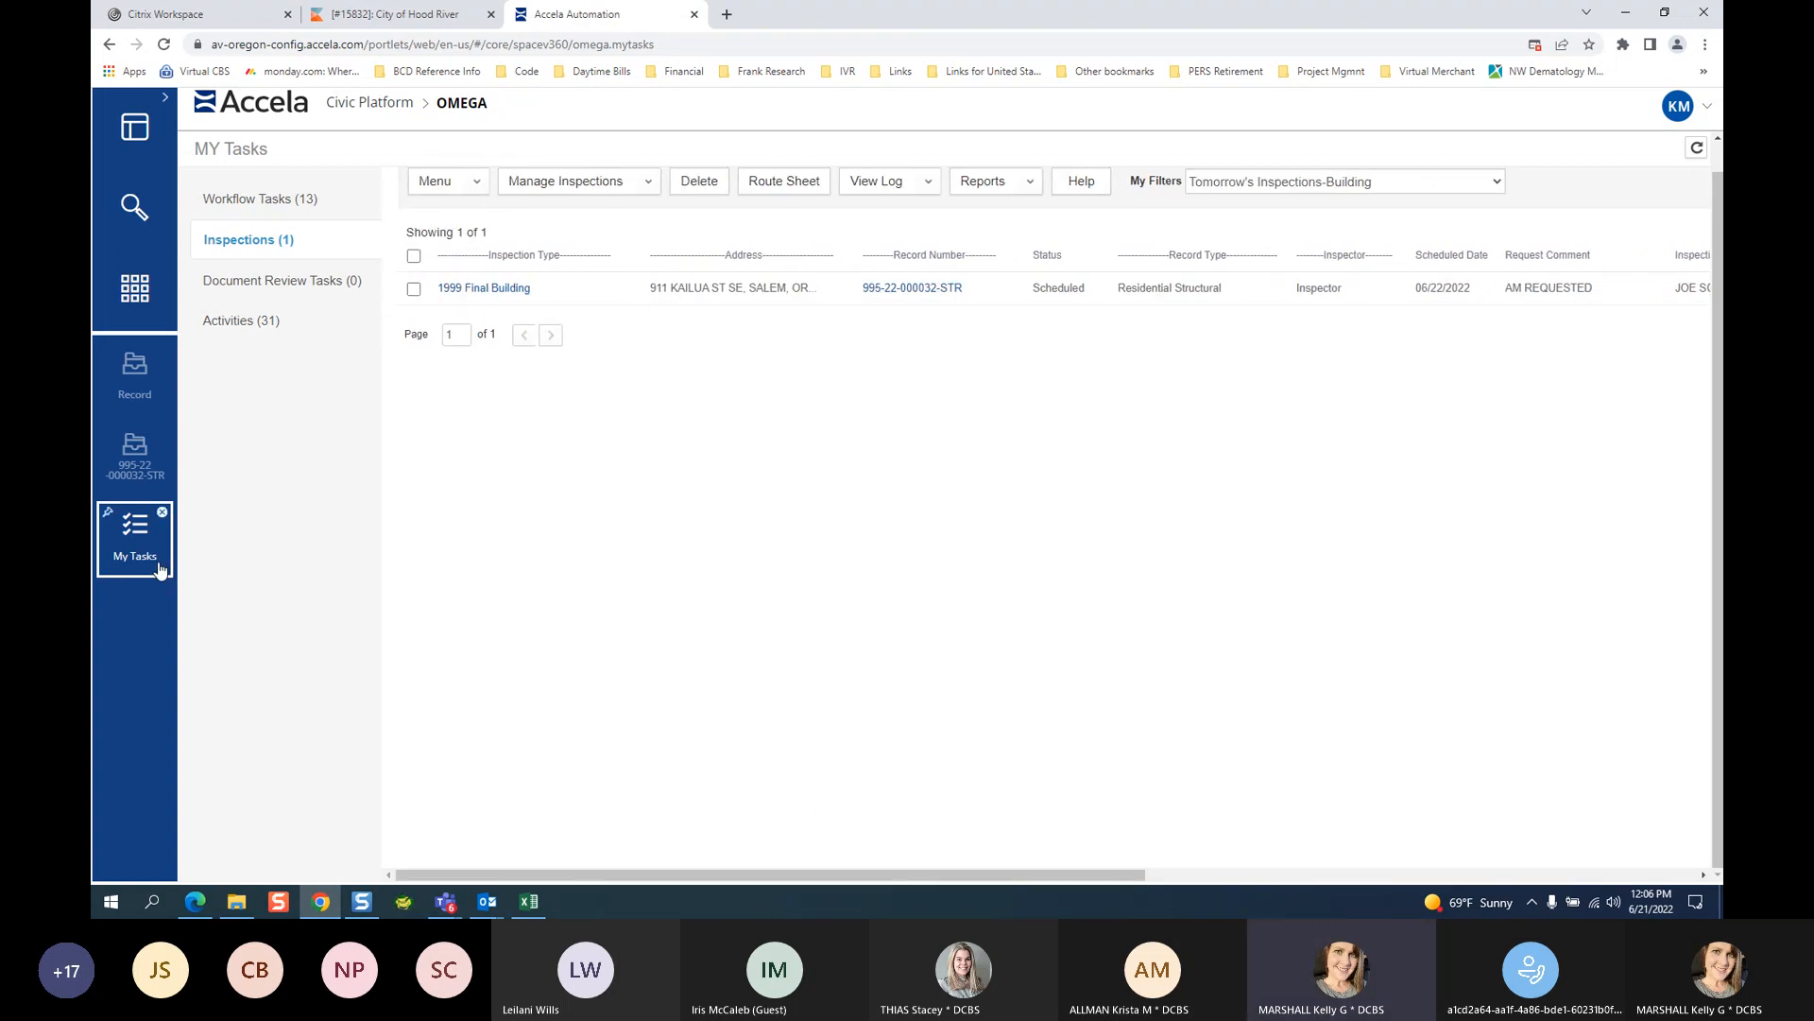
left_click(1313, 96)
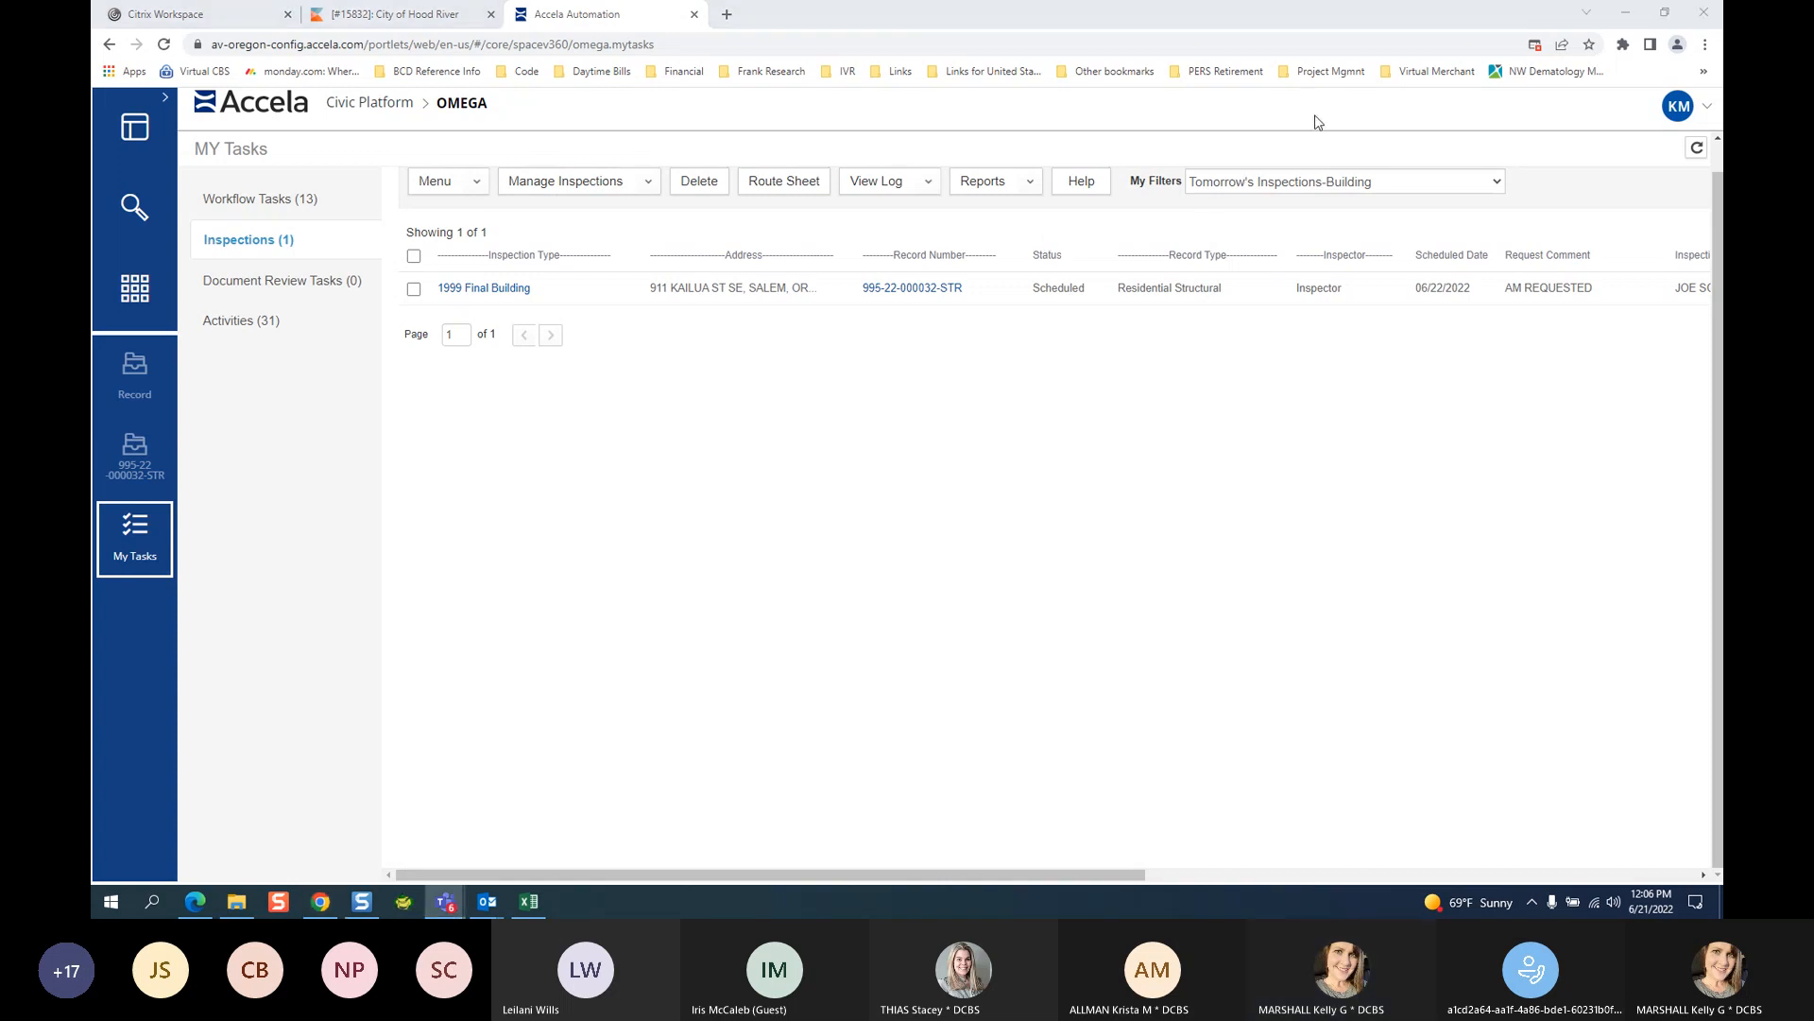
left_click(288, 246)
left_click(1248, 180)
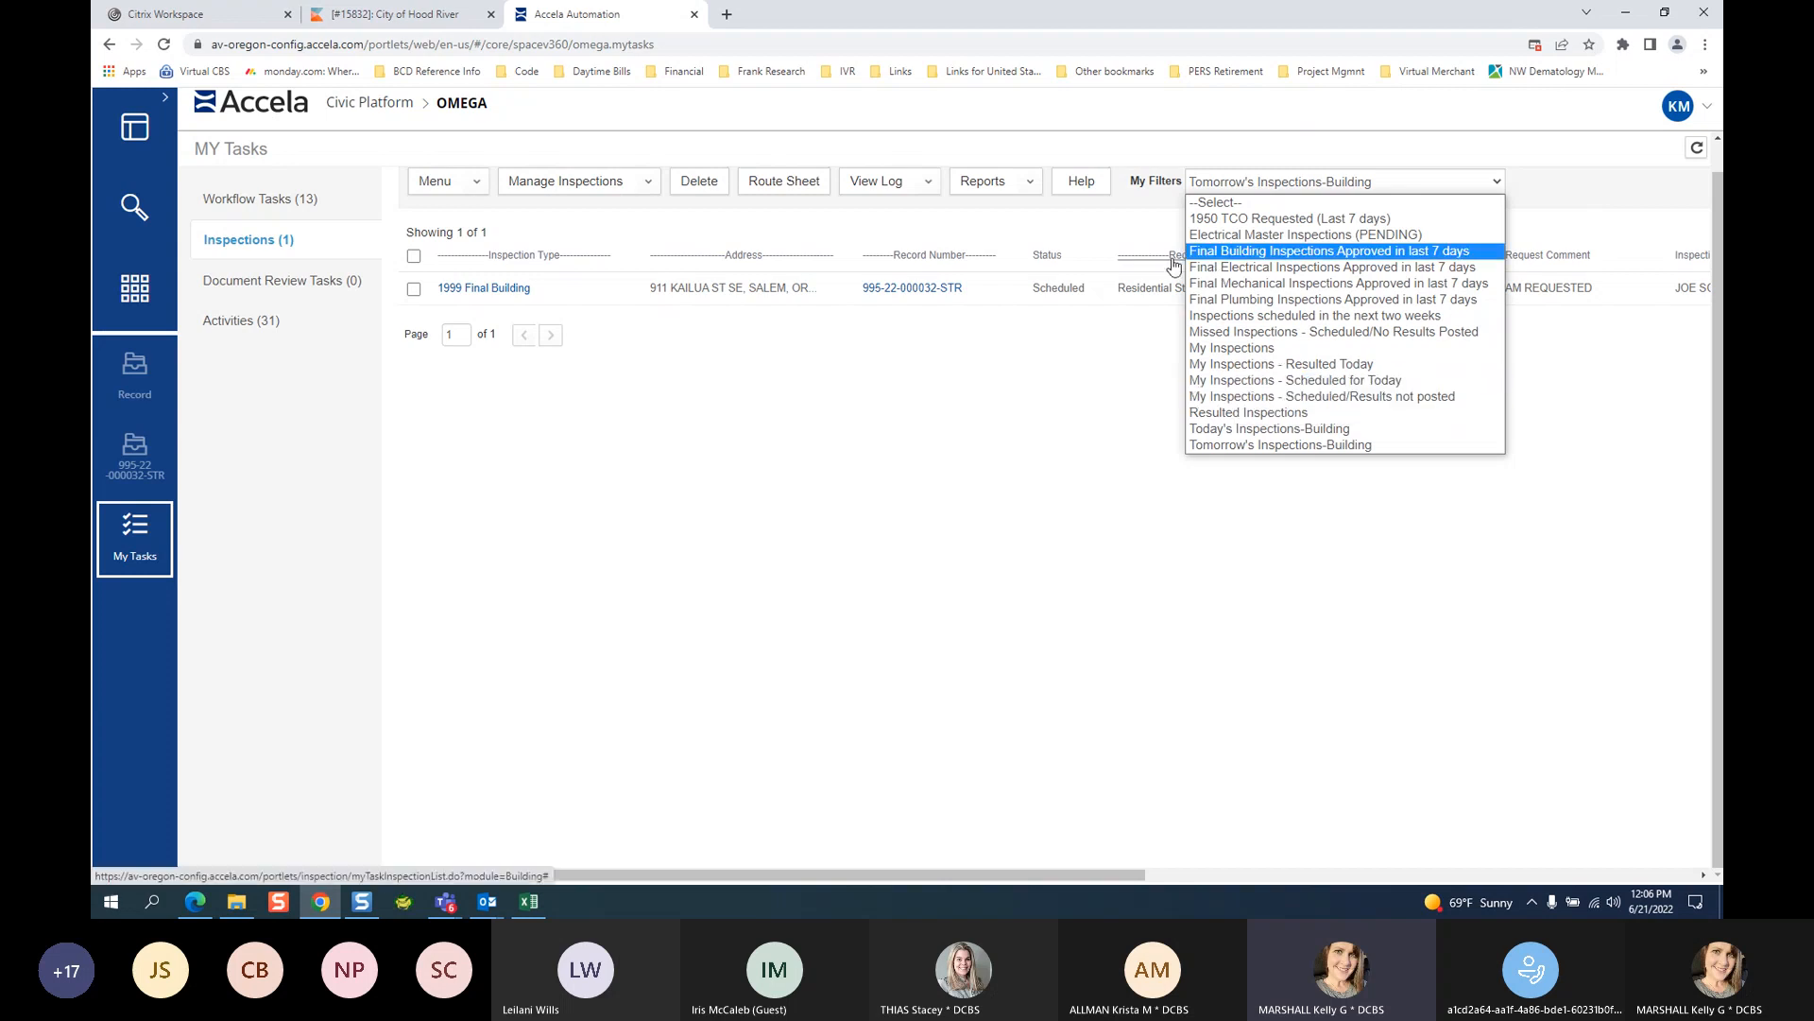
left_click(963, 471)
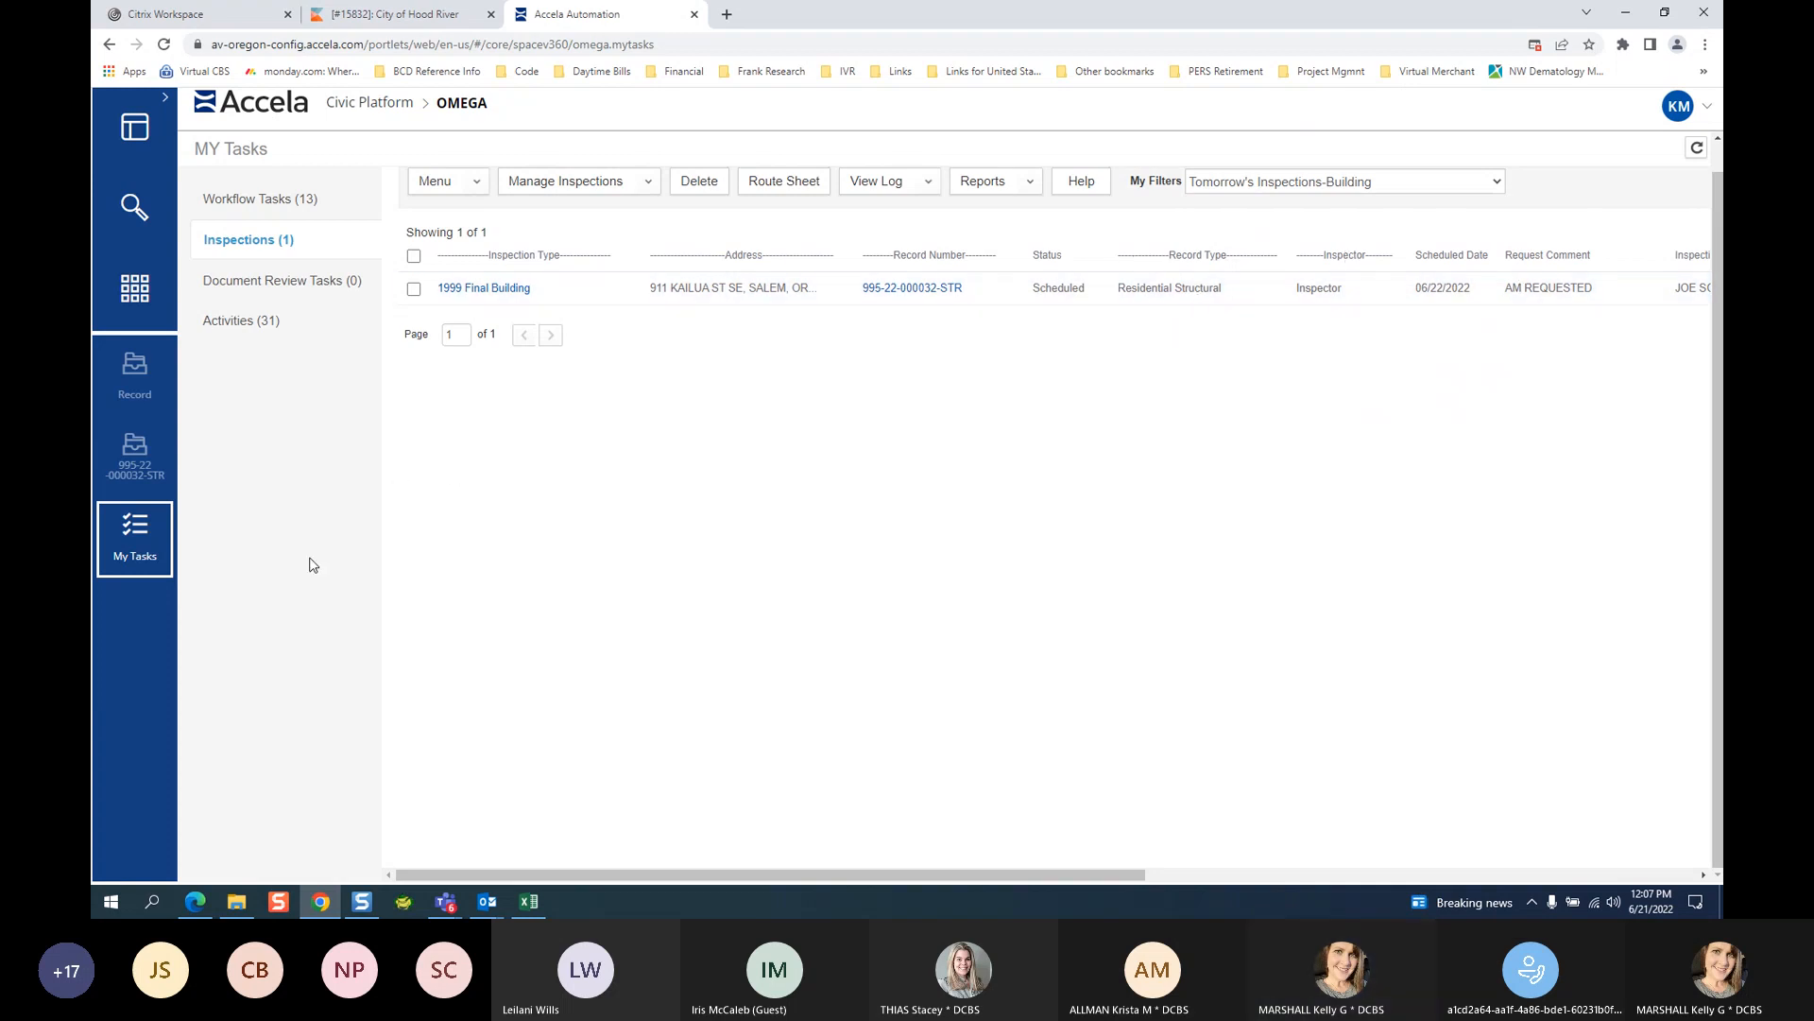
left_click(131, 474)
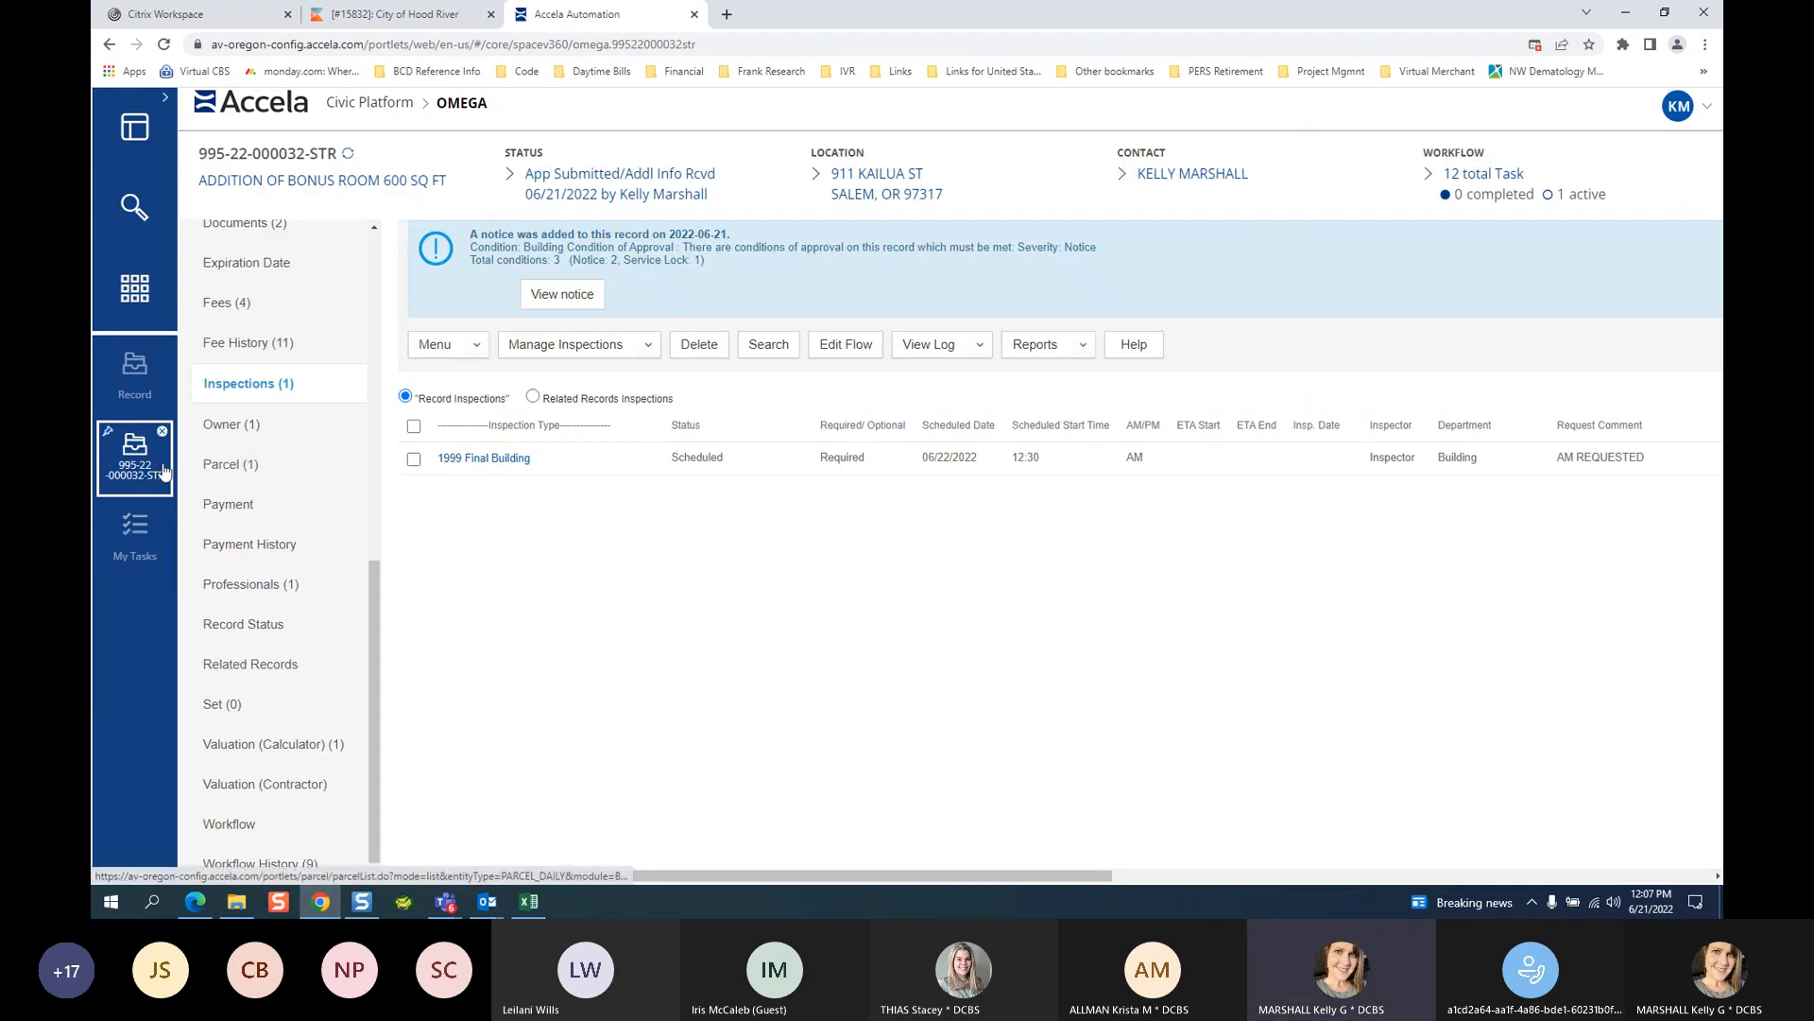
Check the Inspection Process task's status choices, then view Inspections (1) showing 1999 Final Building scheduled.
scroll(264, 855, "down", 1)
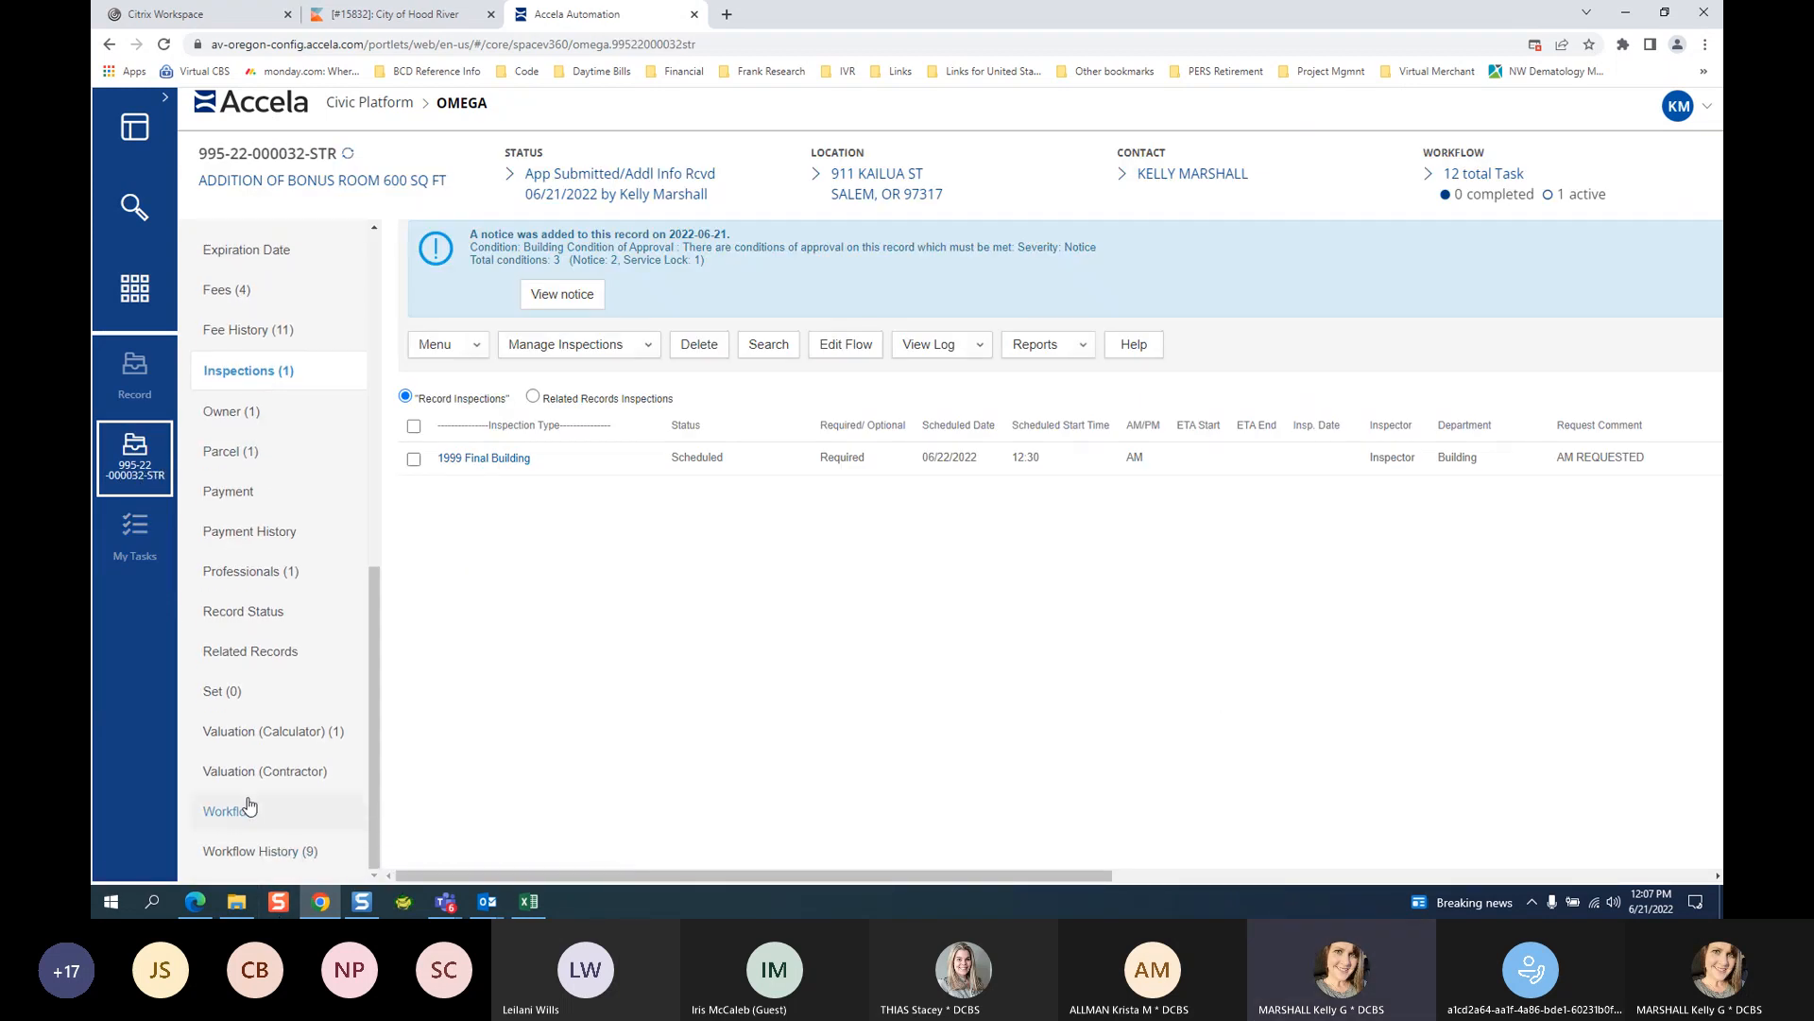
left_click(248, 810)
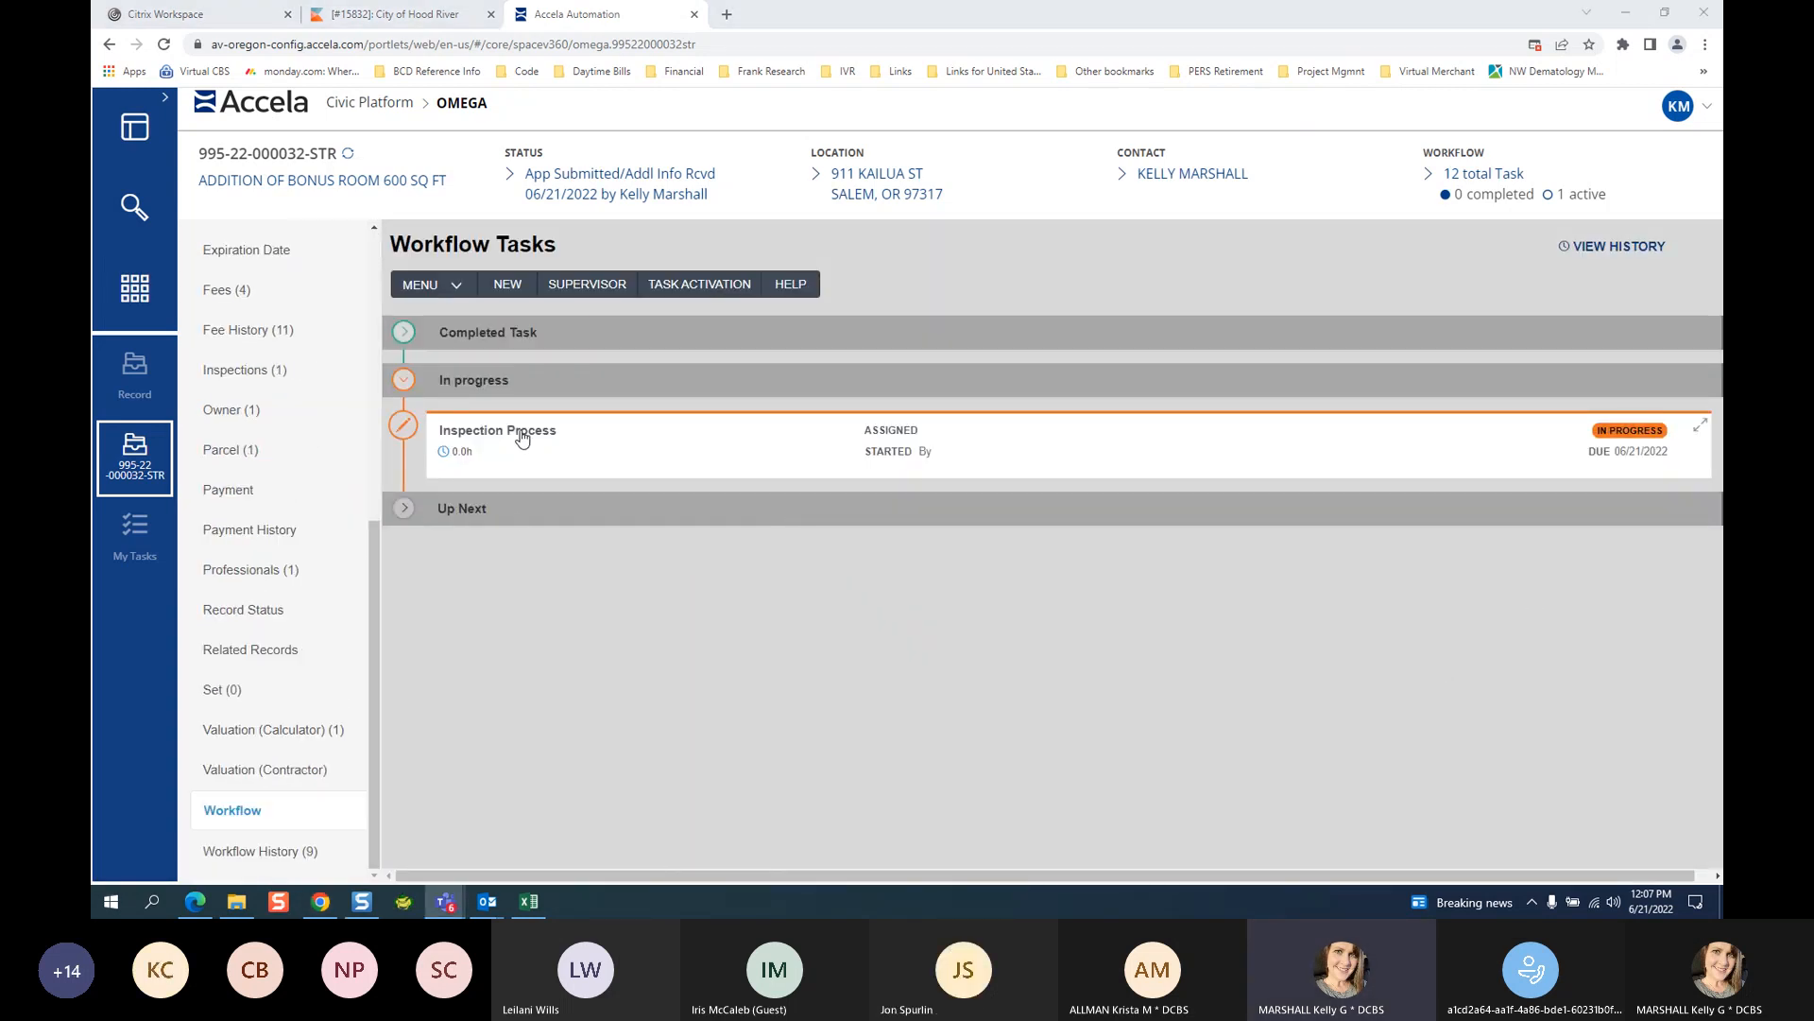
left_click(543, 438)
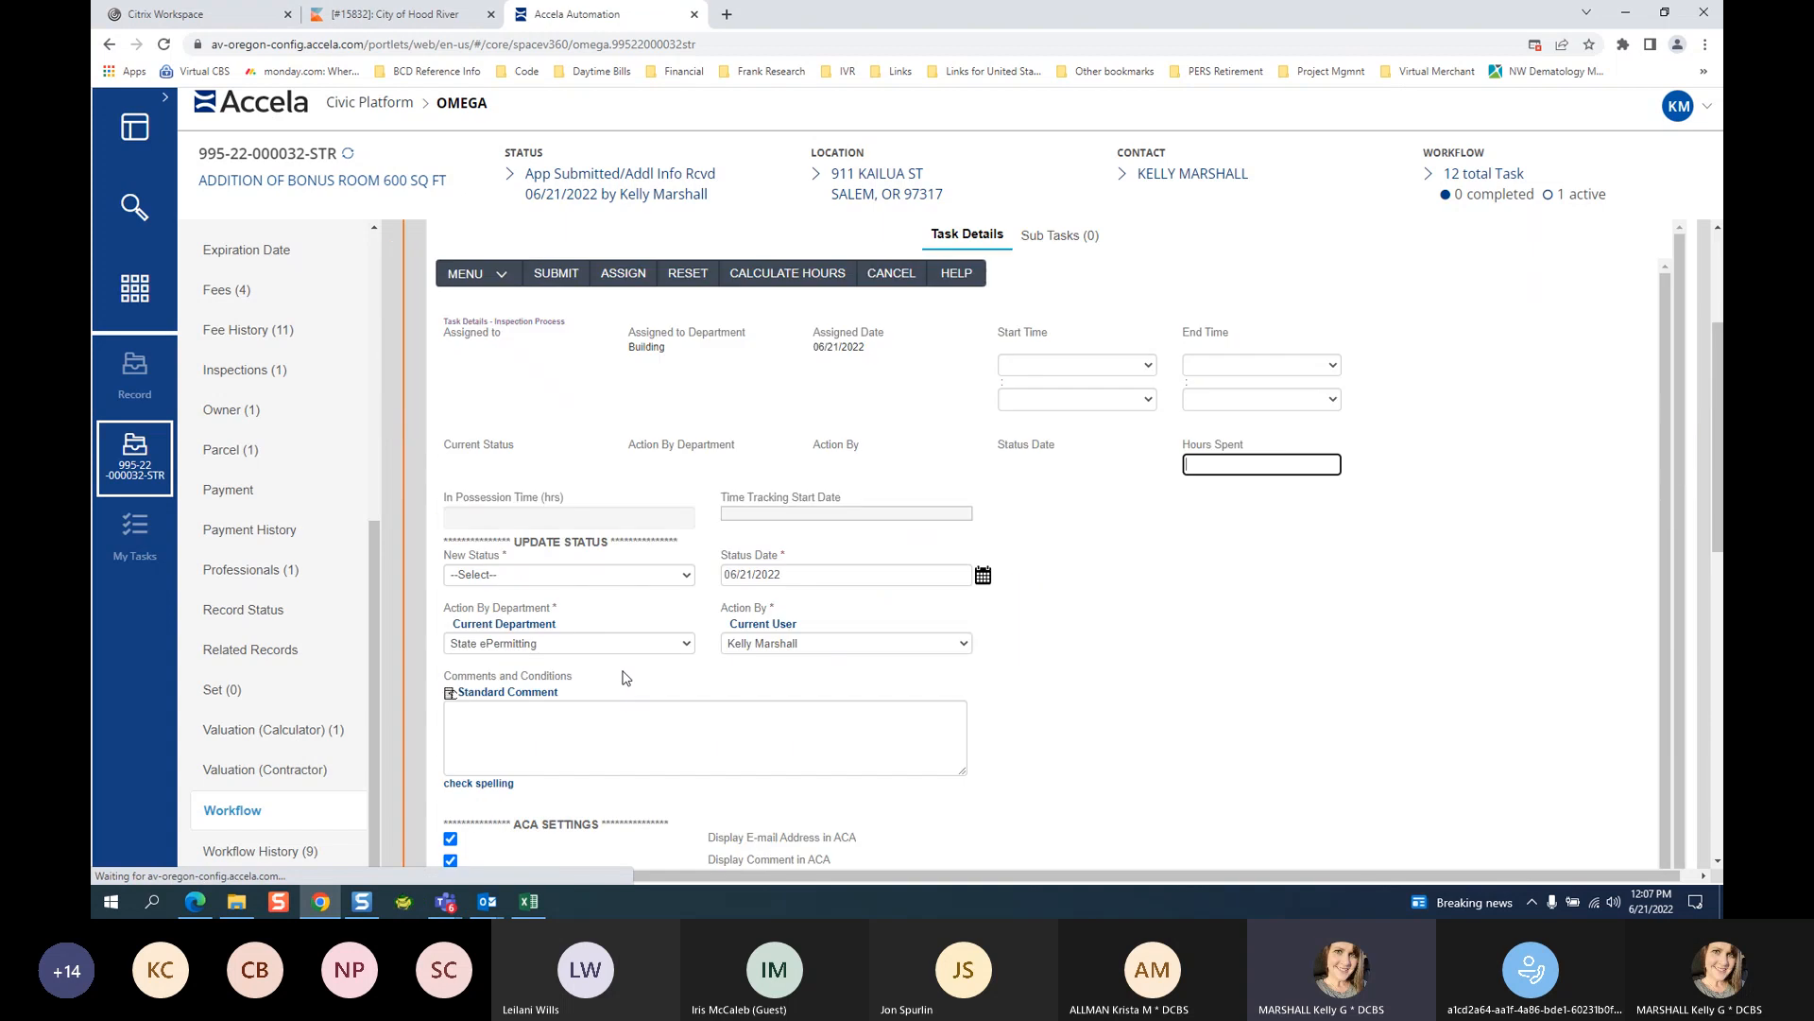
left_click(499, 580)
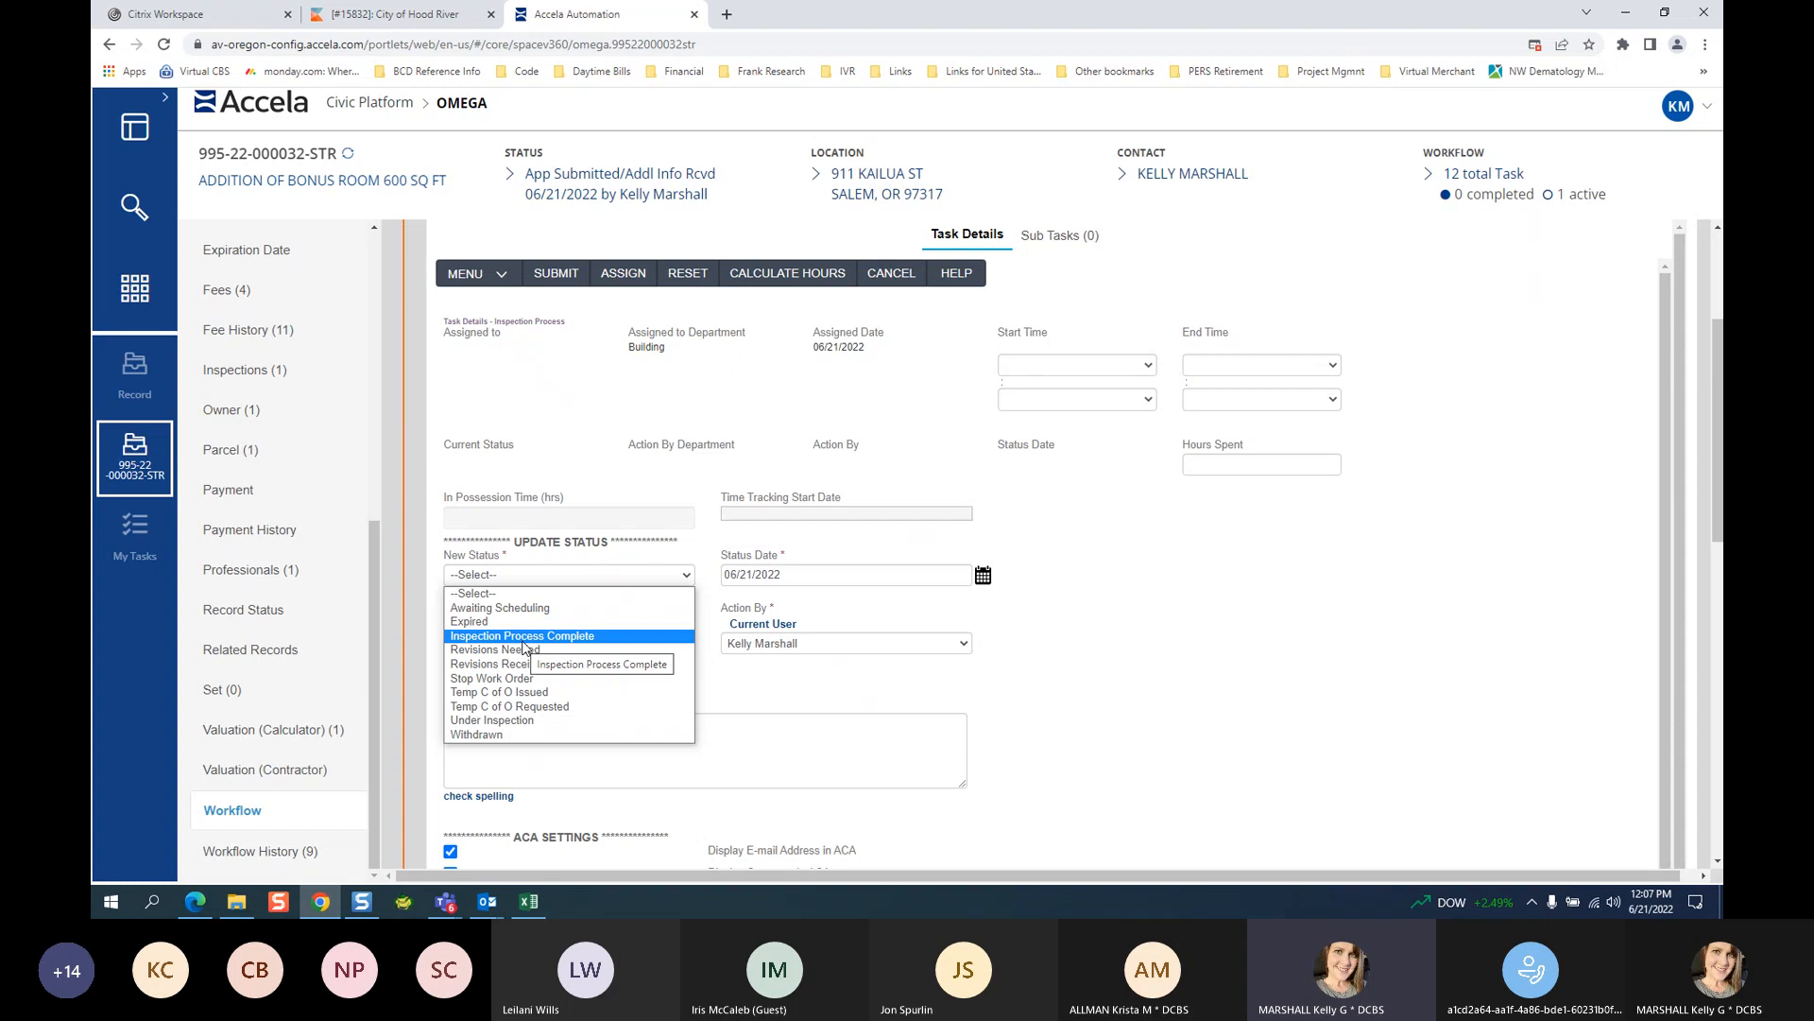
left_click(268, 369)
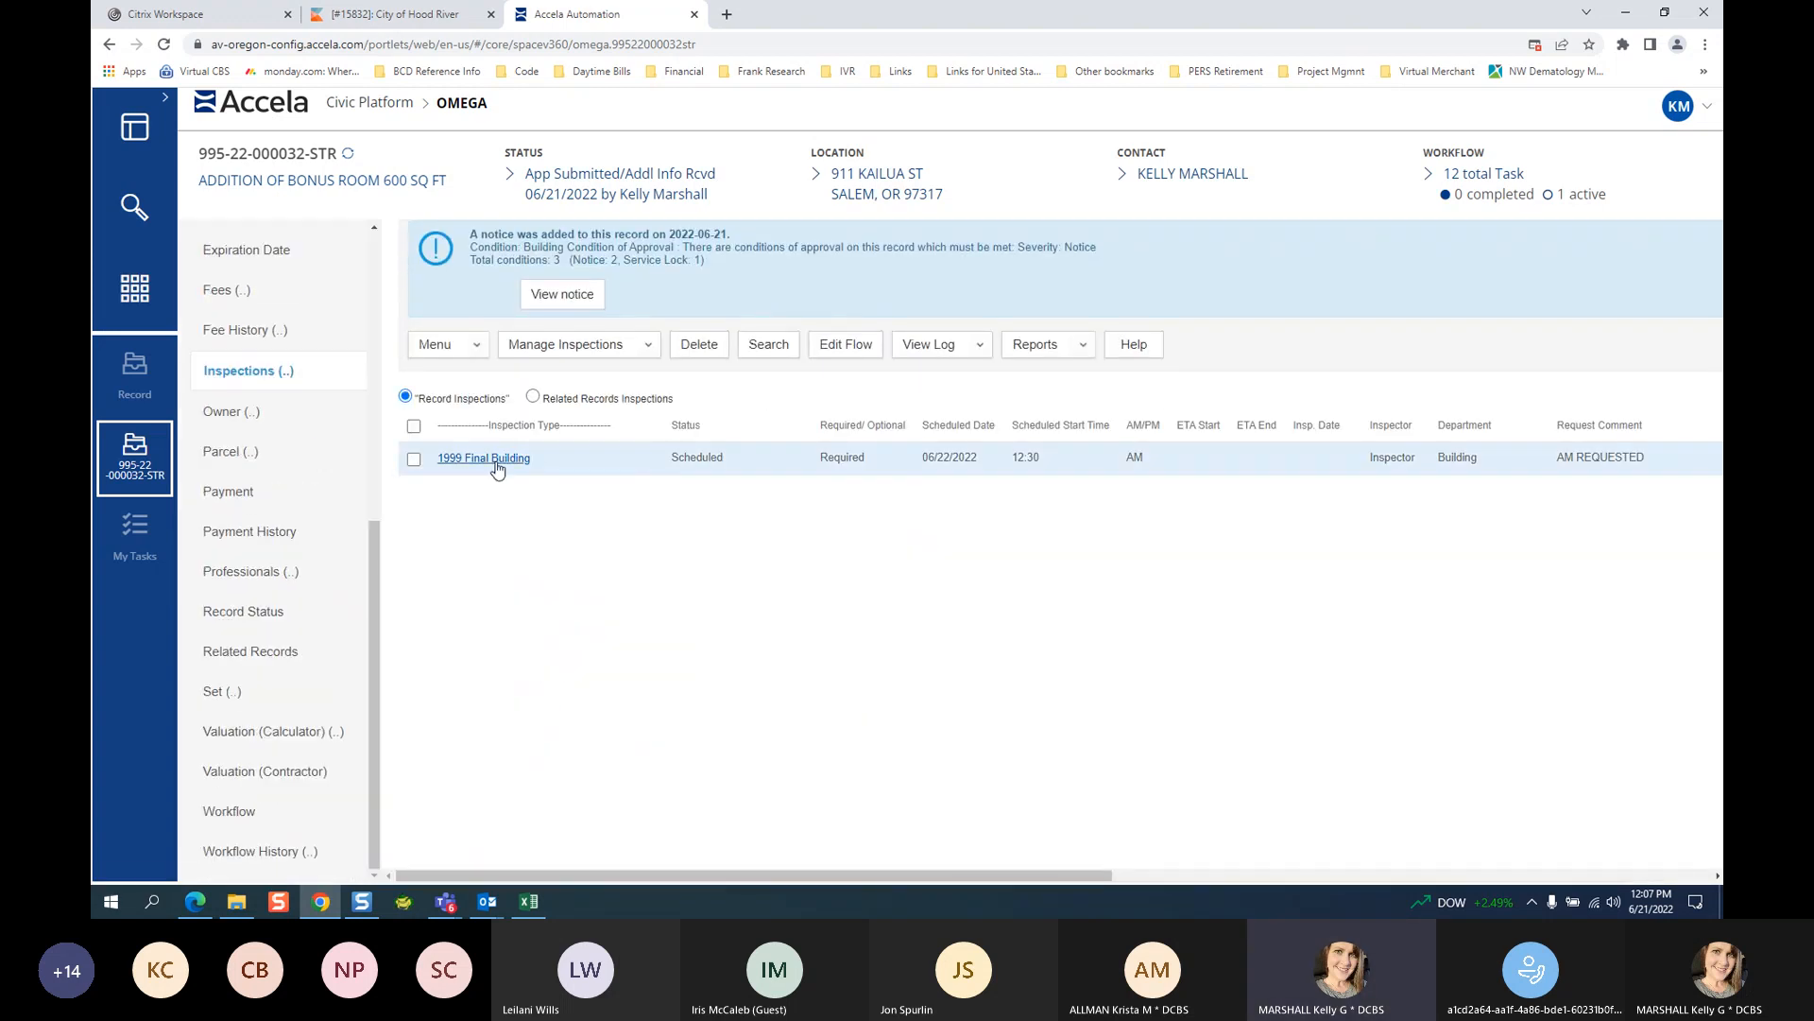
Mark the 1999 Final Building inspection result as Approved and save it.
left_click(484, 458)
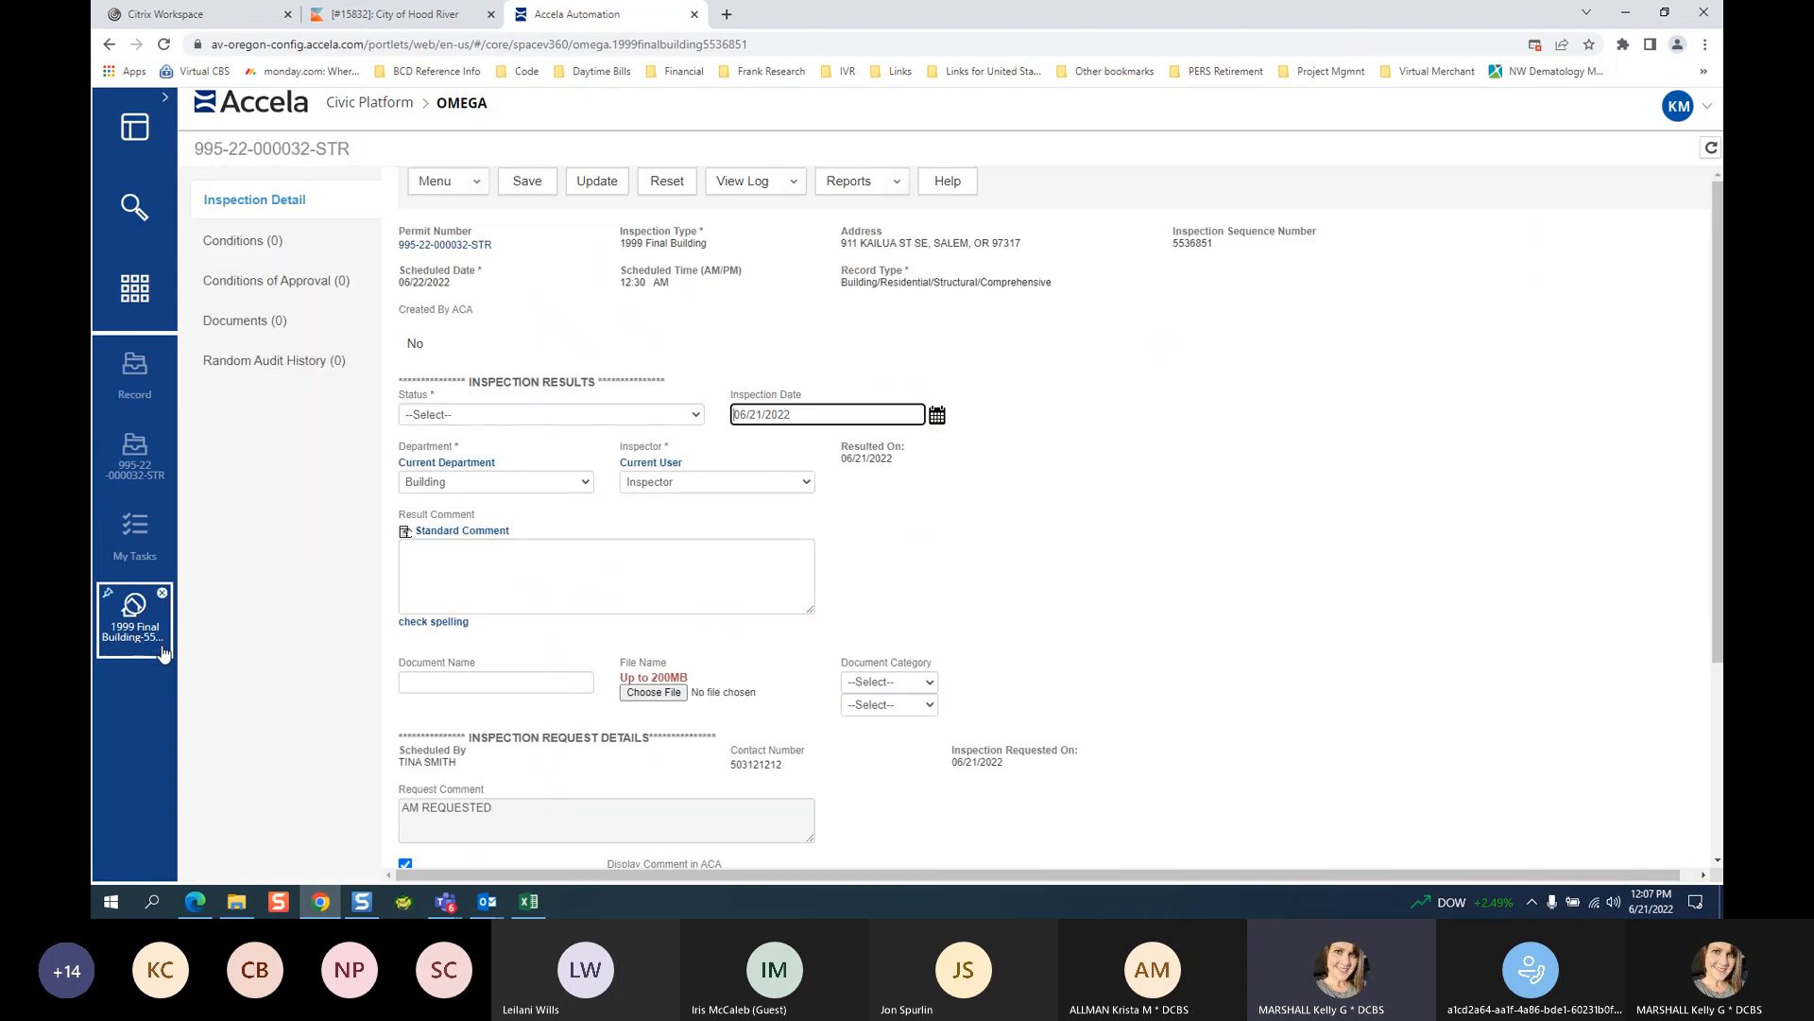
left_click(522, 416)
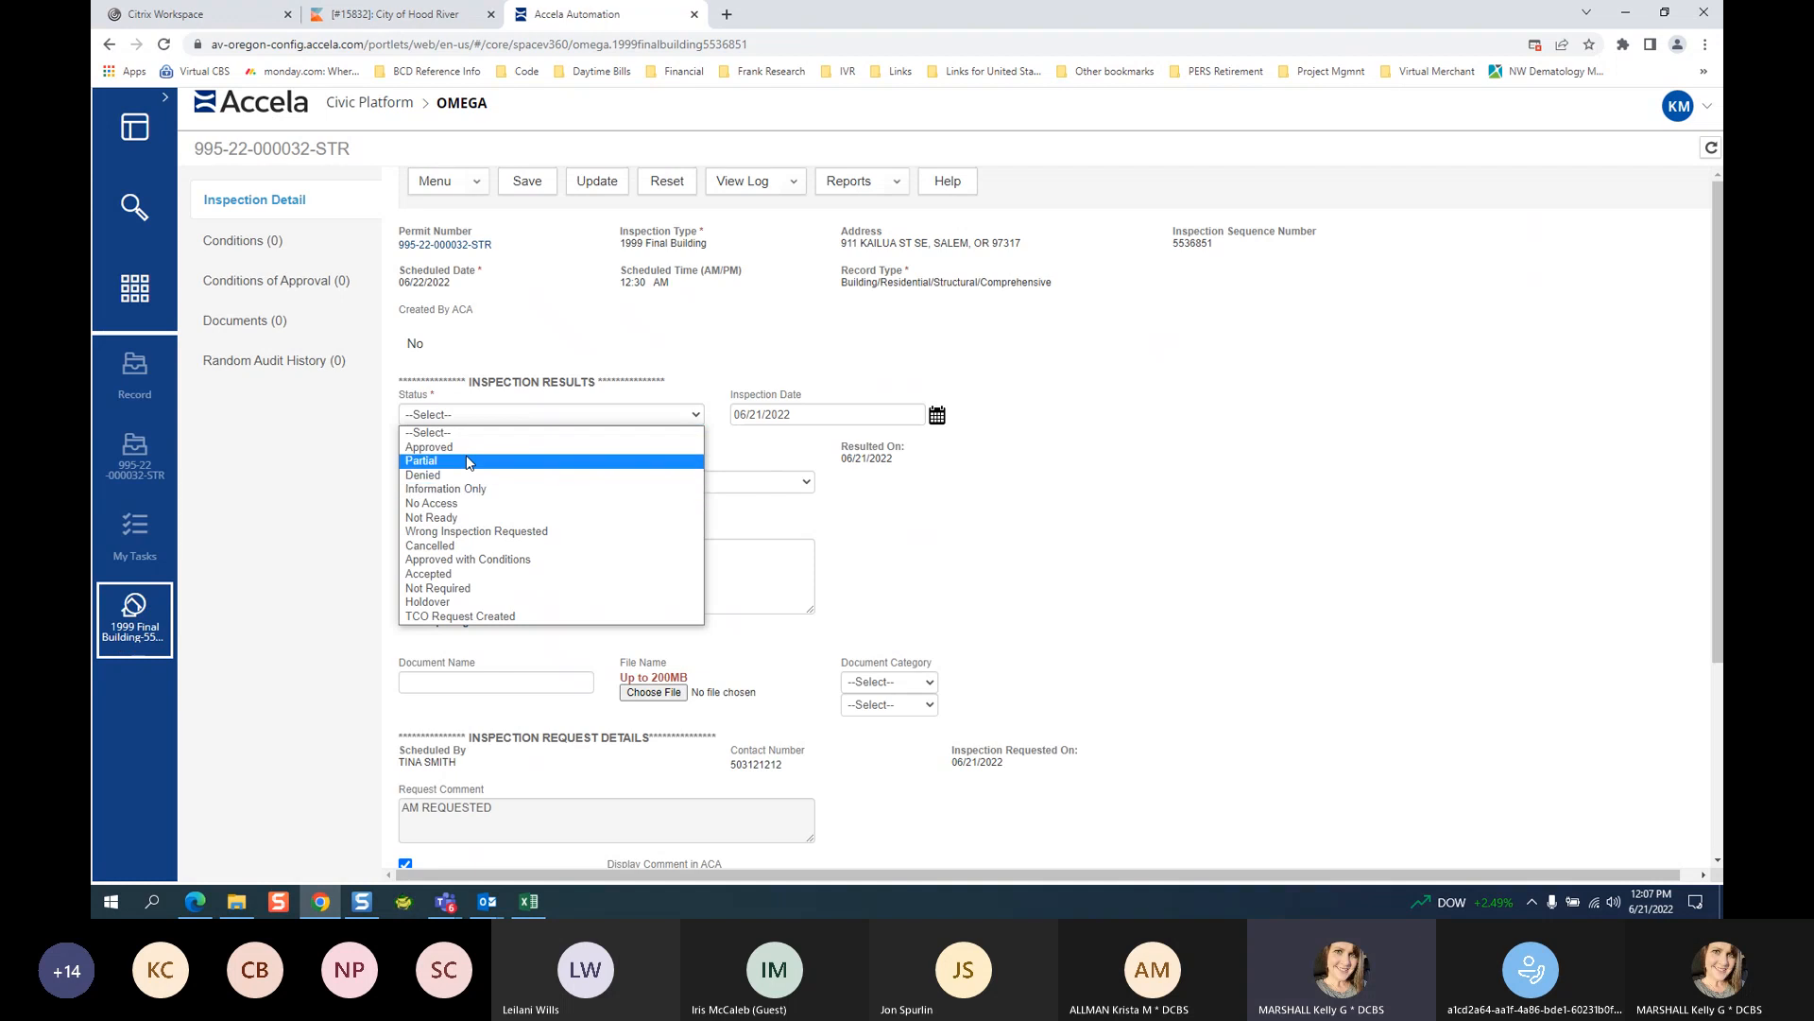
left_click(469, 447)
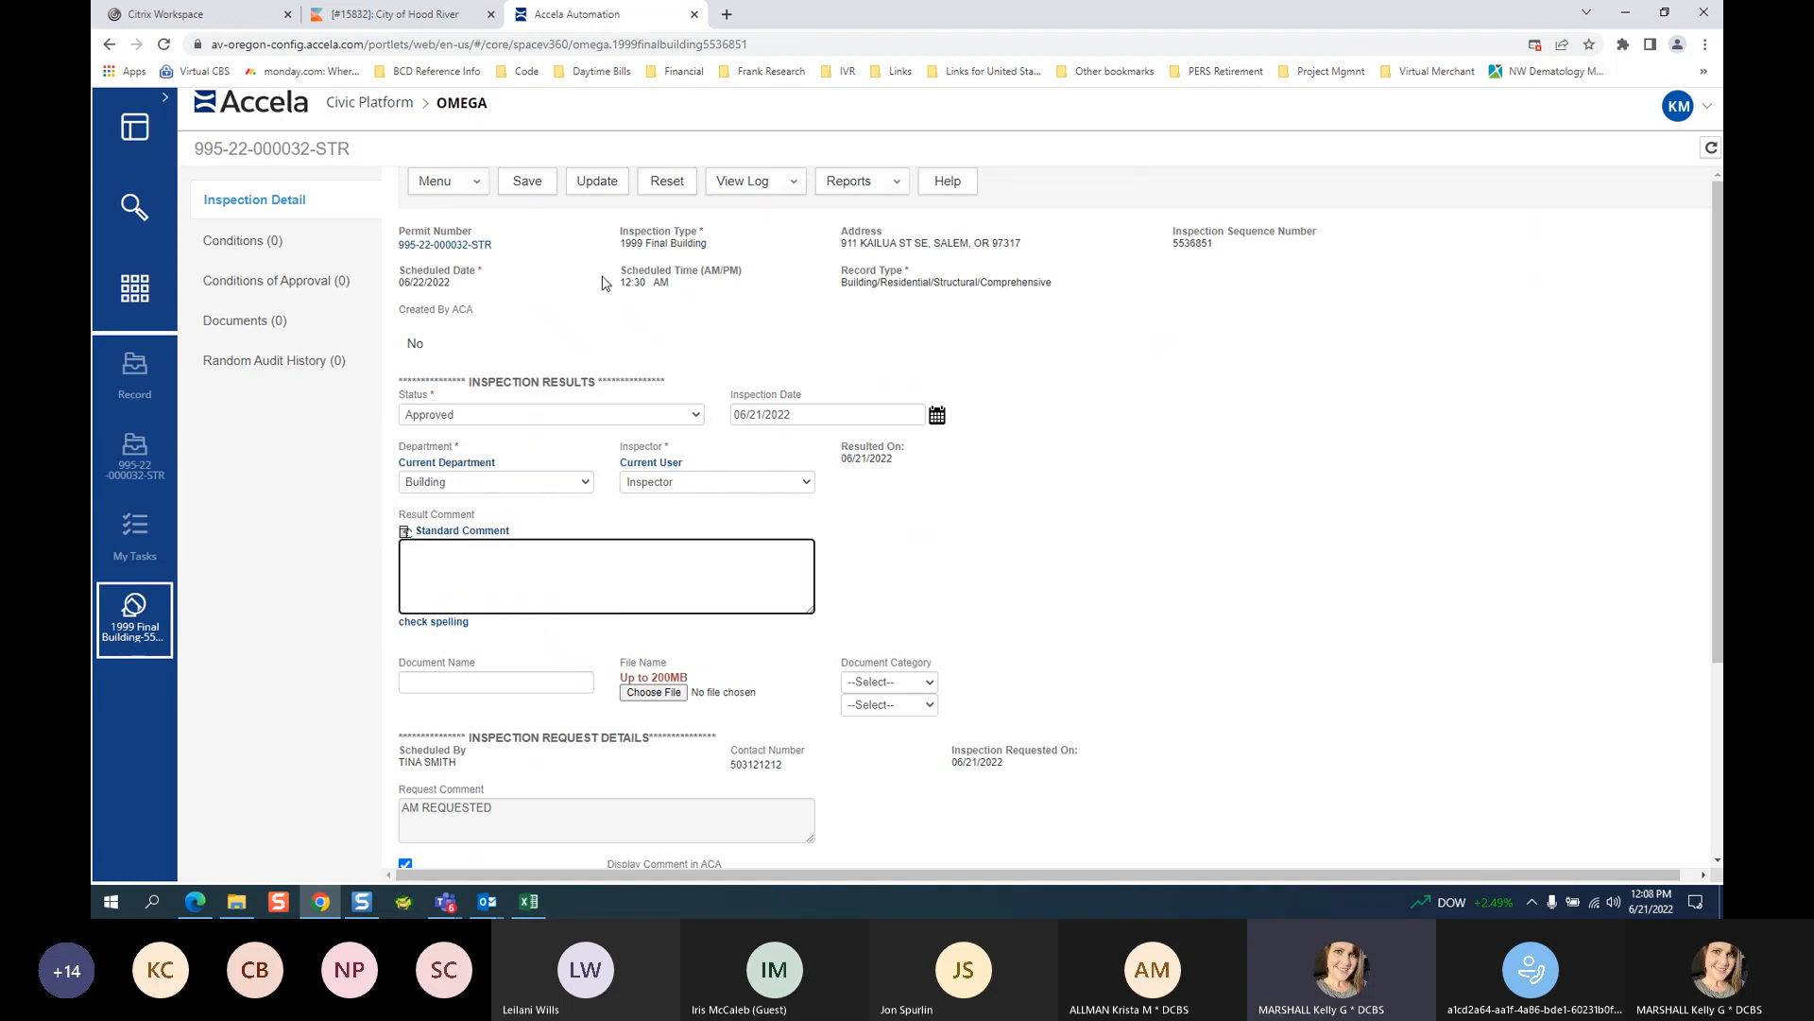
left_click(528, 181)
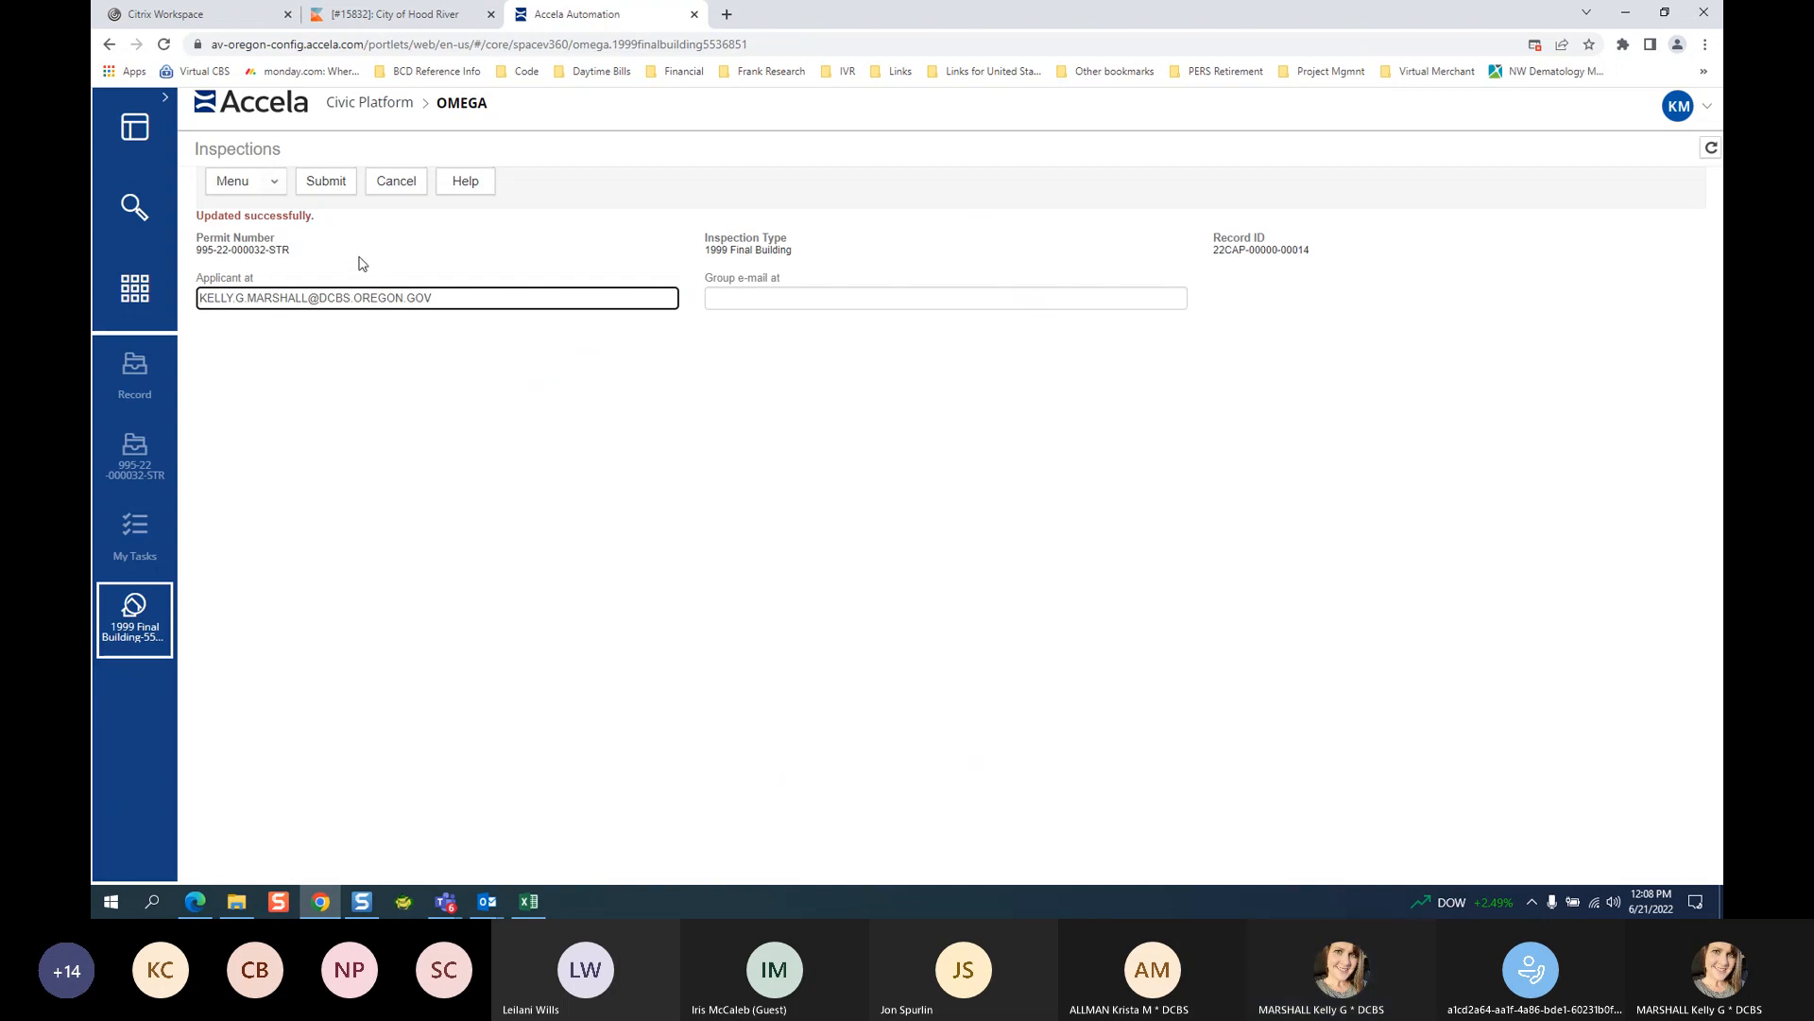
Dismiss the notification form without sending and return to the record's inspections list.
left_click(336, 327)
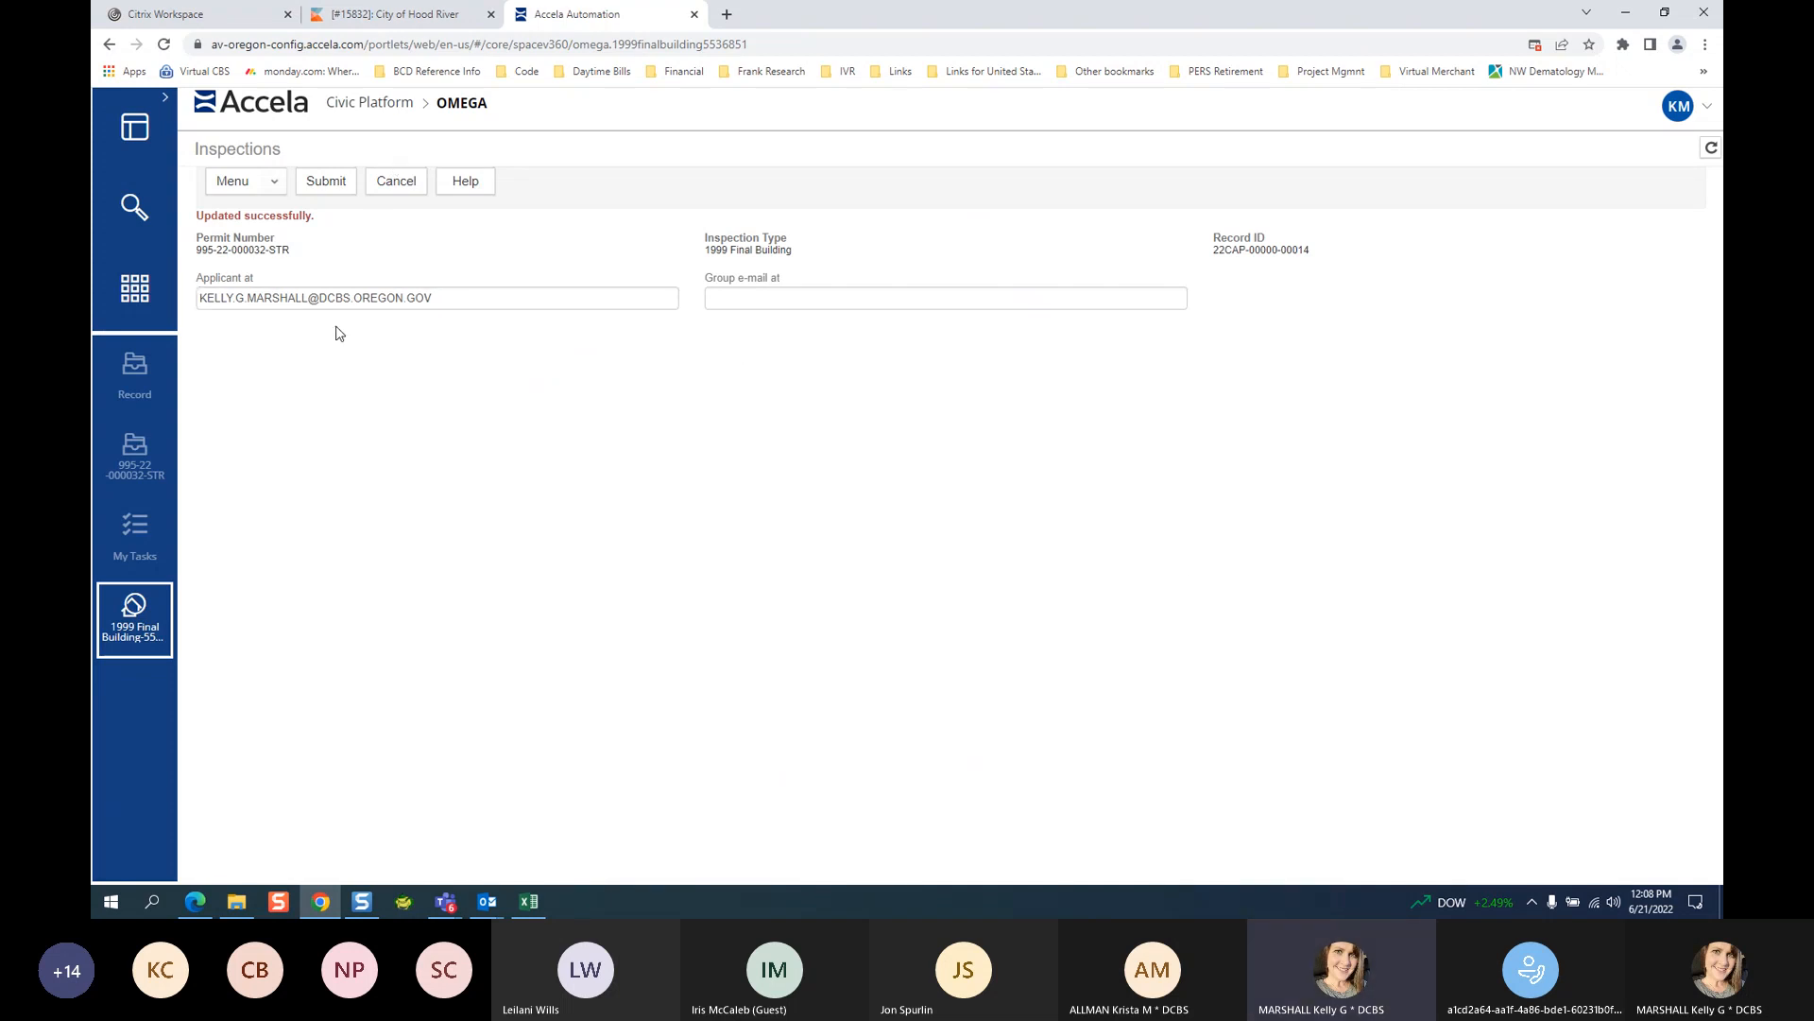
left_click(396, 182)
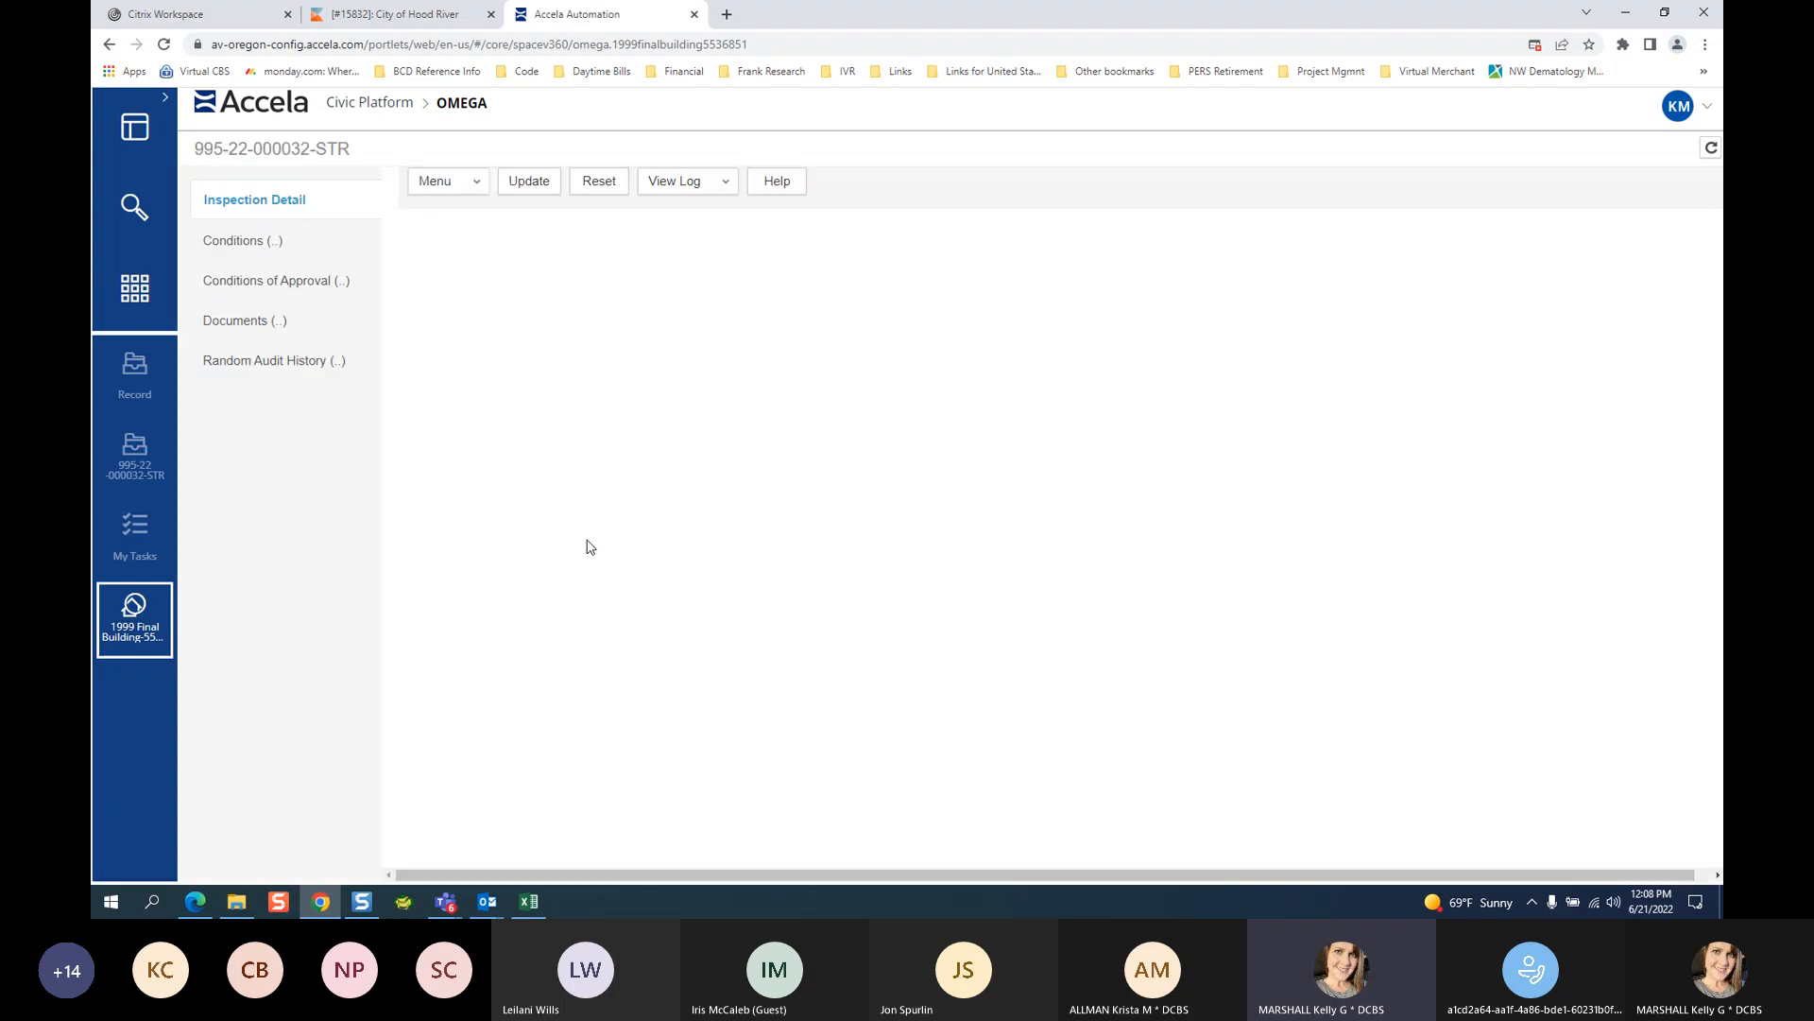
left_click(162, 595)
left_click(135, 454)
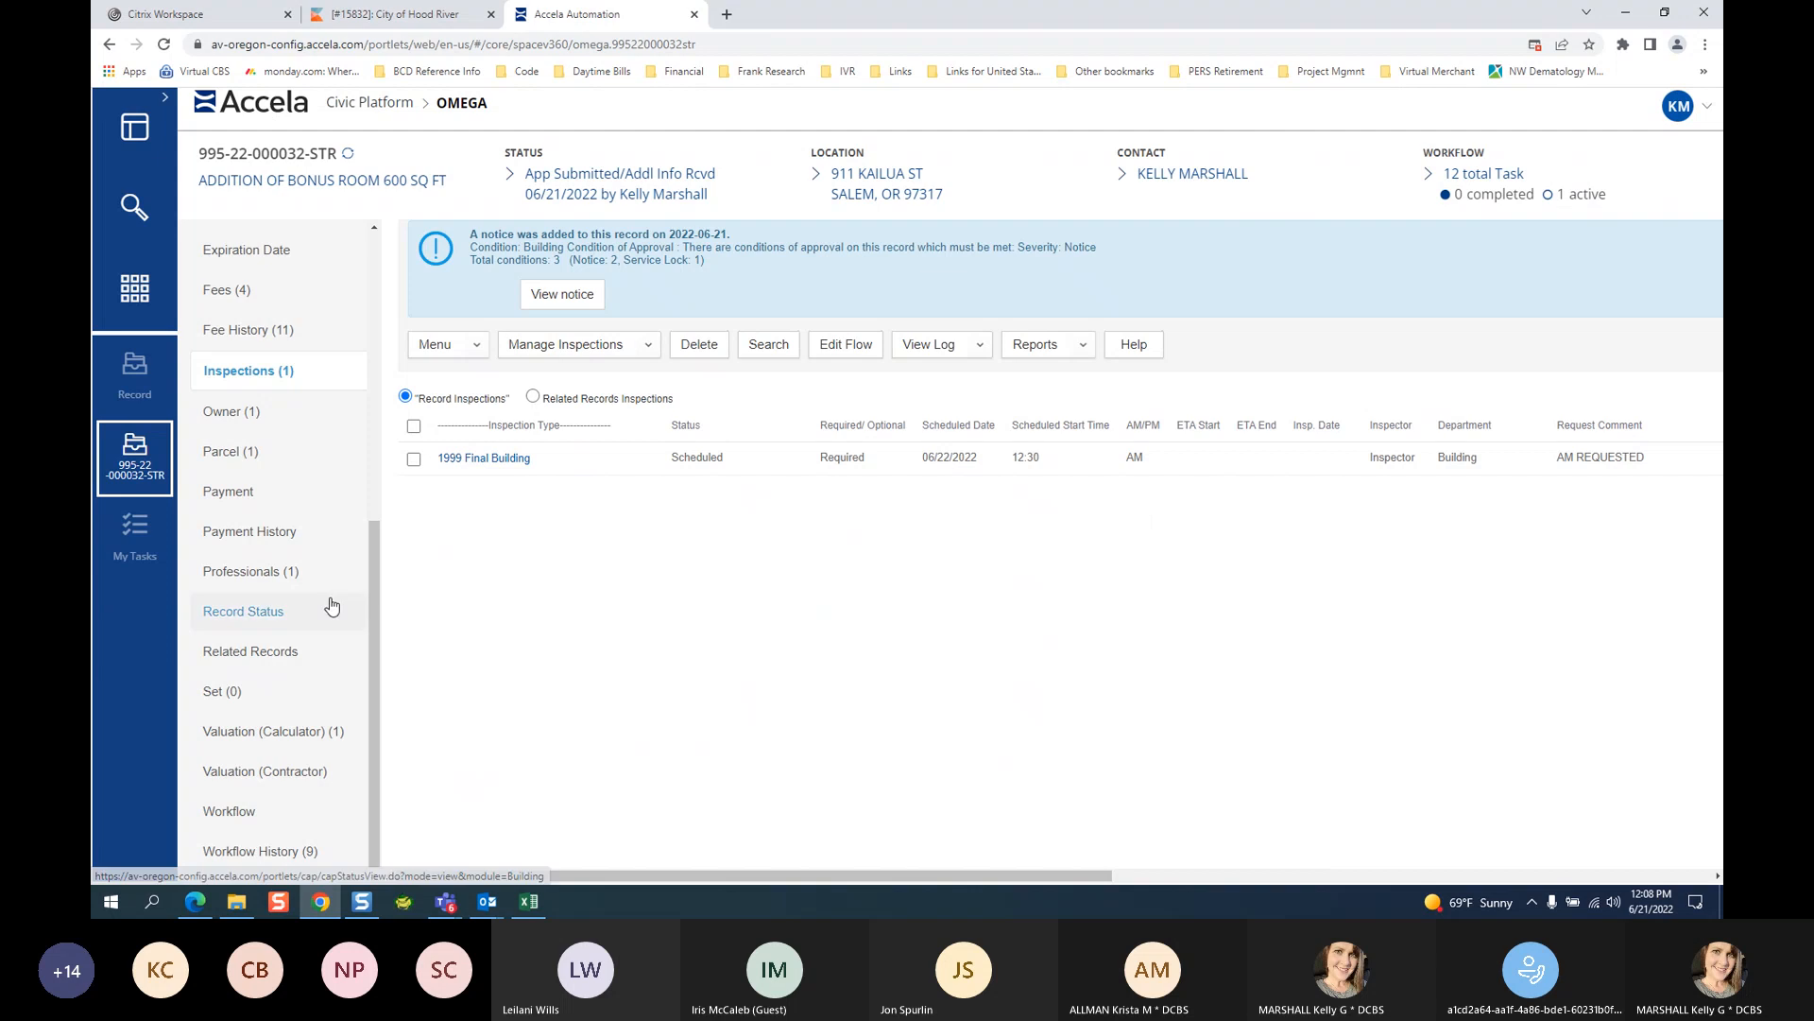
Go to the record's Workflow and show the Inspection Process task's New Status choices.
left_click(254, 403)
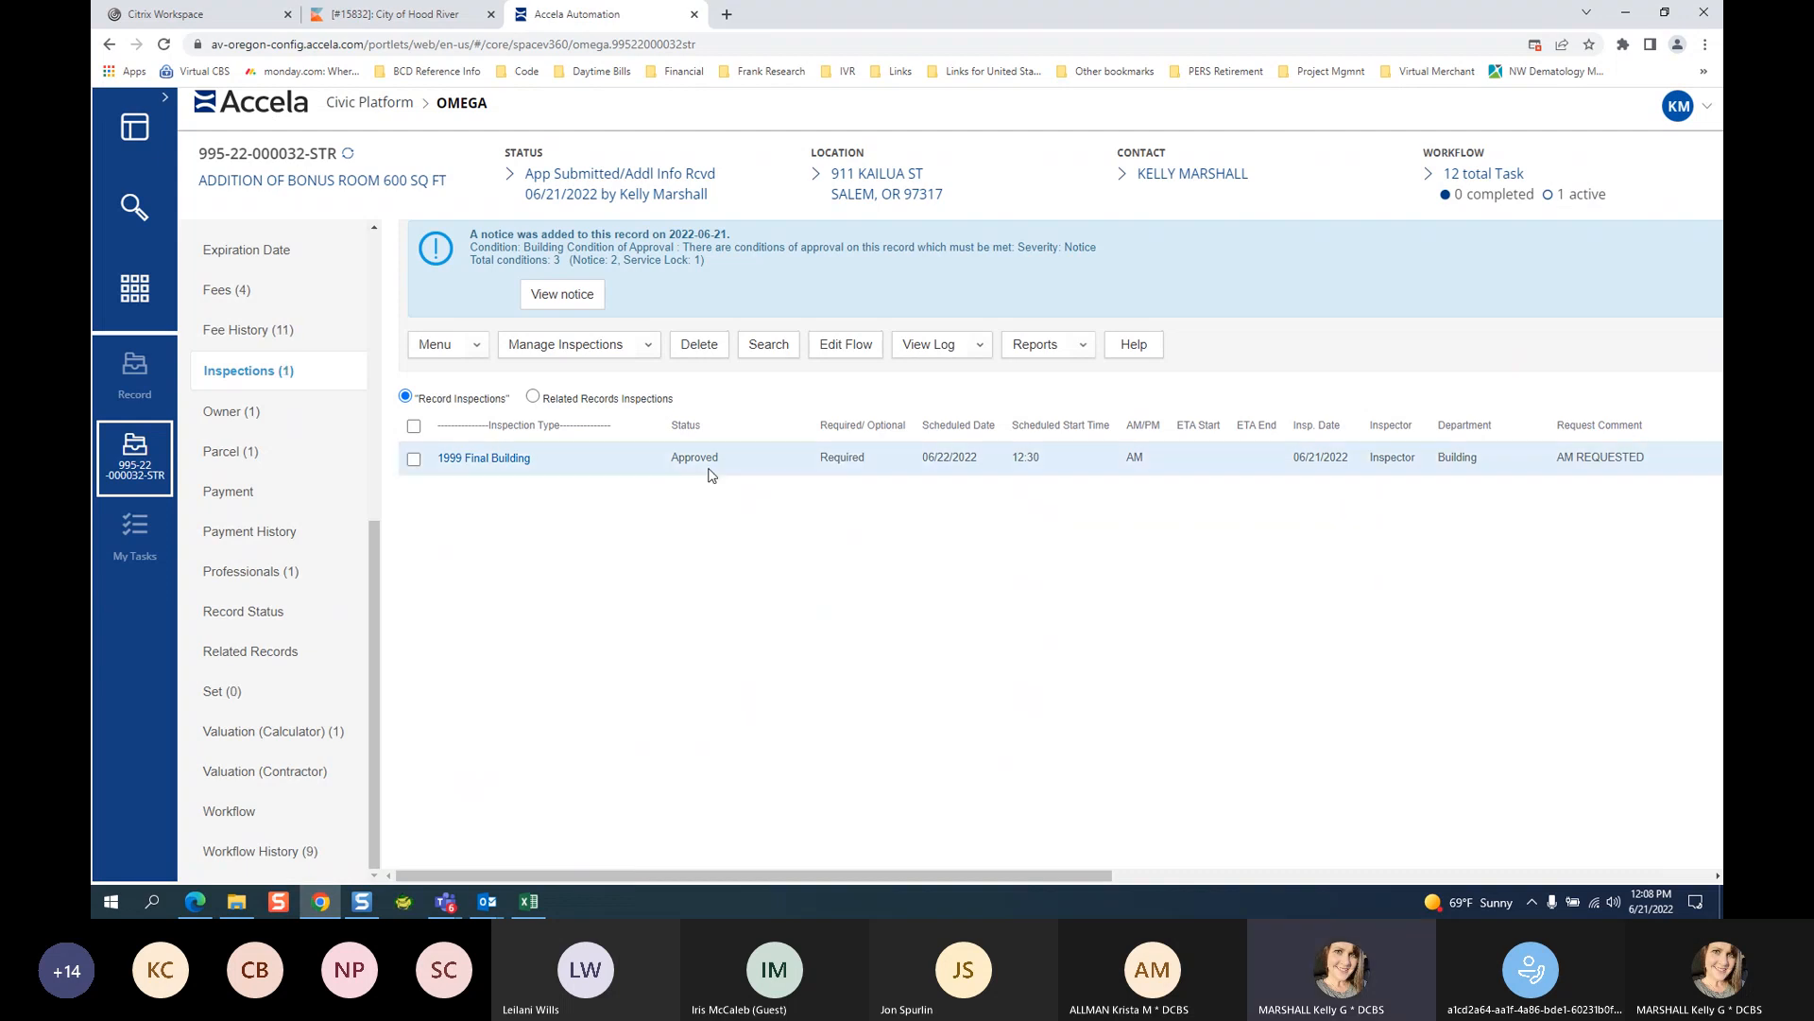
left_click(232, 813)
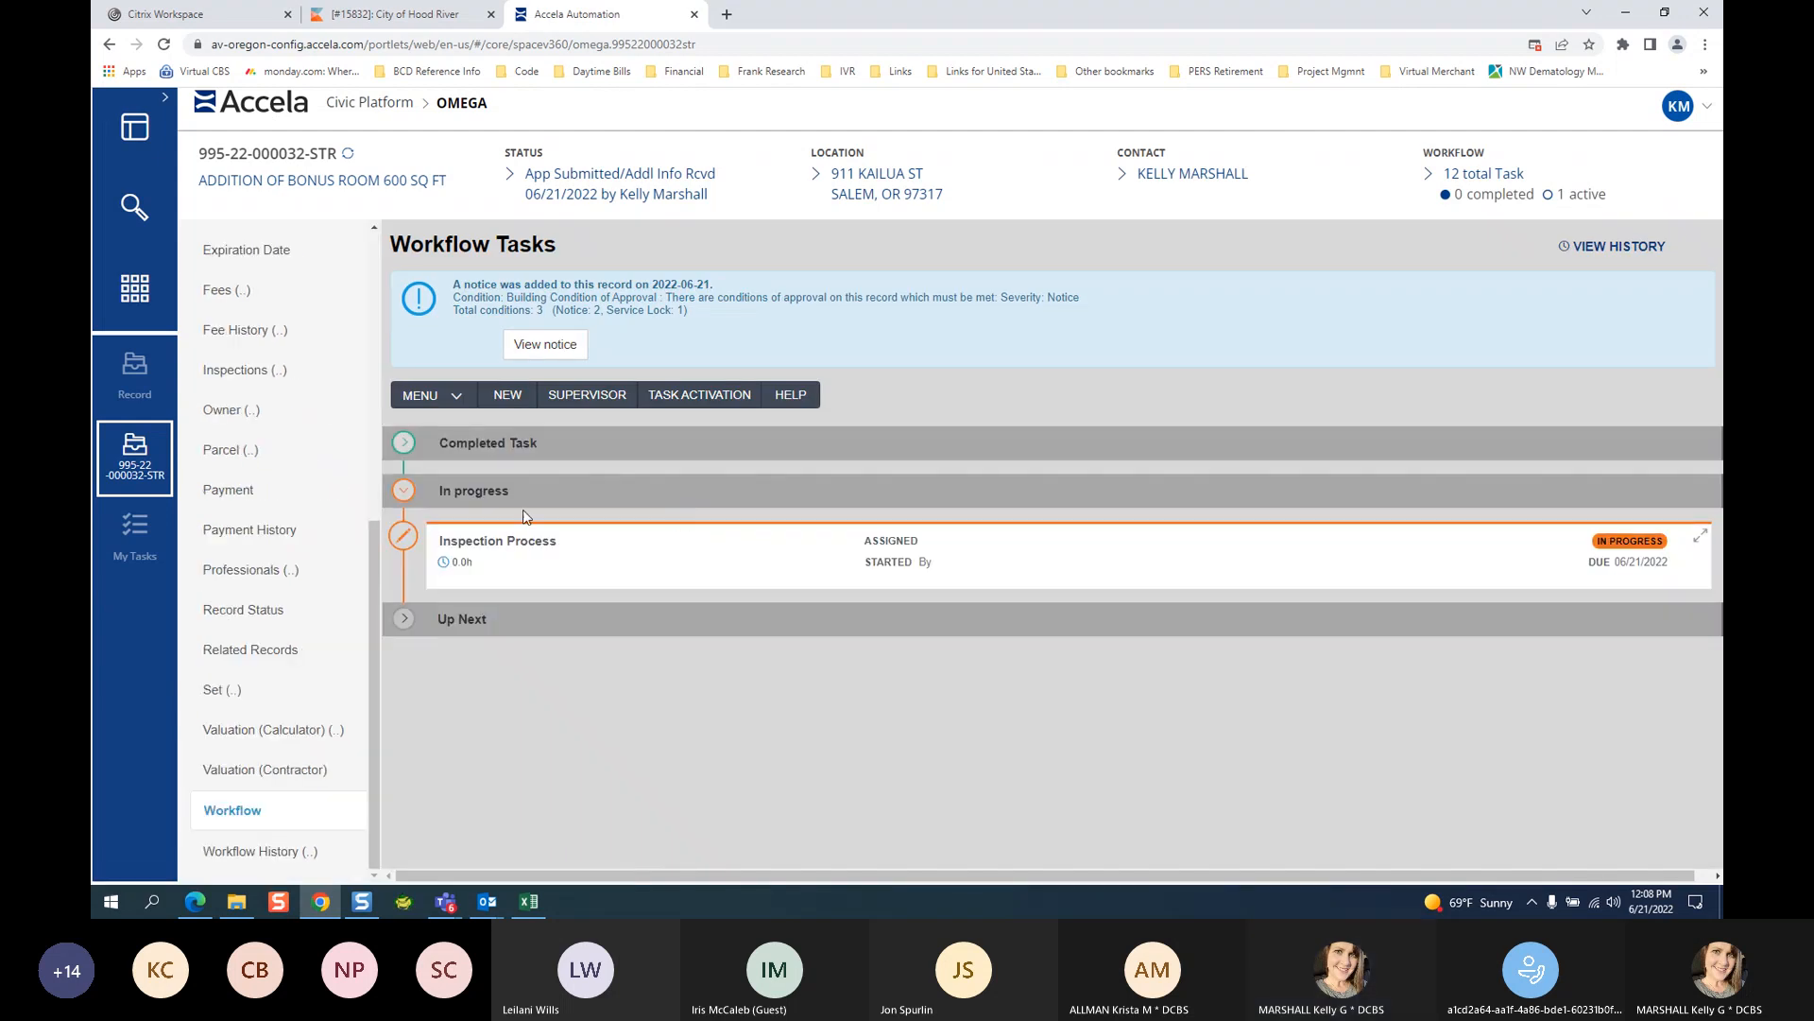
scroll(812, 588, "down", 4)
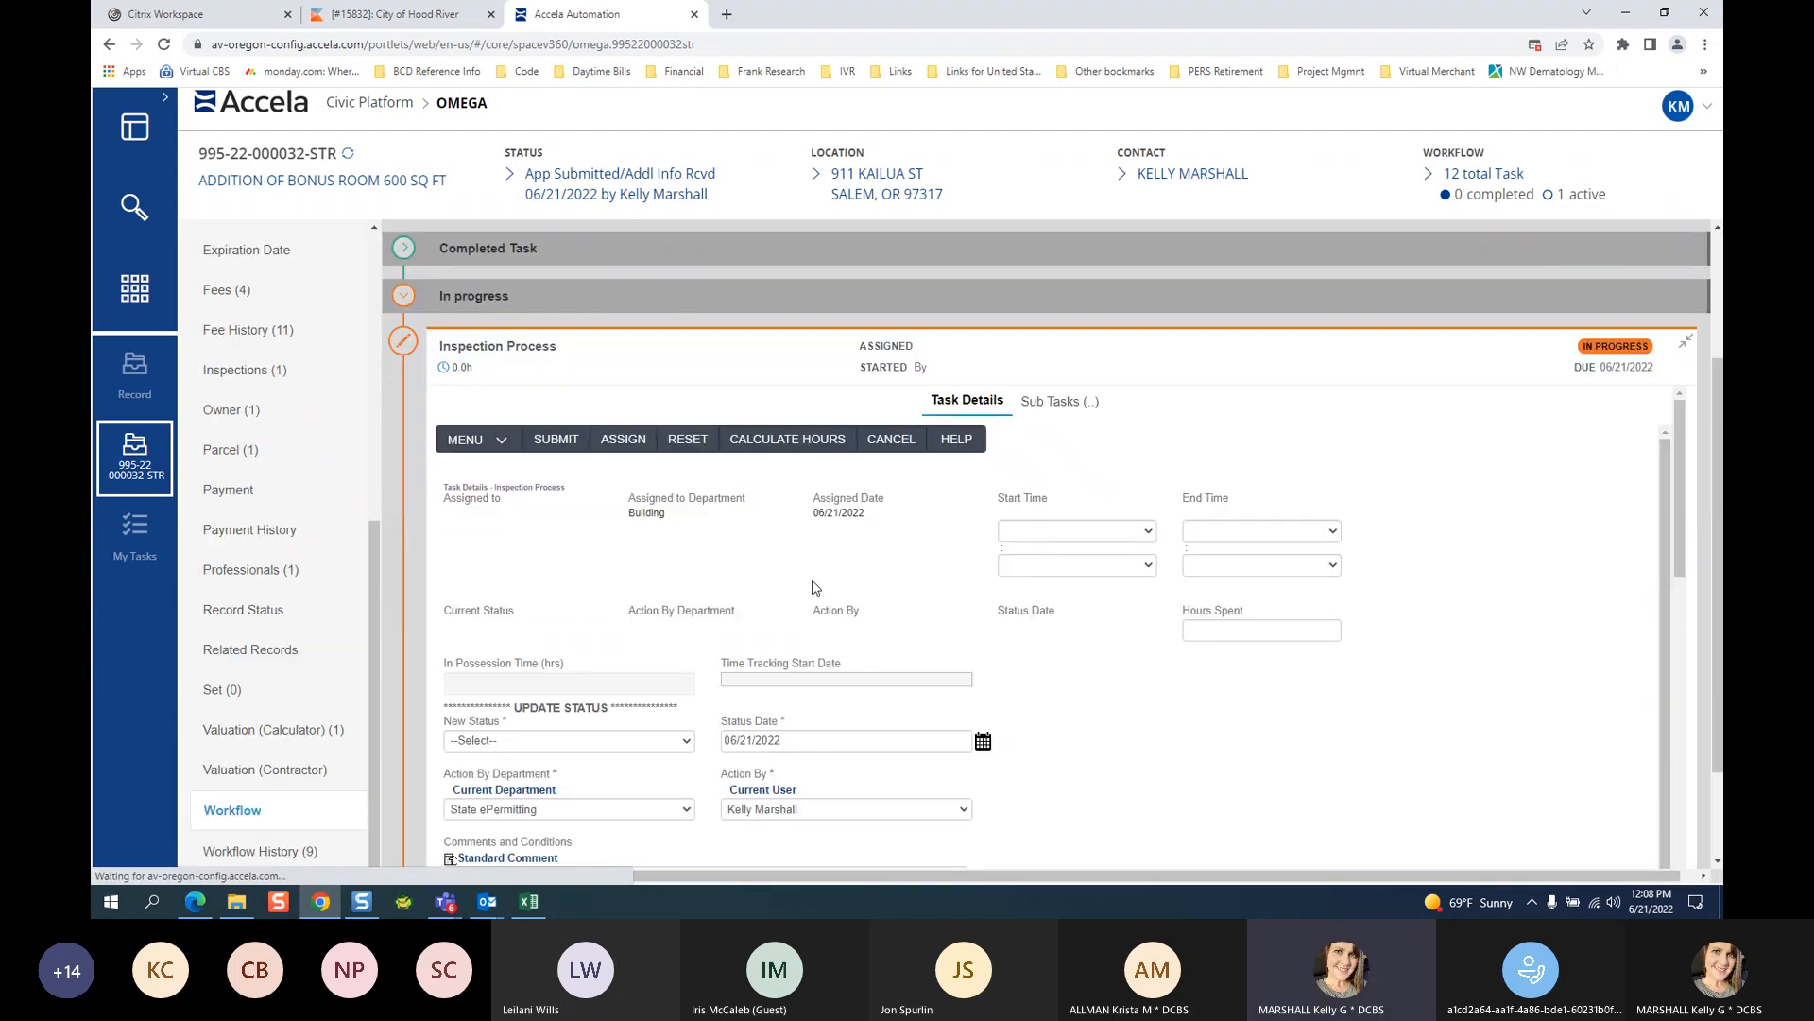
left_click(513, 576)
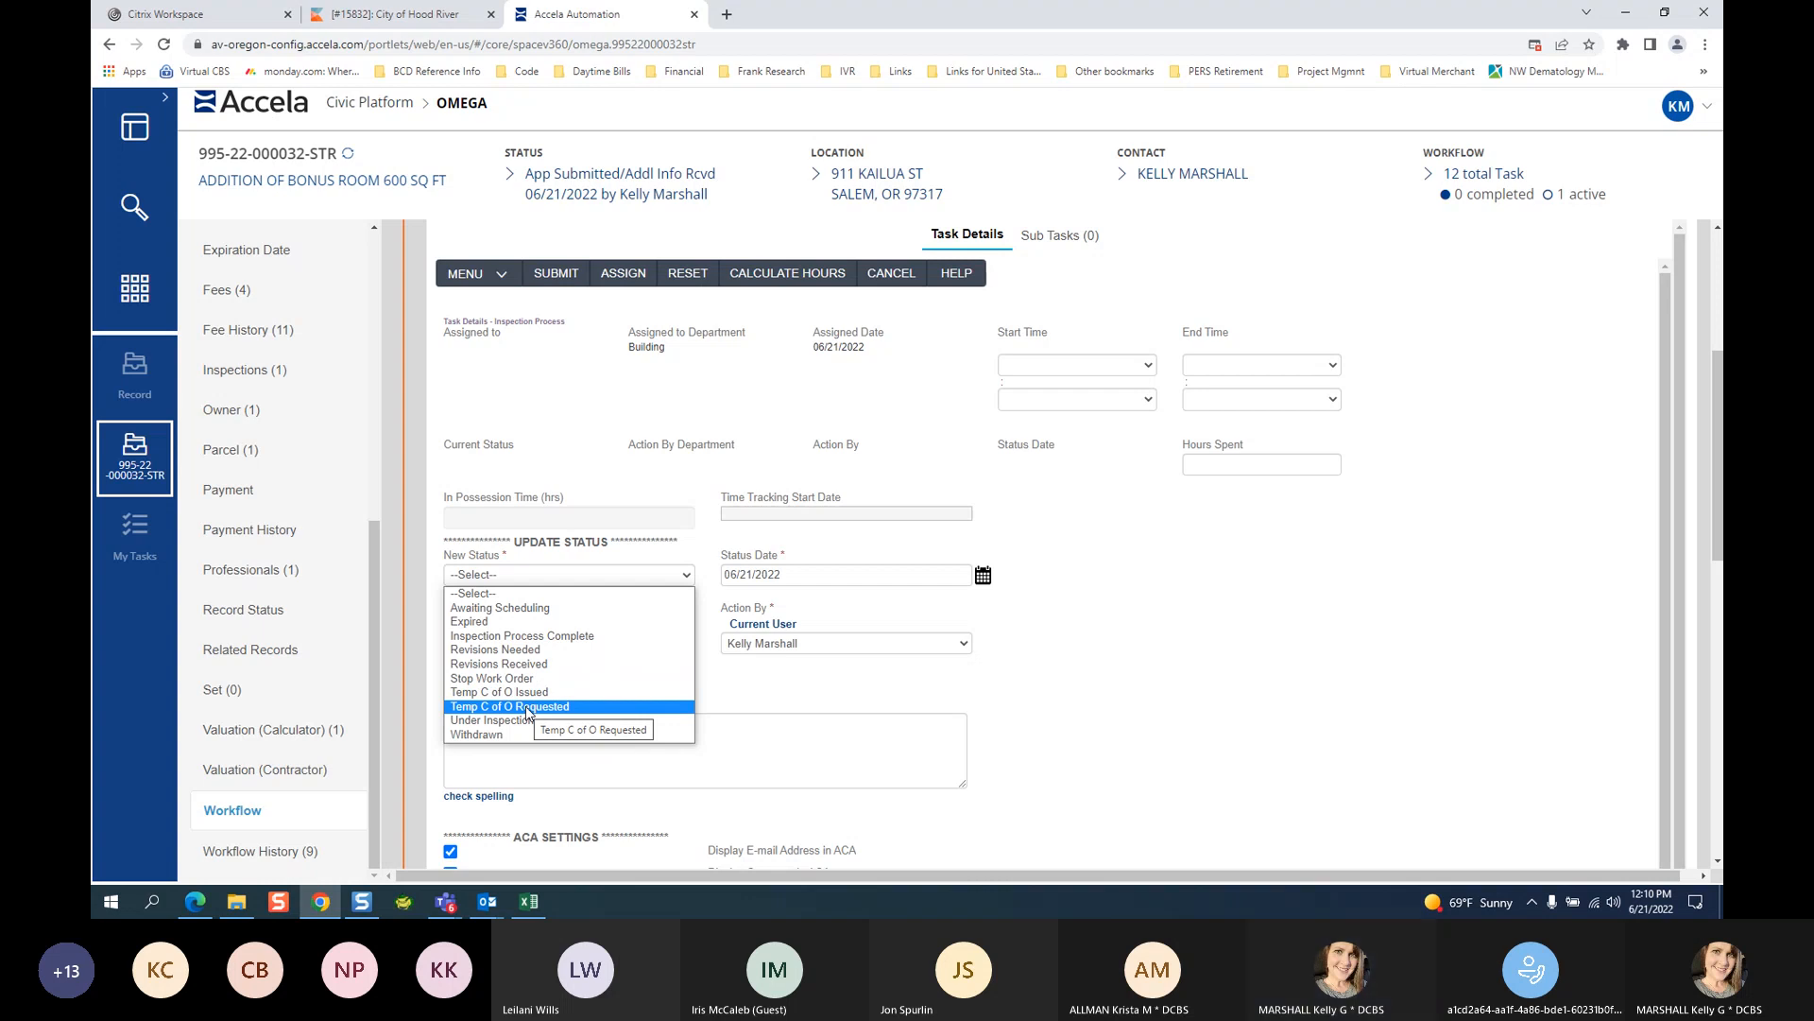
Choose Inspection Process Complete and set Moisture Content and High Efficiency Lighting Form Received to Yes.
left_click(546, 636)
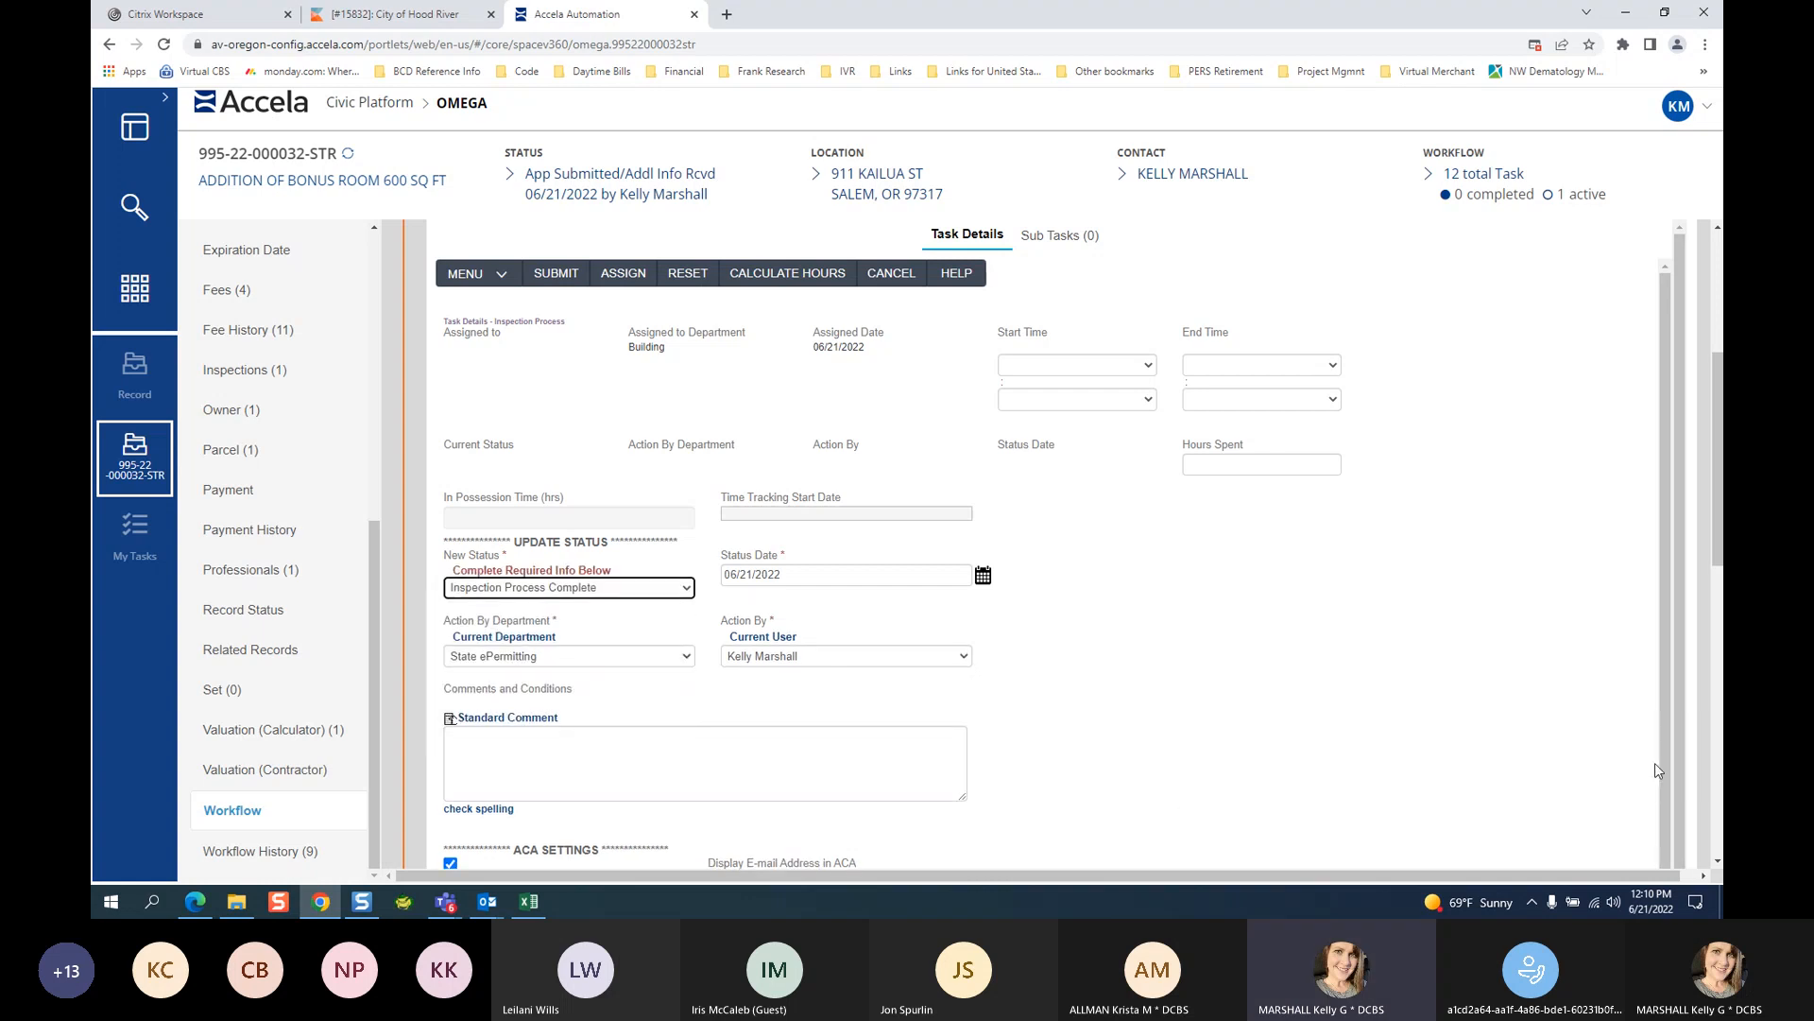
scroll(1718, 865, "down", 10)
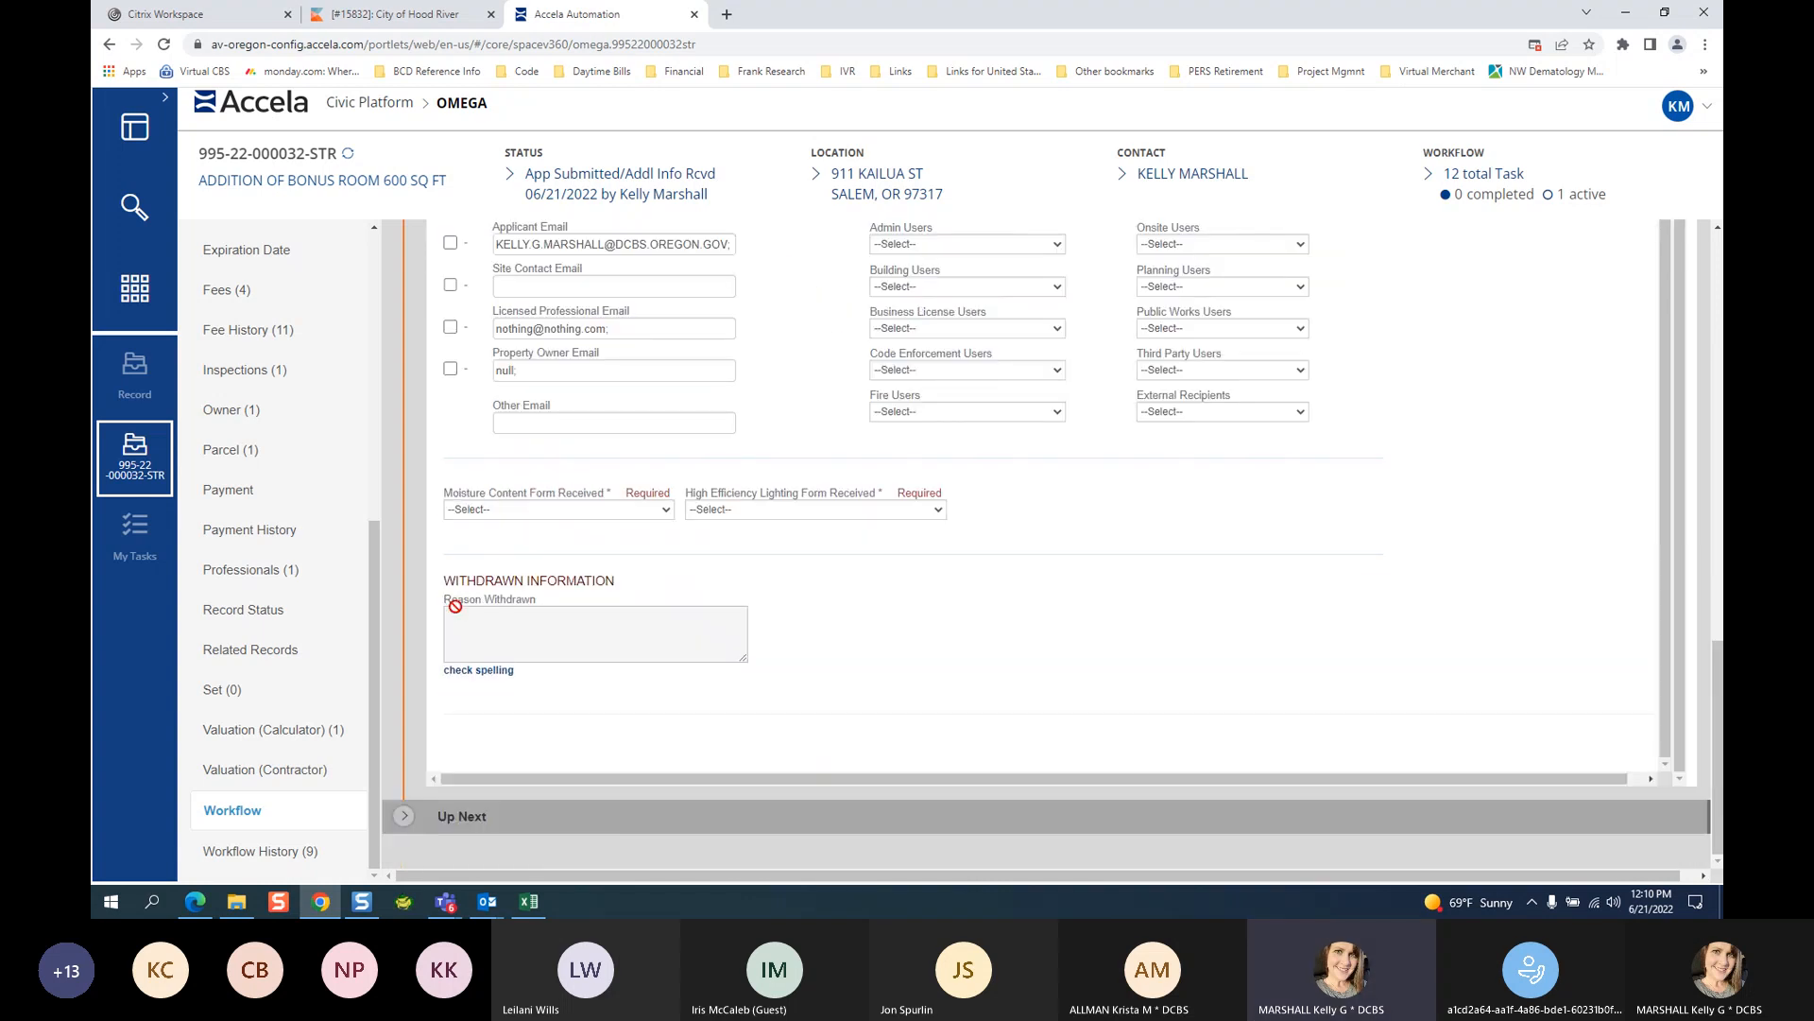
left_click(518, 511)
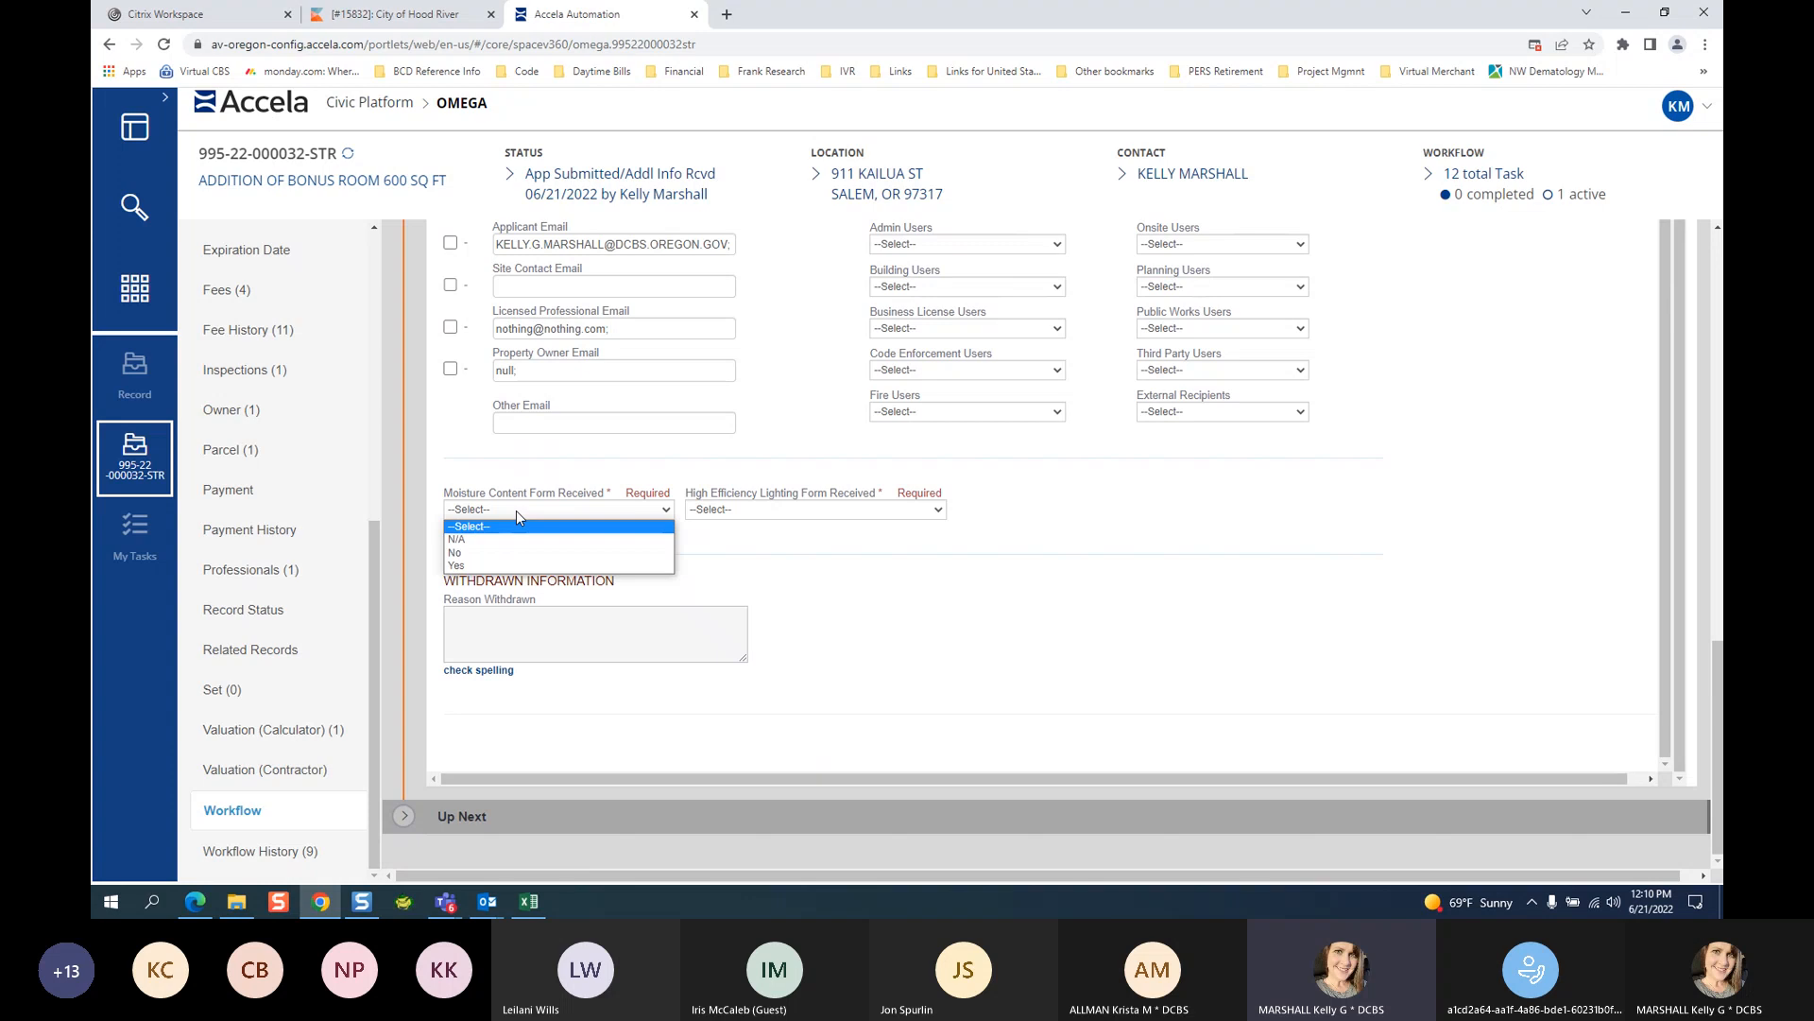
left_click(502, 565)
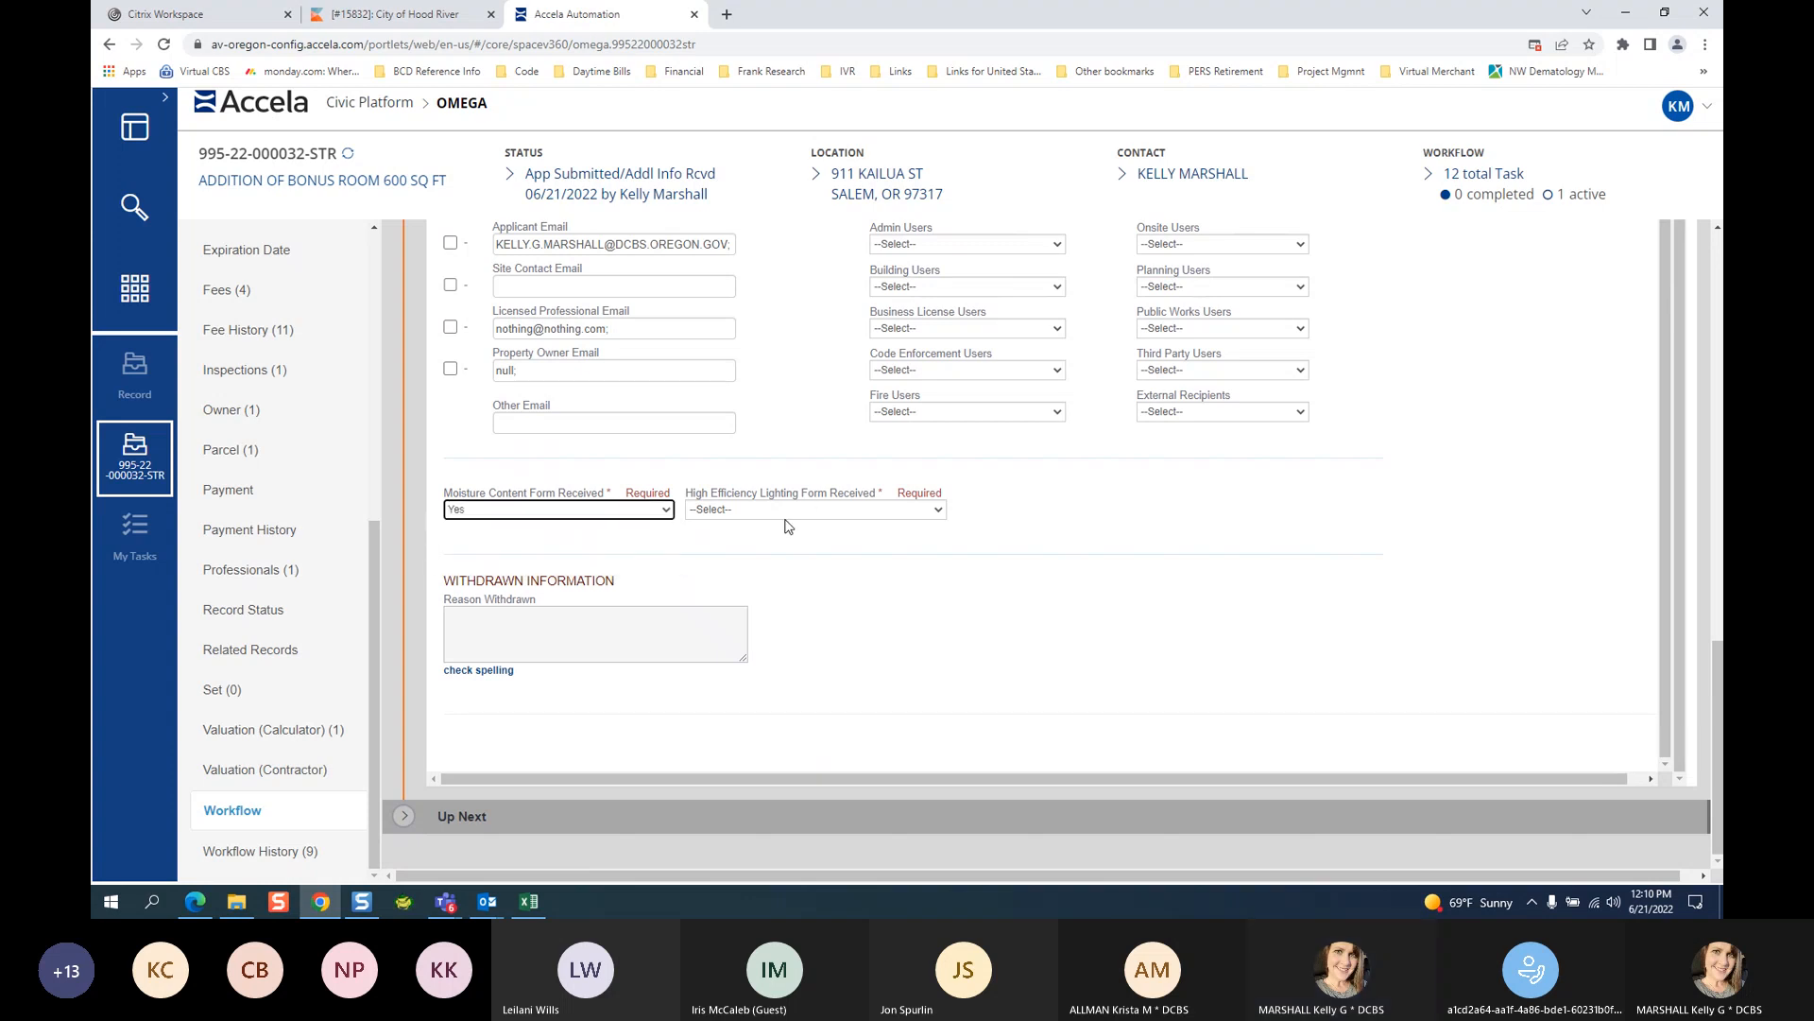
left_click(756, 511)
left_click(698, 565)
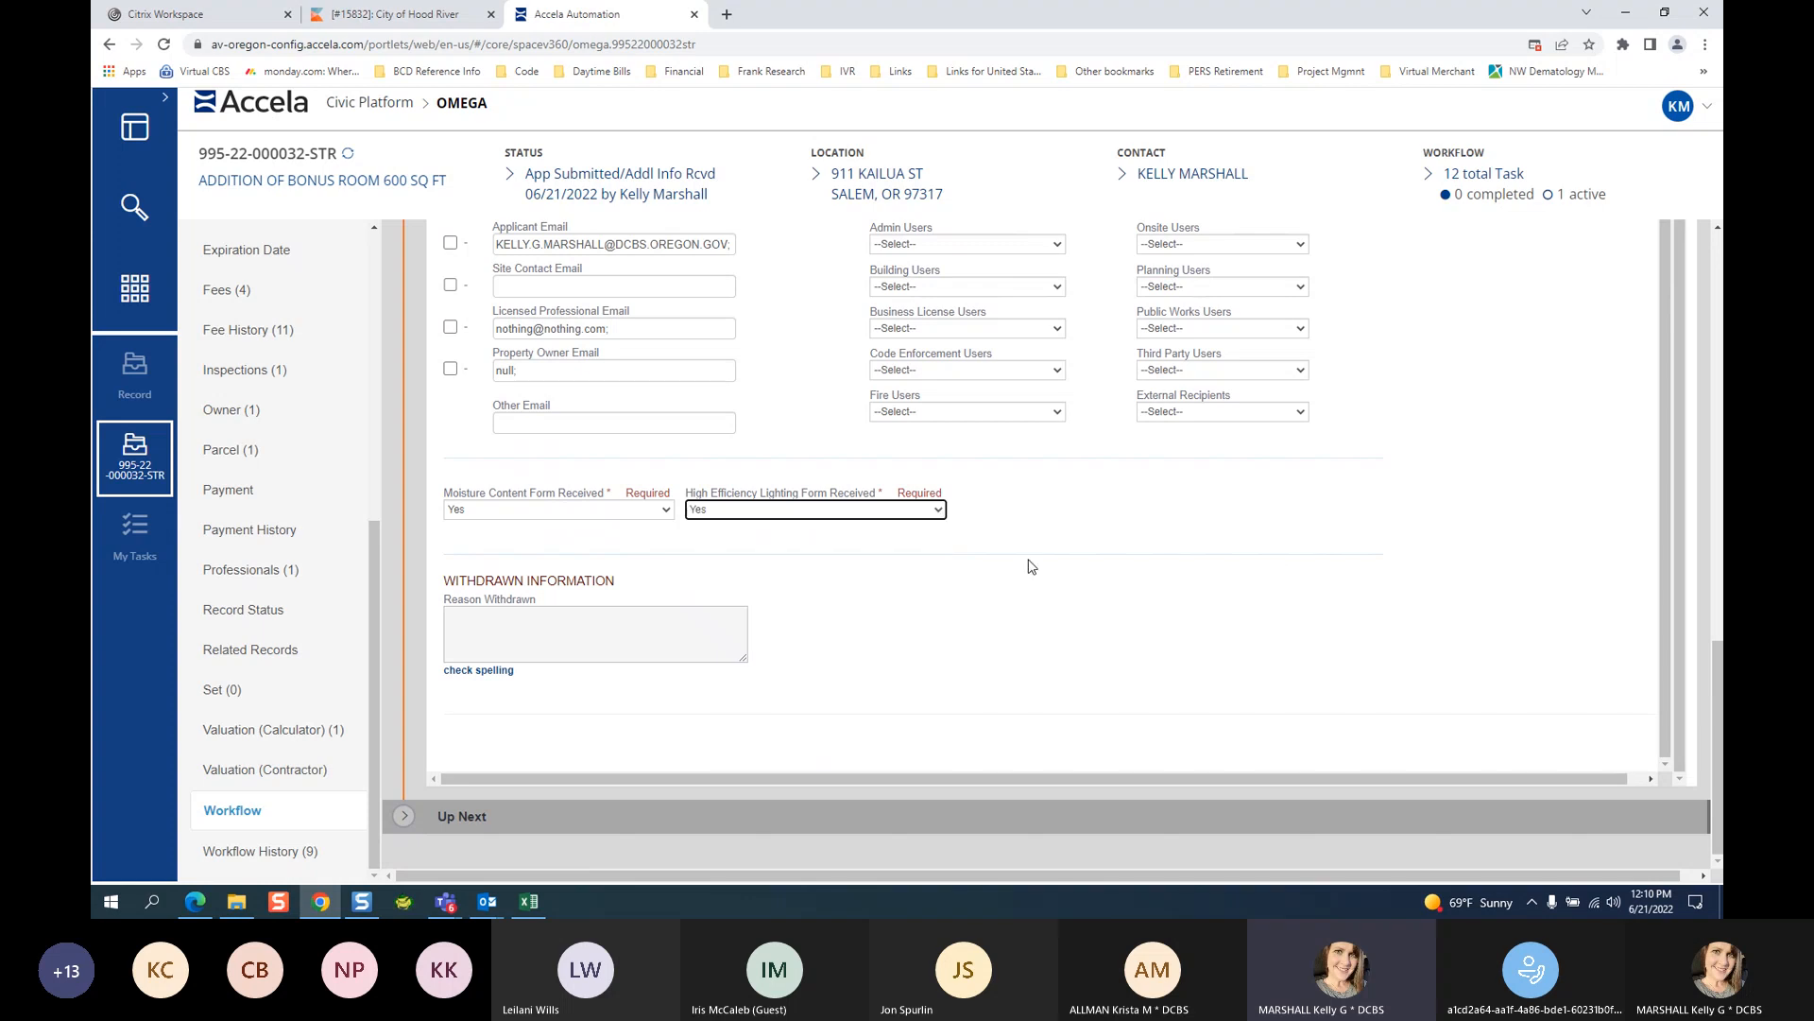
Submit the Inspection Process status update, which returns a processing error.
left_click(1717, 229)
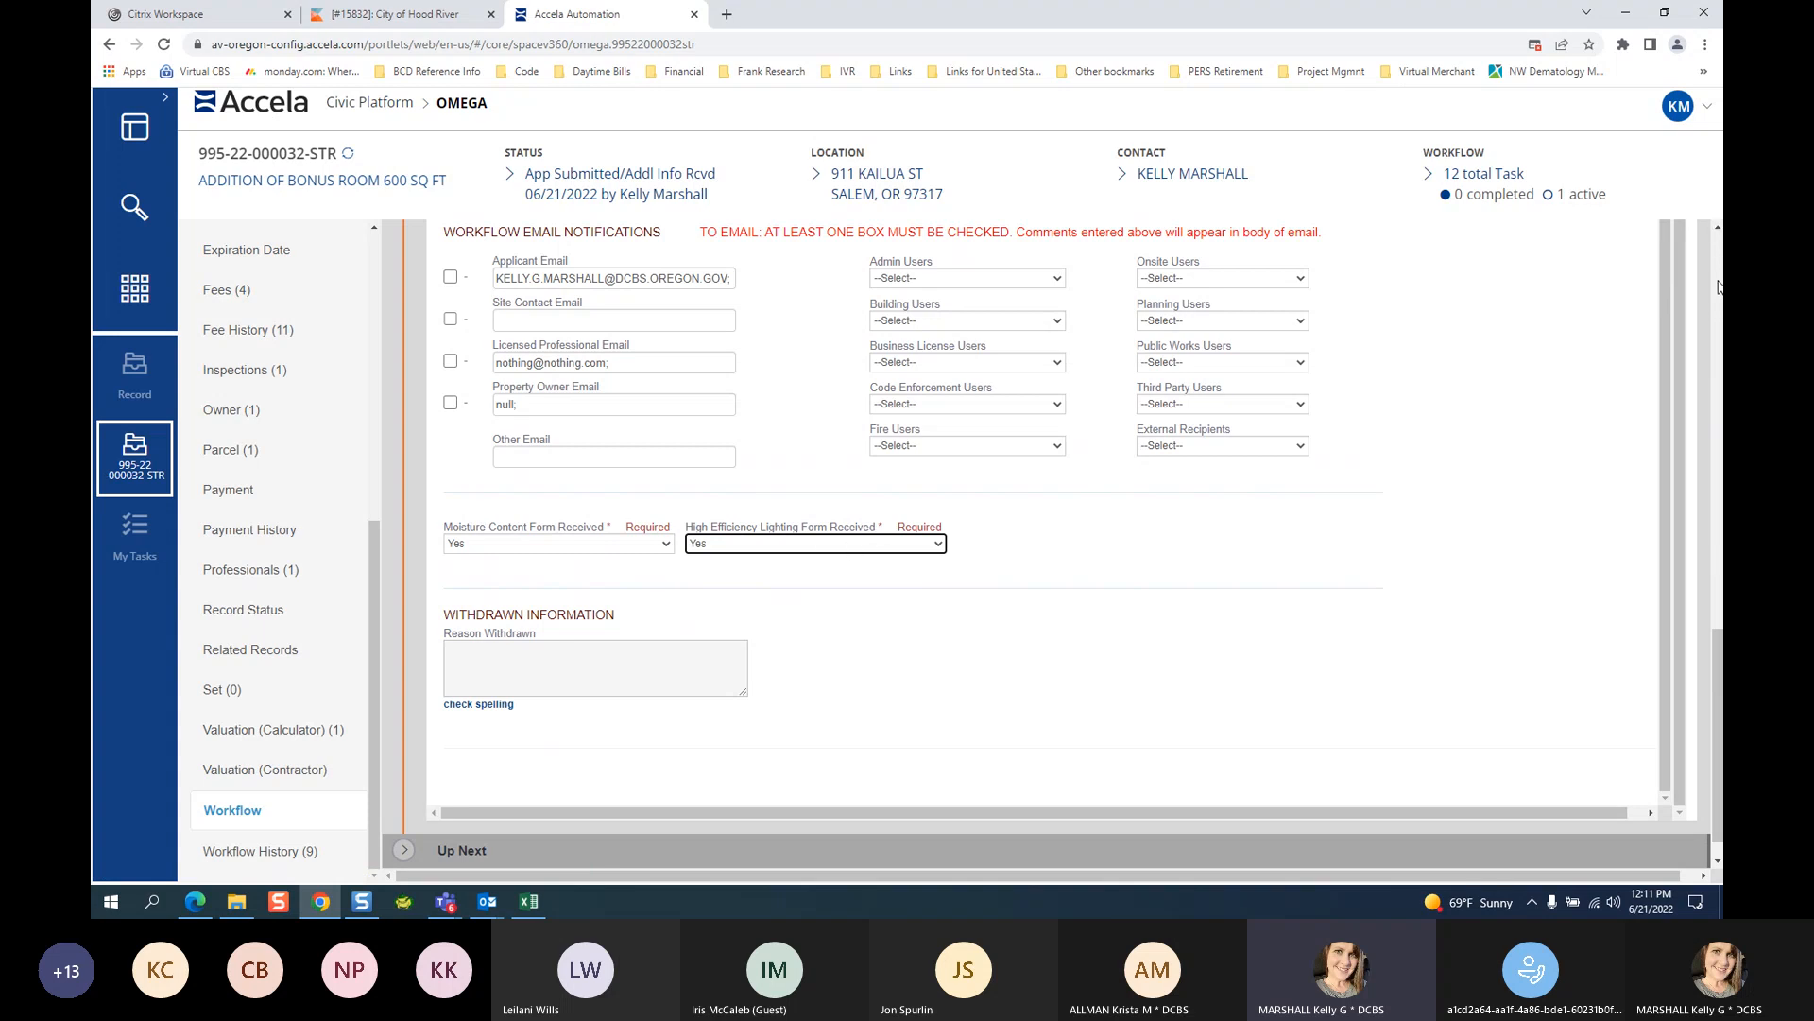
scroll(1246, 475, "up", 1)
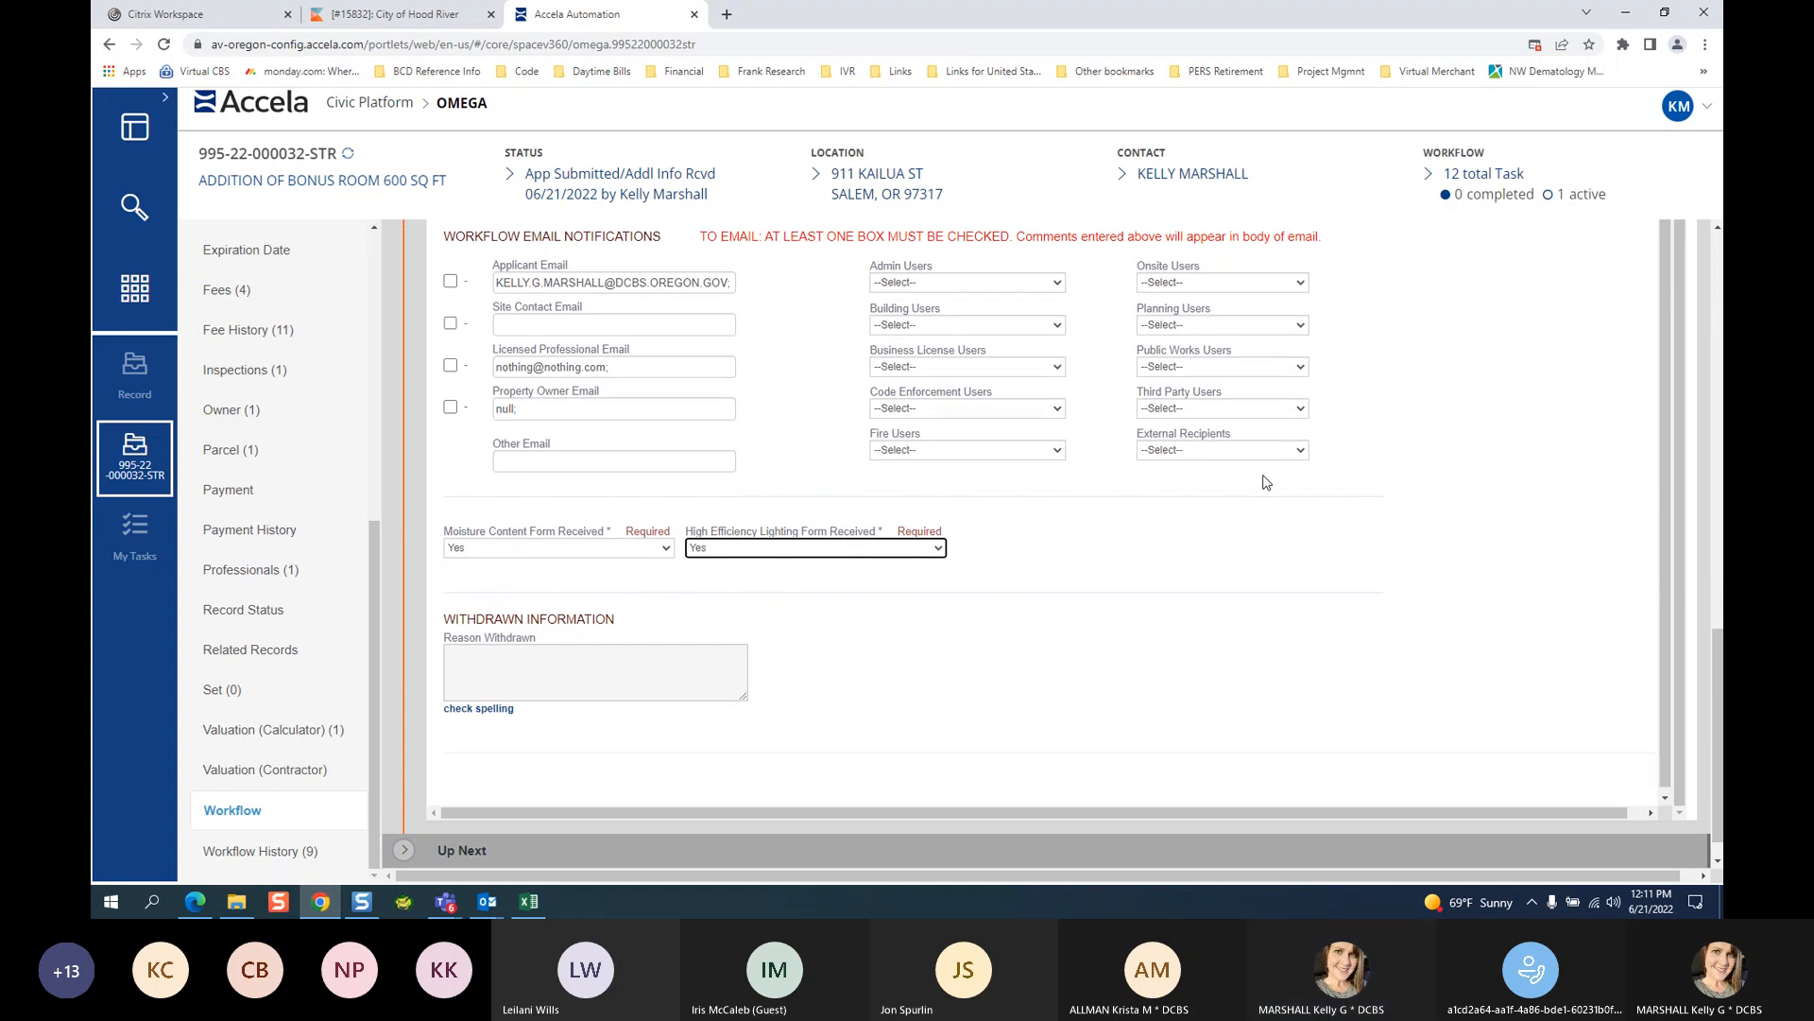
scroll(1264, 482, "up", 8)
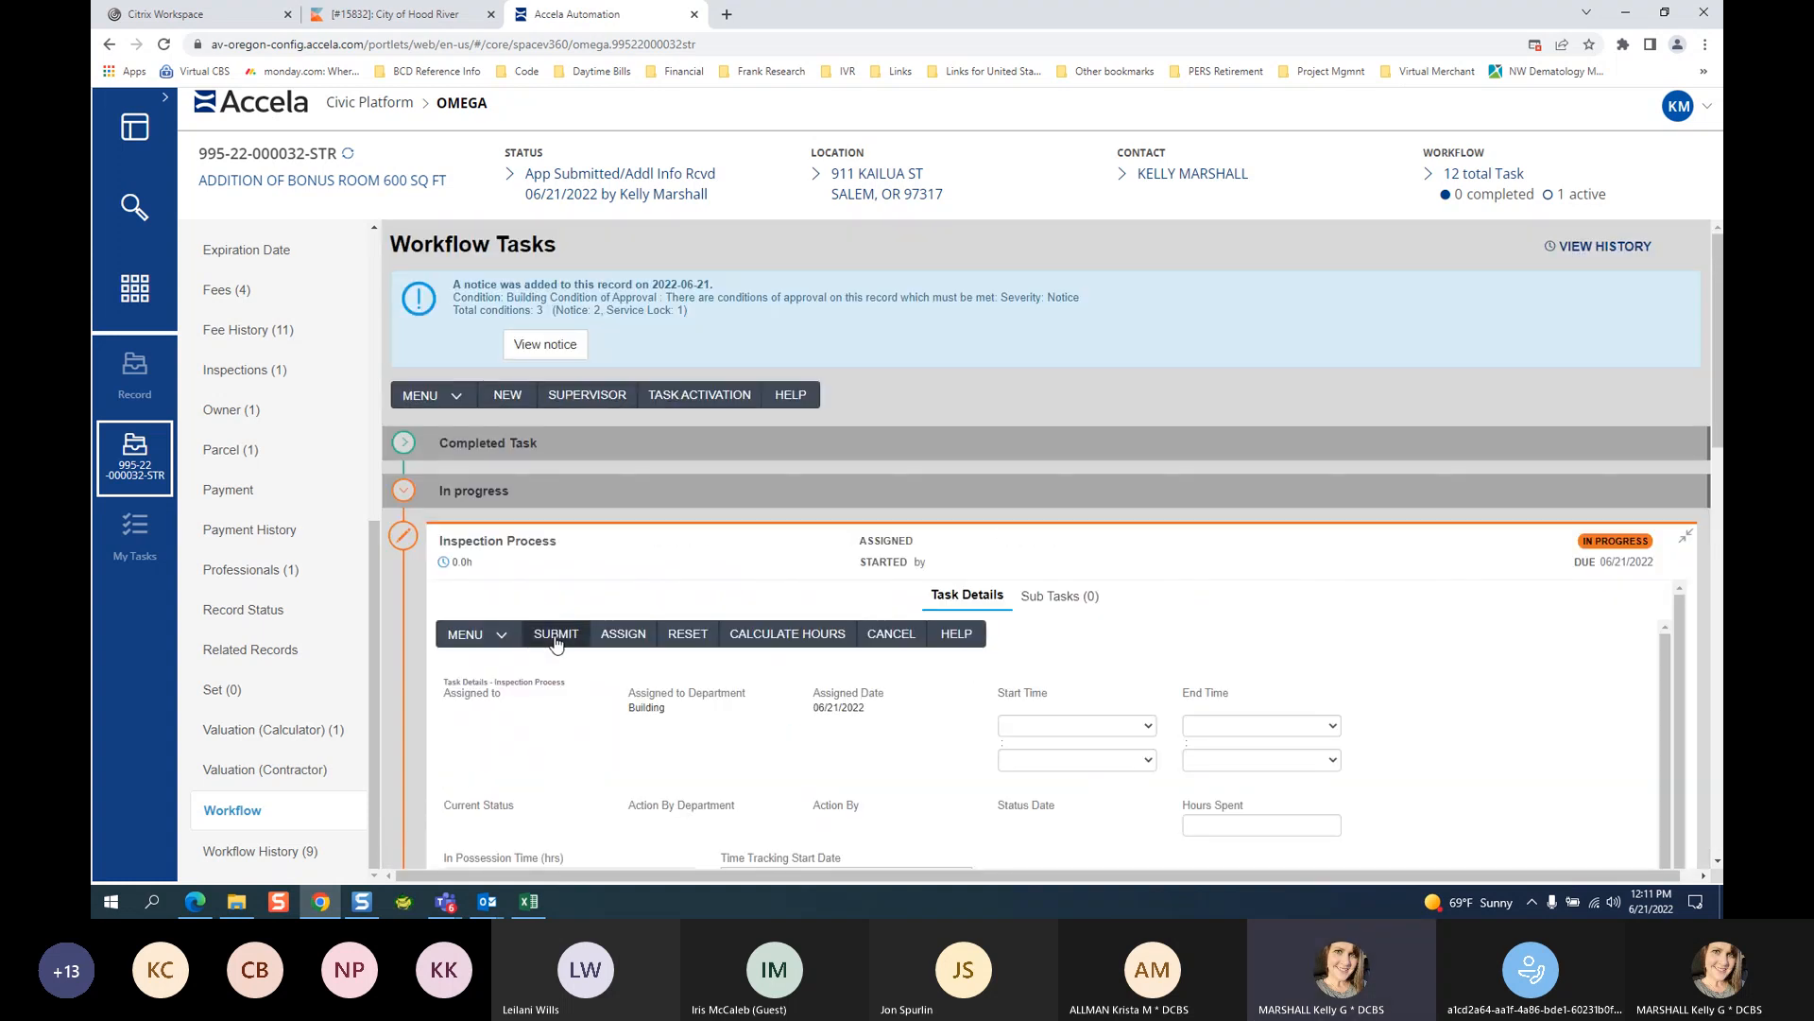
left_click(556, 635)
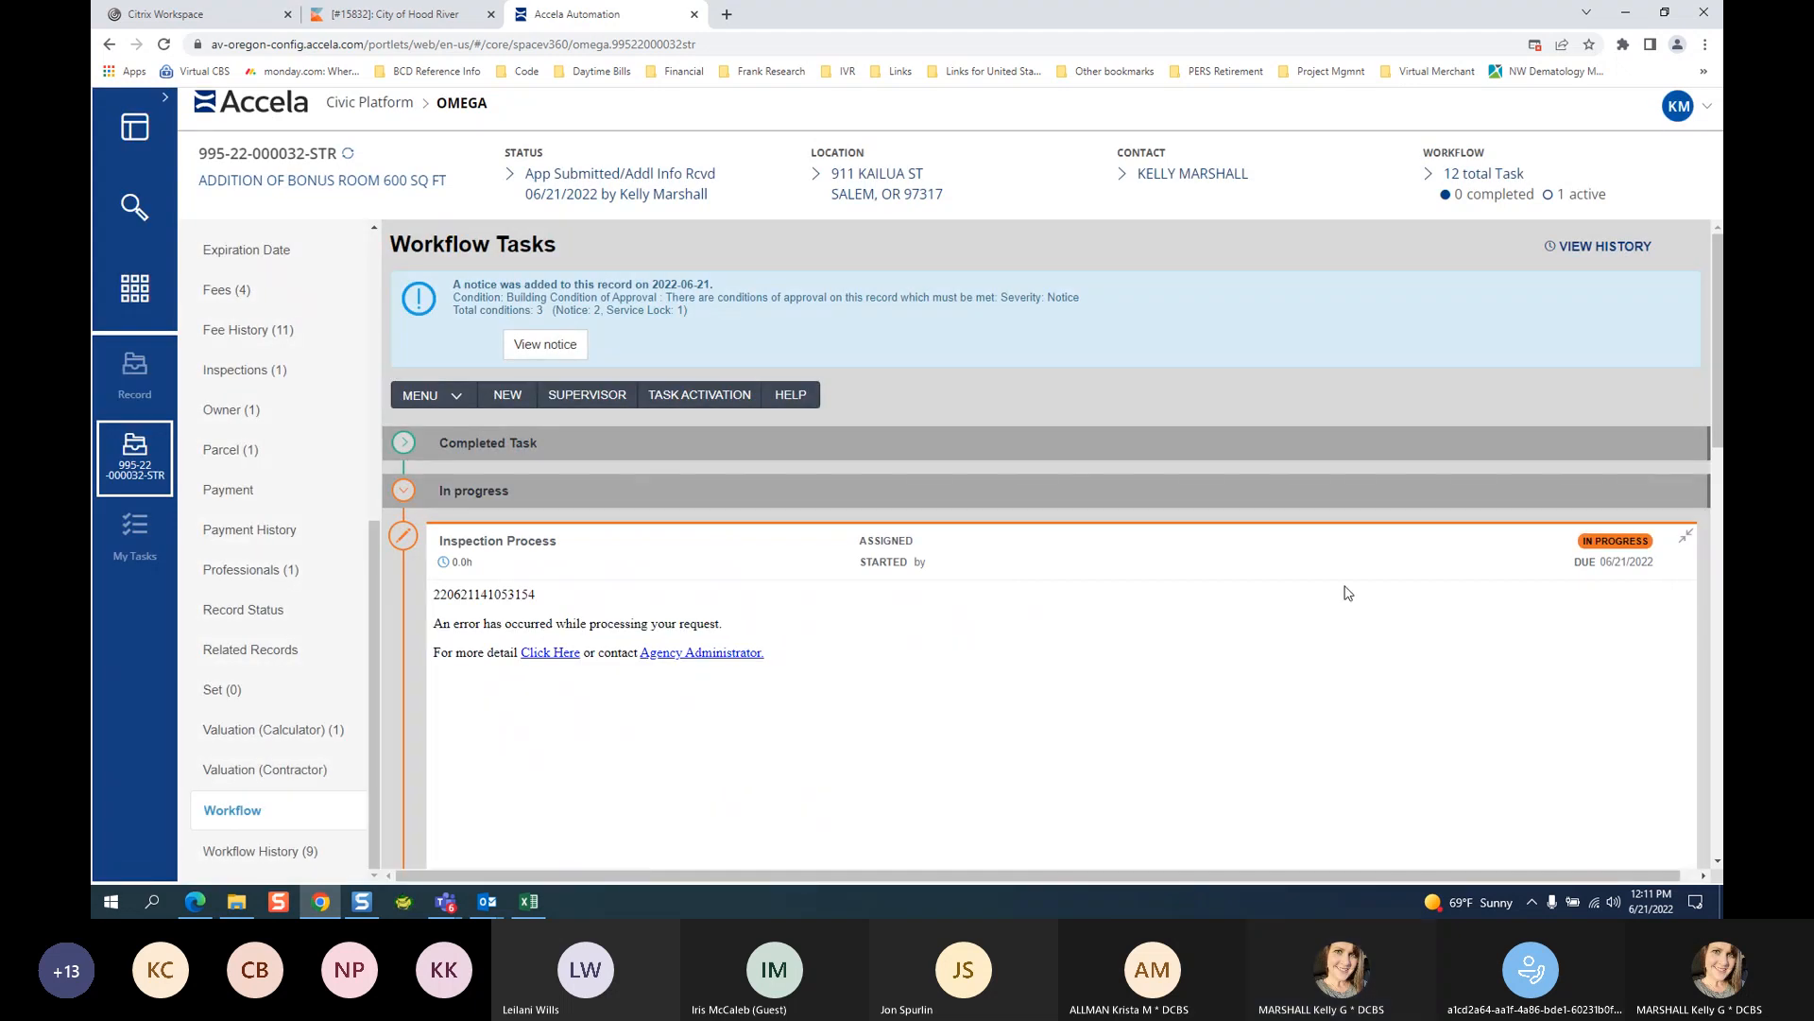
Reopen the Inspection Process task form and pick a new task status.
left_click(1690, 537)
left_click(223, 851)
left_click(792, 718)
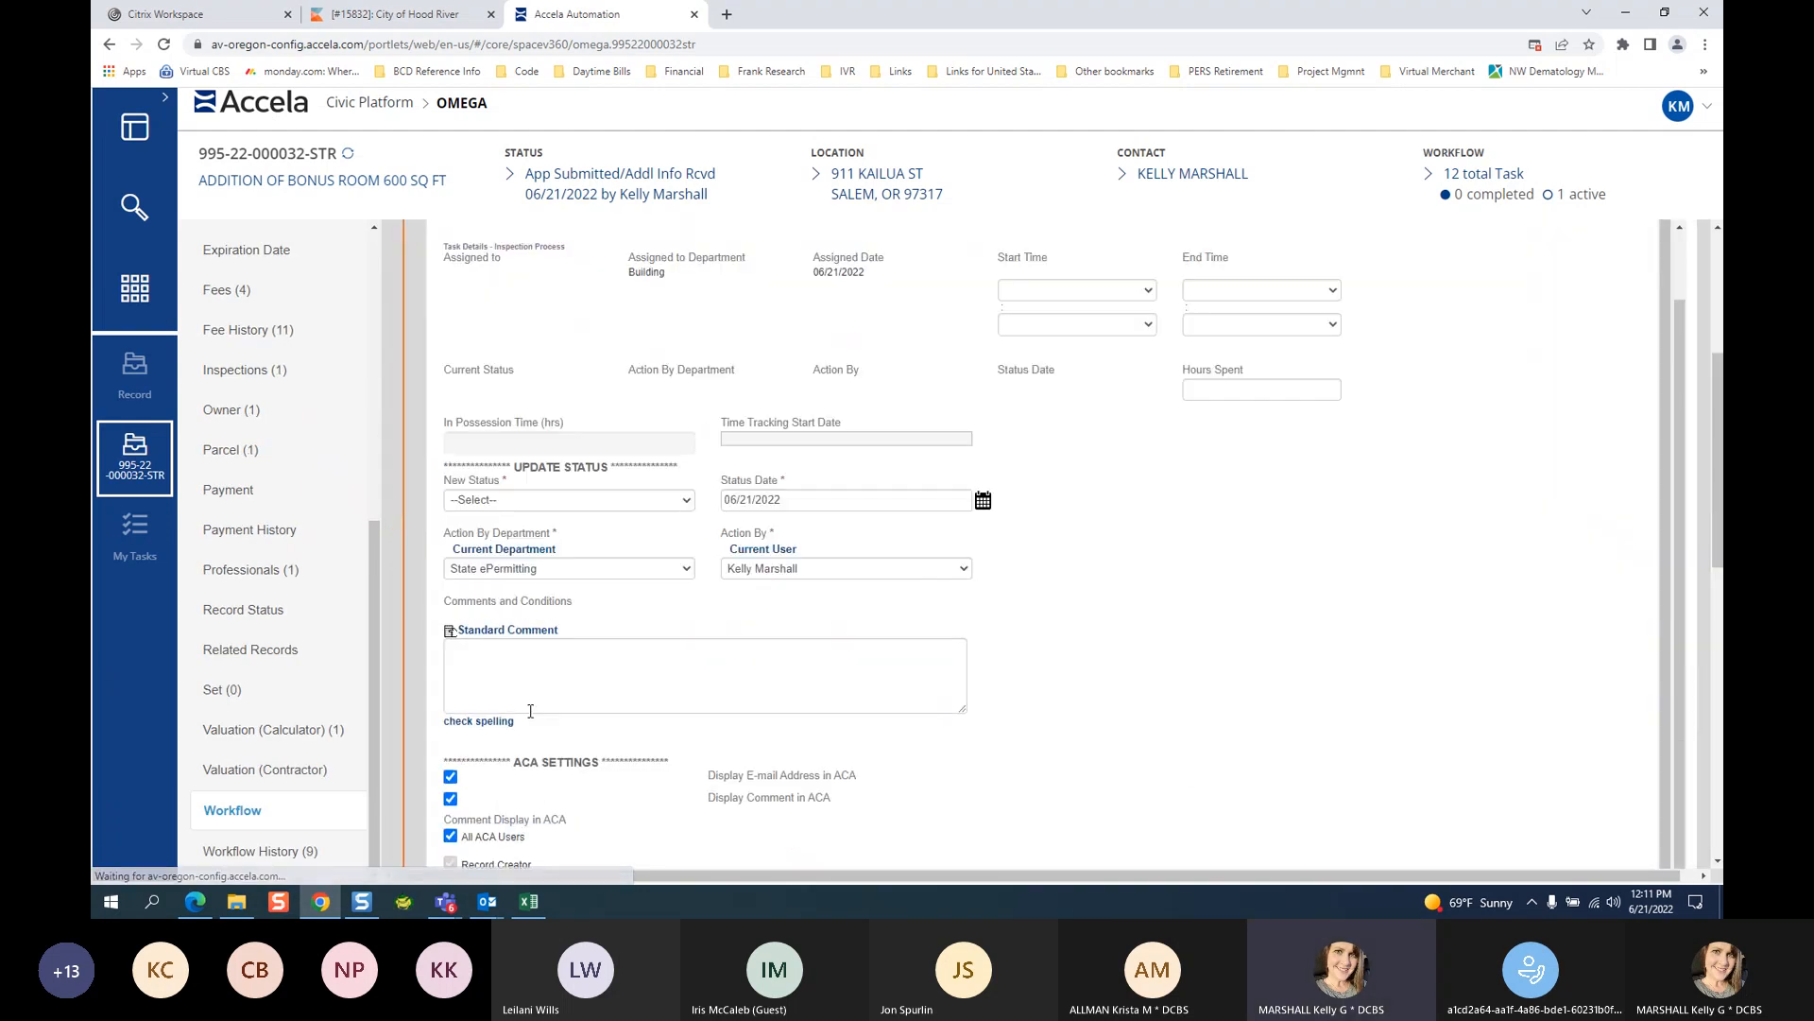
left_click(523, 499)
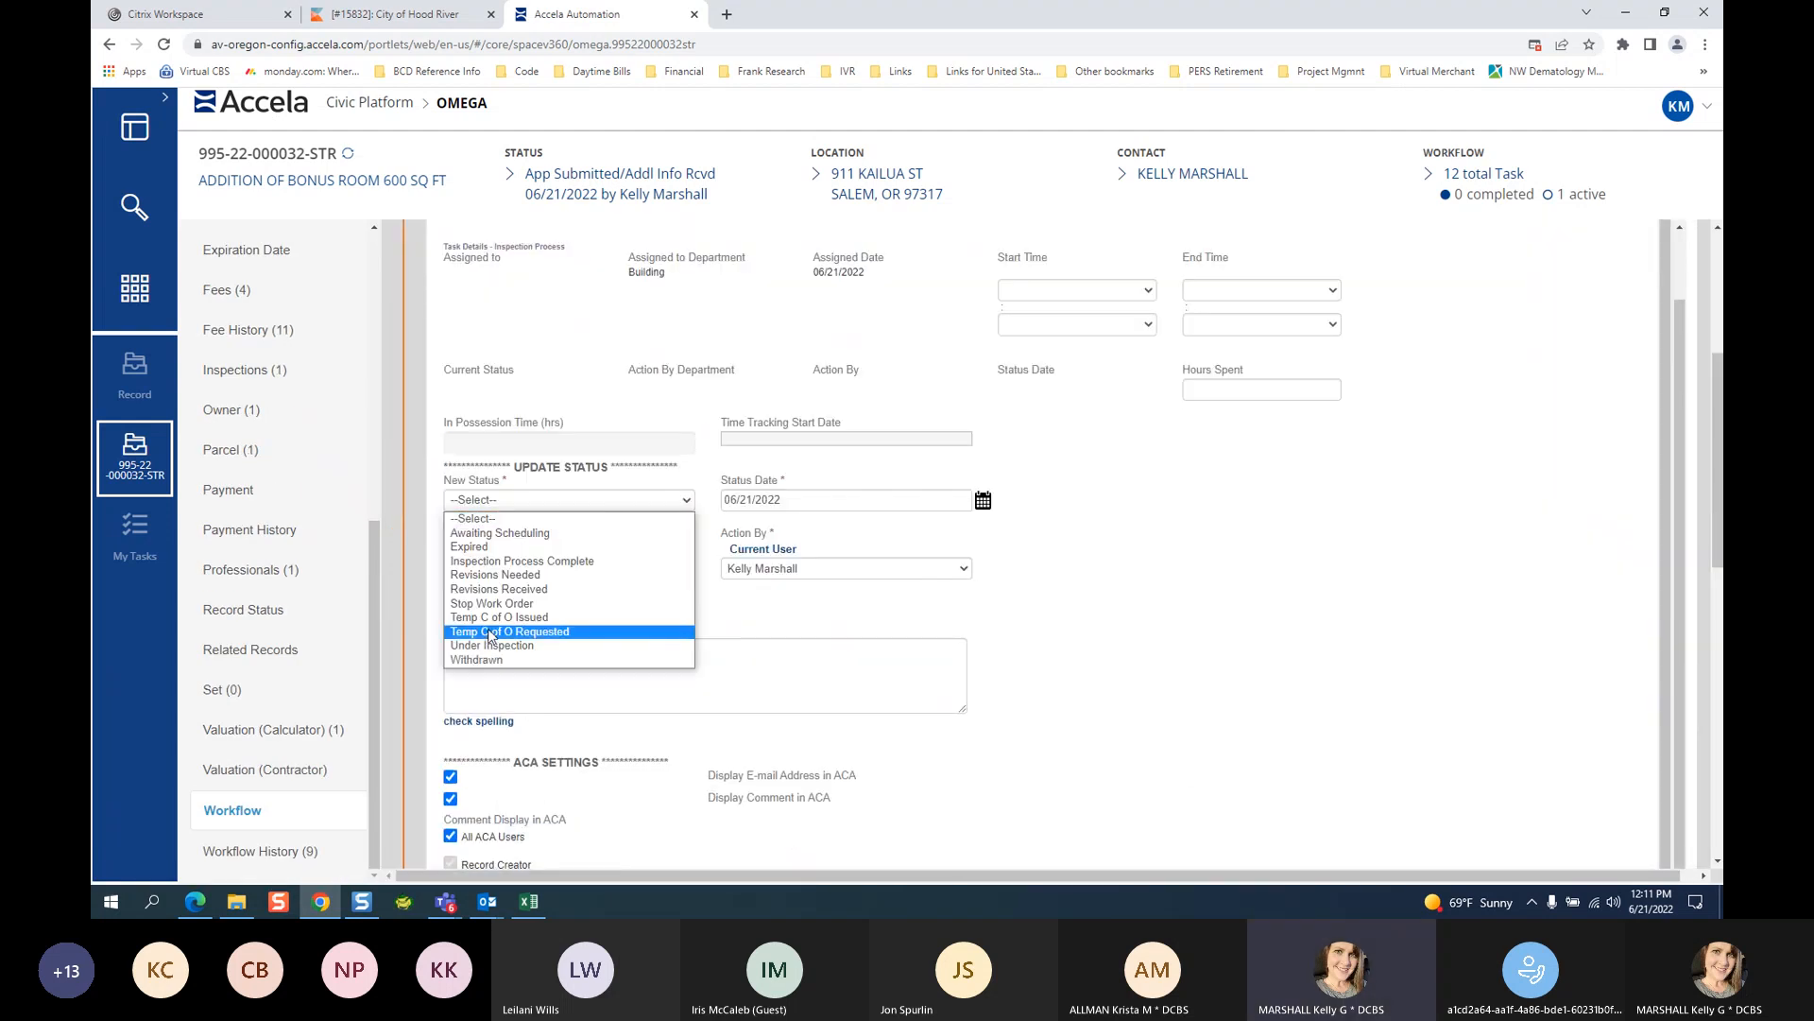
left_click(529, 566)
Set Moisture Content and High Efficiency Lighting Form Received to N/A, then reload Workflow Tasks.
scroll(743, 609, "down", 6)
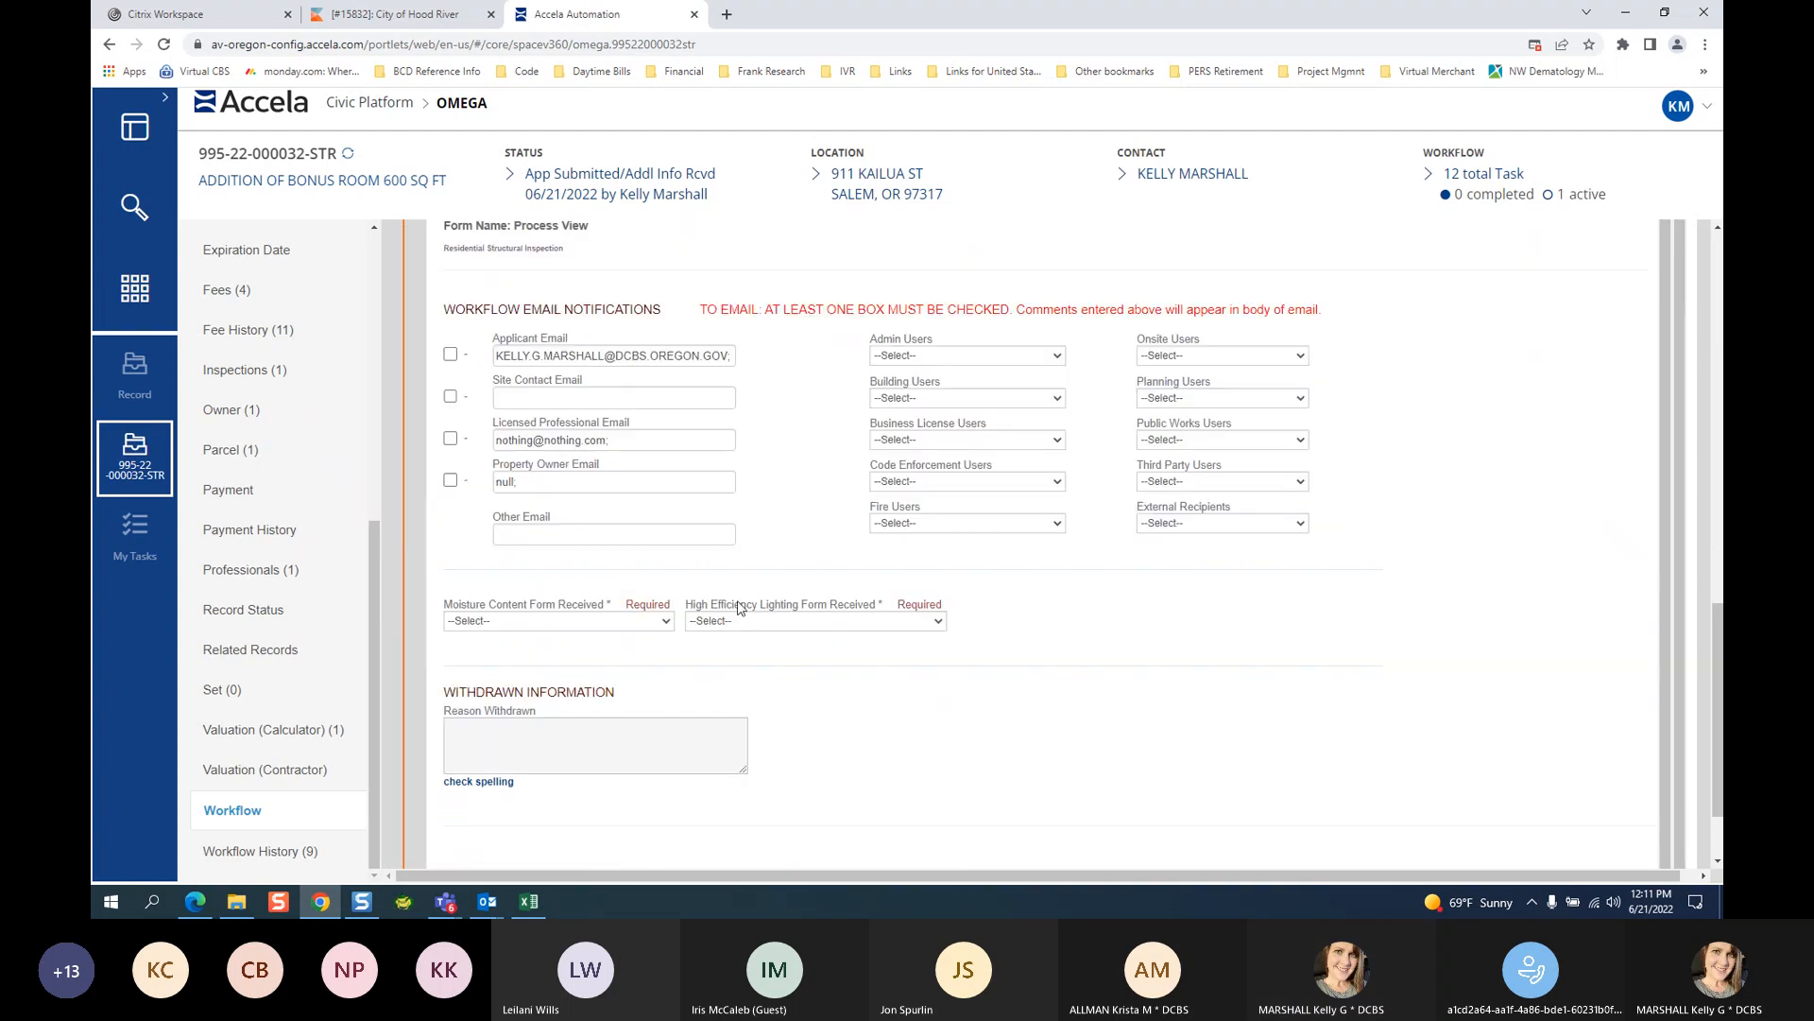
left_click(571, 662)
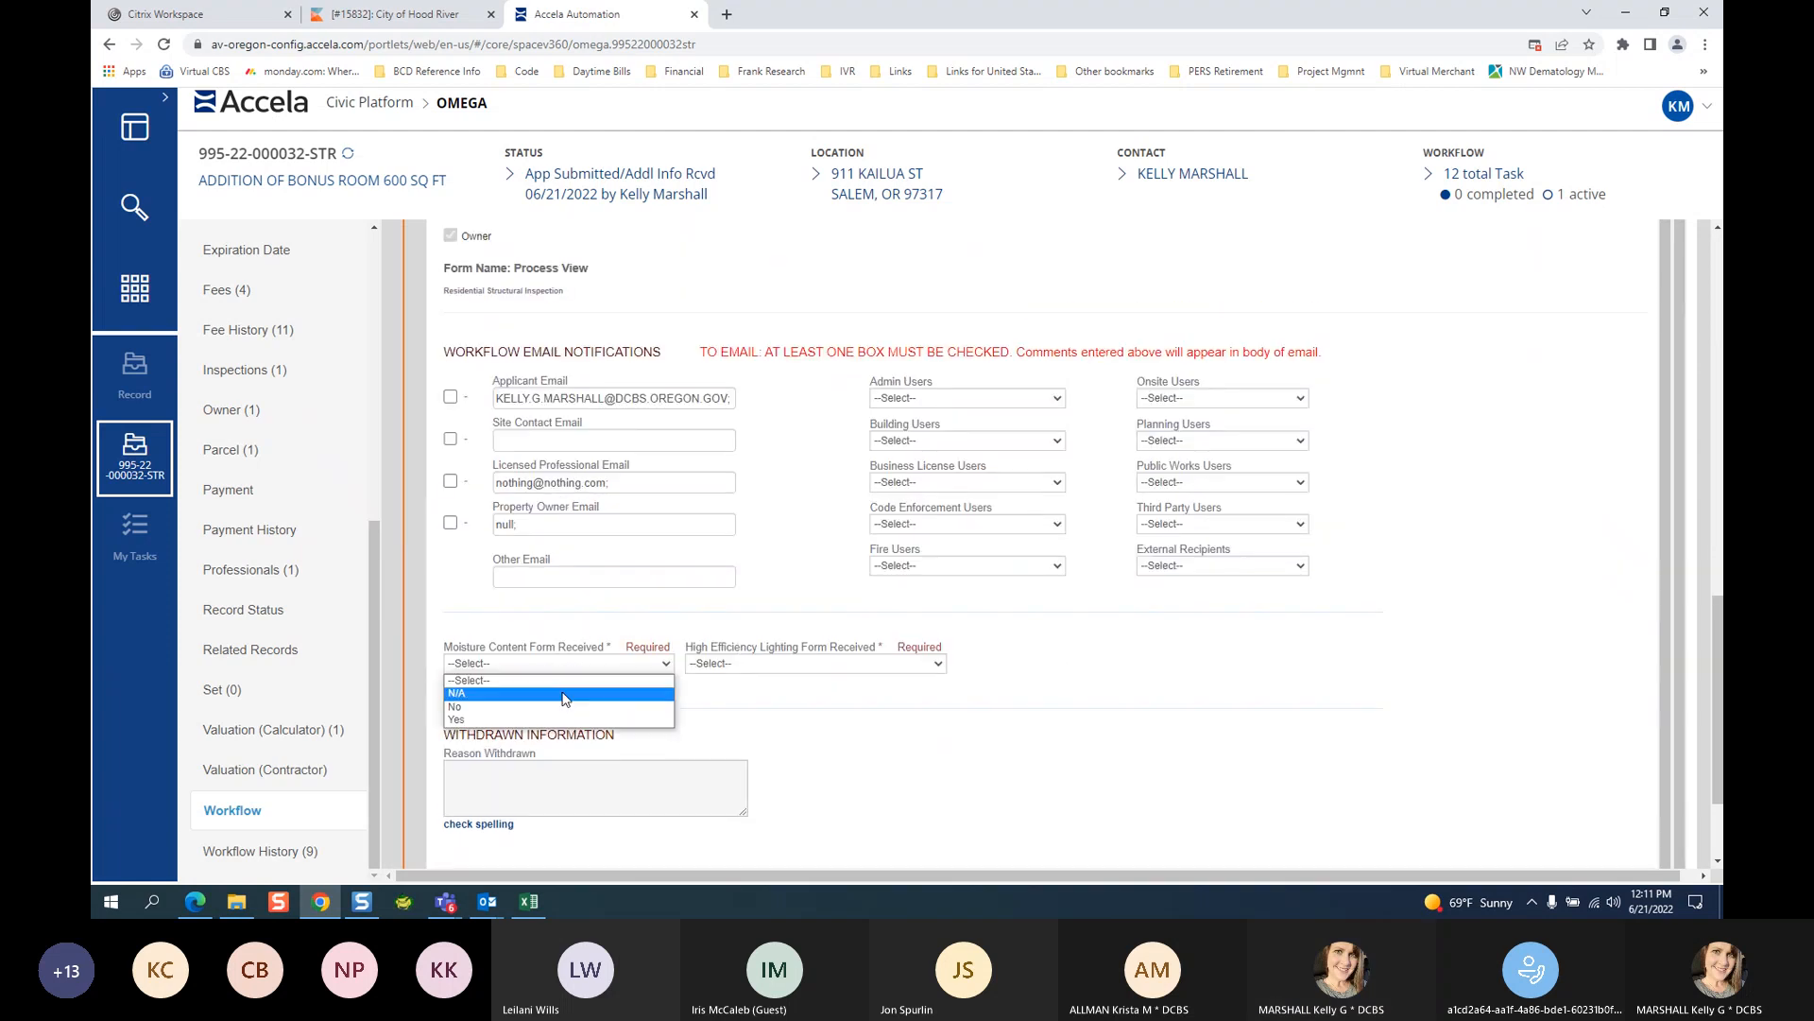
left_click(565, 693)
left_click(818, 665)
left_click(808, 693)
scroll(734, 520, "up", 1)
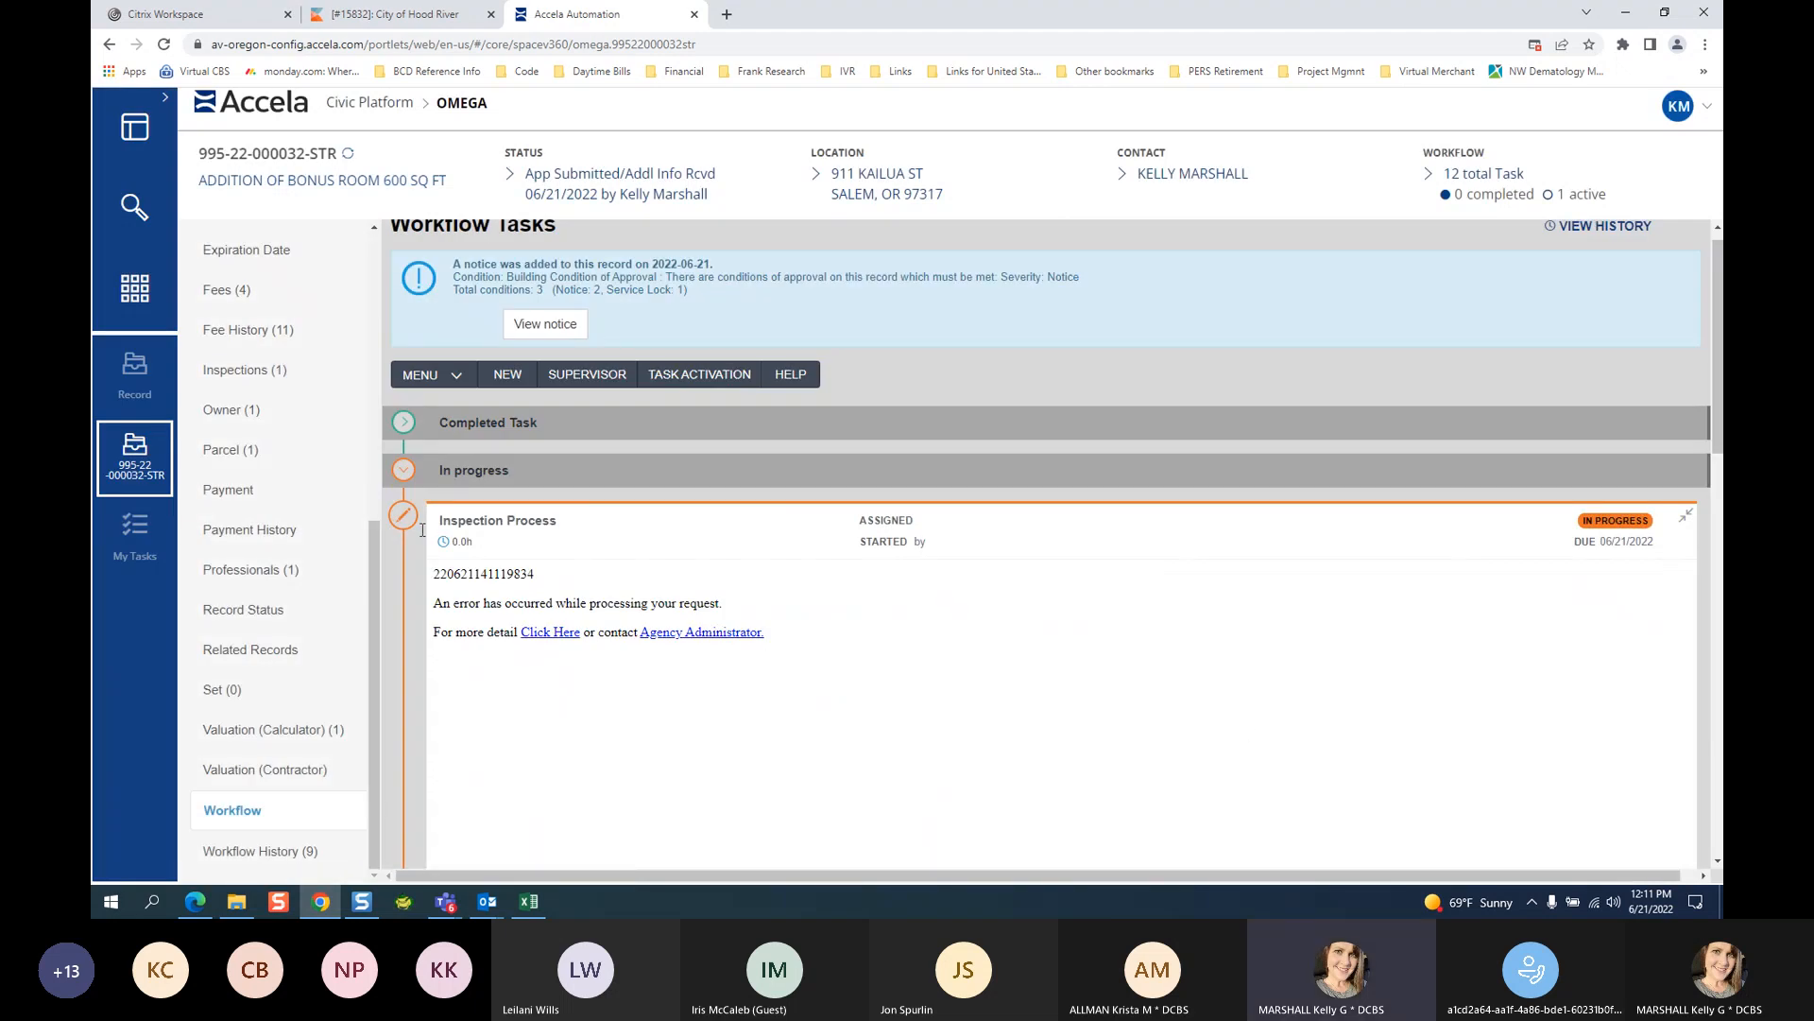
left_click(251, 822)
scroll(296, 855, "down", 5)
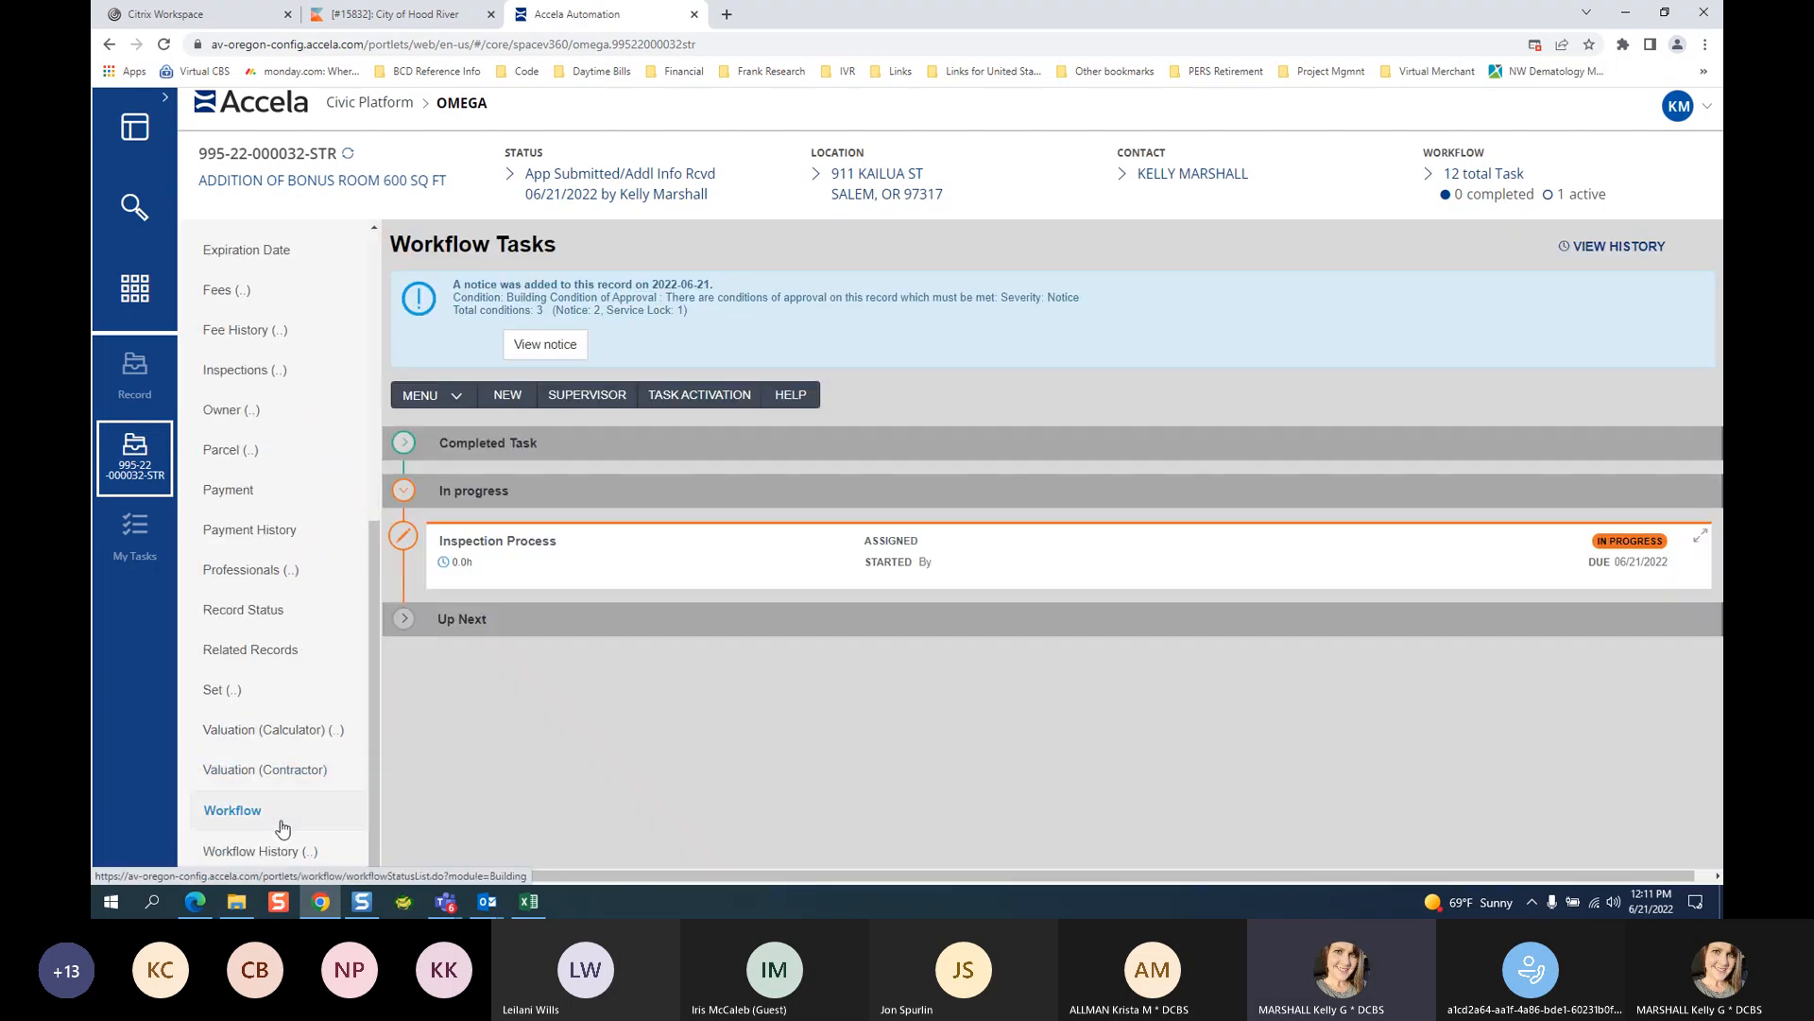
In Task Activation, select Certificate of Occupancy and set Task Active to Yes.
left_click(248, 846)
left_click(242, 818)
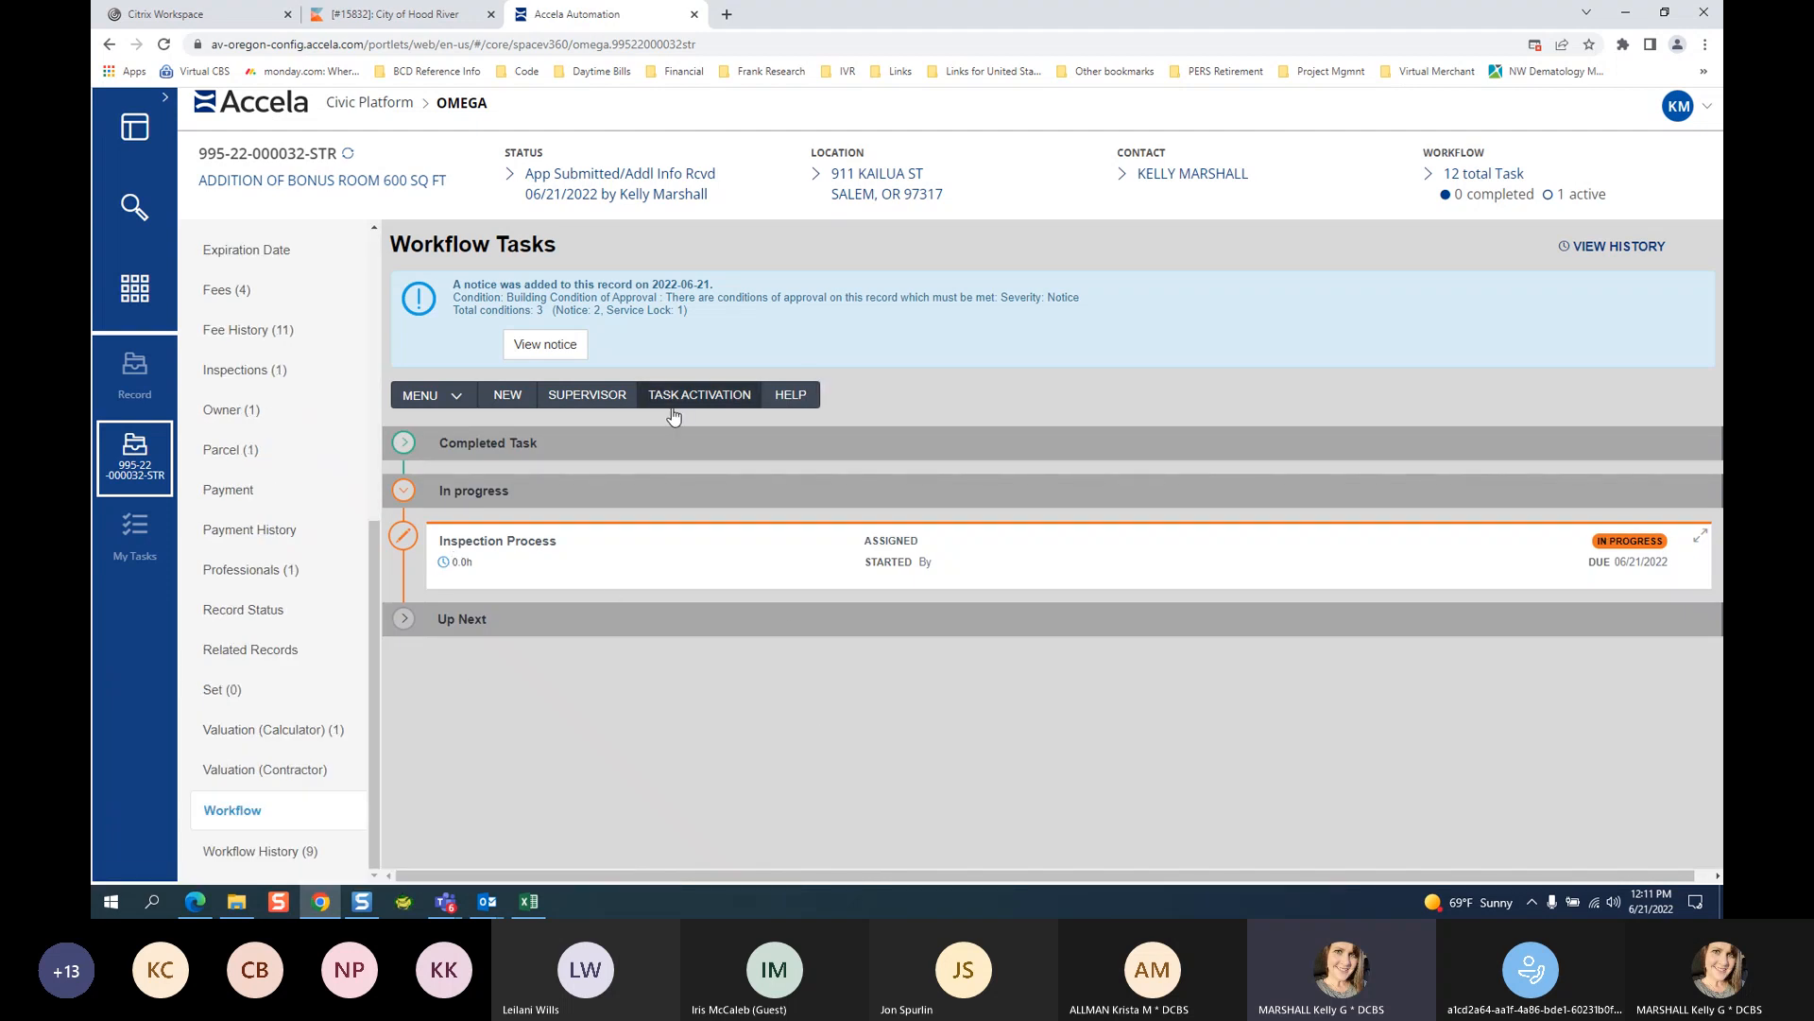
left_click(587, 394)
left_click(283, 524)
left_click(805, 357)
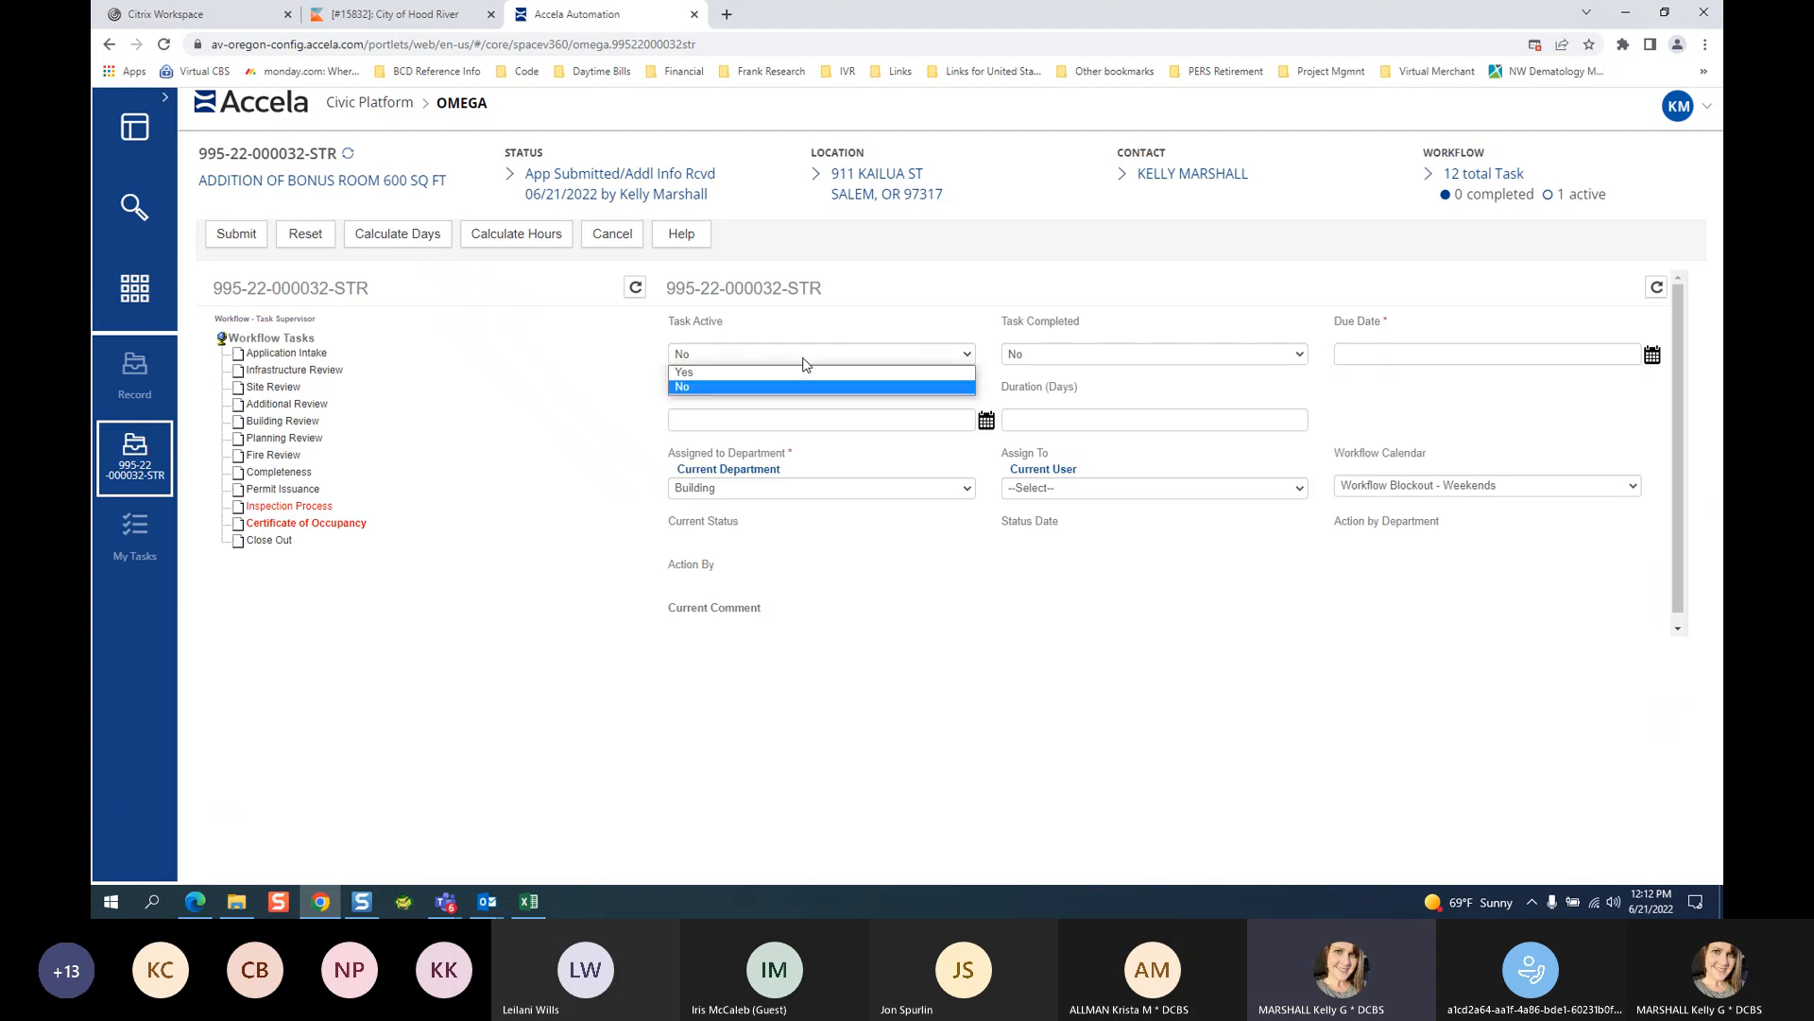
left_click(799, 384)
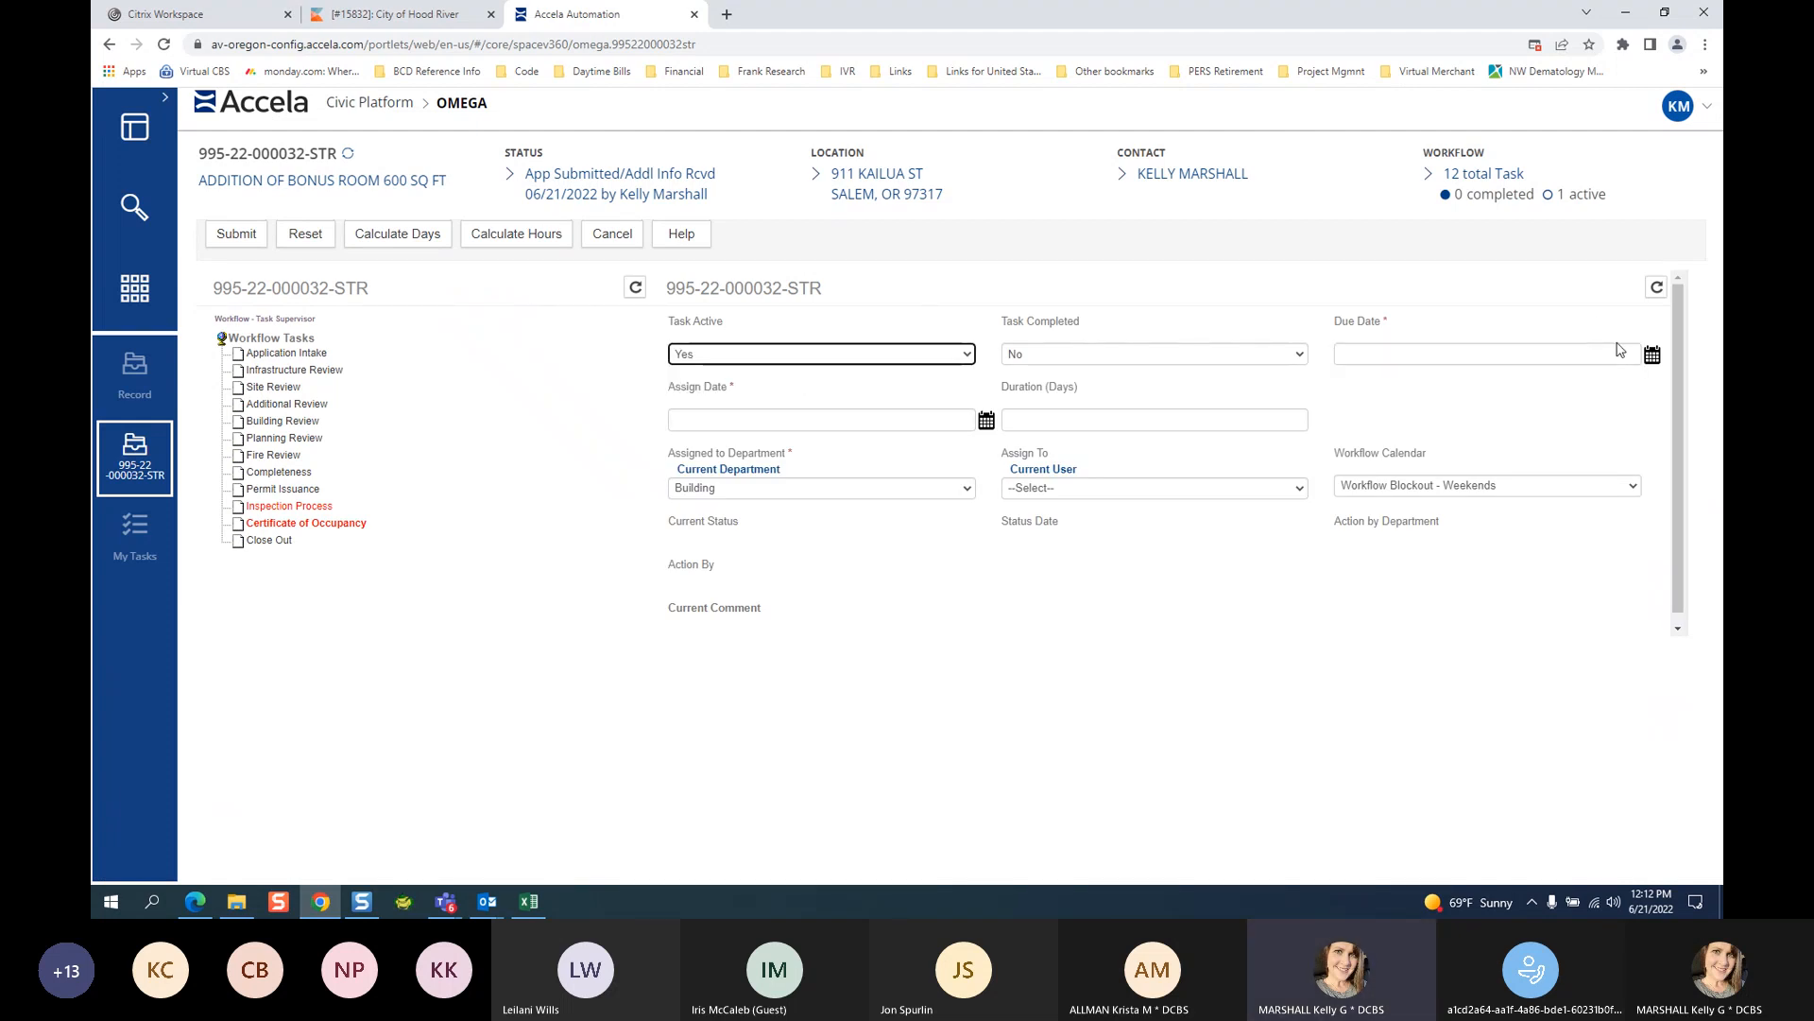
Set Due Date and Assign Date to 06/21/2022 and submit the activation.
left_click(1652, 355)
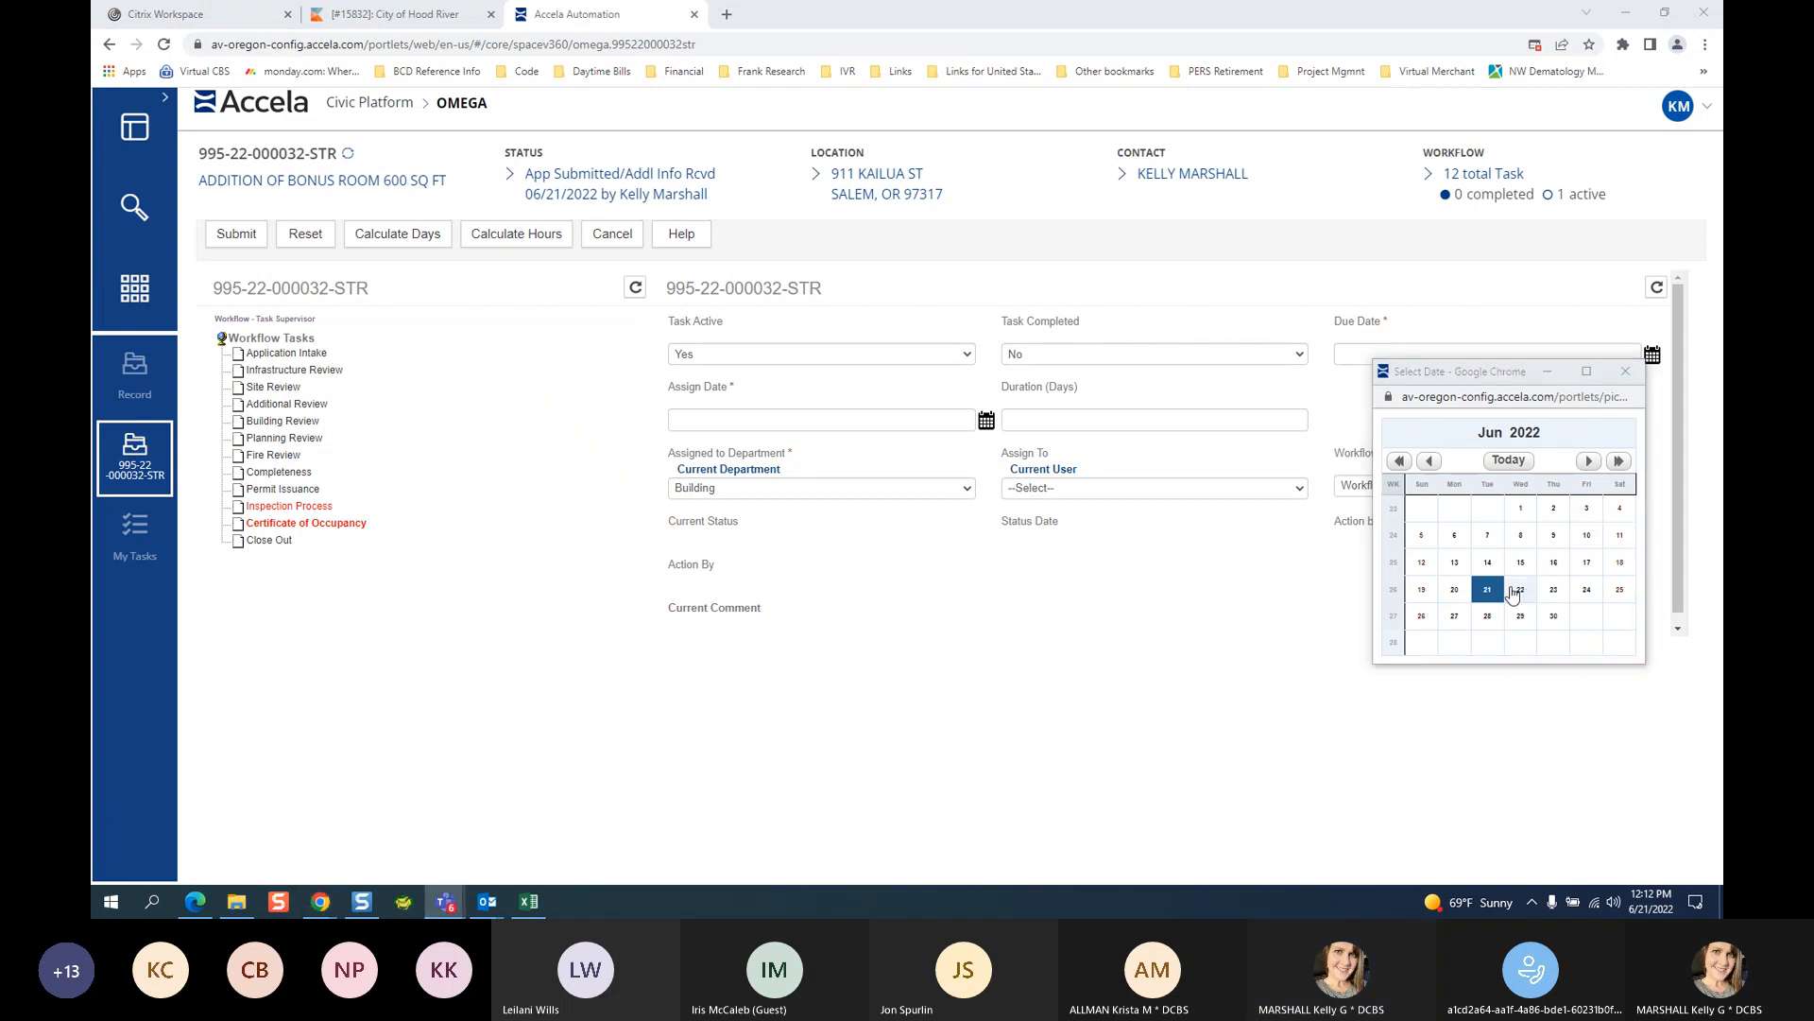
left_click(1490, 590)
left_click(227, 241)
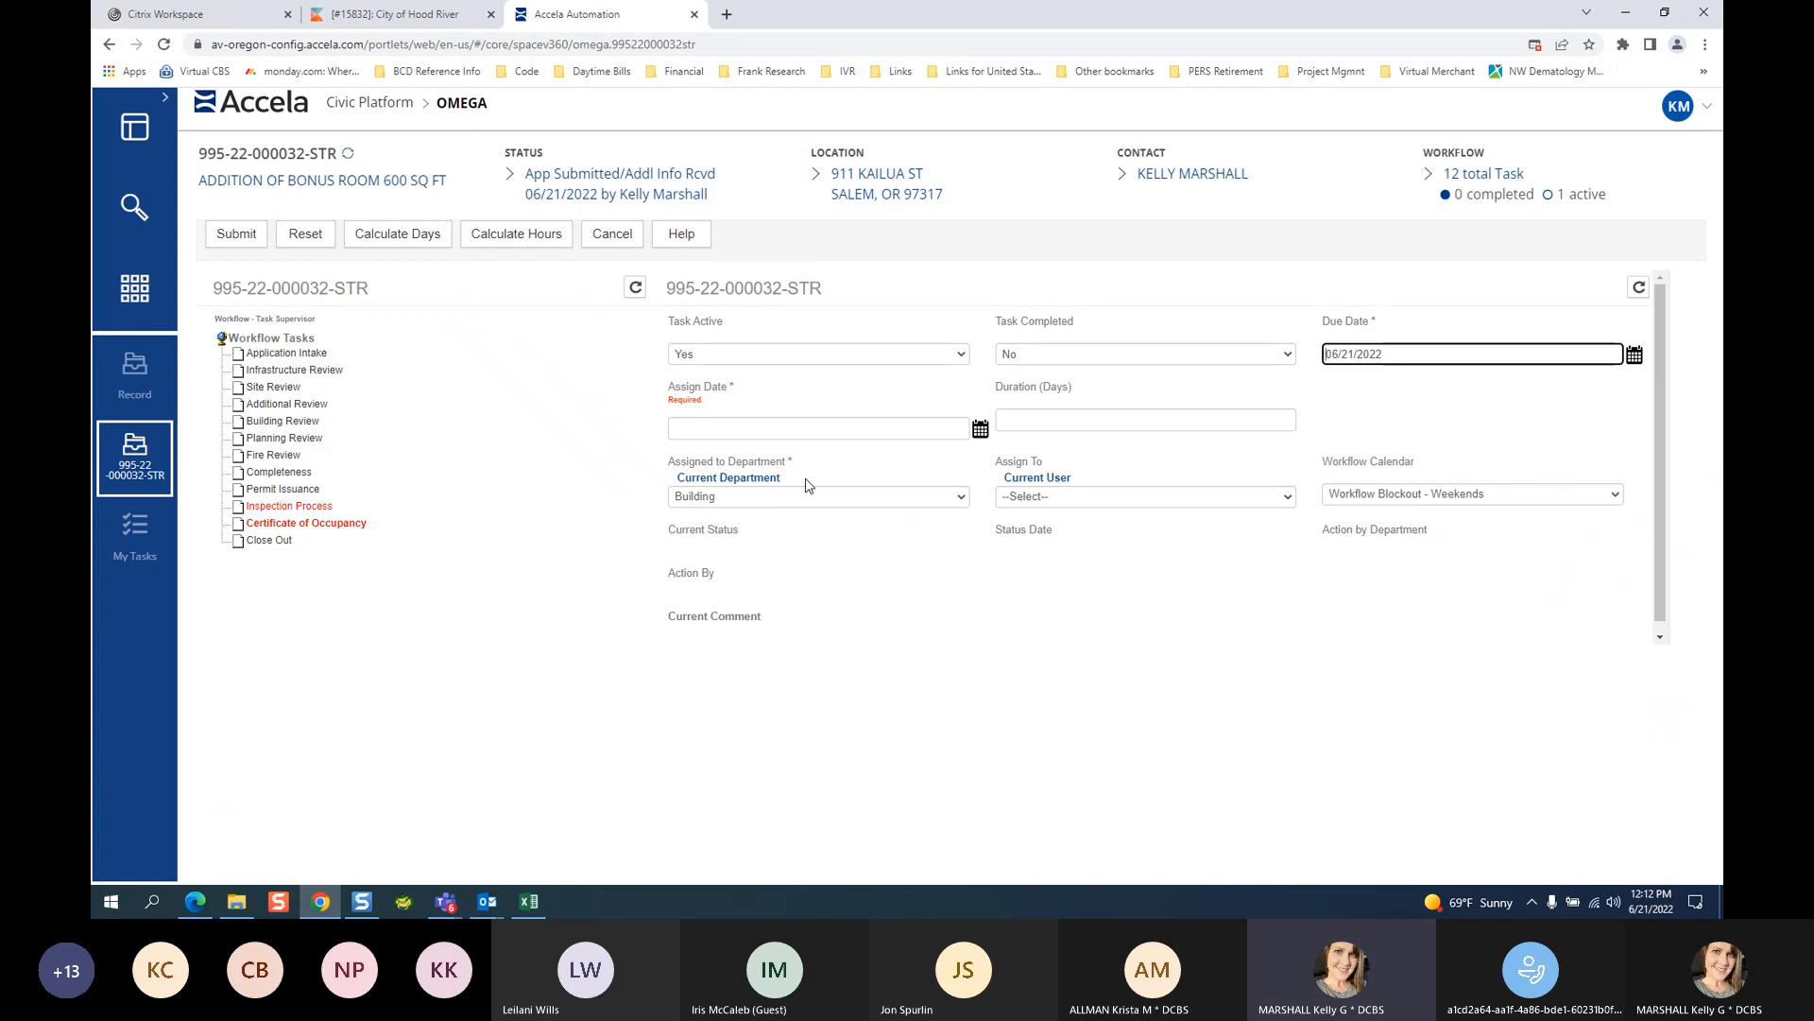
left_click(980, 429)
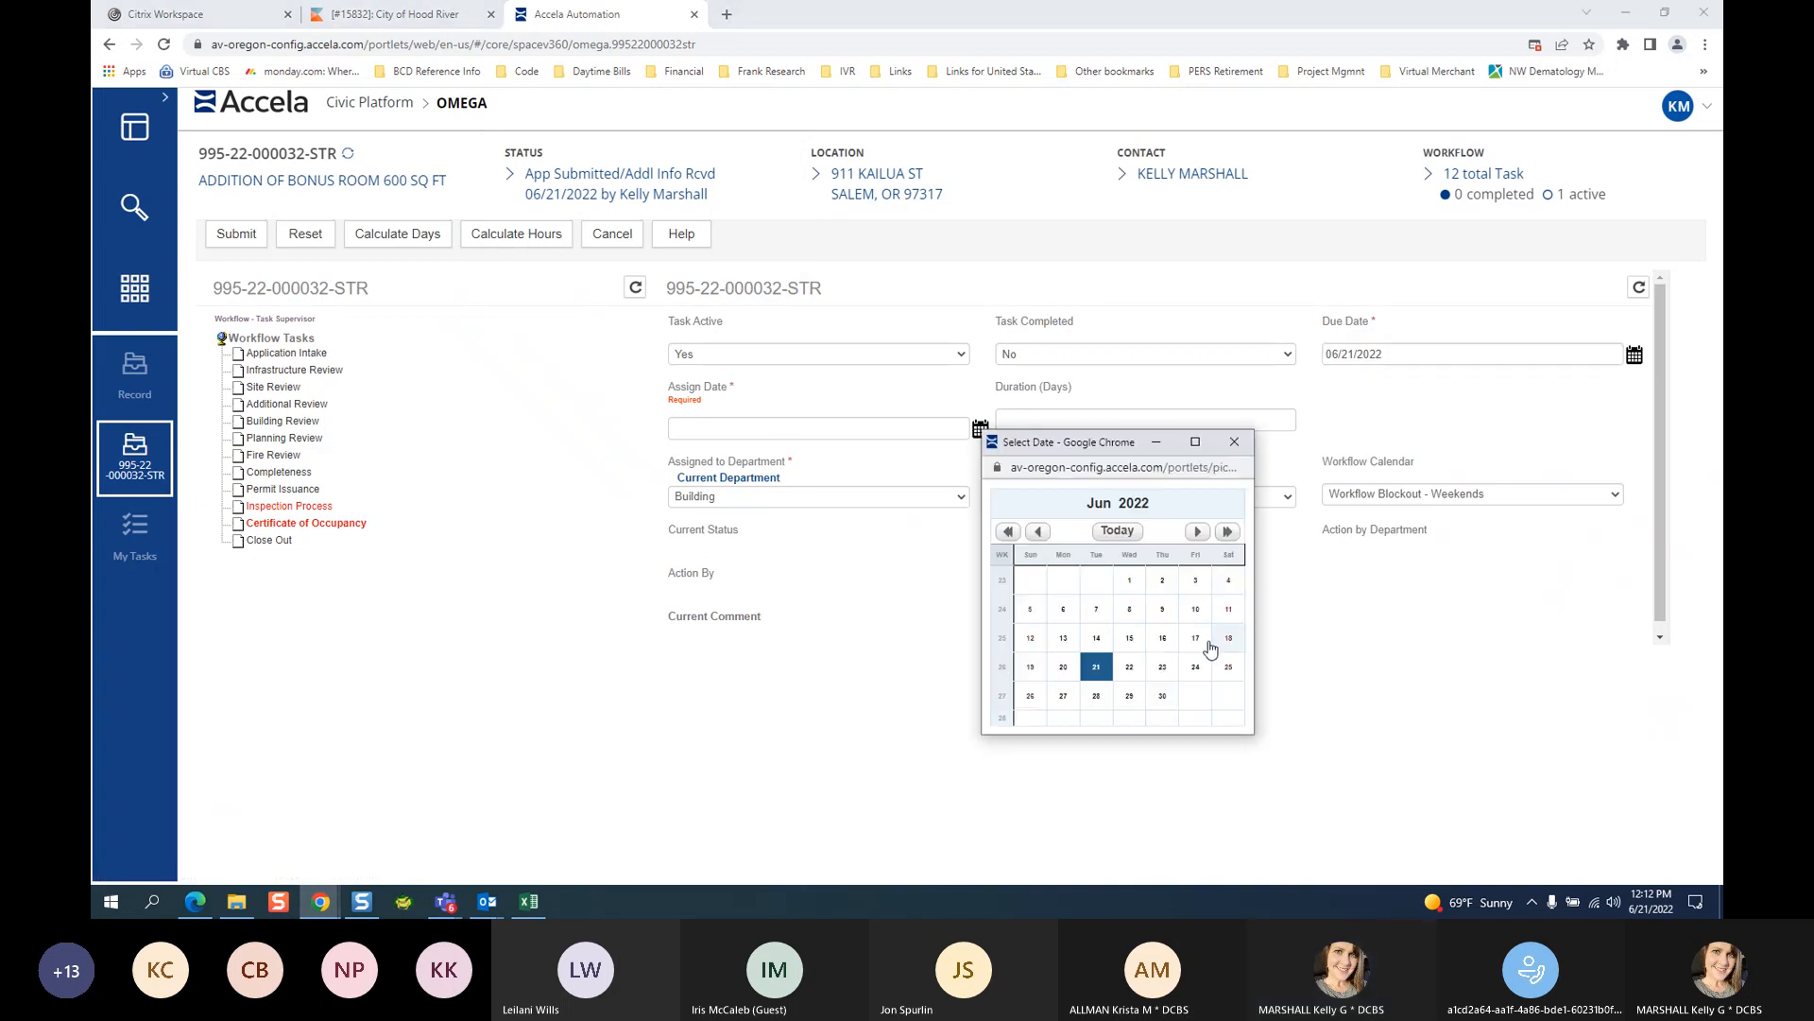
left_click(1099, 673)
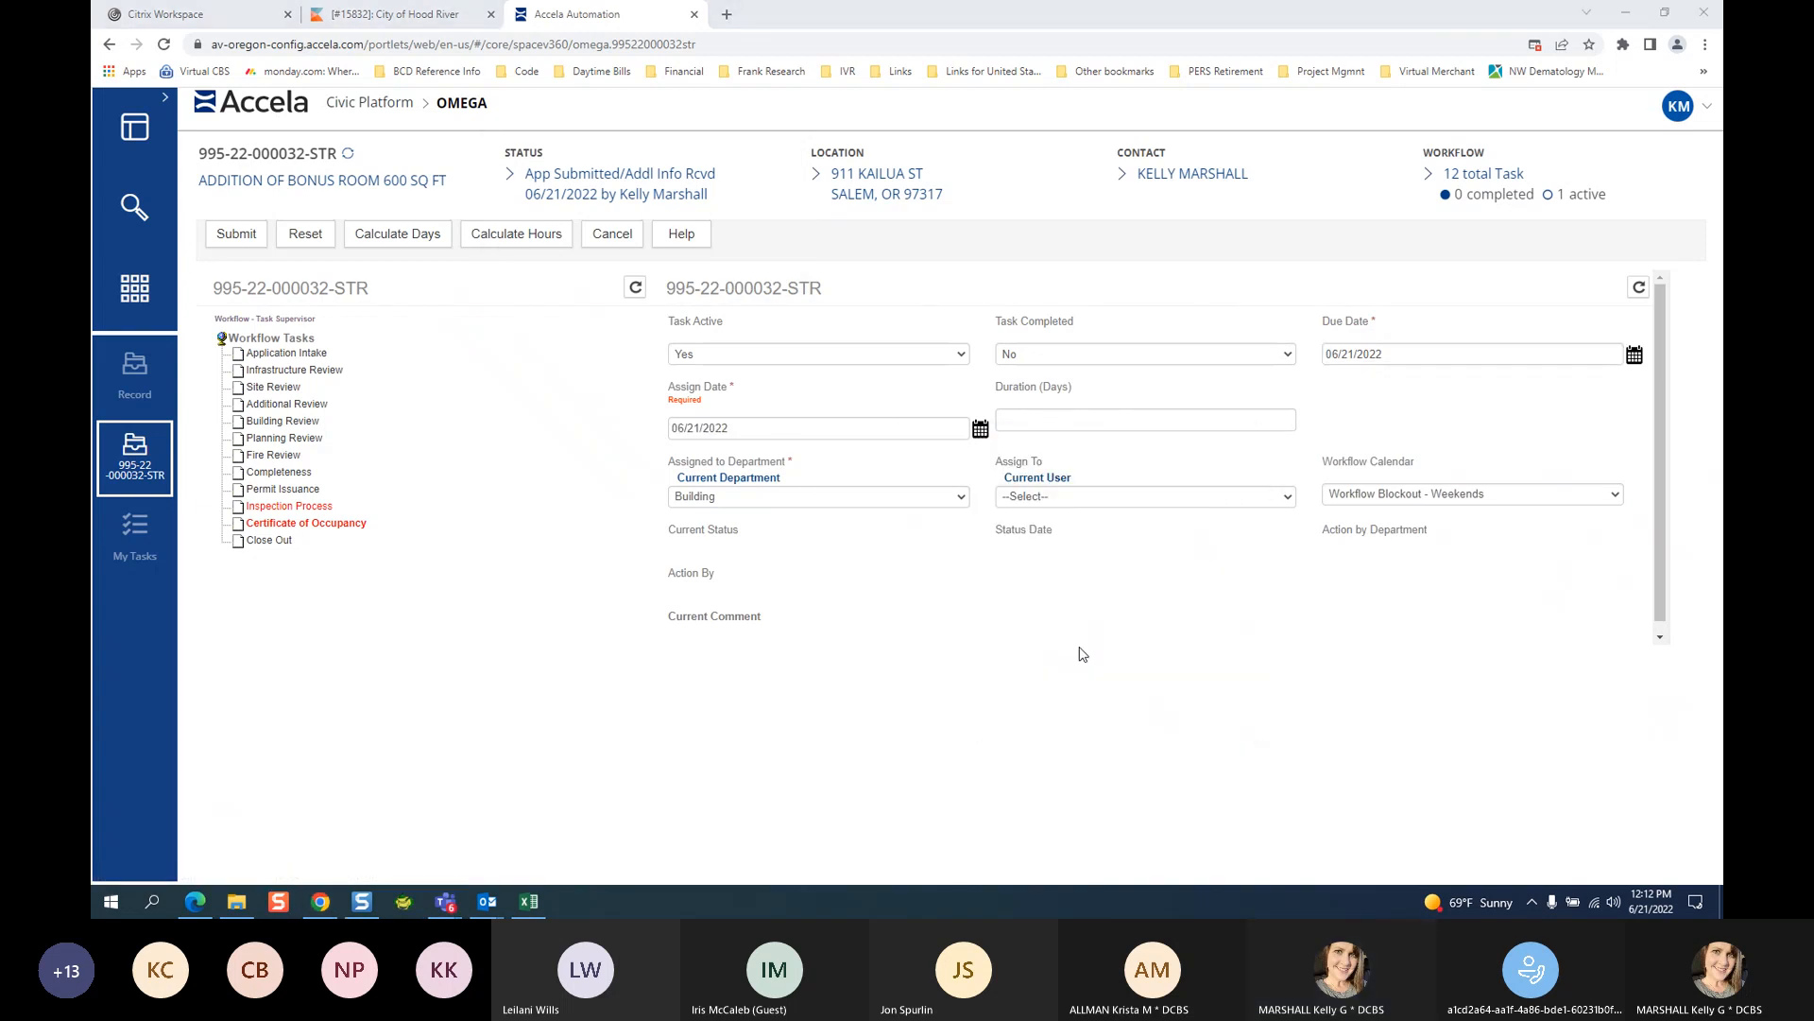
left_click(293, 238)
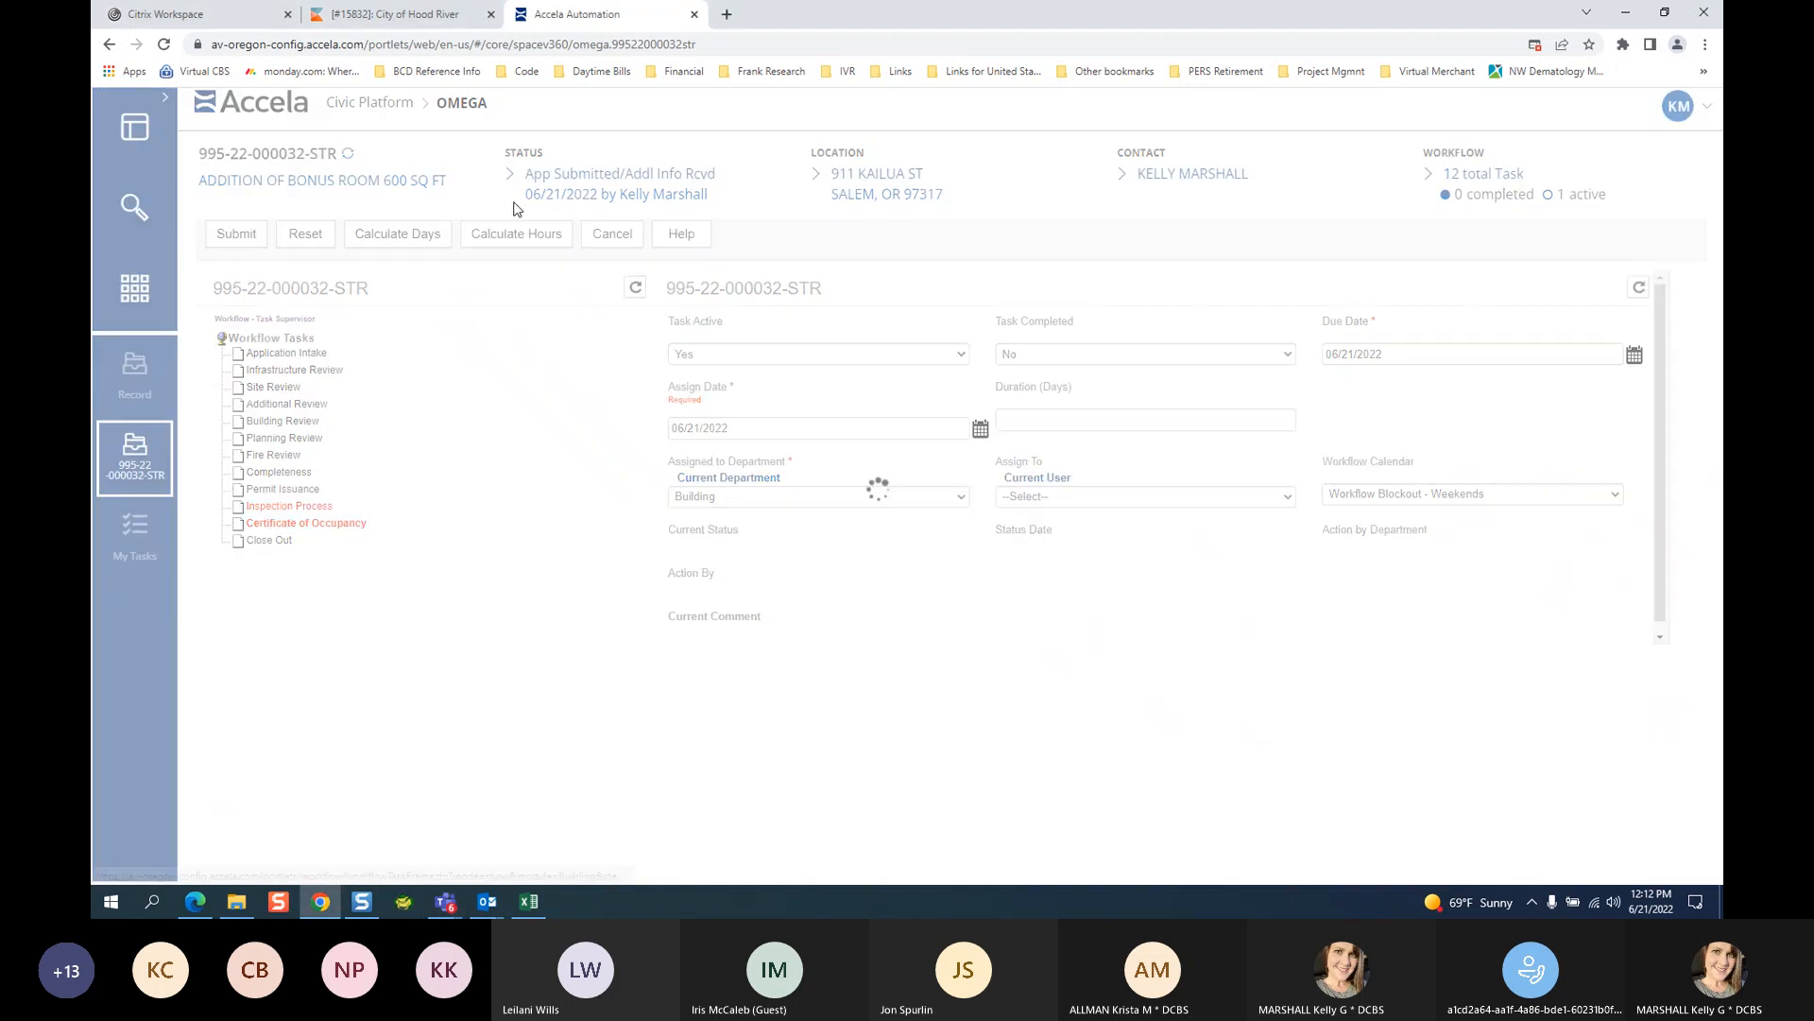
left_click(616, 238)
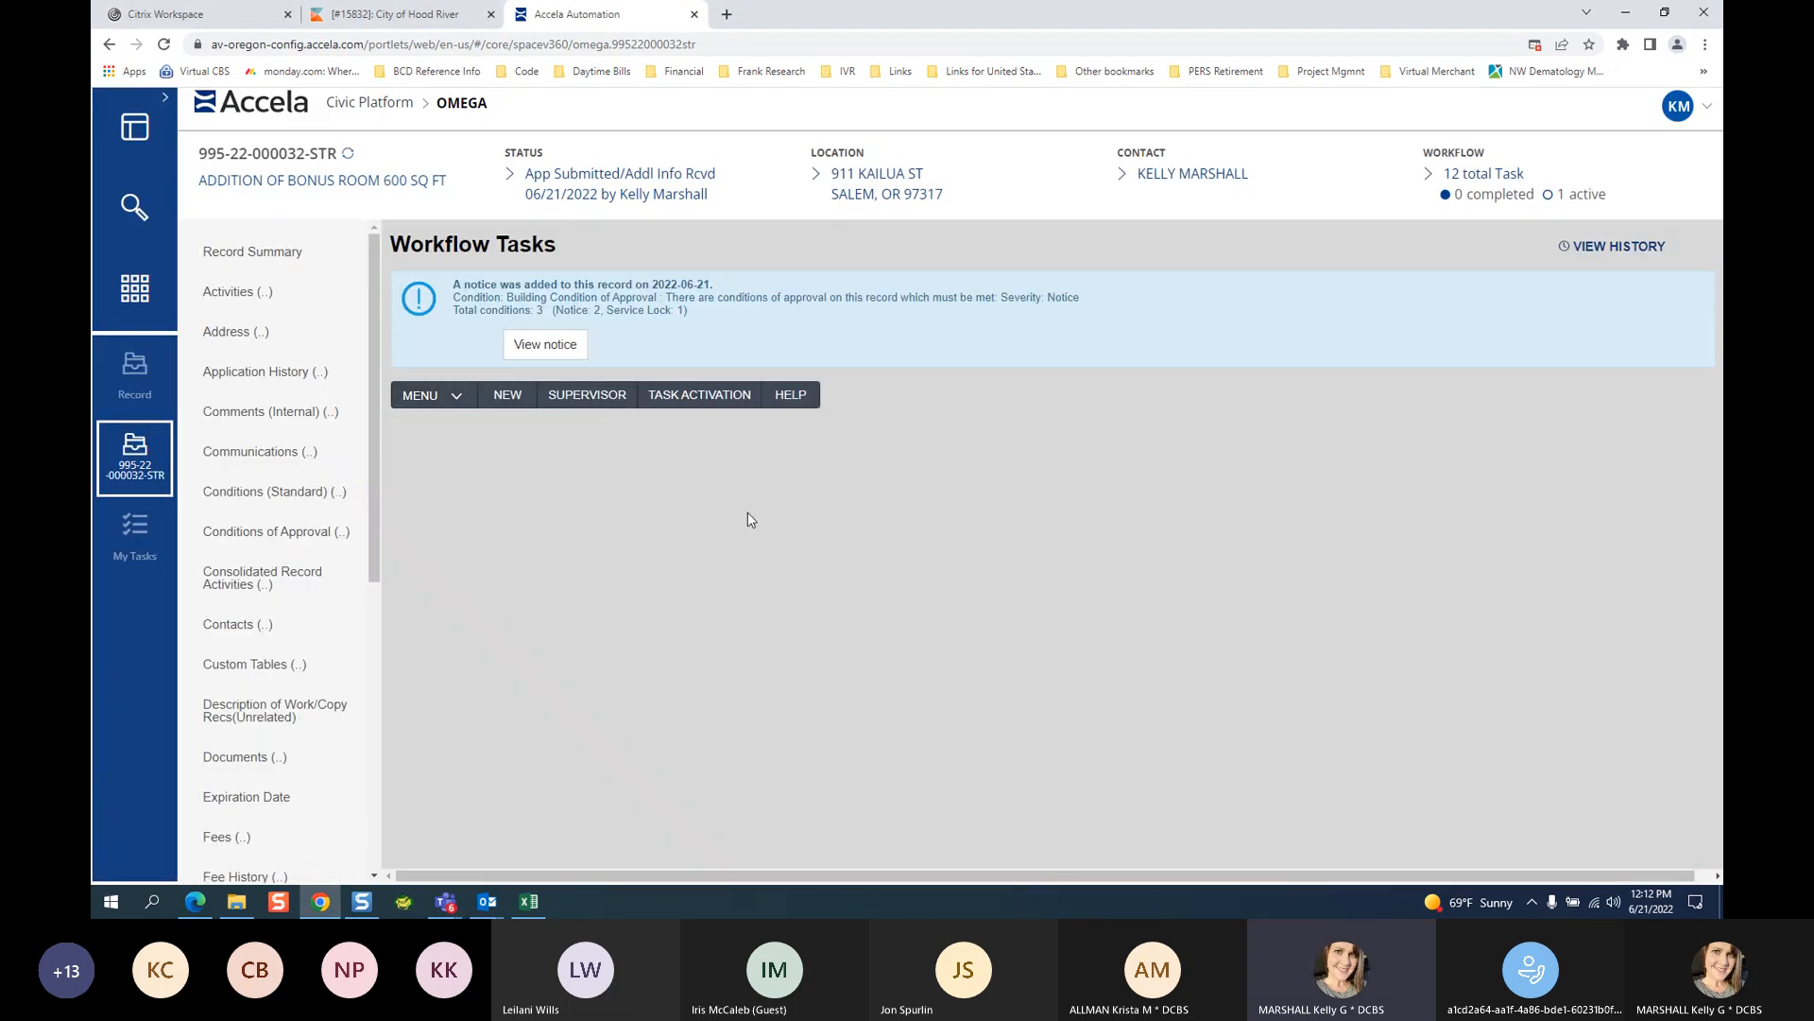
Expand the Certificate of Occupancy task and review its New Status choices without changing anything.
left_click(498, 619)
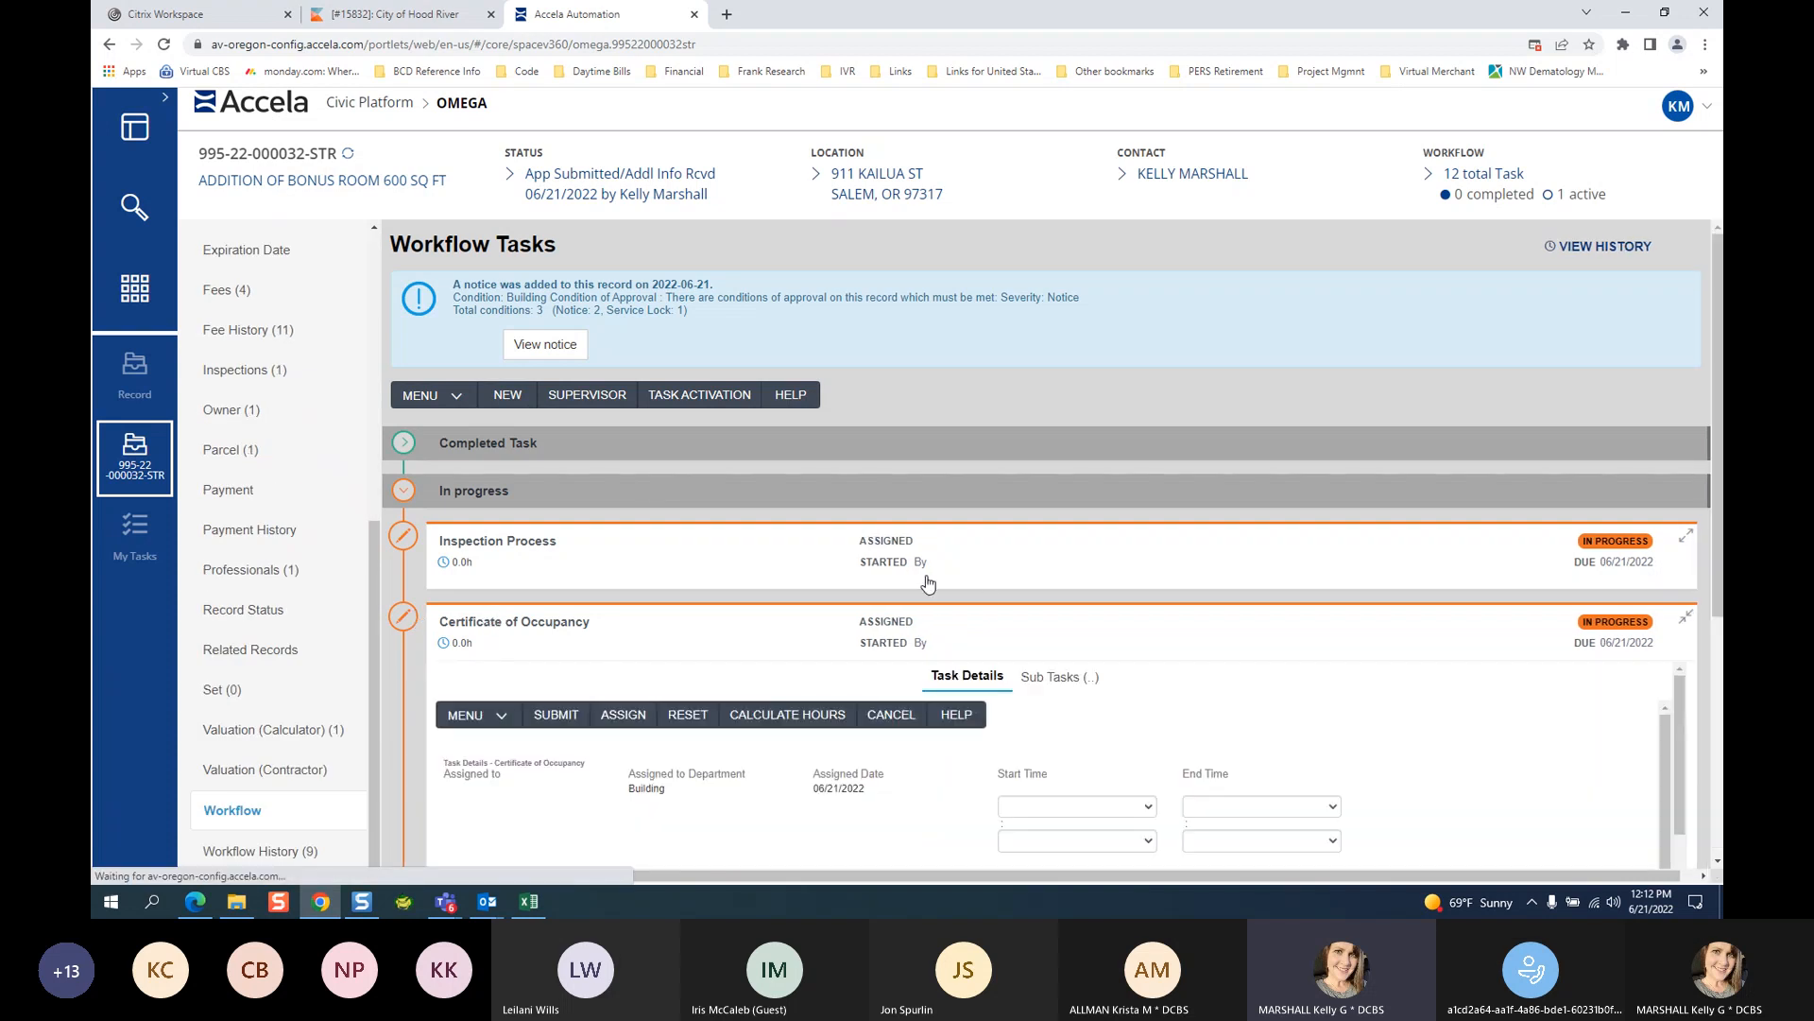
left_click(526, 575)
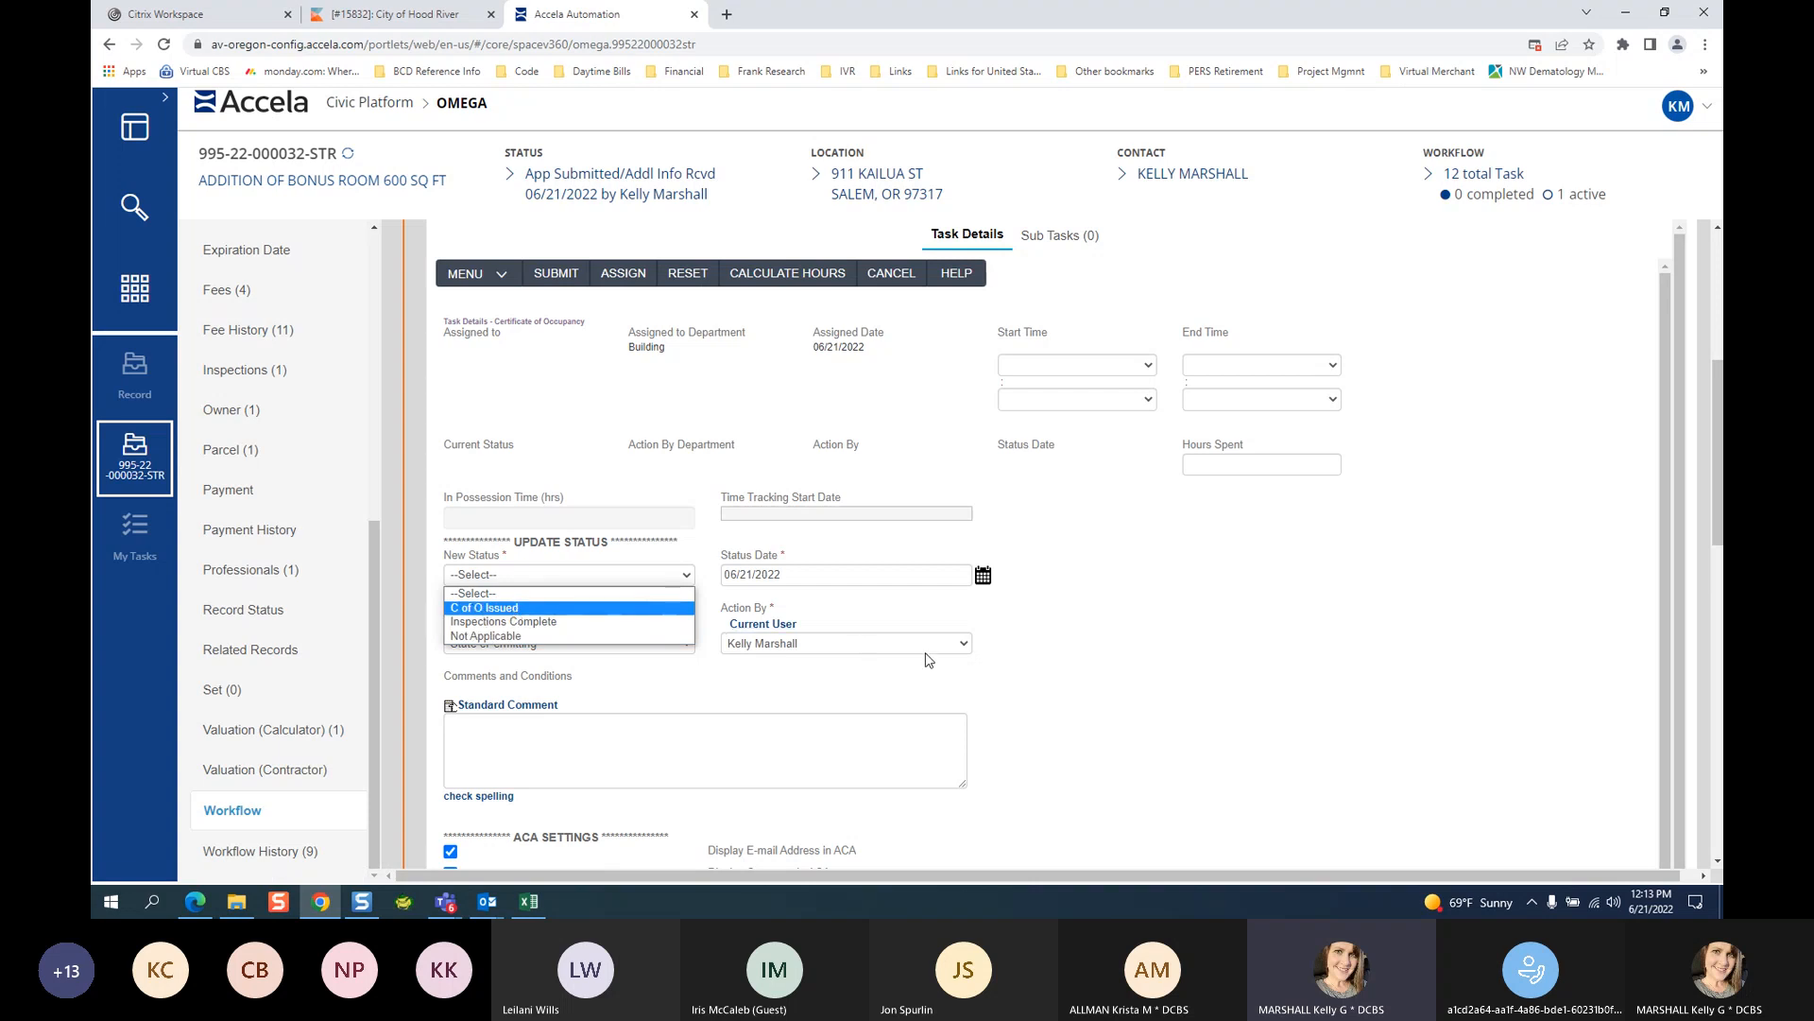
left_click(1051, 638)
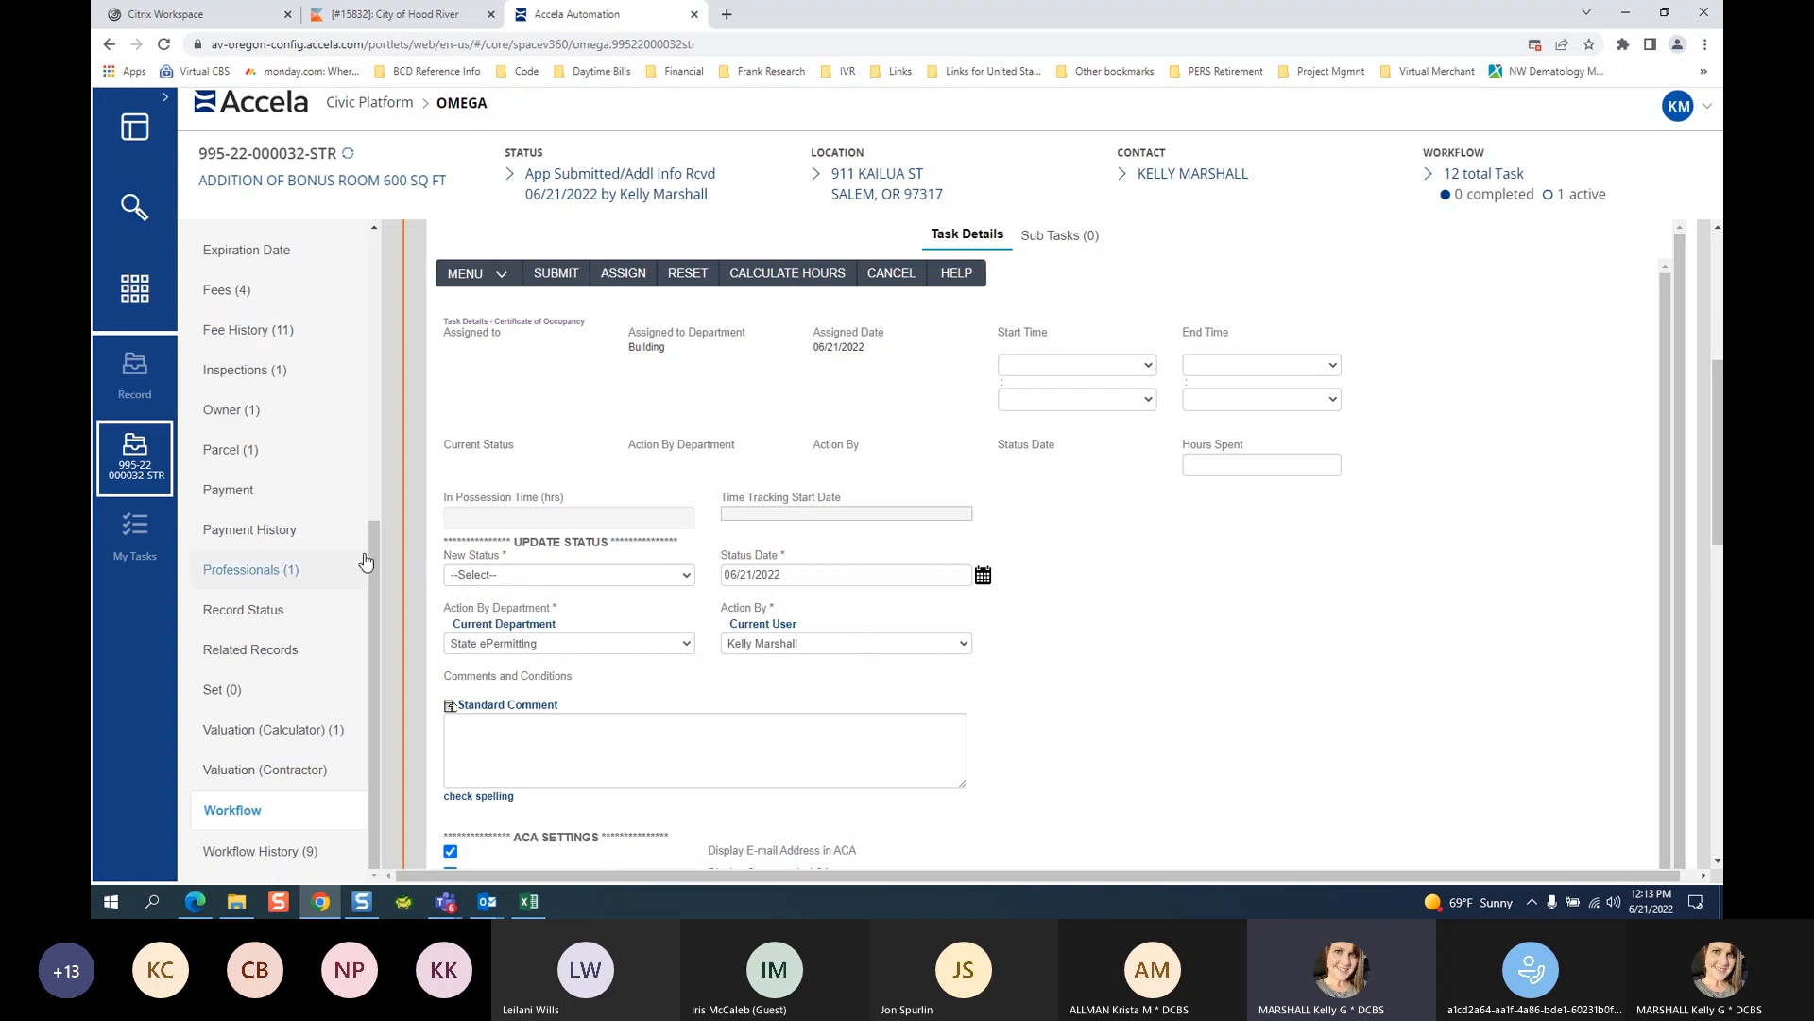
scroll(332, 455, "up", 1)
scroll(332, 455, "up", 5)
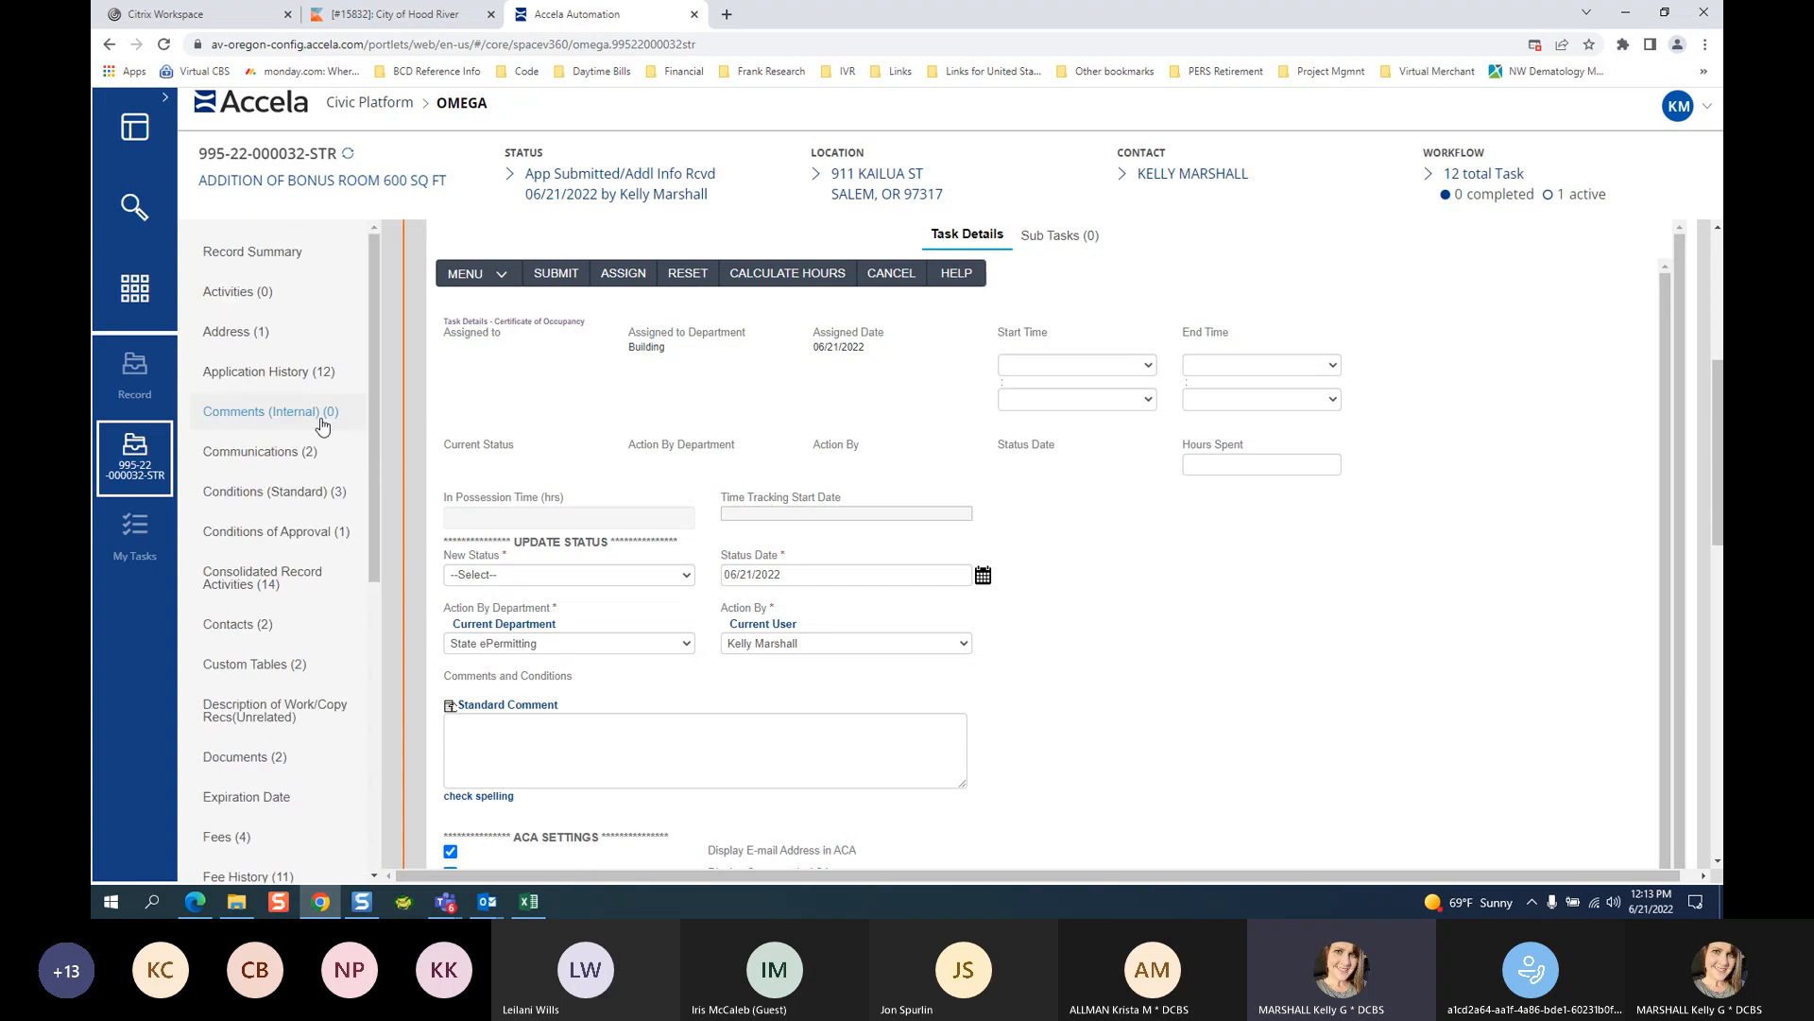
left_click(296, 275)
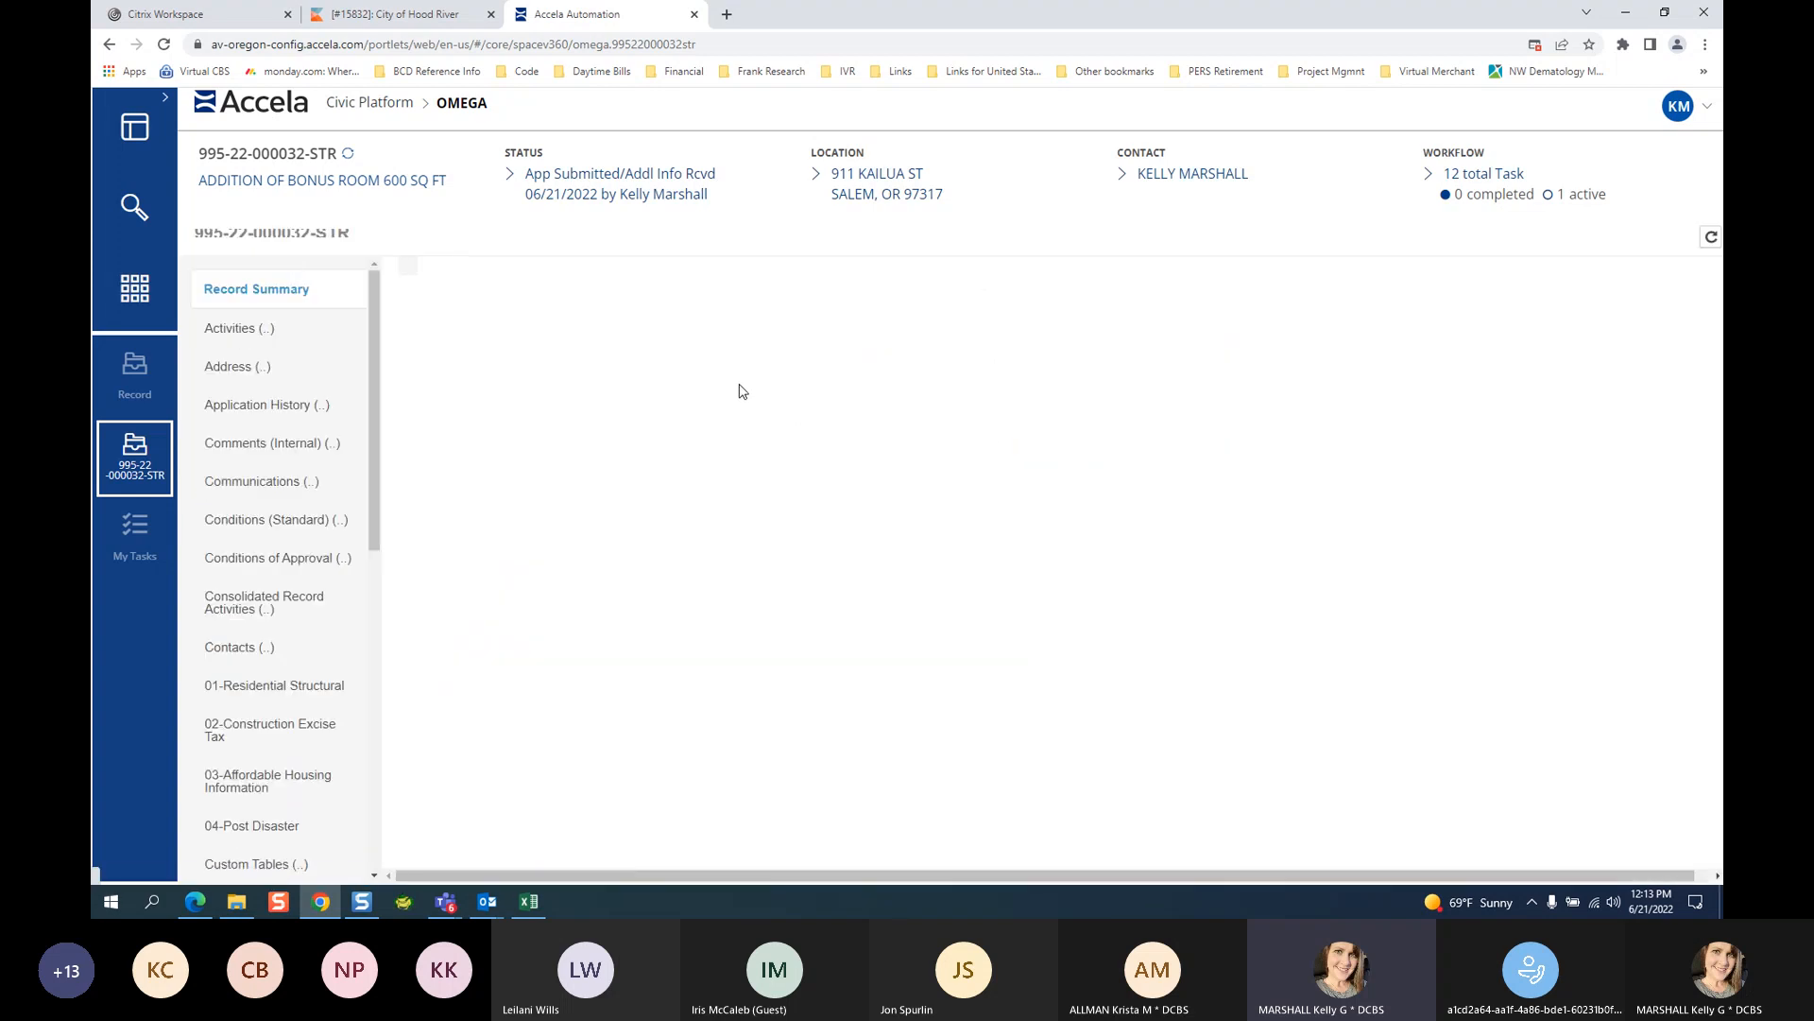
left_click(548, 389)
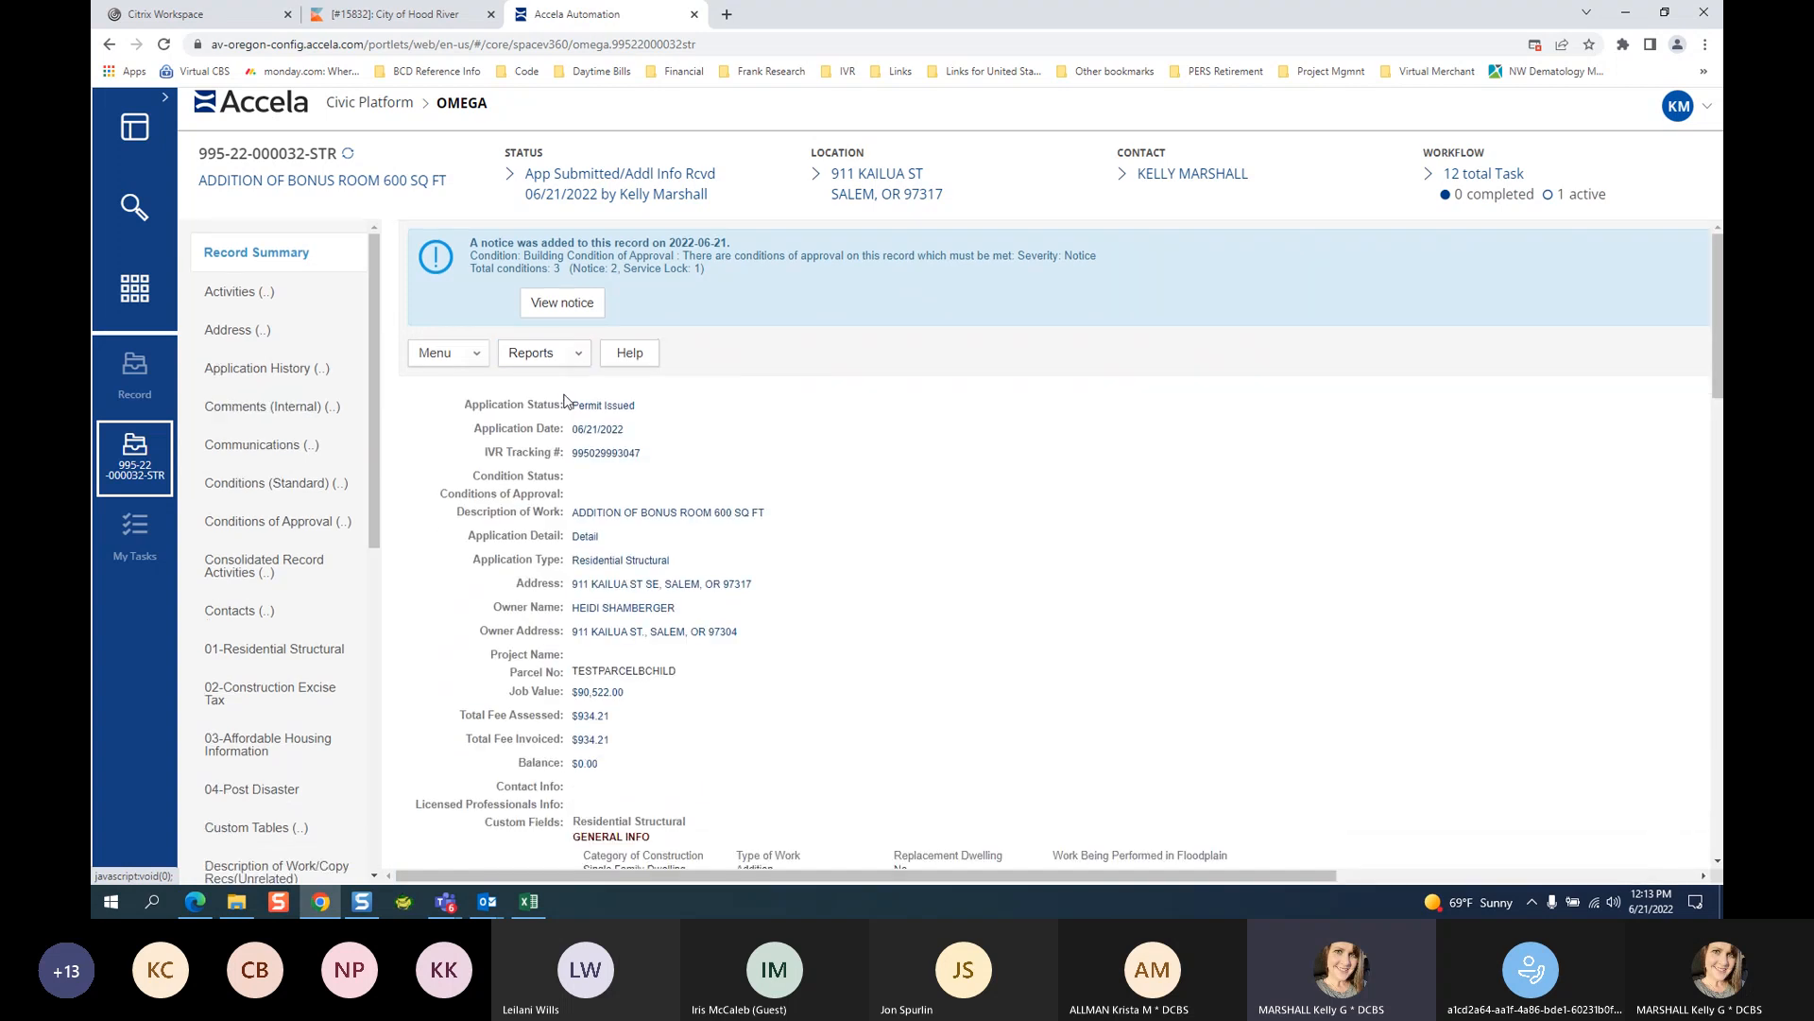
Run the C of O report for this permit, view it maximized at 100%, then close it.
left_click(573, 357)
left_click(543, 556)
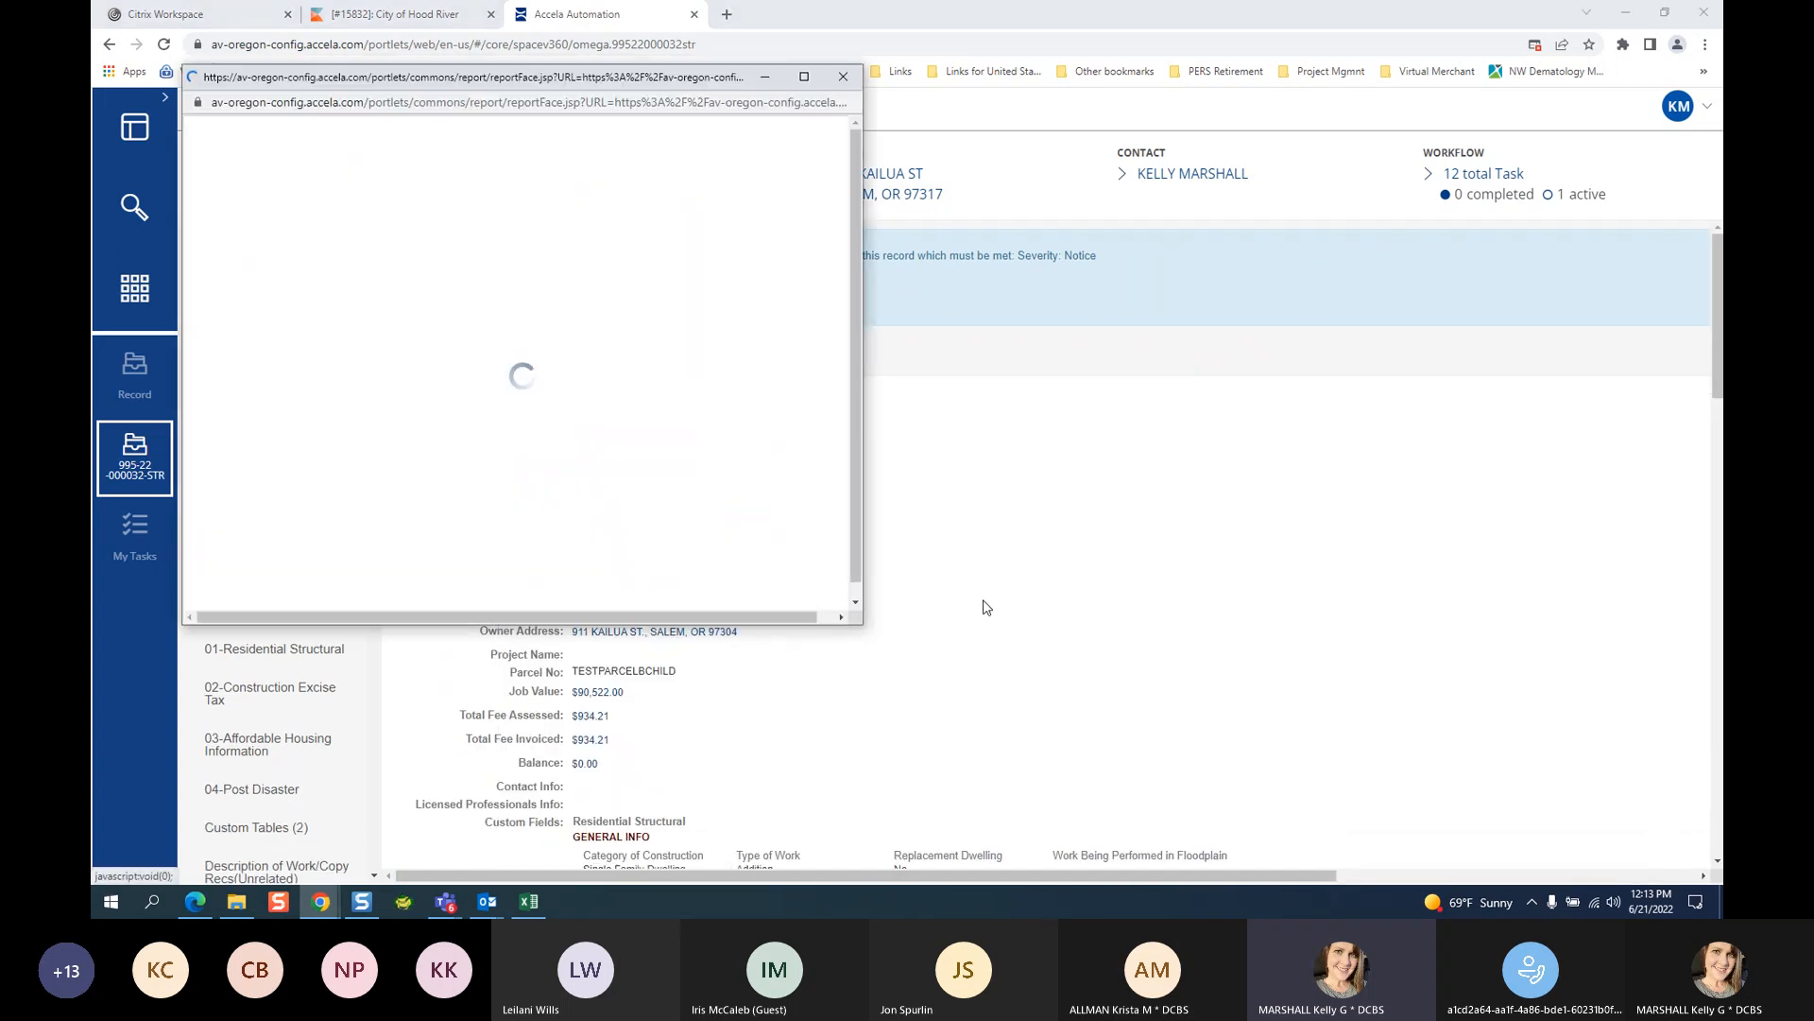
left_click(242, 129)
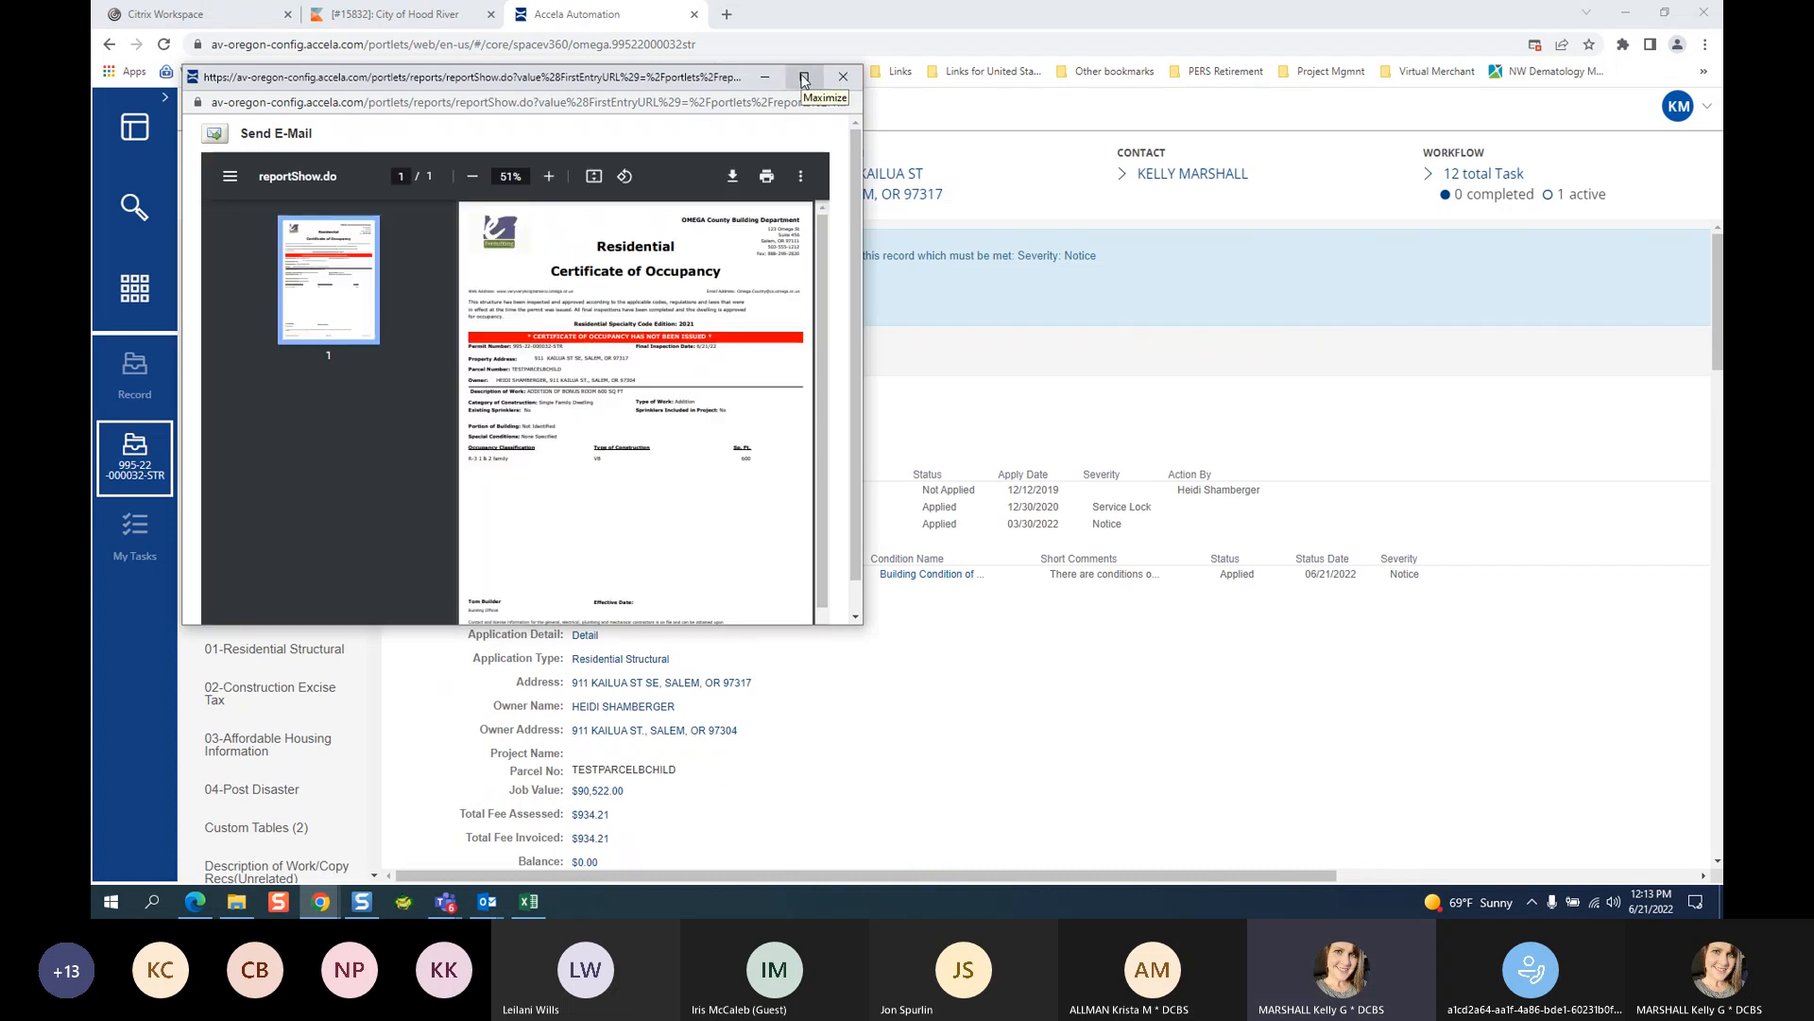
left_click(803, 79)
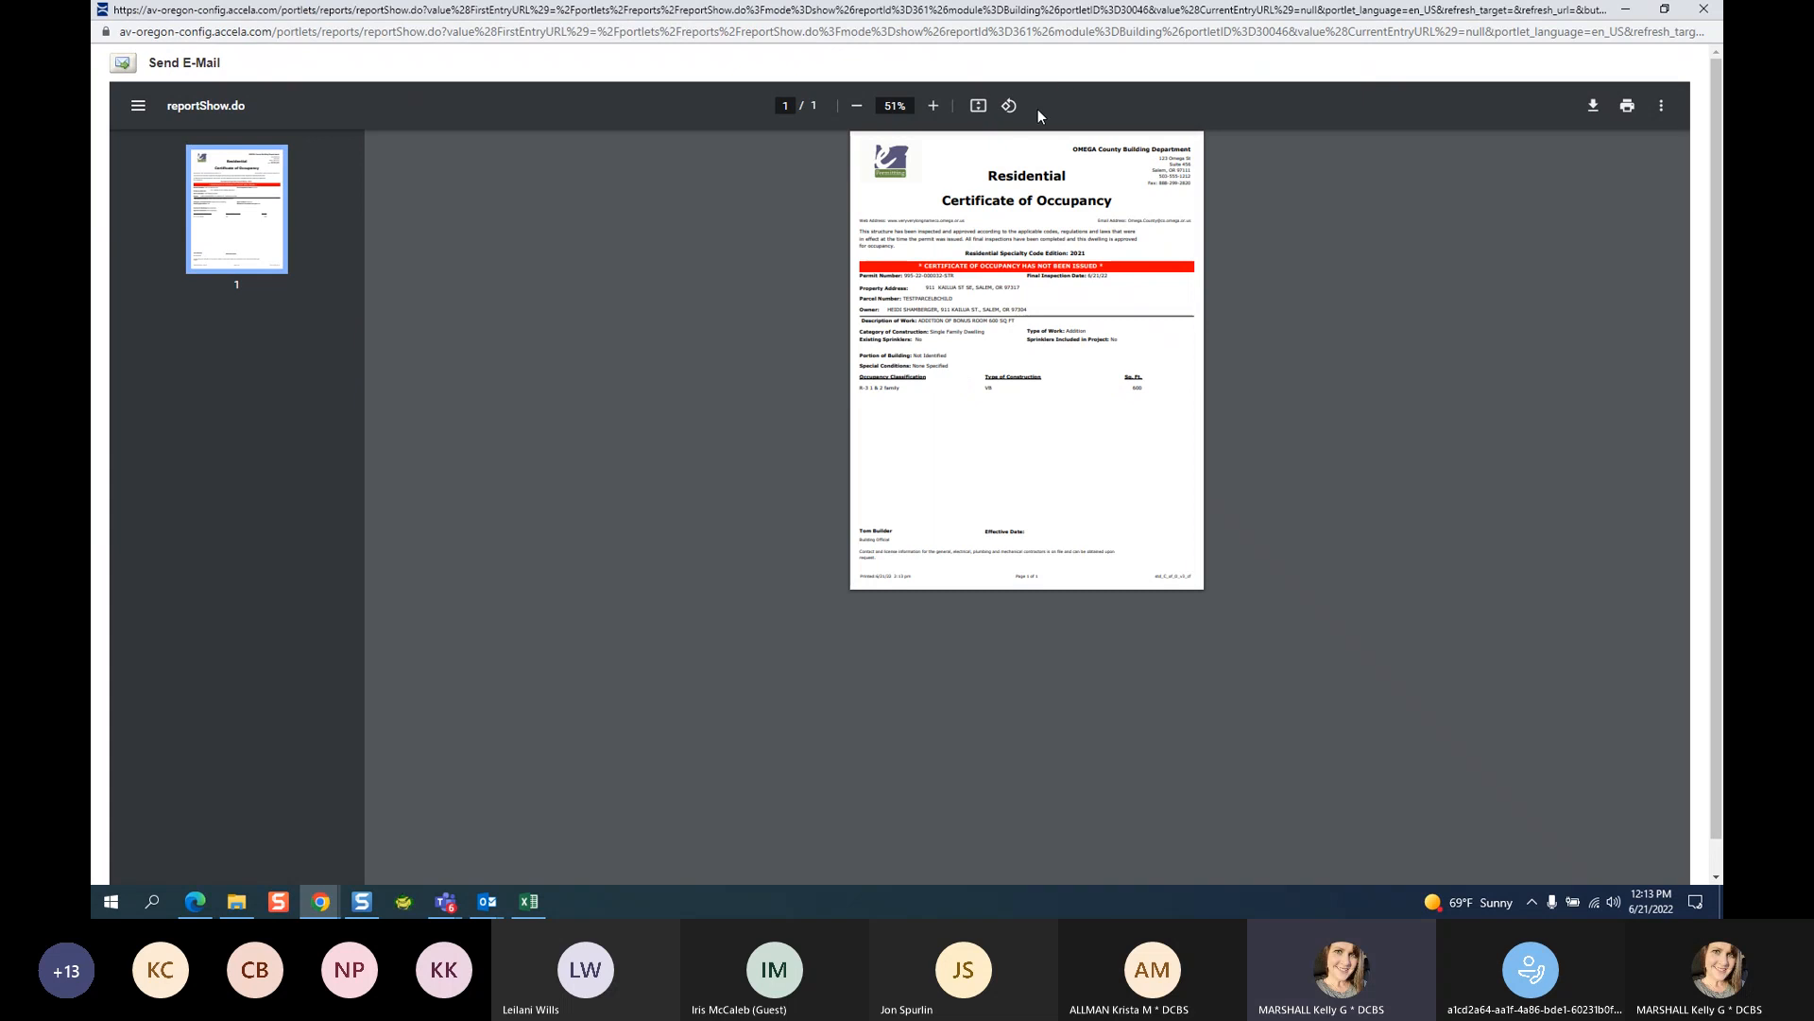
left_click(935, 110)
left_click(934, 109)
left_click(935, 110)
left_click(934, 109)
left_click(934, 109)
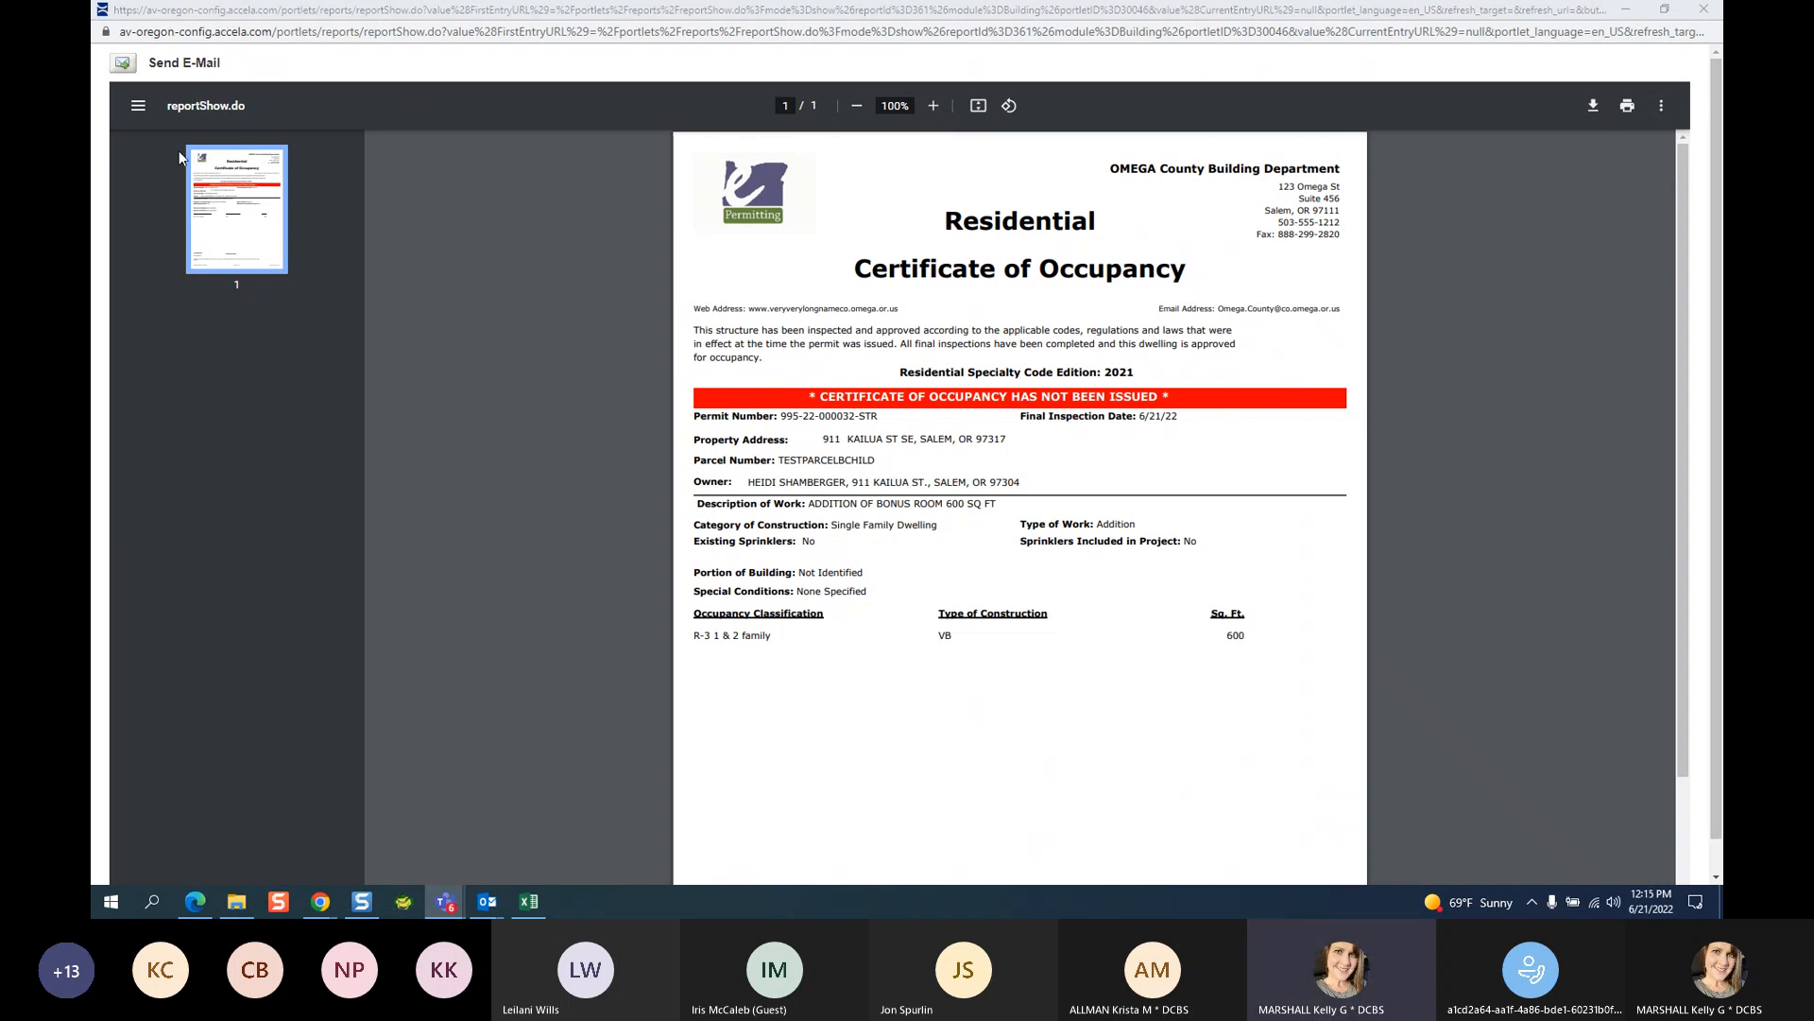
left_click(1716, 11)
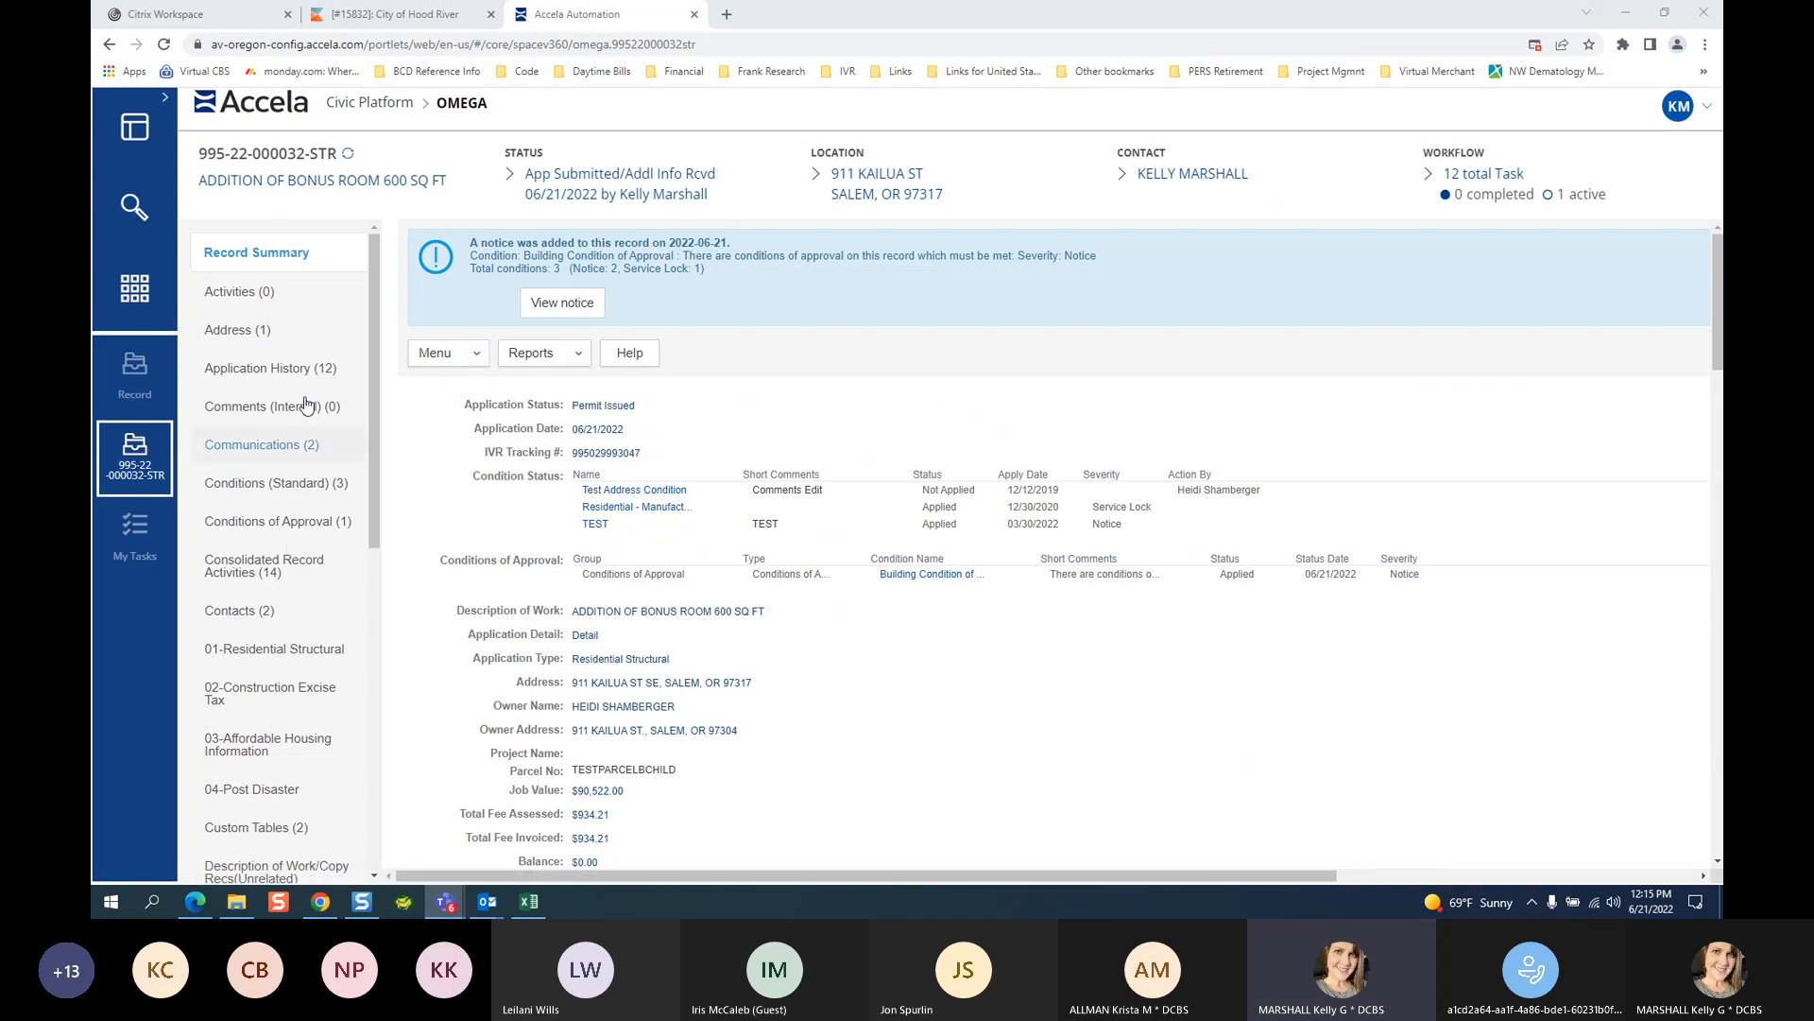
Set the task to C of O Issued with comment 'PLEASE DOWNLOAD YOUR ISSUES C OF O USING THE LINK PROVIDED IN THIS EMAIL'.
scroll(246, 657, "down", 3)
left_click(244, 661)
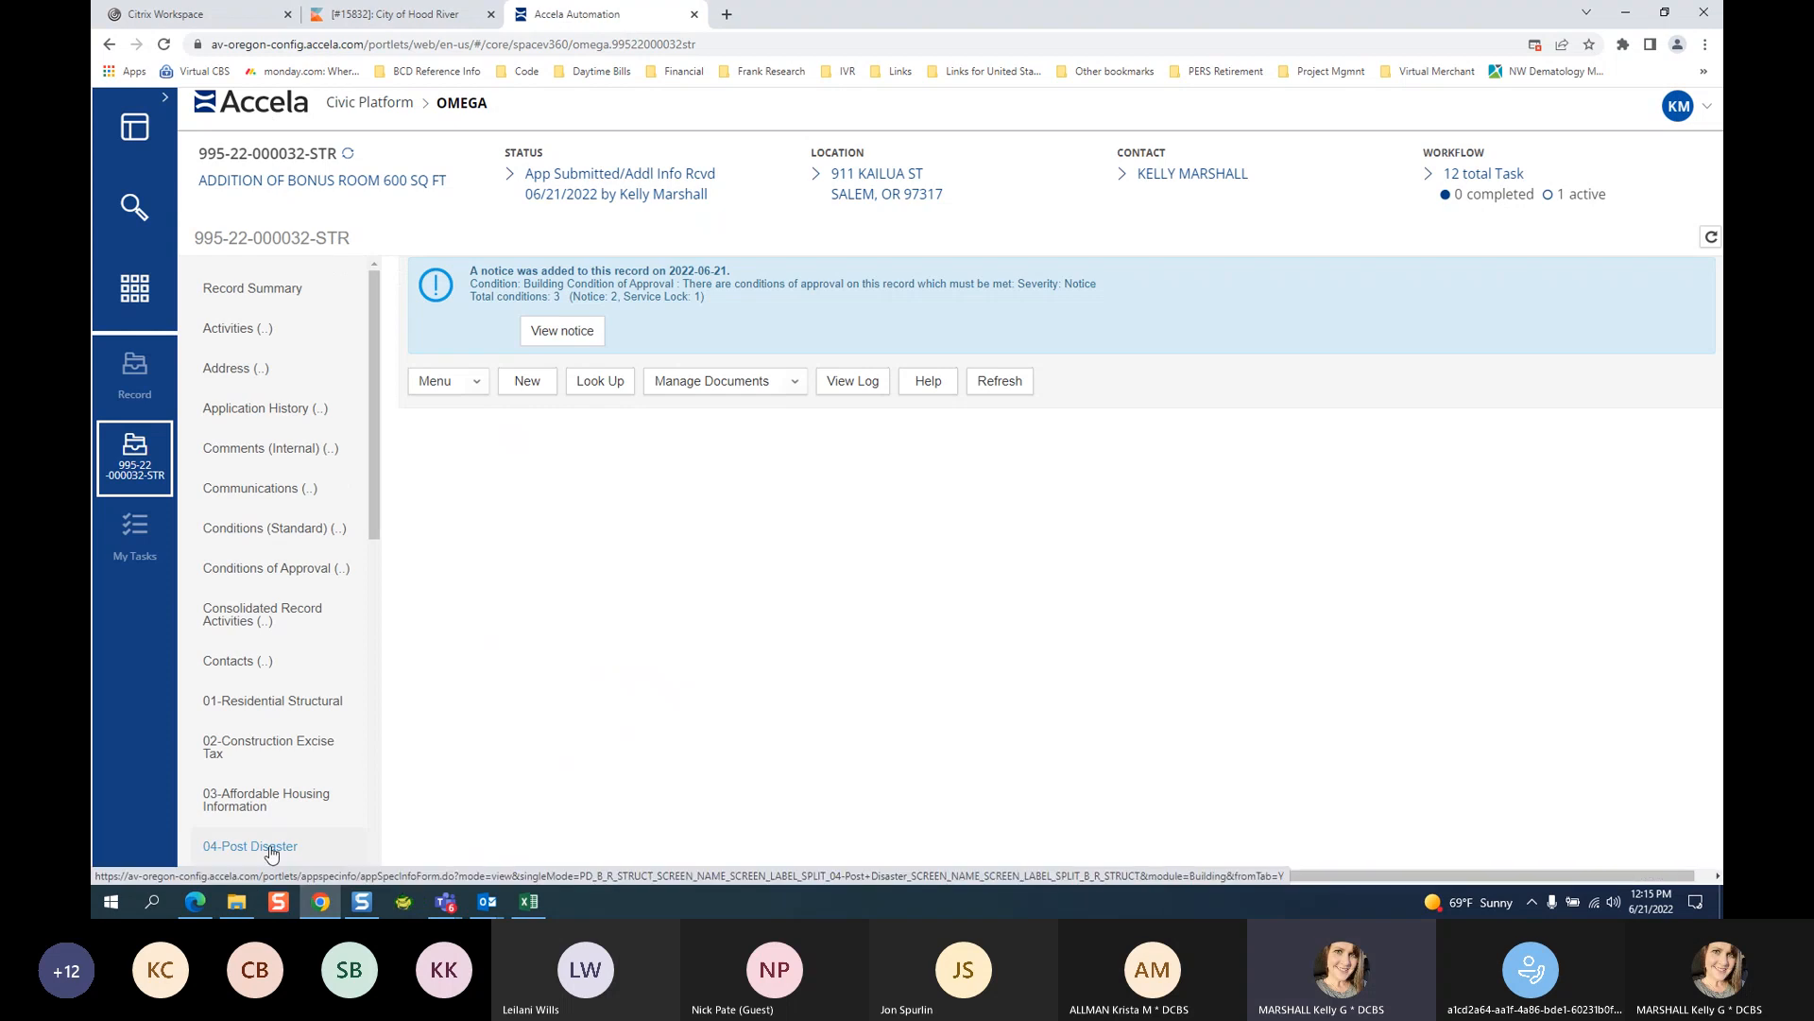
scroll(262, 796, "down", 5)
left_click(231, 815)
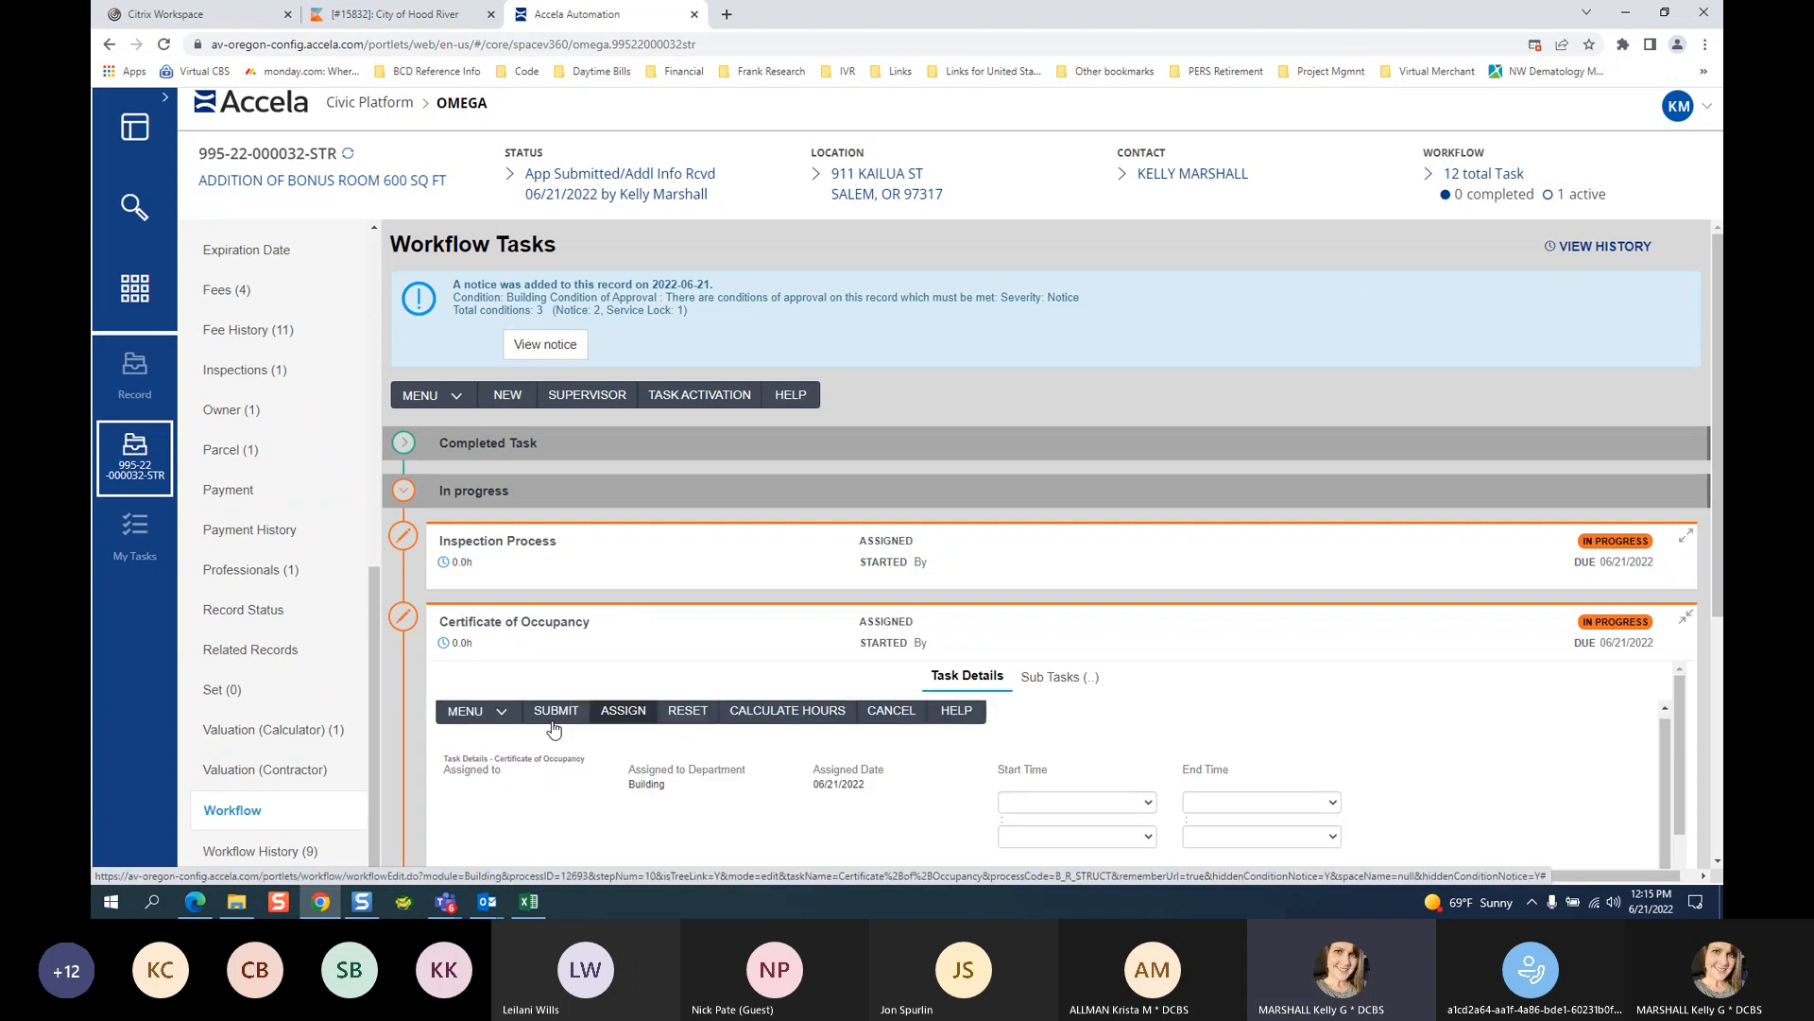
left_click(520, 575)
left_click(519, 608)
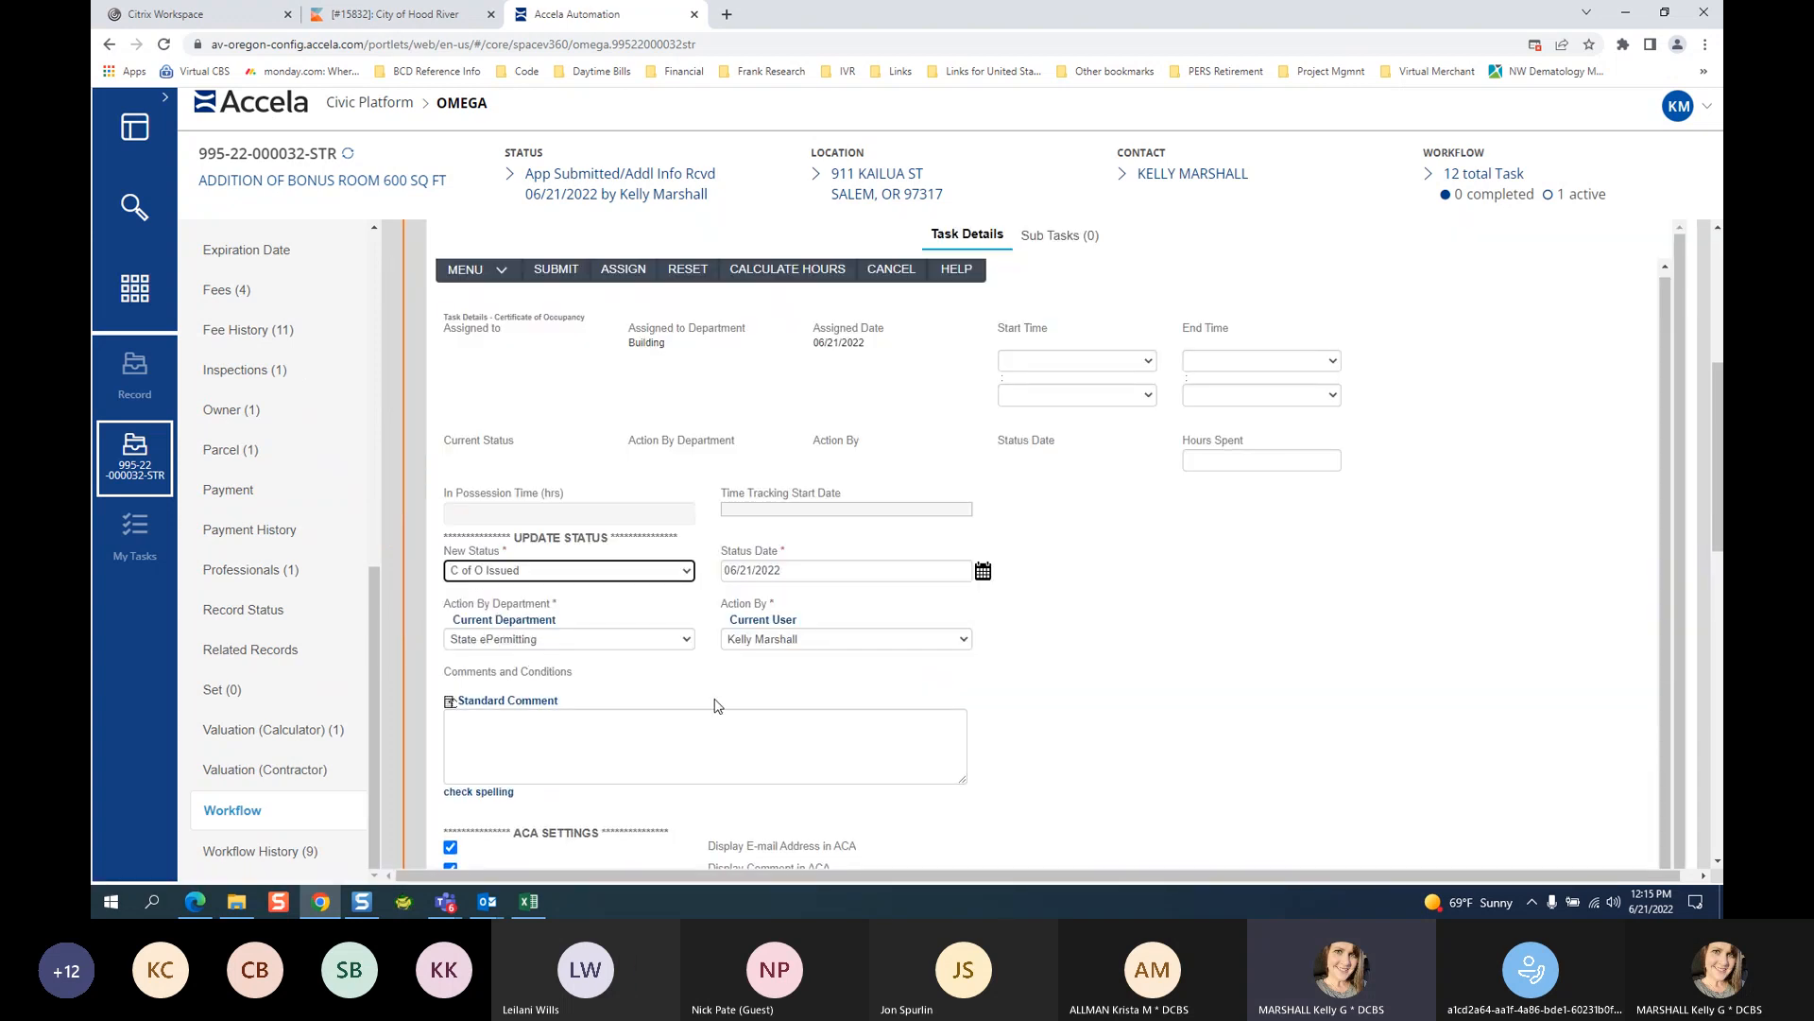
left_click(585, 755)
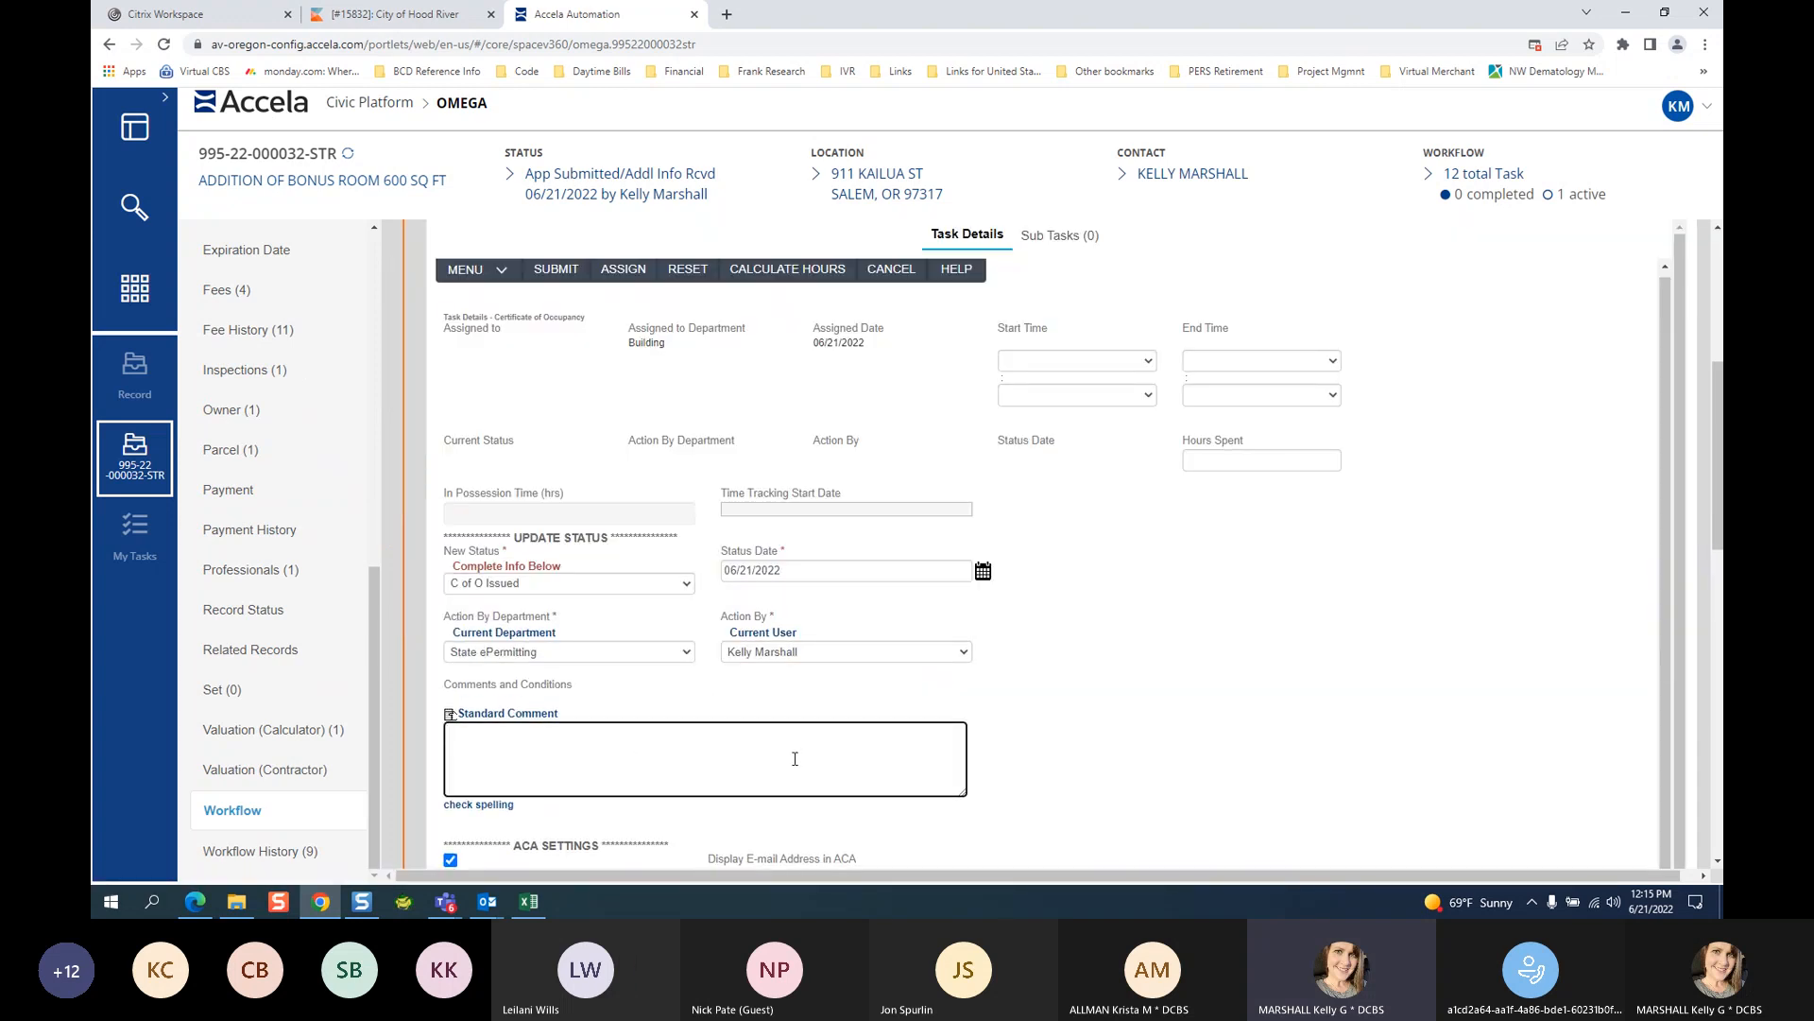
type("PLEASE DOWNLOAD YOUR ISSUES C O")
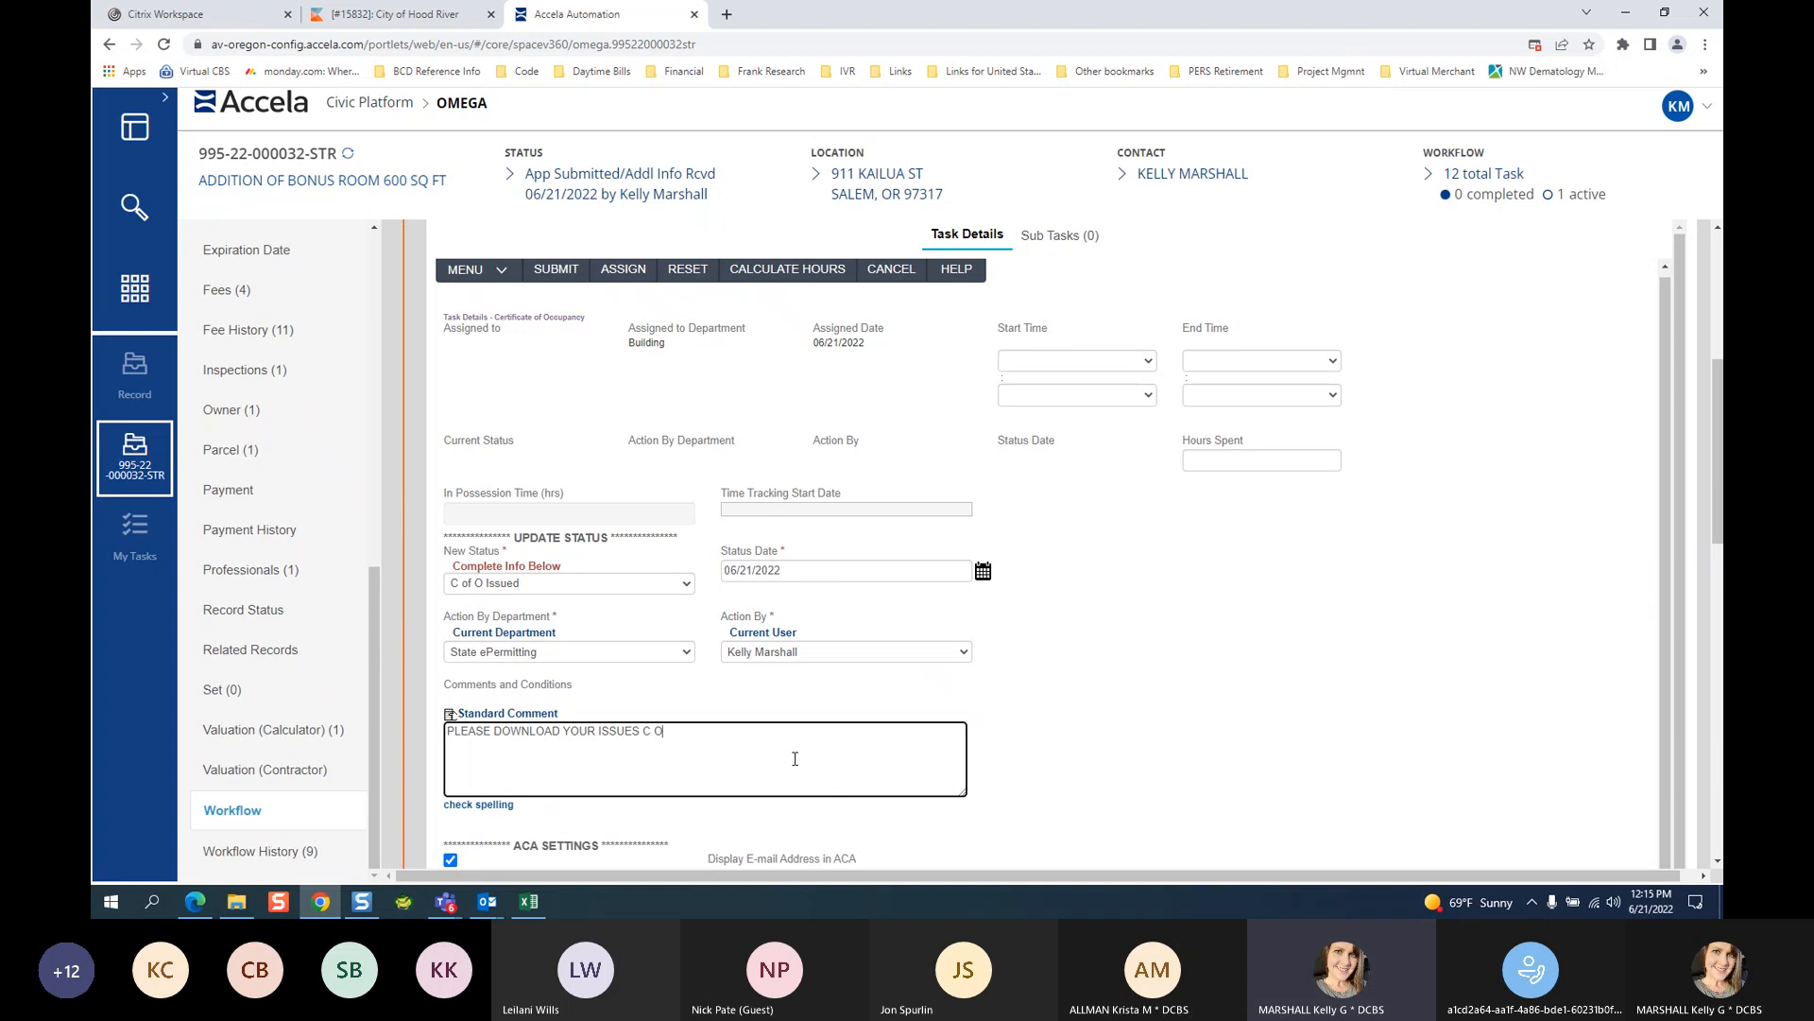
type("F O USING THE LINK PROVIDED IN THIS")
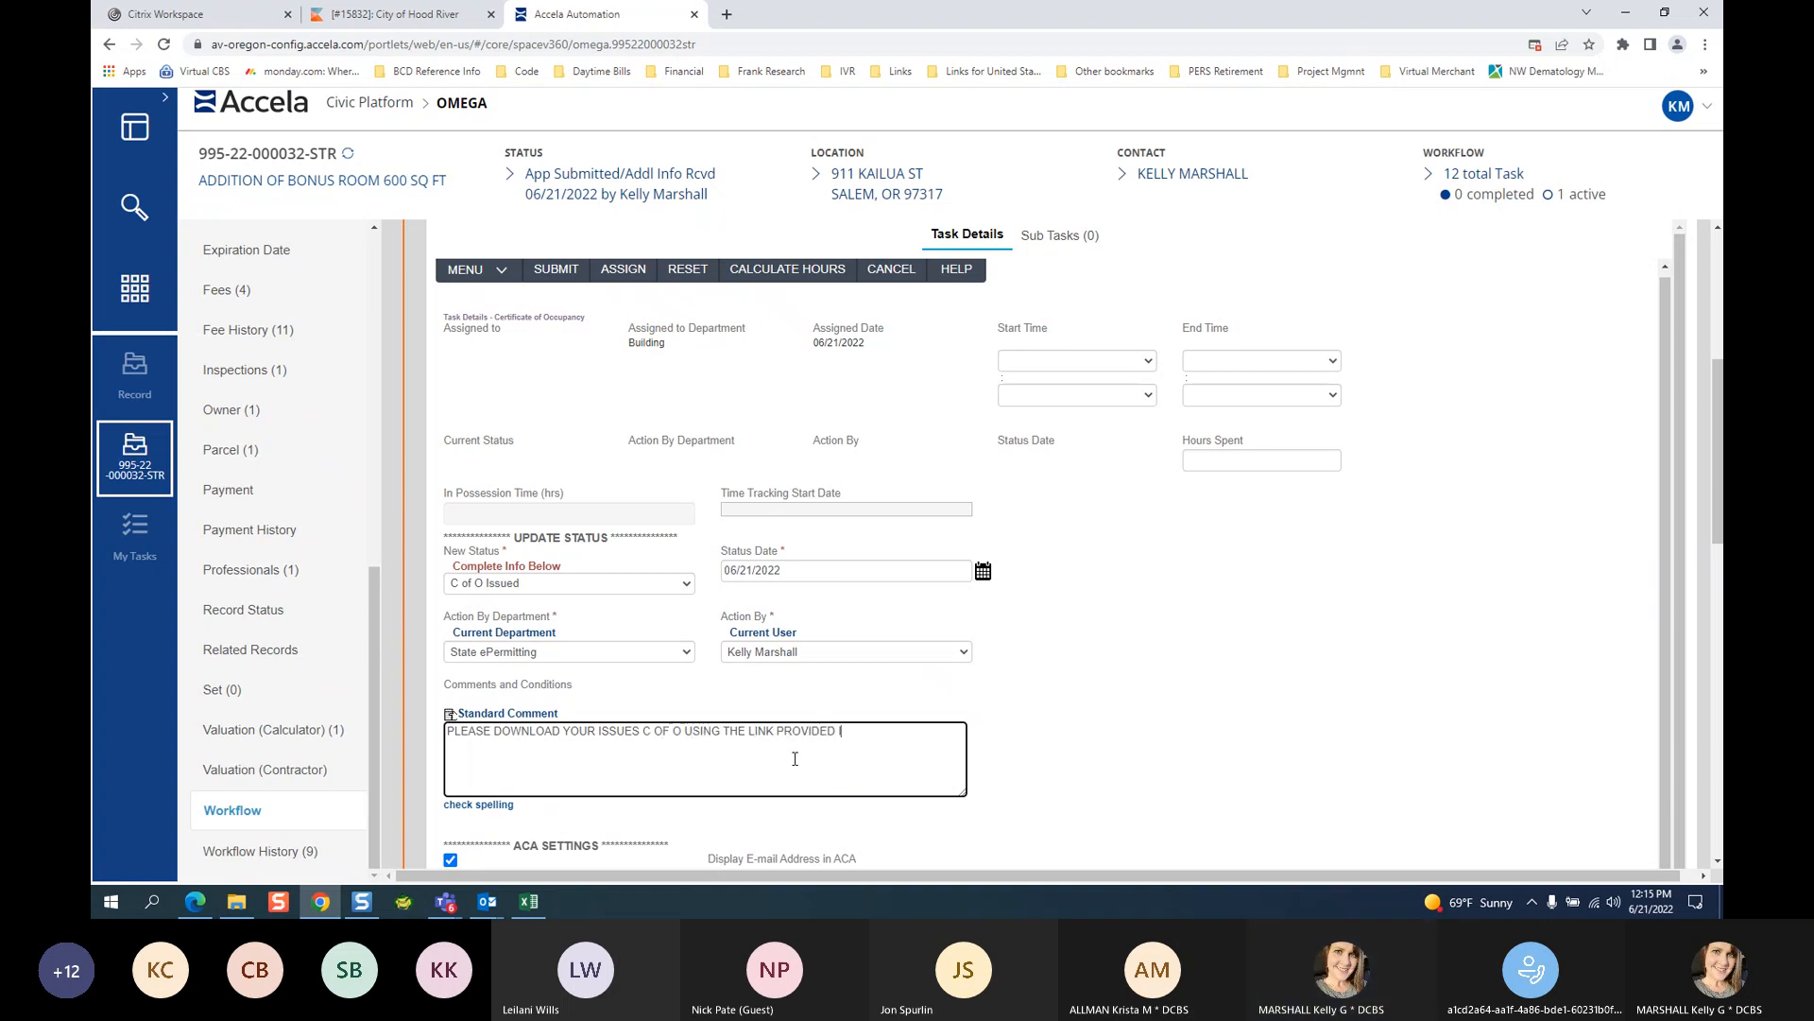
type(" EMAIL")
Under Workflow Email Notifications, tick Applicant Email and leave Property Owner Email unticked.
scroll(1111, 643, "down", 1)
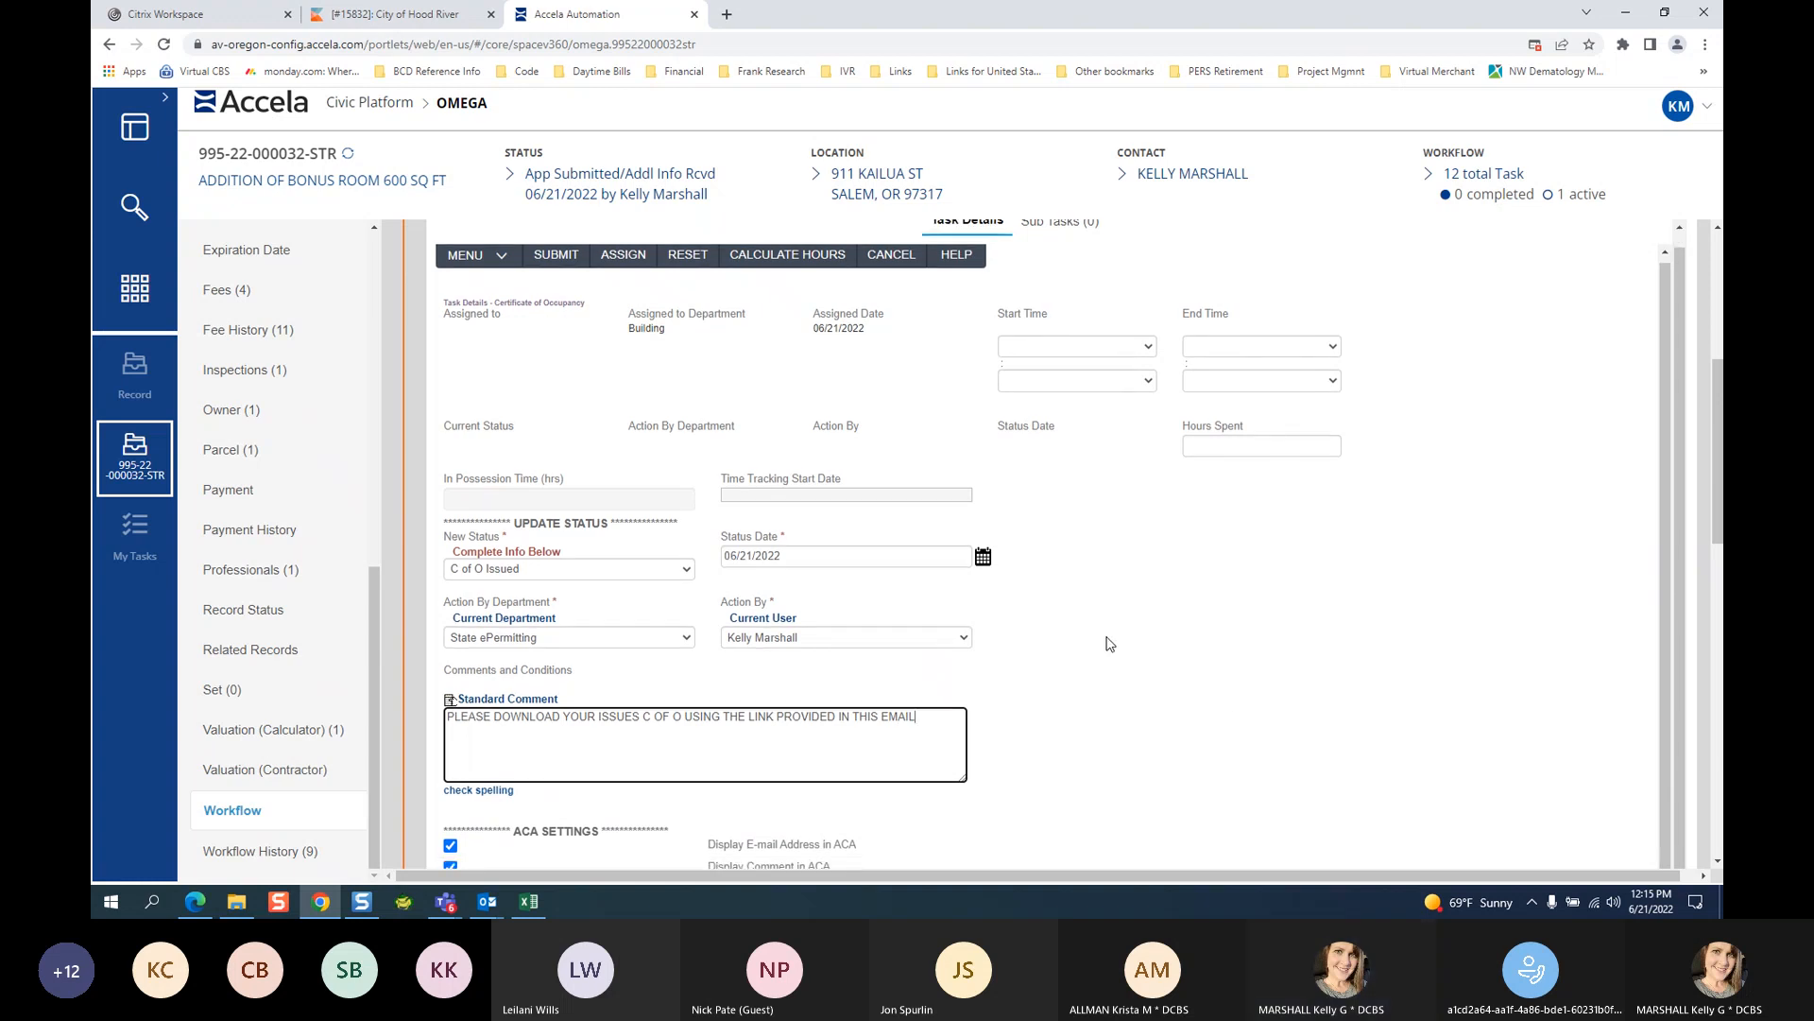
left_click(1716, 862)
left_click(1716, 863)
left_click(1716, 864)
left_click(1717, 864)
left_click(1716, 863)
left_click(1716, 864)
left_click(1716, 864)
left_click(1716, 864)
left_click(1716, 864)
left_click(1716, 863)
left_click(1716, 864)
left_click(1716, 864)
left_click(1716, 863)
left_click(1717, 864)
left_click(450, 617)
left_click(451, 744)
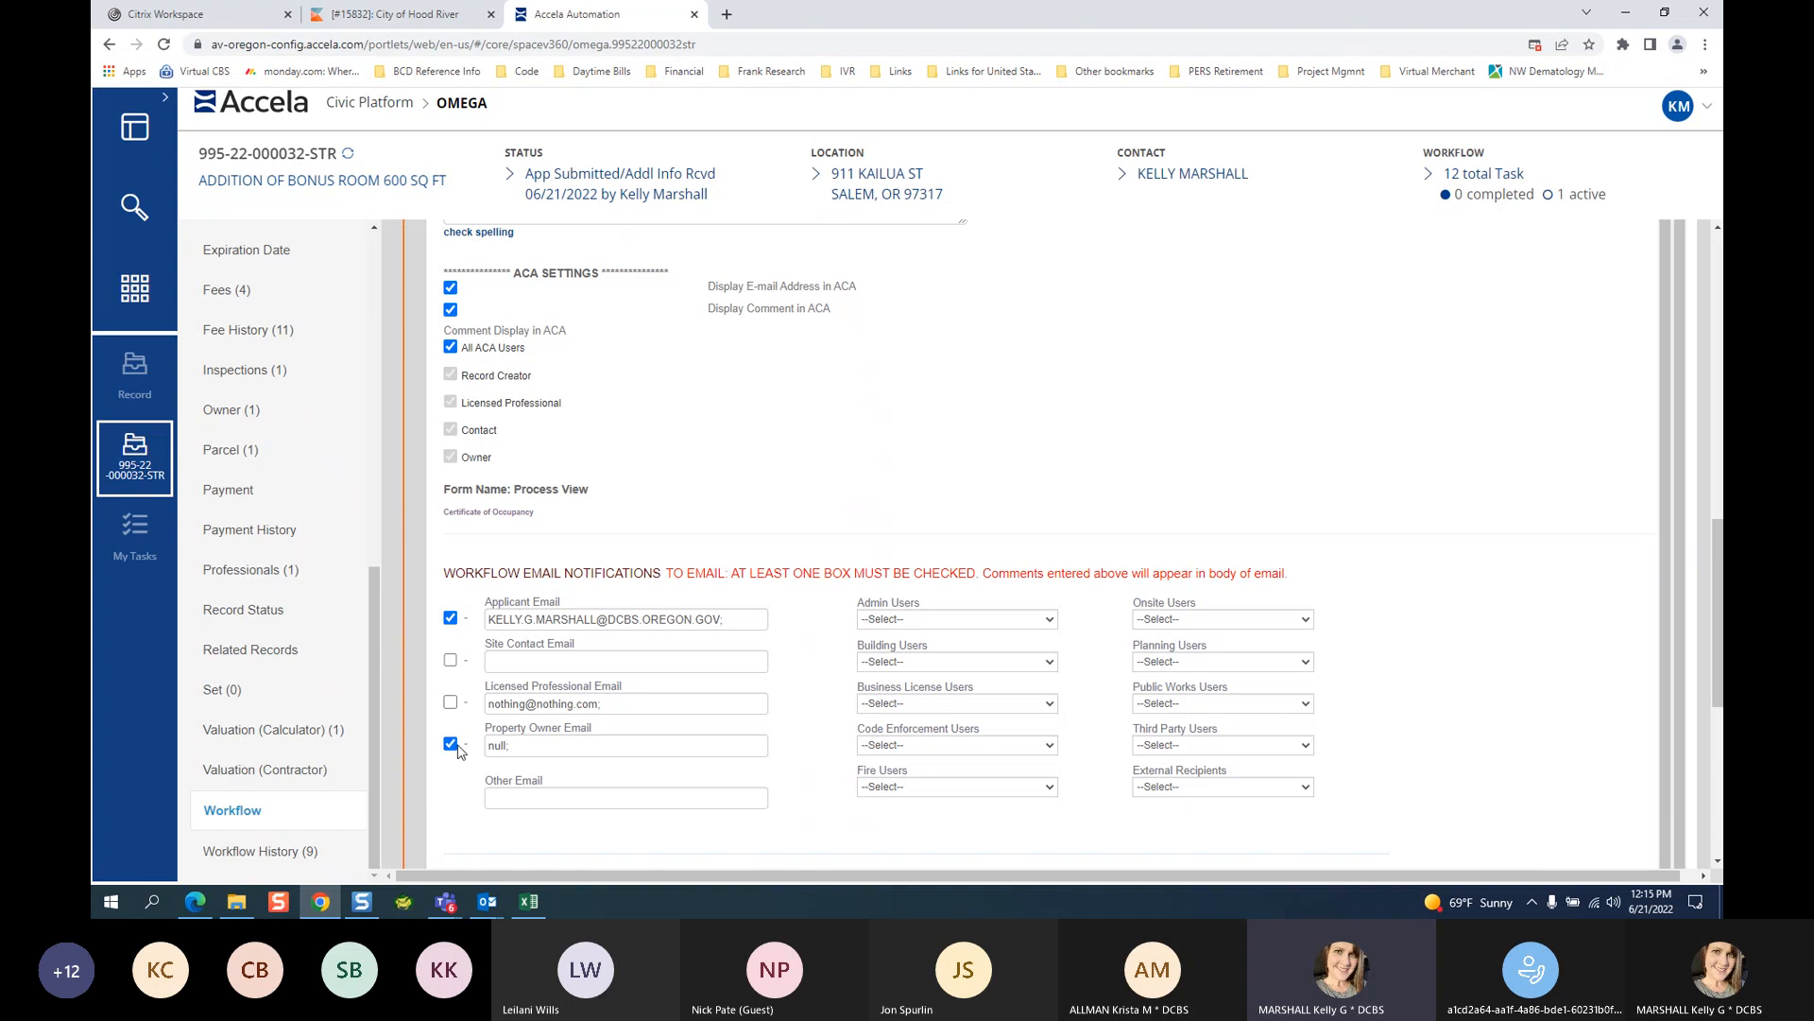
left_click(450, 743)
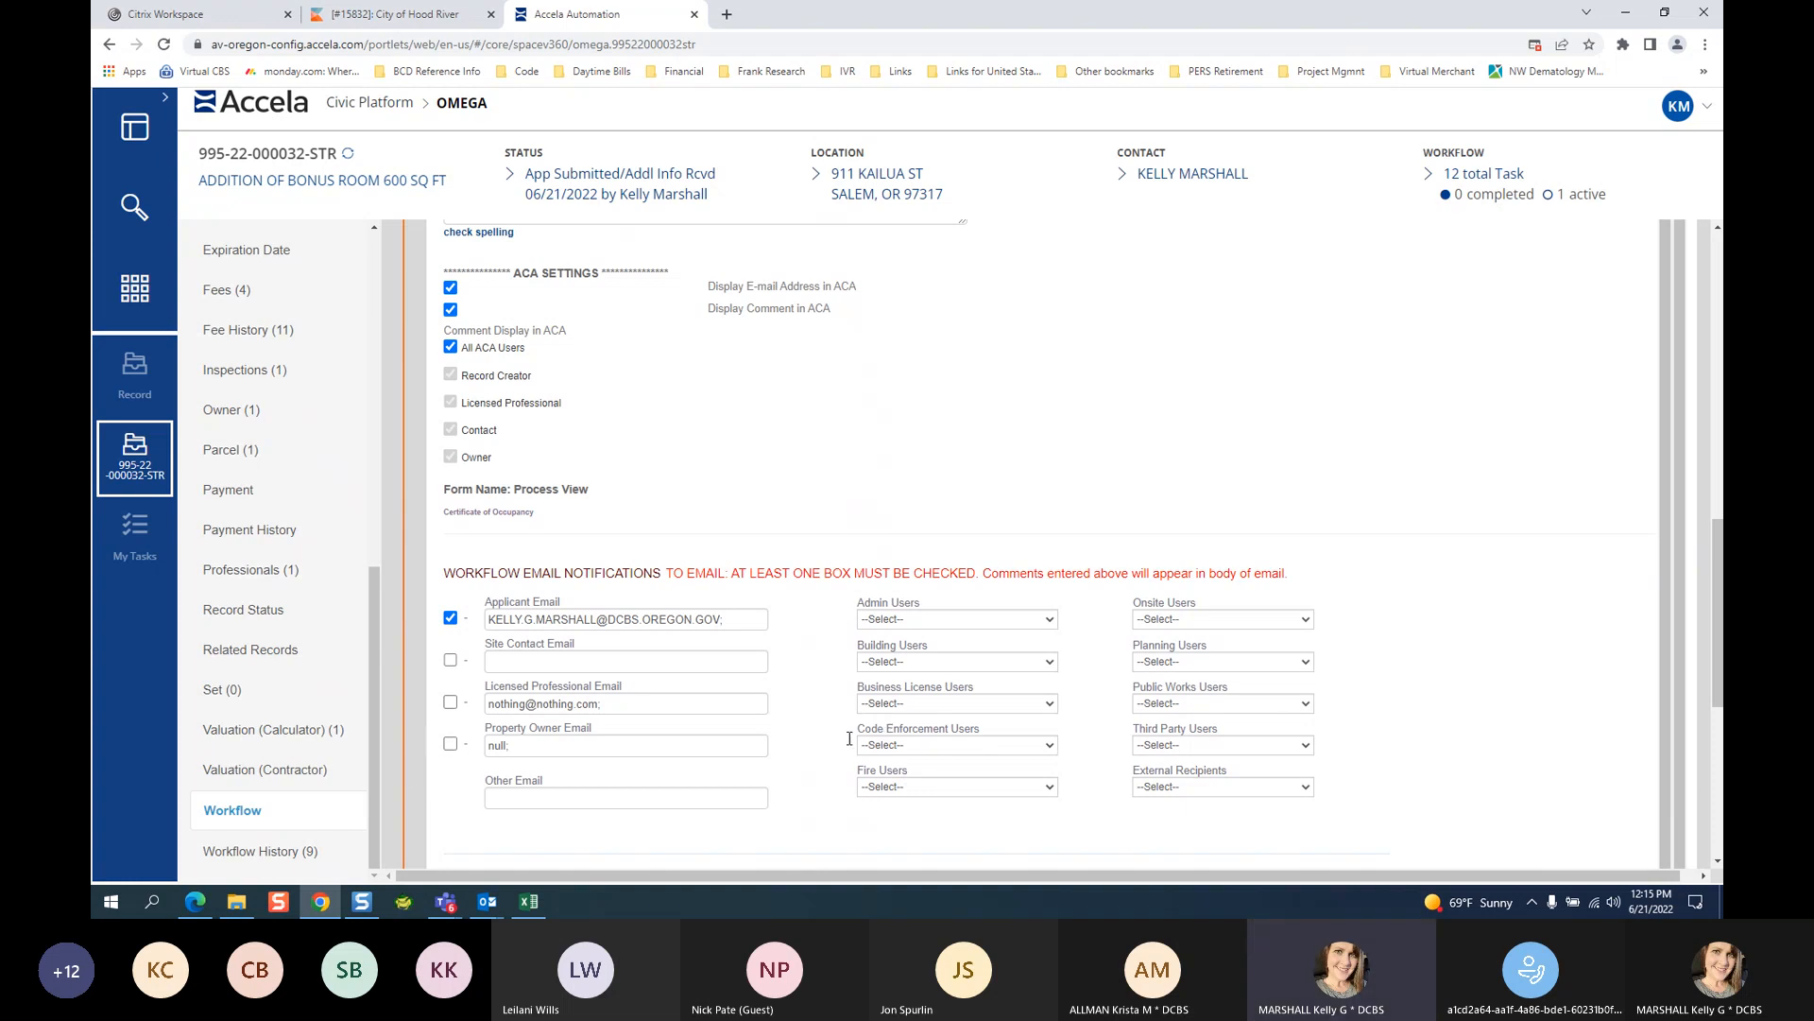
left_click(1717, 865)
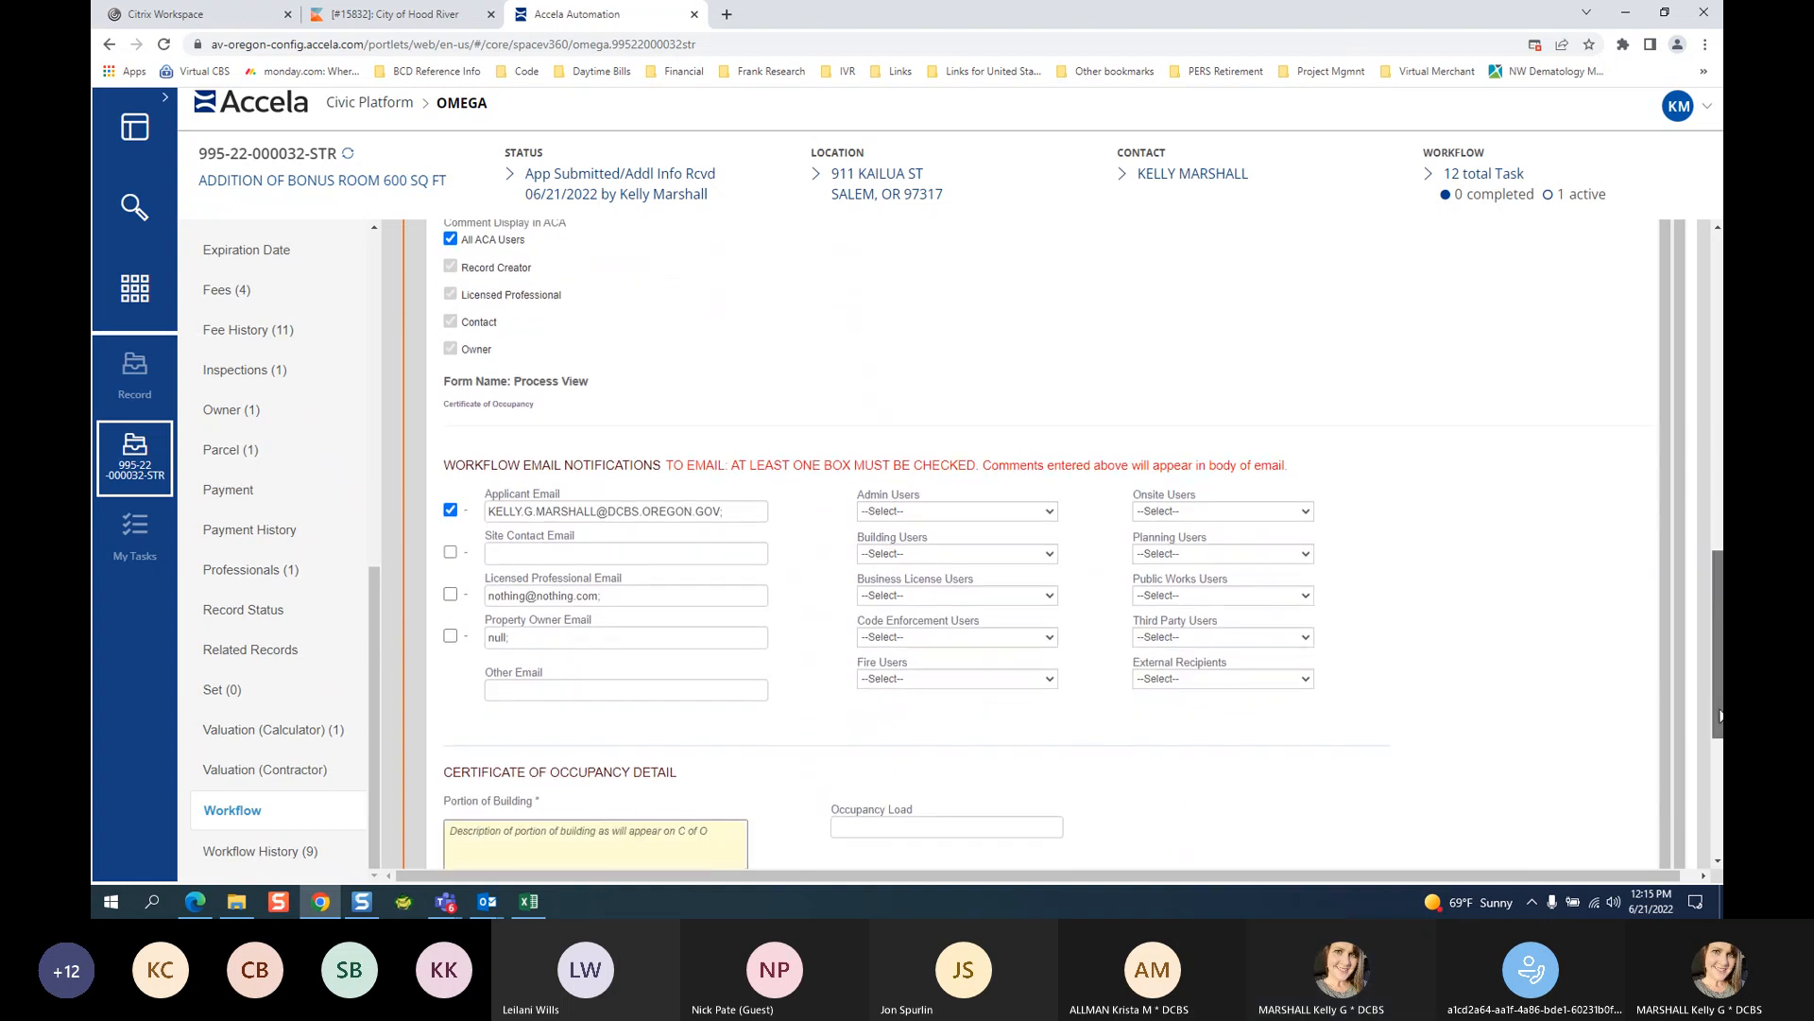
left_click(1717, 862)
scroll(1715, 855, "down", 4)
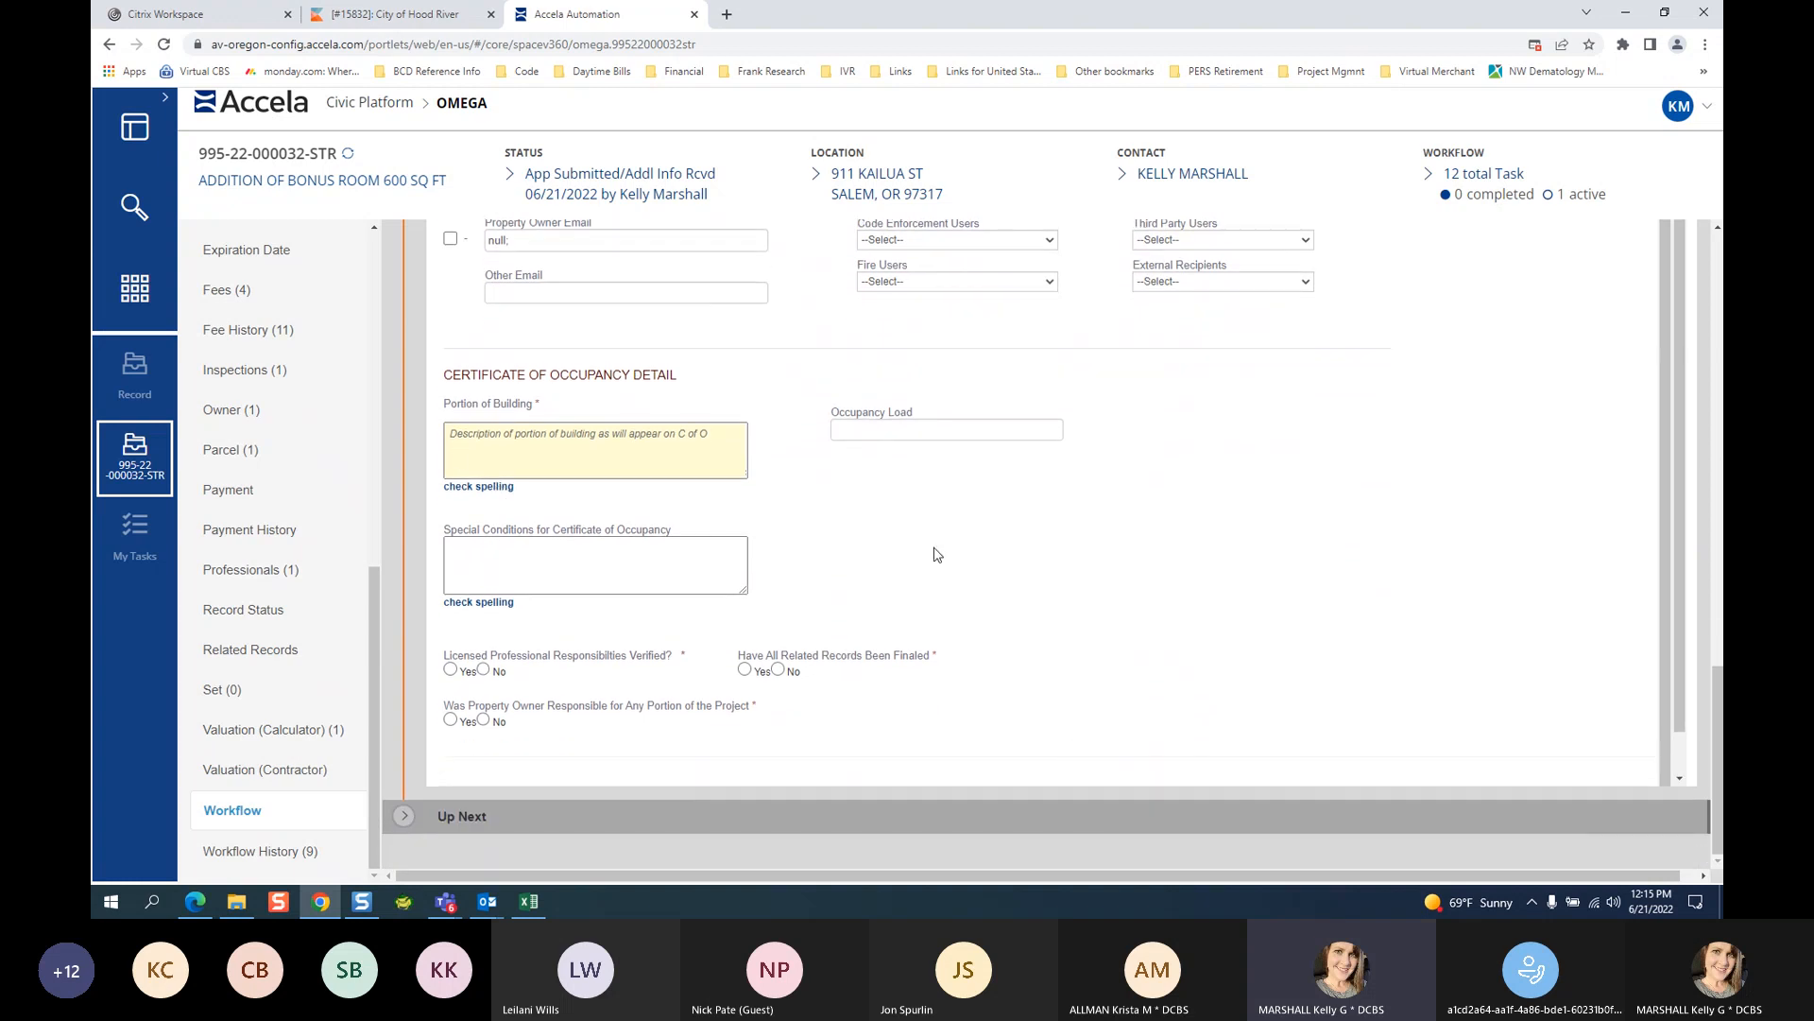
Enter 'NEW BONUS ROOM ADDITION , 600 SQ FT' as the Portion of Building.
left_click(491, 430)
type("NEW BONUS RIOOM")
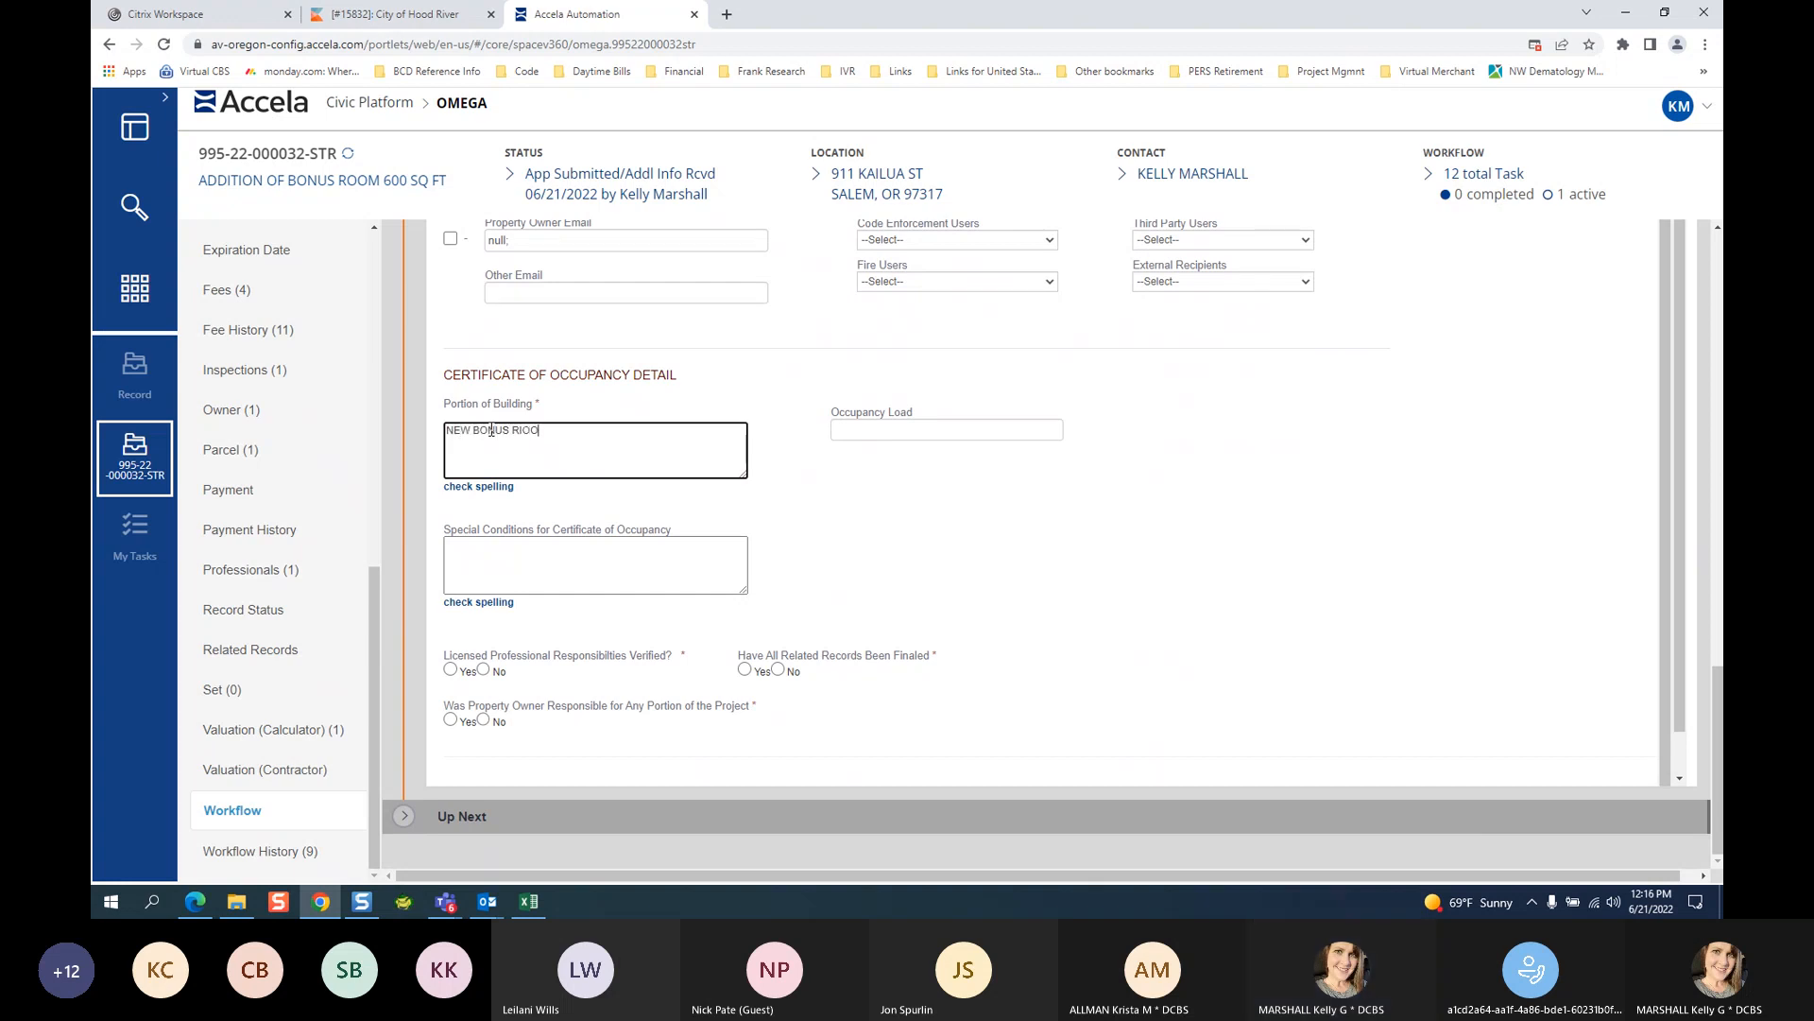
key("BackSpace")
key("BackSpace")
key("BackSpace")
type("OOM ADDITIO")
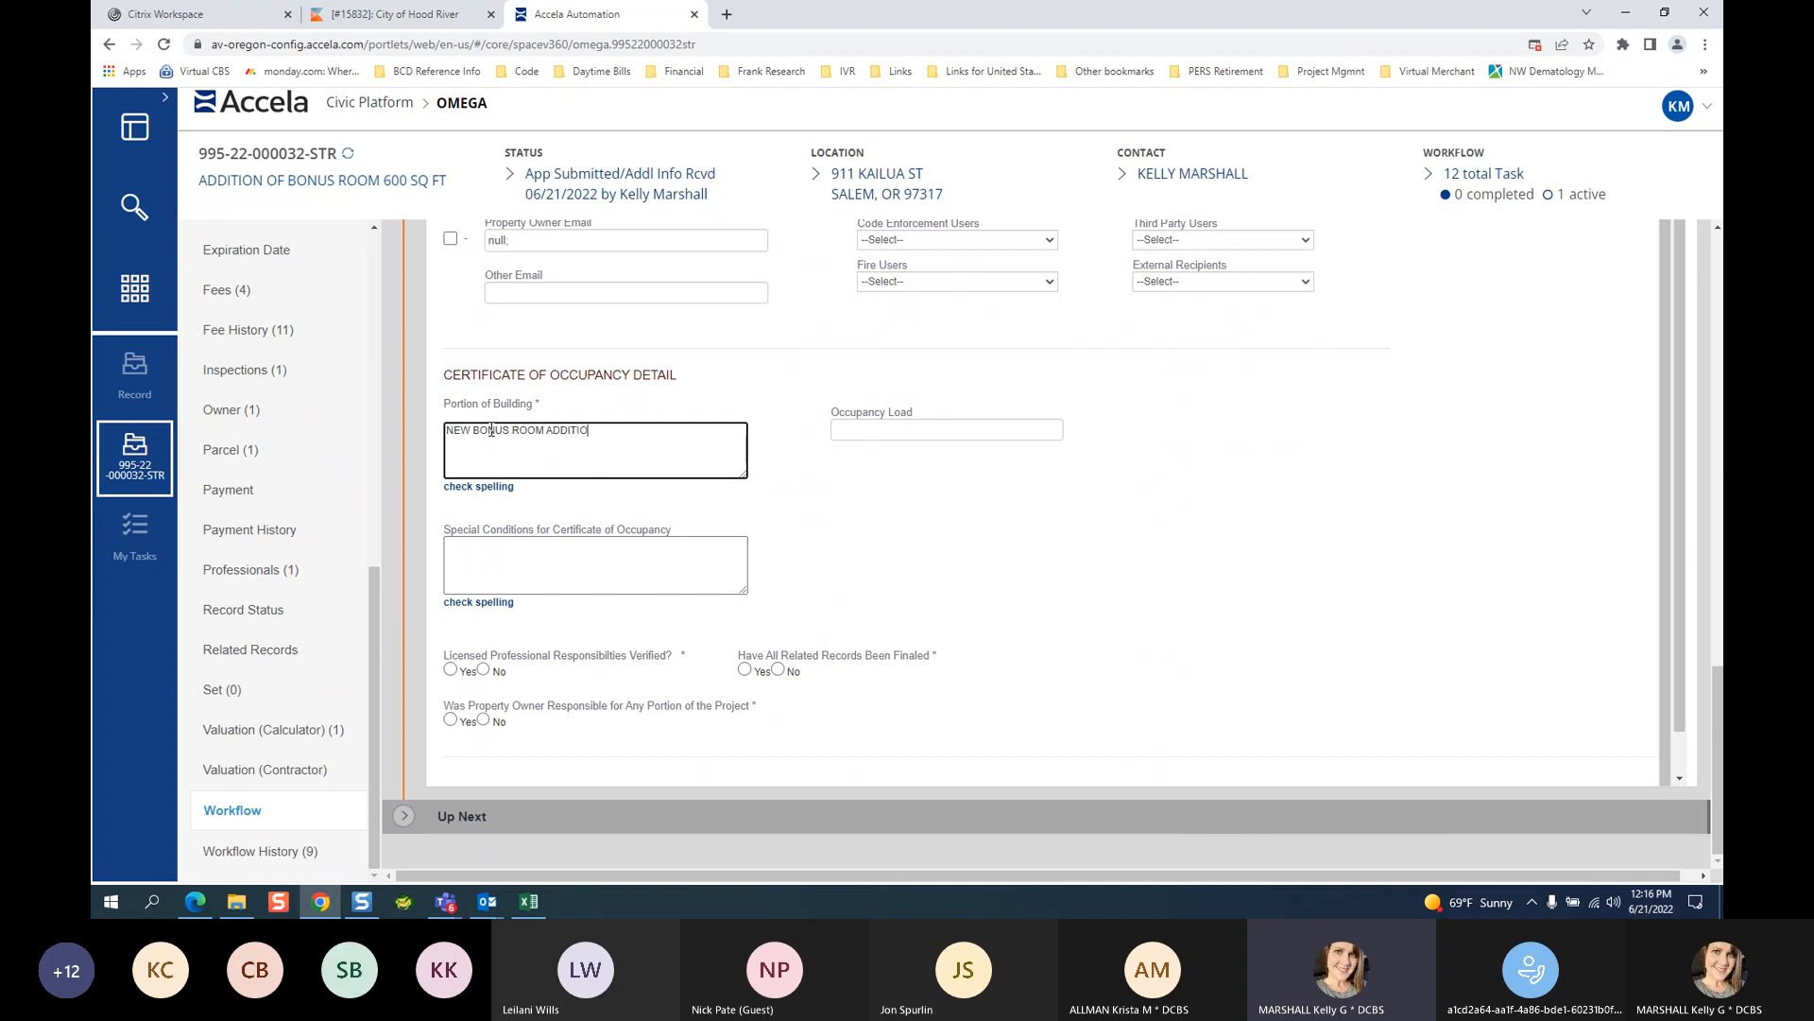
type("N , 600 SQ FT")
Try fire system, floodplain and historic wording in Special Conditions, then clear it to leave it empty.
left_click(559, 568)
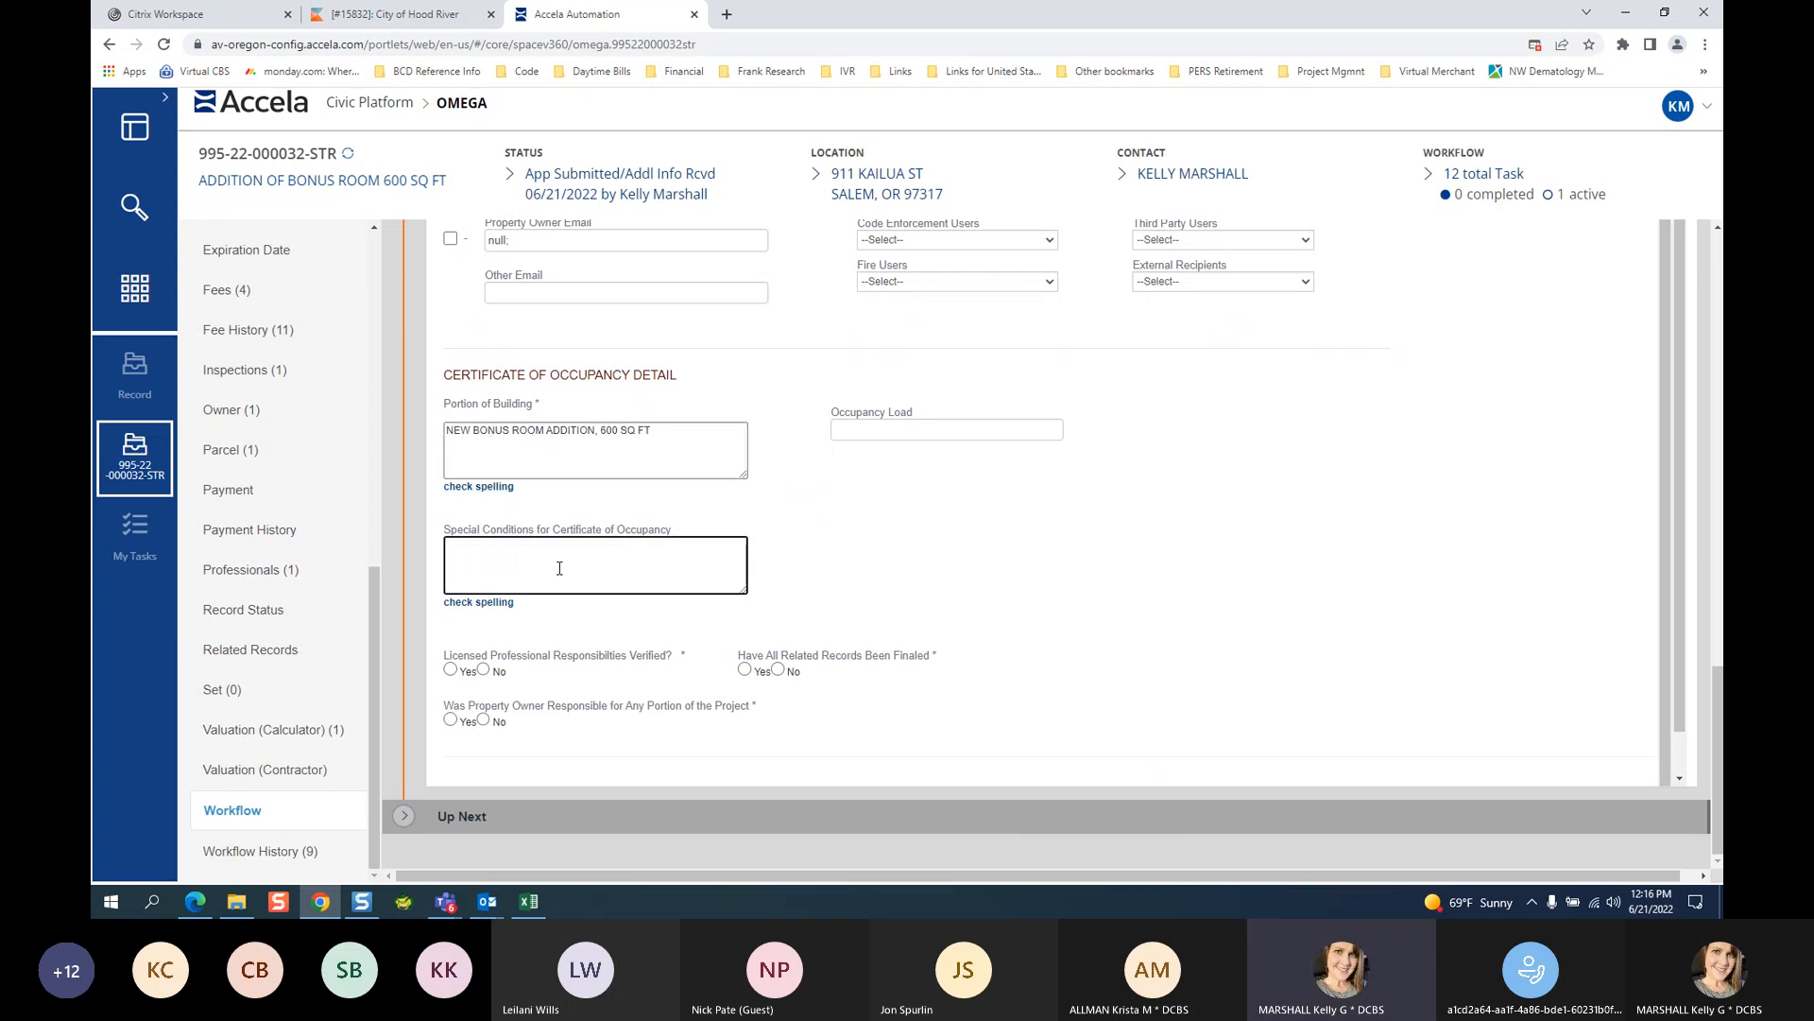
type("RES FIRE SYSTEM INSTALLE")
key("BackSpace")
key("BackSpace")
key("BackSpace")
key("BackSpace")
key("BackSpace")
key("BackSpace")
key("BackSpace")
key("BackSpace")
key("BackSpace")
key("BackSpace")
key("BackSpace")
key("BackSpace")
key("BackSpace")
key("BackSpace")
key("BackSpace")
key("BackSpace")
key("BackSpace")
key("BackSpace")
key("BackSpace")
key("BackSpace")
type("PROPERTY I")
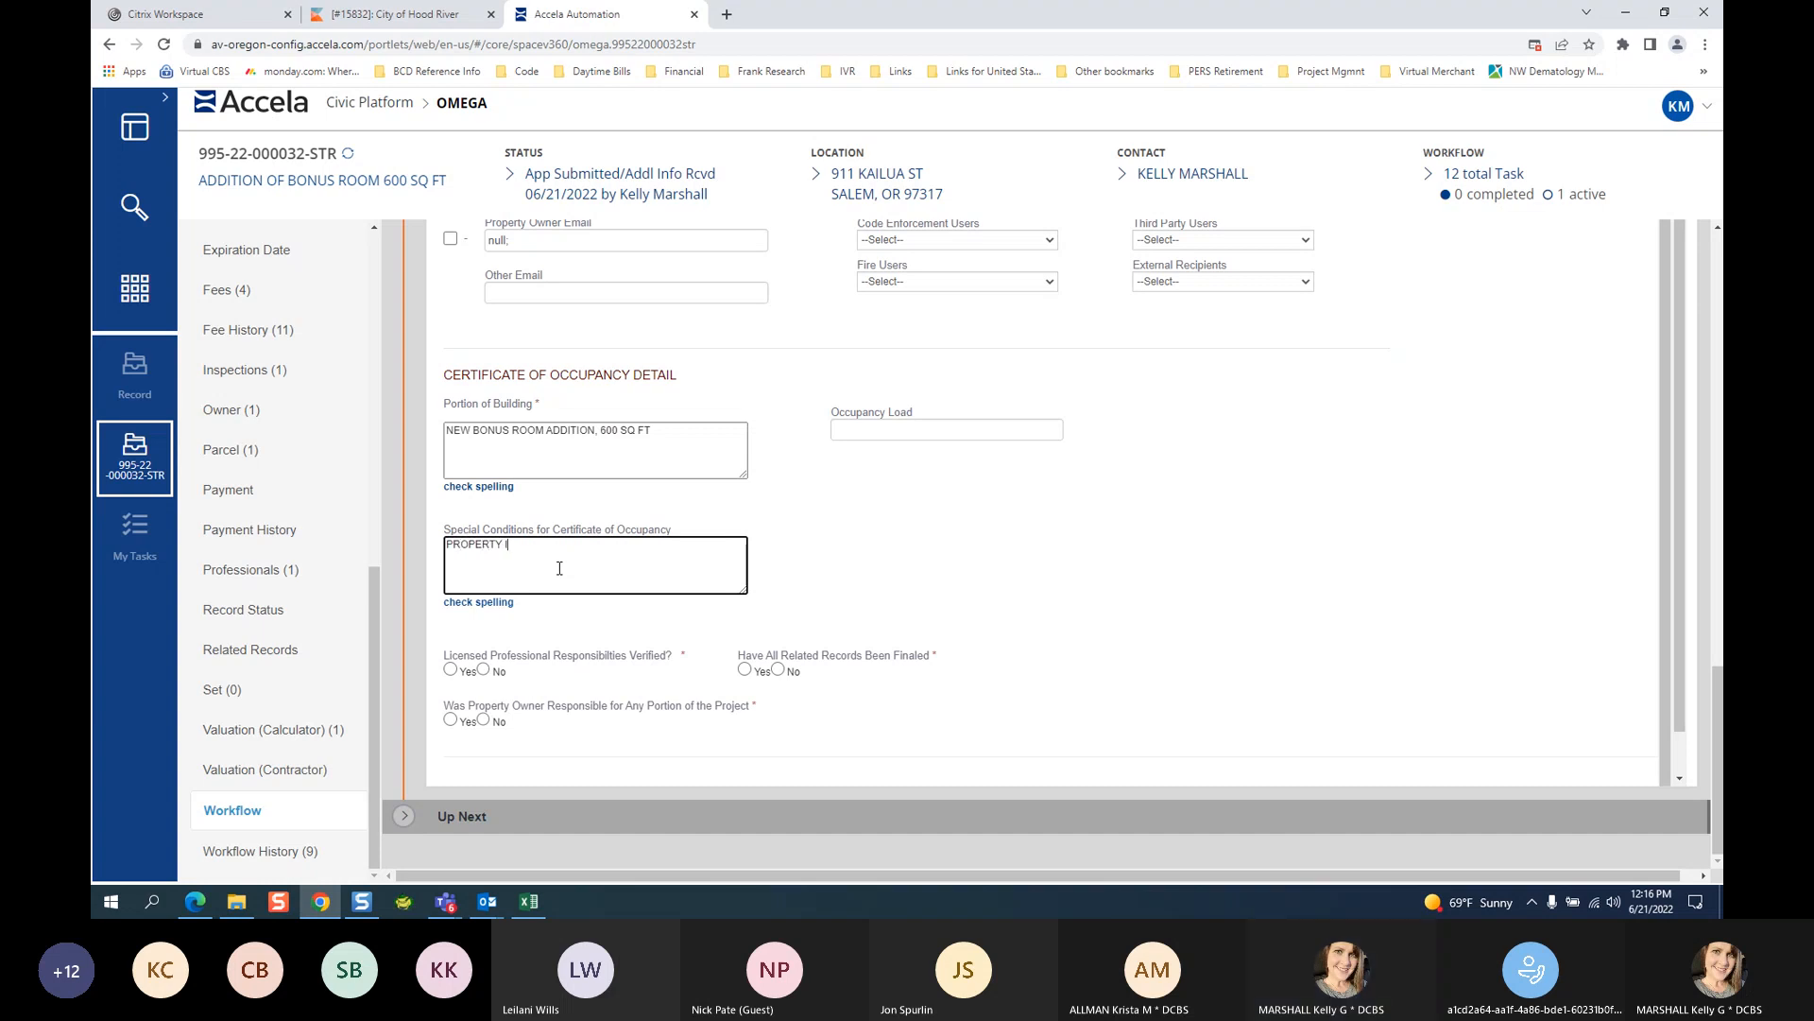
type("S IN THE FLL")
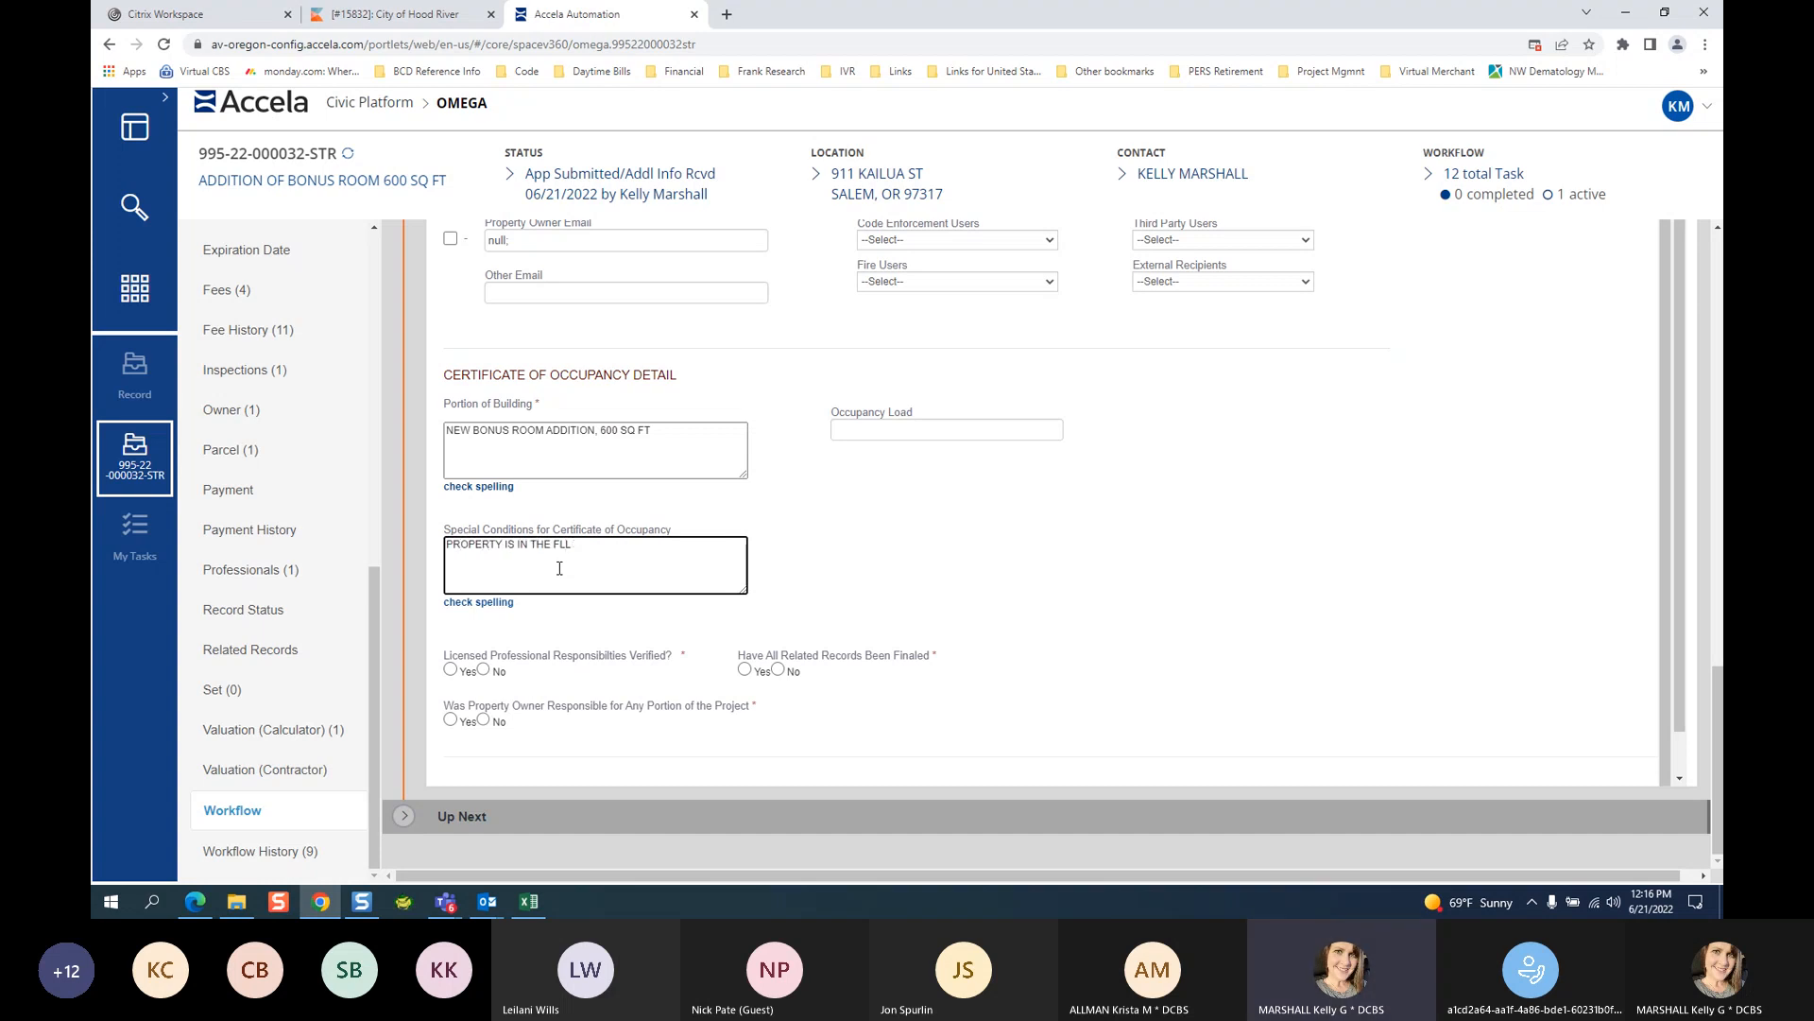
type("ODPLAI")
key("BackSpace")
key("BackSpace")
key("BackSpace")
key("BackSpace")
key("BackSpace")
key("BackSpace")
key("BackSpace")
type("HISTORIC")
key("BackSpace")
key("BackSpace")
key("BackSpace")
key("BackSpace")
key("BackSpace")
key("BackSpace")
key("BackSpace")
key("BackSpace")
key("BackSpace")
key("BackSpace")
key("BackSpace")
key("BackSpace")
key("BackSpace")
key("BackSpace")
key("BackSpace")
key("BackSpace")
key("BackSpace")
key("BackSpace")
key("BackSpace")
key("BackSpace")
Leave special conditions blank, answer Yes to professional verified, owner responsible and affidavit on file, then return to Teams.
left_click(444, 668)
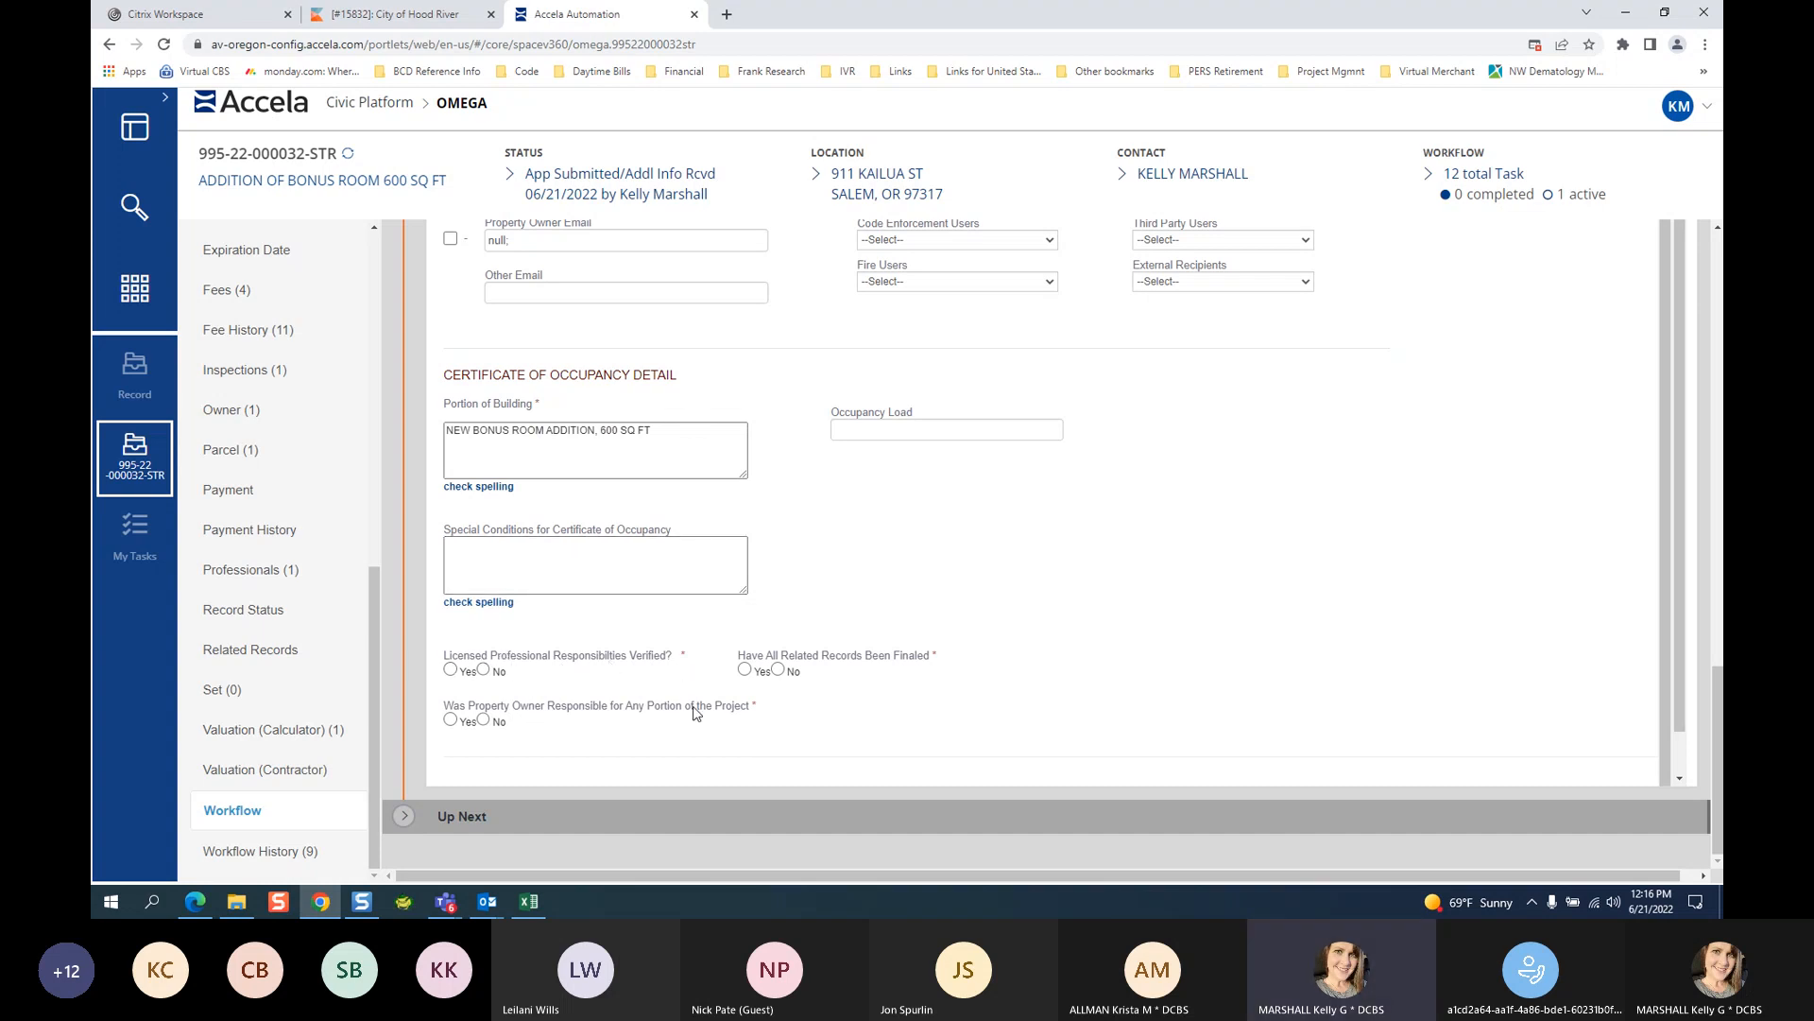
left_click(450, 670)
left_click(451, 720)
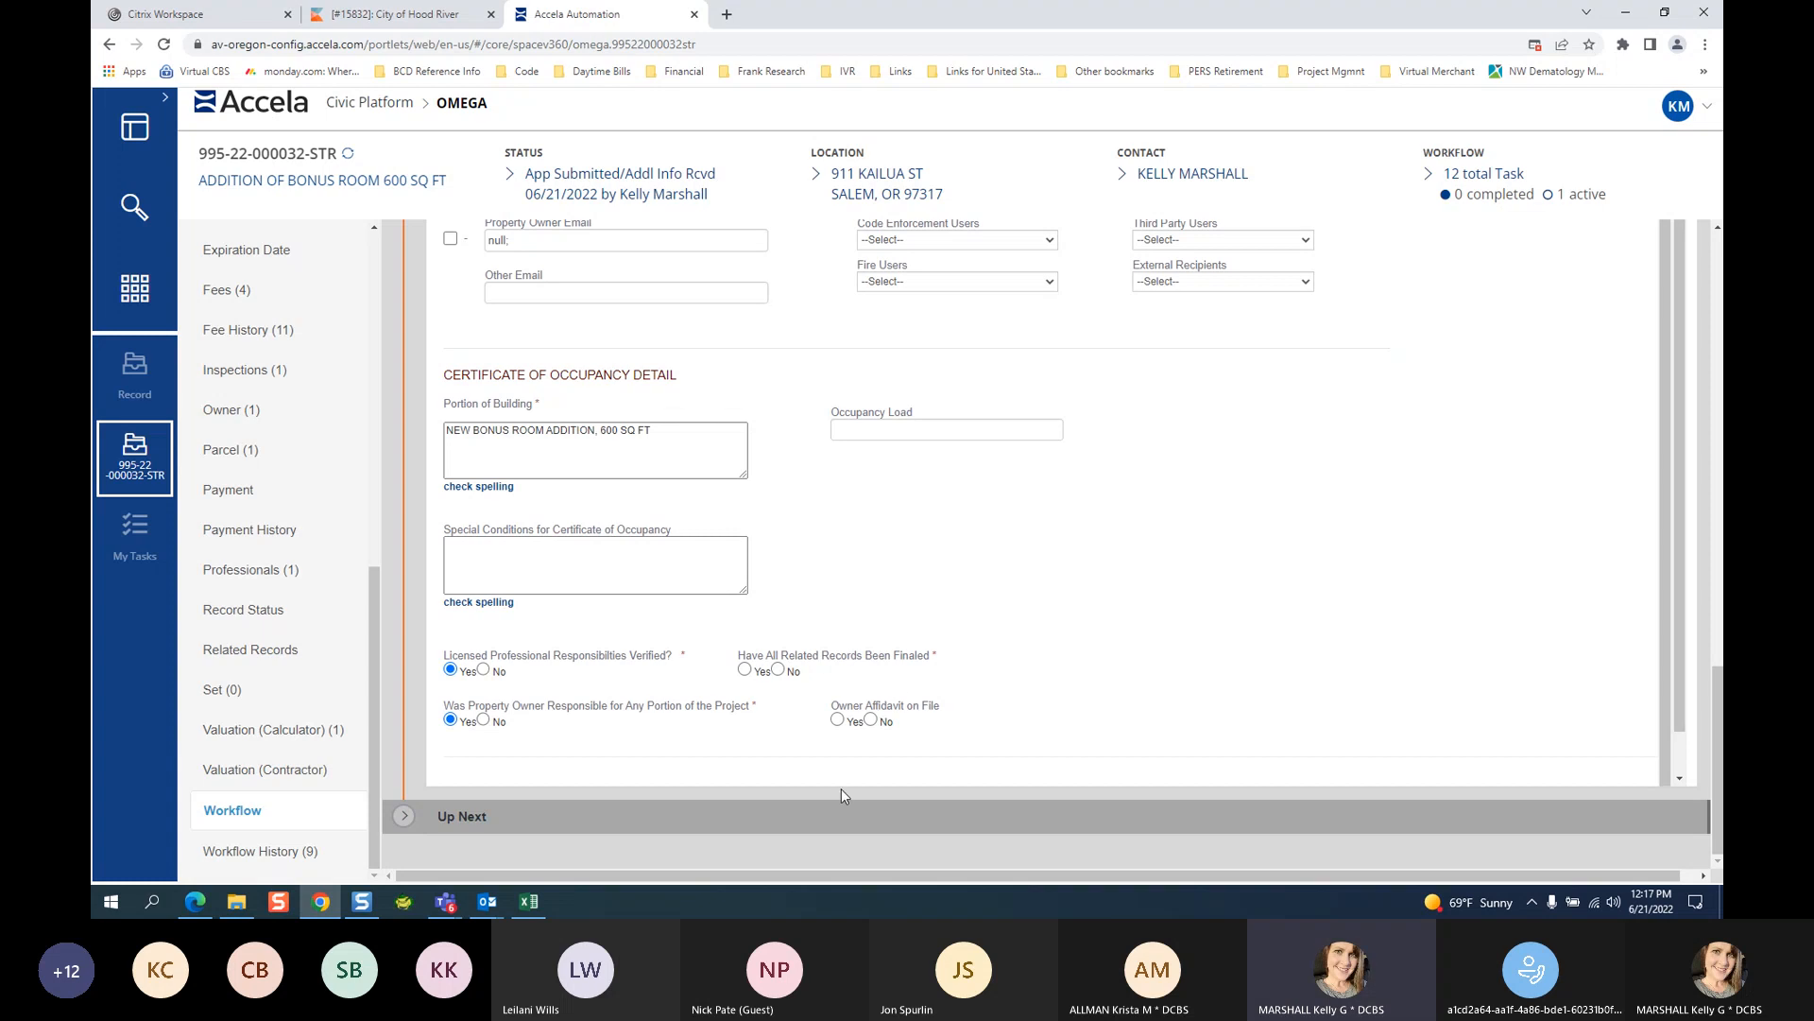
left_click(838, 719)
scroll(1046, 499, "up", 1)
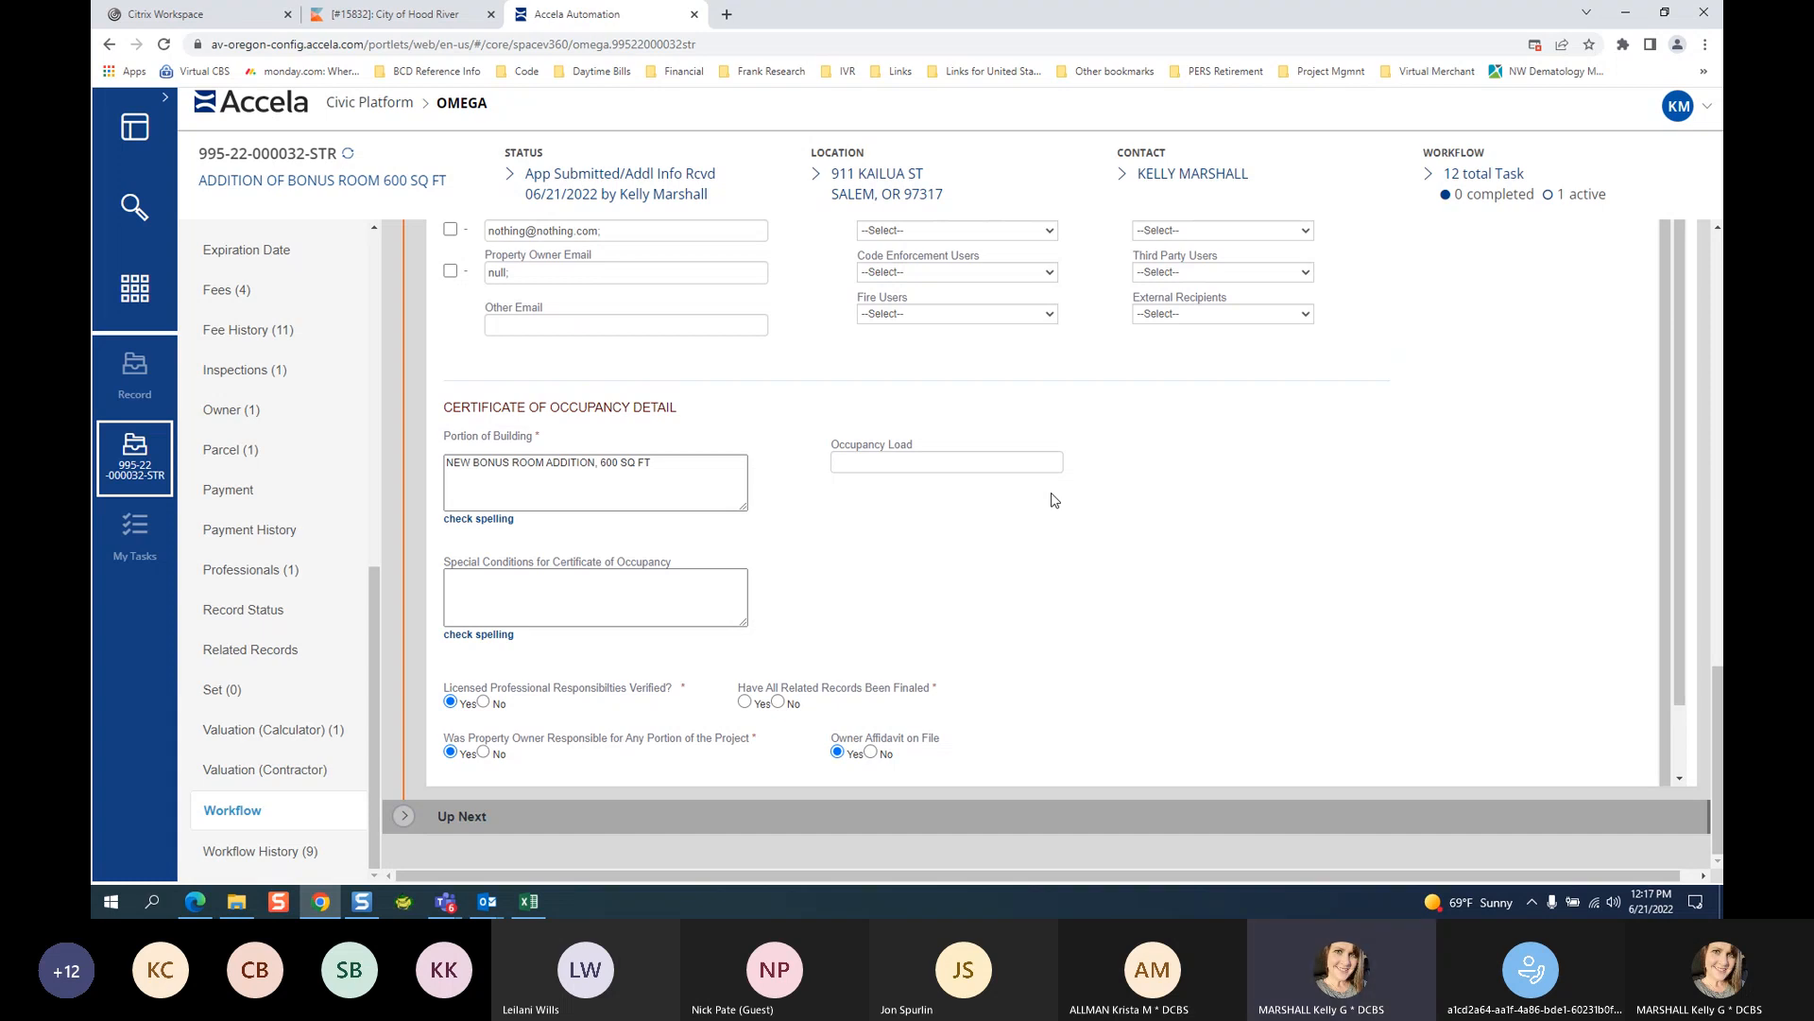
left_click(1325, 774)
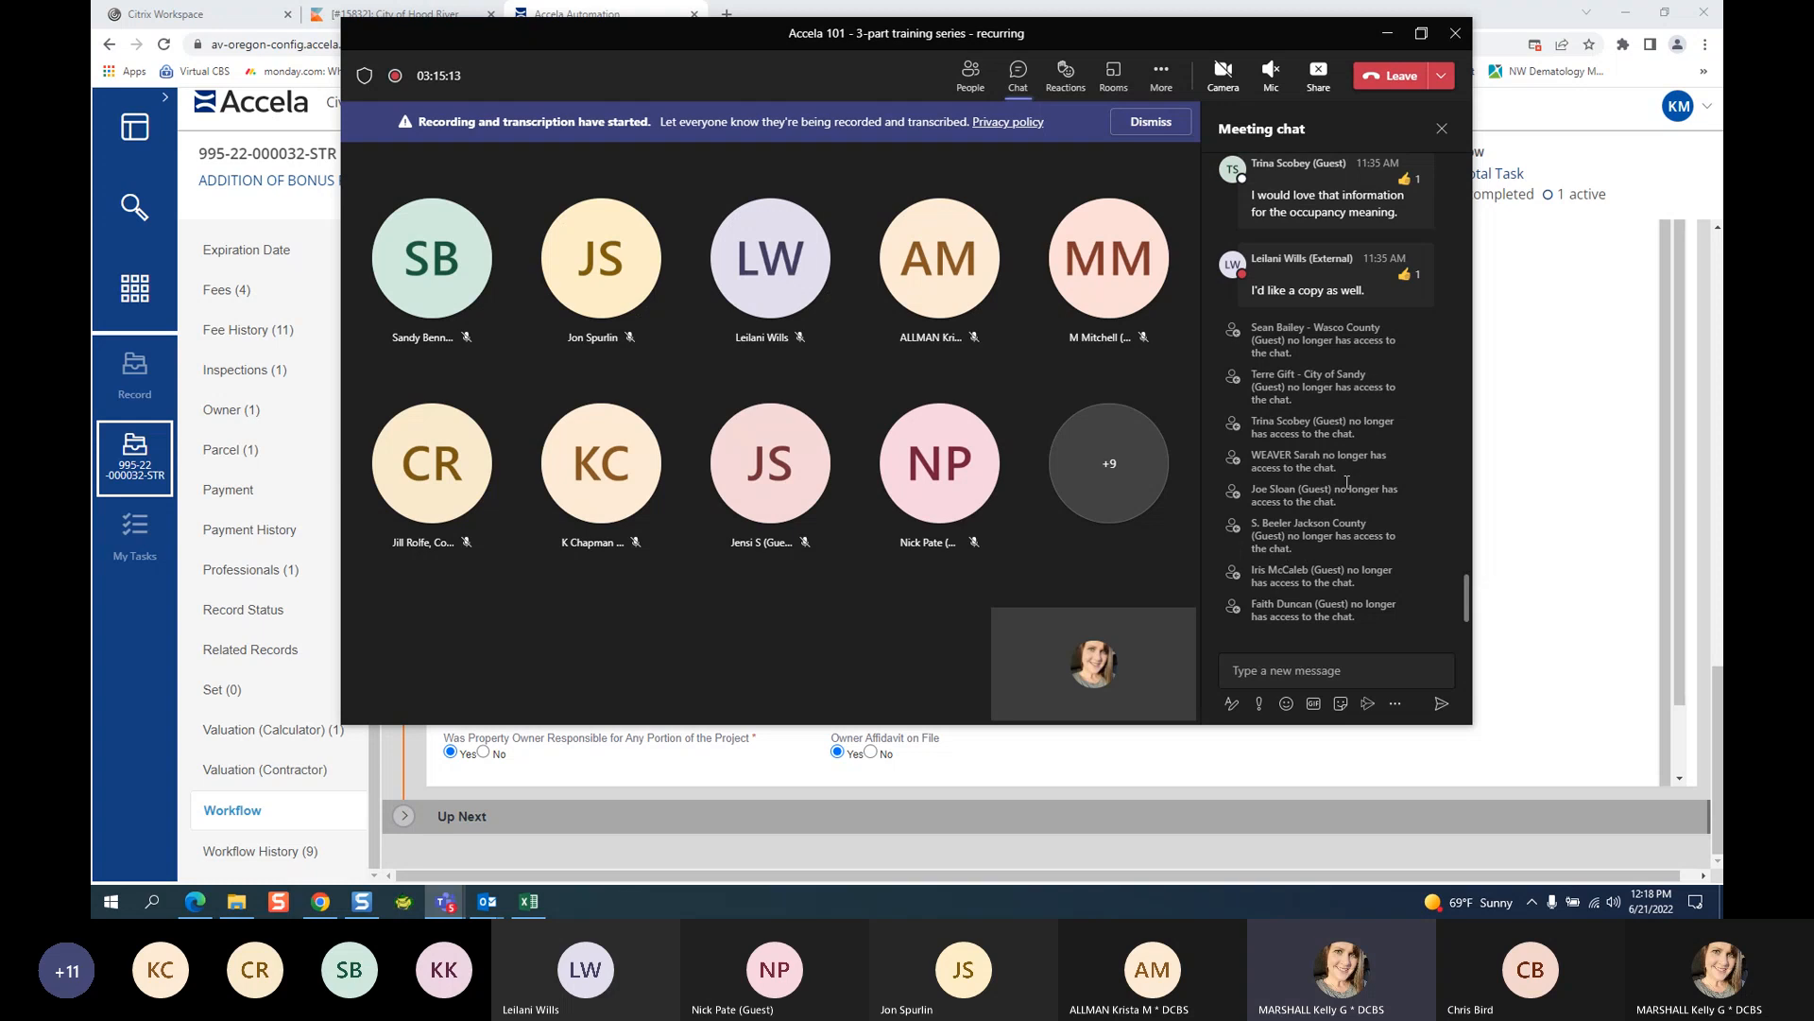
left_click(322, 904)
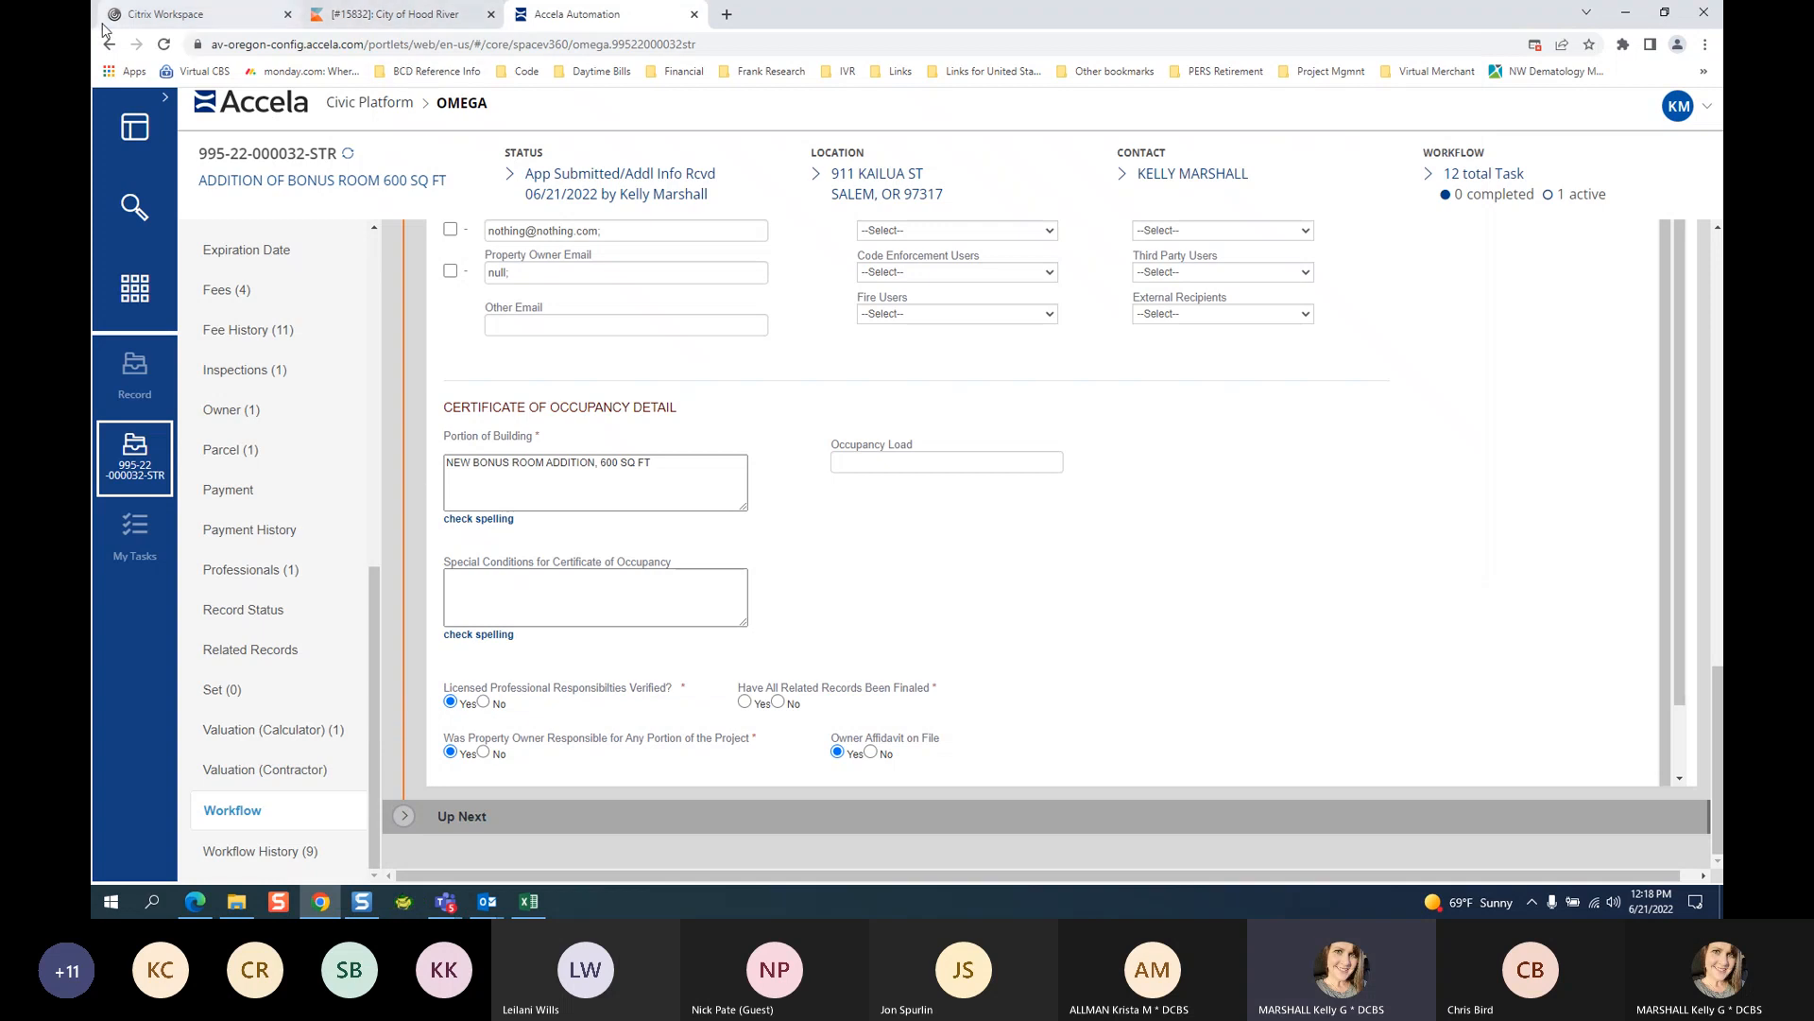
left_click(375, 20)
left_click_drag(444, 44, 208, 77)
key("ctrl+c")
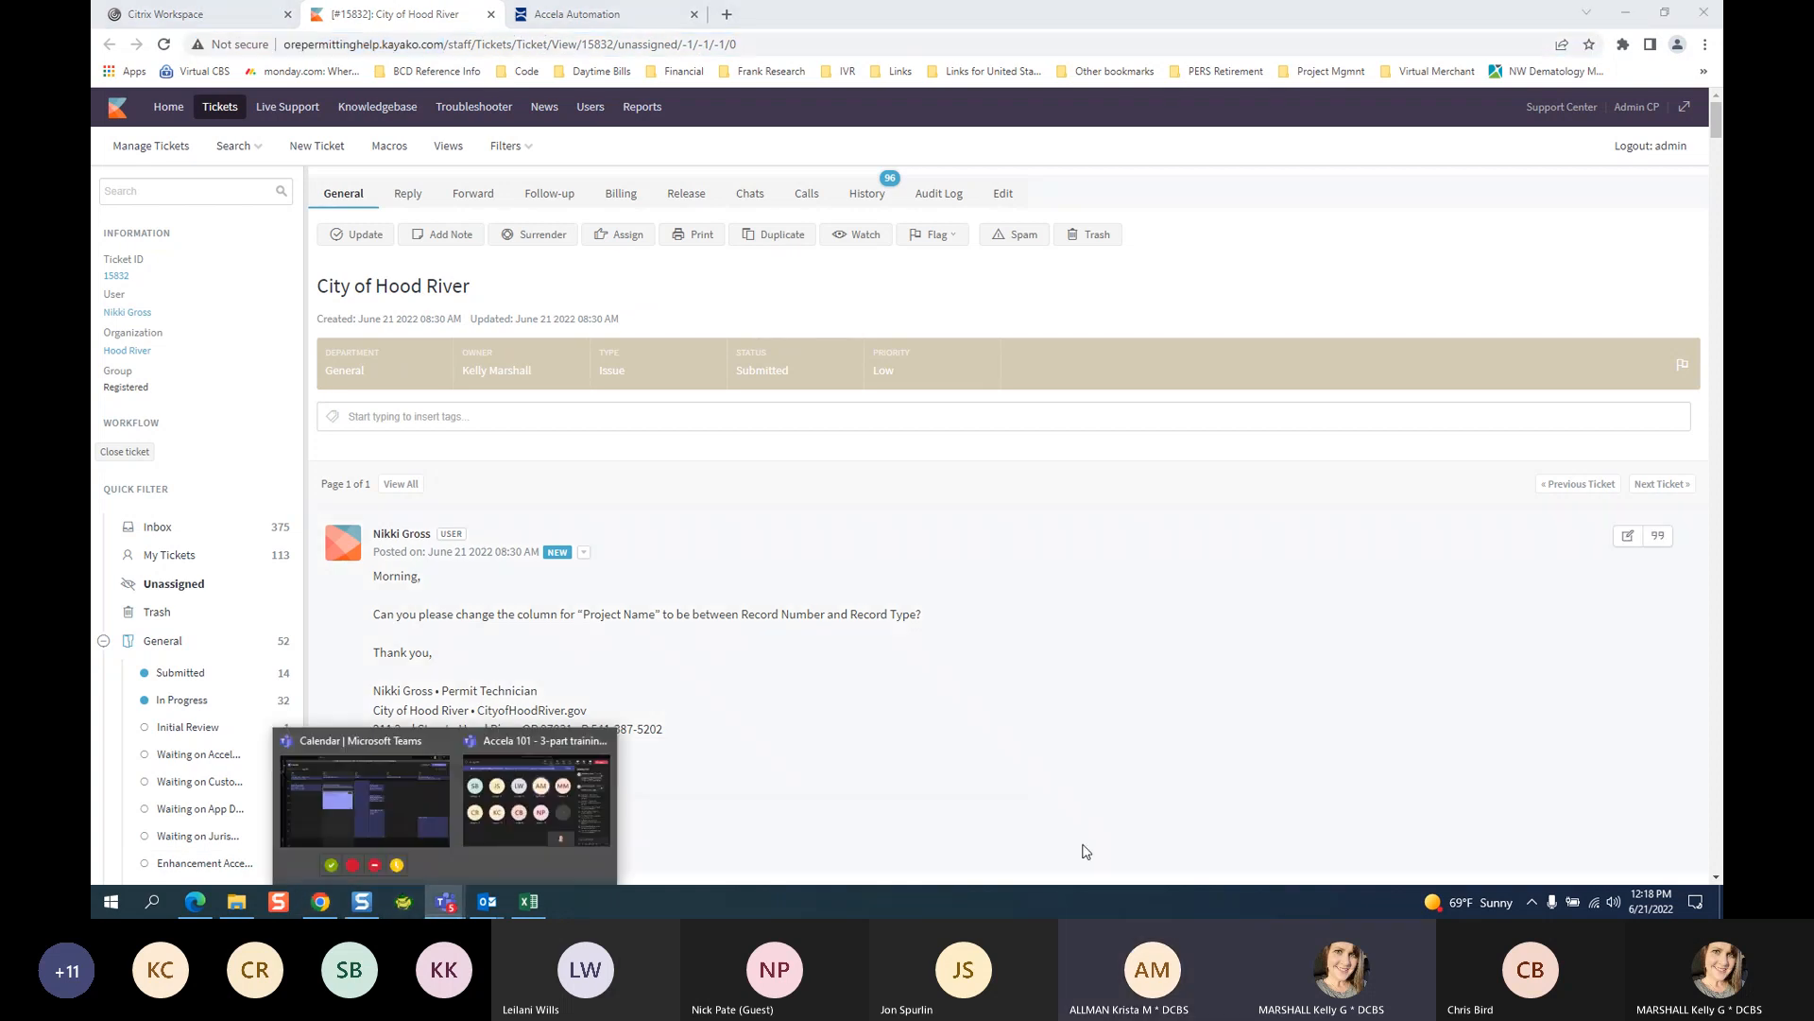
Post the help-desk link in the Teams meeting chat, then bring up the meeting options menu.
left_click(543, 756)
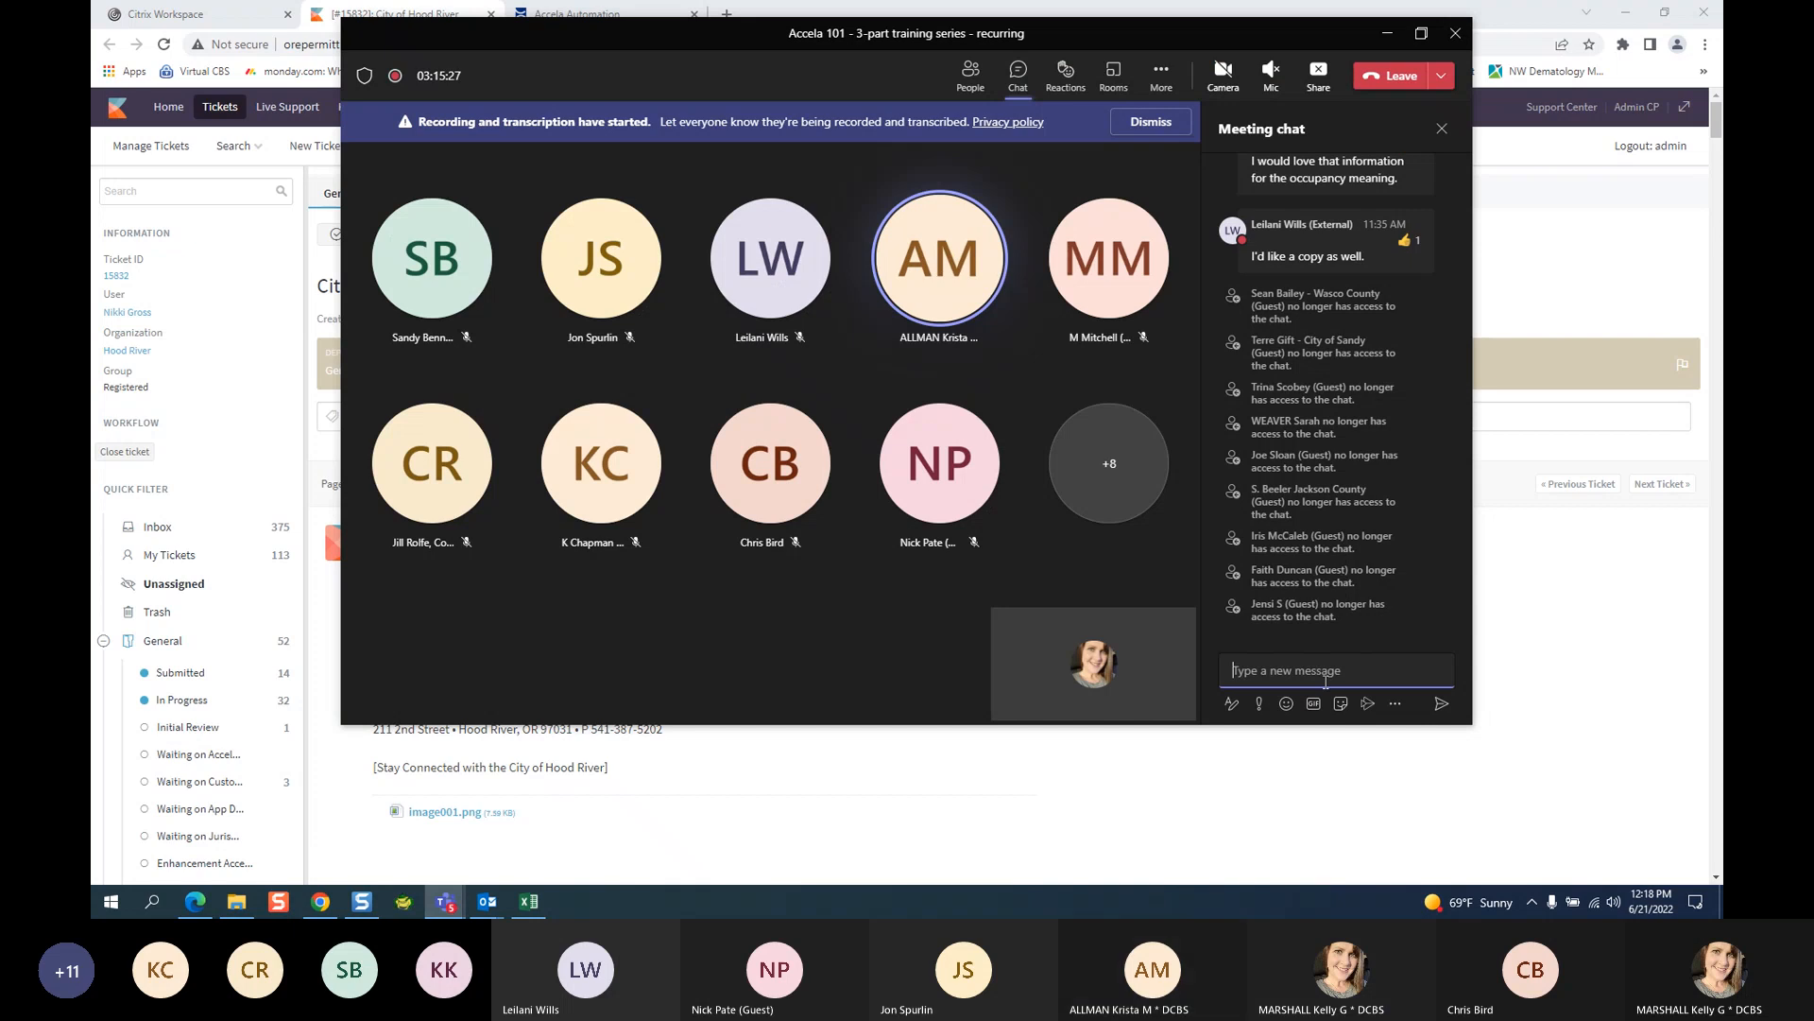
key("ctrl+v")
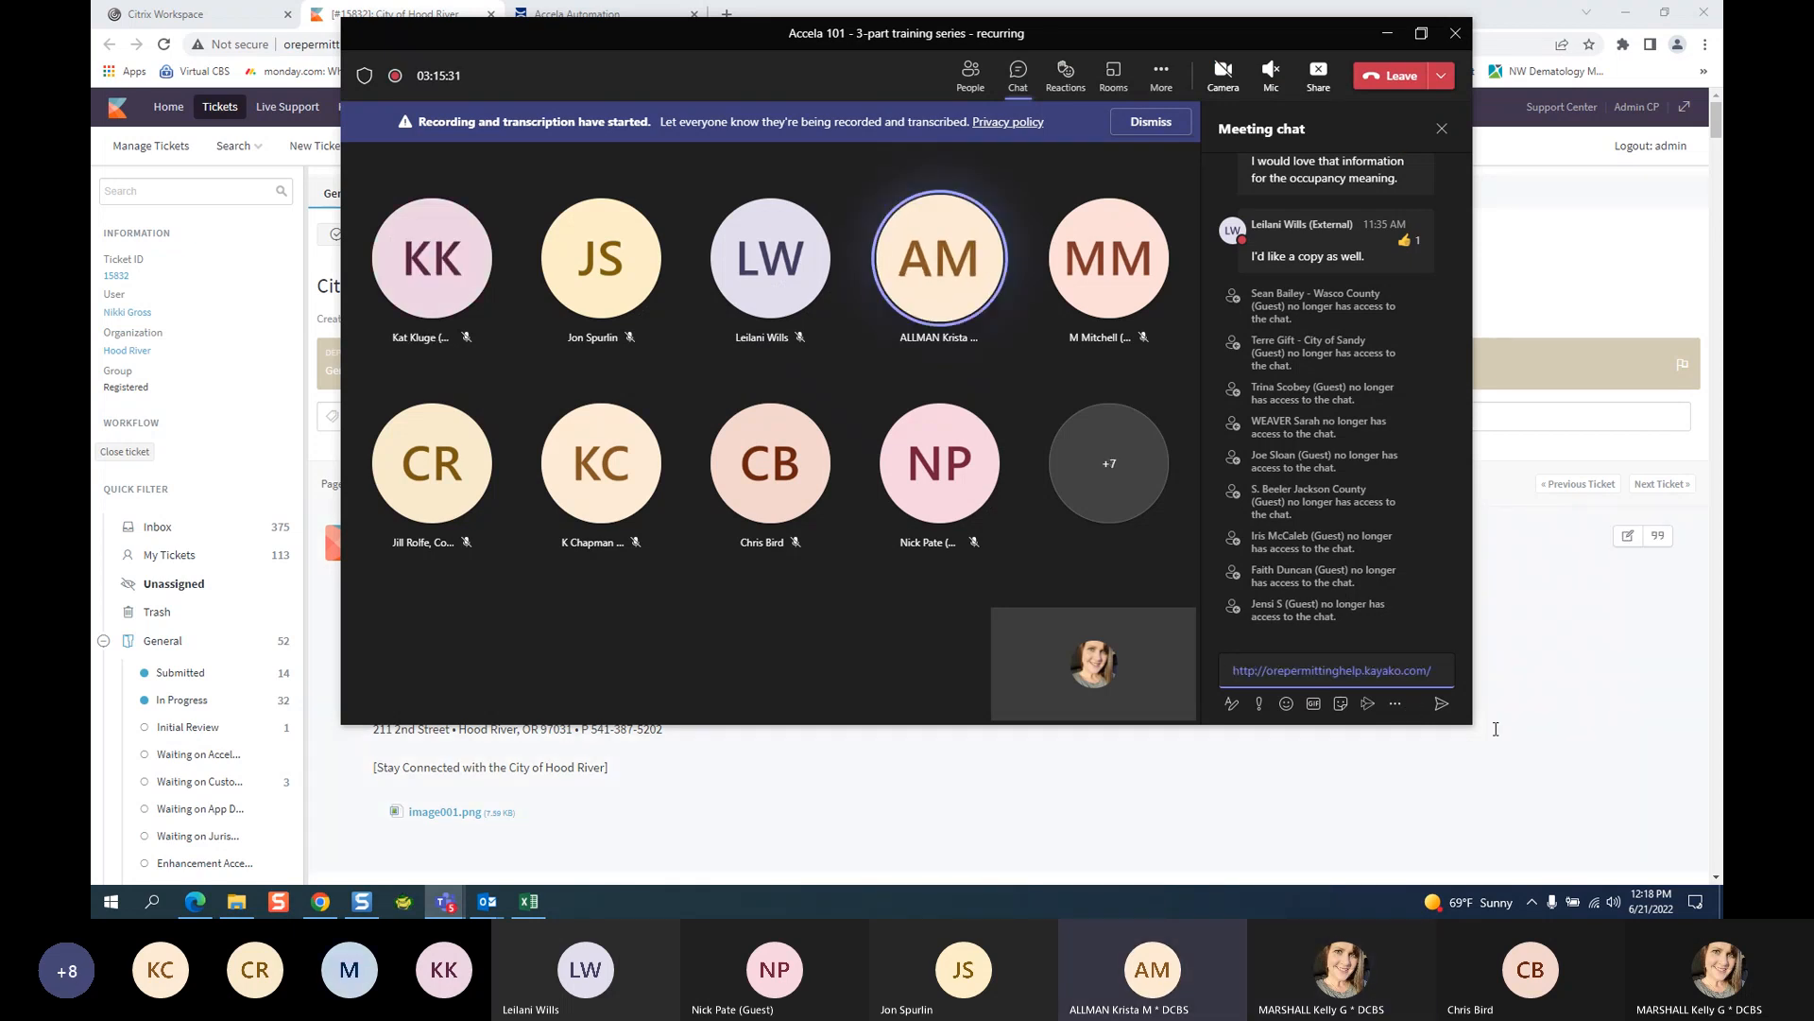
key("Return")
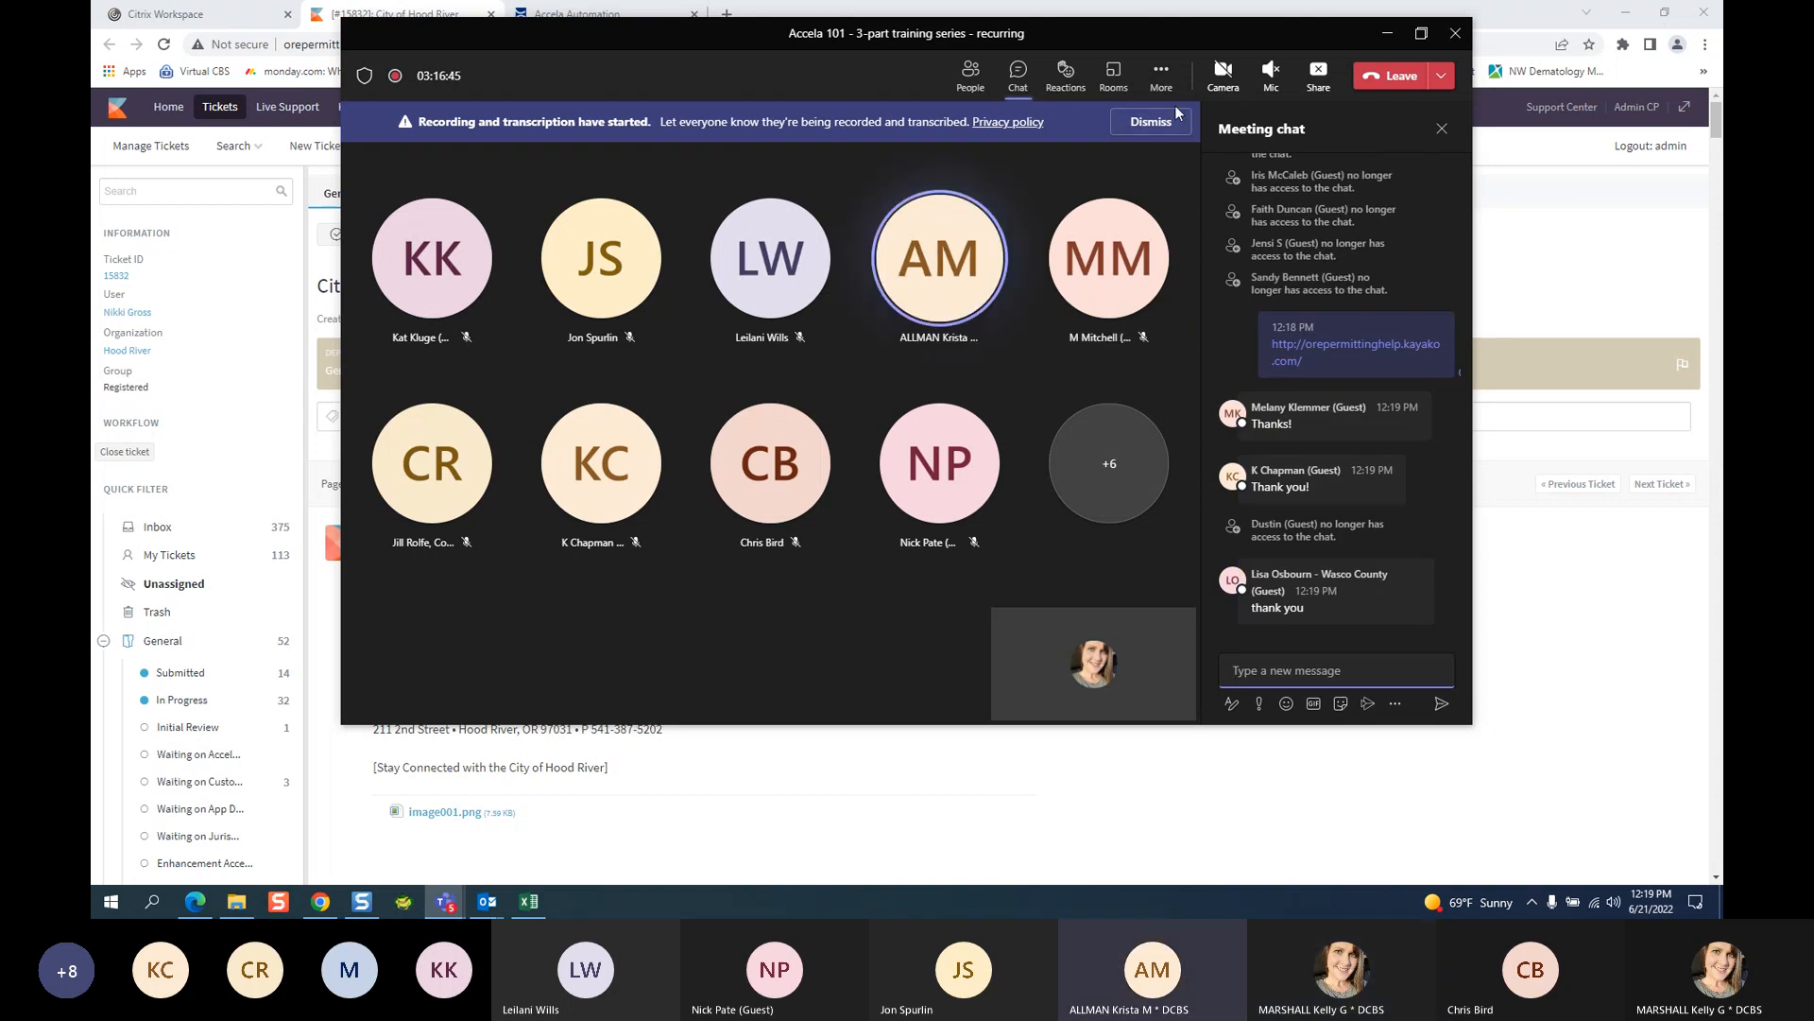
left_click(1161, 73)
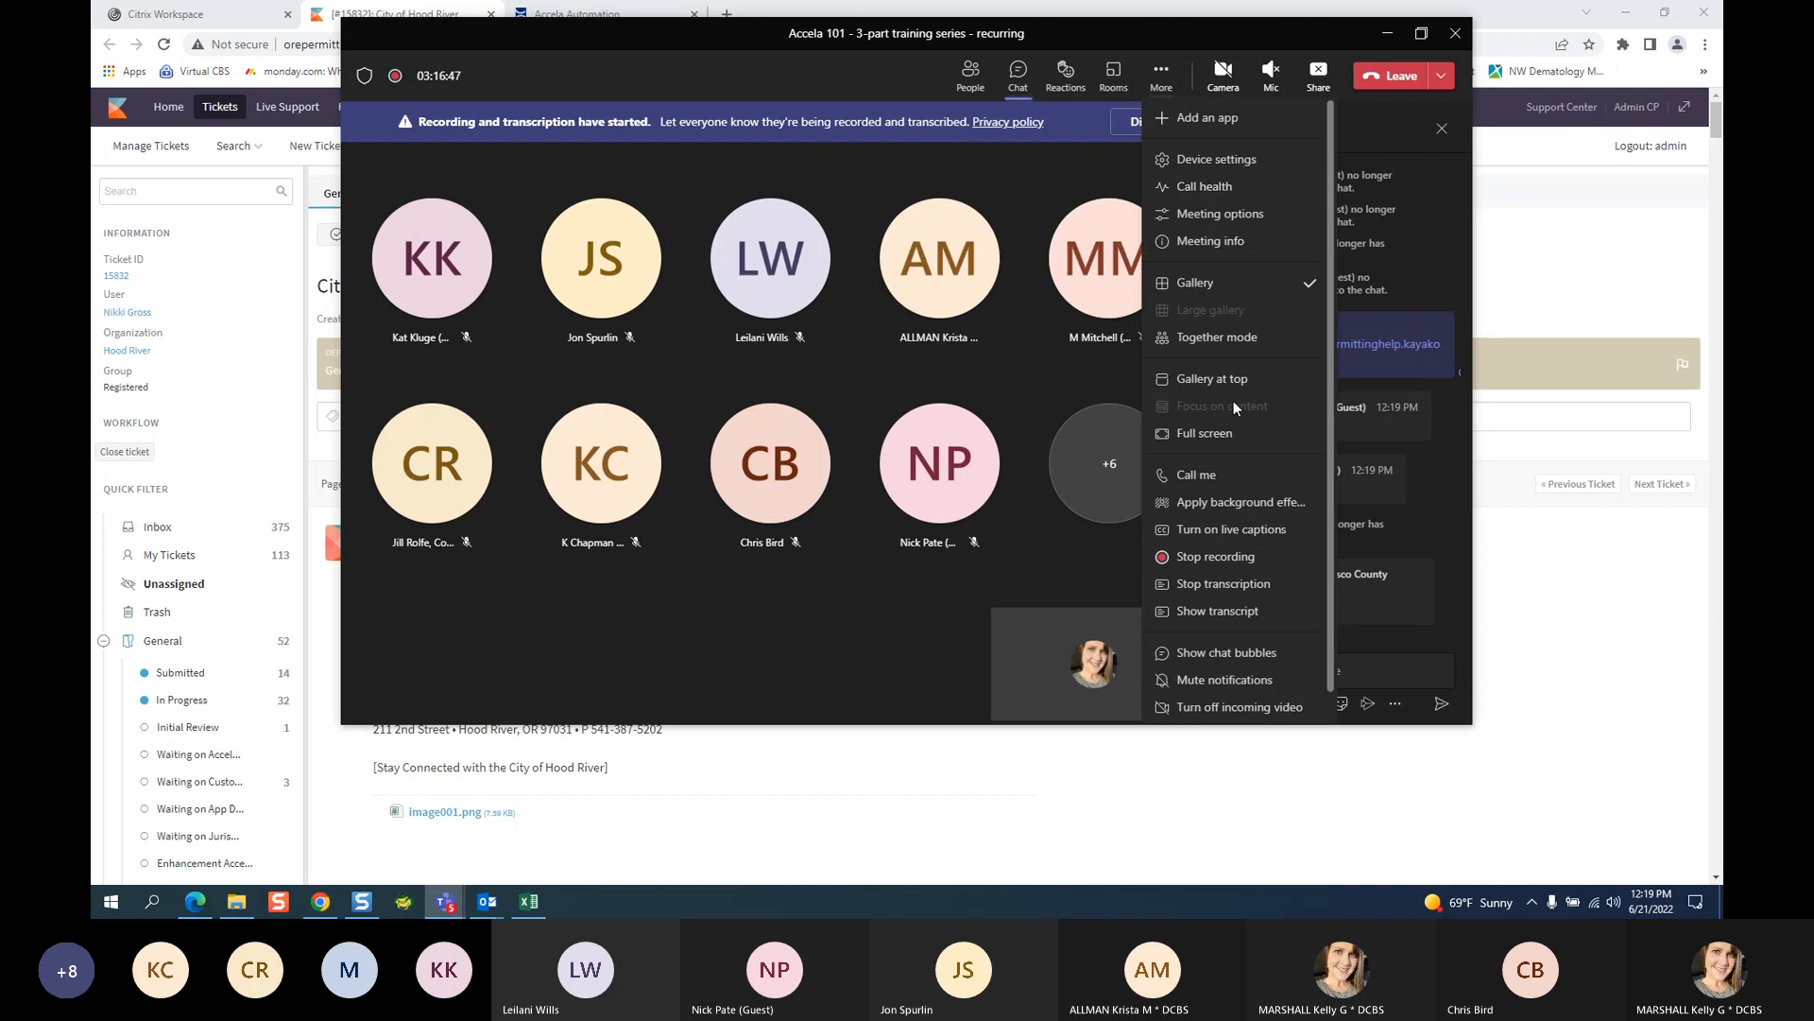